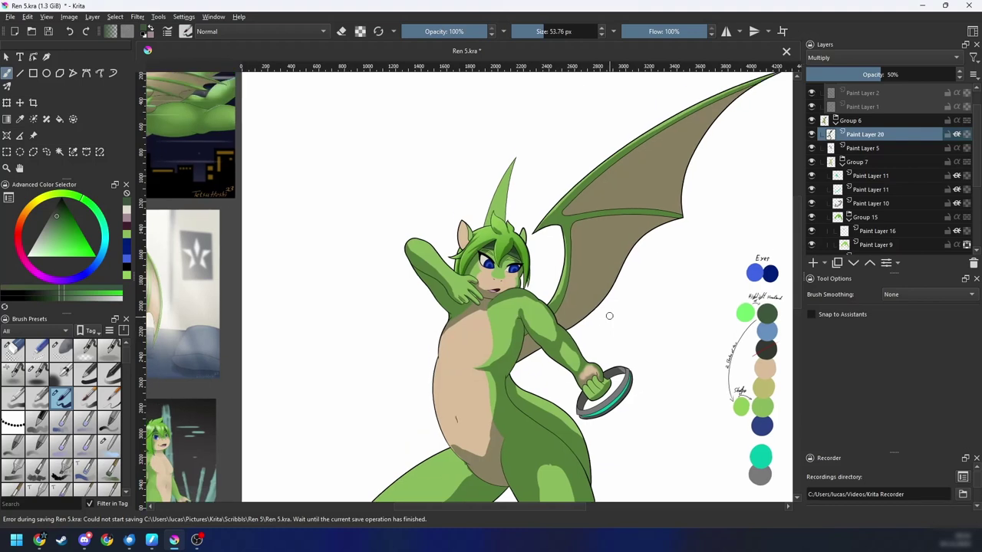
# Step: Check the whole figure with the canvas mirrored horizontally, and restore the normal orientation
pyautogui.press('w')
pyautogui.press('b')
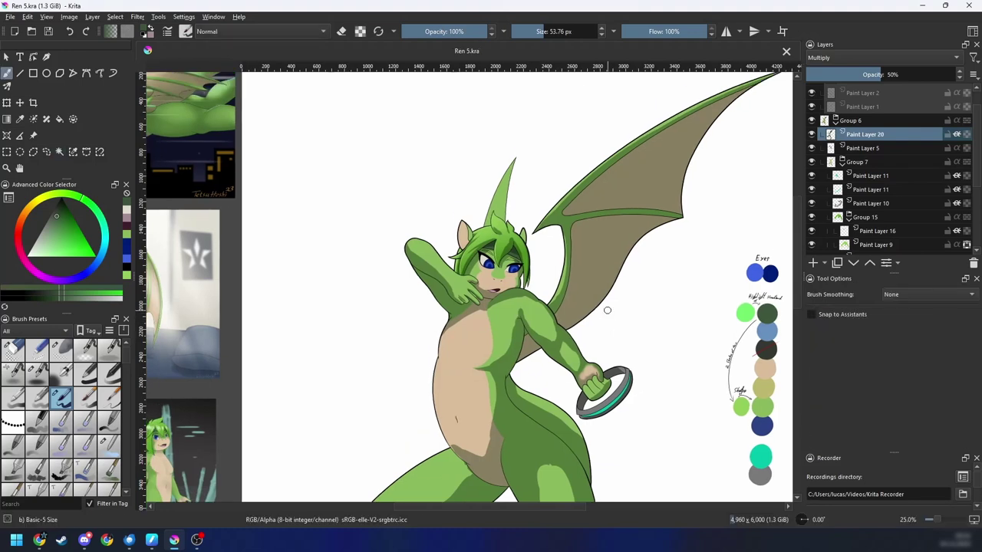
pyautogui.press('m')
pyautogui.press('-')
pyautogui.press('-')
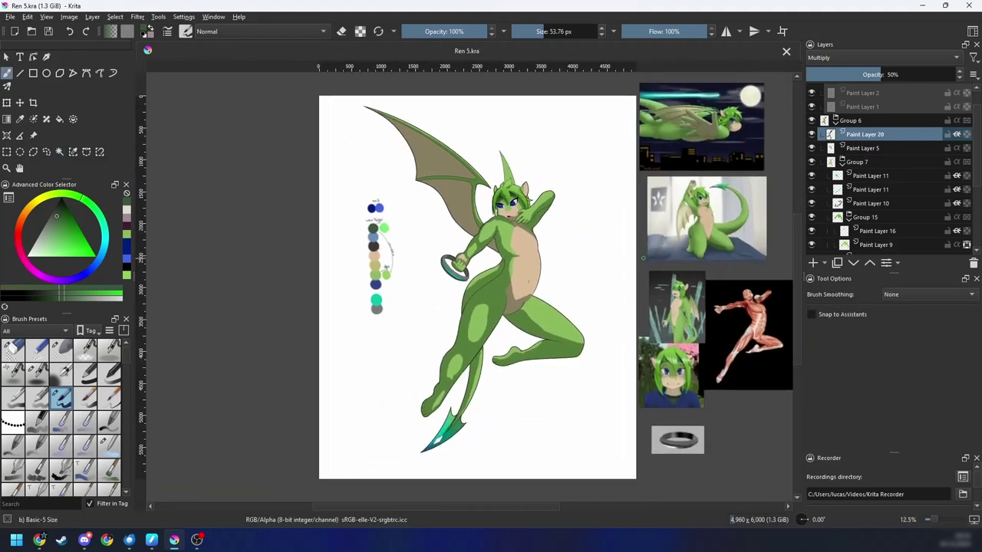
pyautogui.press('m')
pyautogui.moveTo(585, 284); pyautogui.dragTo(600, 342)
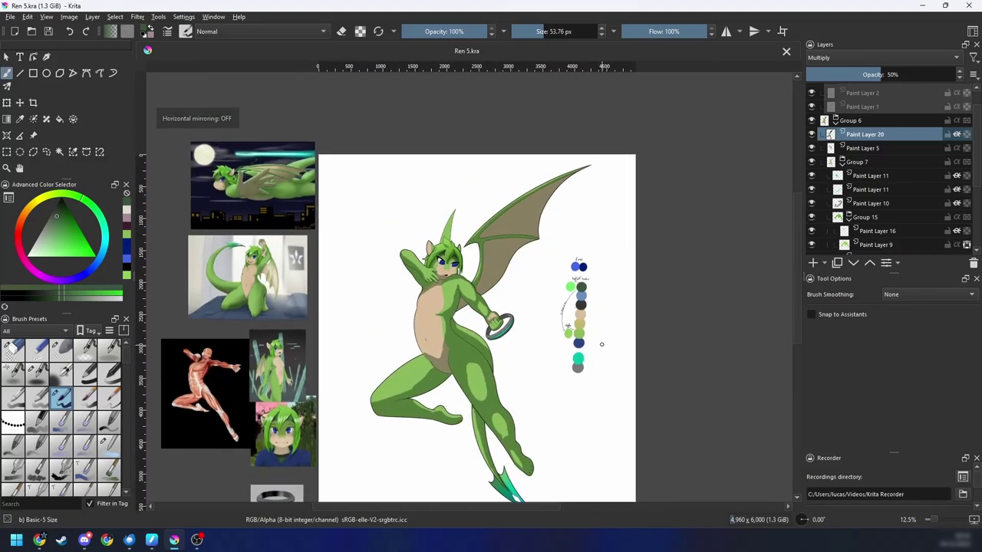
# Step: Select the light green area of the horn by colour for shading on Paint Layer 20
pyautogui.press('+')
pyautogui.press('+')
pyautogui.moveTo(566, 260)
pyautogui.mouseDown()
pyautogui.moveTo(583, 364)
pyautogui.moveTo(619, 356)
pyautogui.mouseUp()
pyautogui.press('+')
pyautogui.press('+')
pyautogui.press('+')
pyautogui.press('w')
pyautogui.click(523, 246)
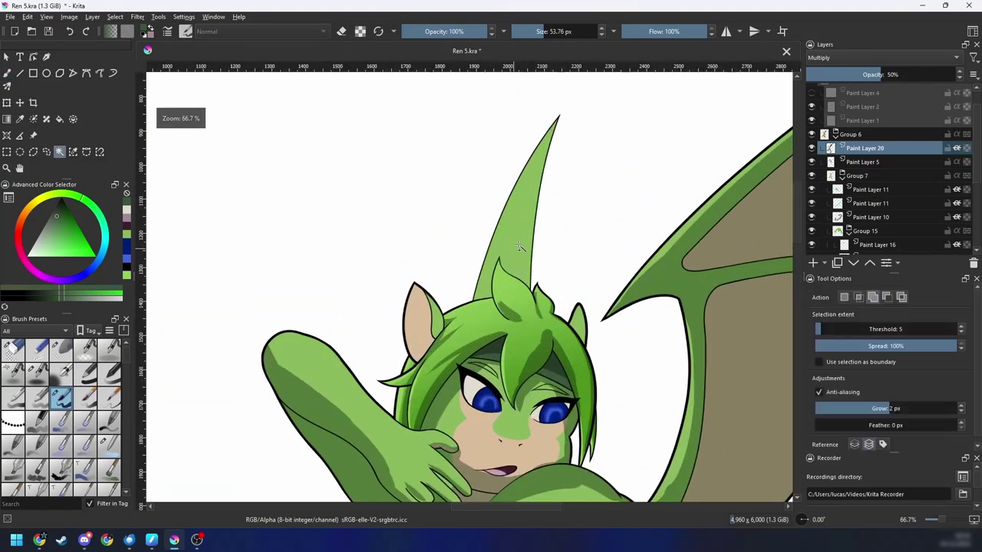
# Step: Paint a dark multiply shadow along the horn's wing-side edge within the selection, and deselect the horn
pyautogui.press('b')
pyautogui.press('+')
pyautogui.press('+')
pyautogui.moveTo(571, 241)
pyautogui.mouseDown()
pyautogui.moveTo(510, 322)
pyautogui.moveTo(644, 265)
pyautogui.mouseUp()
pyautogui.press('6')
pyautogui.press('6')
pyautogui.press('6')
pyautogui.moveTo(468, 327)
pyautogui.mouseDown()
pyautogui.moveTo(656, 245)
pyautogui.moveTo(523, 285)
pyautogui.moveTo(698, 218)
pyautogui.mouseUp()
pyautogui.moveTo(357, 391); pyautogui.dragTo(704, 218)
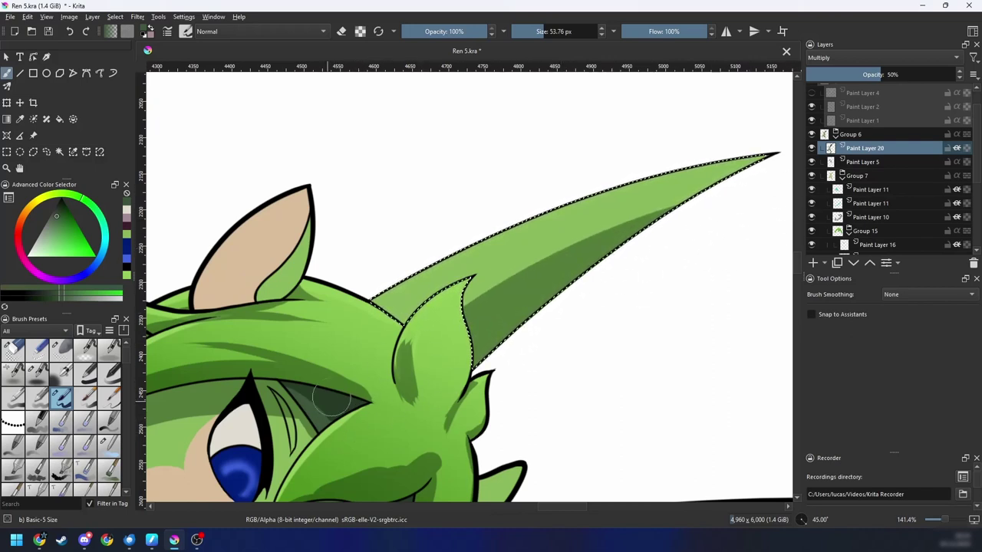
pyautogui.moveTo(349, 388)
pyautogui.mouseDown()
pyautogui.moveTo(713, 210)
pyautogui.moveTo(387, 358)
pyautogui.moveTo(683, 209)
pyautogui.mouseUp()
pyautogui.hotkey('ctrl', '-')
pyautogui.hotkey('ctrl', '-')
pyautogui.hotkey('ctrl', '-')
pyautogui.hotkey('ctrl', '-')
pyautogui.hotkey('ctrl', 'shift', 'a')
# Step: Examine the horn's shading with the canvas upright and the whole figure in view
pyautogui.press('4')
pyautogui.press('4')
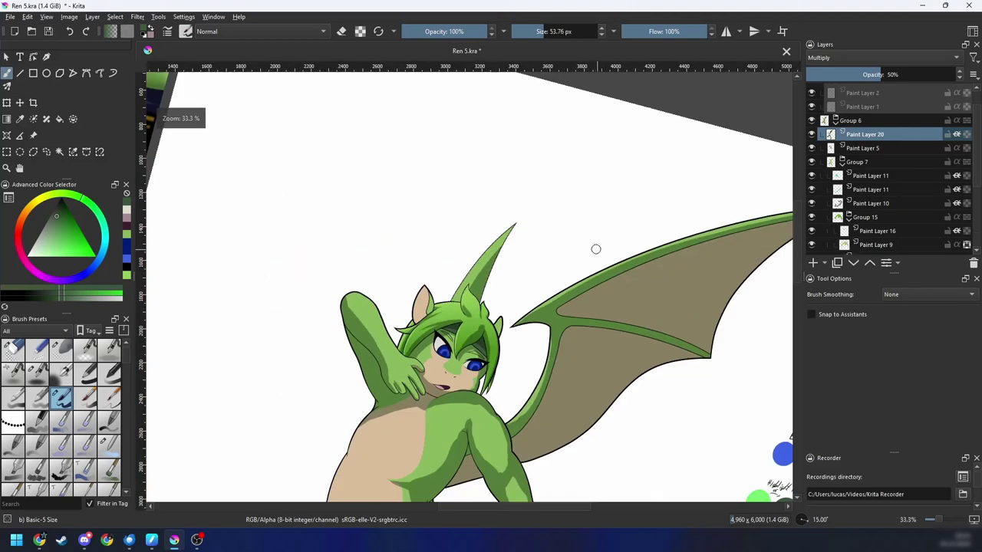
pyautogui.hotkey('ctrl', '-')
pyautogui.moveTo(612, 323)
pyautogui.mouseDown()
pyautogui.moveTo(581, 357)
pyautogui.moveTo(636, 258)
pyautogui.mouseUp()
pyautogui.press('4')
pyautogui.moveTo(609, 306); pyautogui.dragTo(597, 309)
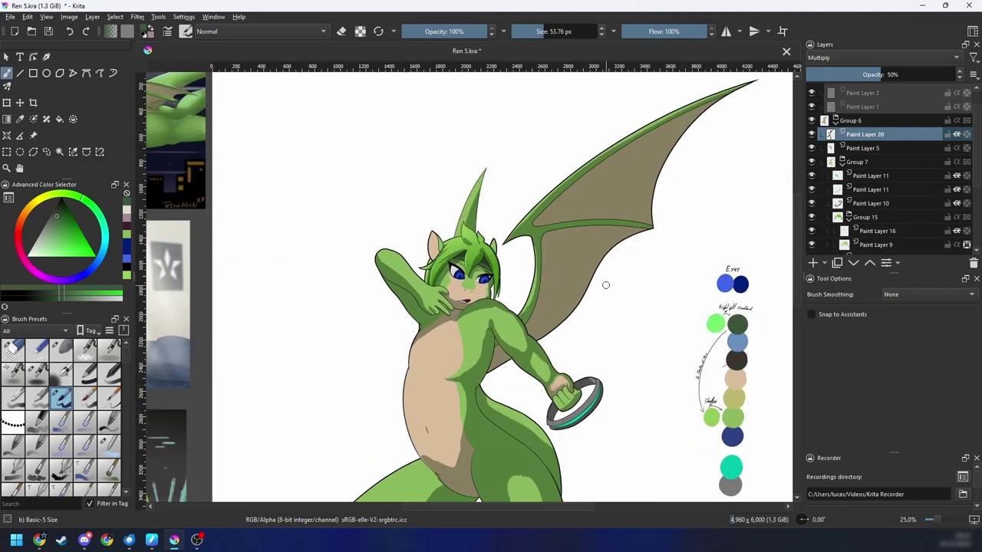
pyautogui.hotkey('ctrl', '-')
pyautogui.hotkey('ctrl', '-')
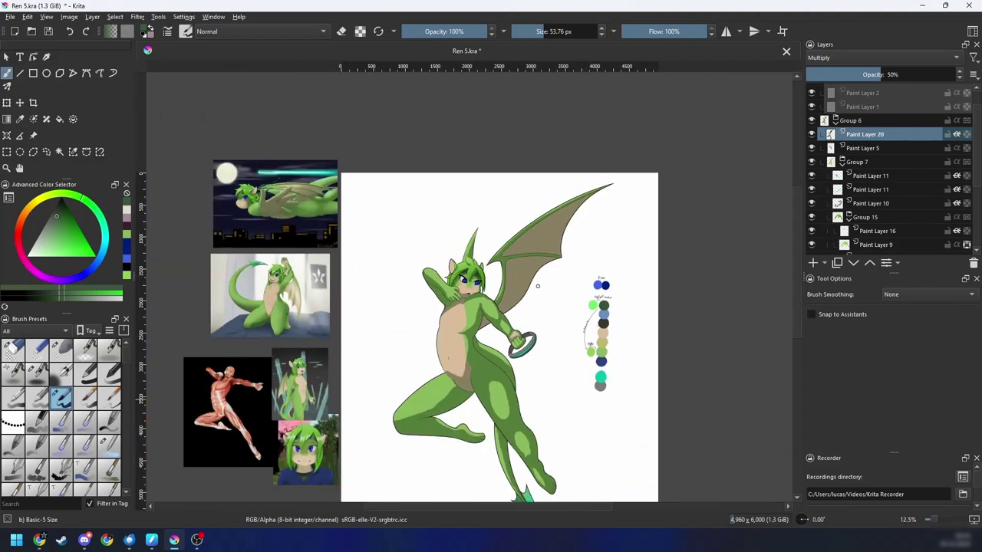
# Step: Enlarge the brush to about 224 px and extend the shadow evenly over the bent leg's knee
pyautogui.moveTo(494, 392); pyautogui.dragTo(619, 279)
pyautogui.hotkey('ctrl', '+')
pyautogui.hotkey('ctrl', '+')
pyautogui.hotkey('ctrl', '+')
pyautogui.press('4')
pyautogui.press('4')
pyautogui.moveTo(676, 289); pyautogui.dragTo(479, 440)
pyautogui.hotkey('ctrl', '+')
pyautogui.moveTo(437, 381); pyautogui.dragTo(460, 381)
pyautogui.moveTo(438, 381); pyautogui.dragTo(477, 321)
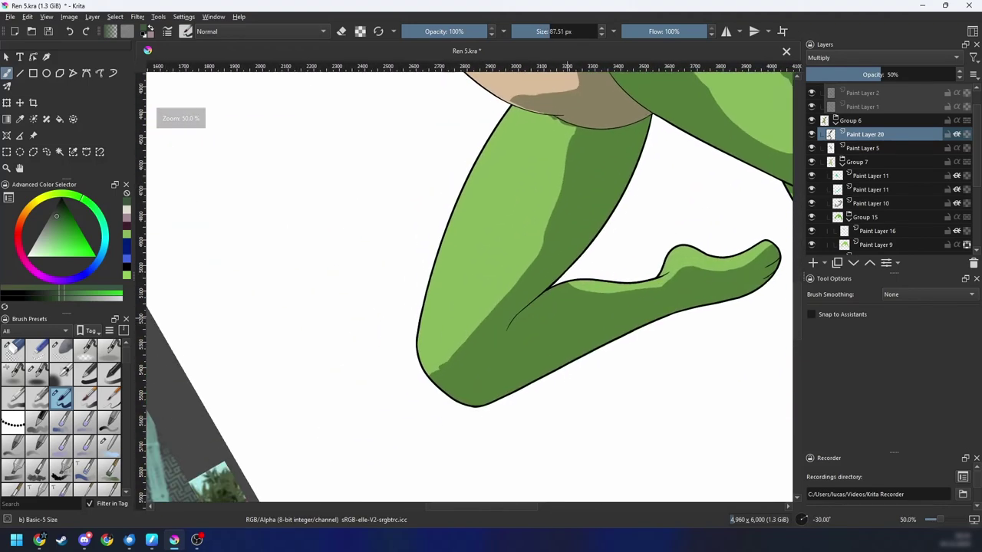
pyautogui.moveTo(395, 362)
pyautogui.mouseDown()
pyautogui.moveTo(458, 361)
pyautogui.moveTo(481, 342)
pyautogui.moveTo(532, 248)
pyautogui.mouseUp()
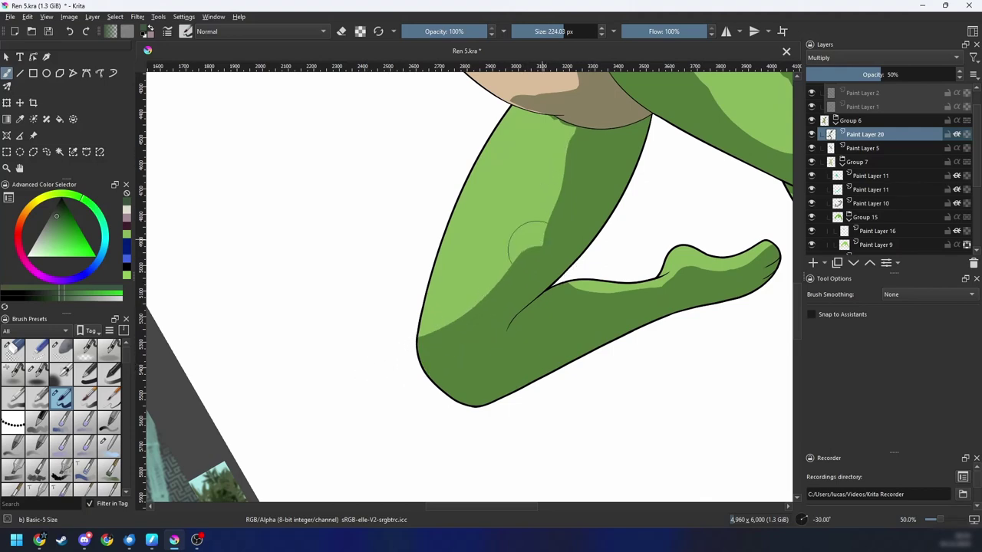
# Step: Examine the leg shading from a distance with the canvas turned to different angles
pyautogui.press('6')
pyautogui.press('6')
pyautogui.press('6')
pyautogui.press('-')
pyautogui.press('6')
pyautogui.press('-')
pyautogui.press('-')
pyautogui.press('-')
pyautogui.press('4')
pyautogui.moveTo(633, 290)
pyautogui.mouseDown()
pyautogui.moveTo(592, 310)
pyautogui.moveTo(628, 306)
pyautogui.mouseUp()
# Step: Reduce the brush to about 37 px and paint a small tapered shadow around the navel
pyautogui.press('+')
pyautogui.press('+')
pyautogui.moveTo(572, 368)
pyautogui.mouseDown()
pyautogui.moveTo(522, 355)
pyautogui.moveTo(488, 441)
pyautogui.mouseUp()
pyautogui.press('4')
pyautogui.moveTo(566, 335)
pyautogui.mouseDown()
pyautogui.moveTo(569, 369)
pyautogui.moveTo(625, 269)
pyautogui.mouseUp()
pyautogui.press('+')
pyautogui.press('+')
pyautogui.press('+')
pyautogui.press('6')
pyautogui.press('6')
pyautogui.press('6')
pyautogui.moveTo(526, 322); pyautogui.dragTo(446, 322)
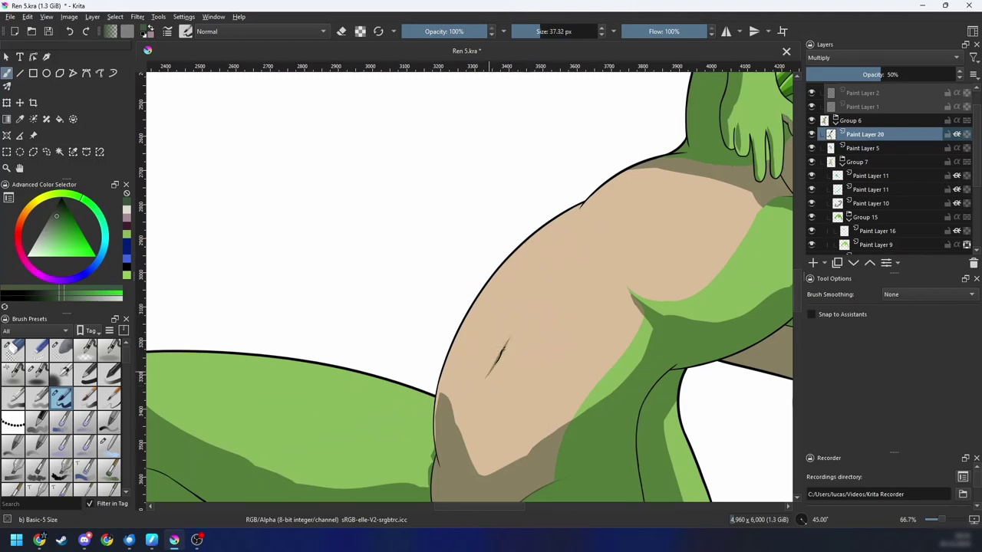
pyautogui.press('-')
pyautogui.press('-')
pyautogui.press('-')
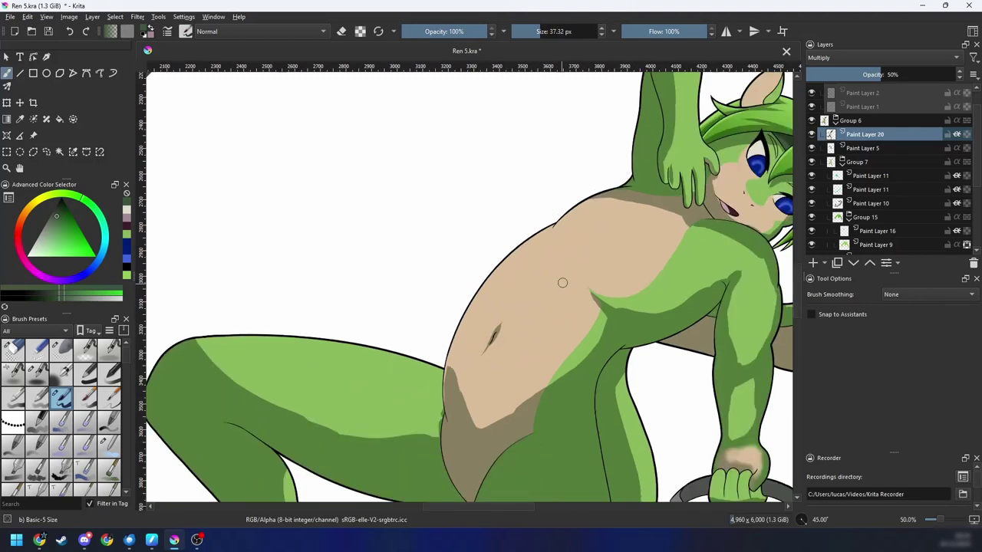
# Step: Set the brush to about 73 px and smooth the shadow edge along the bent leg's thigh
pyautogui.press('4')
pyautogui.press('4')
pyautogui.moveTo(596, 292); pyautogui.dragTo(575, 279)
pyautogui.press('4')
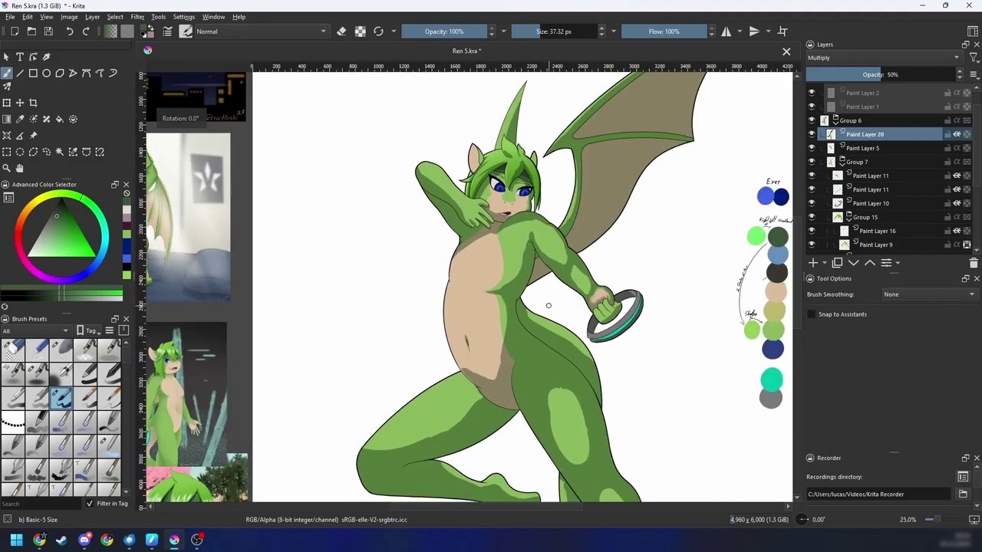
pyautogui.press('+')
pyautogui.press('+')
pyautogui.press('+')
pyautogui.press('6')
pyautogui.press('6')
pyautogui.press('6')
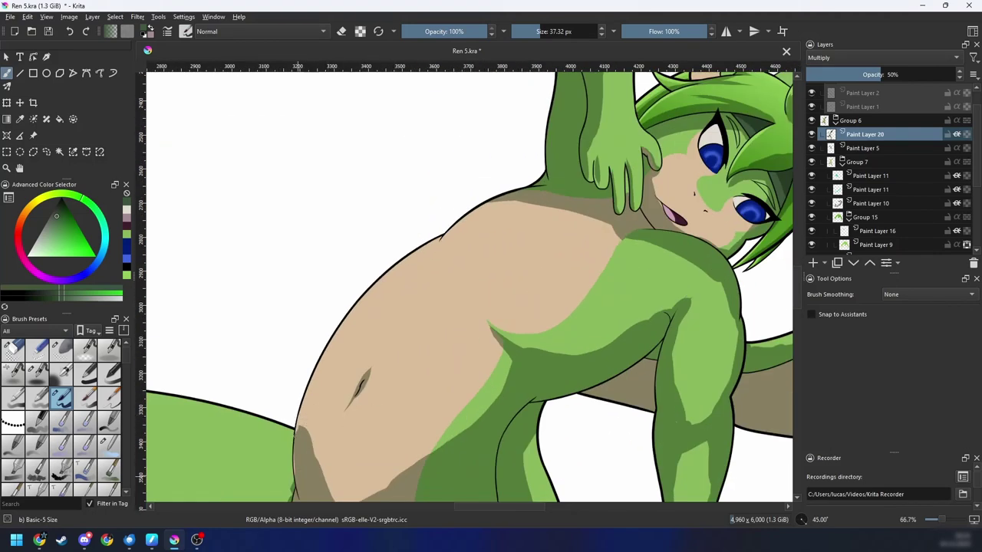
pyautogui.moveTo(351, 405); pyautogui.dragTo(443, 264)
pyautogui.press('4')
pyautogui.moveTo(401, 387); pyautogui.dragTo(419, 386)
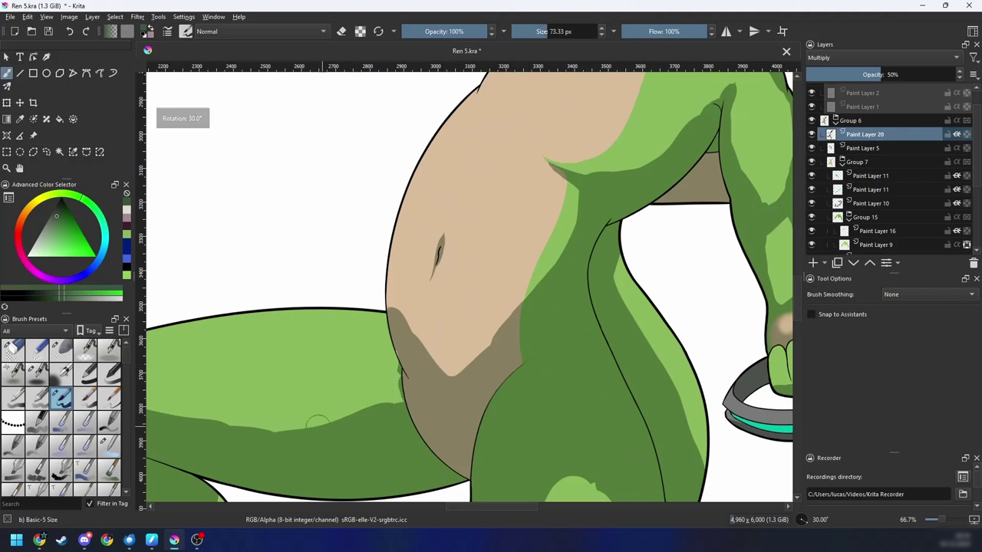
pyautogui.moveTo(318, 420)
pyautogui.mouseDown()
pyautogui.moveTo(382, 352)
pyautogui.moveTo(384, 323)
pyautogui.moveTo(429, 413)
pyautogui.moveTo(439, 357)
pyautogui.mouseUp()
# Step: Clean up the thigh shadow's edge beside the hip in eraser mode with a brush of about 161 px
pyautogui.press('4')
pyautogui.press('4')
pyautogui.press('4')
pyautogui.press('4')
pyautogui.press('4')
pyautogui.press('4')
pyautogui.press('4')
pyautogui.press('4')
pyautogui.press('4')
pyautogui.press('4')
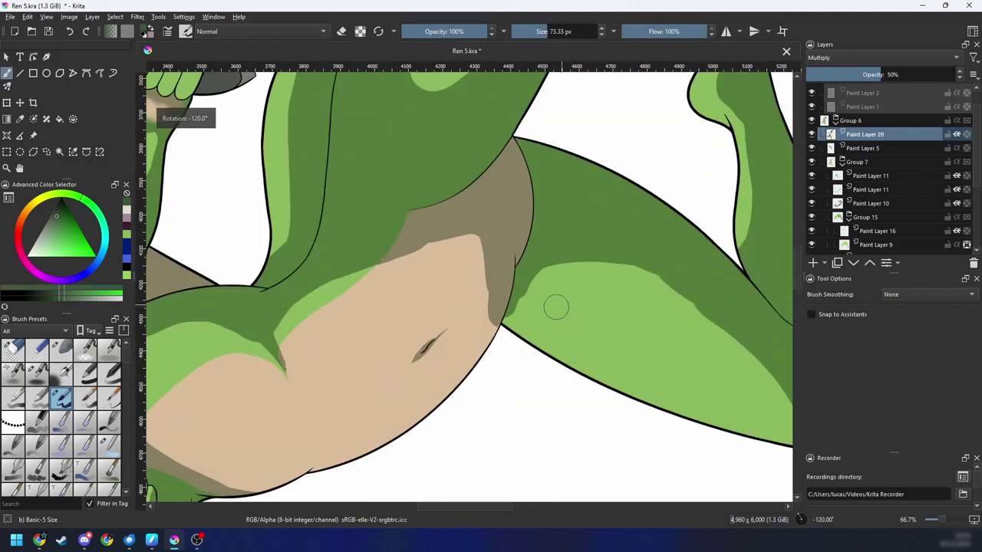
pyautogui.press('e')
pyautogui.moveTo(530, 322)
pyautogui.mouseDown()
pyautogui.moveTo(518, 315)
pyautogui.moveTo(521, 292)
pyautogui.mouseUp()
pyautogui.hotkey('ctrl', 'z')
pyautogui.moveTo(495, 363); pyautogui.dragTo(530, 363)
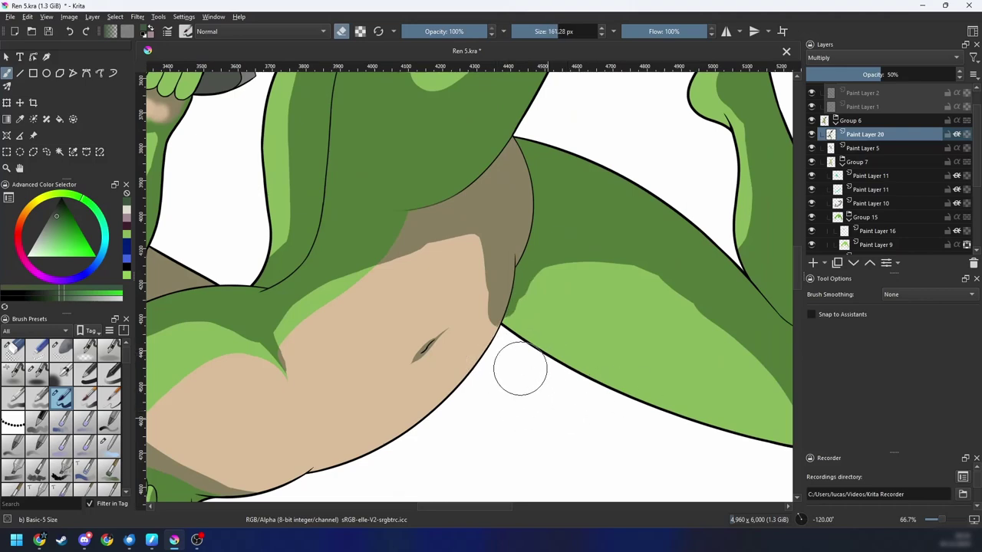
pyautogui.hotkey('ctrl', ']')
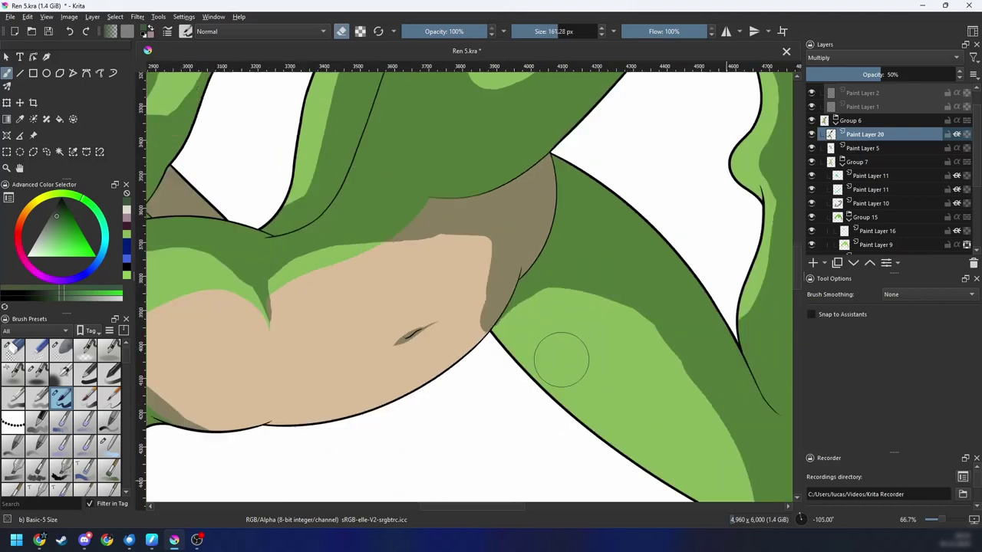
# Step: Examine the whole figure upright, and bring the chest back into close view
pyautogui.press('5')
pyautogui.hotkey('ctrl', '-')
pyautogui.hotkey('ctrl', '-')
pyautogui.hotkey('ctrl', '-')
pyautogui.hotkey('ctrl', '-')
pyautogui.moveTo(576, 324)
pyautogui.mouseDown()
pyautogui.moveTo(548, 368)
pyautogui.moveTo(571, 343)
pyautogui.moveTo(579, 406)
pyautogui.moveTo(613, 412)
pyautogui.mouseUp()
pyautogui.hotkey('ctrl', '+')
pyautogui.hotkey('ctrl', '+')
pyautogui.hotkey('ctrl', '+')
pyautogui.moveTo(475, 336); pyautogui.dragTo(465, 337)
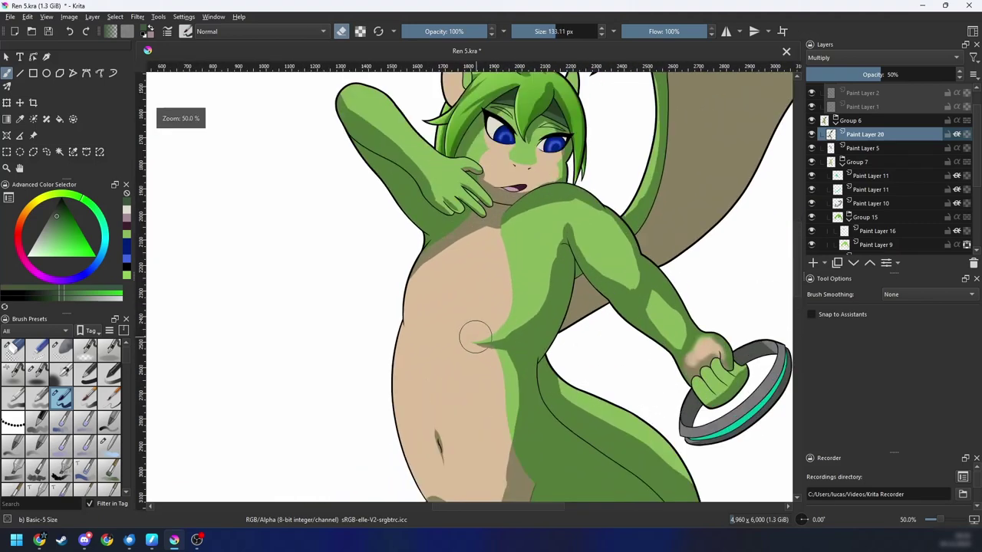
# Step: Turn off eraser mode and paint a thin shadow beneath the pectoral at the torso's outer edge with a 34 px brush
pyautogui.press('e')
pyautogui.moveTo(392, 386); pyautogui.dragTo(384, 422)
pyautogui.hotkey('ctrl', '+')
pyautogui.moveTo(463, 369); pyautogui.dragTo(459, 340)
pyautogui.hotkey('ctrl', '[')
pyautogui.hotkey('ctrl', '[')
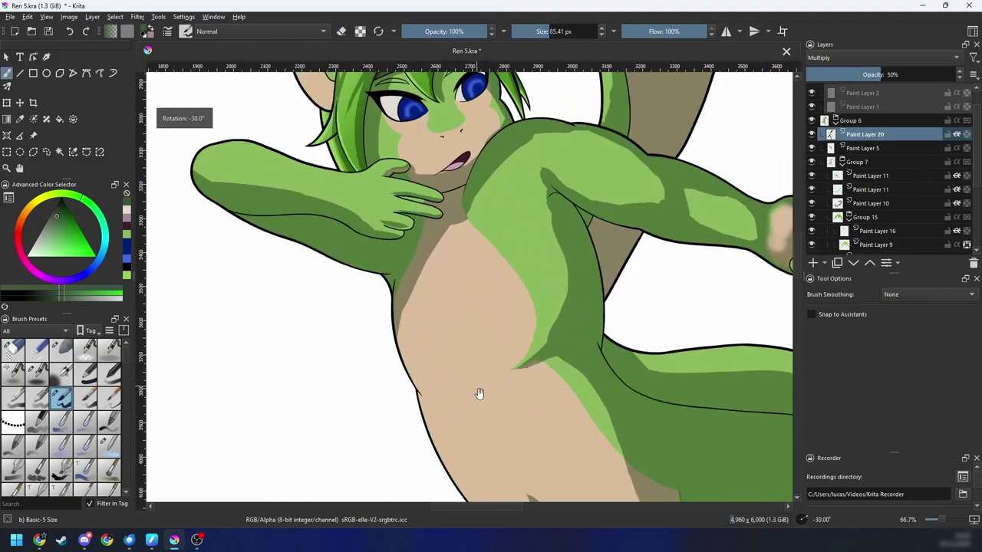
pyautogui.hotkey('ctrl', '[')
pyautogui.press('[')
pyautogui.hotkey('ctrl', '[')
pyautogui.hotkey('ctrl', '[')
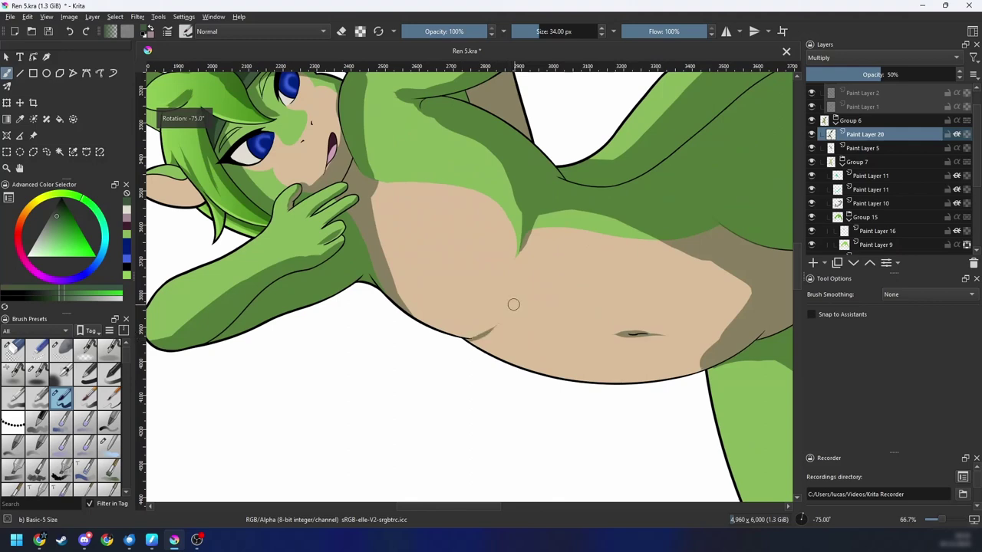
pyautogui.moveTo(497, 315); pyautogui.dragTo(472, 338)
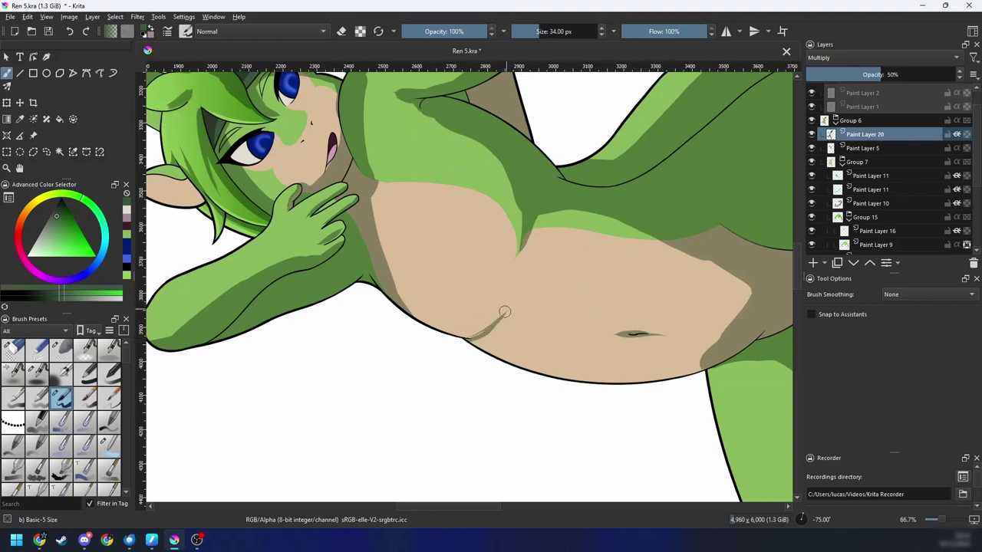
pyautogui.hotkey('ctrl', ']')
pyautogui.hotkey('ctrl', ']')
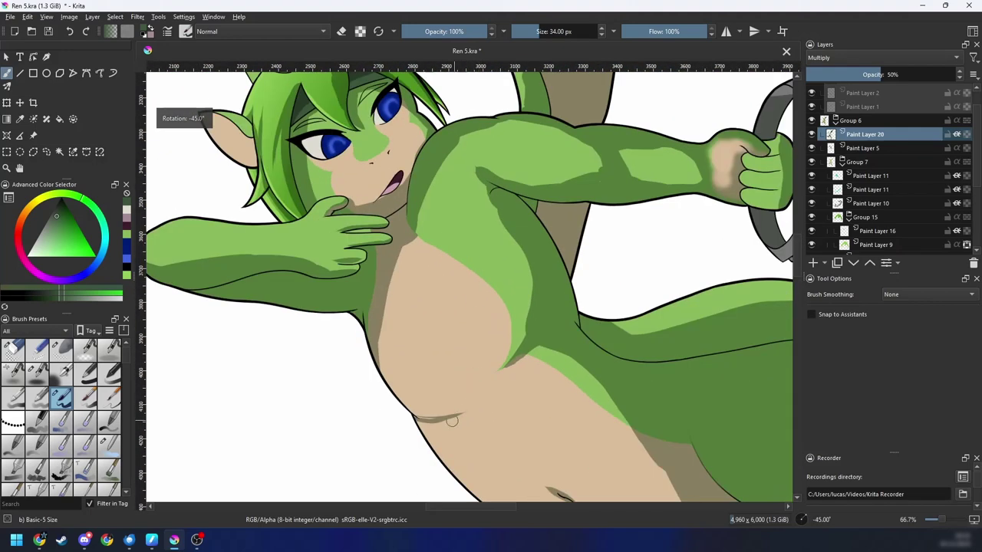
pyautogui.moveTo(434, 420); pyautogui.dragTo(470, 399)
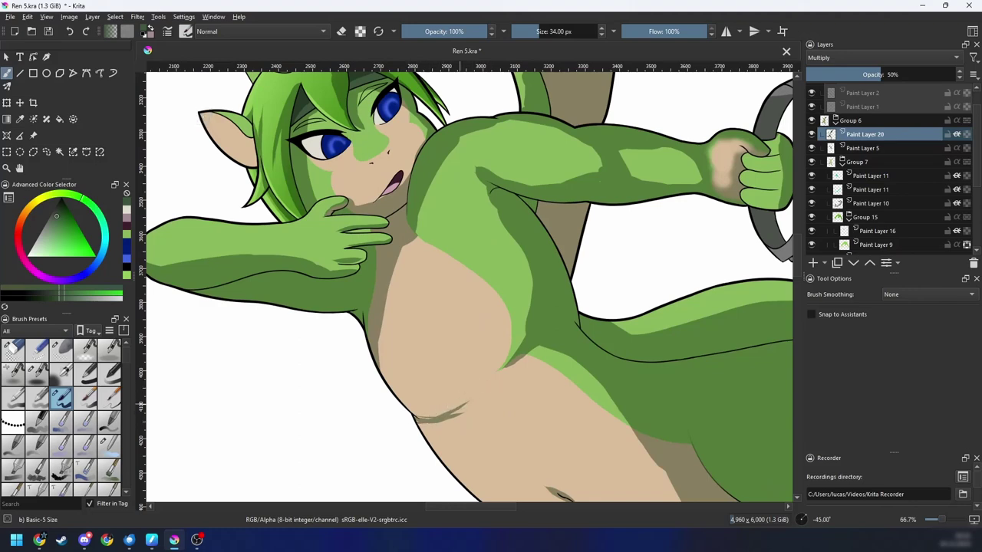
# Step: Paint slanted shadow strokes from the neck shadow down the centre of the chest
pyautogui.hotkey('ctrl', ']')
pyautogui.hotkey('ctrl', ']')
pyautogui.hotkey('ctrl', ']')
pyautogui.hotkey('ctrl', ']')
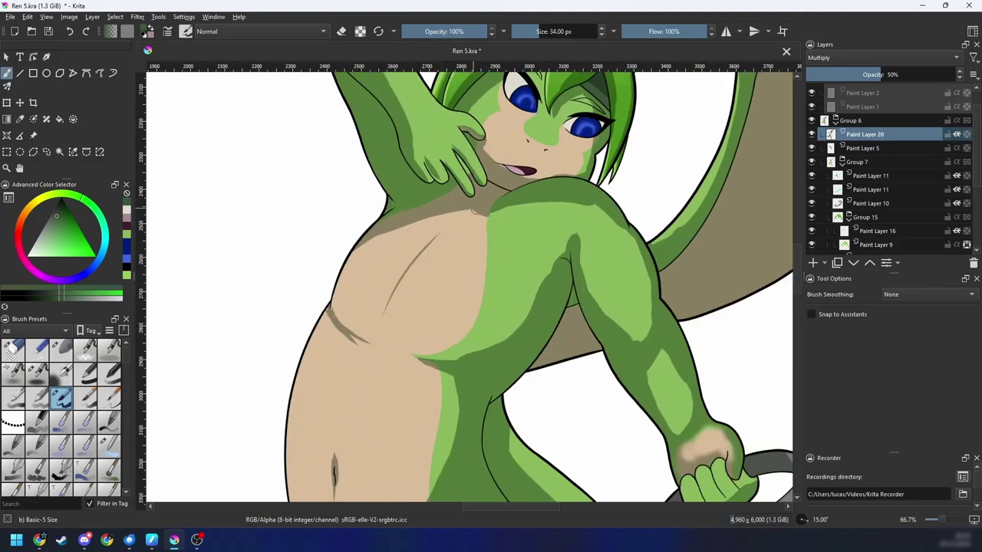
pyautogui.moveTo(383, 311); pyautogui.dragTo(430, 240)
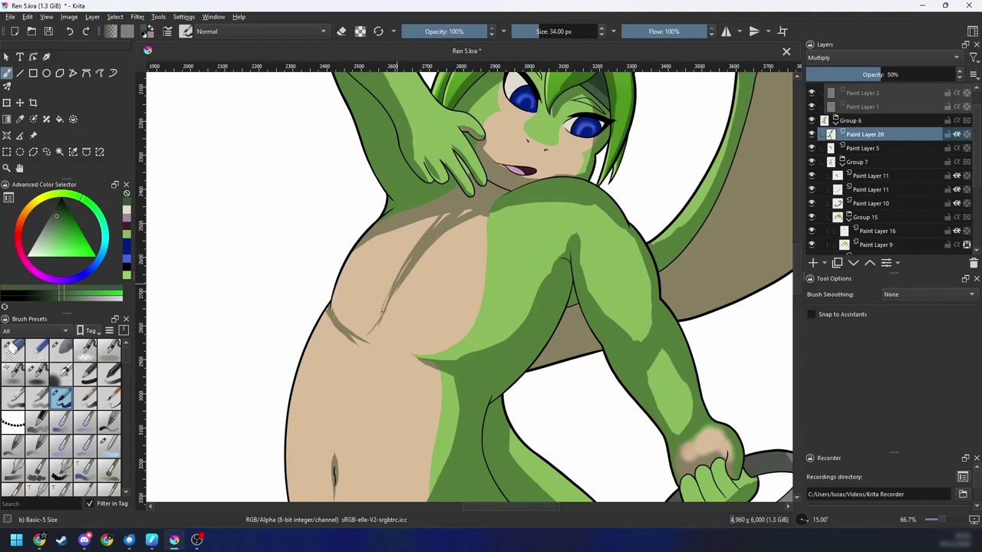
# Step: Draw thin shadow lines along the lower edges of both pectorals, joining them to the central chest shadow
pyautogui.hotkey('ctrl', '[')
pyautogui.hotkey('ctrl', '[')
pyautogui.hotkey('ctrl', '[')
pyautogui.hotkey('ctrl', '[')
pyautogui.press('e')
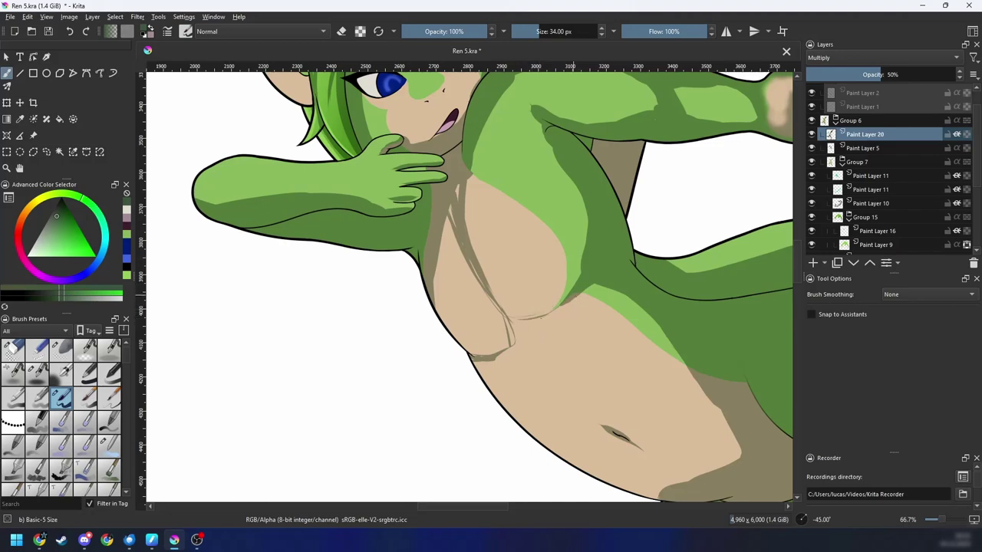
# Step: Fill in the gaps of the central chest shadow and thicken the shadow beneath the outer pectoral
pyautogui.hotkey('ctrl', ']')
pyautogui.hotkey('ctrl', ']')
pyautogui.hotkey('ctrl', ']')
pyautogui.hotkey('ctrl', ']')
pyautogui.scroll(-5, 576, 285)
pyautogui.scroll(1, 576, 285)
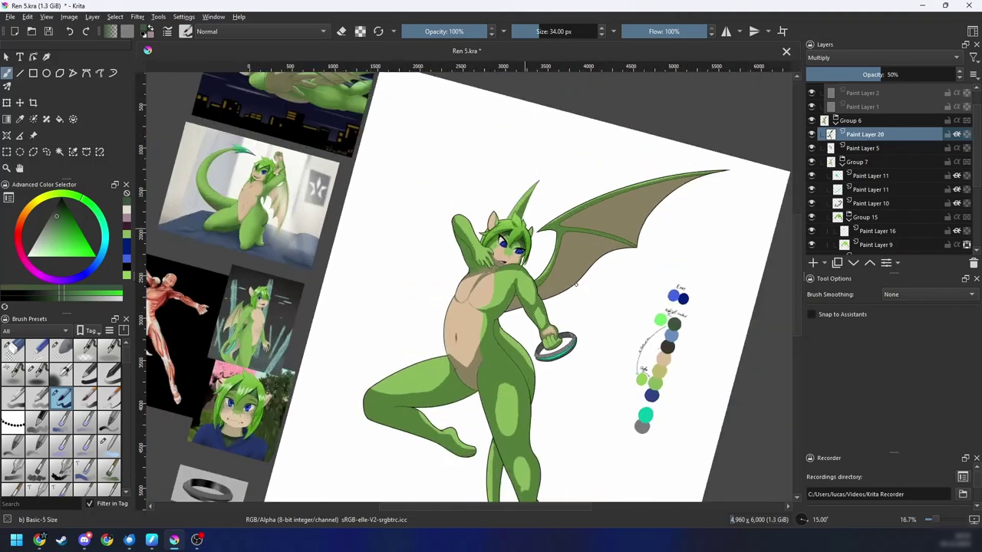
pyautogui.hotkey('ctrl', '+')
pyautogui.hotkey('ctrl', '+')
pyautogui.hotkey('ctrl', '+')
pyautogui.hotkey('ctrl', '[')
pyautogui.hotkey('ctrl', '[')
pyautogui.hotkey('ctrl', '+')
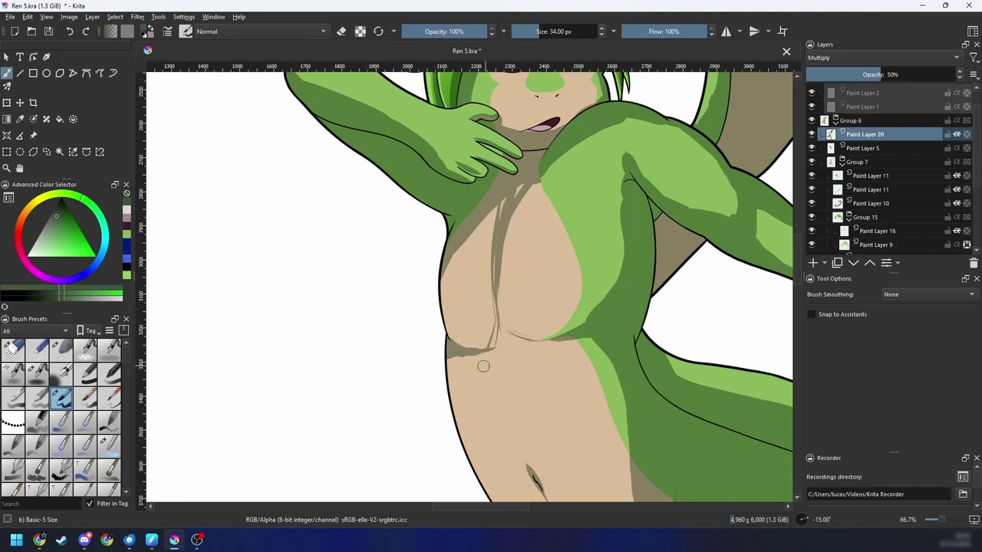
pyautogui.hotkey('ctrl', ']')
pyautogui.hotkey('ctrl', ']')
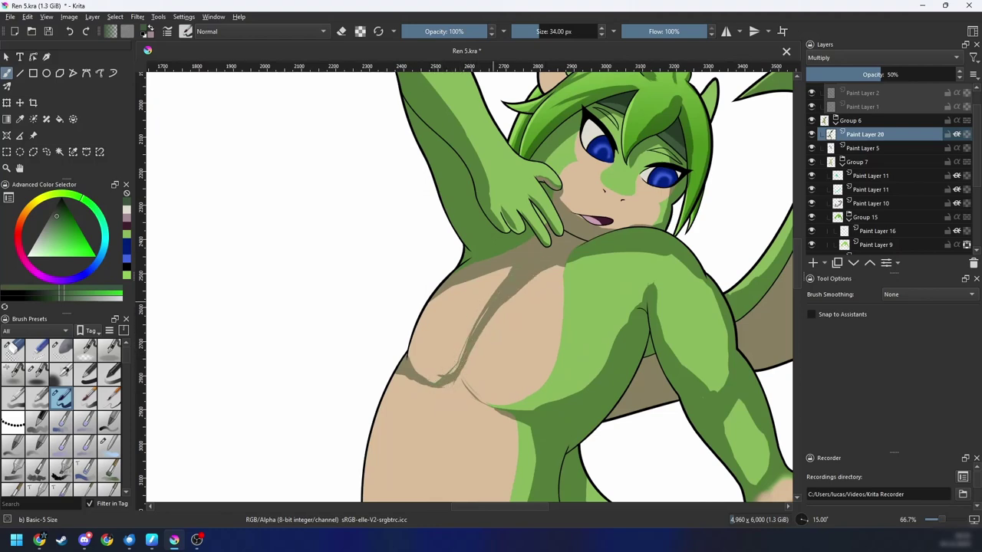
# Step: Examine the chest shading at a smaller zoom together with the head and arms
pyautogui.hotkey('ctrl', '[')
pyautogui.hotkey('ctrl', '[')
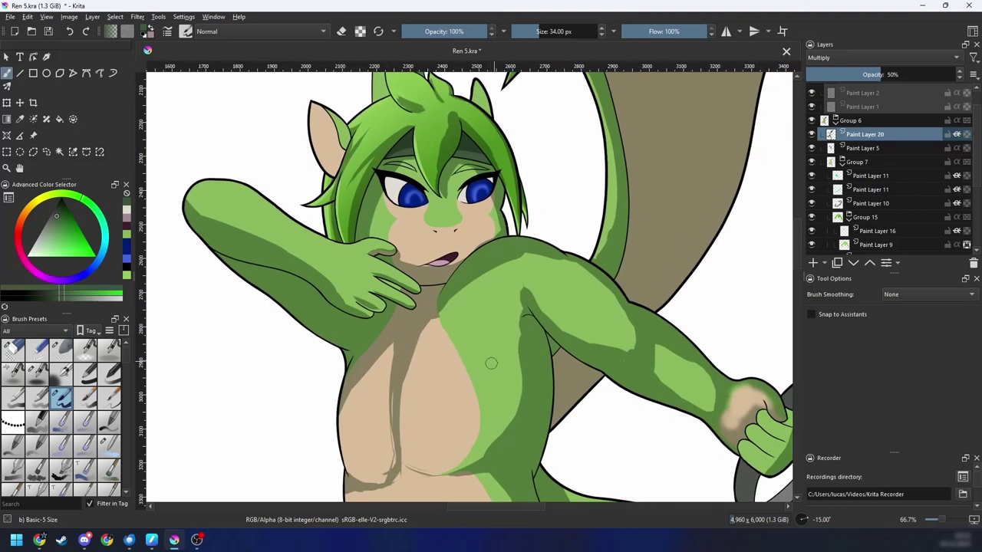
pyautogui.hotkey('ctrl', '-')
pyautogui.hotkey('ctrl', '-')
pyautogui.hotkey('ctrl', '-')
pyautogui.hotkey('ctrl', '-')
pyautogui.hotkey('ctrl', '-')
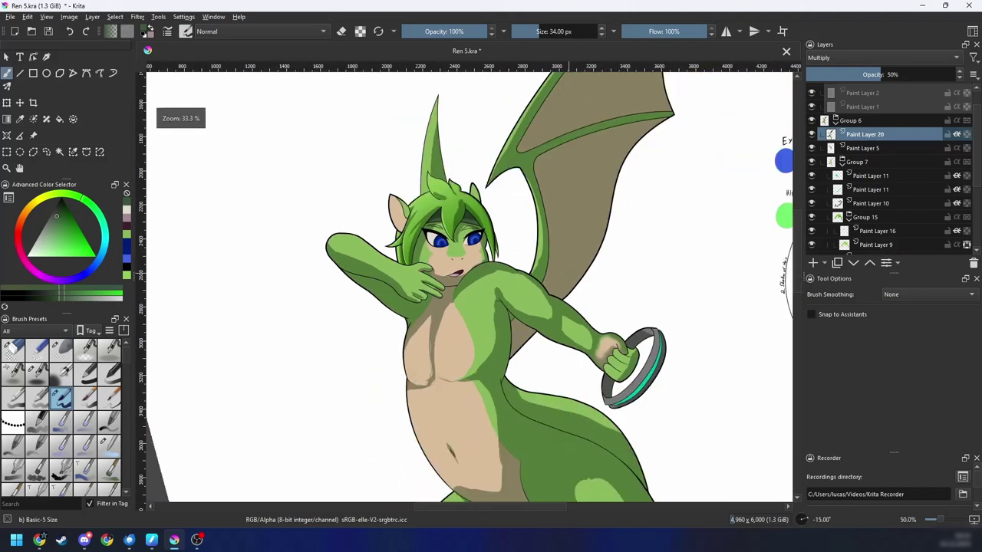
# Step: Try a shadow stroke along the side of the torso with an enlarged brush
pyautogui.hotkey('ctrl', ']')
pyautogui.press('+')
pyautogui.press('+')
pyautogui.press('+')
pyautogui.press('+')
pyautogui.press(']')
pyautogui.press(']')
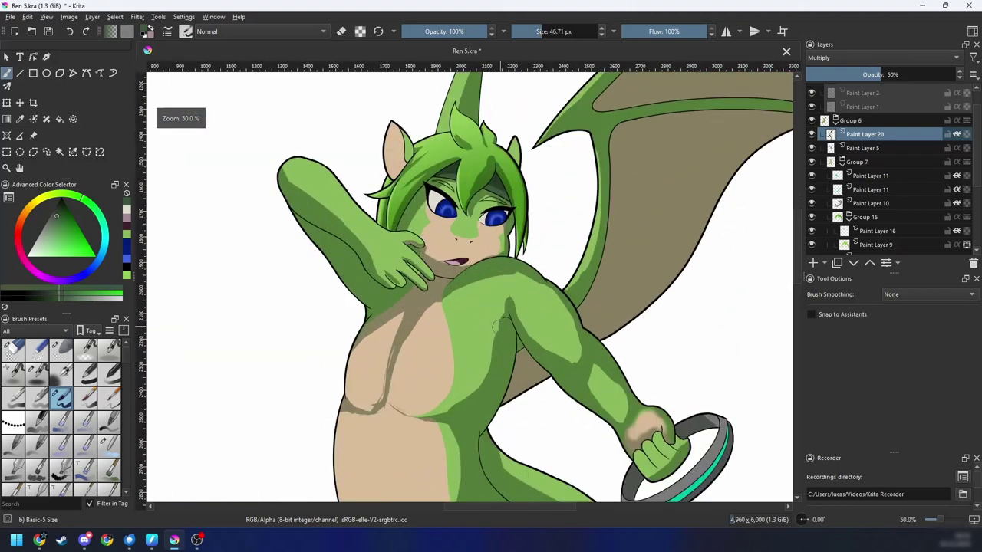
pyautogui.moveTo(458, 396); pyautogui.dragTo(482, 341)
pyautogui.hotkey('ctrl', 'z')
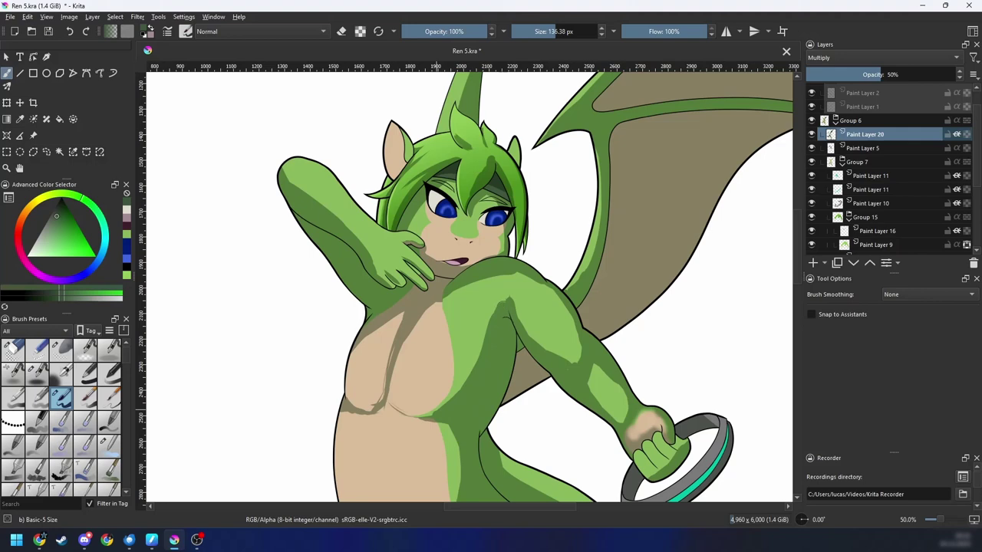
# Step: Select the green strip of the near ear and fill it with shadow using a brush of about 136 px
pyautogui.press('-')
pyautogui.press('-')
pyautogui.press('-')
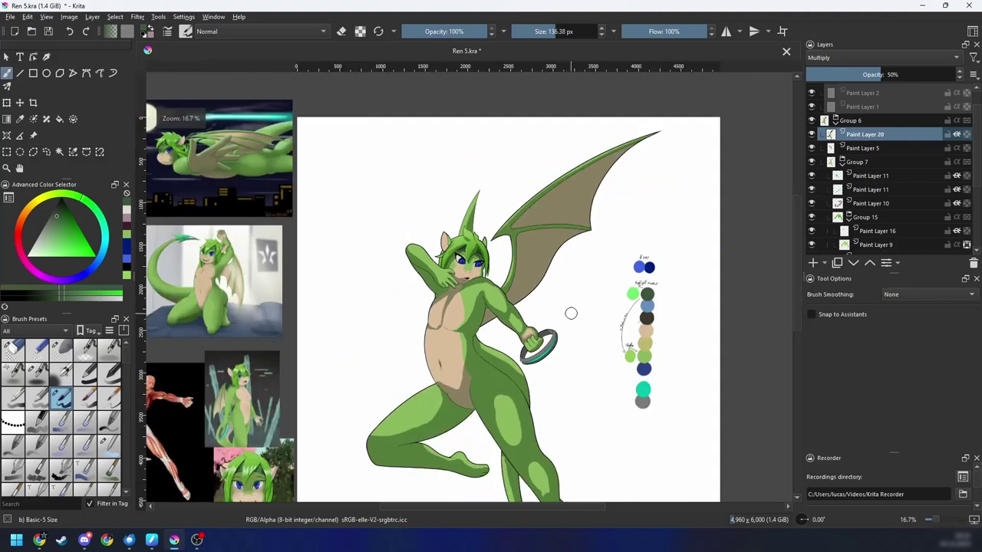
pyautogui.press('+')
pyautogui.press('+')
pyautogui.press('+')
pyautogui.press('+')
pyautogui.press('+')
pyautogui.press('+')
pyautogui.press('+')
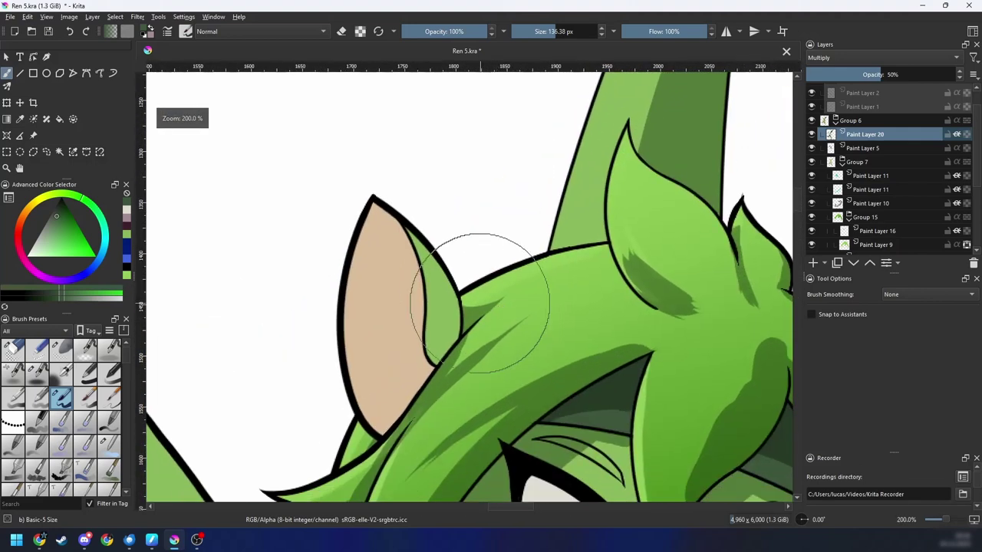
pyautogui.press('w')
pyautogui.click(447, 318)
pyautogui.press('b')
pyautogui.moveTo(453, 322); pyautogui.dragTo(421, 192)
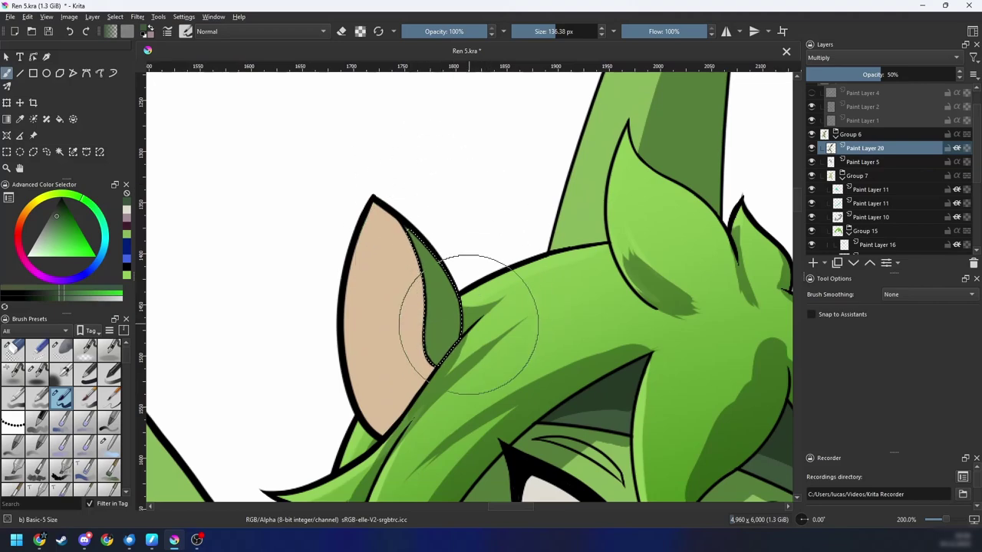
# Step: Erase the outer part of the near ear's shadow along a curve, leaving a lit edge towards the tip
pyautogui.press('4')
pyautogui.press('4')
pyautogui.press('4')
pyautogui.press('4')
pyautogui.press('4')
pyautogui.press('+')
pyautogui.press('4')
pyautogui.press('4')
pyautogui.press('4')
pyautogui.press('4')
pyautogui.press('e')
pyautogui.moveTo(541, 416); pyautogui.dragTo(581, 367)
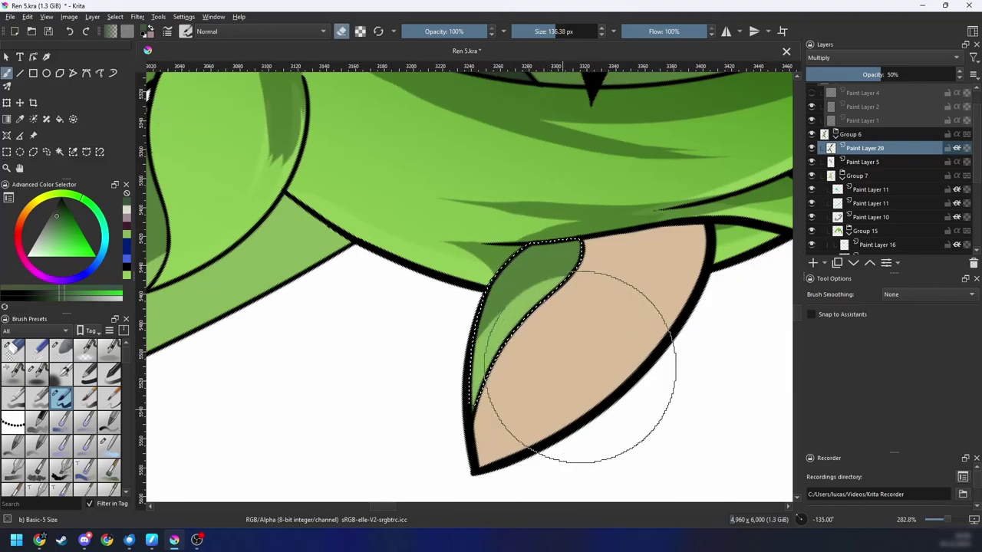
pyautogui.hotkey('ctrl', 'z')
pyautogui.moveTo(578, 427)
pyautogui.mouseDown()
pyautogui.moveTo(568, 394)
pyautogui.moveTo(597, 354)
pyautogui.moveTo(625, 339)
pyautogui.moveTo(609, 346)
pyautogui.moveTo(568, 306)
pyautogui.moveTo(562, 329)
pyautogui.moveTo(536, 335)
pyautogui.mouseUp()
# Step: Select the green area of the far ear and paint a shadow inside it with a brush of about 36 px
pyautogui.press('6')
pyautogui.press('6')
pyautogui.press('-')
pyautogui.press('-')
pyautogui.press('-')
pyautogui.press('-')
pyautogui.press('6')
pyautogui.press('6')
pyautogui.press('6')
pyautogui.press('6')
pyautogui.press('6')
pyautogui.press('6')
pyautogui.press('6')
pyautogui.press('6')
pyautogui.press('-')
pyautogui.press('+')
pyautogui.press('4')
pyautogui.hotkey('ctrl', 'shift', 'a')
pyautogui.press('w')
pyautogui.click(578, 303)
pyautogui.press('b')
pyautogui.press('+')
pyautogui.press('+')
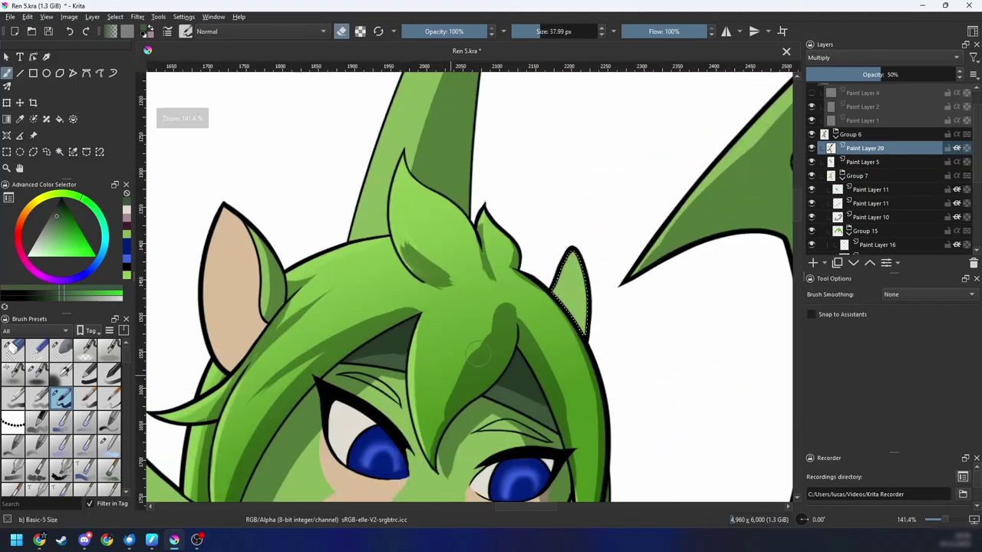
pyautogui.keyDown('shift'); pyautogui.moveTo(478, 353); pyautogui.dragTo(477, 354); pyautogui.keyUp('shift')
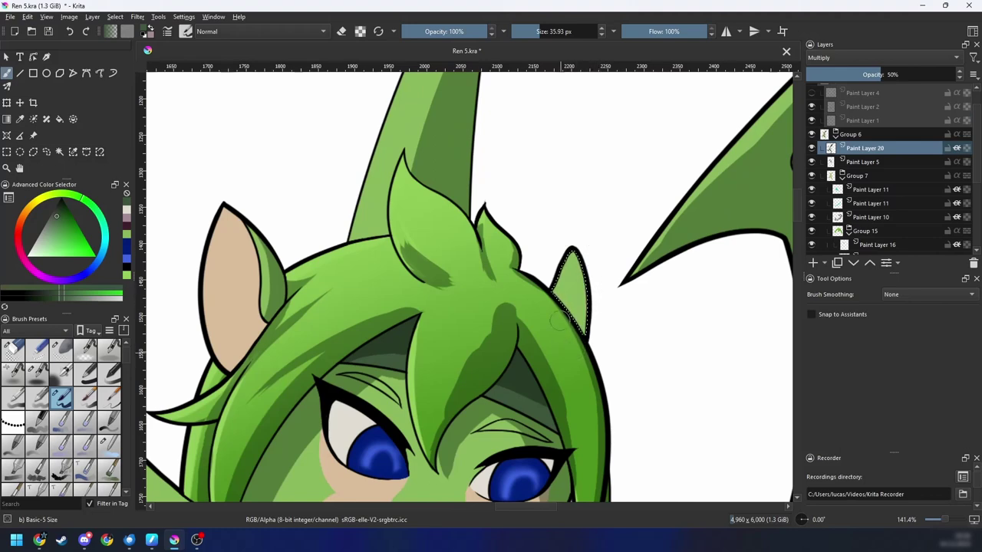
# Step: Examine the shaded ears together with the whole figure and the wing
pyautogui.press('-')
pyautogui.press('-')
pyautogui.press('-')
pyautogui.press('-')
pyautogui.press('4')
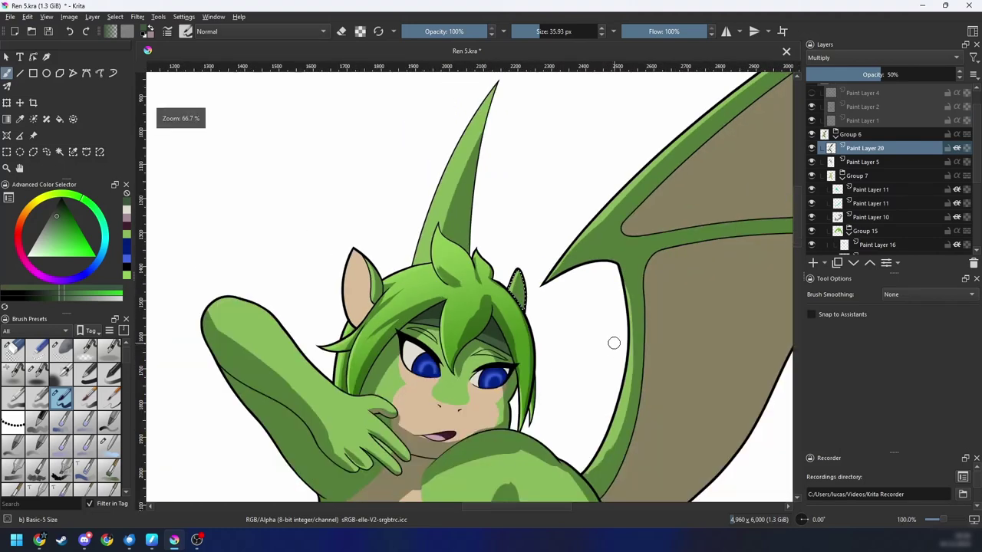
pyautogui.press('-')
pyautogui.press('-')
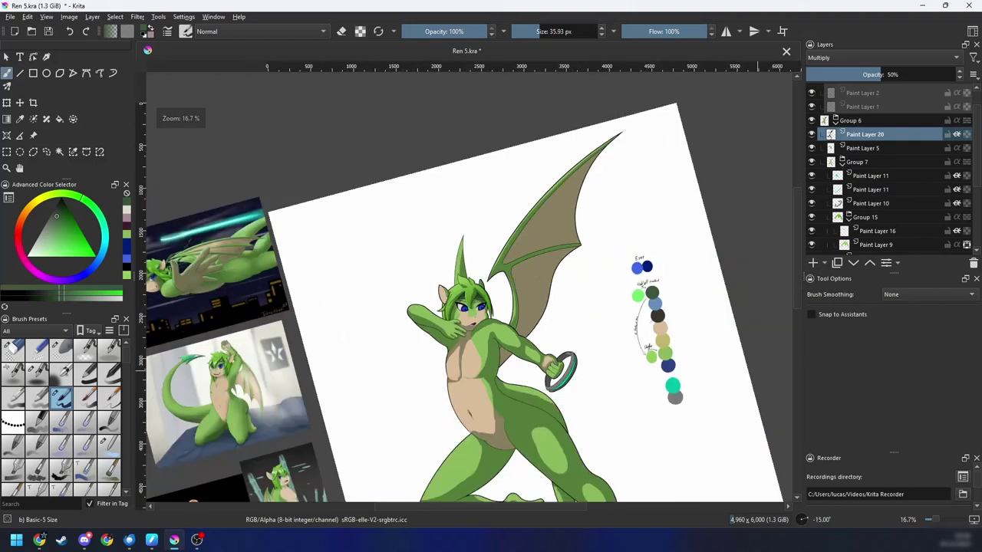
pyautogui.press('+')
pyautogui.press('+')
pyautogui.press('5')
pyautogui.moveTo(555, 268); pyautogui.dragTo(568, 255)
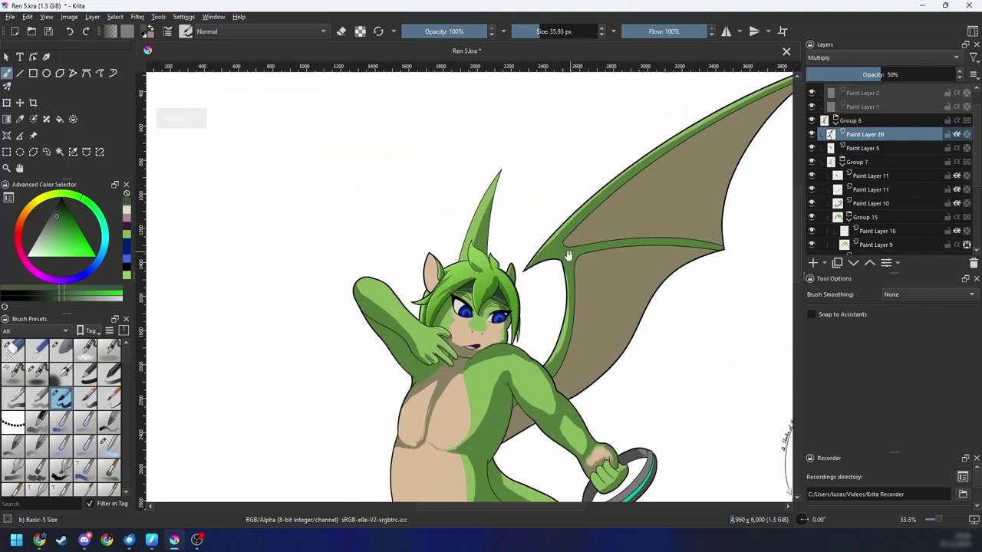
# Step: Reshape the shadow on the central hair lock, erasing its rounded upper end and rough edge into sharper points
pyautogui.press('=')
pyautogui.press('=')
pyautogui.press('=')
pyautogui.press('=')
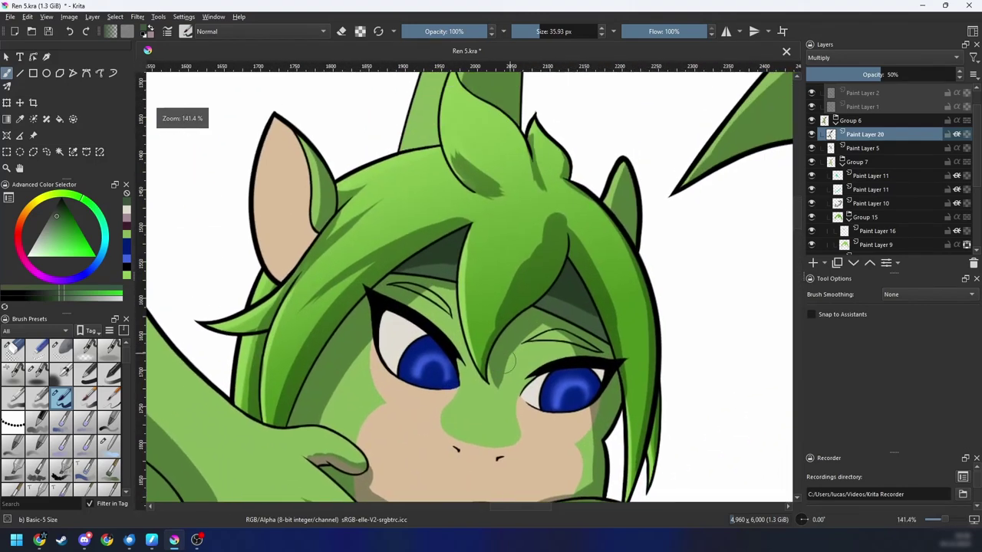
pyautogui.press('=')
pyautogui.press('6')
pyautogui.press('e')
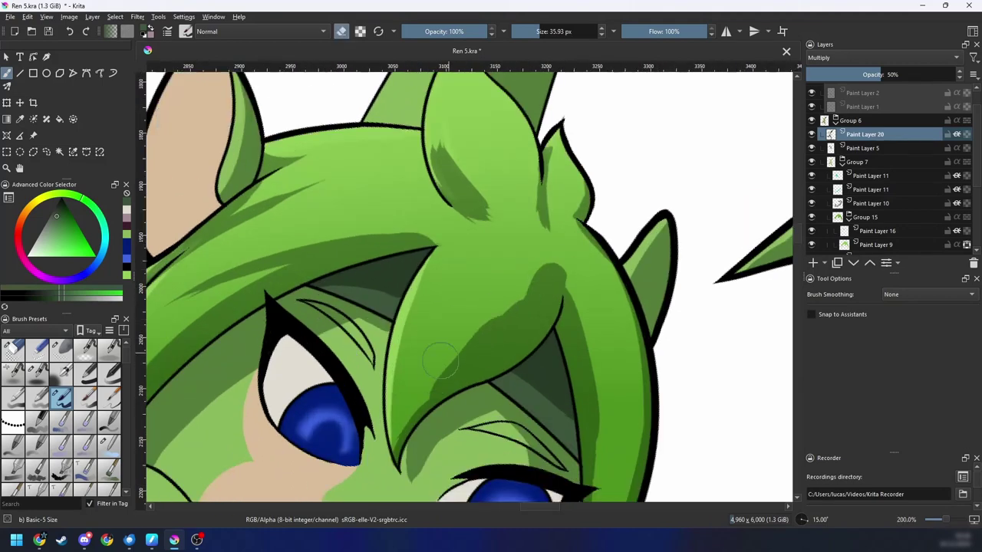
pyautogui.moveTo(441, 360); pyautogui.dragTo(609, 245)
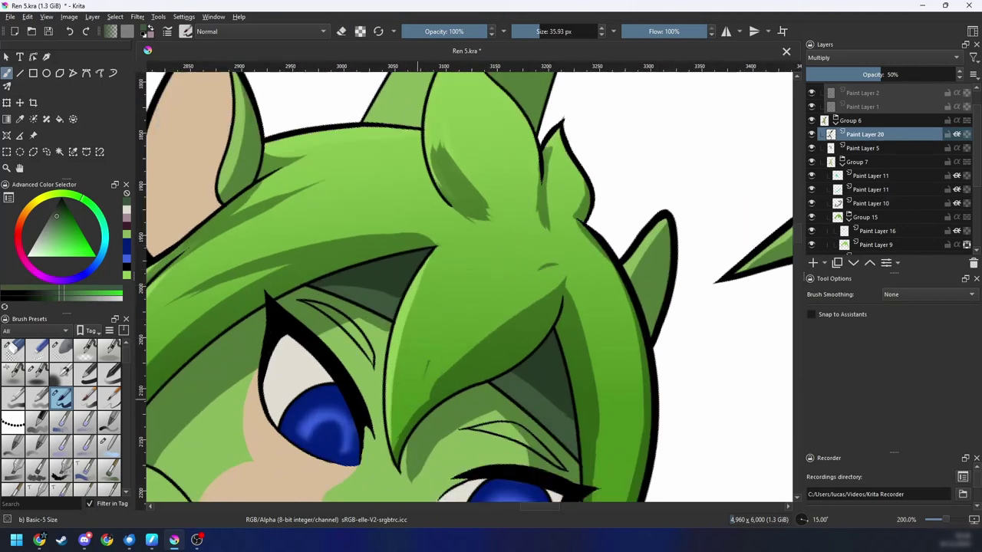
pyautogui.moveTo(428, 362)
pyautogui.mouseDown()
pyautogui.moveTo(503, 249)
pyautogui.moveTo(502, 259)
pyautogui.mouseUp()
# Step: Examine the hair and face shading together with the arms, chest and wing at several zooms and canvas rotations
pyautogui.press('-')
pyautogui.press('-')
pyautogui.press('-')
pyautogui.press('-')
pyautogui.press('-')
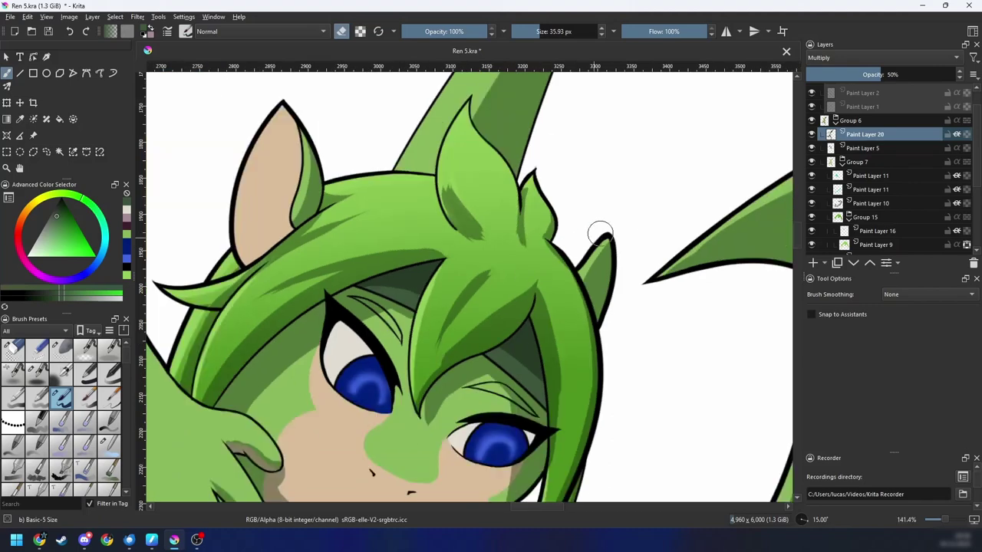
pyautogui.press('4')
pyautogui.press('4')
pyautogui.press('4')
pyautogui.press('-')
pyautogui.press('-')
pyautogui.press('+')
pyautogui.press('+')
pyautogui.press('+')
pyautogui.press('+')
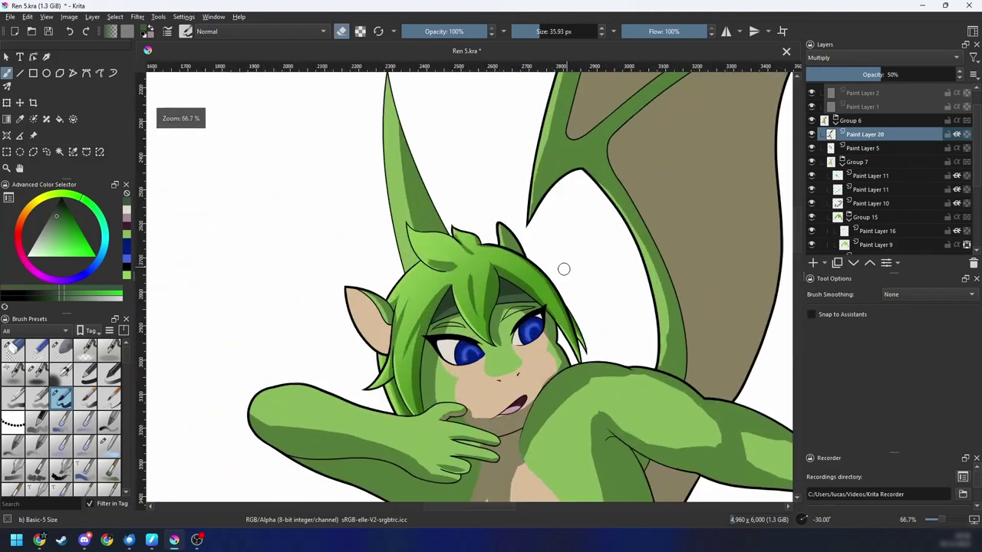
pyautogui.press('-')
pyautogui.press('6')
pyautogui.press('6')
pyautogui.moveTo(624, 321); pyautogui.dragTo(630, 250)
pyautogui.press('+')
pyautogui.press('+')
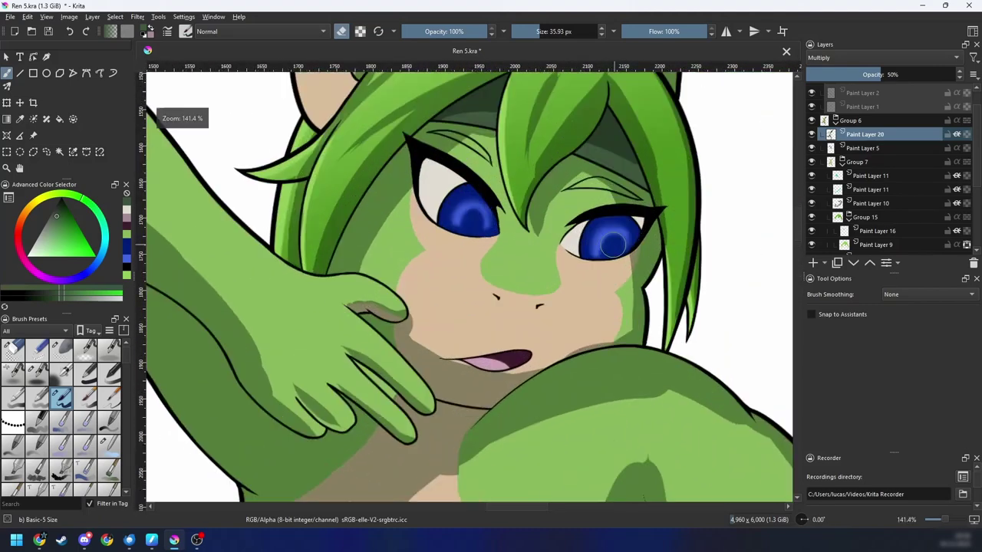
pyautogui.press('4')
pyautogui.press('4')
pyautogui.press('-')
pyautogui.press('-')
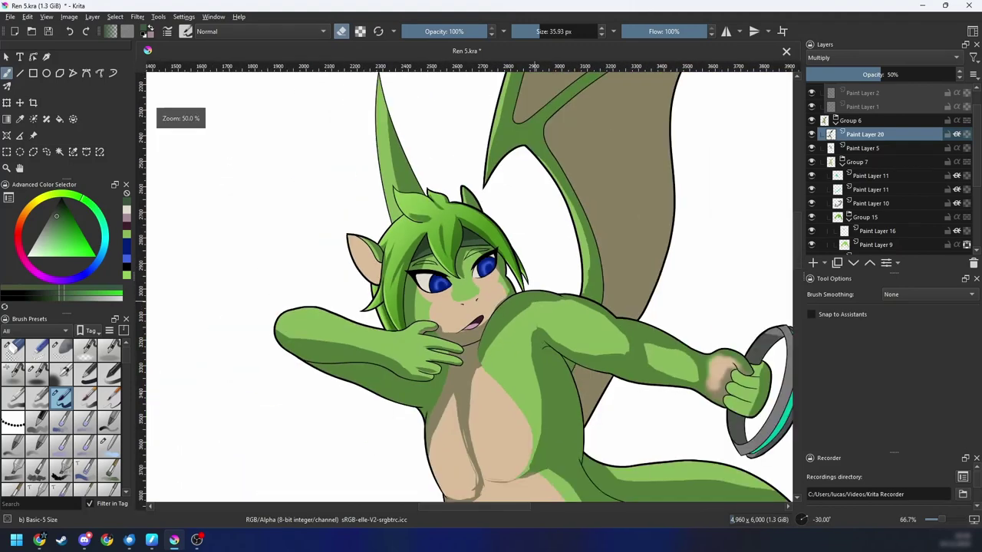
pyautogui.moveTo(372, 374); pyautogui.dragTo(708, 177)
pyautogui.press('-')
pyautogui.press('6')
pyautogui.press('6')
pyautogui.moveTo(606, 300); pyautogui.dragTo(494, 291)
pyautogui.press('+')
pyautogui.press('+')
pyautogui.press('-')
pyautogui.press('-')
pyautogui.moveTo(601, 347); pyautogui.dragTo(361, 353)
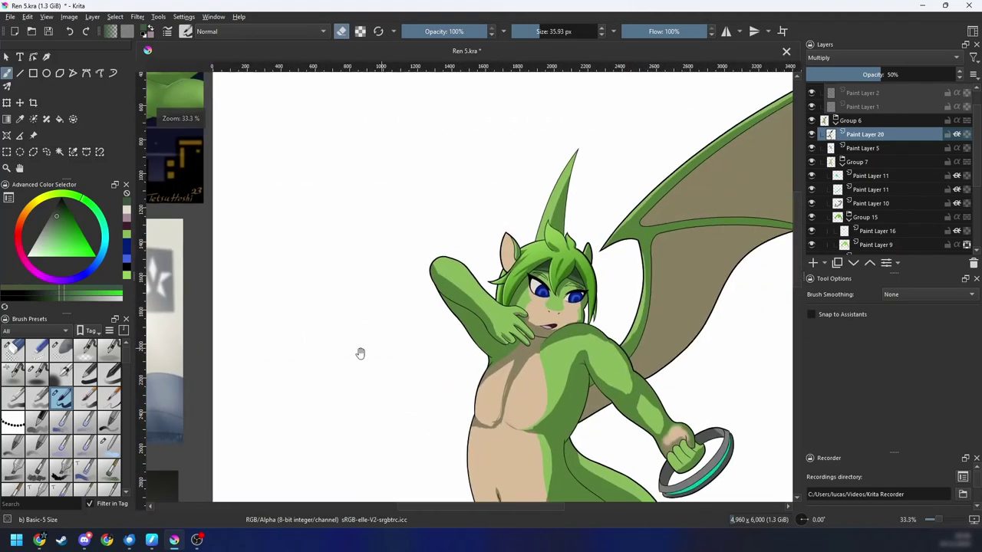
pyautogui.moveTo(597, 308)
pyautogui.mouseDown()
pyautogui.moveTo(531, 285)
pyautogui.moveTo(558, 313)
pyautogui.moveTo(541, 330)
pyautogui.mouseUp()
# Step: Switch to the Airbrush pressure brush at about 9.7 px and undo the broad soft mark on the cheek
pyautogui.press('+')
pyautogui.press('+')
pyautogui.press('+')
pyautogui.press('+')
pyautogui.rightClick(549, 313)
pyautogui.click(588, 256)
pyautogui.keyDown('shift'); pyautogui.moveTo(522, 344); pyautogui.dragTo(449, 344); pyautogui.keyUp('shift')
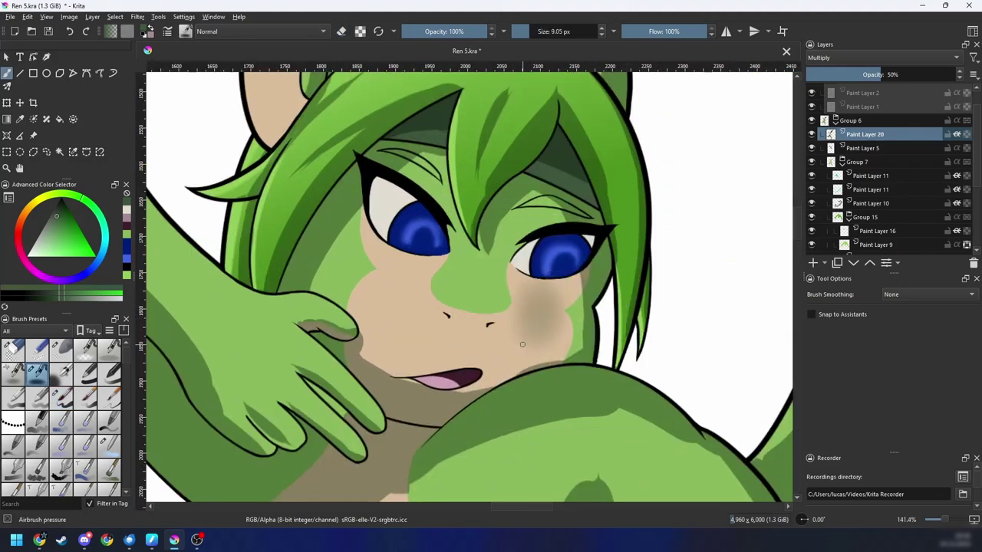
pyautogui.hotkey('ctrl', 'z')
pyautogui.press('[')
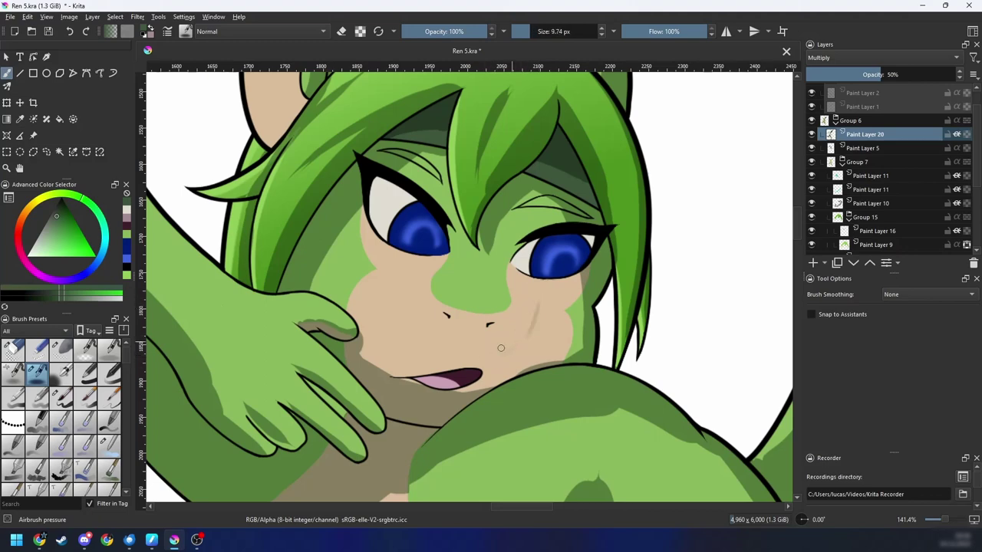
# Step: Airbrush thin curved shadow lines on the cheek between the far eye and the mouth, redoing the last stroke
pyautogui.press('+')
pyautogui.press('4')
pyautogui.press('4')
pyautogui.press('4')
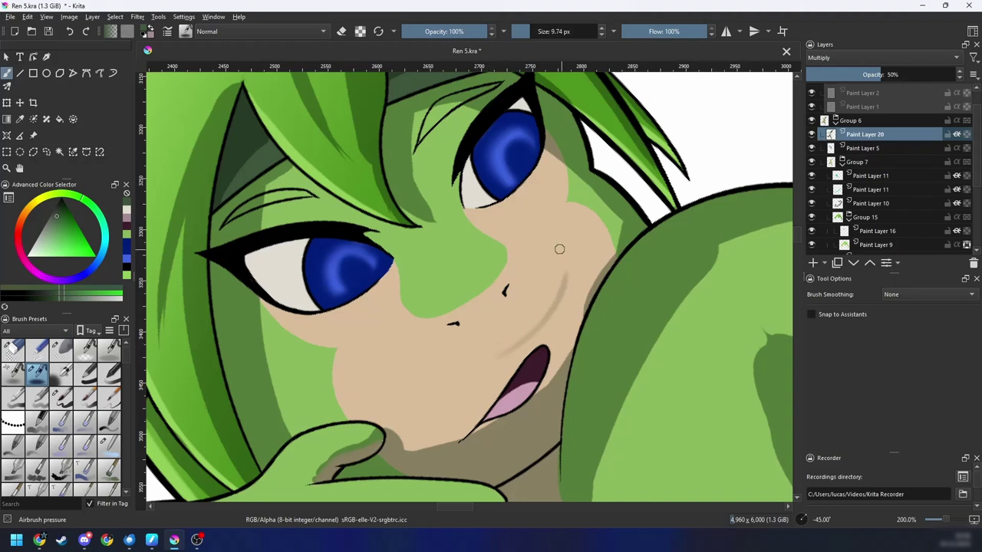
pyautogui.moveTo(555, 310)
pyautogui.mouseDown()
pyautogui.moveTo(549, 242)
pyautogui.moveTo(493, 219)
pyautogui.mouseUp()
pyautogui.moveTo(511, 224); pyautogui.dragTo(564, 286)
pyautogui.press('6')
pyautogui.press('6')
pyautogui.hotkey('ctrl', 'z')
pyautogui.moveTo(551, 327)
pyautogui.mouseDown()
pyautogui.moveTo(562, 305)
pyautogui.moveTo(527, 236)
pyautogui.mouseUp()
pyautogui.press('-')
pyautogui.press('-')
pyautogui.press('-')
pyautogui.press('-')
pyautogui.press('-')
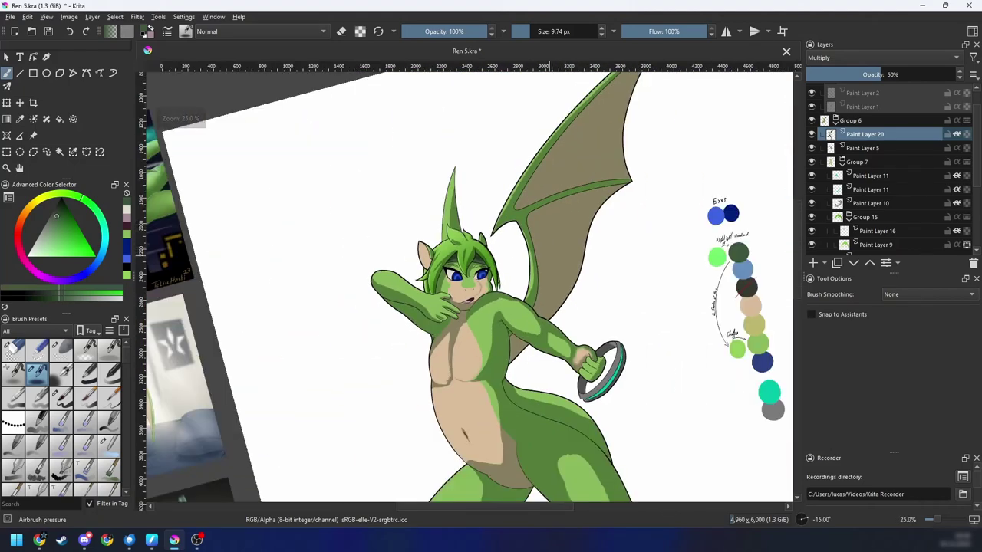
# Step: Undo the last cheek stroke and airbrush a broader soft shadow below the far eye at about 35.5 px
pyautogui.press('+')
pyautogui.press('+')
pyautogui.press('+')
pyautogui.hotkey('ctrl', 'z')
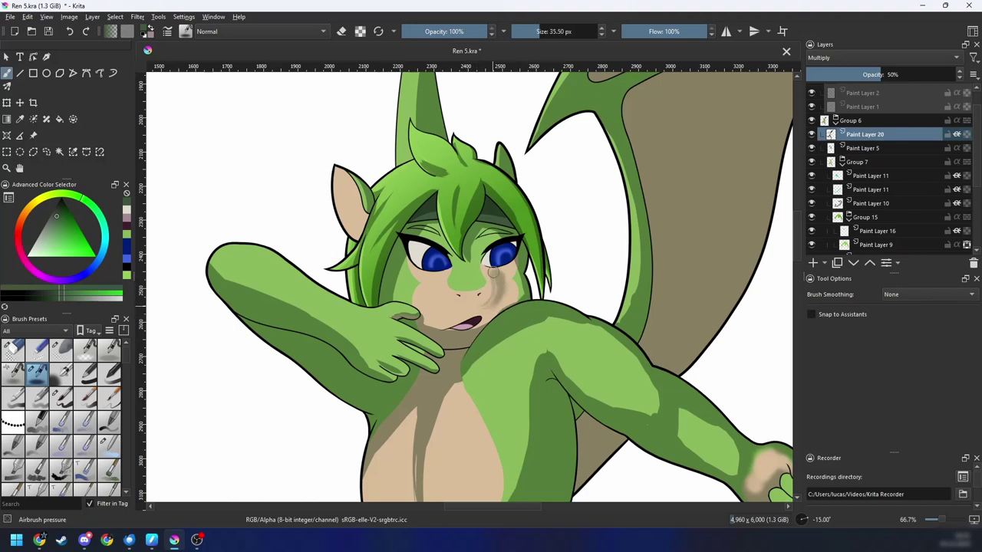
# Step: Examine the soft cheek shadow on the whole figure and close up on a rotated canvas
pyautogui.scroll(-4, 514, 287)
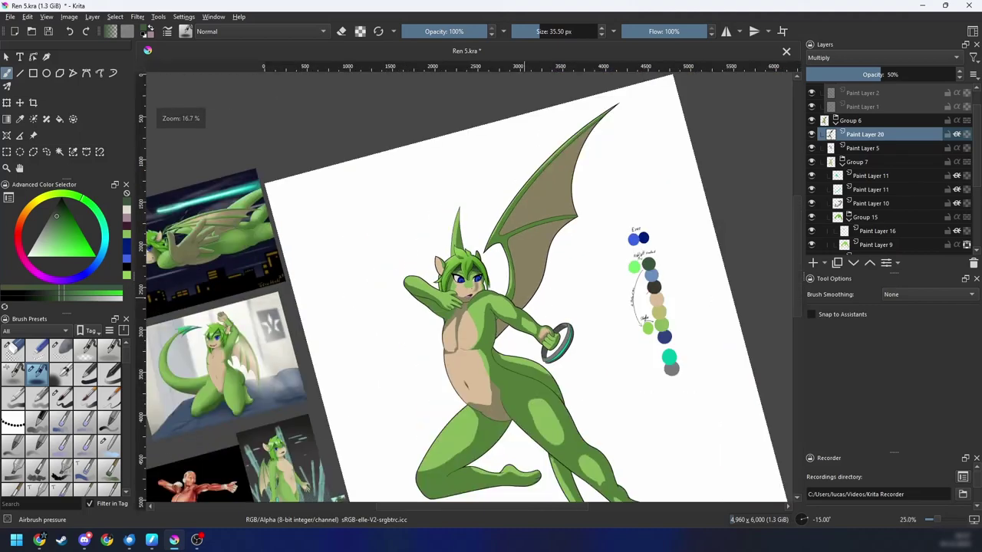
pyautogui.scroll(4, 469, 285)
pyautogui.press('4')
pyautogui.press('4')
pyautogui.press('4')
pyautogui.press('4')
pyautogui.press('4')
pyautogui.scroll(1, 521, 207)
pyautogui.press('4')
pyautogui.press('4')
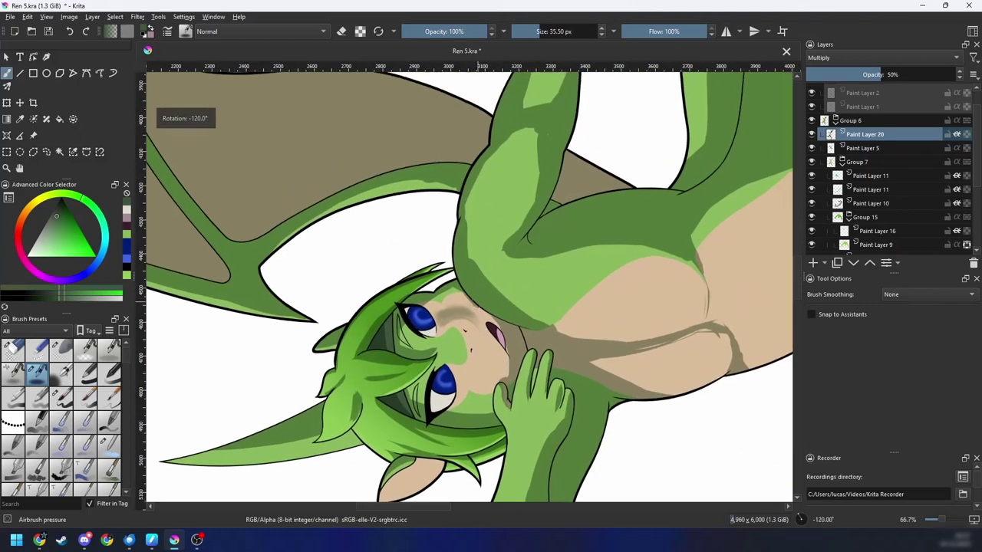
pyautogui.scroll(1, 515, 215)
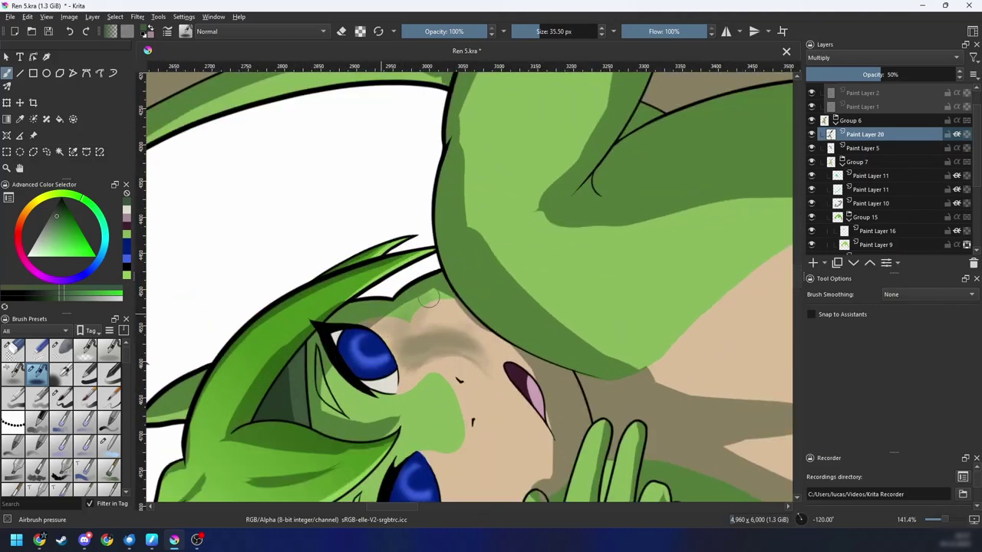
# Step: Examine the cheek and body shadows on the whole upright figure beside the reference images
pyautogui.scroll(-1, 476, 283)
pyautogui.press('6')
pyautogui.press('6')
pyautogui.scroll(-5, 529, 253)
pyautogui.press('6')
pyautogui.press('6')
pyautogui.press('6')
pyautogui.press('6')
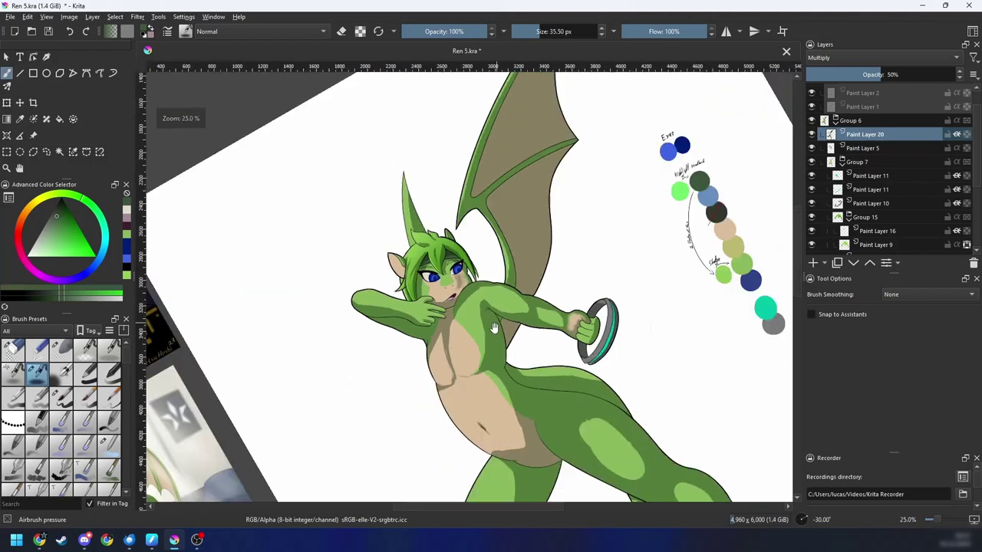
pyautogui.press('6')
pyautogui.moveTo(496, 327); pyautogui.dragTo(597, 260)
pyautogui.press('6')
pyautogui.scroll(-3, 596, 260)
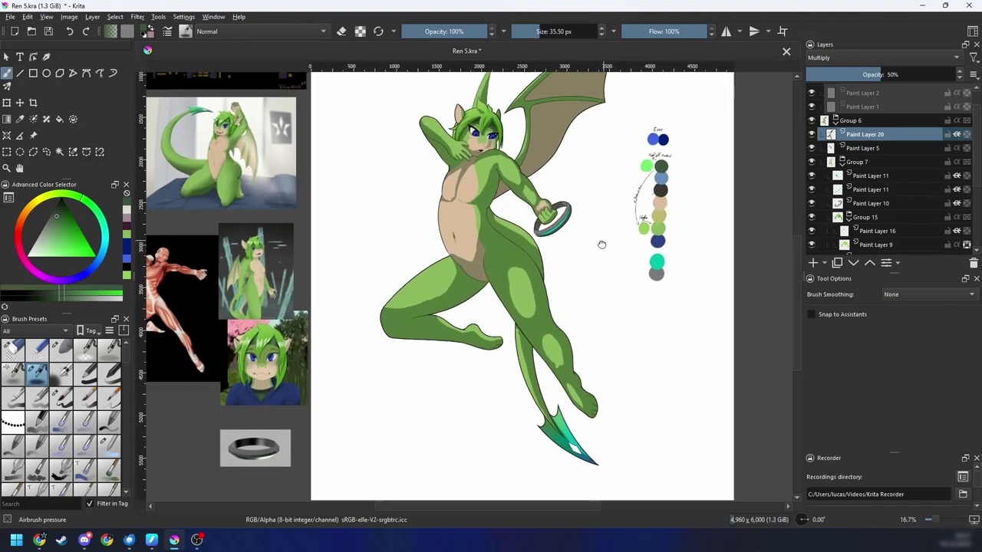
pyautogui.moveTo(593, 355); pyautogui.dragTo(581, 378)
pyautogui.moveTo(569, 295)
pyautogui.mouseDown()
pyautogui.moveTo(571, 364)
pyautogui.moveTo(565, 306)
pyautogui.mouseUp()
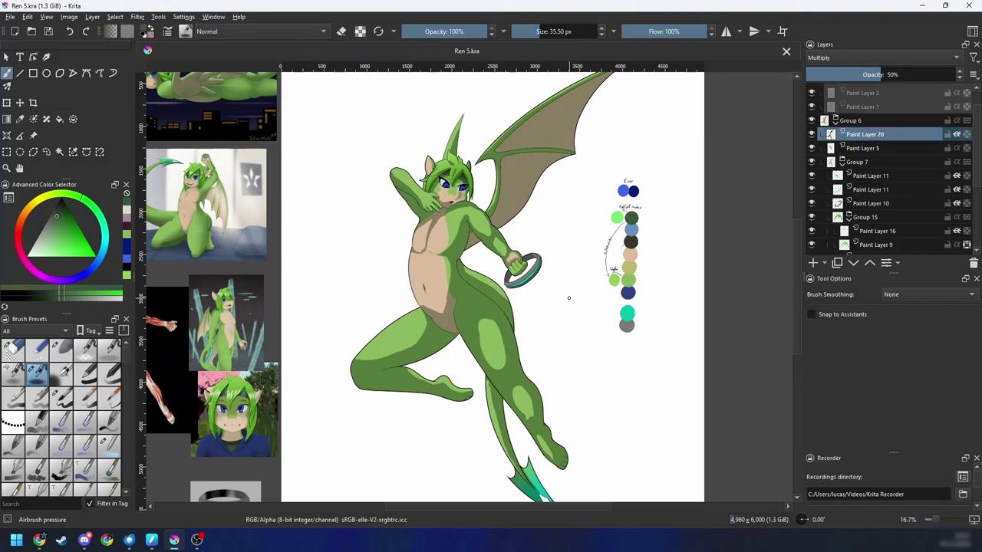
# Step: Select the raised forearm including its dark lower strip and erase part of its shadow with the Basic-5 Size brush at about 88 px
pyautogui.moveTo(491, 277); pyautogui.dragTo(552, 348)
pyautogui.scroll(3, 510, 315)
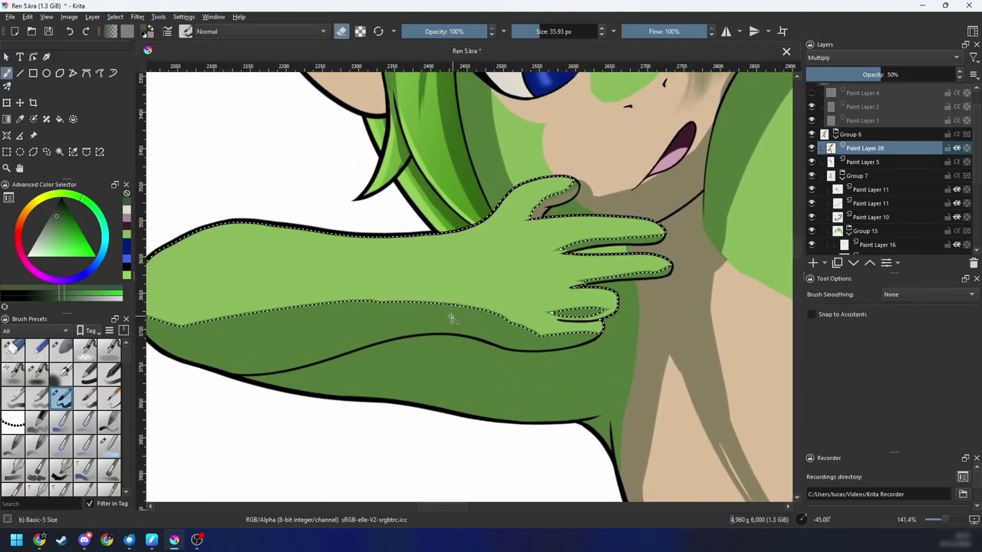
pyautogui.press('w')
pyautogui.keyDown('shift'); pyautogui.click(452, 317); pyautogui.keyUp('shift')
pyautogui.press('b')
pyautogui.moveTo(410, 300); pyautogui.dragTo(447, 300)
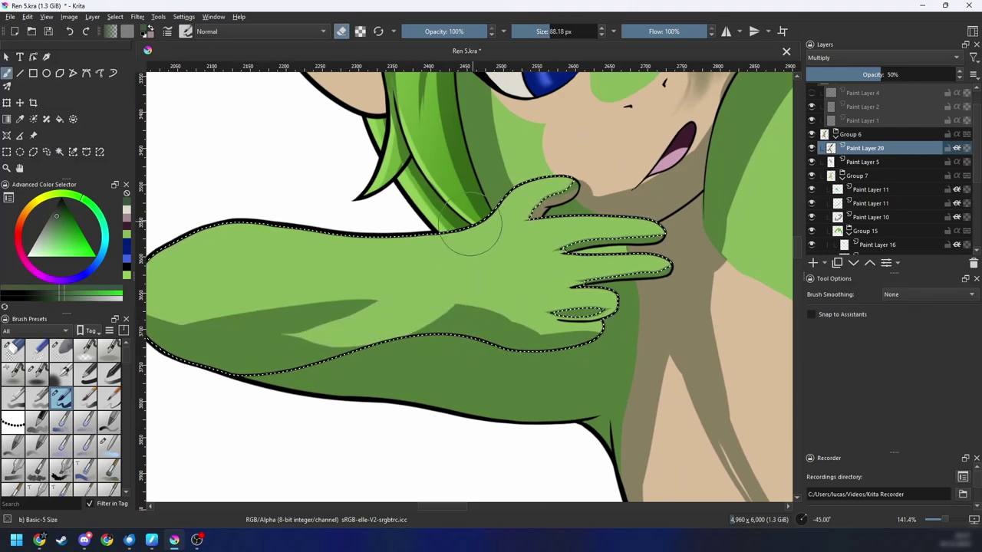
# Step: Repaint the raised forearm's shadow along its lower side, adding a curved shadow across the wrist
pyautogui.press('e')
pyautogui.moveTo(404, 326)
pyautogui.mouseDown()
pyautogui.moveTo(392, 326)
pyautogui.moveTo(462, 236)
pyautogui.mouseUp()
pyautogui.moveTo(466, 301); pyautogui.dragTo(471, 328)
pyautogui.scroll(-3, 483, 319)
pyautogui.press('5')
pyautogui.scroll(2, 500, 321)
pyautogui.press('6')
pyautogui.press('6')
pyautogui.press('6')
pyautogui.press('6')
pyautogui.press('6')
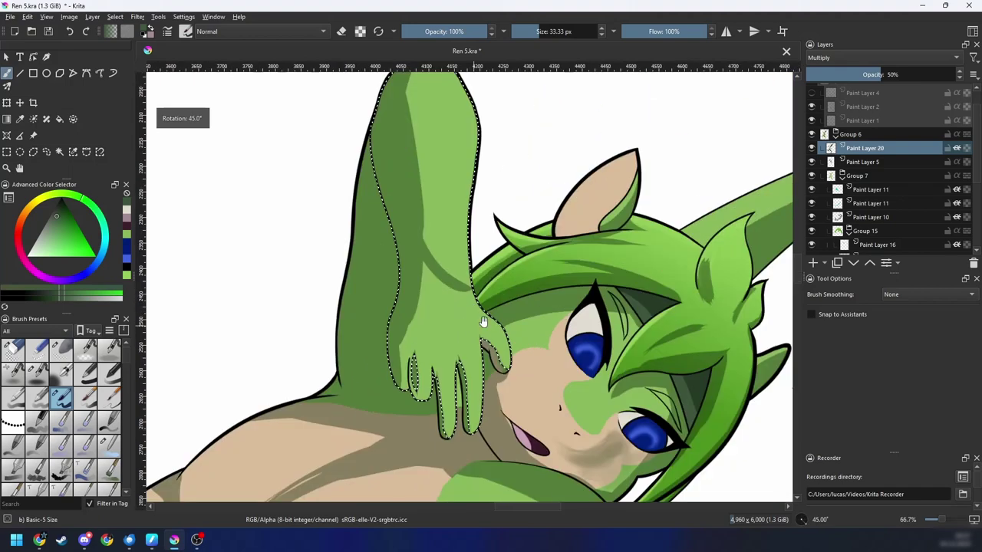
# Step: Paint a broader shadow over the forearm toward the elbow with the brush at about 86.5 px
pyautogui.moveTo(522, 270); pyautogui.dragTo(456, 344)
pyautogui.moveTo(407, 308); pyautogui.dragTo(420, 308)
pyautogui.moveTo(399, 312); pyautogui.dragTo(415, 202)
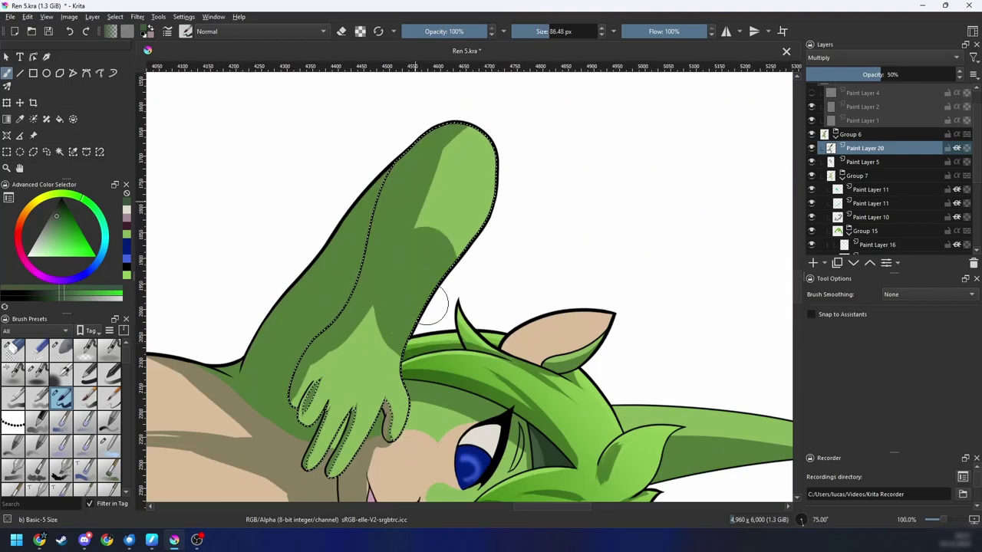
pyautogui.moveTo(483, 134); pyautogui.dragTo(473, 230)
# Step: Undo the last erasing stroke and erase the shadow into one large light area from the elbow along the forearm
pyautogui.press('e')
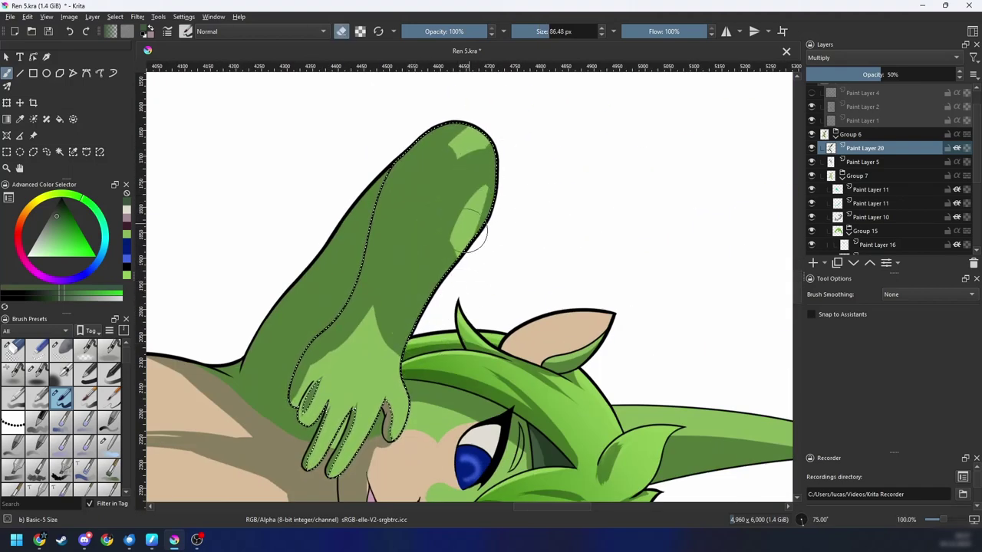
pyautogui.hotkey('ctrl', 'z')
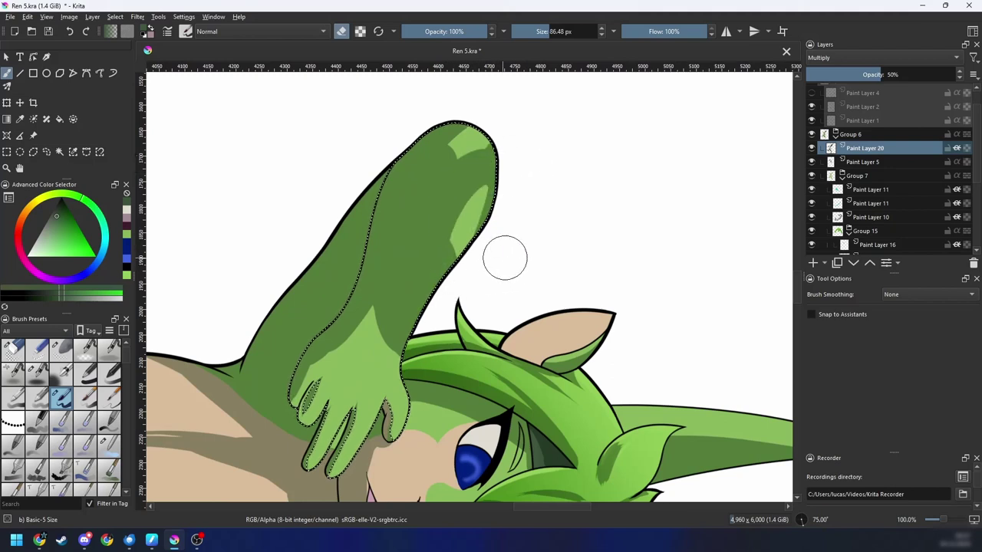
pyautogui.moveTo(452, 282)
pyautogui.mouseDown()
pyautogui.moveTo(484, 166)
pyautogui.moveTo(449, 214)
pyautogui.moveTo(456, 281)
pyautogui.moveTo(421, 195)
pyautogui.moveTo(468, 127)
pyautogui.mouseUp()
pyautogui.press('e')
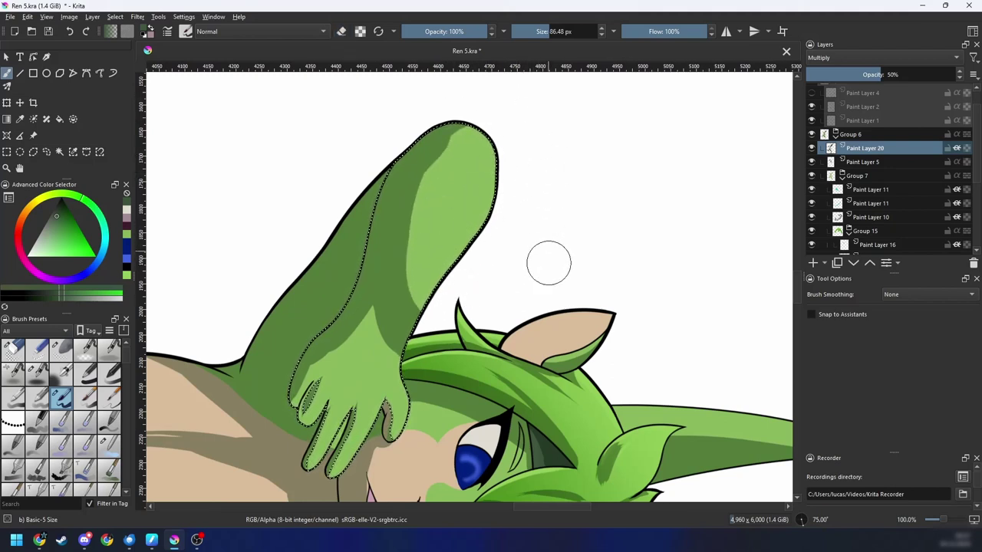
# Step: Extend the shadow over the wrist and the little-finger side of the raised hand
pyautogui.press('-')
pyautogui.press('-')
pyautogui.press('4')
pyautogui.press('-')
pyautogui.press('-')
pyautogui.press('4')
pyautogui.press('4')
pyautogui.press('4')
pyautogui.press('5')
pyautogui.press('+')
pyautogui.press('+')
pyautogui.press('+')
pyautogui.press('+')
pyautogui.press('+')
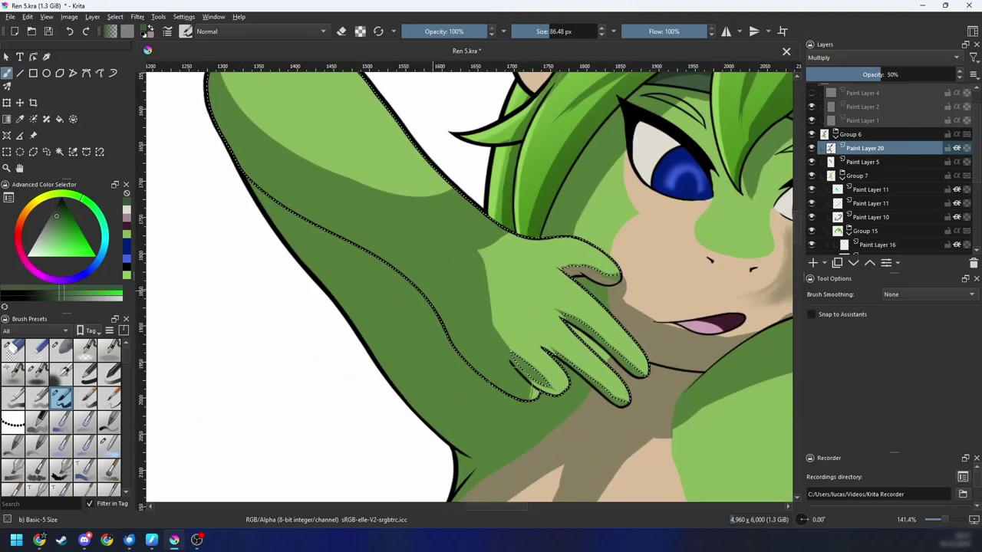
# Step: Reshape the shadow edge across the back of the raised hand below the knuckles on a rotated canvas
pyautogui.press('4')
pyautogui.press('4')
pyautogui.press('4')
pyautogui.press('4')
pyautogui.press('4')
pyautogui.press('4')
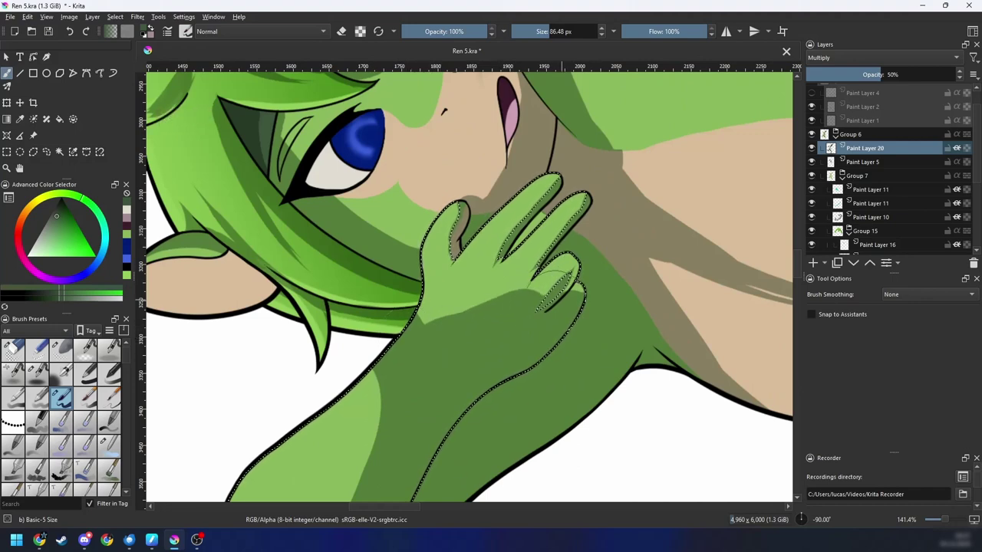
pyautogui.press('6')
pyautogui.press('6')
pyautogui.hotkey('ctrl', '-')
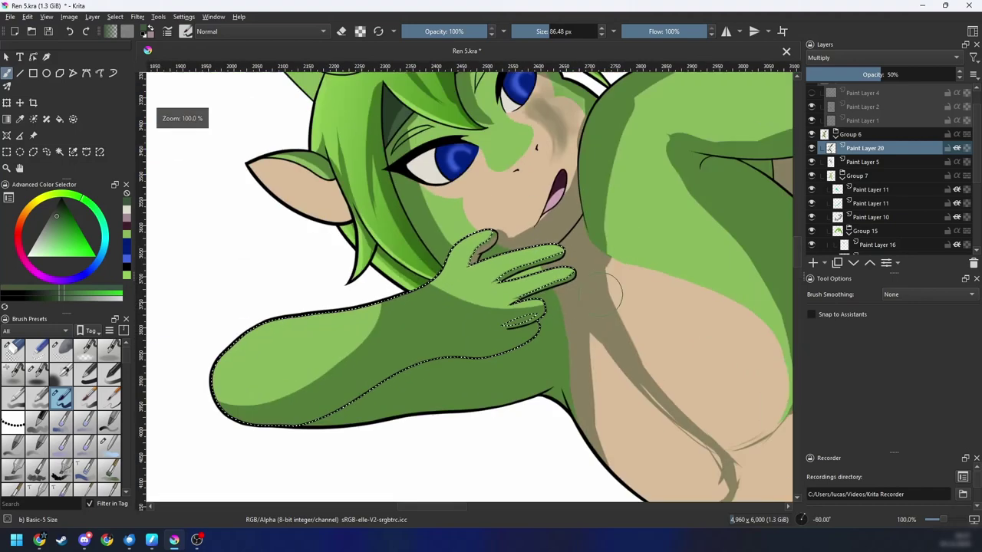
# Step: Clear the selection around the raised forearm and inspect the hand's shadow up close
pyautogui.press('6')
pyautogui.press('6')
pyautogui.press('6')
pyautogui.press('6')
pyautogui.hotkey('ctrl', '-')
pyautogui.hotkey('ctrl', '-')
pyautogui.hotkey('ctrl', 'shift', 'a')
pyautogui.hotkey('ctrl', '+')
pyautogui.press('4')
pyautogui.press('4')
pyautogui.press('+')
pyautogui.press('+')
pyautogui.press('4')
pyautogui.press('4')
pyautogui.press('4')
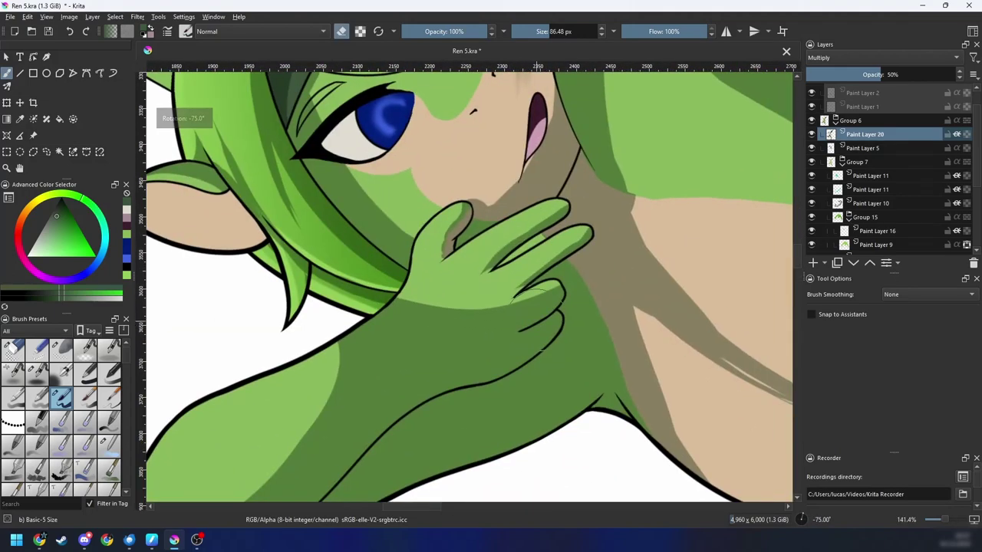
# Step: Examine the reworked forearm and hand shadows on the whole figure
pyautogui.press('-')
pyautogui.press('-')
pyautogui.press('-')
pyautogui.press('-')
pyautogui.press('-')
pyautogui.press('6')
pyautogui.press('6')
pyautogui.press('6')
pyautogui.press('6')
pyautogui.press('6')
pyautogui.press('-')
pyautogui.press('-')
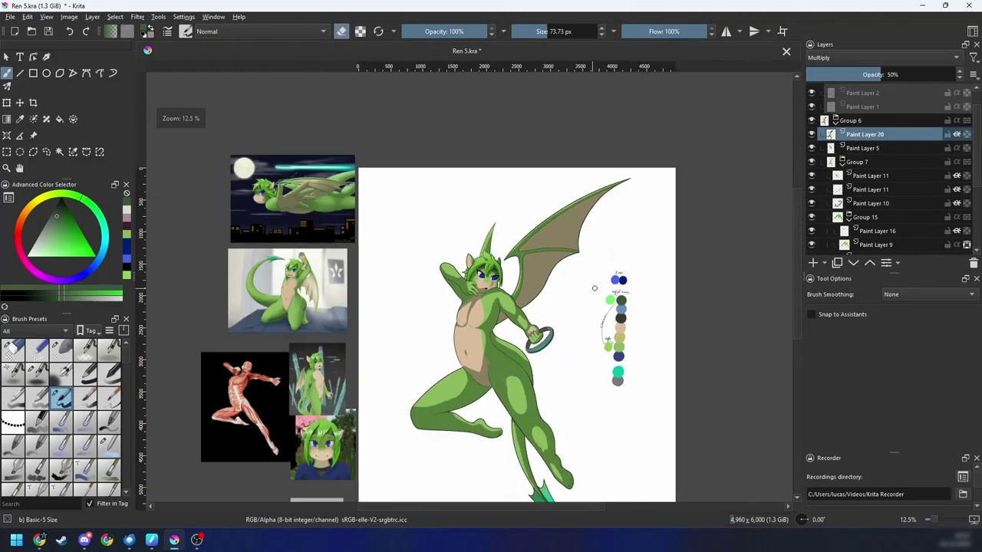
pyautogui.moveTo(582, 321); pyautogui.dragTo(579, 299)
# Step: Erase the shadow along the thumb side of the raised wrist with the eraser brush at about 73.7 px
pyautogui.press('+')
pyautogui.press('+')
pyautogui.press('+')
pyautogui.press('+')
pyautogui.press('+')
pyautogui.press('6')
pyautogui.press('6')
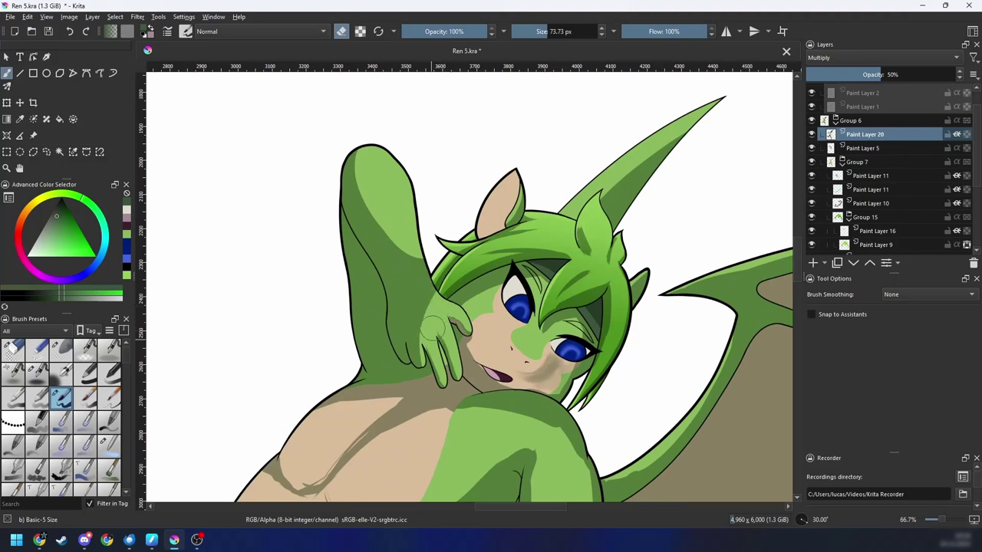
pyautogui.press('+')
pyautogui.press('+')
pyautogui.press('+')
pyautogui.press('6')
pyautogui.press('6')
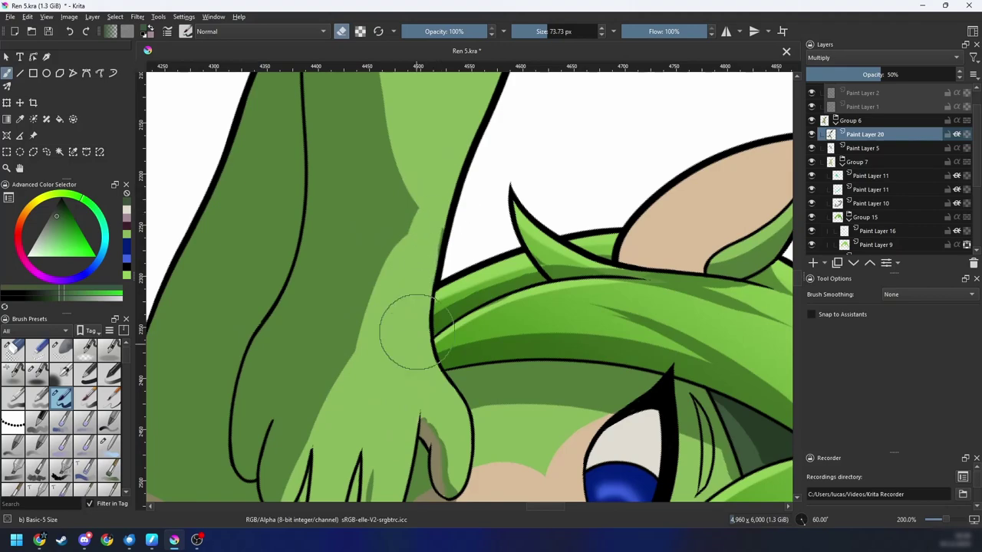
# Step: Check the wrist's light area on the upper body and on the full upright figure
pyautogui.press('-')
pyautogui.press('-')
pyautogui.press('-')
pyautogui.press('4')
pyautogui.press('4')
pyautogui.press('4')
pyautogui.press('4')
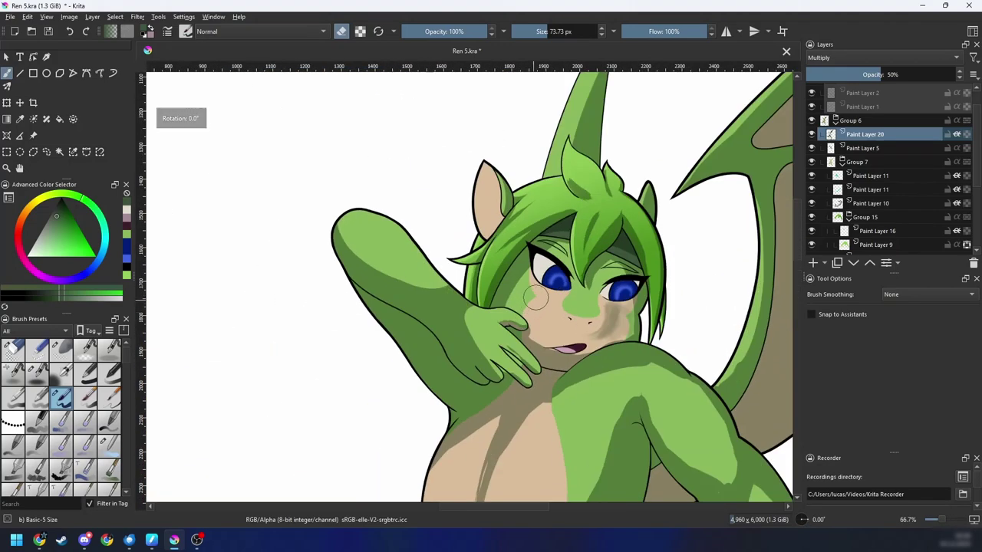
pyautogui.press('-')
pyautogui.press('-')
pyautogui.press('-')
pyautogui.press('-')
pyautogui.scroll(-5, 625, 297)
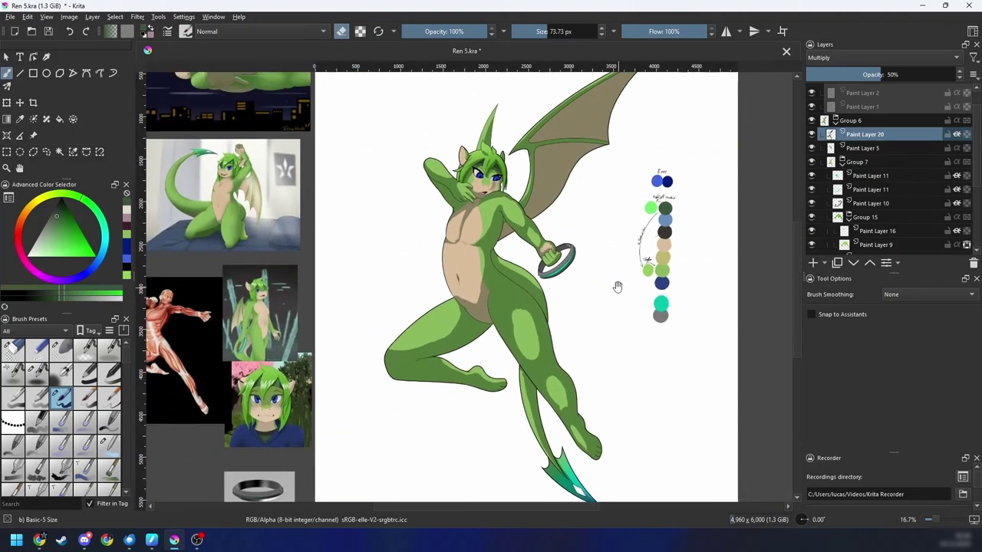
pyautogui.moveTo(625, 297); pyautogui.dragTo(637, 298)
# Step: Refine the shadow edge on the lower belly beside the bent leg's thigh
pyautogui.press('6')
pyautogui.press('6')
pyautogui.press('6')
pyautogui.press('6')
pyautogui.press('+')
pyautogui.press('+')
pyautogui.press('+')
pyautogui.press('e')
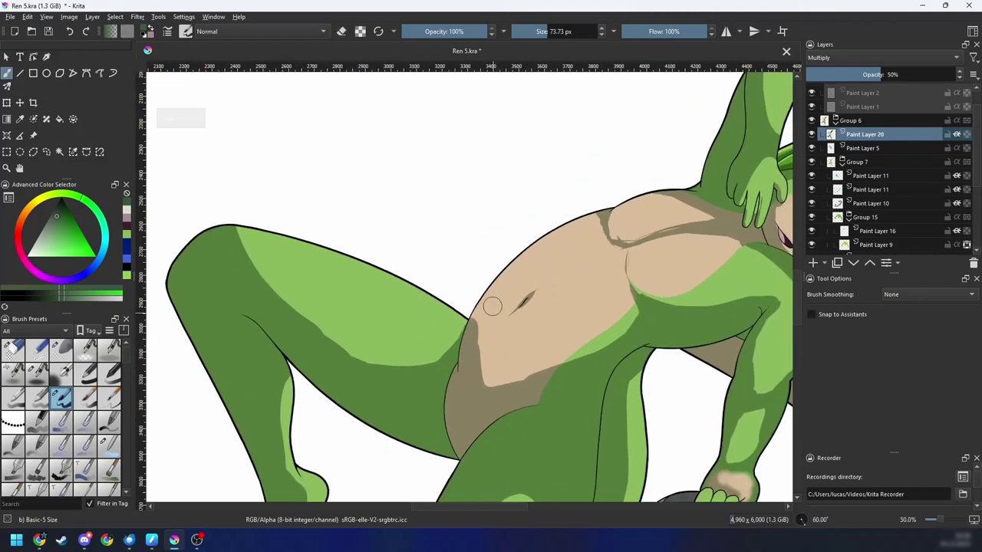
pyautogui.moveTo(487, 309)
pyautogui.mouseDown()
pyautogui.moveTo(486, 347)
pyautogui.moveTo(497, 356)
pyautogui.moveTo(483, 334)
pyautogui.mouseUp()
pyautogui.press('e')
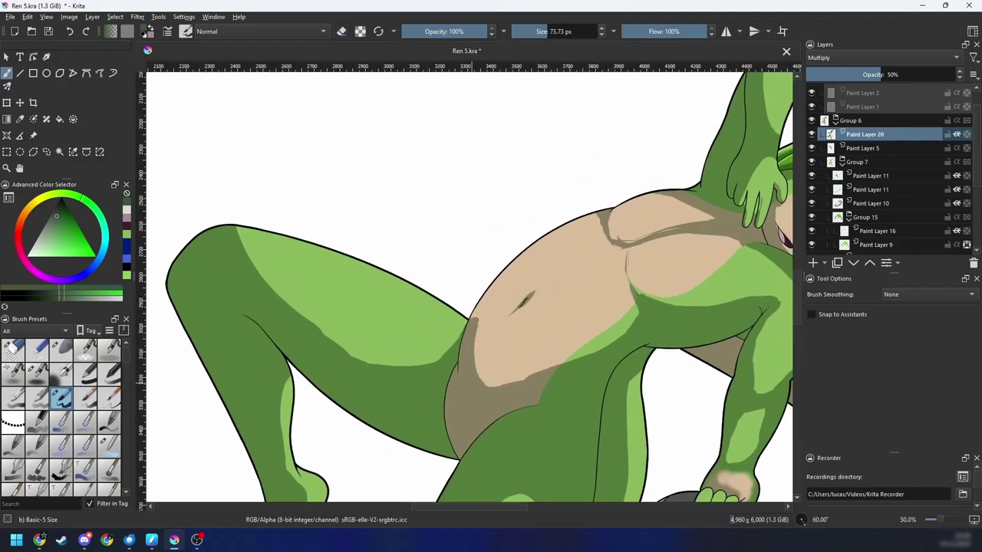
# Step: Examine the belly shadow on the whole figure and compare the torso with the reference images
pyautogui.press('-')
pyautogui.press('-')
pyautogui.press('-')
pyautogui.press('-')
pyautogui.press('-')
pyautogui.press('4')
pyautogui.press('4')
pyautogui.press('4')
pyautogui.press('4')
pyautogui.press('+')
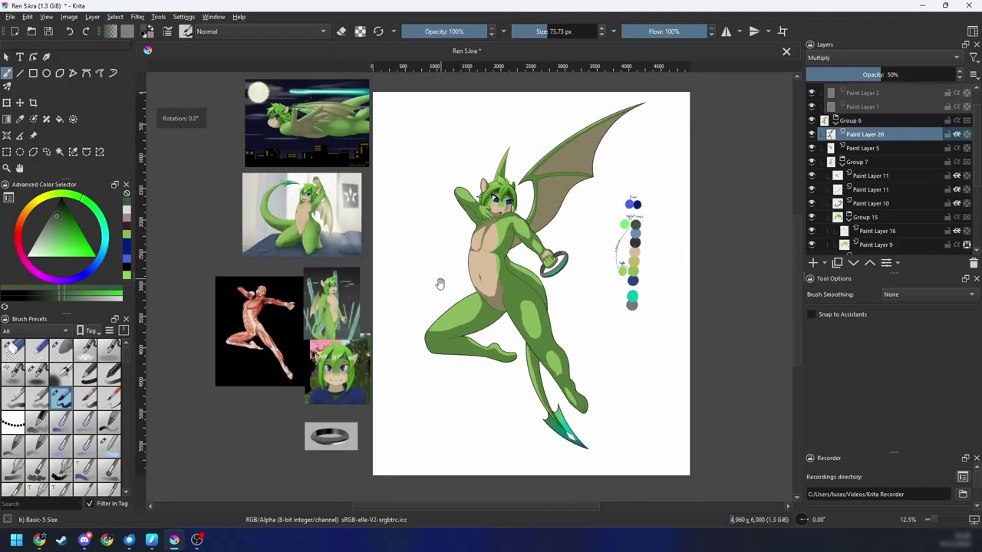
pyautogui.press('+')
pyautogui.moveTo(438, 283); pyautogui.dragTo(540, 236)
pyautogui.press('+')
pyautogui.press('+')
pyautogui.press('+')
pyautogui.press('+')
pyautogui.press('-')
pyautogui.press('-')
pyautogui.moveTo(623, 319); pyautogui.dragTo(409, 388)
pyautogui.press('-')
pyautogui.moveTo(635, 389); pyautogui.dragTo(619, 289)
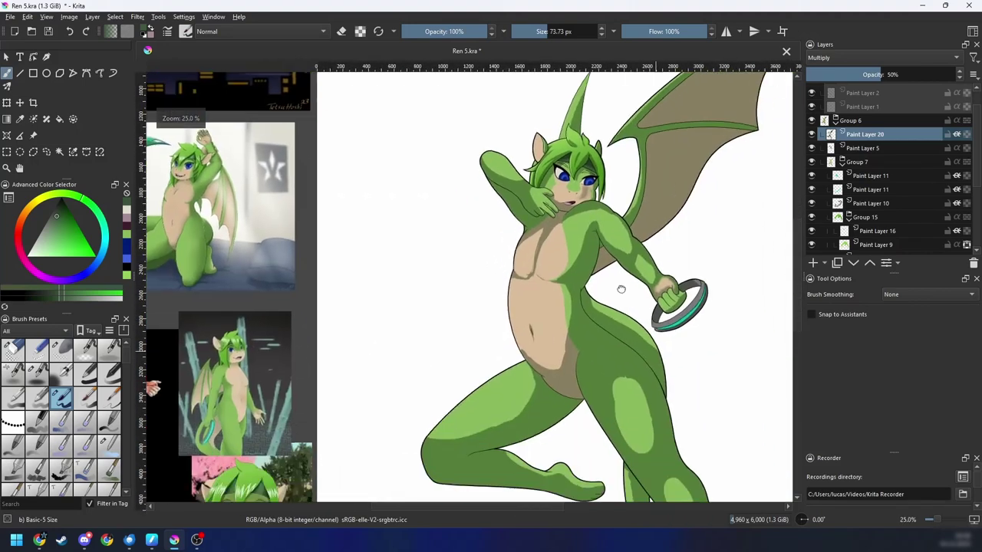
# Step: Paint a curved shadow line below the ribs on the outer side of the belly, redoing the first stroke
pyautogui.press('+')
pyautogui.press('+')
pyautogui.moveTo(560, 327); pyautogui.dragTo(503, 330)
pyautogui.moveTo(484, 257); pyautogui.dragTo(460, 311)
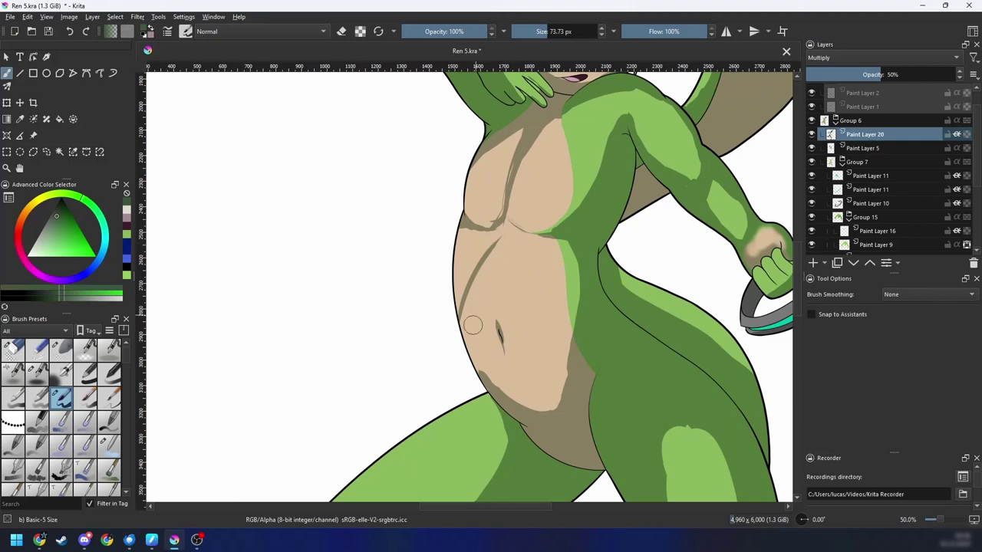
pyautogui.hotkey('ctrl', 'z')
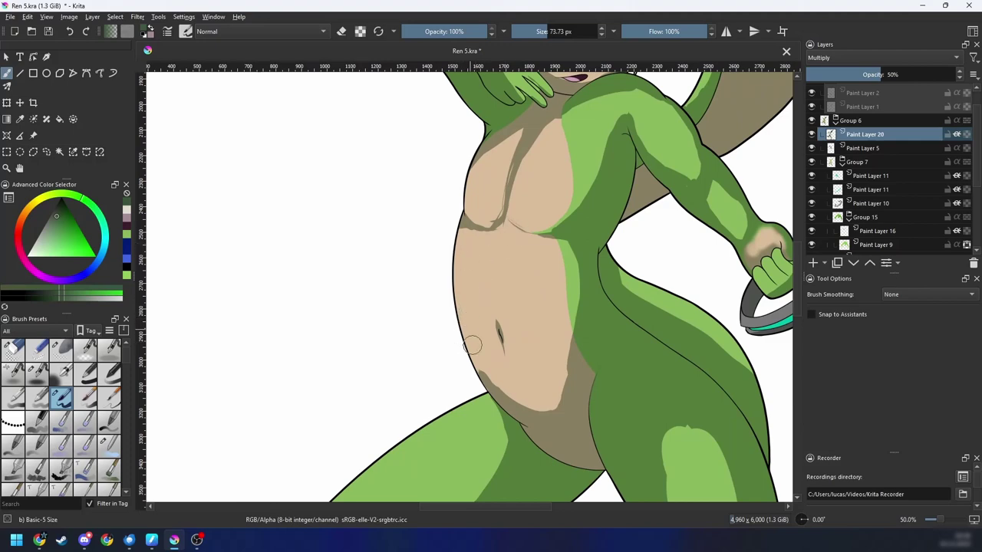
pyautogui.moveTo(463, 314); pyautogui.dragTo(506, 237)
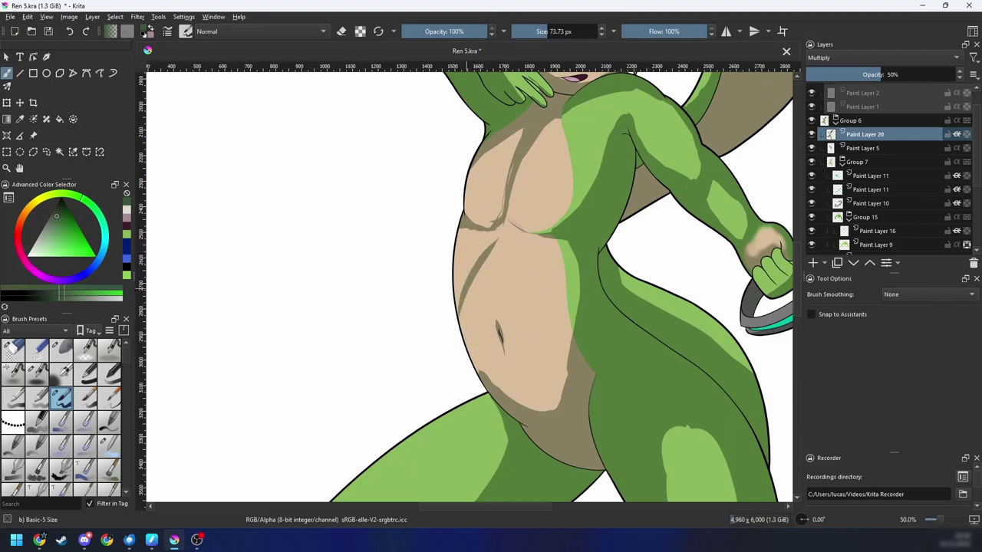
# Step: Paint a second curved shadow line from below the ribs towards the navel on the inner side of the belly
pyautogui.press('4')
pyautogui.press('4')
pyautogui.press('4')
pyautogui.press('4')
pyautogui.press('4')
pyautogui.press('4')
pyautogui.press('4')
pyautogui.press('4')
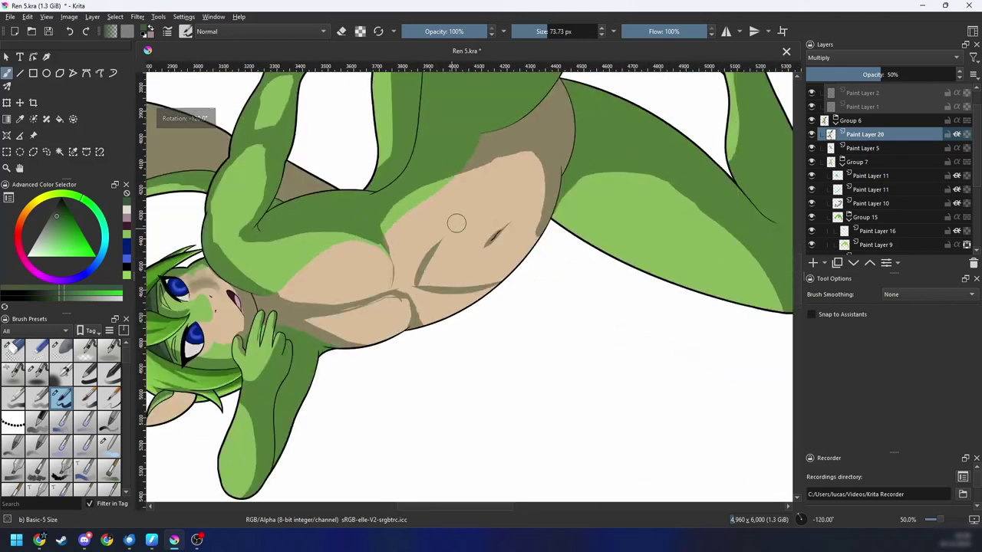
pyautogui.press('6')
pyautogui.press('6')
pyautogui.press('6')
pyautogui.press('6')
pyautogui.press('6')
pyautogui.press('6')
pyautogui.press('6')
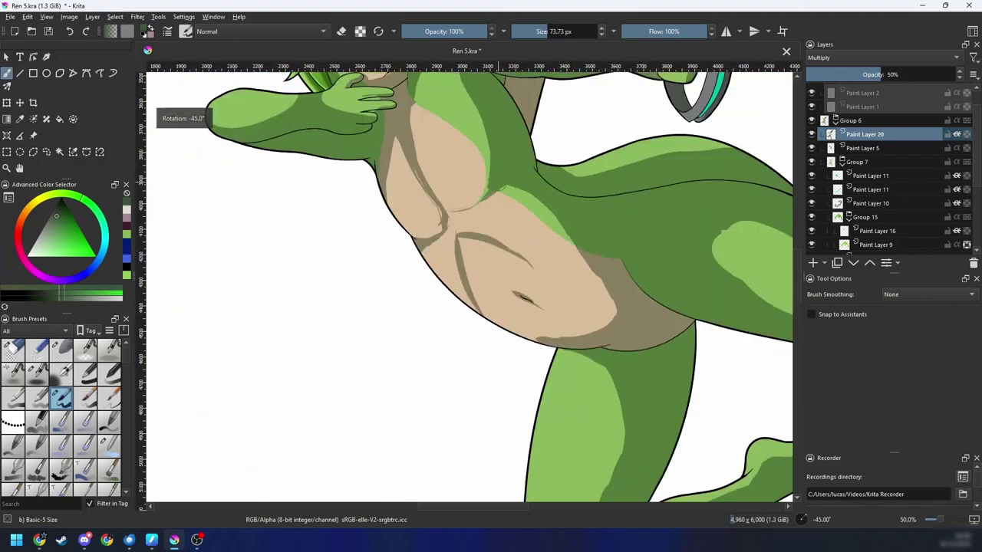
# Step: Fill the area between the two belly curves with shadow, ending in jagged strokes above the navel, and save the file
pyautogui.press('+')
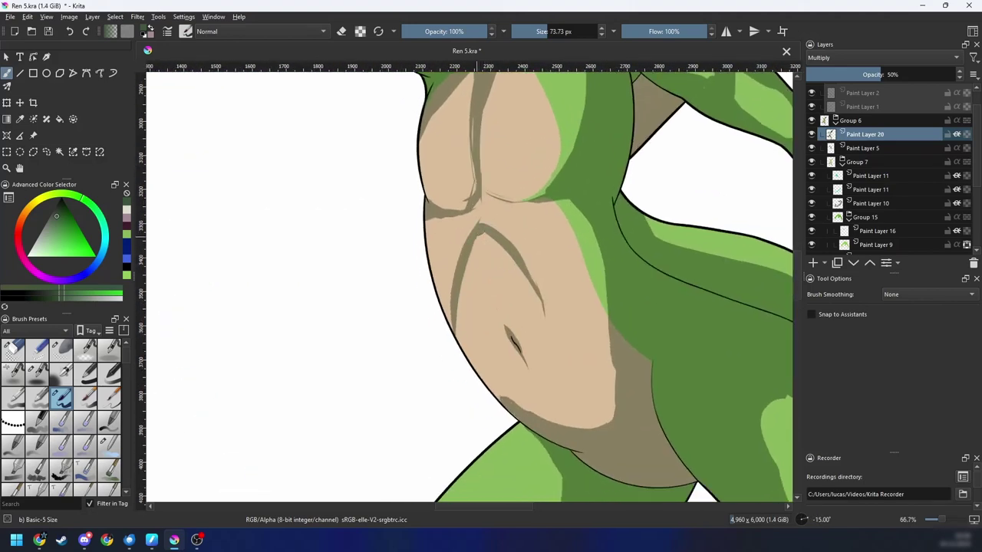
pyautogui.moveTo(491, 249); pyautogui.dragTo(474, 285)
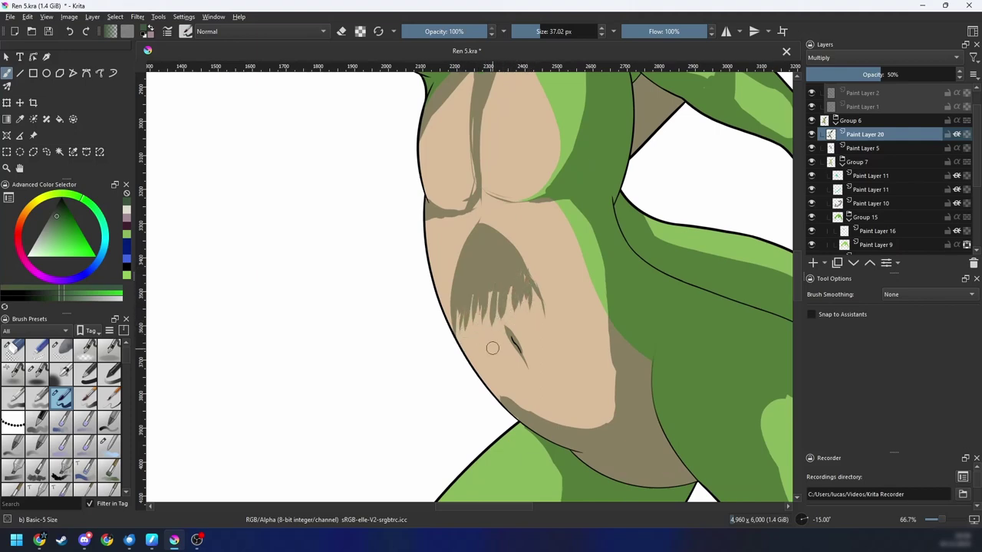
pyautogui.press('2')
pyautogui.press('5')
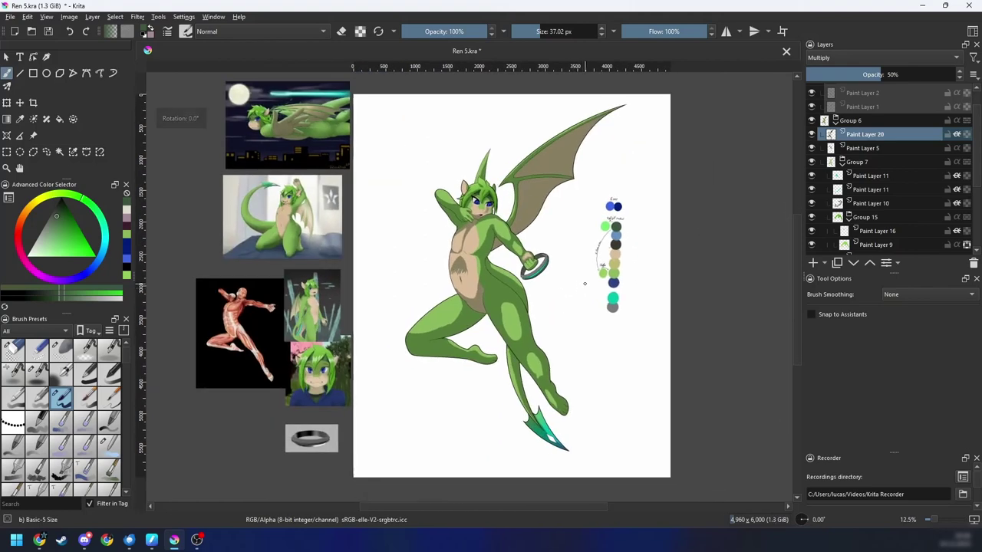
pyautogui.hotkey('ctrl', 's')
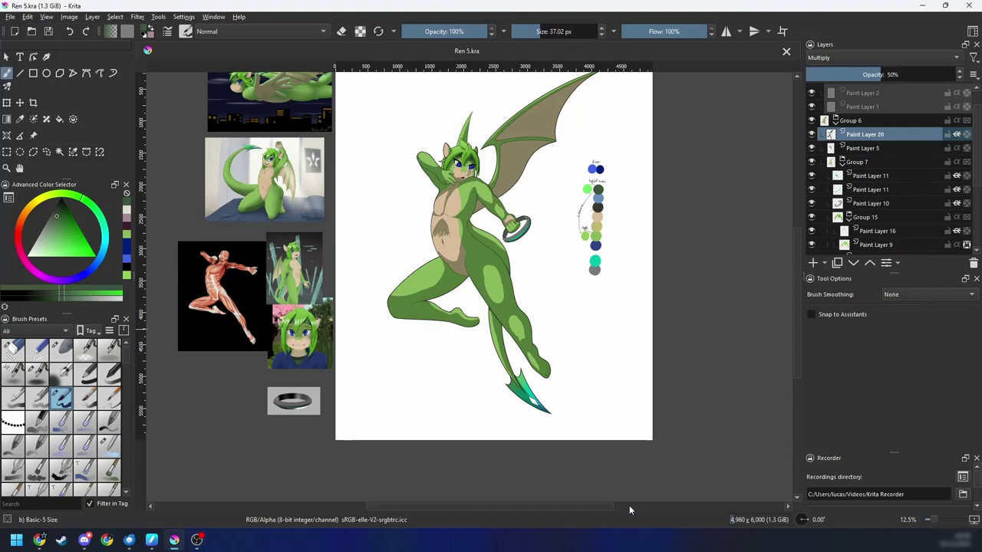
# Step: Examine the new belly shadow on the whole figure, rotated and mirrored, to judge the shading and anatomy
pyautogui.moveTo(555, 348); pyautogui.dragTo(540, 337)
pyautogui.hotkey('ctrl', '+')
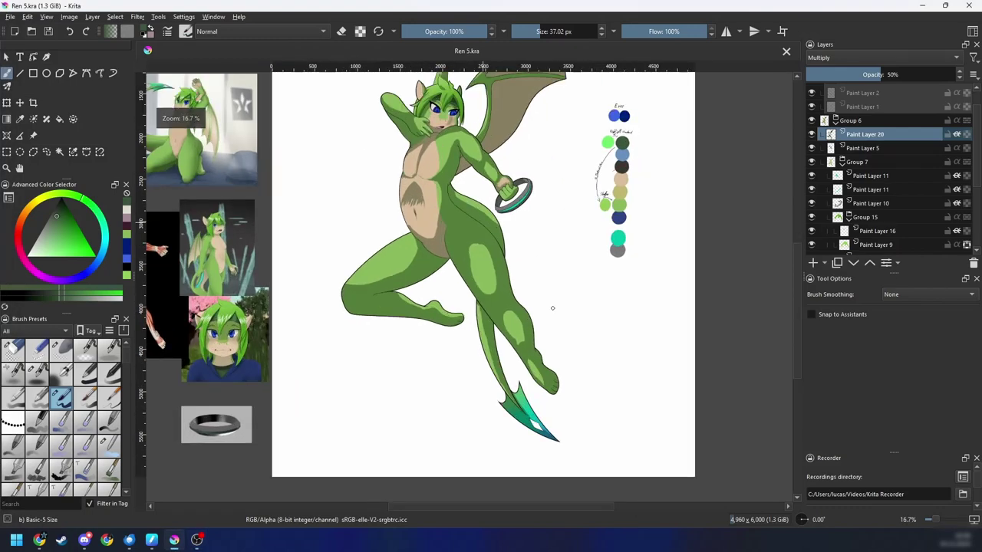
pyautogui.press('4')
pyautogui.press('4')
pyautogui.press('4')
pyautogui.press('4')
pyautogui.press('4')
pyautogui.press('4')
pyautogui.press('4')
pyautogui.press('4')
pyautogui.press('4')
pyautogui.hotkey('ctrl', '+')
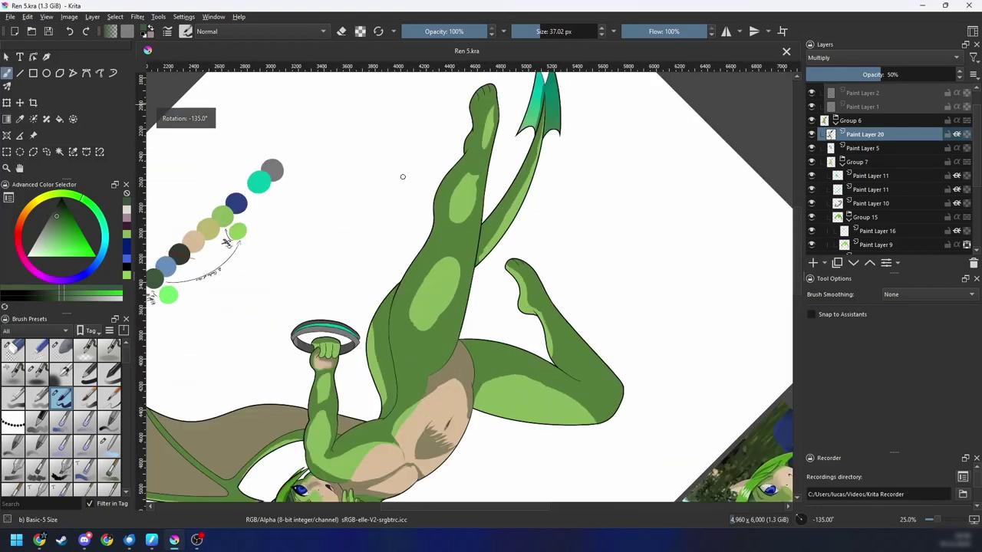
pyautogui.press('6')
pyautogui.press('6')
pyautogui.press('6')
pyautogui.press('6')
pyautogui.press('6')
pyautogui.press('6')
pyautogui.press('6')
pyautogui.press('6')
pyautogui.press('m')
pyautogui.hotkey('ctrl', '-')
pyautogui.press('4')
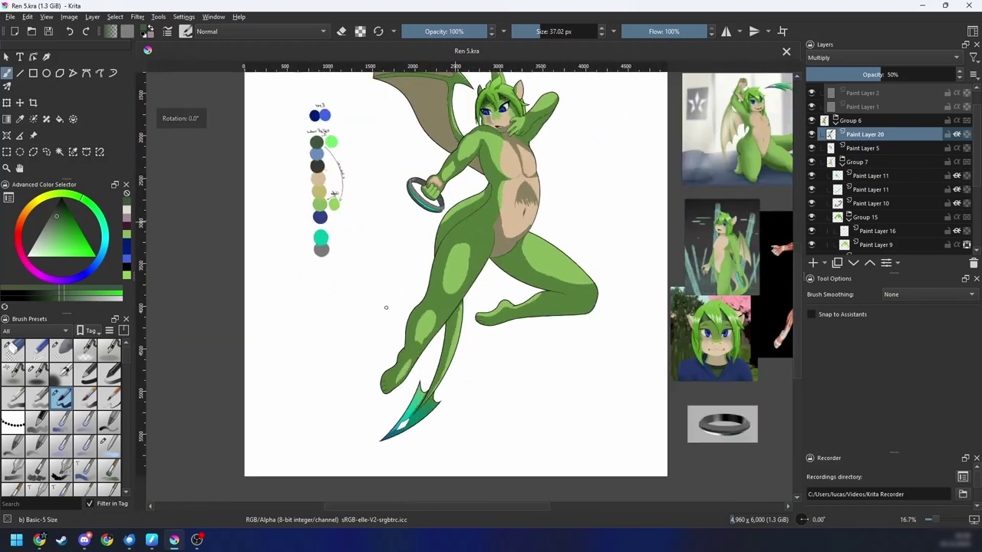
pyautogui.moveTo(564, 336); pyautogui.dragTo(559, 405)
pyautogui.hotkey('ctrl', '+')
# Step: Switch to the Blender Blur brush at about 336 px and return the canvas to its unmirrored, unrotated orientation
pyautogui.rightClick(521, 304)
pyautogui.click(521, 370)
pyautogui.moveTo(520, 370); pyautogui.dragTo(501, 345)
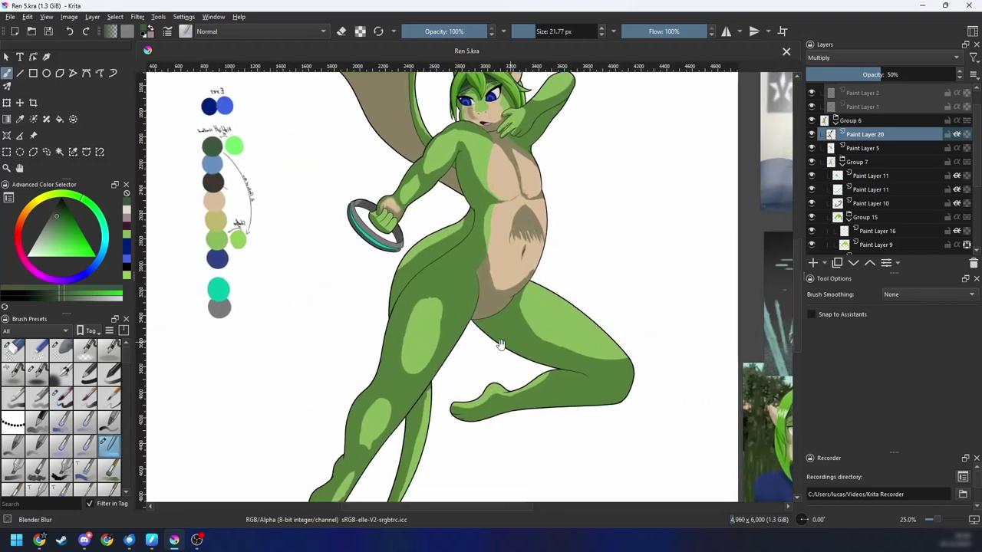
pyautogui.moveTo(448, 366); pyautogui.dragTo(557, 360)
pyautogui.moveTo(627, 360); pyautogui.dragTo(542, 357)
pyautogui.press('m')
pyautogui.moveTo(528, 309)
pyautogui.mouseDown()
pyautogui.moveTo(575, 297)
pyautogui.moveTo(533, 343)
pyautogui.moveTo(548, 344)
pyautogui.moveTo(548, 329)
pyautogui.mouseUp()
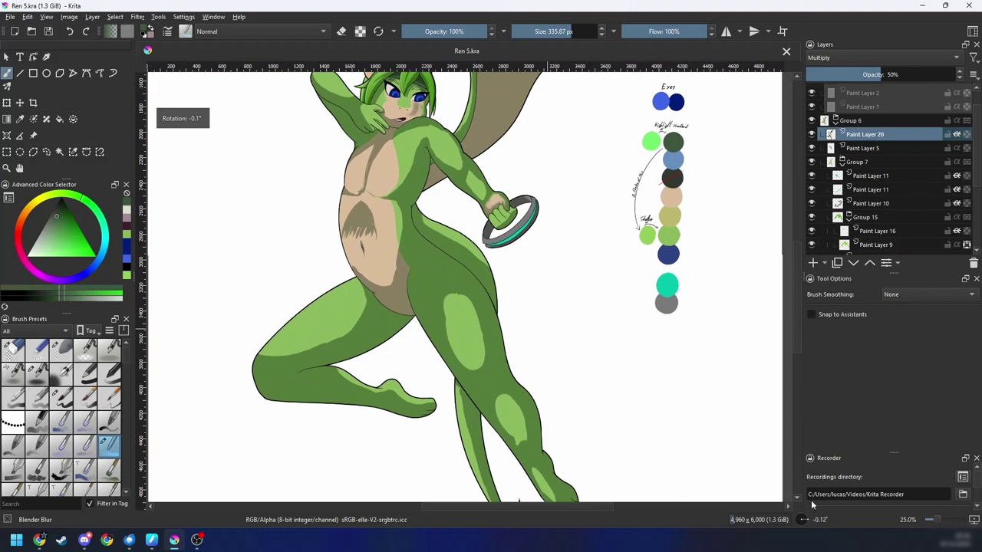
pyautogui.doubleClick(801, 521)
pyautogui.moveTo(537, 374); pyautogui.dragTo(560, 449)
pyautogui.scroll(2, 431, 255)
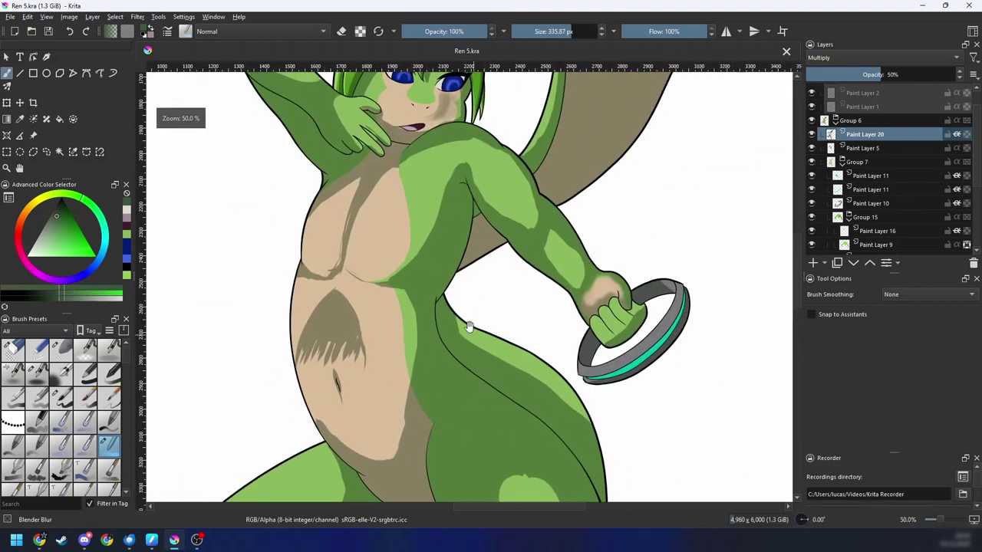
# Step: Blur the shadow edges on the bent leg's thigh and around the light patch on the straight leg's thigh
pyautogui.moveTo(460, 364); pyautogui.dragTo(642, 138)
pyautogui.moveTo(326, 345)
pyautogui.mouseDown()
pyautogui.moveTo(501, 270)
pyautogui.moveTo(320, 330)
pyautogui.moveTo(447, 325)
pyautogui.moveTo(493, 284)
pyautogui.mouseUp()
pyautogui.moveTo(506, 405); pyautogui.dragTo(413, 385)
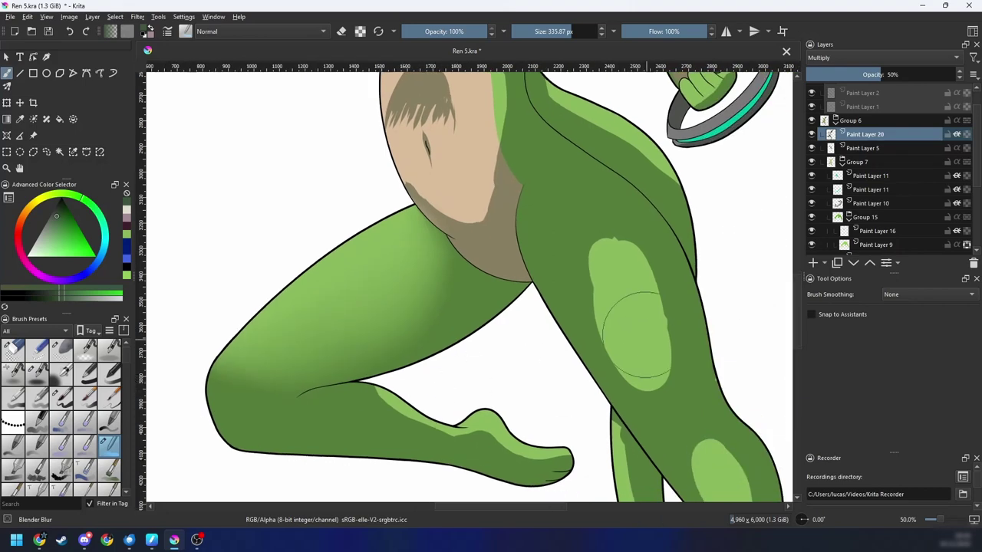
pyautogui.moveTo(637, 339)
pyautogui.mouseDown()
pyautogui.moveTo(613, 345)
pyautogui.moveTo(608, 247)
pyautogui.mouseUp()
pyautogui.moveTo(606, 326); pyautogui.dragTo(563, 165)
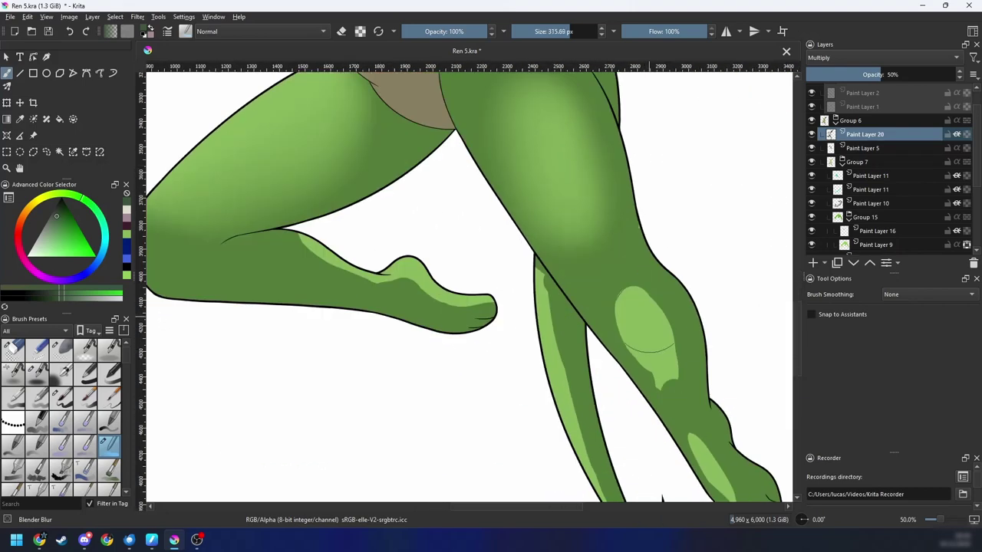
# Step: Soften the light patch on the straight leg's knee with a smaller blur brush
pyautogui.keyDown('shift'); pyautogui.moveTo(646, 315); pyautogui.dragTo(596, 316); pyautogui.keyUp('shift')
pyautogui.press('6')
pyautogui.press('6')
pyautogui.press('6')
pyautogui.press('6')
pyautogui.moveTo(704, 391); pyautogui.dragTo(679, 215)
pyautogui.moveTo(517, 263)
pyautogui.mouseDown()
pyautogui.moveTo(497, 314)
pyautogui.moveTo(520, 283)
pyautogui.moveTo(611, 252)
pyautogui.mouseUp()
# Step: Blur the shadow edge along the tail with a brush of about 105 px, undoing one unwanted stroke
pyautogui.moveTo(356, 370)
pyautogui.mouseDown()
pyautogui.moveTo(414, 250)
pyautogui.moveTo(446, 248)
pyautogui.mouseUp()
pyautogui.moveTo(475, 218); pyautogui.dragTo(444, 265)
pyautogui.hotkey('ctrl', 'z')
pyautogui.keyDown('shift'); pyautogui.moveTo(397, 320); pyautogui.dragTo(380, 319); pyautogui.keyUp('shift')
pyautogui.moveTo(331, 418); pyautogui.dragTo(468, 230)
pyautogui.moveTo(370, 349); pyautogui.dragTo(483, 229)
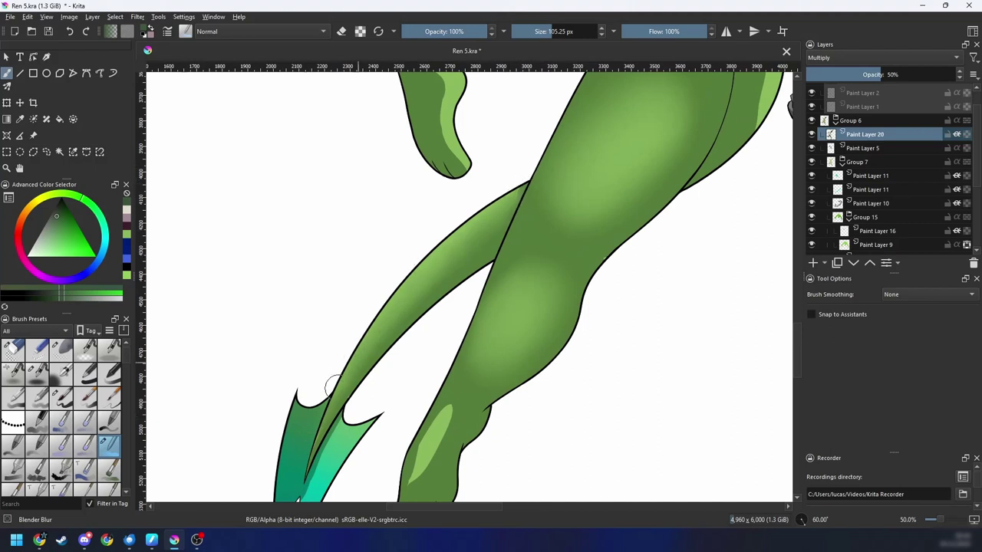
# Step: Soften the shadow edges on the teal tail fin and the light patch on the straight leg's foot
pyautogui.moveTo(345, 417); pyautogui.dragTo(397, 313)
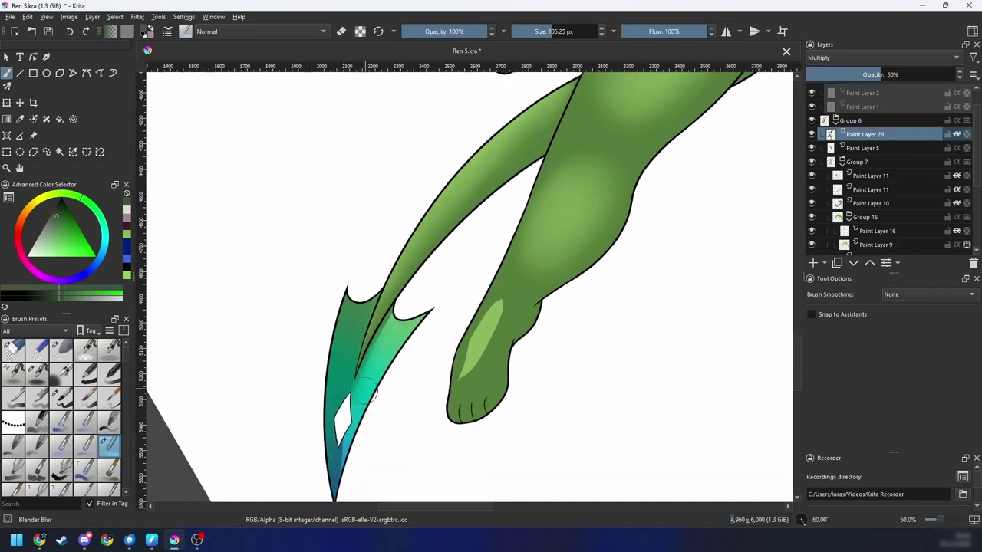
pyautogui.moveTo(373, 368); pyautogui.dragTo(394, 307)
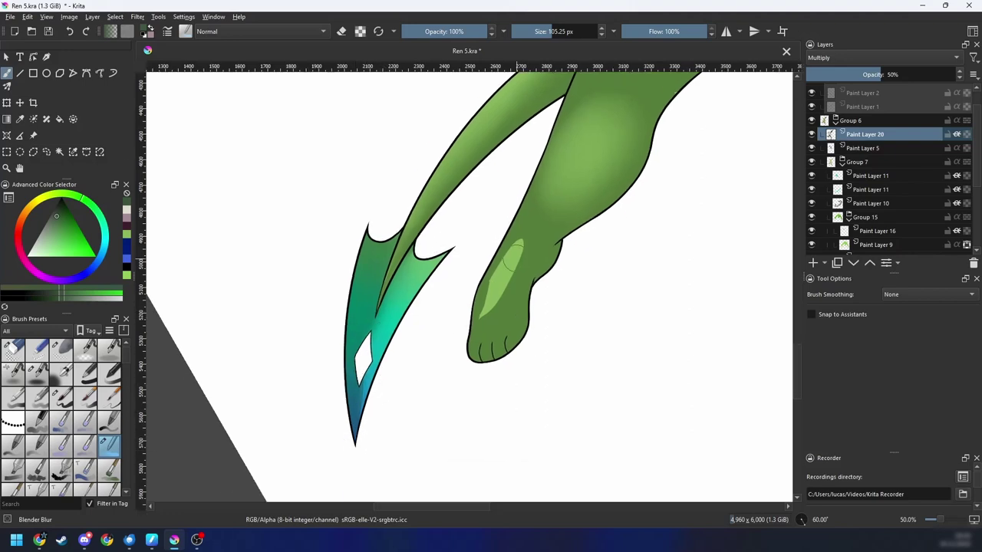
pyautogui.moveTo(507, 263); pyautogui.dragTo(503, 289)
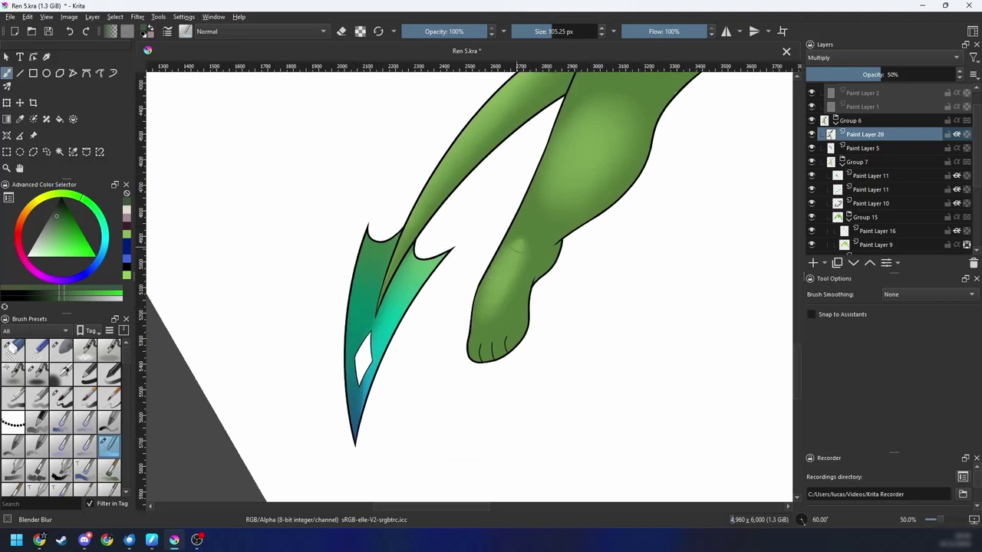
# Step: Blur the shadow along the lower belly and the green side of the waist, enlarging the brush to about 140 px
pyautogui.press('4')
pyautogui.press('4')
pyautogui.press('4')
pyautogui.press('-')
pyautogui.press('-')
pyautogui.moveTo(491, 233); pyautogui.dragTo(528, 380)
pyautogui.press('+')
pyautogui.press('4')
pyautogui.press('4')
pyautogui.press('5')
pyautogui.press('+')
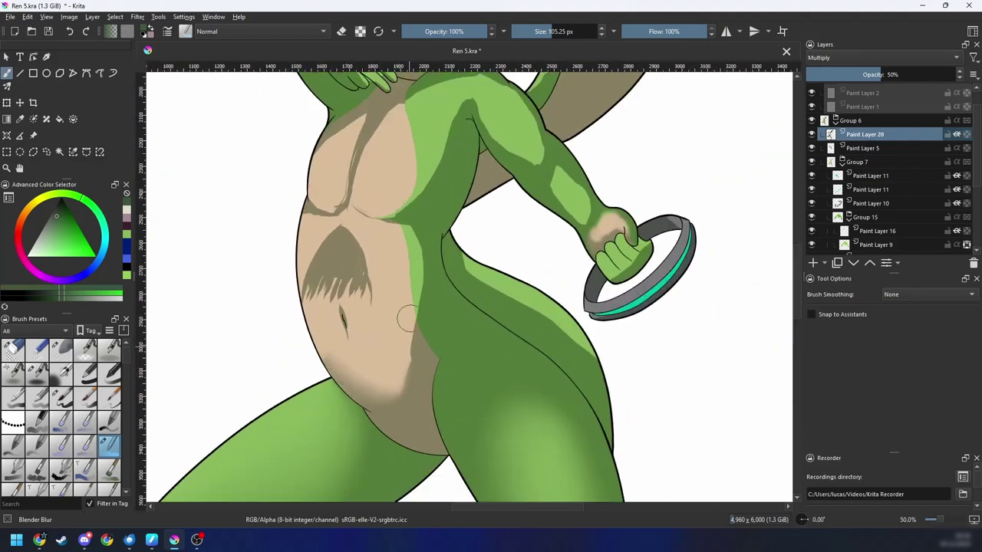
pyautogui.moveTo(410, 383); pyautogui.dragTo(410, 376)
pyautogui.moveTo(427, 309)
pyautogui.mouseDown()
pyautogui.moveTo(416, 277)
pyautogui.moveTo(427, 301)
pyautogui.mouseUp()
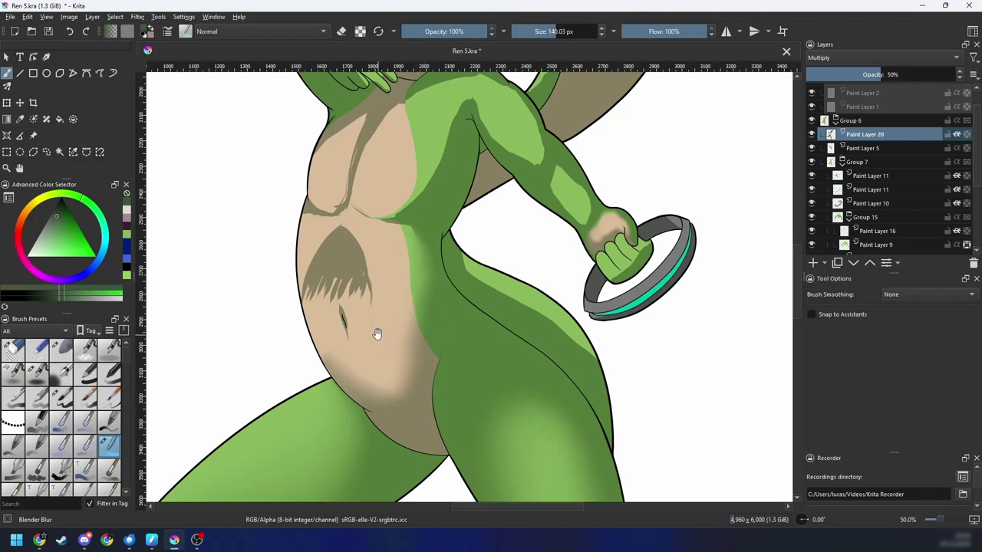
# Step: Soften the small shadow around the navel with a blur brush of about 52 px
pyautogui.scroll(2, 442, 291)
pyautogui.moveTo(377, 334)
pyautogui.mouseDown()
pyautogui.moveTo(437, 327)
pyautogui.moveTo(359, 342)
pyautogui.mouseUp()
pyautogui.press('6')
pyautogui.press('6')
pyautogui.moveTo(347, 266)
pyautogui.mouseDown()
pyautogui.moveTo(341, 292)
pyautogui.moveTo(355, 252)
pyautogui.moveTo(338, 296)
pyautogui.mouseUp()
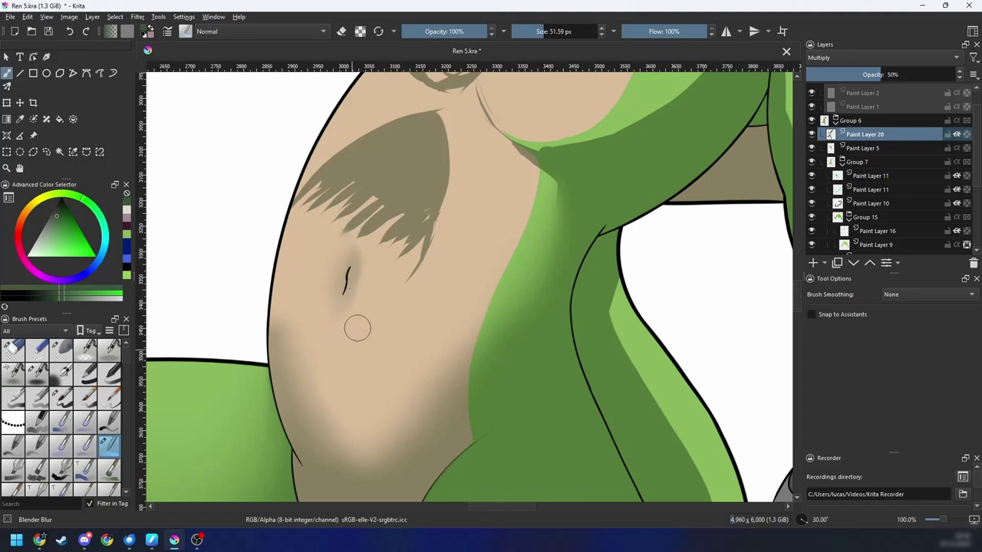
# Step: Blur the jagged lower edge and sides of the upper belly shadow with a brush of about 84 px
pyautogui.scroll(2, 357, 328)
pyautogui.press('4')
pyautogui.press(']')
pyautogui.press(']')
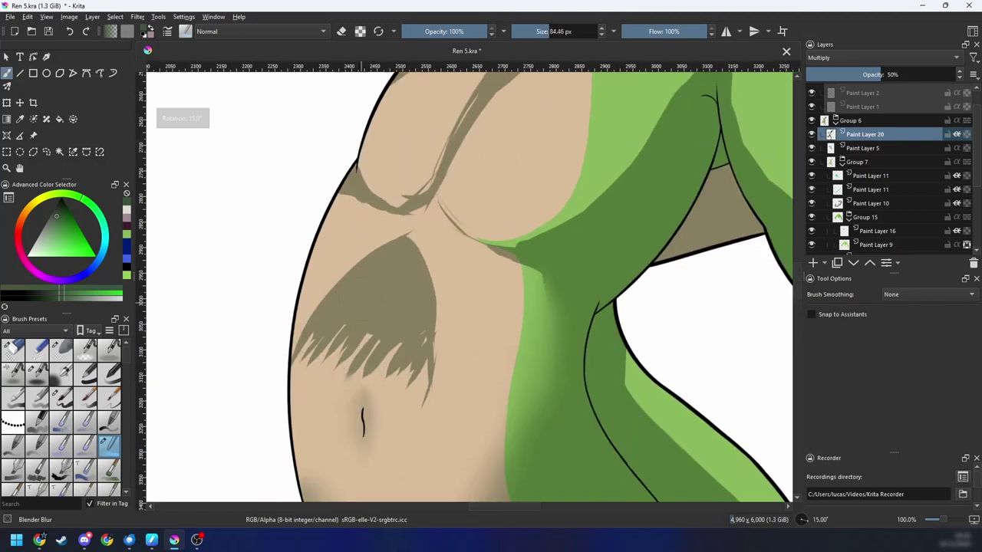
pyautogui.moveTo(325, 325); pyautogui.dragTo(303, 405)
pyautogui.moveTo(315, 345)
pyautogui.mouseDown()
pyautogui.moveTo(331, 410)
pyautogui.moveTo(400, 313)
pyautogui.moveTo(406, 268)
pyautogui.moveTo(311, 402)
pyautogui.moveTo(368, 230)
pyautogui.moveTo(339, 252)
pyautogui.moveTo(437, 293)
pyautogui.mouseUp()
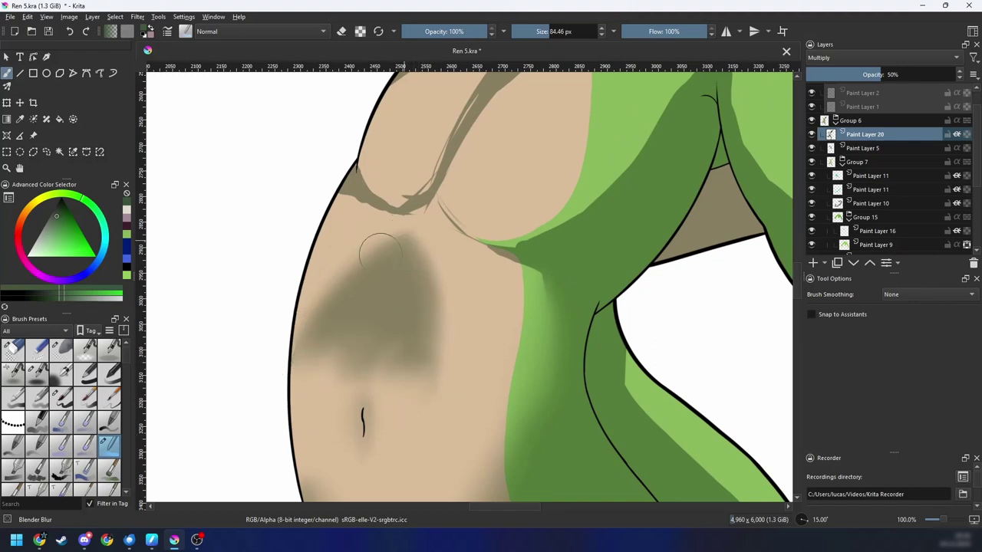
pyautogui.moveTo(365, 344)
pyautogui.mouseDown()
pyautogui.moveTo(408, 341)
pyautogui.moveTo(336, 373)
pyautogui.moveTo(407, 333)
pyautogui.mouseUp()
# Step: Soften the shadow edges on the green side of the chest and the lowered arm's shoulder, using a brush of about 95 px
pyautogui.hotkey('ctrl', '-')
pyautogui.scroll(-2, 448, 427)
pyautogui.scroll(1, 459, 387)
pyautogui.press('4')
pyautogui.press('4')
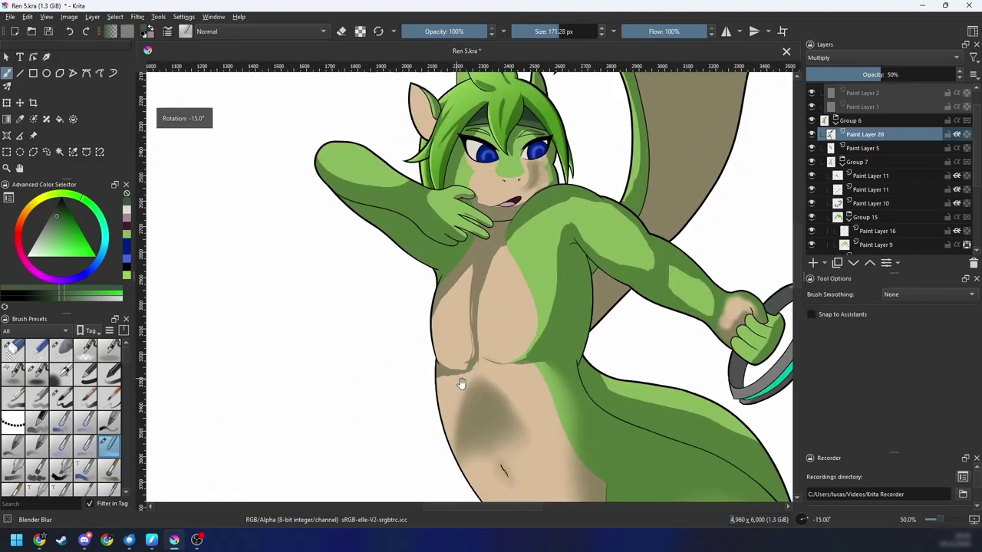
pyautogui.scroll(1, 453, 364)
pyautogui.moveTo(469, 299); pyautogui.dragTo(482, 249)
pyautogui.moveTo(481, 270); pyautogui.dragTo(452, 333)
pyautogui.moveTo(431, 393)
pyautogui.mouseDown()
pyautogui.moveTo(456, 300)
pyautogui.moveTo(464, 340)
pyautogui.moveTo(466, 257)
pyautogui.mouseUp()
pyautogui.moveTo(432, 311)
pyautogui.mouseDown()
pyautogui.moveTo(436, 330)
pyautogui.moveTo(445, 275)
pyautogui.mouseUp()
pyautogui.moveTo(445, 275)
pyautogui.mouseDown()
pyautogui.moveTo(415, 275)
pyautogui.moveTo(520, 236)
pyautogui.moveTo(480, 250)
pyautogui.moveTo(494, 251)
pyautogui.mouseUp()
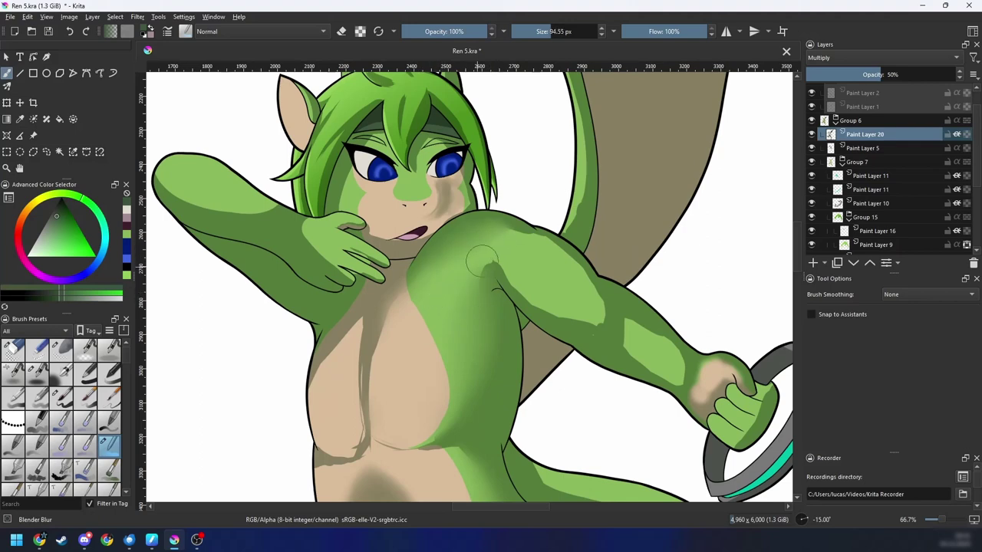
# Step: Blur the shadow edges around the light areas on the upper arm and forearm of the ring-holding arm
pyautogui.press('4')
pyautogui.press('4')
pyautogui.press('4')
pyautogui.press('4')
pyautogui.press('4')
pyautogui.moveTo(468, 245)
pyautogui.mouseDown()
pyautogui.moveTo(451, 326)
pyautogui.moveTo(458, 268)
pyautogui.moveTo(509, 266)
pyautogui.moveTo(460, 316)
pyautogui.mouseUp()
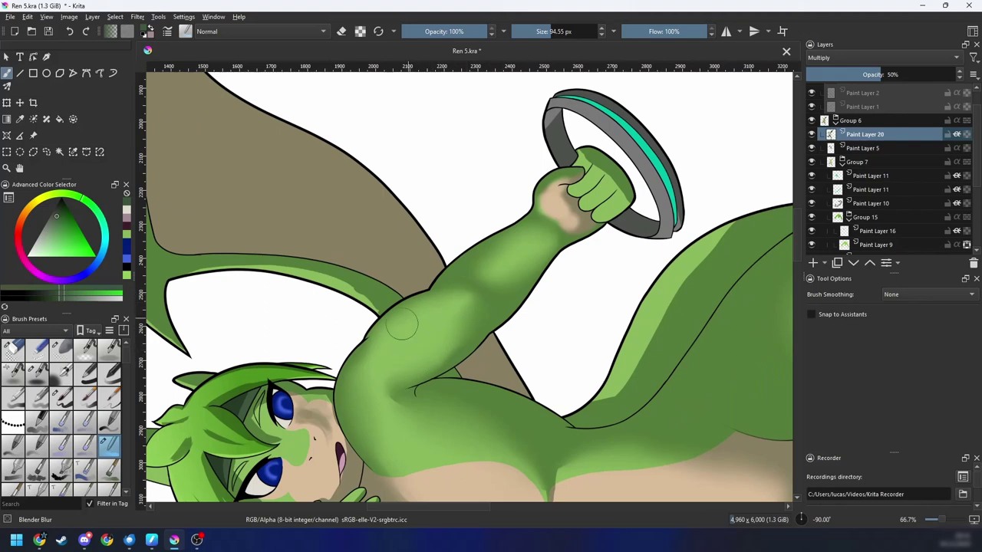
# Step: Check the softened arm and torso shading on the whole upper figure
pyautogui.scroll(-2, 480, 285)
pyautogui.press('6')
pyautogui.press('6')
pyautogui.press('6')
pyautogui.press('6')
pyautogui.press('6')
pyautogui.scroll(-1, 481, 285)
pyautogui.moveTo(483, 284); pyautogui.dragTo(521, 304)
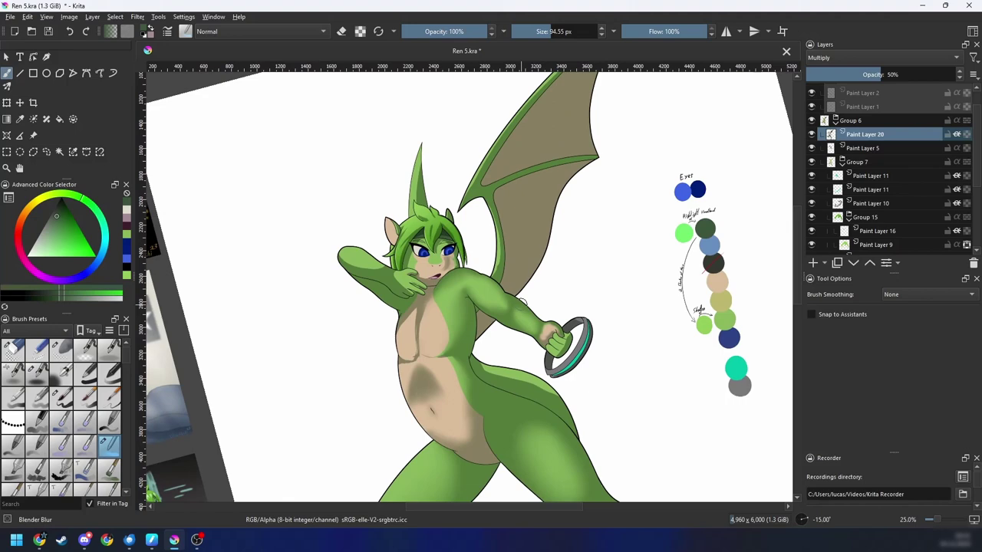
# Step: Soften the shadow along the chest's centre line and the outer pectoral's upper edge, reducing the brush to about 62 px
pyautogui.scroll(2, 452, 315)
pyautogui.moveTo(452, 315); pyautogui.dragTo(502, 325)
pyautogui.scroll(1, 502, 325)
pyautogui.press('6')
pyautogui.moveTo(381, 340); pyautogui.dragTo(397, 317)
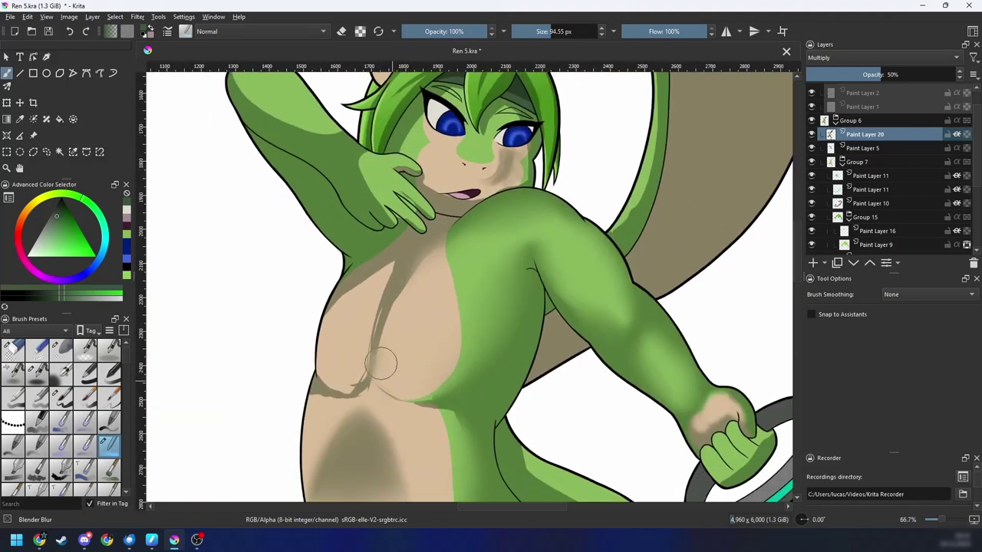
pyautogui.moveTo(380, 363)
pyautogui.mouseDown()
pyautogui.moveTo(399, 322)
pyautogui.moveTo(389, 357)
pyautogui.mouseUp()
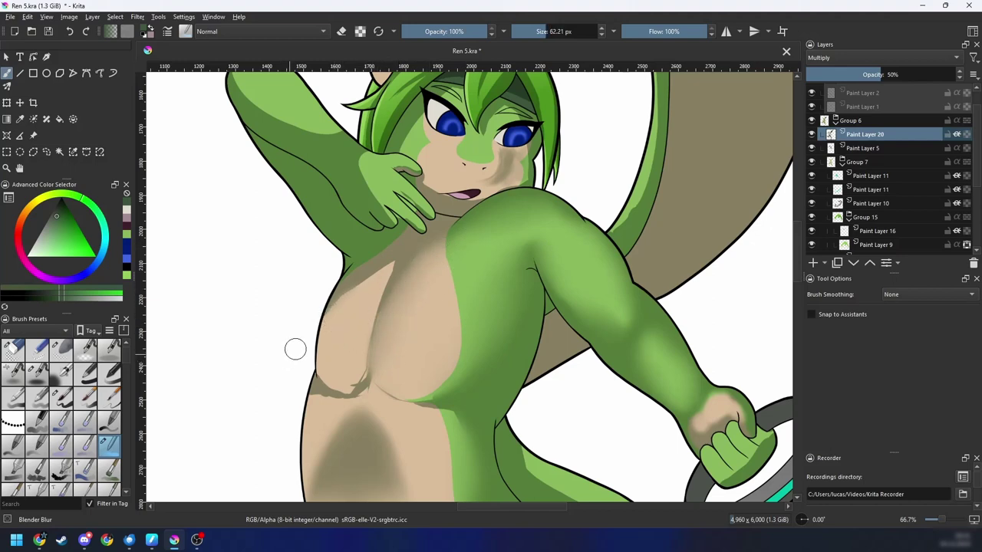
pyautogui.moveTo(295, 349); pyautogui.dragTo(323, 316)
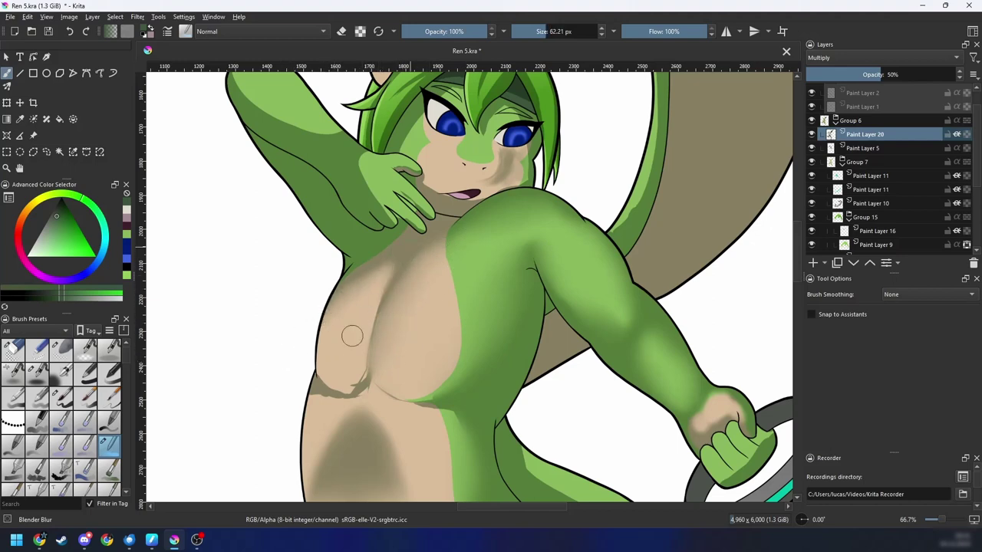
pyautogui.moveTo(346, 338); pyautogui.dragTo(386, 274)
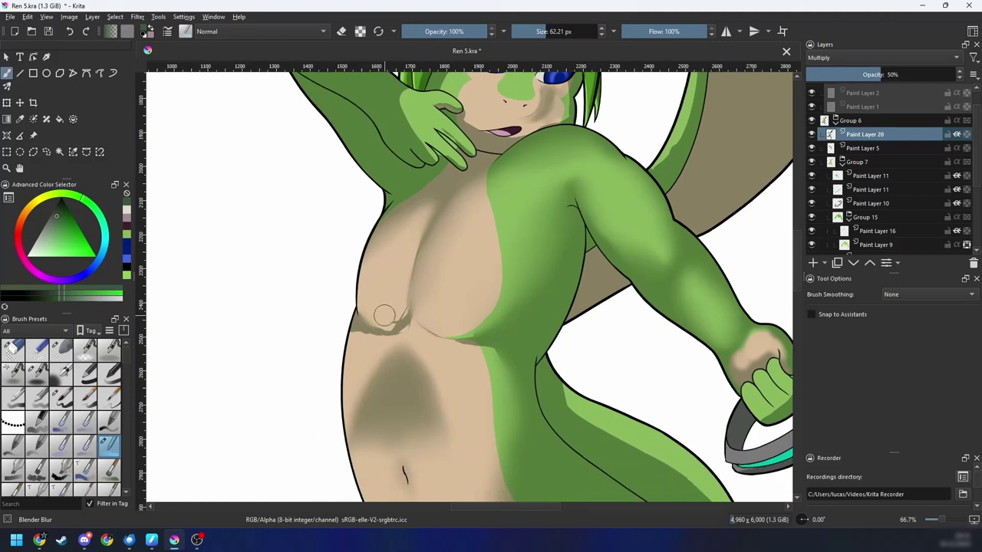
# Step: Blur the shadow under the outer pectoral and where it meets the chest's centre line
pyautogui.moveTo(368, 331); pyautogui.dragTo(393, 317)
pyautogui.press('4')
pyautogui.press('4')
pyautogui.press('4')
pyautogui.hotkey('ctrl', '+')
pyautogui.hotkey('ctrl', '+')
pyautogui.moveTo(454, 331); pyautogui.dragTo(473, 208)
pyautogui.press('6')
pyautogui.press('6')
pyautogui.moveTo(444, 107); pyautogui.dragTo(440, 281)
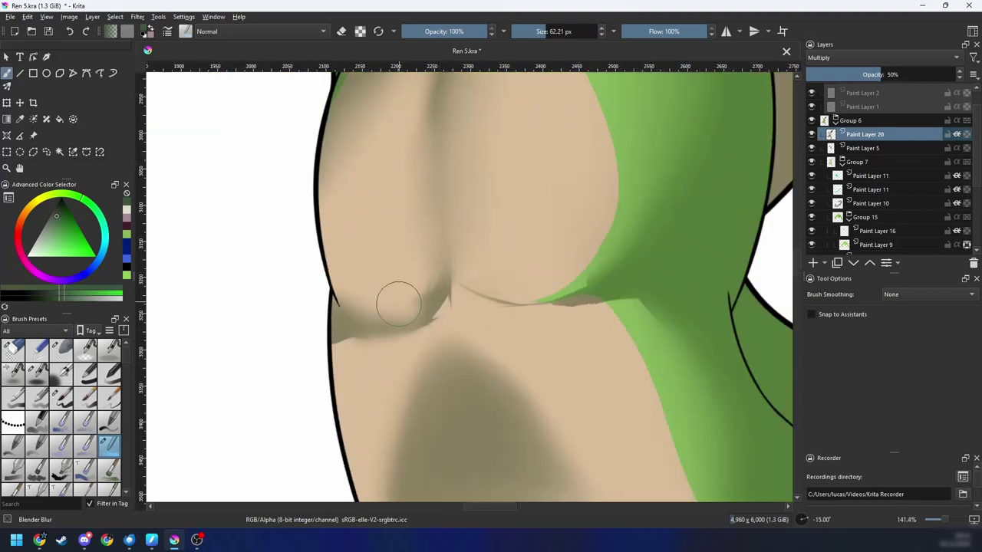
# Step: Smooth the remaining shadow around the outer pectoral's lower corner and blend the crease beneath the inner pectoral
pyautogui.press('4')
pyautogui.press('4')
pyautogui.press('4')
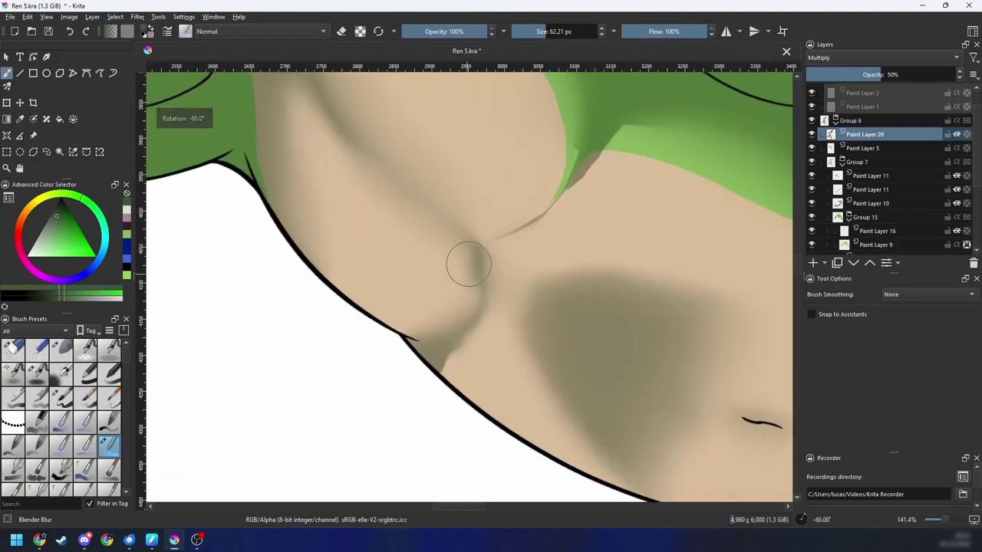
pyautogui.moveTo(430, 372)
pyautogui.mouseDown()
pyautogui.moveTo(460, 362)
pyautogui.moveTo(474, 375)
pyautogui.moveTo(475, 350)
pyautogui.moveTo(516, 321)
pyautogui.mouseUp()
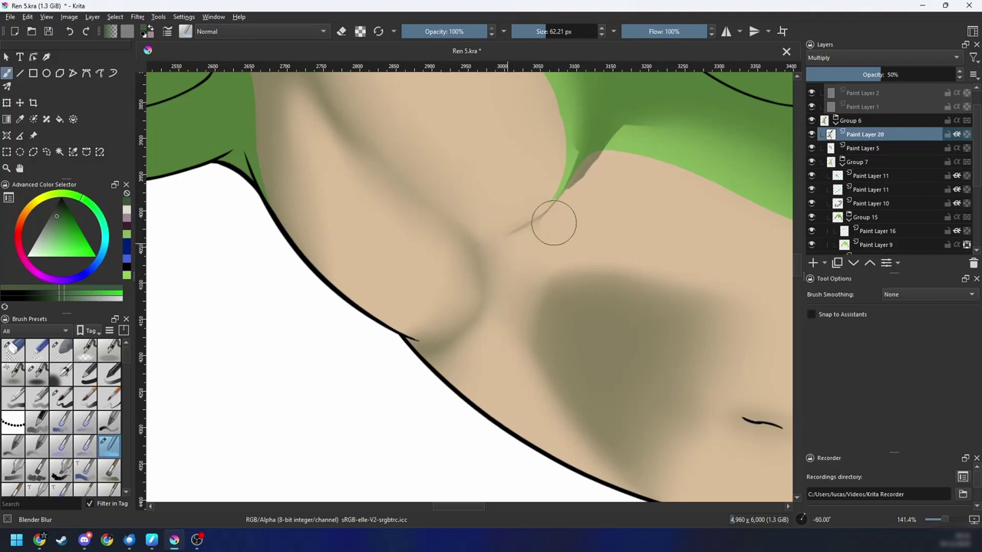
pyautogui.moveTo(550, 219); pyautogui.dragTo(473, 300)
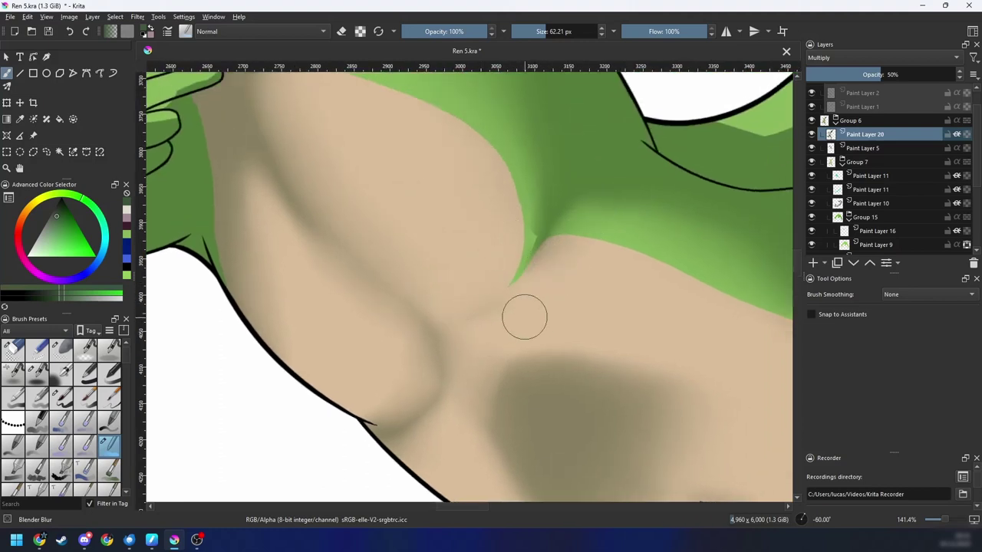
# Step: Refine the shading where the green marking comes to a point beneath the inner pectoral, using a brush of about 19 px
pyautogui.press('6')
pyautogui.press('[')
pyautogui.press('[')
pyautogui.press('[')
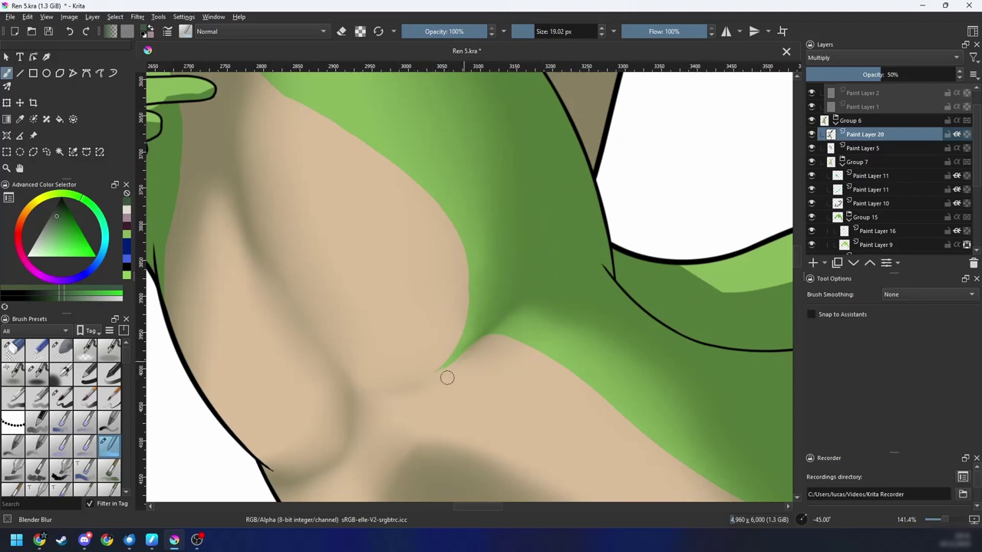
# Step: Soften the shadow along the middle finger of the raised hand beside the face, using a brush of about 57 px
pyautogui.press(']')
pyautogui.press(']')
pyautogui.press(']')
pyautogui.press('5')
pyautogui.press('-')
pyautogui.press('-')
pyautogui.press('-')
pyautogui.press('-')
pyautogui.press('-')
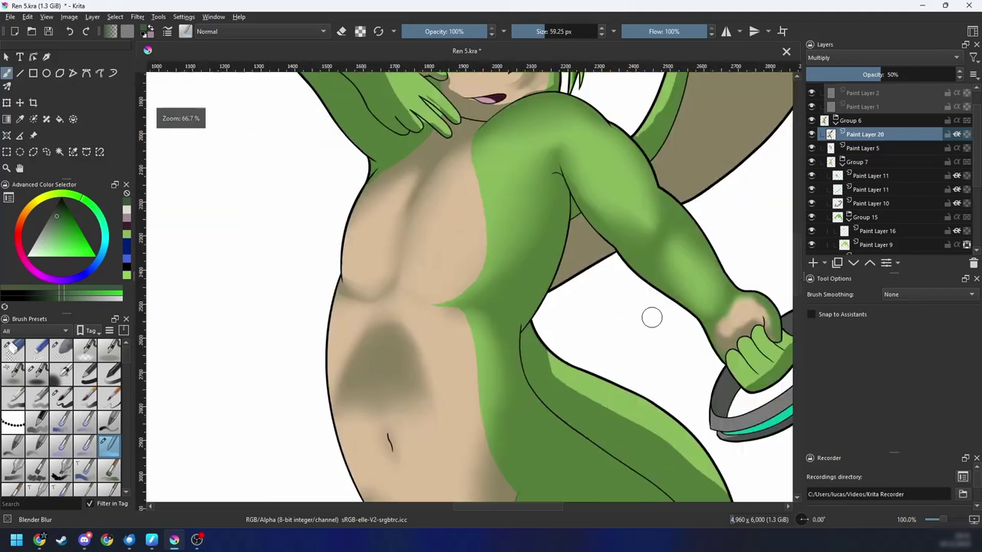
pyautogui.moveTo(494, 350); pyautogui.dragTo(491, 491)
pyautogui.press('+')
pyautogui.press('+')
pyautogui.press('6')
pyautogui.press('6')
pyautogui.press('6')
pyautogui.press('+')
pyautogui.press('+')
pyautogui.press('+')
pyautogui.moveTo(460, 324); pyautogui.dragTo(468, 285)
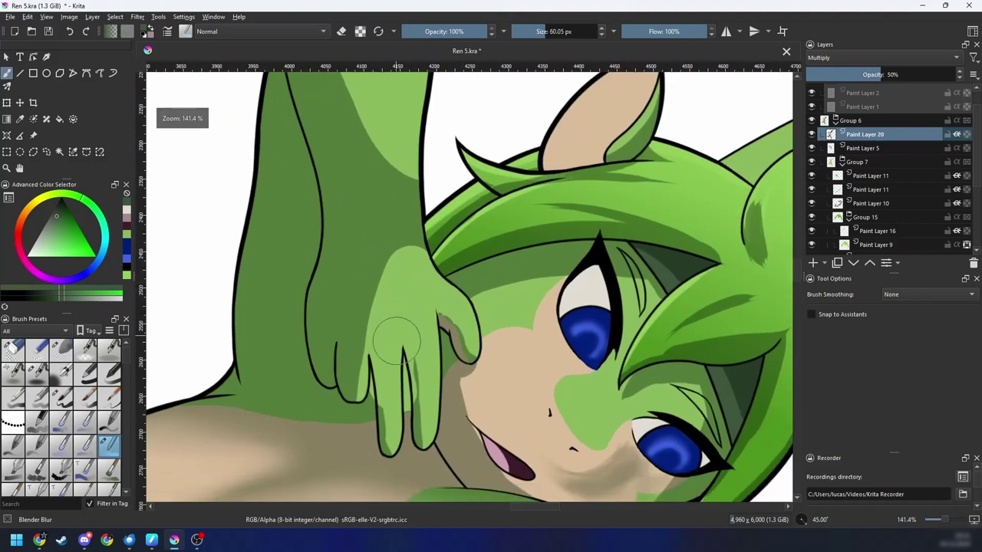
pyautogui.moveTo(421, 335)
pyautogui.mouseDown()
pyautogui.moveTo(450, 328)
pyautogui.moveTo(380, 323)
pyautogui.mouseUp()
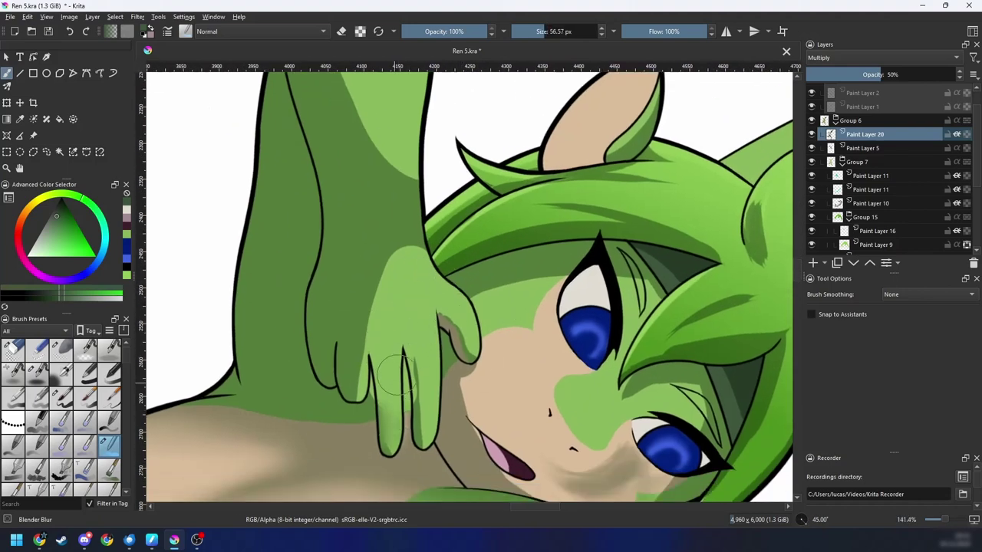
pyautogui.moveTo(398, 446); pyautogui.dragTo(402, 392)
# Step: Blur the shadow on the finger nearest the face with a 29 px brush, and blend the back of the hand at about 55 px
pyautogui.press('[')
pyautogui.press('[')
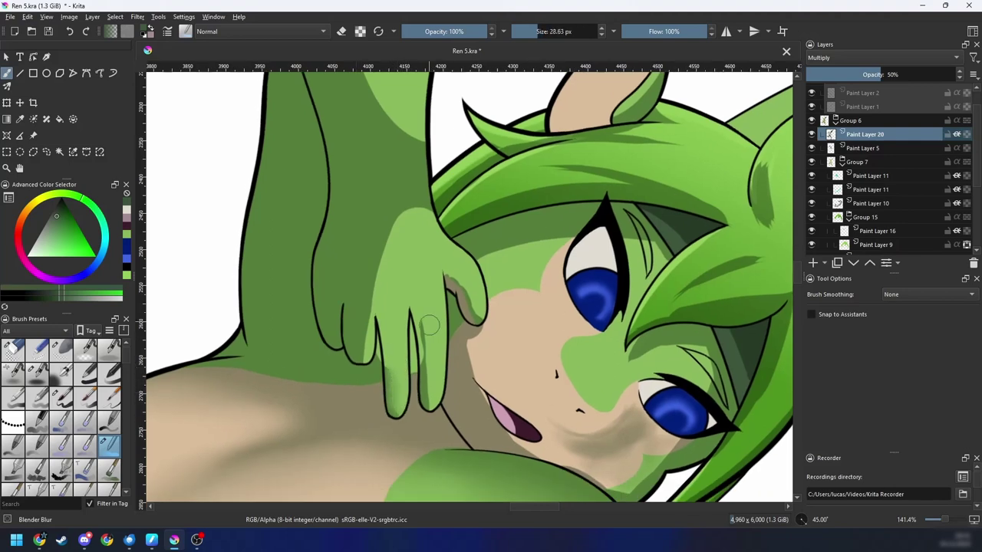
pyautogui.moveTo(428, 325)
pyautogui.mouseDown()
pyautogui.moveTo(433, 405)
pyautogui.moveTo(423, 312)
pyautogui.moveTo(429, 364)
pyautogui.mouseUp()
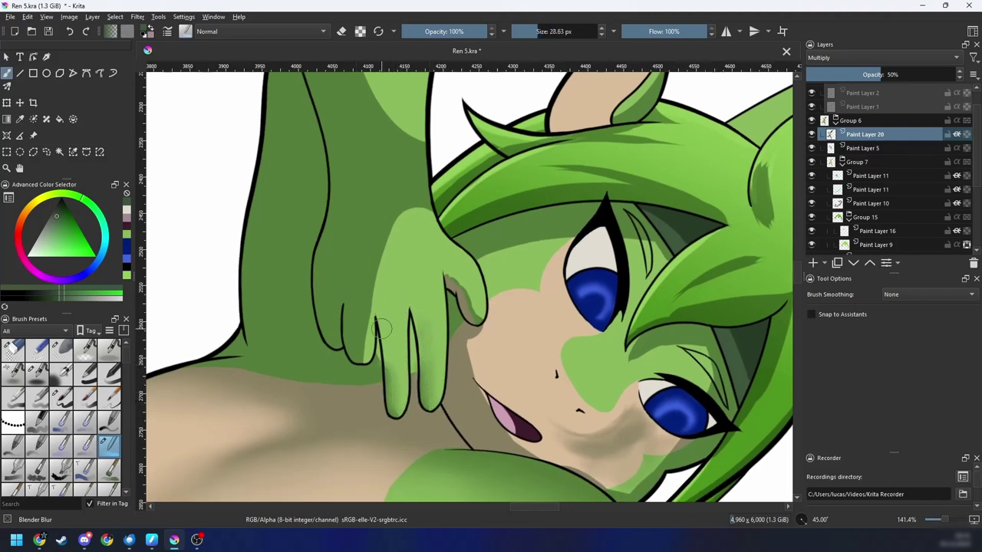
pyautogui.moveTo(365, 349); pyautogui.dragTo(388, 243)
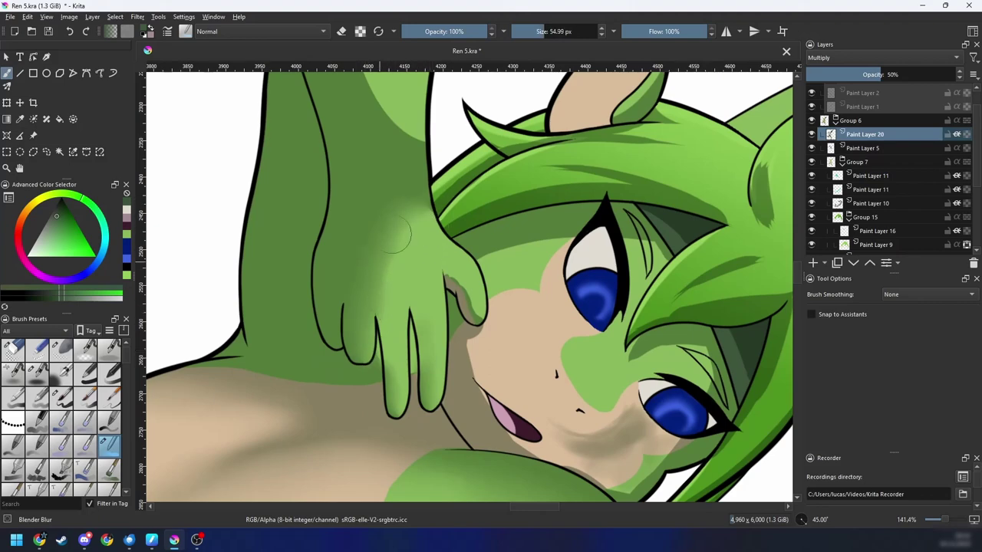
# Step: Soften the shadow under the raised hand's thumb and at its base, reducing the brush to about 19 px
pyautogui.press('4')
pyautogui.press('4')
pyautogui.press('4')
pyautogui.press('4')
pyautogui.press('4')
pyautogui.press('4')
pyautogui.press('+')
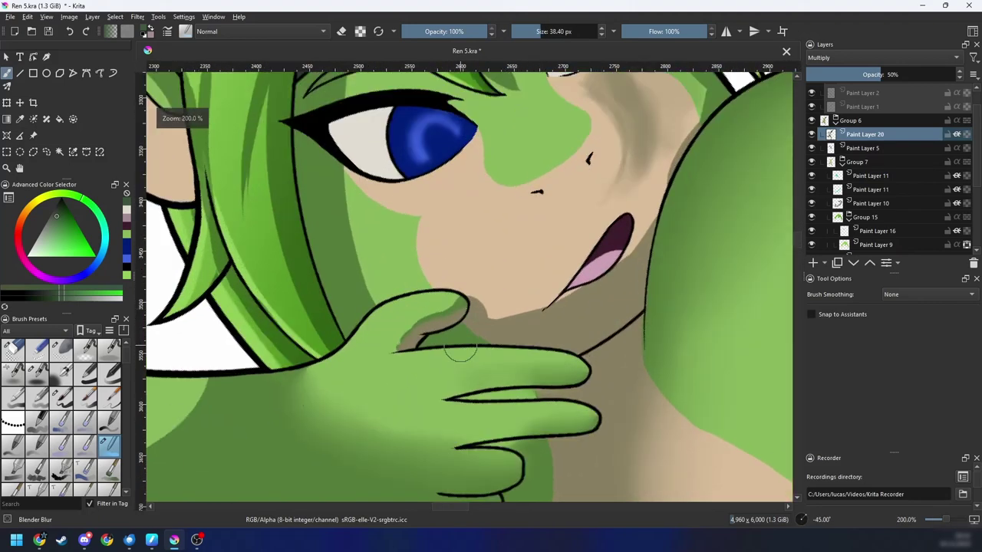
pyautogui.moveTo(462, 352)
pyautogui.mouseDown()
pyautogui.moveTo(395, 354)
pyautogui.moveTo(415, 358)
pyautogui.mouseUp()
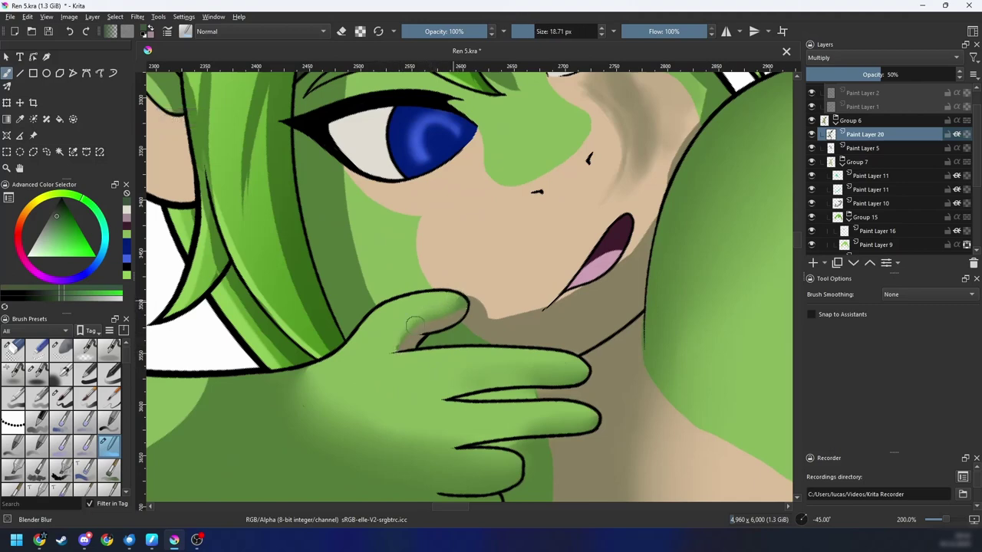
pyautogui.moveTo(395, 349)
pyautogui.mouseDown()
pyautogui.moveTo(522, 290)
pyautogui.moveTo(451, 361)
pyautogui.mouseUp()
# Step: Blend the shadow edge along the raised forearm from elbow to wrist, enlarging the brush from about 71 to 107 px
pyautogui.press('-')
pyautogui.press('-')
pyautogui.press('-')
pyautogui.press('6')
pyautogui.press('6')
pyautogui.press('+')
pyautogui.press('6')
pyautogui.press('6')
pyautogui.press('6')
pyautogui.press('6')
pyautogui.press('6')
pyautogui.press('6')
pyautogui.moveTo(446, 312); pyautogui.dragTo(464, 313)
pyautogui.moveTo(460, 347)
pyautogui.mouseDown()
pyautogui.moveTo(448, 288)
pyautogui.moveTo(446, 297)
pyautogui.moveTo(469, 284)
pyautogui.moveTo(465, 347)
pyautogui.moveTo(455, 236)
pyautogui.mouseUp()
pyautogui.moveTo(485, 268); pyautogui.dragTo(497, 268)
pyautogui.moveTo(460, 259)
pyautogui.mouseDown()
pyautogui.moveTo(536, 172)
pyautogui.moveTo(528, 167)
pyautogui.mouseUp()
pyautogui.moveTo(457, 279); pyautogui.dragTo(466, 201)
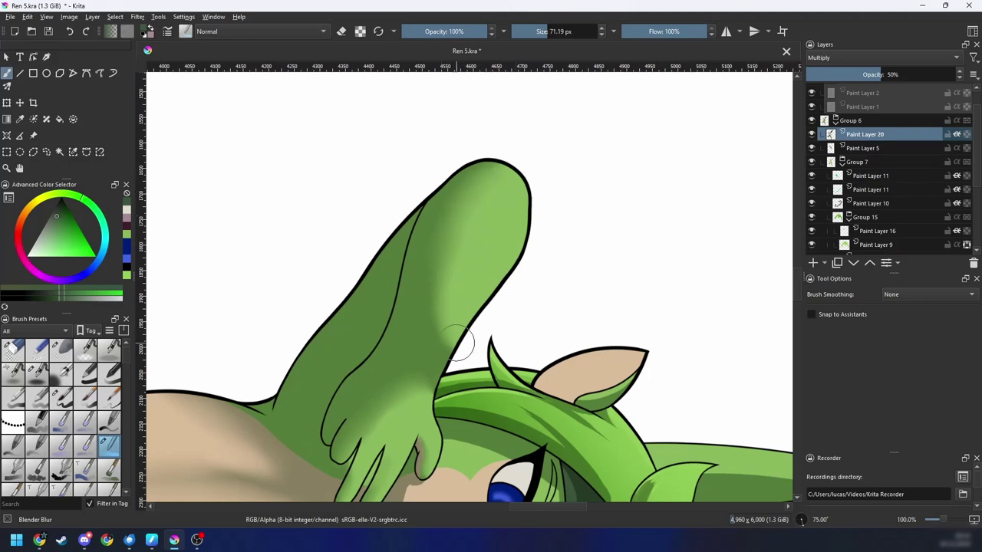
pyautogui.moveTo(427, 333); pyautogui.dragTo(446, 334)
pyautogui.moveTo(424, 368); pyautogui.dragTo(461, 281)
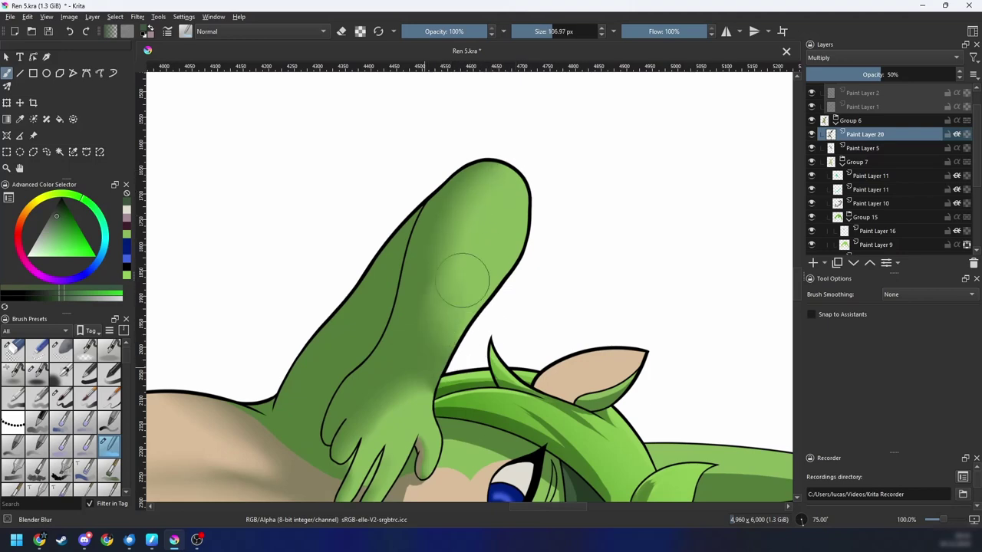
# Step: Select the horn's lit and shaded areas as a contiguous selection and return to the brush
pyautogui.scroll(-3, 507, 258)
pyautogui.press('4')
pyautogui.press('4')
pyautogui.press('4')
pyautogui.press('4')
pyautogui.press('4')
pyautogui.press('4')
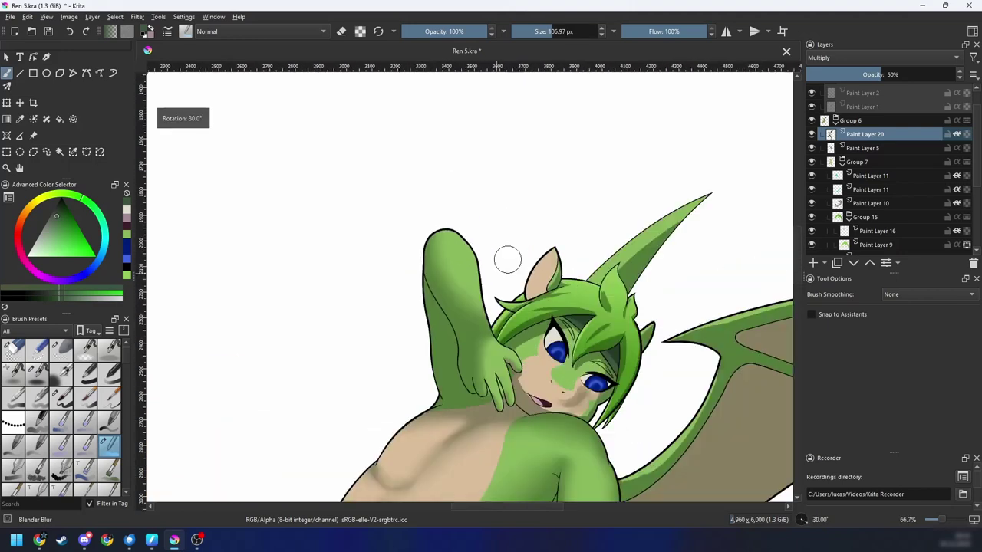
pyautogui.moveTo(638, 289); pyautogui.dragTo(577, 259)
pyautogui.press('6')
pyautogui.scroll(3, 540, 148)
pyautogui.moveTo(461, 298); pyautogui.dragTo(468, 364)
pyautogui.press('6')
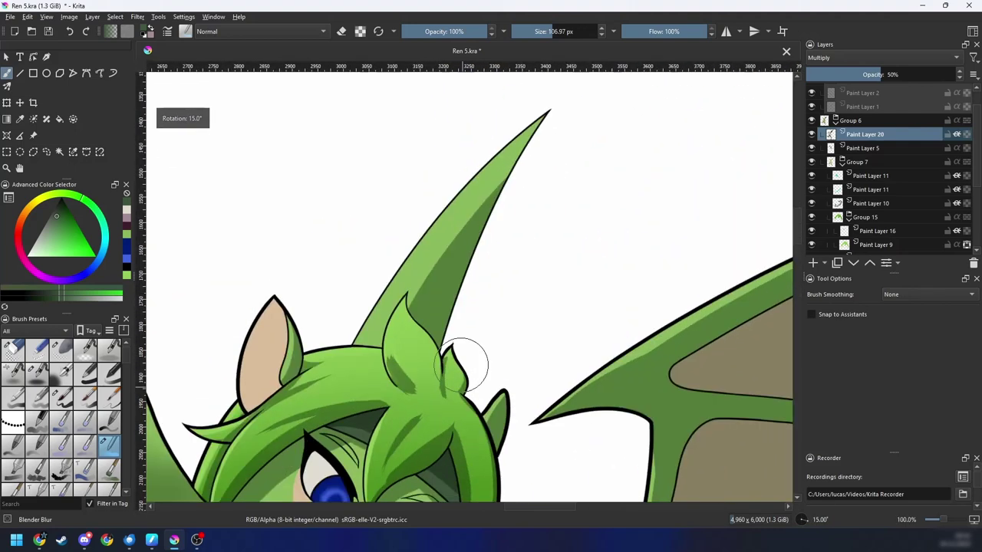
pyautogui.press('6')
pyautogui.press('6')
pyautogui.scroll(1, 470, 286)
pyautogui.moveTo(427, 310)
pyautogui.mouseDown()
pyautogui.moveTo(386, 310)
pyautogui.moveTo(552, 219)
pyautogui.mouseUp()
pyautogui.press('w')
pyautogui.click(422, 273)
pyautogui.click(409, 313)
pyautogui.press('b')
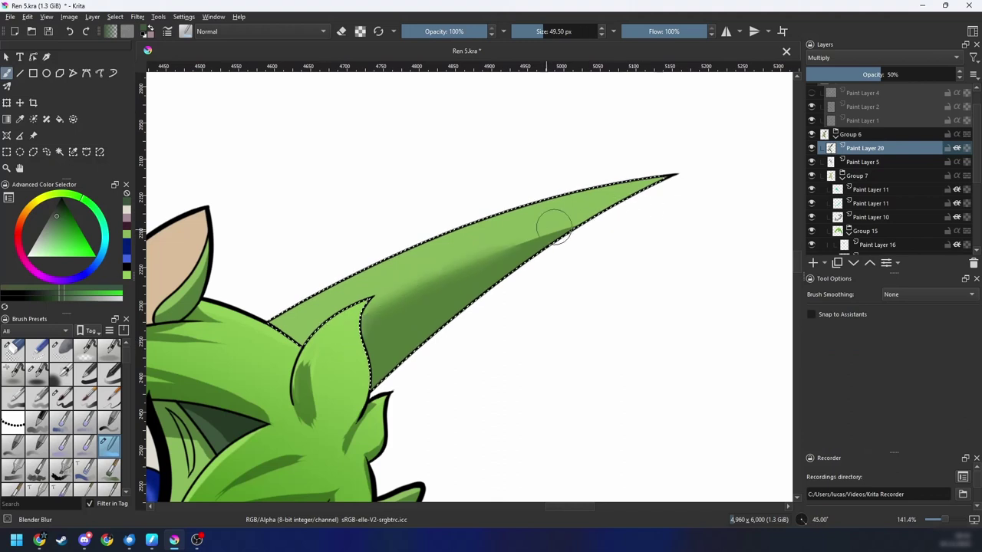
# Step: Undo the last horn blur, blend its shadow edge again, and add shadow along its lower edge with the Airbrush pressure brush at about 81 px
pyautogui.hotkey('ctrl', 'z')
pyautogui.moveTo(368, 313)
pyautogui.mouseDown()
pyautogui.moveTo(511, 241)
pyautogui.moveTo(581, 221)
pyautogui.moveTo(404, 299)
pyautogui.moveTo(501, 247)
pyautogui.moveTo(381, 313)
pyautogui.moveTo(493, 244)
pyautogui.moveTo(489, 256)
pyautogui.moveTo(600, 210)
pyautogui.moveTo(508, 241)
pyautogui.moveTo(457, 273)
pyautogui.moveTo(483, 264)
pyautogui.moveTo(408, 283)
pyautogui.moveTo(514, 245)
pyautogui.moveTo(414, 291)
pyautogui.moveTo(480, 247)
pyautogui.mouseUp()
pyautogui.rightClick(532, 280)
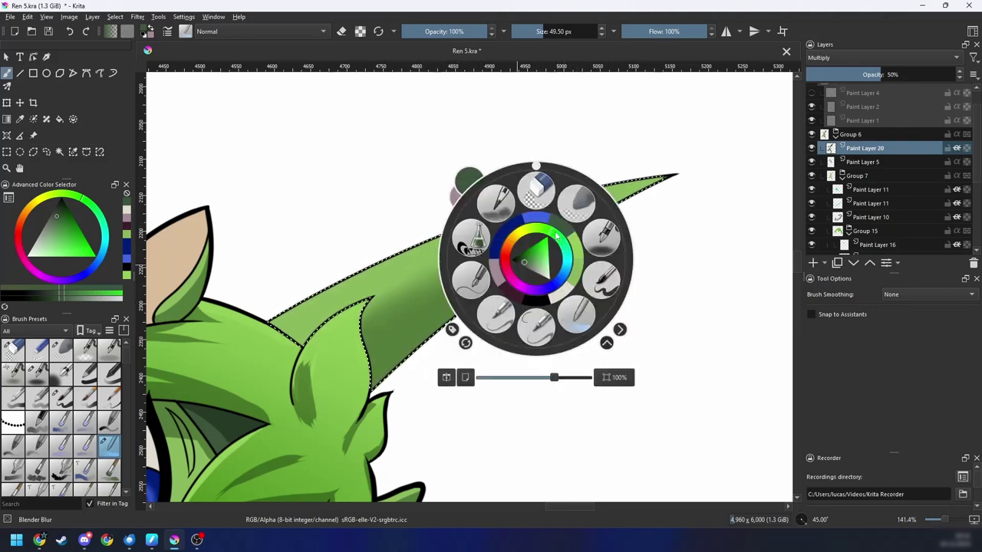
pyautogui.click(488, 288)
pyautogui.moveTo(500, 283); pyautogui.dragTo(533, 284)
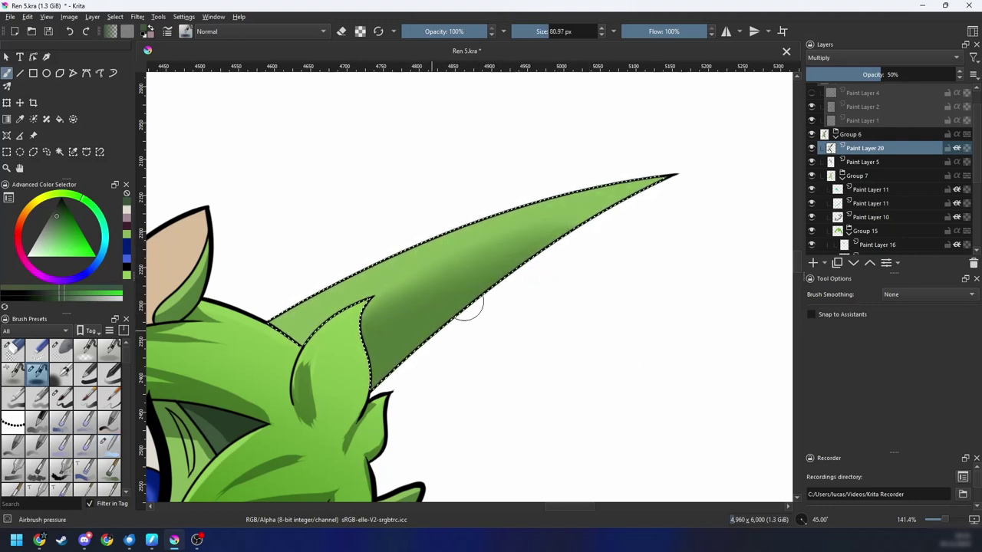
pyautogui.moveTo(470, 309)
pyautogui.mouseDown()
pyautogui.moveTo(581, 246)
pyautogui.moveTo(521, 266)
pyautogui.mouseUp()
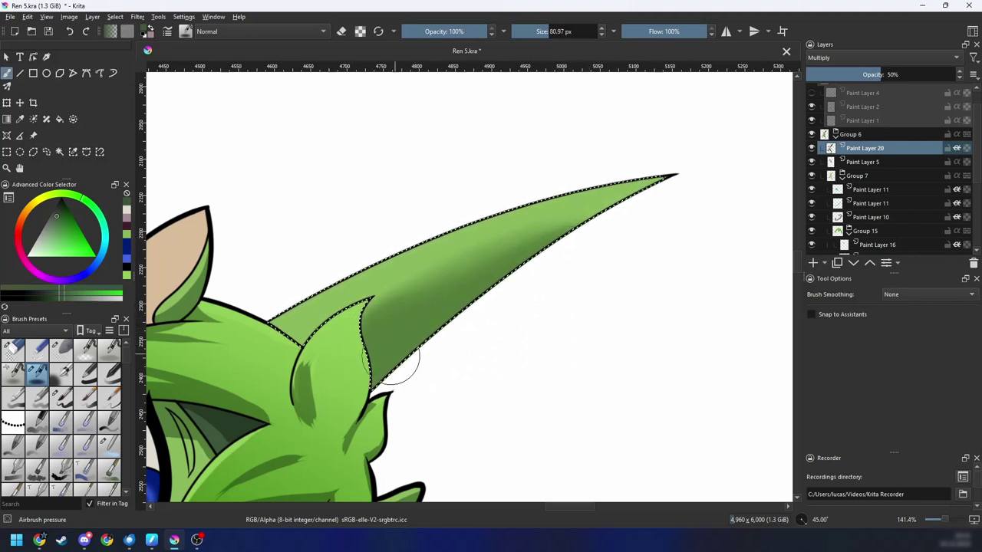
# Step: Smooth the horn's shadow transition with the Blender Blur brush, reducing it to about 39 px
pyautogui.rightClick(471, 310)
pyautogui.click(400, 298)
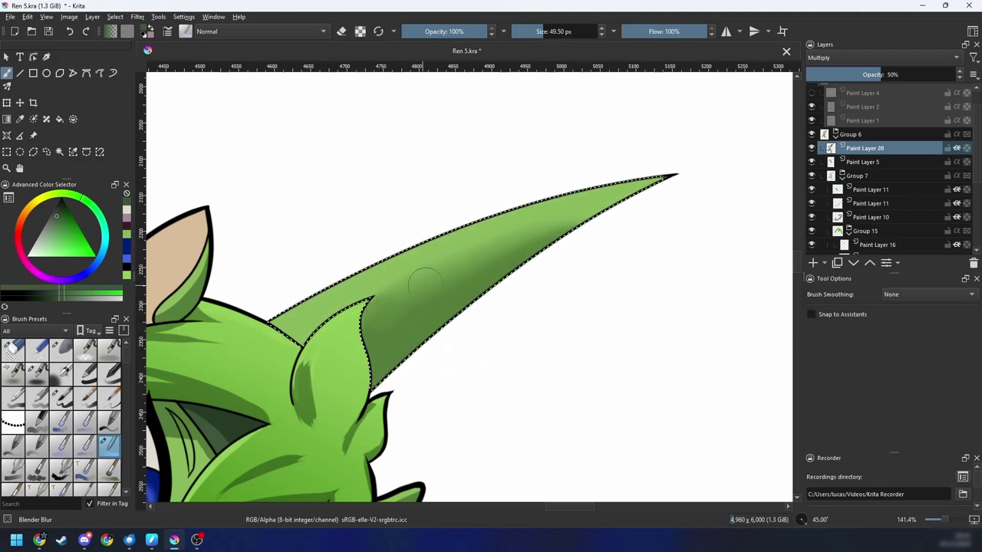
pyautogui.moveTo(530, 237); pyautogui.dragTo(502, 237)
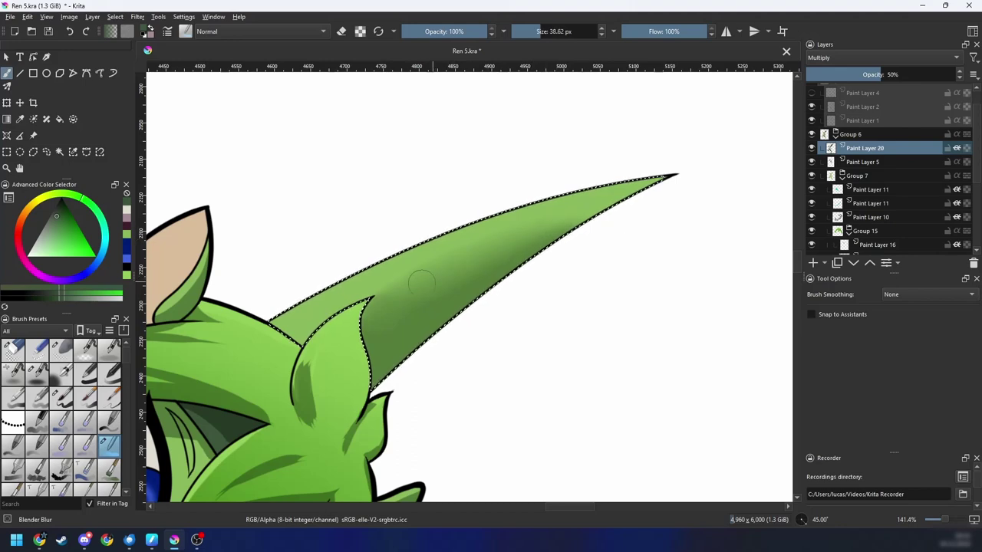
# Step: Clear the horn selection and check the horn's blended shading from base to tip
pyautogui.press('5')
pyautogui.hotkey('ctrl', '-')
pyautogui.hotkey('ctrl', '-')
pyautogui.hotkey('ctrl', '-')
pyautogui.hotkey('ctrl', '+')
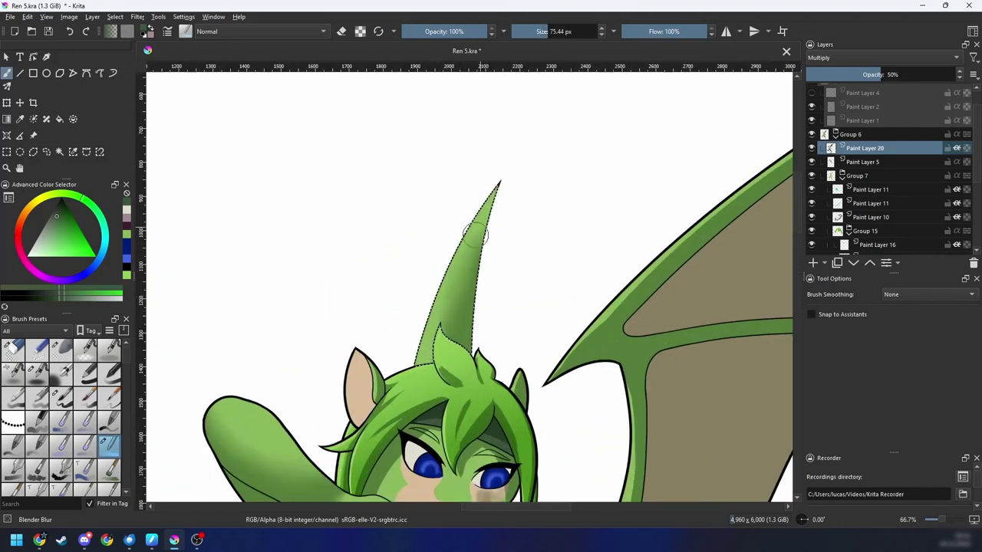
pyautogui.press('6')
pyautogui.press('6')
pyautogui.press('6')
pyautogui.press('6')
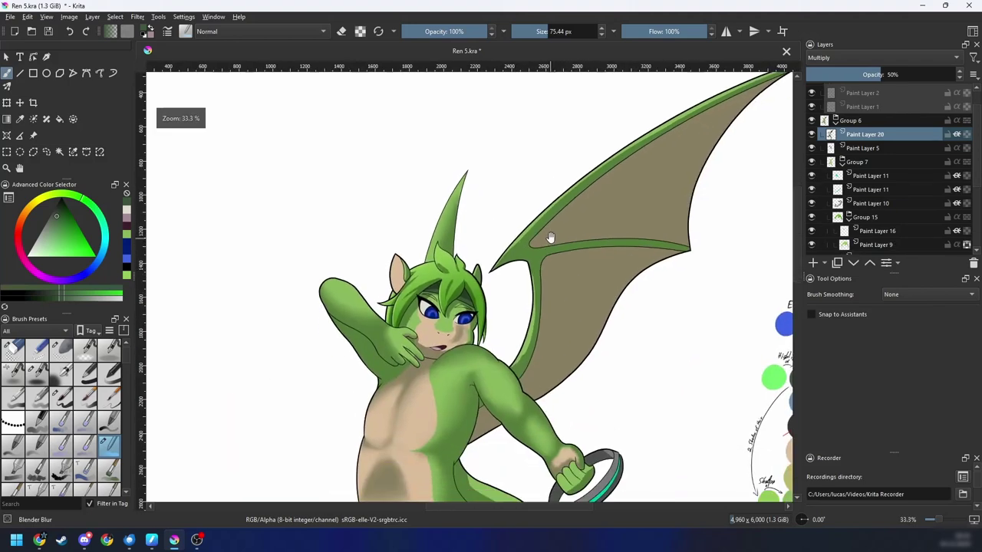
pyautogui.press('+')
pyautogui.press('4')
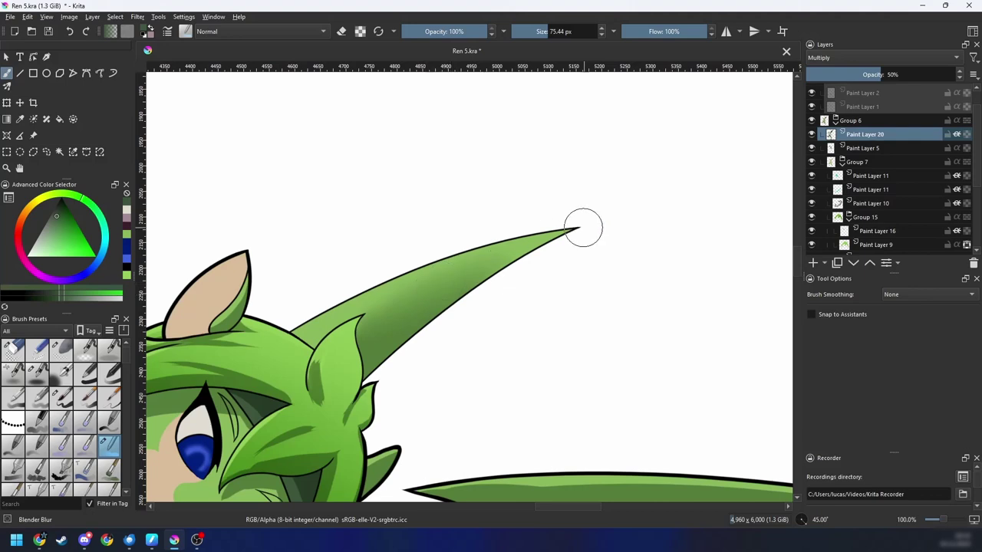
# Step: Blur the shadow edge along the wing's upper bone with a brush of about 59 px
pyautogui.press('-')
pyautogui.press('-')
pyautogui.press('-')
pyautogui.press('4')
pyautogui.press('4')
pyautogui.scroll(2, 575, 230)
pyautogui.moveTo(387, 322); pyautogui.dragTo(379, 322)
pyautogui.moveTo(323, 352); pyautogui.dragTo(444, 281)
pyautogui.moveTo(538, 259); pyautogui.dragTo(482, 281)
pyautogui.moveTo(276, 366); pyautogui.dragTo(701, 204)
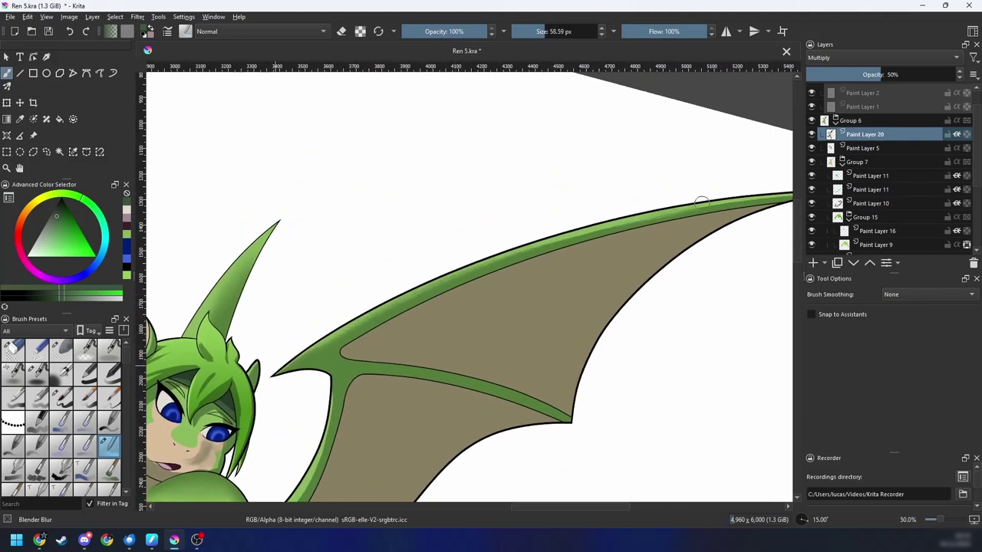
pyautogui.moveTo(430, 290); pyautogui.dragTo(650, 217)
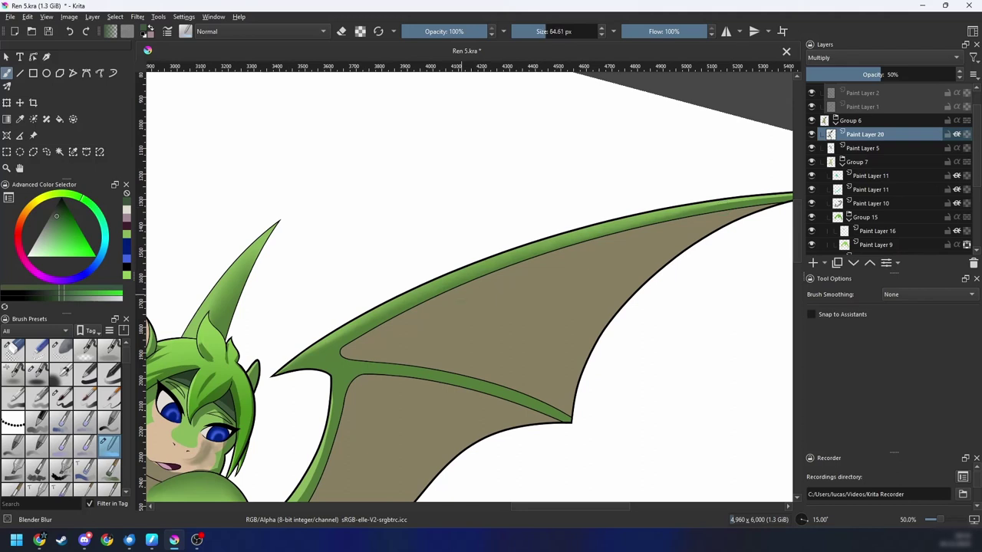
pyautogui.moveTo(461, 295); pyautogui.dragTo(466, 294)
pyautogui.hotkey('ctrl', 'z')
pyautogui.hotkey('ctrl', 'z')
# Step: Blend the shadow along the wing's upper bone out to its tip with the Blender Blur brush at about 93 px, checking its brush settings
pyautogui.moveTo(385, 318)
pyautogui.mouseDown()
pyautogui.moveTo(588, 221)
pyautogui.moveTo(681, 200)
pyautogui.moveTo(544, 237)
pyautogui.mouseUp()
pyautogui.moveTo(378, 276)
pyautogui.mouseDown()
pyautogui.moveTo(604, 214)
pyautogui.moveTo(719, 204)
pyautogui.mouseUp()
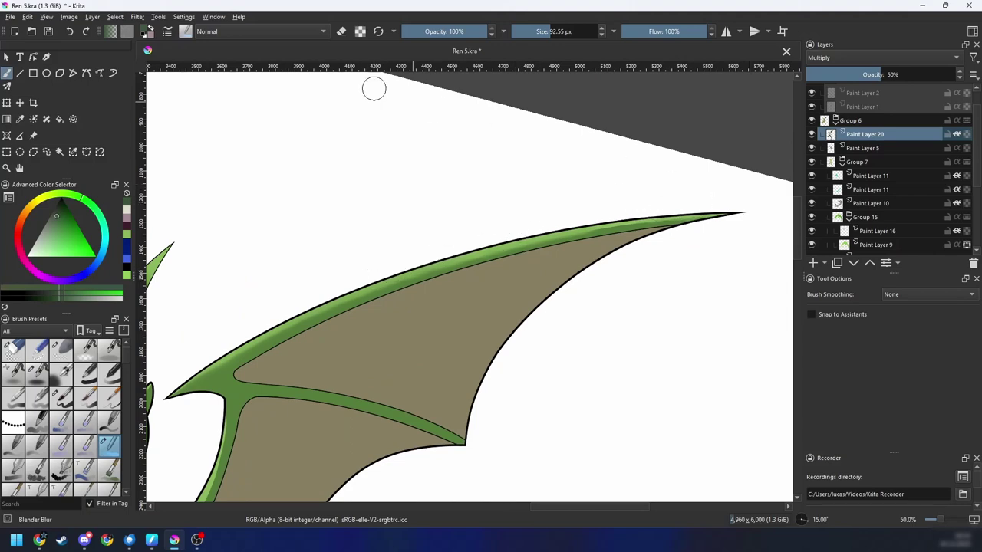
pyautogui.click(167, 30)
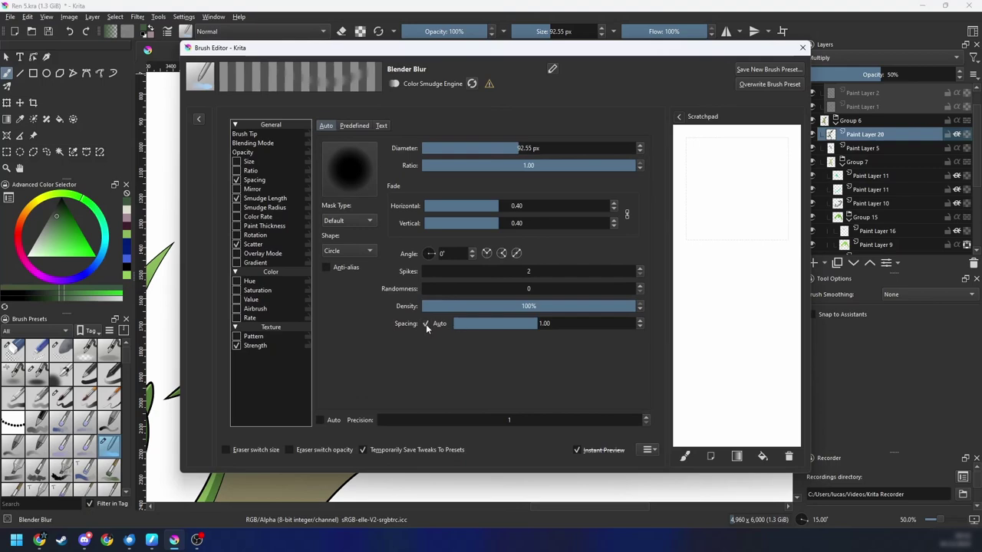
pyautogui.click(803, 48)
pyautogui.moveTo(675, 178); pyautogui.dragTo(658, 200)
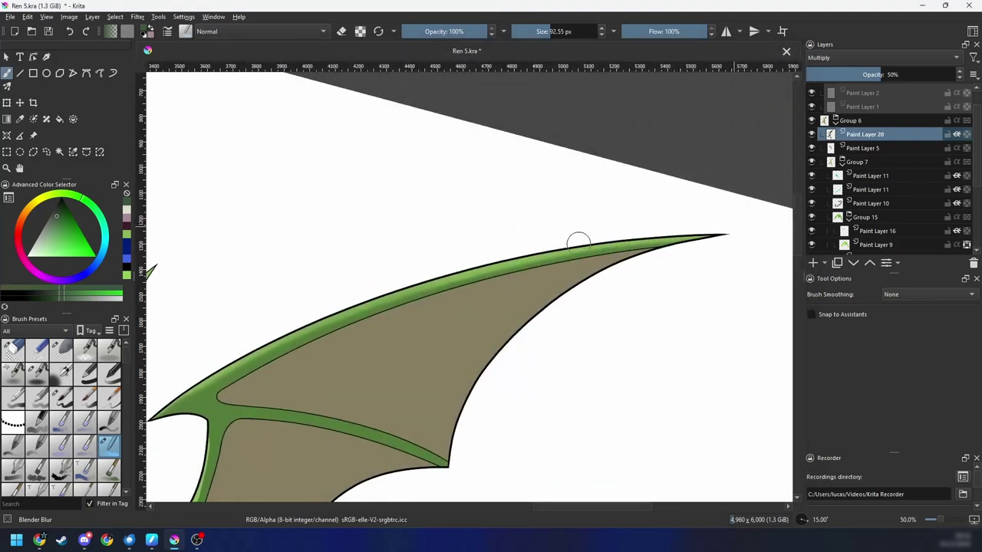
pyautogui.moveTo(653, 236); pyautogui.dragTo(700, 225)
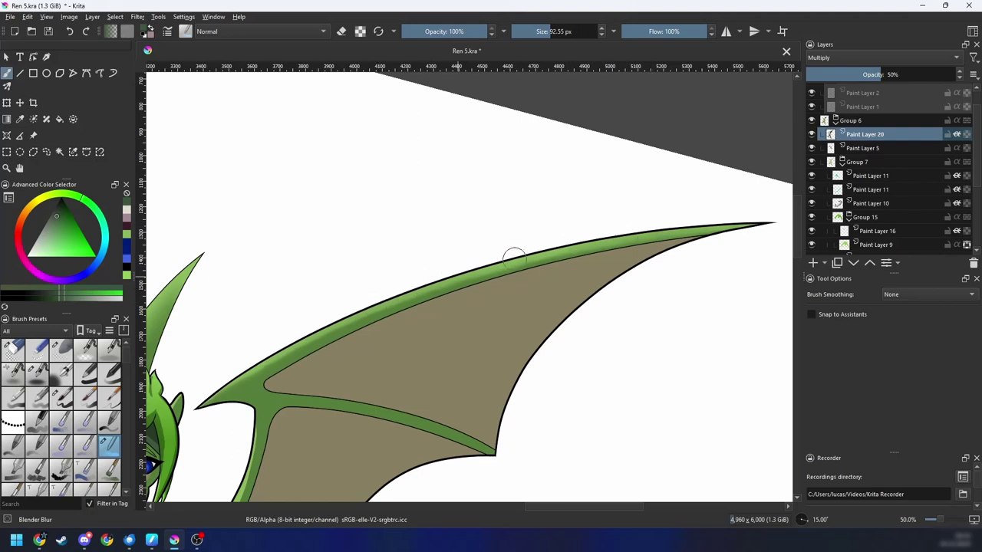
pyautogui.moveTo(321, 346); pyautogui.dragTo(388, 313)
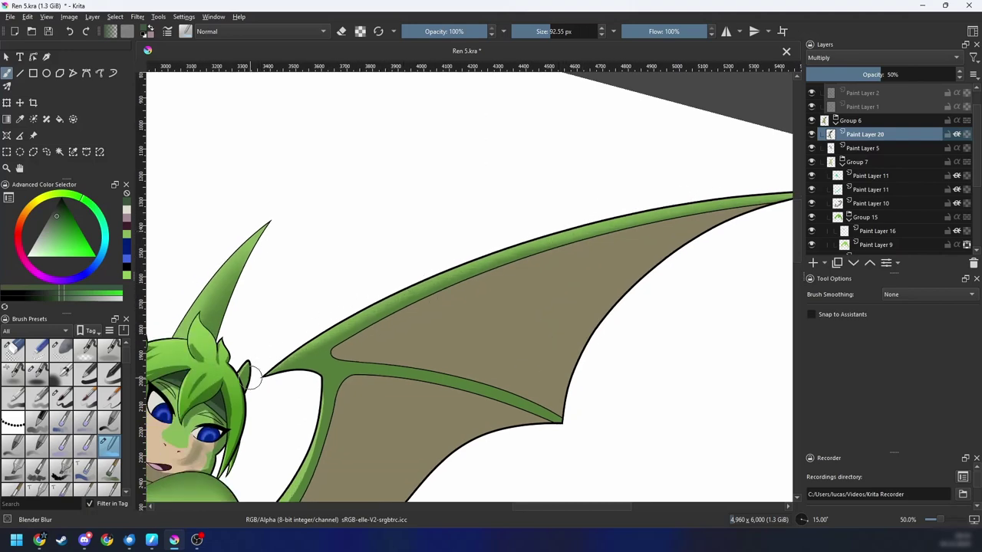
# Step: Soften the shadow along the wing arm between the shoulder and the wing joint
pyautogui.moveTo(325, 339); pyautogui.dragTo(414, 222)
pyautogui.press('4')
pyautogui.press('4')
pyautogui.press('+')
pyautogui.press('4')
pyautogui.press('4')
pyautogui.press('4')
pyautogui.press('4')
pyautogui.press('4')
pyautogui.press('4')
pyautogui.press('4')
pyautogui.moveTo(594, 315); pyautogui.dragTo(432, 345)
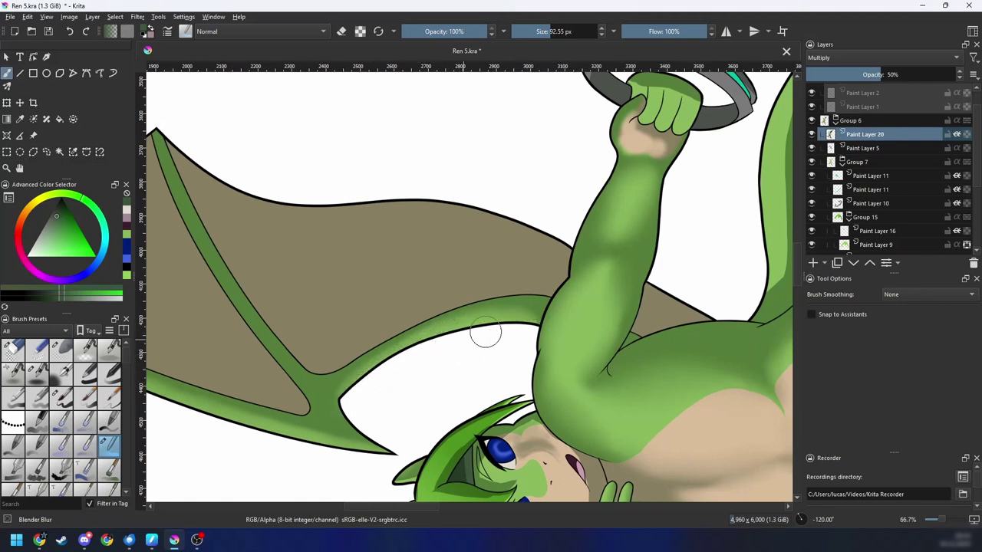
pyautogui.moveTo(480, 317); pyautogui.dragTo(360, 384)
# Step: Check the softened wing, horn and arm shading on the whole upright figure
pyautogui.press('6')
pyautogui.press('6')
pyautogui.press('6')
pyautogui.press('6')
pyautogui.press('6')
pyautogui.press('6')
pyautogui.press('6')
pyautogui.press('6')
pyautogui.press('6')
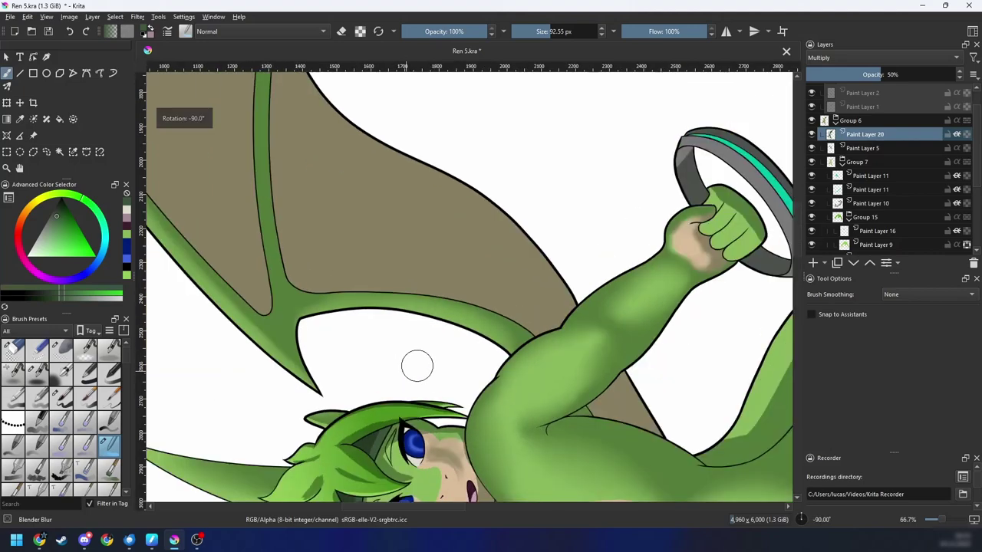
pyautogui.press('-')
pyautogui.press('-')
pyautogui.press('-')
pyautogui.moveTo(513, 294); pyautogui.dragTo(530, 280)
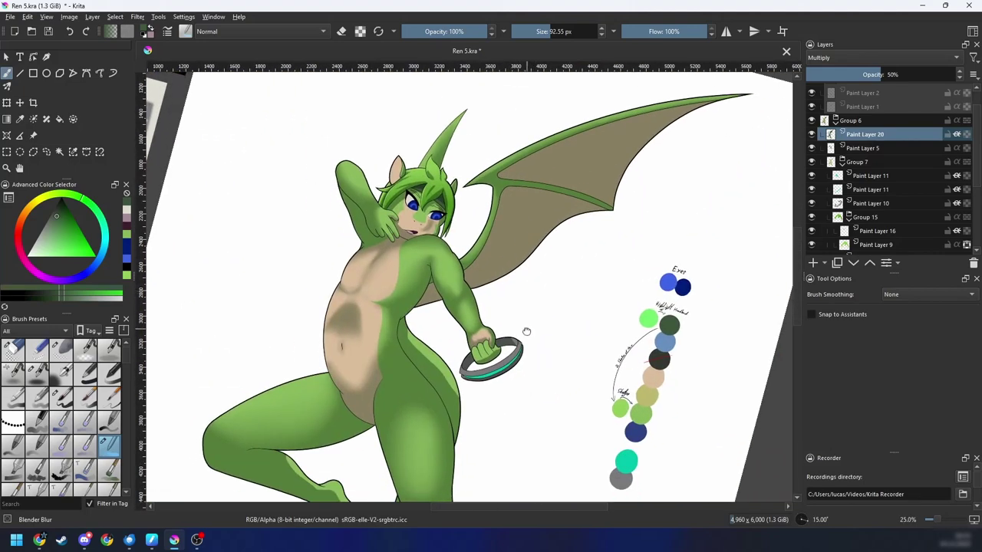
pyautogui.moveTo(526, 331); pyautogui.dragTo(528, 351)
# Step: Soften the shadow on the chin and jaw below the mouth with the Blender Blur brush at about 92 px
pyautogui.press('4')
pyautogui.press('+')
pyautogui.press('+')
pyautogui.press('+')
pyautogui.press('+')
pyautogui.press('+')
pyautogui.moveTo(445, 295); pyautogui.dragTo(537, 280)
pyautogui.press('4')
pyautogui.press('4')
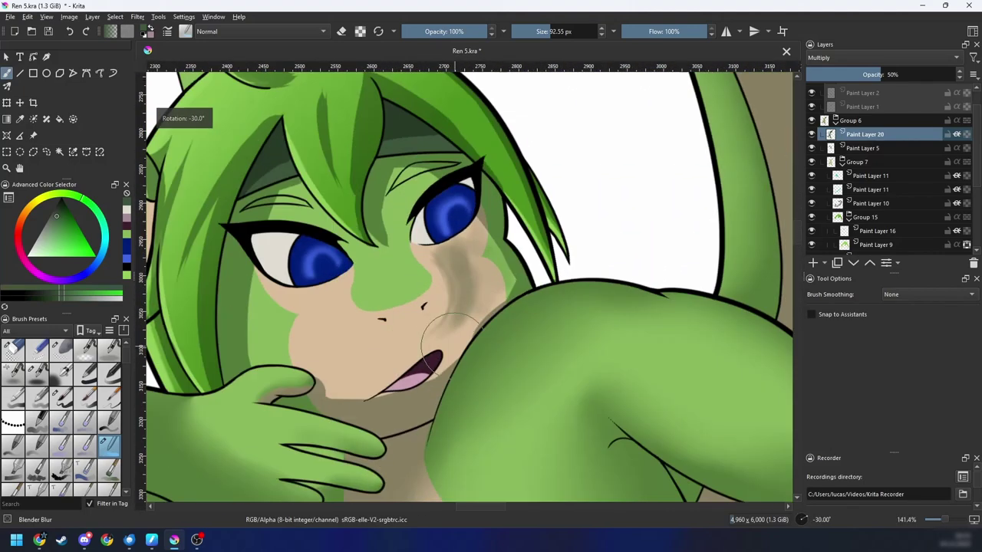
pyautogui.moveTo(391, 377)
pyautogui.mouseDown()
pyautogui.moveTo(346, 369)
pyautogui.moveTo(390, 383)
pyautogui.moveTo(393, 374)
pyautogui.moveTo(375, 381)
pyautogui.mouseUp()
pyautogui.moveTo(494, 310); pyautogui.dragTo(461, 336)
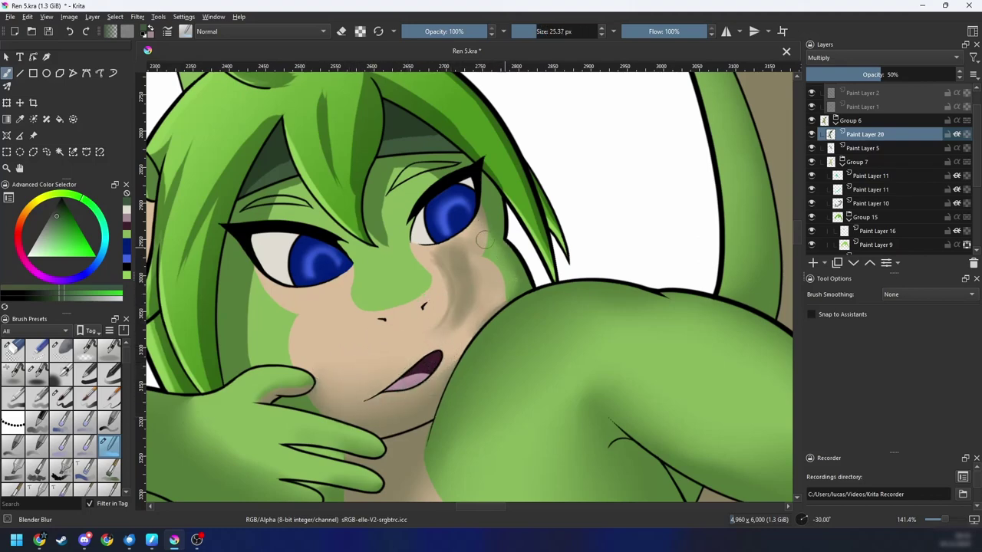
# Step: Blend the shadows between the eyes, around the brows and under the fringe with brush sizes of about 25 to 44 px
pyautogui.moveTo(392, 245); pyautogui.dragTo(393, 178)
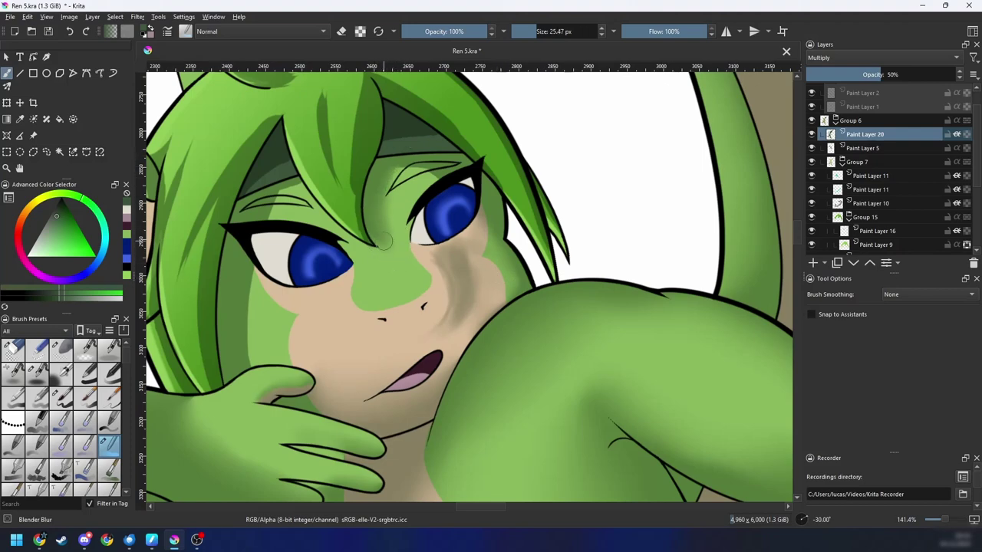
pyautogui.keyDown('shift'); pyautogui.moveTo(385, 241); pyautogui.dragTo(406, 201); pyautogui.keyUp('shift')
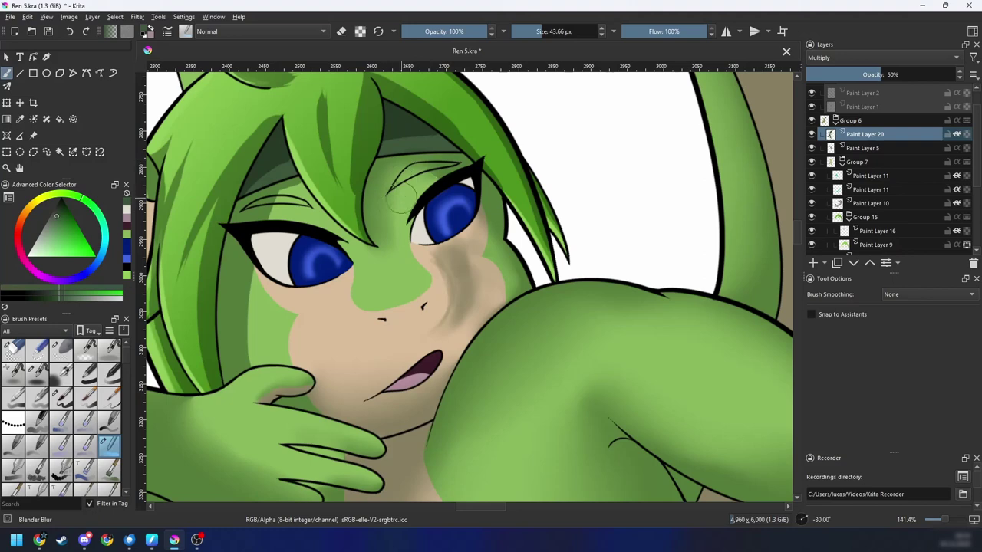
pyautogui.moveTo(396, 244); pyautogui.dragTo(392, 283)
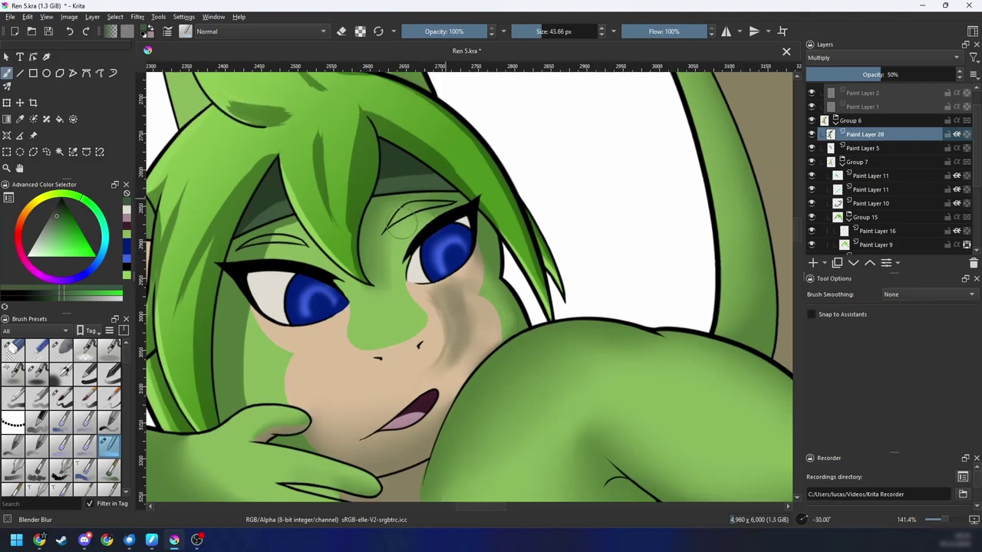
pyautogui.moveTo(413, 221); pyautogui.dragTo(454, 210)
pyautogui.moveTo(337, 217)
pyautogui.mouseDown()
pyautogui.moveTo(365, 237)
pyautogui.moveTo(325, 254)
pyautogui.mouseUp()
pyautogui.press('4')
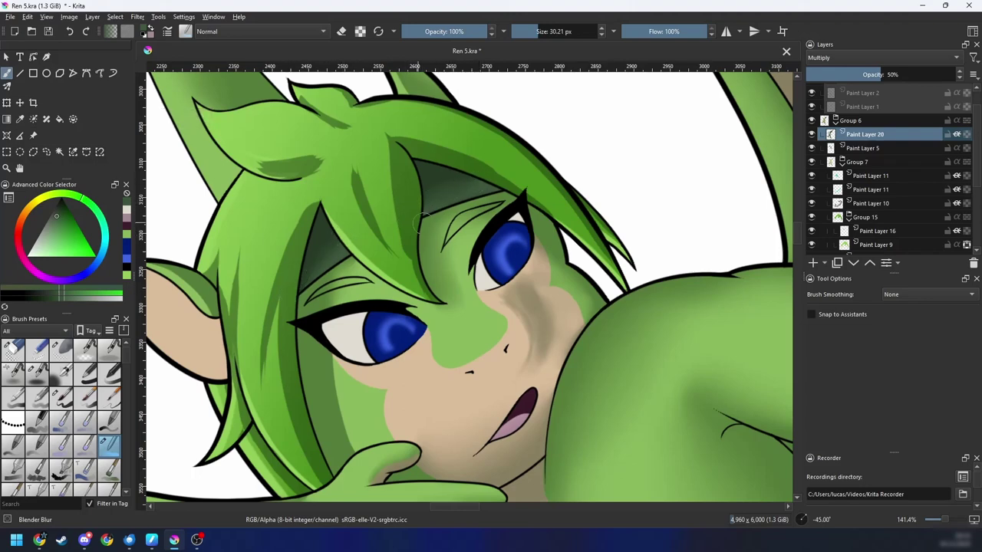
pyautogui.moveTo(421, 221); pyautogui.dragTo(456, 194)
# Step: Soften the shadow down the side of the face beside the raised hand with a brush of about 44 px
pyautogui.press('6')
pyautogui.press('6')
pyautogui.press('6')
pyautogui.moveTo(339, 306); pyautogui.dragTo(356, 324)
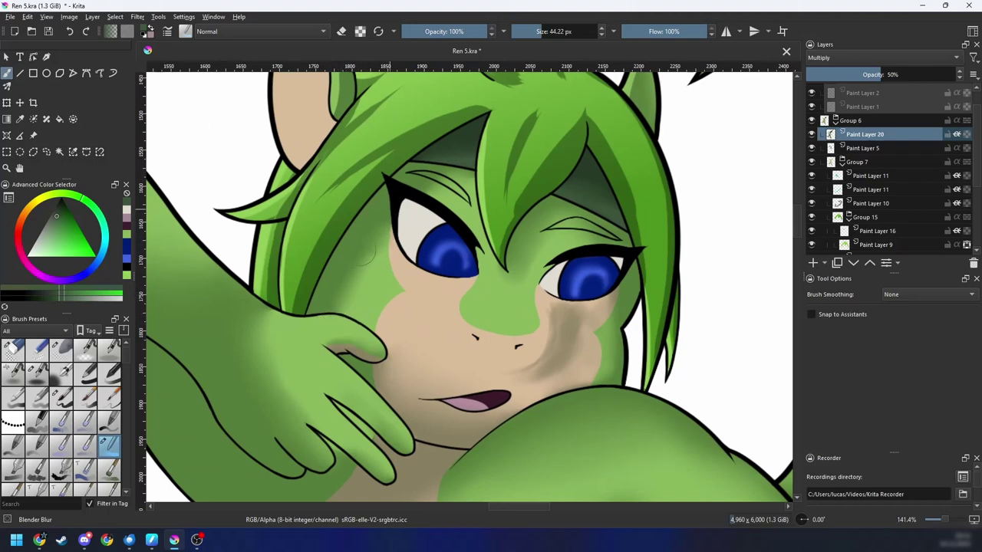
pyautogui.press('-')
pyautogui.press('-')
pyautogui.press('-')
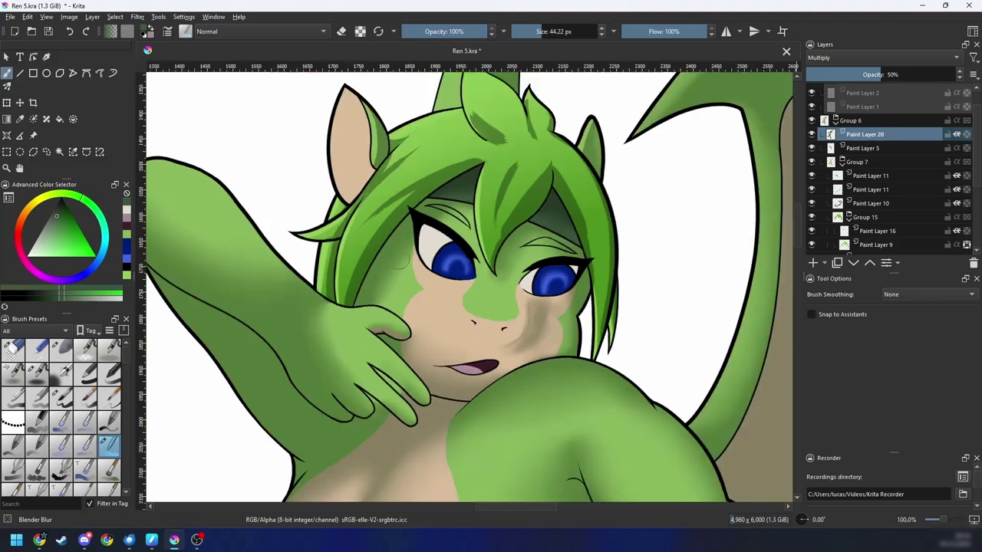
# Step: Blend the cheek shadow beneath the eye on the shoulder side with a brush of about 71 px
pyautogui.press('4')
pyautogui.press('+')
pyautogui.press('+')
pyautogui.moveTo(407, 309)
pyautogui.mouseDown()
pyautogui.moveTo(419, 309)
pyautogui.moveTo(402, 297)
pyautogui.moveTo(400, 309)
pyautogui.moveTo(401, 288)
pyautogui.mouseUp()
pyautogui.moveTo(514, 281)
pyautogui.mouseDown()
pyautogui.moveTo(480, 271)
pyautogui.moveTo(530, 240)
pyautogui.moveTo(523, 308)
pyautogui.moveTo(555, 289)
pyautogui.moveTo(504, 332)
pyautogui.moveTo(522, 330)
pyautogui.moveTo(539, 247)
pyautogui.mouseUp()
pyautogui.scroll(3, 499, 307)
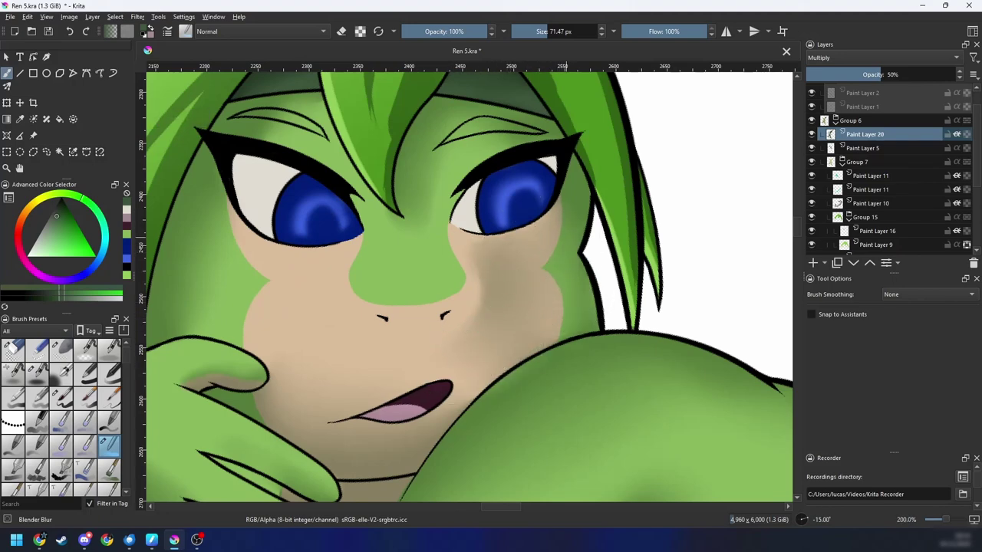
# Step: Trim the cheek shadow beside the nose with the Eraser Soft brush at about 42 px, undoing an unwanted stroke
pyautogui.rightClick(577, 242)
pyautogui.click(624, 207)
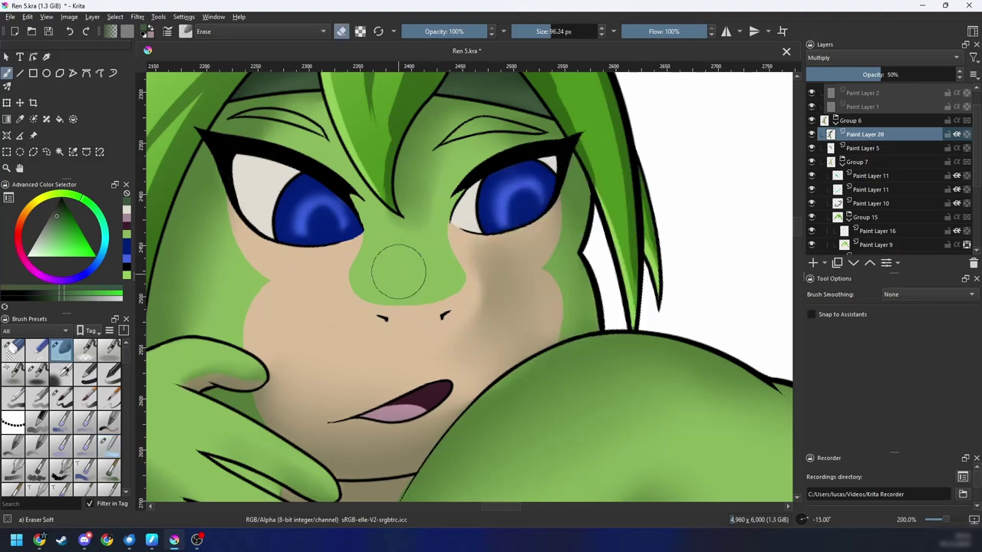
pyautogui.moveTo(427, 269)
pyautogui.mouseDown()
pyautogui.moveTo(436, 284)
pyautogui.moveTo(400, 311)
pyautogui.moveTo(484, 293)
pyautogui.moveTo(386, 306)
pyautogui.moveTo(409, 299)
pyautogui.mouseUp()
pyautogui.hotkey('ctrl', 'z')
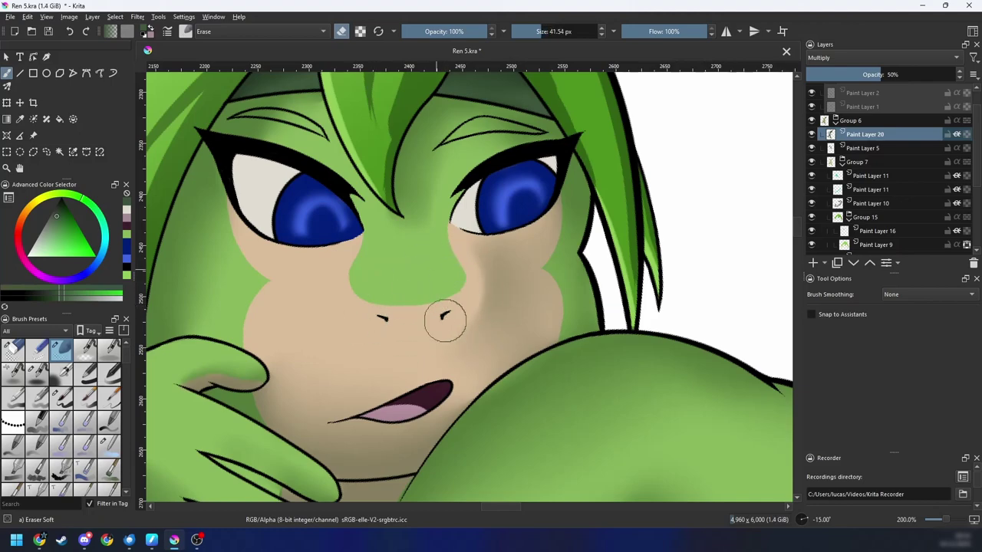
# Step: Check the softened face shading on the whole figure from several canvas angles
pyautogui.scroll(-4, 460, 291)
pyautogui.scroll(-1, 524, 294)
pyautogui.moveTo(542, 290); pyautogui.dragTo(508, 342)
pyautogui.scroll(1, 508, 330)
pyautogui.press('6')
pyautogui.press('6')
pyautogui.press('6')
pyautogui.press('6')
pyautogui.press('4')
pyautogui.press('4')
# Step: Return to the Blender Blur brush and soften the shadows in the central hair fringe at about 41 px
pyautogui.rightClick(470, 305)
pyautogui.click(504, 362)
pyautogui.moveTo(451, 299); pyautogui.dragTo(489, 315)
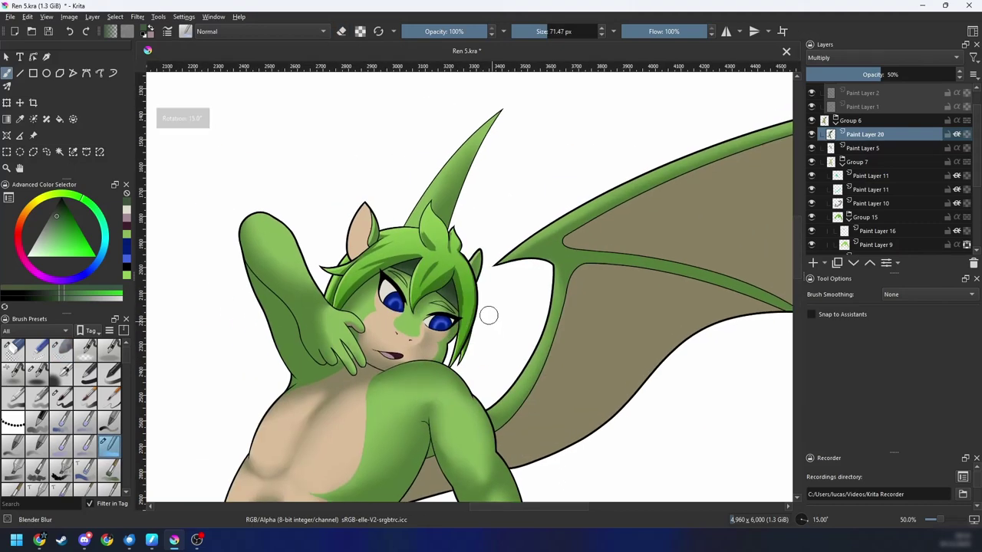
pyautogui.scroll(3, 475, 301)
pyautogui.moveTo(422, 265); pyautogui.dragTo(460, 306)
pyautogui.press('4')
pyautogui.moveTo(371, 321)
pyautogui.mouseDown()
pyautogui.moveTo(345, 334)
pyautogui.moveTo(335, 362)
pyautogui.mouseUp()
pyautogui.moveTo(370, 337); pyautogui.dragTo(376, 301)
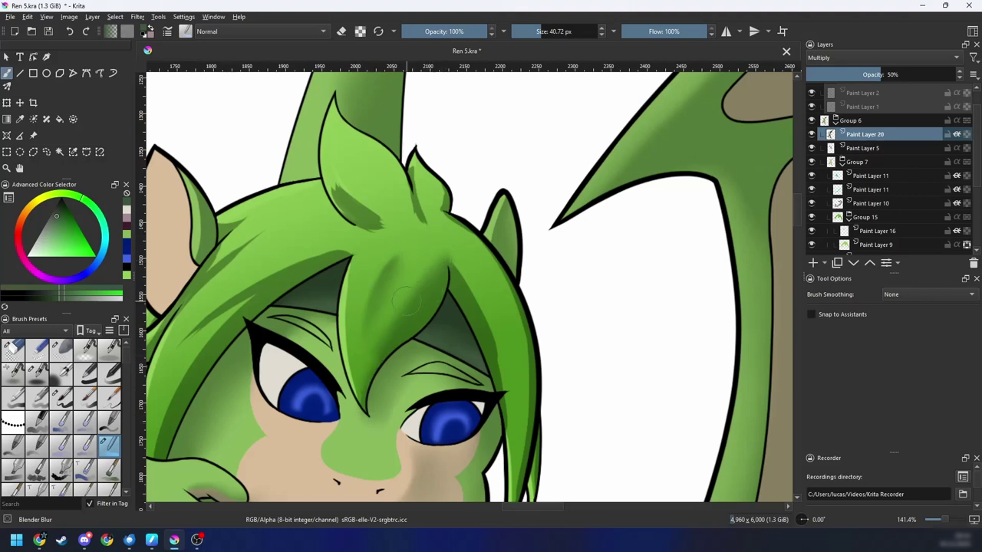
# Step: Soften the shadow at the base of the large hair tuft with the blur brush at about 41 px
pyautogui.press('6')
pyautogui.press('6')
pyautogui.press('6')
pyautogui.press('6')
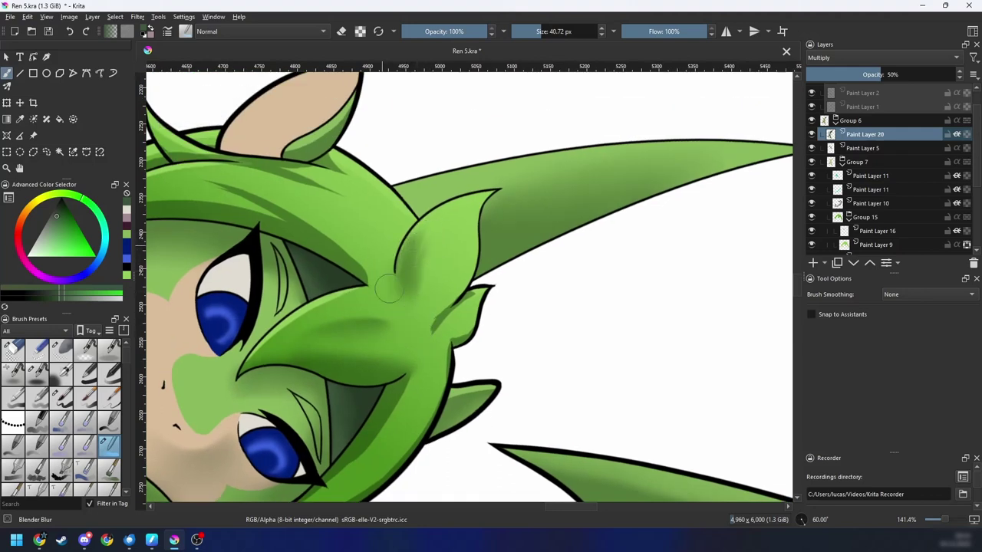
# Step: Blend the shadow streak between the large and small hair tufts with a brush of about 19 px
pyautogui.press('4')
pyautogui.press('4')
pyautogui.press('+')
pyautogui.press('+')
pyautogui.moveTo(508, 327); pyautogui.dragTo(458, 301)
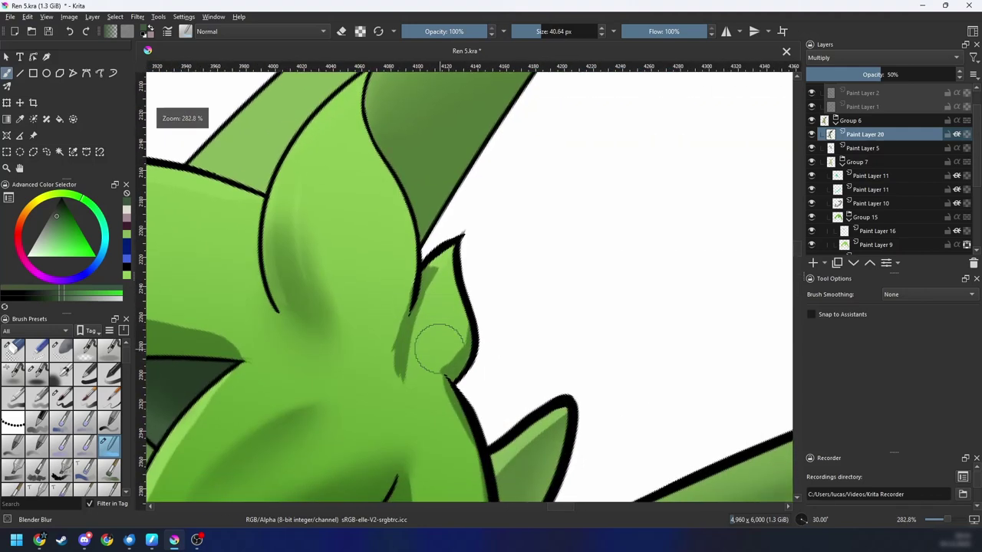
pyautogui.moveTo(439, 349); pyautogui.dragTo(425, 338)
pyautogui.moveTo(430, 303)
pyautogui.mouseDown()
pyautogui.moveTo(454, 257)
pyautogui.moveTo(430, 281)
pyautogui.mouseUp()
pyautogui.moveTo(427, 321)
pyautogui.mouseDown()
pyautogui.moveTo(422, 311)
pyautogui.moveTo(390, 377)
pyautogui.moveTo(383, 335)
pyautogui.moveTo(409, 397)
pyautogui.mouseUp()
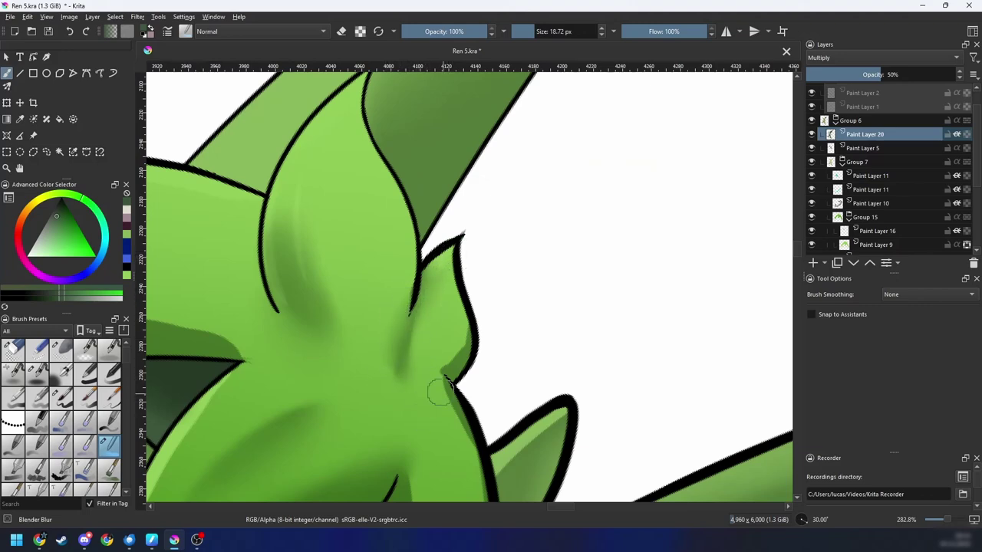
pyautogui.moveTo(451, 319); pyautogui.dragTo(454, 351)
# Step: Soften the remaining shadow in the small tuft and along the hair's outer edge beside the far ear at about 19 px
pyautogui.press('4')
pyautogui.press('4')
pyautogui.press('4')
pyautogui.press('4')
pyautogui.press('4')
pyautogui.press('4')
pyautogui.press('4')
pyautogui.moveTo(567, 293)
pyautogui.mouseDown()
pyautogui.moveTo(494, 313)
pyautogui.moveTo(540, 267)
pyautogui.mouseUp()
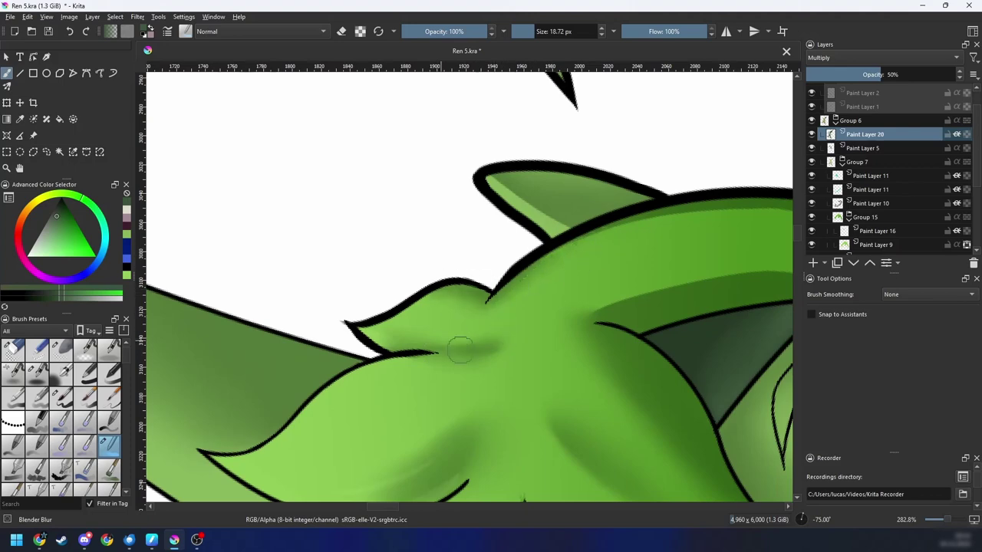
# Step: Blend the shadow along the far side lock of hair down to its tip, using a brush of about 15 px there
pyautogui.press('4')
pyautogui.press('4')
pyautogui.press('-')
pyautogui.press('-')
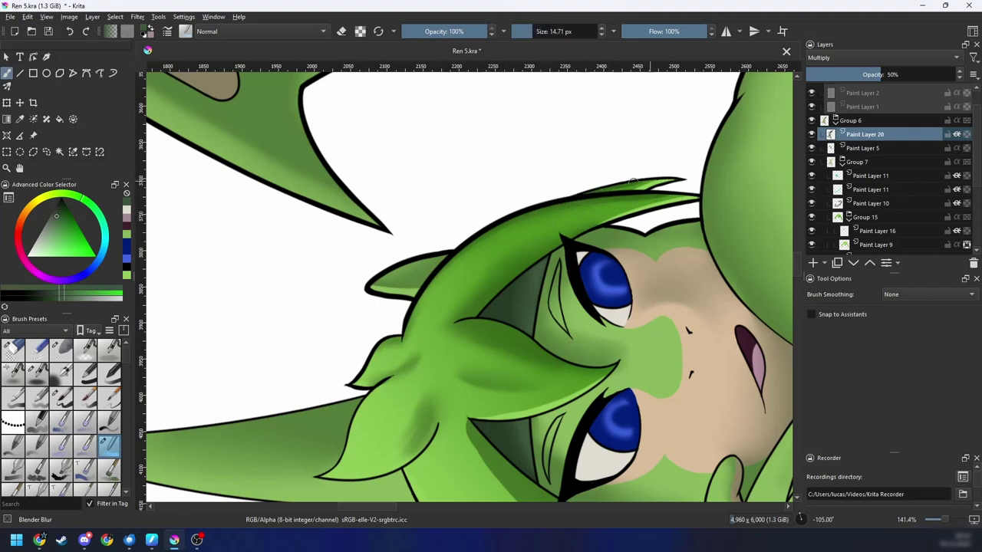
# Step: Soften the shadow inside the small far ear with a brush of about 25 px
pyautogui.press('4')
pyautogui.moveTo(376, 303); pyautogui.dragTo(504, 240)
pyautogui.press('+')
pyautogui.press('+')
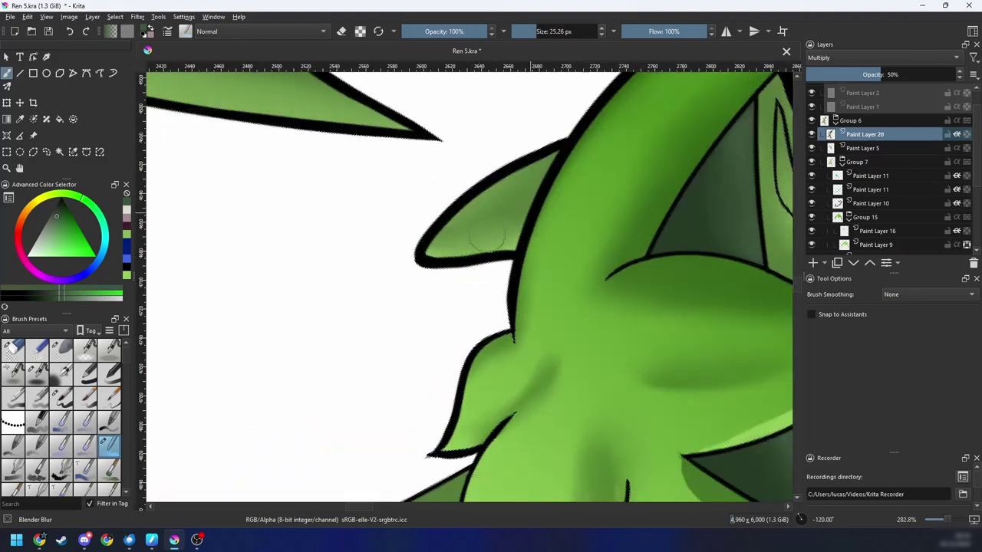
# Step: Check the blended hair and ear shading on the upright figure
pyautogui.press('-')
pyautogui.press('-')
pyautogui.press('-')
pyautogui.press('6')
pyautogui.press('6')
pyautogui.press('6')
pyautogui.press('6')
pyautogui.press('-')
pyautogui.press('-')
pyautogui.press('6')
pyautogui.press('6')
pyautogui.press('6')
pyautogui.press('6')
pyautogui.press('6')
pyautogui.press('4')
# Step: Blend the shadow streaks in the hair beside the larger ear with brush sizes of about 25 and 43 px
pyautogui.press('+')
pyautogui.press('+')
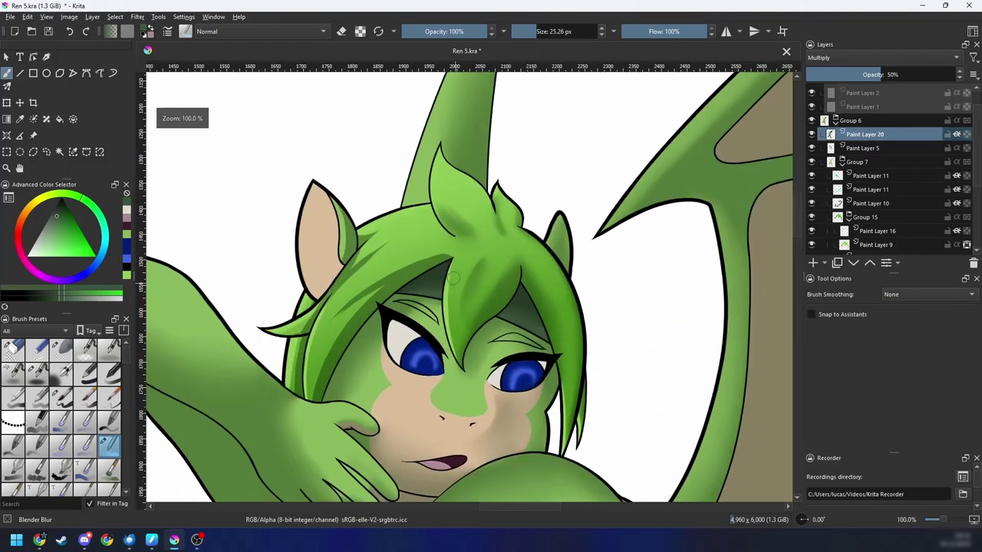
pyautogui.press('4')
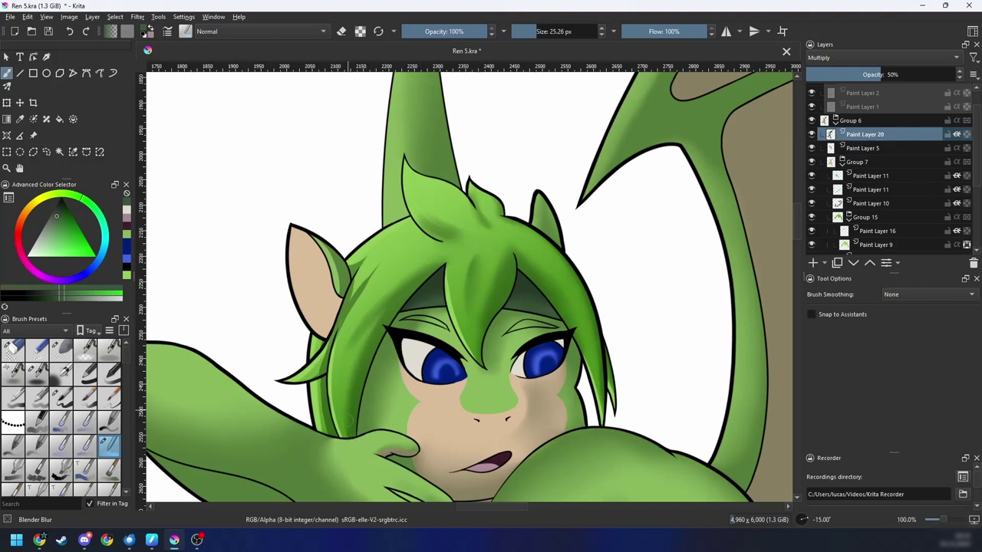
pyautogui.moveTo(339, 330); pyautogui.dragTo(376, 273)
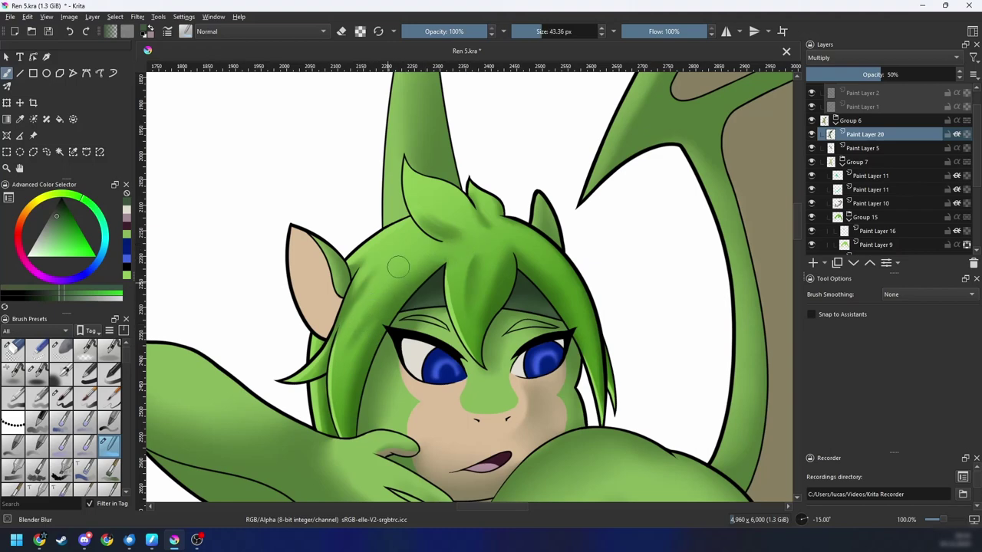
# Step: Inspect the shading across the whole figure at a reduced zoom
pyautogui.hotkey('ctrl', '-')
pyautogui.hotkey('ctrl', '-')
pyautogui.hotkey('ctrl', '-')
pyautogui.hotkey('ctrl', '-')
pyautogui.moveTo(554, 281); pyautogui.dragTo(528, 238)
pyautogui.press('6')
pyautogui.press('6')
pyautogui.moveTo(479, 336)
pyautogui.mouseDown()
pyautogui.moveTo(505, 273)
pyautogui.moveTo(530, 257)
pyautogui.mouseUp()
pyautogui.press('4')
# Step: Lighten the dark shadow patch on the upper belly with the Eraser Soft brush at 50% opacity and about 86 px
pyautogui.hotkey('ctrl', '+')
pyautogui.rightClick(475, 283)
pyautogui.click(522, 223)
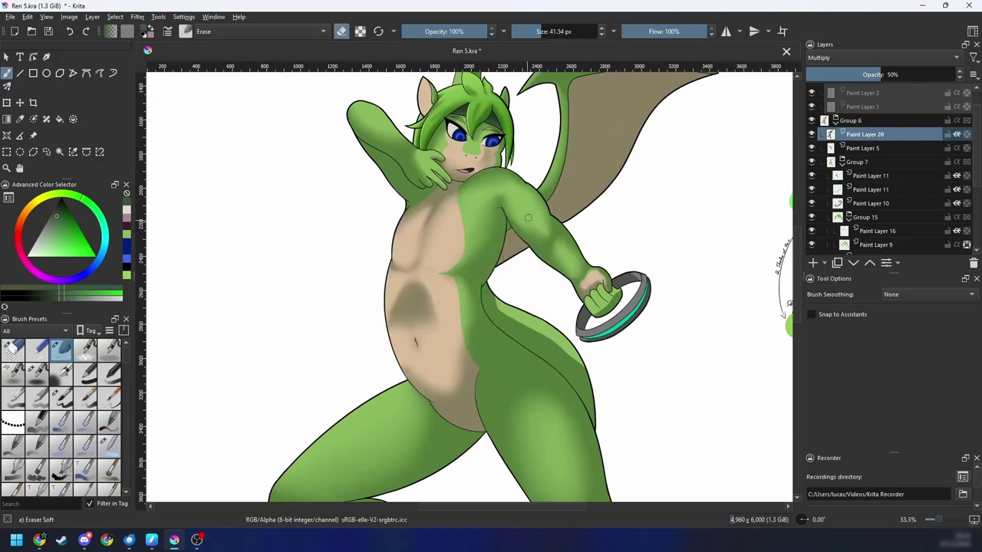
pyautogui.click(444, 35)
pyautogui.moveTo(387, 217); pyautogui.dragTo(396, 218)
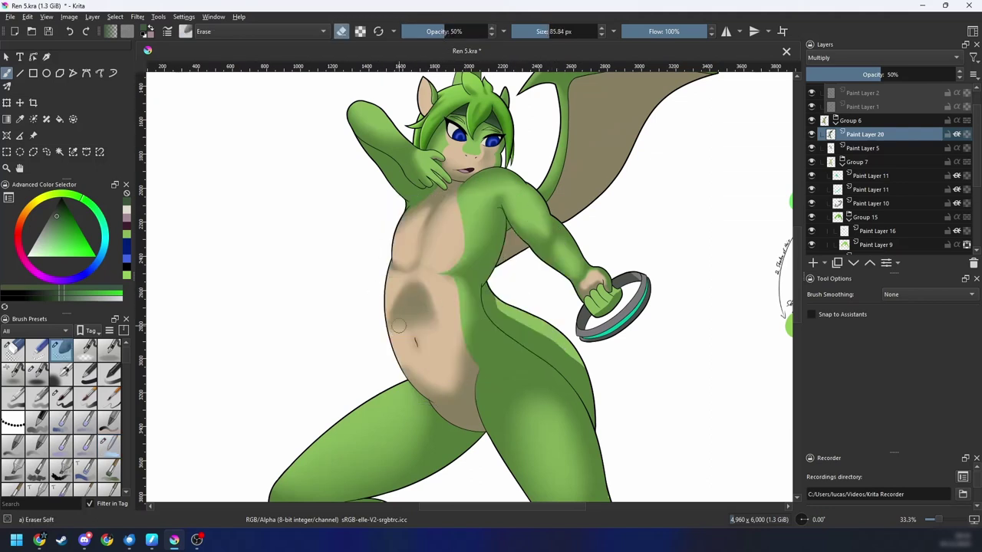
pyautogui.moveTo(378, 292)
pyautogui.mouseDown()
pyautogui.moveTo(393, 326)
pyautogui.moveTo(404, 294)
pyautogui.moveTo(425, 324)
pyautogui.moveTo(432, 292)
pyautogui.mouseUp()
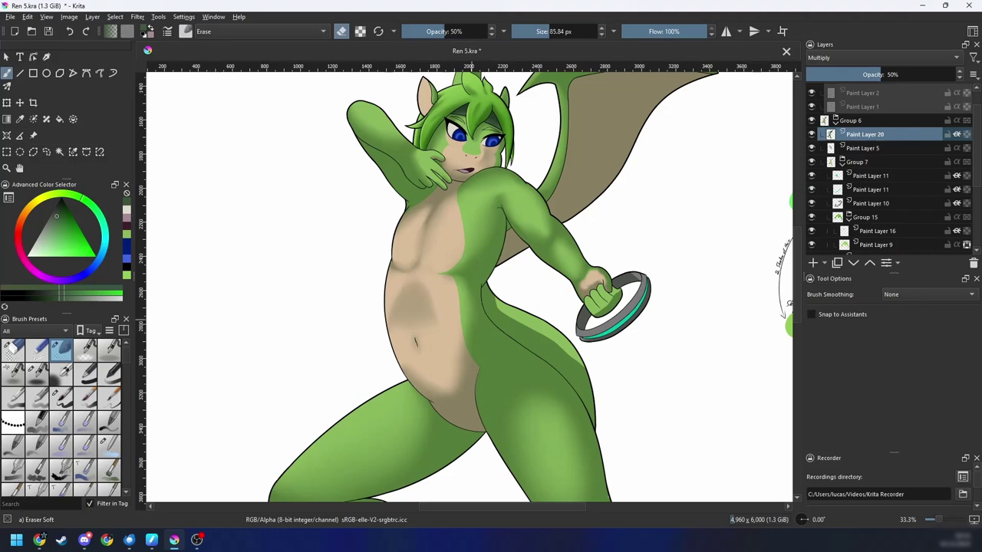
# Step: Blend the shadow edge along the bent leg's calf and foot with the Blender Blur brush at about 81 px
pyautogui.hotkey('ctrl', '-')
pyautogui.hotkey('ctrl', '-')
pyautogui.hotkey('ctrl', '-')
pyautogui.moveTo(581, 282); pyautogui.dragTo(560, 238)
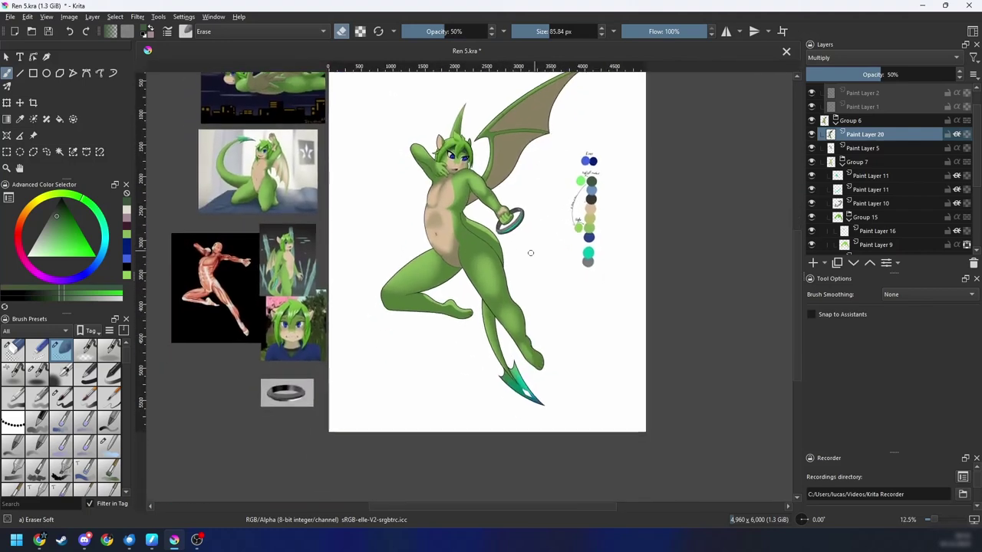
pyautogui.hotkey('ctrl', '+')
pyautogui.hotkey('ctrl', '+')
pyautogui.rightClick(509, 288)
pyautogui.click(548, 348)
pyautogui.hotkey('ctrl', '+')
pyautogui.press('4')
pyautogui.hotkey('ctrl', '+')
pyautogui.press('4')
pyautogui.press('4')
pyautogui.moveTo(464, 353); pyautogui.dragTo(482, 285)
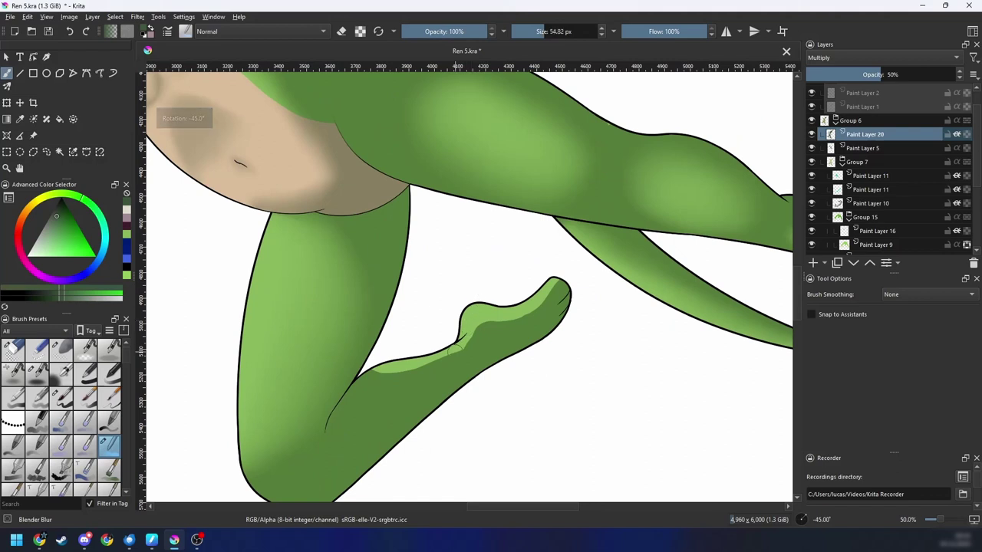
pyautogui.press(']')
pyautogui.moveTo(472, 322); pyautogui.dragTo(541, 295)
pyautogui.moveTo(383, 359)
pyautogui.mouseDown()
pyautogui.moveTo(413, 356)
pyautogui.moveTo(373, 360)
pyautogui.moveTo(409, 358)
pyautogui.moveTo(394, 370)
pyautogui.moveTo(376, 367)
pyautogui.moveTo(474, 327)
pyautogui.moveTo(415, 366)
pyautogui.moveTo(488, 316)
pyautogui.moveTo(480, 322)
pyautogui.moveTo(542, 295)
pyautogui.mouseUp()
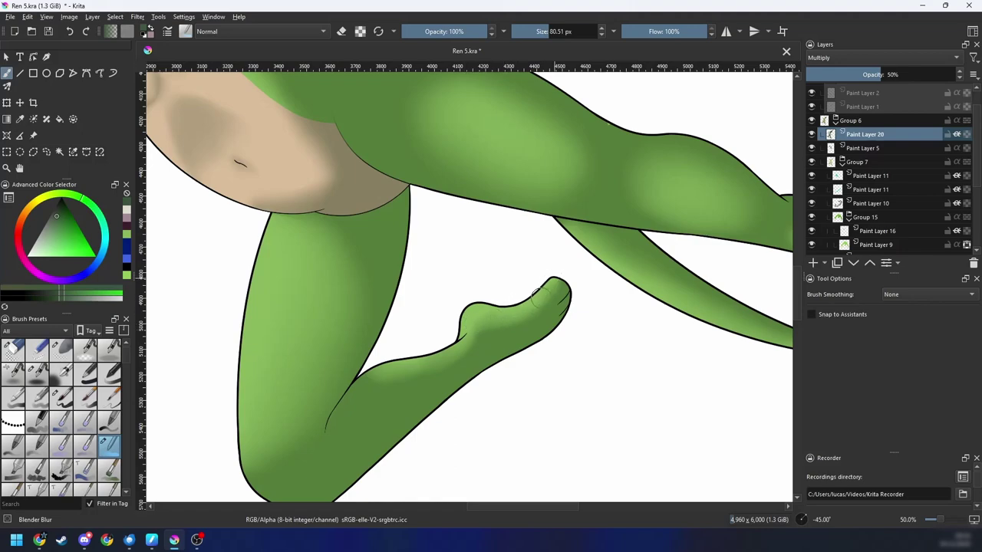
# Step: Check the softened bent leg against the rest of the upright figure
pyautogui.hotkey('ctrl', '-')
pyautogui.press('6')
pyautogui.press('6')
pyautogui.press('6')
pyautogui.press('6')
pyautogui.press('6')
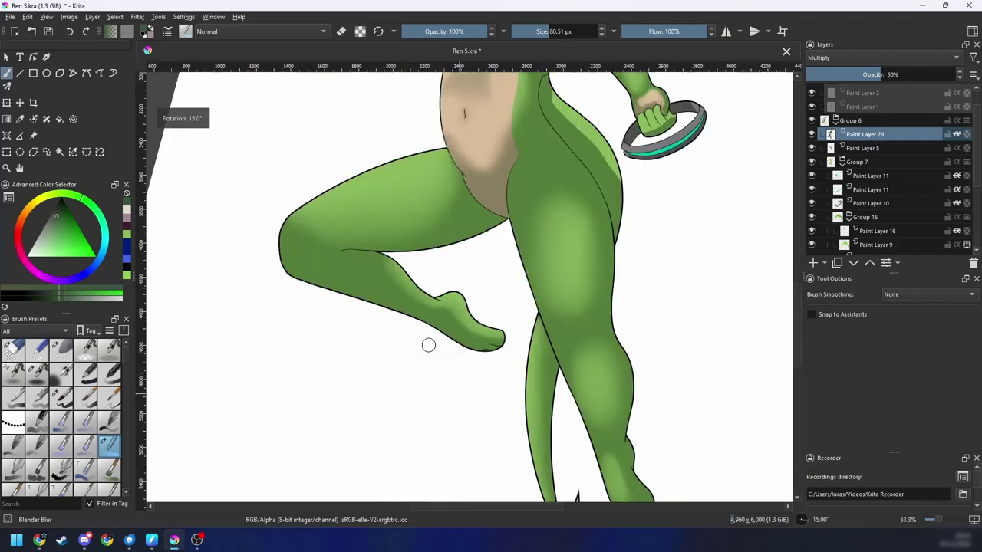
pyautogui.hotkey('ctrl', '-')
pyautogui.moveTo(586, 344)
pyautogui.mouseDown()
pyautogui.moveTo(567, 302)
pyautogui.moveTo(504, 378)
pyautogui.moveTo(526, 285)
pyautogui.mouseUp()
pyautogui.press('4')
pyautogui.hotkey('ctrl', '-')
pyautogui.hotkey('ctrl', '-')
pyautogui.hotkey('ctrl', '-')
# Step: Soften the shadow edge along the rear hip curve below the waist with the blur brush at about 115 px
pyautogui.hotkey('ctrl', '+')
pyautogui.hotkey('ctrl', '+')
pyautogui.hotkey('ctrl', '+')
pyautogui.hotkey('ctrl', '+')
pyautogui.press('4')
pyautogui.press('4')
pyautogui.press('4')
pyautogui.press('4')
pyautogui.press('4')
pyautogui.press('4')
pyautogui.hotkey('ctrl', '+')
pyautogui.moveTo(458, 364); pyautogui.dragTo(524, 298)
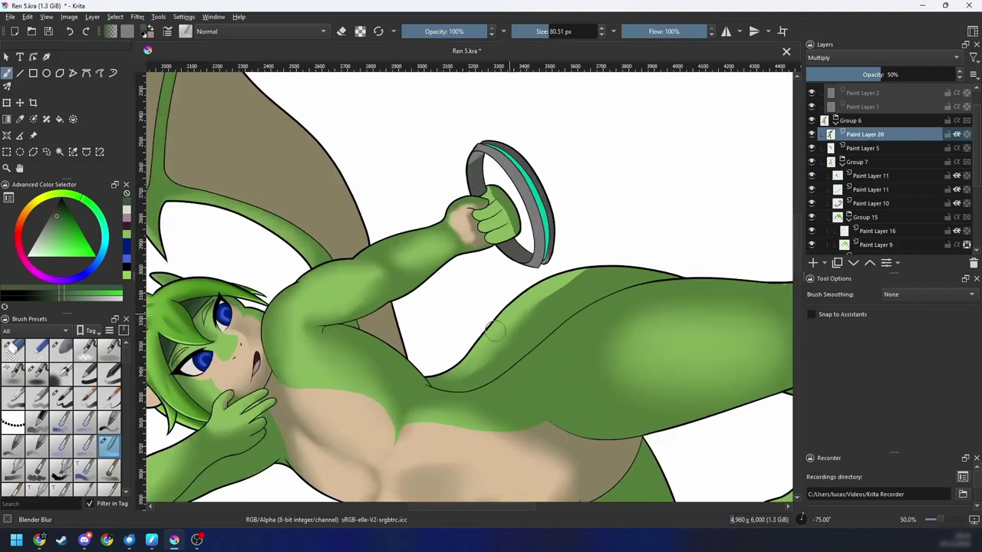
pyautogui.press(']')
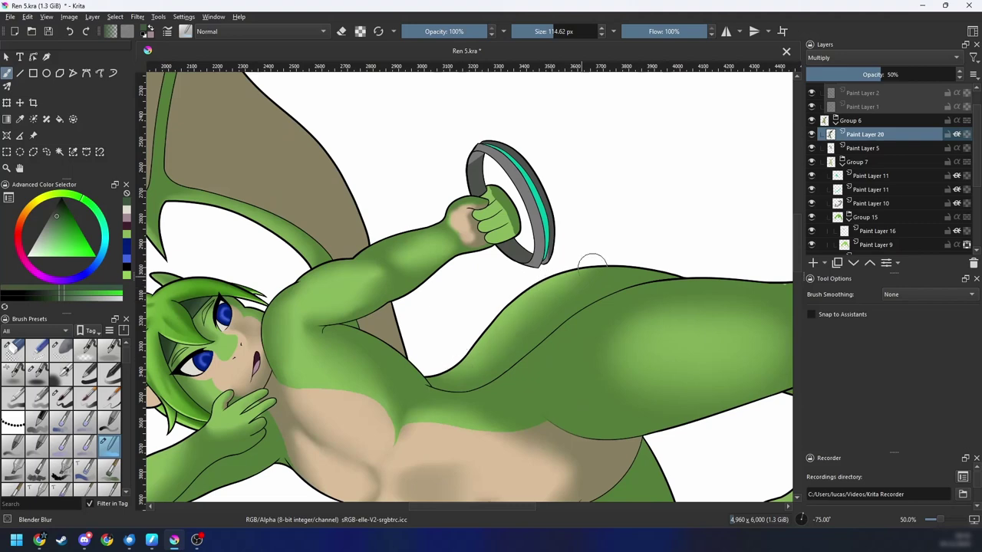
# Step: Review the shaded figure upright and in full, and save the drawing
pyautogui.press('5')
pyautogui.press('-')
pyautogui.press('-')
pyautogui.press('-')
pyautogui.press('-')
pyautogui.moveTo(558, 334)
pyautogui.mouseDown()
pyautogui.moveTo(561, 297)
pyautogui.moveTo(566, 321)
pyautogui.mouseUp()
pyautogui.moveTo(629, 322); pyautogui.dragTo(653, 333)
pyautogui.press('+')
pyautogui.press('-')
pyautogui.hotkey('ctrl', 's')
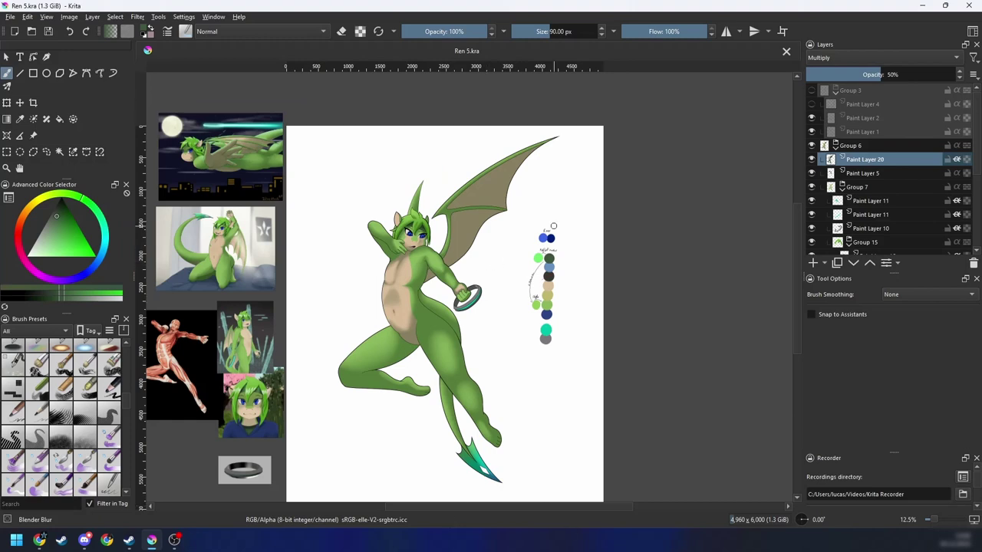
# Step: Try soft shading strokes on the wing membrane with the Airbrush Pressure brush at 400 px
pyautogui.press('+')
pyautogui.press('+')
pyautogui.press('+')
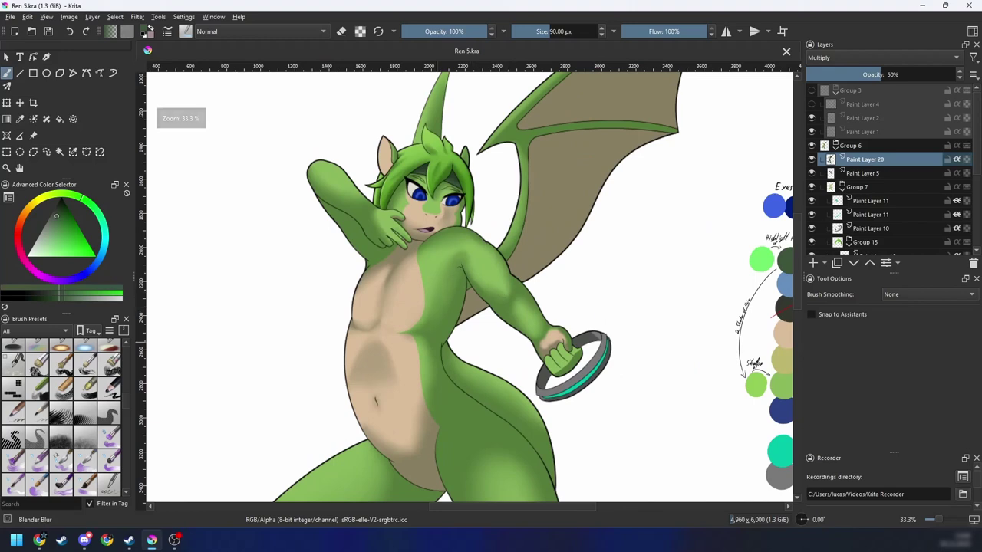
pyautogui.moveTo(477, 311); pyautogui.dragTo(477, 278)
pyautogui.rightClick(495, 290)
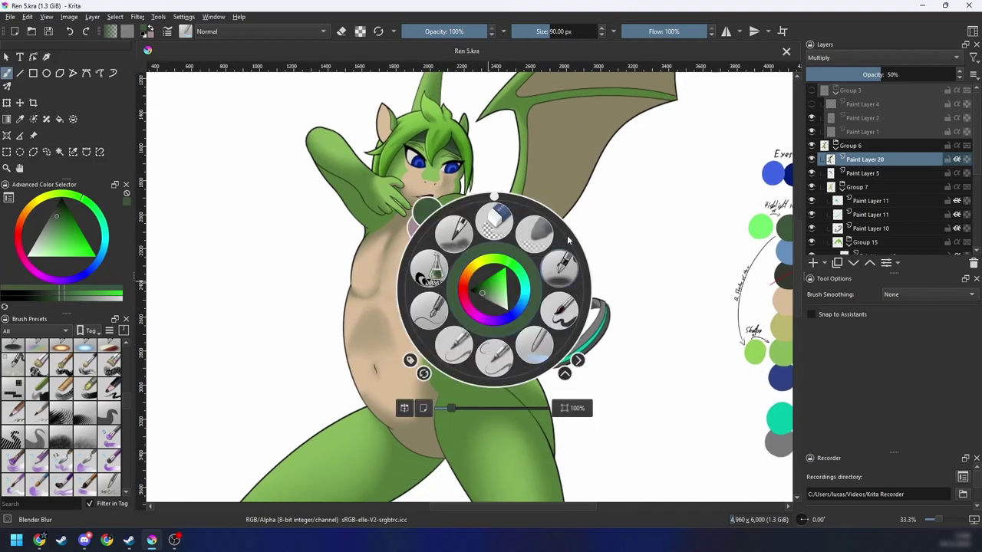
pyautogui.click(563, 263)
pyautogui.moveTo(565, 249); pyautogui.dragTo(525, 303)
pyautogui.moveTo(471, 371)
pyautogui.mouseDown()
pyautogui.moveTo(453, 252)
pyautogui.moveTo(468, 374)
pyautogui.mouseUp()
pyautogui.hotkey('ctrl', 'z')
pyautogui.moveTo(540, 273); pyautogui.dragTo(489, 363)
pyautogui.moveTo(558, 246); pyautogui.dragTo(500, 316)
# Step: Lighten the wing membrane's shadow toward its outer edge with the Airbrush Pressure brush in eraser mode at 400 px
pyautogui.press('e')
pyautogui.moveTo(643, 176); pyautogui.dragTo(545, 279)
pyautogui.hotkey('ctrl', 'z')
pyautogui.moveTo(658, 156); pyautogui.dragTo(570, 258)
pyautogui.moveTo(648, 157); pyautogui.dragTo(572, 284)
pyautogui.moveTo(544, 292)
pyautogui.mouseDown()
pyautogui.moveTo(537, 281)
pyautogui.moveTo(567, 222)
pyautogui.mouseUp()
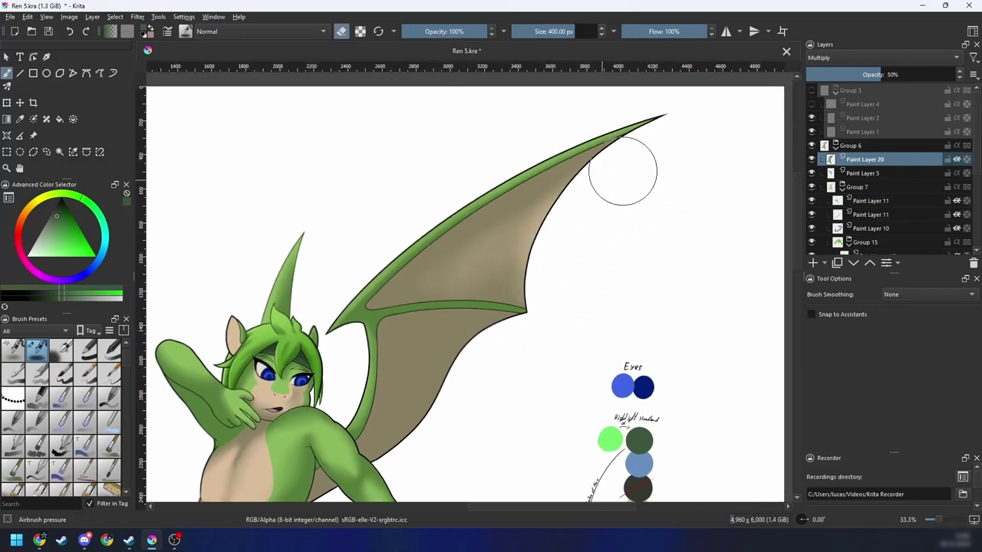
pyautogui.hotkey('ctrl', '-')
pyautogui.hotkey('ctrl', '-')
pyautogui.hotkey('ctrl', '-')
pyautogui.moveTo(549, 284); pyautogui.dragTo(570, 259)
pyautogui.hotkey('ctrl', '+')
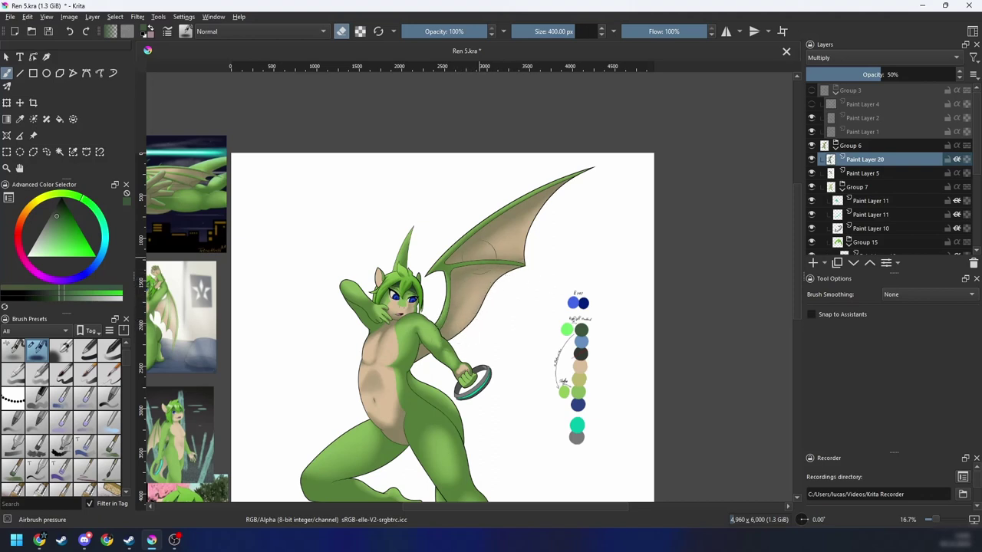
# Step: Soften the shadow transitions on the wing membrane with the Blender Blur brush at about 196 px
pyautogui.moveTo(523, 320); pyautogui.dragTo(535, 264)
pyautogui.scroll(-3, 535, 264)
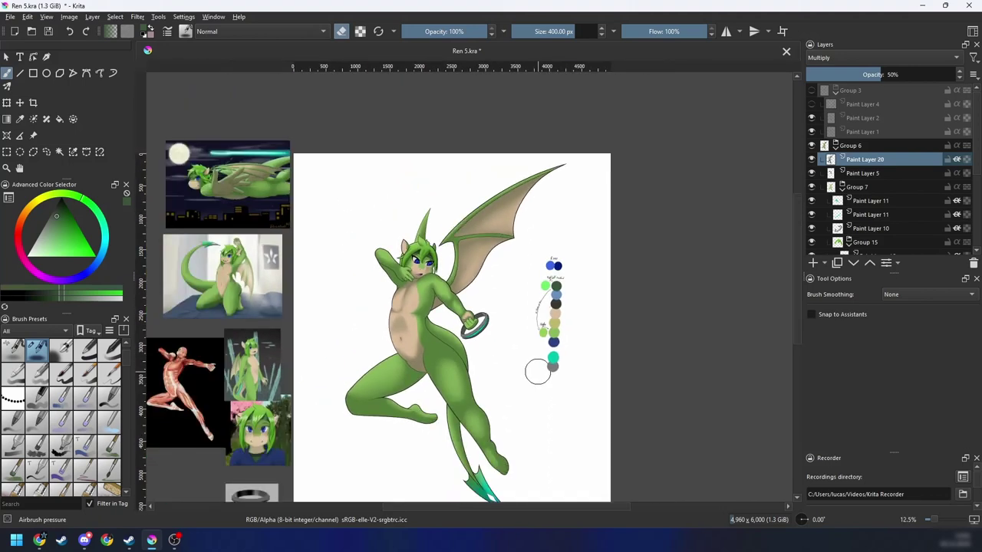
pyautogui.scroll(3, 528, 360)
pyautogui.rightClick(517, 329)
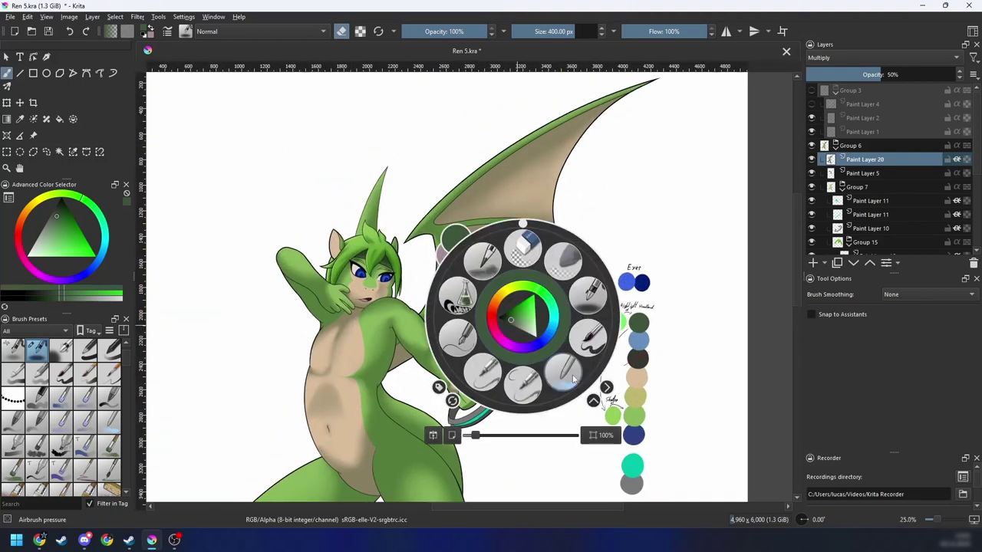
pyautogui.click(473, 277)
pyautogui.moveTo(442, 316); pyautogui.dragTo(448, 316)
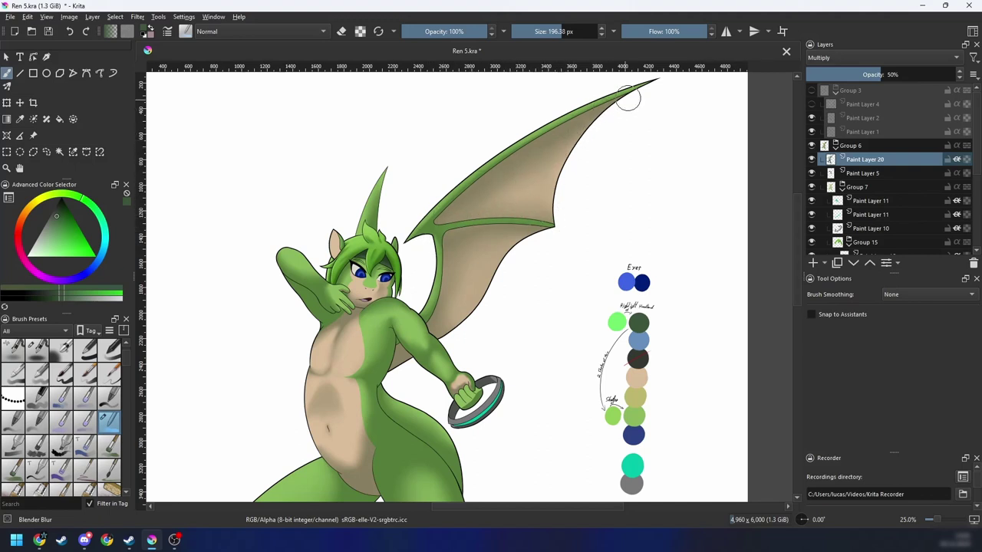
pyautogui.moveTo(537, 207); pyautogui.dragTo(574, 170)
# Step: Check the blended wing up close and against the whole figure, and save the drawing
pyautogui.hotkey('ctrl', '-')
pyautogui.hotkey('ctrl', '-')
pyautogui.hotkey('ctrl', '-')
pyautogui.hotkey('ctrl', '+')
pyautogui.hotkey('ctrl', '+')
pyautogui.hotkey('ctrl', '+')
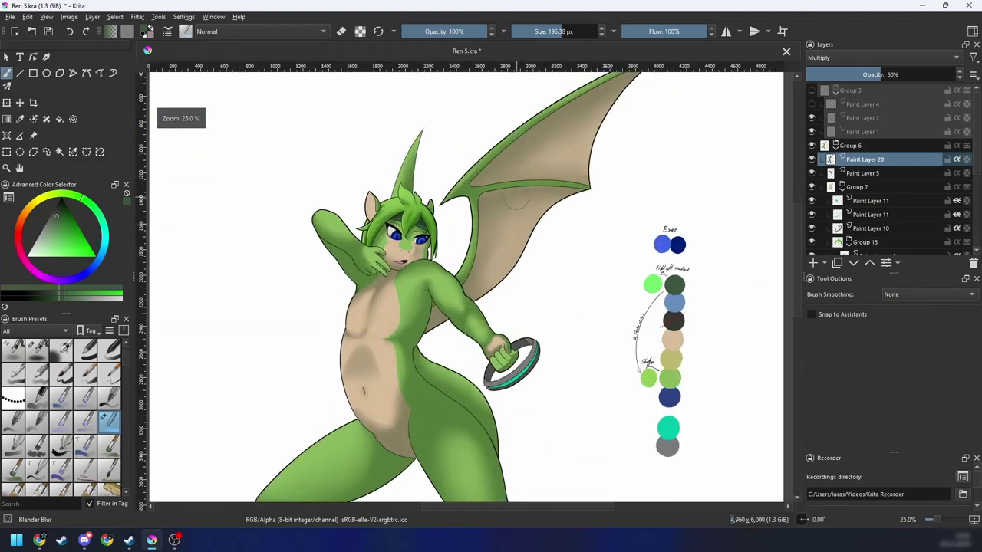
pyautogui.moveTo(549, 233); pyautogui.dragTo(571, 217)
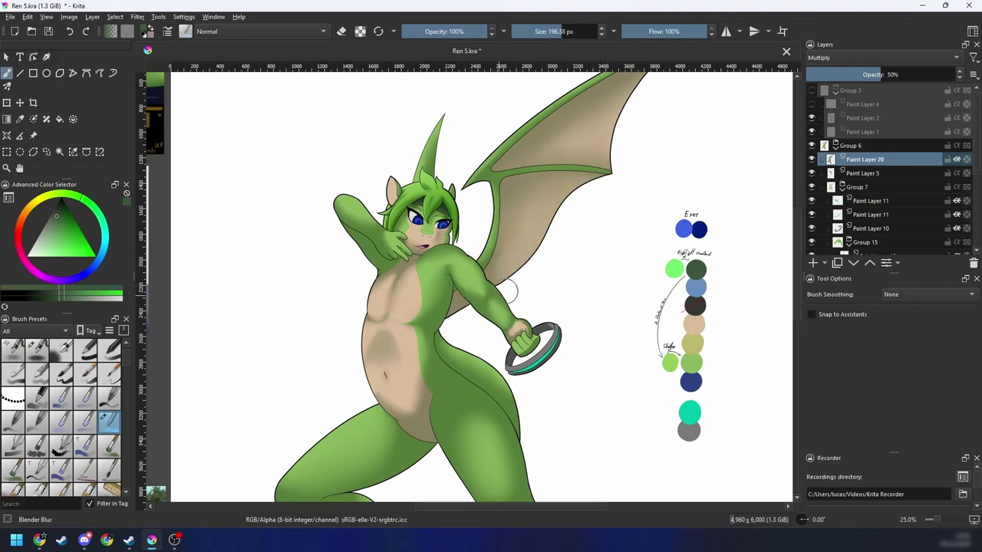
pyautogui.scroll(3, 502, 291)
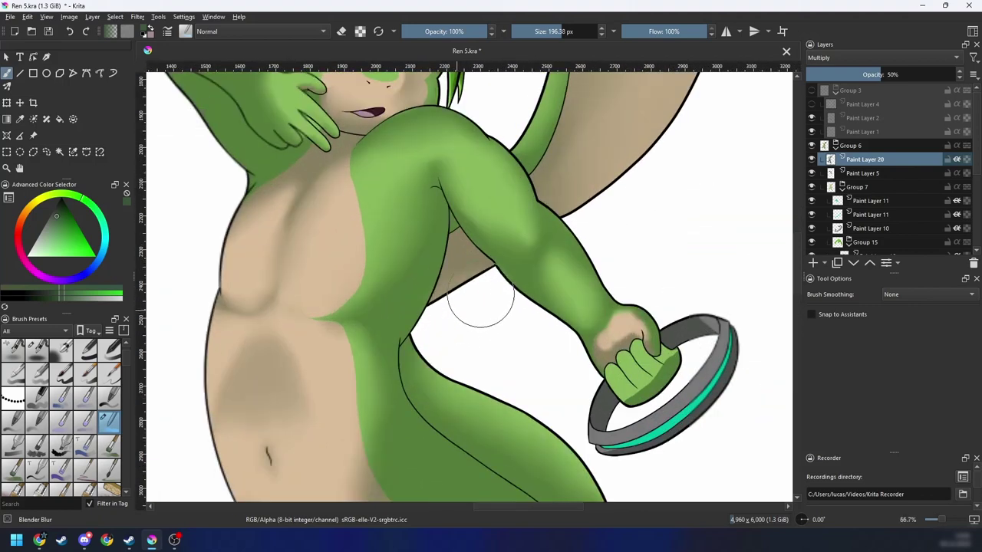
pyautogui.scroll(-3, 563, 296)
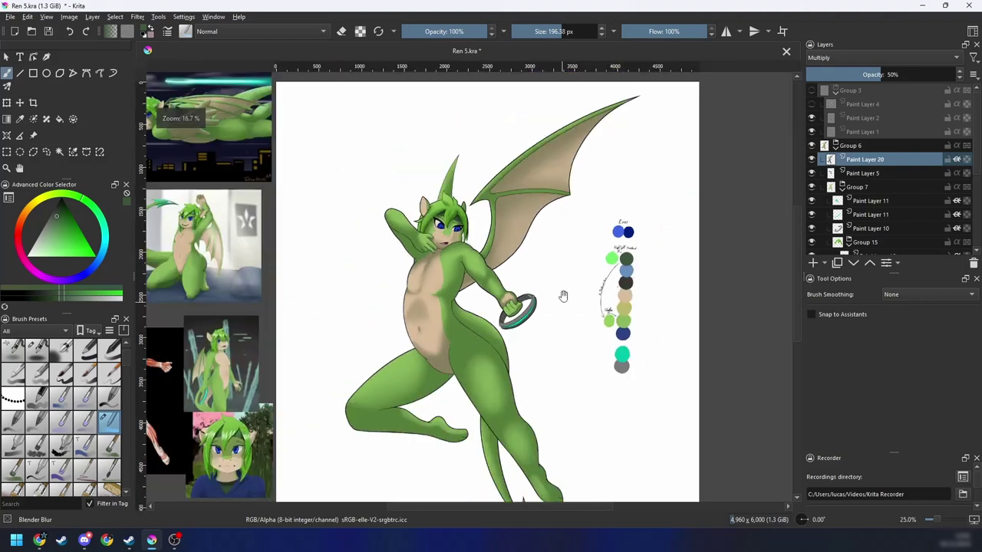
pyautogui.moveTo(563, 296); pyautogui.dragTo(574, 280)
pyautogui.scroll(-1, 484, 294)
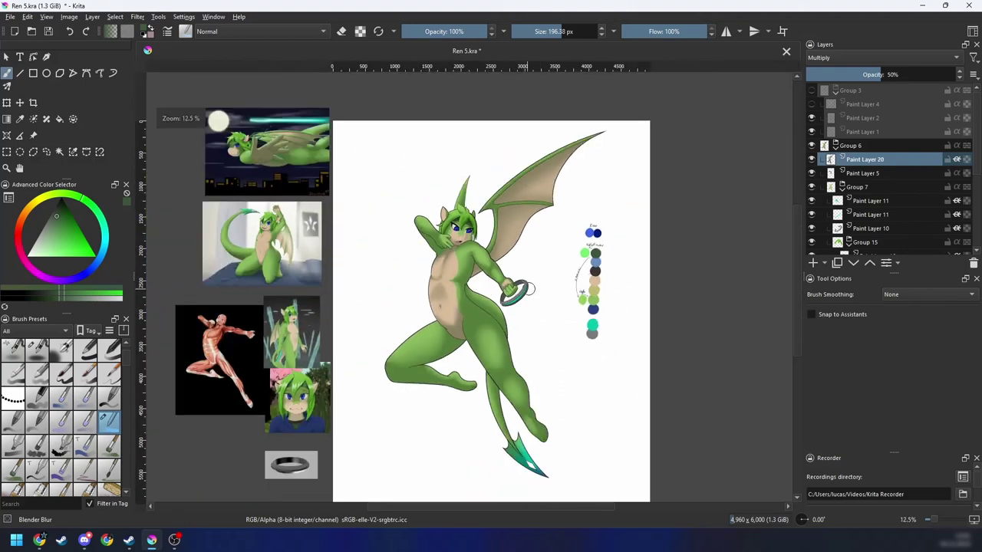
pyautogui.hotkey('ctrl', 's')
# Step: Examine the shading on the torso, arm and legs at several zoom levels and canvas rotations
pyautogui.scroll(3, 537, 295)
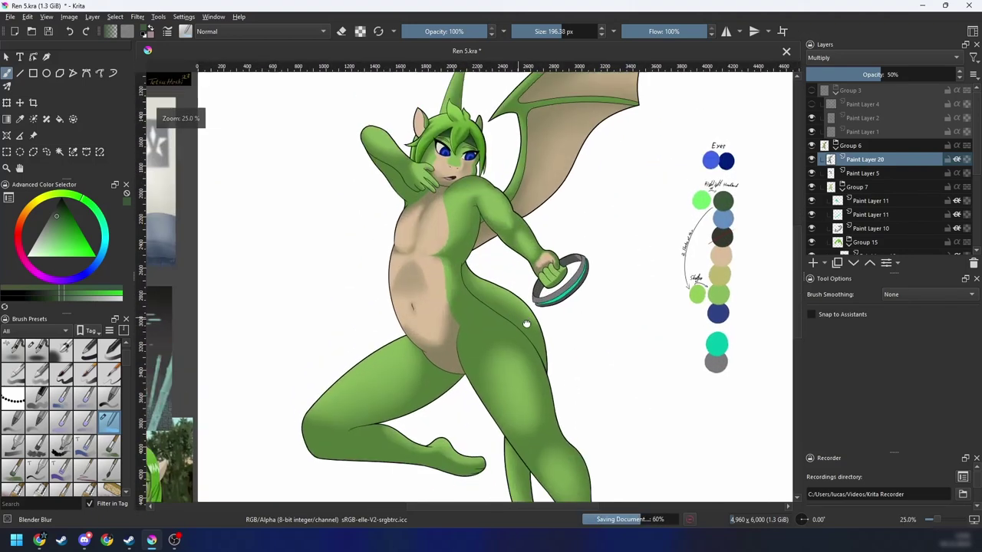
pyautogui.scroll(1, 448, 313)
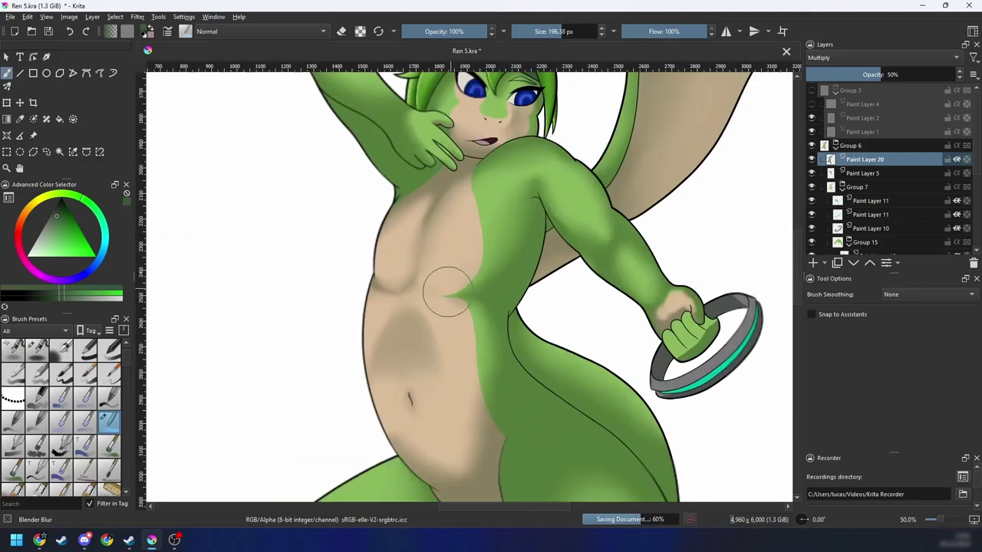
pyautogui.moveTo(448, 333); pyautogui.dragTo(460, 283)
pyautogui.scroll(-3, 461, 283)
pyautogui.moveTo(515, 330)
pyautogui.mouseDown()
pyautogui.moveTo(512, 284)
pyautogui.moveTo(478, 268)
pyautogui.moveTo(482, 245)
pyautogui.moveTo(467, 297)
pyautogui.mouseUp()
pyautogui.scroll(3, 471, 286)
pyautogui.press('6')
pyautogui.press('6')
pyautogui.press('6')
pyautogui.press('4')
pyautogui.press('4')
pyautogui.press('4')
pyautogui.press('4')
pyautogui.scroll(-4, 474, 300)
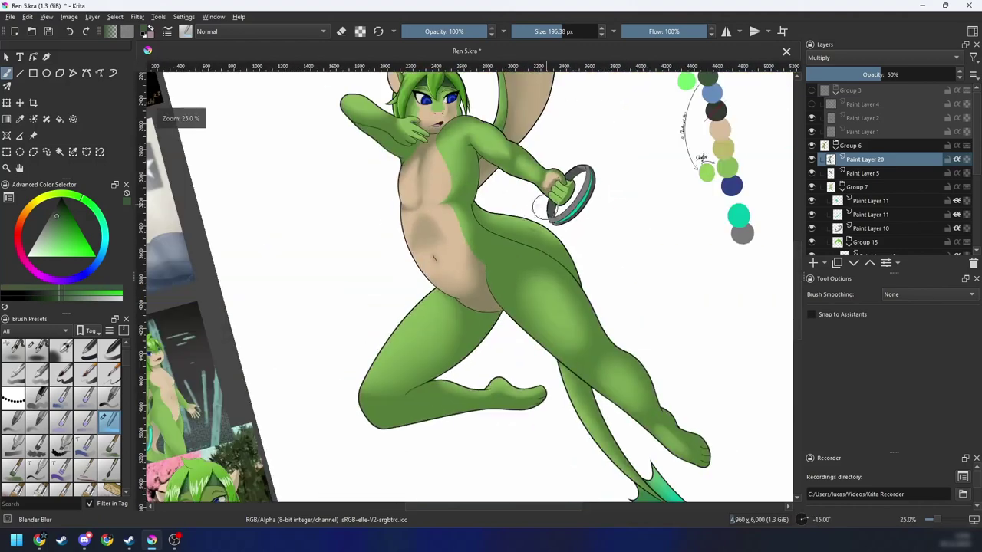
pyautogui.press('6')
pyautogui.press('6')
pyautogui.press('6')
pyautogui.press('4')
pyautogui.scroll(1, 480, 303)
pyautogui.press('4')
pyautogui.press('4')
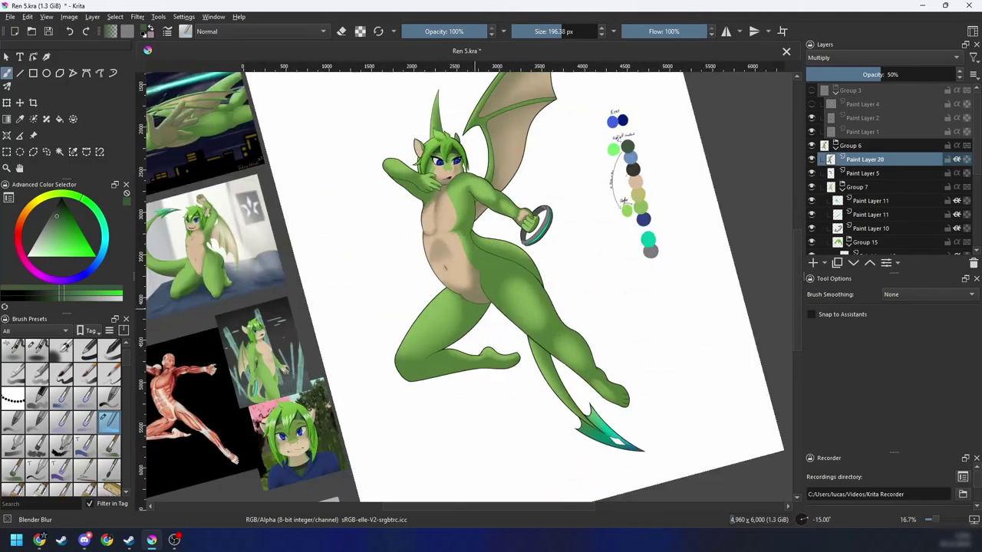
pyautogui.press('6')
pyautogui.press('6')
pyautogui.scroll(1, 483, 306)
pyautogui.press('4')
# Step: Blend the shadow on the lower belly around the navel with the Blender Blur brush at about 196 px
pyautogui.moveTo(487, 307); pyautogui.dragTo(478, 332)
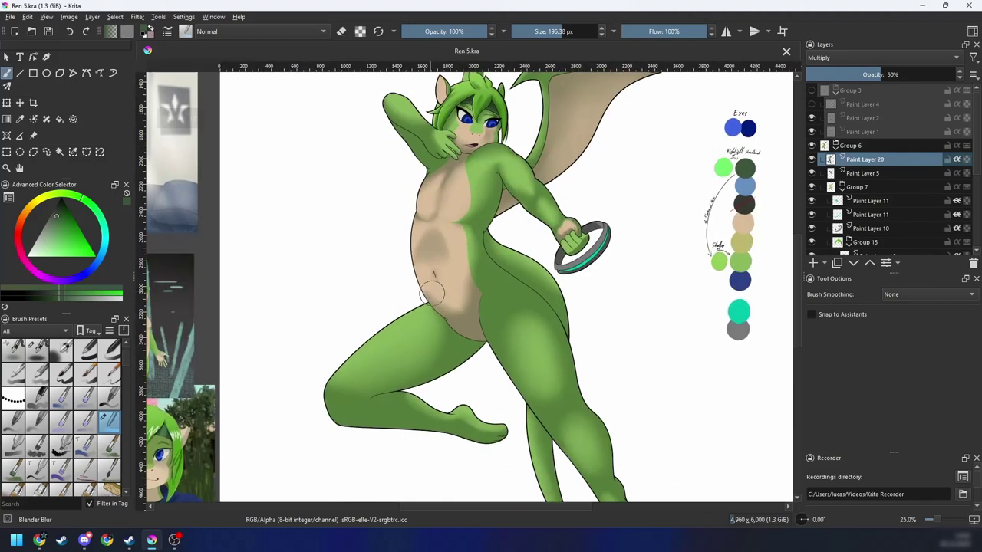
pyautogui.moveTo(431, 292); pyautogui.dragTo(463, 285)
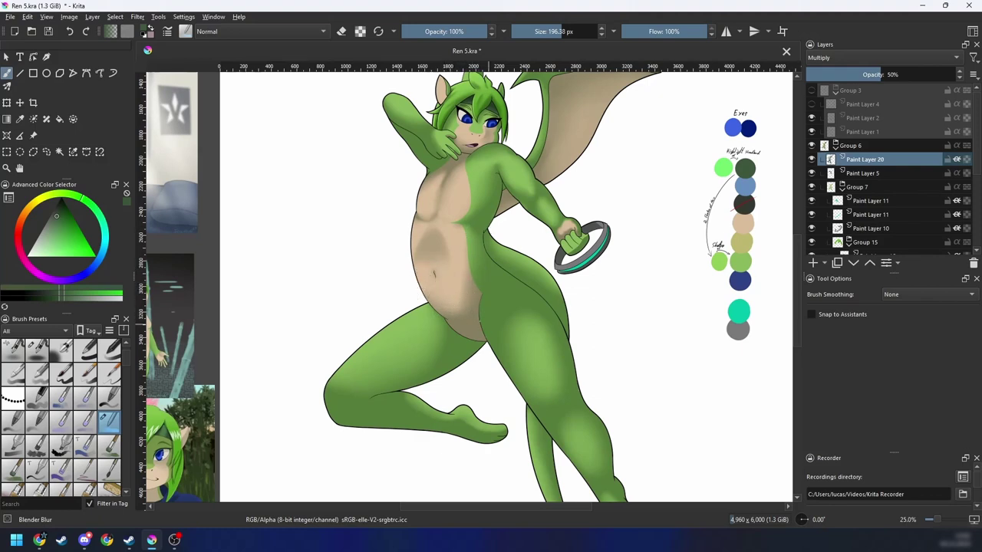
pyautogui.moveTo(479, 317)
pyautogui.mouseDown()
pyautogui.moveTo(474, 327)
pyautogui.moveTo(447, 258)
pyautogui.mouseUp()
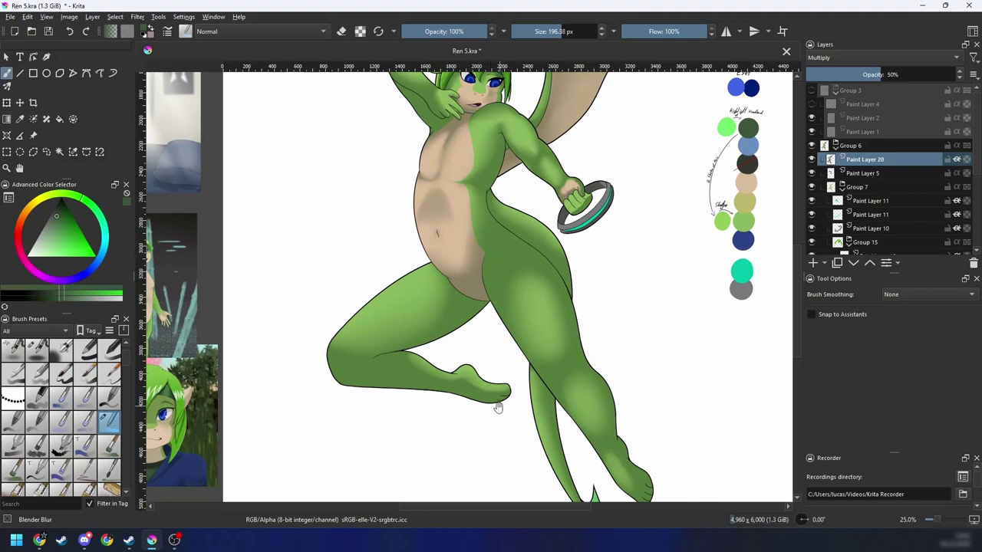
pyautogui.moveTo(584, 427); pyautogui.dragTo(529, 353)
pyautogui.moveTo(589, 328); pyautogui.dragTo(527, 386)
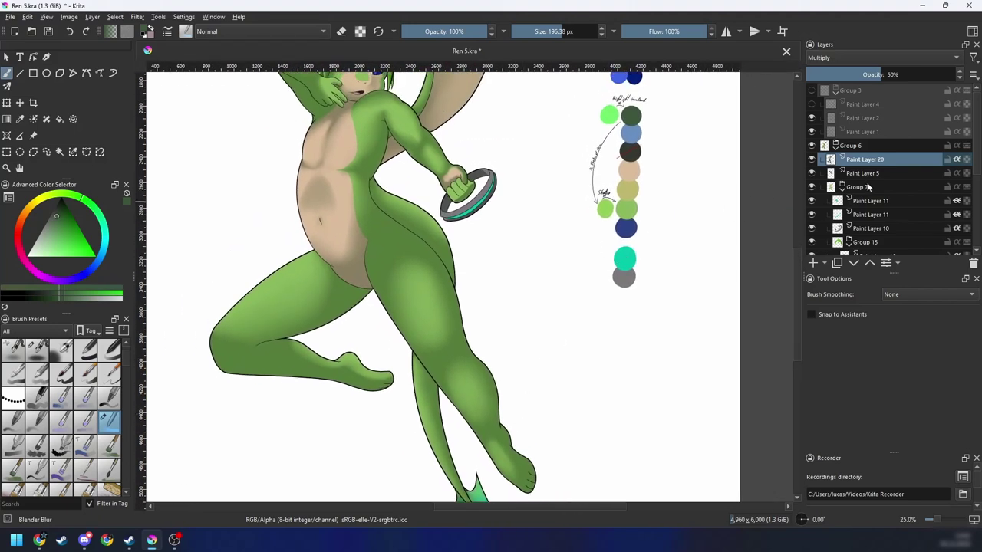
# Step: Make Paint Layer 8, which holds the green body colour, active and choose the Eraser Soft brush
pyautogui.scroll(-5, 867, 186)
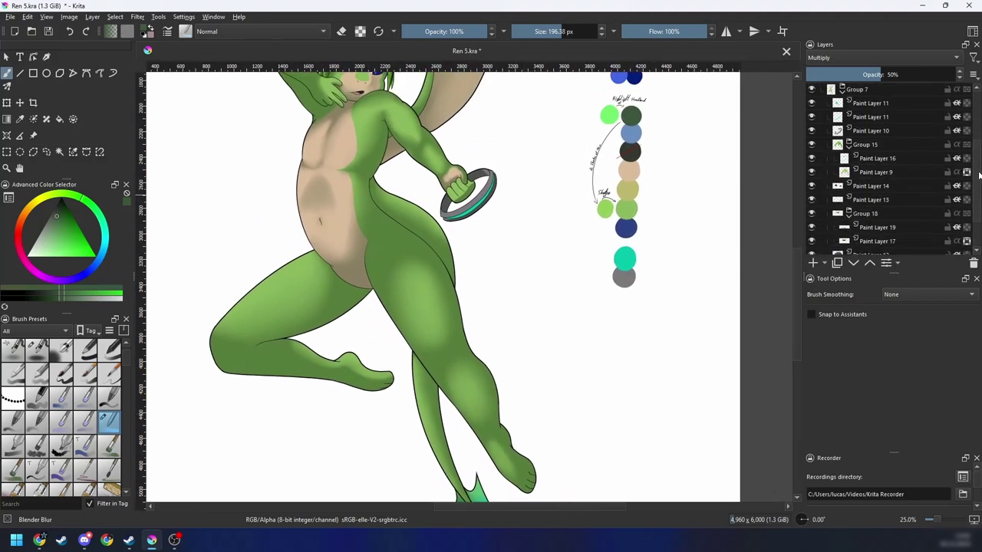
pyautogui.moveTo(978, 176); pyautogui.dragTo(978, 214)
pyautogui.click(876, 225)
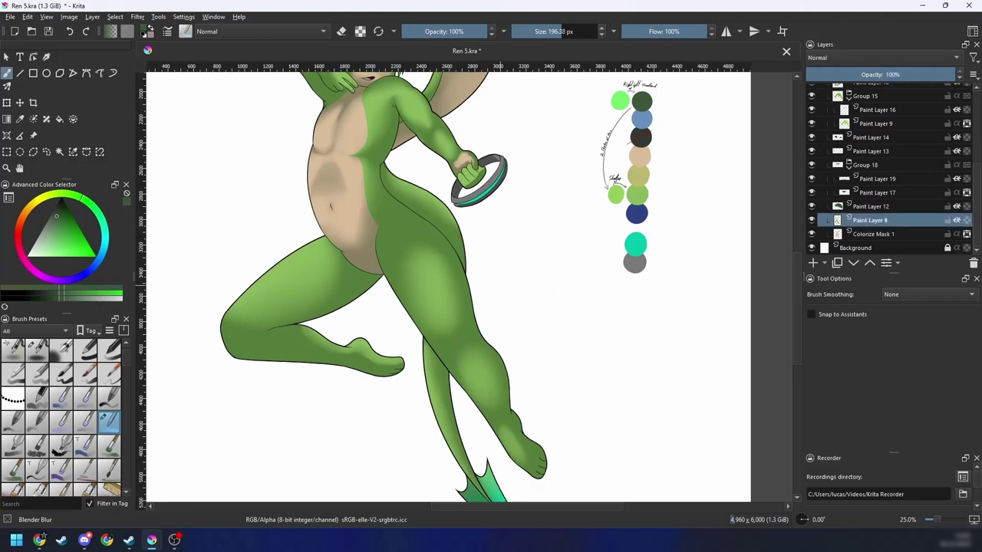
pyautogui.rightClick(500, 288)
pyautogui.click(568, 274)
pyautogui.rightClick(573, 266)
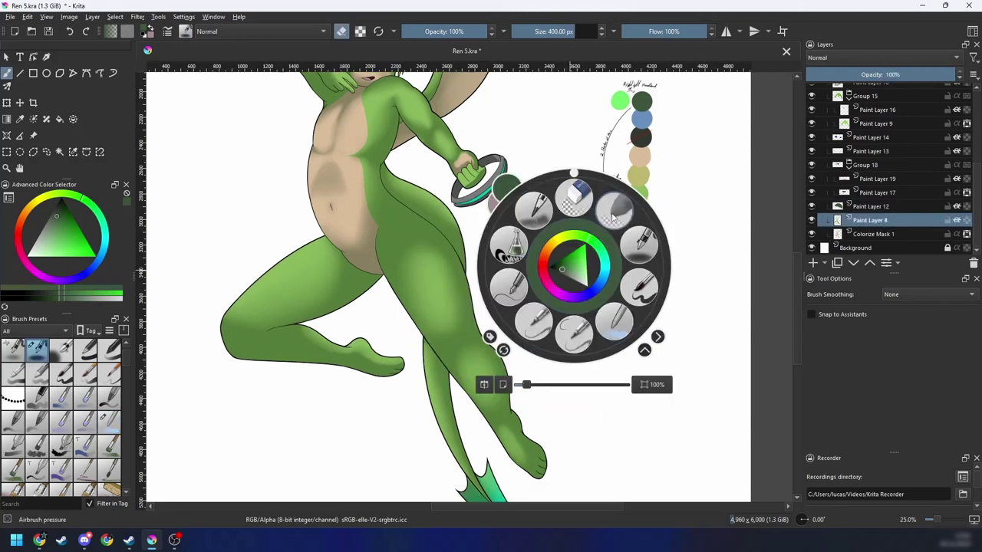
pyautogui.click(614, 211)
# Step: Try erasing diagonal stripes across the legs and hips with the Eraser Soft brush at about 227 px, and undo them
pyautogui.moveTo(490, 319)
pyautogui.mouseDown()
pyautogui.moveTo(499, 249)
pyautogui.moveTo(532, 287)
pyautogui.mouseUp()
pyautogui.press('+')
pyautogui.press('+')
pyautogui.press('+')
pyautogui.press('4')
pyautogui.press('4')
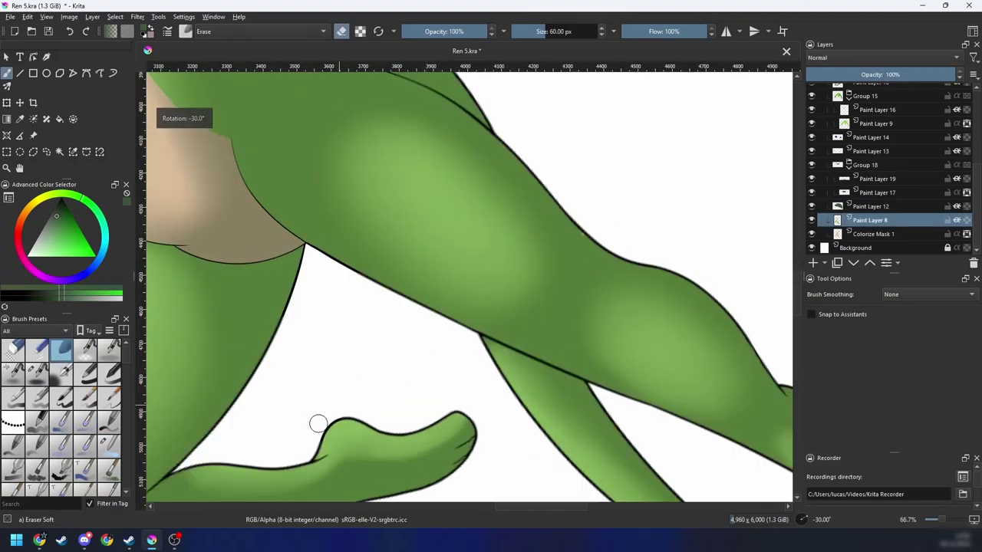
pyautogui.moveTo(319, 430); pyautogui.dragTo(340, 419)
pyautogui.moveTo(421, 379); pyautogui.dragTo(541, 277)
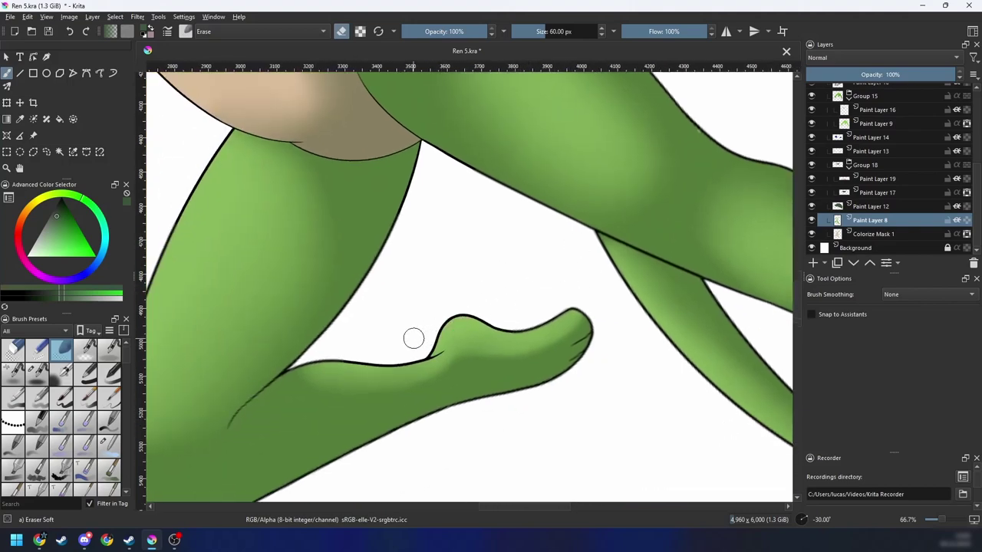
pyautogui.press('-')
pyautogui.press('-')
pyautogui.press('-')
pyautogui.moveTo(338, 339); pyautogui.dragTo(677, 288)
pyautogui.moveTo(341, 326); pyautogui.dragTo(580, 239)
pyautogui.moveTo(426, 209); pyautogui.dragTo(512, 164)
pyautogui.moveTo(395, 184); pyautogui.dragTo(487, 157)
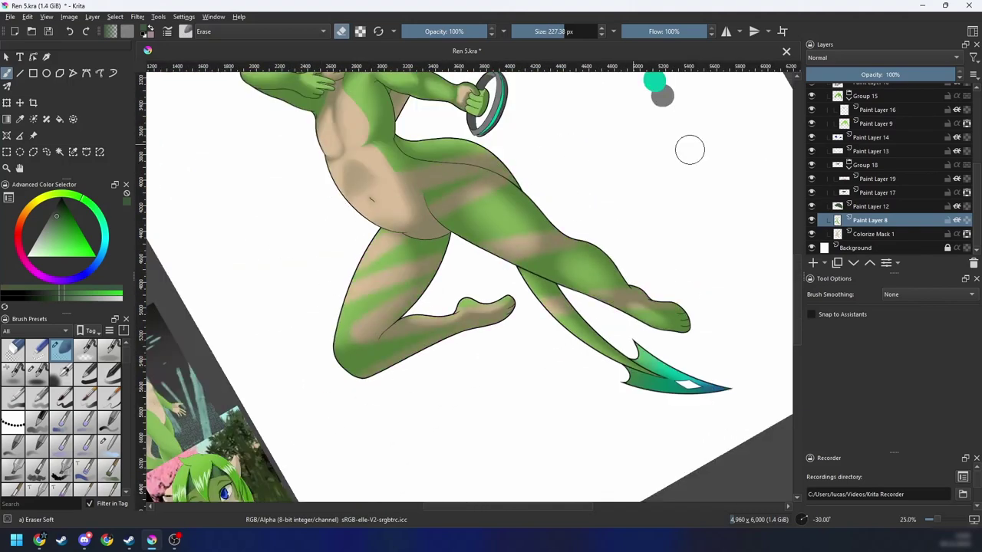
pyautogui.hotkey('ctrl', 'z')
pyautogui.hotkey('ctrl', 'z')
pyautogui.hotkey('ctrl', 'z')
pyautogui.hotkey('ctrl', 'z')
pyautogui.hotkey('ctrl', 'z')
# Step: Erase the green along the heel of the bent leg's foot with the Eraser Soft brush at about 55 px
pyautogui.press('+')
pyautogui.press('+')
pyautogui.press('+')
pyautogui.press('+')
pyautogui.moveTo(544, 346); pyautogui.dragTo(548, 335)
pyautogui.moveTo(451, 290)
pyautogui.mouseDown()
pyautogui.moveTo(430, 297)
pyautogui.moveTo(435, 290)
pyautogui.mouseUp()
pyautogui.hotkey('ctrl', 'z')
pyautogui.press('[')
pyautogui.press('[')
pyautogui.press('[')
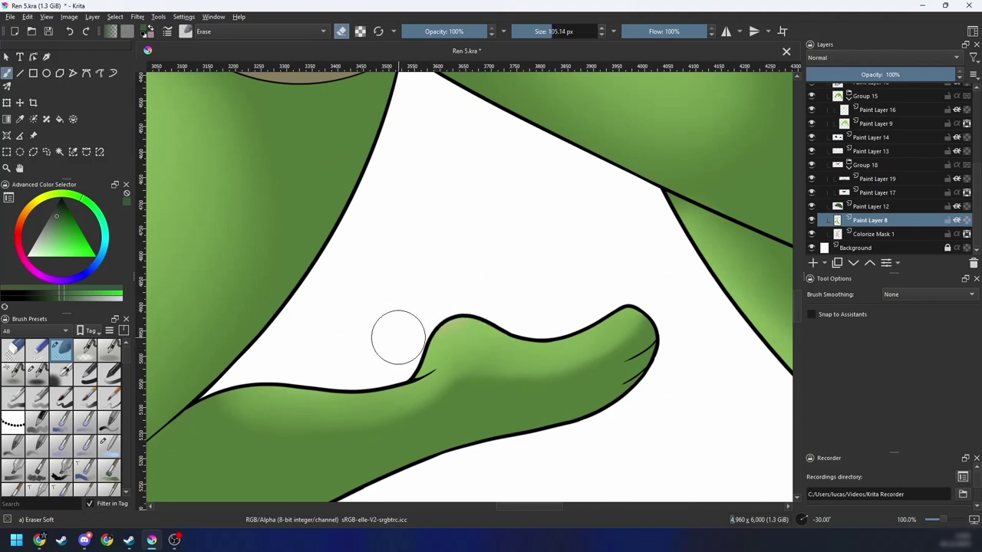
pyautogui.press('[')
pyautogui.press('[')
pyautogui.press('[')
pyautogui.press('[')
pyautogui.moveTo(425, 336)
pyautogui.mouseDown()
pyautogui.moveTo(475, 333)
pyautogui.moveTo(429, 332)
pyautogui.moveTo(454, 321)
pyautogui.moveTo(486, 326)
pyautogui.moveTo(482, 316)
pyautogui.moveTo(510, 334)
pyautogui.mouseUp()
pyautogui.hotkey('ctrl', 'z')
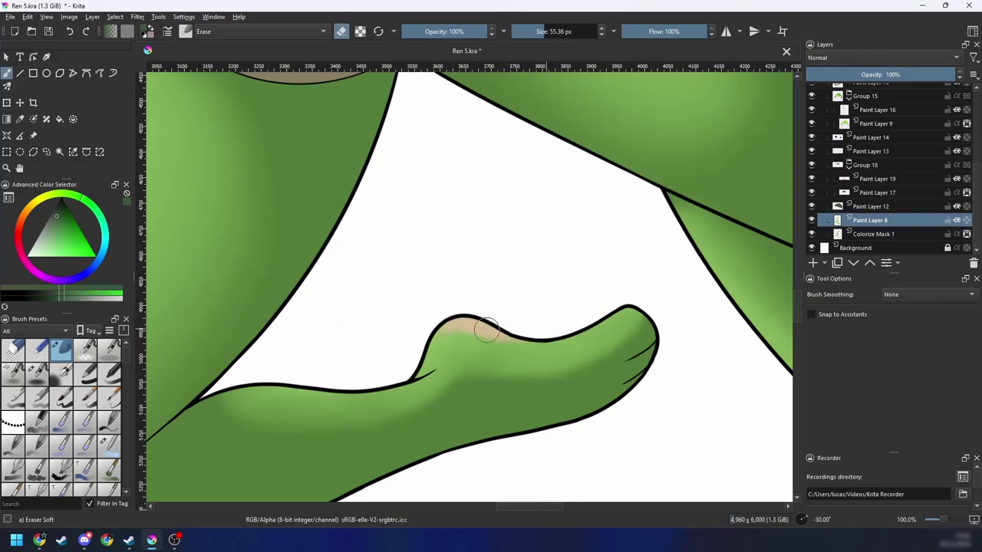
# Step: Erase the green along the sole edge at the toes of the bent leg's foot with the 55 px soft eraser
pyautogui.press('6')
pyautogui.press('6')
pyautogui.press('6')
pyautogui.press('-')
pyautogui.press('-')
pyautogui.press('-')
pyautogui.press('-')
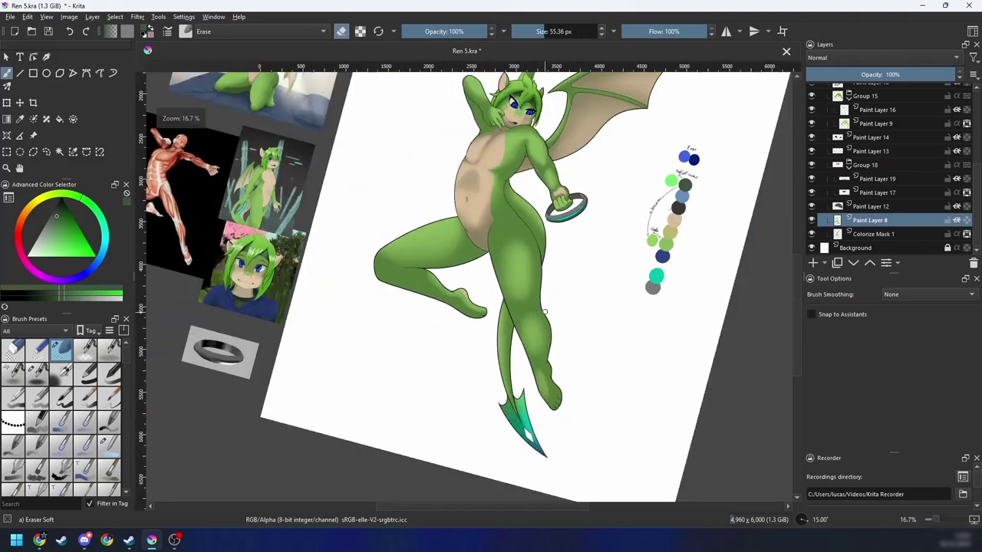
pyautogui.press('+')
pyautogui.press('6')
pyautogui.press('6')
pyautogui.press('6')
pyautogui.press('6')
pyautogui.press('6')
pyautogui.press('6')
pyautogui.press('+')
pyautogui.press('+')
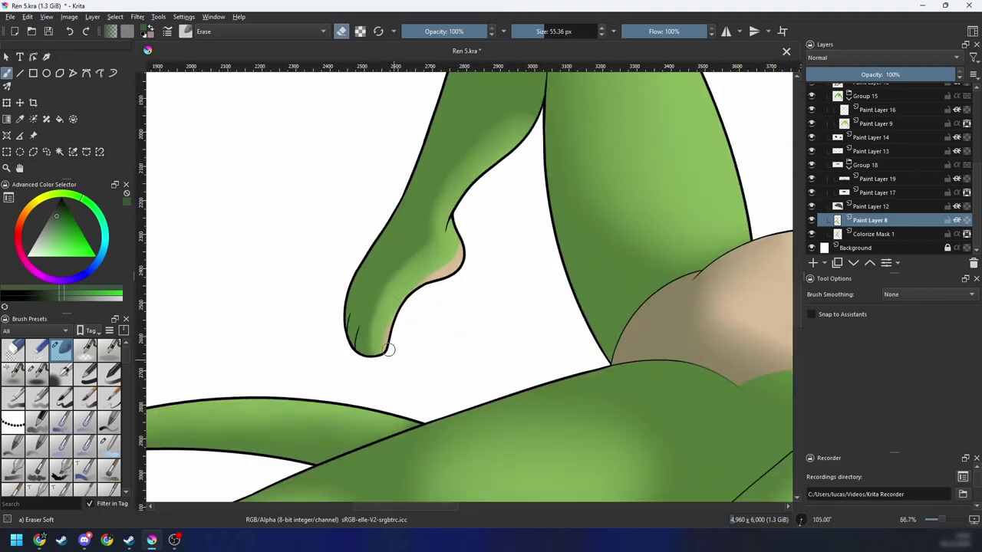
pyautogui.moveTo(398, 301); pyautogui.dragTo(423, 279)
# Step: Examine the new sole marking on the bent leg's foot against the whole figure and the reference images
pyautogui.press('-')
pyautogui.press('-')
pyautogui.press('-')
pyautogui.press('4')
pyautogui.press('4')
pyautogui.press('4')
pyautogui.press('4')
pyautogui.press('4')
pyautogui.press('-')
pyautogui.press('4')
pyautogui.press('4')
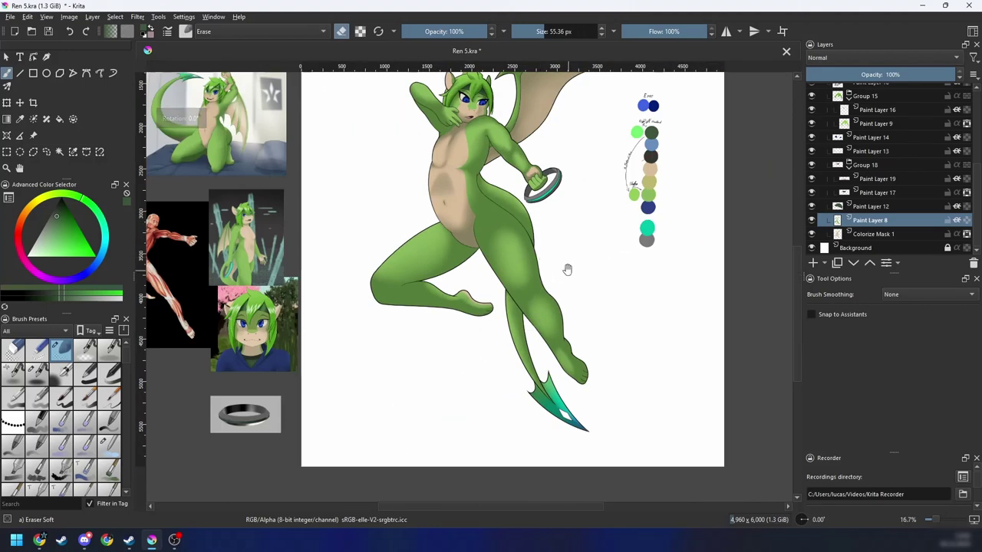
pyautogui.press('-')
pyautogui.moveTo(568, 269); pyautogui.dragTo(530, 333)
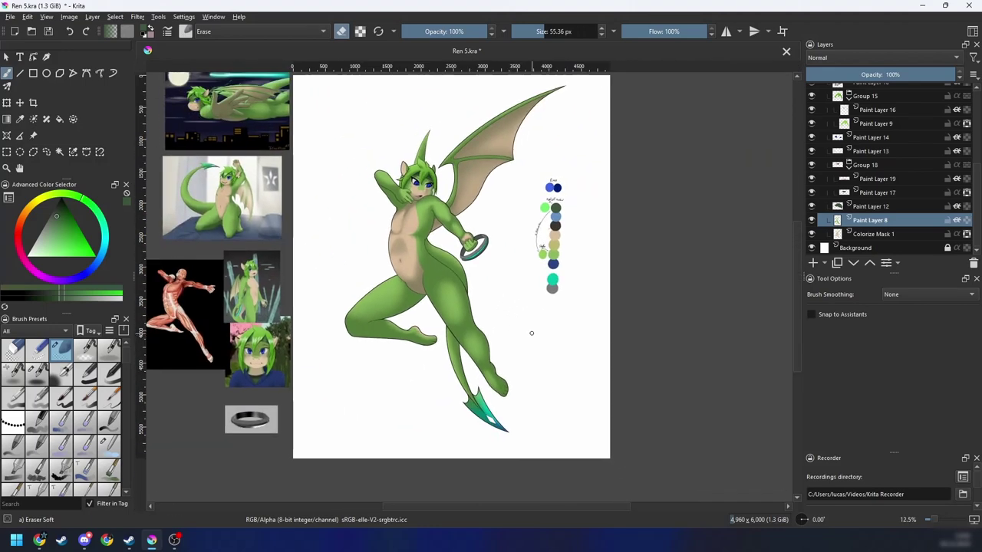
pyautogui.press('6')
pyautogui.press('+')
pyautogui.press('+')
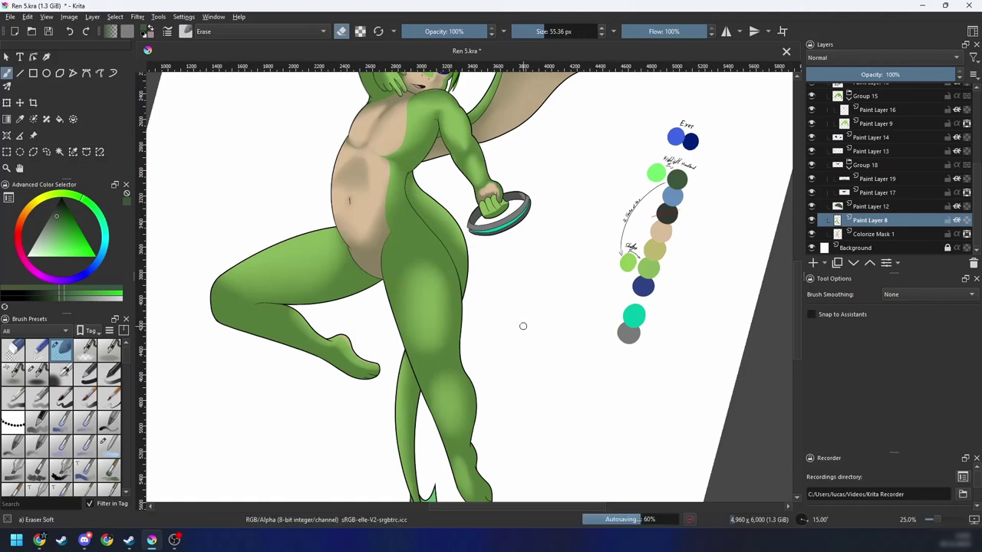
pyautogui.press('5')
pyautogui.press('+')
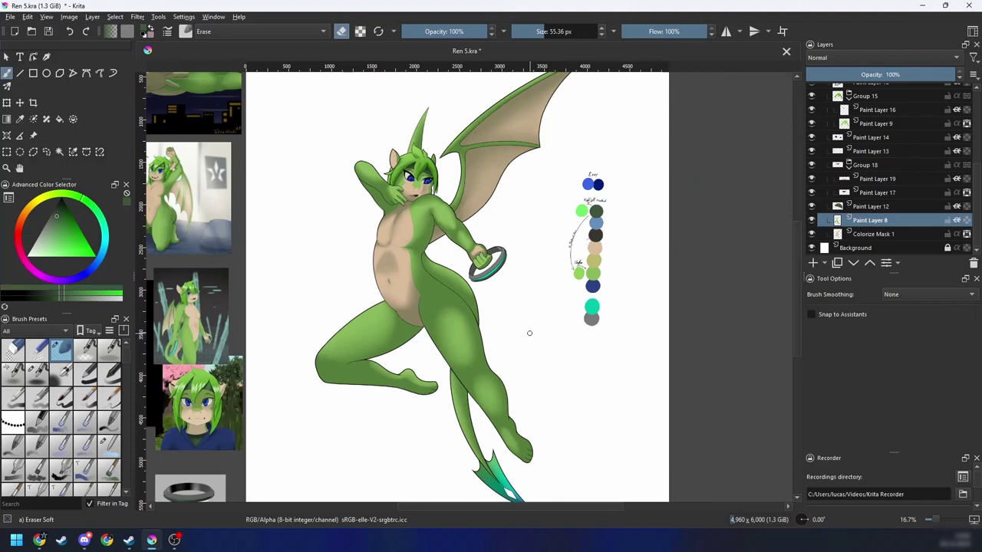
# Step: Inspect the heel of the bent leg's foot up close and enlarge the Eraser Soft brush to about 180 px
pyautogui.moveTo(529, 333); pyautogui.dragTo(596, 225)
pyautogui.press('4')
pyautogui.press('4')
pyautogui.press('4')
pyautogui.press('4')
pyautogui.press('4')
pyautogui.press('4')
pyautogui.press('+')
pyautogui.press('+')
pyautogui.press('+')
pyautogui.press('+')
pyautogui.press('6')
pyautogui.press('6')
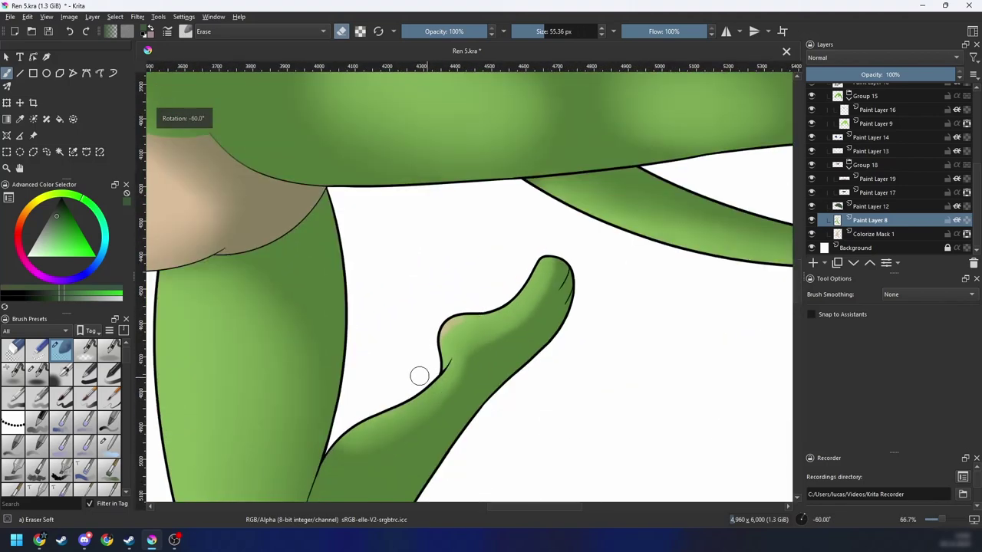
pyautogui.moveTo(414, 353); pyautogui.dragTo(438, 353)
pyautogui.moveTo(390, 353)
pyautogui.keyDown('shift'); pyautogui.mouseDown()
pyautogui.moveTo(415, 354)
pyautogui.moveTo(443, 299)
pyautogui.moveTo(468, 283)
pyautogui.mouseUp(); pyautogui.keyUp('shift')
pyautogui.press('6')
pyautogui.press('6')
pyautogui.press('6')
pyautogui.press('6')
pyautogui.scroll(-4, 414, 390)
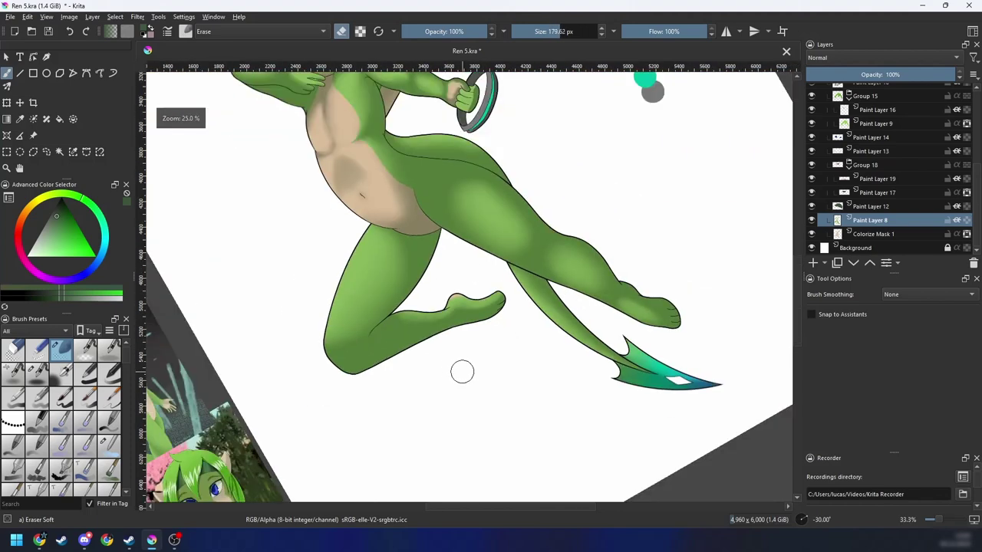
# Step: Review the whole figure's shading and colour markings beside the reference images and palette
pyautogui.moveTo(575, 272); pyautogui.dragTo(551, 338)
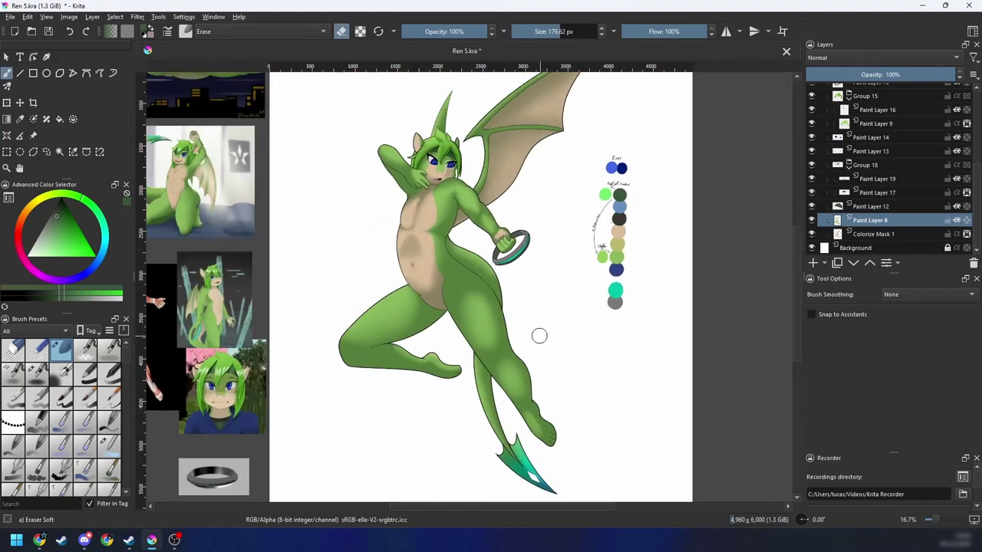
pyautogui.scroll(2, 525, 335)
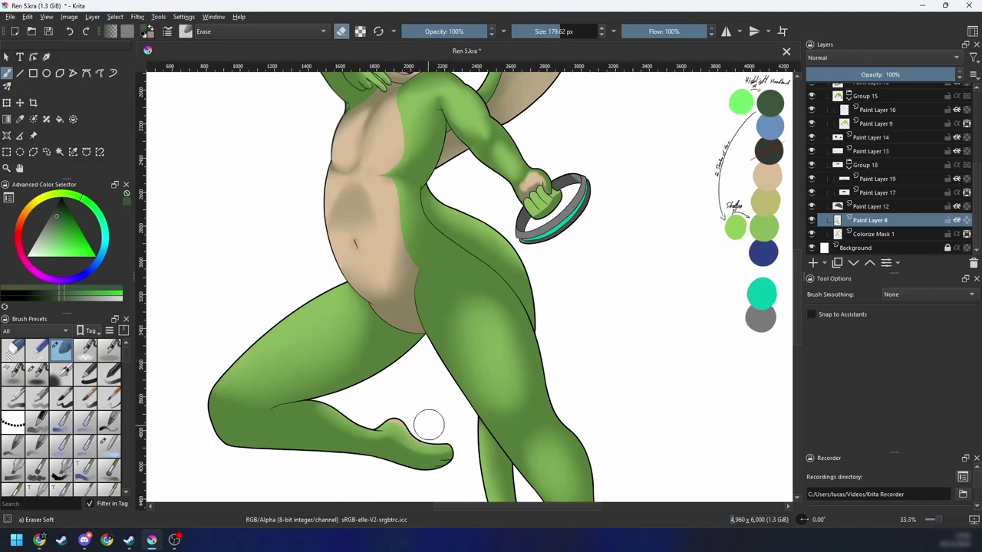
pyautogui.scroll(-1, 487, 340)
pyautogui.scroll(-2, 507, 338)
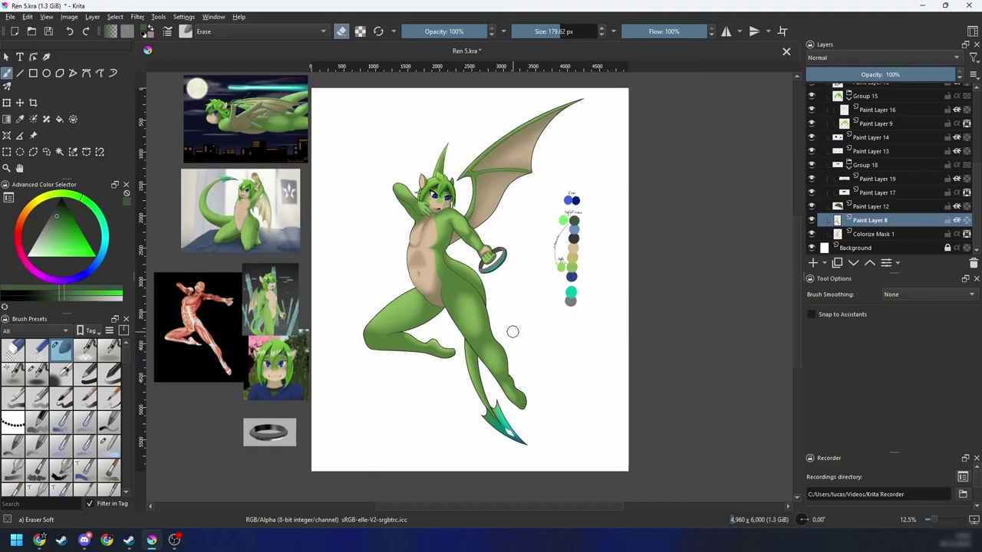
pyautogui.scroll(1, 513, 331)
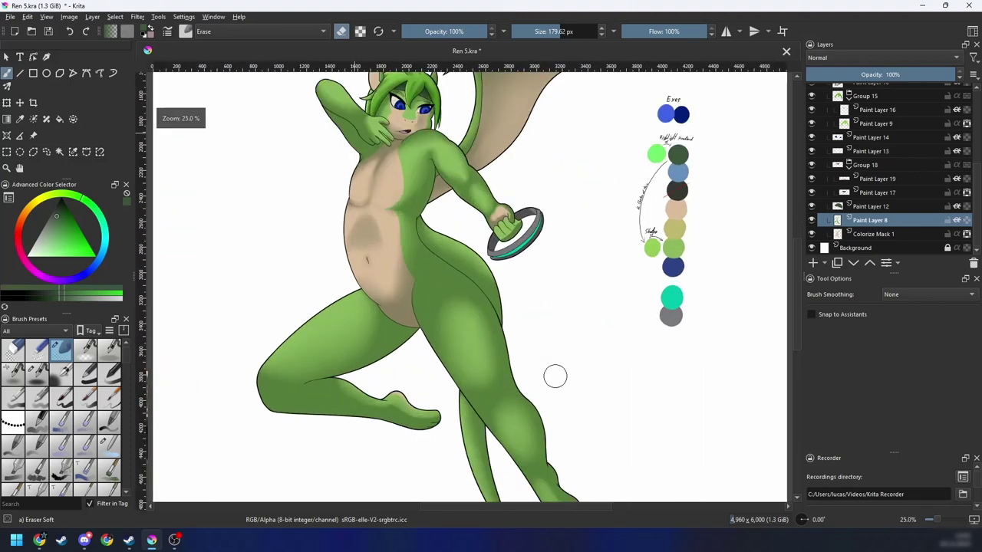
pyautogui.scroll(-1, 526, 345)
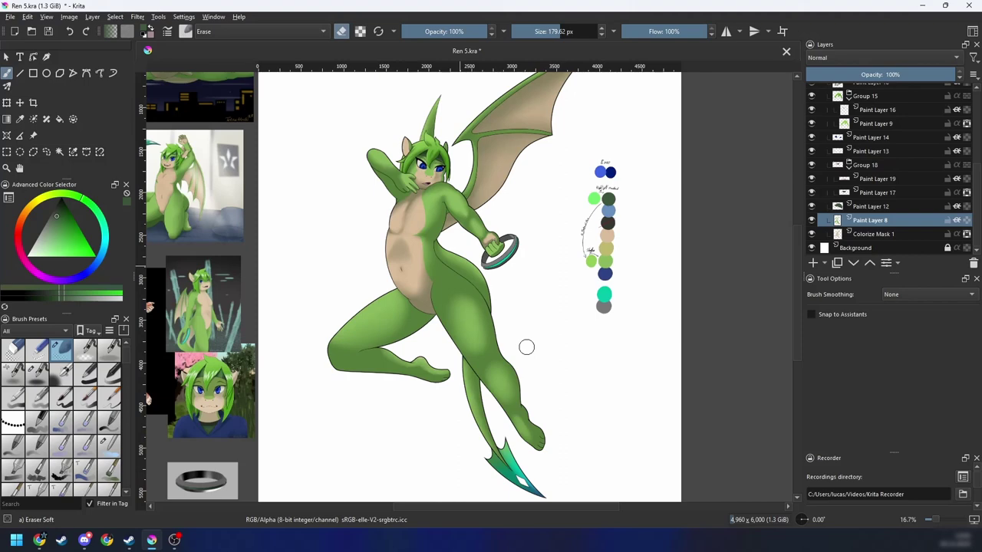
pyautogui.scroll(2, 526, 348)
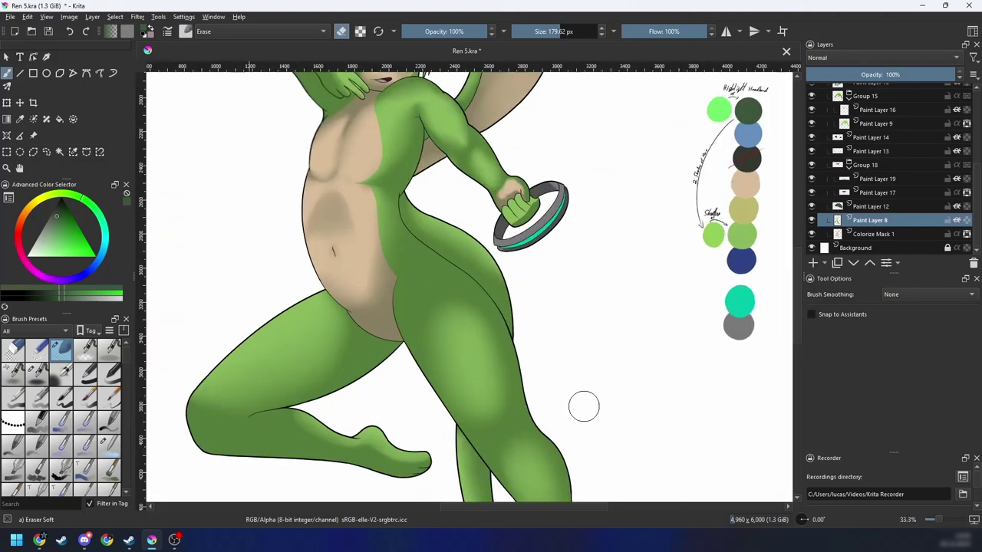
pyautogui.moveTo(512, 331); pyautogui.dragTo(508, 390)
# Step: Soften the shadow edge on the ring-holding fist on Paint Layer 20 with Blender Blur at about 52 px
pyautogui.rightClick(477, 338)
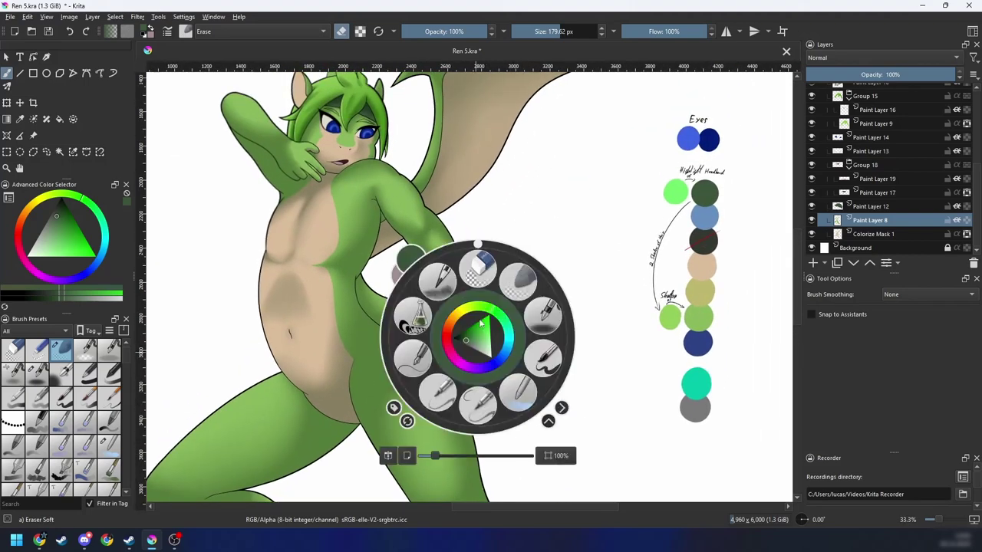
pyautogui.click(519, 385)
pyautogui.moveTo(544, 318); pyautogui.dragTo(530, 331)
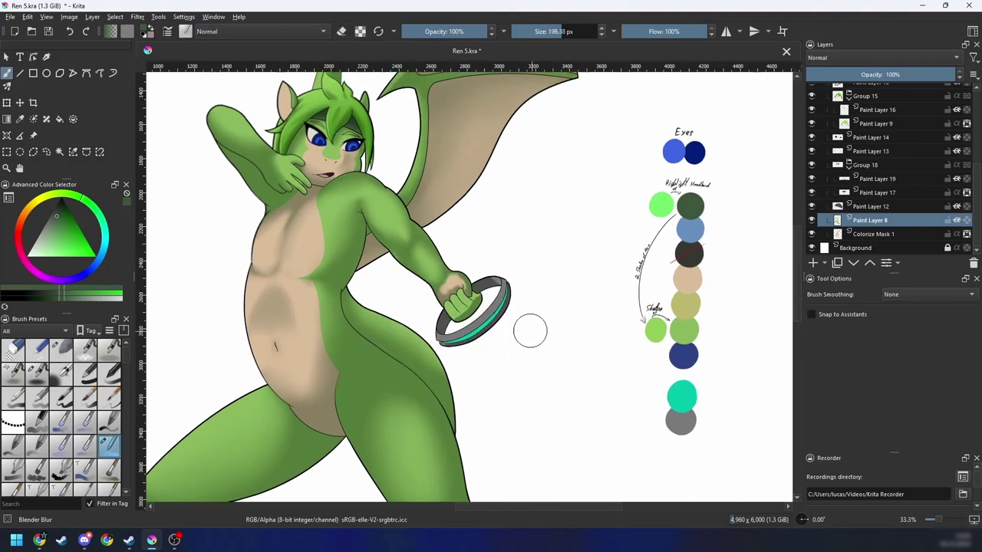
pyautogui.scroll(2, 530, 330)
pyautogui.moveTo(978, 183); pyautogui.dragTo(977, 120)
pyautogui.click(879, 151)
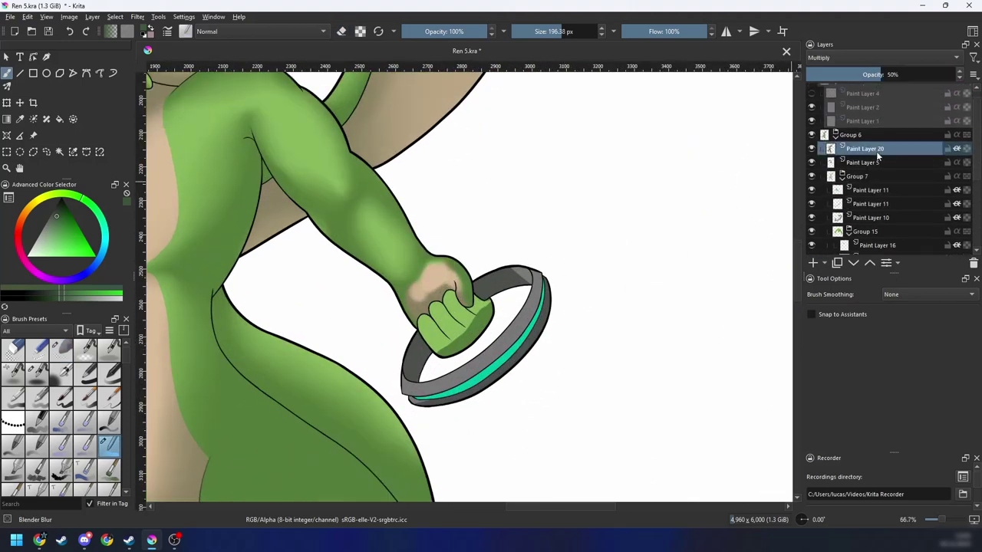
pyautogui.moveTo(679, 206); pyautogui.dragTo(685, 203)
pyautogui.scroll(1, 522, 298)
pyautogui.moveTo(475, 343)
pyautogui.mouseDown()
pyautogui.moveTo(426, 343)
pyautogui.moveTo(492, 315)
pyautogui.mouseUp()
pyautogui.press('[')
pyautogui.press('[')
pyautogui.press('[')
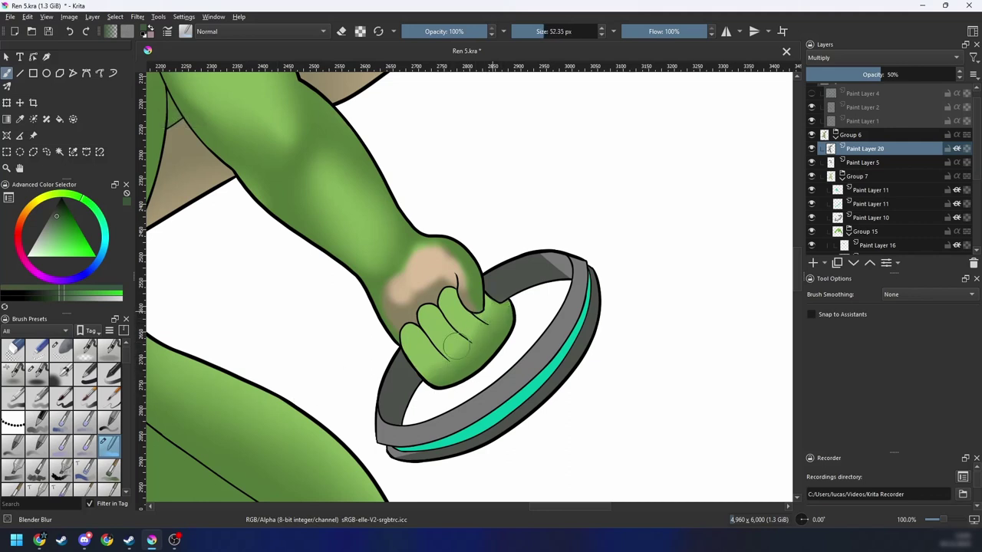
# Step: Paint thin shadows along the lines between the fist's fingers with the Airbrush pressure brush at about 17 px
pyautogui.rightClick(497, 299)
pyautogui.click(421, 293)
pyautogui.press('6')
pyautogui.press('6')
pyautogui.press('6')
pyautogui.press('e')
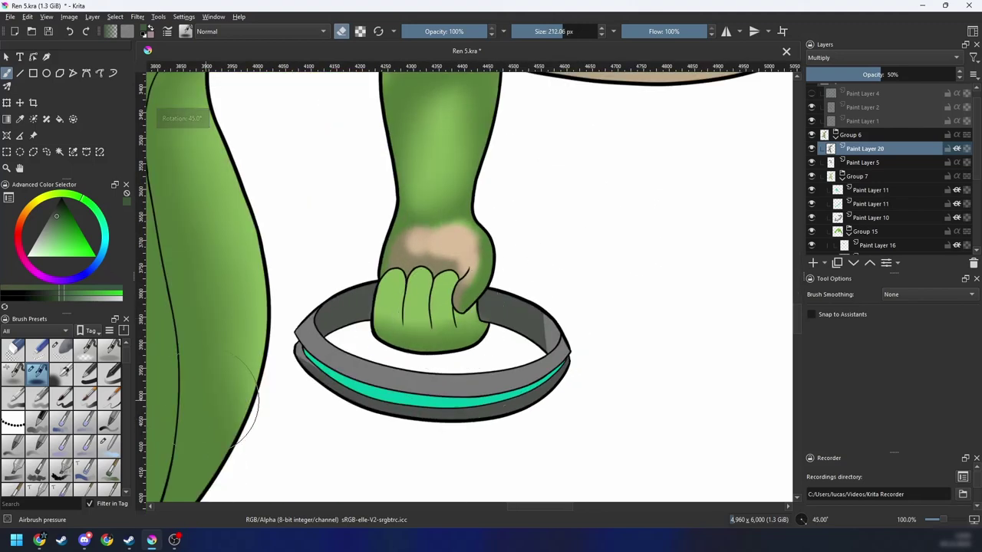
pyautogui.press('[')
pyautogui.press('[')
pyautogui.press('[')
pyautogui.press('[')
pyautogui.press('[')
pyautogui.press('[')
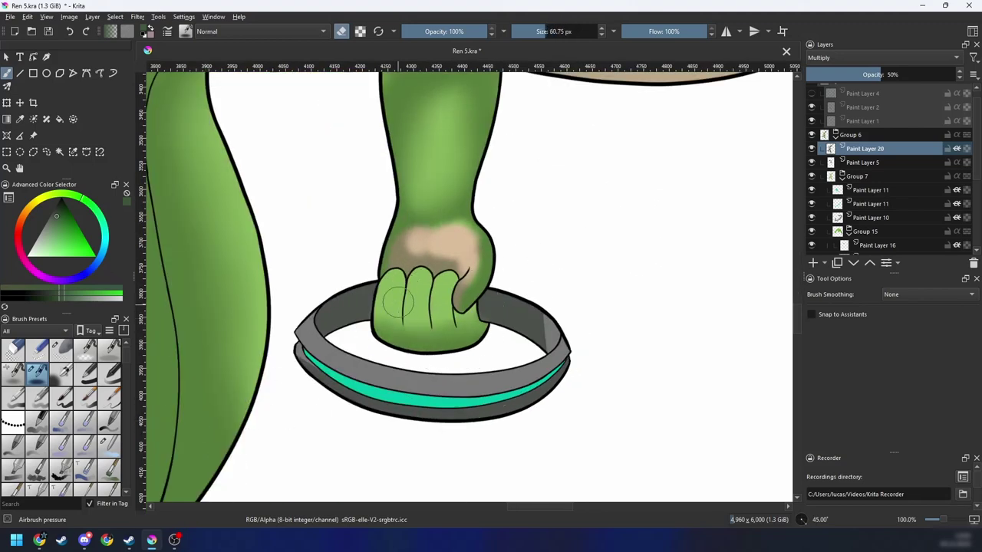
pyautogui.press('e')
pyautogui.scroll(1, 400, 314)
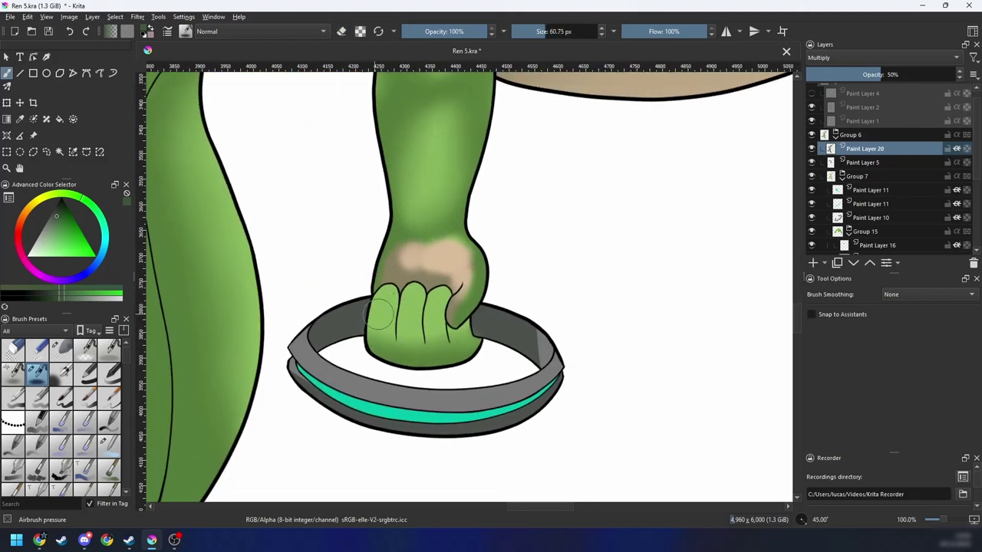
pyautogui.press('4')
pyautogui.moveTo(417, 358)
pyautogui.keyDown('shift'); pyautogui.mouseDown()
pyautogui.moveTo(399, 368)
pyautogui.moveTo(424, 318)
pyautogui.mouseUp(); pyautogui.keyUp('shift')
pyautogui.hotkey('ctrl', '+')
pyautogui.hotkey('ctrl', '+')
pyautogui.press('[')
pyautogui.press('[')
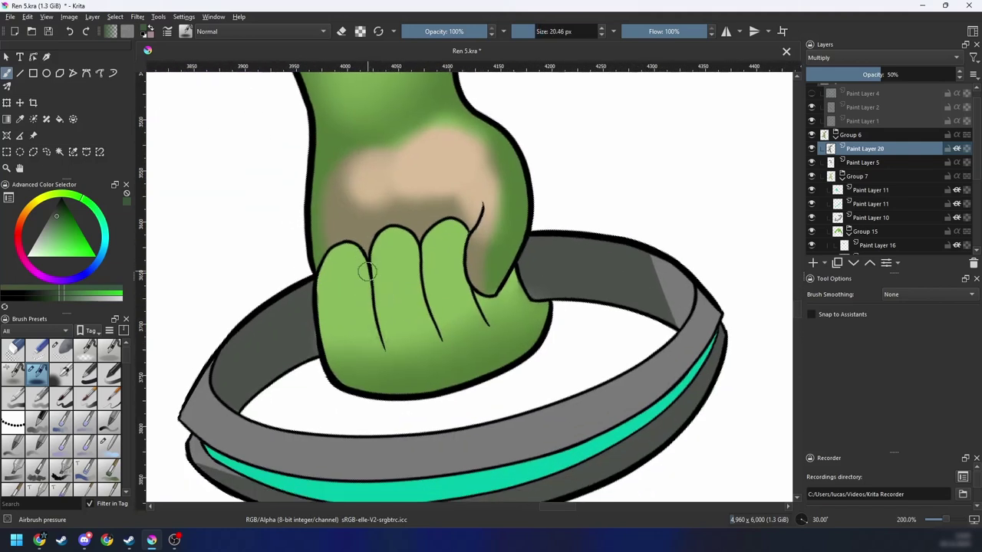
pyautogui.press('[')
pyautogui.moveTo(367, 271); pyautogui.dragTo(378, 347)
pyautogui.hotkey('ctrl', 'z')
pyautogui.moveTo(370, 267); pyautogui.dragTo(391, 360)
pyautogui.moveTo(406, 240)
pyautogui.mouseDown()
pyautogui.moveTo(427, 333)
pyautogui.moveTo(442, 351)
pyautogui.mouseUp()
pyautogui.moveTo(461, 232); pyautogui.dragTo(475, 323)
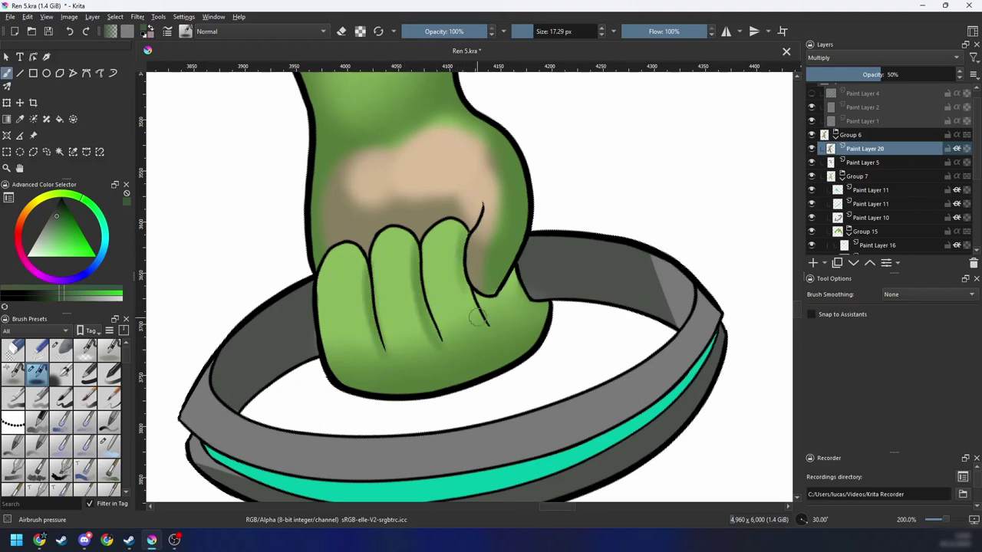
# Step: Extend the shadow from under the thumb across the lower part of all the fist's fingers
pyautogui.moveTo(465, 277)
pyautogui.mouseDown()
pyautogui.moveTo(479, 299)
pyautogui.moveTo(509, 310)
pyautogui.moveTo(513, 277)
pyautogui.mouseUp()
pyautogui.moveTo(516, 318); pyautogui.dragTo(531, 295)
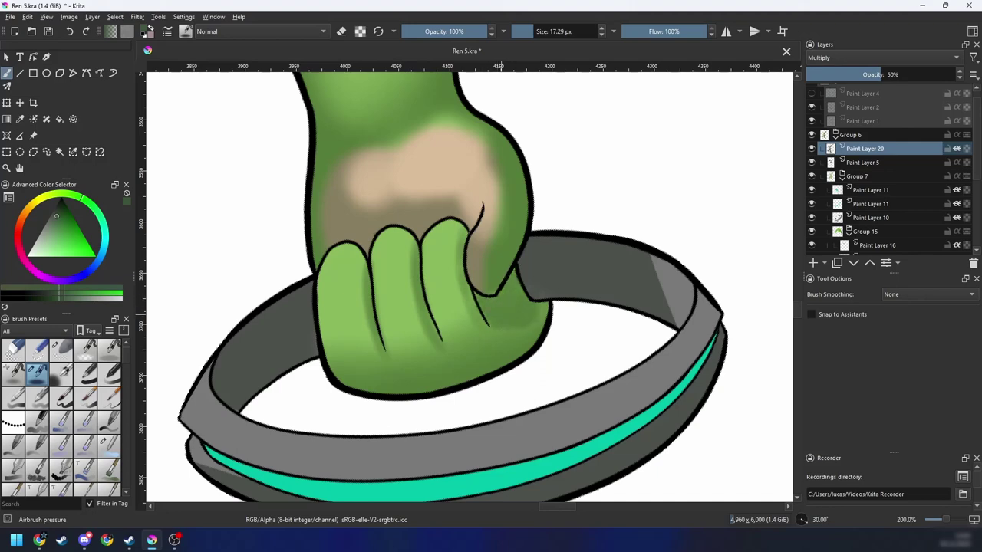
pyautogui.moveTo(495, 330)
pyautogui.mouseDown()
pyautogui.moveTo(486, 323)
pyautogui.moveTo(417, 359)
pyautogui.moveTo(357, 364)
pyautogui.moveTo(364, 270)
pyautogui.mouseUp()
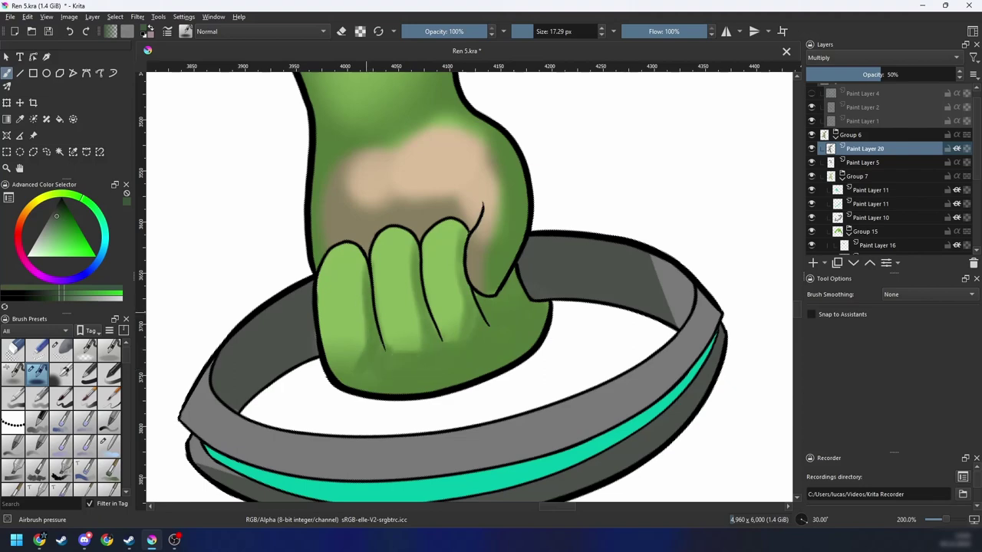
# Step: Blend the new shadows on each of the fist's fingers with Blender Blur at about 53 px
pyautogui.rightClick(444, 363)
pyautogui.click(485, 418)
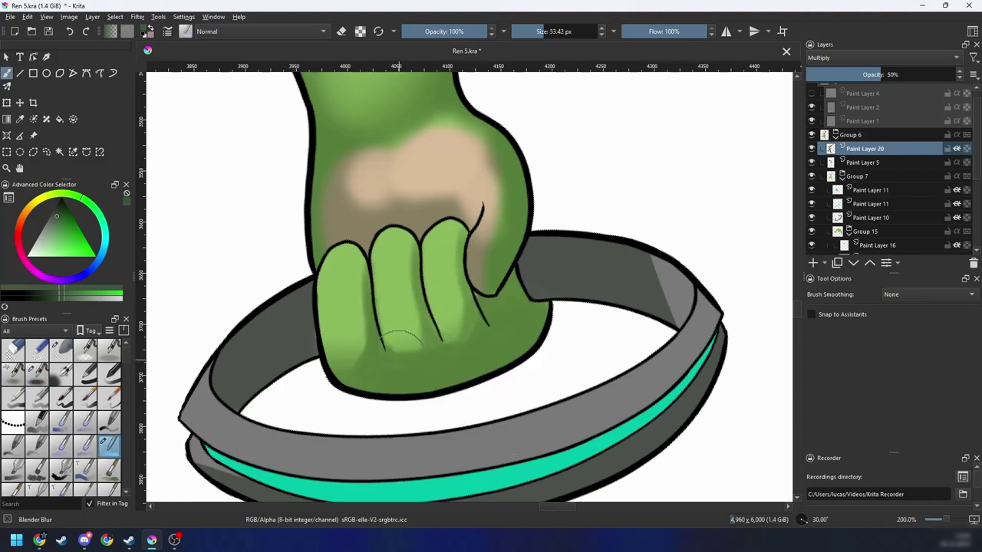
pyautogui.moveTo(400, 358); pyautogui.dragTo(402, 302)
pyautogui.moveTo(344, 347); pyautogui.dragTo(343, 298)
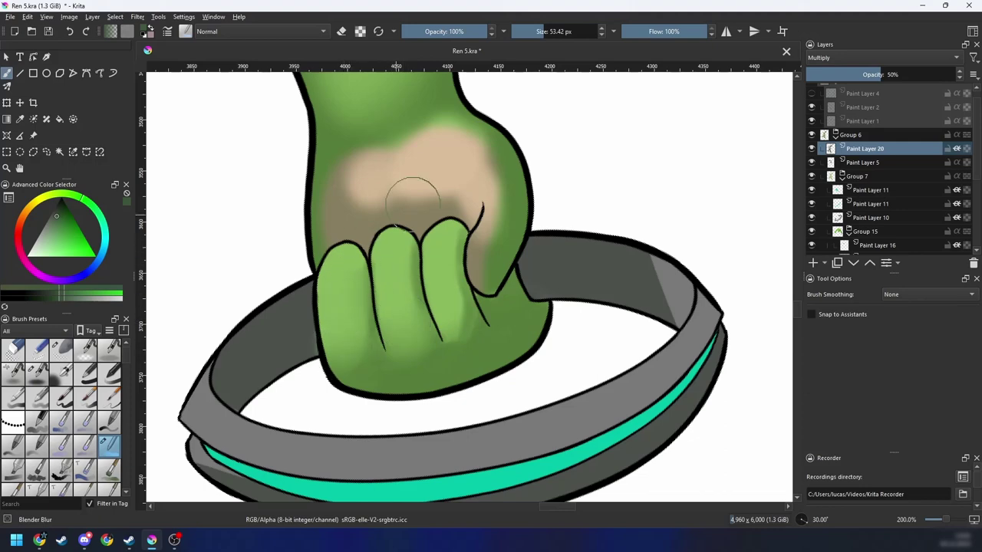
pyautogui.moveTo(455, 327); pyautogui.dragTo(445, 273)
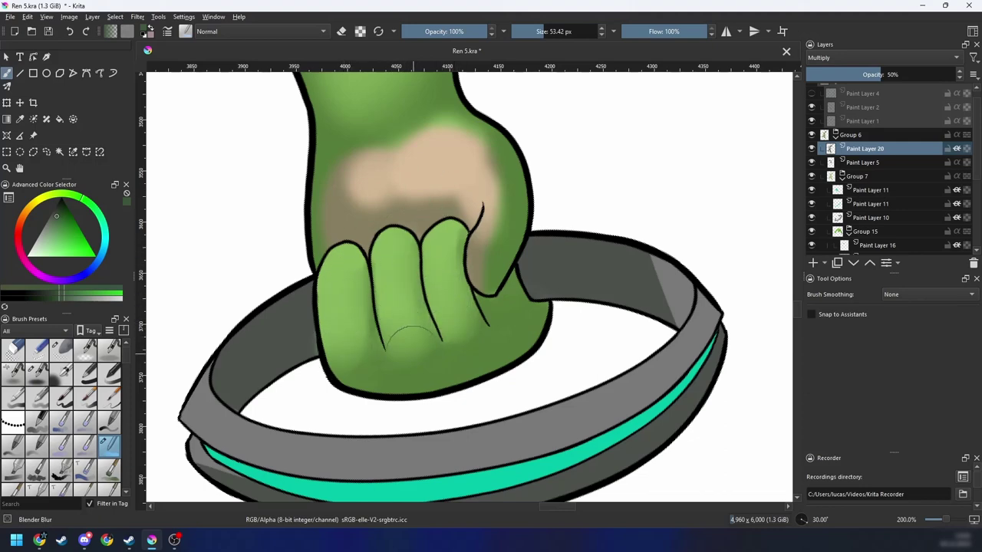
pyautogui.scroll(-5, 471, 298)
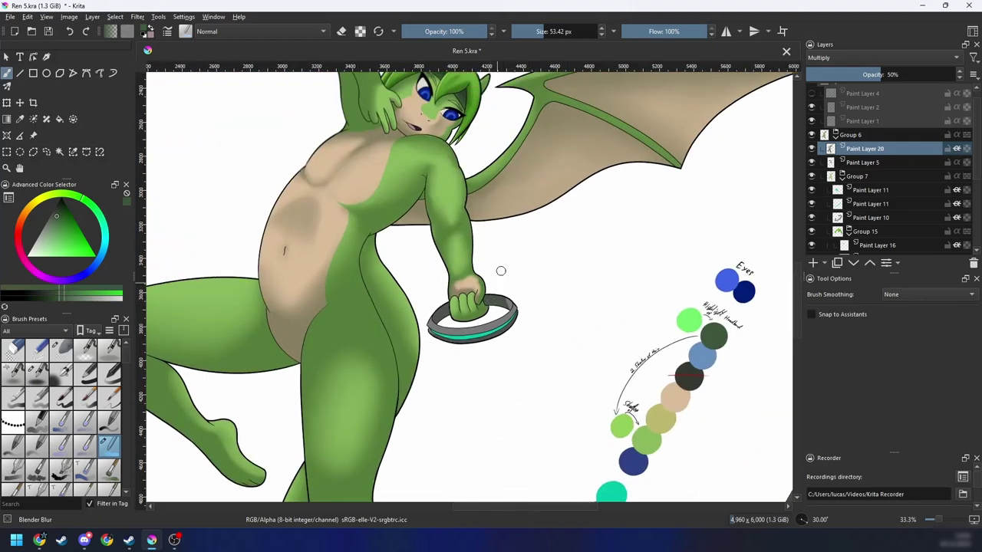
# Step: Repaint the shadow across the lower fingers with a stepped edge, using Airbrush pressure at about 17 px
pyautogui.scroll(4, 507, 272)
pyautogui.hotkey('ctrl', '+')
pyautogui.rightClick(496, 332)
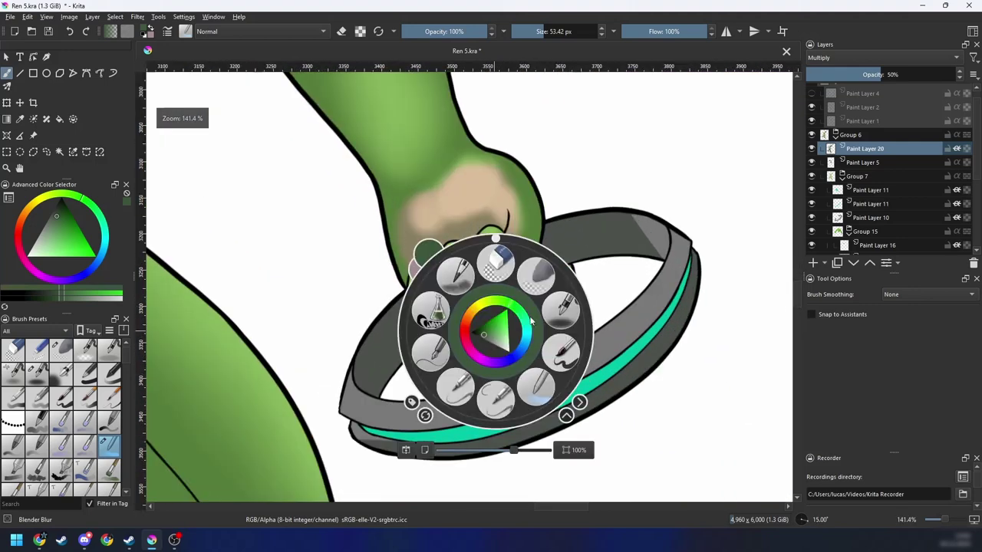
pyautogui.click(495, 401)
pyautogui.hotkey('ctrl', '+')
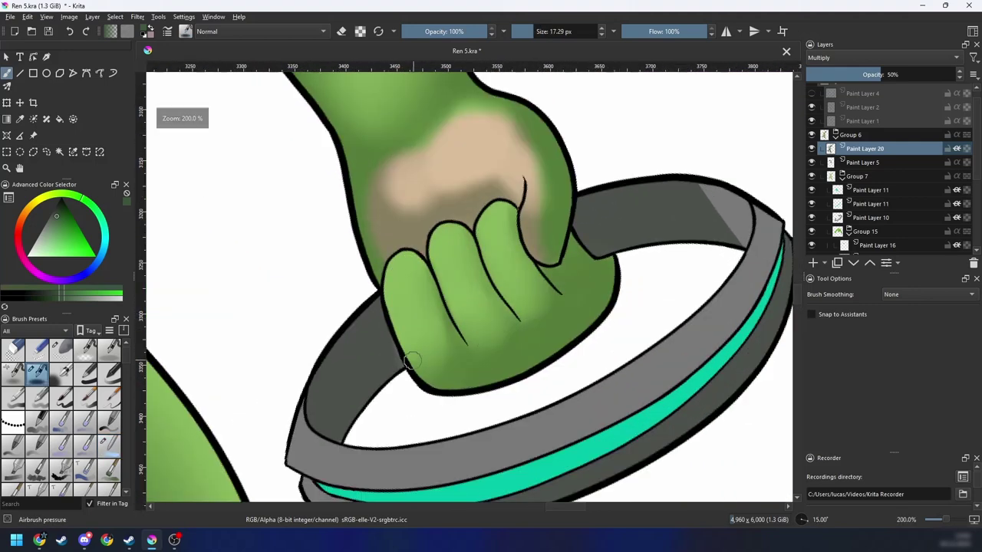
pyautogui.moveTo(413, 350)
pyautogui.mouseDown()
pyautogui.moveTo(438, 326)
pyautogui.moveTo(427, 366)
pyautogui.moveTo(413, 366)
pyautogui.moveTo(446, 326)
pyautogui.moveTo(439, 342)
pyautogui.moveTo(476, 328)
pyautogui.moveTo(466, 323)
pyautogui.moveTo(494, 297)
pyautogui.moveTo(488, 316)
pyautogui.moveTo(535, 286)
pyautogui.mouseUp()
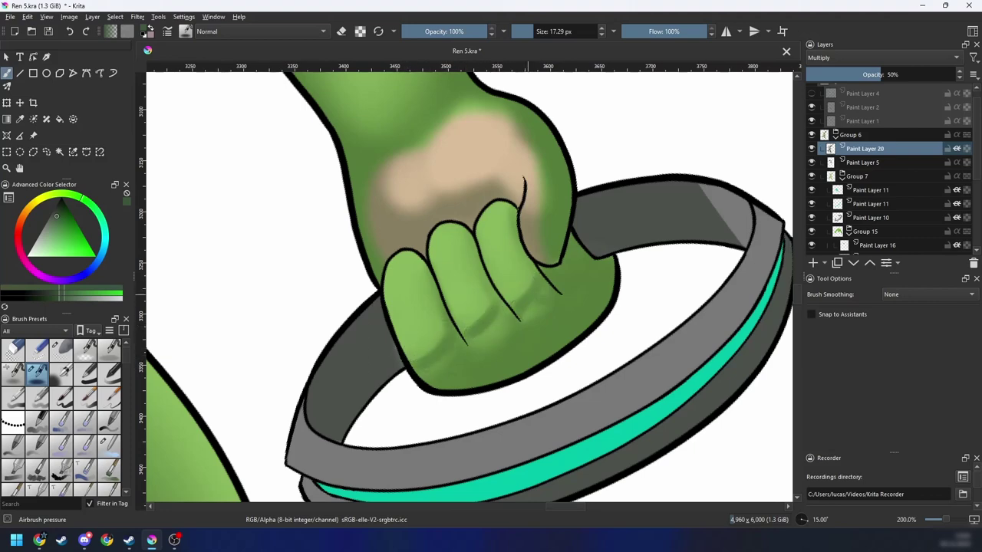
pyautogui.moveTo(485, 338); pyautogui.dragTo(423, 379)
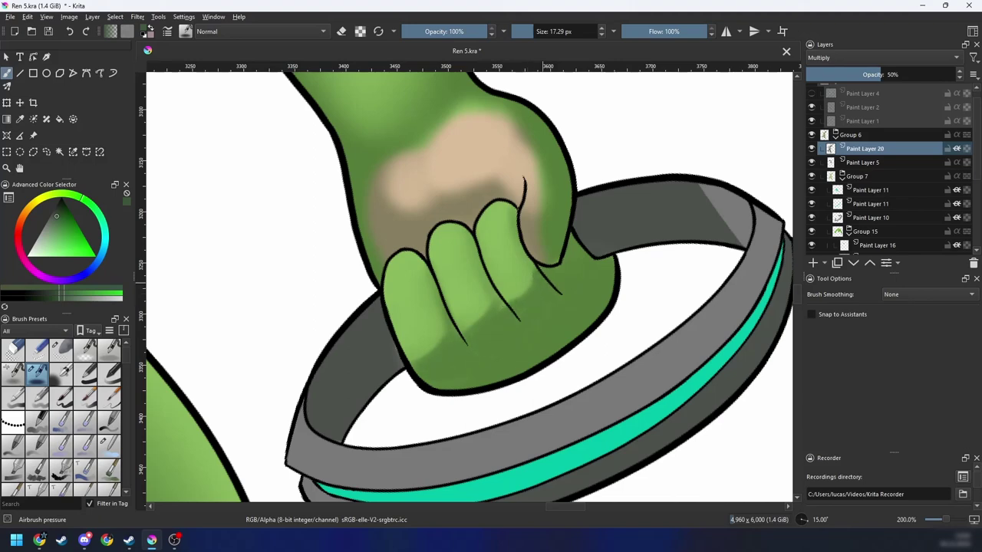
# Step: Soften the stepped shadow edge across the fingers with Blender Blur at about 36 px, and check the hand against the arm
pyautogui.rightClick(535, 301)
pyautogui.click(536, 371)
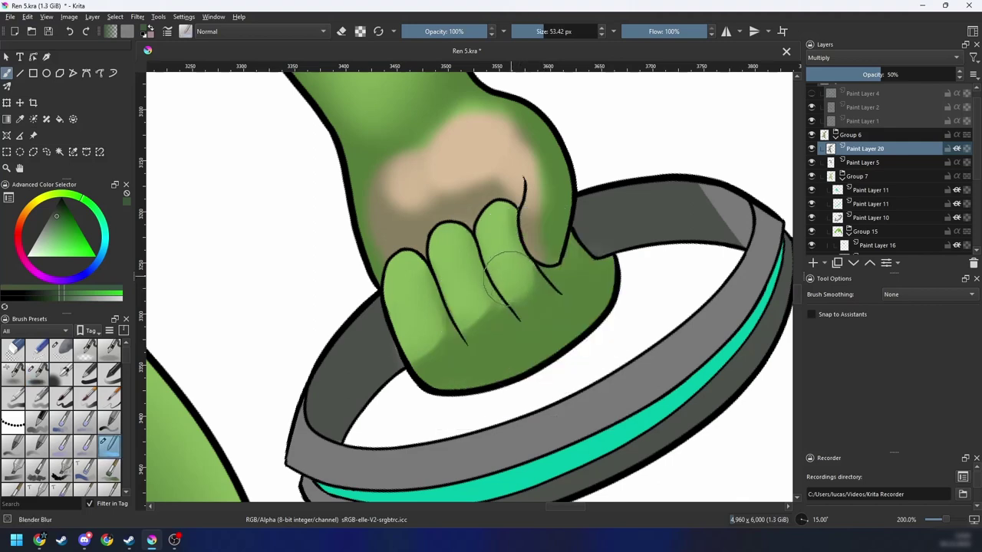
pyautogui.moveTo(510, 280); pyautogui.dragTo(492, 280)
pyautogui.scroll(-3, 540, 306)
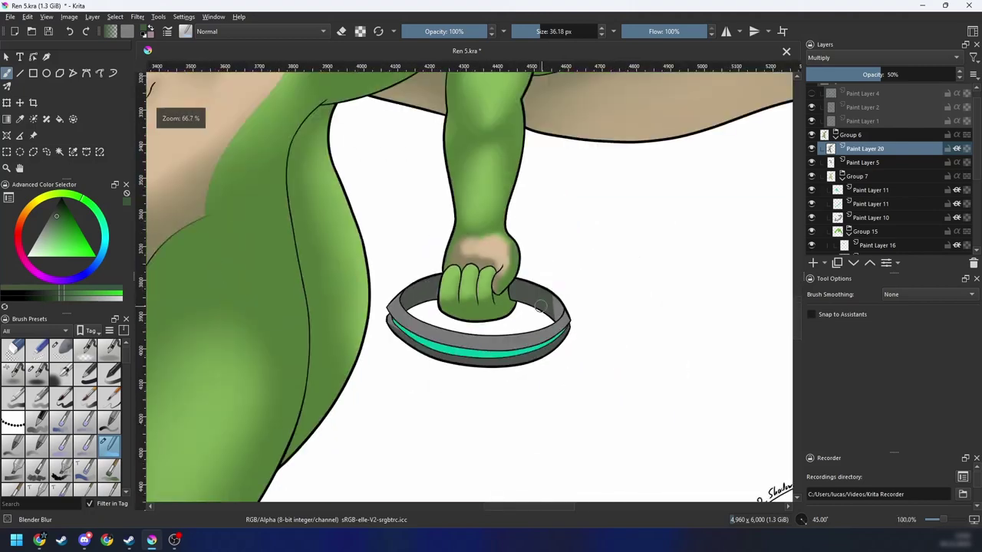
pyautogui.scroll(-3, 529, 309)
pyautogui.scroll(5, 491, 311)
# Step: Shade the inner edge of the finger farthest from the thumb with Airbrush pressure at about 11 px
pyautogui.rightClick(491, 311)
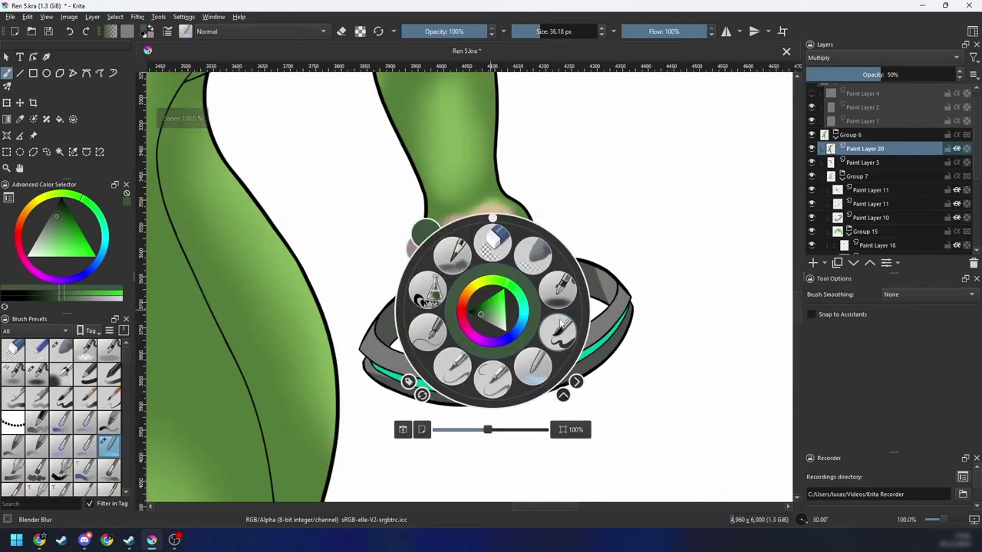
pyautogui.click(562, 326)
pyautogui.scroll(2, 468, 280)
pyautogui.press('4')
pyautogui.press('4')
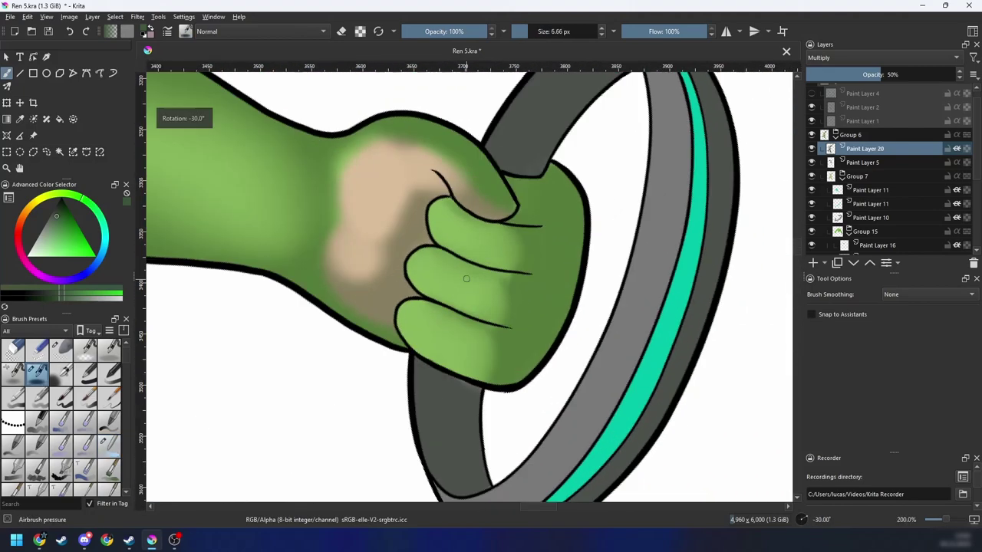
pyautogui.scroll(1, 465, 281)
pyautogui.press('6')
pyautogui.press('6')
pyautogui.press('6')
pyautogui.press('6')
pyautogui.press('6')
pyautogui.press('6')
pyautogui.press('6')
pyautogui.press('6')
pyautogui.press('6')
pyautogui.keyDown('shift'); pyautogui.moveTo(444, 281); pyautogui.dragTo(452, 280); pyautogui.keyUp('shift')
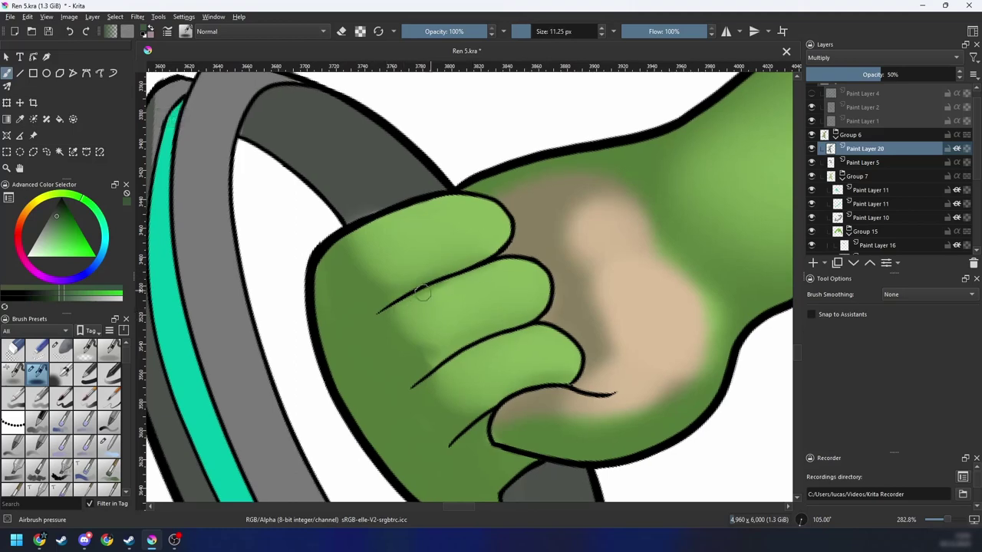
pyautogui.moveTo(398, 300); pyautogui.dragTo(466, 274)
pyautogui.moveTo(399, 283); pyautogui.dragTo(493, 263)
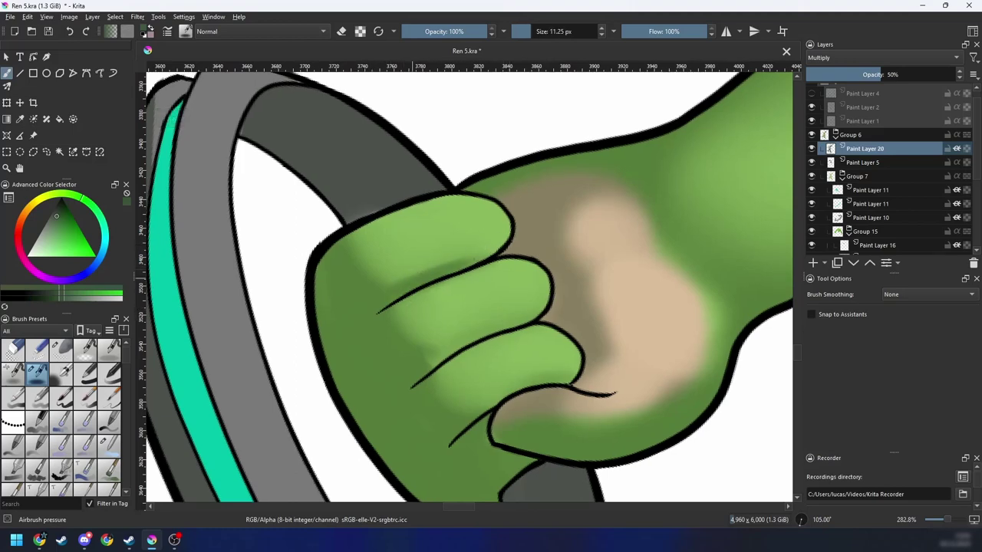
pyautogui.moveTo(412, 277)
pyautogui.mouseDown()
pyautogui.moveTo(486, 266)
pyautogui.moveTo(510, 228)
pyautogui.mouseUp()
# Step: Shade the inner edges of the fist's remaining fingers with Airbrush pressure at about 11 px
pyautogui.press('4')
pyautogui.press('4')
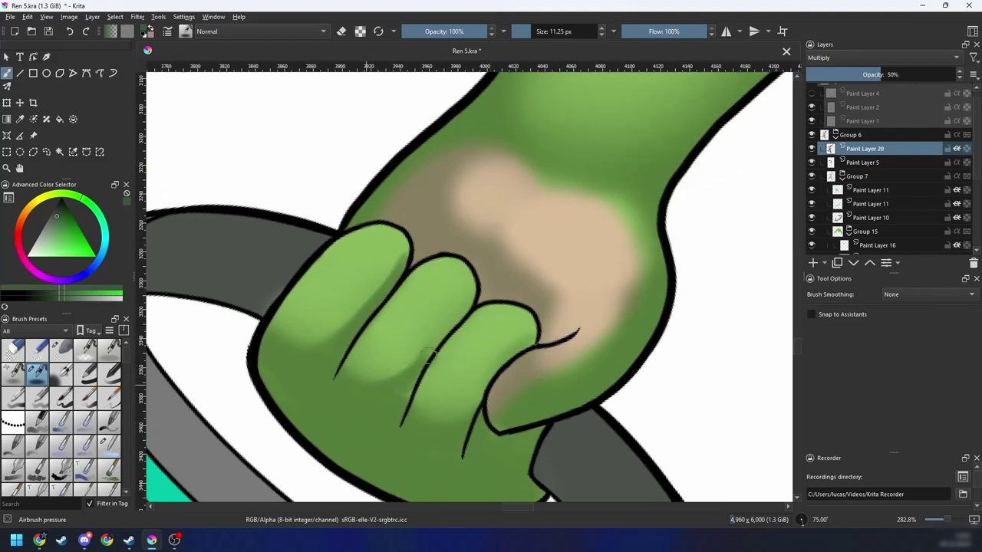
pyautogui.moveTo(428, 354); pyautogui.dragTo(470, 304)
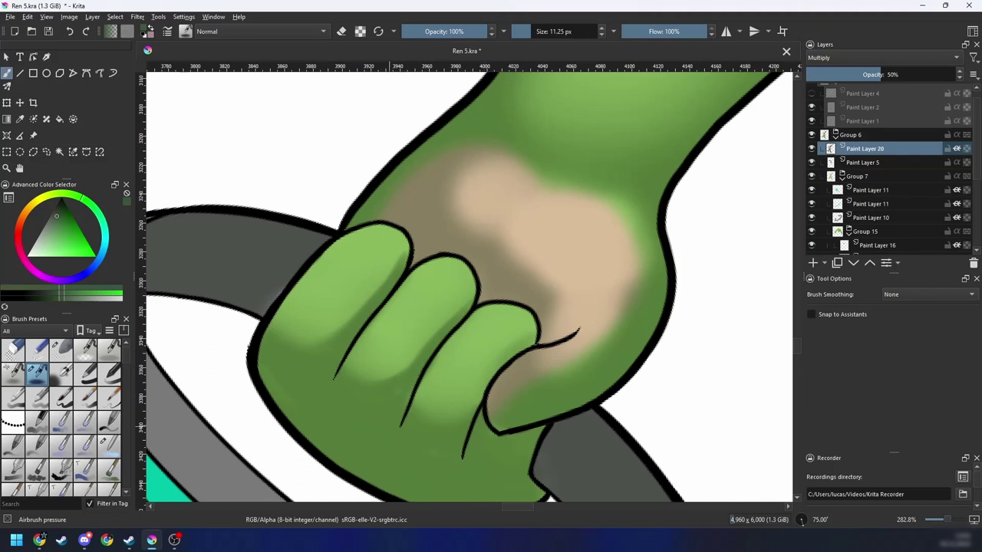
pyautogui.moveTo(533, 401); pyautogui.dragTo(500, 389)
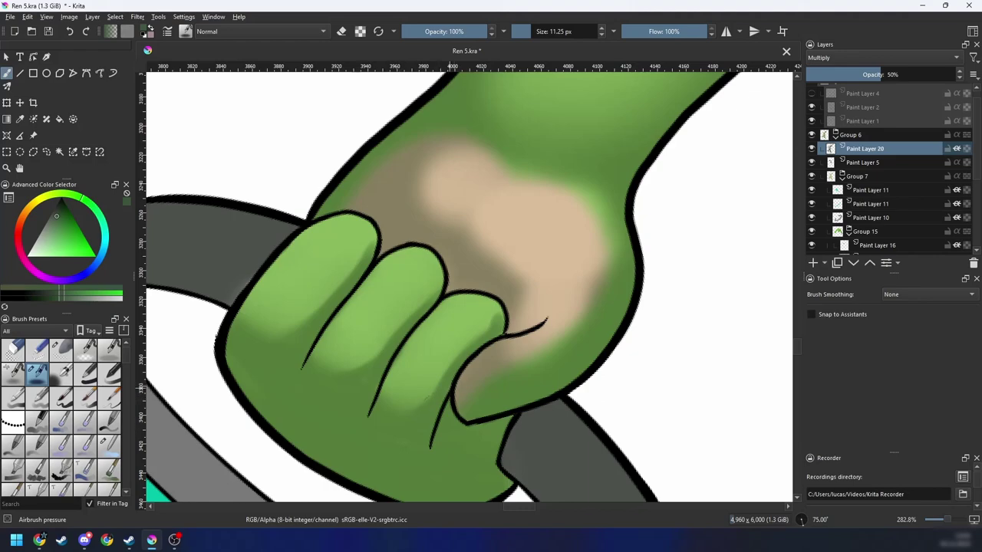
pyautogui.scroll(-8, 476, 291)
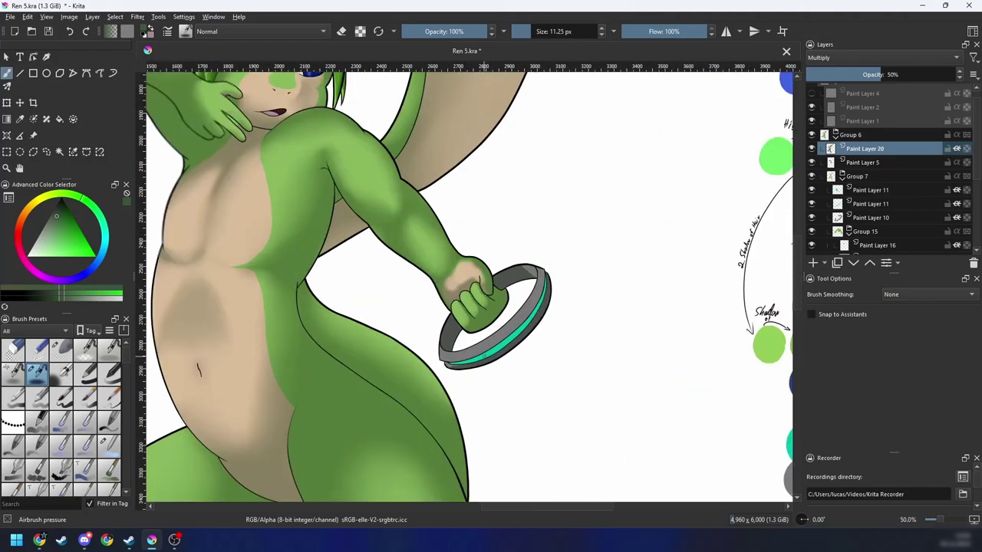
# Step: Soften the new edge shadows on the fist's fingers with Blender Blur, reducing the brush to about 19 px
pyautogui.hotkey('ctrl', '+')
pyautogui.hotkey('ctrl', '+')
pyautogui.hotkey('ctrl', '+')
pyautogui.rightClick(492, 355)
pyautogui.click(532, 411)
pyautogui.hotkey('ctrl', '+')
pyautogui.hotkey('ctrl', '+')
pyautogui.press('4')
pyautogui.press('4')
pyautogui.press('4')
pyautogui.press('4')
pyautogui.press('4')
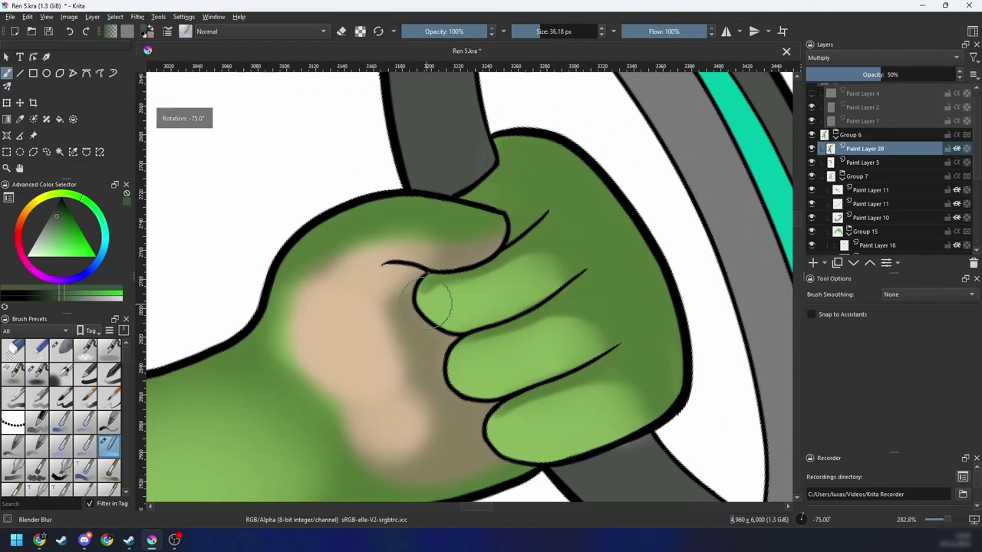
pyautogui.moveTo(484, 300); pyautogui.dragTo(449, 299)
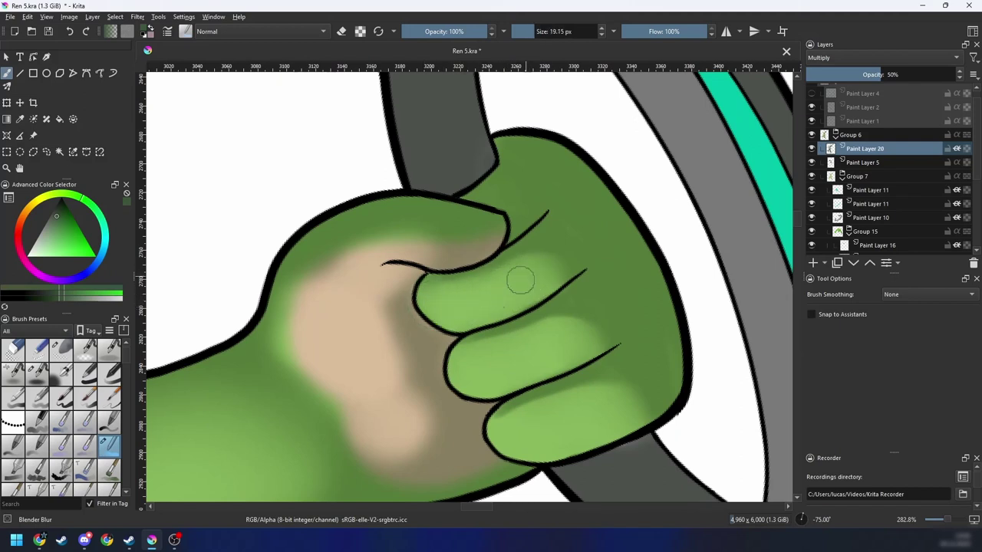
pyautogui.moveTo(568, 349); pyautogui.dragTo(550, 279)
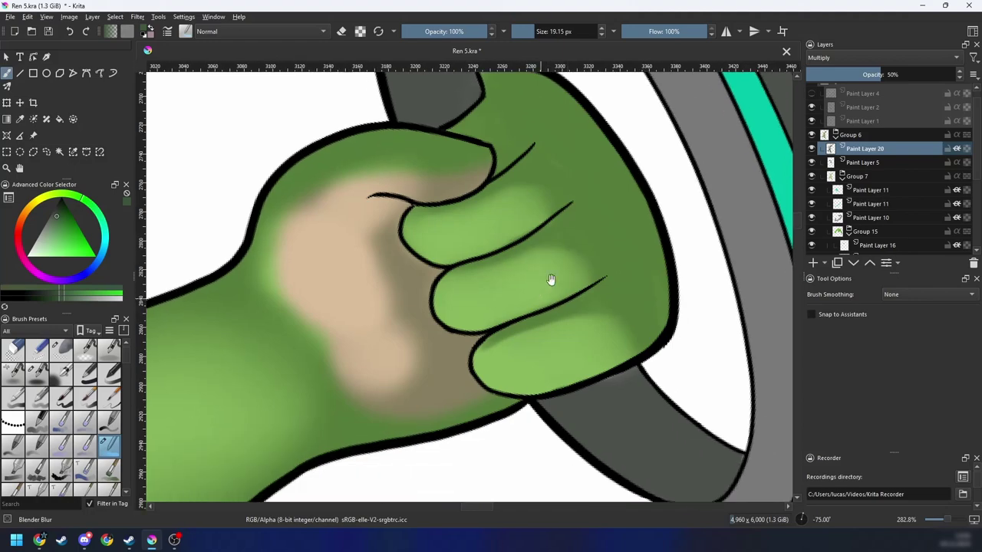
# Step: Examine the blended fist shading, and compare it with the arm, face and upper body
pyautogui.hotkey('ctrl', '-')
pyautogui.press('6')
pyautogui.press('6')
pyautogui.press('6')
pyautogui.press('6')
pyautogui.press('6')
pyautogui.press('6')
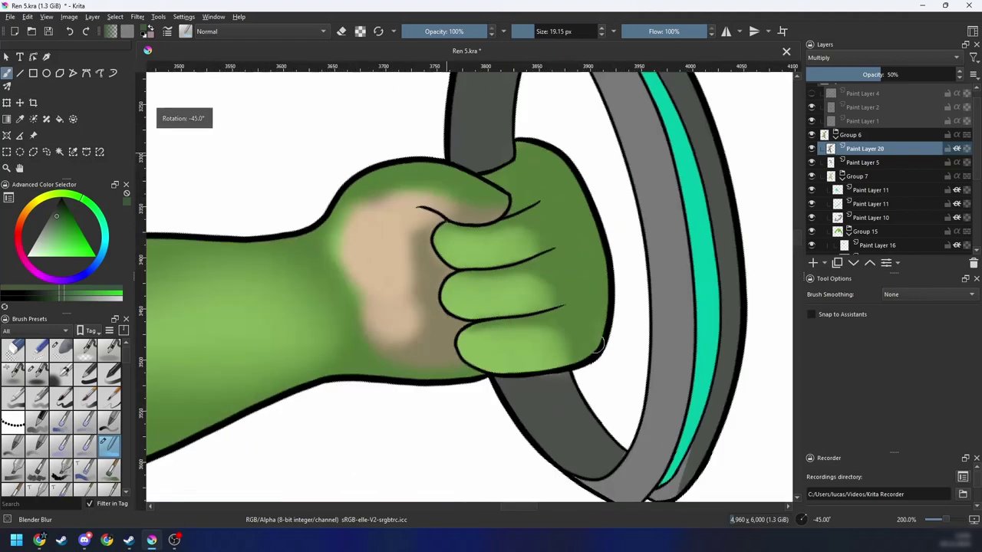
pyautogui.hotkey('ctrl', '-')
pyautogui.hotkey('ctrl', '-')
pyautogui.hotkey('ctrl', '-')
pyautogui.hotkey('ctrl', '-')
pyautogui.hotkey('ctrl', '-')
pyautogui.hotkey('ctrl', '-')
pyautogui.press('6')
pyautogui.press('6')
pyautogui.moveTo(528, 344); pyautogui.dragTo(533, 385)
pyautogui.hotkey('ctrl', '-')
pyautogui.press('4')
pyautogui.press('4')
pyautogui.scroll(3, 533, 383)
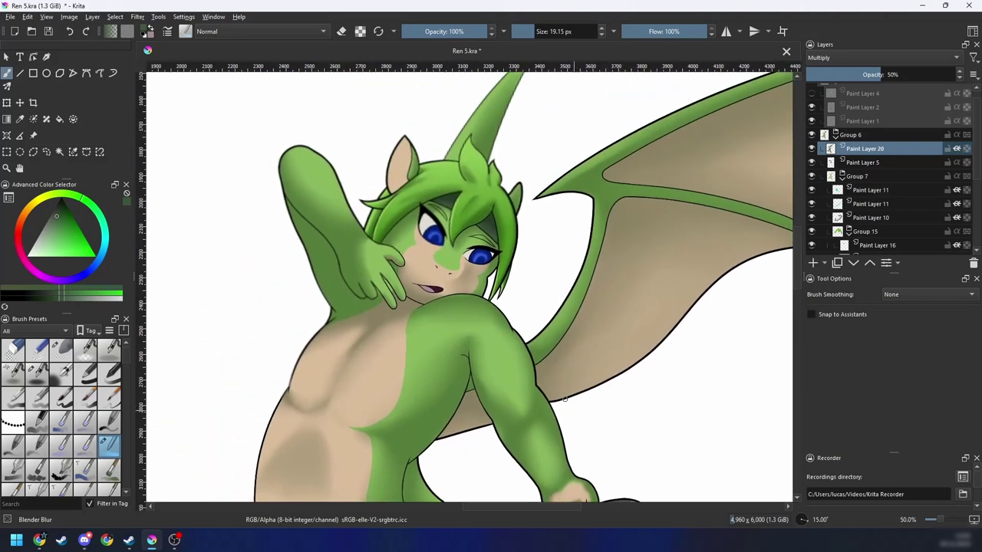
# Step: Switch back to Airbrush pressure and select the gap between the two extended fingers of the hand at the chin
pyautogui.press('4')
pyautogui.press('4')
pyautogui.hotkey('ctrl', '+')
pyautogui.hotkey('ctrl', '+')
pyautogui.moveTo(439, 368); pyautogui.dragTo(545, 322)
pyautogui.hotkey('ctrl', '+')
pyautogui.press('4')
pyautogui.press('4')
pyautogui.rightClick(484, 352)
pyautogui.click(553, 328)
pyautogui.moveTo(494, 359)
pyautogui.mouseDown()
pyautogui.moveTo(579, 309)
pyautogui.moveTo(498, 357)
pyautogui.mouseUp()
pyautogui.hotkey('ctrl', '[')
pyautogui.hotkey('ctrl', '+')
pyautogui.press('w')
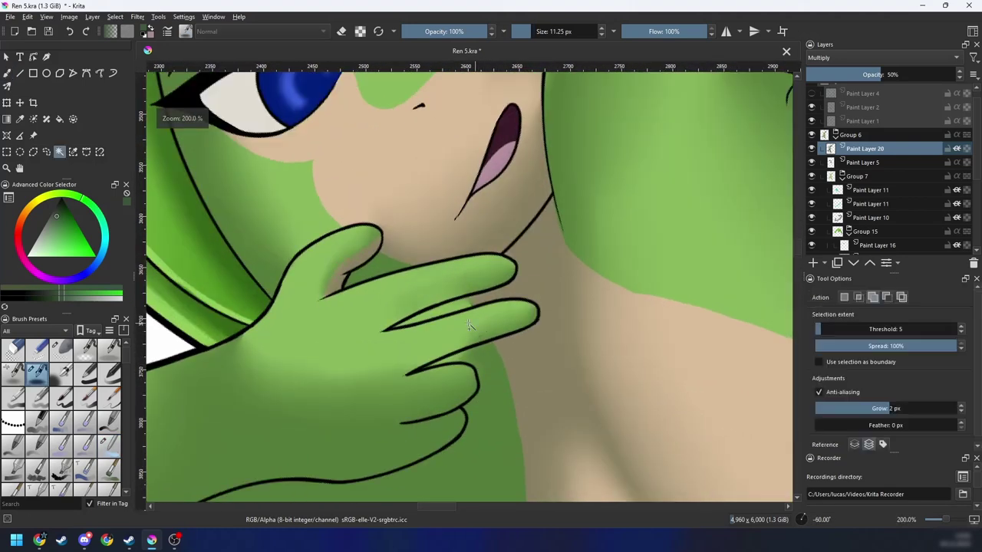
pyautogui.click(451, 310)
# Step: Shade inside the selected finger gap with Airbrush pressure at about 43 px, and clear the selection
pyautogui.press('b')
pyautogui.hotkey('ctrl', '+')
pyautogui.moveTo(407, 335); pyautogui.dragTo(446, 336)
pyautogui.moveTo(356, 345); pyautogui.dragTo(479, 316)
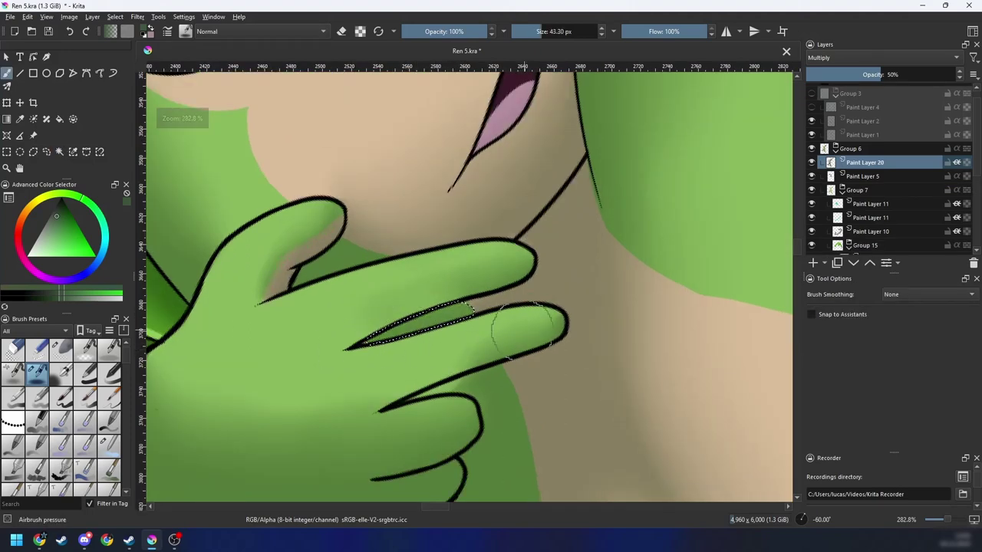
pyautogui.hotkey('ctrl', 'shift', 'a')
pyautogui.moveTo(515, 376); pyautogui.dragTo(530, 350)
# Step: Reduce the brush to about 11 px and make Paint Layer 8 the active layer
pyautogui.moveTo(477, 371); pyautogui.dragTo(434, 371)
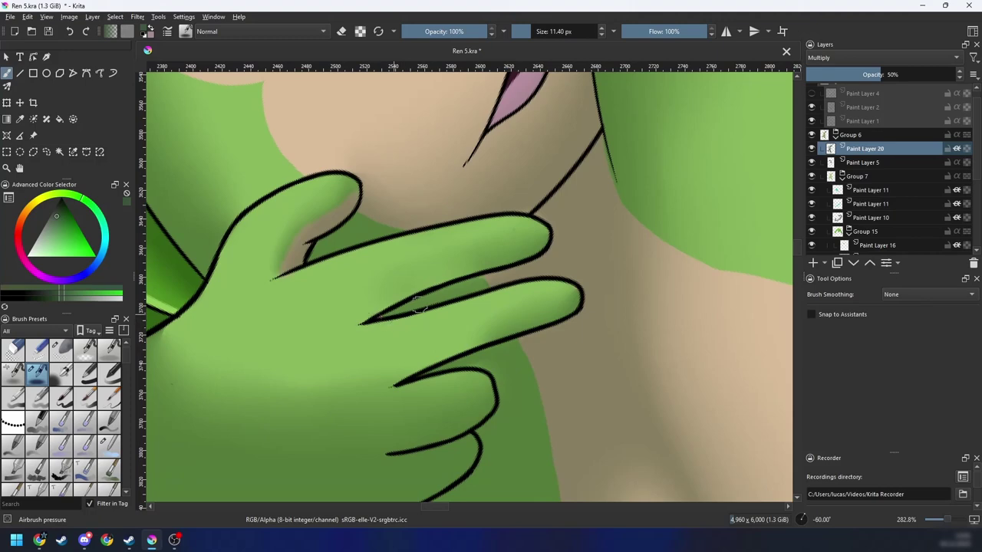
pyautogui.hotkey('ctrl', '-')
pyautogui.hotkey('ctrl', '-')
pyautogui.hotkey('ctrl', ']')
pyautogui.hotkey('ctrl', ']')
pyautogui.hotkey('ctrl', '-')
pyautogui.hotkey('ctrl', ']')
pyautogui.moveTo(501, 363); pyautogui.dragTo(489, 408)
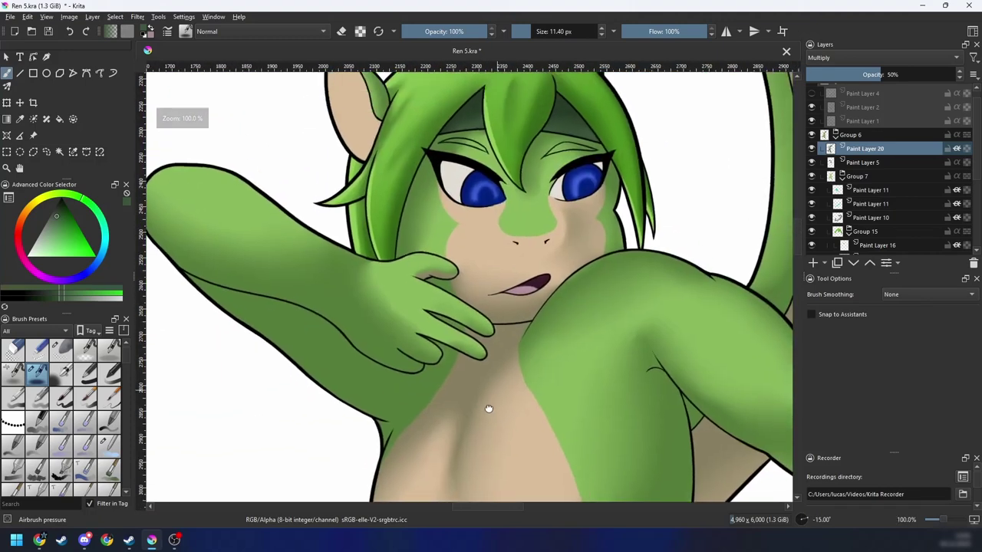
pyautogui.moveTo(978, 176); pyautogui.dragTo(978, 244)
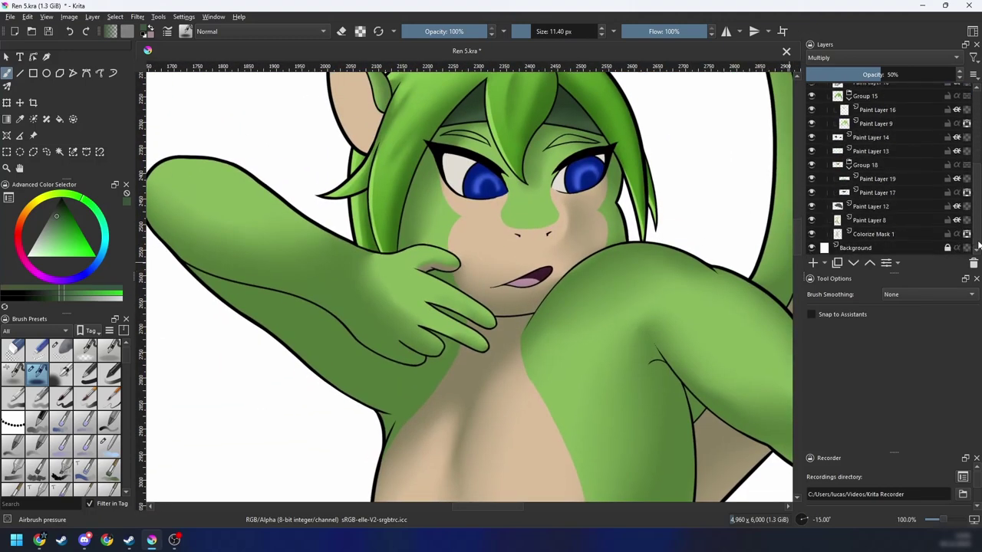
pyautogui.click(872, 222)
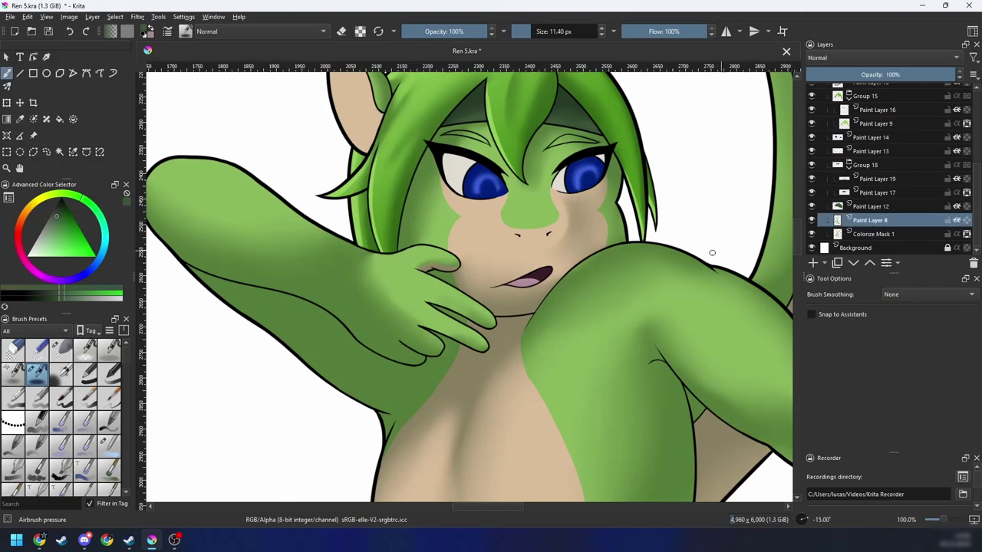
# Step: Touch up the base colour at the pointed end of the gap between the two extended fingers
pyautogui.hotkey('ctrl', '+')
pyautogui.hotkey('ctrl', '+')
pyautogui.hotkey('ctrl', '+')
pyautogui.hotkey('ctrl', '[')
pyautogui.hotkey('ctrl', '[')
pyautogui.hotkey('ctrl', '[')
pyautogui.hotkey('ctrl', '[')
pyautogui.hotkey('ctrl', '[')
pyautogui.hotkey('ctrl', '[')
pyautogui.moveTo(483, 376); pyautogui.dragTo(448, 287)
pyautogui.hotkey('ctrl', '+')
pyautogui.hotkey('ctrl', ']')
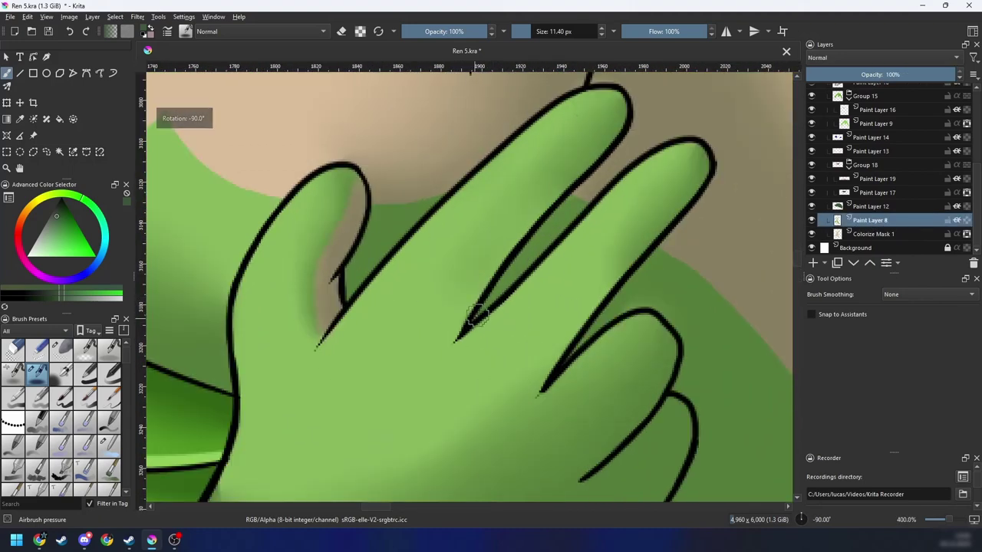
pyautogui.press('e')
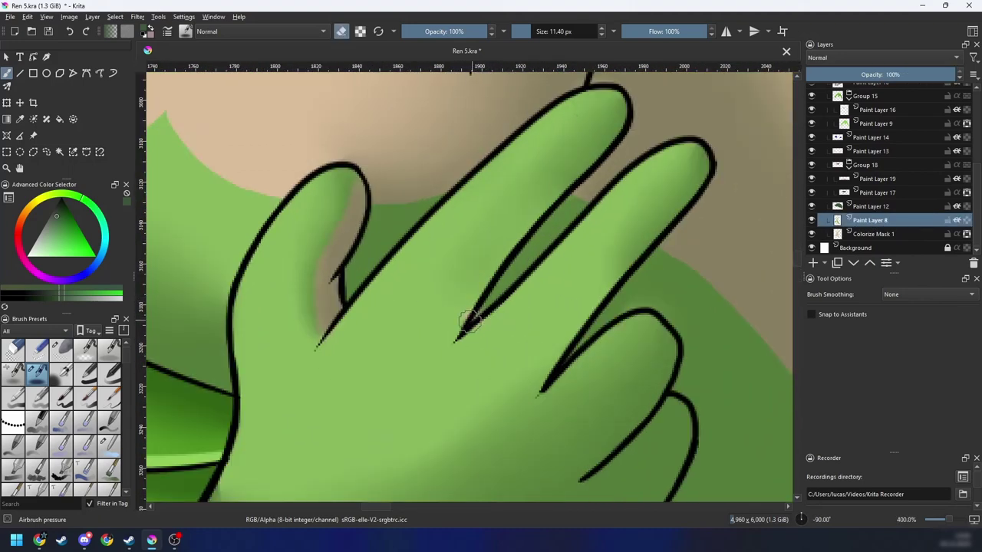
pyautogui.press('e')
pyautogui.moveTo(481, 312); pyautogui.dragTo(466, 330)
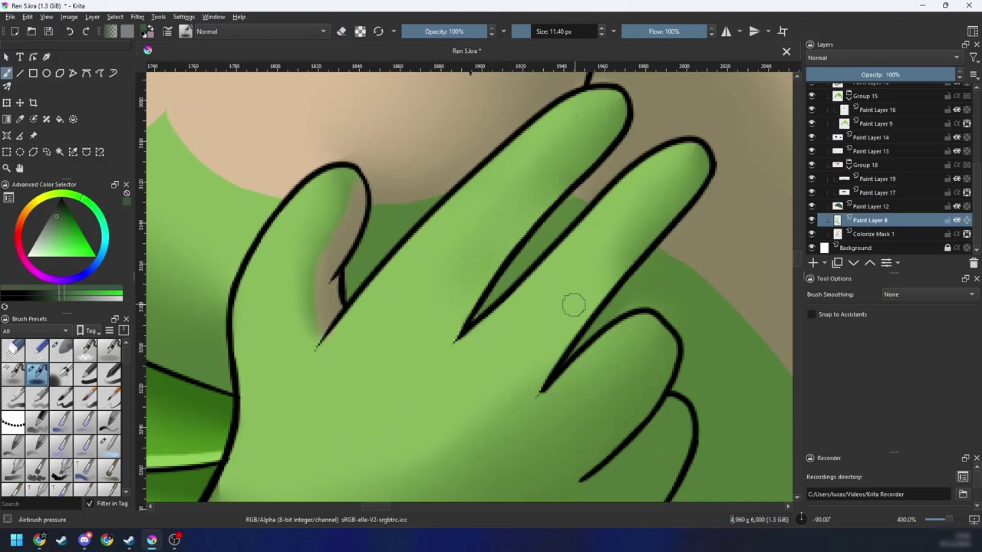
# Step: Retouch the pointed end of the finger gap with the hand's light green, and restore the dark green brush colour
pyautogui.scroll(-4, 519, 311)
pyautogui.hotkey('ctrl', ']')
pyautogui.hotkey('ctrl', ']')
pyautogui.hotkey('ctrl', ']')
pyautogui.scroll(4, 460, 330)
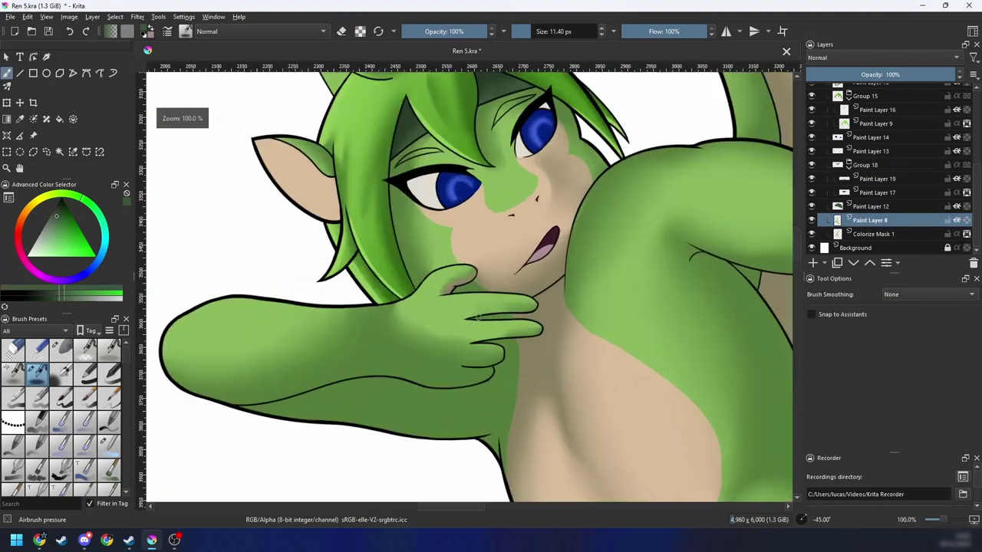
pyautogui.hotkey('ctrl', '[')
pyautogui.hotkey('ctrl', '[')
pyautogui.scroll(1, 585, 335)
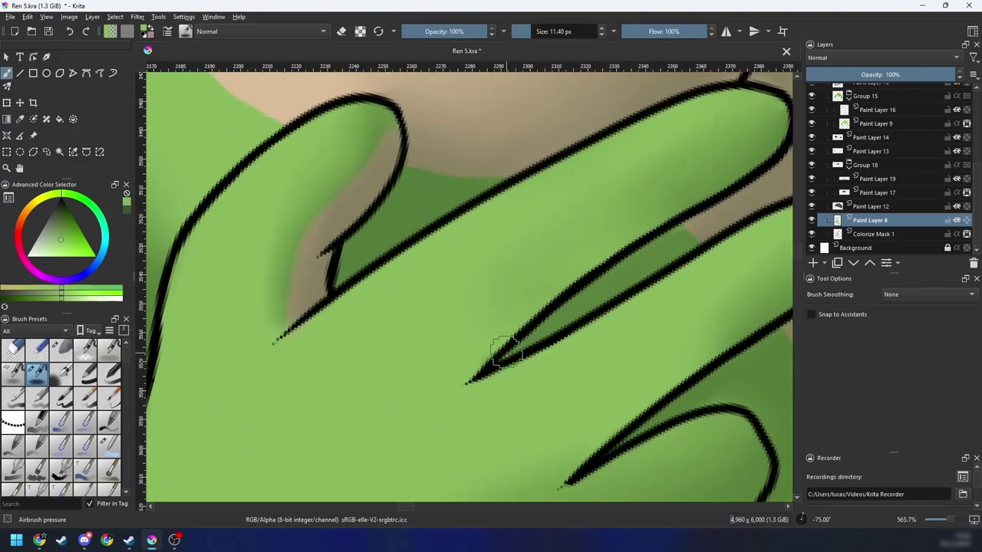
pyautogui.scroll(-1, 493, 367)
pyautogui.hotkey('ctrl', ']')
pyautogui.rightClick(514, 343)
pyautogui.click(551, 316)
pyautogui.scroll(-5, 594, 307)
pyautogui.hotkey('ctrl', ']')
pyautogui.hotkey('ctrl', ']')
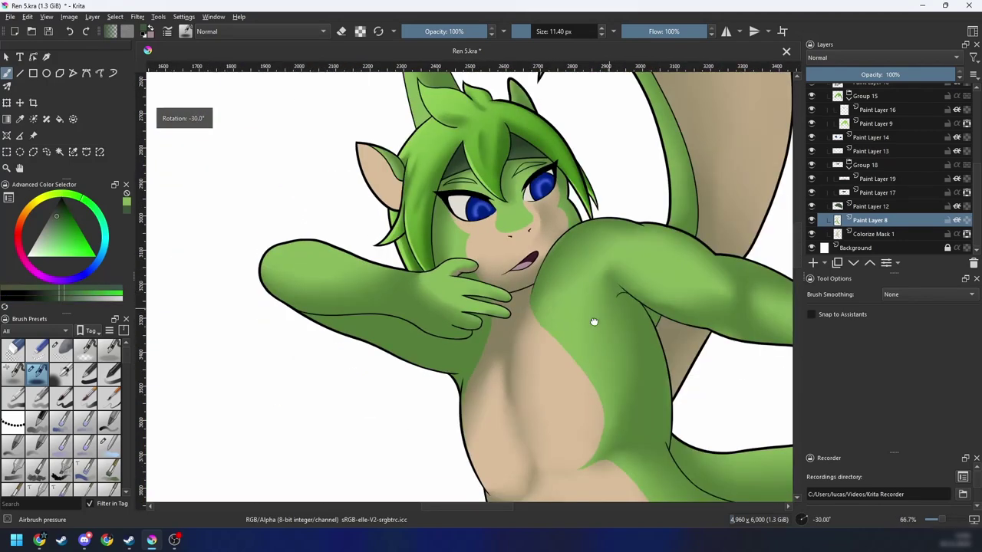
pyautogui.scroll(5, 924, 176)
# Step: Make Paint Layer 20 the active layer again and save the document
pyautogui.click(865, 122)
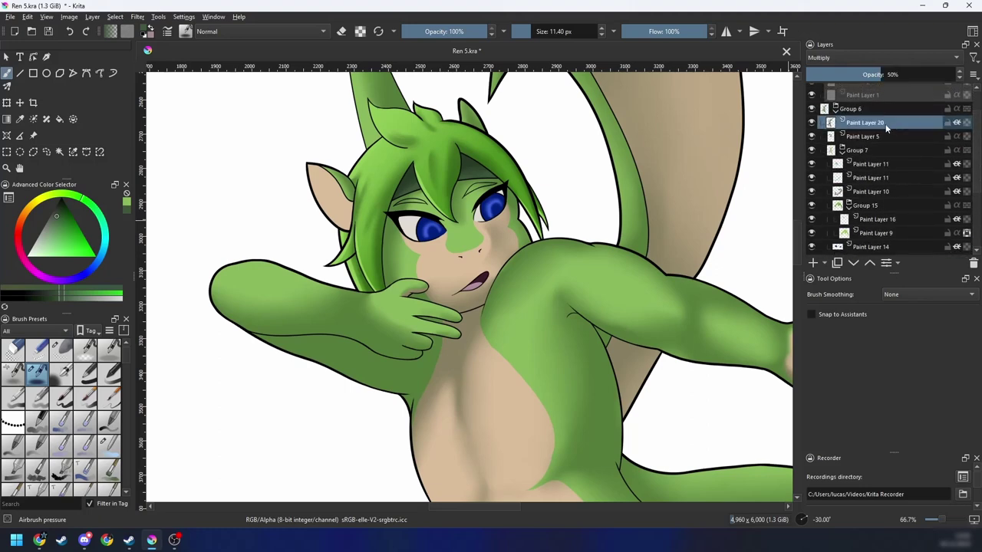
pyautogui.hotkey('ctrl', 's')
pyautogui.hotkey('ctrl', ']')
pyautogui.moveTo(585, 280)
pyautogui.mouseDown()
pyautogui.moveTo(581, 309)
pyautogui.moveTo(583, 275)
pyautogui.mouseUp()
pyautogui.scroll(-1, 578, 314)
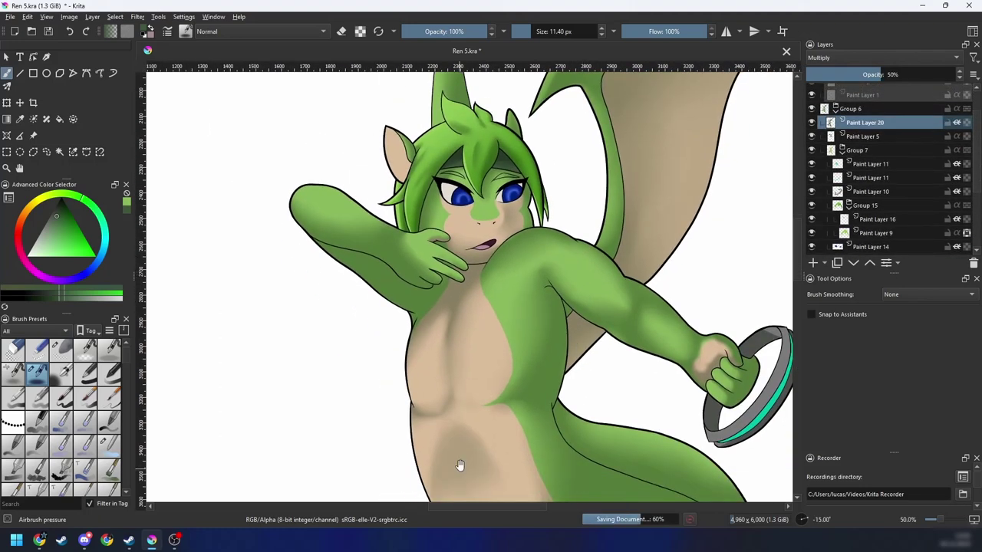
pyautogui.hotkey('ctrl', ']')
# Step: Select both eye areas contiguously from Paint Layer 13, using the current layer as the selection reference
pyautogui.scroll(4, 513, 338)
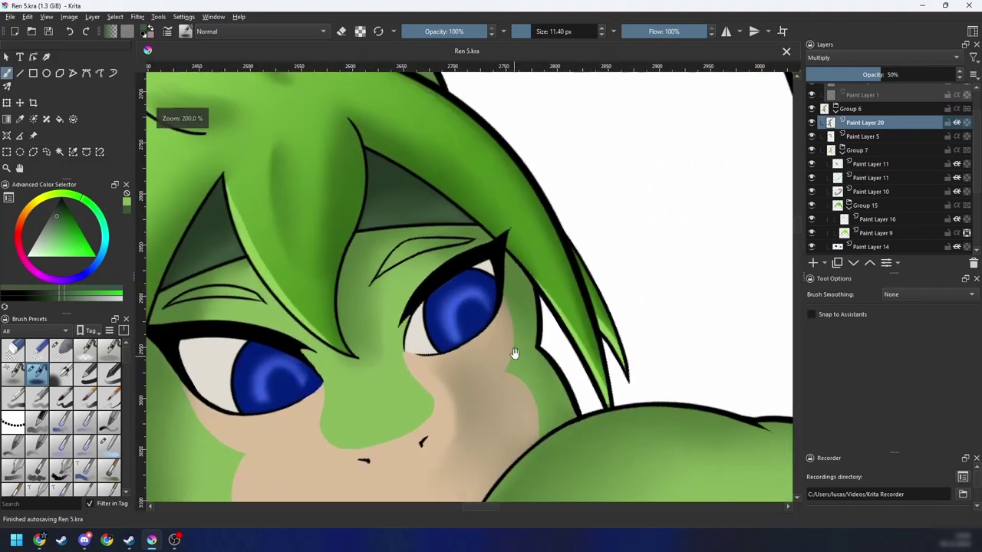
pyautogui.press('w')
pyautogui.click(851, 444)
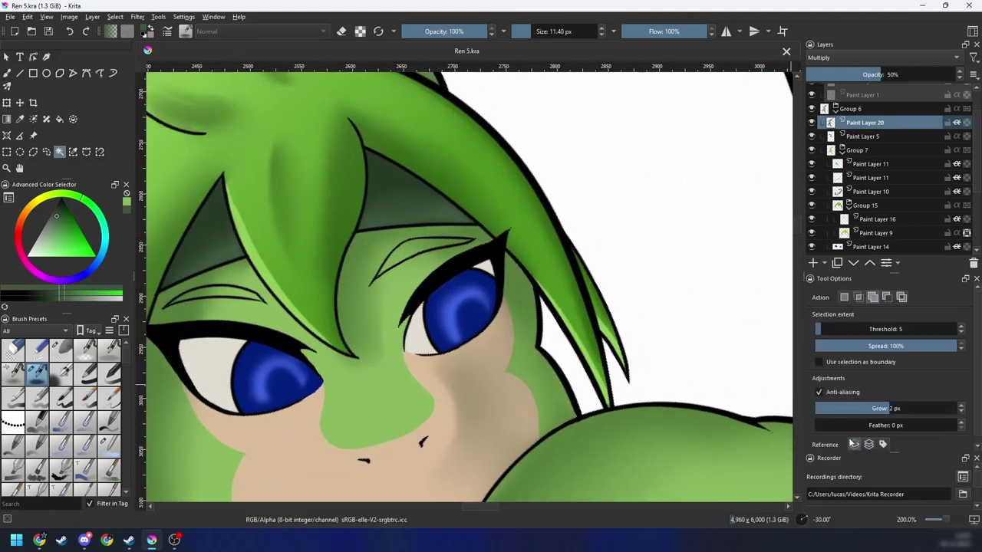
pyautogui.scroll(-3, 976, 212)
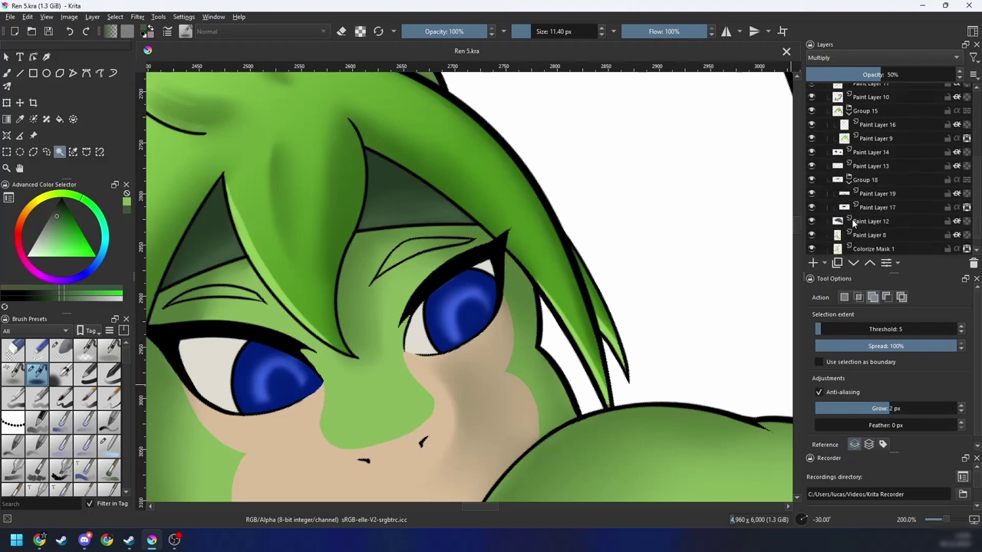
pyautogui.click(868, 153)
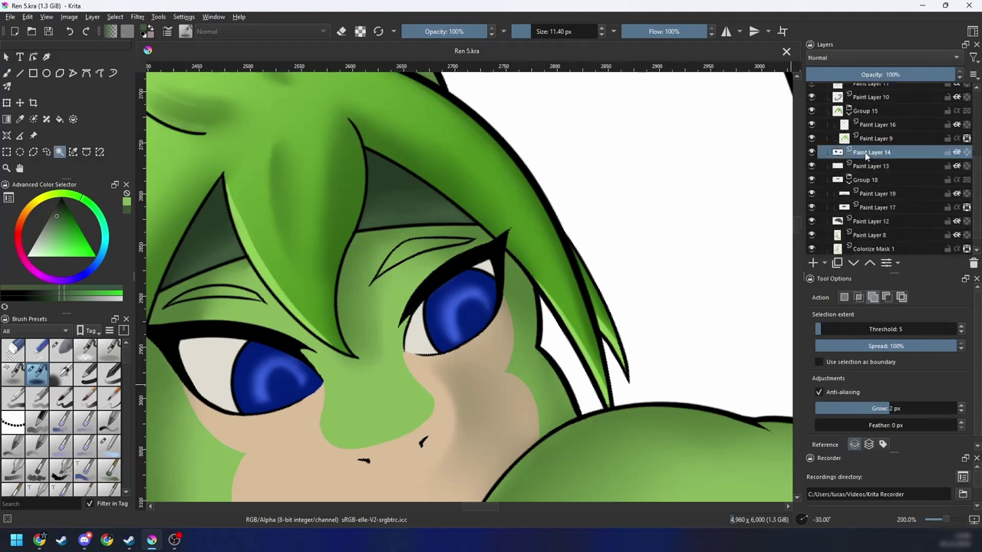
pyautogui.click(869, 166)
pyautogui.moveTo(498, 329); pyautogui.dragTo(516, 329)
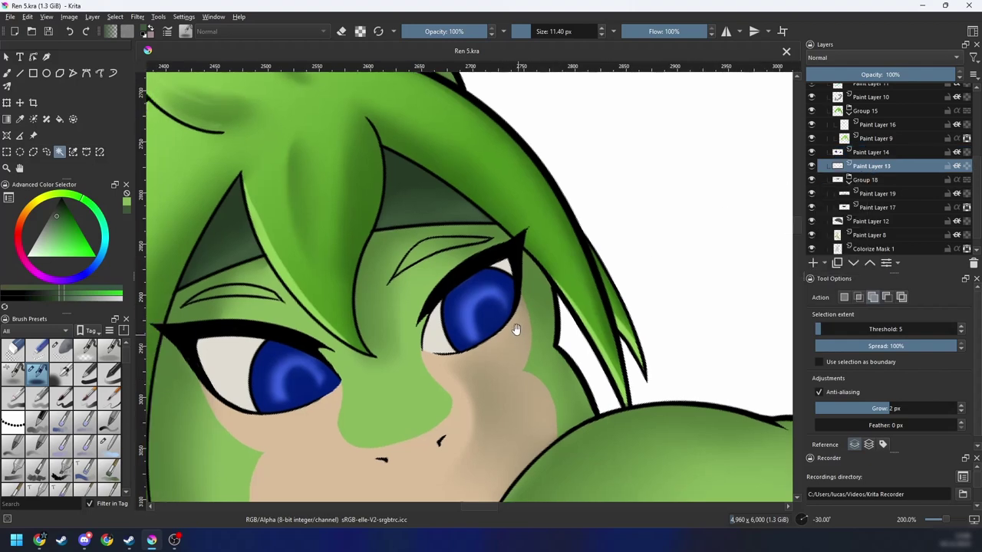
pyautogui.click(437, 333)
pyautogui.press('b')
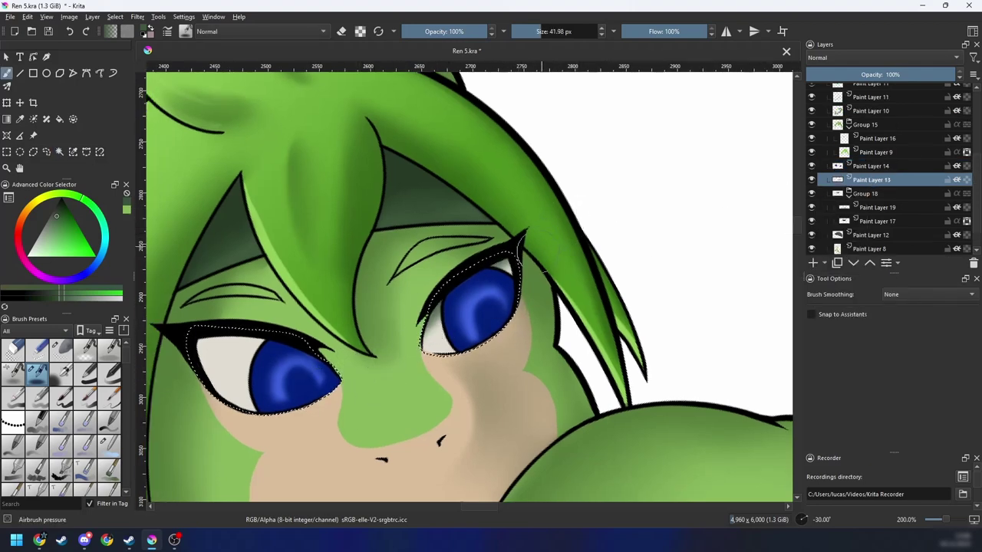
# Step: Shade the upper part of both eyes on Paint Layer 20 with Airbrush pressure at about 42 px
pyautogui.scroll(5, 921, 176)
pyautogui.click(865, 173)
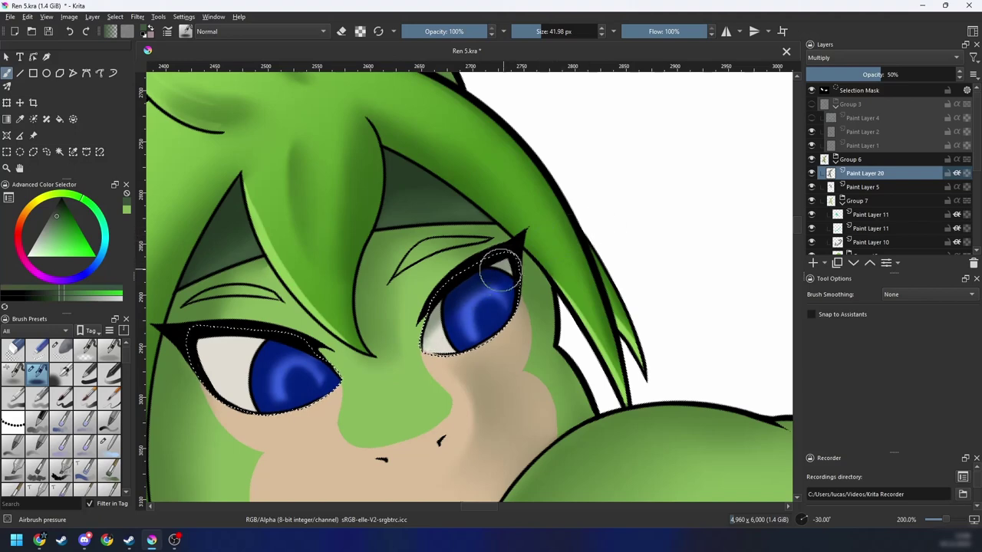
pyautogui.moveTo(528, 254); pyautogui.dragTo(684, 203)
pyautogui.press('4')
pyautogui.press('4')
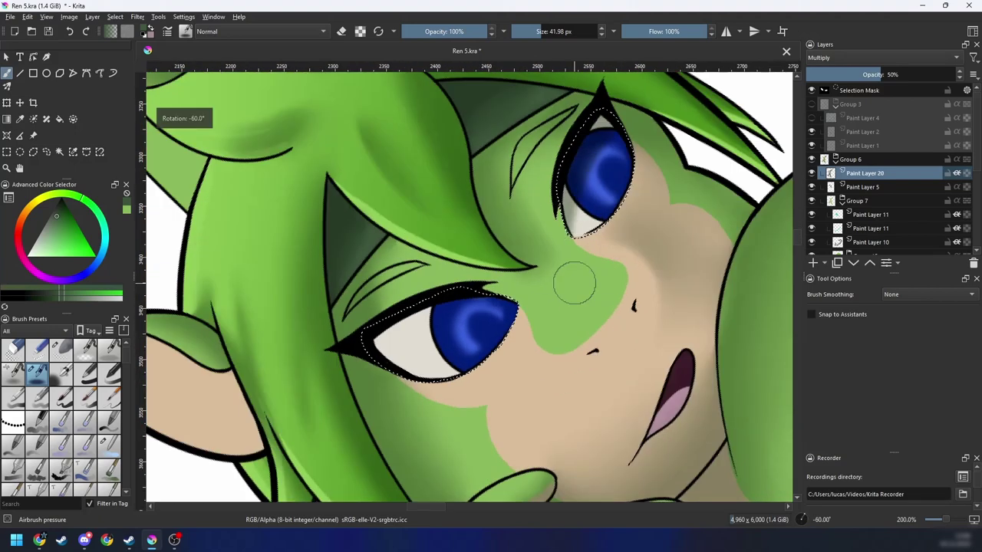
pyautogui.moveTo(360, 342); pyautogui.dragTo(475, 290)
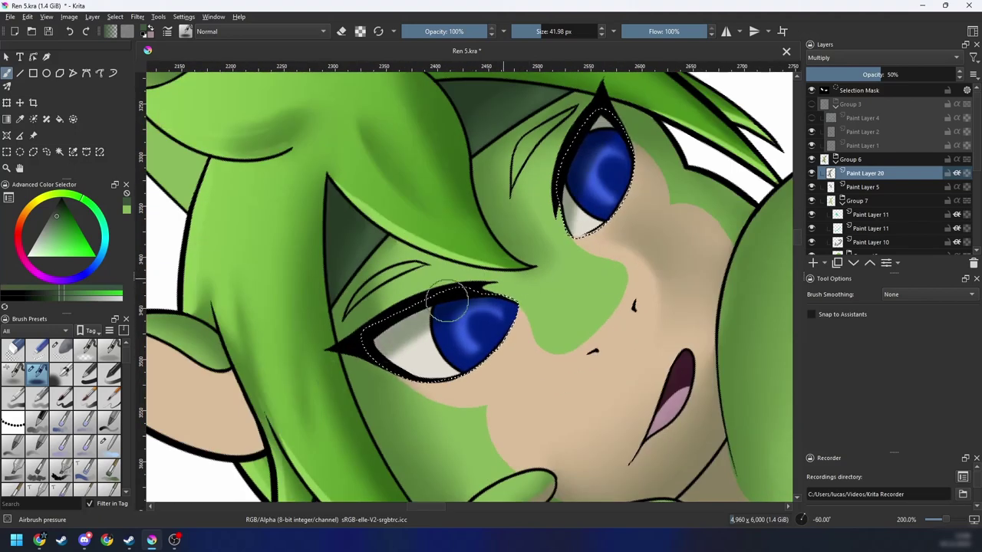
# Step: Clear the eye selection and check the shaded eyes against the face and upper body
pyautogui.hotkey('ctrl', '-')
pyautogui.hotkey('ctrl', '-')
pyautogui.hotkey('ctrl', '-')
pyautogui.press('6')
pyautogui.press('6')
pyautogui.press('6')
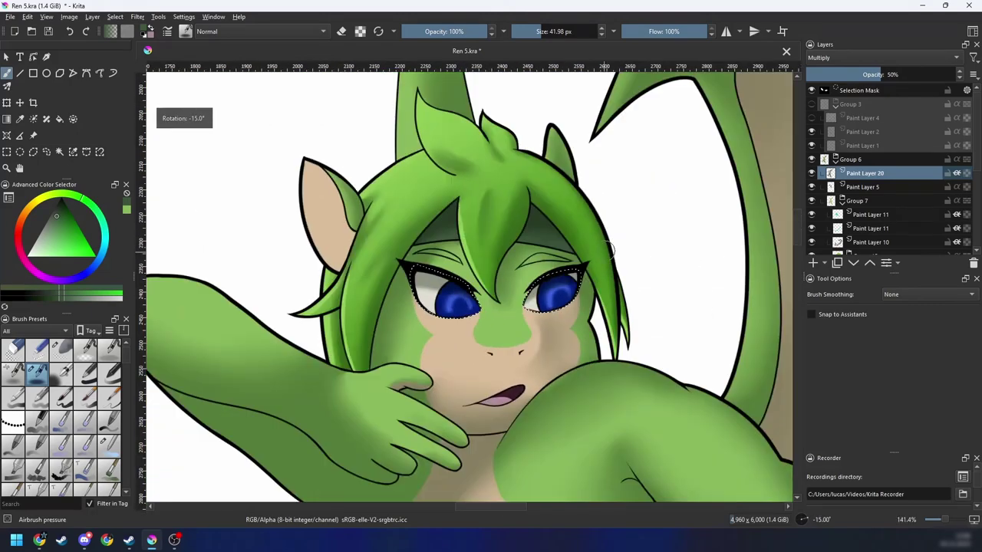
pyautogui.hotkey('ctrl', 'shift', 'a')
pyautogui.hotkey('ctrl', '-')
pyautogui.hotkey('ctrl', '-')
pyautogui.hotkey('ctrl', '-')
pyautogui.press('5')
pyautogui.moveTo(558, 316); pyautogui.dragTo(558, 265)
pyautogui.press('+')
pyautogui.press('+')
pyautogui.press('+')
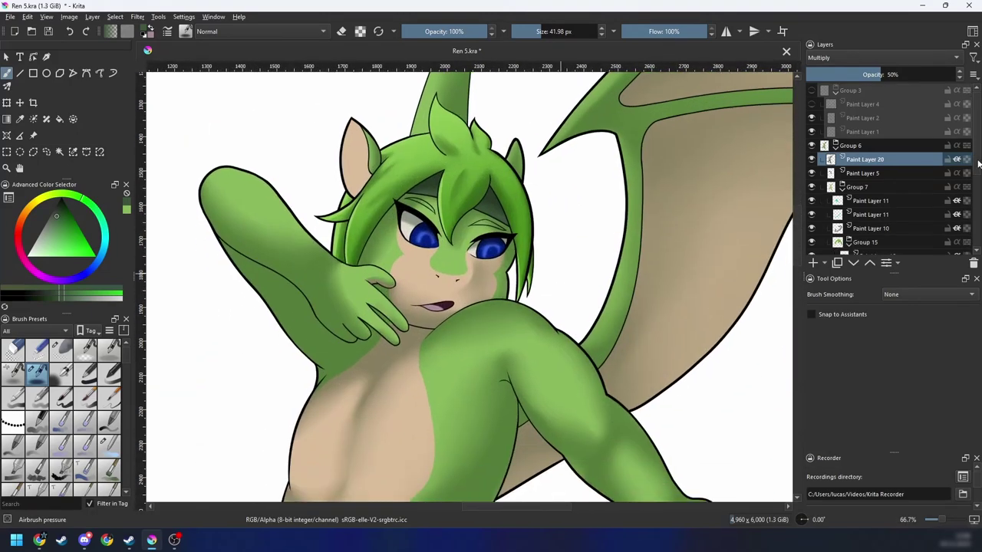
pyautogui.moveTo(978, 166); pyautogui.dragTo(978, 233)
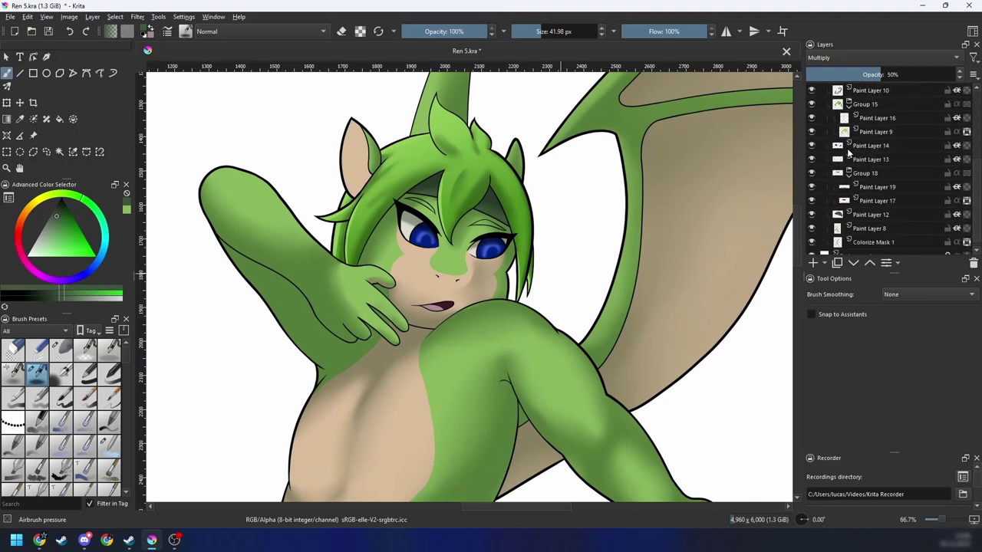
# Step: Add a new paint layer directly above Paint Layer 14 for the eyebrows
pyautogui.click(871, 146)
pyautogui.click(812, 263)
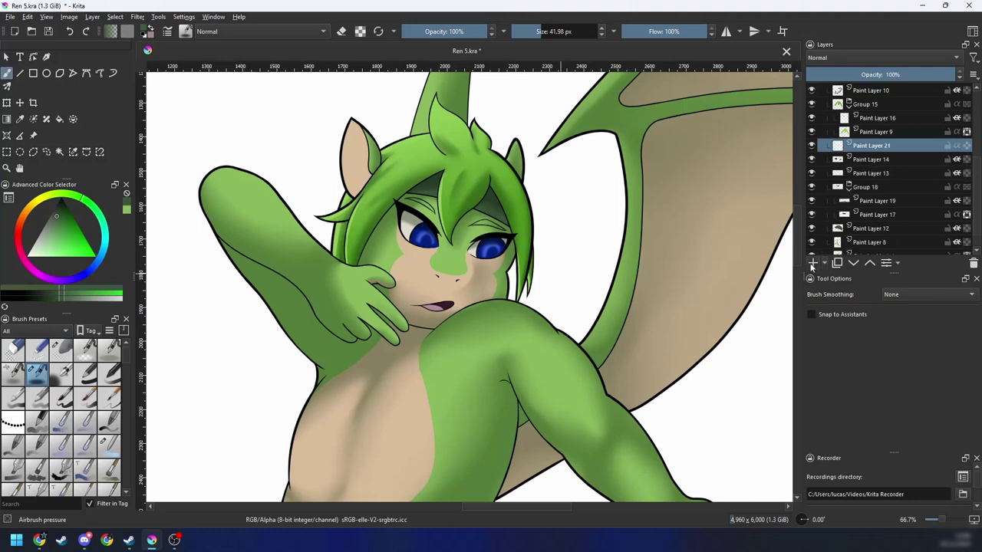
pyautogui.moveTo(595, 253); pyautogui.dragTo(630, 286)
pyautogui.scroll(2, 614, 268)
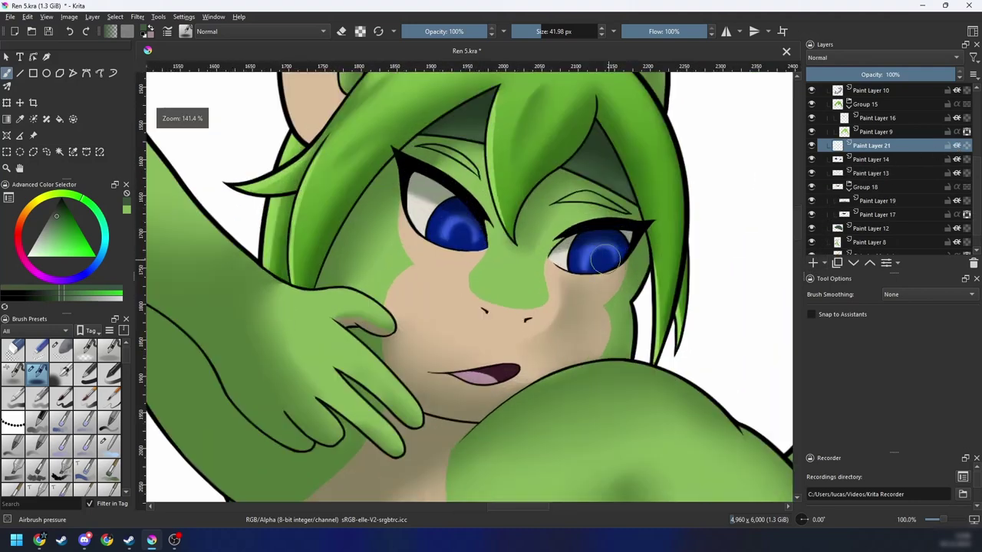
pyautogui.moveTo(734, 192); pyautogui.dragTo(698, 261)
# Step: Contiguously select the interiors of both eyebrows, with Paint Layer 20 and Paint Layer 5 highlighted and the current layer as reference
pyautogui.press('w')
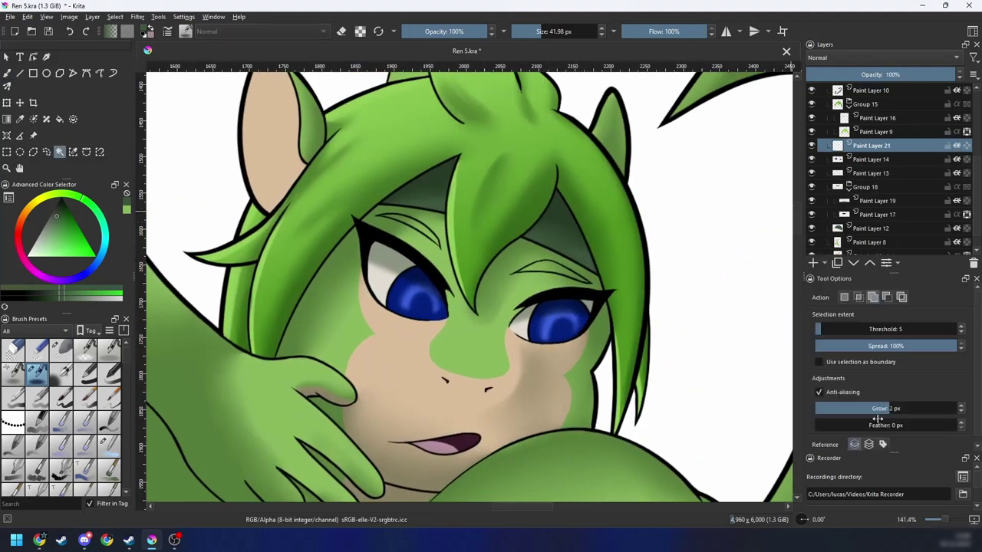
pyautogui.scroll(4, 905, 131)
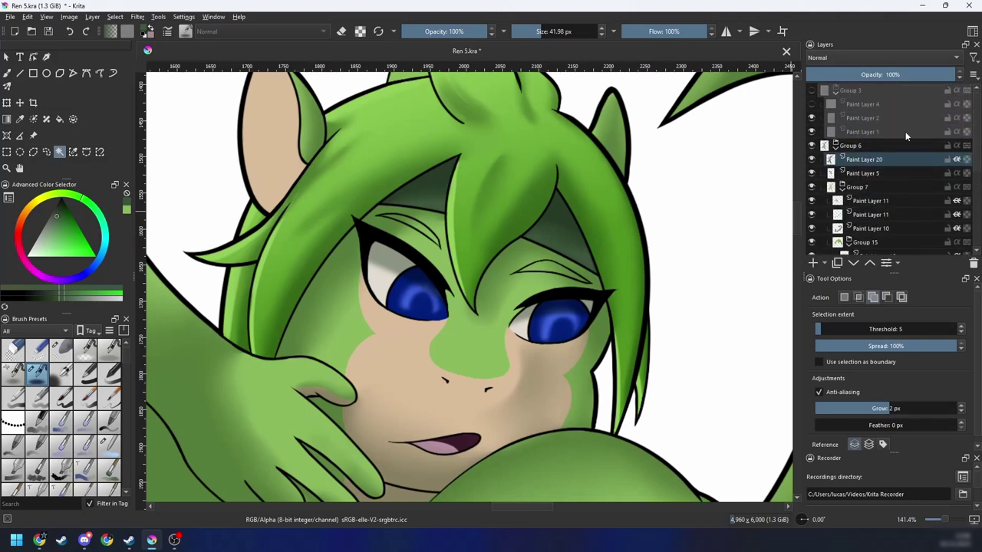
pyautogui.click(864, 160)
pyautogui.press('4')
pyautogui.keyDown('ctrl'); pyautogui.click(852, 174); pyautogui.keyUp('ctrl')
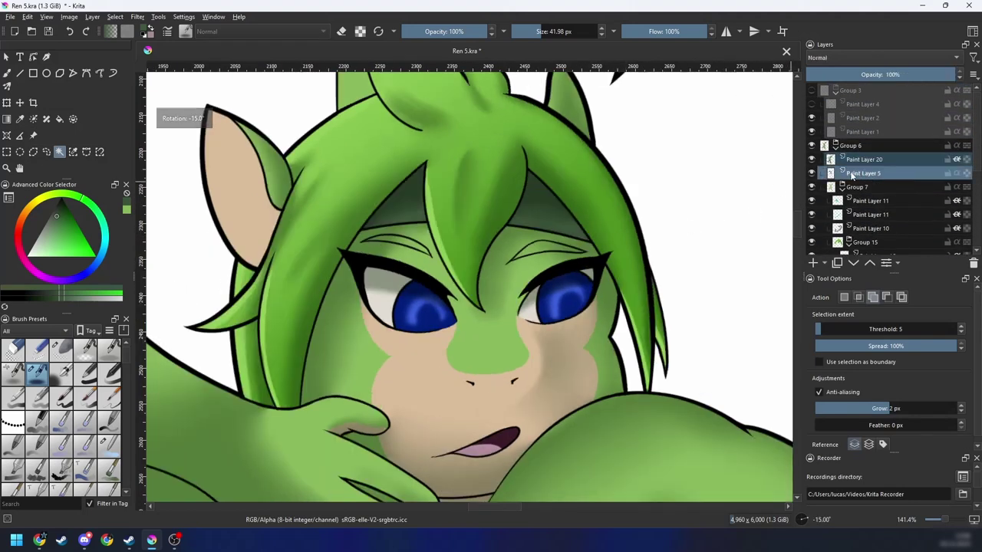
pyautogui.click(538, 249)
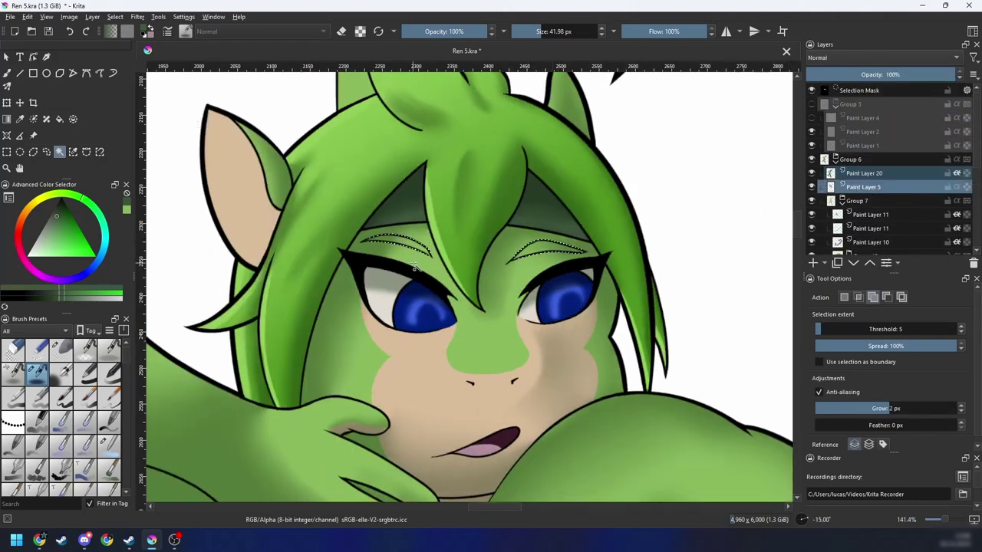
pyautogui.press('b')
pyautogui.press('+')
pyautogui.rightClick(504, 290)
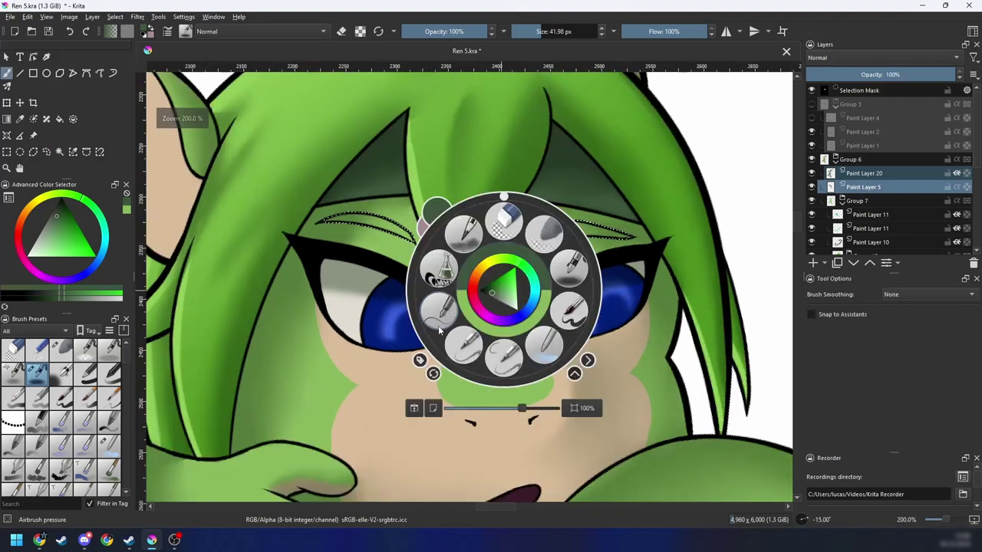
pyautogui.click(344, 285)
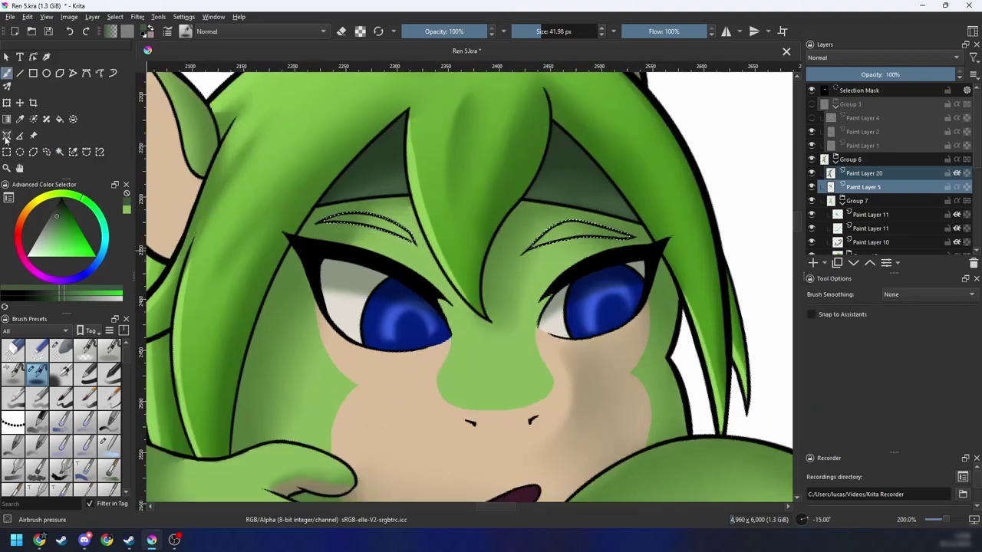
# Step: Extend the selection freehand to take in the inner and outer tips of the right-hand eyebrow
pyautogui.click(46, 151)
pyautogui.scroll(5, 529, 269)
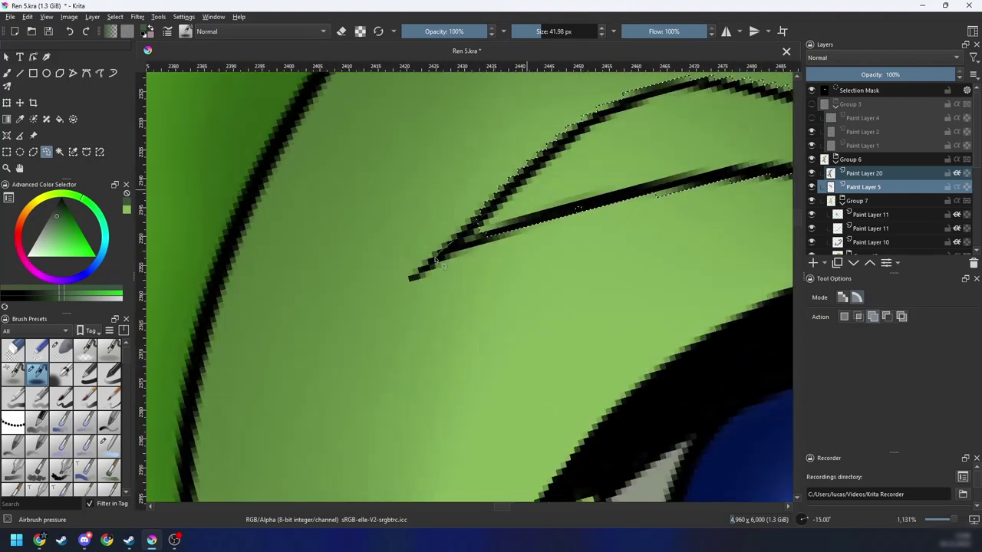
pyautogui.moveTo(481, 241); pyautogui.dragTo(488, 233)
pyautogui.moveTo(566, 208); pyautogui.dragTo(528, 224)
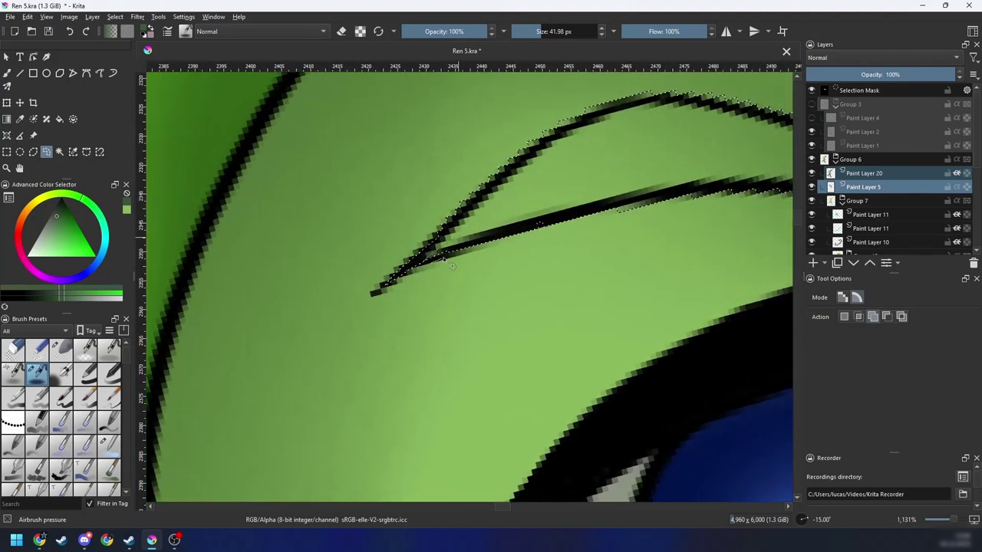
pyautogui.moveTo(605, 198); pyautogui.dragTo(364, 297)
pyautogui.press('4')
pyautogui.press('4')
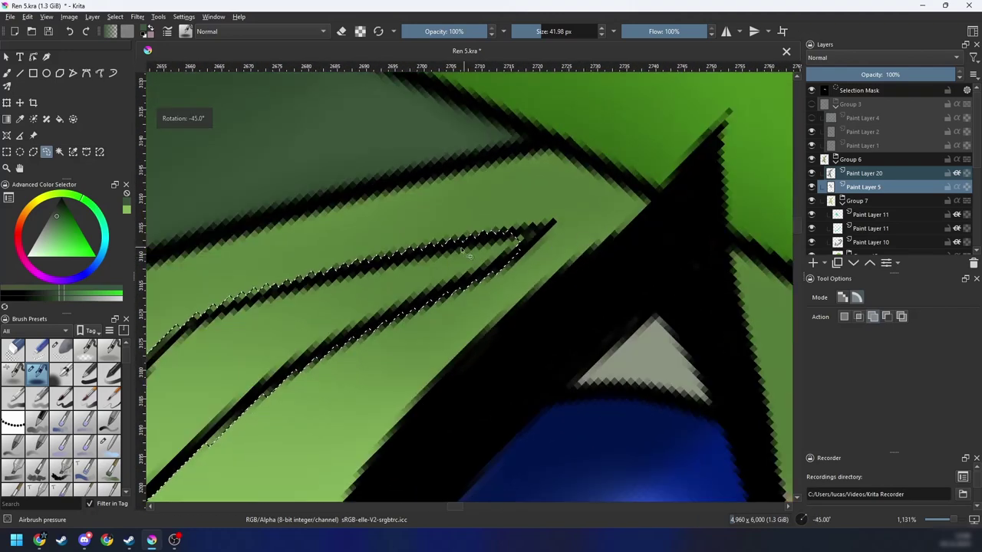
pyautogui.moveTo(500, 240)
pyautogui.mouseDown()
pyautogui.moveTo(542, 233)
pyautogui.moveTo(452, 289)
pyautogui.mouseUp()
pyautogui.press('6')
pyautogui.press('6')
pyautogui.scroll(-2, 286, 373)
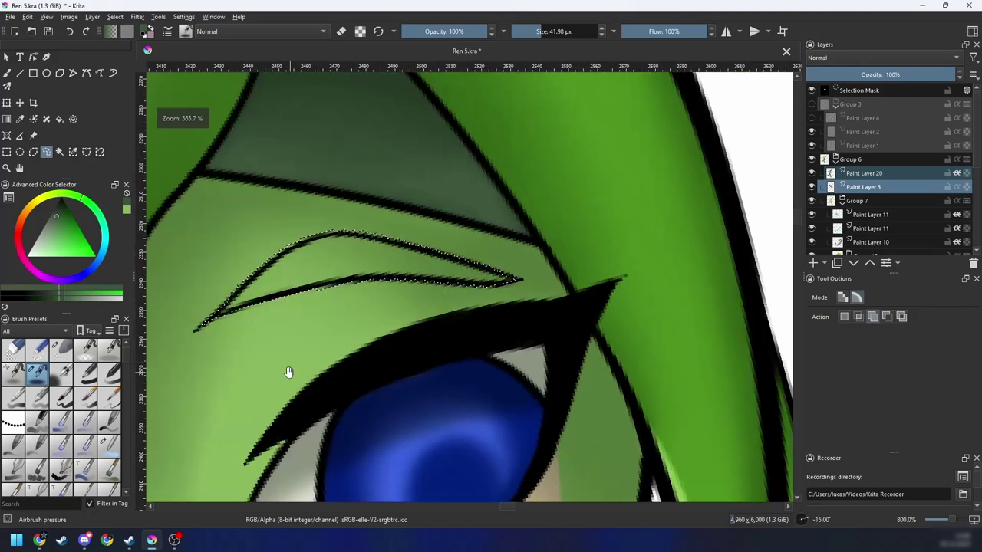
# Step: Extend the selection freehand to take in the inner tip of the left-hand eyebrow
pyautogui.moveTo(287, 373); pyautogui.dragTo(473, 300)
pyautogui.press('+')
pyautogui.press('+')
pyautogui.press('+')
pyautogui.press('4')
pyautogui.press('4')
pyautogui.press('4')
pyautogui.press('4')
pyautogui.press('4')
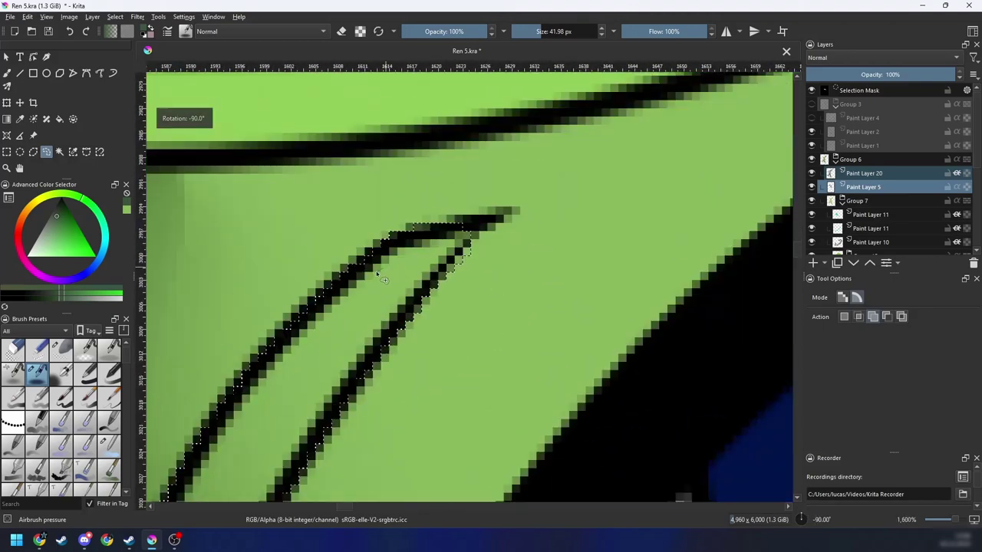
pyautogui.moveTo(381, 269); pyautogui.dragTo(493, 217)
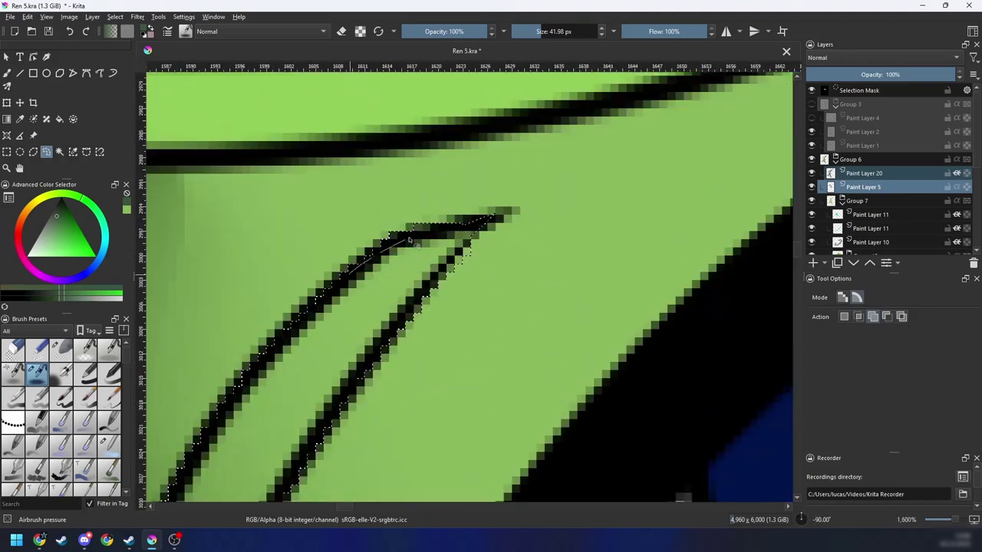
# Step: Extend the selection freehand to take in the outer tip of the left-hand eyebrow
pyautogui.press('-')
pyautogui.press('-')
pyautogui.press('-')
pyautogui.moveTo(357, 390); pyautogui.dragTo(537, 154)
pyautogui.press('6')
pyautogui.press('6')
pyautogui.press('6')
pyautogui.press('+')
pyautogui.press('+')
pyautogui.press('+')
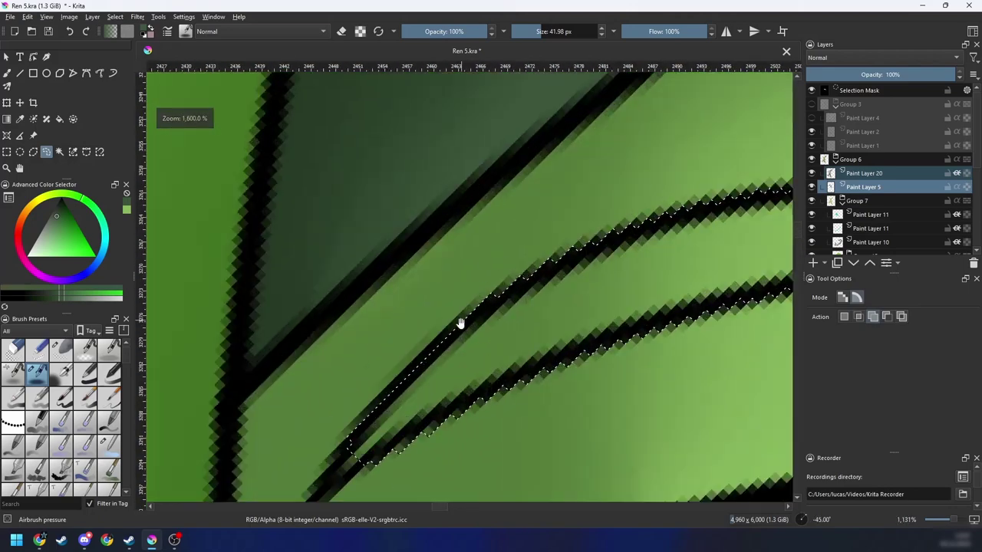
pyautogui.moveTo(460, 324); pyautogui.dragTo(539, 228)
pyautogui.moveTo(471, 304); pyautogui.dragTo(410, 377)
pyautogui.press('-')
pyautogui.press('-')
pyautogui.press('-')
pyautogui.press('-')
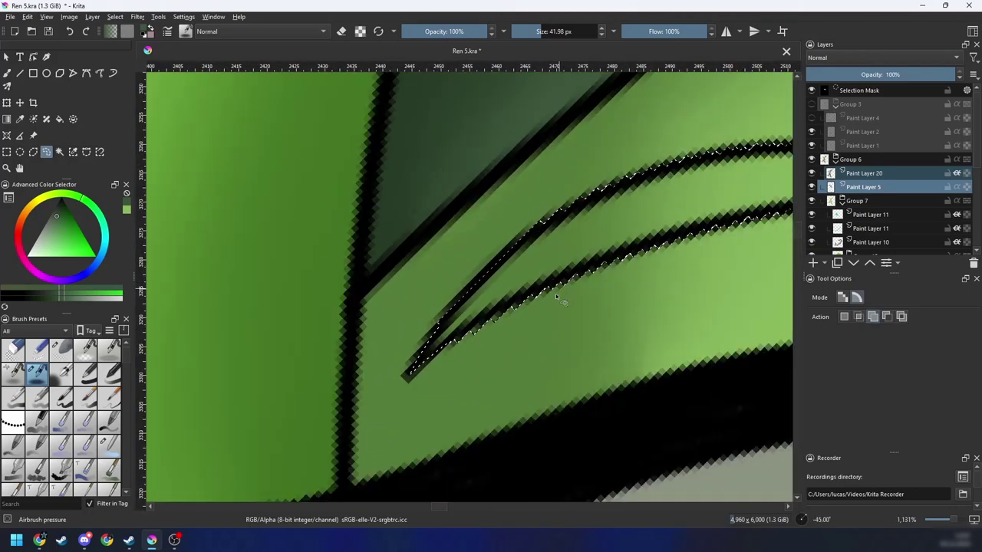
# Step: Examine the eyebrow colouring in the kneeling reference drawing beside the canvas, with the brush tool active
pyautogui.press('b')
pyautogui.press('-')
pyautogui.press('-')
pyautogui.press('-')
pyautogui.press('-')
pyautogui.press('-')
pyautogui.press('6')
pyautogui.press('6')
pyautogui.press('6')
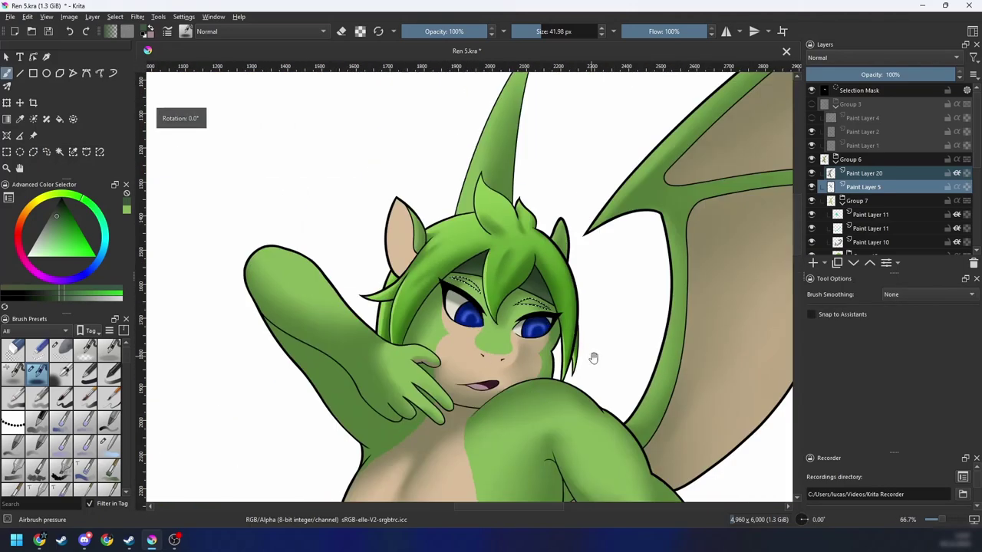
pyautogui.moveTo(594, 359); pyautogui.dragTo(491, 391)
pyautogui.press('-')
pyautogui.press('-')
pyautogui.press('-')
pyautogui.moveTo(534, 416); pyautogui.dragTo(457, 308)
pyautogui.press('4')
pyautogui.moveTo(441, 353); pyautogui.dragTo(736, 341)
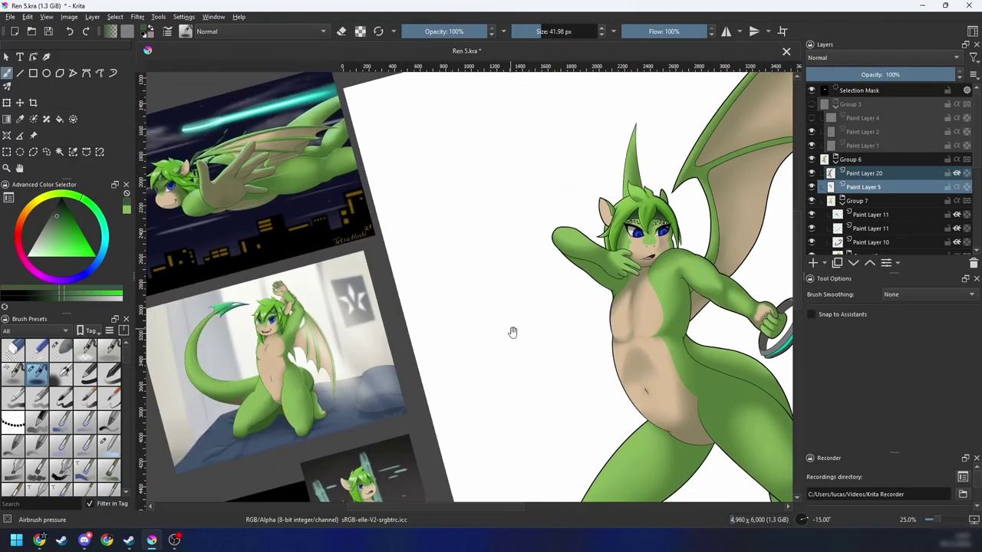
pyautogui.press('+')
pyautogui.press('+')
pyautogui.press('+')
pyautogui.moveTo(412, 342); pyautogui.dragTo(737, 241)
pyautogui.press('+')
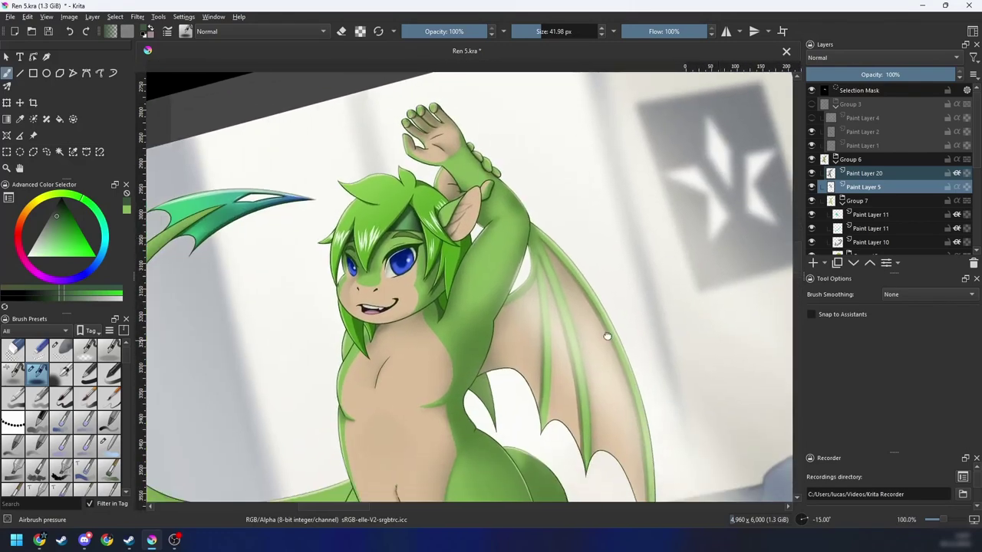
# Step: Sample a brush colour from the face of the blue-hoodie portrait reference
pyautogui.press('-')
pyautogui.press('-')
pyautogui.press('-')
pyautogui.moveTo(584, 349); pyautogui.dragTo(486, 184)
pyautogui.press('-')
pyautogui.moveTo(607, 399); pyautogui.dragTo(553, 274)
pyautogui.press('+')
pyautogui.press('+')
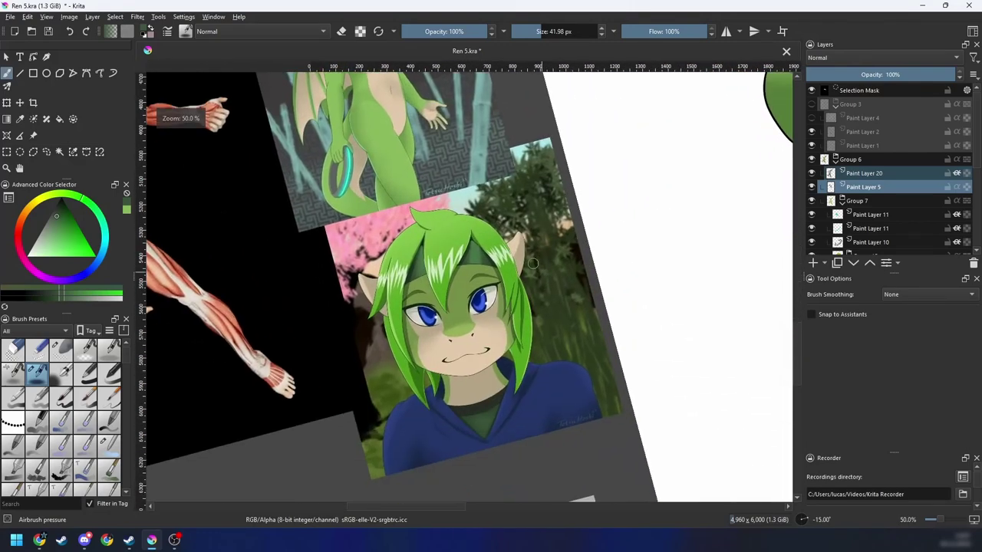
pyautogui.press('+')
pyautogui.press('+')
pyautogui.keyDown('ctrl'); pyautogui.click(488, 264); pyautogui.keyUp('ctrl')
# Step: Sample the dark olive eyebrow colour from the smiling reference character on the dark background
pyautogui.press('-')
pyautogui.press('-')
pyautogui.moveTo(488, 238)
pyautogui.mouseDown()
pyautogui.moveTo(477, 310)
pyautogui.moveTo(499, 479)
pyautogui.mouseUp()
pyautogui.press('+')
pyautogui.press('6')
pyautogui.moveTo(416, 255); pyautogui.dragTo(514, 359)
pyautogui.press('6')
pyautogui.press('5')
pyautogui.press('+')
pyautogui.press('+')
pyautogui.press('+')
pyautogui.press('+')
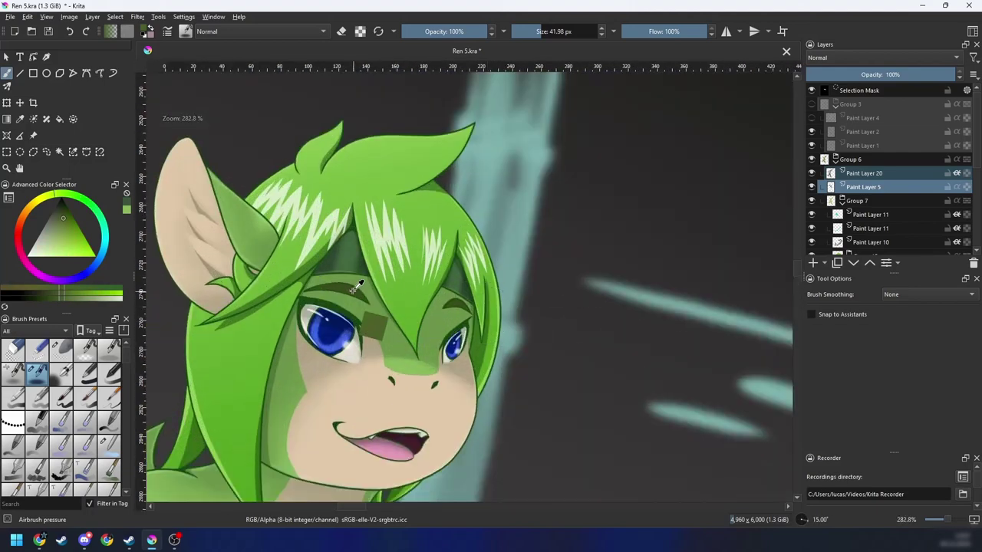
pyautogui.keyDown('ctrl'); pyautogui.click(354, 290); pyautogui.keyUp('ctrl')
# Step: Paint both selected eyebrows dark olive on Paint Layer 5 with Airbrush pressure at about 42 px
pyautogui.press('-')
pyautogui.press('-')
pyautogui.press('-')
pyautogui.press('-')
pyautogui.press('-')
pyautogui.press('-')
pyautogui.press('5')
pyautogui.moveTo(567, 301); pyautogui.dragTo(210, 399)
pyautogui.moveTo(509, 261); pyautogui.dragTo(355, 427)
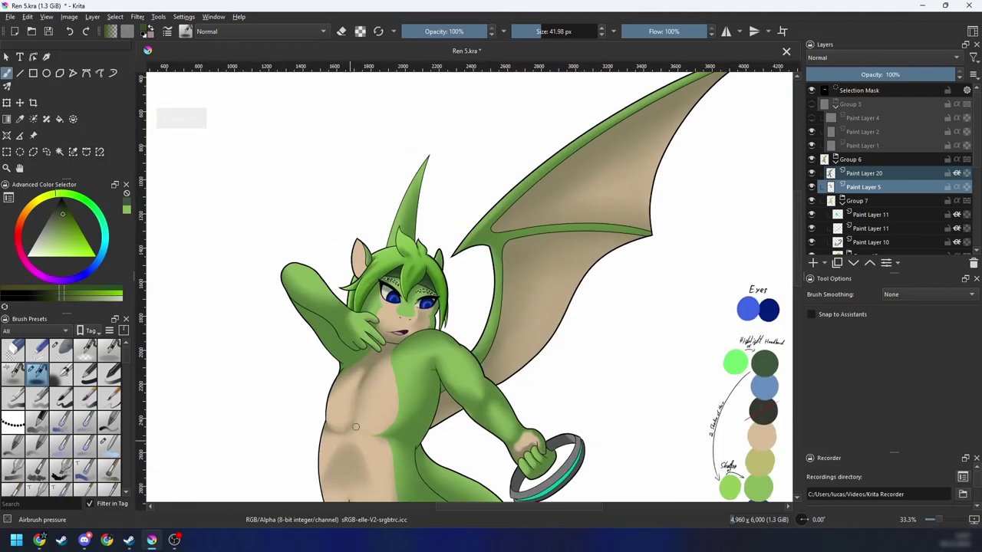
pyautogui.press('+')
pyautogui.press('+')
pyautogui.press('+')
pyautogui.moveTo(339, 330); pyautogui.dragTo(482, 322)
pyautogui.press('+')
pyautogui.press('4')
pyautogui.press('4')
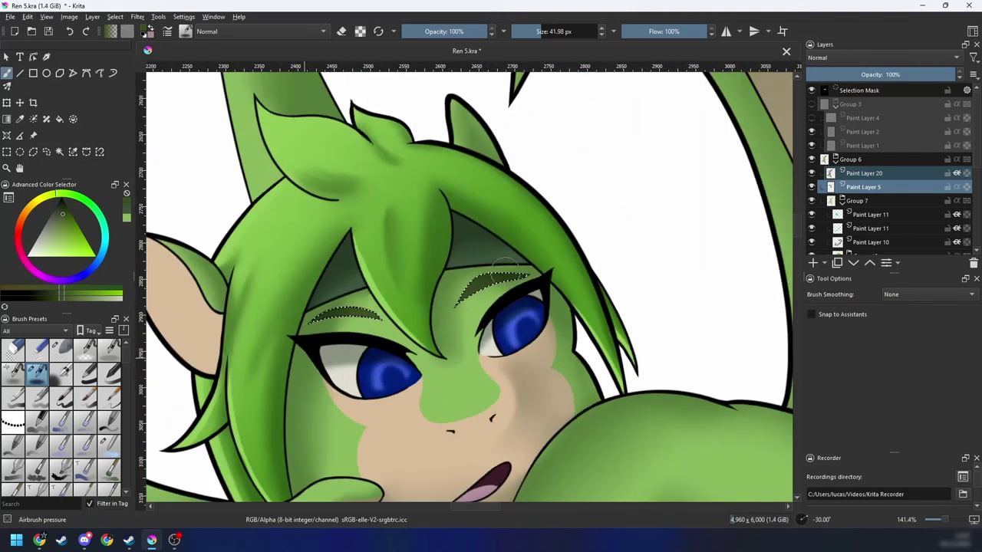
# Step: Clear the eyebrow selection and check the painted eyebrows against the whole figure and up close
pyautogui.hotkey('ctrl', 'shift', 'a')
pyautogui.press('-')
pyautogui.press('6')
pyautogui.press('-')
pyautogui.press('-')
pyautogui.press('-')
pyautogui.press('-')
pyautogui.press('-')
pyautogui.press('-')
pyautogui.press('6')
pyautogui.moveTo(545, 316); pyautogui.dragTo(553, 255)
pyautogui.press('+')
pyautogui.press('+')
pyautogui.press('+')
pyautogui.press('+')
pyautogui.press('+')
pyautogui.press('+')
pyautogui.press('4')
pyautogui.press('4')
pyautogui.press('+')
pyautogui.press('4')
pyautogui.press('6')
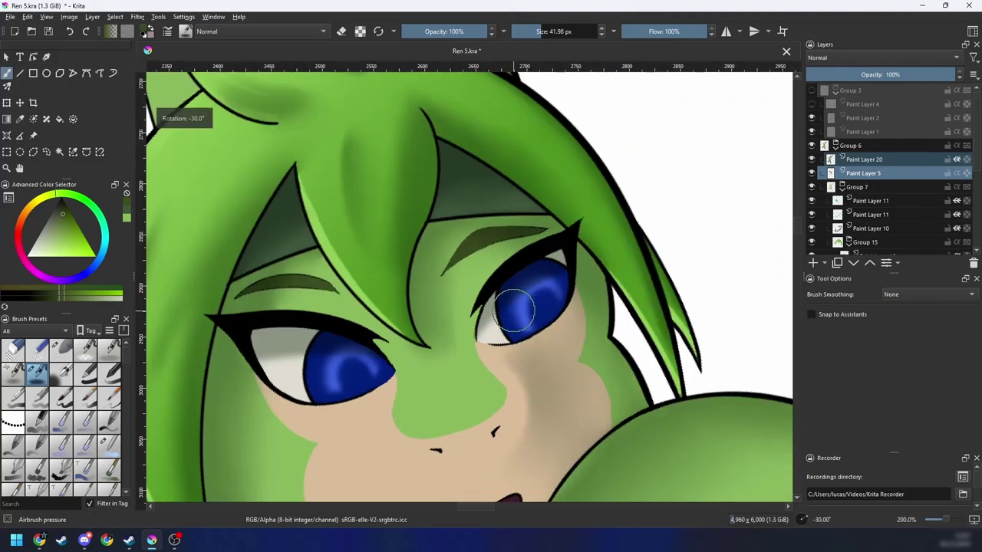
# Step: Restore the eyebrow selection, make Paint Layer 21 active and undo the eyebrow paint on Paint Layer 5
pyautogui.press('+')
pyautogui.hotkey('ctrl', 'shift', 'd')
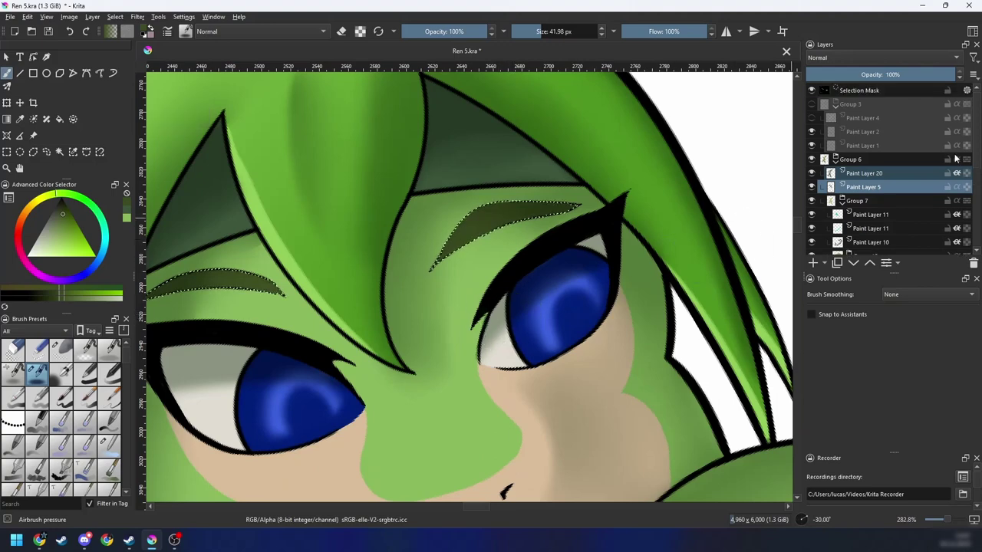
pyautogui.scroll(-5, 958, 192)
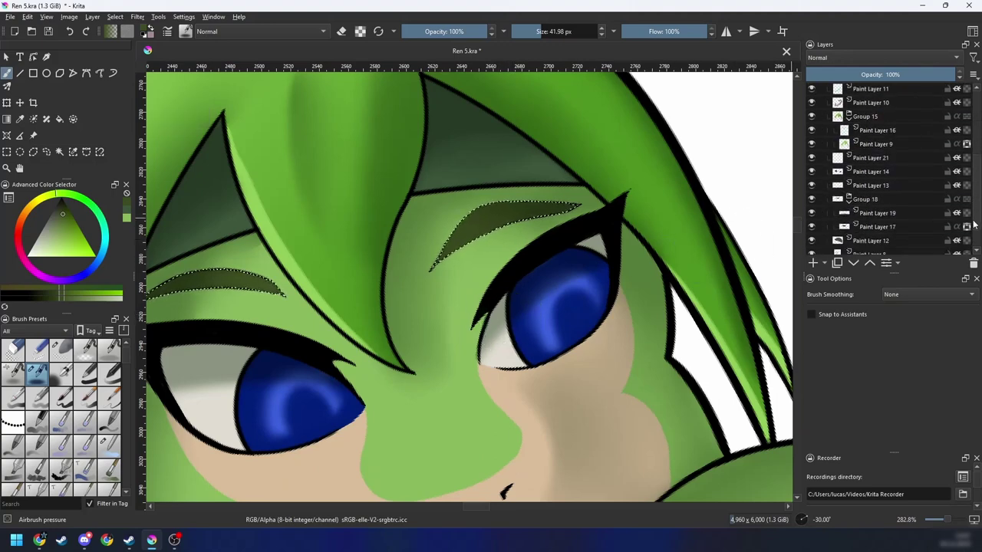
pyautogui.click(870, 157)
pyautogui.press('-')
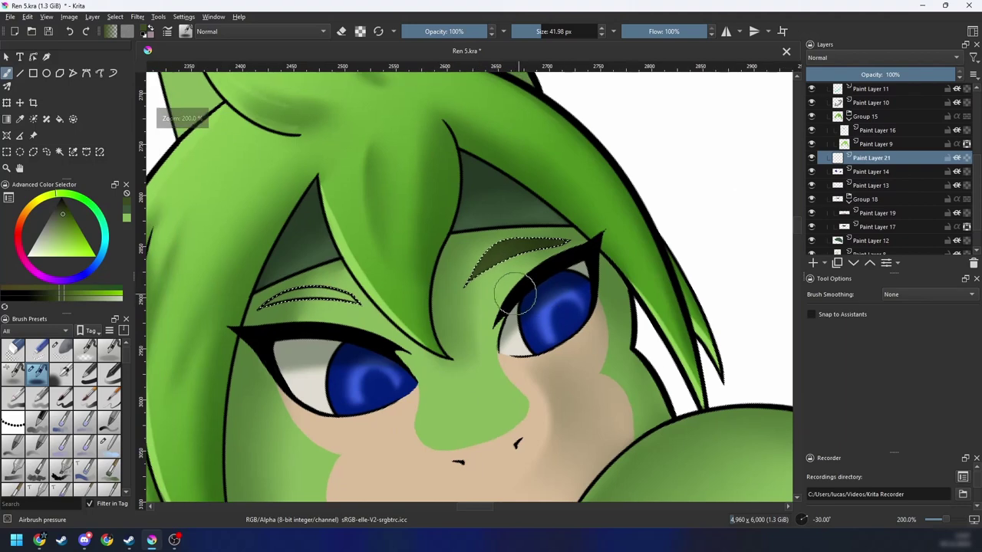
pyautogui.hotkey('ctrl', 'z')
# Step: Paint both eyebrows dark olive on Paint Layer 21 with Airbrush pressure at about 42 px and clear the selection
pyautogui.moveTo(485, 274); pyautogui.dragTo(551, 247)
pyautogui.moveTo(322, 292); pyautogui.dragTo(372, 288)
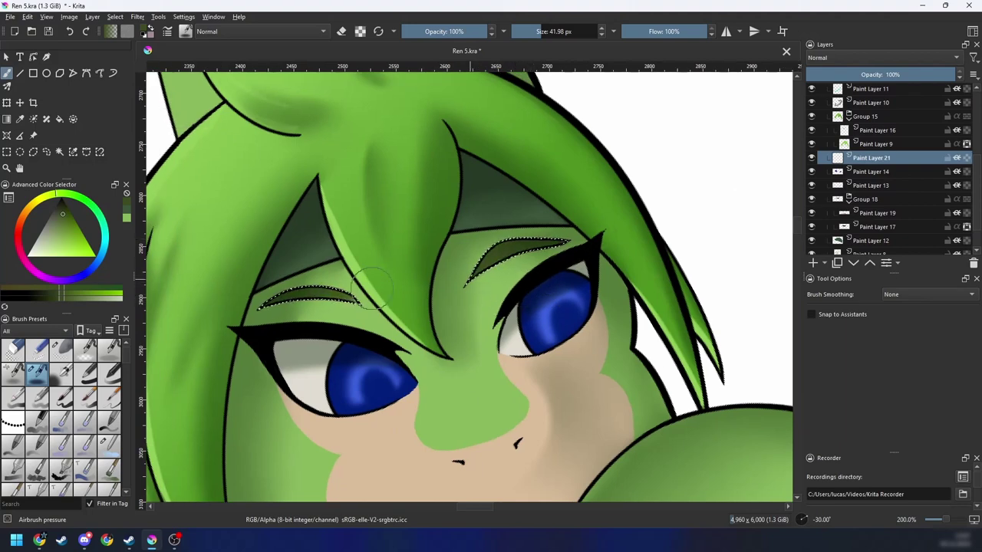
pyautogui.hotkey('ctrl', 'shift', 'a')
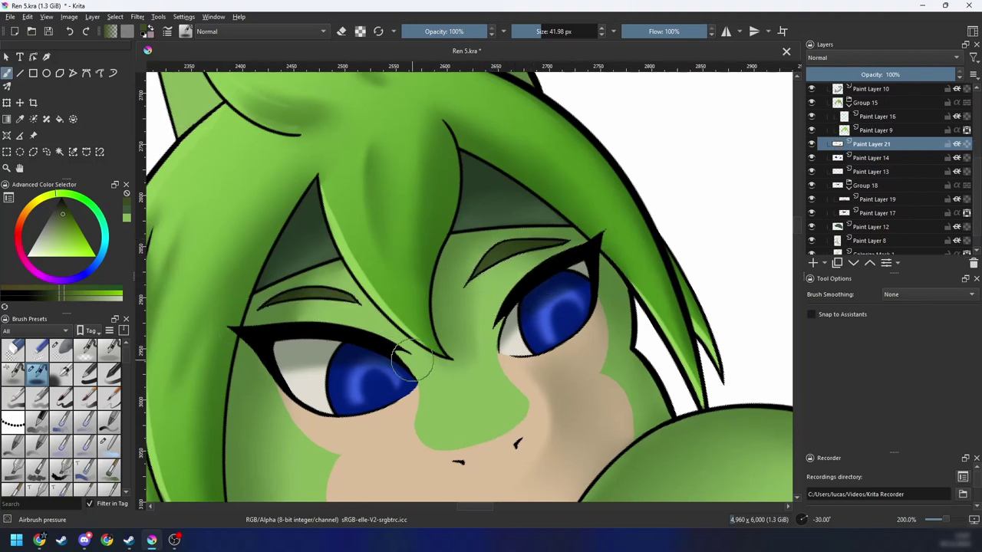
# Step: Darken the eyebrows on Paint Layer 21 with an HSV/HSL adjustment of hue 6, saturation 28 and lightness -38
pyautogui.press('-')
pyautogui.press('-')
pyautogui.press('-')
pyautogui.press('6')
pyautogui.press('6')
pyautogui.press('+')
pyautogui.press('+')
pyautogui.press('4')
pyautogui.hotkey('ctrl', 'u')
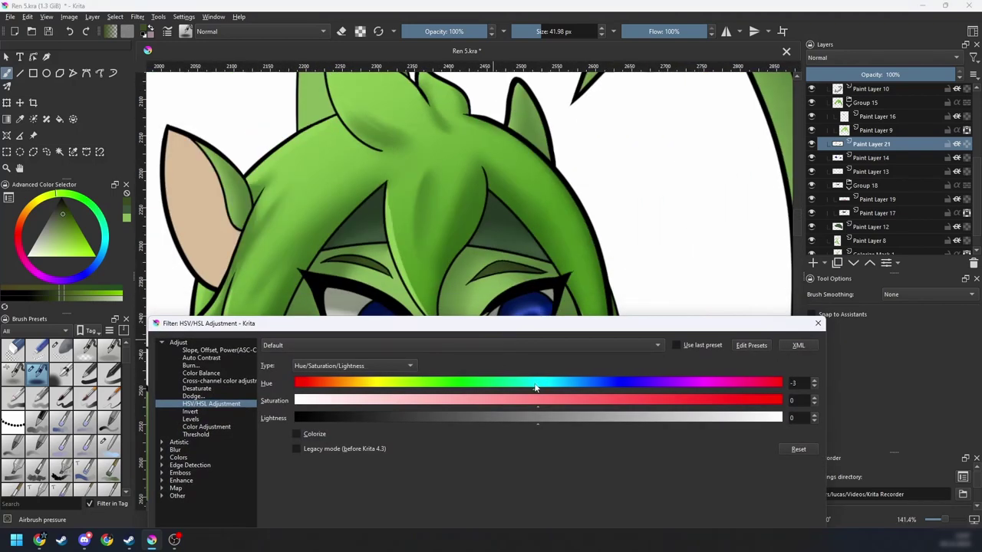
pyautogui.moveTo(536, 387); pyautogui.dragTo(502, 410)
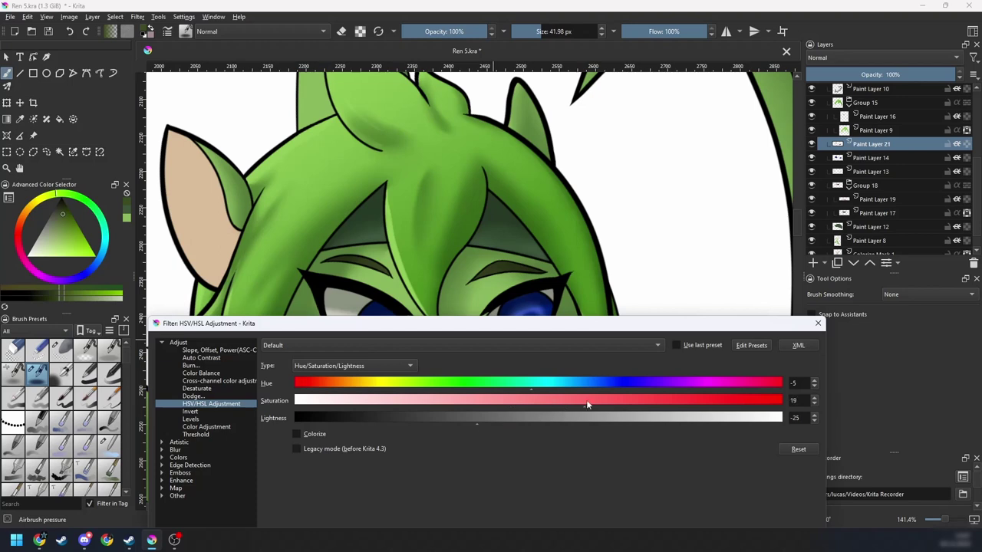
pyautogui.moveTo(631, 401); pyautogui.dragTo(606, 401)
pyautogui.click(474, 422)
pyautogui.click(443, 422)
pyautogui.click(526, 389)
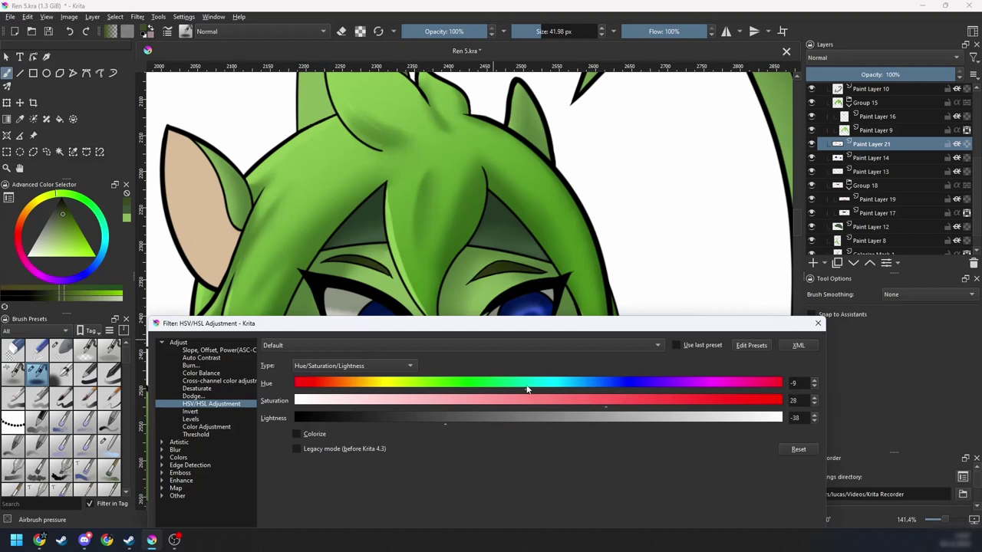
pyautogui.moveTo(525, 390); pyautogui.dragTo(547, 391)
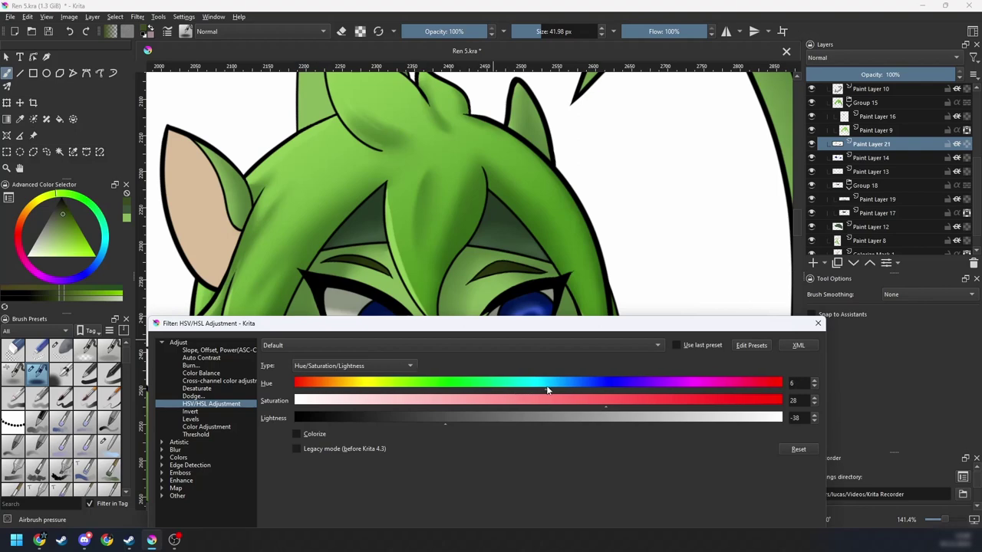
pyautogui.press('Return')
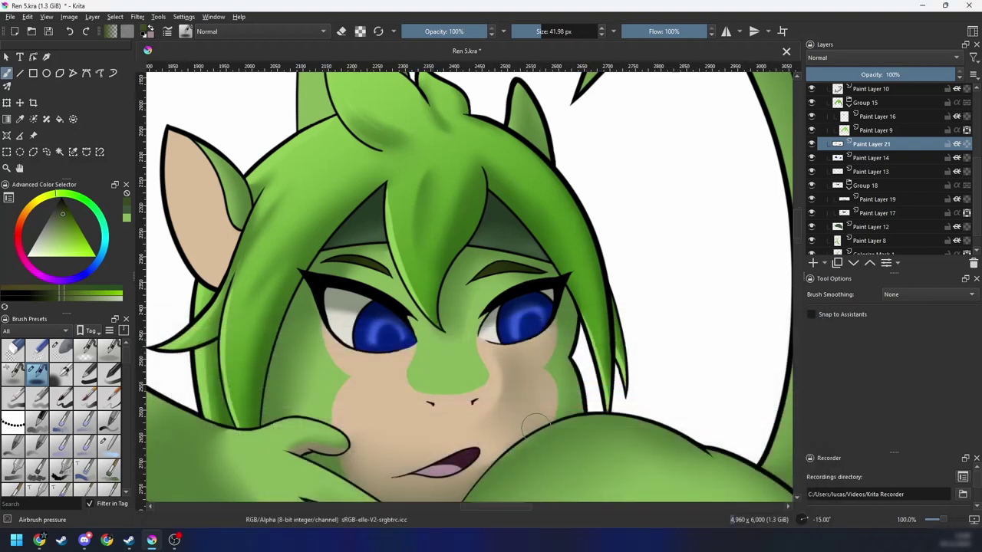
# Step: Check the darkened eyebrows against the upright and rotated figure at different magnifications
pyautogui.press('-')
pyautogui.press('-')
pyautogui.press('-')
pyautogui.press('-')
pyautogui.press('4')
pyautogui.press('6')
pyautogui.press('-')
pyautogui.moveTo(542, 373); pyautogui.dragTo(531, 338)
pyautogui.scroll(3, 525, 337)
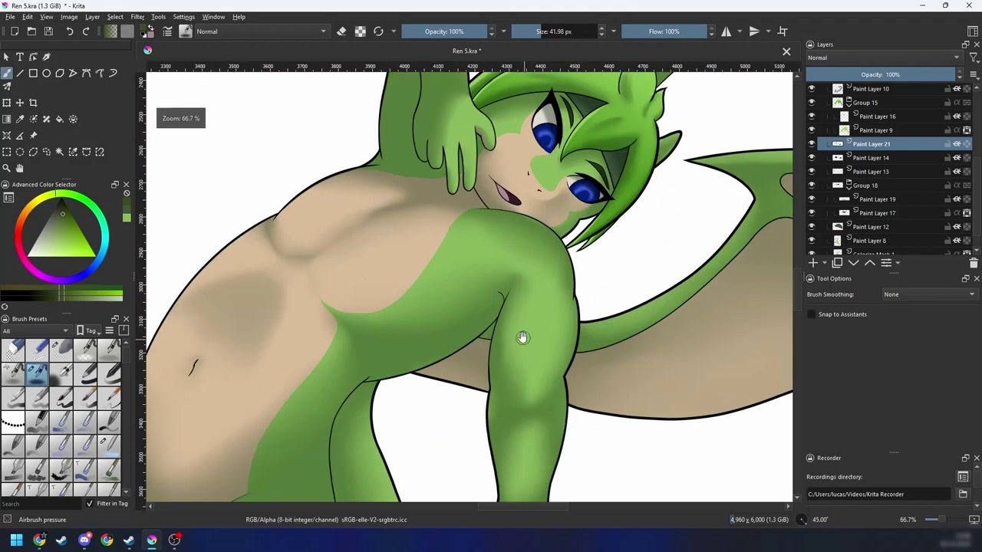
pyautogui.press('5')
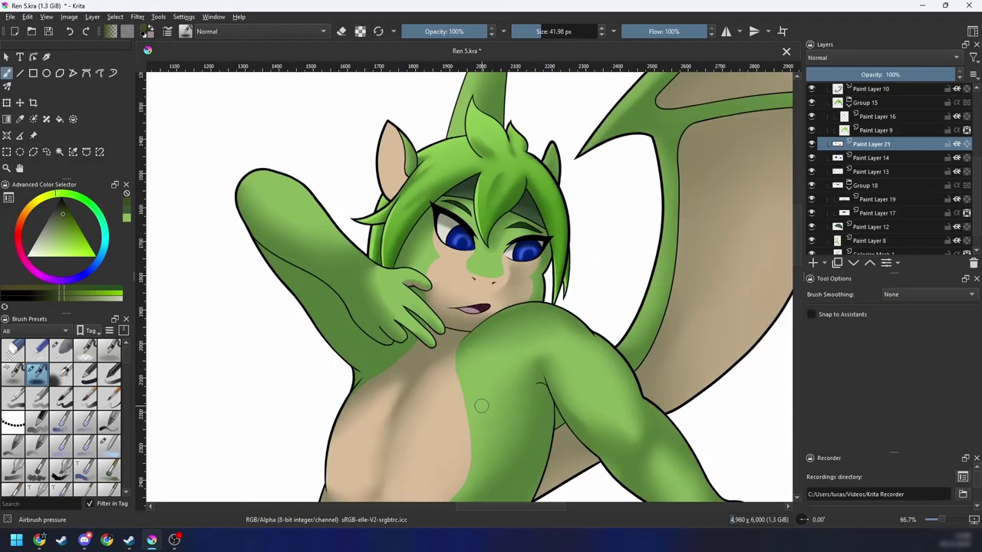
pyautogui.moveTo(517, 353); pyautogui.dragTo(454, 437)
# Step: Restore the eyebrow selection and sample the dark green headband swatch from the palette
pyautogui.hotkey('ctrl', 'shift', 'd')
pyautogui.press('4')
pyautogui.press('4')
pyautogui.scroll(1, 483, 349)
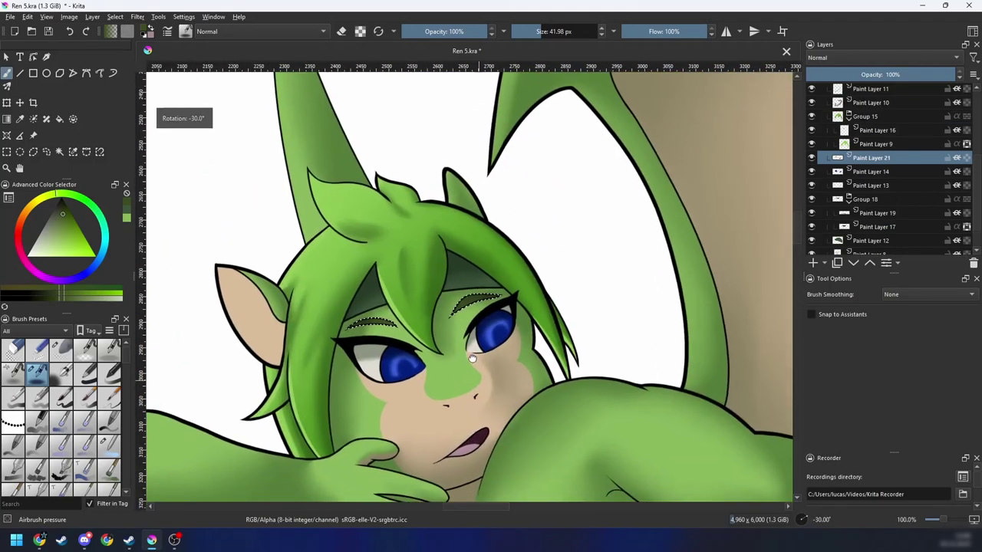
pyautogui.scroll(-4, 482, 349)
pyautogui.scroll(1, 483, 368)
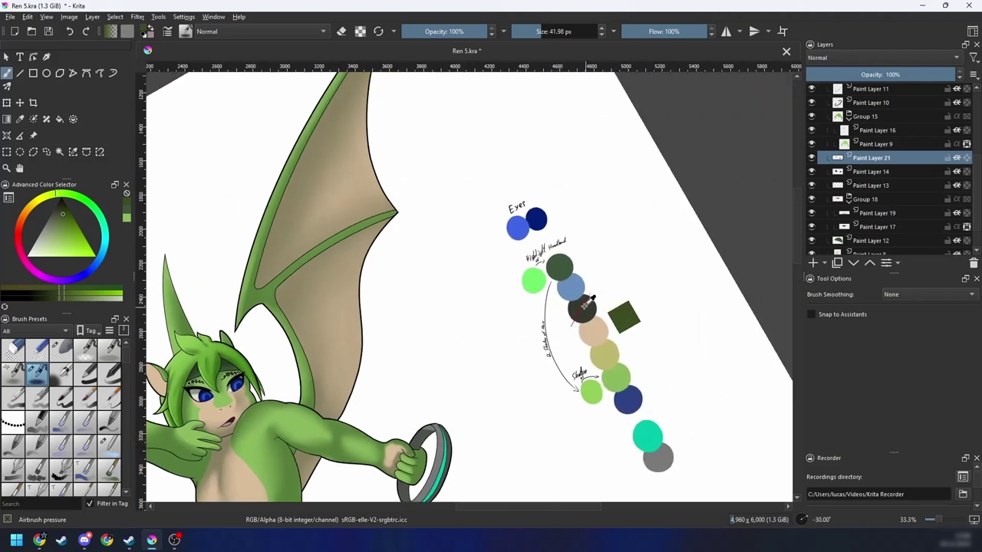
pyautogui.keyDown('ctrl'); pyautogui.click(534, 283); pyautogui.keyUp('ctrl')
# Step: Repaint both eyebrows dark green on Paint Layer 21 with the Basic-5 Size brush at 40 px and clear the selection
pyautogui.scroll(3, 299, 323)
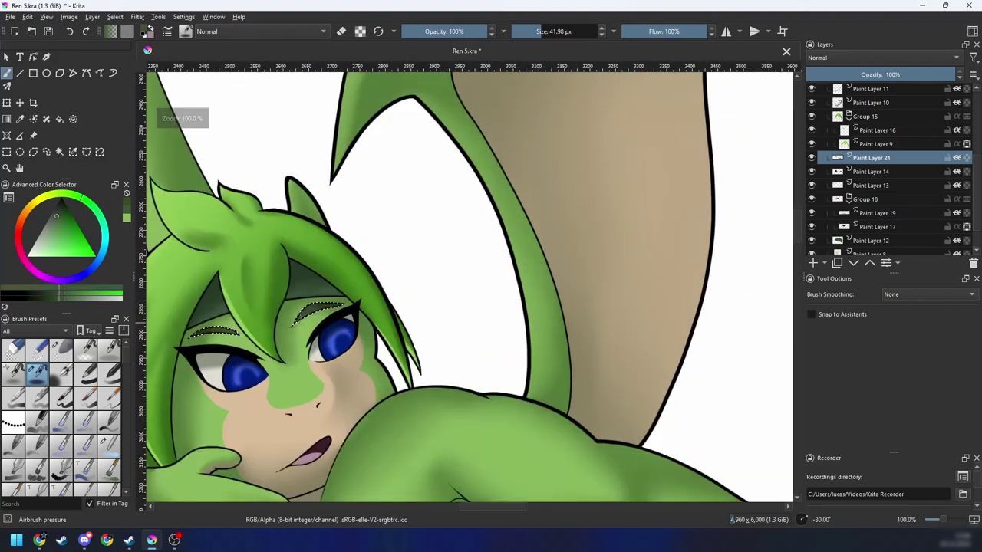
pyautogui.scroll(1, 299, 322)
pyautogui.press('4')
pyautogui.press('4')
pyautogui.rightClick(412, 332)
pyautogui.click(471, 274)
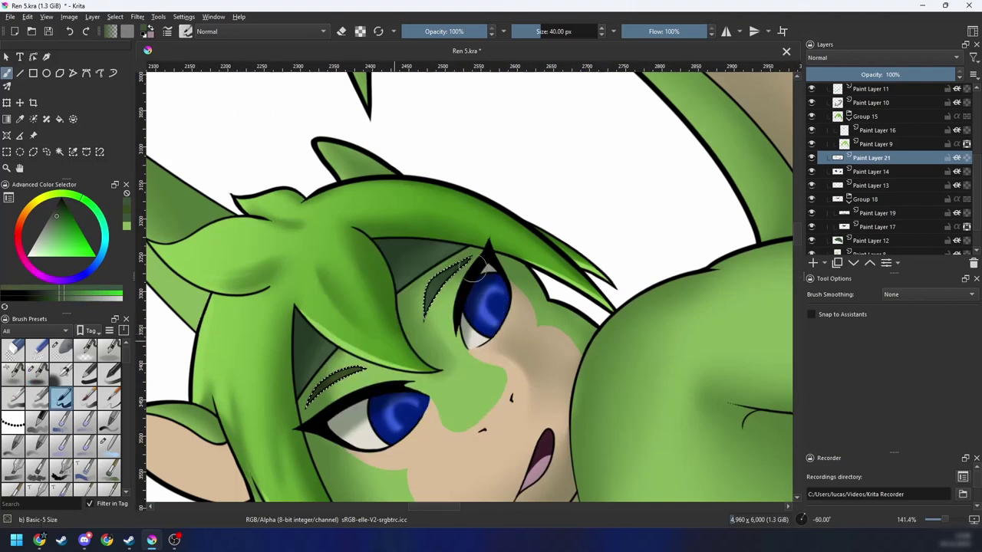
pyautogui.scroll(-5, 371, 348)
pyautogui.press('6')
pyautogui.press('6')
pyautogui.press('6')
pyautogui.press('6')
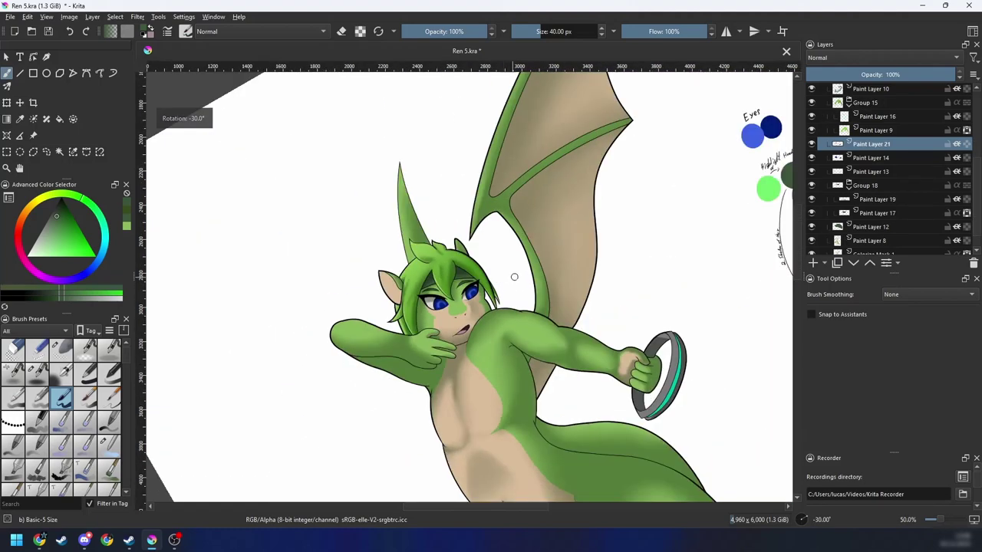
# Step: Save the document and check the whole figure beside the palette and references
pyautogui.scroll(-2, 489, 315)
pyautogui.moveTo(545, 395); pyautogui.dragTo(514, 280)
pyautogui.scroll(1, 515, 281)
pyautogui.hotkey('ctrl', 's')
pyautogui.moveTo(568, 348); pyautogui.dragTo(608, 396)
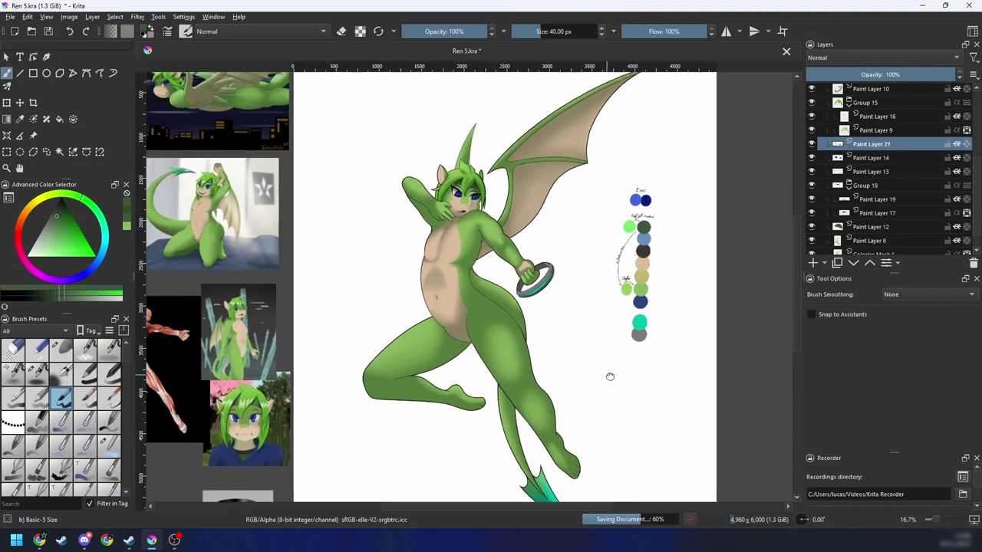
pyautogui.moveTo(573, 356)
pyautogui.mouseDown()
pyautogui.moveTo(583, 370)
pyautogui.moveTo(578, 333)
pyautogui.moveTo(575, 423)
pyautogui.mouseUp()
pyautogui.press('+')
pyautogui.press('+')
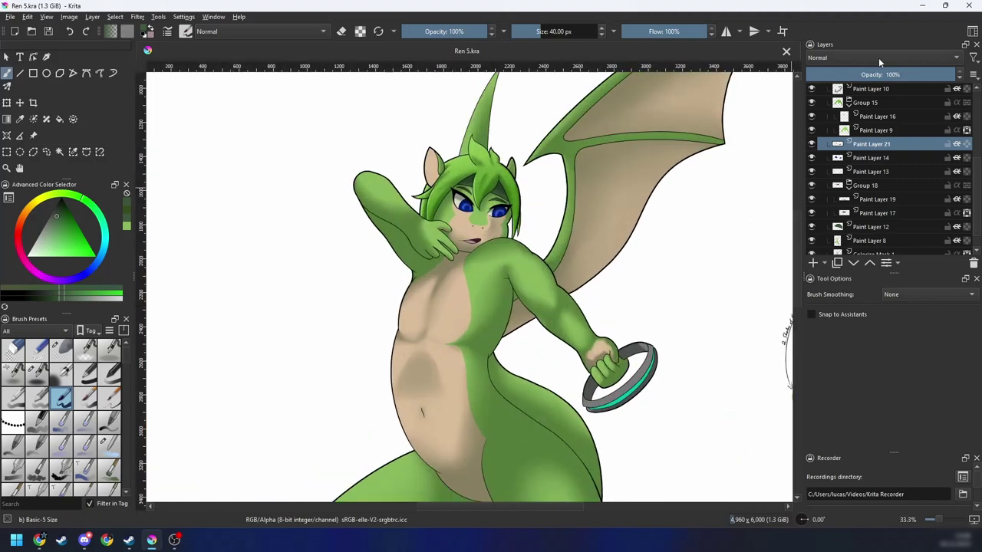
# Step: Add a paint layer above Paint Layer 20 in Group 6, set its blending mode to Screen and keep it active
pyautogui.scroll(5, 890, 157)
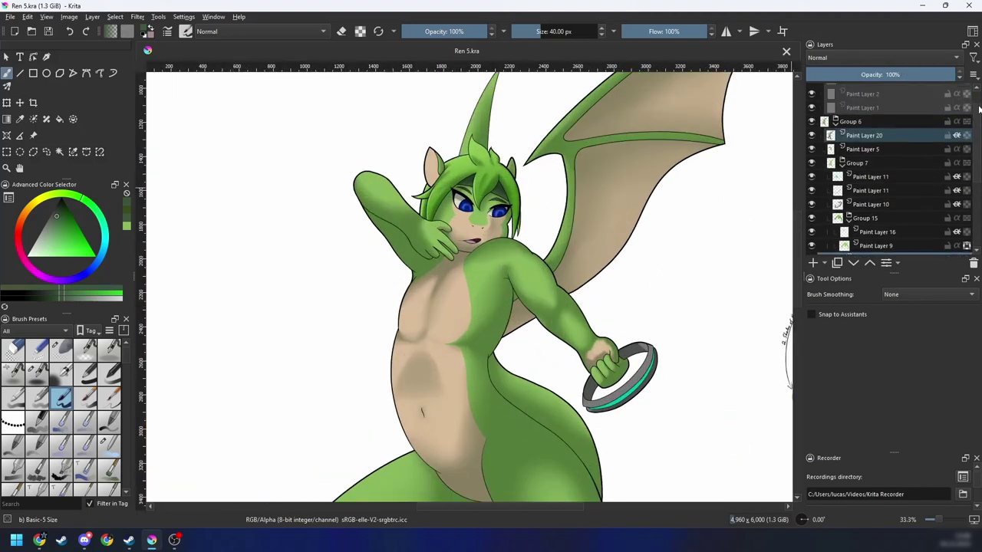
pyautogui.click(882, 157)
pyautogui.click(812, 263)
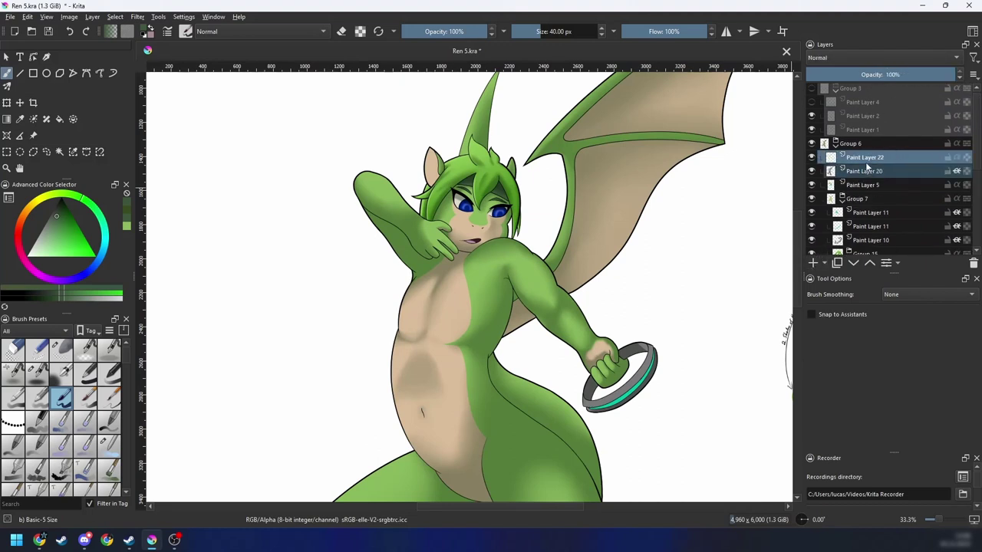
pyautogui.click(880, 59)
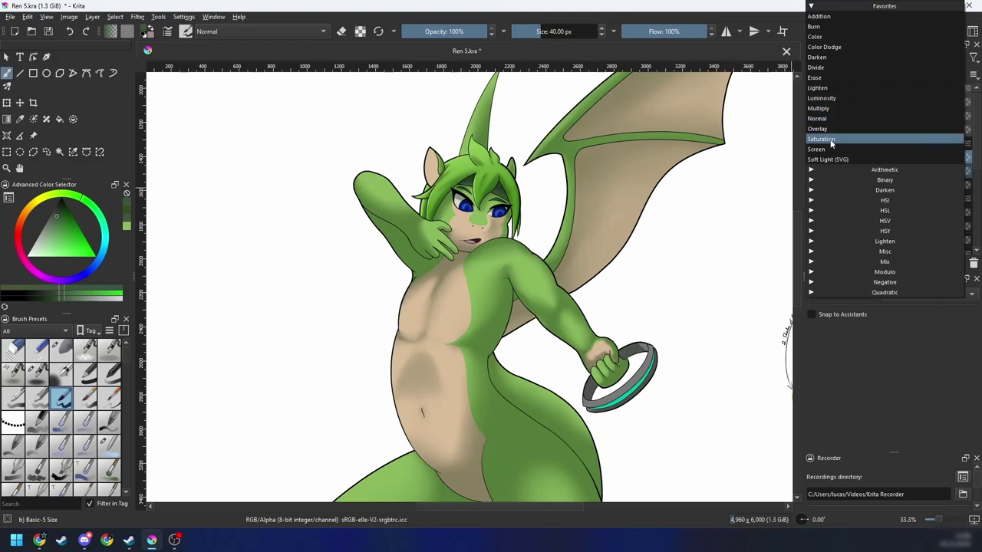
pyautogui.click(859, 145)
pyautogui.rightClick(875, 161)
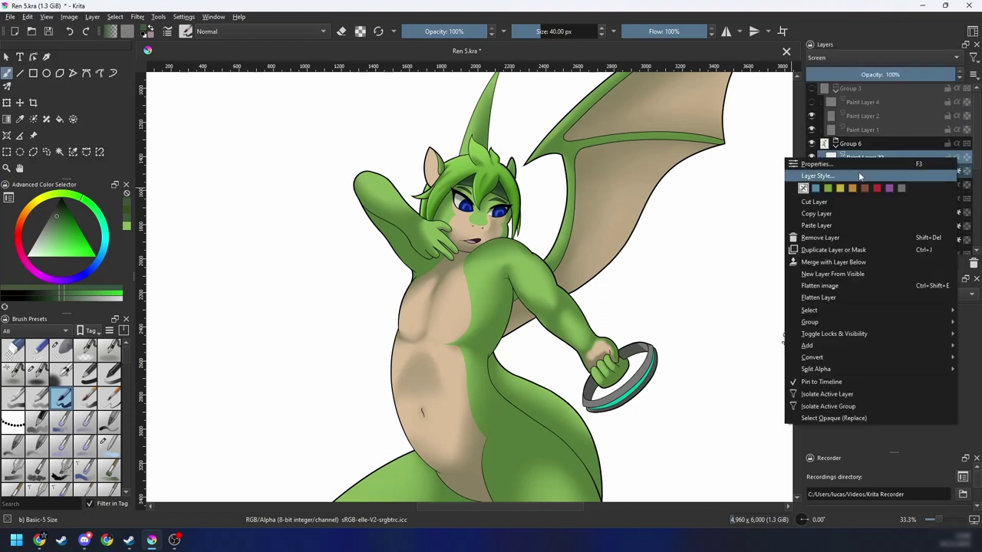
pyautogui.click(776, 211)
pyautogui.click(879, 203)
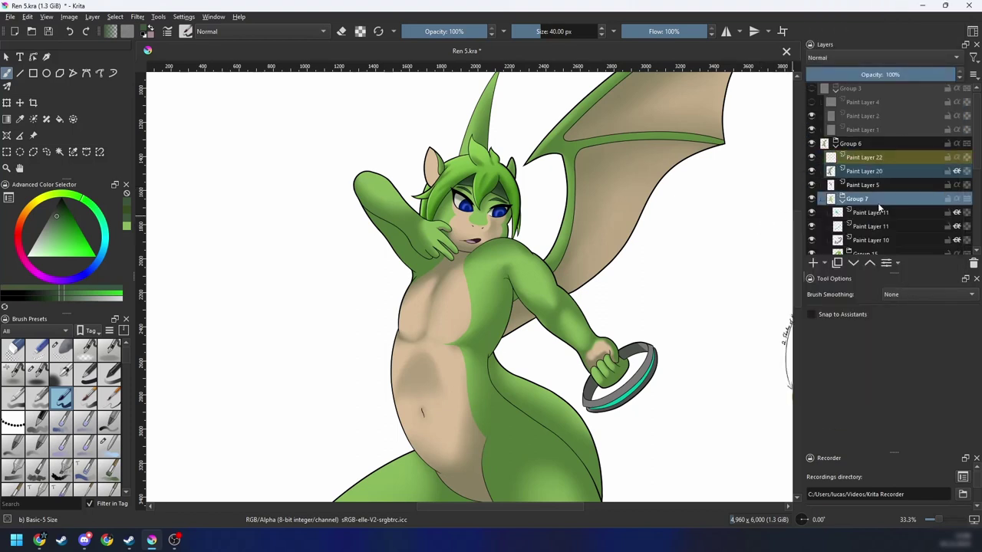
pyautogui.click(898, 158)
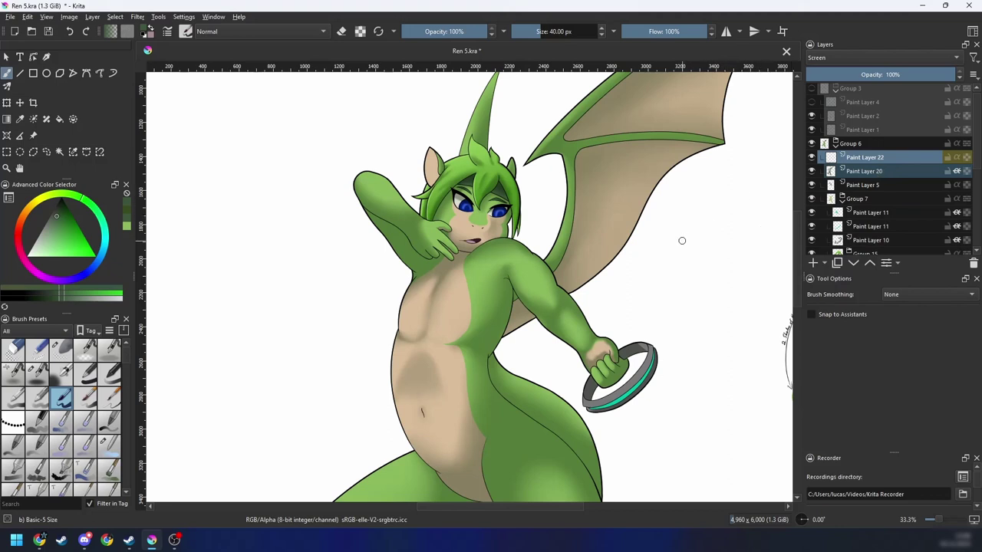
# Step: Sample the off-white of the eye as the painting colour for Paint Layer 22
pyautogui.moveTo(647, 280)
pyautogui.mouseDown()
pyautogui.moveTo(657, 258)
pyautogui.moveTo(654, 280)
pyautogui.mouseUp()
pyautogui.rightClick(654, 265)
pyautogui.click(300, 332)
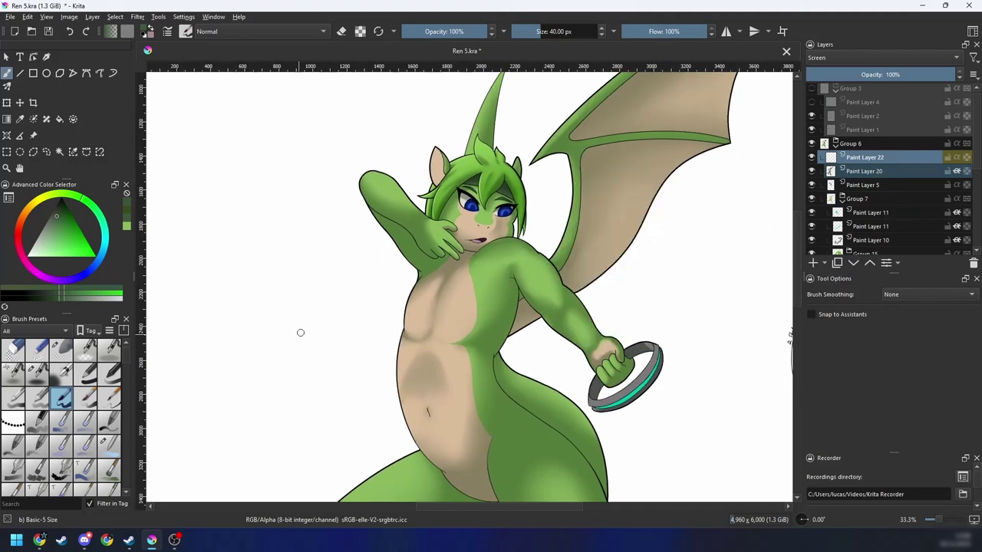
pyautogui.moveTo(358, 459); pyautogui.dragTo(359, 384)
pyautogui.scroll(-1, 360, 384)
pyautogui.moveTo(473, 405); pyautogui.dragTo(447, 398)
pyautogui.scroll(5, 460, 290)
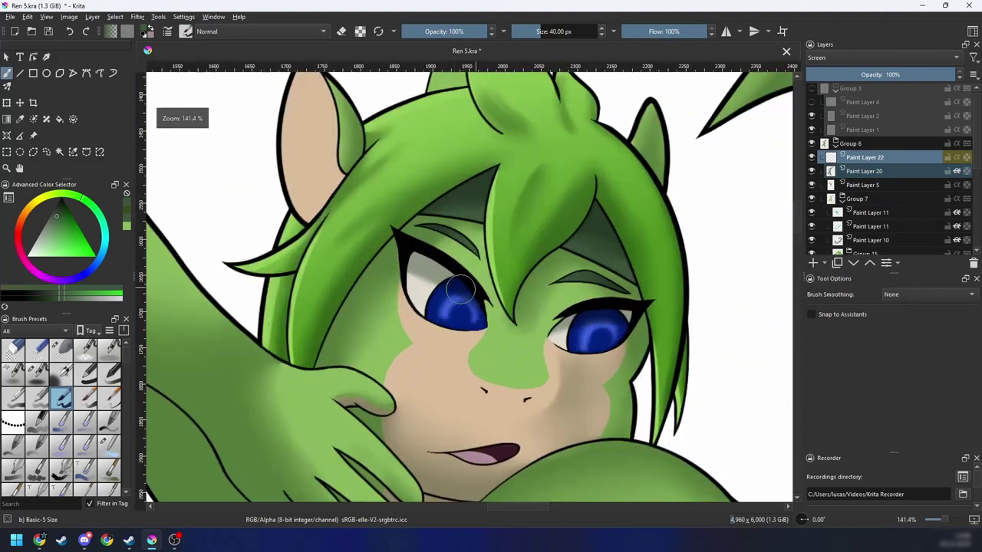
pyautogui.keyDown('ctrl'); pyautogui.click(420, 300); pyautogui.keyUp('ctrl')
pyautogui.moveTo(455, 387); pyautogui.dragTo(458, 329)
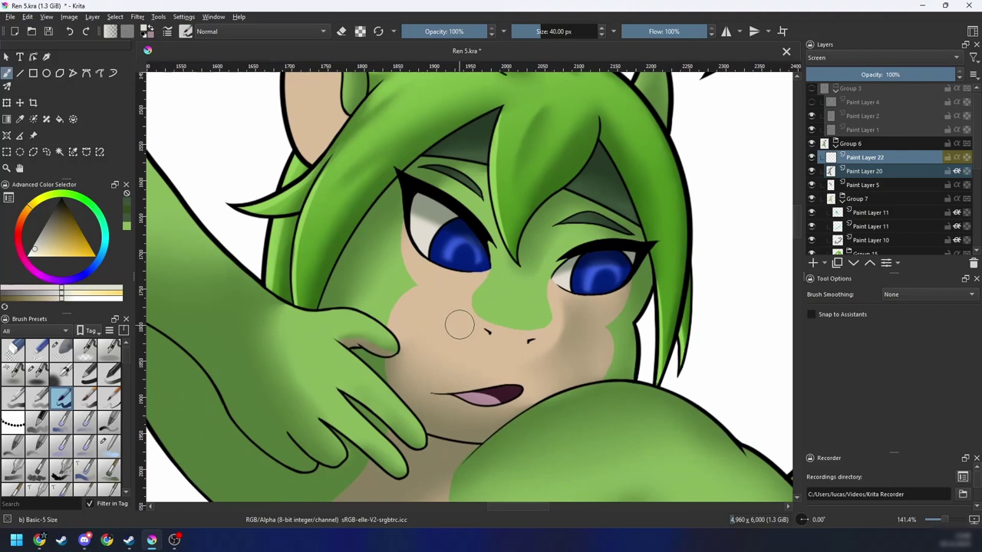
# Step: Try an off-white stroke over the face with the Ink circle 05 brush at about 18 px and undo it
pyautogui.rightClick(483, 318)
pyautogui.click(424, 341)
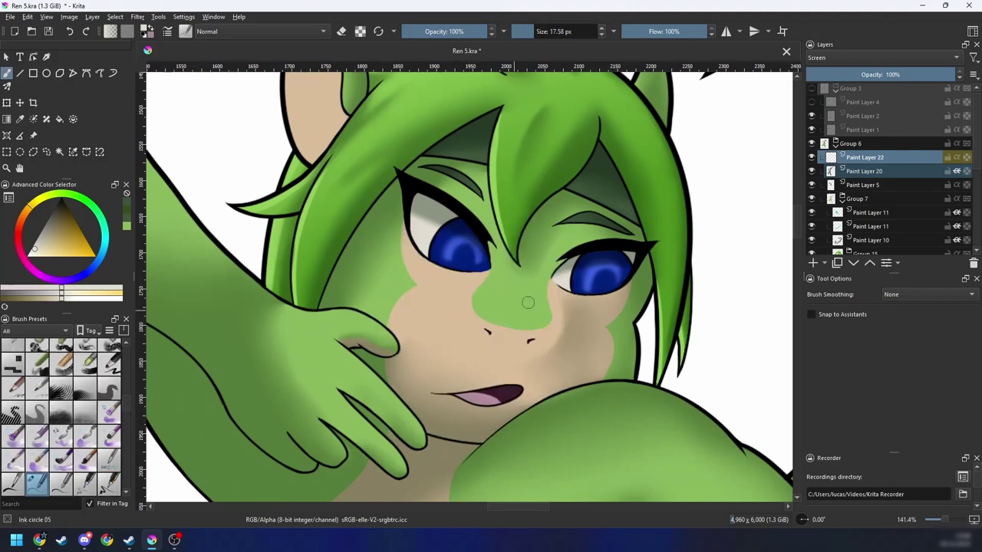
pyautogui.moveTo(443, 371)
pyautogui.mouseDown()
pyautogui.moveTo(692, 239)
pyautogui.moveTo(639, 289)
pyautogui.mouseUp()
pyautogui.hotkey('ctrl', 'z')
# Step: Set Paint Layer 22's opacity to 80% and the Ink circle 05 brush size to about 9 px
pyautogui.press('4')
pyautogui.moveTo(668, 224); pyautogui.dragTo(641, 249)
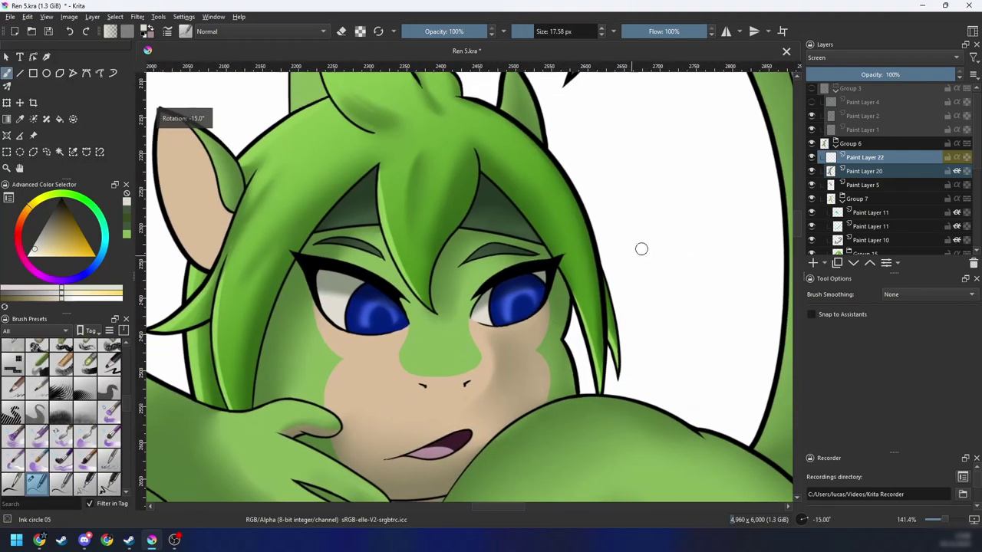
pyautogui.click(917, 74)
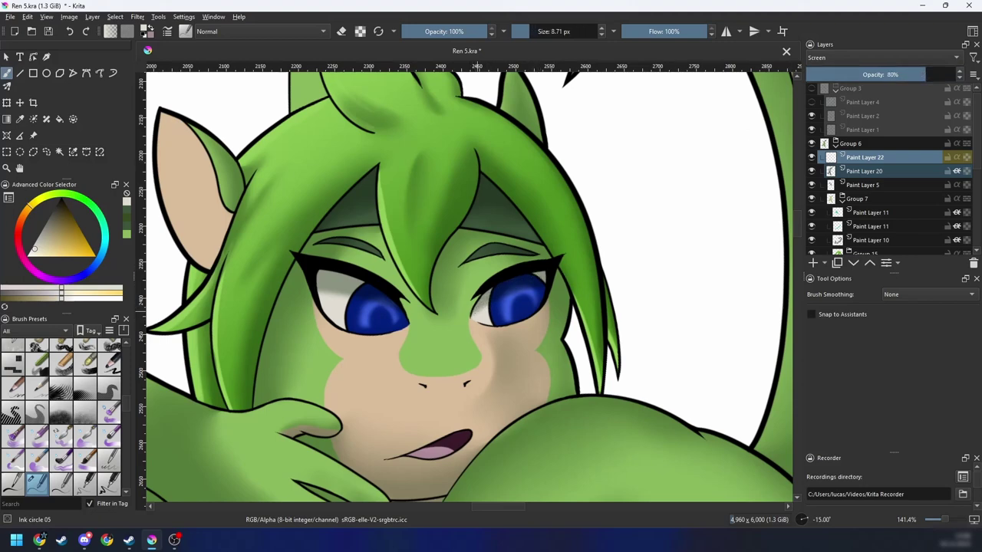
pyautogui.scroll(-4, 522, 287)
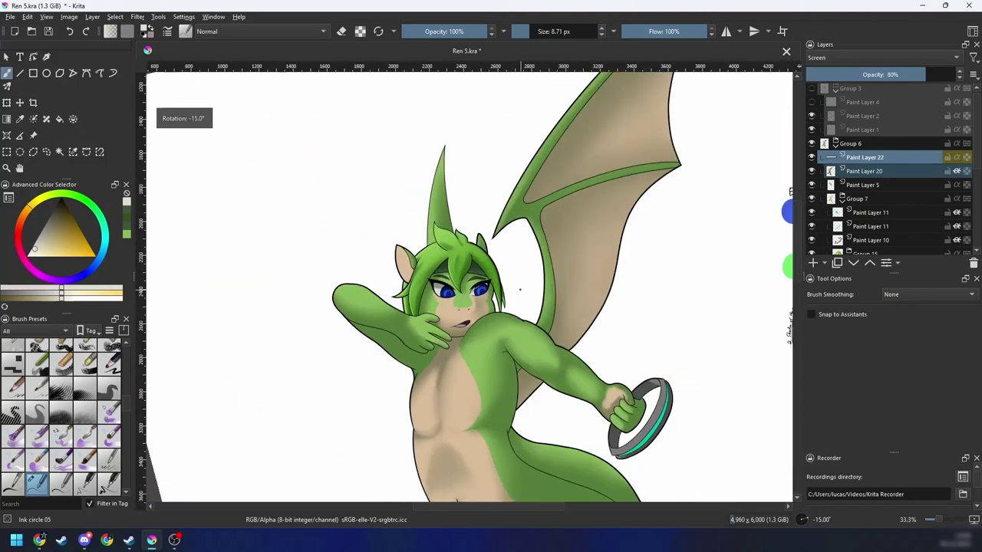
pyautogui.moveTo(531, 316); pyautogui.dragTo(511, 240)
pyautogui.press('5')
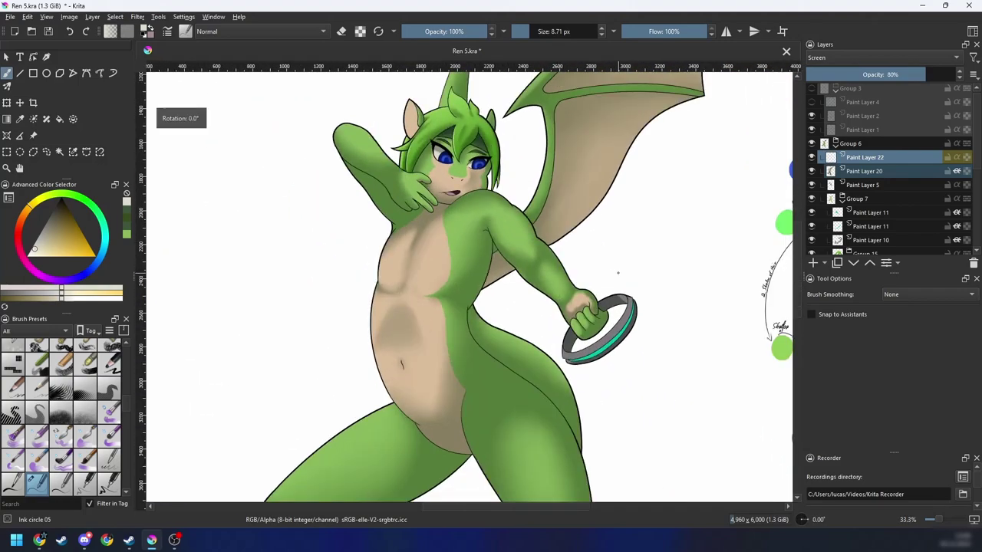
# Step: Shade the outstretched forearm dark green on Paint Layer 20 with Airbrush pressure at about 91 px
pyautogui.rightClick(635, 278)
pyautogui.click(595, 278)
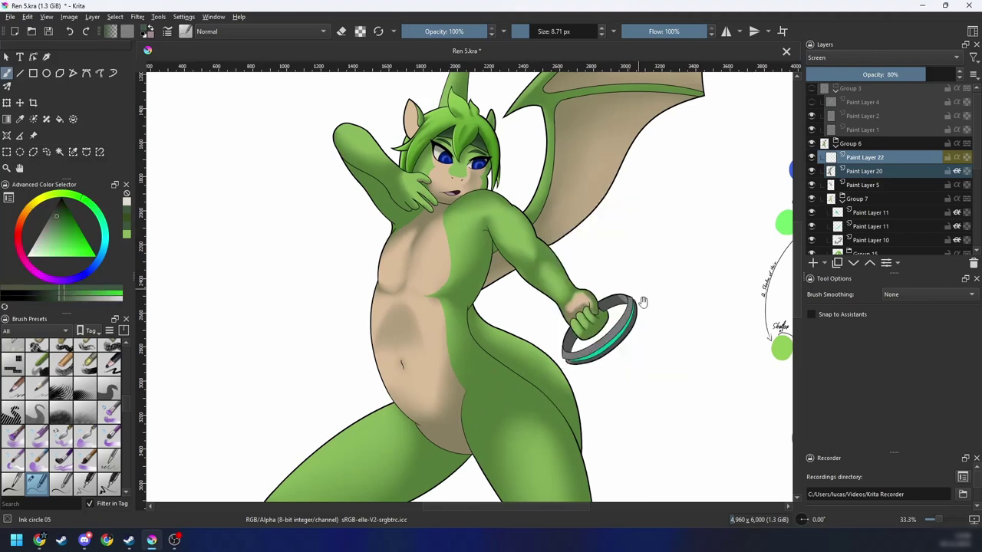
pyautogui.moveTo(642, 302); pyautogui.dragTo(636, 250)
pyautogui.click(918, 172)
pyautogui.rightClick(679, 252)
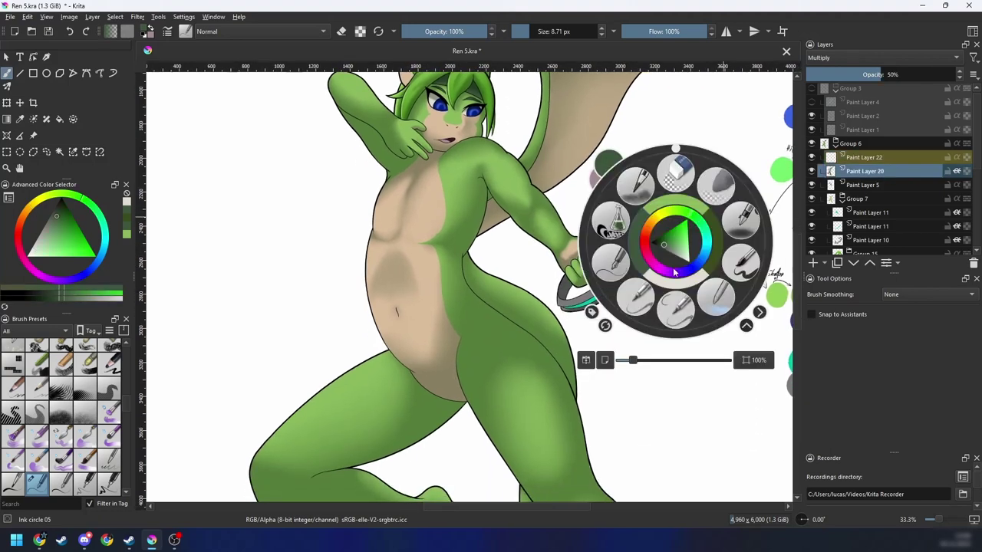
pyautogui.click(740, 221)
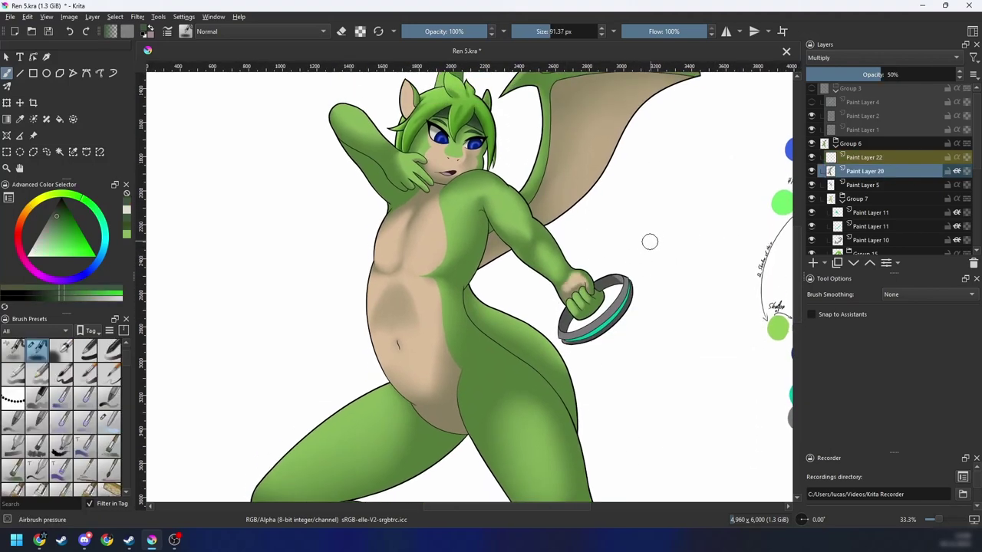
pyautogui.scroll(2, 622, 269)
pyautogui.scroll(1, 492, 331)
pyautogui.press('4')
pyautogui.press('4')
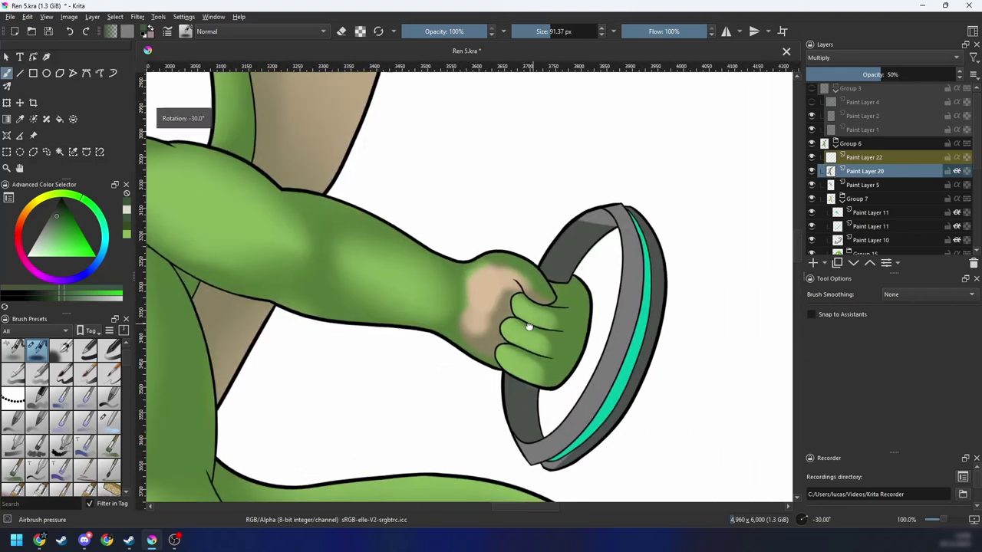
# Step: Soften the forearm and fist shadows on Paint Layer 20 with Blender Blur at about 49 px
pyautogui.rightClick(568, 310)
pyautogui.click(609, 363)
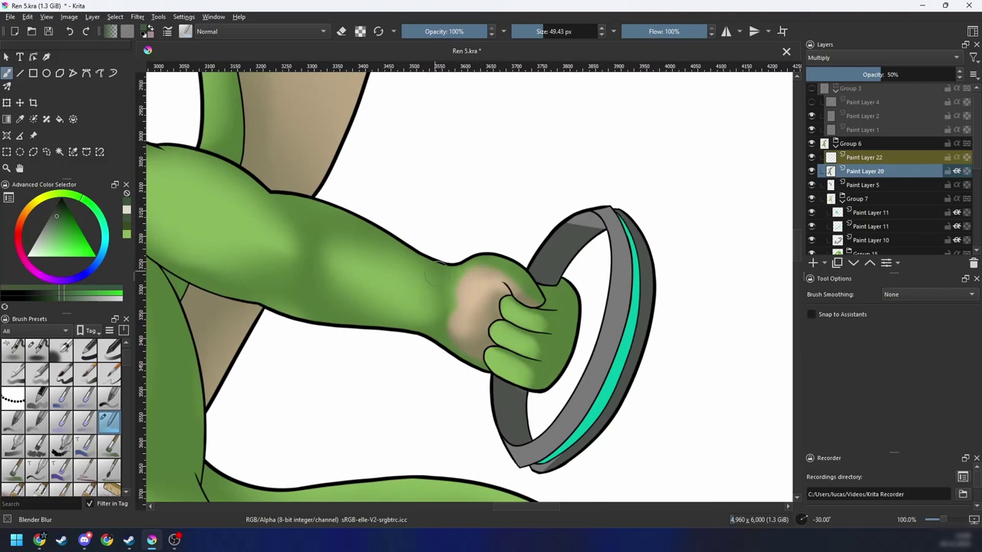
pyautogui.press('4')
pyautogui.press('4')
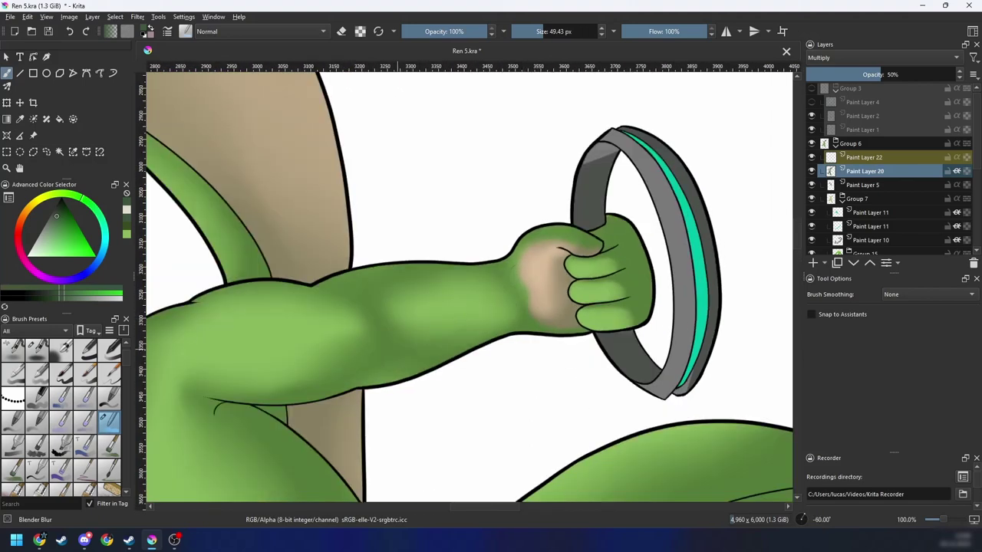
# Step: Switch back to Airbrush pressure at about 91 px and check the arm against the whole figure
pyautogui.rightClick(463, 324)
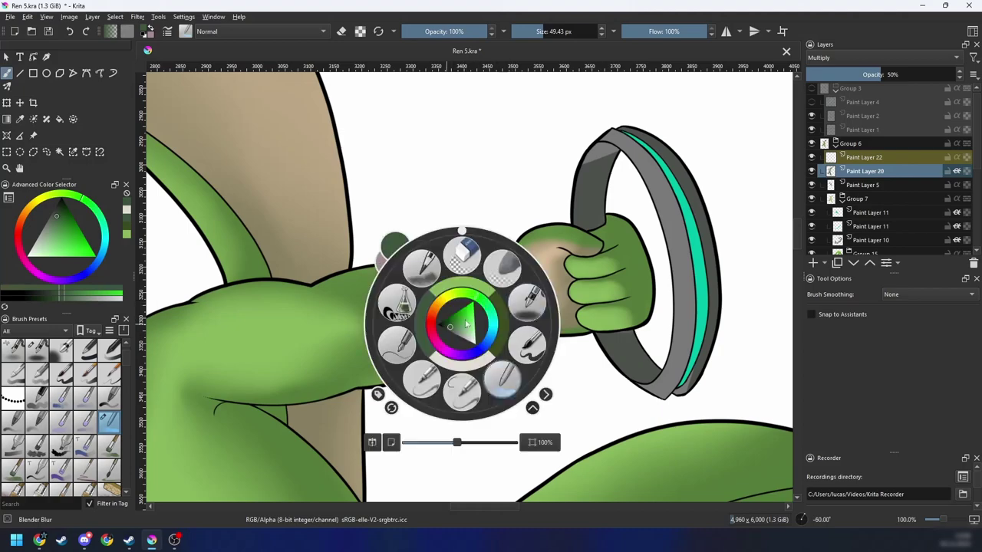
pyautogui.click(527, 310)
pyautogui.press('5')
pyautogui.scroll(-4, 489, 307)
pyautogui.press('6')
pyautogui.scroll(3, 514, 307)
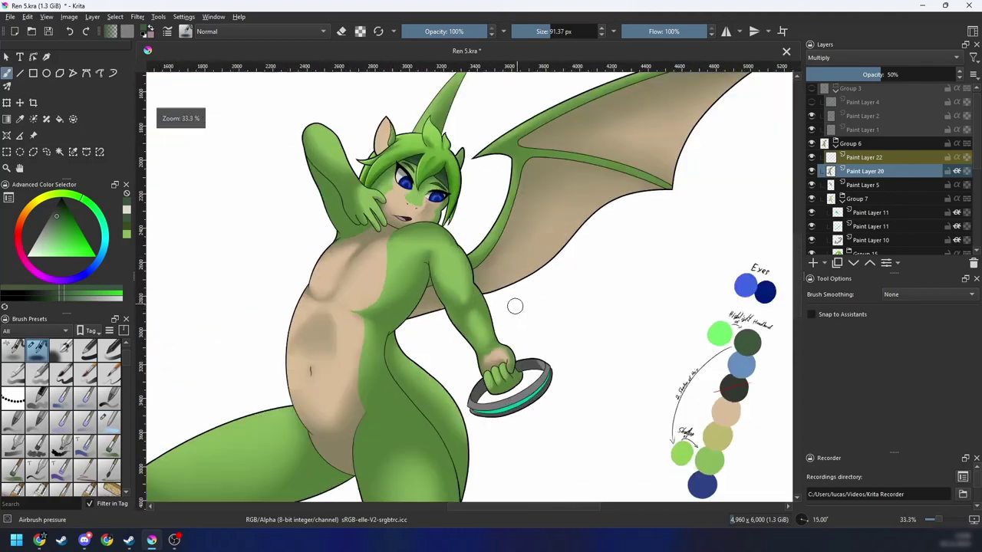
# Step: Deepen the dark green shadow around the elbow of the outstretched arm on Paint Layer 20
pyautogui.press('4')
pyautogui.press('4')
pyautogui.press('4')
pyautogui.press('4')
pyautogui.press('4')
pyautogui.press('4')
pyautogui.scroll(1, 482, 306)
pyautogui.moveTo(431, 336); pyautogui.dragTo(566, 309)
pyautogui.press('-')
pyautogui.press('6')
pyautogui.press('6')
pyautogui.press('6')
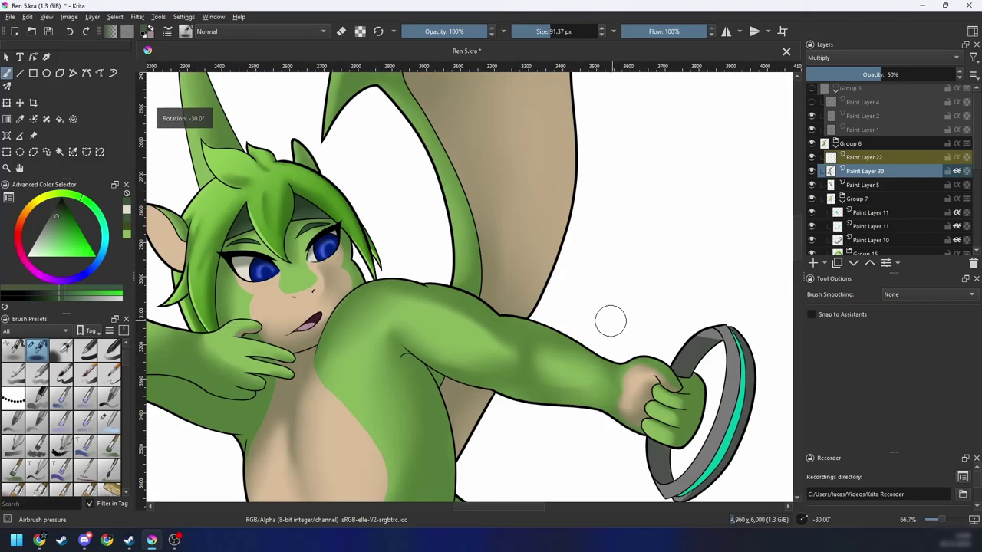
pyautogui.moveTo(556, 358); pyautogui.dragTo(545, 346)
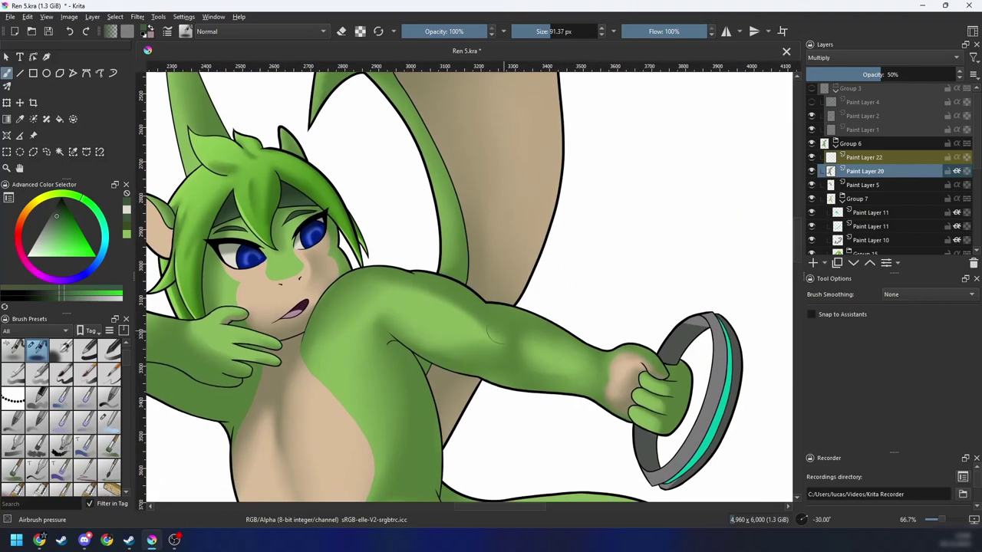
# Step: Extend the airbrushed shadow along the outstretched upper arm and forearm and check it against the whole figure
pyautogui.press('6')
pyautogui.press('6')
pyautogui.press('6')
pyautogui.press('6')
pyautogui.press('6')
pyautogui.press('6')
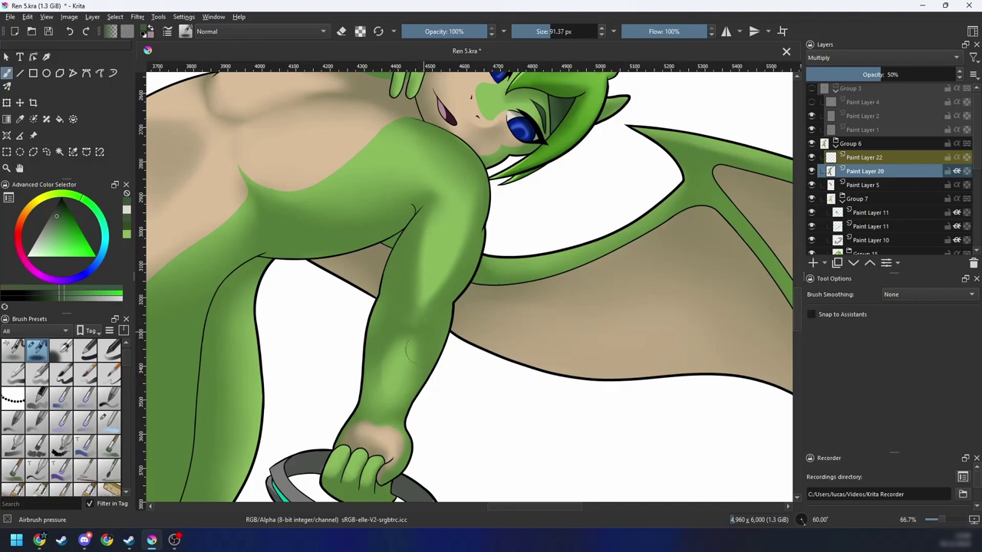
pyautogui.press('5')
pyautogui.hotkey('ctrl', '-')
pyautogui.hotkey('ctrl', '-')
pyautogui.hotkey('ctrl', '-')
pyautogui.hotkey('ctrl', '-')
pyautogui.hotkey('ctrl', '-')
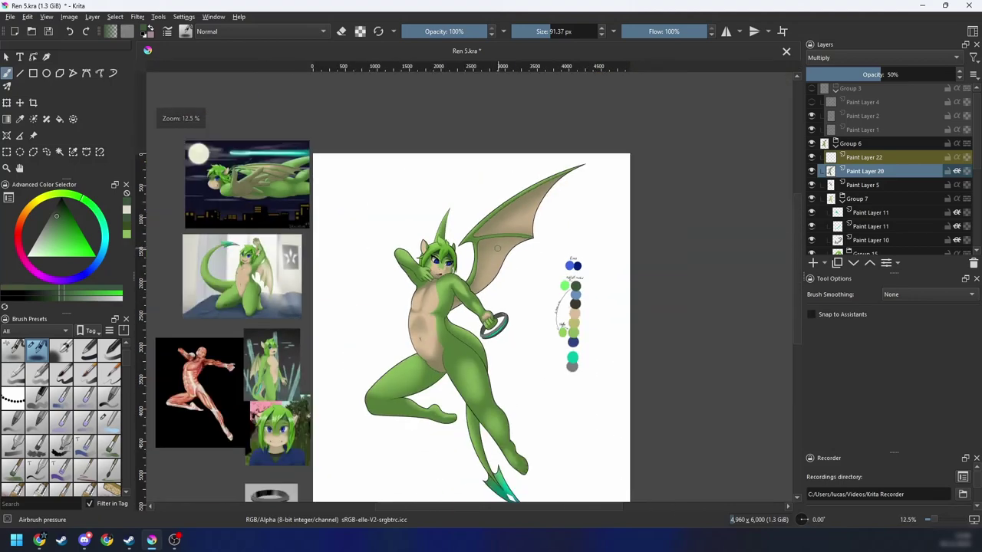
# Step: Airbrush a darker shadow along the centre crease of the chest and its lower curve on Paint Layer 20
pyautogui.hotkey('ctrl', '+')
pyautogui.hotkey('ctrl', '+')
pyautogui.hotkey('ctrl', '+')
pyautogui.hotkey('ctrl', '+')
pyautogui.press('4')
pyautogui.press('4')
pyautogui.press('4')
pyautogui.moveTo(486, 350); pyautogui.dragTo(553, 240)
pyautogui.press('6')
pyautogui.press('6')
pyautogui.moveTo(543, 288); pyautogui.dragTo(515, 318)
pyautogui.scroll(2, 465, 311)
pyautogui.press('5')
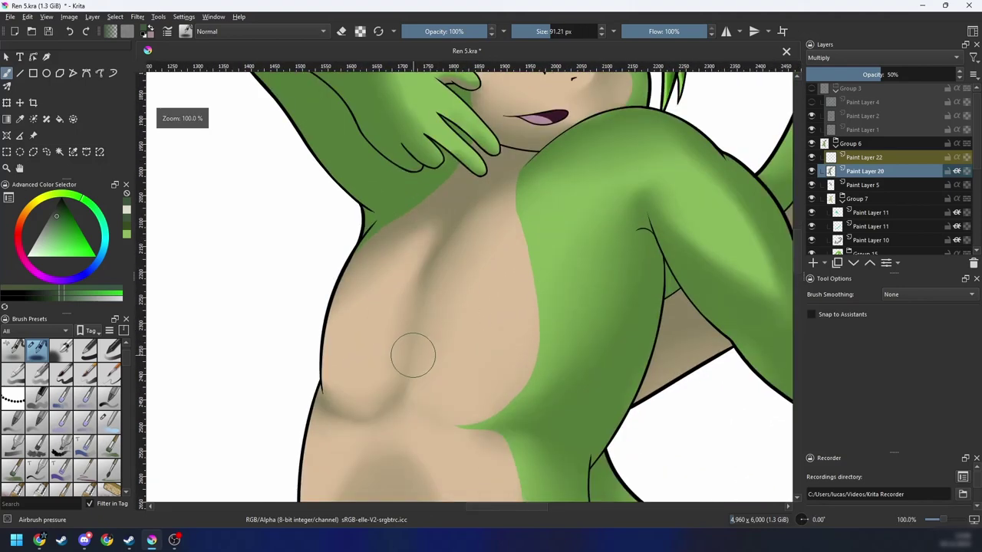
pyautogui.moveTo(389, 332)
pyautogui.mouseDown()
pyautogui.moveTo(396, 310)
pyautogui.moveTo(391, 361)
pyautogui.moveTo(396, 309)
pyautogui.mouseUp()
pyautogui.moveTo(399, 356); pyautogui.dragTo(360, 414)
# Step: Airbrush a thin curved shadow under the chest muscle, from the centre crease to the green side, at about 22 px
pyautogui.press('4')
pyautogui.press('4')
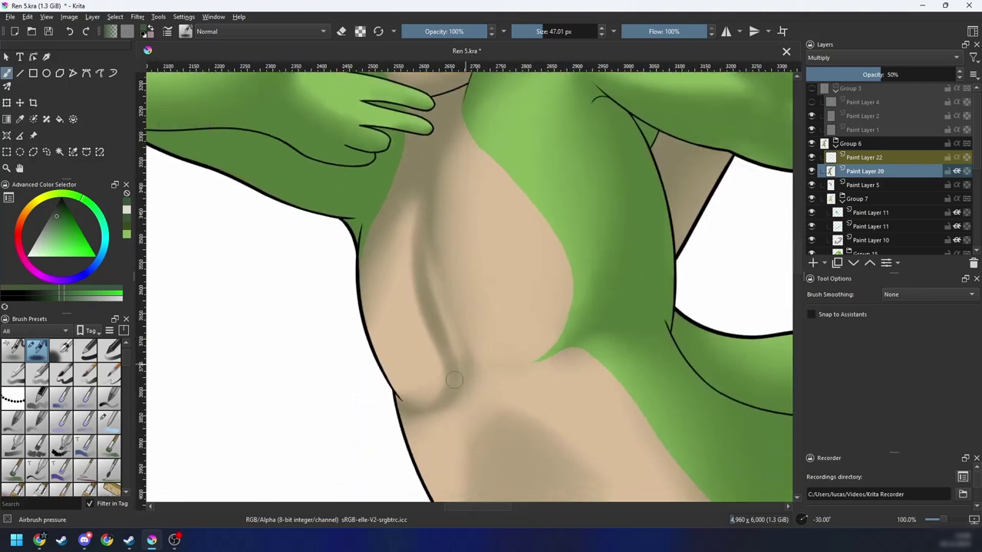
pyautogui.moveTo(491, 370); pyautogui.dragTo(567, 342)
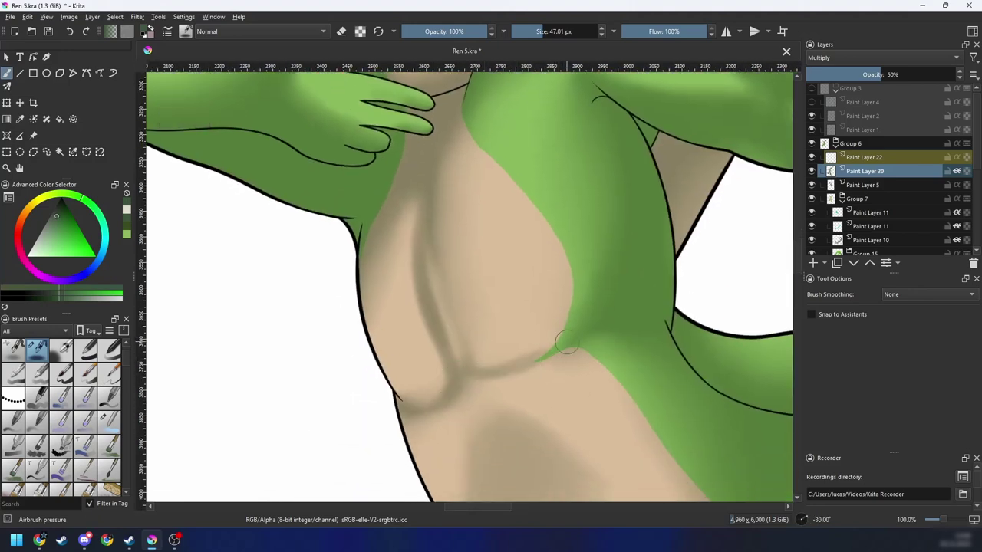
pyautogui.hotkey('ctrl', 'z')
pyautogui.moveTo(495, 371)
pyautogui.mouseDown()
pyautogui.moveTo(544, 355)
pyautogui.moveTo(503, 376)
pyautogui.moveTo(458, 373)
pyautogui.moveTo(483, 375)
pyautogui.mouseUp()
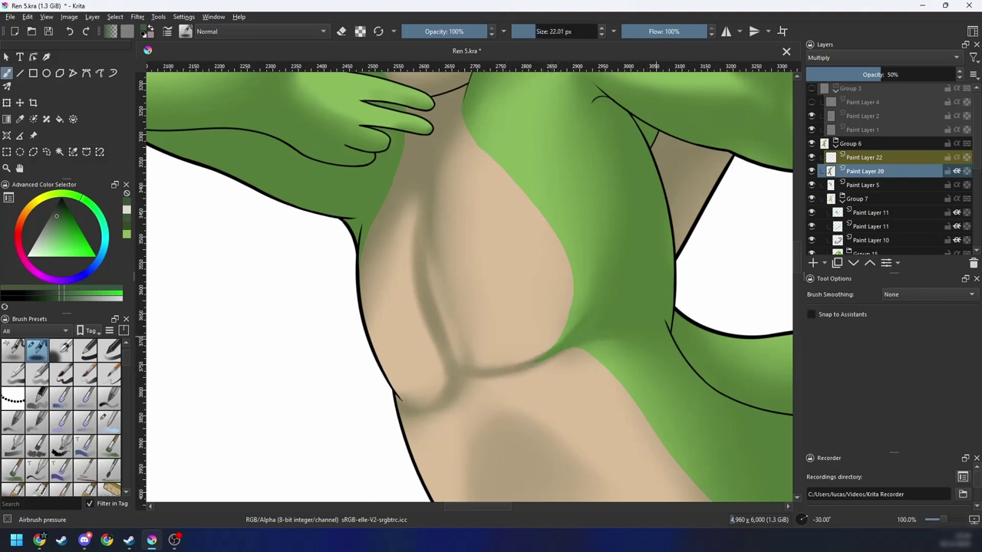
# Step: Switch to Blender Blur and soften the chest crease and under-chest shadows, using a brush size up to about 207 px
pyautogui.press('6')
pyautogui.press('6')
pyautogui.press('6')
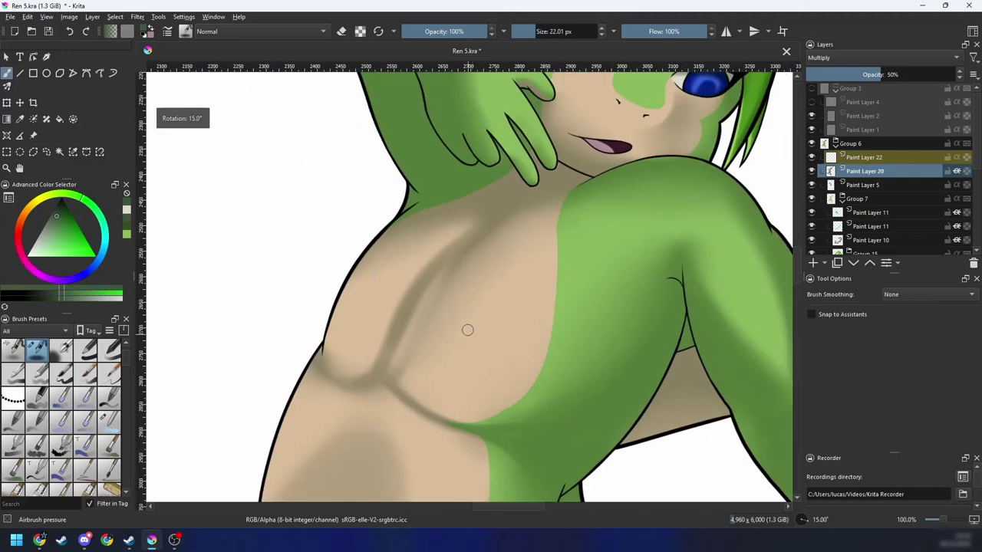
pyautogui.press('4')
pyautogui.rightClick(474, 314)
pyautogui.click(513, 370)
pyautogui.moveTo(410, 359)
pyautogui.mouseDown()
pyautogui.moveTo(353, 397)
pyautogui.moveTo(376, 341)
pyautogui.moveTo(380, 364)
pyautogui.moveTo(412, 259)
pyautogui.moveTo(476, 234)
pyautogui.mouseUp()
pyautogui.moveTo(485, 312)
pyautogui.mouseDown()
pyautogui.moveTo(449, 307)
pyautogui.moveTo(432, 376)
pyautogui.moveTo(438, 307)
pyautogui.moveTo(451, 351)
pyautogui.moveTo(491, 285)
pyautogui.moveTo(478, 364)
pyautogui.moveTo(443, 361)
pyautogui.moveTo(472, 295)
pyautogui.moveTo(531, 296)
pyautogui.mouseUp()
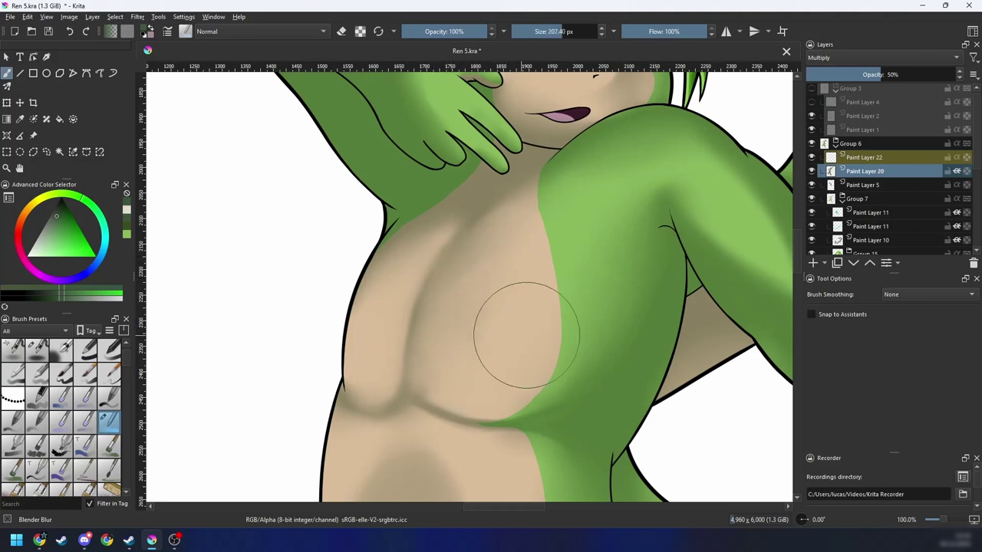
# Step: Soften the chest shading beside the green border and along the under-chest crease with a large Blender Blur brush
pyautogui.moveTo(527, 335)
pyautogui.mouseDown()
pyautogui.moveTo(480, 341)
pyautogui.moveTo(494, 343)
pyautogui.moveTo(466, 314)
pyautogui.moveTo(526, 323)
pyautogui.moveTo(517, 355)
pyautogui.mouseUp()
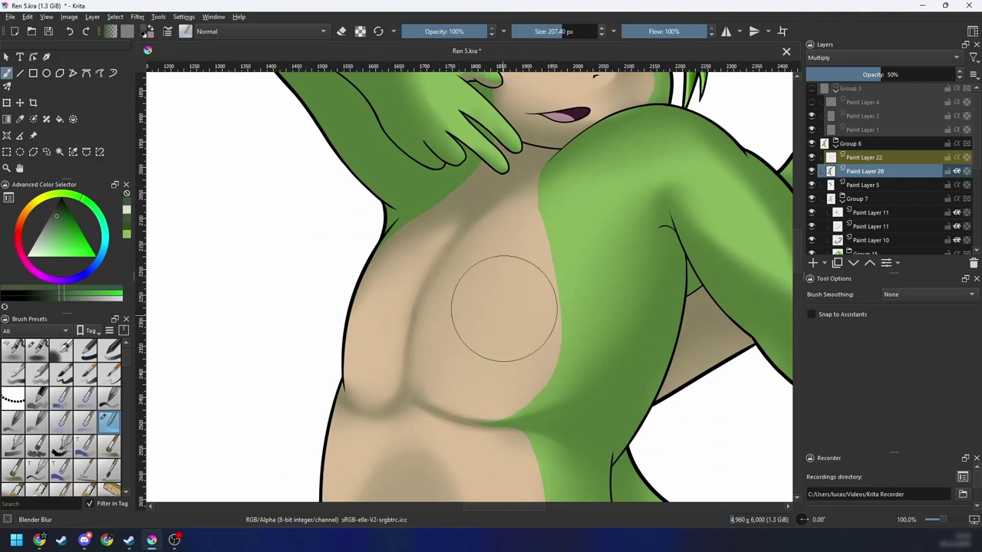
pyautogui.moveTo(478, 354); pyautogui.dragTo(482, 323)
pyautogui.moveTo(483, 336)
pyautogui.keyDown('shift'); pyautogui.mouseDown()
pyautogui.moveTo(470, 336)
pyautogui.moveTo(532, 259)
pyautogui.mouseUp(); pyautogui.keyUp('shift')
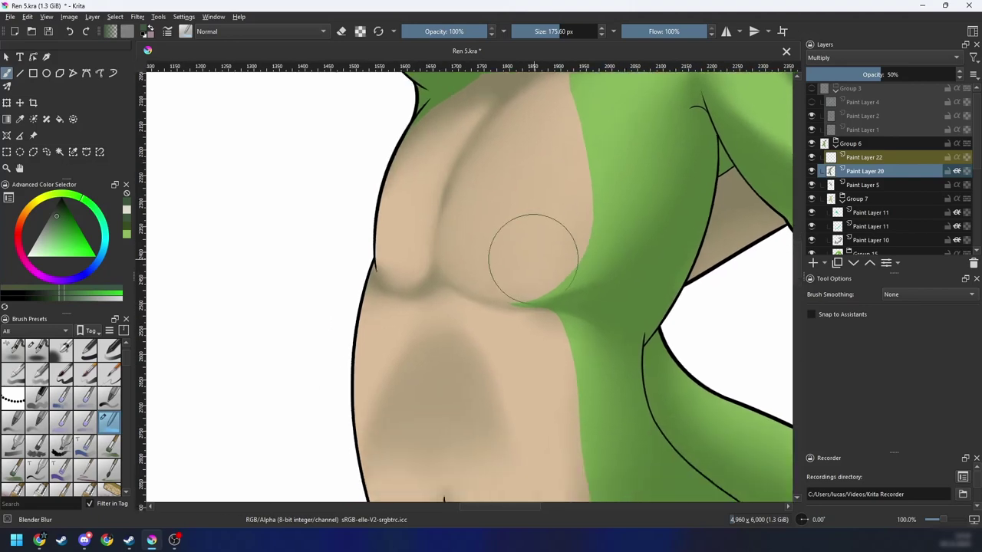
# Step: Blend the shadow along the crease beneath the chest into the belly with a smaller Blender Blur brush, from about 46 px to 85 px
pyautogui.hotkey('ctrl', '+')
pyautogui.press('4')
pyautogui.press('4')
pyautogui.keyDown('shift'); pyautogui.moveTo(530, 334); pyautogui.dragTo(436, 336); pyautogui.keyUp('shift')
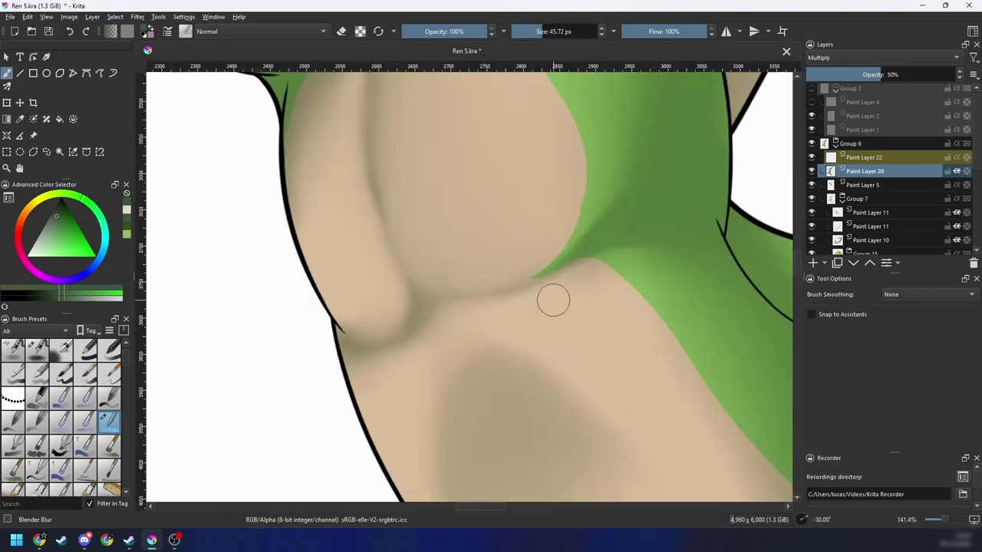
pyautogui.press('5')
pyautogui.press('-')
pyautogui.press('-')
pyautogui.press('-')
pyautogui.press('-')
pyautogui.press('-')
pyautogui.press('4')
pyautogui.press('4')
pyautogui.press('+')
pyautogui.press('+')
pyautogui.press('+')
pyautogui.press('+')
pyautogui.press('+')
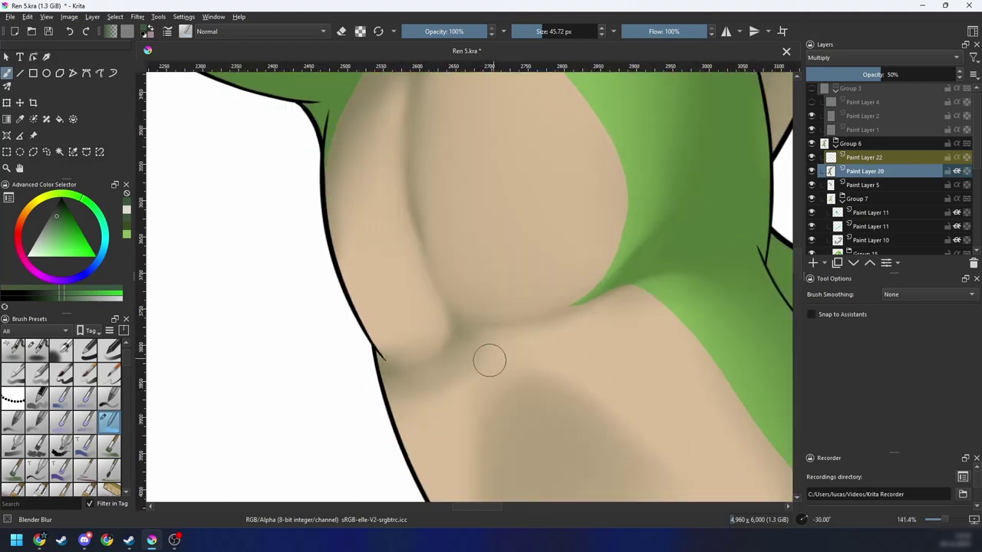
pyautogui.moveTo(434, 395); pyautogui.dragTo(449, 395)
pyautogui.moveTo(405, 425)
pyautogui.mouseDown()
pyautogui.moveTo(482, 364)
pyautogui.moveTo(461, 369)
pyautogui.mouseUp()
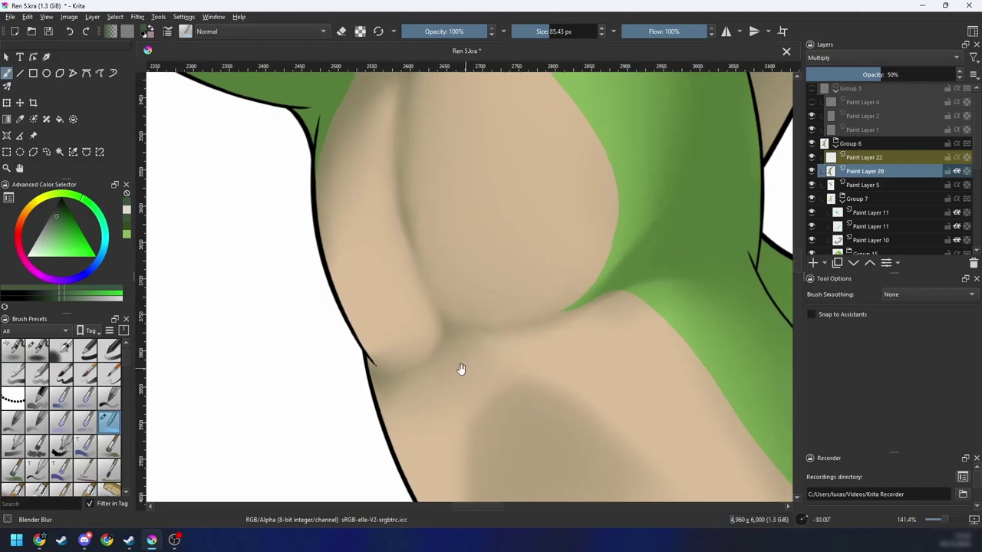
# Step: Blend the shadow across the upper chest with Blender Blur at about 85 px
pyautogui.press('6')
pyautogui.scroll(-1, 439, 369)
pyautogui.moveTo(468, 237); pyautogui.dragTo(453, 338)
pyautogui.press('6')
pyautogui.press('6')
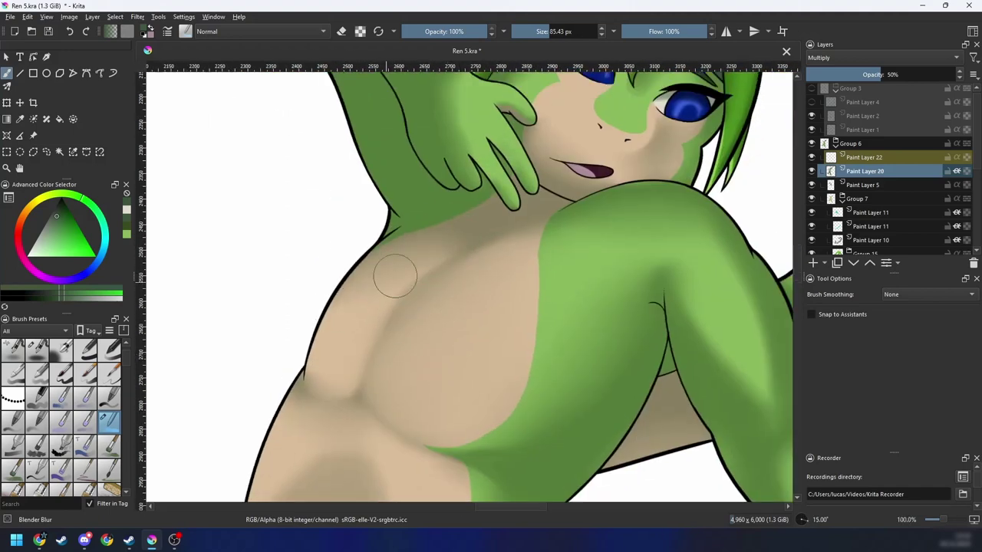
pyautogui.press('5')
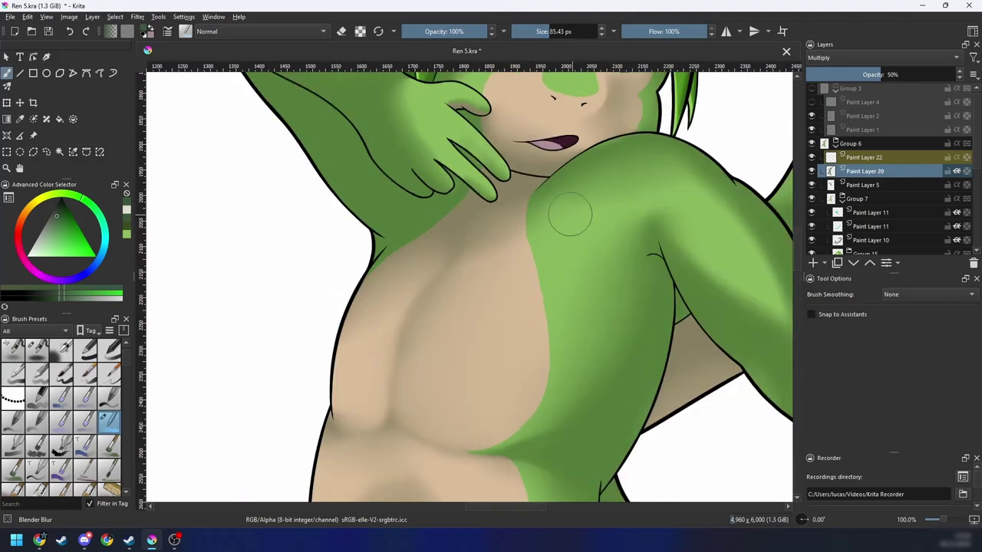
# Step: Examine the torso shading in the context of the whole figure and the belly area
pyautogui.hotkey('ctrl', '-')
pyautogui.hotkey('ctrl', '-')
pyautogui.hotkey('ctrl', '-')
pyautogui.hotkey('ctrl', '-')
pyautogui.hotkey('ctrl', '-')
pyautogui.hotkey('ctrl', '-')
pyautogui.moveTo(518, 310); pyautogui.dragTo(522, 274)
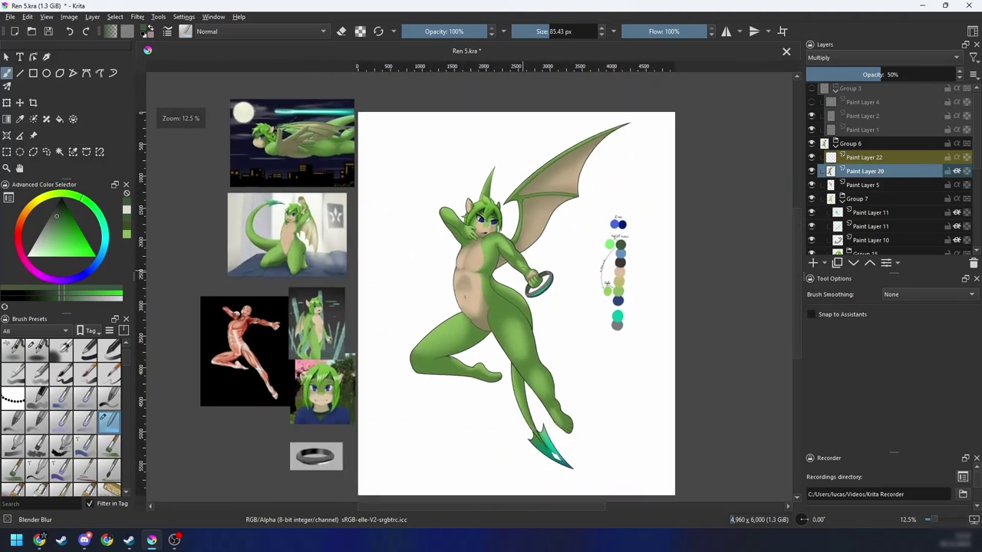
pyautogui.scroll(6, 529, 276)
pyautogui.press('6')
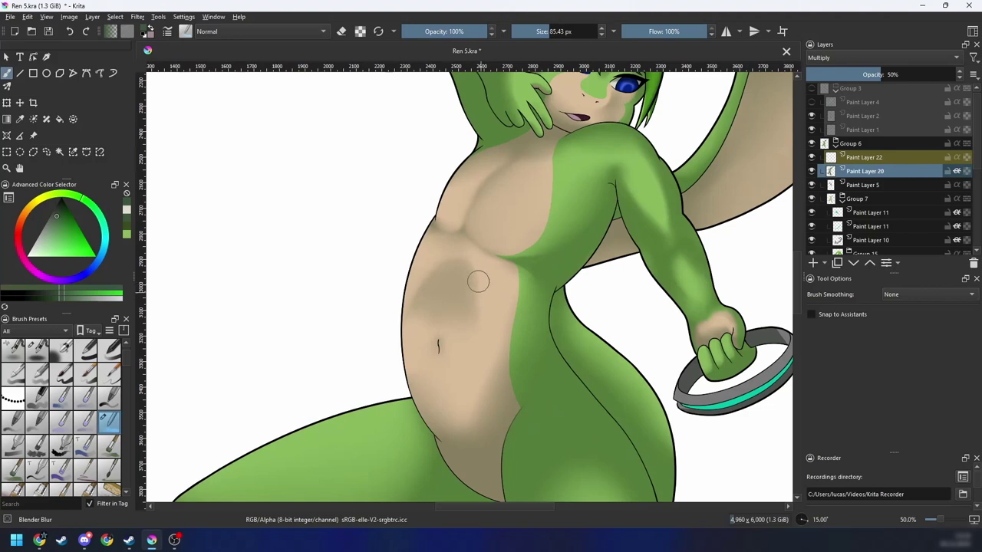
# Step: Trim the edge of the belly shadow above the navel with Eraser Soft at about 101 px
pyautogui.rightClick(488, 318)
pyautogui.click(488, 249)
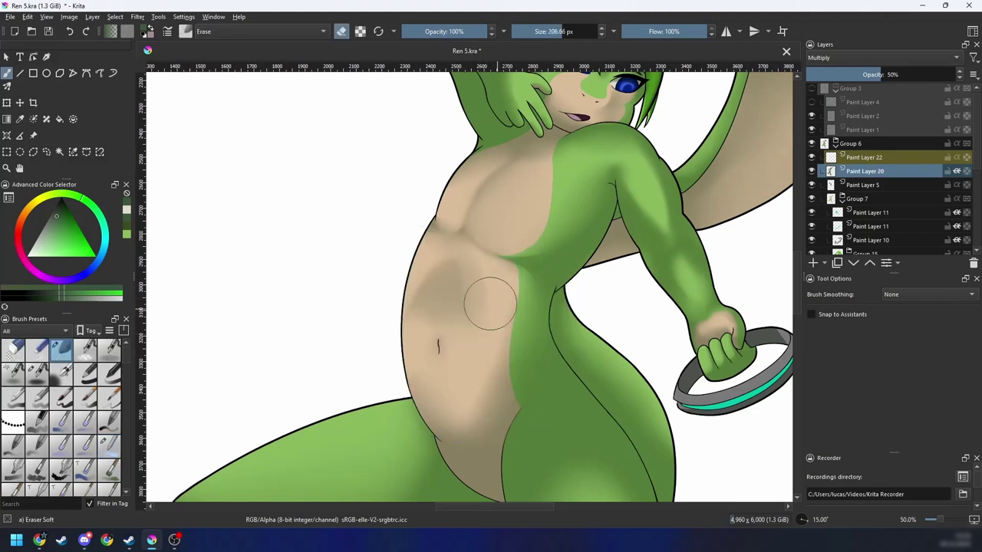
pyautogui.press('+')
pyautogui.press('+')
pyautogui.press('+')
pyautogui.press('4')
pyautogui.press('4')
pyautogui.press('4')
pyautogui.press('4')
pyautogui.press('4')
pyautogui.press('4')
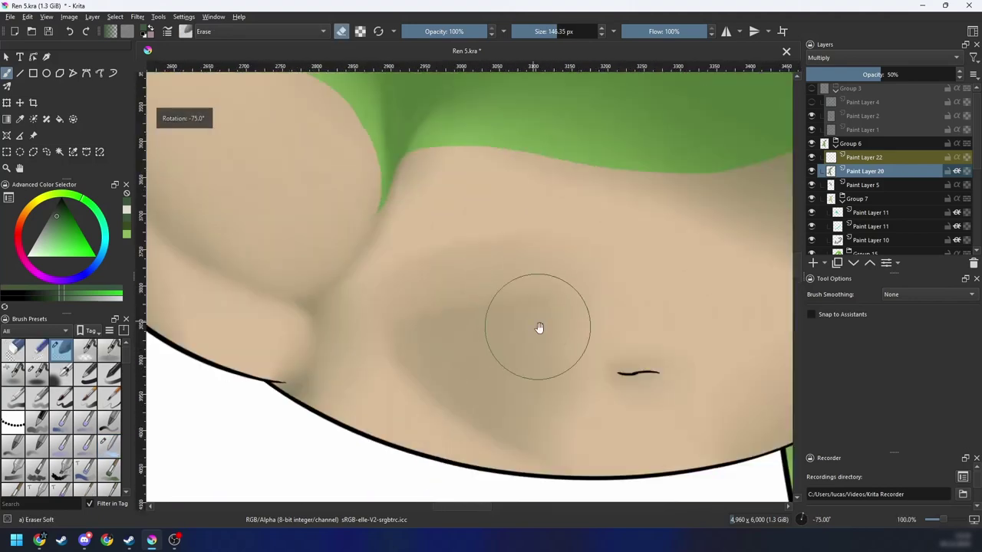
pyautogui.moveTo(539, 329); pyautogui.dragTo(574, 312)
pyautogui.press('-')
pyautogui.moveTo(460, 299); pyautogui.dragTo(437, 299)
pyautogui.press('4')
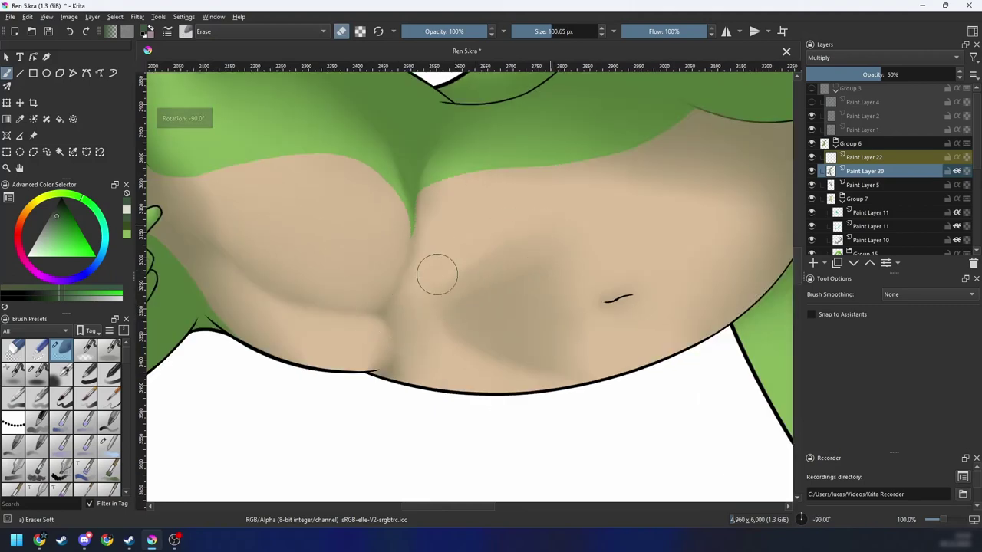
pyautogui.moveTo(522, 261); pyautogui.dragTo(580, 253)
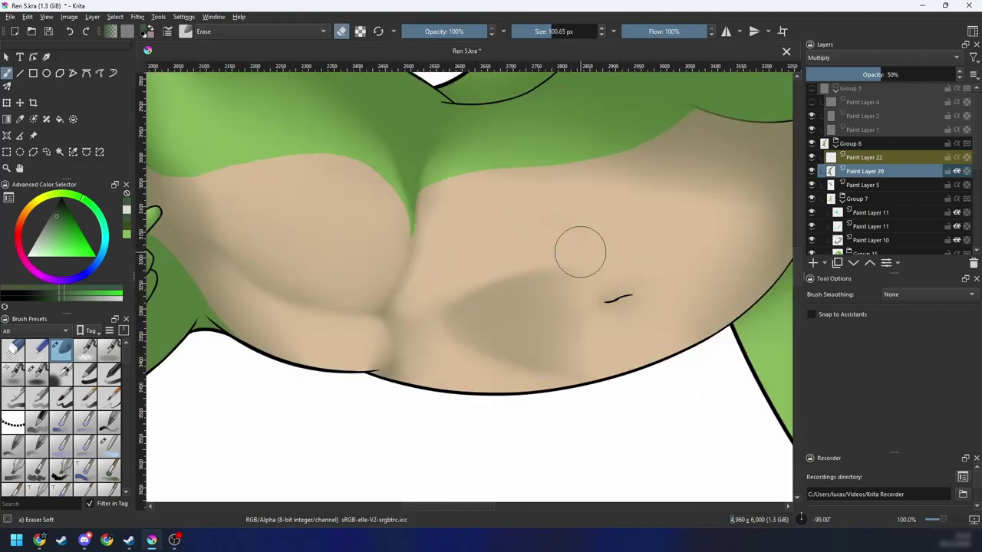
# Step: Lighten the belly shadow above the navel using Eraser Soft at 43% opacity
pyautogui.press('6')
pyautogui.press('6')
pyautogui.press('6')
pyautogui.press('6')
pyautogui.press('6')
pyautogui.press('-')
pyautogui.press('-')
pyautogui.press('+')
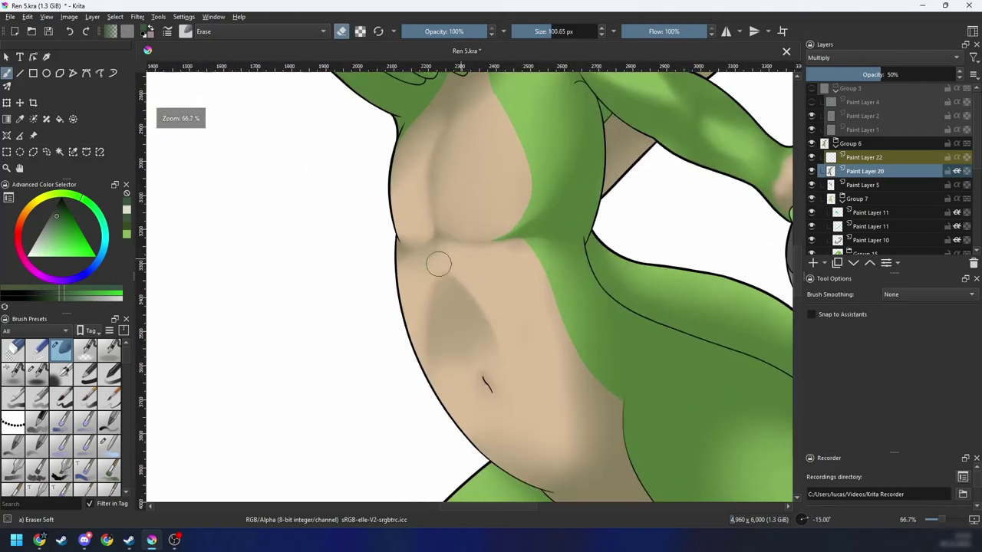
pyautogui.press('6')
pyautogui.press('6')
pyautogui.rightClick(491, 316)
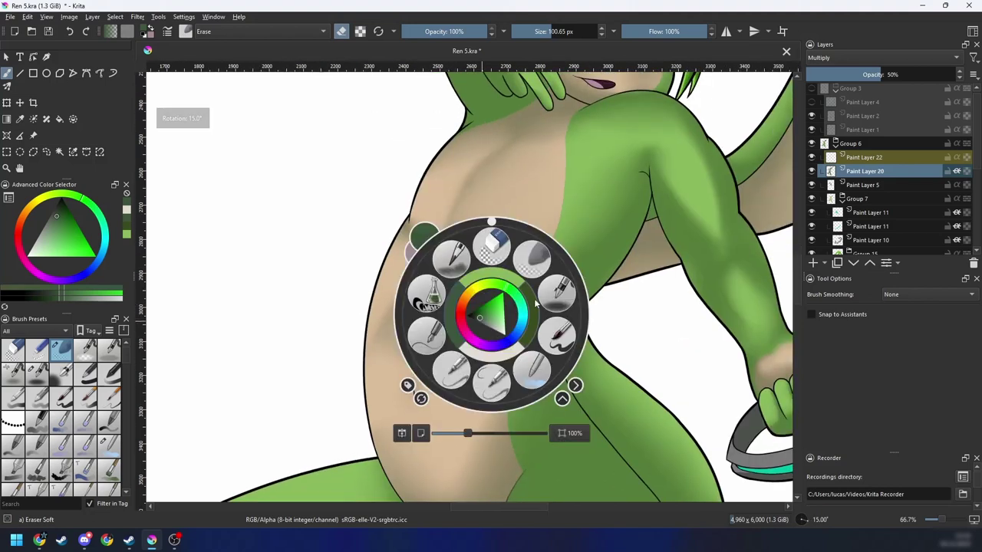
pyautogui.click(533, 374)
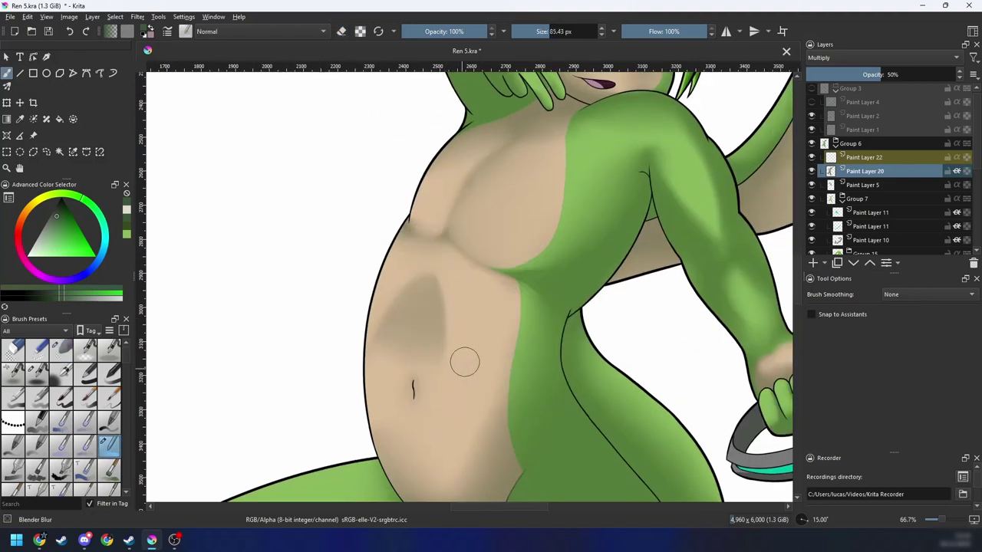
pyautogui.rightClick(463, 299)
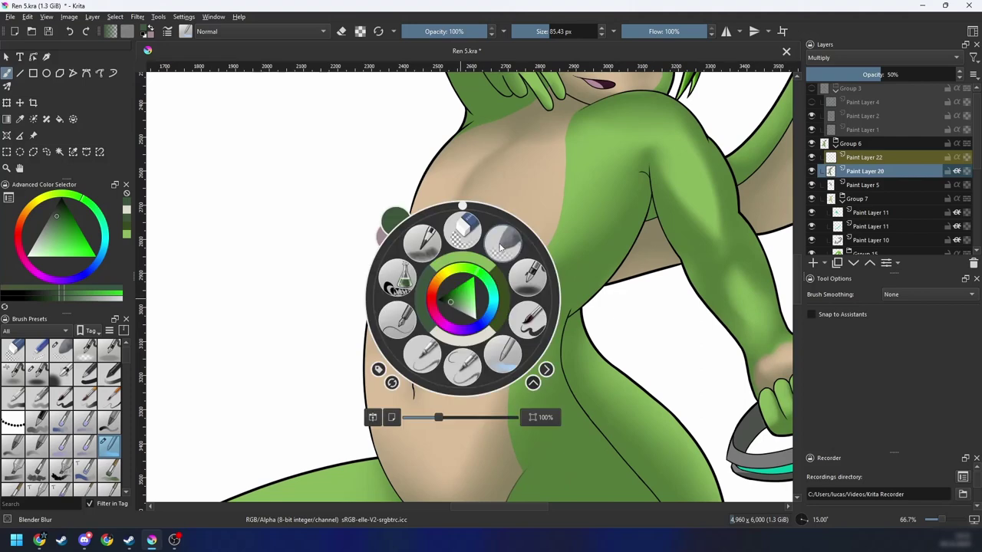
pyautogui.click(503, 244)
pyautogui.click(438, 33)
pyautogui.moveTo(374, 365)
pyautogui.mouseDown()
pyautogui.moveTo(423, 282)
pyautogui.moveTo(422, 326)
pyautogui.moveTo(440, 367)
pyautogui.mouseUp()
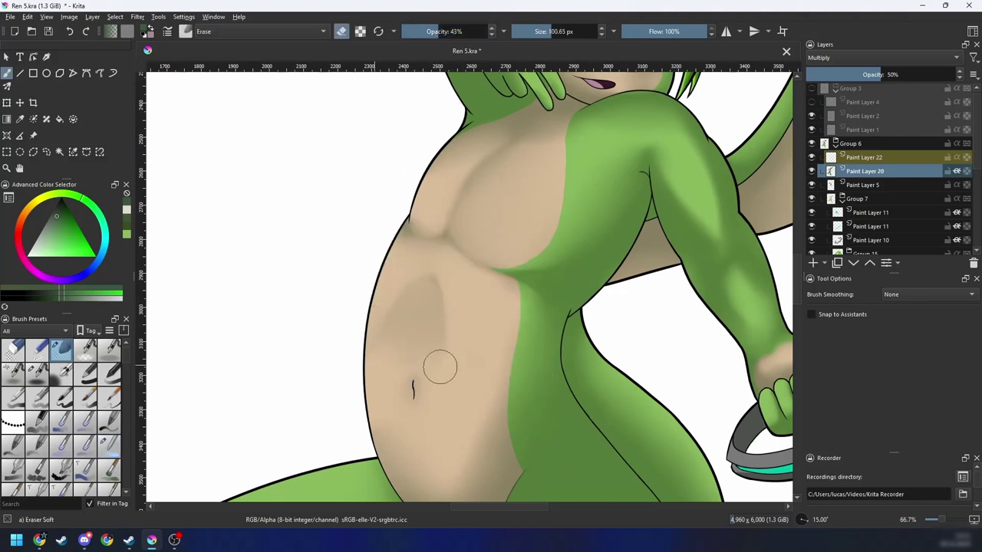
# Step: Blend the highlights and shading down the arm holding the ring with Blender Blur at about 92 px
pyautogui.scroll(-6, 405, 356)
pyautogui.rightClick(540, 327)
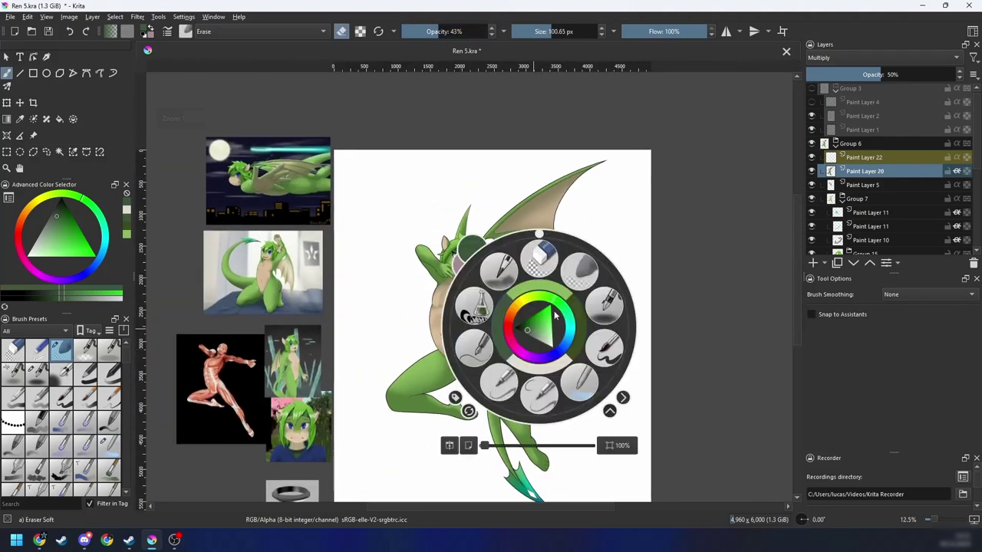
pyautogui.click(605, 350)
pyautogui.scroll(1, 560, 338)
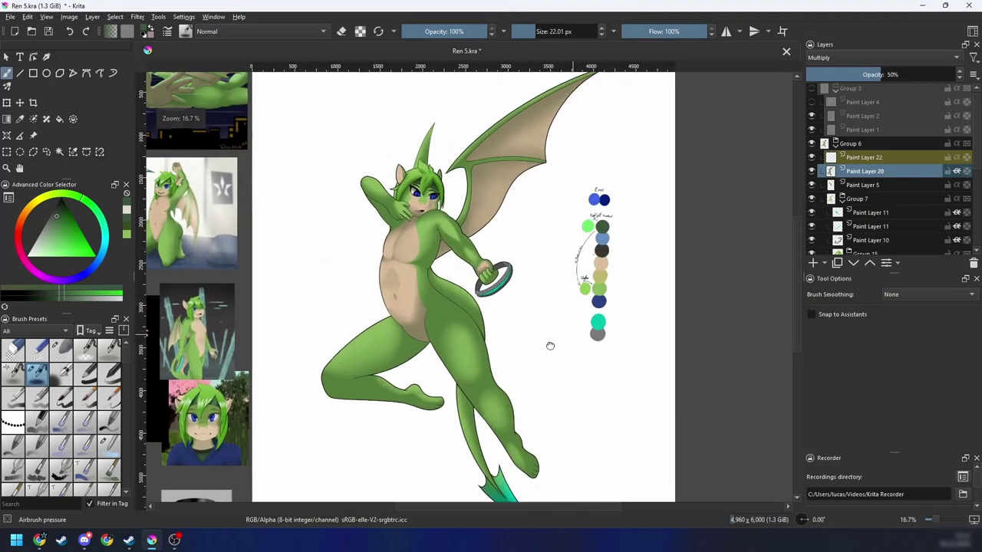
pyautogui.scroll(2, 557, 351)
pyautogui.rightClick(575, 339)
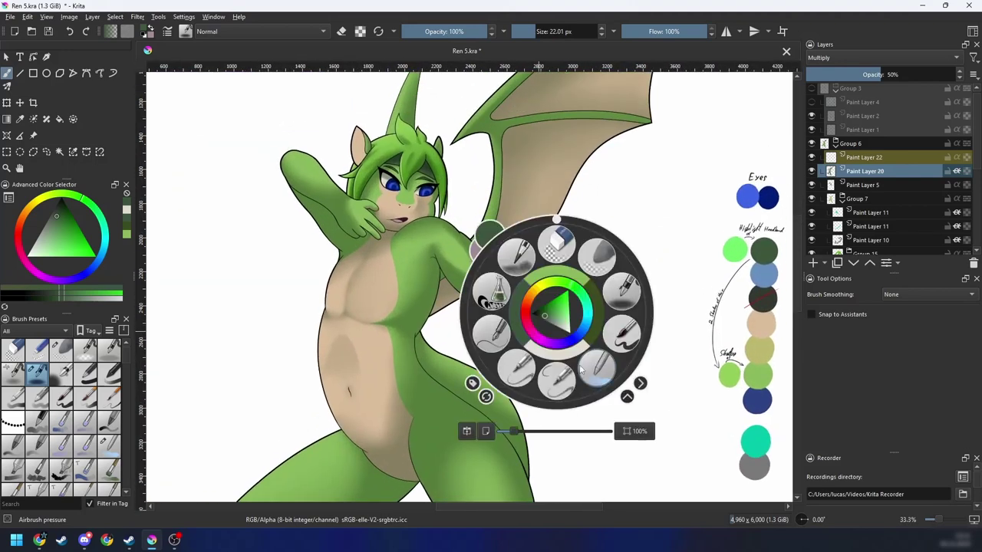
pyautogui.click(537, 259)
pyautogui.scroll(2, 537, 259)
pyautogui.moveTo(535, 258)
pyautogui.mouseDown()
pyautogui.moveTo(509, 321)
pyautogui.moveTo(539, 317)
pyautogui.mouseUp()
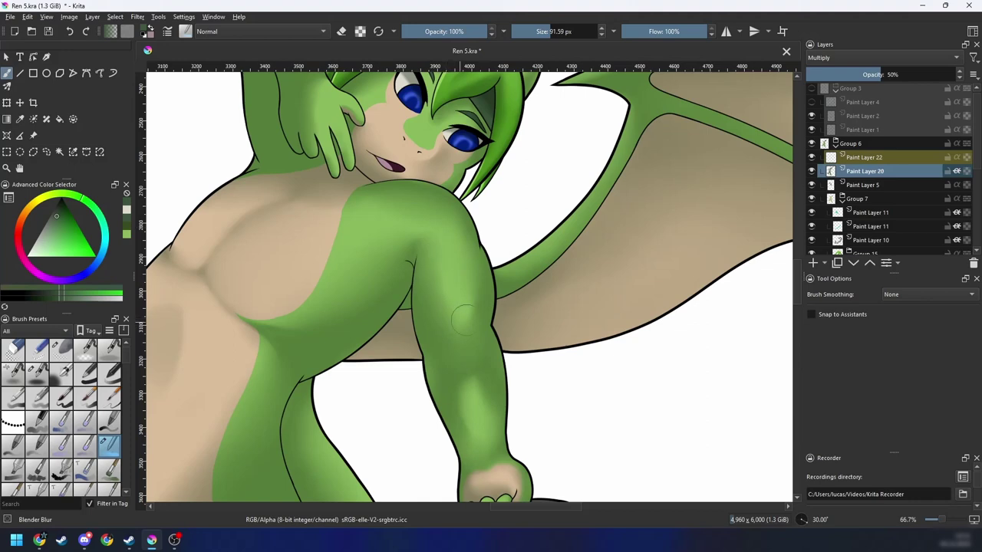
pyautogui.moveTo(467, 336); pyautogui.dragTo(456, 269)
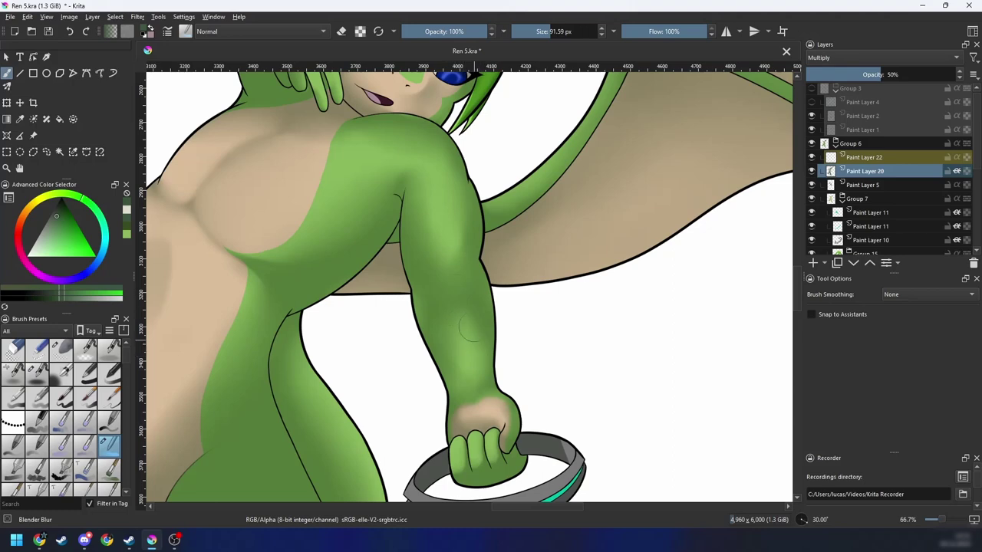
# Step: Examine the arm shading on the whole figure from a distance
pyautogui.press('-')
pyautogui.press('-')
pyautogui.press('-')
pyautogui.press('-')
pyautogui.press('-')
pyautogui.press('-')
pyautogui.press('-')
pyautogui.press('-')
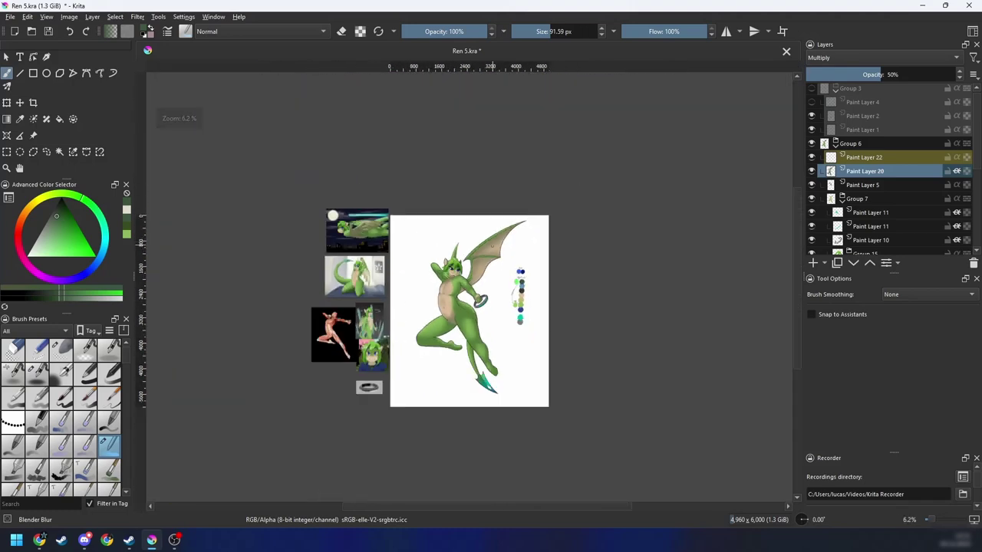
# Step: Shade the edges of the raised hand's fingers with the Airbrush pressure brush at about 18 px, undoing the unwanted stroke
pyautogui.press('+')
pyautogui.press('+')
pyautogui.press('+')
pyautogui.moveTo(527, 368)
pyautogui.mouseDown()
pyautogui.moveTo(514, 328)
pyautogui.moveTo(537, 353)
pyautogui.mouseUp()
pyautogui.press('+')
pyautogui.press('+')
pyautogui.press('4')
pyautogui.press('4')
pyautogui.press('4')
pyautogui.moveTo(431, 323)
pyautogui.mouseDown()
pyautogui.moveTo(489, 344)
pyautogui.moveTo(546, 343)
pyautogui.moveTo(579, 305)
pyautogui.mouseUp()
pyautogui.press('+')
pyautogui.press('+')
pyautogui.press('+')
pyautogui.rightClick(513, 320)
pyautogui.click(576, 299)
pyautogui.press('+')
pyautogui.press('4')
pyautogui.press('4')
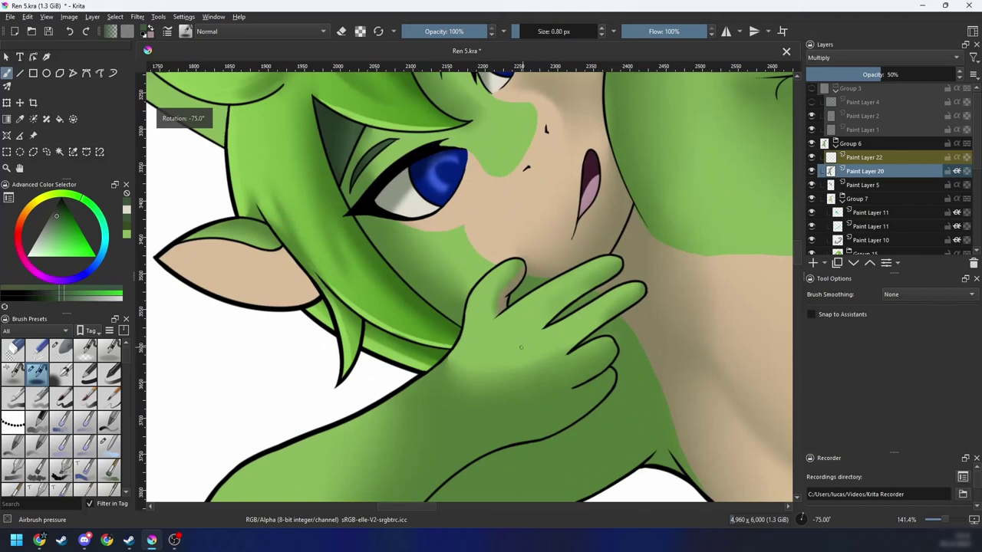
pyautogui.moveTo(520, 348)
pyautogui.mouseDown()
pyautogui.moveTo(532, 342)
pyautogui.moveTo(492, 350)
pyautogui.moveTo(568, 306)
pyautogui.mouseUp()
pyautogui.hotkey('ctrl', 'z')
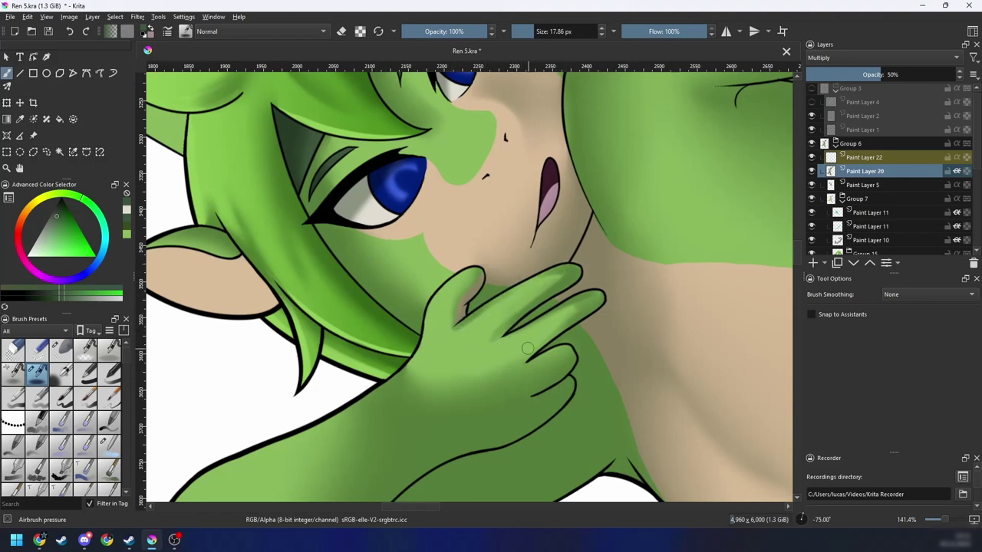
# Step: Extend the shadow between the fingers onto the back of the raised hand and check it on the figure
pyautogui.moveTo(528, 348); pyautogui.dragTo(484, 370)
pyautogui.press('5')
pyautogui.press('-')
pyautogui.press('-')
pyautogui.press('-')
pyautogui.press('-')
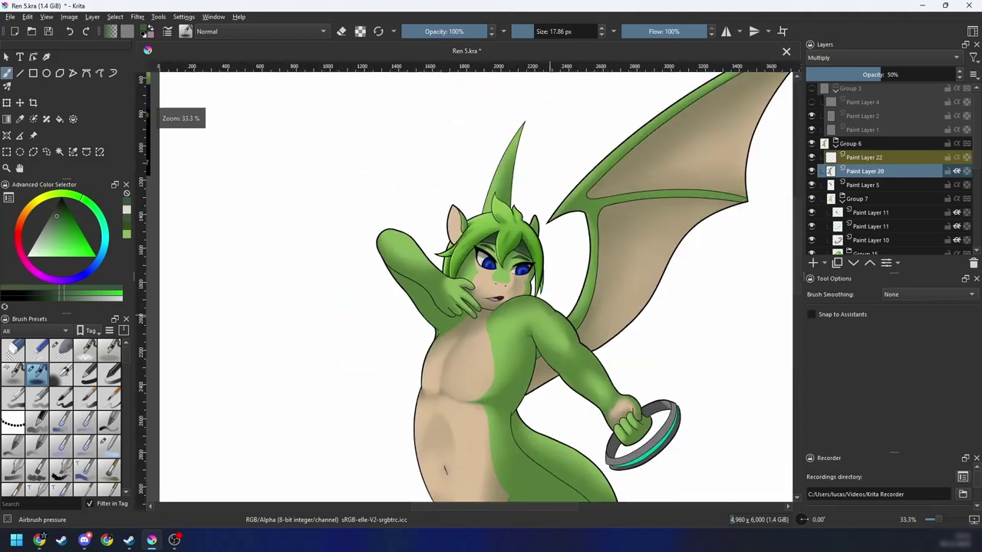
# Step: Darken the outer halves of the raised hand's two longest fingers with Airbrush pressure at about 18 px
pyautogui.press('+')
pyautogui.press('4')
pyautogui.press('4')
pyautogui.press('4')
pyautogui.press('4')
pyautogui.press('+')
pyautogui.press('+')
pyautogui.press('+')
pyautogui.press('+')
pyautogui.moveTo(547, 370); pyautogui.dragTo(491, 324)
pyautogui.press('6')
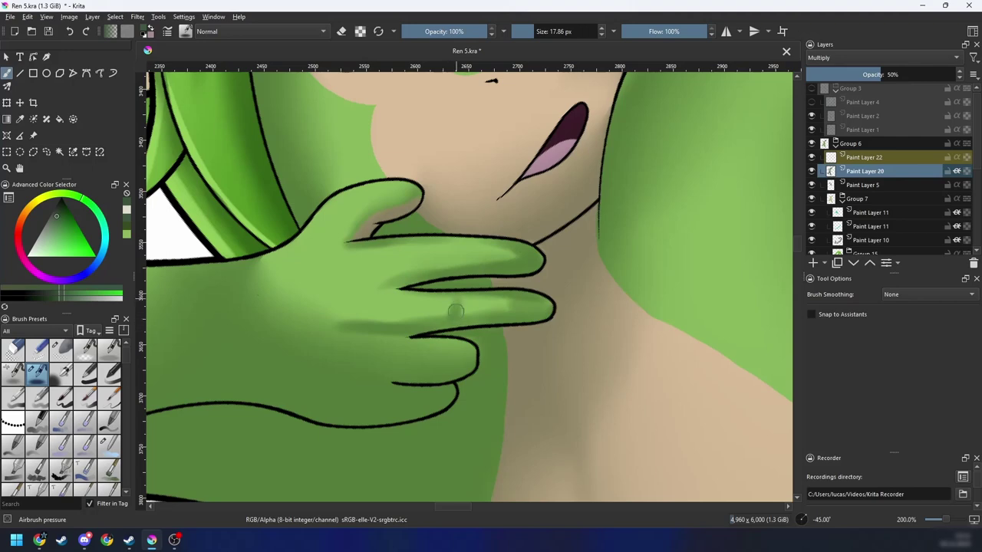
pyautogui.moveTo(455, 311)
pyautogui.mouseDown()
pyautogui.moveTo(475, 295)
pyautogui.moveTo(500, 292)
pyautogui.mouseUp()
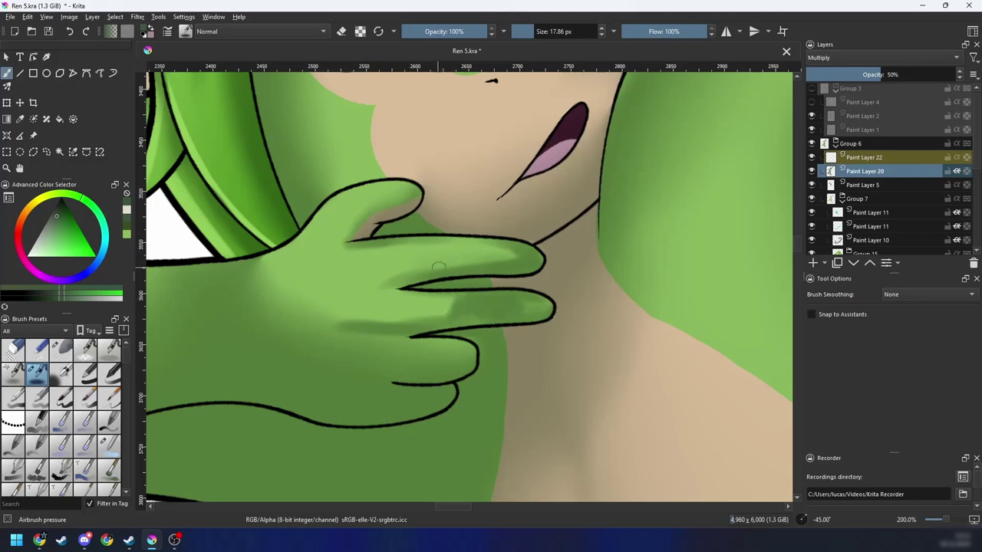
pyautogui.moveTo(451, 242)
pyautogui.mouseDown()
pyautogui.moveTo(439, 273)
pyautogui.moveTo(448, 278)
pyautogui.moveTo(487, 257)
pyautogui.mouseUp()
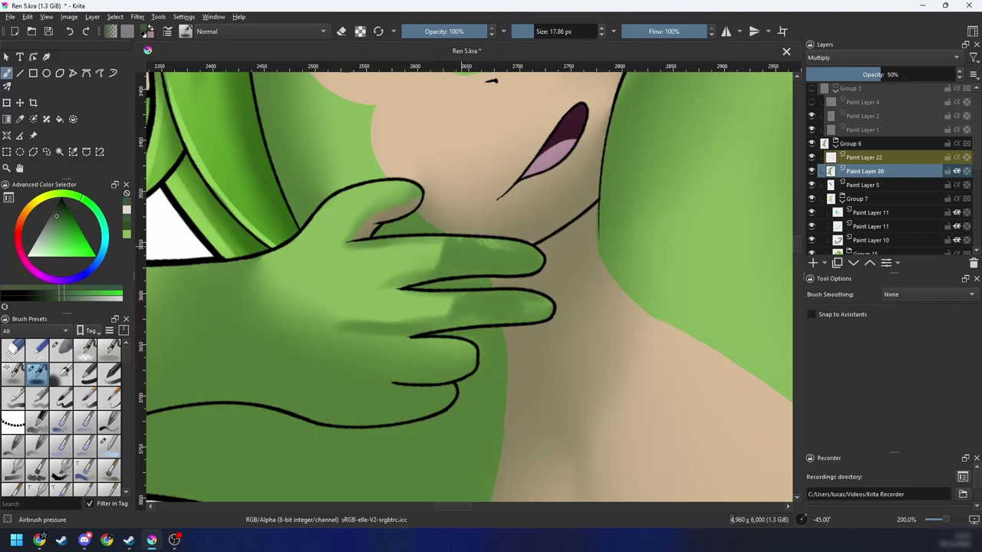
# Step: Blend the finger shadows' hard edges into the back of the hand with Blender Blur at about 31 px
pyautogui.rightClick(477, 326)
pyautogui.click(515, 377)
pyautogui.press('4')
pyautogui.press('4')
pyautogui.press('4')
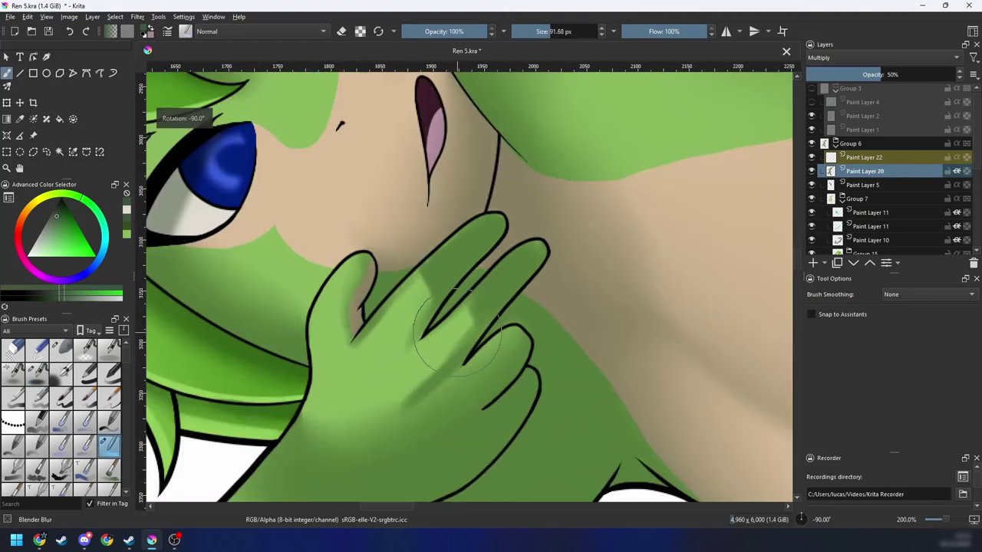
pyautogui.moveTo(458, 333); pyautogui.dragTo(392, 333)
pyautogui.press(']')
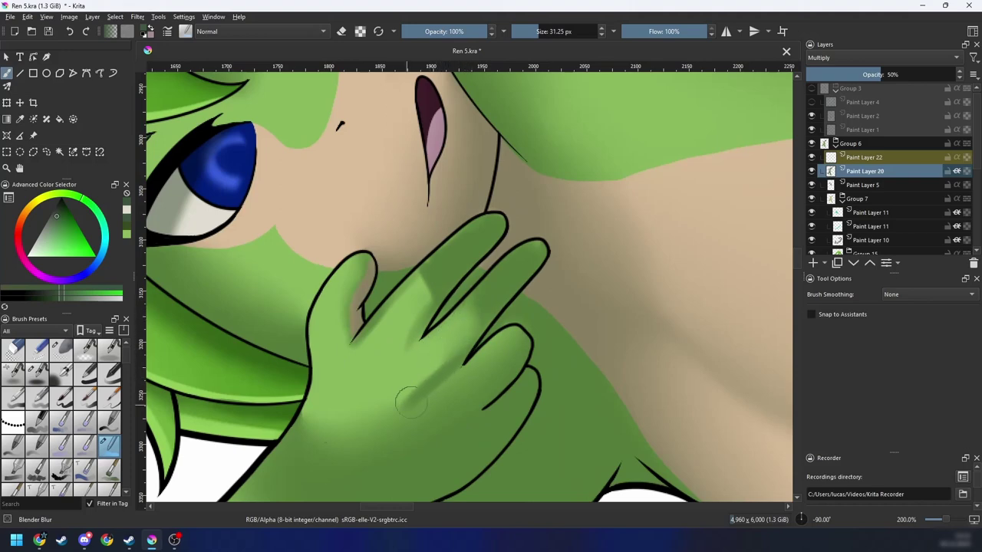
pyautogui.moveTo(398, 314); pyautogui.dragTo(412, 310)
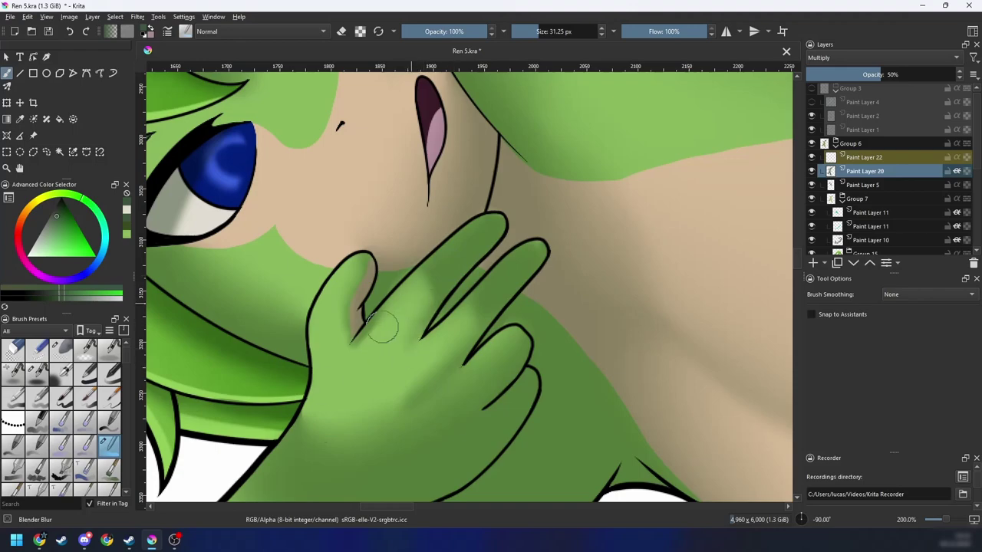
# Step: Examine the raised hand's shading in the context of the whole figure
pyautogui.press('-')
pyautogui.press('6')
pyautogui.press('6')
pyautogui.press('6')
pyautogui.press('6')
pyautogui.press('-')
pyautogui.press('-')
pyautogui.press('-')
pyautogui.press('-')
pyautogui.press('-')
pyautogui.press('-')
pyautogui.press('6')
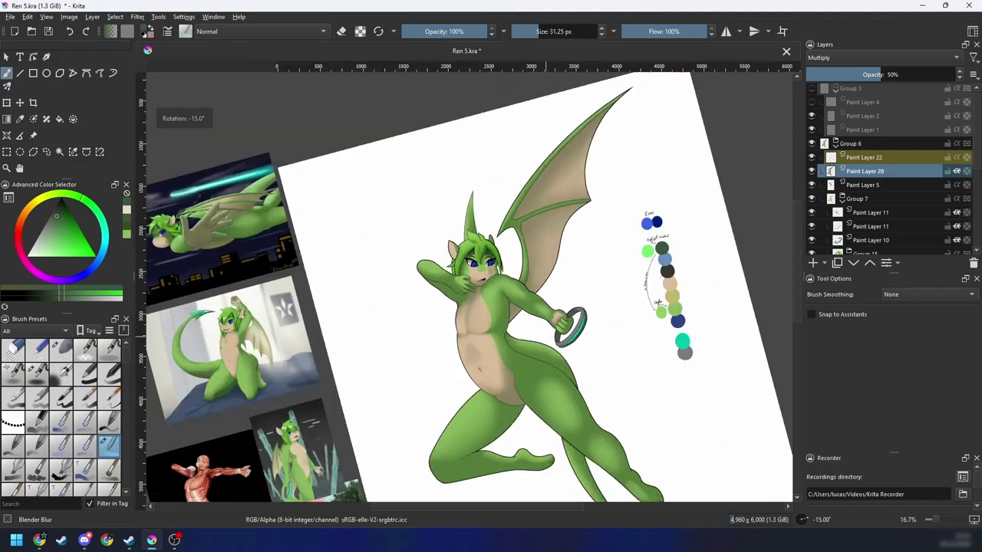
# Step: Set the Blender Blur brush to about 60 px over the back of the raised hand
pyautogui.press('+')
pyautogui.press('+')
pyautogui.press('+')
pyautogui.press('+')
pyautogui.press('6')
pyautogui.press('+')
pyautogui.press('6')
pyautogui.press('6')
pyautogui.press('6')
pyautogui.keyDown('shift'); pyautogui.moveTo(421, 321); pyautogui.dragTo(435, 321); pyautogui.keyUp('shift')
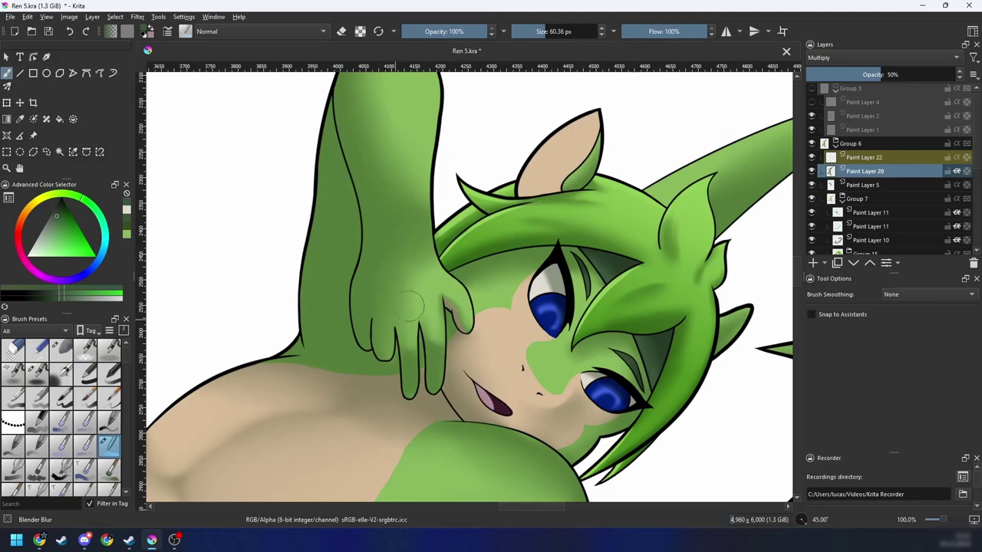
# Step: Examine the raised arm and hand shading both close up and against the whole figure
pyautogui.press('4')
pyautogui.press('4')
pyautogui.press('4')
pyautogui.press('4')
pyautogui.press('-')
pyautogui.press('-')
pyautogui.press('-')
pyautogui.press('-')
pyautogui.press('6')
pyautogui.press('6')
pyautogui.moveTo(515, 231); pyautogui.dragTo(480, 214)
pyautogui.press('-')
pyautogui.press('4')
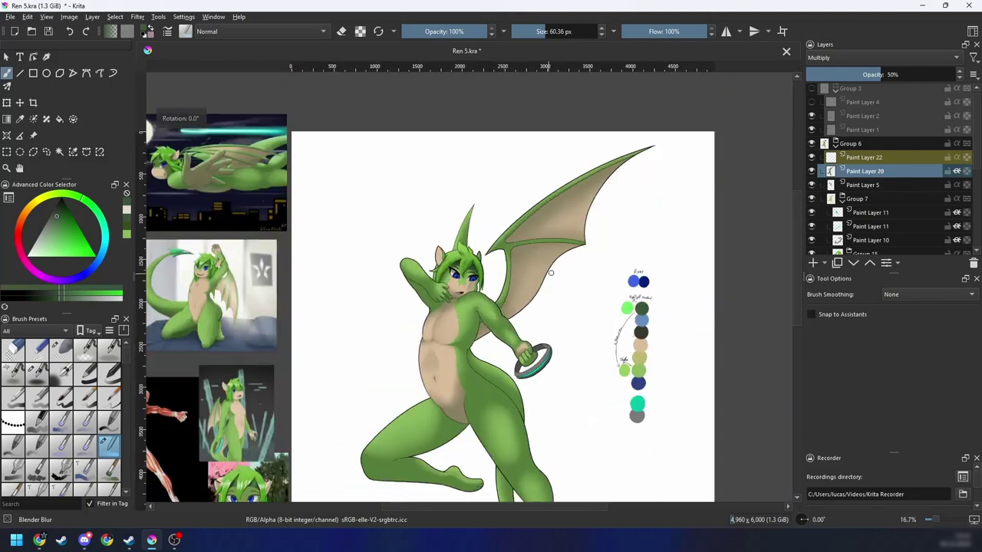
pyautogui.press('+')
pyautogui.press('+')
pyautogui.press('+')
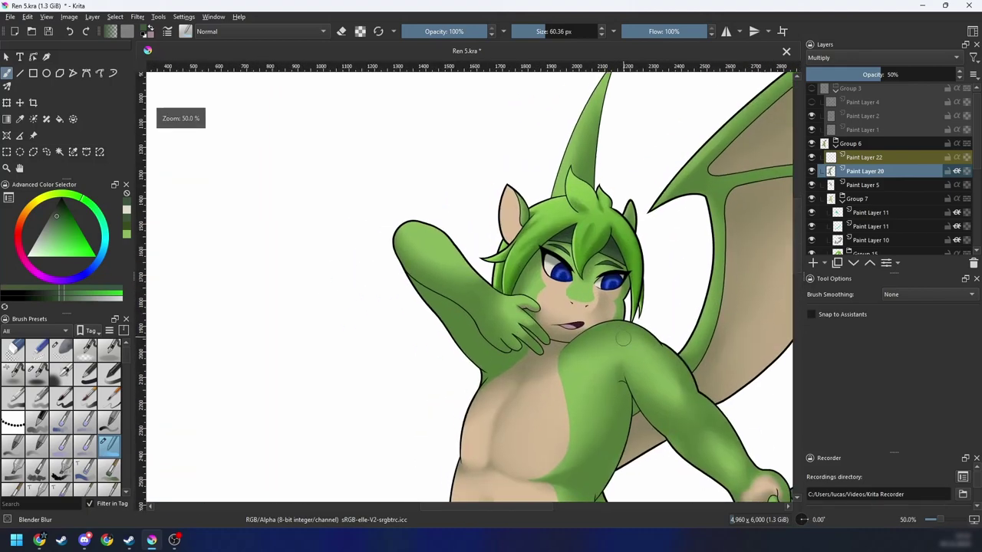
pyautogui.press('+')
pyautogui.press('+')
pyautogui.press('4')
pyautogui.press('4')
pyautogui.press('4')
pyautogui.press('-')
pyautogui.press('6')
pyautogui.press('6')
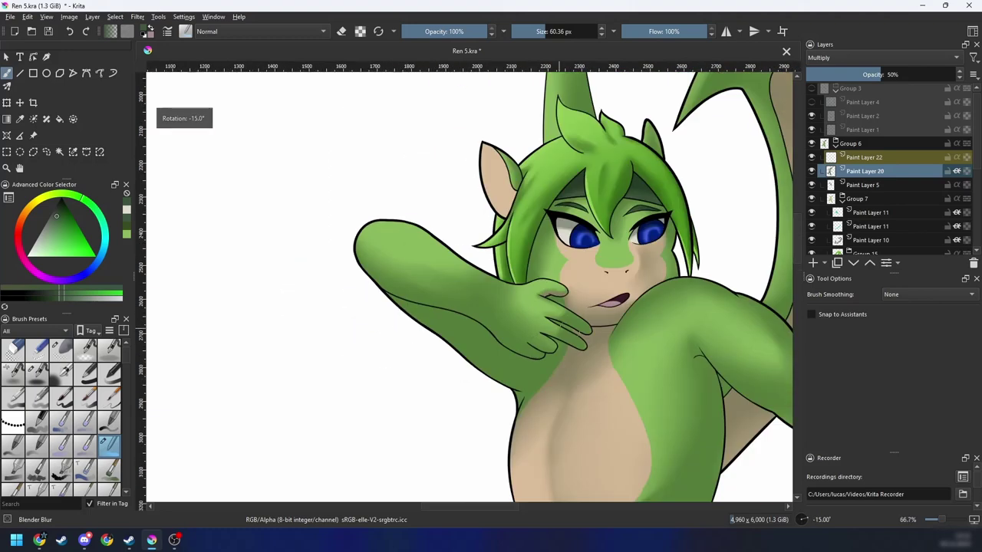
# Step: Examine the shading of the torso, hips and thighs and compare it with the upper body
pyautogui.moveTo(566, 329); pyautogui.dragTo(523, 295)
pyautogui.press('-')
pyautogui.press('6')
pyautogui.moveTo(545, 342); pyautogui.dragTo(590, 167)
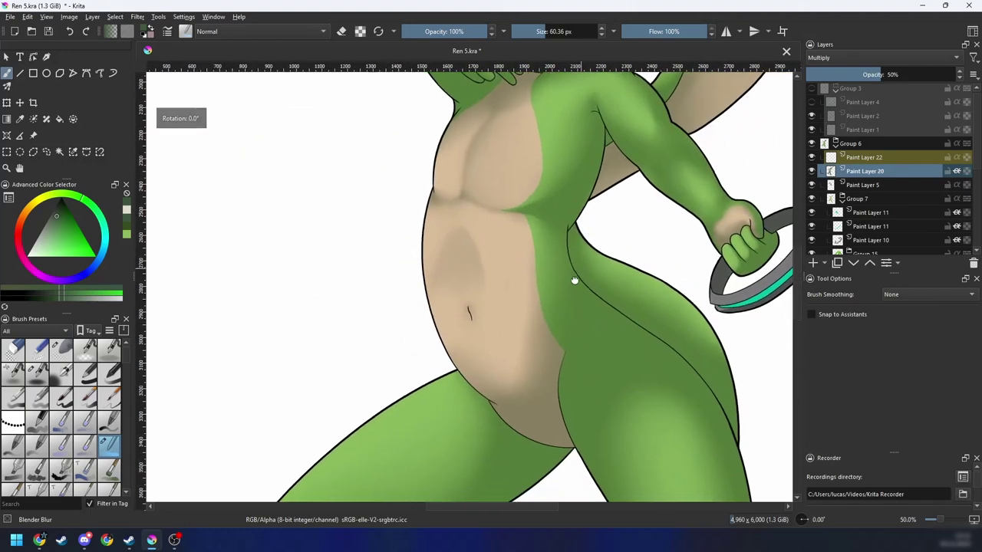
pyautogui.moveTo(575, 280); pyautogui.dragTo(441, 254)
pyautogui.moveTo(516, 248); pyautogui.dragTo(458, 368)
pyautogui.moveTo(558, 305); pyautogui.dragTo(518, 304)
pyautogui.press('-')
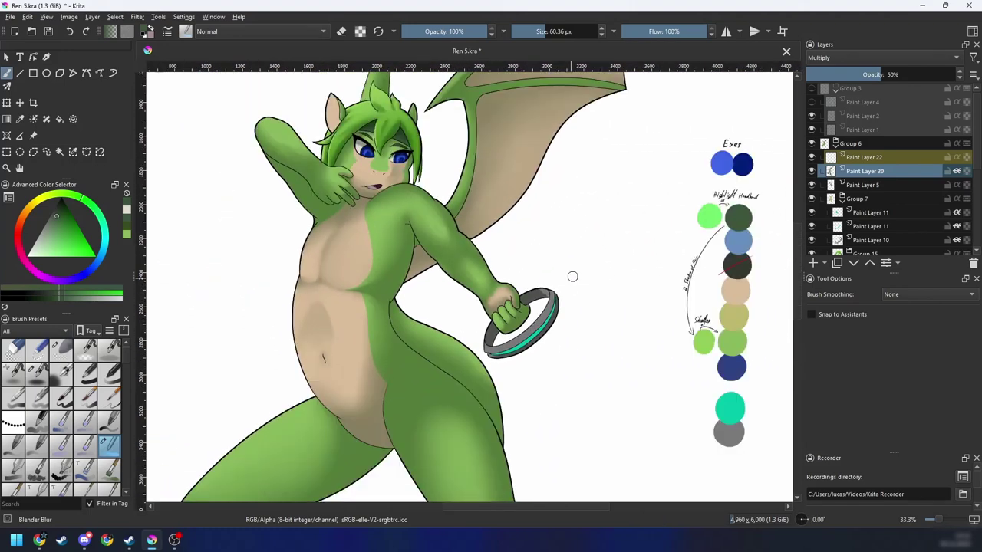
pyautogui.moveTo(589, 271); pyautogui.dragTo(578, 373)
pyautogui.press('-')
pyautogui.press('-')
pyautogui.press('+')
pyautogui.press('+')
pyautogui.press('+')
pyautogui.press('+')
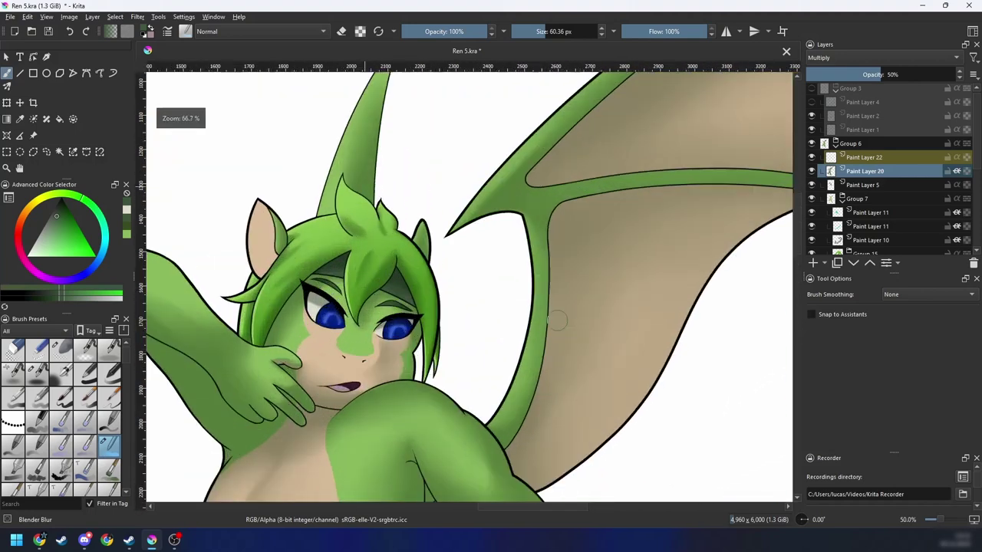
# Step: Inspect the face and hair shading up close and at figure scale
pyautogui.moveTo(548, 326); pyautogui.dragTo(605, 343)
pyautogui.press('+')
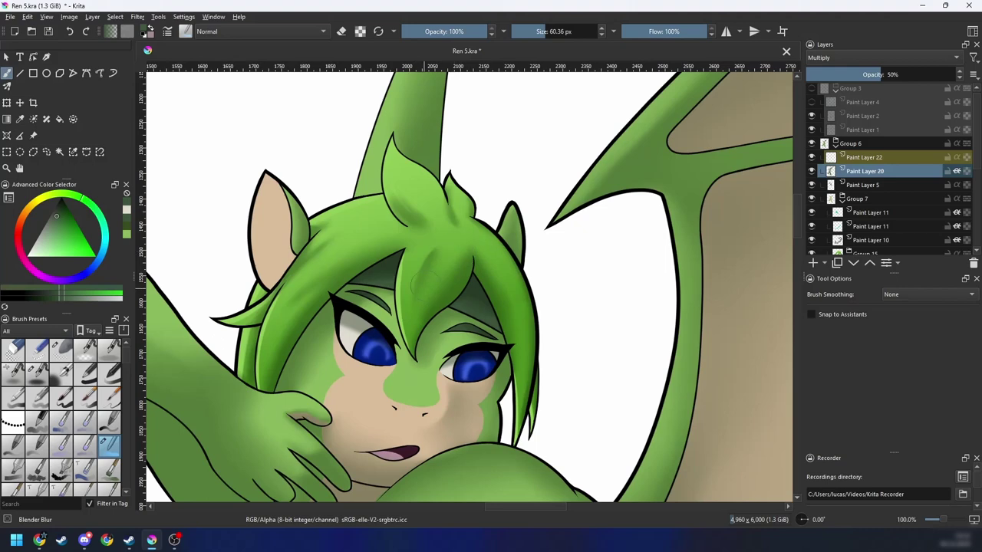
pyautogui.press('-')
pyautogui.press('-')
pyautogui.press('-')
pyautogui.moveTo(519, 320); pyautogui.dragTo(529, 300)
pyautogui.press('+')
pyautogui.press('+')
pyautogui.press('+')
pyautogui.press('+')
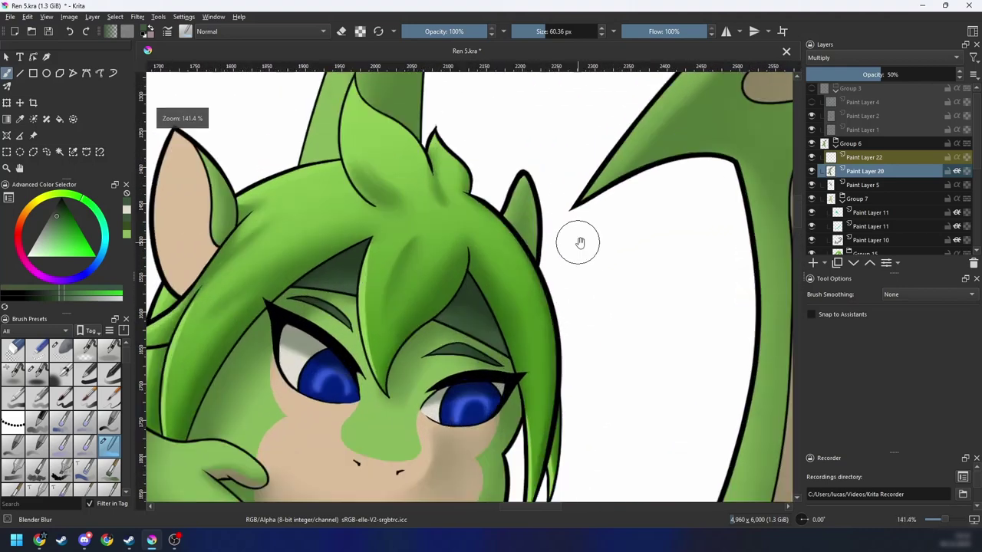
pyautogui.rightClick(510, 310)
pyautogui.click(469, 247)
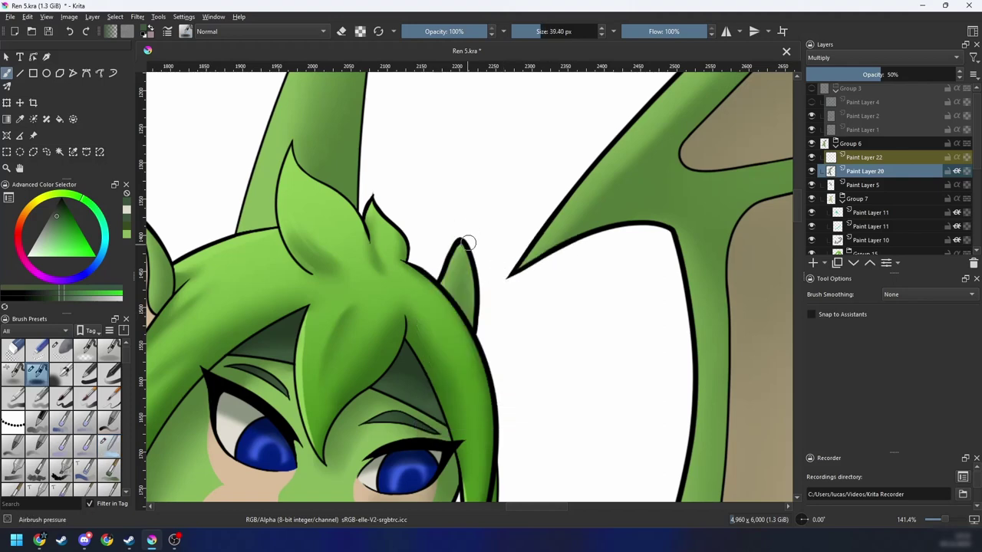
pyautogui.rightClick(476, 304)
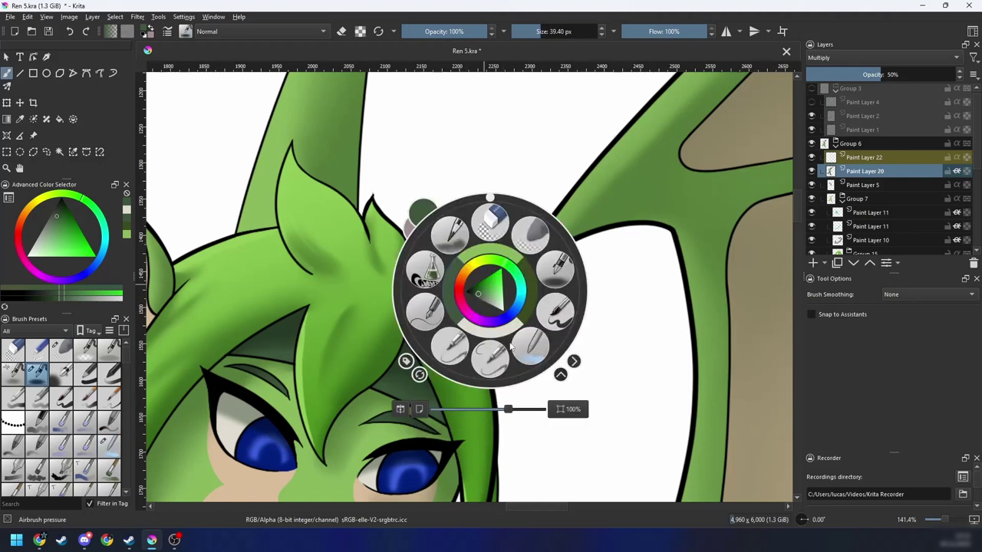
pyautogui.click(442, 261)
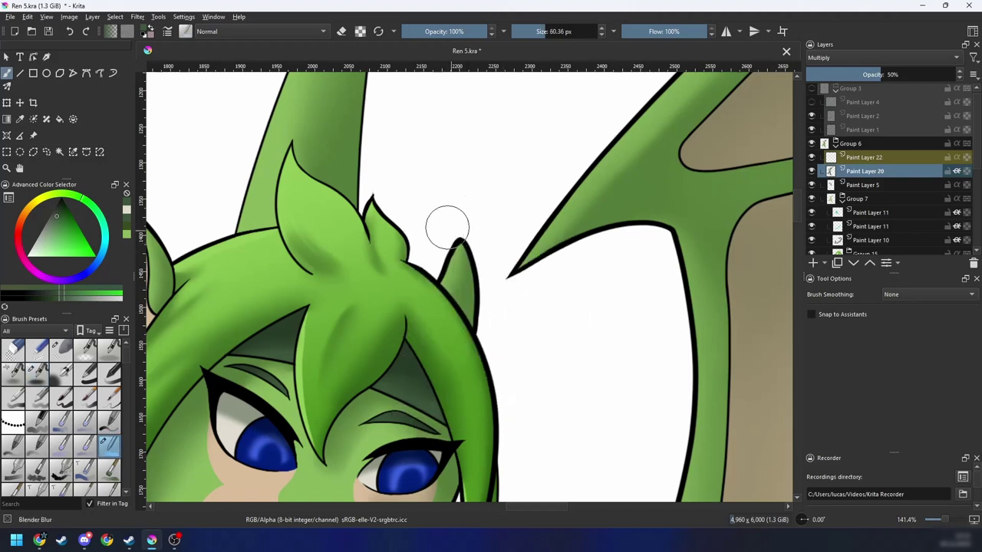
# Step: Save the Ren 5.kra document
pyautogui.press('-')
pyautogui.press('-')
pyautogui.press('-')
pyautogui.press('-')
pyautogui.moveTo(516, 315); pyautogui.dragTo(534, 226)
pyautogui.press('-')
pyautogui.moveTo(596, 305); pyautogui.dragTo(587, 249)
pyautogui.press('-')
pyautogui.moveTo(610, 210); pyautogui.dragTo(595, 209)
pyautogui.hotkey('ctrl', 's')
pyautogui.moveTo(572, 370); pyautogui.dragTo(588, 352)
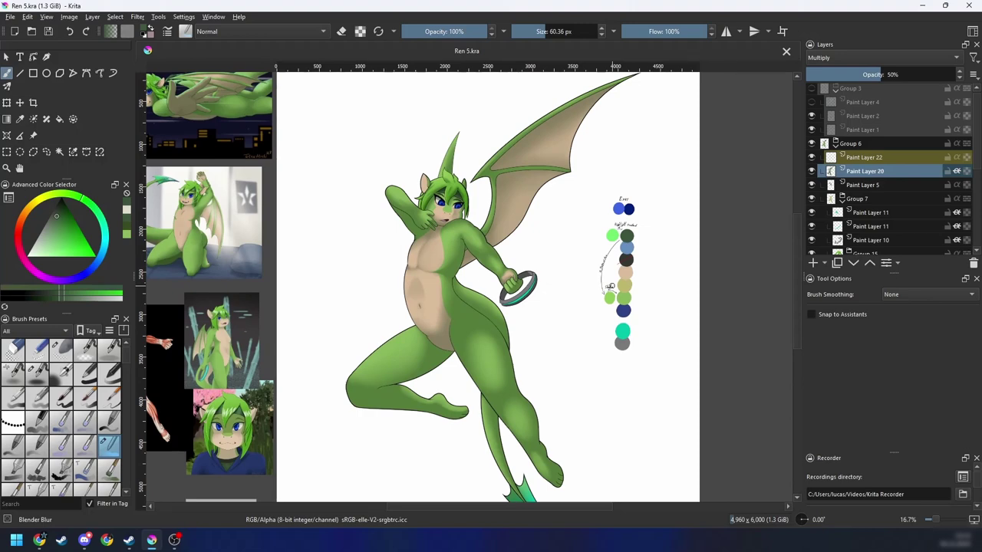
# Step: Put the Background layer into a new group and add a paint layer above it inside that group
pyautogui.moveTo(519, 362); pyautogui.dragTo(550, 365)
pyautogui.press('+')
pyautogui.press('+')
pyautogui.moveTo(560, 322); pyautogui.dragTo(584, 331)
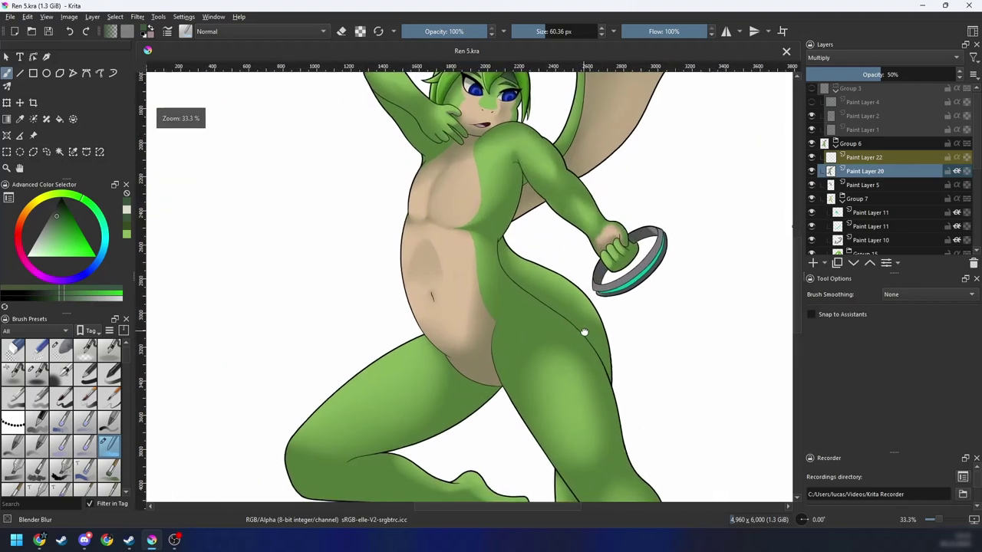
pyautogui.press('-')
pyautogui.press('-')
pyautogui.press('-')
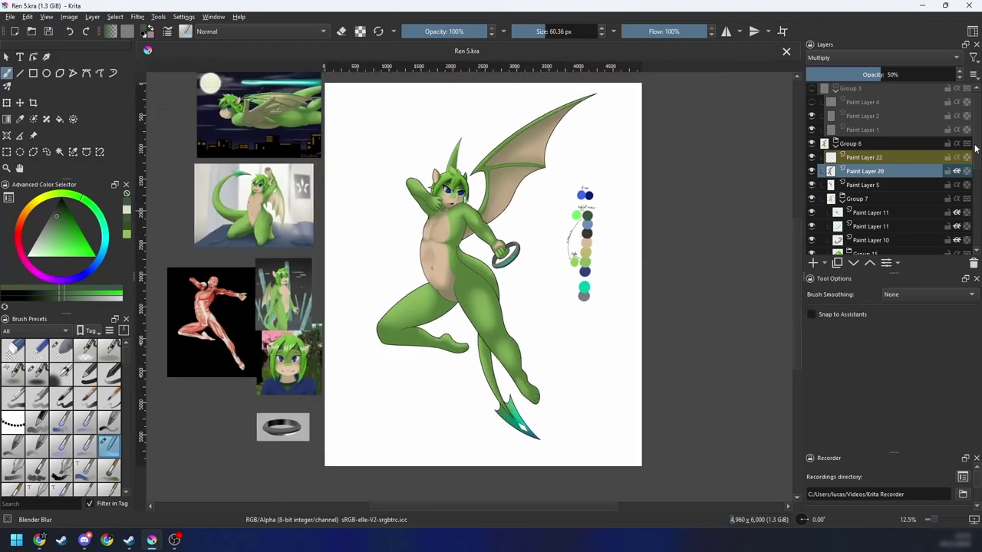
pyautogui.moveTo(977, 149); pyautogui.dragTo(976, 239)
pyautogui.click(859, 250)
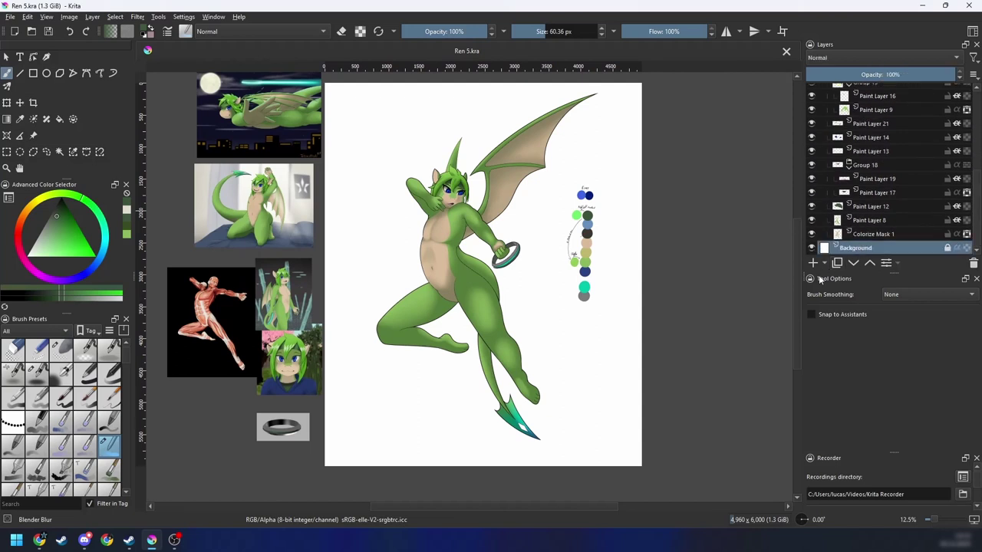
pyautogui.hotkey('ctrl', 'g')
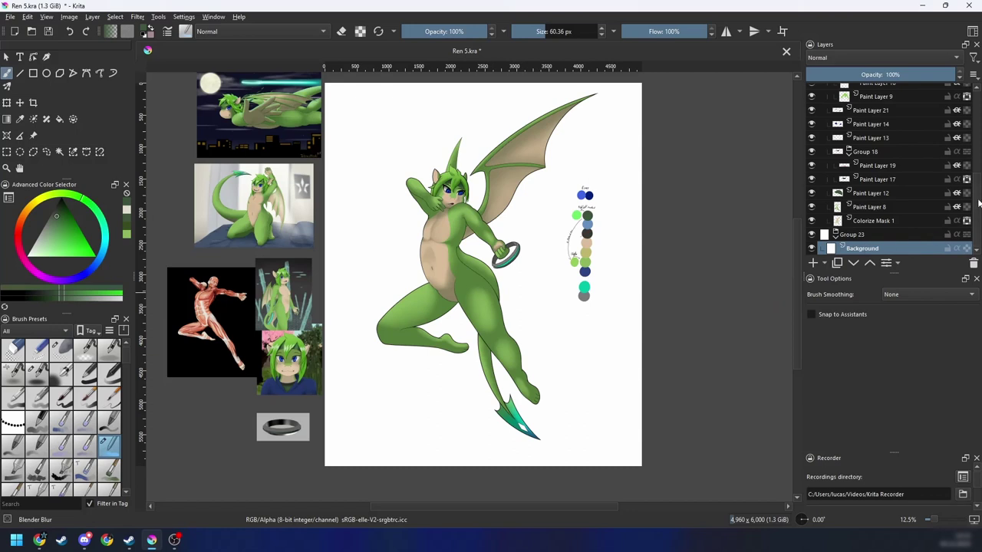
pyautogui.moveTo(978, 203); pyautogui.dragTo(978, 225)
pyautogui.moveTo(691, 292); pyautogui.dragTo(704, 326)
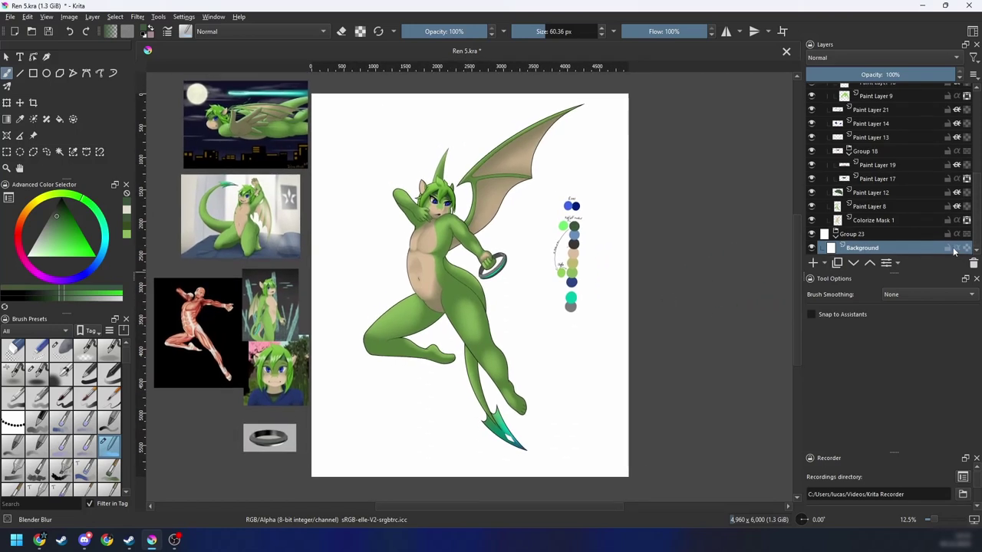
pyautogui.click(813, 263)
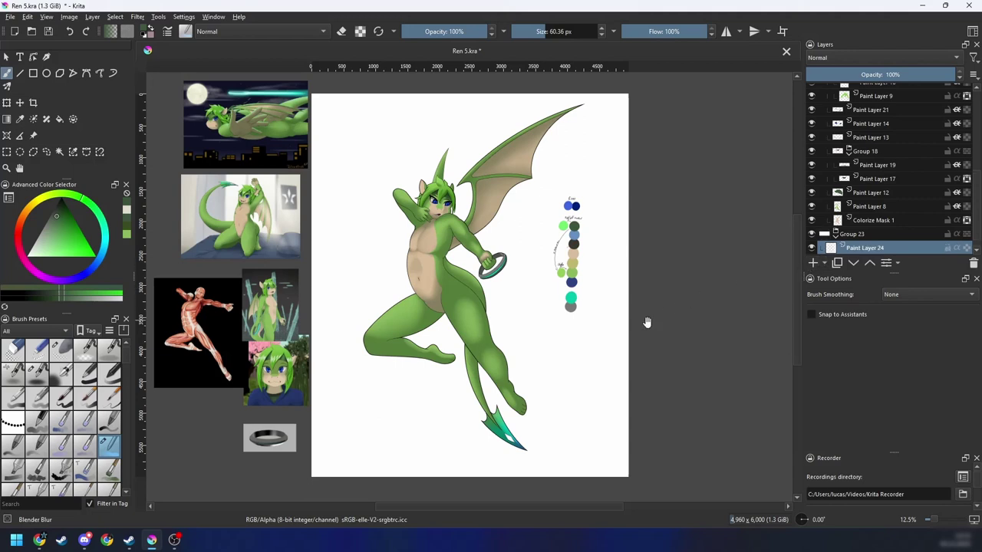
pyautogui.moveTo(622, 358); pyautogui.dragTo(648, 326)
# Step: Fill the new paint layer with the dark grey sampled from the crystal reference picture's background
pyautogui.keyDown('ctrl'); pyautogui.click(320, 261); pyautogui.keyUp('ctrl')
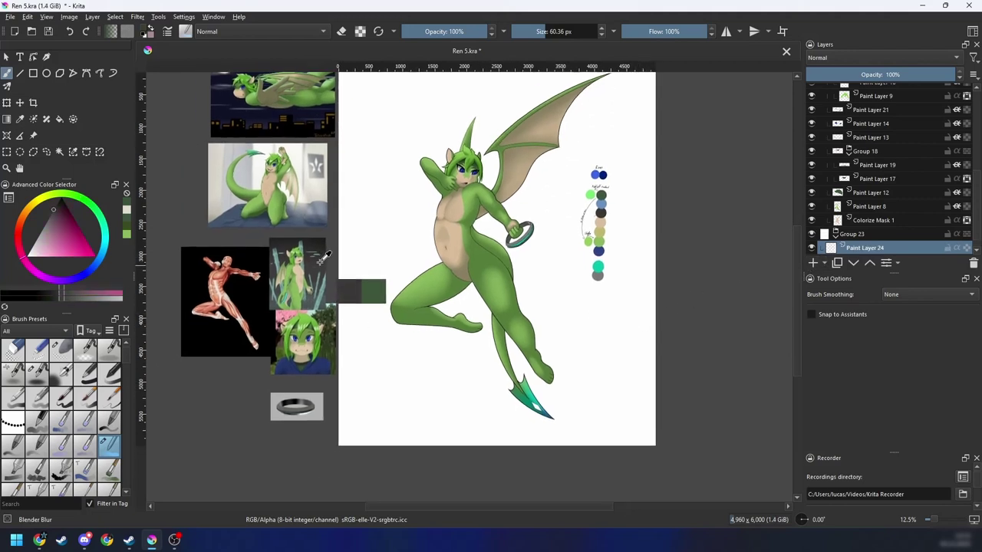
pyautogui.moveTo(371, 306); pyautogui.dragTo(371, 326)
pyautogui.click(60, 119)
pyautogui.click(399, 437)
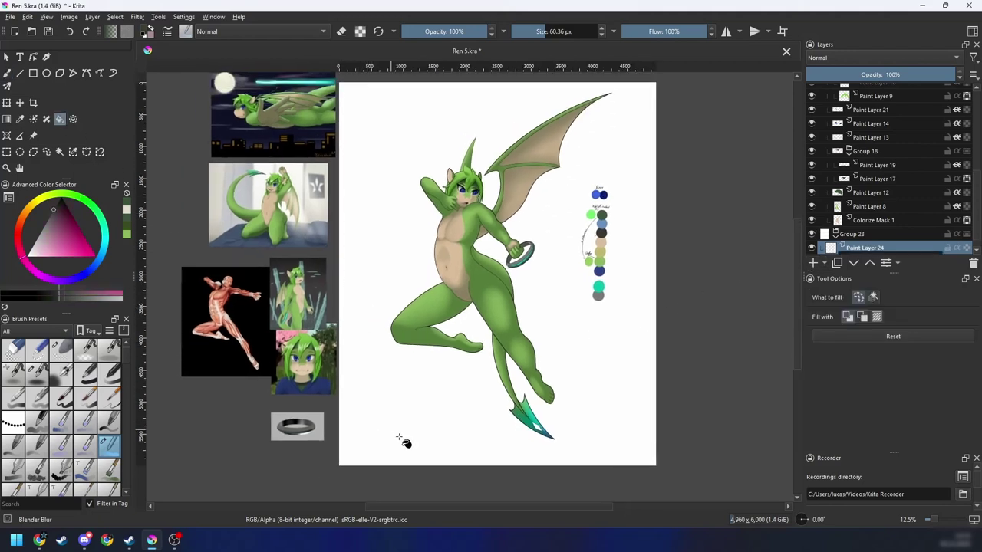
pyautogui.moveTo(635, 395)
pyautogui.mouseDown()
pyautogui.moveTo(616, 388)
pyautogui.moveTo(622, 399)
pyautogui.mouseUp()
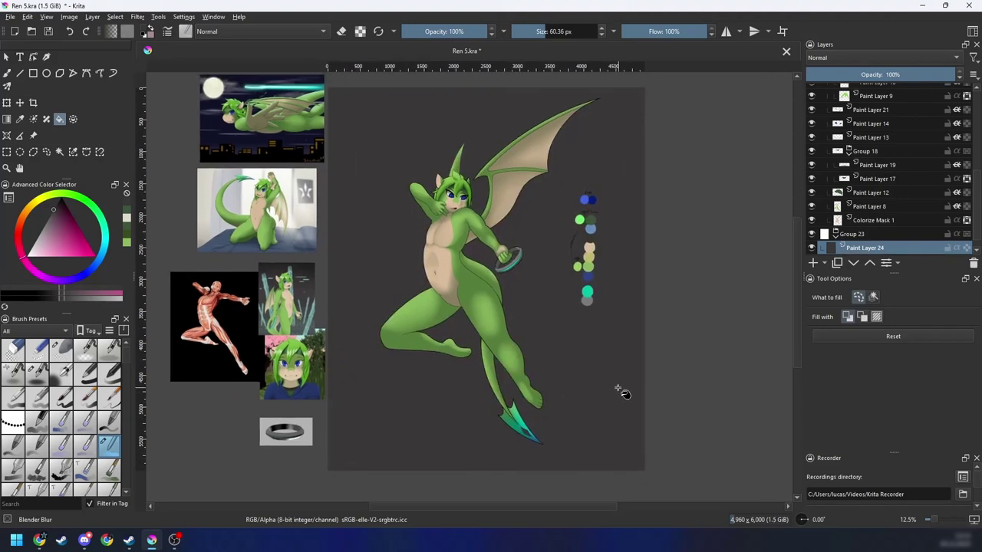
# Step: Switch from the fill tool to the Airbrush pressure brush at about 197 px
pyautogui.moveTo(384, 416); pyautogui.dragTo(416, 409)
pyautogui.hotkey('ctrl', '+')
pyautogui.hotkey('ctrl', '+')
pyautogui.moveTo(363, 435); pyautogui.dragTo(540, 404)
pyautogui.moveTo(467, 415)
pyautogui.mouseDown()
pyautogui.moveTo(463, 437)
pyautogui.moveTo(433, 403)
pyautogui.mouseUp()
pyautogui.hotkey('ctrl', '-')
pyautogui.press('b')
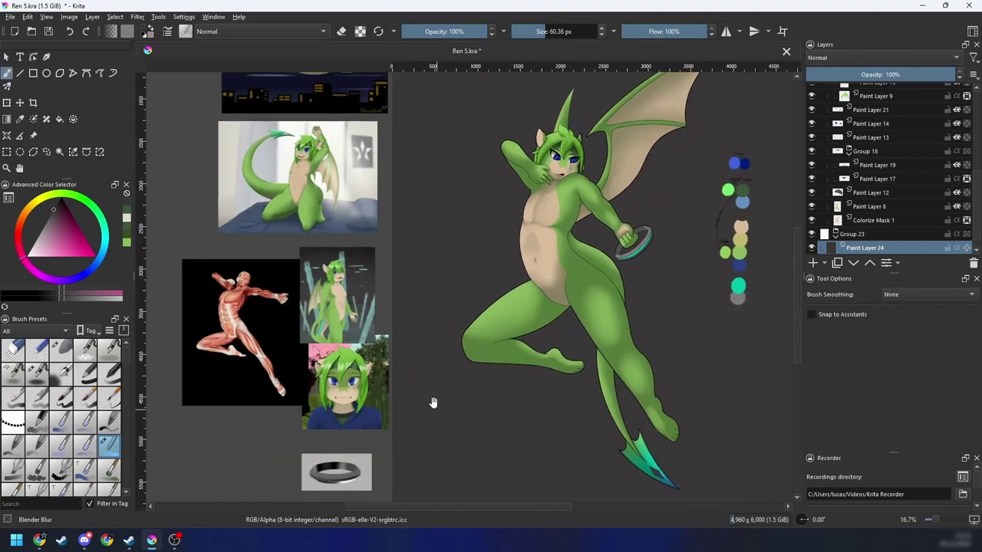
pyautogui.rightClick(472, 364)
pyautogui.click(536, 351)
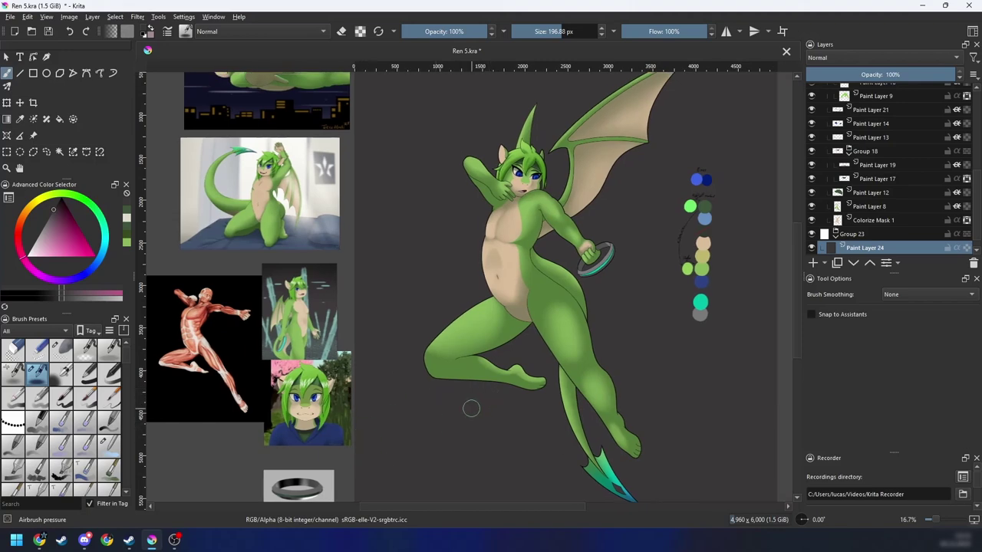
pyautogui.moveTo(622, 341); pyautogui.dragTo(621, 371)
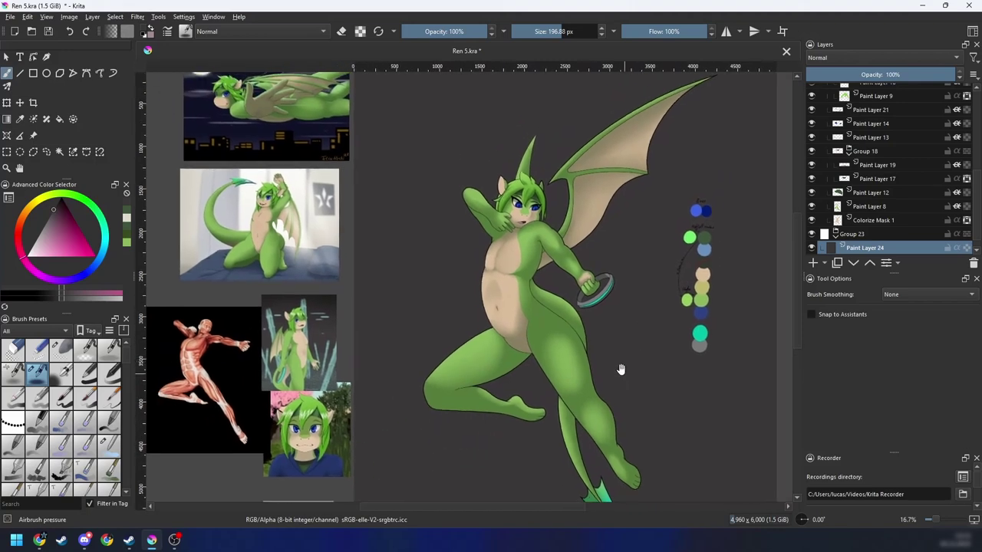
# Step: Sample a near-black from the crystal reference picture and draw a linear gradient fading down from the canvas's upper edge
pyautogui.keyDown('ctrl'); pyautogui.click(328, 307); pyautogui.keyUp('ctrl')
pyautogui.scroll(-2, 434, 374)
pyautogui.click(7, 119)
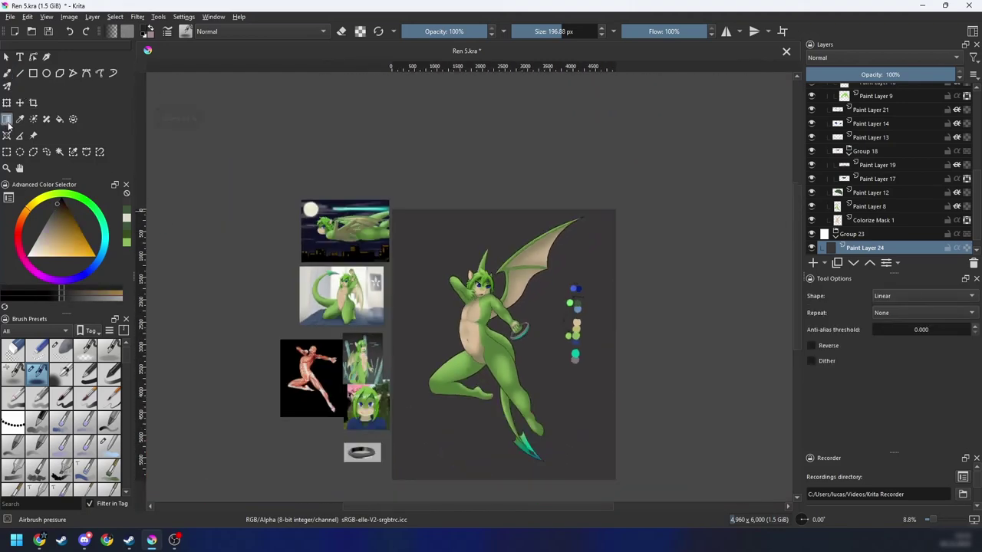
pyautogui.moveTo(472, 152); pyautogui.dragTo(472, 285)
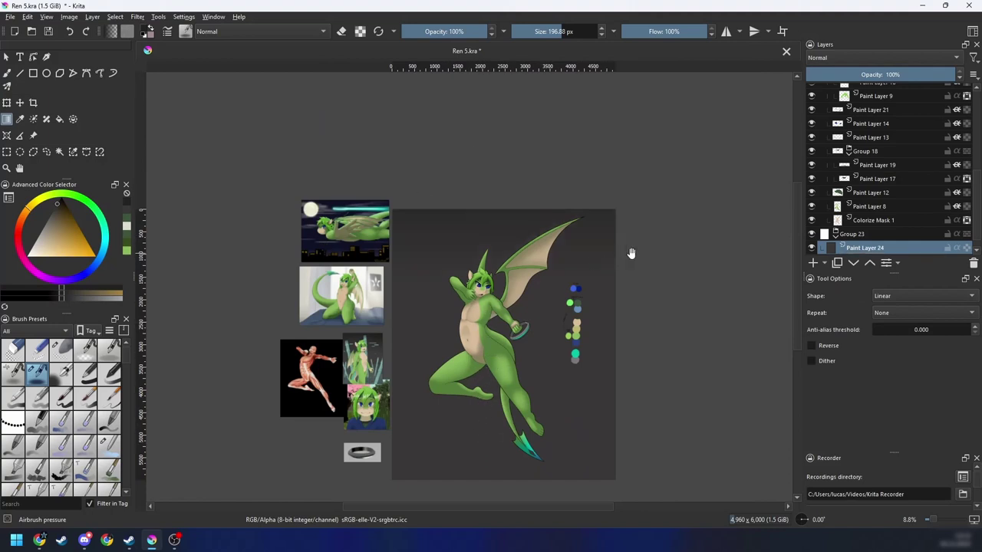
pyautogui.moveTo(632, 254); pyautogui.dragTo(617, 241)
pyautogui.moveTo(489, 173); pyautogui.dragTo(484, 252)
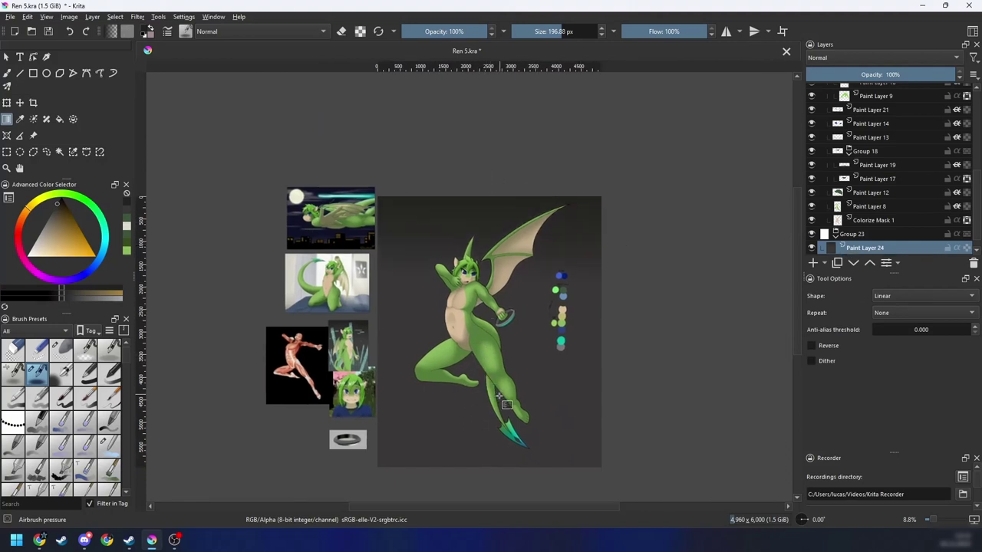
# Step: Try a linear gradient in grey-teal sampled from the crystal reference picture, rising from the canvas's lower edge
pyautogui.scroll(4, 534, 428)
pyautogui.scroll(1, 541, 353)
pyautogui.moveTo(552, 363)
pyautogui.mouseDown()
pyautogui.moveTo(635, 356)
pyautogui.moveTo(569, 358)
pyautogui.mouseUp()
pyautogui.keyDown('ctrl'); pyautogui.click(407, 303); pyautogui.keyUp('ctrl')
pyautogui.scroll(-2, 407, 304)
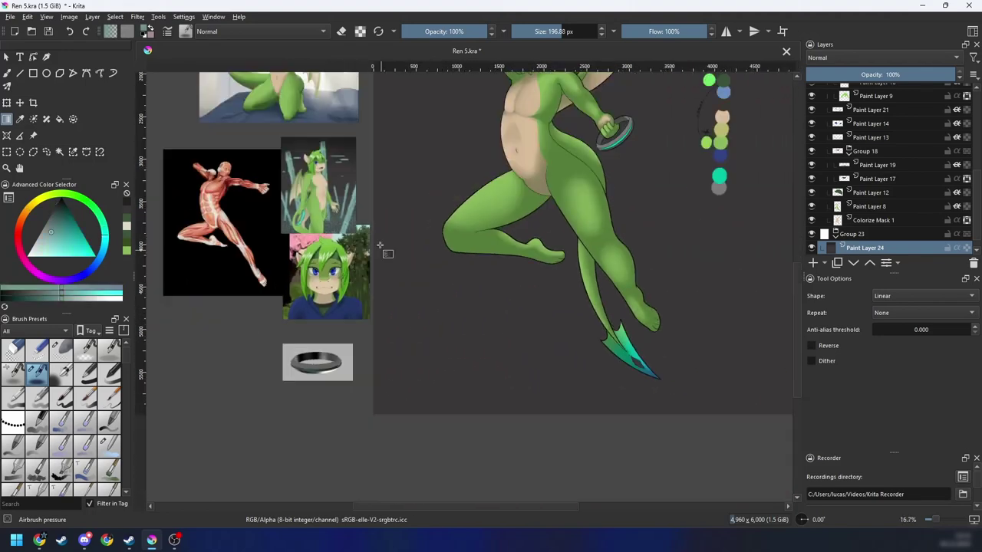
pyautogui.moveTo(649, 340); pyautogui.dragTo(563, 413)
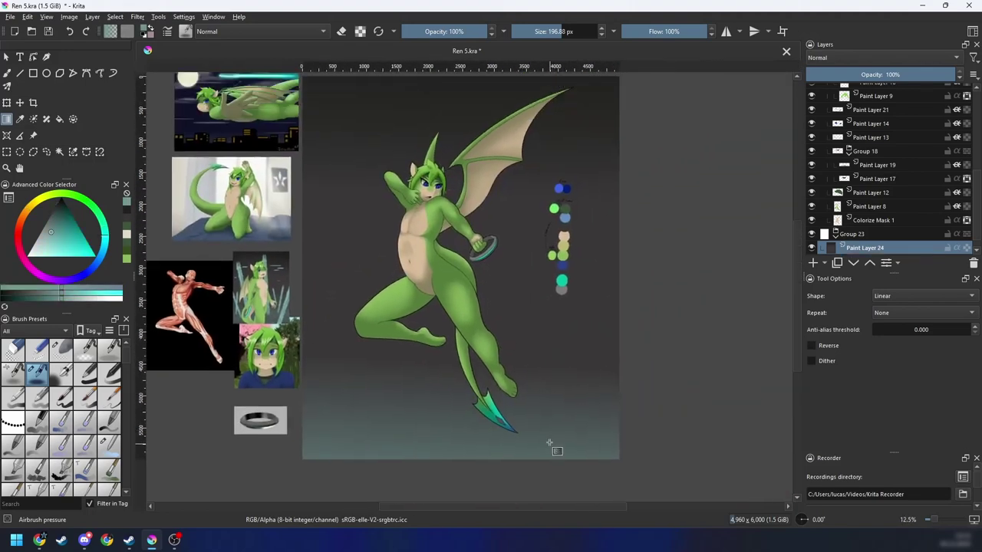
pyautogui.press('-')
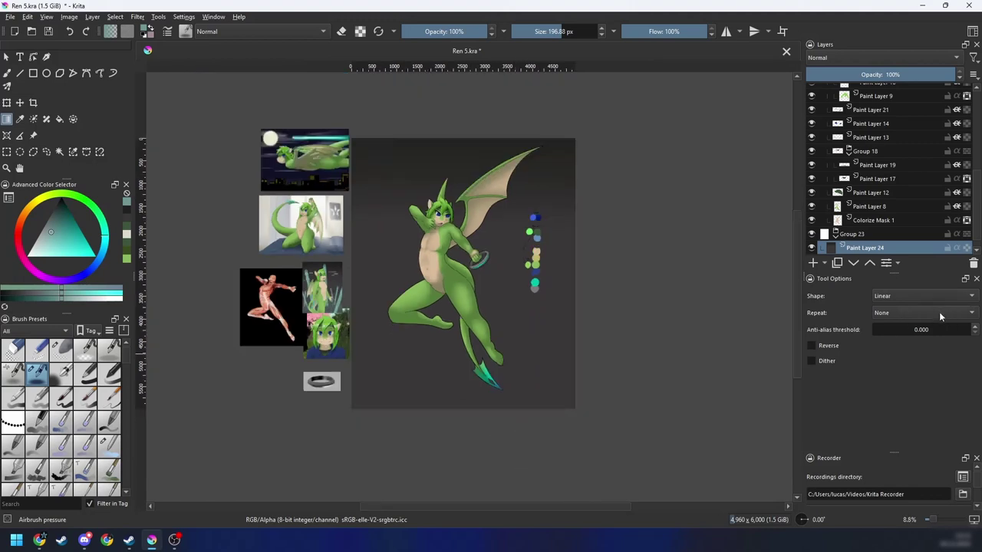
# Step: Try the grey-teal background gradient with its repeat mode set to Alternating
pyautogui.click(937, 314)
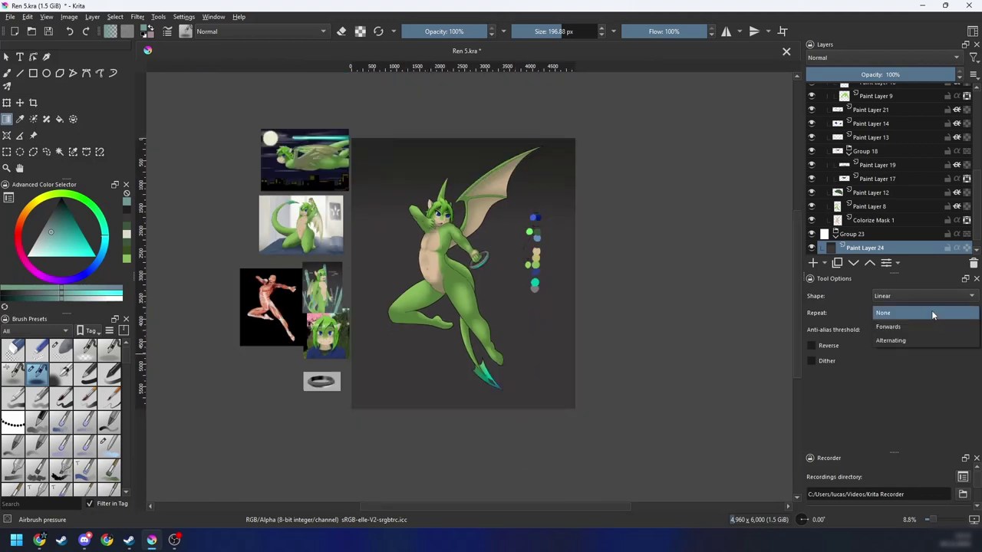
pyautogui.click(891, 340)
pyautogui.hotkey('ctrl', 'z')
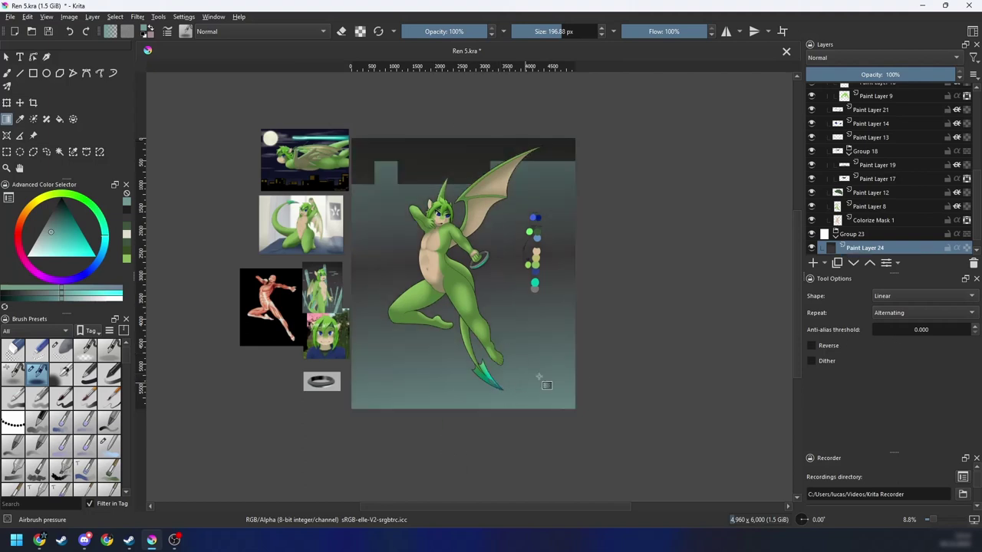
# Step: Try the grey-teal gradient over the lower background with its repeat mode set to Forwards, and undo it
pyautogui.click(922, 315)
pyautogui.click(909, 312)
pyautogui.click(898, 312)
pyautogui.click(893, 301)
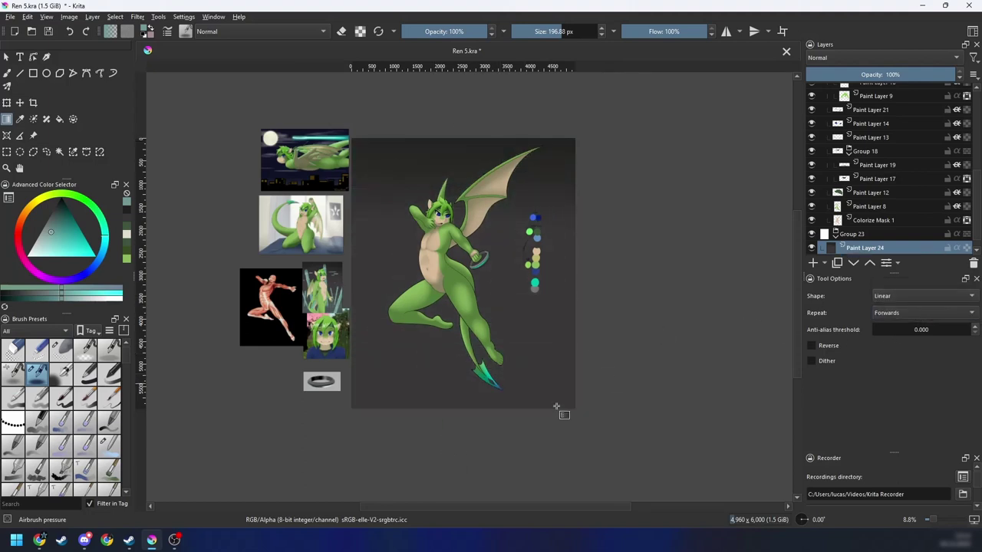
pyautogui.moveTo(451, 330); pyautogui.dragTo(457, 475)
pyautogui.hotkey('ctrl', 'z')
# Step: Set the gradient's repeat mode to None, try the grey-teal gradient rising from the canvas's lower edge, and undo it
pyautogui.click(910, 312)
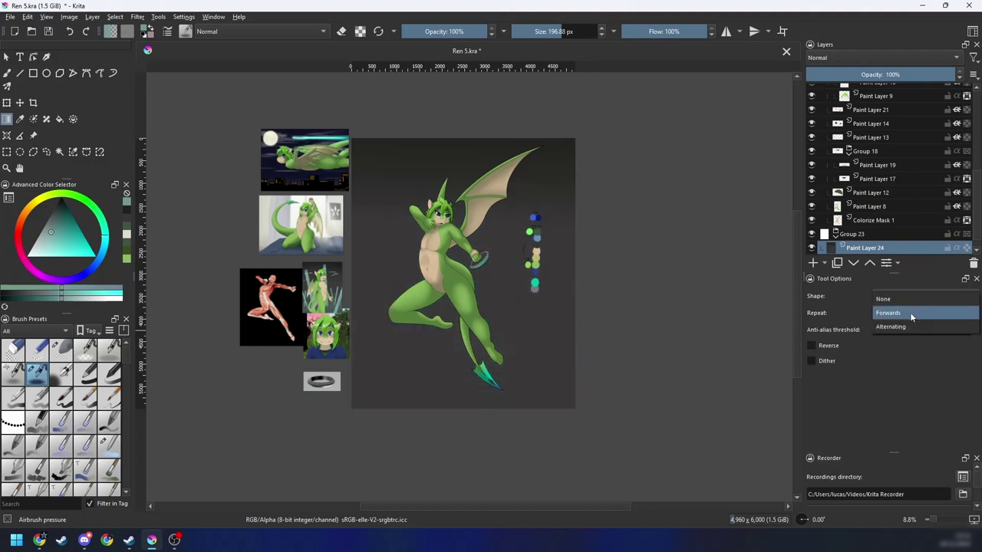
pyautogui.click(890, 297)
pyautogui.click(901, 296)
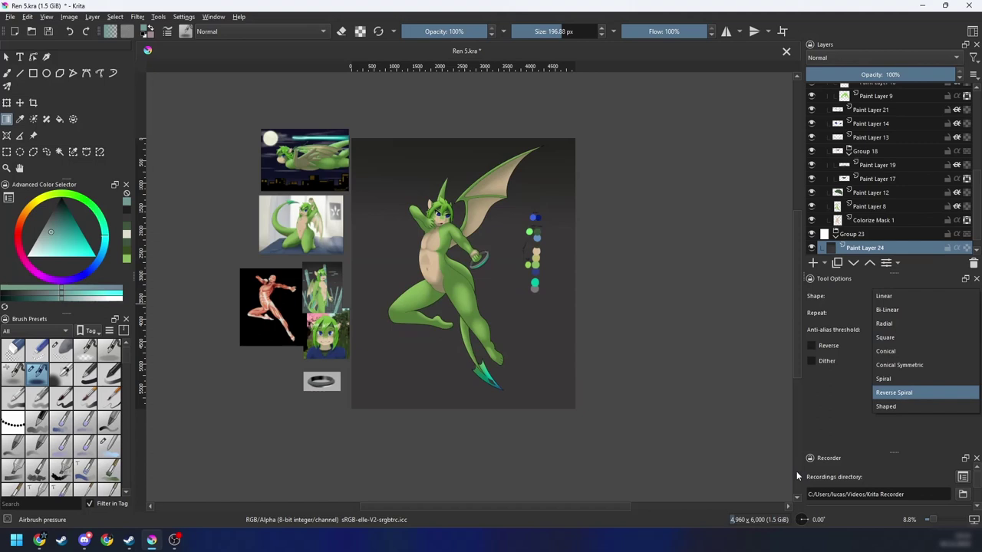
pyautogui.click(899, 299)
pyautogui.moveTo(445, 491); pyautogui.dragTo(452, 349)
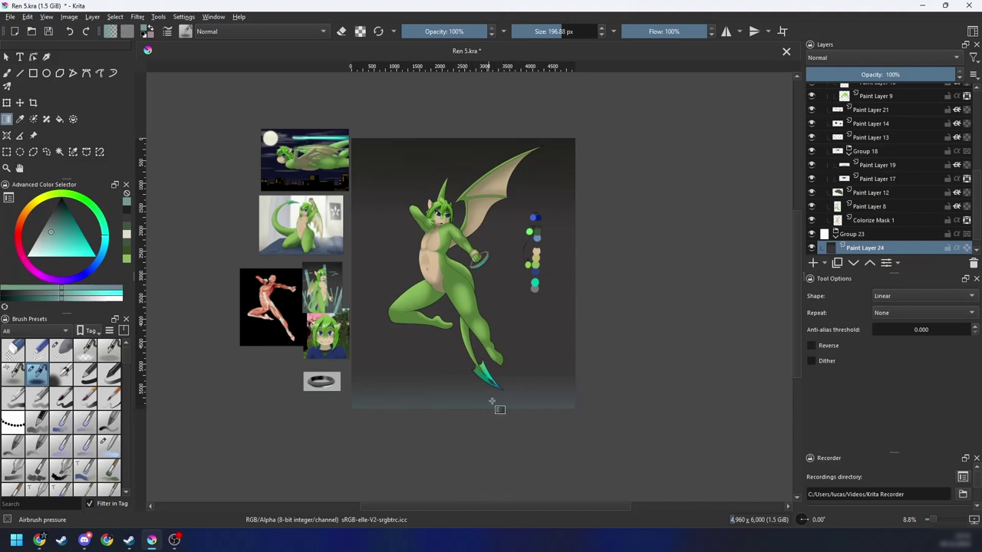
pyautogui.hotkey('ctrl', 'z')
# Step: Set the opacity to 55% and draw a grey-teal linear gradient fading upward from the canvas's lower edge
pyautogui.click(453, 31)
pyautogui.moveTo(453, 489); pyautogui.dragTo(441, 84)
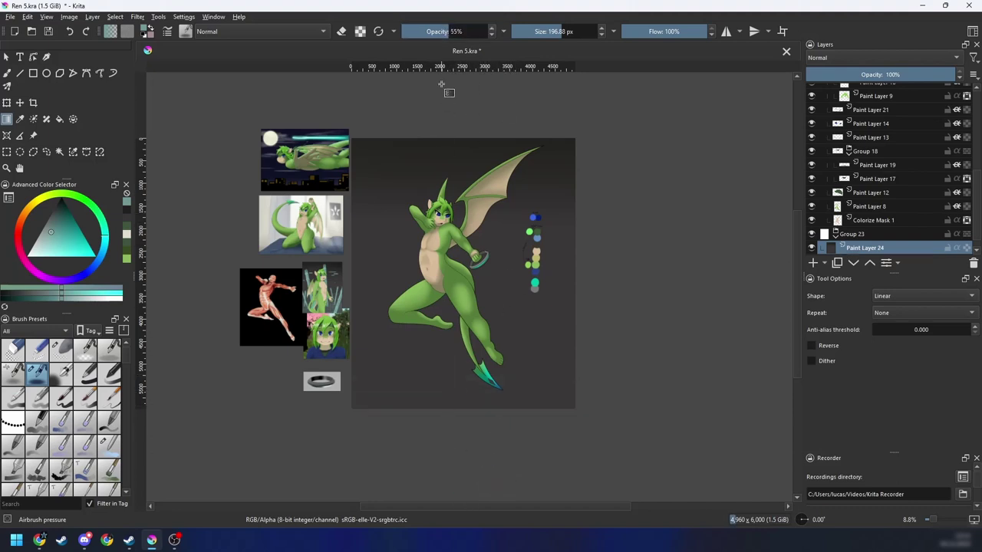
pyautogui.hotkey('ctrl', 'z')
pyautogui.moveTo(449, 455); pyautogui.dragTo(453, 360)
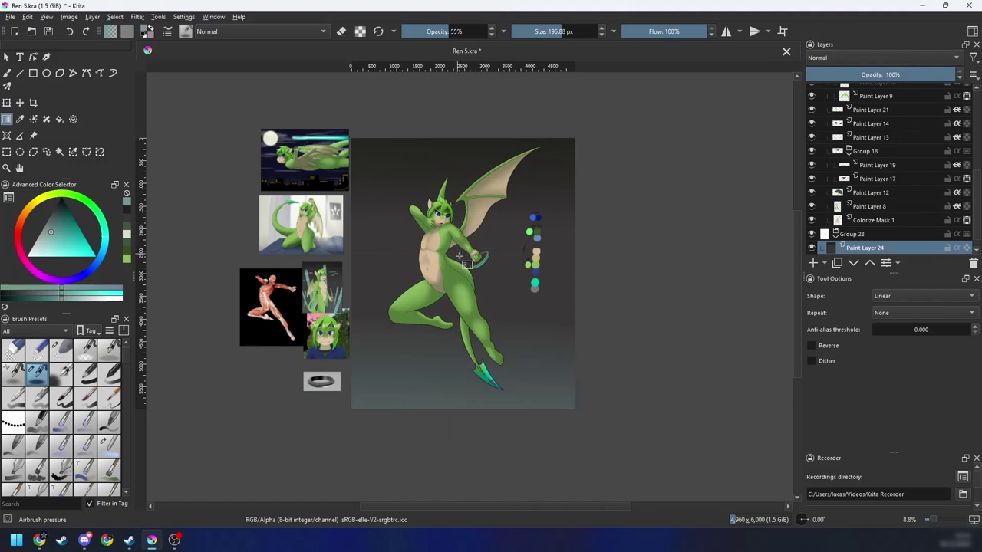
pyautogui.hotkey('ctrl', 'z')
pyautogui.hotkey('ctrl', 'shift', 'z')
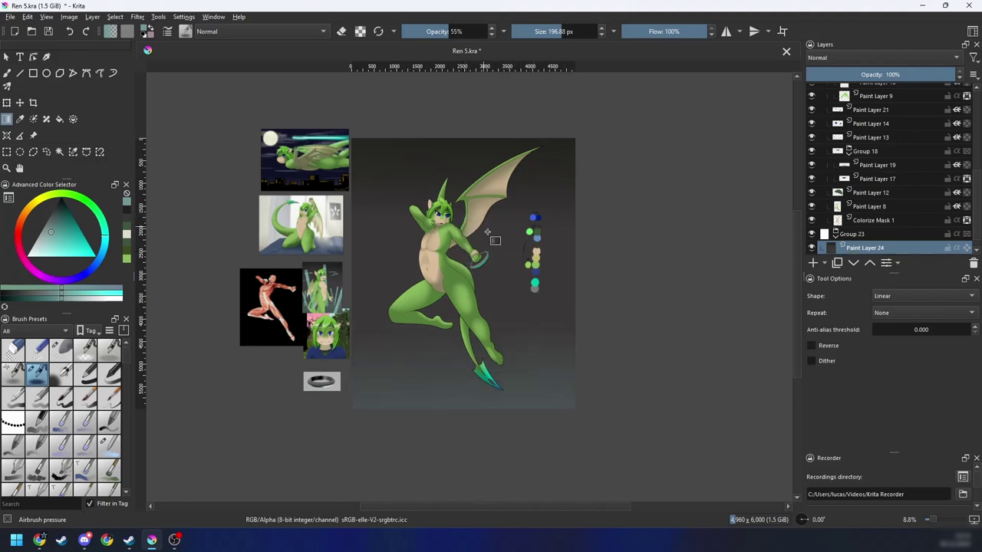
# Step: Restore the tool opacity to 100% and return to the freehand brush
pyautogui.moveTo(569, 257); pyautogui.dragTo(564, 292)
pyautogui.moveTo(451, 34); pyautogui.dragTo(563, 46)
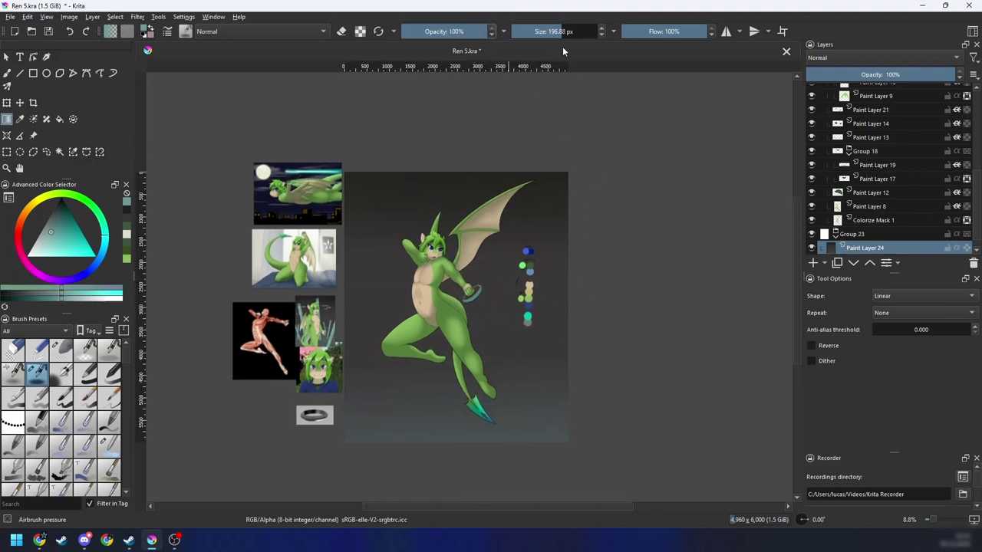
pyautogui.press('b')
pyautogui.moveTo(609, 323); pyautogui.dragTo(612, 313)
pyautogui.moveTo(546, 375); pyautogui.dragTo(577, 329)
pyautogui.hotkey('ctrl', 'z')
# Step: Examine the whole character against the new dark gradient background, up close and at full view
pyautogui.moveTo(596, 414); pyautogui.dragTo(596, 434)
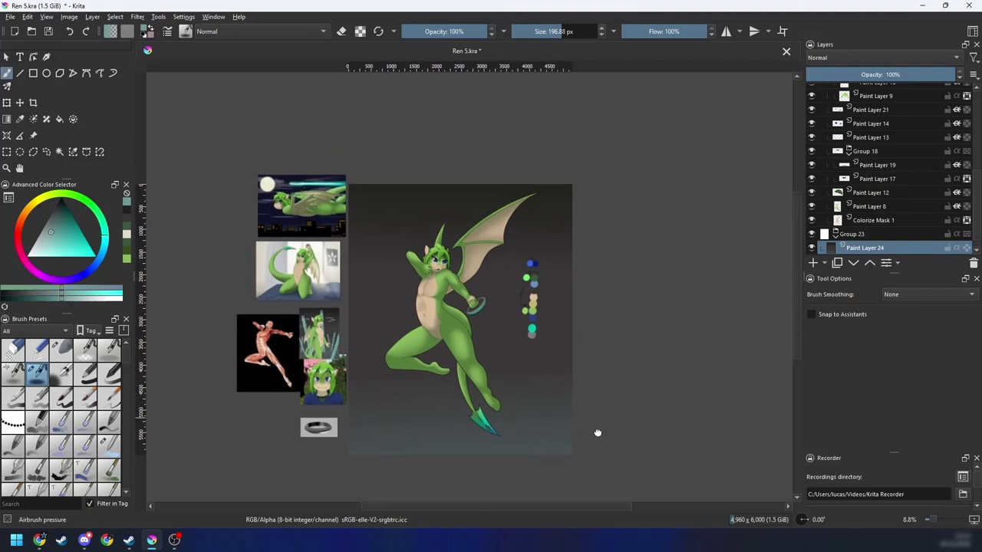
pyautogui.hotkey('ctrl', '+')
pyautogui.hotkey('ctrl', '+')
pyautogui.moveTo(601, 395)
pyautogui.mouseDown()
pyautogui.moveTo(638, 313)
pyautogui.moveTo(637, 327)
pyautogui.moveTo(680, 316)
pyautogui.moveTo(635, 365)
pyautogui.mouseUp()
pyautogui.hotkey('ctrl', '-')
pyautogui.hotkey('ctrl', '-')
pyautogui.scroll(1, 622, 385)
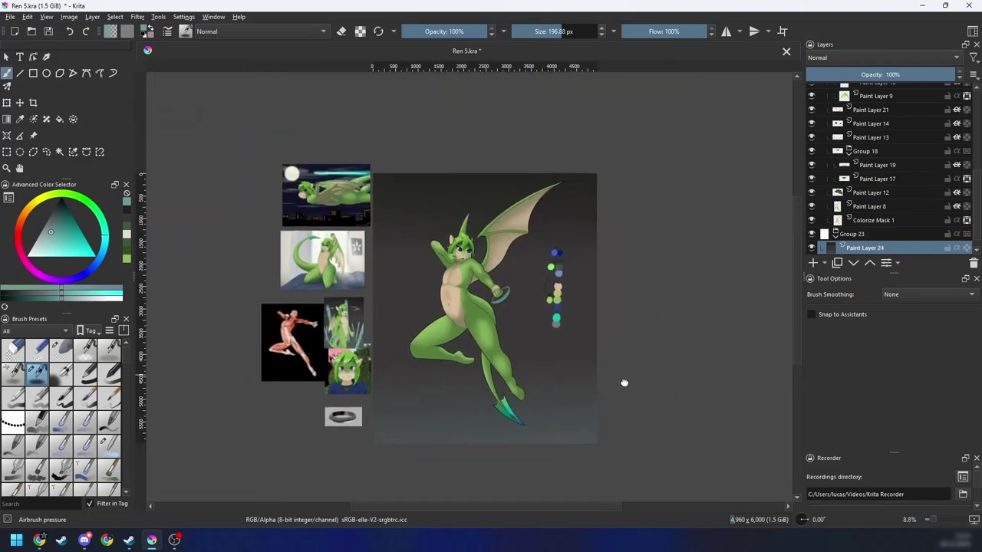
pyautogui.scroll(1, 625, 368)
pyautogui.scroll(-1, 637, 357)
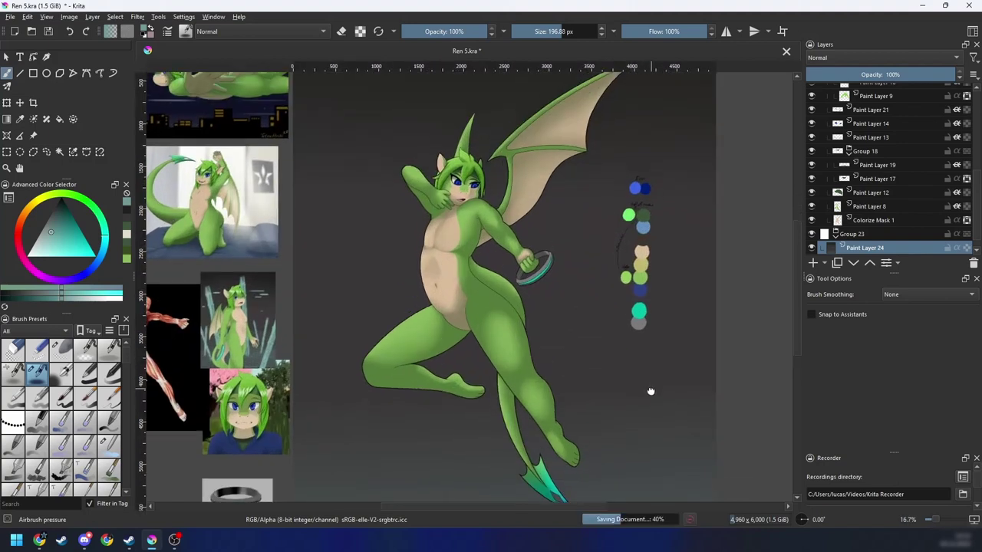
pyautogui.scroll(-1, 977, 186)
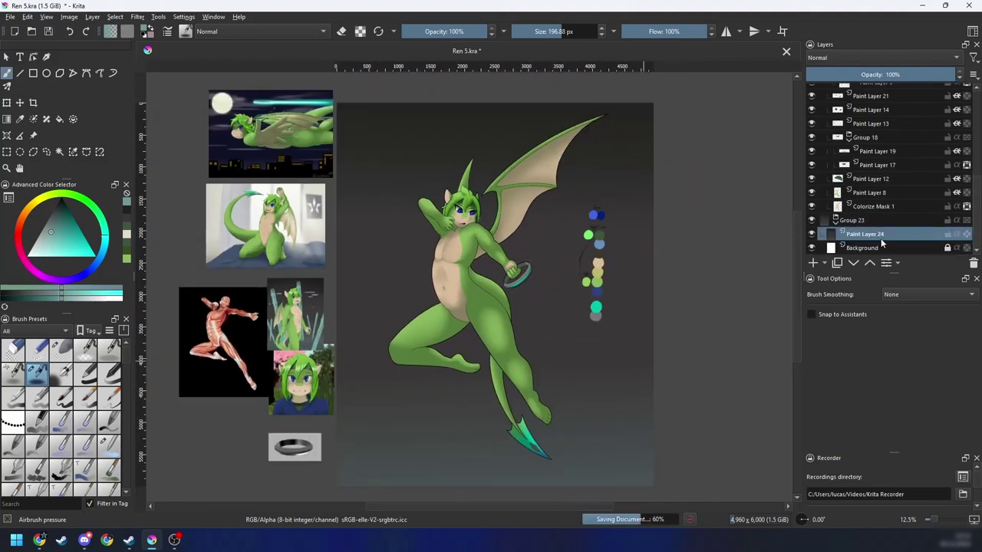
# Step: Find the bow sketch on Paint Layer 4 in Group 3 and turn on that layer's visibility
pyautogui.moveTo(879, 243)
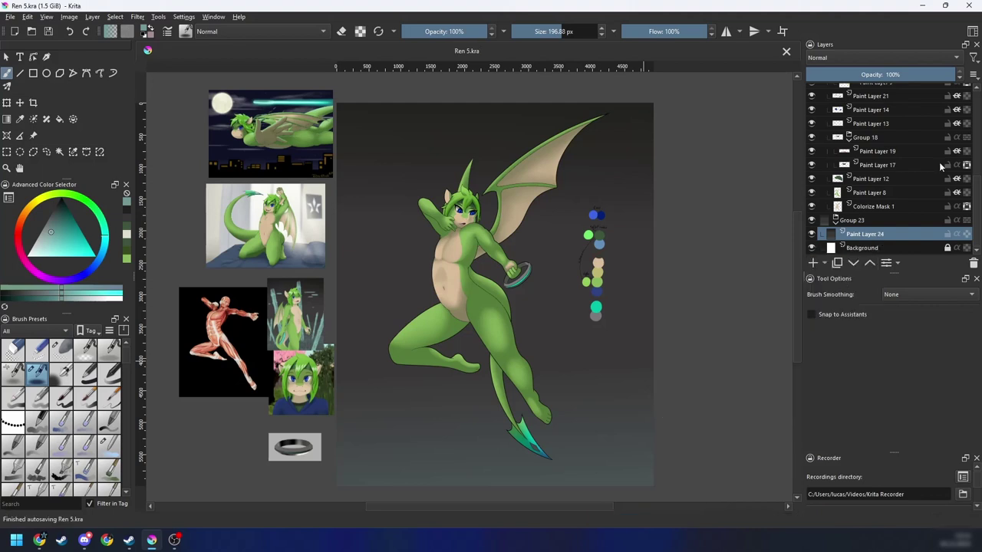
pyautogui.scroll(8, 977, 195)
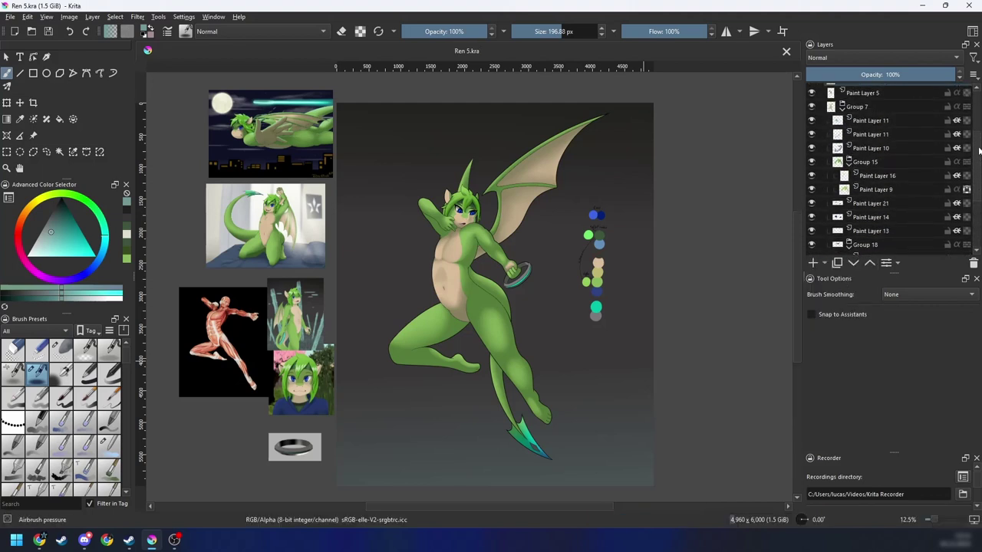
pyautogui.moveTo(853, 142)
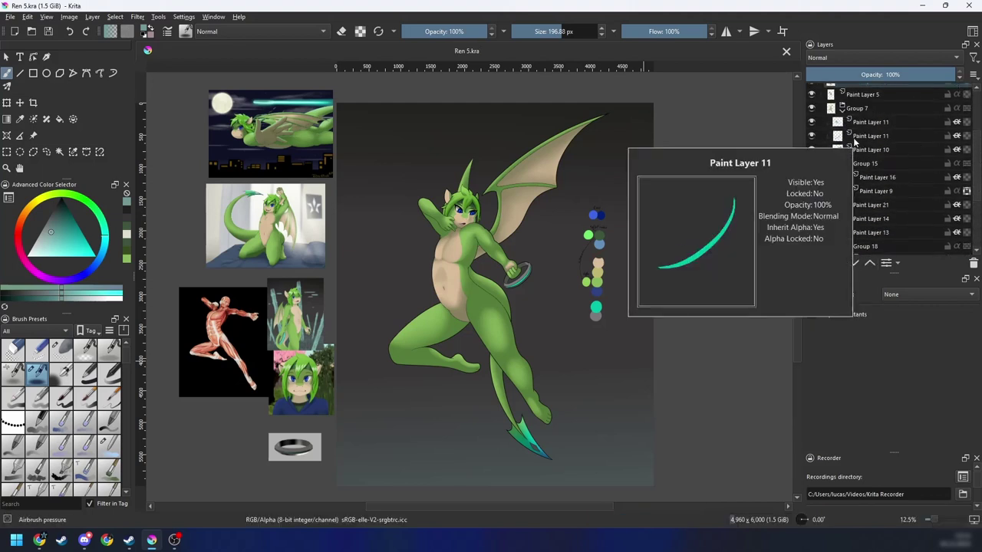
pyautogui.scroll(3, 978, 150)
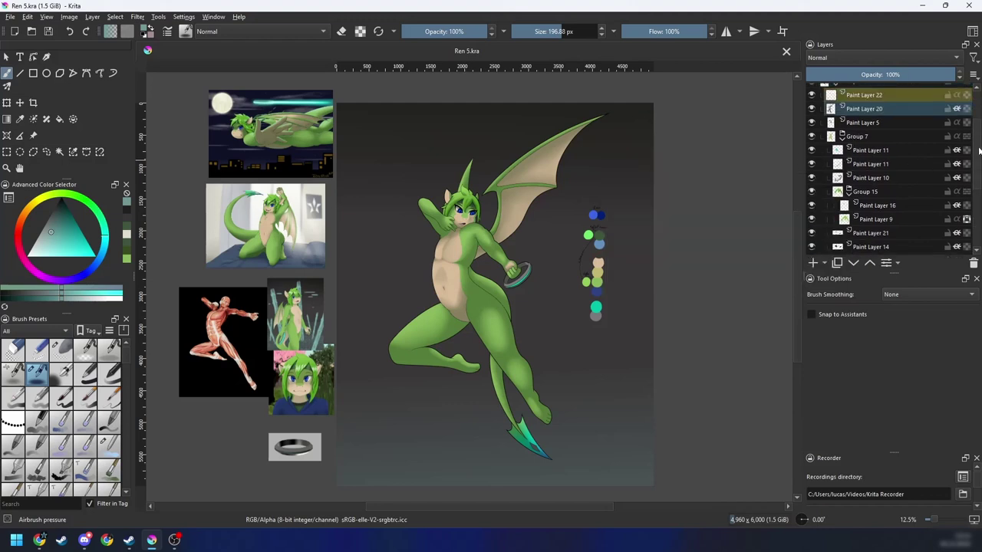
pyautogui.scroll(3, 978, 150)
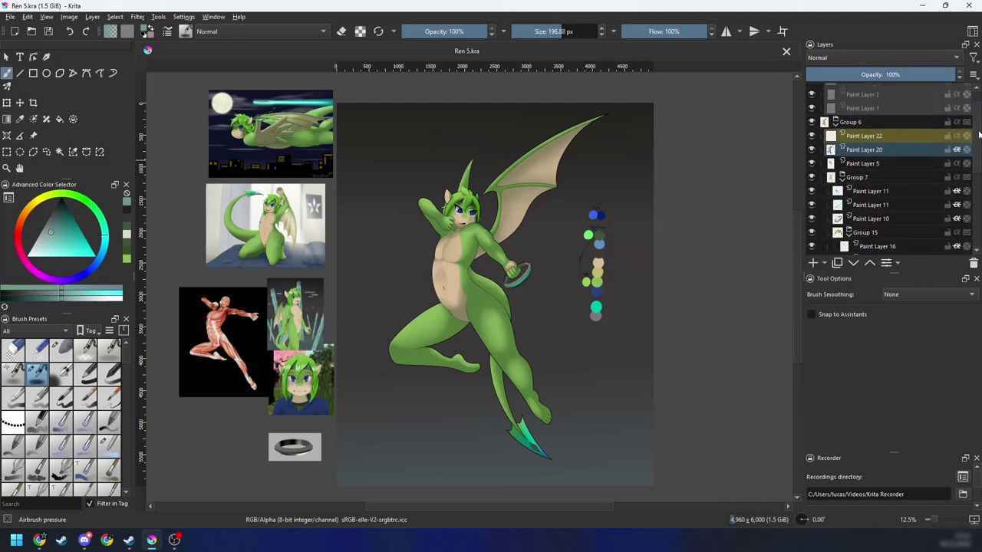
pyautogui.scroll(2, 979, 135)
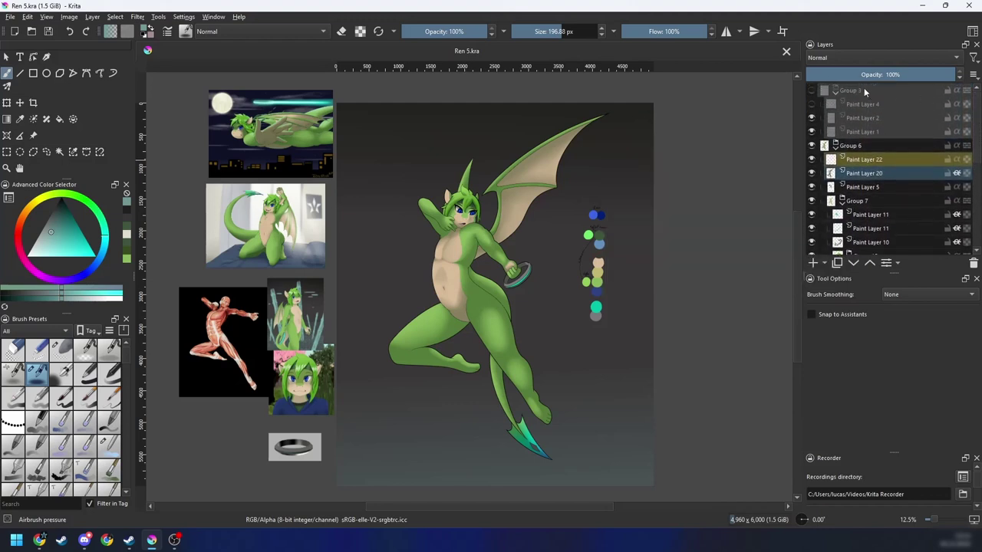
pyautogui.moveTo(869, 105)
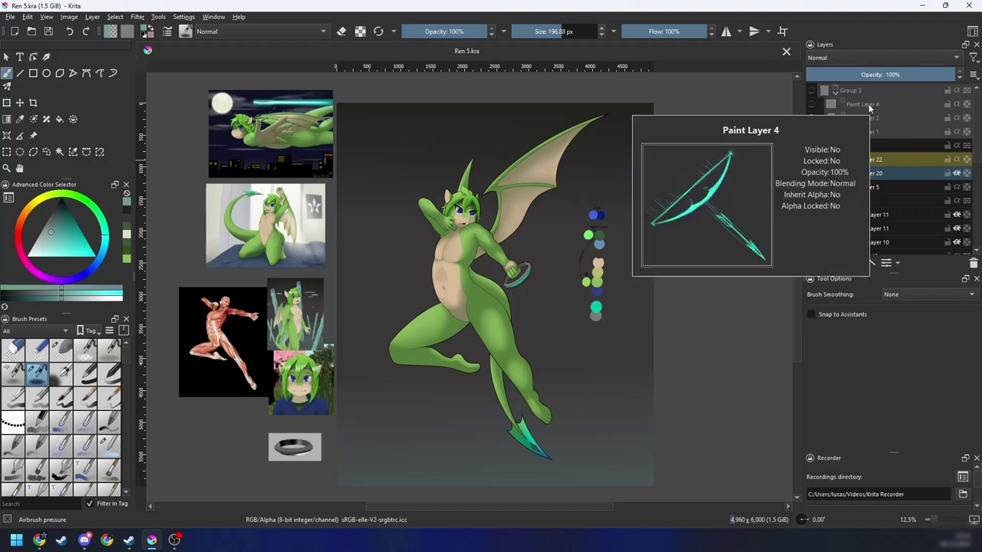
pyautogui.click(813, 105)
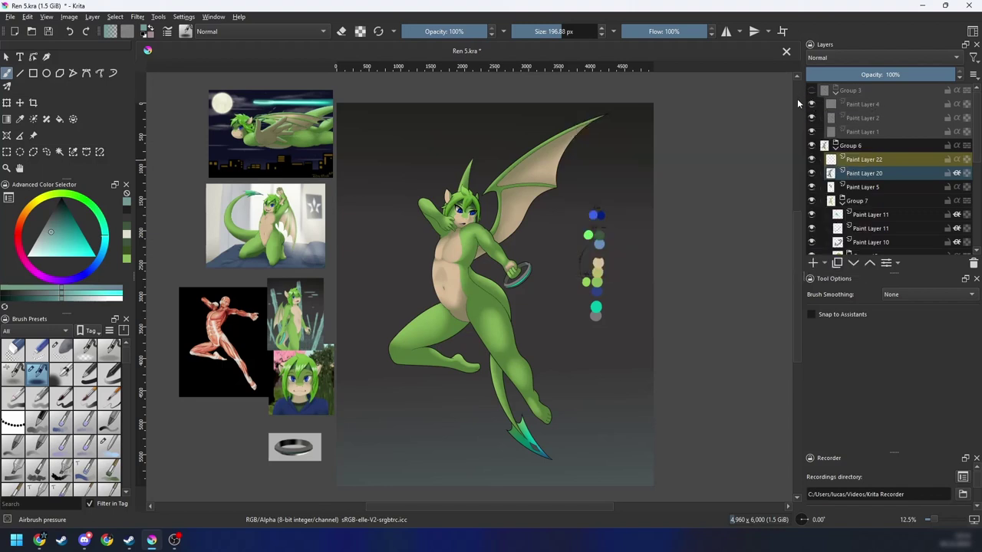
# Step: Show Group 3 to check the bow sketch over the character, and hide the group again
pyautogui.click(811, 91)
pyautogui.click(812, 91)
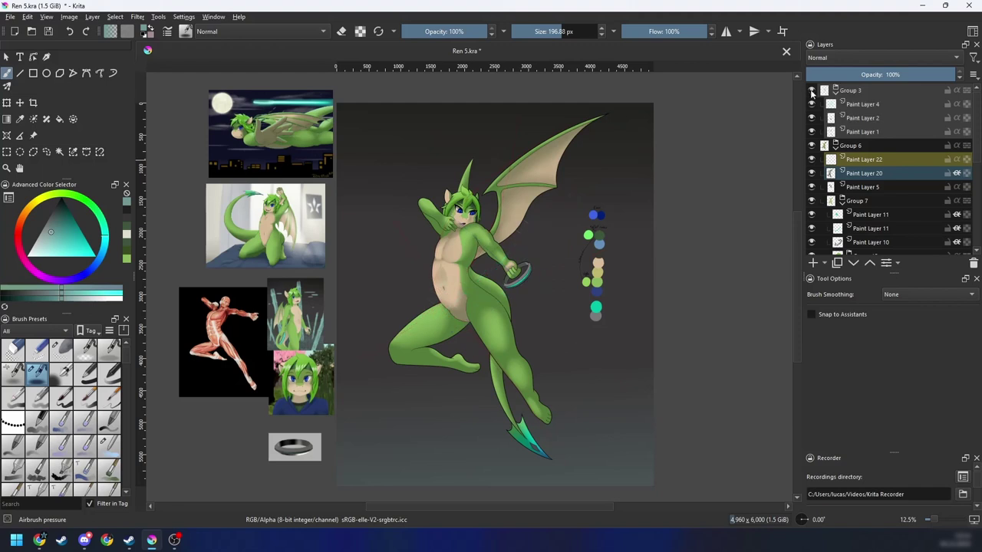
pyautogui.click(812, 90)
pyautogui.moveTo(811, 92)
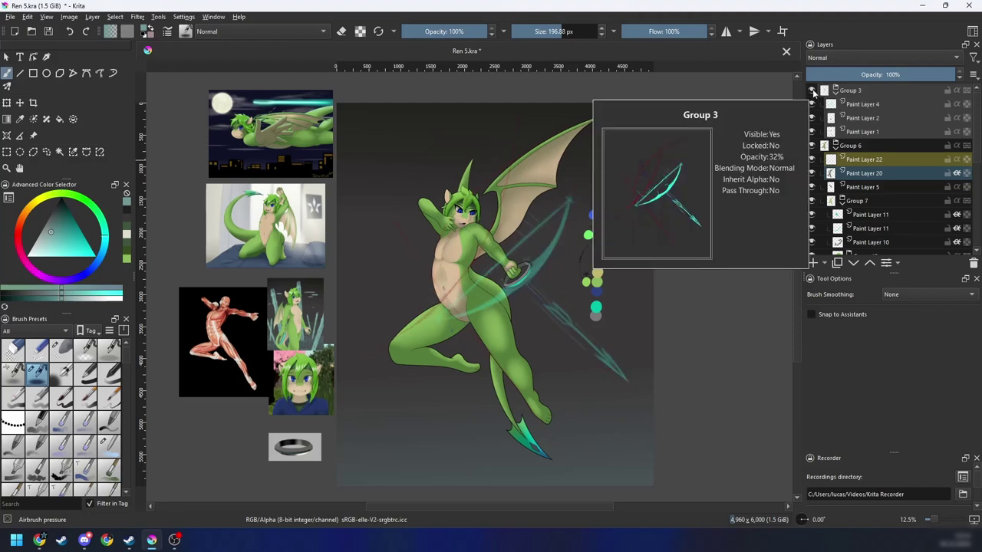
pyautogui.click(812, 92)
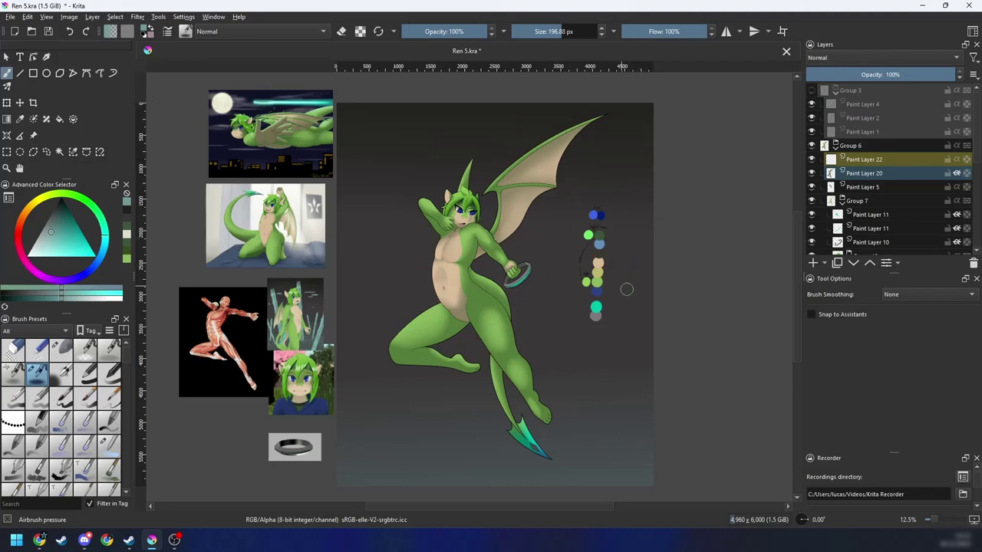
# Step: Select Paint Layer 20 and switch to the Blender Blur brush for softening its shading
pyautogui.click(884, 173)
pyautogui.scroll(3, 648, 329)
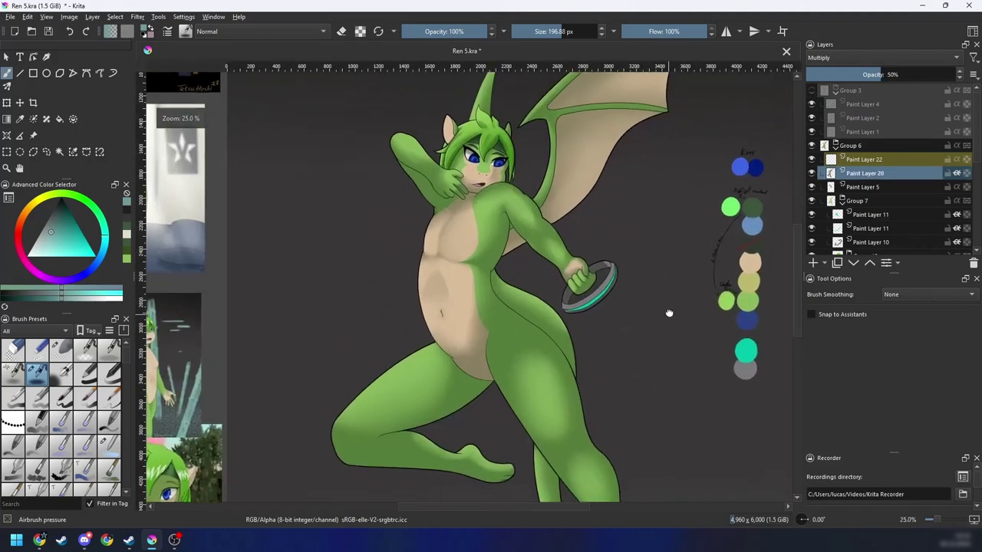
pyautogui.press('4')
pyautogui.press('4')
pyautogui.press('4')
pyautogui.rightClick(575, 290)
pyautogui.click(618, 345)
pyautogui.press('4')
pyautogui.press('4')
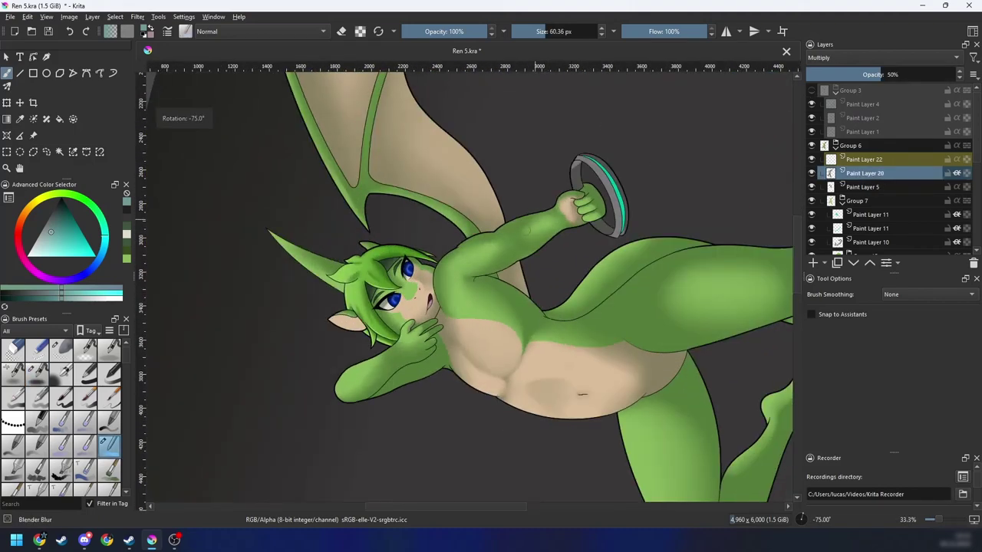
# Step: Soften the shading around the character's shoulder with the Blender Blur brush at 121.31 px
pyautogui.scroll(2, 466, 285)
pyautogui.rightClick(519, 290)
pyautogui.moveTo(463, 293)
pyautogui.mouseDown()
pyautogui.moveTo(477, 292)
pyautogui.moveTo(465, 297)
pyautogui.mouseUp()
pyautogui.click(563, 345)
pyautogui.press('4')
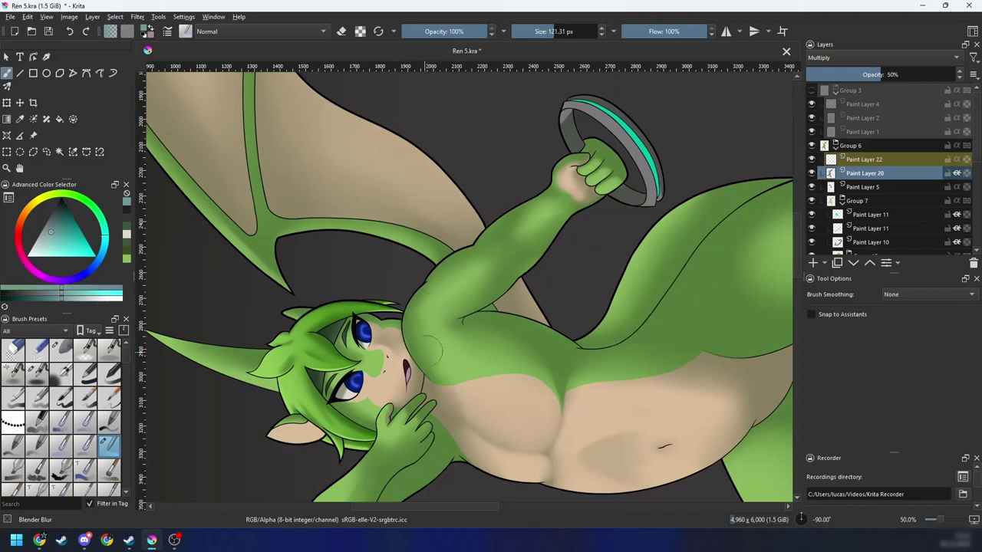
pyautogui.press('6')
pyautogui.press('6')
pyautogui.press('6')
pyautogui.moveTo(412, 318); pyautogui.dragTo(497, 318)
pyautogui.press('6')
pyautogui.scroll(2, 441, 322)
pyautogui.press('6')
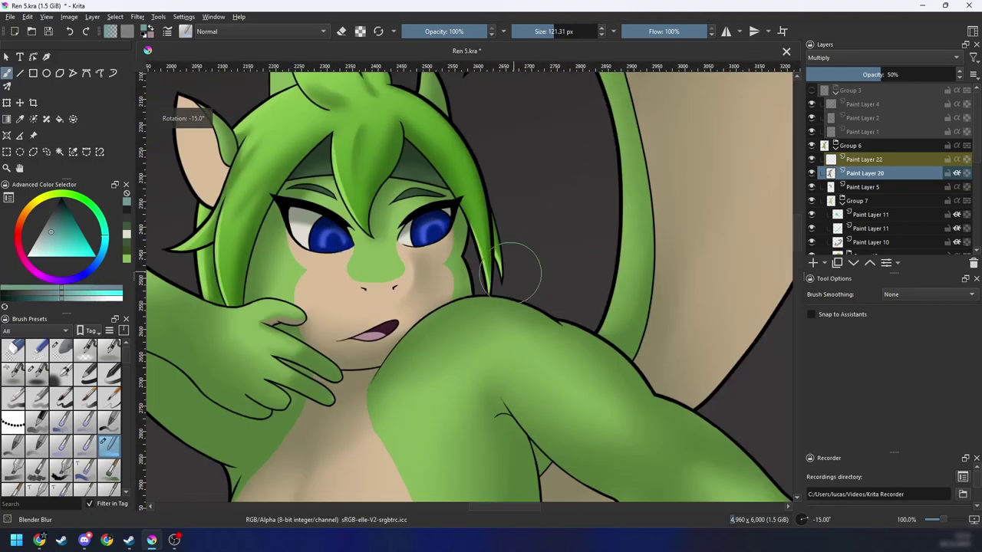
# Step: Examine the shading on the face and the neighbouring shoulder from several canvas rotations
pyautogui.press('4')
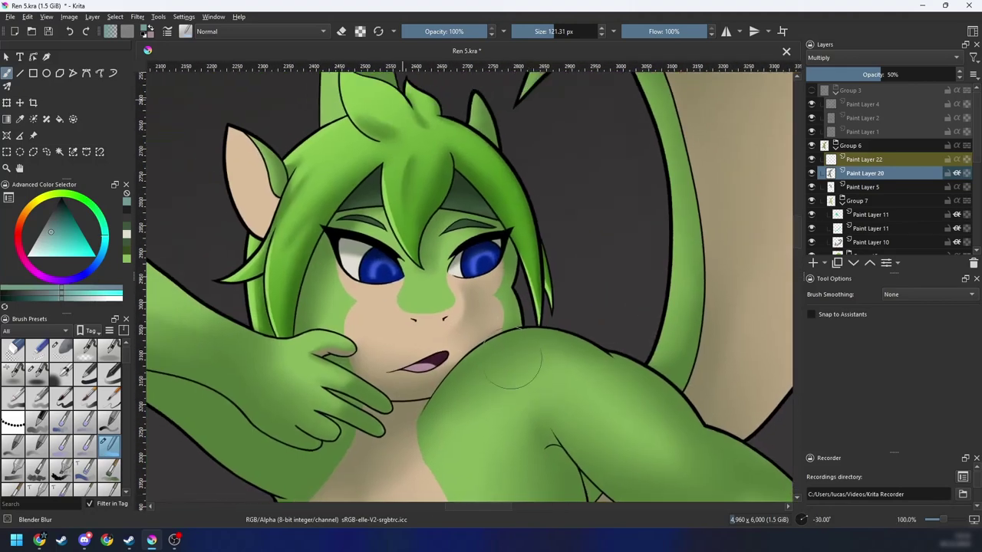
pyautogui.press('4')
pyautogui.press('4')
pyautogui.press('4')
pyautogui.press('4')
pyautogui.scroll(1, 543, 338)
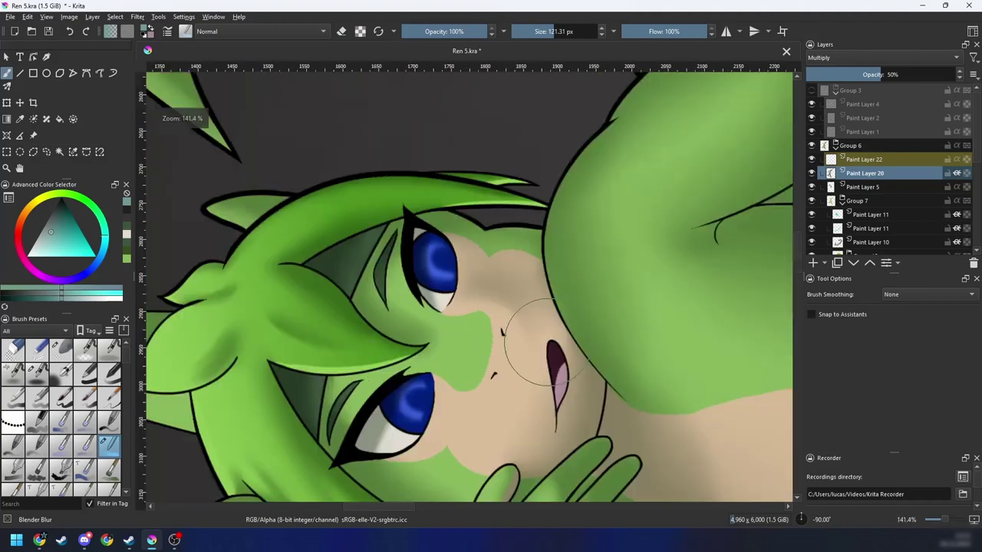
pyautogui.press('6')
pyautogui.press('6')
pyautogui.press('6')
pyautogui.press('6')
pyautogui.press('6')
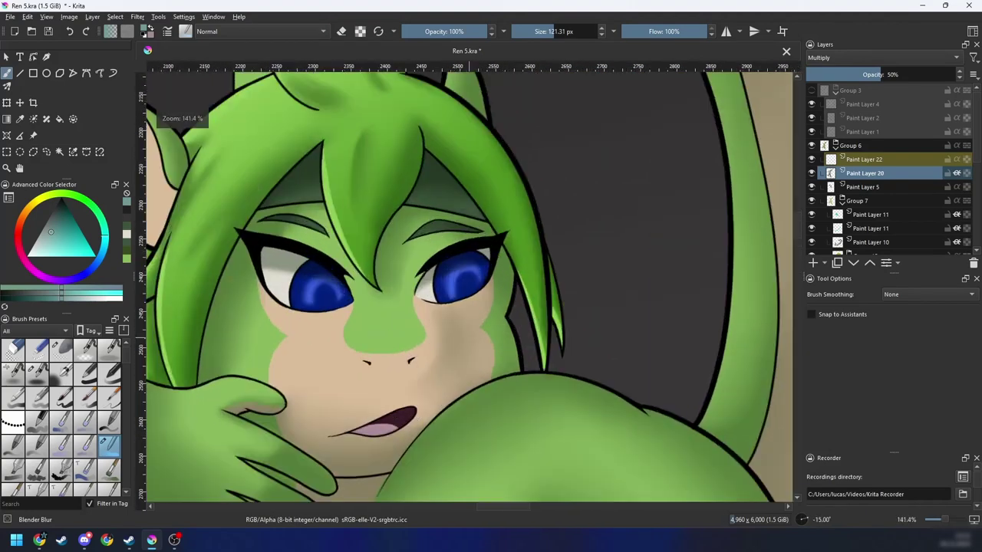
# Step: Switch to the Airbrush pressure brush and pick a dark green from the recent colours
pyautogui.rightClick(485, 326)
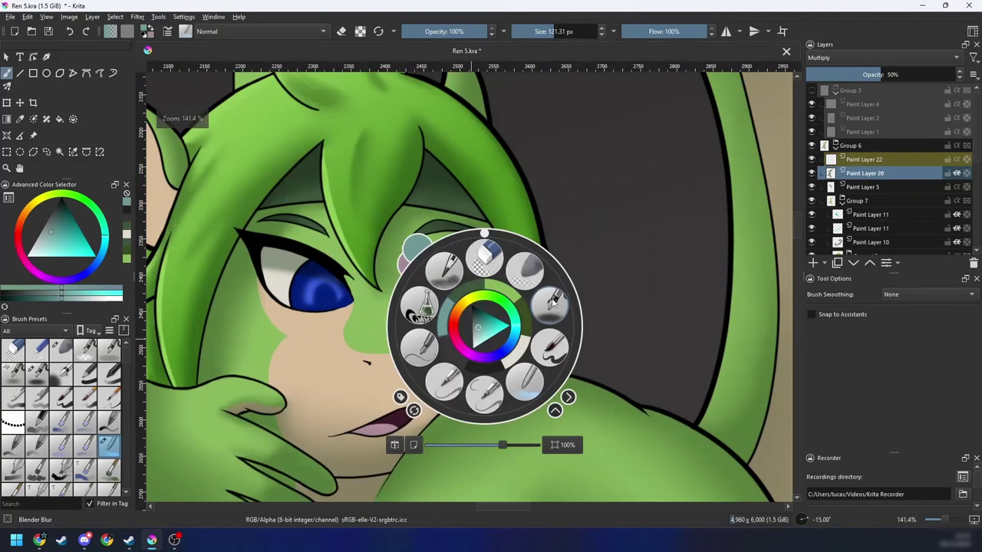
pyautogui.click(551, 302)
pyautogui.rightClick(489, 294)
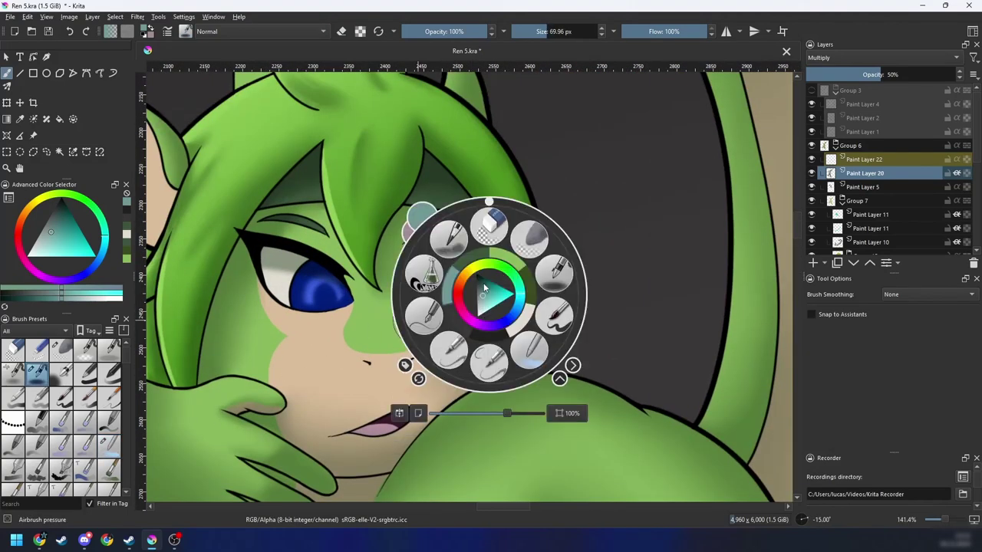
pyautogui.click(520, 270)
pyautogui.scroll(1, 405, 311)
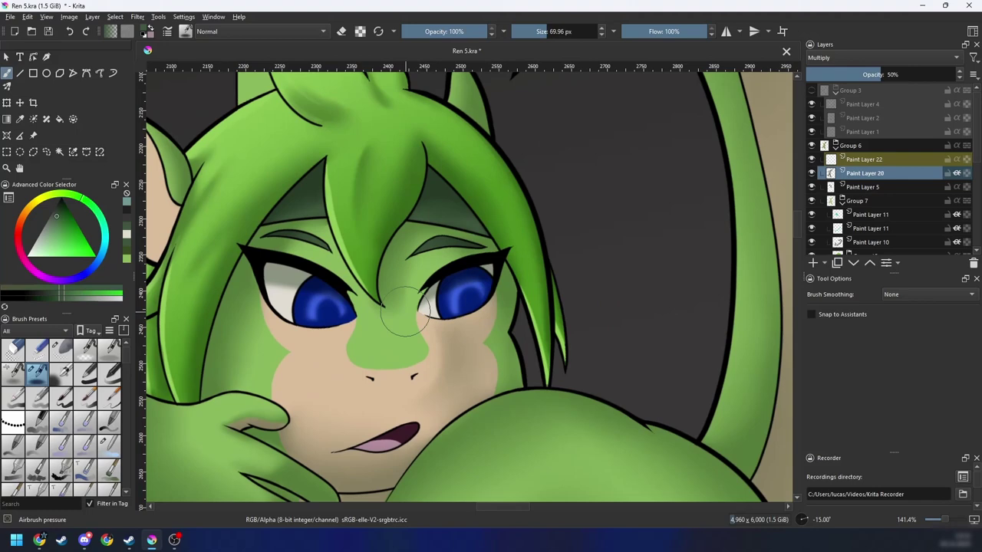
pyautogui.scroll(1, 404, 311)
# Step: Shade the side of the nose and the cheek beneath the eye in dark green, reducing the airbrush to about 29 px
pyautogui.press('4')
pyautogui.press('4')
pyautogui.moveTo(521, 350); pyautogui.dragTo(538, 343)
pyautogui.press('4')
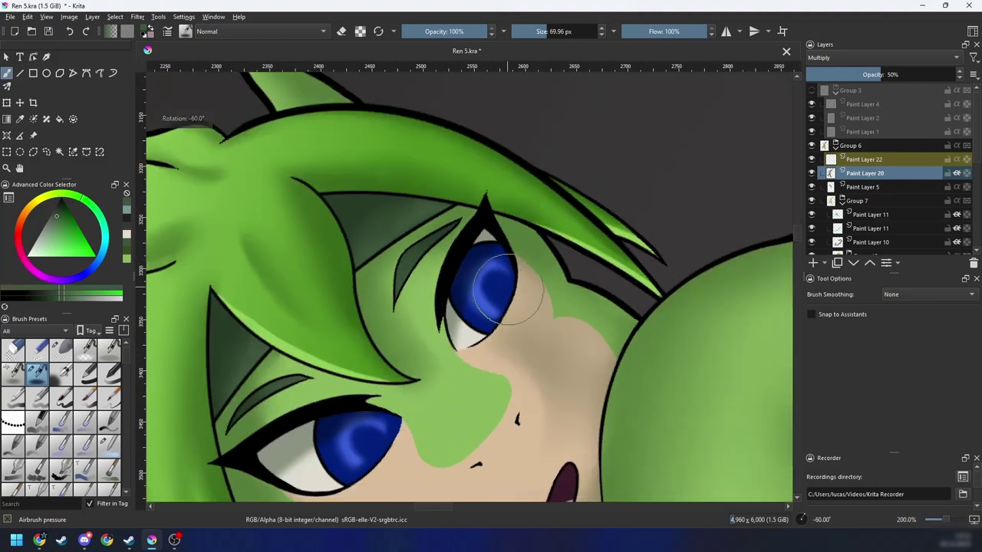
pyautogui.press('4')
pyautogui.moveTo(574, 316)
pyautogui.mouseDown()
pyautogui.moveTo(534, 316)
pyautogui.moveTo(493, 353)
pyautogui.moveTo(553, 349)
pyautogui.mouseUp()
pyautogui.hotkey('ctrl', '-')
pyautogui.hotkey('ctrl', '-')
pyautogui.hotkey('ctrl', '-')
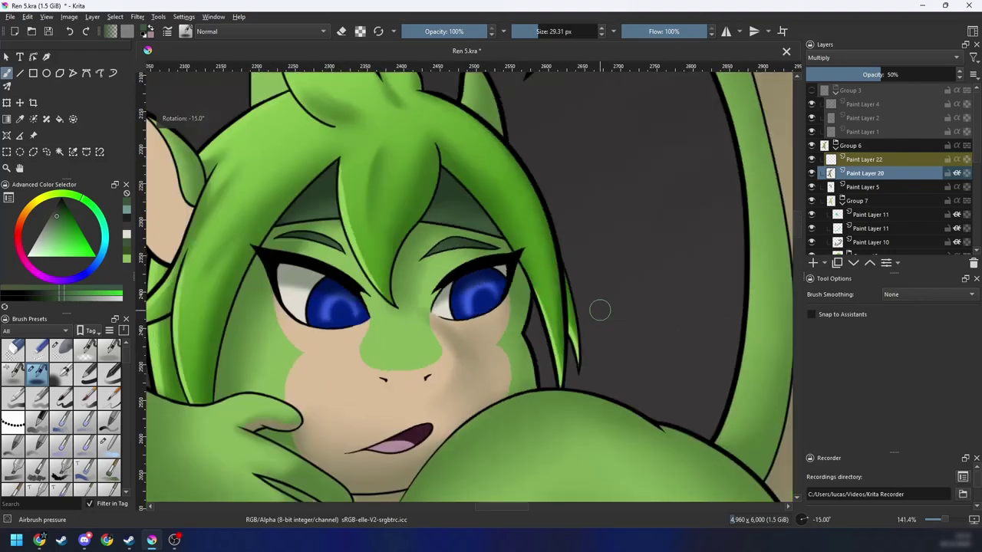
pyautogui.press('5')
pyautogui.hotkey('ctrl', '+')
pyautogui.press('4')
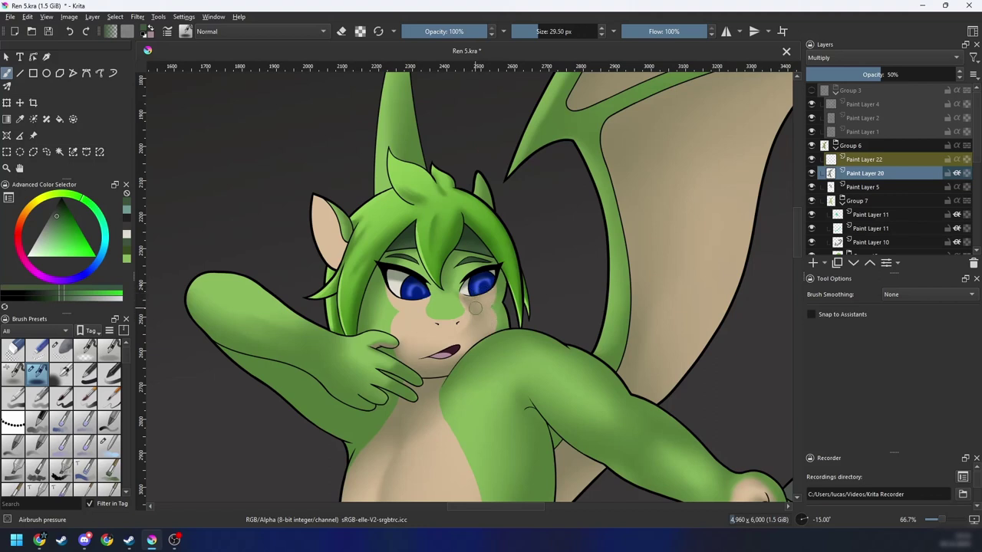
# Step: Shade the cheek beside the nose with the airbrush, then soften it with the Blender Blur brush at 60.40 px
pyautogui.moveTo(475, 309); pyautogui.dragTo(483, 309)
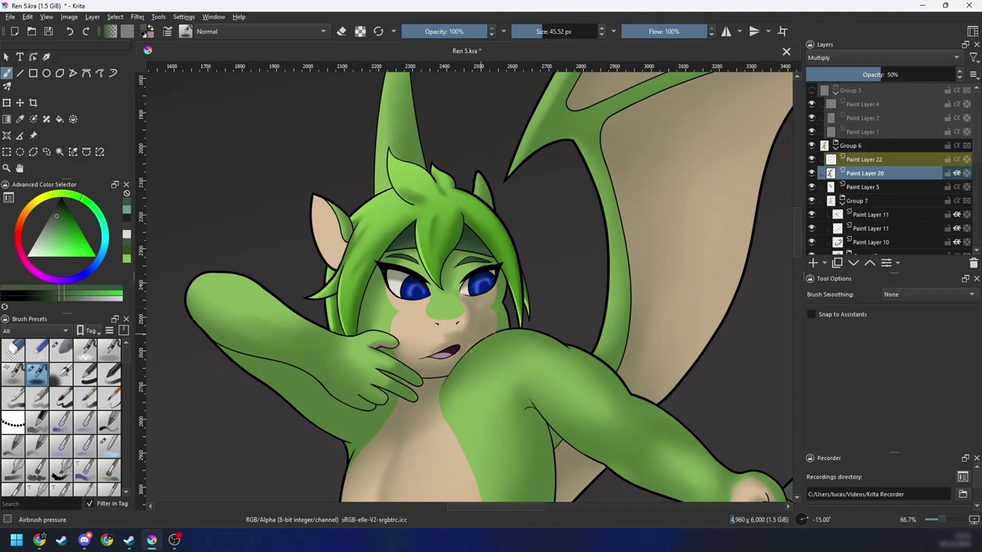
pyautogui.rightClick(467, 337)
pyautogui.click(522, 393)
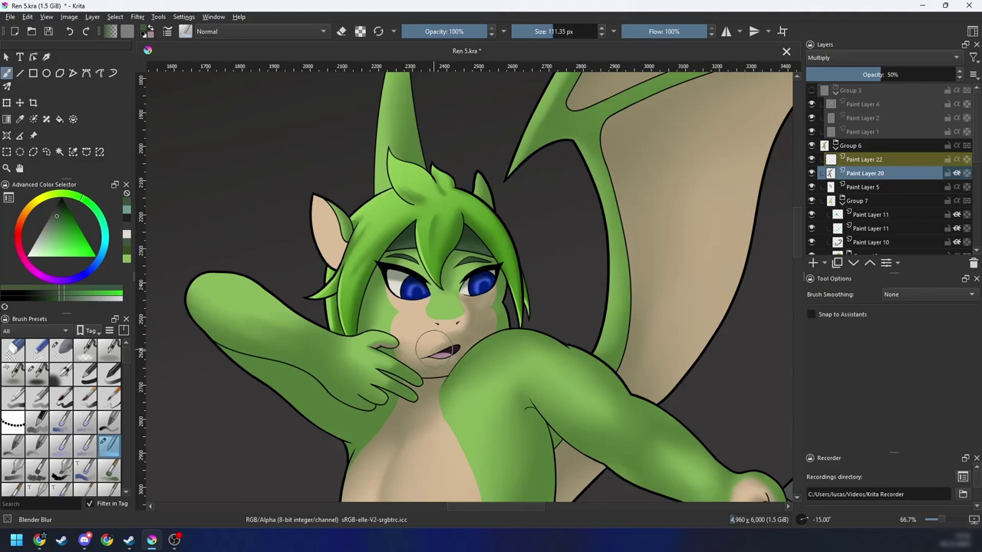
pyautogui.keyDown('shift'); pyautogui.moveTo(433, 349); pyautogui.dragTo(405, 354); pyautogui.keyUp('shift')
pyautogui.moveTo(456, 321)
pyautogui.mouseDown()
pyautogui.moveTo(452, 306)
pyautogui.moveTo(477, 305)
pyautogui.mouseUp()
pyautogui.hotkey('ctrl', '-')
pyautogui.hotkey('ctrl', '-')
pyautogui.hotkey('ctrl', '-')
pyautogui.hotkey('ctrl', '-')
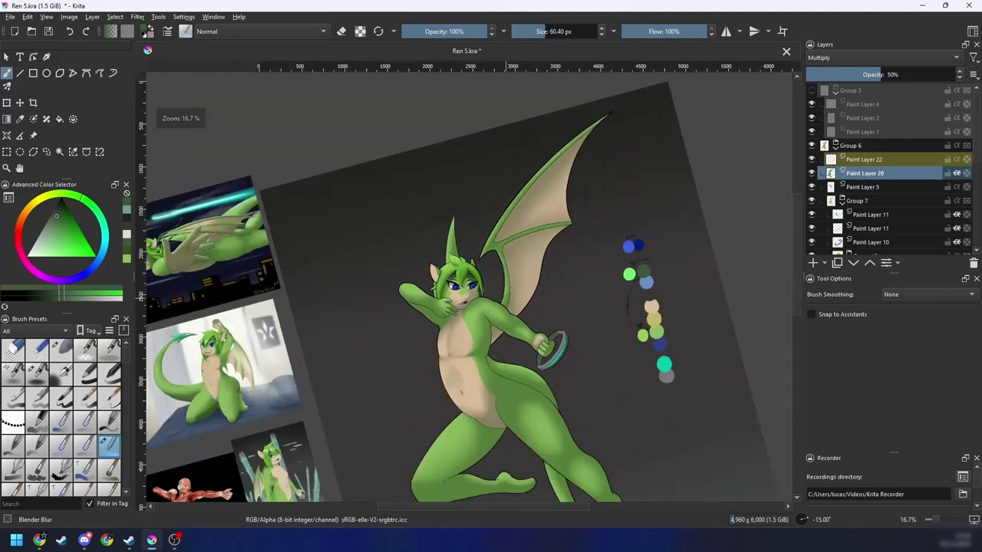
# Step: Switch to the Eraser Soft brush at 43% opacity and adjust its size to about 108 px over the face
pyautogui.hotkey('ctrl', '+')
pyautogui.hotkey('ctrl', '+')
pyautogui.hotkey('ctrl', '+')
pyautogui.hotkey('ctrl', '+')
pyautogui.press('4')
pyautogui.press('4')
pyautogui.rightClick(485, 316)
pyautogui.click(529, 266)
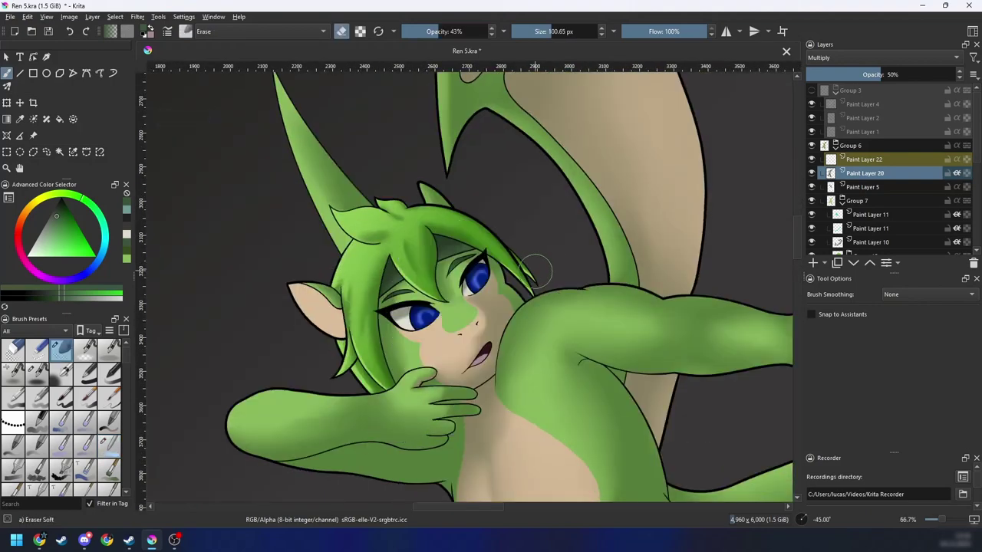
pyautogui.rightClick(538, 283)
pyautogui.click(571, 233)
pyautogui.hotkey('ctrl', '+')
pyautogui.press('4')
pyautogui.hotkey('ctrl', '[')
pyautogui.press('[')
pyautogui.press('[')
pyautogui.rightClick(541, 290)
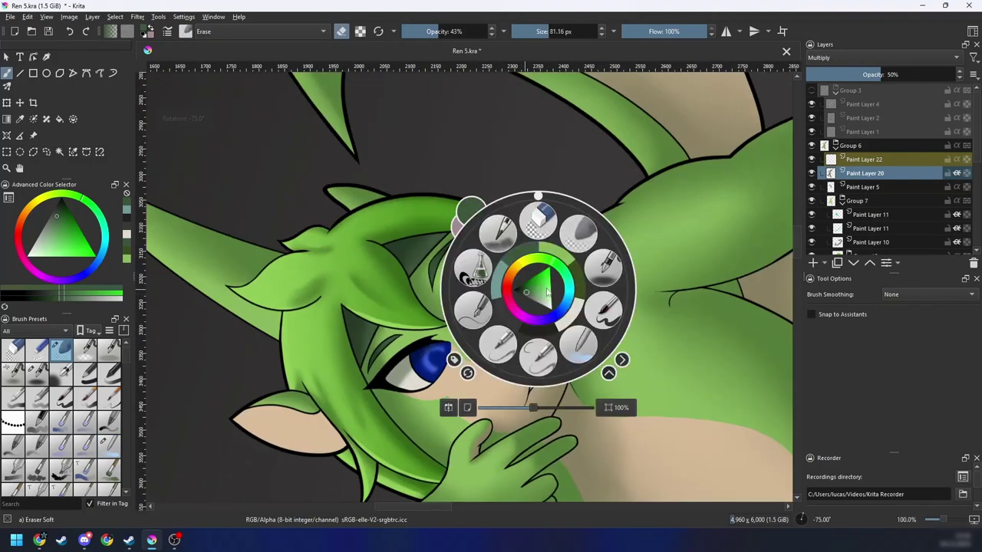
pyautogui.click(637, 227)
pyautogui.press(']')
pyautogui.press(']')
pyautogui.press(']')
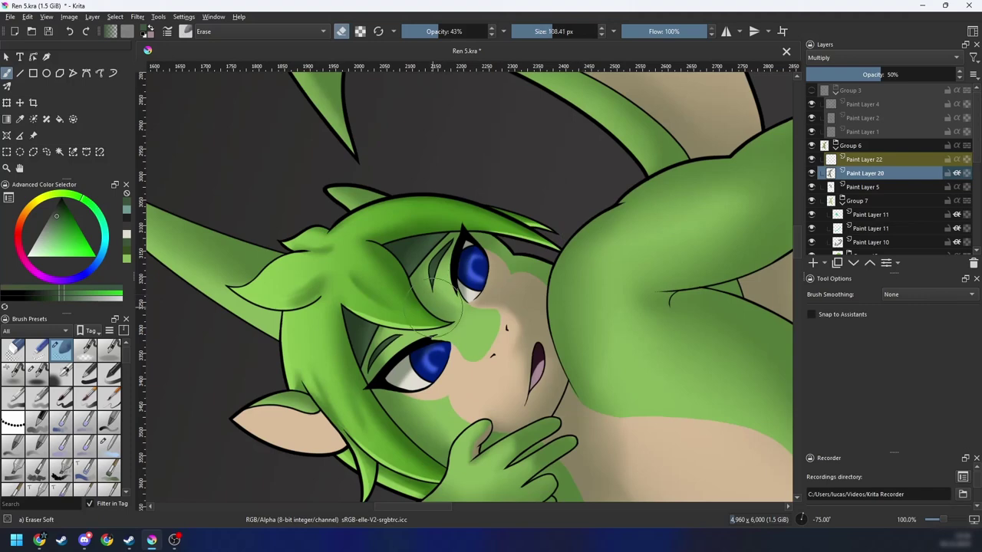
# Step: Raise the soft eraser's opacity to 100%, reduce it to 69.02 px and clear excess shading from the nose
pyautogui.moveTo(470, 32); pyautogui.dragTo(567, 48)
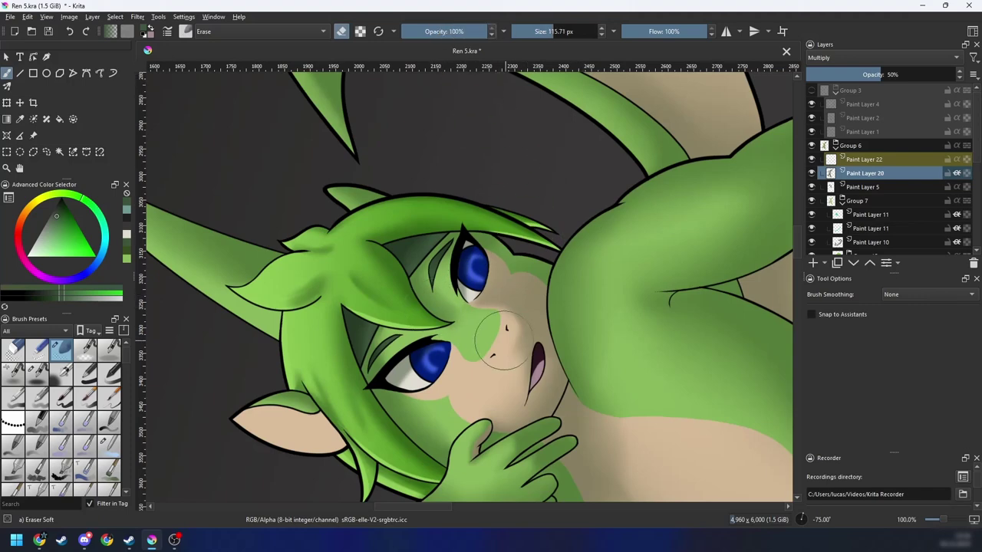
pyautogui.press('[')
pyautogui.press('[')
pyautogui.press('[')
pyautogui.press('[')
pyautogui.hotkey('ctrl', ']')
pyautogui.hotkey('ctrl', ']')
pyautogui.hotkey('ctrl', ']')
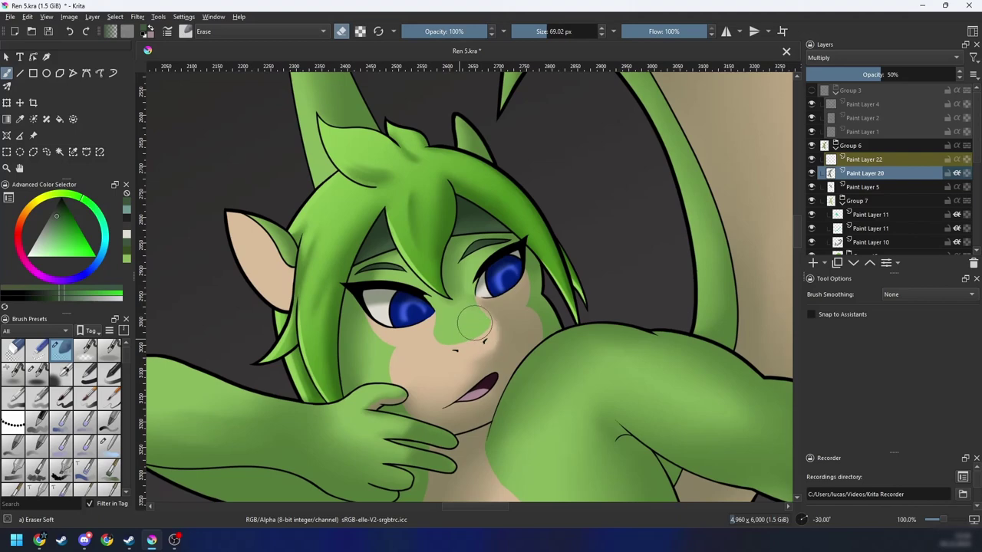
# Step: Switch to the Eraser Circle brush at 50 px and tidy the shading around the nose from rotated views
pyautogui.hotkey('ctrl', '[')
pyautogui.hotkey('ctrl', '[')
pyautogui.hotkey('ctrl', '[')
pyautogui.hotkey('ctrl', '[')
pyautogui.hotkey('ctrl', '[')
pyautogui.hotkey('ctrl', '[')
pyautogui.hotkey('ctrl', '[')
pyautogui.scroll(1, 493, 346)
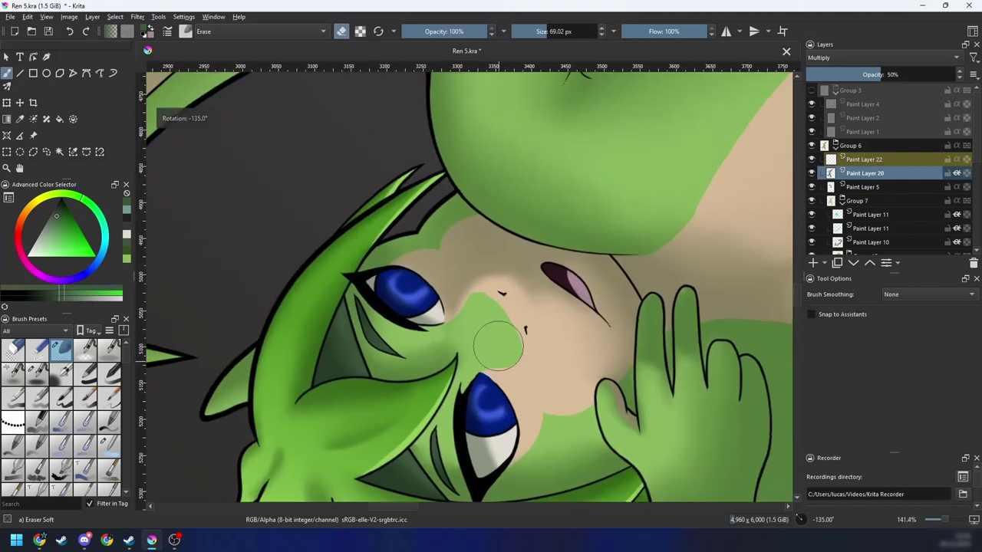
pyautogui.rightClick(513, 303)
pyautogui.click(512, 230)
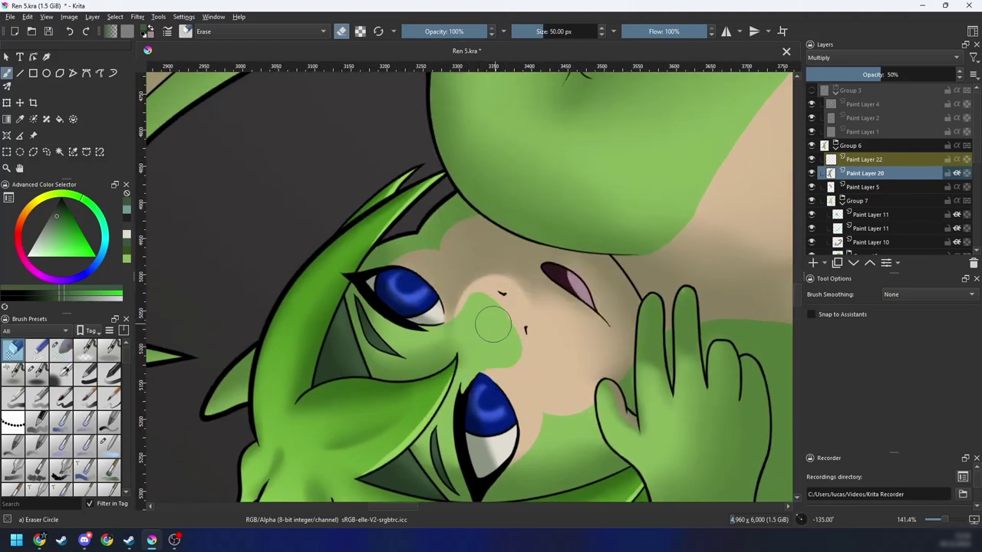
pyautogui.press('-')
pyautogui.press('-')
pyautogui.press('-')
pyautogui.hotkey('ctrl', ']')
pyautogui.hotkey('ctrl', ']')
pyautogui.hotkey('ctrl', ']')
pyautogui.hotkey('ctrl', ']')
pyautogui.hotkey('ctrl', ']')
pyautogui.hotkey('ctrl', ']')
pyautogui.hotkey('ctrl', ']')
pyautogui.hotkey('ctrl', ']')
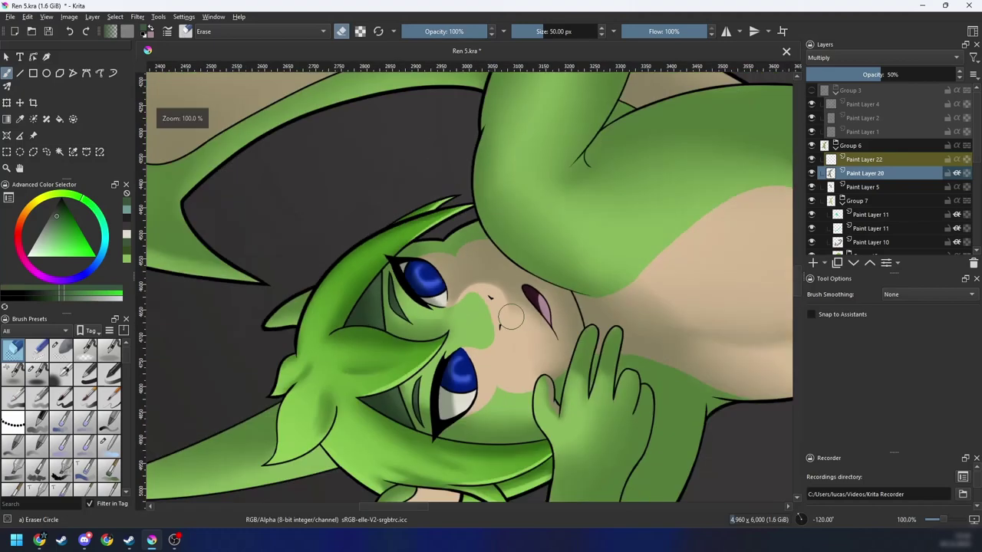
# Step: Return to the Eraser Soft brush at 69.02 px and work closely on the bridge of the nose
pyautogui.press('+')
pyautogui.press('+')
pyautogui.press('+')
pyautogui.hotkey('ctrl', '[')
pyautogui.hotkey('ctrl', '[')
pyautogui.hotkey('ctrl', '[')
pyautogui.hotkey('ctrl', '[')
pyautogui.rightClick(479, 312)
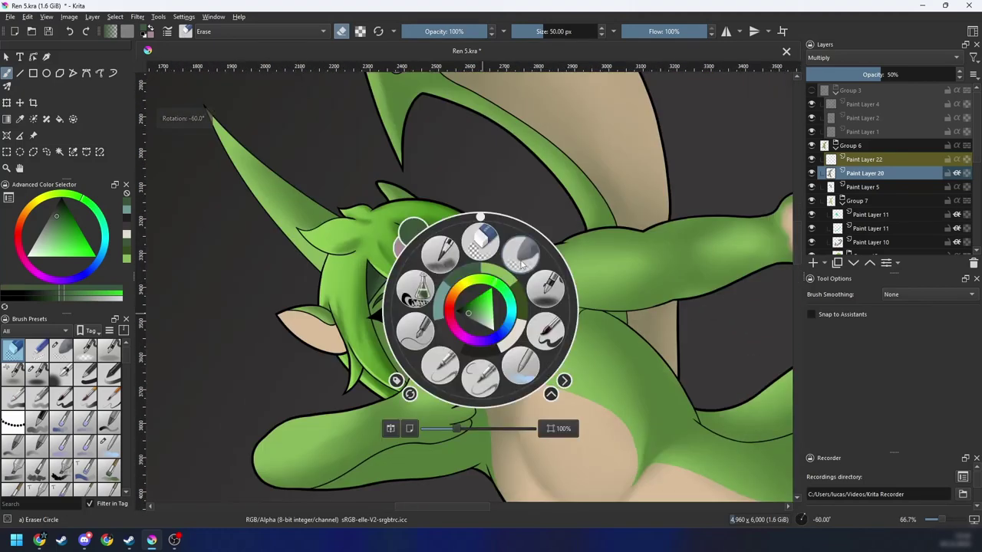
pyautogui.click(521, 257)
pyautogui.press('+')
pyautogui.press('+')
pyautogui.hotkey('ctrl', '[')
pyautogui.hotkey('ctrl', '[')
pyautogui.hotkey('ctrl', '[')
pyautogui.hotkey('ctrl', '[')
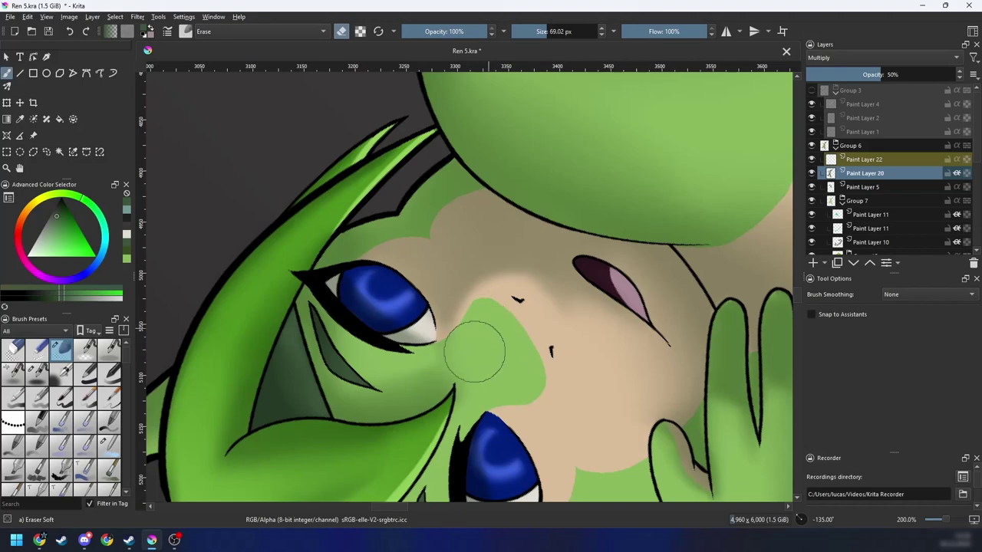
# Step: Examine the face shading against the rest of the figure at a wider view
pyautogui.press('6')
pyautogui.press('6')
pyautogui.press('6')
pyautogui.press('6')
pyautogui.press('6')
pyautogui.press('6')
pyautogui.press('6')
pyautogui.press('6')
pyautogui.press('-')
pyautogui.press('-')
pyautogui.press('-')
pyautogui.press('-')
pyautogui.press('-')
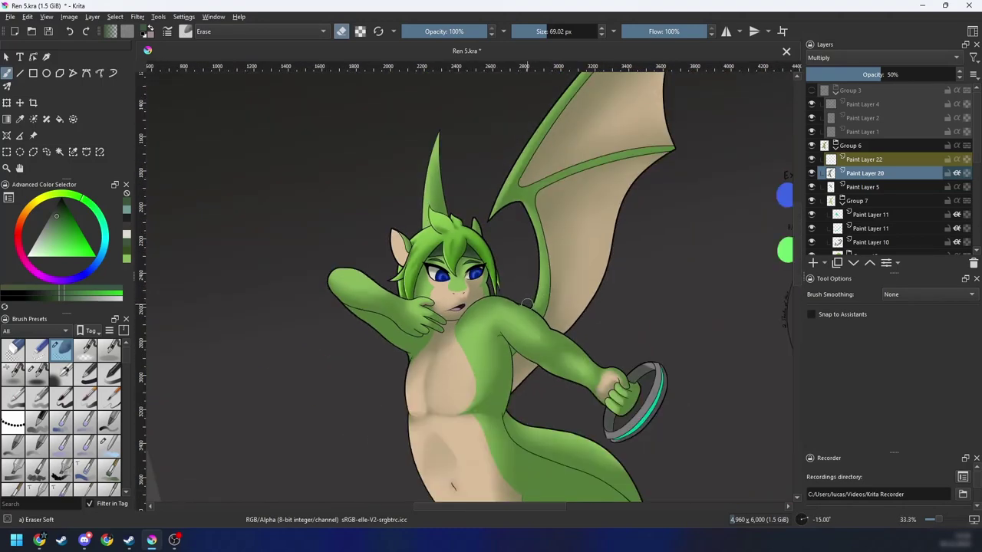
# Step: Refine the shading around the nose and mouth, alternating Blender Blur at 60.40 px with Eraser Soft at 69.02 px
pyautogui.press('1')
pyautogui.rightClick(481, 301)
pyautogui.click(520, 356)
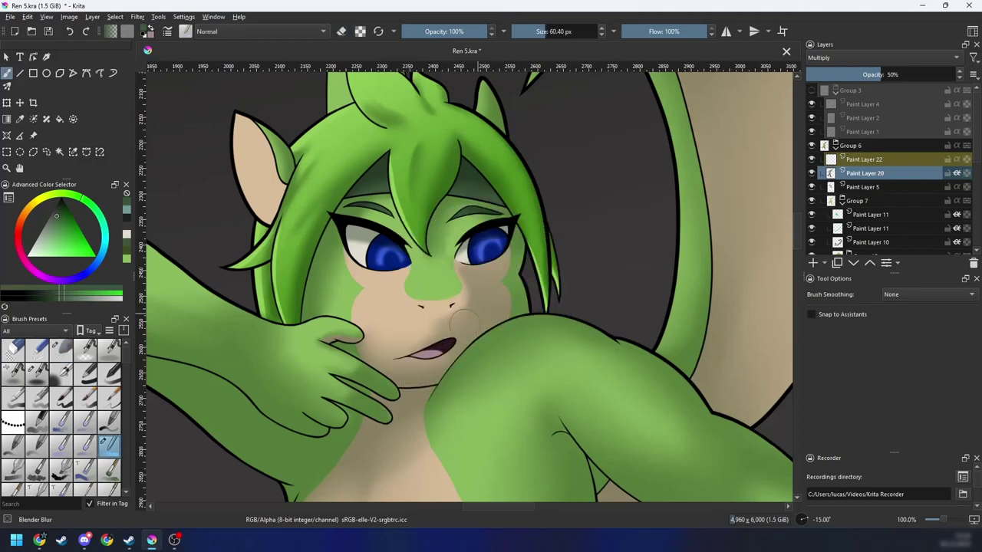
pyautogui.rightClick(450, 343)
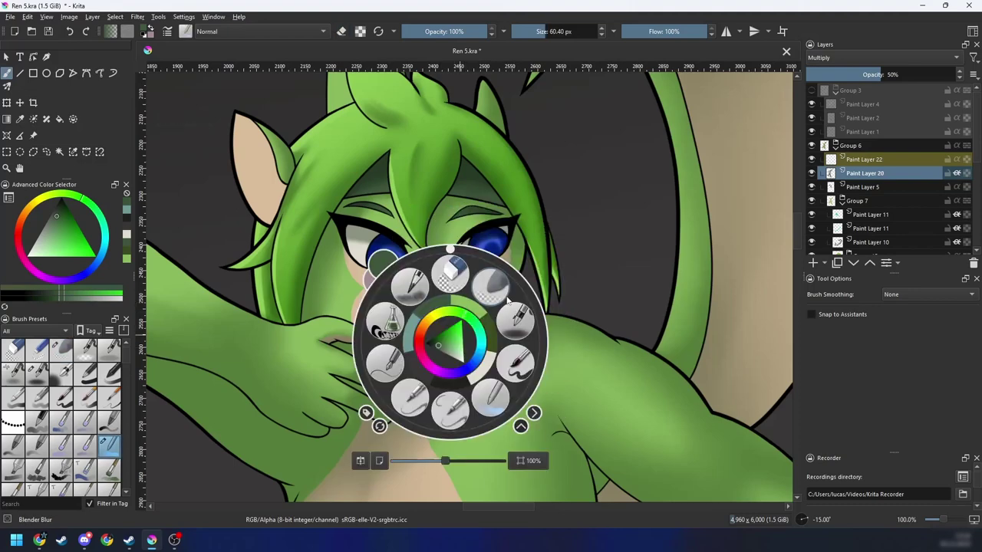
pyautogui.click(494, 289)
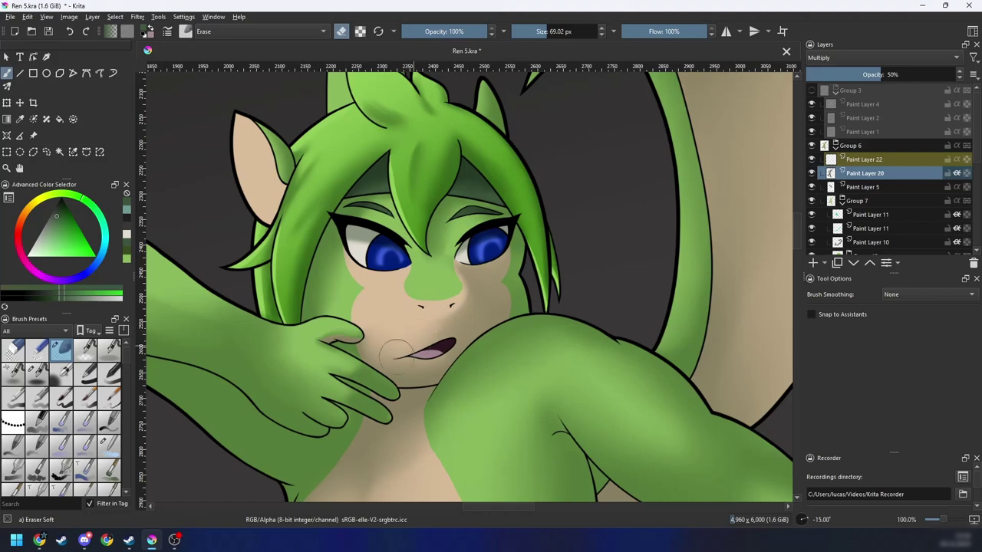
pyautogui.rightClick(444, 333)
pyautogui.click(483, 388)
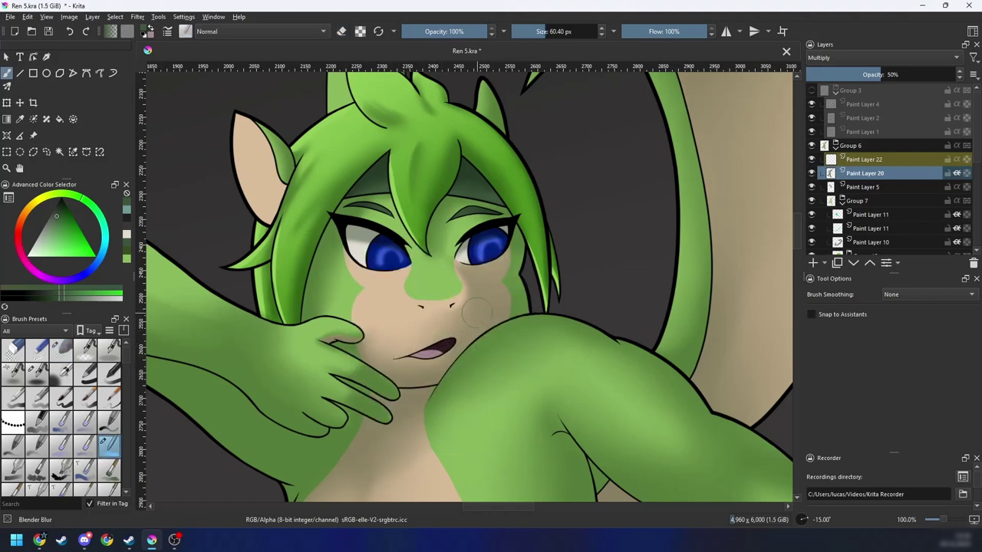
# Step: Straighten the canvas, check the whole figure and save the drawing
pyautogui.press('-')
pyautogui.press('-')
pyautogui.press('-')
pyautogui.press('-')
pyautogui.press('-')
pyautogui.press('5')
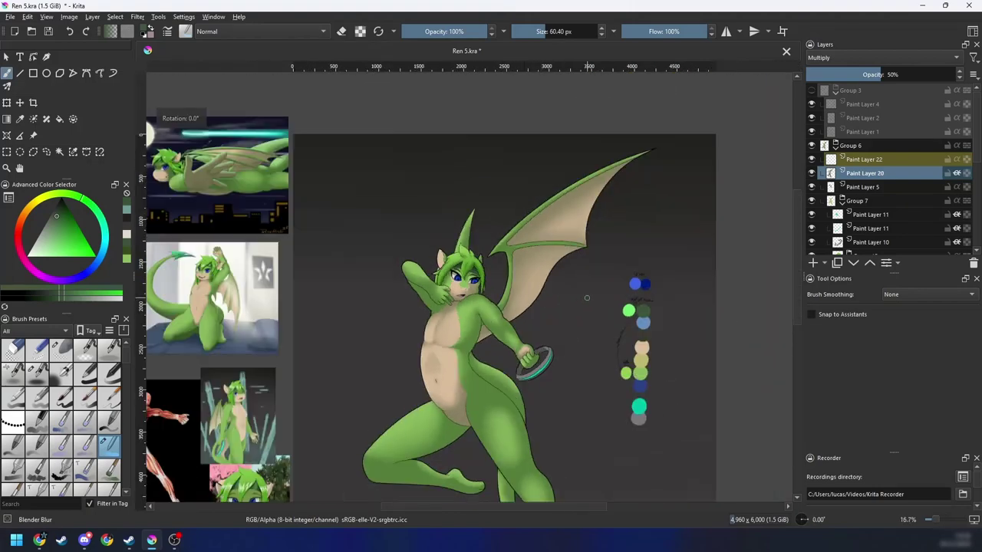
pyautogui.moveTo(542, 332); pyautogui.dragTo(548, 313)
pyautogui.press('=')
pyautogui.hotkey('ctrl', 's')
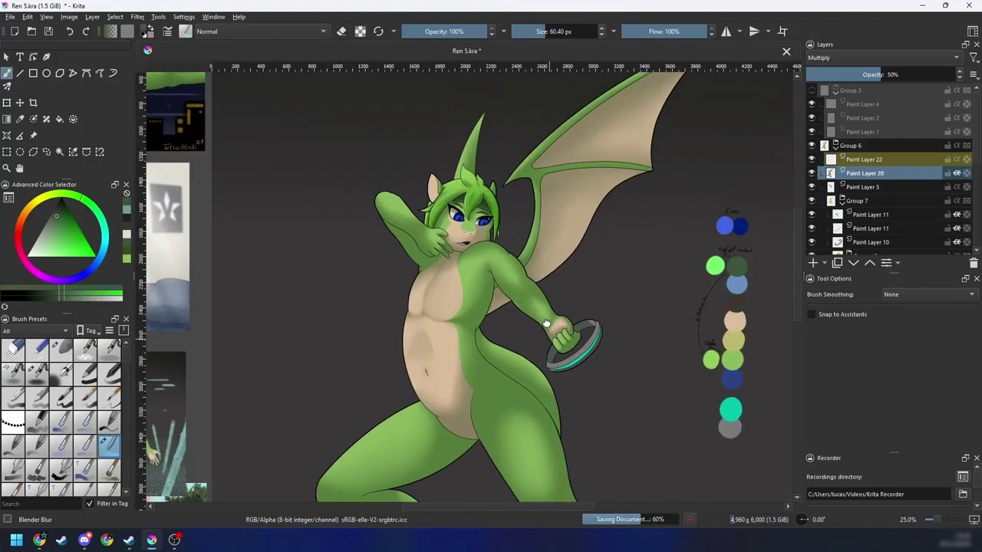
# Step: Select the beige inner ear and shade it on Paint Layer 20 with the Airbrush pressure brush at 45.52 px
pyautogui.press('=')
pyautogui.press('=')
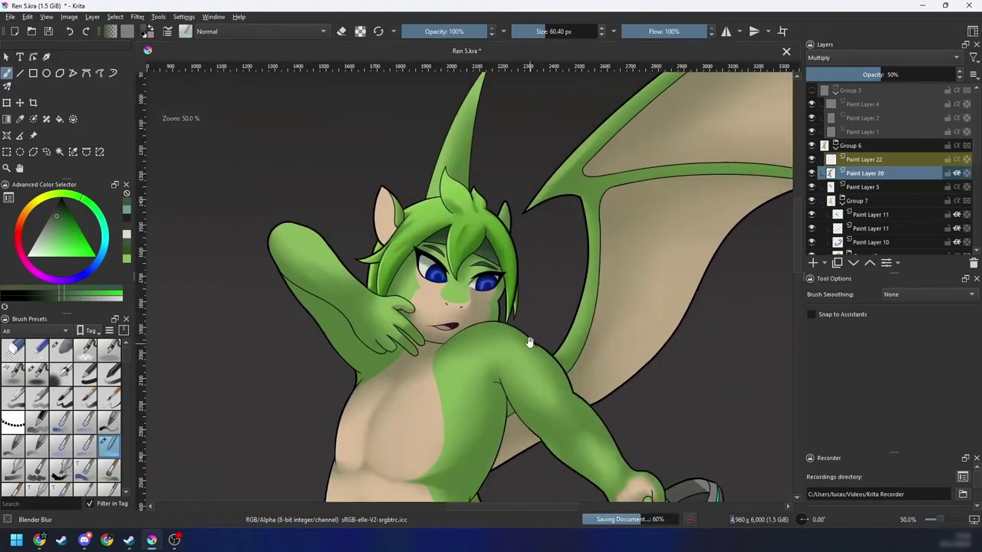
pyautogui.moveTo(532, 359); pyautogui.dragTo(527, 393)
pyautogui.press('=')
pyautogui.moveTo(388, 330); pyautogui.dragTo(445, 357)
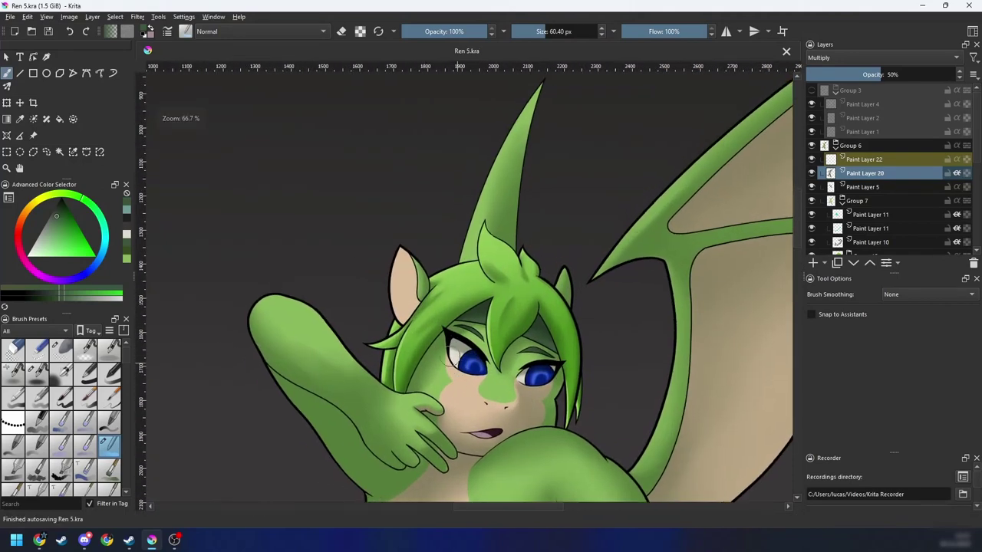
pyautogui.rightClick(443, 353)
pyautogui.click(510, 326)
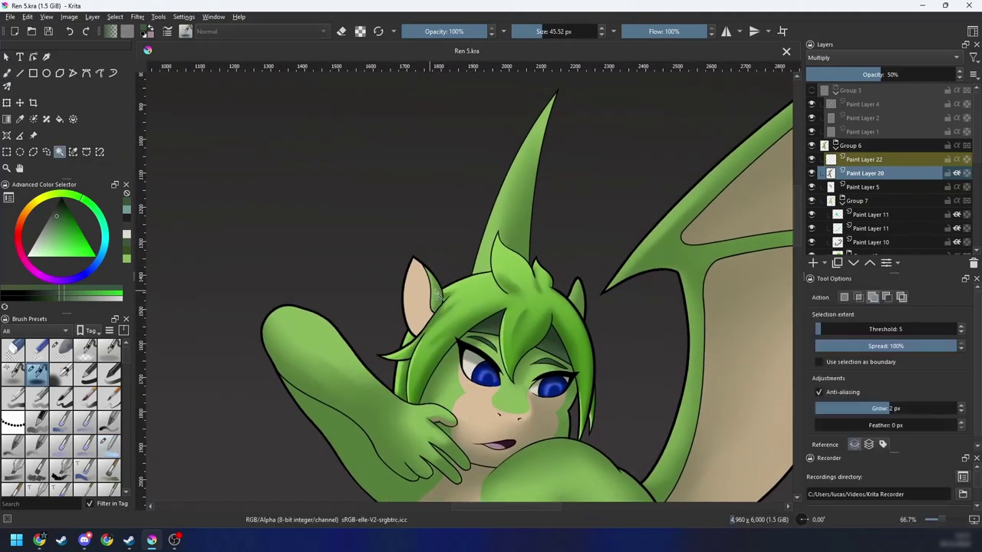
pyautogui.hotkey('ctrl', 'z')
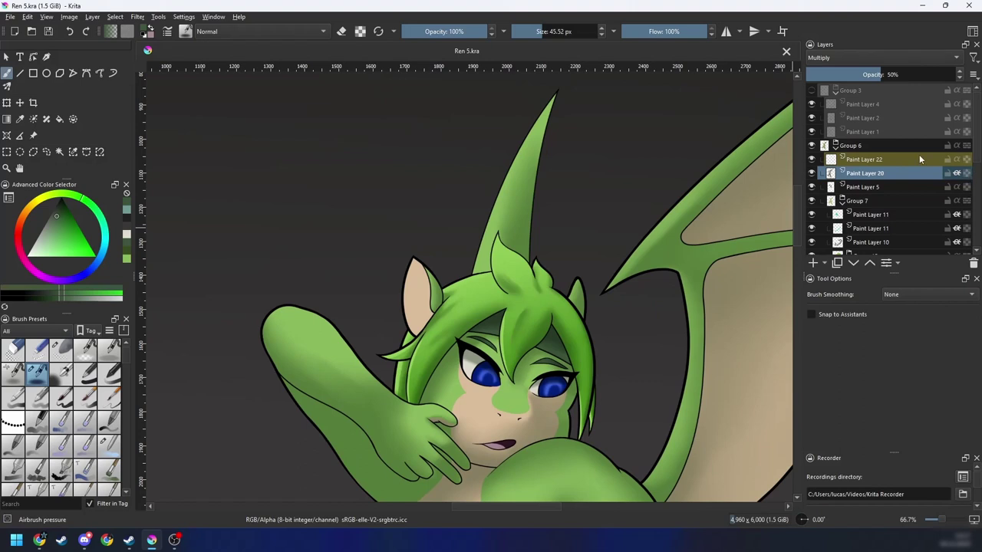
pyautogui.click(860, 189)
pyautogui.hotkey('ctrl', 'shift', 'z')
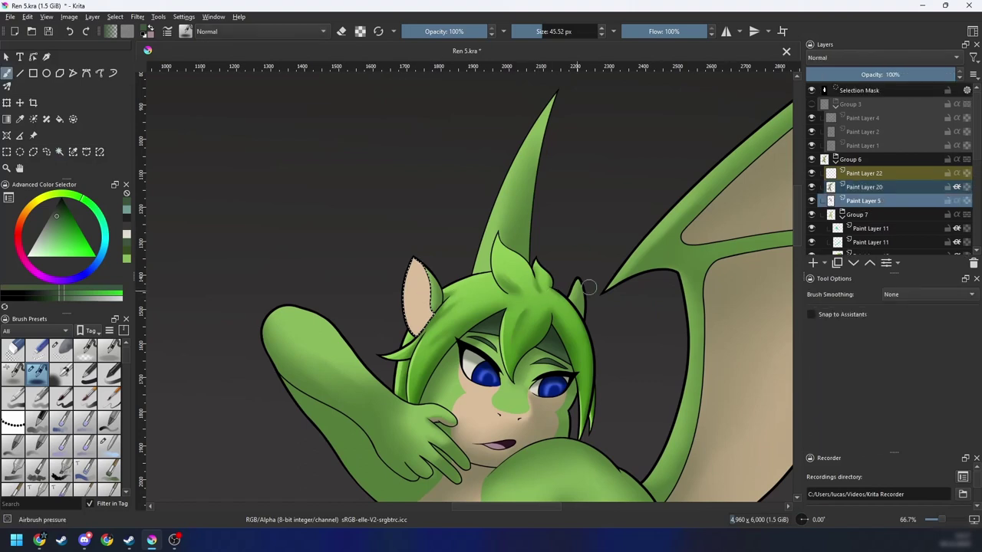
pyautogui.click(942, 186)
pyautogui.press('1')
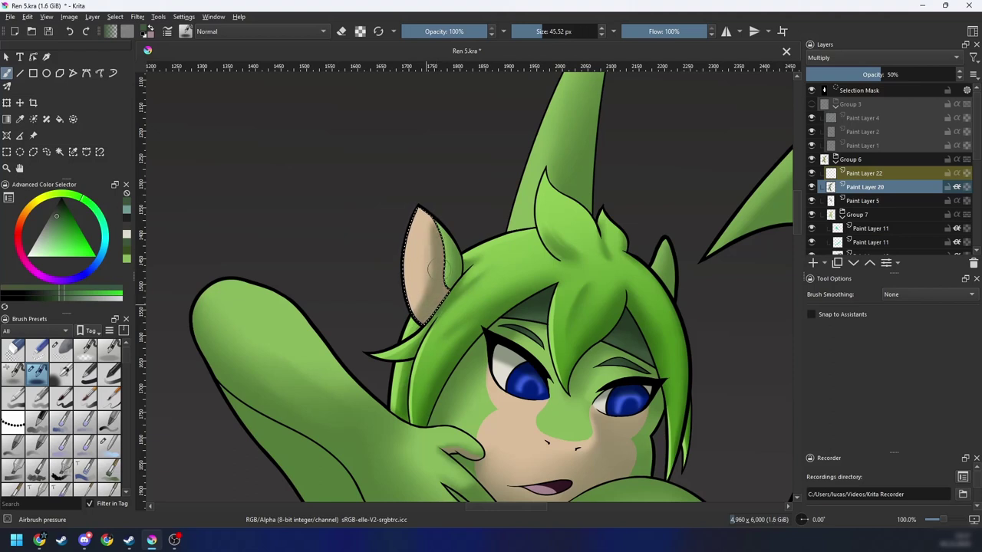
# Step: Soften the inner ear's shading with the Blender Blur brush at 97.05 px and clear the selection
pyautogui.rightClick(465, 294)
pyautogui.click(399, 299)
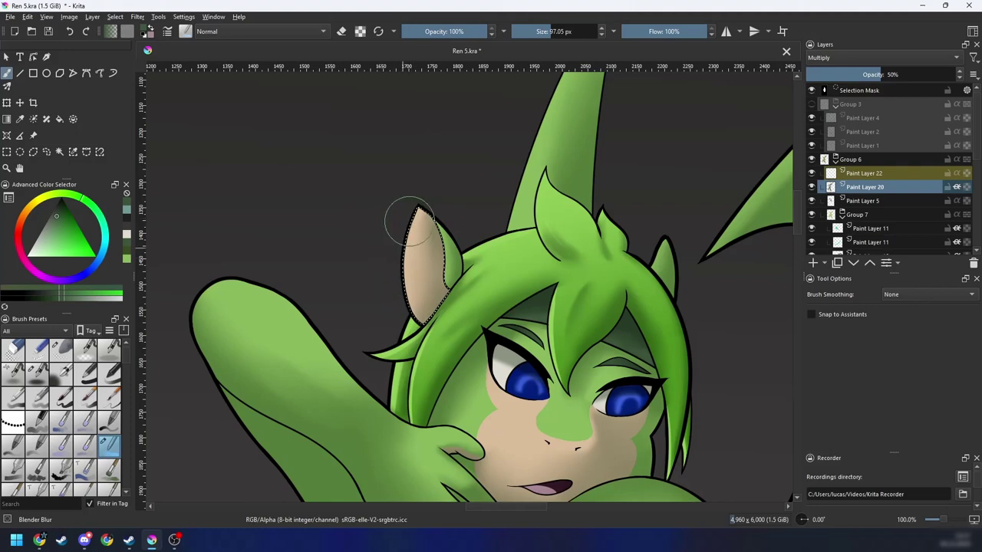
pyautogui.hotkey('ctrl', 'shift', 'a')
# Step: Reduce the Blender Blur brush to 48.34 px and smooth the shading along the inner ear's outer edge
pyautogui.scroll(1, 471, 306)
pyautogui.press('4')
pyautogui.press('4')
pyautogui.press('4')
pyautogui.press('4')
pyautogui.press('4')
pyautogui.press('4')
pyautogui.press('4')
pyautogui.press('4')
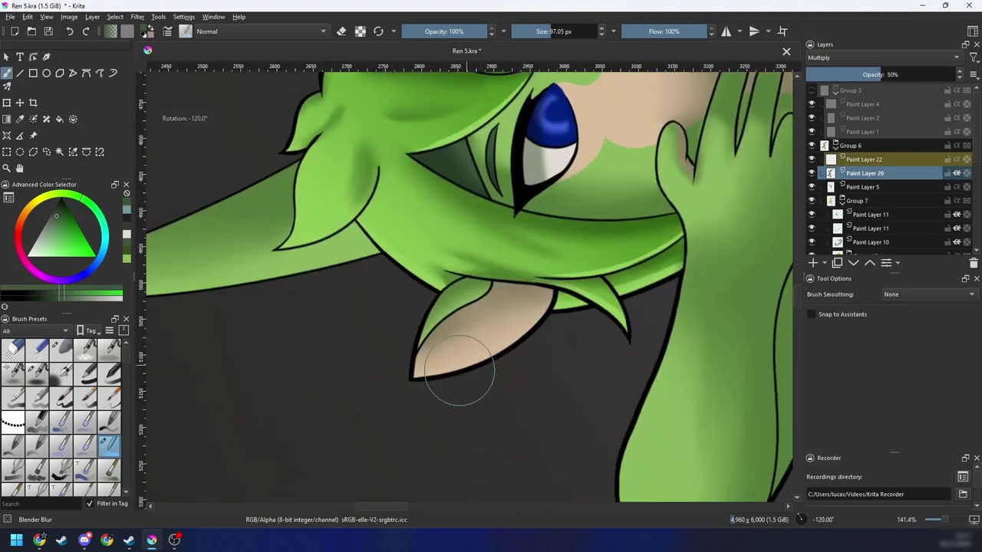
pyautogui.keyDown('shift'); pyautogui.moveTo(457, 389); pyautogui.dragTo(379, 410); pyautogui.keyUp('shift')
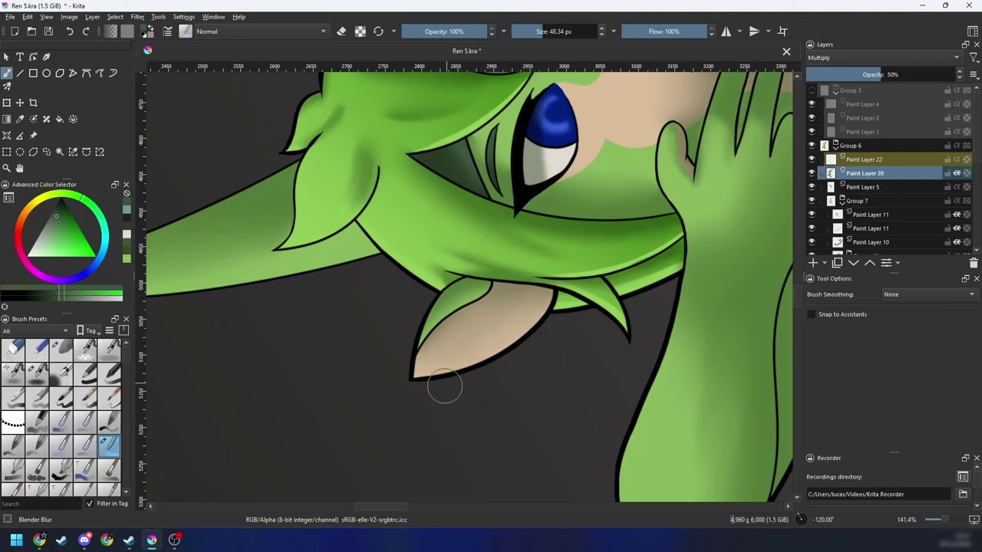
# Step: Examine the blended ear shading with the canvas upright, both from afar and close up
pyautogui.press('-')
pyautogui.press('-')
pyautogui.press('-')
pyautogui.press('-')
pyautogui.press('6')
pyautogui.press('6')
pyautogui.press('6')
pyautogui.press('6')
pyautogui.press('6')
pyautogui.press('6')
pyautogui.press('6')
pyautogui.press('6')
pyautogui.press('+')
pyautogui.press('+')
pyautogui.press('+')
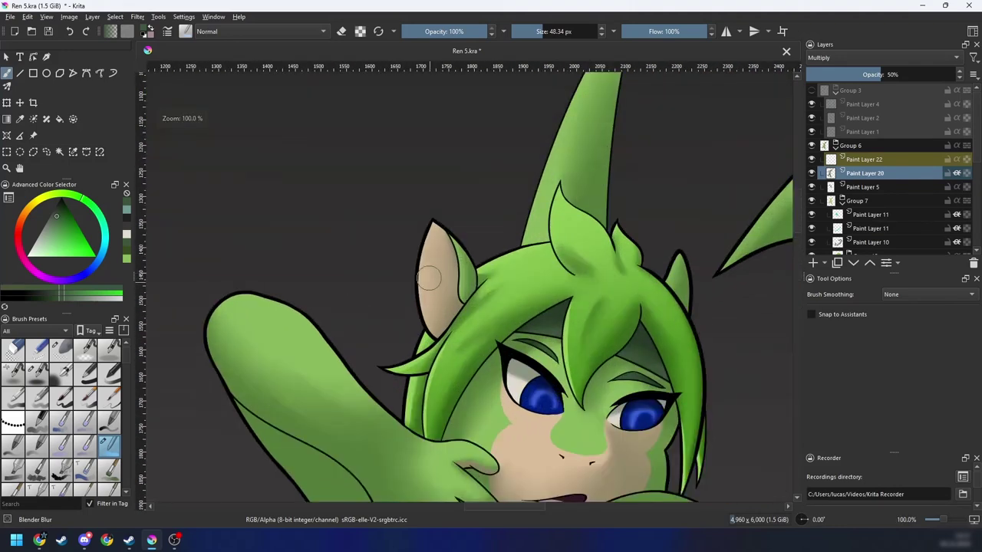
# Step: Check the whole figure, try to save the drawing with the shaded ear and dismiss the dialog
pyautogui.press('-')
pyautogui.press('-')
pyautogui.press('-')
pyautogui.press('-')
pyautogui.press('-')
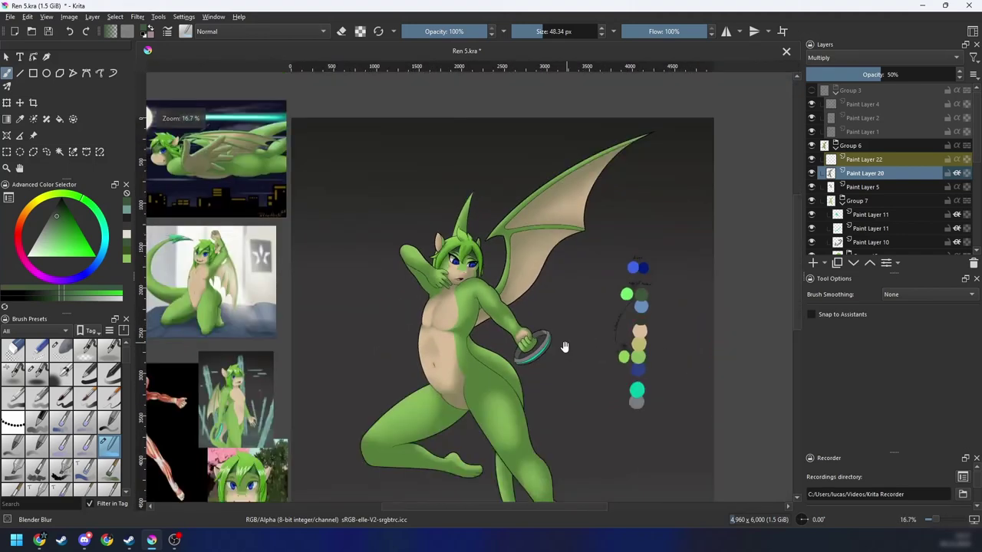
pyautogui.moveTo(564, 347); pyautogui.dragTo(560, 296)
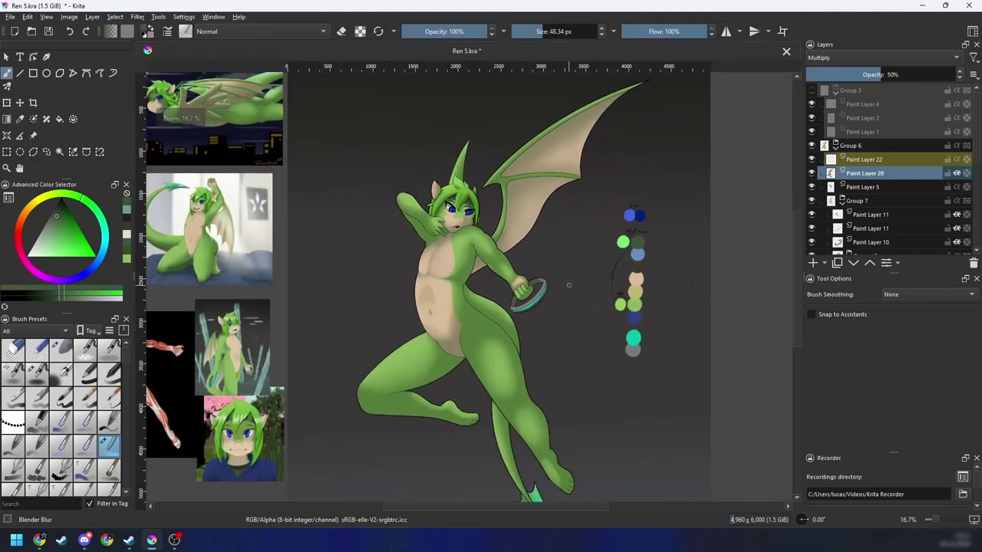
pyautogui.hotkey('ctrl', 's')
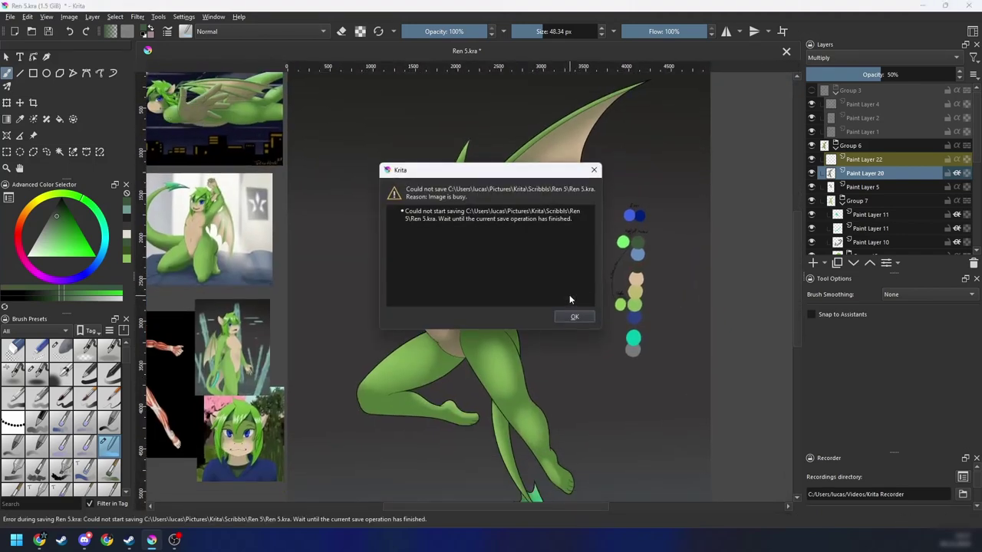
pyautogui.press('Return')
# Step: Choose the Airbrush Pressure brush, try a shading stroke around the navel and undo it
pyautogui.moveTo(561, 362); pyautogui.dragTo(564, 326)
pyautogui.press('-')
pyautogui.press('+')
pyautogui.press('+')
pyautogui.moveTo(508, 302); pyautogui.dragTo(568, 266)
pyautogui.press('+')
pyautogui.press('+')
pyautogui.press('6')
pyautogui.rightClick(495, 283)
pyautogui.click(427, 290)
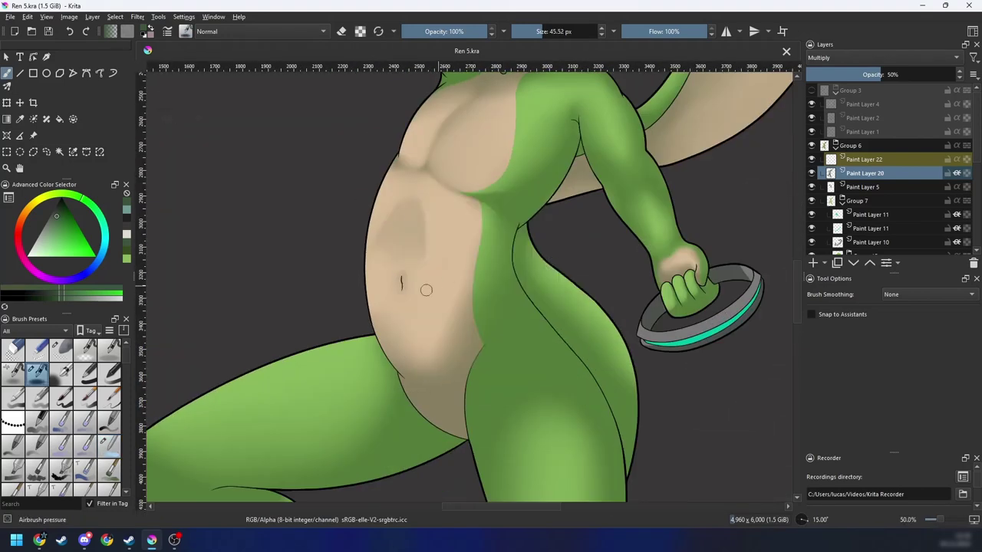
pyautogui.moveTo(405, 297); pyautogui.dragTo(400, 296)
pyautogui.moveTo(420, 312); pyautogui.dragTo(443, 257)
pyautogui.hotkey('ctrl', 'z')
# Step: Shade around the navel line with the Airbrush Pressure brush at 7.37 px
pyautogui.press('+')
pyautogui.press('+')
pyautogui.moveTo(405, 287); pyautogui.dragTo(423, 324)
pyautogui.press('+')
pyautogui.moveTo(306, 275); pyautogui.dragTo(306, 282)
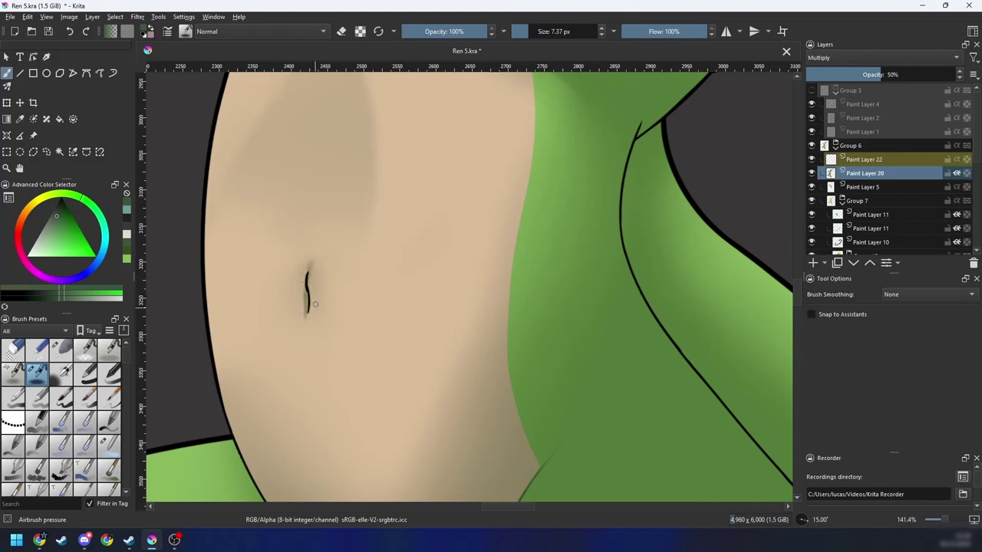
# Step: Soften the shading around the navel with the Blender Blur brush at 15.50 px
pyautogui.rightClick(321, 285)
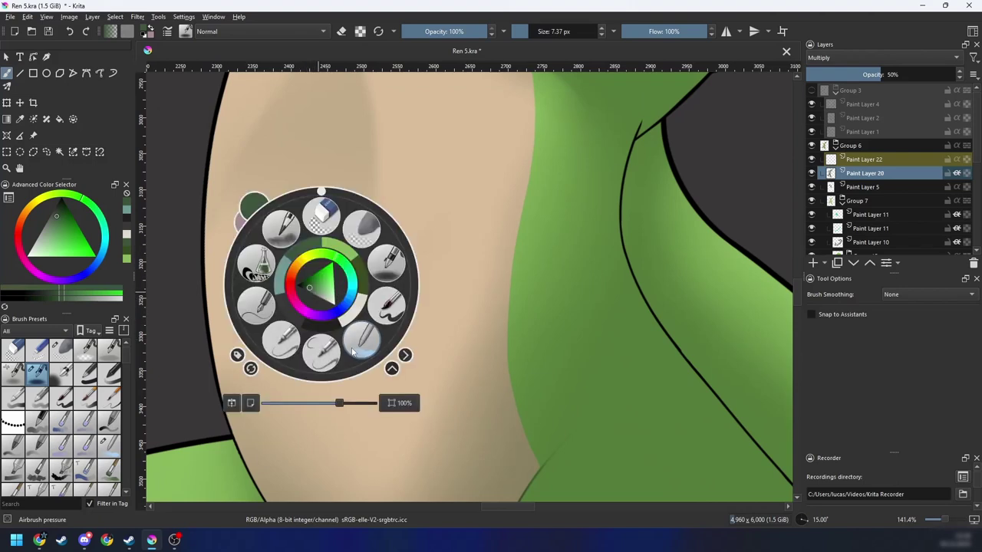
pyautogui.click(362, 341)
pyautogui.moveTo(302, 290); pyautogui.dragTo(273, 291)
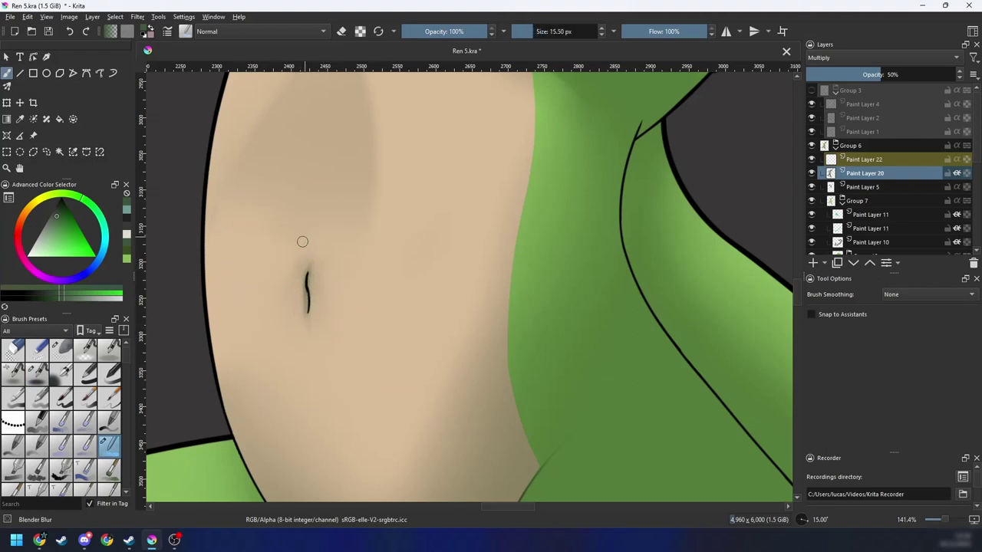
pyautogui.moveTo(296, 287); pyautogui.dragTo(317, 288)
pyautogui.moveTo(289, 293)
pyautogui.mouseDown()
pyautogui.moveTo(288, 339)
pyautogui.moveTo(319, 221)
pyautogui.moveTo(299, 337)
pyautogui.moveTo(322, 247)
pyautogui.moveTo(328, 309)
pyautogui.moveTo(316, 332)
pyautogui.mouseUp()
# Step: Enlarge the Blender Blur brush to 82.09 px and soften the shadow patch on the upper belly
pyautogui.hotkey('ctrl', '-')
pyautogui.hotkey('ctrl', '-')
pyautogui.press('-')
pyautogui.press('-')
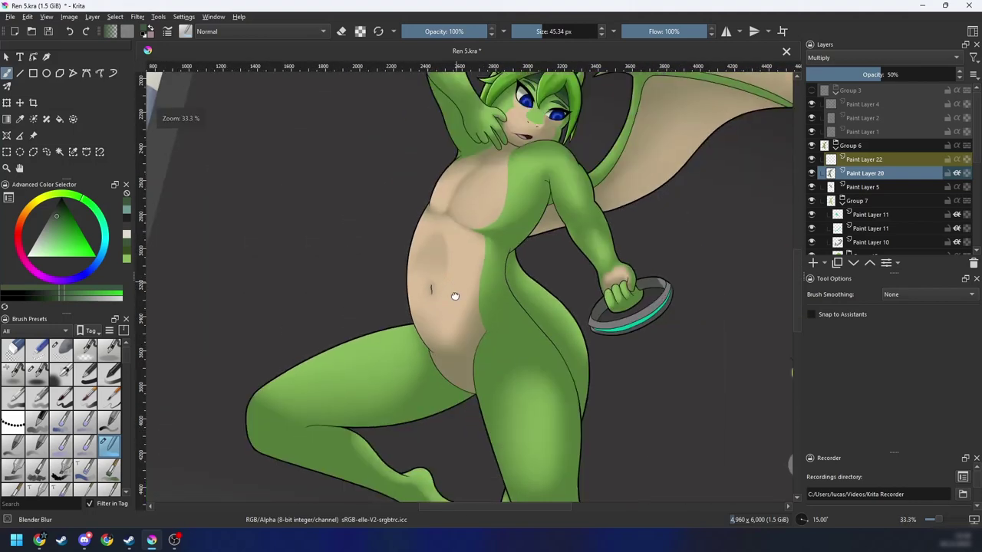
pyautogui.press('-')
pyautogui.press('4')
pyautogui.press('4')
pyautogui.moveTo(453, 294)
pyautogui.mouseDown()
pyautogui.moveTo(474, 327)
pyautogui.moveTo(488, 291)
pyautogui.moveTo(499, 313)
pyautogui.moveTo(489, 307)
pyautogui.moveTo(494, 290)
pyautogui.mouseUp()
pyautogui.press('+')
pyautogui.press('6')
pyautogui.press('+')
pyautogui.press('+')
pyautogui.rightClick(500, 308)
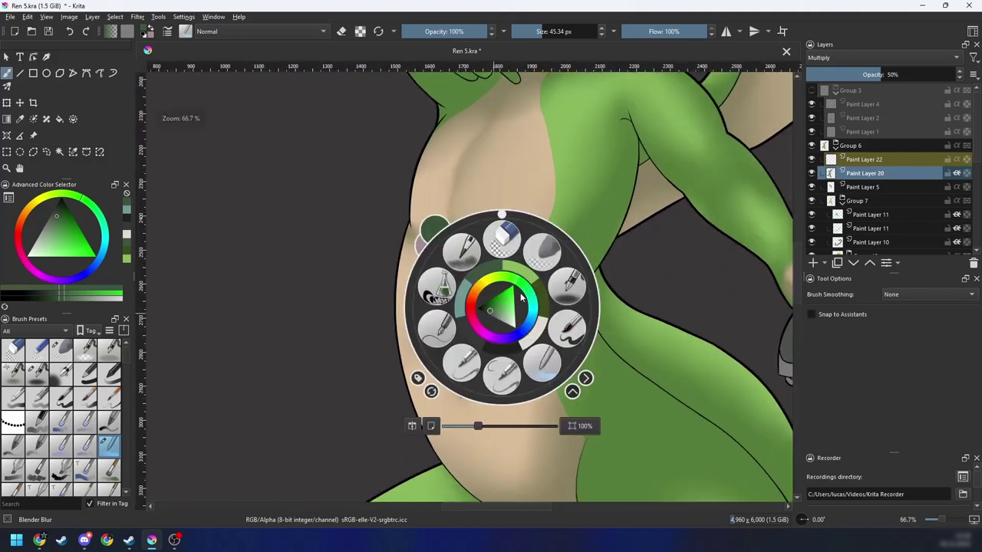
pyautogui.click(545, 365)
pyautogui.moveTo(422, 328); pyautogui.dragTo(434, 329)
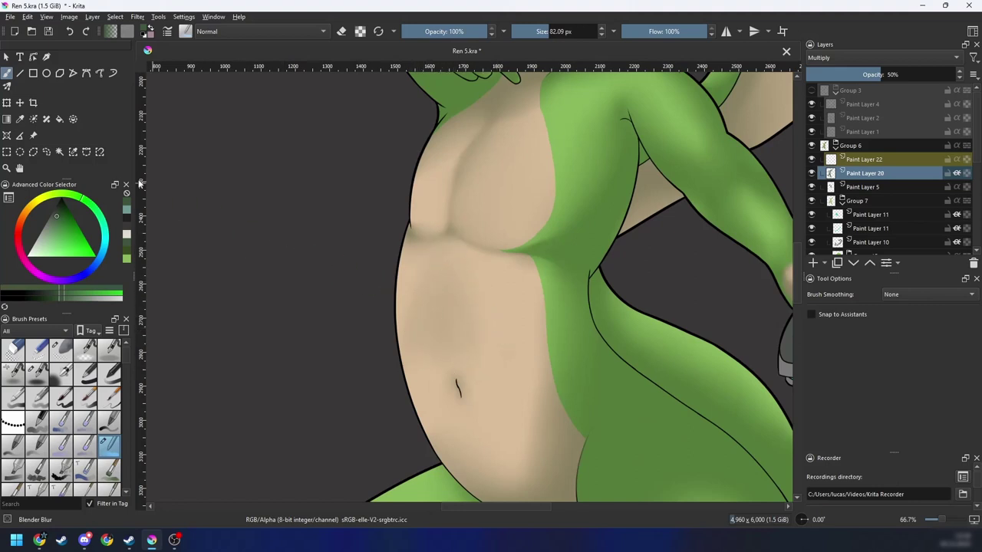
pyautogui.press('l')
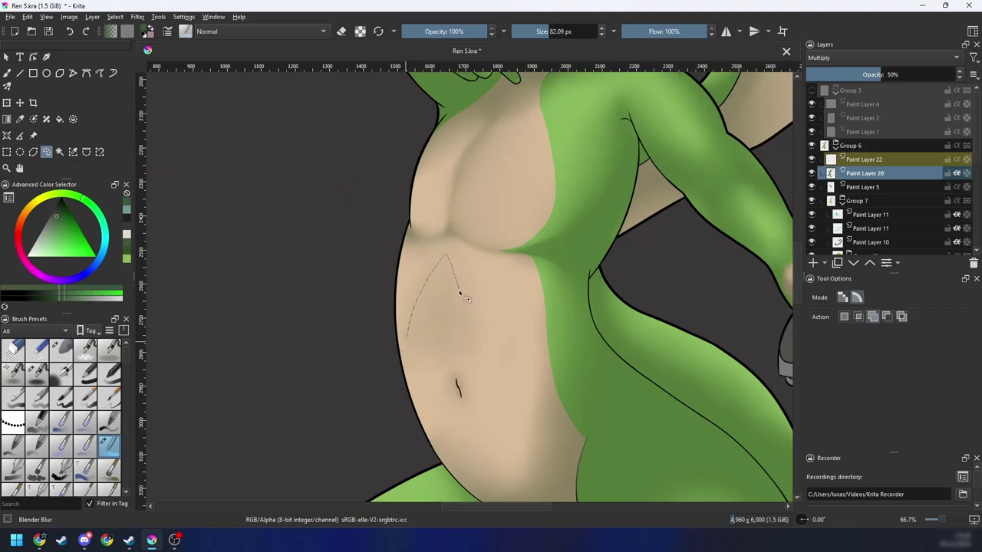
pyautogui.moveTo(469, 306); pyautogui.dragTo(416, 319)
pyautogui.hotkey('ctrl', 'z')
pyautogui.moveTo(474, 337); pyautogui.dragTo(475, 338)
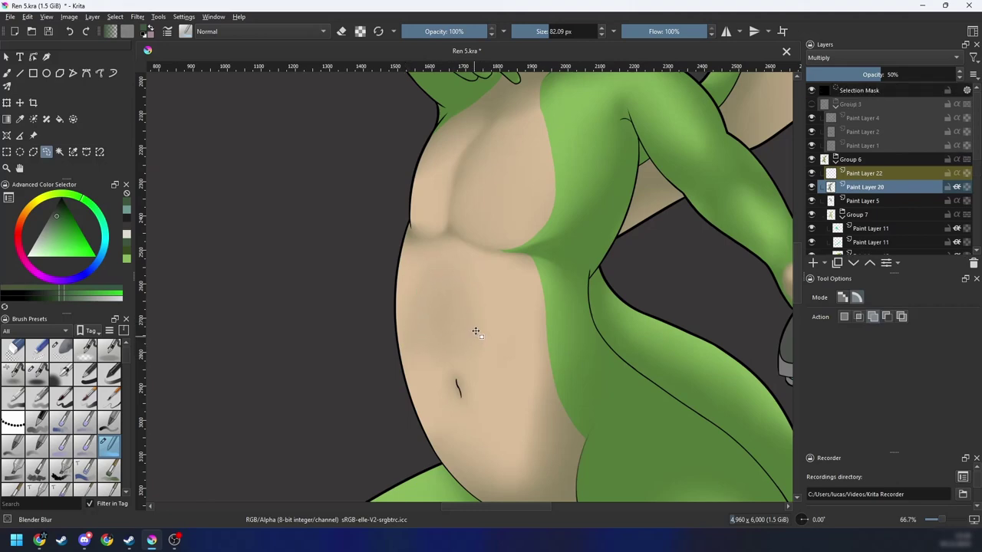
pyautogui.hotkey('ctrl', 'z')
# Step: Outline the shadow patch above the navel with the Freehand Selection tool, adding areas until it forms one rounded shape
pyautogui.press('4')
pyautogui.press('4')
pyautogui.press('4')
pyautogui.press('+')
pyautogui.press('4')
pyautogui.press('4')
pyautogui.moveTo(414, 305); pyautogui.dragTo(606, 349)
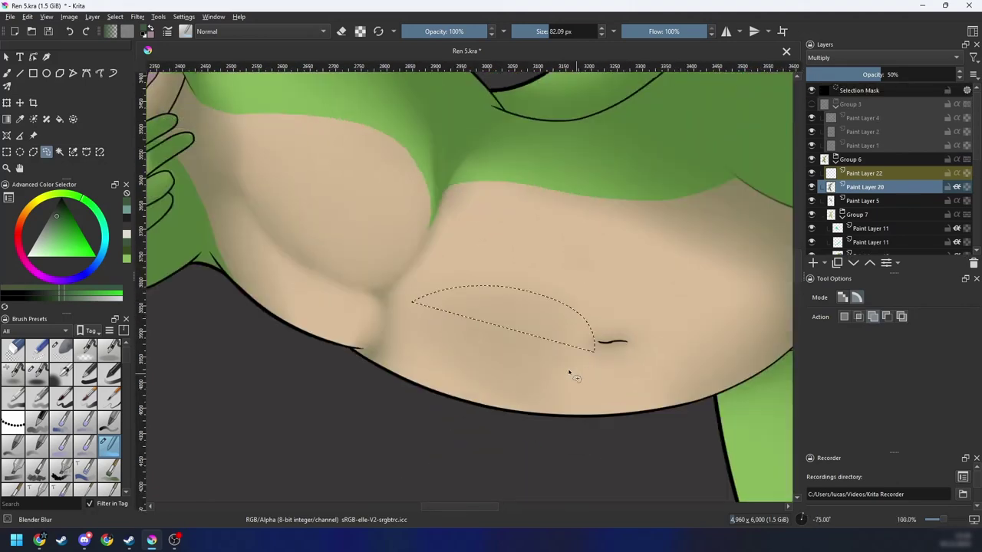
pyautogui.press('5')
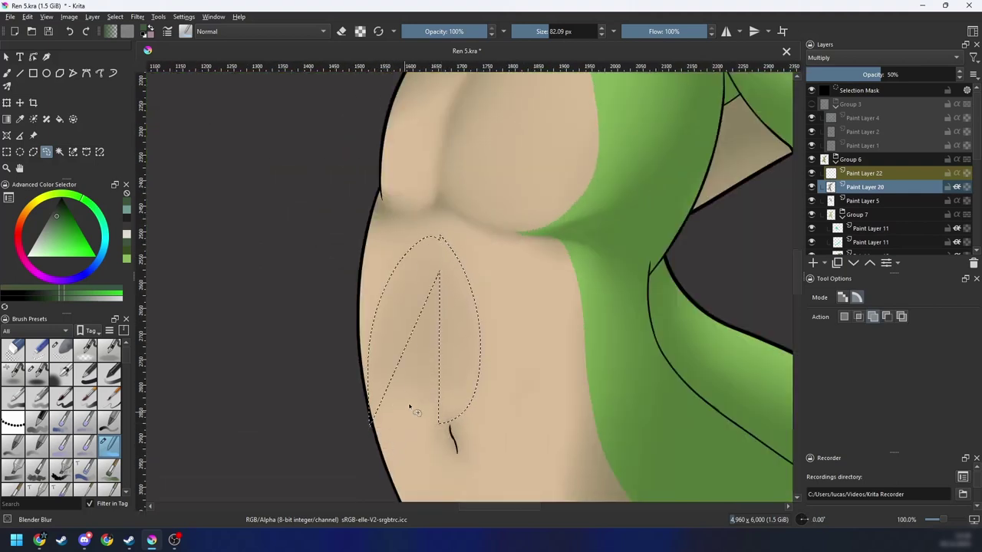
pyautogui.moveTo(399, 318)
pyautogui.mouseDown()
pyautogui.moveTo(384, 345)
pyautogui.moveTo(435, 422)
pyautogui.moveTo(467, 395)
pyautogui.moveTo(460, 368)
pyautogui.mouseUp()
# Step: Set the selection action to subtract and trim the rounded selection along its outer side near the belly outline
pyautogui.hotkey('ctrl', '-')
pyautogui.hotkey('ctrl', '-')
pyautogui.hotkey('ctrl', '-')
pyautogui.hotkey('ctrl', '-')
pyautogui.hotkey('ctrl', '+')
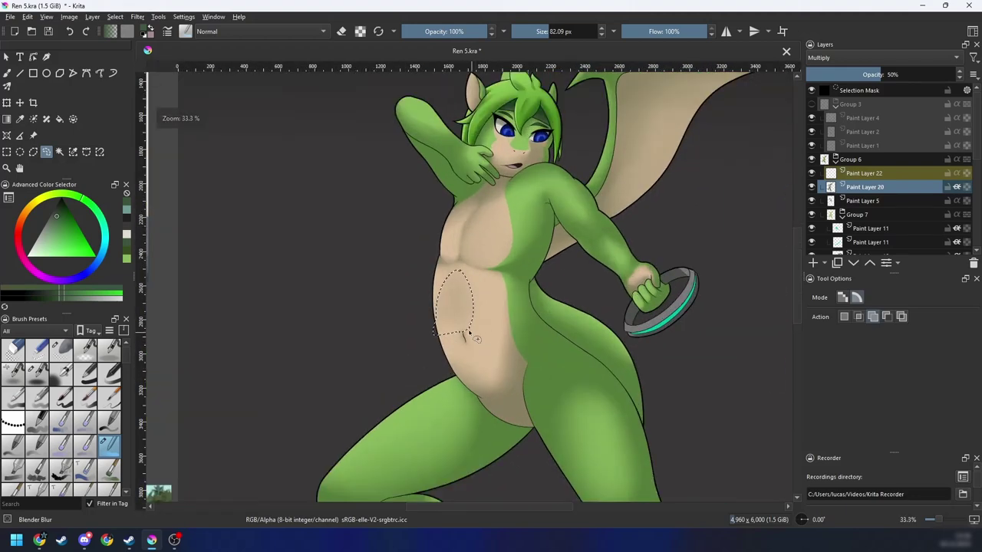
pyautogui.press('6')
pyautogui.press('6')
pyautogui.hotkey('ctrl', '+')
pyautogui.hotkey('ctrl', '+')
pyautogui.hotkey('ctrl', '+')
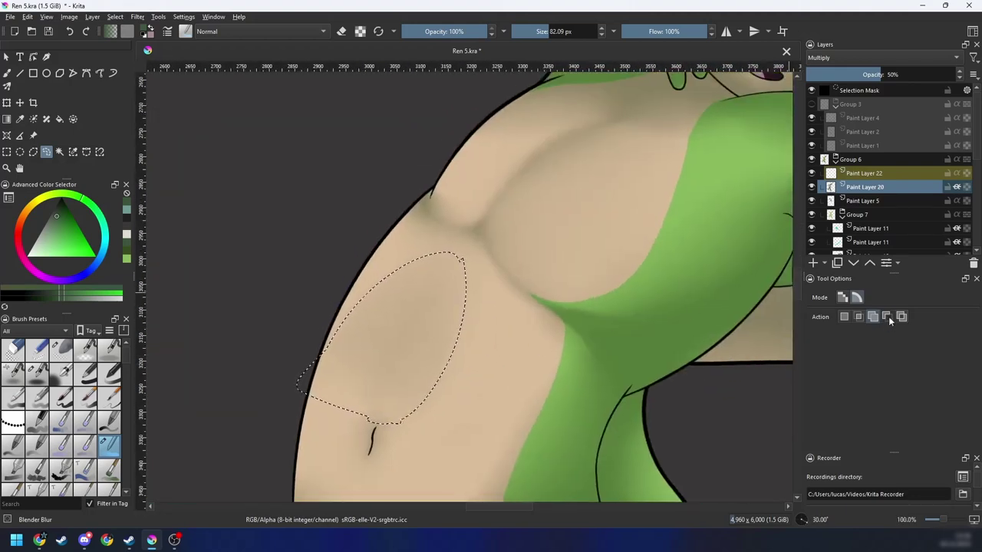
pyautogui.click(887, 317)
pyautogui.press('6')
pyautogui.moveTo(497, 369); pyautogui.dragTo(518, 380)
pyautogui.hotkey('ctrl', '+')
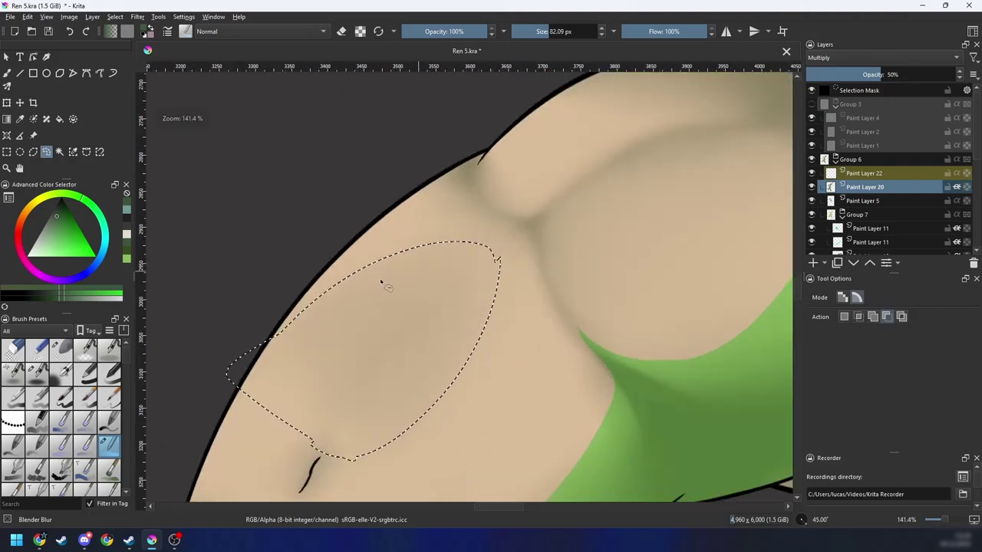
pyautogui.moveTo(395, 263)
pyautogui.mouseDown()
pyautogui.moveTo(463, 254)
pyautogui.moveTo(330, 272)
pyautogui.mouseUp()
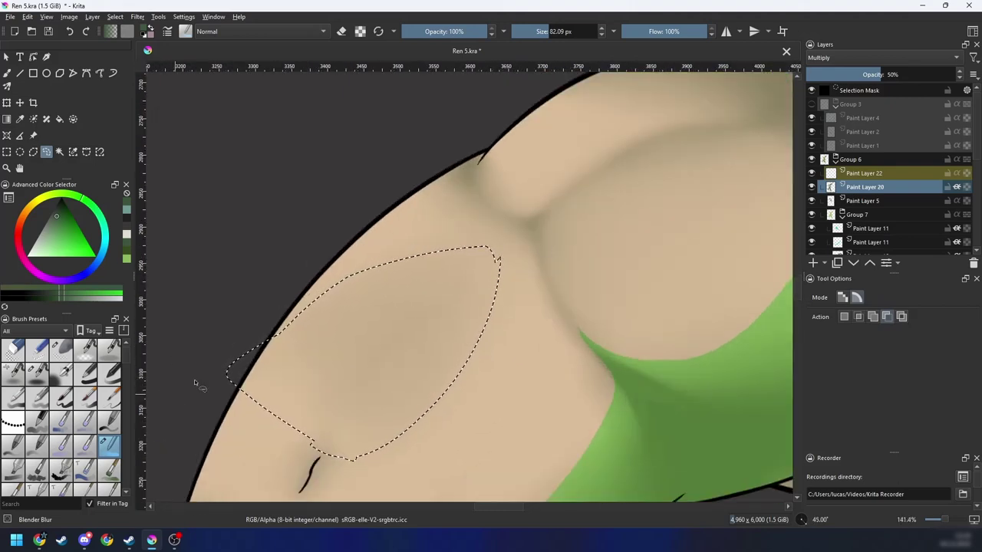
pyautogui.moveTo(236, 350)
pyautogui.mouseDown()
pyautogui.moveTo(543, 235)
pyautogui.moveTo(486, 217)
pyautogui.moveTo(208, 323)
pyautogui.moveTo(231, 349)
pyautogui.mouseUp()
# Step: Subtract a thin strip from the upper edge of the belly selection to sharpen its tip below the chest
pyautogui.press('4')
pyautogui.press('4')
pyautogui.press('4')
pyautogui.press('4')
pyautogui.press('4')
pyautogui.press('4')
pyautogui.press('4')
pyautogui.press('4')
pyautogui.press('4')
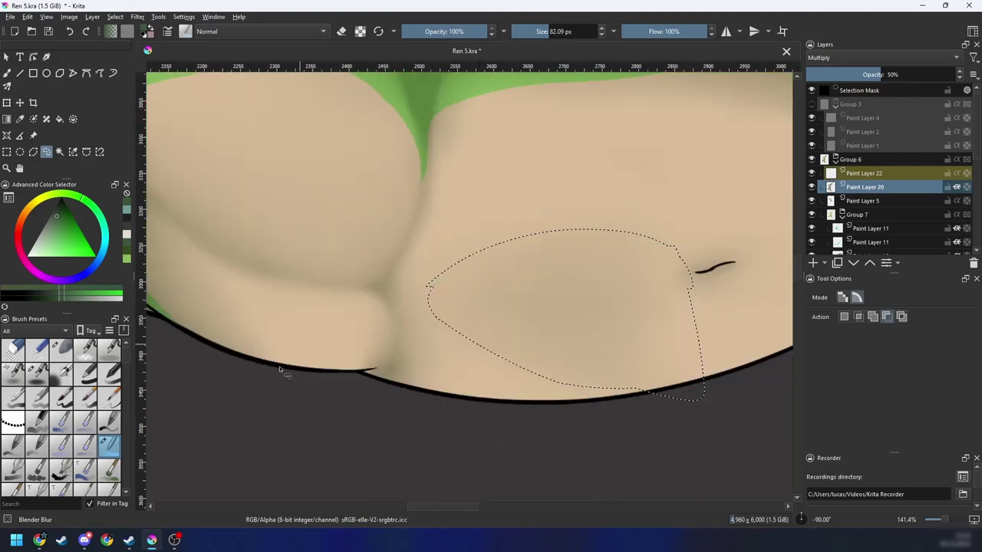
pyautogui.press('6')
pyautogui.press('6')
pyautogui.press('6')
pyautogui.press('6')
pyautogui.press('6')
pyautogui.press('6')
pyautogui.press('6')
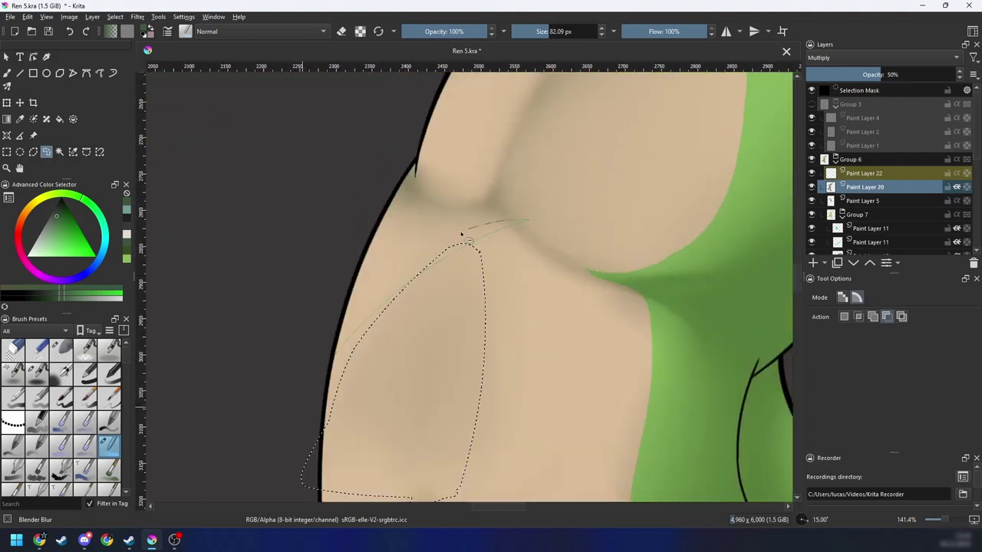
pyautogui.moveTo(375, 319); pyautogui.dragTo(264, 454)
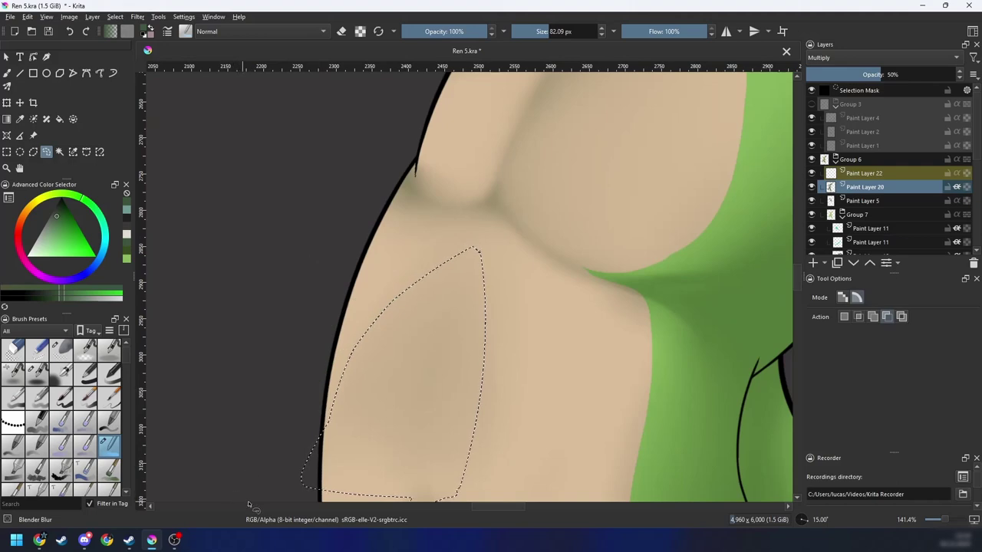
# Step: Check the belly selection against the whole figure and clear it
pyautogui.press('-')
pyautogui.press('-')
pyautogui.press('-')
pyautogui.press('-')
pyautogui.press('+')
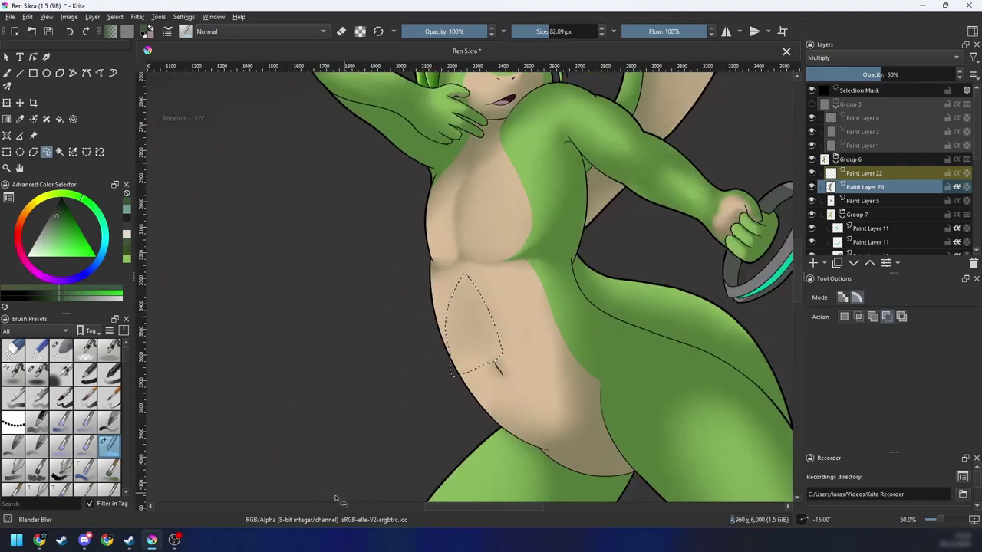
pyautogui.press('-')
pyautogui.press('-')
pyautogui.hotkey('ctrl', 'shift', 'a')
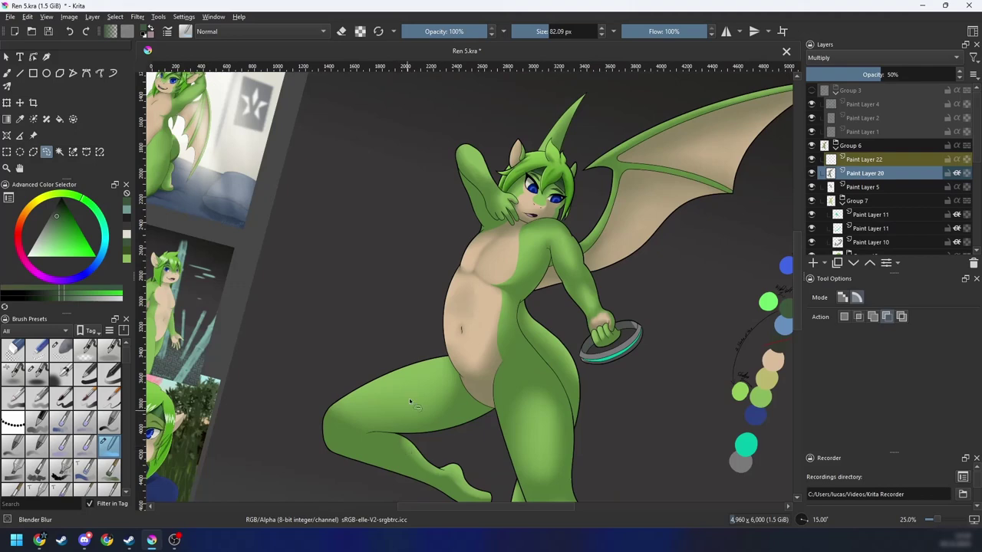
# Step: Set the Freehand Selection action to add and outline a triangular area on the upper belly above the navel
pyautogui.press('+')
pyautogui.press('5')
pyautogui.press('+')
pyautogui.press('b')
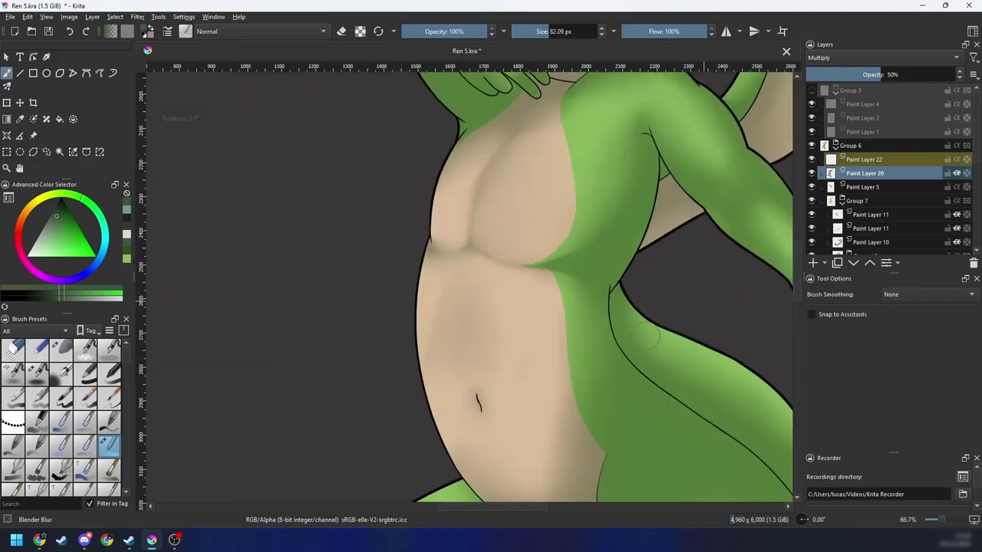
pyautogui.press('l')
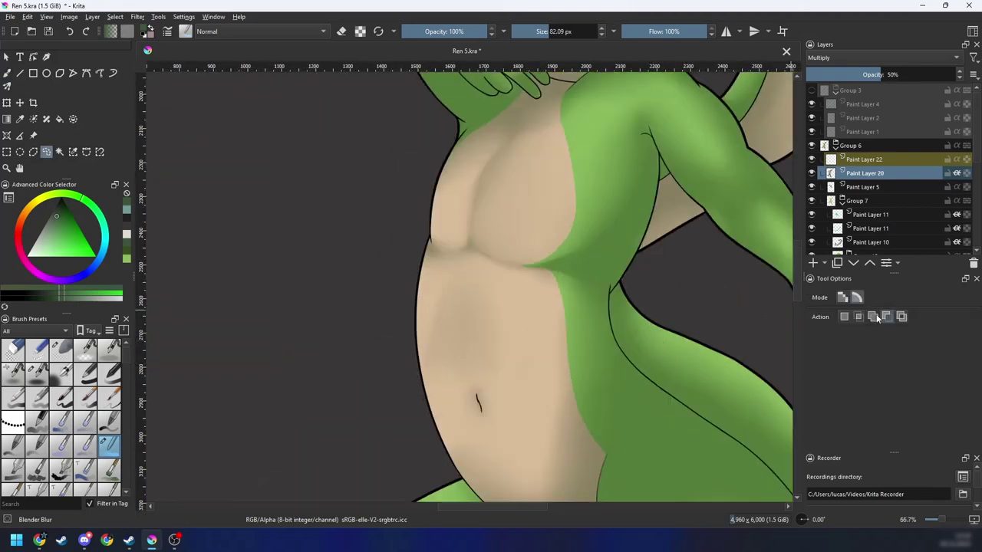
pyautogui.click(875, 317)
pyautogui.moveTo(591, 327); pyautogui.dragTo(595, 342)
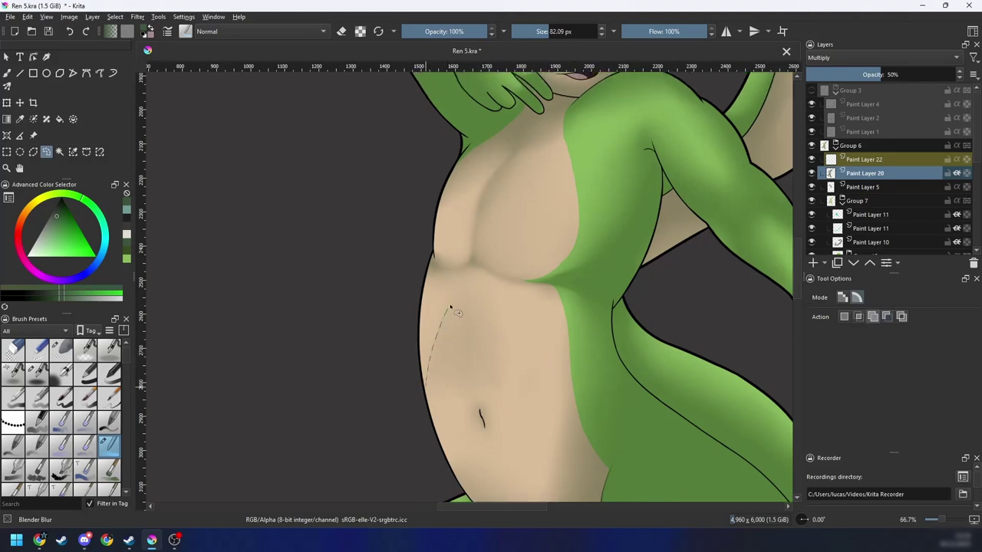
pyautogui.moveTo(452, 311); pyautogui.dragTo(506, 410)
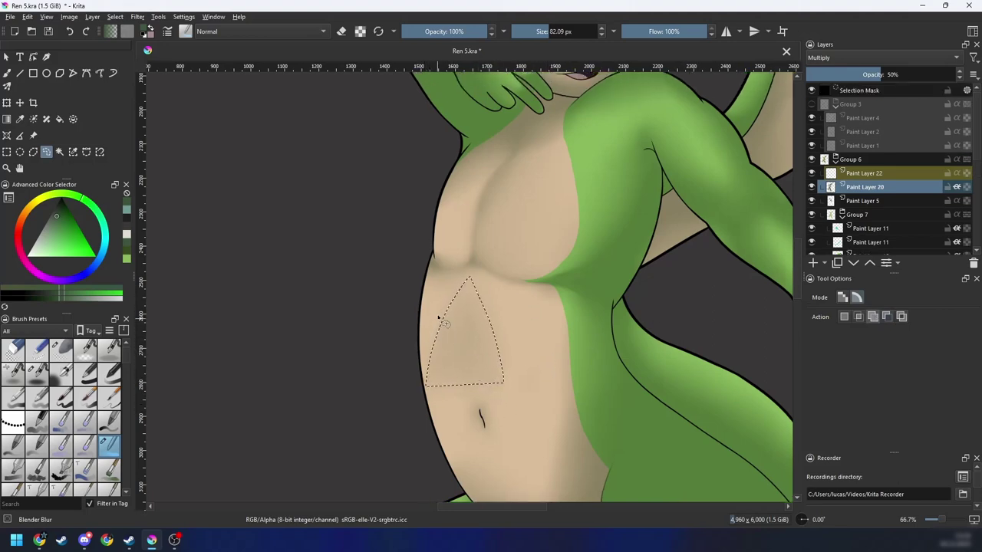
# Step: Extend the triangular selection's outer corner past the belly outline
pyautogui.scroll(-4, 503, 325)
pyautogui.scroll(4, 502, 327)
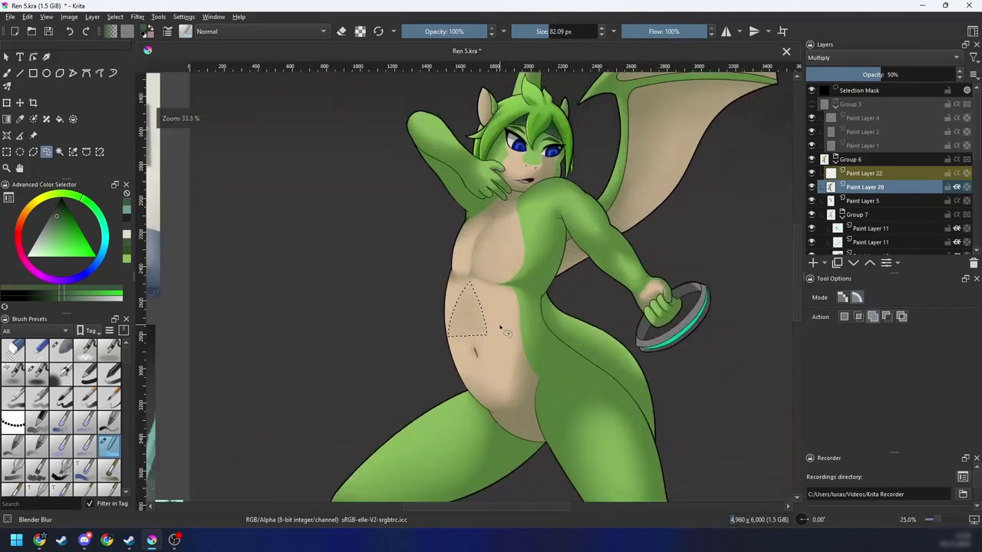
pyautogui.press('=')
pyautogui.press('6')
pyautogui.press('6')
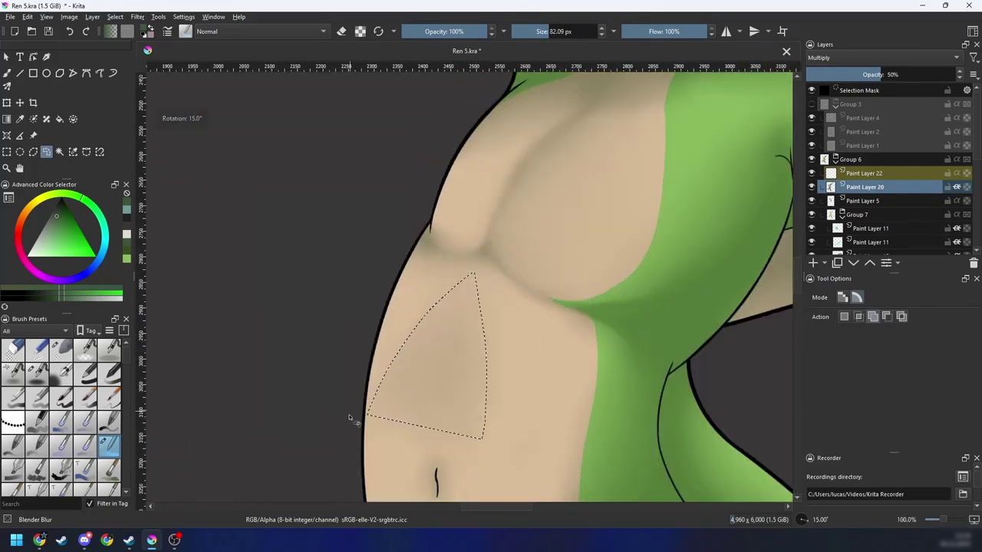
pyautogui.moveTo(312, 422)
pyautogui.mouseDown()
pyautogui.moveTo(417, 287)
pyautogui.moveTo(369, 402)
pyautogui.mouseUp()
pyautogui.hotkey('ctrl', 'z')
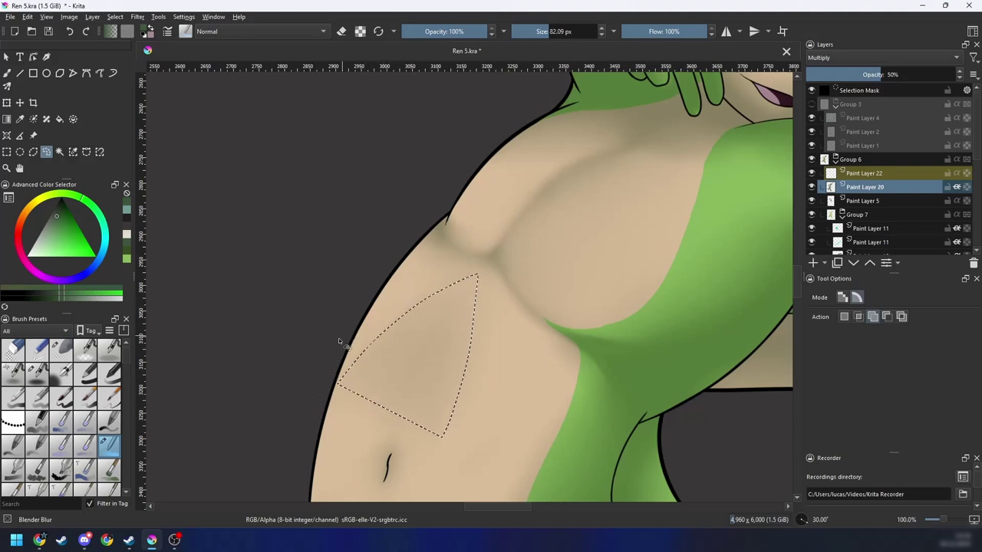
pyautogui.moveTo(315, 382)
pyautogui.mouseDown()
pyautogui.moveTo(461, 281)
pyautogui.moveTo(476, 283)
pyautogui.moveTo(395, 330)
pyautogui.moveTo(399, 310)
pyautogui.moveTo(476, 276)
pyautogui.moveTo(416, 355)
pyautogui.moveTo(329, 357)
pyautogui.moveTo(440, 285)
pyautogui.moveTo(477, 277)
pyautogui.moveTo(373, 407)
pyautogui.mouseUp()
pyautogui.hotkey('ctrl', 'z')
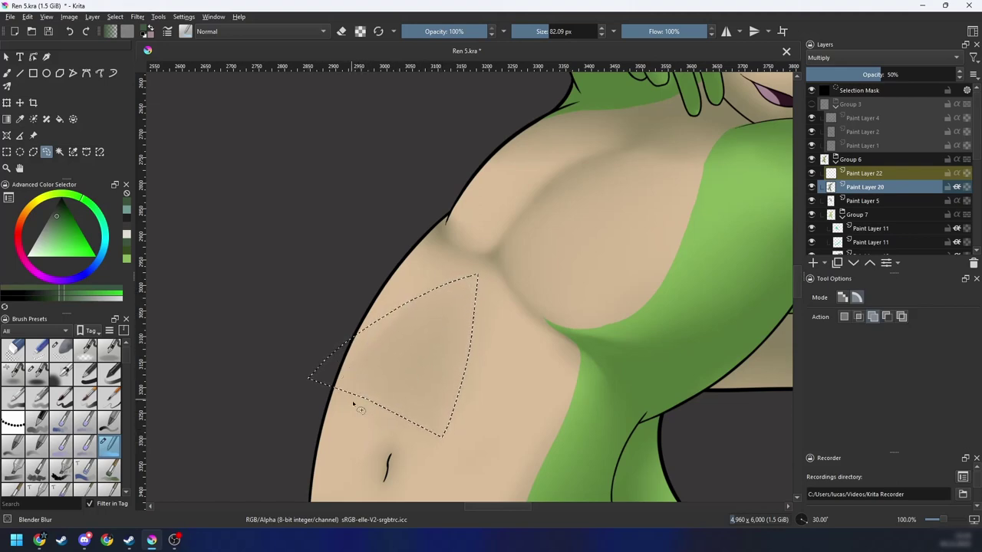
# Step: Switch the selection action to subtract and trim the protruding corner back to the belly outline
pyautogui.press('-')
pyautogui.press('-')
pyautogui.press('-')
pyautogui.press('-')
pyautogui.press('4')
pyautogui.press('5')
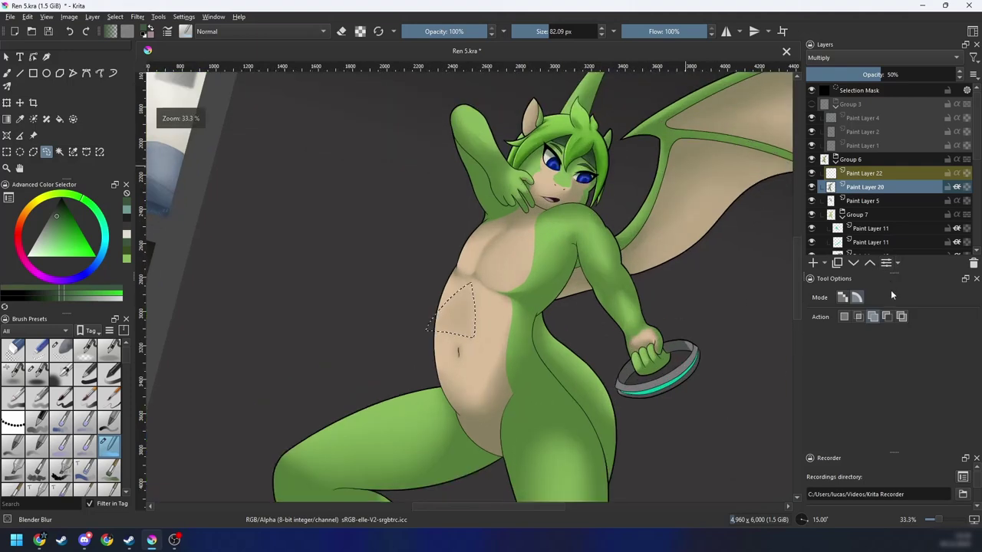
pyautogui.scroll(3, 413, 391)
pyautogui.press('+')
pyautogui.press('+')
pyautogui.press('6')
pyautogui.press('6')
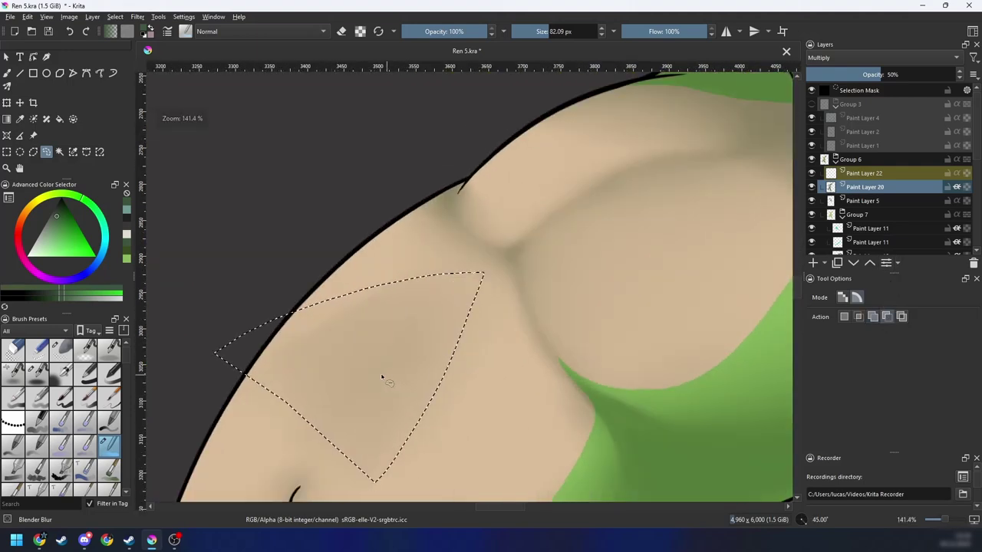
pyautogui.moveTo(375, 253)
pyautogui.mouseDown()
pyautogui.moveTo(314, 289)
pyautogui.moveTo(228, 405)
pyautogui.moveTo(365, 208)
pyautogui.moveTo(350, 267)
pyautogui.mouseUp()
pyautogui.scroll(-2, 410, 238)
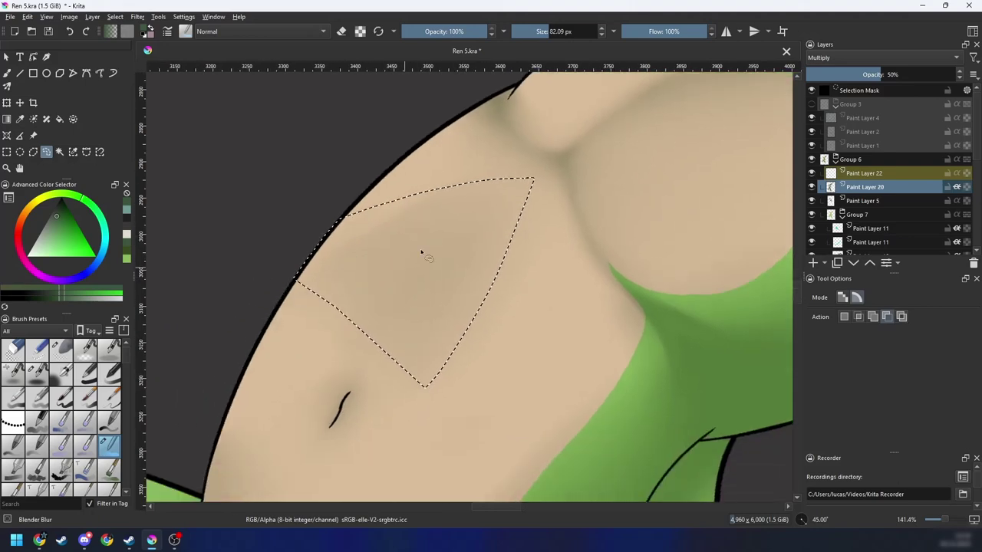
# Step: Trim the lower edge of the selection farther from the navel and check its shape against the whole figure
pyautogui.press('4')
pyautogui.press('4')
pyautogui.press('4')
pyautogui.press('4')
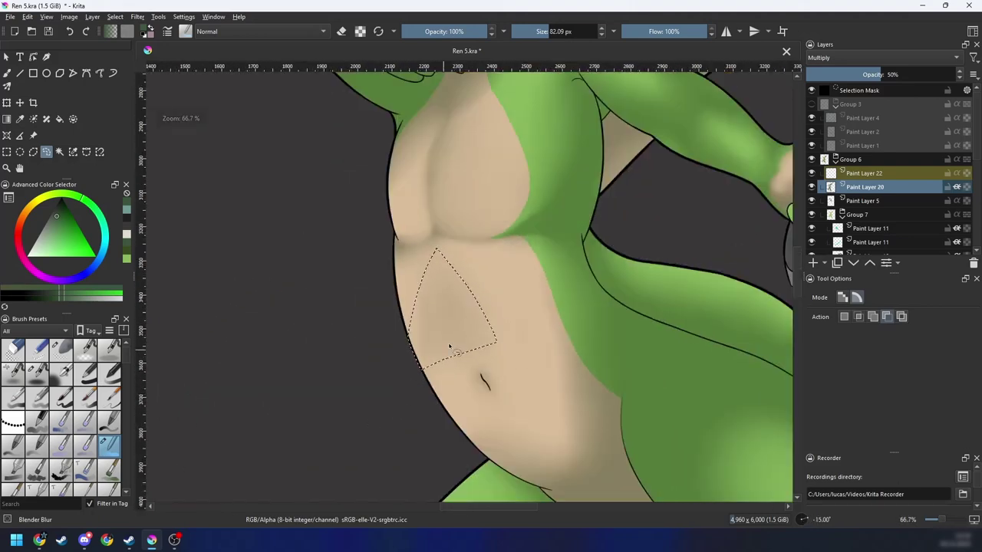
pyautogui.press('-')
pyautogui.press('-')
pyautogui.press('-')
pyautogui.press('-')
pyautogui.press('6')
pyautogui.press('6')
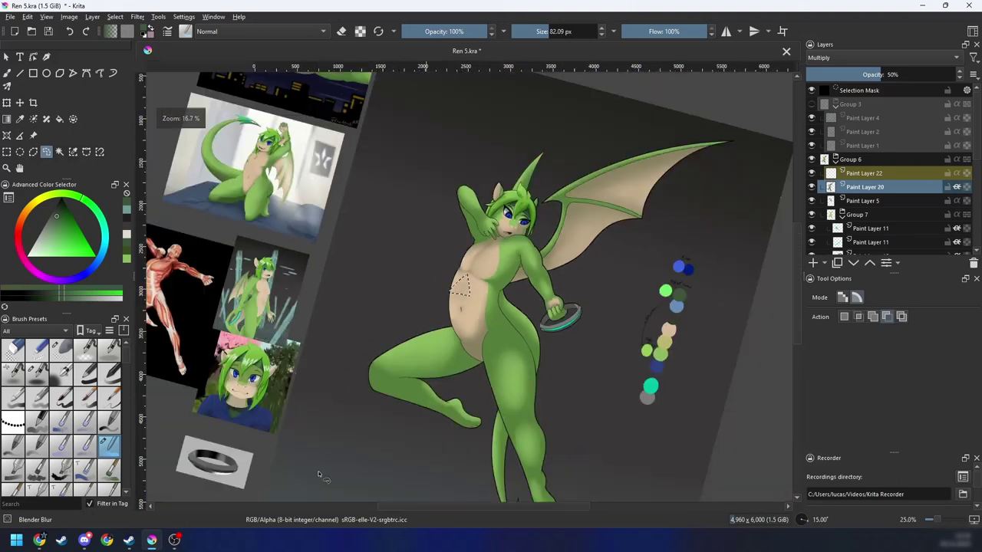
# Step: Inspect the triangular selection's corner against the belly outline up close
pyautogui.press('4')
pyautogui.press('+')
pyautogui.press('+')
pyautogui.press('+')
pyautogui.press('+')
pyautogui.press('6')
pyautogui.press('6')
pyautogui.press('6')
pyautogui.press('+')
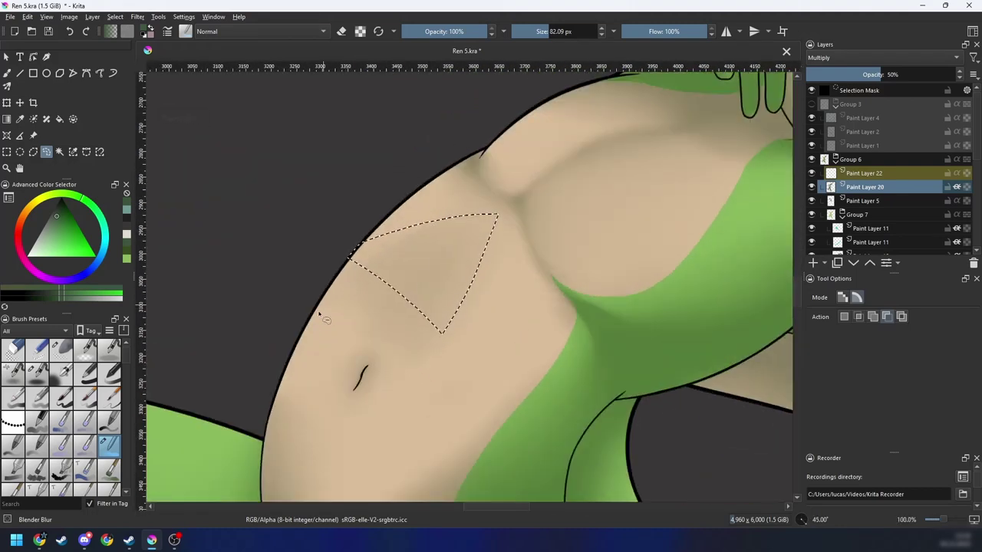
pyautogui.scroll(2, 349, 247)
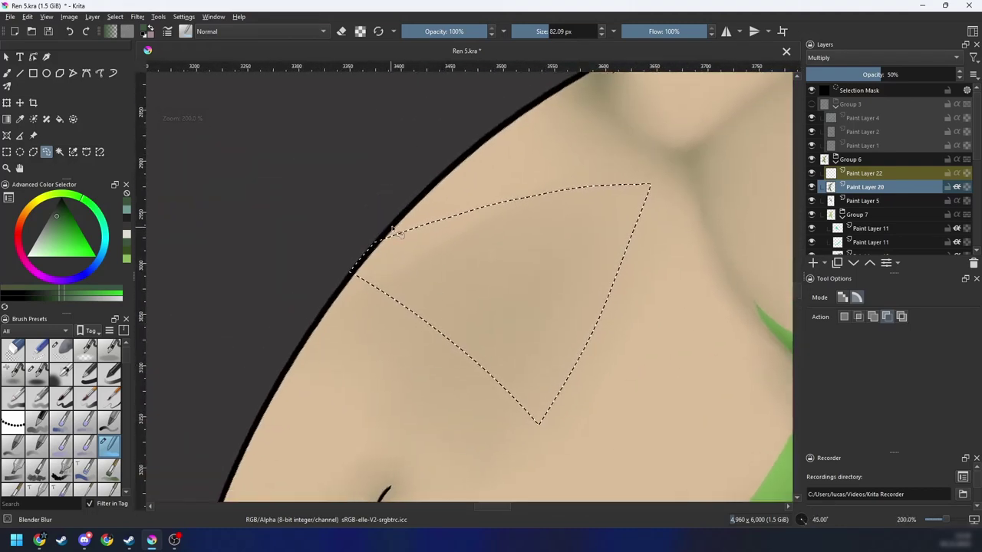
pyautogui.press('-')
pyautogui.press('4')
pyautogui.press('4')
# Step: Airbrush shade into the triangular selection on the upper belly with the Airbrush pressure brush at 223.52 px
pyautogui.press('b')
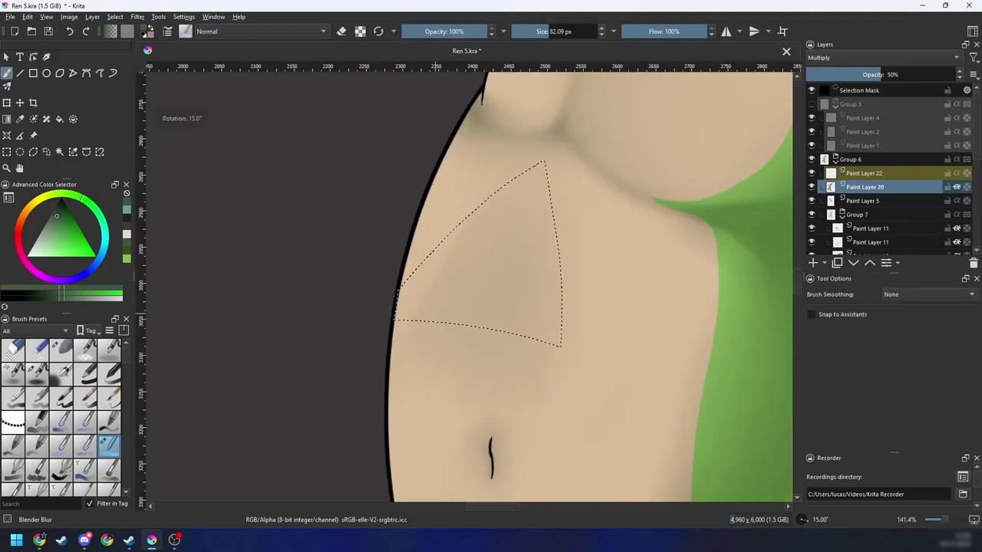
pyautogui.rightClick(447, 312)
pyautogui.click(512, 294)
pyautogui.press('-')
pyautogui.moveTo(486, 311); pyautogui.dragTo(502, 361)
pyautogui.moveTo(399, 338)
pyautogui.mouseDown()
pyautogui.moveTo(509, 336)
pyautogui.moveTo(469, 434)
pyautogui.mouseUp()
pyautogui.hotkey('ctrl', 'z')
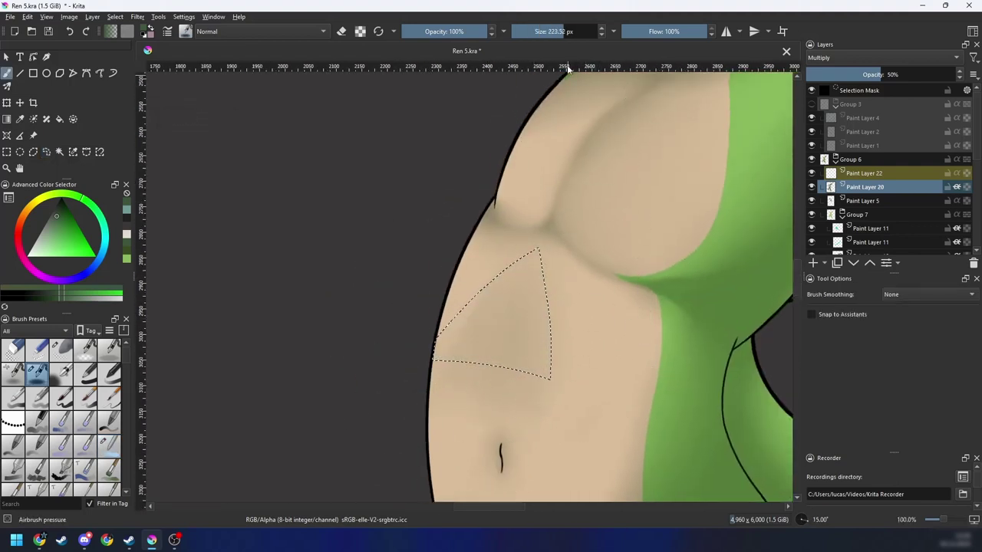
pyautogui.moveTo(462, 231); pyautogui.dragTo(399, 234)
pyautogui.moveTo(518, 333); pyautogui.dragTo(485, 340)
pyautogui.press('4')
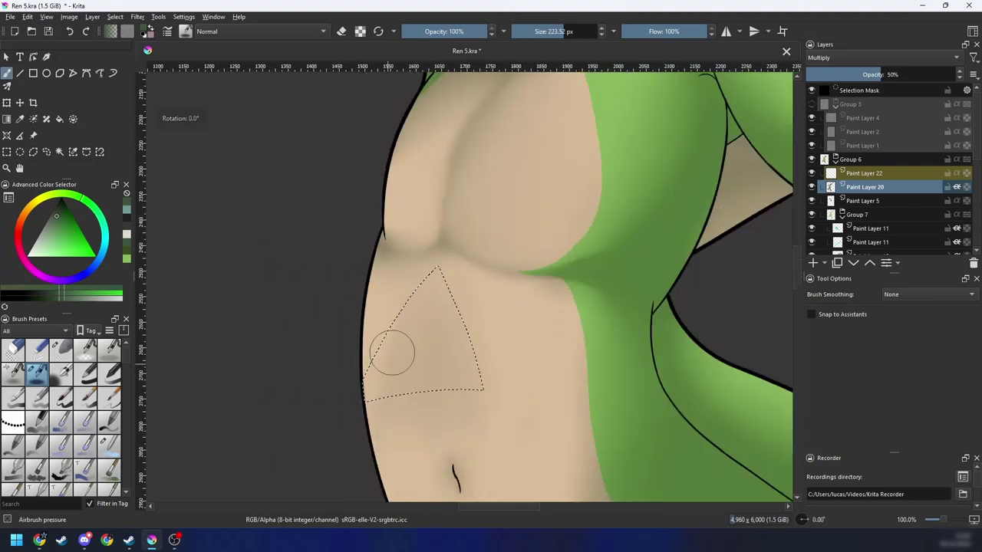
pyautogui.moveTo(390, 344); pyautogui.dragTo(508, 307)
# Step: Smooth the triangular shading with Blender Blur, alternating with more Airbrush pressure shade, down to a 93.73 px blur brush
pyautogui.rightClick(511, 364)
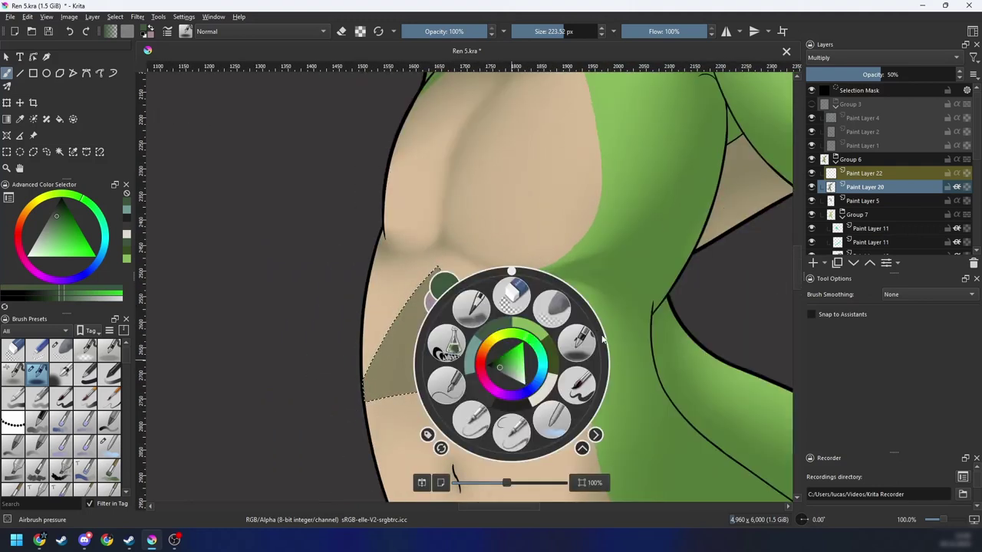
pyautogui.click(554, 420)
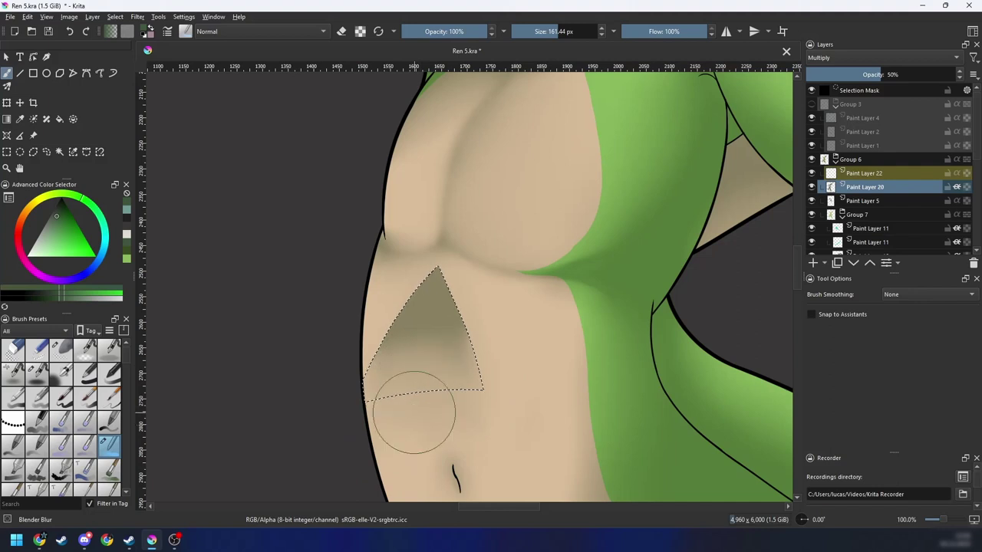
pyautogui.rightClick(460, 367)
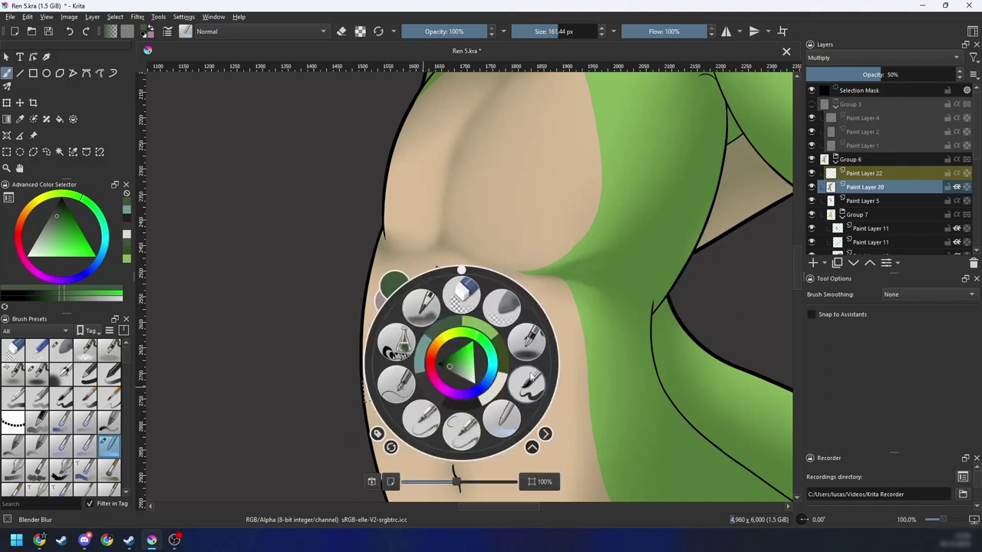
pyautogui.click(529, 380)
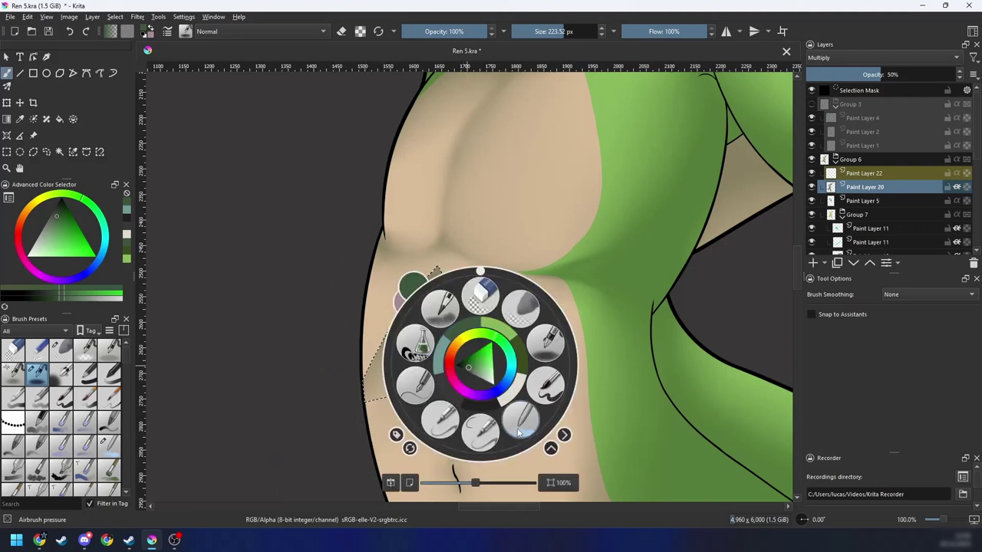
pyautogui.click(518, 431)
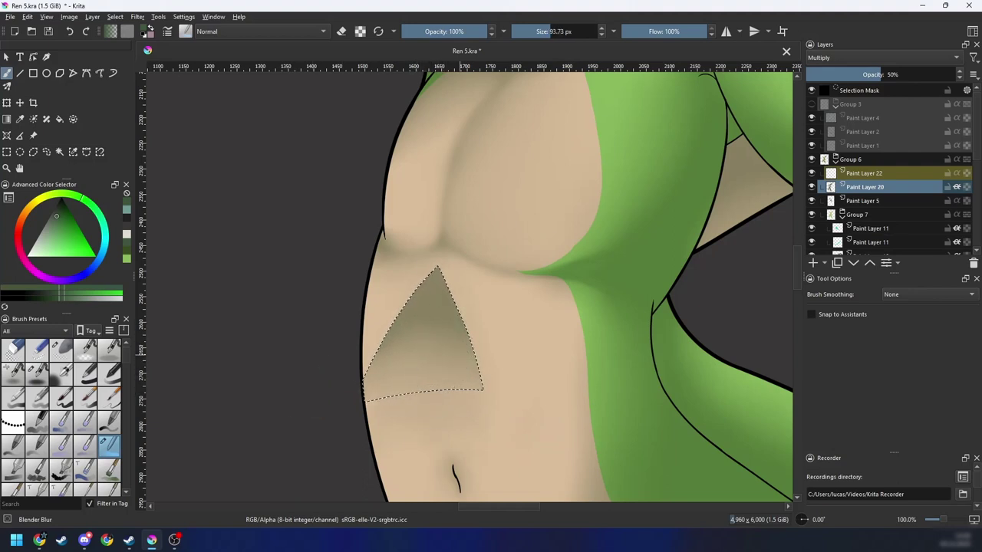
# Step: Lighten the shade inside the triangular selection with Eraser Soft at 29% opacity and 203.43 px
pyautogui.rightClick(504, 325)
pyautogui.click(551, 270)
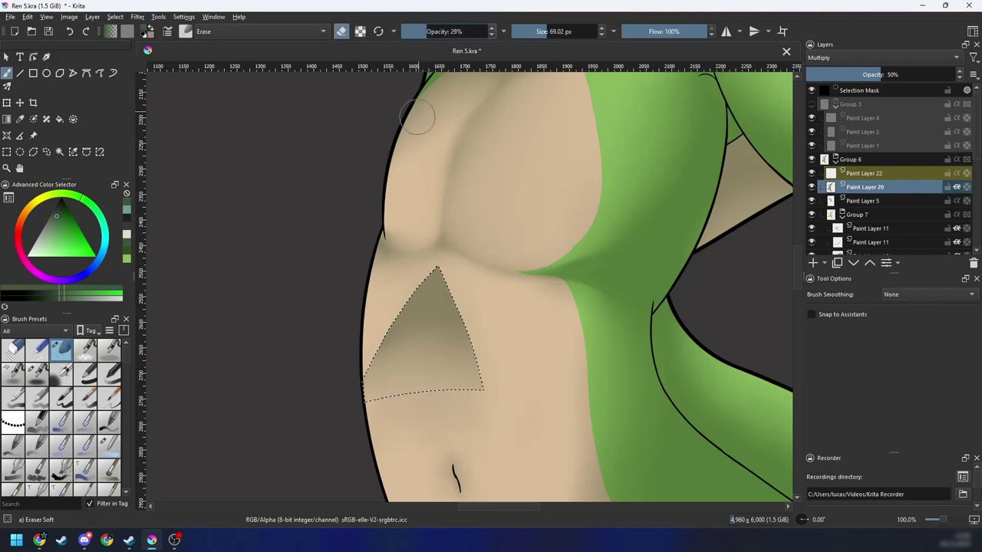
pyautogui.moveTo(546, 227); pyautogui.dragTo(615, 235)
pyautogui.moveTo(426, 273); pyautogui.dragTo(362, 367)
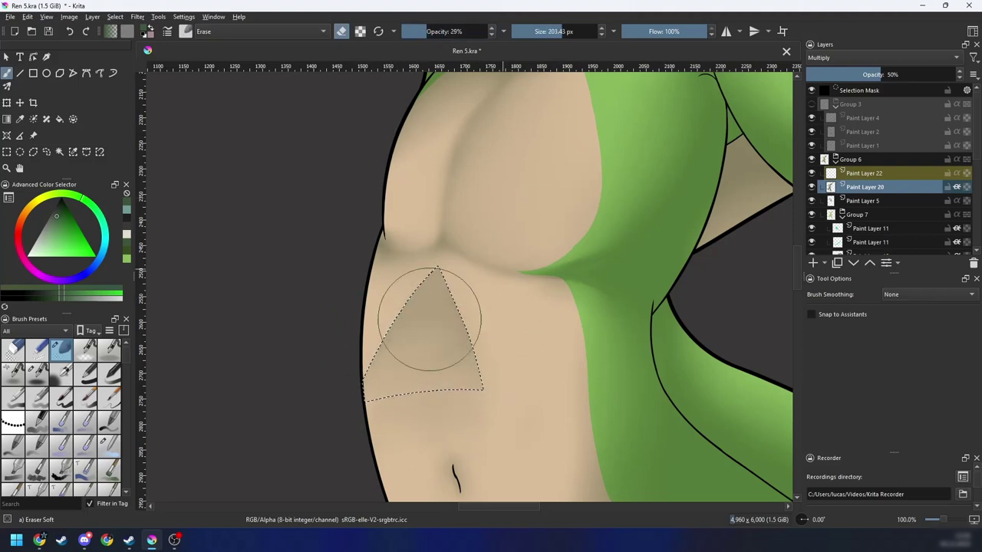
# Step: Temporarily deselect to compare the triangular shadow with the whole figure, and restore the selection
pyautogui.hotkey('ctrl', 'shift', 'a')
pyautogui.hotkey('ctrl', '-')
pyautogui.hotkey('ctrl', '-')
pyautogui.hotkey('ctrl', '-')
pyautogui.hotkey('ctrl', '-')
pyautogui.hotkey('ctrl', '-')
pyautogui.hotkey('ctrl', '-')
pyautogui.hotkey('ctrl', '+')
pyautogui.hotkey('ctrl', '+')
pyautogui.hotkey('ctrl', '+')
pyautogui.hotkey('ctrl', '+')
pyautogui.hotkey('ctrl', '+')
pyautogui.hotkey('ctrl', '+')
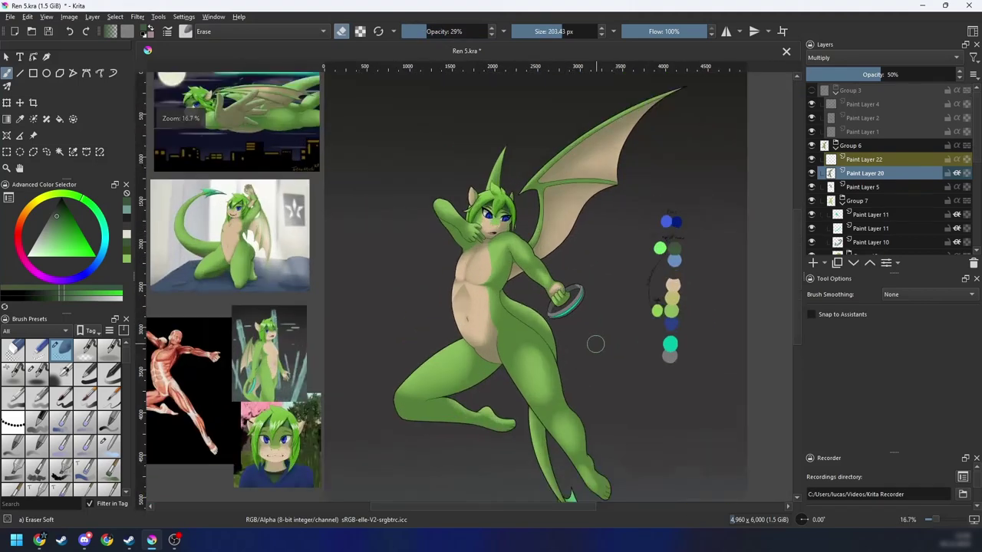
pyautogui.hotkey('ctrl', 'z')
# Step: Deselect and blur the triangular shadow's lower edge into the belly with Blender Blur at 93.73 px
pyautogui.moveTo(505, 376); pyautogui.dragTo(552, 326)
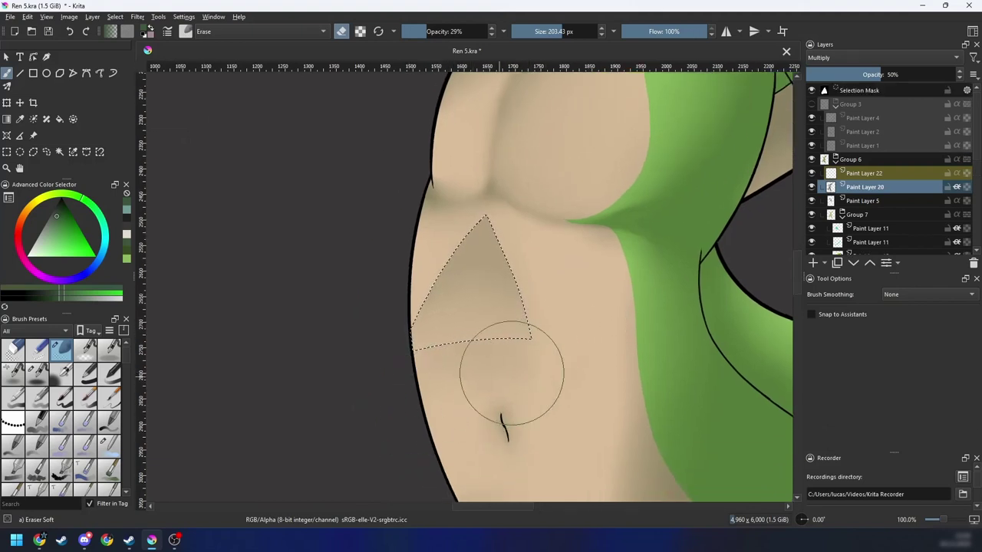
pyautogui.rightClick(568, 364)
pyautogui.click(566, 430)
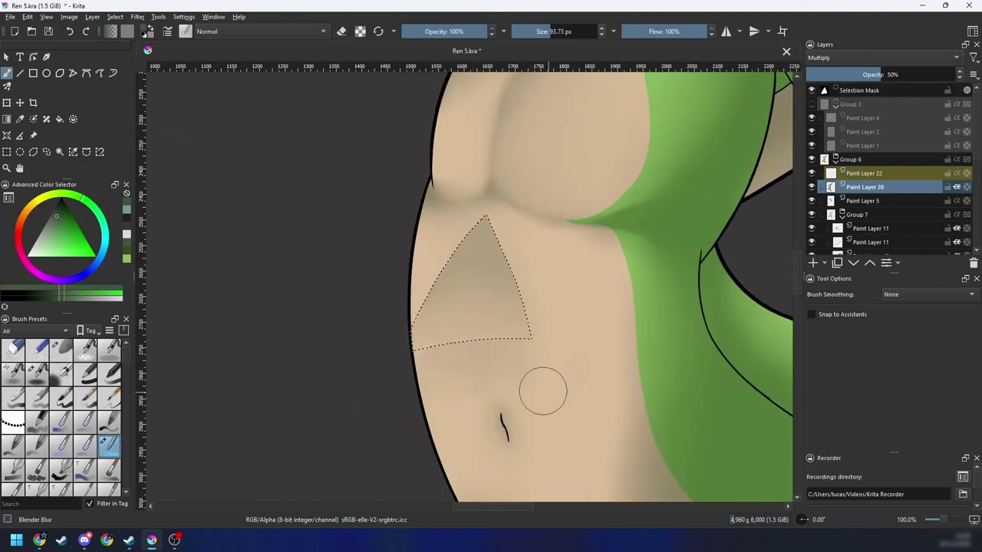
pyautogui.hotkey('ctrl', 'shift', 'a')
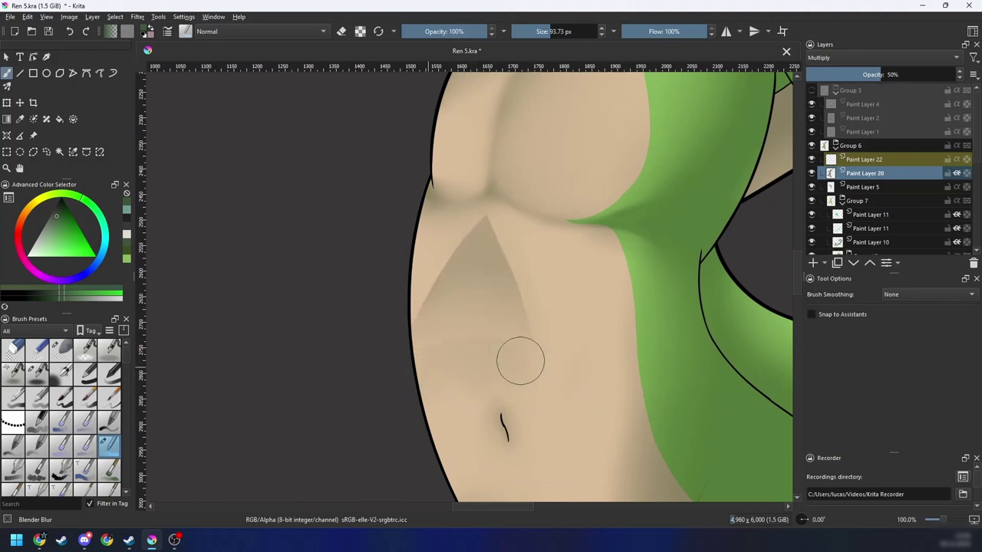
pyautogui.moveTo(521, 368); pyautogui.dragTo(515, 395)
# Step: Reduce Blender Blur to 8.85 px and soften the triangular shadow's edge nearest the belly outline
pyautogui.hotkey('ctrl', '+')
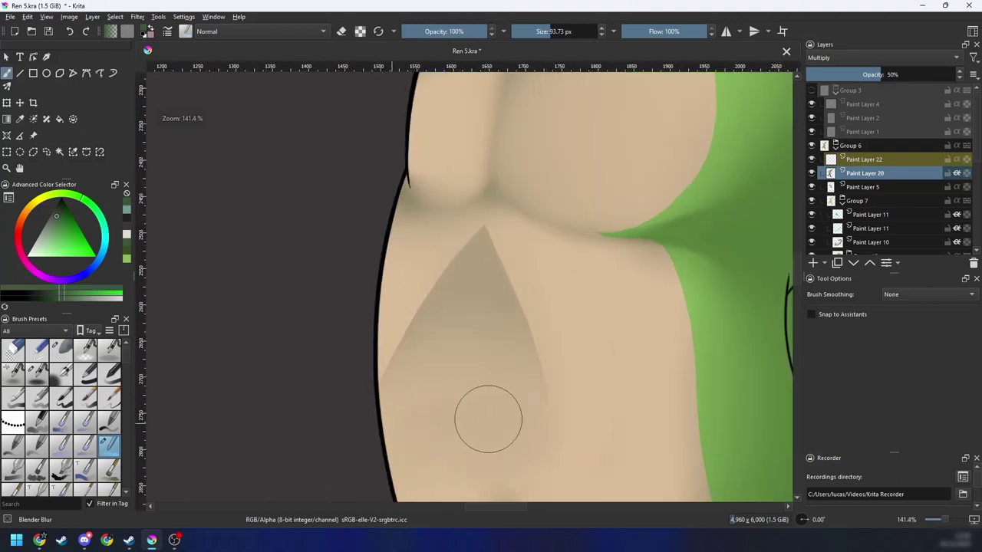
pyautogui.hotkey('ctrl', '+')
pyautogui.hotkey('ctrl', '+')
pyautogui.moveTo(391, 382)
pyautogui.mouseDown()
pyautogui.moveTo(277, 400)
pyautogui.moveTo(277, 444)
pyautogui.mouseUp()
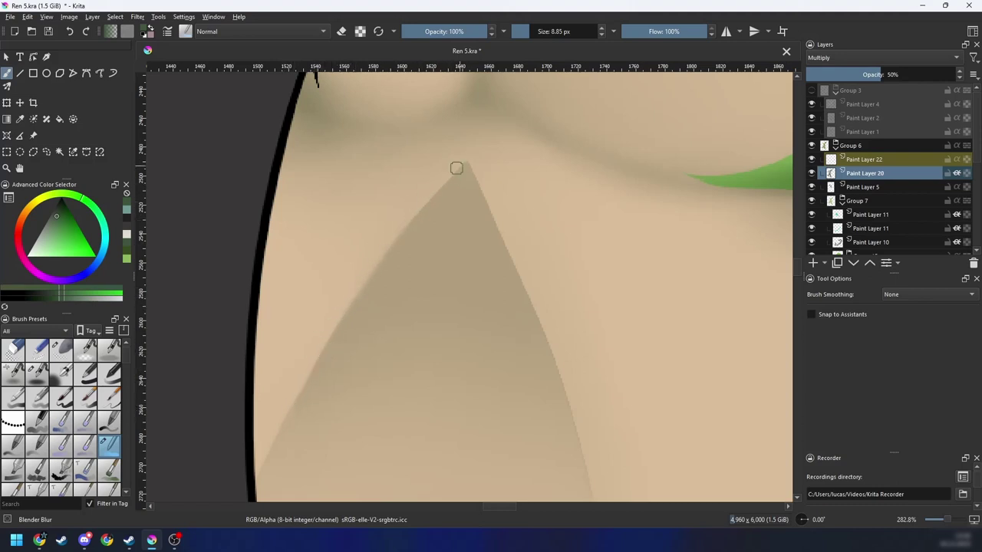
# Step: Soften the triangular shadow's opposite edge, farther from the belly outline, with the 8.85 px Blender Blur
pyautogui.press('-')
pyautogui.press('4')
pyautogui.press('4')
pyautogui.press('4')
pyautogui.press('4')
pyautogui.press('4')
pyautogui.press('4')
pyautogui.press('4')
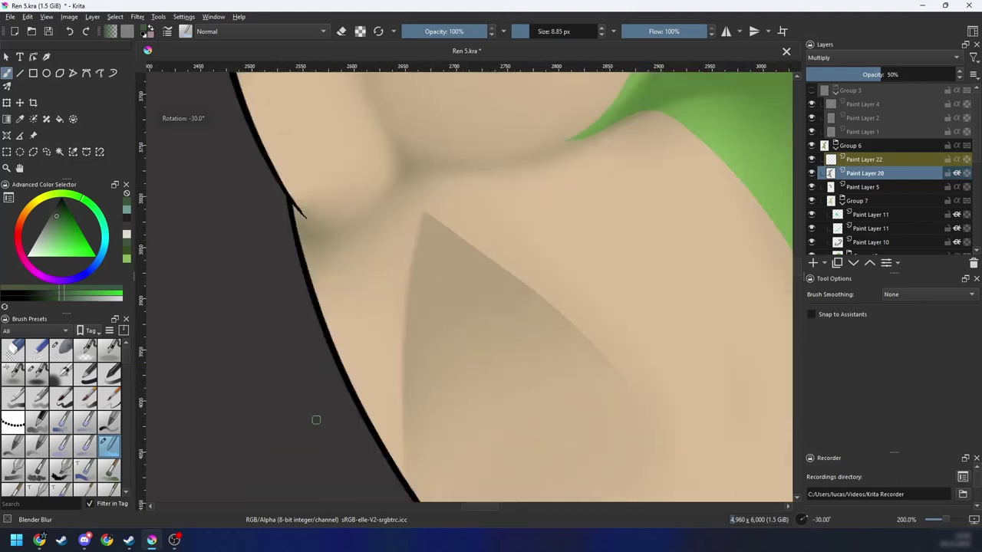
pyautogui.moveTo(486, 307); pyautogui.dragTo(453, 347)
pyautogui.press('+')
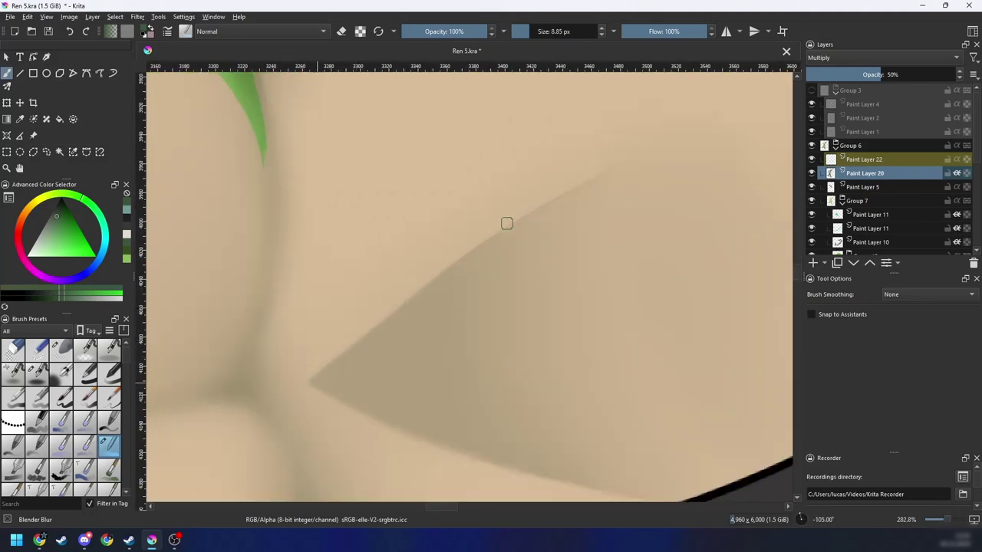
# Step: Enlarge Blender Blur to 68.54 px and blend the sides of the triangular shadow outward above the navel
pyautogui.press('-')
pyautogui.press('6')
pyautogui.press('6')
pyautogui.press('6')
pyautogui.press('6')
pyautogui.press('6')
pyautogui.press('6')
pyautogui.press('6')
pyautogui.press('-')
pyautogui.press('-')
pyautogui.press('-')
pyautogui.press('-')
pyautogui.press('-')
pyautogui.press('-')
pyautogui.press('-')
pyautogui.moveTo(469, 322)
pyautogui.mouseDown()
pyautogui.moveTo(458, 329)
pyautogui.moveTo(480, 322)
pyautogui.mouseUp()
pyautogui.press('+')
pyautogui.press('+')
pyautogui.press('+')
pyautogui.press('+')
pyautogui.moveTo(463, 354); pyautogui.dragTo(525, 380)
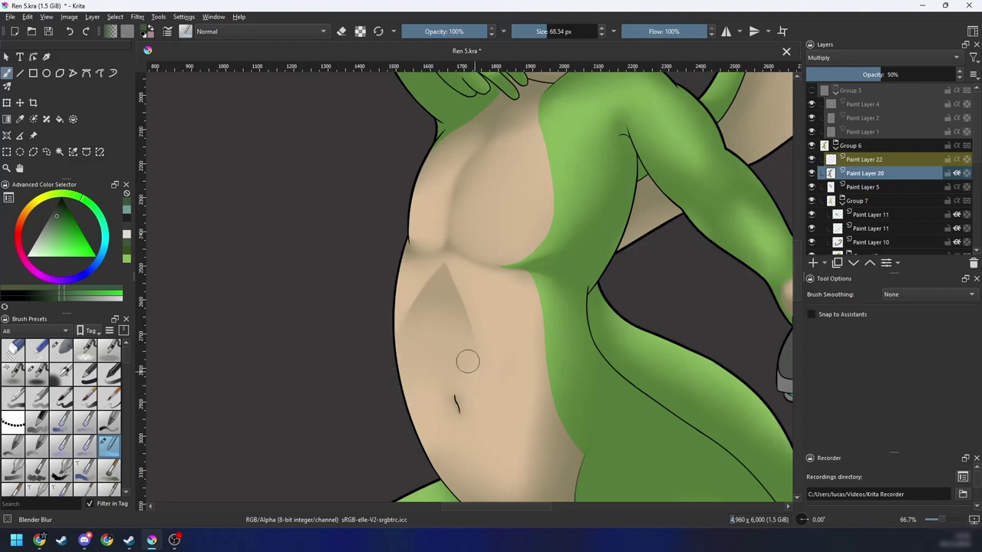
pyautogui.scroll(1, 459, 363)
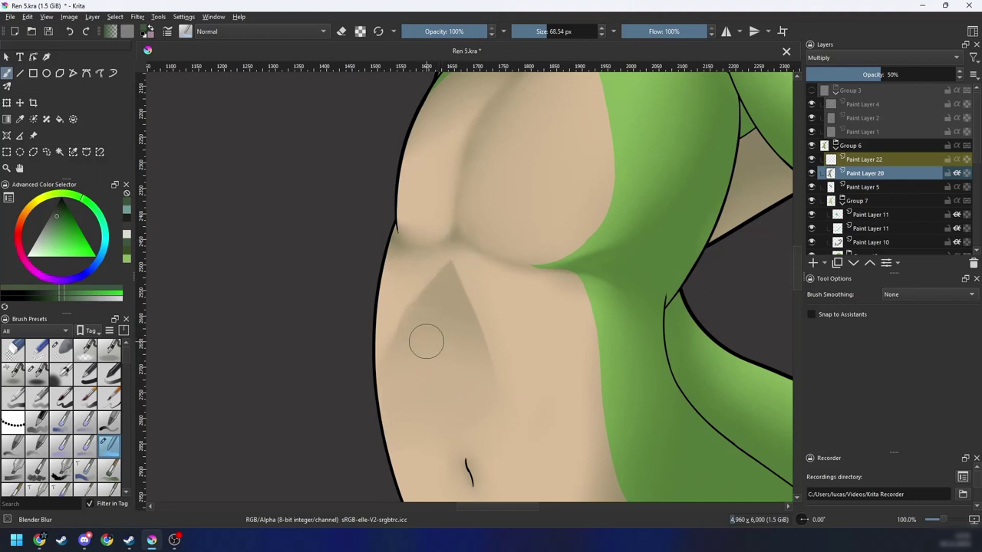
pyautogui.moveTo(427, 350)
pyautogui.mouseDown()
pyautogui.moveTo(430, 301)
pyautogui.moveTo(440, 295)
pyautogui.moveTo(422, 349)
pyautogui.moveTo(444, 286)
pyautogui.moveTo(431, 323)
pyautogui.mouseUp()
# Step: Reduce Blender Blur to 34.04 px and soften the tip and upper side edges of the triangular shadow
pyautogui.press('4')
pyautogui.press('4')
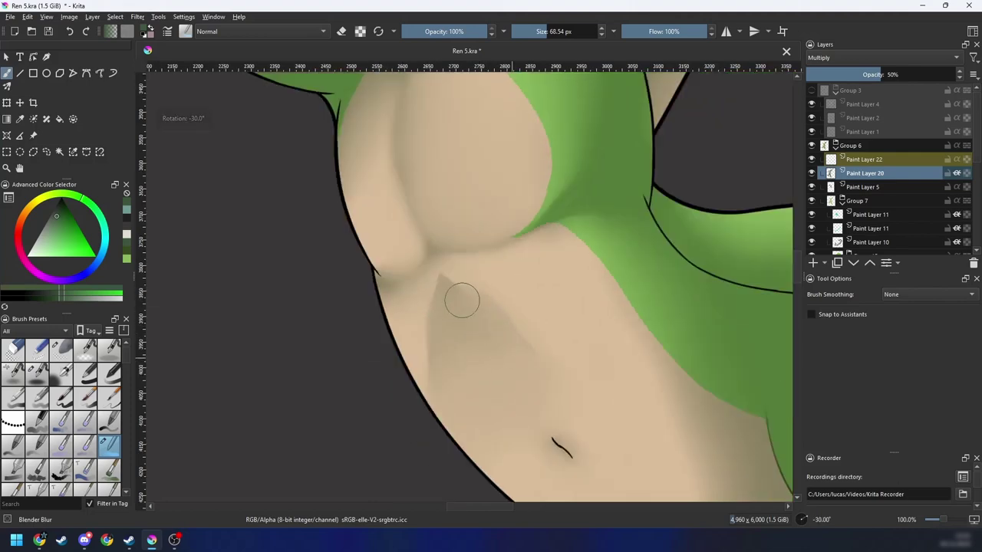
pyautogui.press('4')
pyautogui.press('4')
pyautogui.press('4')
pyautogui.press('4')
pyautogui.press('4')
pyautogui.press('4')
pyautogui.moveTo(514, 289)
pyautogui.mouseDown()
pyautogui.moveTo(550, 288)
pyautogui.moveTo(481, 287)
pyautogui.mouseUp()
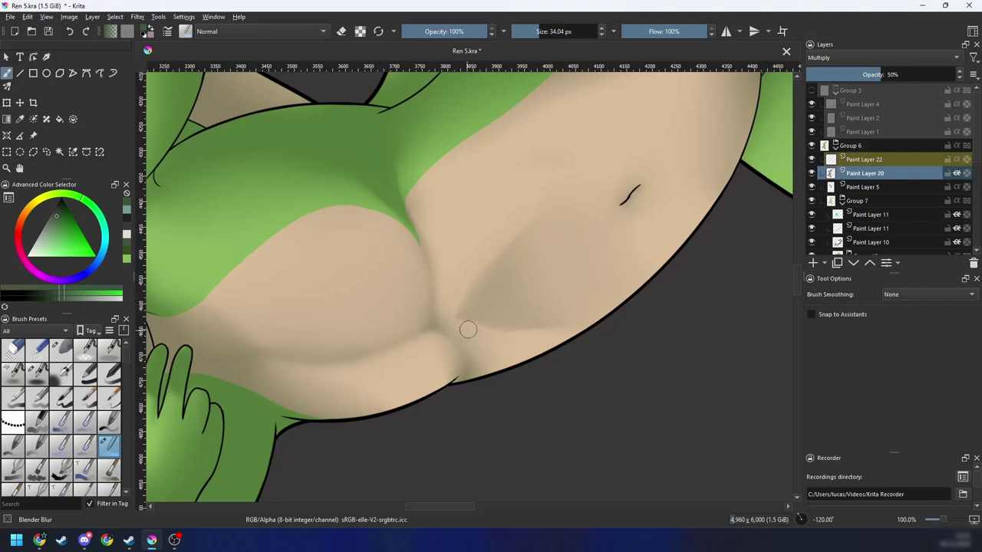
pyautogui.keyDown('shift'); pyautogui.moveTo(468, 330); pyautogui.dragTo(442, 281); pyautogui.keyUp('shift')
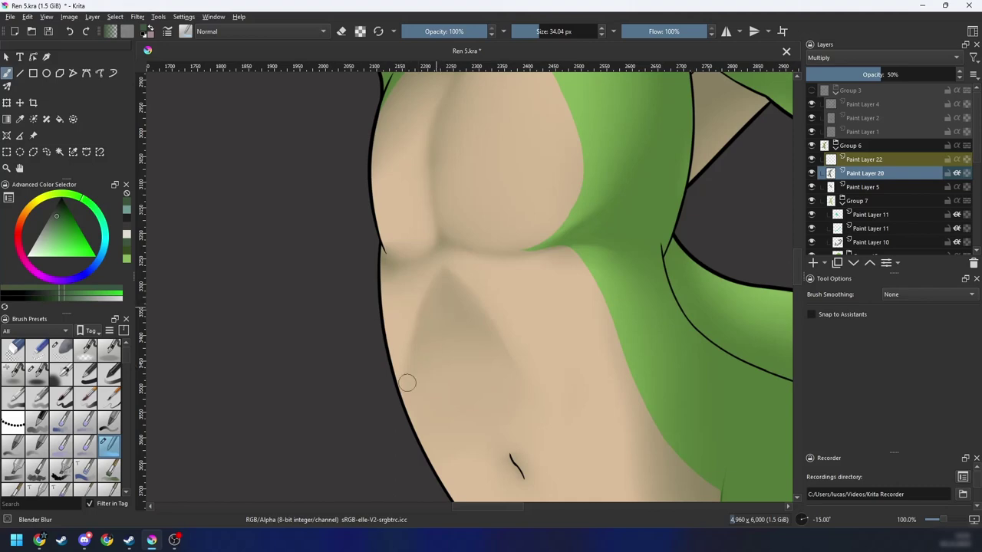
# Step: Enlarge Blender Blur to 81.21 px and blend the shadow's inner side edge into the surrounding belly
pyautogui.scroll(-3, 473, 323)
pyautogui.scroll(-2, 471, 326)
pyautogui.keyDown('shift'); pyautogui.moveTo(449, 331); pyautogui.dragTo(485, 358); pyautogui.keyUp('shift')
pyautogui.press('5')
pyautogui.scroll(2, 493, 348)
pyautogui.hotkey('ctrl', '+')
pyautogui.hotkey('ctrl', '+')
pyautogui.press('4')
pyautogui.press('4')
pyautogui.press('4')
pyautogui.hotkey('ctrl', '+')
pyautogui.press('4')
pyautogui.press('4')
pyautogui.press('4')
pyautogui.moveTo(586, 315); pyautogui.dragTo(521, 333)
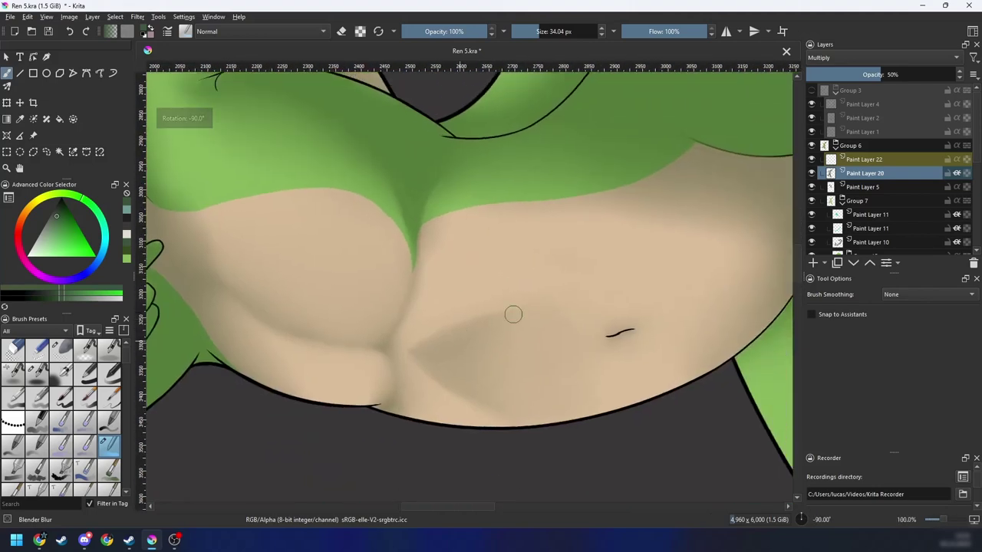
pyautogui.keyDown('shift'); pyautogui.moveTo(540, 300); pyautogui.dragTo(563, 301); pyautogui.keyUp('shift')
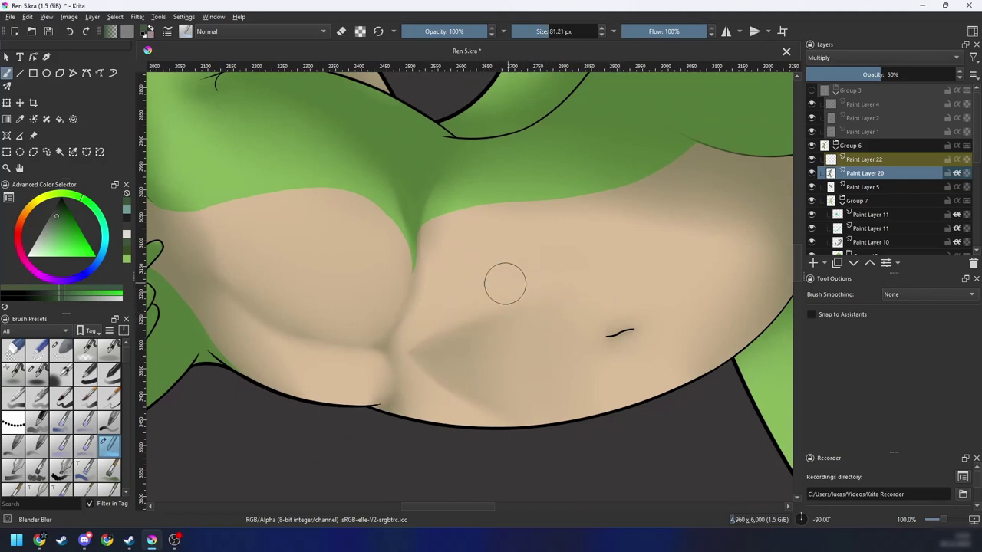
pyautogui.press('4')
pyautogui.press('4')
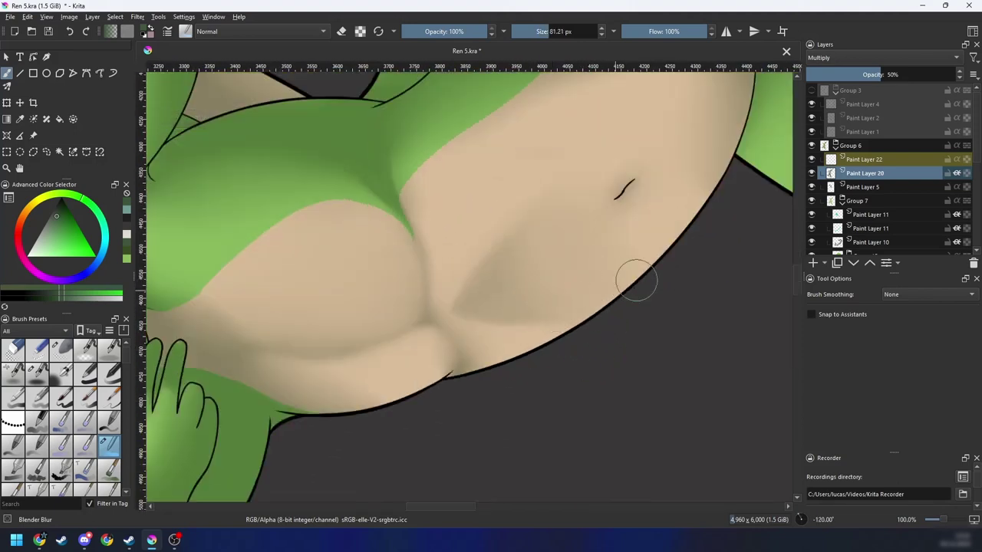
# Step: Lighten the triangular belly shadow with Eraser Soft at 29% opacity and 203.43 px
pyautogui.press('6')
pyautogui.press('6')
pyautogui.press('6')
pyautogui.press('6')
pyautogui.press('6')
pyautogui.press('6')
pyautogui.press('6')
pyautogui.rightClick(546, 277)
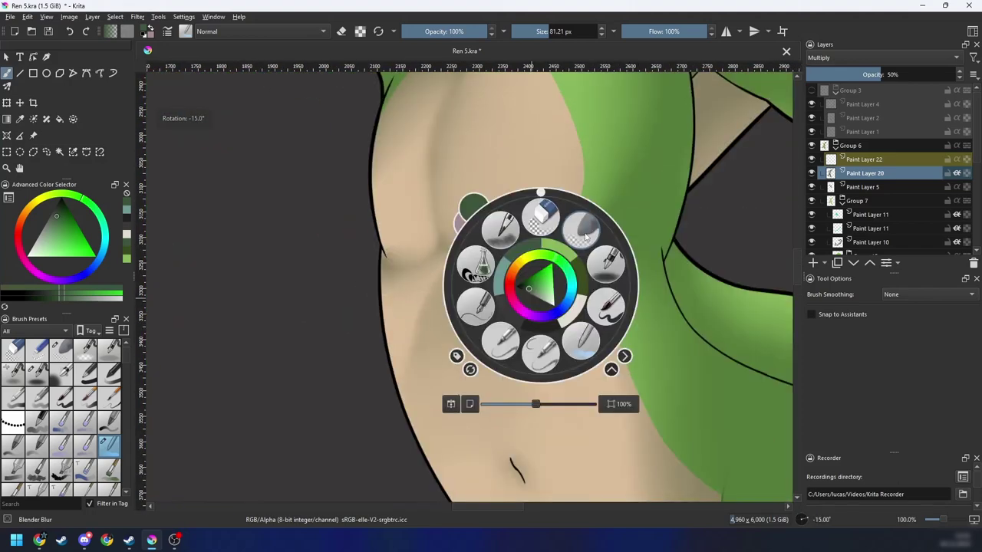
pyautogui.click(514, 253)
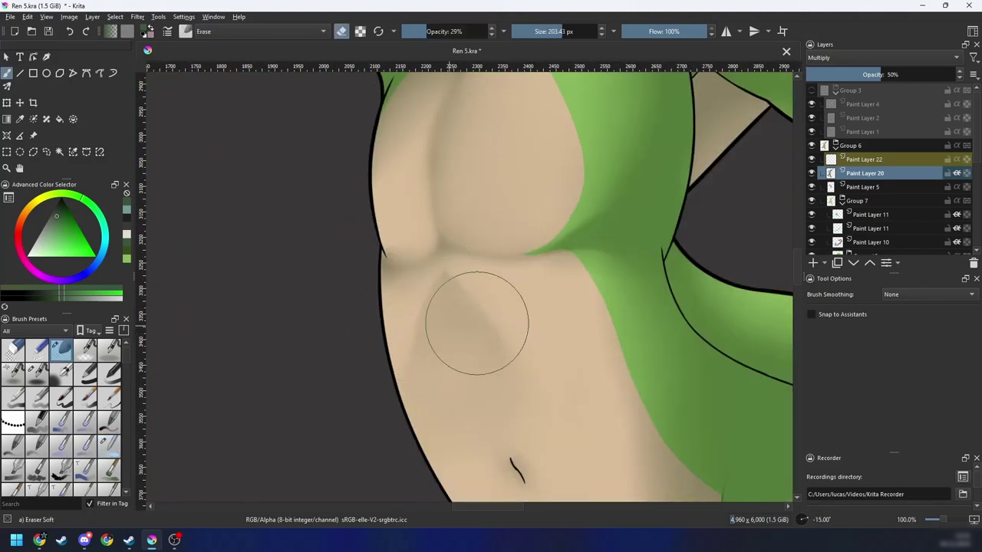
# Step: Compare the lightened belly shadow with the whole figure at a reduced view
pyautogui.press('-')
pyautogui.press('-')
pyautogui.press('-')
pyautogui.press('-')
pyautogui.press('-')
pyautogui.press('6')
pyautogui.press('6')
pyautogui.press('6')
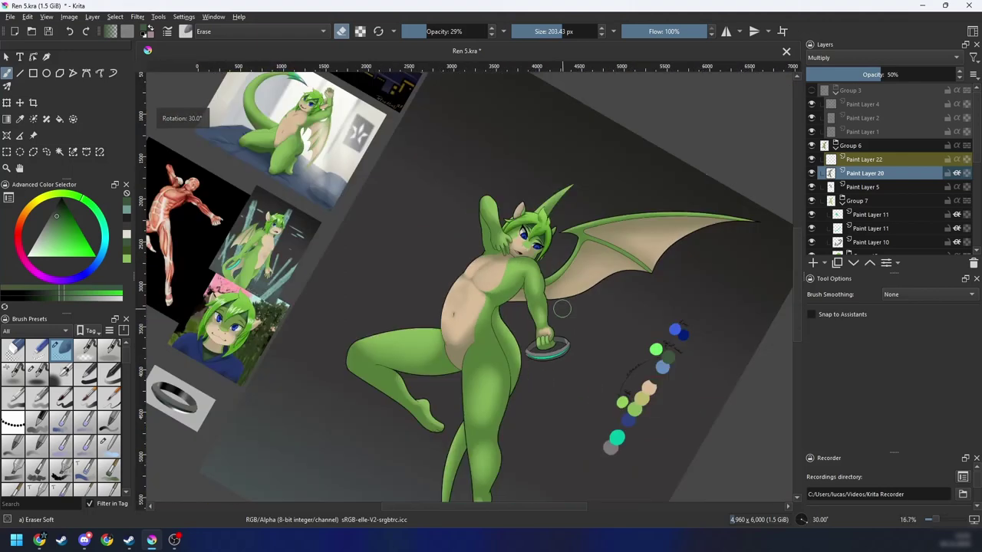
pyautogui.press('4')
pyautogui.press('4')
pyautogui.press('+')
pyautogui.press('+')
pyautogui.press('+')
# Step: Blend the lightened belly shadow above the navel with Blender Blur at 81.21 px
pyautogui.moveTo(507, 331); pyautogui.dragTo(517, 307)
pyautogui.rightClick(514, 319)
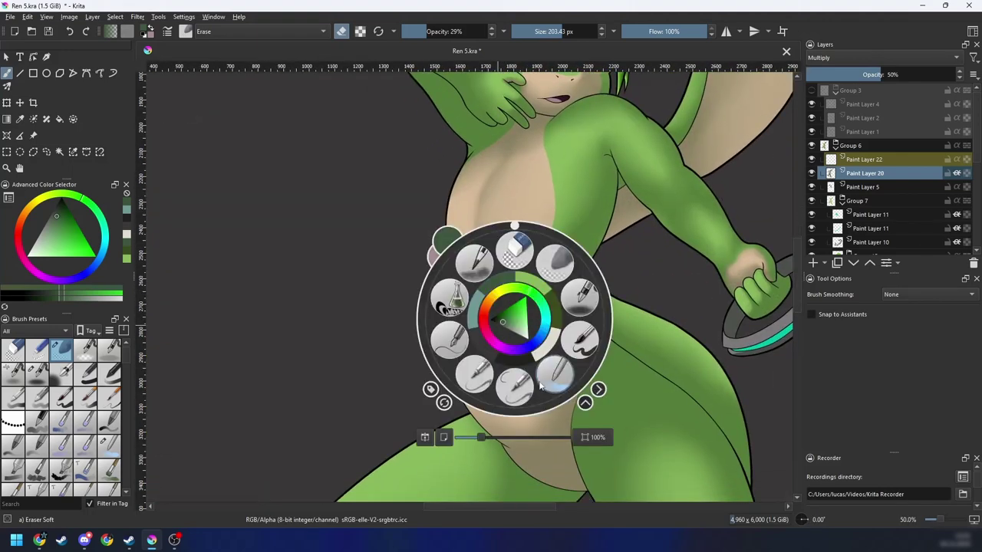
pyautogui.click(557, 375)
pyautogui.press('+')
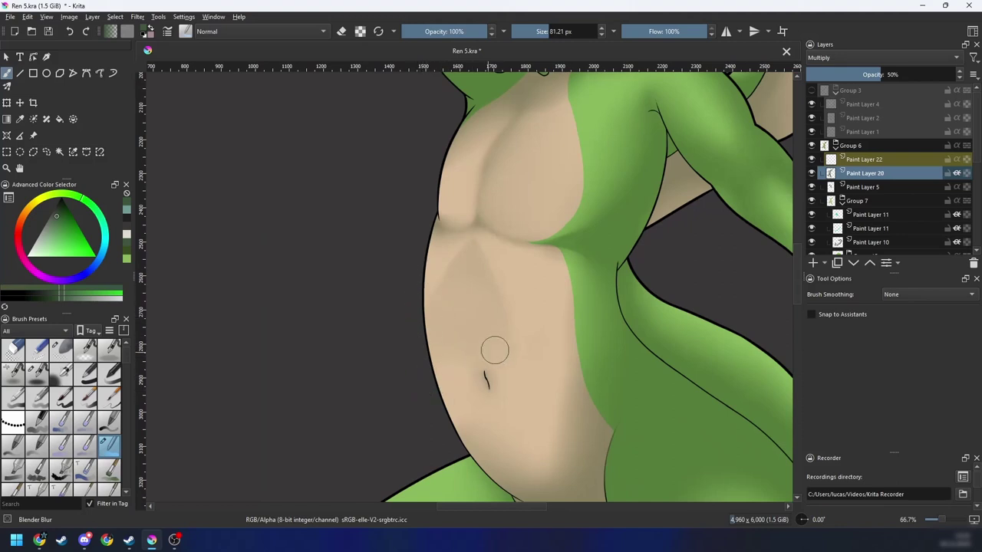
# Step: Set Eraser Soft to 100% opacity and clean around the shadow's tip below the chest, reducing the brush to 77.20 px
pyautogui.rightClick(506, 330)
pyautogui.click(532, 279)
pyautogui.moveTo(469, 313); pyautogui.dragTo(459, 316)
pyautogui.moveTo(454, 313); pyautogui.dragTo(401, 310)
pyautogui.moveTo(452, 32); pyautogui.dragTo(520, 33)
pyautogui.moveTo(476, 235); pyautogui.dragTo(466, 271)
pyautogui.scroll(2, 422, 274)
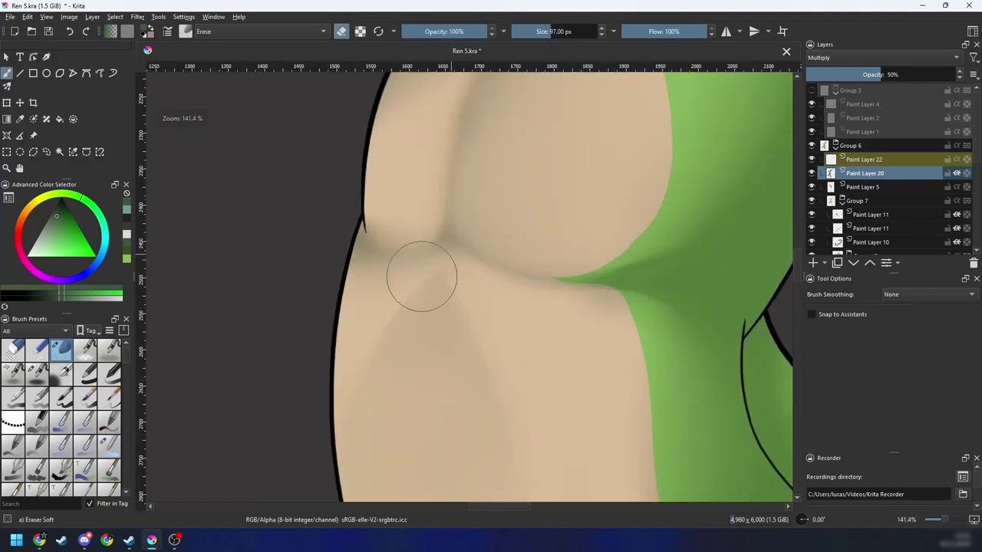
pyautogui.press('[')
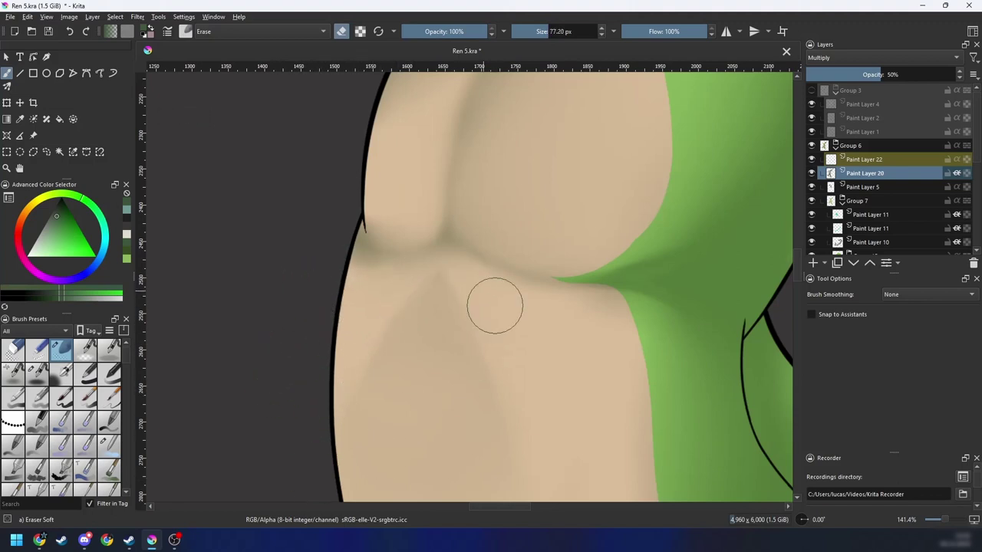
# Step: Soften the triangular belly shadow's edges above the navel with Eraser Soft enlarged to 133.37 px
pyautogui.moveTo(526, 395); pyautogui.dragTo(546, 289)
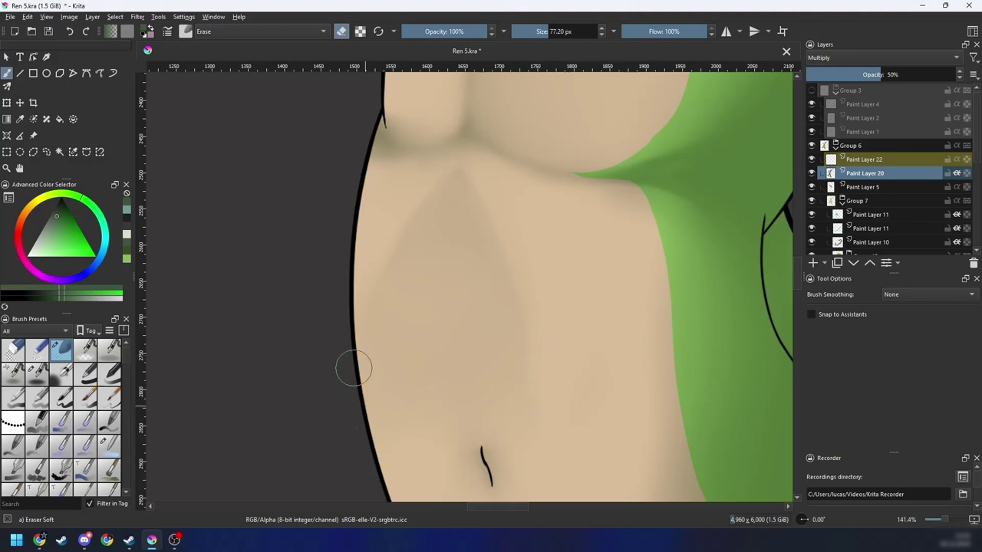
pyautogui.scroll(-5, 388, 437)
pyautogui.keyDown('shift'); pyautogui.moveTo(480, 356); pyautogui.dragTo(560, 351); pyautogui.keyUp('shift')
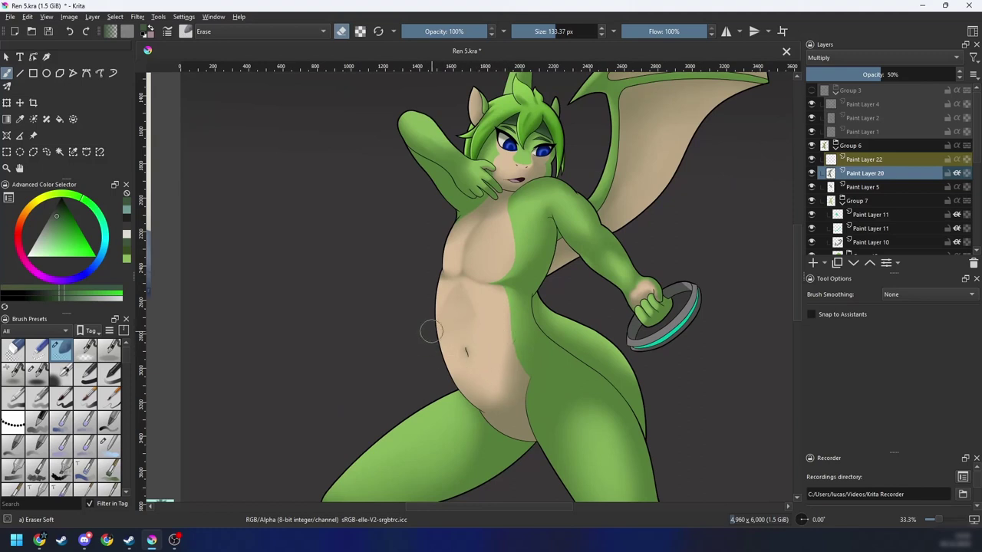
# Step: Blend the belly shadow and the shading under the chest with Blender Blur at 81.21 px, checking it against the whole figure
pyautogui.rightClick(488, 364)
pyautogui.click(525, 423)
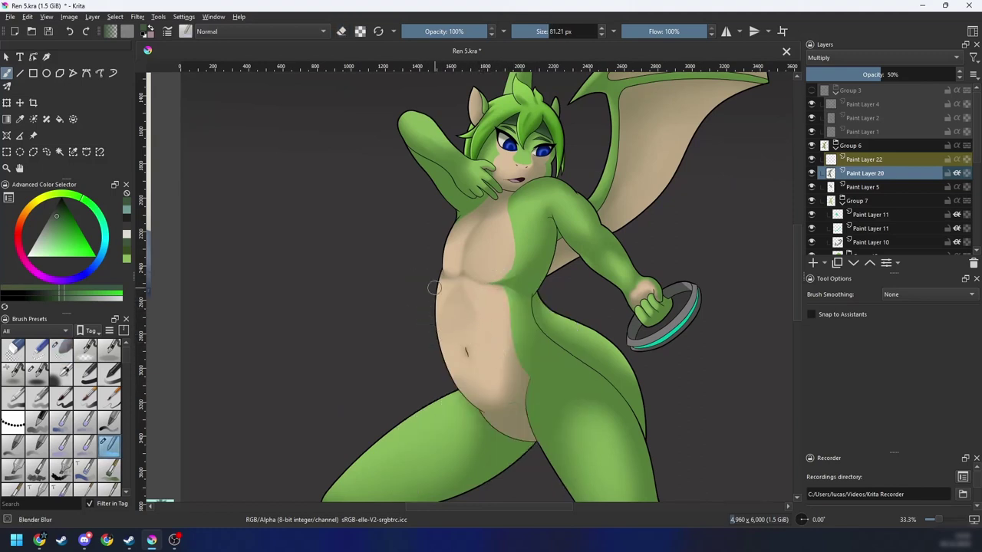
pyautogui.scroll(5, 442, 264)
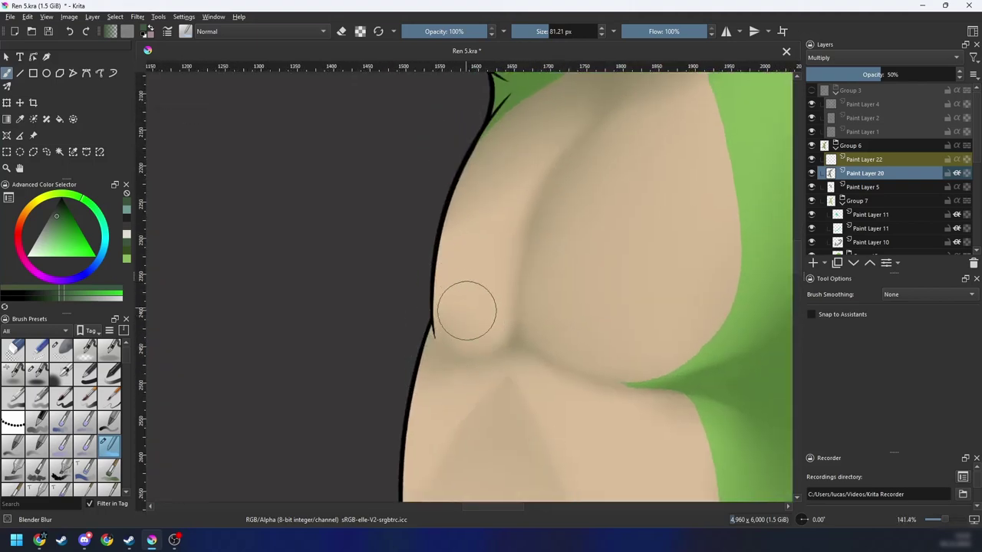
pyautogui.scroll(-3, 441, 287)
pyautogui.scroll(-2, 470, 284)
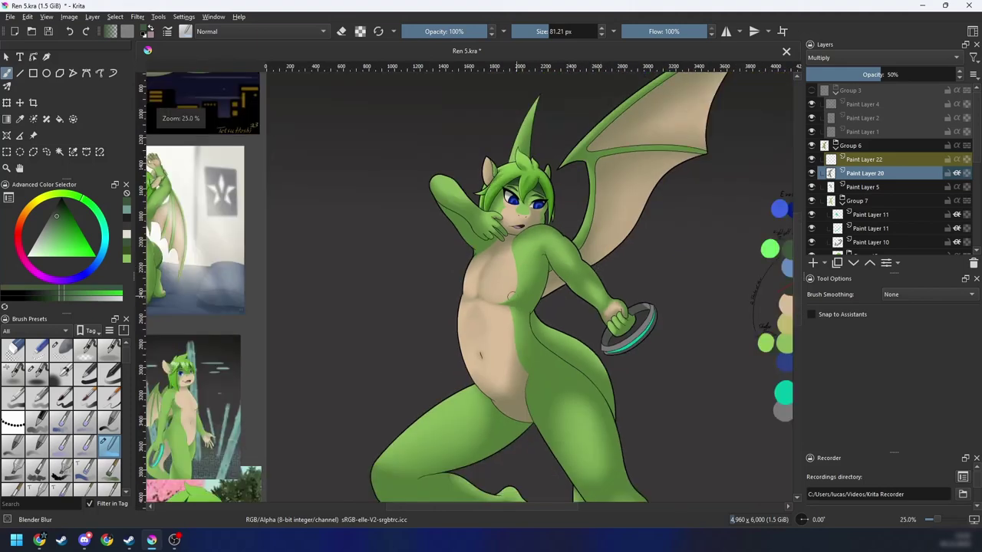
pyautogui.scroll(3, 495, 314)
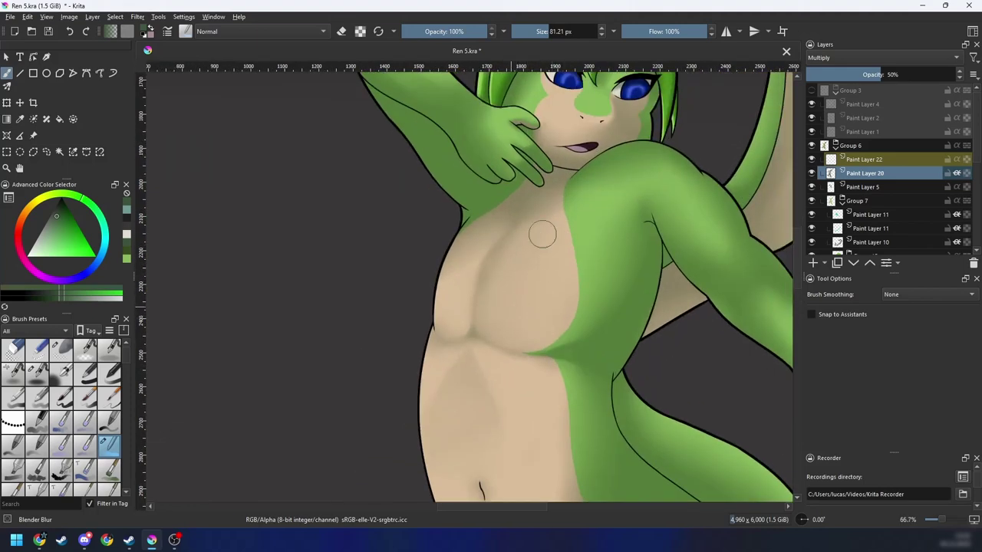
pyautogui.scroll(-3, 618, 181)
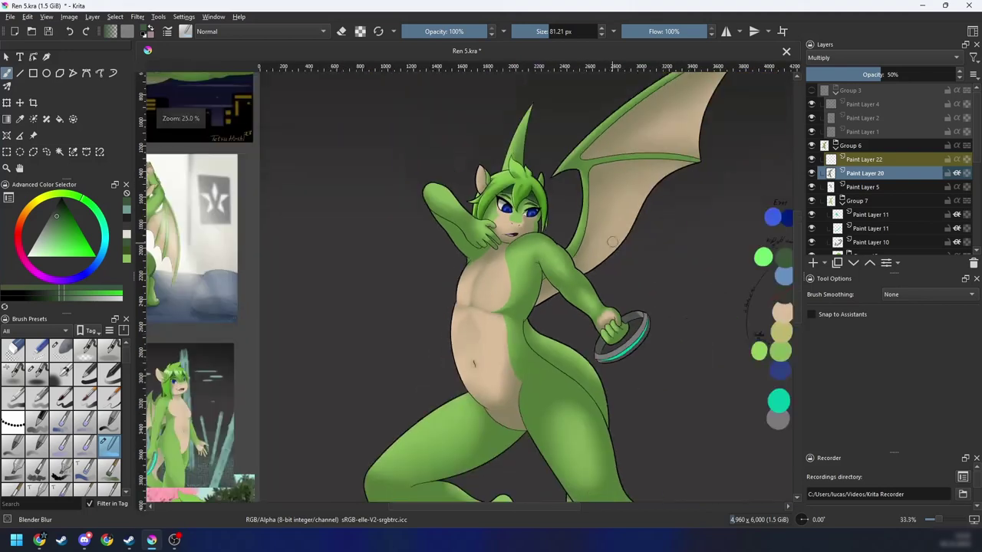
# Step: Shade the green flank beside the chest below the shoulder with Airbrush pressure at 192.24 px
pyautogui.scroll(1, 600, 215)
pyautogui.rightClick(524, 303)
pyautogui.click(586, 270)
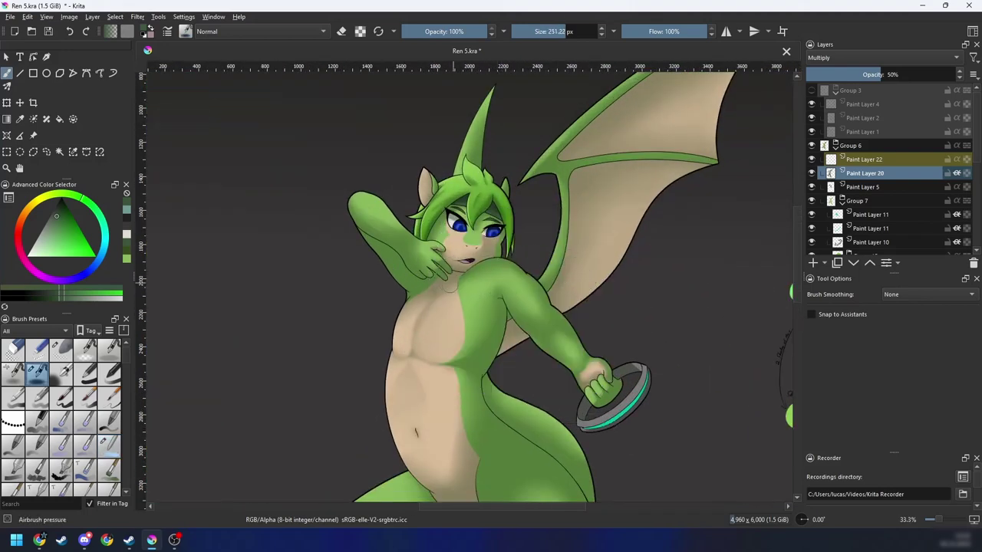
pyautogui.press('[')
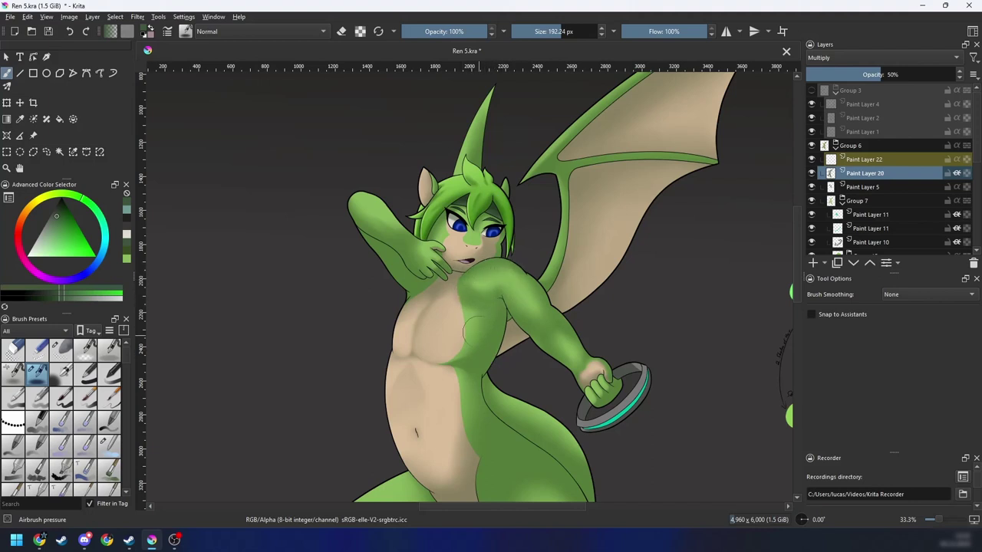
pyautogui.moveTo(474, 314); pyautogui.dragTo(456, 357)
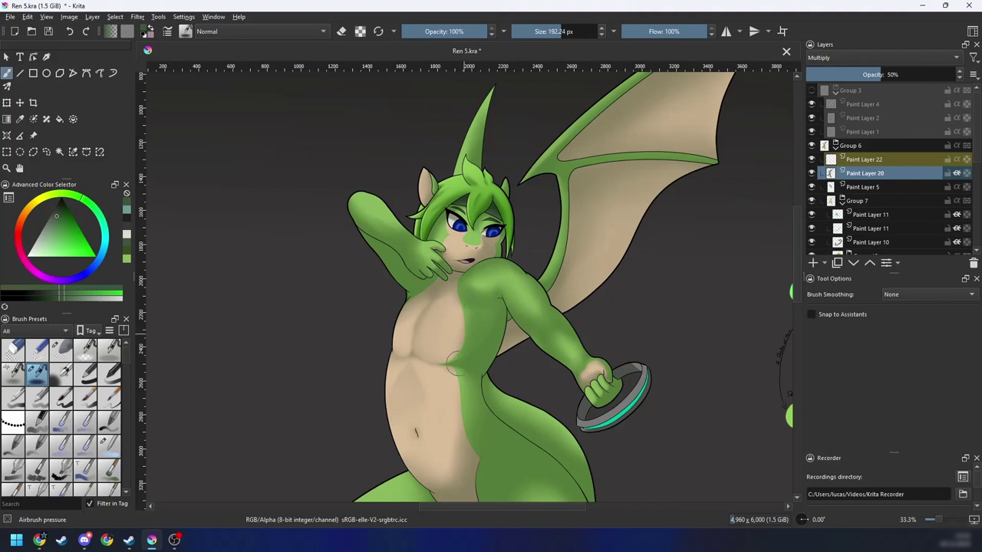
# Step: Smooth the new flank shading beside the chest with Blender Blur at 156.30 px
pyautogui.rightClick(498, 321)
pyautogui.click(563, 339)
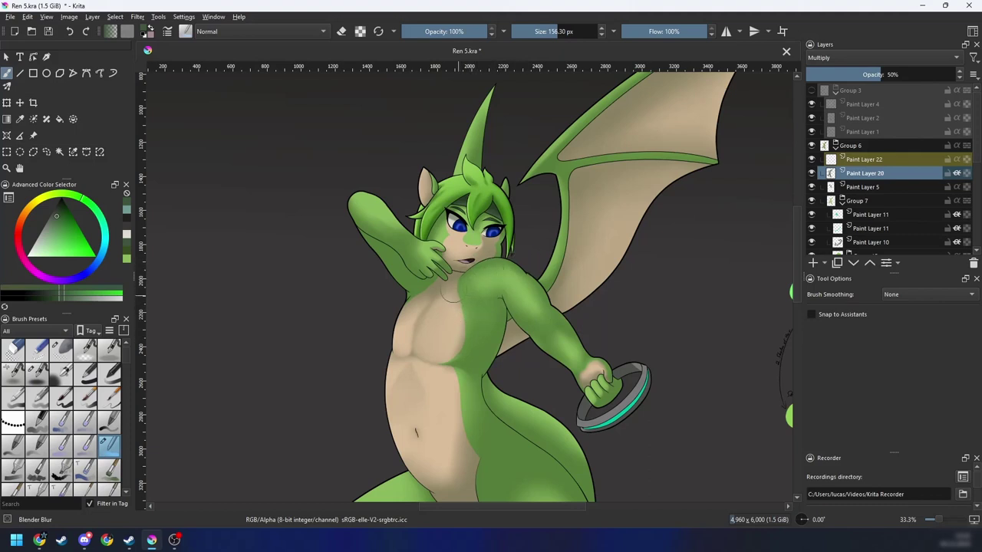
pyautogui.scroll(-4, 453, 302)
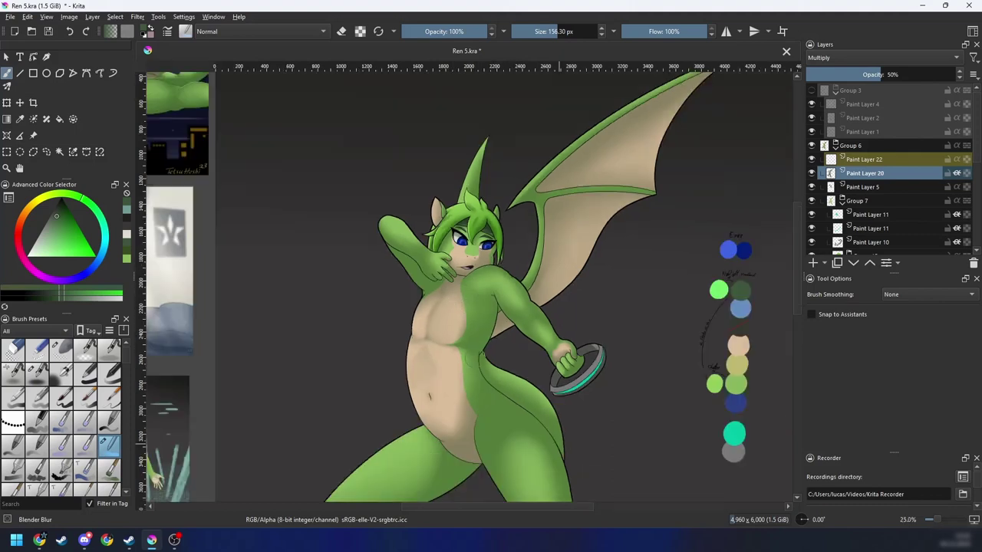
# Step: Examine the shaded figure and its references at several zoom levels and canvas rotations
pyautogui.scroll(2, 528, 322)
pyautogui.moveTo(527, 322); pyautogui.dragTo(505, 360)
pyautogui.press('+')
pyautogui.press('+')
pyautogui.press('4')
pyautogui.press('4')
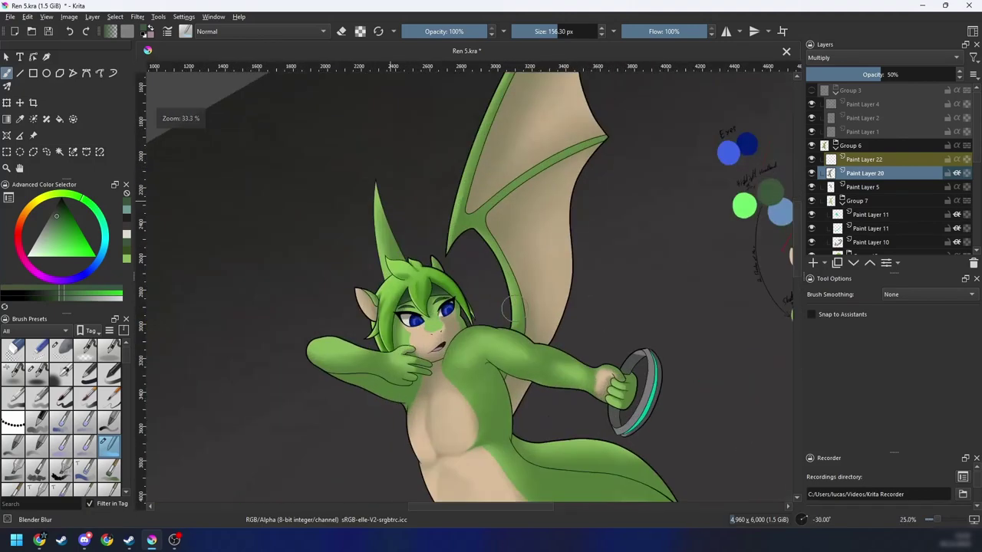
pyautogui.press('4')
pyautogui.press('4')
pyautogui.press('-')
pyautogui.press('6')
pyautogui.press('6')
pyautogui.press('-')
pyautogui.press('-')
pyautogui.press('6')
pyautogui.press('6')
pyautogui.press('6')
pyautogui.press('6')
pyautogui.press('5')
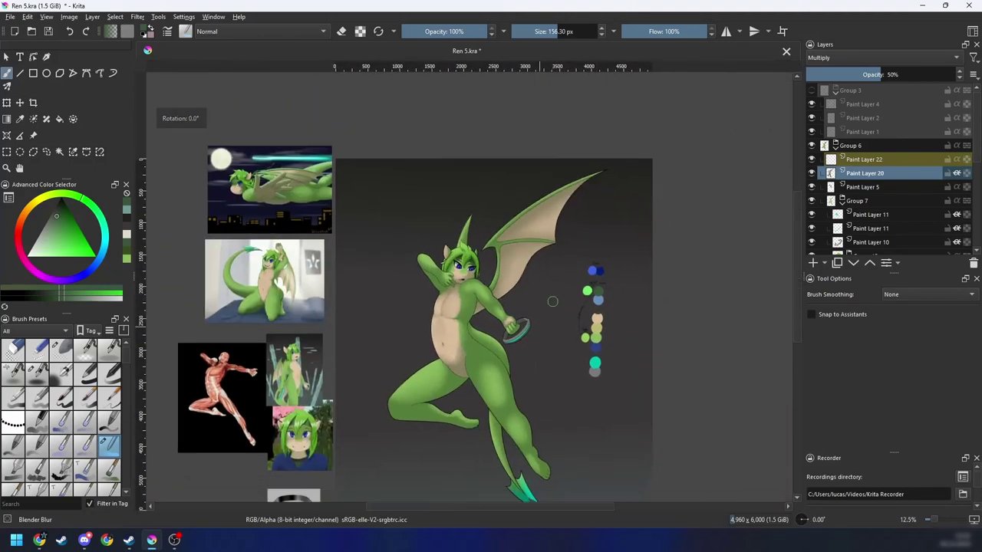
pyautogui.scroll(1, 557, 299)
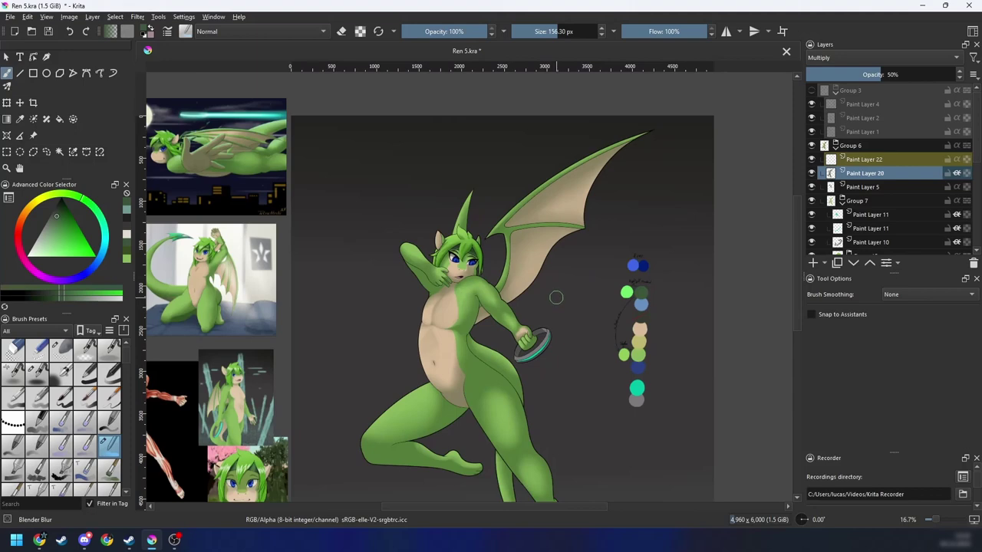
pyautogui.scroll(-2, 556, 296)
pyautogui.scroll(3, 555, 297)
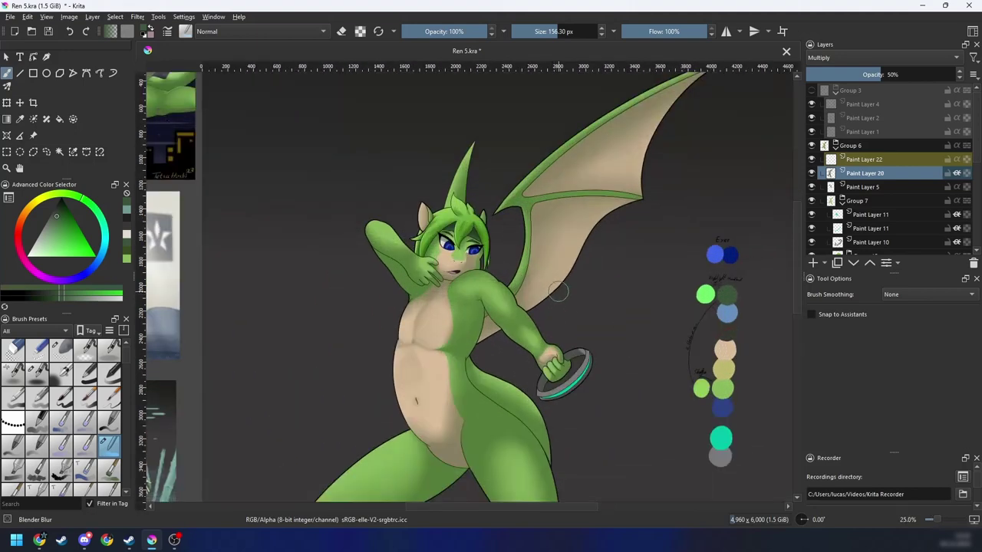
pyautogui.scroll(-2, 512, 289)
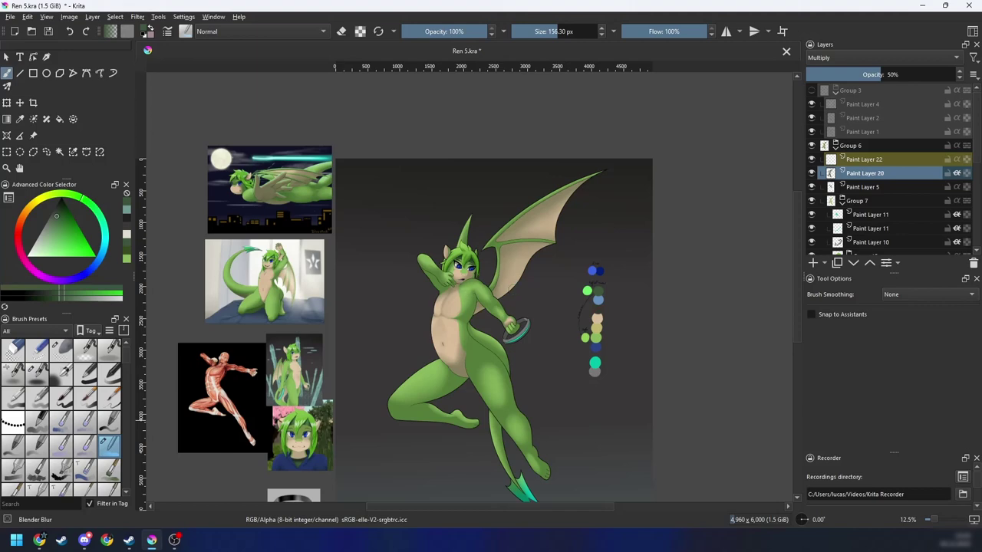
# Step: Add shading to the green area below the armpit with Airbrush pressure, reducing the brush from 172.21 to 105.43 px
pyautogui.hotkey('ctrl', '+')
pyautogui.hotkey('ctrl', '+')
pyautogui.hotkey('ctrl', '+')
pyautogui.moveTo(500, 271); pyautogui.dragTo(492, 222)
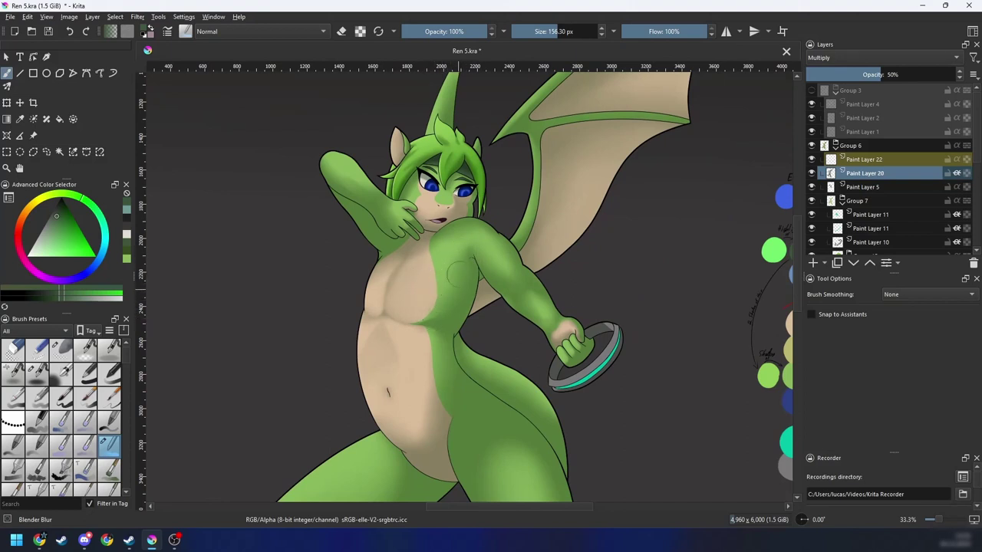
pyautogui.press('/')
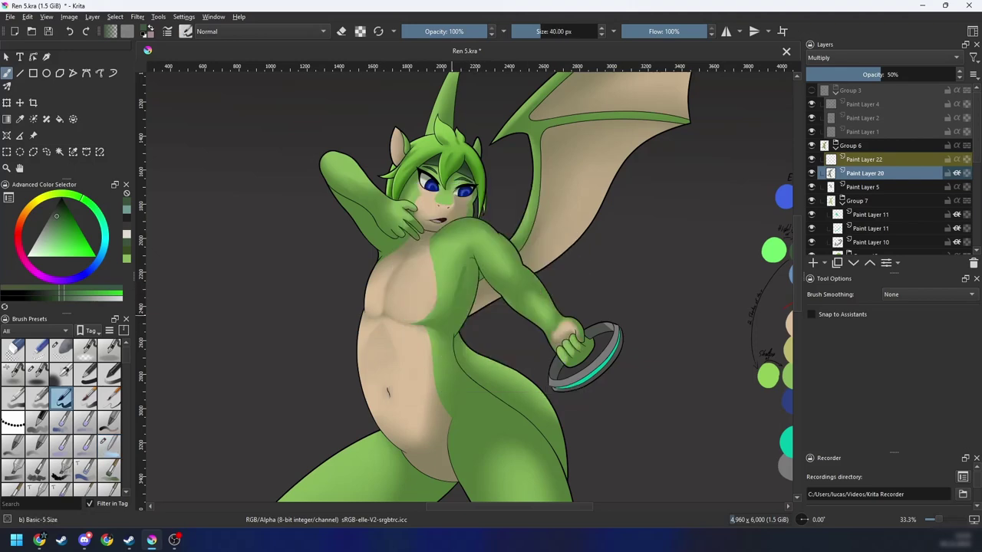
pyautogui.rightClick(502, 276)
pyautogui.click(566, 250)
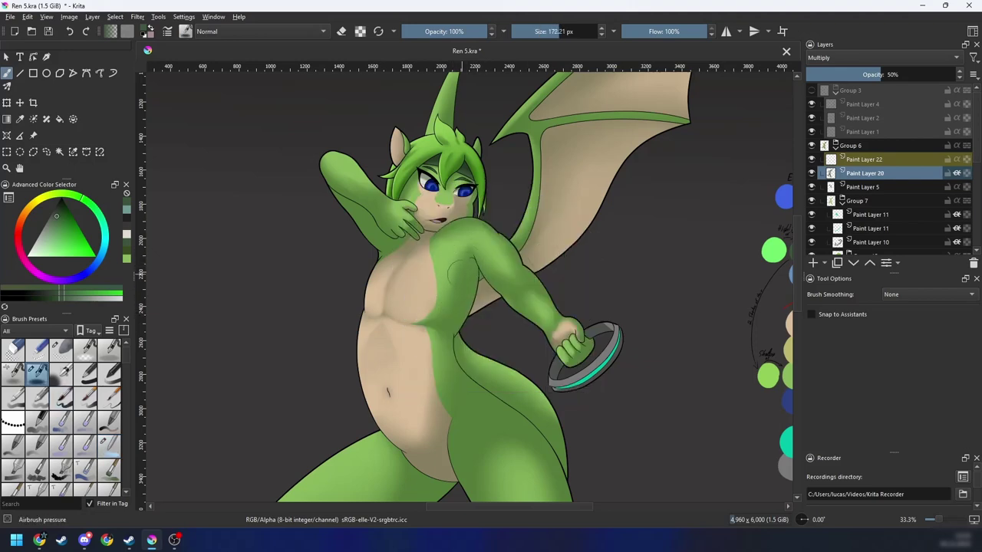
pyautogui.moveTo(462, 274); pyautogui.dragTo(428, 274)
# Step: Blend the shading below the armpit with Blender Blur at 156.30 px and save the document
pyautogui.rightClick(477, 271)
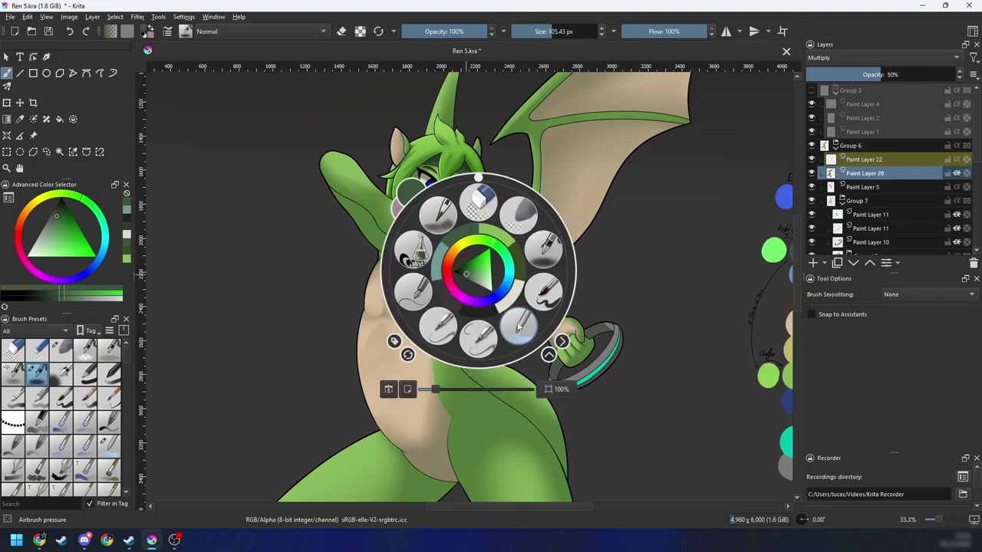
pyautogui.click(517, 325)
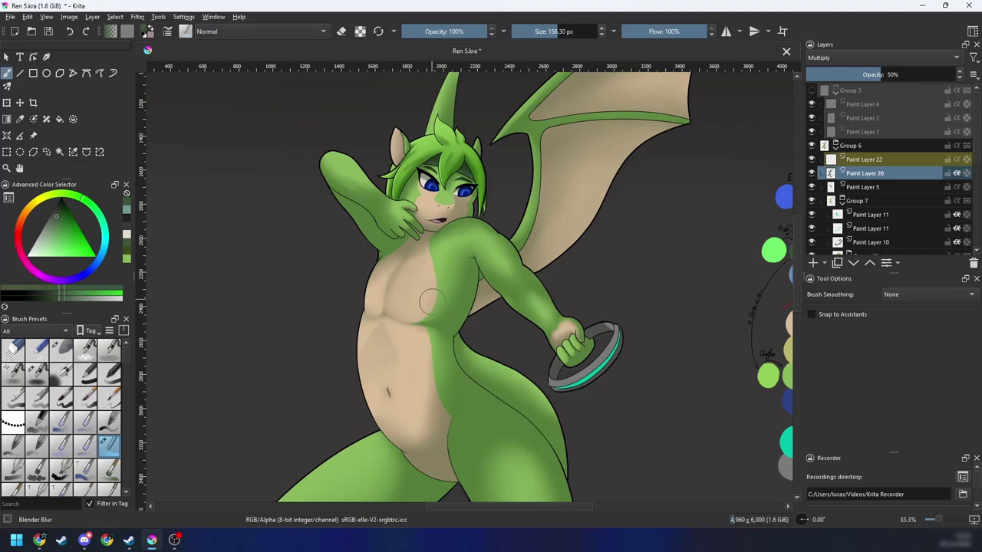
pyautogui.scroll(-3, 537, 307)
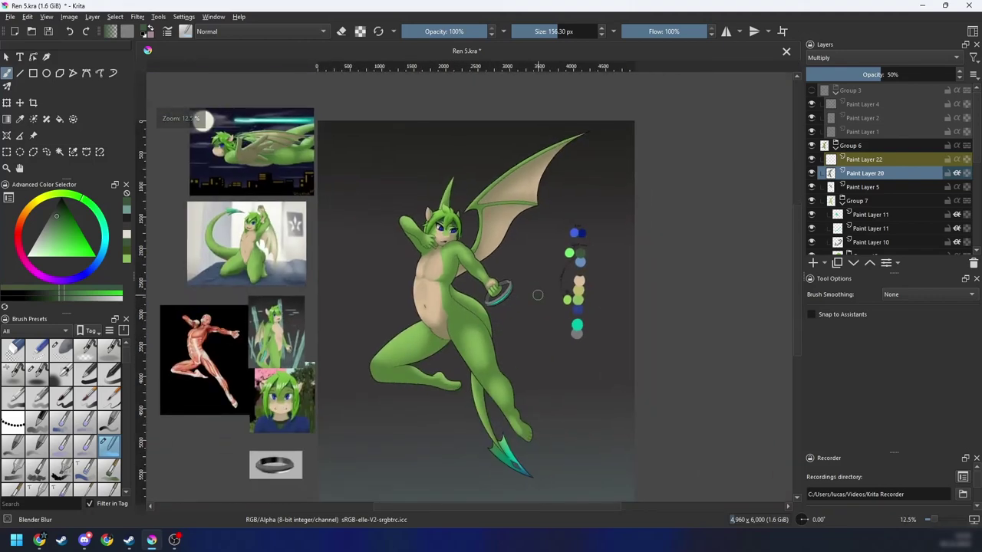
pyautogui.hotkey('ctrl', 's')
# Step: Try to lighten the middle wing bone with Airbrush pressure in erase mode at 30.82 px and undo the strokes
pyautogui.scroll(3, 560, 314)
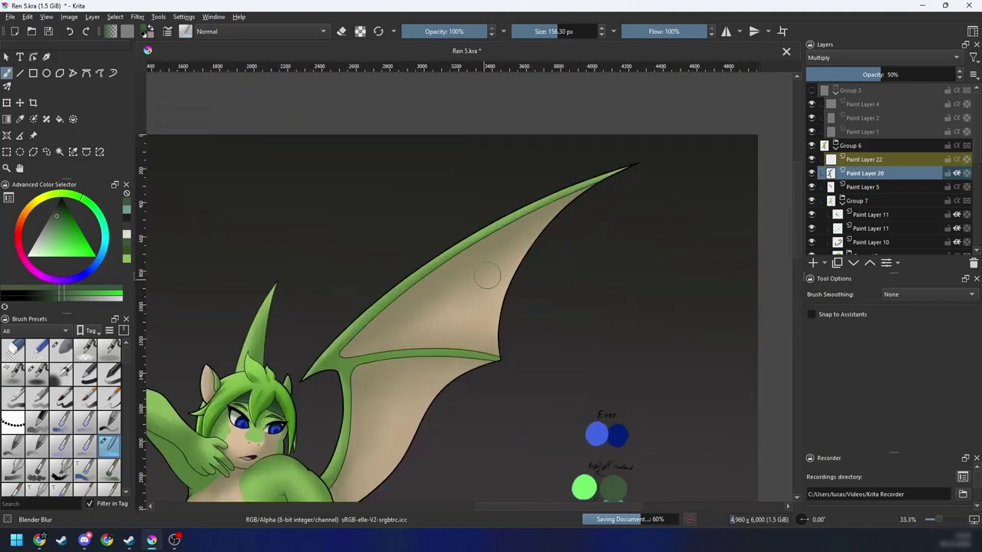
pyautogui.press('4')
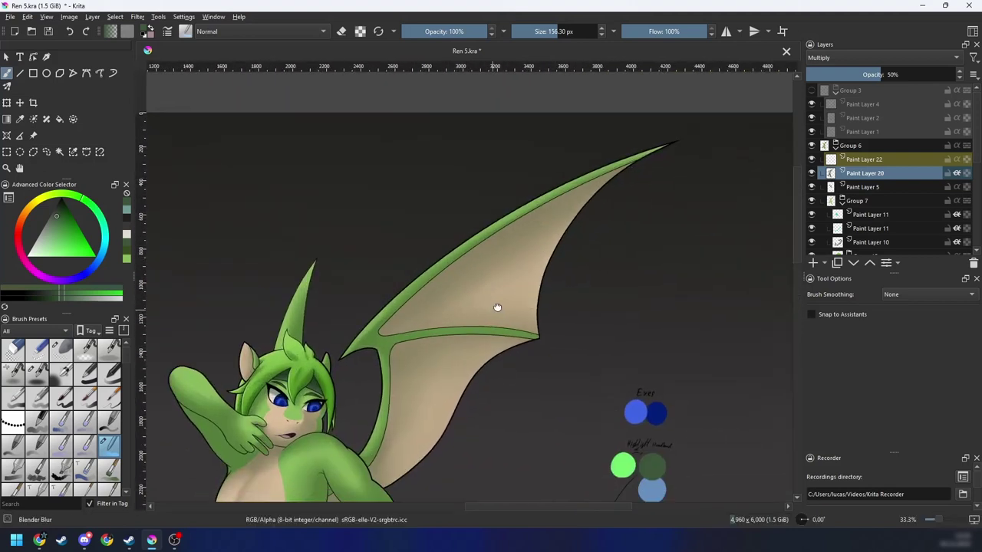
pyautogui.scroll(1, 483, 303)
pyautogui.rightClick(445, 306)
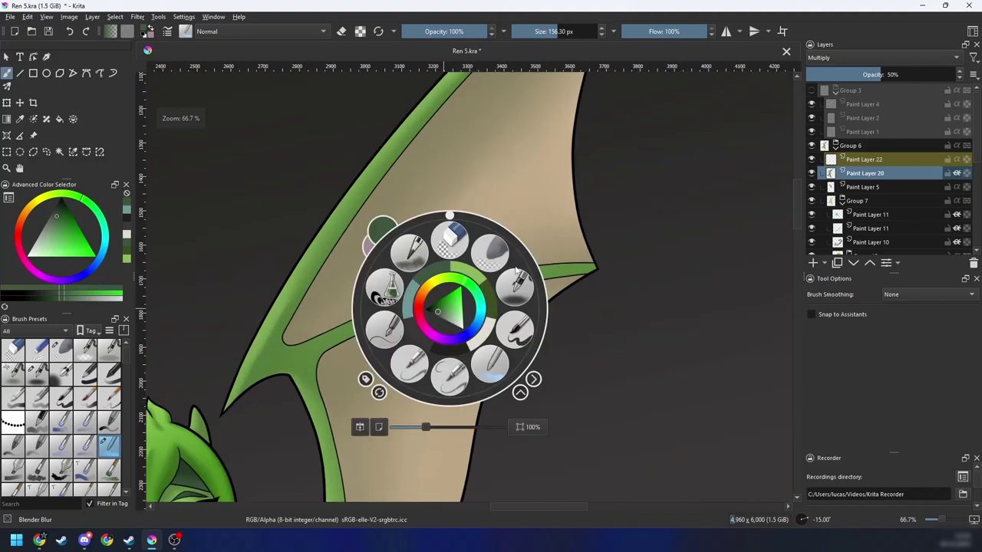
pyautogui.click(411, 321)
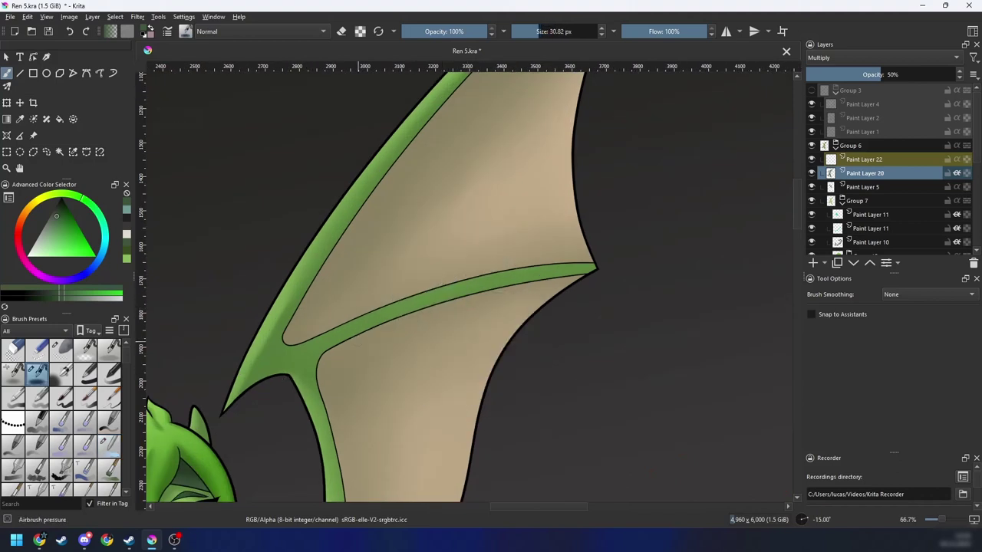
pyautogui.press('4')
pyautogui.moveTo(322, 390); pyautogui.dragTo(569, 240)
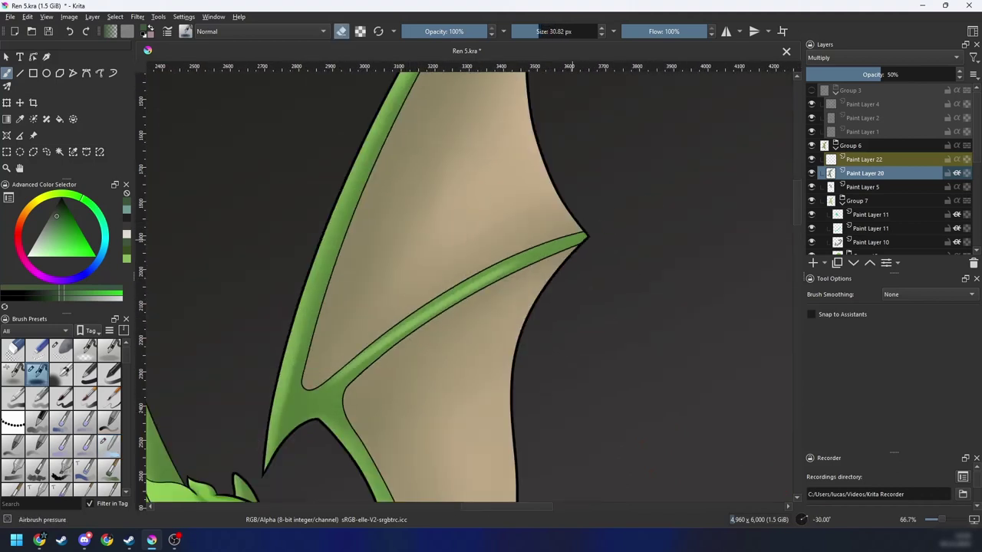
pyautogui.hotkey('ctrl', 'z')
pyautogui.moveTo(322, 388)
pyautogui.mouseDown()
pyautogui.moveTo(440, 302)
pyautogui.moveTo(581, 224)
pyautogui.mouseUp()
pyautogui.hotkey('ctrl', 'z')
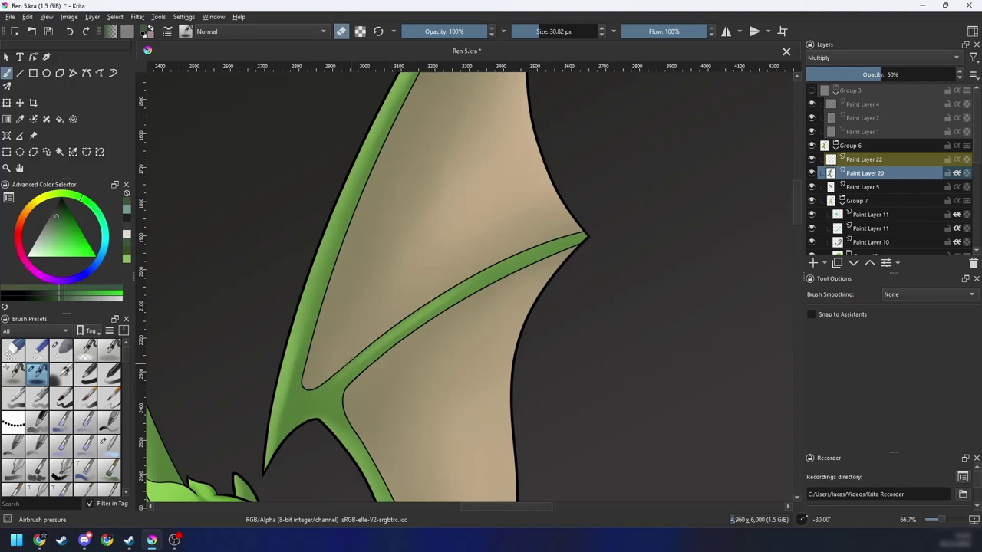
# Step: Try a thinner highlight along the middle wing bone's upper edge at 15.42 px and undo it
pyautogui.moveTo(320, 390); pyautogui.dragTo(525, 254)
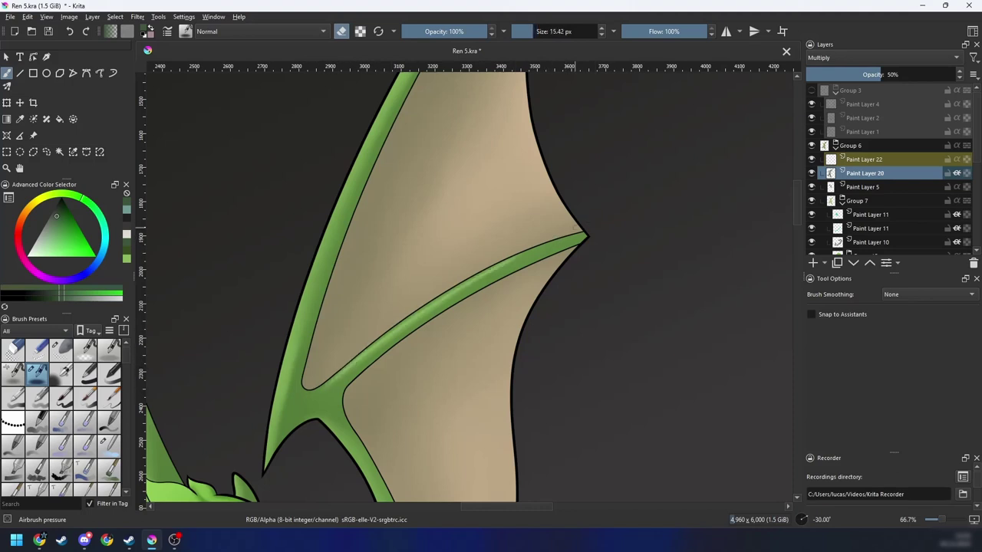
pyautogui.hotkey('ctrl', 'z')
pyautogui.moveTo(320, 388); pyautogui.dragTo(491, 269)
pyautogui.hotkey('ctrl', 'z')
pyautogui.hotkey('ctrl', 'z')
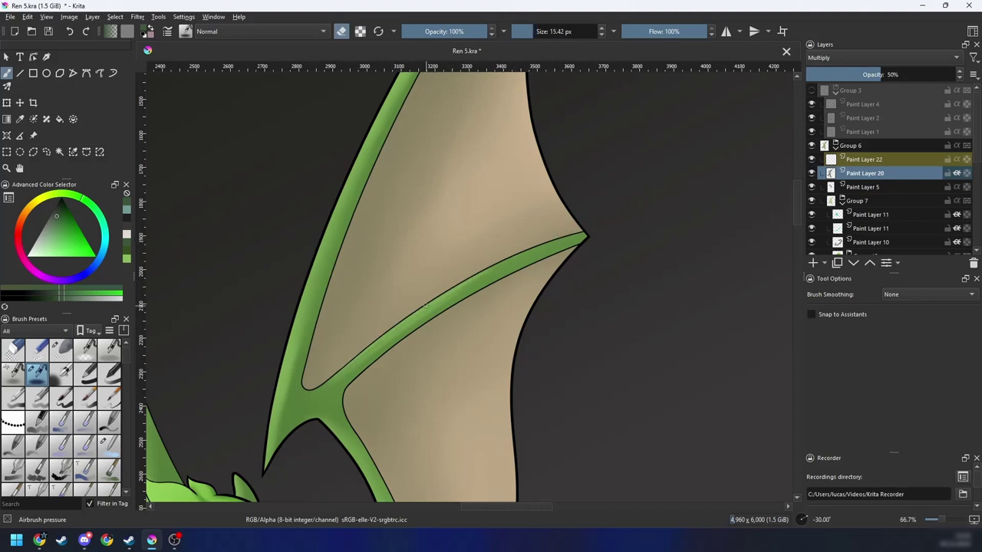
# Step: Lighten the upper edge of the middle wing bone in erase mode with Airbrush pressure at 19.93 px
pyautogui.moveTo(321, 390); pyautogui.dragTo(545, 247)
pyautogui.hotkey('ctrl', 'z')
pyautogui.moveTo(431, 308); pyautogui.dragTo(520, 260)
pyautogui.hotkey('ctrl', 'z')
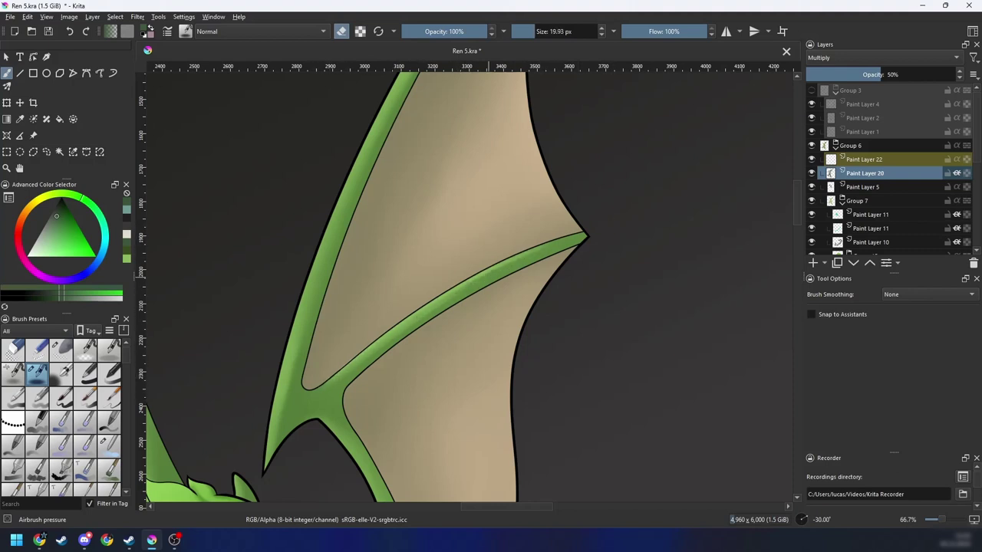
# Step: Blend the highlight along the middle wing bone with Blender Blur at 28.33 px and compare it with the whole figure
pyautogui.rightClick(439, 315)
pyautogui.click(483, 372)
pyautogui.keyDown('shift'); pyautogui.moveTo(361, 372); pyautogui.dragTo(332, 372); pyautogui.keyUp('shift')
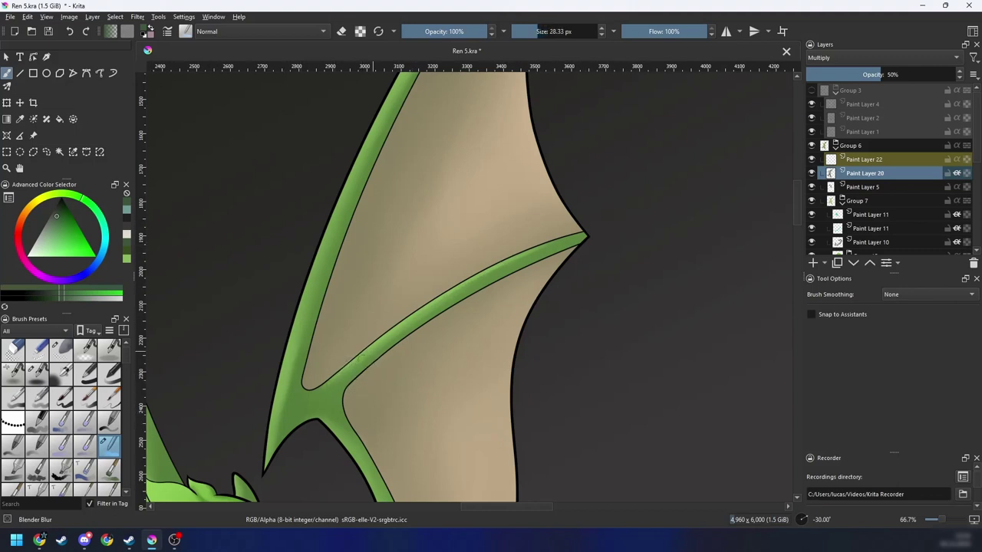
pyautogui.press('6')
pyautogui.press('6')
pyautogui.press('6')
pyautogui.press('-')
pyautogui.press('-')
pyautogui.press('-')
pyautogui.press('-')
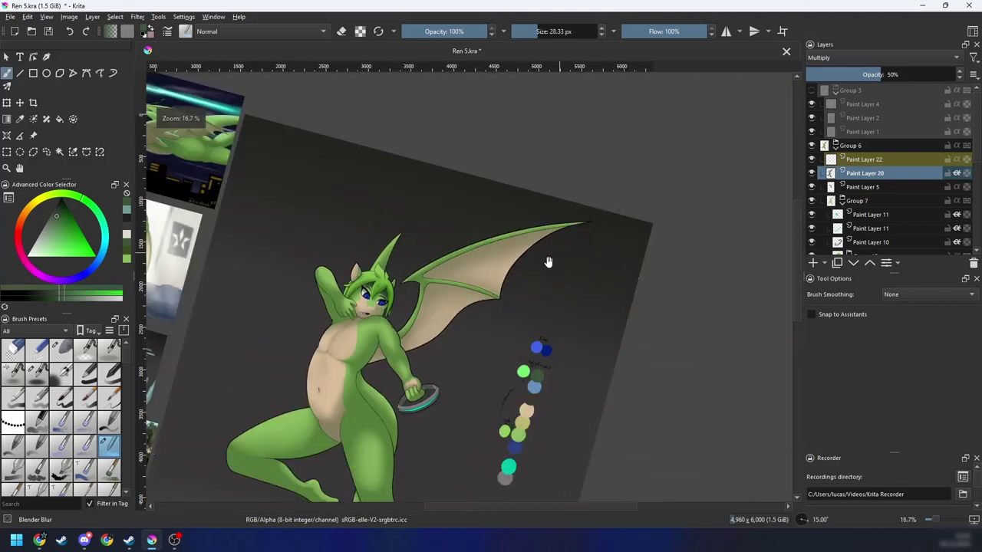
# Step: Shade the lower wing membrane along the wing's arm bone with Airbrush pressure at 55.42 px and erase mode off
pyautogui.moveTo(548, 262)
pyautogui.mouseDown()
pyautogui.moveTo(603, 220)
pyautogui.moveTo(526, 328)
pyautogui.mouseUp()
pyautogui.press('+')
pyautogui.press('+')
pyautogui.press('+')
pyautogui.rightClick(536, 288)
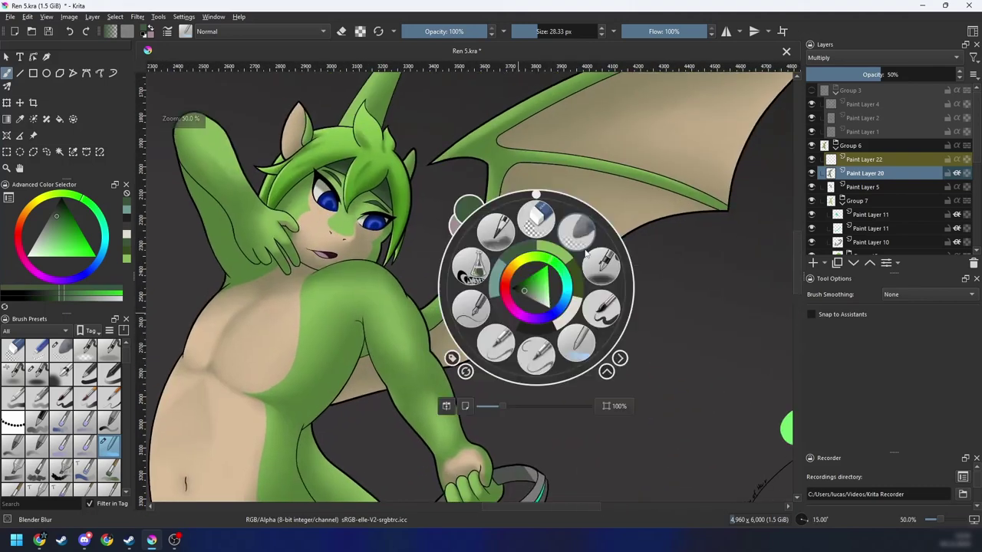
pyautogui.click(577, 230)
pyautogui.press('e')
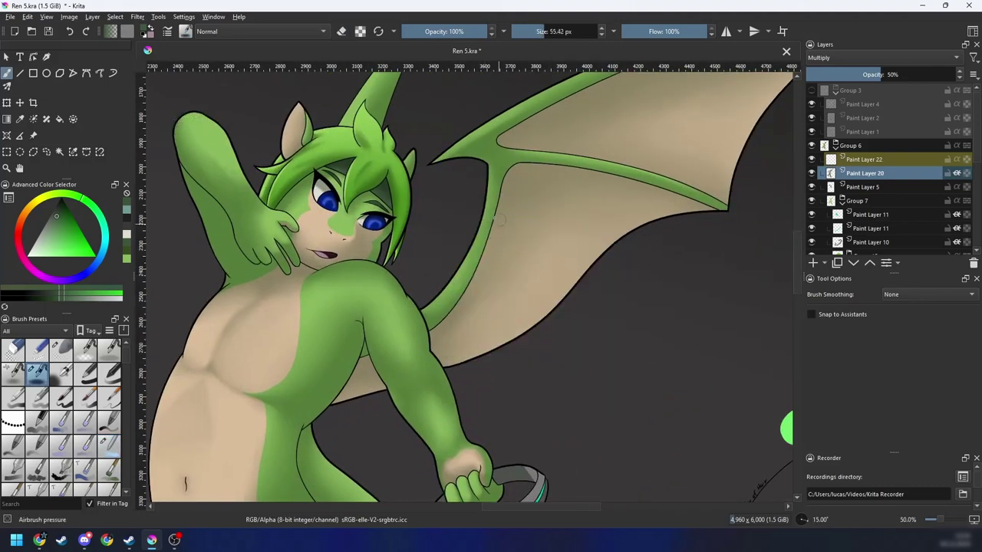
pyautogui.press('4')
pyautogui.press('4')
pyautogui.press('4')
pyautogui.press('4')
pyautogui.press('4')
pyautogui.press('4')
pyautogui.press('4')
pyautogui.press('4')
pyautogui.press('4')
pyautogui.press('4')
pyautogui.press('+')
pyautogui.press('+')
pyautogui.moveTo(526, 246); pyautogui.dragTo(533, 238)
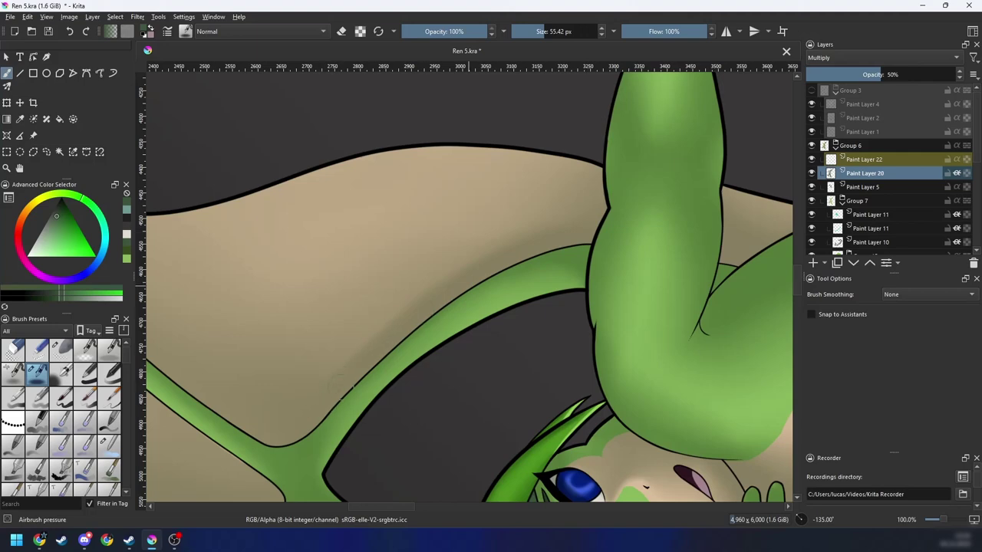
# Step: Blend the lower membrane's shadow beside the wing bone with Blender Blur, enlarging the brush to 99.08 px
pyautogui.press('-')
pyautogui.press('-')
pyautogui.press('-')
pyautogui.press('6')
pyautogui.press('6')
pyautogui.press('6')
pyautogui.press('6')
pyautogui.press('6')
pyautogui.press('6')
pyautogui.press('6')
pyautogui.press('6')
pyautogui.moveTo(529, 287); pyautogui.dragTo(477, 367)
pyautogui.press('+')
pyautogui.press('+')
pyautogui.moveTo(390, 337); pyautogui.dragTo(418, 280)
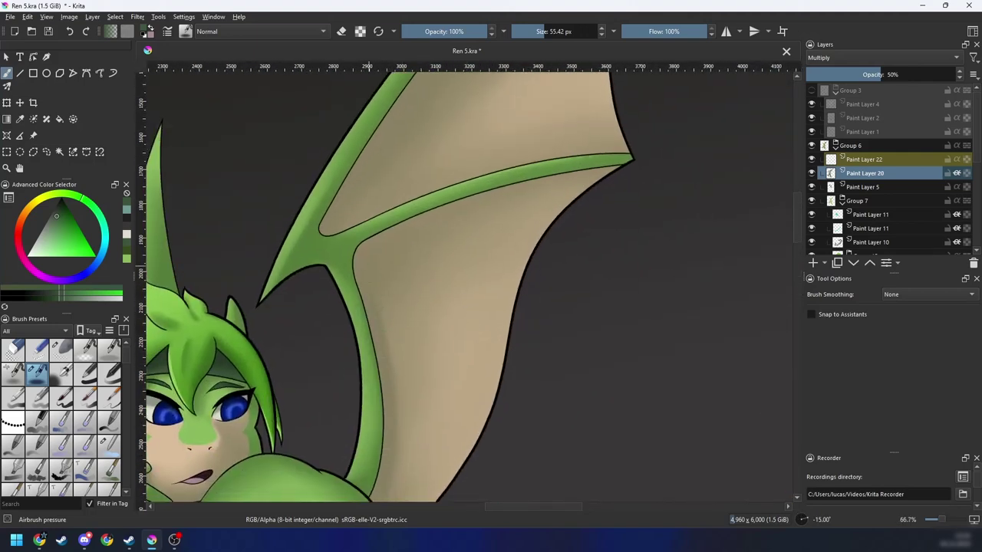
pyautogui.rightClick(415, 349)
pyautogui.click(456, 403)
pyautogui.moveTo(433, 339); pyautogui.dragTo(440, 316)
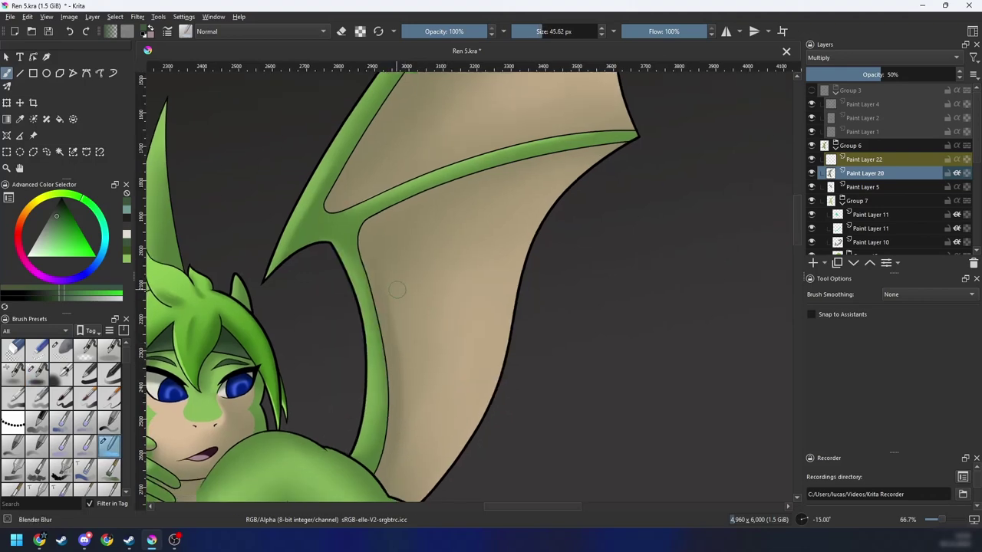
pyautogui.keyDown('shift'); pyautogui.moveTo(397, 290); pyautogui.dragTo(512, 289); pyautogui.keyUp('shift')
pyautogui.moveTo(408, 369); pyautogui.dragTo(407, 468)
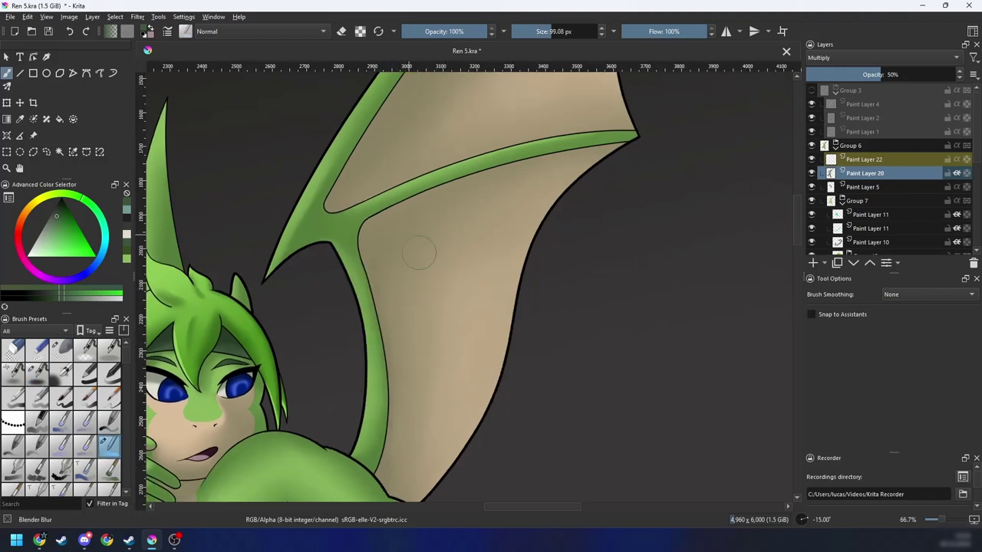
pyautogui.moveTo(446, 210); pyautogui.dragTo(427, 352)
# Step: Return the canvas to its upright rotation and save the document
pyautogui.scroll(-3, 427, 352)
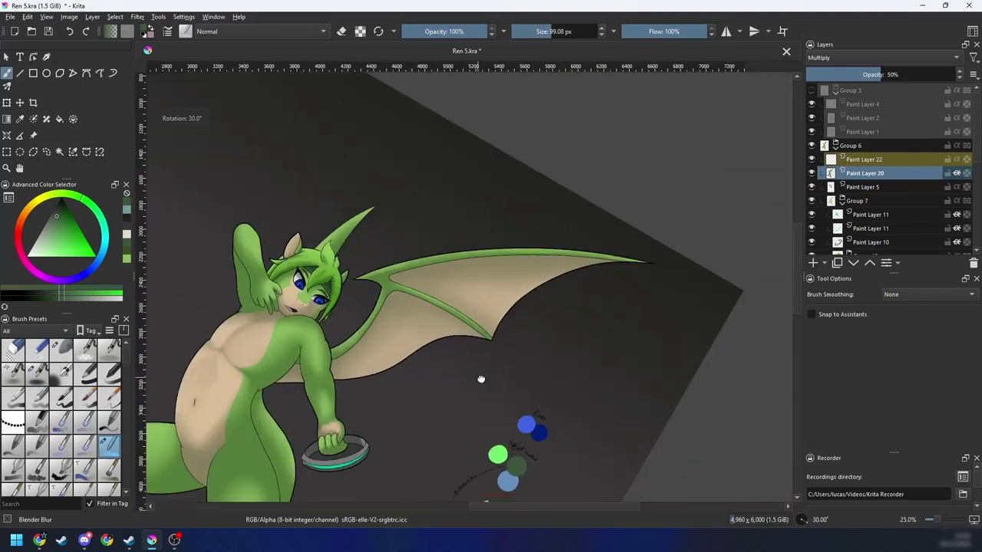
pyautogui.press('5')
pyautogui.scroll(-1, 536, 330)
pyautogui.hotkey('ctrl', 's')
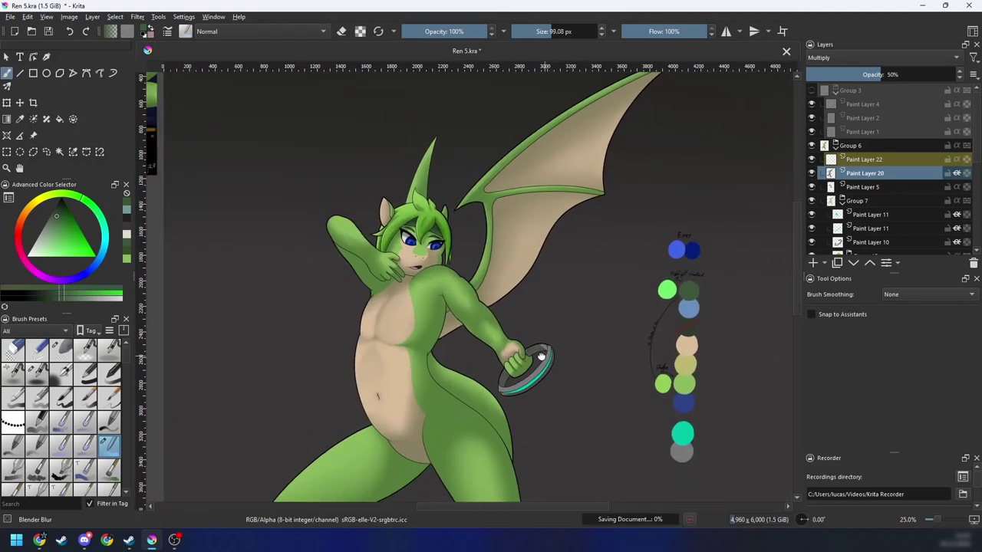
# Step: Soften the shading on the bent leg's calf with Blender Blur, enlarging the brush to 148.69 px
pyautogui.scroll(-2, 552, 345)
pyautogui.moveTo(566, 299)
pyautogui.mouseDown()
pyautogui.moveTo(570, 261)
pyautogui.moveTo(568, 292)
pyautogui.moveTo(582, 299)
pyautogui.mouseUp()
pyautogui.scroll(4, 583, 300)
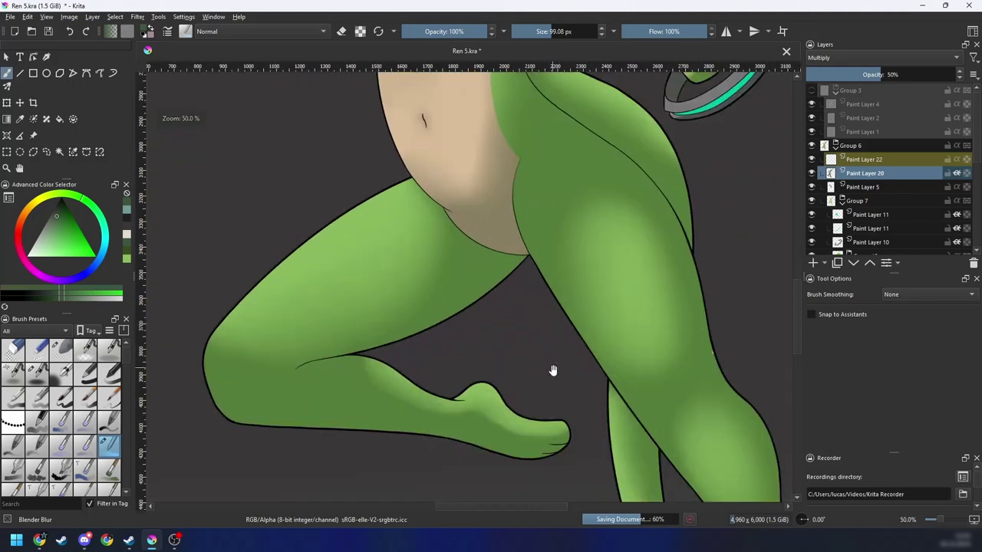
pyautogui.press('4')
pyautogui.press('4')
pyautogui.moveTo(524, 387); pyautogui.dragTo(473, 387)
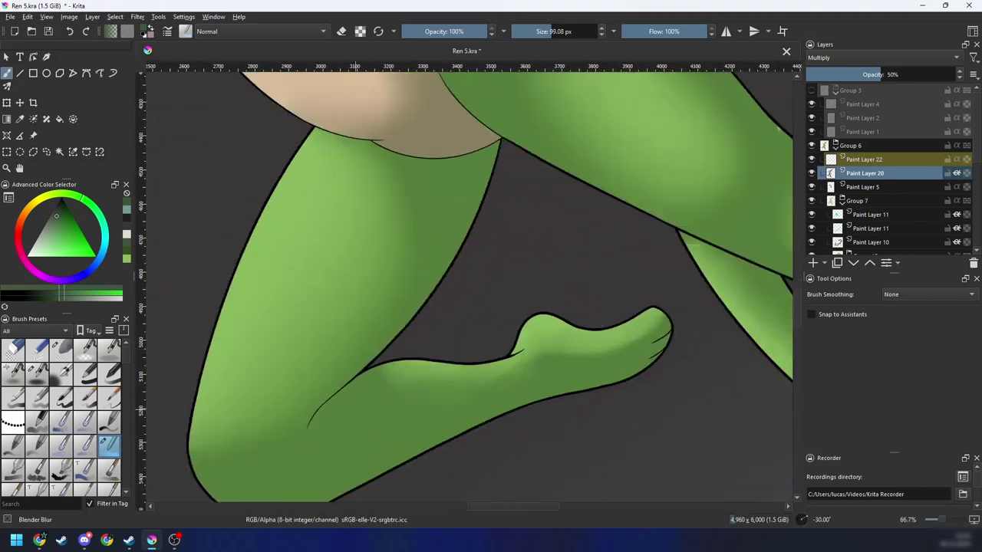
pyautogui.press(']')
pyautogui.moveTo(450, 441); pyautogui.dragTo(370, 416)
# Step: Soften the shading on the extended leg's calf and foot with Blender Blur at 148.69 px
pyautogui.press('6')
pyautogui.press('6')
pyautogui.press('6')
pyautogui.scroll(-3, 476, 370)
pyautogui.scroll(-1, 503, 369)
pyautogui.press('4')
pyautogui.press('4')
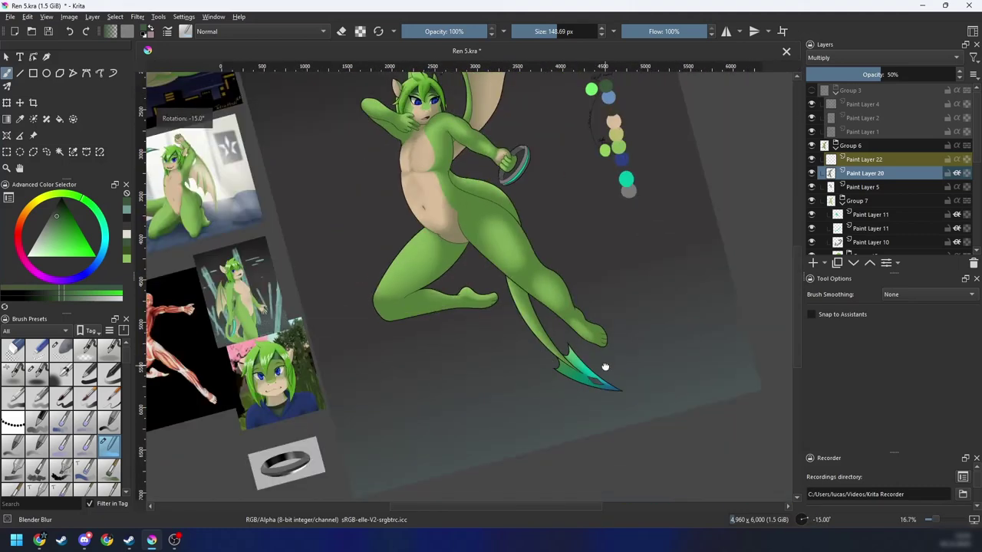
pyautogui.press('6')
pyautogui.scroll(2, 583, 364)
pyautogui.press('6')
pyautogui.press('6')
pyautogui.moveTo(570, 390); pyautogui.dragTo(527, 327)
pyautogui.scroll(1, 472, 342)
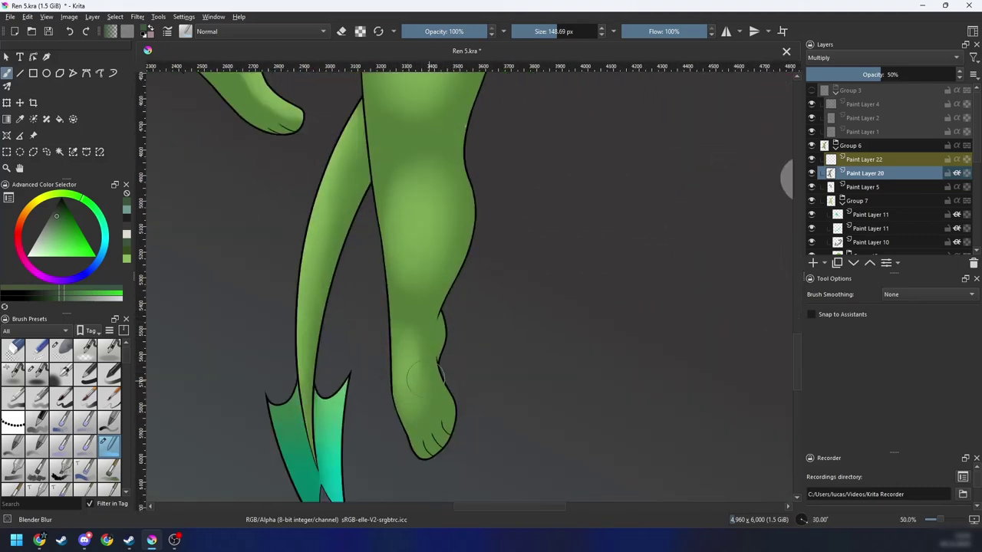
pyautogui.moveTo(451, 349)
pyautogui.mouseDown()
pyautogui.moveTo(482, 281)
pyautogui.moveTo(467, 421)
pyautogui.moveTo(468, 344)
pyautogui.moveTo(443, 349)
pyautogui.mouseUp()
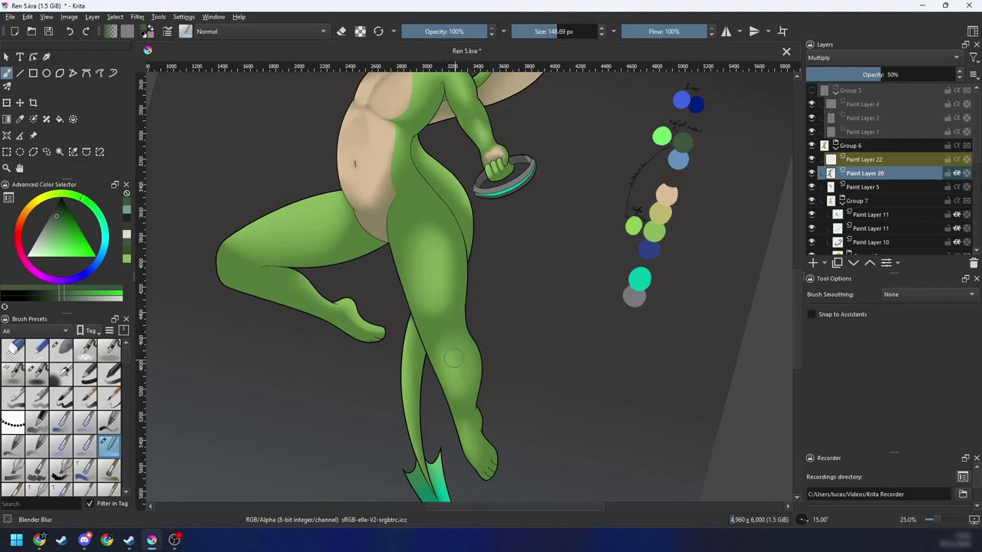
# Step: Darken the edges of the extended leg's thigh highlight with Airbrush pressure at 181.46 px
pyautogui.scroll(3, 452, 358)
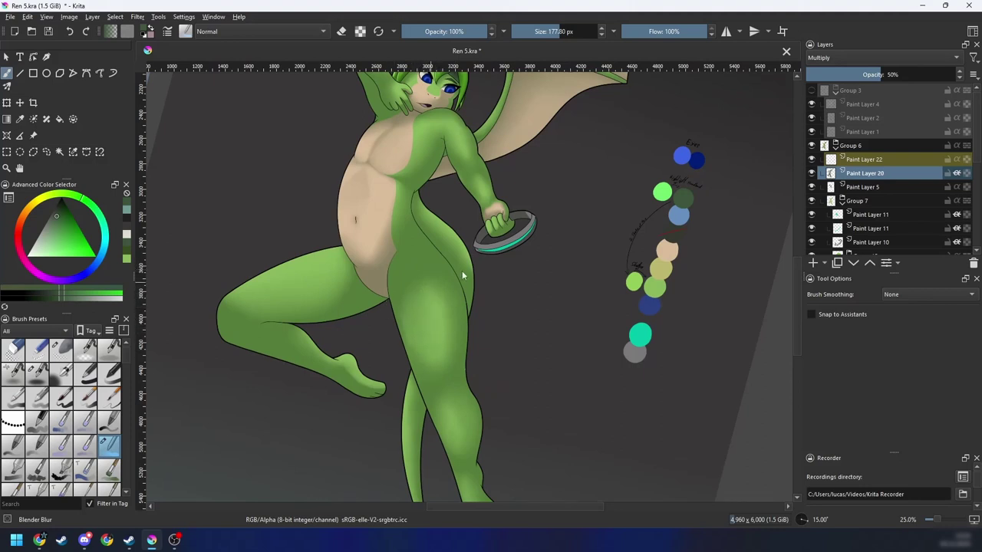
pyautogui.rightClick(462, 276)
pyautogui.click(386, 259)
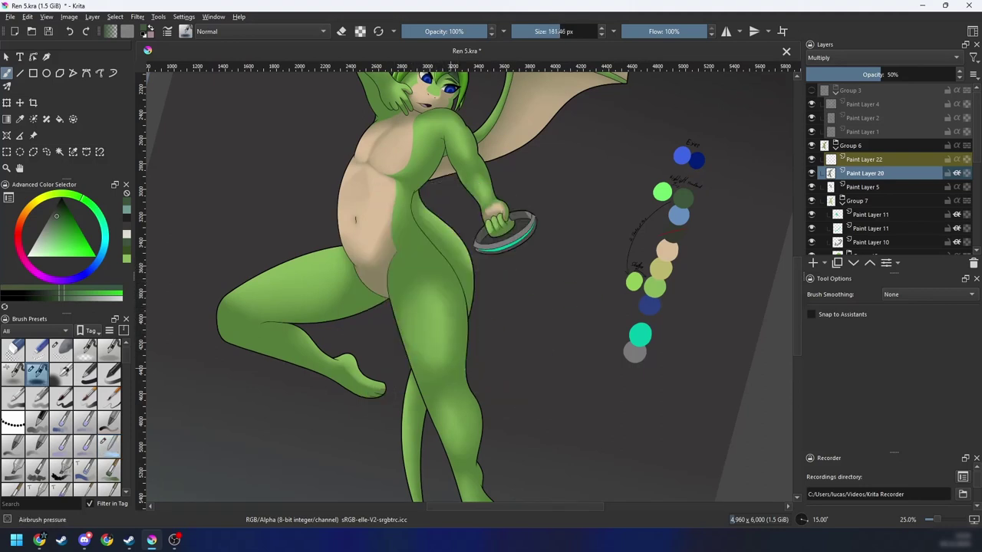
pyautogui.scroll(3, 460, 300)
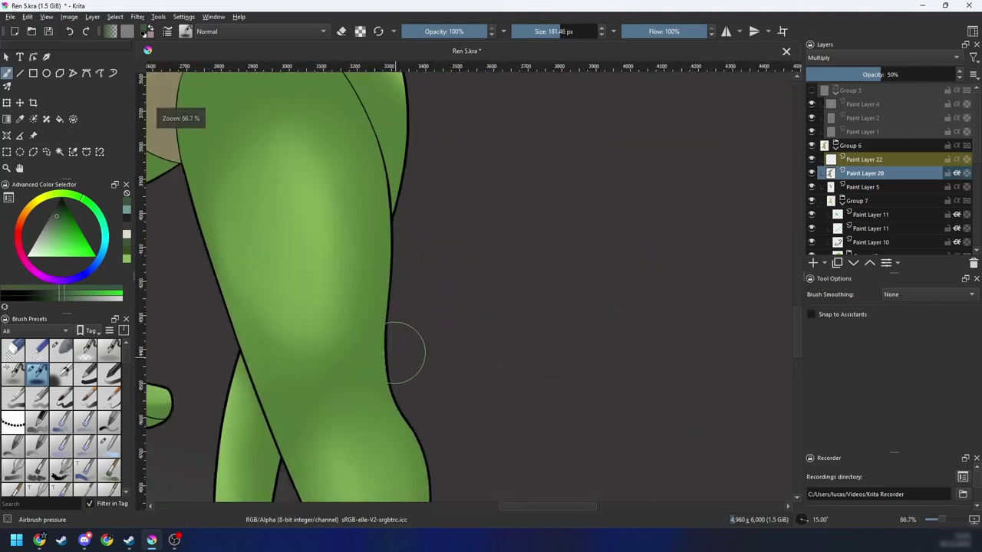
pyautogui.scroll(-2, 405, 363)
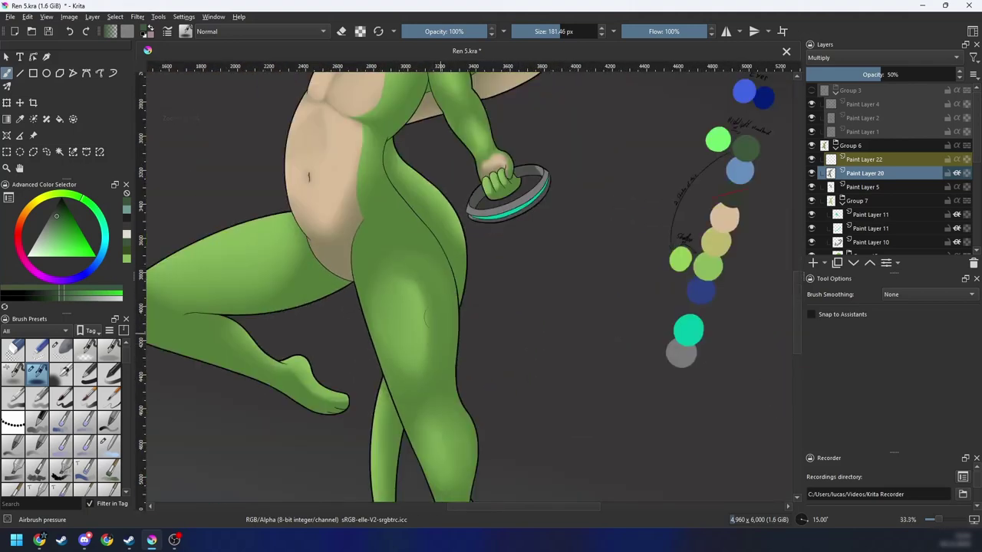
pyautogui.moveTo(420, 330); pyautogui.dragTo(410, 286)
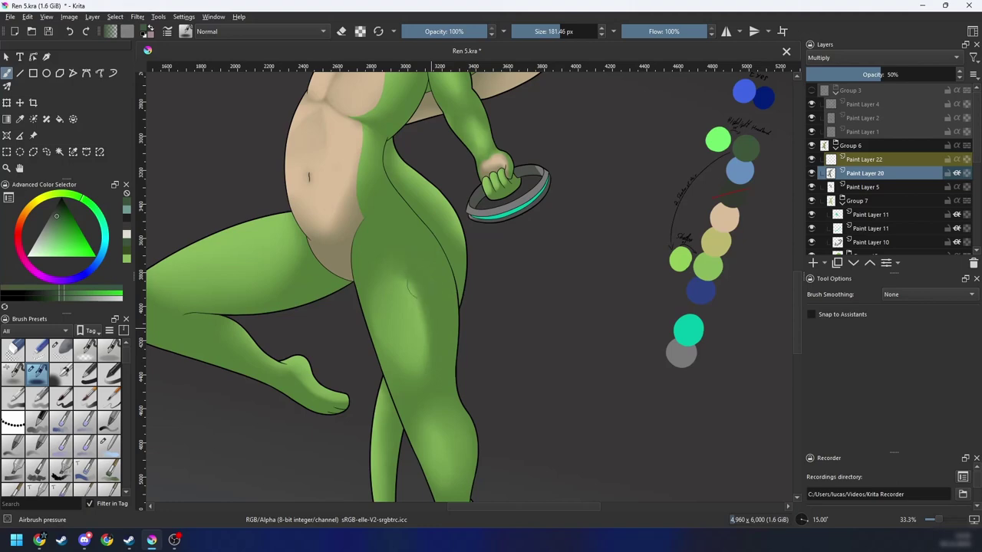
pyautogui.moveTo(431, 374); pyautogui.dragTo(426, 306)
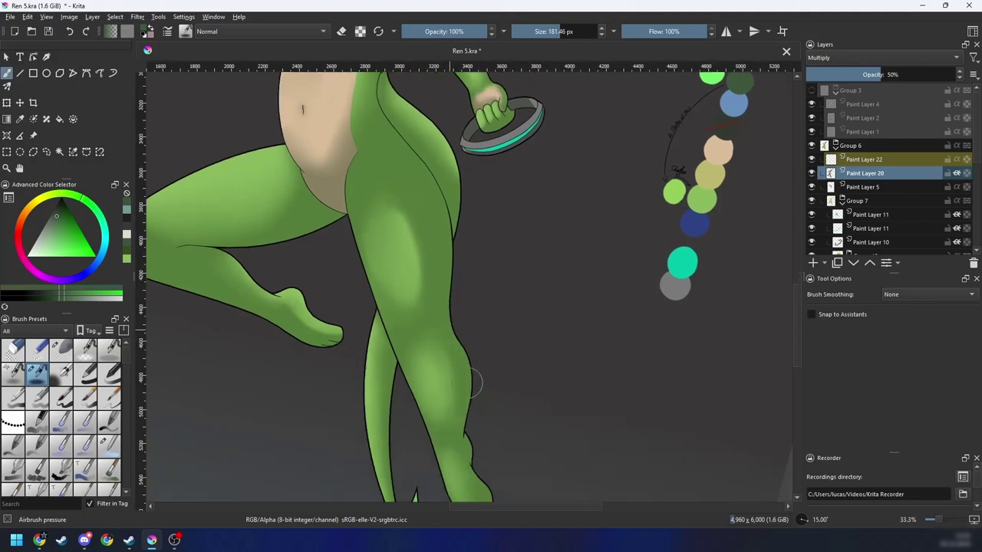
# Step: Blend the shading on the extended leg's thigh and calf with Blender Blur at 177.80 px
pyautogui.rightClick(468, 318)
pyautogui.click(510, 373)
pyautogui.moveTo(484, 342); pyautogui.dragTo(493, 379)
pyautogui.press('+')
pyautogui.press('+')
pyautogui.press('4')
pyautogui.press('4')
pyautogui.press('4')
pyautogui.press('4')
pyautogui.press('4')
pyautogui.press('4')
pyautogui.press('4')
pyautogui.press('4')
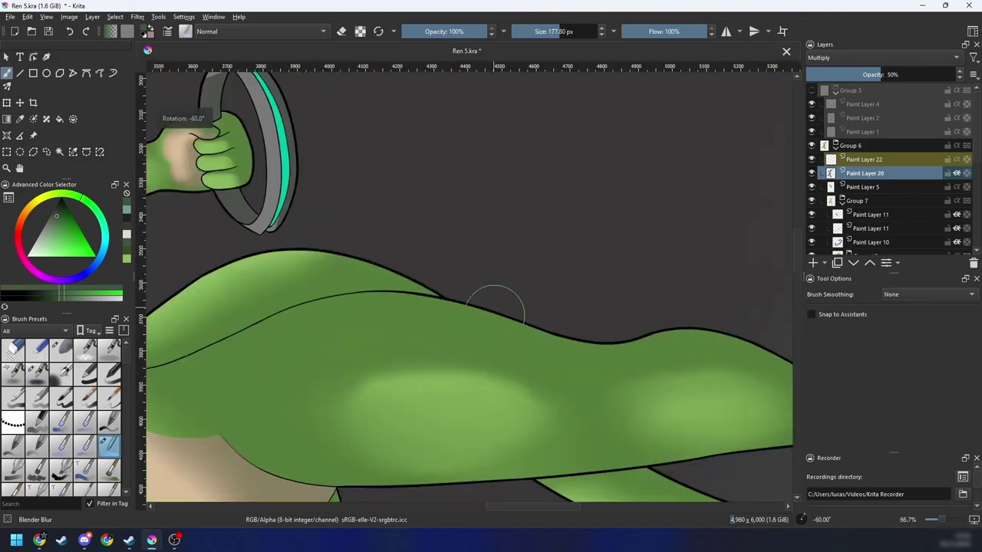
pyautogui.press('-')
pyautogui.press('-')
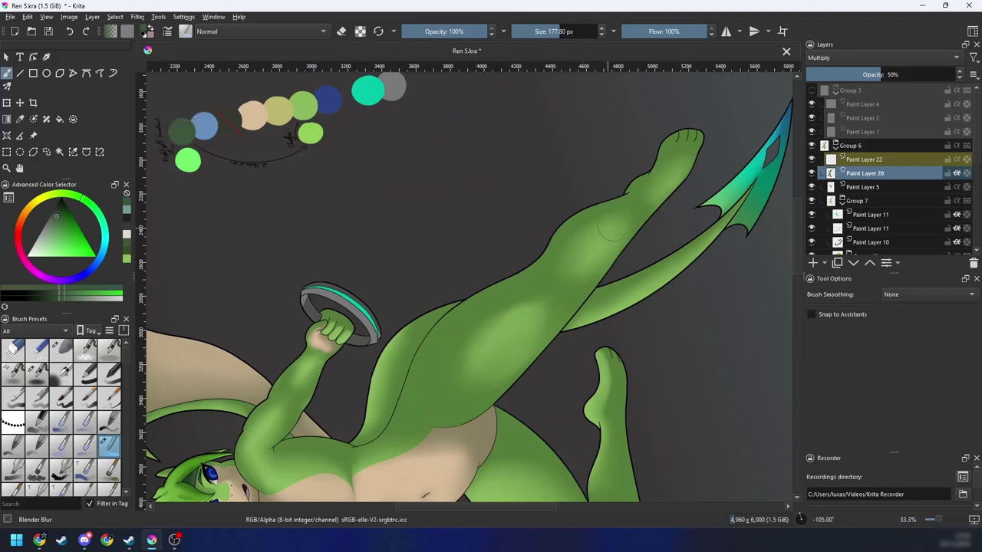
# Step: Check the leg shading on the whole upright figure and save the document
pyautogui.press('-')
pyautogui.press('-')
pyautogui.press('6')
pyautogui.press('6')
pyautogui.press('6')
pyautogui.press('6')
pyautogui.press('6')
pyautogui.press('6')
pyautogui.press('6')
pyautogui.press('6')
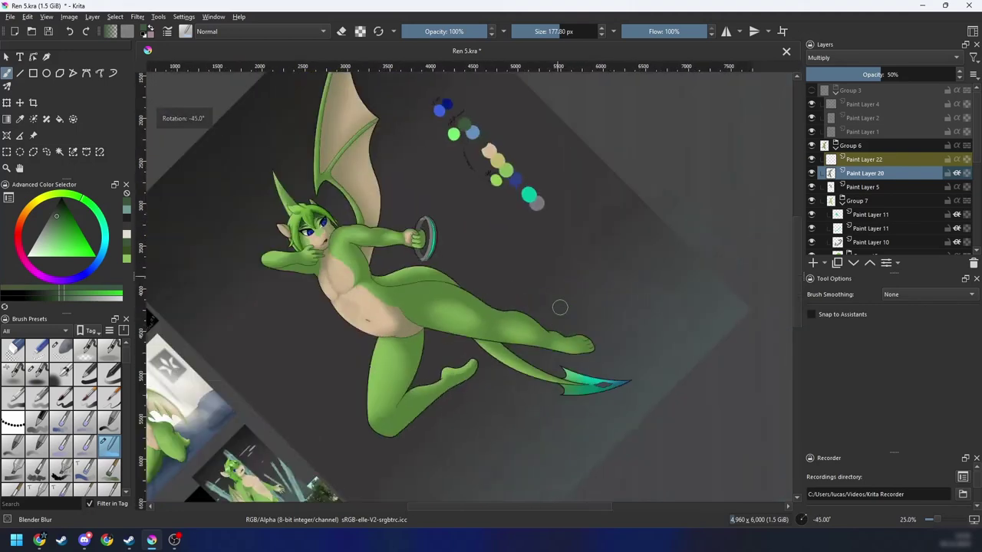
pyautogui.press('-')
pyautogui.press('-')
pyautogui.press('-')
pyautogui.moveTo(548, 305); pyautogui.dragTo(561, 333)
pyautogui.press('+')
pyautogui.press('5')
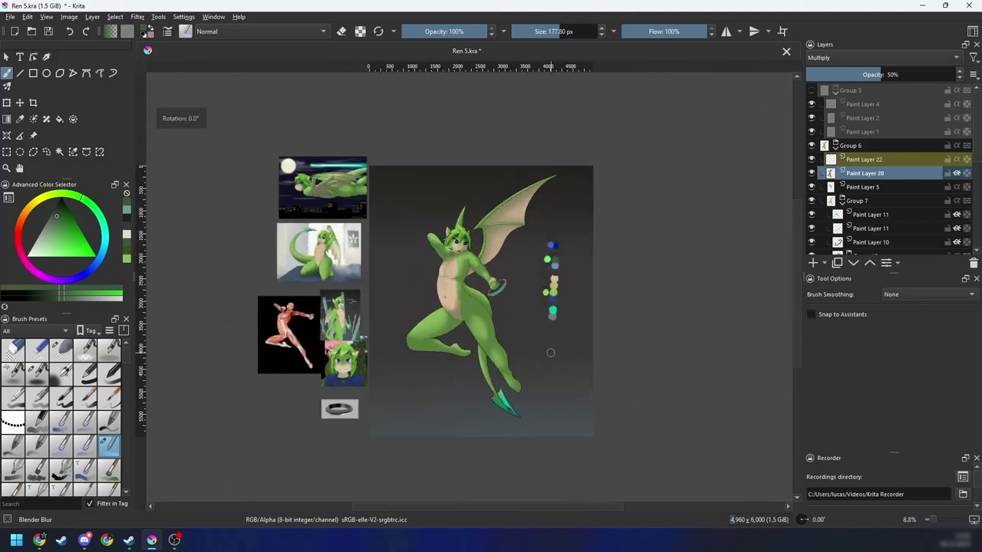
pyautogui.scroll(2, 548, 353)
pyautogui.hotkey('ctrl', 's')
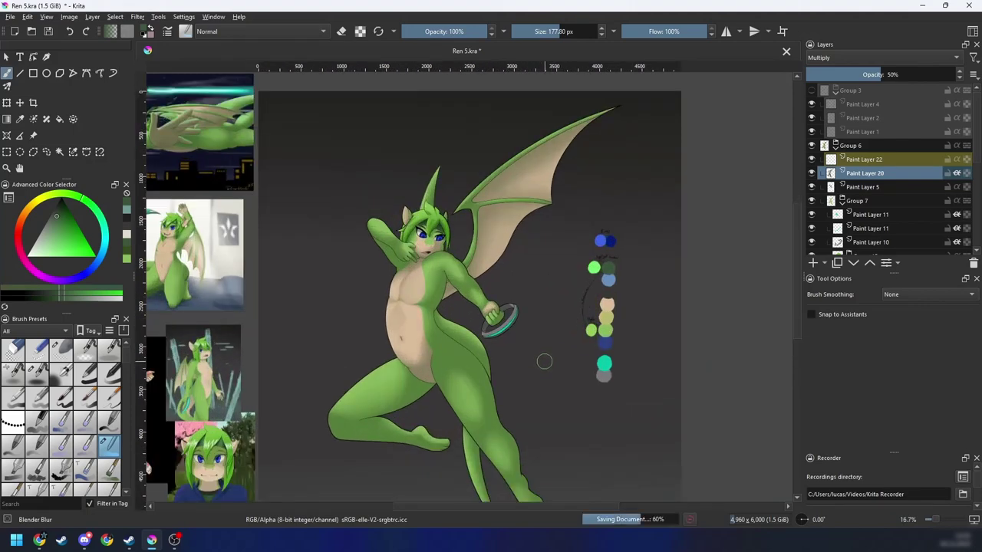
# Step: Shade the rear hip behind the extended thigh with Airbrush pressure at 181.46 px
pyautogui.press('4')
pyautogui.press('4')
pyautogui.press('4')
pyautogui.press('4')
pyautogui.scroll(3, 548, 354)
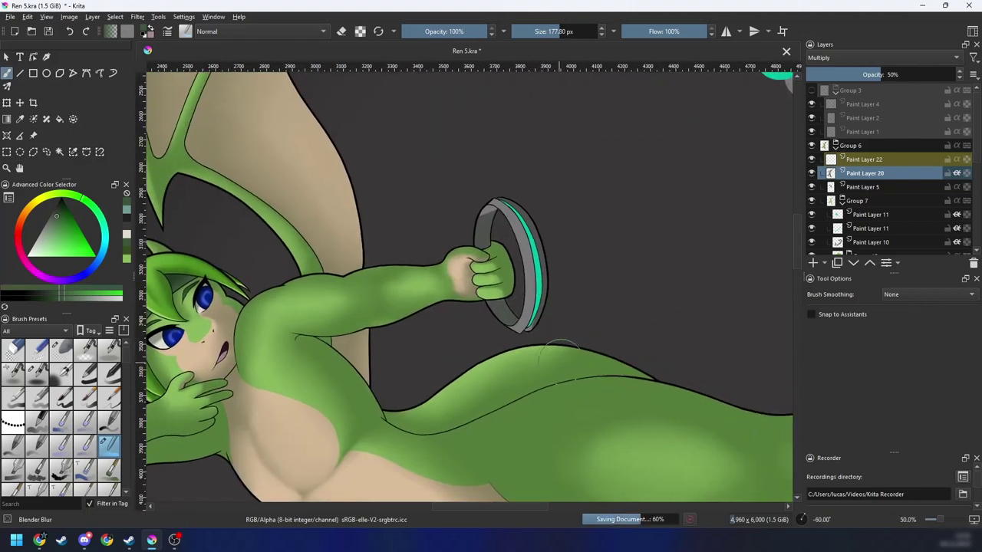
pyautogui.rightClick(583, 345)
pyautogui.click(651, 330)
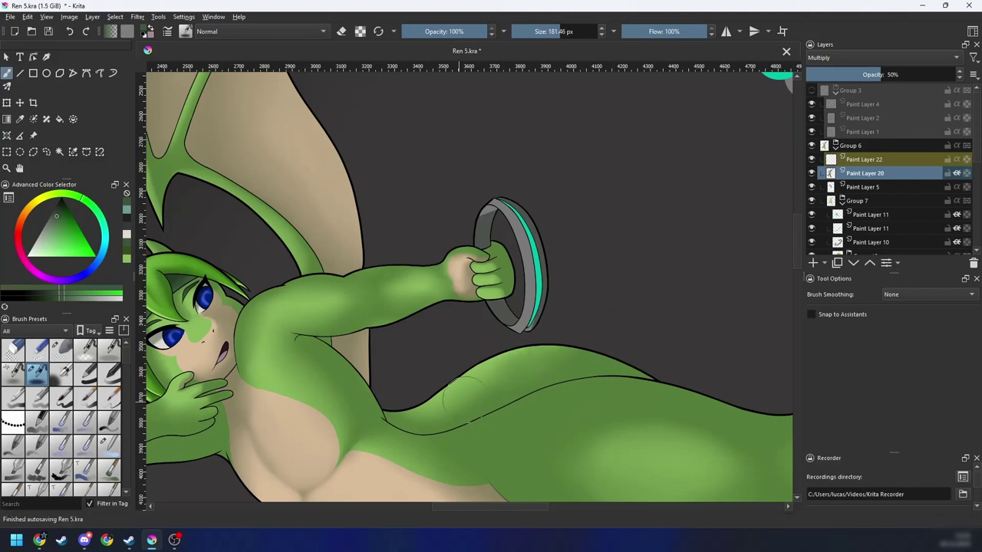
pyautogui.scroll(-2, 491, 380)
pyautogui.press('5')
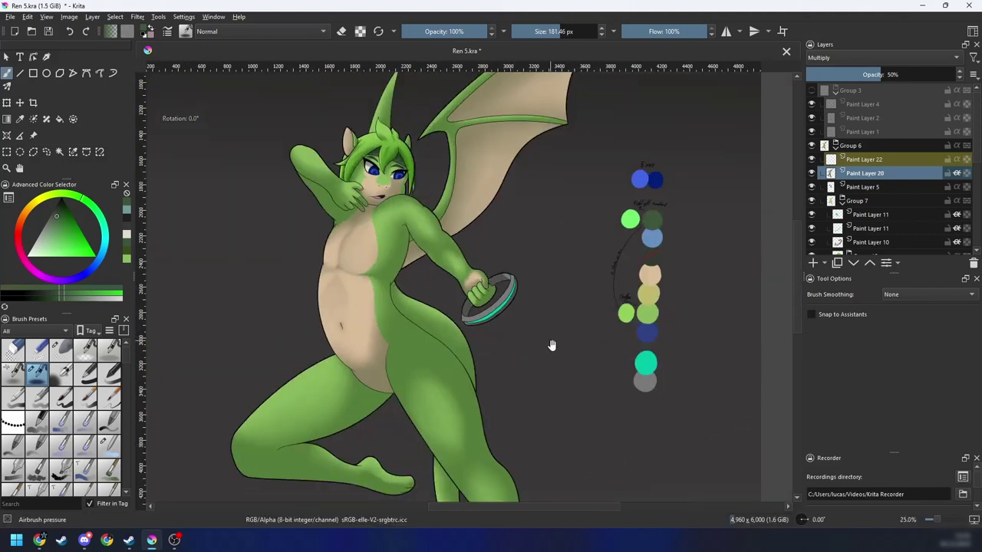
# Step: Examine the shading of the hip, arms, head and wing at several zoom levels
pyautogui.moveTo(550, 344); pyautogui.dragTo(548, 369)
pyautogui.scroll(1, 529, 376)
pyautogui.scroll(1, 540, 356)
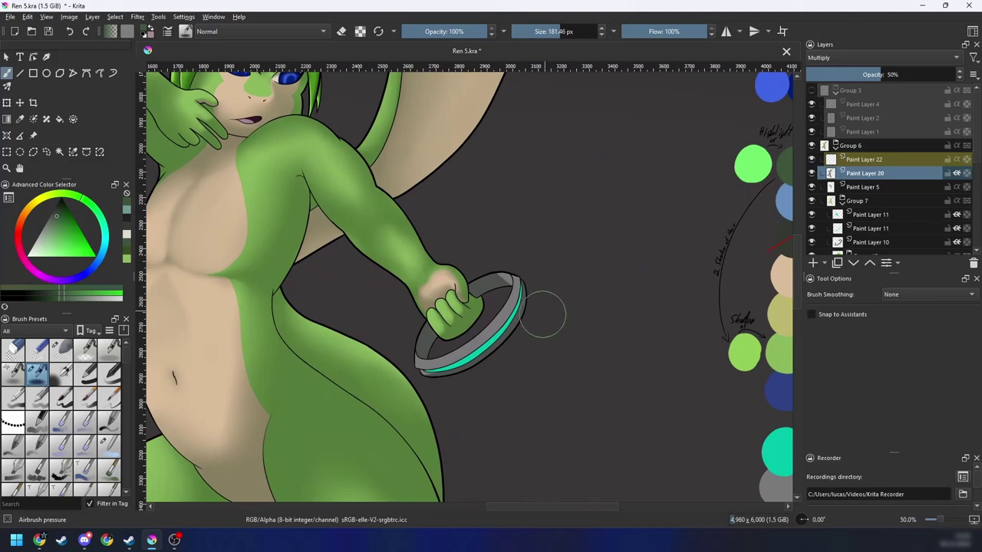
pyautogui.moveTo(534, 339); pyautogui.dragTo(545, 332)
pyautogui.scroll(-2, 589, 249)
pyautogui.moveTo(589, 249); pyautogui.dragTo(586, 332)
pyautogui.moveTo(553, 302); pyautogui.dragTo(588, 373)
pyautogui.scroll(3, 579, 371)
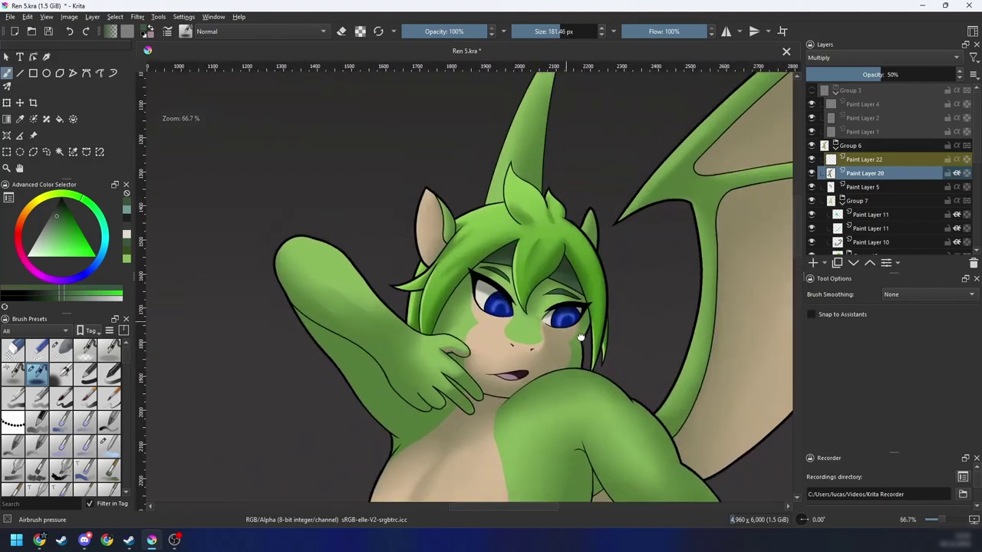
pyautogui.hotkey('ctrl', '-')
pyautogui.hotkey('ctrl', '-')
pyautogui.hotkey('ctrl', '-')
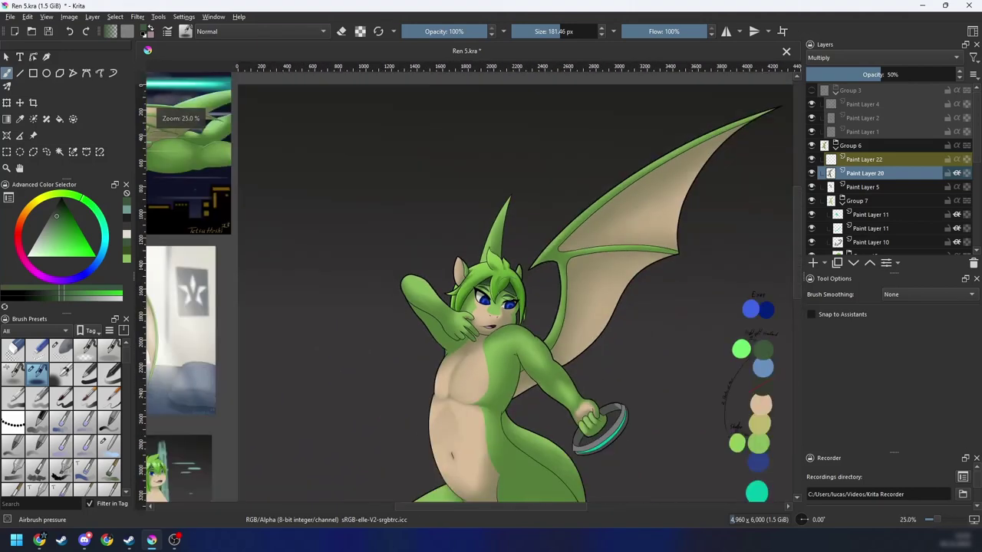
pyautogui.moveTo(532, 308); pyautogui.dragTo(572, 302)
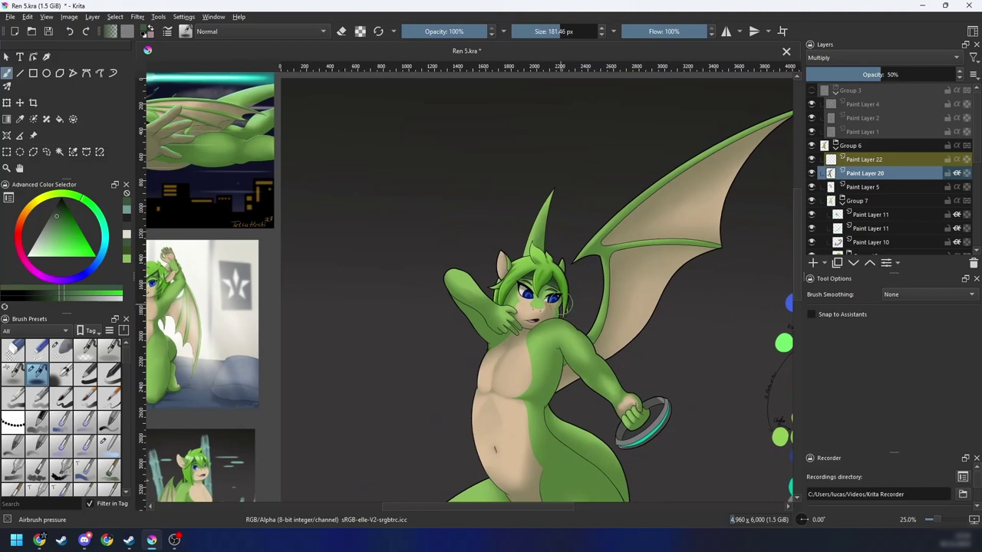
pyautogui.moveTo(464, 320); pyautogui.dragTo(579, 297)
pyautogui.hotkey('ctrl', '+')
pyautogui.moveTo(516, 314); pyautogui.dragTo(641, 205)
pyautogui.hotkey('ctrl', '+')
pyautogui.hotkey('ctrl', '-')
pyautogui.moveTo(570, 366); pyautogui.dragTo(603, 275)
pyautogui.hotkey('ctrl', '+')
pyautogui.moveTo(572, 328); pyautogui.dragTo(394, 329)
pyautogui.hotkey('ctrl', '-')
pyautogui.hotkey('ctrl', '-')
pyautogui.hotkey('ctrl', '+')
pyautogui.moveTo(495, 311); pyautogui.dragTo(508, 373)
pyautogui.hotkey('ctrl', '+')
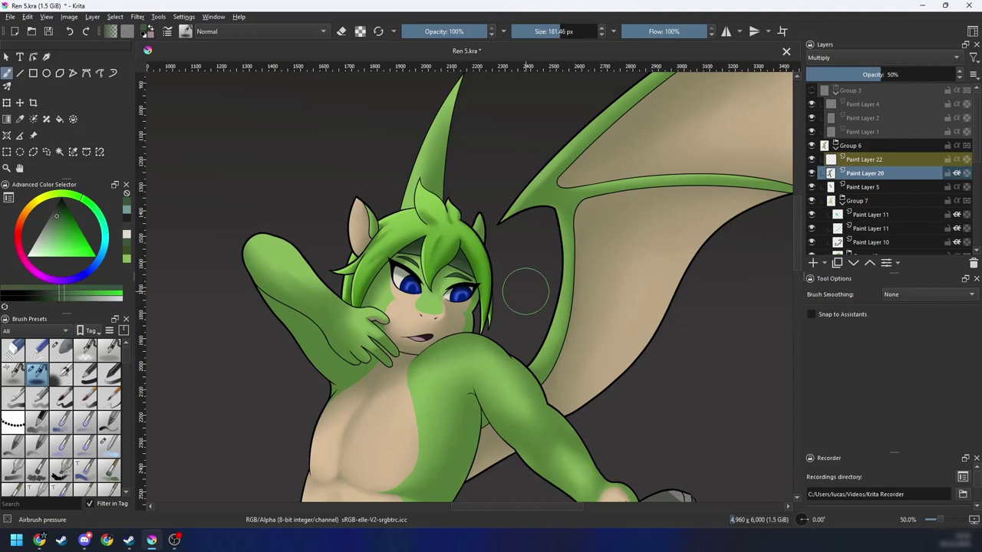
# Step: Mirror the canvas view and examine the whole figure beside the reference images
pyautogui.press('m')
pyautogui.moveTo(526, 292); pyautogui.dragTo(700, 223)
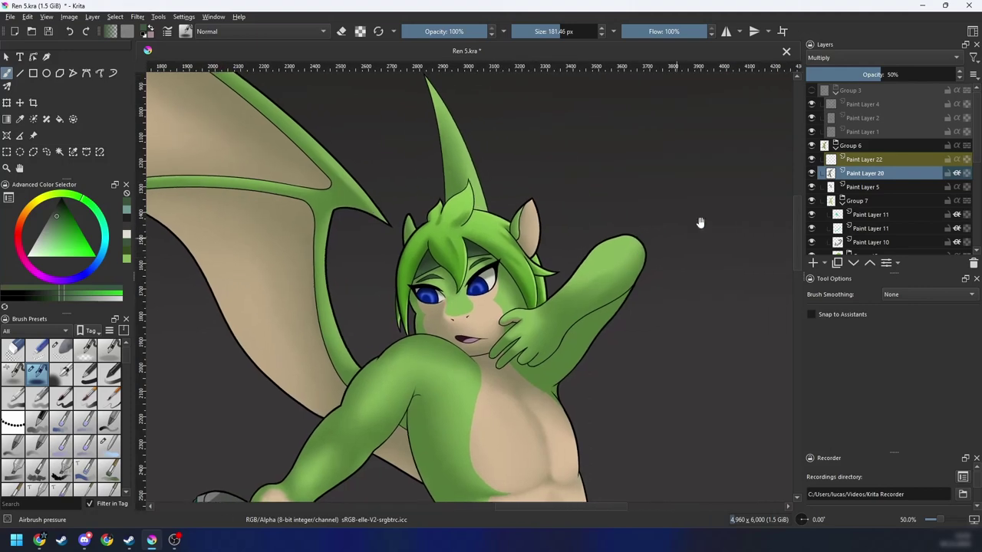
pyautogui.press('-')
pyautogui.press('-')
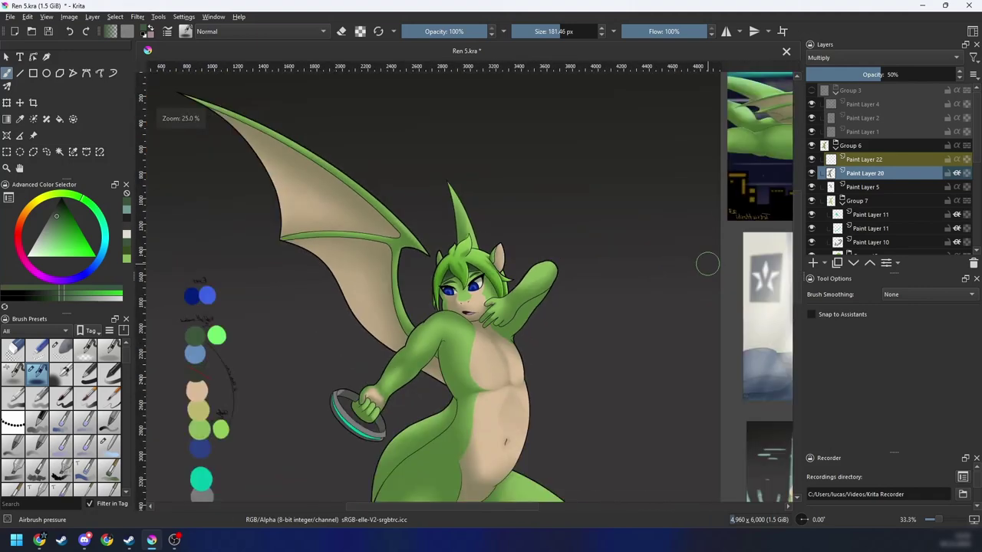
pyautogui.press('-')
pyautogui.press('-')
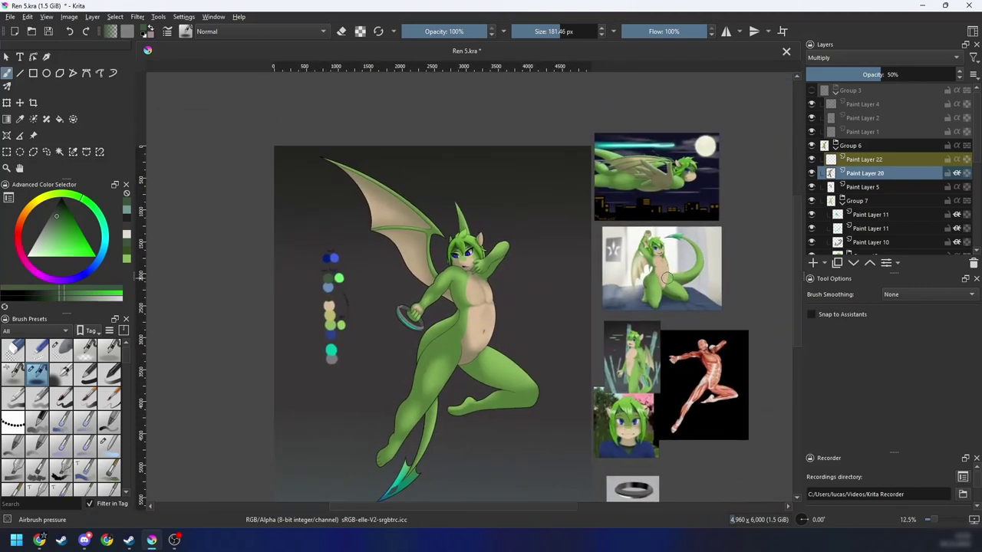
# Step: Make Paint Layer 5 active and set up the Ink circle 05 brush at 5 px in black
pyautogui.press('+')
pyautogui.press('+')
pyautogui.moveTo(663, 281); pyautogui.dragTo(645, 338)
pyautogui.click(862, 187)
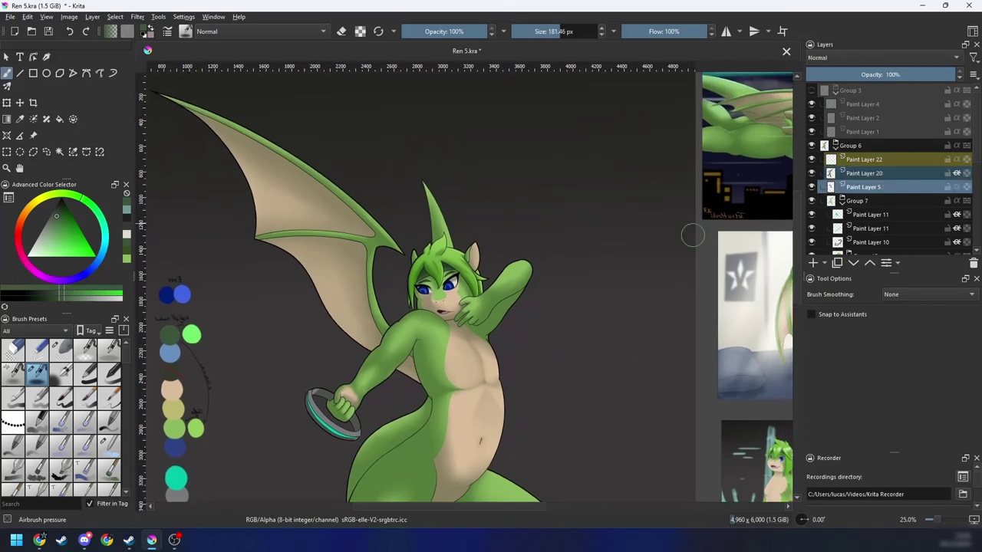
pyautogui.rightClick(624, 265)
pyautogui.click(569, 295)
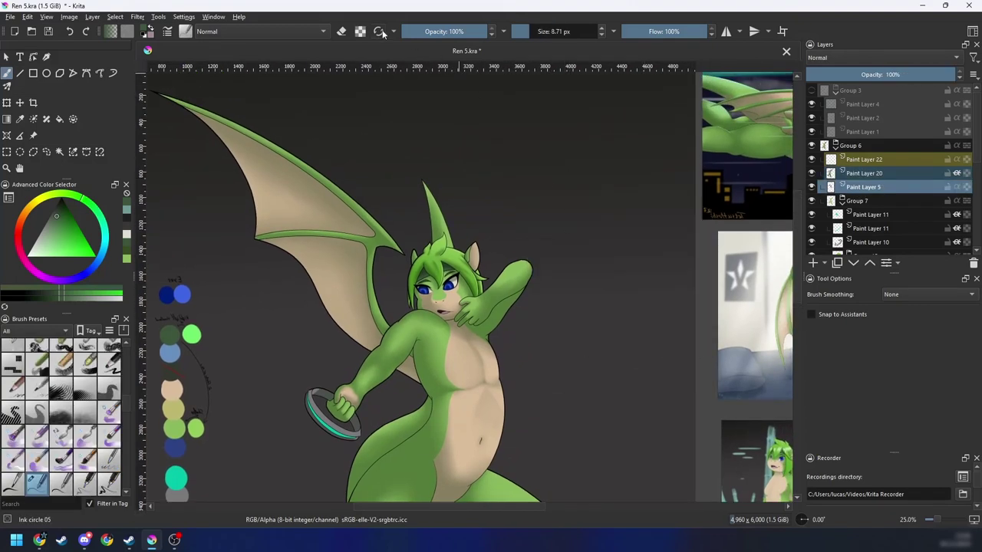
pyautogui.rightClick(531, 235)
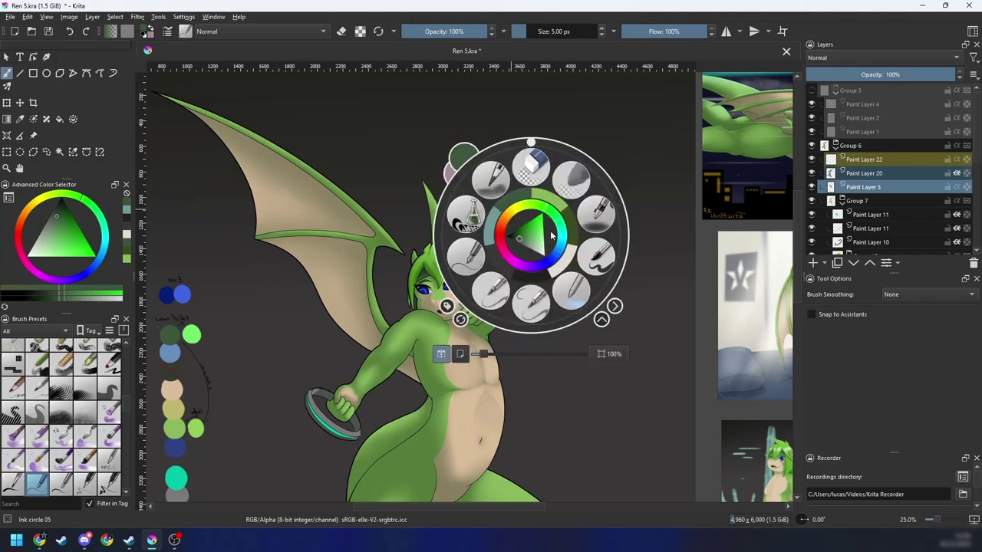
pyautogui.moveTo(511, 242); pyautogui.dragTo(507, 241)
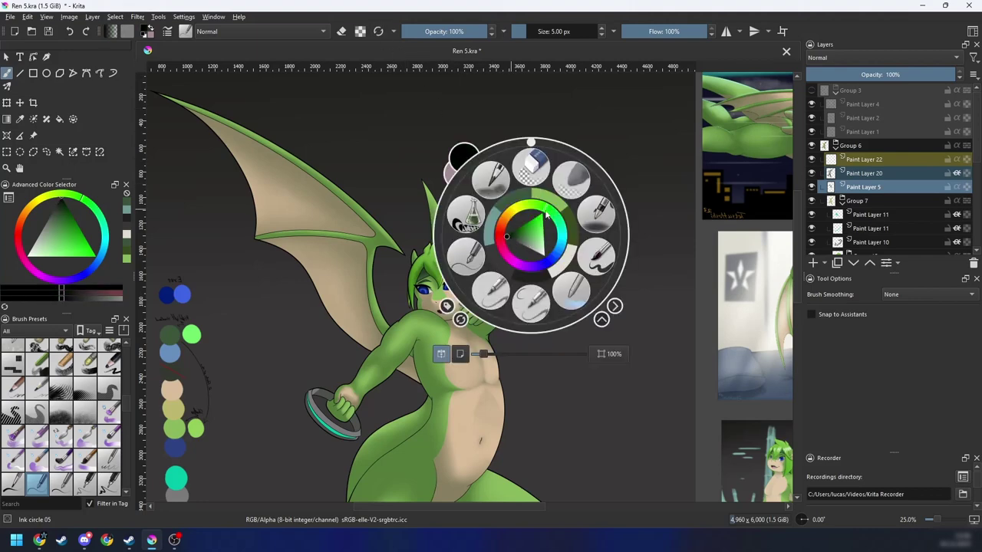
pyautogui.click(642, 228)
pyautogui.moveTo(489, 286)
pyautogui.mouseDown()
pyautogui.moveTo(589, 217)
pyautogui.moveTo(505, 329)
pyautogui.moveTo(503, 359)
pyautogui.moveTo(550, 370)
pyautogui.mouseUp()
pyautogui.scroll(4, 589, 216)
pyautogui.press('e')
pyautogui.scroll(3, 504, 329)
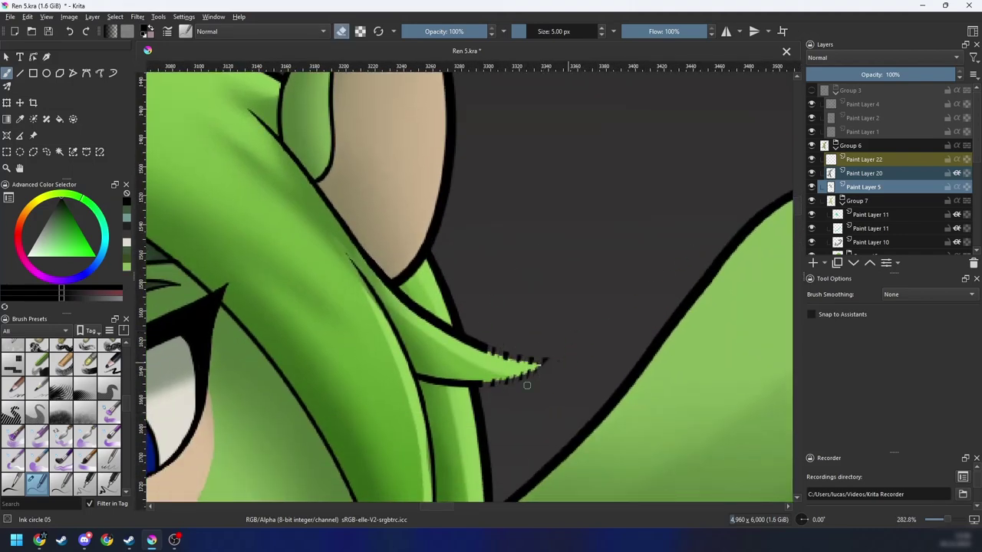
pyautogui.hotkey('ctrl', 'z')
pyautogui.hotkey('ctrl', 'z')
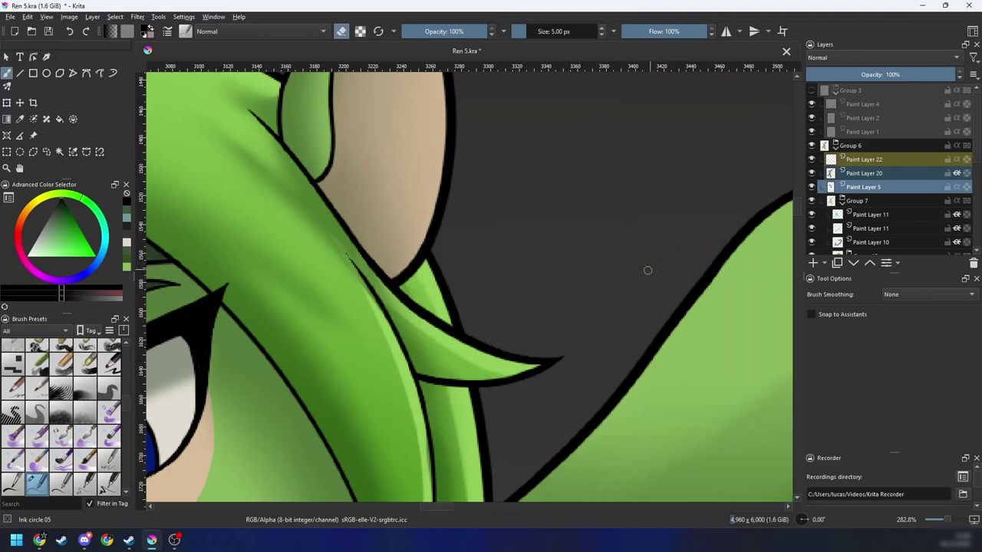
pyautogui.moveTo(502, 267); pyautogui.dragTo(514, 344)
pyautogui.press('e')
pyautogui.scroll(-1, 512, 290)
pyautogui.moveTo(512, 290); pyautogui.dragTo(532, 330)
pyautogui.moveTo(427, 333); pyautogui.dragTo(577, 226)
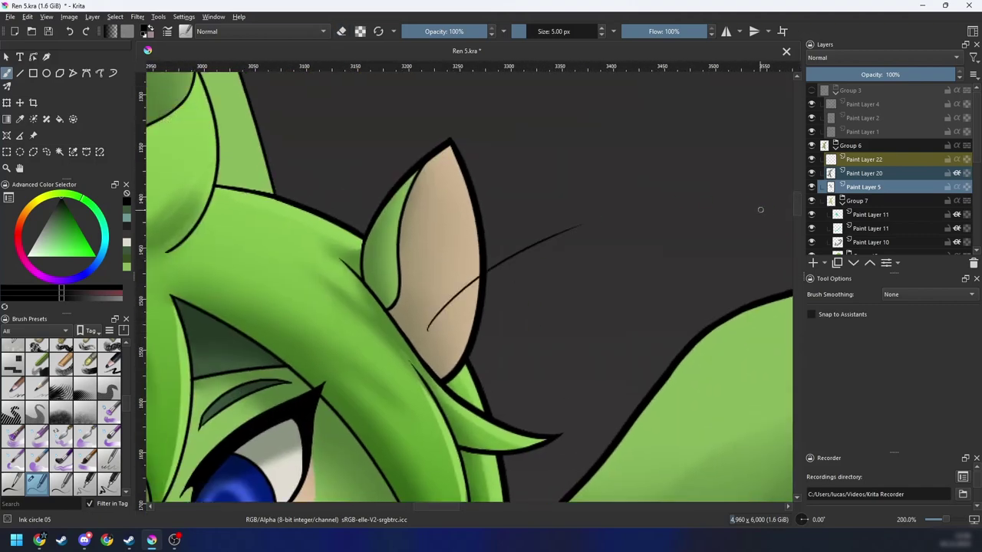
pyautogui.hotkey('ctrl', 'z')
# Step: Select the beige inner area of the ear with the contiguous selection tool in add mode
pyautogui.moveTo(552, 288)
pyautogui.mouseDown()
pyautogui.moveTo(572, 294)
pyautogui.moveTo(594, 280)
pyautogui.mouseUp()
pyautogui.hotkey('ctrl', '-')
pyautogui.scroll(-3, 596, 278)
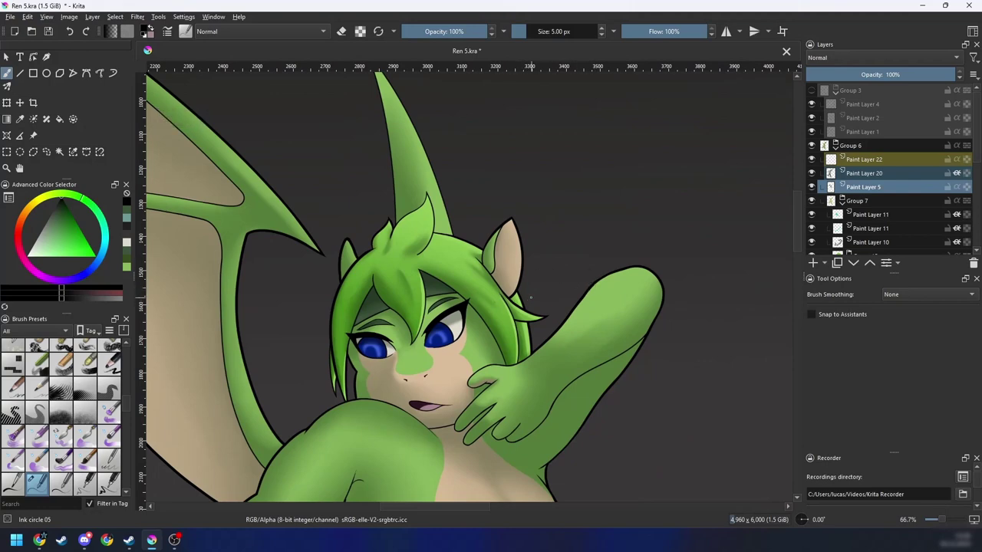
pyautogui.scroll(2, 546, 303)
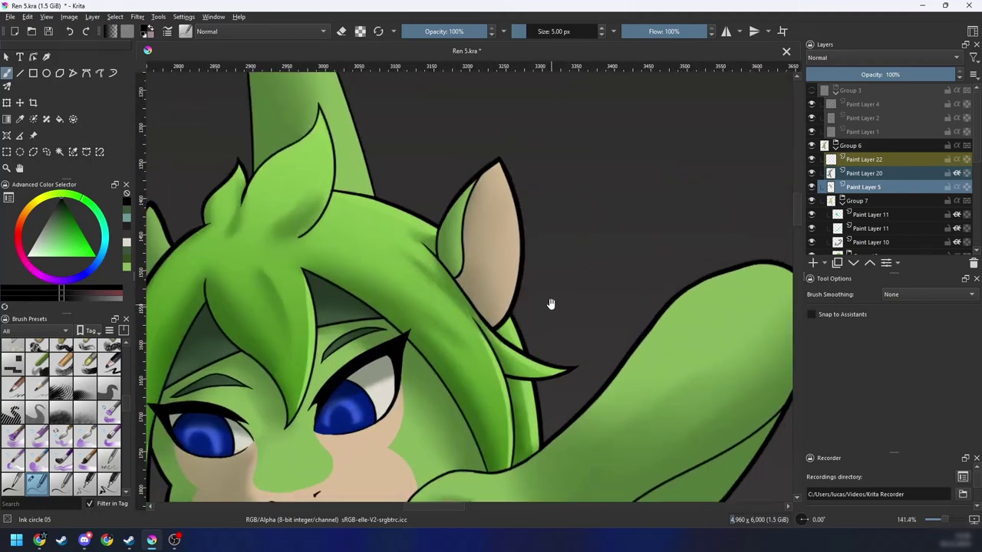
pyautogui.scroll(2, 549, 305)
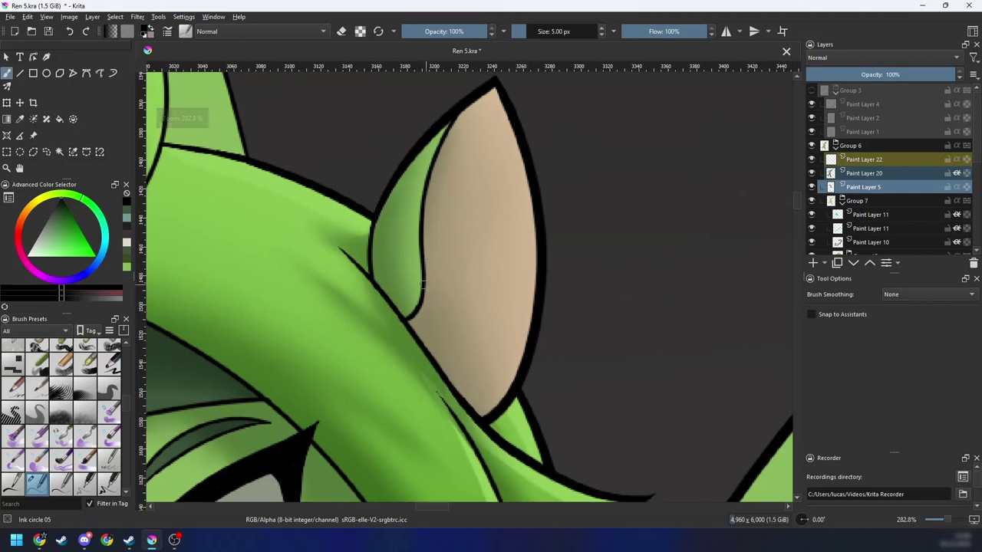
pyautogui.moveTo(423, 255); pyautogui.dragTo(409, 304)
pyautogui.scroll(1, 406, 310)
pyautogui.press('w')
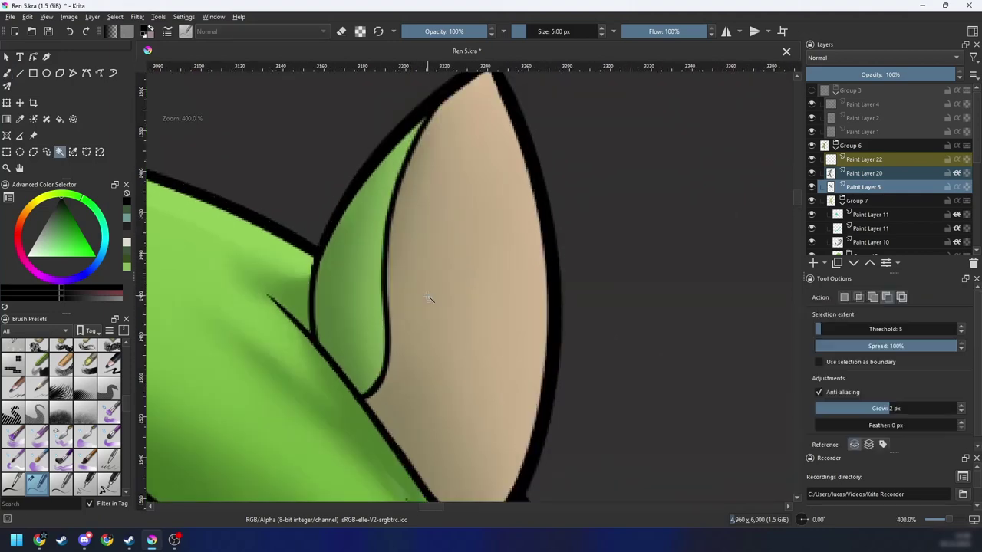
pyautogui.click(434, 297)
pyautogui.hotkey('ctrl', 'shift', 'a')
pyautogui.click(872, 297)
pyautogui.click(446, 304)
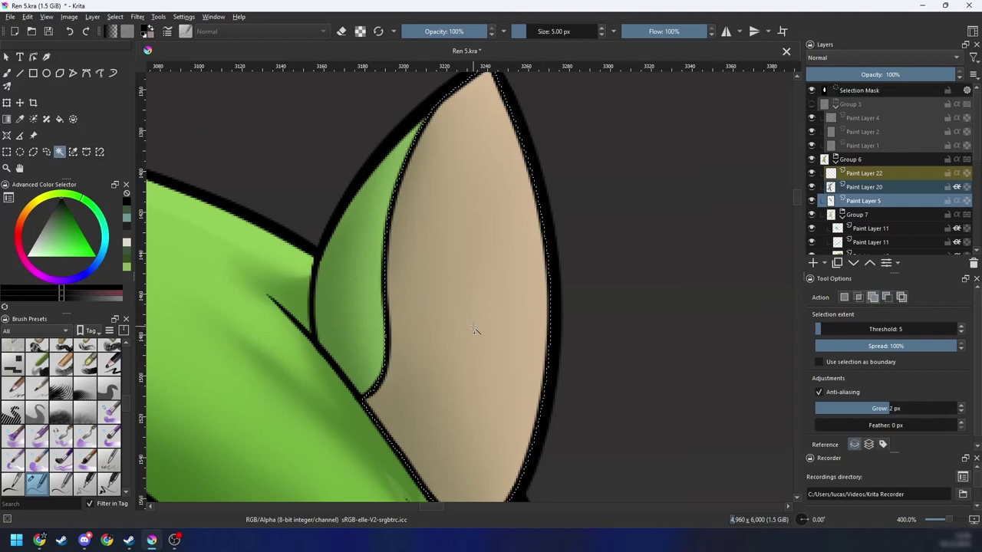
# Step: Try inking curved fold lines inside the selected ear with Ink circle 05 at 5 px
pyautogui.press('b')
pyautogui.moveTo(387, 304); pyautogui.dragTo(497, 236)
pyautogui.hotkey('ctrl', 'z')
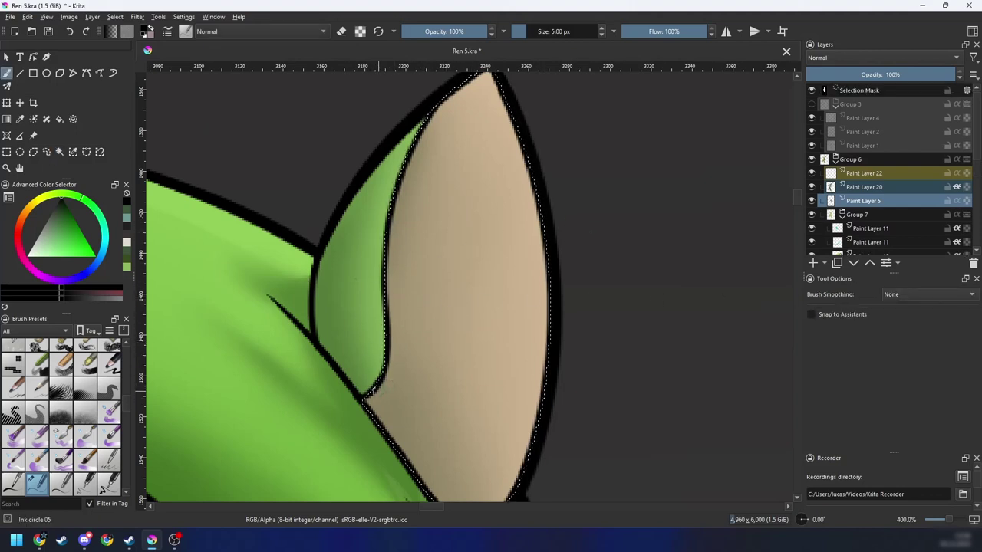
pyautogui.moveTo(387, 304); pyautogui.dragTo(457, 265)
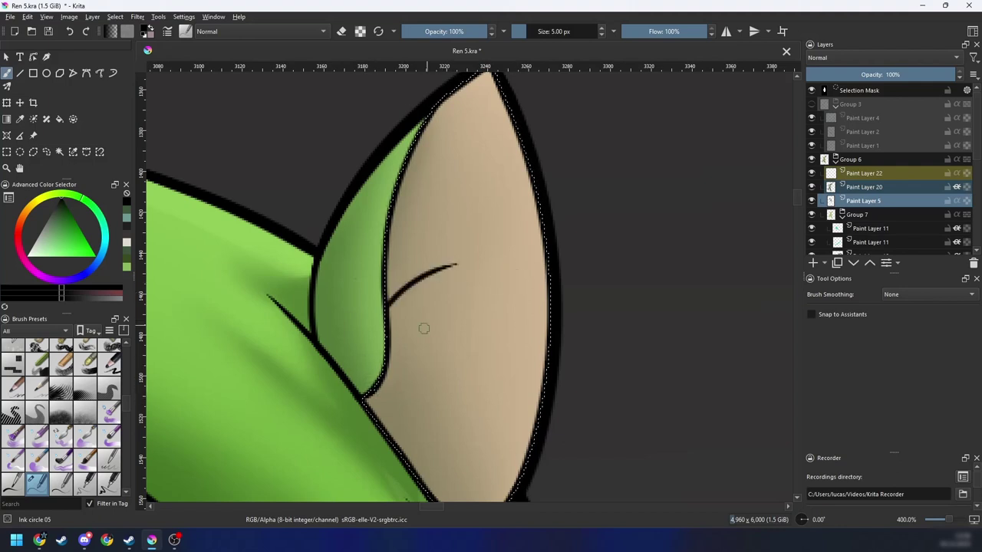
pyautogui.moveTo(424, 368); pyautogui.dragTo(451, 281)
pyautogui.hotkey('ctrl', 'z')
pyautogui.moveTo(418, 362); pyautogui.dragTo(459, 264)
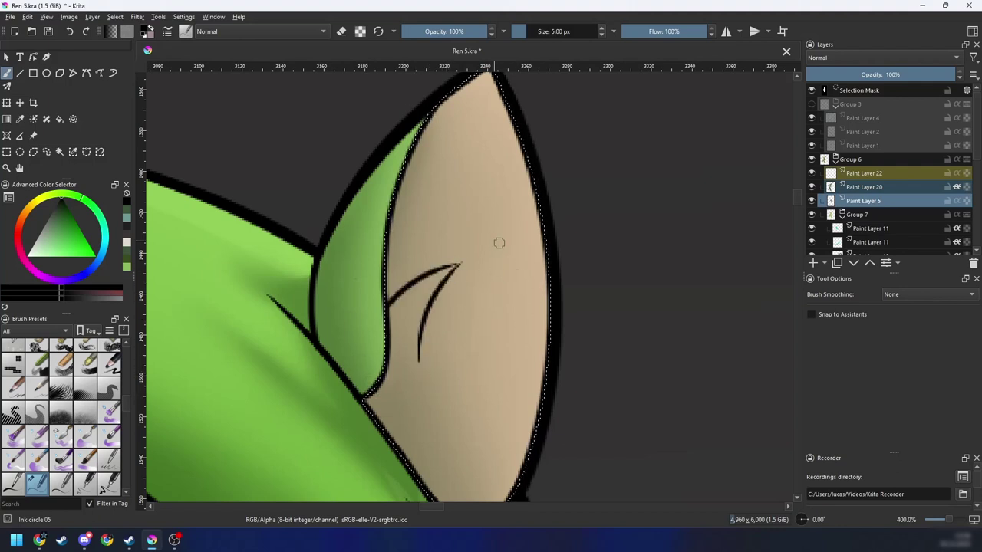
pyautogui.moveTo(425, 411)
pyautogui.mouseDown()
pyautogui.moveTo(465, 311)
pyautogui.moveTo(472, 363)
pyautogui.mouseUp()
pyautogui.moveTo(476, 344)
pyautogui.mouseDown()
pyautogui.moveTo(473, 292)
pyautogui.moveTo(471, 352)
pyautogui.moveTo(420, 412)
pyautogui.moveTo(404, 400)
pyautogui.mouseUp()
# Step: Examine the ear, head and whole figure in both mirrored and normal canvas views
pyautogui.hotkey('ctrl', '-')
pyautogui.hotkey('ctrl', '-')
pyautogui.hotkey('ctrl', '-')
pyautogui.hotkey('ctrl', '-')
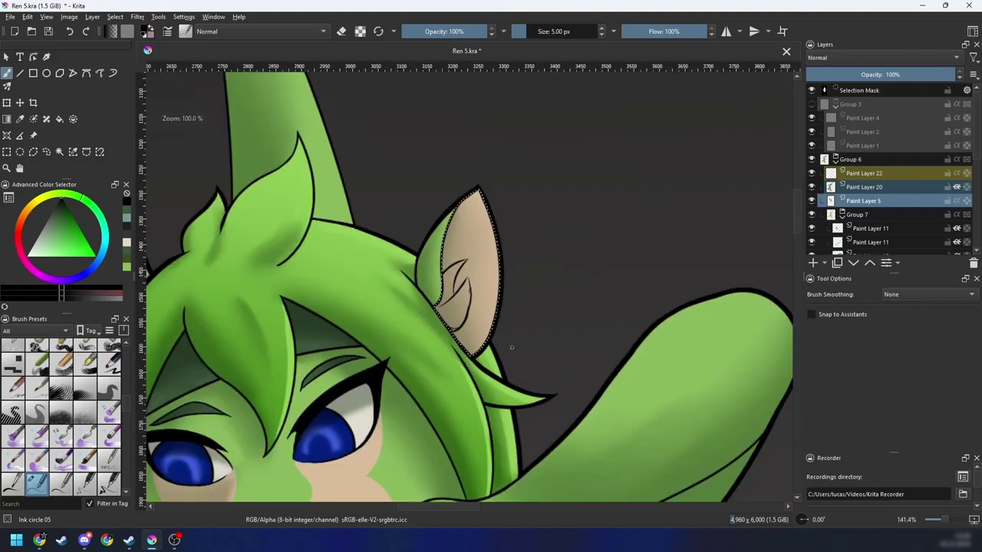
pyautogui.scroll(-3, 512, 348)
pyautogui.press('m')
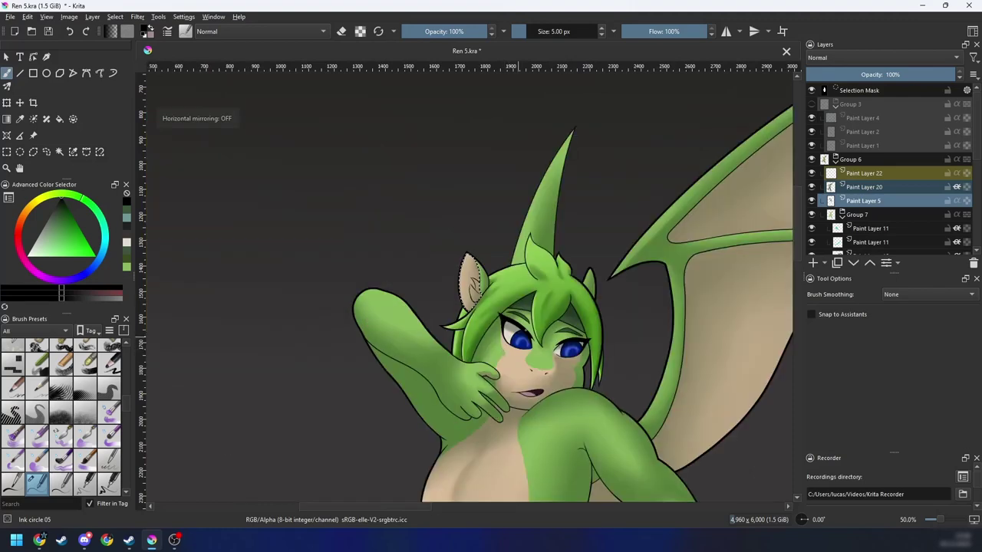
pyautogui.press('m')
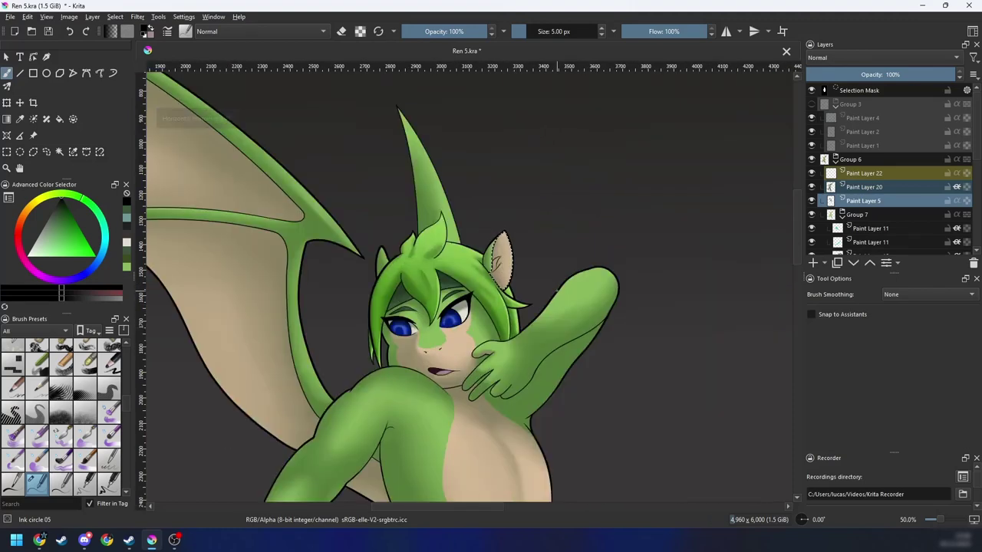
pyautogui.moveTo(550, 301)
pyautogui.mouseDown()
pyautogui.moveTo(516, 304)
pyautogui.moveTo(560, 315)
pyautogui.mouseUp()
pyautogui.scroll(2, 517, 304)
pyautogui.scroll(-2, 563, 310)
pyautogui.press('m')
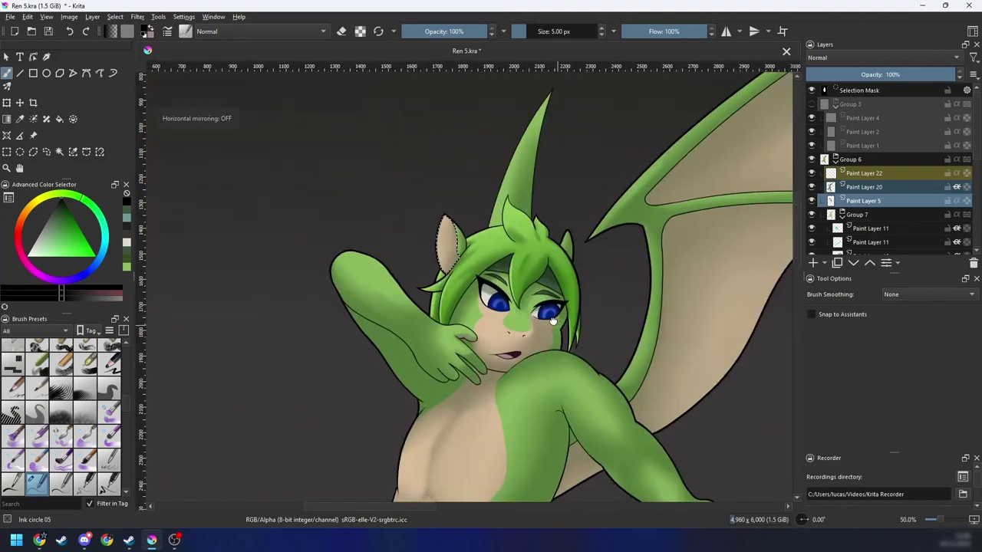
pyautogui.scroll(-3, 561, 314)
pyautogui.press('m')
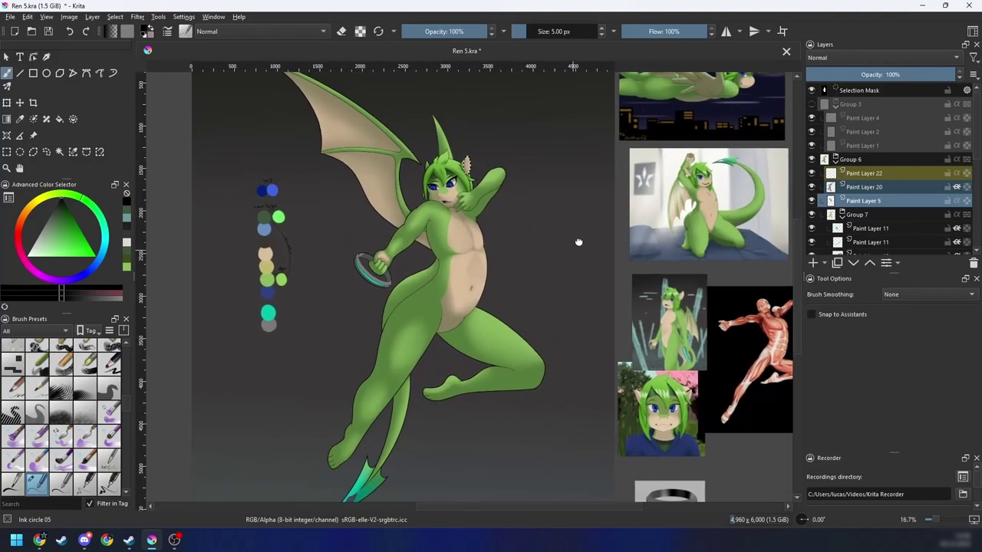
pyautogui.press('m')
pyautogui.press('m')
pyautogui.press('m')
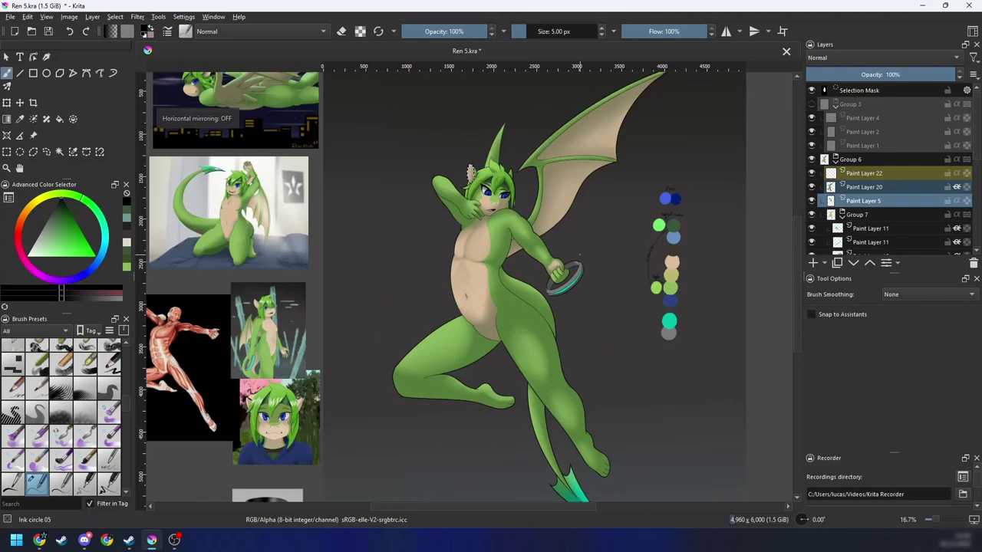
pyautogui.moveTo(581, 253)
pyautogui.mouseDown()
pyautogui.moveTo(521, 384)
pyautogui.moveTo(558, 193)
pyautogui.mouseUp()
# Step: Ink the fold lines inside the ear selection with Ink circle 05 at 5 px, using Stabilizer brush smoothing
pyautogui.press('+')
pyautogui.press('+')
pyautogui.press('+')
pyautogui.press('+')
pyautogui.press('+')
pyautogui.press('+')
pyautogui.moveTo(543, 228); pyautogui.dragTo(567, 420)
pyautogui.press('6')
pyautogui.press('6')
pyautogui.press('+')
pyautogui.press('6')
pyautogui.moveTo(531, 151); pyautogui.dragTo(458, 221)
pyautogui.moveTo(454, 271); pyautogui.dragTo(448, 287)
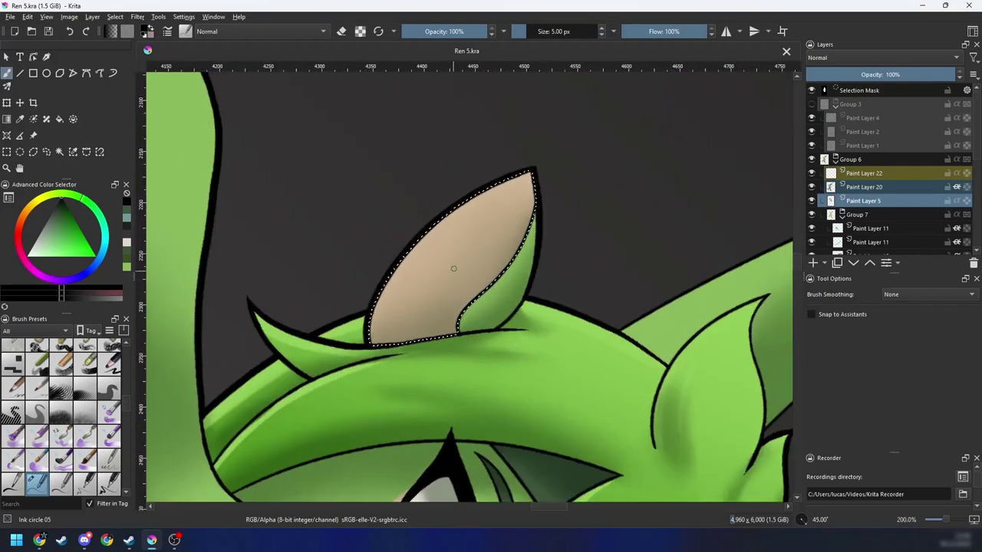
pyautogui.press('+')
pyautogui.moveTo(418, 355); pyautogui.dragTo(428, 357)
pyautogui.moveTo(361, 370); pyautogui.dragTo(389, 285)
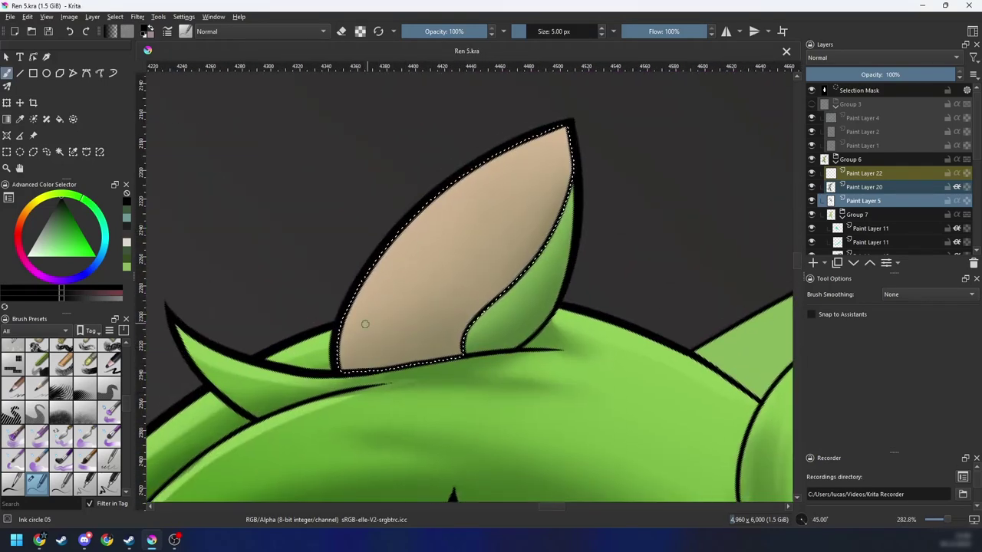
pyautogui.press('s')
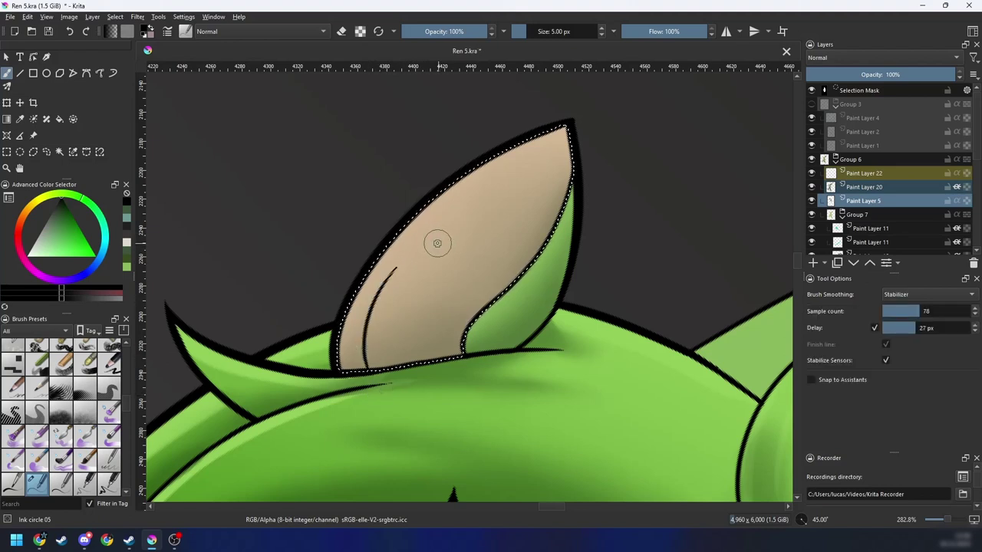
pyautogui.hotkey('ctrl', 'z')
pyautogui.hotkey('ctrl', 'z')
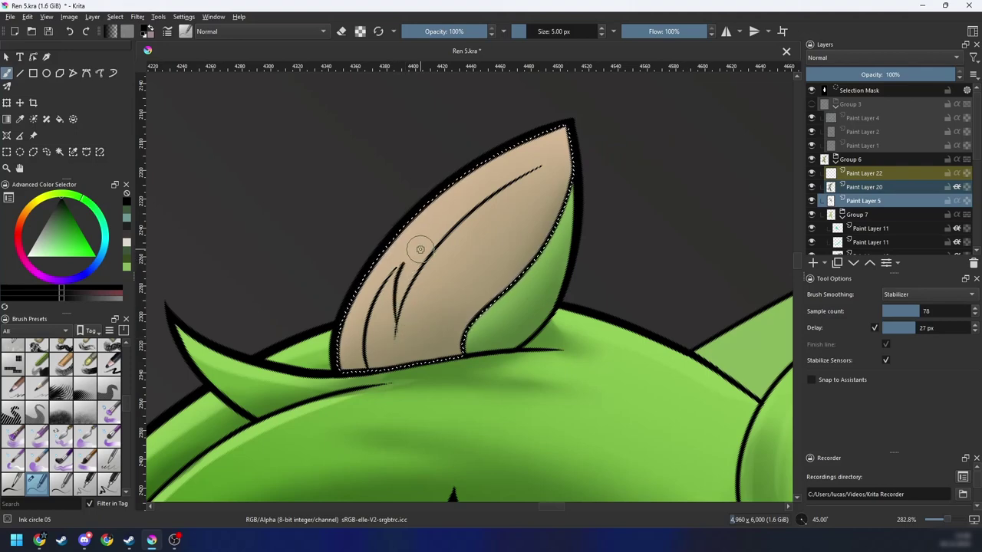
# Step: Clear the ear selection and check the new fold lines against the whole head
pyautogui.hotkey('ctrl', '-')
pyautogui.hotkey('ctrl', '-')
pyautogui.hotkey('ctrl', '-')
pyautogui.hotkey('ctrl', '-')
pyautogui.press('4')
pyautogui.press('4')
pyautogui.hotkey('ctrl', 'shift', 'a')
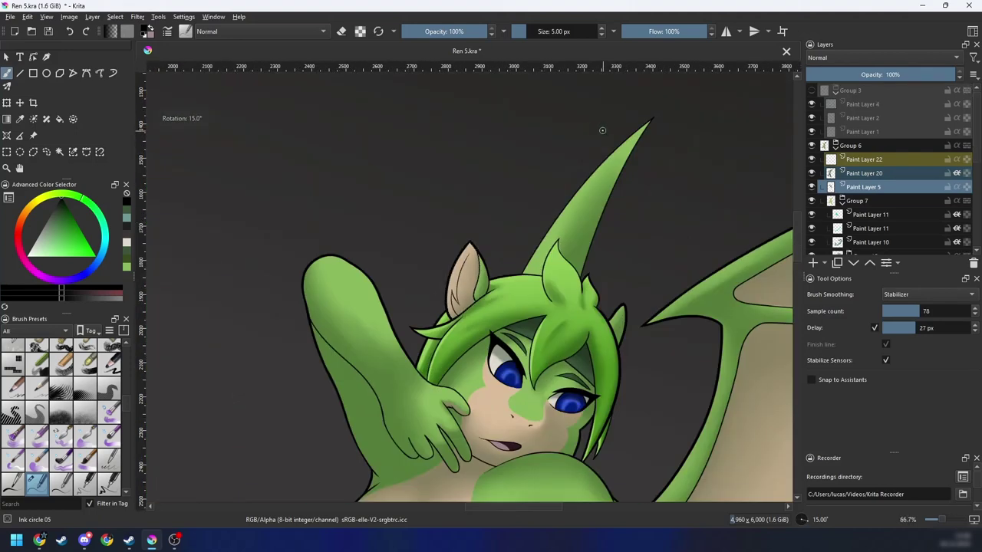
pyautogui.hotkey('ctrl', '-')
pyautogui.hotkey('ctrl', '-')
pyautogui.press('4')
pyautogui.press('4')
pyautogui.press('5')
pyautogui.scroll(8, 564, 198)
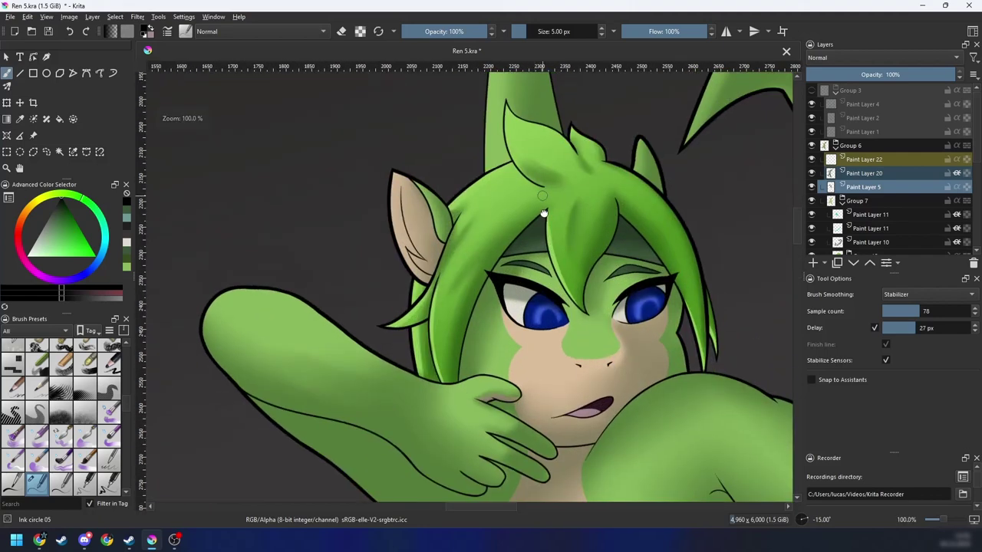
pyautogui.scroll(1, 464, 231)
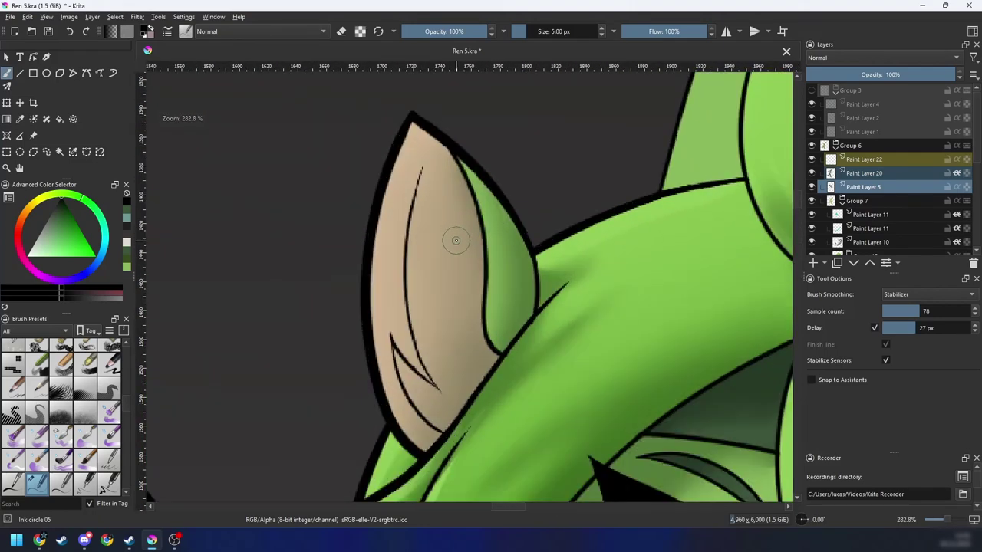
# Step: Turn off brush smoothing and fade the upper end of the long ear fold line with Eraser Soft at 11.88 px
pyautogui.press('s')
pyautogui.press('6')
pyautogui.press('6')
pyautogui.hotkey('ctrl', '-')
pyautogui.hotkey('ctrl', '+')
pyautogui.hotkey('ctrl', '+')
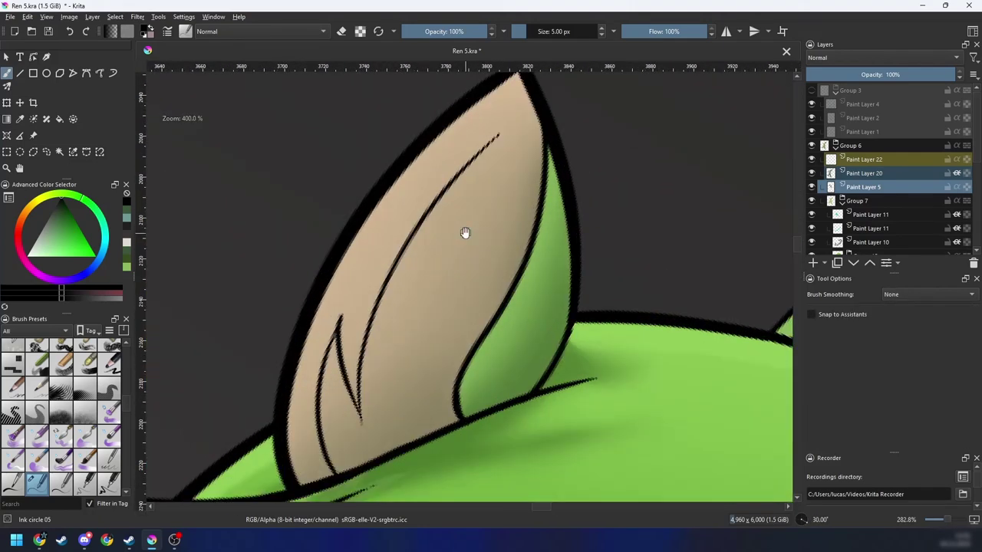
pyautogui.moveTo(465, 232); pyautogui.dragTo(448, 250)
pyautogui.rightClick(481, 210)
pyautogui.click(482, 141)
pyautogui.rightClick(493, 179)
pyautogui.click(532, 127)
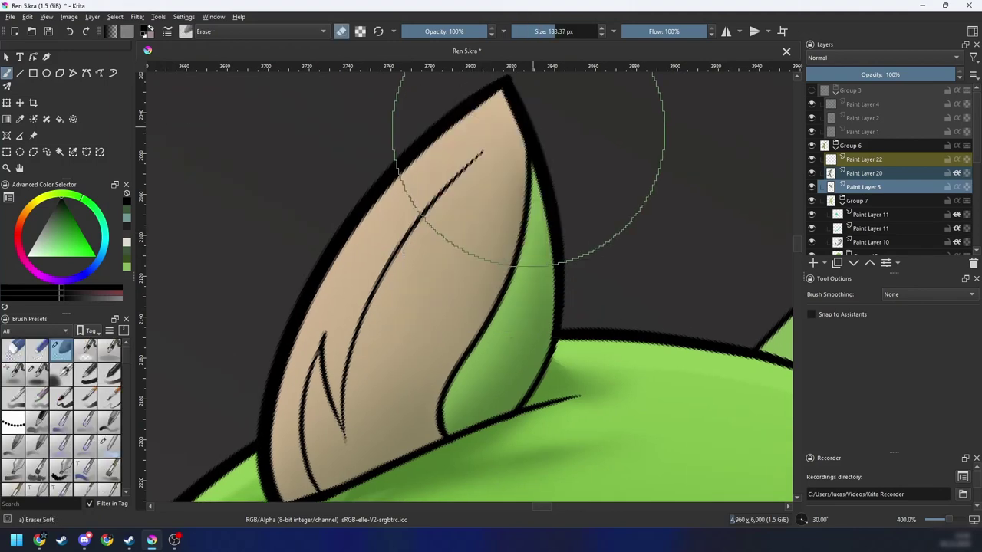
pyautogui.keyDown('shift'); pyautogui.moveTo(434, 207); pyautogui.dragTo(309, 295); pyautogui.keyUp('shift')
pyautogui.moveTo(487, 151); pyautogui.dragTo(403, 249)
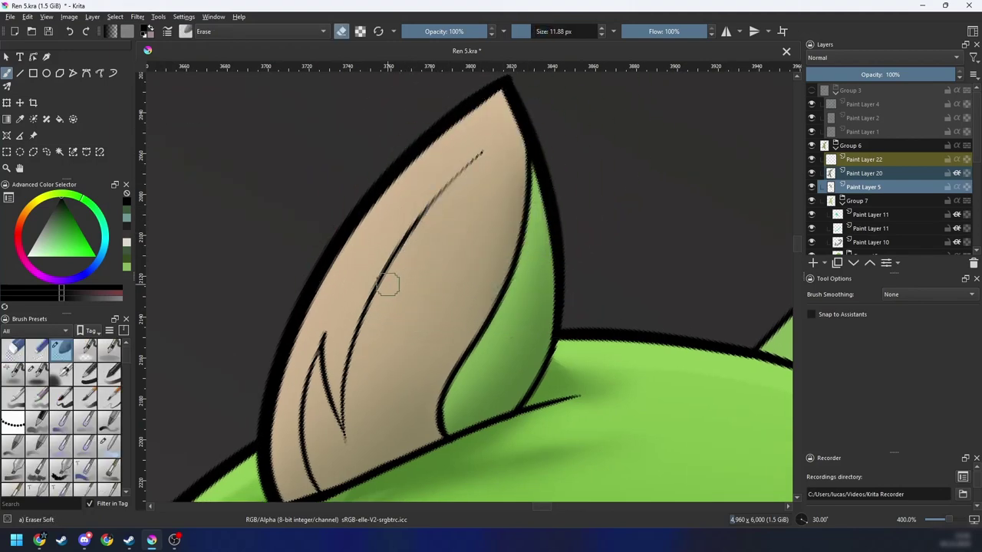
pyautogui.moveTo(495, 148)
pyautogui.mouseDown()
pyautogui.moveTo(440, 216)
pyautogui.moveTo(516, 130)
pyautogui.moveTo(461, 187)
pyautogui.mouseUp()
# Step: Extend the lower tip of the ear fold lines into a thin taper with Ink circle 05 at 5 px
pyautogui.moveTo(373, 381); pyautogui.dragTo(407, 293)
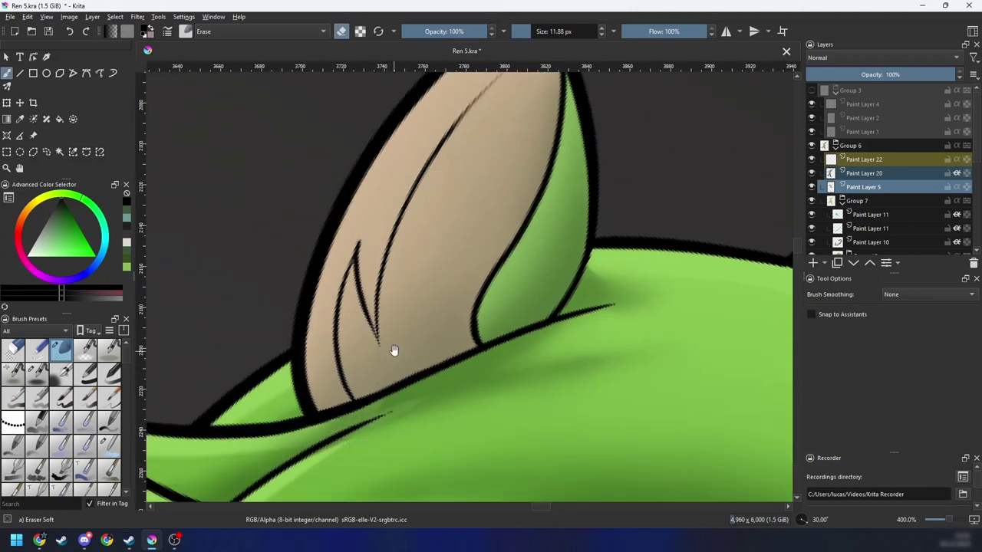
pyautogui.moveTo(393, 351); pyautogui.dragTo(402, 316)
pyautogui.rightClick(397, 248)
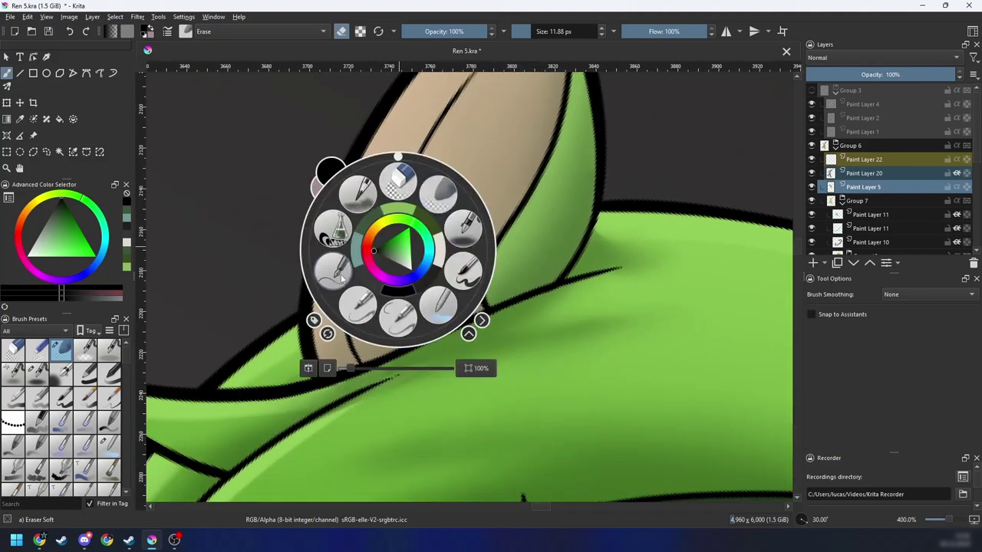
pyautogui.click(380, 325)
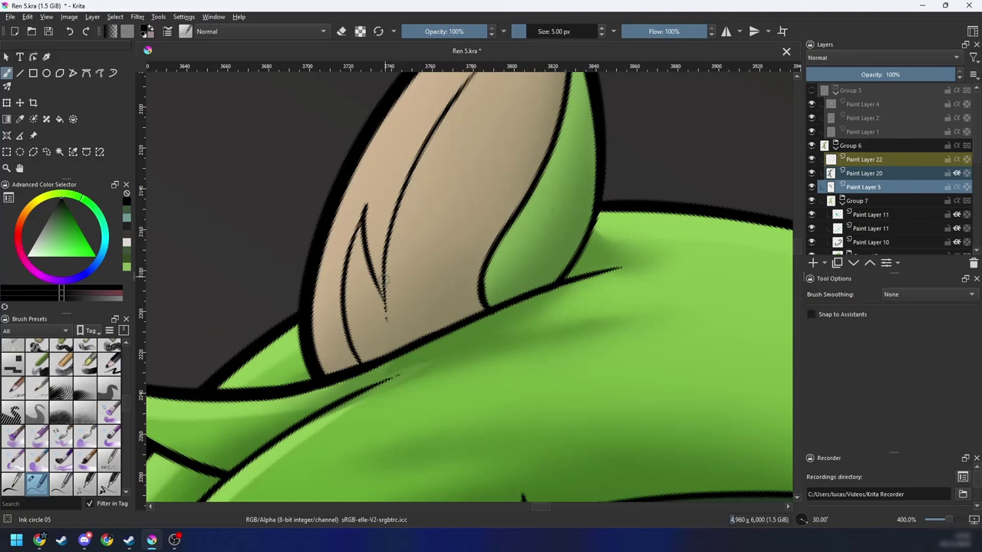
pyautogui.moveTo(387, 245); pyautogui.dragTo(388, 328)
pyautogui.hotkey('ctrl', 'z')
pyautogui.moveTo(386, 269); pyautogui.dragTo(390, 325)
pyautogui.press('-')
pyautogui.press('-')
pyautogui.press('-')
pyautogui.press('-')
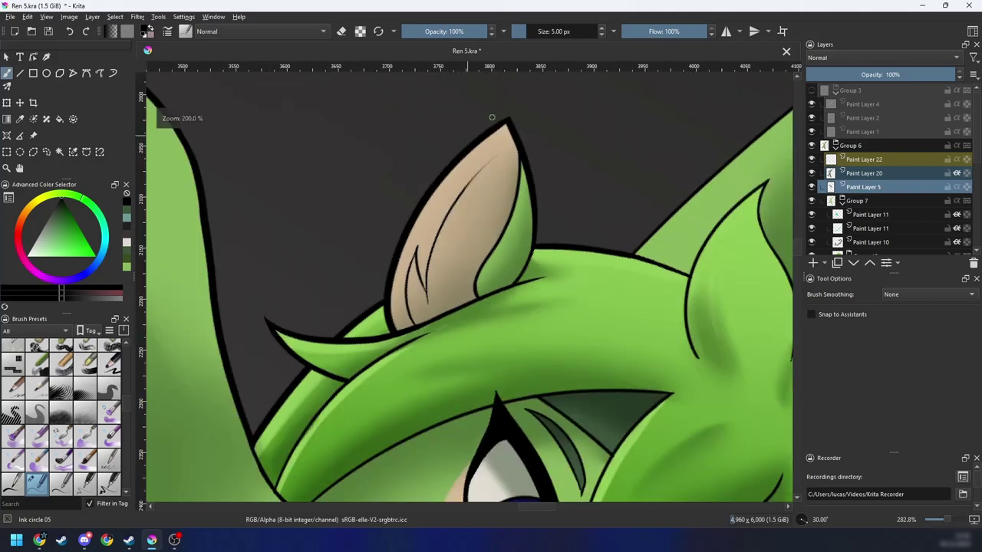
# Step: Check the new ear fold lines against the whole figure at the canvas's unrotated angle
pyautogui.press('4')
pyautogui.press('-')
pyautogui.press('-')
pyautogui.press('4')
pyautogui.press('4')
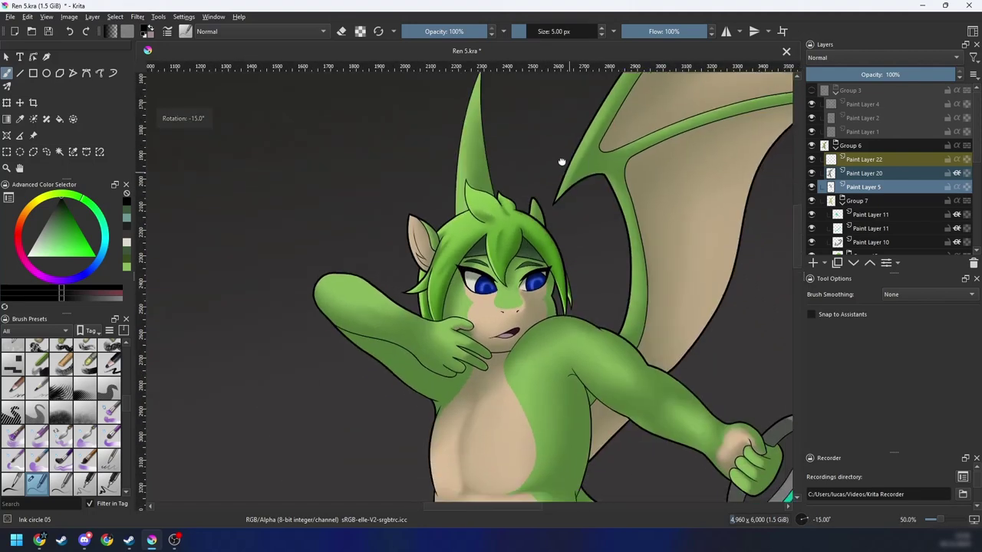
pyautogui.press('-')
pyautogui.press('-')
pyautogui.press('6')
pyautogui.moveTo(627, 210); pyautogui.dragTo(661, 225)
# Step: Select the inner-ear fold lines on Paint Layer 5 freehand, shift them slightly towards the head, and clear the selection
pyautogui.press('+')
pyautogui.press('+')
pyautogui.press('+')
pyautogui.press('+')
pyautogui.press('+')
pyautogui.press('+')
pyautogui.press('+')
pyautogui.press('+')
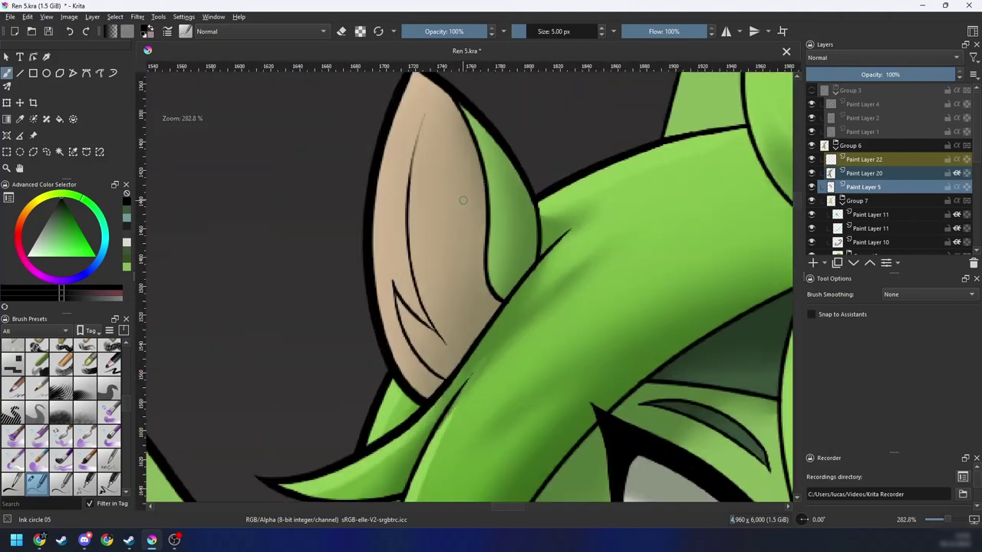
pyautogui.press('l')
pyautogui.moveTo(463, 200)
pyautogui.mouseDown()
pyautogui.moveTo(475, 169)
pyautogui.moveTo(454, 198)
pyautogui.mouseUp()
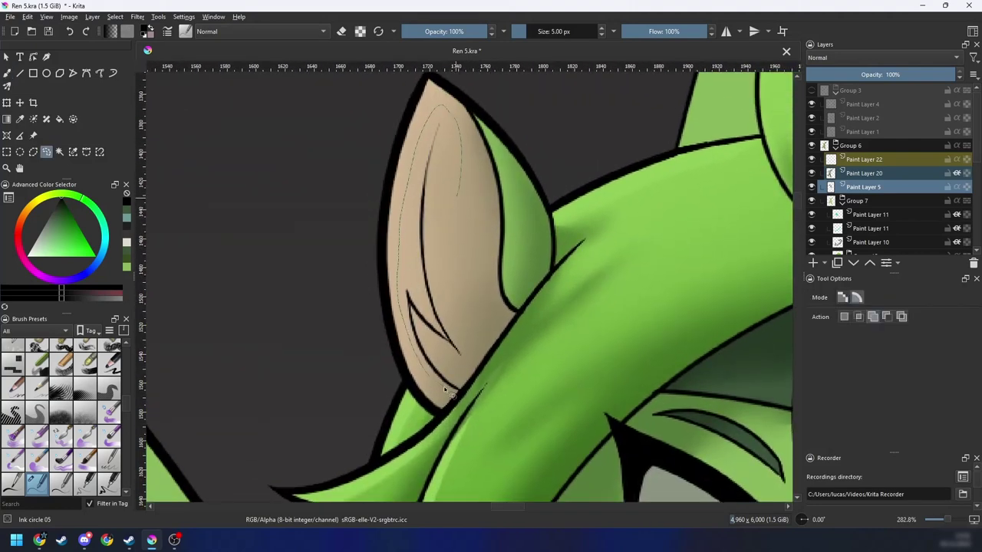
pyautogui.moveTo(473, 362); pyautogui.dragTo(474, 365)
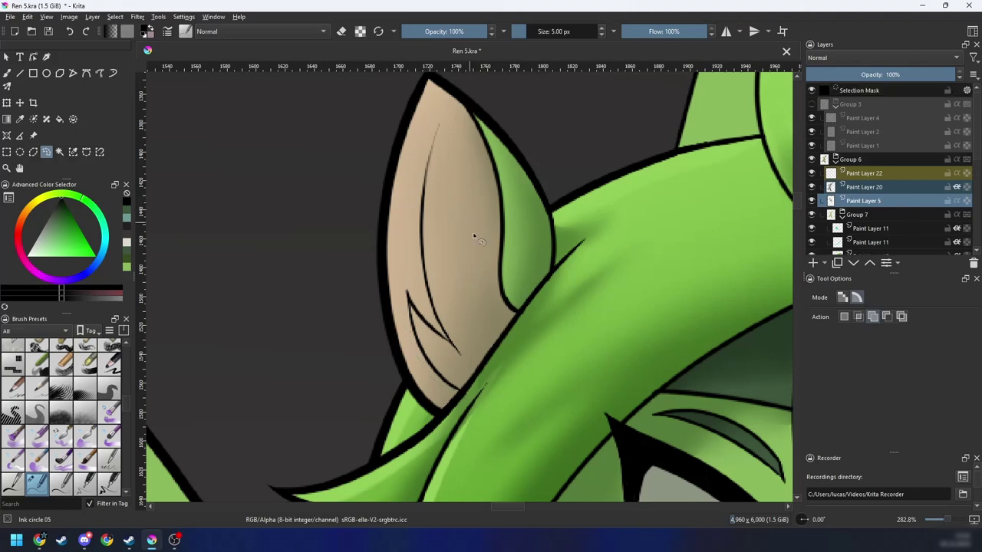
pyautogui.press('t')
pyautogui.press('-')
pyautogui.press('-')
pyautogui.press('-')
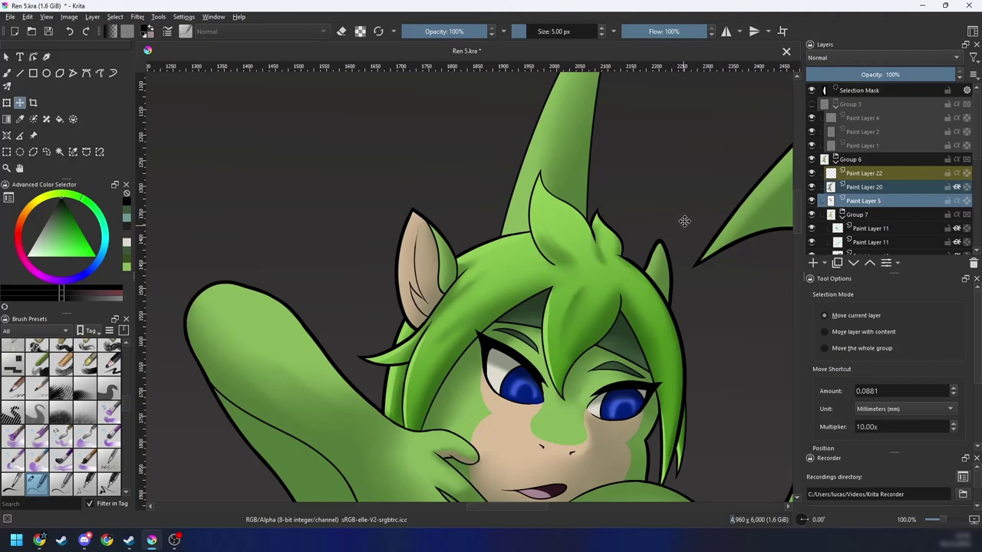
pyautogui.hotkey('ctrl', 'shift', 'a')
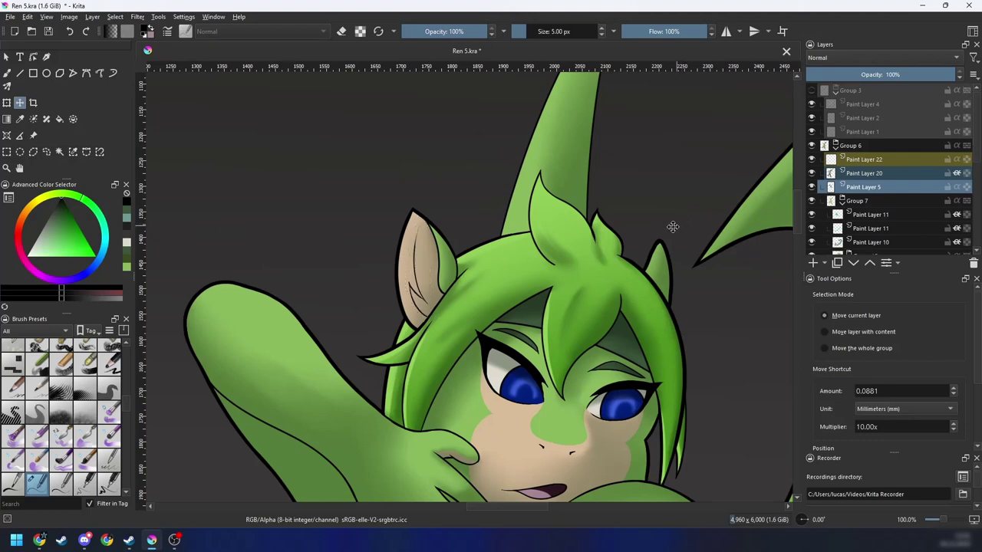
# Step: Switch to the Multiply shading layer Paint Layer 20 and pick the dark grey-green as the painting colour
pyautogui.press('+')
pyautogui.press('b')
pyautogui.press('+')
pyautogui.press('+')
pyautogui.press('+')
pyautogui.press('+')
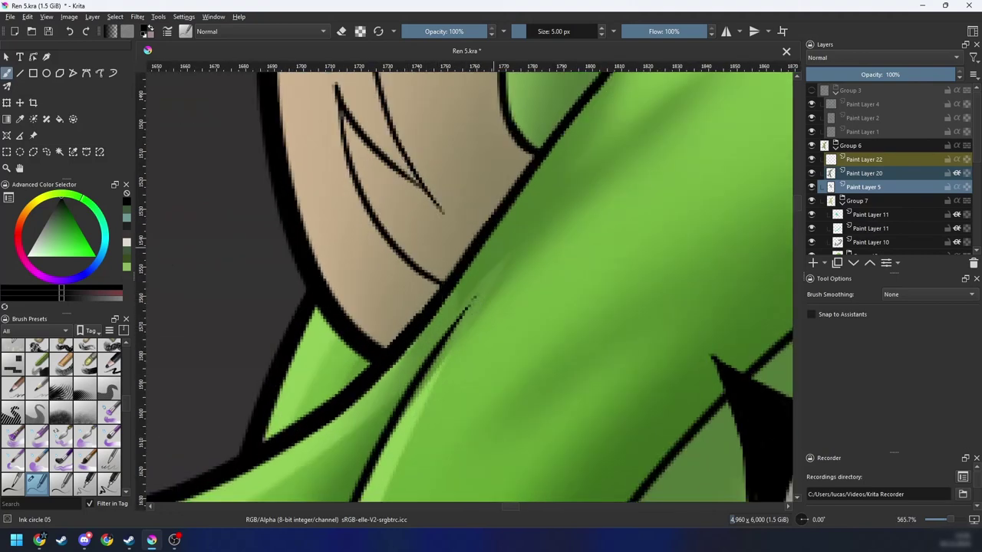
pyautogui.click(869, 175)
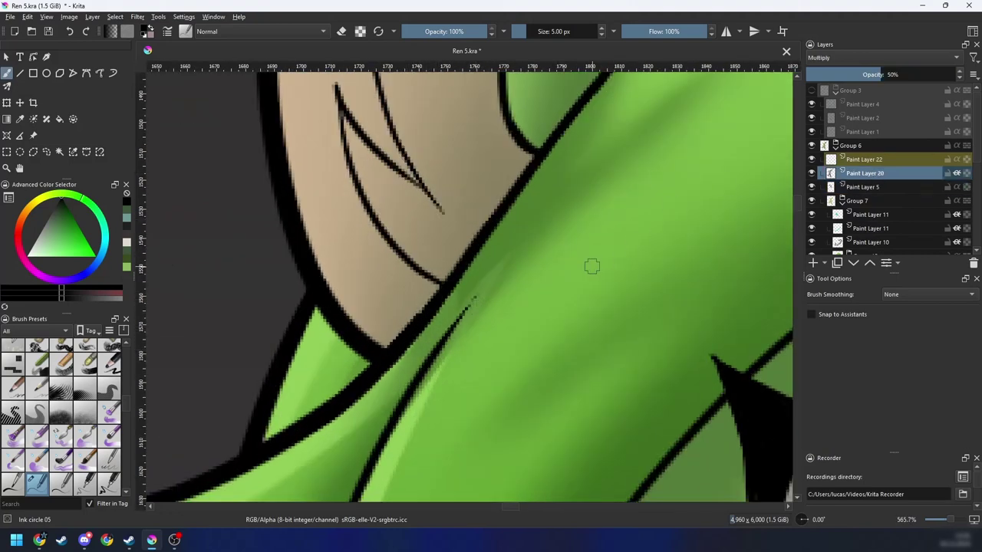
pyautogui.rightClick(594, 264)
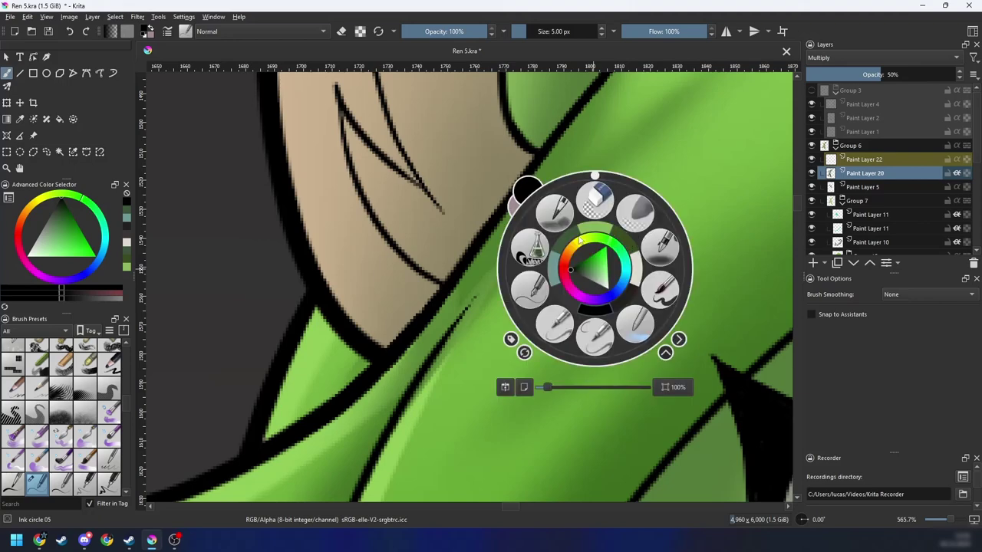
pyautogui.click(566, 241)
pyautogui.scroll(-2, 591, 244)
pyautogui.moveTo(591, 244); pyautogui.dragTo(518, 281)
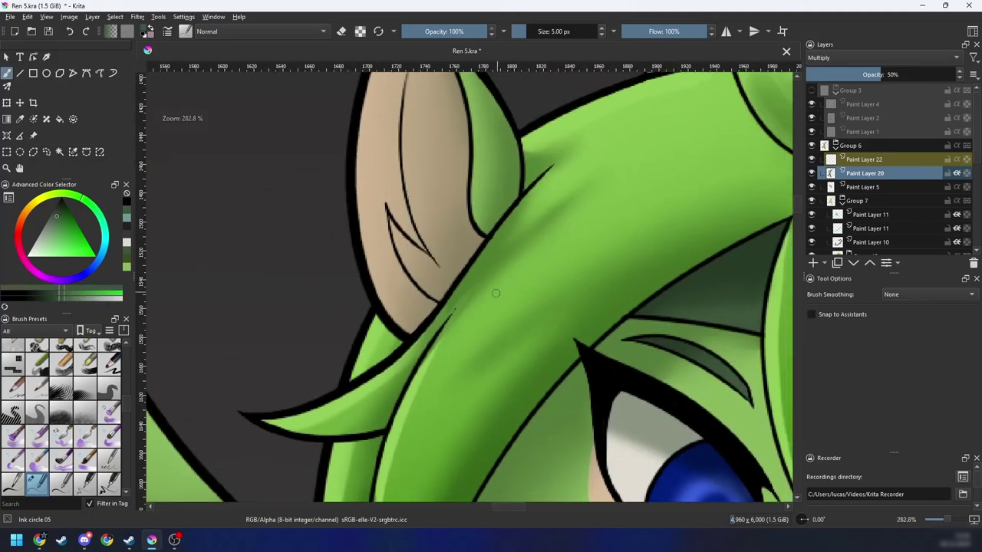
pyautogui.rightClick(531, 264)
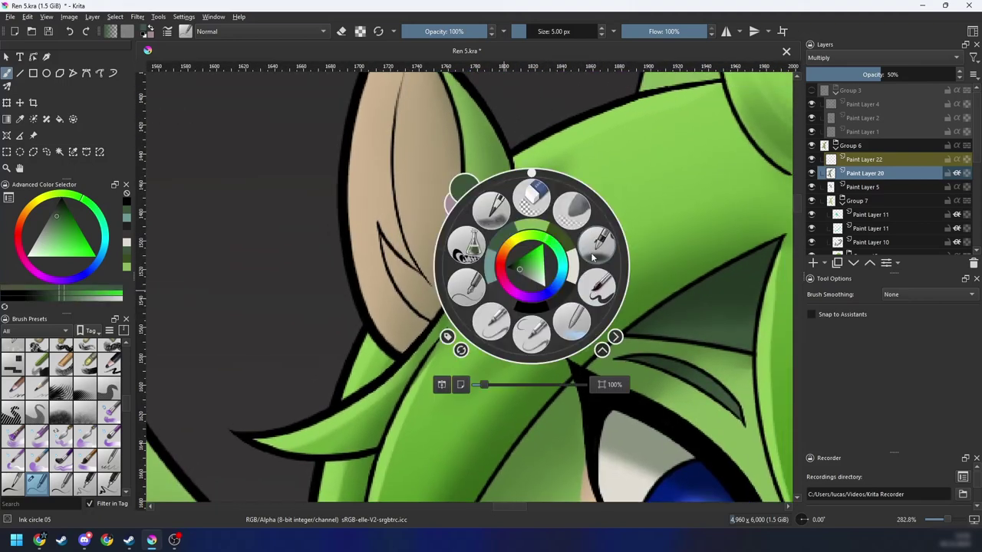
pyautogui.click(597, 289)
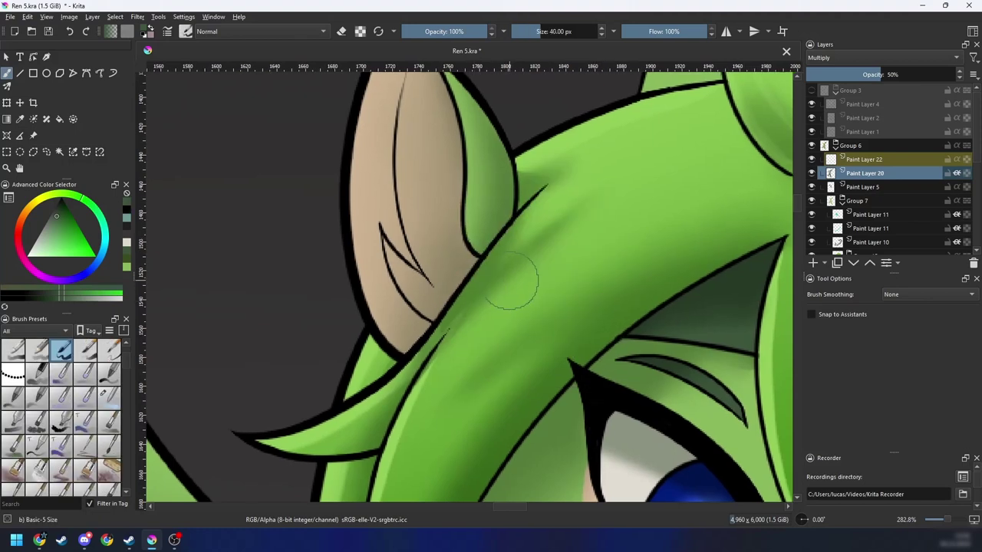
pyautogui.moveTo(503, 297); pyautogui.dragTo(448, 284)
pyautogui.moveTo(489, 259); pyautogui.dragTo(511, 300)
pyautogui.press('6')
pyautogui.press('6')
pyautogui.press('6')
pyautogui.press('6')
pyautogui.moveTo(515, 258); pyautogui.dragTo(469, 311)
pyautogui.press('4')
pyautogui.press('4')
pyautogui.press('4')
pyautogui.scroll(-1, 491, 296)
pyautogui.scroll(1, 490, 297)
pyautogui.scroll(1, 491, 296)
pyautogui.press('6')
pyautogui.press('6')
pyautogui.press('6')
pyautogui.press('6')
pyautogui.press('w')
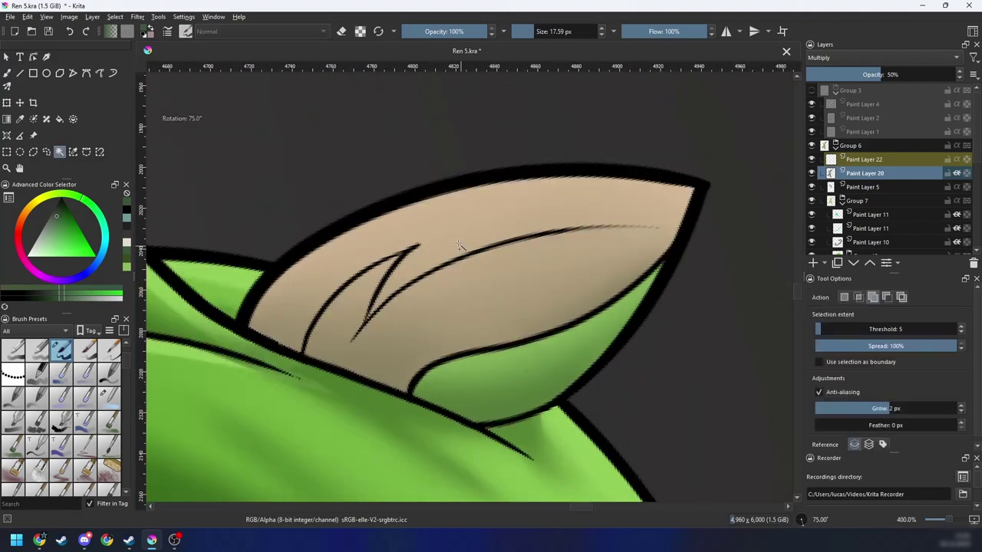
pyautogui.press('b')
pyautogui.hotkey('ctrl', '[')
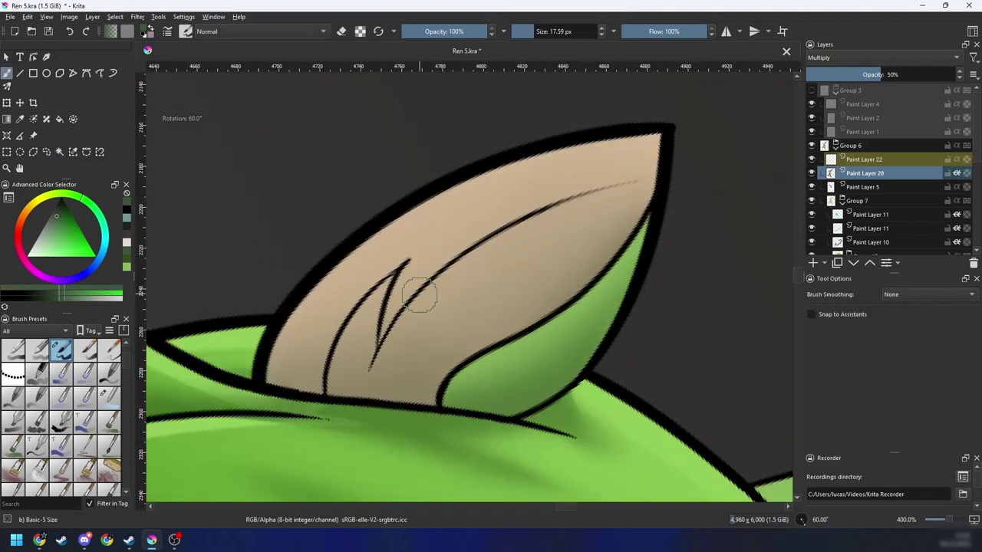
# Step: Fill a thin dark green shadow along the outer side of the long ear fold line with Shape fill, without brush smoothing
pyautogui.rightClick(390, 301)
pyautogui.click(322, 282)
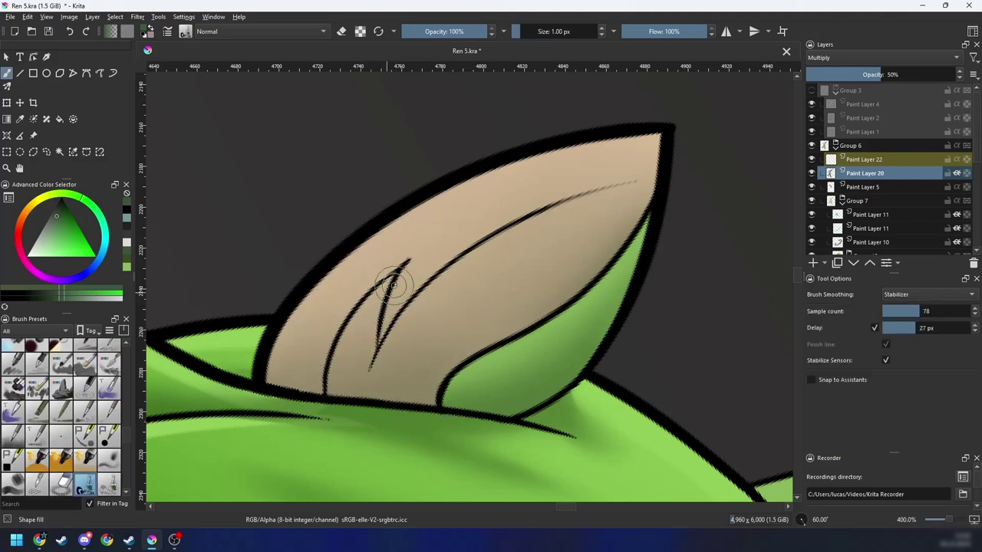
pyautogui.moveTo(375, 344)
pyautogui.mouseDown()
pyautogui.moveTo(428, 270)
pyautogui.moveTo(634, 185)
pyautogui.moveTo(548, 208)
pyautogui.moveTo(437, 284)
pyautogui.mouseUp()
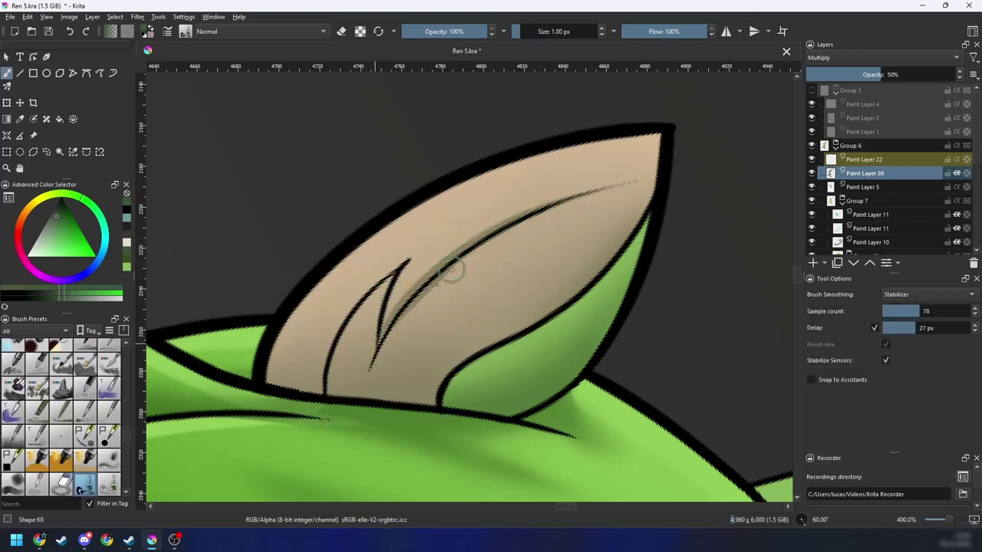
pyautogui.moveTo(384, 345)
pyautogui.mouseDown()
pyautogui.moveTo(393, 312)
pyautogui.moveTo(375, 343)
pyautogui.moveTo(431, 265)
pyautogui.moveTo(567, 195)
pyautogui.moveTo(443, 270)
pyautogui.mouseUp()
pyautogui.hotkey('ctrl', 'z')
pyautogui.press('s')
pyautogui.hotkey('ctrl', '[')
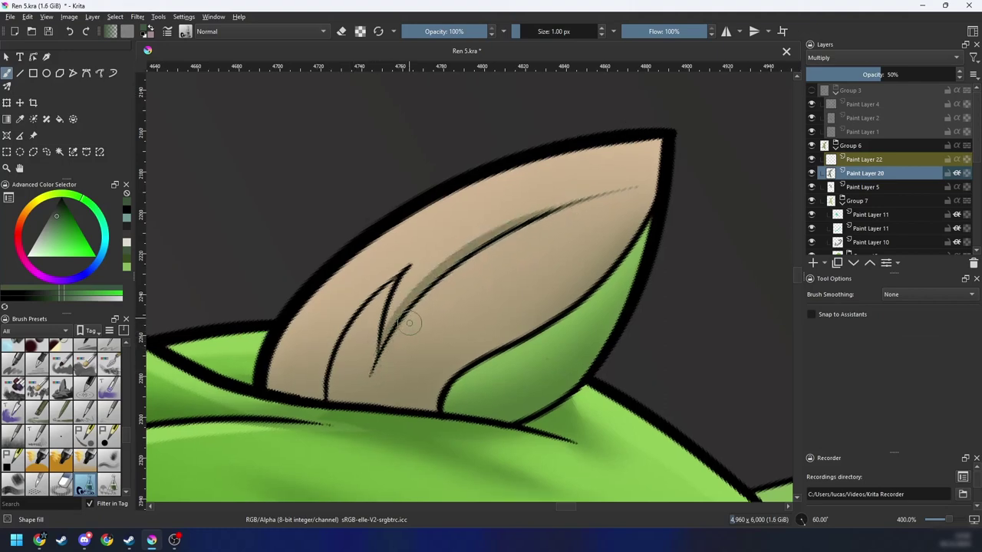
pyautogui.moveTo(413, 291); pyautogui.dragTo(474, 252)
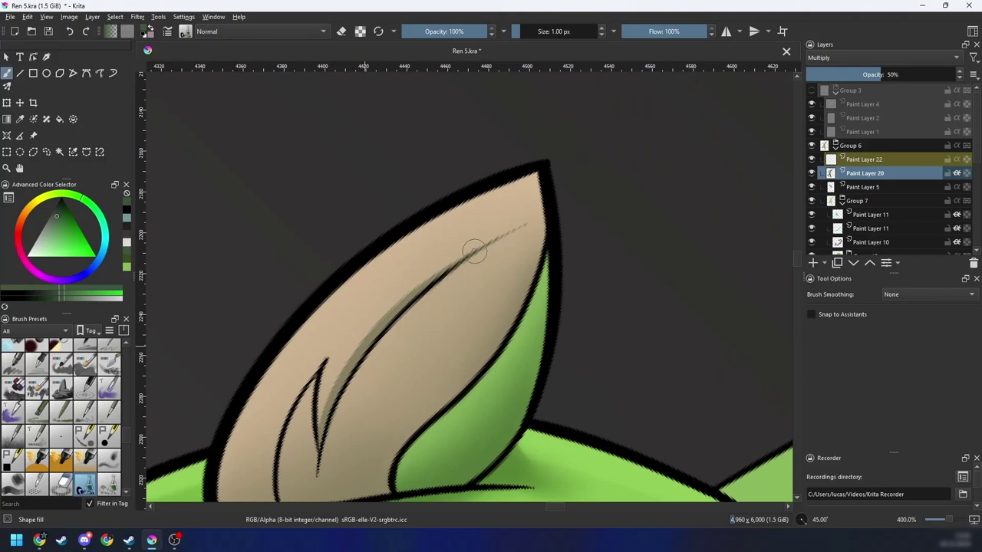
pyautogui.moveTo(393, 318); pyautogui.dragTo(494, 217)
# Step: Fill a tapered shadow along the outer side of the short lower ear fold line with Shape fill
pyautogui.scroll(1, 445, 230)
pyautogui.hotkey('ctrl', ']')
pyautogui.hotkey('ctrl', ']')
pyautogui.moveTo(322, 296); pyautogui.dragTo(340, 322)
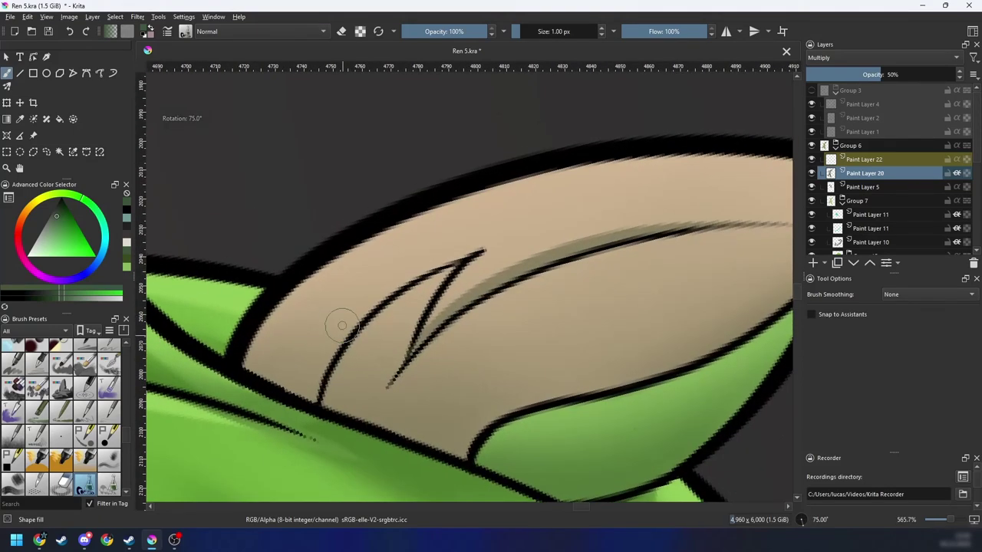
pyautogui.moveTo(290, 393); pyautogui.dragTo(411, 263)
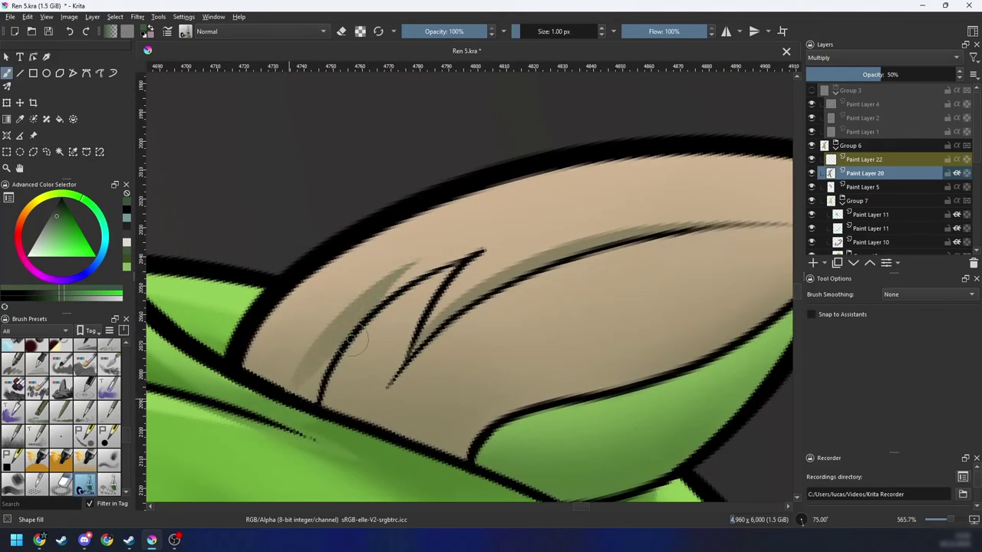
# Step: Check the ear-fold shadows against the head and upper body
pyautogui.hotkey('ctrl', '[')
pyautogui.hotkey('ctrl', '[')
pyautogui.scroll(-2, 357, 381)
pyautogui.hotkey('ctrl', '[')
pyautogui.hotkey('ctrl', '[')
pyautogui.hotkey('ctrl', '[')
pyautogui.hotkey('ctrl', '[')
pyautogui.scroll(-3, 444, 323)
pyautogui.scroll(-1, 559, 287)
pyautogui.hotkey('ctrl', ']')
pyautogui.hotkey('ctrl', ']')
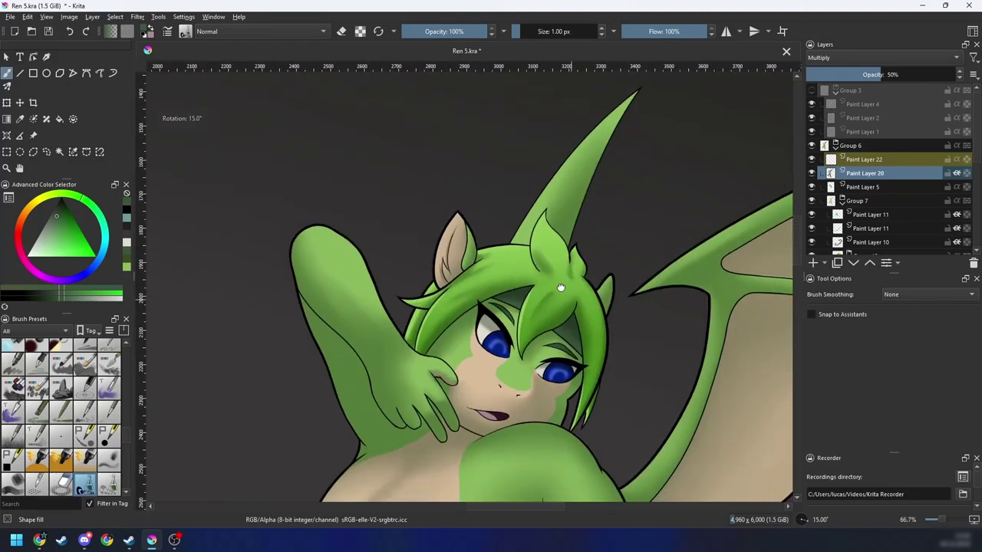
pyautogui.hotkey('ctrl', '[')
pyautogui.scroll(-1, 580, 254)
pyautogui.moveTo(580, 254); pyautogui.dragTo(599, 263)
# Step: Fill a small shadow beside the lower tip where the ear fold lines meet, using Shape fill
pyautogui.scroll(6, 466, 273)
pyautogui.hotkey('ctrl', ']')
pyautogui.hotkey('ctrl', ']')
pyautogui.moveTo(477, 195); pyautogui.dragTo(471, 271)
pyautogui.scroll(1, 471, 271)
pyautogui.hotkey('ctrl', ']')
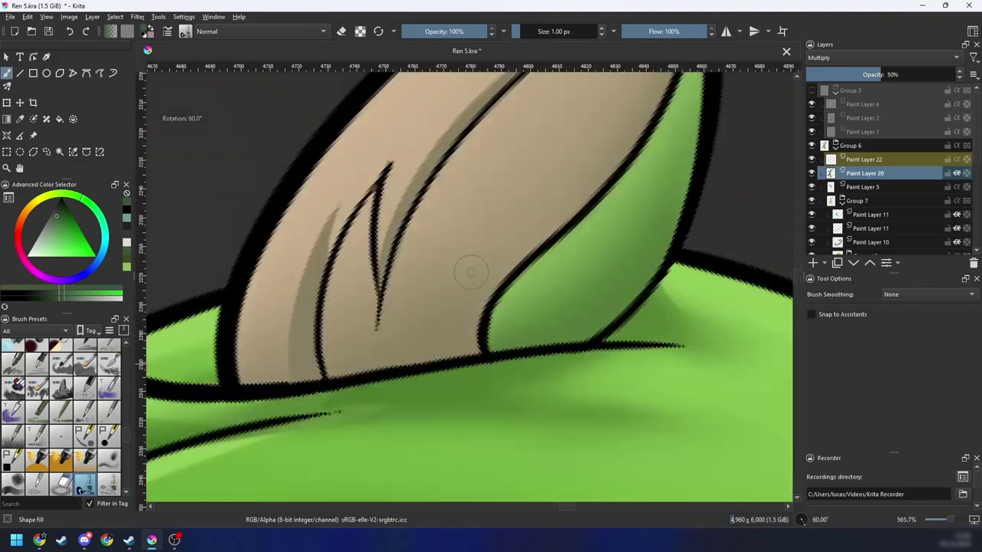
pyautogui.moveTo(430, 200); pyautogui.dragTo(433, 253)
pyautogui.hotkey('ctrl', ']')
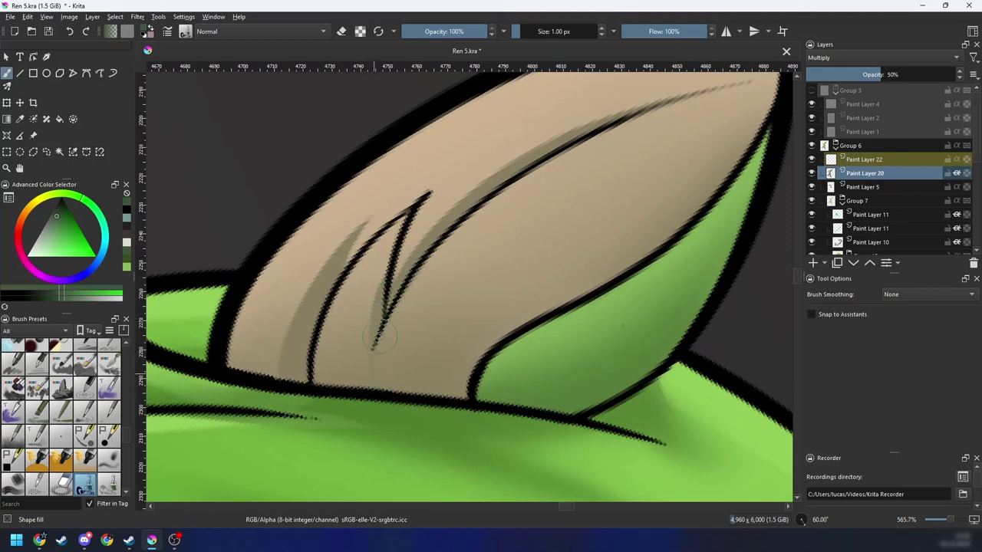
# Step: Examine the shaded ear together with the face, arm and wing at the canvas's original rotation
pyautogui.scroll(-12, 405, 285)
pyautogui.hotkey('ctrl', '[')
pyautogui.hotkey('ctrl', '[')
pyautogui.hotkey('ctrl', '[')
pyautogui.hotkey('ctrl', '[')
pyautogui.hotkey('ctrl', '[')
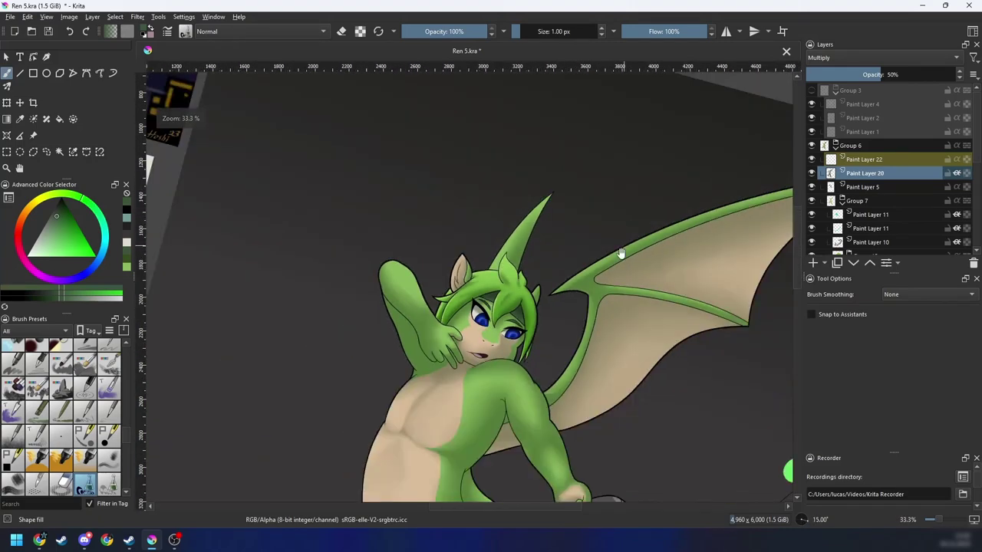
pyautogui.press('5')
pyautogui.press('1')
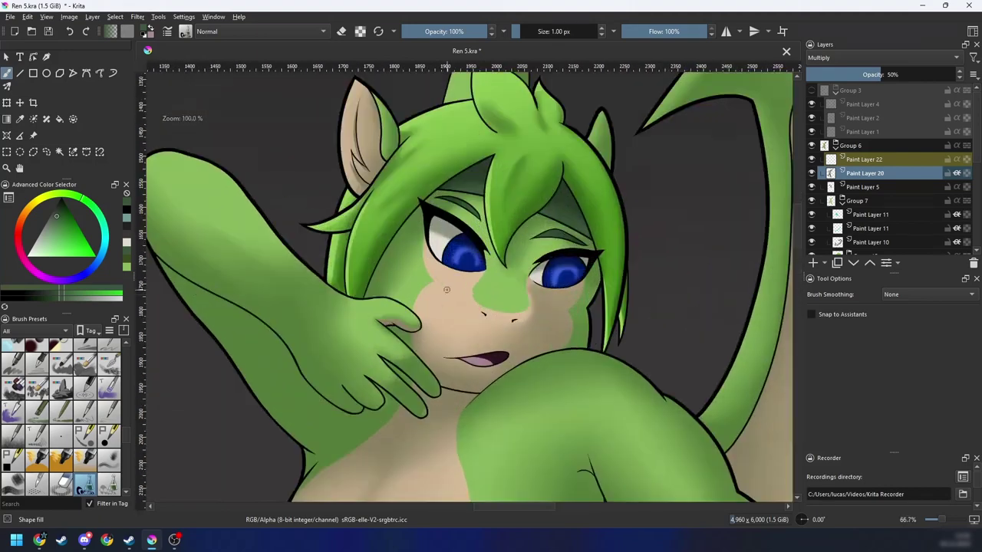
# Step: Soften the ear-fold shadows with Blender Blur, reducing the brush size to 12.34 px and 6.36 px for the narrow areas
pyautogui.rightClick(484, 266)
pyautogui.click(525, 321)
pyautogui.moveTo(487, 281); pyautogui.dragTo(486, 311)
pyautogui.scroll(2, 420, 235)
pyautogui.moveTo(419, 235)
pyautogui.mouseDown()
pyautogui.moveTo(432, 272)
pyautogui.moveTo(564, 344)
pyautogui.mouseUp()
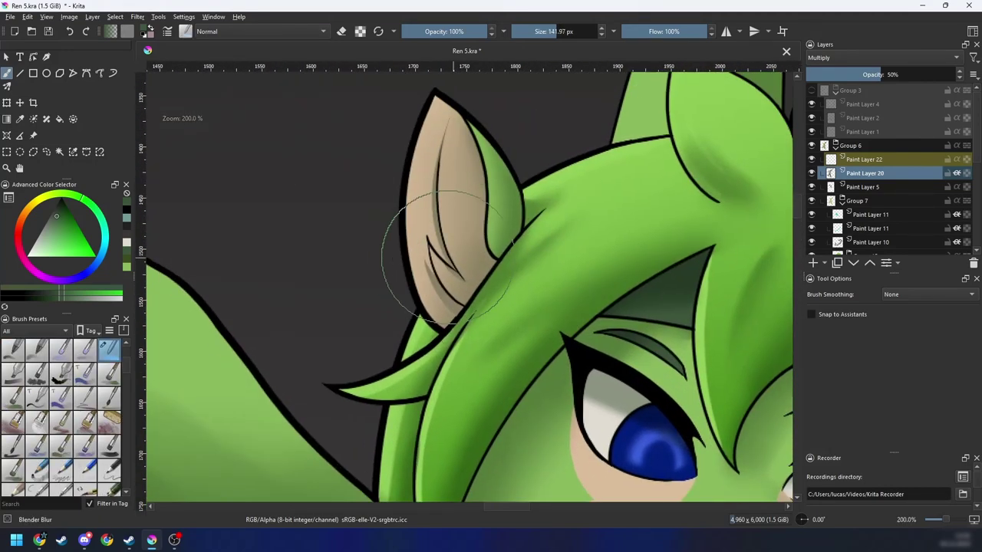
pyautogui.moveTo(448, 257); pyautogui.dragTo(358, 257)
pyautogui.moveTo(468, 237); pyautogui.dragTo(460, 269)
pyautogui.scroll(1, 459, 269)
pyautogui.hotkey('ctrl', ']')
pyautogui.hotkey('ctrl', ']')
pyautogui.moveTo(458, 319)
pyautogui.mouseDown()
pyautogui.moveTo(465, 290)
pyautogui.moveTo(387, 305)
pyautogui.mouseUp()
pyautogui.scroll(1, 467, 296)
pyautogui.press('[')
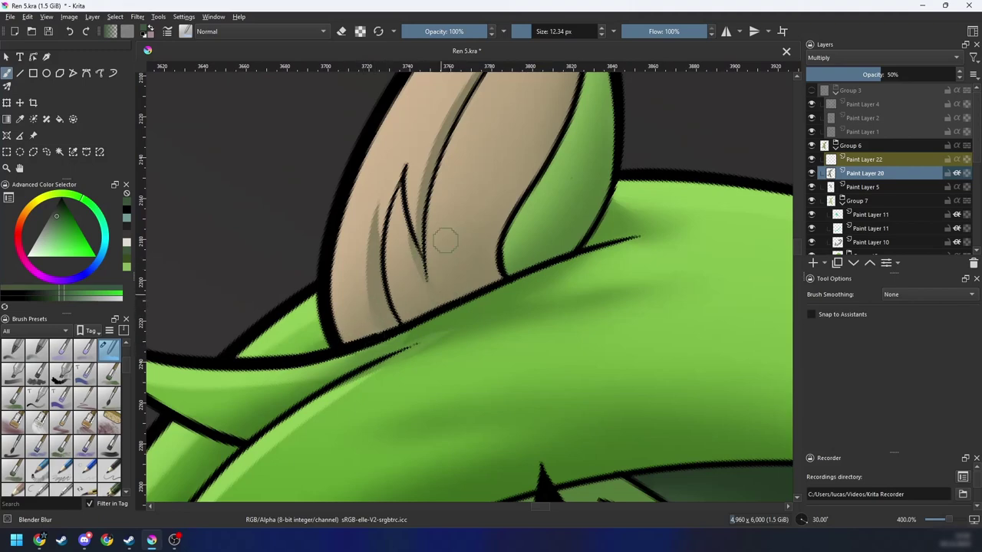
pyautogui.scroll(2, 448, 196)
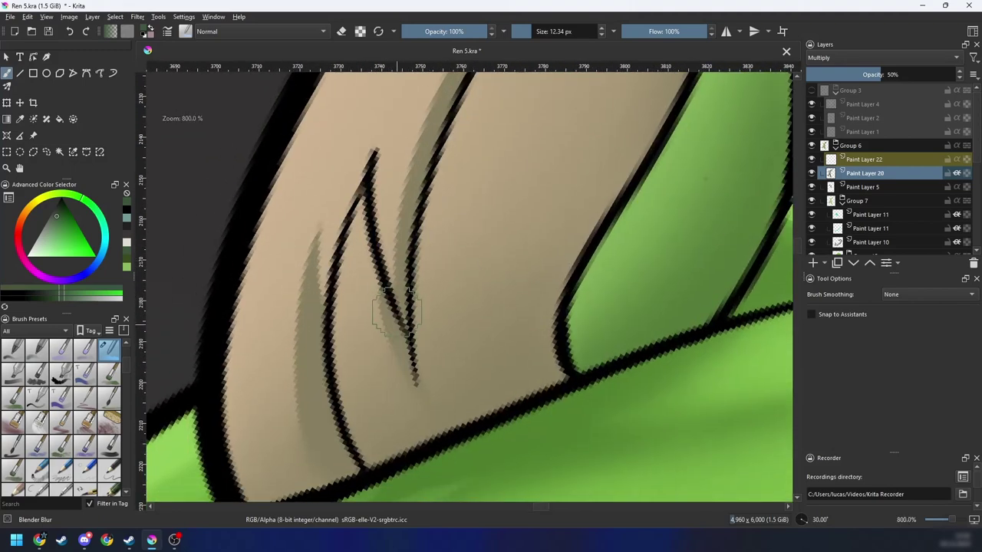
pyautogui.press('[')
pyautogui.press('[')
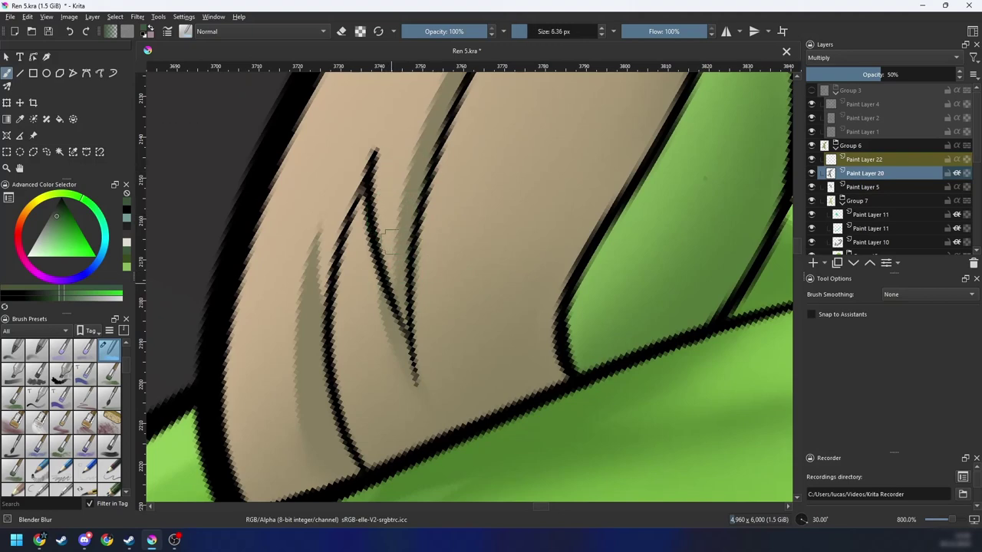
# Step: Deepen the shadow in the narrow gap between the ear fold lines with Airbrush pressure at 9.99 px
pyautogui.rightClick(407, 254)
pyautogui.click(470, 233)
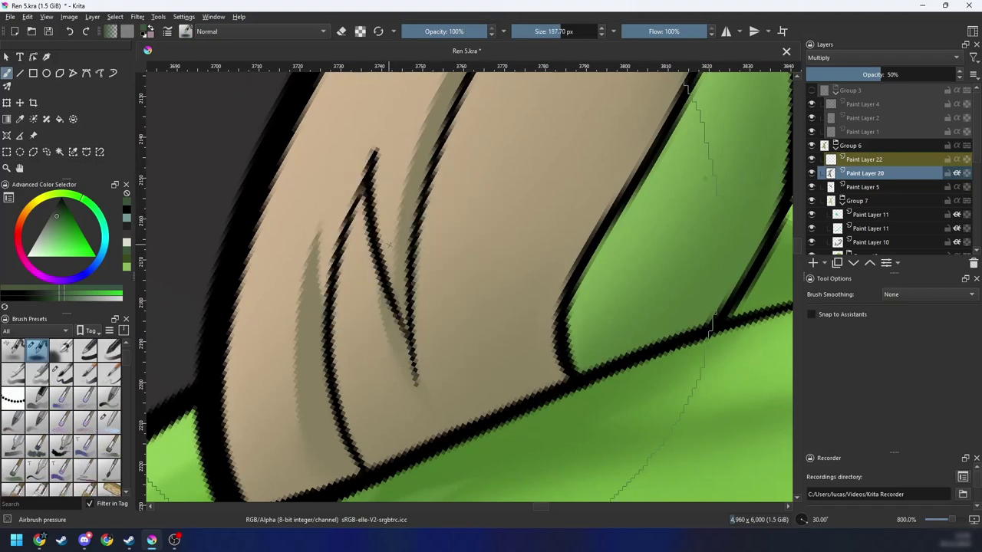
pyautogui.press('[')
pyautogui.press('[')
pyautogui.press('[')
pyautogui.press('[')
pyautogui.press('[')
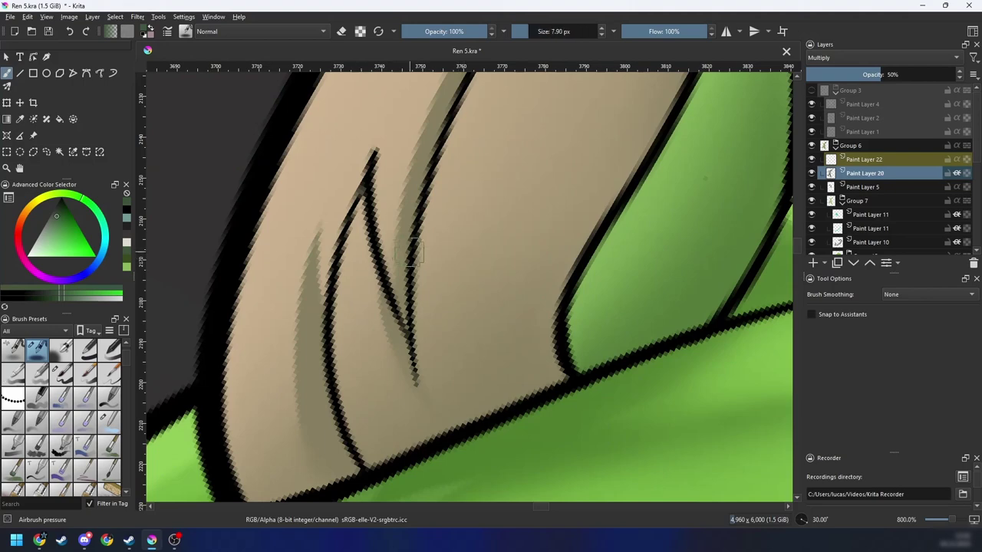
pyautogui.press('[')
pyautogui.press('[')
pyautogui.press('[')
pyautogui.press(']')
pyautogui.press(']')
pyautogui.press(']')
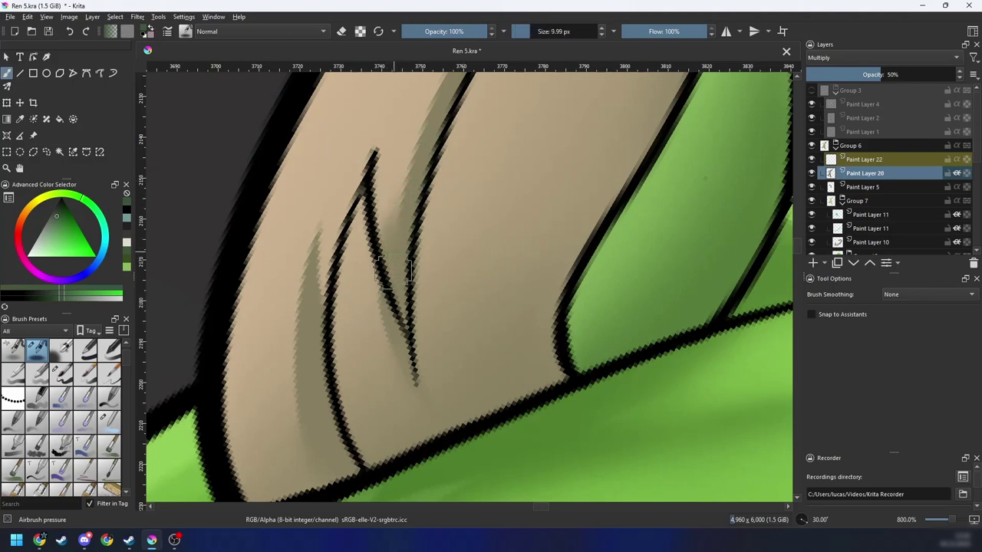
pyautogui.moveTo(410, 207); pyautogui.dragTo(406, 240)
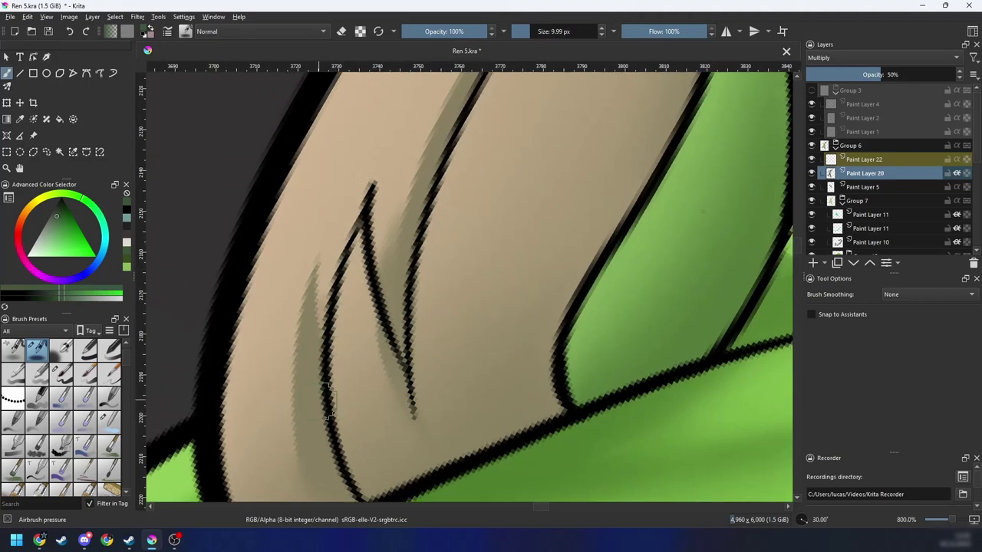
# Step: Shade the ear's lower outer corner with Airbrush pressure at 9.99 px and soften it using Blender Blur at 22.88 px and 15.56 px
pyautogui.moveTo(331, 406)
pyautogui.mouseDown()
pyautogui.moveTo(307, 323)
pyautogui.moveTo(259, 322)
pyautogui.moveTo(272, 375)
pyautogui.moveTo(308, 320)
pyautogui.moveTo(343, 368)
pyautogui.moveTo(292, 322)
pyautogui.moveTo(263, 263)
pyautogui.mouseUp()
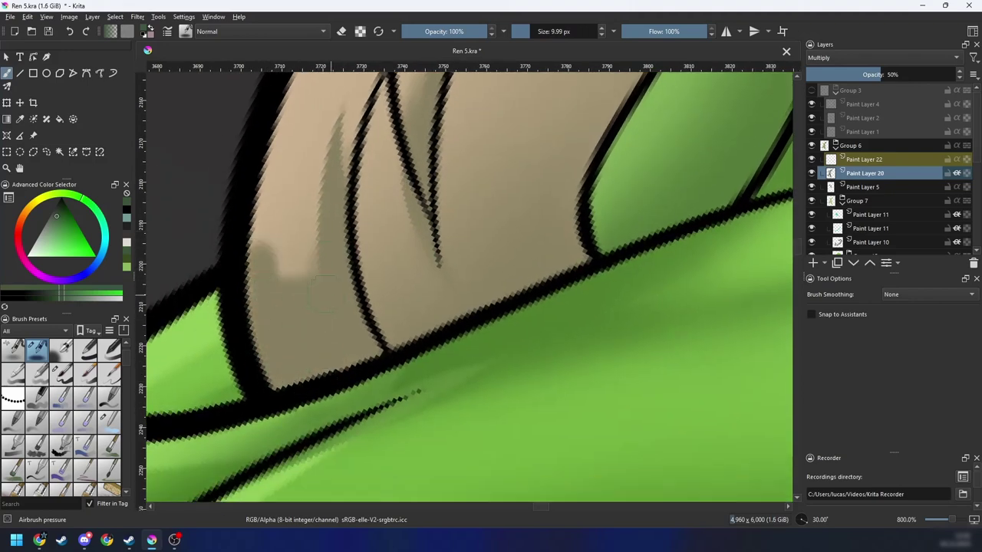
pyautogui.rightClick(336, 316)
pyautogui.click(375, 373)
pyautogui.scroll(-3, 324, 291)
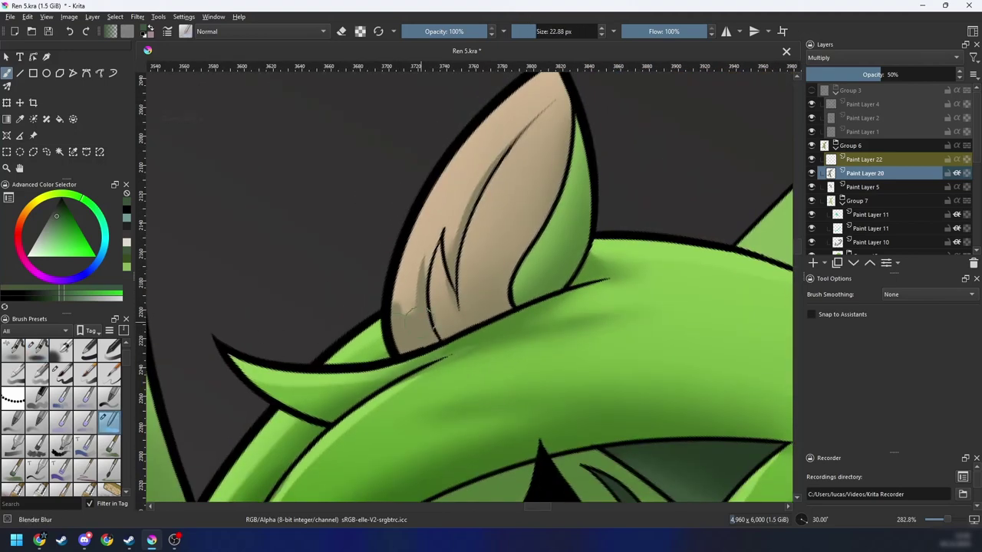
pyautogui.moveTo(400, 289)
pyautogui.mouseDown()
pyautogui.moveTo(394, 306)
pyautogui.moveTo(409, 312)
pyautogui.mouseUp()
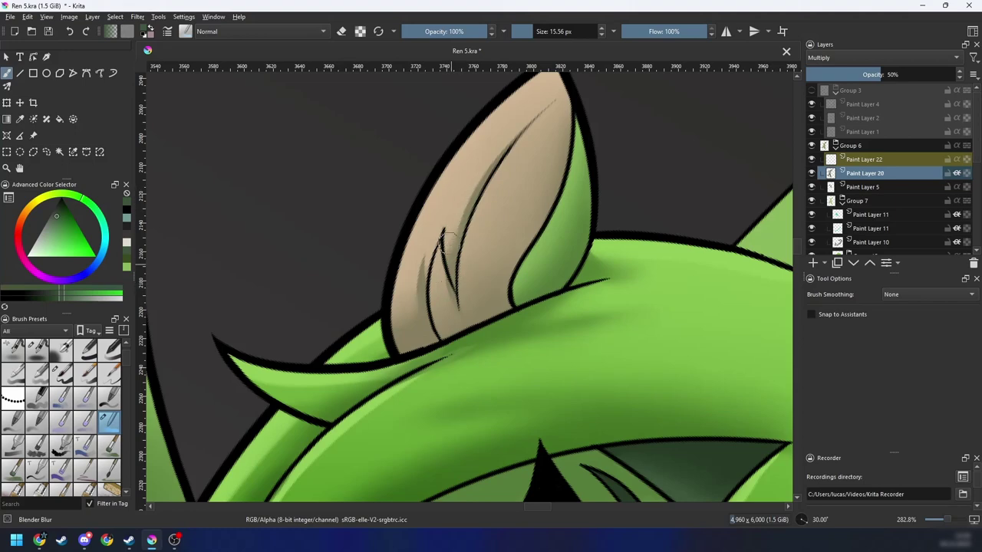
# Step: Touch up the fine shadows beside the ear folds and along the ear's base with Airbrush pressure at 3.88 px
pyautogui.scroll(2, 452, 280)
pyautogui.rightClick(467, 335)
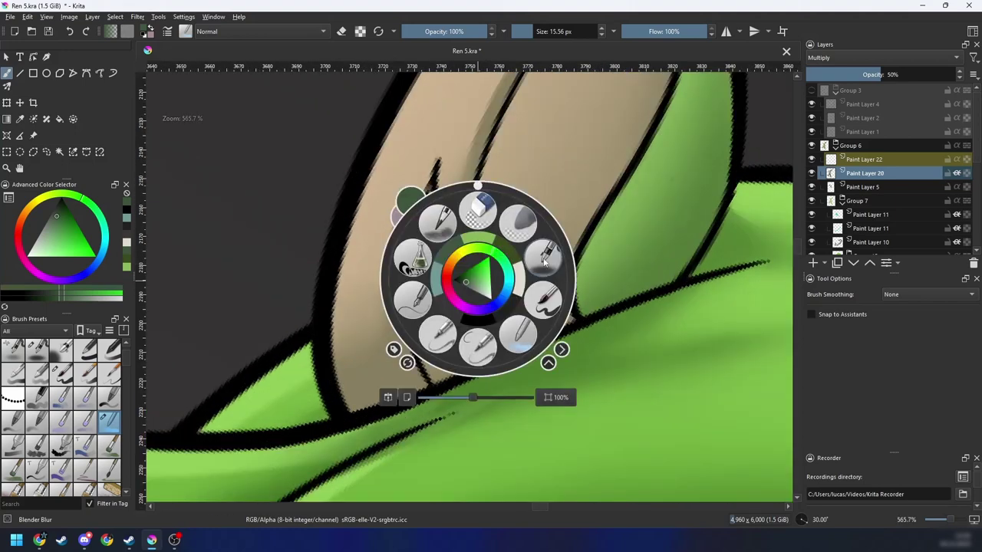
pyautogui.click(449, 253)
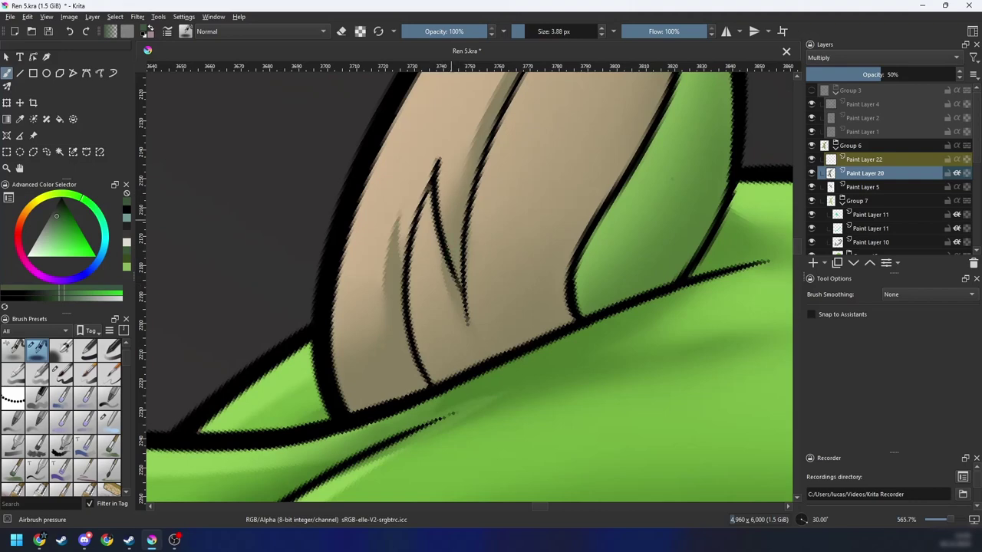
pyautogui.scroll(-3, 451, 415)
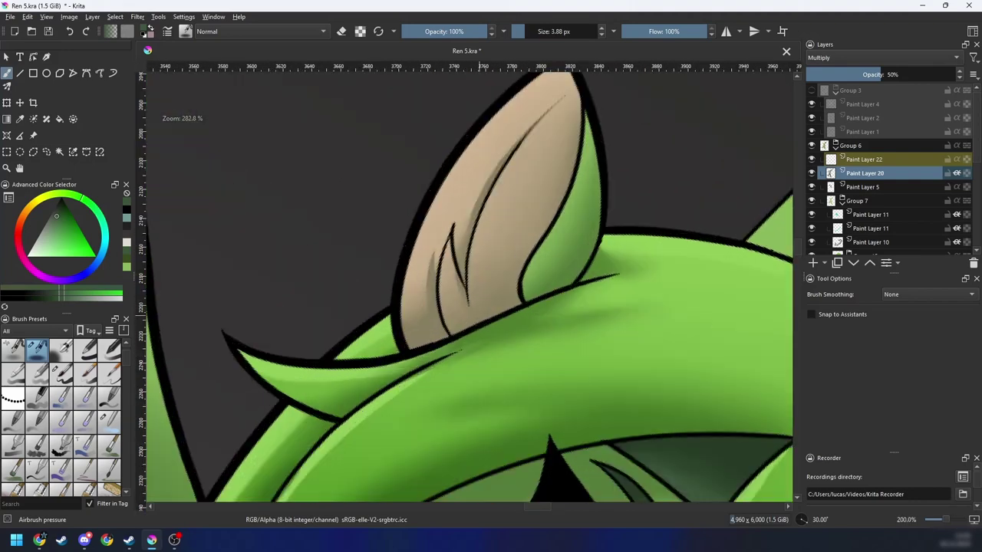
pyautogui.moveTo(427, 341); pyautogui.dragTo(442, 339)
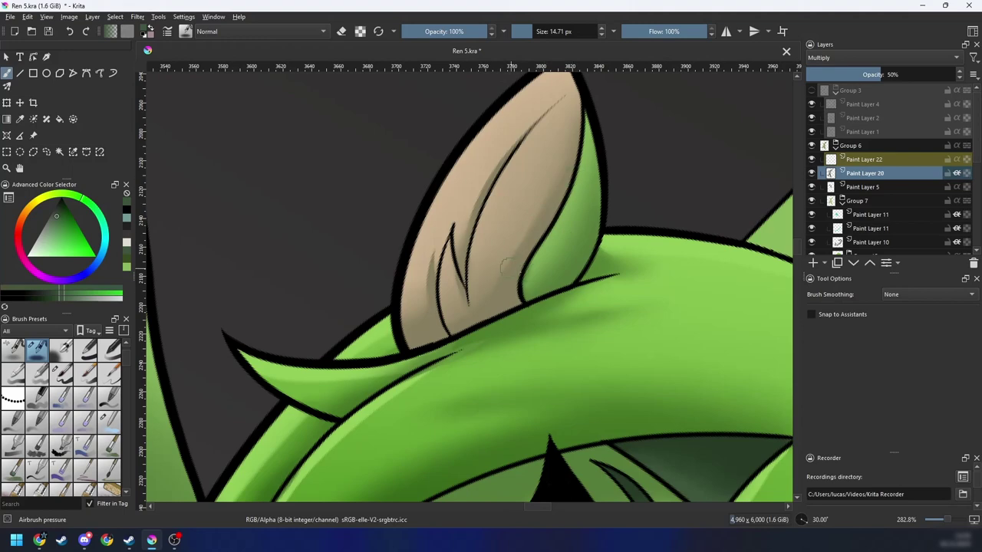
# Step: Shade the inner ear beside its green rim with Airbrush pressure at 14.71 px and soften it with Blender Blur at 20.81 px
pyautogui.moveTo(504, 276); pyautogui.dragTo(526, 238)
pyautogui.rightClick(511, 272)
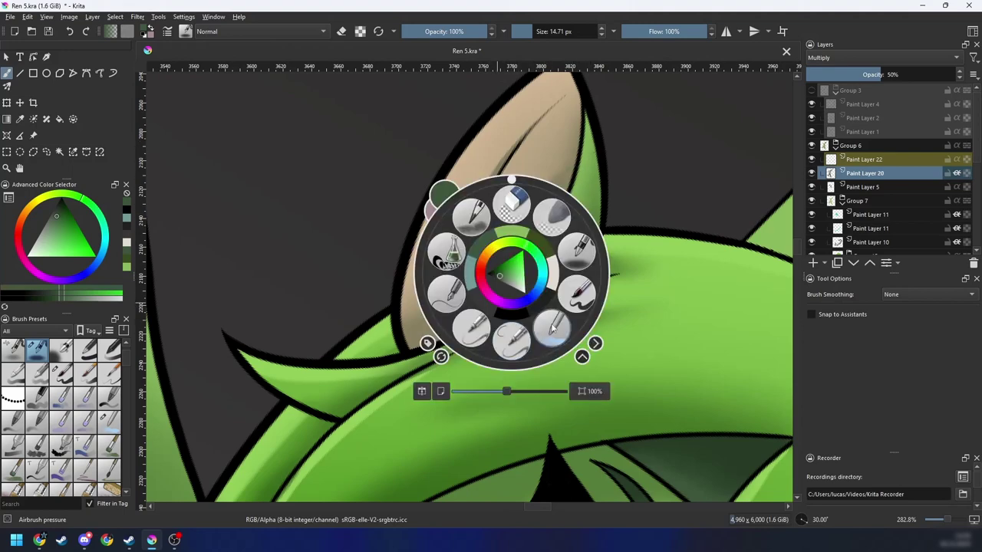
pyautogui.click(552, 329)
pyautogui.moveTo(516, 222); pyautogui.dragTo(489, 224)
pyautogui.moveTo(487, 271)
pyautogui.mouseDown()
pyautogui.moveTo(506, 219)
pyautogui.moveTo(542, 177)
pyautogui.moveTo(502, 228)
pyautogui.mouseUp()
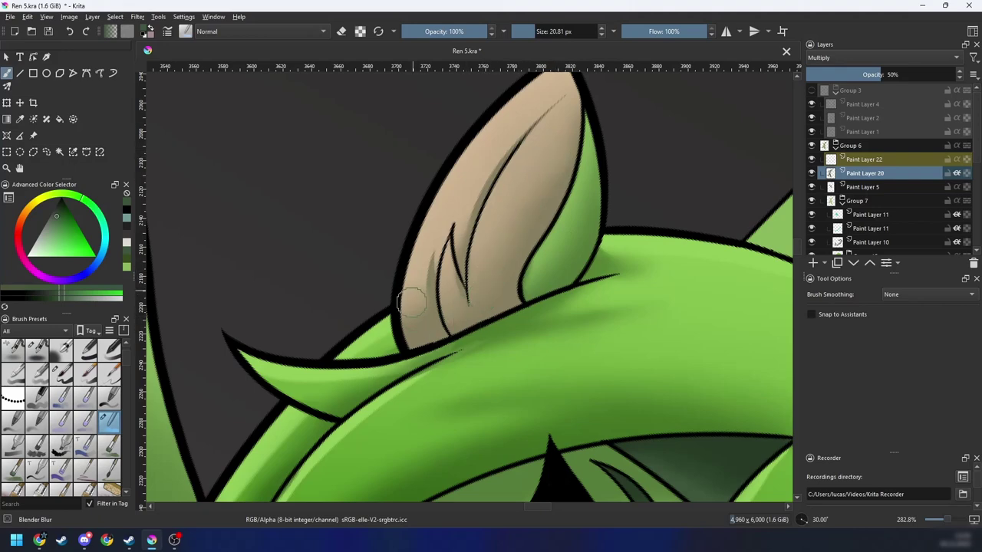
# Step: Save the drawing and reset the canvas rotation to 0° to check the figure from horn to thighs
pyautogui.press('-')
pyautogui.press('-')
pyautogui.press('-')
pyautogui.press('-')
pyautogui.press('-')
pyautogui.press('-')
pyautogui.press('5')
pyautogui.hotkey('ctrl', 's')
pyautogui.press('-')
pyautogui.press('6')
pyautogui.press('6')
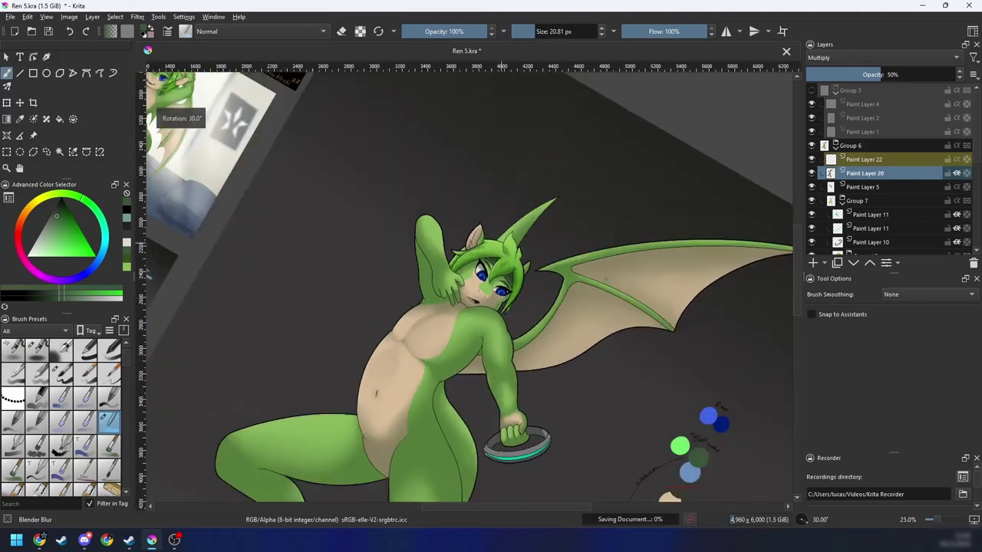
pyautogui.press('-')
pyautogui.moveTo(622, 322); pyautogui.dragTo(620, 293)
pyautogui.press('4')
pyautogui.press('+')
pyautogui.press('4')
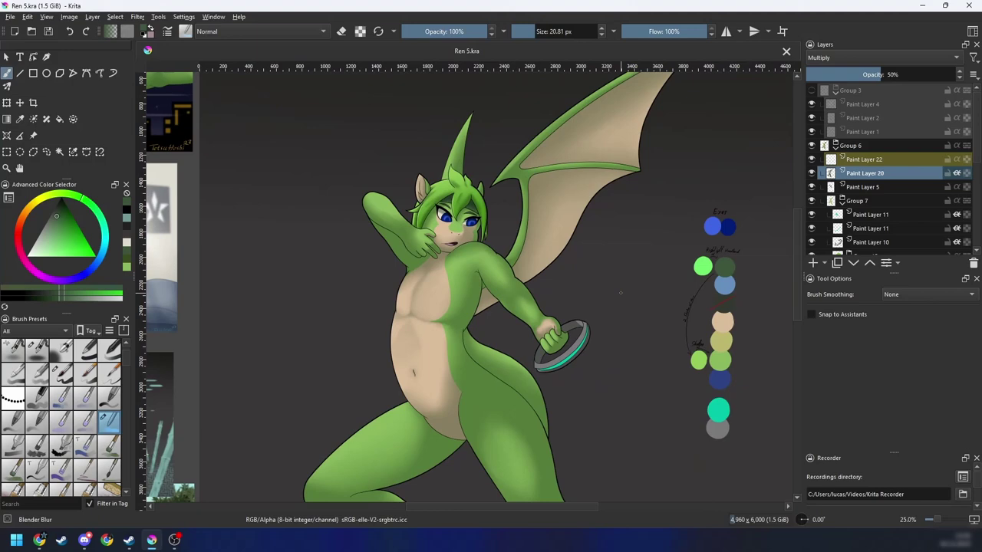
pyautogui.scroll(1, 639, 314)
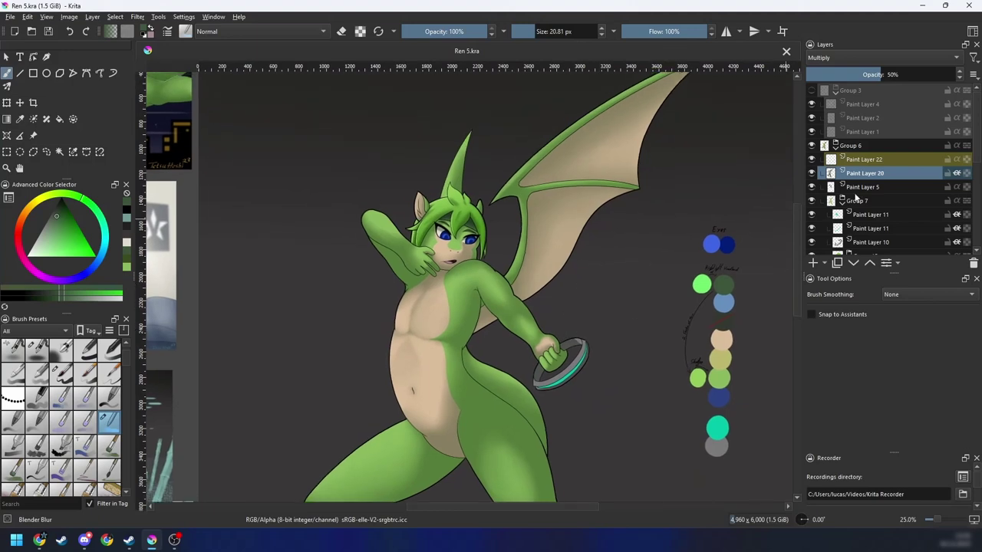
# Step: Make Paint Layer 22 active and set the painting colour to off-white for highlights
pyautogui.click(871, 161)
pyautogui.rightClick(550, 304)
pyautogui.click(590, 305)
pyautogui.moveTo(536, 312); pyautogui.dragTo(544, 326)
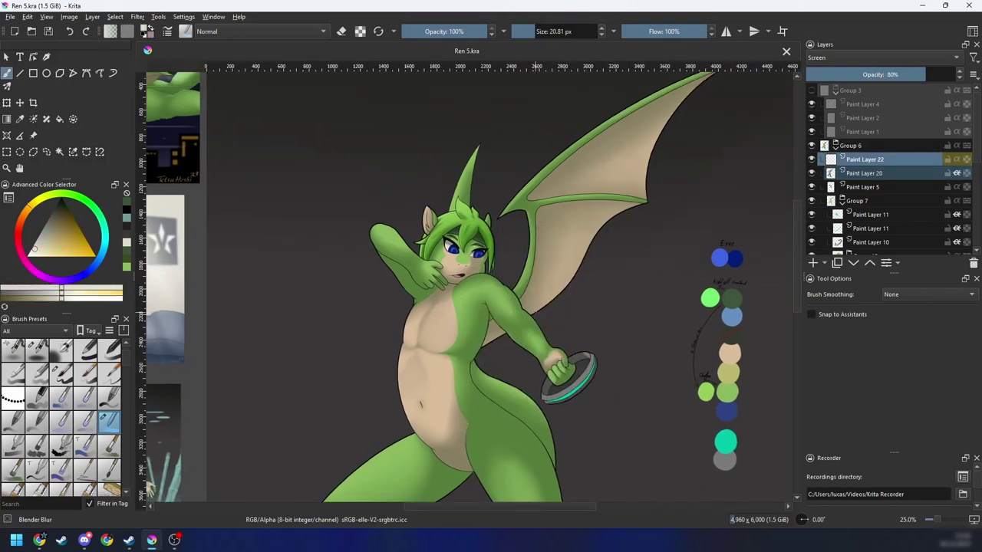
# Step: Examine the figure, its wing and the head with the hair at closer range
pyautogui.scroll(2, 497, 325)
pyautogui.scroll(-1, 433, 313)
pyautogui.moveTo(318, 375); pyautogui.dragTo(708, 342)
pyautogui.scroll(2, 639, 247)
pyautogui.moveTo(627, 298); pyautogui.dragTo(206, 297)
pyautogui.moveTo(694, 311); pyautogui.dragTo(277, 322)
pyautogui.moveTo(537, 212)
pyautogui.mouseDown()
pyautogui.moveTo(463, 362)
pyautogui.moveTo(551, 367)
pyautogui.mouseUp()
pyautogui.scroll(1, 550, 346)
pyautogui.moveTo(535, 236); pyautogui.dragTo(520, 296)
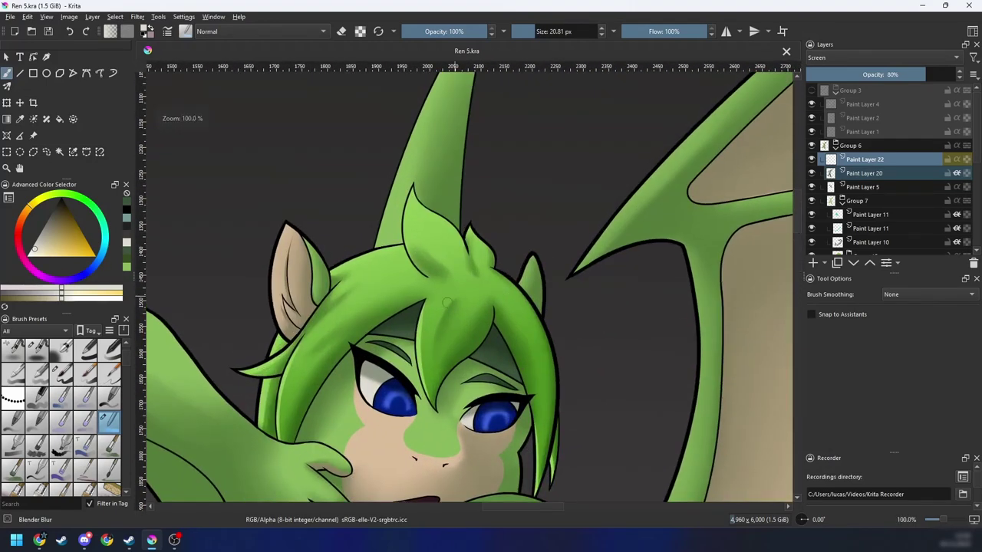
# Step: Fill a jagged off-white highlight on the hair lock beside the beige inner ear, using Shape fill
pyautogui.rightClick(434, 315)
pyautogui.click(362, 298)
pyautogui.moveTo(407, 308); pyautogui.dragTo(438, 281)
pyautogui.moveTo(364, 292); pyautogui.dragTo(428, 239)
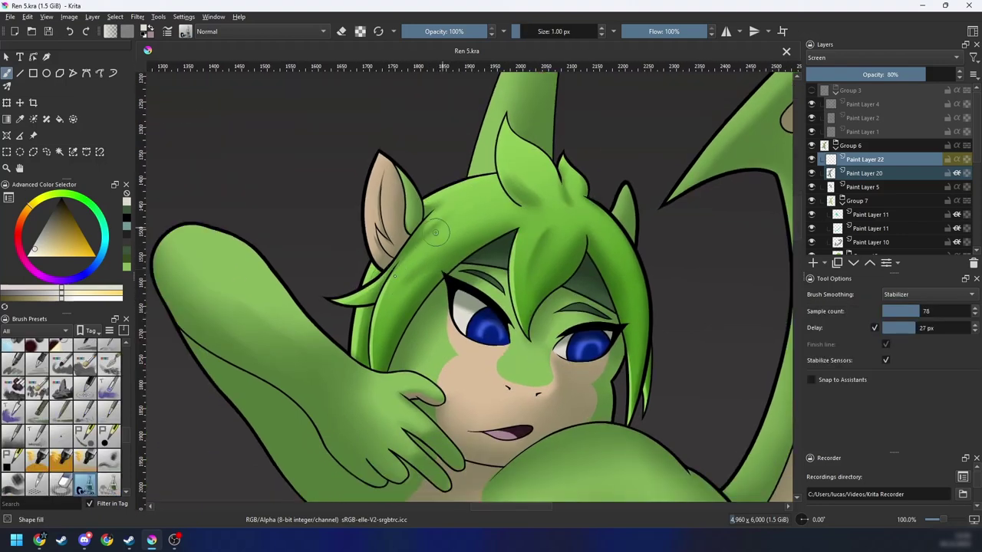
pyautogui.moveTo(395, 276)
pyautogui.mouseDown()
pyautogui.moveTo(438, 237)
pyautogui.moveTo(465, 238)
pyautogui.moveTo(431, 274)
pyautogui.moveTo(435, 257)
pyautogui.moveTo(426, 255)
pyautogui.moveTo(439, 237)
pyautogui.moveTo(431, 247)
pyautogui.mouseUp()
pyautogui.scroll(-3, 520, 258)
pyautogui.scroll(3, 526, 272)
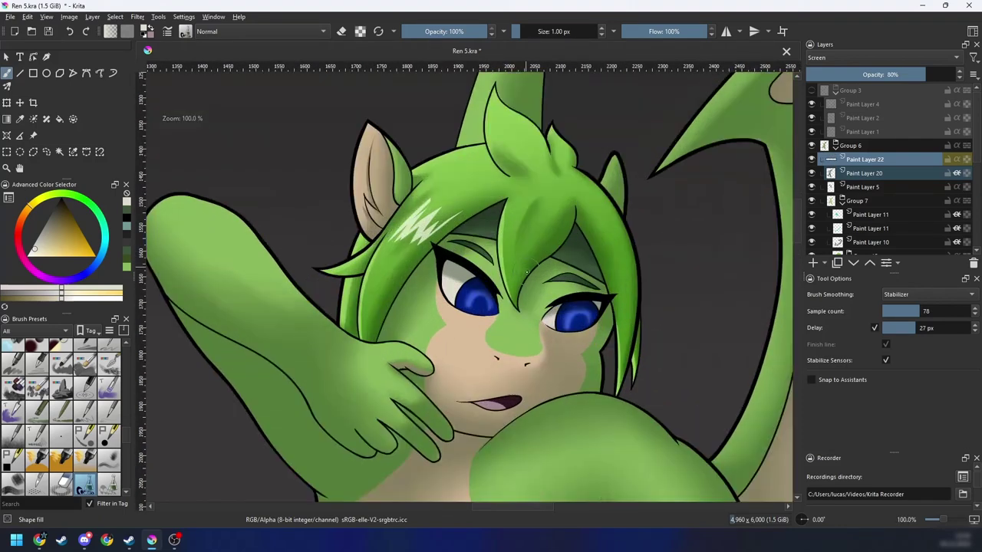
# Step: Fill jagged off-white highlights on both sides of the central hair bang between the eyes with Shape fill
pyautogui.scroll(1, 526, 270)
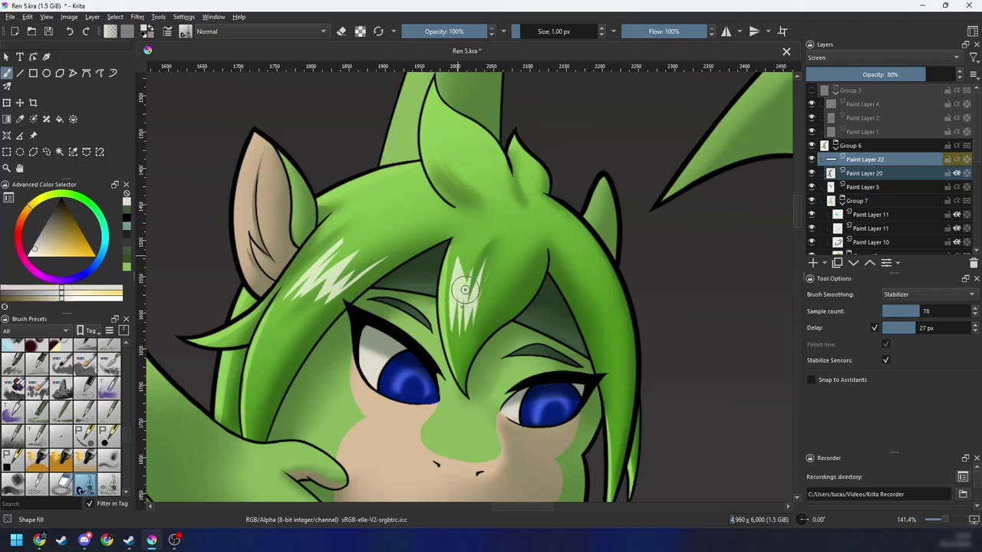
pyautogui.moveTo(457, 272); pyautogui.dragTo(457, 257)
pyautogui.press('e')
pyautogui.scroll(-3, 500, 210)
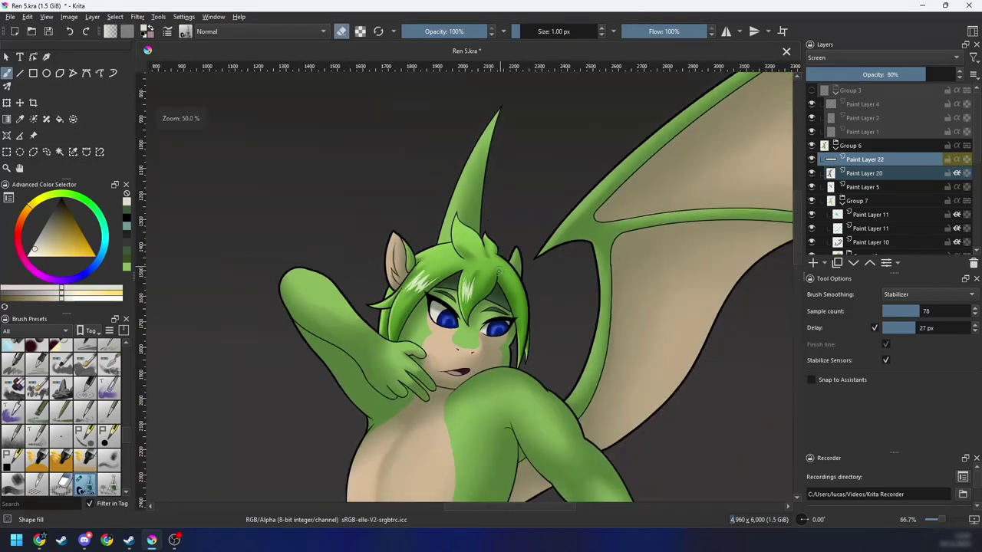
pyautogui.scroll(3, 491, 276)
pyautogui.press('e')
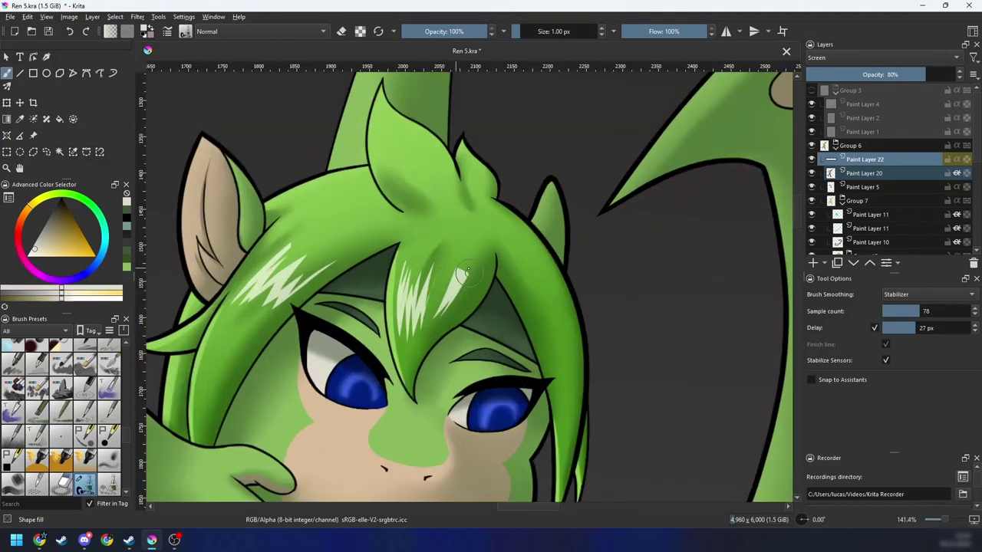
pyautogui.moveTo(499, 298); pyautogui.dragTo(485, 287)
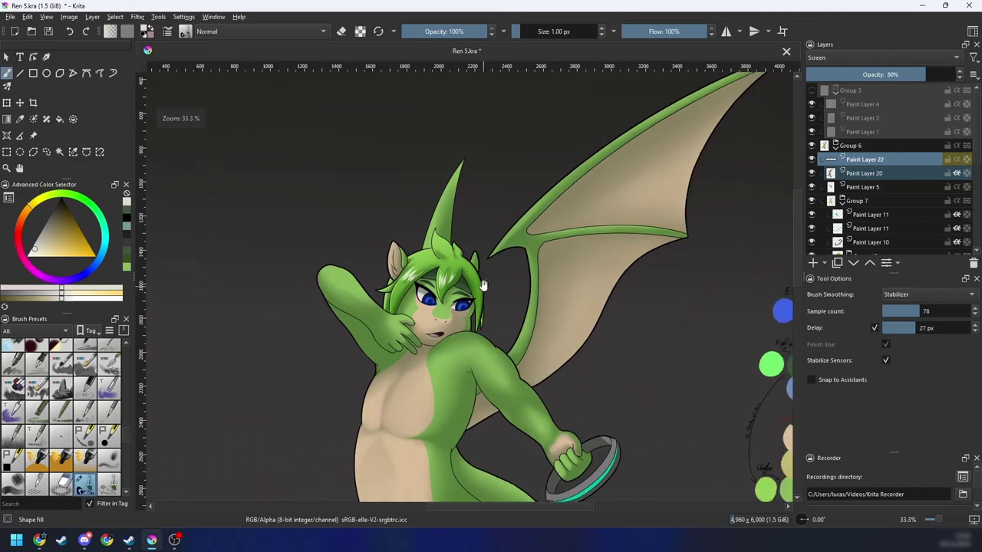
# Step: Turn off brush smoothing and paint jagged white shine strokes on the side hair strand next to the eye
pyautogui.scroll(4, 488, 281)
pyautogui.press('4')
pyautogui.press('4')
pyautogui.press('4')
pyautogui.press('4')
pyautogui.press('4')
pyautogui.press('4')
pyautogui.press('4')
pyautogui.press('4')
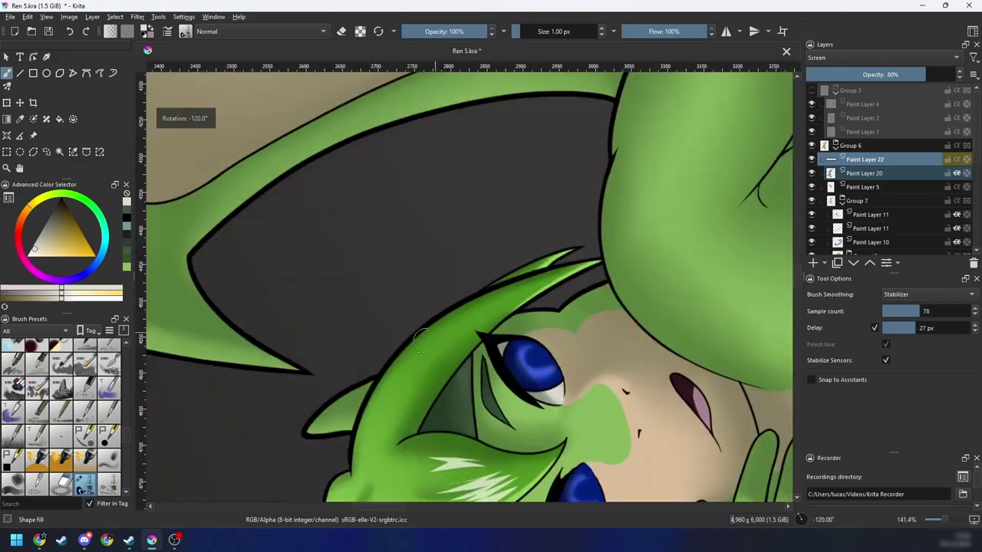
pyautogui.moveTo(384, 391)
pyautogui.mouseDown()
pyautogui.moveTo(400, 357)
pyautogui.moveTo(463, 316)
pyautogui.mouseUp()
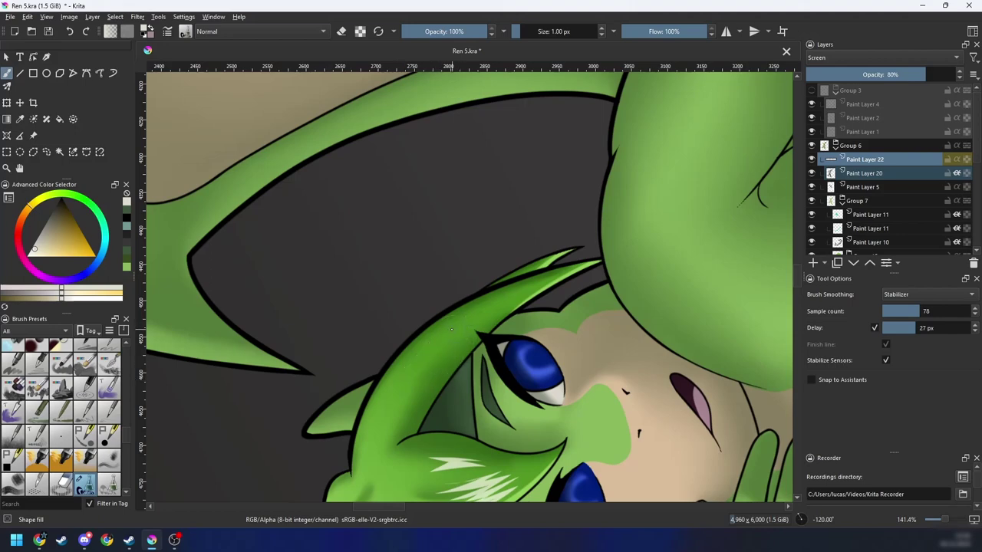
pyautogui.press('n')
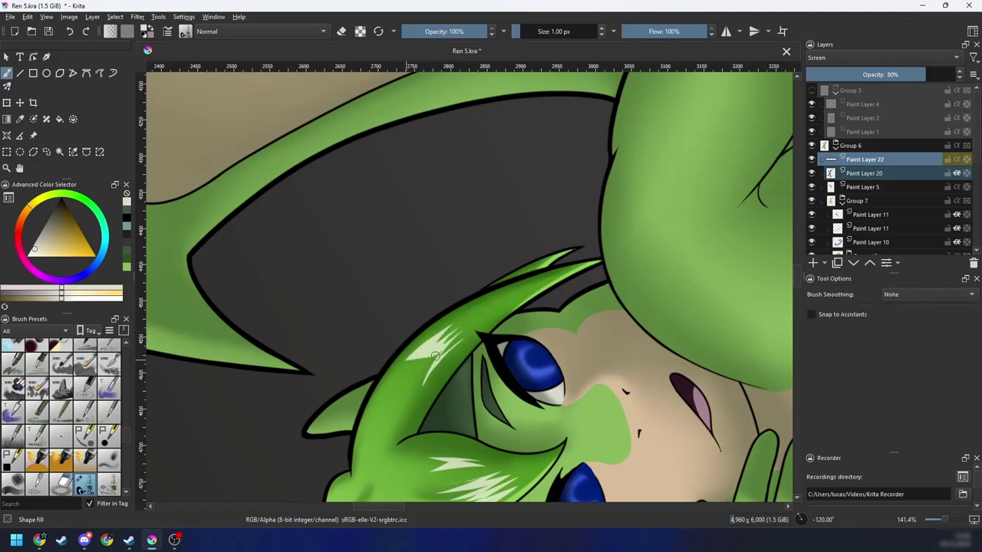
# Step: Examine the hair highlights close up and on the whole figure beside the reference images
pyautogui.press('-')
pyautogui.press('6')
pyautogui.press('6')
pyautogui.press('-')
pyautogui.press('-')
pyautogui.press('-')
pyautogui.press('6')
pyautogui.press('6')
pyautogui.press('6')
pyautogui.press('6')
pyautogui.press('6')
pyautogui.press('6')
pyautogui.press('-')
pyautogui.press('4')
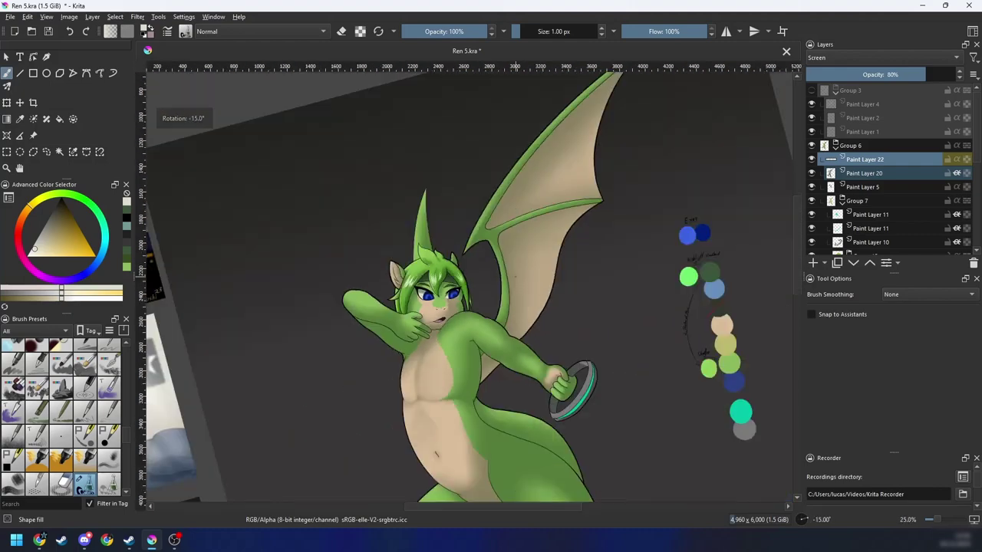
pyautogui.press('6')
pyautogui.press('6')
pyautogui.press('4')
pyautogui.press('-')
pyautogui.moveTo(567, 296)
pyautogui.mouseDown()
pyautogui.moveTo(576, 268)
pyautogui.moveTo(574, 307)
pyautogui.mouseUp()
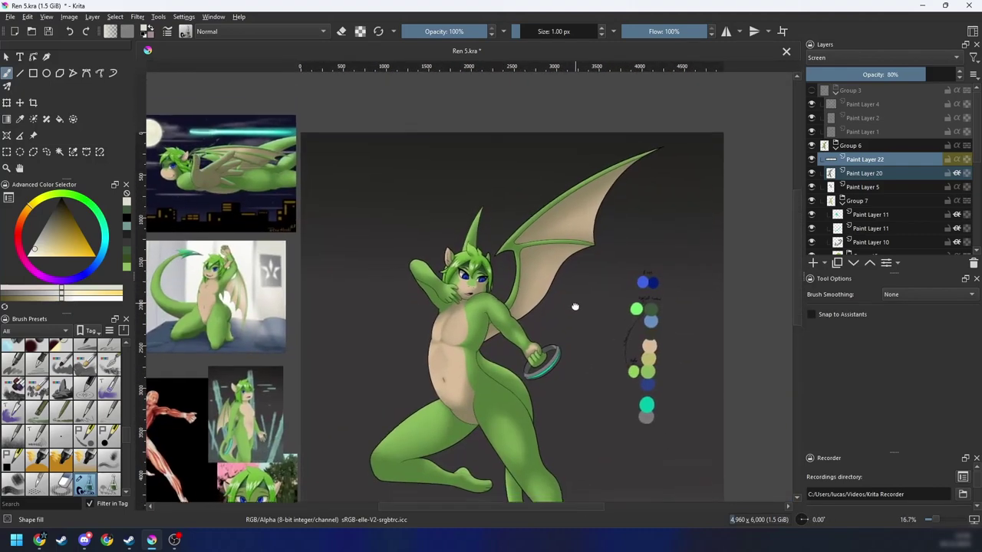
pyautogui.press('+')
pyautogui.press('+')
pyautogui.press('+')
pyautogui.moveTo(543, 269); pyautogui.dragTo(582, 306)
pyautogui.press('+')
pyautogui.press('+')
pyautogui.press('+')
pyautogui.moveTo(473, 322); pyautogui.dragTo(498, 329)
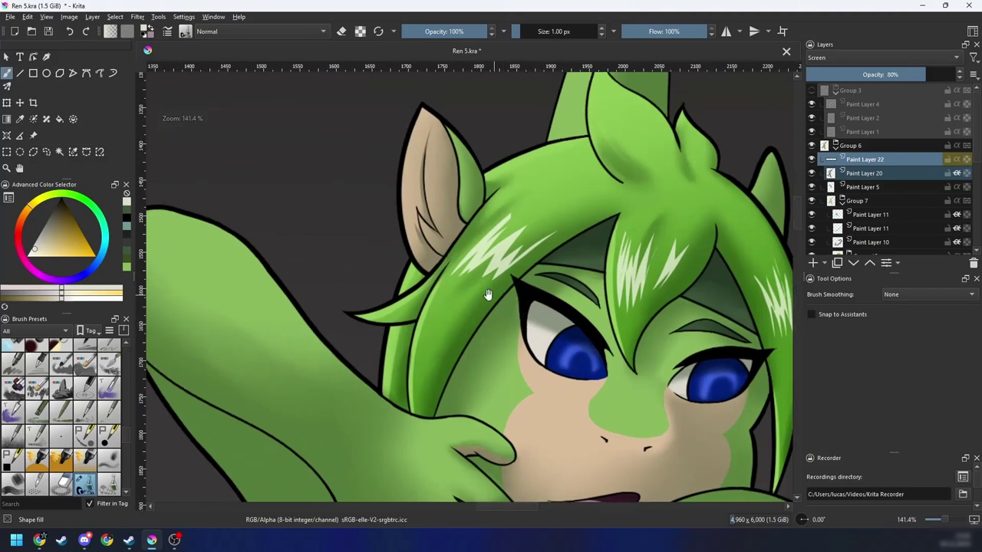
pyautogui.scroll(-5, 430, 326)
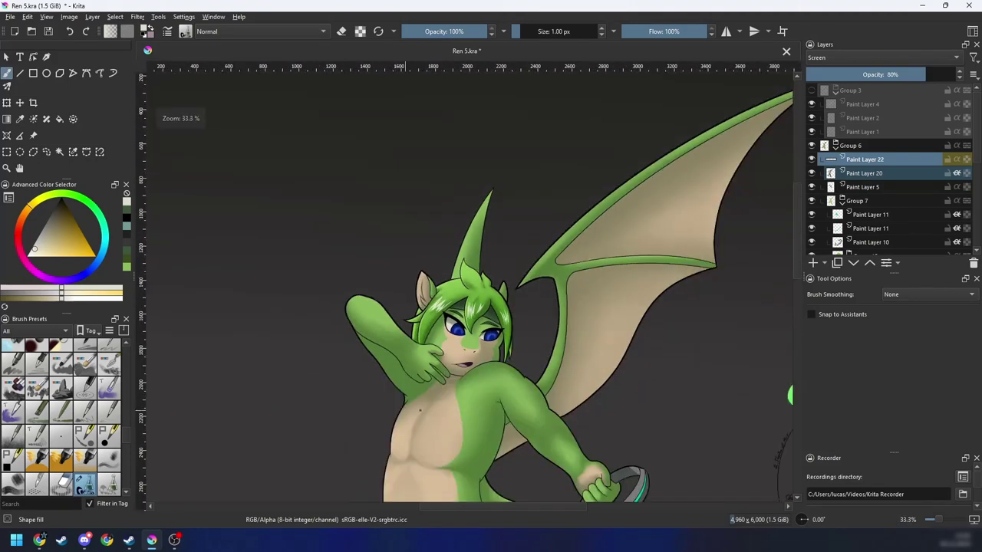
pyautogui.moveTo(547, 352); pyautogui.dragTo(540, 193)
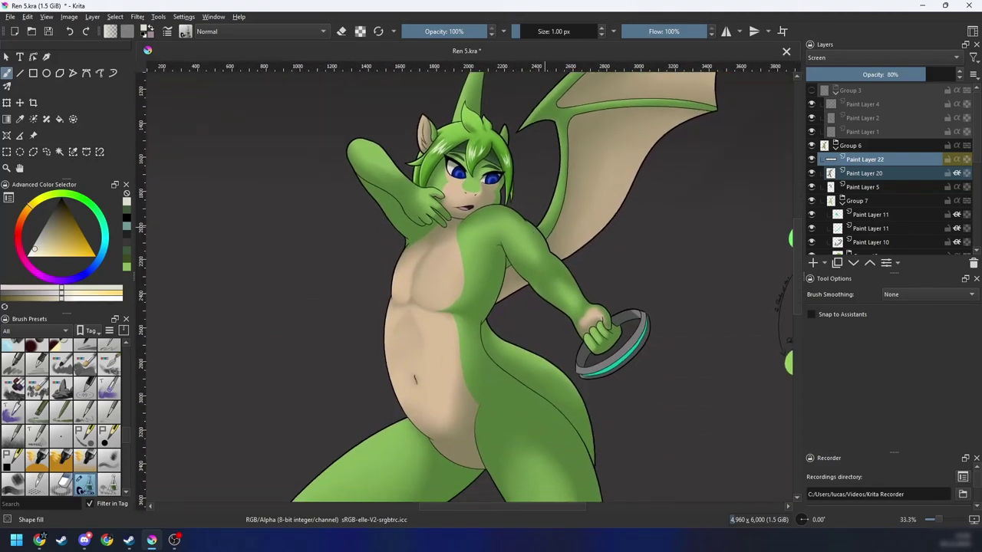
pyautogui.press('-')
pyautogui.moveTo(576, 270); pyautogui.dragTo(568, 243)
pyautogui.scroll(3, 568, 243)
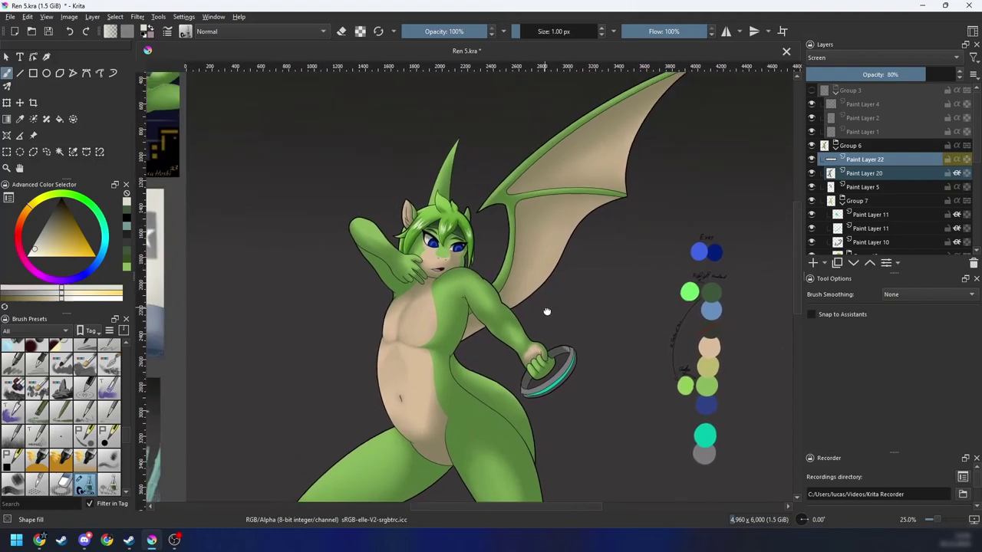
pyautogui.moveTo(533, 321); pyautogui.dragTo(499, 283)
pyautogui.scroll(-1, 560, 273)
pyautogui.moveTo(558, 331); pyautogui.dragTo(548, 350)
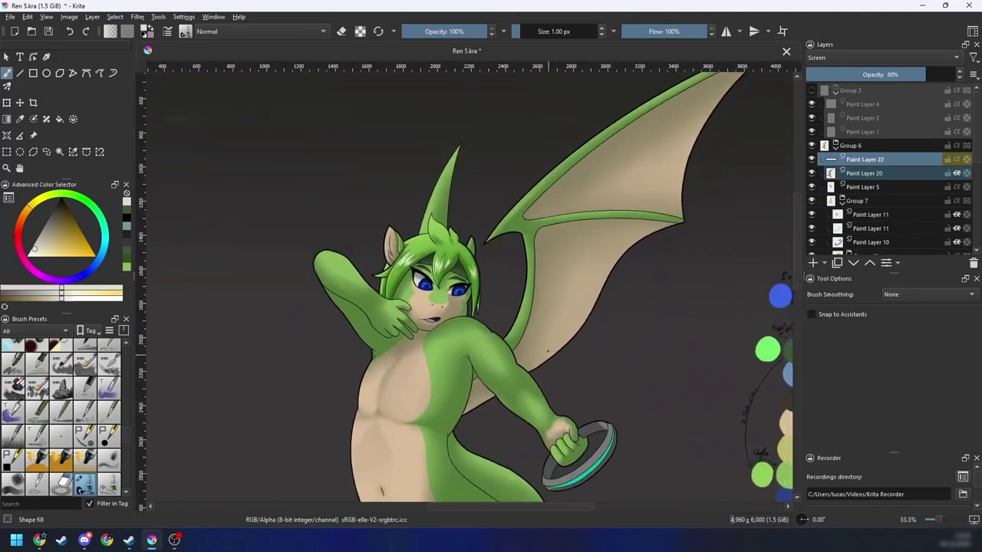
# Step: Switch to the Ink circle 05 brush at 5 px for detailing the eyes
pyautogui.scroll(5, 467, 280)
pyautogui.press('4')
pyautogui.scroll(-1, 518, 304)
pyautogui.rightClick(514, 303)
pyautogui.click(447, 288)
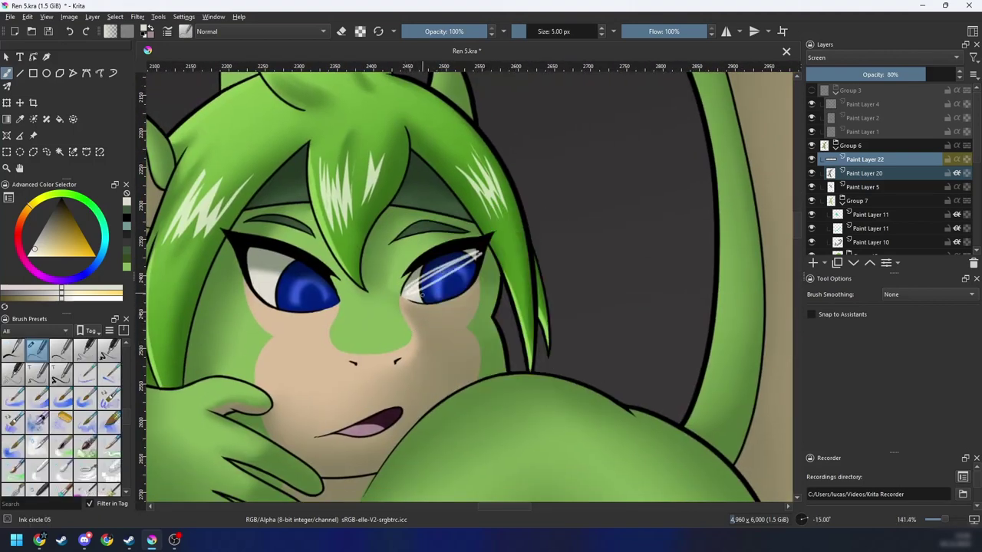
# Step: Try the highlight layer at 100% opacity and compare it with the previous opacity at several zoom levels
pyautogui.moveTo(924, 75); pyautogui.dragTo(960, 77)
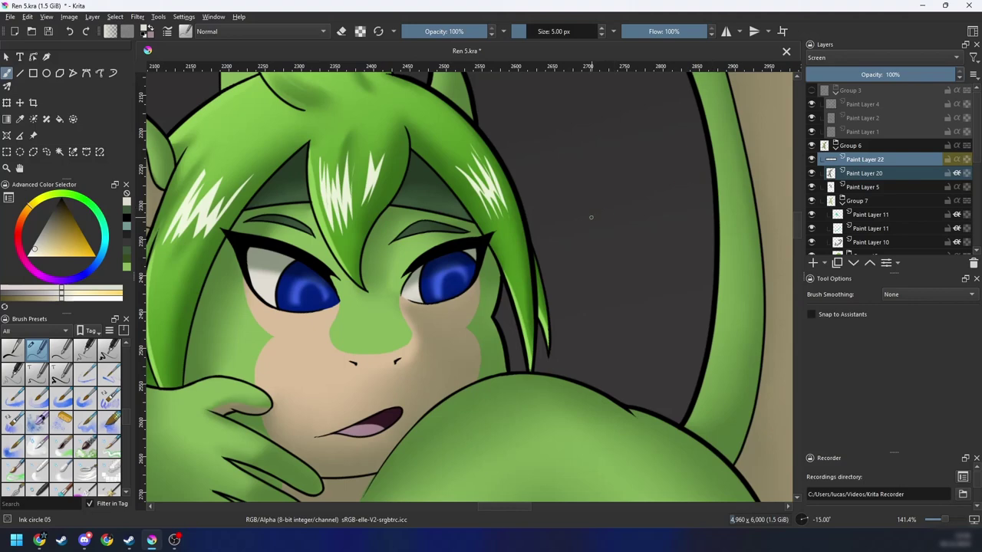
pyautogui.hotkey('ctrl', 'z')
pyautogui.moveTo(527, 260); pyautogui.dragTo(550, 259)
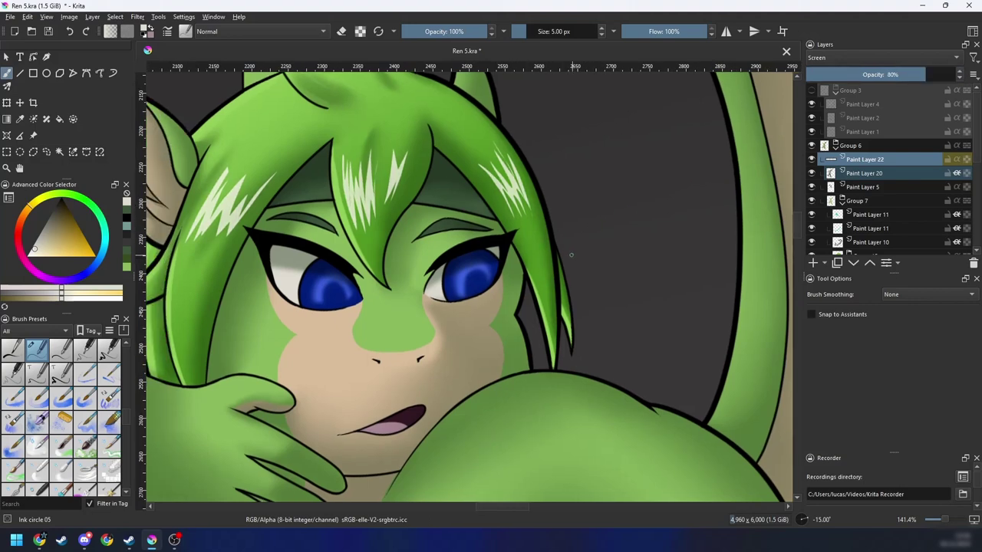
pyautogui.hotkey('ctrl', 'shift', 'z')
pyautogui.hotkey('ctrl', 'z')
pyautogui.hotkey('ctrl', '-')
pyautogui.hotkey('ctrl', '-')
pyautogui.hotkey('ctrl', 'shift', 'z')
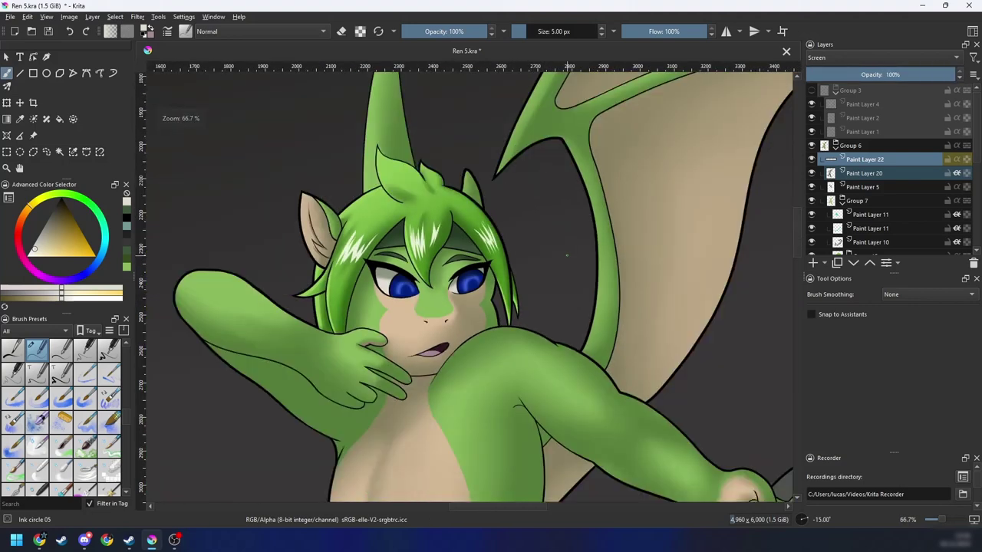
pyautogui.hotkey('ctrl', '-')
pyautogui.hotkey('ctrl', '-')
pyautogui.hotkey('ctrl', '-')
pyautogui.hotkey('ctrl', 'z')
# Step: Try thin white highlight strokes along the upper lid of the eye beside the raised hand, undoing each one
pyautogui.moveTo(538, 281); pyautogui.dragTo(557, 267)
pyautogui.hotkey('ctrl', '+')
pyautogui.hotkey('ctrl', '+')
pyautogui.hotkey('ctrl', '+')
pyautogui.press('6')
pyautogui.press('6')
pyautogui.press('6')
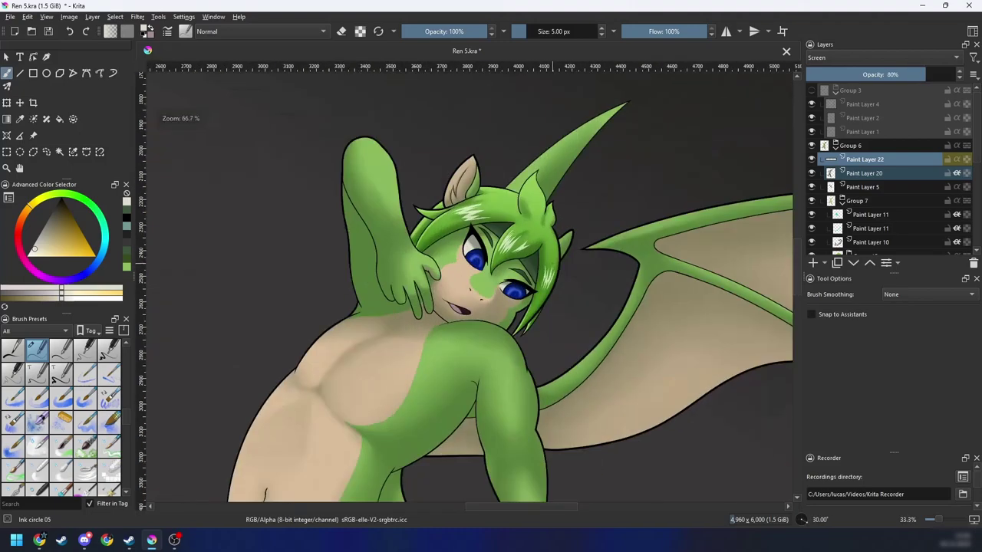
pyautogui.hotkey('ctrl', '+')
pyautogui.press('4')
pyautogui.press('4')
pyautogui.press('4')
pyautogui.press('4')
pyautogui.press('4')
pyautogui.press('4')
pyautogui.hotkey('ctrl', '+')
pyautogui.hotkey('ctrl', '+')
pyautogui.hotkey('ctrl', '+')
pyautogui.press('4')
pyautogui.press('4')
pyautogui.moveTo(457, 247); pyautogui.dragTo(569, 250)
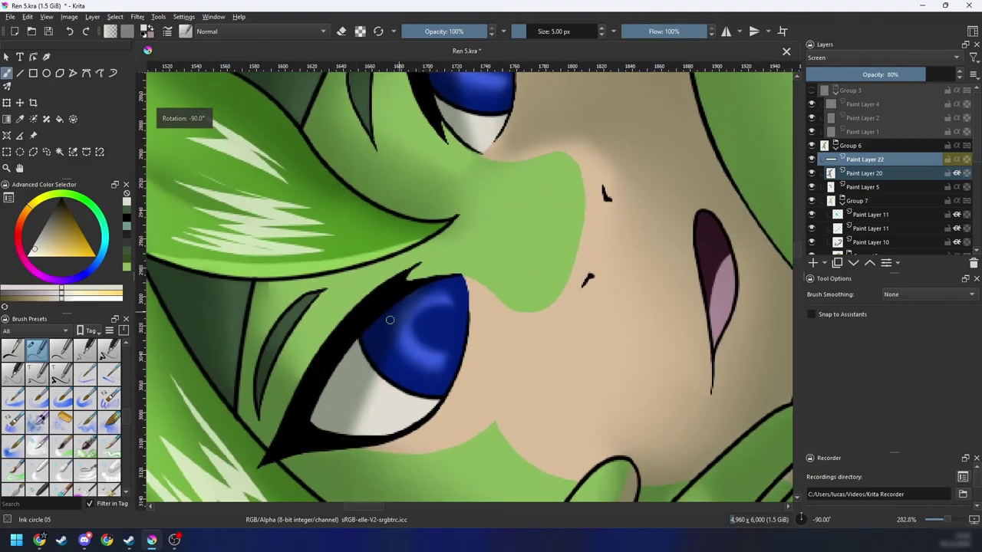
pyautogui.moveTo(323, 415); pyautogui.dragTo(431, 291)
pyautogui.hotkey('ctrl', 'z')
pyautogui.moveTo(322, 405); pyautogui.dragTo(438, 291)
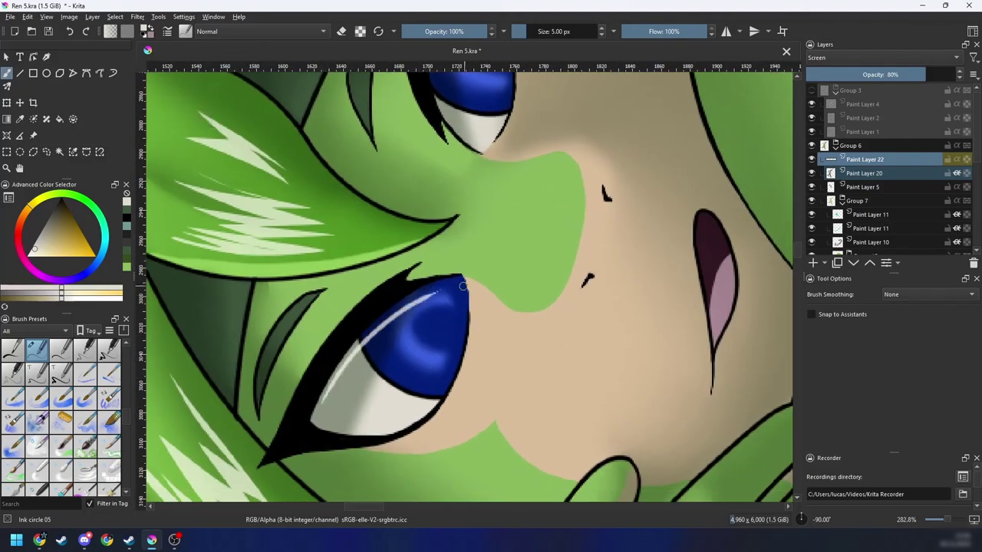
pyautogui.hotkey('ctrl', 'z')
pyautogui.moveTo(330, 399)
pyautogui.mouseDown()
pyautogui.moveTo(348, 368)
pyautogui.moveTo(452, 286)
pyautogui.mouseUp()
pyautogui.hotkey('ctrl', 'z')
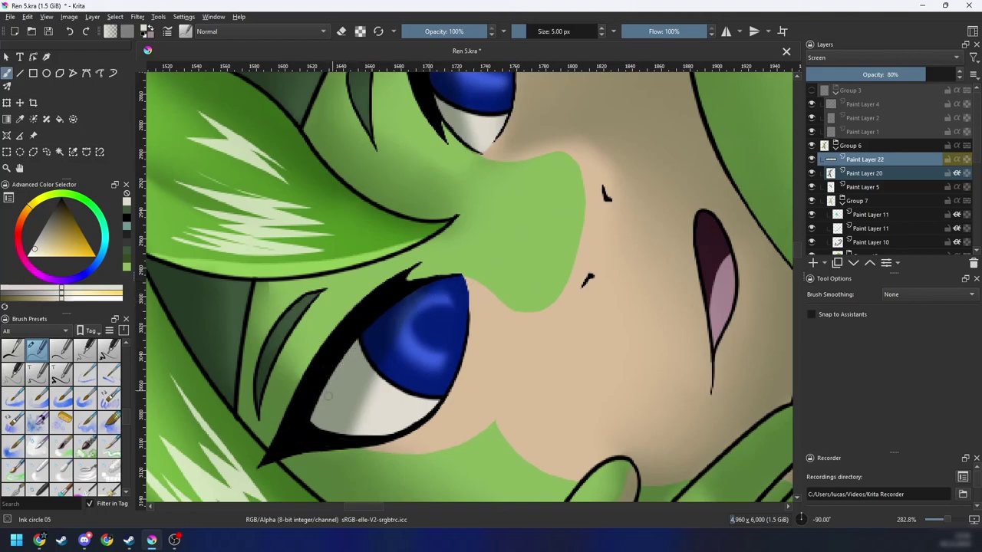
pyautogui.moveTo(329, 397); pyautogui.dragTo(438, 292)
pyautogui.hotkey('ctrl', 'z')
# Step: Turn on Stabilizer brush smoothing and paint thin curved white highlights along the upper and lower edges of the same eye
pyautogui.press('s')
pyautogui.moveTo(329, 398)
pyautogui.mouseDown()
pyautogui.moveTo(386, 327)
pyautogui.moveTo(459, 284)
pyautogui.mouseUp()
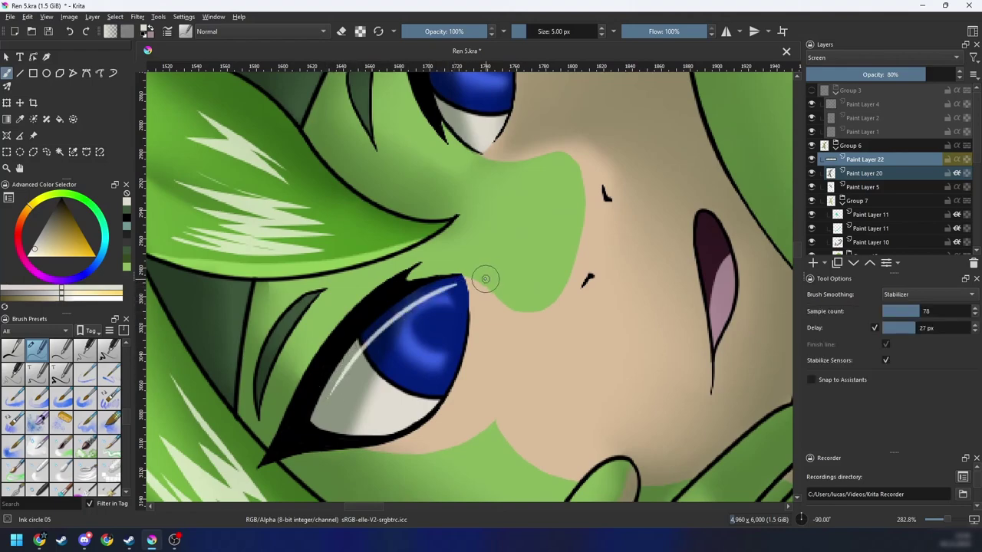
pyautogui.press('4')
pyautogui.press('4')
pyautogui.press('4')
pyautogui.press('4')
pyautogui.press('4')
pyautogui.press('4')
pyautogui.press('4')
pyautogui.press('4')
pyautogui.press('m')
pyautogui.press('4')
pyautogui.press('4')
pyautogui.press('4')
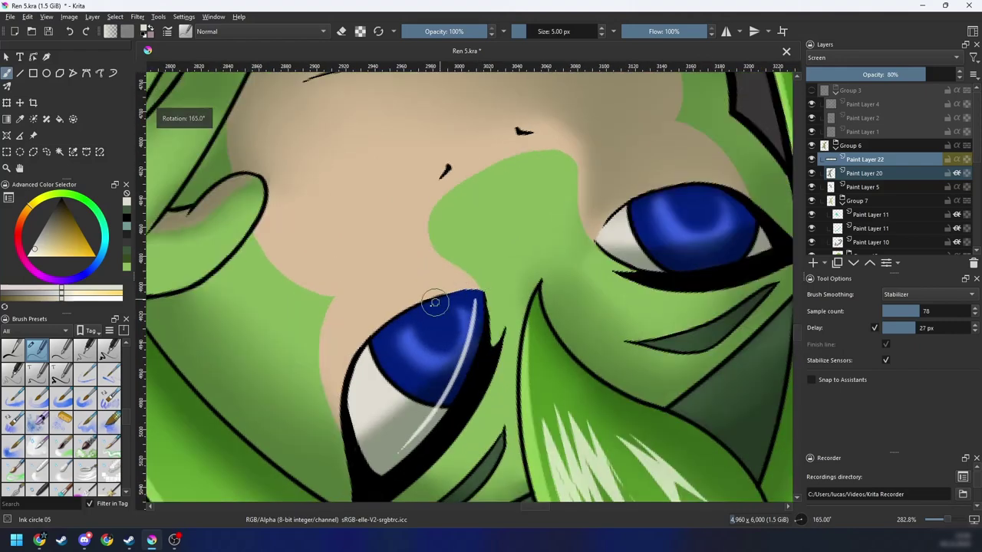
pyautogui.moveTo(361, 368); pyautogui.dragTo(494, 297)
pyautogui.hotkey('ctrl', 'z')
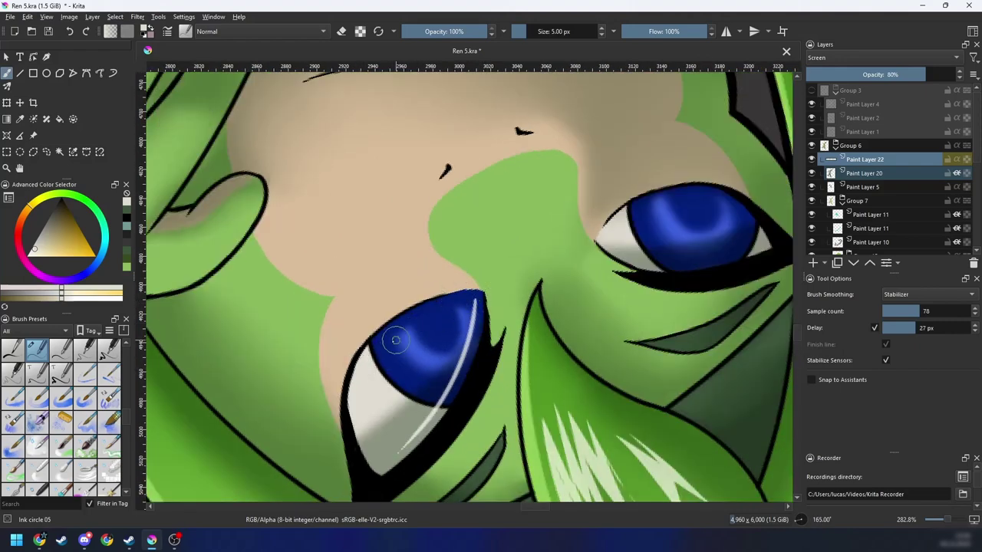
pyautogui.moveTo(353, 376)
pyautogui.mouseDown()
pyautogui.moveTo(469, 295)
pyautogui.moveTo(498, 295)
pyautogui.mouseUp()
# Step: Examine the eye highlights on the figure from a distance in the mirrored view, and restore the unmirrored view
pyautogui.press('-')
pyautogui.press('6')
pyautogui.press('6')
pyautogui.press('6')
pyautogui.press('6')
pyautogui.press('6')
pyautogui.press('6')
pyautogui.press('6')
pyautogui.press('6')
pyautogui.press('6')
pyautogui.press('6')
pyautogui.press('6')
pyautogui.press('6')
pyautogui.press('6')
pyautogui.press('6')
pyautogui.press('6')
pyautogui.press('-')
pyautogui.press('-')
pyautogui.press('-')
pyautogui.press('-')
pyautogui.press('-')
pyautogui.press('-')
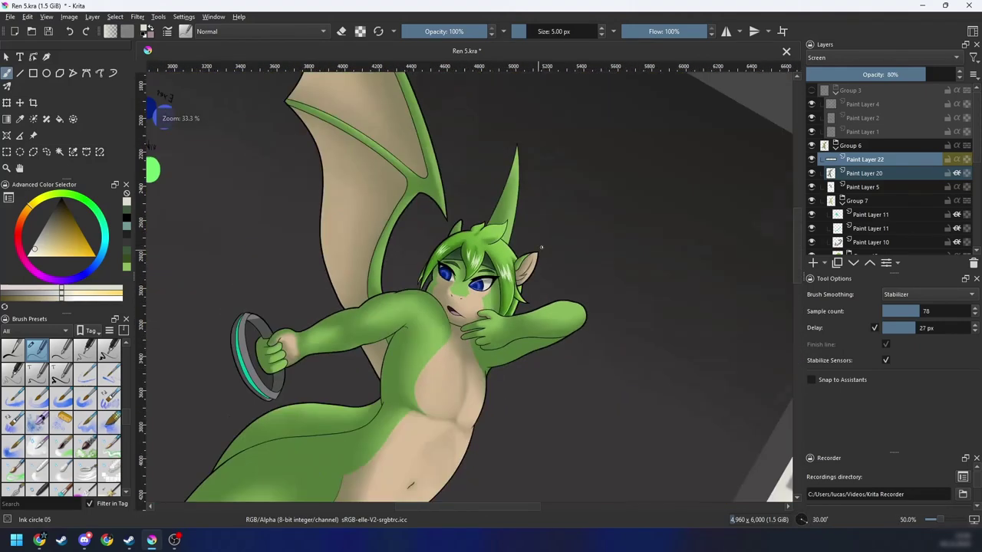
pyautogui.press('m')
# Step: Paint a shorter white highlight along the eye's upper lid, and try then undo a second one on the iris's lower edge
pyautogui.press('+')
pyautogui.press('+')
pyautogui.press('+')
pyautogui.press('+')
pyautogui.press('+')
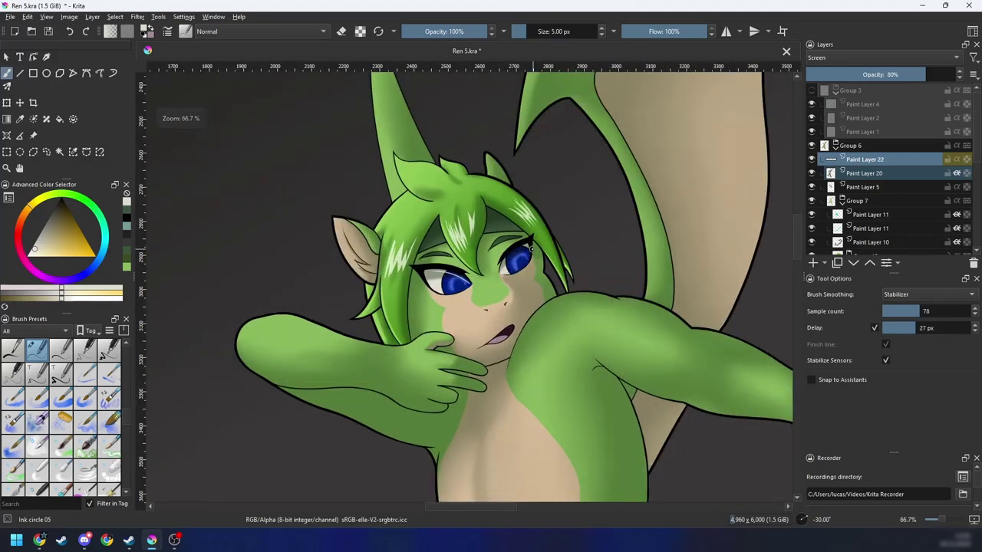
pyautogui.press('4')
pyautogui.press('4')
pyautogui.press('4')
pyautogui.scroll(3, 529, 249)
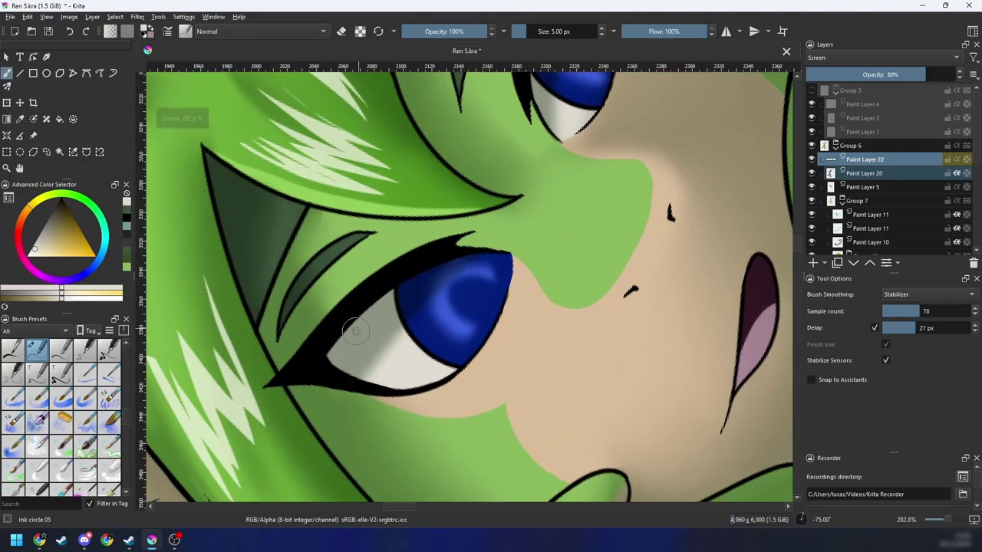
pyautogui.moveTo(351, 323); pyautogui.dragTo(482, 273)
pyautogui.moveTo(451, 367)
pyautogui.mouseDown()
pyautogui.moveTo(495, 258)
pyautogui.moveTo(503, 272)
pyautogui.mouseUp()
pyautogui.hotkey('ctrl', 'z')
pyautogui.hotkey('ctrl', 'shift', 'z')
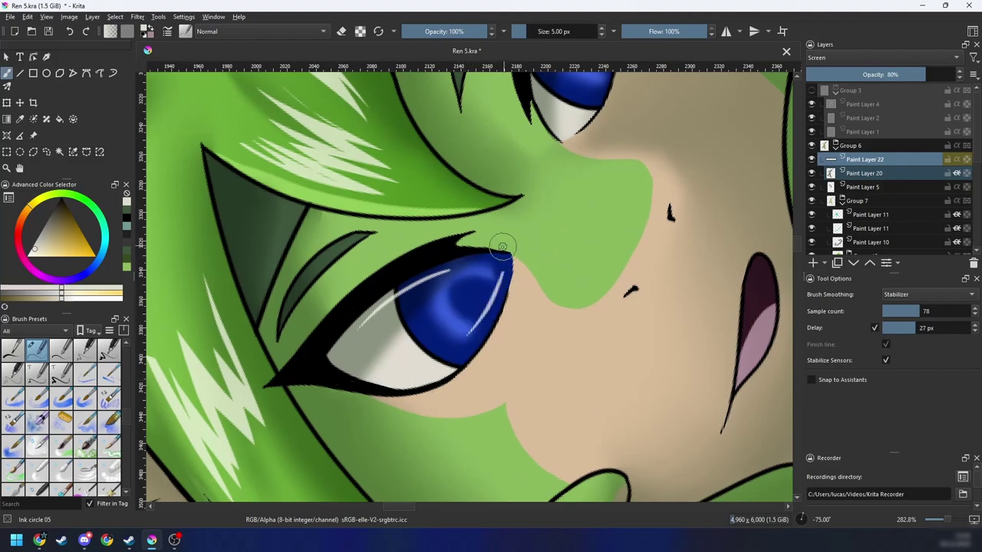
pyautogui.hotkey('ctrl', 'z')
pyautogui.scroll(-6, 475, 323)
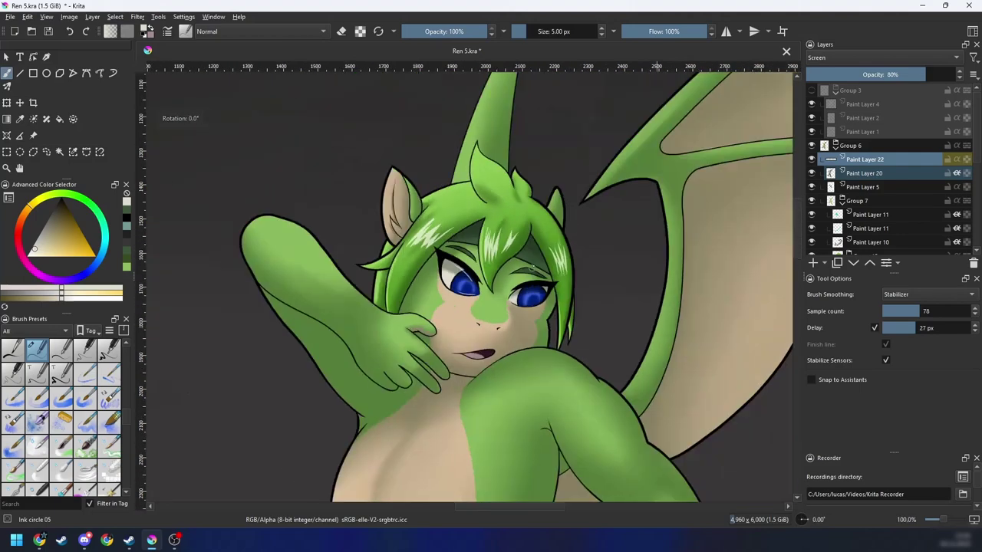
# Step: Switch to the Airbrush pressure brush at 16.68 px with brush smoothing off
pyautogui.scroll(3, 546, 246)
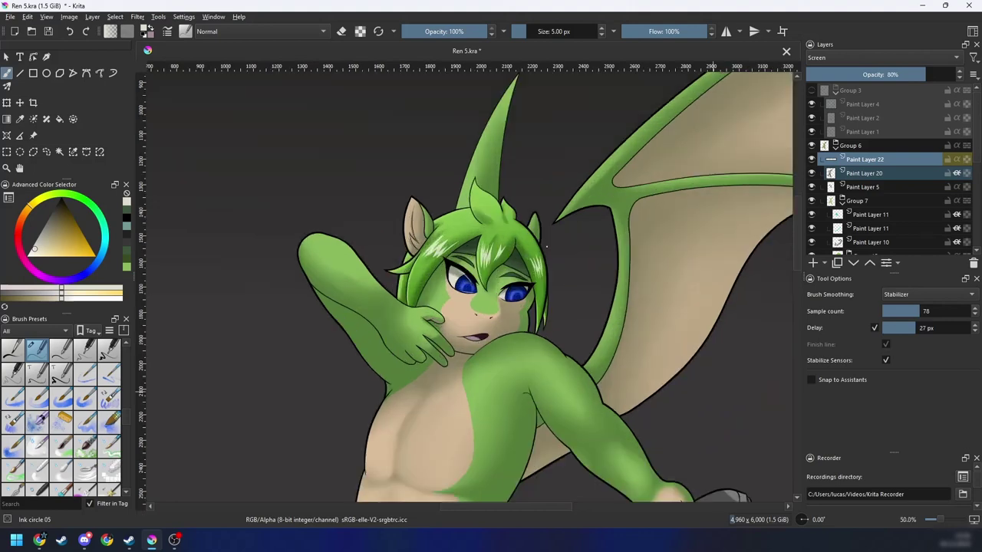
pyautogui.rightClick(497, 291)
pyautogui.click(564, 264)
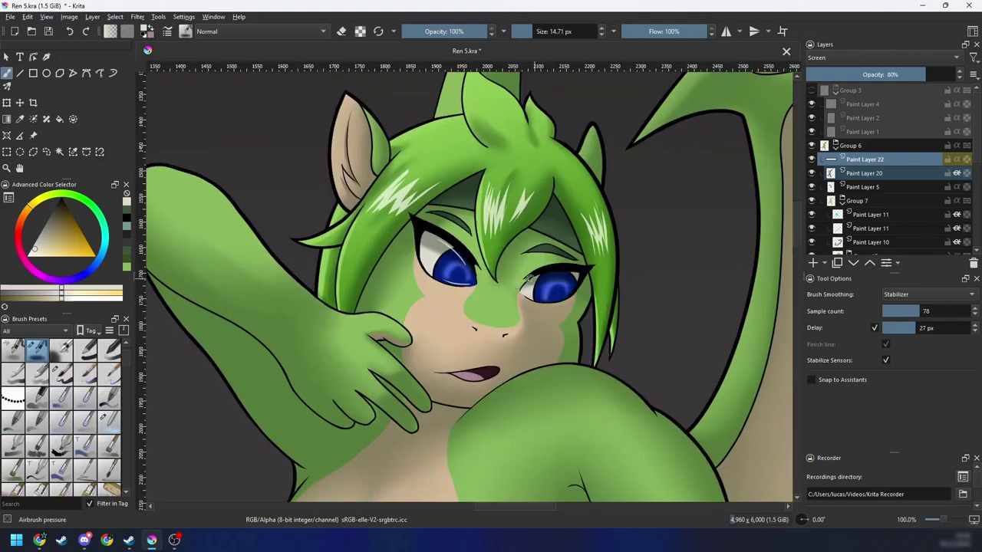
pyautogui.scroll(2, 501, 289)
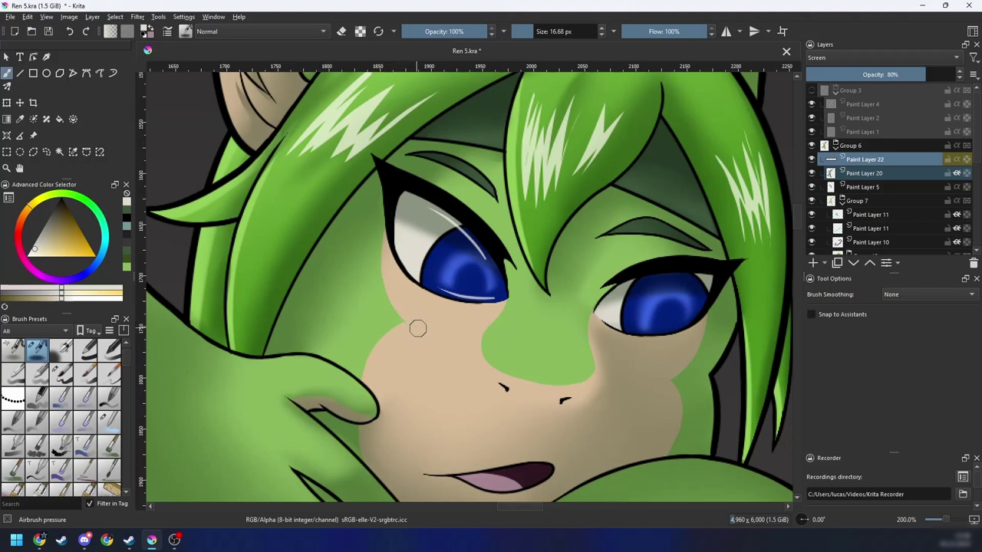
# Step: Duplicate the Screen-mode highlight layer Paint Layer 22 and clear the contents of the upper copy
pyautogui.click(879, 174)
pyautogui.click(879, 161)
pyautogui.hotkey('ctrl', 'j')
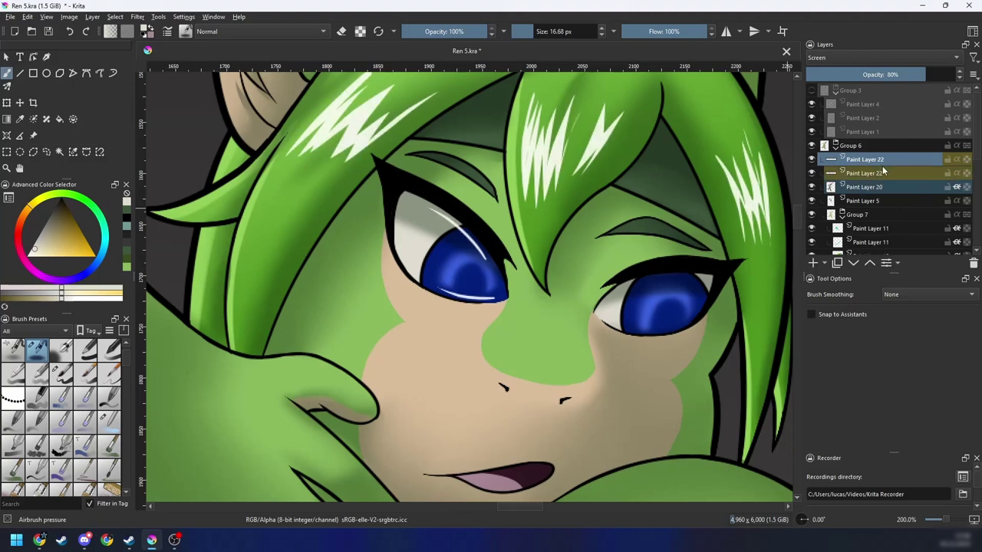
pyautogui.press('Delete')
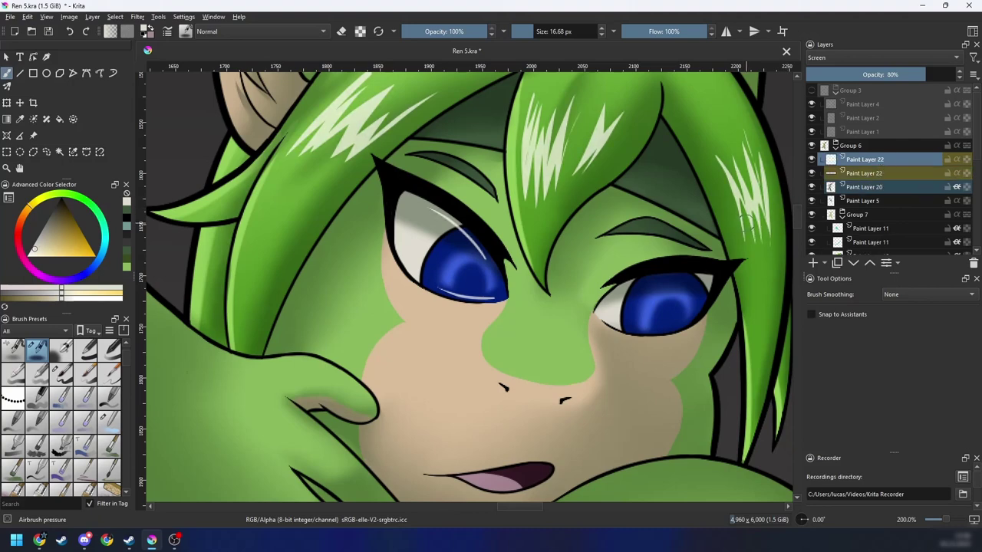
# Step: Set the cleared highlight layer's opacity to 100% and dab a round white airbrushed highlight on each iris
pyautogui.moveTo(670, 242); pyautogui.dragTo(657, 256)
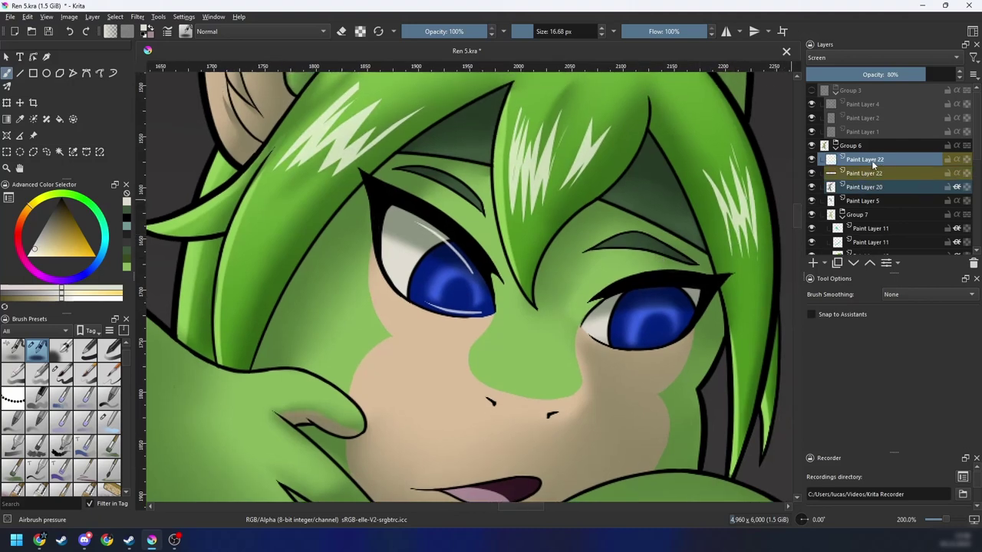
pyautogui.click(873, 173)
pyautogui.click(874, 160)
pyautogui.rightClick(387, 285)
pyautogui.click(457, 266)
pyautogui.moveTo(899, 91); pyautogui.dragTo(936, 104)
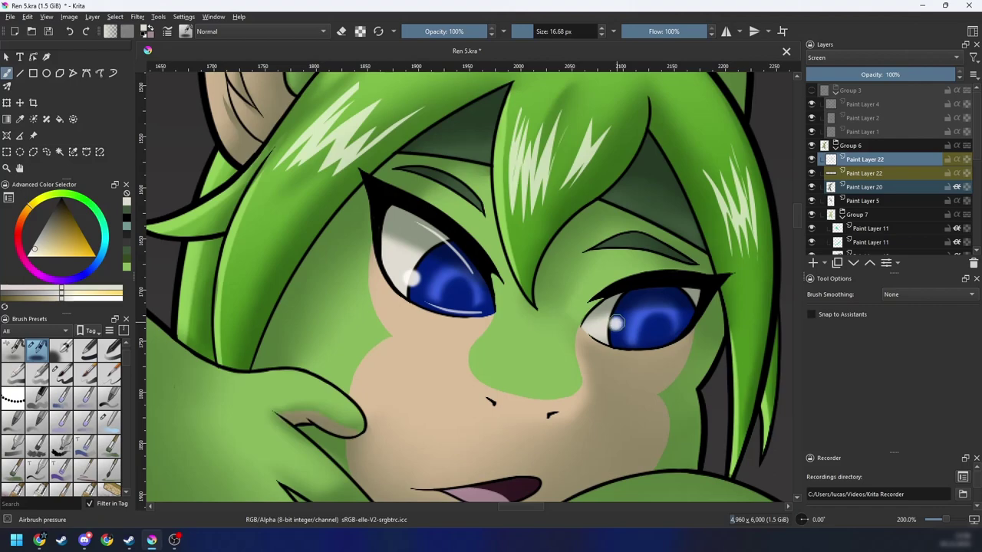
# Step: Dab a smaller white highlight on each iris beside the round one, using a 6.44 px airbrush
pyautogui.scroll(-4, 662, 310)
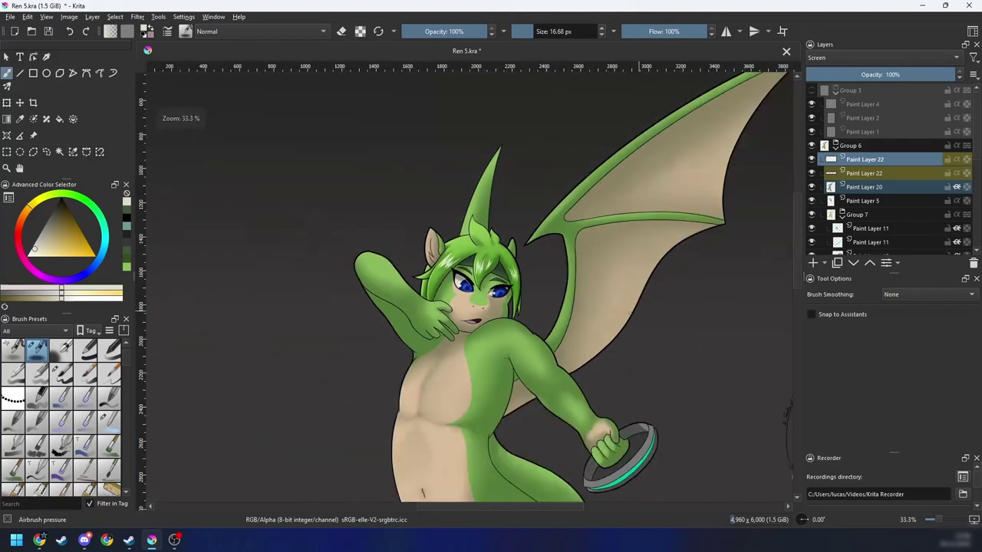
pyautogui.scroll(3, 587, 322)
pyautogui.scroll(1, 588, 300)
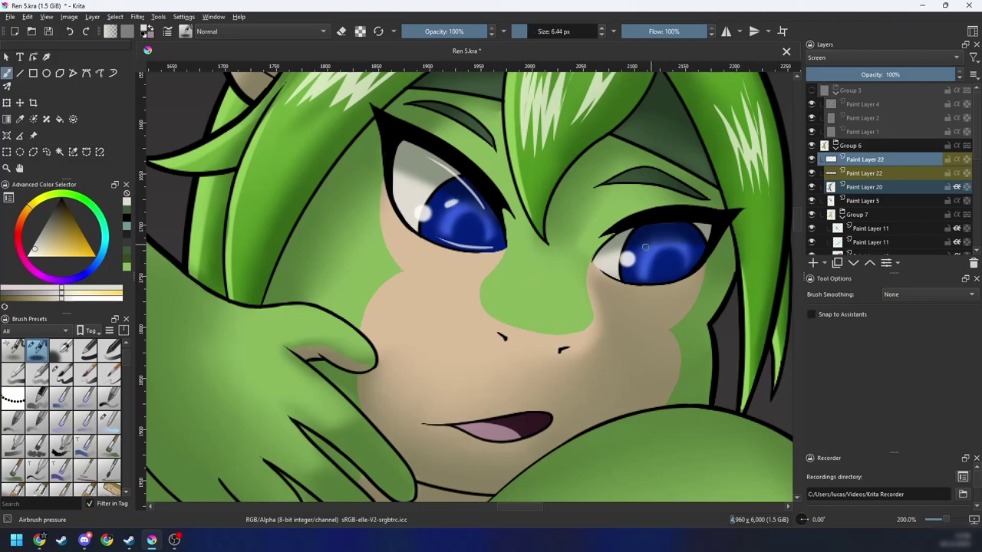
pyautogui.scroll(-6, 688, 231)
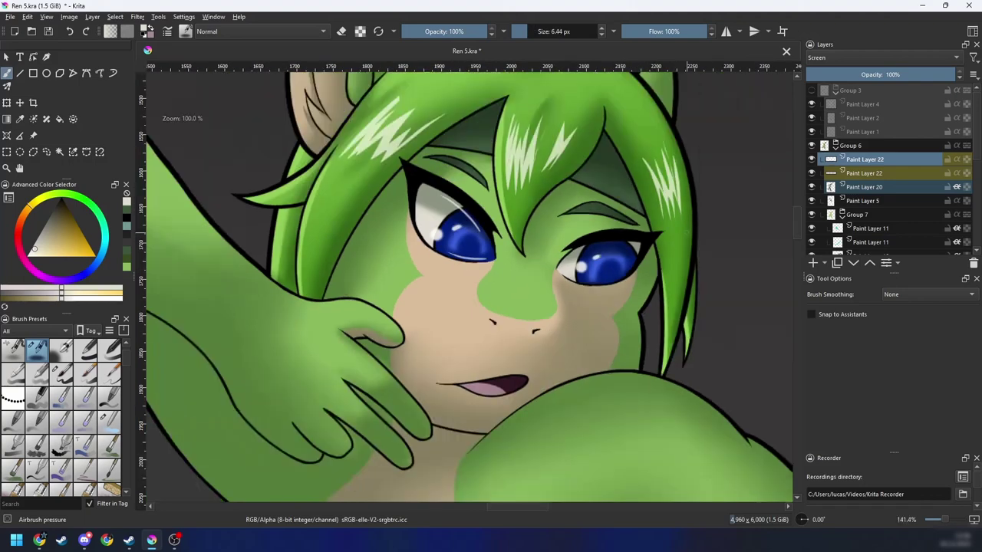
pyautogui.scroll(5, 478, 282)
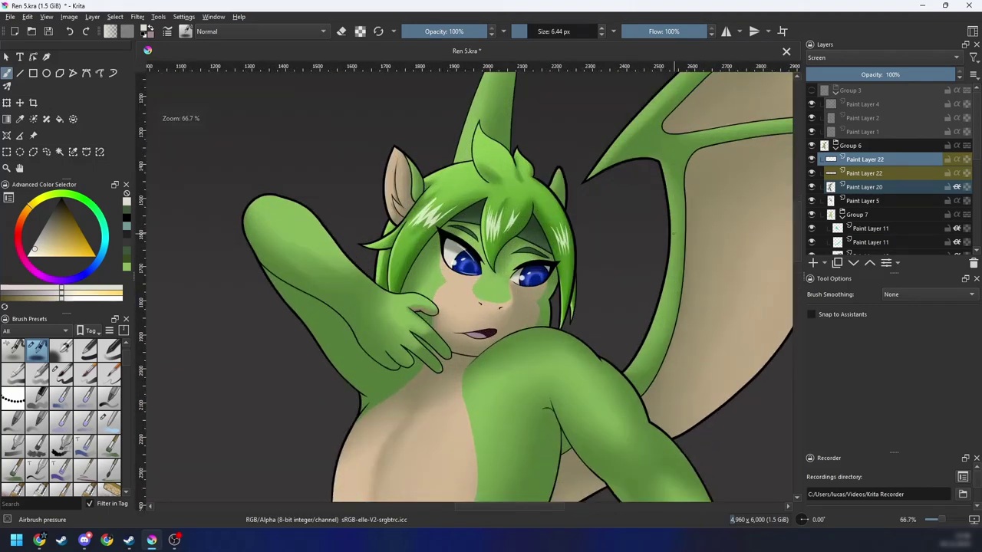
# Step: Activate the lower Paint Layer 22 and airbrush a soft white glow around both eyes' highlights, enlarging the brush to 17.81 px
pyautogui.click(869, 174)
pyautogui.scroll(2, 464, 292)
pyautogui.press(']')
pyautogui.press(']')
pyautogui.press(']')
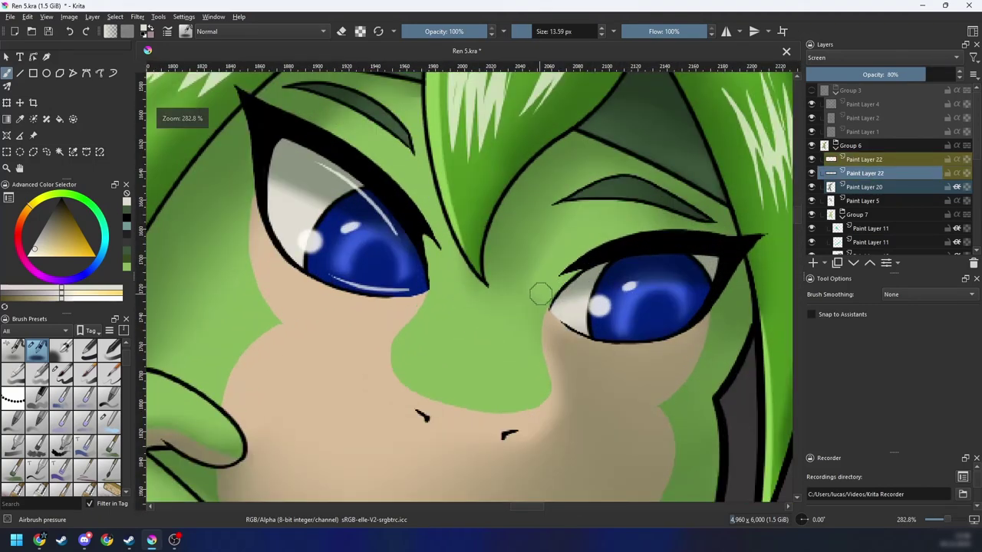
pyautogui.moveTo(625, 286); pyautogui.dragTo(630, 288)
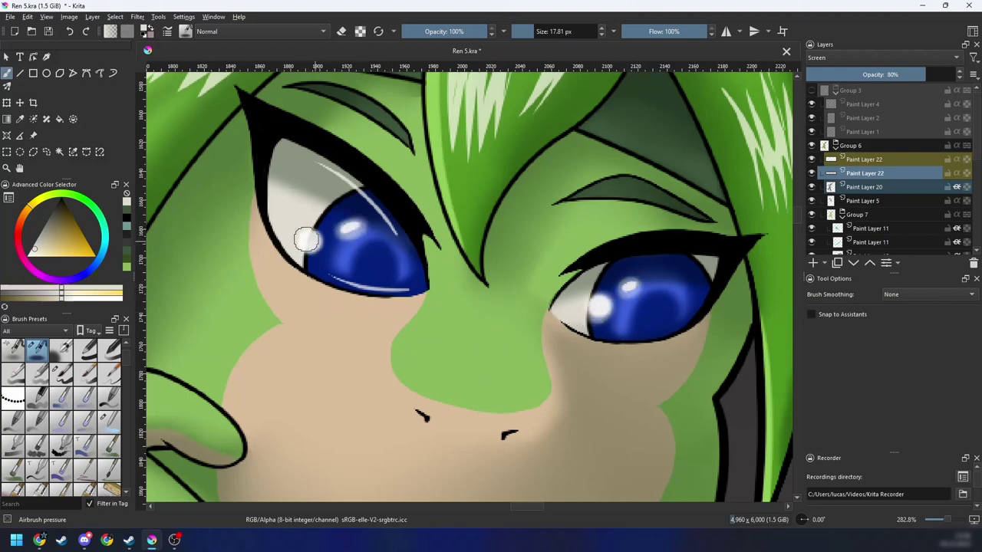
pyautogui.moveTo(307, 240)
pyautogui.mouseDown()
pyautogui.moveTo(373, 241)
pyautogui.moveTo(349, 232)
pyautogui.moveTo(338, 248)
pyautogui.mouseUp()
# Step: Switch to the Blender Blur brush at 19 px, undo the last stroke, and soften the glow around the iris highlights
pyautogui.rightClick(337, 256)
pyautogui.click(374, 310)
pyautogui.hotkey('ctrl', 'z')
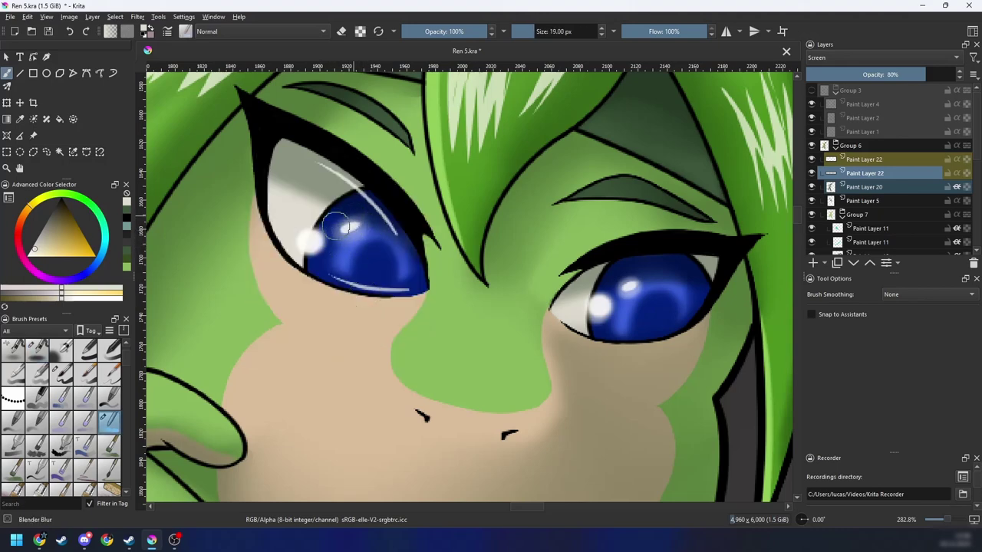
pyautogui.moveTo(592, 311); pyautogui.dragTo(628, 287)
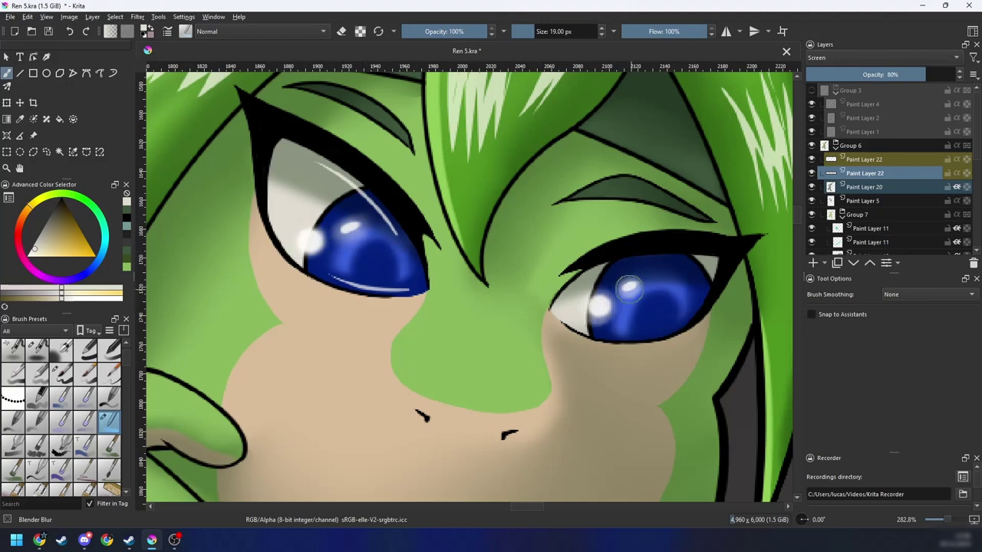
pyautogui.moveTo(597, 330); pyautogui.dragTo(616, 319)
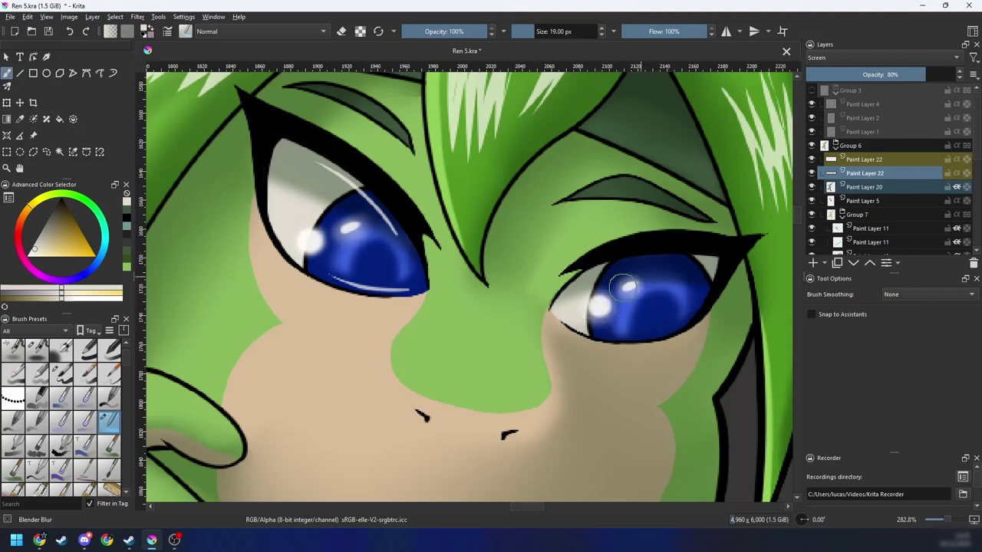
# Step: Examine the eye highlights on the whole figure, in both normal and horizontally mirrored view
pyautogui.scroll(-6, 622, 288)
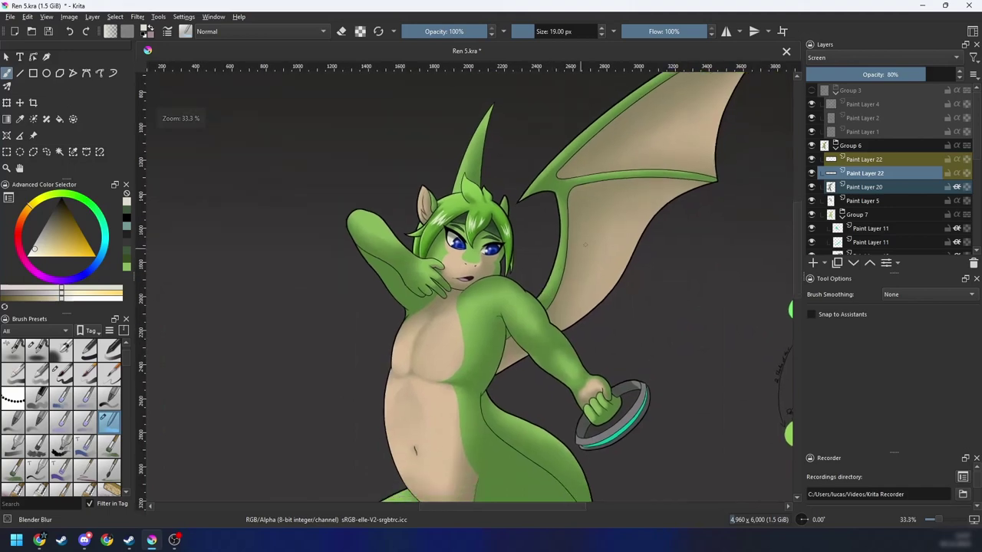
pyautogui.scroll(-2, 585, 244)
pyautogui.scroll(4, 541, 268)
pyautogui.press('m')
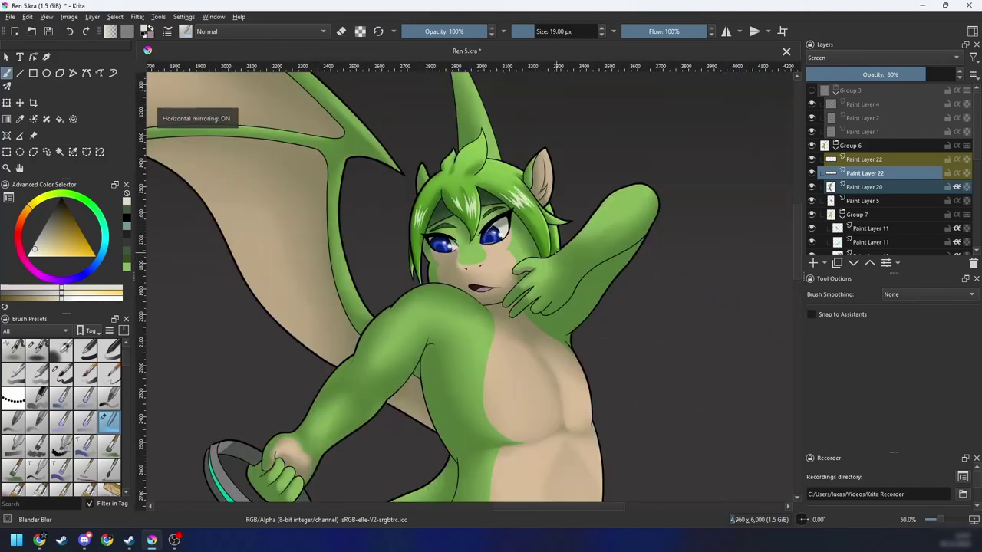
pyautogui.scroll(-2, 562, 276)
pyautogui.scroll(2, 565, 268)
pyautogui.press('m')
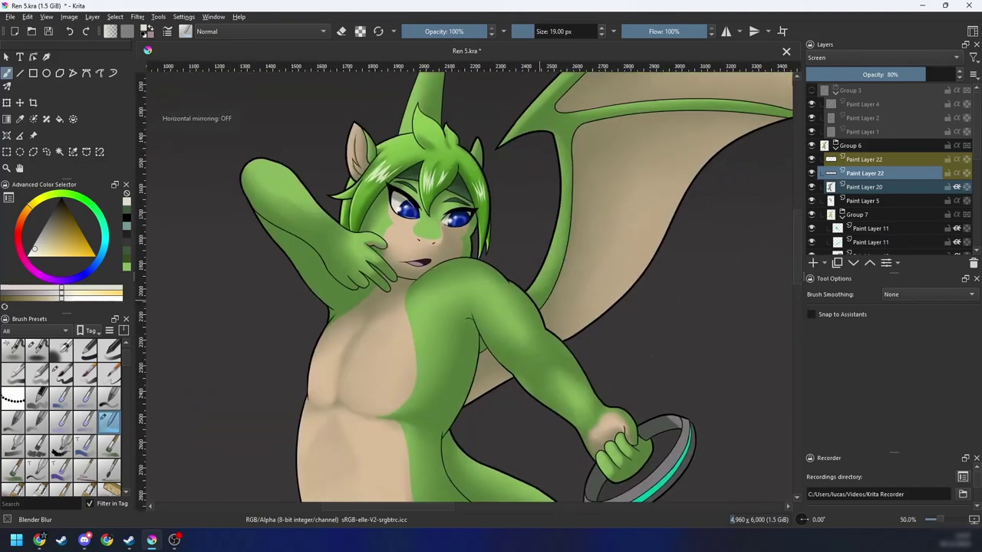
# Step: Switch to the Ink circle 05 brush for the eye highlights
pyautogui.rightClick(562, 286)
pyautogui.click(499, 309)
pyautogui.rightClick(592, 286)
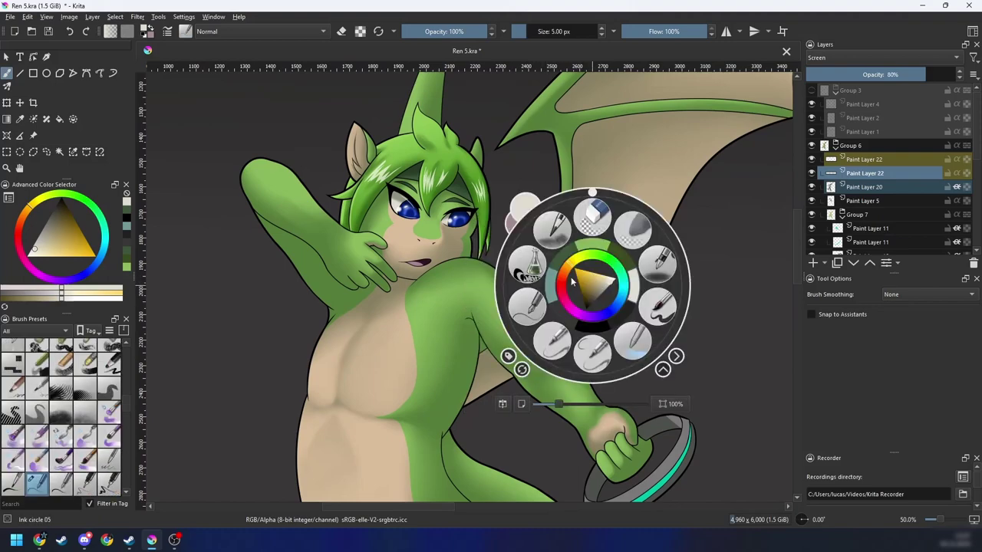
pyautogui.click(602, 171)
pyautogui.moveTo(602, 170); pyautogui.dragTo(604, 234)
pyautogui.scroll(4, 475, 301)
pyautogui.moveTo(494, 290); pyautogui.dragTo(581, 315)
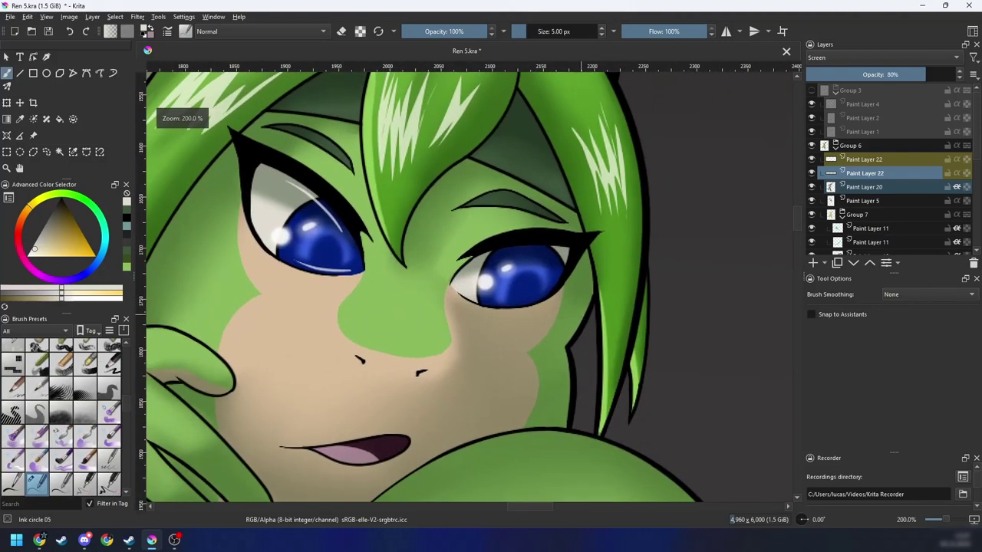
# Step: Activate the upper Paint Layer 22 and rotate the canvas to -75° over the left eye, with the brush at 3.52 px
pyautogui.press('4')
pyautogui.click(859, 160)
pyautogui.press('4')
pyautogui.press('4')
pyautogui.scroll(2, 443, 311)
pyautogui.moveTo(443, 310); pyautogui.dragTo(620, 238)
pyautogui.scroll(1, 400, 325)
pyautogui.press('4')
pyautogui.press('4')
pyautogui.moveTo(401, 325); pyautogui.dragTo(405, 295)
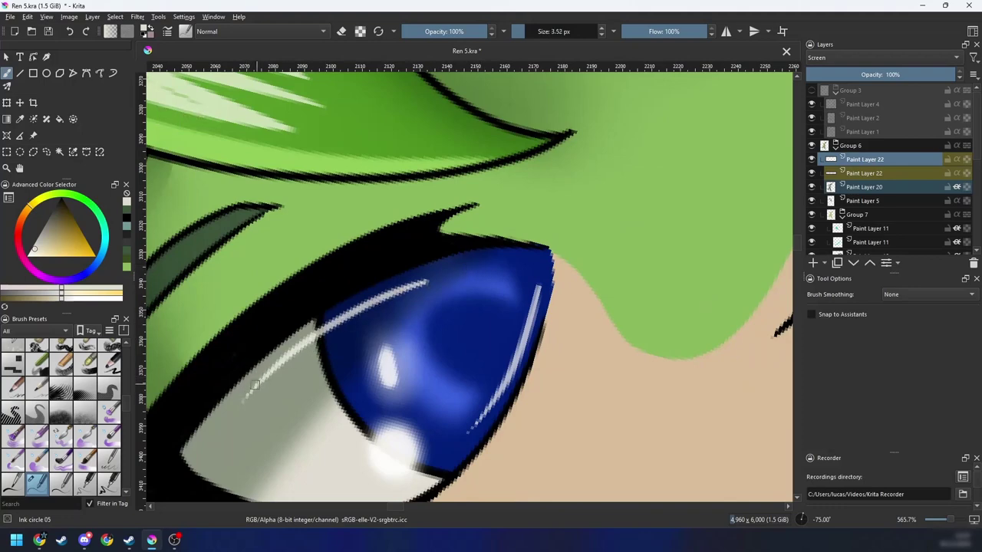
# Step: Try retracing the left eye's upper-lid highlight with white Ink circle 05 strokes, undoing each attempt
pyautogui.moveTo(256, 385)
pyautogui.mouseDown()
pyautogui.moveTo(285, 358)
pyautogui.moveTo(449, 279)
pyautogui.mouseUp()
pyautogui.hotkey('ctrl', 'z')
pyautogui.moveTo(269, 376); pyautogui.dragTo(451, 274)
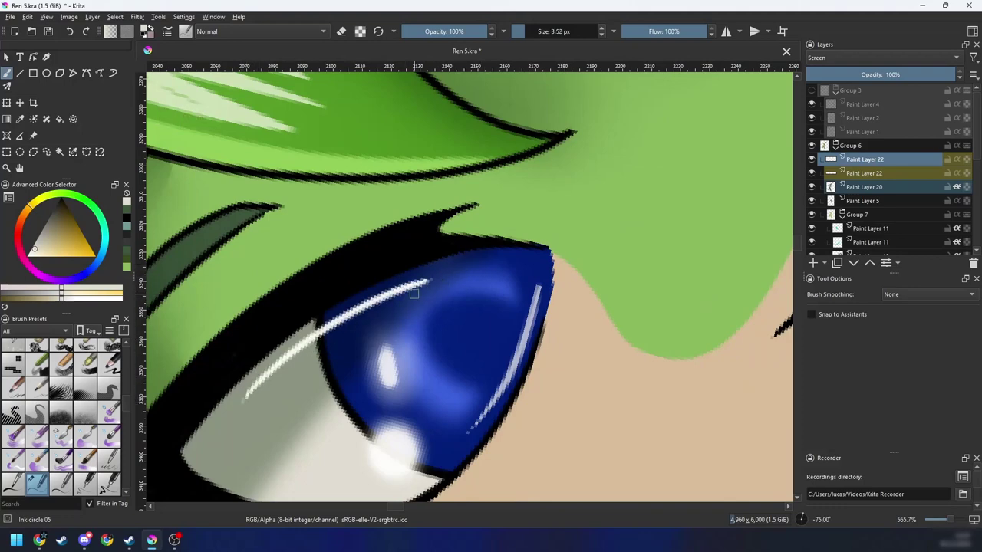
pyautogui.hotkey('ctrl', 'z')
pyautogui.hotkey('ctrl', 'z')
pyautogui.moveTo(259, 380)
pyautogui.mouseDown()
pyautogui.moveTo(446, 276)
pyautogui.moveTo(410, 281)
pyautogui.mouseUp()
pyautogui.hotkey('ctrl', 'z')
# Step: Switch to the Basic-5 Size brush at 3.47 px and retrace the left eye's upper-lid highlight in white
pyautogui.rightClick(377, 330)
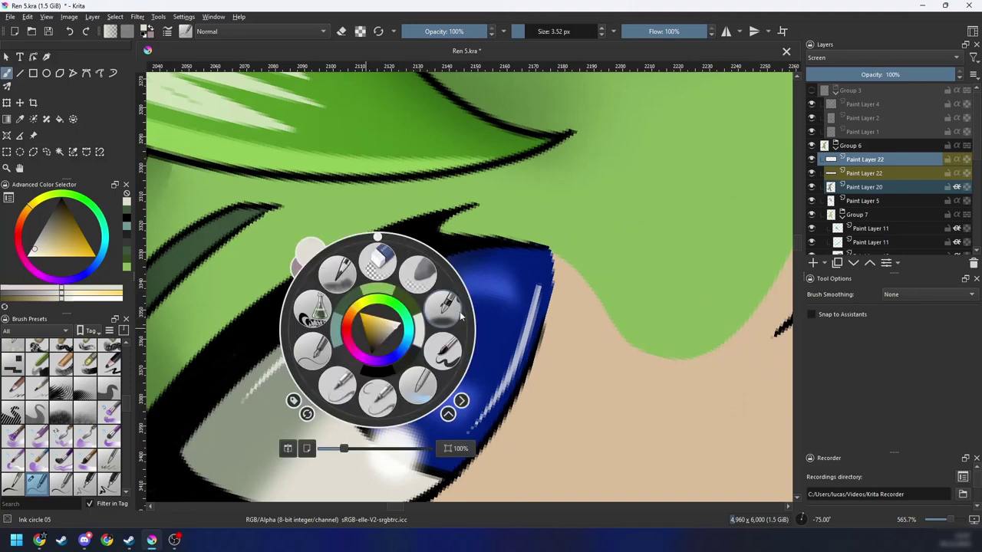
pyautogui.click(445, 307)
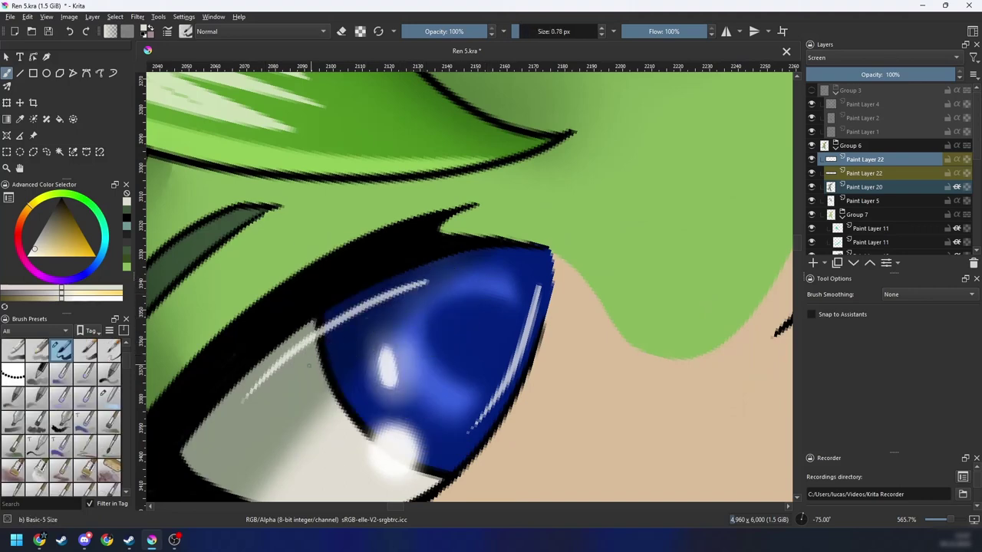
pyautogui.moveTo(309, 366); pyautogui.dragTo(314, 366)
pyautogui.moveTo(266, 405); pyautogui.dragTo(411, 310)
pyautogui.hotkey('ctrl', 'z')
pyautogui.moveTo(259, 380); pyautogui.dragTo(374, 303)
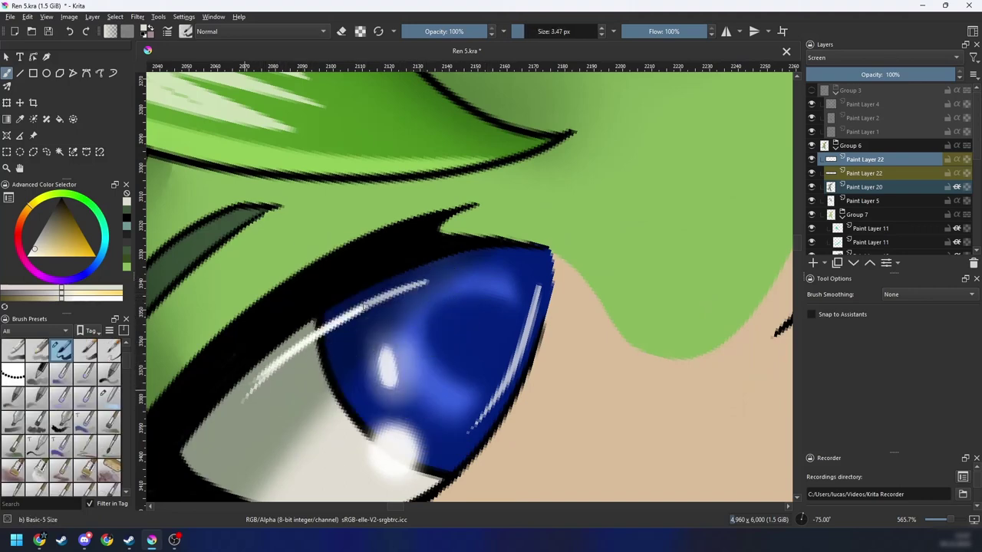
pyautogui.hotkey('ctrl', 'z')
pyautogui.moveTo(262, 377); pyautogui.dragTo(376, 299)
pyautogui.moveTo(286, 359); pyautogui.dragTo(412, 285)
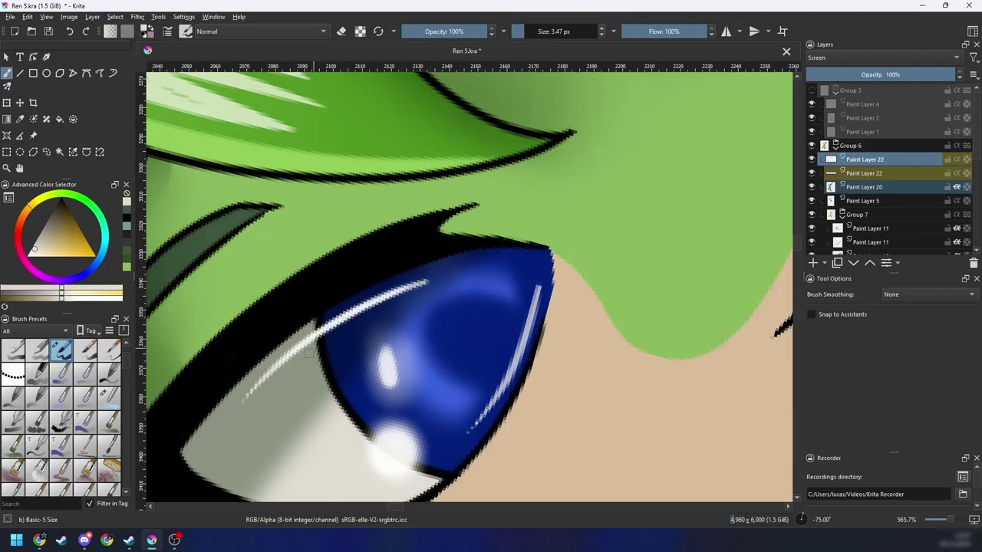
# Step: Retrace the highlight along the left iris's lower edge with a 4.54 px white stroke, undoing the first attempts
pyautogui.press('e')
pyautogui.press('4')
pyautogui.press('4')
pyautogui.press('4')
pyautogui.press('4')
pyautogui.press('4')
pyautogui.press('4')
pyautogui.press('4')
pyautogui.press('4')
pyautogui.press('4')
pyautogui.press('4')
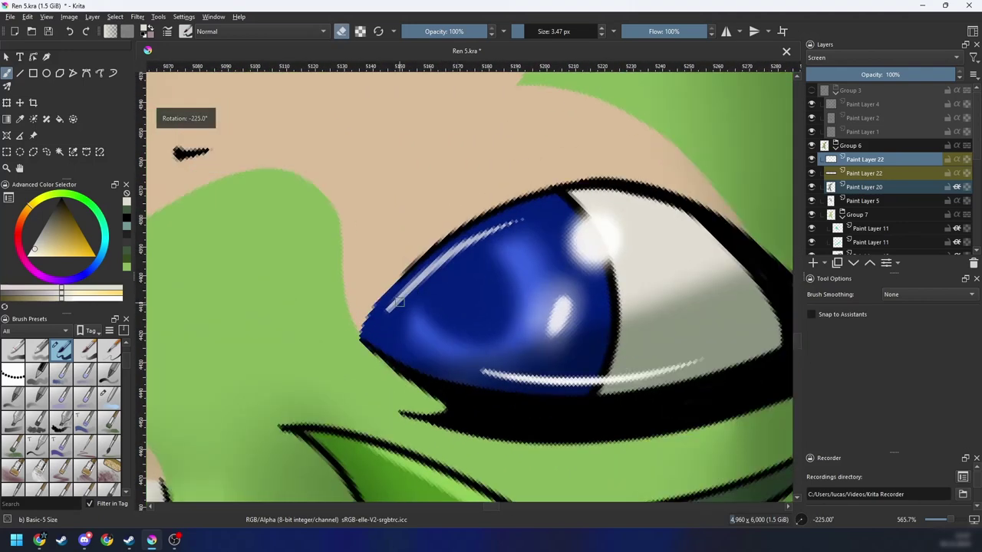
pyautogui.press('e')
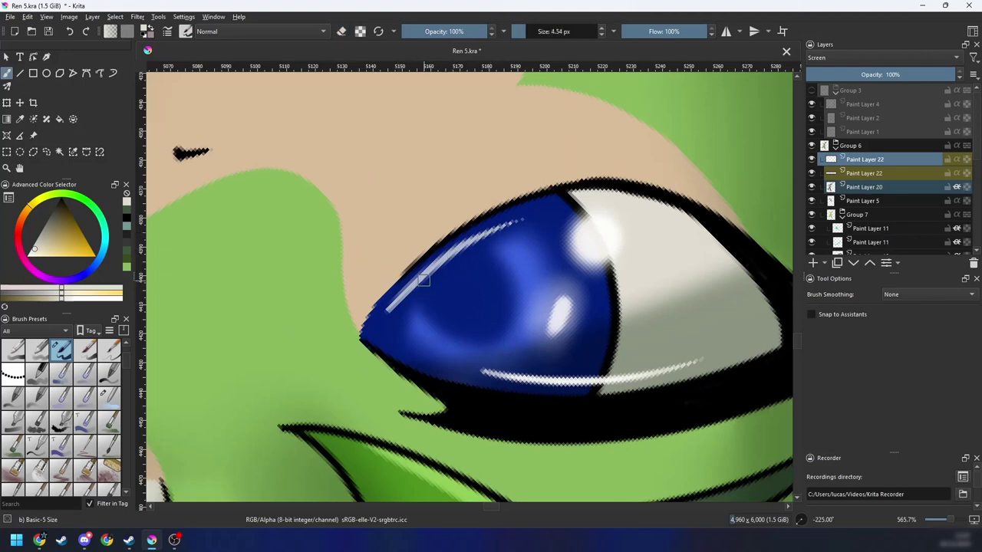
pyautogui.moveTo(404, 296); pyautogui.dragTo(491, 235)
pyautogui.hotkey('ctrl', 'z')
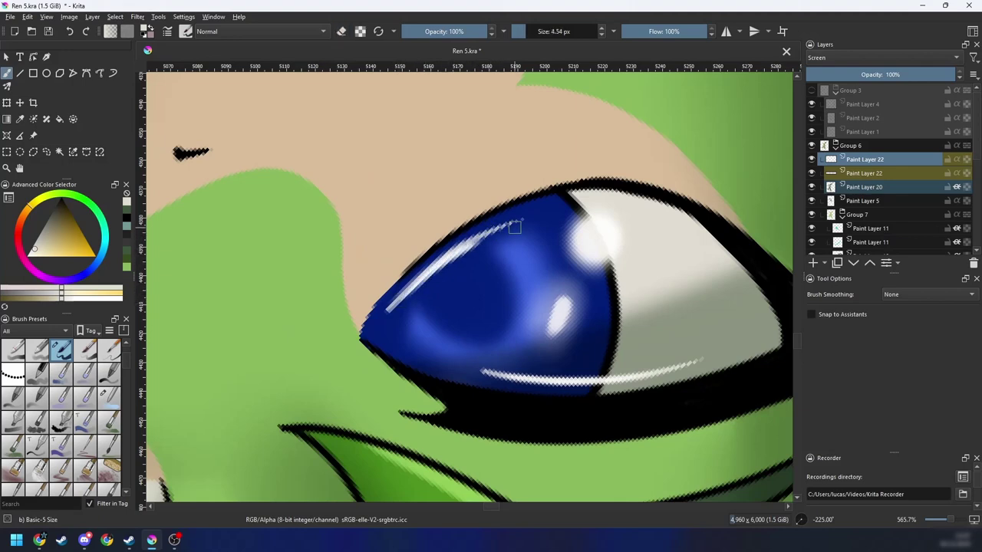
pyautogui.hotkey('ctrl', 'z')
pyautogui.moveTo(431, 272)
pyautogui.mouseDown()
pyautogui.moveTo(510, 224)
pyautogui.moveTo(483, 237)
pyautogui.mouseUp()
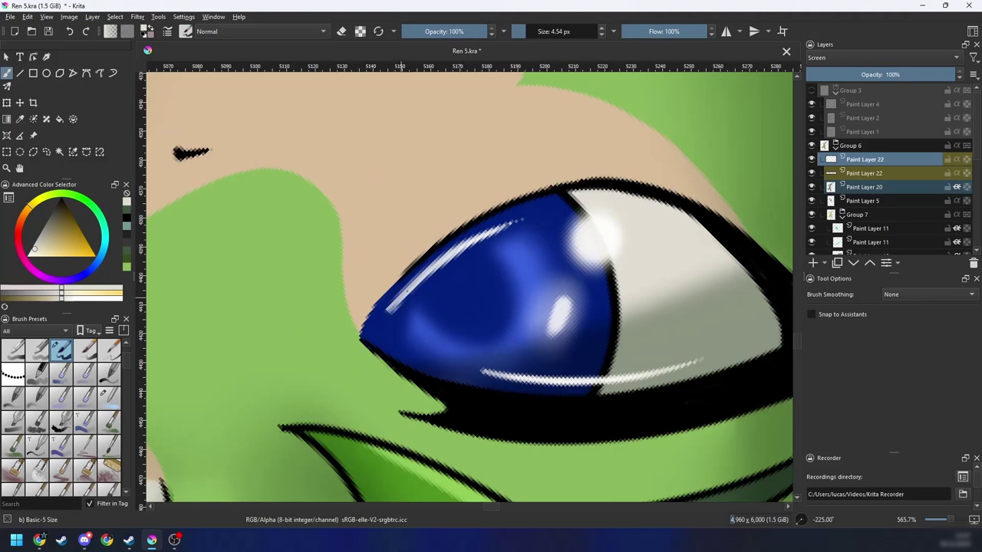
# Step: Activate the lower Paint Layer 22 and erase the excess edges around the left eye's line highlights with the 4.54 px brush
pyautogui.click(863, 172)
pyautogui.press('e')
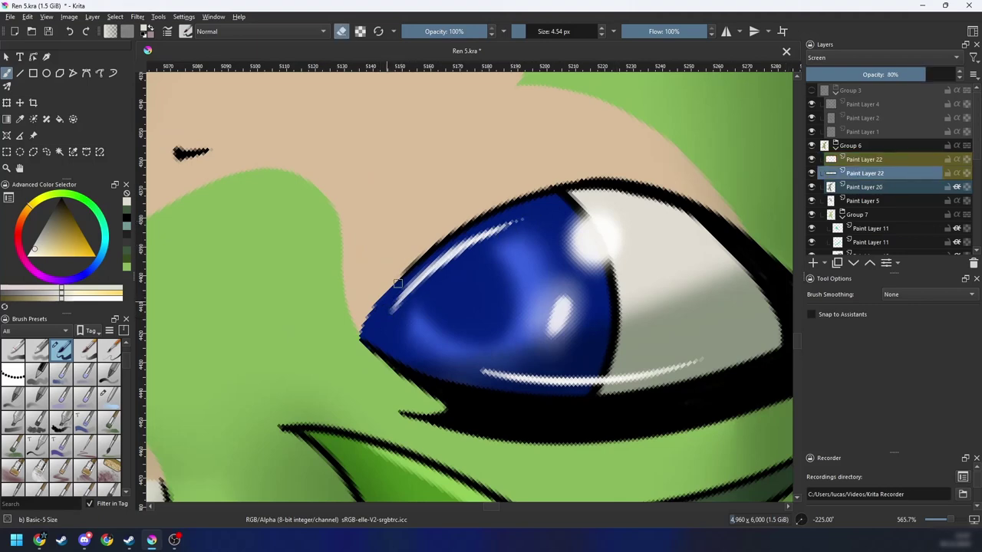
pyautogui.press('6')
pyautogui.press('6')
pyautogui.press('6')
pyautogui.press('6')
pyautogui.press('6')
pyautogui.press('6')
pyautogui.press('6')
pyautogui.press('6')
pyautogui.press('6')
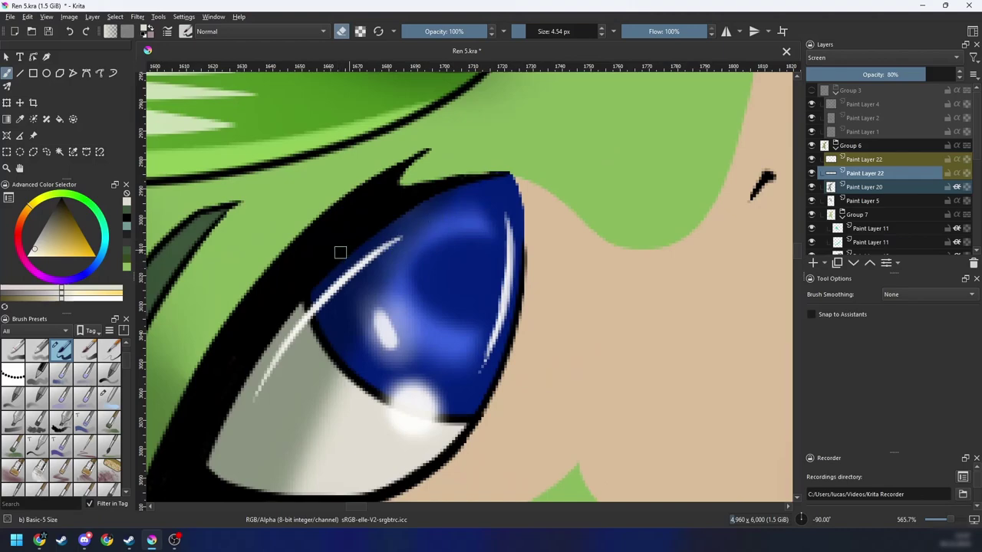
# Step: Turn off erasing and paint white line highlights under the right eye's upper lid and along its iris's outer edge
pyautogui.scroll(-6, 460, 268)
pyautogui.press('6')
pyautogui.press('6')
pyautogui.press('6')
pyautogui.press('6')
pyautogui.press('6')
pyautogui.press('6')
pyautogui.moveTo(583, 274); pyautogui.dragTo(535, 292)
pyautogui.scroll(4, 535, 296)
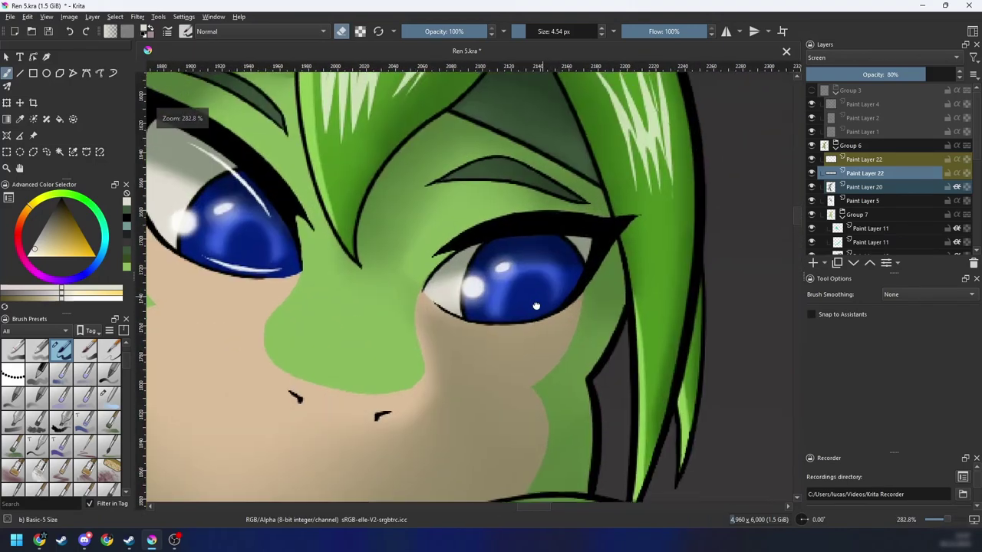
pyautogui.scroll(2, 526, 271)
pyautogui.press('e')
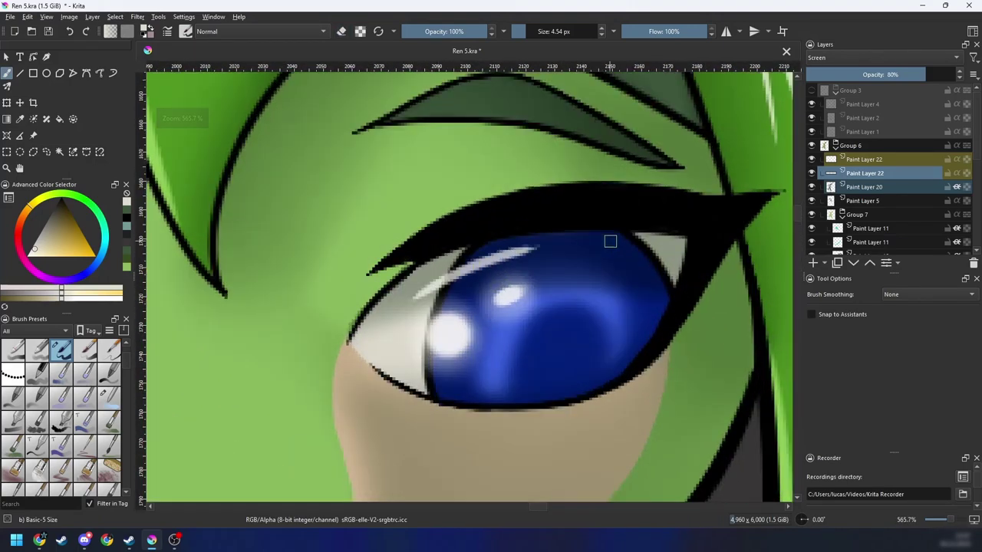
pyautogui.press('4')
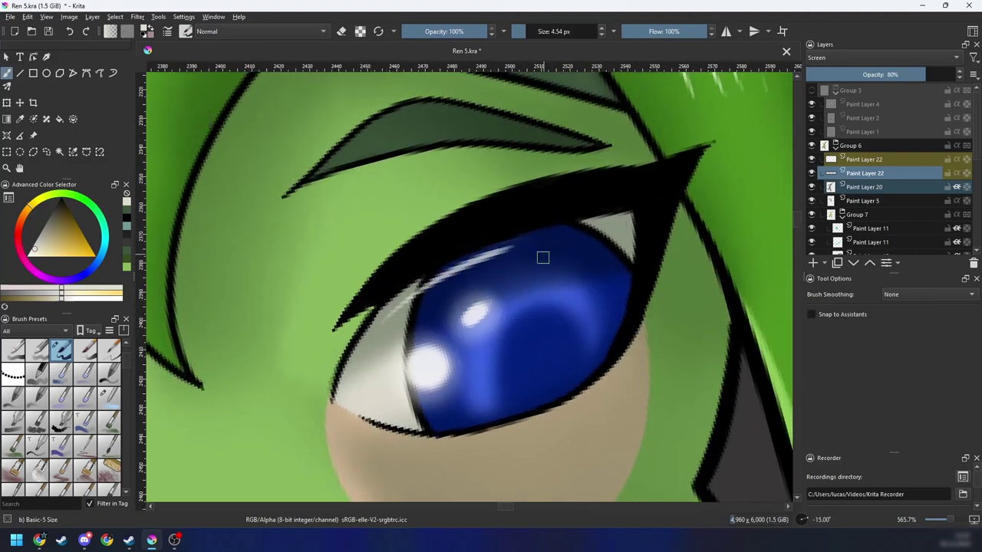
pyautogui.moveTo(624, 282); pyautogui.dragTo(583, 359)
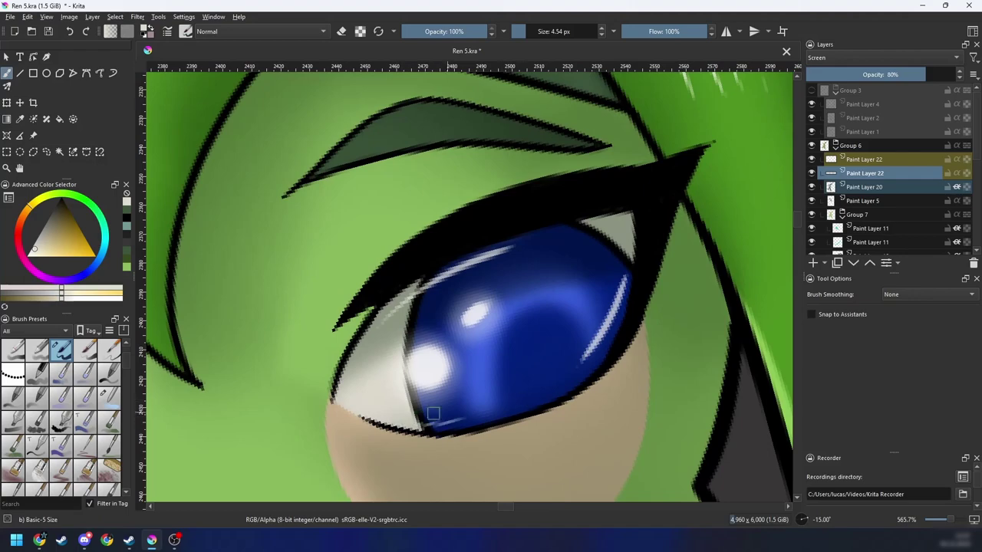
# Step: Examine the right eye's new highlights on the whole figure and up close
pyautogui.press('-')
pyautogui.press('-')
pyautogui.press('-')
pyautogui.press('-')
pyautogui.press('-')
pyautogui.press('-')
pyautogui.press('-')
pyautogui.press('-')
pyautogui.press('-')
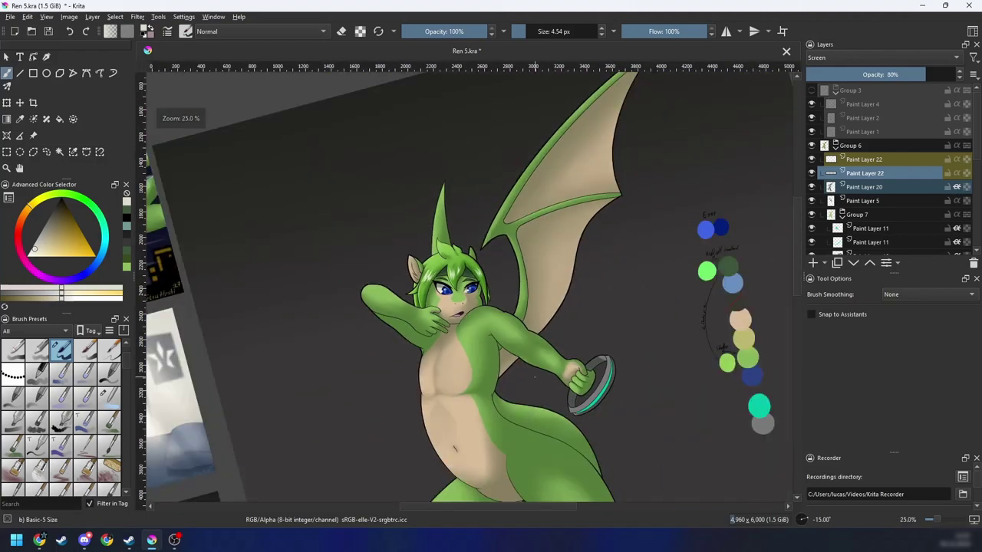
pyautogui.press('+')
pyautogui.press('+')
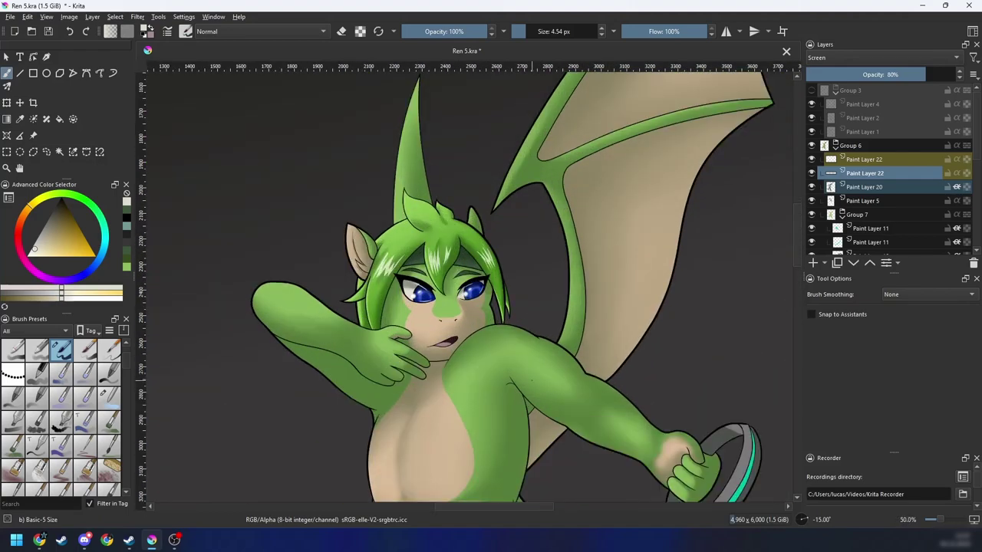
pyautogui.press('+')
pyautogui.press('+')
pyautogui.press('+')
pyautogui.press('+')
pyautogui.press('+')
pyautogui.press('+')
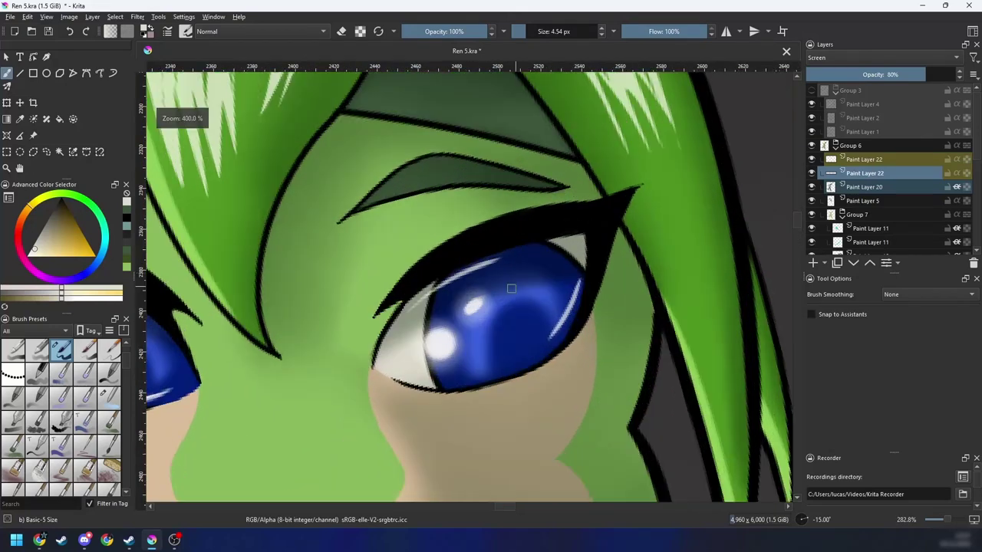
# Step: Rework the right eye's highlights, undoing a stroke, extending the upper-lid line and painting a new diagonal line on the iris's lower outer edge
pyautogui.moveTo(481, 266); pyautogui.dragTo(401, 321)
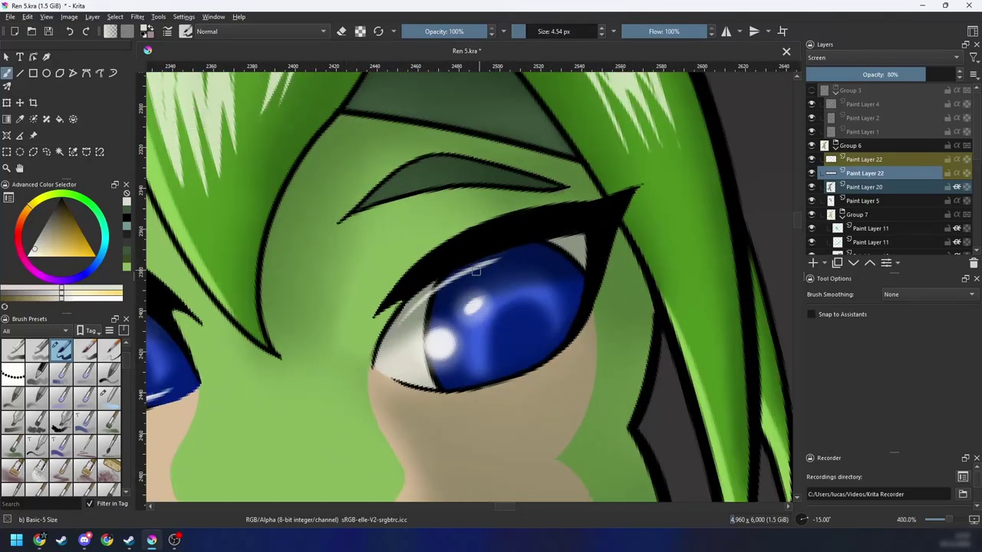
pyautogui.hotkey('ctrl', 'z')
pyautogui.moveTo(453, 281)
pyautogui.mouseDown()
pyautogui.moveTo(398, 327)
pyautogui.moveTo(518, 254)
pyautogui.mouseUp()
pyautogui.moveTo(517, 358); pyautogui.dragTo(572, 300)
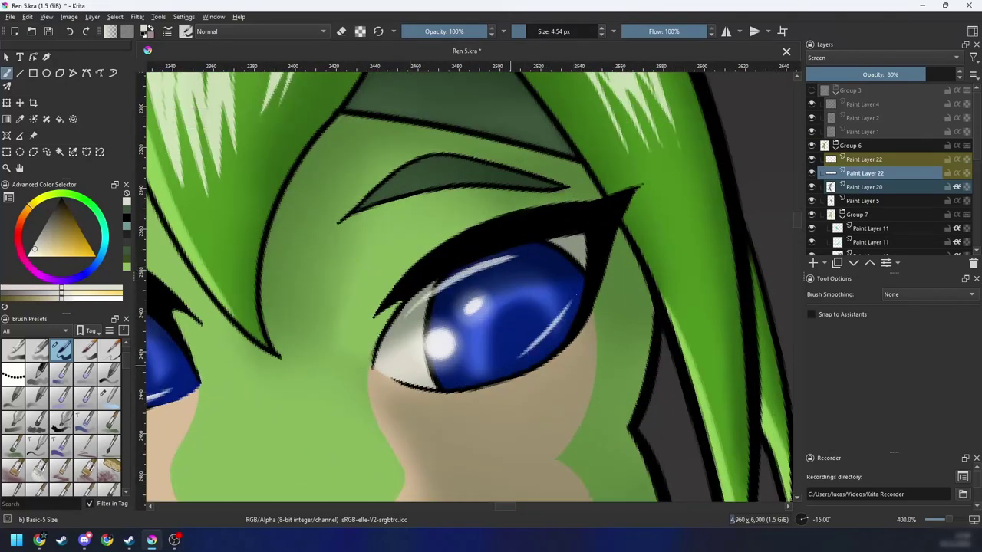
# Step: Undo the diagonal line and repaint the right eye's white highlight along the iris's lower outer edge, undoing the last stroke
pyautogui.hotkey('ctrl', 'z')
pyautogui.press('6')
pyautogui.press('6')
pyautogui.press('6')
pyautogui.press('6')
pyautogui.press('6')
pyautogui.press('6')
pyautogui.press('6')
pyautogui.press('6')
pyautogui.press('6')
pyautogui.press('6')
pyautogui.press('6')
pyautogui.press('6')
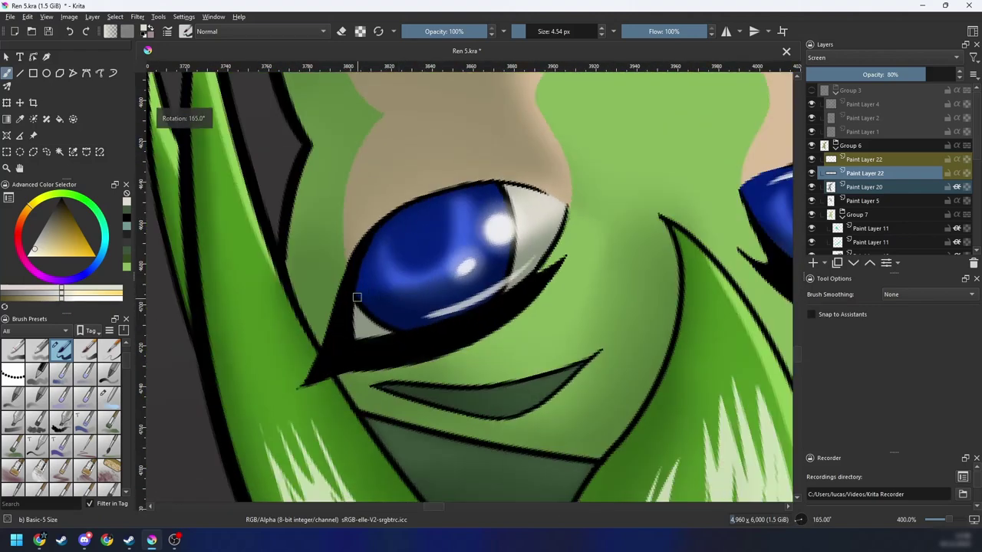
pyautogui.moveTo(363, 295); pyautogui.dragTo(392, 234)
pyautogui.moveTo(369, 277)
pyautogui.mouseDown()
pyautogui.moveTo(409, 229)
pyautogui.moveTo(369, 266)
pyautogui.moveTo(449, 196)
pyautogui.mouseUp()
pyautogui.hotkey('ctrl', 'z')
# Step: Examine the right eye's repainted highlight in the context of the character's upper body
pyautogui.press('-')
pyautogui.press('-')
pyautogui.press('-')
pyautogui.press('-')
pyautogui.press('-')
pyautogui.press('4')
pyautogui.press('4')
pyautogui.press('4')
pyautogui.press('4')
pyautogui.press('4')
pyautogui.press('4')
pyautogui.press('4')
pyautogui.press('4')
pyautogui.press('4')
pyautogui.press('4')
pyautogui.press('4')
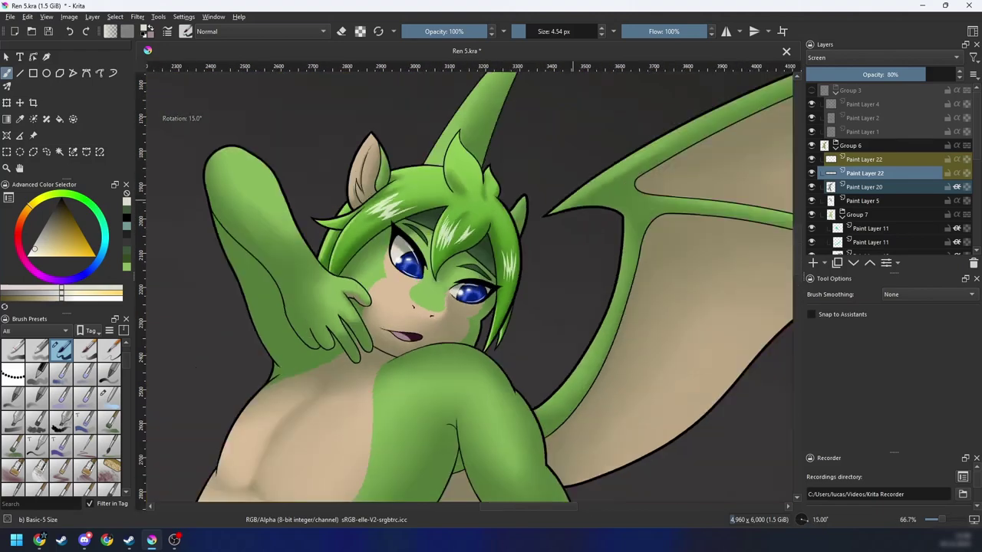
# Step: Activate the upper Paint Layer 22 and paint a brighter white core over the highlight under the right eye's upper lid
pyautogui.press('+')
pyautogui.press('+')
pyautogui.press('4')
pyautogui.click(864, 161)
pyautogui.press('+')
pyautogui.press('+')
pyautogui.press('+')
pyautogui.press('4')
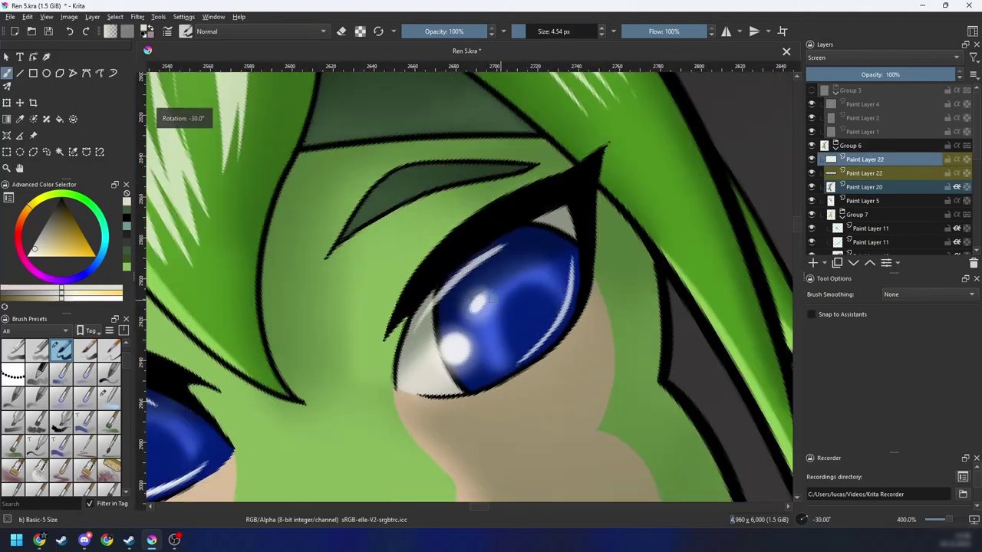
pyautogui.press('+')
pyautogui.press('6')
pyautogui.moveTo(352, 339); pyautogui.dragTo(476, 273)
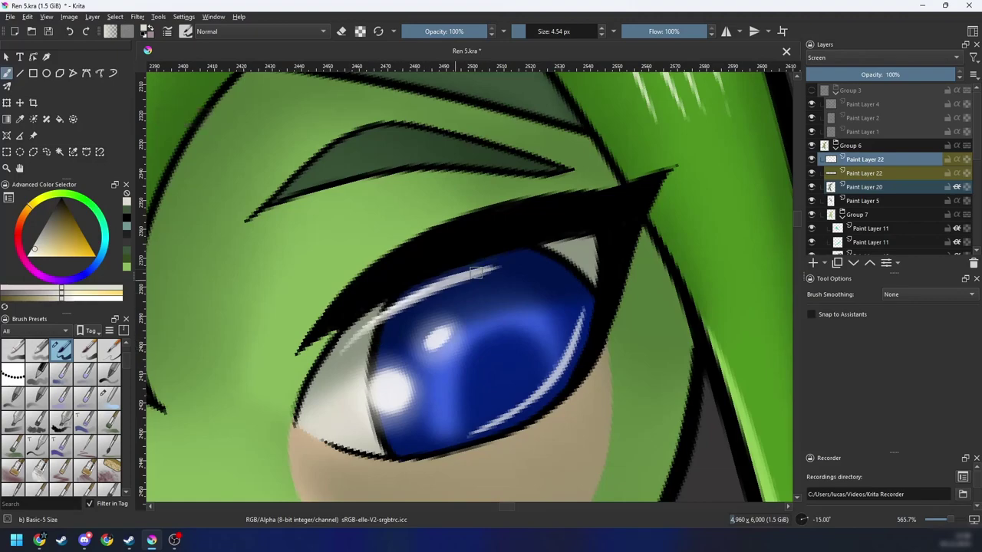
pyautogui.moveTo(358, 331); pyautogui.dragTo(395, 309)
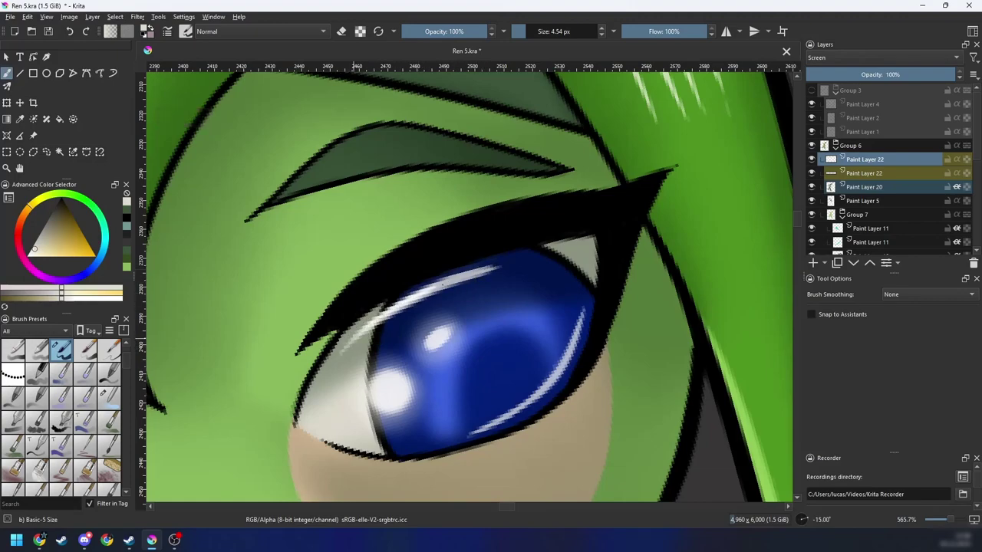
# Step: Reduce the brush to 2.79 px and paint a bright white core along the line highlight on the right iris's outer edge
pyautogui.press('4')
pyautogui.press('4')
pyautogui.press('4')
pyautogui.press('4')
pyautogui.press('4')
pyautogui.press('4')
pyautogui.press('4')
pyautogui.press('4')
pyautogui.press('4')
pyautogui.press('4')
pyautogui.press('4')
pyautogui.press('4')
pyautogui.scroll(1, 415, 322)
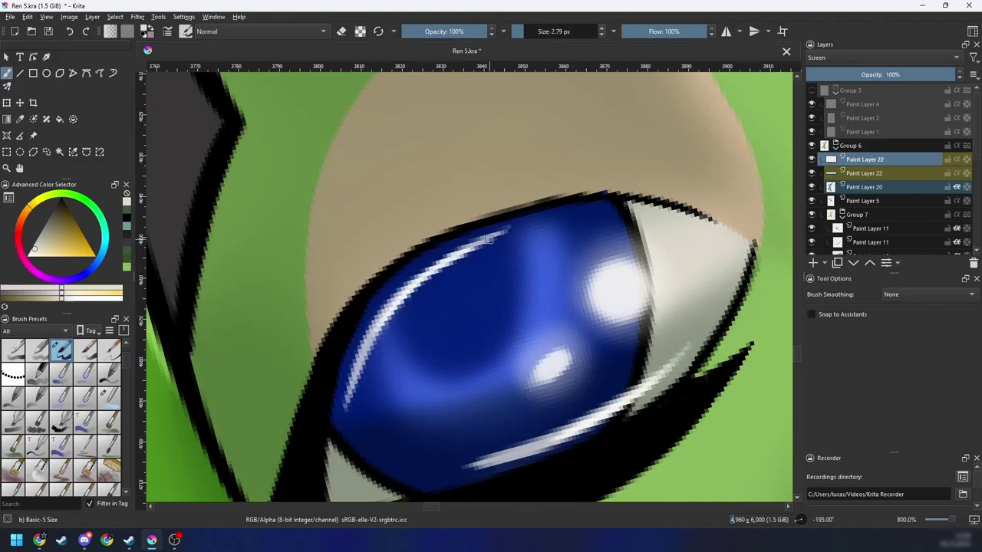
# Step: Examine the brightened eye highlights up close and on the whole figure, with the canvas rotation reset
pyautogui.scroll(-2, 459, 252)
pyautogui.press('6')
pyautogui.press('6')
pyautogui.press('6')
pyautogui.press('6')
pyautogui.press('6')
pyautogui.press('6')
pyautogui.scroll(-3, 462, 253)
pyautogui.press('6')
pyautogui.press('6')
pyautogui.press('6')
pyautogui.press('6')
pyautogui.press('6')
pyautogui.scroll(-2, 465, 253)
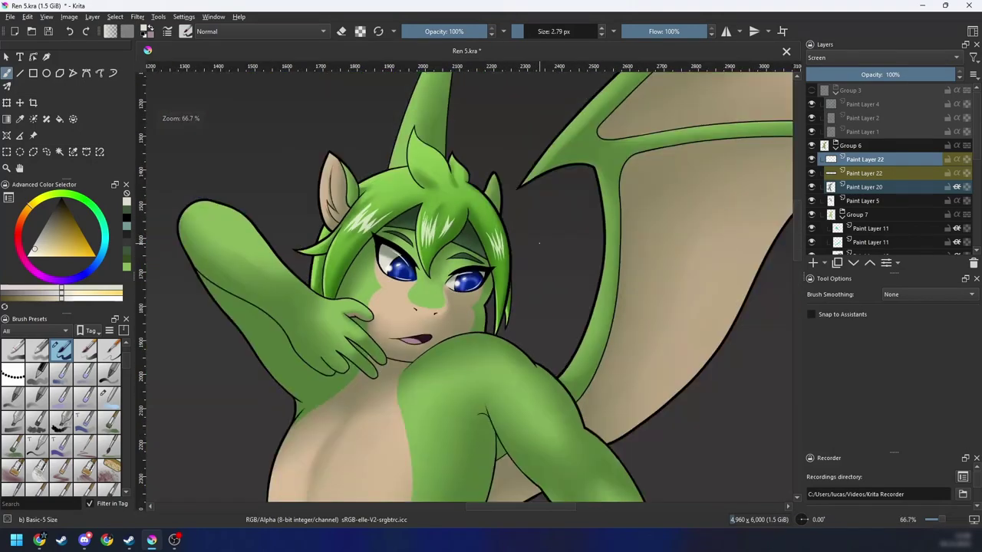
pyautogui.scroll(2, 475, 256)
pyautogui.scroll(3, 506, 284)
pyautogui.moveTo(476, 301); pyautogui.dragTo(454, 327)
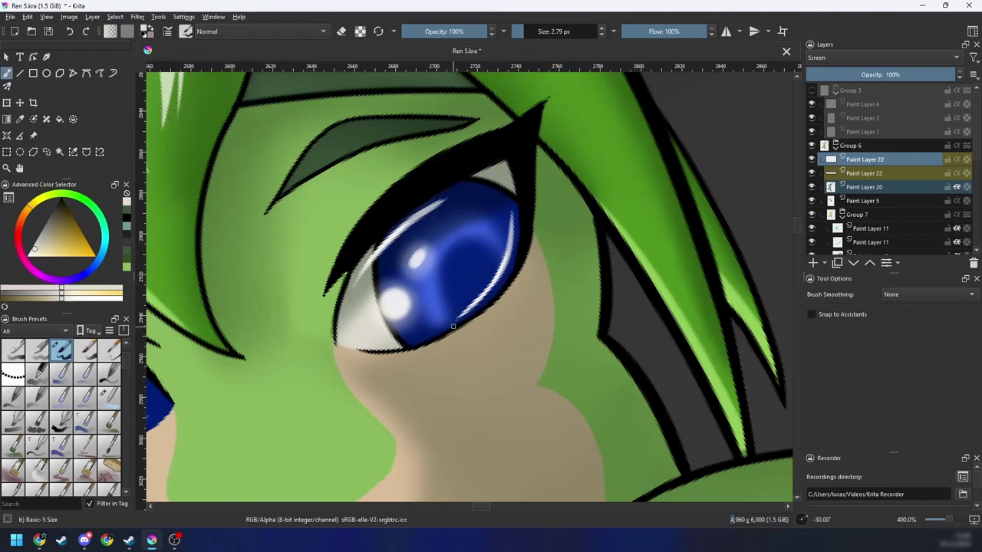
pyautogui.press('6')
pyautogui.press('6')
pyautogui.press('6')
pyautogui.press('6')
pyautogui.scroll(-4, 502, 296)
pyautogui.press('5')
pyautogui.scroll(-2, 509, 297)
pyautogui.scroll(-2, 532, 319)
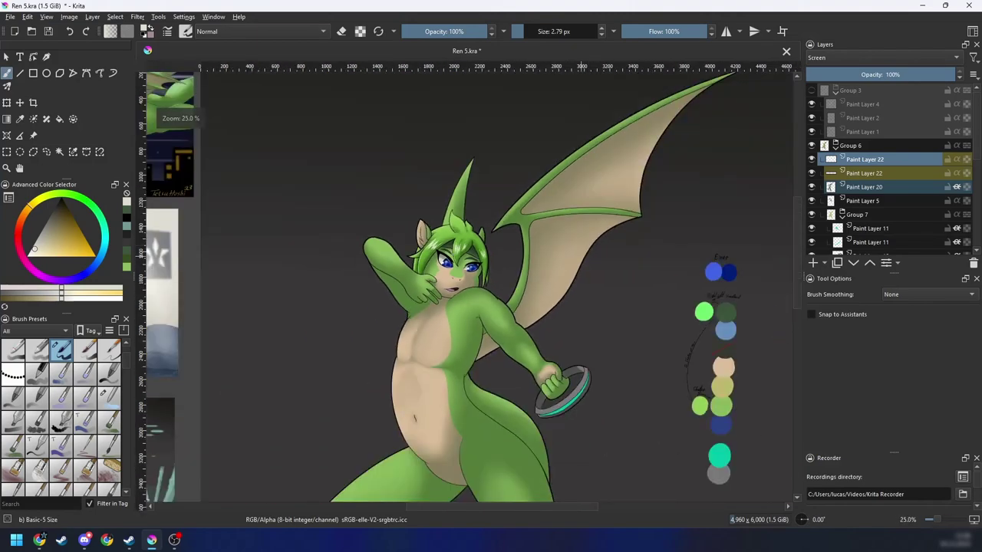
# Step: Save the document and check the face and whole figure in both normal and mirrored view
pyautogui.moveTo(579, 296); pyautogui.dragTo(598, 324)
pyautogui.hotkey('ctrl', 's')
pyautogui.press('+')
pyautogui.press('+')
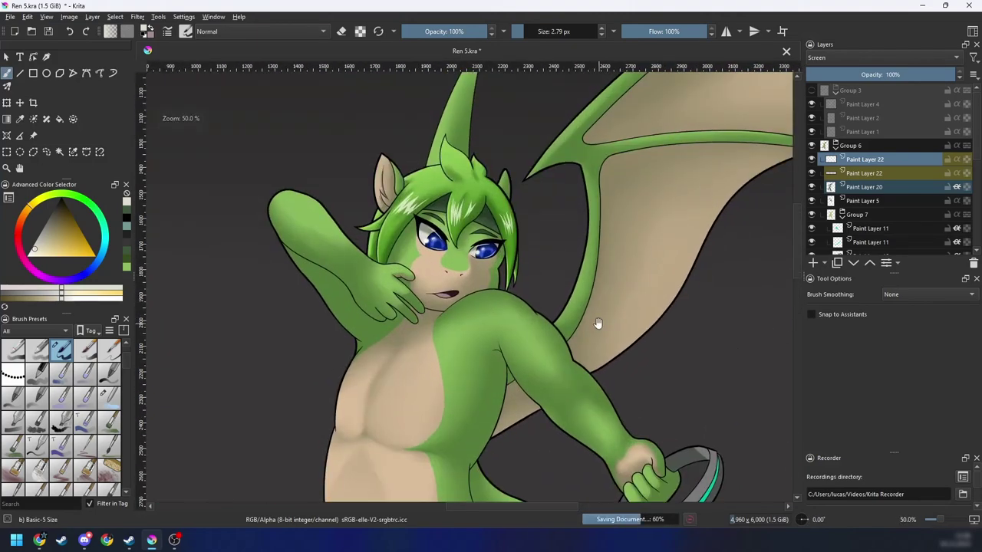
pyautogui.press('+')
pyautogui.press('+')
pyautogui.scroll(-2, 580, 297)
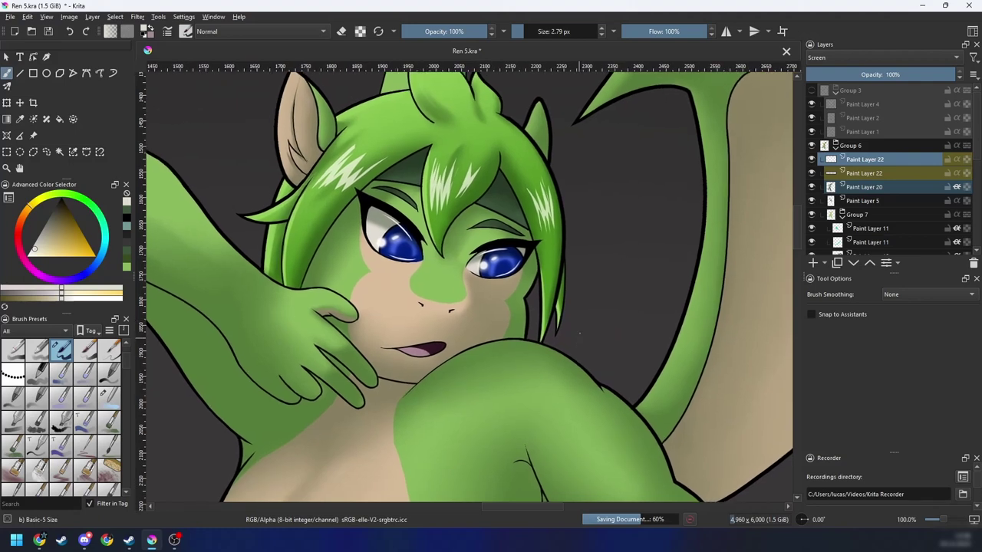
pyautogui.scroll(-1, 581, 307)
pyautogui.press('m')
pyautogui.scroll(-2, 588, 307)
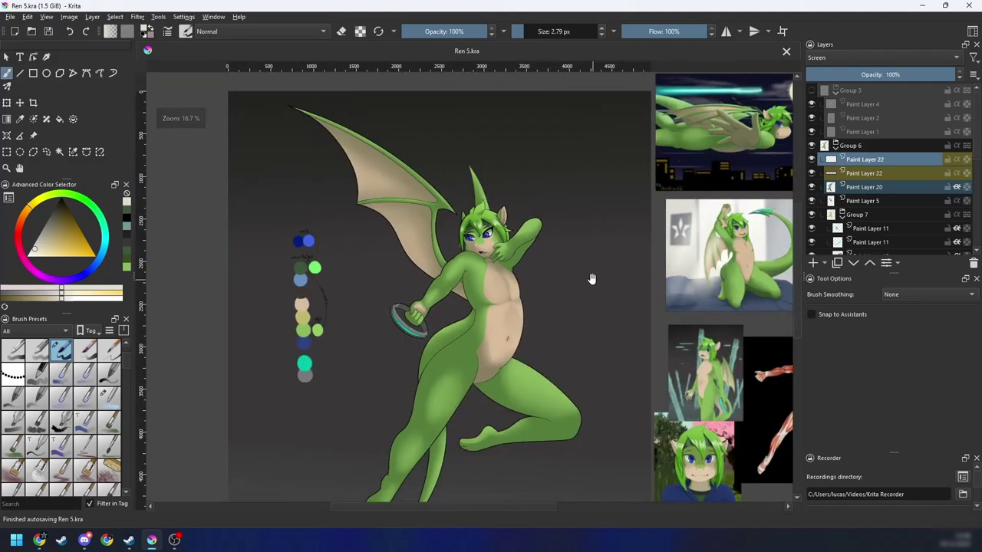
pyautogui.press('m')
pyautogui.scroll(3, 587, 282)
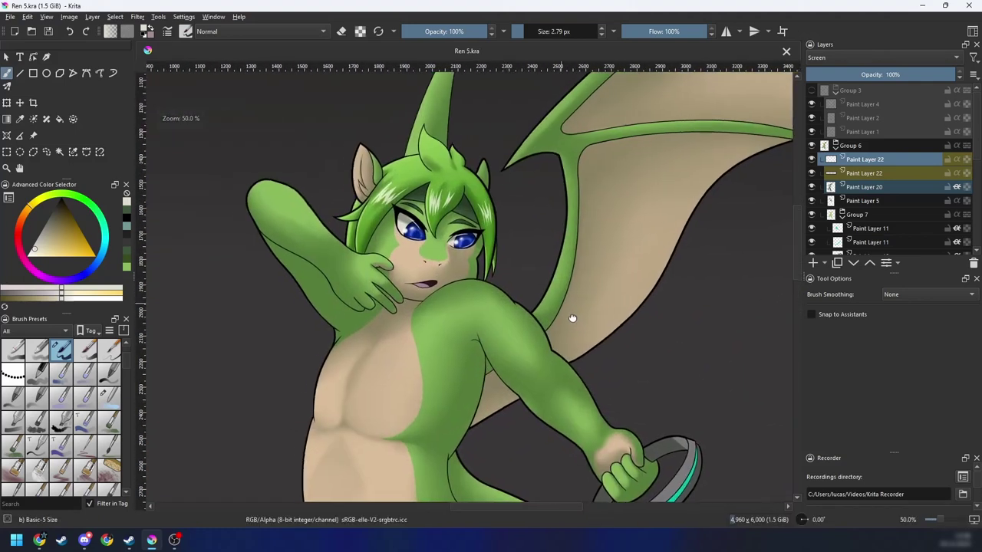
# Step: Activate the iris layer, Paint Layer 14, adjust its selected content with the Move tool and clear the selection
pyautogui.scroll(-4, 882, 170)
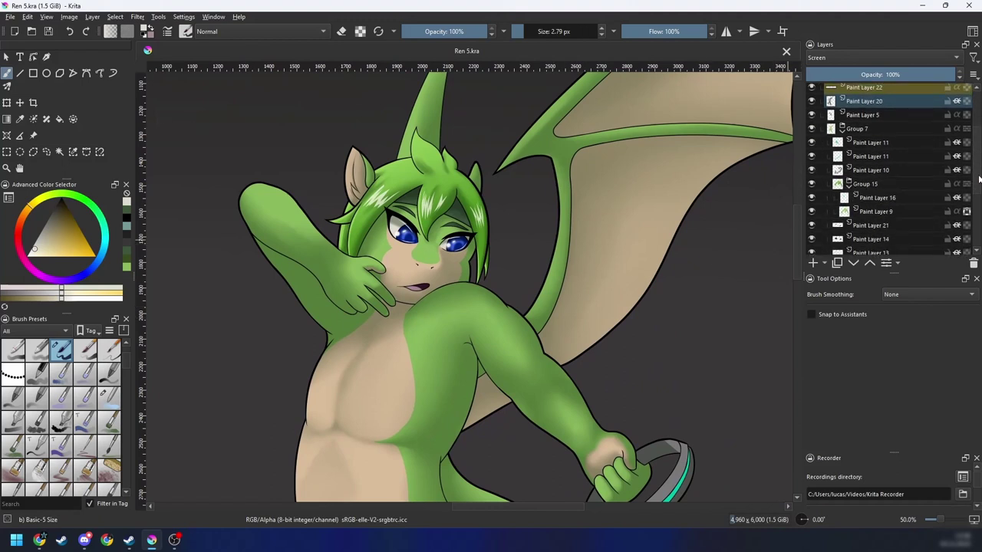
pyautogui.click(881, 170)
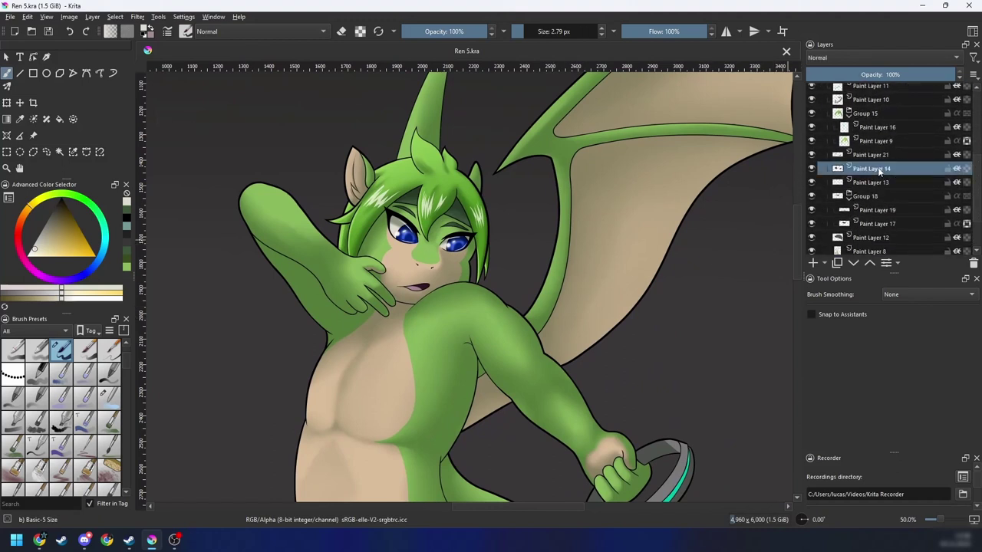
pyautogui.moveTo(879, 172)
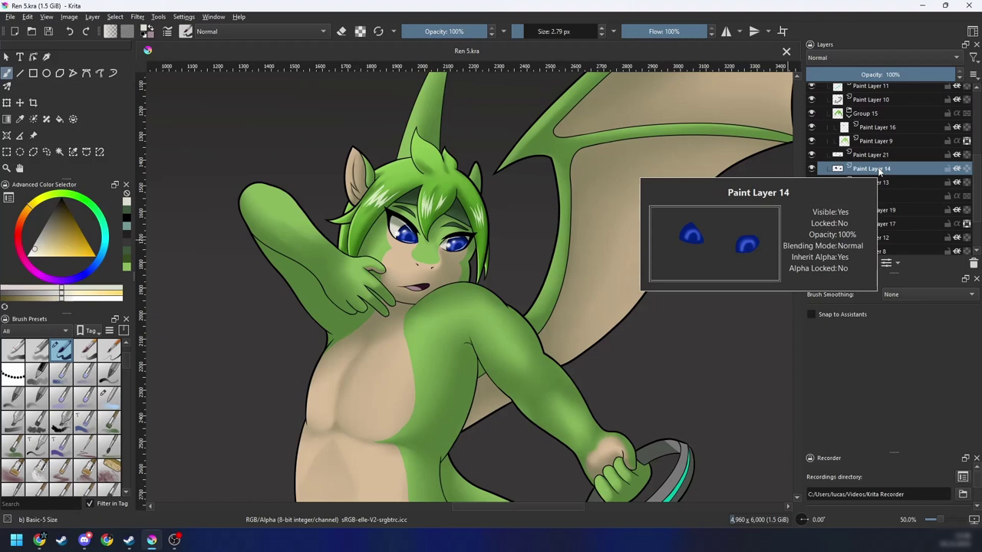
pyautogui.scroll(2, 516, 295)
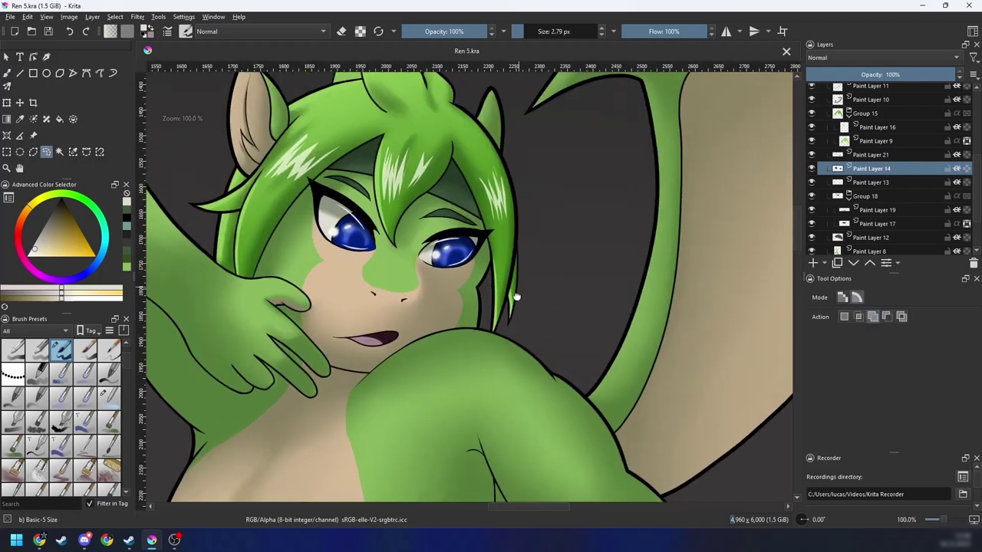
pyautogui.moveTo(516, 297); pyautogui.dragTo(515, 316)
pyautogui.hotkey('ctrl', 'a')
pyautogui.press('t')
pyautogui.press('-')
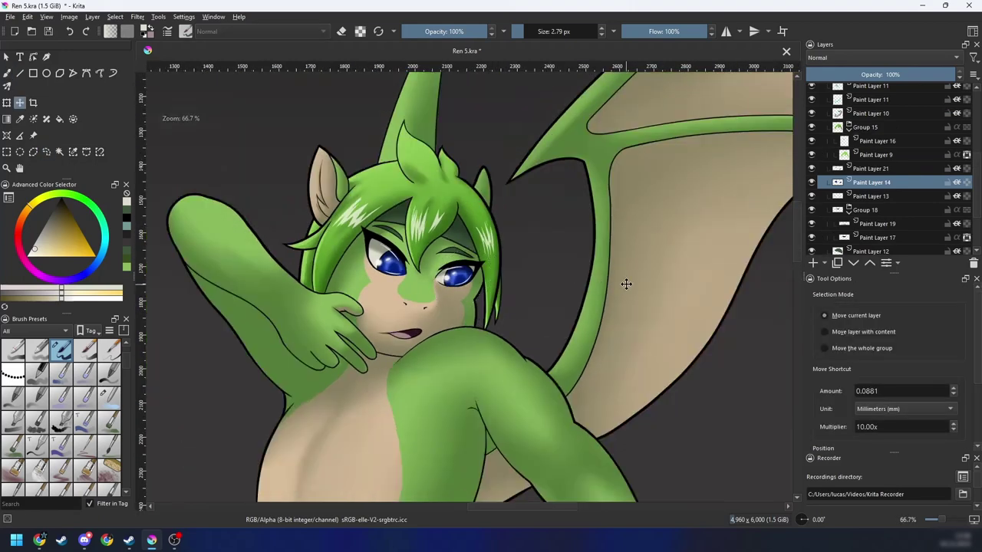
pyautogui.moveTo(626, 284)
pyautogui.mouseDown()
pyautogui.moveTo(617, 298)
pyautogui.moveTo(612, 285)
pyautogui.mouseUp()
pyautogui.hotkey('ctrl', 'shift', 'a')
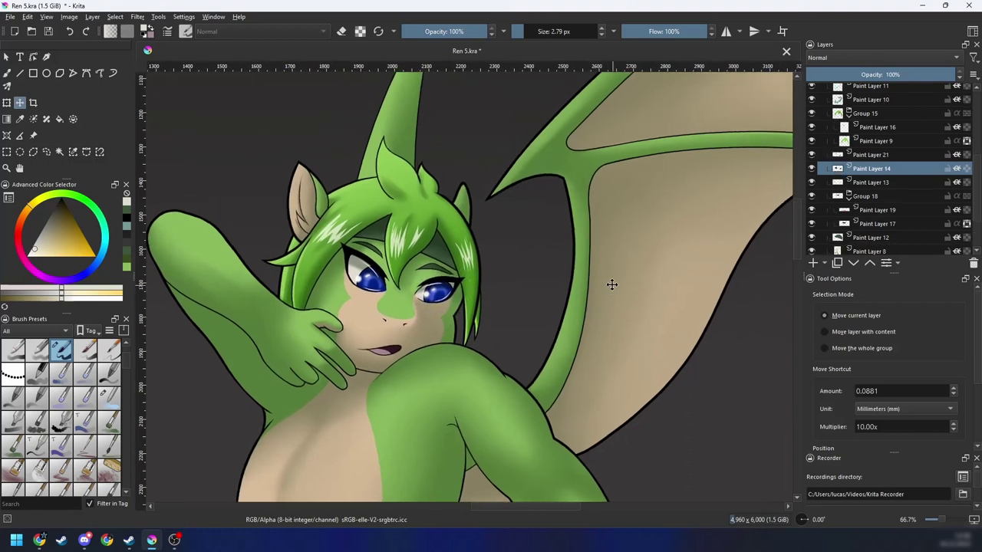
# Step: Group Paint Layers 14 and 13, turn off Inherit Alpha and lock alpha on Paint Layer 13, and activate Paint Layer 14
pyautogui.keyDown('shift'); pyautogui.click(866, 181); pyautogui.keyUp('shift')
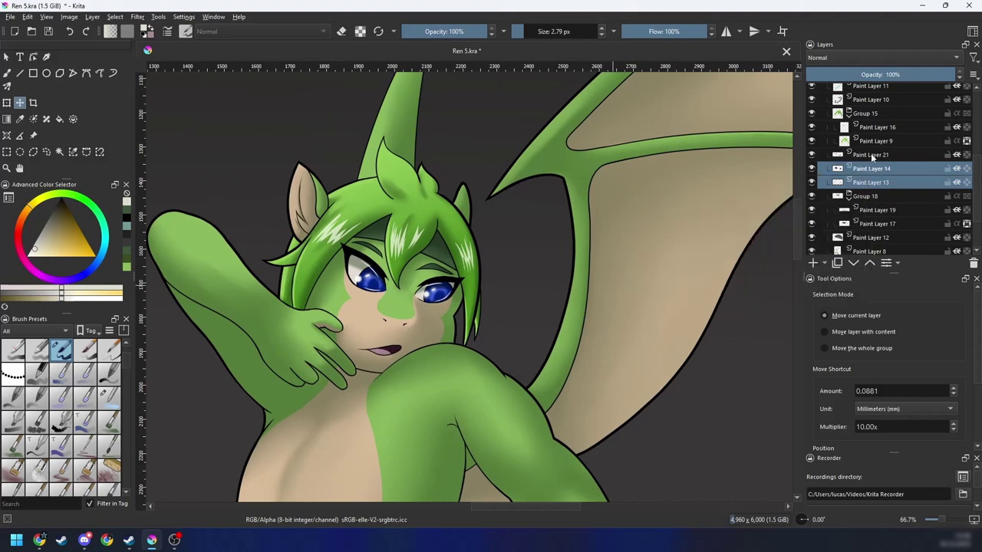
pyautogui.moveTo(878, 173)
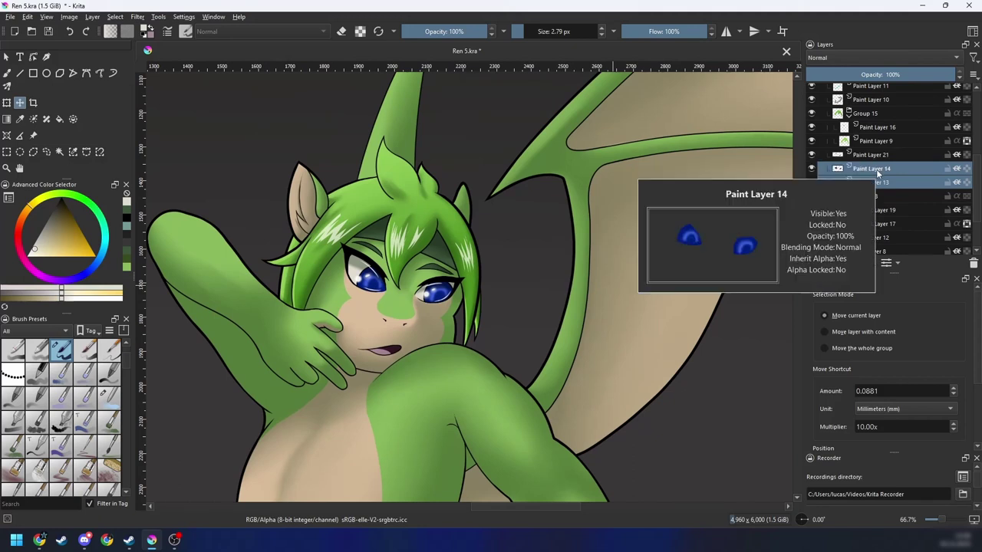
pyautogui.press('Delete')
pyautogui.hotkey('ctrl', 'z')
pyautogui.hotkey('ctrl', 'g')
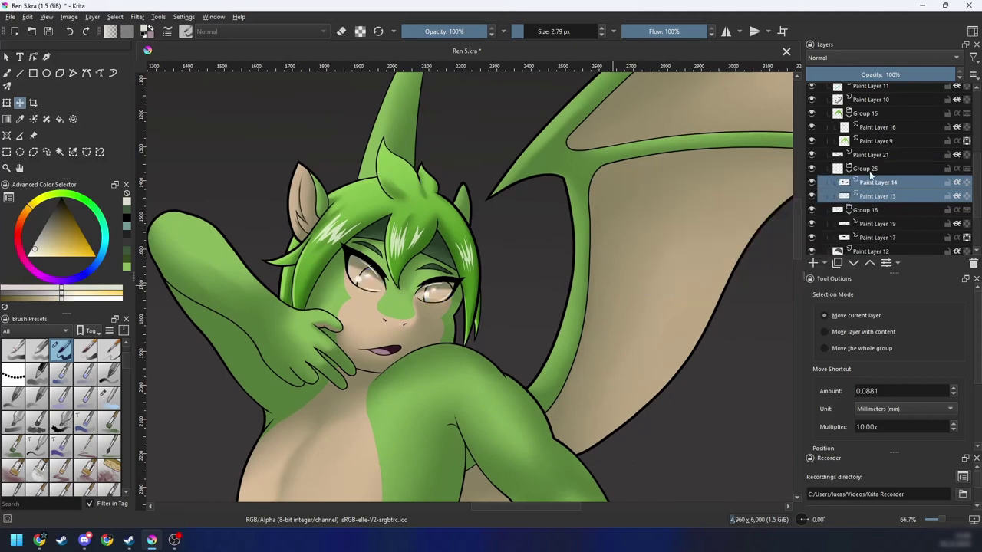
pyautogui.click(957, 197)
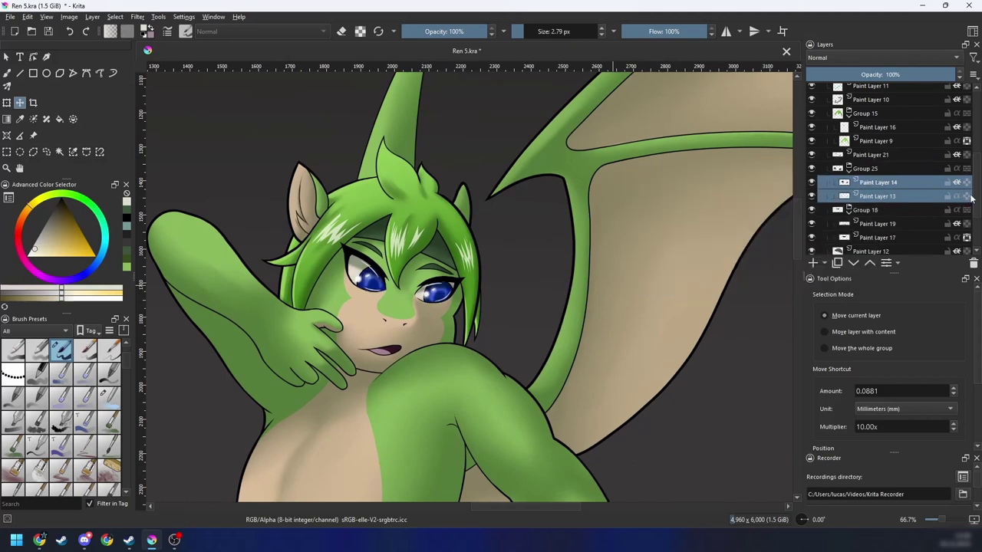
pyautogui.click(882, 184)
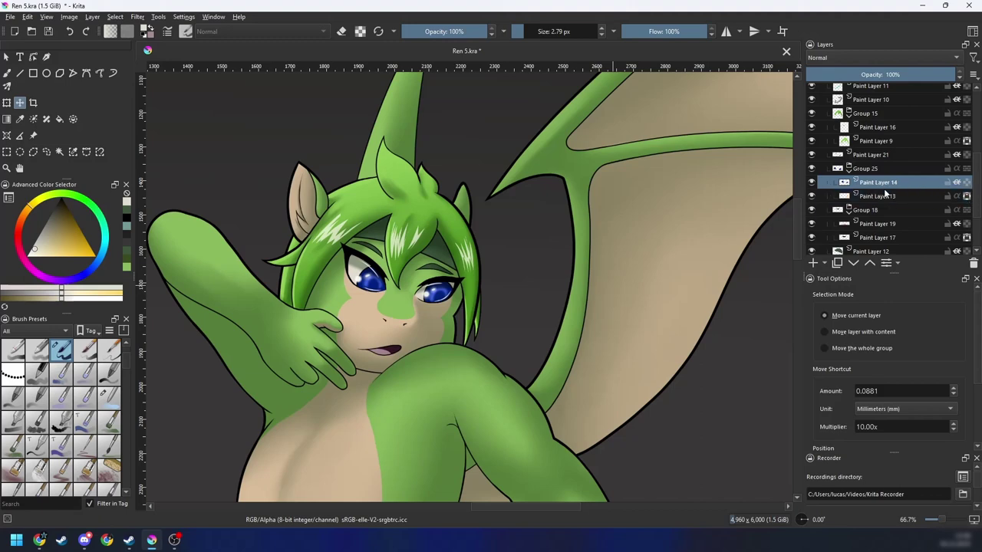
# Step: Lasso the area around the right eye, adjust its iris position with the Move tool and clear the selection
pyautogui.moveTo(501, 274); pyautogui.dragTo(515, 272)
pyautogui.scroll(1, 479, 289)
pyautogui.press('l')
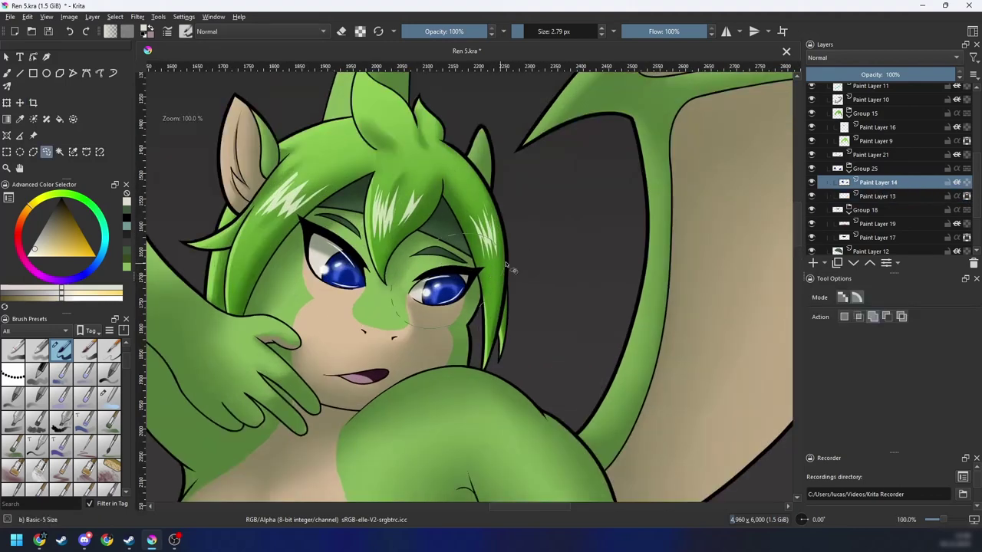
pyautogui.press('t')
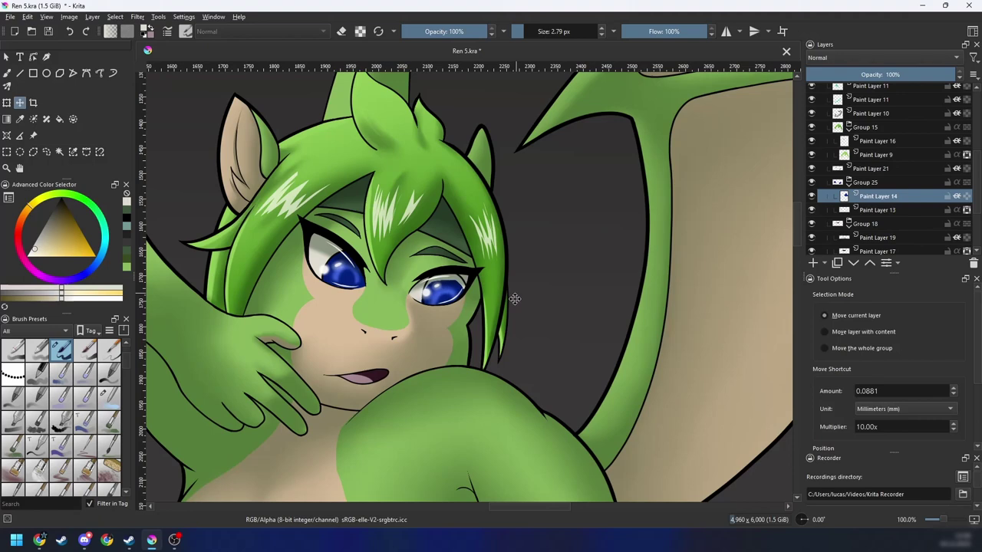
pyautogui.scroll(-5, 514, 300)
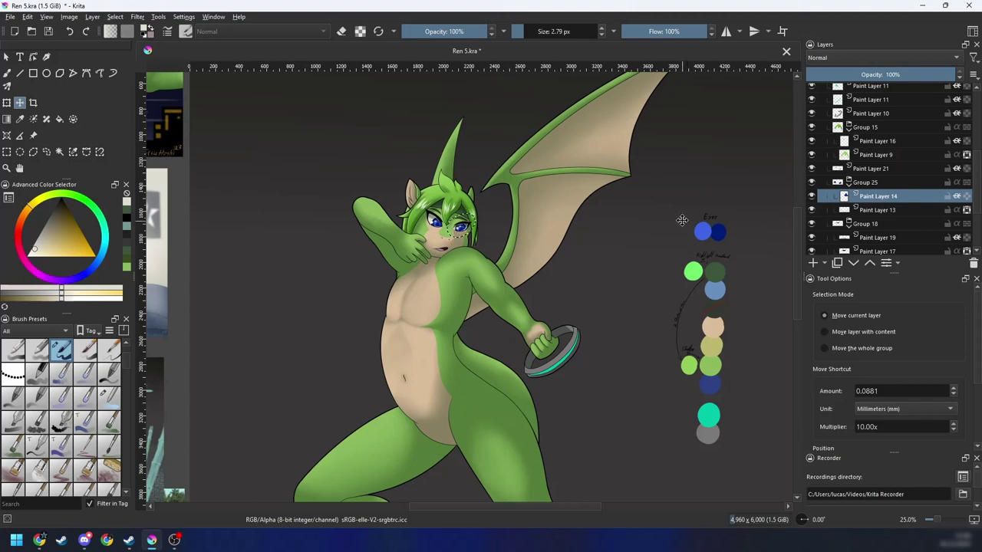
pyautogui.scroll(3, 491, 261)
pyautogui.moveTo(545, 235); pyautogui.dragTo(550, 391)
pyautogui.scroll(2, 532, 363)
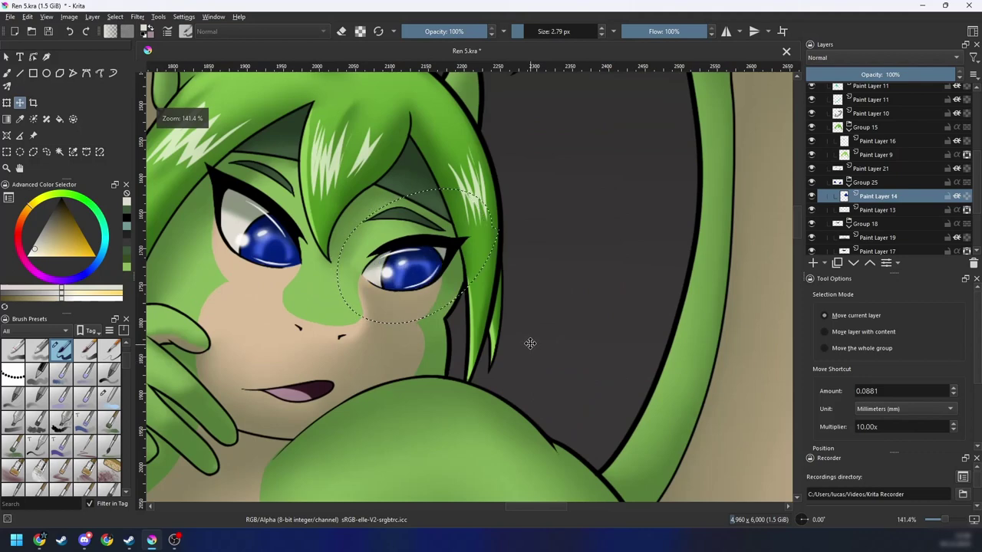
pyautogui.press('4')
pyautogui.press('4')
pyautogui.press('4')
pyautogui.press('l')
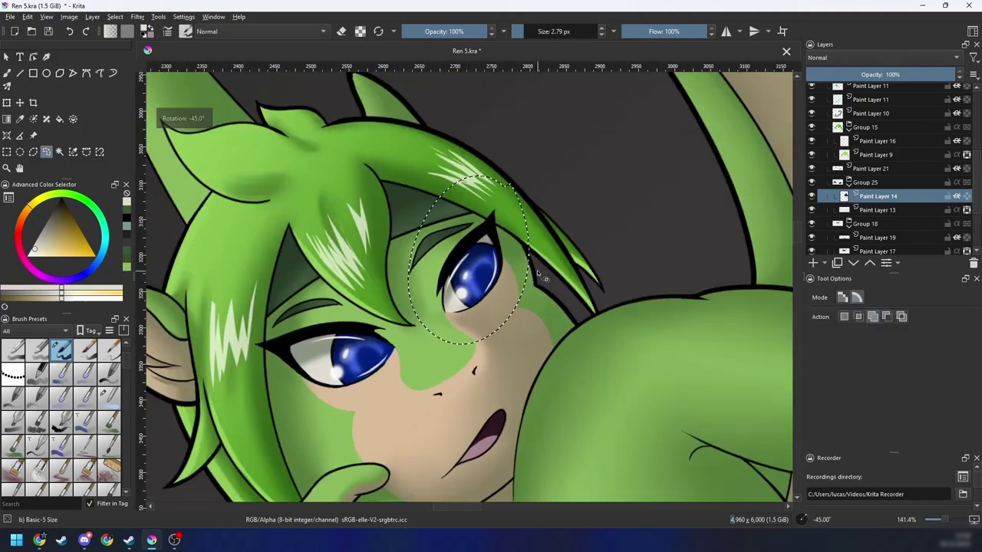
pyautogui.hotkey('ctrl', 'shift', 'a')
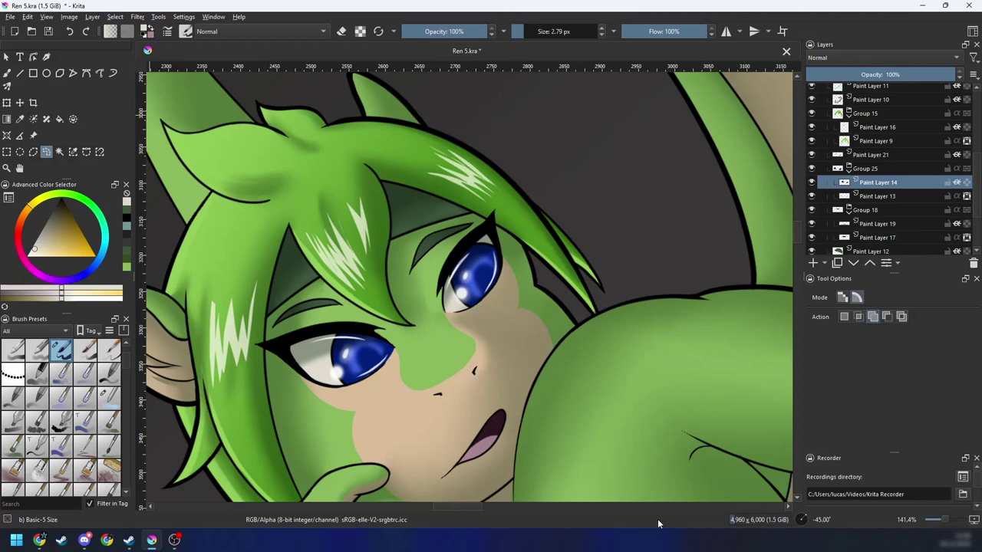
# Step: Choose the Eraser Soft brush at 19.44 px and soften the right iris's edge near the eye's outer corner
pyautogui.press('b')
pyautogui.rightClick(530, 286)
pyautogui.click(532, 216)
pyautogui.press('4')
pyautogui.press('4')
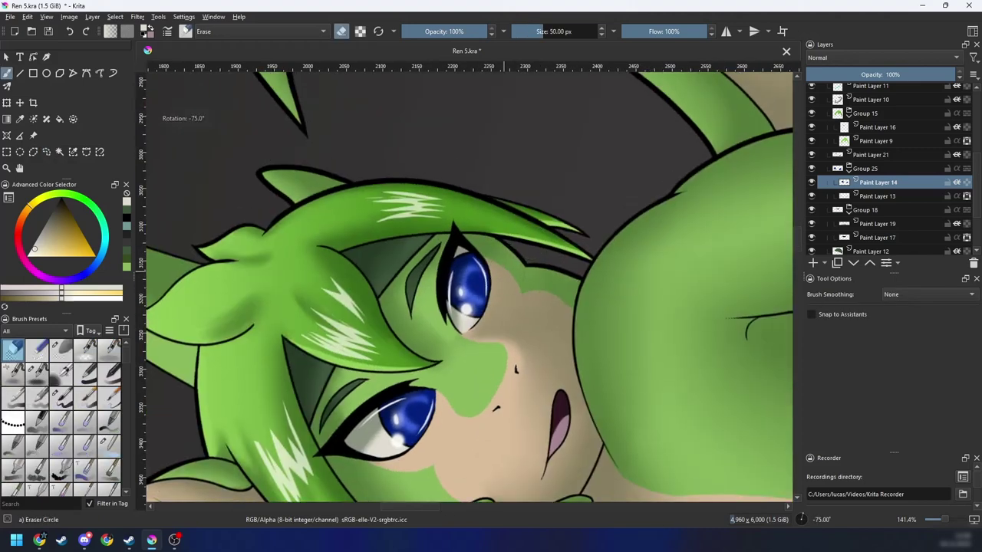
pyautogui.press('6')
pyautogui.press('6')
pyautogui.scroll(2, 479, 266)
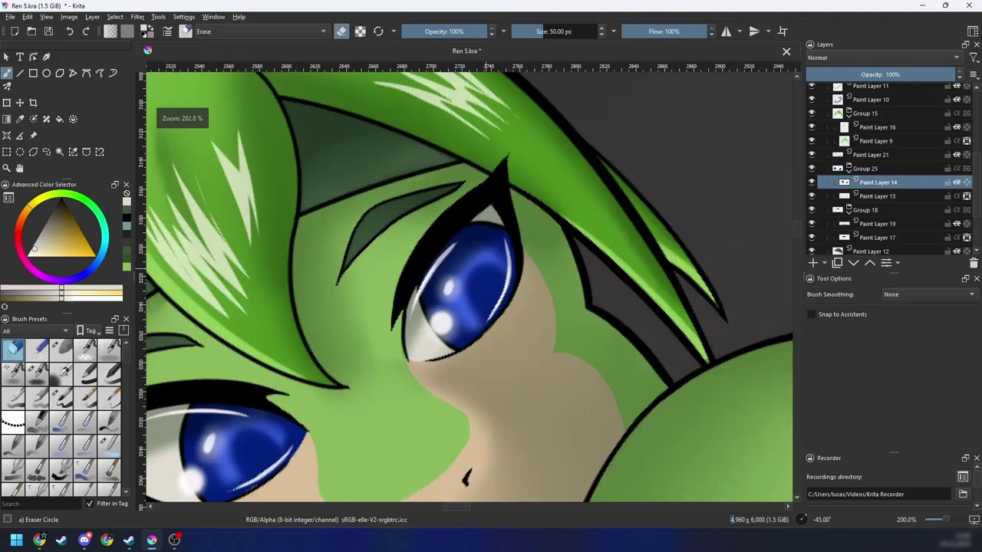
pyautogui.rightClick(498, 268)
pyautogui.click(540, 214)
pyautogui.press('4')
pyautogui.press('4')
pyautogui.moveTo(526, 254); pyautogui.dragTo(520, 296)
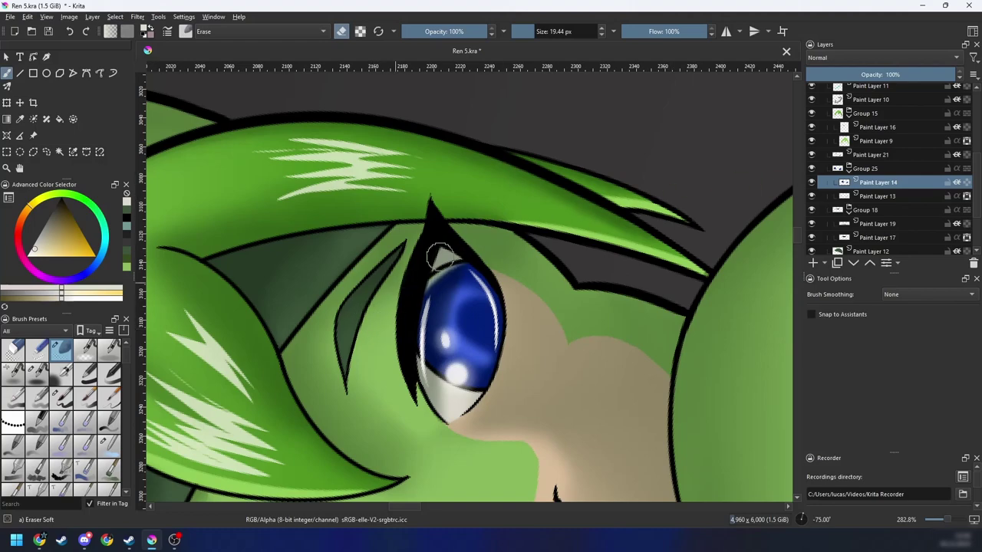
# Step: Examine the adjusted eyes on the whole figure and in the mirrored view
pyautogui.press('6')
pyautogui.press('6')
pyautogui.press('6')
pyautogui.press('6')
pyautogui.press('-')
pyautogui.press('-')
pyautogui.press('-')
pyautogui.press('-')
pyautogui.press('-')
pyautogui.press('-')
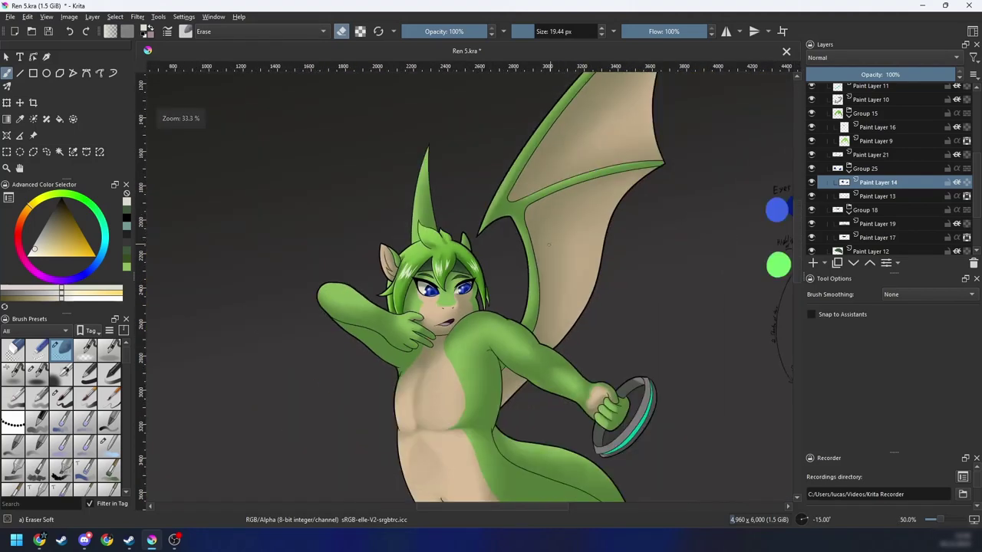
pyautogui.press('m')
pyautogui.press('+')
pyautogui.press('+')
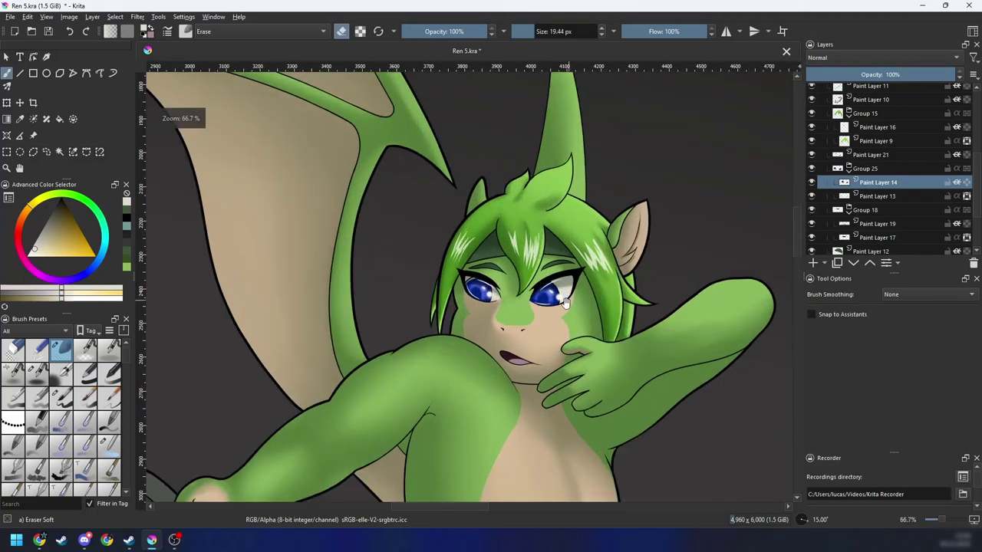
# Step: Activate Paint Layer 5, lasso the iris outline near the eye's outer corner and shift it with the Move tool
pyautogui.scroll(6, 565, 303)
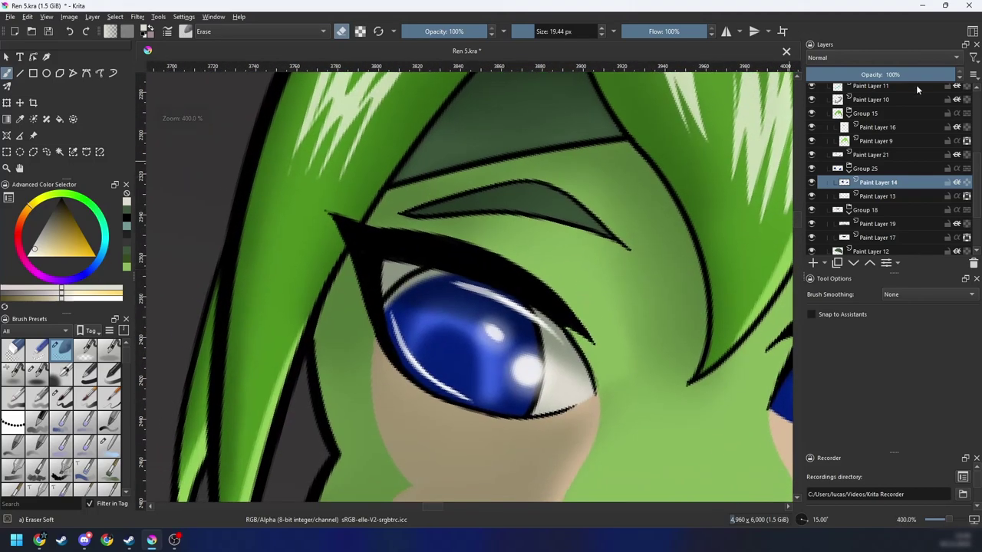
pyautogui.moveTo(978, 151); pyautogui.dragTo(979, 117)
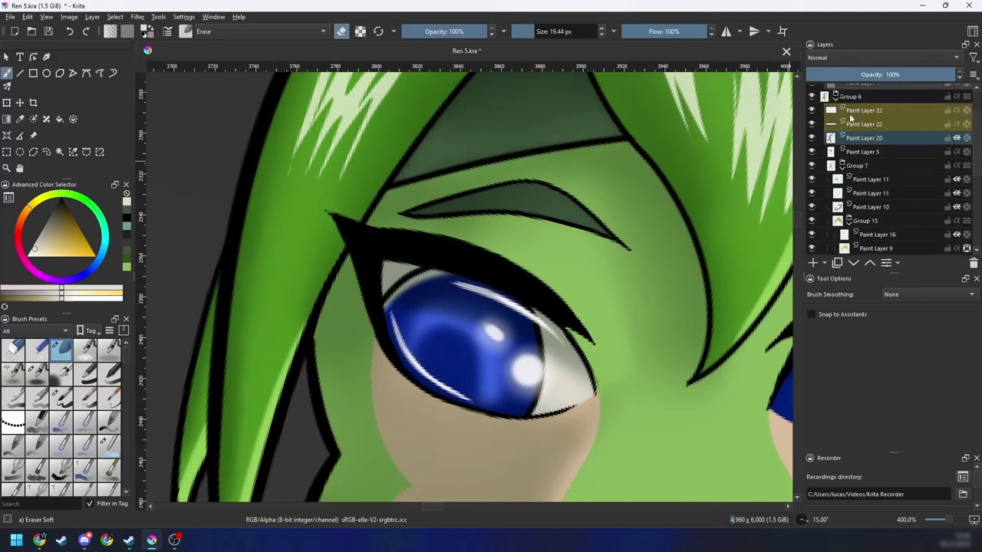
pyautogui.click(846, 153)
pyautogui.scroll(1, 429, 316)
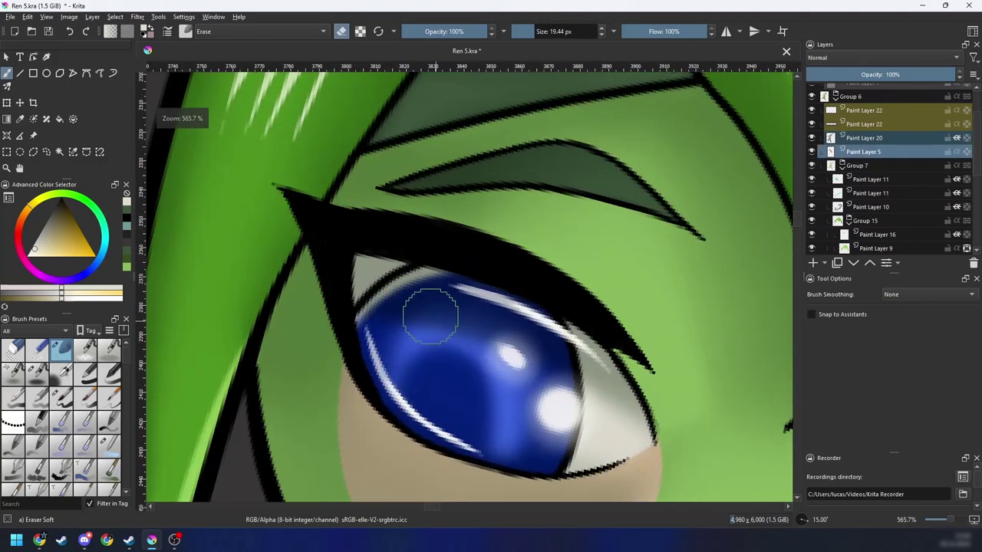
pyautogui.press('l')
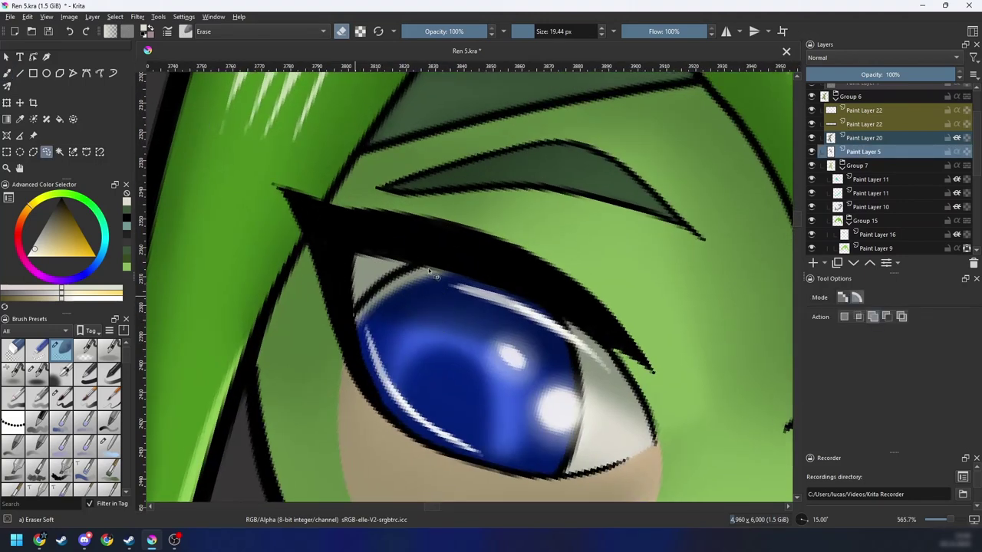
pyautogui.press('t')
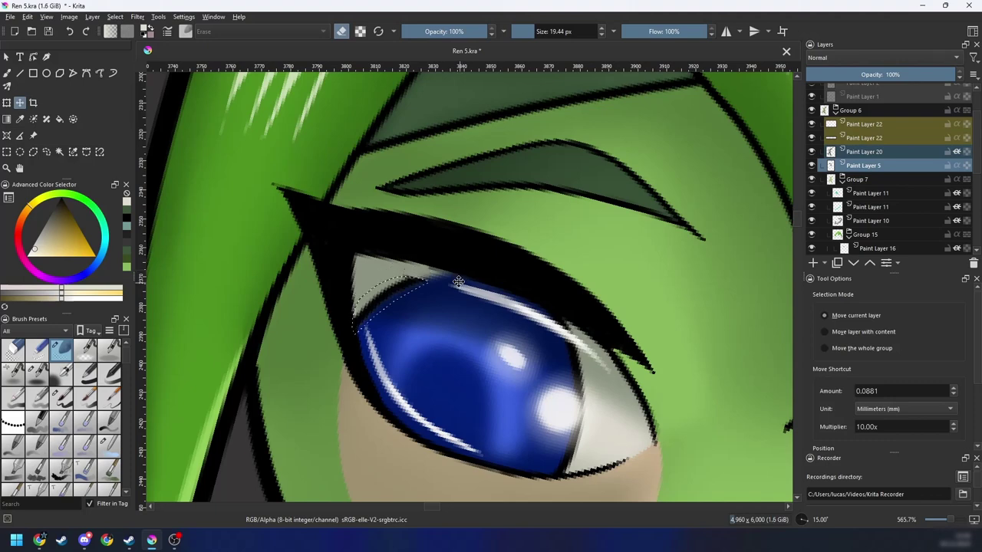
# Step: Clear the selection and reconnect the shifted iris outline to the upper lash in black with the 3.52 px Ink circle 05 brush
pyautogui.press('b')
pyautogui.rightClick(466, 279)
pyautogui.click(398, 301)
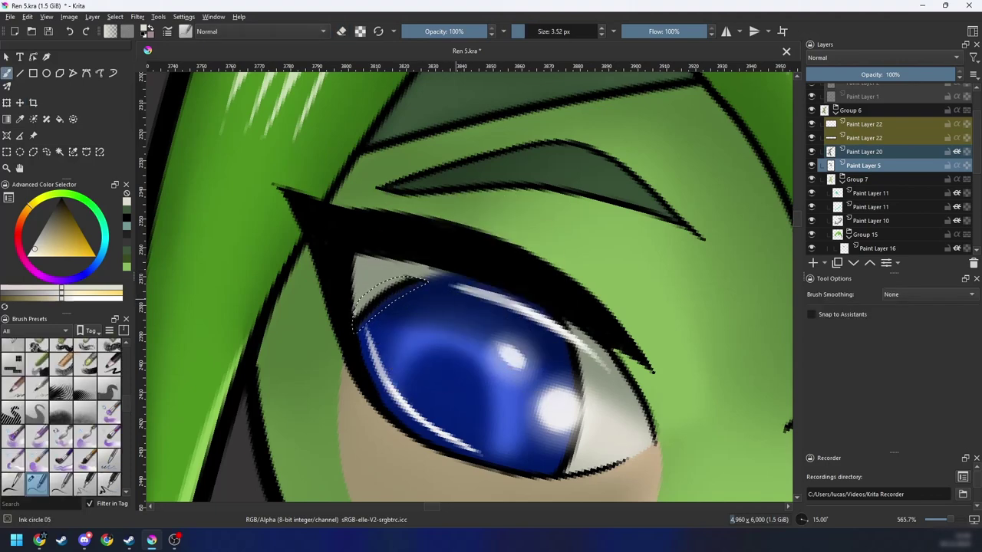
pyautogui.rightClick(470, 296)
pyautogui.click(470, 335)
pyautogui.hotkey('ctrl', 'shift', 'a')
pyautogui.moveTo(397, 287); pyautogui.dragTo(451, 273)
pyautogui.scroll(-10, 380, 297)
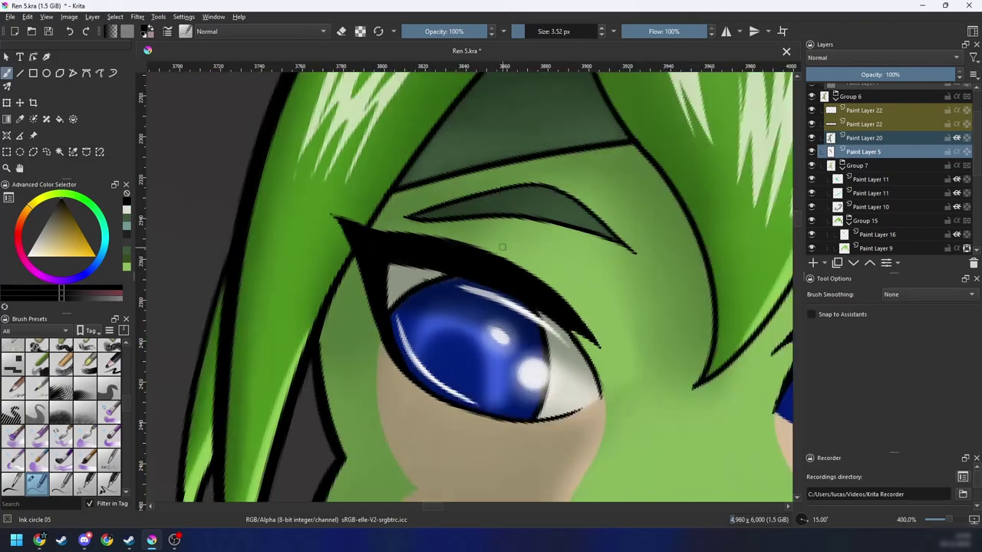
# Step: Examine the corrected eye outline on the whole figure with the view mirrored and the canvas rotation reset
pyautogui.press('-')
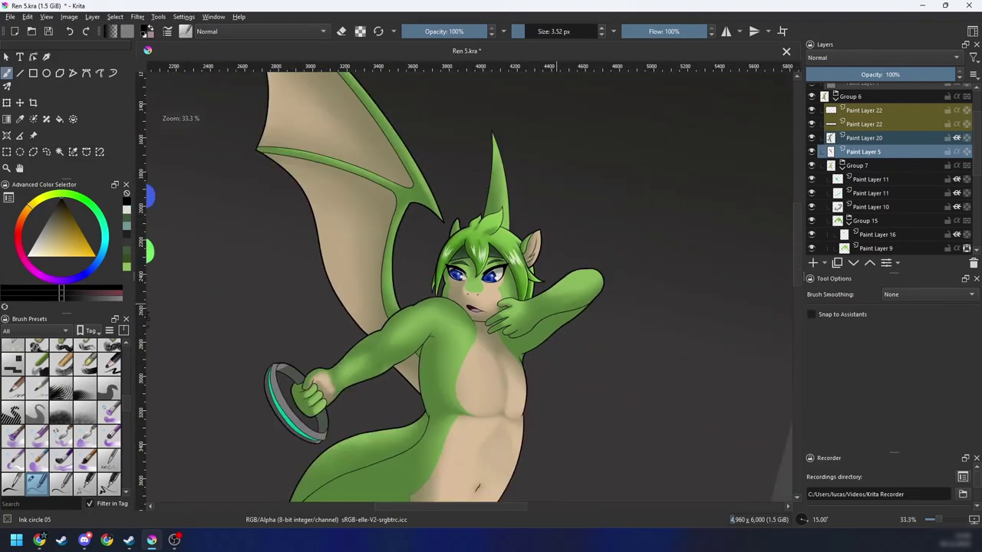
pyautogui.press('m')
pyautogui.press('-')
pyautogui.press('-')
pyautogui.press('5')
pyautogui.press('+')
pyautogui.press('+')
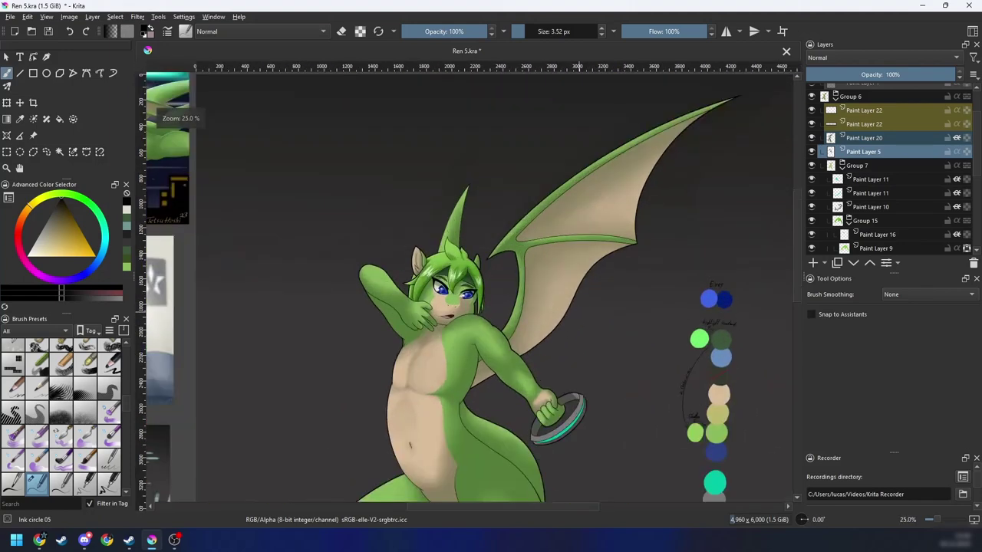
# Step: Hide both Paint Layer 22 highlight layers and compare the plain eyes in mirrored and rotated views
pyautogui.click(812, 124)
pyautogui.click(812, 111)
pyautogui.scroll(-2, 676, 263)
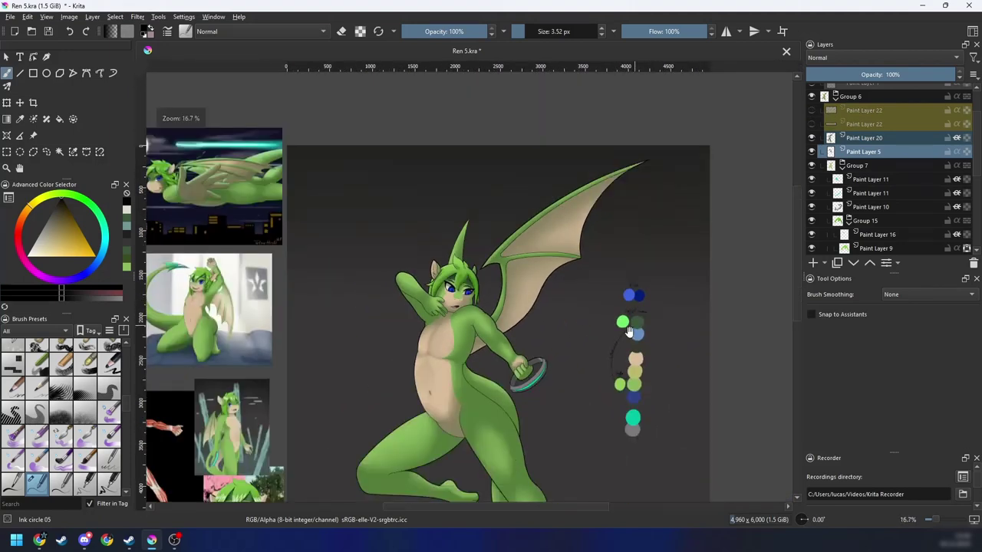
pyautogui.scroll(2, 634, 309)
pyautogui.press('m')
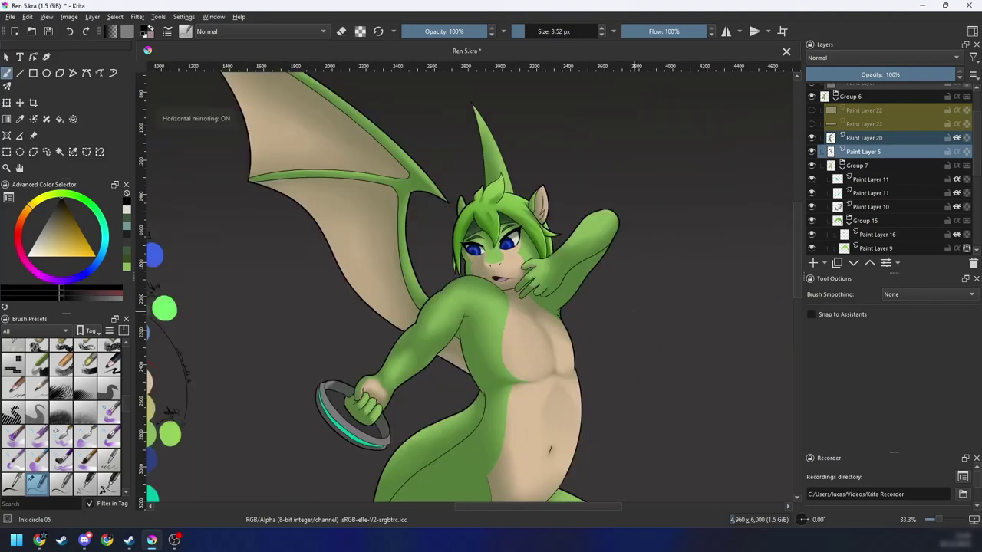
pyautogui.scroll(2, 487, 227)
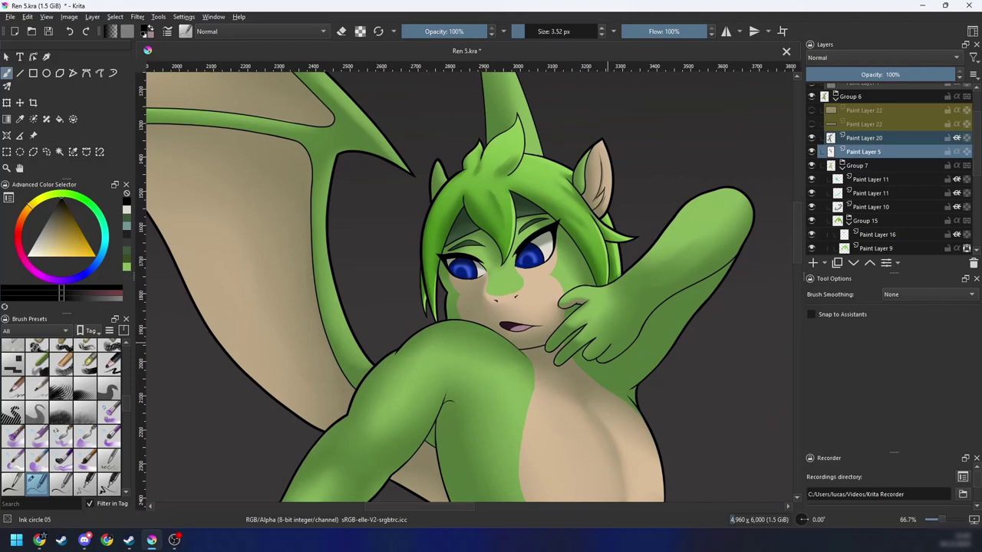
pyautogui.press('6')
pyautogui.moveTo(607, 343); pyautogui.dragTo(559, 360)
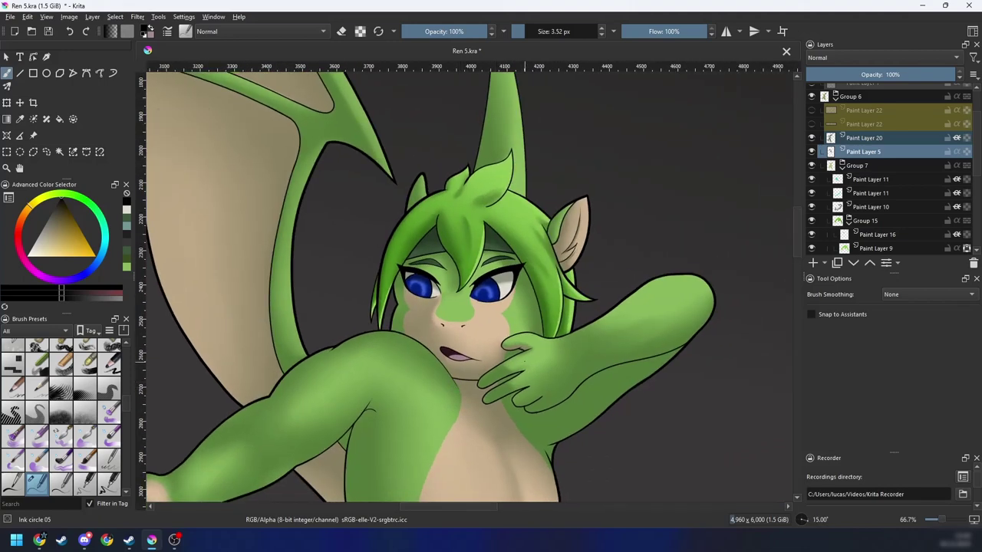
pyautogui.press('m')
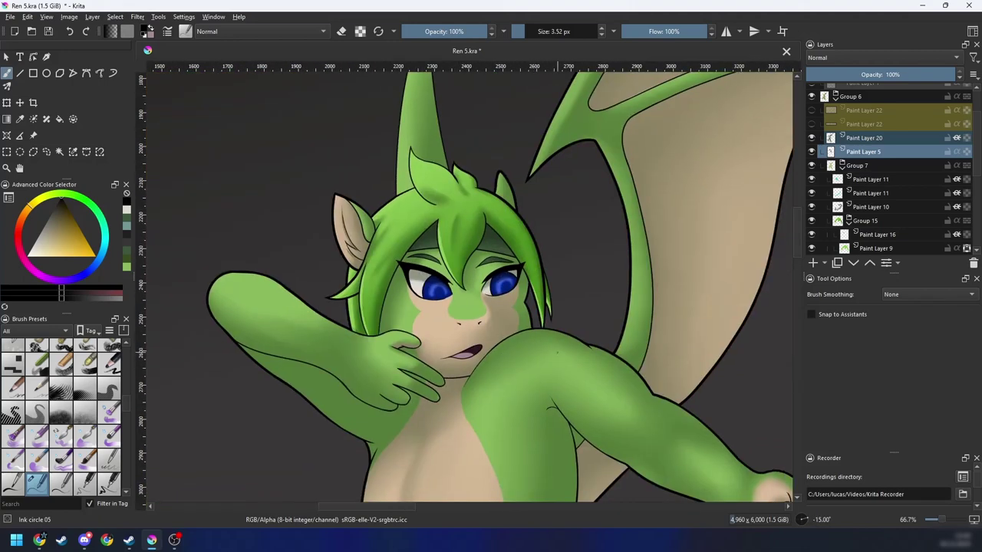
pyautogui.scroll(2, 890, 169)
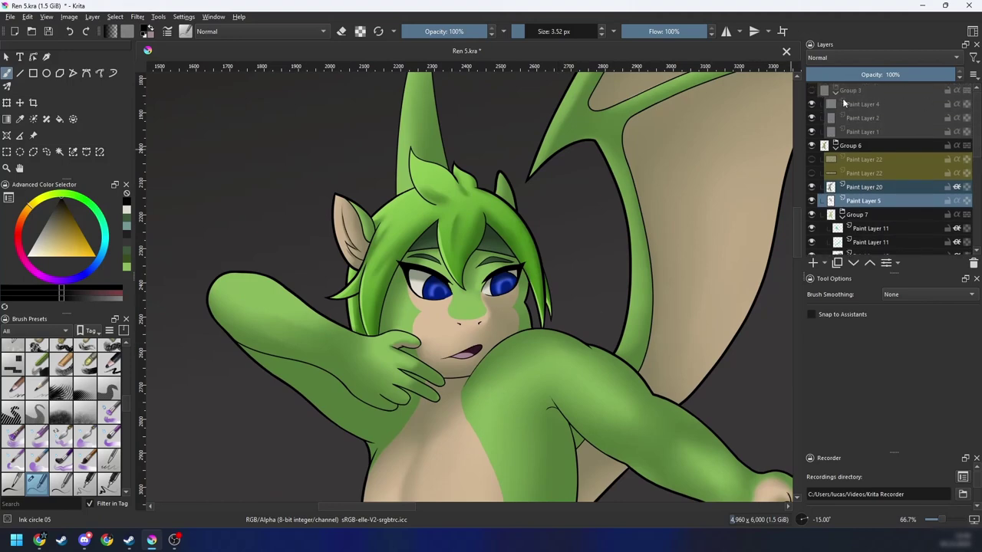
# Step: Briefly show the Group 3 sketch guides and examine the figure's face without highlights from several zoom levels and mirrored
pyautogui.click(811, 91)
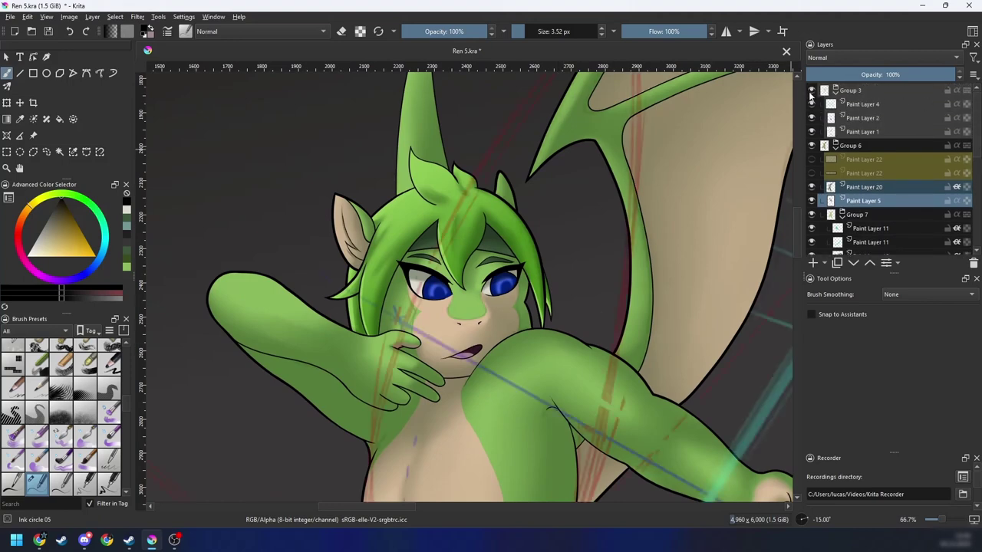
pyautogui.click(811, 92)
pyautogui.press('-')
pyautogui.press('-')
pyautogui.press('-')
pyautogui.press('-')
pyautogui.press('-')
pyautogui.press('+')
pyautogui.press('+')
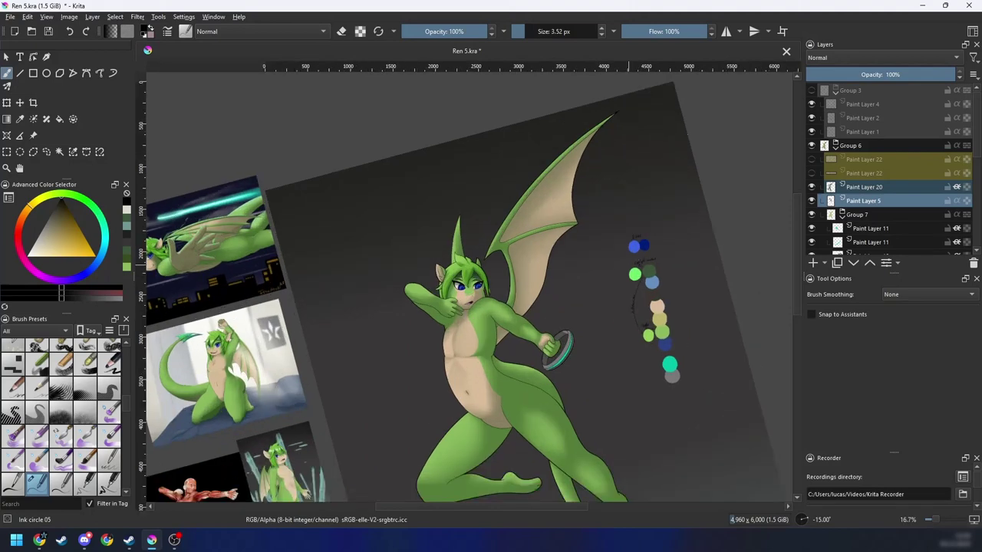
pyautogui.press('m')
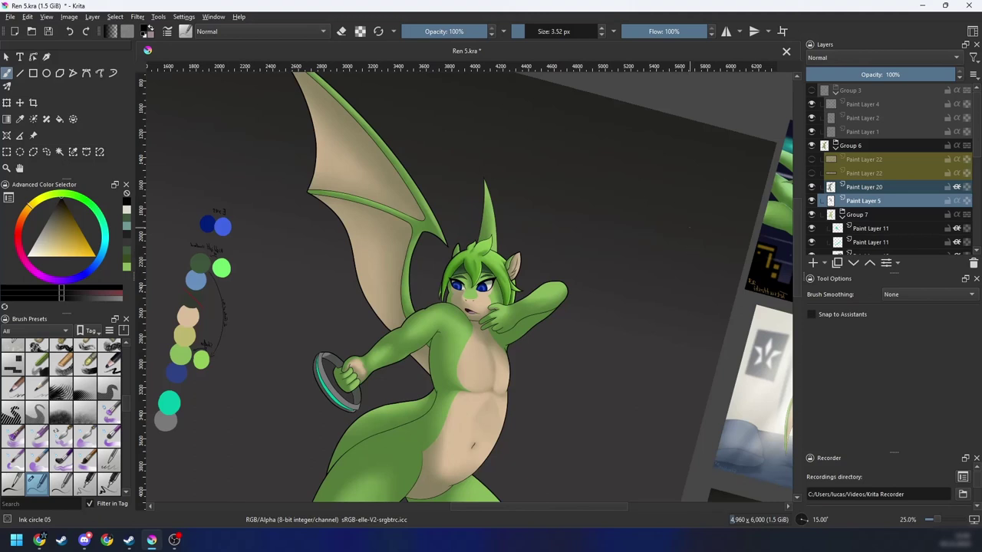
pyautogui.press('m')
pyautogui.scroll(3, 581, 318)
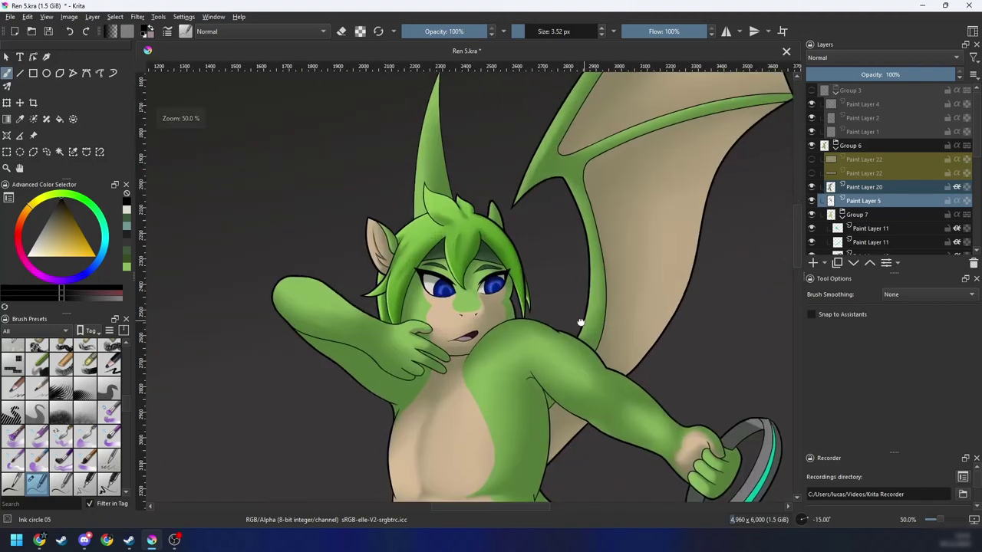
pyautogui.scroll(-2, 920, 173)
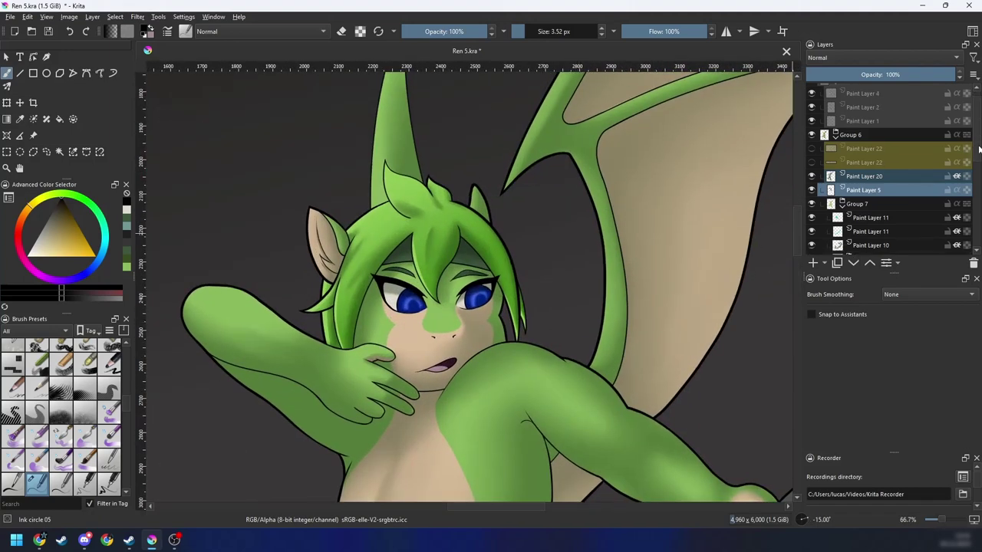
# Step: Show both Paint Layer 22 highlight layers, then lasso the iris beside the raised wing on Paint Layer 14 and adjust it with Free Transform
pyautogui.click(812, 132)
pyautogui.click(813, 146)
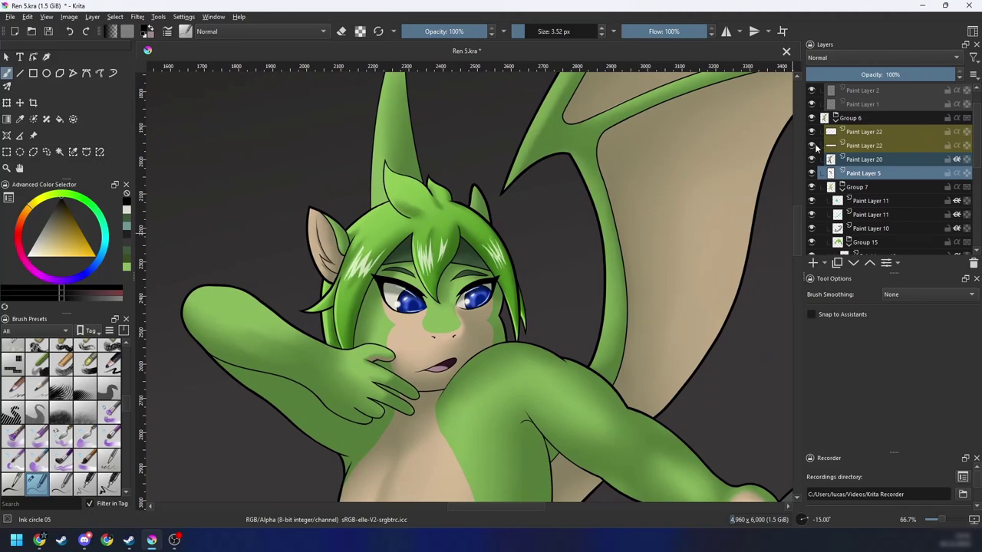
pyautogui.scroll(-3, 965, 175)
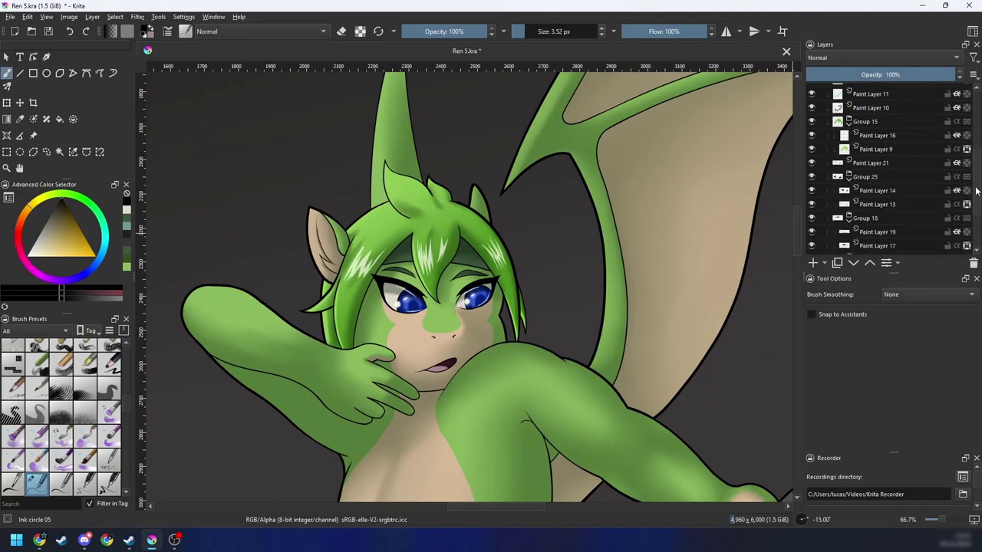
pyautogui.click(875, 193)
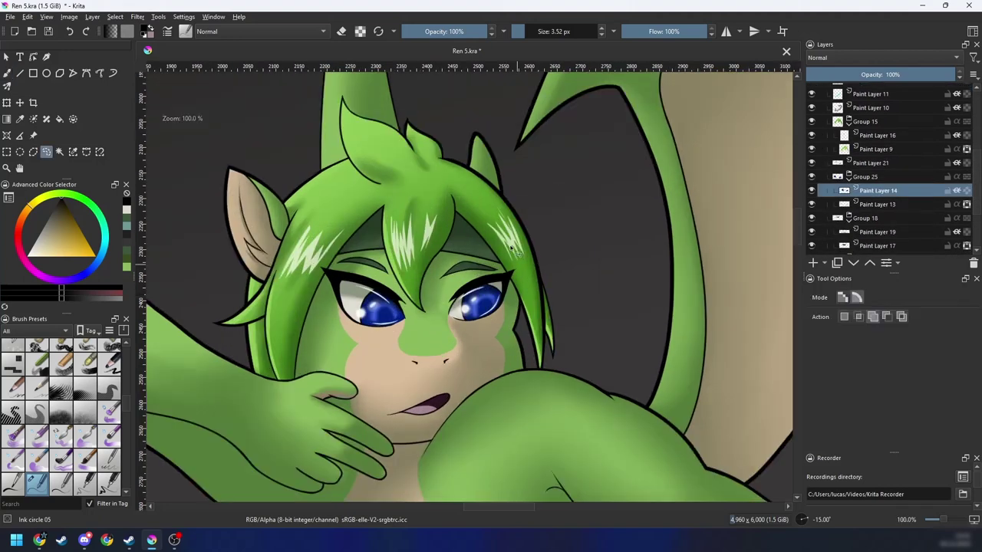
pyautogui.hotkey('ctrl', 't')
pyautogui.press('-')
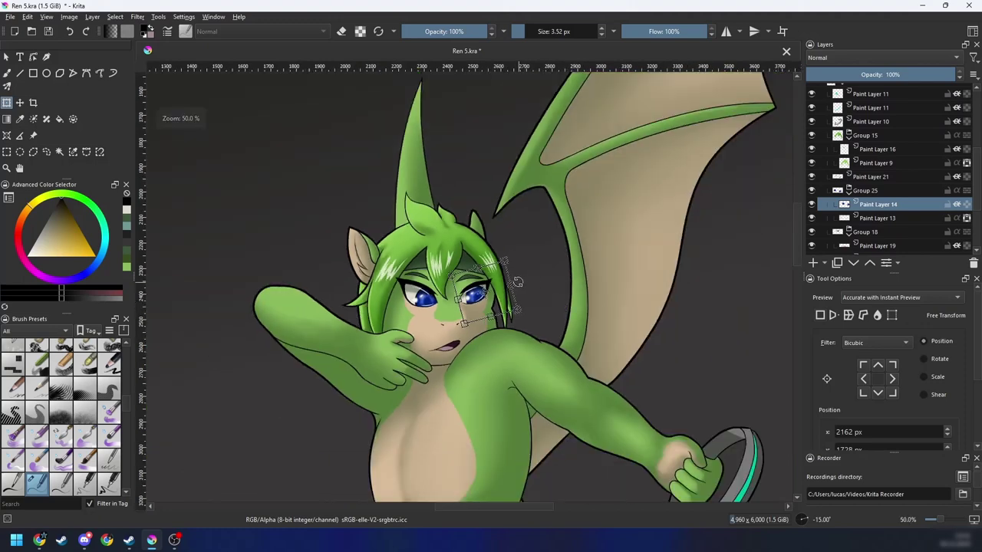
pyautogui.press('Return')
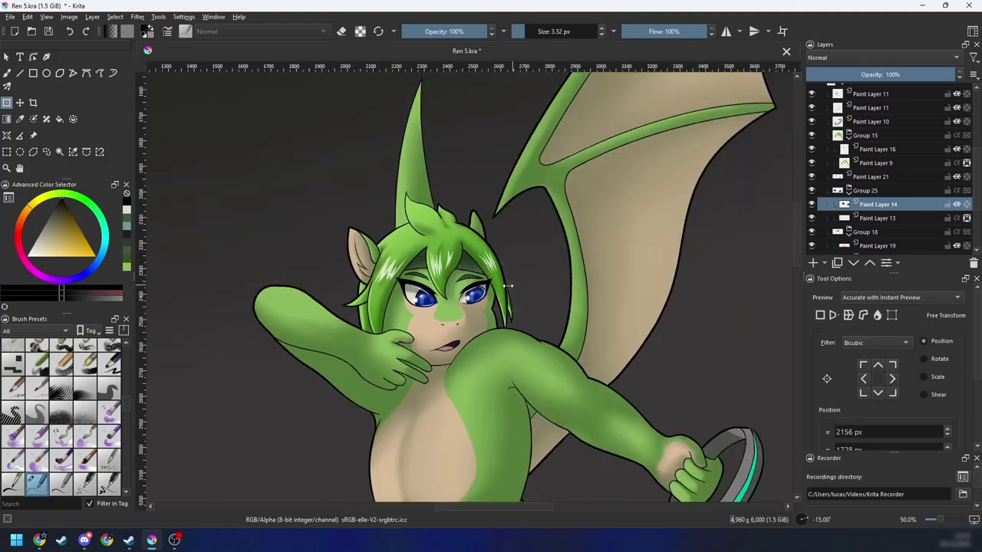
# Step: Check the whole figure, hide both Paint Layer 22 highlight layers and reset the canvas rotation for a close view of the eyes
pyautogui.press('-')
pyautogui.press('-')
pyautogui.press('-')
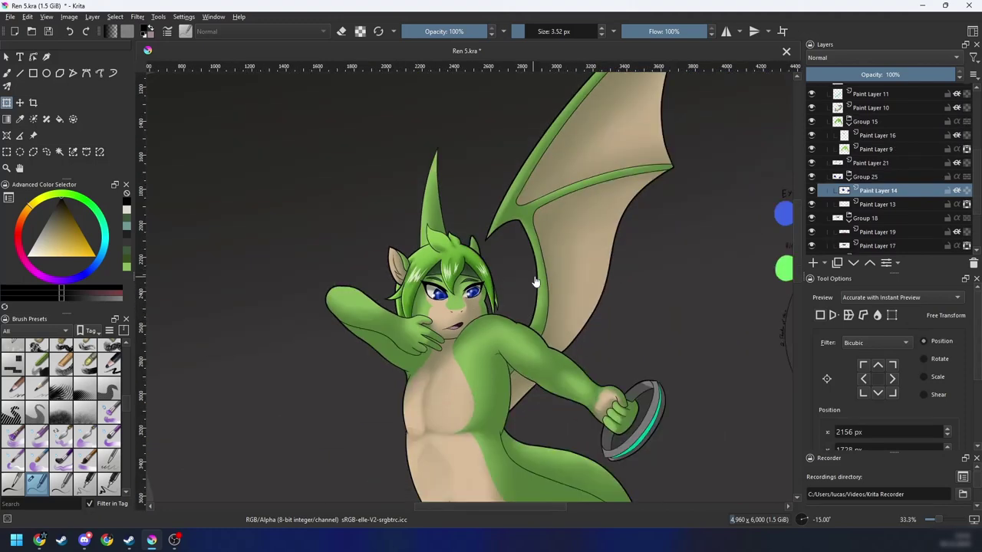
pyautogui.moveTo(980, 166); pyautogui.dragTo(979, 124)
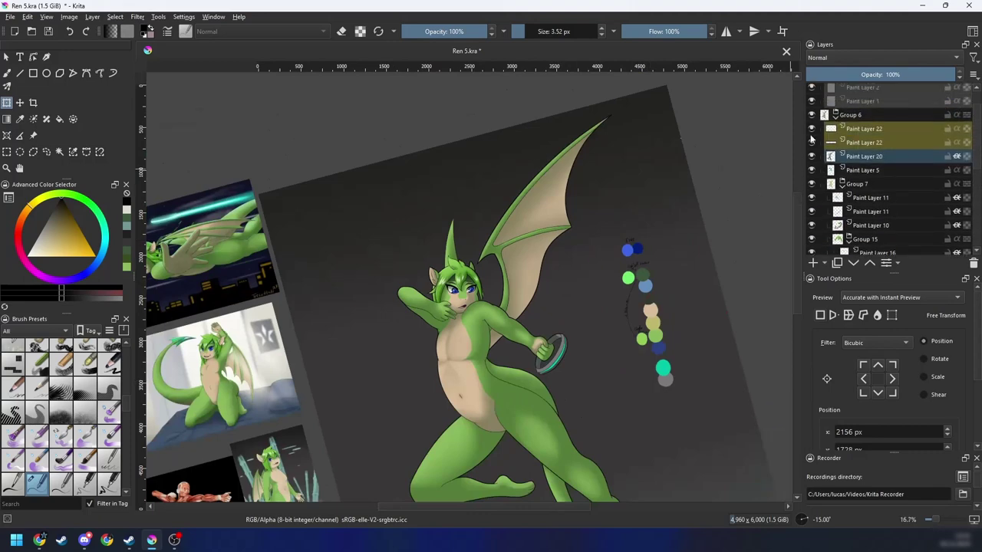
pyautogui.click(812, 130)
pyautogui.click(812, 144)
pyautogui.press('+')
pyautogui.press('+')
pyautogui.press('+')
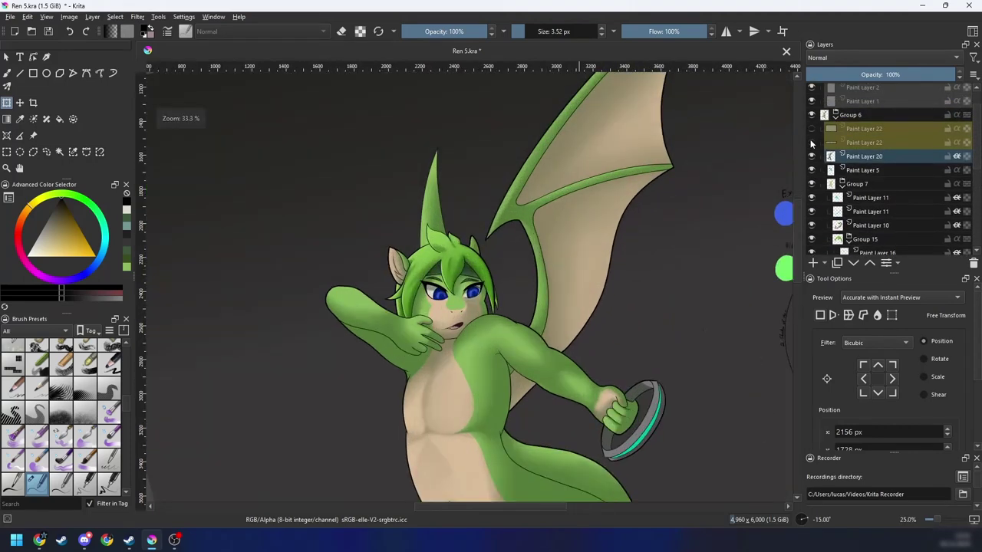
pyautogui.press('5')
pyautogui.press('+')
pyautogui.press('+')
pyautogui.press('+')
pyautogui.moveTo(694, 273); pyautogui.dragTo(651, 250)
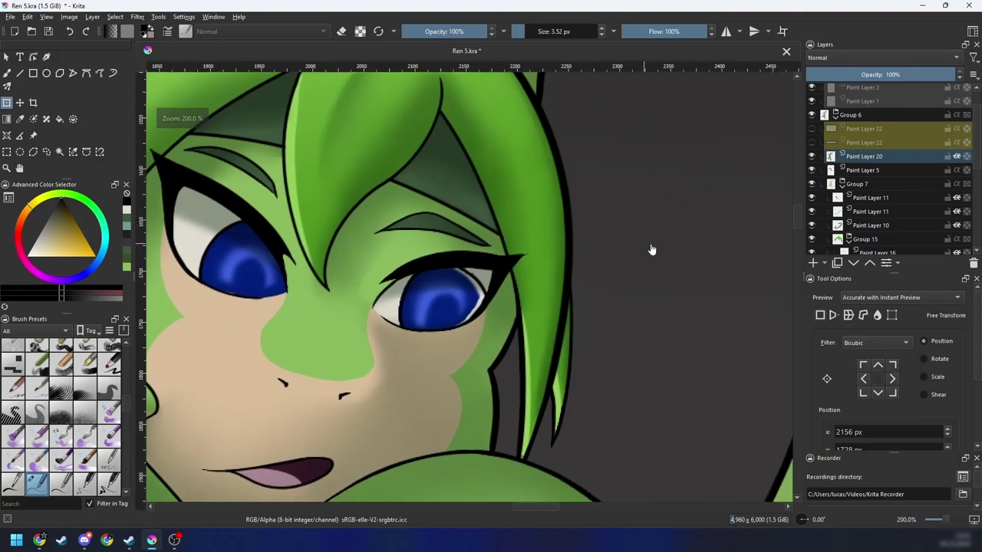
# Step: On Paint Layer 14, choose the Airbrush pressure brush, sample the iris's dark blue and paint along the iris's upper and outer edge
pyautogui.moveTo(978, 175); pyautogui.dragTo(978, 205)
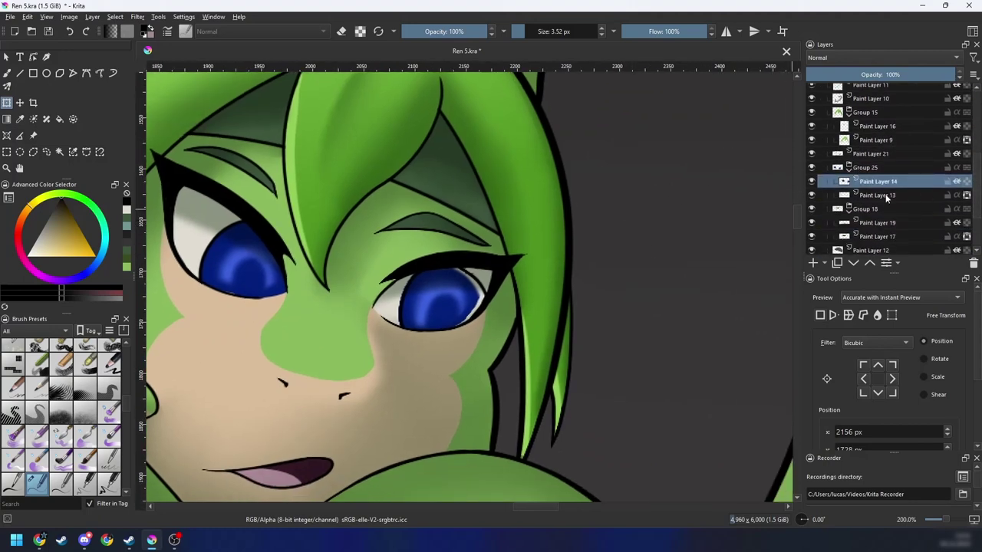
pyautogui.press('+')
pyautogui.moveTo(544, 315); pyautogui.dragTo(562, 298)
pyautogui.rightClick(467, 326)
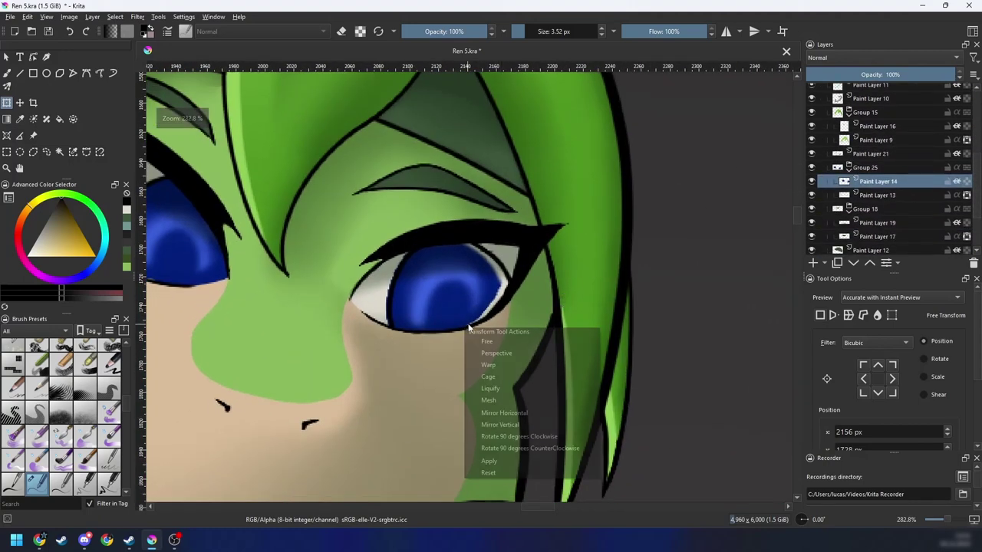
pyautogui.click(516, 306)
pyautogui.press('b')
pyautogui.rightClick(517, 306)
pyautogui.click(586, 283)
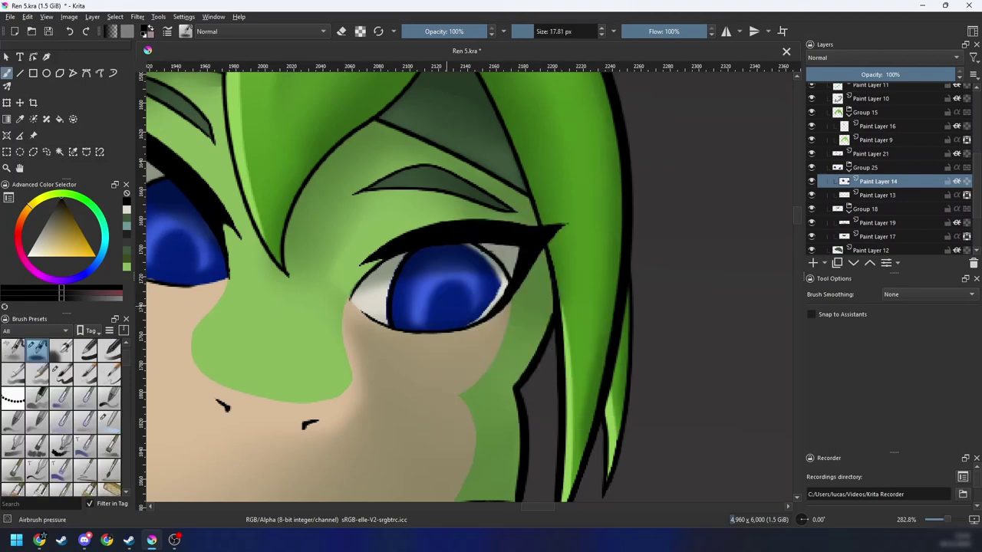
pyautogui.keyDown('ctrl'); pyautogui.click(442, 314); pyautogui.keyUp('ctrl')
pyautogui.moveTo(445, 262)
pyautogui.mouseDown()
pyautogui.moveTo(467, 319)
pyautogui.moveTo(497, 299)
pyautogui.moveTo(489, 313)
pyautogui.moveTo(503, 289)
pyautogui.moveTo(495, 309)
pyautogui.mouseUp()
# Step: Rotate the canvas to -90°, reduce the brush to 8.01 px and fill the iris's outer edge with dark blue up to its outline
pyautogui.press('4')
pyautogui.press('4')
pyautogui.press('4')
pyautogui.press('4')
pyautogui.press('4')
pyautogui.press('4')
pyautogui.press('+')
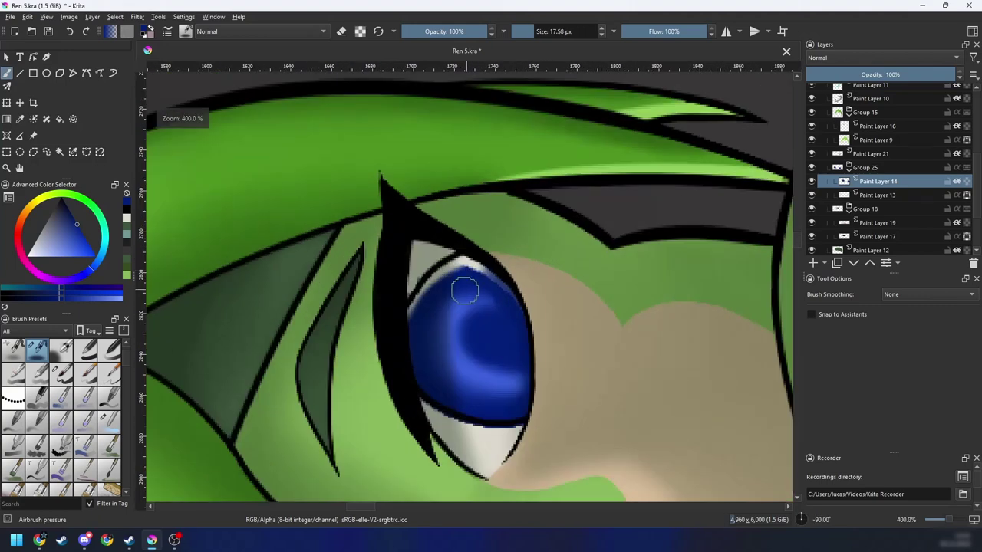
pyautogui.press('[')
pyautogui.press('[')
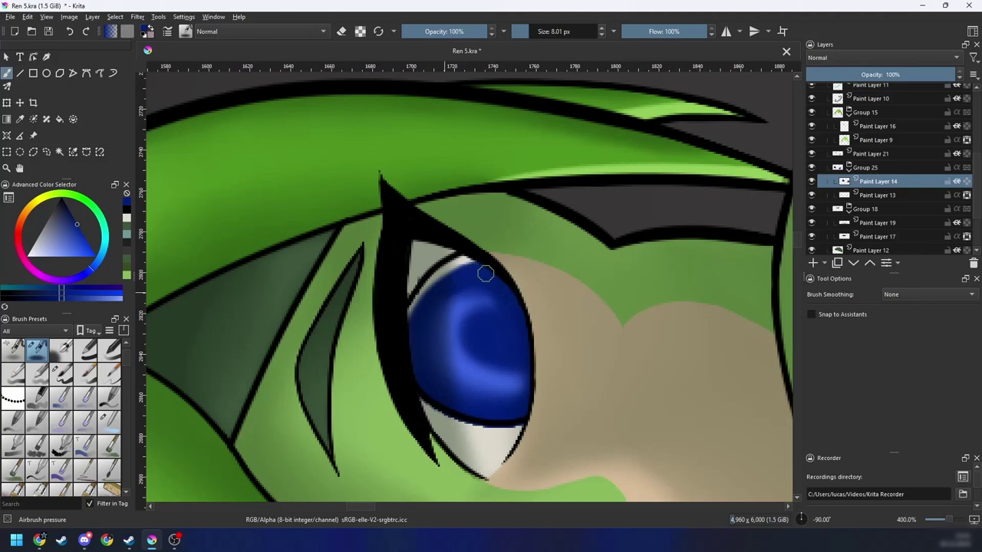
pyautogui.scroll(2, 622, 266)
pyautogui.scroll(3, 918, 131)
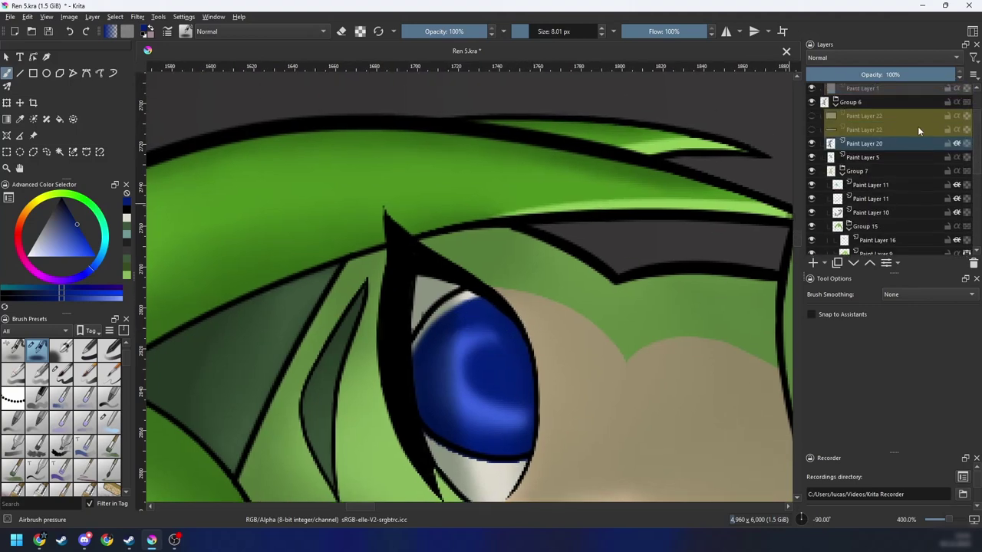
# Step: On Paint Layer 5, choose the Ink circle 05 brush and erase the old iris outline crossing the white of the wing-side eye
pyautogui.click(859, 162)
pyautogui.scroll(1, 449, 315)
pyautogui.press('l')
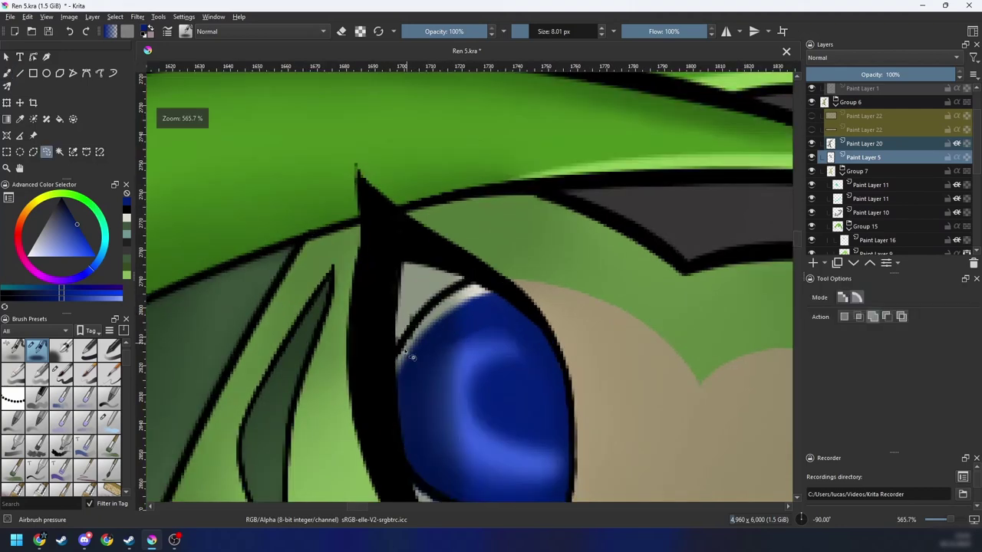
pyautogui.rightClick(427, 310)
pyautogui.click(480, 274)
pyautogui.press('b')
pyautogui.rightClick(480, 274)
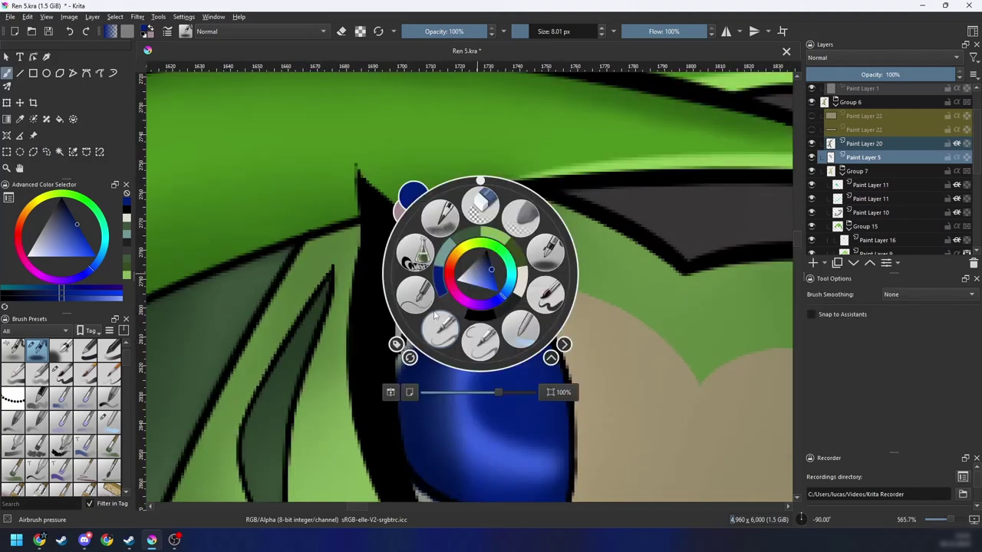
pyautogui.click(426, 299)
pyautogui.press('e')
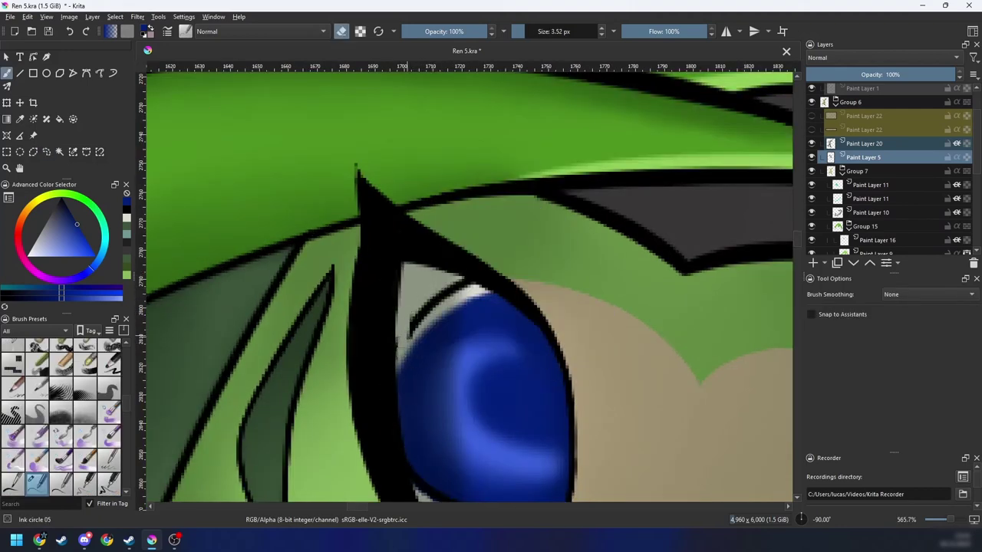
pyautogui.moveTo(407, 336); pyautogui.dragTo(449, 292)
pyautogui.press('4')
pyautogui.press('4')
pyautogui.press('4')
pyautogui.press('4')
pyautogui.press('4')
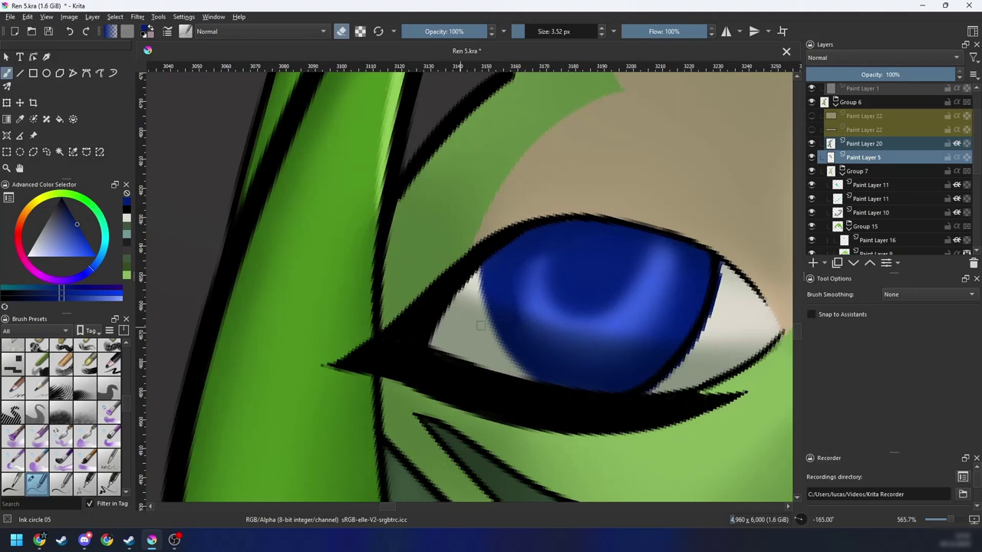
pyautogui.press('6')
pyautogui.press('6')
pyautogui.press('6')
pyautogui.press('6')
pyautogui.press('6')
pyautogui.press('e')
# Step: Pick black, try a fresh outline along the wing-side iris's outer edge and undo it after checking the face
pyautogui.rightClick(448, 303)
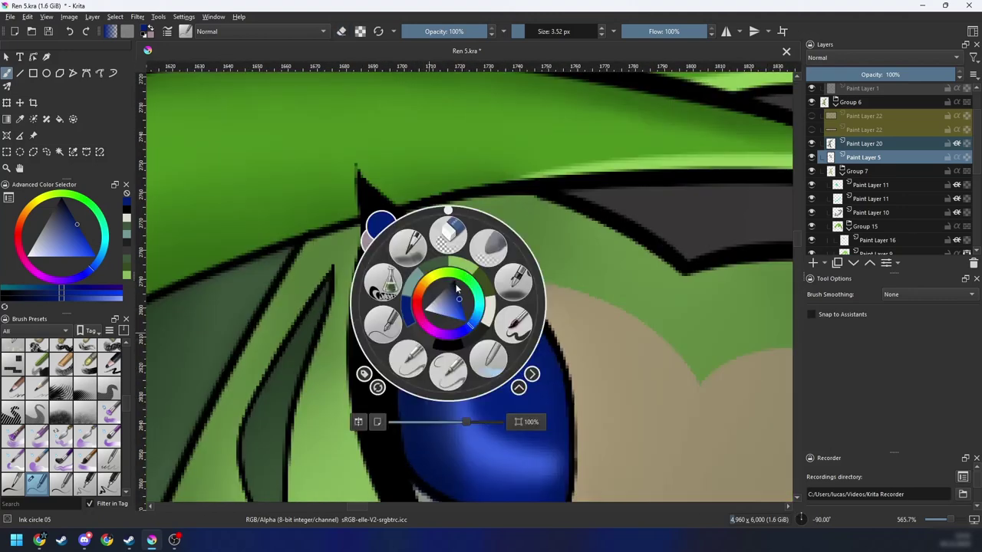
pyautogui.click(447, 346)
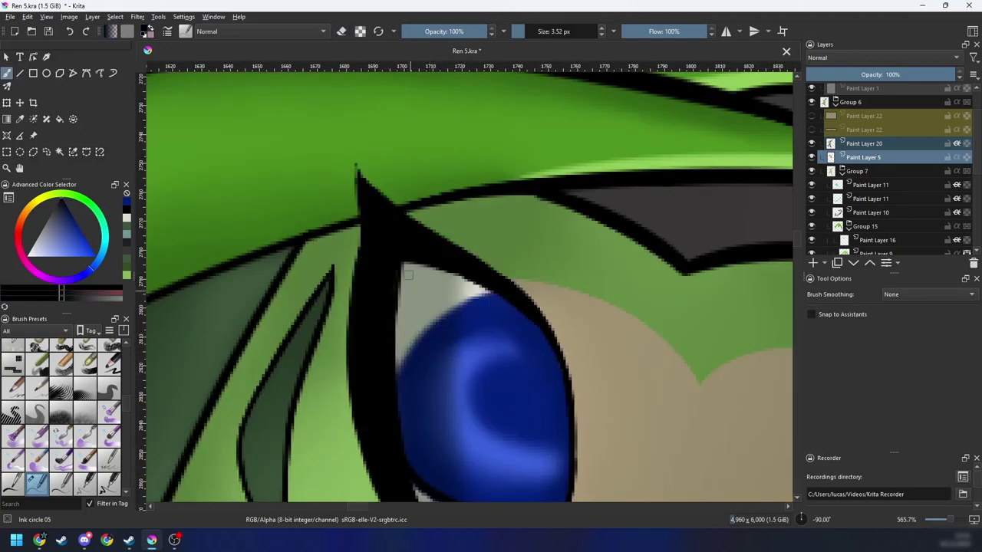
pyautogui.hotkey('ctrl', 'z')
pyautogui.moveTo(392, 383); pyautogui.dragTo(499, 291)
pyautogui.scroll(-3, 471, 304)
pyautogui.press('5')
pyautogui.press('-')
pyautogui.press('-')
pyautogui.press('-')
pyautogui.press('-')
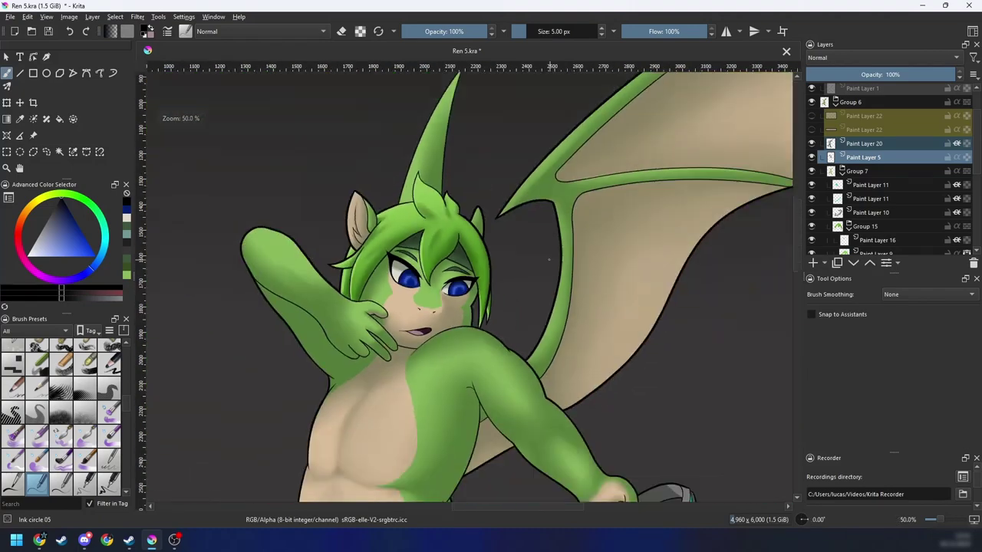
pyautogui.press('4')
pyautogui.press('4')
pyautogui.press('4')
pyautogui.press('4')
pyautogui.press('4')
pyautogui.press('4')
pyautogui.press('4')
pyautogui.press('+')
pyautogui.press('+')
pyautogui.press('+')
pyautogui.press('+')
pyautogui.press('+')
pyautogui.press('+')
pyautogui.hotkey('ctrl', 'z')
# Step: With the canvas at -105°, redraw the wing-side iris's outer outline in black using the 5.00 px brush
pyautogui.press('+')
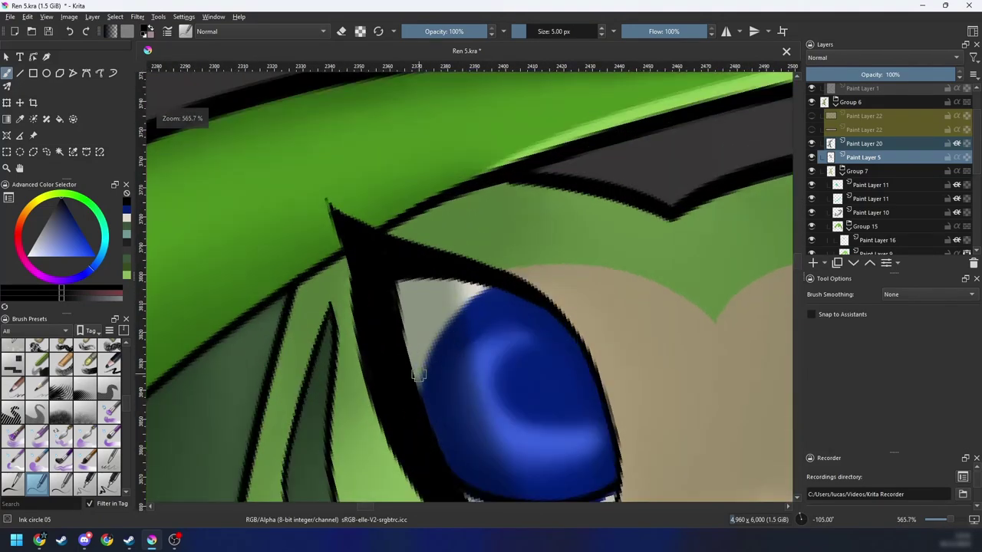
pyautogui.moveTo(426, 401)
pyautogui.mouseDown()
pyautogui.moveTo(435, 341)
pyautogui.moveTo(500, 287)
pyautogui.mouseUp()
pyautogui.hotkey('ctrl', 'z')
pyautogui.moveTo(421, 405)
pyautogui.mouseDown()
pyautogui.moveTo(423, 374)
pyautogui.moveTo(510, 287)
pyautogui.mouseUp()
# Step: Examine the redrawn eye from a distance with the canvas rotation reset, in both normal and mirrored view
pyautogui.press('6')
pyautogui.press('6')
pyautogui.press('6')
pyautogui.press('-')
pyautogui.press('6')
pyautogui.press('6')
pyautogui.press('6')
pyautogui.press('6')
pyautogui.press('-')
pyautogui.press('-')
pyautogui.press('-')
pyautogui.press('-')
pyautogui.press('-')
pyautogui.press('-')
pyautogui.press('-')
pyautogui.press('4')
pyautogui.press('4')
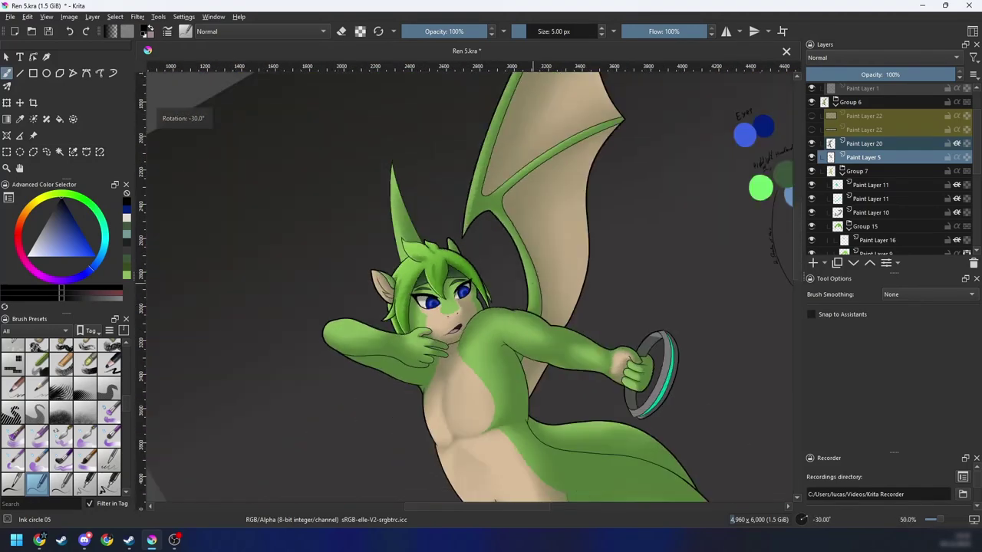
pyautogui.press('6')
pyautogui.press('6')
pyautogui.press('m')
pyautogui.moveTo(533, 313); pyautogui.dragTo(546, 263)
pyautogui.press('-')
pyautogui.press('-')
pyautogui.scroll(1, 546, 275)
pyautogui.press('m')
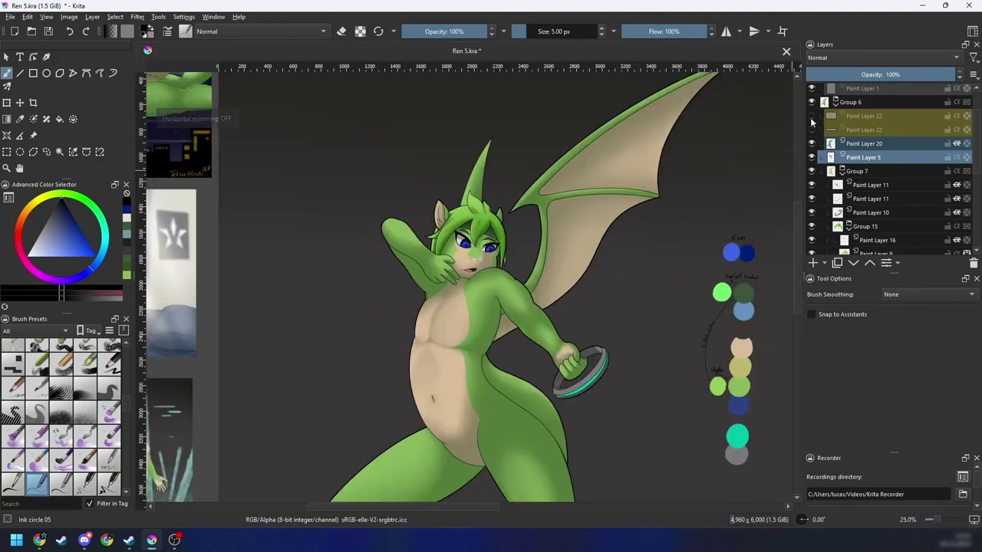
# Step: Toggle the two Paint Layer 22 highlight layers to compare, leaving both shown
pyautogui.click(811, 118)
pyautogui.click(811, 129)
pyautogui.click(812, 129)
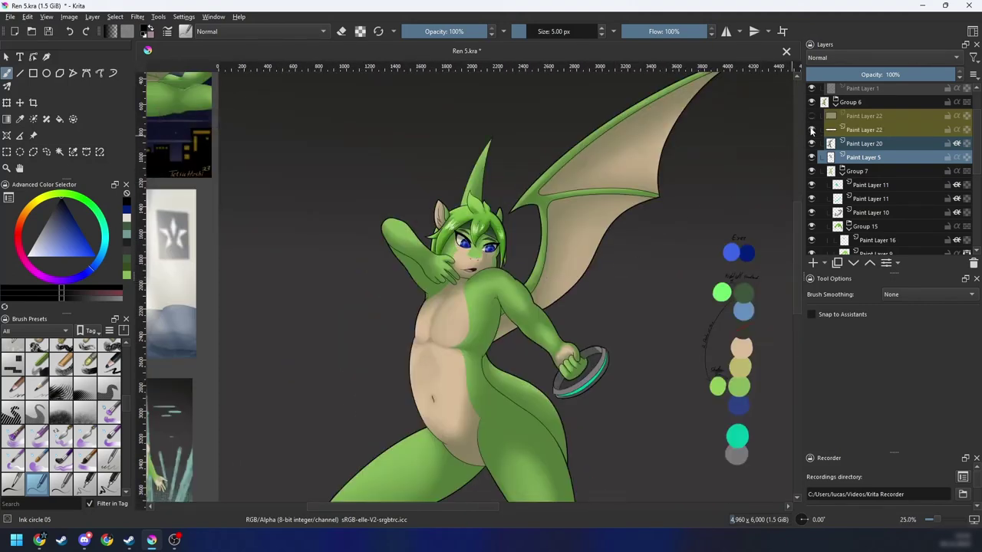
pyautogui.click(811, 119)
pyautogui.click(813, 119)
pyautogui.click(811, 116)
# Step: Check the face and whole figure in mirrored and normal view, and save the drawing
pyautogui.hotkey('ctrl', '-')
pyautogui.moveTo(617, 295)
pyautogui.mouseDown()
pyautogui.moveTo(614, 237)
pyautogui.moveTo(619, 301)
pyautogui.mouseUp()
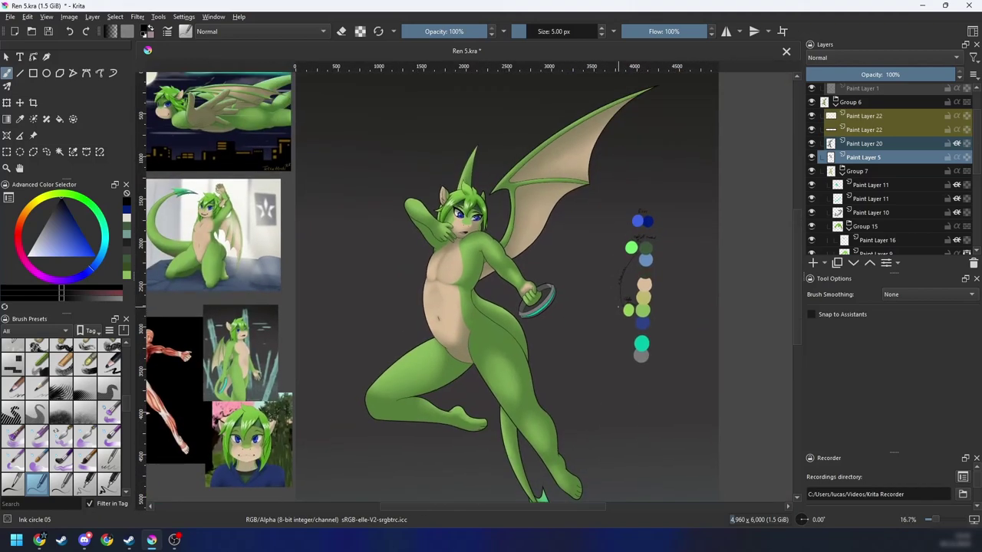
pyautogui.hotkey('ctrl', '+')
pyautogui.hotkey('ctrl', '+')
pyautogui.press('m')
pyautogui.moveTo(623, 238); pyautogui.dragTo(604, 317)
pyautogui.hotkey('ctrl', '+')
pyautogui.hotkey('ctrl', '+')
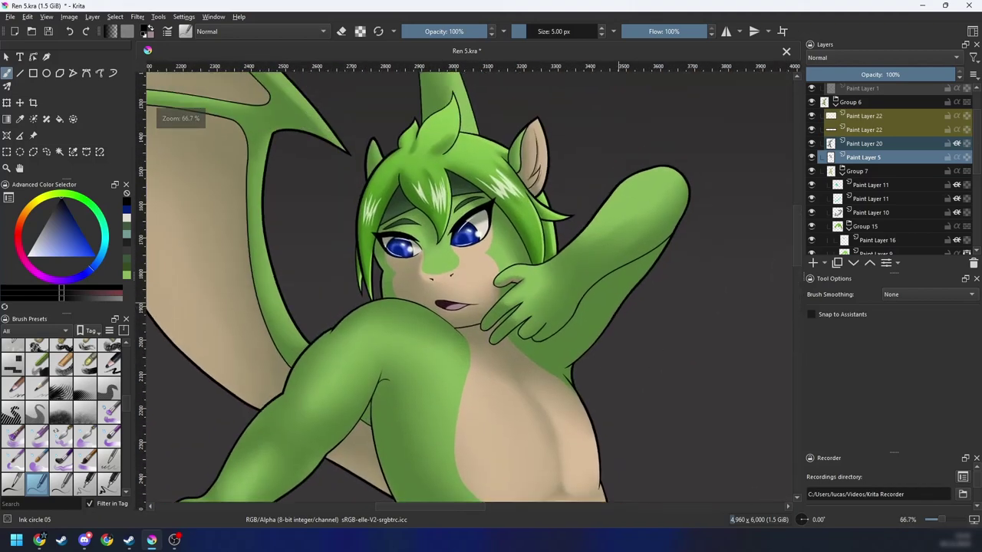
pyautogui.press('m')
pyautogui.scroll(-4, 619, 249)
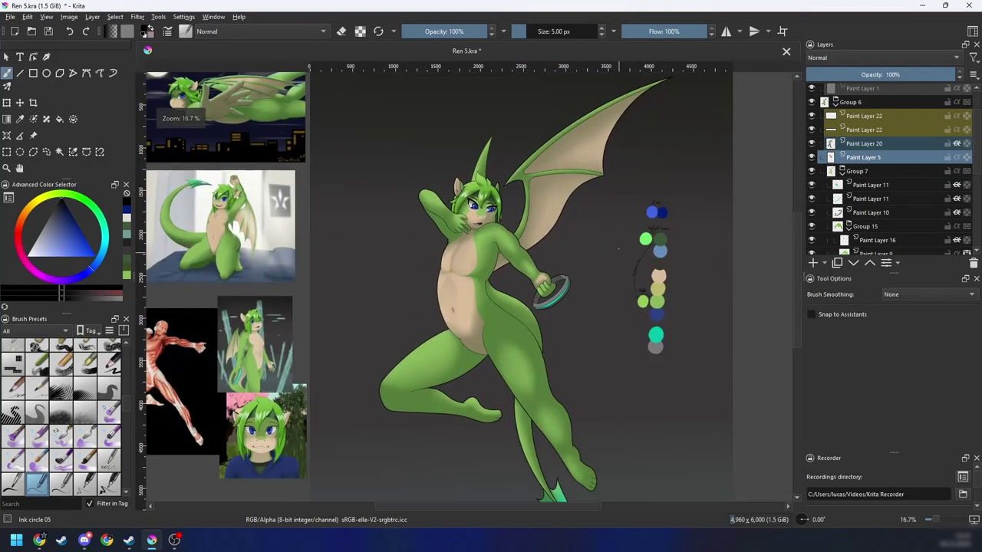
pyautogui.hotkey('ctrl', 's')
# Step: Examine the whole figure's shading from head to tail beside the reference images
pyautogui.moveTo(636, 294); pyautogui.dragTo(617, 271)
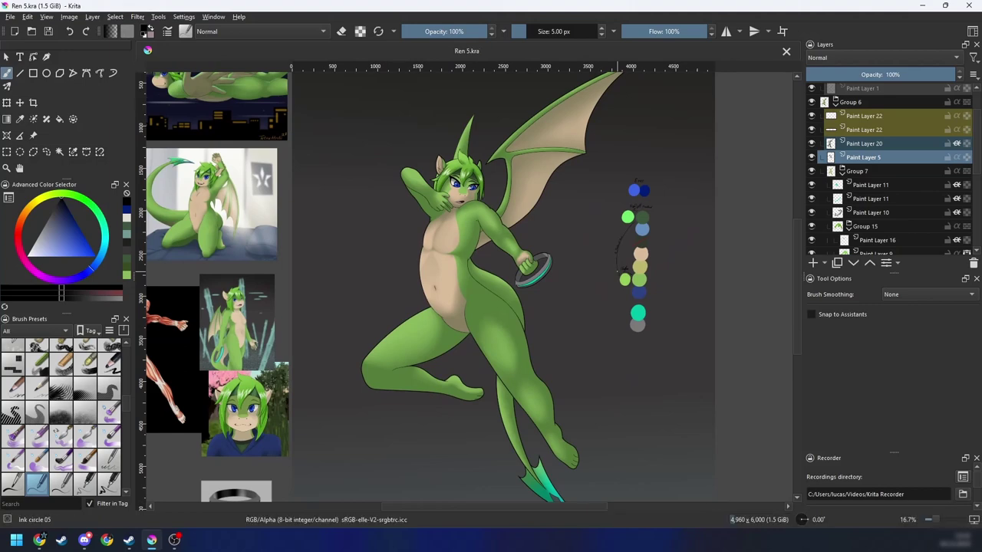
pyautogui.moveTo(530, 342); pyautogui.dragTo(529, 381)
pyautogui.scroll(2, 530, 381)
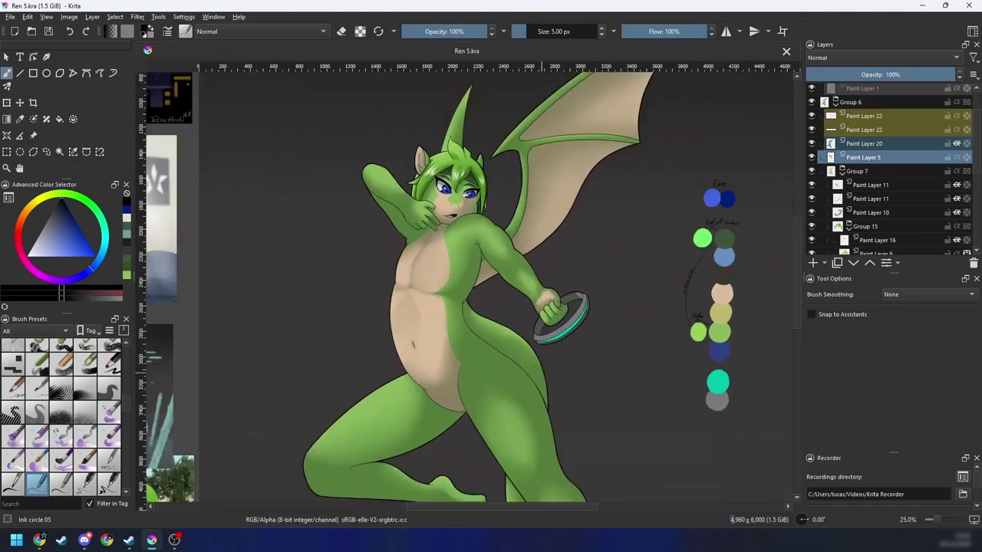
pyautogui.scroll(-2, 565, 345)
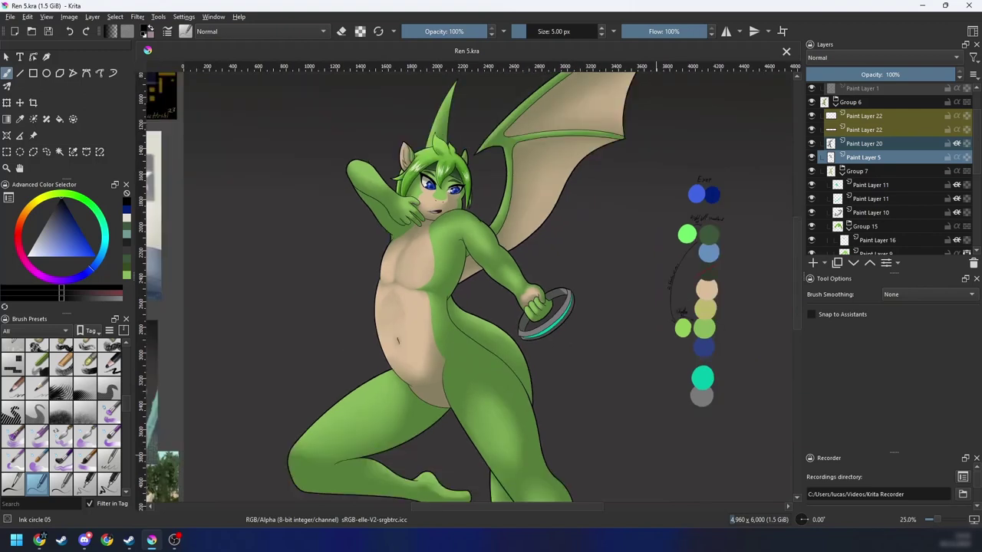
pyautogui.moveTo(565, 345)
pyautogui.mouseDown()
pyautogui.moveTo(547, 315)
pyautogui.moveTo(576, 352)
pyautogui.mouseUp()
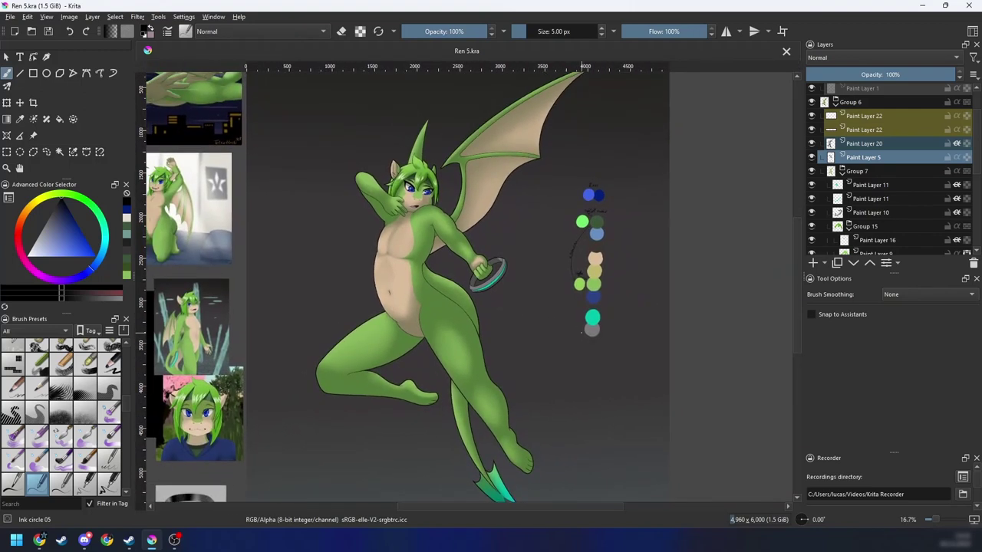
pyautogui.scroll(-1, 588, 368)
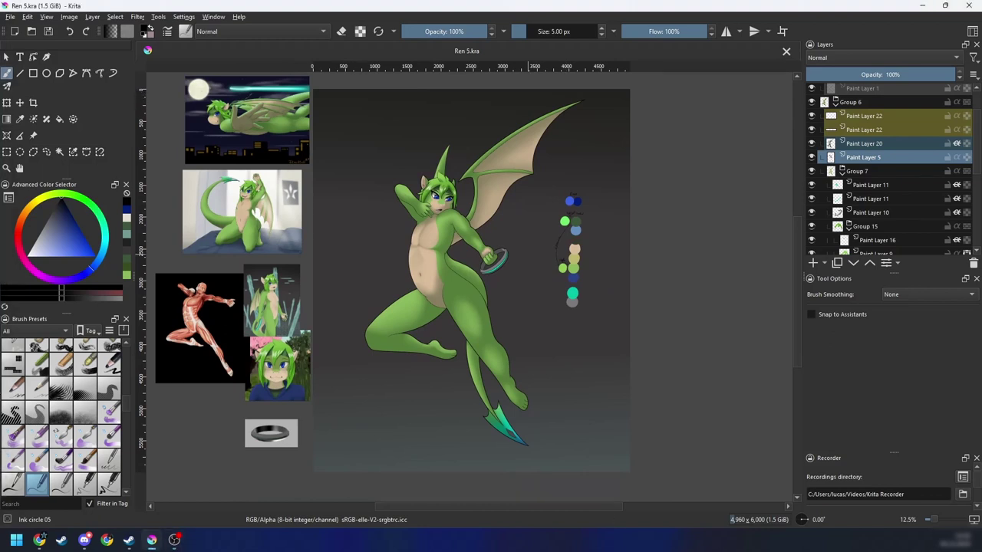
pyautogui.scroll(3, 526, 329)
# Step: Choose the Blender Blur brush at 136.63 px, blend the raised elbow on Paint Layer 5 with the canvas at 60°, and save
pyautogui.rightClick(500, 285)
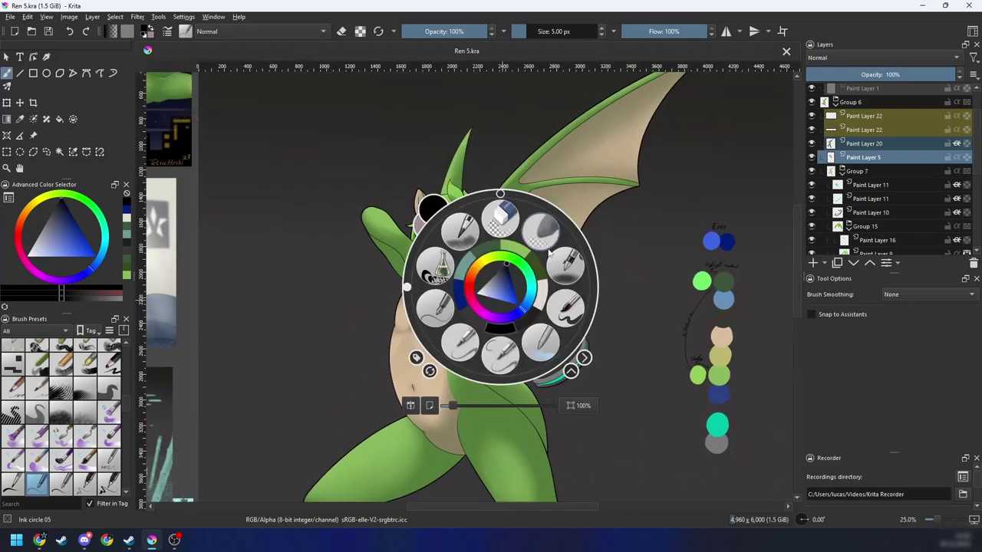
pyautogui.click(541, 342)
pyautogui.moveTo(428, 214)
pyautogui.mouseDown()
pyautogui.moveTo(448, 291)
pyautogui.moveTo(430, 328)
pyautogui.mouseUp()
pyautogui.press('6')
pyautogui.press('6')
pyautogui.press('6')
pyautogui.press('6')
pyautogui.scroll(2, 430, 328)
pyautogui.moveTo(518, 219); pyautogui.dragTo(537, 219)
pyautogui.moveTo(469, 265); pyautogui.dragTo(479, 265)
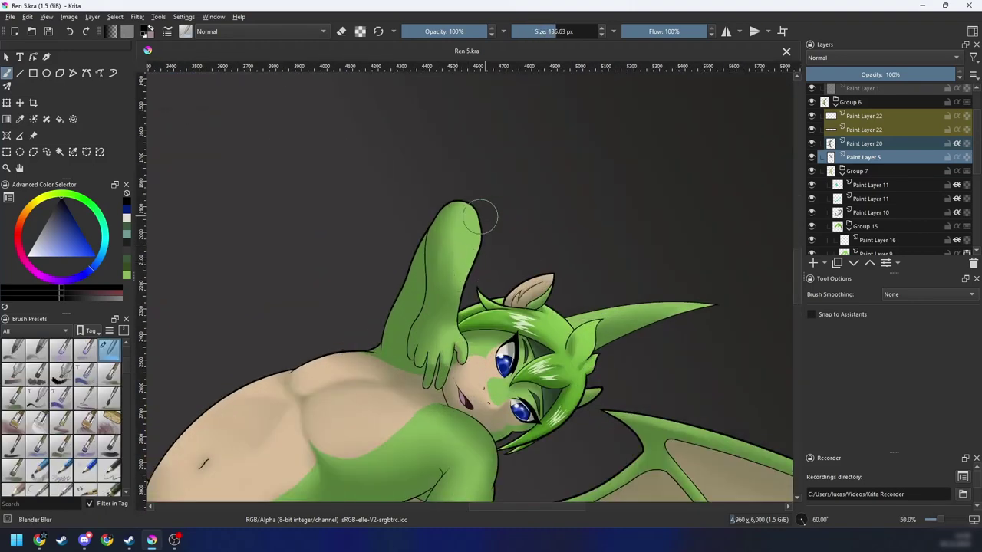
pyautogui.moveTo(474, 223)
pyautogui.mouseDown()
pyautogui.moveTo(457, 290)
pyautogui.moveTo(449, 251)
pyautogui.moveTo(452, 288)
pyautogui.moveTo(460, 232)
pyautogui.mouseUp()
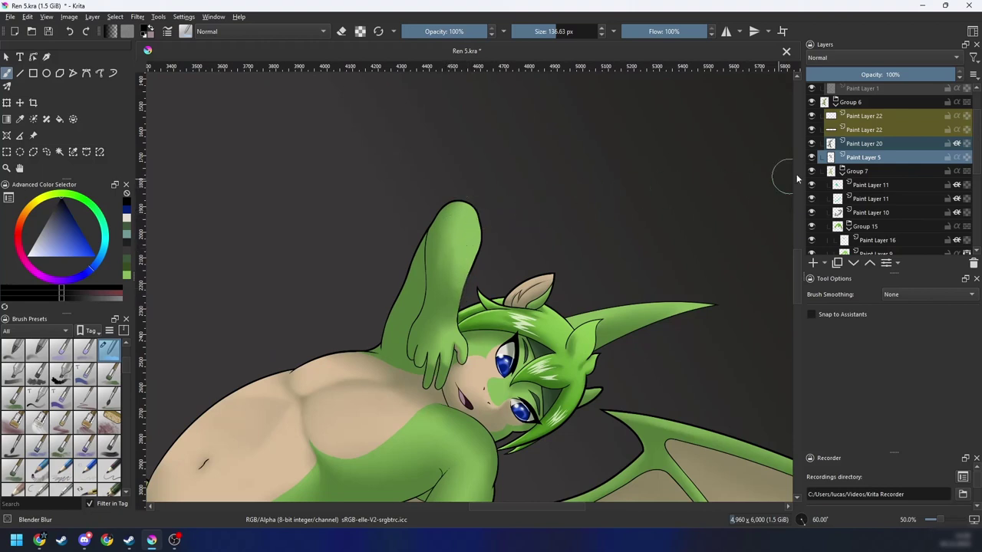
pyautogui.moveTo(845, 159)
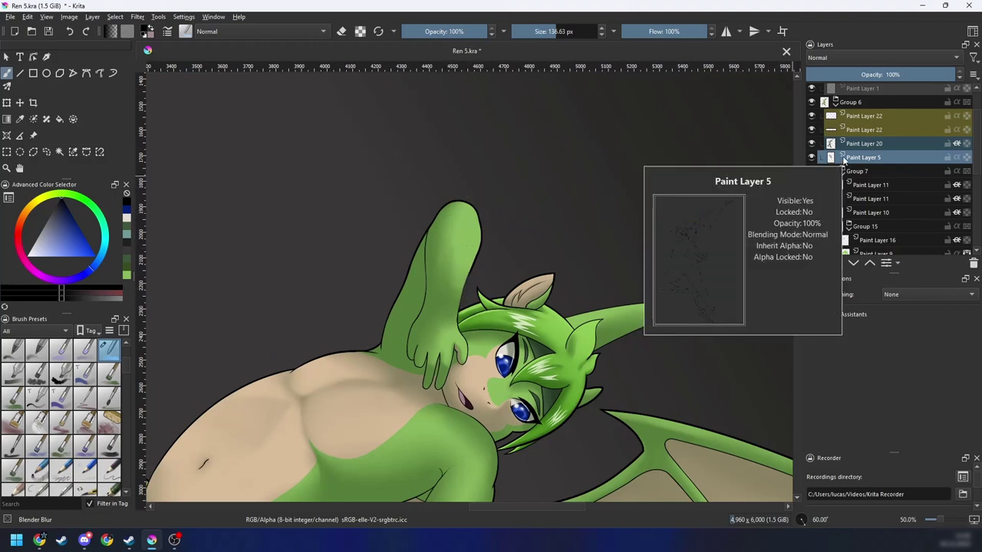
pyautogui.hotkey('ctrl', 's')
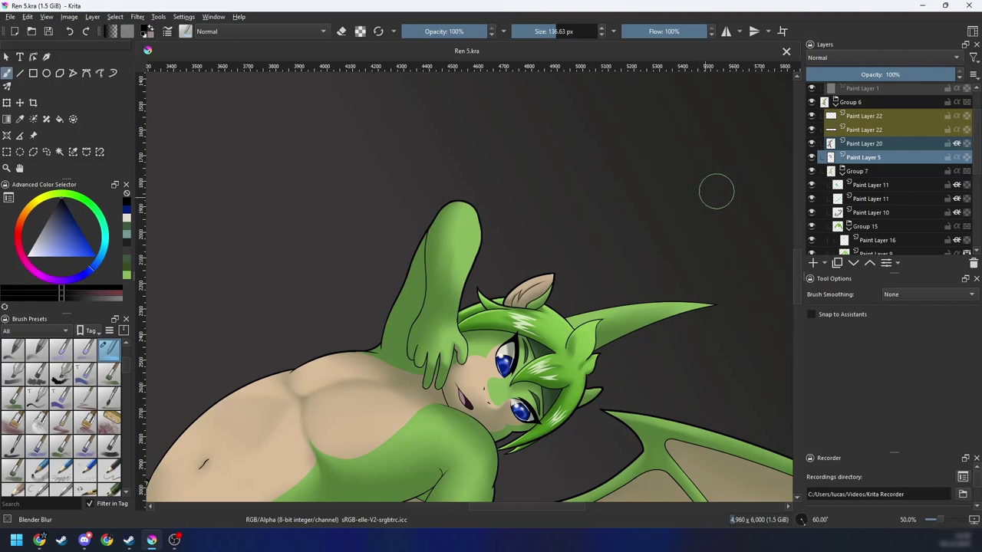
# Step: Switch to Paint Layer 20 and blend the shading along the raised forearm up to the elbow
pyautogui.press('pageup')
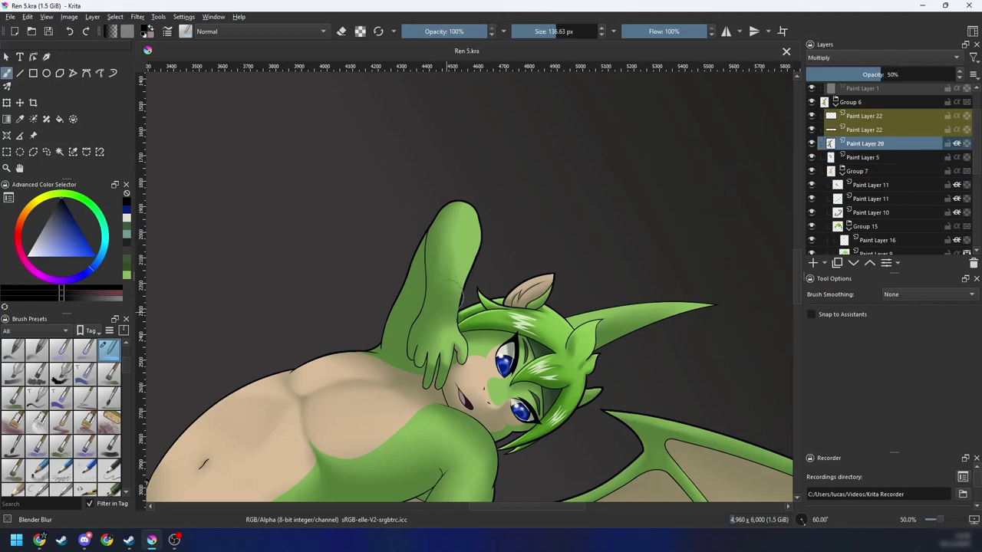
pyautogui.moveTo(438, 301); pyautogui.dragTo(467, 221)
pyautogui.press('4')
pyautogui.press('4')
pyautogui.press('4')
pyautogui.press('-')
pyautogui.press('-')
pyautogui.moveTo(602, 311); pyautogui.dragTo(593, 224)
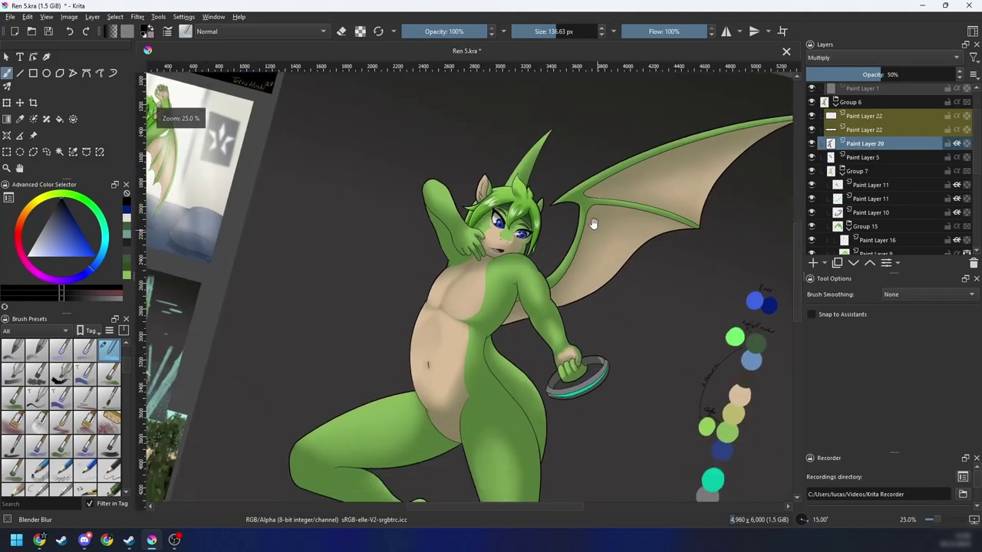
# Step: Examine the shading of the torso, arms and legs close up and from a distance
pyautogui.scroll(2, 592, 223)
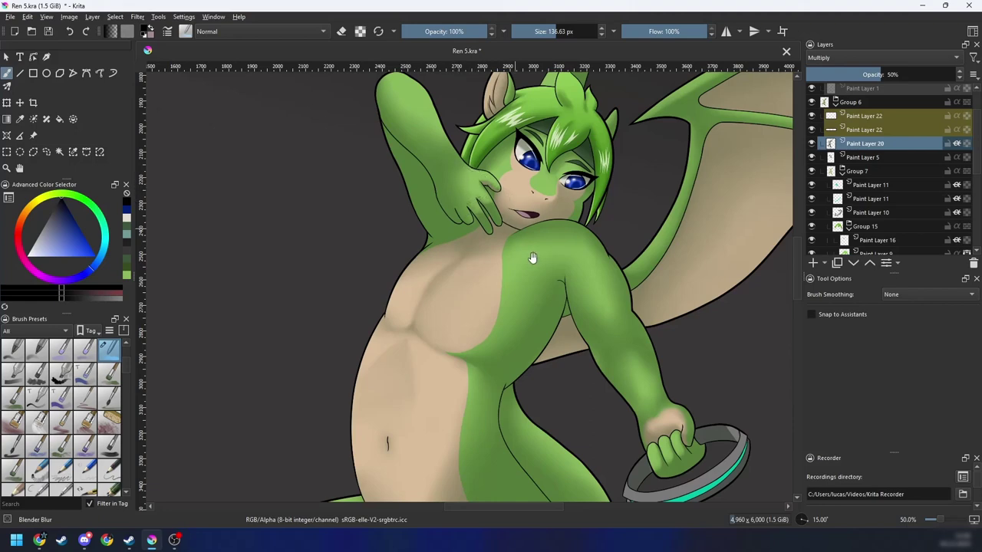
pyautogui.scroll(-3, 565, 291)
pyautogui.press('-')
pyautogui.press('-')
pyautogui.press('-')
pyautogui.press('+')
pyautogui.press('+')
pyautogui.press('4')
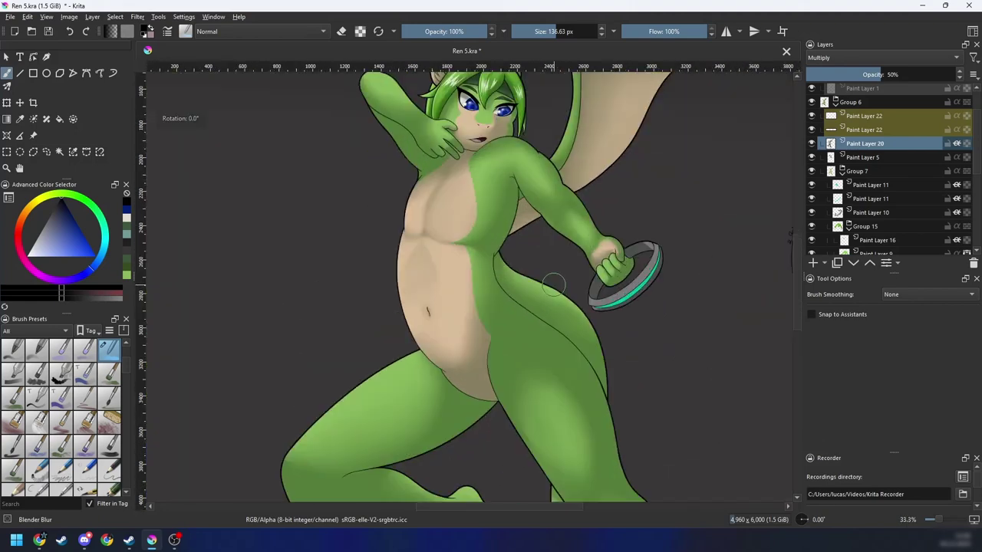
# Step: Choose the Airbrush pressure brush at 225.42 px, pick a dark green and paint shading around the bent leg's knee on Paint Layer 20
pyautogui.moveTo(555, 319); pyautogui.dragTo(610, 212)
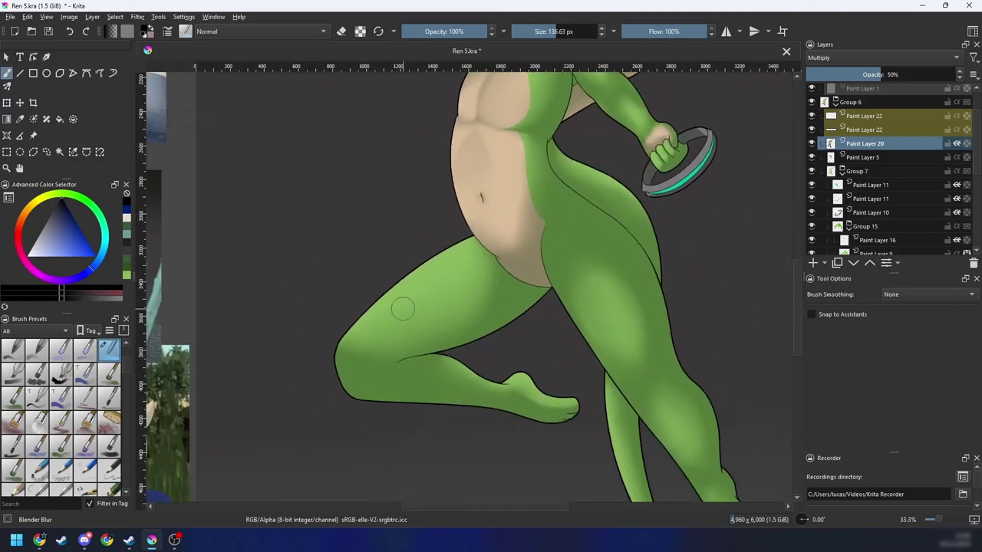
pyautogui.rightClick(534, 266)
pyautogui.click(597, 242)
pyautogui.rightClick(441, 283)
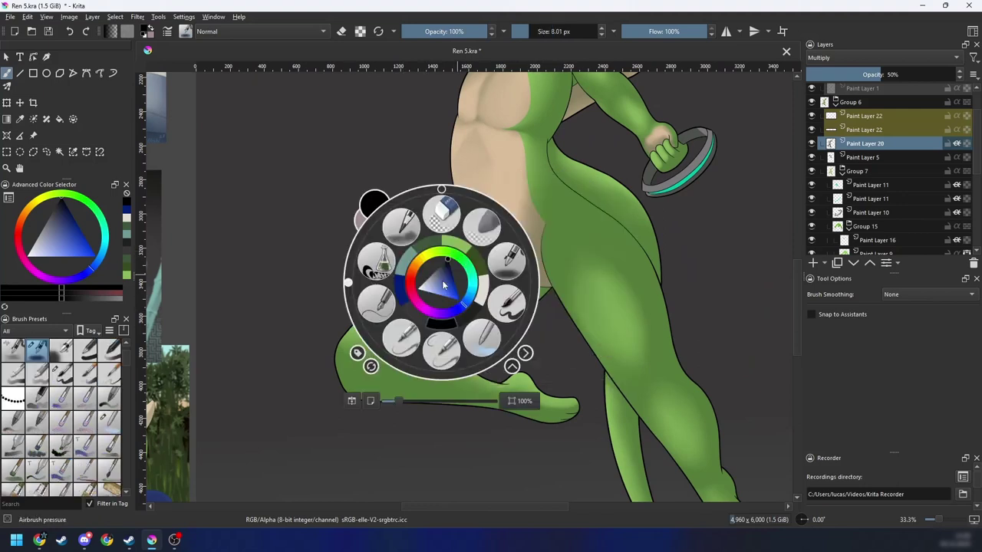
pyautogui.click(430, 246)
pyautogui.press('4')
pyautogui.keyDown('shift'); pyautogui.moveTo(405, 334); pyautogui.dragTo(512, 335); pyautogui.keyUp('shift')
pyautogui.moveTo(347, 370); pyautogui.dragTo(460, 334)
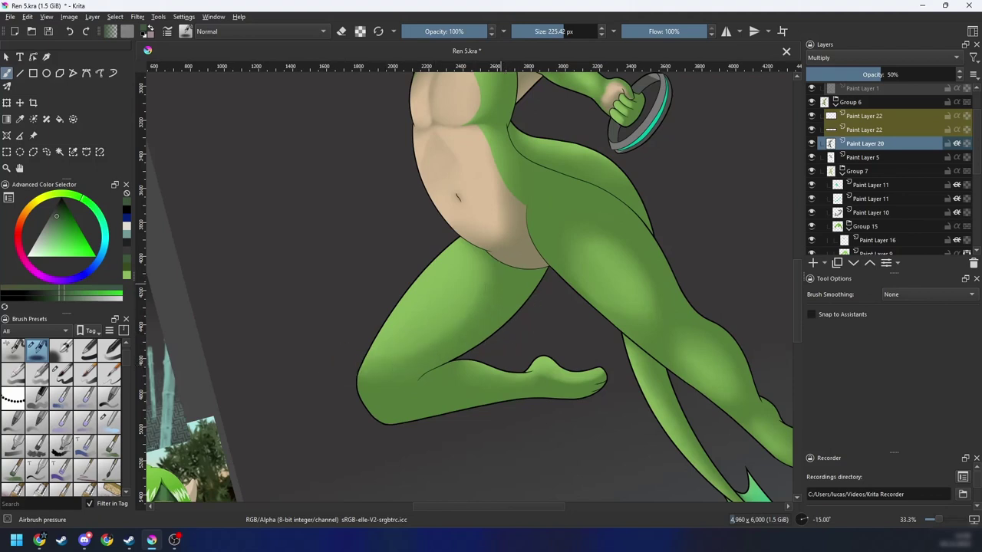
pyautogui.moveTo(412, 353)
pyautogui.mouseDown()
pyautogui.moveTo(350, 372)
pyautogui.moveTo(472, 353)
pyautogui.mouseUp()
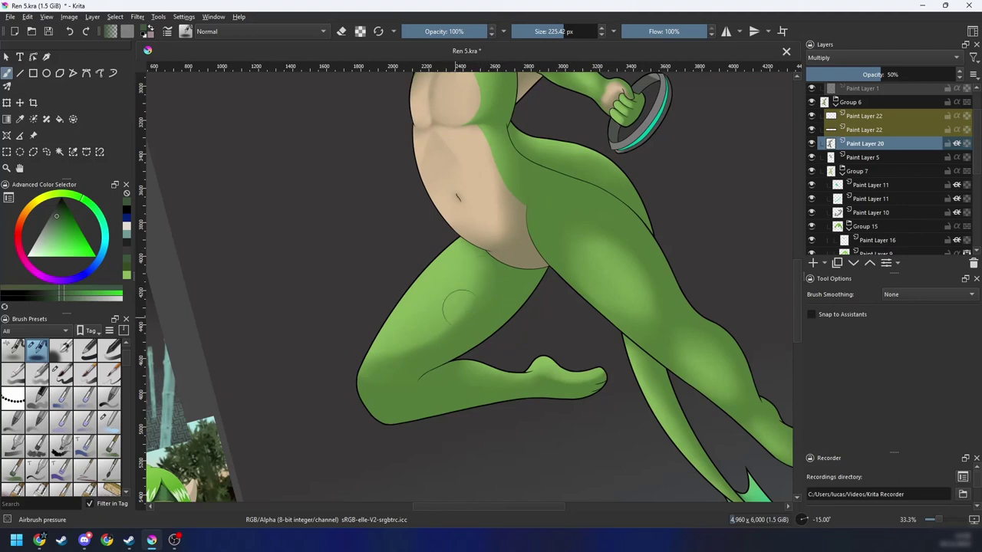
# Step: Soften the bent knee's new shading with the Blender Blur brush at 164.69 px, and check the figure with the canvas rotation reset
pyautogui.rightClick(460, 344)
pyautogui.click(500, 399)
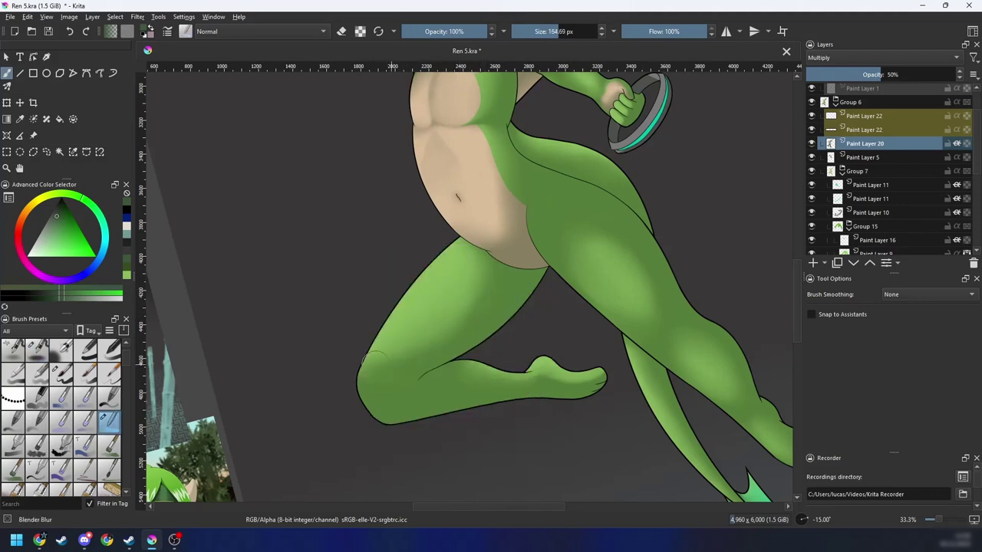
pyautogui.press('6')
pyautogui.press('6')
pyautogui.scroll(-3, 434, 279)
pyautogui.press('6')
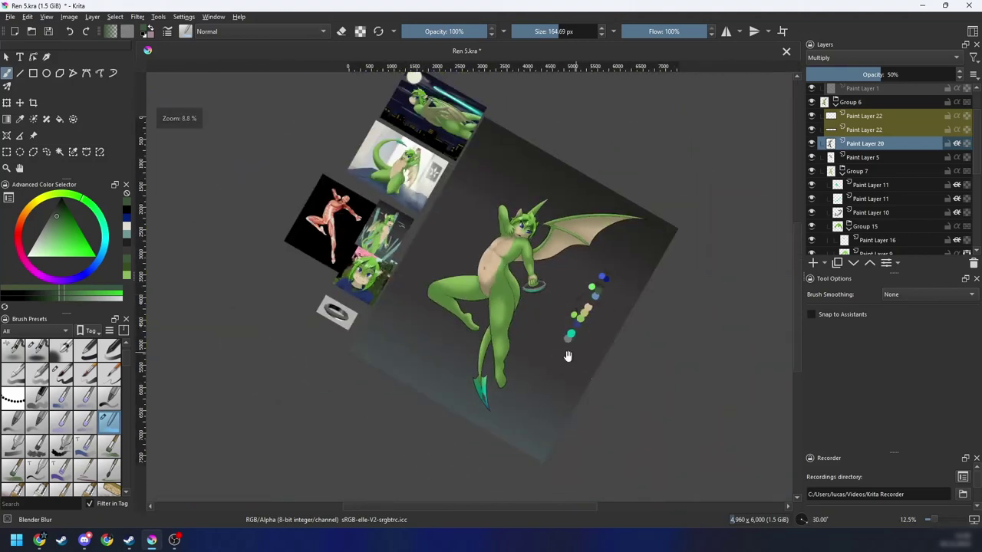
pyautogui.press('5')
pyautogui.moveTo(565, 355)
pyautogui.mouseDown()
pyautogui.moveTo(541, 339)
pyautogui.moveTo(546, 375)
pyautogui.moveTo(530, 394)
pyautogui.moveTo(530, 375)
pyautogui.moveTo(567, 366)
pyautogui.mouseUp()
pyautogui.press('+')
pyautogui.press('+')
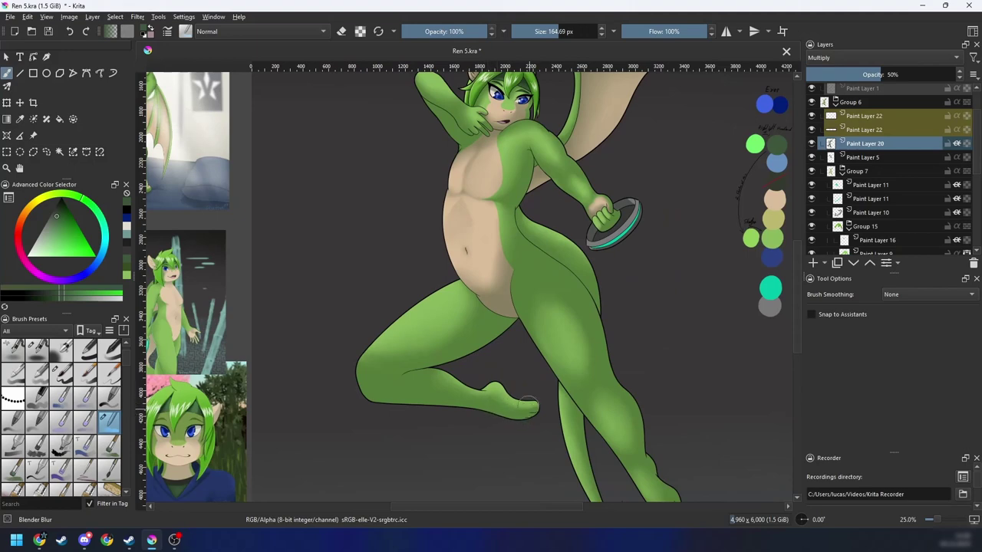
# Step: Examine the whole figure's shading from a distance and at medium range
pyautogui.press('-')
pyautogui.press('-')
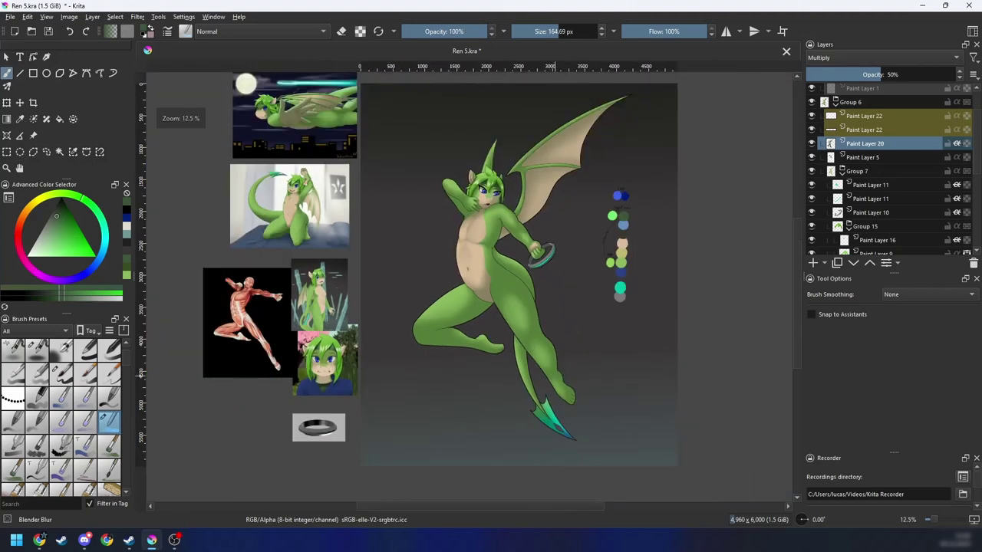
pyautogui.press('+')
pyautogui.press('+')
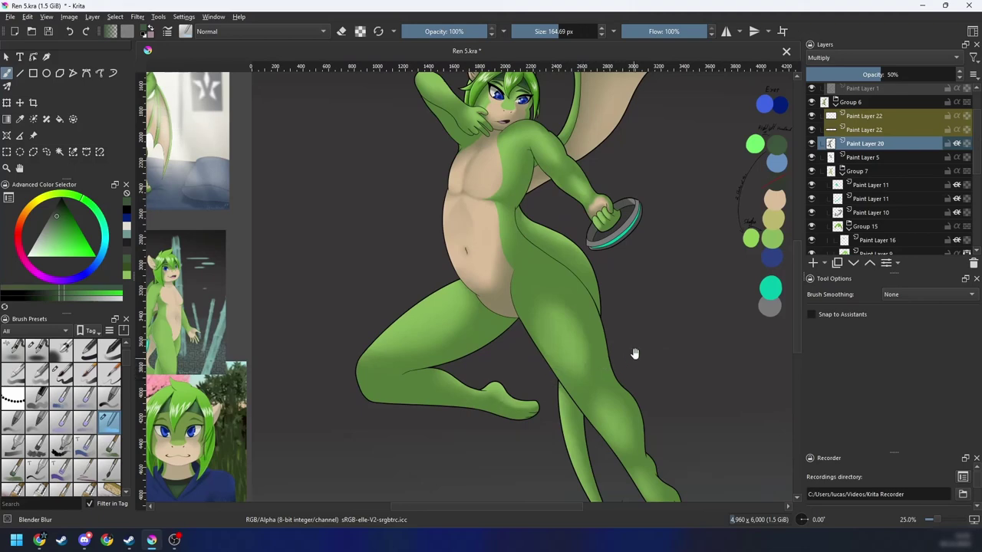
pyautogui.press('-')
pyautogui.press('-')
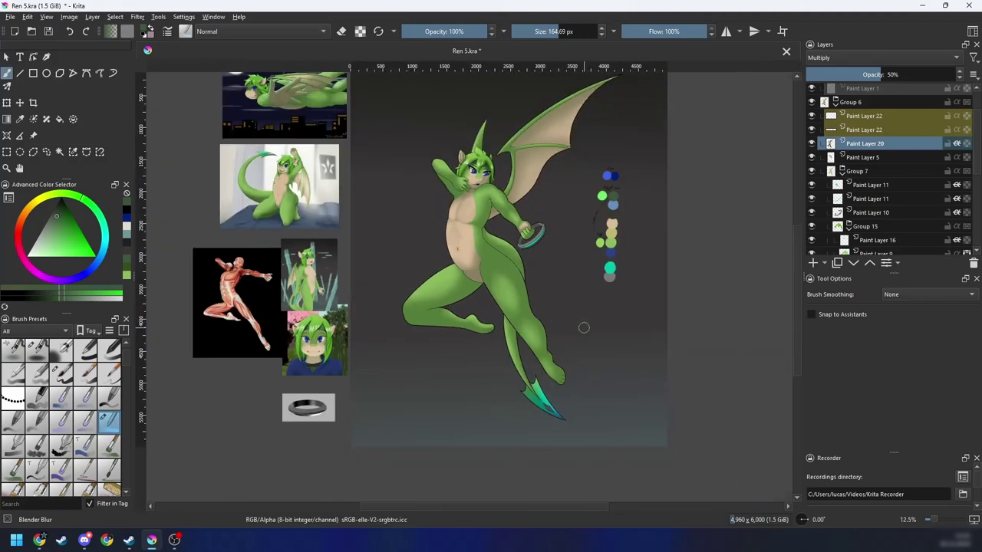
pyautogui.moveTo(578, 345); pyautogui.dragTo(567, 372)
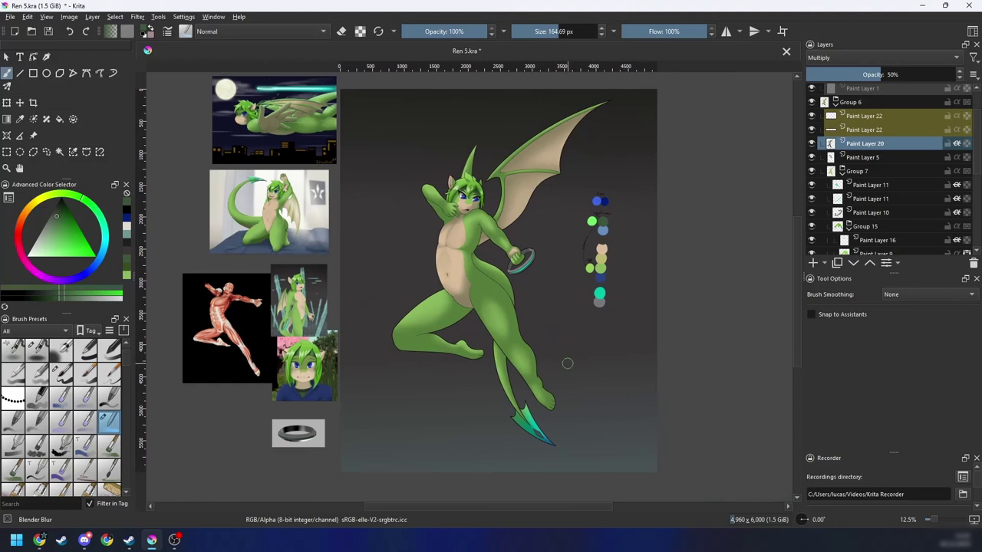
pyautogui.moveTo(567, 365)
pyautogui.mouseDown()
pyautogui.moveTo(569, 385)
pyautogui.moveTo(581, 359)
pyautogui.mouseUp()
pyautogui.press('+')
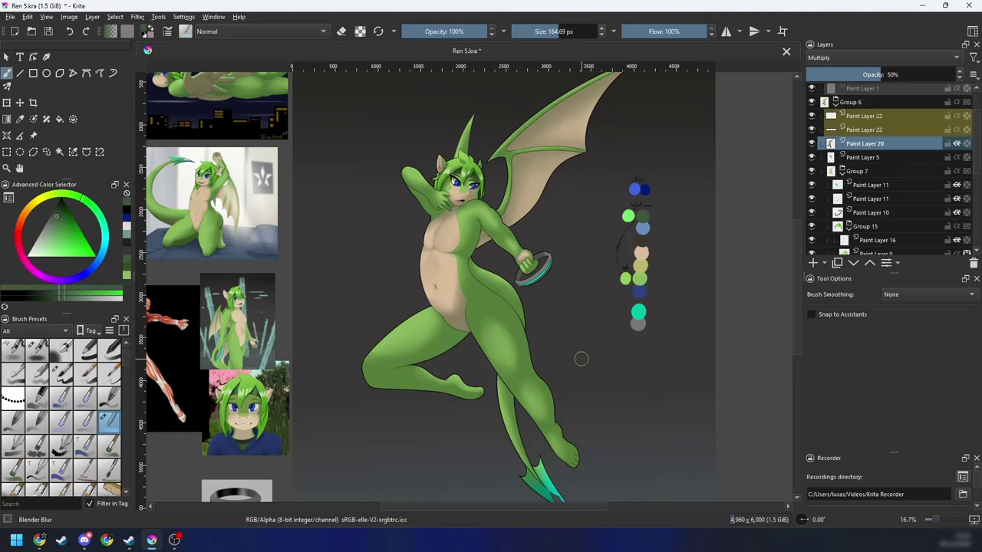
# Step: Choose the b) Basic-5 Size brush at 11.23 px for fine shading on the hair around the fringe, undoing the previous stroke
pyautogui.moveTo(582, 377); pyautogui.dragTo(561, 474)
pyautogui.press('+')
pyautogui.press('+')
pyautogui.press('+')
pyautogui.moveTo(485, 284); pyautogui.dragTo(580, 313)
pyautogui.press('+')
pyautogui.press('+')
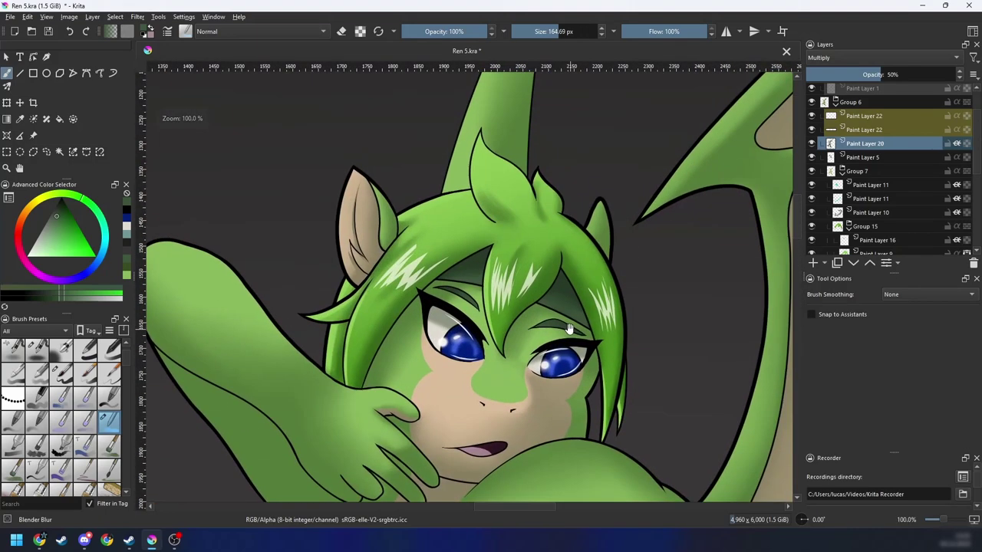
pyautogui.rightClick(658, 241)
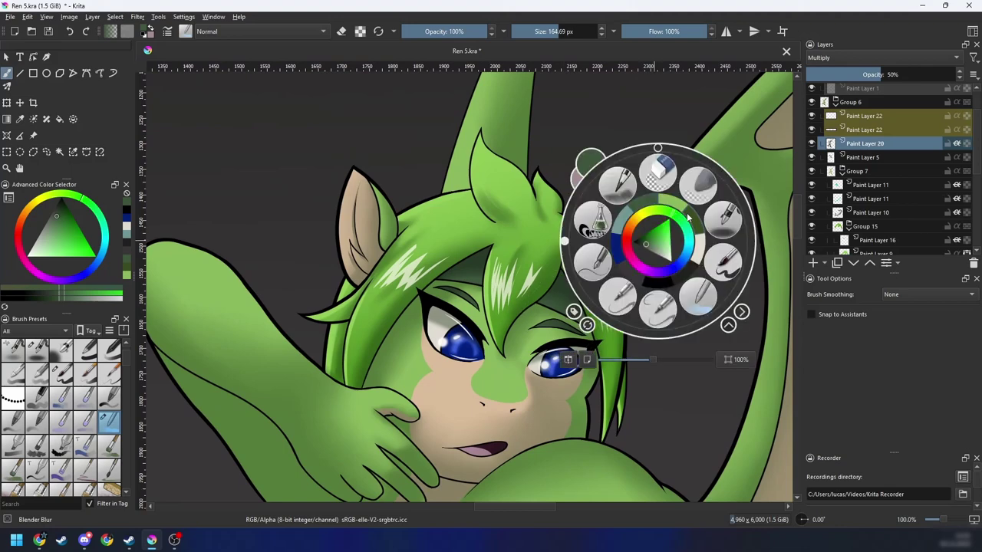
pyautogui.click(718, 264)
pyautogui.hotkey('ctrl', 'z')
pyautogui.moveTo(518, 315); pyautogui.dragTo(567, 316)
pyautogui.press('+')
pyautogui.moveTo(456, 318)
pyautogui.mouseDown()
pyautogui.moveTo(446, 317)
pyautogui.moveTo(461, 299)
pyautogui.mouseUp()
pyautogui.press('+')
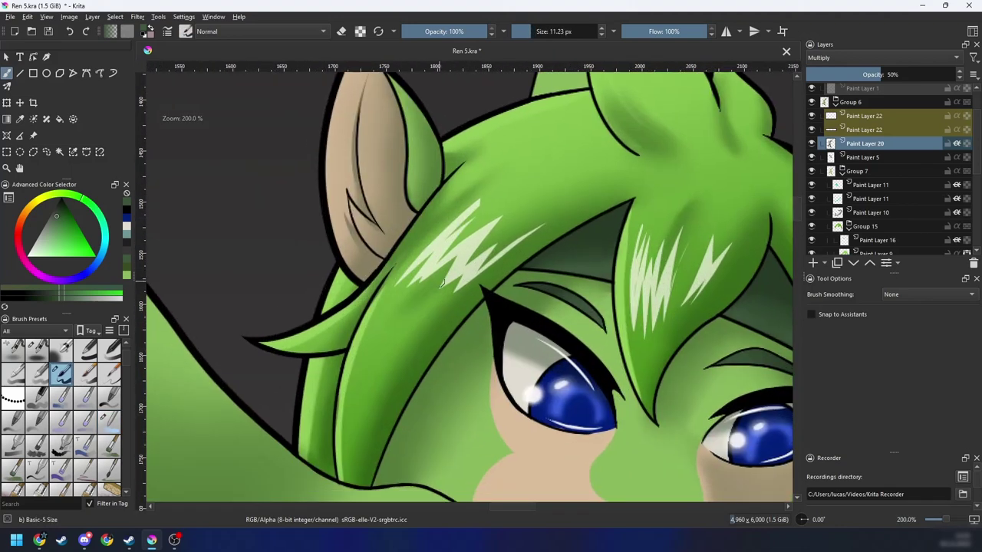
# Step: Paint fine dark green shading strokes on the hair tufts on top of the head, undoing the unwanted stroke
pyautogui.press('6')
pyautogui.press('4')
pyautogui.press('6')
pyautogui.press('6')
pyautogui.press('6')
pyautogui.press('6')
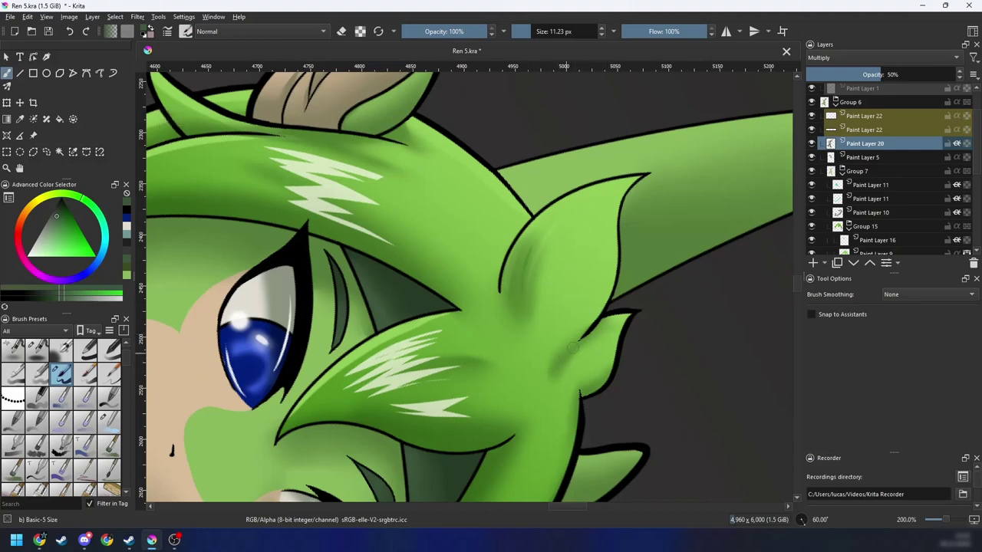
pyautogui.hotkey('ctrl', 'z')
pyautogui.press('4')
pyautogui.press('4')
pyautogui.press('4')
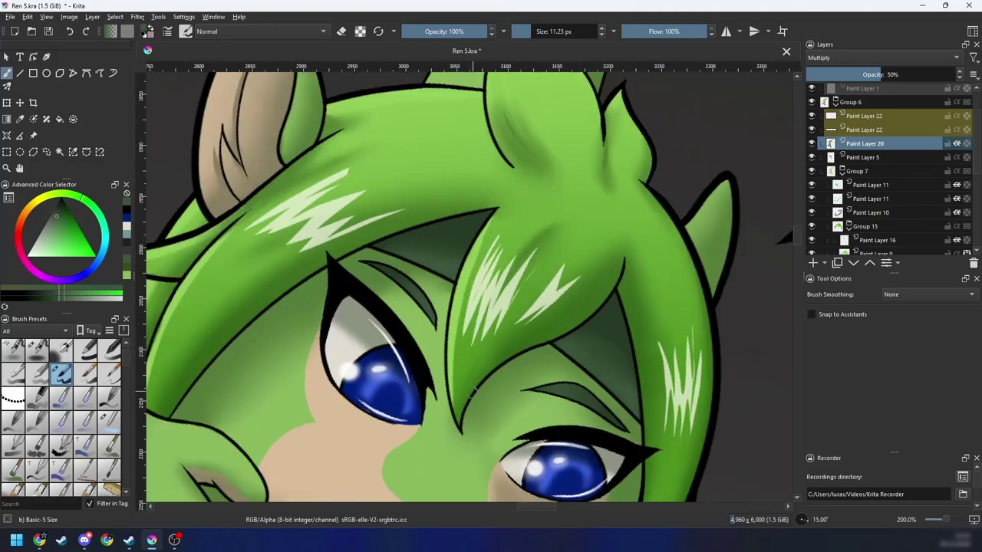
# Step: Undo the last stroke and refine the fine shading on the fringe and side locks, with the canvas rotation reset
pyautogui.hotkey('ctrl', 'z')
pyautogui.press('4')
pyautogui.press('4')
pyautogui.press('-')
pyautogui.press('-')
pyautogui.press('+')
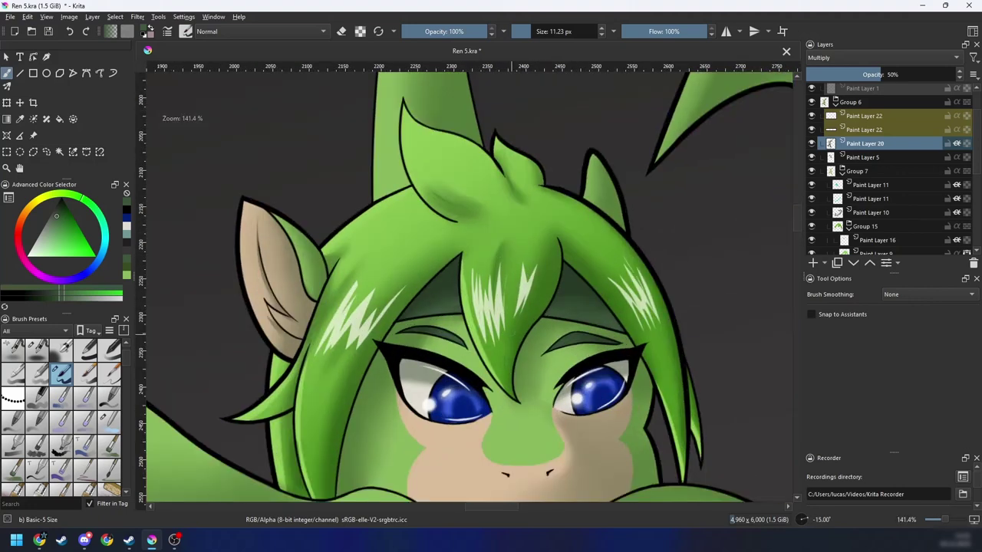
pyautogui.press('-')
pyautogui.press('-')
pyautogui.press('-')
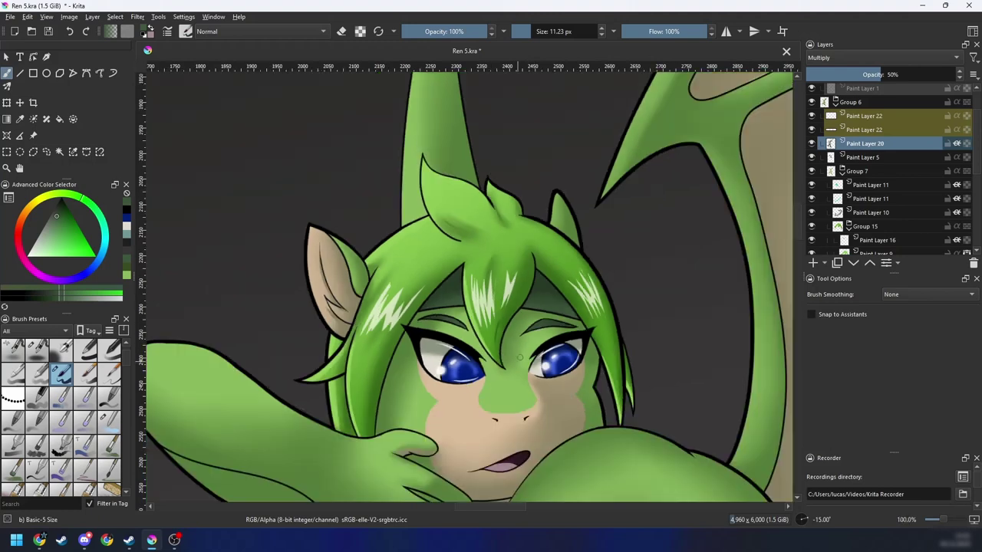
pyautogui.press('+')
pyautogui.press('+')
pyautogui.moveTo(510, 370); pyautogui.dragTo(542, 339)
pyautogui.press('+')
pyautogui.press('5')
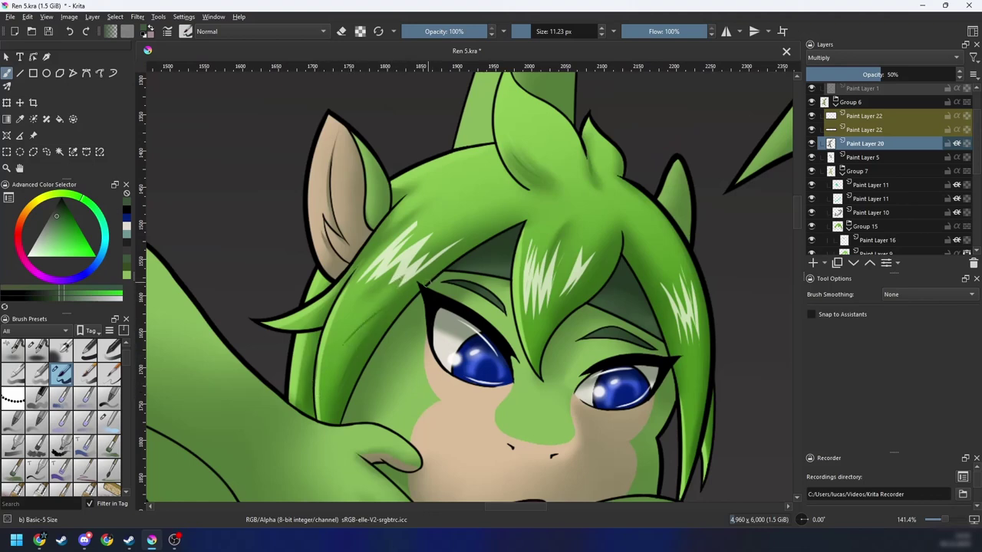
# Step: Examine the hair shading on the head close up and together with the upper body
pyautogui.hotkey('ctrl', '-')
pyautogui.hotkey('ctrl', '-')
pyautogui.hotkey('ctrl', '-')
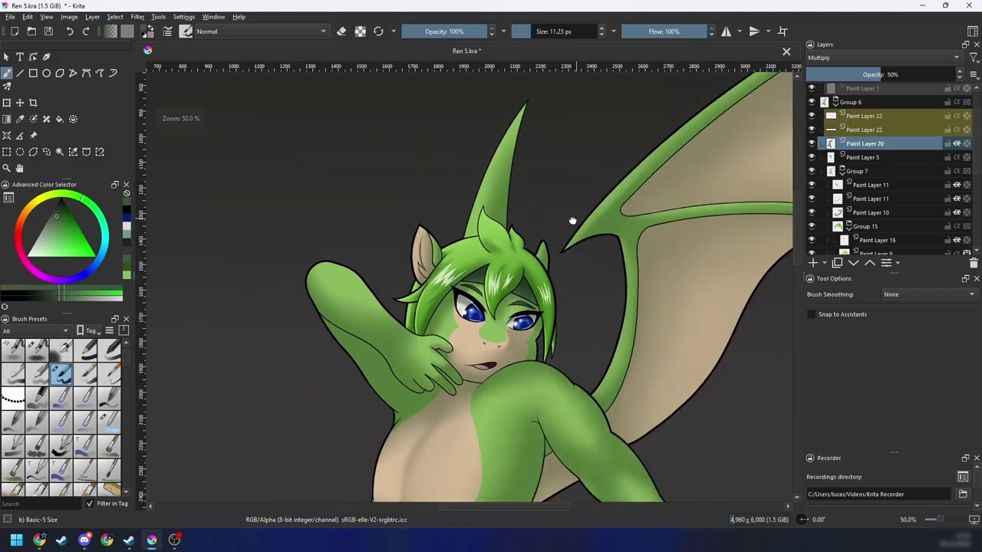
pyautogui.moveTo(572, 220); pyautogui.dragTo(564, 215)
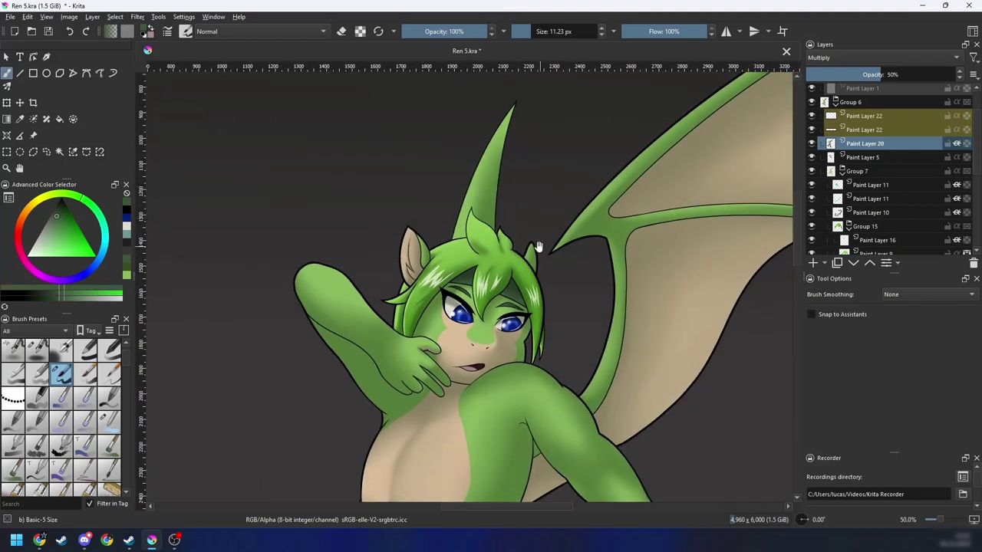
pyautogui.moveTo(539, 247); pyautogui.dragTo(591, 225)
pyautogui.hotkey('ctrl', '+')
pyautogui.hotkey('ctrl', '+')
pyautogui.hotkey('ctrl', '+')
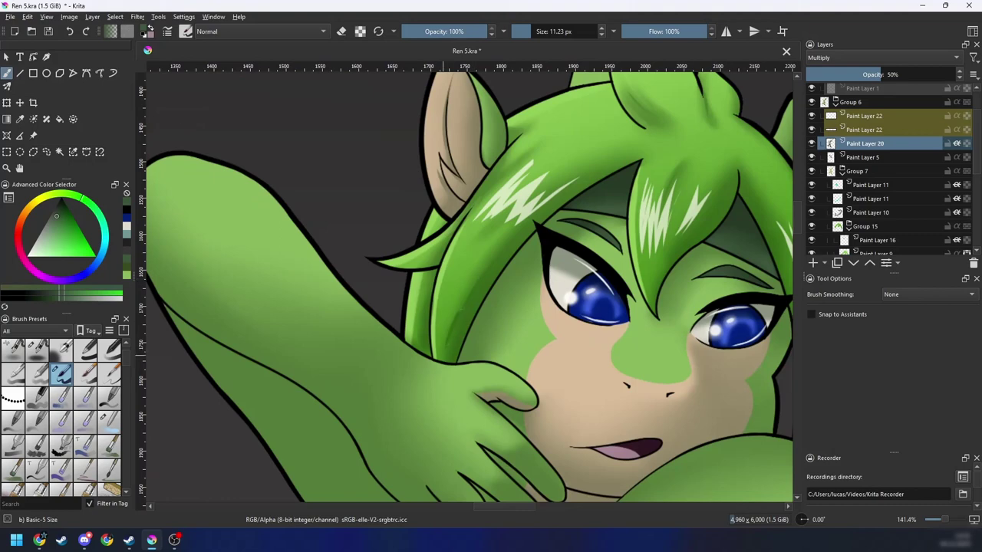
pyautogui.hotkey('ctrl', '-')
pyautogui.hotkey('ctrl', '-')
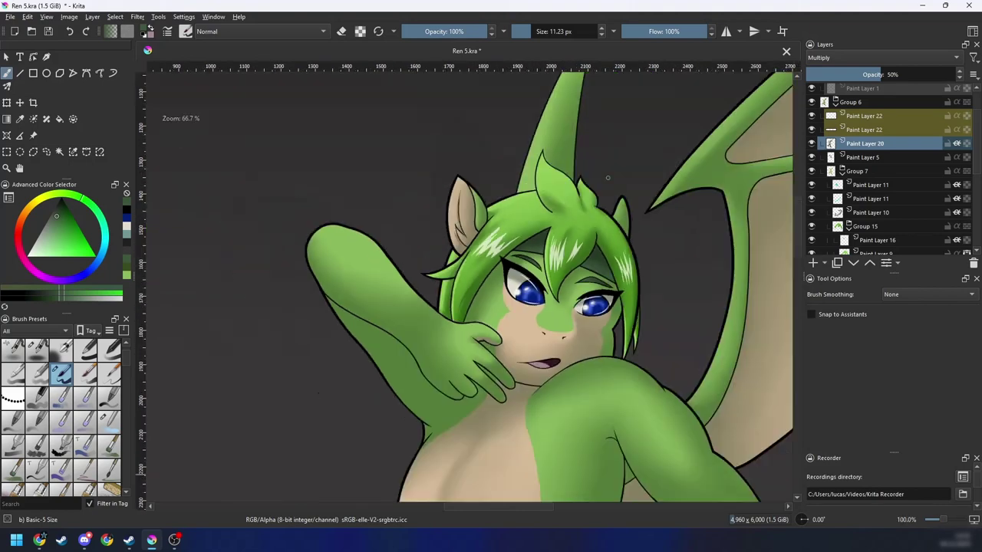
pyautogui.moveTo(650, 221); pyautogui.dragTo(589, 219)
pyautogui.moveTo(596, 267); pyautogui.dragTo(576, 307)
pyautogui.press('+')
pyautogui.press('+')
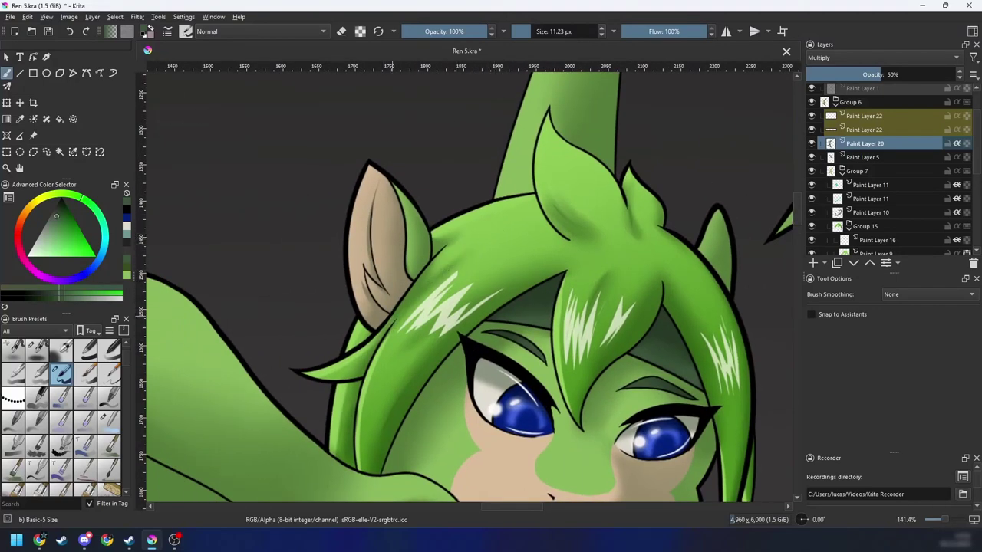
# Step: Add fine shading strokes to the hair beside the ear and check them against the upper body
pyautogui.moveTo(408, 308); pyautogui.dragTo(437, 287)
pyautogui.moveTo(439, 346); pyautogui.dragTo(314, 372)
pyautogui.hotkey('ctrl', '[')
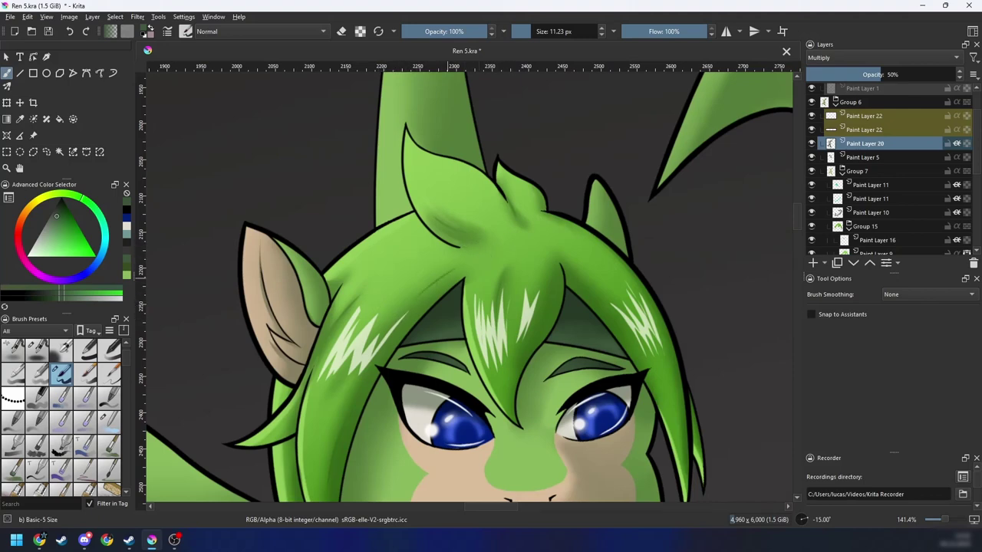
pyautogui.scroll(-2, 460, 268)
pyautogui.hotkey('ctrl', ']')
pyautogui.scroll(-2, 532, 224)
pyautogui.hotkey('ctrl', '[')
pyautogui.scroll(1, 531, 224)
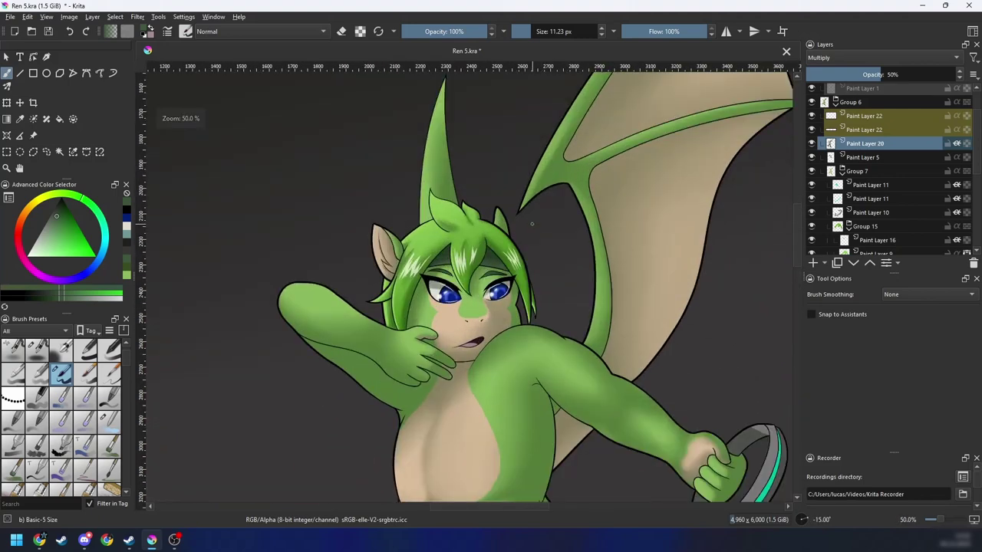
# Step: Soften the hair tuft's shading on Paint Layer 20 with the Blender Blur brush at 28.82 px
pyautogui.scroll(2, 548, 252)
pyautogui.hotkey('ctrl', '[')
pyautogui.hotkey('ctrl', '[')
pyautogui.hotkey('ctrl', '[')
pyautogui.hotkey('ctrl', '[')
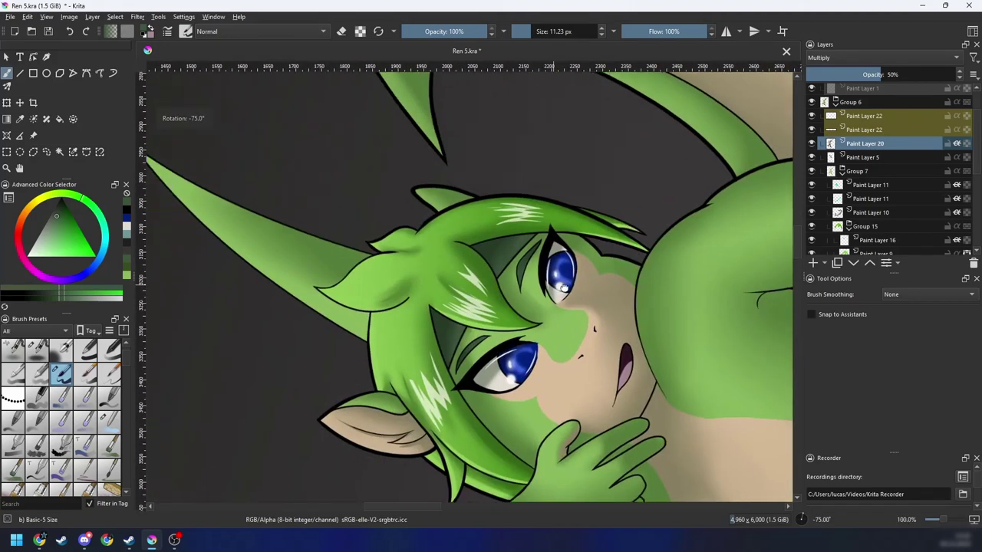
pyautogui.hotkey('ctrl', '[')
pyautogui.hotkey('ctrl', '[')
pyautogui.scroll(1, 563, 288)
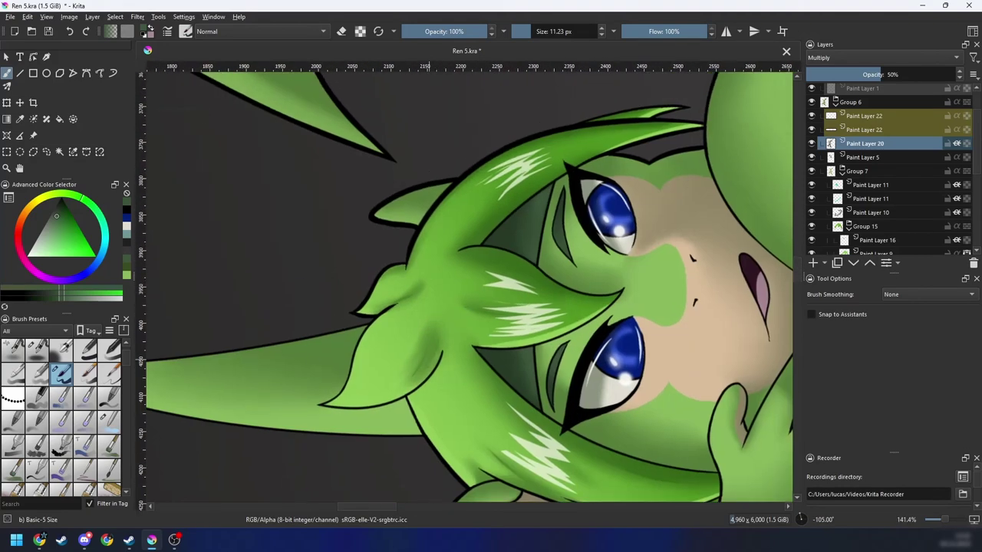
pyautogui.rightClick(431, 318)
pyautogui.click(502, 369)
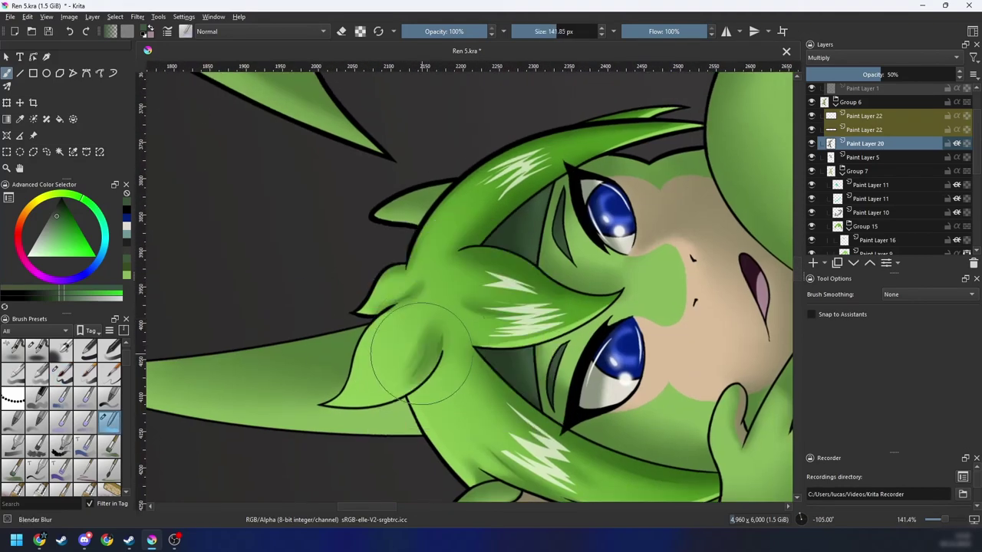
pyautogui.press('[')
pyautogui.press('[')
pyautogui.press('[')
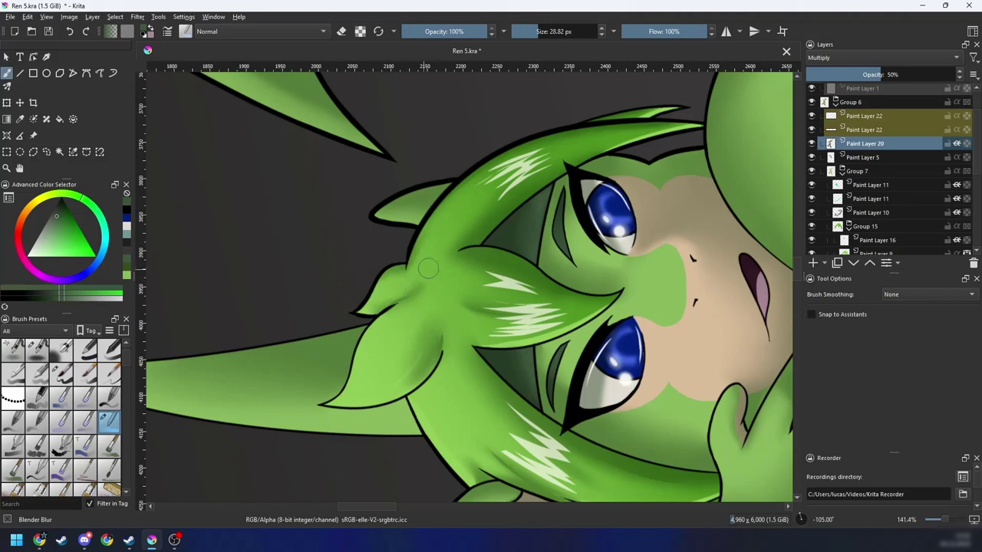
# Step: Examine the blended hair tufts from a distance with the canvas upright
pyautogui.press('-')
pyautogui.press('-')
pyautogui.press('-')
pyautogui.press('6')
pyautogui.press('6')
pyautogui.press('6')
pyautogui.press('6')
pyautogui.press('-')
pyautogui.press('-')
pyautogui.press('6')
pyautogui.press('6')
pyautogui.press('6')
pyautogui.press('-')
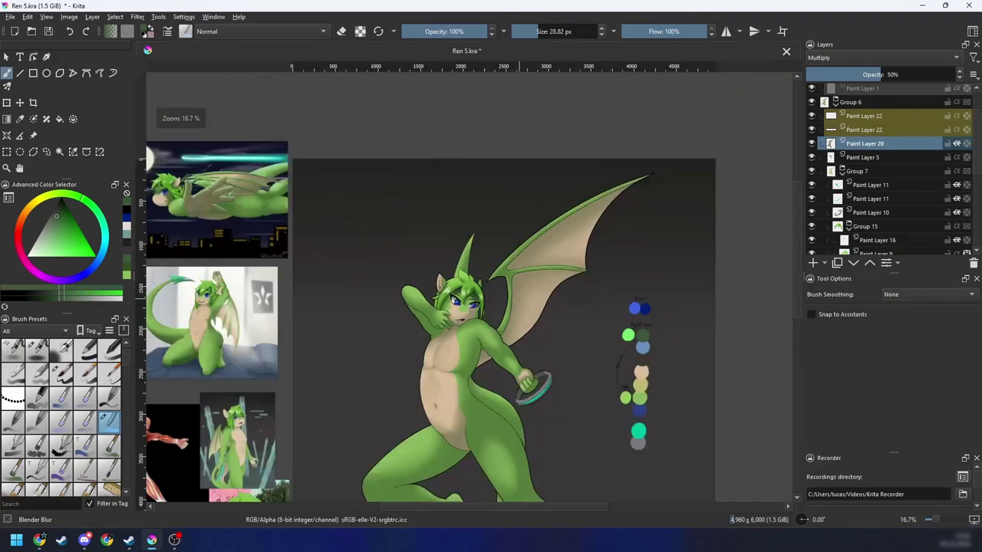
# Step: Enlarge the Blender Blur brush to 52.23 px and blend the shading on the large hair tuft
pyautogui.press('+')
pyautogui.press('+')
pyautogui.press('+')
pyautogui.press('6')
pyautogui.press('6')
pyautogui.scroll(3, 481, 236)
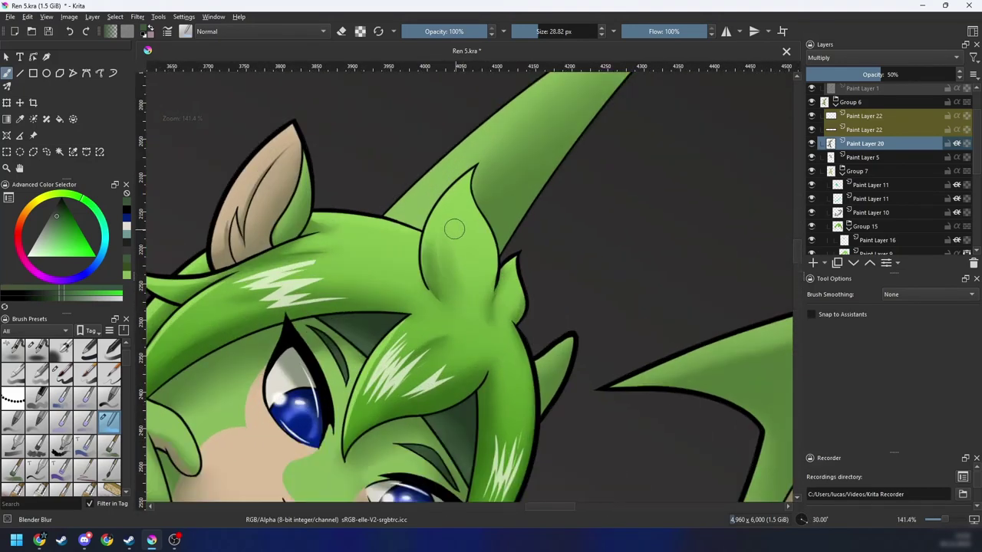
pyautogui.press(']')
pyautogui.press(']')
pyautogui.press(']')
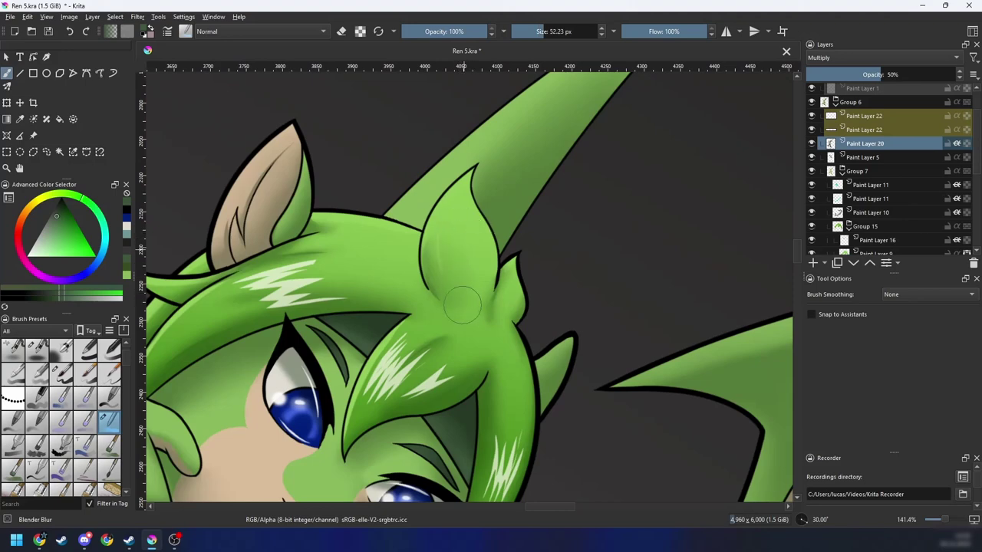
# Step: Examine the head, arms and body shading at several zoom levels, keeping the Blender Blur brush and resetting the canvas rotation
pyautogui.press('-')
pyautogui.press('-')
pyautogui.press('4')
pyautogui.press('4')
pyautogui.press('4')
pyautogui.press('4')
pyautogui.press('6')
pyautogui.moveTo(554, 277); pyautogui.dragTo(550, 214)
pyautogui.press('+')
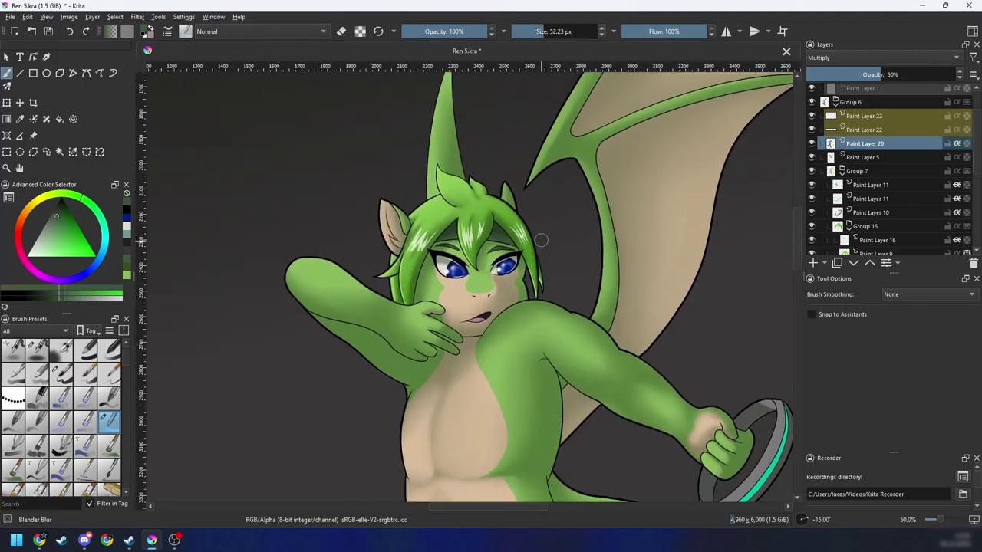
pyautogui.rightClick(542, 265)
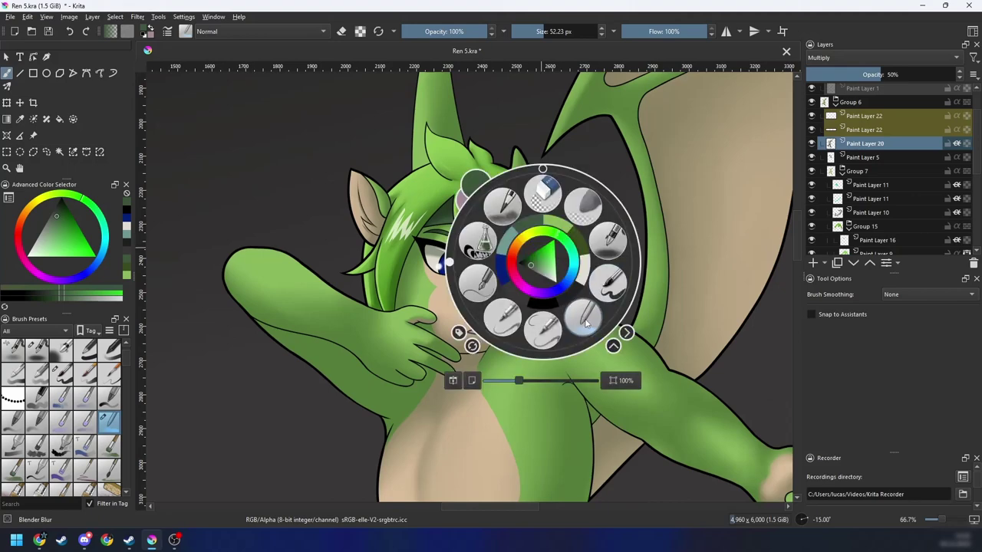
pyautogui.click(587, 323)
pyautogui.press('-')
pyautogui.press('-')
pyautogui.press('-')
pyautogui.moveTo(637, 351)
pyautogui.mouseDown()
pyautogui.moveTo(638, 296)
pyautogui.moveTo(658, 251)
pyautogui.mouseUp()
pyautogui.press('6')
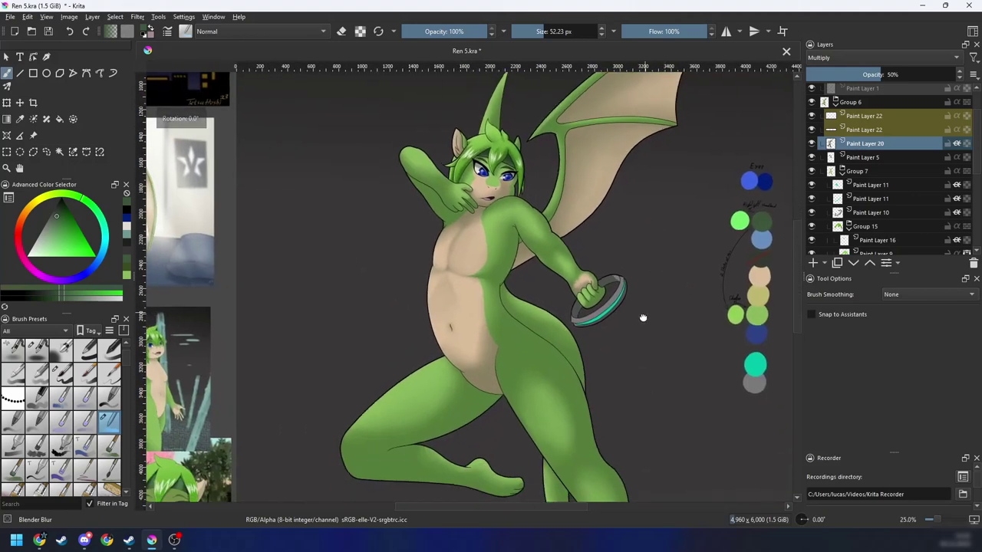
pyautogui.moveTo(642, 317)
pyautogui.mouseDown()
pyautogui.moveTo(603, 302)
pyautogui.moveTo(522, 321)
pyautogui.mouseUp()
# Step: Toggle the visibility of Paint Layer 20 and the Paint Layer 22 directly above it to compare their effect on the figure
pyautogui.moveTo(978, 144)
pyautogui.mouseDown()
pyautogui.moveTo(979, 153)
pyautogui.moveTo(974, 145)
pyautogui.mouseUp()
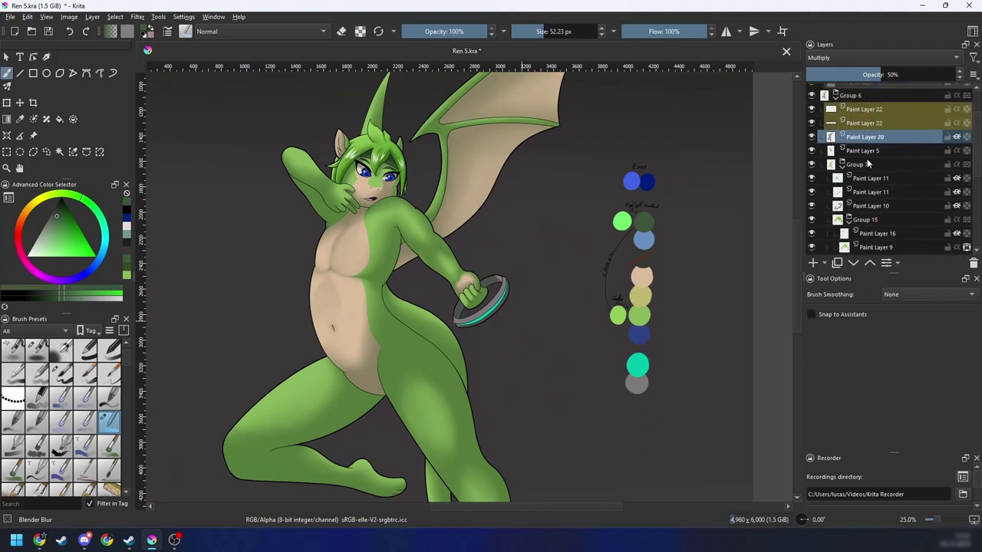
pyautogui.moveTo(858, 143)
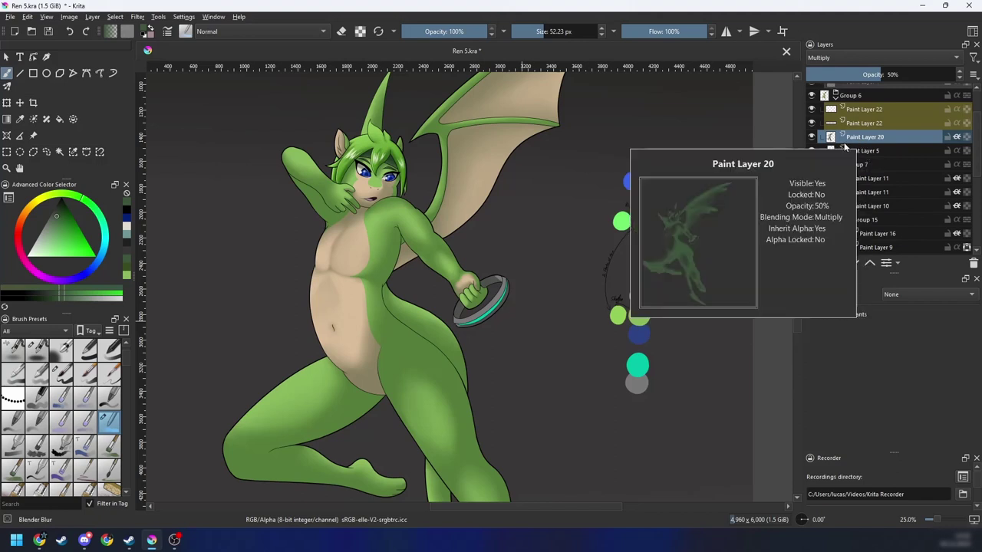
pyautogui.click(812, 137)
pyautogui.click(811, 137)
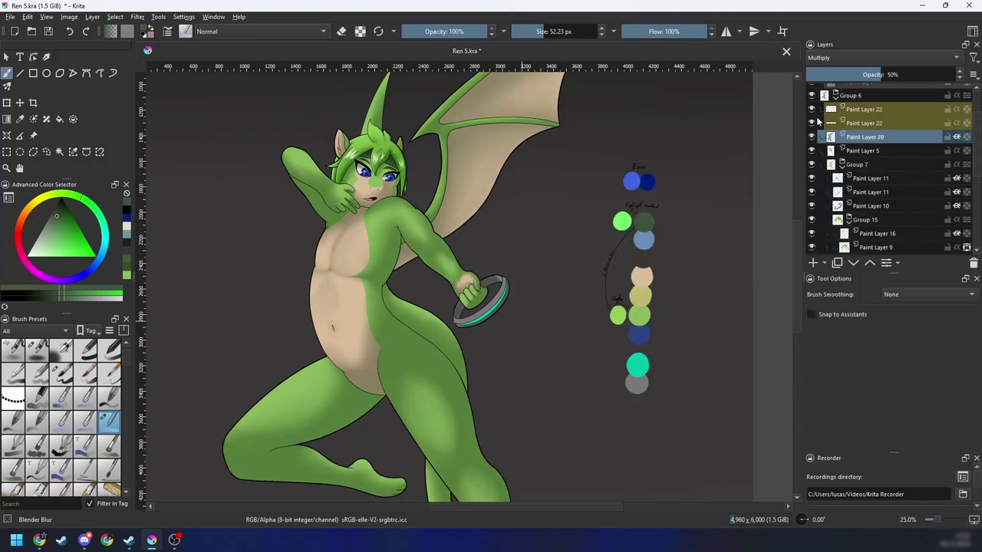
pyautogui.click(811, 123)
pyautogui.click(812, 123)
# Step: Add a new paint layer directly above Paint Layer 20 in Group 6
pyautogui.scroll(1, 882, 184)
pyautogui.click(813, 263)
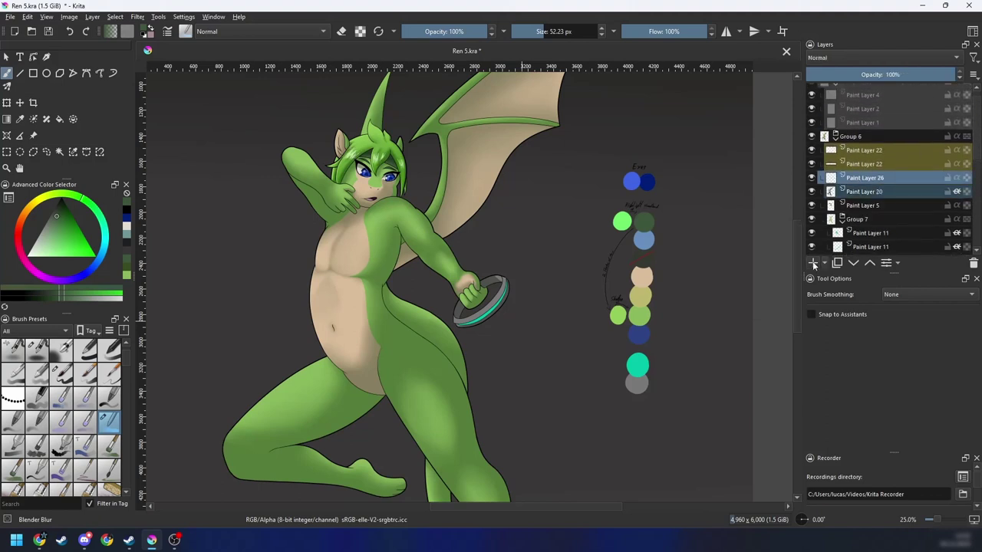
pyautogui.rightClick(885, 179)
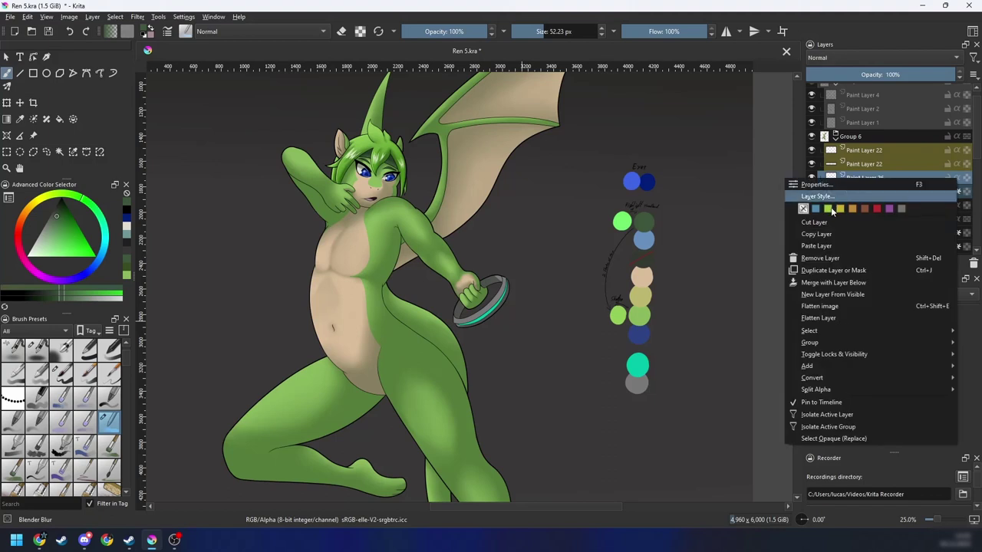
pyautogui.click(734, 248)
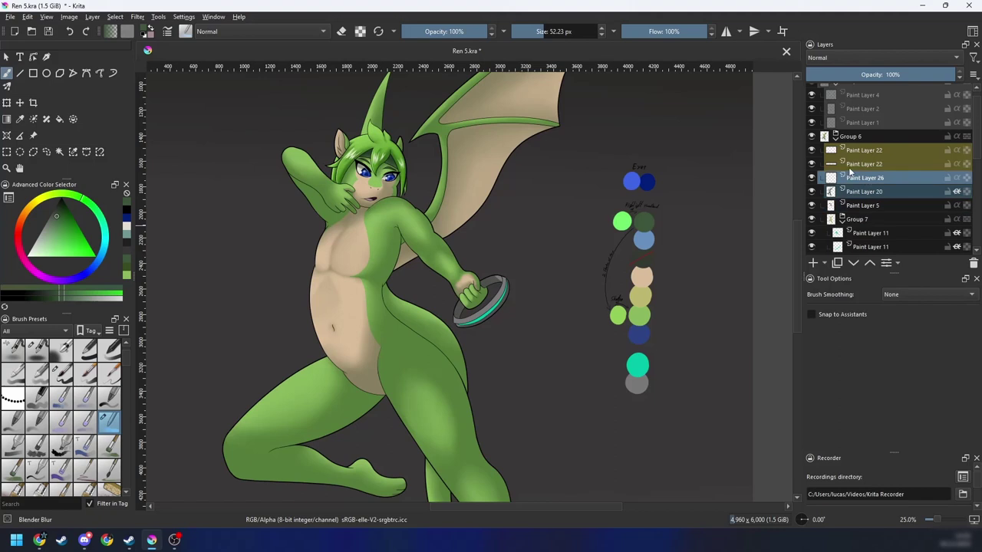
# Step: Show the Group 3 bow sketch and hide Paint Layer 1 and Paint Layer 2 inside it
pyautogui.moveTo(573, 342); pyautogui.dragTo(576, 324)
pyautogui.hotkey('ctrl', '-')
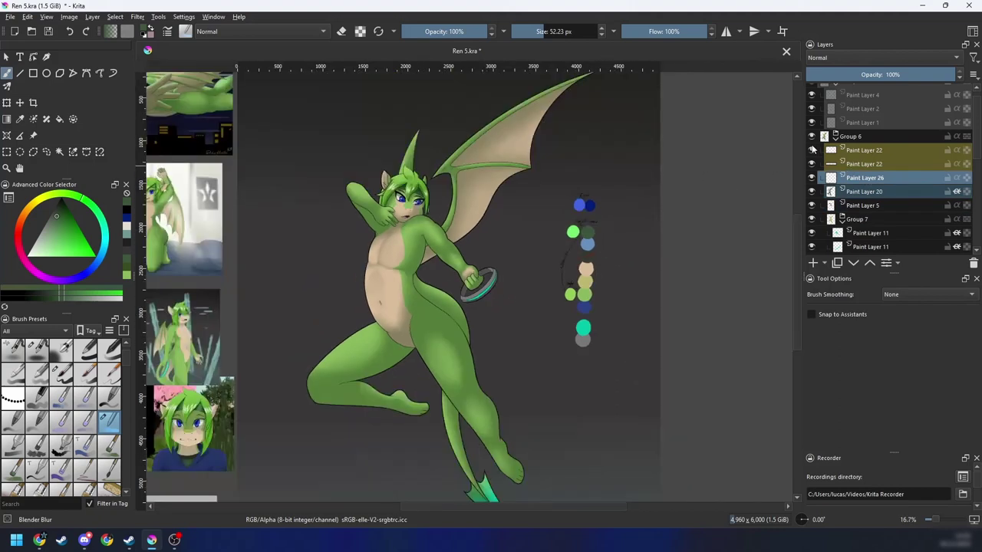
pyautogui.scroll(1, 840, 101)
pyautogui.click(811, 90)
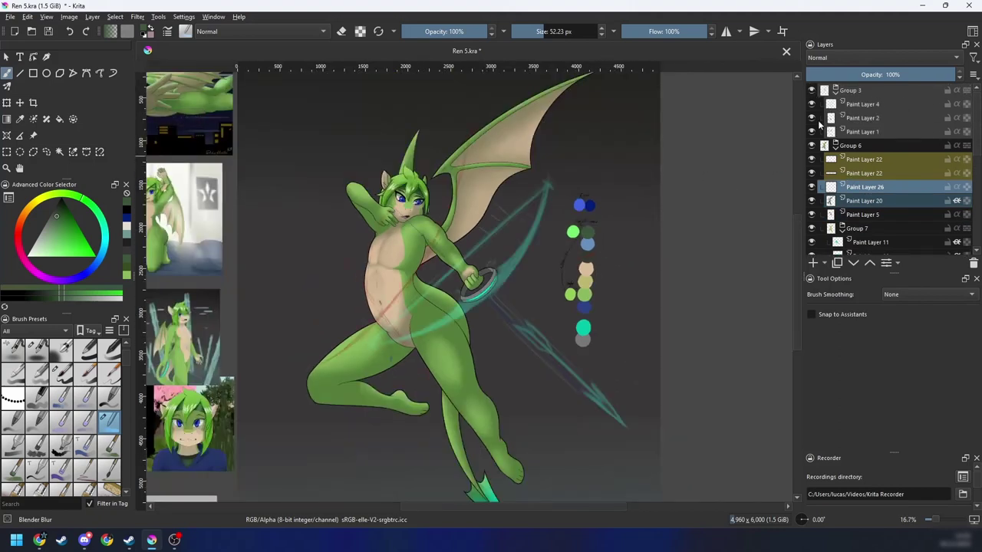
pyautogui.click(812, 132)
pyautogui.click(812, 118)
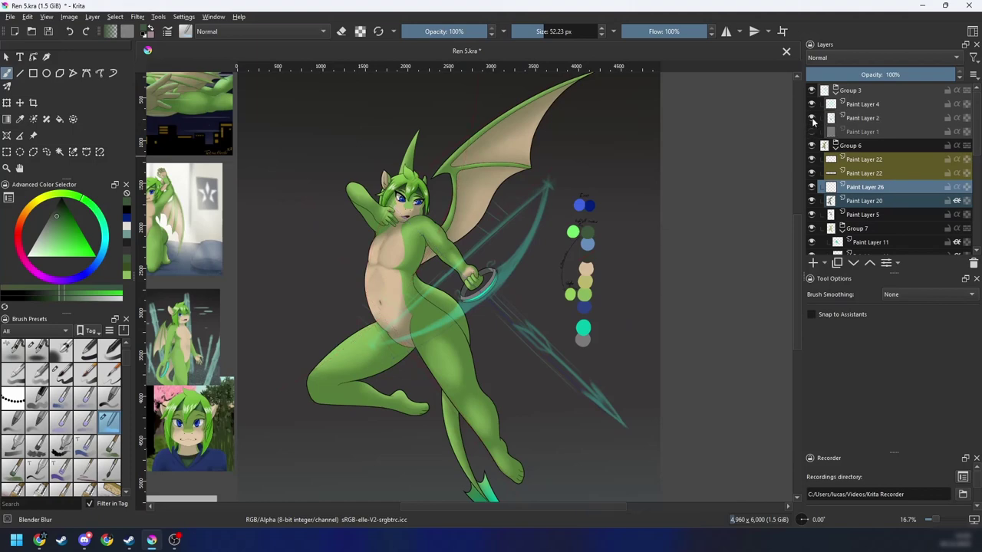
pyautogui.moveTo(861, 118)
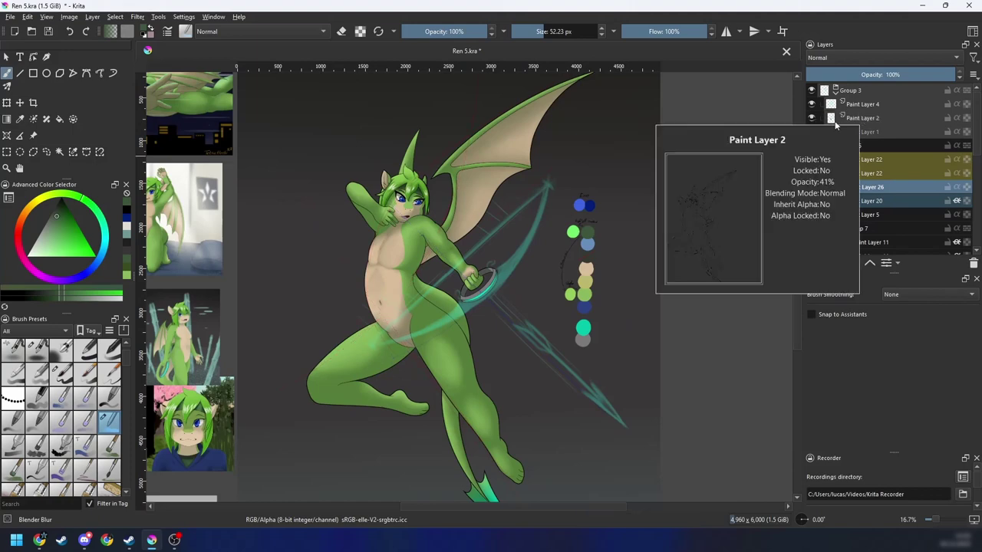
pyautogui.click(813, 120)
pyautogui.hotkey('ctrl', '+')
pyautogui.hotkey('ctrl', '+')
pyautogui.hotkey('ctrl', '+')
pyautogui.click(813, 119)
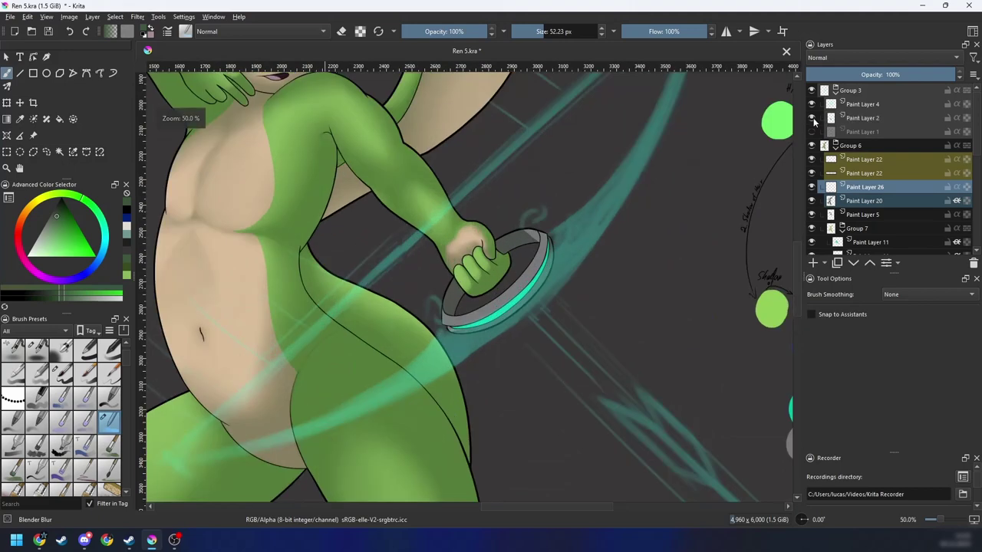
pyautogui.click(812, 118)
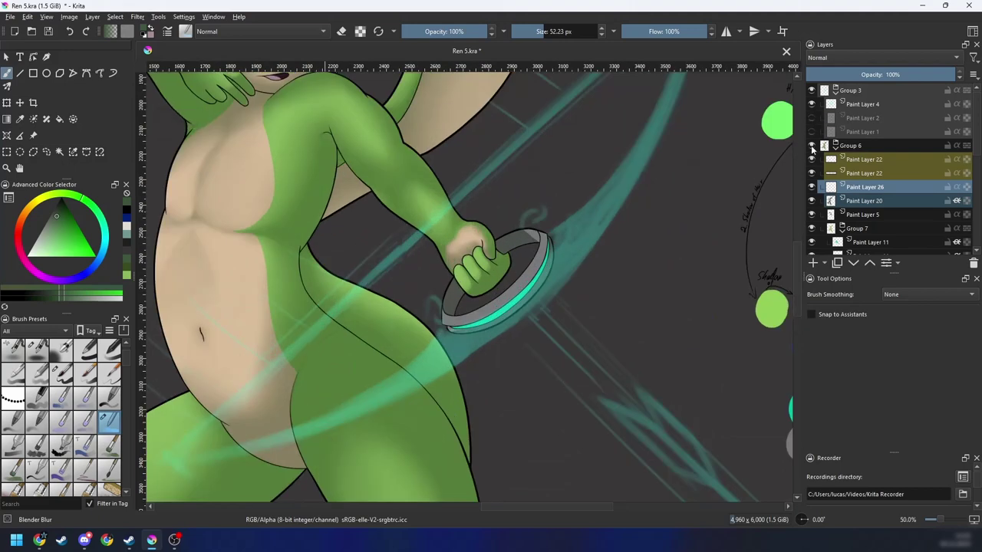
# Step: Show Paint Layer 1 in Group 3 again and lower the opacity of the whole group
pyautogui.press('-')
pyautogui.press('-')
pyautogui.press('-')
pyautogui.click(812, 132)
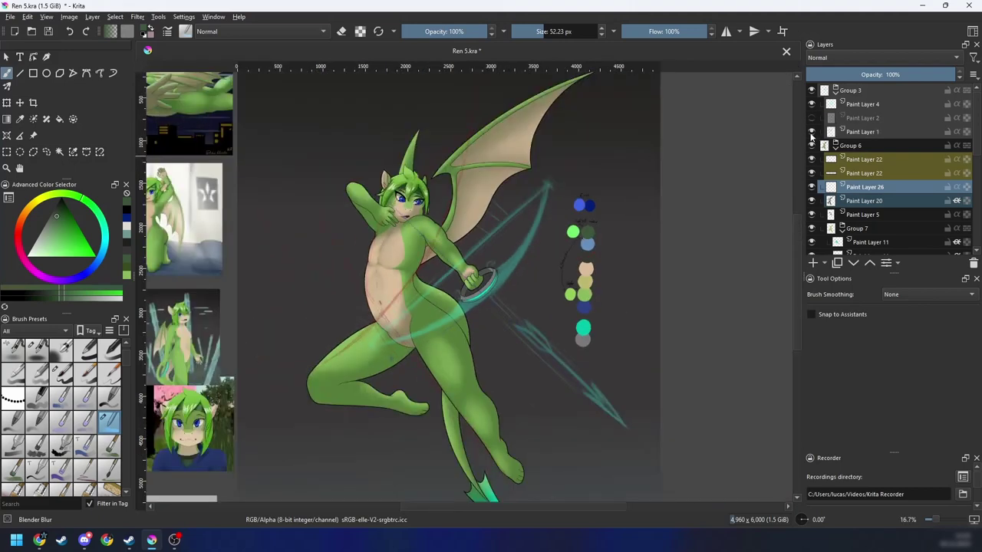
pyautogui.click(850, 91)
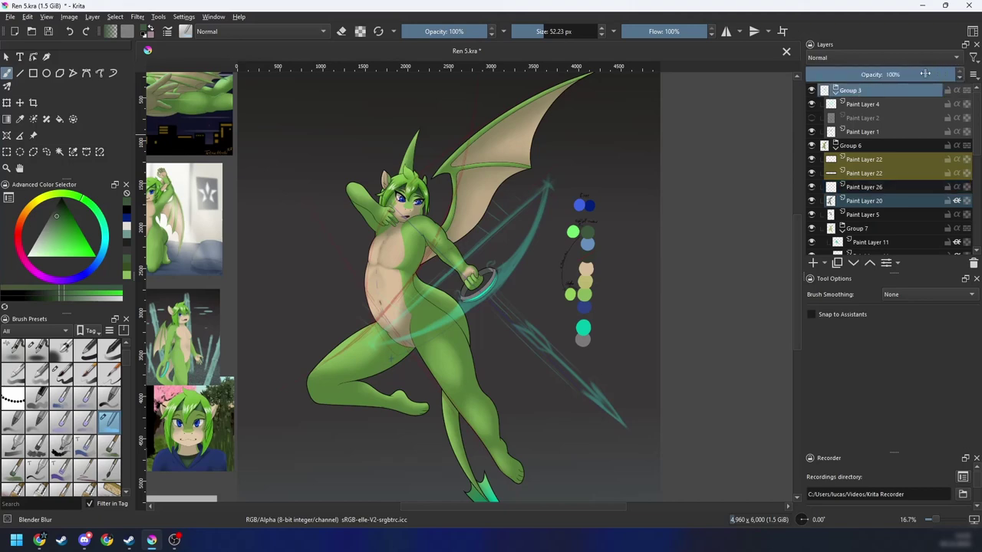
pyautogui.click(882, 74)
pyautogui.moveTo(882, 75); pyautogui.dragTo(843, 74)
# Step: Toggle Paint Layer 1 to compare the sketch, leave it hidden, and make Paint Layer 26 the active layer
pyautogui.click(847, 136)
pyautogui.click(810, 133)
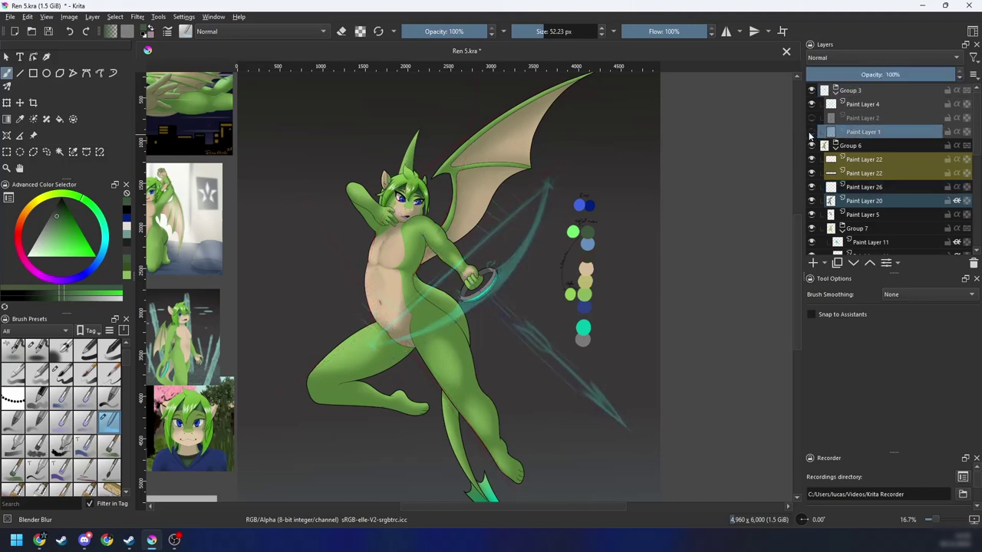
pyautogui.click(810, 133)
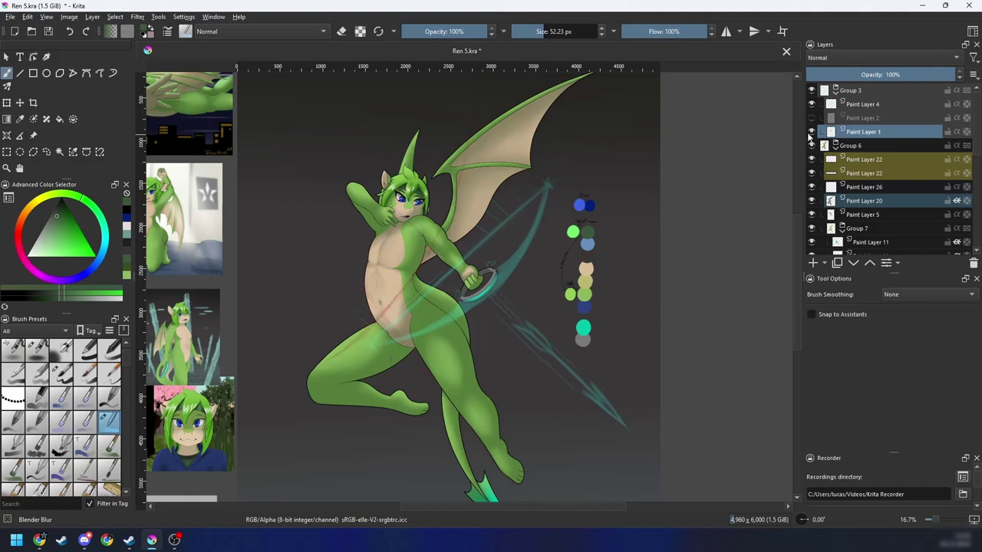
pyautogui.click(810, 133)
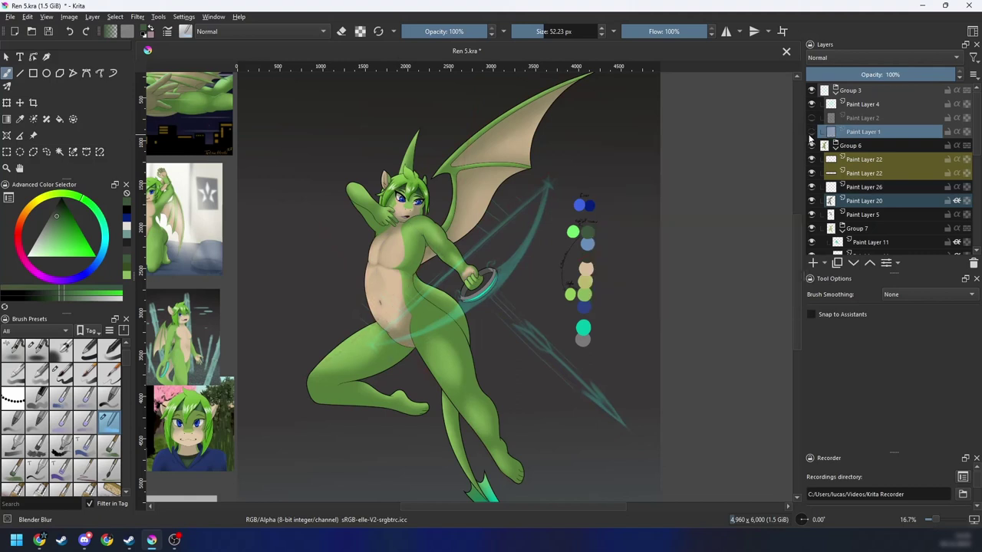
pyautogui.click(841, 188)
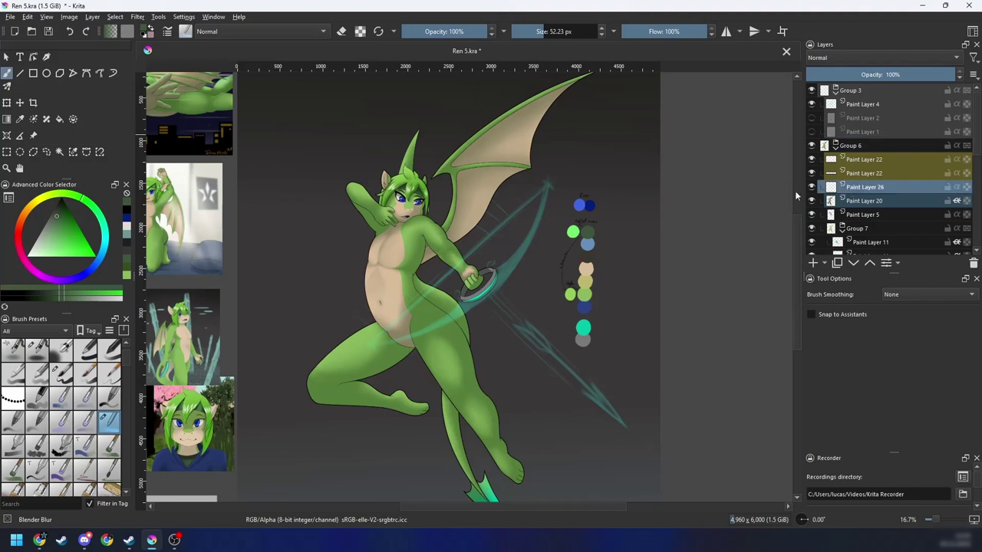
# Step: Sample the teal palette swatch and set up the Bezier Curve tool with the Basic-5 Size brush at 35.10 px
pyautogui.scroll(-1, 544, 274)
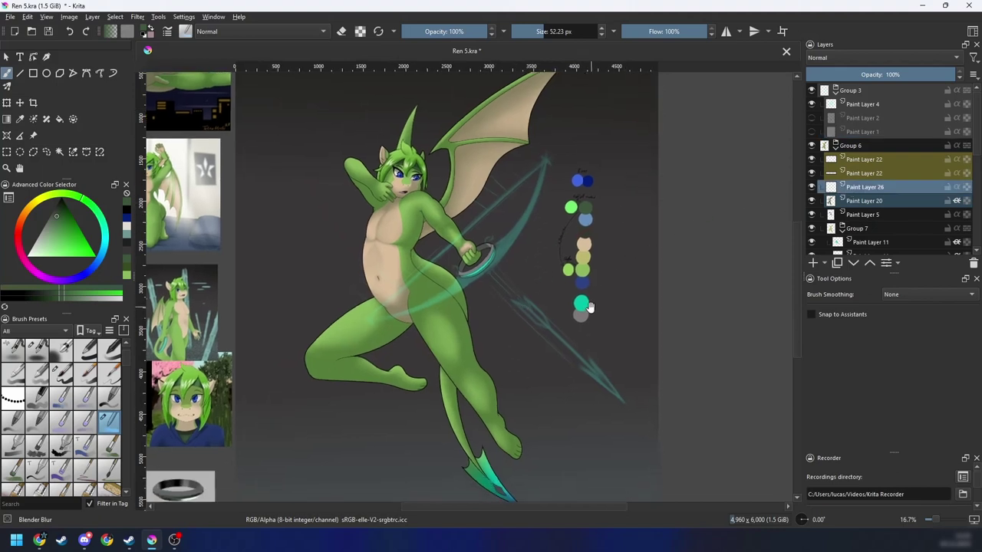
pyautogui.moveTo(589, 307); pyautogui.dragTo(572, 313)
pyautogui.keyDown('ctrl'); pyautogui.click(565, 309); pyautogui.keyUp('ctrl')
pyautogui.moveTo(511, 319); pyautogui.dragTo(505, 341)
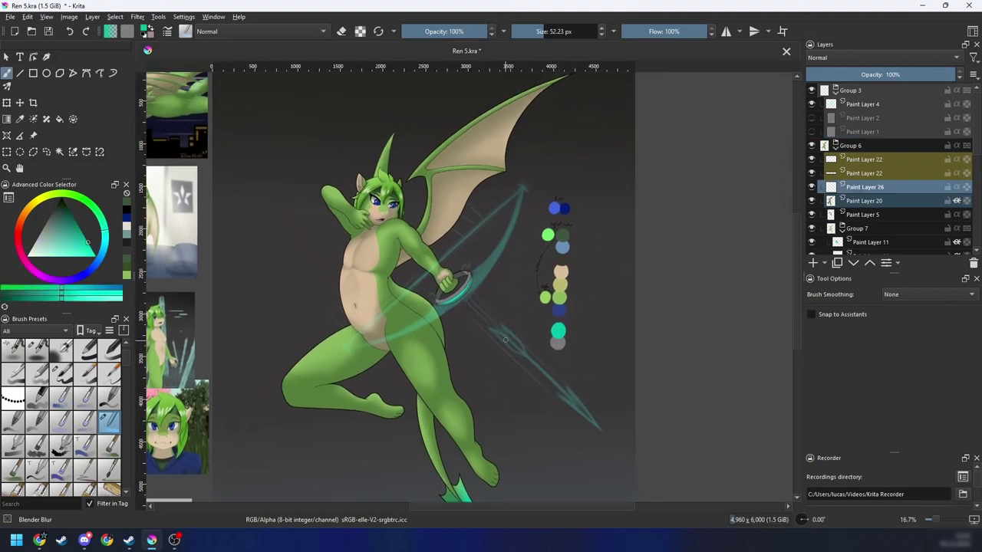
pyautogui.rightClick(508, 331)
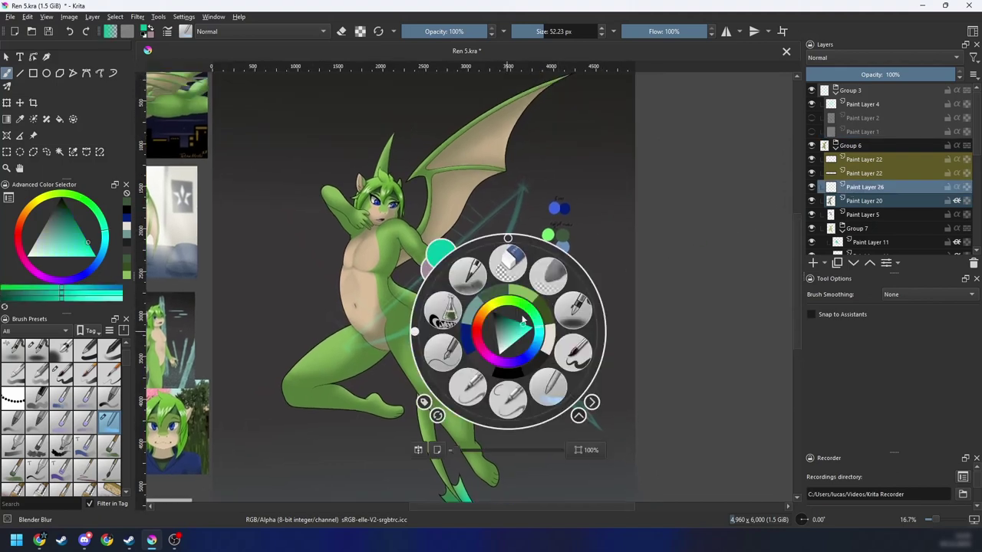
pyautogui.click(655, 266)
pyautogui.moveTo(587, 316)
pyautogui.mouseDown()
pyautogui.moveTo(596, 320)
pyautogui.moveTo(578, 325)
pyautogui.moveTo(585, 317)
pyautogui.mouseUp()
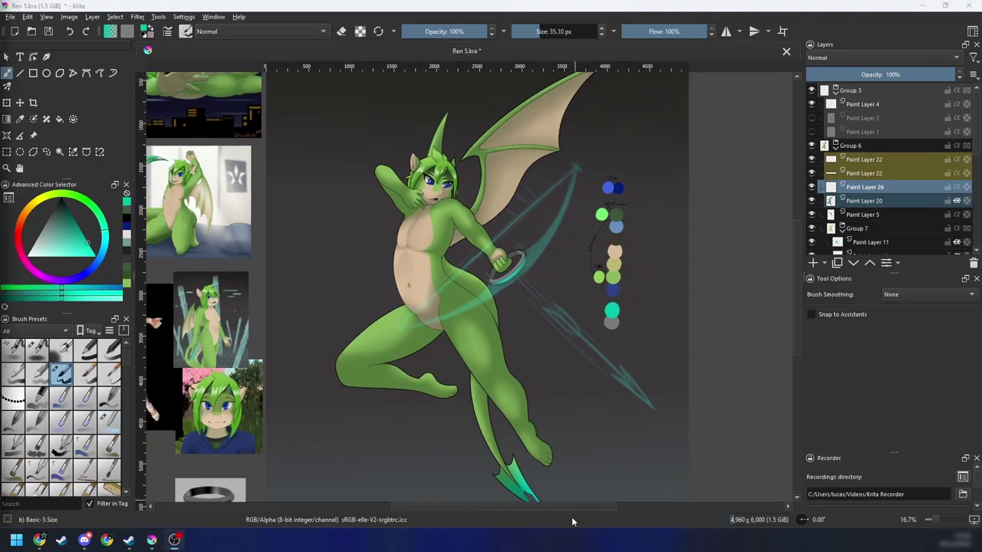
pyautogui.click(576, 522)
pyautogui.moveTo(542, 333); pyautogui.dragTo(532, 340)
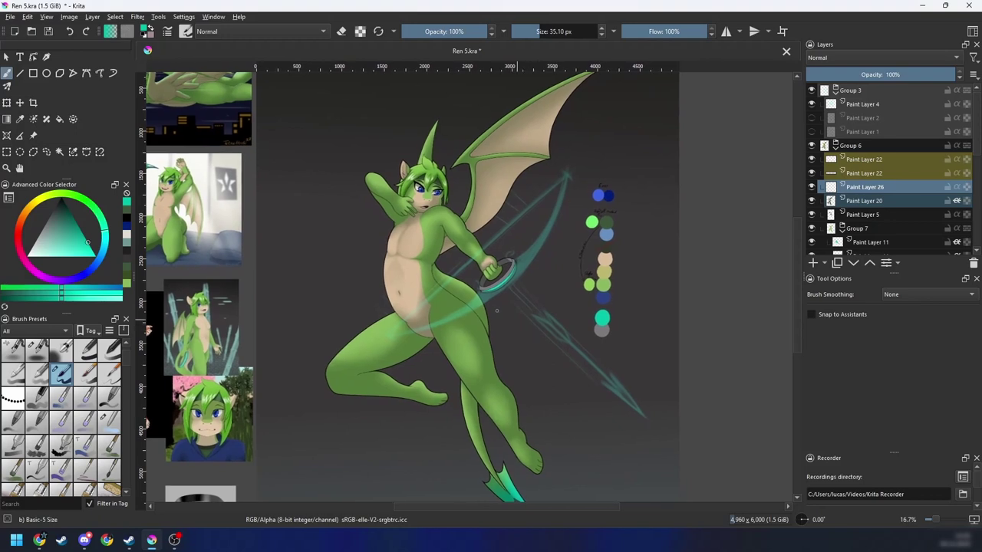
pyautogui.rightClick(353, 271)
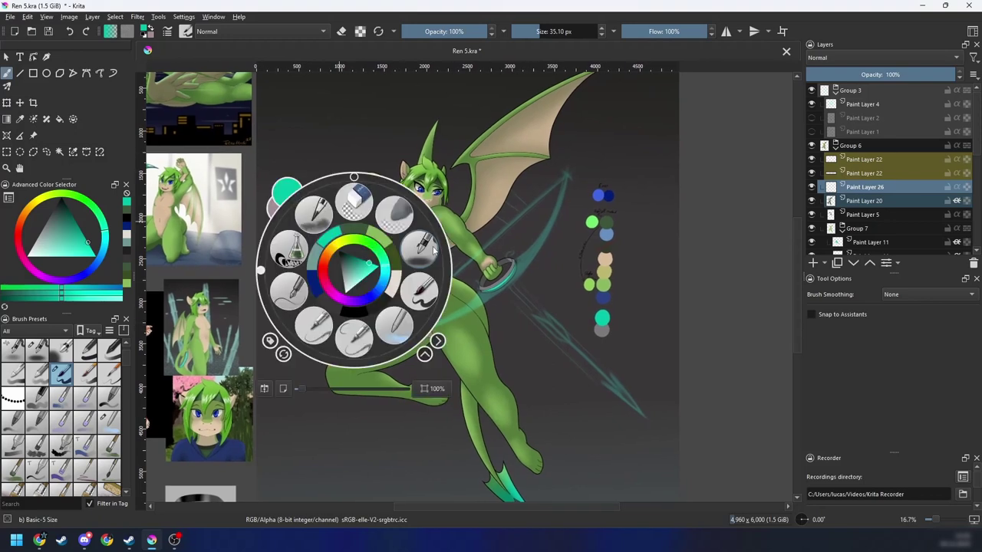
pyautogui.rightClick(413, 290)
pyautogui.click(85, 73)
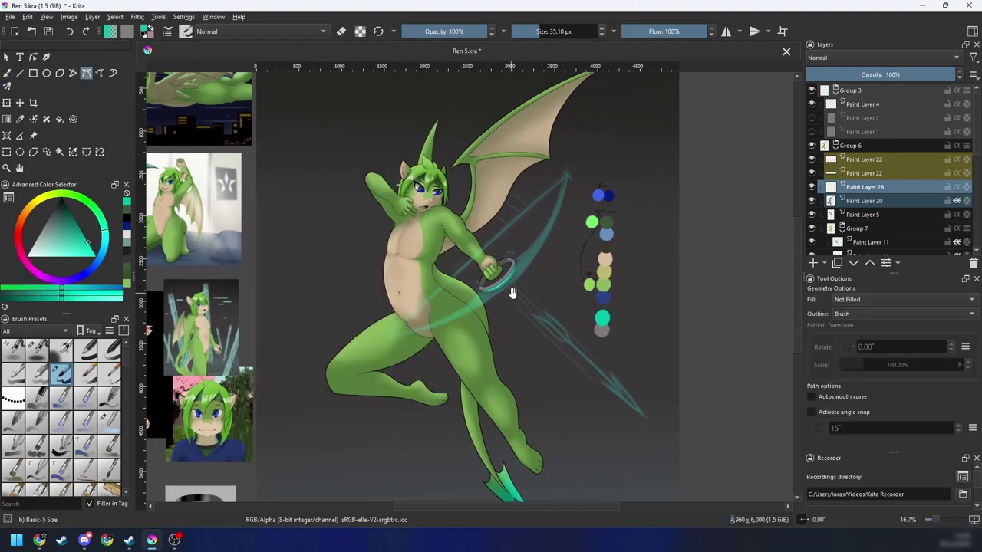
pyautogui.moveTo(513, 293); pyautogui.dragTo(472, 350)
pyautogui.scroll(1, 470, 349)
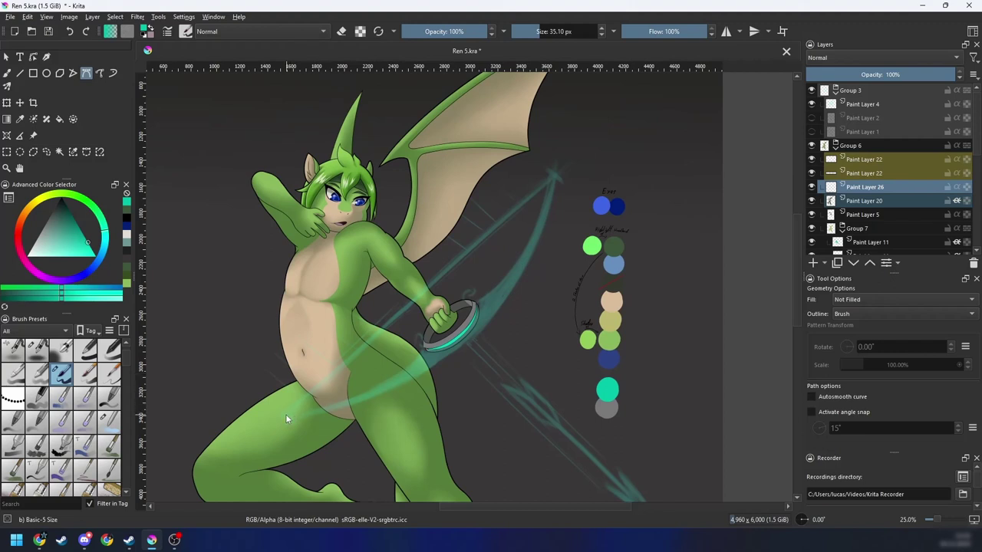
pyautogui.moveTo(285, 414)
pyautogui.mouseDown()
pyautogui.moveTo(456, 283)
pyautogui.moveTo(555, 175)
pyautogui.moveTo(503, 86)
pyautogui.moveTo(612, 4)
pyautogui.mouseUp()
pyautogui.hotkey('ctrl', 'z')
pyautogui.hotkey('ctrl', 'z')
# Step: Draw a teal Bezier curve between the two tips of the sketched bow, bending it along the bow's arc past the ring grip
pyautogui.press('6')
pyautogui.press('6')
pyautogui.press('6')
pyautogui.press('6')
pyautogui.press('6')
pyautogui.press('6')
pyautogui.press('6')
pyautogui.press('6')
pyautogui.press('6')
pyautogui.press('6')
pyautogui.press('6')
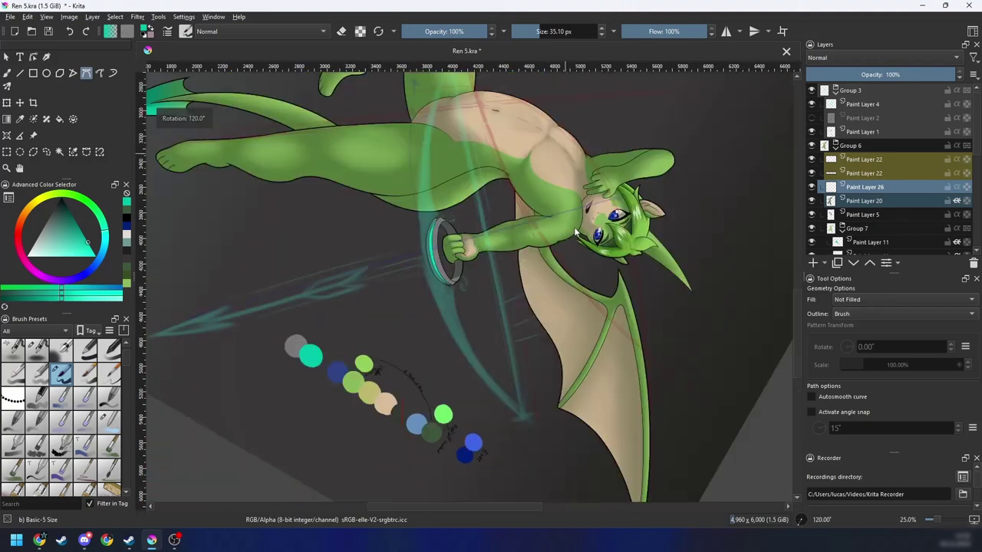
pyautogui.hotkey('ctrl', '-')
pyautogui.hotkey('ctrl', '-')
pyautogui.moveTo(543, 267); pyautogui.dragTo(408, 336)
pyautogui.hotkey('ctrl', '+')
pyautogui.moveTo(315, 382); pyautogui.dragTo(372, 356)
pyautogui.hotkey('ctrl', '+')
pyautogui.press('6')
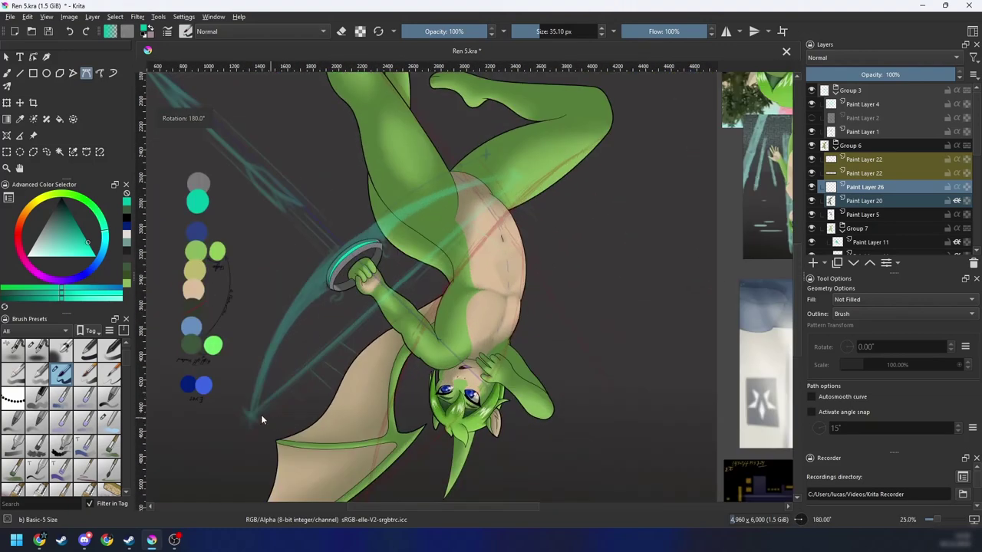
pyautogui.click(249, 415)
pyautogui.click(250, 414)
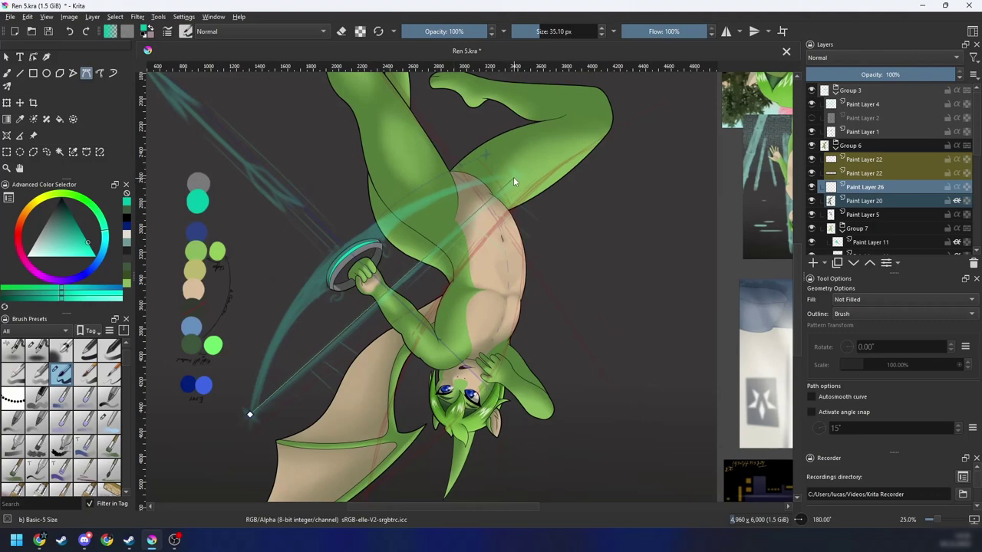
pyautogui.moveTo(513, 176)
pyautogui.mouseDown()
pyautogui.moveTo(667, 259)
pyautogui.moveTo(714, 214)
pyautogui.moveTo(735, 140)
pyautogui.moveTo(747, 130)
pyautogui.moveTo(728, 137)
pyautogui.mouseUp()
pyautogui.press('Return')
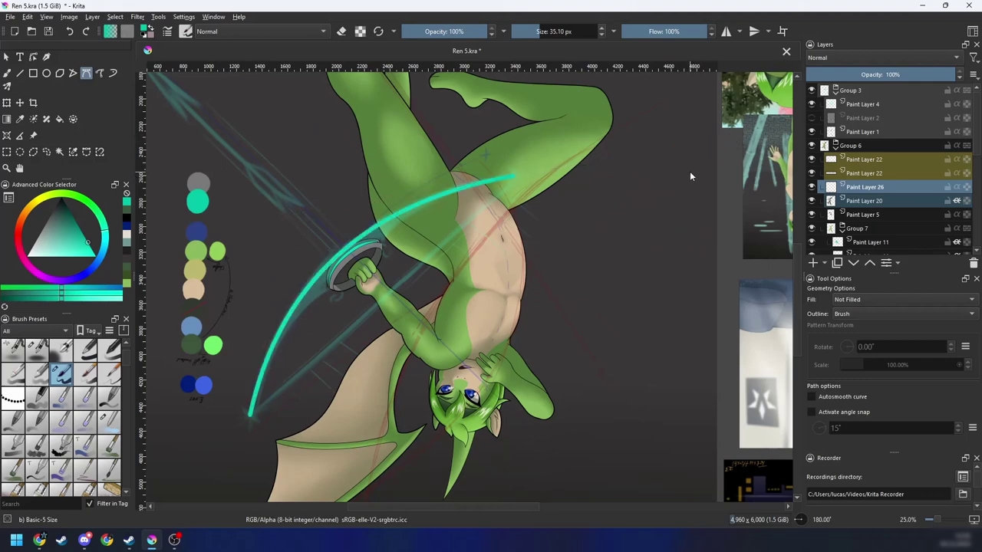
# Step: Switch back to the Freehand Brush and hide the Group 3 sketch to check the teal bow curve on its own
pyautogui.press('4')
pyautogui.press('4')
pyautogui.press('4')
pyautogui.press('4')
pyautogui.press('4')
pyautogui.press('4')
pyautogui.press('4')
pyautogui.press('4')
pyautogui.press('4')
pyautogui.press('4')
pyautogui.press('4')
pyautogui.press('4')
pyautogui.press('4')
pyautogui.moveTo(636, 266); pyautogui.dragTo(513, 318)
pyautogui.press('6')
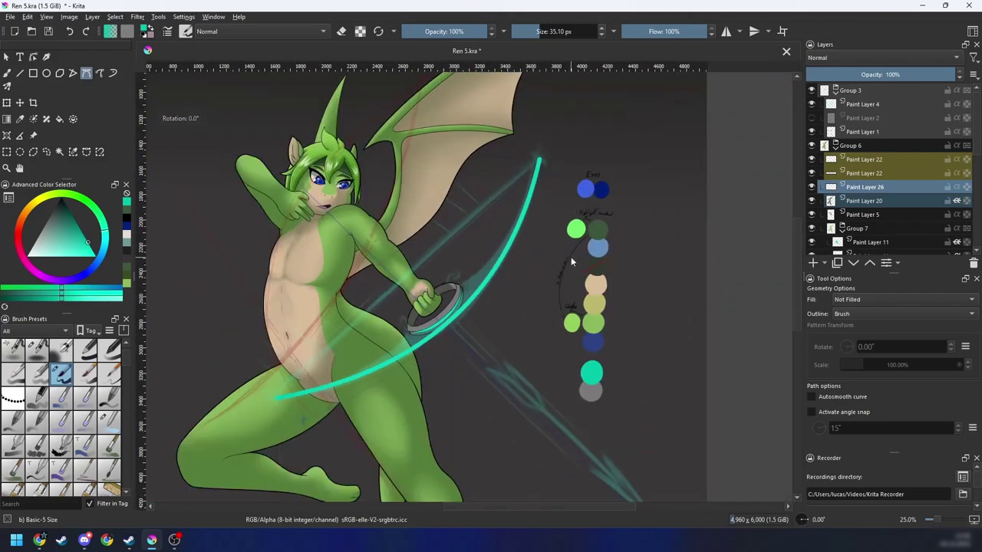
pyautogui.moveTo(571, 258); pyautogui.dragTo(545, 313)
pyautogui.moveTo(496, 293); pyautogui.dragTo(502, 299)
pyautogui.press('b')
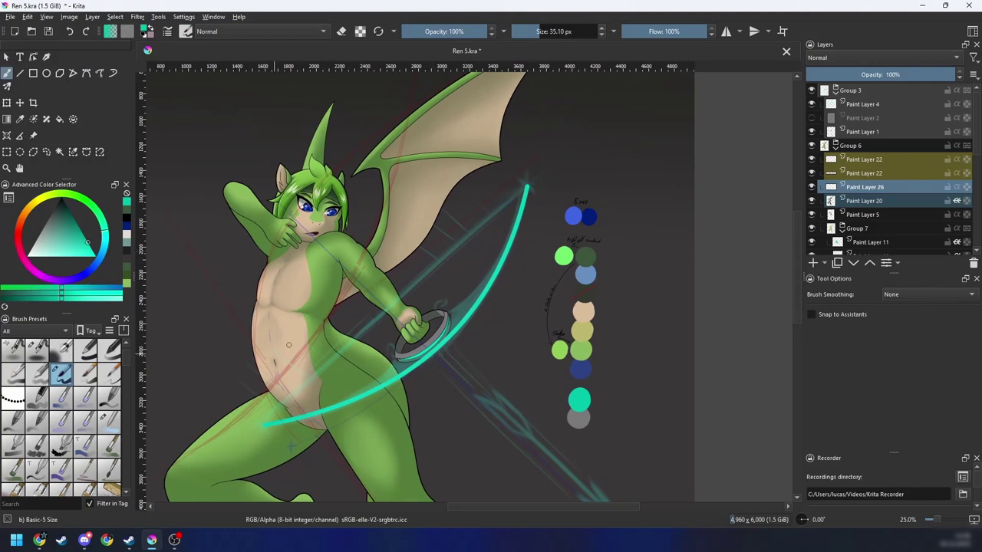
pyautogui.click(811, 90)
pyautogui.scroll(-5, 622, 195)
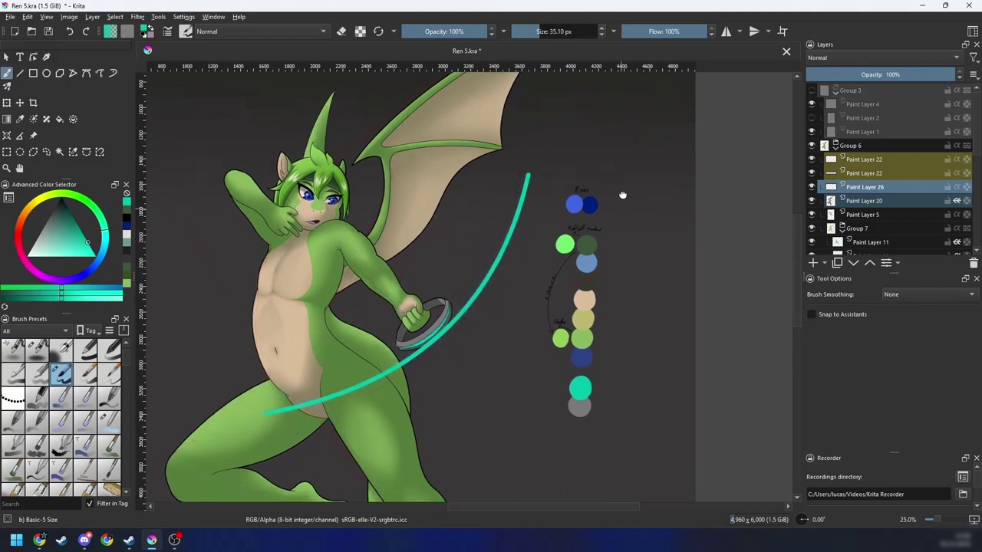
pyautogui.scroll(9, 518, 264)
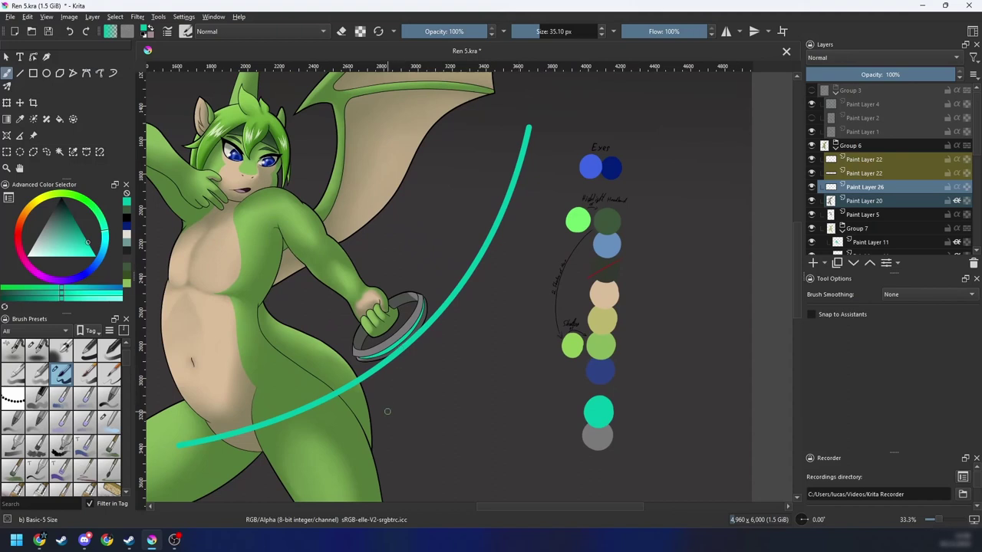
pyautogui.scroll(-3, 387, 411)
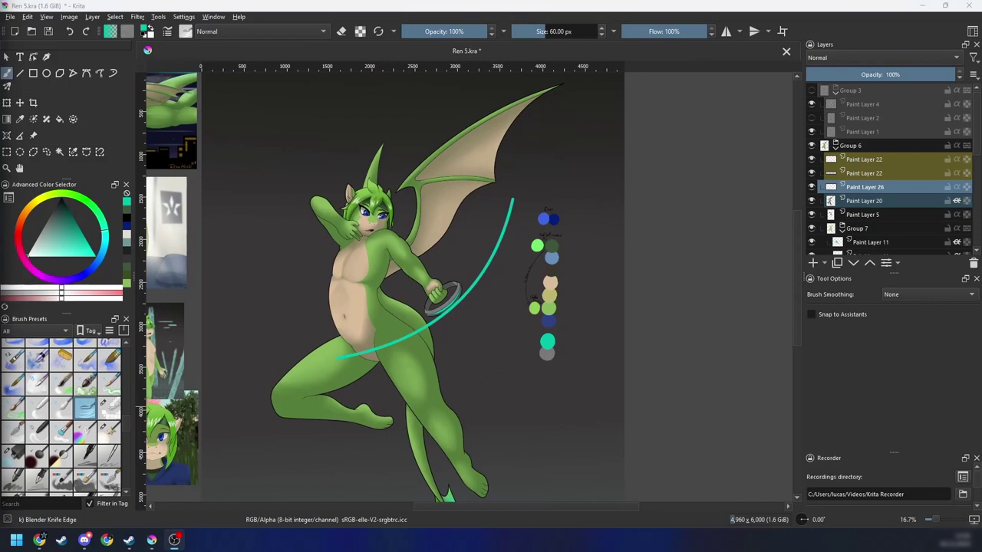
# Step: Choose the Adjust Dodge brush and reduce its size to 29.66 px for the ring grip's teal stripe
pyautogui.moveTo(504, 326); pyautogui.dragTo(496, 355)
pyautogui.press('4')
pyautogui.press('4')
pyautogui.press('4')
pyautogui.press('4')
pyautogui.press('4')
pyautogui.press('4')
pyautogui.press('4')
pyautogui.press('4')
pyautogui.press('4')
pyautogui.press('4')
pyautogui.press('4')
pyautogui.press('+')
pyautogui.press('+')
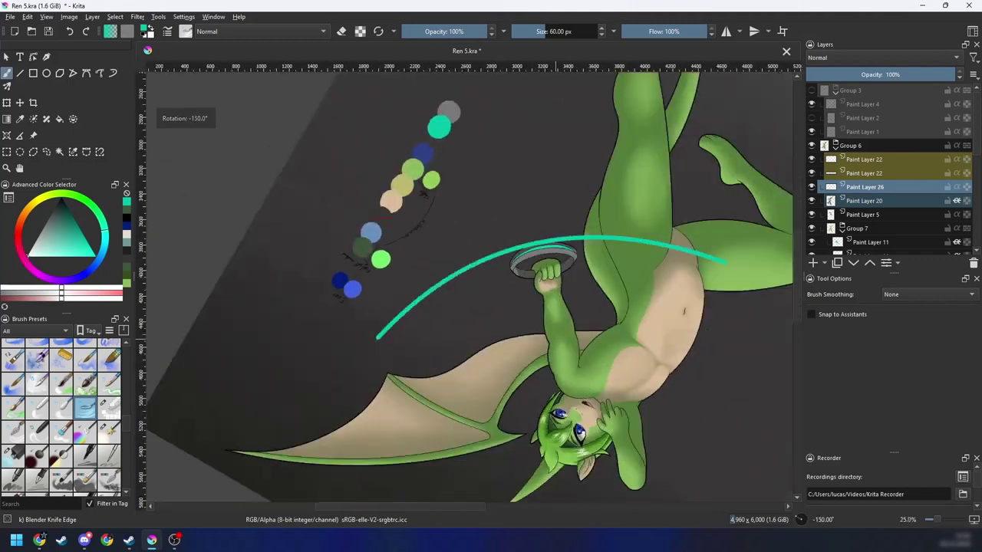
pyautogui.moveTo(567, 322); pyautogui.dragTo(471, 368)
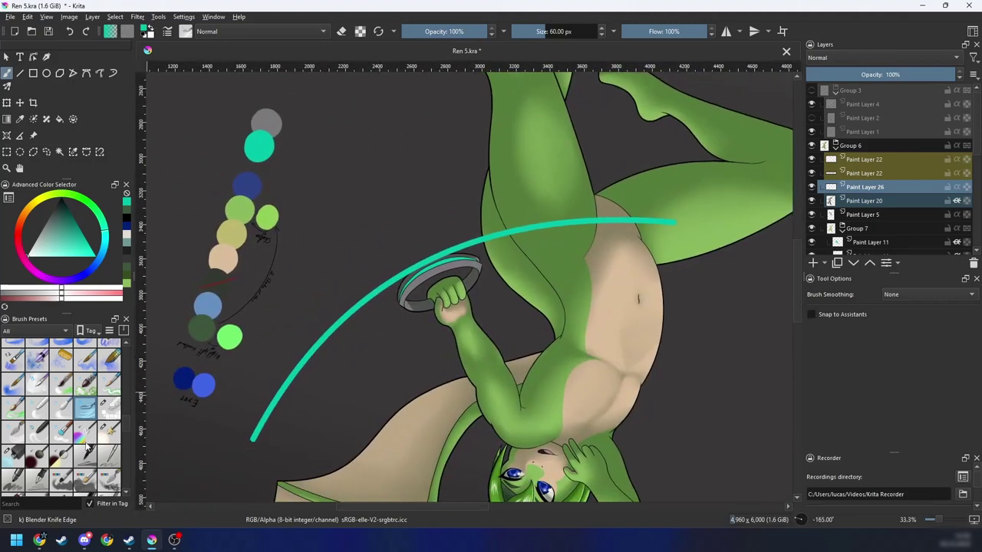
pyautogui.click(110, 433)
pyautogui.moveTo(433, 342); pyautogui.dragTo(460, 351)
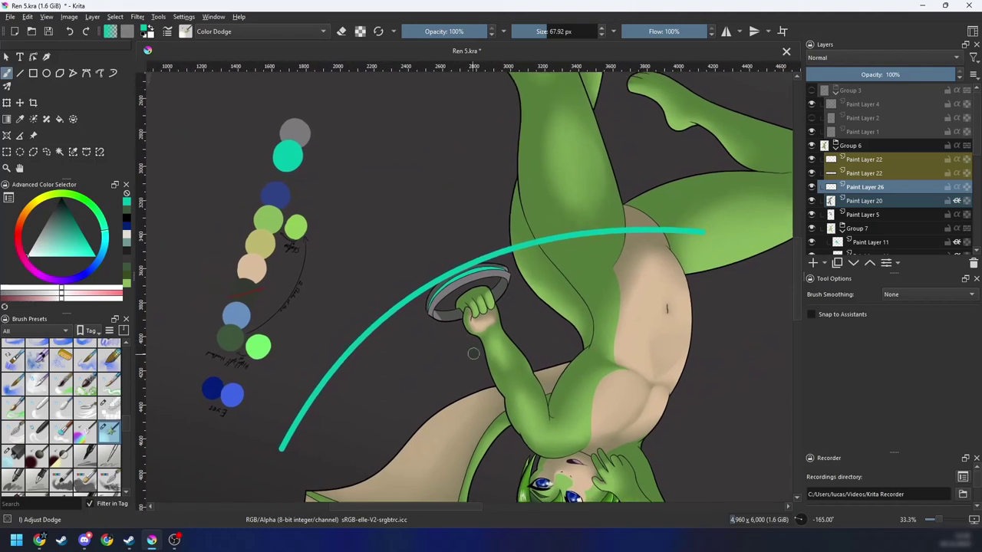
pyautogui.press('+')
pyautogui.press('+')
pyautogui.press('+')
pyautogui.moveTo(357, 314)
pyautogui.mouseDown()
pyautogui.moveTo(489, 231)
pyautogui.moveTo(416, 272)
pyautogui.moveTo(352, 343)
pyautogui.moveTo(385, 310)
pyautogui.moveTo(357, 312)
pyautogui.mouseUp()
pyautogui.hotkey('ctrl', 'z')
pyautogui.press('[')
pyautogui.press('[')
pyautogui.press('[')
pyautogui.press('[')
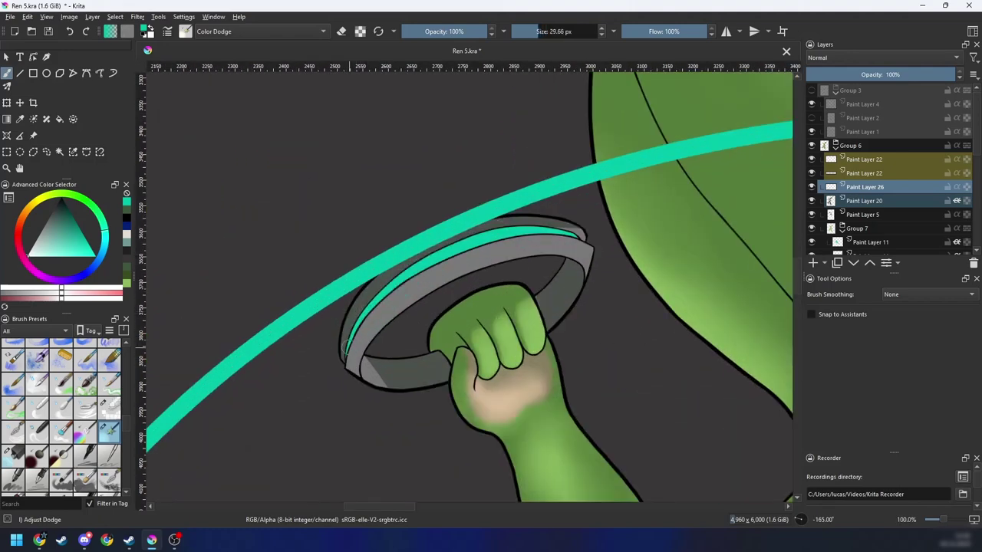
# Step: Brighten the ring grip's teal stripe to glowing cyan with long Color Dodge strokes along its curve
pyautogui.moveTo(344, 354); pyautogui.dragTo(373, 302)
pyautogui.moveTo(346, 348); pyautogui.dragTo(428, 264)
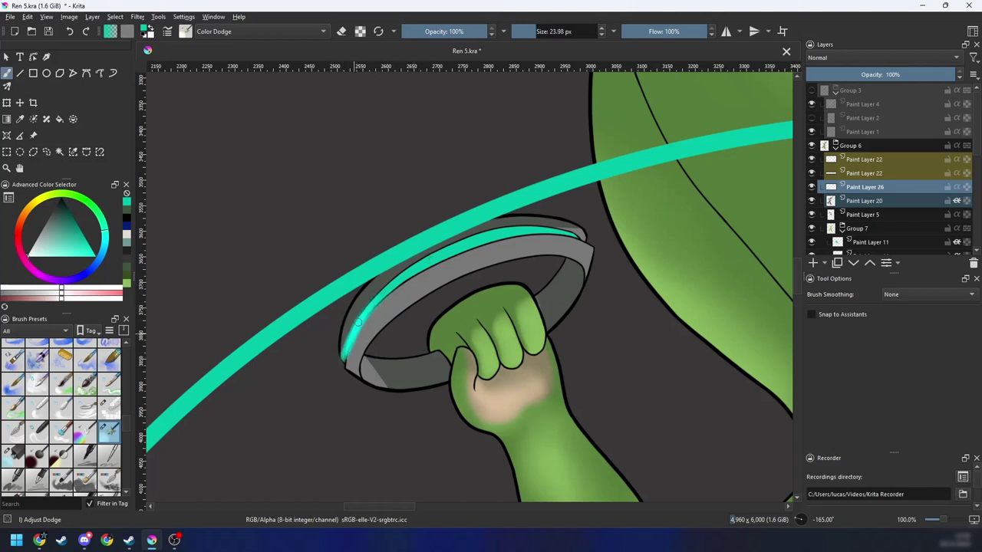
pyautogui.moveTo(358, 322)
pyautogui.mouseDown()
pyautogui.moveTo(441, 252)
pyautogui.moveTo(435, 265)
pyautogui.mouseUp()
pyautogui.moveTo(380, 297); pyautogui.dragTo(491, 243)
pyautogui.press('4')
pyautogui.press('4')
pyautogui.scroll(1, 403, 361)
pyautogui.moveTo(457, 289)
pyautogui.mouseDown()
pyautogui.moveTo(403, 362)
pyautogui.moveTo(358, 354)
pyautogui.mouseUp()
pyautogui.moveTo(335, 394); pyautogui.dragTo(439, 272)
pyautogui.moveTo(345, 392); pyautogui.dragTo(422, 288)
pyautogui.moveTo(356, 351); pyautogui.dragTo(476, 244)
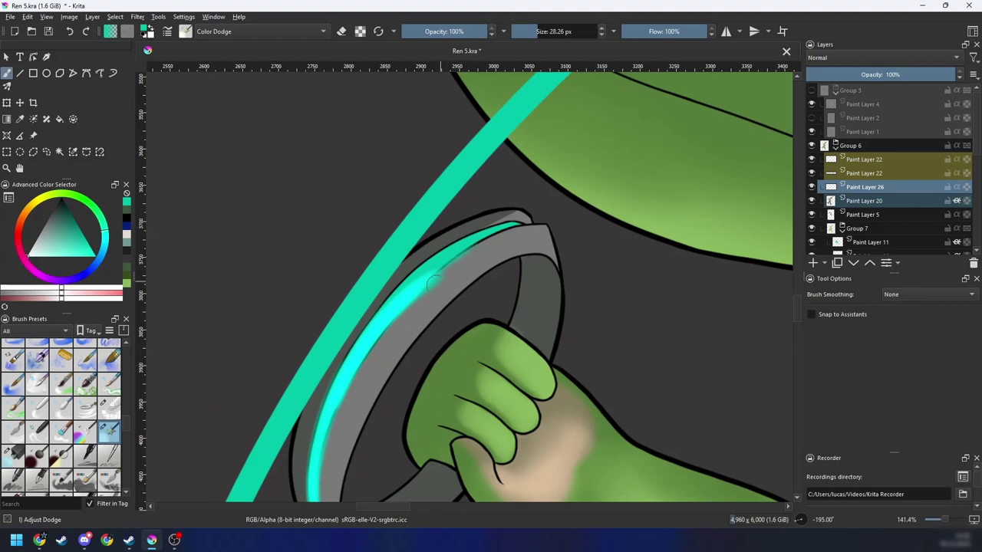
# Step: Extend the cyan glow to the far end of the ring's stripe, reducing the brush to 17.10 px
pyautogui.press('e')
pyautogui.press('e')
pyautogui.moveTo(367, 351)
pyautogui.mouseDown()
pyautogui.moveTo(319, 450)
pyautogui.moveTo(352, 375)
pyautogui.mouseUp()
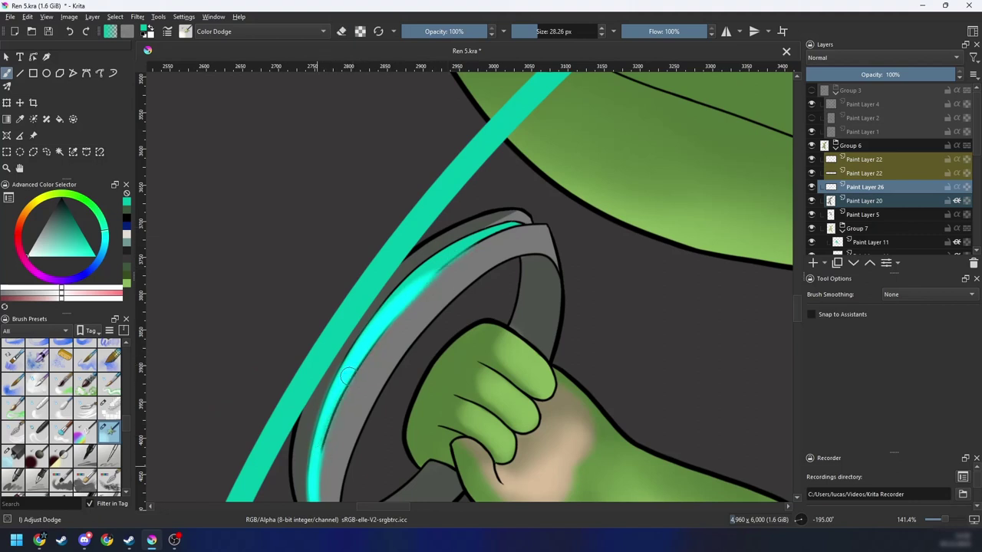
pyautogui.moveTo(327, 438)
pyautogui.mouseDown()
pyautogui.moveTo(352, 372)
pyautogui.moveTo(389, 326)
pyautogui.mouseUp()
pyautogui.moveTo(408, 290); pyautogui.dragTo(476, 242)
pyautogui.moveTo(359, 348)
pyautogui.mouseDown()
pyautogui.moveTo(525, 220)
pyautogui.moveTo(455, 250)
pyautogui.moveTo(463, 283)
pyautogui.moveTo(423, 286)
pyautogui.moveTo(462, 240)
pyautogui.mouseUp()
pyautogui.press('4')
pyautogui.press('4')
pyautogui.moveTo(397, 321); pyautogui.dragTo(462, 238)
pyautogui.moveTo(400, 352); pyautogui.dragTo(420, 289)
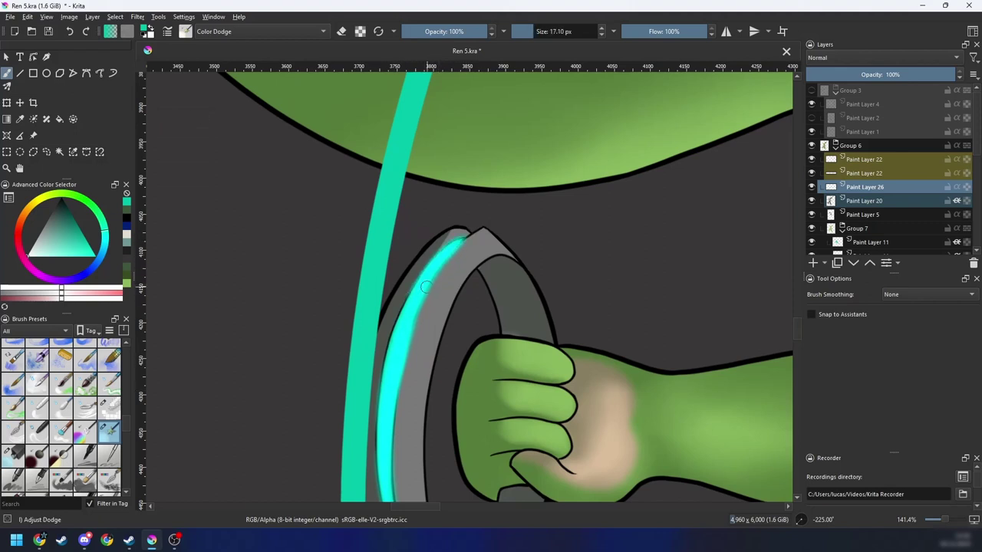
pyautogui.moveTo(383, 380)
pyautogui.mouseDown()
pyautogui.moveTo(422, 276)
pyautogui.moveTo(381, 418)
pyautogui.mouseUp()
# Step: Even out the cyan glow along the middle of the ring's stripe and enlarge the brush to 22.32 px
pyautogui.press('6')
pyautogui.press('6')
pyautogui.press('6')
pyautogui.moveTo(404, 334); pyautogui.dragTo(471, 312)
pyautogui.press('6')
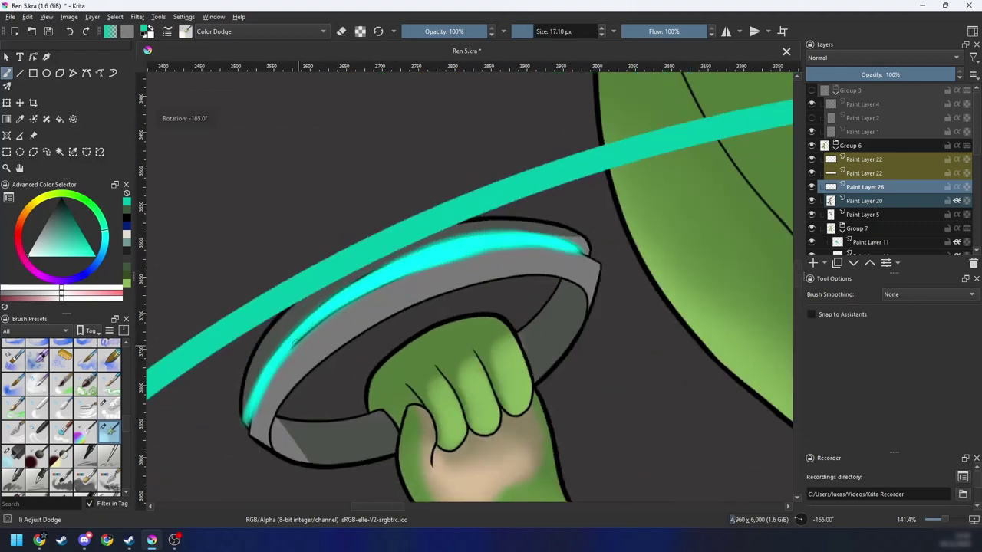
pyautogui.moveTo(345, 288); pyautogui.dragTo(414, 252)
pyautogui.hotkey('ctrl', 'z')
pyautogui.moveTo(309, 325); pyautogui.dragTo(355, 286)
pyautogui.press(']')
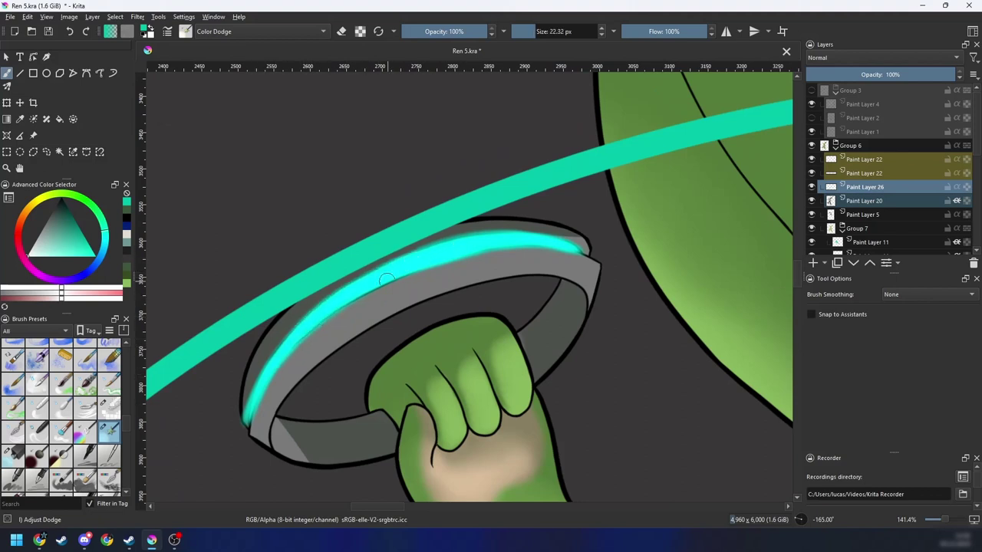
pyautogui.hotkey('ctrl', '[')
pyautogui.hotkey('ctrl', '[')
pyautogui.hotkey('ctrl', '[')
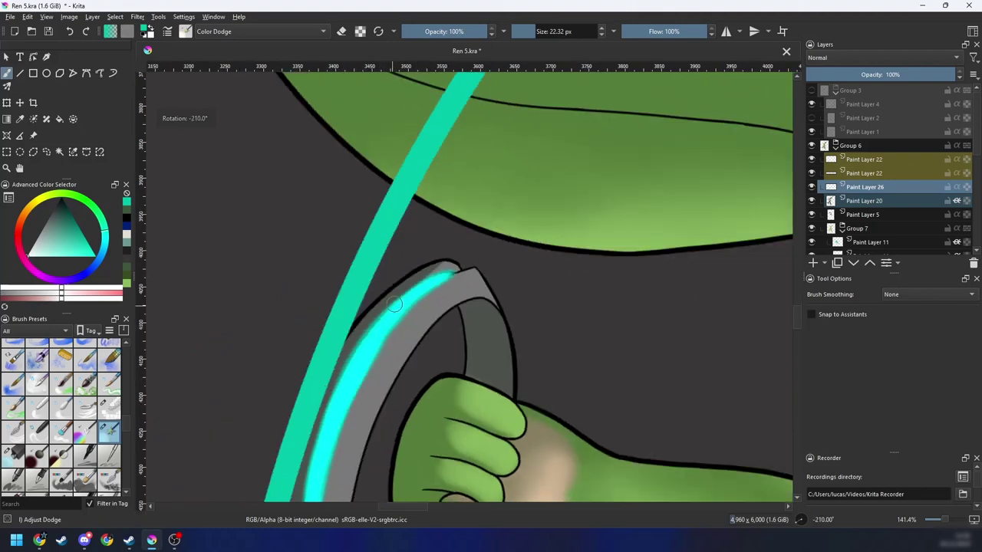
pyautogui.hotkey('ctrl', ']')
pyautogui.hotkey('ctrl', ']')
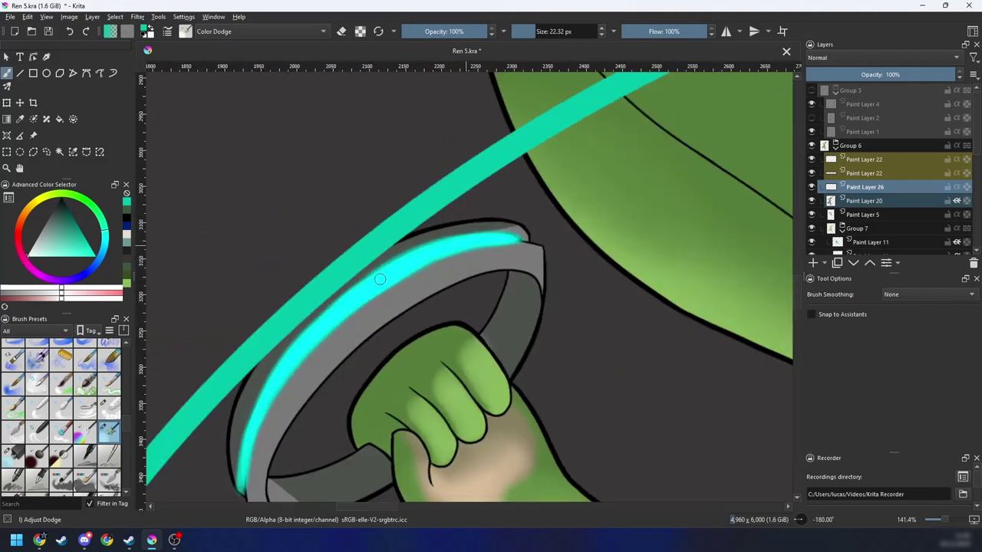
pyautogui.hotkey('ctrl', ']')
pyautogui.hotkey('ctrl', ']')
pyautogui.press('e')
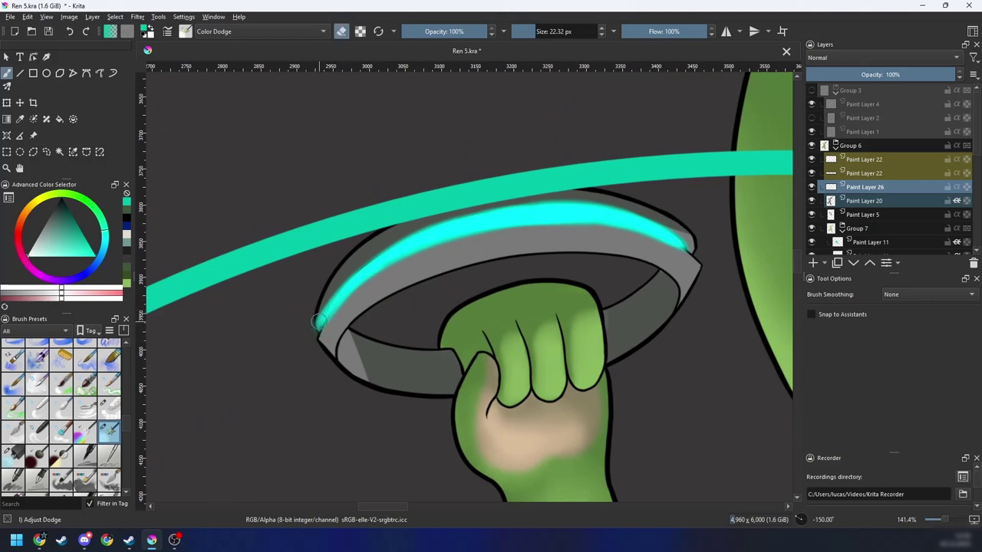
pyautogui.press('e')
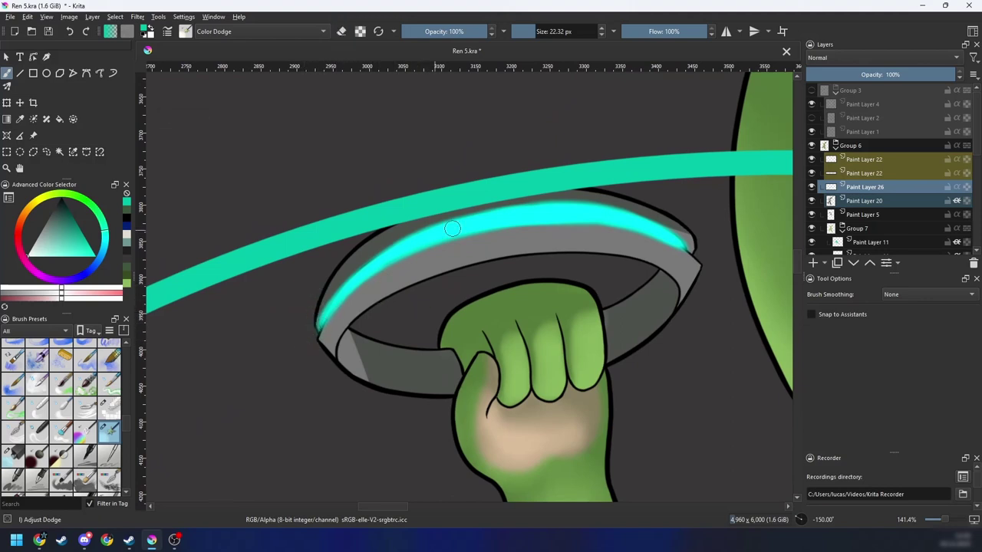
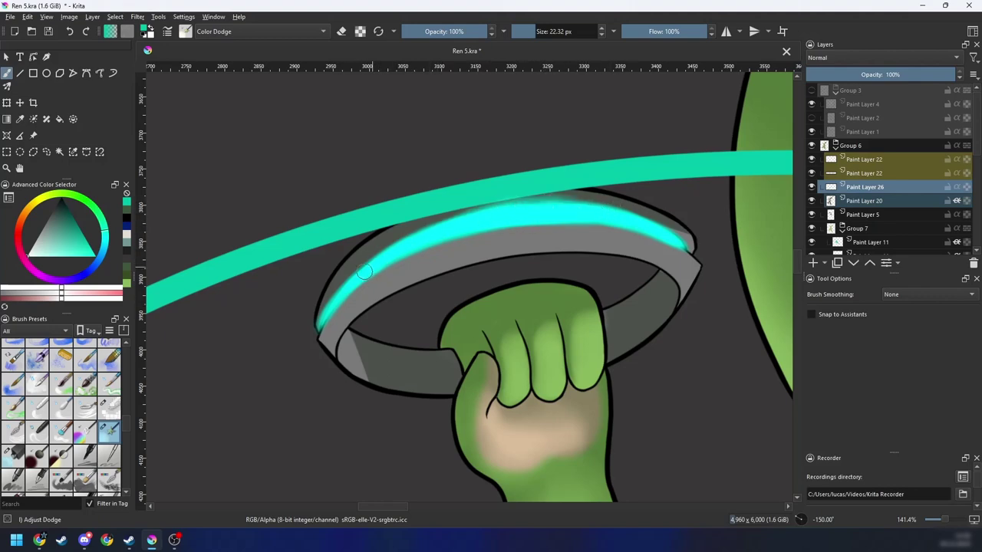
# Step: Enlarge the dodge brush to 34.51 px and brighten the bow curve from its upper tip toward the ring grip
pyautogui.press('-')
pyautogui.press('-')
pyautogui.press('-')
pyautogui.press('-')
pyautogui.press('-')
pyautogui.press('+')
pyautogui.press('+')
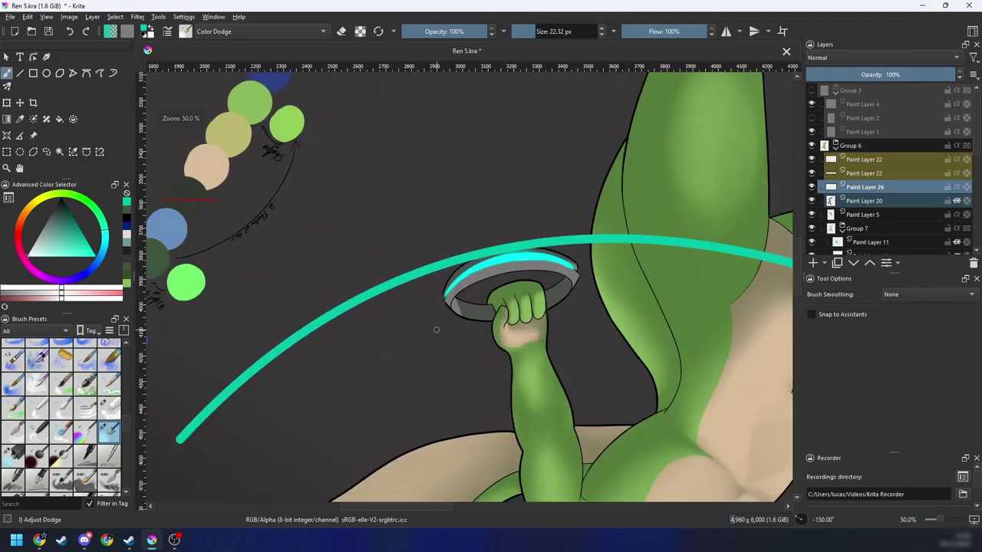
pyautogui.keyDown('shift'); pyautogui.moveTo(197, 430); pyautogui.dragTo(268, 366); pyautogui.keyUp('shift')
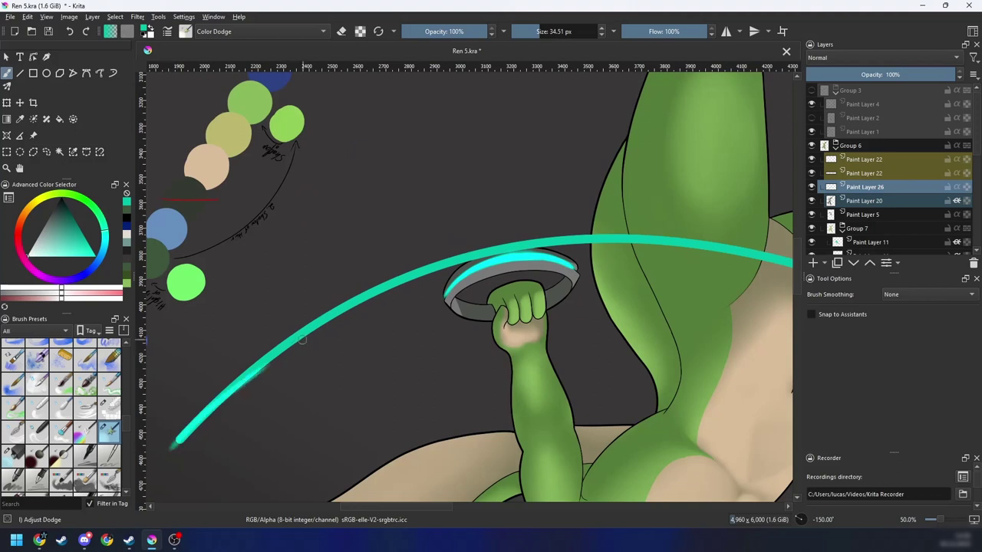
pyautogui.hotkey('ctrl', 'z')
pyautogui.moveTo(180, 438); pyautogui.dragTo(339, 311)
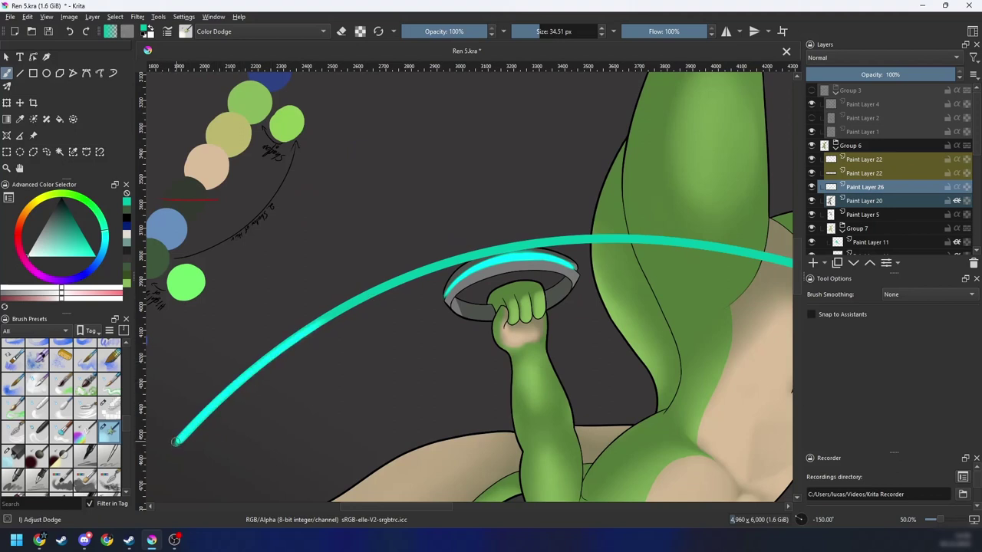
pyautogui.moveTo(177, 442); pyautogui.dragTo(421, 274)
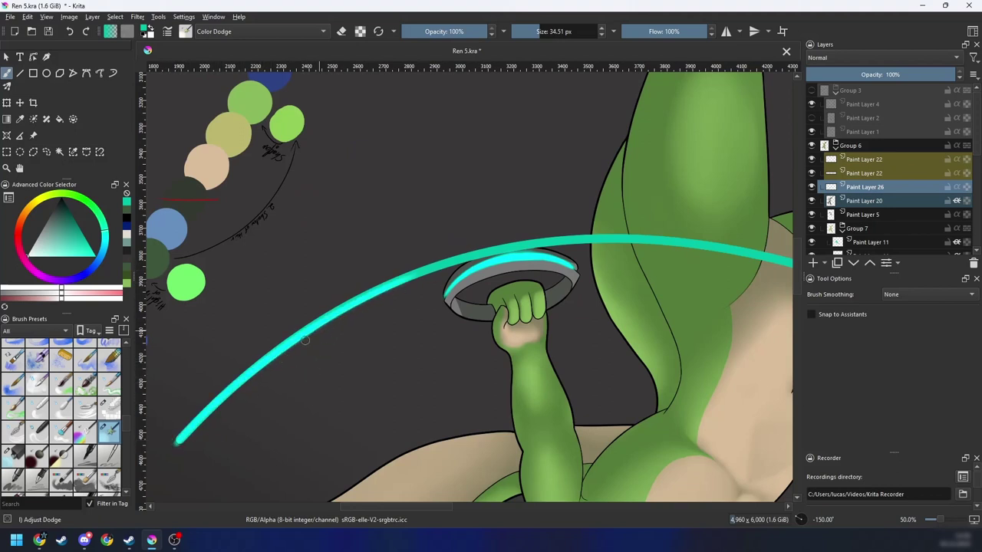
pyautogui.moveTo(211, 416)
pyautogui.mouseDown()
pyautogui.moveTo(391, 289)
pyautogui.moveTo(483, 257)
pyautogui.mouseUp()
pyautogui.moveTo(268, 363); pyautogui.dragTo(502, 249)
# Step: Carry the cyan glow along the bow past the ring grip to the thigh, redoing uneven strokes
pyautogui.press('4')
pyautogui.moveTo(430, 287); pyautogui.dragTo(368, 322)
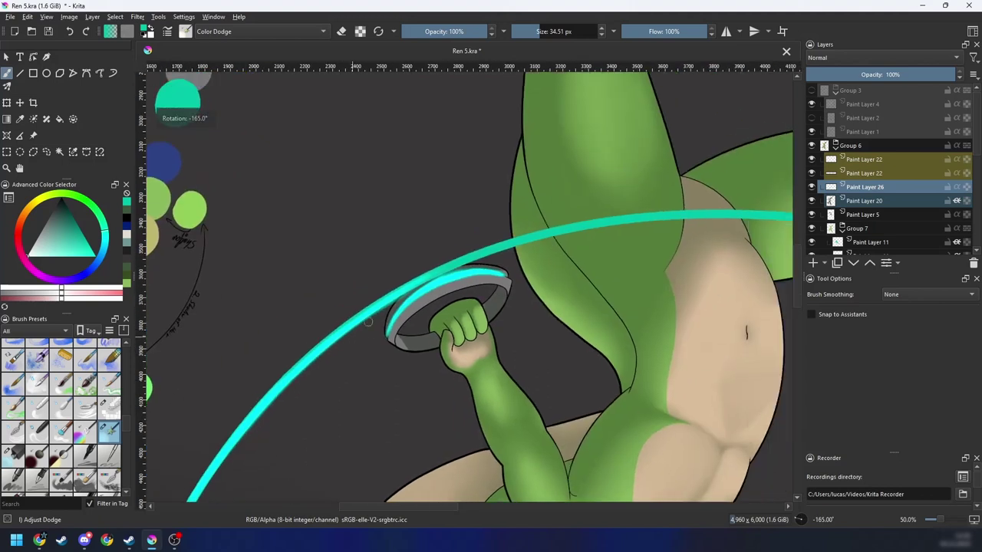
pyautogui.moveTo(280, 384)
pyautogui.mouseDown()
pyautogui.moveTo(431, 279)
pyautogui.moveTo(652, 220)
pyautogui.mouseUp()
pyautogui.hotkey('ctrl', 'z')
pyautogui.press('s')
pyautogui.moveTo(362, 324); pyautogui.dragTo(714, 216)
pyautogui.press('a')
pyautogui.hotkey('ctrl', 'z')
pyautogui.hotkey('ctrl', 'z')
pyautogui.moveTo(373, 308); pyautogui.dragTo(554, 235)
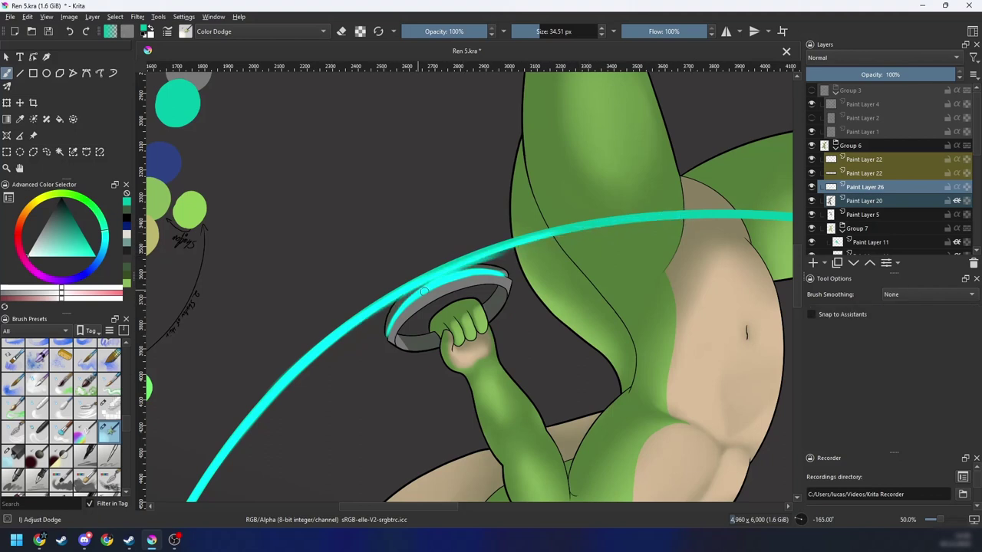
# Step: Enlarge the dodge brush to 42.48 px and brighten the rest of the bow down to its lower tip
pyautogui.press(']')
pyautogui.moveTo(421, 289)
pyautogui.mouseDown()
pyautogui.moveTo(519, 242)
pyautogui.moveTo(642, 216)
pyautogui.mouseUp()
pyautogui.moveTo(583, 242); pyautogui.dragTo(389, 290)
pyautogui.press('4')
pyautogui.moveTo(273, 373); pyautogui.dragTo(541, 248)
pyautogui.moveTo(342, 324); pyautogui.dragTo(562, 244)
pyautogui.hotkey('ctrl', 'z')
pyautogui.hotkey('ctrl', 'z')
pyautogui.moveTo(362, 310); pyautogui.dragTo(602, 230)
pyautogui.moveTo(454, 265); pyautogui.dragTo(627, 226)
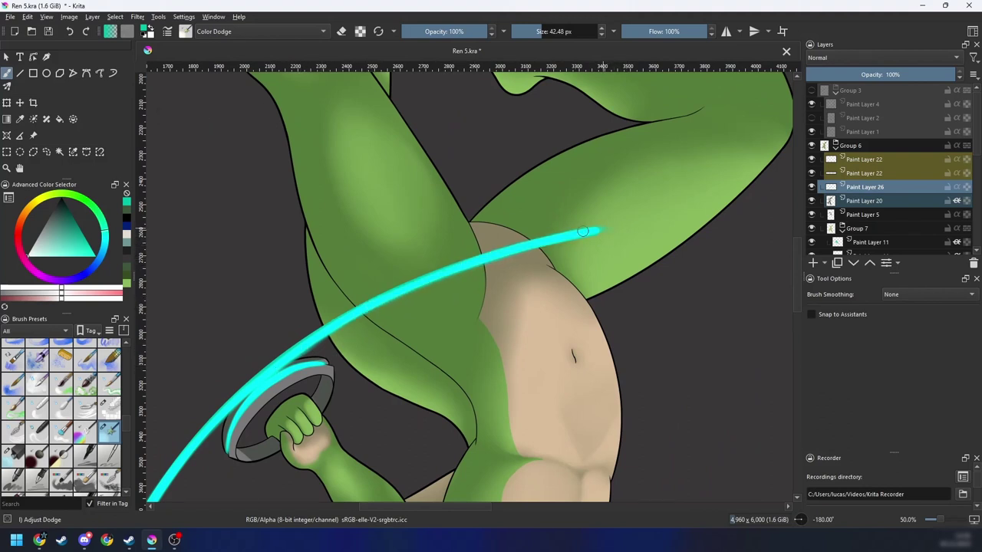
pyautogui.moveTo(270, 378); pyautogui.dragTo(554, 226)
pyautogui.moveTo(344, 323)
pyautogui.mouseDown()
pyautogui.moveTo(401, 283)
pyautogui.moveTo(509, 238)
pyautogui.mouseUp()
pyautogui.moveTo(370, 310); pyautogui.dragTo(428, 271)
pyautogui.press('6')
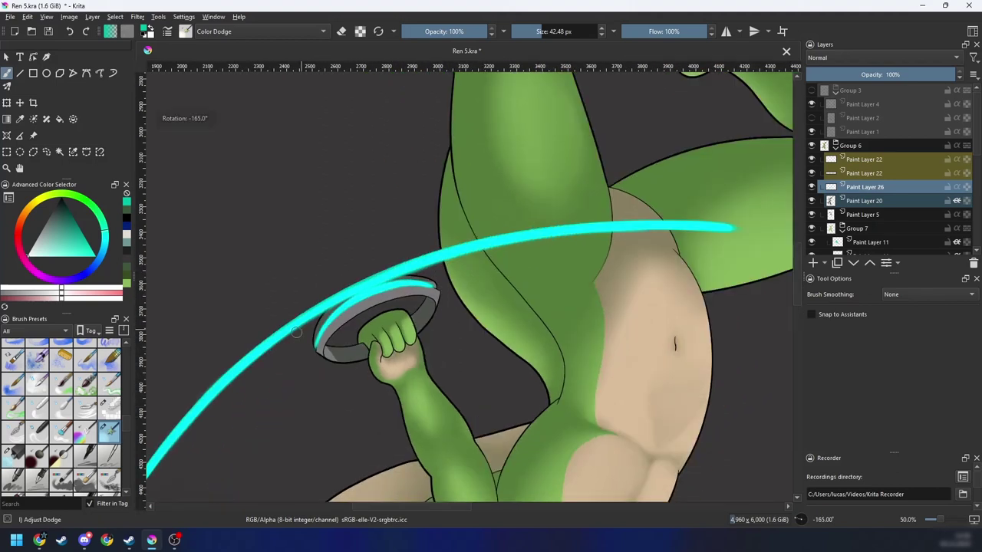
# Step: Strengthen the cyan glow where the bow passes the ring grip
pyautogui.moveTo(296, 332); pyautogui.dragTo(345, 302)
pyautogui.moveTo(422, 274); pyautogui.dragTo(474, 245)
pyautogui.moveTo(381, 277); pyautogui.dragTo(462, 233)
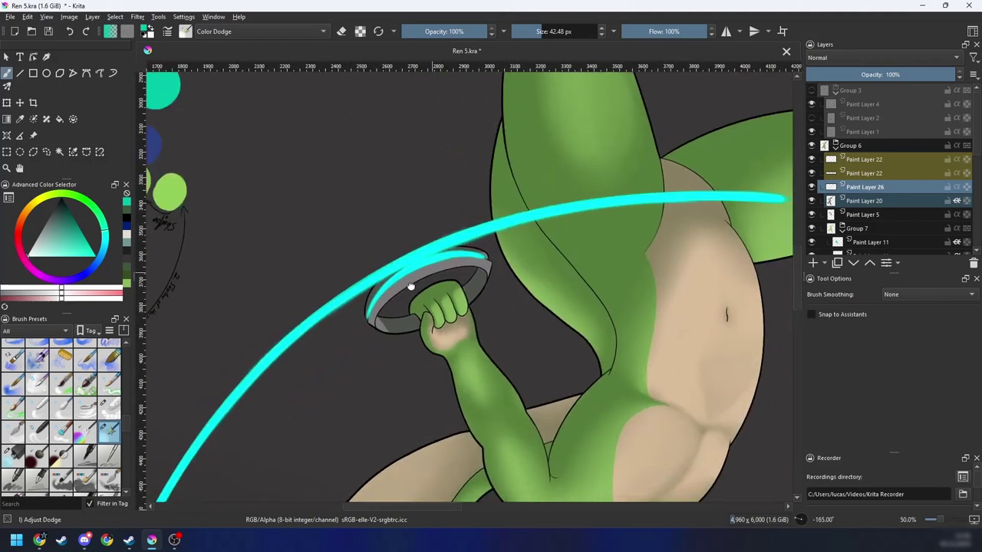
pyautogui.moveTo(411, 286); pyautogui.dragTo(442, 271)
pyautogui.press('6')
pyautogui.press('4')
# Step: Widen the soft glow around the bow's upper half with the dodge brush at 58.02 px, enlarged to 74.74 px
pyautogui.moveTo(303, 340); pyautogui.dragTo(311, 344)
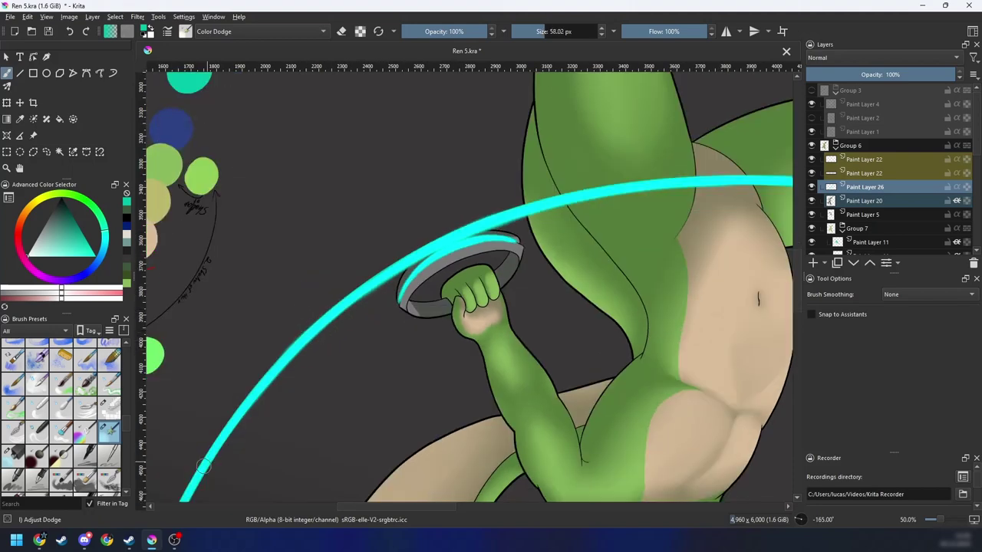
pyautogui.moveTo(194, 494)
pyautogui.mouseDown()
pyautogui.moveTo(289, 358)
pyautogui.moveTo(407, 257)
pyautogui.mouseUp()
pyautogui.moveTo(208, 452); pyautogui.dragTo(491, 217)
pyautogui.hotkey('ctrl', 'z')
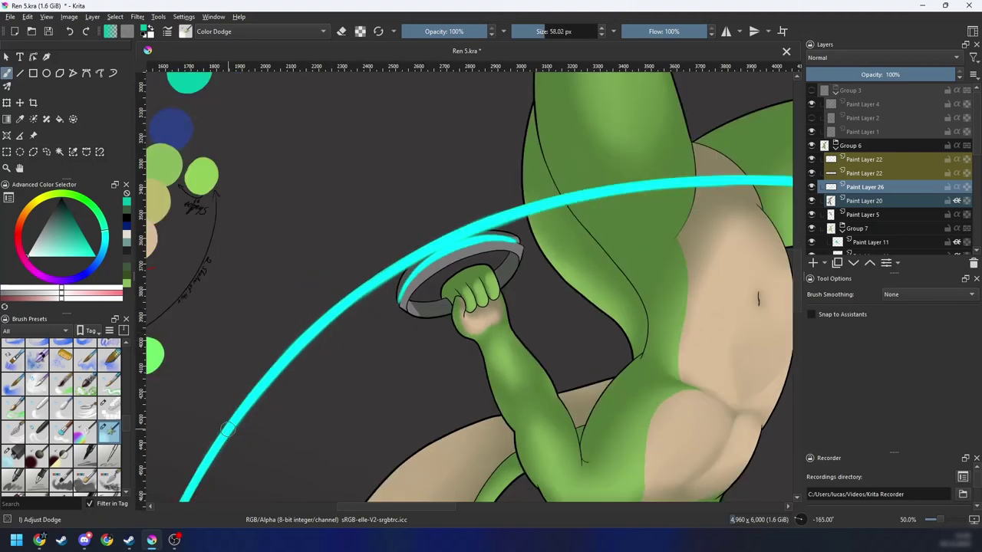
pyautogui.moveTo(210, 455)
pyautogui.mouseDown()
pyautogui.moveTo(367, 292)
pyautogui.moveTo(469, 241)
pyautogui.mouseUp()
pyautogui.hotkey('ctrl', 'z')
pyautogui.moveTo(221, 438); pyautogui.dragTo(388, 282)
pyautogui.moveTo(311, 338); pyautogui.dragTo(459, 233)
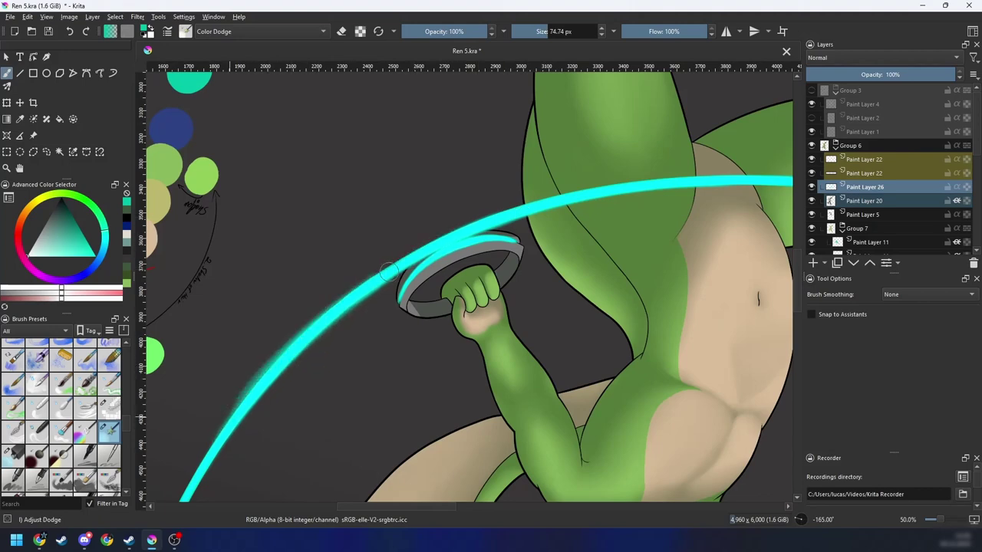
# Step: Spread the soft glow from the ring grip to the bow's lower tip with the 74.74 px brush
pyautogui.press('4')
pyautogui.press('4')
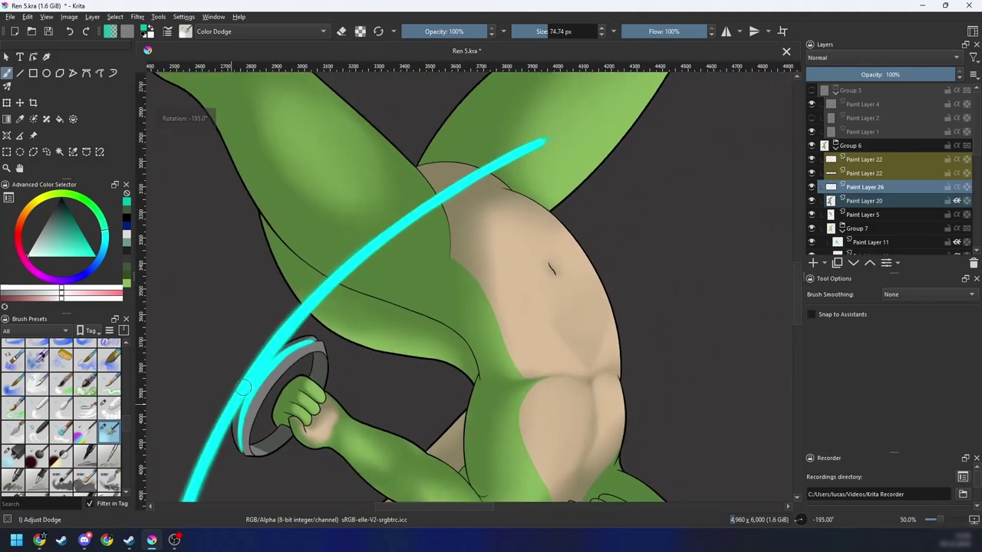
pyautogui.moveTo(261, 366); pyautogui.dragTo(491, 172)
pyautogui.hotkey('ctrl', 'z')
pyautogui.moveTo(293, 321); pyautogui.dragTo(570, 138)
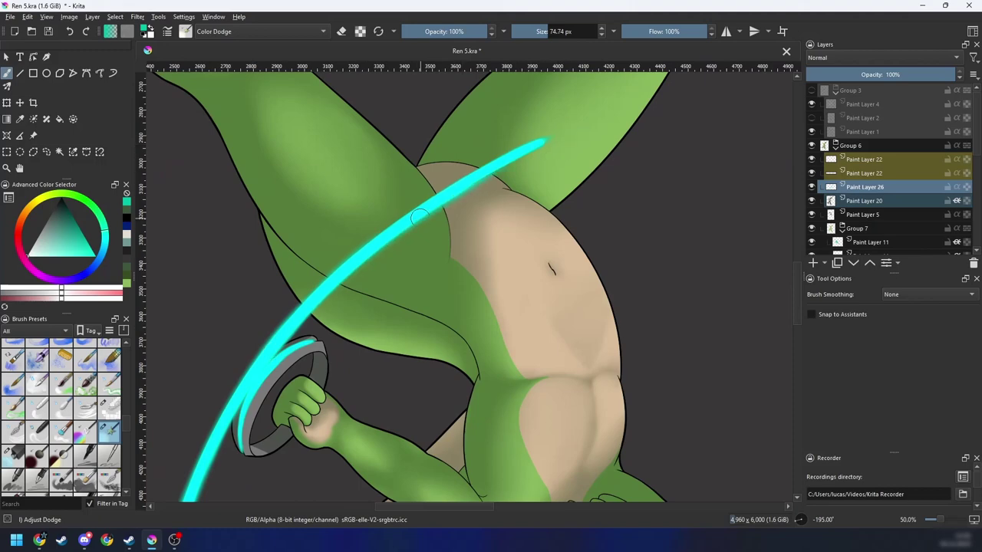
pyautogui.moveTo(420, 217); pyautogui.dragTo(549, 153)
pyautogui.press('6')
pyautogui.press('6')
pyautogui.press('6')
pyautogui.moveTo(413, 285); pyautogui.dragTo(455, 260)
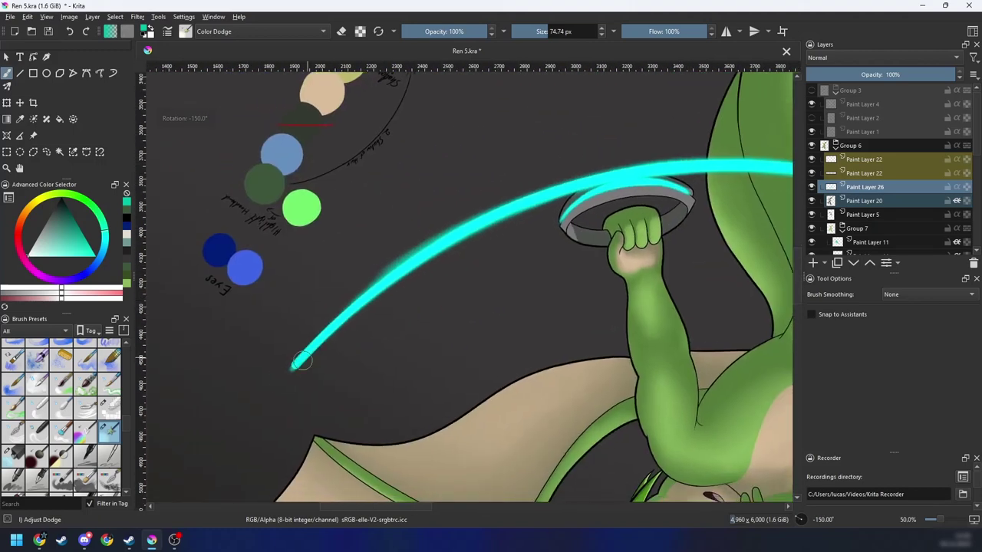
# Step: Smooth the glow from the bow's upper tip toward the grip with the 74.74 px brush, alternating painting and erasing
pyautogui.moveTo(285, 376)
pyautogui.mouseDown()
pyautogui.moveTo(344, 316)
pyautogui.moveTo(476, 228)
pyautogui.moveTo(369, 290)
pyautogui.moveTo(414, 262)
pyautogui.mouseUp()
pyautogui.hotkey('ctrl', 'z')
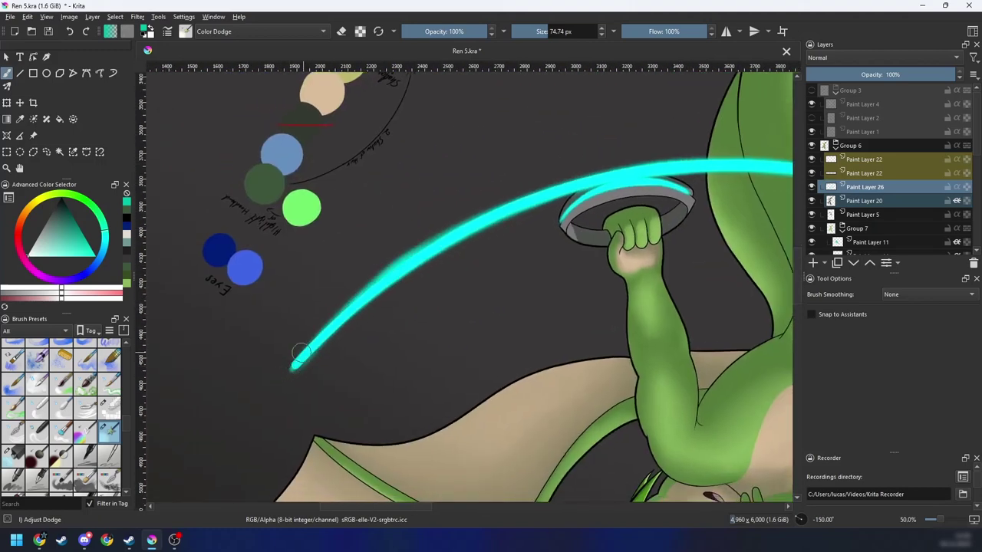
pyautogui.press('e')
pyautogui.moveTo(318, 319)
pyautogui.mouseDown()
pyautogui.moveTo(417, 244)
pyautogui.moveTo(547, 168)
pyautogui.mouseUp()
pyautogui.press('e')
pyautogui.moveTo(296, 370)
pyautogui.mouseDown()
pyautogui.moveTo(404, 272)
pyautogui.moveTo(488, 220)
pyautogui.mouseUp()
pyautogui.hotkey('ctrl', 'z')
pyautogui.press('e')
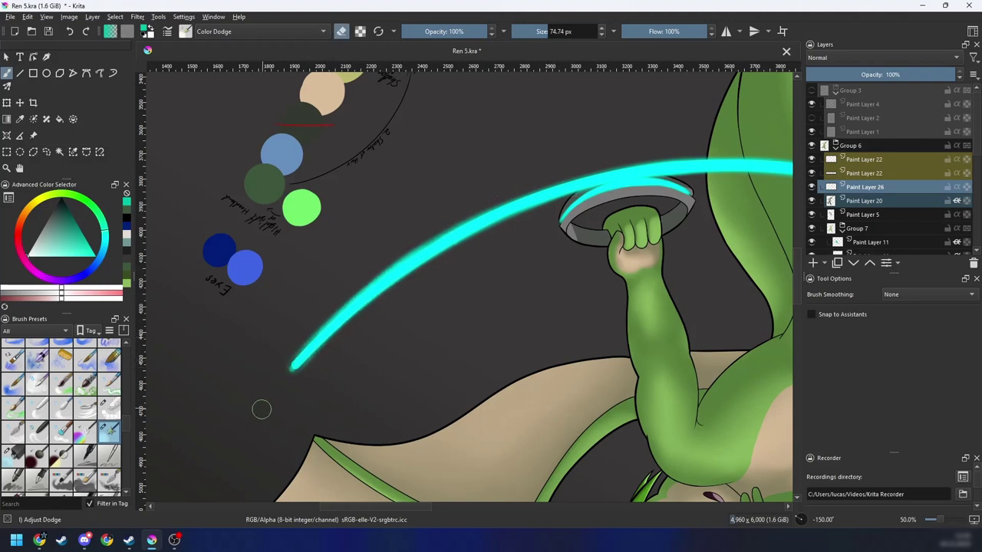
# Step: Reshape the bow's blunt upper tip into a point with close-up strokes and the eraser
pyautogui.moveTo(333, 381); pyautogui.dragTo(375, 327)
pyautogui.press('4')
pyautogui.hotkey('ctrl', '+')
pyautogui.hotkey('ctrl', '+')
pyautogui.press('e')
pyautogui.moveTo(233, 380)
pyautogui.mouseDown()
pyautogui.moveTo(212, 415)
pyautogui.moveTo(218, 405)
pyautogui.moveTo(151, 468)
pyautogui.mouseUp()
pyautogui.moveTo(224, 399)
pyautogui.mouseDown()
pyautogui.moveTo(240, 364)
pyautogui.moveTo(215, 418)
pyautogui.moveTo(283, 296)
pyautogui.mouseUp()
pyautogui.moveTo(230, 371); pyautogui.dragTo(319, 259)
pyautogui.press('e')
pyautogui.moveTo(224, 422); pyautogui.dragTo(270, 370)
pyautogui.moveTo(213, 439); pyautogui.dragTo(373, 271)
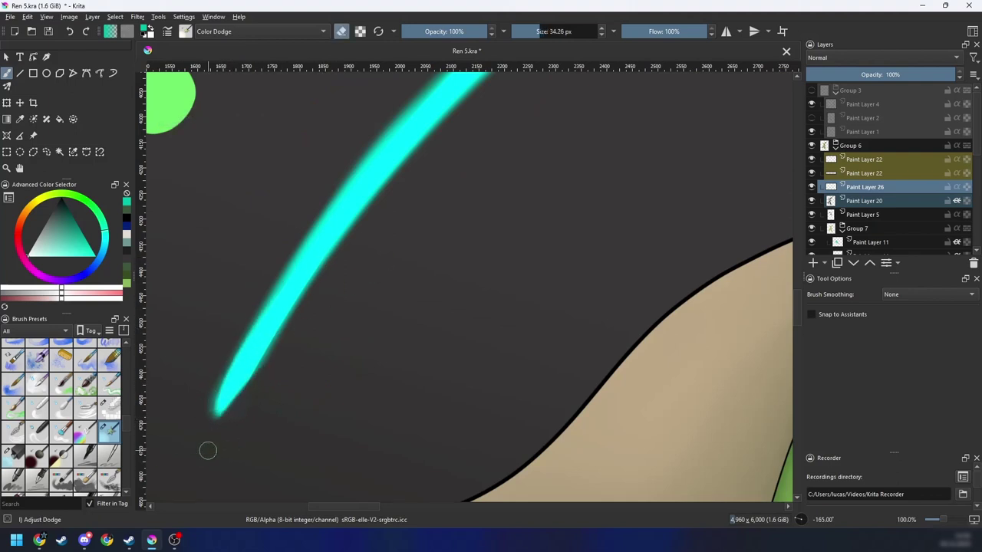
# Step: Erase along the inner edge of the bow's upper tip at 34.26 px to give it a longer, finer taper
pyautogui.moveTo(200, 454)
pyautogui.mouseDown()
pyautogui.moveTo(356, 290)
pyautogui.moveTo(210, 438)
pyautogui.moveTo(332, 305)
pyautogui.mouseUp()
pyautogui.moveTo(212, 438); pyautogui.dragTo(383, 250)
pyautogui.hotkey('ctrl', 'z')
pyautogui.moveTo(208, 439); pyautogui.dragTo(359, 264)
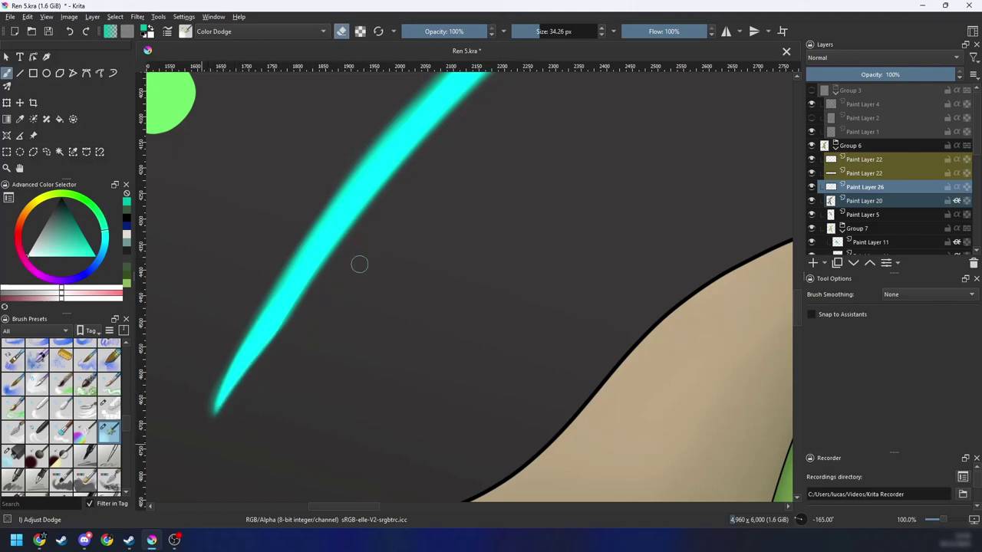
pyautogui.moveTo(206, 433); pyautogui.dragTo(403, 246)
pyautogui.hotkey('ctrl', '-')
pyautogui.hotkey('ctrl', '-')
pyautogui.hotkey('ctrl', '-')
pyautogui.hotkey('ctrl', '-')
pyautogui.press('4')
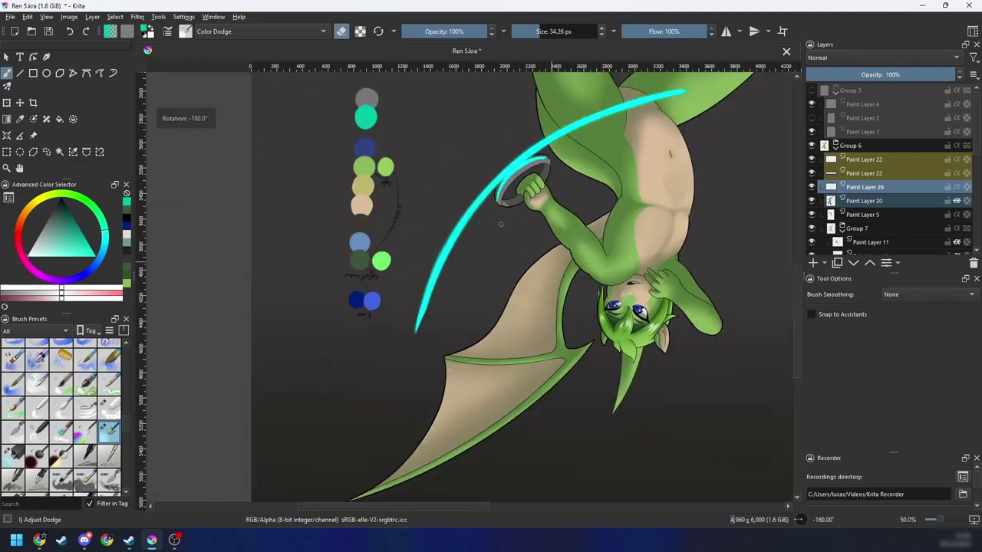
# Step: Erase along the edge of the bow's lower tip over the thigh with the 34.26 px brush to give it a smooth taper
pyautogui.moveTo(505, 236); pyautogui.dragTo(422, 278)
pyautogui.hotkey('ctrl', '+')
pyautogui.hotkey('ctrl', '+')
pyautogui.moveTo(655, 117); pyautogui.dragTo(478, 250)
pyautogui.hotkey('ctrl', '+')
pyautogui.press('4')
pyautogui.moveTo(559, 169)
pyautogui.mouseDown()
pyautogui.moveTo(381, 348)
pyautogui.moveTo(464, 234)
pyautogui.moveTo(329, 349)
pyautogui.mouseUp()
pyautogui.press('4')
pyautogui.hotkey('ctrl', '+')
pyautogui.moveTo(423, 235); pyautogui.dragTo(244, 485)
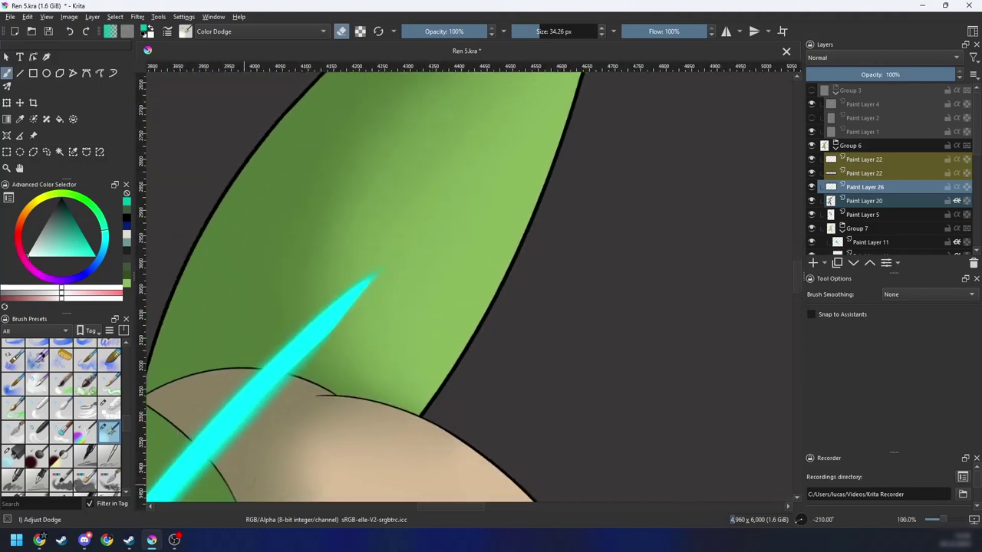
pyautogui.moveTo(430, 230); pyautogui.dragTo(376, 291)
pyautogui.press('e')
pyautogui.press('e')
pyautogui.press('e')
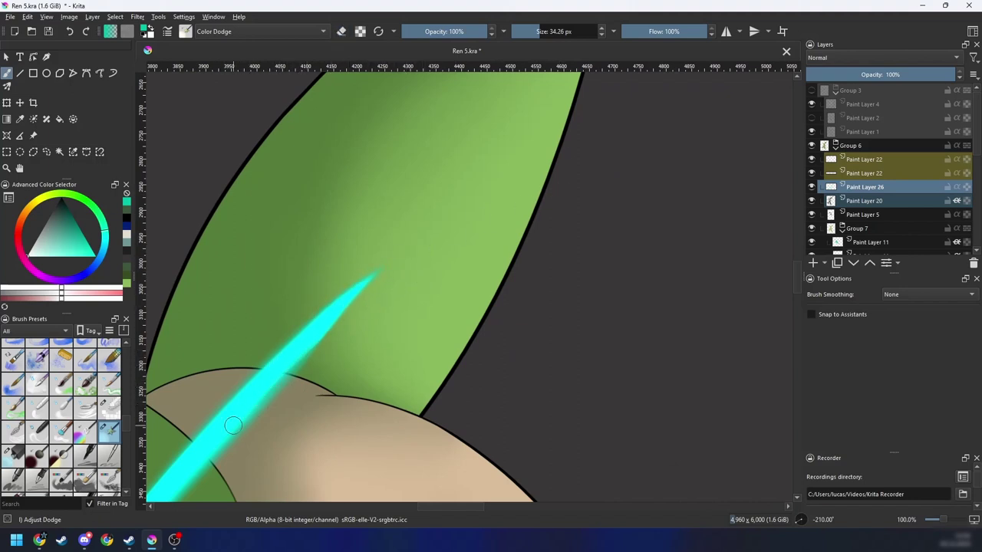
# Step: Measure the bow's upper and lower limbs from the ring grip to each tip to compare their lengths
pyautogui.scroll(-4, 497, 239)
pyautogui.scroll(-3, 497, 239)
pyautogui.moveTo(497, 238); pyautogui.dragTo(471, 143)
pyautogui.scroll(2, 491, 230)
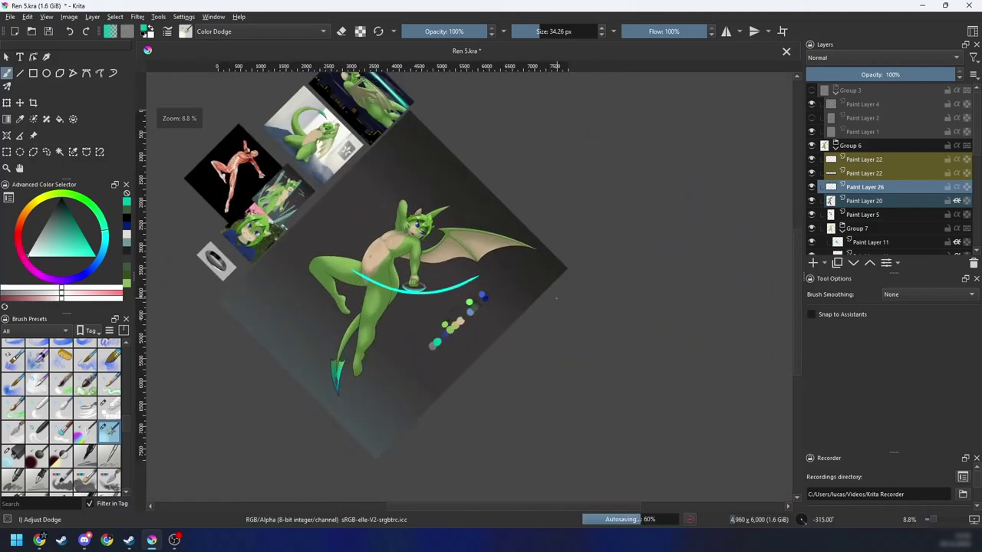
pyautogui.press('5')
pyautogui.moveTo(545, 328); pyautogui.dragTo(570, 302)
pyautogui.scroll(2, 503, 312)
pyautogui.moveTo(502, 312); pyautogui.dragTo(546, 315)
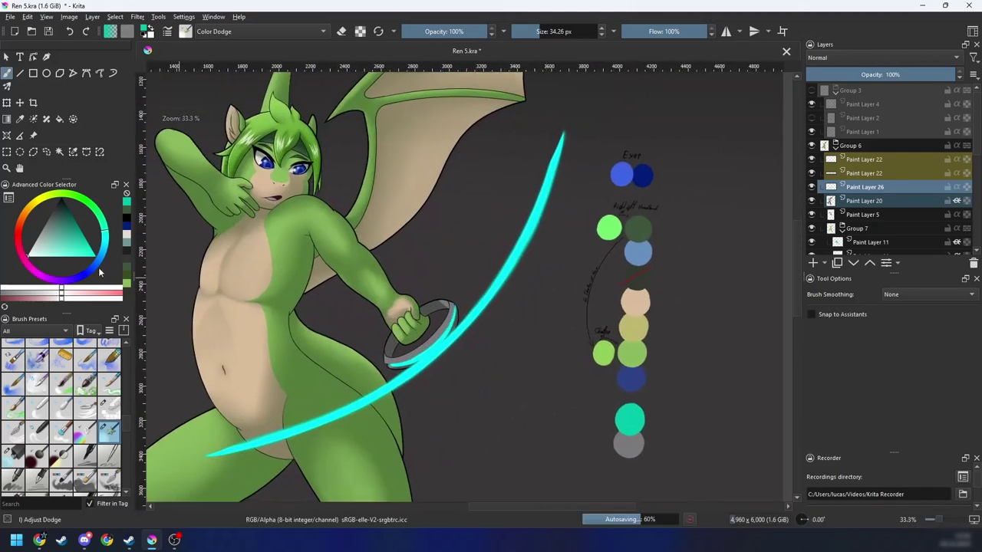
pyautogui.click(24, 134)
pyautogui.moveTo(306, 255); pyautogui.dragTo(329, 237)
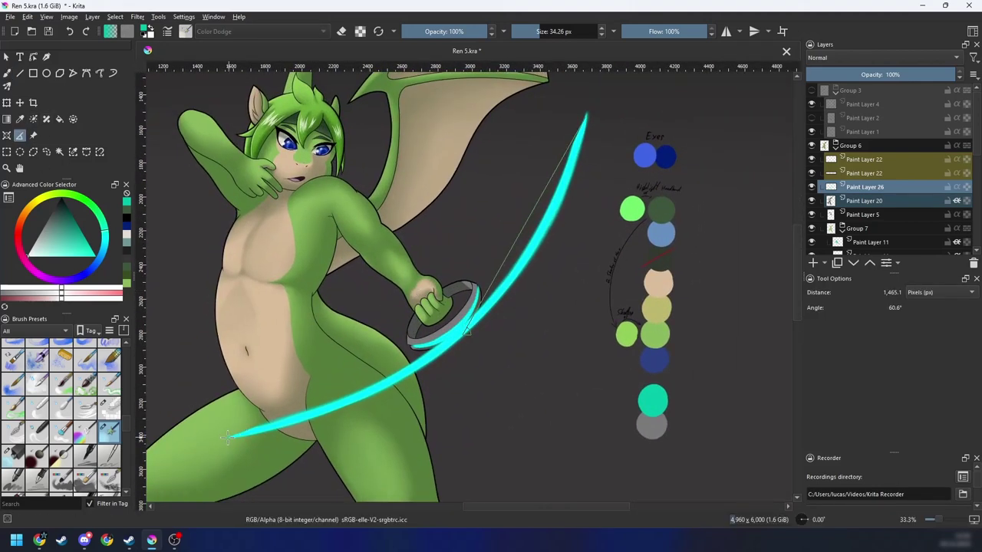
pyautogui.moveTo(227, 438); pyautogui.dragTo(460, 332)
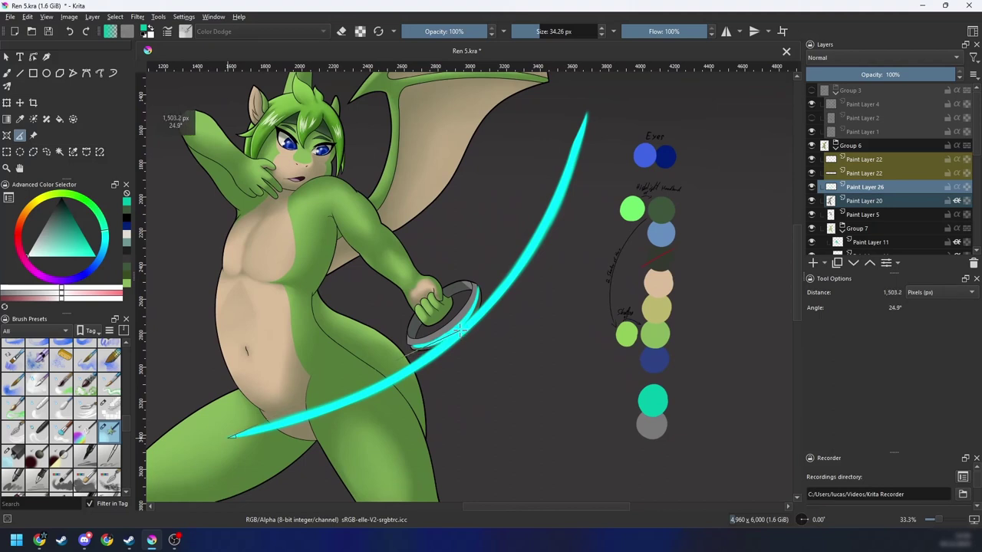
pyautogui.moveTo(460, 331)
pyautogui.mouseDown()
pyautogui.moveTo(586, 135)
pyautogui.moveTo(585, 114)
pyautogui.mouseUp()
pyautogui.moveTo(587, 112); pyautogui.dragTo(586, 112)
pyautogui.moveTo(455, 331); pyautogui.dragTo(238, 436)
# Step: Shorten the end of the bow's lower tip and thin its inner edge with the 34.26 px eraser
pyautogui.scroll(6, 232, 435)
pyautogui.press('b')
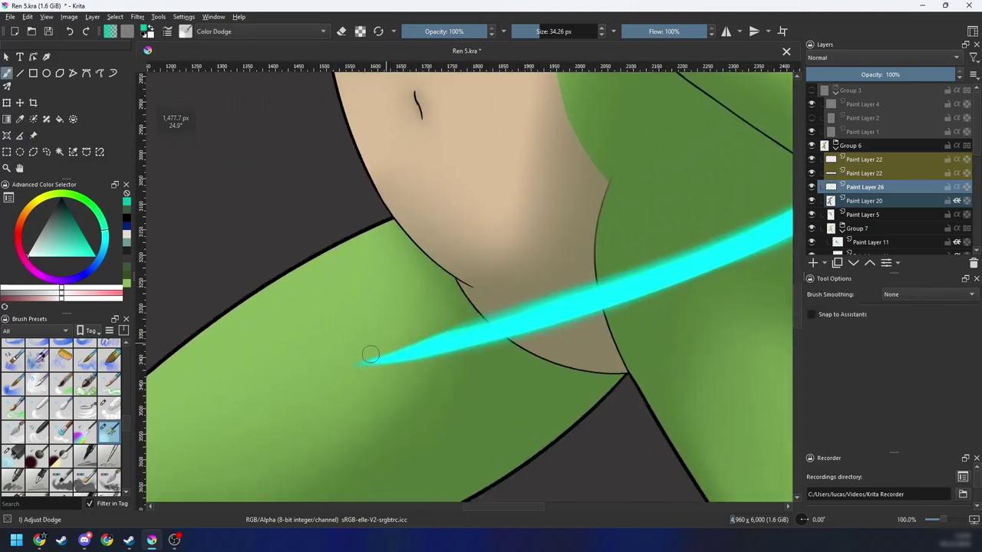
pyautogui.press('e')
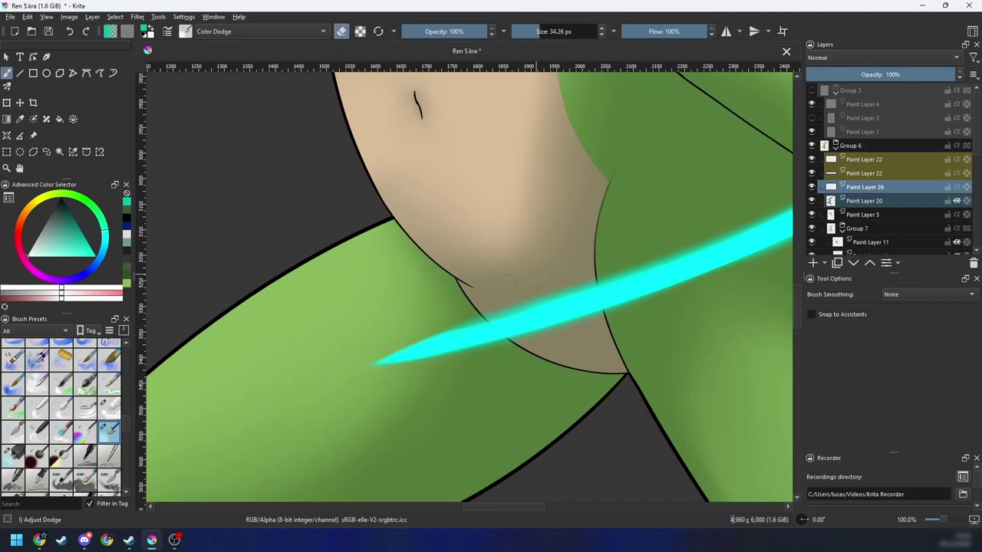
pyautogui.press('6')
pyautogui.press('6')
pyautogui.press('6')
pyautogui.press('6')
pyautogui.press('6')
pyautogui.press('6')
pyautogui.press('6')
pyautogui.press('6')
pyautogui.press('6')
pyautogui.press('6')
pyautogui.press('6')
pyautogui.press('6')
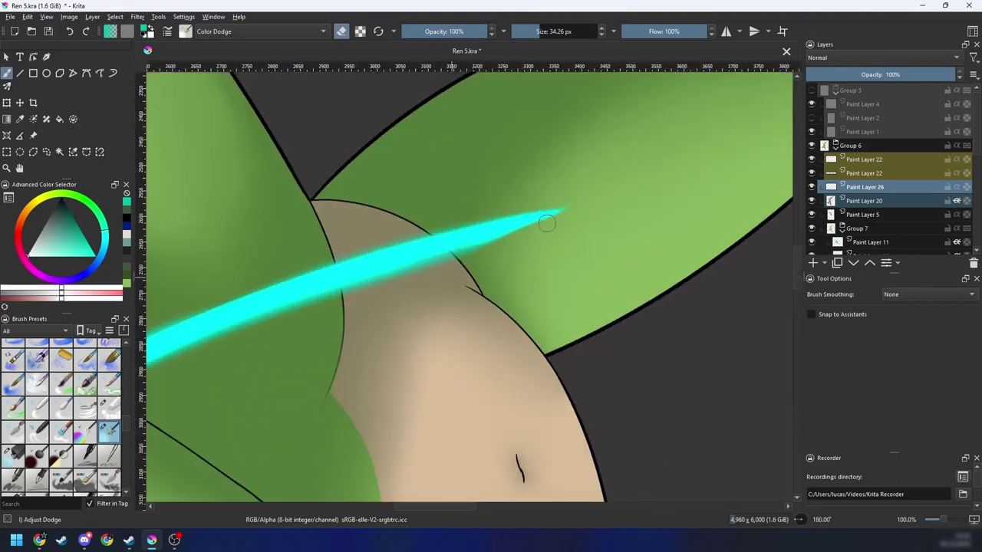
pyautogui.moveTo(454, 262); pyautogui.dragTo(572, 222)
# Step: Examine the whole bow at different rotations, compare it with the Group 3 sketch lines, and hide that group
pyautogui.press('4')
pyautogui.press('4')
pyautogui.press('4')
pyautogui.press('4')
pyautogui.press('4')
pyautogui.press('4')
pyautogui.press('4')
pyautogui.press('4')
pyautogui.press('4')
pyautogui.press('4')
pyautogui.press('-')
pyautogui.press('-')
pyautogui.press('-')
pyautogui.press('-')
pyautogui.press('-')
pyautogui.press('-')
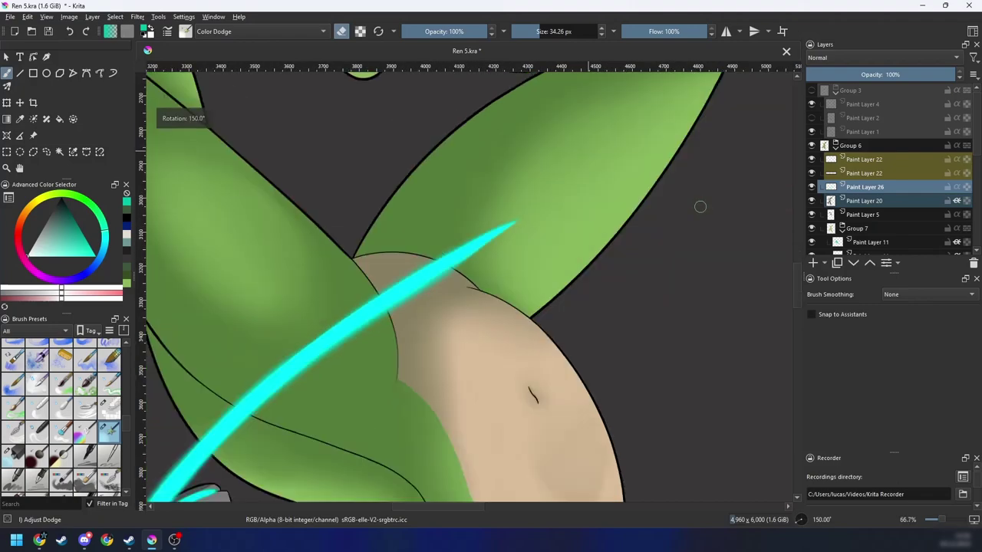
pyautogui.moveTo(653, 226); pyautogui.dragTo(588, 226)
pyautogui.press('+')
pyautogui.press('+')
pyautogui.press('4')
pyautogui.press('4')
pyautogui.press('4')
pyautogui.press('4')
pyautogui.press('-')
pyautogui.press('-')
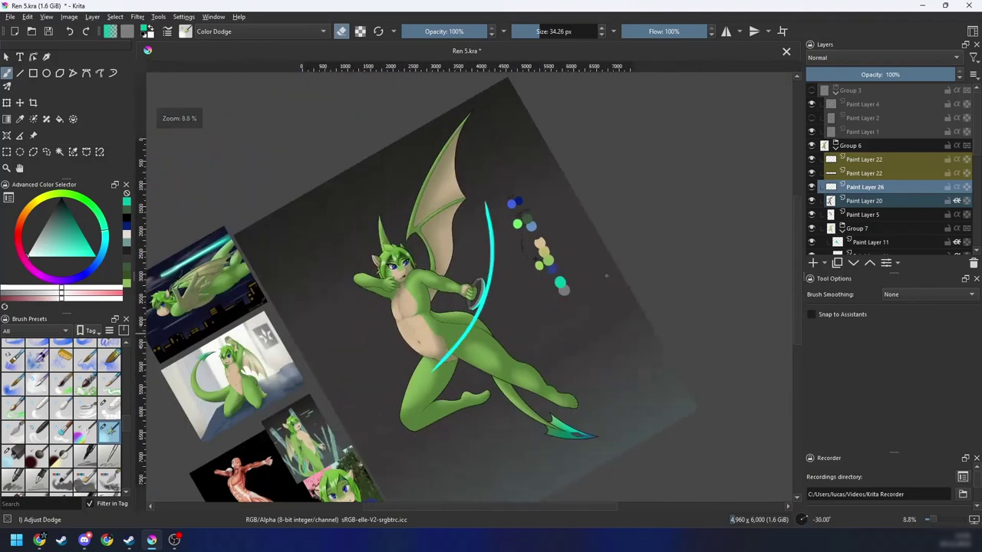
pyautogui.press('-')
pyautogui.press('-')
pyautogui.press('6')
pyautogui.press('6')
pyautogui.press('+')
pyautogui.press('+')
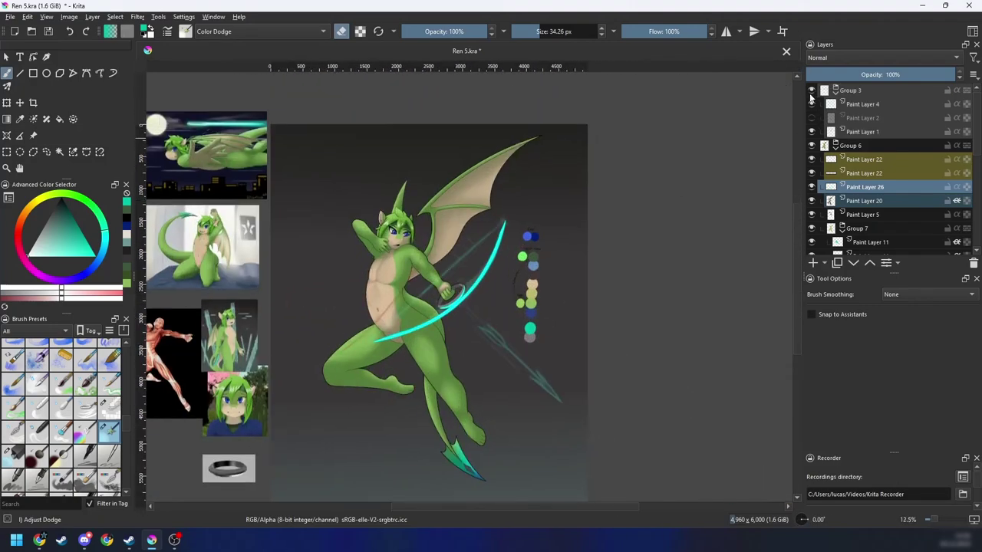
pyautogui.click(811, 90)
pyautogui.press('+')
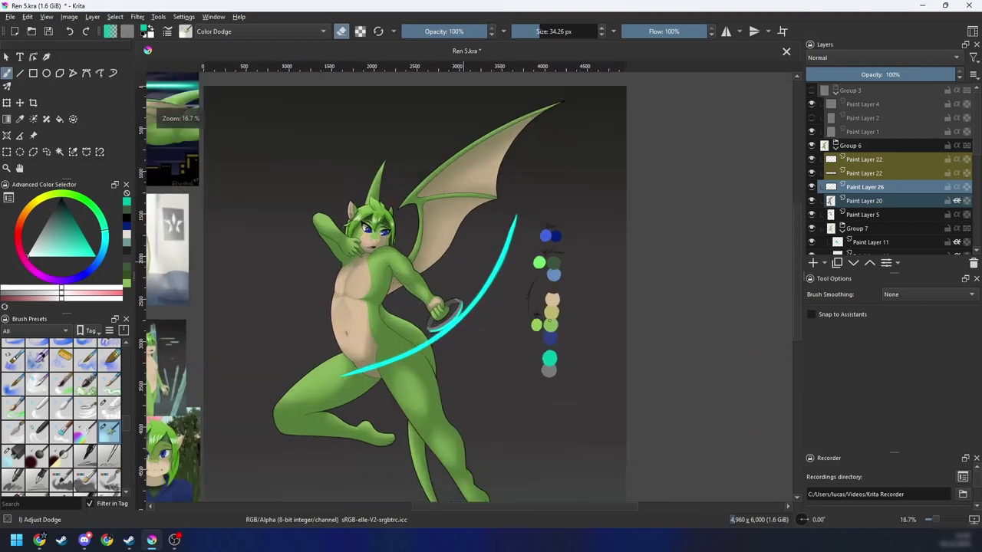
pyautogui.press('+')
pyautogui.press('+')
pyautogui.press('+')
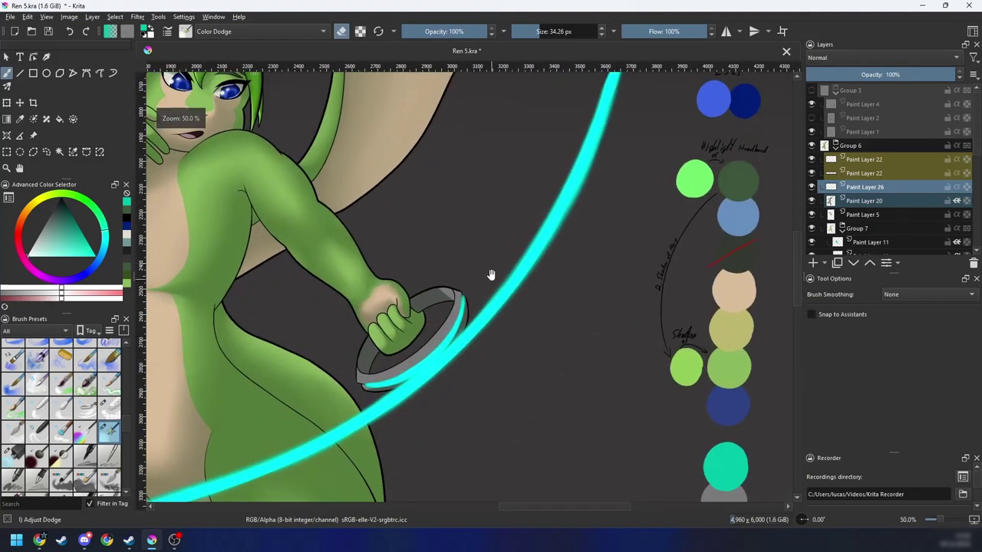
pyautogui.press('+')
pyautogui.moveTo(432, 377); pyautogui.dragTo(471, 312)
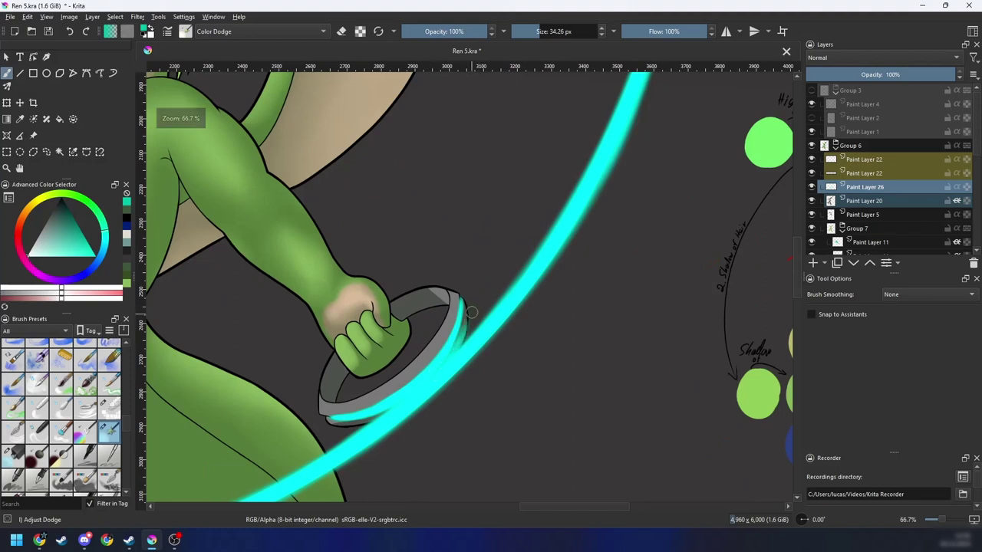
pyautogui.moveTo(452, 351)
pyautogui.mouseDown()
pyautogui.moveTo(492, 293)
pyautogui.moveTo(445, 357)
pyautogui.moveTo(462, 320)
pyautogui.moveTo(512, 282)
pyautogui.mouseUp()
pyautogui.hotkey('ctrl', 'z')
pyautogui.hotkey('ctrl', 'z')
# Step: Paint cyan glow between the ring grip and the bow's upper and lower limbs to thicken the bow around the grip
pyautogui.moveTo(461, 330)
pyautogui.mouseDown()
pyautogui.moveTo(528, 273)
pyautogui.moveTo(467, 321)
pyautogui.moveTo(484, 307)
pyautogui.moveTo(453, 355)
pyautogui.moveTo(506, 291)
pyautogui.mouseUp()
pyautogui.moveTo(454, 354); pyautogui.dragTo(510, 289)
pyautogui.moveTo(468, 337); pyautogui.dragTo(513, 286)
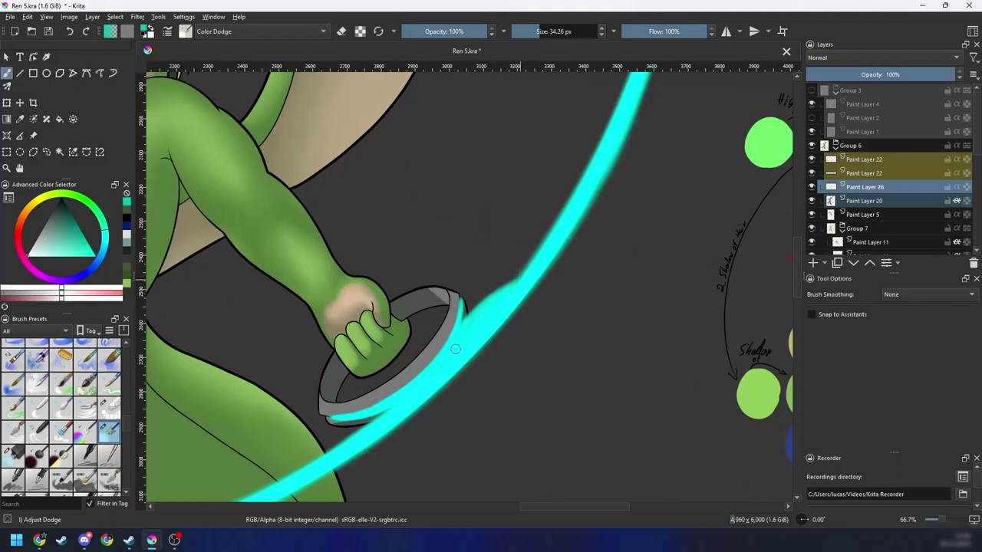
pyautogui.moveTo(463, 325); pyautogui.dragTo(552, 250)
pyautogui.moveTo(500, 284); pyautogui.dragTo(561, 234)
pyautogui.moveTo(472, 327); pyautogui.dragTo(529, 267)
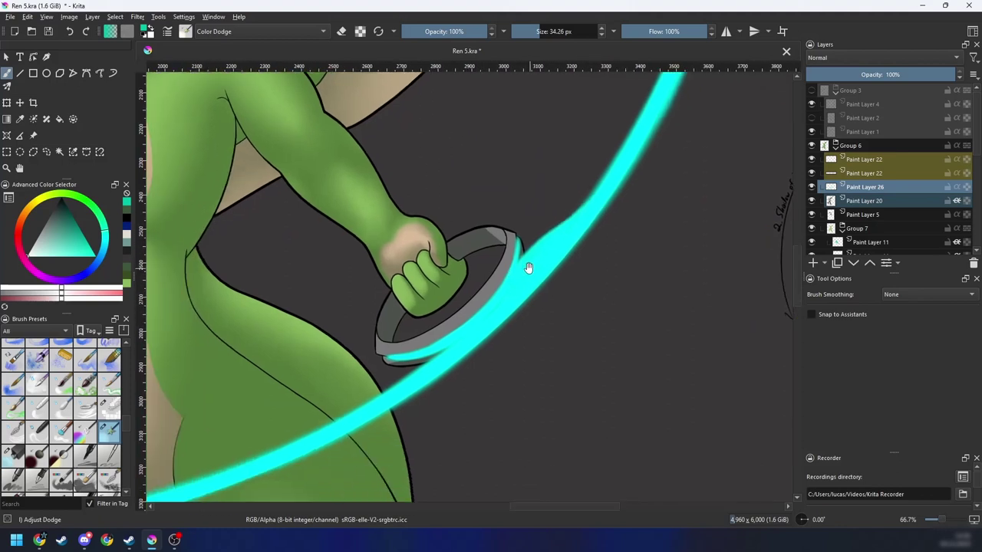
pyautogui.moveTo(353, 421)
pyautogui.mouseDown()
pyautogui.moveTo(466, 337)
pyautogui.moveTo(367, 413)
pyautogui.moveTo(418, 360)
pyautogui.moveTo(354, 410)
pyautogui.moveTo(407, 364)
pyautogui.moveTo(410, 340)
pyautogui.moveTo(396, 372)
pyautogui.moveTo(421, 359)
pyautogui.moveTo(392, 382)
pyautogui.mouseUp()
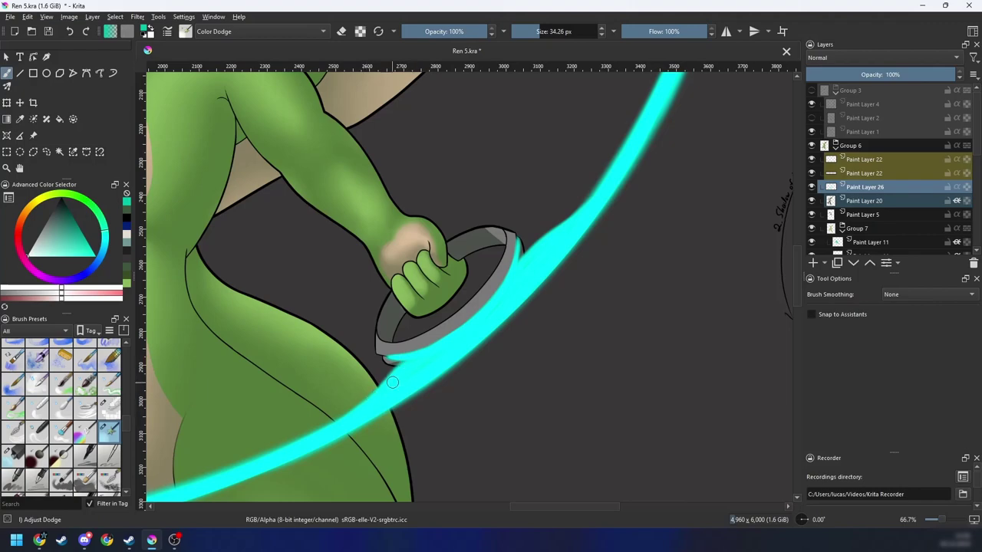
# Step: Examine the thickened bow around the ring grip at full view and from several rotated angles
pyautogui.hotkey('ctrl', '-')
pyautogui.hotkey('ctrl', '-')
pyautogui.hotkey('ctrl', '-')
pyautogui.hotkey('ctrl', '-')
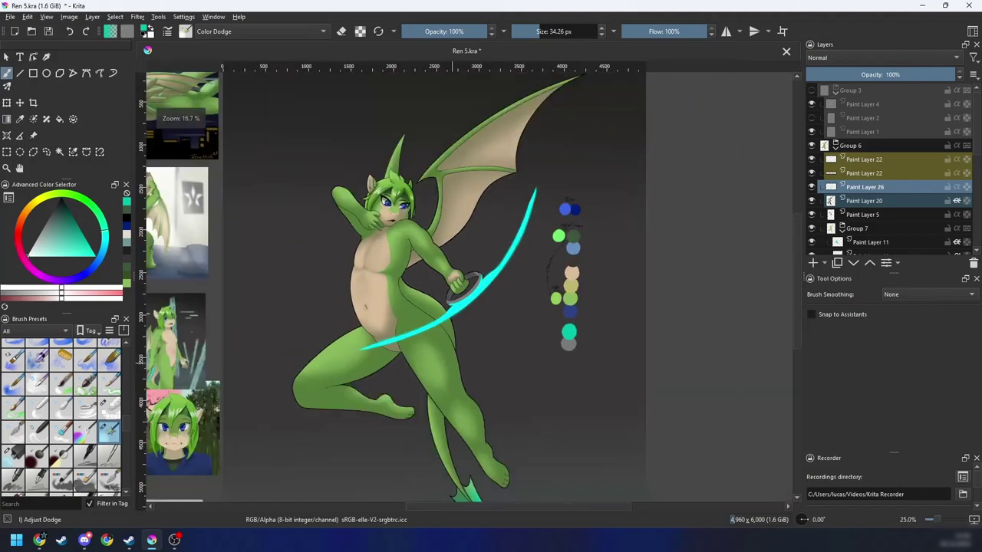
pyautogui.hotkey('ctrl', '+')
pyautogui.hotkey('ctrl', '+')
pyautogui.hotkey('ctrl', '+')
pyautogui.hotkey('ctrl', '+')
pyautogui.press('4')
pyautogui.press('4')
pyautogui.moveTo(516, 303); pyautogui.dragTo(422, 401)
pyautogui.press('4')
pyautogui.press('4')
pyautogui.press('4')
pyautogui.press('4')
pyautogui.press('4')
pyautogui.hotkey('ctrl', '-')
pyautogui.hotkey('ctrl', '-')
pyautogui.hotkey('ctrl', '-')
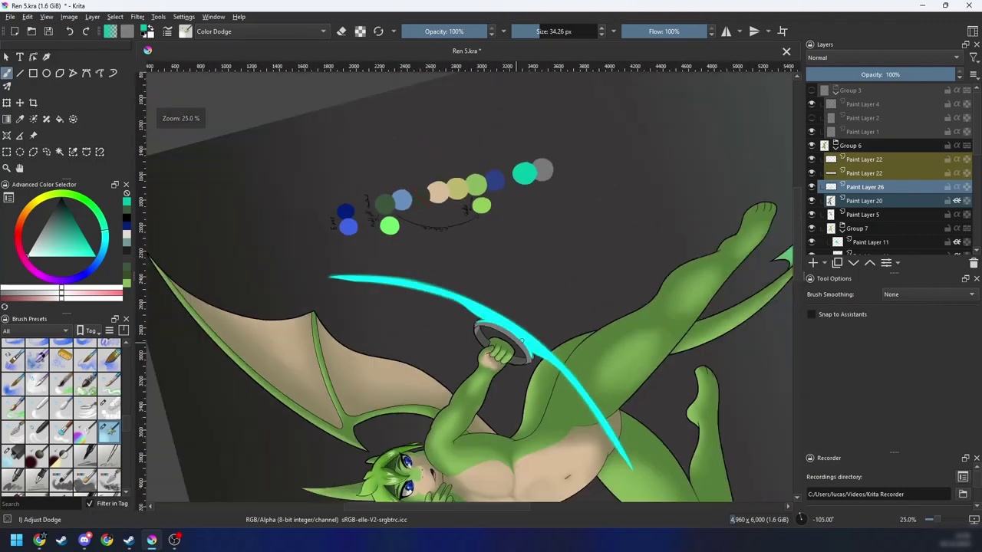
pyautogui.press('4')
pyautogui.press('4')
pyautogui.press('4')
pyautogui.press('4')
pyautogui.hotkey('ctrl', '-')
pyautogui.hotkey('ctrl', '-')
pyautogui.moveTo(583, 313); pyautogui.dragTo(561, 330)
# Step: Extend the cyan glow to the ring's upper end so the bow's upper limb flares into the rim in a smooth curve
pyautogui.hotkey('ctrl', '+')
pyautogui.hotkey('ctrl', '+')
pyautogui.hotkey('ctrl', '+')
pyautogui.hotkey('ctrl', '+')
pyautogui.hotkey('ctrl', '+')
pyautogui.moveTo(497, 340); pyautogui.dragTo(530, 253)
pyautogui.press('4')
pyautogui.hotkey('ctrl', '+')
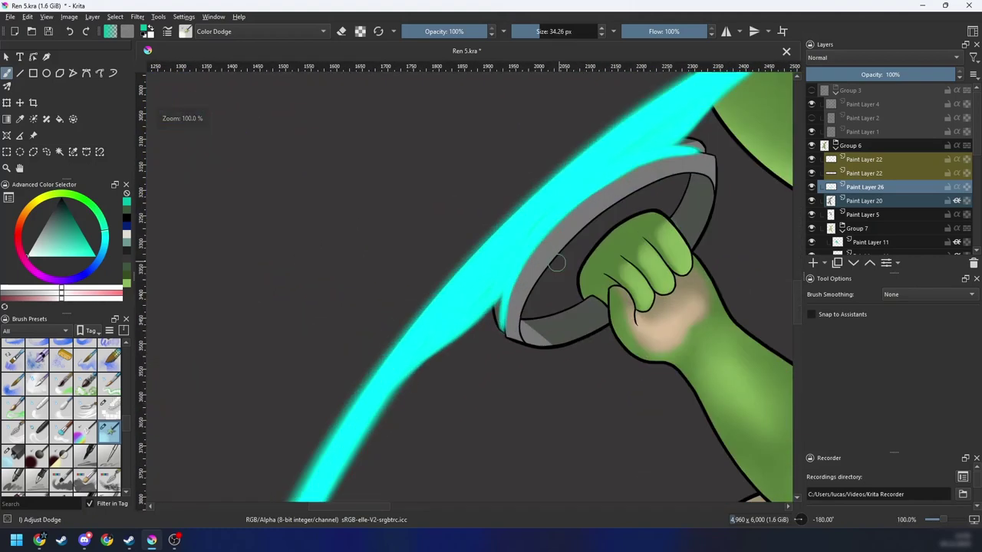
pyautogui.moveTo(499, 321)
pyautogui.mouseDown()
pyautogui.moveTo(477, 333)
pyautogui.moveTo(497, 303)
pyautogui.moveTo(477, 327)
pyautogui.mouseUp()
pyautogui.moveTo(452, 336)
pyautogui.mouseDown()
pyautogui.moveTo(489, 328)
pyautogui.moveTo(496, 338)
pyautogui.moveTo(466, 324)
pyautogui.moveTo(501, 329)
pyautogui.mouseUp()
pyautogui.hotkey('ctrl', 'z')
pyautogui.press('e')
pyautogui.press('e')
pyautogui.press('e')
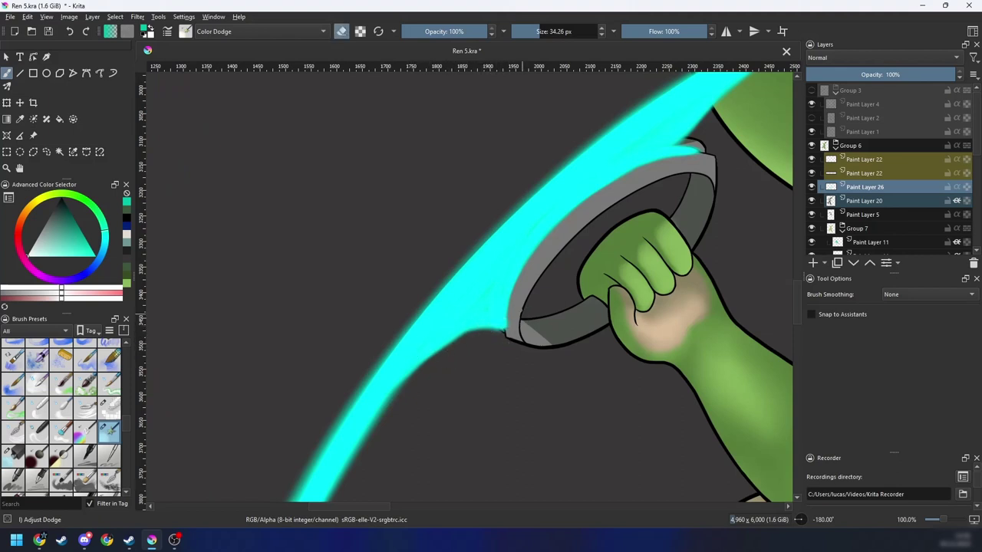
pyautogui.press('e')
# Step: Paint the cyan glow from the bow's lower limb out to the lower end of the ring
pyautogui.moveTo(477, 327); pyautogui.dragTo(347, 413)
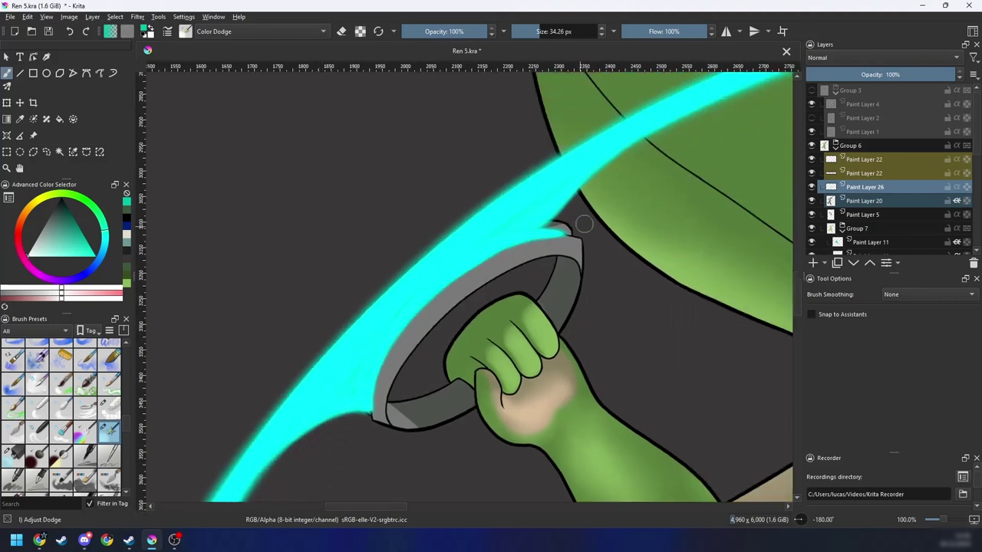
pyautogui.moveTo(585, 232)
pyautogui.mouseDown()
pyautogui.moveTo(509, 298)
pyautogui.moveTo(522, 239)
pyautogui.mouseUp()
pyautogui.moveTo(495, 297); pyautogui.dragTo(524, 234)
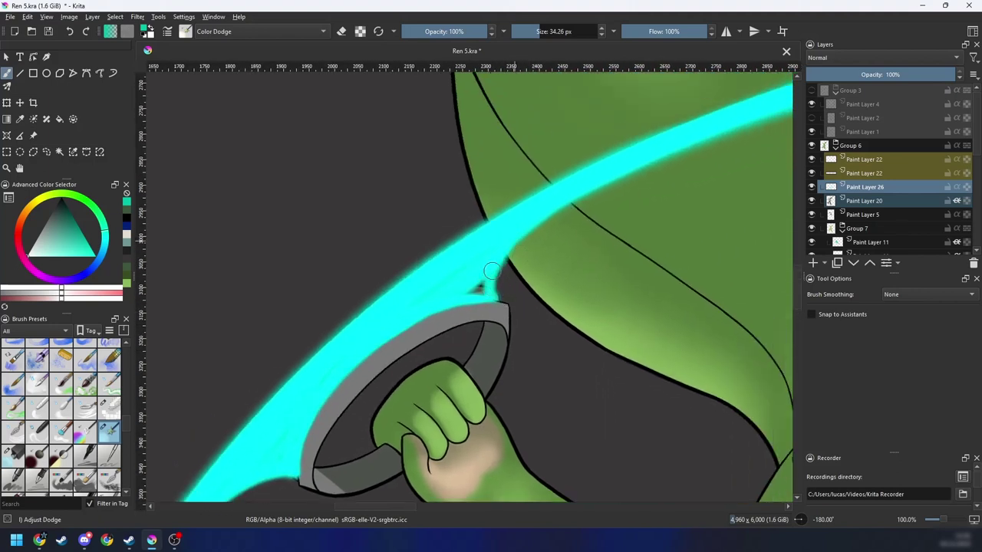
pyautogui.moveTo(492, 271)
pyautogui.mouseDown()
pyautogui.moveTo(470, 290)
pyautogui.moveTo(481, 281)
pyautogui.moveTo(519, 298)
pyautogui.moveTo(506, 274)
pyautogui.moveTo(496, 296)
pyautogui.moveTo(535, 291)
pyautogui.moveTo(526, 347)
pyautogui.mouseUp()
# Step: Refine the glow where it meets the ring's lower end, reducing the brush to 30.65 px and the eraser to 12.48 px
pyautogui.press('e')
pyautogui.press('e')
pyautogui.press('4')
pyautogui.press('4')
pyautogui.press('4')
pyautogui.press('4')
pyautogui.press('4')
pyautogui.press('4')
pyautogui.press('4')
pyautogui.scroll(1, 520, 284)
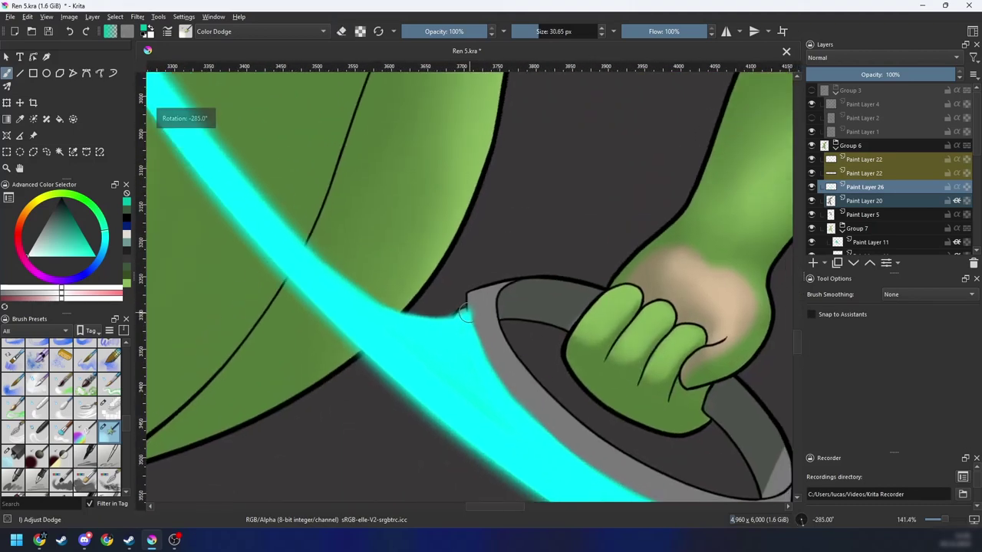
pyautogui.moveTo(464, 309); pyautogui.dragTo(442, 334)
pyautogui.press('e')
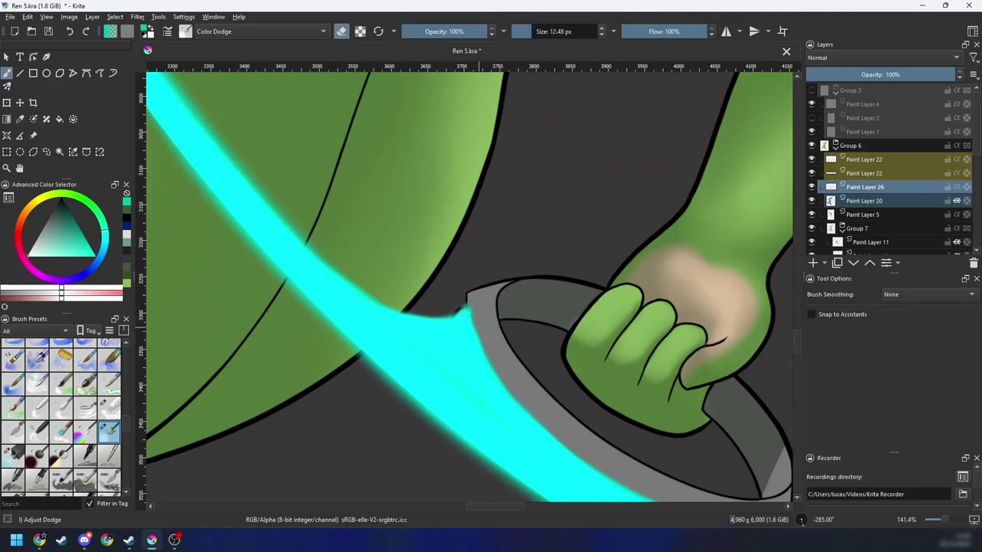
# Step: Examine the reshaped bow and grip against the whole character and the reference images
pyautogui.scroll(-5, 477, 297)
pyautogui.press('4')
pyautogui.press('4')
pyautogui.press('4')
pyautogui.press('4')
pyautogui.press('4')
pyautogui.press('4')
pyautogui.scroll(-3, 477, 297)
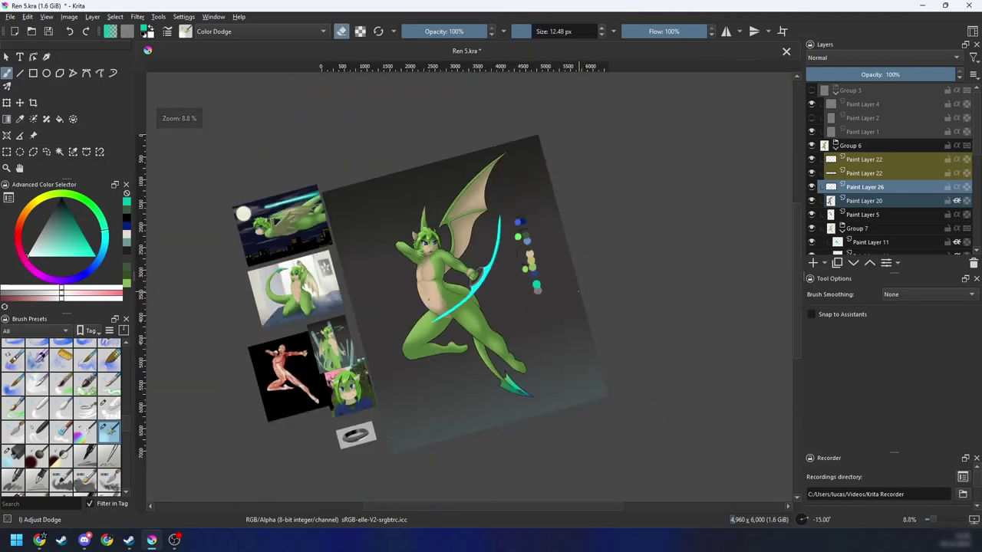
# Step: Paint over the inner edge of the glow where the lower limb curves into the ring, with a 35.07 px brush
pyautogui.press('6')
pyautogui.hotkey('ctrl', '+')
pyautogui.hotkey('ctrl', '+')
pyautogui.hotkey('ctrl', '+')
pyautogui.press('6')
pyautogui.press('6')
pyautogui.press('6')
pyautogui.hotkey('ctrl', '-')
pyautogui.press('4')
pyautogui.press('4')
pyautogui.moveTo(570, 310); pyautogui.dragTo(558, 329)
pyautogui.hotkey('ctrl', '+')
pyautogui.hotkey('ctrl', '+')
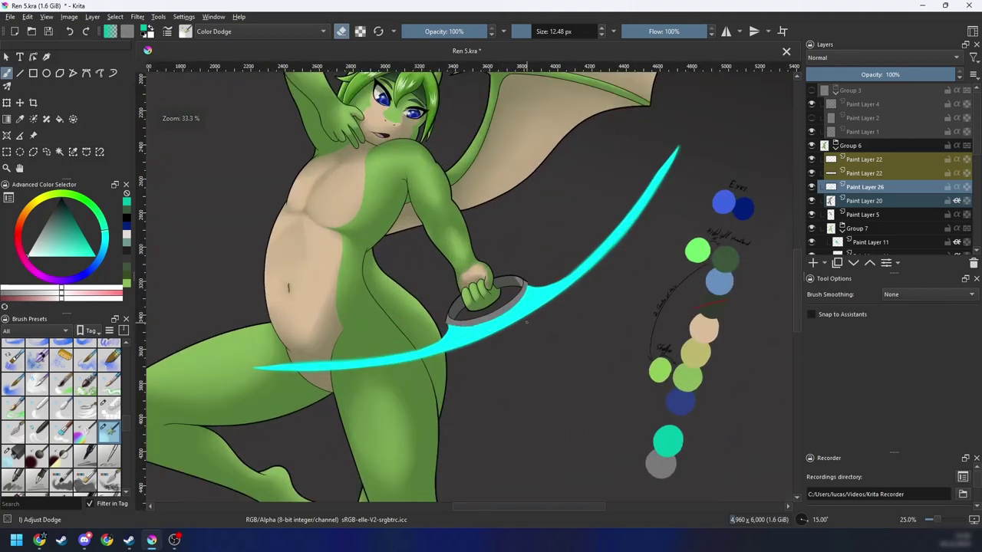
pyautogui.hotkey('ctrl', '+')
pyautogui.moveTo(496, 368); pyautogui.dragTo(507, 368)
pyautogui.hotkey('ctrl', '+')
pyautogui.hotkey('ctrl', '+')
pyautogui.moveTo(391, 427); pyautogui.dragTo(443, 342)
pyautogui.moveTo(379, 392)
pyautogui.mouseDown()
pyautogui.moveTo(457, 326)
pyautogui.moveTo(387, 387)
pyautogui.moveTo(414, 376)
pyautogui.moveTo(463, 321)
pyautogui.moveTo(416, 377)
pyautogui.moveTo(447, 345)
pyautogui.mouseUp()
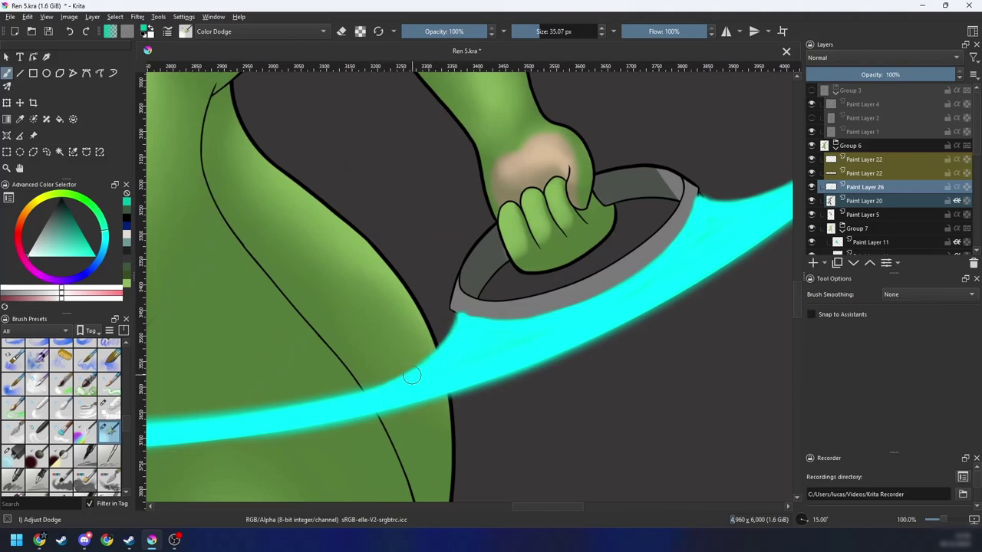
# Step: Soften the cyan bow layer with a Gaussian Blur of 12.34 px horizontal and vertical radius
pyautogui.hotkey('ctrl', '-')
pyautogui.hotkey('ctrl', '-')
pyautogui.hotkey('ctrl', '-')
pyautogui.hotkey('ctrl', '-')
pyautogui.hotkey('ctrl', '-')
pyautogui.hotkey('ctrl', '-')
pyautogui.hotkey('ctrl', '+')
pyautogui.hotkey('ctrl', '+')
pyautogui.moveTo(524, 351); pyautogui.dragTo(518, 353)
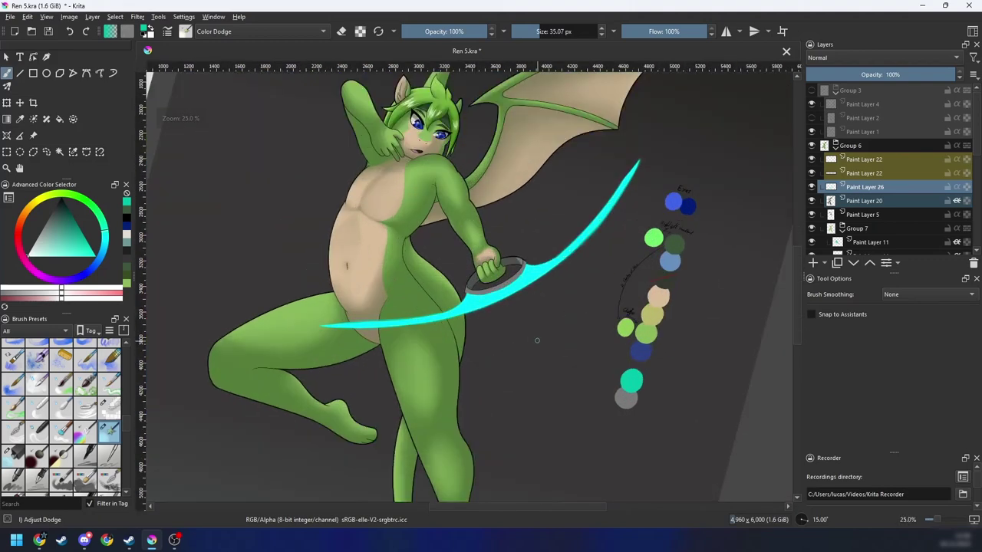
pyautogui.press('4')
pyautogui.hotkey('ctrl', 'u')
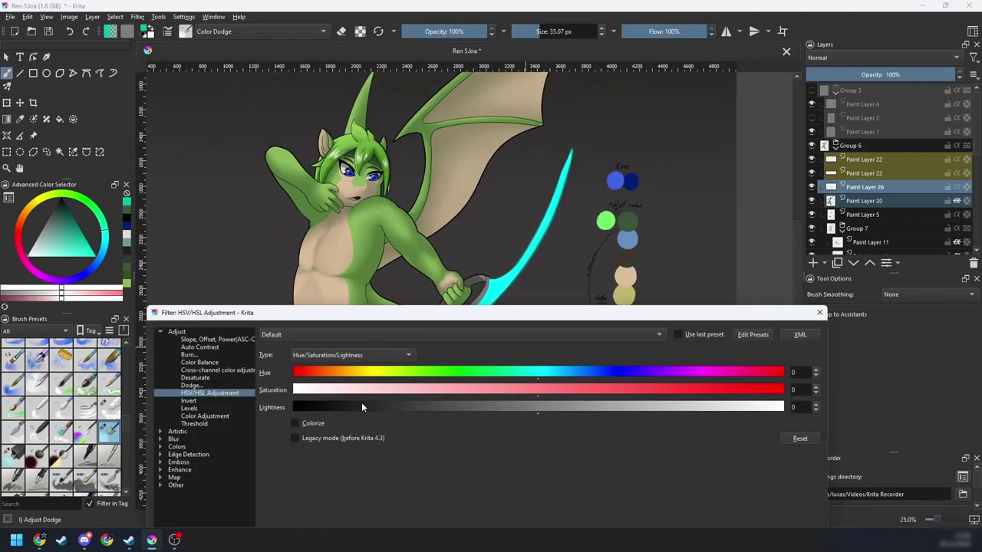
pyautogui.click(160, 440)
pyautogui.click(200, 456)
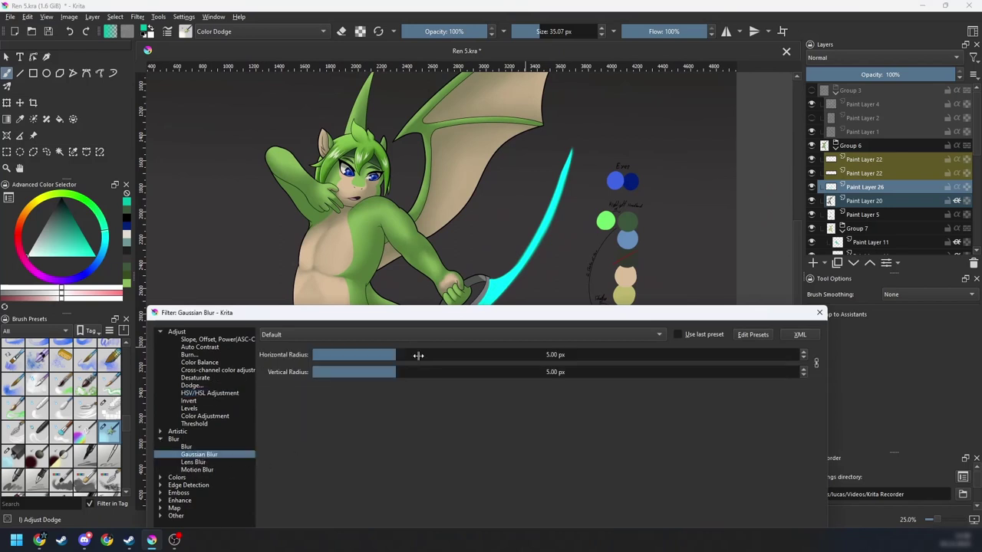
pyautogui.moveTo(412, 356); pyautogui.dragTo(423, 358)
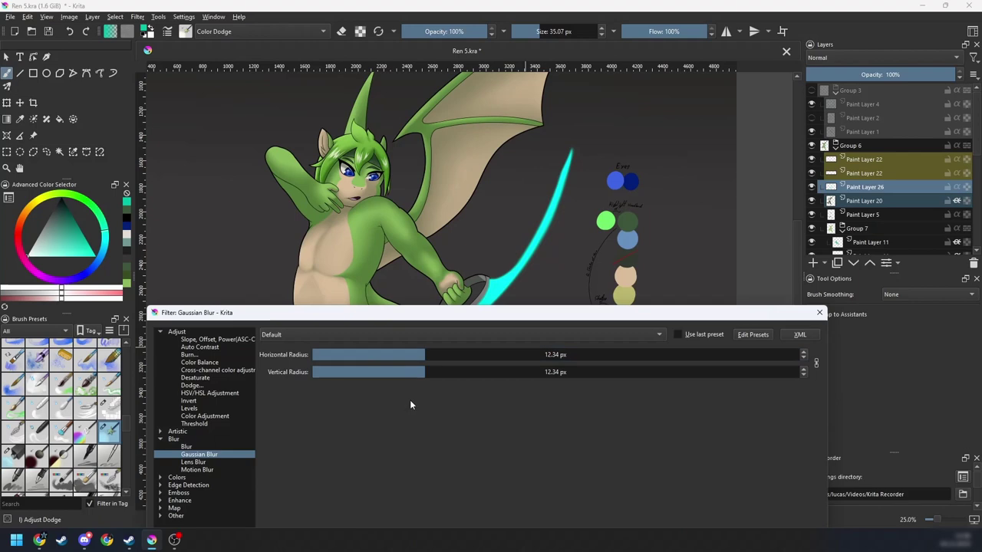
pyautogui.press('Return')
# Step: Choose the Blender Smear brush for reworking the edges of the blurred bow
pyautogui.hotkey('ctrl', '+')
pyautogui.hotkey('ctrl', '+')
pyautogui.hotkey('ctrl', '+')
pyautogui.moveTo(449, 418)
pyautogui.mouseDown()
pyautogui.moveTo(463, 389)
pyautogui.moveTo(456, 416)
pyautogui.moveTo(439, 426)
pyautogui.mouseUp()
pyautogui.hotkey('ctrl', '-')
pyautogui.hotkey('ctrl', '-')
pyautogui.hotkey('ctrl', '-')
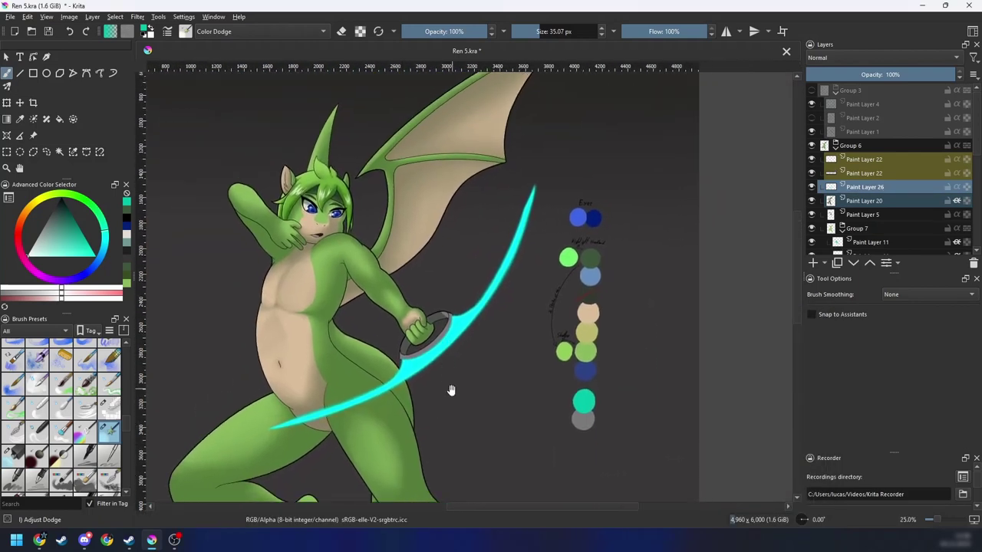
pyautogui.scroll(1, 451, 390)
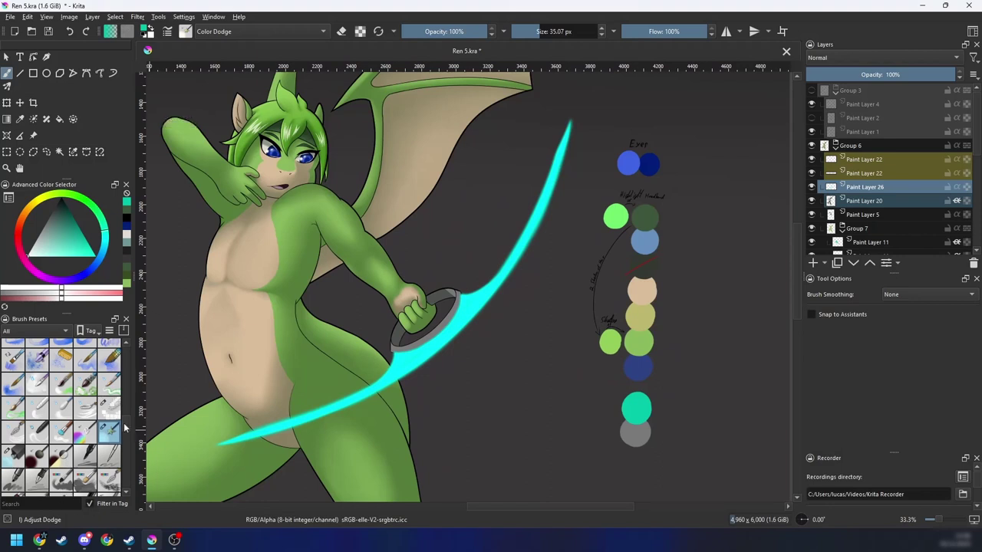
pyautogui.moveTo(125, 424); pyautogui.dragTo(125, 420)
pyautogui.click(41, 465)
pyautogui.moveTo(306, 388); pyautogui.dragTo(288, 414)
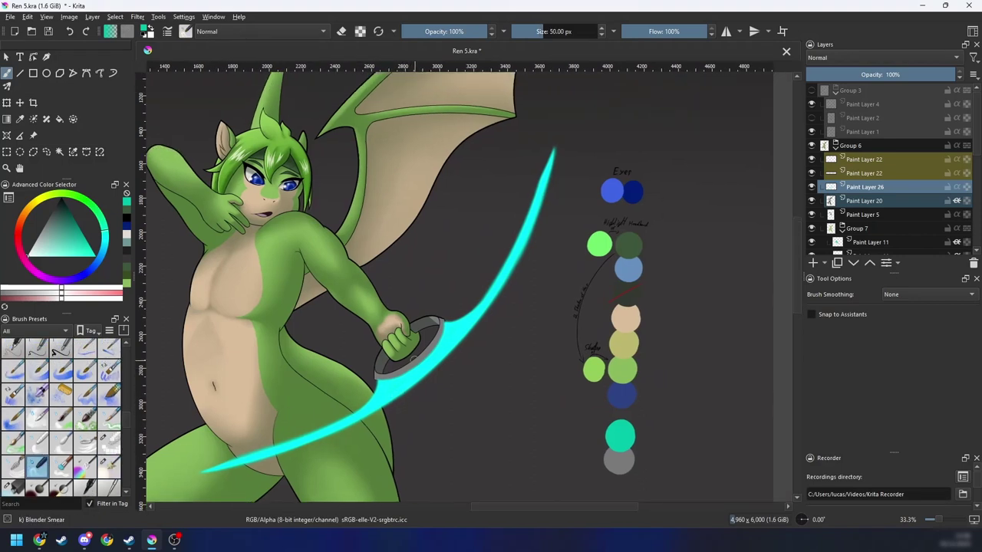
# Step: Reduce the smear brush to 28.02 px and try pulling a spike out of the glow beside the ring's lower end
pyautogui.press('4')
pyautogui.press('4')
pyautogui.press('4')
pyautogui.press('4')
pyautogui.press('4')
pyautogui.scroll(-1, 471, 308)
pyautogui.scroll(-1, 471, 308)
pyautogui.press('4')
pyautogui.press('4')
pyautogui.press('4')
pyautogui.scroll(1, 530, 322)
pyautogui.press('4')
pyautogui.press('4')
pyautogui.press('6')
pyautogui.moveTo(537, 335); pyautogui.dragTo(598, 365)
pyautogui.scroll(2, 483, 338)
pyautogui.moveTo(544, 349); pyautogui.dragTo(606, 343)
pyautogui.scroll(1, 468, 267)
pyautogui.moveTo(452, 309); pyautogui.dragTo(289, 309)
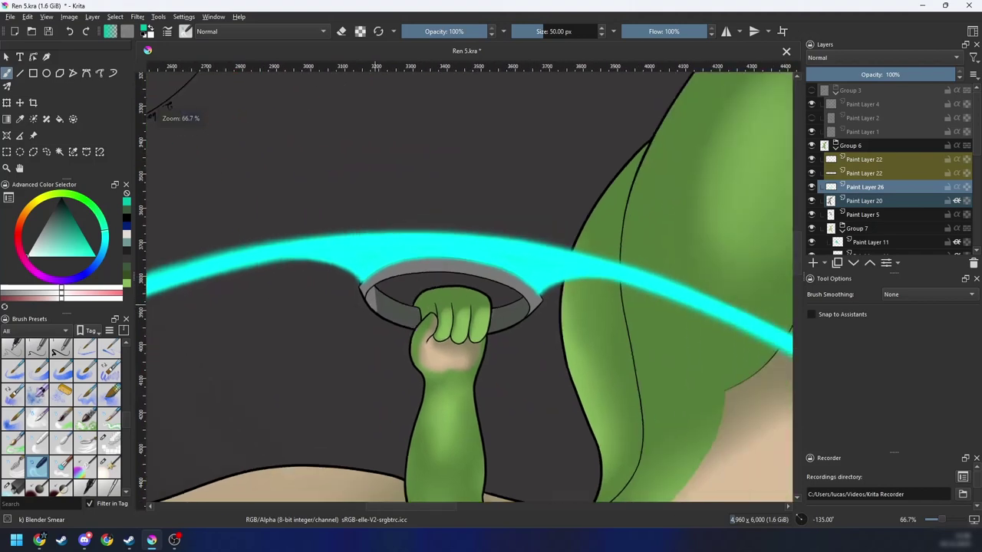
pyautogui.press('4')
pyautogui.press('4')
pyautogui.press('4')
pyautogui.press('4')
pyautogui.moveTo(588, 299)
pyautogui.mouseDown()
pyautogui.moveTo(494, 430)
pyautogui.moveTo(462, 453)
pyautogui.mouseUp()
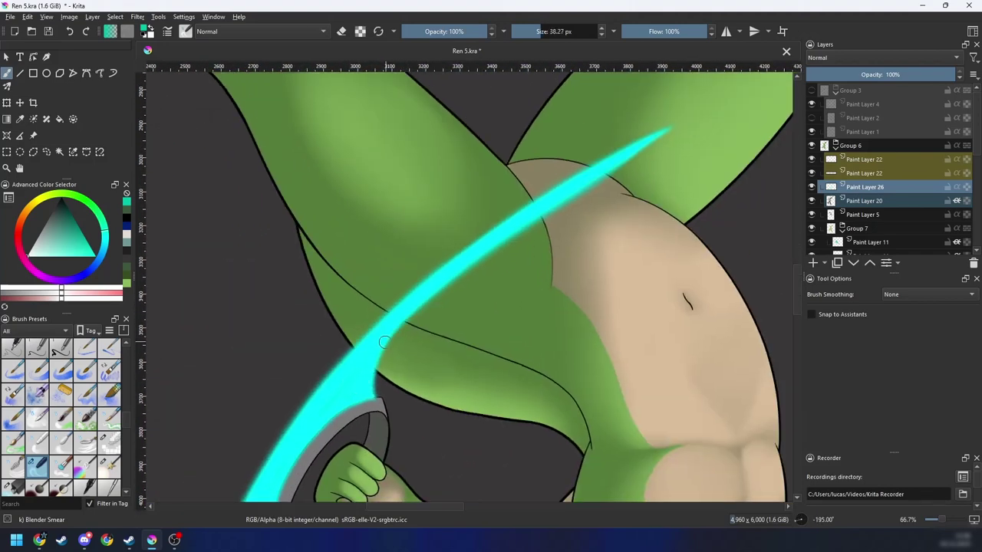
pyautogui.moveTo(384, 342); pyautogui.dragTo(380, 342)
pyautogui.moveTo(385, 345); pyautogui.dragTo(418, 319)
# Step: Set the Blender Smear brush's smudge length strength to 80%, after trying 90%
pyautogui.click(183, 33)
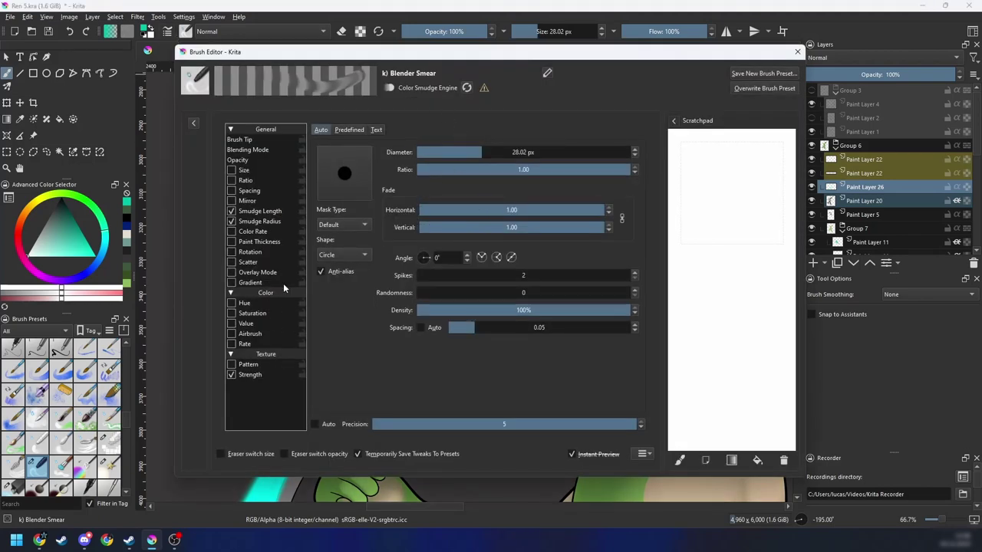
pyautogui.click(261, 211)
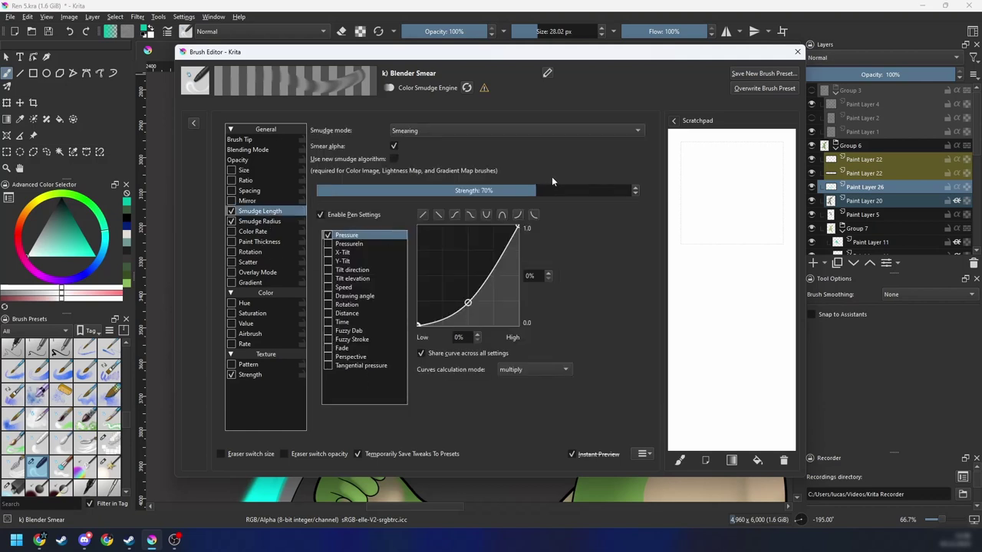
pyautogui.moveTo(544, 193); pyautogui.dragTo(601, 192)
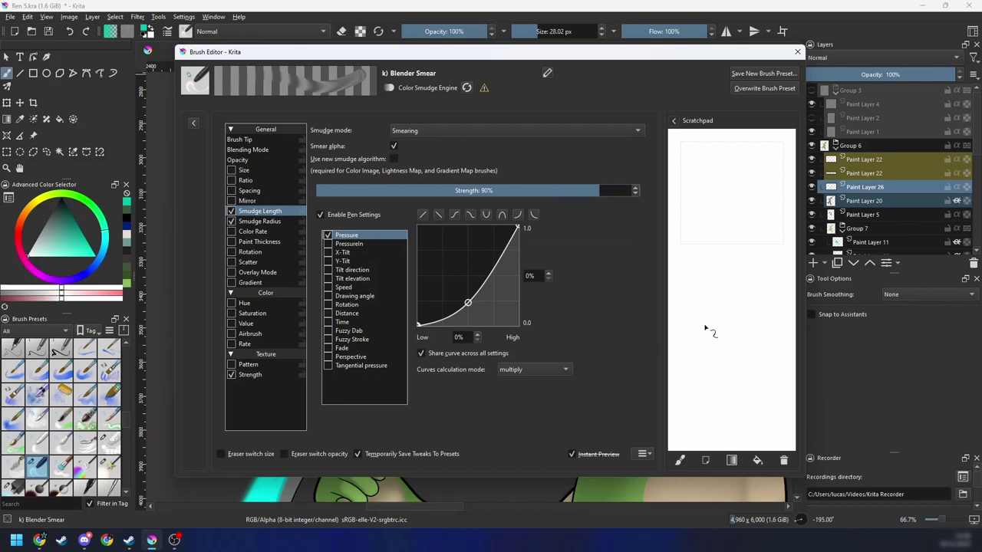
pyautogui.click(797, 51)
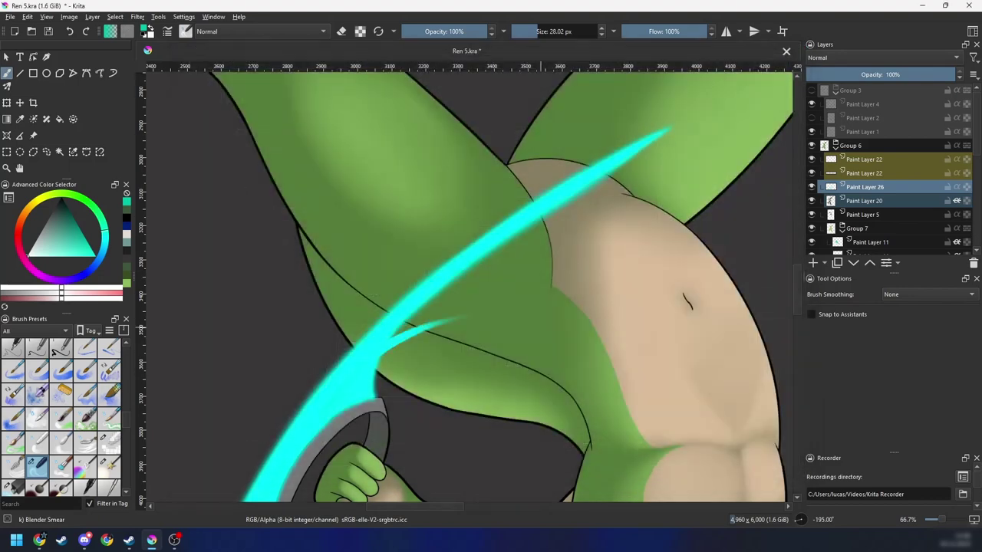
pyautogui.press('F5')
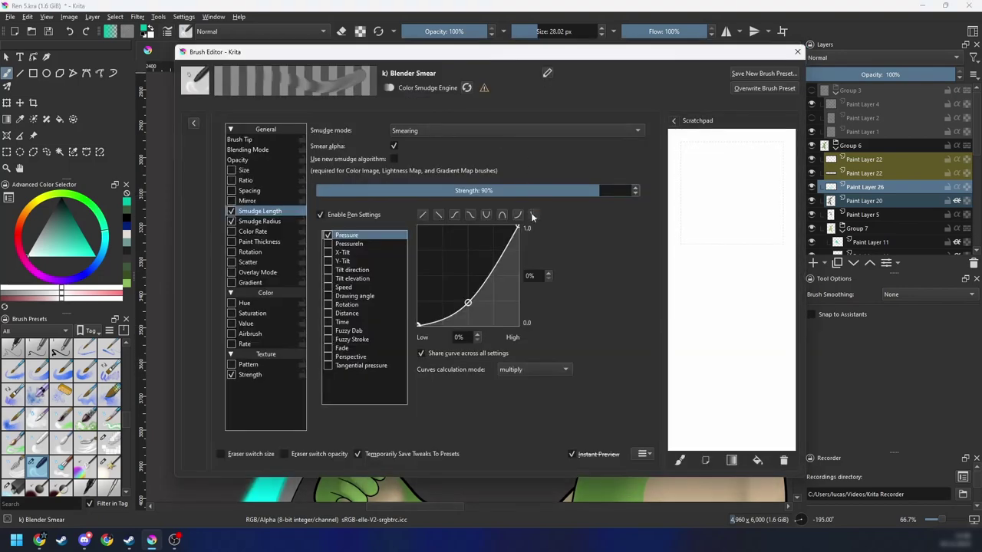
pyautogui.click(565, 191)
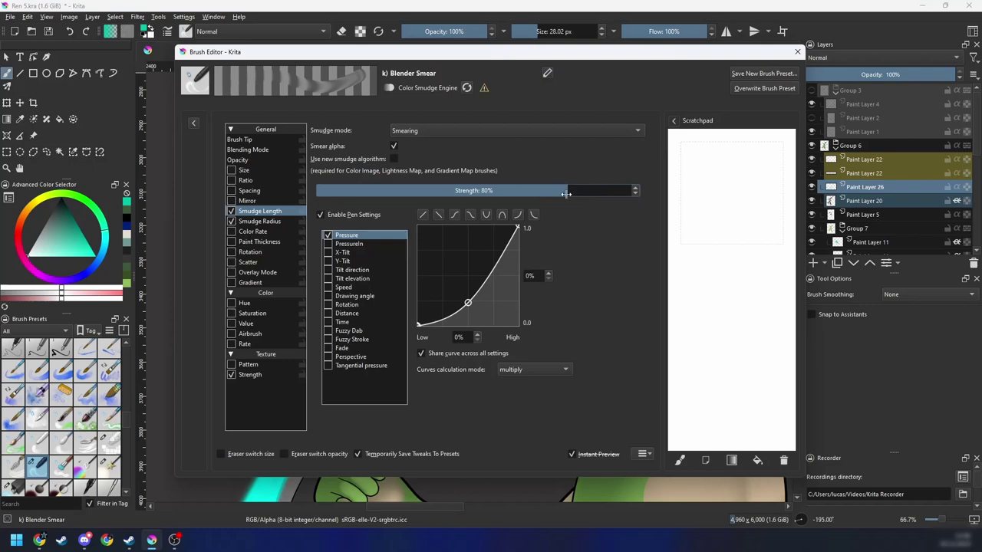
pyautogui.click(797, 51)
# Step: Smear a row of short pointed spikes out of the lower limb's inner edge, from beside the ring toward the tip
pyautogui.press('4')
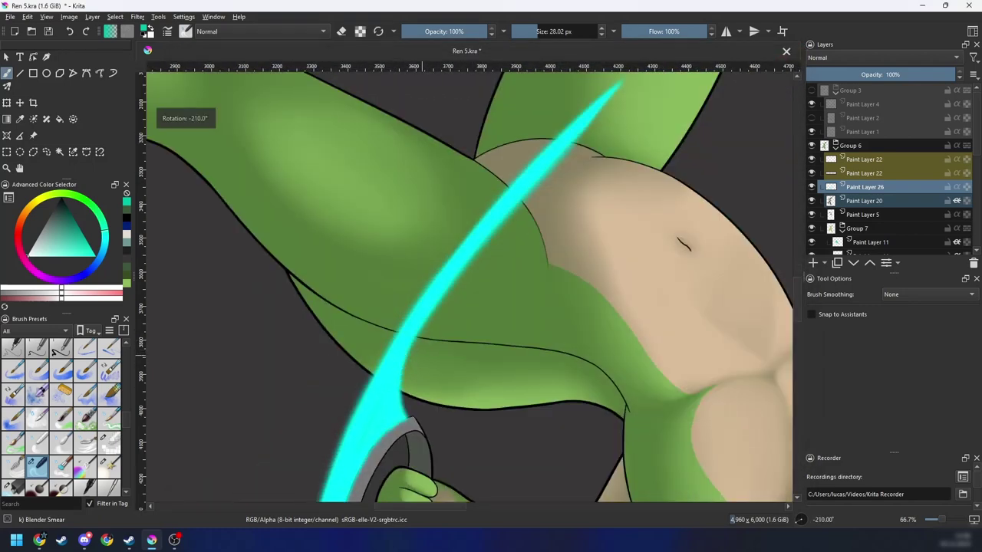
pyautogui.scroll(1, 376, 362)
pyautogui.moveTo(360, 407)
pyautogui.mouseDown()
pyautogui.moveTo(418, 347)
pyautogui.moveTo(419, 387)
pyautogui.mouseUp()
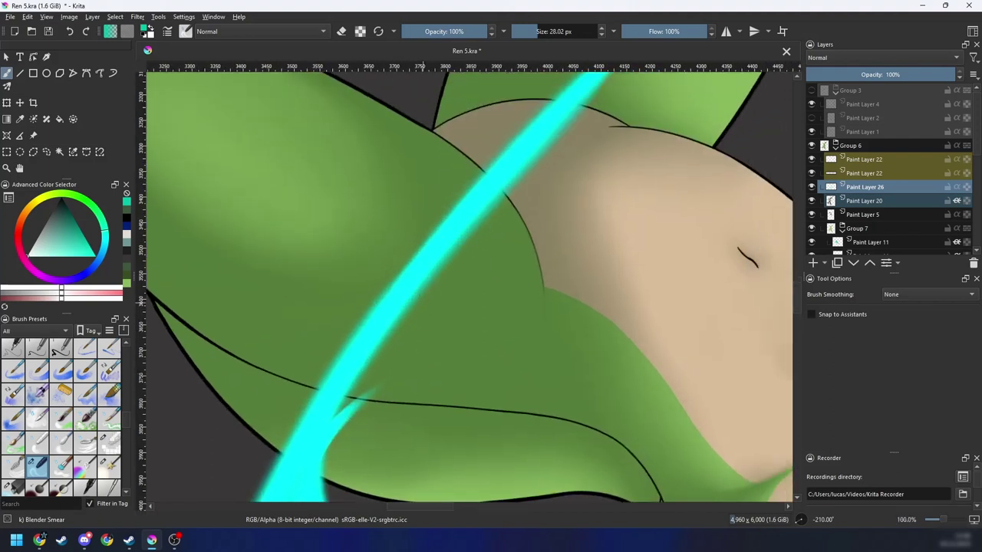
pyautogui.moveTo(374, 335); pyautogui.dragTo(467, 276)
pyautogui.moveTo(590, 236); pyautogui.dragTo(530, 308)
pyautogui.moveTo(371, 324); pyautogui.dragTo(490, 252)
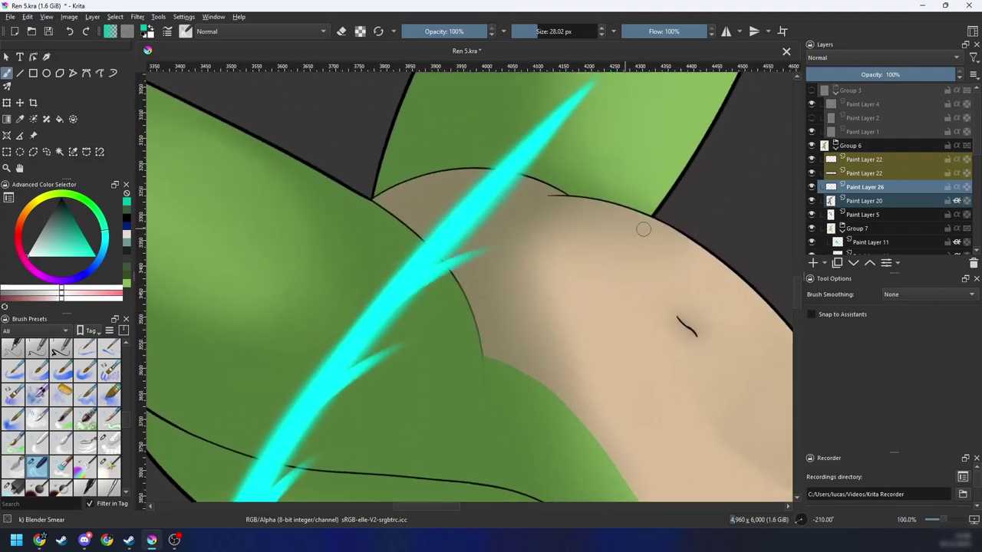
pyautogui.moveTo(538, 222); pyautogui.dragTo(457, 305)
pyautogui.moveTo(376, 315); pyautogui.dragTo(491, 232)
pyautogui.hotkey('ctrl', 'z')
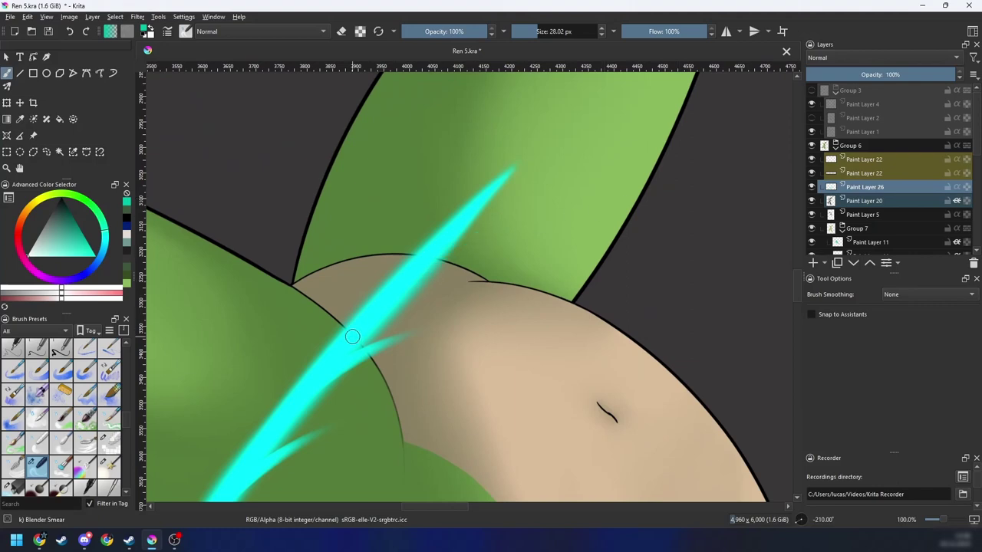
pyautogui.moveTo(353, 336); pyautogui.dragTo(506, 213)
# Step: Examine the spiked lower limb against the whole figure, in both mirrored and normal orientation
pyautogui.press('-')
pyautogui.press('-')
pyautogui.press('-')
pyautogui.press('-')
pyautogui.press('m')
pyautogui.press('+')
pyautogui.press('4')
pyautogui.press('4')
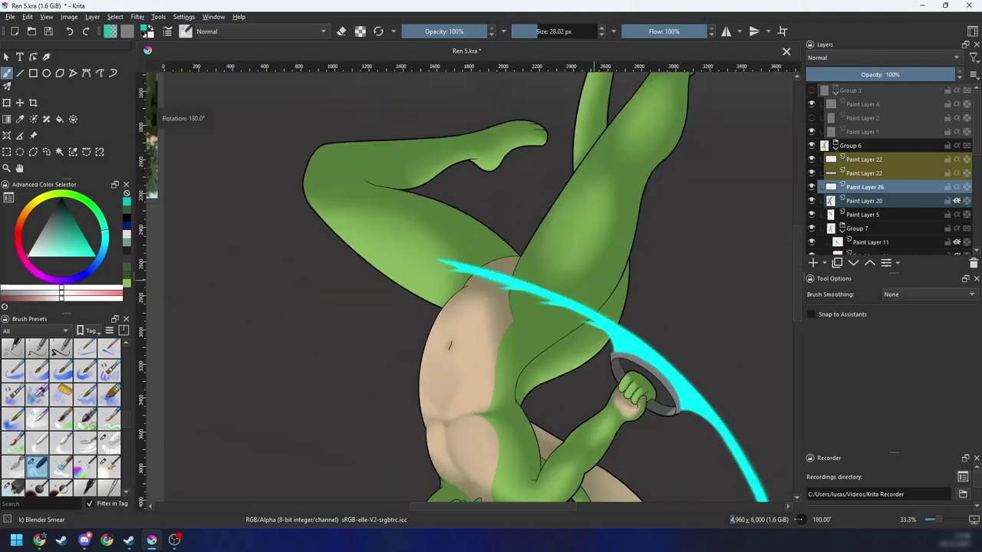
pyautogui.press('+')
pyautogui.press('4')
pyautogui.press('4')
pyautogui.moveTo(625, 327); pyautogui.dragTo(410, 350)
pyautogui.press('m')
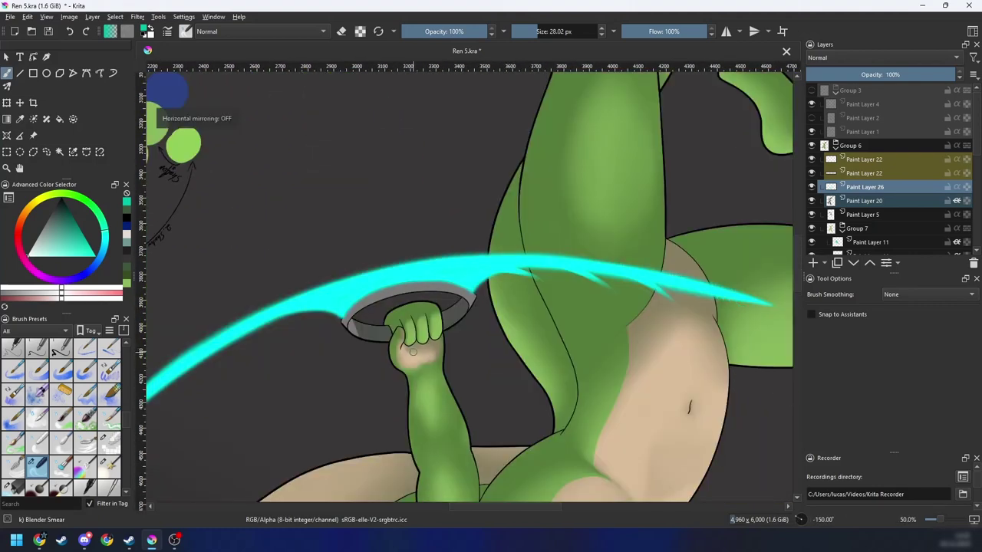
# Step: Undo the two spikes nearest the lower limb's tip and smear replacements at the tip and over the hip
pyautogui.hotkey('ctrl', 'z')
pyautogui.press('4')
pyautogui.press('4')
pyautogui.moveTo(661, 185)
pyautogui.mouseDown()
pyautogui.moveTo(508, 261)
pyautogui.moveTo(454, 311)
pyautogui.mouseUp()
pyautogui.press('+')
pyautogui.press('4')
pyautogui.press('4')
pyautogui.hotkey('ctrl', 'z')
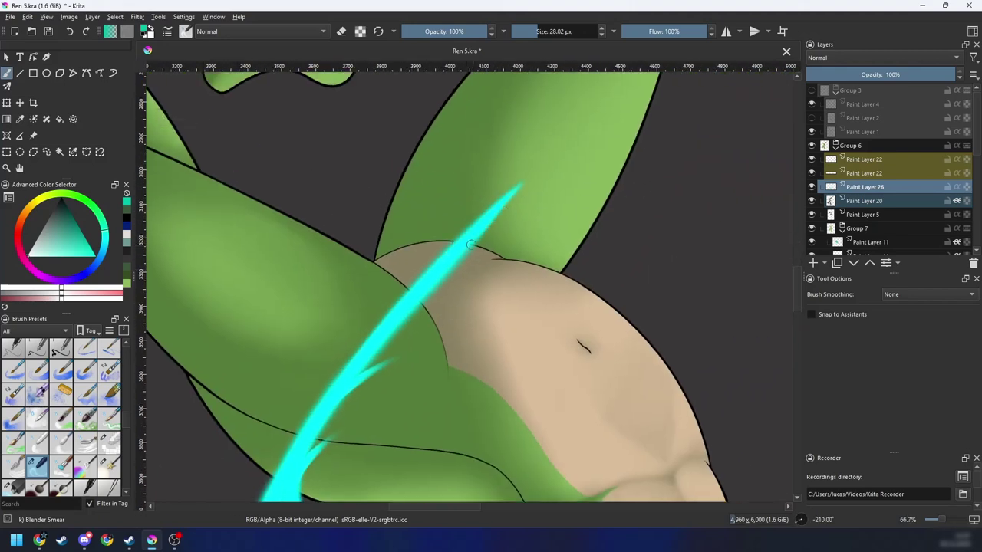
pyautogui.moveTo(448, 254); pyautogui.dragTo(615, 196)
pyautogui.moveTo(411, 303); pyautogui.dragTo(475, 270)
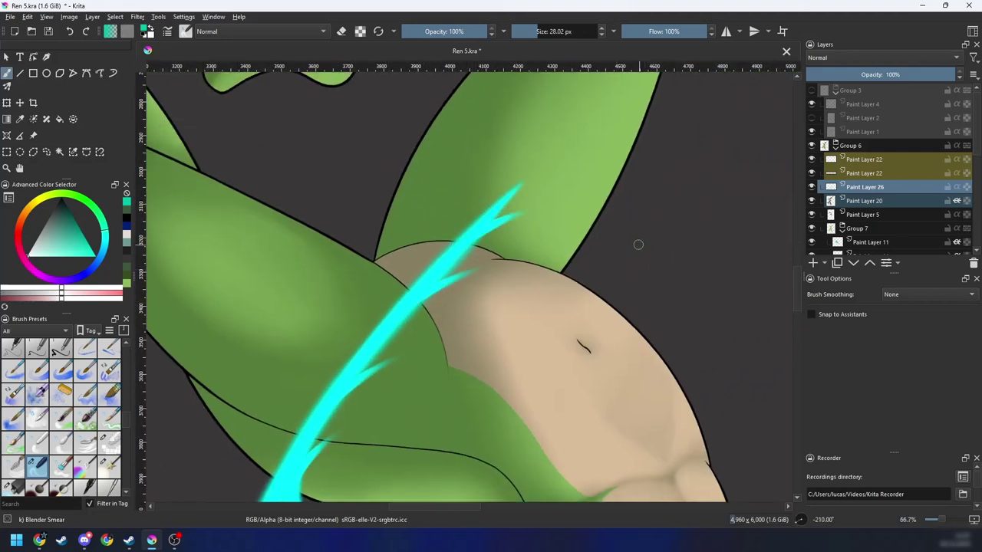
# Step: Check the row of spikes on the lower limb with the character viewed upright
pyautogui.press('-')
pyautogui.press('-')
pyautogui.press('-')
pyautogui.press('6')
pyautogui.press('6')
pyautogui.press('6')
pyautogui.press('6')
pyautogui.press('6')
pyautogui.press('6')
pyautogui.press('6')
pyautogui.press('6')
pyautogui.press('6')
pyautogui.press('6')
pyautogui.press('6')
pyautogui.press('6')
pyautogui.press('6')
pyautogui.press('+')
pyautogui.press('6')
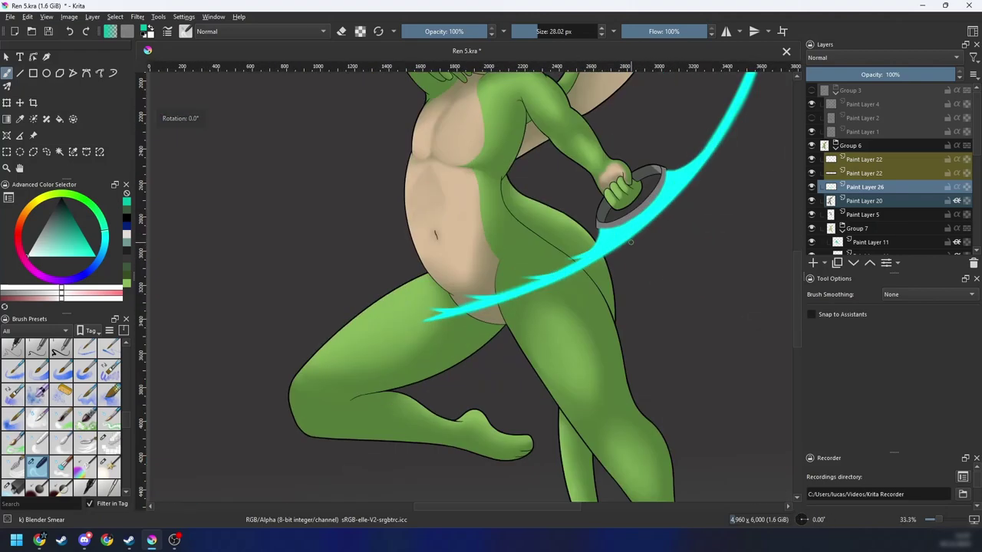
# Step: Undo the spikes beyond the one beside the ring, and smear a short spike near the tip and another along the thigh
pyautogui.press('4')
pyautogui.press('4')
pyautogui.press('4')
pyautogui.press('4')
pyautogui.press('4')
pyautogui.press('4')
pyautogui.press('4')
pyautogui.press('4')
pyautogui.press('4')
pyautogui.press('4')
pyautogui.press('4')
pyautogui.press('4')
pyautogui.press('+')
pyautogui.press('+')
pyautogui.press('4')
pyautogui.press('4')
pyautogui.press('+')
pyautogui.hotkey('ctrl', 'z')
pyautogui.moveTo(437, 356); pyautogui.dragTo(554, 263)
pyautogui.press('-')
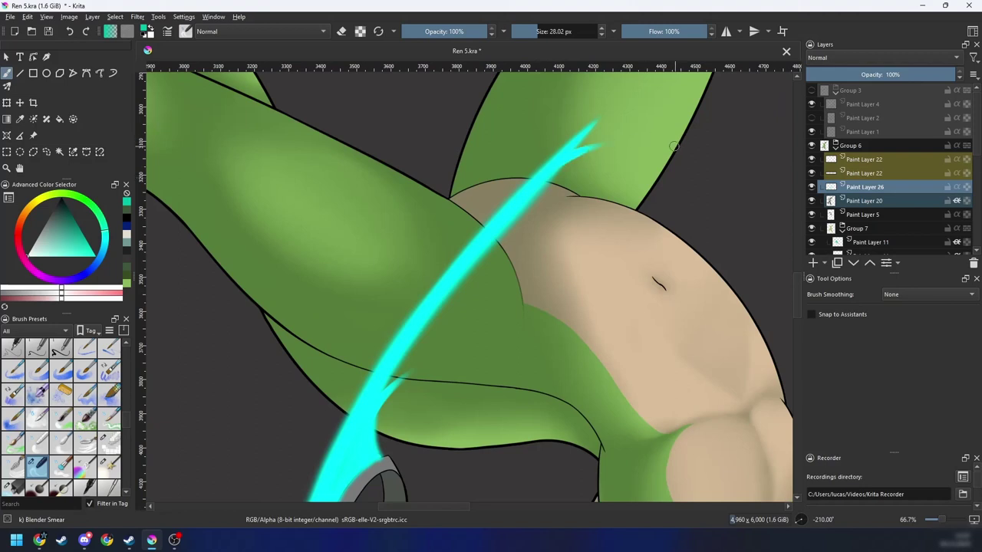
pyautogui.moveTo(551, 178); pyautogui.dragTo(585, 154)
pyautogui.moveTo(421, 317); pyautogui.dragTo(474, 292)
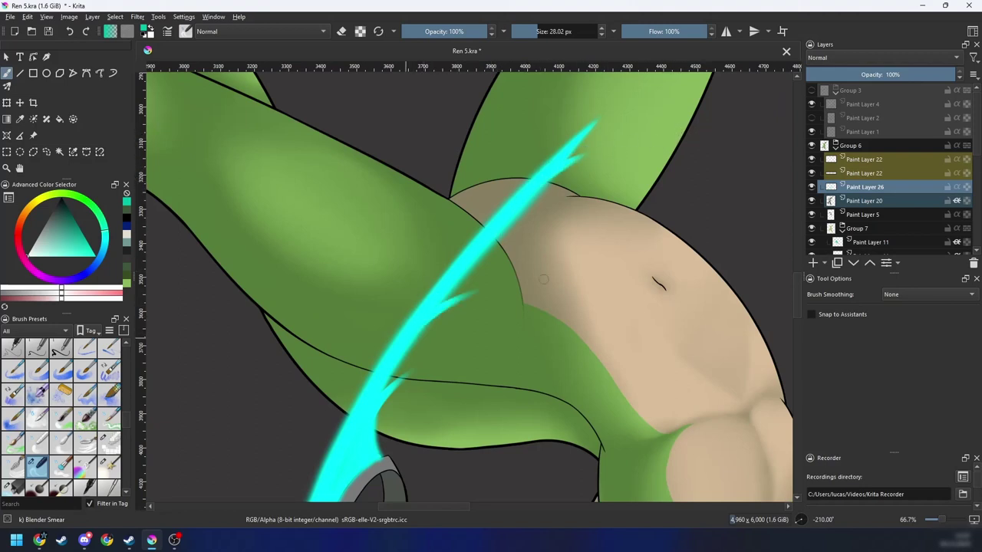
# Step: Smear a pointed spike over the lower belly, between the lower limb's tip spike and the thigh spike
pyautogui.moveTo(484, 244); pyautogui.dragTo(543, 215)
pyautogui.press('-')
pyautogui.press('-')
pyautogui.press('6')
pyautogui.press('6')
pyautogui.press('-')
pyautogui.press('-')
pyautogui.press('6')
pyautogui.press('6')
pyautogui.press('6')
pyautogui.press('6')
pyautogui.press('6')
pyautogui.press('6')
pyautogui.press('6')
pyautogui.press('6')
pyautogui.press('6')
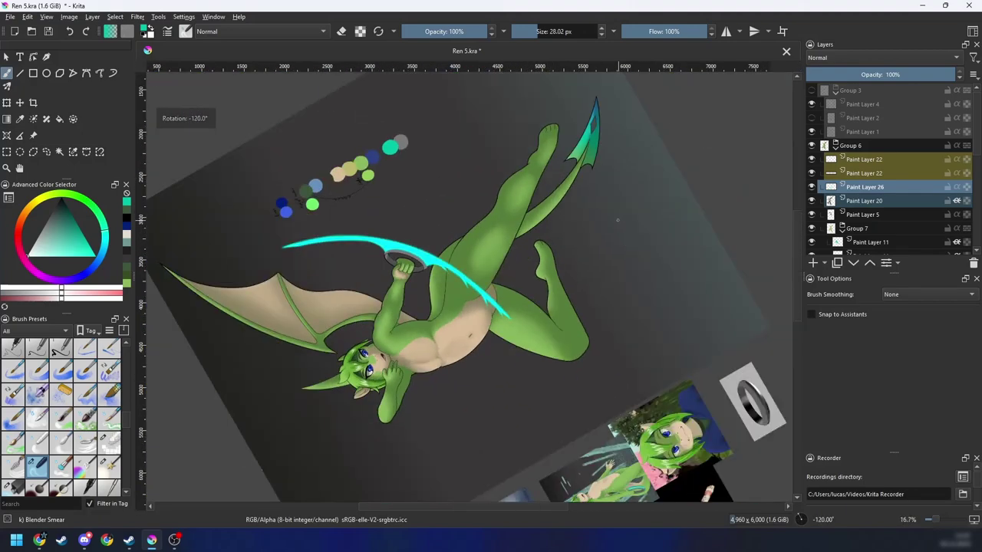
# Step: Smear a short spike beside the ring and another at the tip of the bow's upper limb
pyautogui.press('m')
pyautogui.press('+')
pyautogui.press('+')
pyautogui.moveTo(616, 221); pyautogui.dragTo(532, 350)
pyautogui.press('+')
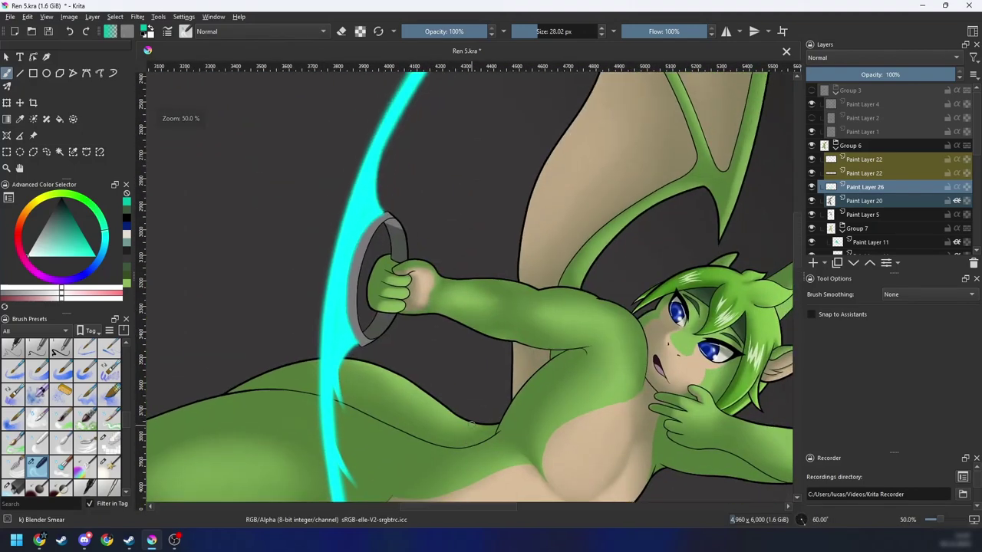
pyautogui.press('6')
pyautogui.press('6')
pyautogui.press('6')
pyautogui.moveTo(506, 270); pyautogui.dragTo(472, 440)
pyautogui.press('+')
pyautogui.press('+')
pyautogui.press('-')
pyautogui.moveTo(480, 299)
pyautogui.mouseDown()
pyautogui.moveTo(395, 371)
pyautogui.moveTo(424, 345)
pyautogui.mouseUp()
pyautogui.press('4')
pyautogui.moveTo(390, 394)
pyautogui.mouseDown()
pyautogui.moveTo(477, 202)
pyautogui.moveTo(414, 357)
pyautogui.moveTo(536, 284)
pyautogui.mouseUp()
pyautogui.hotkey('ctrl', 'z')
pyautogui.moveTo(369, 367)
pyautogui.mouseDown()
pyautogui.moveTo(509, 276)
pyautogui.moveTo(449, 366)
pyautogui.mouseUp()
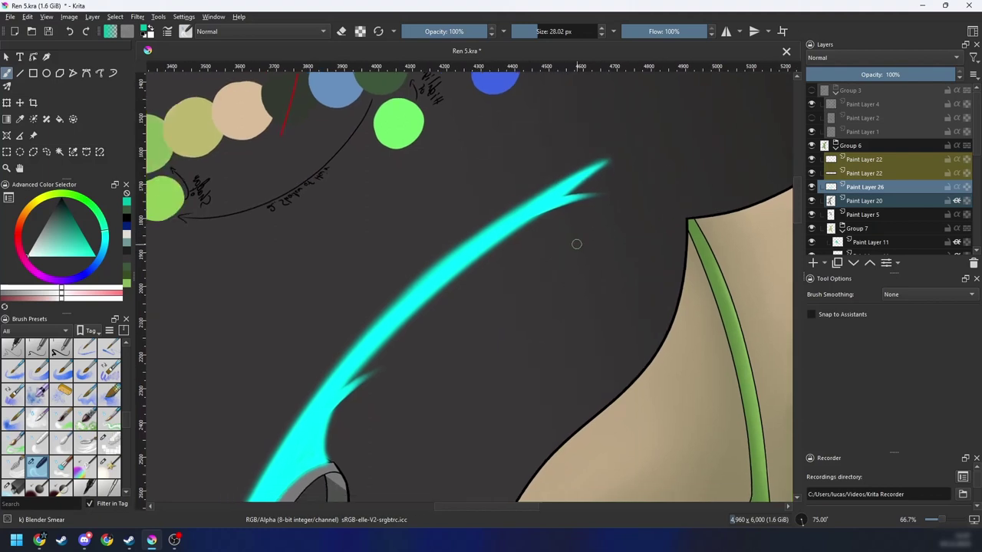
# Step: Try smearing two spikes along the middle stretch of the bow's upper limb, undoing and redoing the first
pyautogui.press('4')
pyautogui.moveTo(438, 280); pyautogui.dragTo(507, 243)
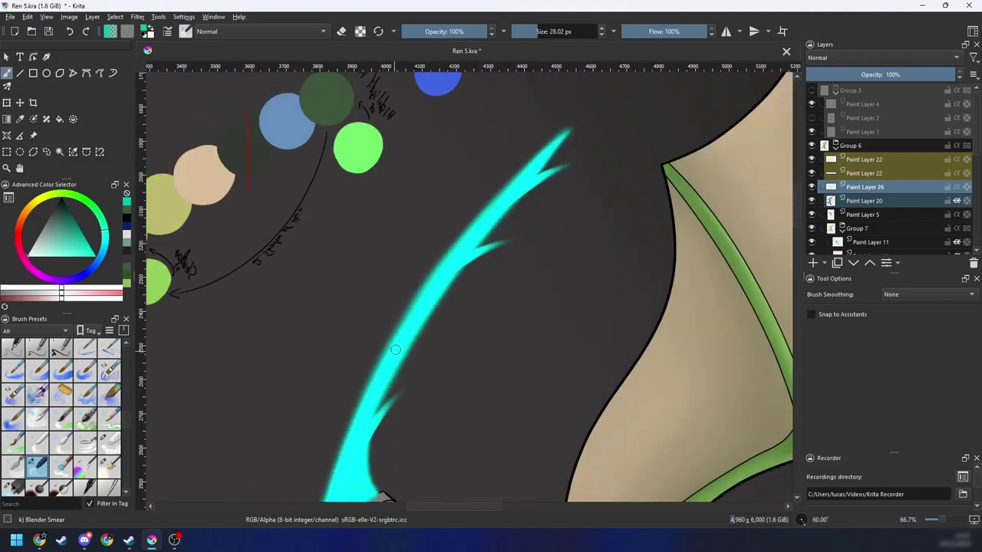
pyautogui.hotkey('ctrl', 'z')
pyautogui.moveTo(415, 313); pyautogui.dragTo(491, 259)
pyautogui.moveTo(374, 379); pyautogui.dragTo(427, 343)
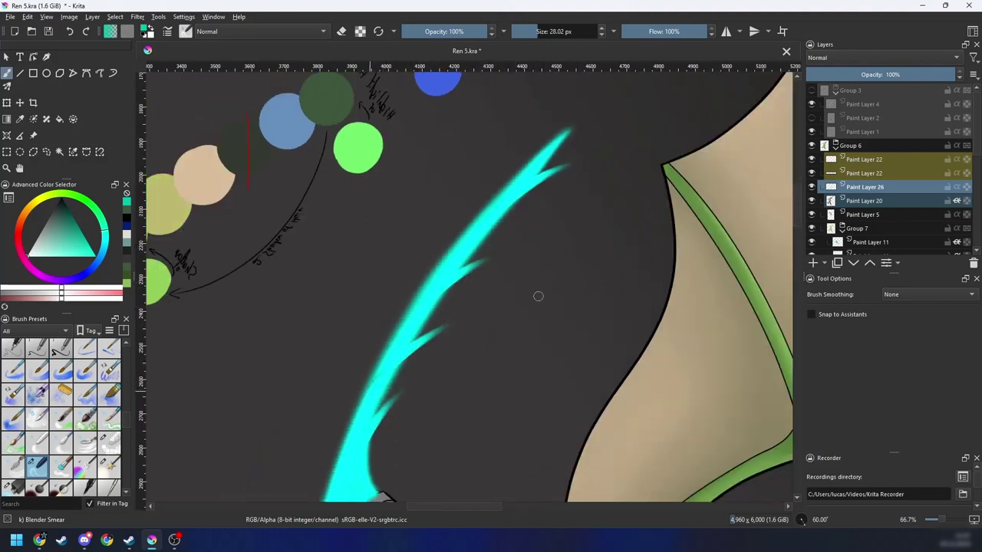
# Step: Undo the middle spike closer to the ring and try a replacement slightly nearer the ring
pyautogui.press('-')
pyautogui.press('-')
pyautogui.hotkey('ctrl', 'z')
pyautogui.press('+')
pyautogui.press('+')
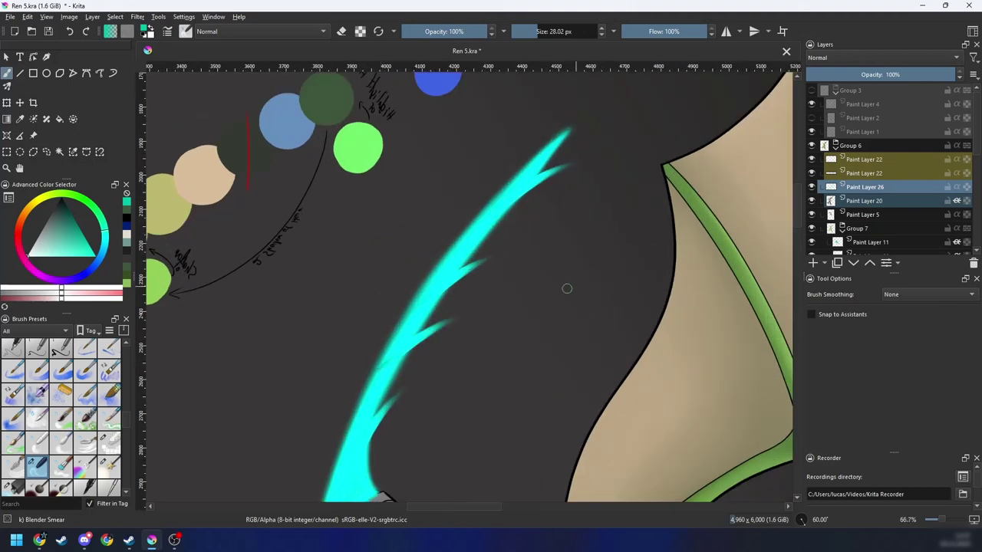
pyautogui.moveTo(383, 377); pyautogui.dragTo(442, 335)
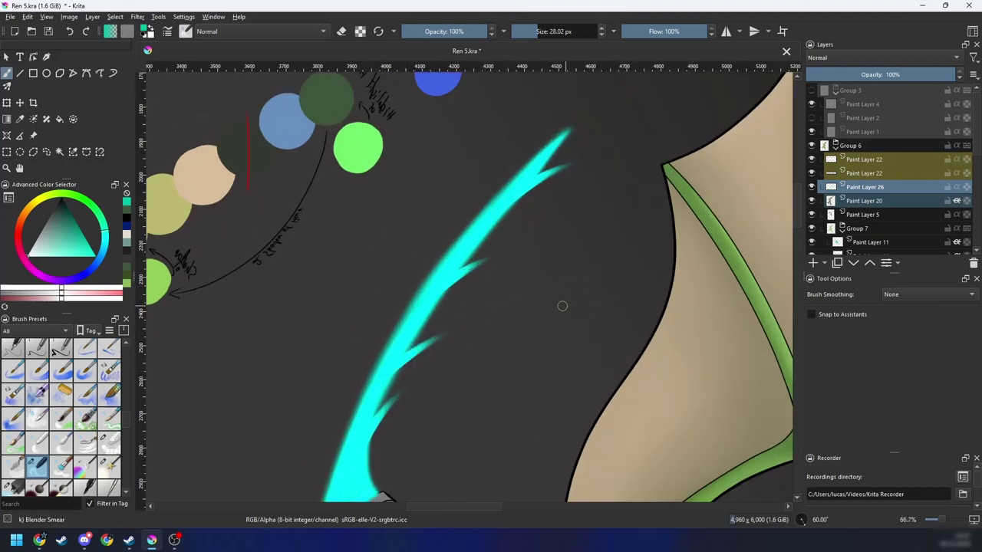
# Step: Check the spacing of the upper limb's spikes against the whole figure from several rotated angles
pyautogui.press('-')
pyautogui.press('-')
pyautogui.press('-')
pyautogui.press('-')
pyautogui.press('6')
pyautogui.press('6')
pyautogui.press('6')
pyautogui.press('6')
pyautogui.press('6')
pyautogui.press('6')
pyautogui.press('6')
pyautogui.press('6')
pyautogui.press('6')
pyautogui.press('6')
pyautogui.press('6')
pyautogui.press('6')
pyautogui.press('4')
pyautogui.press('4')
pyautogui.press('4')
pyautogui.press('4')
pyautogui.press('4')
pyautogui.press('4')
pyautogui.press('4')
pyautogui.press('4')
pyautogui.press('4')
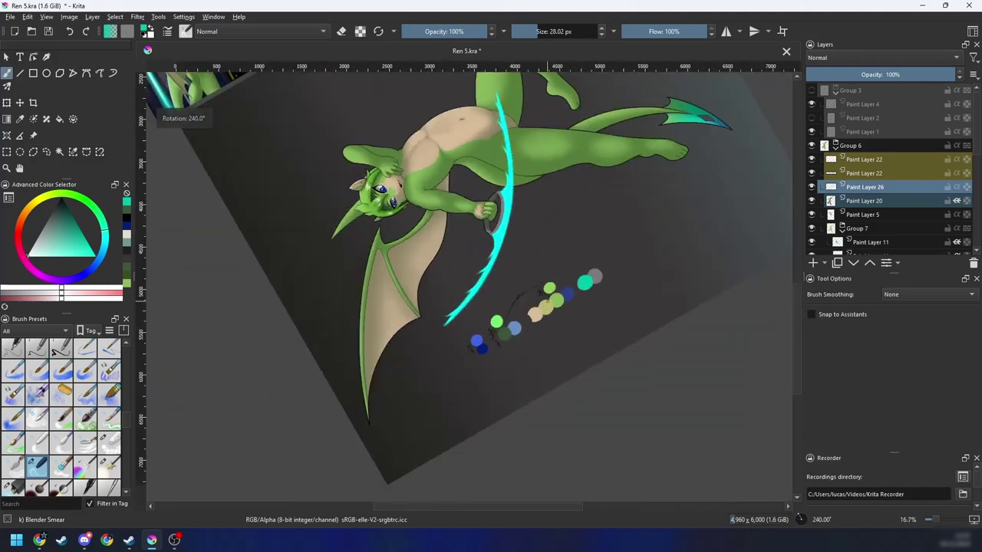
# Step: Undo both middle spikes on the upper limb and smear two replacements spaced between the tip and the ring
pyautogui.press('+')
pyautogui.scroll(3, 546, 300)
pyautogui.hotkey('ctrl', '[')
pyautogui.hotkey('ctrl', '[')
pyautogui.hotkey('ctrl', '[')
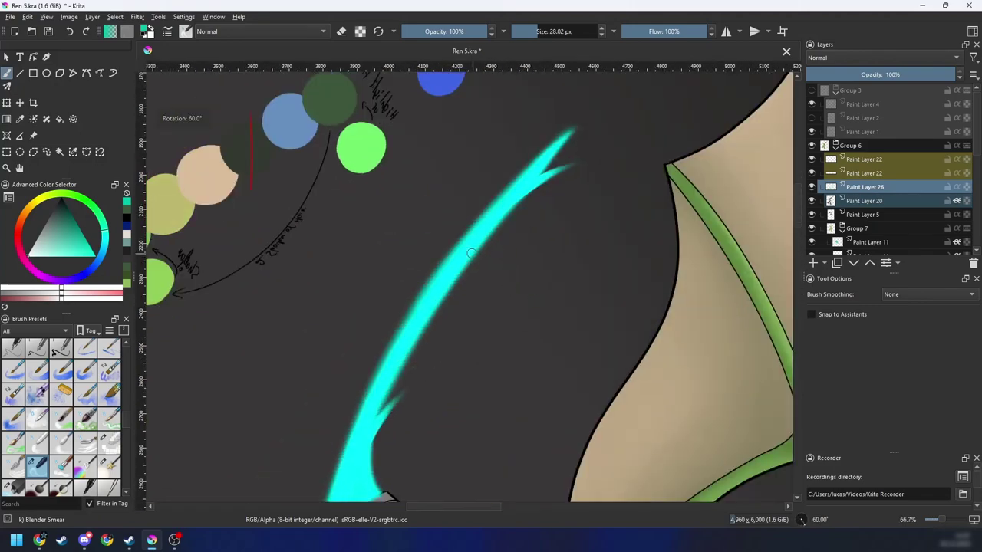
pyautogui.moveTo(407, 340); pyautogui.dragTo(459, 306)
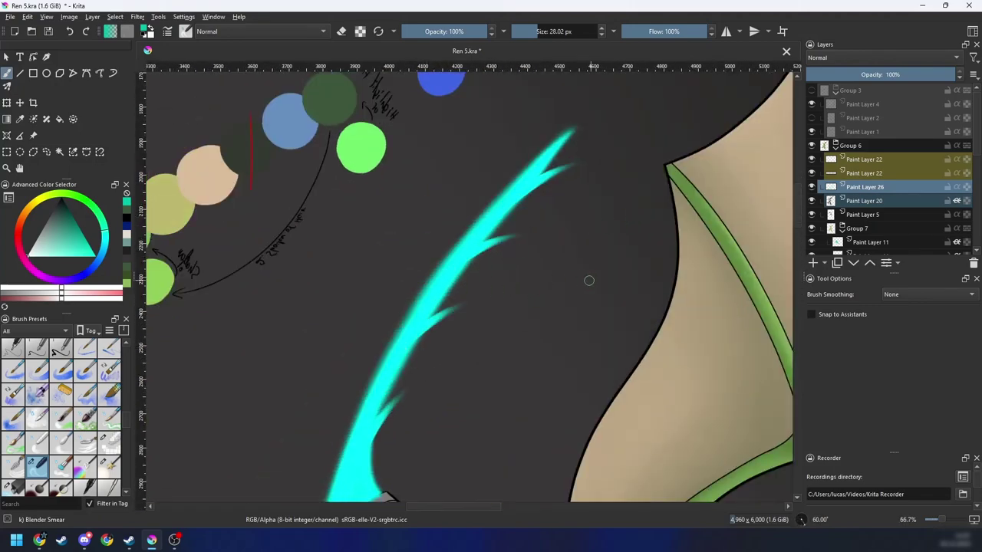
# Step: Examine the spikes on both limbs against the whole figure while rotating and mirroring it back upright
pyautogui.scroll(-5, 515, 300)
pyautogui.hotkey('ctrl', ']')
pyautogui.hotkey('ctrl', ']')
pyautogui.hotkey('ctrl', ']')
pyautogui.hotkey('ctrl', ']')
pyautogui.hotkey('ctrl', ']')
pyautogui.hotkey('ctrl', ']')
pyautogui.hotkey('ctrl', ']')
pyautogui.hotkey('ctrl', ']')
pyautogui.hotkey('ctrl', ']')
pyautogui.hotkey('ctrl', ']')
pyautogui.hotkey('ctrl', ']')
pyautogui.hotkey('ctrl', ']')
pyautogui.hotkey('ctrl', ']')
pyautogui.hotkey('ctrl', ']')
pyautogui.hotkey('ctrl', ']')
pyautogui.hotkey('ctrl', ']')
pyautogui.hotkey('ctrl', ']')
pyautogui.hotkey('ctrl', ']')
pyautogui.hotkey('ctrl', ']')
pyautogui.hotkey('ctrl', ']')
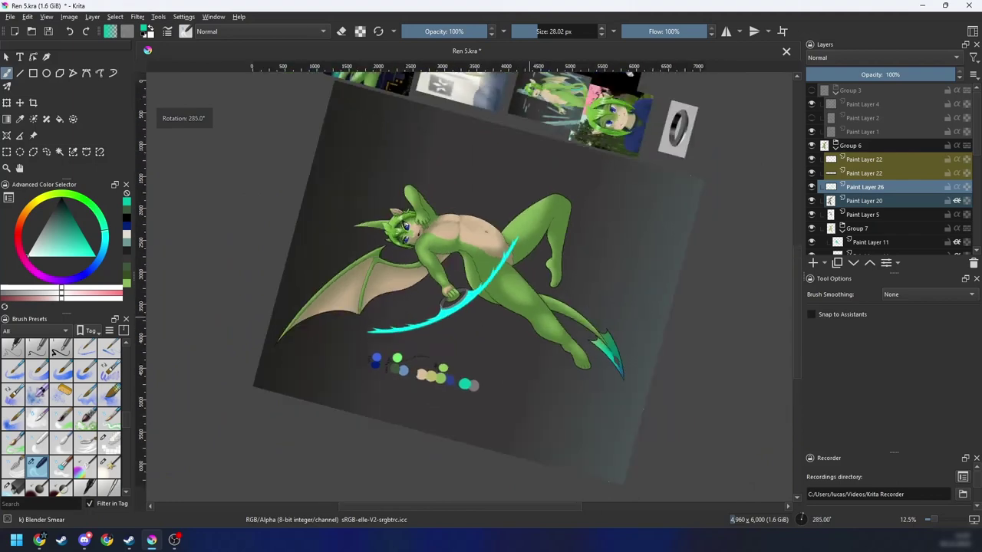
pyautogui.hotkey('ctrl', ']')
pyautogui.scroll(1, 562, 284)
pyautogui.press('m')
pyautogui.moveTo(579, 316)
pyautogui.mouseDown()
pyautogui.moveTo(555, 344)
pyautogui.moveTo(564, 321)
pyautogui.mouseUp()
pyautogui.hotkey('ctrl', ']')
# Step: Save the document and choose the Blender Knife Edge brush preset
pyautogui.hotkey('ctrl', 's')
pyautogui.scroll(2, 551, 314)
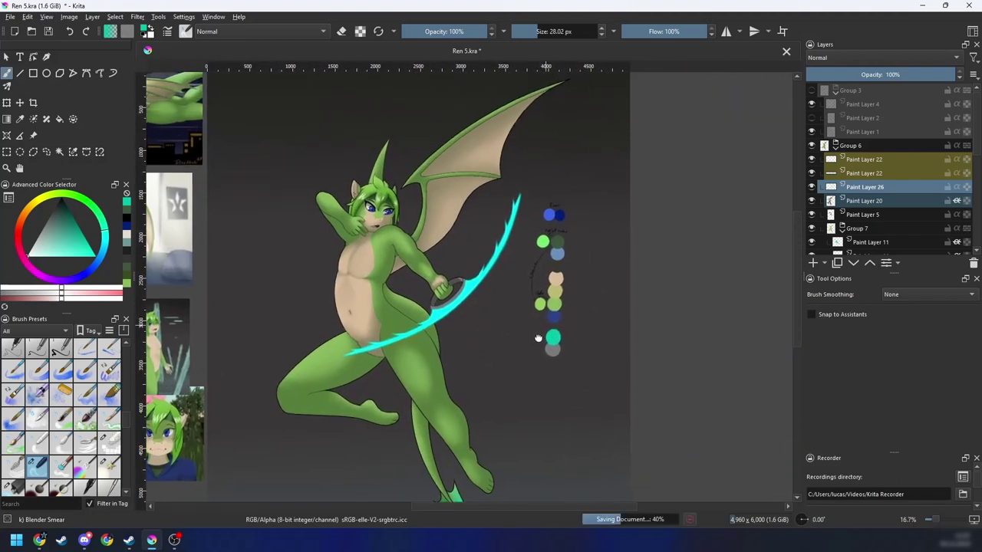
pyautogui.rightClick(533, 302)
pyautogui.click(169, 339)
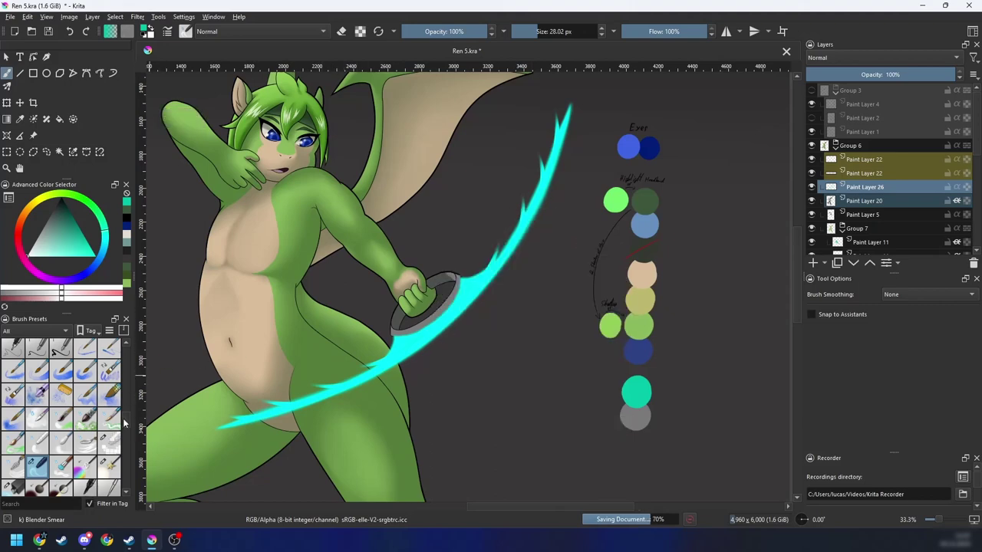
pyautogui.scroll(-3, 122, 431)
pyautogui.click(85, 369)
pyautogui.moveTo(384, 367); pyautogui.dragTo(340, 427)
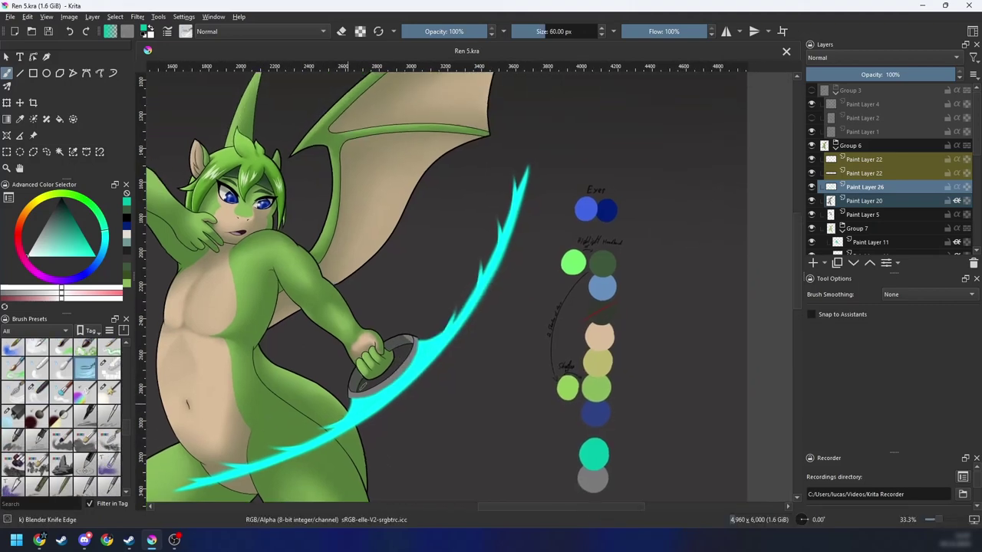
# Step: Try to pull the lower limb's spike beside the ring into a longer point with the 60 px knife-edge blender
pyautogui.press('4')
pyautogui.press('4')
pyautogui.press('4')
pyautogui.press('4')
pyautogui.press('4')
pyautogui.press('4')
pyautogui.press('4')
pyautogui.press('4')
pyautogui.press('4')
pyautogui.press('4')
pyautogui.moveTo(533, 292); pyautogui.dragTo(439, 305)
pyautogui.scroll(2, 430, 307)
pyautogui.press('4')
pyautogui.press('4')
pyautogui.press('4')
pyautogui.press('4')
pyautogui.moveTo(479, 351); pyautogui.dragTo(434, 296)
pyautogui.scroll(2, 434, 296)
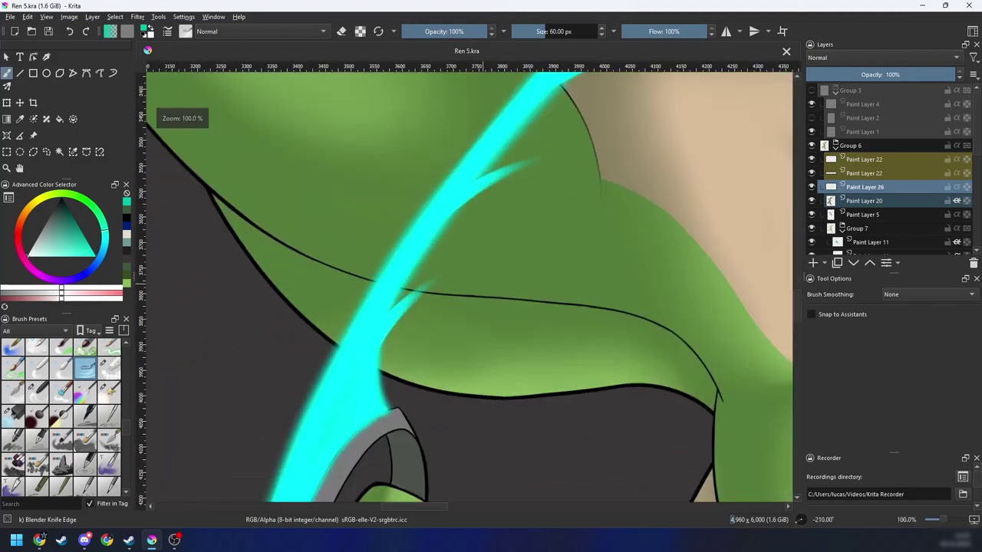
pyautogui.moveTo(302, 420); pyautogui.dragTo(599, 205)
pyautogui.hotkey('ctrl', 'z')
pyautogui.moveTo(357, 316); pyautogui.dragTo(467, 246)
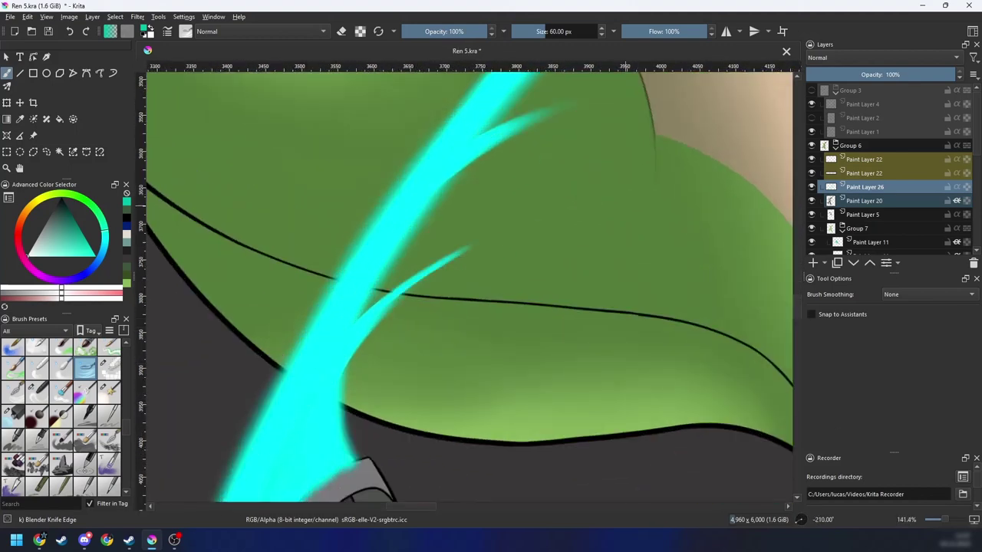
# Step: Undo that stroke, reduce the brush to 26.80 px and draw the spike beside the ring into a long fine point
pyautogui.moveTo(392, 315)
pyautogui.mouseDown()
pyautogui.moveTo(346, 363)
pyautogui.moveTo(349, 344)
pyautogui.moveTo(341, 346)
pyautogui.mouseUp()
pyautogui.hotkey('ctrl', 'z')
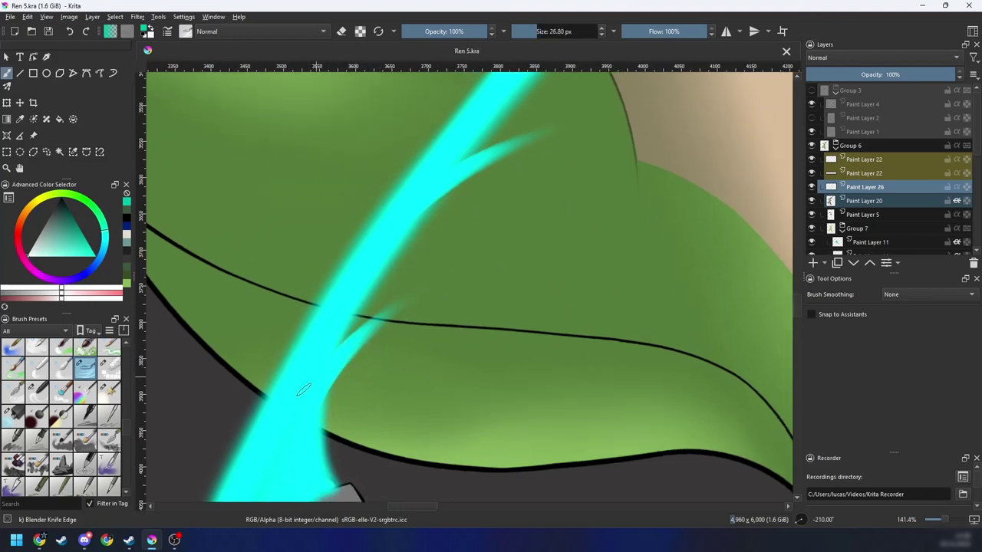
pyautogui.moveTo(304, 390)
pyautogui.mouseDown()
pyautogui.moveTo(406, 296)
pyautogui.moveTo(477, 256)
pyautogui.mouseUp()
pyautogui.moveTo(456, 293); pyautogui.dragTo(379, 412)
pyautogui.hotkey('ctrl', 'z')
pyautogui.press('-')
pyautogui.moveTo(440, 346); pyautogui.dragTo(459, 314)
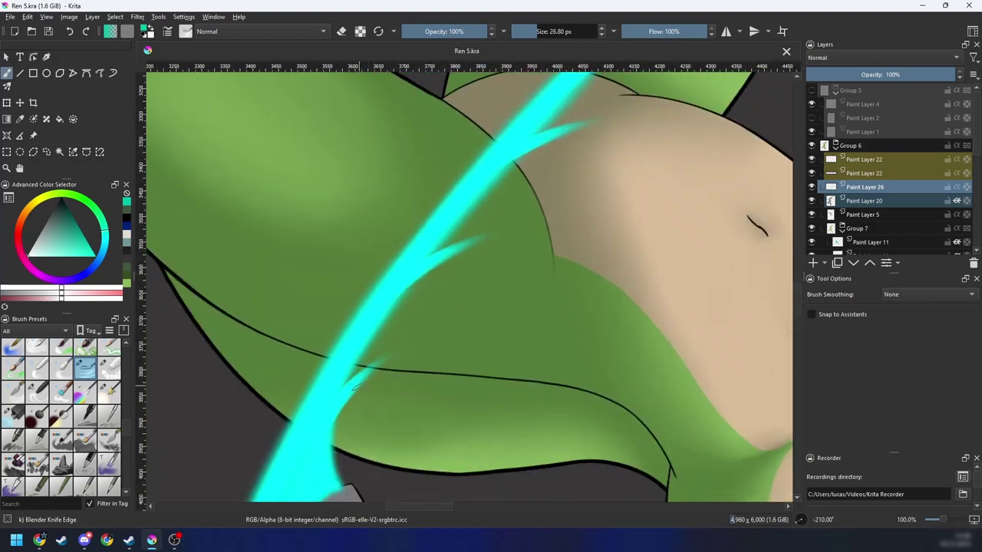
pyautogui.moveTo(328, 404); pyautogui.dragTo(457, 312)
pyautogui.hotkey('ctrl', 'z')
pyautogui.moveTo(307, 430); pyautogui.dragTo(448, 319)
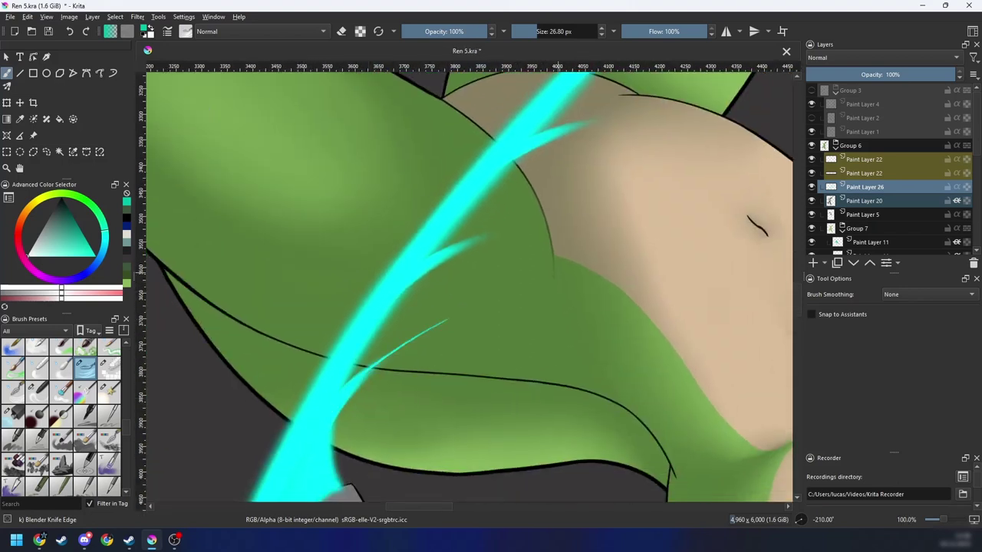
# Step: Draw the lower limb's remaining spikes over the thigh and belly, and the forked tip, into long fine points
pyautogui.moveTo(432, 264); pyautogui.dragTo(527, 222)
pyautogui.moveTo(637, 212); pyautogui.dragTo(536, 293)
pyautogui.moveTo(439, 224); pyautogui.dragTo(521, 192)
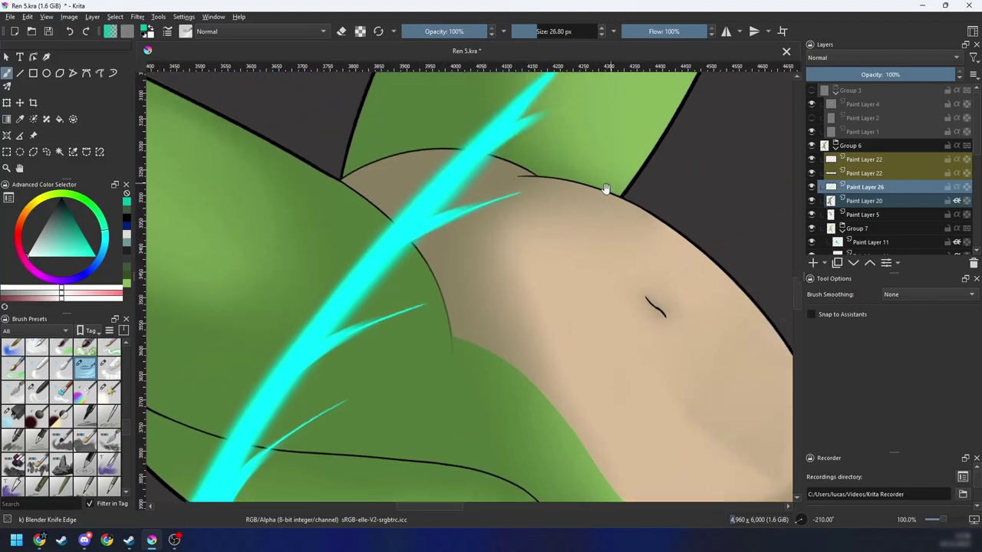
pyautogui.moveTo(606, 190); pyautogui.dragTo(467, 321)
pyautogui.moveTo(391, 247); pyautogui.dragTo(456, 224)
pyautogui.moveTo(318, 311); pyautogui.dragTo(463, 165)
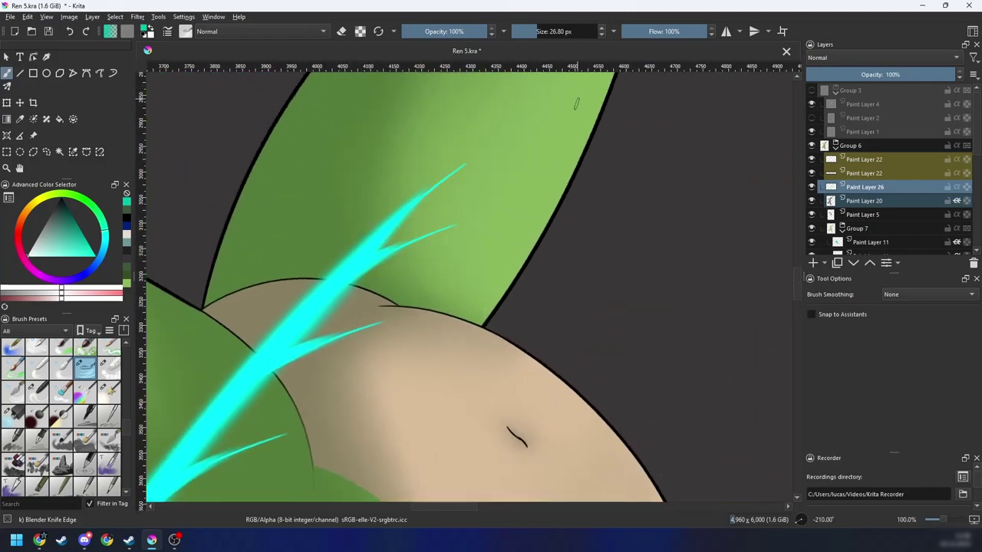
# Step: Draw the two spikes nearest the ring on the bow's upper limb into long fine points with the knife-edge blender
pyautogui.press('-')
pyautogui.press('-')
pyautogui.press('-')
pyautogui.press('-')
pyautogui.press('-')
pyautogui.press('6')
pyautogui.press('6')
pyautogui.press('6')
pyautogui.press('6')
pyautogui.press('6')
pyautogui.press('6')
pyautogui.press('6')
pyautogui.press('6')
pyautogui.press('6')
pyautogui.press('6')
pyautogui.press('6')
pyautogui.moveTo(535, 295); pyautogui.dragTo(487, 357)
pyautogui.press('6')
pyautogui.press('6')
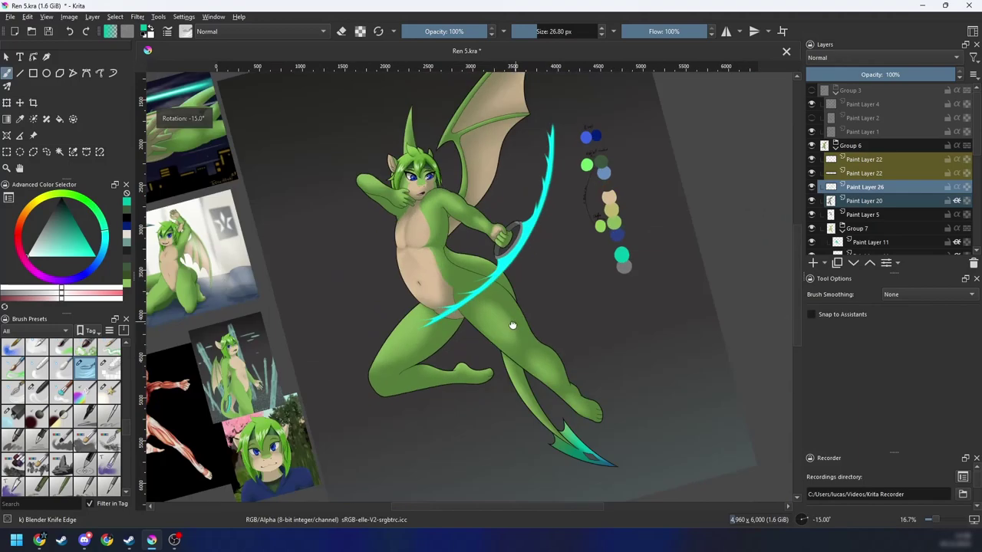
pyautogui.moveTo(513, 326); pyautogui.dragTo(468, 400)
pyautogui.press('4')
pyautogui.press('4')
pyautogui.press('4')
pyautogui.press('4')
pyautogui.press('4')
pyautogui.press('4')
pyautogui.press('4')
pyautogui.press('4')
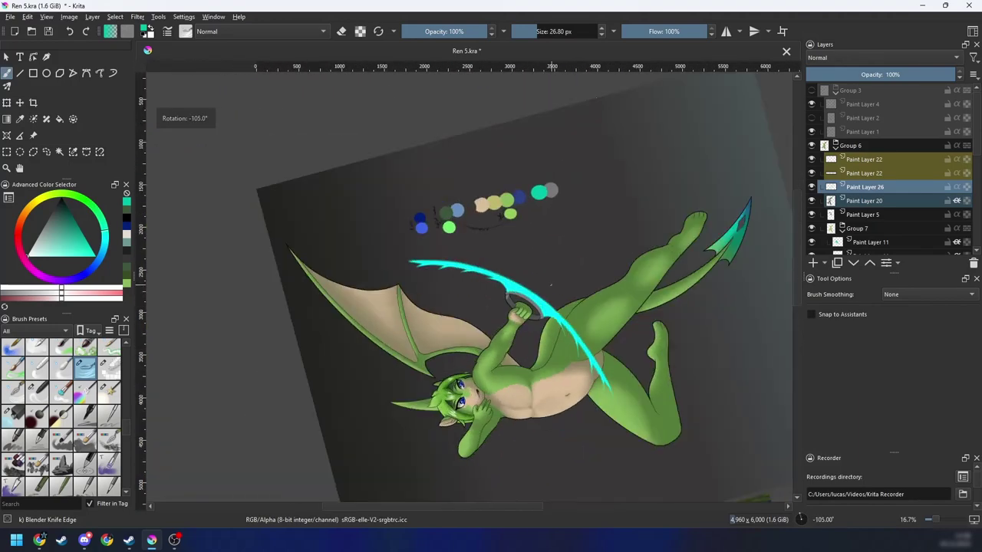
pyautogui.press('+')
pyautogui.press('+')
pyautogui.press('m')
pyautogui.press('4')
pyautogui.press('4')
pyautogui.press('4')
pyautogui.press('+')
pyautogui.press('+')
pyautogui.moveTo(507, 298); pyautogui.dragTo(546, 321)
pyautogui.press('4')
pyautogui.press('4')
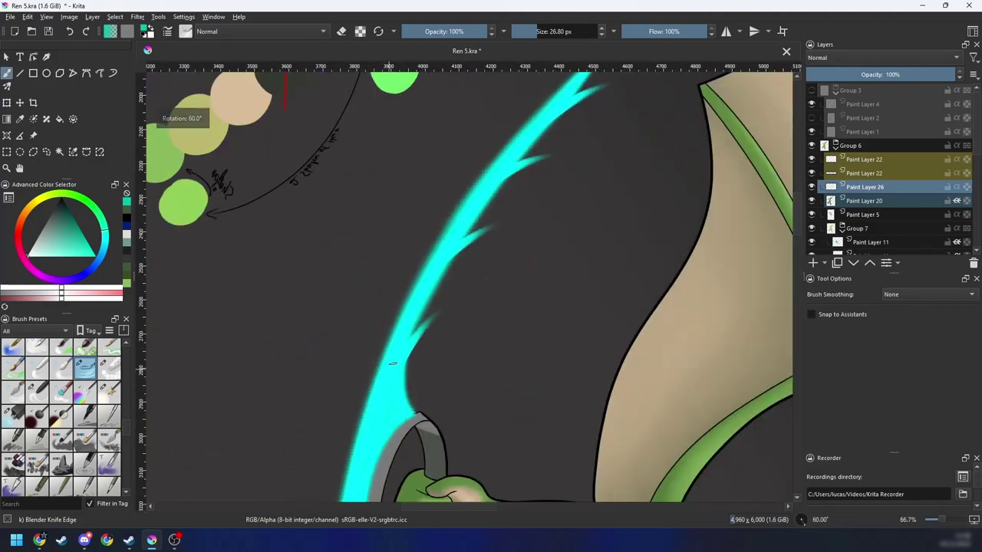
pyautogui.moveTo(499, 270); pyautogui.dragTo(469, 311)
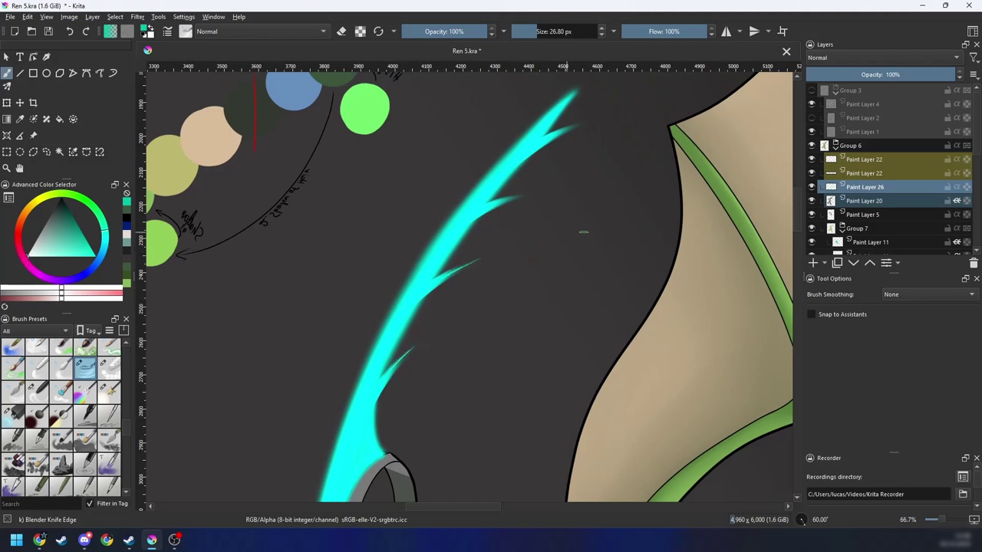
# Step: Draw the upper limb's two outer spikes, just below the tip, into long fine points
pyautogui.moveTo(601, 190); pyautogui.dragTo(453, 282)
pyautogui.press('4')
pyautogui.press('4')
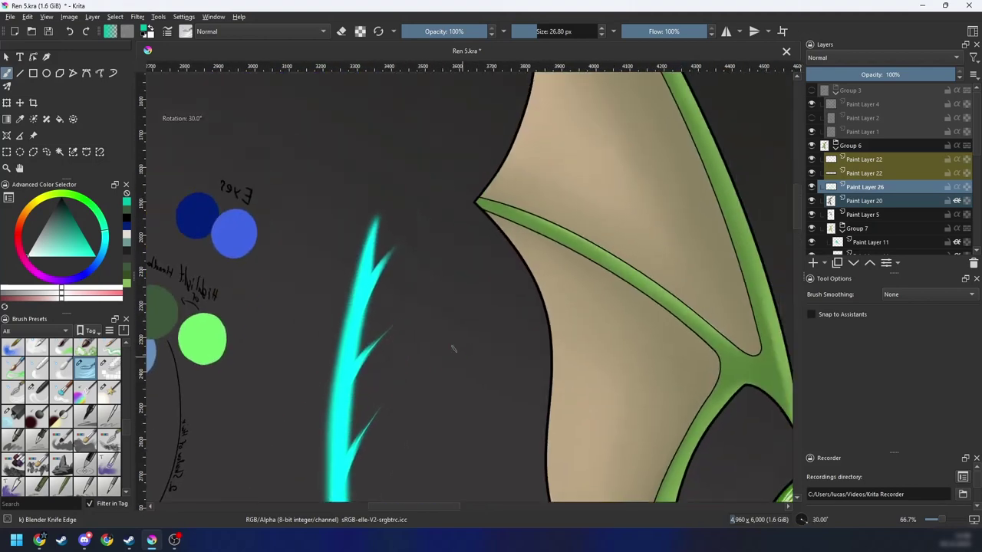
pyautogui.press('6')
pyautogui.press('6')
pyautogui.moveTo(443, 244); pyautogui.dragTo(438, 292)
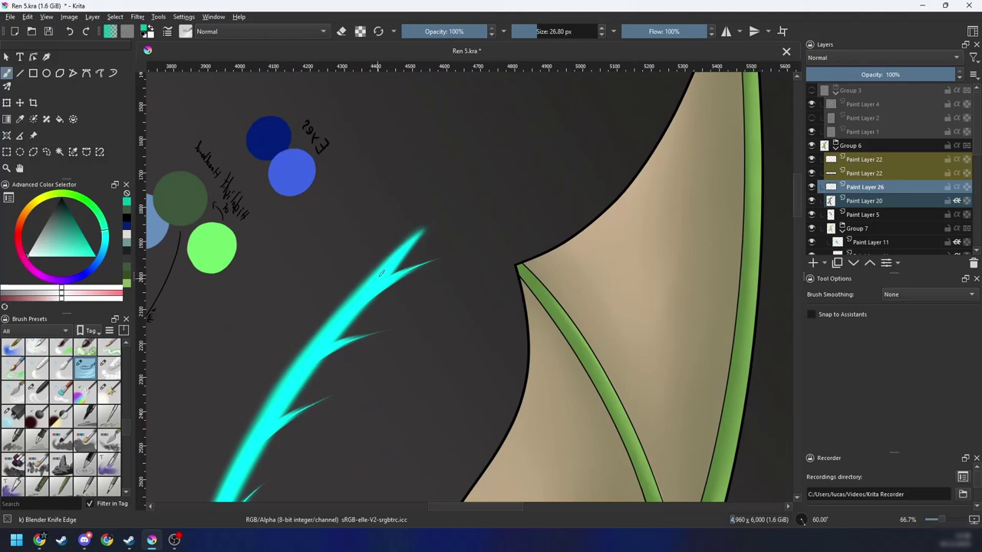
# Step: Try to pull the blunt tip of the bow's upper limb into a longer point and undo the attempts
pyautogui.moveTo(435, 225); pyautogui.dragTo(411, 240)
pyautogui.press('6')
pyautogui.press('-')
pyautogui.press('-')
pyautogui.press('-')
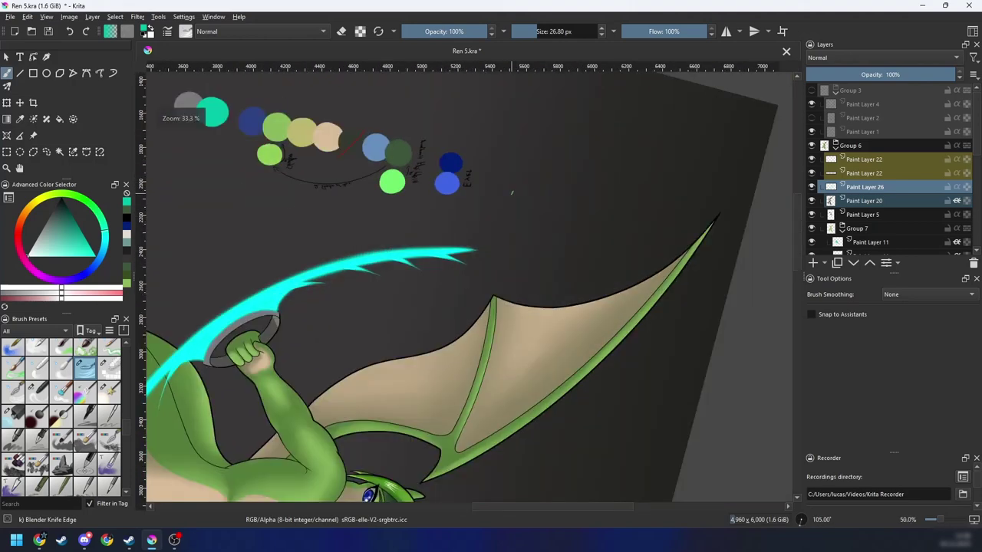
pyautogui.press('+')
pyautogui.press('+')
pyautogui.press('+')
pyautogui.press('+')
pyautogui.hotkey('ctrl', 'z')
pyautogui.moveTo(489, 224); pyautogui.dragTo(486, 285)
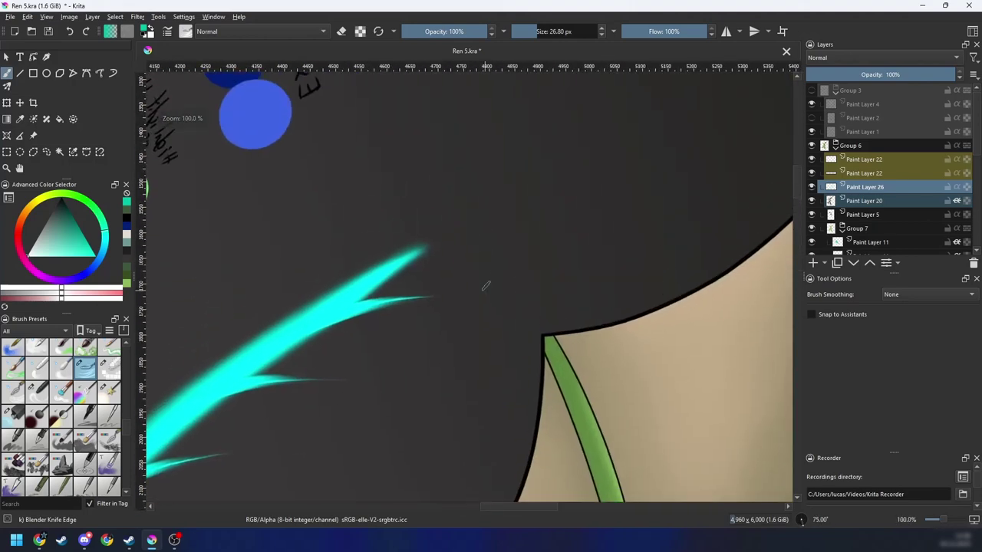
pyautogui.press('+')
pyautogui.moveTo(300, 290); pyautogui.dragTo(565, 175)
pyautogui.hotkey('ctrl', 'z')
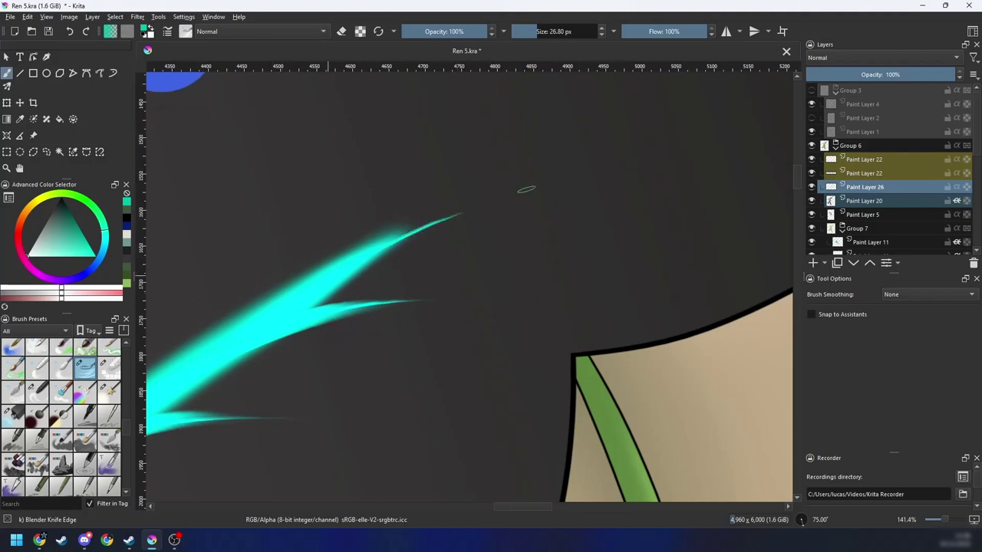
# Step: Draw the upper limb's tip outward into a thin fine point, undoing the first stroke and repainting it
pyautogui.press('2')
pyautogui.press('+')
pyautogui.press('+')
pyautogui.press('+')
pyautogui.press('+')
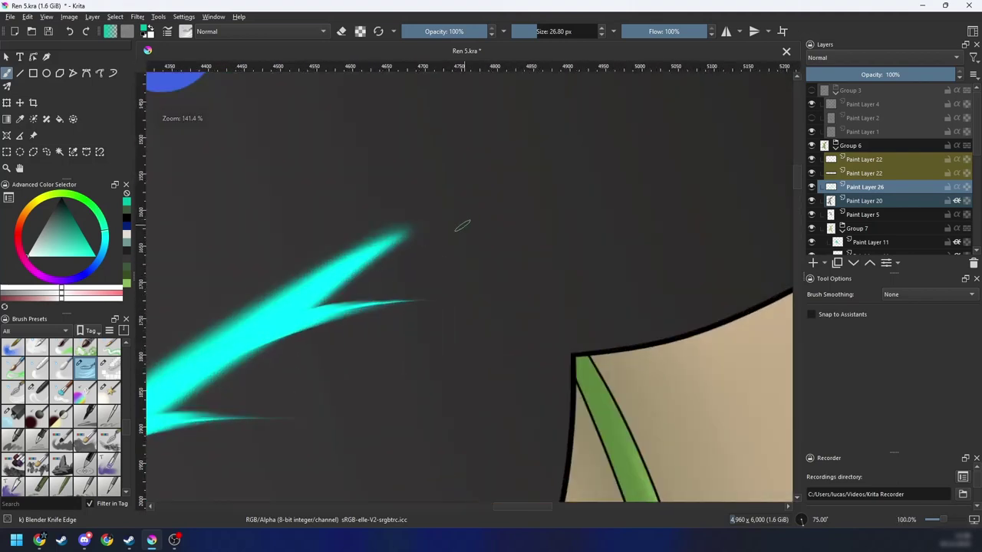
pyautogui.moveTo(370, 259); pyautogui.dragTo(538, 190)
pyautogui.hotkey('ctrl', 'z')
pyautogui.moveTo(328, 277); pyautogui.dragTo(515, 198)
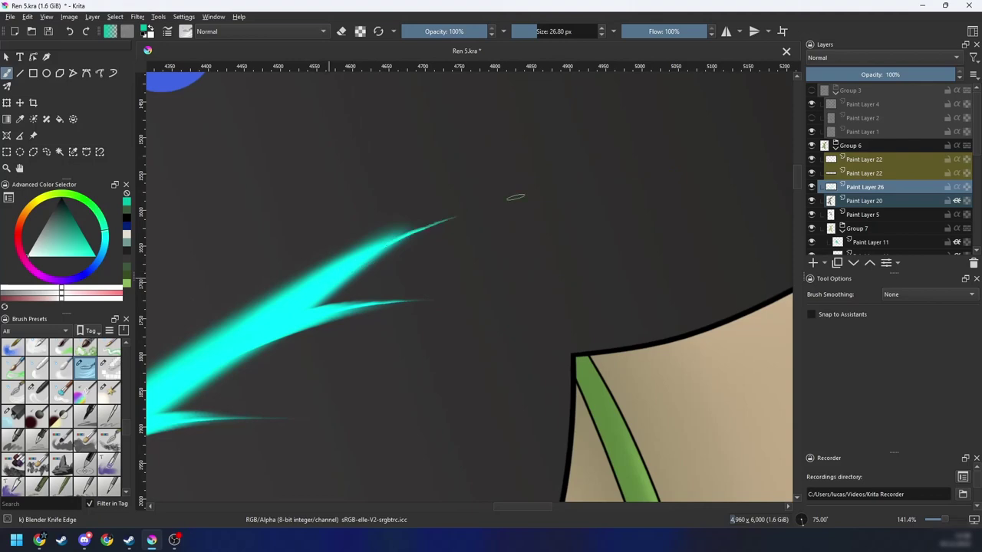
# Step: Examine the whole character and the full curve of the glowing bow from several rotation angles
pyautogui.press('-')
pyautogui.press('-')
pyautogui.press('-')
pyautogui.press('-')
pyautogui.press('-')
pyautogui.press('-')
pyautogui.press('6')
pyautogui.press('6')
pyautogui.press('6')
pyautogui.press('6')
pyautogui.press('6')
pyautogui.press('6')
pyautogui.press('6')
pyautogui.press('6')
pyautogui.press('6')
pyautogui.press('6')
pyautogui.press('6')
pyautogui.moveTo(582, 236); pyautogui.dragTo(503, 377)
pyautogui.press('6')
pyautogui.press('6')
pyautogui.press('6')
pyautogui.press('6')
pyautogui.press('6')
pyautogui.press('6')
pyautogui.press('6')
pyautogui.press('6')
pyautogui.press('6')
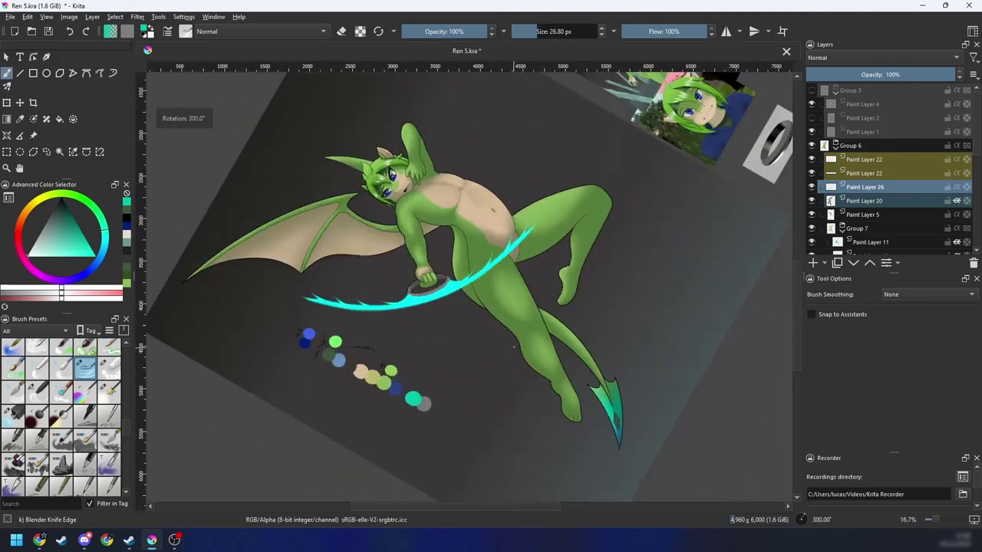
# Step: Apply a Gaussian Blur with a 5 px radius to the cyan blade on Paint Layer 26
pyautogui.press('m')
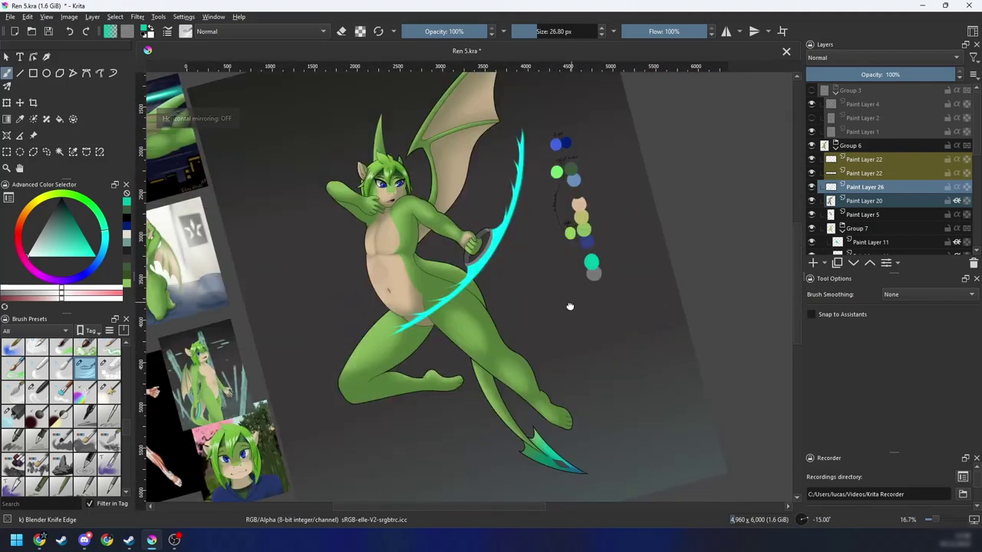
pyautogui.press('-')
pyautogui.press('-')
pyautogui.moveTo(569, 307); pyautogui.dragTo(551, 328)
pyautogui.press('+')
pyautogui.press('6')
pyautogui.press('6')
pyautogui.press('4')
pyautogui.press('+')
pyautogui.press('+')
pyautogui.press('+')
pyautogui.press('+')
pyautogui.scroll(-1, 551, 328)
pyautogui.hotkey('ctrl', 'u')
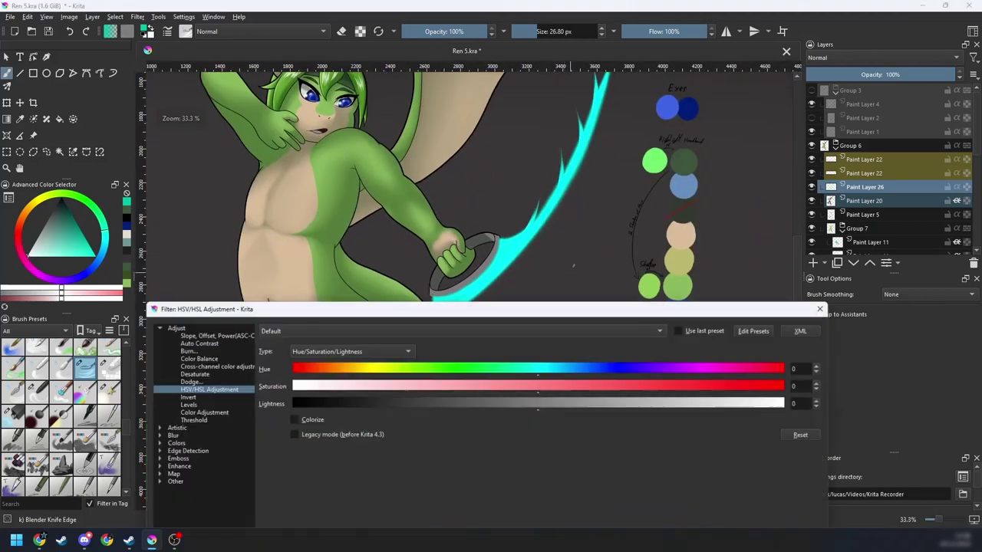
pyautogui.click(161, 443)
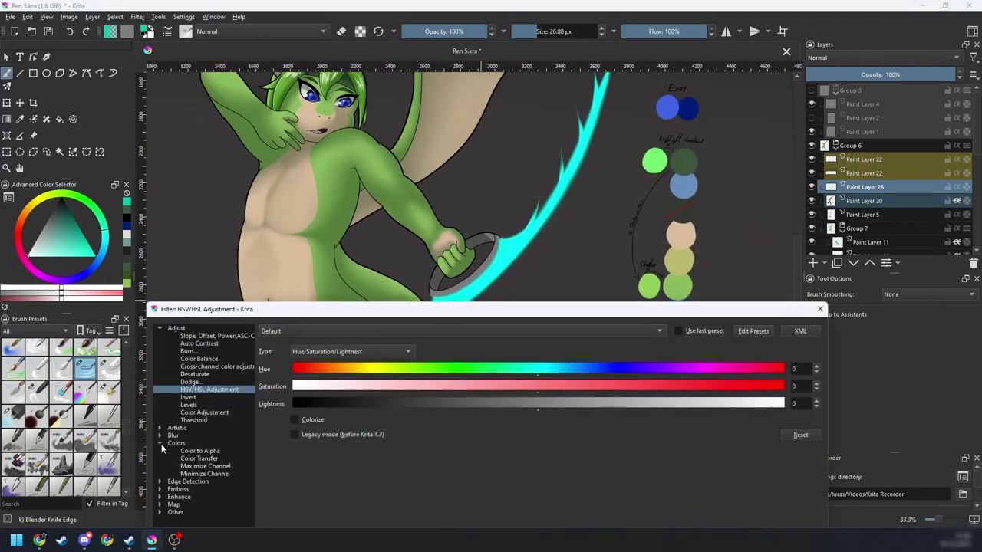
pyautogui.click(161, 443)
pyautogui.click(159, 435)
pyautogui.click(198, 451)
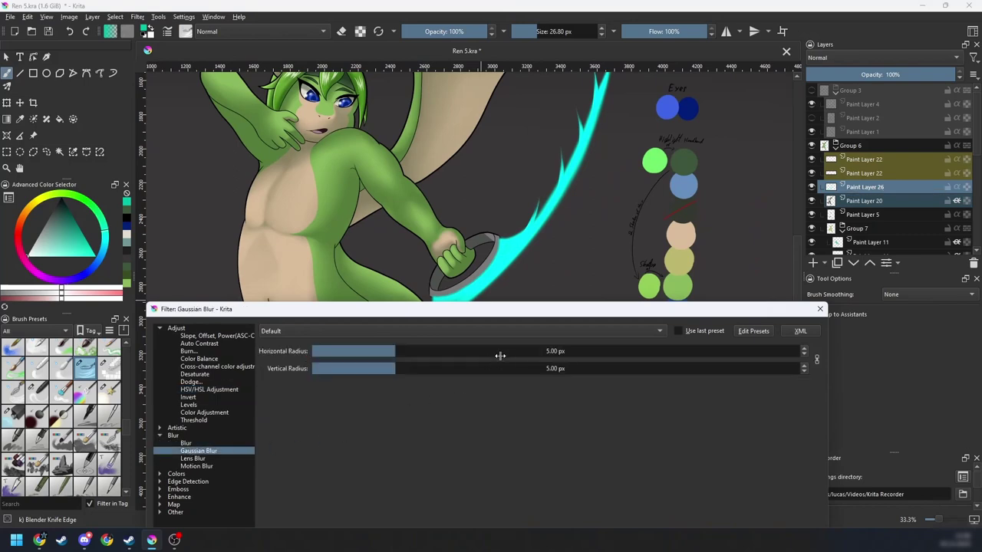
pyautogui.press('Return')
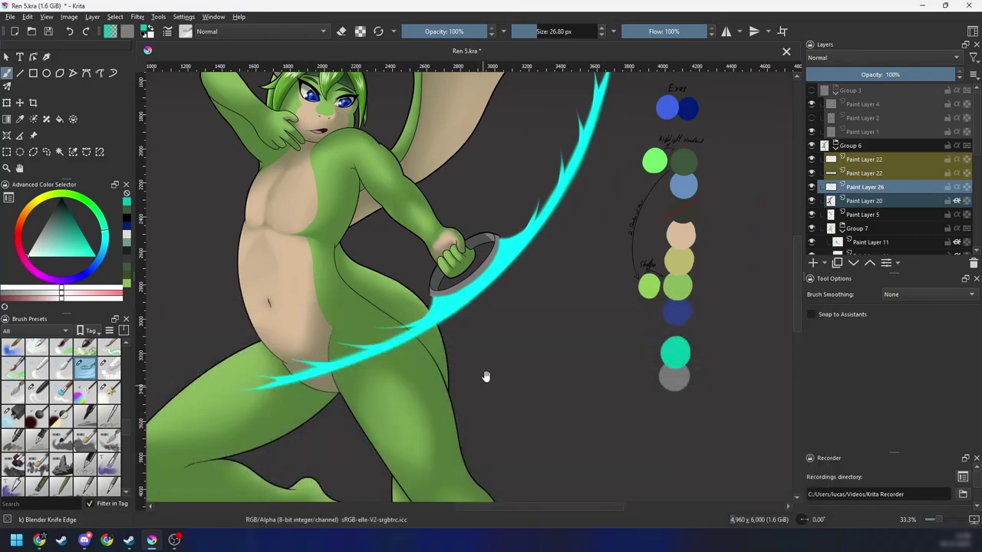
# Step: Place the blurred blade layer in its own new group and add an empty paint layer above it
pyautogui.moveTo(484, 377); pyautogui.dragTo(425, 467)
pyautogui.scroll(4, 466, 299)
pyautogui.scroll(-4, 507, 391)
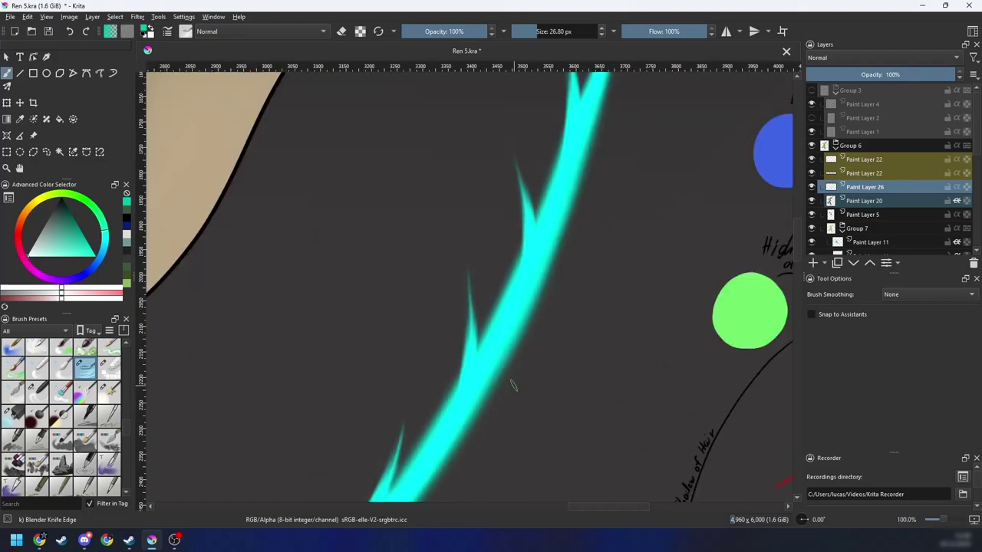
pyautogui.moveTo(545, 330); pyautogui.dragTo(588, 291)
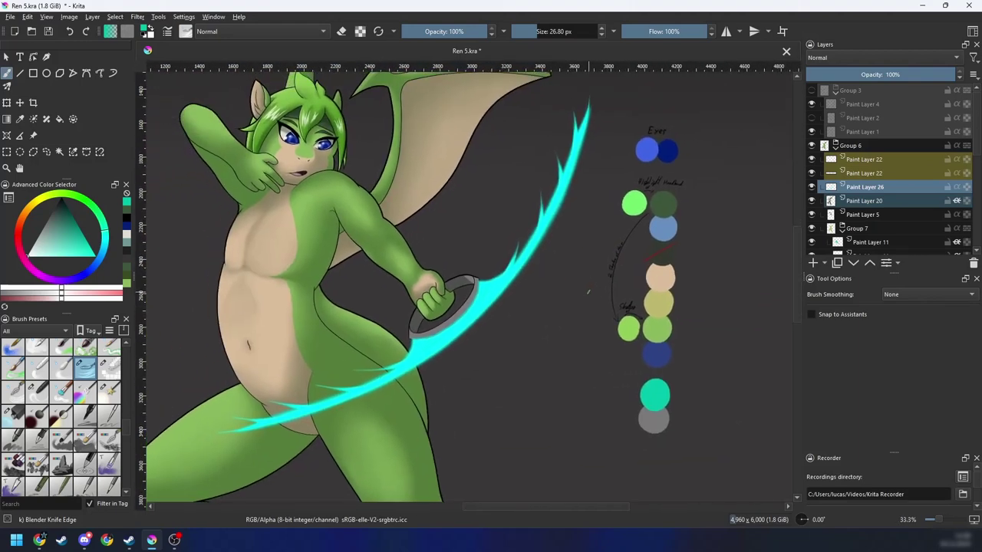
pyautogui.moveTo(527, 363); pyautogui.dragTo(537, 362)
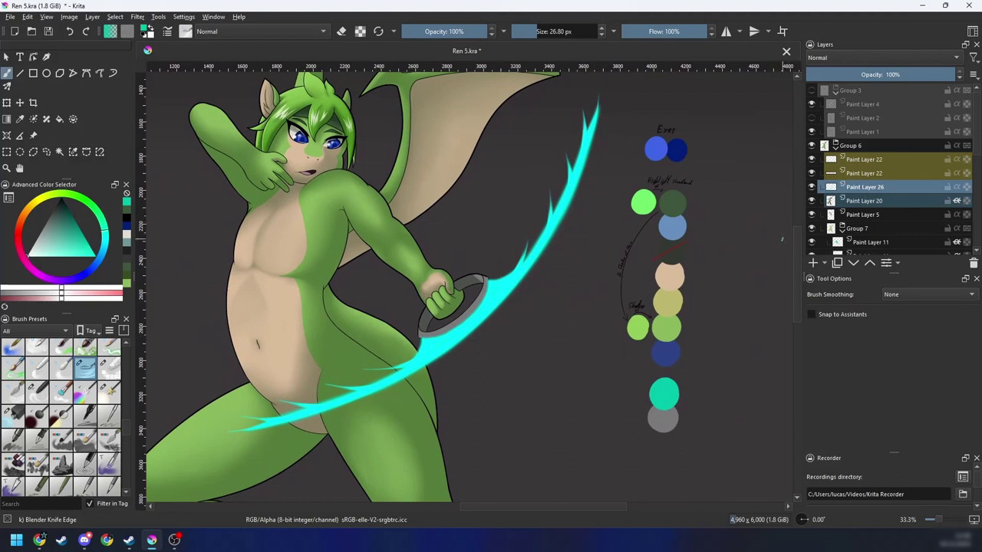
pyautogui.hotkey('ctrl', 'g')
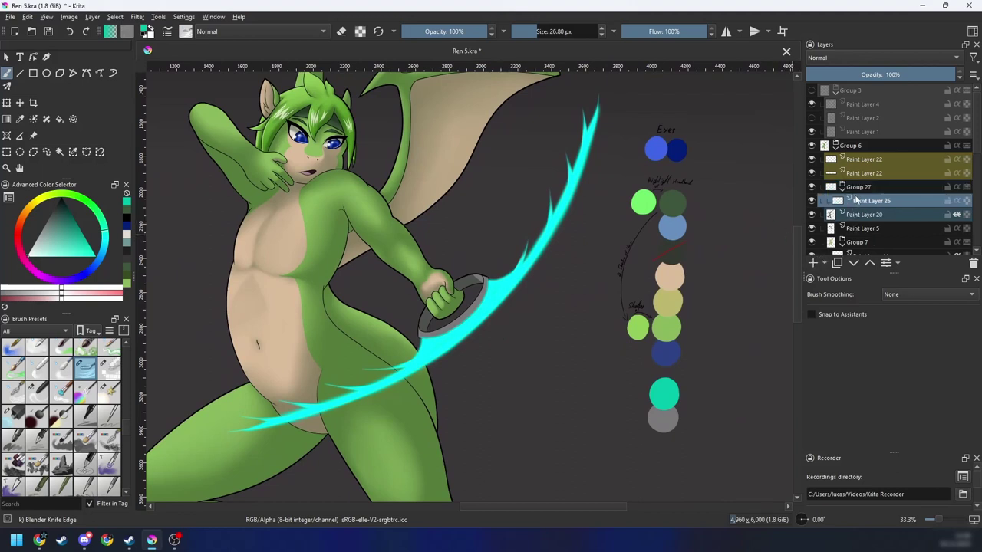
pyautogui.moveTo(856, 199)
pyautogui.click(814, 265)
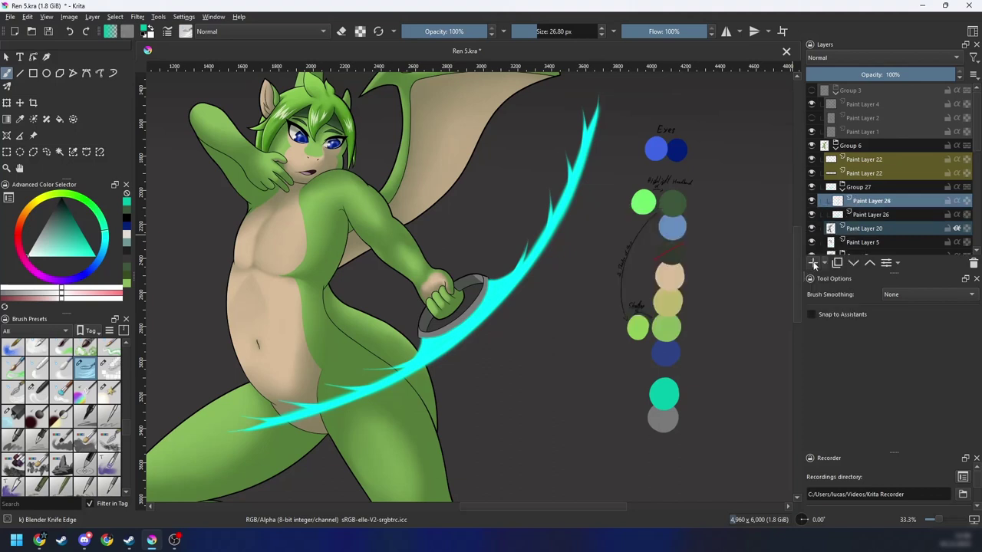
pyautogui.click(864, 214)
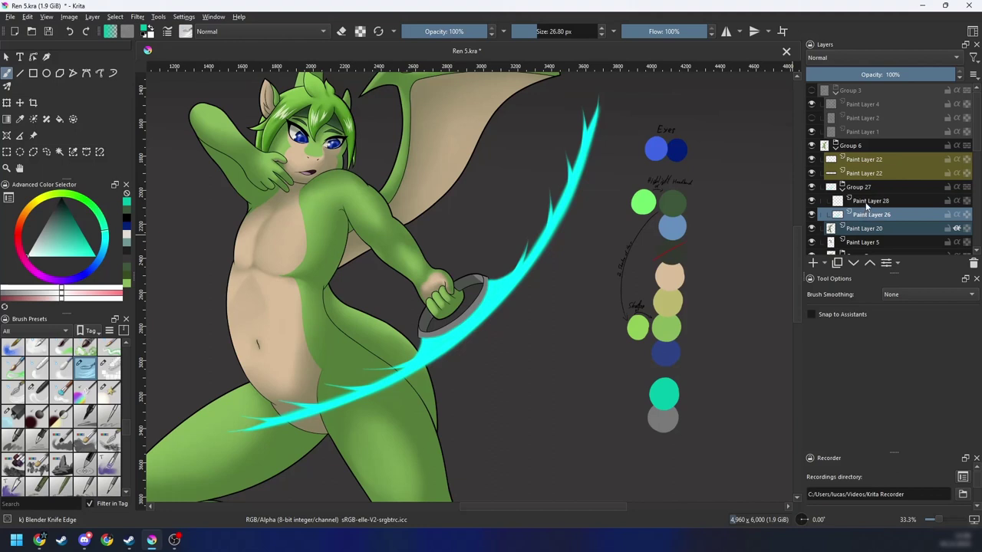
pyautogui.moveTo(867, 203); pyautogui.dragTo(869, 197)
pyautogui.moveTo(861, 215)
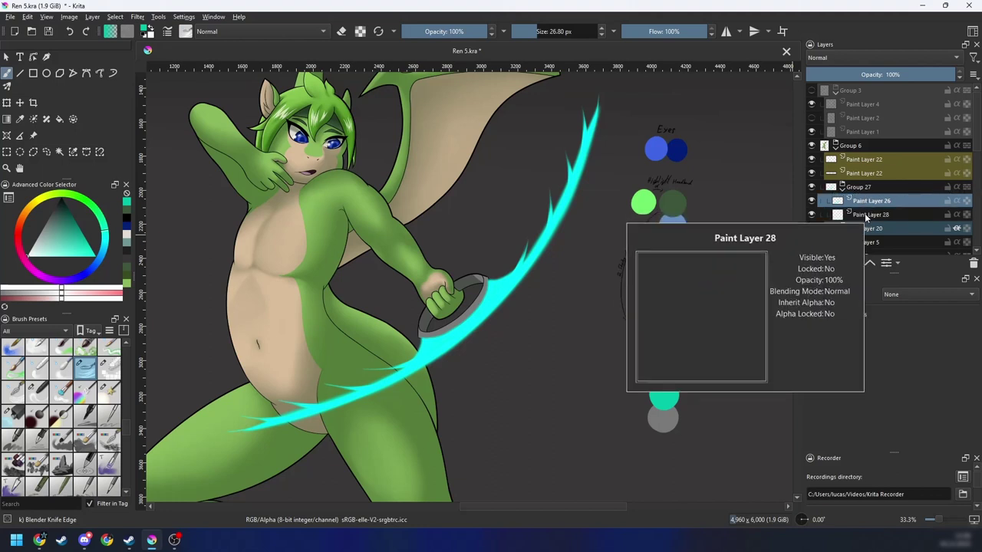
pyautogui.moveTo(870, 214); pyautogui.dragTo(873, 200)
pyautogui.moveTo(764, 263); pyautogui.dragTo(769, 277)
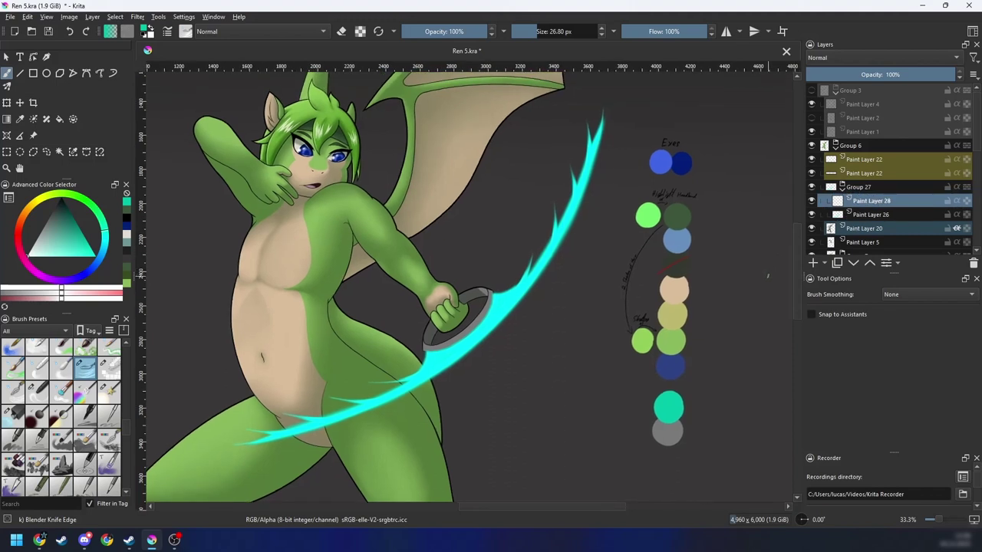
pyautogui.moveTo(763, 282); pyautogui.dragTo(746, 292)
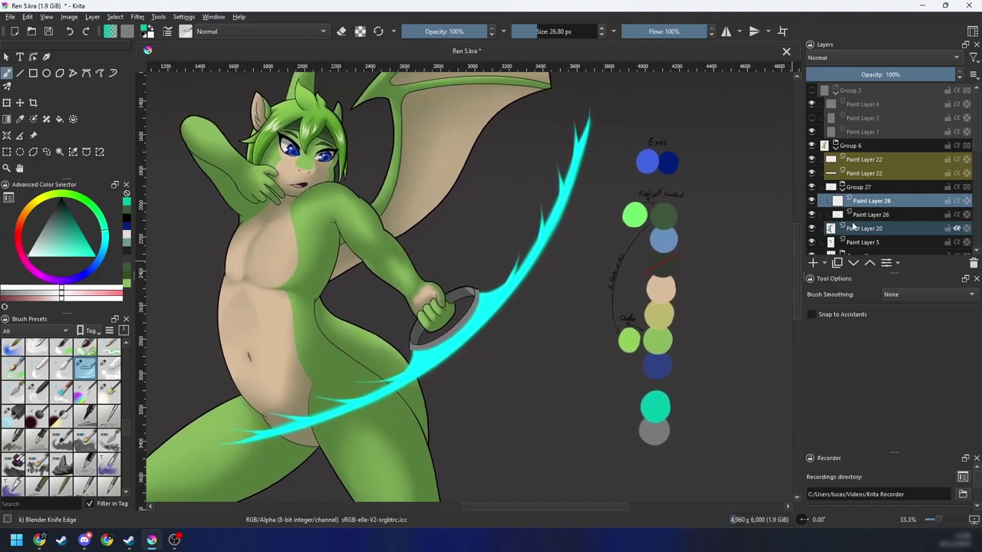
# Step: Copy the blade layer and paste the duplicate above the empty layer in the blade group
pyautogui.click(856, 216)
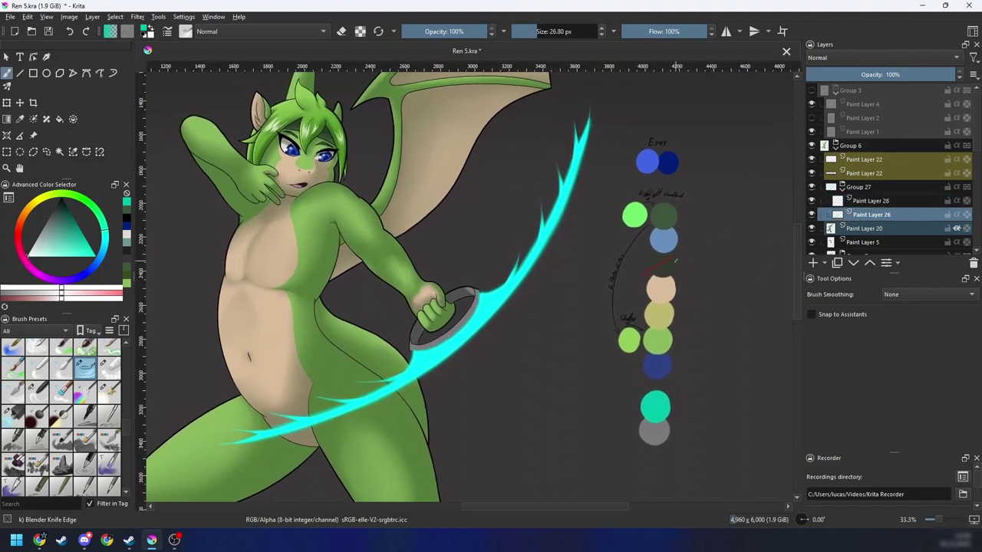
pyautogui.click(863, 202)
pyautogui.hotkey('ctrl', 'v')
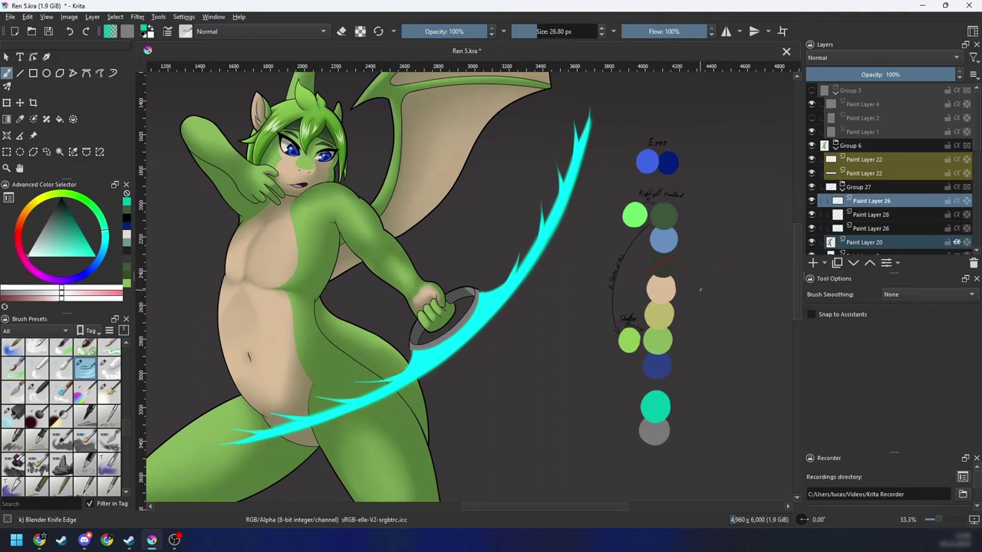
# Step: Toggle the visibility of the upper and lower blade copies to compare their effect on the canvas
pyautogui.click(811, 202)
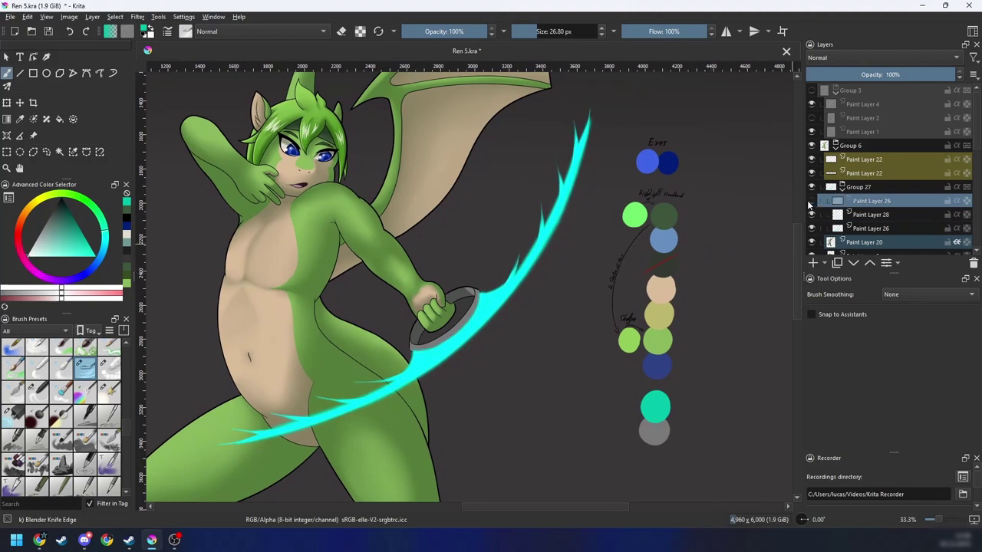
pyautogui.click(811, 202)
pyautogui.click(811, 202)
pyautogui.click(812, 202)
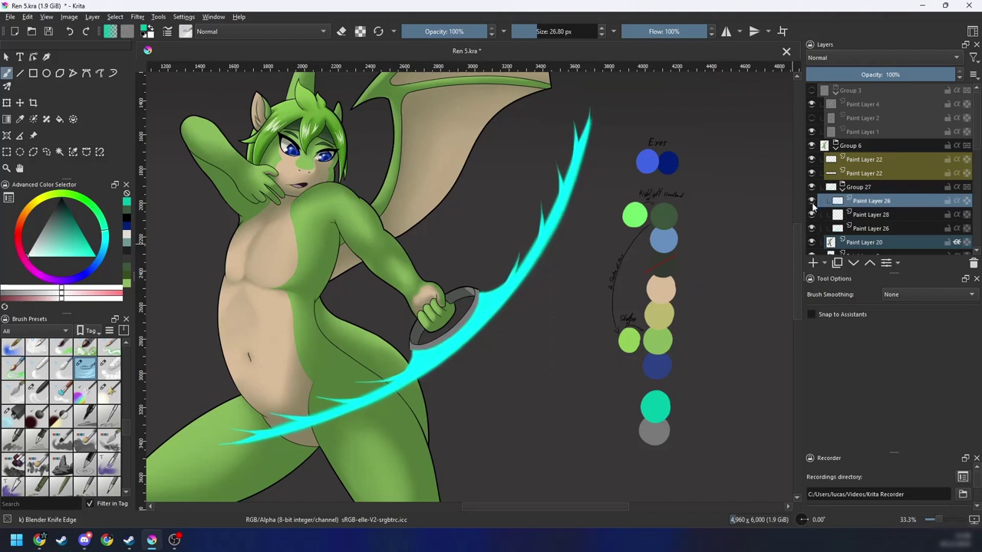
pyautogui.click(812, 229)
pyautogui.click(858, 216)
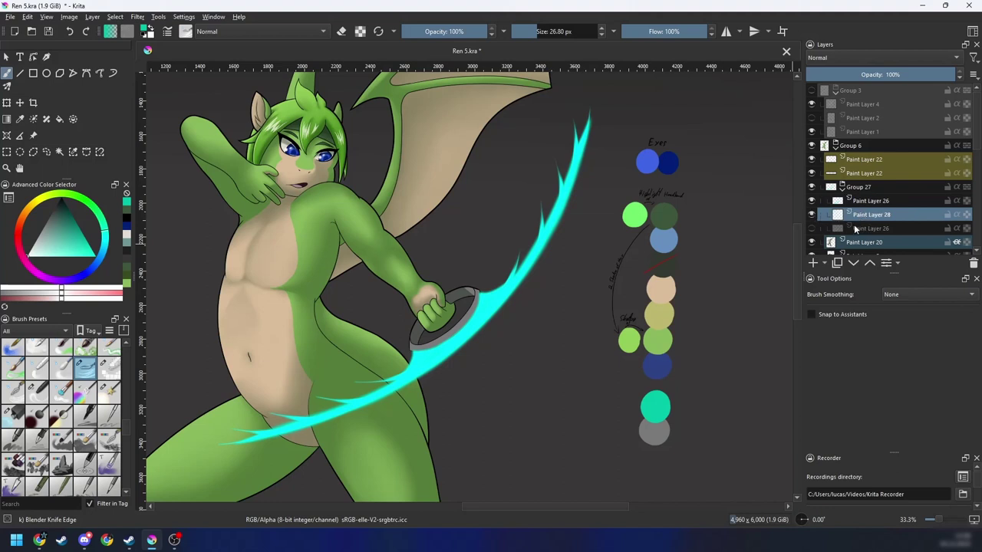
pyautogui.click(812, 201)
pyautogui.click(812, 201)
# Step: Show the lower blade copy and apply a Gaussian Blur with a 238.67 px horizontal and vertical radius to create a glow
pyautogui.click(857, 227)
pyautogui.click(812, 228)
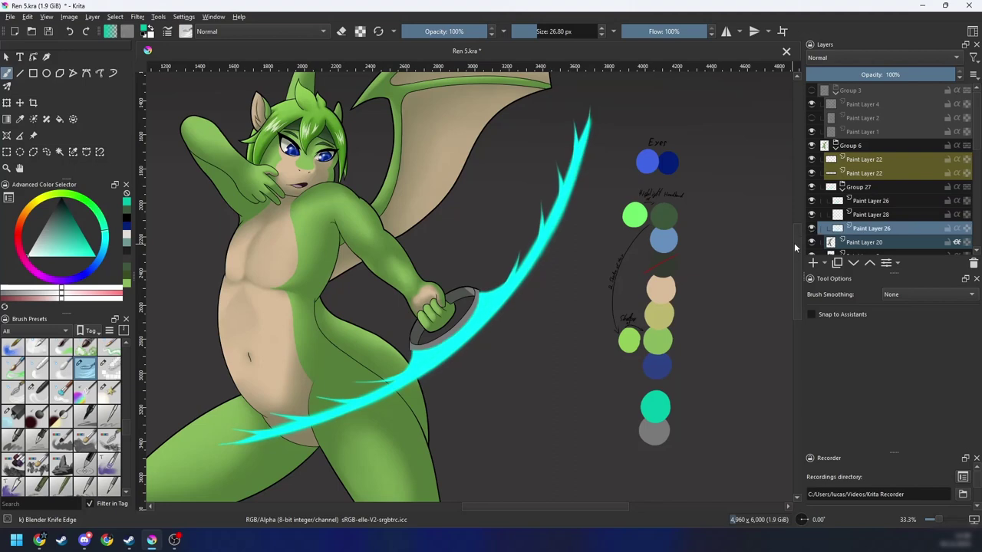
pyautogui.hotkey('ctrl', 'u')
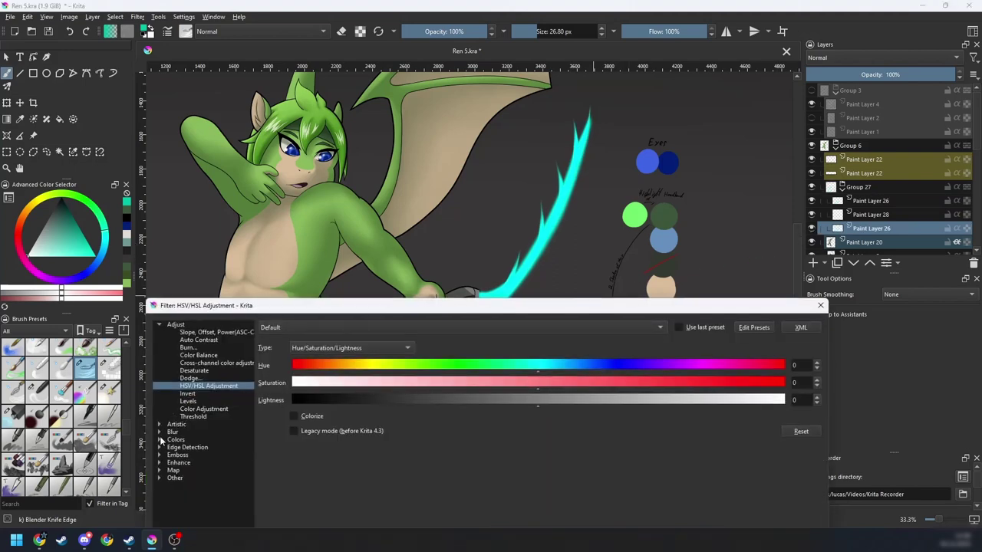
pyautogui.click(159, 433)
pyautogui.click(192, 448)
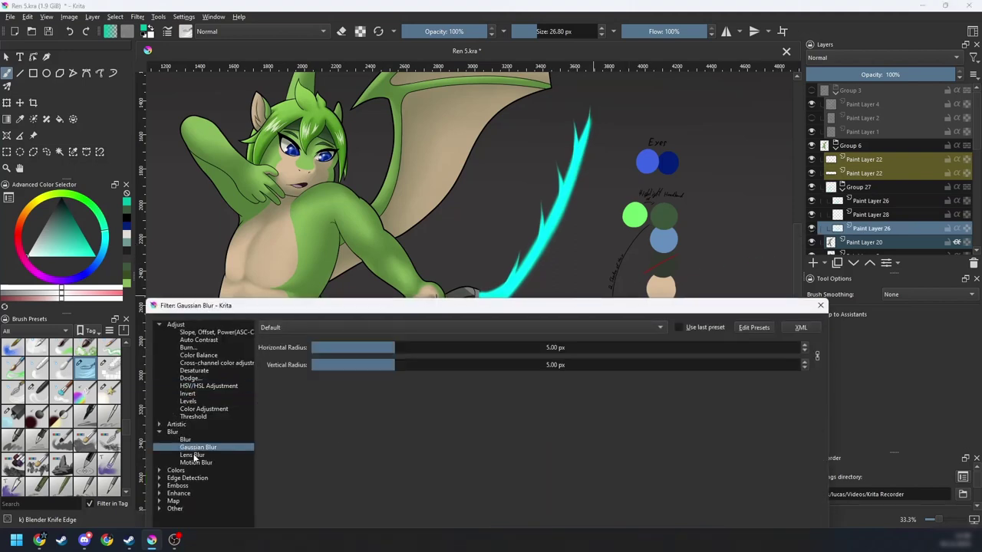
pyautogui.moveTo(454, 360); pyautogui.dragTo(615, 346)
pyautogui.moveTo(595, 307)
pyautogui.mouseDown()
pyautogui.moveTo(526, 499)
pyautogui.moveTo(596, 294)
pyautogui.mouseUp()
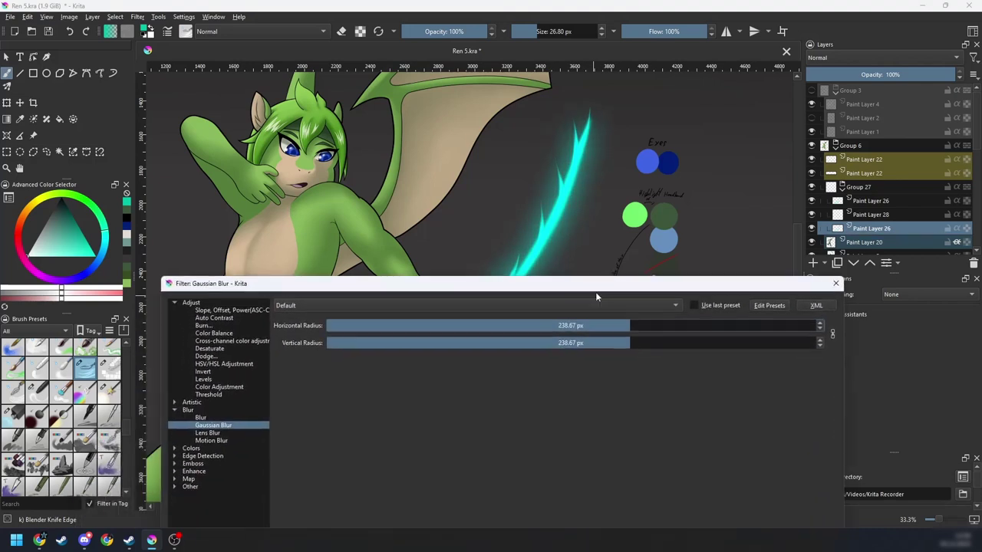
pyautogui.press('Return')
# Step: Select the empty layer between the blade copies and set up the Basic-5 Size brush with white
pyautogui.scroll(-5, 545, 404)
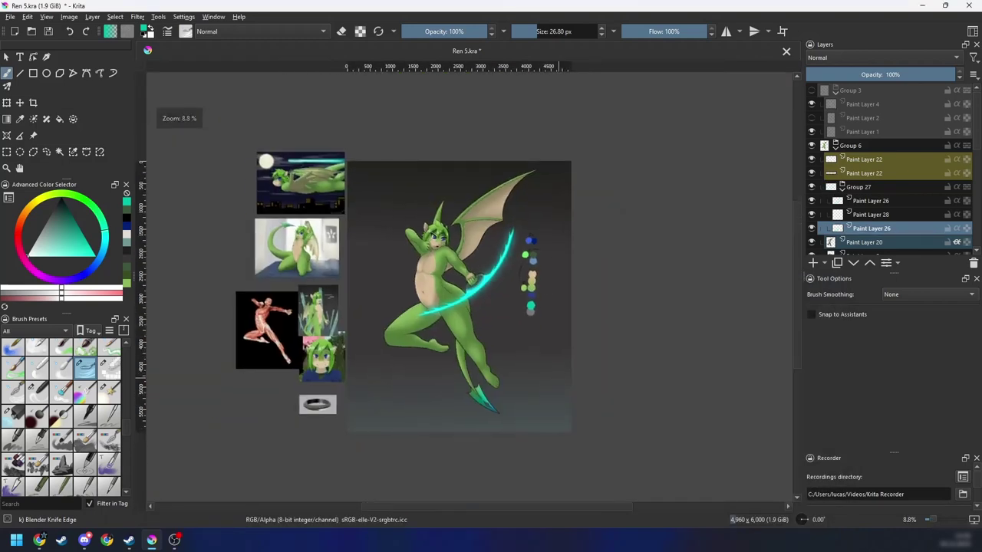
pyautogui.scroll(5, 572, 341)
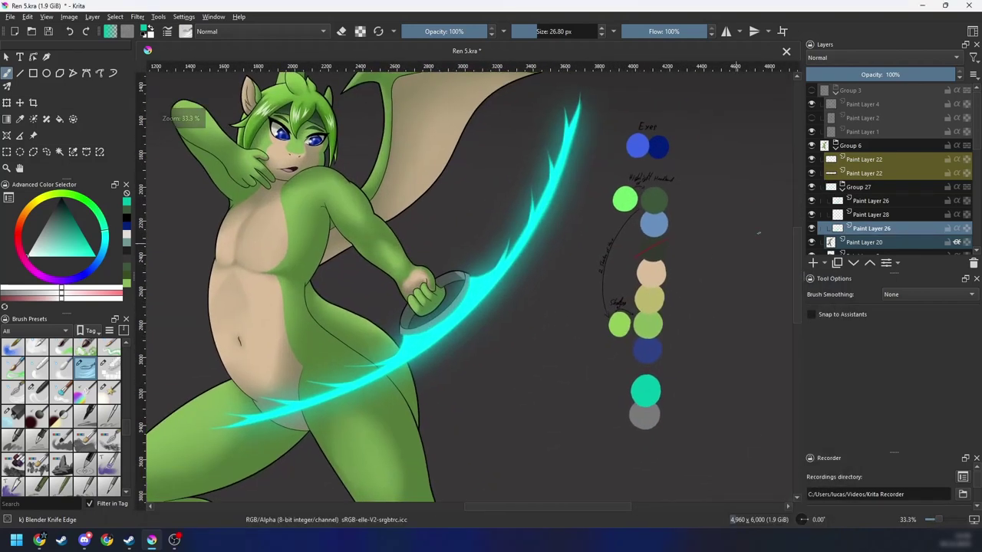
pyautogui.click(875, 217)
pyautogui.rightClick(510, 364)
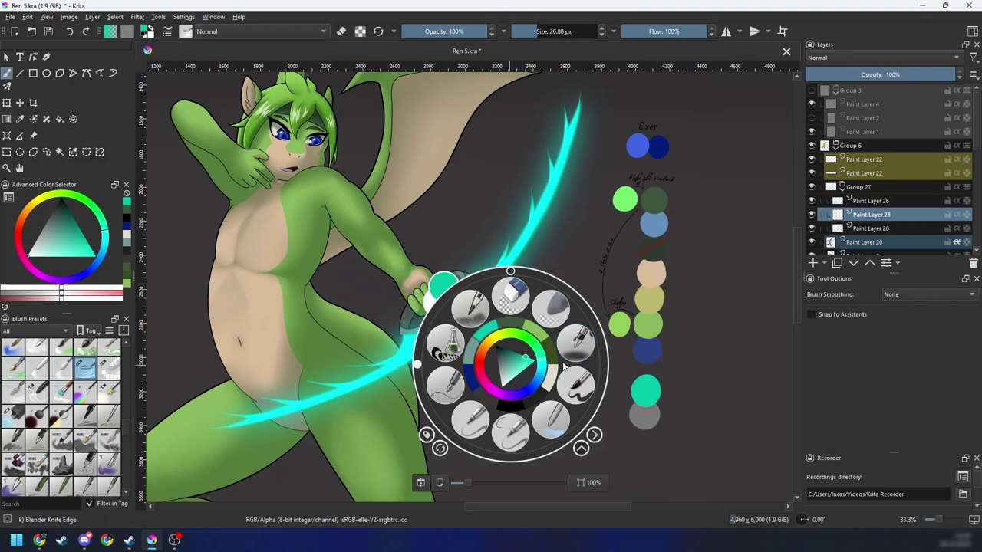
pyautogui.click(504, 388)
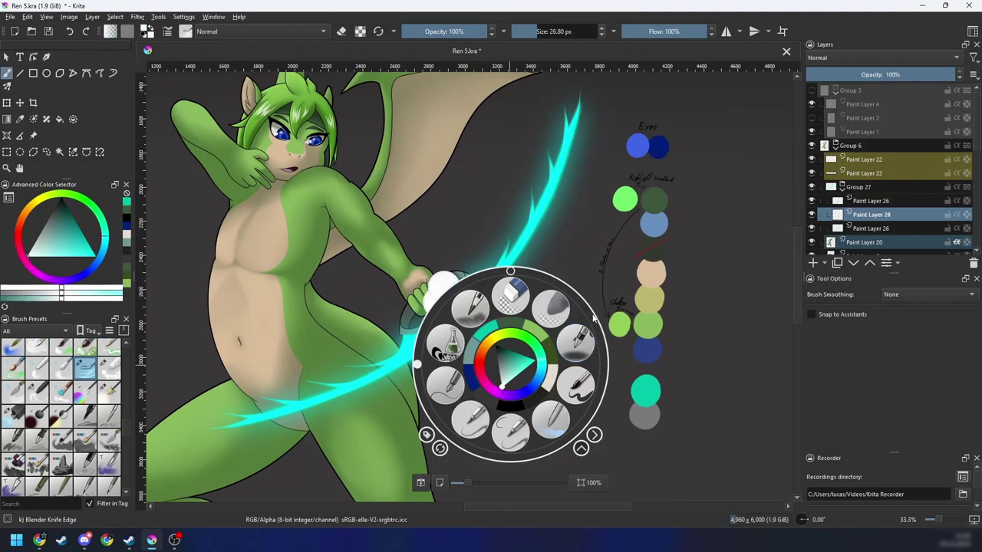
pyautogui.click(579, 388)
# Step: Move the empty layer to the top of the blade group and set its blending mode to Screen
pyautogui.press('4')
pyautogui.press('4')
pyautogui.press('4')
pyautogui.press('4')
pyautogui.press('4')
pyautogui.press('4')
pyautogui.press('4')
pyautogui.press('4')
pyautogui.press('4')
pyautogui.press('4')
pyautogui.press('4')
pyautogui.press('4')
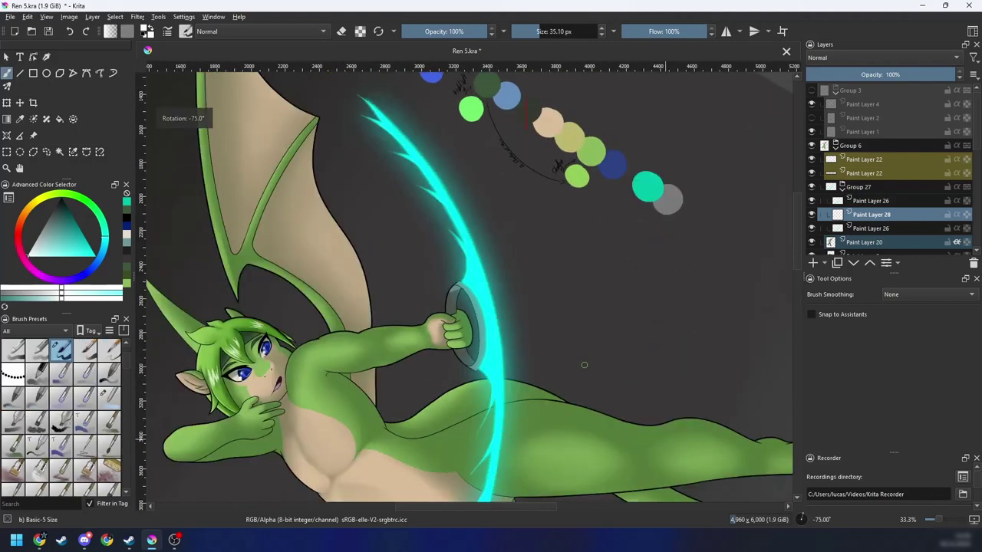
pyautogui.hotkey('ctrl', '+')
pyautogui.moveTo(522, 369); pyautogui.dragTo(517, 391)
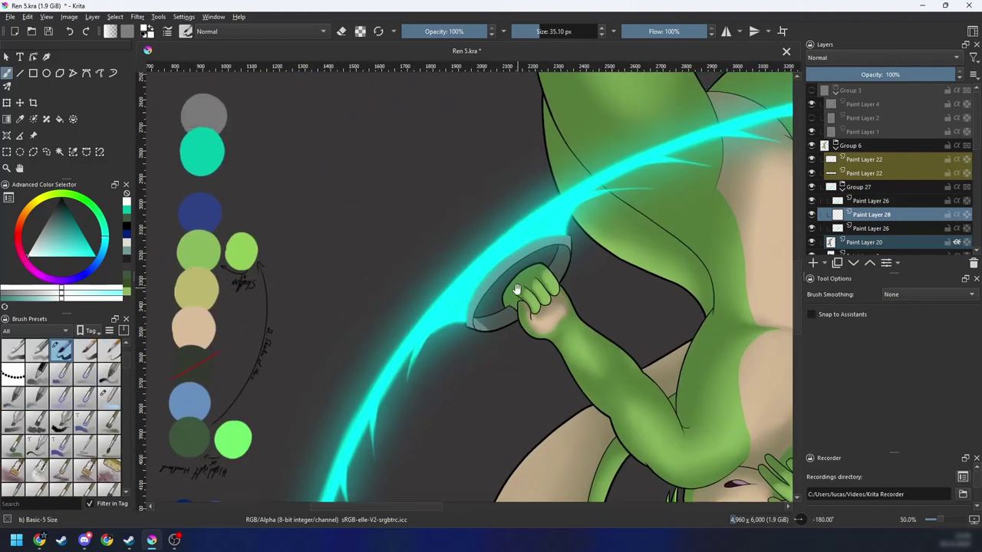
pyautogui.moveTo(511, 300); pyautogui.dragTo(463, 351)
pyautogui.moveTo(855, 216); pyautogui.dragTo(863, 200)
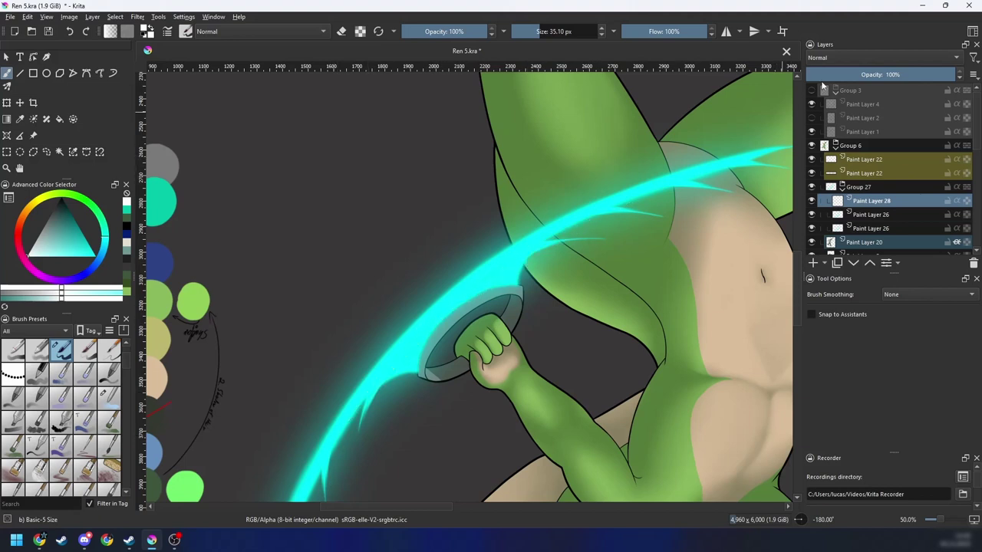
pyautogui.click(836, 58)
pyautogui.click(822, 150)
# Step: Enable alpha inheritance on the empty top layer and lock the alpha of the lower glow layer
pyautogui.moveTo(380, 374); pyautogui.dragTo(469, 283)
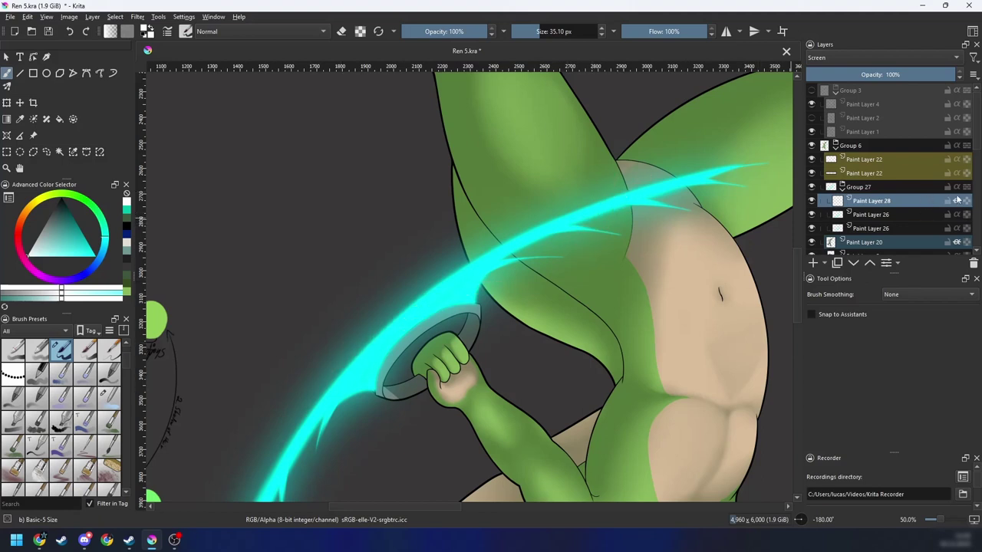
pyautogui.scroll(-1, 979, 155)
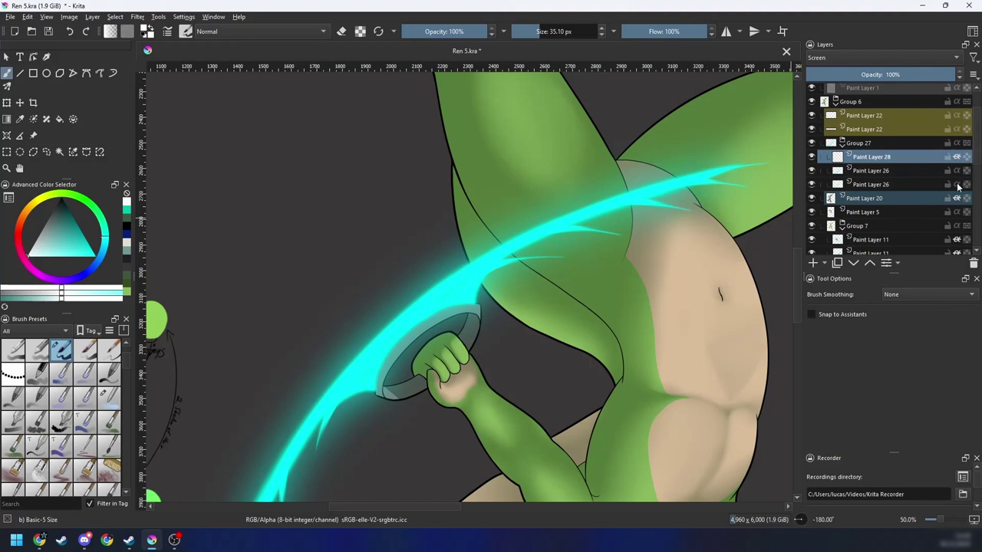
pyautogui.click(957, 185)
pyautogui.click(957, 184)
pyautogui.click(959, 173)
pyautogui.click(959, 173)
pyautogui.click(969, 172)
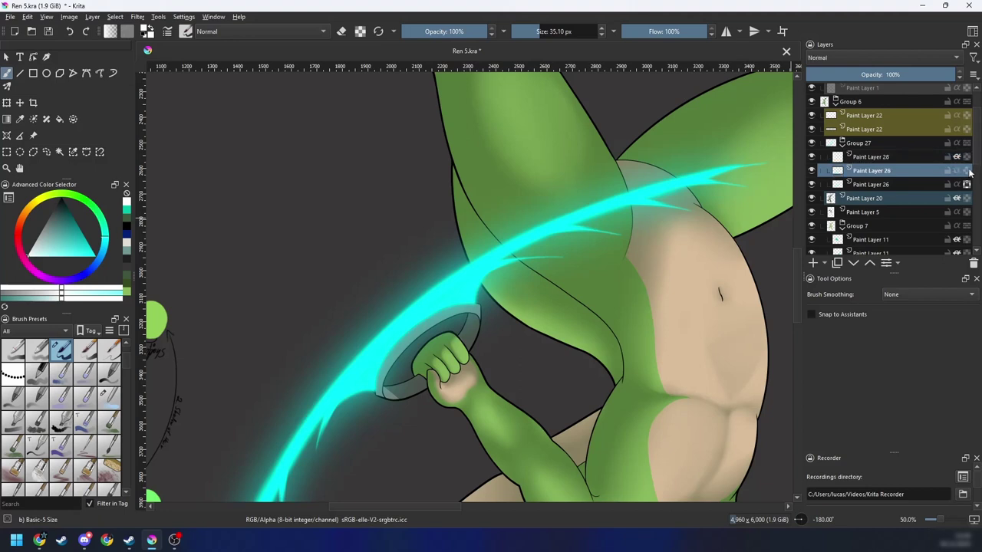
# Step: Select the top Screen layer in the blade group and try white highlight strokes along the blade's lower half
pyautogui.click(902, 159)
pyautogui.moveTo(323, 405)
pyautogui.mouseDown()
pyautogui.moveTo(432, 285)
pyautogui.moveTo(489, 254)
pyautogui.mouseUp()
pyautogui.hotkey('ctrl', 'z')
pyautogui.keyDown('space'); pyautogui.moveTo(387, 360); pyautogui.dragTo(431, 304); pyautogui.keyUp('space')
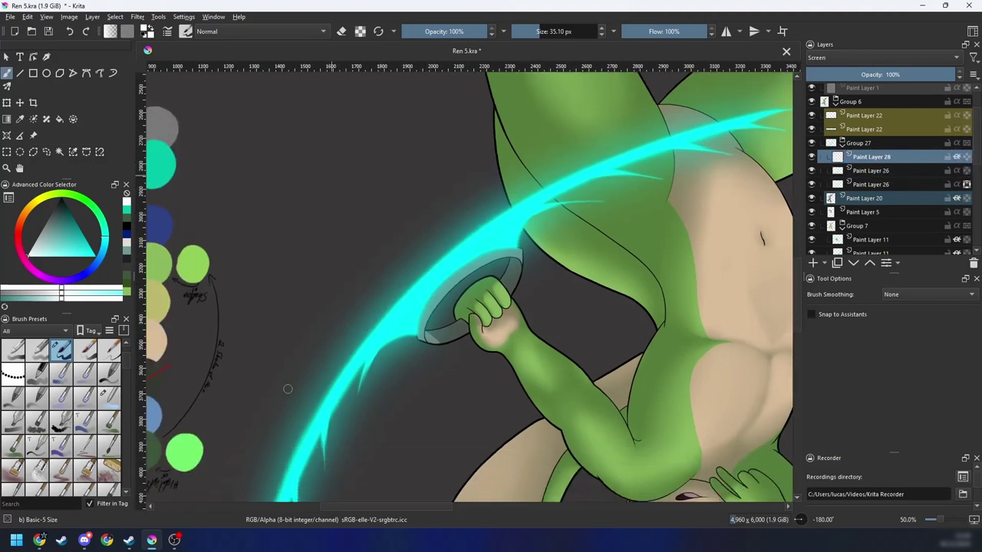
pyautogui.hotkey('ctrl', 'z')
pyautogui.moveTo(300, 462); pyautogui.dragTo(466, 272)
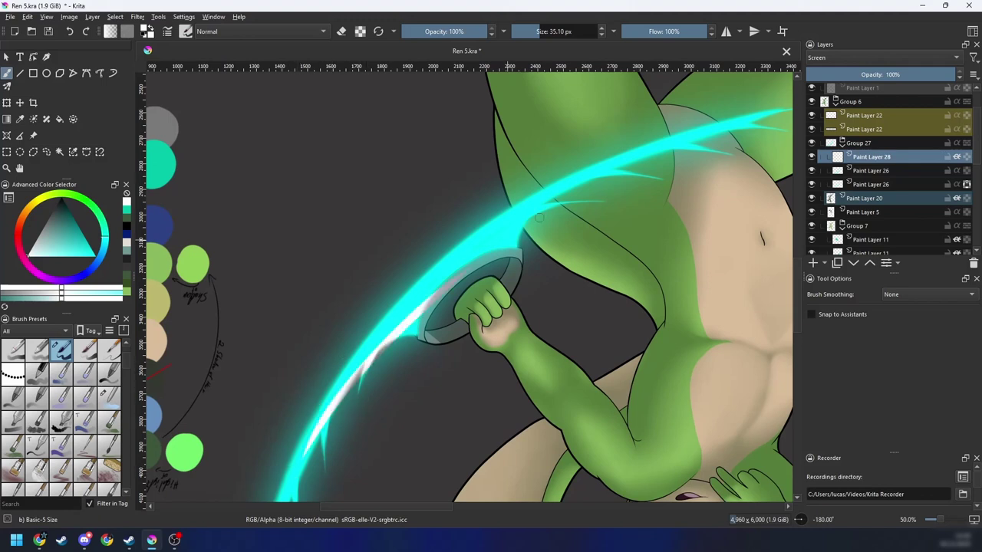
pyautogui.hotkey('ctrl', 'z')
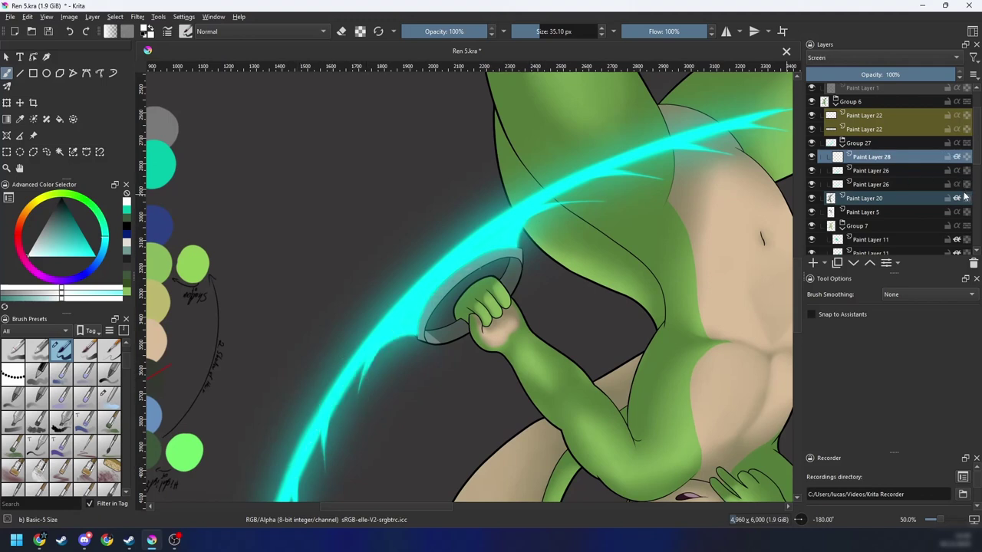
pyautogui.moveTo(355, 370); pyautogui.dragTo(508, 226)
pyautogui.hotkey('ctrl', 'z')
# Step: Reduce the brush size to 19.22 px and paint a white highlight line along the blade section crossing the character's body
pyautogui.press('+')
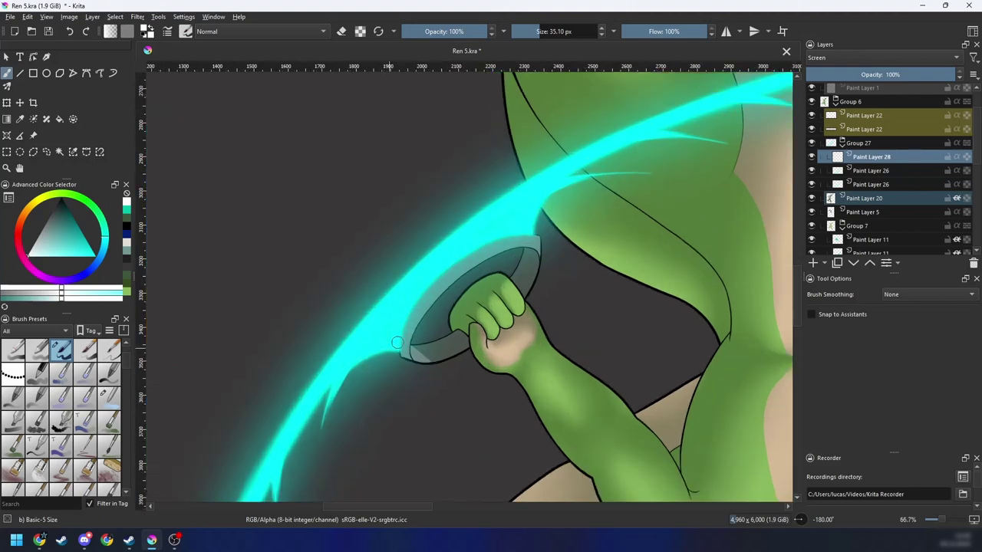
pyautogui.moveTo(447, 251); pyautogui.dragTo(434, 317)
pyautogui.press('+')
pyautogui.press('6')
pyautogui.press('4')
pyautogui.moveTo(581, 214); pyautogui.dragTo(423, 324)
pyautogui.moveTo(301, 415)
pyautogui.mouseDown()
pyautogui.moveTo(662, 209)
pyautogui.moveTo(726, 193)
pyautogui.mouseUp()
pyautogui.hotkey('ctrl', 'z')
pyautogui.press('-')
pyautogui.moveTo(354, 372)
pyautogui.mouseDown()
pyautogui.moveTo(492, 281)
pyautogui.moveTo(661, 220)
pyautogui.moveTo(575, 271)
pyautogui.moveTo(668, 224)
pyautogui.mouseUp()
pyautogui.hotkey('ctrl', 'z')
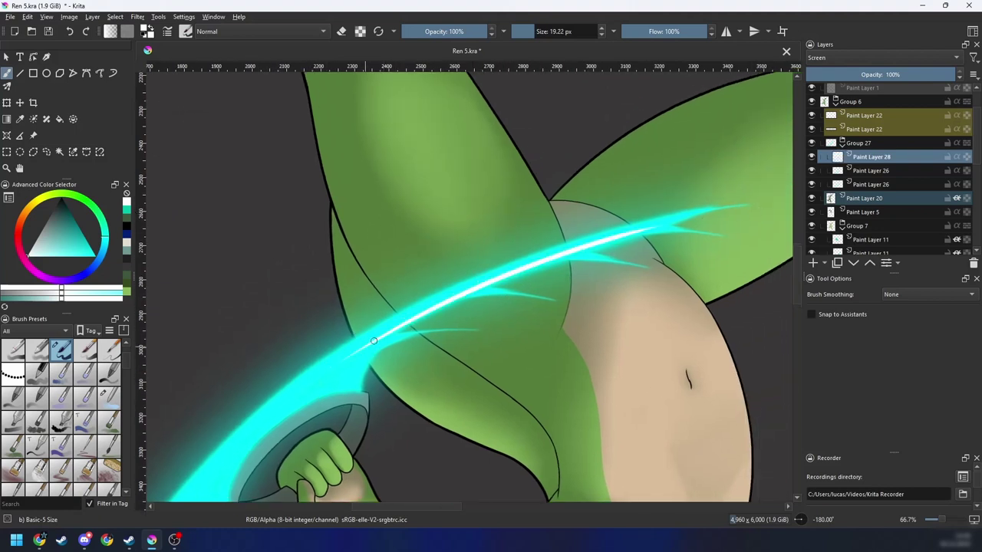
pyautogui.moveTo(373, 340); pyautogui.dragTo(720, 207)
pyautogui.hotkey('ctrl', 'z')
pyautogui.hotkey('ctrl', 'z')
pyautogui.moveTo(422, 314)
pyautogui.mouseDown()
pyautogui.moveTo(477, 285)
pyautogui.moveTo(721, 211)
pyautogui.mouseUp()
pyautogui.moveTo(524, 264); pyautogui.dragTo(695, 215)
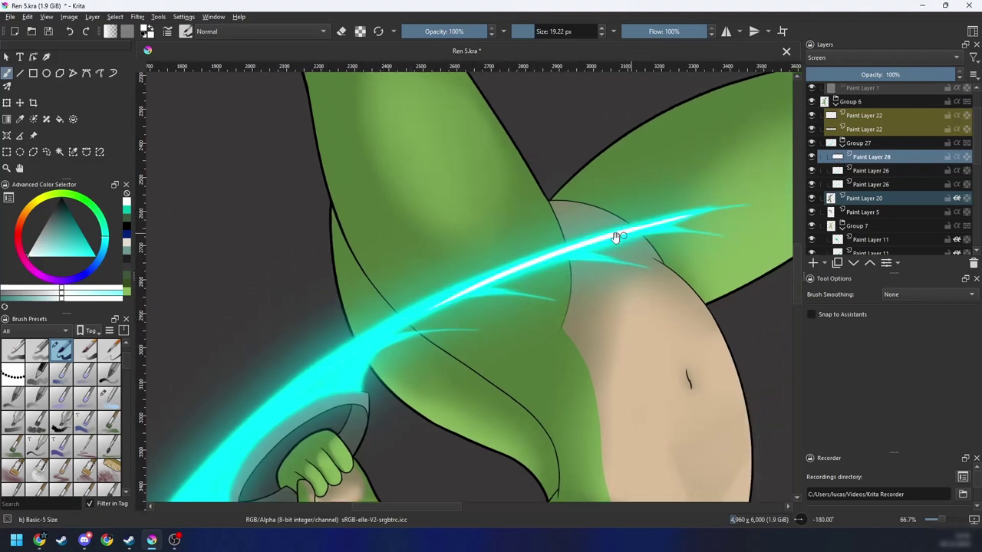
# Step: Continue the white highlight line along the centre of the remaining blade, past the handle to near the opposite tip
pyautogui.moveTo(616, 237); pyautogui.dragTo(671, 219)
pyautogui.moveTo(312, 405)
pyautogui.mouseDown()
pyautogui.moveTo(414, 331)
pyautogui.moveTo(640, 224)
pyautogui.mouseUp()
pyautogui.moveTo(395, 348); pyautogui.dragTo(569, 220)
pyautogui.press('6')
pyautogui.press('6')
pyautogui.moveTo(429, 325); pyautogui.dragTo(572, 260)
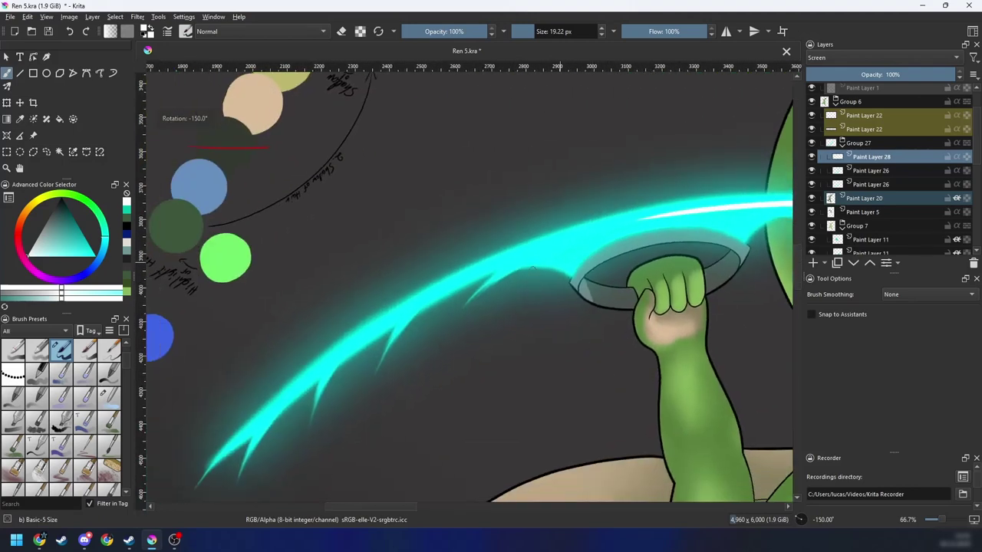
pyautogui.moveTo(266, 414); pyautogui.dragTo(664, 214)
pyautogui.hotkey('ctrl', 'z')
pyautogui.moveTo(268, 414); pyautogui.dragTo(664, 216)
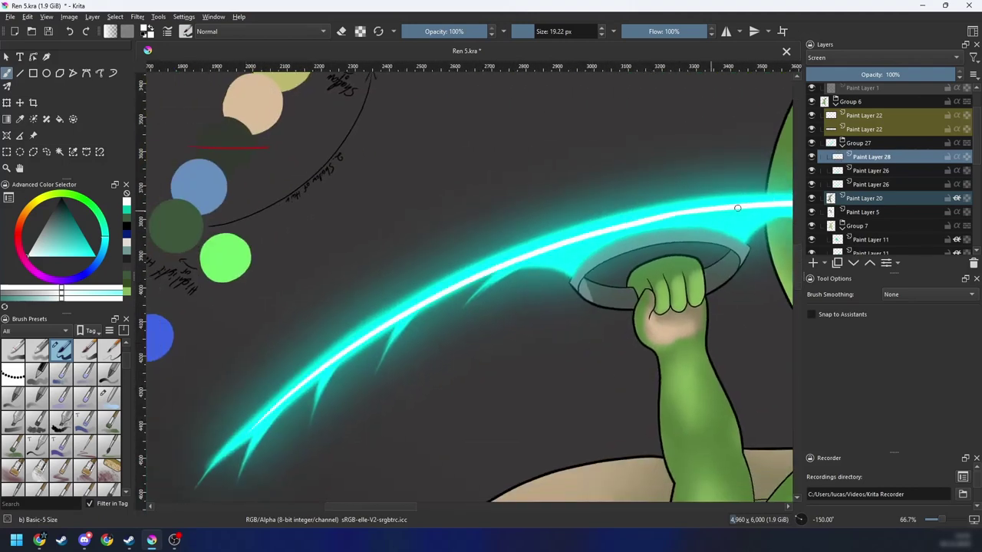
pyautogui.hotkey('ctrl', 'z')
pyautogui.moveTo(314, 376); pyautogui.dragTo(664, 215)
pyautogui.hotkey('ctrl', 'z')
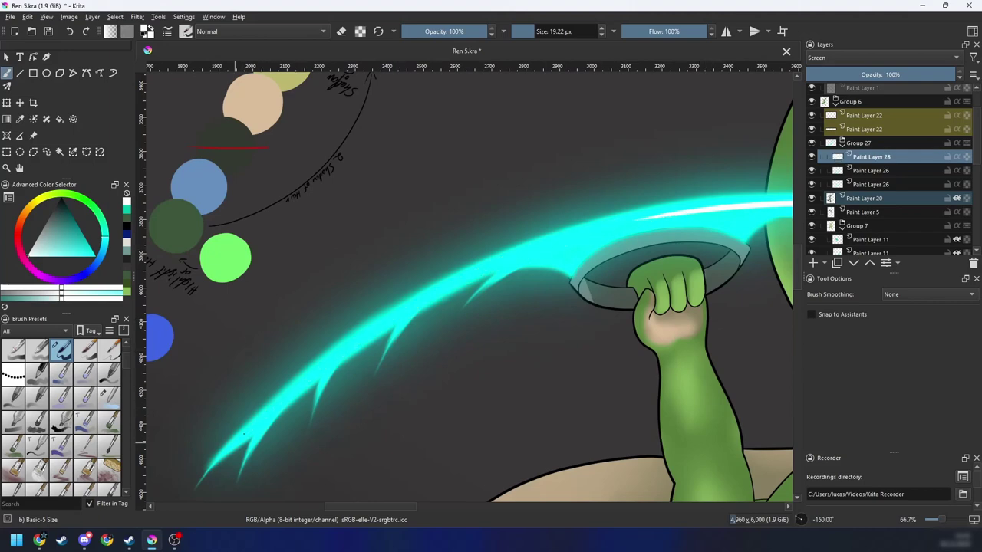
pyautogui.moveTo(244, 435); pyautogui.dragTo(593, 224)
pyautogui.moveTo(371, 333)
pyautogui.mouseDown()
pyautogui.moveTo(639, 218)
pyautogui.moveTo(756, 202)
pyautogui.mouseUp()
pyautogui.moveTo(474, 273); pyautogui.dragTo(656, 218)
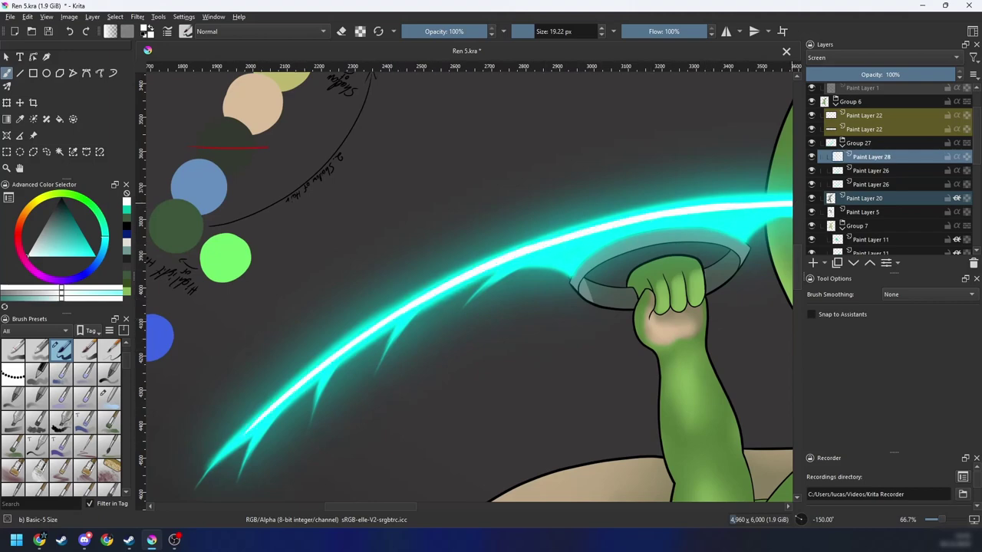
# Step: Apply a slight Gaussian Blur to the white highlight layer
pyautogui.press('6')
pyautogui.press('6')
pyautogui.press('6')
pyautogui.press('-')
pyautogui.press('-')
pyautogui.press('-')
pyautogui.press('6')
pyautogui.press('6')
pyautogui.press('6')
pyautogui.press('6')
pyautogui.press('6')
pyautogui.press('6')
pyautogui.press('-')
pyautogui.press('-')
pyautogui.scroll(3, 495, 329)
pyautogui.hotkey('ctrl', 'u')
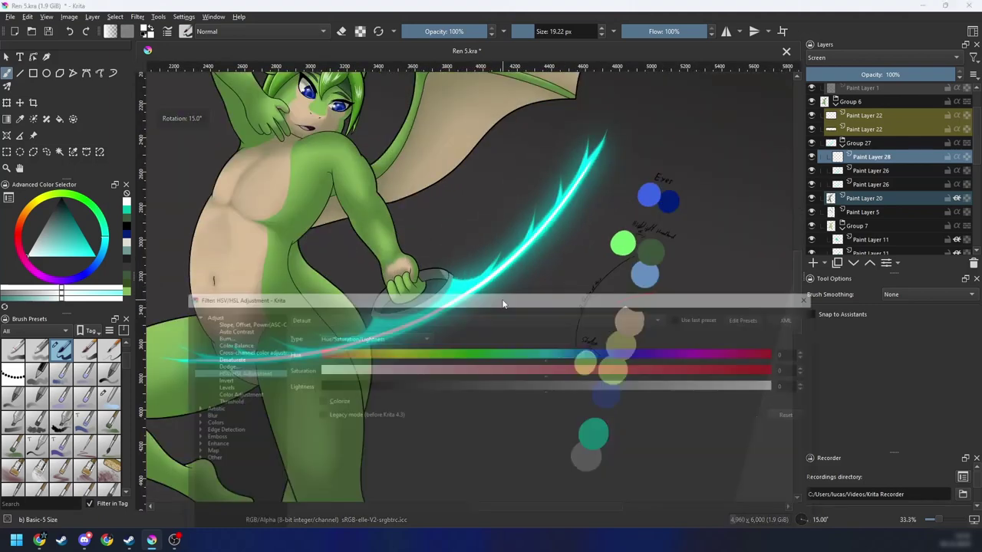
pyautogui.click(174, 407)
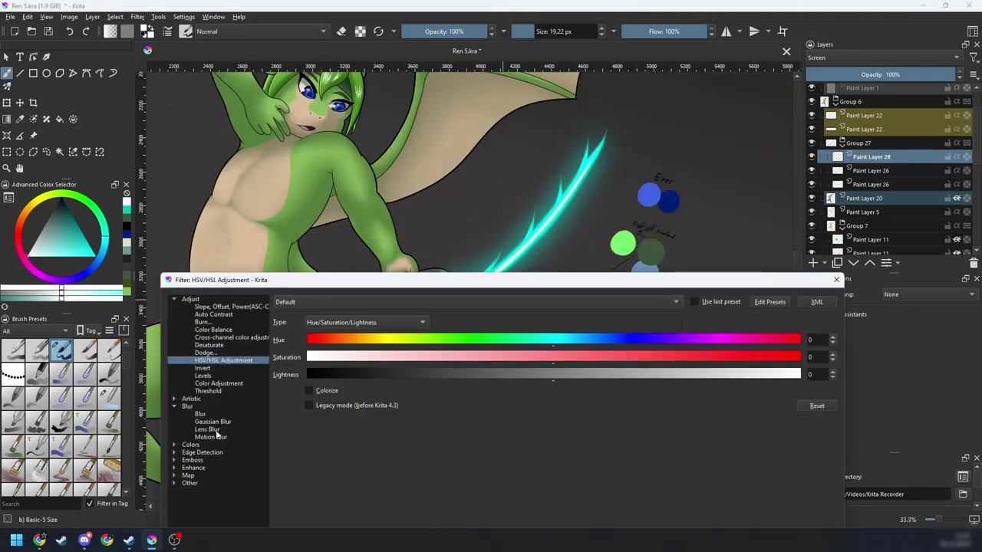
pyautogui.click(212, 422)
pyautogui.moveTo(496, 321); pyautogui.dragTo(467, 320)
pyautogui.press('Return')
# Step: Duplicate the blurred highlight layer and toggle the visibility of both copies to compare their effect
pyautogui.hotkey('ctrl', '+')
pyautogui.hotkey('ctrl', '+')
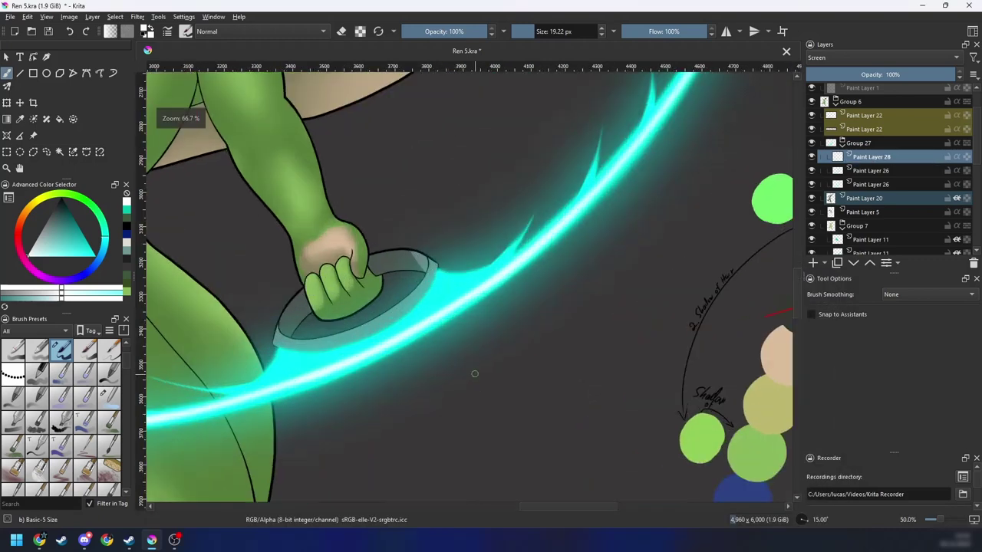
pyautogui.moveTo(473, 371); pyautogui.dragTo(514, 368)
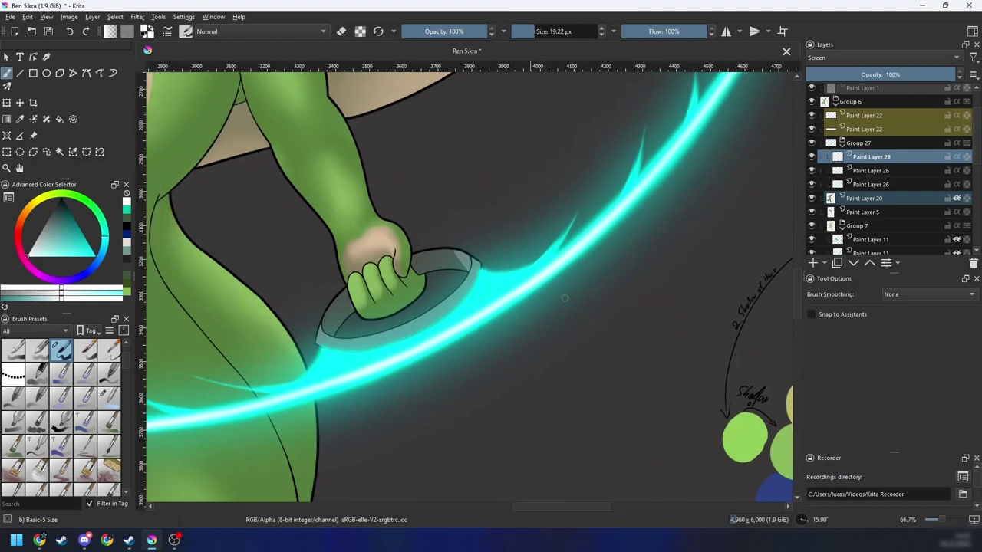
pyautogui.hotkey('ctrl', 'j')
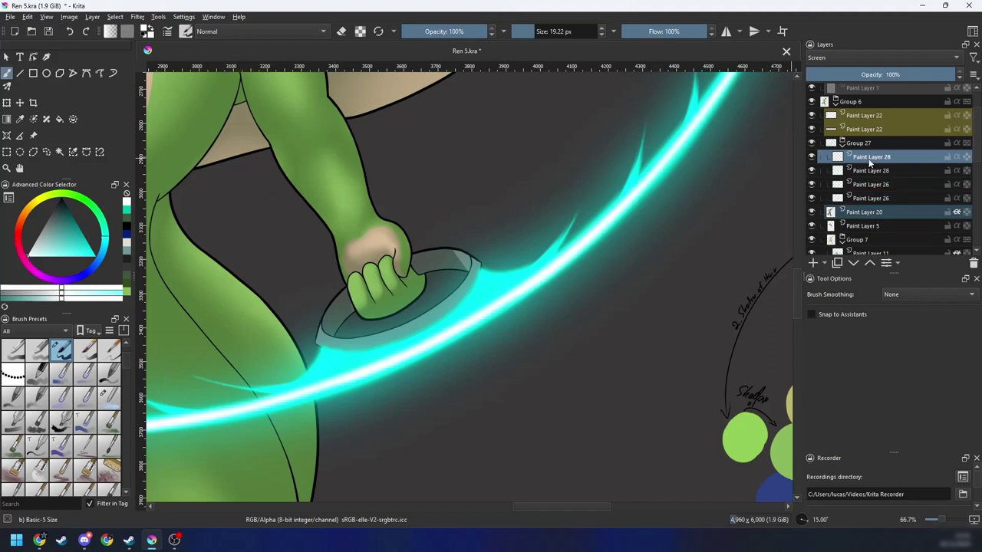
pyautogui.click(811, 156)
pyautogui.click(813, 158)
pyautogui.click(811, 156)
pyautogui.click(811, 171)
pyautogui.click(812, 158)
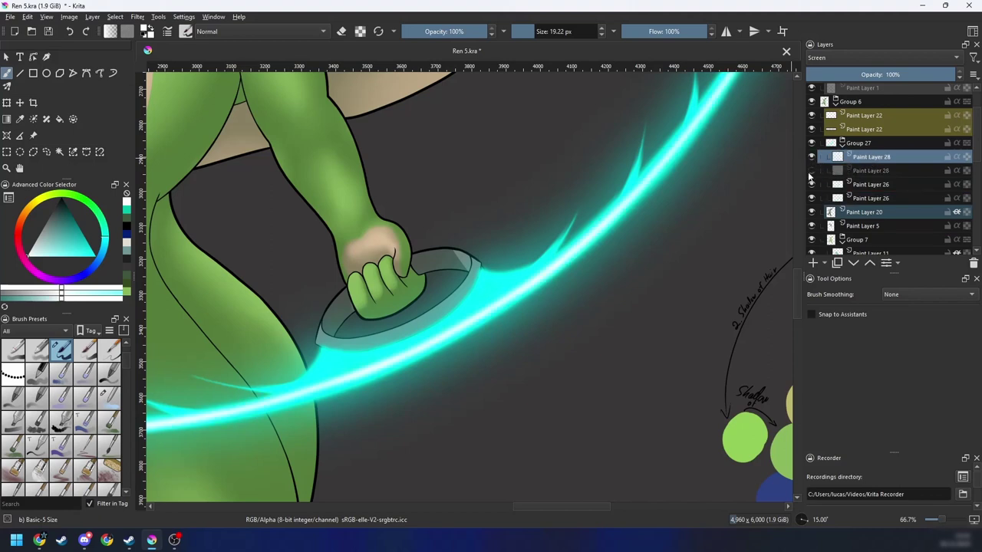
pyautogui.click(811, 172)
# Step: Select the lower highlight copy and apply a strong Gaussian Blur with equal horizontal and vertical radii
pyautogui.click(866, 171)
pyautogui.hotkey('ctrl', 'u')
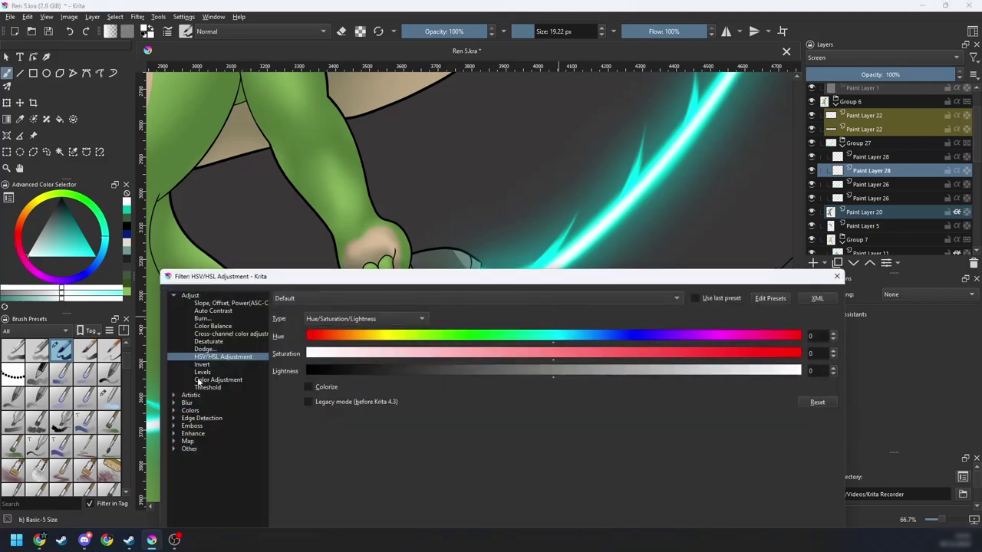
pyautogui.click(176, 403)
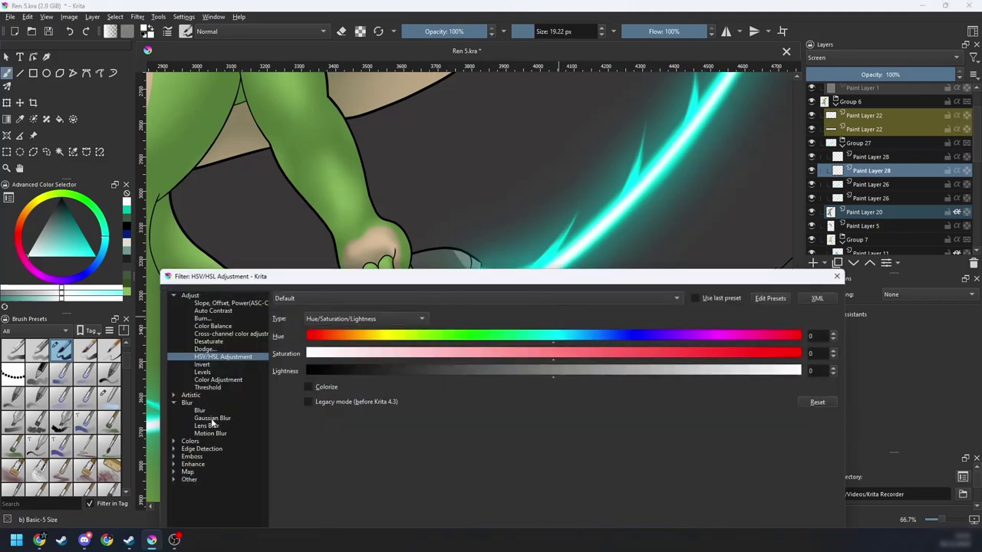
pyautogui.click(212, 419)
pyautogui.moveTo(361, 278); pyautogui.dragTo(361, 343)
pyautogui.moveTo(450, 382); pyautogui.dragTo(613, 382)
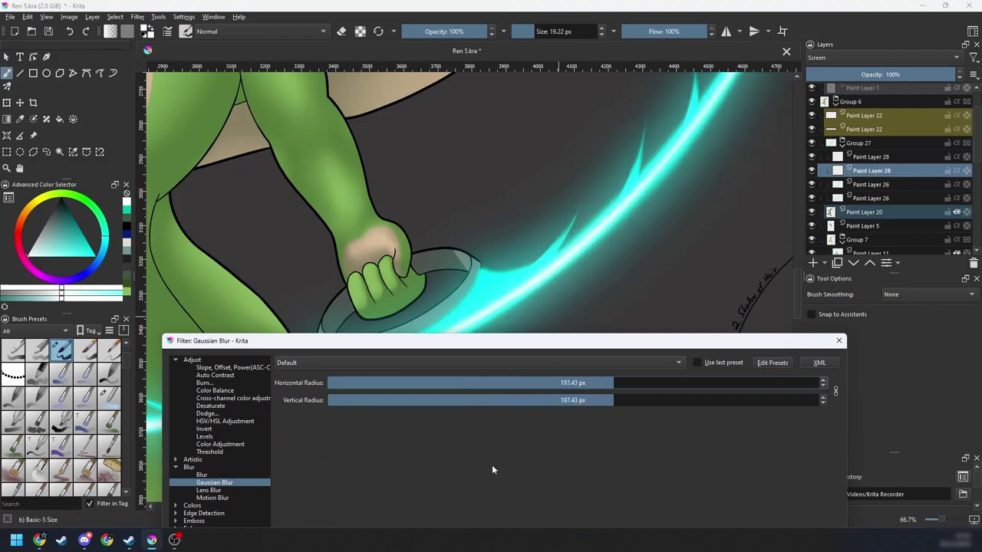
pyautogui.moveTo(632, 382)
pyautogui.mouseDown()
pyautogui.moveTo(727, 384)
pyautogui.moveTo(628, 391)
pyautogui.mouseUp()
pyautogui.press('Return')
# Step: Reset the canvas rotation and save the document
pyautogui.hotkey('ctrl', '-')
pyautogui.hotkey('ctrl', '-')
pyautogui.hotkey('ctrl', '-')
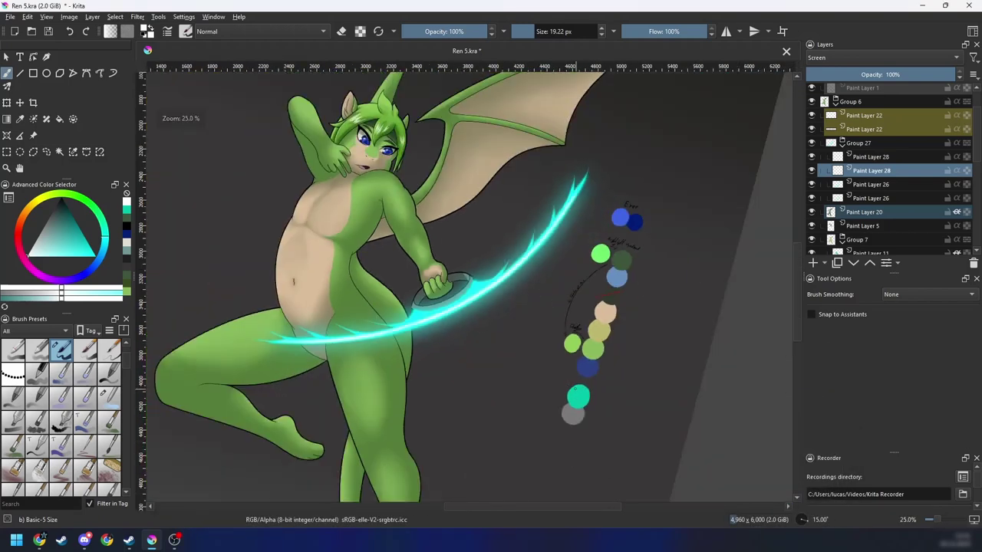
pyautogui.keyDown('space'); pyautogui.moveTo(581, 327); pyautogui.dragTo(600, 349); pyautogui.keyUp('space')
pyautogui.hotkey('ctrl', '-')
pyautogui.press('4')
pyautogui.press('4')
pyautogui.hotkey('ctrl', '-')
pyautogui.hotkey('ctrl', '-')
pyautogui.press('5')
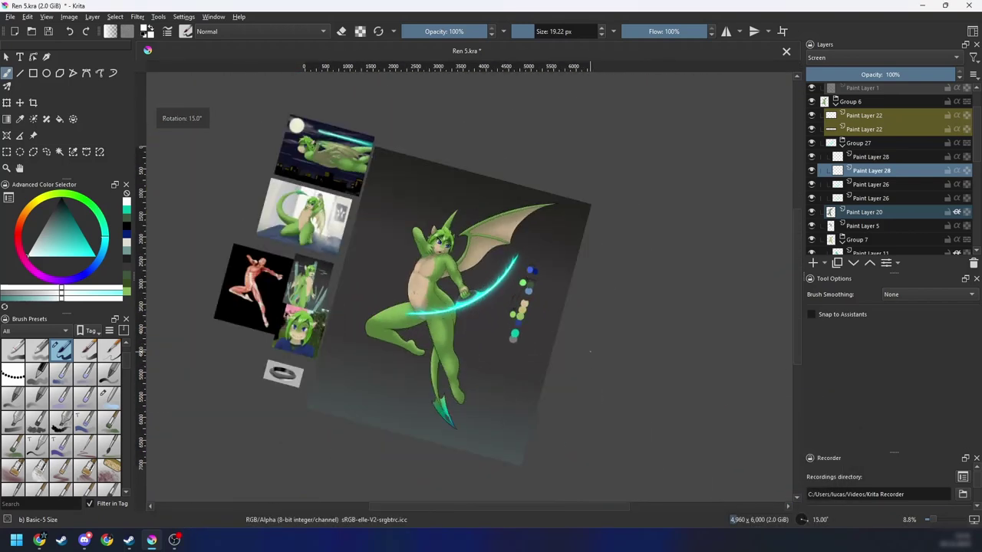
pyautogui.hotkey('ctrl', 's')
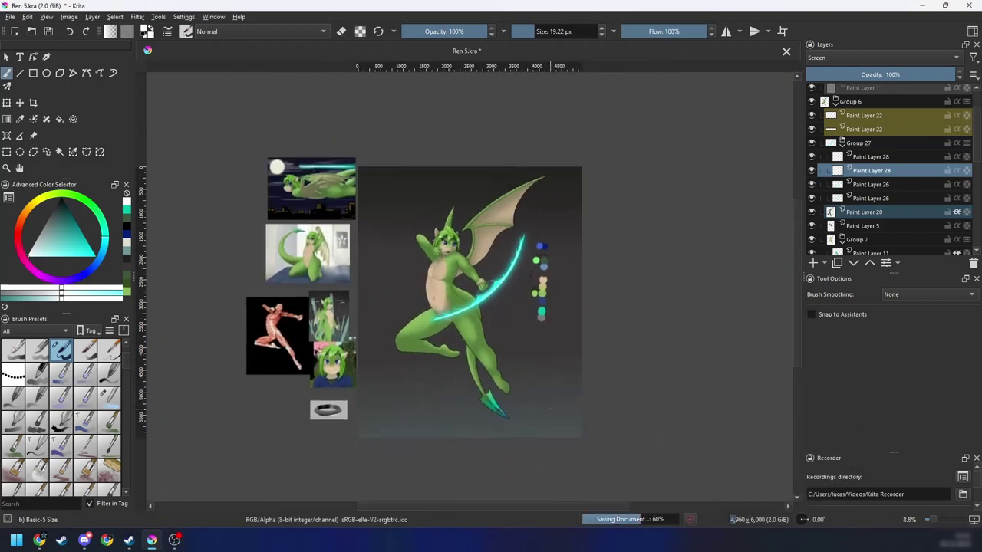
# Step: Toggle the visibility of the two highlight layers to compare them, and select the upper one
pyautogui.scroll(4, 465, 338)
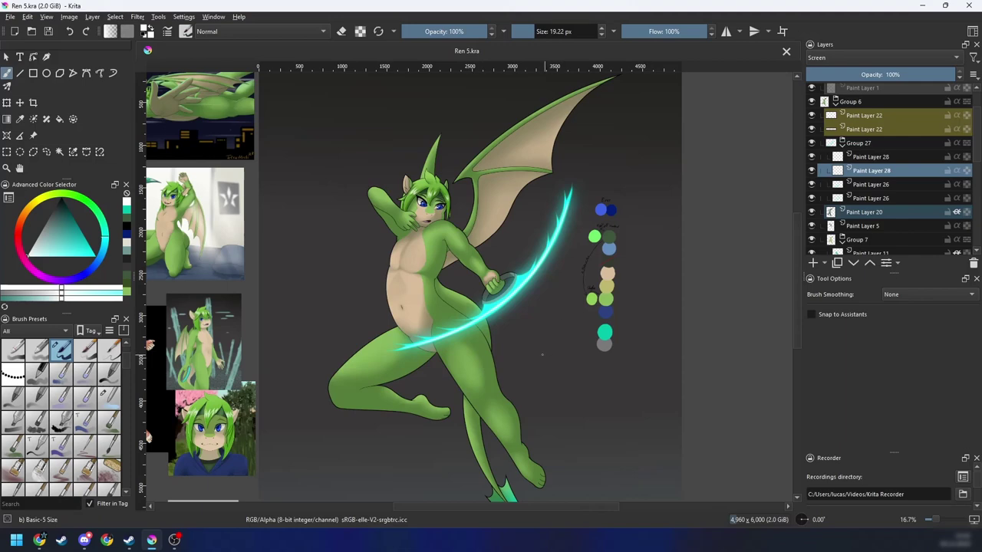
pyautogui.scroll(3, 472, 299)
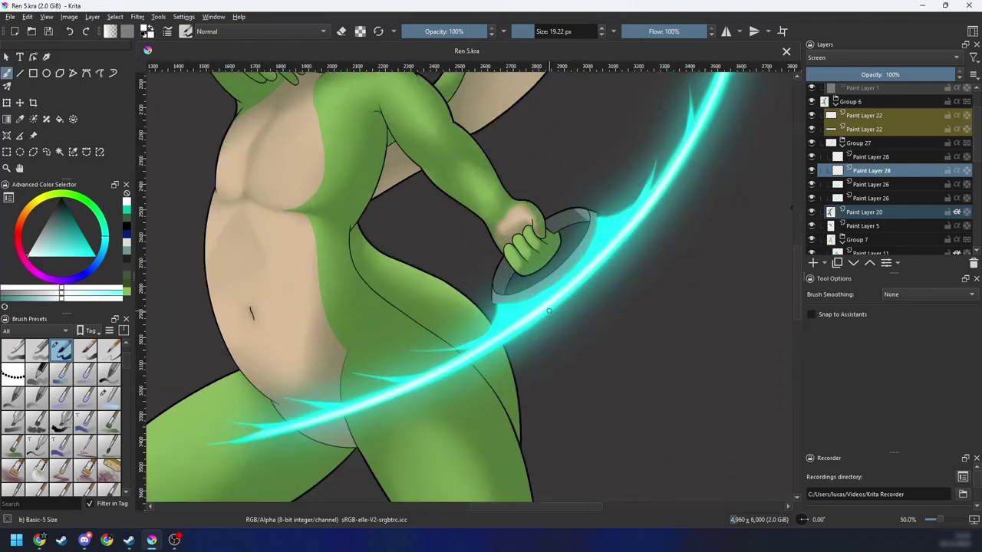
pyautogui.moveTo(530, 349); pyautogui.dragTo(567, 285)
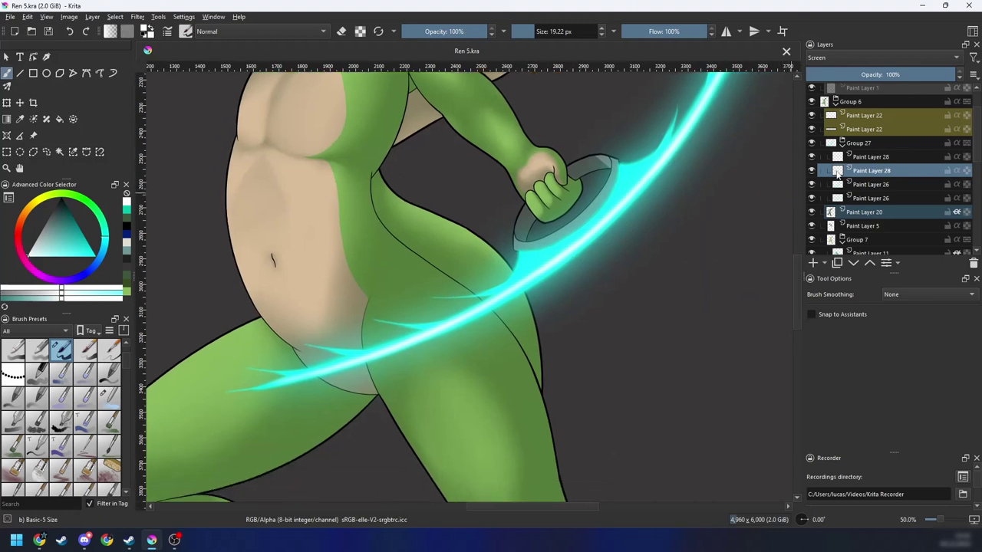
pyautogui.click(812, 158)
pyautogui.click(812, 158)
pyautogui.click(813, 171)
pyautogui.click(813, 171)
pyautogui.click(812, 158)
pyautogui.click(866, 157)
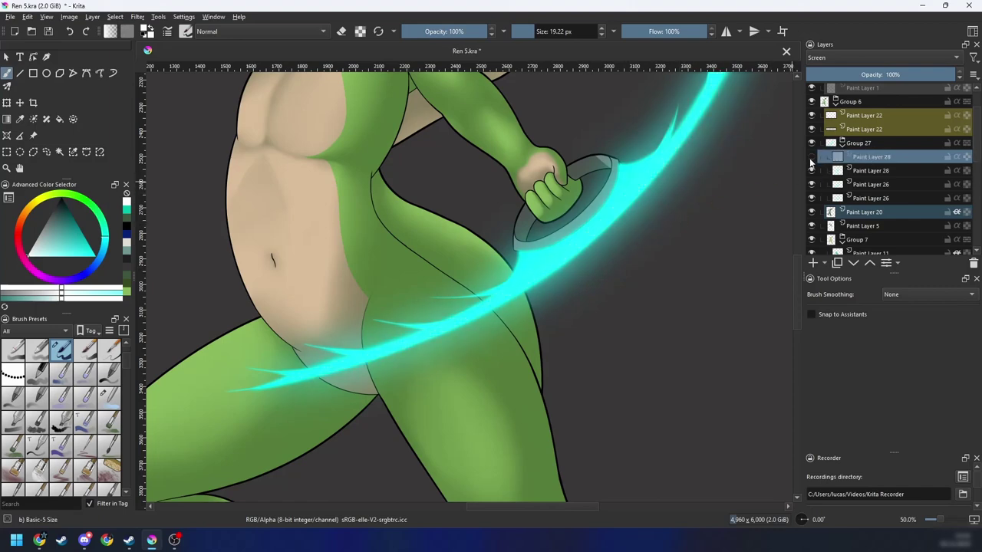
pyautogui.click(811, 158)
# Step: Try a short white highlight stroke on the blade's inner edge beside the handle
pyautogui.scroll(2, 506, 270)
pyautogui.press('4')
pyautogui.press('4')
pyautogui.press('4')
pyautogui.moveTo(570, 296); pyautogui.dragTo(537, 349)
pyautogui.moveTo(447, 258); pyautogui.dragTo(486, 204)
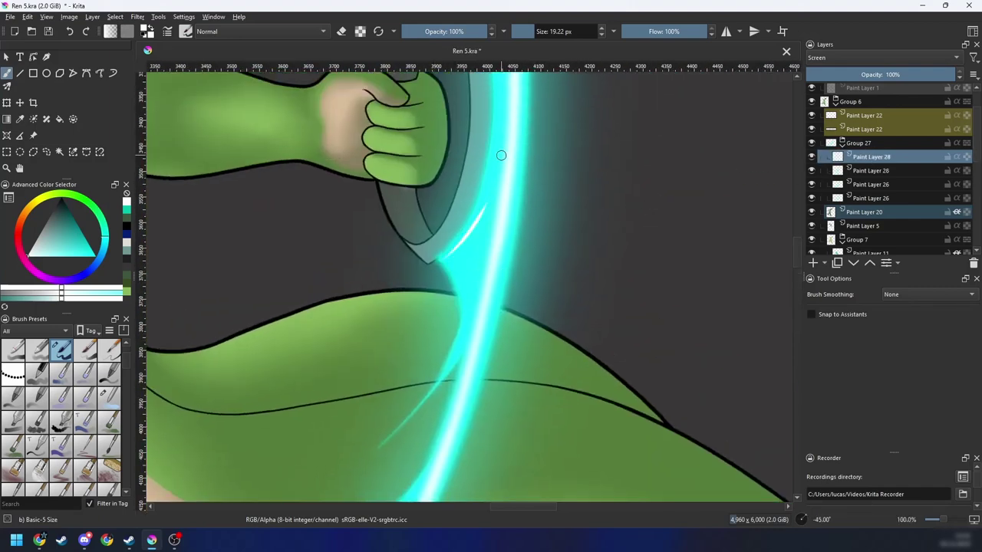
pyautogui.hotkey('ctrl', 'z')
# Step: Switch to the Airbrush pressure brush, reduce its size to 21.88 px and hide the sharp cyan blade layer
pyautogui.press('4')
pyautogui.press('4')
pyautogui.press('4')
pyautogui.press('4')
pyautogui.press('4')
pyautogui.press('4')
pyautogui.press('4')
pyautogui.moveTo(362, 342); pyautogui.dragTo(511, 290)
pyautogui.rightClick(501, 291)
pyautogui.click(565, 267)
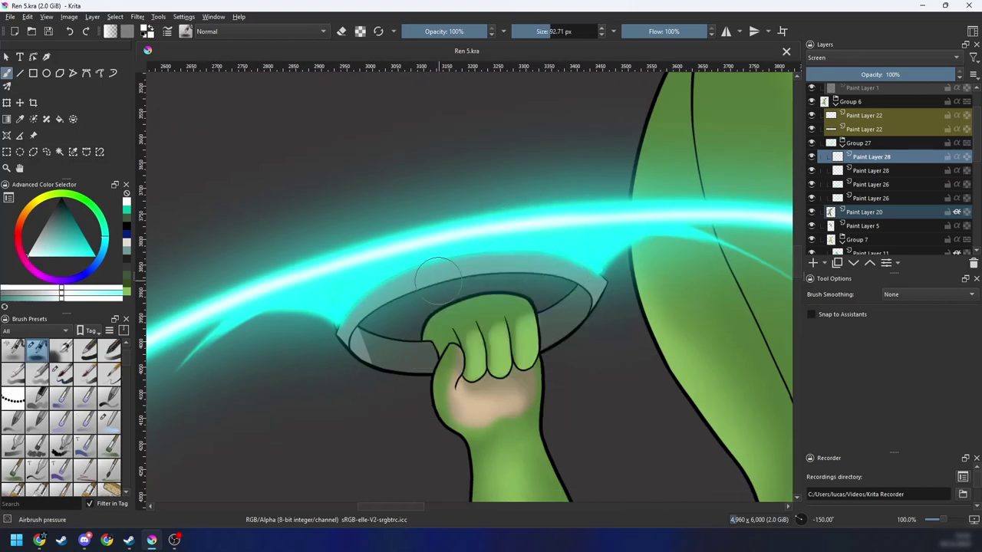
pyautogui.keyDown('shift'); pyautogui.moveTo(345, 314); pyautogui.dragTo(312, 314); pyautogui.keyUp('shift')
pyautogui.click(812, 184)
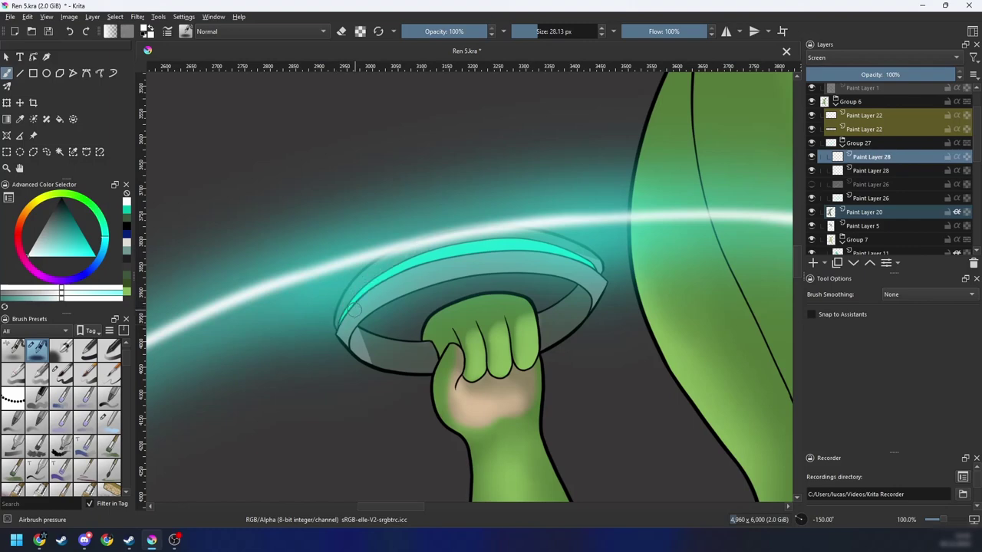
pyautogui.press('[')
# Step: Airbrush a white highlight along the blade's inner edge around the handle and show the sharp cyan blade layer again
pyautogui.moveTo(337, 328); pyautogui.dragTo(415, 258)
pyautogui.hotkey('ctrl', 'z')
pyautogui.moveTo(338, 323); pyautogui.dragTo(394, 269)
pyautogui.moveTo(355, 300)
pyautogui.mouseDown()
pyautogui.moveTo(508, 253)
pyautogui.moveTo(384, 308)
pyautogui.moveTo(456, 259)
pyautogui.moveTo(415, 275)
pyautogui.moveTo(497, 238)
pyautogui.moveTo(465, 247)
pyautogui.mouseUp()
pyautogui.press('4')
pyautogui.press('4')
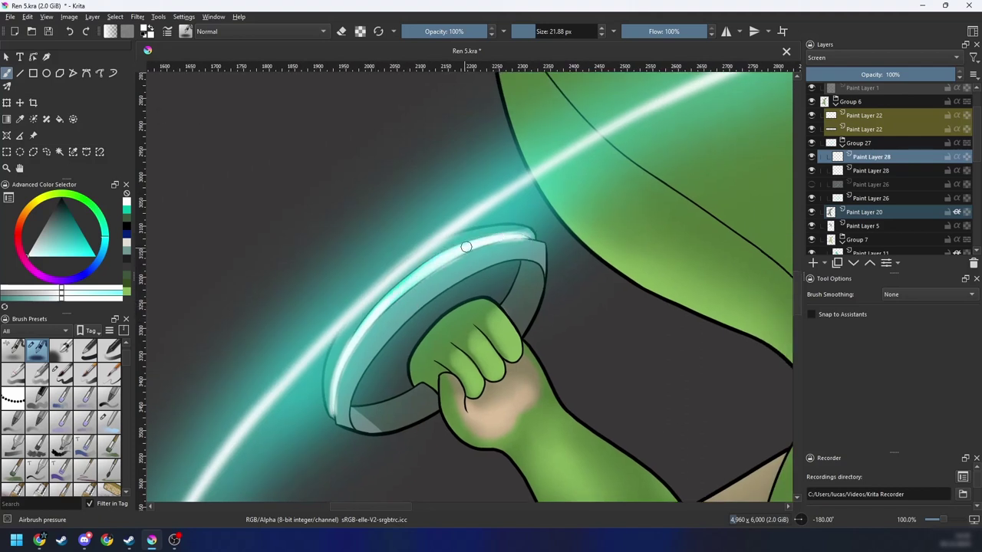
pyautogui.click(811, 185)
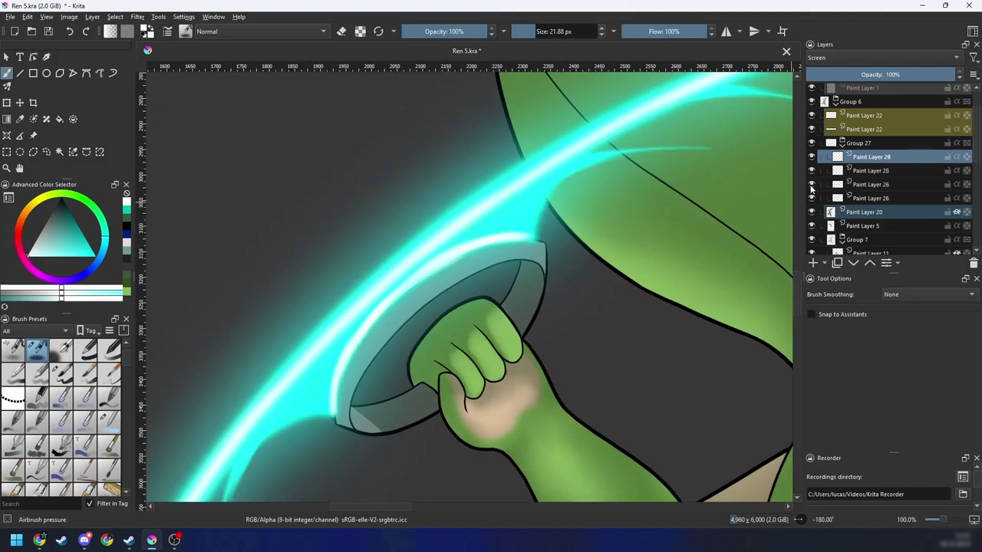
# Step: Soften the new highlight around the handle with the Blender Blur brush at 52.23 px
pyautogui.rightClick(436, 276)
pyautogui.click(478, 334)
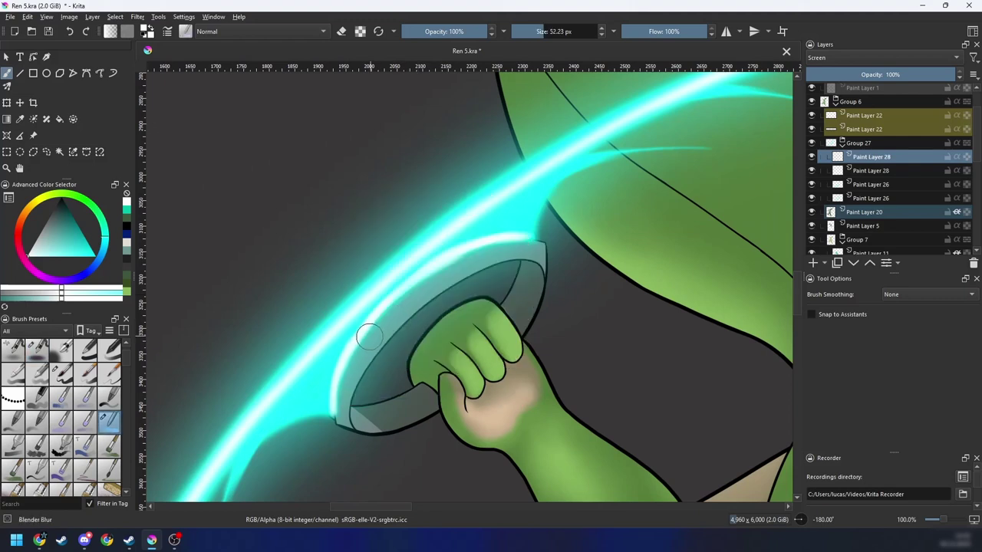
pyautogui.moveTo(372, 321); pyautogui.dragTo(332, 396)
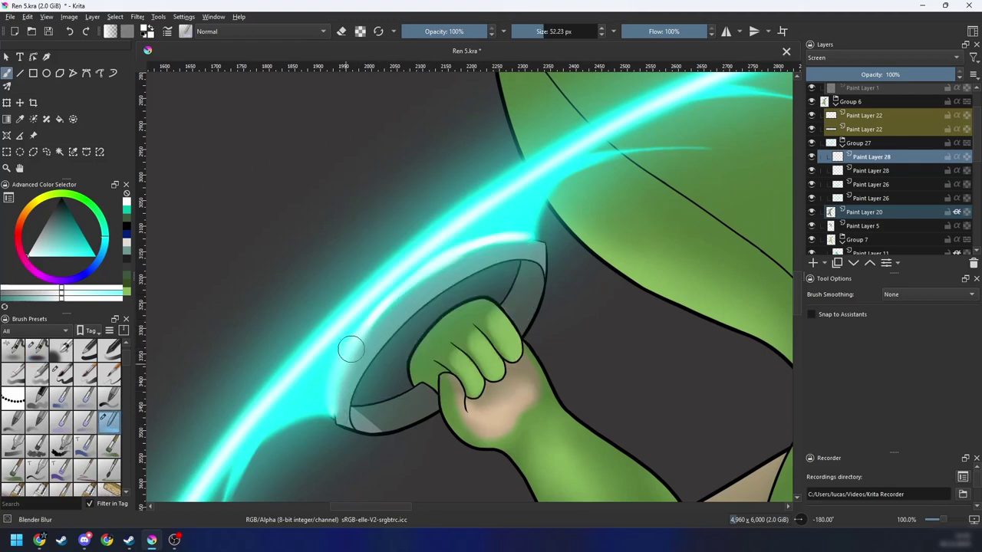
pyautogui.moveTo(352, 350)
pyautogui.mouseDown()
pyautogui.moveTo(468, 249)
pyautogui.moveTo(418, 278)
pyautogui.moveTo(531, 230)
pyautogui.moveTo(428, 275)
pyautogui.mouseUp()
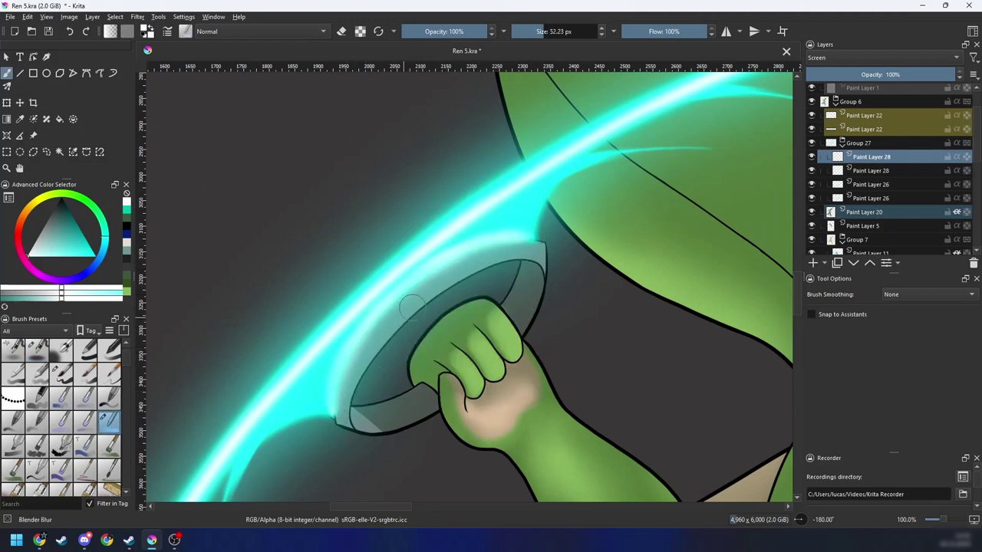
# Step: Examine the glowing blade and its highlights against the whole character
pyautogui.scroll(-5, 396, 371)
pyautogui.press('6')
pyautogui.press('6')
pyautogui.press('6')
pyautogui.press('6')
pyautogui.press('6')
pyautogui.press('6')
pyautogui.press('6')
pyautogui.press('6')
pyautogui.press('6')
pyautogui.press('6')
pyautogui.press('6')
pyautogui.scroll(4, 550, 273)
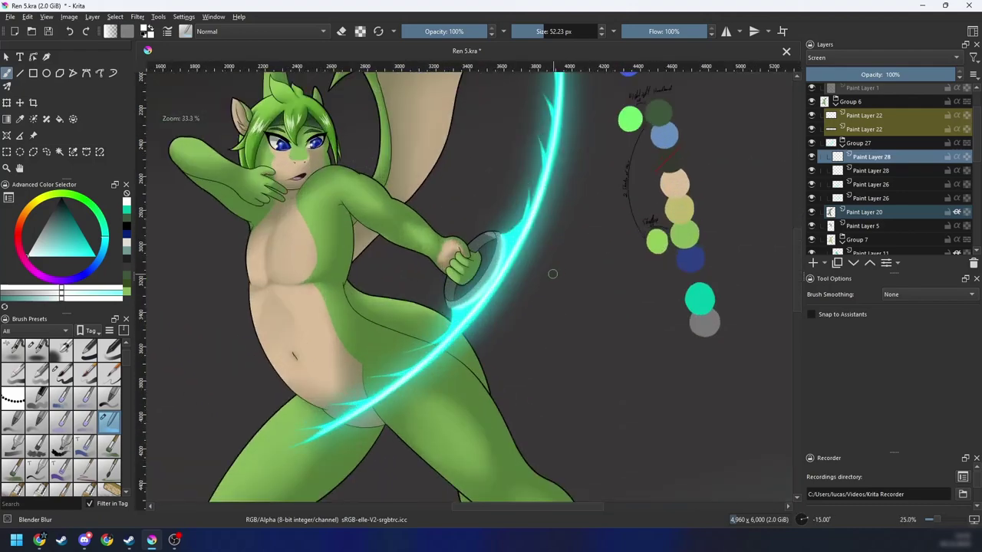
# Step: Fill the area between the blade and the handle with a white highlight using the Airbrush pressure brush at 50.53 px
pyautogui.rightClick(504, 285)
pyautogui.click(590, 242)
pyautogui.press('1')
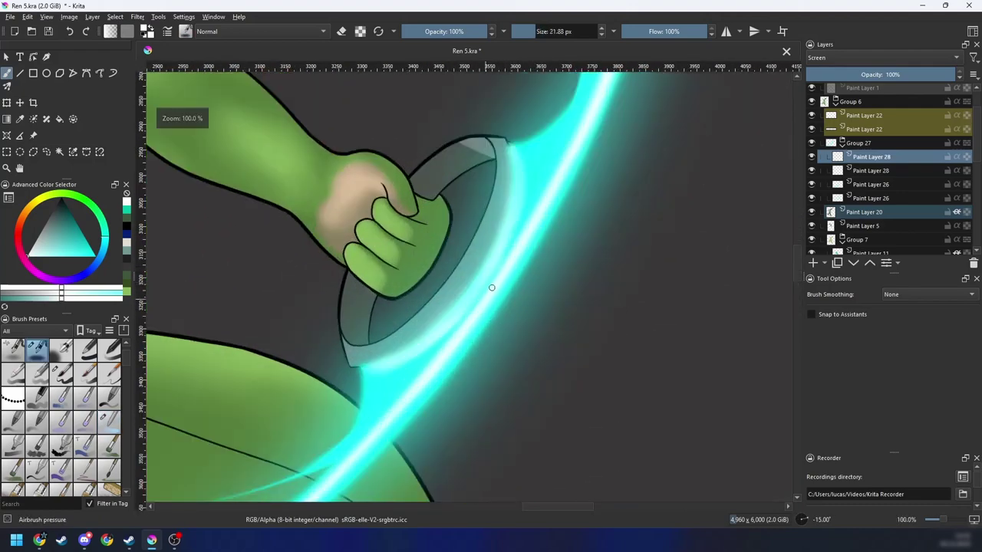
pyautogui.moveTo(510, 235); pyautogui.dragTo(459, 316)
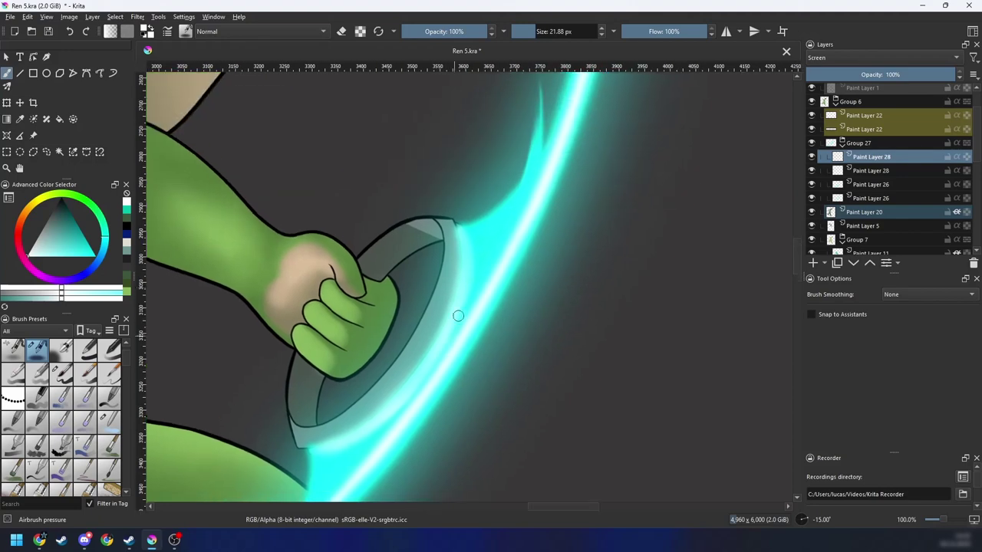
pyautogui.moveTo(469, 278)
pyautogui.mouseDown()
pyautogui.moveTo(512, 274)
pyautogui.moveTo(474, 259)
pyautogui.moveTo(524, 211)
pyautogui.moveTo(469, 247)
pyautogui.moveTo(514, 226)
pyautogui.moveTo(475, 260)
pyautogui.moveTo(453, 301)
pyautogui.moveTo(501, 254)
pyautogui.moveTo(430, 381)
pyautogui.moveTo(575, 246)
pyautogui.moveTo(597, 242)
pyautogui.moveTo(575, 267)
pyautogui.moveTo(449, 314)
pyautogui.moveTo(467, 289)
pyautogui.mouseUp()
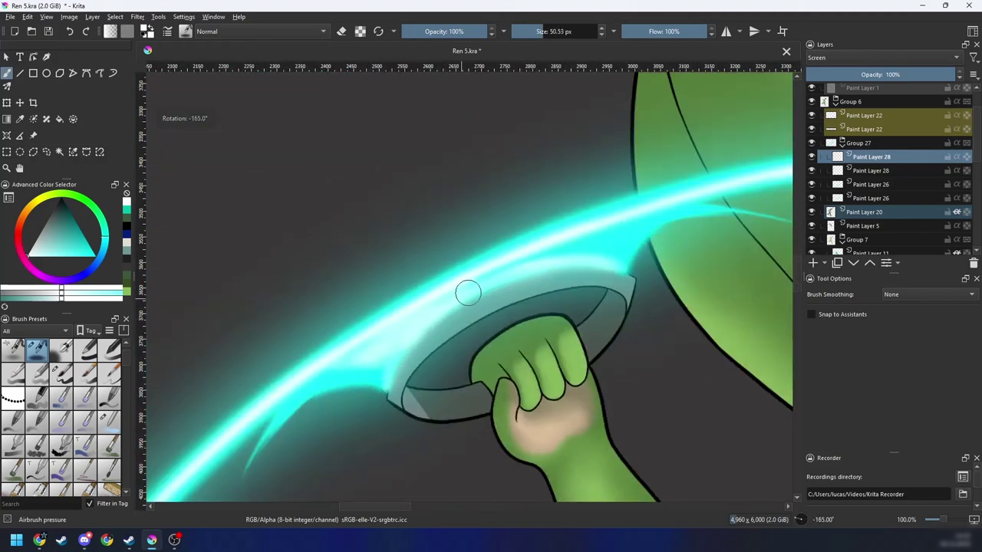
pyautogui.moveTo(666, 233)
pyautogui.mouseDown()
pyautogui.moveTo(457, 295)
pyautogui.moveTo(660, 223)
pyautogui.moveTo(536, 254)
pyautogui.moveTo(639, 215)
pyautogui.moveTo(612, 235)
pyautogui.moveTo(645, 221)
pyautogui.moveTo(582, 235)
pyautogui.moveTo(422, 310)
pyautogui.mouseUp()
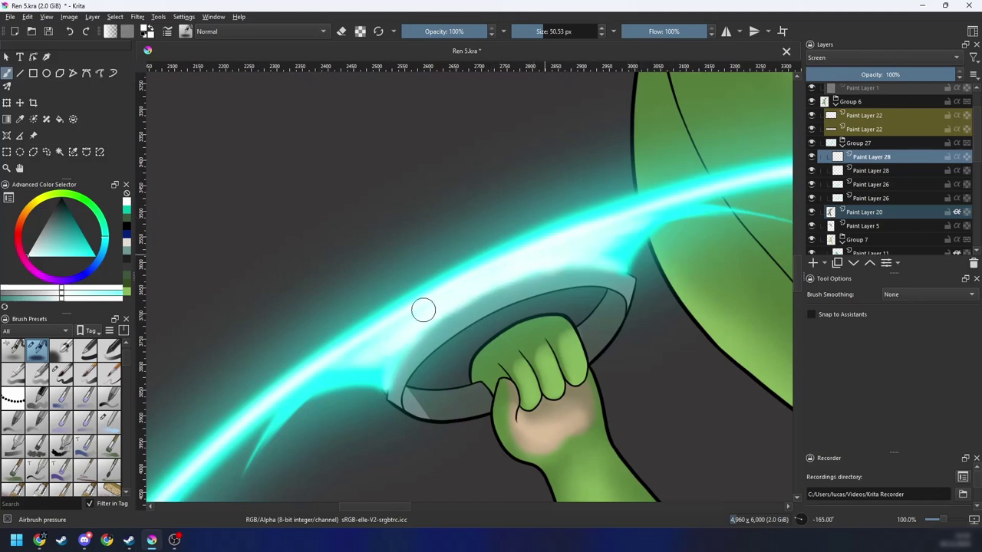
pyautogui.moveTo(334, 381)
pyautogui.mouseDown()
pyautogui.moveTo(357, 346)
pyautogui.moveTo(353, 357)
pyautogui.moveTo(449, 320)
pyautogui.moveTo(451, 306)
pyautogui.moveTo(372, 378)
pyautogui.moveTo(390, 350)
pyautogui.moveTo(423, 330)
pyautogui.moveTo(394, 373)
pyautogui.moveTo(407, 339)
pyautogui.moveTo(513, 279)
pyautogui.moveTo(611, 252)
pyautogui.moveTo(414, 326)
pyautogui.moveTo(392, 359)
pyautogui.mouseUp()
pyautogui.moveTo(586, 265)
pyautogui.mouseDown()
pyautogui.moveTo(384, 373)
pyautogui.moveTo(402, 384)
pyautogui.mouseUp()
pyautogui.press('e')
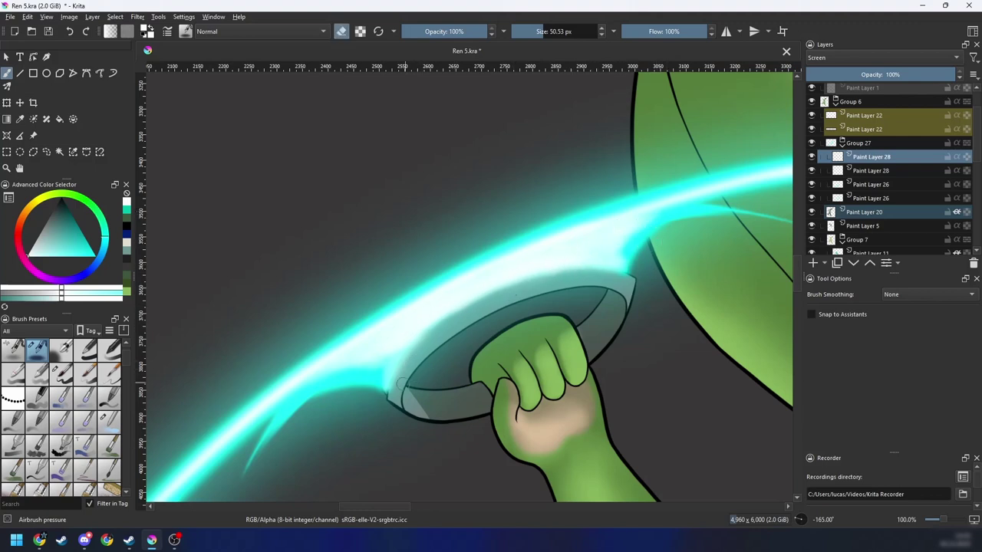
# Step: Soften the widened white highlight beside the handle with the Blender Blur brush at 52.23 px
pyautogui.rightClick(633, 272)
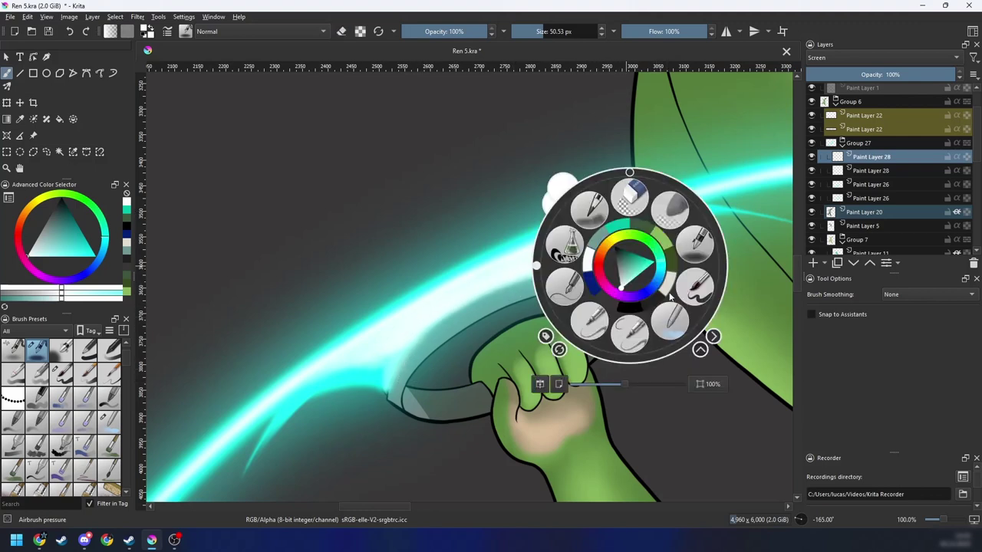
pyautogui.click(631, 334)
pyautogui.moveTo(604, 244)
pyautogui.mouseDown()
pyautogui.moveTo(647, 221)
pyautogui.moveTo(625, 239)
pyautogui.mouseUp()
pyautogui.moveTo(625, 239)
pyautogui.mouseDown()
pyautogui.moveTo(649, 227)
pyautogui.moveTo(623, 261)
pyautogui.mouseUp()
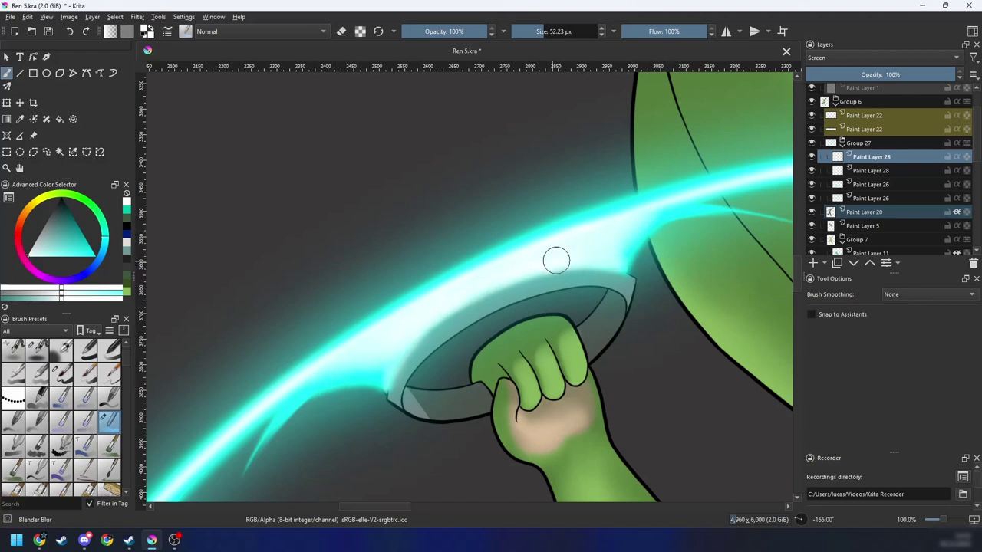
pyautogui.moveTo(443, 279); pyautogui.dragTo(557, 239)
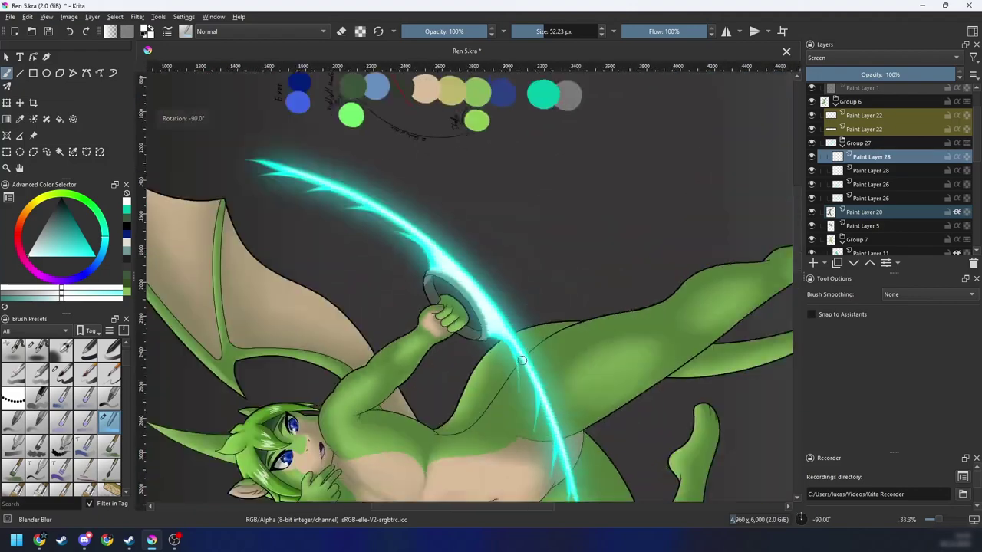
# Step: Examine the brightened blade against the whole character in an upright view
pyautogui.press('-')
pyautogui.press('-')
pyautogui.press('6')
pyautogui.press('6')
pyautogui.press('6')
pyautogui.press('6')
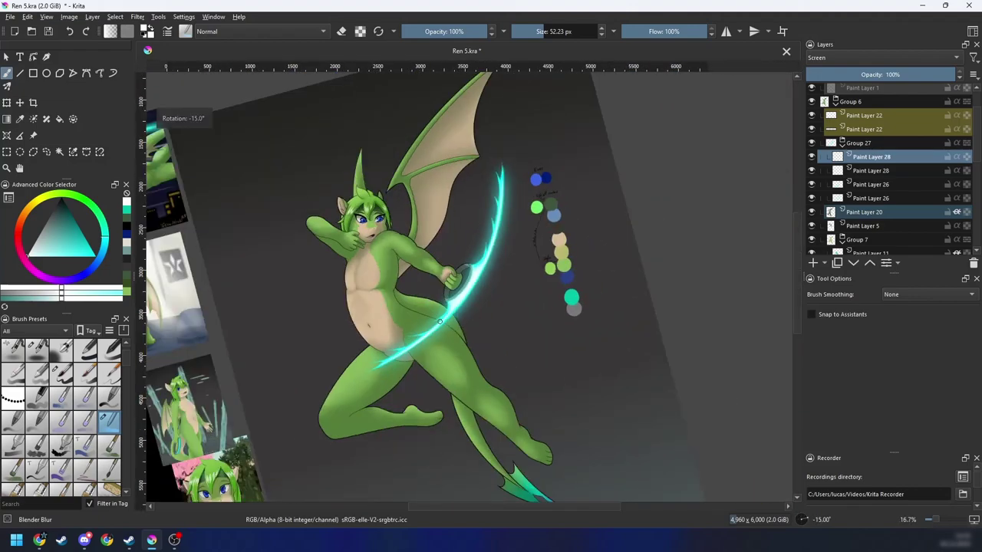
pyautogui.press('-')
pyautogui.press('6')
pyautogui.press('6')
pyautogui.press('6')
pyautogui.press('4')
pyautogui.press('+')
pyautogui.moveTo(523, 342)
pyautogui.mouseDown()
pyautogui.moveTo(519, 358)
pyautogui.moveTo(513, 331)
pyautogui.mouseUp()
pyautogui.press('+')
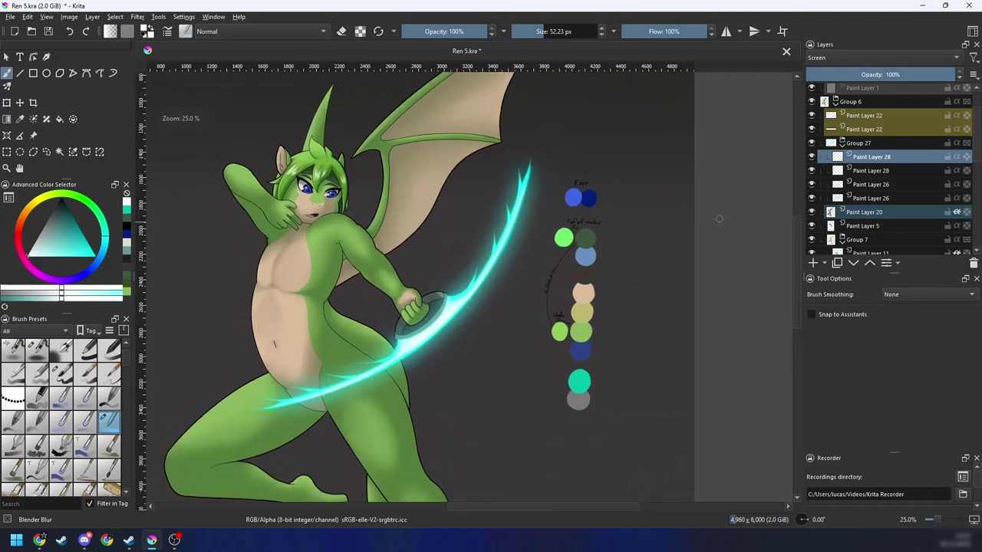
# Step: Select the upper Paint Layer 26 in Group 27 and identify its content by hiding and showing it
pyautogui.click(851, 184)
pyautogui.click(812, 185)
pyautogui.click(812, 185)
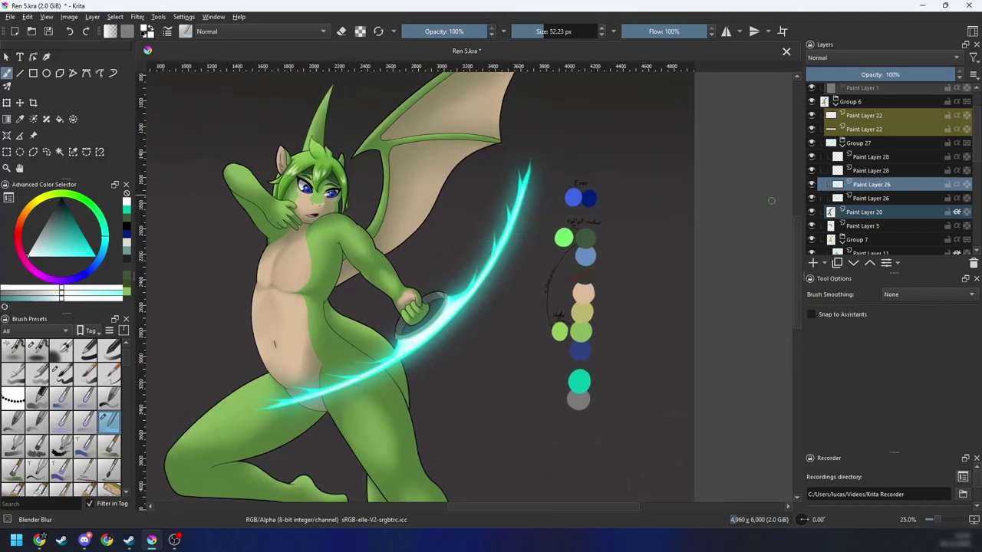
pyautogui.moveTo(407, 285); pyautogui.dragTo(409, 295)
pyautogui.press('+')
pyautogui.moveTo(228, 370); pyautogui.dragTo(306, 340)
pyautogui.press('-')
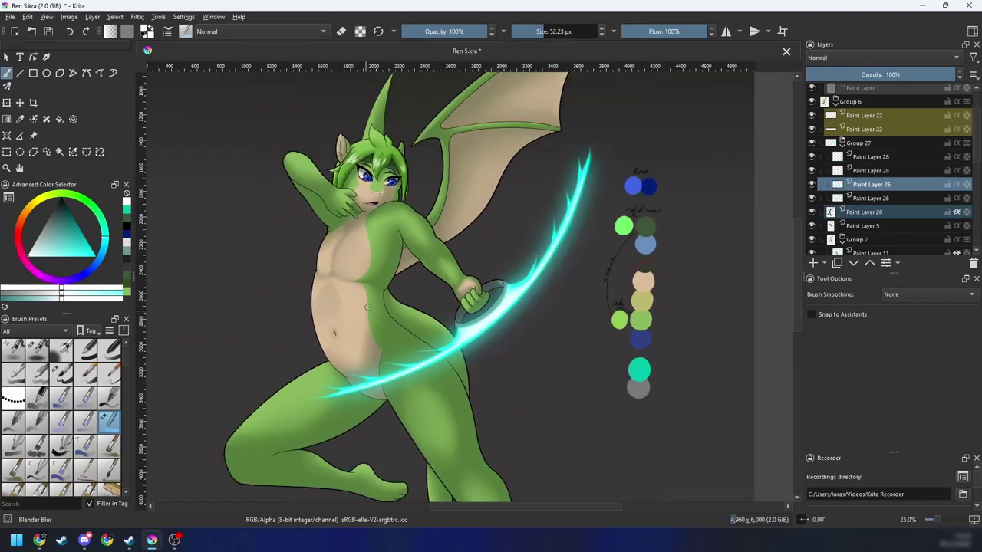
# Step: Check the rest of the weapon's design by showing the Group 3 sketch and hiding it again
pyautogui.moveTo(858, 189)
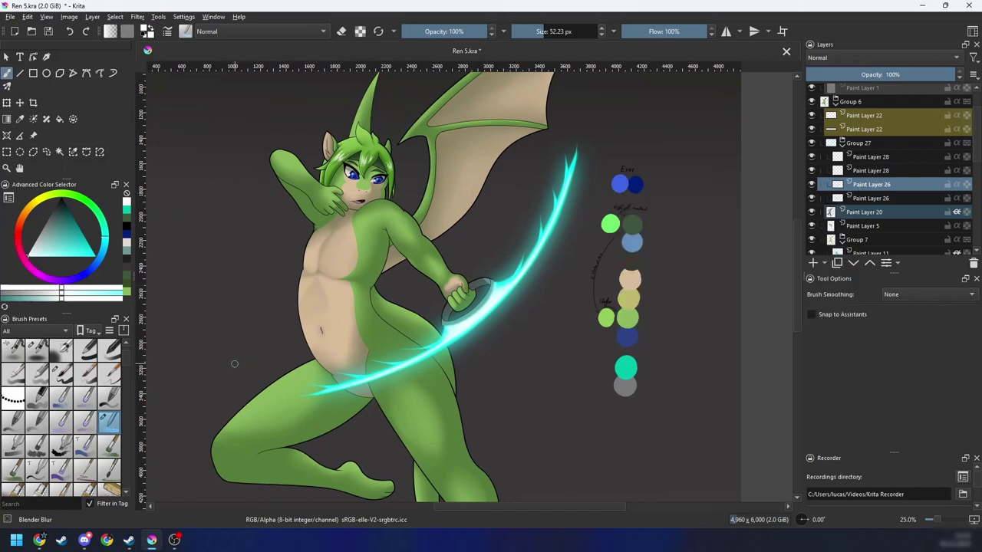
pyautogui.moveTo(126, 364); pyautogui.dragTo(129, 407)
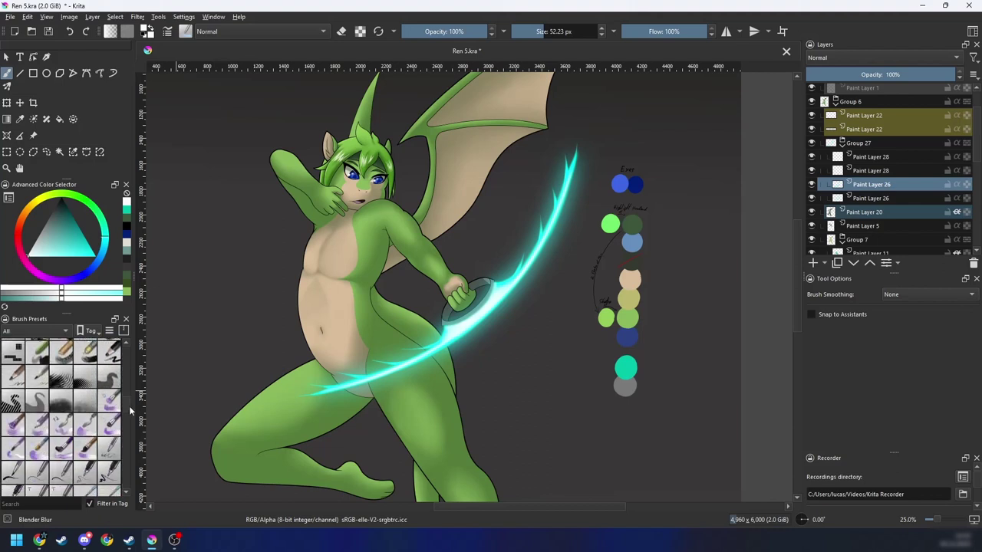
pyautogui.scroll(3, 954, 120)
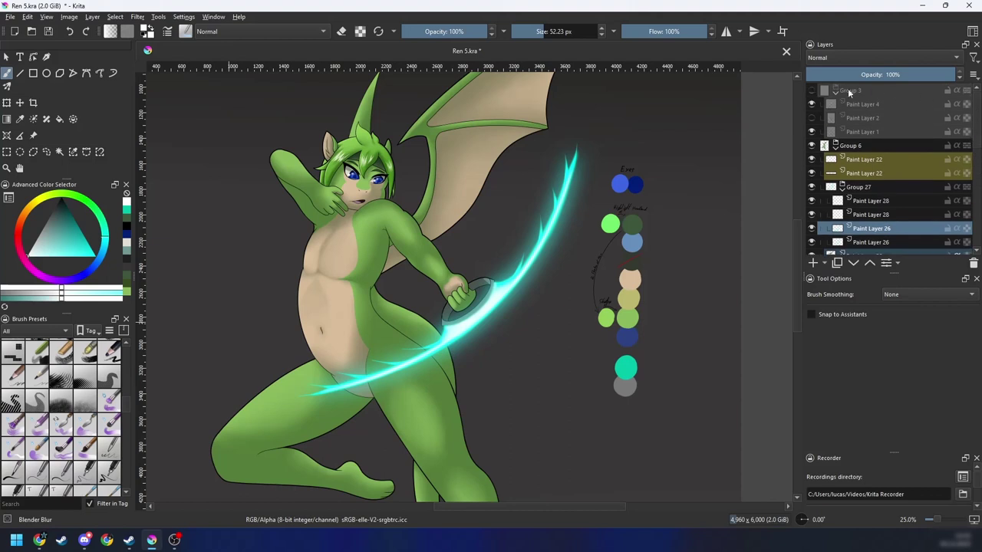
pyautogui.click(811, 90)
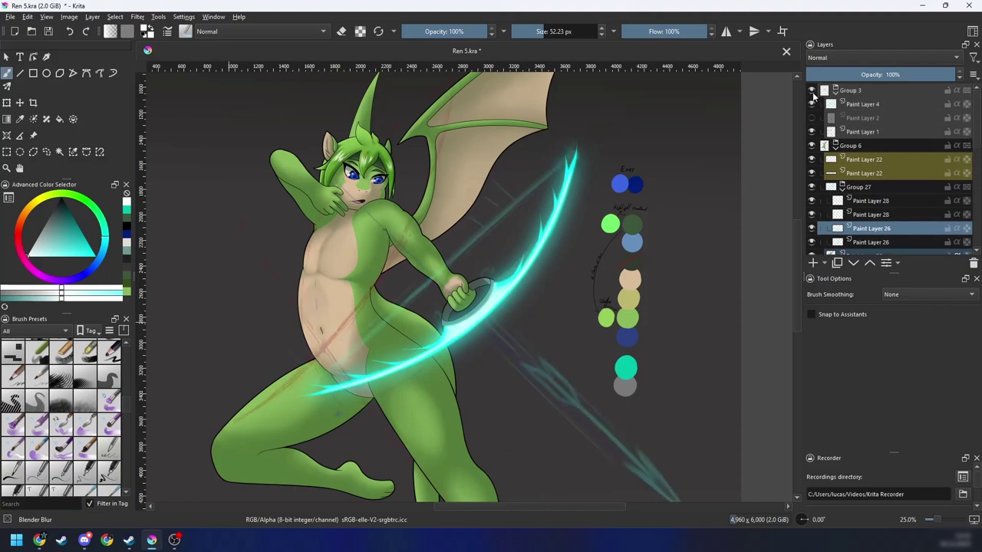
pyautogui.click(812, 92)
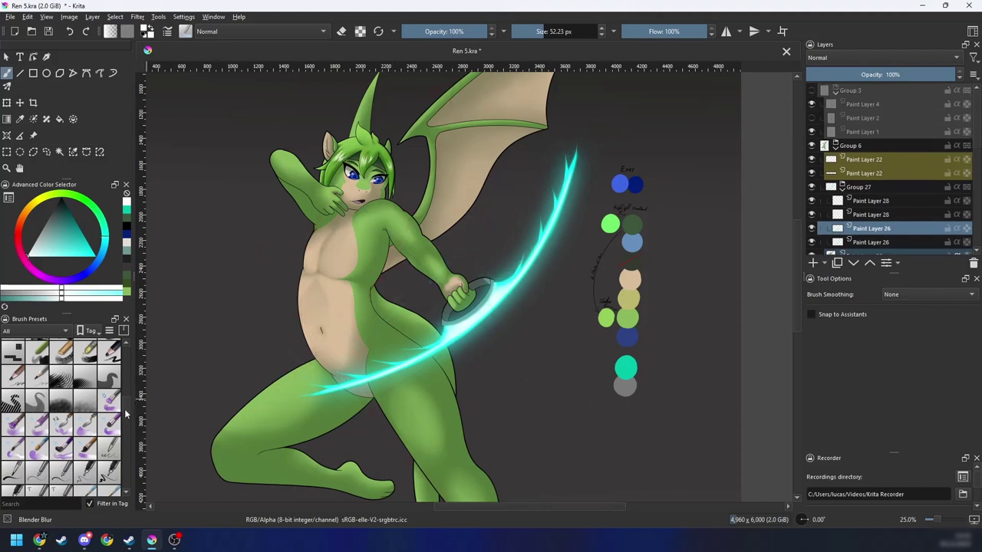
# Step: Choose the Layout block brush preset and sample the blade's bright cyan as the painting colour
pyautogui.moveTo(126, 414); pyautogui.dragTo(133, 483)
pyautogui.moveTo(129, 410)
pyautogui.mouseDown()
pyautogui.moveTo(129, 371)
pyautogui.moveTo(131, 431)
pyautogui.mouseUp()
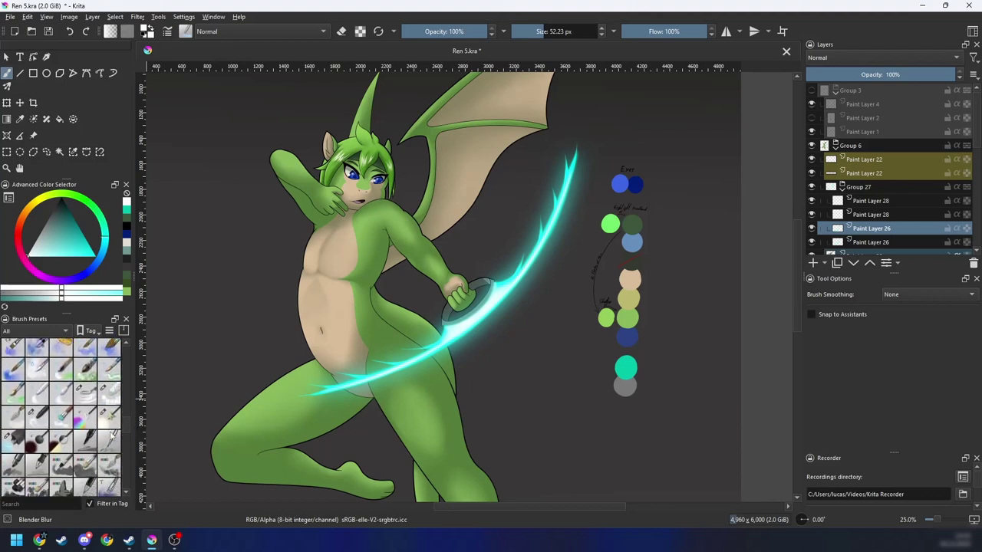
pyautogui.click(87, 443)
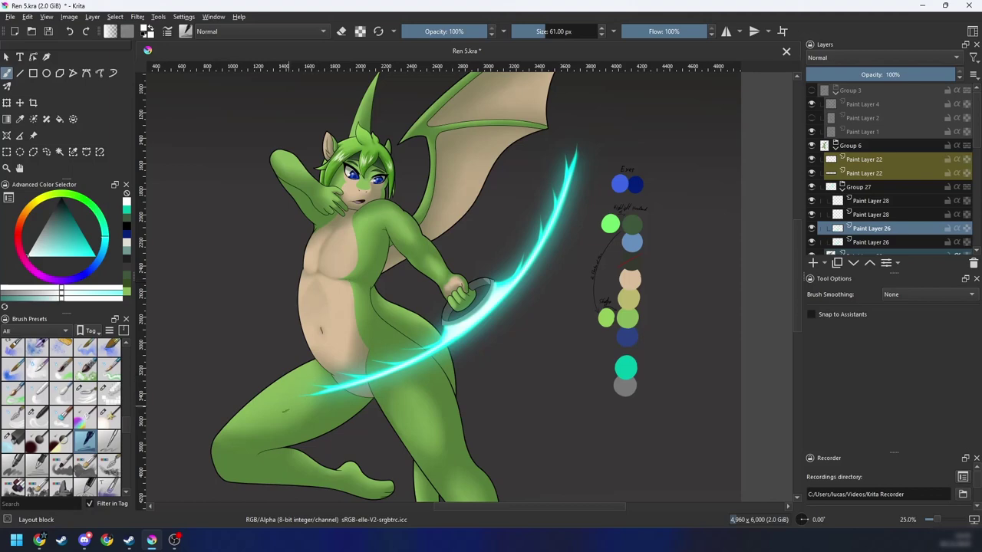
pyautogui.moveTo(306, 399); pyautogui.dragTo(443, 299)
pyautogui.rightClick(397, 330)
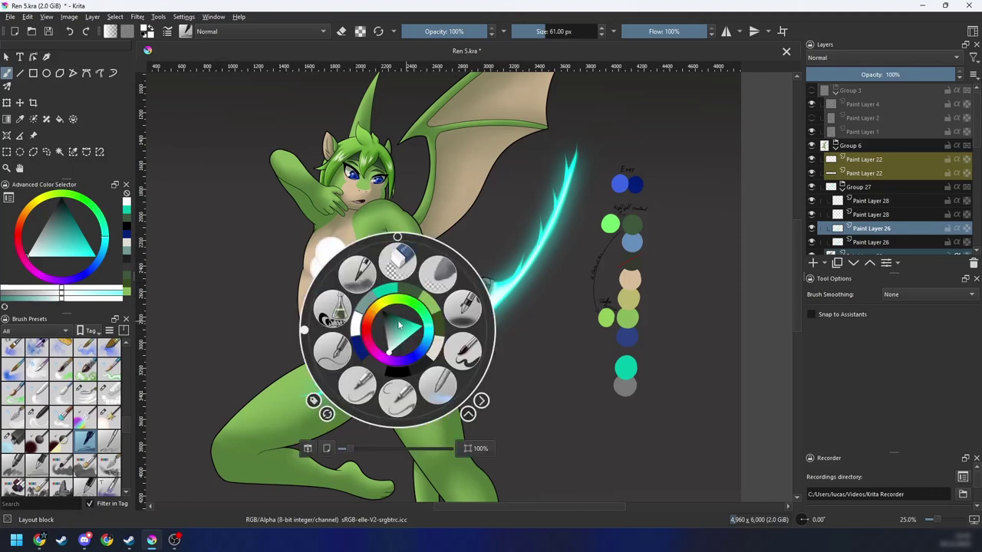
pyautogui.click(387, 293)
pyautogui.press('6')
pyautogui.press('6')
pyautogui.moveTo(467, 314); pyautogui.dragTo(495, 309)
pyautogui.press('4')
pyautogui.press('+')
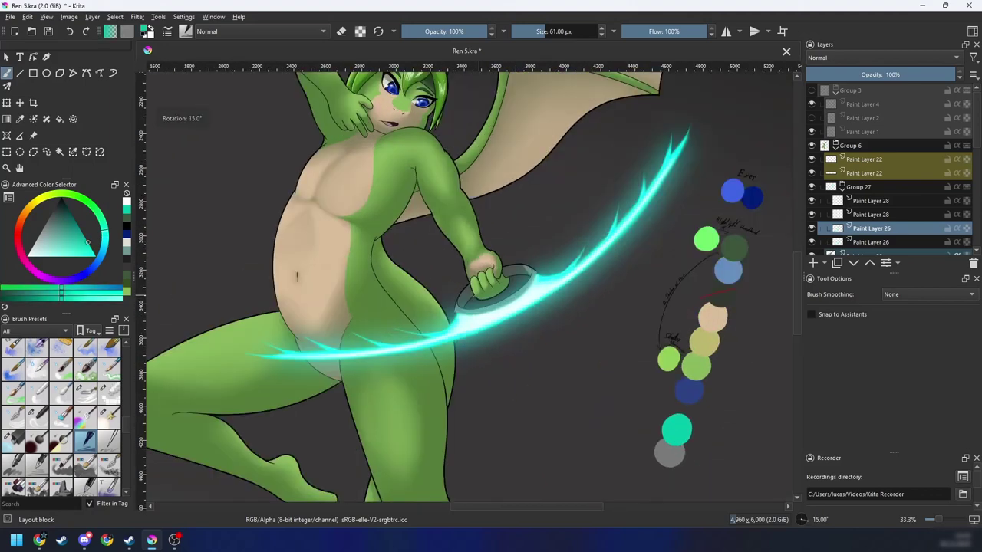
pyautogui.moveTo(335, 358); pyautogui.dragTo(434, 313)
pyautogui.keyDown('ctrl'); pyautogui.click(390, 341); pyautogui.keyUp('ctrl')
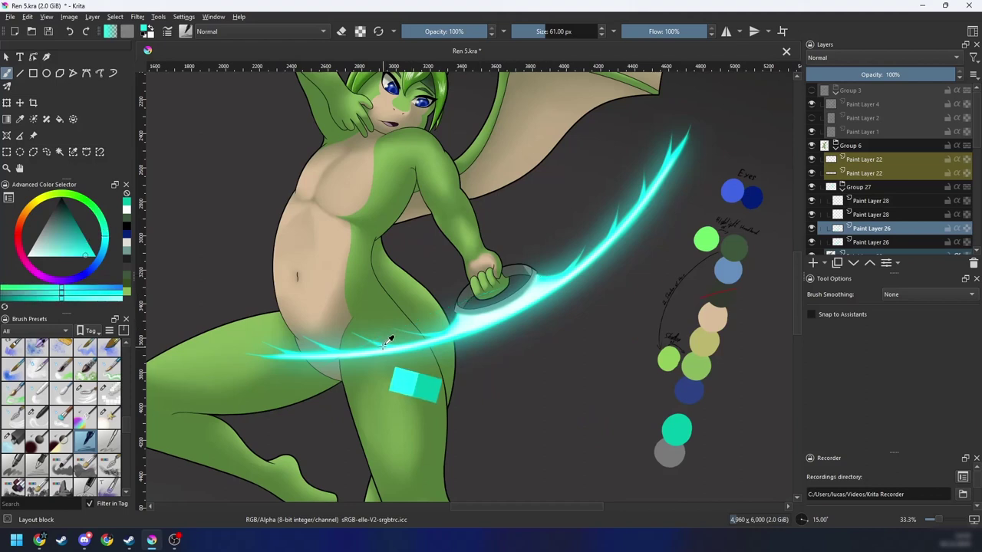
pyautogui.moveTo(273, 352); pyautogui.dragTo(581, 223)
pyautogui.moveTo(509, 289); pyautogui.dragTo(470, 339)
pyautogui.hotkey('ctrl', 'z')
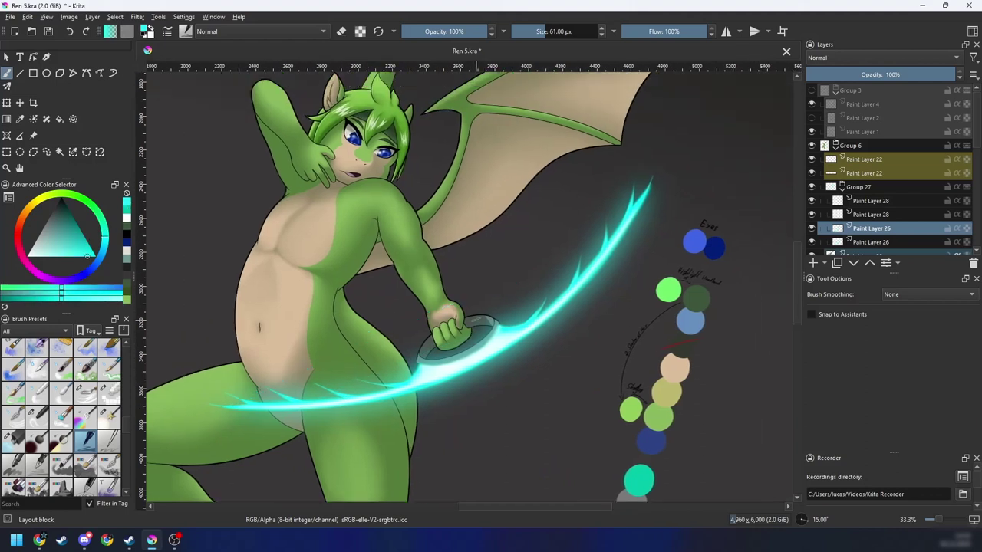
# Step: Draw a straight cyan bowstring about 2800 px long between the blade's two tips with the Line tool
pyautogui.click(20, 72)
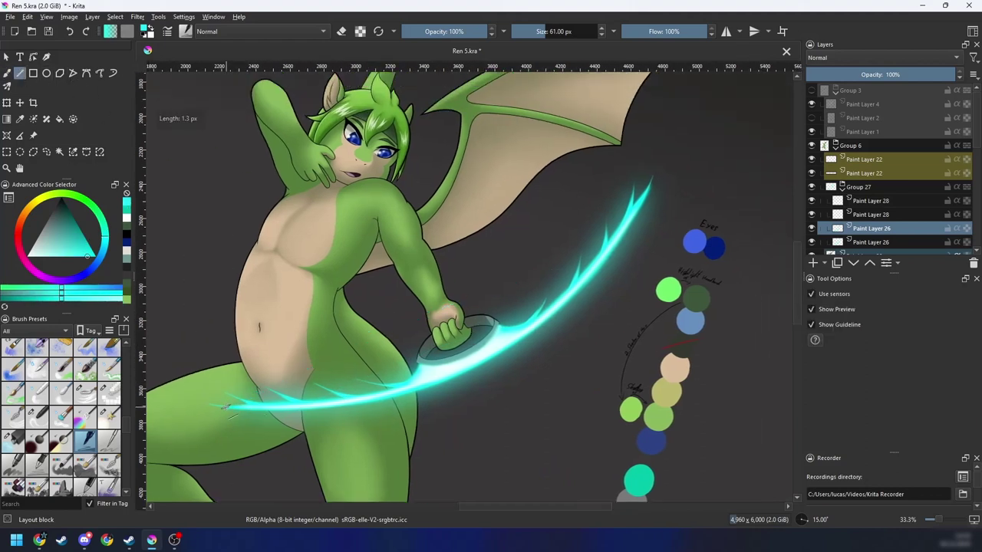
pyautogui.moveTo(226, 407)
pyautogui.mouseDown()
pyautogui.moveTo(662, 179)
pyautogui.moveTo(652, 187)
pyautogui.mouseUp()
# Step: Examine the bowstring against the whole character from several rotations and zoom levels
pyautogui.press('-')
pyautogui.press('-')
pyautogui.press('-')
pyautogui.press('-')
pyautogui.press('4')
pyautogui.press('4')
pyautogui.press('4')
pyautogui.press('4')
pyautogui.press('4')
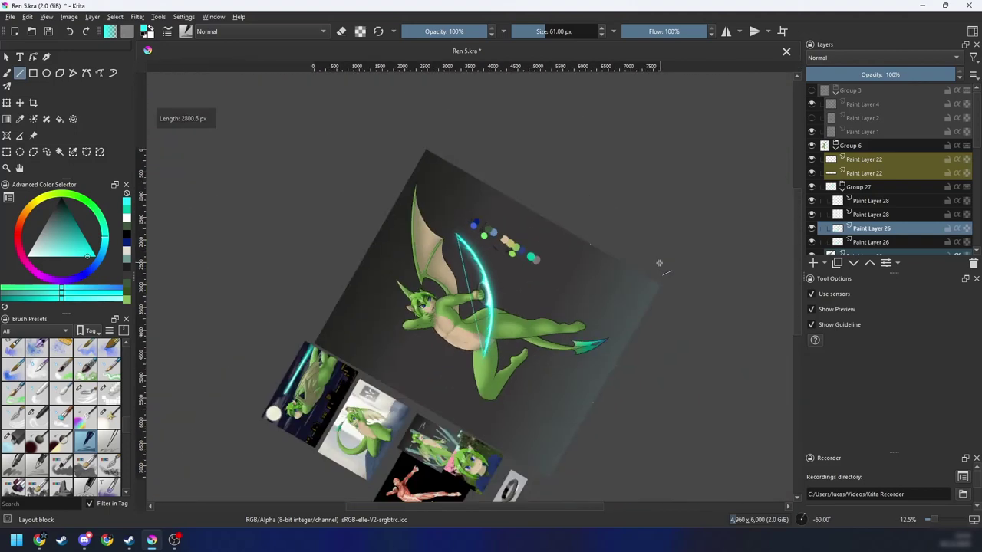
pyautogui.press('6')
pyautogui.press('6')
pyautogui.press('6')
pyautogui.press('+')
pyautogui.press('+')
pyautogui.press('+')
pyautogui.press('+')
pyautogui.press('6')
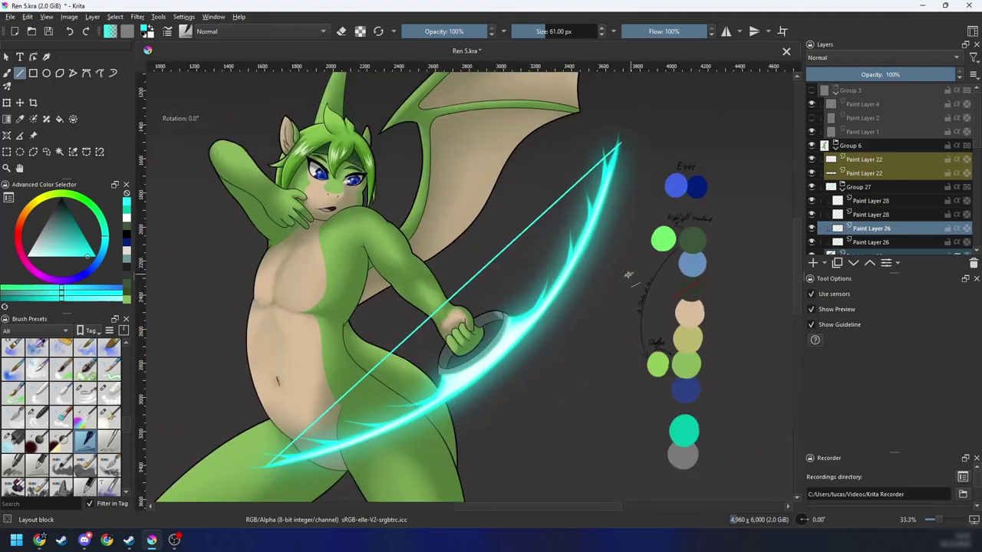
# Step: Try to add a curved cyan spike extending outward from the blade's upper tip
pyautogui.moveTo(589, 307)
pyautogui.mouseDown()
pyautogui.moveTo(596, 296)
pyautogui.moveTo(582, 298)
pyautogui.moveTo(479, 399)
pyautogui.mouseUp()
pyautogui.press('+')
pyautogui.press('+')
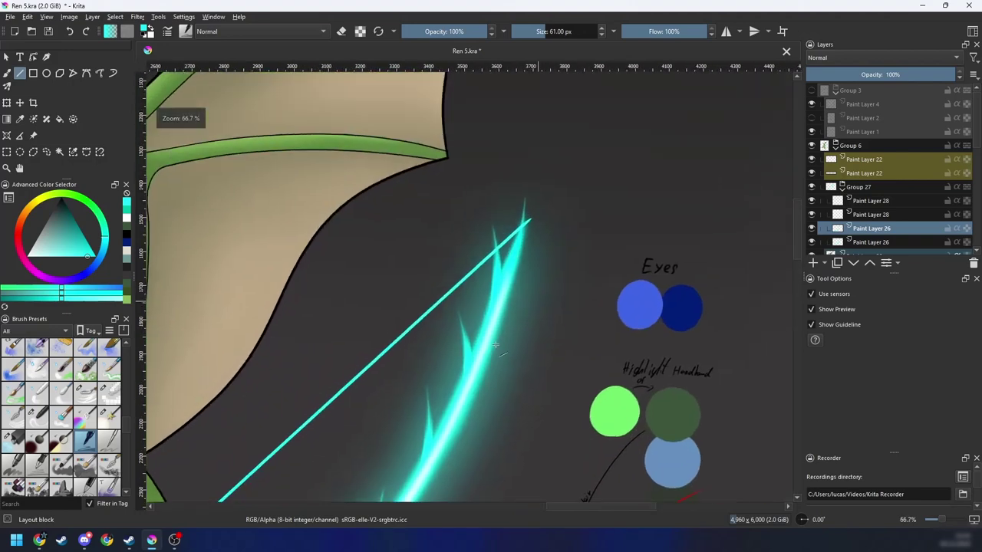
pyautogui.moveTo(503, 282); pyautogui.dragTo(590, 228)
pyautogui.hotkey('ctrl', 'z')
pyautogui.press('b')
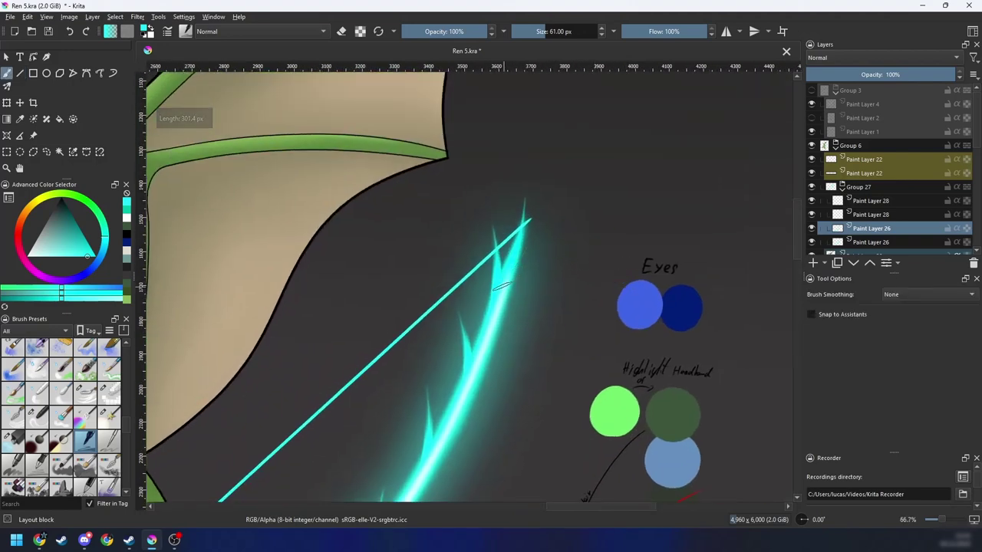
pyautogui.moveTo(506, 281); pyautogui.dragTo(582, 235)
pyautogui.hotkey('ctrl', 'z')
pyautogui.moveTo(507, 280); pyautogui.dragTo(581, 228)
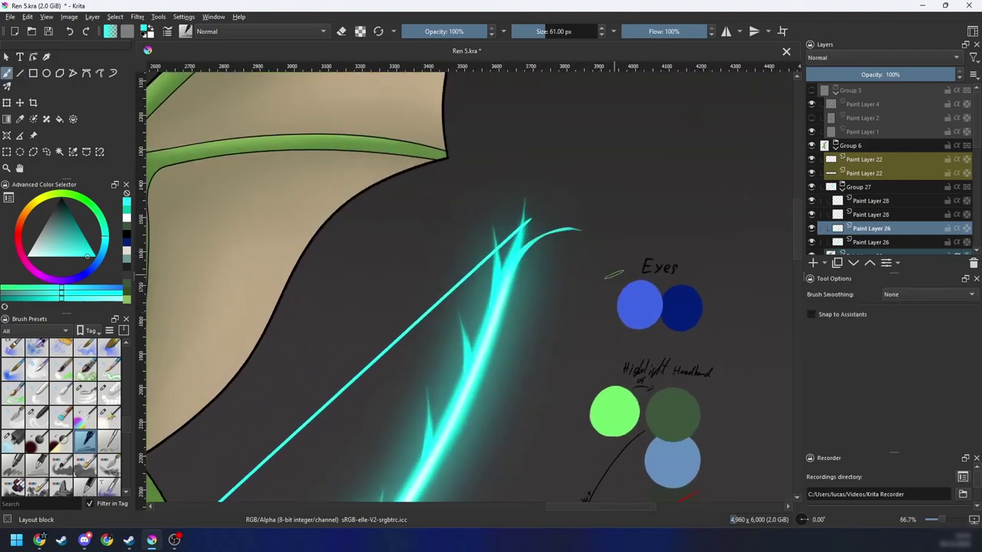
pyautogui.press('-')
pyautogui.press('-')
pyautogui.press('-')
pyautogui.press('-')
pyautogui.press('-')
# Step: Trim the bowstring's overhang at the blade's upper tip and blend the joint with the Blender Blur brush at 19.15 px
pyautogui.scroll(6, 475, 280)
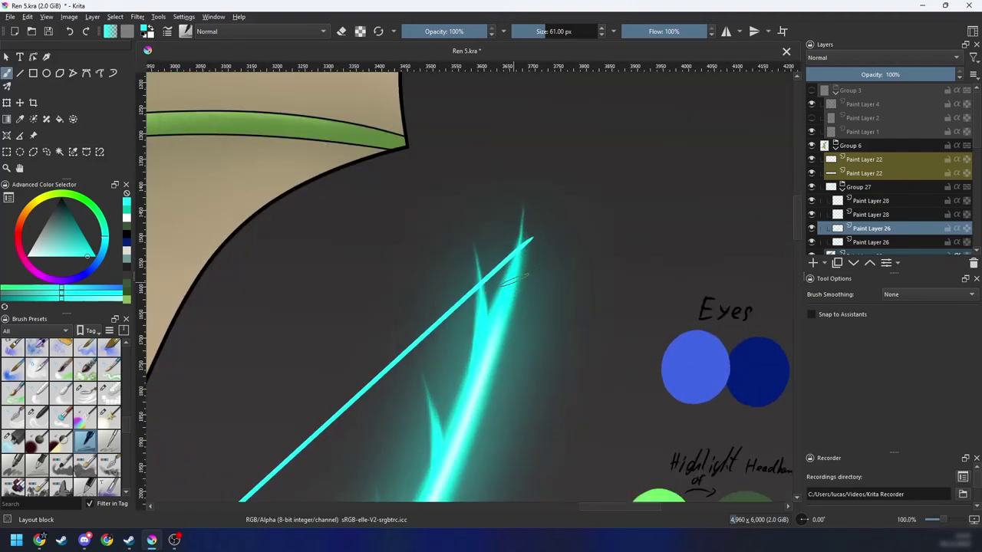
pyautogui.click(91, 393)
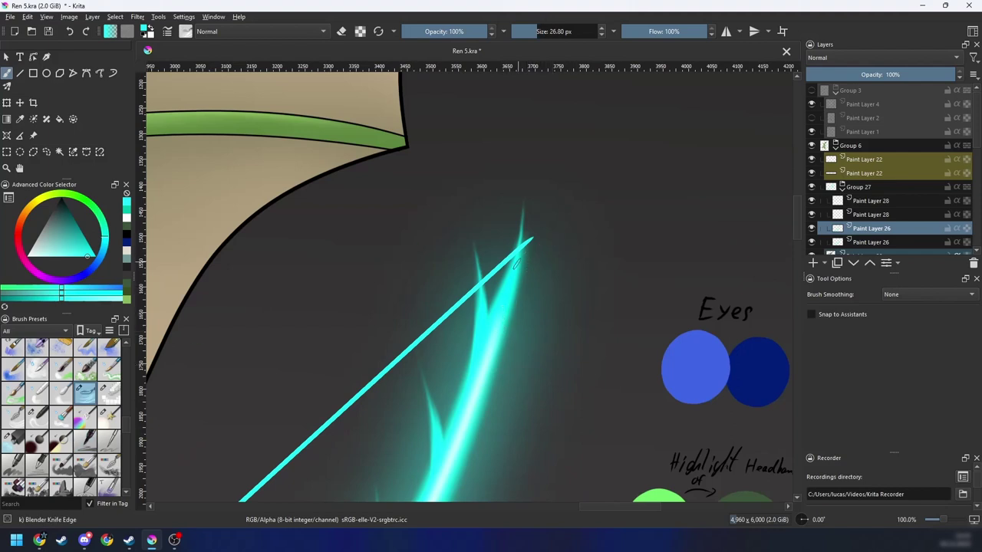
pyautogui.press('e')
pyautogui.scroll(2, 540, 243)
pyautogui.rightClick(519, 263)
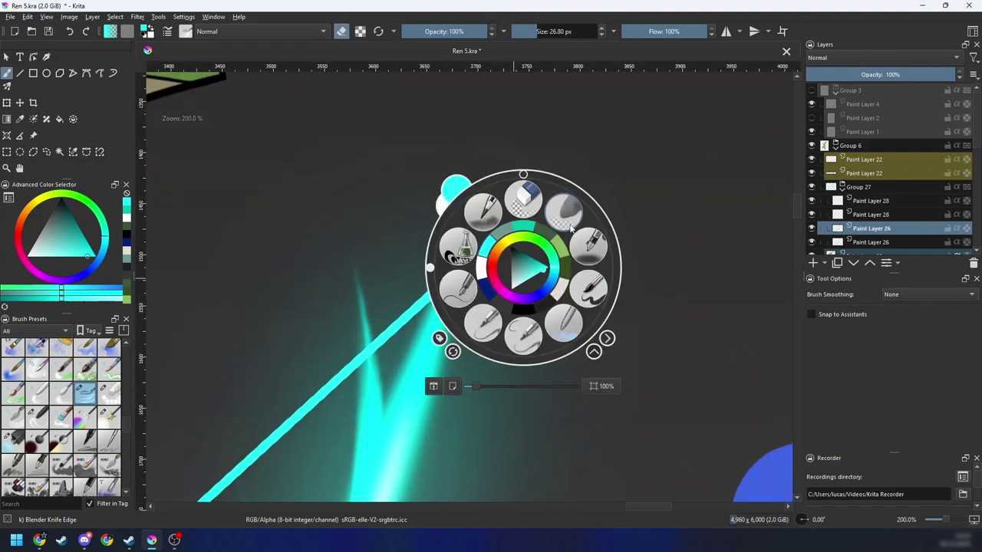
pyautogui.click(471, 267)
pyautogui.moveTo(465, 263)
pyautogui.mouseDown()
pyautogui.moveTo(415, 295)
pyautogui.moveTo(459, 249)
pyautogui.moveTo(454, 316)
pyautogui.mouseUp()
pyautogui.rightClick(483, 269)
pyautogui.click(526, 331)
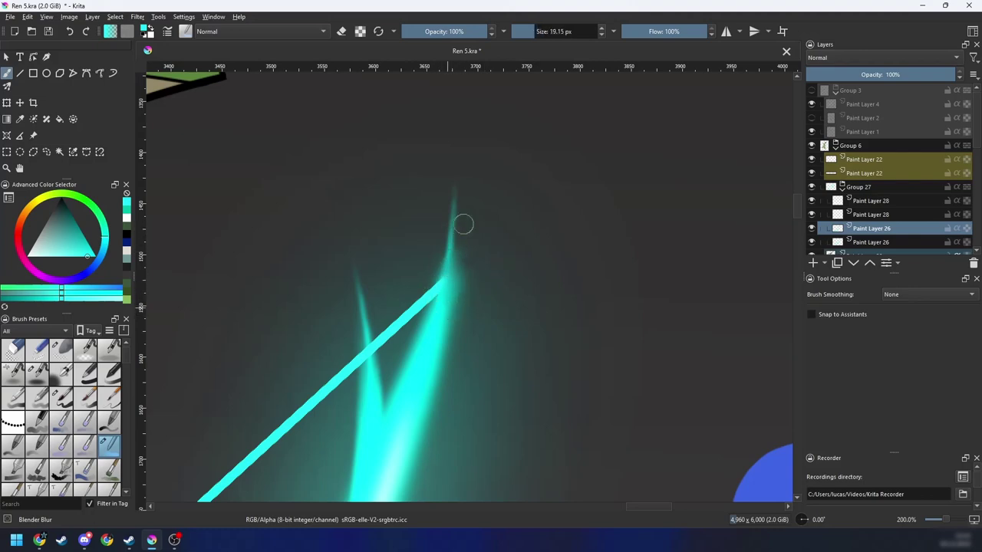
# Step: Choose the Blender Smear brush preset for reshaping the blade's lower tip
pyautogui.scroll(-6, 463, 224)
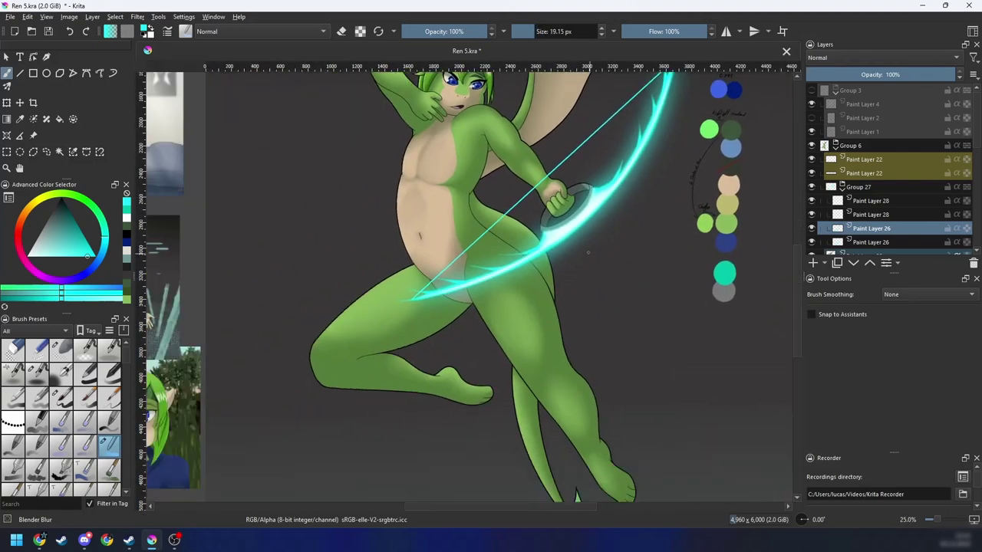
pyautogui.scroll(4, 455, 294)
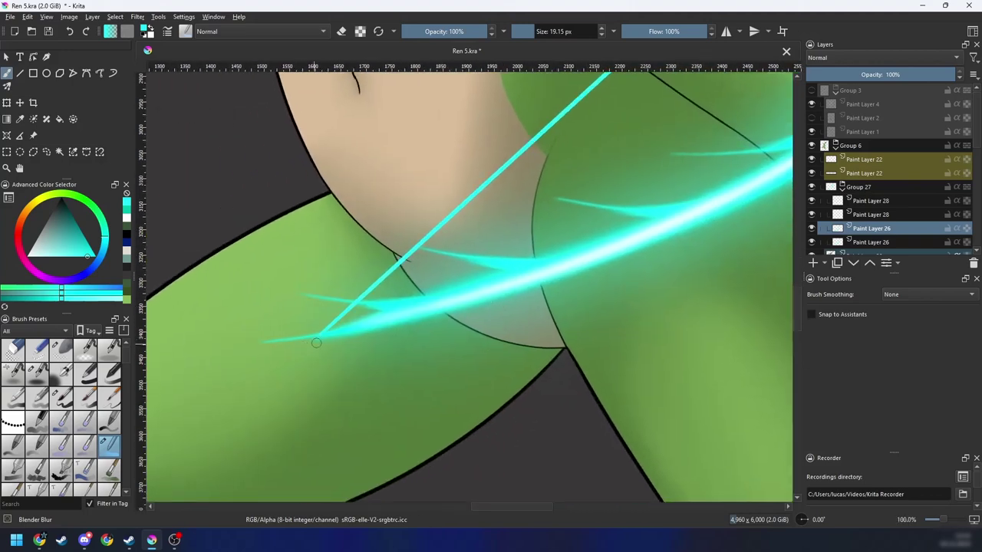
pyautogui.rightClick(316, 343)
pyautogui.scroll(-10, 129, 387)
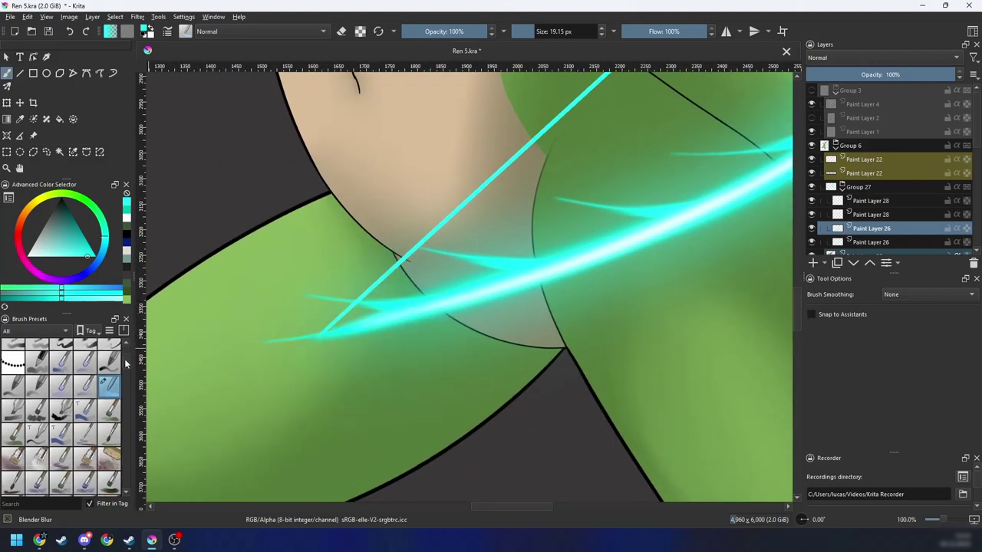
pyautogui.scroll(-10, 128, 407)
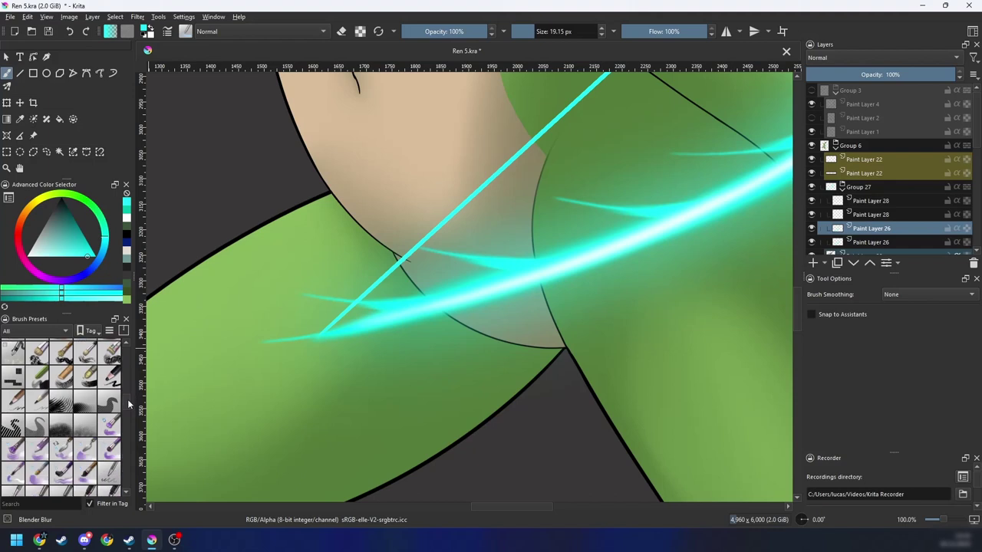
pyautogui.scroll(-5, 130, 422)
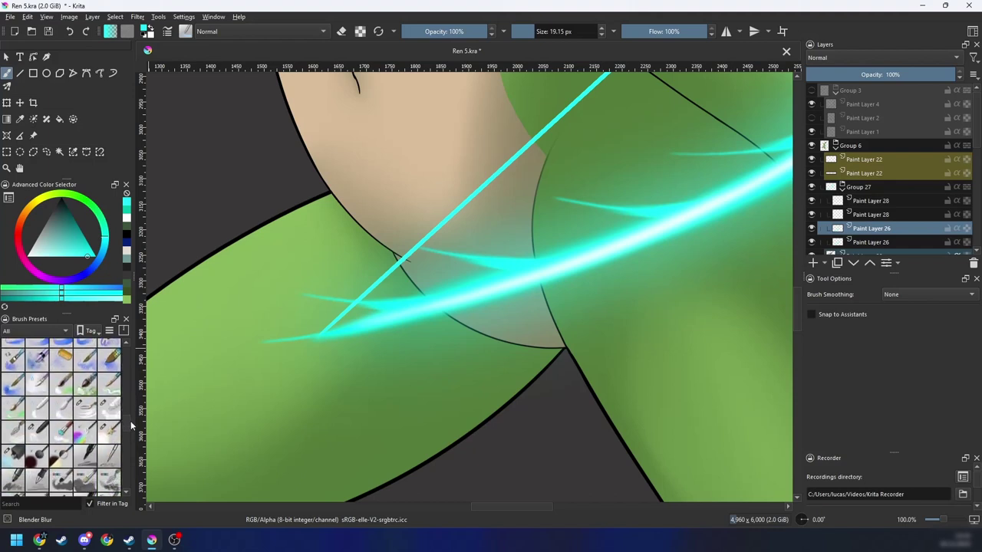
pyautogui.click(86, 402)
pyautogui.press('4')
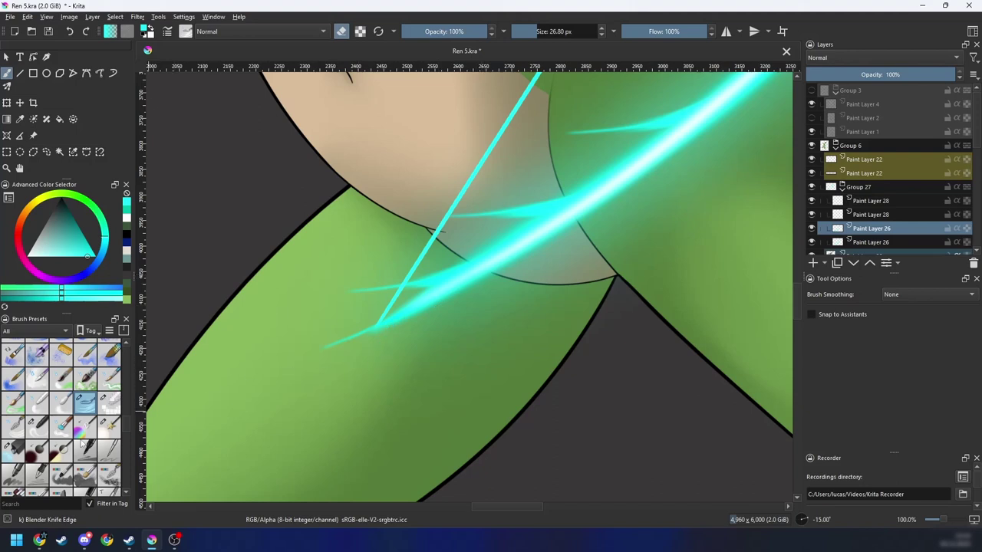
pyautogui.click(35, 434)
# Step: Try to smear cyan outward from the blade's lower tip with the Blender Smear brush
pyautogui.moveTo(451, 288); pyautogui.dragTo(368, 362)
pyautogui.hotkey('ctrl', 'z')
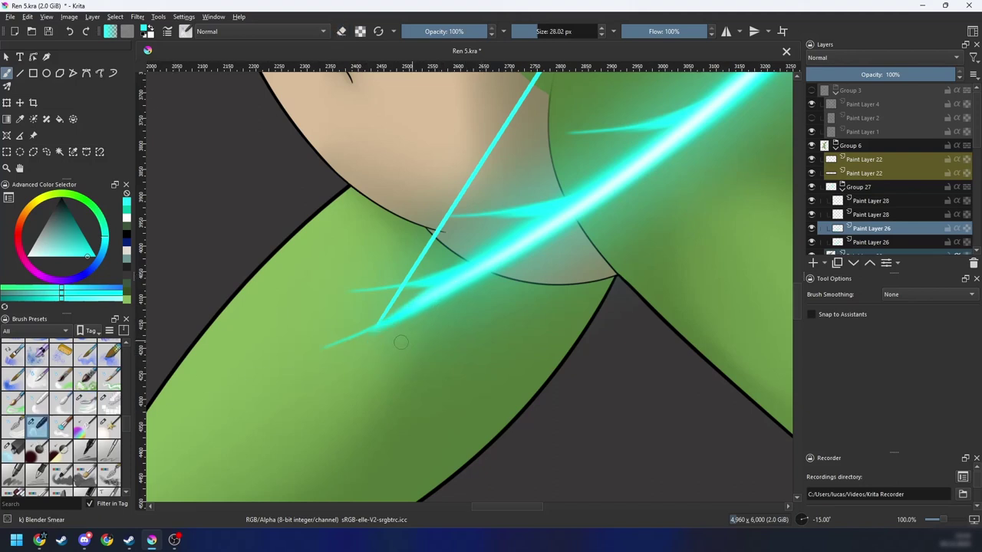
pyautogui.moveTo(465, 287); pyautogui.dragTo(375, 370)
pyautogui.hotkey('ctrl', 'z')
pyautogui.moveTo(429, 300); pyautogui.dragTo(365, 364)
pyautogui.hotkey('ctrl', 'z')
# Step: Smear the bowstring's lower end into a short curved hook with the Blender Smear brush at 14.15 px
pyautogui.scroll(1, 409, 339)
pyautogui.moveTo(379, 330); pyautogui.dragTo(351, 343)
pyautogui.moveTo(384, 313); pyautogui.dragTo(353, 355)
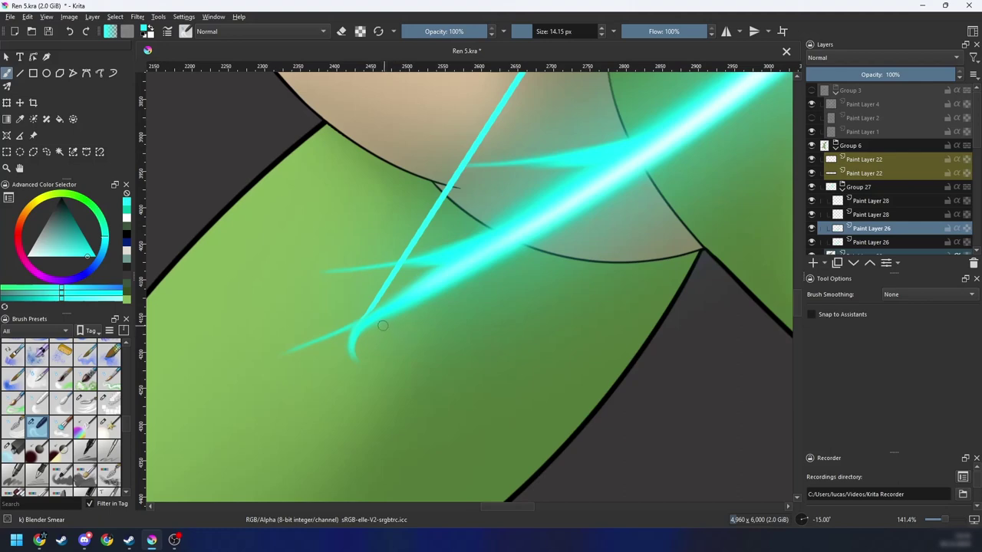
# Step: Smear the bowstring's upper end into a small outward hook and sharpen it with Blender Knife Edge at 26.80 px
pyautogui.scroll(-7, 383, 325)
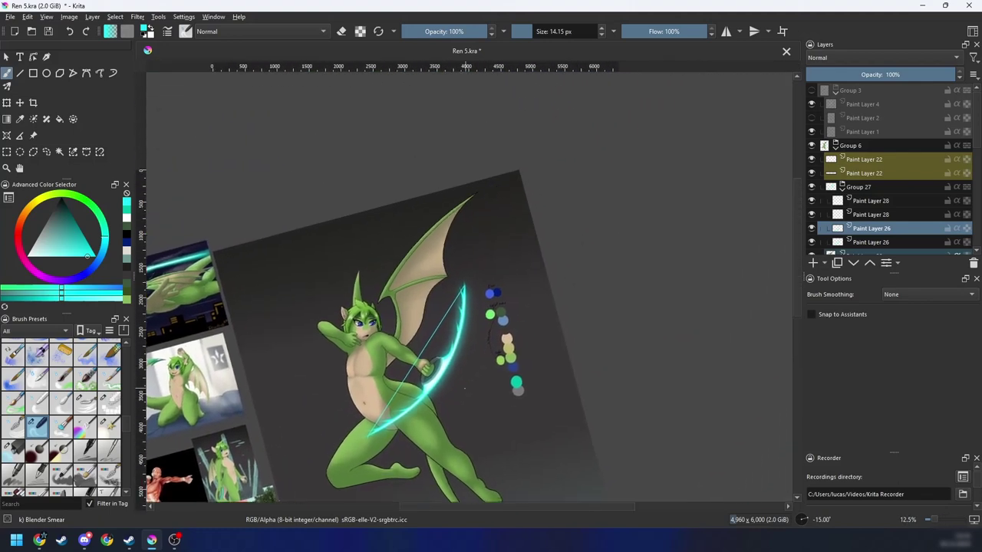
pyautogui.scroll(7, 463, 291)
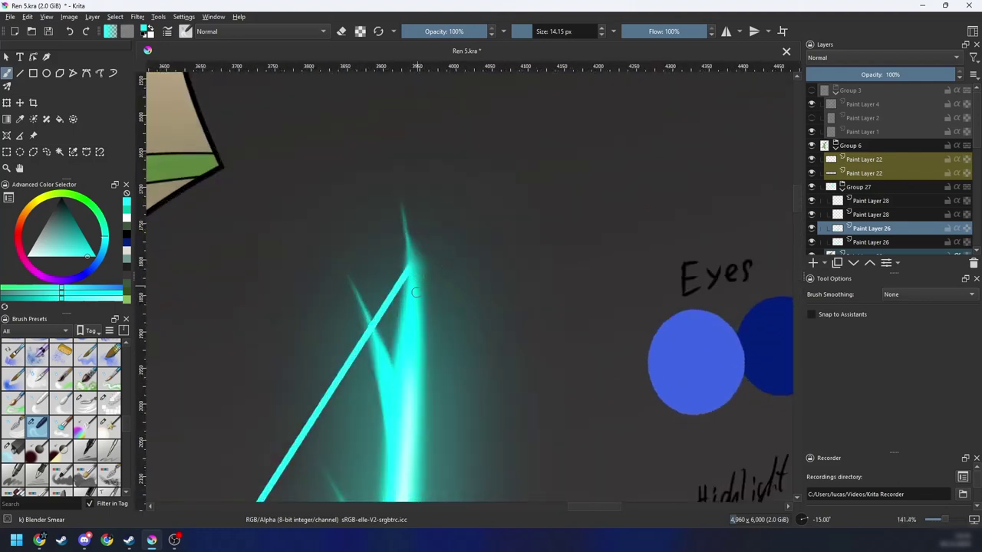
pyautogui.moveTo(415, 293)
pyautogui.mouseDown()
pyautogui.moveTo(448, 295)
pyautogui.moveTo(444, 253)
pyautogui.mouseUp()
pyautogui.click(85, 399)
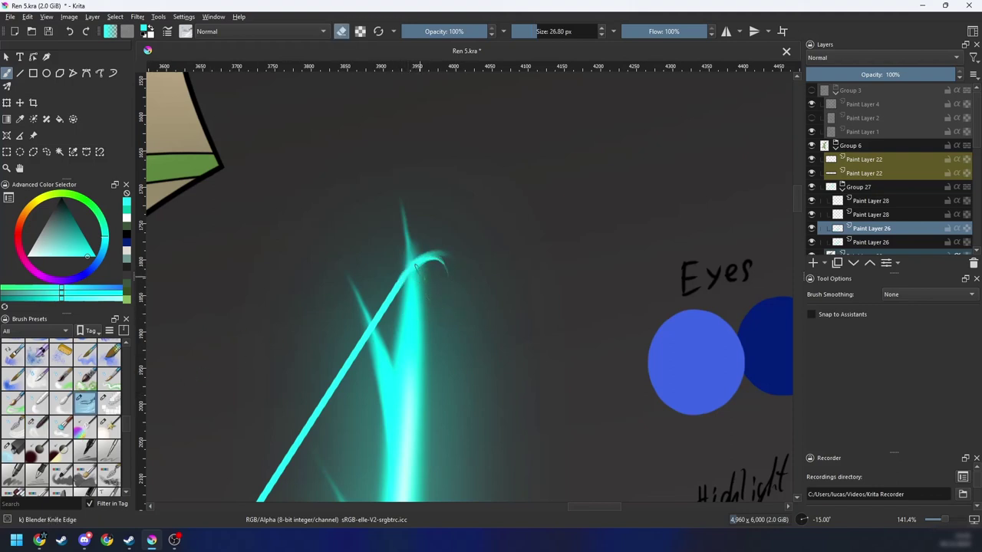
pyautogui.press('-')
pyautogui.press('-')
pyautogui.press('-')
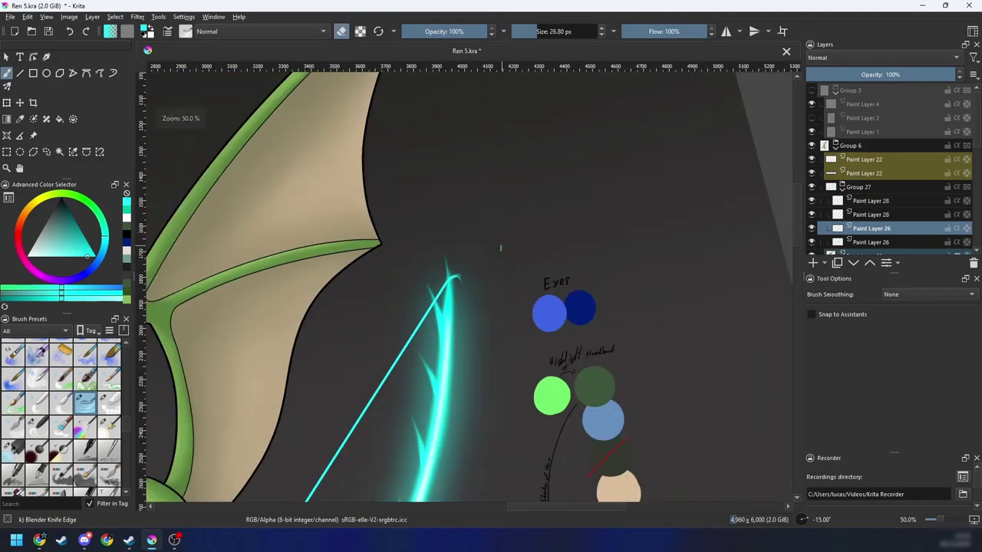
# Step: Extend and thin the hook at the bowstring's lower end with the Blender Knife Edge brush
pyautogui.moveTo(469, 334); pyautogui.dragTo(473, 281)
pyautogui.press('-')
pyautogui.press('-')
pyautogui.press('-')
pyautogui.scroll(6, 454, 367)
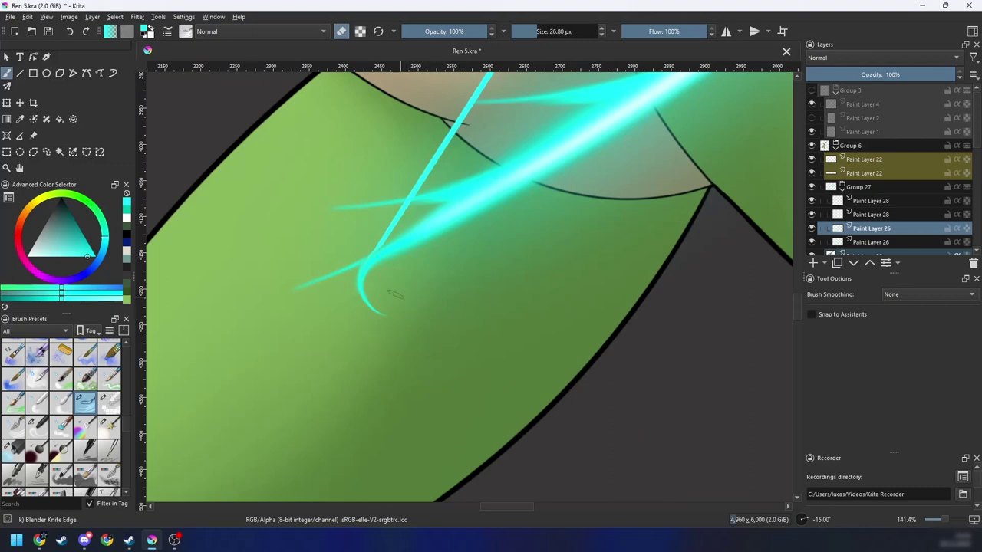
pyautogui.press('-')
pyautogui.press('-')
pyautogui.press('-')
pyautogui.press('-')
pyautogui.press('-')
pyautogui.press('-')
# Step: Pull a short spike from the blade's outer edge near its lower tip with Blender Smear at 23.19 px
pyautogui.moveTo(569, 250); pyautogui.dragTo(532, 261)
pyautogui.press('+')
pyautogui.press('+')
pyautogui.press('+')
pyautogui.moveTo(385, 359); pyautogui.dragTo(458, 299)
pyautogui.scroll(1, 407, 316)
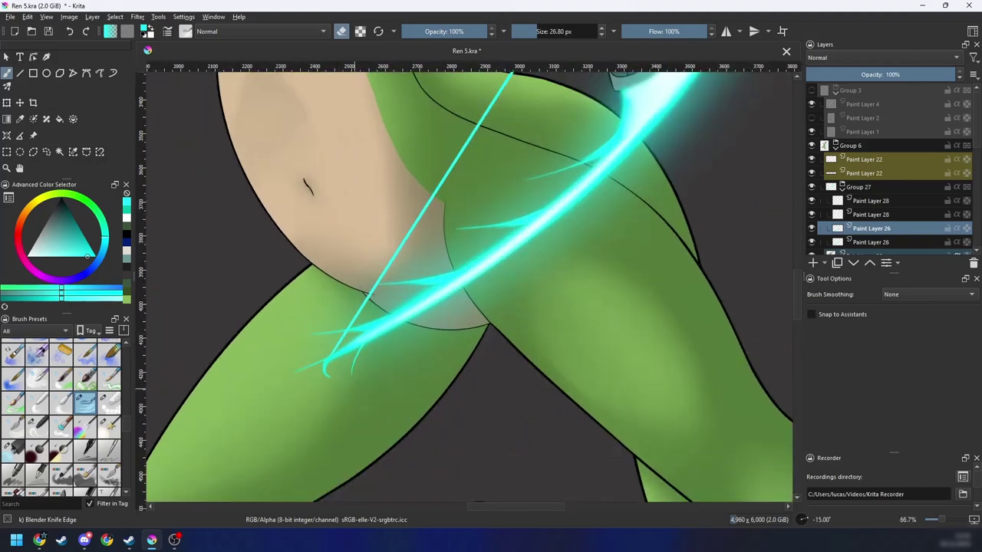
pyautogui.click(38, 428)
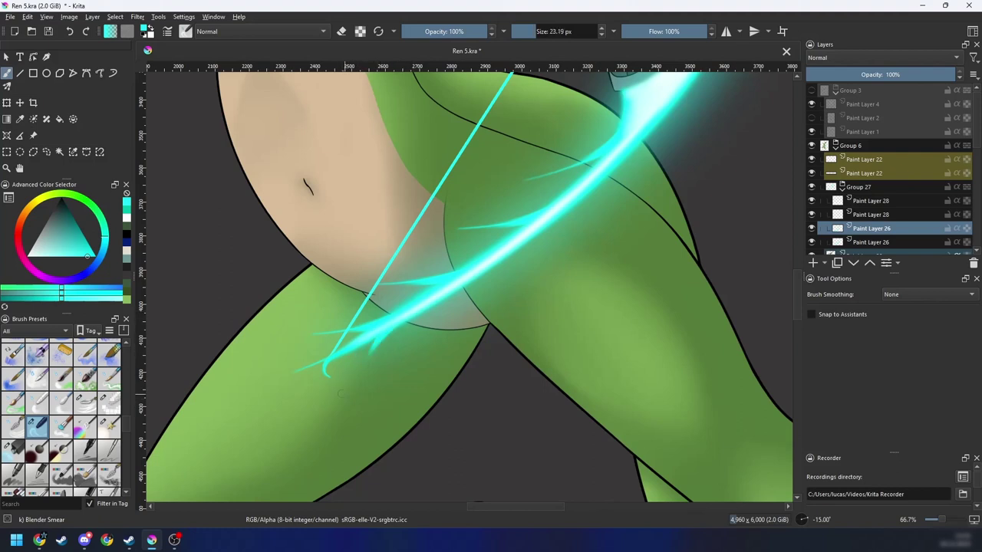
# Step: Smear a matching short spike outward from the blade's outer edge near its upper tip with the Blender Smear brush
pyautogui.hotkey('ctrl', '-')
pyautogui.hotkey('ctrl', '-')
pyautogui.hotkey('ctrl', '-')
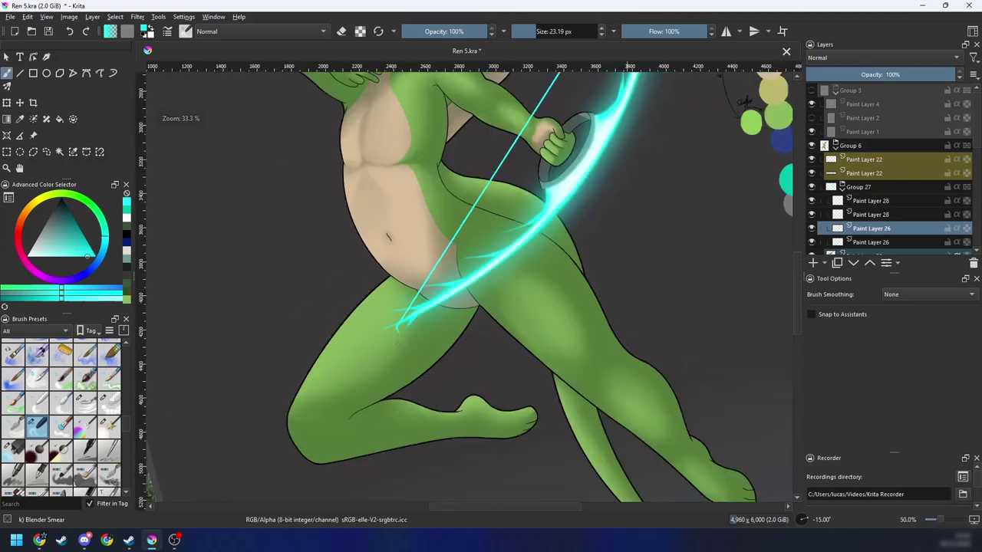
pyautogui.moveTo(526, 269); pyautogui.dragTo(405, 425)
pyautogui.hotkey('ctrl', '+')
pyautogui.moveTo(522, 138); pyautogui.dragTo(442, 286)
pyautogui.scroll(3, 441, 286)
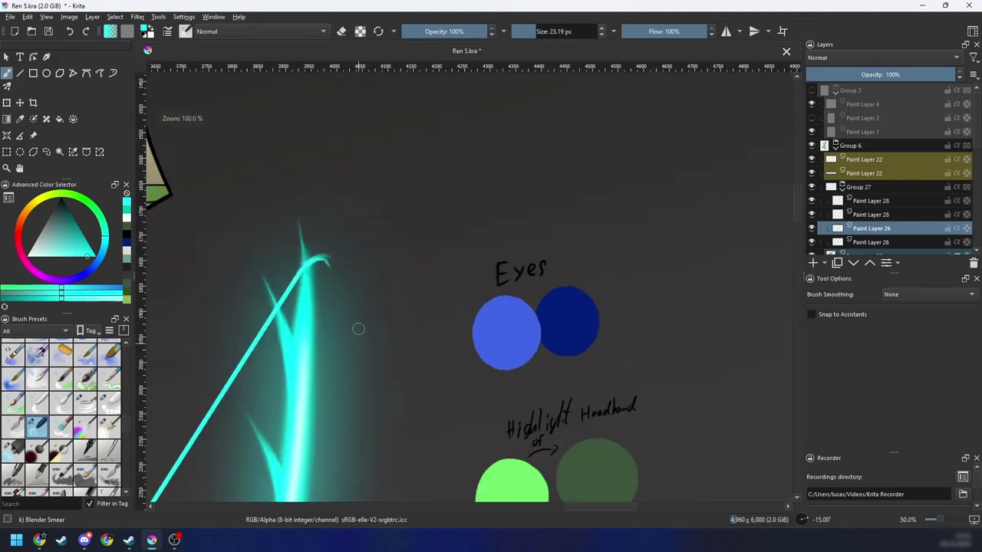
pyautogui.moveTo(302, 381)
pyautogui.mouseDown()
pyautogui.moveTo(385, 230)
pyautogui.moveTo(374, 256)
pyautogui.mouseUp()
pyautogui.hotkey('ctrl', 'z')
pyautogui.hotkey('ctrl', 'z')
pyautogui.moveTo(303, 375); pyautogui.dragTo(381, 251)
# Step: Draw the upper outer spike out into a long, thin curved point with the Blender Knife Edge brush at 26.80 px
pyautogui.click(86, 402)
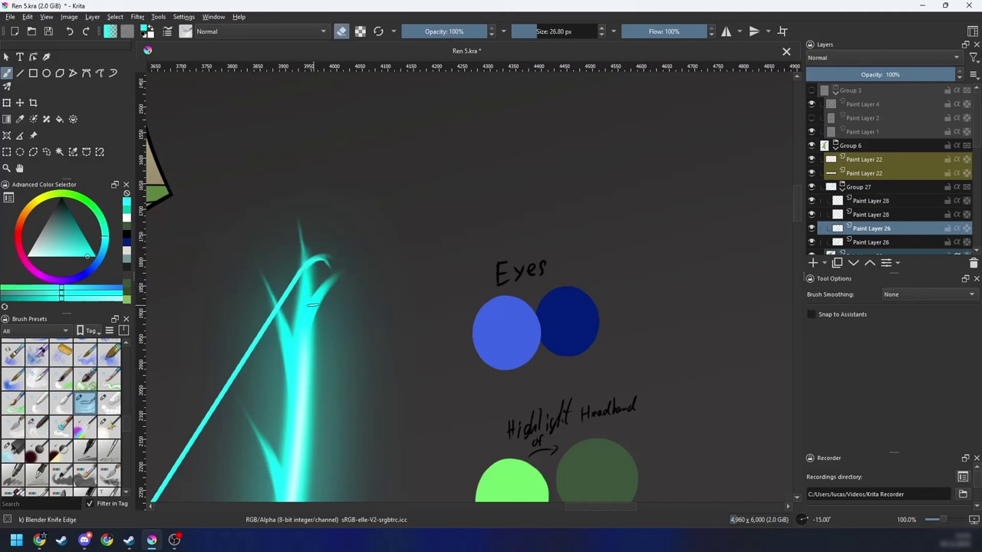
pyautogui.moveTo(307, 311); pyautogui.dragTo(369, 258)
pyautogui.moveTo(303, 334); pyautogui.dragTo(350, 260)
pyautogui.hotkey('ctrl', '-')
pyautogui.hotkey('ctrl', '-')
pyautogui.hotkey('ctrl', '-')
pyautogui.hotkey('ctrl', '+')
pyautogui.hotkey('ctrl', '+')
pyautogui.hotkey('ctrl', '+')
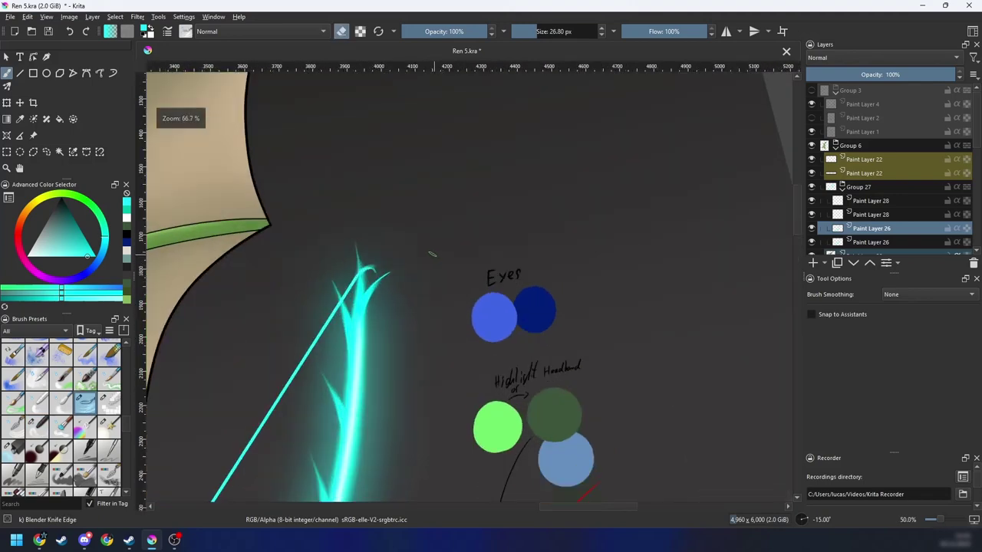
pyautogui.hotkey('ctrl', 'z')
pyautogui.moveTo(303, 333); pyautogui.dragTo(398, 243)
pyautogui.hotkey('ctrl', 'z')
pyautogui.moveTo(305, 329); pyautogui.dragTo(368, 251)
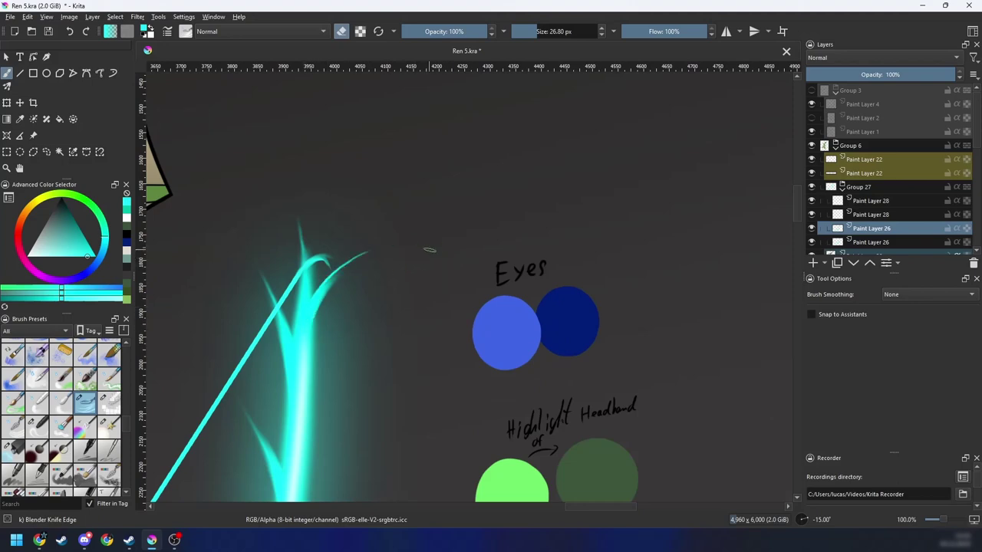
# Step: Draw the lower outer spike out into a thin curved point with the Blender Knife Edge brush at 26.80 px
pyautogui.hotkey('ctrl', '-')
pyautogui.hotkey('ctrl', '-')
pyautogui.hotkey('ctrl', '-')
pyautogui.moveTo(397, 434)
pyautogui.mouseDown()
pyautogui.moveTo(436, 305)
pyautogui.moveTo(618, 61)
pyautogui.mouseUp()
pyautogui.hotkey('ctrl', '+')
pyautogui.hotkey('ctrl', '+')
pyautogui.hotkey('ctrl', '+')
pyautogui.hotkey('ctrl', '+')
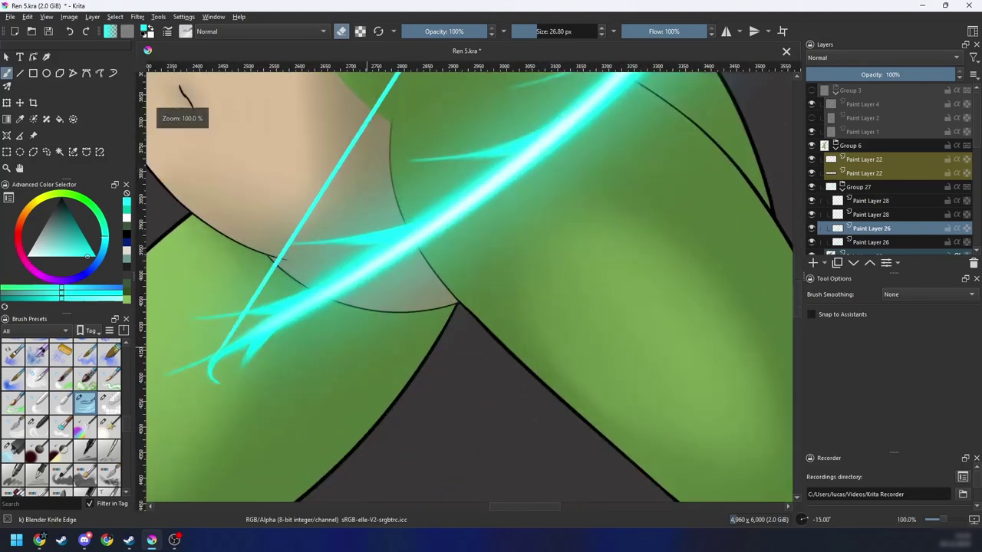
pyautogui.moveTo(250, 335)
pyautogui.mouseDown()
pyautogui.moveTo(449, 258)
pyautogui.moveTo(330, 375)
pyautogui.mouseUp()
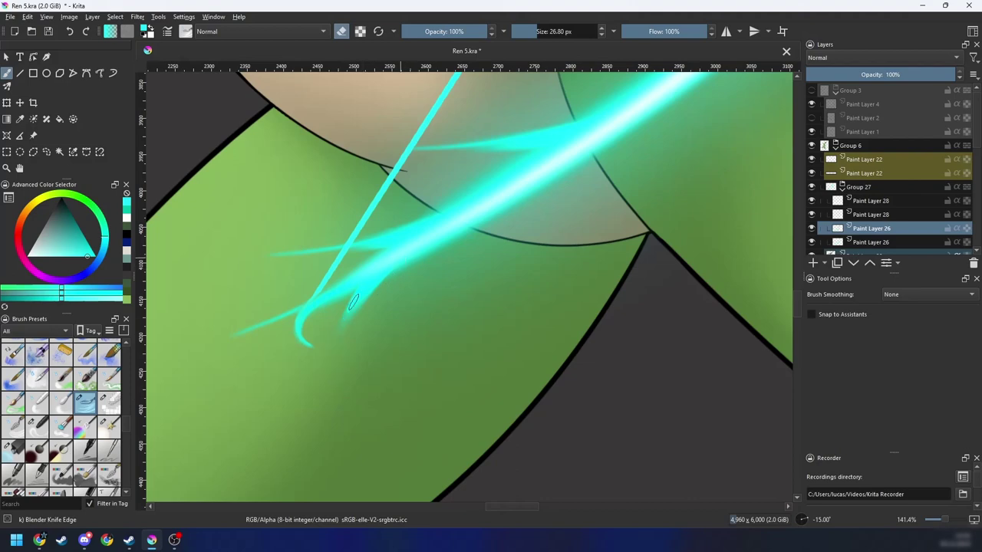
pyautogui.moveTo(358, 295); pyautogui.dragTo(336, 365)
pyautogui.scroll(-4, 384, 314)
pyautogui.scroll(6, 399, 315)
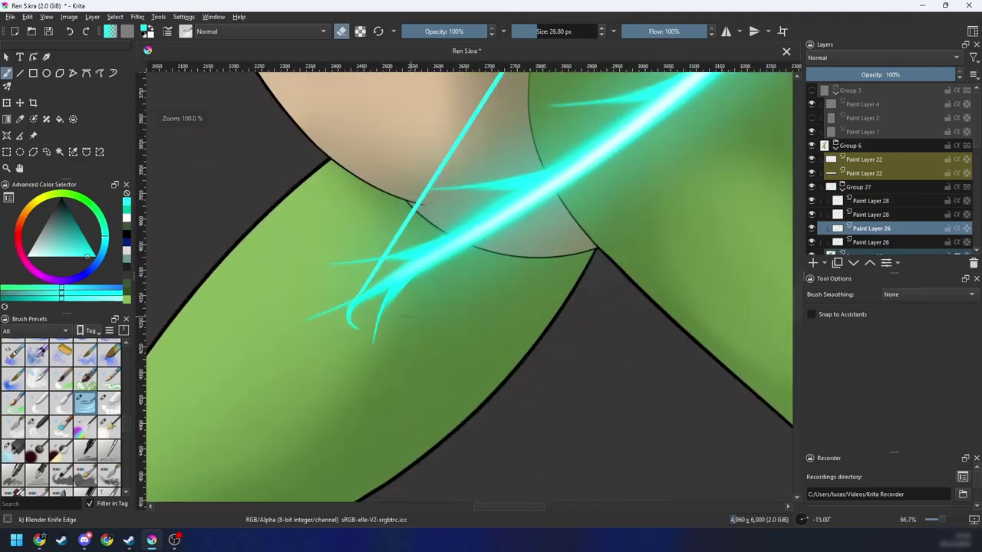
pyautogui.scroll(2, 403, 316)
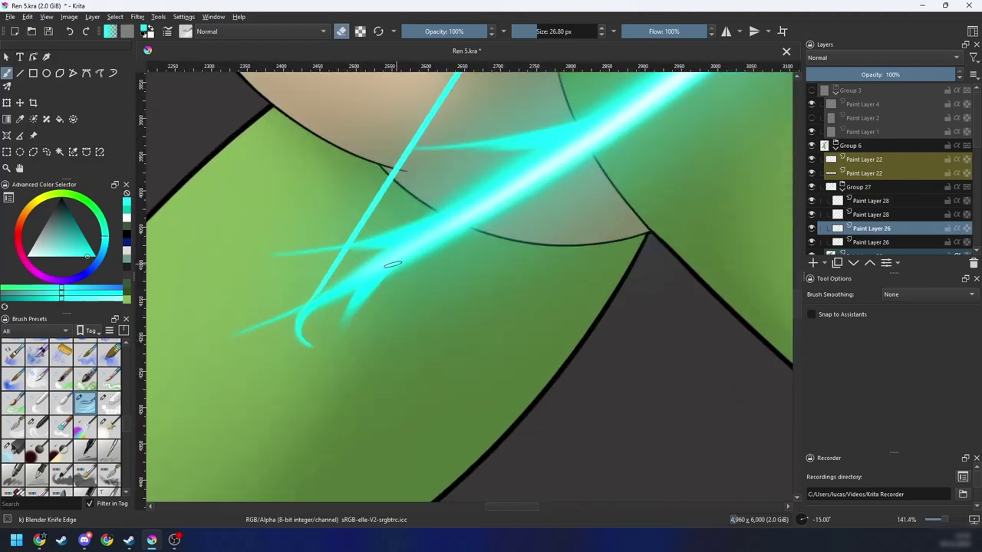
pyautogui.scroll(-9, 512, 316)
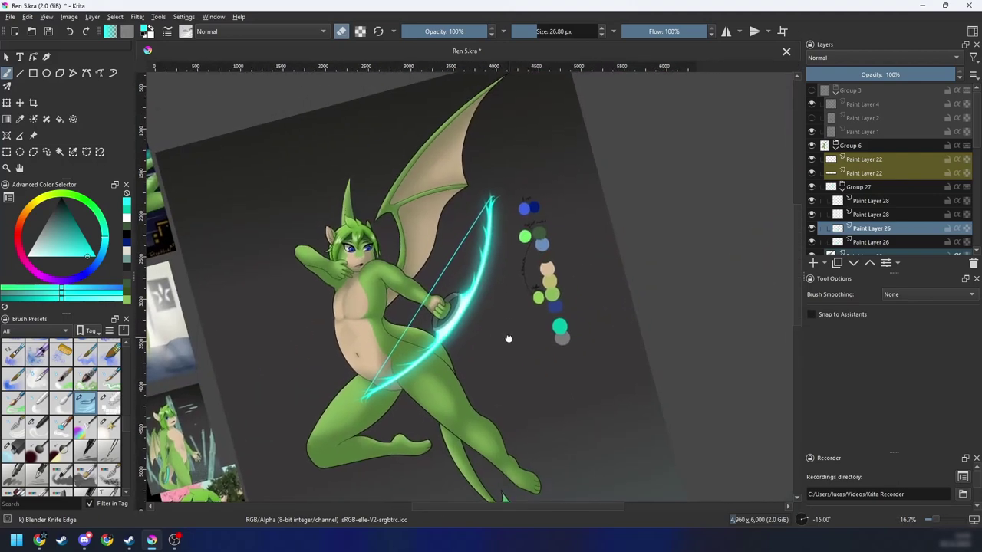
# Step: Select the lower outer spike freehand, soften it with a 4.69 px Gaussian Blur, and clear the selection
pyautogui.scroll(3, 516, 285)
pyautogui.scroll(3, 516, 288)
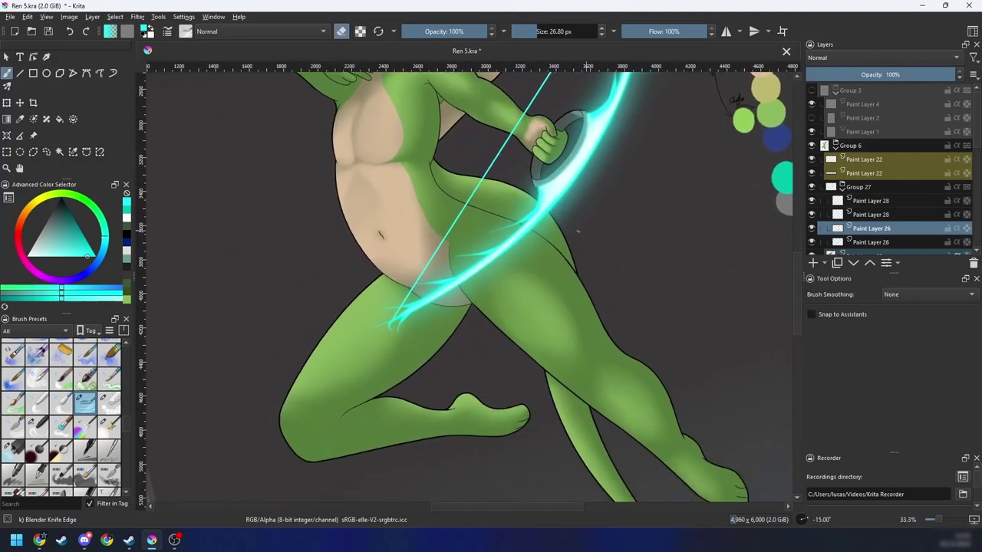
pyautogui.scroll(1, 434, 319)
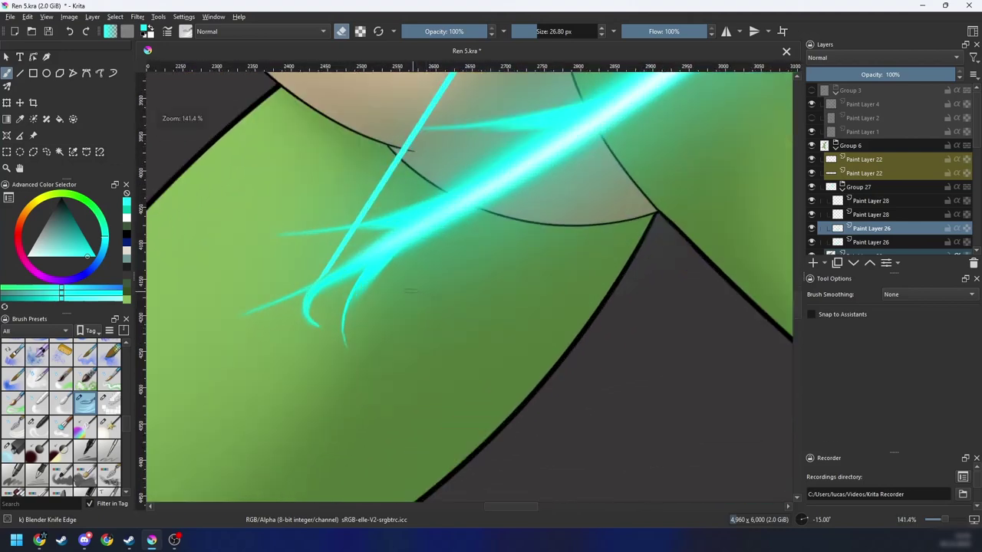
pyautogui.press('l')
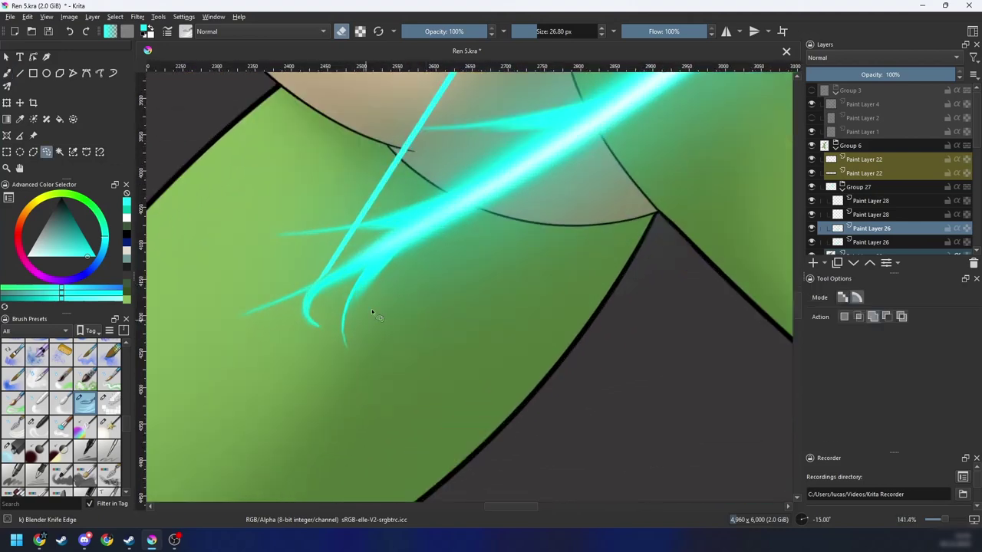
pyautogui.moveTo(347, 289)
pyautogui.mouseDown()
pyautogui.moveTo(427, 230)
pyautogui.moveTo(391, 368)
pyautogui.moveTo(328, 345)
pyautogui.mouseUp()
pyautogui.hotkey('ctrl', 'u')
pyautogui.click(176, 464)
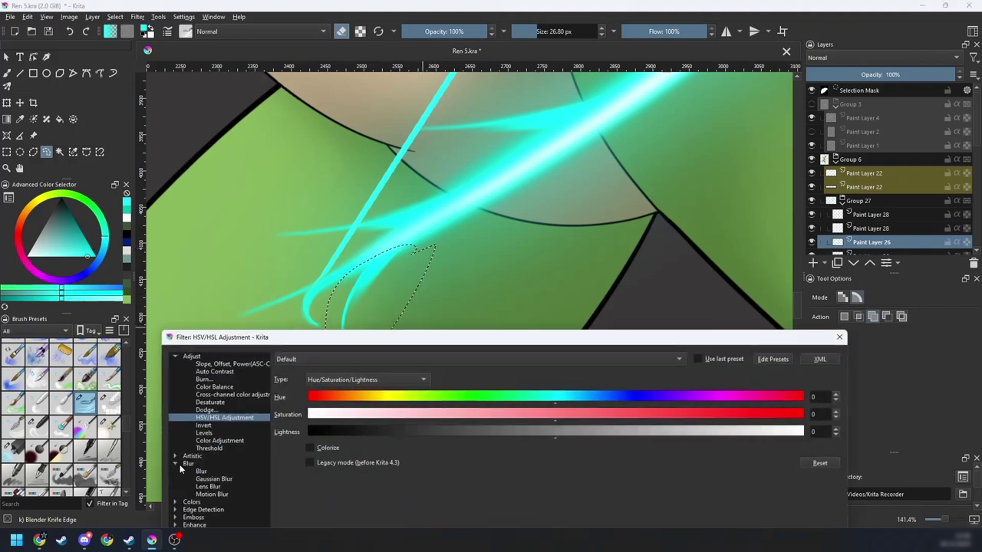
pyautogui.click(214, 478)
pyautogui.moveTo(439, 379); pyautogui.dragTo(413, 382)
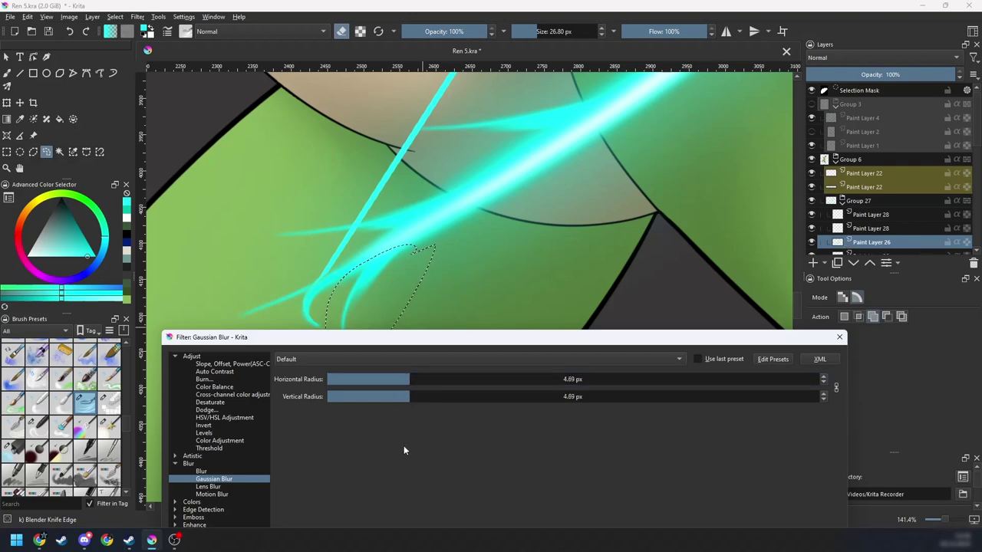
pyautogui.press('Return')
pyautogui.scroll(-1, 421, 384)
pyautogui.press('4')
pyautogui.press('4')
pyautogui.moveTo(465, 342)
pyautogui.mouseDown()
pyautogui.moveTo(421, 384)
pyautogui.moveTo(430, 458)
pyautogui.mouseUp()
pyautogui.hotkey('ctrl', 'shift', 'a')
# Step: Select the upper outer spike freehand, soften it with Gaussian Blur, and clear the selection
pyautogui.moveTo(522, 114); pyautogui.dragTo(462, 438)
pyautogui.moveTo(533, 84)
pyautogui.mouseDown()
pyautogui.moveTo(491, 270)
pyautogui.moveTo(518, 463)
pyautogui.mouseUp()
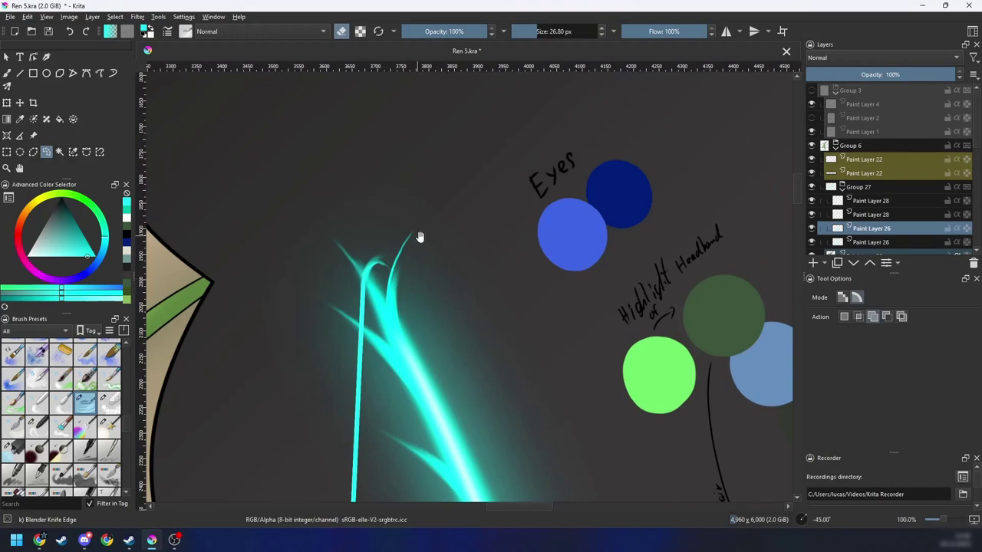
pyautogui.moveTo(420, 237); pyautogui.dragTo(438, 274)
pyautogui.scroll(1, 449, 276)
pyautogui.press('6')
pyautogui.press('6')
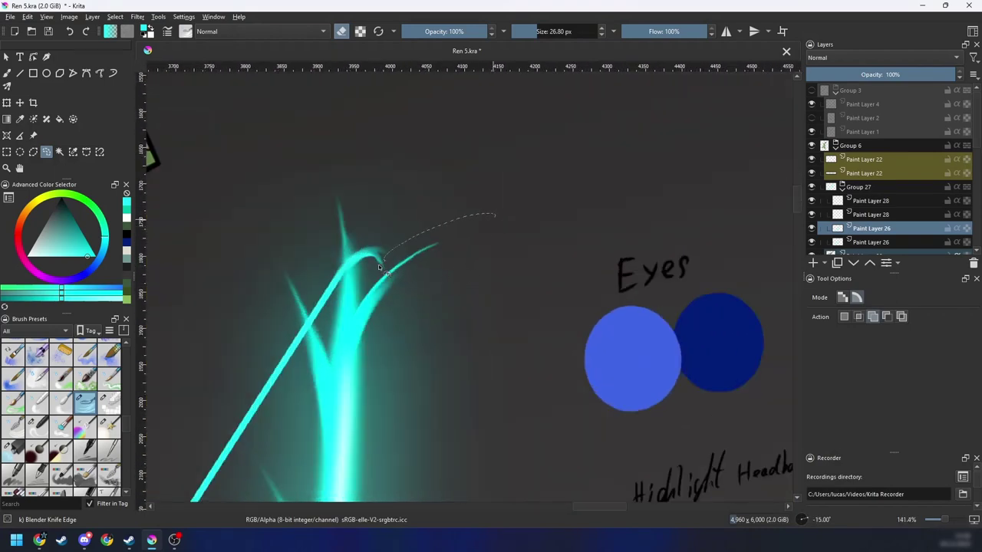
pyautogui.moveTo(408, 343); pyautogui.dragTo(429, 322)
pyautogui.hotkey('ctrl', 'u')
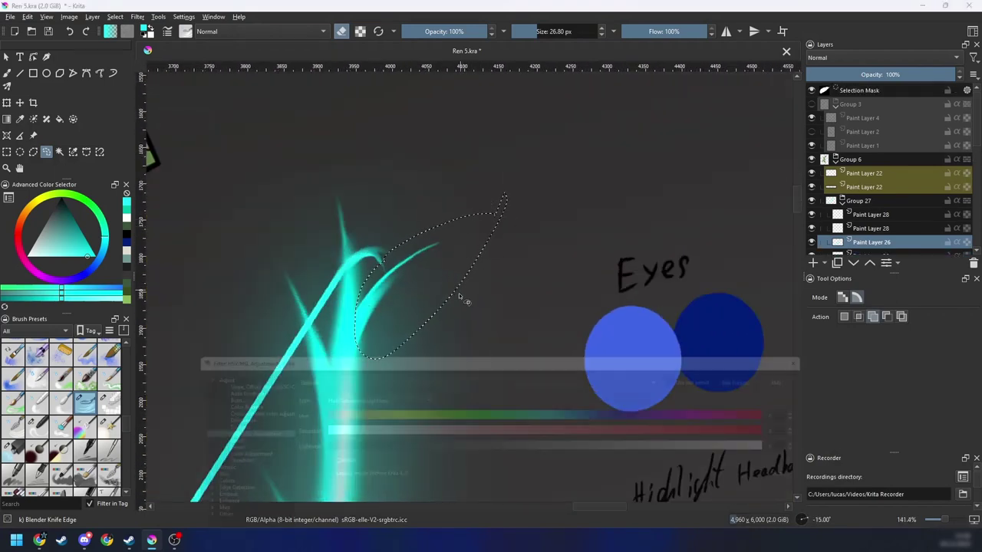
pyautogui.click(175, 459)
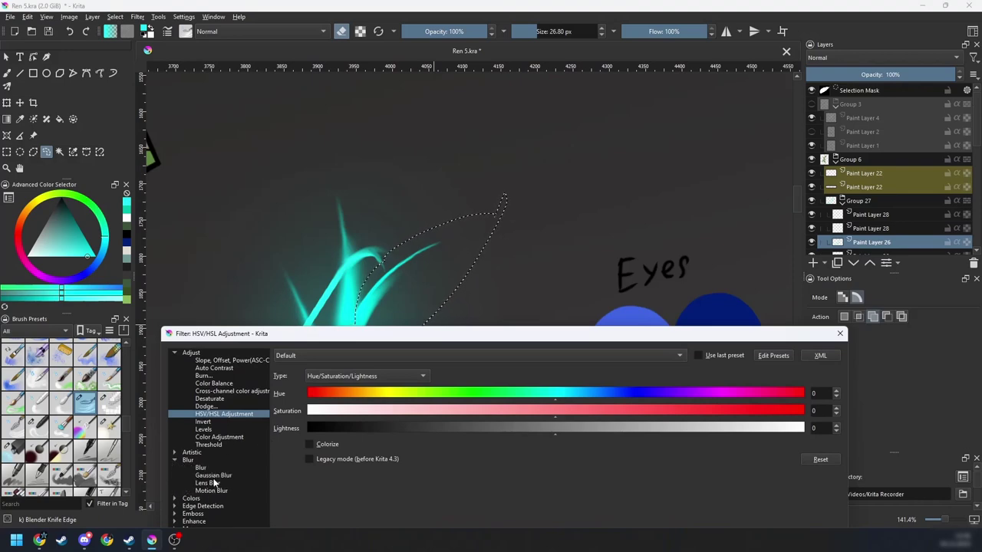
pyautogui.click(213, 475)
pyautogui.press('Return')
pyautogui.hotkey('ctrl', 'shift', 'a')
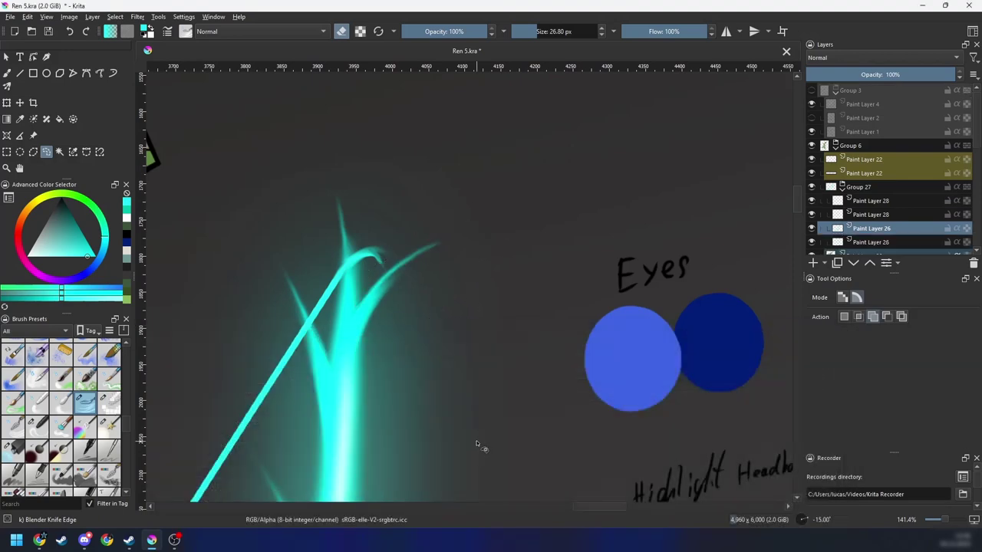
# Step: Examine the softened tip spikes and the straight bowstring along the whole length of the bow
pyautogui.press('6')
pyautogui.press('6')
pyautogui.press('6')
pyautogui.press('-')
pyautogui.press('-')
pyautogui.press('-')
pyautogui.press('5')
pyautogui.press('-')
pyautogui.press('-')
pyautogui.moveTo(440, 388); pyautogui.dragTo(551, 314)
pyautogui.press('+')
pyautogui.press('6')
pyautogui.press('6')
pyautogui.moveTo(498, 353); pyautogui.dragTo(569, 336)
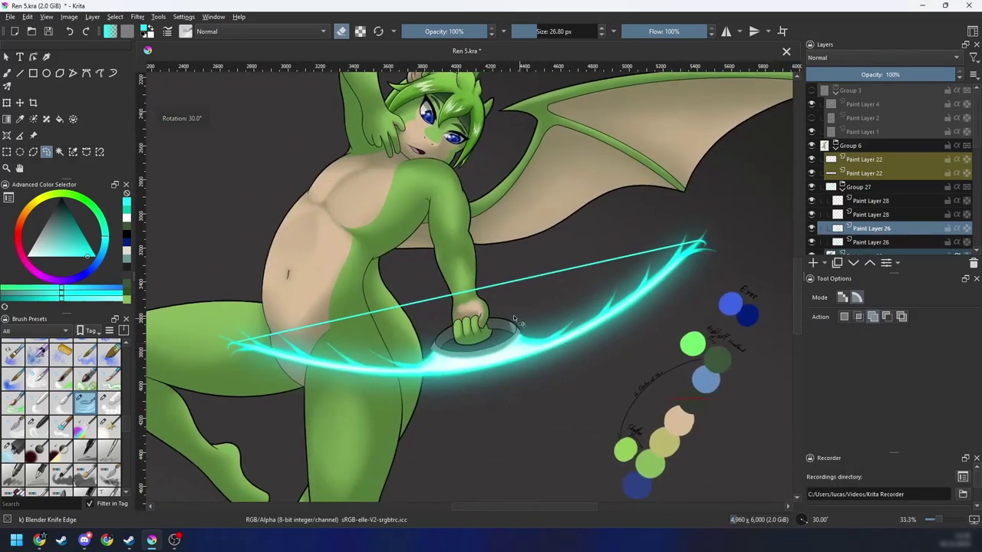
pyautogui.moveTo(435, 332); pyautogui.dragTo(498, 332)
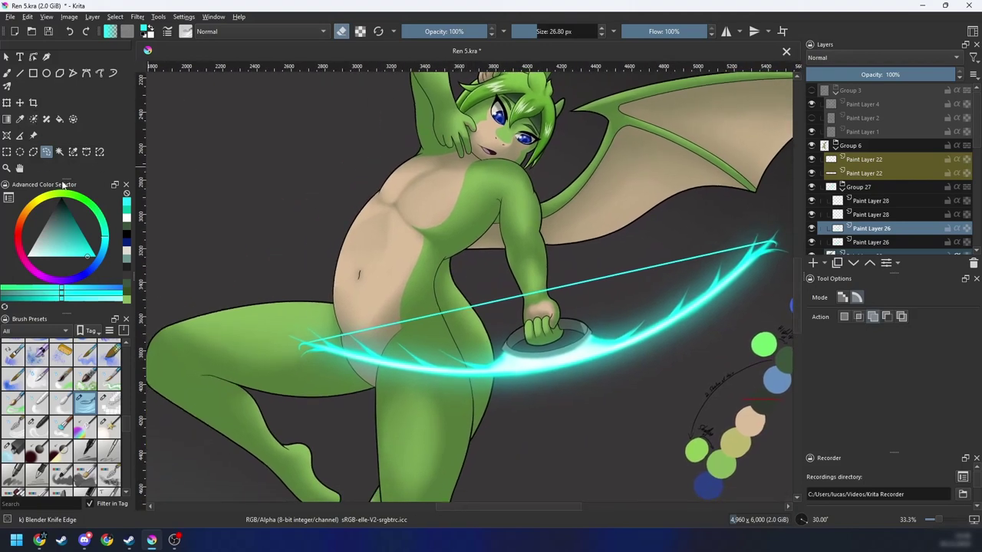
pyautogui.moveTo(385, 335); pyautogui.dragTo(390, 332)
pyautogui.press('+')
pyautogui.moveTo(491, 300); pyautogui.dragTo(431, 294)
pyautogui.moveTo(533, 277); pyautogui.dragTo(418, 297)
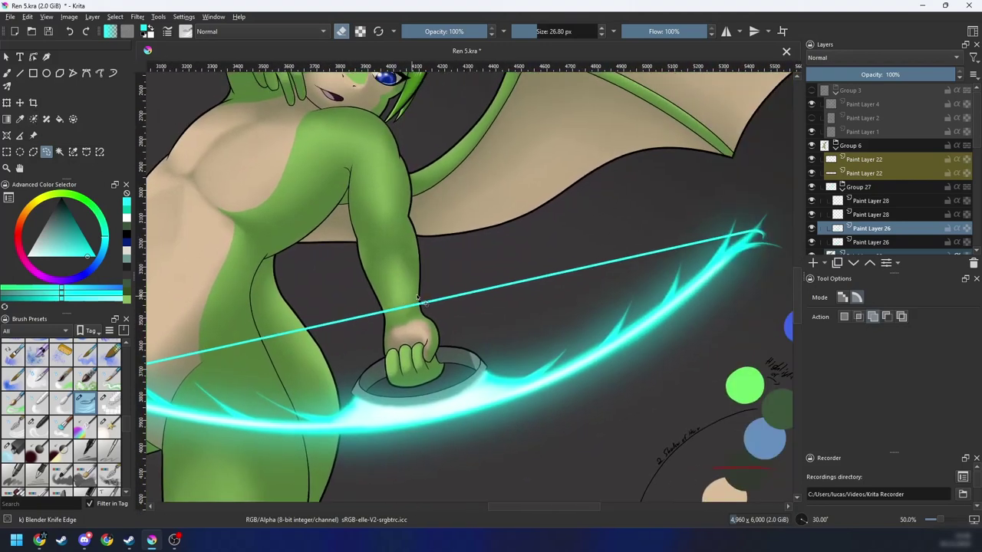
pyautogui.moveTo(555, 268); pyautogui.dragTo(651, 245)
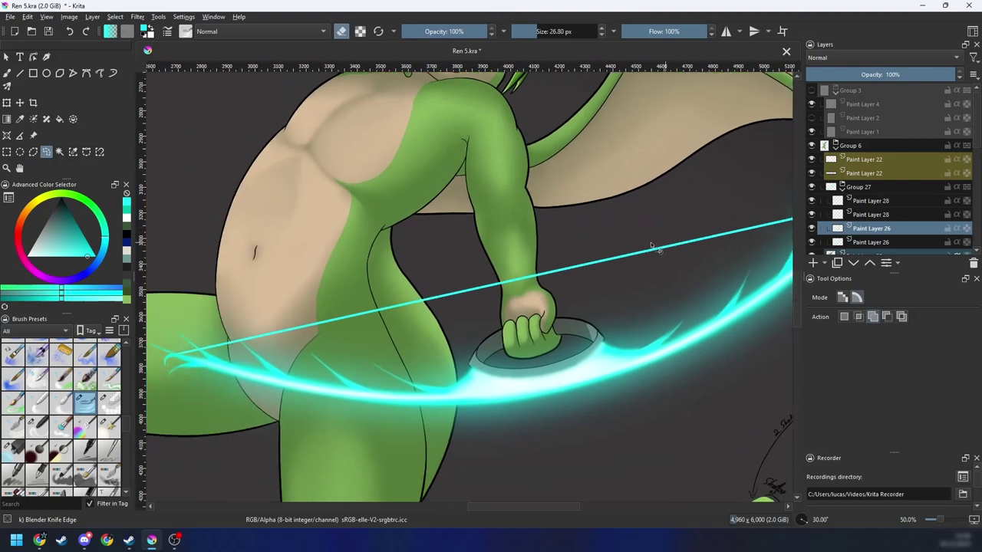
pyautogui.moveTo(213, 334); pyautogui.dragTo(292, 297)
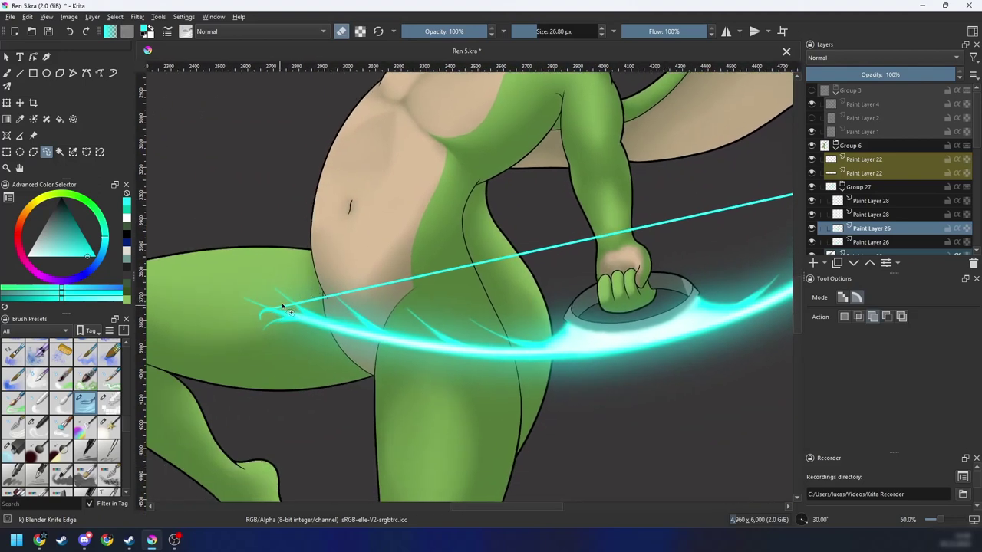
# Step: Outline the straight bowstring tightly with a polygonal selection running from the lower string end to the upper one and back
pyautogui.scroll(3, 280, 315)
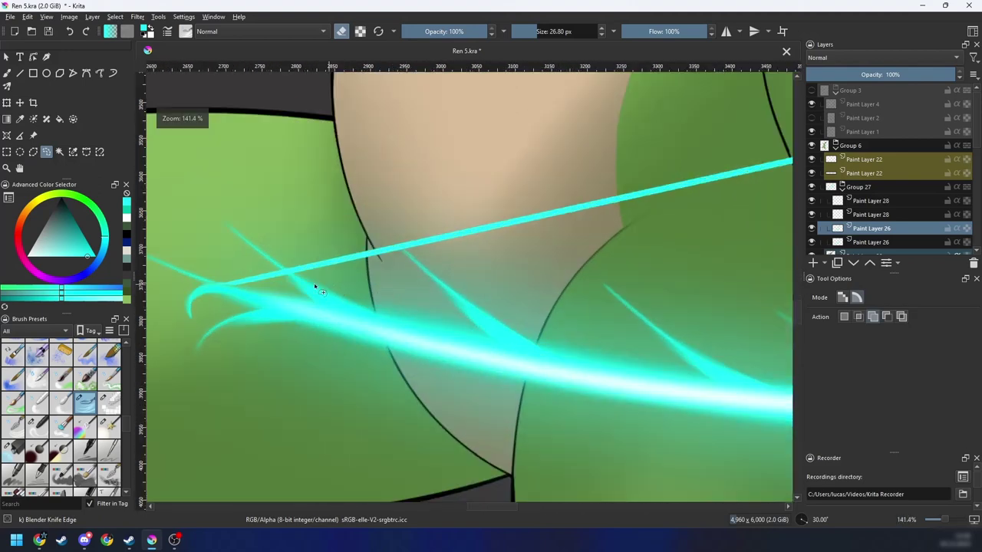
pyautogui.click(33, 152)
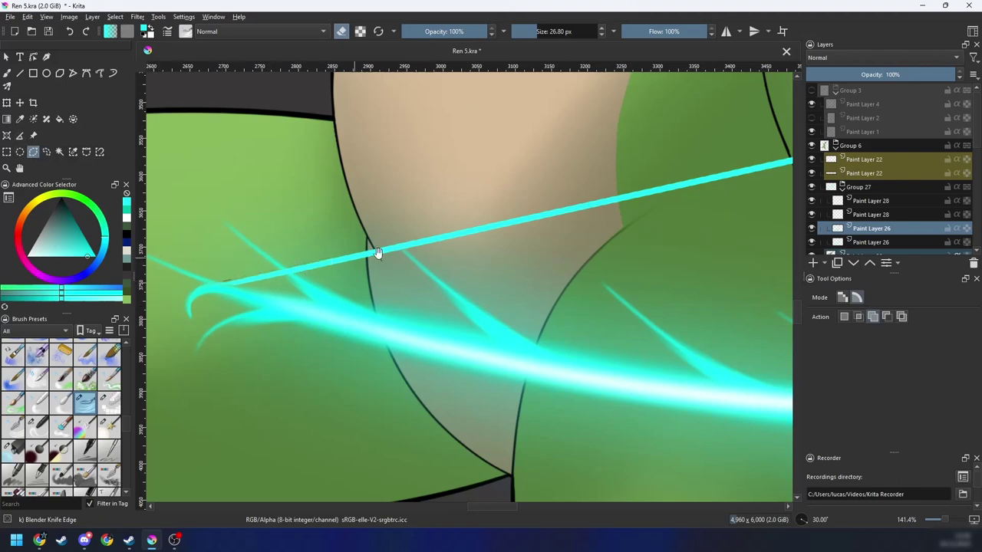
pyautogui.moveTo(652, 195); pyautogui.dragTo(345, 274)
pyautogui.scroll(-1, 636, 247)
pyautogui.moveTo(636, 247); pyautogui.dragTo(238, 338)
pyautogui.moveTo(667, 261); pyautogui.dragTo(339, 328)
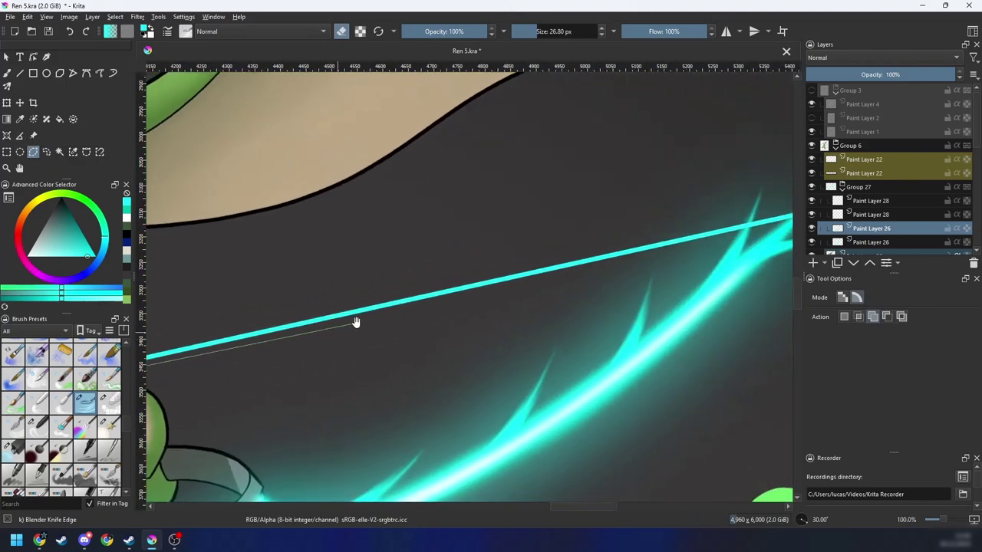
pyautogui.moveTo(582, 277); pyautogui.dragTo(344, 336)
pyautogui.scroll(1, 474, 288)
pyautogui.click(455, 287)
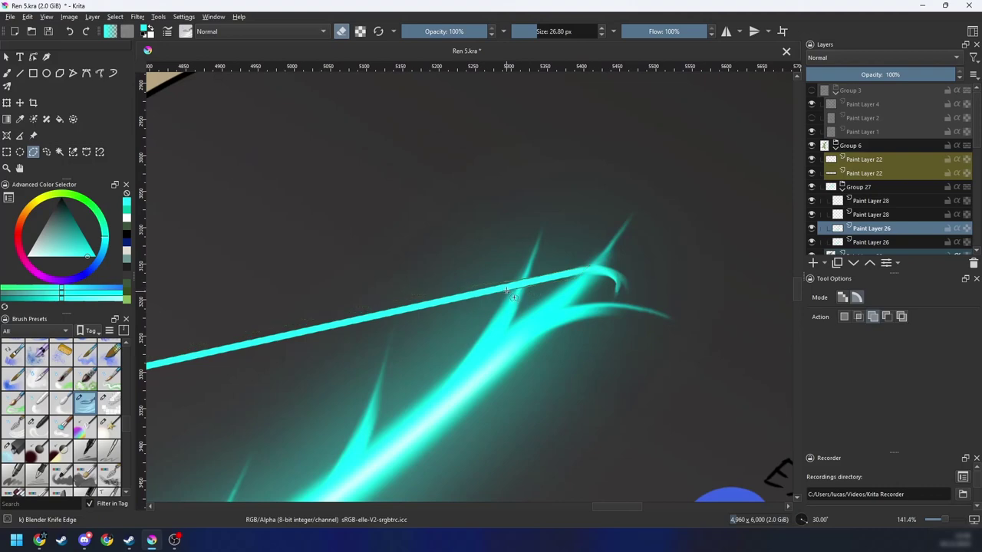
pyautogui.click(362, 323)
pyautogui.moveTo(362, 323); pyautogui.dragTo(613, 228)
pyautogui.scroll(-4, 564, 273)
pyautogui.scroll(4, 416, 329)
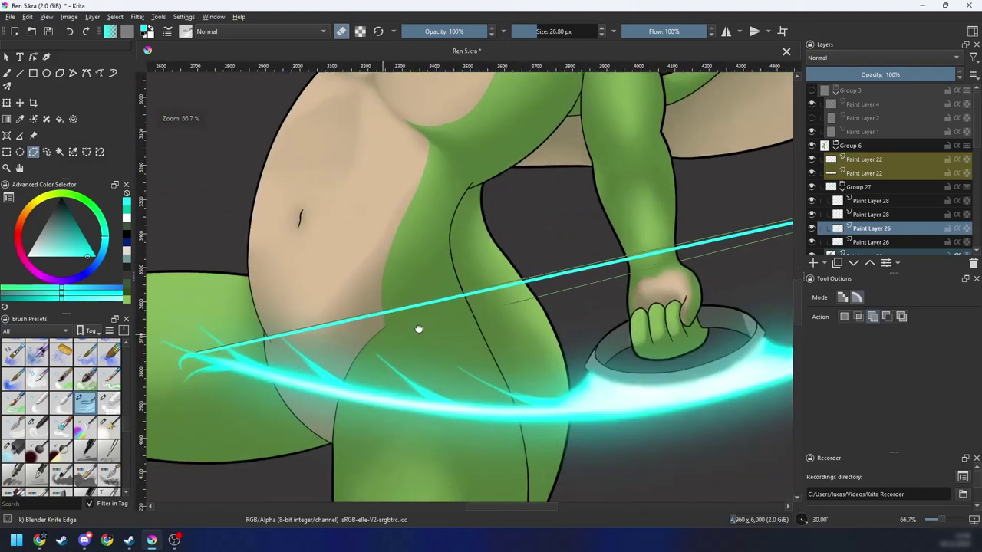
pyautogui.scroll(1, 512, 299)
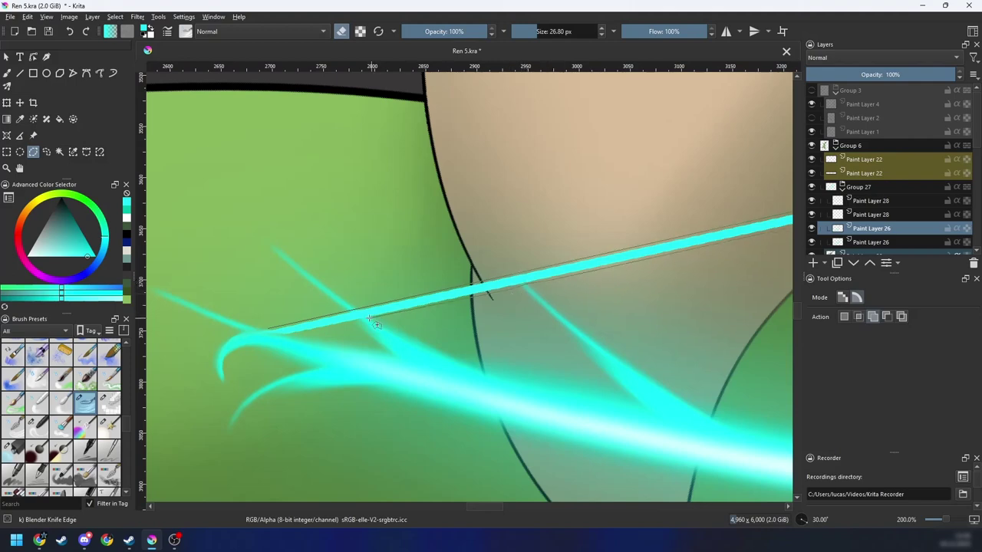
pyautogui.doubleClick(269, 333)
pyautogui.scroll(-3, 343, 307)
pyautogui.press('b')
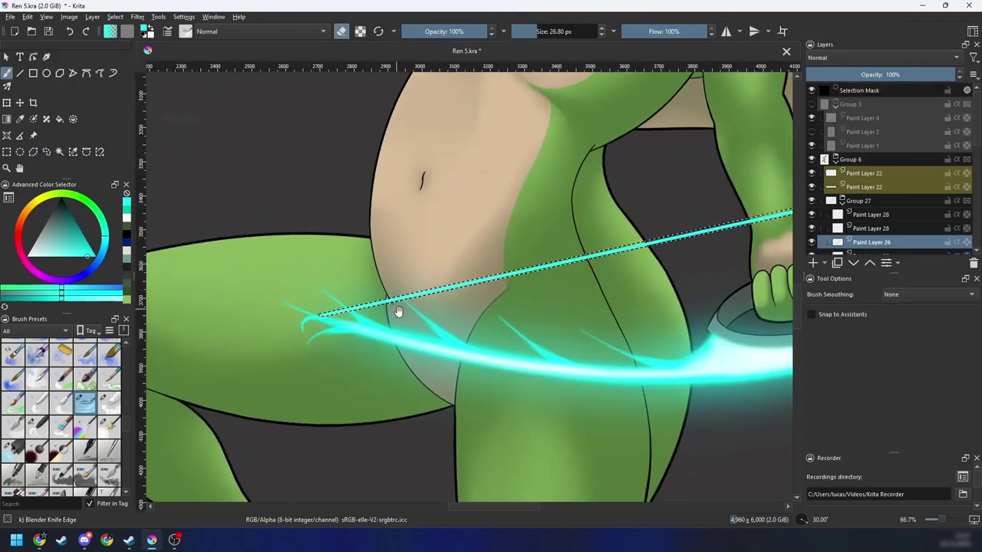
pyautogui.moveTo(399, 310); pyautogui.dragTo(232, 342)
pyautogui.scroll(-1, 469, 299)
pyautogui.moveTo(471, 303); pyautogui.dragTo(430, 300)
pyautogui.hotkey('ctrl', 'z')
pyautogui.hotkey('ctrl', 'z')
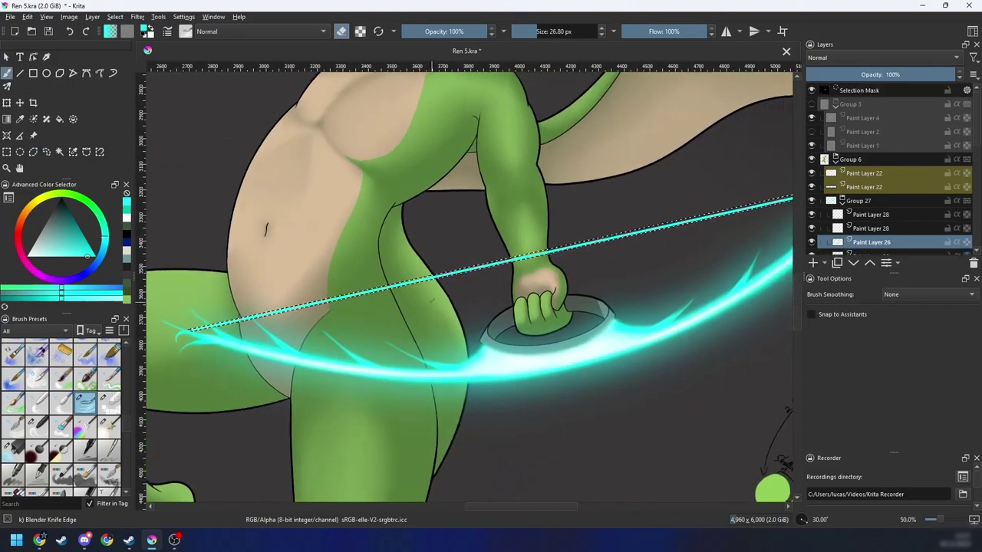
# Step: Soften the selected bowstring with a Gaussian Blur of 12.47 px radius
pyautogui.hotkey('ctrl', 'u')
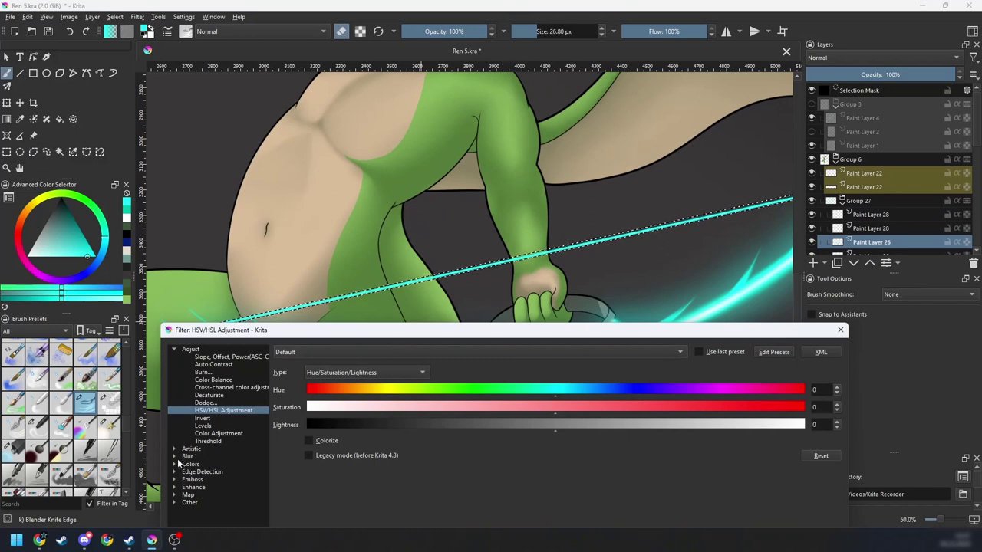
pyautogui.click(175, 457)
pyautogui.click(213, 472)
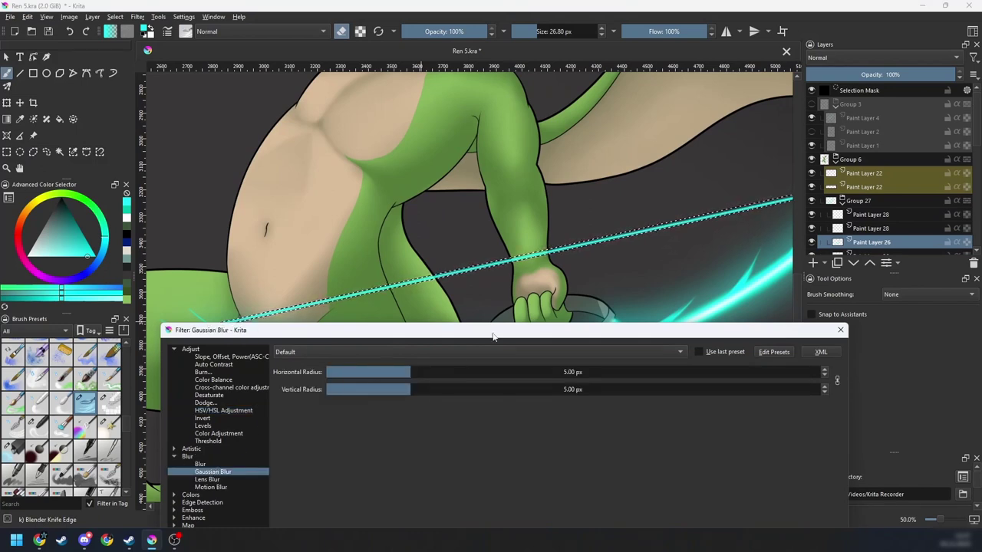
pyautogui.moveTo(443, 372); pyautogui.dragTo(447, 372)
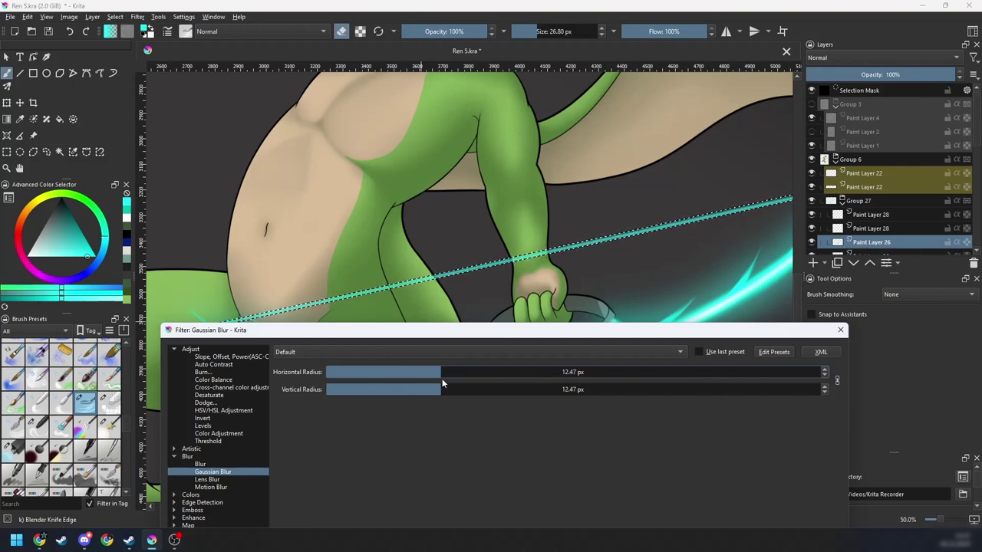
pyautogui.press('Return')
pyautogui.click(464, 443)
pyautogui.press('Return')
pyautogui.moveTo(516, 322); pyautogui.dragTo(463, 389)
pyautogui.scroll(1, 463, 390)
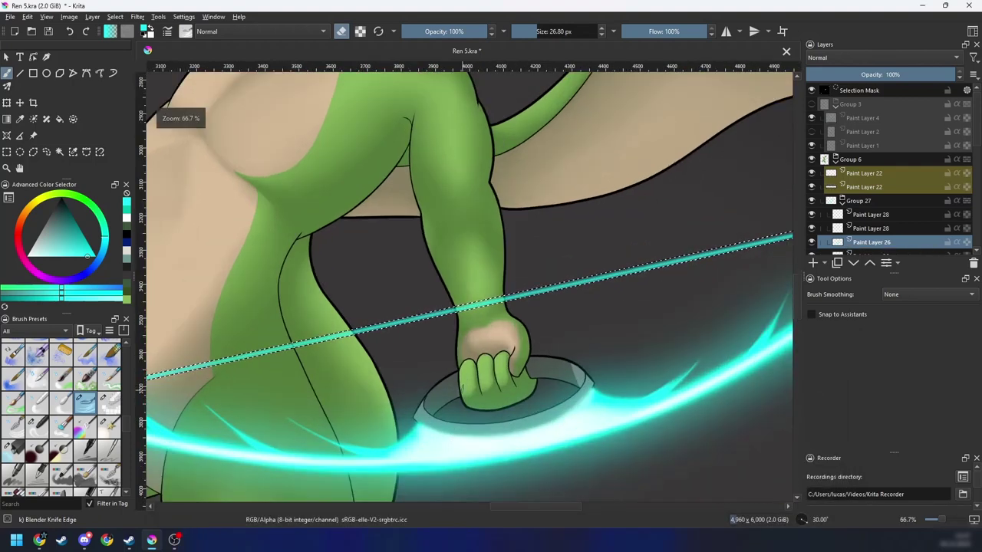
# Step: Clear the selection to examine the blurred bowstring against the whole figure, and restore the selection
pyautogui.hotkey('ctrl', 'shift', 'a')
pyautogui.press('5')
pyautogui.press('-')
pyautogui.press('-')
pyautogui.press('-')
pyautogui.press('-')
pyautogui.moveTo(524, 348)
pyautogui.mouseDown()
pyautogui.moveTo(493, 317)
pyautogui.moveTo(528, 333)
pyautogui.mouseUp()
pyautogui.press('-')
pyautogui.press('-')
pyautogui.press('+')
pyautogui.press('+')
pyautogui.press('+')
pyautogui.press('+')
pyautogui.press('+')
pyautogui.press('6')
pyautogui.hotkey('ctrl', 'z')
pyautogui.moveTo(469, 341); pyautogui.dragTo(508, 347)
pyautogui.press('+')
pyautogui.press('6')
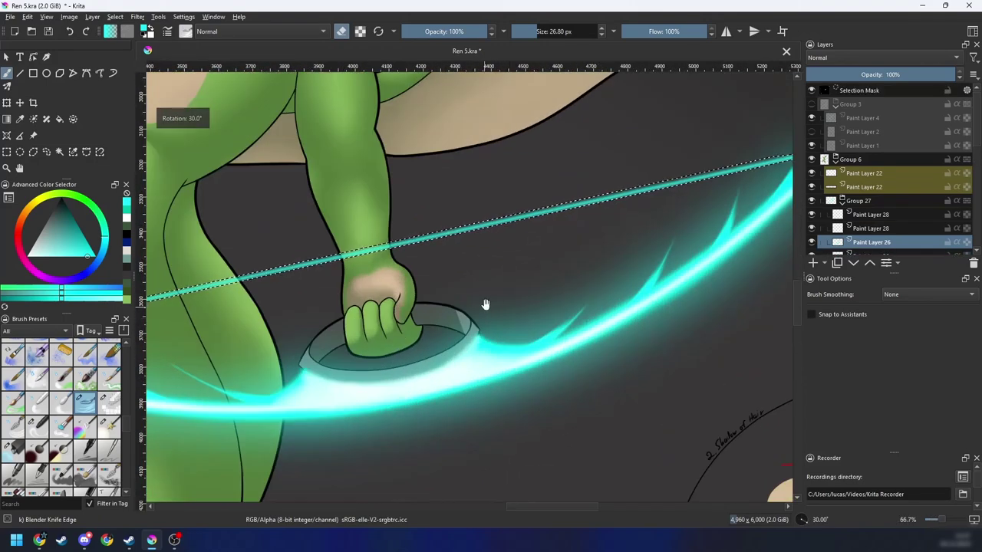
pyautogui.moveTo(484, 304); pyautogui.dragTo(490, 328)
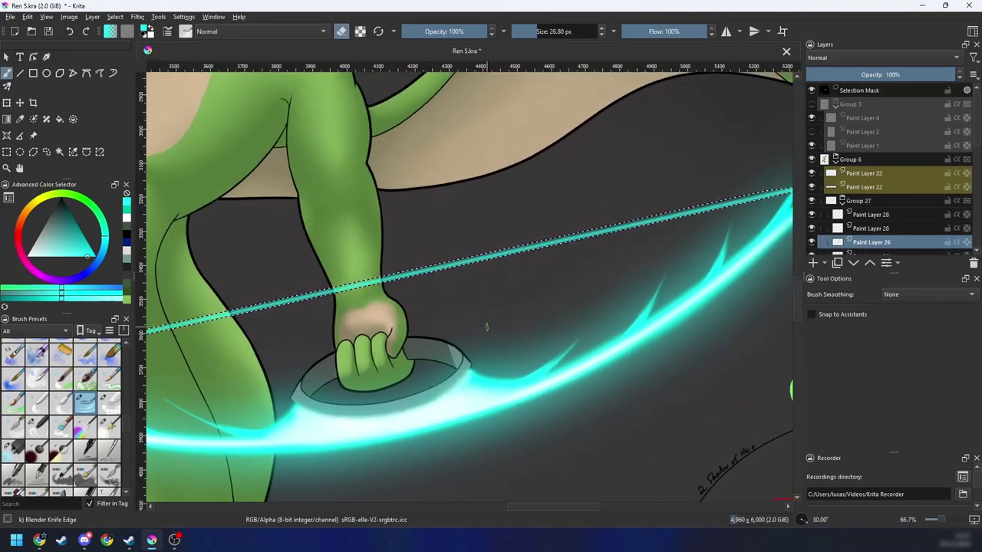
pyautogui.press('-')
pyautogui.press('5')
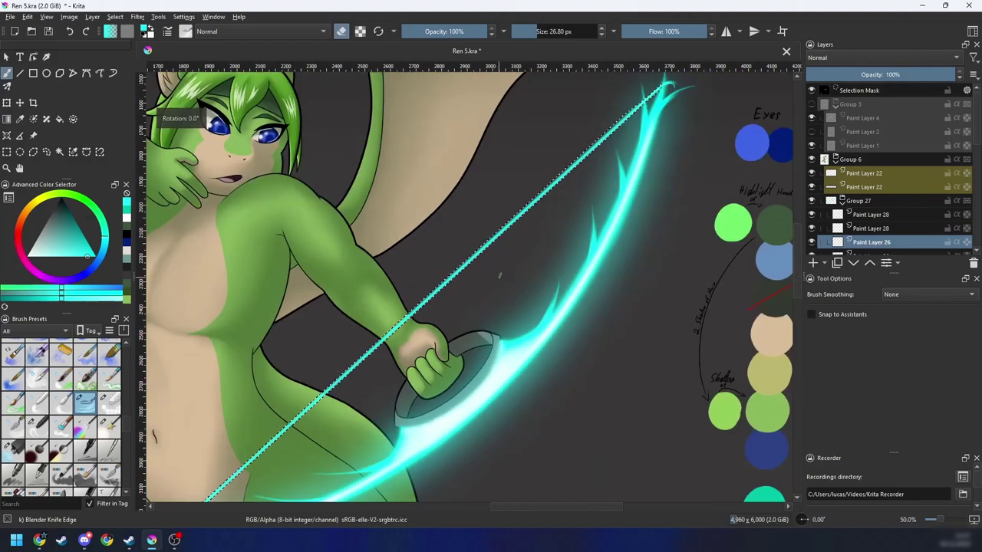
# Step: Compare the bowstring with the bow's glow in full view and close up without the selection, and bring the selection back
pyautogui.hotkey('ctrl', 'shift', 'a')
pyautogui.press('6')
pyautogui.press('6')
pyautogui.press('-')
pyautogui.press('-')
pyautogui.press('-')
pyautogui.hotkey('ctrl', '[')
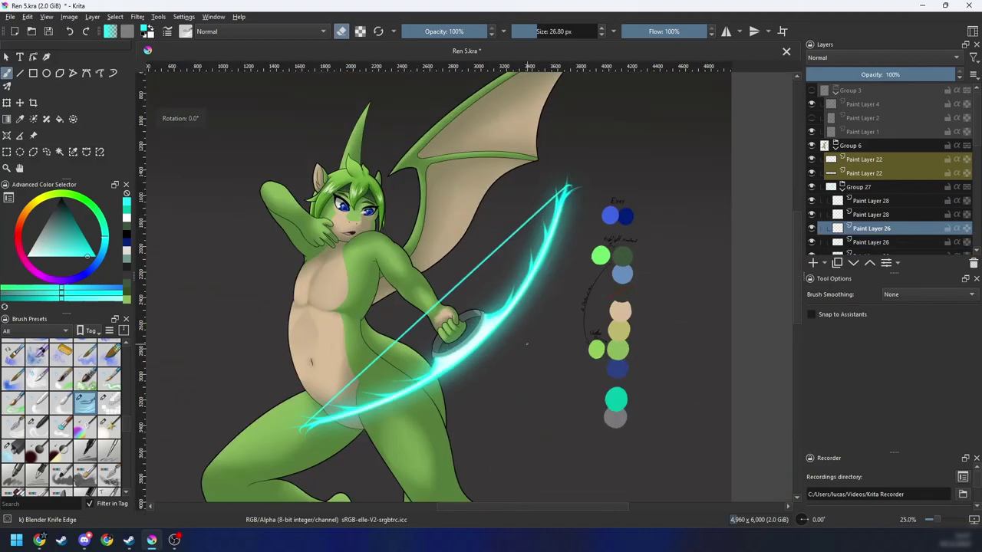
pyautogui.press('+')
pyautogui.press('+')
pyautogui.press('+')
pyautogui.press('+')
pyautogui.press('+')
pyautogui.press('+')
pyautogui.press('6')
pyautogui.press('-')
pyautogui.press('-')
pyautogui.press('-')
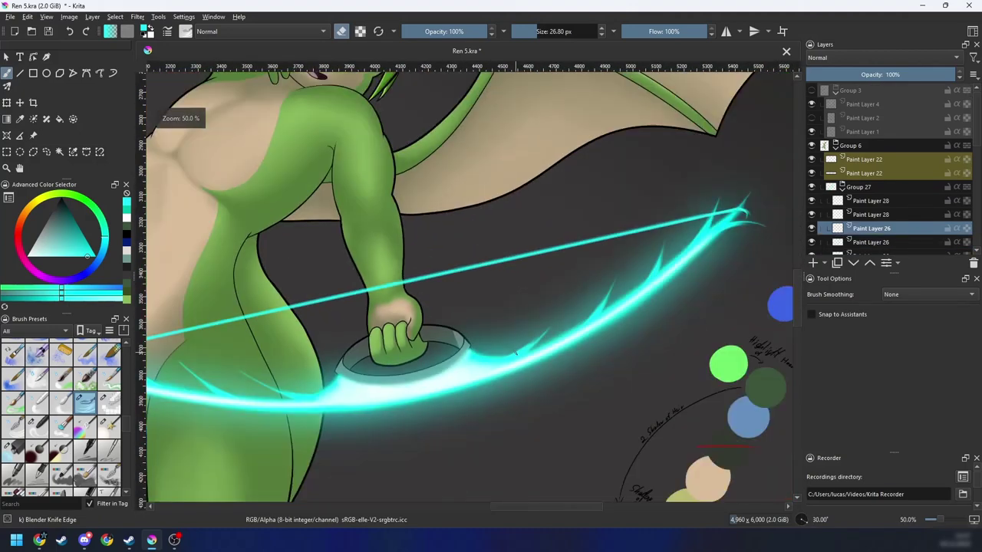
pyautogui.press('-')
pyautogui.press('+')
pyautogui.hotkey('ctrl', 'z')
# Step: Switch to the Ink circle 05 brush at 5.00 px and choose white as the painting colour
pyautogui.moveTo(489, 349); pyautogui.dragTo(637, 319)
pyautogui.press('+')
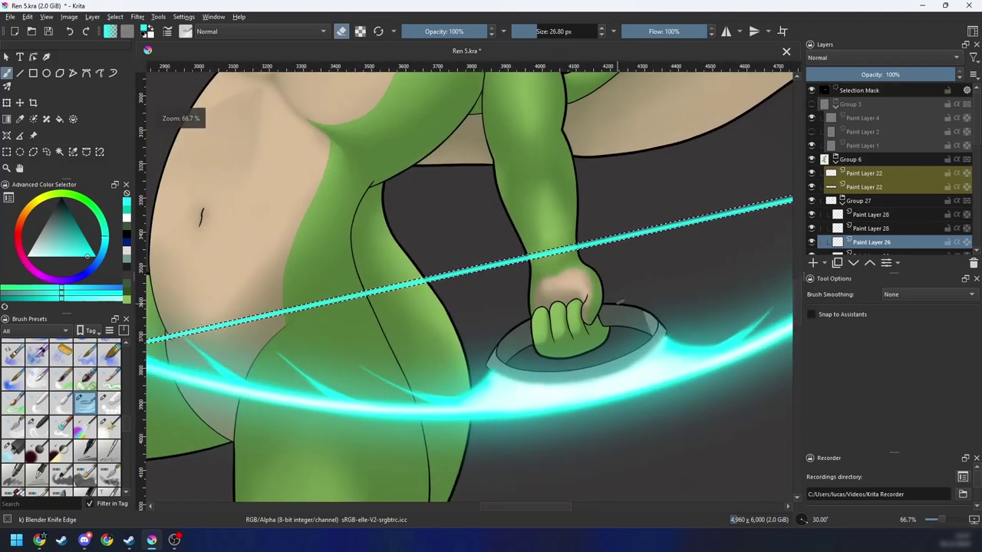
pyautogui.moveTo(240, 380); pyautogui.dragTo(344, 350)
pyautogui.rightClick(345, 350)
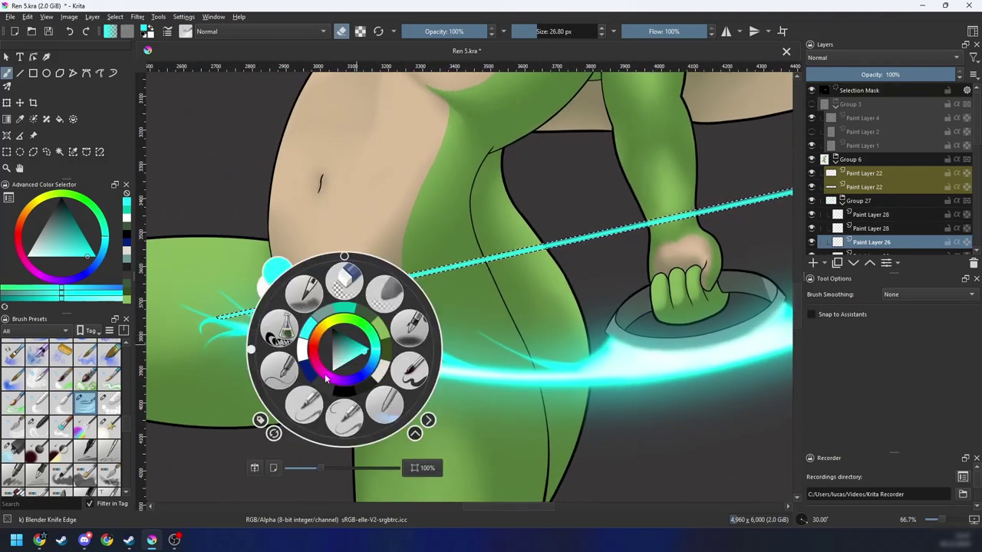
pyautogui.click(274, 376)
pyautogui.rightClick(331, 350)
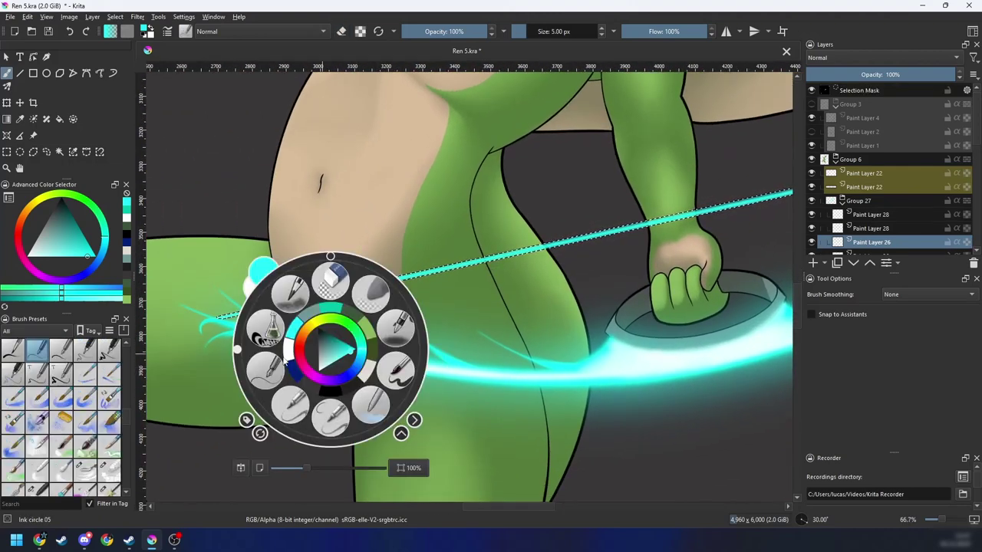
pyautogui.click(288, 350)
# Step: Draw a straight white line over 2,700 px long through the selected bowstring from its lower to its upper end, and clear the selection
pyautogui.click(21, 74)
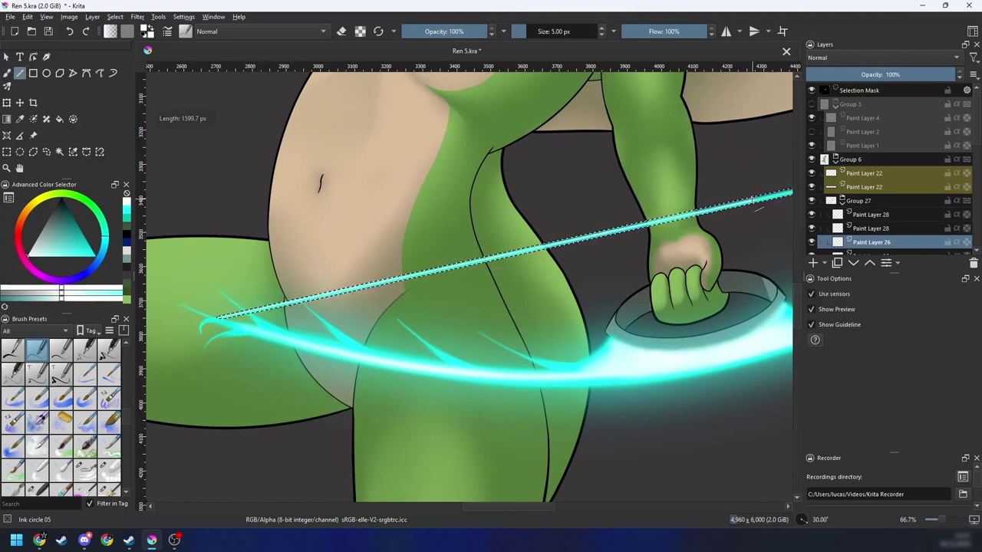
pyautogui.hotkey('ctrl', '-')
pyautogui.moveTo(580, 270); pyautogui.dragTo(411, 327)
pyautogui.hotkey('ctrl', '-')
pyautogui.press('4')
pyautogui.moveTo(256, 396); pyautogui.dragTo(670, 184)
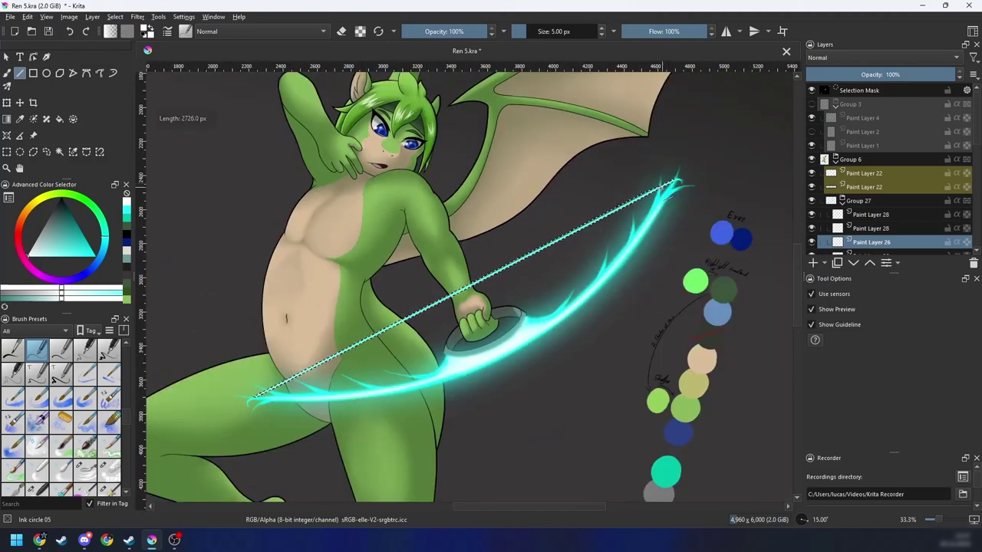
pyautogui.hotkey('ctrl', 'shift', 'a')
pyautogui.press('b')
# Step: Examine the bowstring's white core up close at the wrist and in the view of the whole figure
pyautogui.hotkey('ctrl', '+')
pyautogui.hotkey('ctrl', '+')
pyautogui.hotkey('ctrl', '+')
pyautogui.hotkey('ctrl', '+')
pyautogui.hotkey('ctrl', '+')
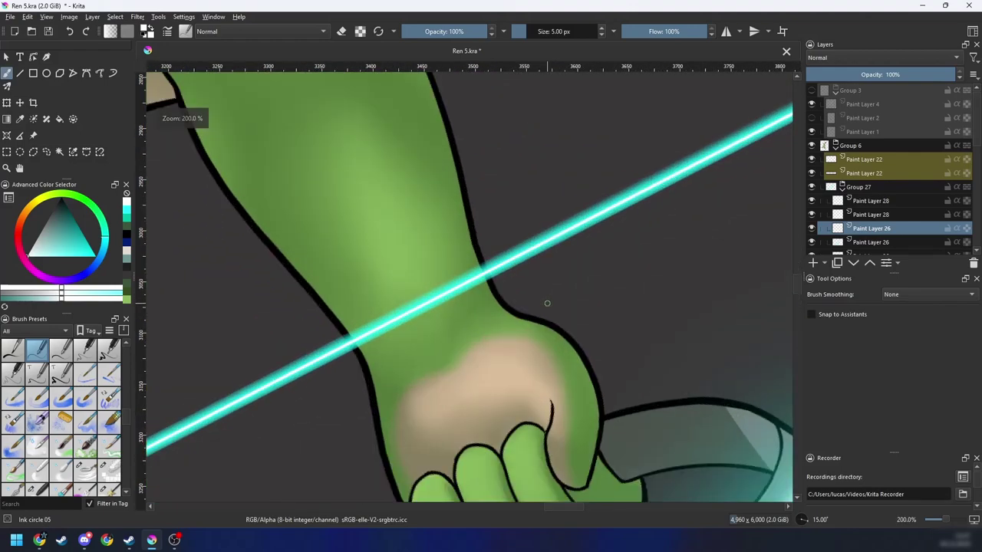
pyautogui.hotkey('ctrl', '-')
pyautogui.hotkey('ctrl', '-')
pyautogui.hotkey('ctrl', '-')
pyautogui.hotkey('ctrl', '-')
pyautogui.hotkey('ctrl', '-')
pyautogui.hotkey('ctrl', '-')
pyautogui.hotkey('ctrl', '-')
pyautogui.moveTo(572, 278); pyautogui.dragTo(552, 284)
pyautogui.hotkey('ctrl', '+')
pyautogui.press('5')
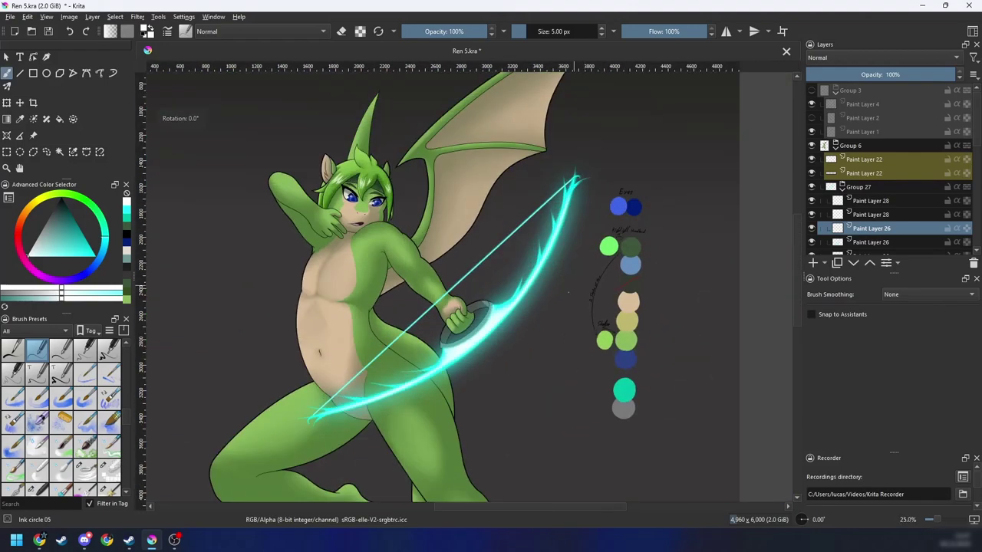
# Step: Save the painting Ren 5.kra and view the finished bow
pyautogui.moveTo(544, 331); pyautogui.dragTo(573, 290)
pyautogui.hotkey('ctrl', 's')
pyautogui.moveTo(552, 328)
pyautogui.mouseDown()
pyautogui.moveTo(533, 349)
pyautogui.moveTo(546, 340)
pyautogui.mouseUp()
pyautogui.hotkey('ctrl', '-')
pyautogui.hotkey('ctrl', '-')
pyautogui.hotkey('ctrl', '+')
pyautogui.hotkey('ctrl', '+')
pyautogui.hotkey('ctrl', '+')
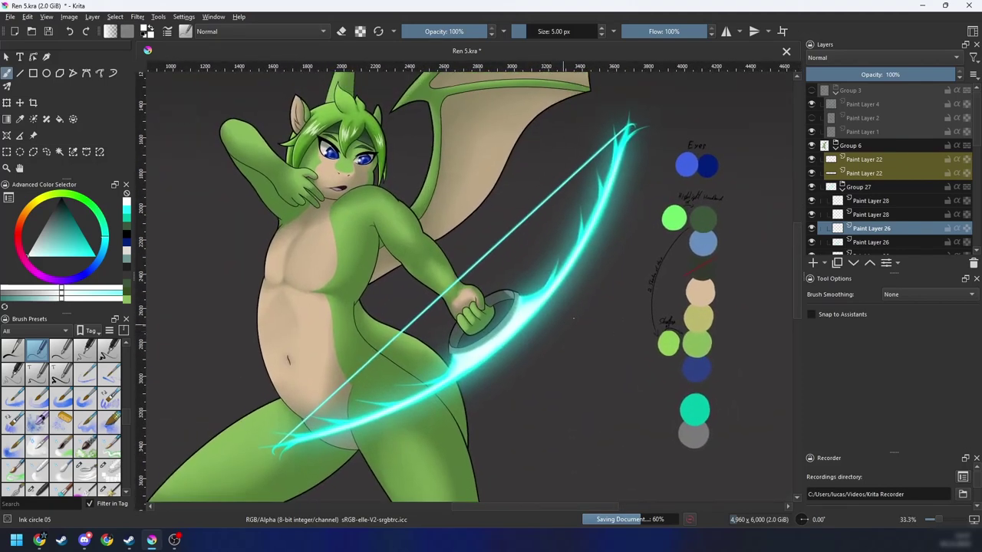
# Step: Apply a Gaussian Blur with a 41.08 px radius to the bowstring glow layer directly below the white-core layer
pyautogui.moveTo(852, 231)
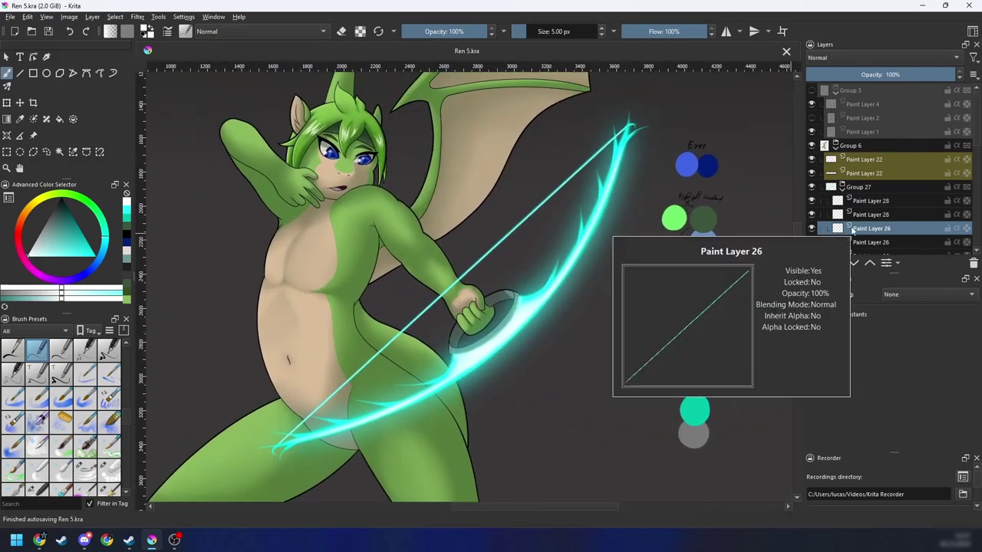
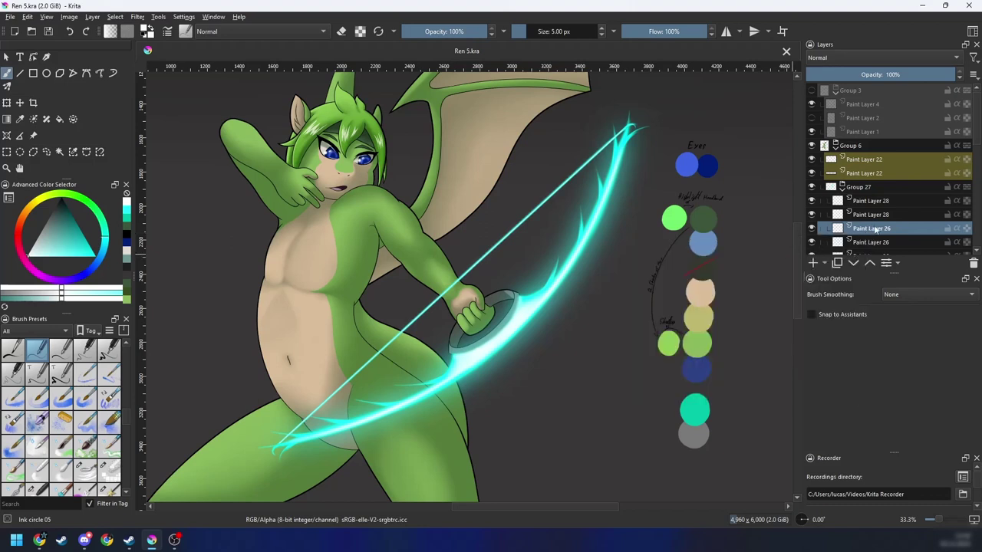
pyautogui.scroll(-3, 972, 157)
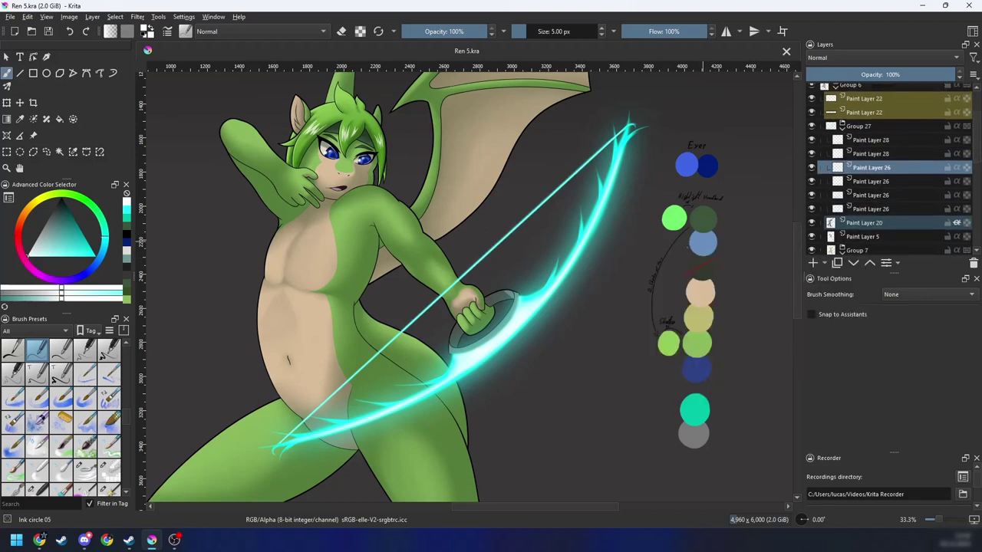
pyautogui.moveTo(455, 283); pyautogui.dragTo(468, 281)
pyautogui.scroll(1, 467, 282)
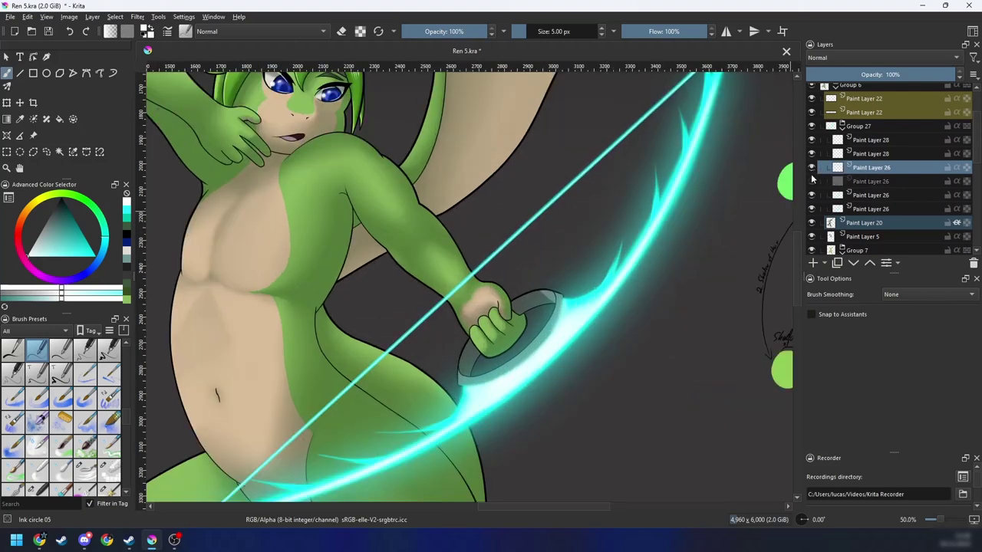
pyautogui.click(836, 182)
pyautogui.hotkey('ctrl', 'u')
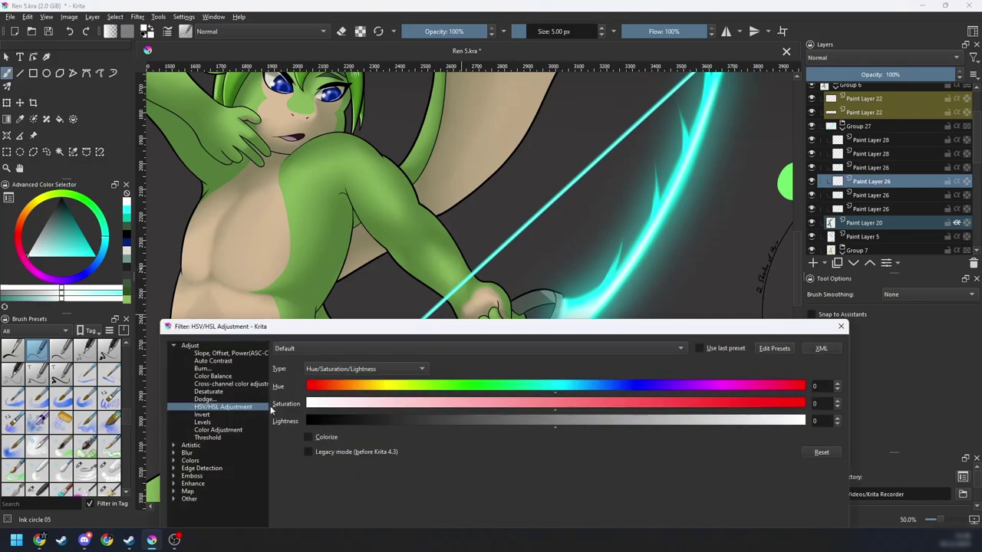
pyautogui.click(175, 455)
pyautogui.click(211, 468)
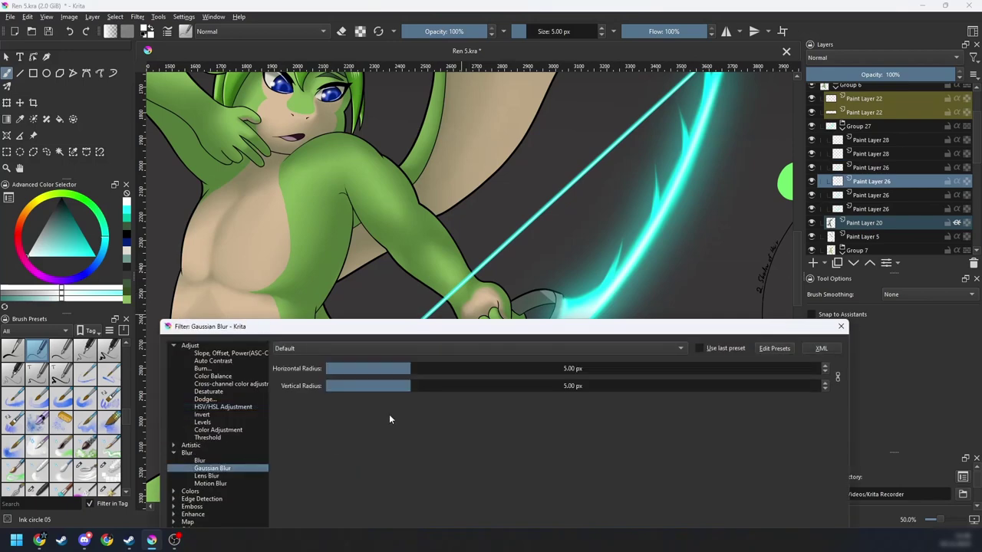
pyautogui.moveTo(436, 369); pyautogui.dragTo(511, 369)
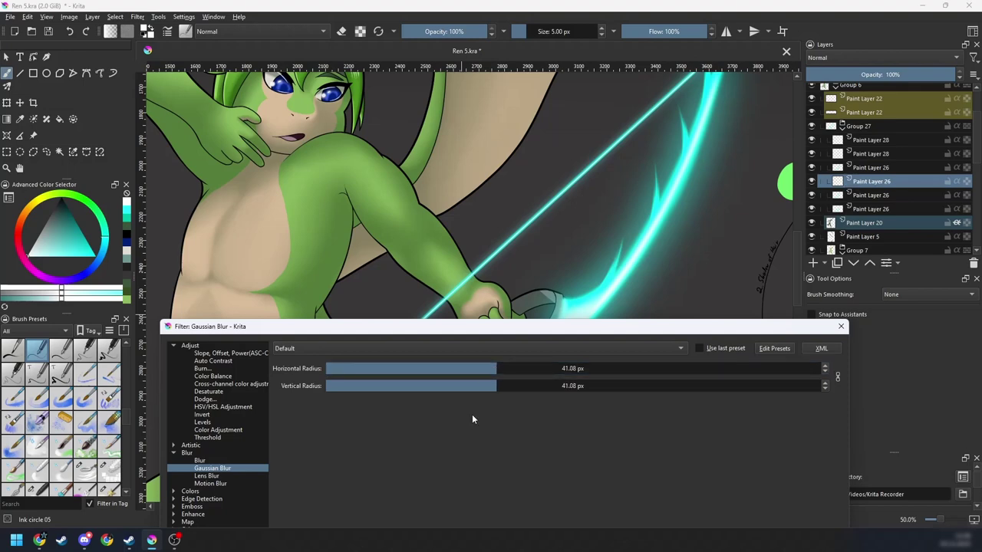
pyautogui.press('Return')
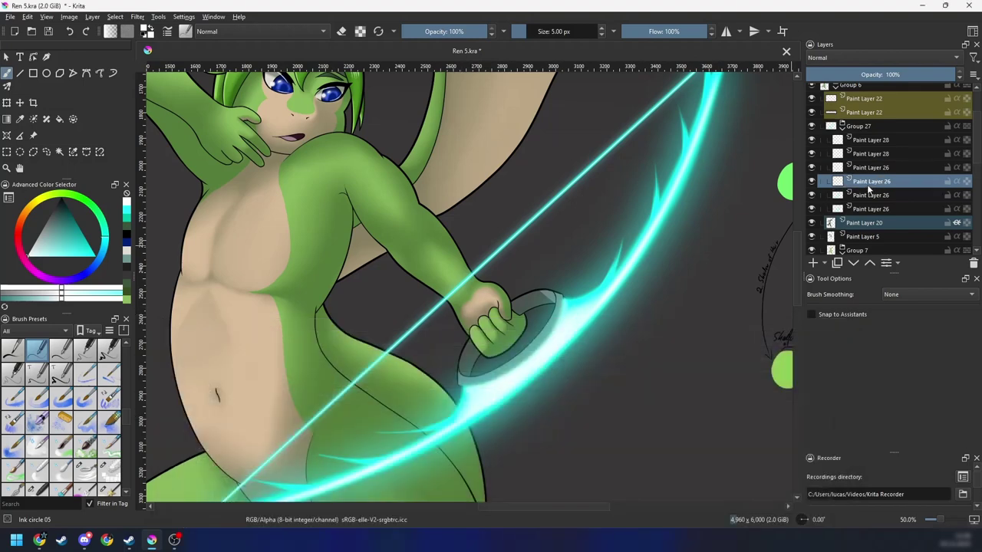
# Step: Try strengthening the bowstring's glow with three duplicates of its blurred layer, and undo them
pyautogui.hotkey('ctrl', 'j')
pyautogui.hotkey('ctrl', 'j')
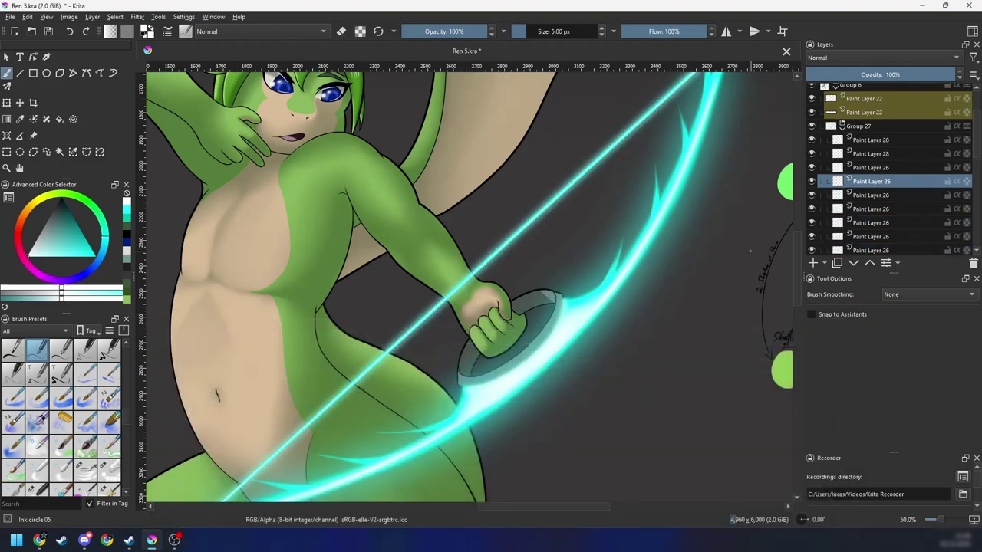
pyautogui.hotkey('ctrl', 'j')
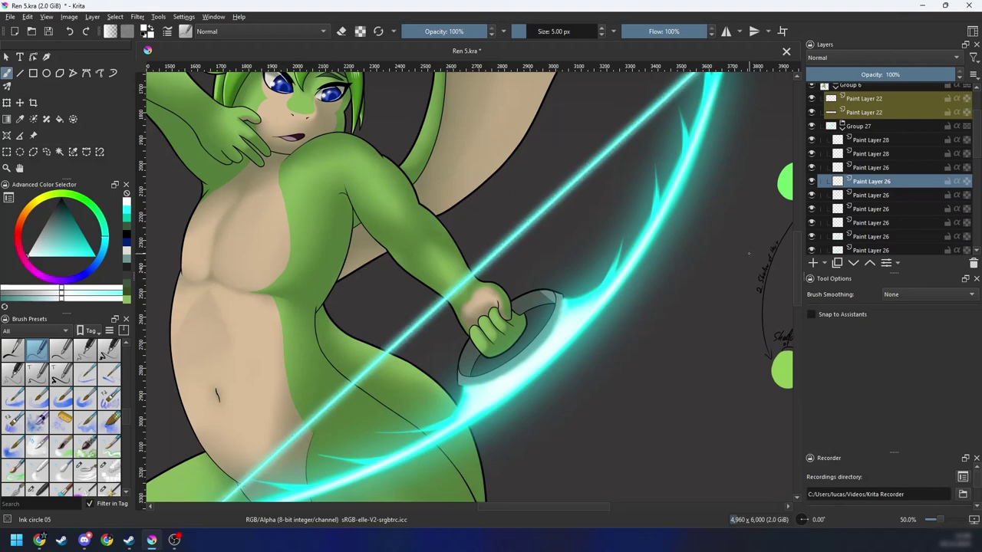
pyautogui.hotkey('ctrl', 'z')
pyautogui.hotkey('ctrl', 'z')
pyautogui.hotkey('ctrl', 'z')
pyautogui.moveTo(711, 276); pyautogui.dragTo(714, 262)
pyautogui.hotkey('ctrl', '-')
pyautogui.hotkey('ctrl', '+')
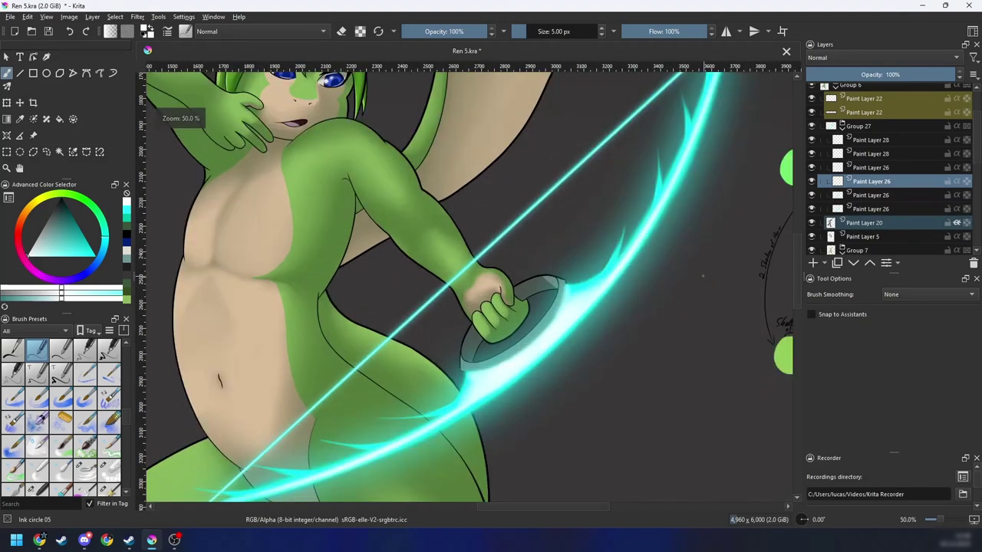
# Step: Duplicate the blurred bowstring layer, compare one and two extra copies on the whole figure, and keep a single duplicate
pyautogui.hotkey('ctrl', 'j')
pyautogui.scroll(-3, 702, 277)
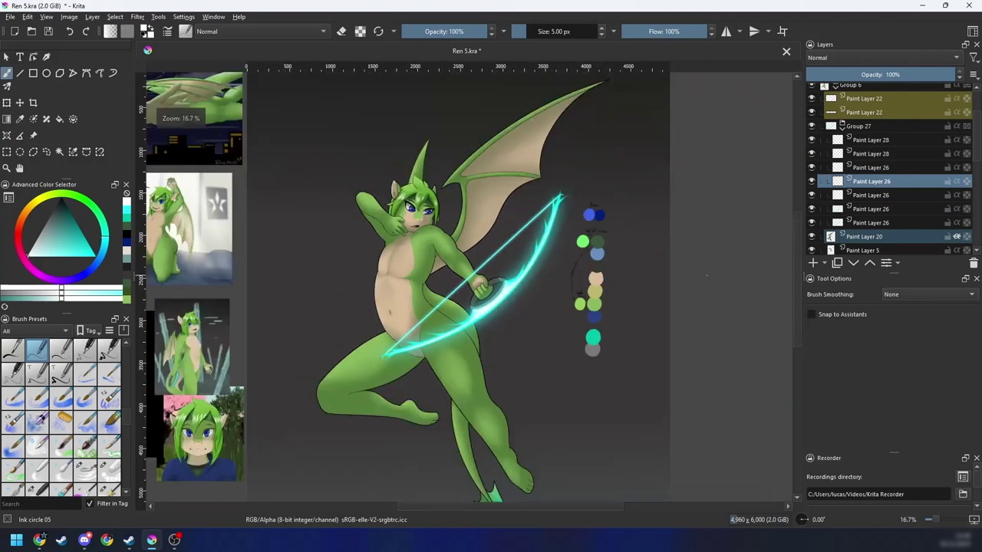
pyautogui.hotkey('ctrl', 'j')
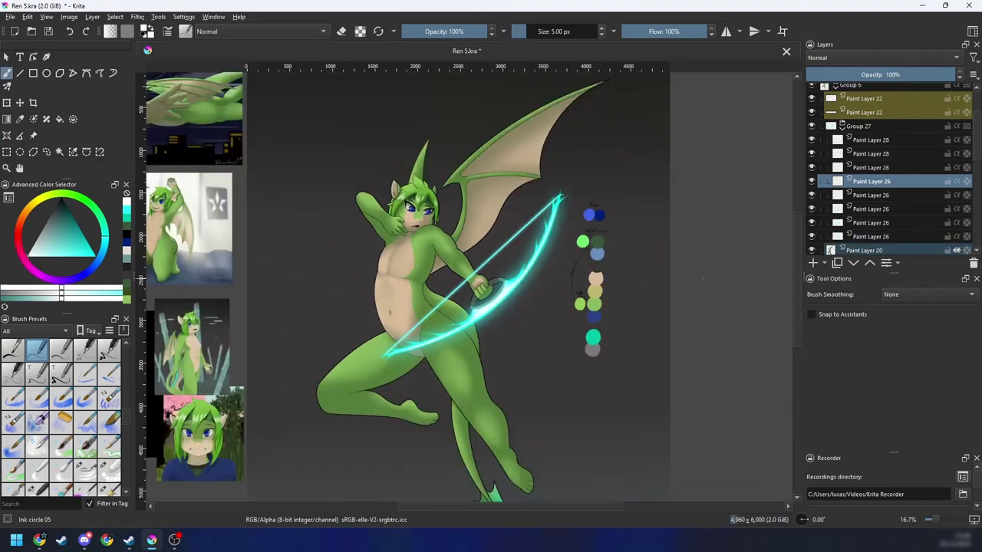
pyautogui.hotkey('ctrl', 'z')
pyautogui.hotkey('ctrl', 'z')
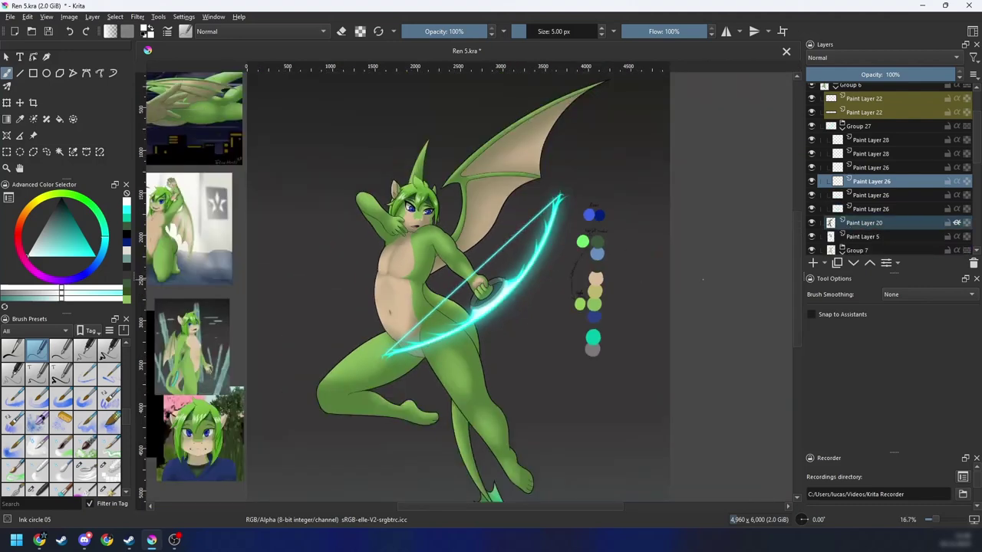
pyautogui.scroll(2, 691, 288)
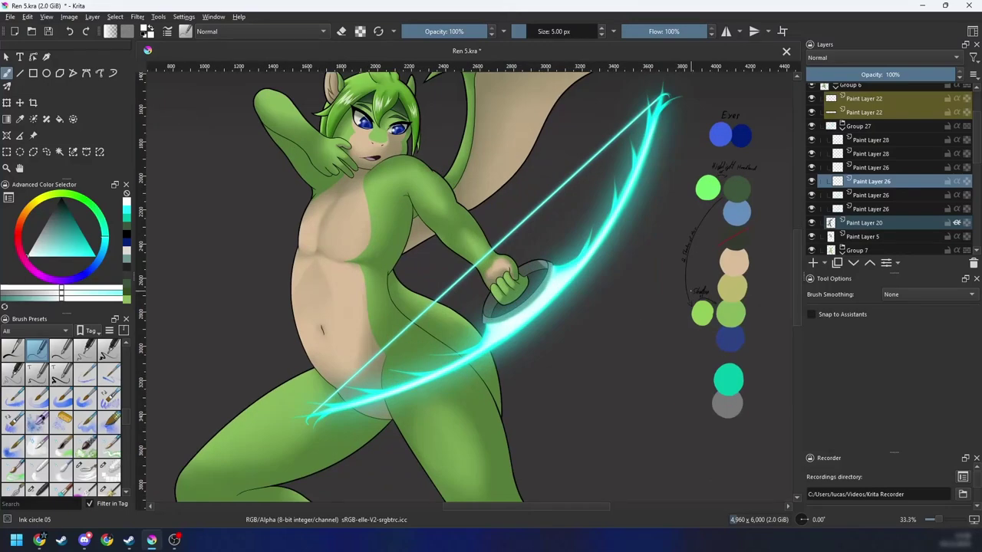
pyautogui.hotkey('ctrl', 'shift', 'z')
pyautogui.moveTo(687, 294); pyautogui.dragTo(645, 318)
pyautogui.hotkey('ctrl', '-')
pyautogui.hotkey('ctrl', '-')
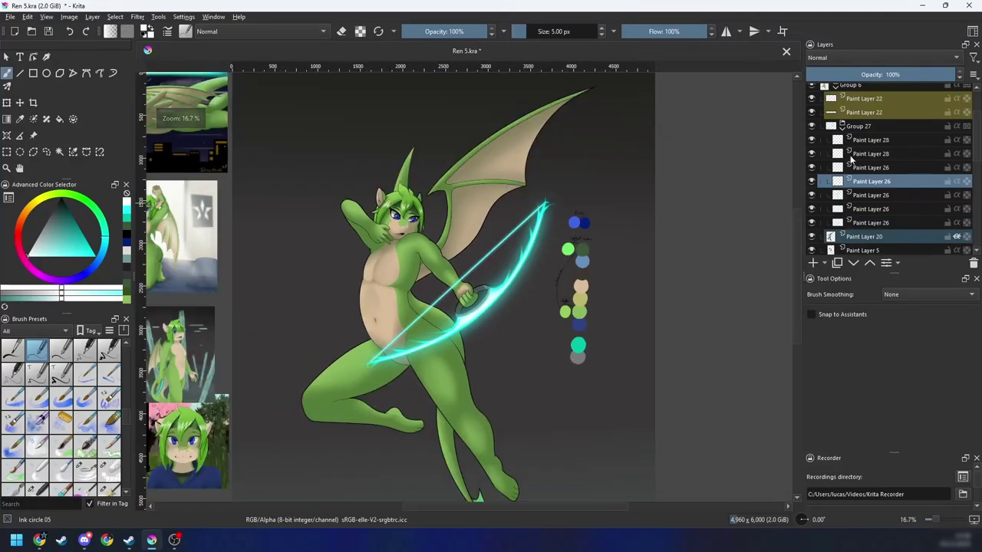
# Step: Compare the painting with the bow's Group 27 hidden and shown, and save Ren 5.kra
pyautogui.click(812, 127)
pyautogui.click(812, 128)
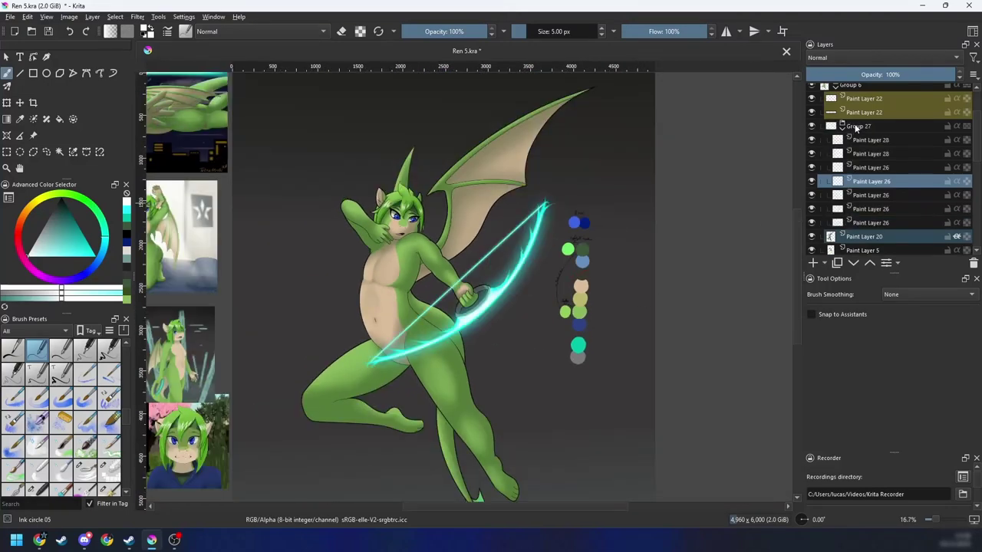
pyautogui.scroll(1, 560, 330)
pyautogui.press('6')
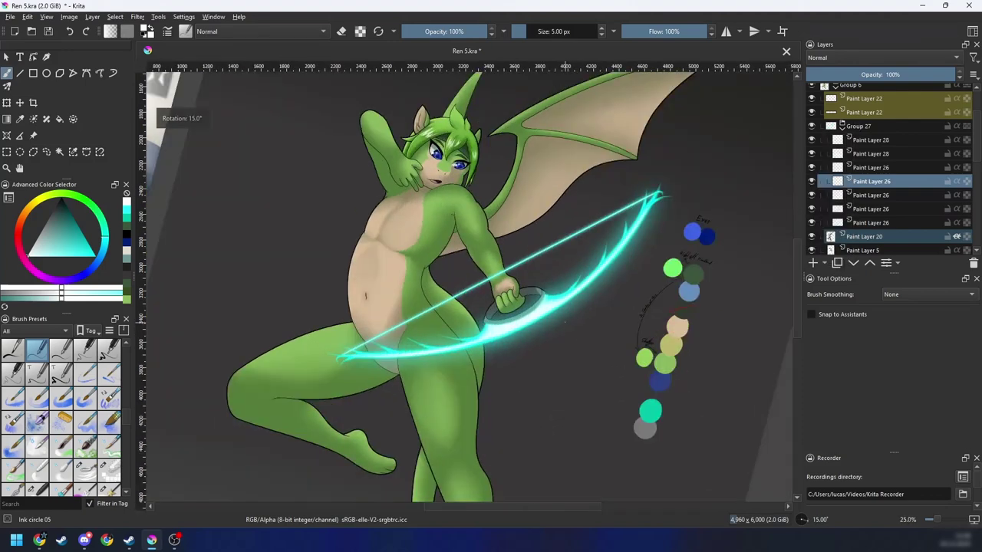
pyautogui.hotkey('ctrl', 's')
pyautogui.press('4')
pyautogui.press('4')
pyautogui.press('6')
pyautogui.hotkey('ctrl', '-')
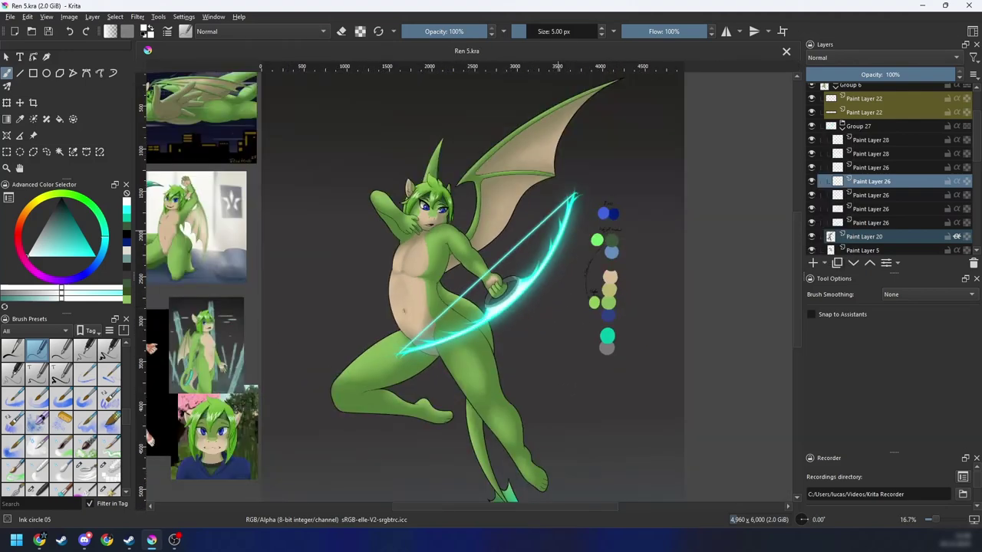
# Step: Select the lowest Paint Layer 26 in the bow group and choose the Airbrush pressure brush with cyan as the painting colour
pyautogui.scroll(3, 506, 299)
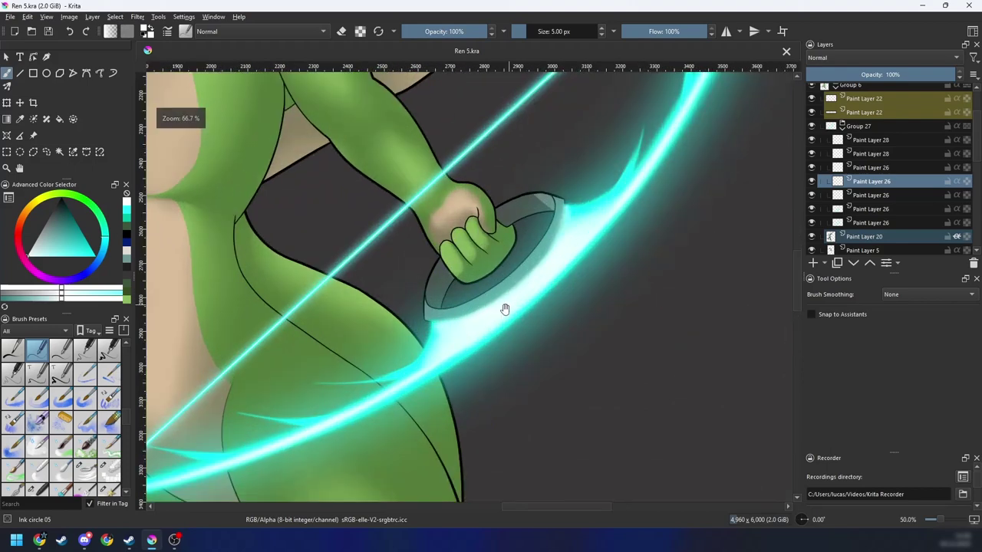
pyautogui.moveTo(474, 366); pyautogui.dragTo(473, 353)
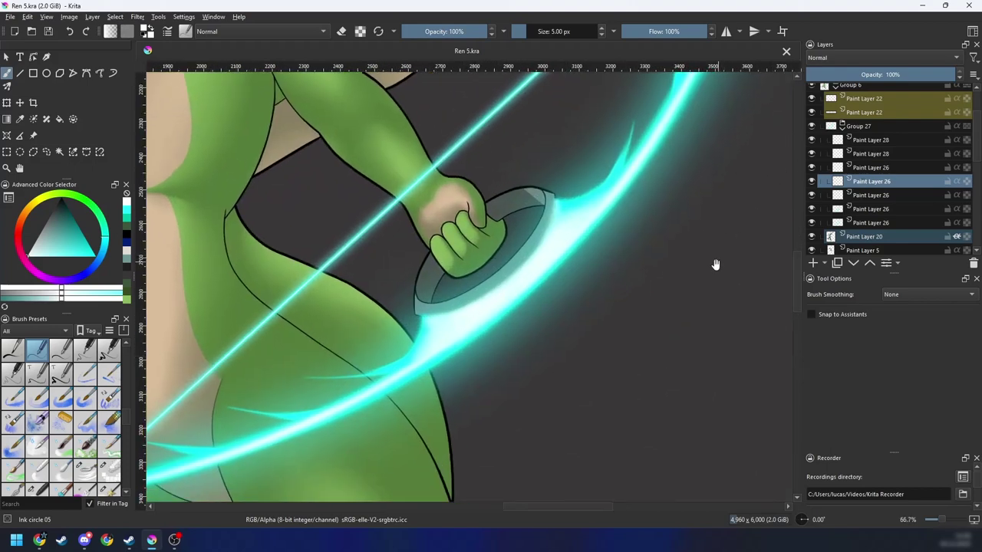
pyautogui.scroll(-2, 715, 264)
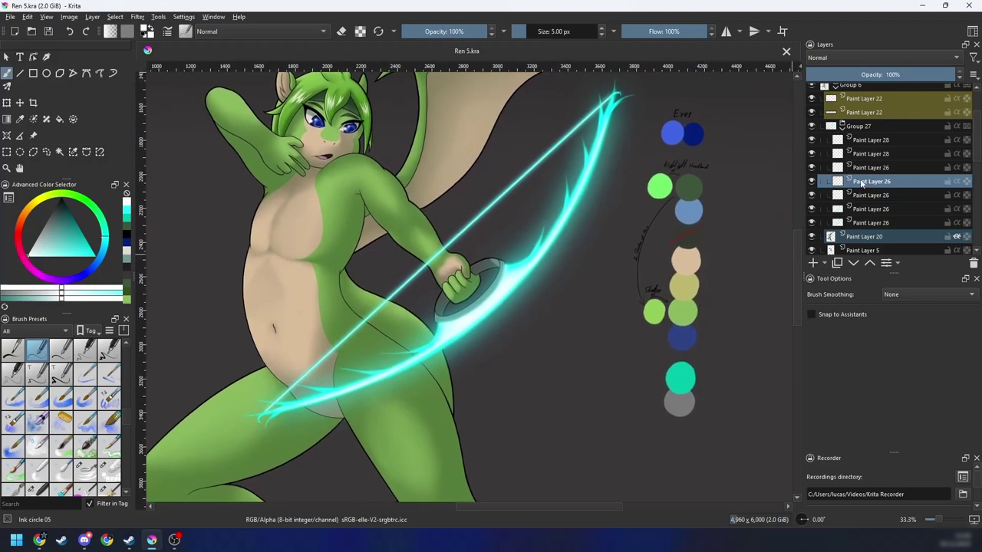
pyautogui.moveTo(858, 222)
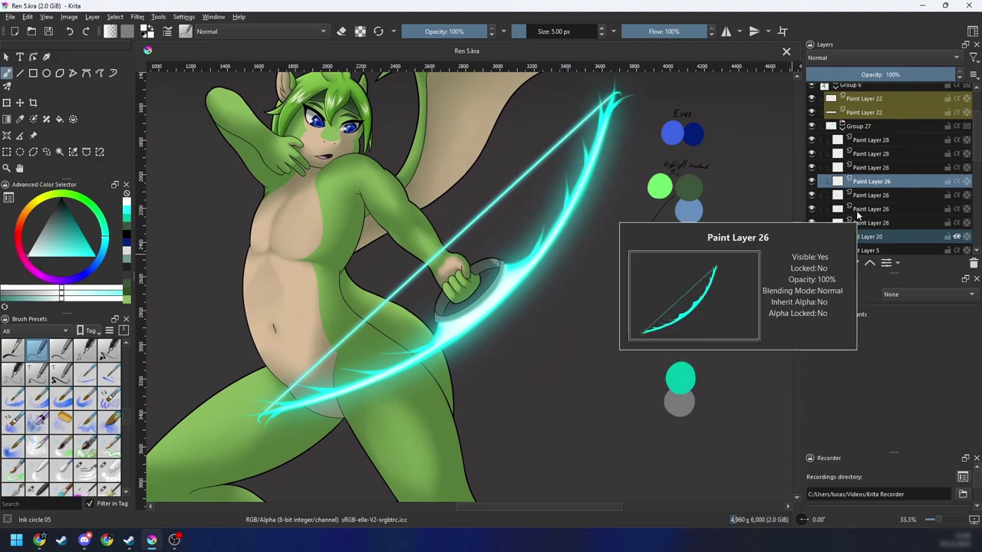
pyautogui.click(859, 222)
pyautogui.rightClick(580, 301)
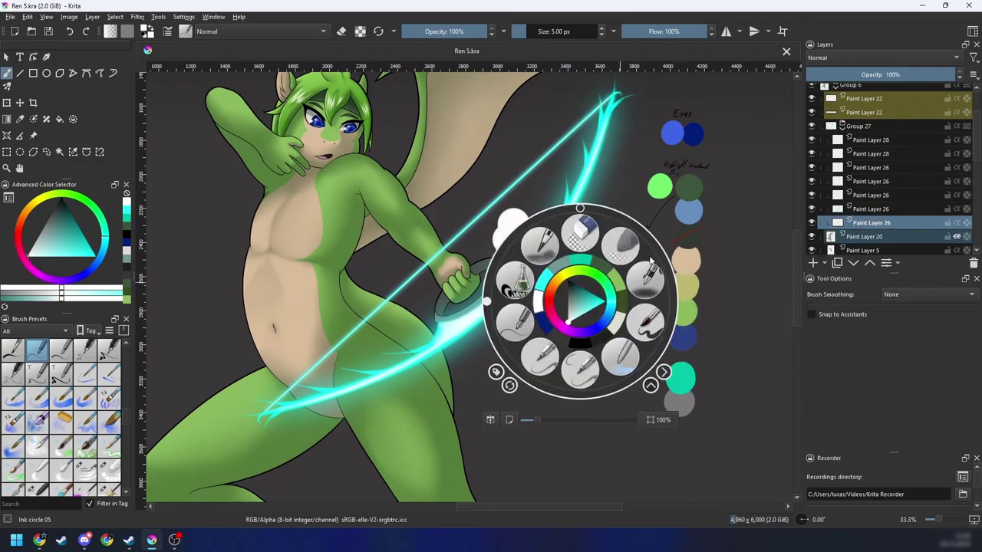
pyautogui.click(644, 286)
pyautogui.rightClick(572, 284)
pyautogui.click(538, 264)
# Step: Enlarge the airbrush to 91.41 px and paint a cyan glow along the handle ring's lower end up to the fist
pyautogui.scroll(2, 468, 295)
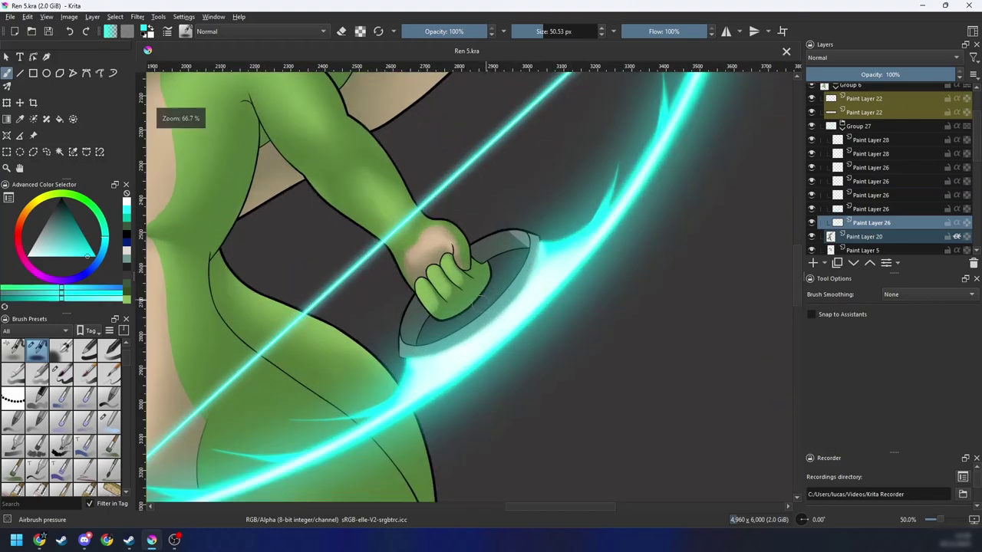
pyautogui.moveTo(483, 315); pyautogui.dragTo(503, 314)
pyautogui.moveTo(542, 247)
pyautogui.mouseDown()
pyautogui.moveTo(538, 229)
pyautogui.moveTo(546, 277)
pyautogui.mouseUp()
pyautogui.hotkey('ctrl', 'z')
pyautogui.press('6')
pyautogui.press('6')
pyautogui.scroll(2, 434, 309)
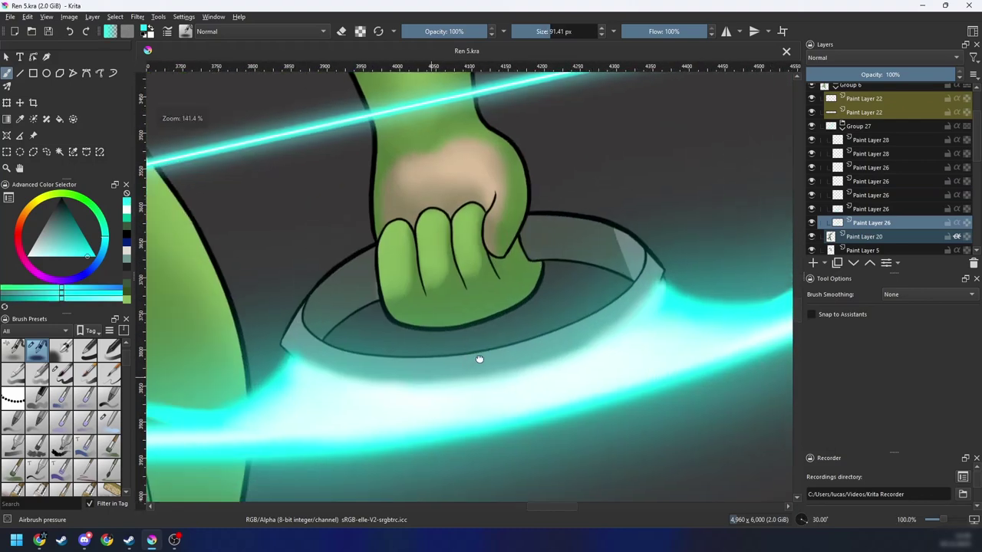
pyautogui.moveTo(480, 358); pyautogui.dragTo(529, 350)
pyautogui.moveTo(333, 373); pyautogui.dragTo(343, 376)
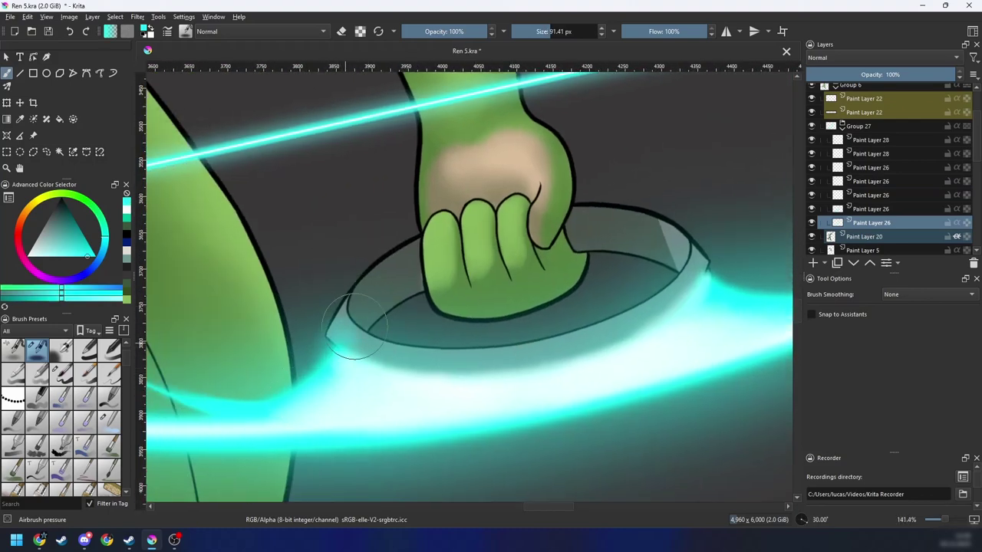
pyautogui.moveTo(333, 328)
pyautogui.mouseDown()
pyautogui.moveTo(356, 337)
pyautogui.moveTo(341, 326)
pyautogui.moveTo(342, 354)
pyautogui.moveTo(368, 286)
pyautogui.moveTo(353, 323)
pyautogui.moveTo(405, 261)
pyautogui.moveTo(350, 309)
pyautogui.moveTo(432, 252)
pyautogui.mouseUp()
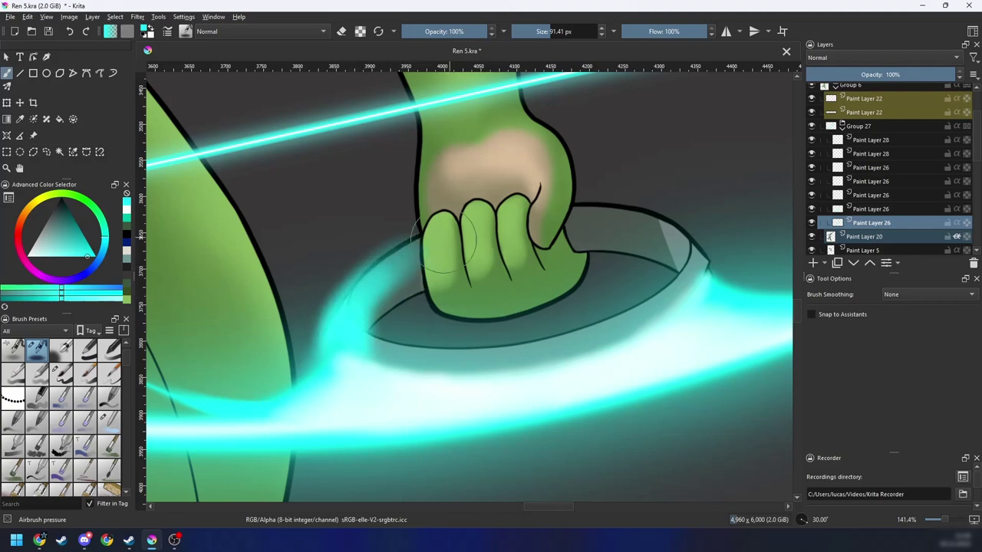
# Step: Airbrush cyan glow over the handle ring's upper end, between the bow limb and the thumb
pyautogui.press('4')
pyautogui.press('4')
pyautogui.press('4')
pyautogui.moveTo(448, 293)
pyautogui.mouseDown()
pyautogui.moveTo(453, 268)
pyautogui.moveTo(427, 277)
pyautogui.moveTo(490, 267)
pyautogui.moveTo(506, 245)
pyautogui.moveTo(458, 270)
pyautogui.moveTo(533, 264)
pyautogui.moveTo(509, 251)
pyautogui.moveTo(532, 270)
pyautogui.mouseUp()
pyautogui.press('4')
pyautogui.scroll(1, 465, 303)
# Step: Erase the cyan overspray on the handle ring beside the thumb with the Eraser Soft brush at 14.23 px
pyautogui.rightClick(459, 307)
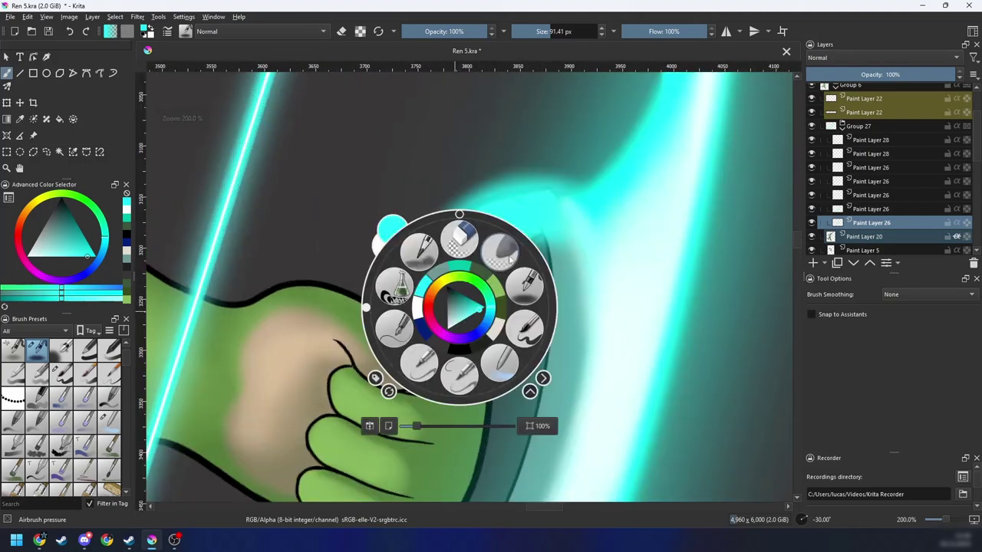
pyautogui.click(500, 252)
pyautogui.moveTo(477, 307)
pyautogui.mouseDown()
pyautogui.moveTo(450, 336)
pyautogui.moveTo(430, 328)
pyautogui.moveTo(418, 276)
pyautogui.moveTo(399, 288)
pyautogui.moveTo(426, 262)
pyautogui.mouseUp()
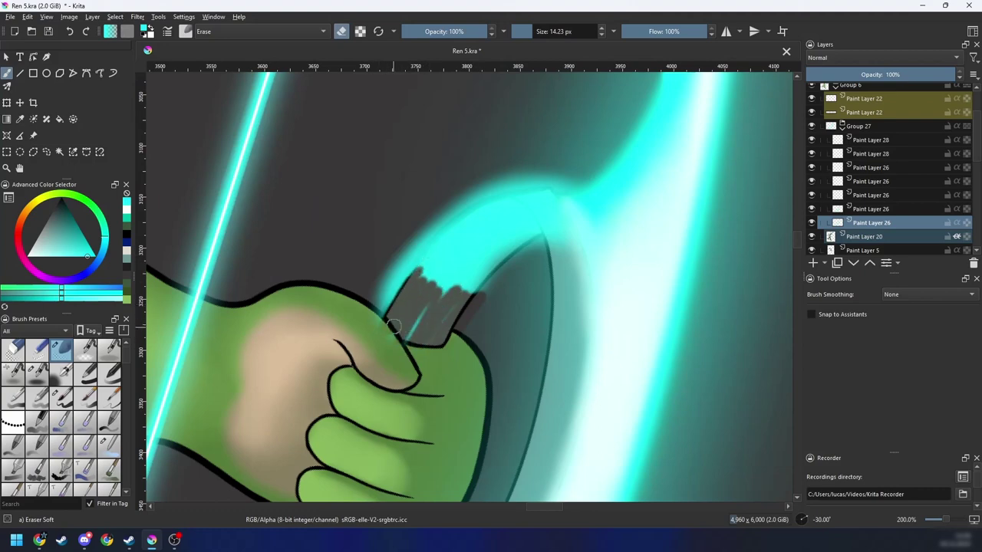
pyautogui.moveTo(432, 330)
pyautogui.mouseDown()
pyautogui.moveTo(478, 285)
pyautogui.moveTo(427, 318)
pyautogui.moveTo(477, 252)
pyautogui.moveTo(453, 259)
pyautogui.moveTo(438, 274)
pyautogui.moveTo(495, 228)
pyautogui.moveTo(527, 233)
pyautogui.moveTo(450, 256)
pyautogui.moveTo(431, 291)
pyautogui.moveTo(438, 269)
pyautogui.moveTo(435, 283)
pyautogui.moveTo(508, 228)
pyautogui.moveTo(506, 262)
pyautogui.moveTo(474, 337)
pyautogui.mouseUp()
# Step: Enlarge the soft eraser to 60.88 px and erase the cyan from the handle ring's inner band and opening around the fist
pyautogui.press('6')
pyautogui.press('6')
pyautogui.press('6')
pyautogui.press('-')
pyautogui.press('-')
pyautogui.moveTo(551, 285); pyautogui.dragTo(644, 264)
pyautogui.press('+')
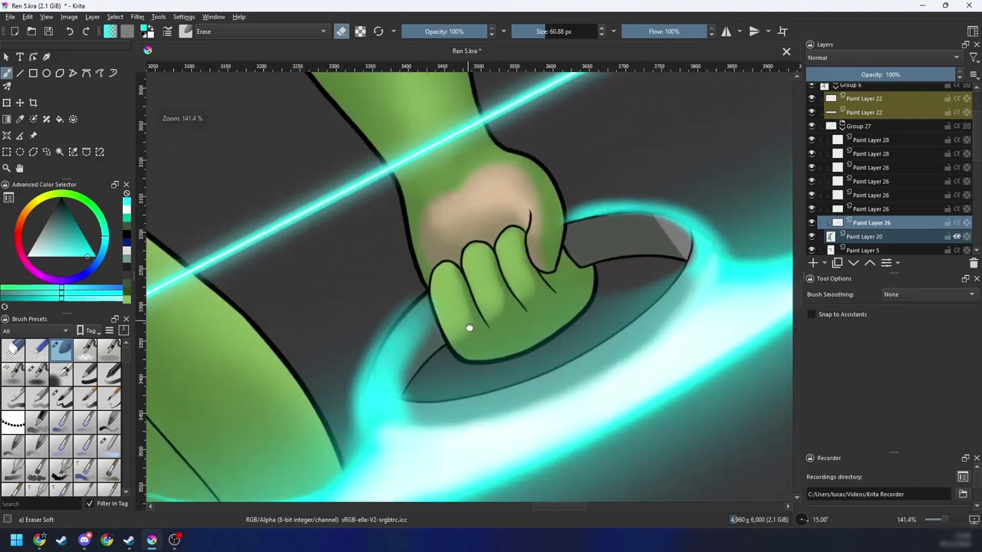
pyautogui.moveTo(467, 328); pyautogui.dragTo(495, 339)
pyautogui.moveTo(469, 305)
pyautogui.mouseDown()
pyautogui.moveTo(419, 360)
pyautogui.moveTo(519, 352)
pyautogui.moveTo(565, 319)
pyautogui.moveTo(468, 363)
pyautogui.moveTo(564, 321)
pyautogui.moveTo(502, 355)
pyautogui.moveTo(639, 271)
pyautogui.moveTo(535, 344)
pyautogui.moveTo(598, 319)
pyautogui.moveTo(689, 240)
pyautogui.moveTo(628, 303)
pyautogui.moveTo(524, 353)
pyautogui.mouseUp()
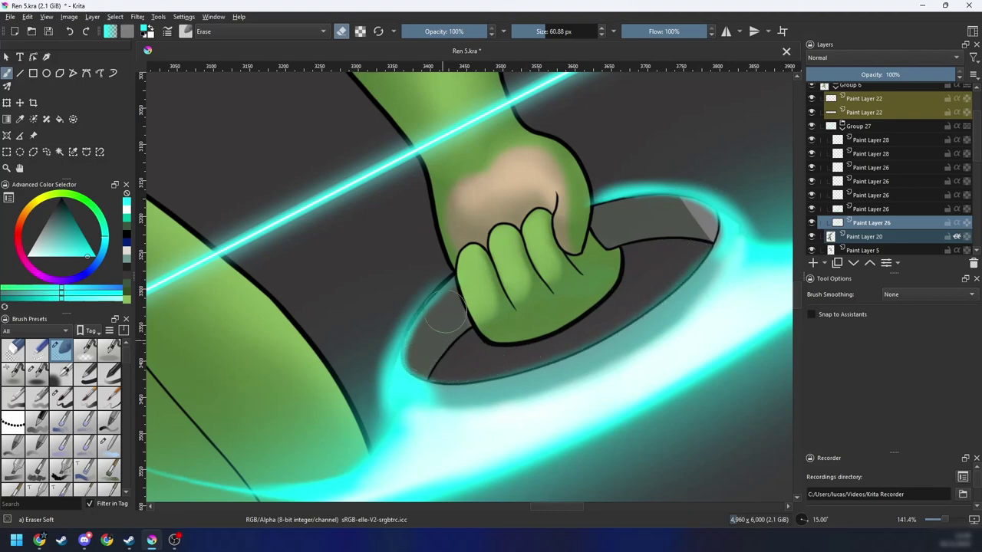
pyautogui.moveTo(418, 364)
pyautogui.mouseDown()
pyautogui.moveTo(406, 390)
pyautogui.moveTo(439, 312)
pyautogui.mouseUp()
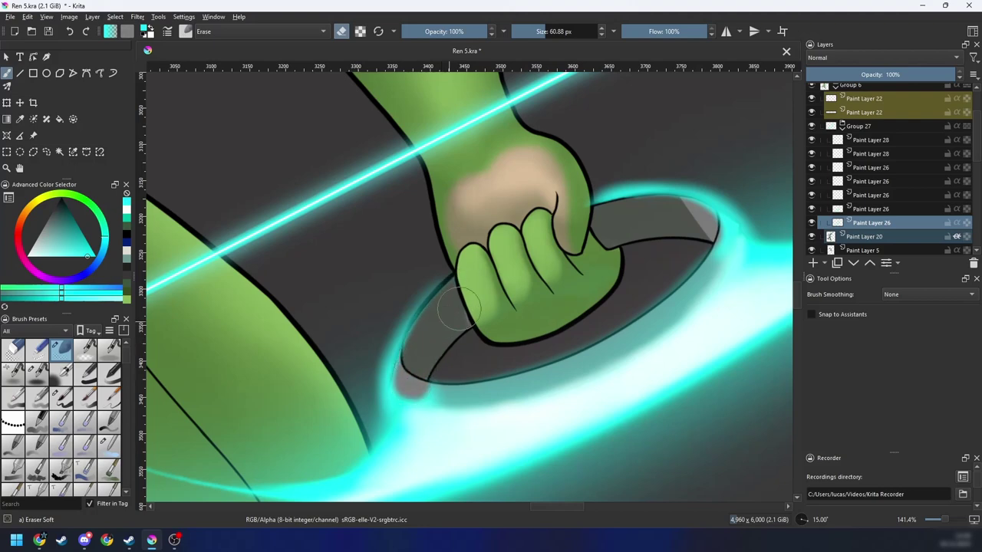
pyautogui.moveTo(421, 376); pyautogui.dragTo(491, 356)
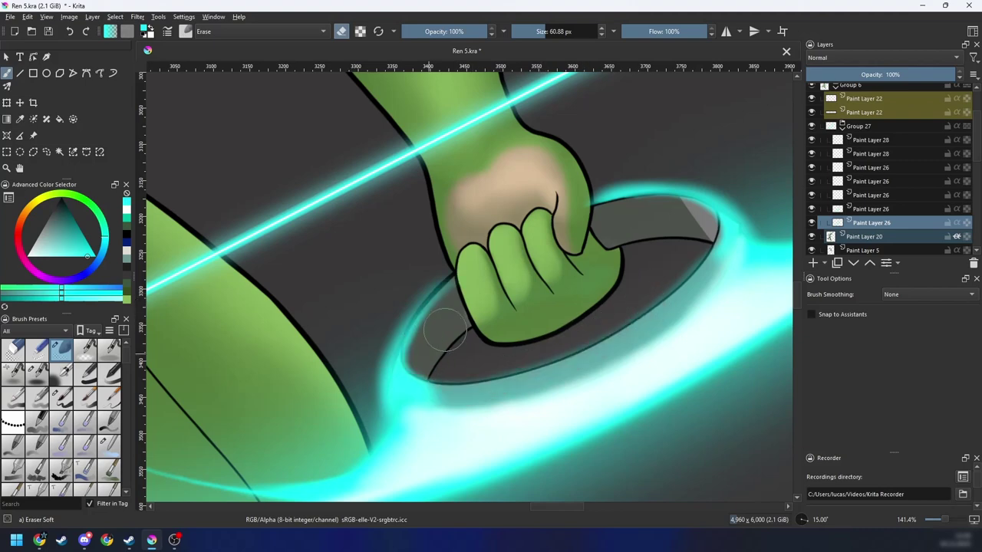
pyautogui.scroll(-8, 415, 389)
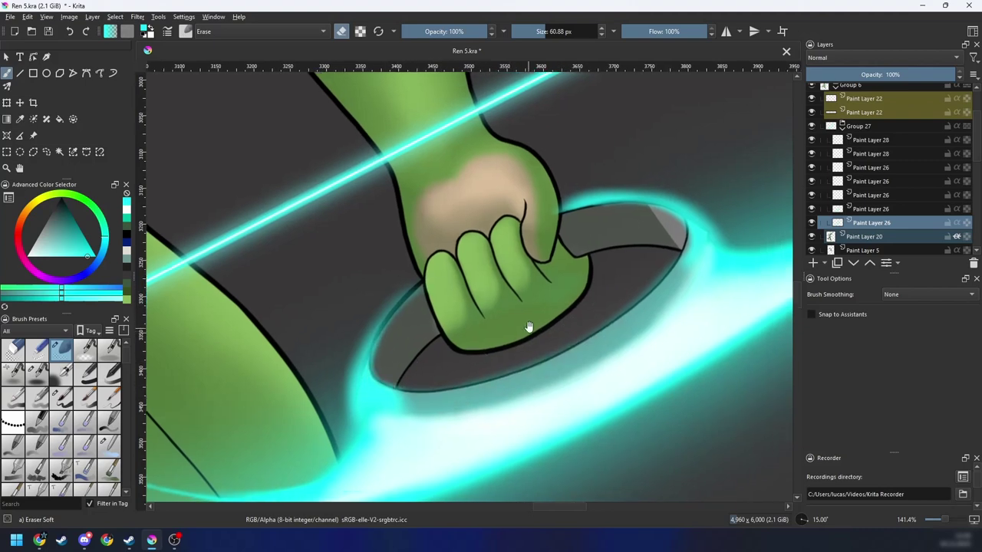
# Step: Soften the cyan glow around the handle ring's lower end with the Blender Blur brush, enlarging it to 43.42 px
pyautogui.scroll(4, 477, 309)
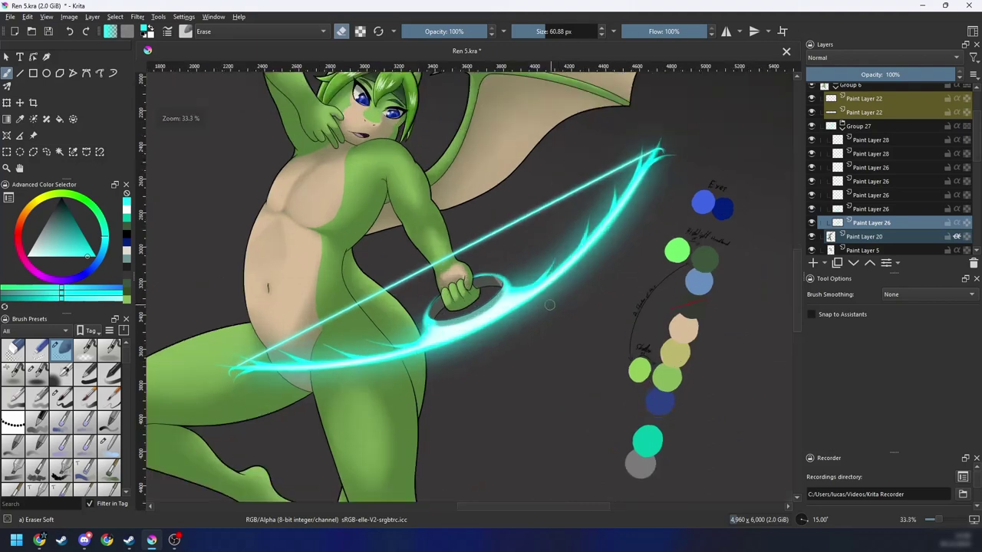
pyautogui.moveTo(420, 280); pyautogui.dragTo(436, 348)
pyautogui.scroll(2, 452, 333)
pyautogui.press('6')
pyautogui.press('6')
pyautogui.press('6')
pyautogui.moveTo(468, 317); pyautogui.dragTo(524, 339)
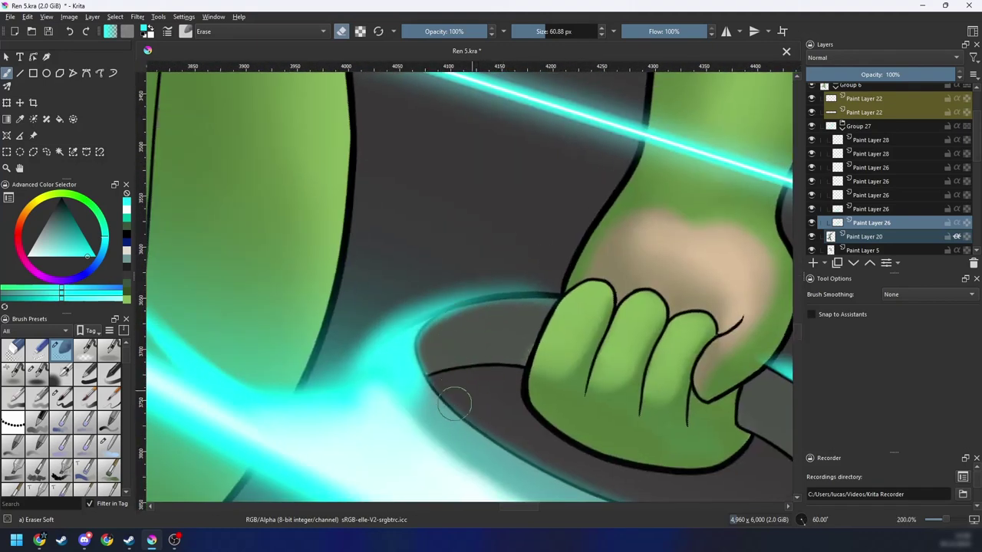
pyautogui.rightClick(459, 338)
pyautogui.click(421, 397)
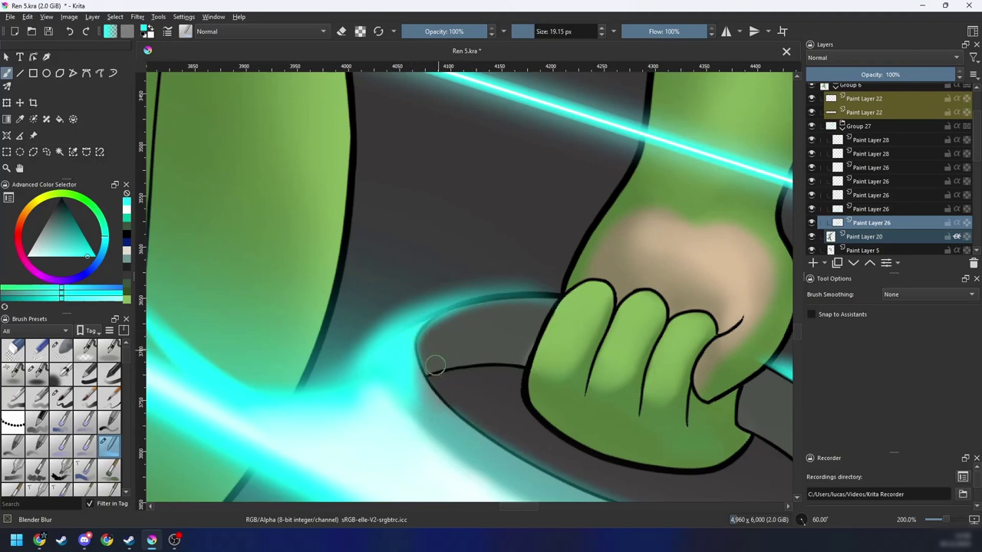
pyautogui.moveTo(451, 408)
pyautogui.mouseDown()
pyautogui.moveTo(443, 434)
pyautogui.moveTo(451, 441)
pyautogui.moveTo(416, 392)
pyautogui.moveTo(430, 394)
pyautogui.moveTo(431, 415)
pyautogui.moveTo(421, 420)
pyautogui.moveTo(432, 326)
pyautogui.moveTo(424, 421)
pyautogui.moveTo(447, 322)
pyautogui.moveTo(400, 384)
pyautogui.moveTo(439, 349)
pyautogui.moveTo(430, 425)
pyautogui.moveTo(415, 403)
pyautogui.moveTo(441, 336)
pyautogui.moveTo(425, 420)
pyautogui.moveTo(464, 330)
pyautogui.mouseUp()
pyautogui.press('-')
pyautogui.press('4')
pyautogui.press('4')
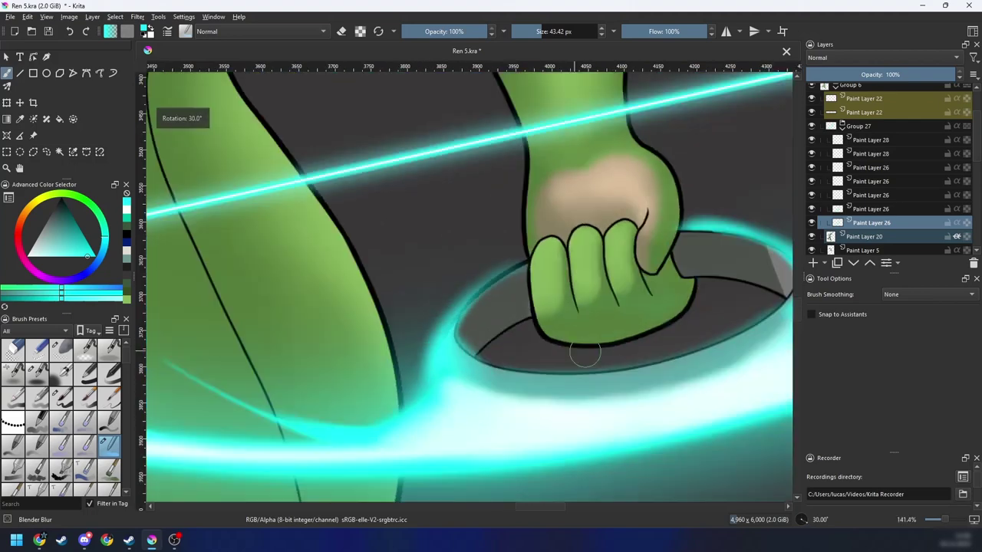
pyautogui.press('-')
pyautogui.press('4')
pyautogui.moveTo(585, 353); pyautogui.dragTo(531, 363)
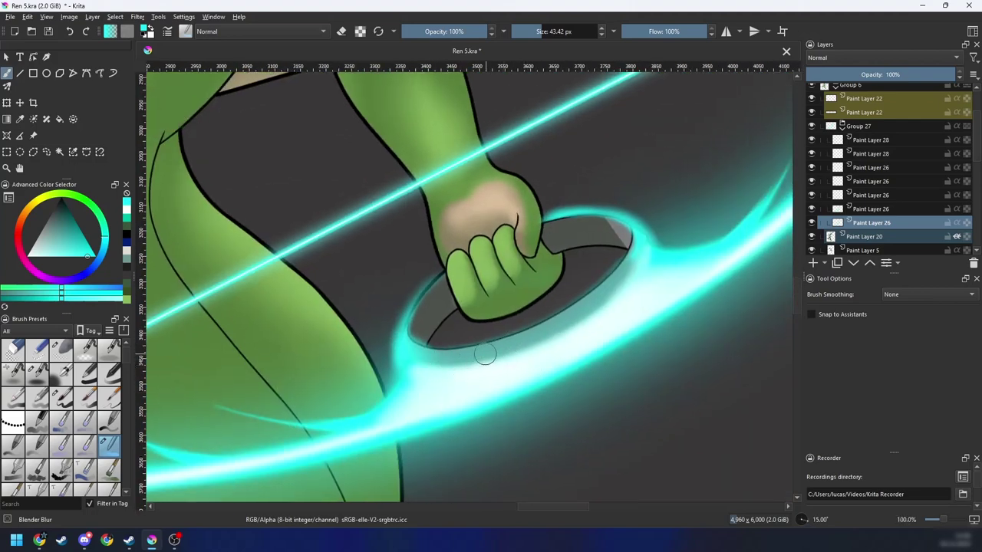
# Step: Blend the cyan glow around the handle ring's upper end with the Blender Blur brush at 43.42 px
pyautogui.rightClick(494, 353)
pyautogui.click(461, 287)
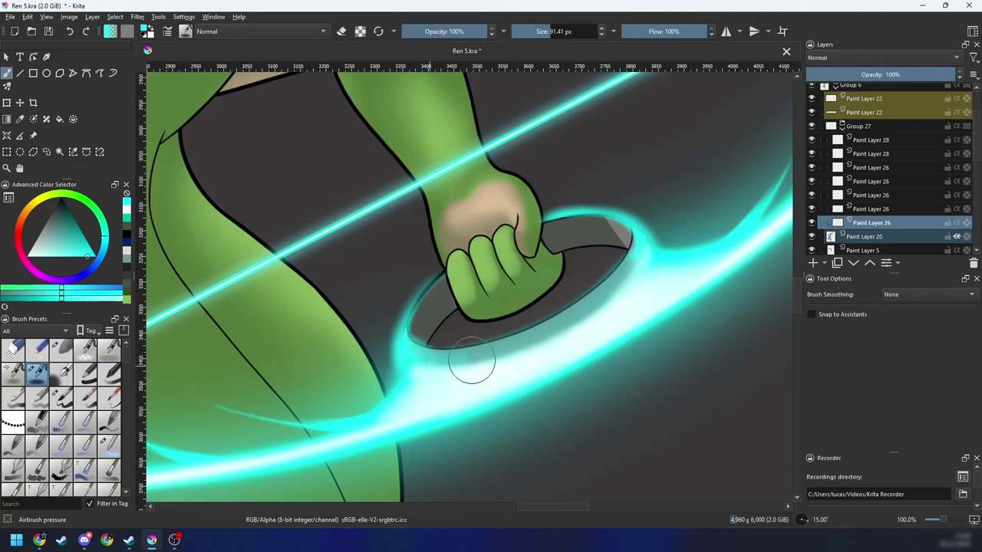
pyautogui.moveTo(538, 351); pyautogui.dragTo(486, 392)
pyautogui.rightClick(528, 364)
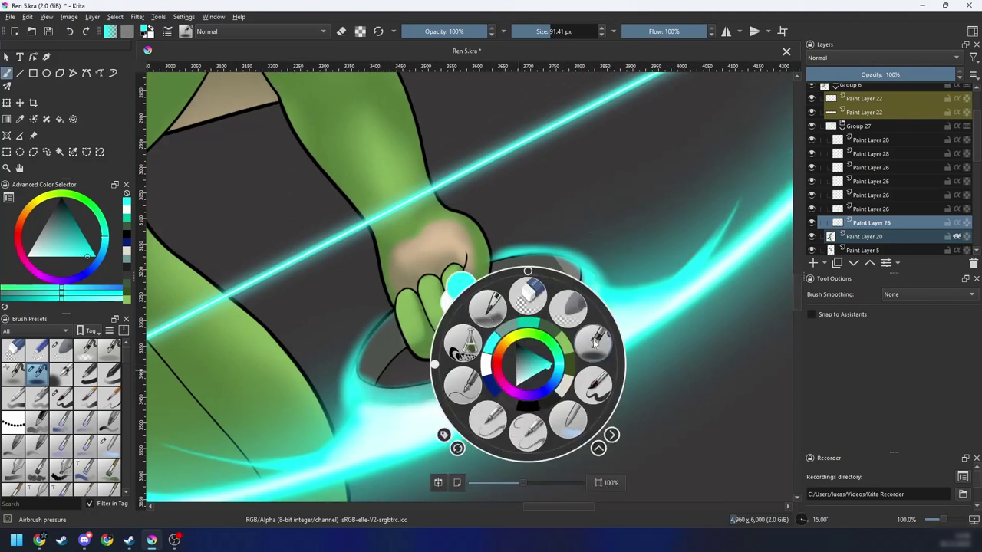
pyautogui.click(594, 344)
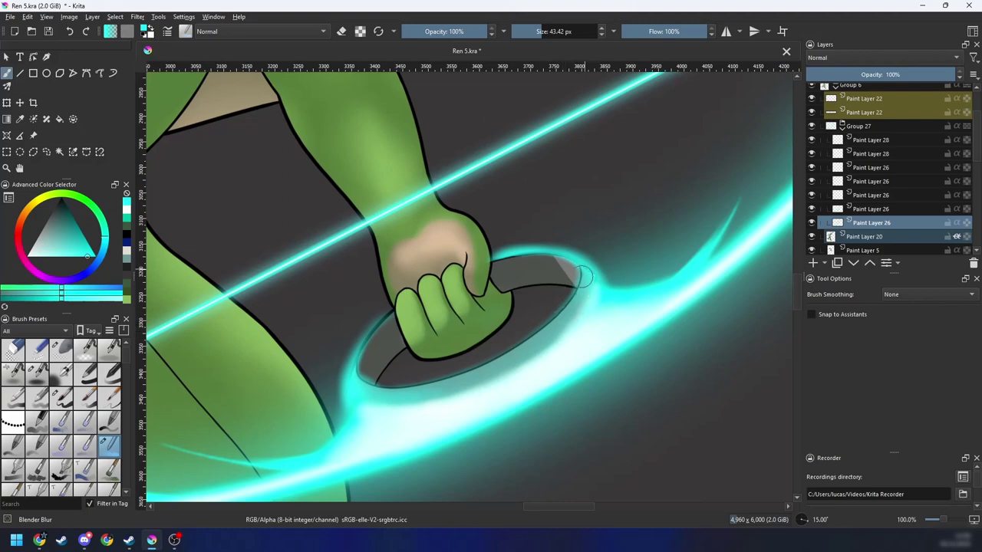
pyautogui.moveTo(497, 298); pyautogui.dragTo(546, 275)
pyautogui.press('+')
pyautogui.press('+')
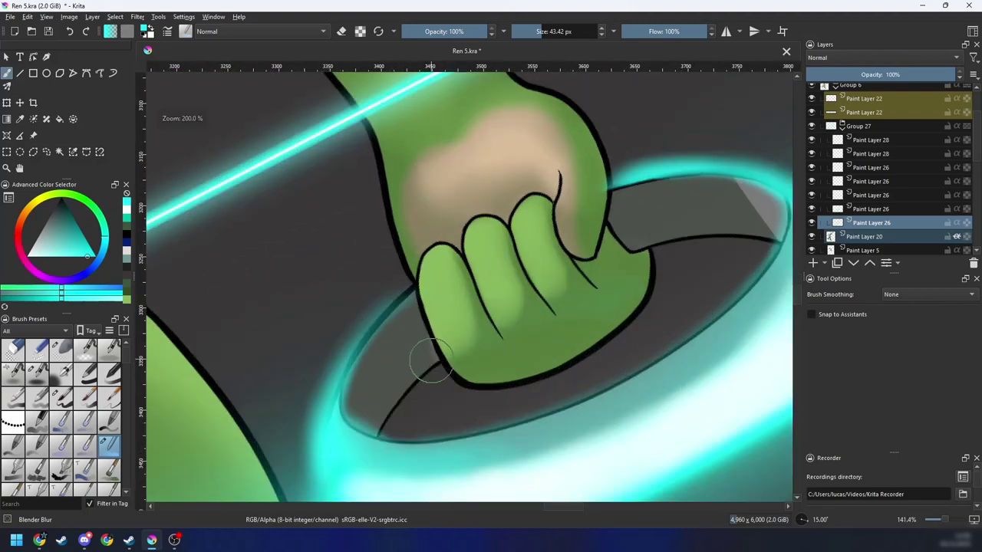
pyautogui.moveTo(430, 358); pyautogui.dragTo(506, 346)
# Step: Erase the cyan spill from the handle ring's inner band beside the knuckles with the Eraser Soft brush at 60.88 px
pyautogui.rightClick(515, 344)
pyautogui.click(553, 291)
pyautogui.press('6')
pyautogui.press('6')
pyautogui.press('6')
pyautogui.press('6')
pyautogui.press('6')
pyautogui.moveTo(385, 350); pyautogui.dragTo(431, 372)
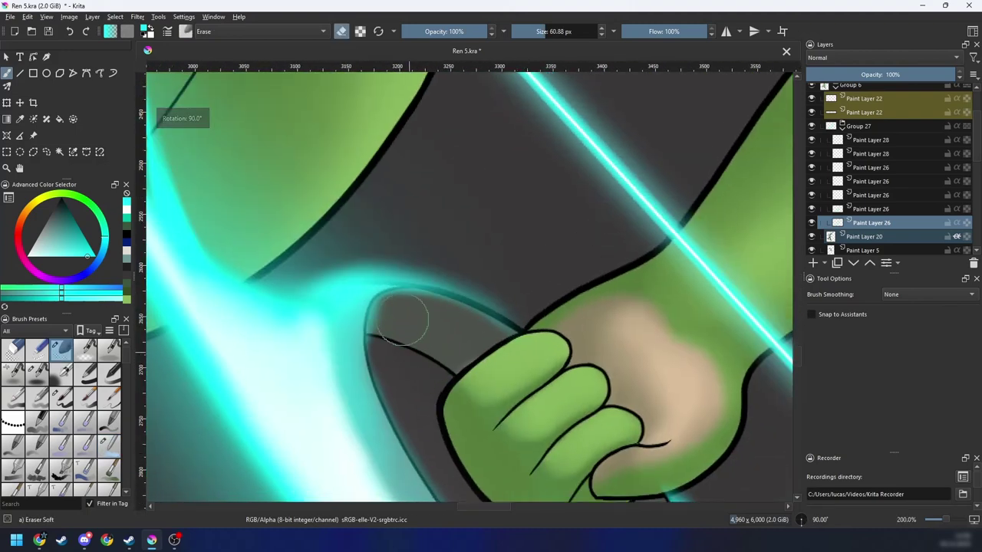
pyautogui.moveTo(406, 326)
pyautogui.mouseDown()
pyautogui.moveTo(396, 316)
pyautogui.moveTo(443, 342)
pyautogui.moveTo(486, 323)
pyautogui.moveTo(500, 341)
pyautogui.mouseUp()
pyautogui.press('4')
pyautogui.press('4')
pyautogui.press('4')
pyautogui.moveTo(547, 310); pyautogui.dragTo(559, 298)
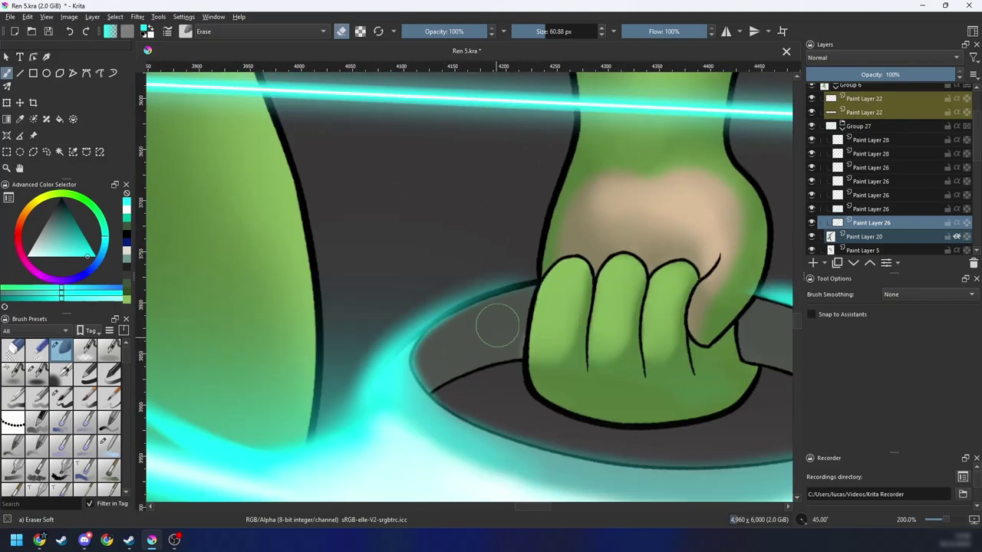
# Step: Reduce the soft eraser to 33.32 px and clean the cyan off the inner band at the handle ring's lower end
pyautogui.press('6')
pyautogui.press('6')
pyautogui.press('6')
pyautogui.press('6')
pyautogui.press('6')
pyautogui.press('6')
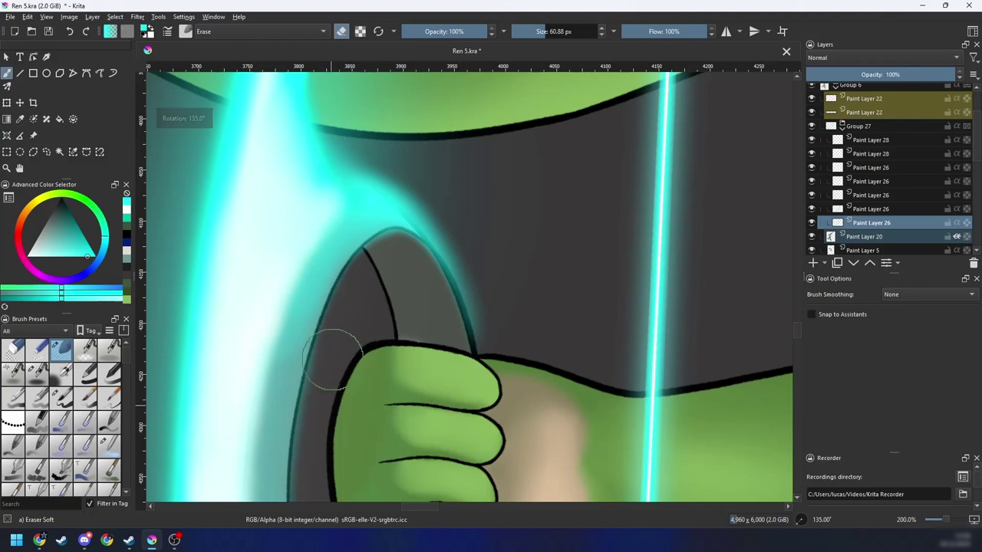
pyautogui.keyDown('shift'); pyautogui.moveTo(346, 336); pyautogui.dragTo(322, 336); pyautogui.keyUp('shift')
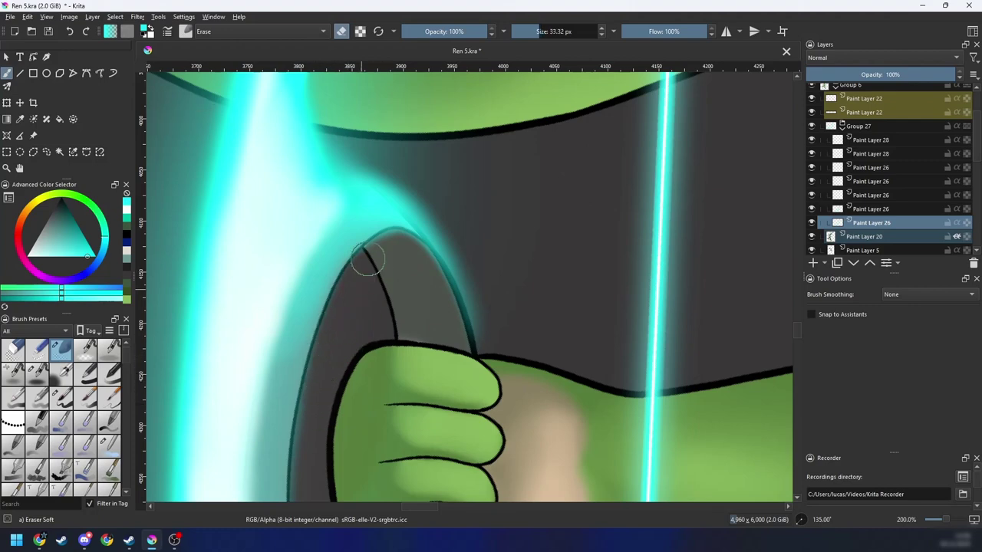
pyautogui.press('4')
pyautogui.press('4')
pyautogui.press('4')
pyautogui.press('4')
pyautogui.press('4')
pyautogui.press('4')
pyautogui.press('4')
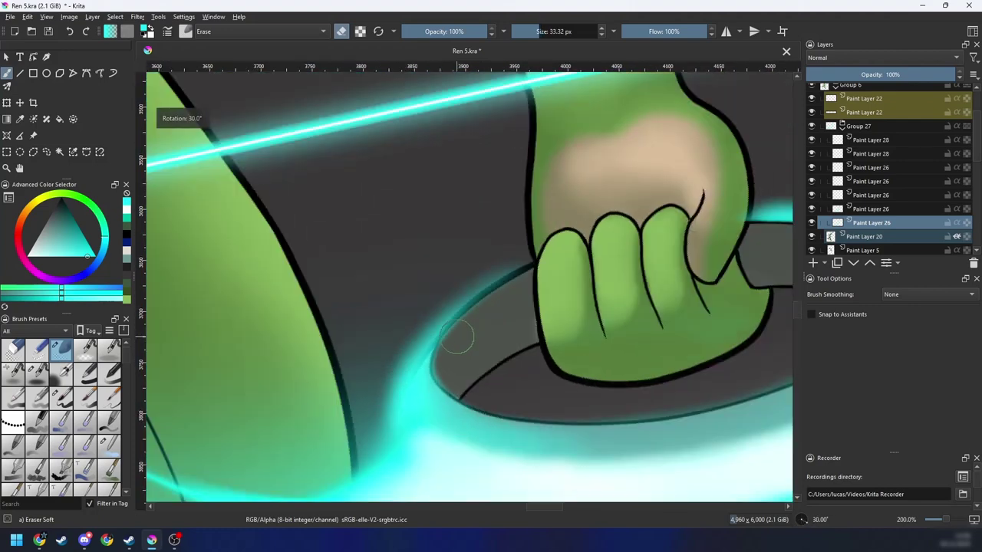
pyautogui.press('4')
pyautogui.press('4')
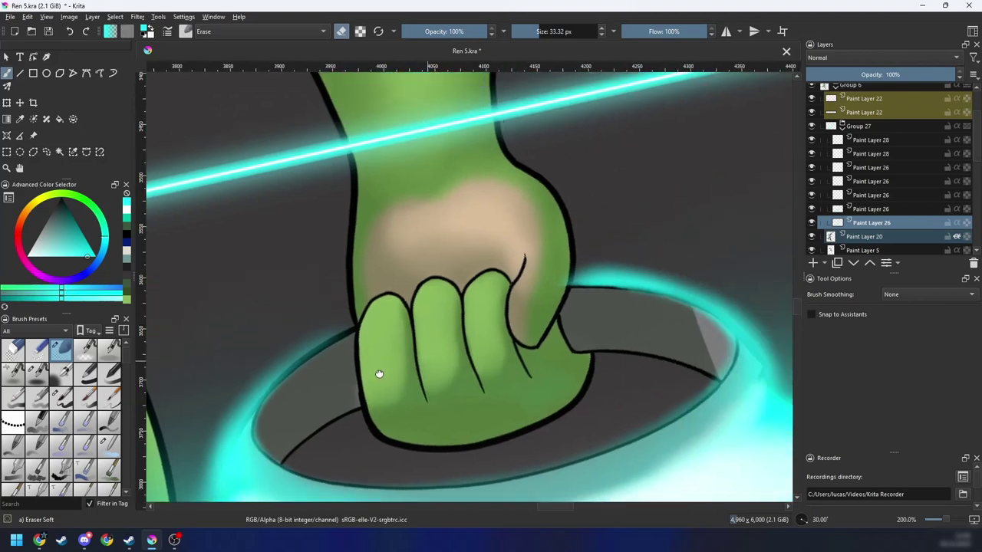
# Step: Erase the remaining cyan from the inner band at the handle ring's upper end and along the edge of its opening
pyautogui.press('4')
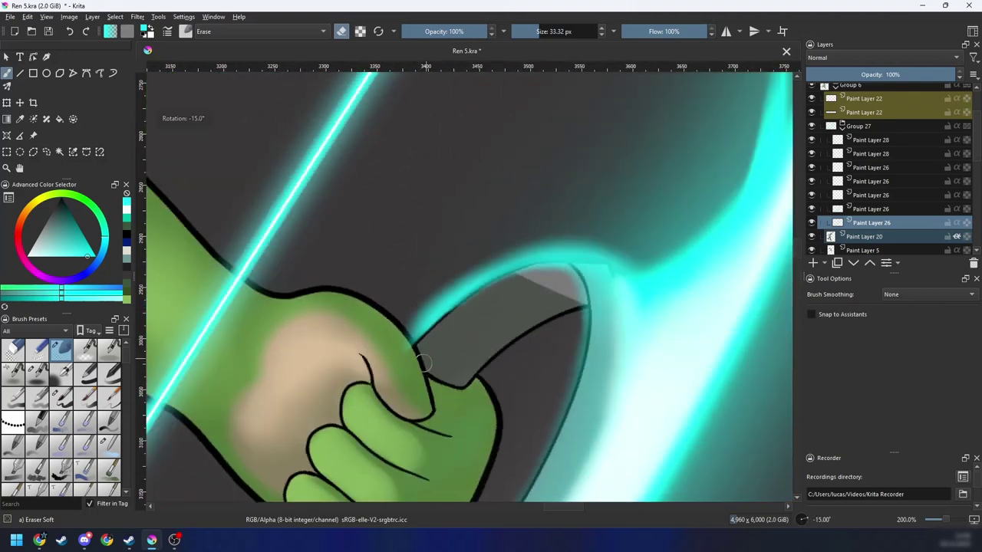
pyautogui.press('4')
pyautogui.press('4')
pyautogui.press('4')
pyautogui.press('4')
pyautogui.press('4')
pyautogui.press('4')
pyautogui.press('4')
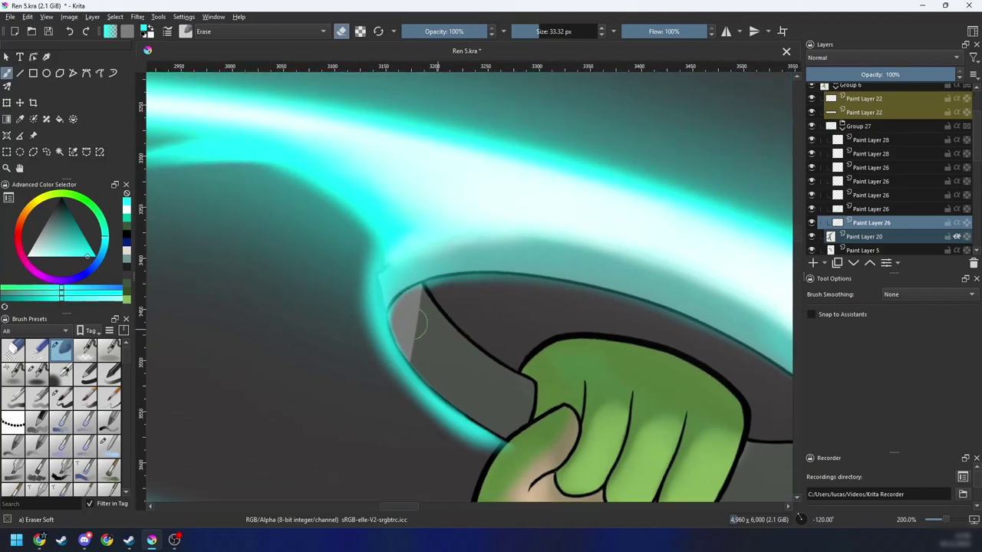
pyautogui.press('4')
pyautogui.press('4')
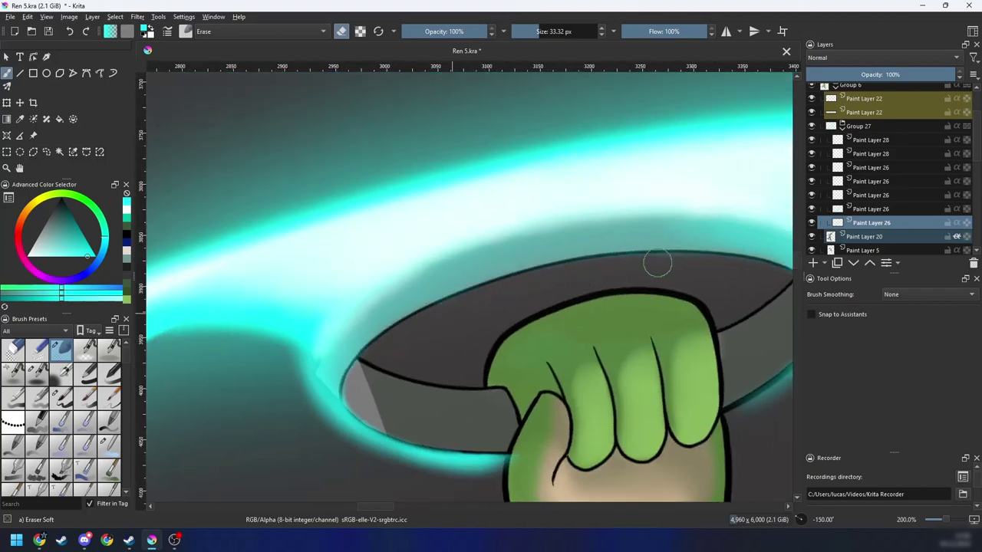
# Step: Examine the whole bow and its handle ring at several zoom levels and canvas rotations
pyautogui.press('6')
pyautogui.press('6')
pyautogui.press('6')
pyautogui.press('6')
pyautogui.press('6')
pyautogui.scroll(-3, 506, 294)
pyautogui.press('6')
pyautogui.press('6')
pyautogui.press('6')
pyautogui.press('6')
pyautogui.press('6')
pyautogui.press('6')
pyautogui.press('6')
pyautogui.press('6')
pyautogui.scroll(-5, 530, 289)
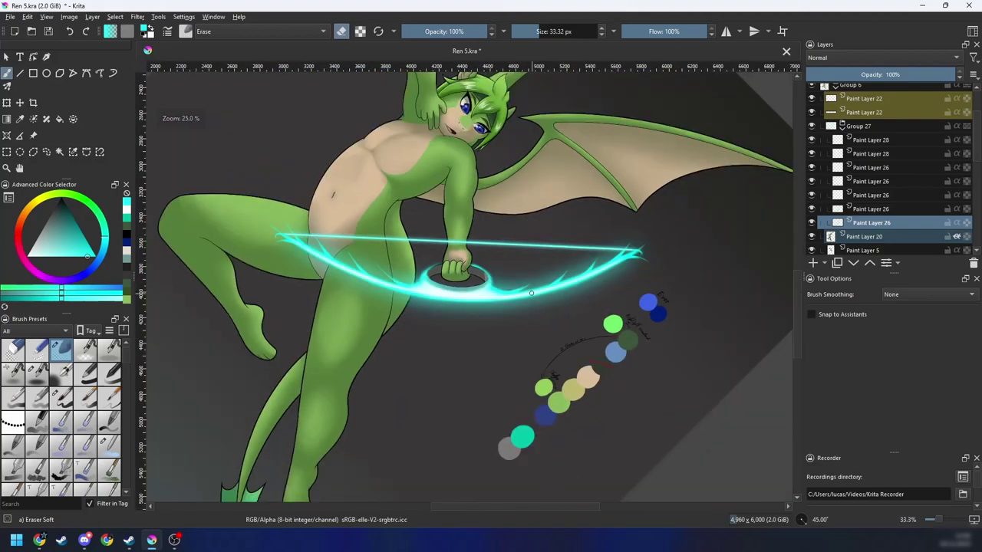
pyautogui.press('4')
pyautogui.press('4')
pyautogui.press('4')
pyautogui.press('4')
pyautogui.scroll(3, 522, 299)
pyautogui.press('+')
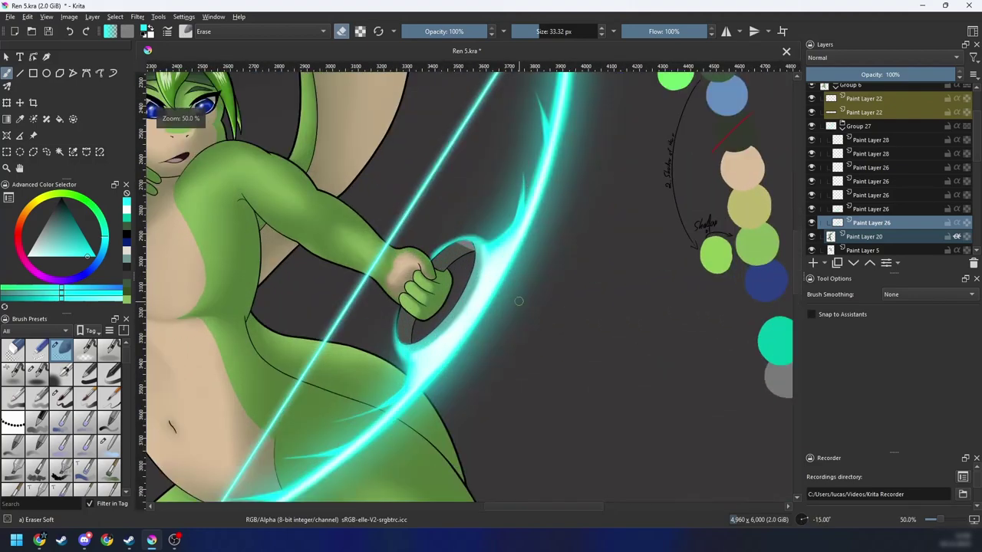
pyautogui.press('-')
pyautogui.press('6')
pyautogui.press('6')
pyautogui.press('+')
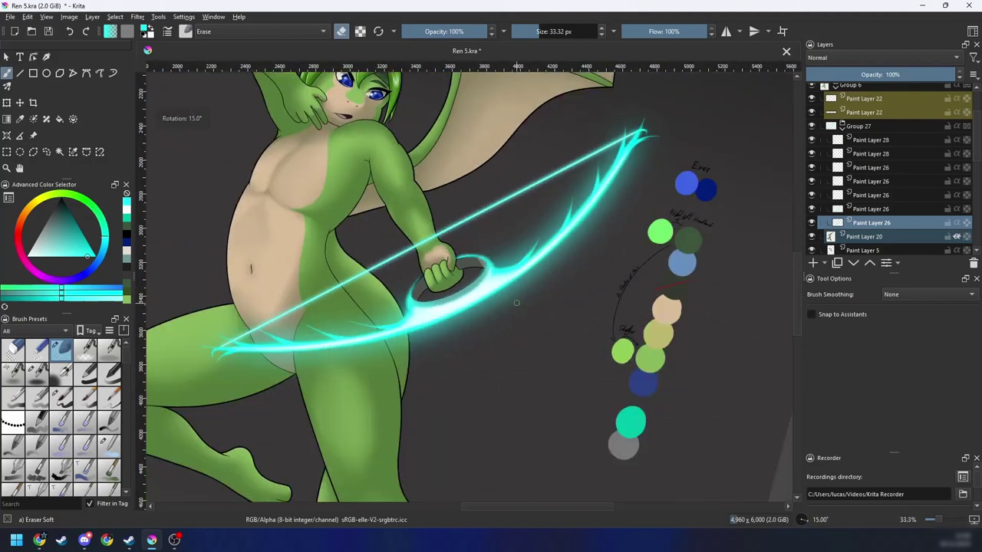
pyautogui.press('+')
pyautogui.press('+')
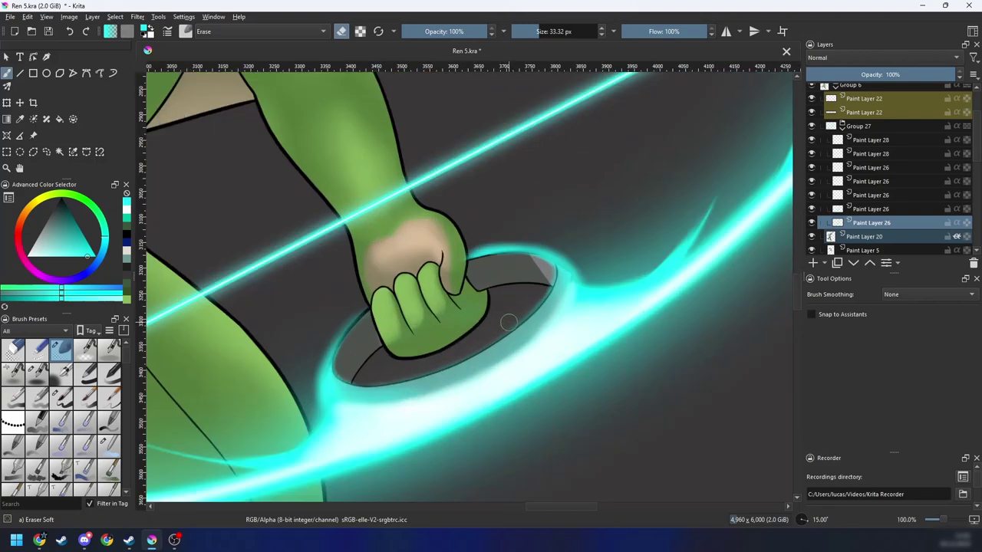
pyautogui.press('+')
pyautogui.press('+')
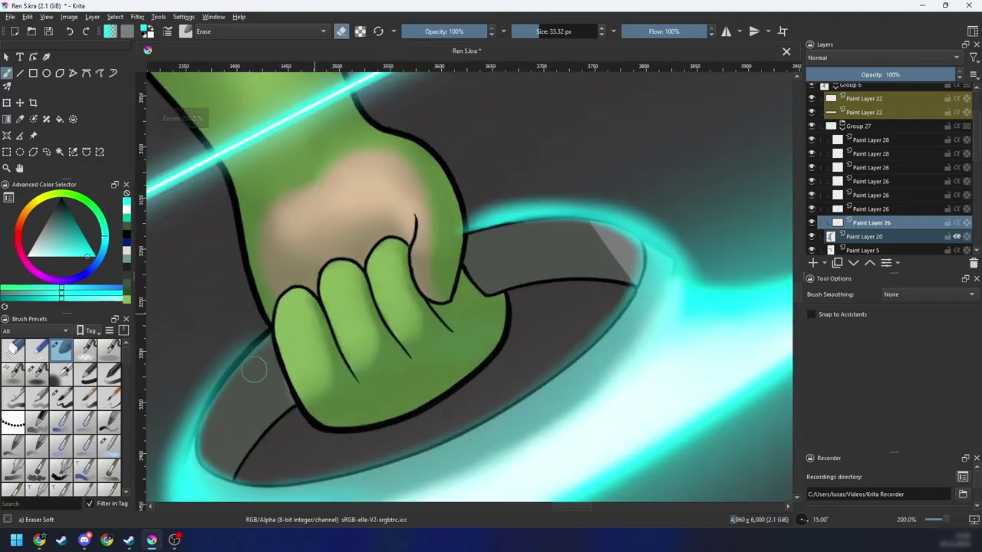
# Step: Airbrush cyan glow at 39.72 px over the handle ring's outer outline up to the fist
pyautogui.moveTo(291, 394); pyautogui.dragTo(376, 351)
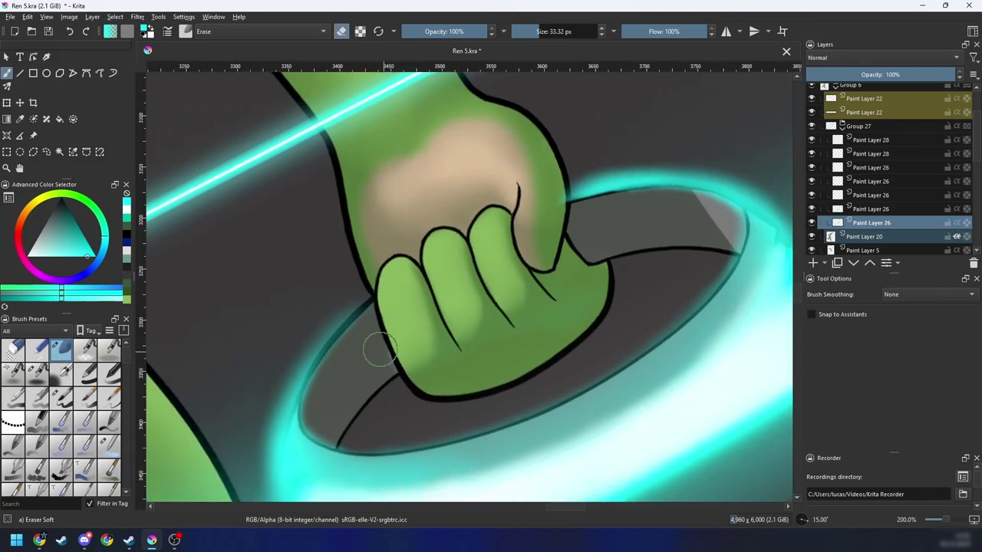
pyautogui.rightClick(429, 330)
pyautogui.click(494, 307)
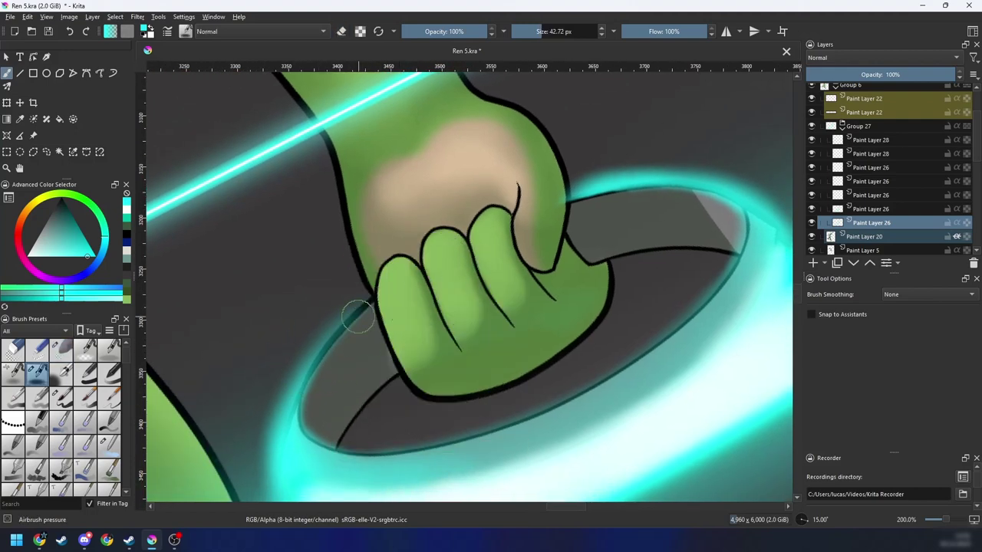
pyautogui.moveTo(292, 367)
pyautogui.keyDown('shift'); pyautogui.mouseDown()
pyautogui.moveTo(320, 365)
pyautogui.moveTo(393, 285)
pyautogui.moveTo(367, 315)
pyautogui.mouseUp(); pyautogui.keyUp('shift')
pyautogui.hotkey('ctrl', 'z')
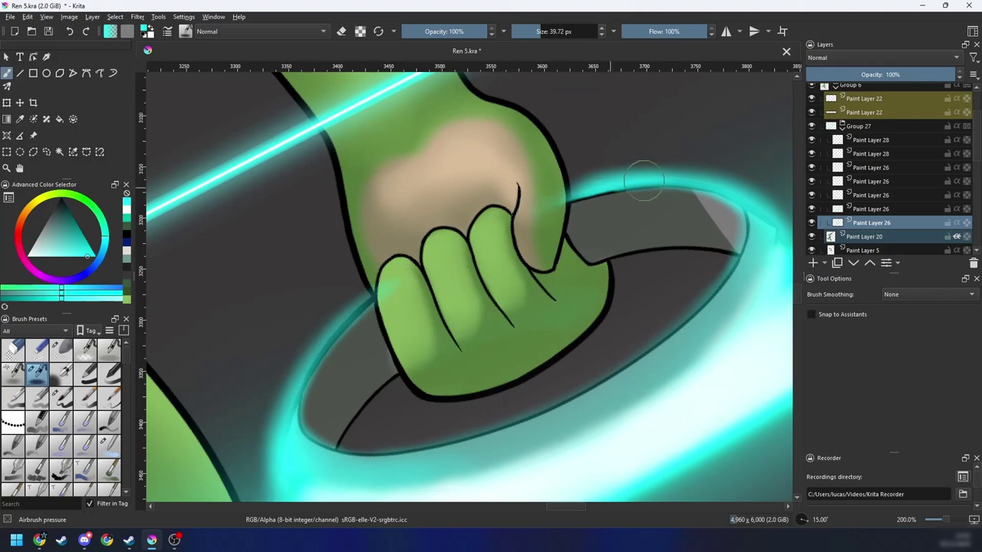
# Step: Erase the cyan overspray from the thumb side and the first finger with the airbrush in eraser mode
pyautogui.press('e')
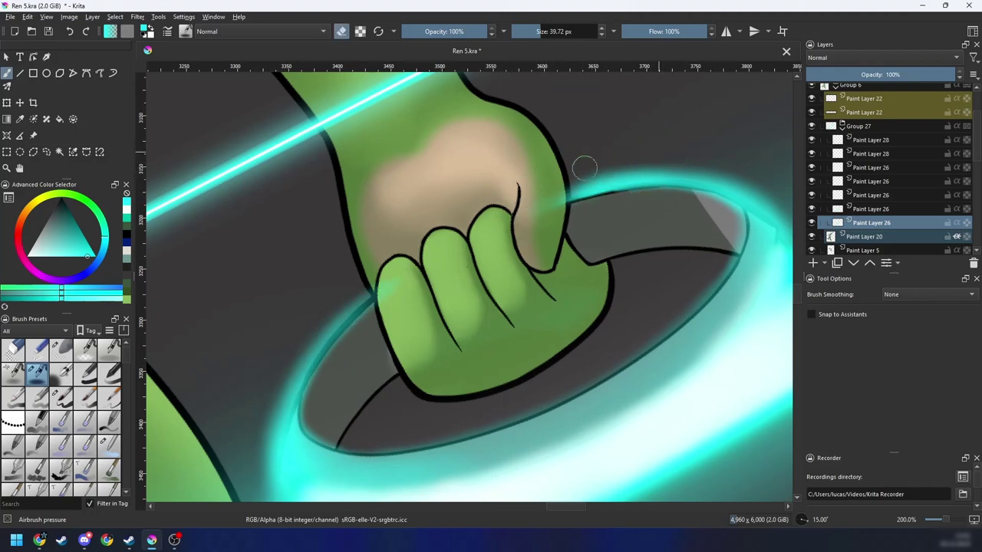
pyautogui.moveTo(570, 201); pyautogui.dragTo(549, 199)
pyautogui.moveTo(397, 282); pyautogui.dragTo(384, 276)
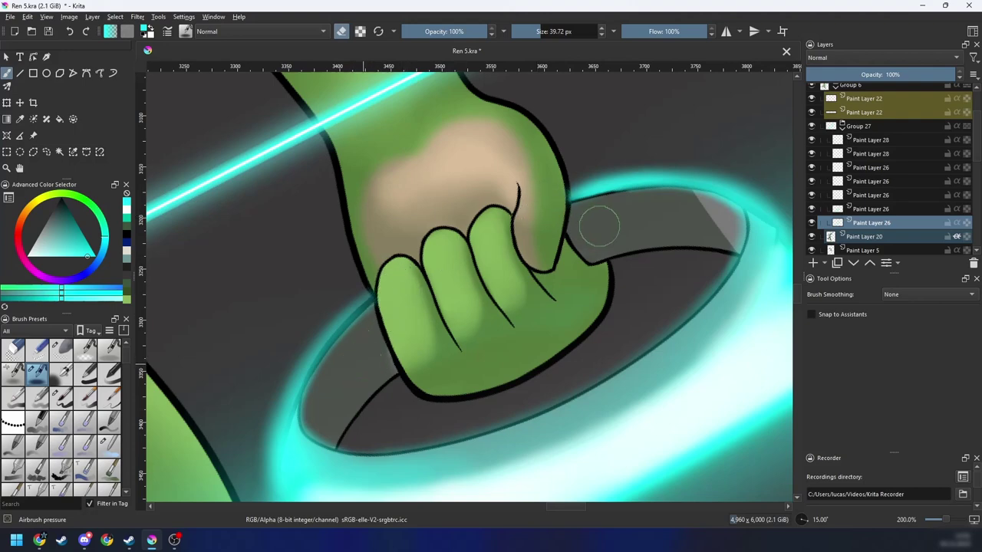
# Step: Airbrush cyan at 15.80 px over the ring's outline where it meets the thumb side, and erase the overspray on the hand
pyautogui.scroll(1, 483, 289)
pyautogui.press('4')
pyautogui.moveTo(618, 217)
pyautogui.mouseDown()
pyautogui.moveTo(490, 286)
pyautogui.moveTo(432, 368)
pyautogui.mouseUp()
pyautogui.press('4')
pyautogui.scroll(1, 482, 289)
pyautogui.scroll(1, 432, 368)
pyautogui.moveTo(442, 307); pyautogui.dragTo(373, 306)
pyautogui.press('e')
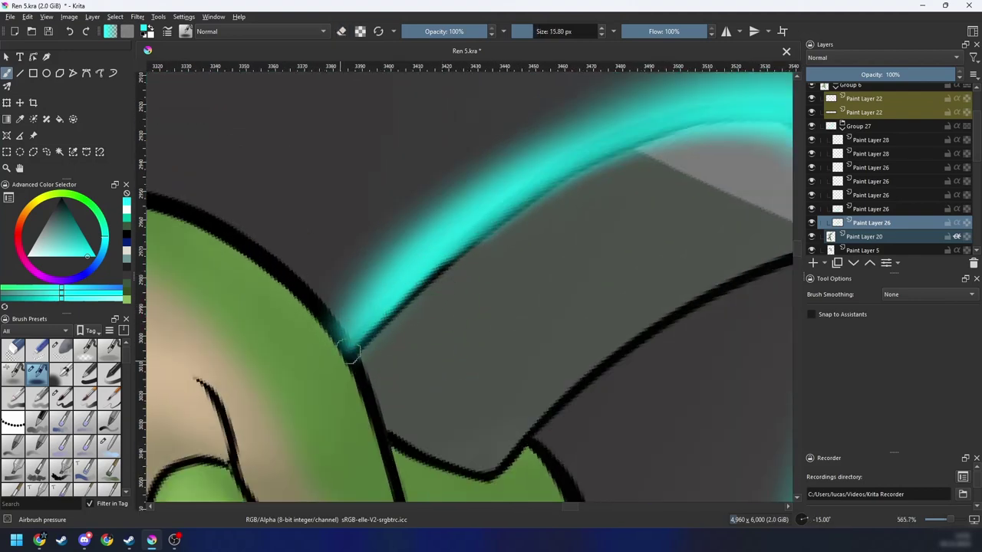
pyautogui.moveTo(360, 342); pyautogui.dragTo(491, 227)
pyautogui.moveTo(349, 357)
pyautogui.mouseDown()
pyautogui.moveTo(447, 261)
pyautogui.moveTo(572, 180)
pyautogui.mouseUp()
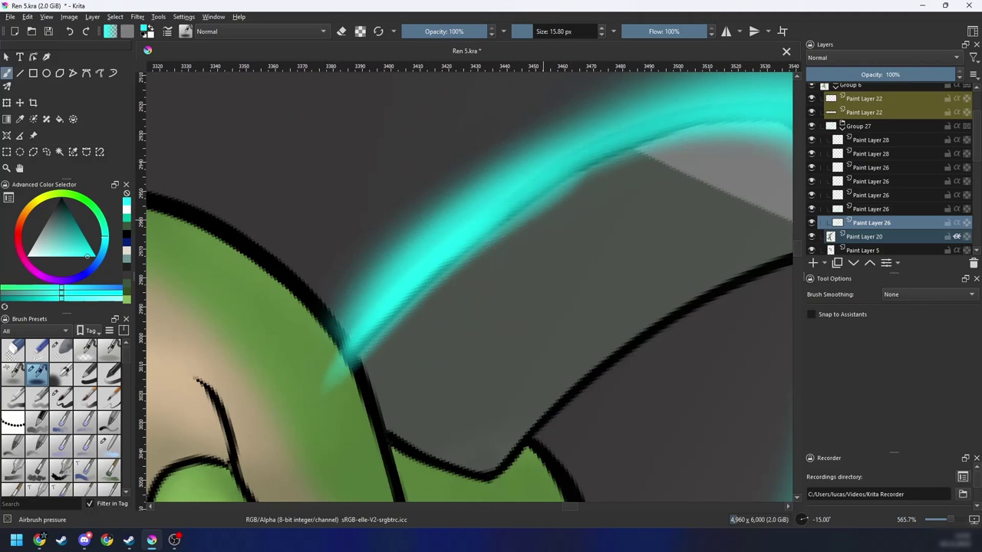
pyautogui.hotkey('ctrl', 'z')
pyautogui.moveTo(321, 397)
pyautogui.mouseDown()
pyautogui.moveTo(383, 318)
pyautogui.moveTo(592, 163)
pyautogui.moveTo(336, 377)
pyautogui.moveTo(342, 369)
pyautogui.mouseUp()
pyautogui.press('e')
pyautogui.moveTo(326, 337); pyautogui.dragTo(353, 382)
# Step: Check the handle ring's glow against the rest of the bow from close up and from a distance
pyautogui.press('6')
pyautogui.press('6')
pyautogui.press('6')
pyautogui.press('-')
pyautogui.press('-')
pyautogui.press('-')
pyautogui.press('-')
pyautogui.press('-')
pyautogui.press('-')
pyautogui.moveTo(482, 384)
pyautogui.mouseDown()
pyautogui.moveTo(531, 368)
pyautogui.moveTo(522, 353)
pyautogui.mouseUp()
pyautogui.press('+')
pyautogui.press('+')
pyautogui.press('+')
pyautogui.press('-')
pyautogui.press('-')
pyautogui.press('-')
pyautogui.press('-')
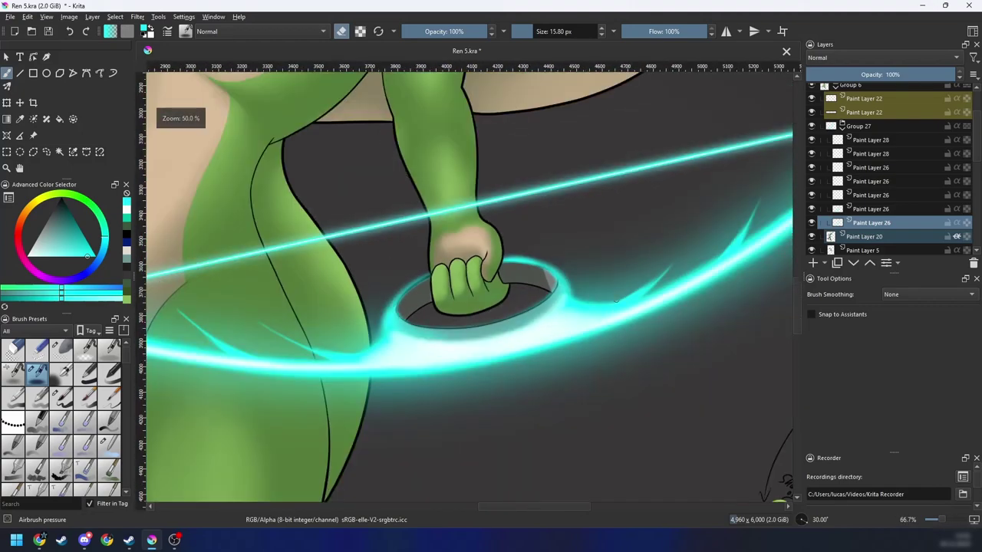
pyautogui.press('-')
pyautogui.press('-')
# Step: Save the painting and review the full figure with the glowing bow
pyautogui.hotkey('ctrl', 's')
pyautogui.press('4')
pyautogui.press('4')
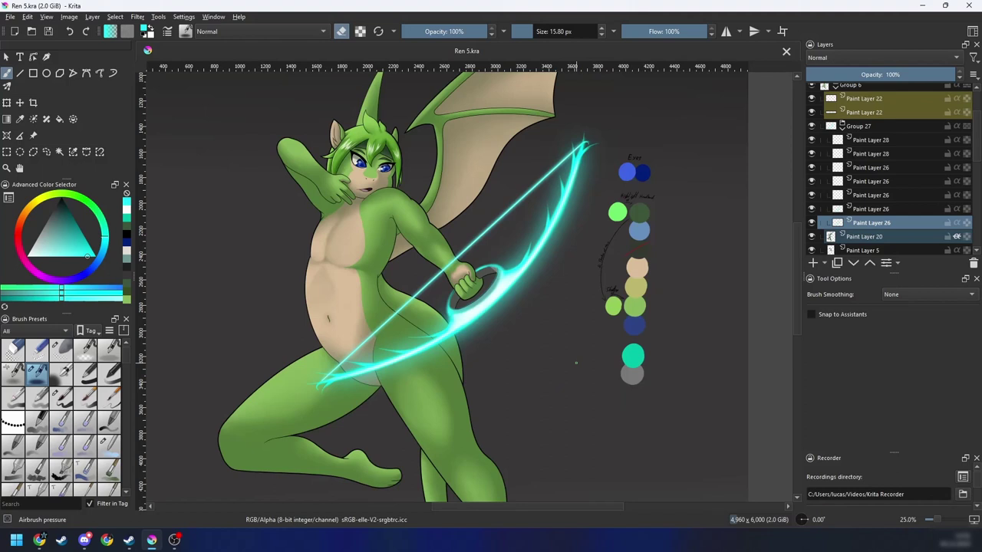
pyautogui.moveTo(565, 374); pyautogui.dragTo(588, 358)
pyautogui.press('-')
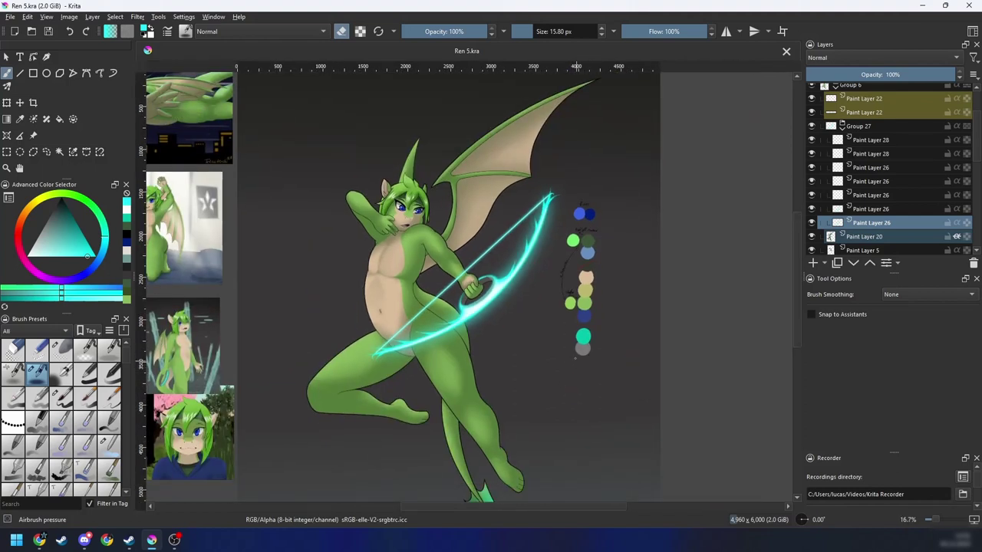
pyautogui.scroll(3, 577, 356)
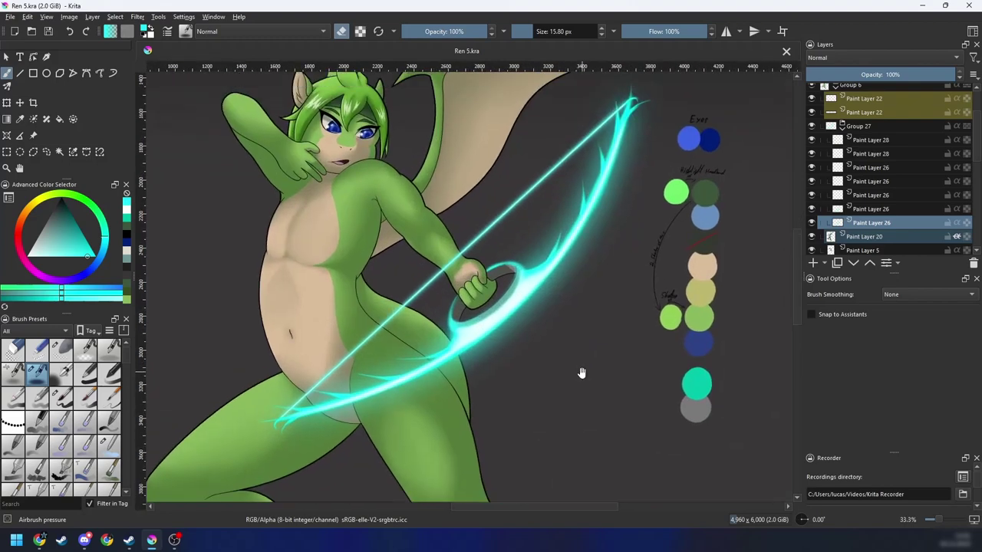
pyautogui.scroll(-3, 581, 364)
pyautogui.scroll(2, 579, 356)
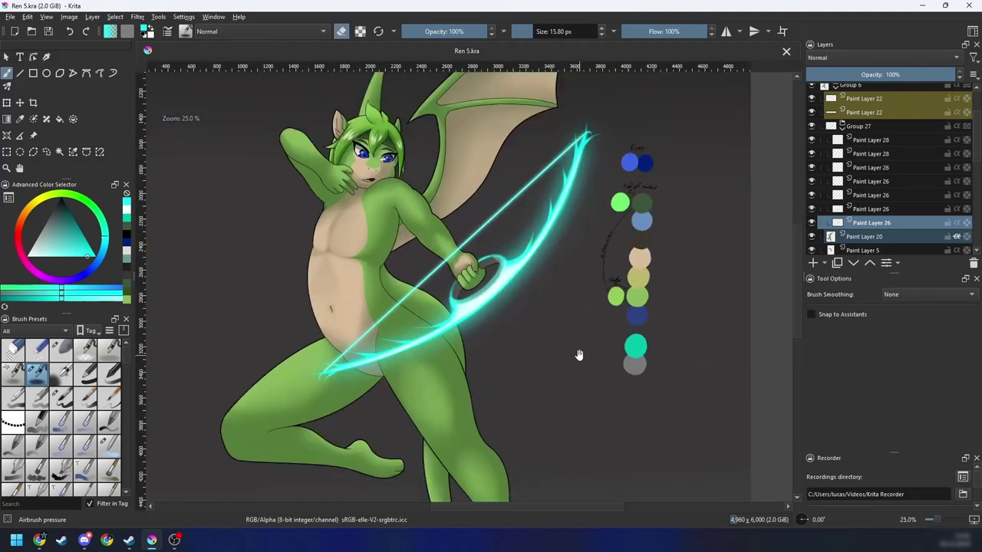
# Step: Show the Group 3 sketch over the painting to check the planned arrow, and hide it again
pyautogui.scroll(-3, 579, 354)
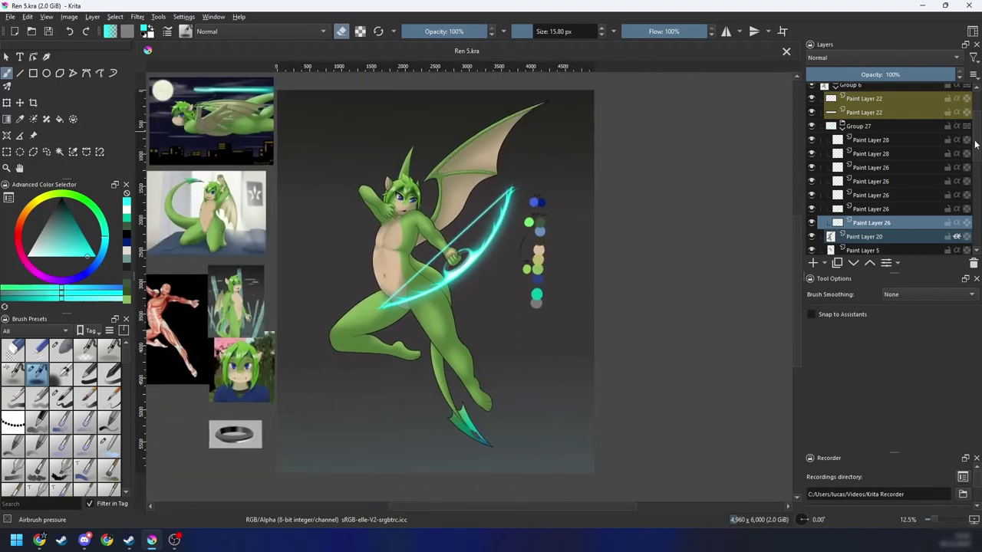
pyautogui.scroll(2, 976, 144)
pyautogui.click(813, 91)
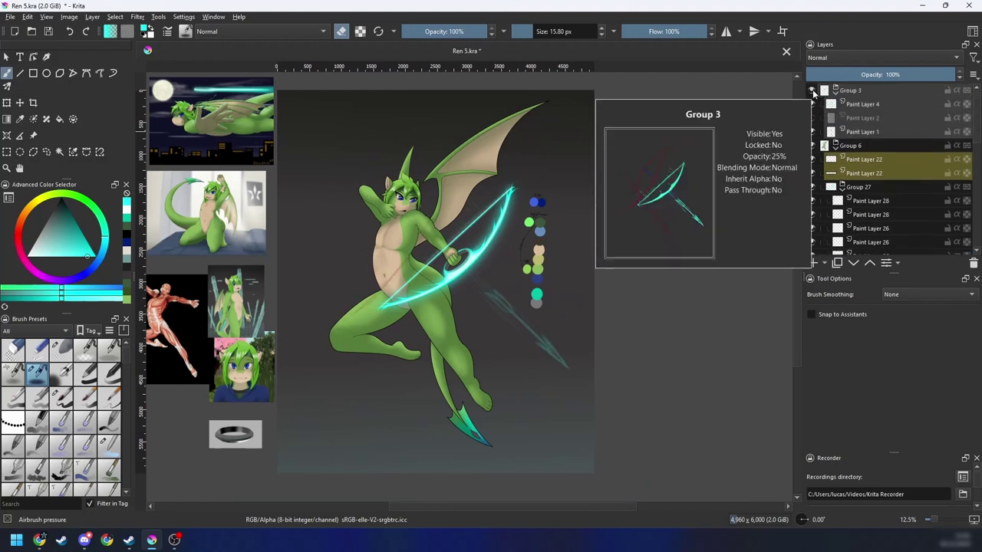
pyautogui.click(813, 92)
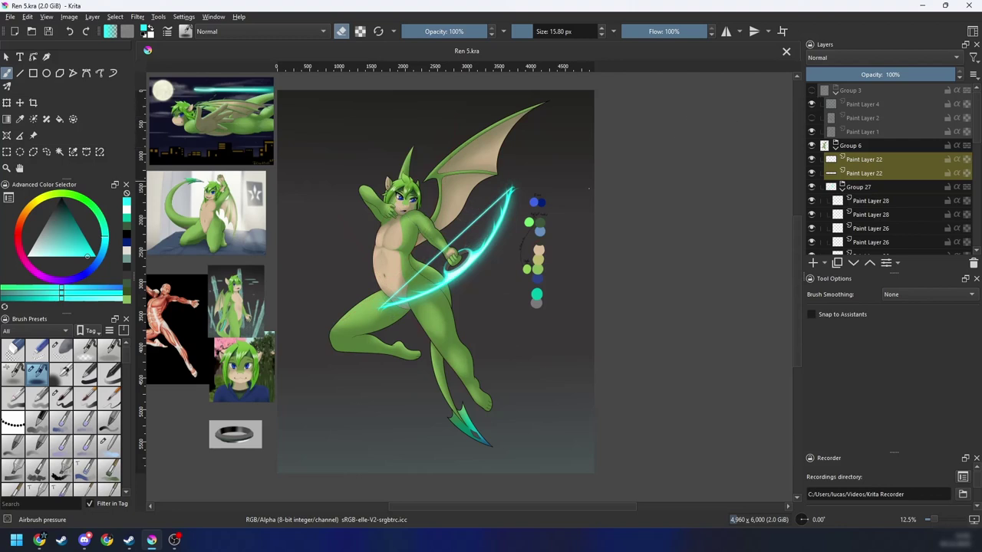
# Step: Move the colour swatch reference image away from the bow toward the canvas's upper corner
pyautogui.click(33, 135)
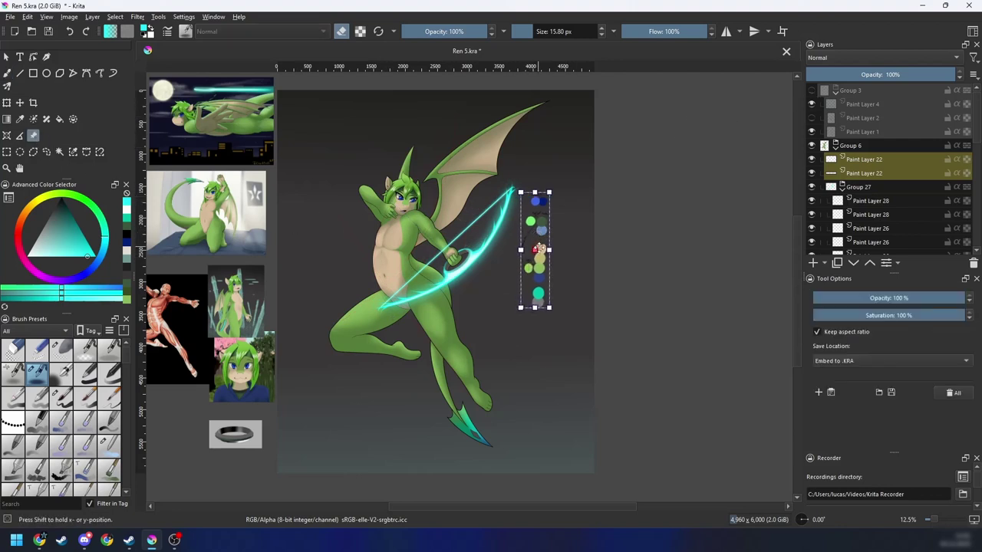
pyautogui.moveTo(537, 250); pyautogui.dragTo(558, 197)
pyautogui.press('b')
# Step: Measure the arrow's line from the character's face through the bow hand, and an equally angled line in the empty area ahead of the bow
pyautogui.hotkey('ctrl', '[')
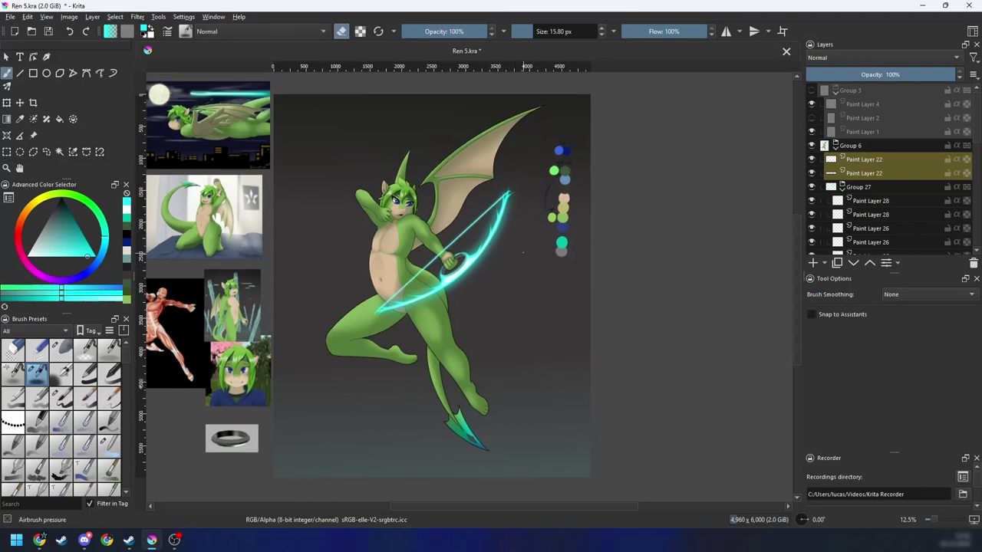
pyautogui.hotkey('ctrl', '[')
pyautogui.hotkey('ctrl', '[')
pyautogui.hotkey('ctrl', '[')
pyautogui.hotkey('ctrl', '+')
pyautogui.hotkey('ctrl', '+')
pyautogui.moveTo(527, 203); pyautogui.dragTo(579, 259)
pyautogui.click(20, 135)
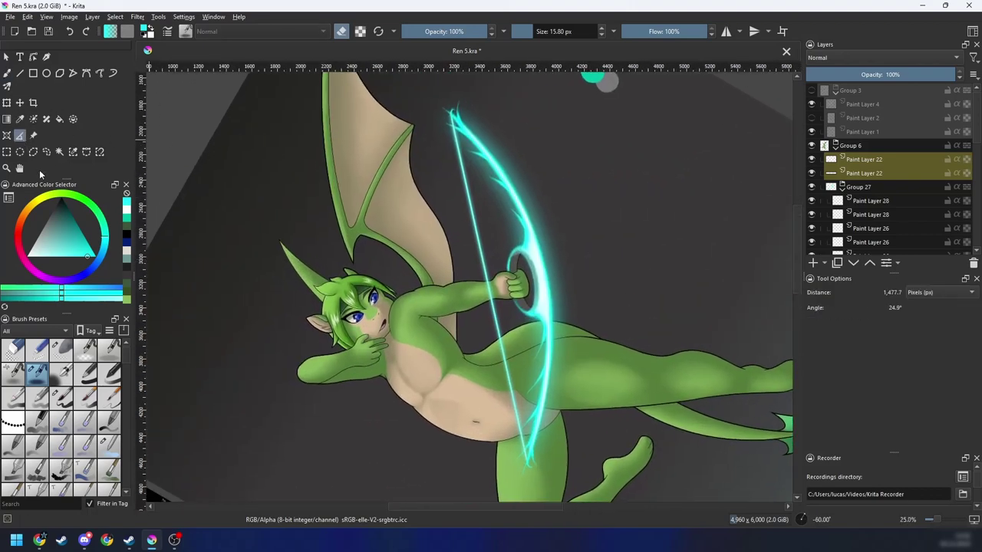
pyautogui.moveTo(375, 345); pyautogui.dragTo(522, 283)
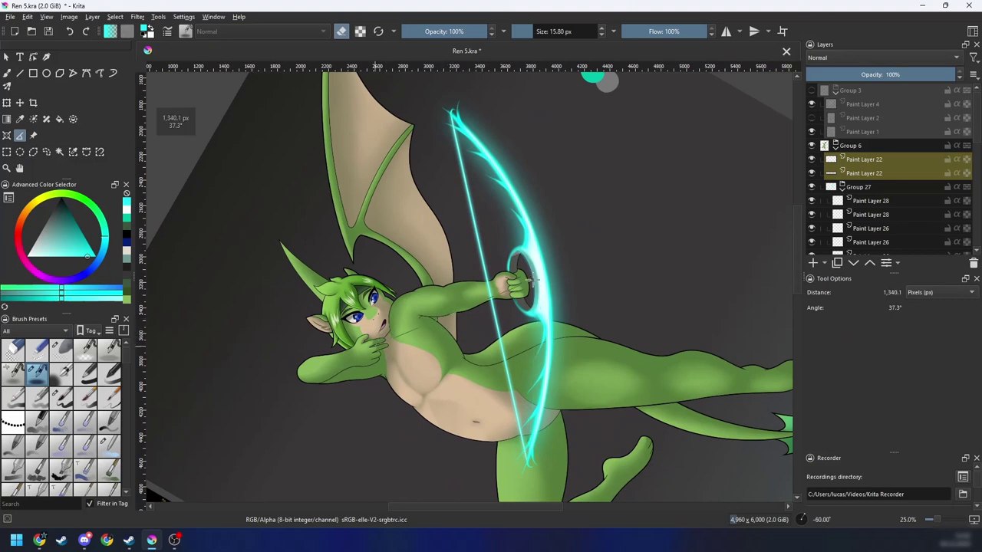
pyautogui.moveTo(375, 324); pyautogui.dragTo(587, 268)
pyautogui.moveTo(585, 270); pyautogui.dragTo(584, 261)
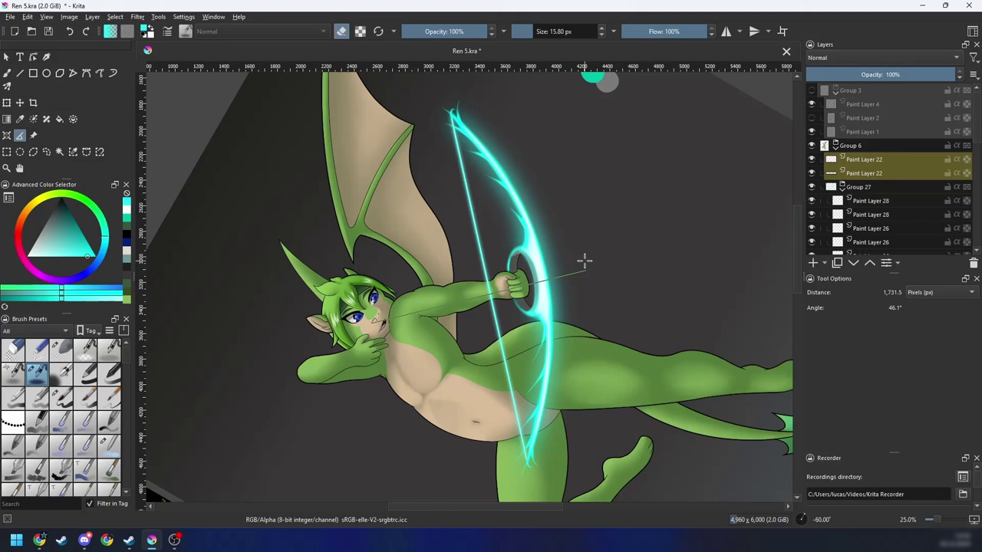
pyautogui.moveTo(579, 268); pyautogui.dragTo(391, 307)
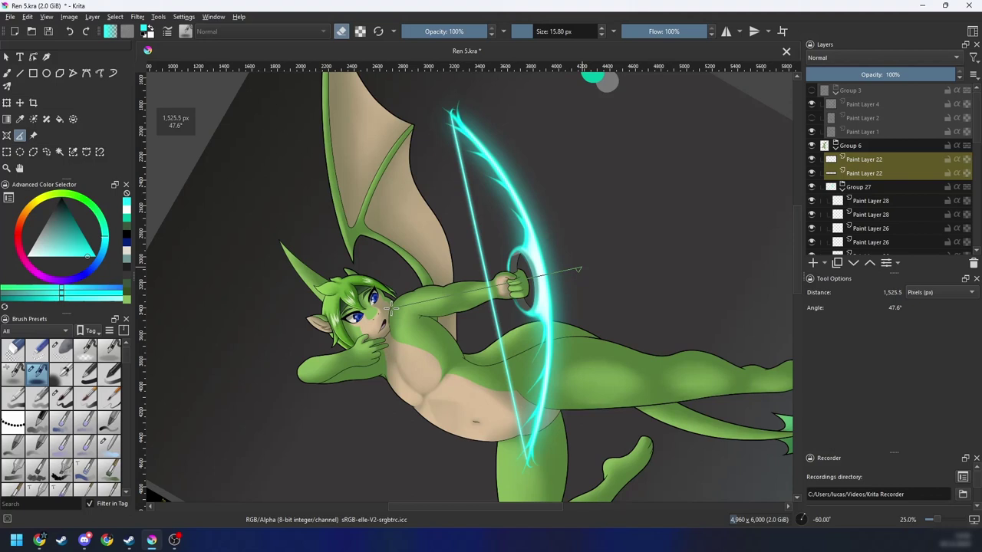
pyautogui.moveTo(620, 291)
pyautogui.mouseDown()
pyautogui.moveTo(510, 329)
pyautogui.moveTo(679, 276)
pyautogui.moveTo(671, 281)
pyautogui.mouseUp()
pyautogui.moveTo(607, 316); pyautogui.dragTo(587, 314)
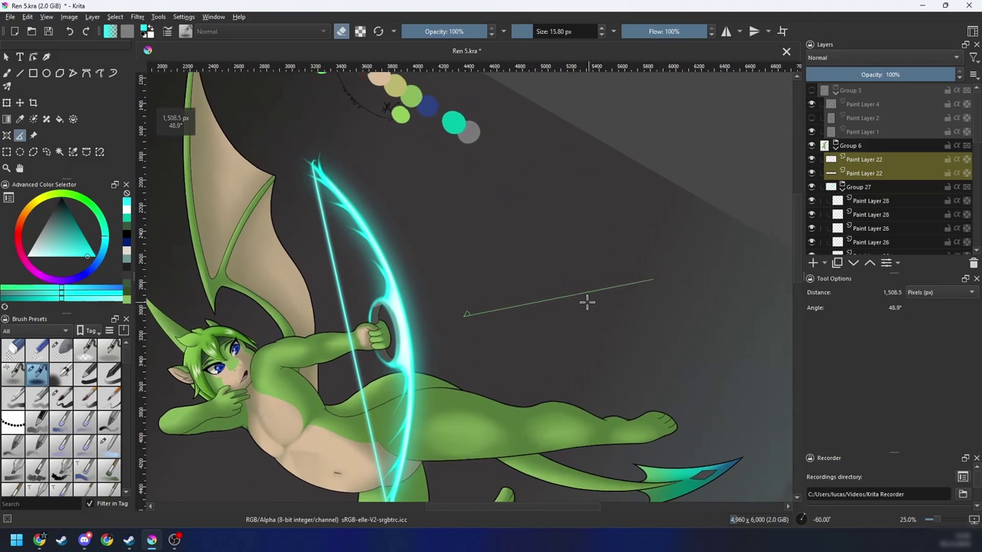
# Step: Undo and redo the move of the colour swatches, and save the painting
pyautogui.hotkey('ctrl', 'z')
pyautogui.hotkey('ctrl', 'shift', 'z')
pyautogui.press('b')
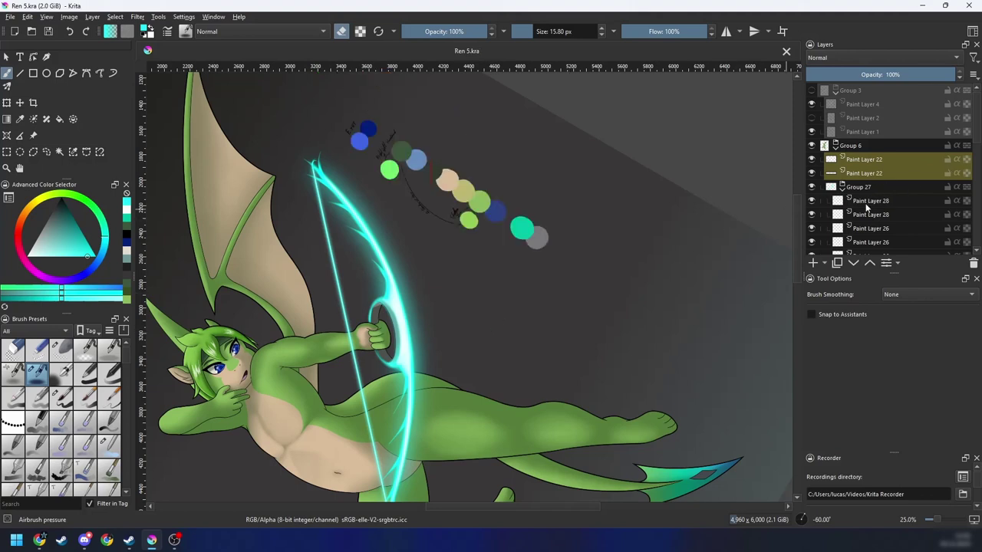
pyautogui.hotkey('ctrl', 's')
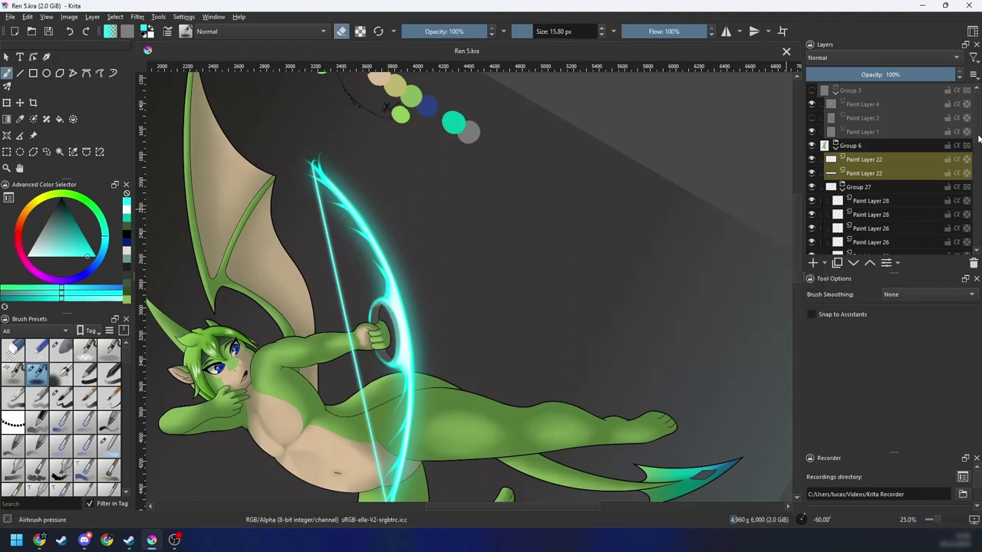
# Step: Merge the seven bow layers inside Group 27, from the top Paint Layer 28 to the lowest Paint Layer 26, into one layer
pyautogui.scroll(-2, 890, 135)
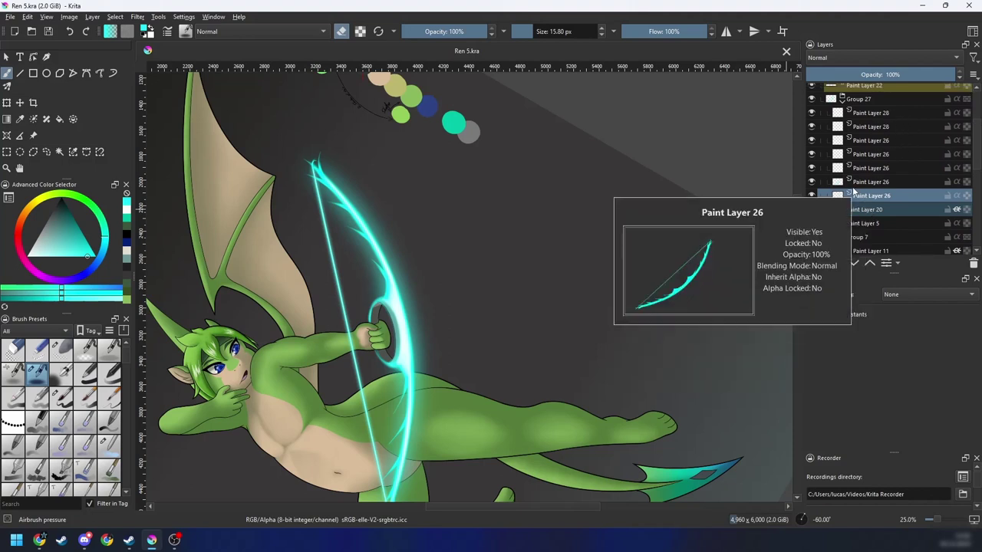
pyautogui.moveTo(854, 199)
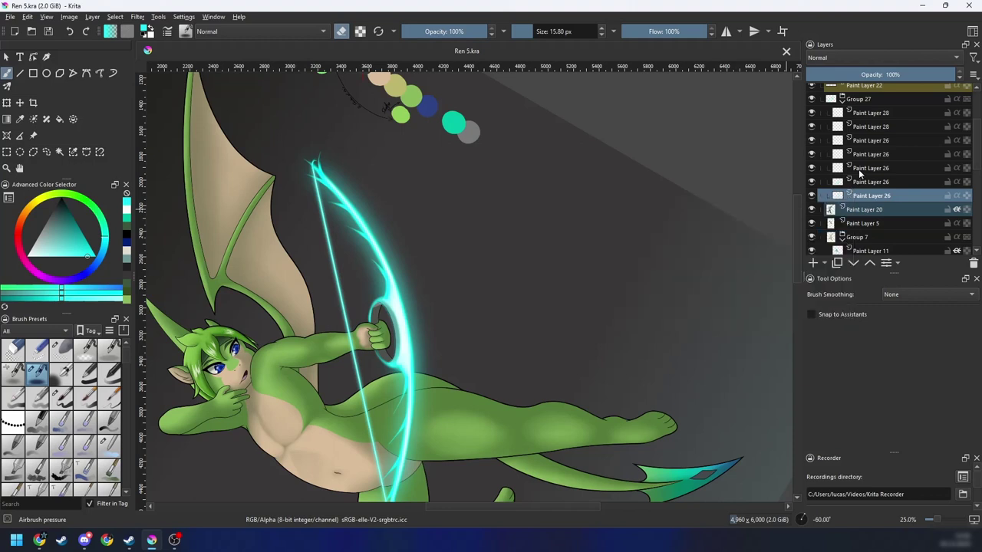
pyautogui.moveTo(858, 168)
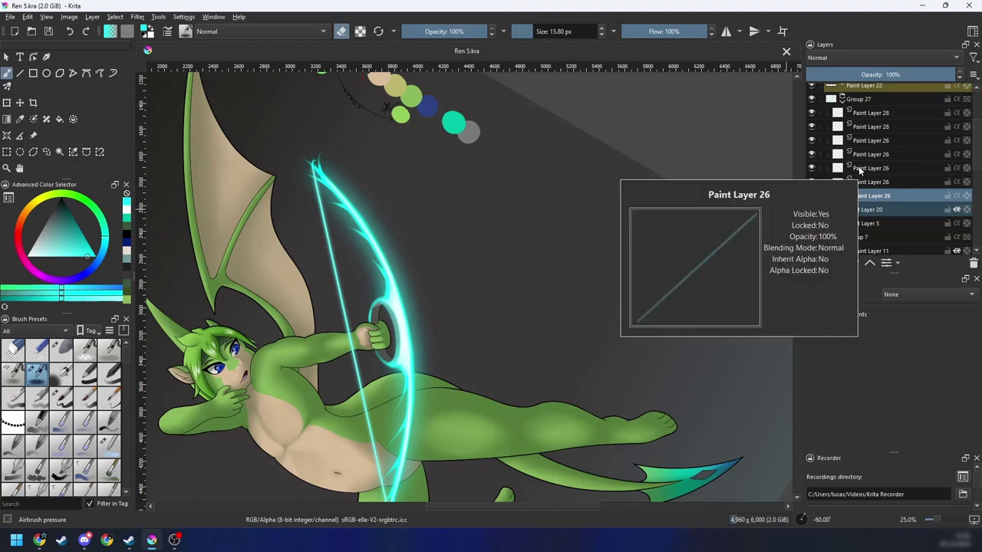
pyautogui.moveTo(862, 146)
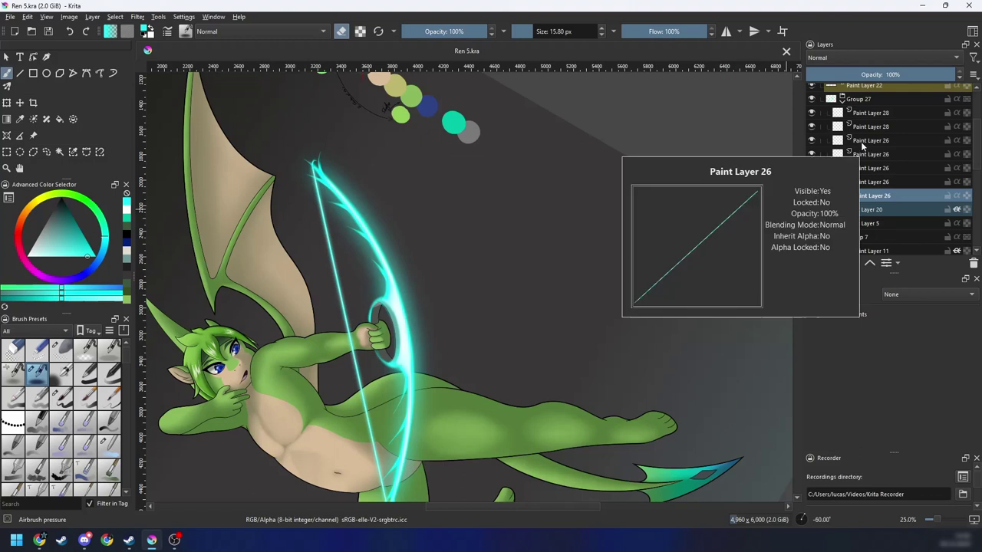
pyautogui.moveTo(862, 129)
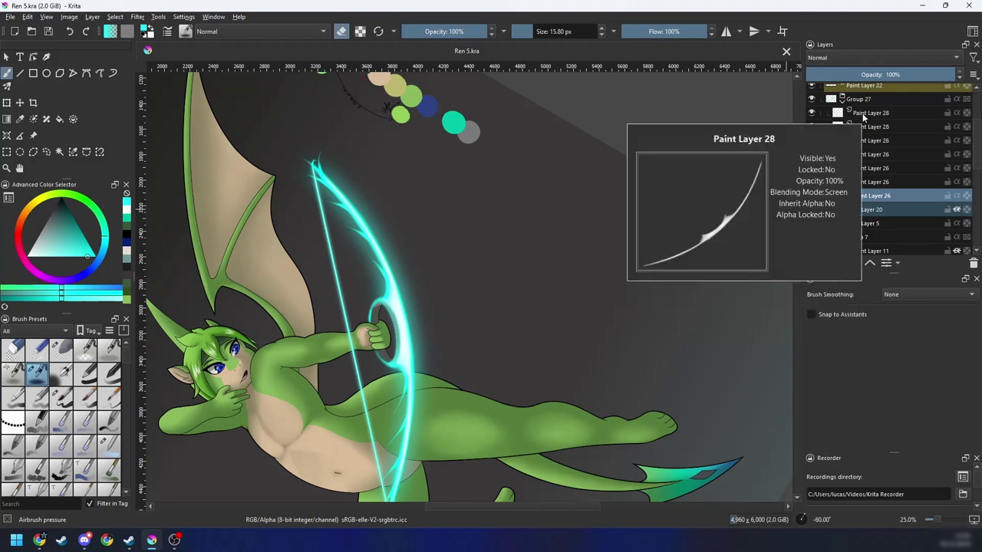
pyautogui.click(871, 113)
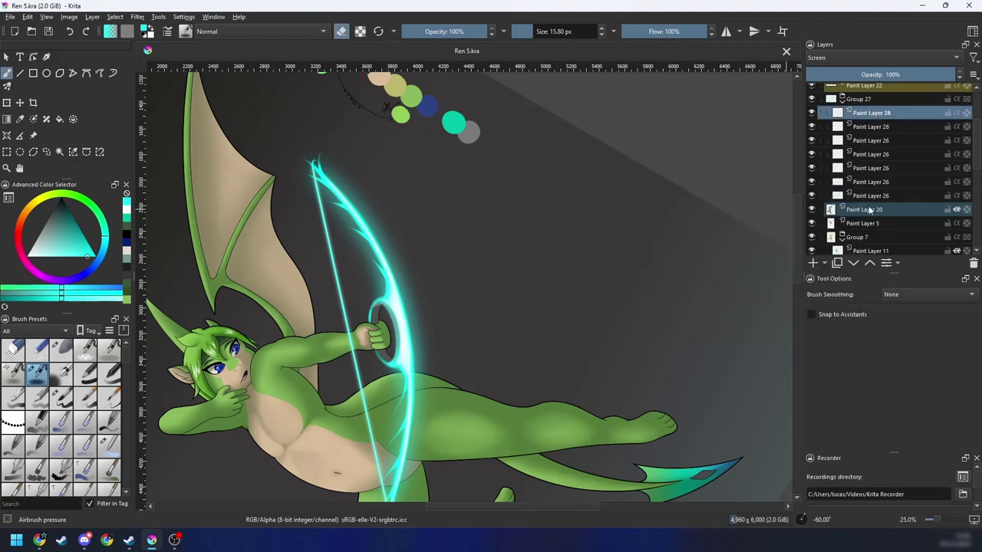
pyautogui.keyDown('shift'); pyautogui.click(872, 196); pyautogui.keyUp('shift')
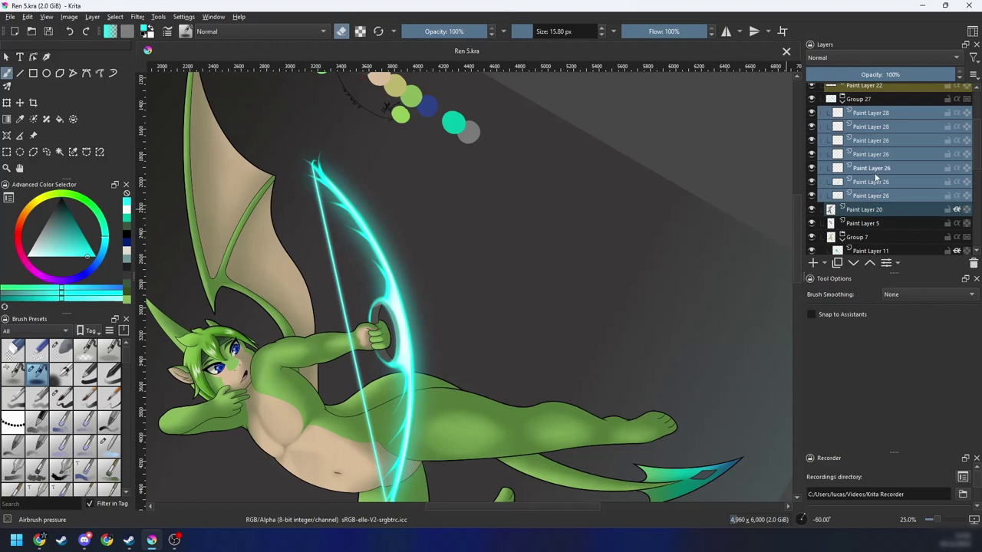
pyautogui.rightClick(875, 175)
pyautogui.click(851, 279)
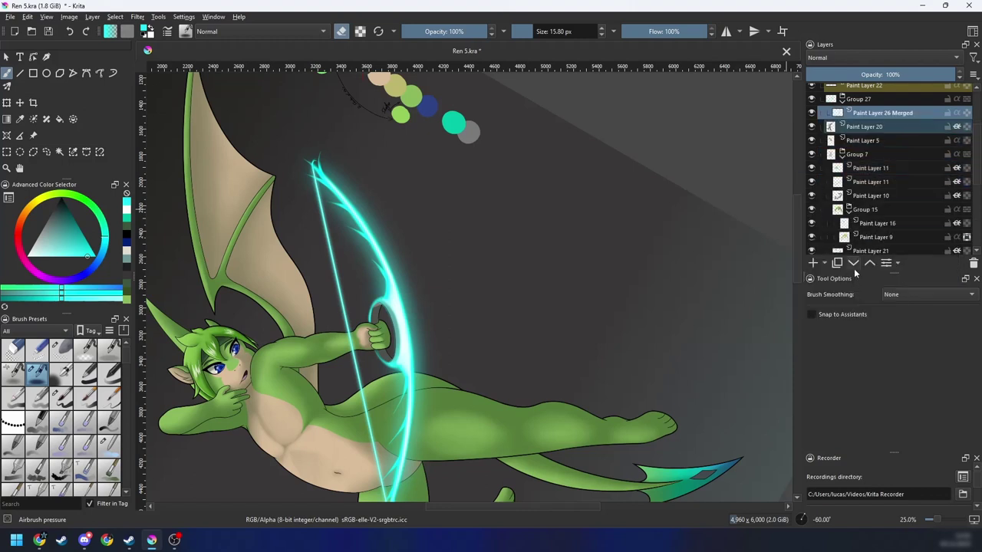
# Step: Check the merged bow by hiding and showing its layer and Group 27
pyautogui.click(812, 113)
pyautogui.click(812, 113)
pyautogui.click(812, 100)
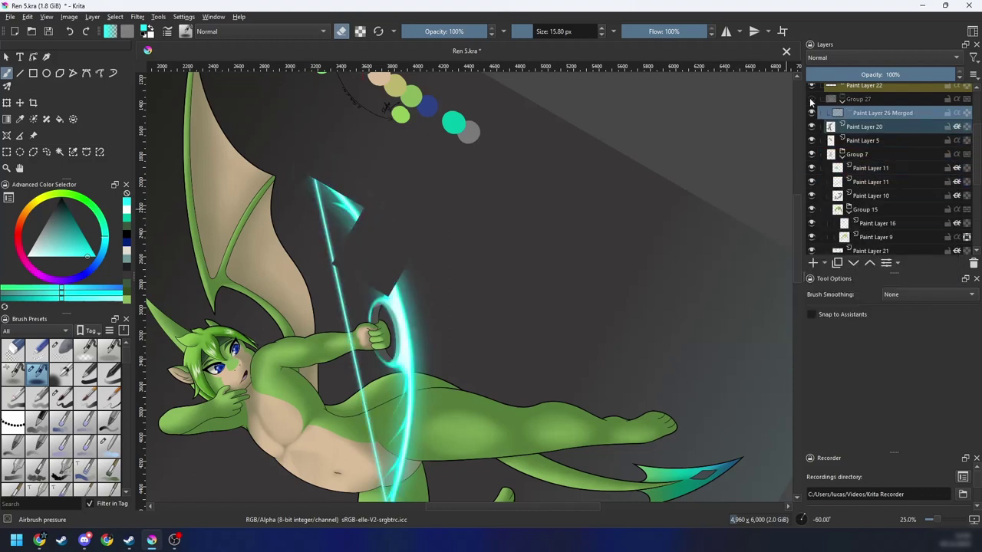
pyautogui.click(812, 100)
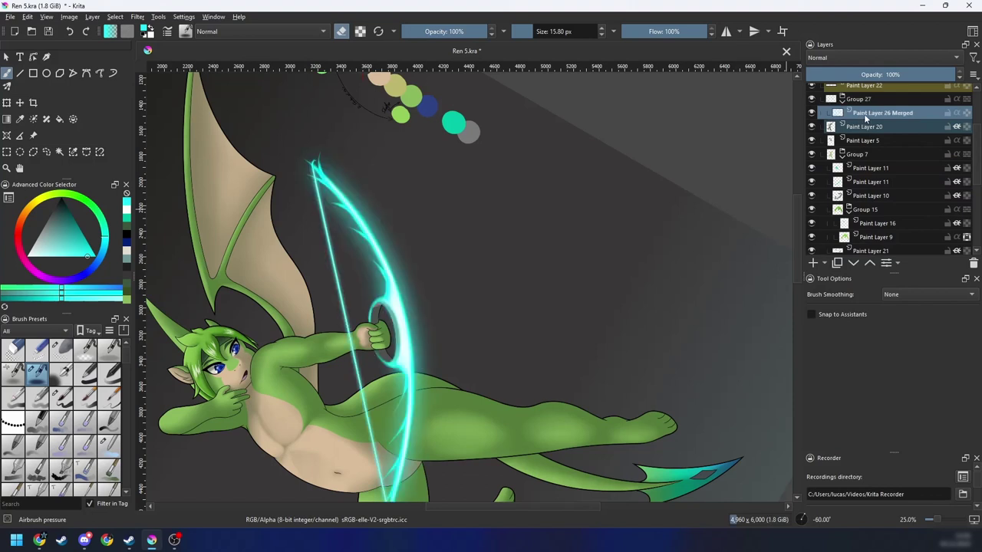
# Step: Add a new paint layer above the merged bow layer in Group 27 and choose the Basic-5 Size brush
pyautogui.click(813, 263)
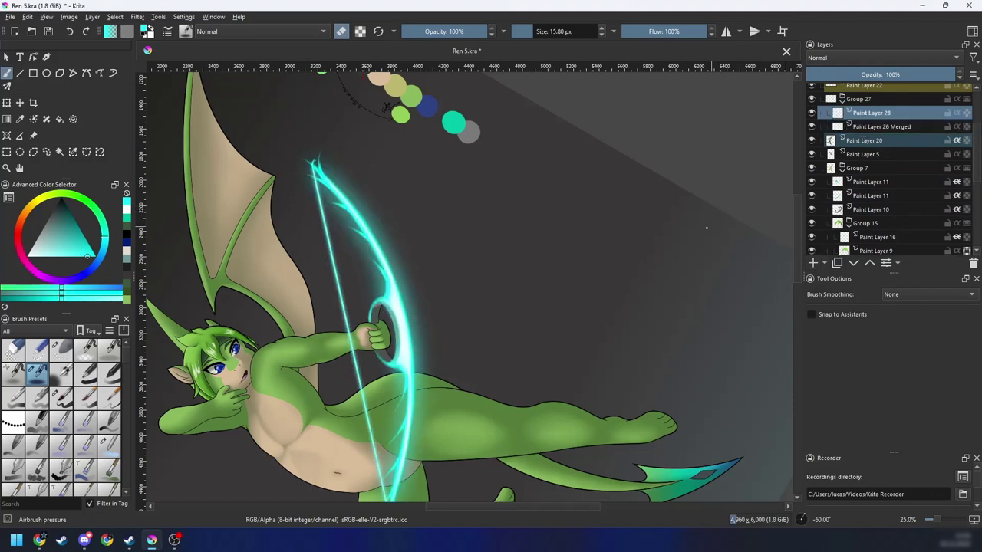
pyautogui.scroll(2, 706, 228)
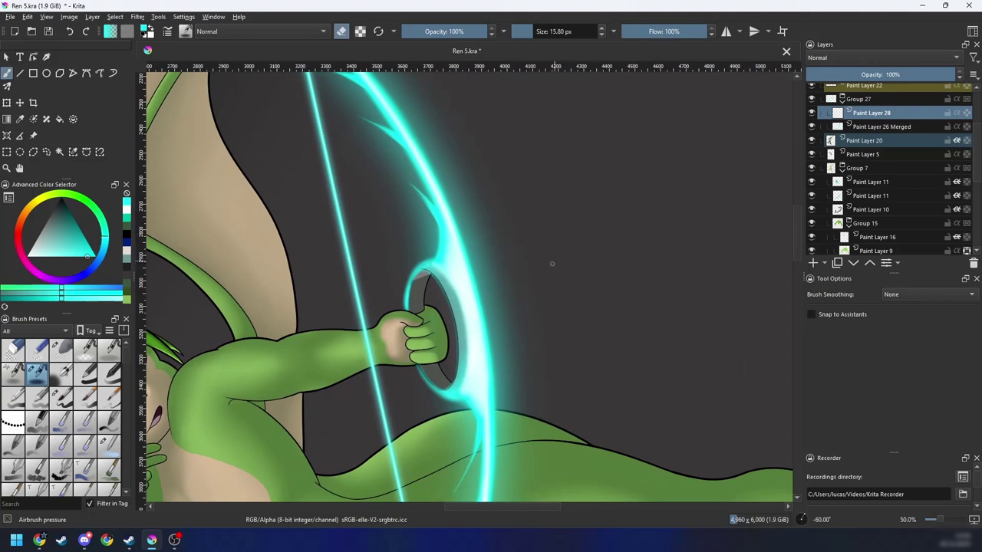
pyautogui.scroll(-2, 553, 297)
pyautogui.scroll(1, 568, 293)
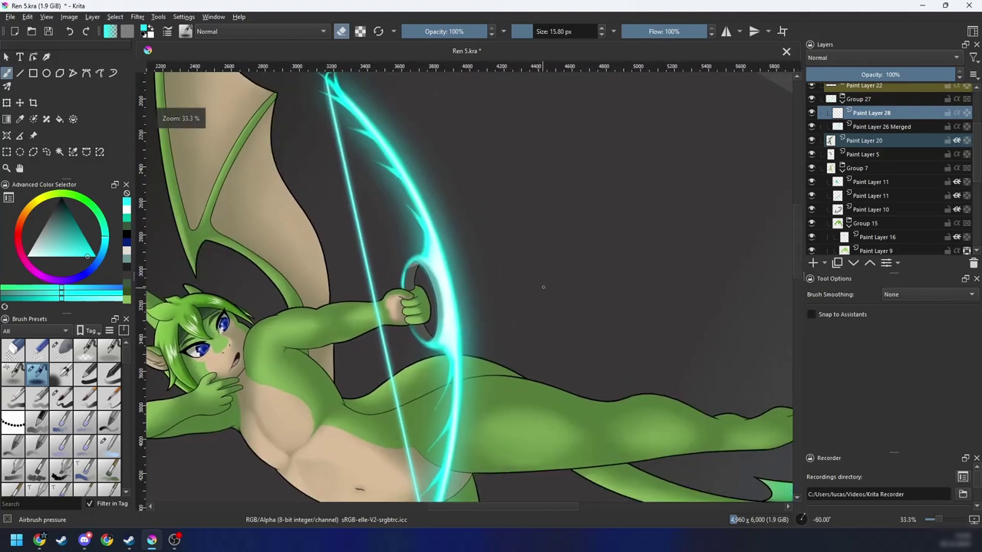
pyautogui.rightClick(566, 269)
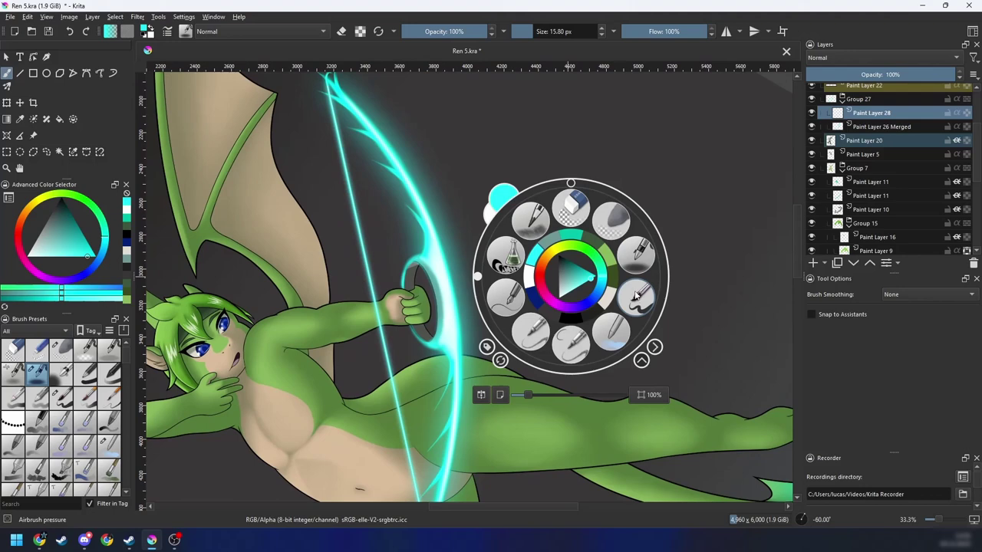
pyautogui.click(635, 296)
# Step: Try to draw a cyan arrow shaft freehand ahead of the bow with the 19.22 px brush
pyautogui.scroll(-2, 631, 287)
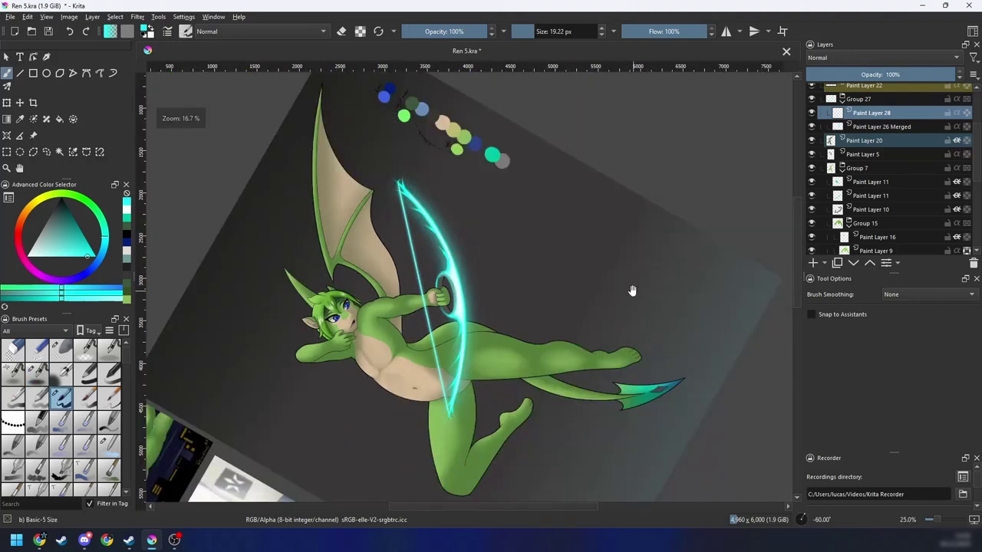
pyautogui.scroll(1, 607, 289)
pyautogui.moveTo(475, 287); pyautogui.dragTo(727, 225)
pyautogui.hotkey('ctrl', 'z')
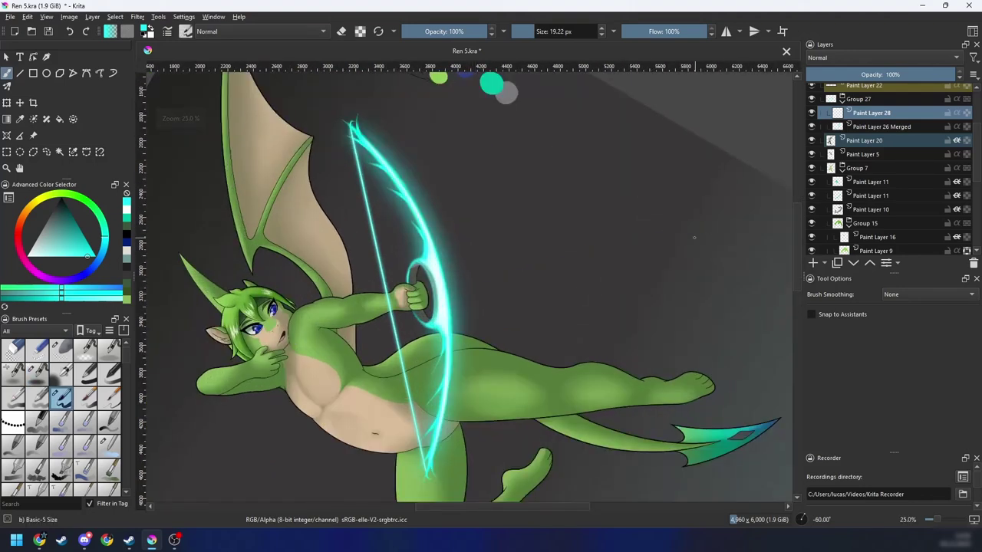
# Step: Draw a straight cyan arrow shaft ahead of the bow with the Line tool at 19.22 px
pyautogui.moveTo(633, 273); pyautogui.dragTo(635, 285)
pyautogui.moveTo(547, 268); pyautogui.dragTo(559, 271)
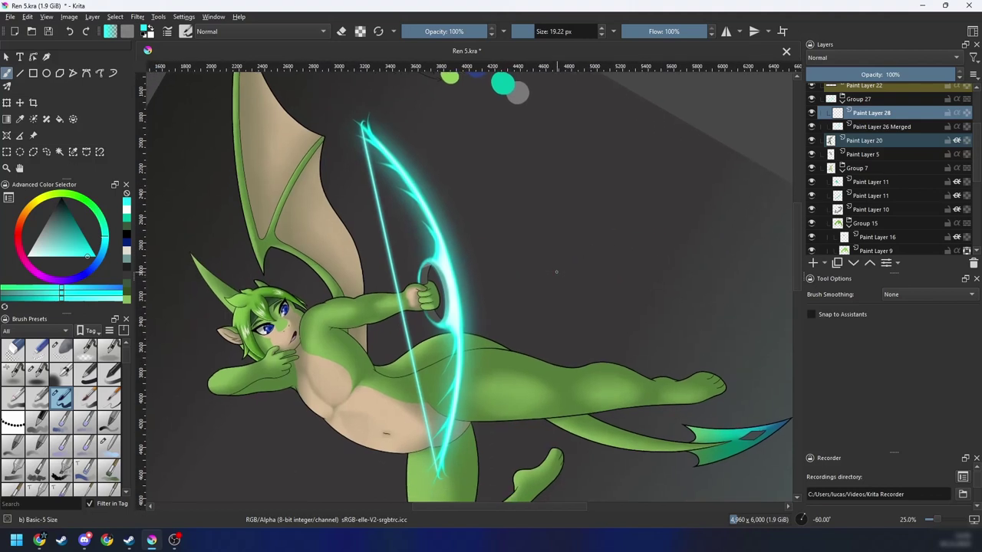
pyautogui.click(20, 74)
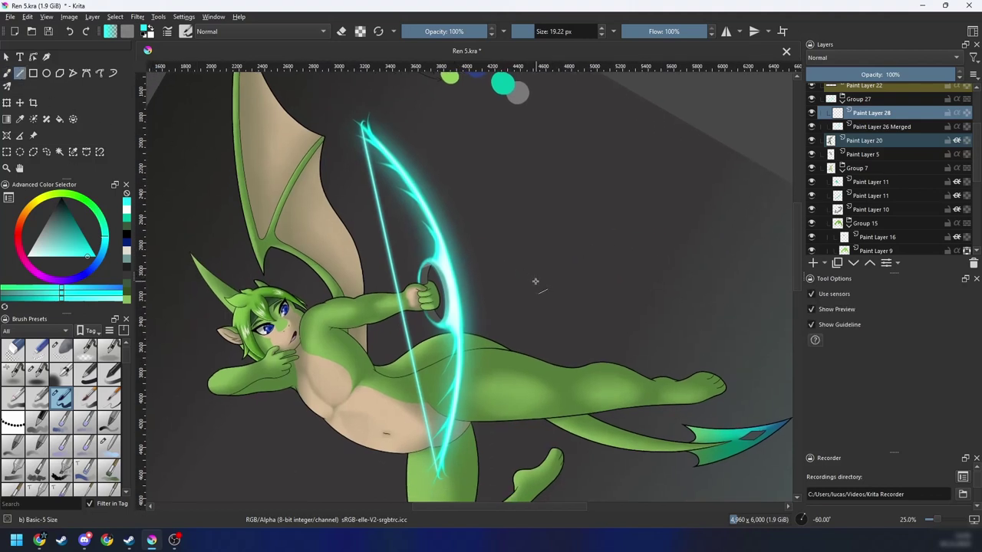
pyautogui.moveTo(528, 275)
pyautogui.mouseDown()
pyautogui.moveTo(793, 241)
pyautogui.moveTo(722, 245)
pyautogui.mouseUp()
# Step: Compare the straight shaft with the arrow sketch in Group 3 in the upright view, hide the sketch and undo the line
pyautogui.moveTo(976, 142); pyautogui.dragTo(977, 95)
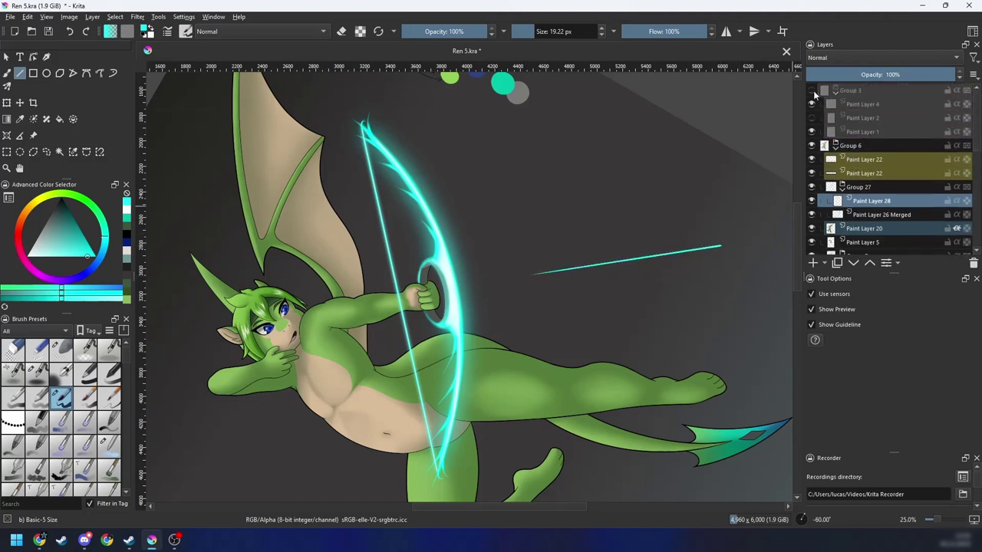
pyautogui.click(813, 92)
pyautogui.press('6')
pyautogui.press('6')
pyautogui.press('6')
pyautogui.press('6')
pyautogui.press('6')
pyautogui.scroll(-1, 728, 165)
pyautogui.press('5')
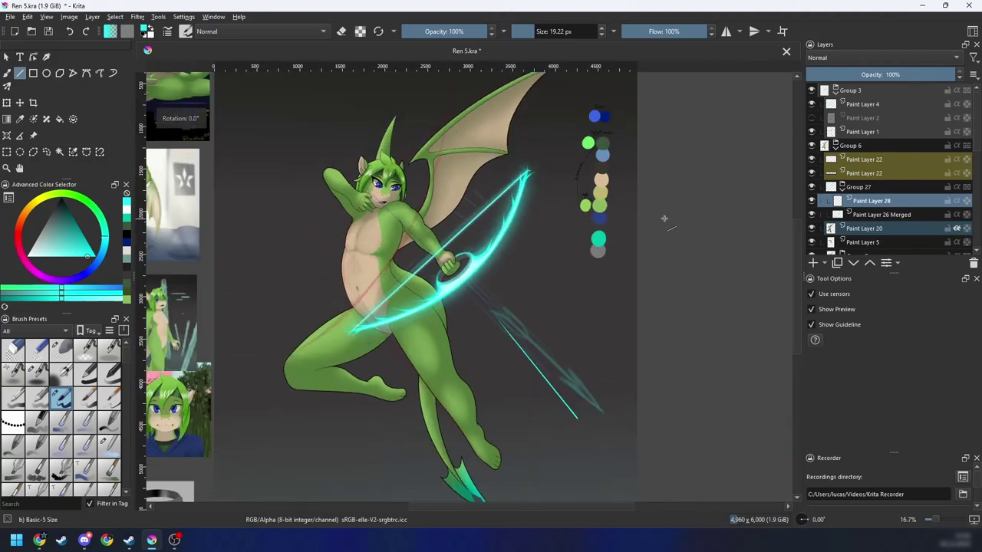
pyautogui.click(811, 91)
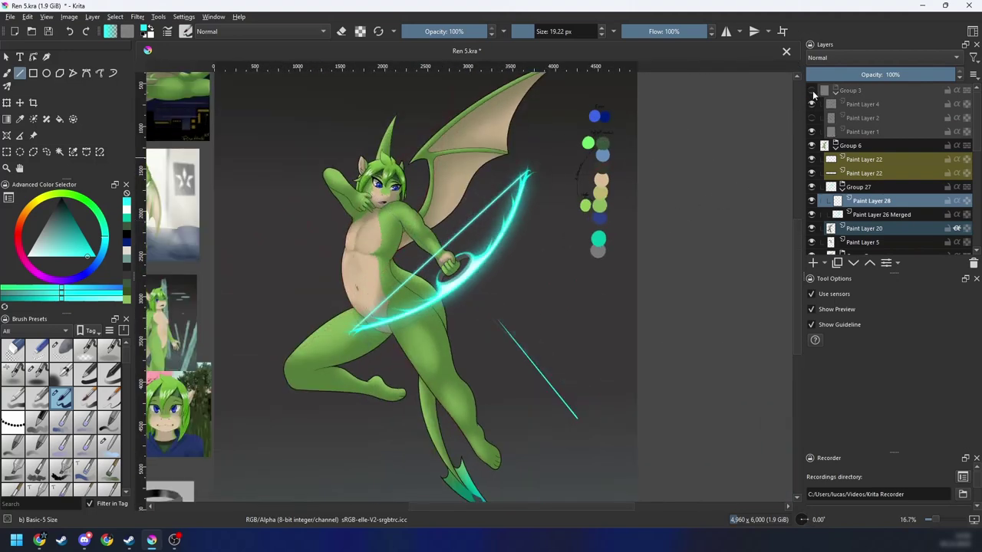
pyautogui.hotkey('ctrl', 'z')
# Step: Show the Group 3 sketch and rotate the canvas to 45° so the sketched arrow points straight down
pyautogui.press('6')
pyautogui.press('6')
pyautogui.click(813, 92)
pyautogui.press('+')
pyautogui.press('6')
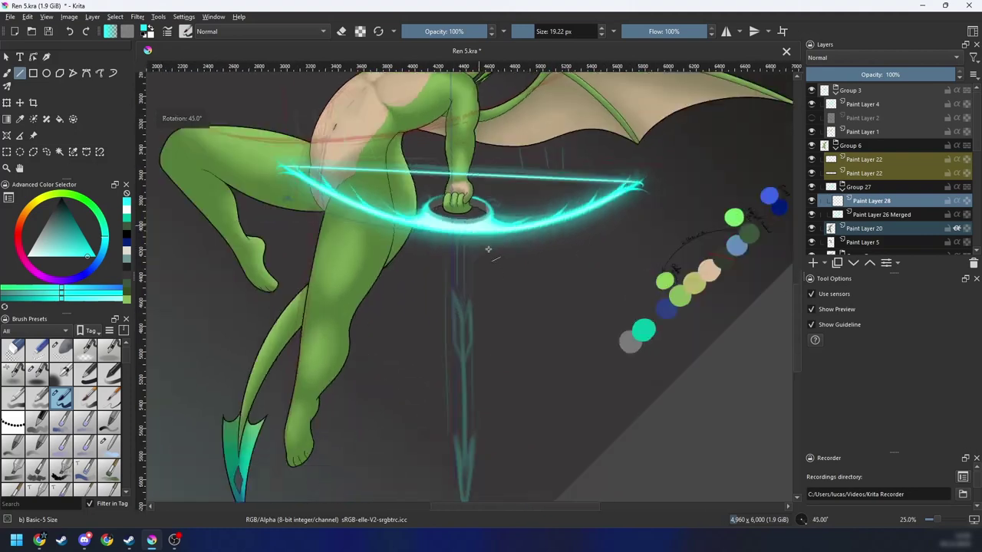
pyautogui.press('6')
pyautogui.moveTo(499, 293); pyautogui.dragTo(500, 271)
pyautogui.press('4')
pyautogui.press('-')
pyautogui.moveTo(476, 226); pyautogui.dragTo(467, 226)
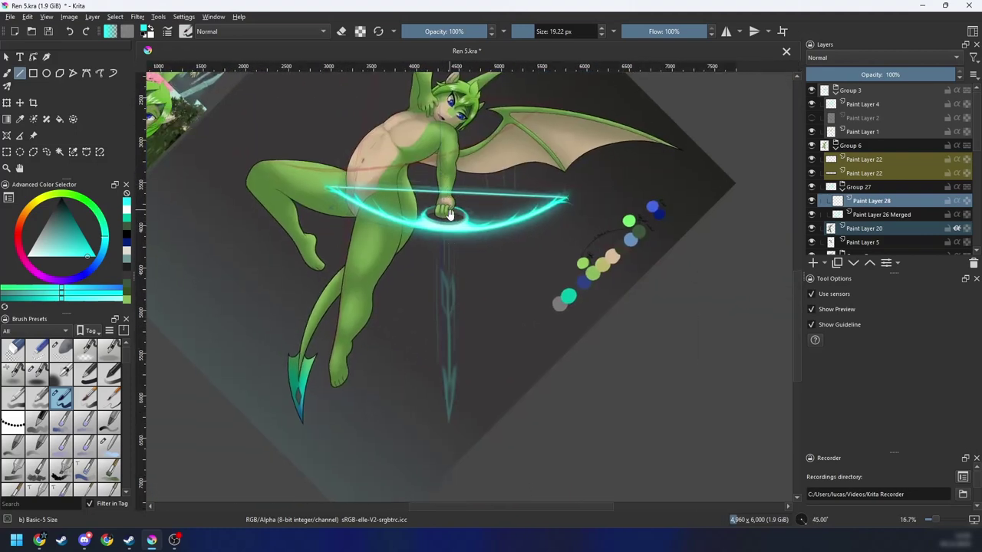
# Step: Measure along the sketched arrow's path, then from the bow hand along the bowstring to the bow's tip
pyautogui.scroll(1, 452, 231)
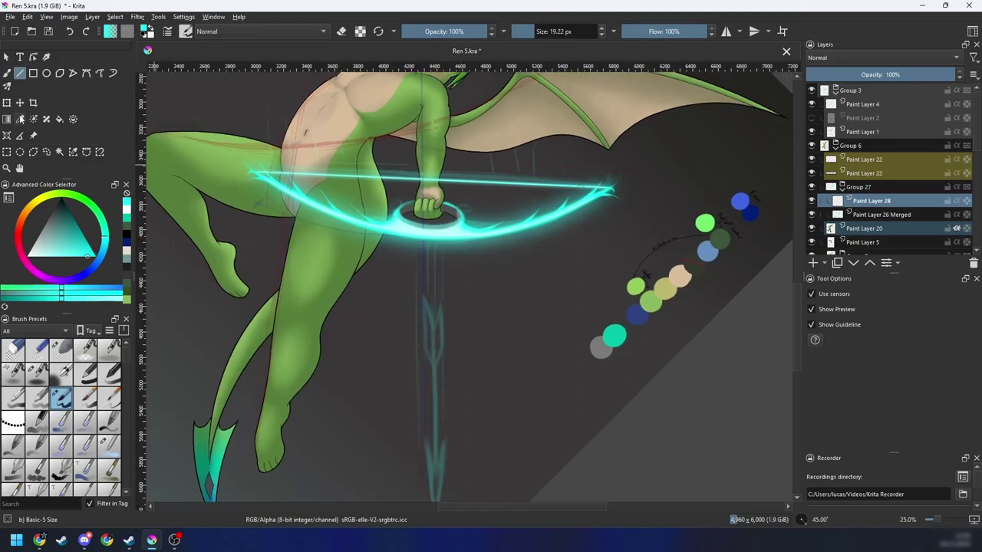
pyautogui.click(20, 135)
pyautogui.moveTo(412, 487); pyautogui.dragTo(424, 298)
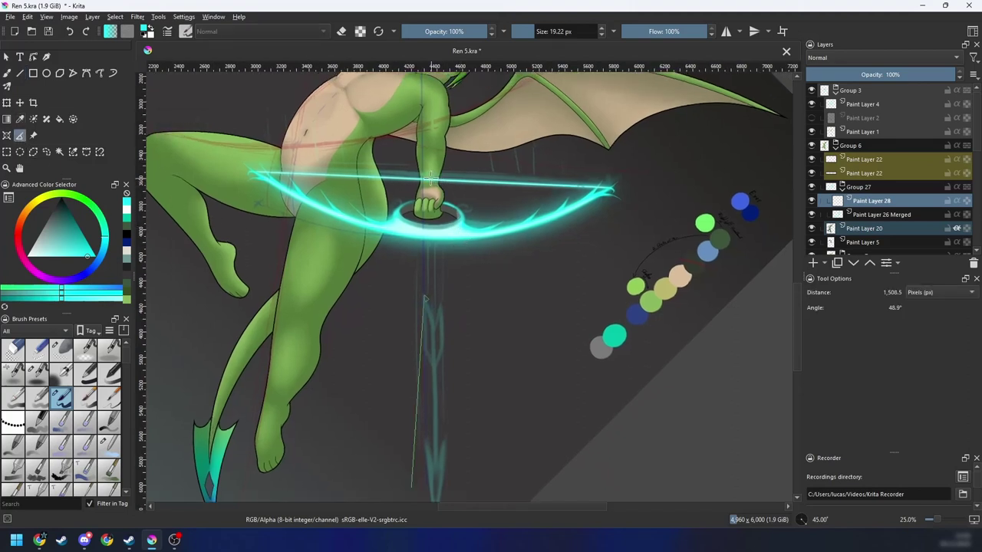
pyautogui.moveTo(431, 178); pyautogui.dragTo(613, 183)
pyautogui.moveTo(613, 182); pyautogui.dragTo(611, 187)
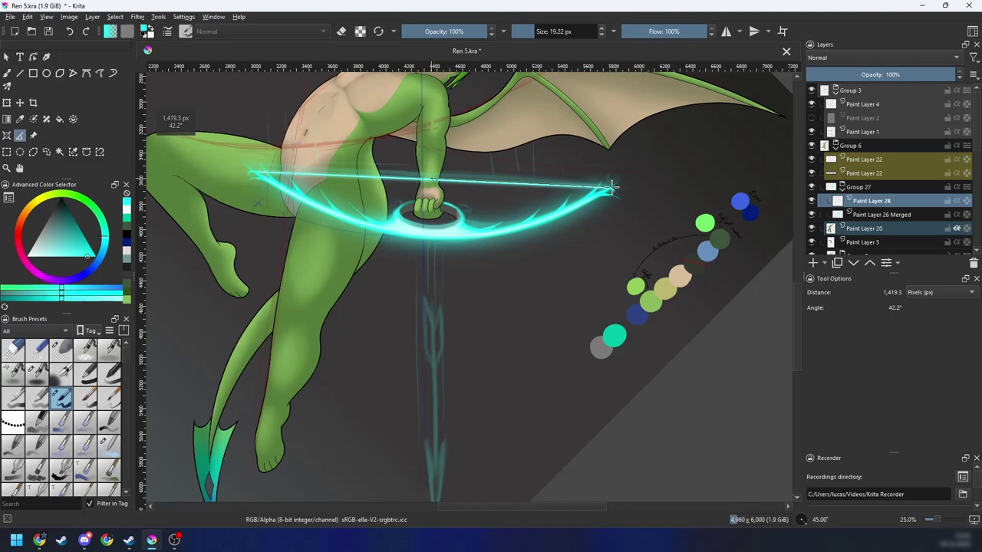
pyautogui.moveTo(611, 186); pyautogui.dragTo(610, 187)
pyautogui.moveTo(434, 179); pyautogui.dragTo(614, 185)
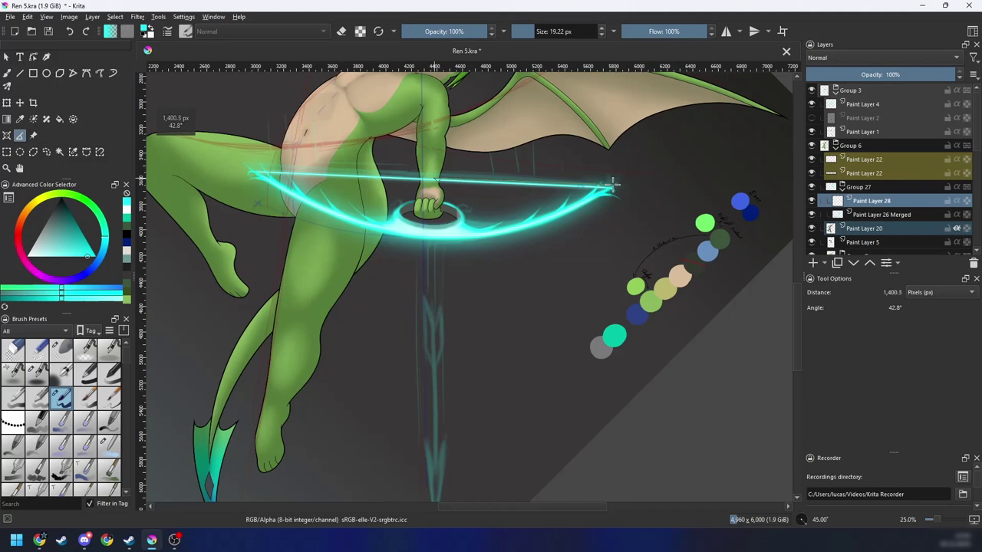
# Step: Mark the shaft's far end with a cyan dot about 2,400 px from the bowstring along the arrow axis, and its near end ahead of the bow
pyautogui.moveTo(613, 183); pyautogui.dragTo(416, 483)
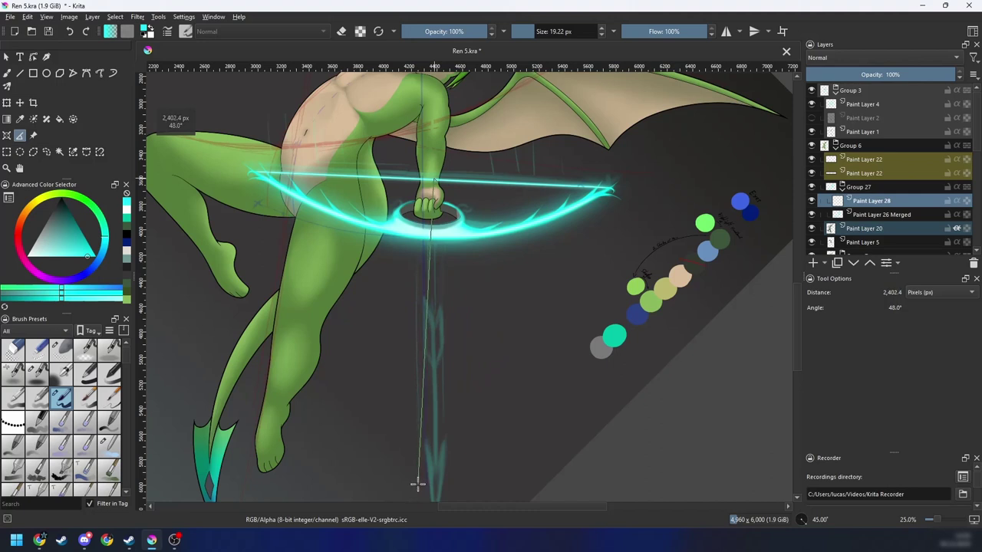
pyautogui.moveTo(416, 483)
pyautogui.mouseDown()
pyautogui.moveTo(423, 449)
pyautogui.moveTo(418, 481)
pyautogui.mouseUp()
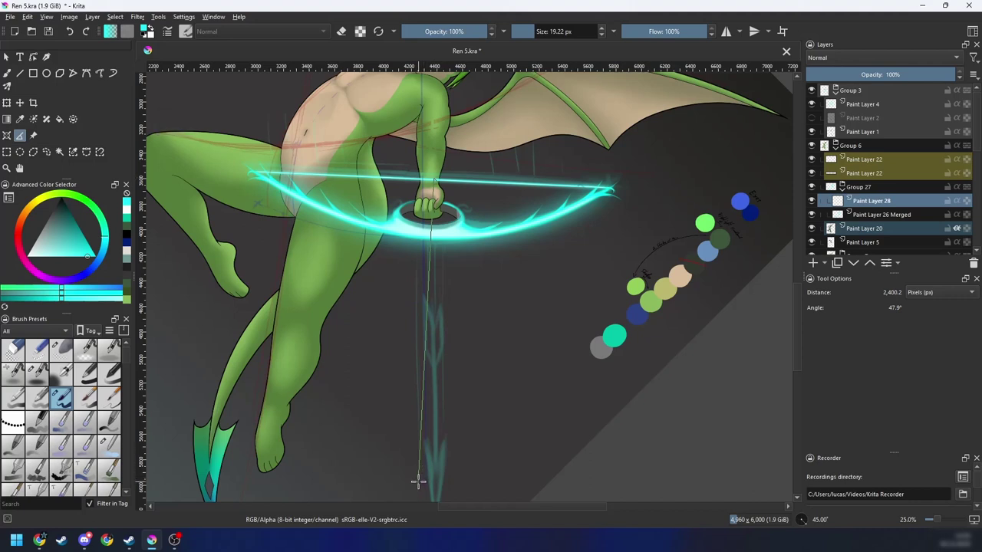
pyautogui.press('b')
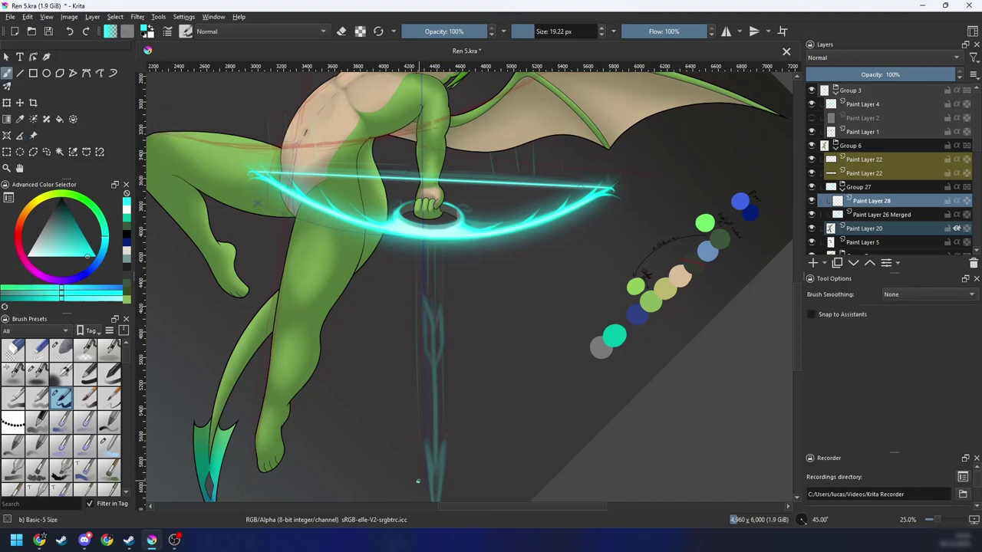
pyautogui.click(20, 135)
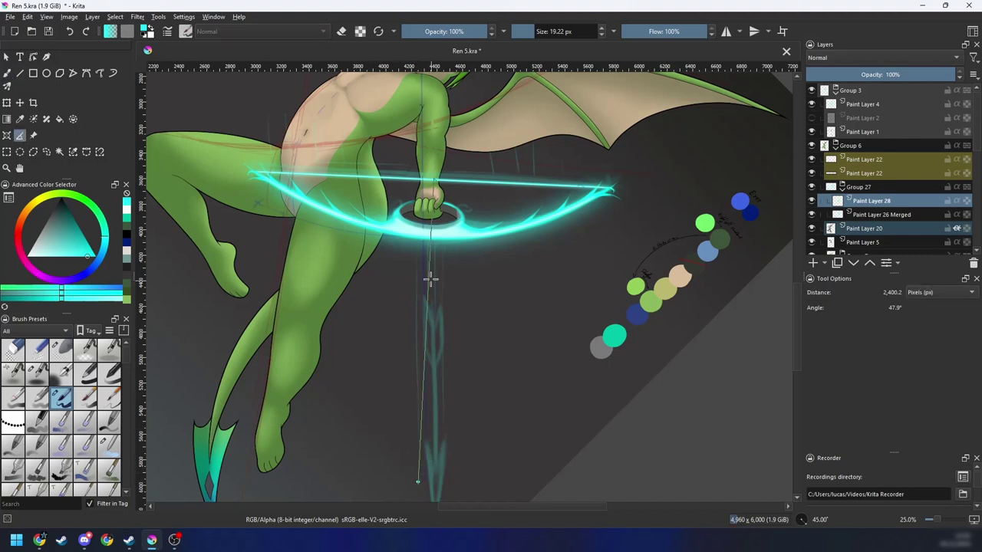
pyautogui.moveTo(428, 280)
pyautogui.mouseDown()
pyautogui.moveTo(432, 256)
pyautogui.moveTo(431, 265)
pyautogui.mouseUp()
pyautogui.press('b')
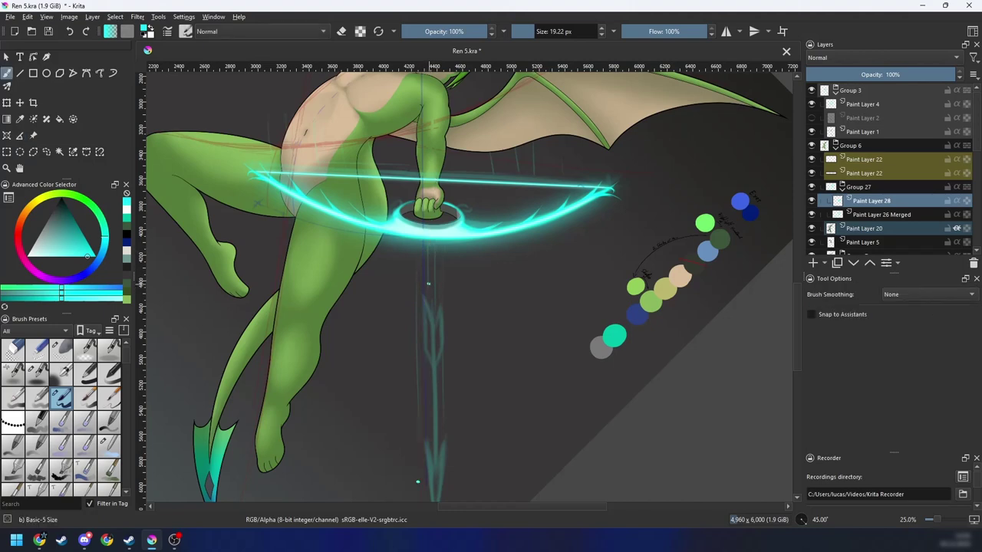
# Step: Hide the Group 3 sketch and measure from the near dot back to the shoulder and ahead to the far dot
pyautogui.click(812, 91)
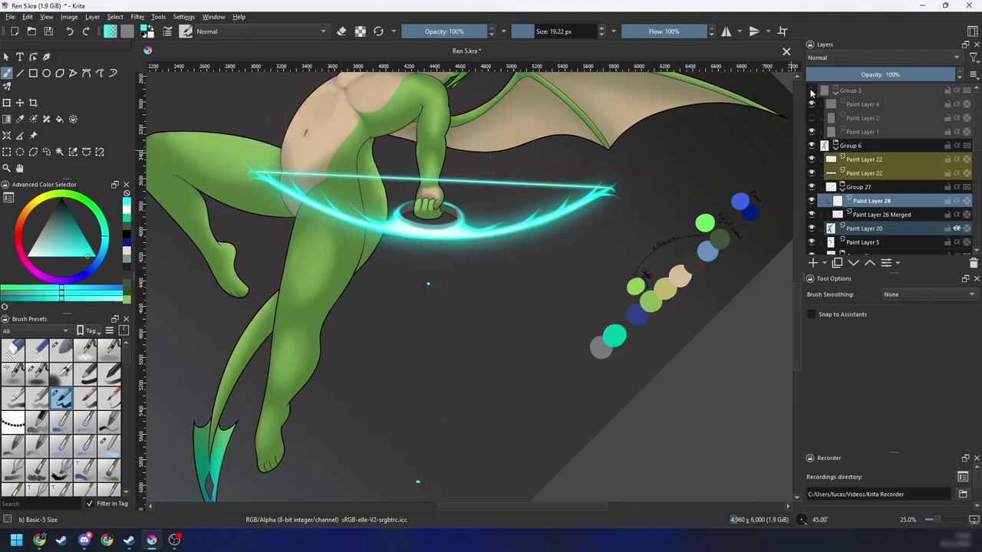
pyautogui.press('v')
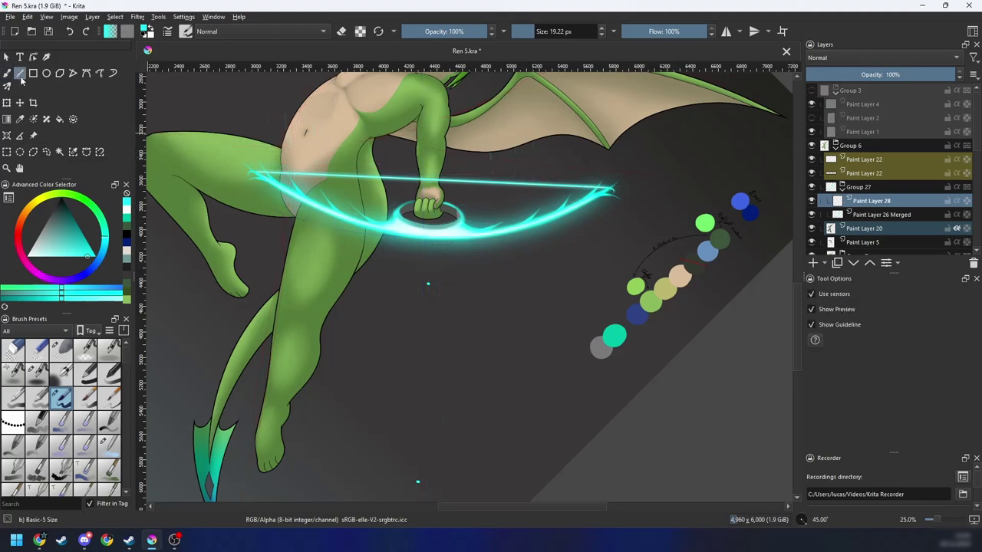
pyautogui.scroll(-1, 457, 307)
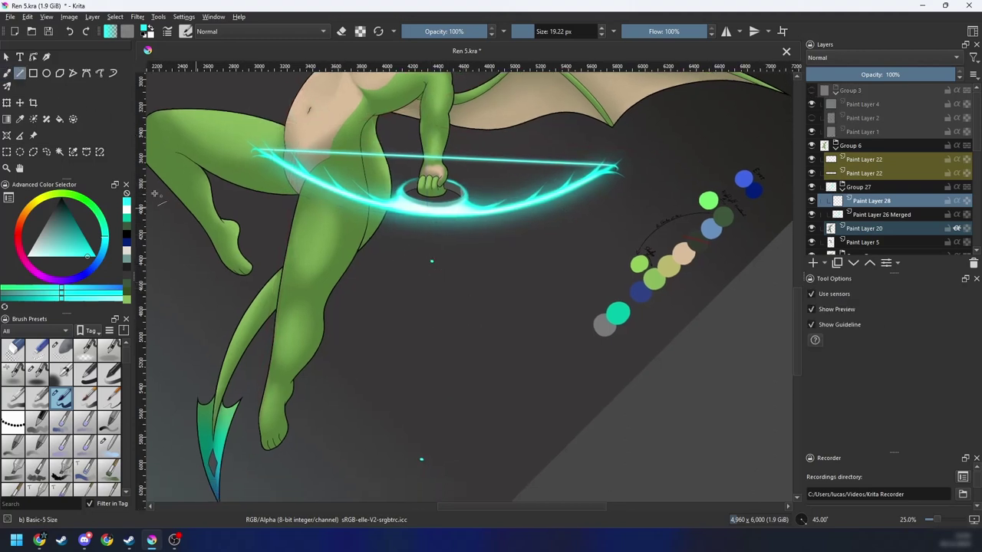
pyautogui.click(21, 137)
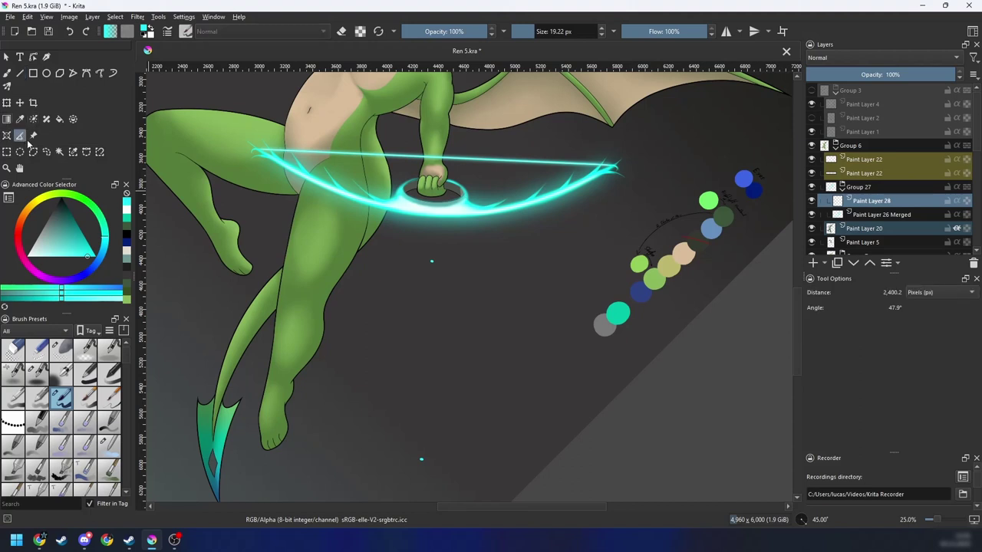
pyautogui.moveTo(454, 250); pyautogui.dragTo(438, 319)
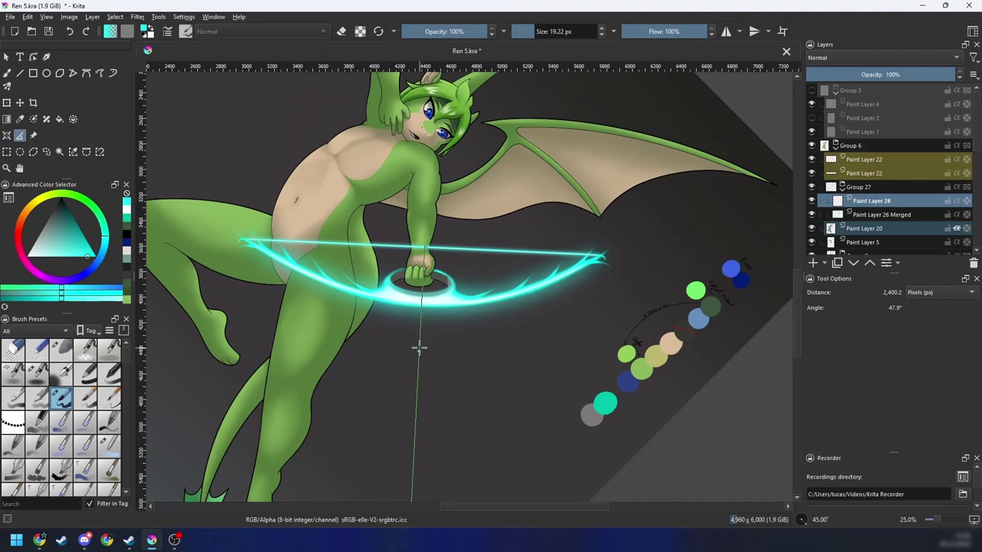
pyautogui.moveTo(418, 349); pyautogui.dragTo(431, 153)
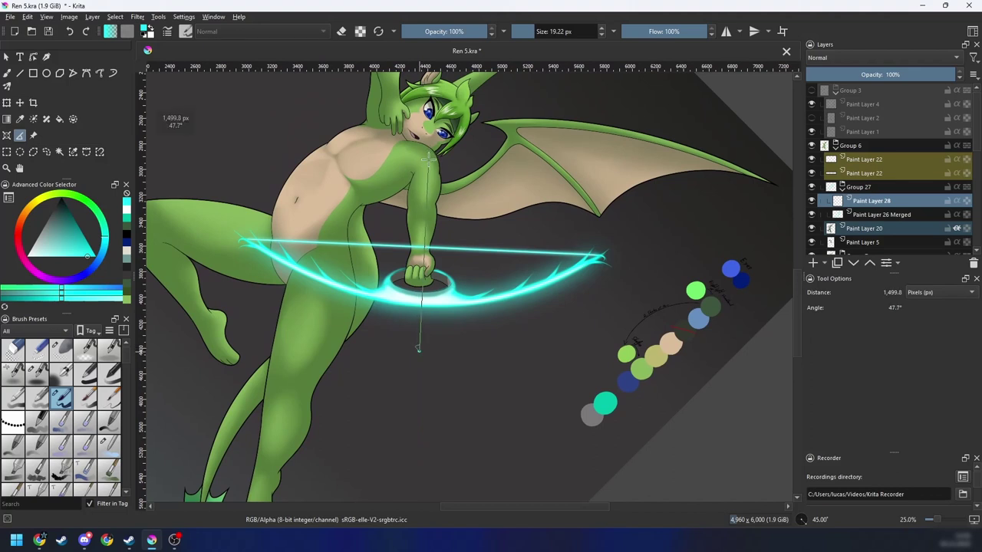
pyautogui.scroll(-4, 430, 157)
pyautogui.click(432, 220)
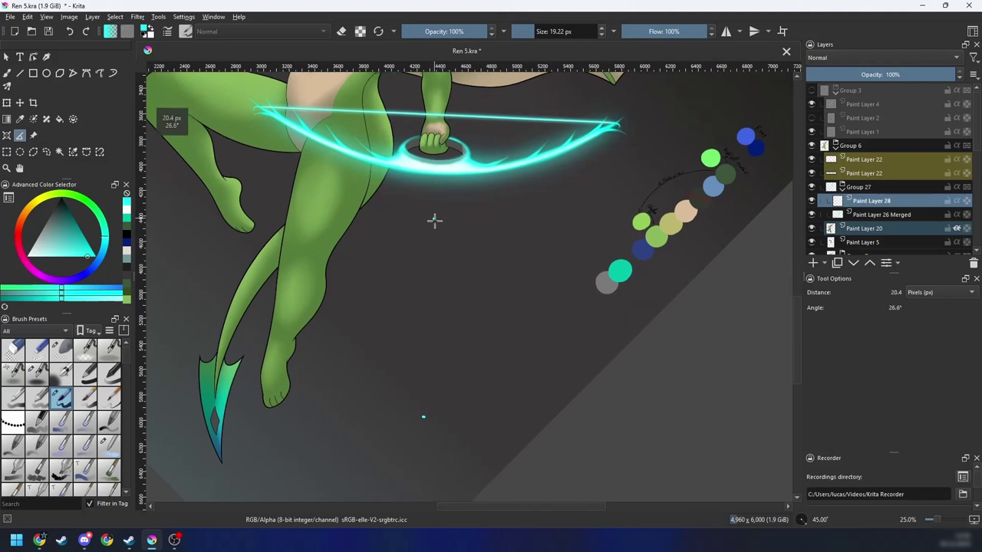
pyautogui.moveTo(435, 221); pyautogui.dragTo(425, 412)
# Step: Draw a straight cyan arrow shaft about 1,561 px long between the two dots with the Line tool
pyautogui.press('b')
pyautogui.click(20, 74)
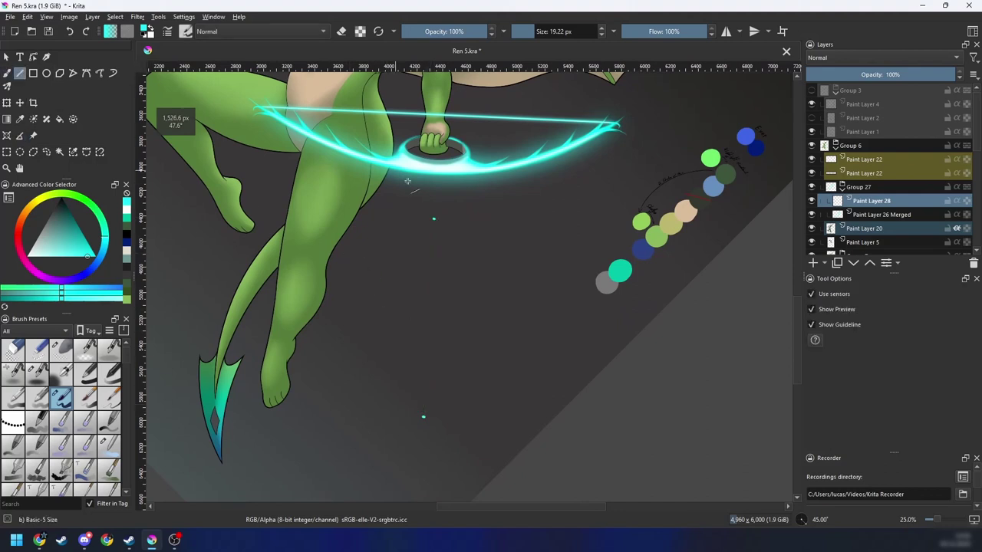
pyautogui.moveTo(433, 220); pyautogui.dragTo(424, 417)
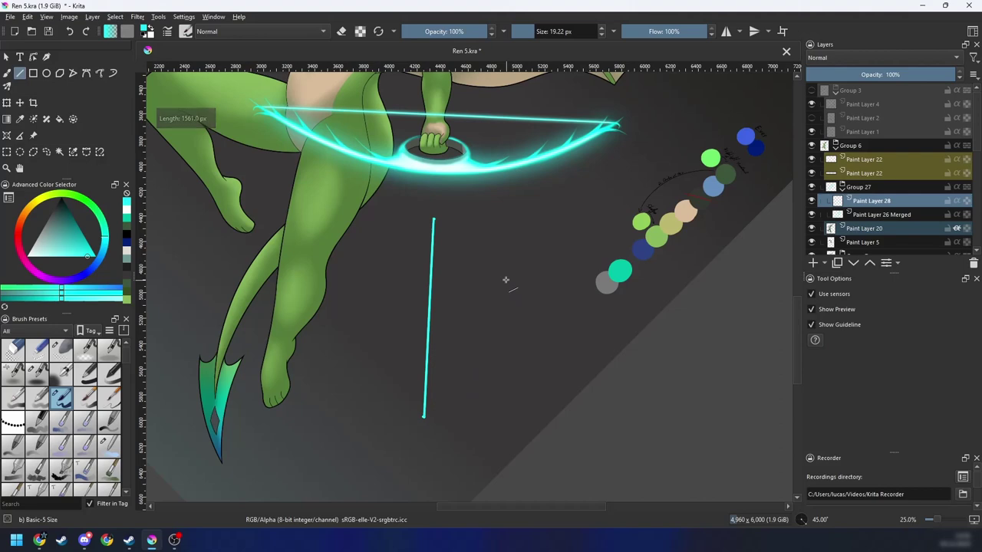
pyautogui.press('b')
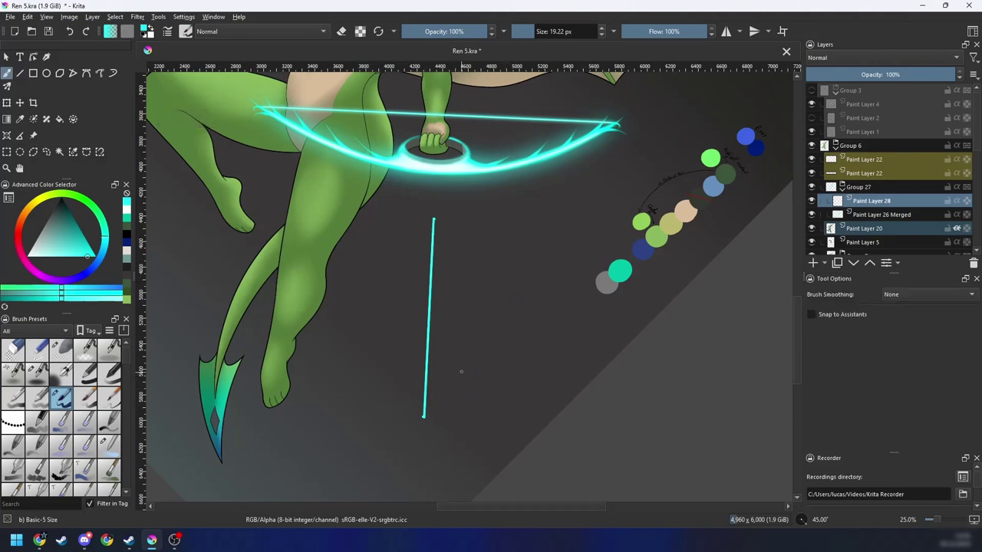
# Step: Examine the new shaft's alignment with the bow and the character's arm at different canvas rotations and zoom levels
pyautogui.hotkey('ctrl', '-')
pyautogui.hotkey('ctrl', '-')
pyautogui.hotkey('ctrl', '-')
pyautogui.press('4')
pyautogui.press('4')
pyautogui.press('4')
pyautogui.press('4')
pyautogui.press('4')
pyautogui.press('4')
pyautogui.hotkey('ctrl', '+')
pyautogui.hotkey('ctrl', '+')
pyautogui.press('4')
pyautogui.hotkey('ctrl', '+')
pyautogui.hotkey('ctrl', '+')
pyautogui.moveTo(572, 344); pyautogui.dragTo(541, 311)
pyautogui.hotkey('ctrl', '-')
pyautogui.hotkey('ctrl', '-')
pyautogui.hotkey('ctrl', '-')
pyautogui.hotkey('ctrl', '-')
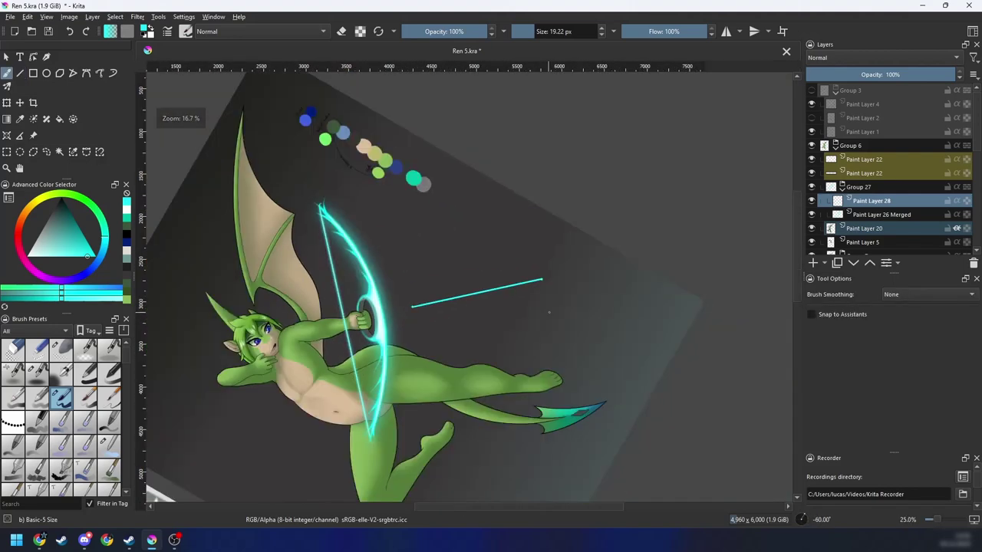
pyautogui.press('6')
pyautogui.press('6')
pyautogui.press('6')
pyautogui.press('6')
pyautogui.press('6')
pyautogui.press('4')
pyautogui.press('4')
pyautogui.press('4')
pyautogui.press('4')
pyautogui.press('4')
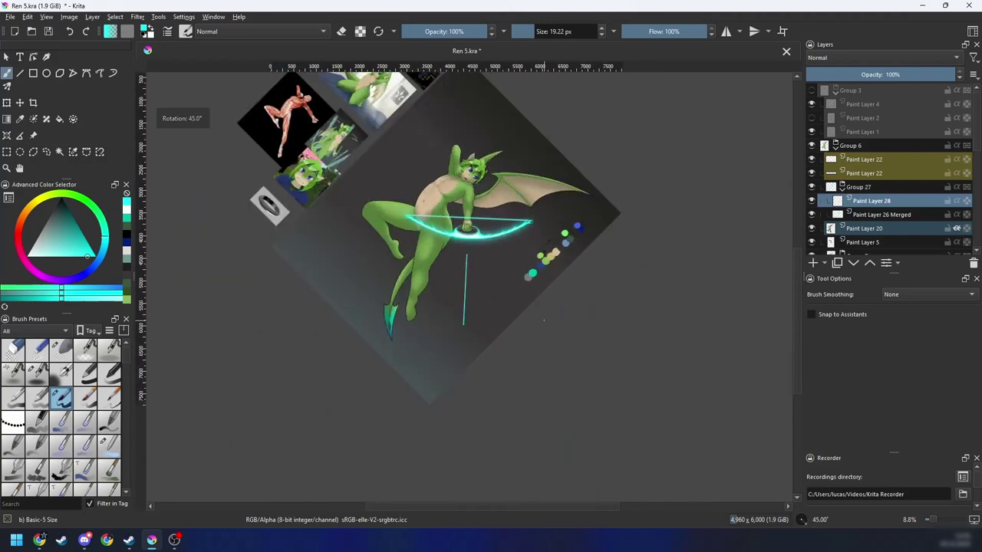
pyautogui.scroll(3, 544, 320)
pyautogui.press('4')
pyautogui.press('4')
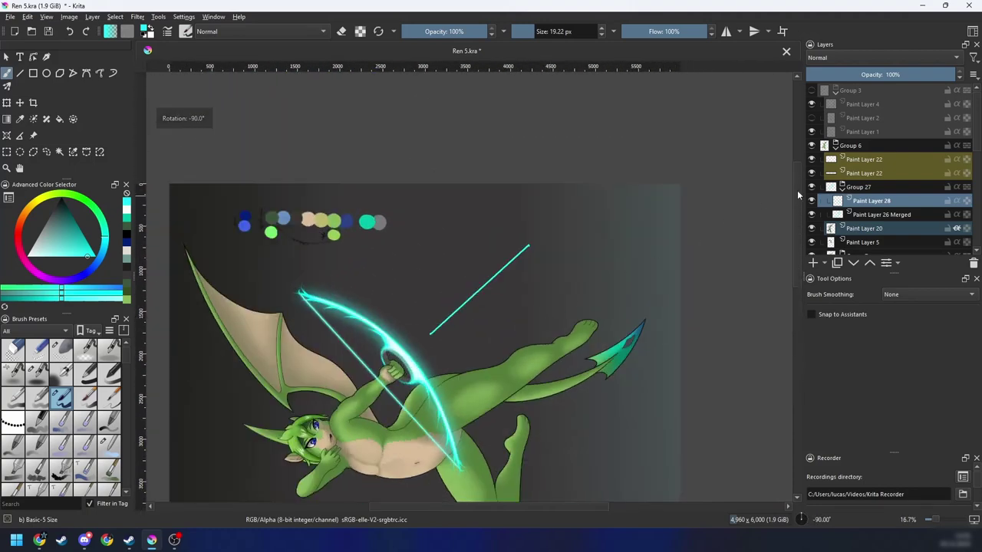
# Step: Toggle the visibility of Group 6 and then Group 27 off and on to check what each contains
pyautogui.scroll(-2, 826, 110)
pyautogui.click(810, 105)
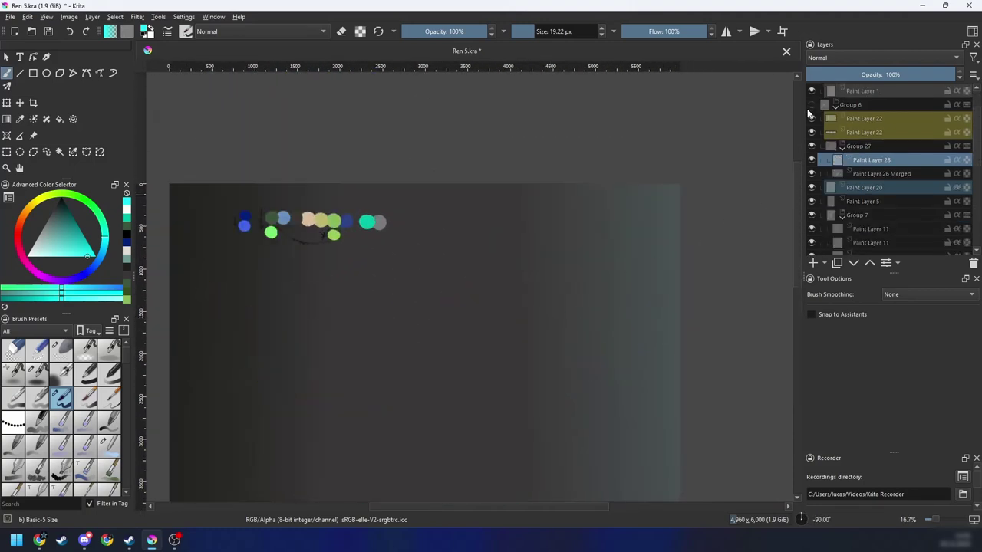
pyautogui.click(811, 105)
pyautogui.press('6')
pyautogui.press('6')
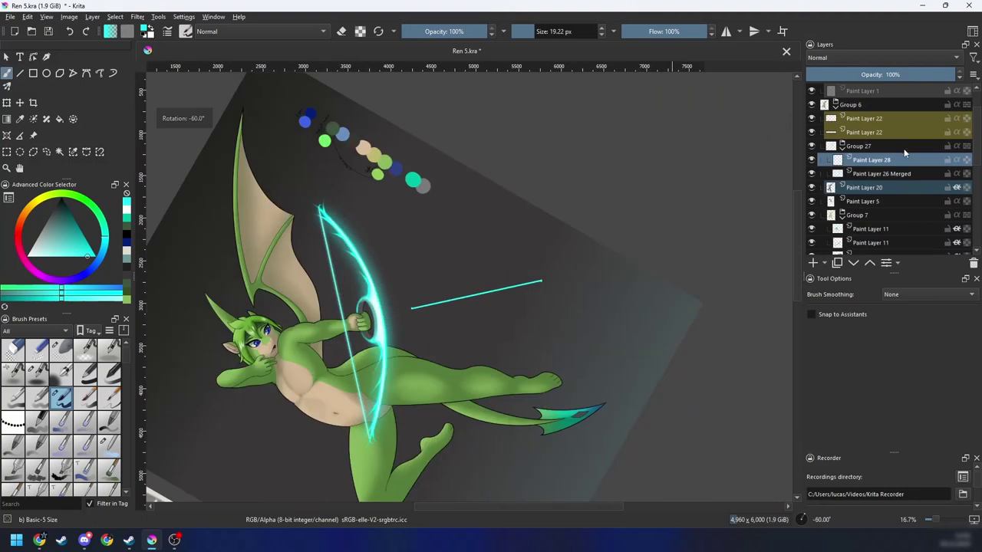
pyautogui.scroll(1, 977, 130)
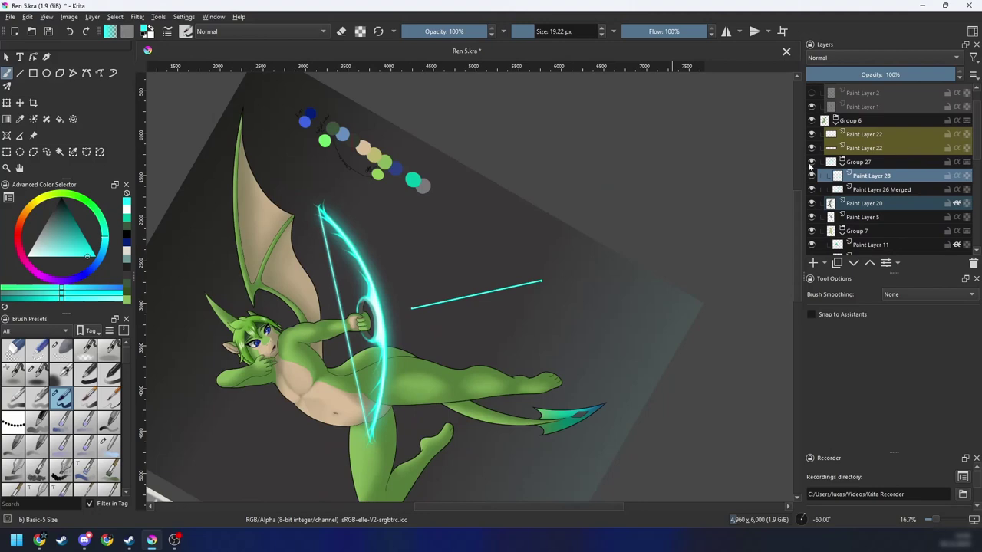
pyautogui.click(810, 162)
pyautogui.click(811, 162)
# Step: Rotate the canvas to -135° and measure the shaft's position relative to the bow with the Measure tool
pyautogui.press('4')
pyautogui.press('4')
pyautogui.press('4')
pyautogui.press('4')
pyautogui.press('4')
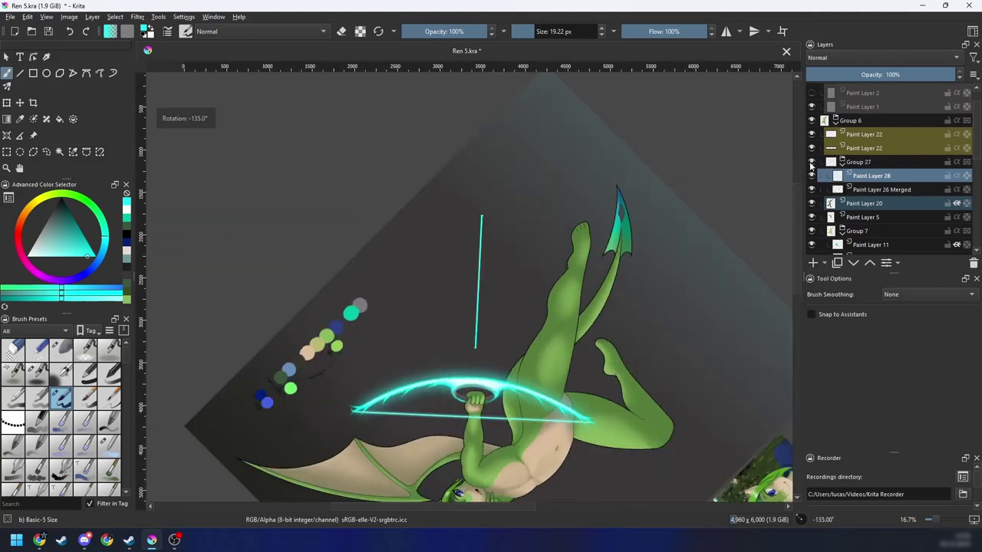
pyautogui.hotkey('ctrl', '+')
pyautogui.moveTo(642, 248); pyautogui.dragTo(647, 173)
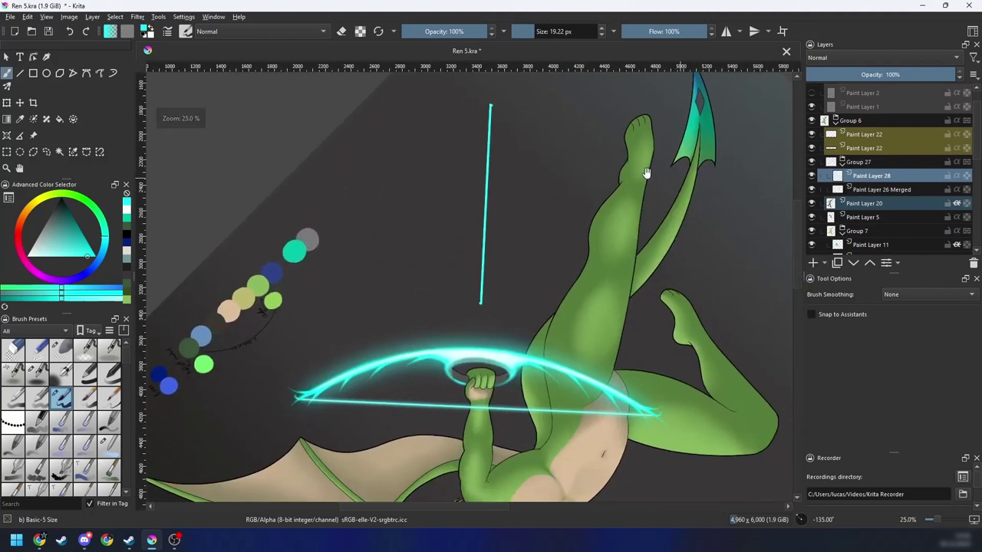
pyautogui.click(21, 135)
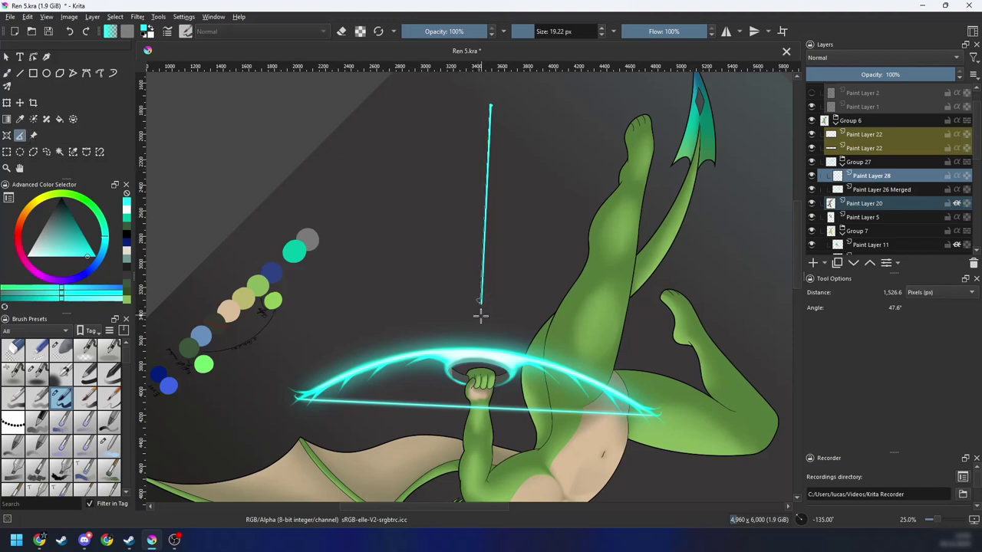
pyautogui.moveTo(475, 408)
pyautogui.mouseDown()
pyautogui.moveTo(492, 101)
pyautogui.moveTo(220, 396)
pyautogui.mouseUp()
pyautogui.press('b')
pyautogui.moveTo(492, 329); pyautogui.dragTo(491, 314)
# Step: Return the canvas to the upright 0° view and examine the whole figure with its bow and arrow shaft
pyautogui.press('6')
pyautogui.press('6')
pyautogui.press('6')
pyautogui.press('6')
pyautogui.press('6')
pyautogui.press('6')
pyautogui.press('6')
pyautogui.press('6')
pyautogui.press('6')
pyautogui.press('-')
pyautogui.press('-')
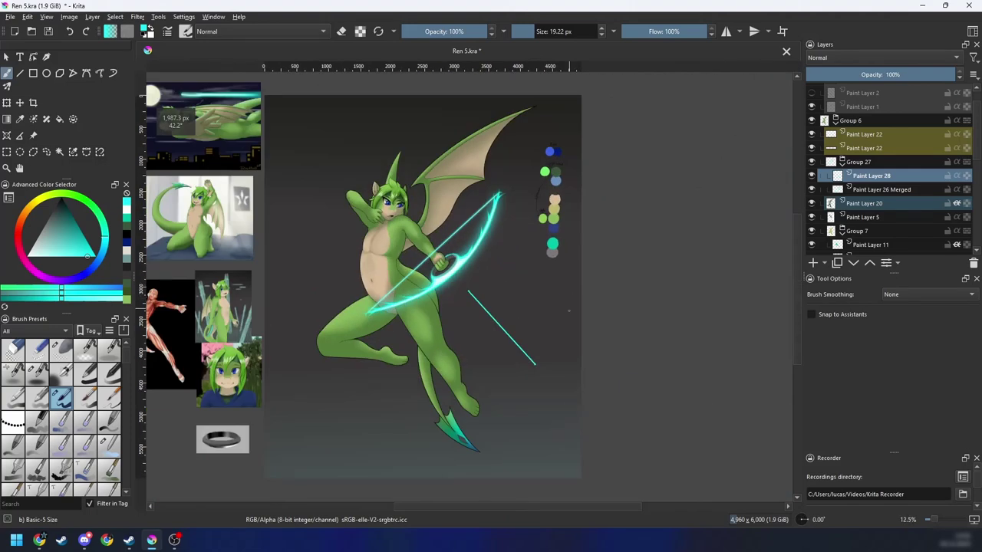
pyautogui.press('-')
pyautogui.press('-')
pyautogui.press('4')
pyautogui.press('4')
pyautogui.press('6')
pyautogui.press('6')
pyautogui.press('+')
pyautogui.press('+')
# Step: Show the Group 3 sketch, set its opacity to 93%, and hide Paint Layer 4 inside it
pyautogui.click(812, 93)
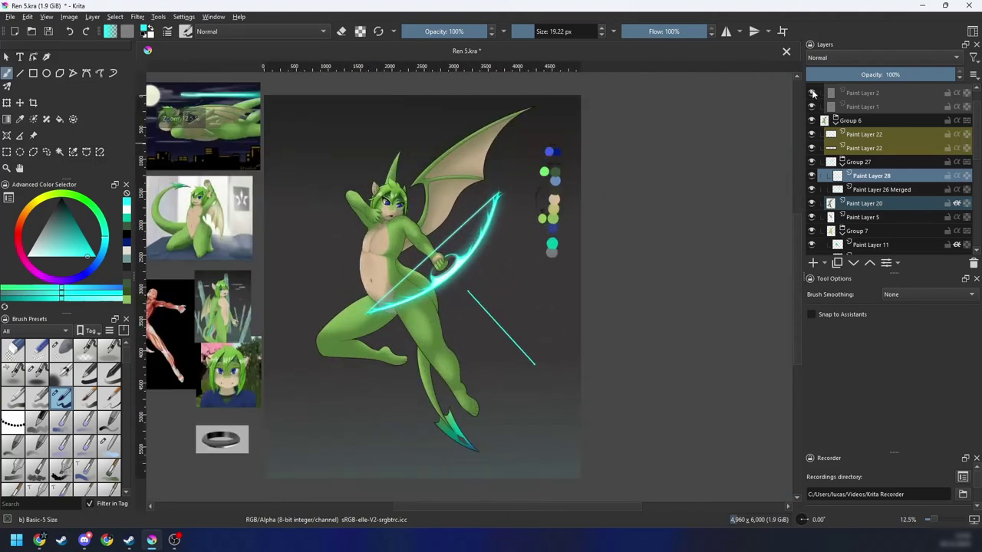
pyautogui.scroll(1, 974, 130)
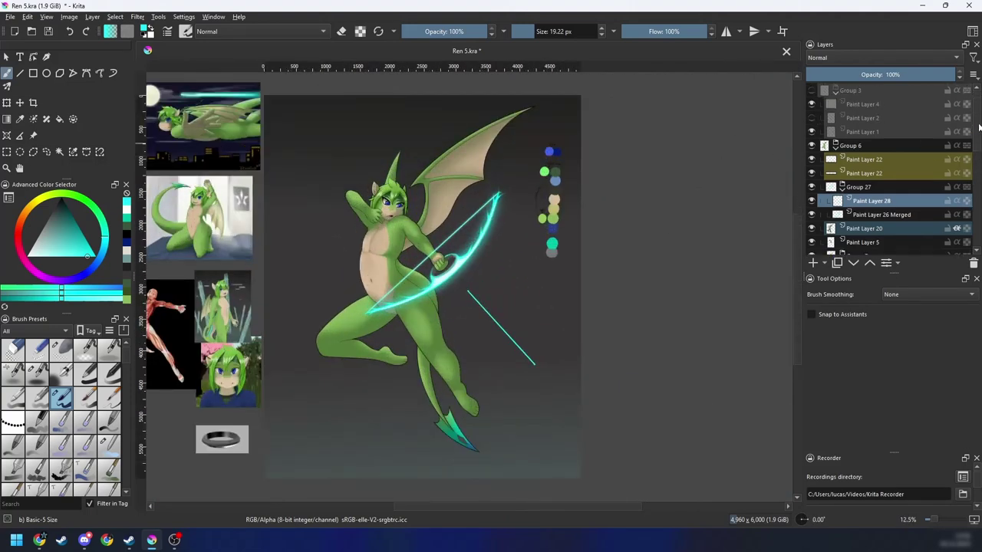
pyautogui.click(812, 90)
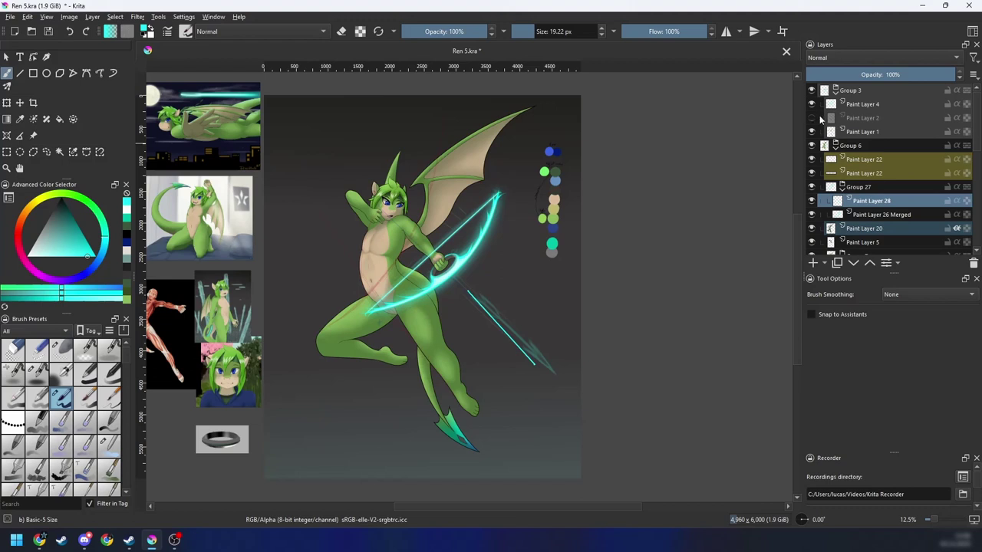
pyautogui.click(865, 91)
pyautogui.moveTo(953, 75); pyautogui.dragTo(938, 77)
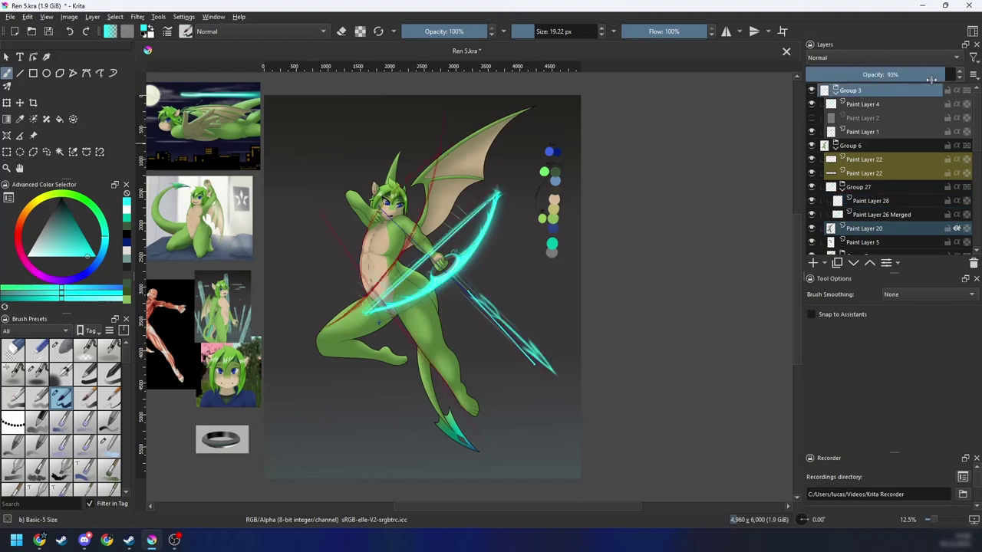
pyautogui.click(813, 105)
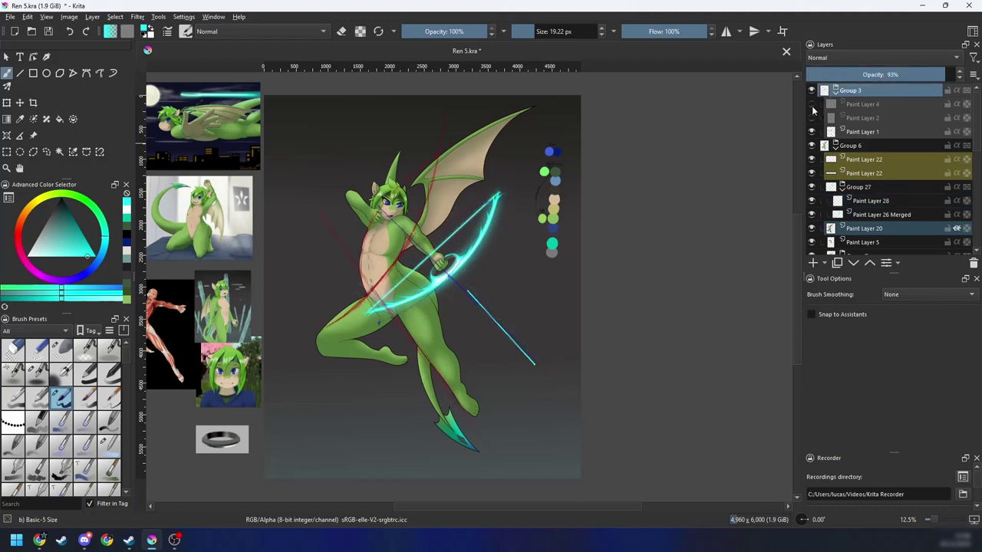
pyautogui.moveTo(815, 110)
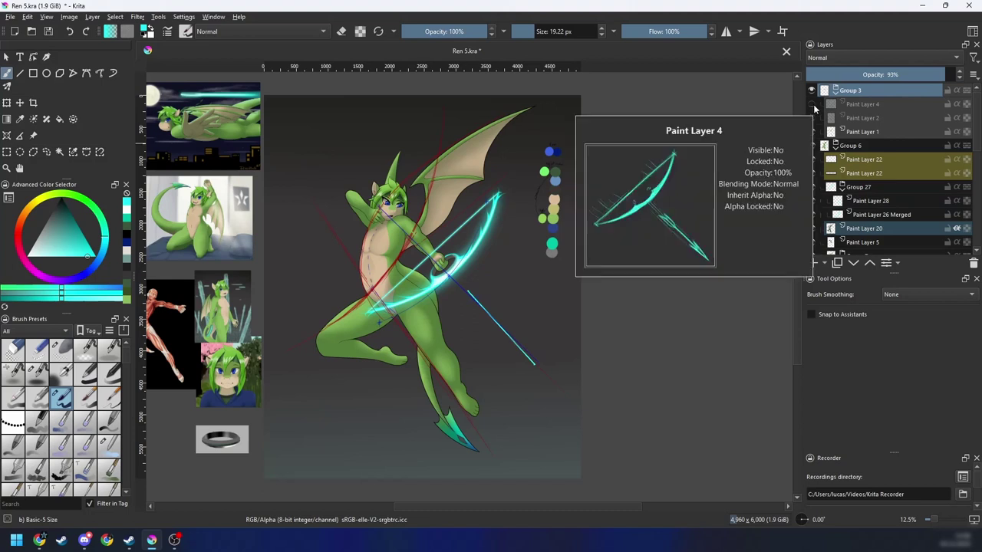
# Step: Show Paint Layer 4 inside Group 3, lower the group's opacity to 46%, and hide the whole group
pyautogui.click(813, 106)
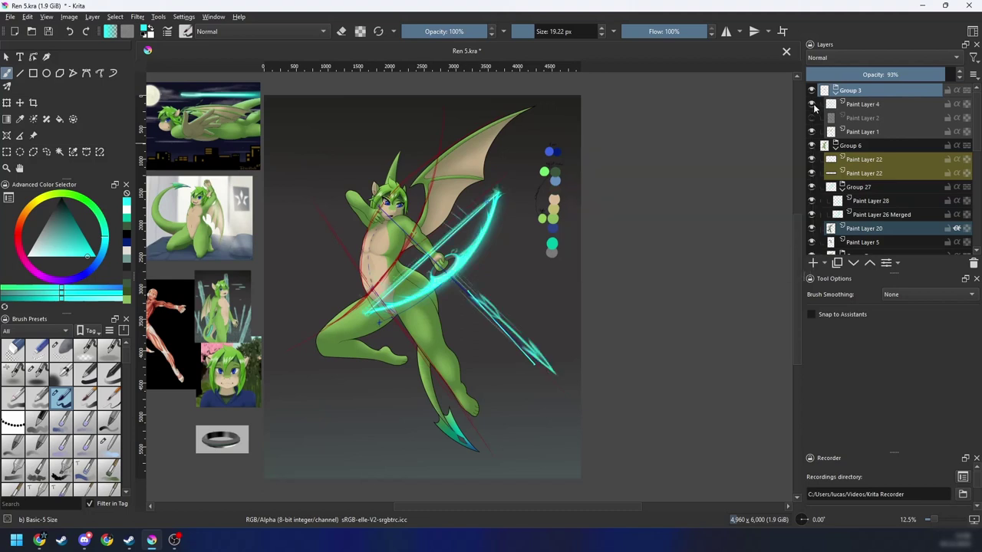
pyautogui.click(876, 76)
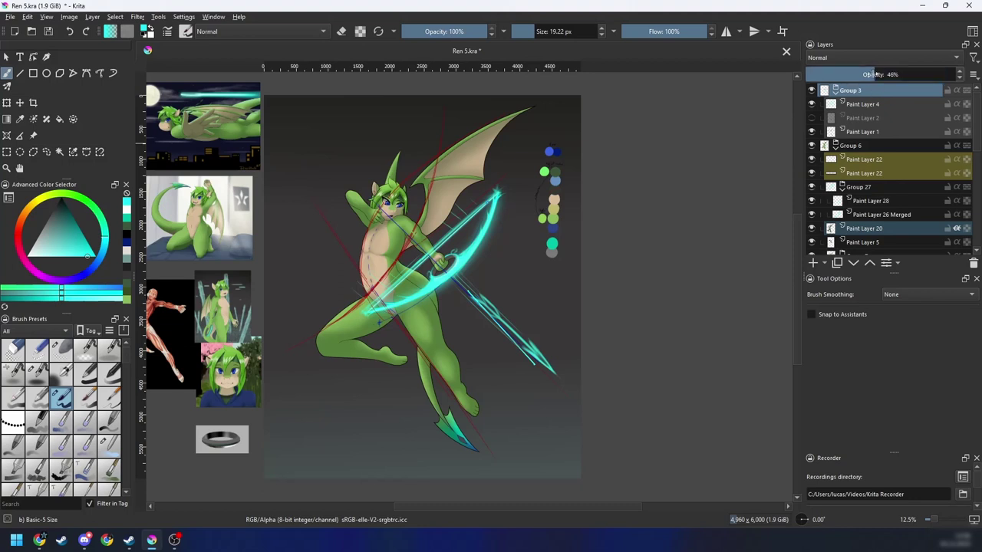
pyautogui.click(812, 90)
pyautogui.scroll(-1, 709, 197)
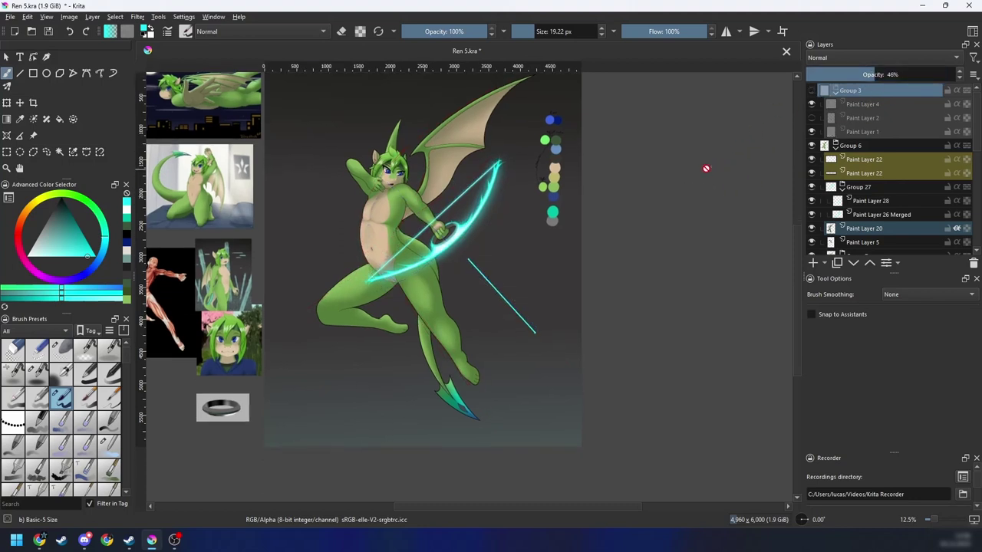
pyautogui.click(706, 169)
# Step: Select Paint Layer 28 containing the arrow shaft and switch to the Eraser Soft brush at 33.32 px
pyautogui.moveTo(978, 136); pyautogui.dragTo(978, 170)
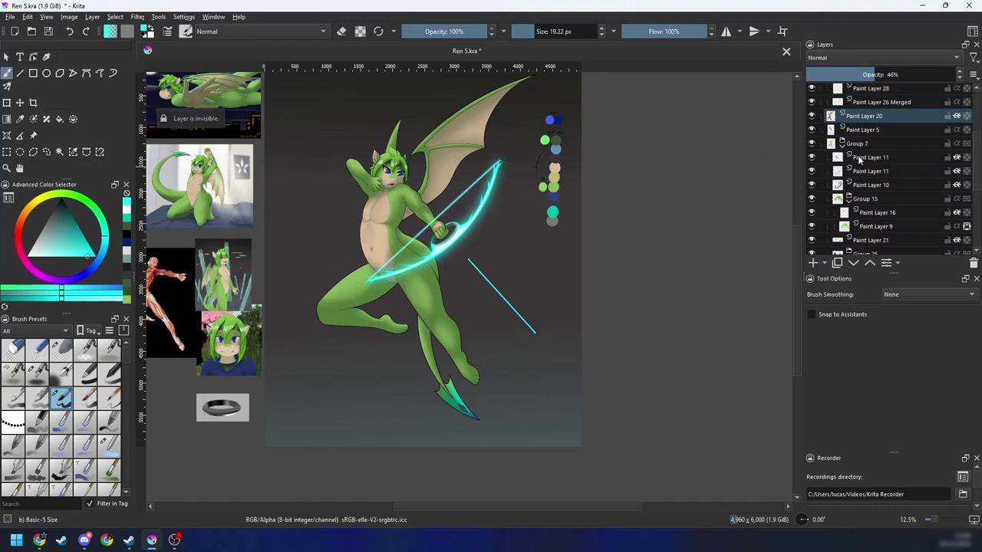
pyautogui.moveTo(869, 175)
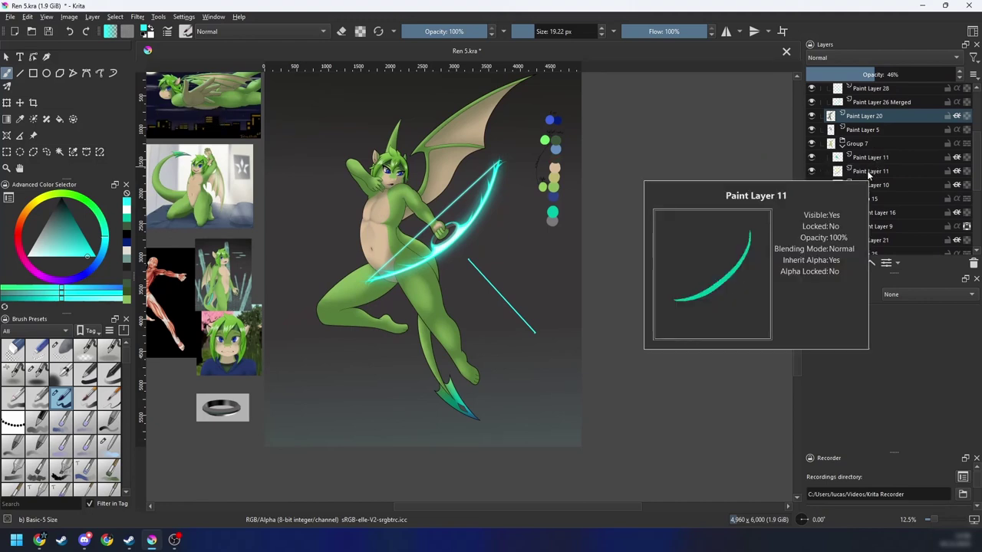
pyautogui.scroll(2, 962, 148)
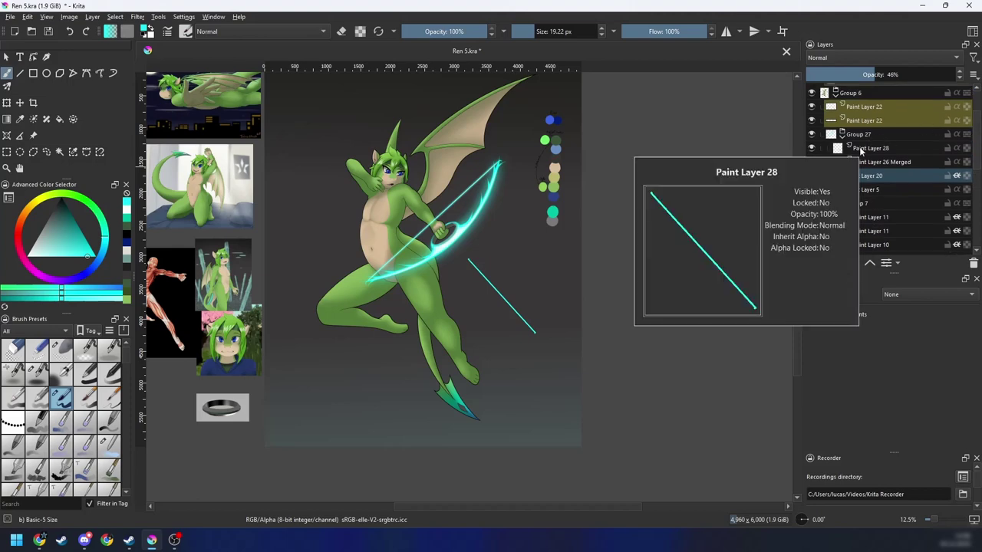
pyautogui.click(860, 148)
pyautogui.moveTo(551, 245); pyautogui.dragTo(541, 268)
pyautogui.press('6')
pyautogui.press('6')
pyautogui.hotkey('ctrl', '+')
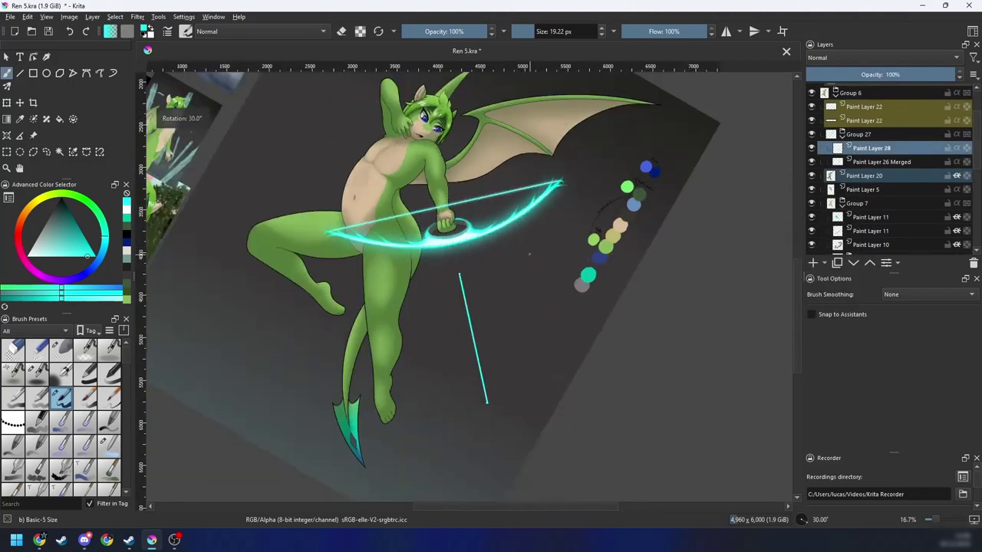
pyautogui.press('6')
pyautogui.hotkey('ctrl', '+')
pyautogui.hotkey('ctrl', '+')
pyautogui.hotkey('ctrl', '+')
pyautogui.rightClick(480, 282)
pyautogui.click(537, 259)
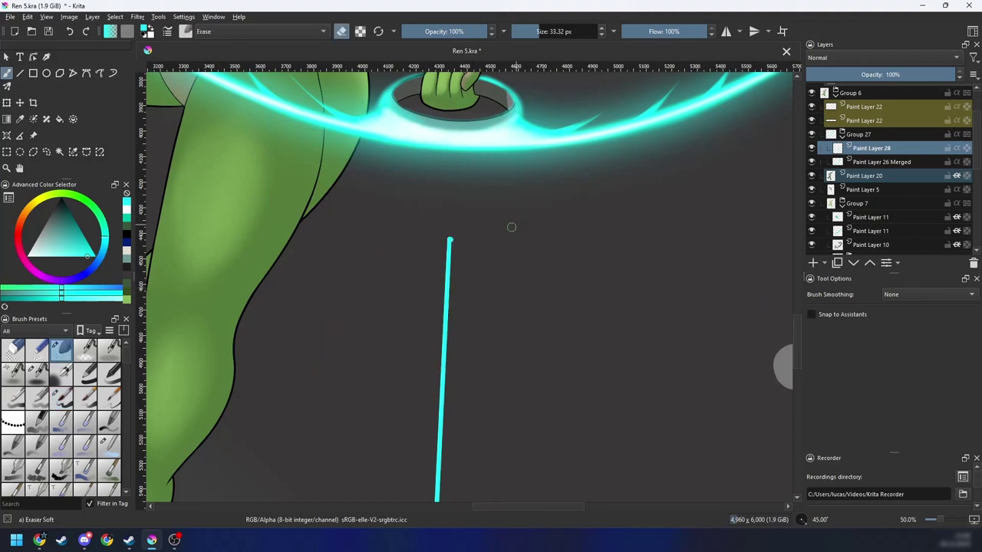
# Step: Erase around the blunt ends of the cyan arrow shaft to taper them into points
pyautogui.scroll(1, 465, 276)
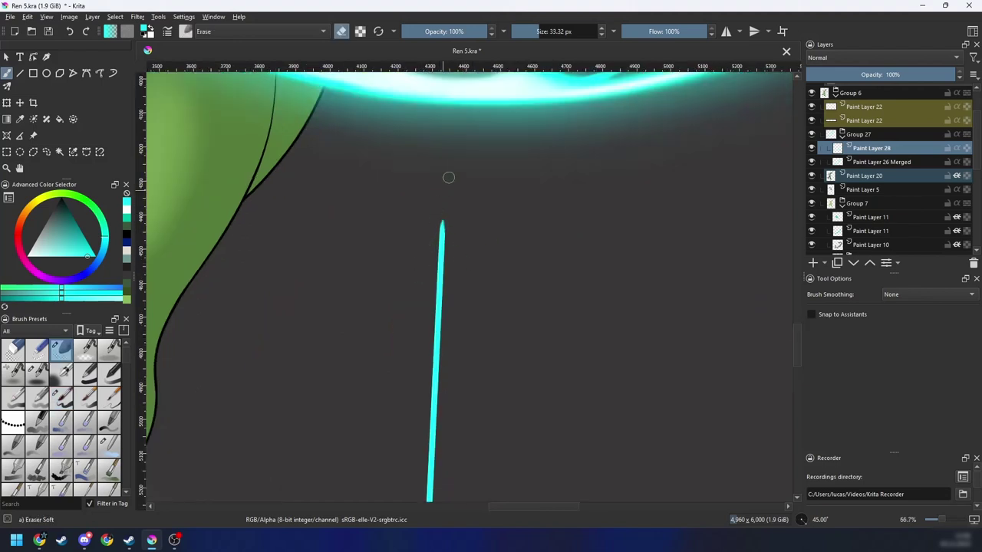
pyautogui.moveTo(495, 385); pyautogui.dragTo(502, 107)
pyautogui.moveTo(508, 439); pyautogui.dragTo(507, 212)
pyautogui.scroll(1, 457, 314)
pyautogui.moveTo(427, 170); pyautogui.dragTo(431, 274)
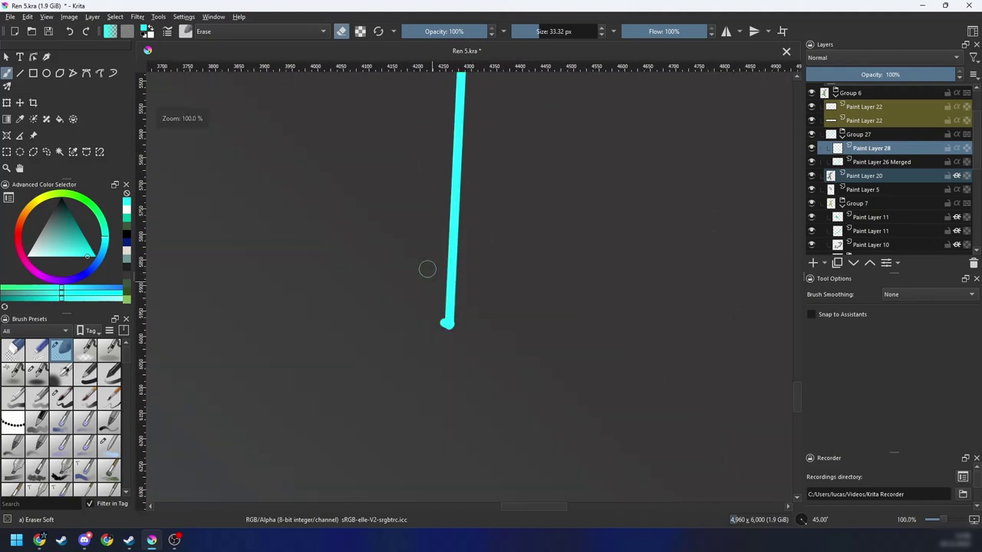
pyautogui.moveTo(443, 344)
pyautogui.mouseDown()
pyautogui.moveTo(436, 287)
pyautogui.moveTo(455, 338)
pyautogui.mouseUp()
# Step: Turn off eraser mode and switch to the Ink circle 05 brush at 5 px
pyautogui.press('-')
pyautogui.press('-')
pyautogui.press('-')
pyautogui.press('-')
pyautogui.press('-')
pyautogui.press('4')
pyautogui.press('4')
pyautogui.press('4')
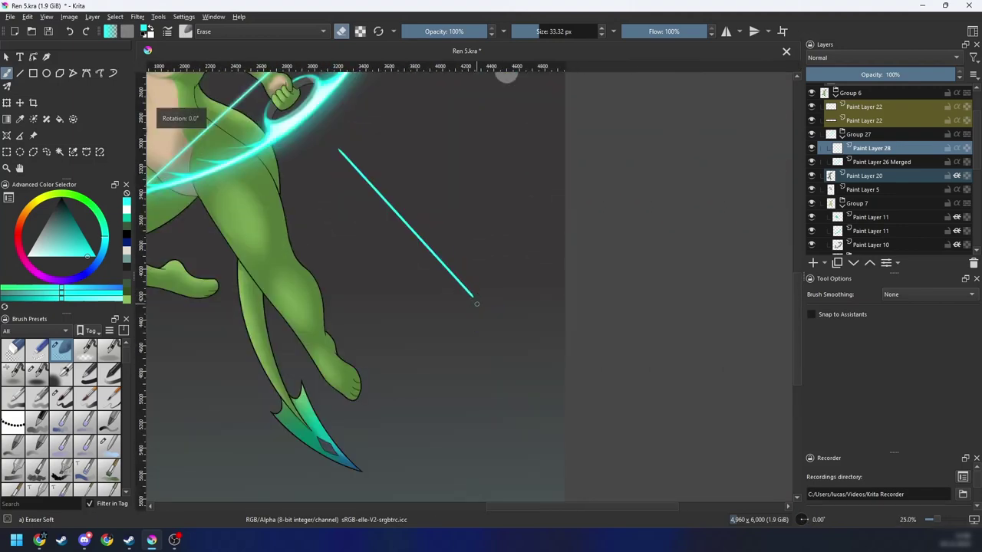
pyautogui.scroll(3, 476, 304)
pyautogui.rightClick(495, 280)
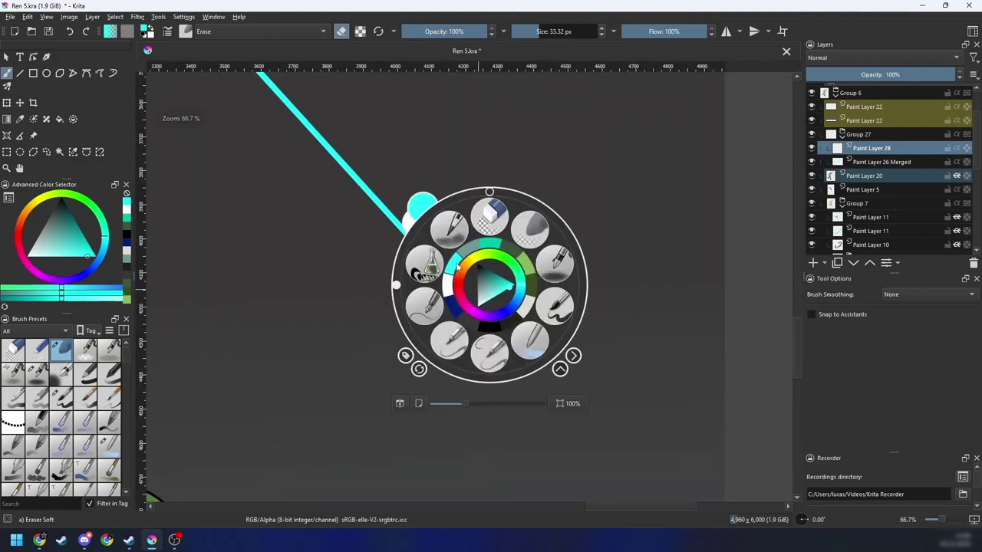
pyautogui.rightClick(461, 267)
pyautogui.press('-')
pyautogui.press('-')
pyautogui.press('4')
pyautogui.press('4')
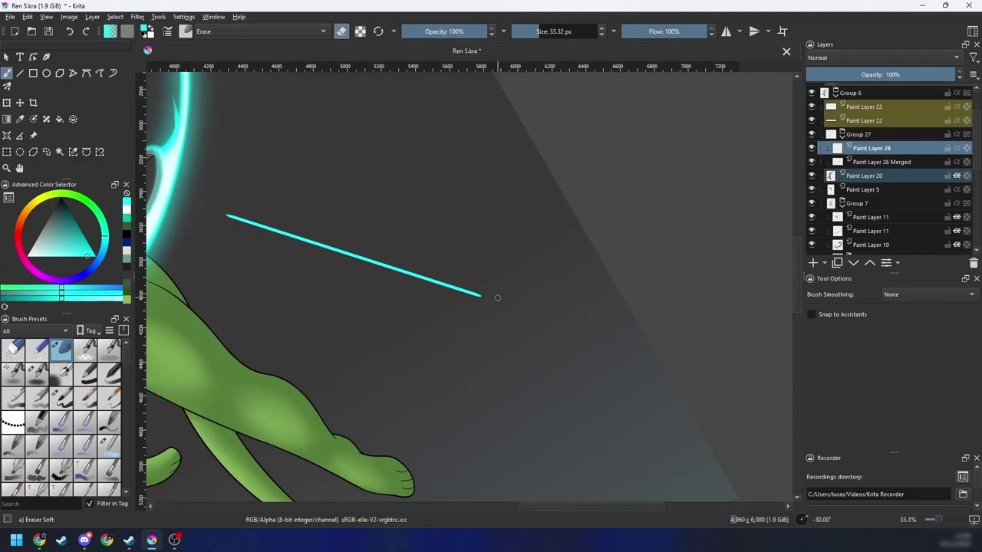
pyautogui.press('e')
pyautogui.rightClick(498, 294)
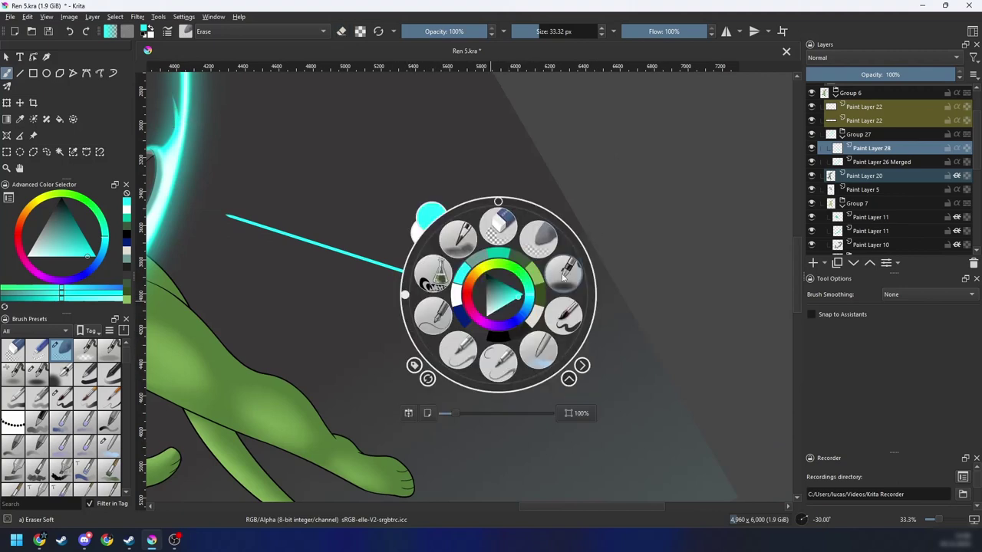
pyautogui.press('4')
pyautogui.press('+')
pyautogui.click(433, 316)
pyautogui.press('4')
pyautogui.press('4')
pyautogui.press('4')
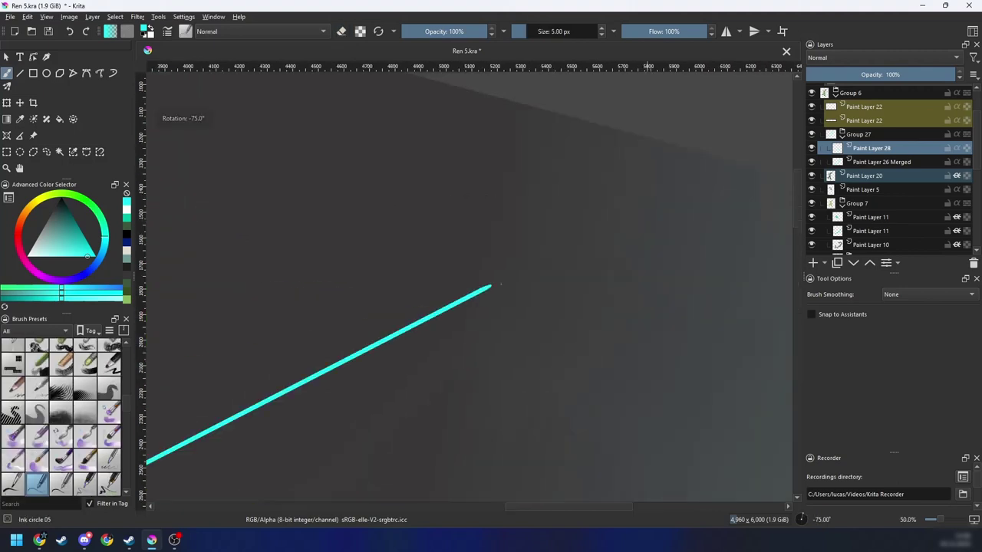
# Step: Try a thin curved stroke across the far end of the arrow shaft and undo it
pyautogui.moveTo(365, 373); pyautogui.dragTo(553, 243)
pyautogui.hotkey('ctrl', 'z')
pyautogui.moveTo(350, 368); pyautogui.dragTo(572, 242)
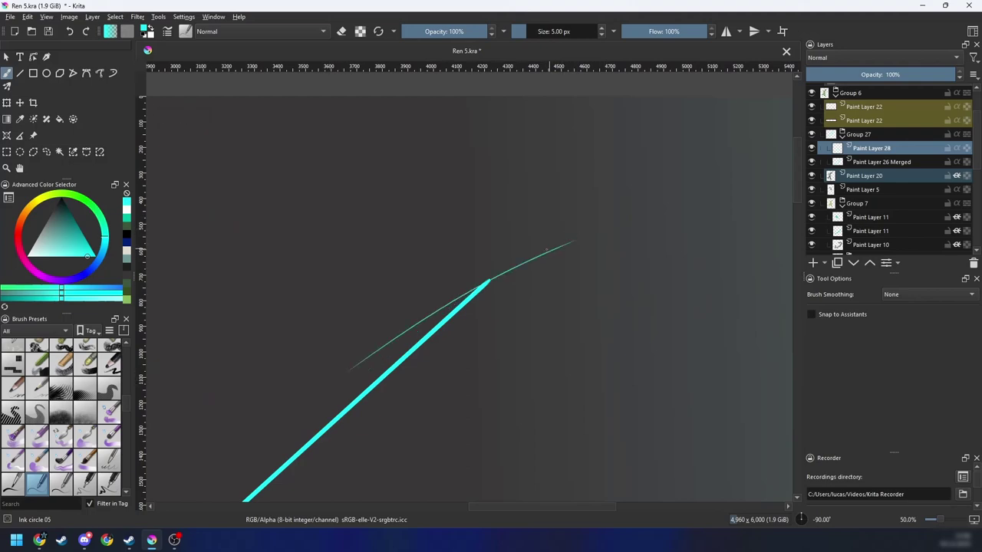
pyautogui.hotkey('ctrl', 'z')
# Step: Return the canvas to the upright 0° view and save the document
pyautogui.press('-')
pyautogui.press('-')
pyautogui.press('-')
pyautogui.press('6')
pyautogui.press('6')
pyautogui.press('6')
pyautogui.press('-')
pyautogui.press('6')
pyautogui.press('6')
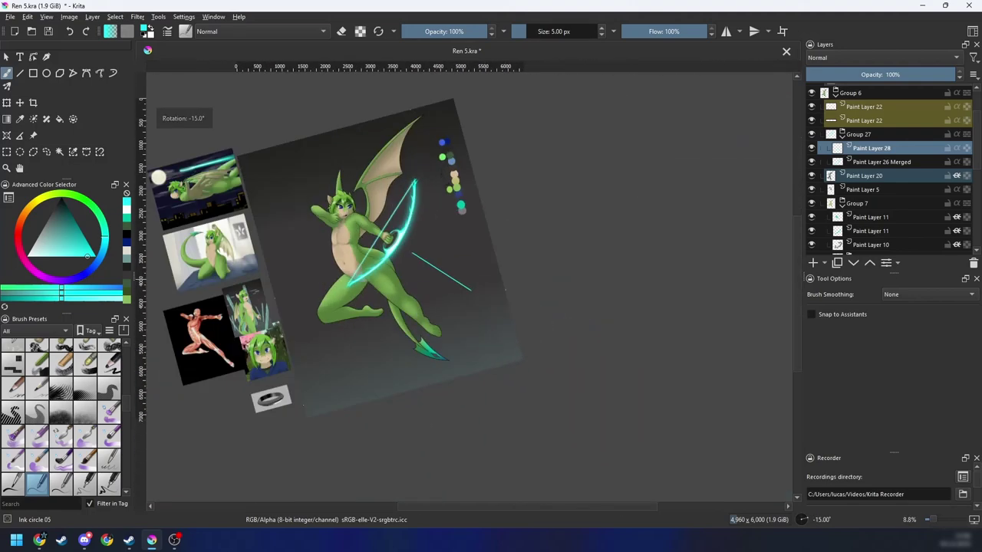
pyautogui.press('6')
pyautogui.hotkey('ctrl', 's')
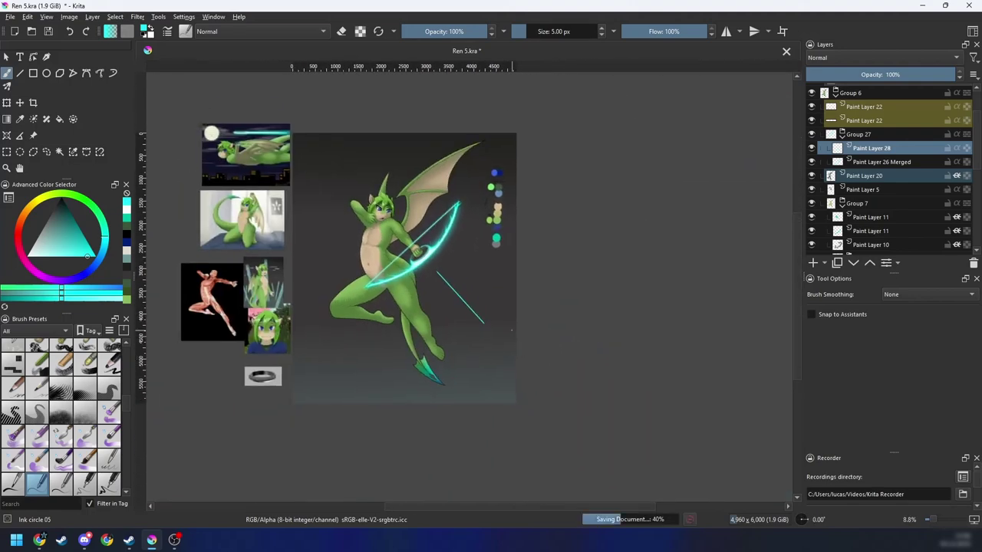
# Step: Try to draw a curved arrowhead barb at the shaft's far end with the 5 px ink brush
pyautogui.moveTo(519, 334); pyautogui.dragTo(589, 128)
pyautogui.press('+')
pyautogui.press('+')
pyautogui.press('+')
pyautogui.press('4')
pyautogui.press('4')
pyautogui.press('4')
pyautogui.press('4')
pyautogui.press('4')
pyautogui.press('4')
pyautogui.press('+')
pyautogui.moveTo(528, 230); pyautogui.dragTo(409, 321)
pyautogui.press('+')
pyautogui.press('+')
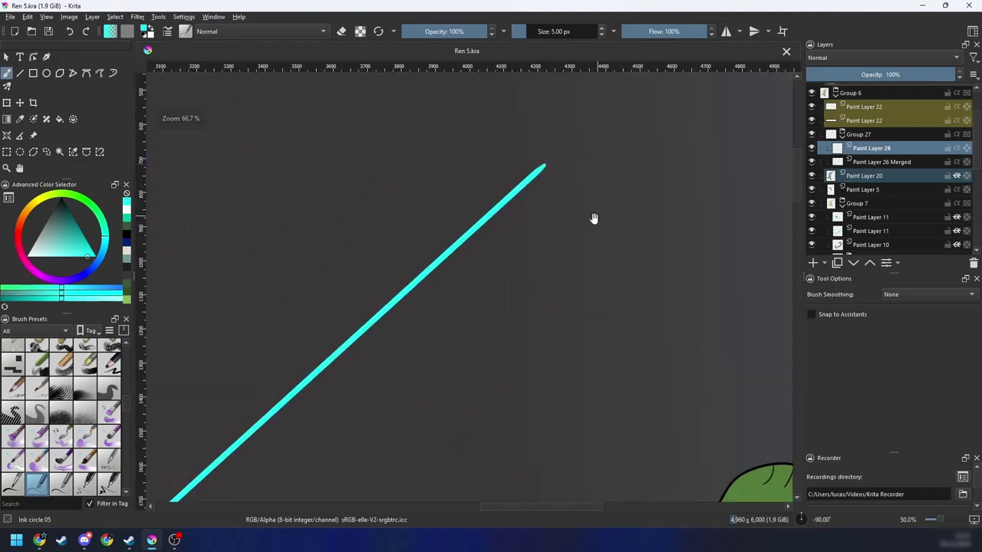
pyautogui.moveTo(557, 260); pyautogui.dragTo(399, 413)
pyautogui.press('+')
pyautogui.moveTo(371, 361); pyautogui.dragTo(454, 283)
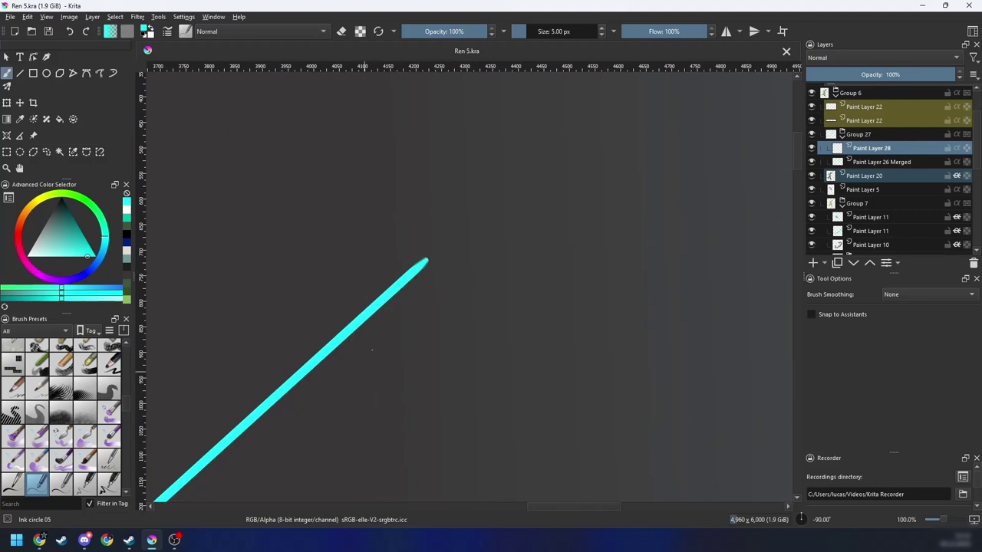
pyautogui.moveTo(373, 351); pyautogui.dragTo(526, 187)
pyautogui.hotkey('ctrl', 'z')
pyautogui.moveTo(373, 344); pyautogui.dragTo(461, 228)
pyautogui.hotkey('ctrl', 'z')
pyautogui.moveTo(375, 347); pyautogui.dragTo(467, 224)
pyautogui.hotkey('ctrl', 'z')
# Step: Enlarge the ink brush to 16.96 px and draw the first curved cyan arrowhead barb, extending past the shaft's far end
pyautogui.rightClick(400, 303)
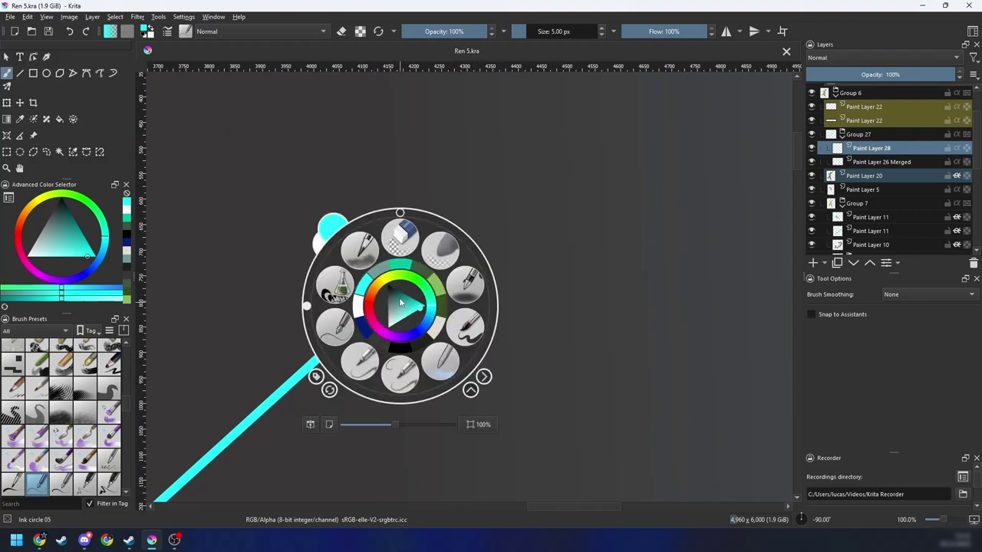
pyautogui.click(520, 213)
pyautogui.moveTo(391, 322); pyautogui.dragTo(404, 334)
pyautogui.moveTo(367, 390); pyautogui.dragTo(468, 230)
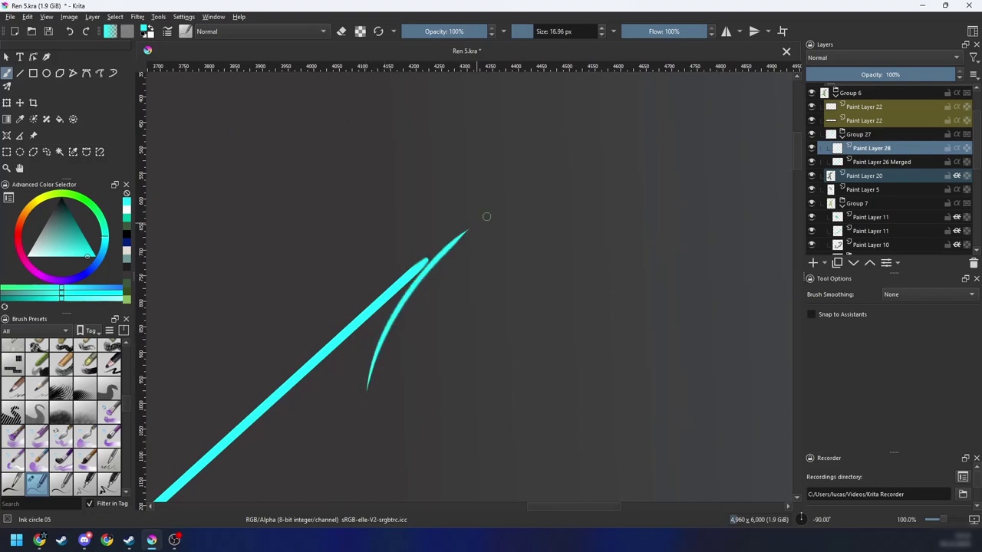
pyautogui.hotkey('ctrl', 'z')
pyautogui.moveTo(367, 380); pyautogui.dragTo(460, 232)
# Step: Mirror the view and draw the opposite curved barb of the arrowhead, meeting the first one in a sharp point
pyautogui.press('m')
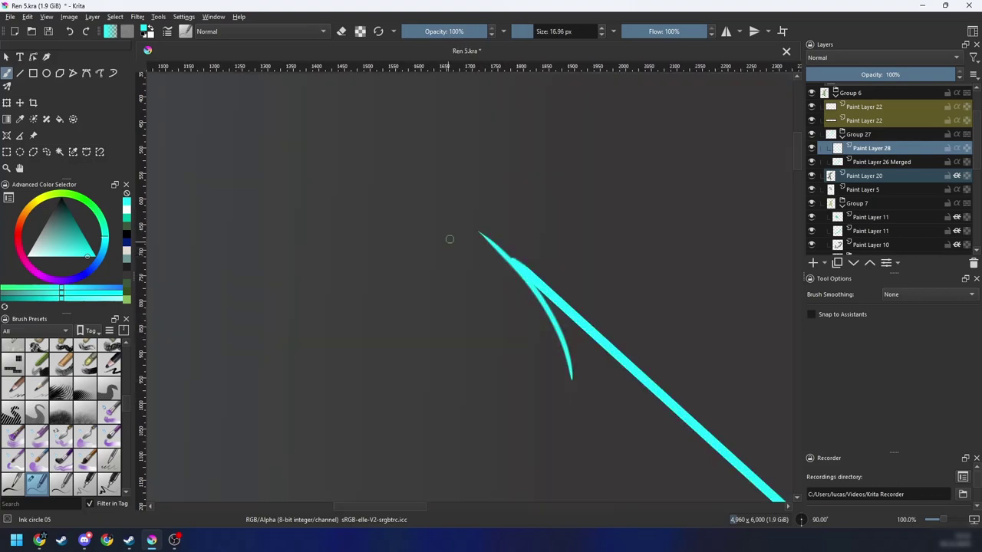
pyautogui.press('6')
pyautogui.press('6')
pyautogui.press('6')
pyautogui.press('6')
pyautogui.press('6')
pyautogui.moveTo(469, 360)
pyautogui.keyDown('shift'); pyautogui.mouseDown()
pyautogui.moveTo(443, 304)
pyautogui.moveTo(468, 316)
pyautogui.moveTo(533, 265)
pyautogui.mouseUp(); pyautogui.keyUp('shift')
pyautogui.hotkey('ctrl', 'z')
pyautogui.moveTo(406, 405); pyautogui.dragTo(531, 267)
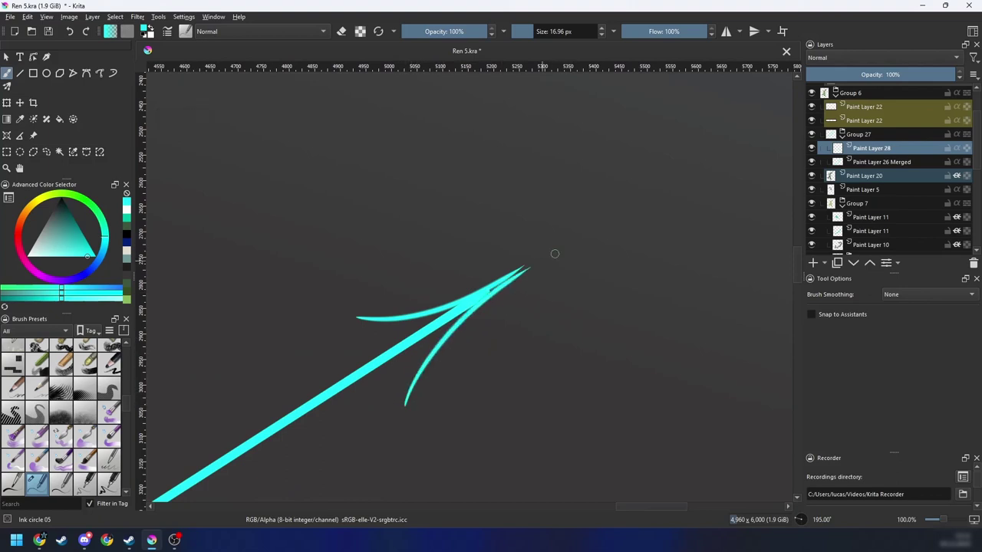
pyautogui.hotkey('ctrl', 'z')
pyautogui.moveTo(404, 403); pyautogui.dragTo(533, 265)
pyautogui.hotkey('ctrl', 'z')
pyautogui.moveTo(405, 400); pyautogui.dragTo(549, 259)
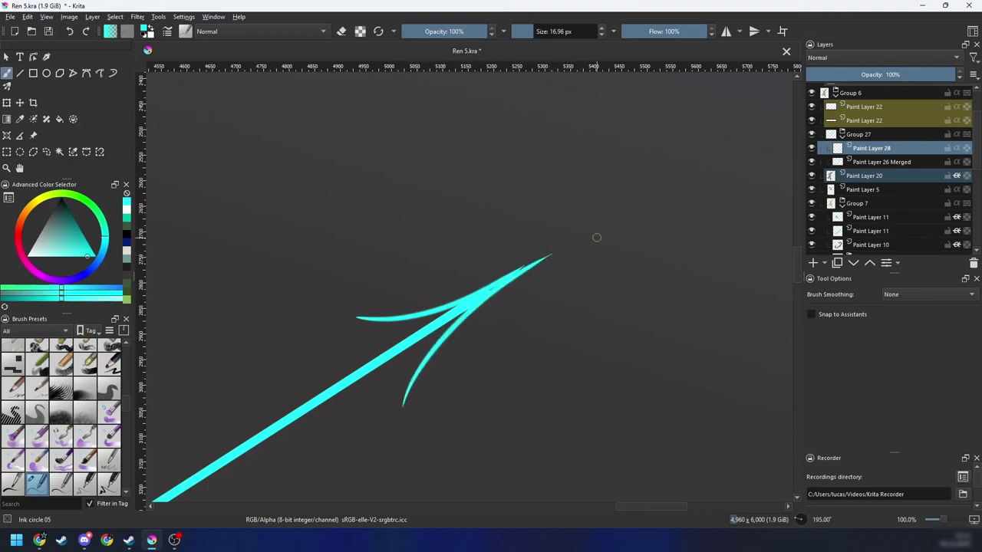
pyautogui.hotkey('ctrl', 'z')
pyautogui.moveTo(405, 397); pyautogui.dragTo(537, 260)
# Step: Examine the arrow and its new head against the bow and figure, turning horizontal mirroring off
pyautogui.press('6')
pyautogui.hotkey('ctrl', '-')
pyautogui.hotkey('ctrl', '-')
pyautogui.hotkey('ctrl', '-')
pyautogui.hotkey('ctrl', '-')
pyautogui.press('6')
pyautogui.press('6')
pyautogui.press('6')
pyautogui.press('6')
pyautogui.press('6')
pyautogui.press('6')
pyautogui.press('6')
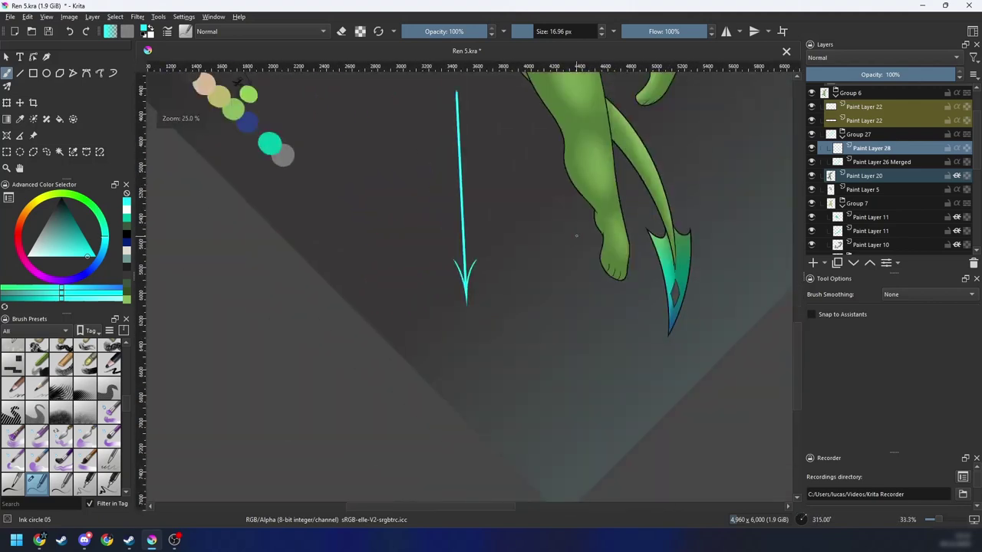
pyautogui.hotkey('ctrl', '-')
pyautogui.hotkey('ctrl', '-')
pyautogui.press('4')
pyautogui.press('4')
pyautogui.press('4')
pyautogui.press('4')
pyautogui.press('4')
pyautogui.press('6')
pyautogui.press('6')
pyautogui.press('m')
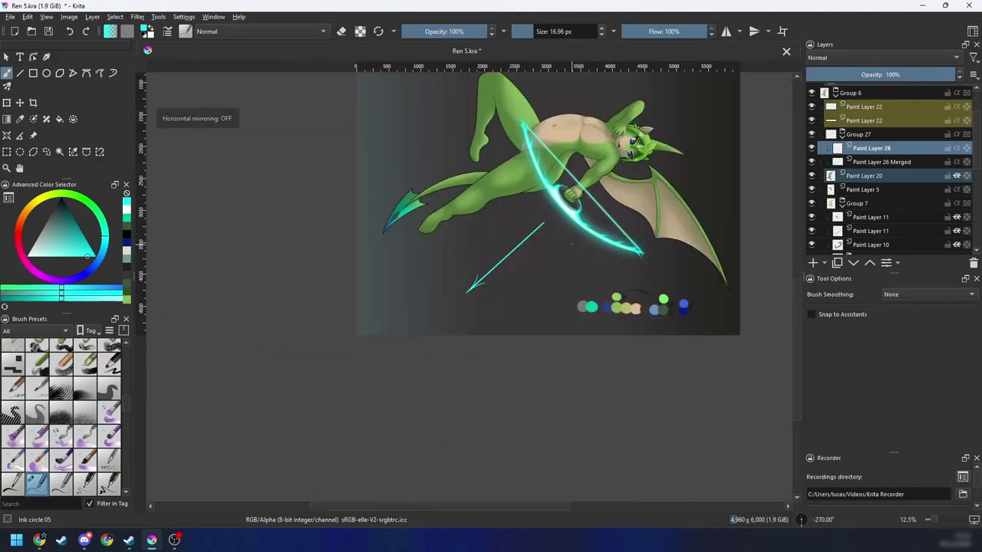
# Step: Fill in the first arrowhead barb, painting from its outer point inward to the shaft with the 16.96 px ink brush
pyautogui.press('4')
pyautogui.press('4')
pyautogui.press('4')
pyautogui.press('4')
pyautogui.press('4')
pyautogui.press('4')
pyautogui.hotkey('ctrl', '+')
pyautogui.press('4')
pyautogui.press('4')
pyautogui.press('4')
pyautogui.press('4')
pyautogui.press('4')
pyautogui.press('4')
pyautogui.press('4')
pyautogui.hotkey('ctrl', '+')
pyautogui.hotkey('ctrl', '+')
pyautogui.hotkey('ctrl', '+')
pyautogui.hotkey('ctrl', '+')
pyautogui.hotkey('ctrl', '+')
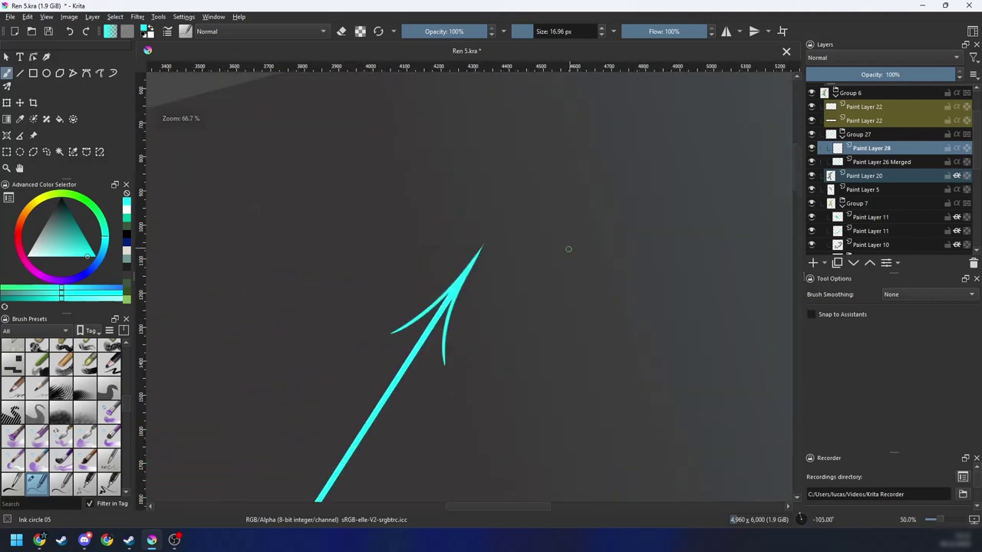
pyautogui.moveTo(530, 296); pyautogui.dragTo(599, 232)
pyautogui.hotkey('ctrl', '+')
pyautogui.press('6')
pyautogui.press('6')
pyautogui.press('6')
pyautogui.press('6')
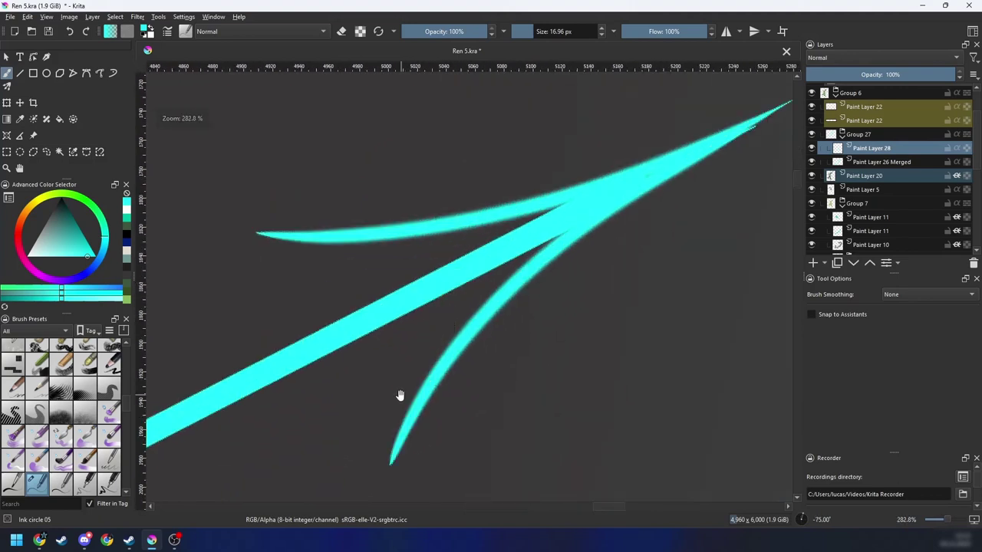
pyautogui.scroll(2, 424, 314)
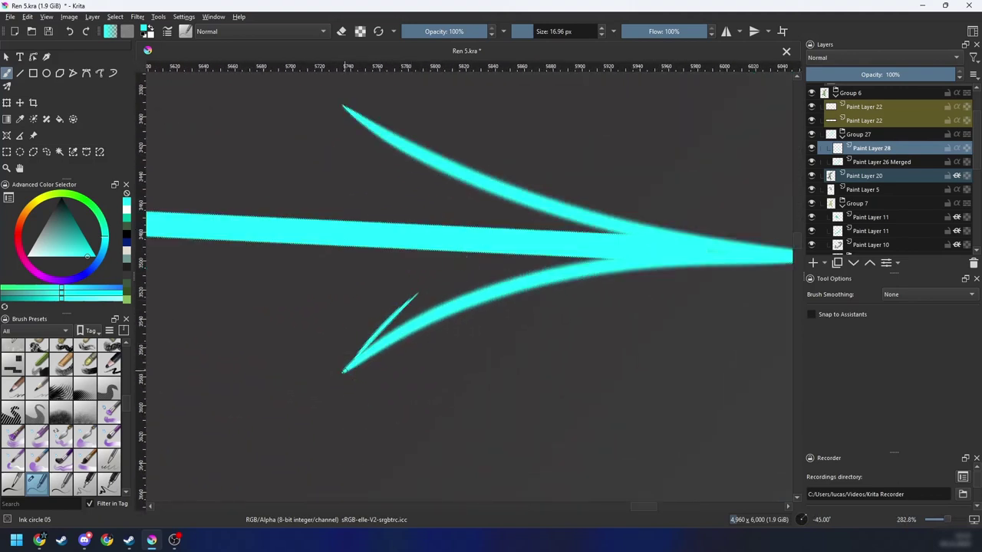
pyautogui.moveTo(345, 370); pyautogui.dragTo(499, 241)
pyautogui.moveTo(364, 349); pyautogui.dragTo(485, 248)
pyautogui.moveTo(363, 350); pyautogui.dragTo(488, 252)
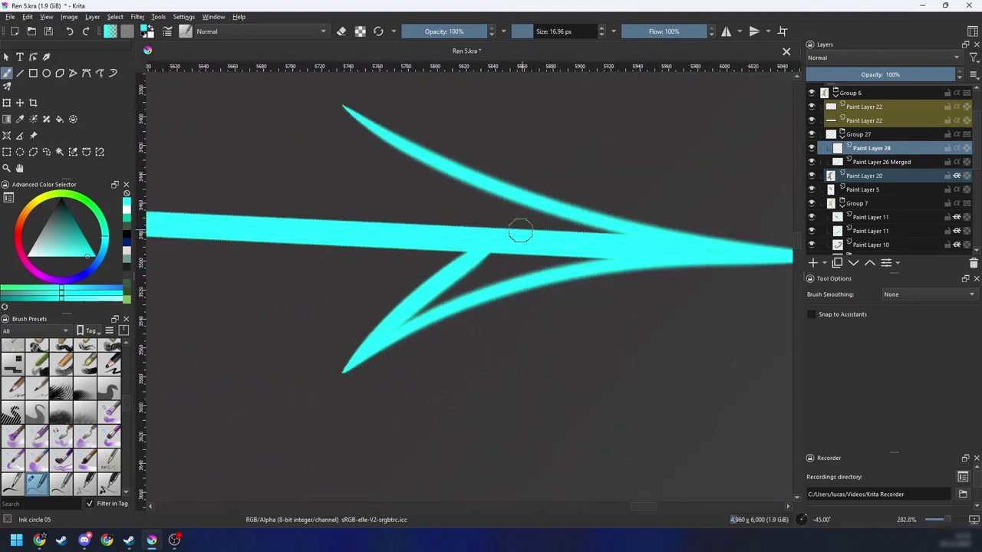
pyautogui.moveTo(395, 323)
pyautogui.mouseDown()
pyautogui.moveTo(502, 244)
pyautogui.moveTo(435, 305)
pyautogui.moveTo(529, 249)
pyautogui.moveTo(540, 252)
pyautogui.moveTo(482, 284)
pyautogui.moveTo(589, 247)
pyautogui.moveTo(558, 261)
pyautogui.moveTo(583, 259)
pyautogui.mouseUp()
# Step: Try to paint the inner edge of the opposite barb from the shaft to its point with the 16.96 px brush
pyautogui.press('6')
pyautogui.press('6')
pyautogui.press('6')
pyautogui.press('6')
pyautogui.press('6')
pyautogui.press('6')
pyautogui.press('6')
pyautogui.moveTo(645, 240); pyautogui.dragTo(570, 261)
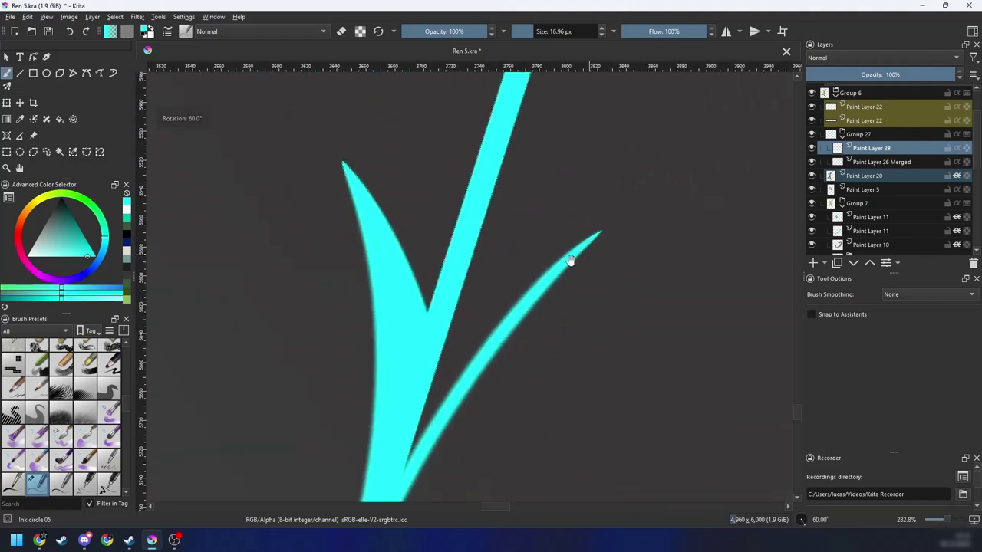
pyautogui.moveTo(393, 372); pyautogui.dragTo(612, 235)
pyautogui.hotkey('ctrl', 'z')
pyautogui.moveTo(441, 334); pyautogui.dragTo(606, 232)
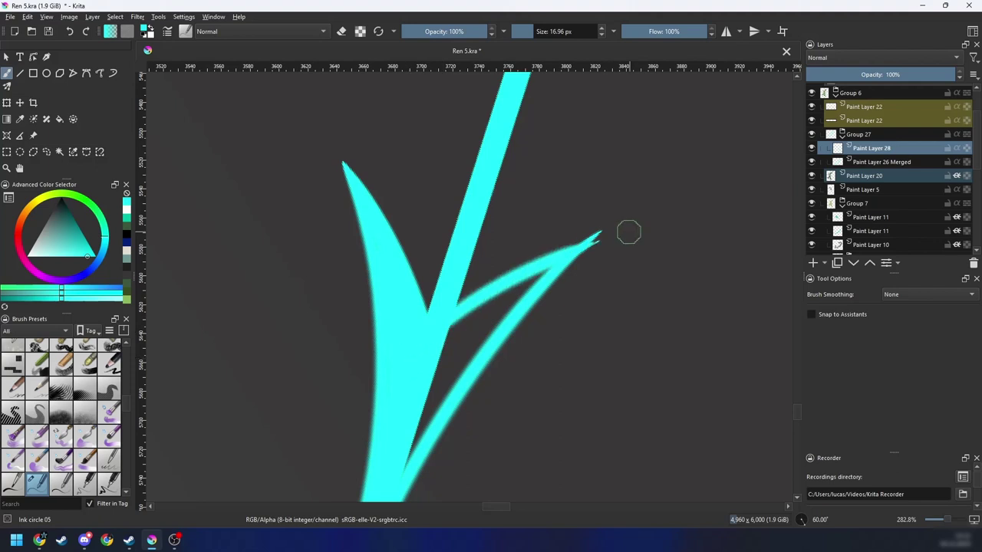
pyautogui.hotkey('ctrl', 'z')
pyautogui.moveTo(451, 319); pyautogui.dragTo(600, 232)
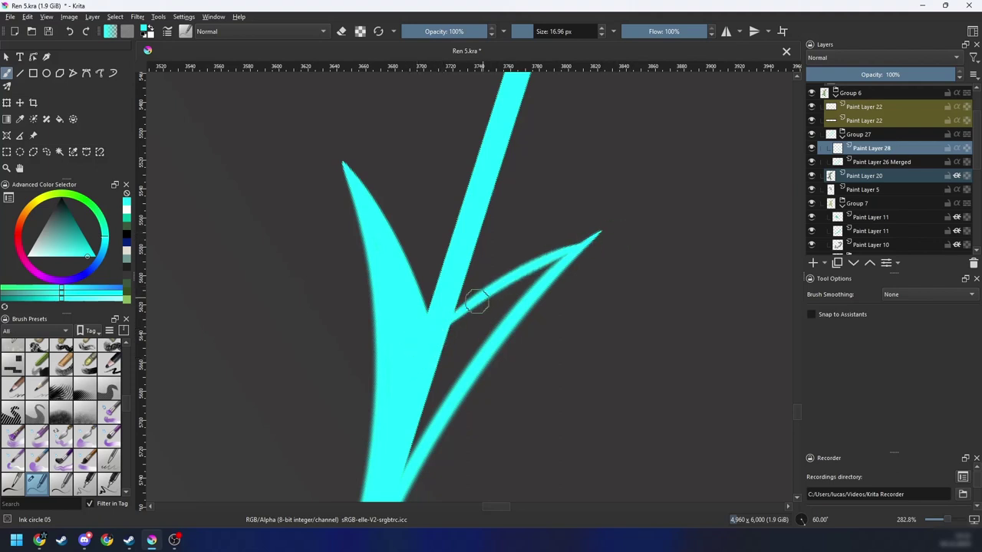
pyautogui.hotkey('ctrl', 'z')
# Step: Reduce the ink brush to 8.44 px and draw the opposite barb's thin curved inner edge from the shaft to its point
pyautogui.press('[')
pyautogui.press('[')
pyautogui.press('[')
pyautogui.moveTo(451, 323); pyautogui.dragTo(605, 233)
pyautogui.hotkey('ctrl', 'z')
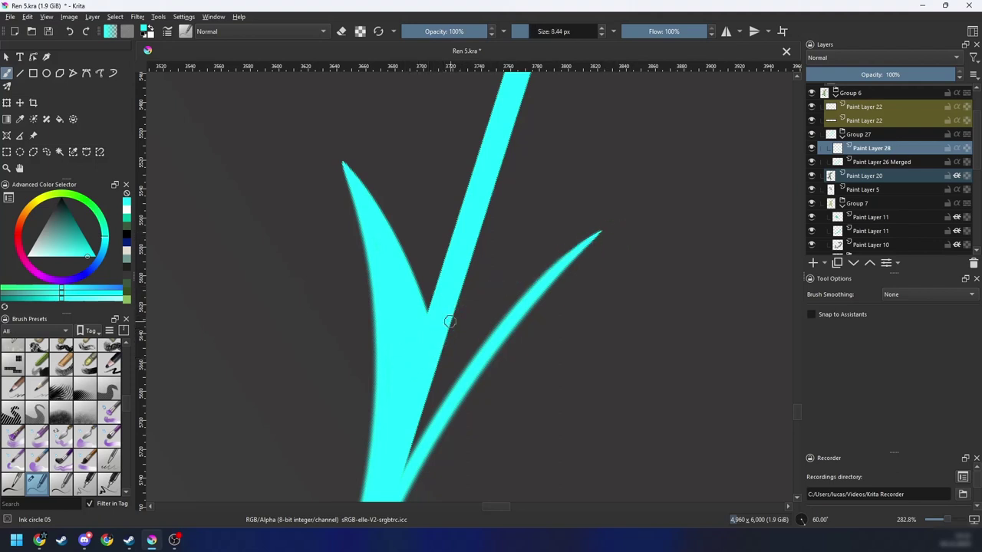
pyautogui.moveTo(450, 321); pyautogui.dragTo(600, 234)
pyautogui.hotkey('ctrl', 'z')
pyautogui.moveTo(449, 324); pyautogui.dragTo(599, 237)
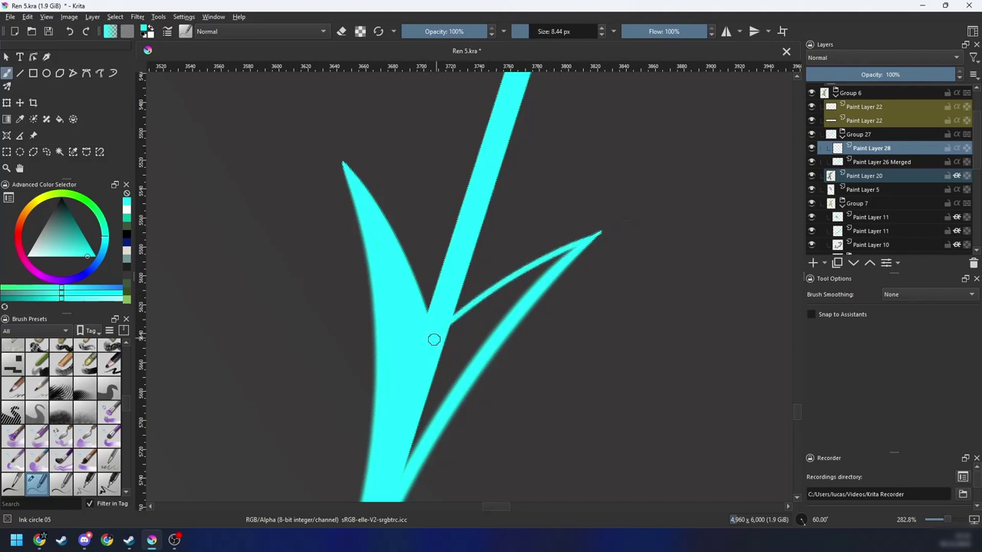
# Step: Fill the gap between the opposite barb's two edges with solid cyan, varying the brush size from 21.72 px down to 8.65 px
pyautogui.moveTo(446, 332)
pyautogui.mouseDown()
pyautogui.moveTo(460, 319)
pyautogui.moveTo(437, 346)
pyautogui.moveTo(480, 314)
pyautogui.mouseUp()
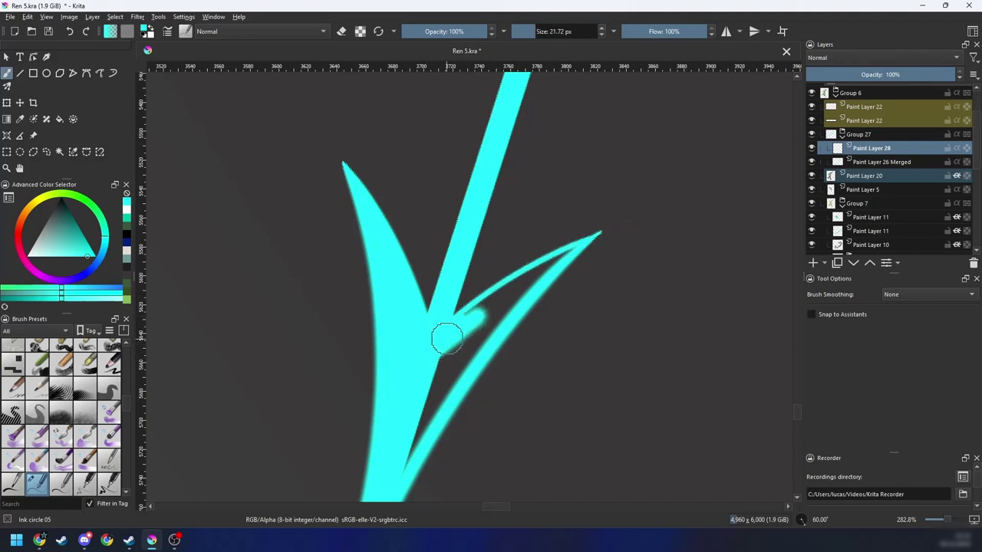
pyautogui.keyDown('shift'); pyautogui.moveTo(427, 352); pyautogui.dragTo(420, 355); pyautogui.keyUp('shift')
pyautogui.moveTo(498, 293); pyautogui.dragTo(511, 284)
pyautogui.moveTo(454, 324)
pyautogui.keyDown('shift'); pyautogui.mouseDown()
pyautogui.moveTo(573, 250)
pyautogui.moveTo(500, 309)
pyautogui.moveTo(528, 276)
pyautogui.mouseUp(); pyautogui.keyUp('shift')
pyautogui.press('6')
pyautogui.moveTo(396, 391)
pyautogui.mouseDown()
pyautogui.moveTo(569, 265)
pyautogui.moveTo(433, 358)
pyautogui.moveTo(484, 296)
pyautogui.mouseUp()
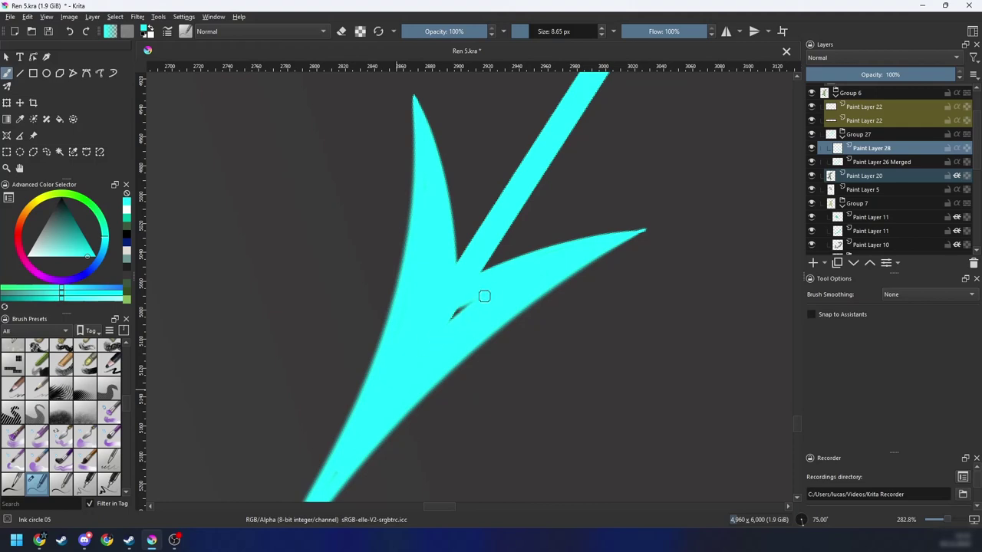
# Step: Examine the filled arrowhead and the whole arrow's proportions against the bow and figure
pyautogui.press('-')
pyautogui.press('-')
pyautogui.press('-')
pyautogui.press('-')
pyautogui.press('-')
pyautogui.press('4')
pyautogui.press('4')
pyautogui.press('4')
pyautogui.press('-')
pyautogui.press('-')
pyautogui.press('-')
pyautogui.press('-')
pyautogui.press('4')
pyautogui.press('4')
pyautogui.press('4')
pyautogui.press('4')
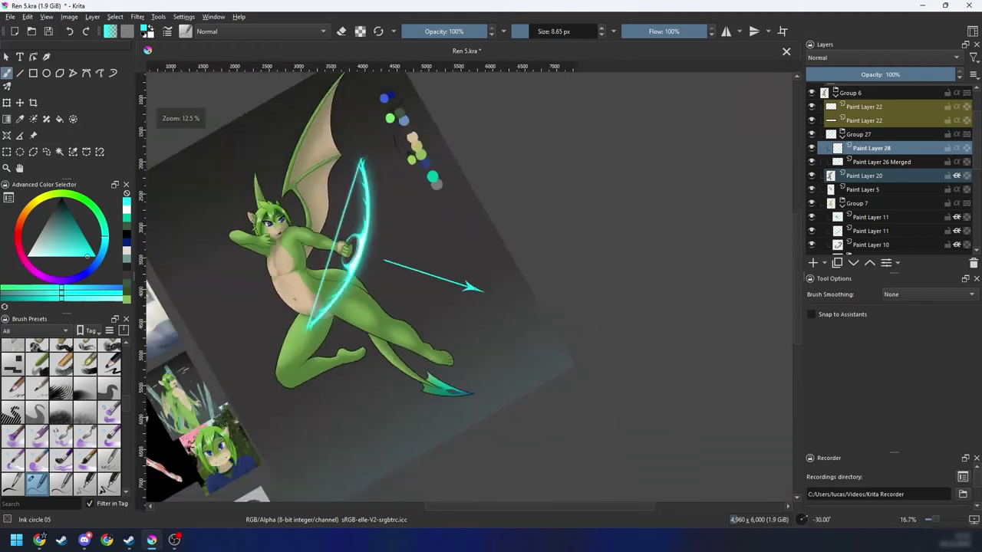
pyautogui.press('5')
pyautogui.press('-')
pyautogui.moveTo(505, 292); pyautogui.dragTo(505, 317)
pyautogui.press('+')
pyautogui.press('+')
pyautogui.press('+')
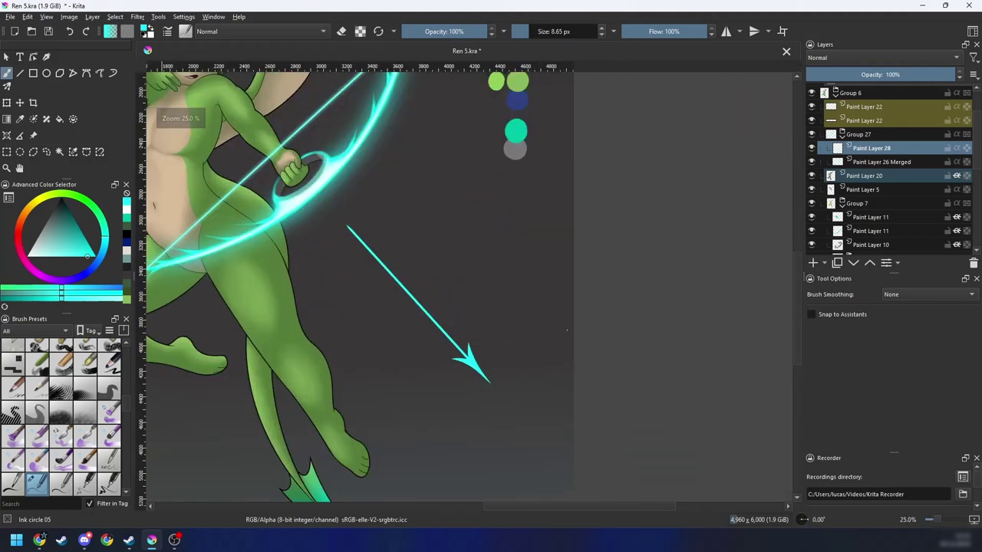
# Step: Fill out one barb's concave outer edge with 8.65 px ink strokes running from the barb's point toward the arrow tip
pyautogui.press('+')
pyautogui.press('+')
pyautogui.press('4')
pyautogui.press('4')
pyautogui.press('4')
pyautogui.moveTo(585, 284); pyautogui.dragTo(491, 196)
pyautogui.press('+')
pyautogui.press('+')
pyautogui.moveTo(553, 306); pyautogui.dragTo(512, 284)
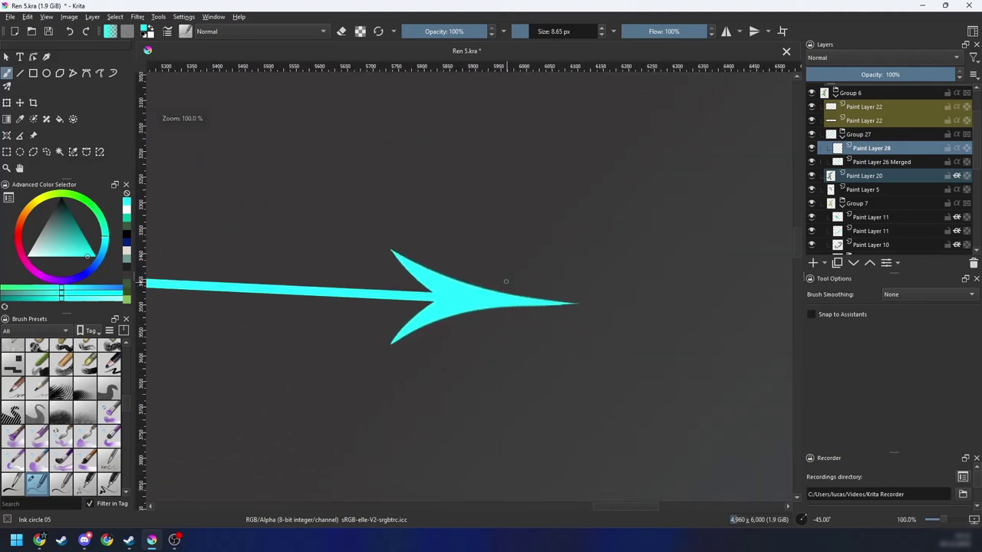
pyautogui.press('+')
pyautogui.press('4')
pyautogui.press('4')
pyautogui.moveTo(466, 369); pyautogui.dragTo(404, 389)
pyautogui.scroll(1, 404, 389)
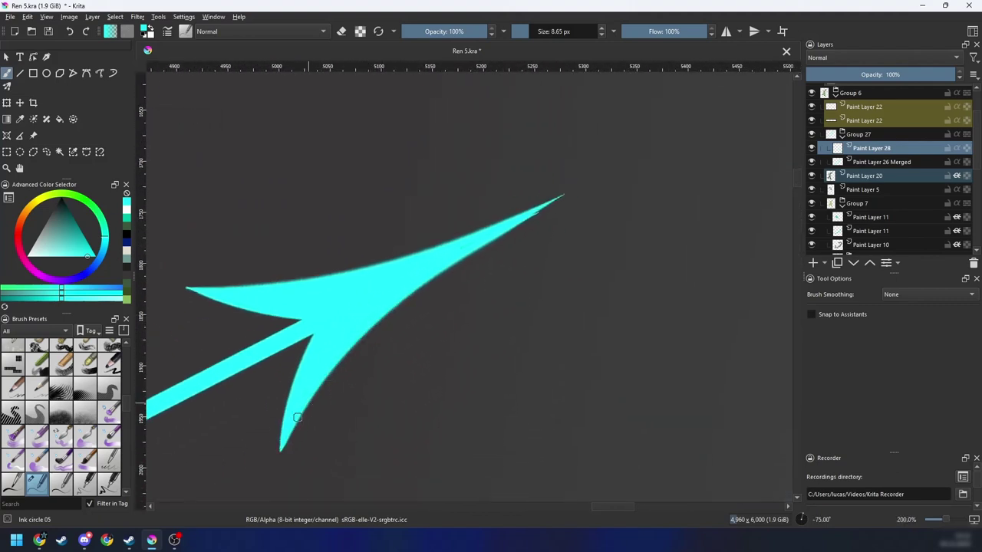
pyautogui.moveTo(298, 418)
pyautogui.mouseDown()
pyautogui.moveTo(473, 258)
pyautogui.moveTo(568, 214)
pyautogui.mouseUp()
pyautogui.hotkey('ctrl', 'z')
pyautogui.moveTo(287, 444)
pyautogui.mouseDown()
pyautogui.moveTo(343, 363)
pyautogui.moveTo(597, 190)
pyautogui.mouseUp()
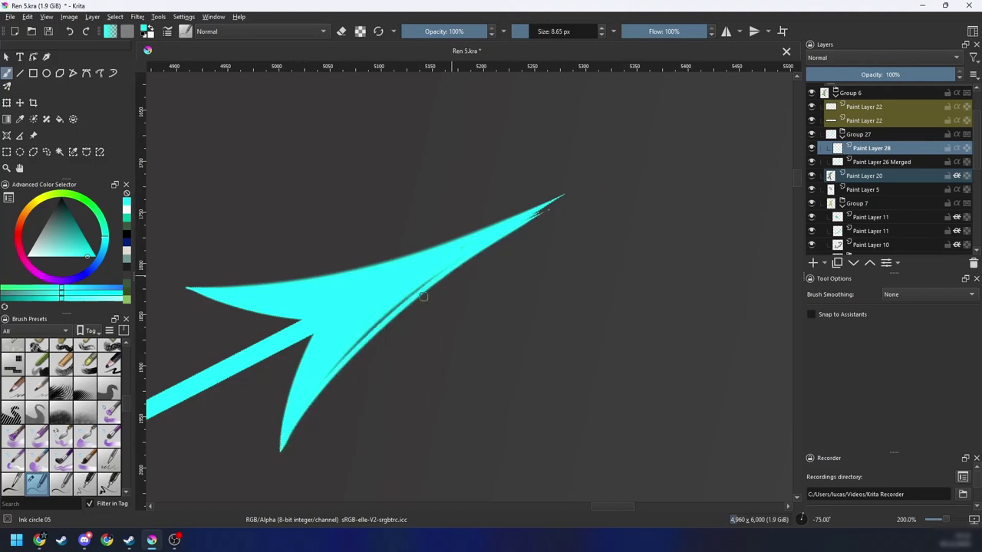
pyautogui.hotkey('ctrl', 'z')
pyautogui.moveTo(284, 442); pyautogui.dragTo(583, 193)
pyautogui.moveTo(289, 432)
pyautogui.mouseDown()
pyautogui.moveTo(381, 325)
pyautogui.moveTo(556, 201)
pyautogui.mouseUp()
pyautogui.moveTo(319, 388)
pyautogui.mouseDown()
pyautogui.moveTo(396, 307)
pyautogui.moveTo(392, 334)
pyautogui.mouseUp()
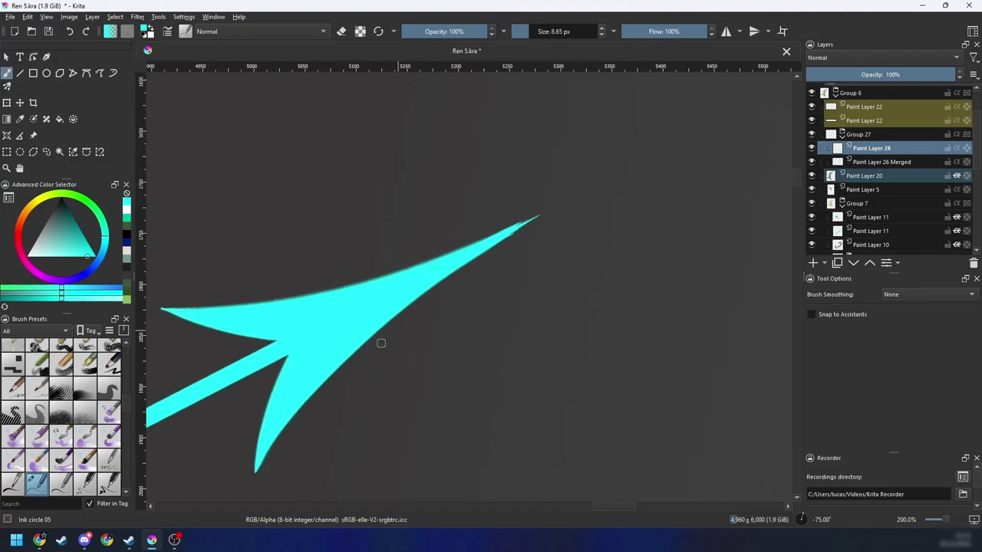
# Step: Try to erase along the outer edge of the thickened barb up to the arrow tip
pyautogui.press('e')
pyautogui.moveTo(353, 371); pyautogui.dragTo(527, 223)
pyautogui.hotkey('ctrl', 'z')
pyautogui.press('e')
# Step: Extend the arrowhead's tip into a longer, thin point with a sweeping 8.65 px ink stroke
pyautogui.moveTo(318, 387); pyautogui.dragTo(654, 159)
pyautogui.hotkey('ctrl', 'z')
pyautogui.moveTo(363, 335); pyautogui.dragTo(684, 154)
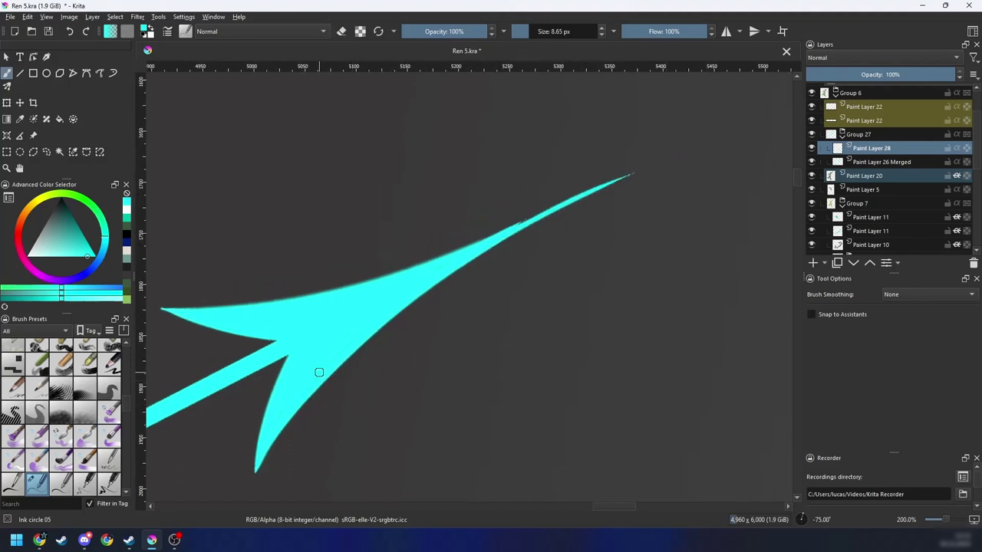
# Step: Fill out the opposite barb's outer edge with an 8.65 px ink stroke to match the first barb
pyautogui.press('6')
pyautogui.press('6')
pyautogui.press('6')
pyautogui.press('6')
pyautogui.press('6')
pyautogui.press('6')
pyautogui.press('6')
pyautogui.press('6')
pyautogui.press('6')
pyautogui.press('6')
pyautogui.moveTo(550, 276); pyautogui.dragTo(445, 315)
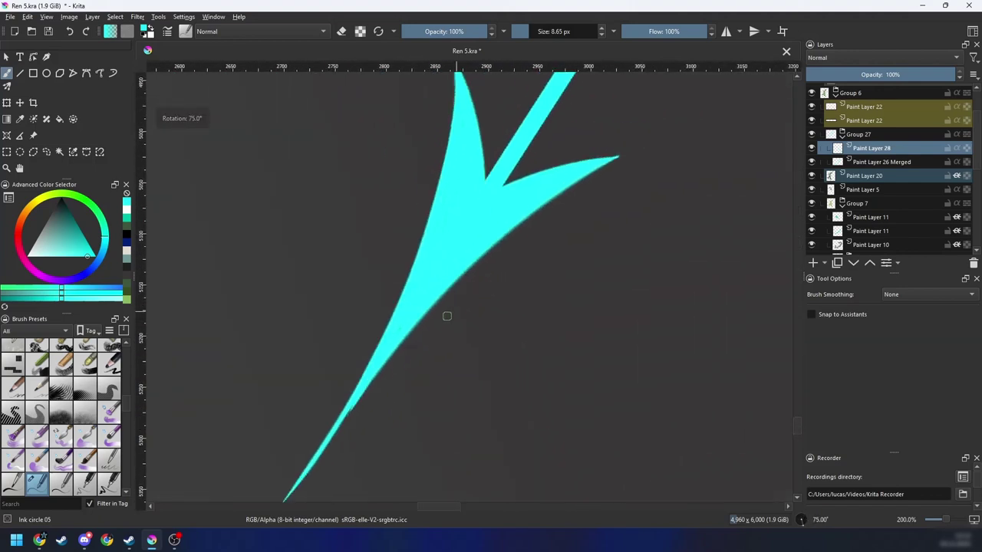
pyautogui.moveTo(337, 434)
pyautogui.mouseDown()
pyautogui.moveTo(503, 239)
pyautogui.moveTo(639, 145)
pyautogui.mouseUp()
pyautogui.hotkey('ctrl', 'z')
pyautogui.moveTo(371, 378)
pyautogui.mouseDown()
pyautogui.moveTo(630, 153)
pyautogui.moveTo(468, 274)
pyautogui.moveTo(371, 370)
pyautogui.moveTo(481, 254)
pyautogui.moveTo(616, 158)
pyautogui.moveTo(517, 316)
pyautogui.mouseUp()
# Step: Turn on eraser mode and examine the arrowhead's barbs, outer edges and elongated tip
pyautogui.press('4')
pyautogui.press('4')
pyautogui.scroll(1, 510, 299)
pyautogui.press('e')
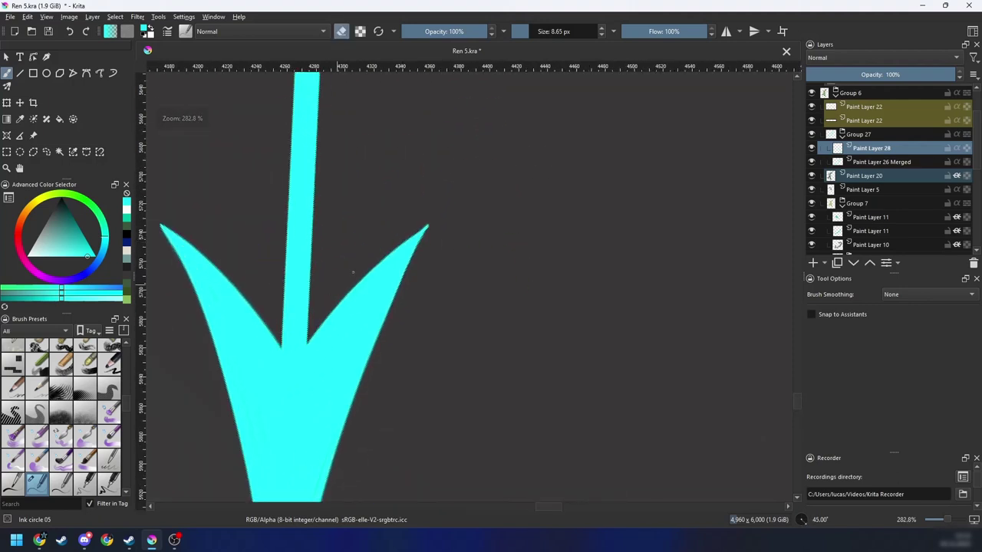
pyautogui.moveTo(455, 250); pyautogui.dragTo(603, 76)
pyautogui.press('6')
pyautogui.press('6')
pyautogui.press('-')
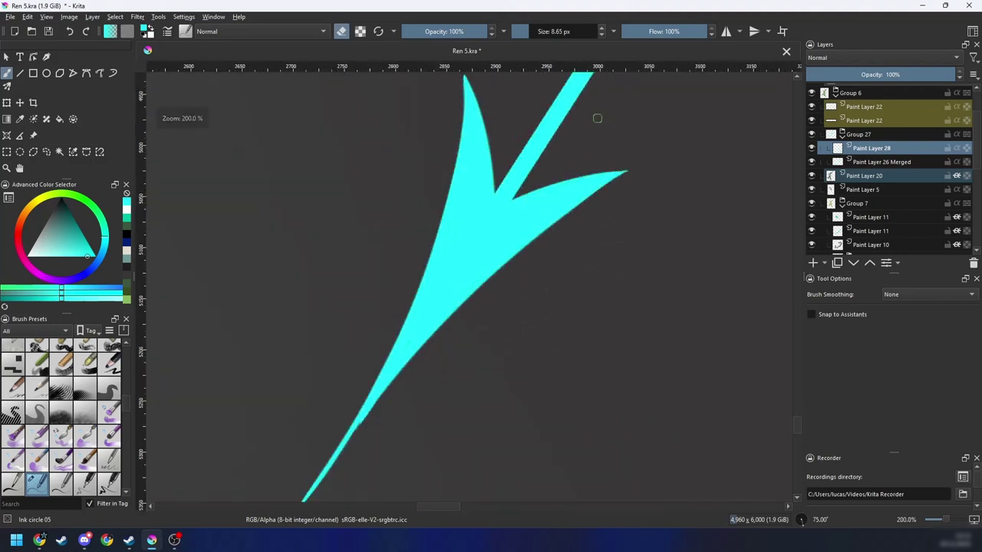
pyautogui.press('6')
pyautogui.moveTo(524, 241); pyautogui.dragTo(580, 201)
pyautogui.press('-')
pyautogui.press('-')
pyautogui.press('4')
pyautogui.press('4')
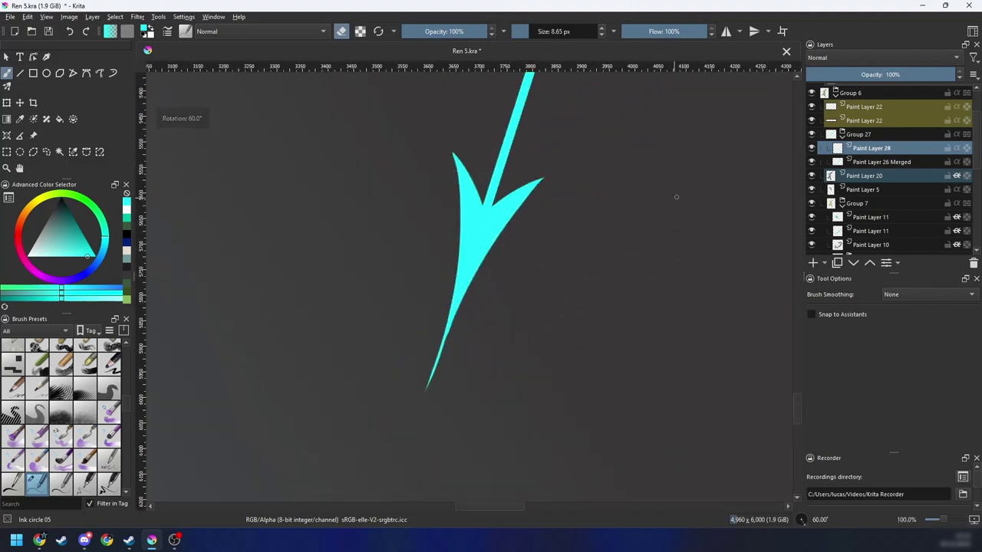
pyautogui.press('4')
pyautogui.press('-')
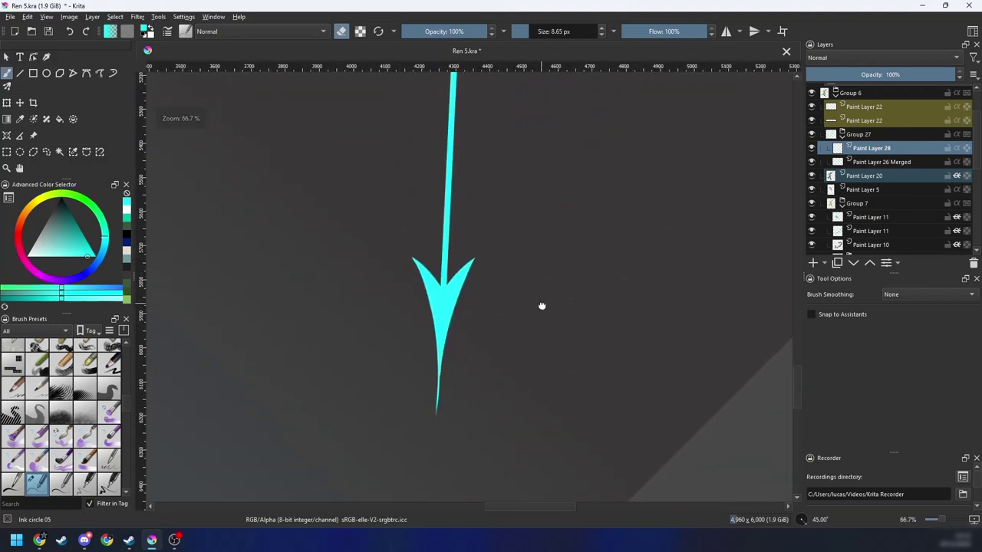
# Step: Try to draw an 8.65 px ink stroke along the arrowhead's edge and past its elongated tip
pyautogui.press('4')
pyautogui.press('4')
pyautogui.press('4')
pyautogui.press('4')
pyautogui.press('4')
pyautogui.press('4')
pyautogui.press('4')
pyautogui.press('+')
pyautogui.press('4')
pyautogui.moveTo(619, 274); pyautogui.dragTo(521, 295)
pyautogui.press('+')
pyautogui.press('+')
pyautogui.moveTo(529, 336); pyautogui.dragTo(526, 320)
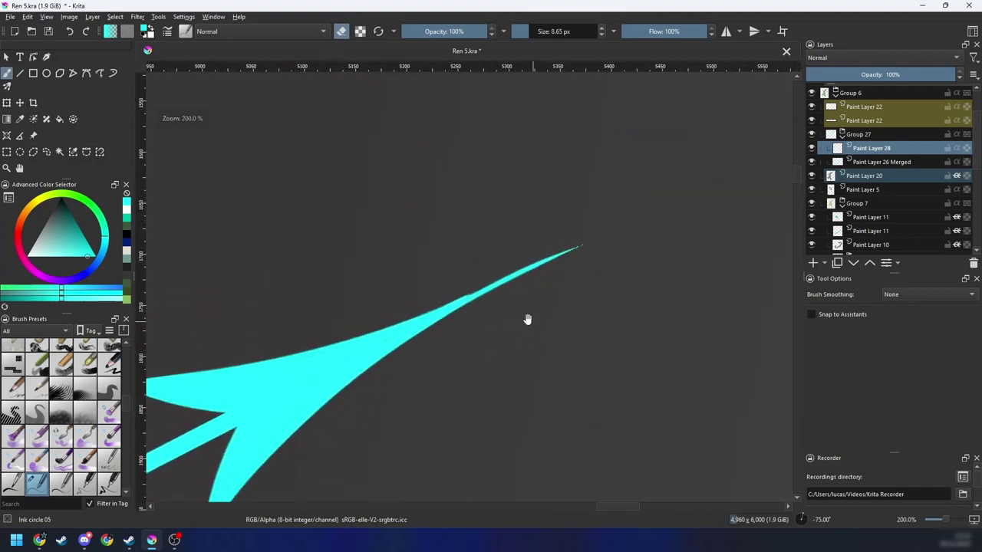
pyautogui.press('e')
pyautogui.moveTo(340, 422); pyautogui.dragTo(672, 201)
pyautogui.hotkey('ctrl', 'z')
# Step: Erase the thin end of the arrowhead's elongated tip and trim one tapering edge with 8.65 px eraser strokes
pyautogui.press('e')
pyautogui.moveTo(472, 301); pyautogui.dragTo(565, 251)
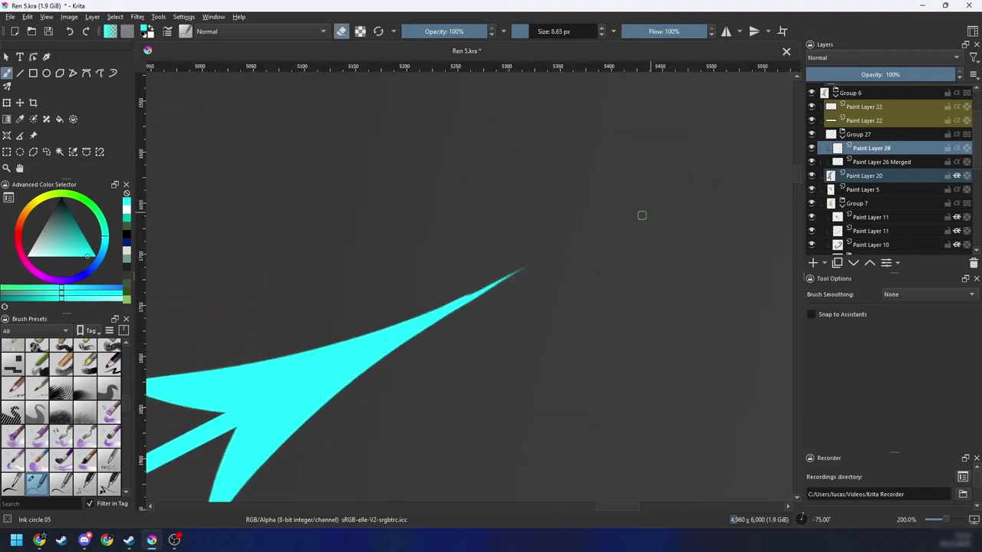
pyautogui.moveTo(426, 337); pyautogui.dragTo(667, 204)
# Step: Refine the arrowhead's taper with an 8.65 px eraser stroke along its edge from the tip toward the barb
pyautogui.press('4')
pyautogui.press('4')
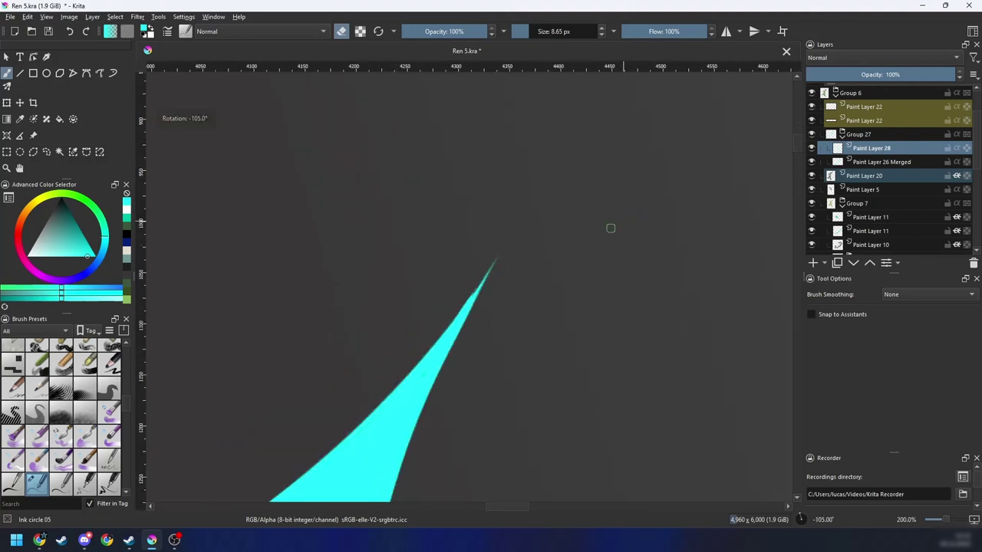
pyautogui.press('6')
pyautogui.press('4')
pyautogui.press('4')
pyautogui.press('4')
pyautogui.press('4')
pyautogui.press('4')
pyautogui.press('4')
pyautogui.press('4')
pyautogui.press('4')
pyautogui.press('4')
pyautogui.press('4')
pyautogui.press('4')
pyautogui.press('4')
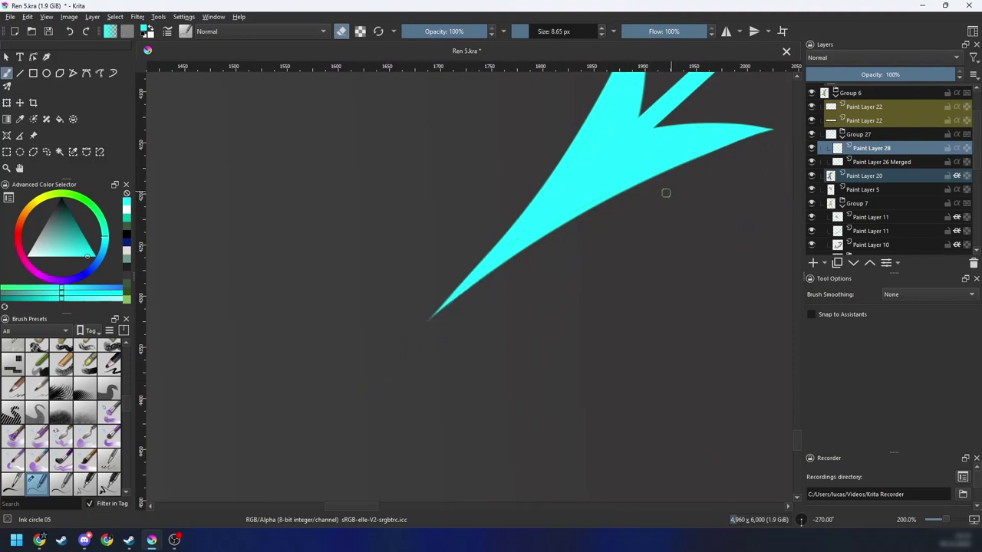
pyautogui.press('6')
pyautogui.moveTo(353, 372); pyautogui.dragTo(578, 191)
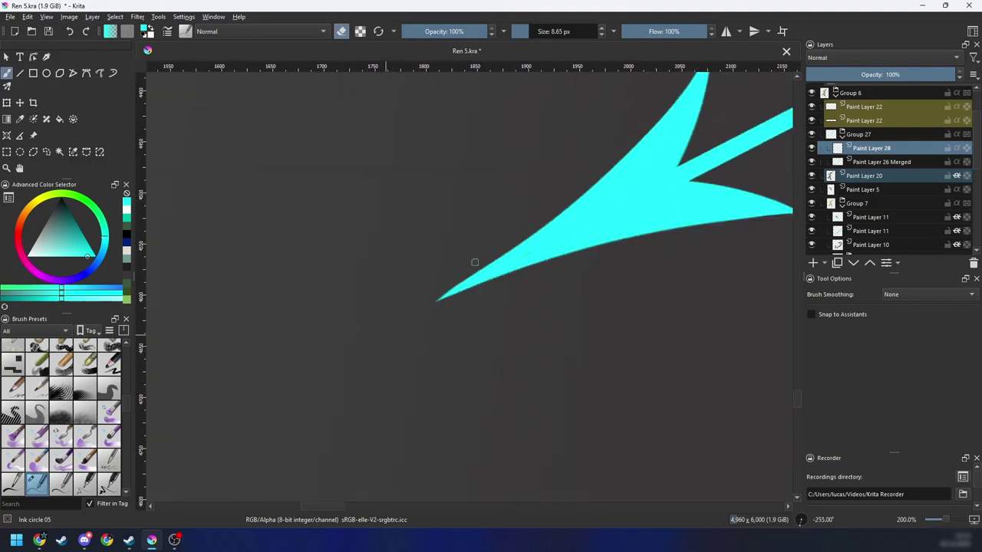
# Step: Try to extend the arrowhead's right barb outward with freehand cyan brush strokes
pyautogui.press('-')
pyautogui.press('-')
pyautogui.press('-')
pyautogui.press('-')
pyautogui.press('-')
pyautogui.press('-')
pyautogui.press('4')
pyautogui.press('4')
pyautogui.press('4')
pyautogui.press('4')
pyautogui.press('4')
pyautogui.press('4')
pyautogui.press('4')
pyautogui.press('4')
pyautogui.press('4')
pyautogui.press('-')
pyautogui.press('-')
pyautogui.press('-')
pyautogui.press('6')
pyautogui.press('6')
pyautogui.moveTo(538, 316); pyautogui.dragTo(572, 312)
pyautogui.press('+')
pyautogui.press('+')
pyautogui.press('+')
pyautogui.press('+')
pyautogui.press('6')
pyautogui.press('6')
pyautogui.press('6')
pyautogui.press('+')
pyautogui.press('+')
pyautogui.press('+')
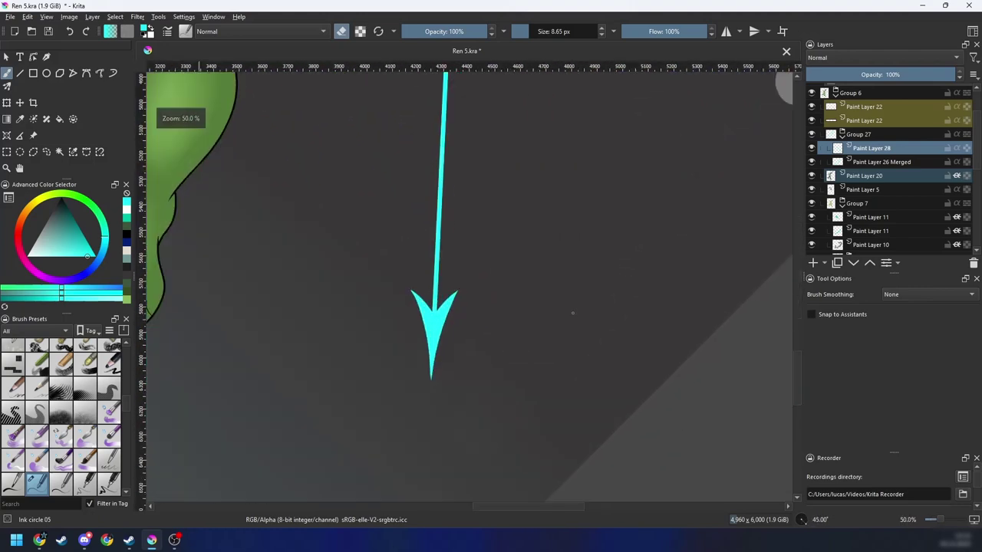
pyautogui.press('+')
pyautogui.press('6')
pyautogui.press('6')
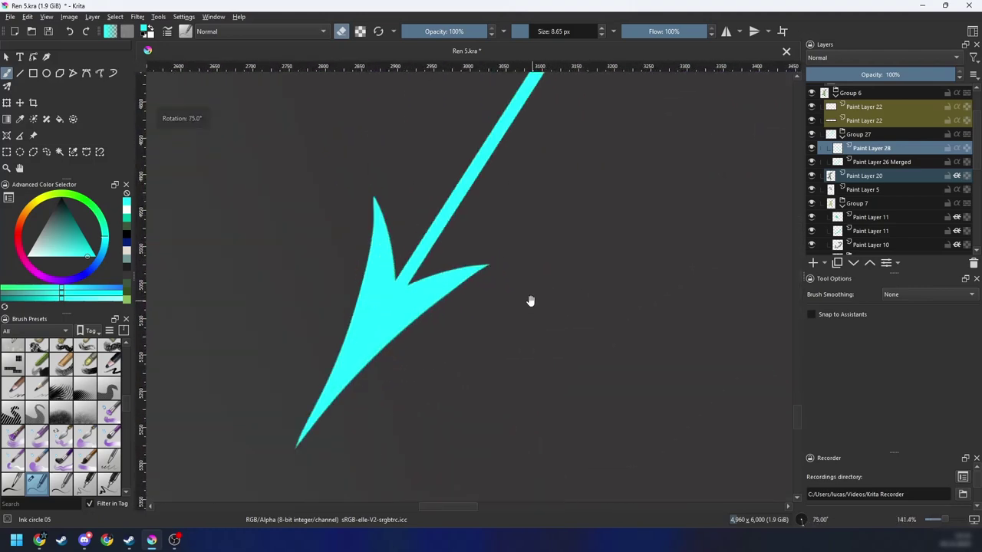
pyautogui.press('e')
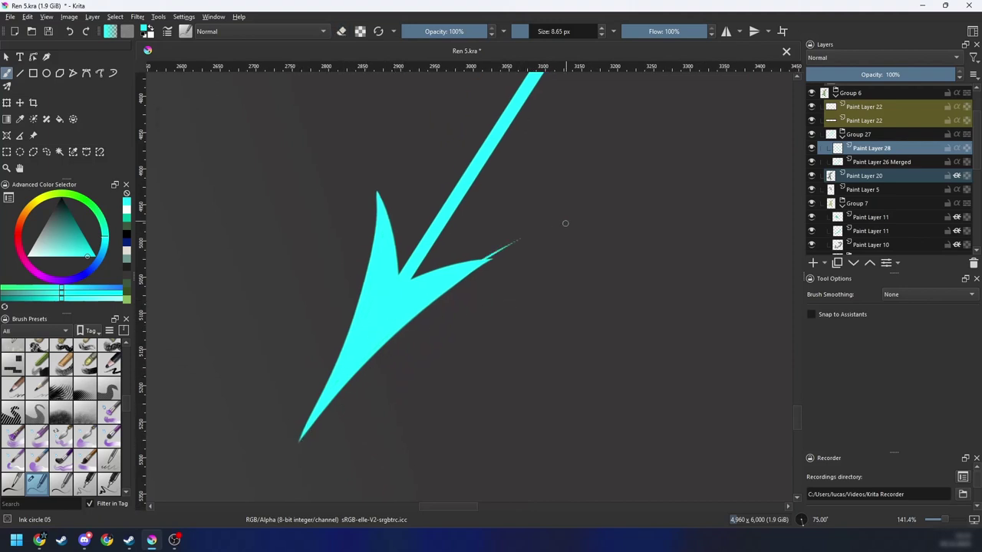
pyautogui.moveTo(306, 427); pyautogui.dragTo(567, 233)
pyautogui.hotkey('ctrl', 'z')
pyautogui.moveTo(393, 336); pyautogui.dragTo(543, 248)
pyautogui.hotkey('ctrl', 'z')
pyautogui.moveTo(440, 296); pyautogui.dragTo(566, 235)
pyautogui.press('4')
pyautogui.press('4')
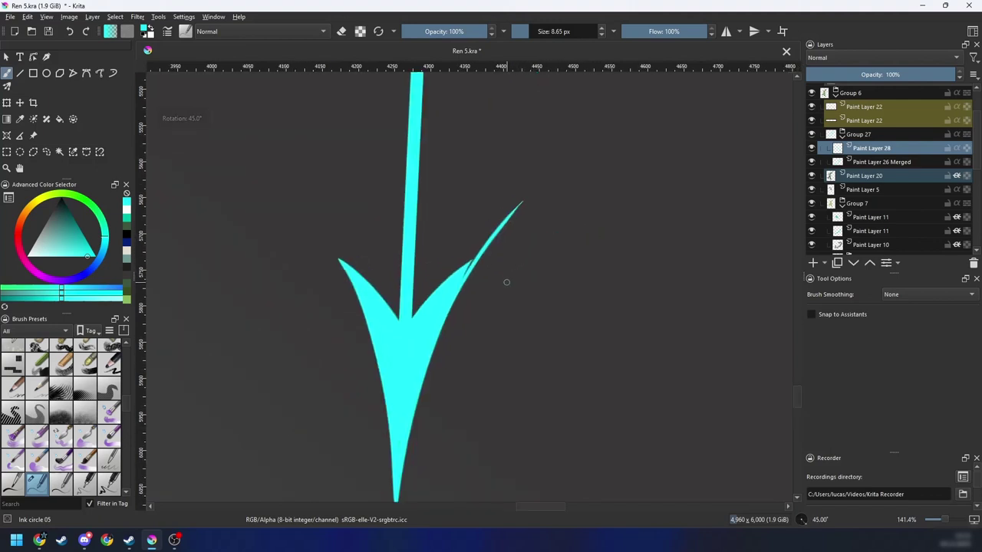
pyautogui.hotkey('ctrl', 'z')
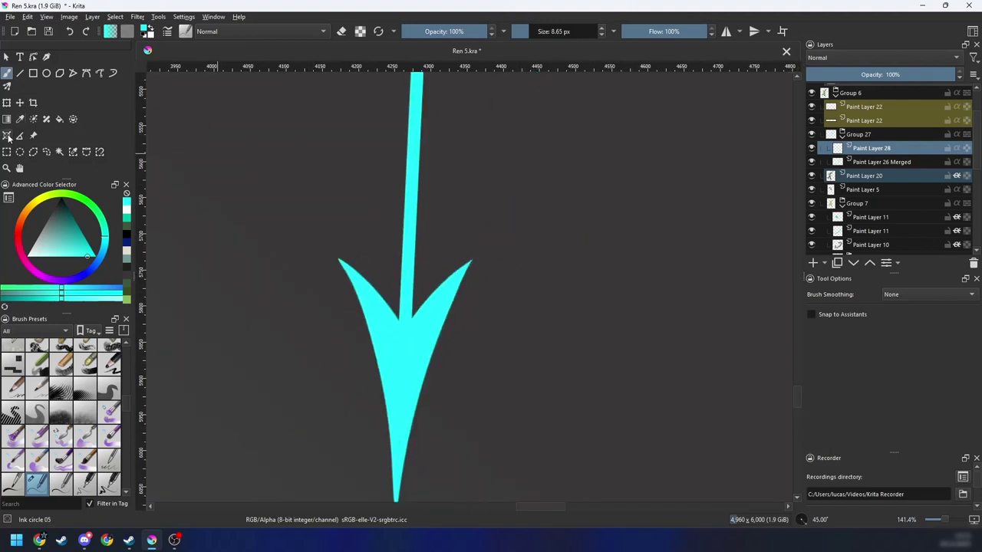
# Step: Measure the distances from the left barb's tip to the shaft and from the shaft to the right barb's tip
pyautogui.click(20, 135)
pyautogui.moveTo(338, 260); pyautogui.dragTo(401, 260)
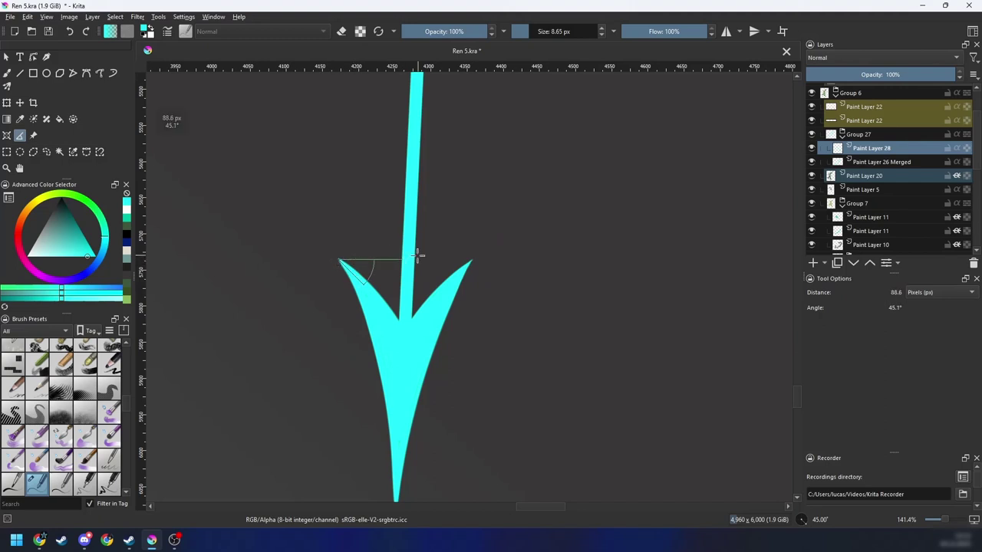
pyautogui.moveTo(415, 259); pyautogui.dragTo(466, 258)
# Step: Try to trim the outer edge of the arrowhead's right barb with the 8.65 px eraser
pyautogui.press('b')
pyautogui.moveTo(492, 245)
pyautogui.mouseDown()
pyautogui.moveTo(480, 228)
pyautogui.moveTo(486, 239)
pyautogui.mouseUp()
pyautogui.press('6')
pyautogui.press('6')
pyautogui.press('+')
pyautogui.press('e')
pyautogui.moveTo(248, 460); pyautogui.dragTo(469, 232)
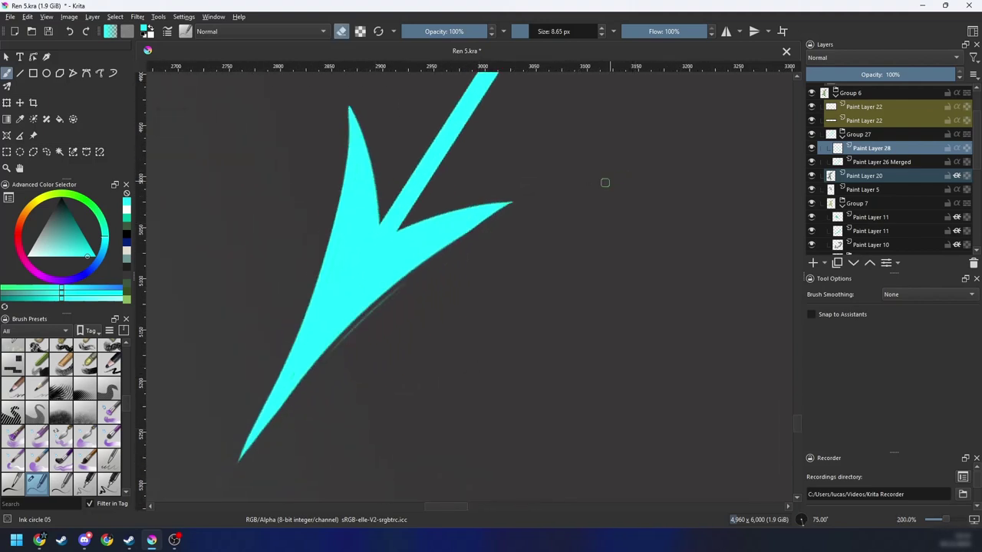
pyautogui.hotkey('ctrl', 'z')
pyautogui.moveTo(248, 456); pyautogui.dragTo(474, 228)
pyautogui.hotkey('ctrl', 'z')
pyautogui.moveTo(278, 432); pyautogui.dragTo(469, 232)
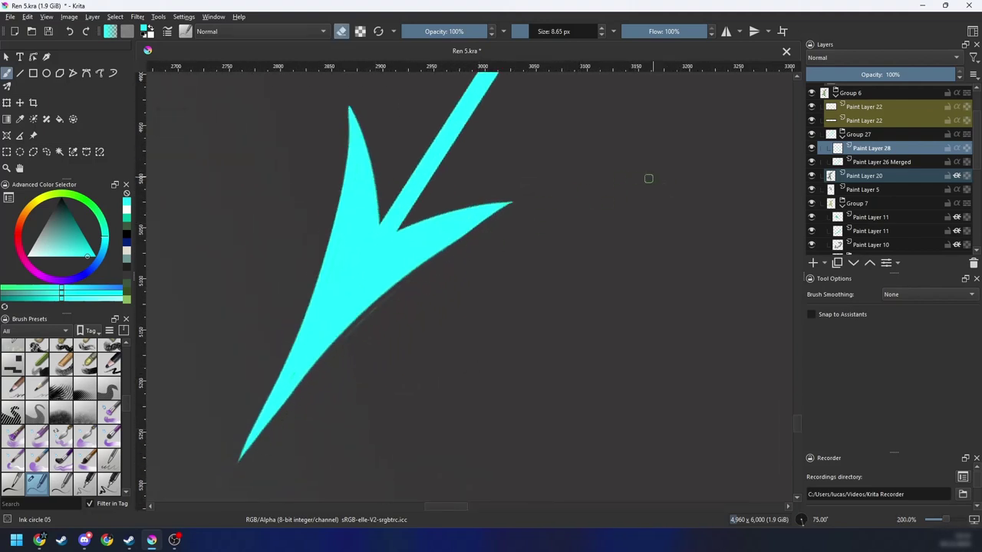
pyautogui.hotkey('ctrl', 'z')
# Step: Enlarge the eraser to 26.44 px and trim the arrowhead's outer right edge from its point to the barb tip
pyautogui.moveTo(362, 340); pyautogui.dragTo(387, 340)
pyautogui.moveTo(287, 427); pyautogui.dragTo(483, 252)
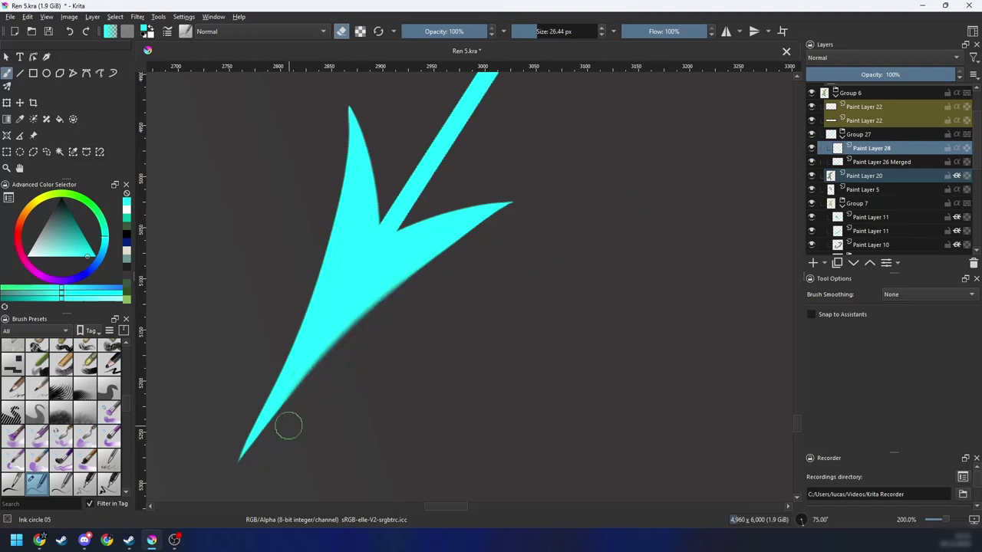
pyautogui.moveTo(289, 425); pyautogui.dragTo(491, 238)
pyautogui.hotkey('ctrl', 'z')
pyautogui.moveTo(313, 400); pyautogui.dragTo(633, 191)
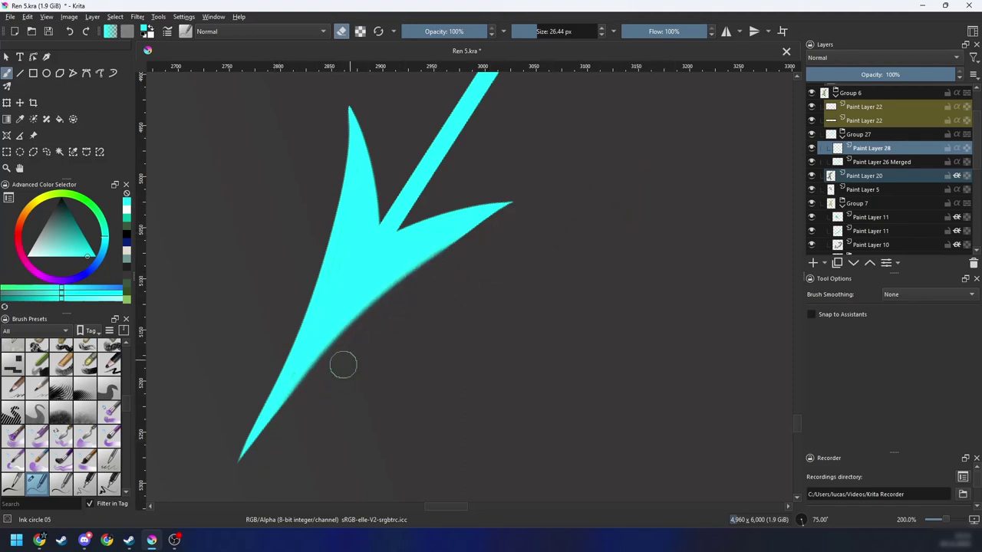
pyautogui.moveTo(342, 361); pyautogui.dragTo(635, 197)
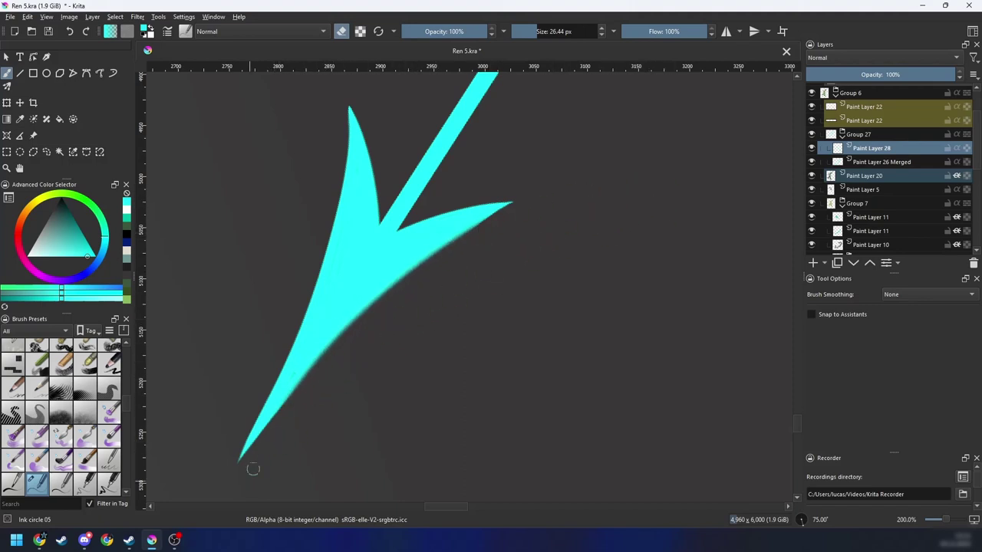
pyautogui.moveTo(243, 464)
pyautogui.mouseDown()
pyautogui.moveTo(322, 372)
pyautogui.moveTo(507, 244)
pyautogui.mouseUp()
# Step: Examine the trimmed arrowhead's symmetry from several canvas rotations
pyautogui.press('4')
pyautogui.press('4')
pyautogui.press('4')
pyautogui.press('4')
pyautogui.press('4')
pyautogui.press('4')
pyautogui.press('4')
pyautogui.press('4')
pyautogui.press('4')
pyautogui.scroll(-3, 415, 294)
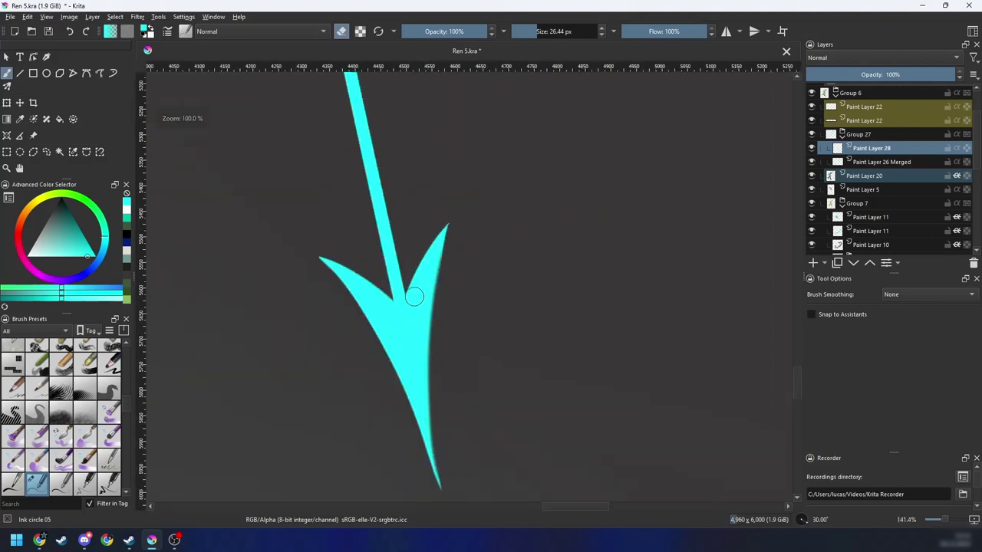
pyautogui.scroll(1, 472, 274)
pyautogui.moveTo(576, 267)
pyautogui.mouseDown()
pyautogui.moveTo(452, 285)
pyautogui.moveTo(526, 254)
pyautogui.moveTo(314, 405)
pyautogui.moveTo(602, 207)
pyautogui.mouseUp()
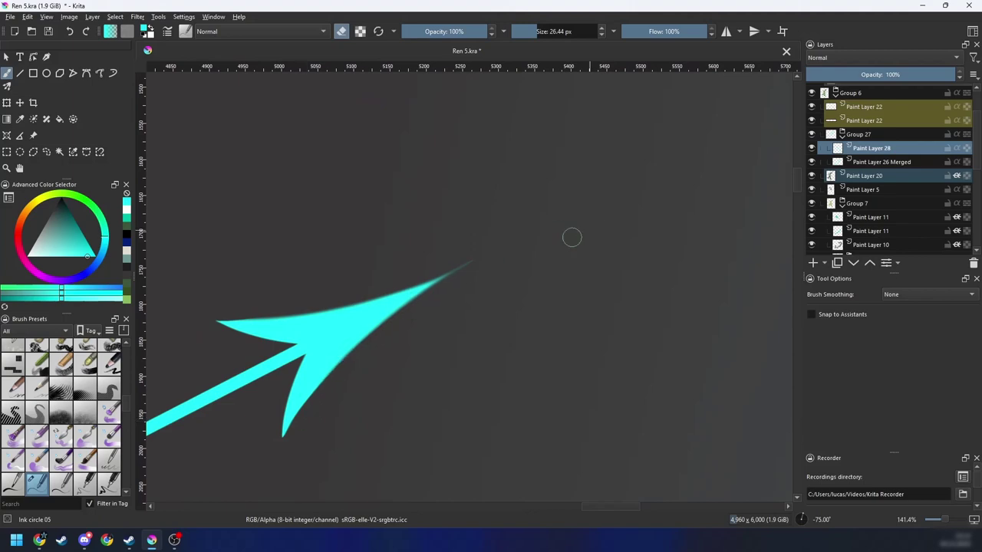
pyautogui.press('6')
pyautogui.press('6')
pyautogui.press('6')
pyautogui.press('6')
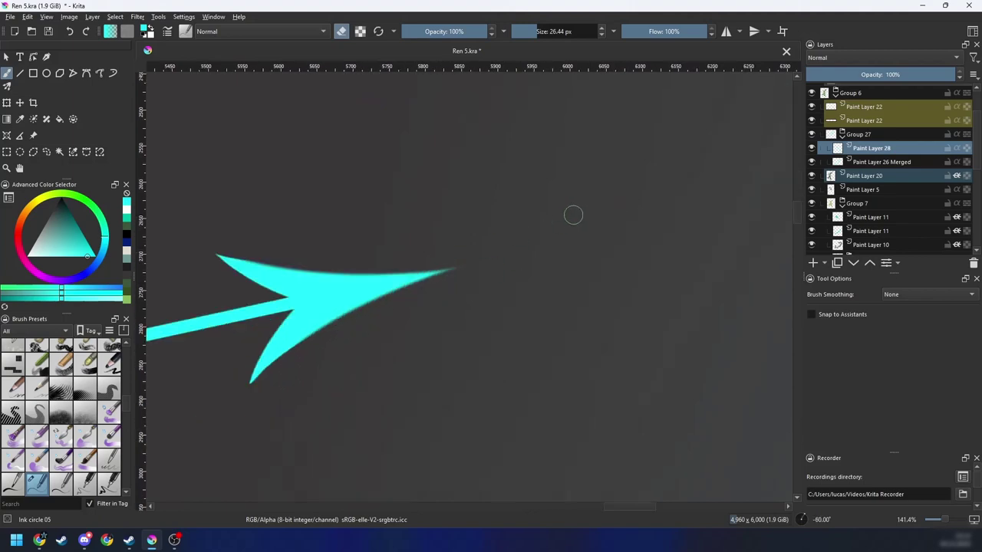
# Step: Switch from erasing to painting and draw a short curved cyan prong branching off the tail end of the arrow shaft
pyautogui.press('-')
pyautogui.press('-')
pyautogui.press('-')
pyautogui.press('-')
pyautogui.press('-')
pyautogui.press('-')
pyautogui.press('e')
pyautogui.press('-')
pyautogui.press('6')
pyautogui.press('6')
pyautogui.moveTo(484, 300)
pyautogui.mouseDown()
pyautogui.moveTo(483, 353)
pyautogui.moveTo(508, 330)
pyautogui.moveTo(517, 351)
pyautogui.moveTo(542, 311)
pyautogui.moveTo(537, 298)
pyautogui.moveTo(570, 296)
pyautogui.moveTo(591, 319)
pyautogui.moveTo(580, 313)
pyautogui.moveTo(520, 337)
pyautogui.moveTo(499, 331)
pyautogui.moveTo(445, 384)
pyautogui.moveTo(512, 338)
pyautogui.mouseUp()
pyautogui.hotkey('ctrl', 'z')
pyautogui.hotkey('ctrl', '+')
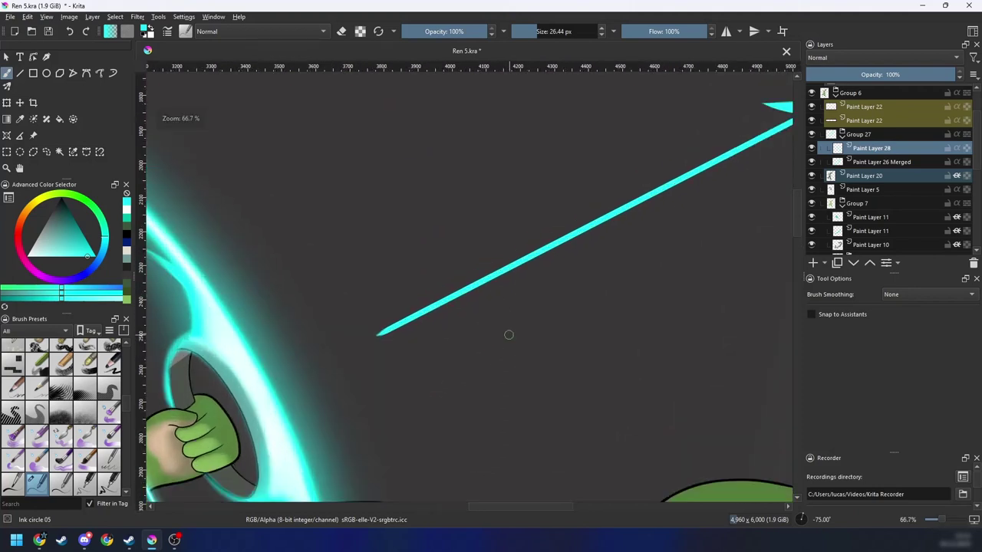
pyautogui.moveTo(544, 280); pyautogui.dragTo(520, 301)
pyautogui.hotkey('ctrl', '+')
pyautogui.moveTo(437, 329); pyautogui.dragTo(483, 300)
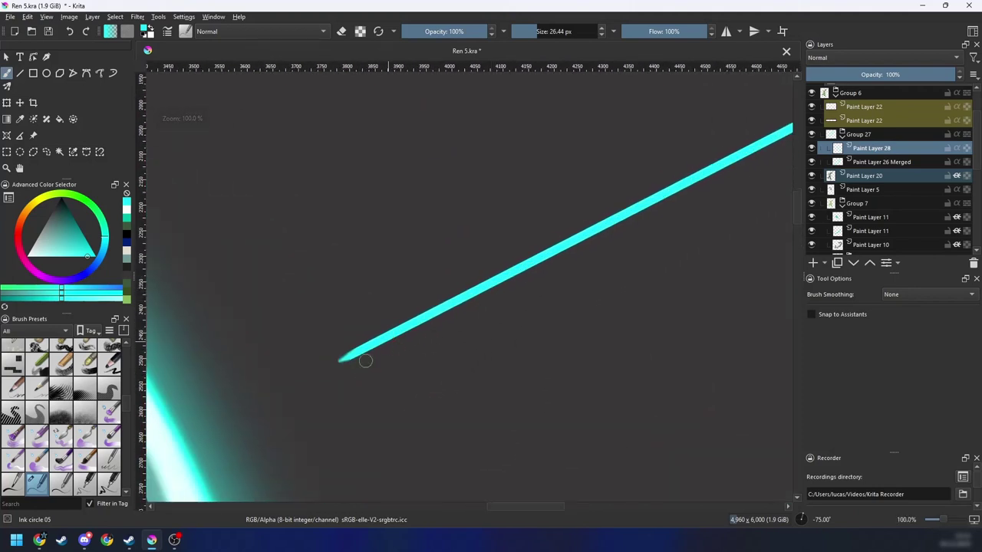
pyautogui.moveTo(352, 374)
pyautogui.mouseDown()
pyautogui.moveTo(389, 337)
pyautogui.moveTo(353, 374)
pyautogui.mouseUp()
pyautogui.moveTo(396, 335); pyautogui.dragTo(329, 407)
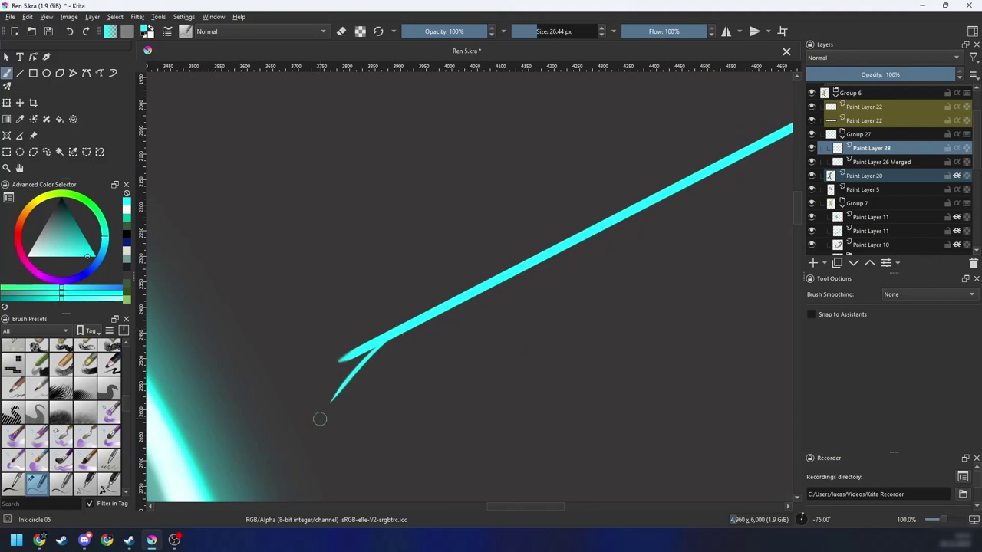
# Step: Try to draw the fletching's outer edge from the prong tip back along the shaft
pyautogui.moveTo(397, 330)
pyautogui.mouseDown()
pyautogui.moveTo(328, 408)
pyautogui.moveTo(478, 335)
pyautogui.mouseUp()
pyautogui.hotkey('ctrl', 'z')
pyautogui.moveTo(322, 412); pyautogui.dragTo(434, 350)
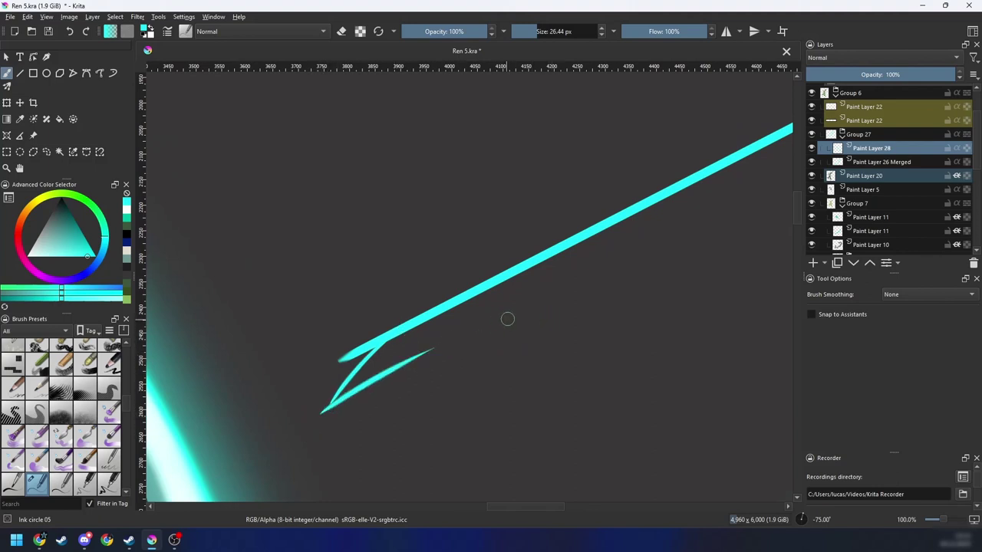
pyautogui.hotkey('ctrl', 'z')
pyautogui.moveTo(326, 405); pyautogui.dragTo(450, 339)
pyautogui.hotkey('ctrl', 'z')
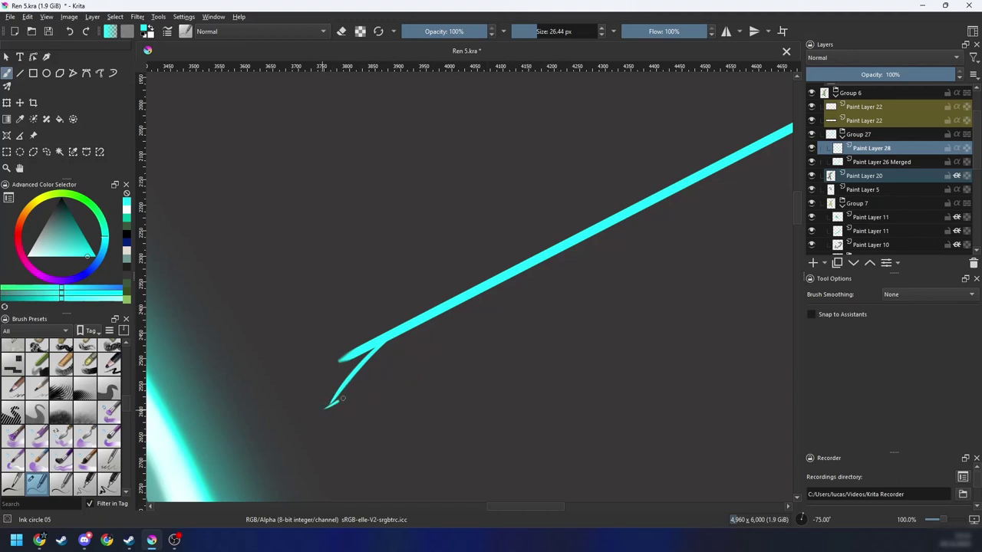
pyautogui.moveTo(328, 404); pyautogui.dragTo(529, 299)
pyautogui.hotkey('ctrl', 'z')
# Step: Check the arrow tail in the mirrored view, then undo and redo the prong stroke
pyautogui.press('m')
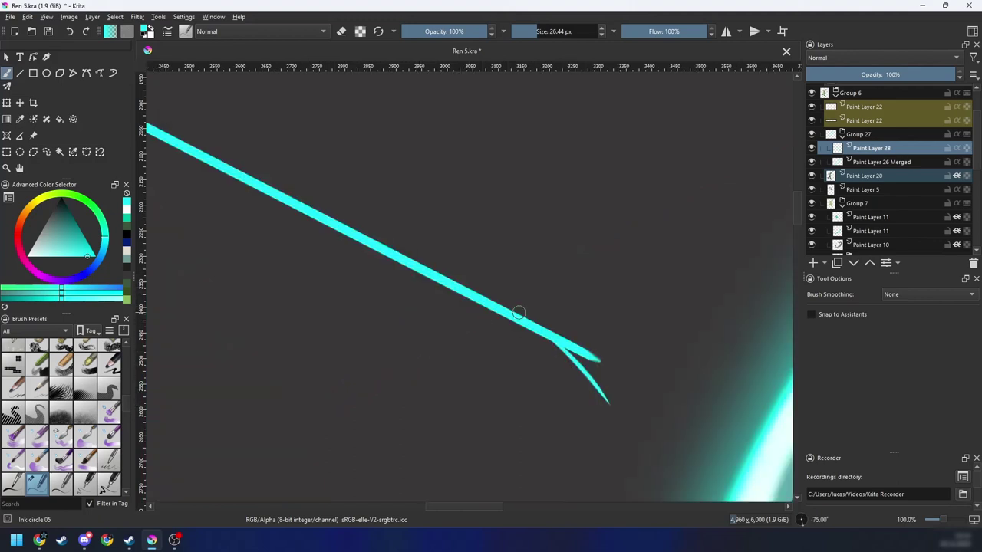
pyautogui.press('m')
pyautogui.press('-')
pyautogui.press('6')
pyautogui.press('6')
pyautogui.press('6')
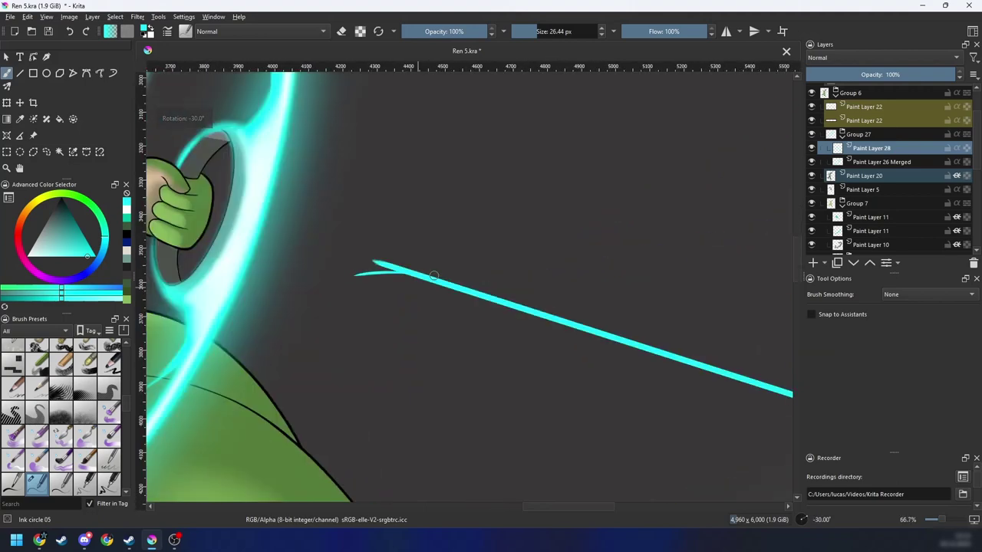
pyautogui.hotkey('ctrl', 'z')
pyautogui.press('6')
pyautogui.press('6')
pyautogui.press('6')
pyautogui.press('6')
pyautogui.press('6')
pyautogui.moveTo(471, 273); pyautogui.dragTo(449, 345)
pyautogui.press('+')
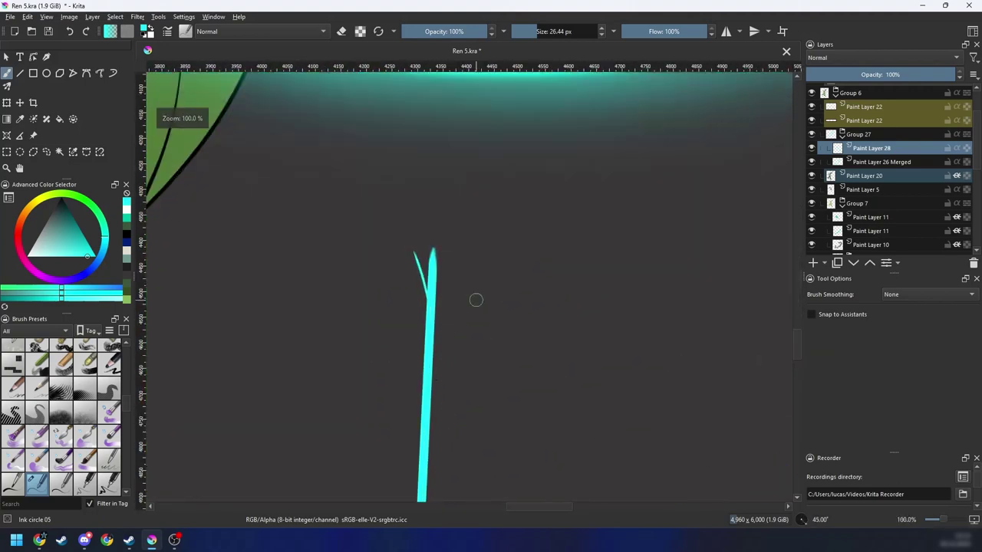
pyautogui.press('+')
pyautogui.moveTo(509, 298); pyautogui.dragTo(541, 300)
pyautogui.hotkey('ctrl', 'z')
pyautogui.hotkey('ctrl', 'shift', 'z')
pyautogui.hotkey('ctrl', 'shift', 'z')
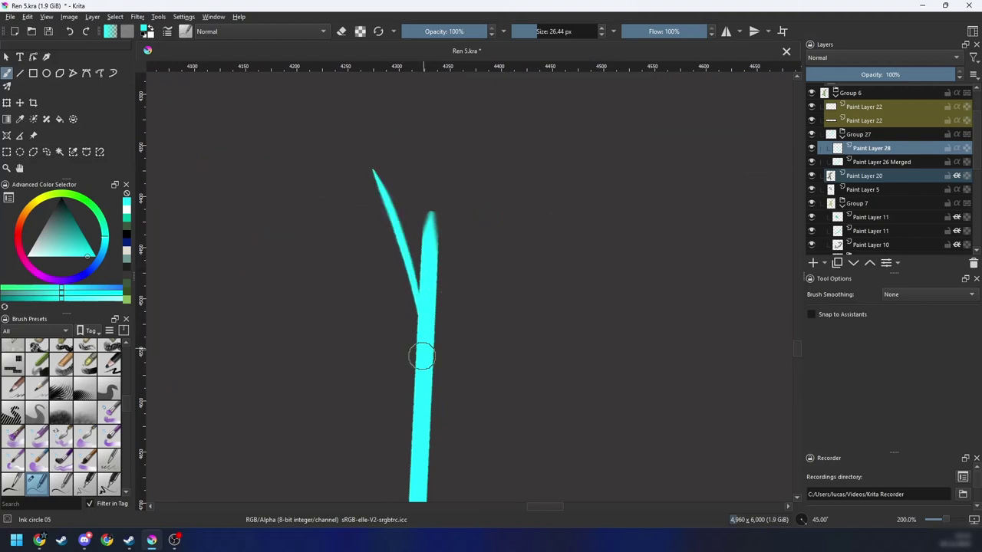
# Step: Draw and thicken a matching curved cyan prong on the opposite side of the shaft's tail end
pyautogui.moveTo(436, 293); pyautogui.dragTo(501, 182)
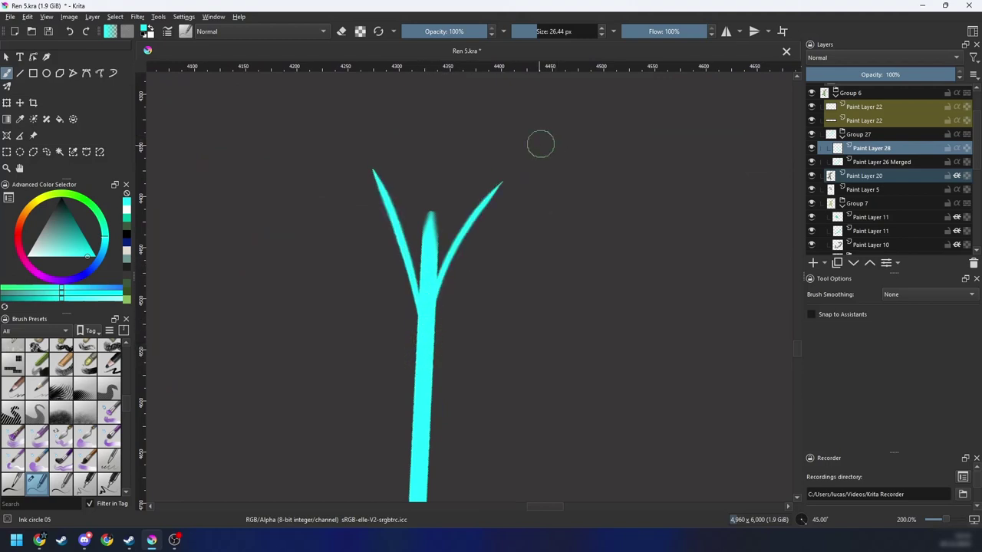
pyautogui.hotkey('ctrl', 'z')
pyautogui.moveTo(434, 303); pyautogui.dragTo(509, 149)
pyautogui.hotkey('ctrl', 'z')
pyautogui.moveTo(436, 303); pyautogui.dragTo(477, 210)
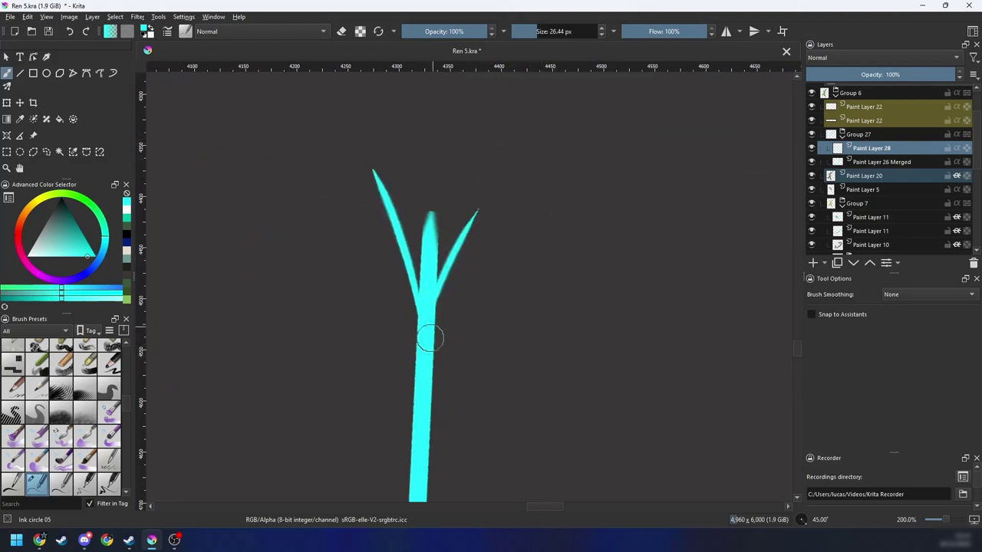
pyautogui.moveTo(430, 328); pyautogui.dragTo(508, 165)
pyautogui.hotkey('ctrl', 'z')
pyautogui.moveTo(429, 338); pyautogui.dragTo(486, 194)
pyautogui.moveTo(429, 320); pyautogui.dragTo(507, 167)
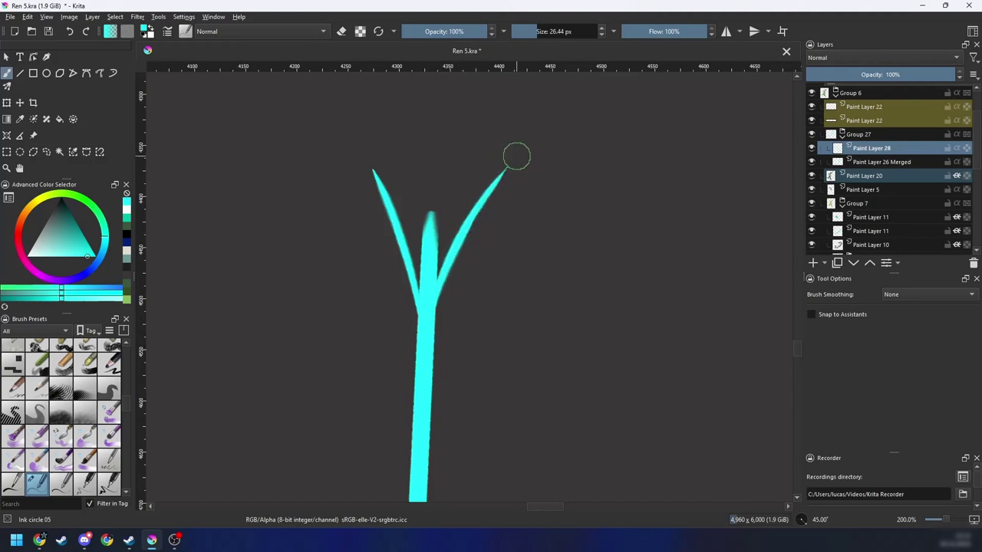
pyautogui.moveTo(434, 299); pyautogui.dragTo(506, 167)
pyautogui.moveTo(436, 301); pyautogui.dragTo(477, 213)
pyautogui.moveTo(430, 326); pyautogui.dragTo(495, 191)
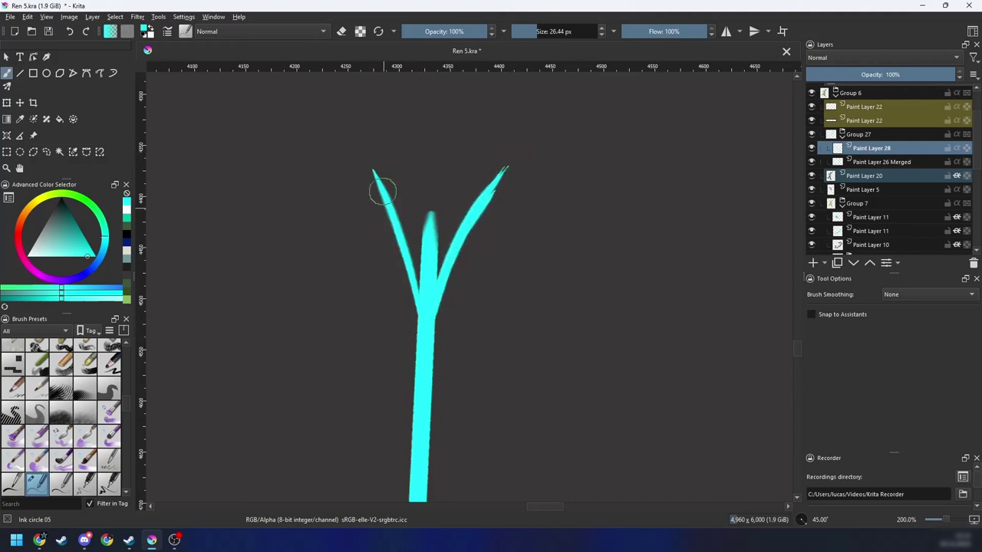
# Step: Draw the fletching's left outer edge from the left prong's tip down alongside the shaft
pyautogui.moveTo(372, 170); pyautogui.dragTo(372, 399)
pyautogui.moveTo(388, 332)
pyautogui.mouseDown()
pyautogui.moveTo(393, 248)
pyautogui.moveTo(363, 371)
pyautogui.mouseUp()
pyautogui.moveTo(374, 265); pyautogui.dragTo(368, 378)
pyautogui.moveTo(368, 426); pyautogui.dragTo(374, 372)
pyautogui.moveTo(375, 307); pyautogui.dragTo(368, 359)
pyautogui.press('-')
pyautogui.press('-')
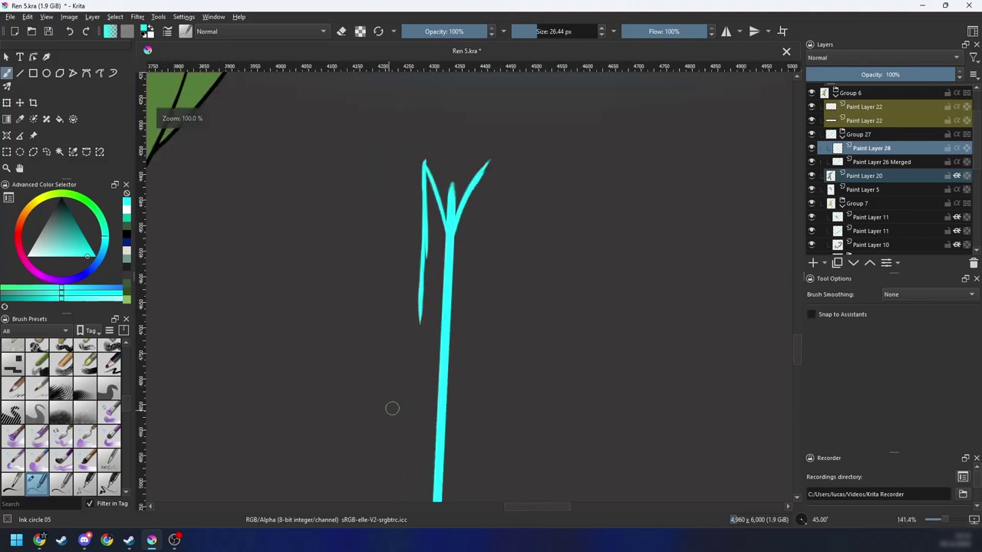
pyautogui.press('-')
pyautogui.press('-')
pyautogui.press('-')
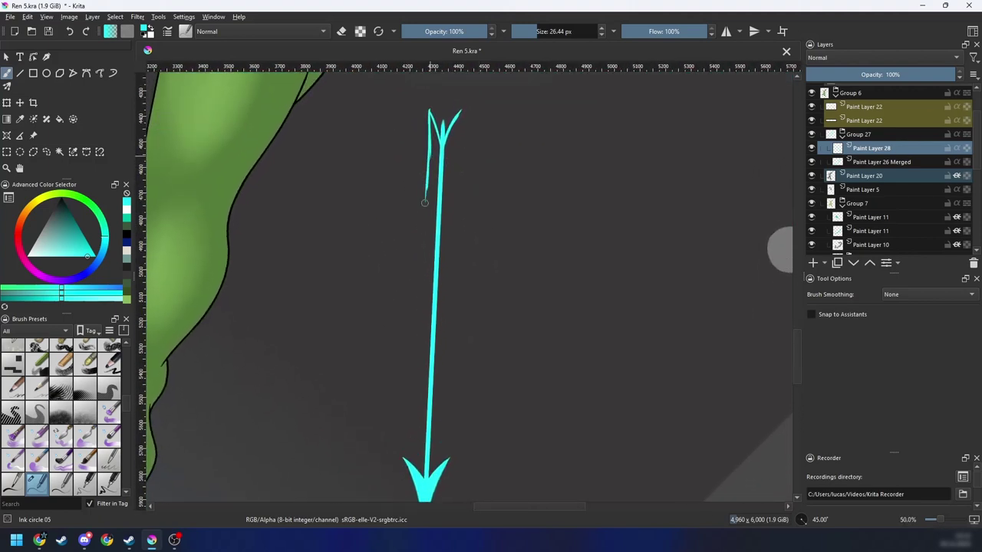
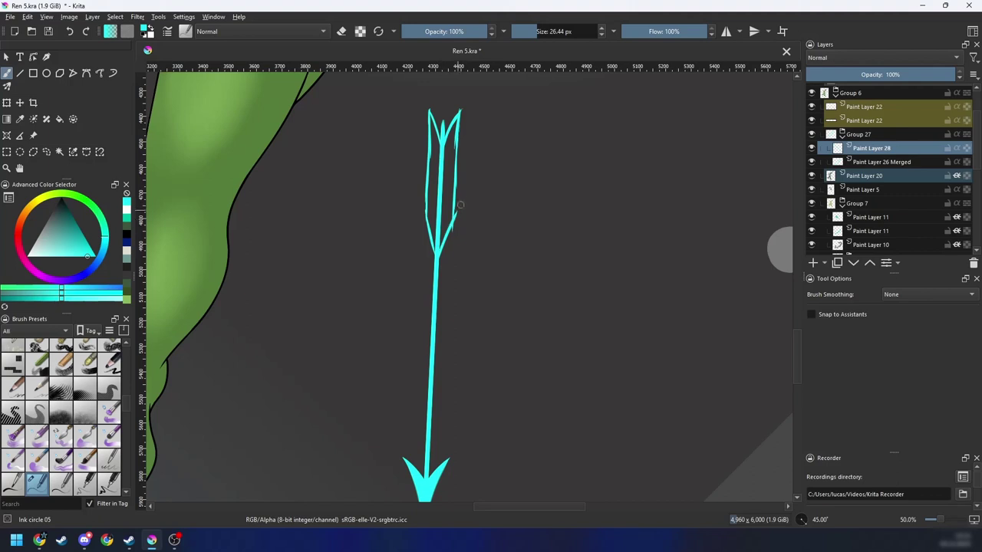
# Step: Erase the stray line overshooting the lower right corner of the fletching outline
pyautogui.press('e')
pyautogui.hotkey('ctrl', '+')
pyautogui.press('6')
pyautogui.press('6')
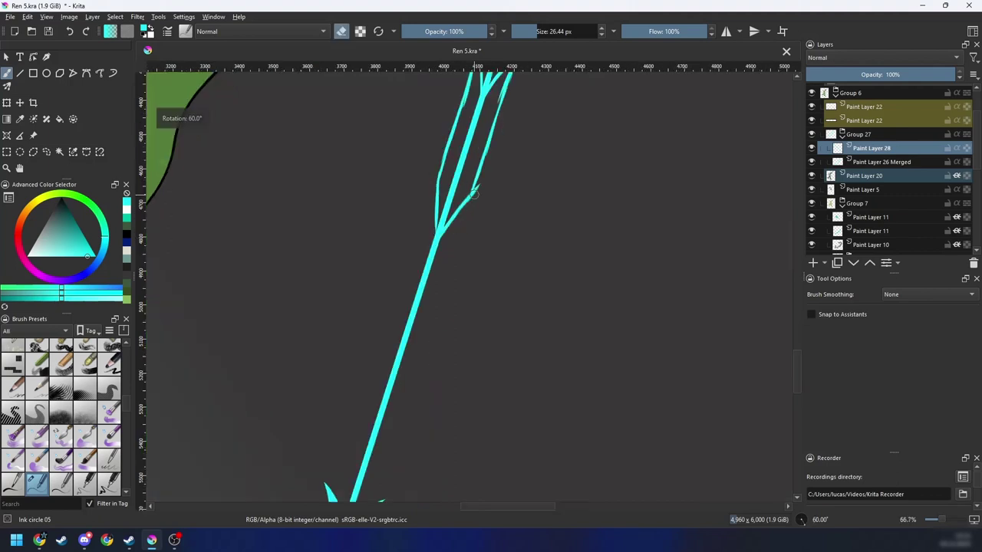
pyautogui.moveTo(499, 202); pyautogui.dragTo(458, 266)
# Step: Fill the base and left half of the fletching outline with solid cyan
pyautogui.press('e')
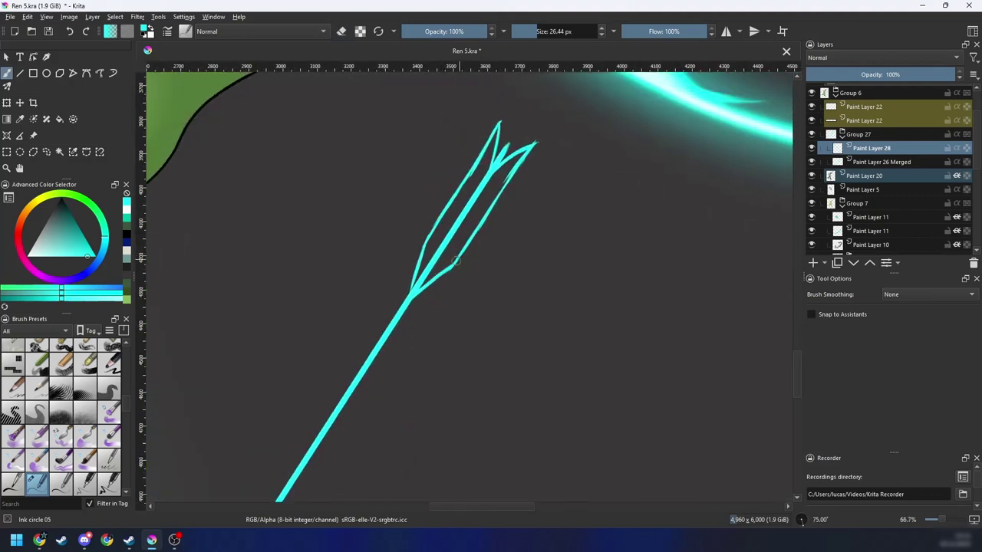
pyautogui.moveTo(427, 263)
pyautogui.mouseDown()
pyautogui.moveTo(444, 230)
pyautogui.moveTo(418, 262)
pyautogui.mouseUp()
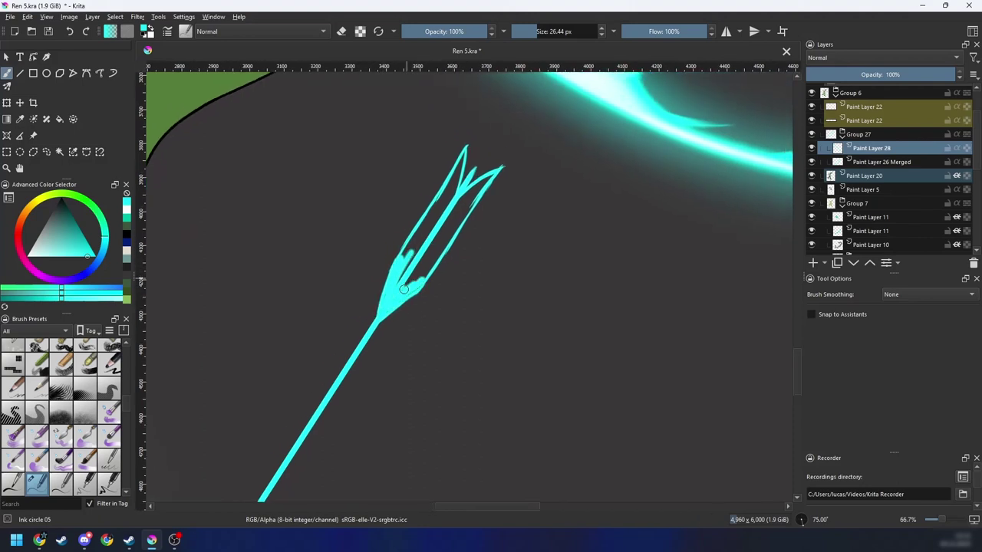
pyautogui.moveTo(405, 267)
pyautogui.mouseDown()
pyautogui.moveTo(374, 318)
pyautogui.moveTo(410, 245)
pyautogui.moveTo(403, 286)
pyautogui.mouseUp()
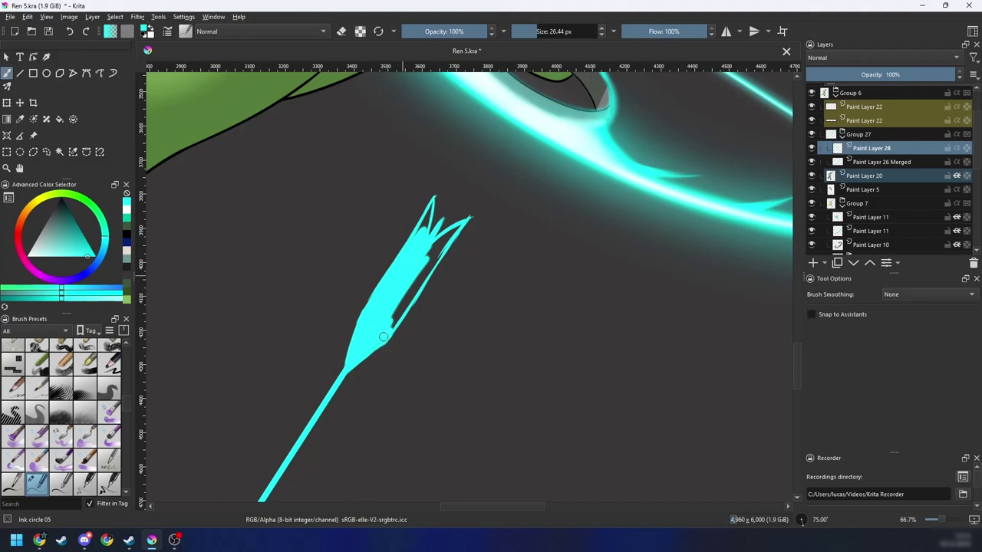
# Step: Fill the remaining gap between the shaft and the fletching's right outer edge with cyan
pyautogui.moveTo(399, 303)
pyautogui.mouseDown()
pyautogui.moveTo(379, 291)
pyautogui.moveTo(391, 290)
pyautogui.moveTo(384, 282)
pyautogui.moveTo(402, 251)
pyautogui.moveTo(439, 242)
pyautogui.moveTo(649, 281)
pyautogui.mouseUp()
pyautogui.scroll(2, 377, 289)
pyautogui.scroll(2, 402, 255)
pyautogui.press('6')
pyautogui.press('6')
pyautogui.moveTo(443, 271); pyautogui.dragTo(492, 297)
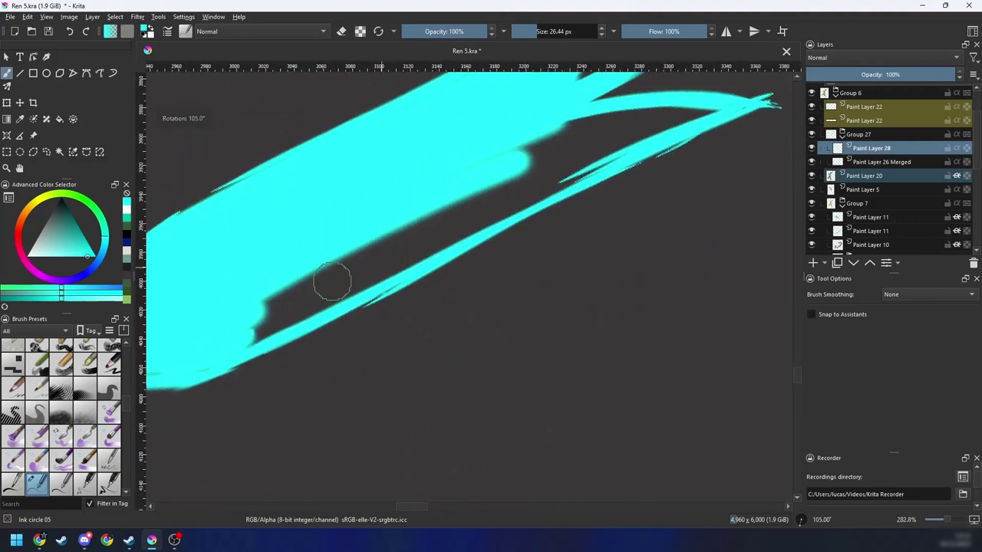
pyautogui.moveTo(333, 283)
pyautogui.mouseDown()
pyautogui.moveTo(346, 263)
pyautogui.moveTo(263, 311)
pyautogui.moveTo(343, 276)
pyautogui.moveTo(241, 346)
pyautogui.moveTo(567, 172)
pyautogui.mouseUp()
pyautogui.moveTo(497, 219); pyautogui.dragTo(397, 276)
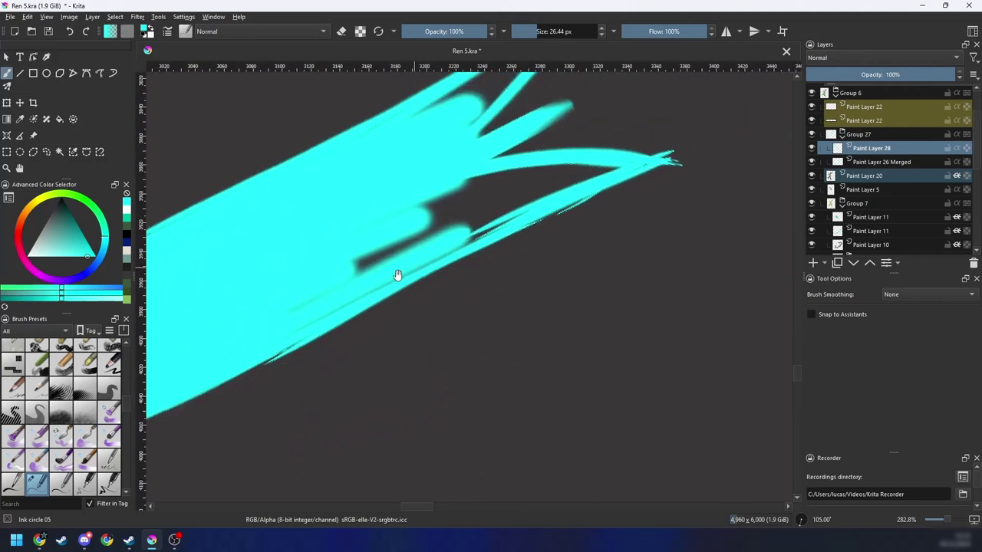
pyautogui.moveTo(274, 339)
pyautogui.mouseDown()
pyautogui.moveTo(481, 217)
pyautogui.moveTo(301, 314)
pyautogui.moveTo(468, 222)
pyautogui.moveTo(275, 312)
pyautogui.moveTo(462, 207)
pyautogui.moveTo(464, 193)
pyautogui.moveTo(420, 204)
pyautogui.moveTo(460, 192)
pyautogui.mouseUp()
# Step: Fill the leftover gaps inside both tail prongs with cyan using the Basic-5 Size brush
pyautogui.rightClick(516, 246)
pyautogui.click(581, 269)
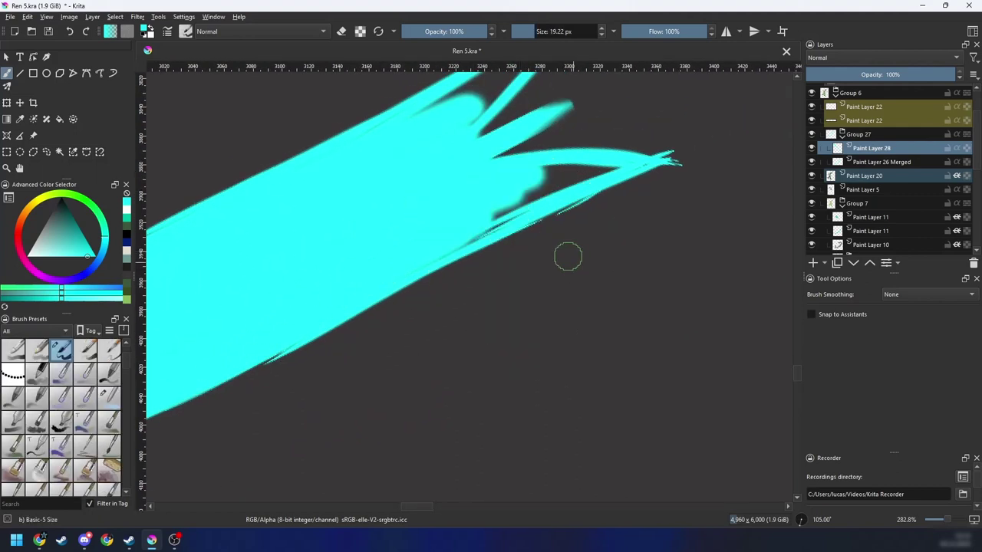
pyautogui.moveTo(459, 226)
pyautogui.mouseDown()
pyautogui.moveTo(622, 167)
pyautogui.moveTo(566, 165)
pyautogui.moveTo(421, 282)
pyautogui.moveTo(401, 359)
pyautogui.mouseUp()
pyautogui.press('4')
pyautogui.press('4')
pyautogui.moveTo(243, 430); pyautogui.dragTo(377, 196)
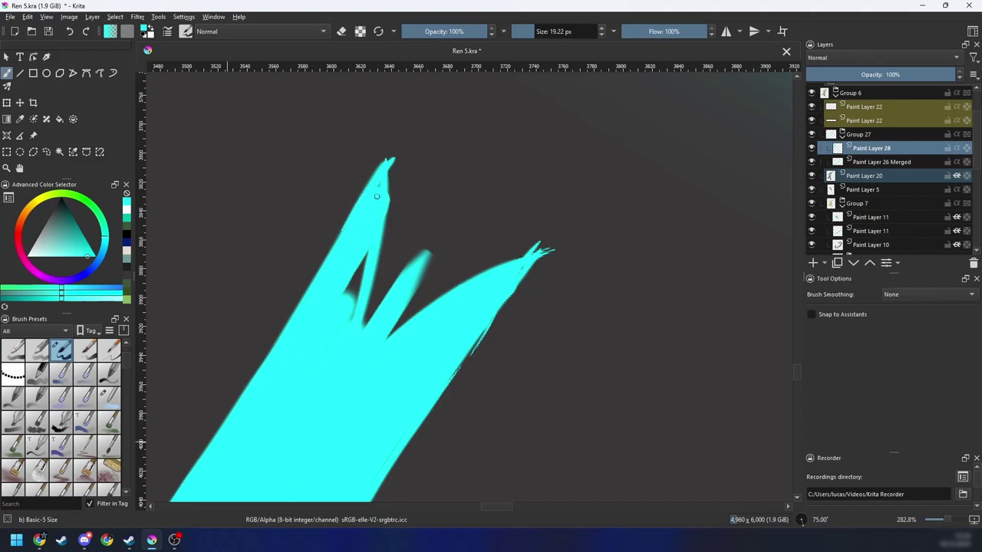
pyautogui.moveTo(370, 234); pyautogui.dragTo(347, 312)
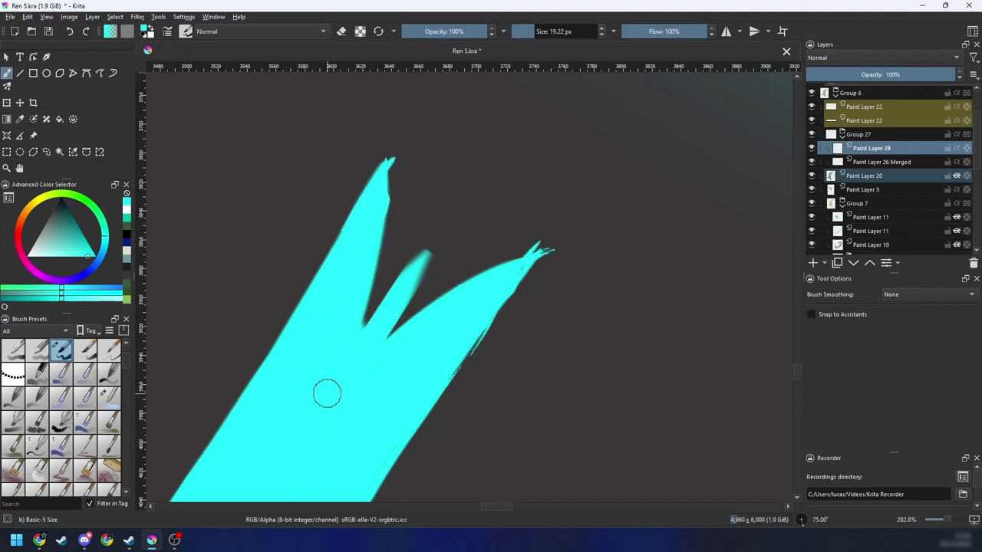
# Step: Straighten both long outer edges of the fletching by erasing along them with the Line tool
pyautogui.scroll(-2, 327, 391)
pyautogui.moveTo(325, 440); pyautogui.dragTo(407, 317)
pyautogui.press('6')
pyautogui.moveTo(336, 373)
pyautogui.mouseDown()
pyautogui.moveTo(394, 272)
pyautogui.moveTo(402, 294)
pyautogui.mouseUp()
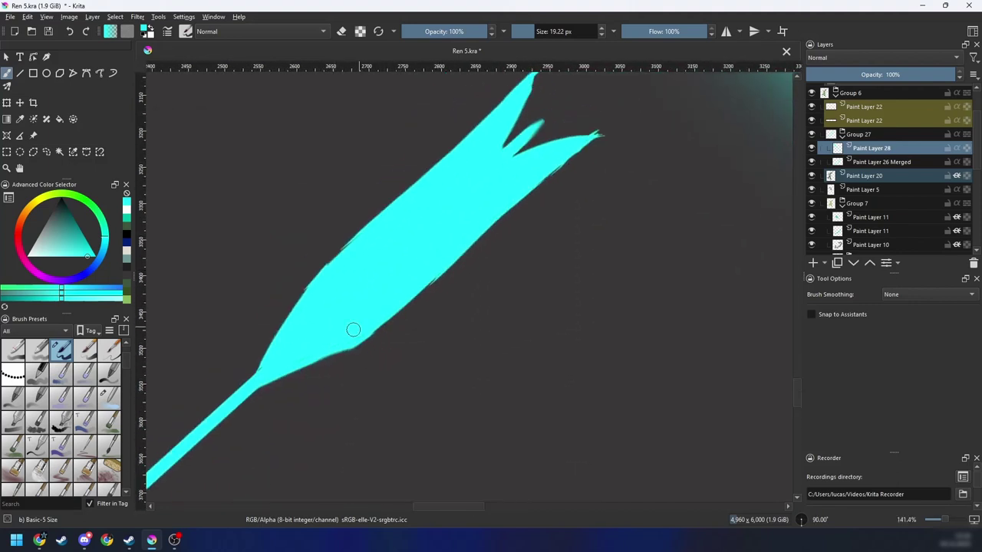
pyautogui.press('6')
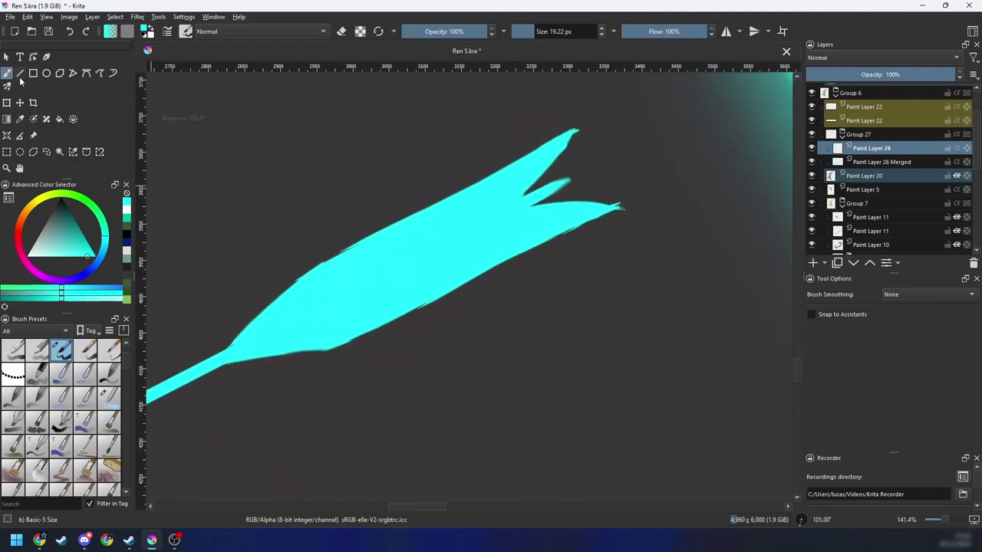
pyautogui.click(20, 74)
pyautogui.moveTo(223, 291); pyautogui.dragTo(593, 108)
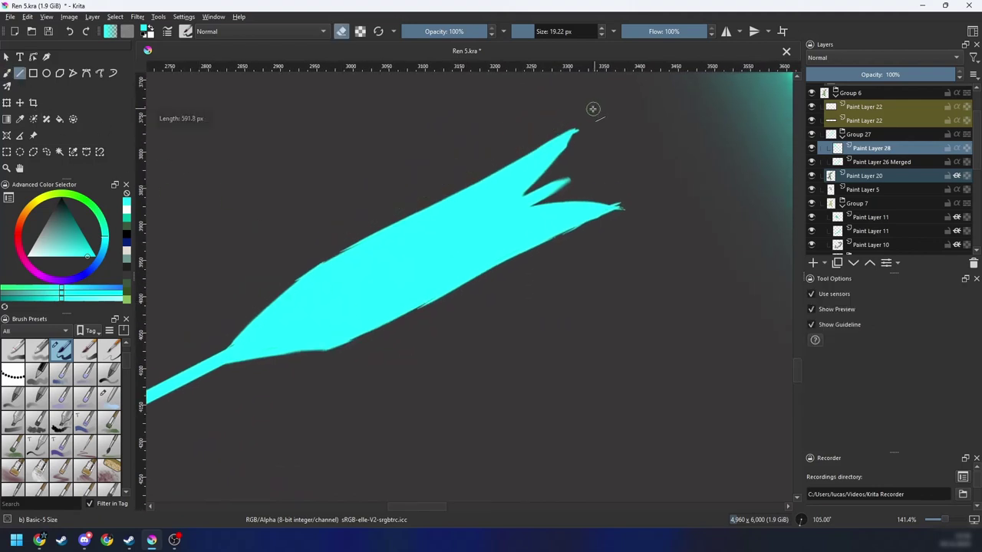
pyautogui.moveTo(220, 313)
pyautogui.mouseDown()
pyautogui.moveTo(636, 101)
pyautogui.moveTo(621, 102)
pyautogui.mouseUp()
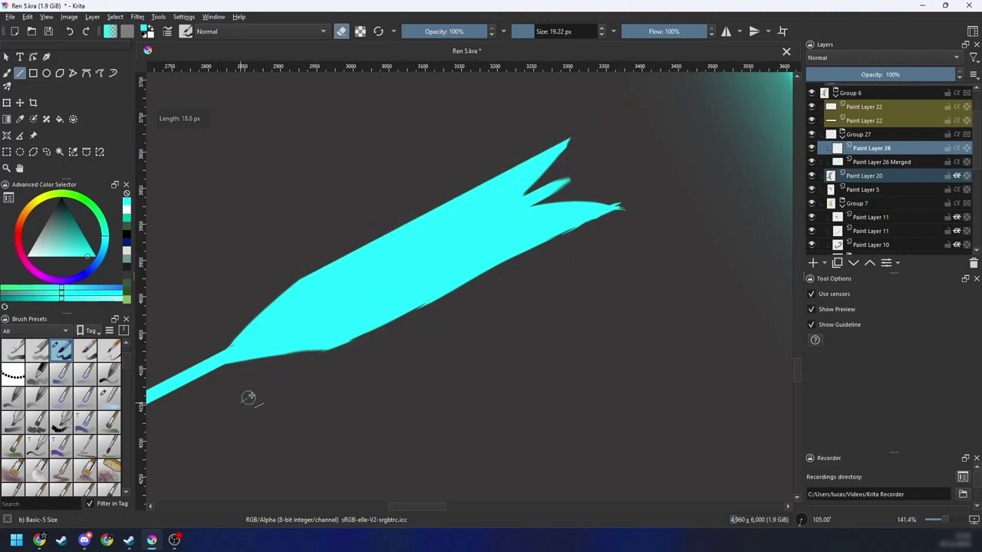
pyautogui.moveTo(241, 400); pyautogui.dragTo(704, 167)
# Step: Examine the straightened fletching and its proportions on the arrow from several rotated, zoomed-out views
pyautogui.press('-')
pyautogui.press('-')
pyautogui.press('-')
pyautogui.press('-')
pyautogui.press('-')
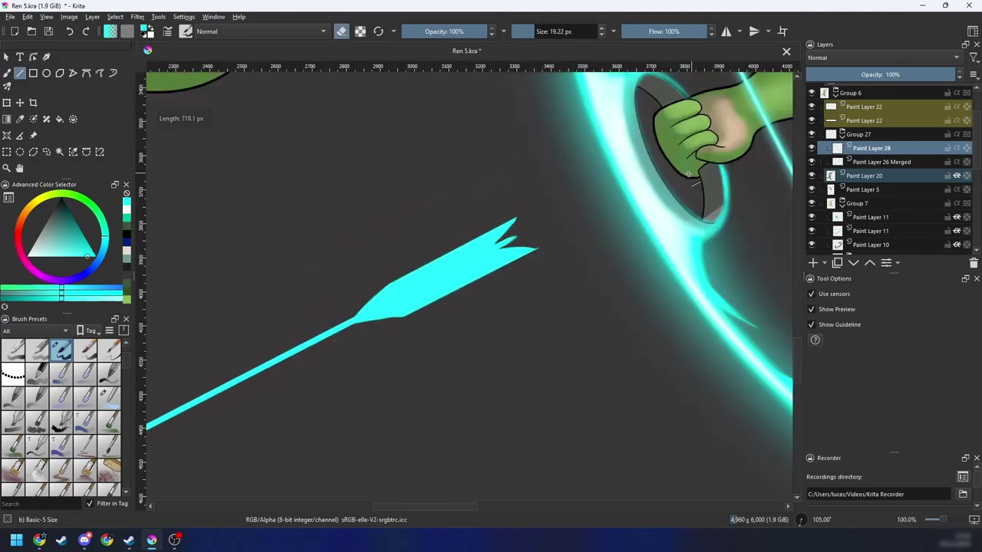
pyautogui.press('4')
pyautogui.press('4')
pyautogui.press('4')
pyautogui.press('4')
pyautogui.press('4')
pyautogui.press('-')
pyautogui.press('-')
pyautogui.press('+')
pyautogui.press('+')
pyautogui.press('+')
pyautogui.press('+')
pyautogui.press('+')
# Step: Try to erase a concave curve into one side of the fletching's tapered base with the Basic-5 Size brush
pyautogui.press('b')
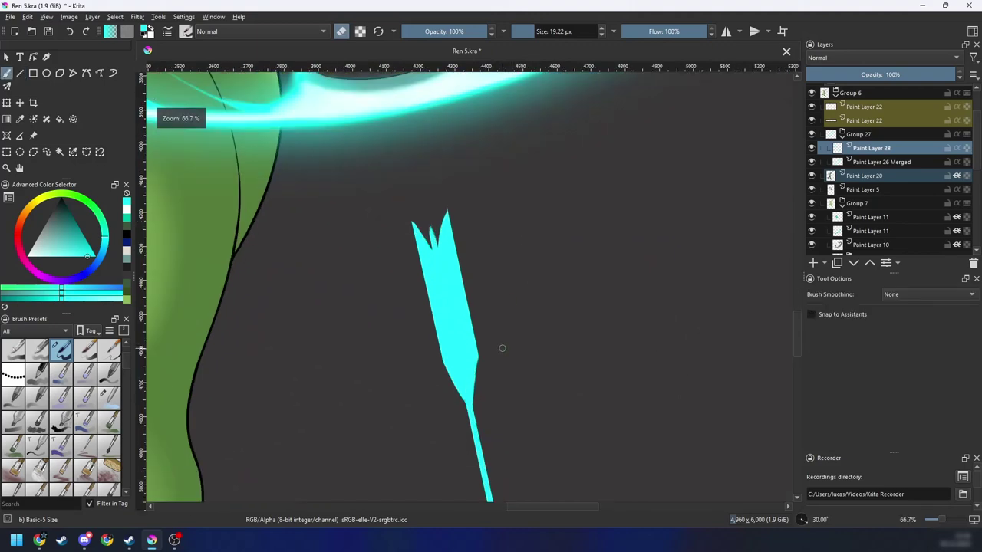
pyautogui.moveTo(502, 346); pyautogui.dragTo(493, 284)
pyautogui.press('+')
pyautogui.press('+')
pyautogui.press('4')
pyautogui.press('4')
pyautogui.press('4')
pyautogui.press('4')
pyautogui.press('4')
pyautogui.press('+')
pyautogui.press('4')
pyautogui.press('4')
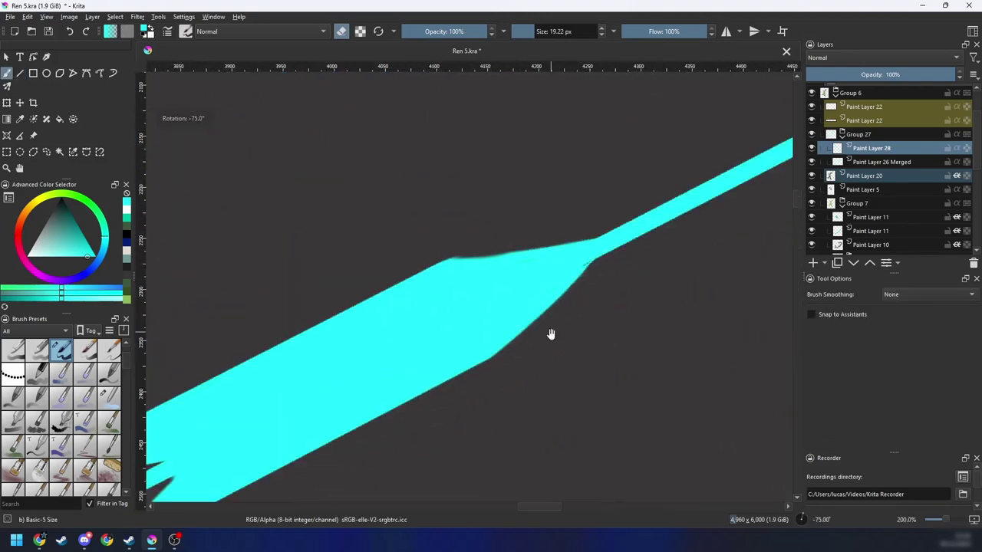
pyautogui.moveTo(550, 333); pyautogui.dragTo(475, 348)
pyautogui.press('e')
pyautogui.moveTo(401, 418)
pyautogui.mouseDown()
pyautogui.moveTo(549, 274)
pyautogui.moveTo(604, 245)
pyautogui.mouseUp()
pyautogui.hotkey('ctrl', 'z')
pyautogui.press('e')
pyautogui.hotkey('ctrl', 'z')
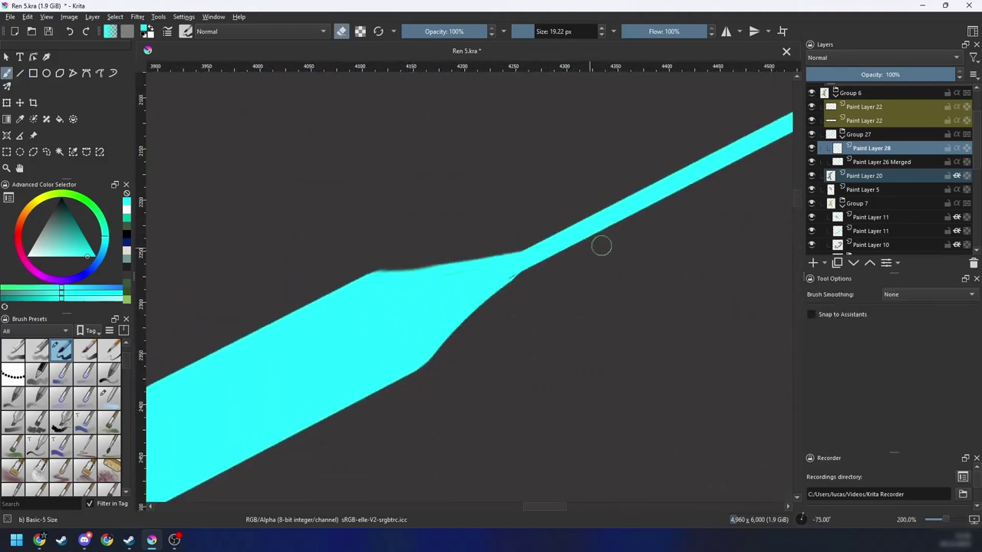
pyautogui.moveTo(411, 400)
pyautogui.mouseDown()
pyautogui.moveTo(507, 290)
pyautogui.moveTo(588, 259)
pyautogui.mouseUp()
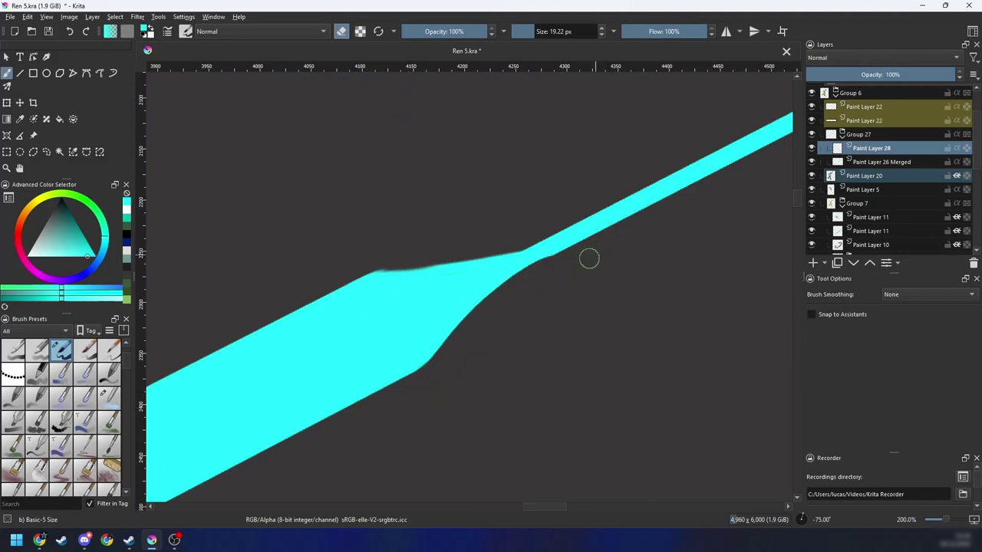
pyautogui.hotkey('ctrl', 'z')
# Step: Carve a concave curve into one side of the fletching's tapered base with the Eraser Soft brush
pyautogui.rightClick(516, 310)
pyautogui.click(554, 262)
pyautogui.moveTo(444, 370)
pyautogui.mouseDown()
pyautogui.moveTo(467, 337)
pyautogui.moveTo(588, 273)
pyautogui.moveTo(445, 377)
pyautogui.moveTo(465, 335)
pyautogui.moveTo(581, 264)
pyautogui.moveTo(438, 372)
pyautogui.moveTo(524, 291)
pyautogui.moveTo(428, 390)
pyautogui.mouseUp()
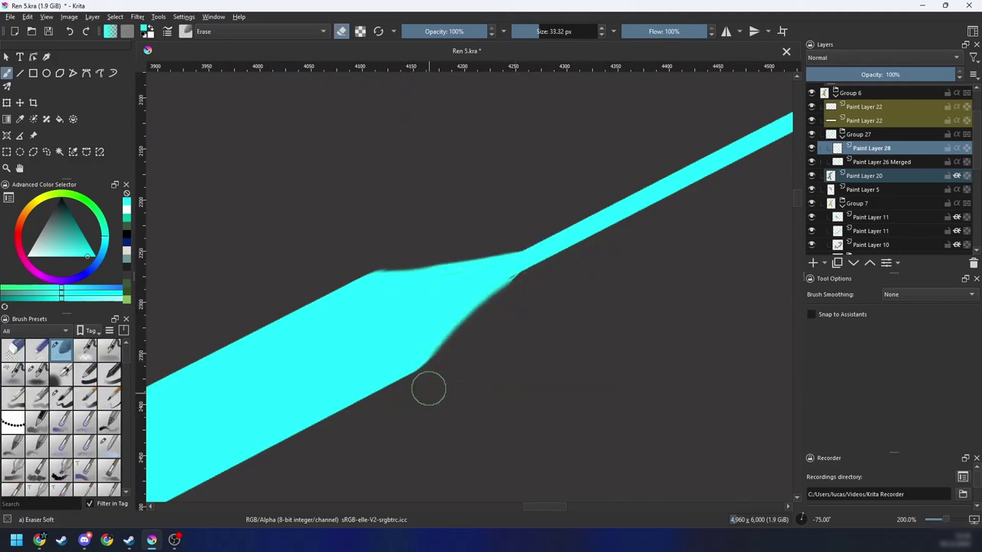
pyautogui.moveTo(451, 356); pyautogui.dragTo(544, 279)
# Step: Erase a matching concave curve on the opposite side of the fletching's base where it meets the shaft
pyautogui.hotkey('ctrl', '-')
pyautogui.hotkey('ctrl', '-')
pyautogui.hotkey('ctrl', '-')
pyautogui.press('4')
pyautogui.press('4')
pyautogui.press('4')
pyautogui.press('4')
pyautogui.press('4')
pyautogui.press('4')
pyautogui.press('4')
pyautogui.hotkey('ctrl', '+')
pyautogui.press('4')
pyautogui.press('4')
pyautogui.press('4')
pyautogui.press('4')
pyautogui.press('4')
pyautogui.press('4')
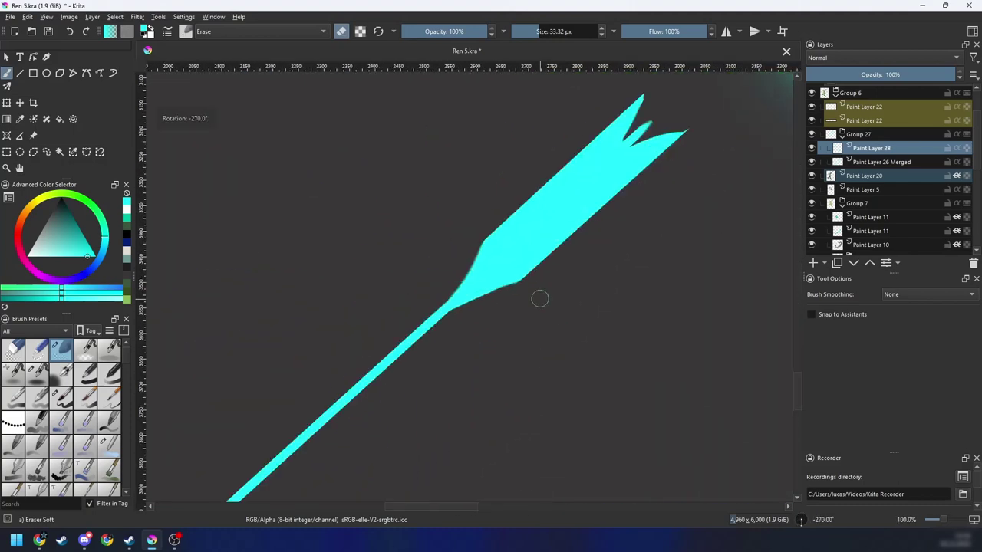
pyautogui.hotkey('ctrl', '+')
pyautogui.press('4')
pyautogui.press('4')
pyautogui.moveTo(483, 343)
pyautogui.mouseDown()
pyautogui.moveTo(422, 403)
pyautogui.moveTo(479, 304)
pyautogui.moveTo(397, 357)
pyautogui.moveTo(451, 325)
pyautogui.mouseUp()
pyautogui.press('6')
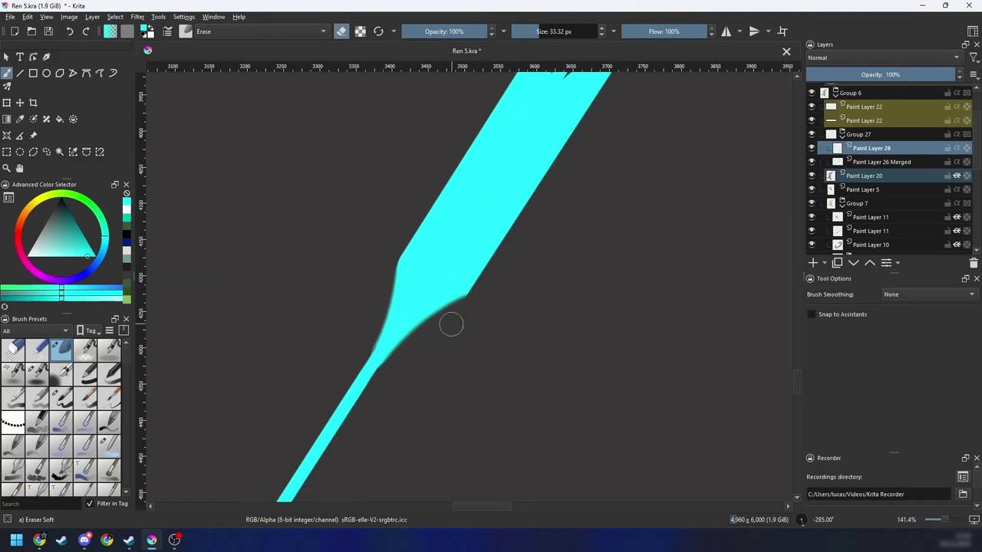
# Step: Examine the finished arrow shape against the whole illustration in the unrotated, zoomed-out view
pyautogui.press('6')
pyautogui.press('6')
pyautogui.press('6')
pyautogui.press('6')
pyautogui.press('6')
pyautogui.press('6')
pyautogui.hotkey('ctrl', '-')
pyautogui.hotkey('ctrl', '-')
pyautogui.hotkey('ctrl', '-')
pyautogui.hotkey('ctrl', '-')
pyautogui.hotkey('ctrl', '-')
pyautogui.hotkey('ctrl', '-')
pyautogui.hotkey('ctrl', '-')
pyautogui.hotkey('ctrl', '-')
pyautogui.press('4')
pyautogui.press('4')
pyautogui.press('4')
pyautogui.press('4')
pyautogui.press('4')
pyautogui.hotkey('ctrl', '-')
pyautogui.press('4')
pyautogui.press('4')
pyautogui.press('4')
pyautogui.press('4')
pyautogui.hotkey('ctrl', '+')
pyautogui.press('4')
pyautogui.press('4')
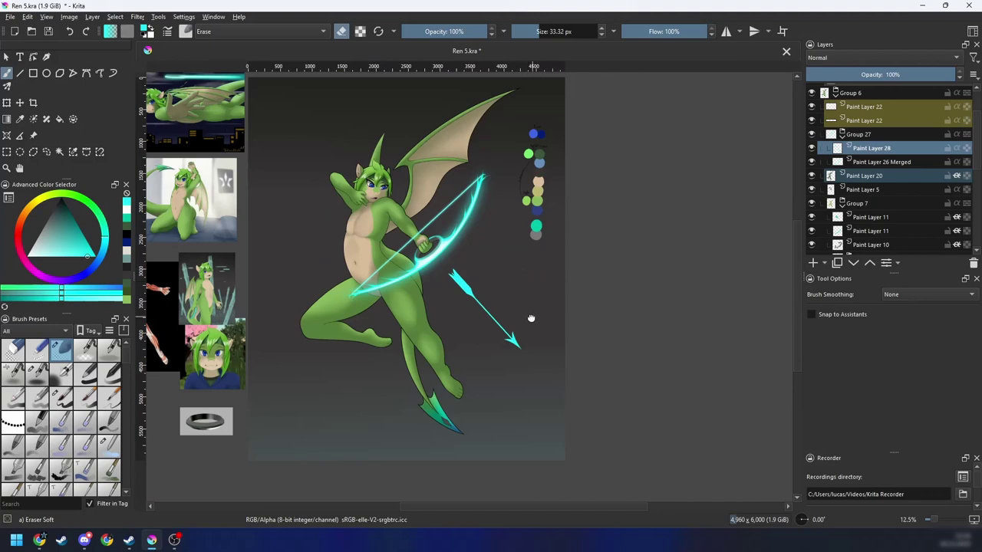
pyautogui.scroll(1, 537, 320)
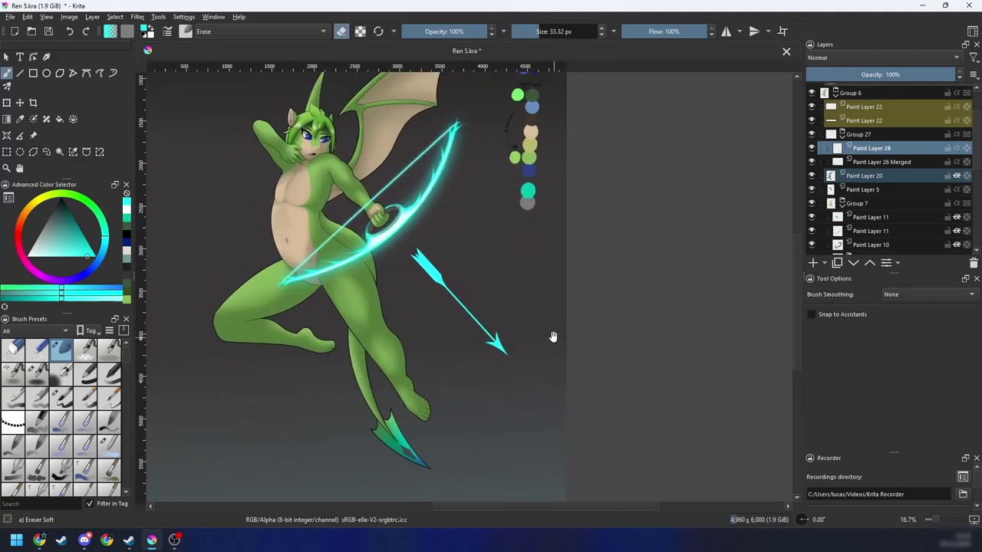
pyautogui.scroll(-3, 552, 336)
pyautogui.scroll(1, 537, 332)
pyautogui.scroll(1, 543, 335)
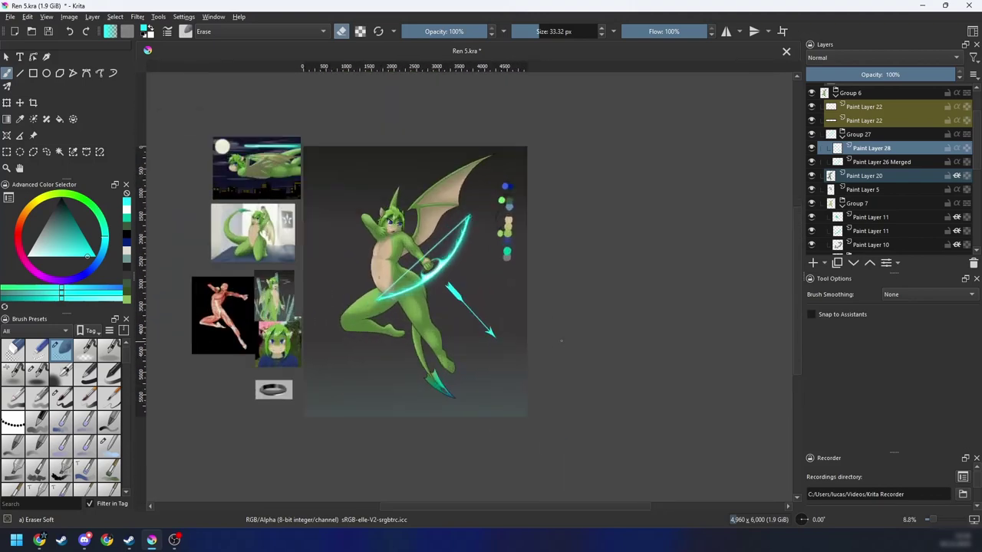
# Step: Try to extend the tip of the fletching's shorter outer prong with the Airbrush pressure brush
pyautogui.hotkey('ctrl', '+')
pyautogui.hotkey('ctrl', '+')
pyautogui.hotkey('ctrl', '+')
pyautogui.hotkey('ctrl', '+')
pyautogui.moveTo(551, 322); pyautogui.dragTo(618, 300)
pyautogui.hotkey('ctrl', '+')
pyautogui.hotkey('ctrl', '+')
pyautogui.hotkey('ctrl', '+')
pyautogui.press('4')
pyautogui.press('4')
pyautogui.press('4')
pyautogui.press('4')
pyautogui.press('4')
pyautogui.moveTo(504, 302); pyautogui.dragTo(568, 258)
pyautogui.hotkey('ctrl', '+')
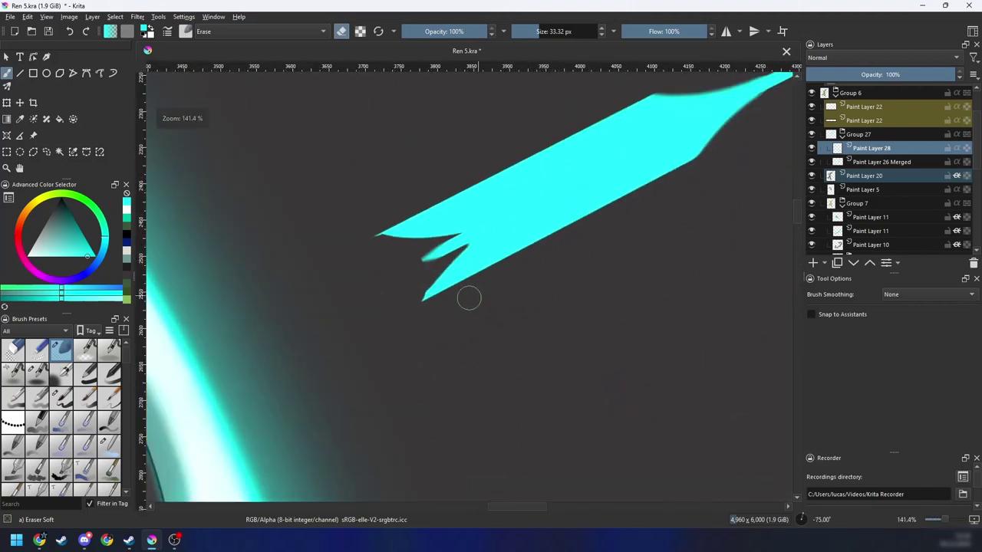
pyautogui.moveTo(443, 298); pyautogui.dragTo(407, 331)
pyautogui.rightClick(448, 300)
pyautogui.rightClick(500, 258)
pyautogui.rightClick(514, 264)
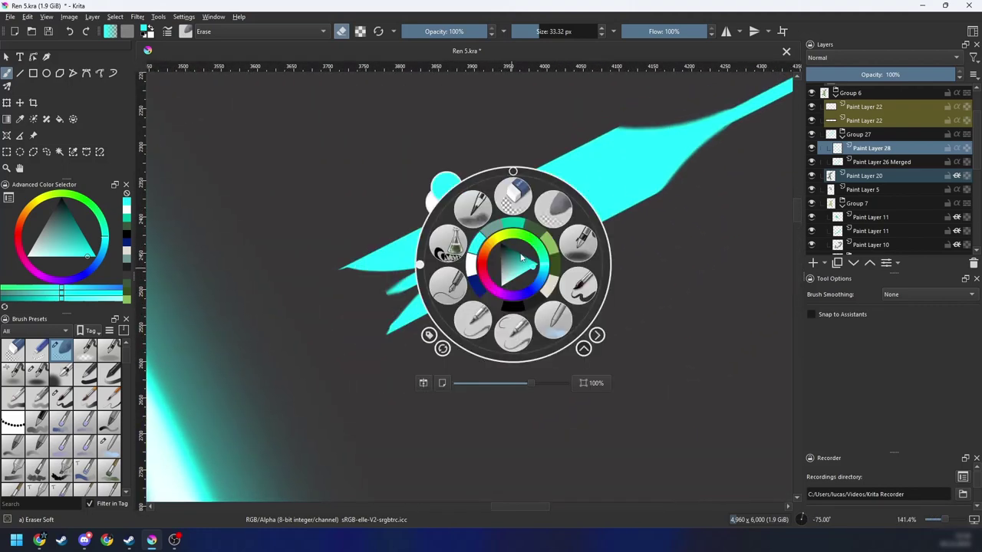
pyautogui.click(579, 253)
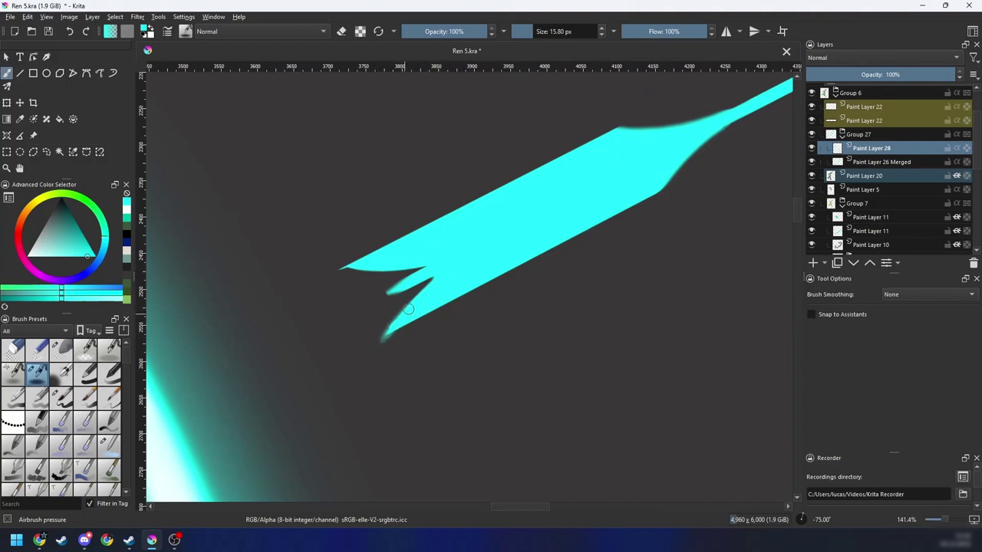
# Step: Extend the shorter outer prong into a curved, pointed tip with the Basic-5 Size brush at 7.39 px
pyautogui.rightClick(406, 315)
pyautogui.click(480, 330)
pyautogui.scroll(1, 388, 345)
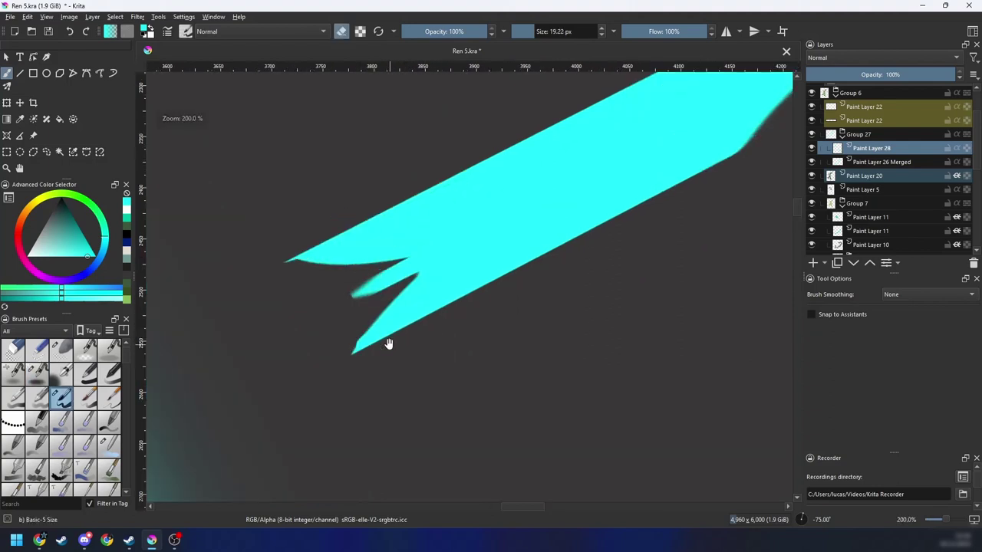
pyautogui.moveTo(423, 312); pyautogui.dragTo(442, 297)
pyautogui.hotkey('ctrl', 'z')
pyautogui.press('e')
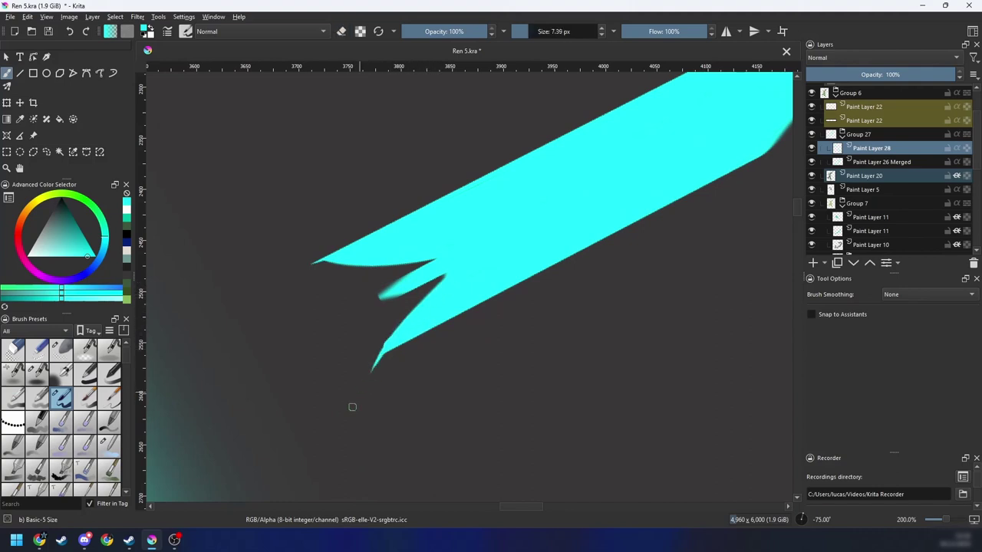
pyautogui.moveTo(422, 299)
pyautogui.mouseDown()
pyautogui.moveTo(362, 385)
pyautogui.moveTo(450, 319)
pyautogui.mouseUp()
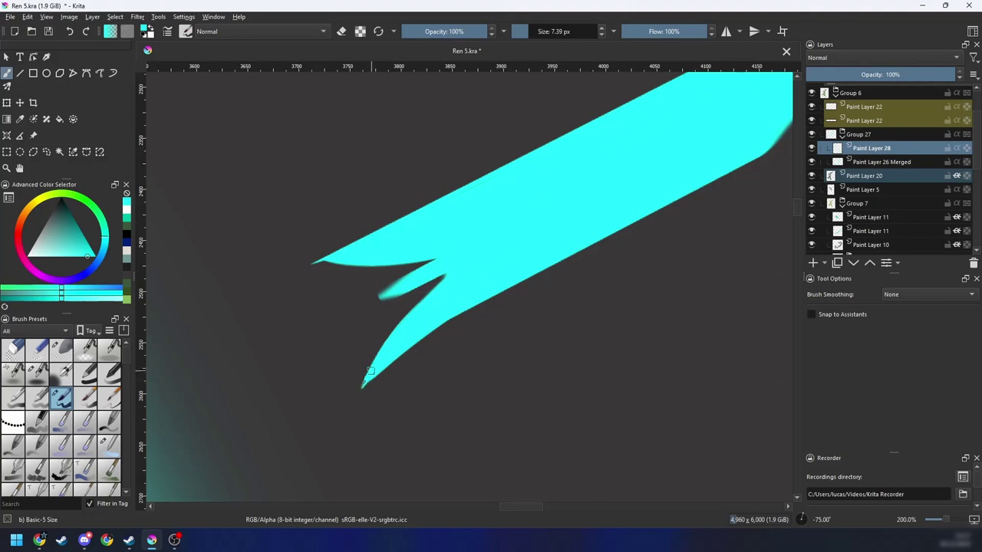
# Step: Extend the fletching's opposite outer prong into a thin, curved, pointed tip with the Basic-5 Size brush
pyautogui.moveTo(411, 334); pyautogui.dragTo(533, 299)
pyautogui.moveTo(469, 336); pyautogui.dragTo(516, 277)
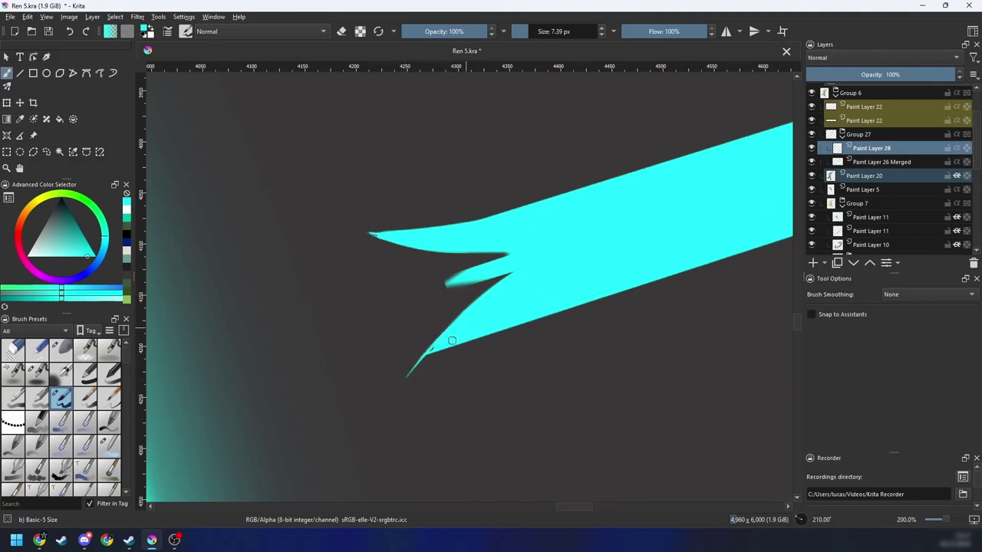
pyautogui.hotkey('ctrl', 'z')
pyautogui.moveTo(493, 330); pyautogui.dragTo(406, 379)
pyautogui.moveTo(456, 346); pyautogui.dragTo(416, 374)
# Step: Examine the arrow and its outer fletching prongs against the illustration at several zoom levels and rotations
pyautogui.hotkey('ctrl', '-')
pyautogui.hotkey('ctrl', '-')
pyautogui.hotkey('ctrl', '-')
pyautogui.press('6')
pyautogui.press('6')
pyautogui.press('6')
pyautogui.press('6')
pyautogui.press('6')
pyautogui.hotkey('ctrl', '-')
pyautogui.hotkey('ctrl', '-')
pyautogui.press('6')
pyautogui.press('6')
pyautogui.press('6')
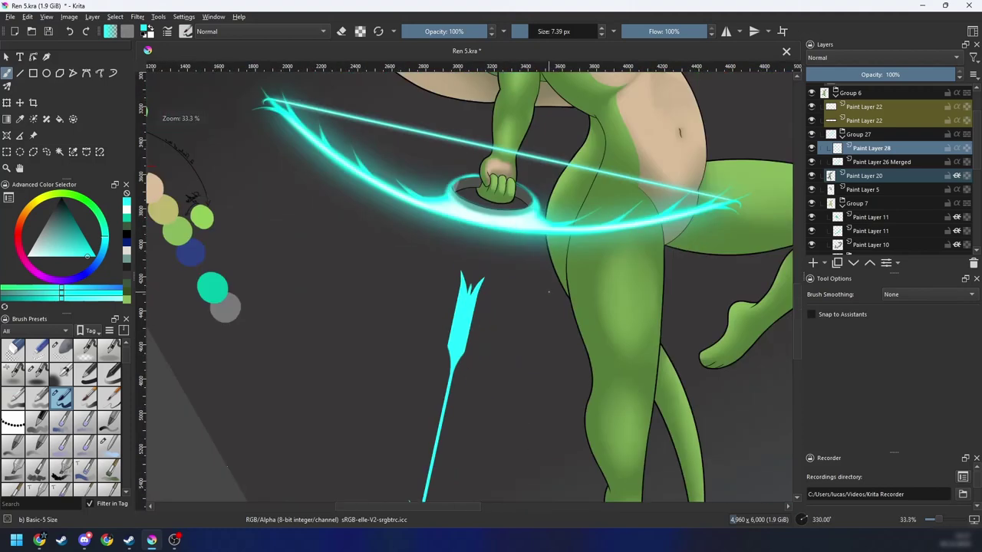
pyautogui.hotkey('ctrl', '-')
pyautogui.hotkey('ctrl', '-')
pyautogui.hotkey('ctrl', '-')
pyautogui.hotkey('ctrl', '+')
pyautogui.hotkey('ctrl', '+')
pyautogui.hotkey('ctrl', '+')
pyautogui.hotkey('ctrl', '+')
pyautogui.hotkey('ctrl', '+')
# Step: Erase the blurred edges of the fletching's short middle prong to shape it into a sharp point
pyautogui.press('4')
pyautogui.press('4')
pyautogui.scroll(4, 526, 304)
pyautogui.moveTo(528, 302)
pyautogui.mouseDown()
pyautogui.moveTo(427, 355)
pyautogui.moveTo(414, 340)
pyautogui.moveTo(435, 324)
pyautogui.mouseUp()
pyautogui.press('e')
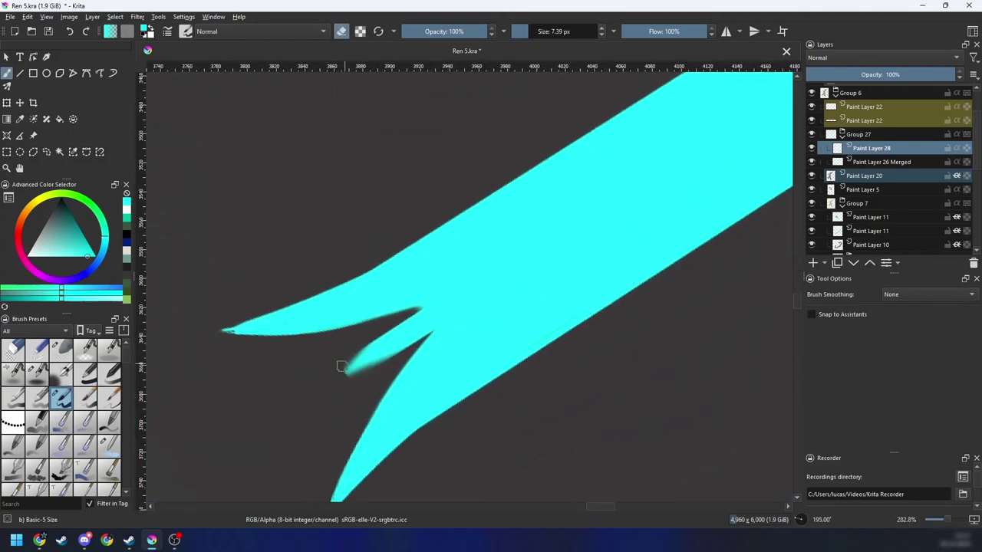
pyautogui.press('4')
pyautogui.press('4')
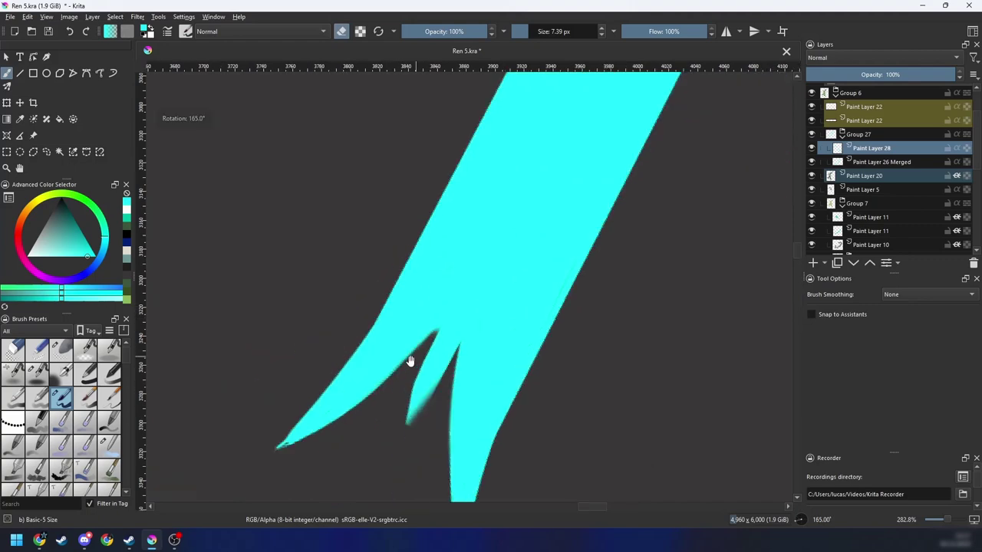
pyautogui.moveTo(410, 361); pyautogui.dragTo(370, 367)
pyautogui.press('6')
pyautogui.press('6')
pyautogui.press('4')
pyautogui.press('4')
pyautogui.press('4')
pyautogui.press('4')
pyautogui.press('4')
pyautogui.press('4')
pyautogui.press('4')
pyautogui.press('4')
pyautogui.press('4')
pyautogui.press('4')
# Step: Erase along the middle prong's edge to deepen the narrow notch between it and the neighbouring outer prong
pyautogui.moveTo(533, 284)
pyautogui.mouseDown()
pyautogui.moveTo(388, 335)
pyautogui.moveTo(475, 296)
pyautogui.moveTo(434, 350)
pyautogui.mouseUp()
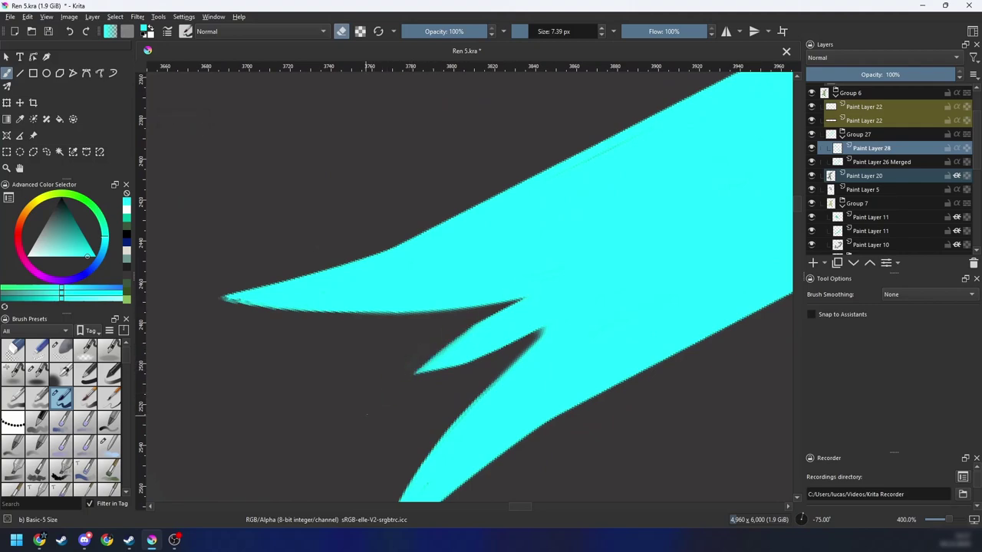
pyautogui.hotkey('ctrl', 'z')
pyautogui.moveTo(423, 360); pyautogui.dragTo(536, 291)
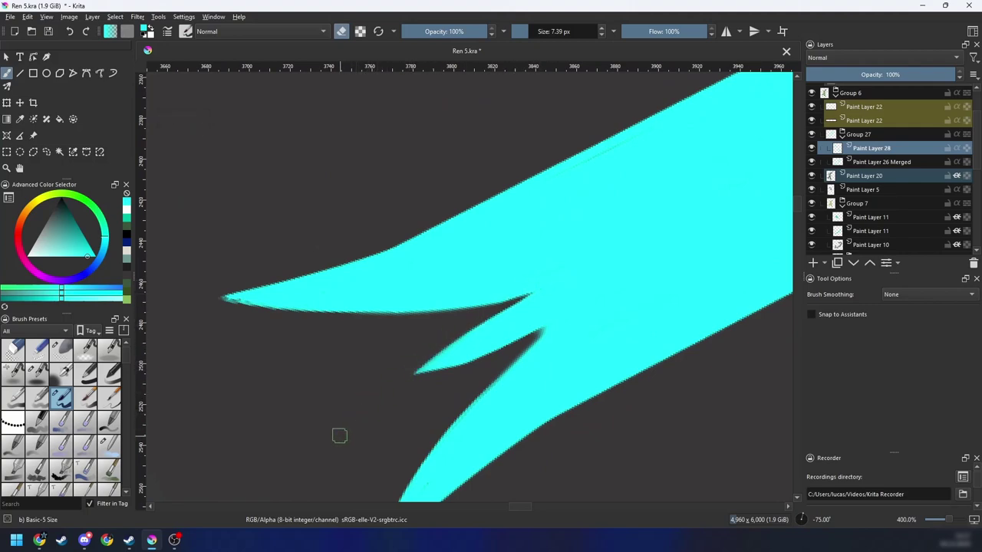
pyautogui.moveTo(340, 435)
pyautogui.mouseDown()
pyautogui.moveTo(407, 401)
pyautogui.moveTo(414, 369)
pyautogui.moveTo(435, 375)
pyautogui.mouseUp()
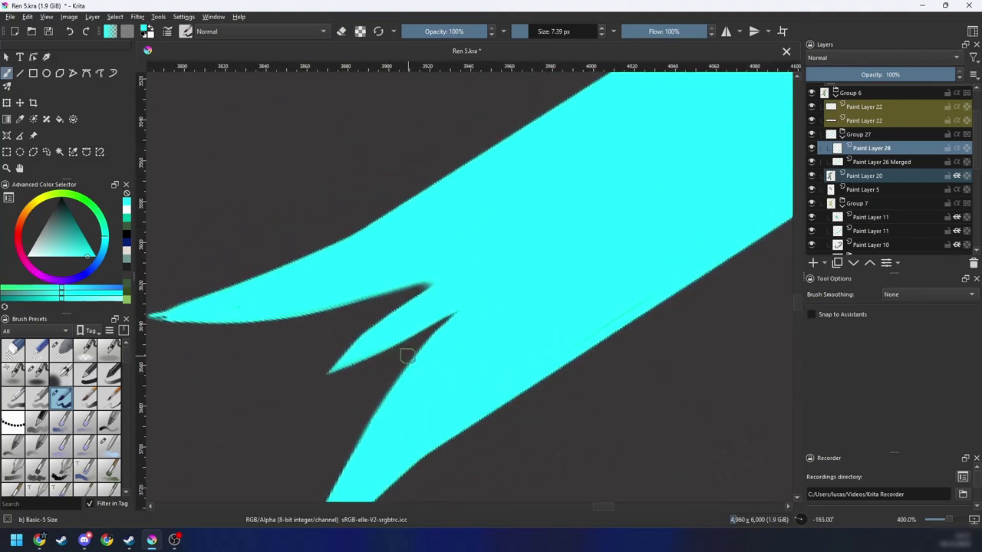
pyautogui.moveTo(422, 349); pyautogui.dragTo(426, 364)
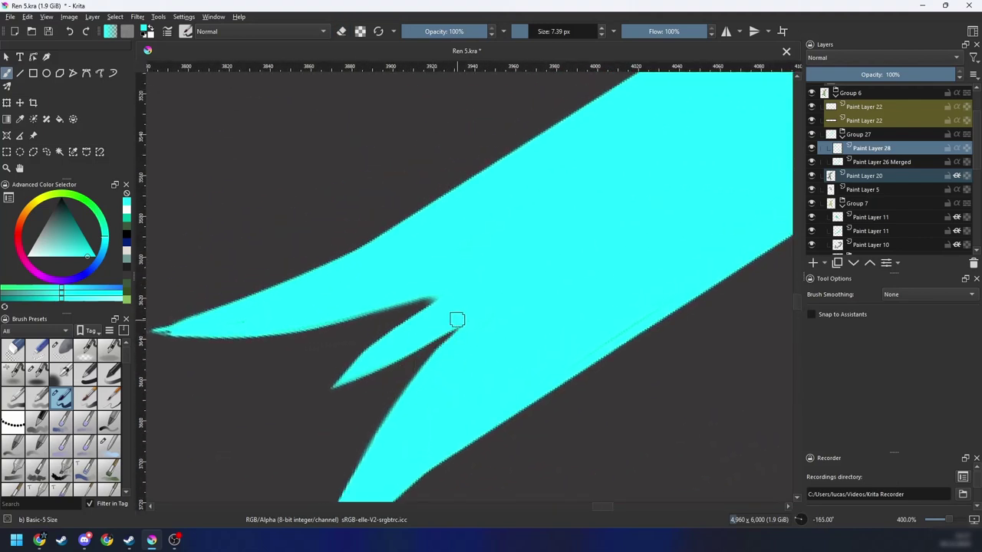
# Step: Refine the middle prong's edges and the notches beside it with alternating eraser and brush strokes
pyautogui.press('e')
pyautogui.moveTo(333, 375); pyautogui.dragTo(469, 286)
pyautogui.hotkey('ctrl', 'z')
pyautogui.moveTo(330, 377)
pyautogui.mouseDown()
pyautogui.moveTo(480, 280)
pyautogui.moveTo(394, 380)
pyautogui.mouseUp()
pyautogui.press('6')
pyautogui.press('6')
pyautogui.press('6')
pyautogui.press('6')
pyautogui.press('6')
pyautogui.press('6')
pyautogui.press('6')
pyautogui.press('6')
pyautogui.press('6')
pyautogui.press('6')
pyautogui.press('e')
pyautogui.moveTo(336, 398); pyautogui.dragTo(511, 256)
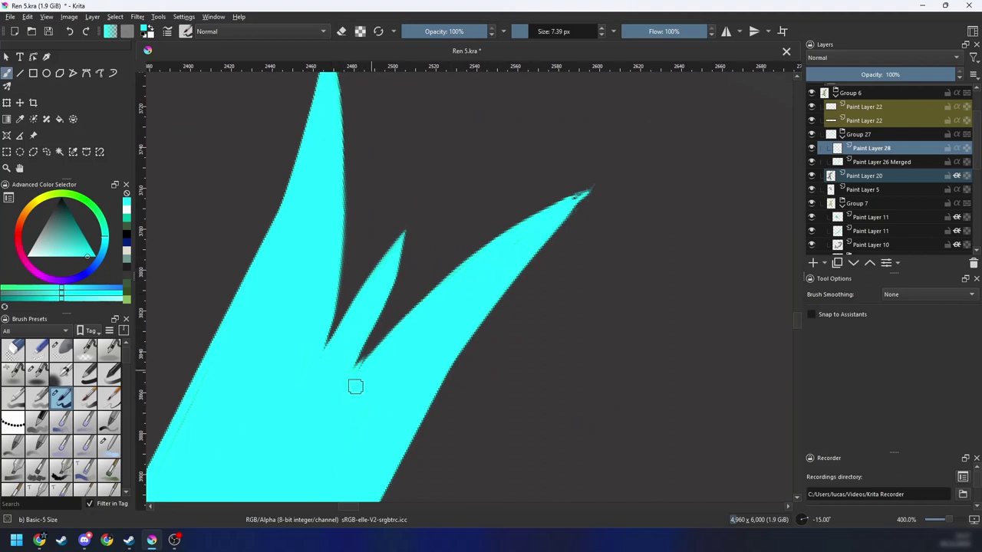
# Step: Smooth the outer prong's inner edge with paint and erase the stray pixels around its tip
pyautogui.scroll(-1, 469, 291)
pyautogui.scroll(2, 452, 307)
pyautogui.press('5')
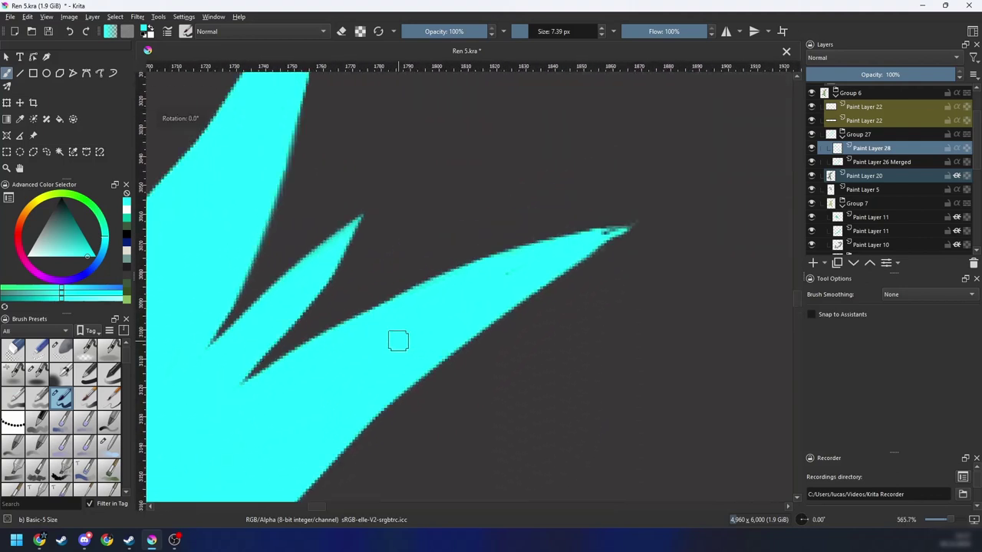
pyautogui.moveTo(347, 322); pyautogui.dragTo(497, 258)
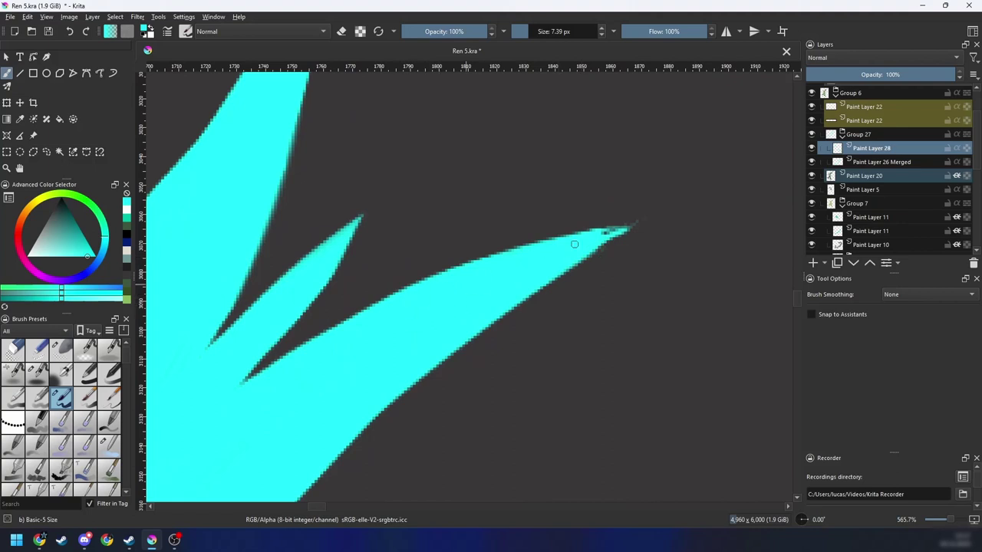
pyautogui.press('e')
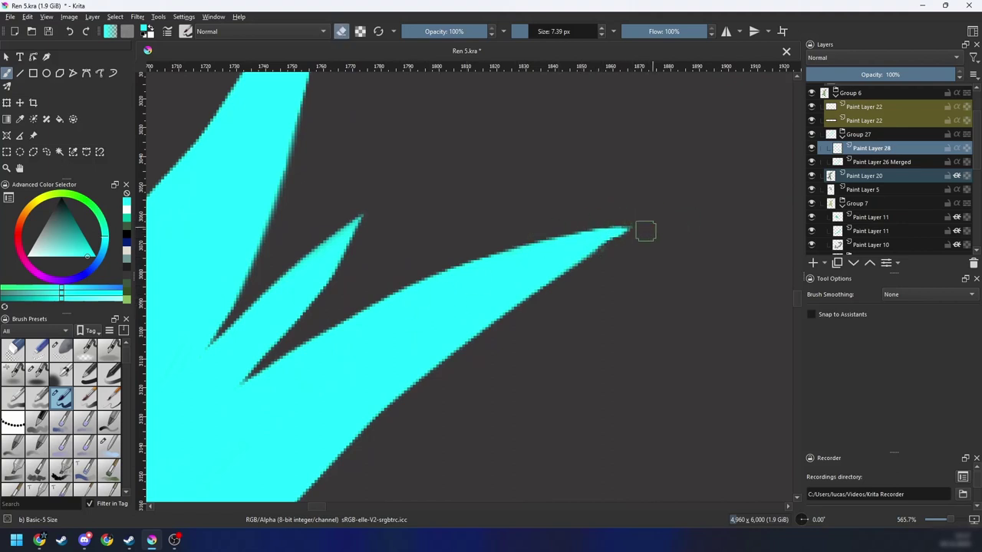
pyautogui.scroll(-1, 587, 263)
# Step: Mirror the canvas view and smooth the curved edges of the opposite outer prong
pyautogui.press('6')
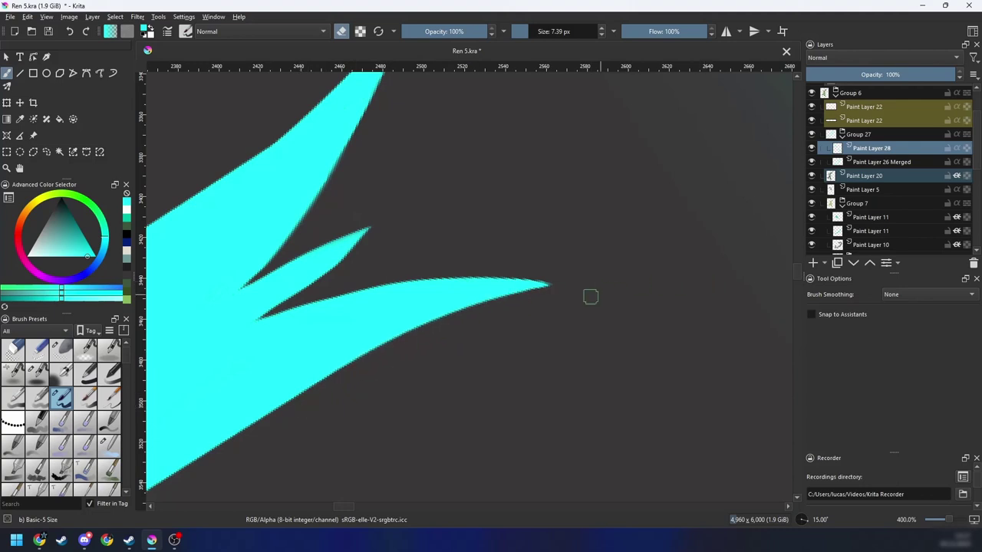
pyautogui.scroll(-1, 485, 331)
pyautogui.press('4')
pyautogui.press('4')
pyautogui.press('4')
pyautogui.press('4')
pyautogui.press('-')
pyautogui.press('m')
pyautogui.press('6')
pyautogui.press('6')
pyautogui.press('+')
pyautogui.press('+')
pyautogui.moveTo(580, 300); pyautogui.dragTo(394, 228)
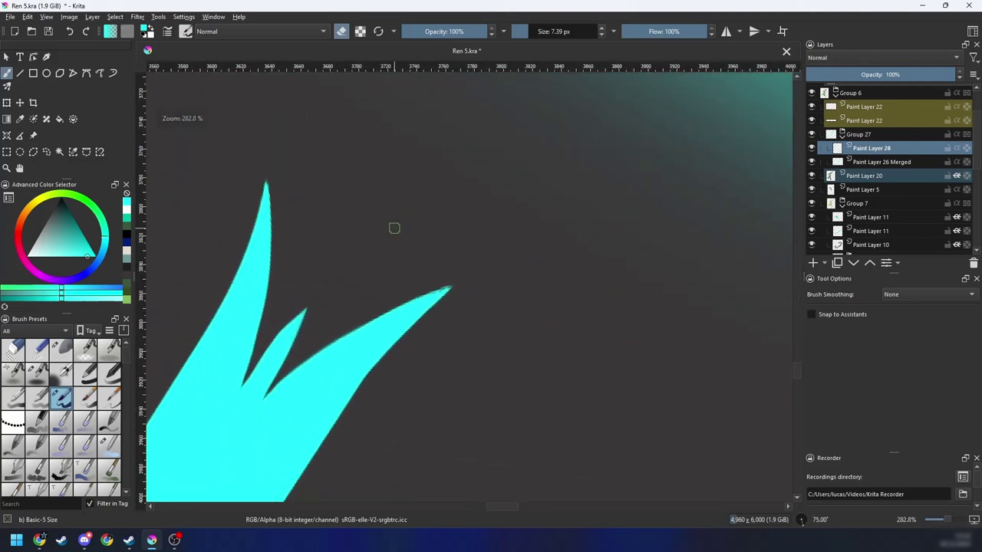
pyautogui.press('6')
pyautogui.scroll(1, 380, 361)
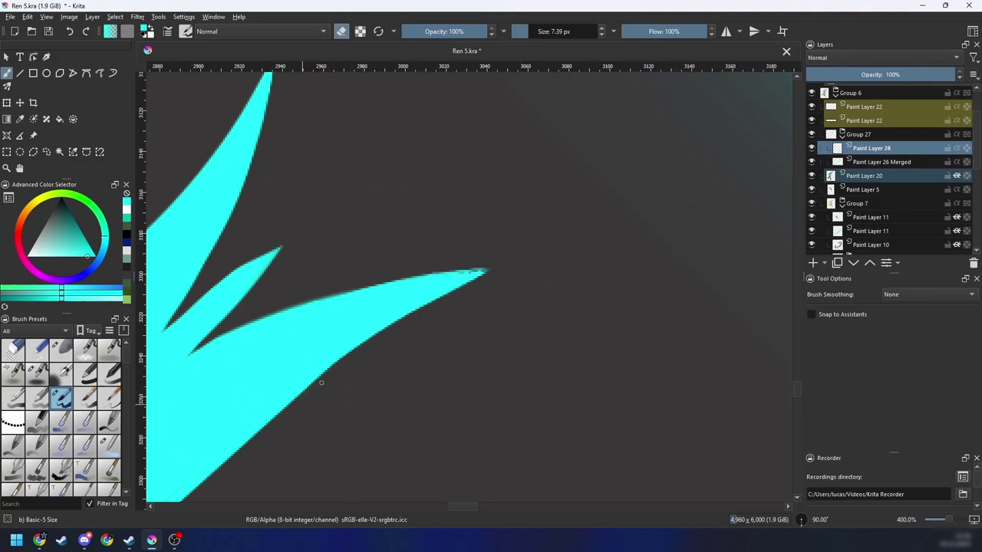
pyautogui.press('4')
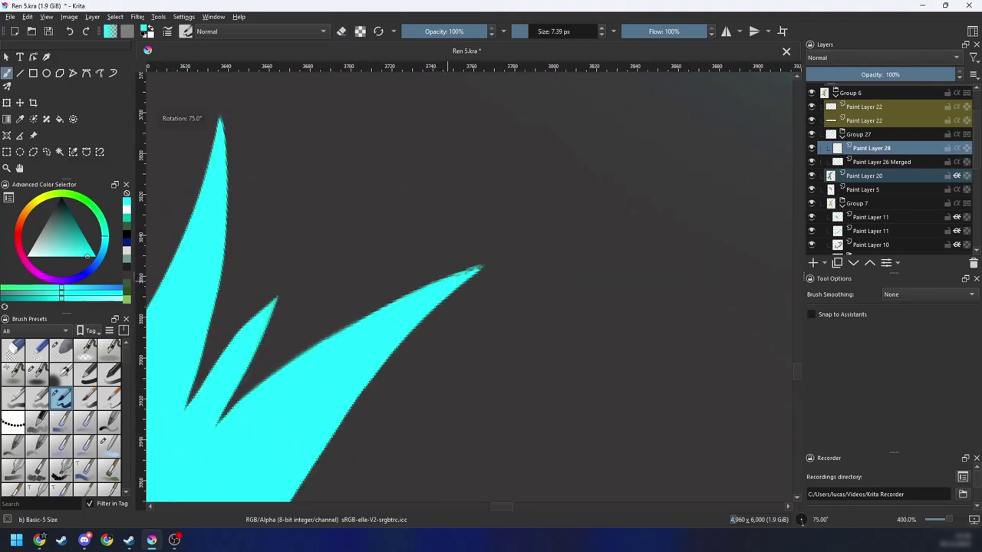
# Step: Examine the finished fletching and arrow against the whole illustration in the unrotated, mirrored view
pyautogui.press('-')
pyautogui.press('-')
pyautogui.press('-')
pyautogui.press('-')
pyautogui.press('-')
pyautogui.press('-')
pyautogui.press('-')
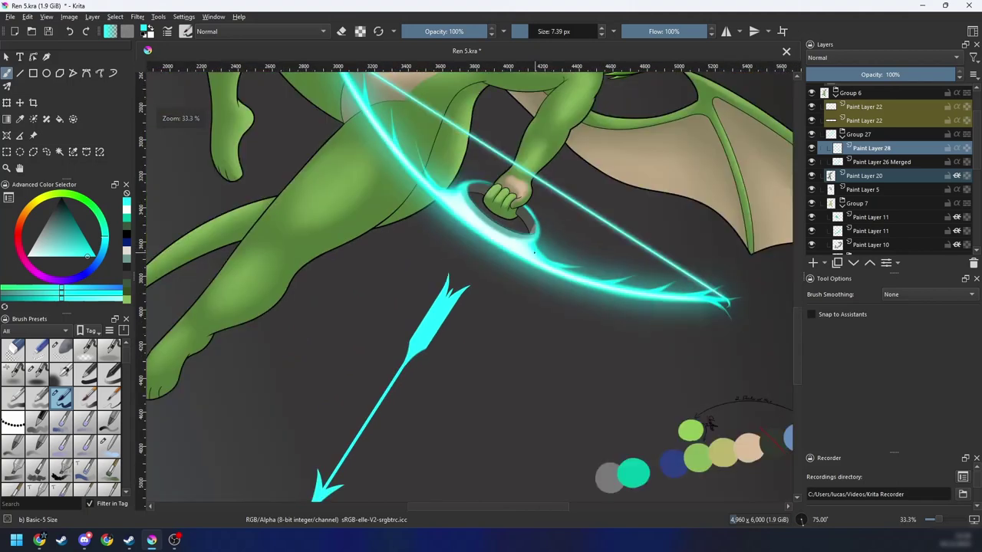
pyautogui.press('4')
pyautogui.press('4')
pyautogui.moveTo(517, 342); pyautogui.dragTo(497, 280)
pyautogui.press('-')
pyautogui.press('-')
pyautogui.press('-')
pyautogui.press('4')
pyautogui.press('4')
pyautogui.press('4')
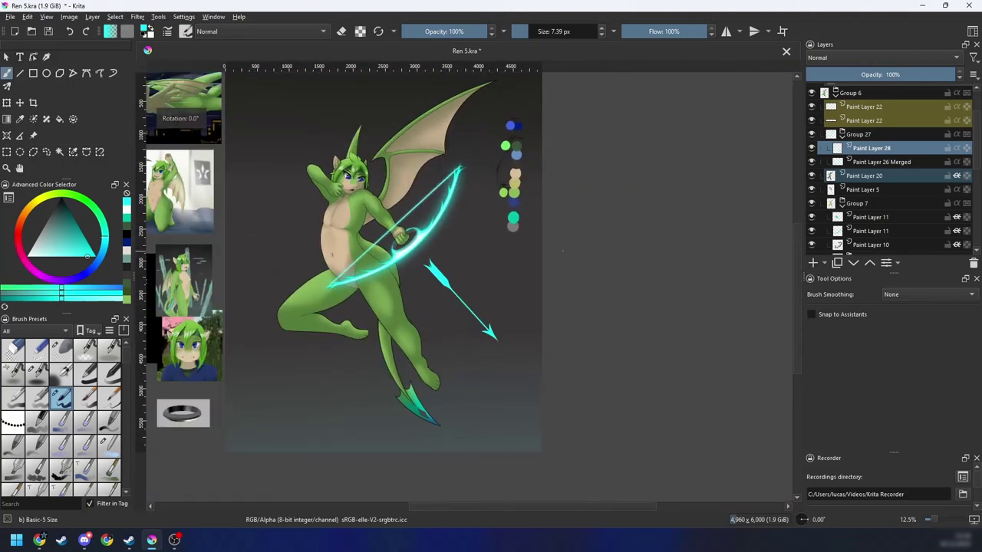
# Step: Save the file and add a new paint layer directly above Paint Layer 28 in Group 27
pyautogui.hotkey('ctrl', 's')
pyautogui.moveTo(565, 342); pyautogui.dragTo(549, 346)
pyautogui.press('6')
pyautogui.press('6')
pyautogui.press('6')
pyautogui.scroll(3, 580, 352)
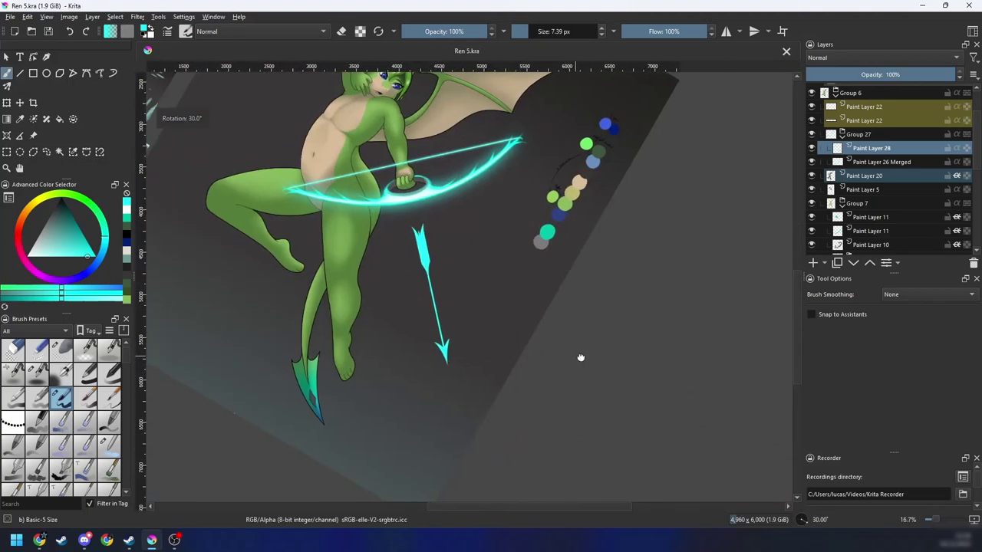
pyautogui.scroll(1, 616, 330)
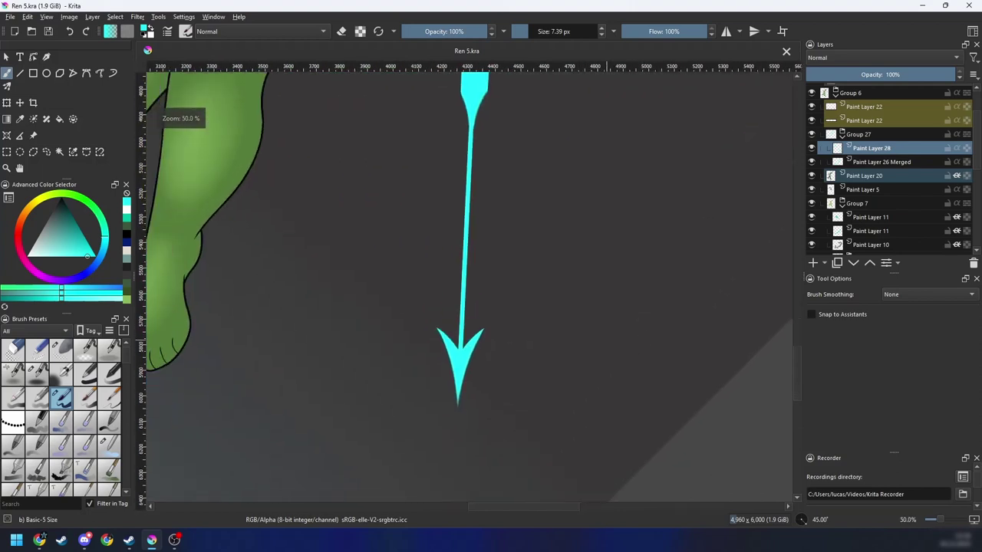
pyautogui.moveTo(590, 306); pyautogui.dragTo(583, 335)
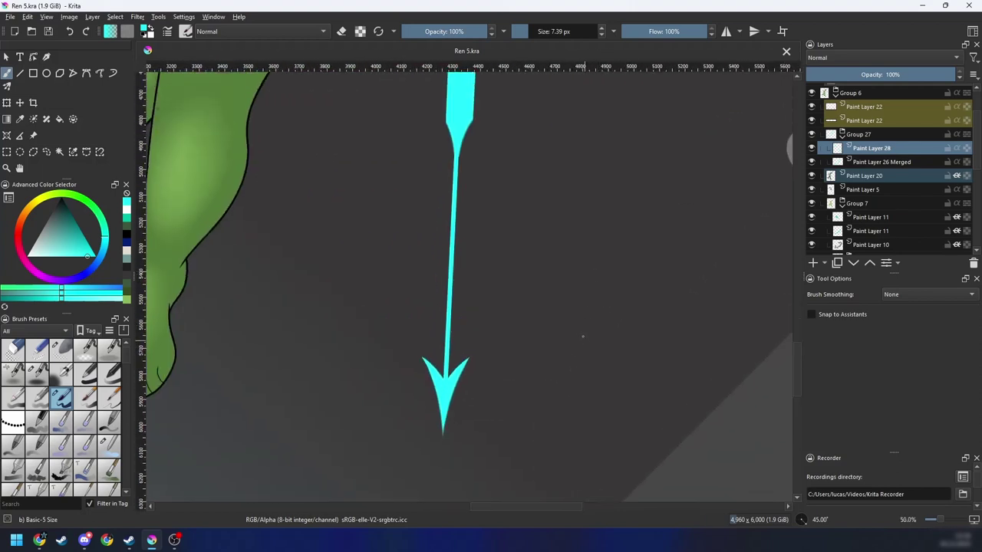
pyautogui.moveTo(122, 355); pyautogui.dragTo(138, 454)
pyautogui.click(813, 263)
pyautogui.hscroll(-2, 644, 322)
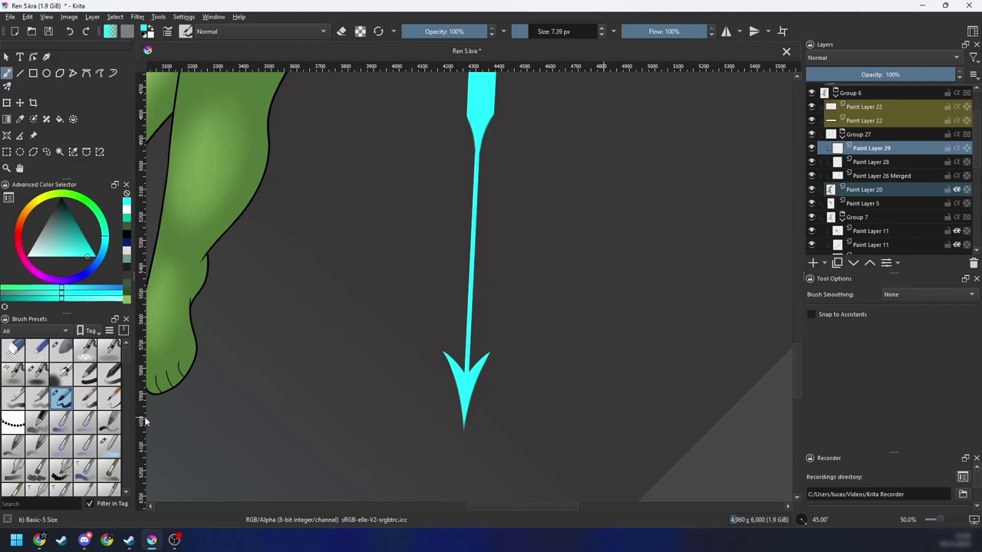
# Step: Draw a thin wavy line winding around the shaft from arrowhead to fletching, using Basic-6 Details at 7.50 px with Stabilizer smoothing
pyautogui.click(110, 399)
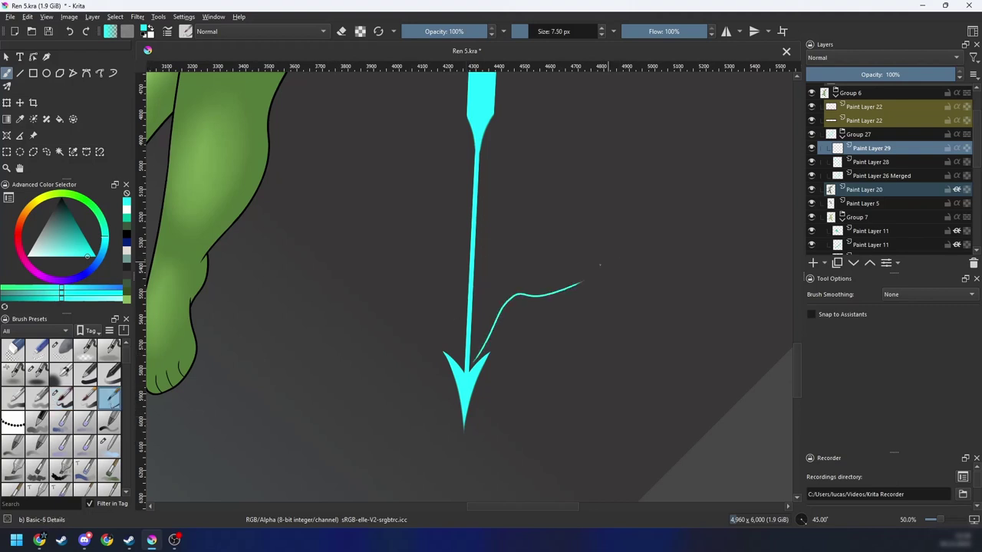
pyautogui.hotkey('ctrl', 'z')
pyautogui.hscroll(2, 530, 324)
pyautogui.press('s')
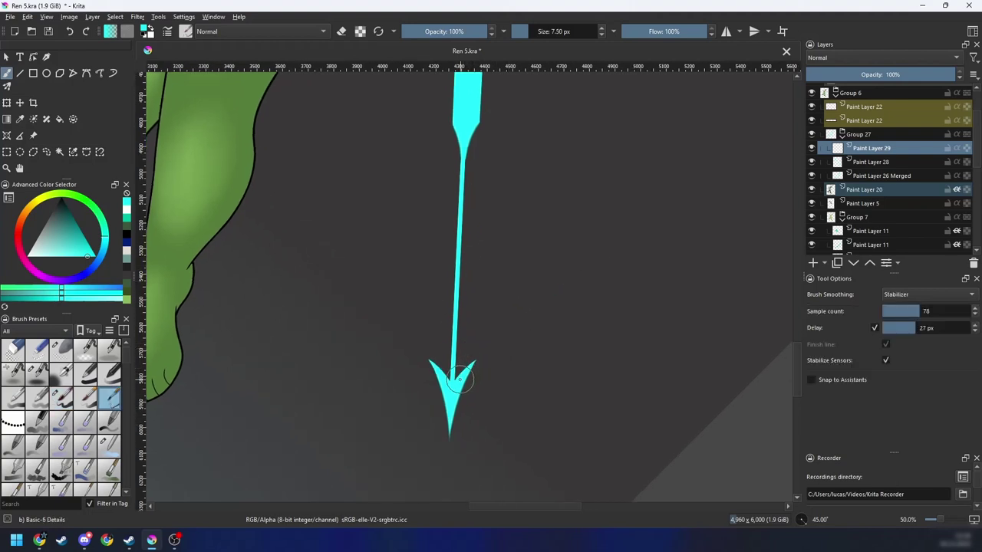
pyautogui.moveTo(467, 369)
pyautogui.mouseDown()
pyautogui.moveTo(441, 215)
pyautogui.moveTo(505, 118)
pyautogui.mouseUp()
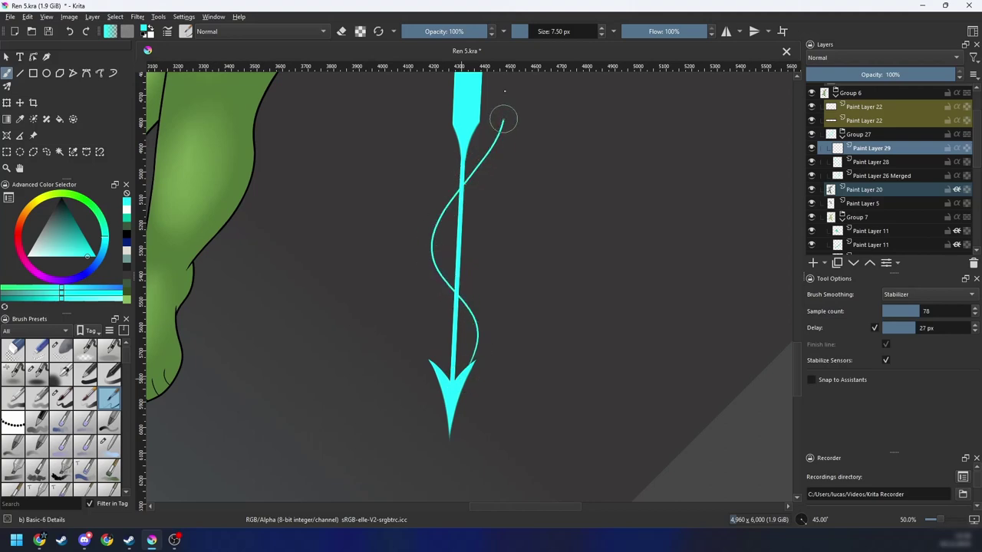
# Step: Draw a second wavy line around the shaft that mirrors and crosses the first one
pyautogui.press('-')
pyautogui.press('-')
pyautogui.press('-')
pyautogui.press('4')
pyautogui.press('4')
pyautogui.press('-')
pyautogui.press('4')
pyautogui.press('4')
pyautogui.press('+')
pyautogui.press('+')
pyautogui.press('+')
pyautogui.press('+')
pyautogui.press('6')
pyautogui.press('6')
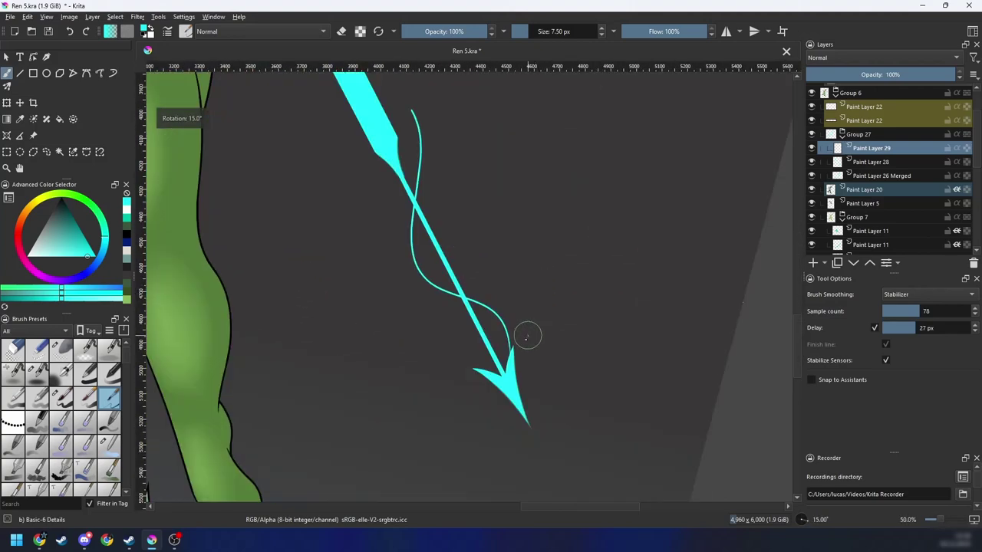
pyautogui.press('+')
pyautogui.press('6')
pyautogui.press('6')
pyautogui.moveTo(427, 394)
pyautogui.mouseDown()
pyautogui.moveTo(437, 340)
pyautogui.moveTo(486, 277)
pyautogui.moveTo(429, 73)
pyautogui.mouseUp()
# Step: Examine the two intertwined lines around the arrow against the figure and bow
pyautogui.press('-')
pyautogui.press('-')
pyautogui.press('-')
pyautogui.press('-')
pyautogui.press('4')
pyautogui.press('4')
pyautogui.press('4')
pyautogui.press('4')
pyautogui.press('4')
pyautogui.press('4')
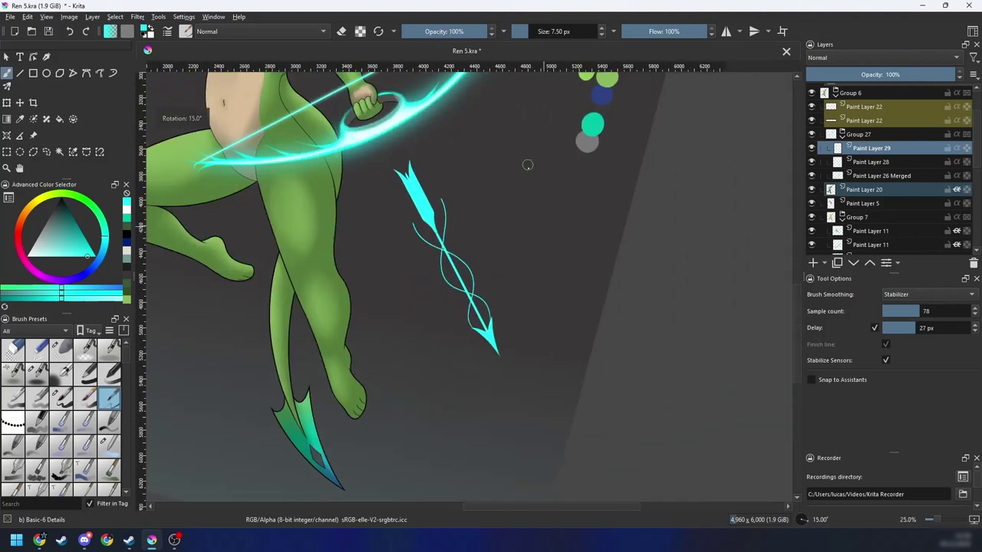
# Step: Set brush smoothing to None for painting around the arrow
pyautogui.press('-')
pyautogui.press('-')
pyautogui.press('-')
pyautogui.press('6')
pyautogui.press('6')
pyautogui.press('4')
pyautogui.press('4')
pyautogui.press('4')
pyautogui.press('4')
pyautogui.press('+')
pyautogui.press('+')
pyautogui.press('+')
pyautogui.press('+')
pyautogui.press('+')
pyautogui.press('+')
pyautogui.press('+')
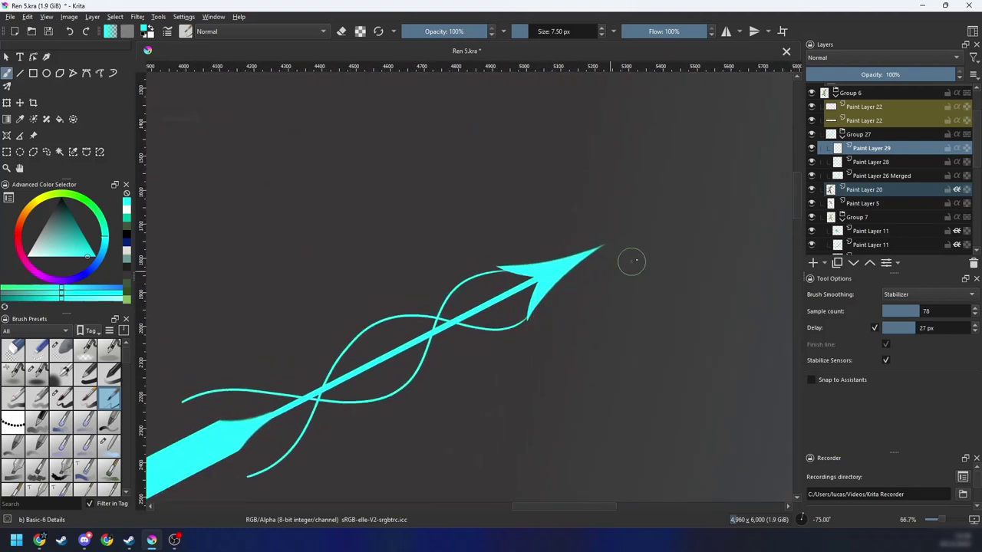
pyautogui.press('s')
pyautogui.press('s')
pyautogui.press('s')
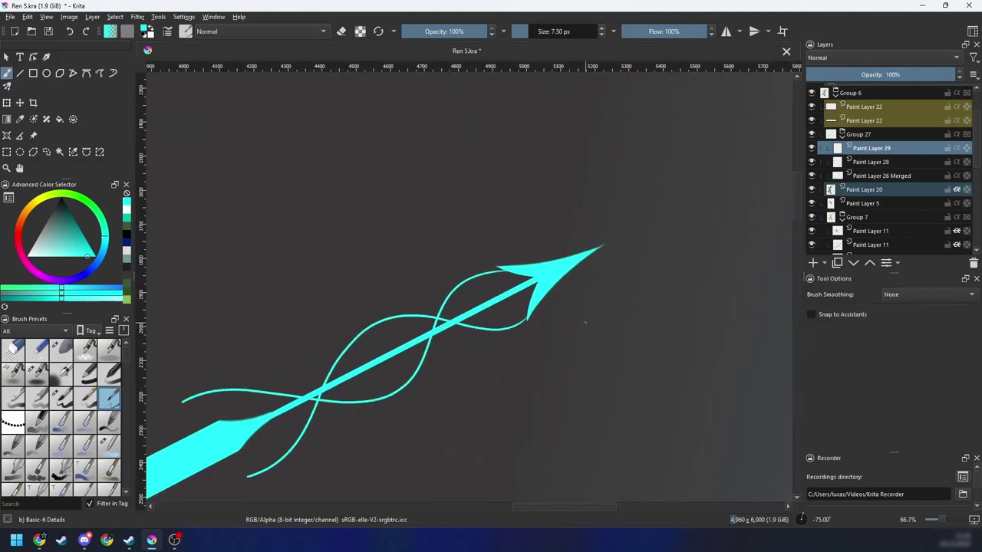
# Step: Apply the Blur filter to the intertwined lines on Paint Layer 29 with horizontal and vertical radius 25
pyautogui.hotkey('ctrl', 'u')
pyautogui.click(174, 450)
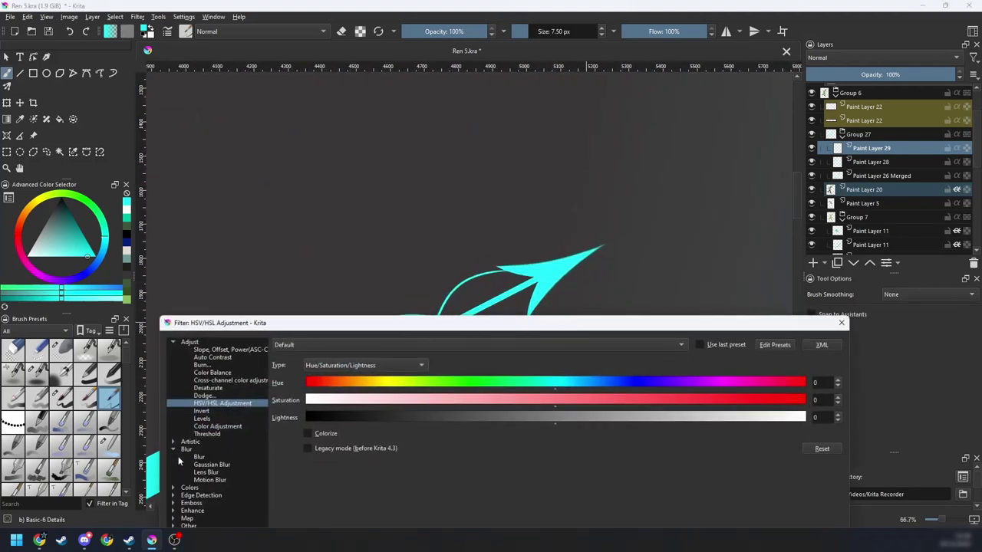
pyautogui.click(198, 457)
pyautogui.moveTo(503, 368); pyautogui.dragTo(515, 365)
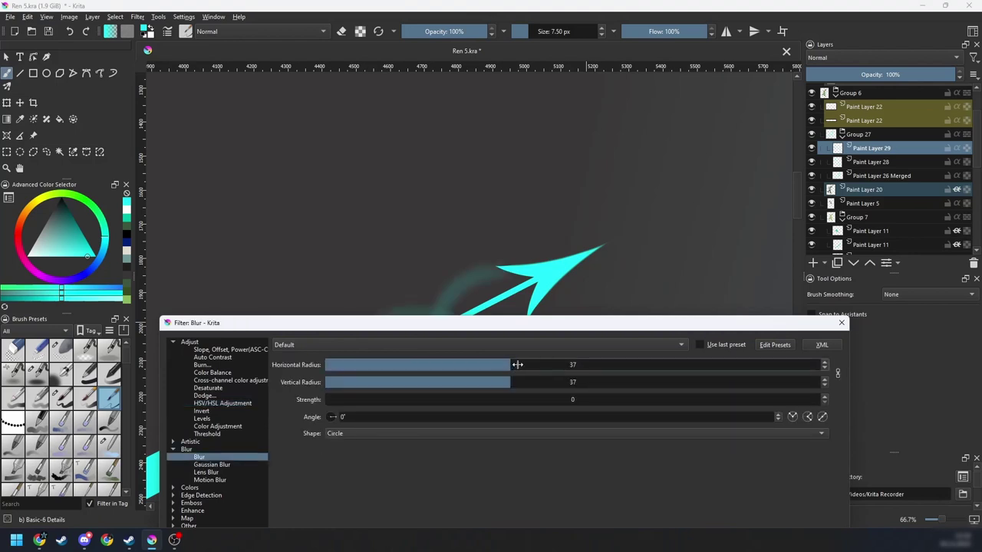
pyautogui.moveTo(541, 328); pyautogui.dragTo(521, 380)
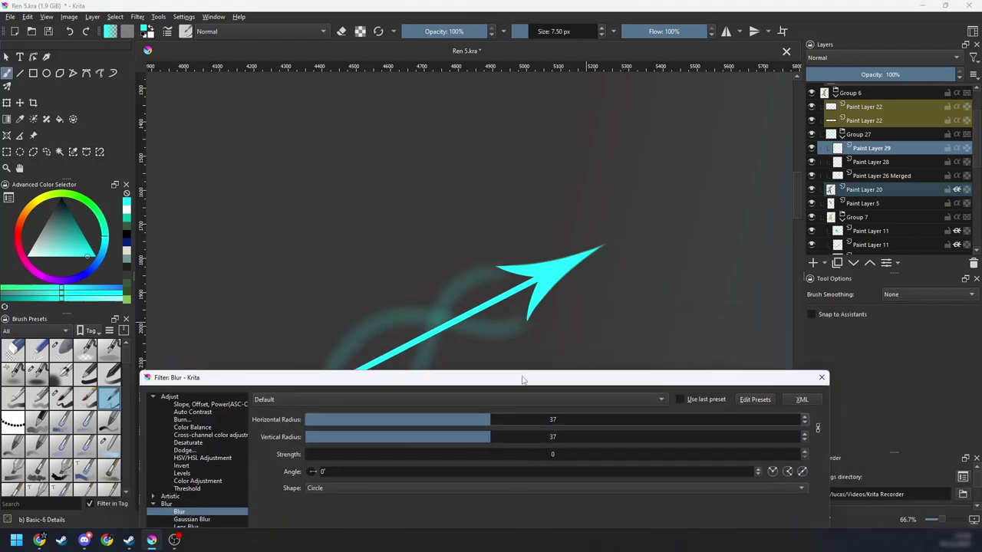
pyautogui.moveTo(452, 418); pyautogui.dragTo(432, 420)
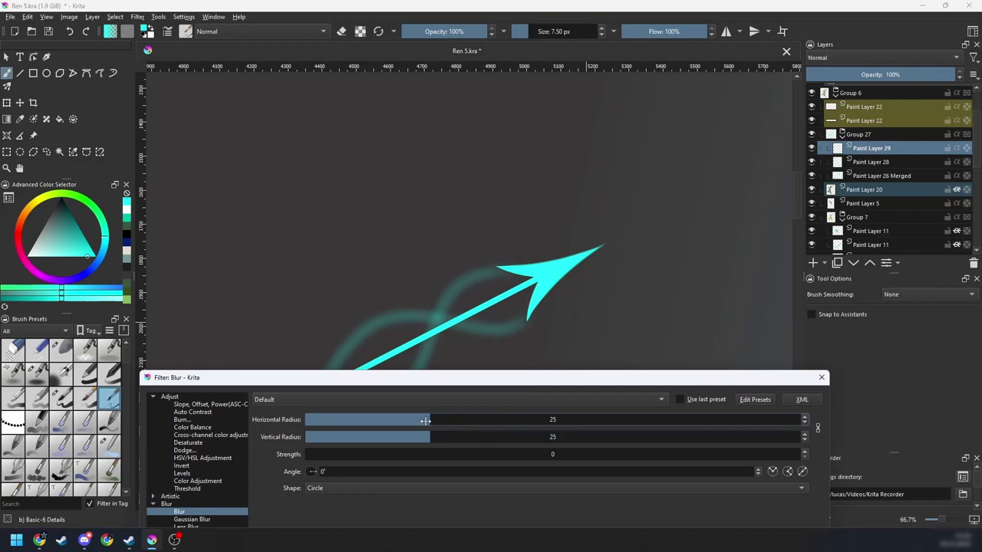
pyautogui.press('Return')
# Step: Examine the blurred lines around the arrow against the whole illustration and up close
pyautogui.press('-')
pyautogui.press('-')
pyautogui.press('-')
pyautogui.press('-')
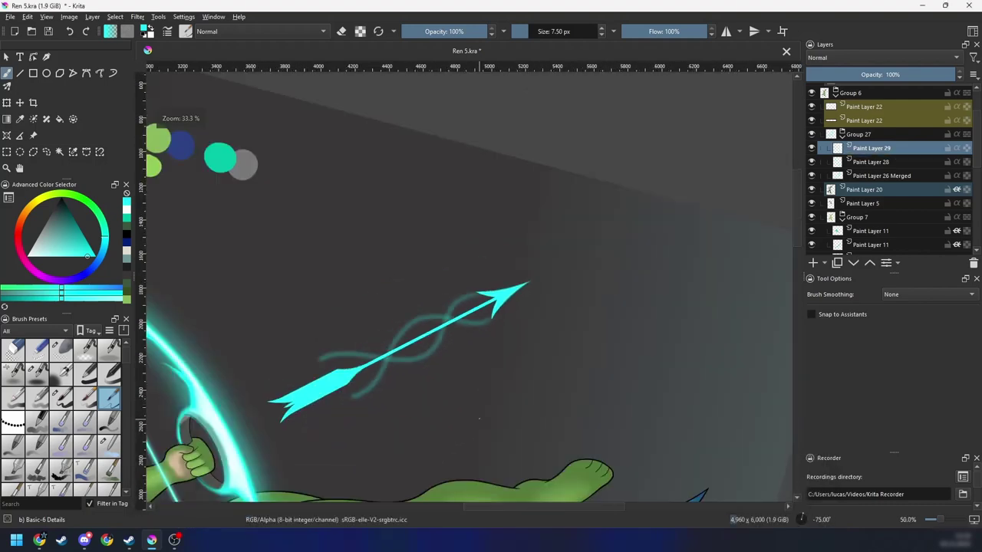
pyautogui.press('5')
pyautogui.scroll(-4, 478, 417)
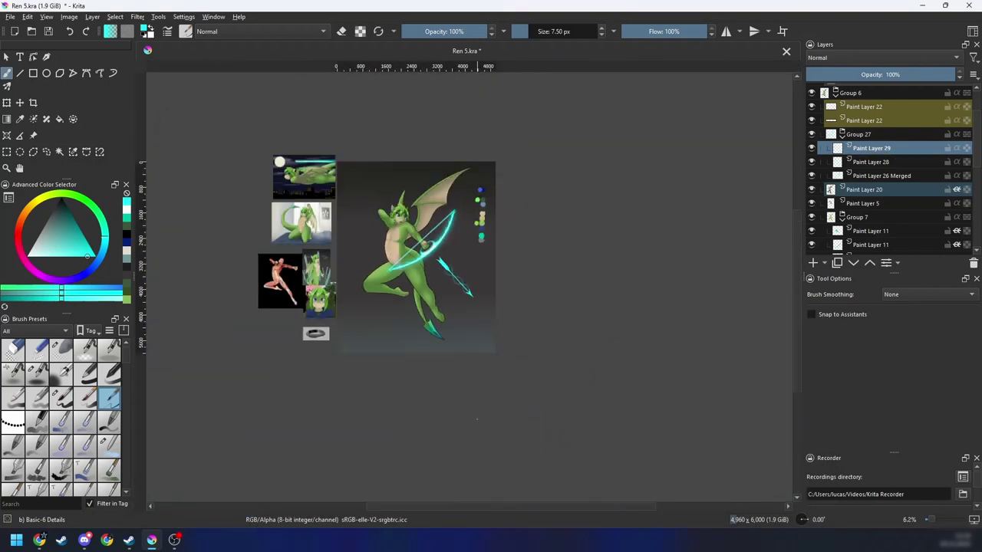
pyautogui.press('+')
pyautogui.press('+')
pyautogui.press('+')
pyautogui.press('+')
pyautogui.press('+')
pyautogui.press('4')
pyautogui.press('4')
pyautogui.press('4')
pyautogui.press('4')
pyautogui.moveTo(514, 364); pyautogui.dragTo(563, 352)
pyautogui.press('+')
pyautogui.press('+')
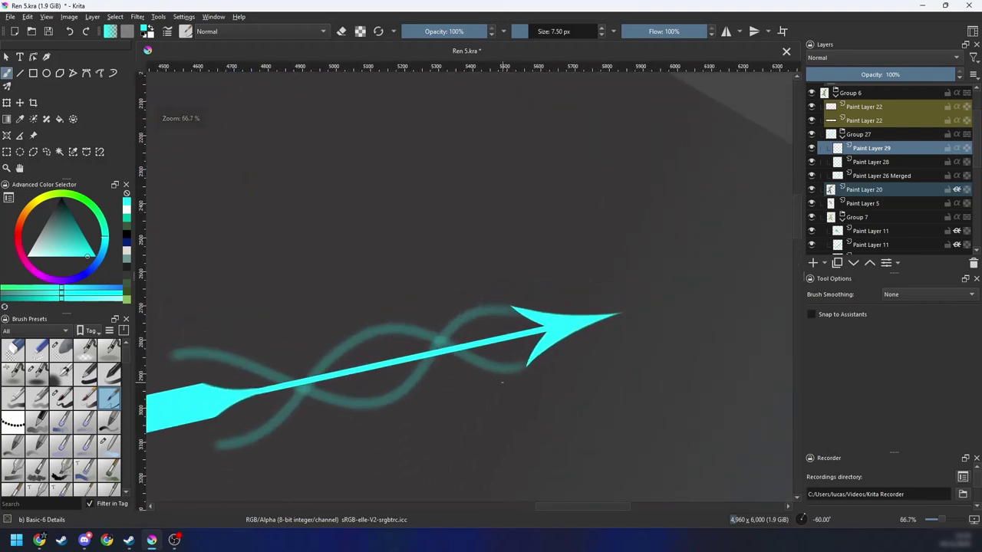
# Step: Choose the Airbrush pressure brush at 16.06 px for painting near the arrowhead
pyautogui.scroll(3, 522, 337)
pyautogui.press('4')
pyautogui.press('4')
pyautogui.rightClick(435, 319)
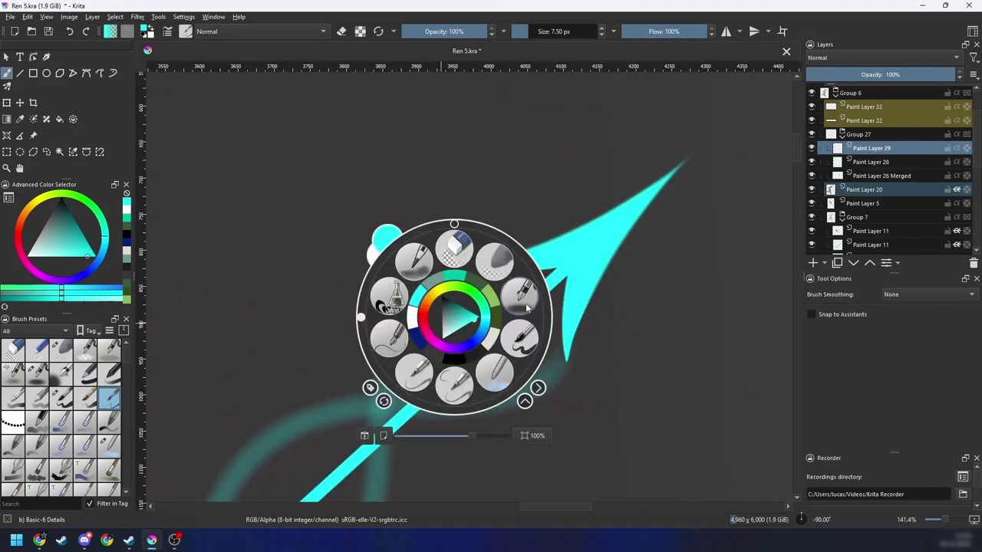
pyautogui.click(520, 295)
# Step: Try painting a bright core directly on Paint Layer 29 over the blurred line beside the arrowhead
pyautogui.hotkey('ctrl', 'z')
pyautogui.moveTo(493, 270)
pyautogui.mouseDown()
pyautogui.moveTo(394, 334)
pyautogui.moveTo(402, 331)
pyautogui.mouseUp()
pyautogui.moveTo(469, 281); pyautogui.dragTo(392, 360)
pyautogui.hotkey('ctrl', 'z')
pyautogui.moveTo(492, 272); pyautogui.dragTo(397, 344)
pyautogui.moveTo(490, 270)
pyautogui.mouseDown()
pyautogui.moveTo(431, 302)
pyautogui.moveTo(469, 288)
pyautogui.moveTo(454, 286)
pyautogui.moveTo(432, 309)
pyautogui.mouseUp()
pyautogui.moveTo(506, 265)
pyautogui.mouseDown()
pyautogui.moveTo(388, 359)
pyautogui.moveTo(377, 394)
pyautogui.mouseUp()
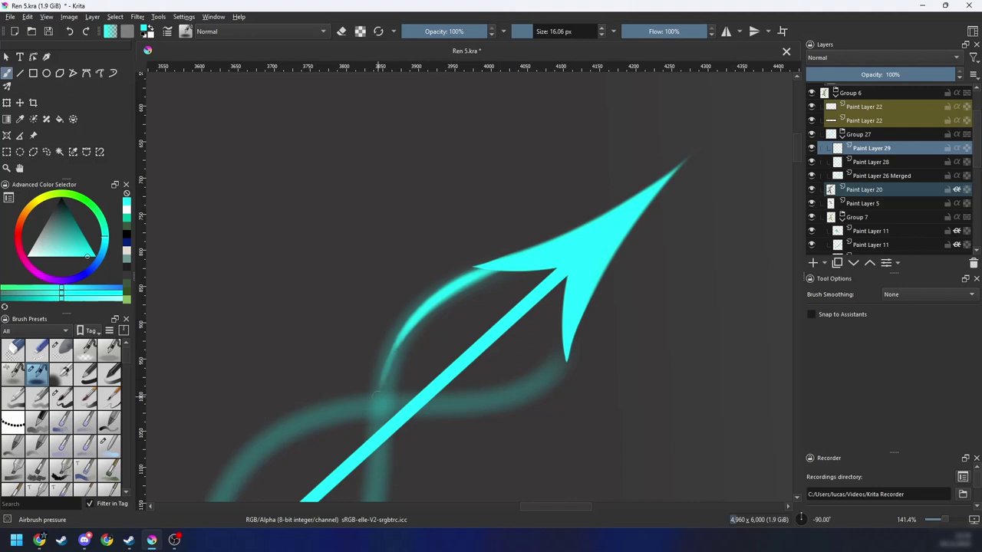
pyautogui.hotkey('ctrl', 'z')
pyautogui.hotkey('ctrl', 'z')
pyautogui.hotkey('ctrl', 'z')
pyautogui.hotkey('ctrl', 'z')
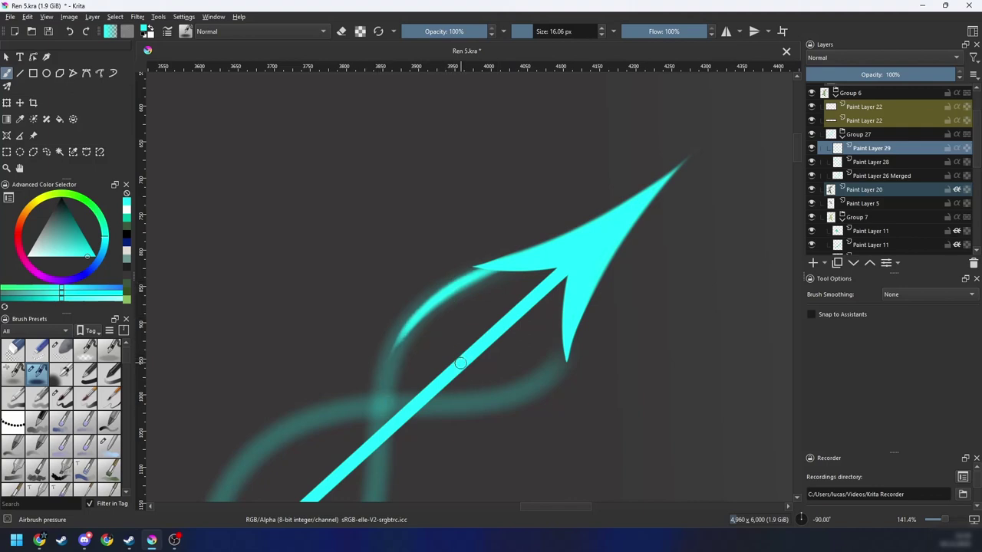
pyautogui.hotkey('ctrl', 'z')
pyautogui.hotkey('ctrl', 'z')
pyautogui.hotkey('ctrl', 'z')
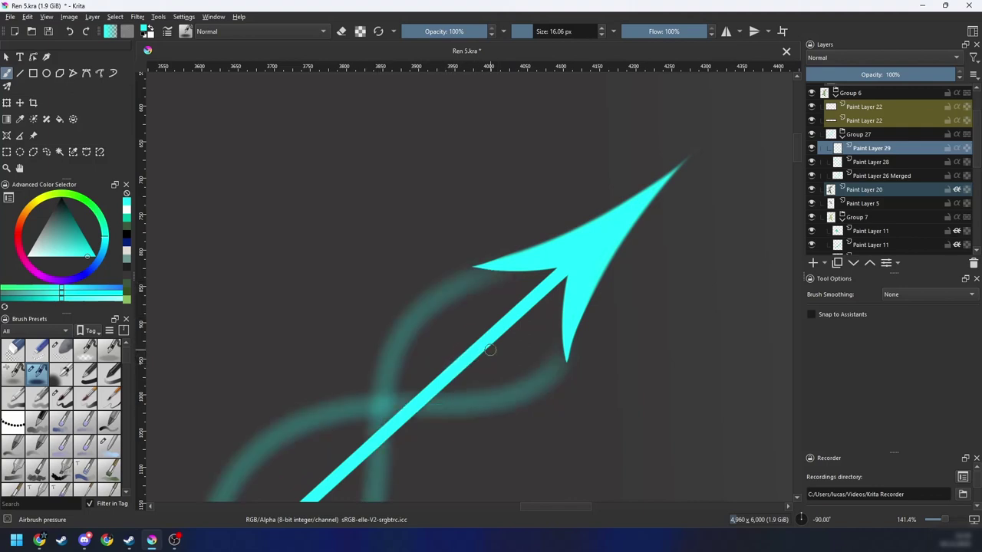
# Step: Duplicate Paint Layer 29 inside Group 27 and clear the copy's contents, keeping the empty layer above the blurred lines
pyautogui.hotkey('ctrl', 'z')
pyautogui.hotkey('ctrl', 'z')
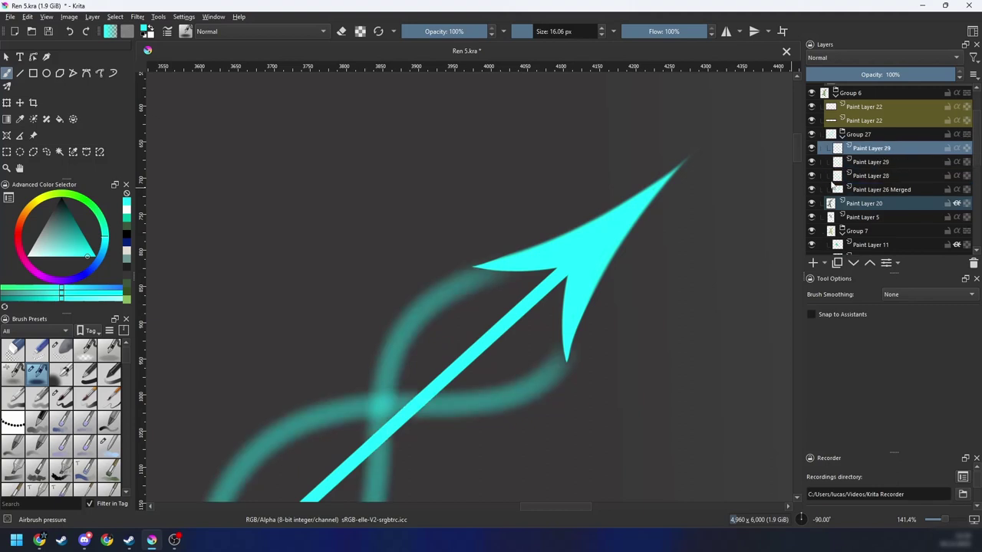
pyautogui.moveTo(597, 326); pyautogui.dragTo(601, 315)
pyautogui.press('6')
pyautogui.press('6')
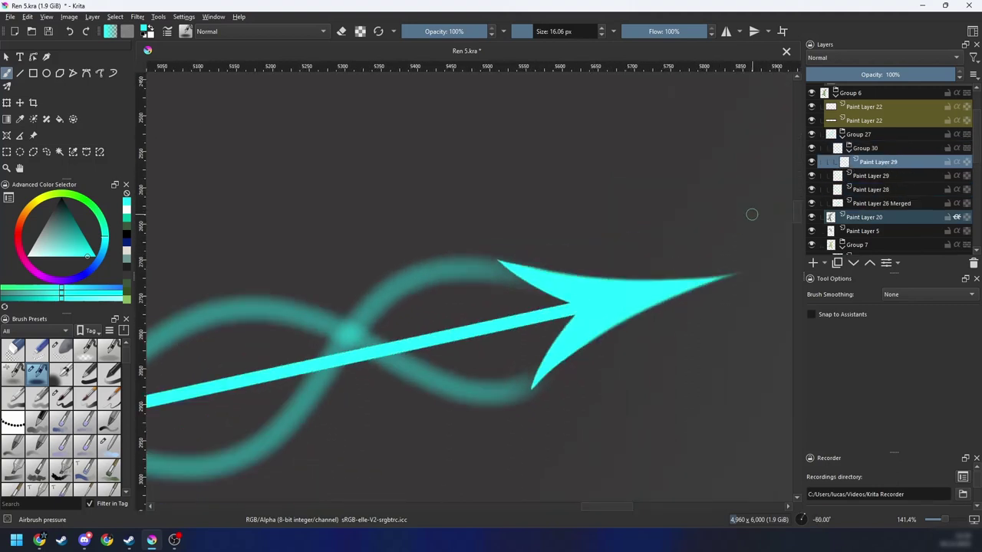
pyautogui.press('-')
pyautogui.press('-')
pyautogui.press('-')
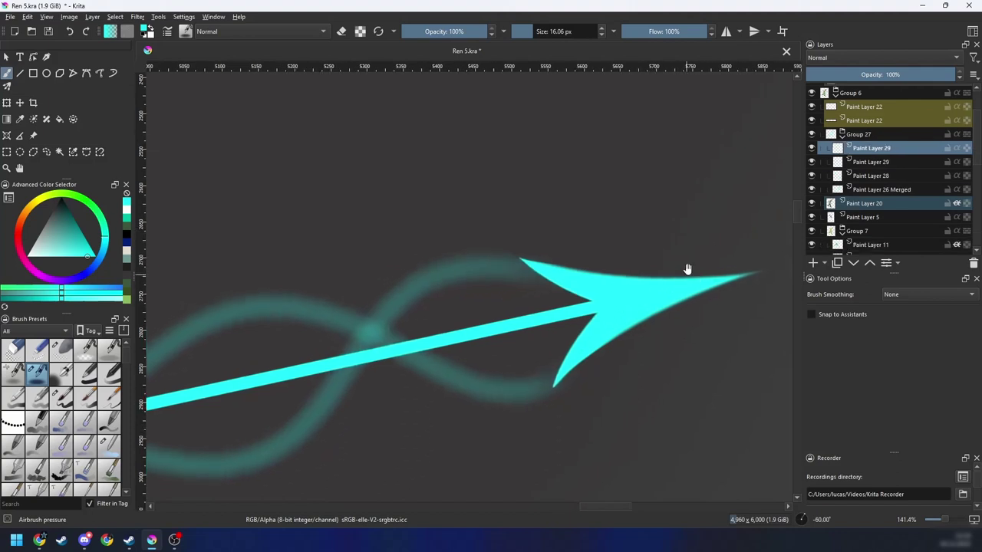
pyautogui.hotkey('ctrl', '[')
pyautogui.hotkey('ctrl', '[')
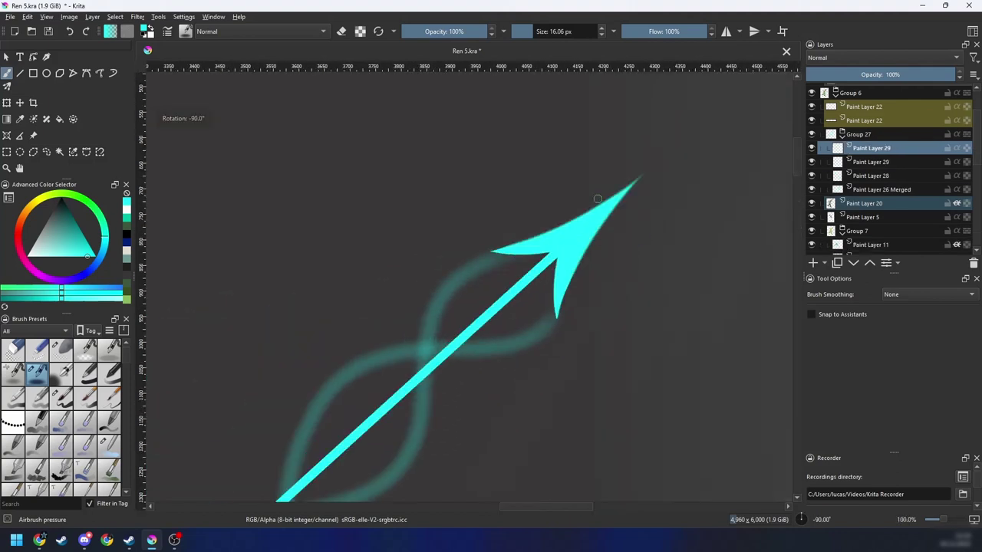
pyautogui.press('+')
pyautogui.press('+')
pyautogui.press('+')
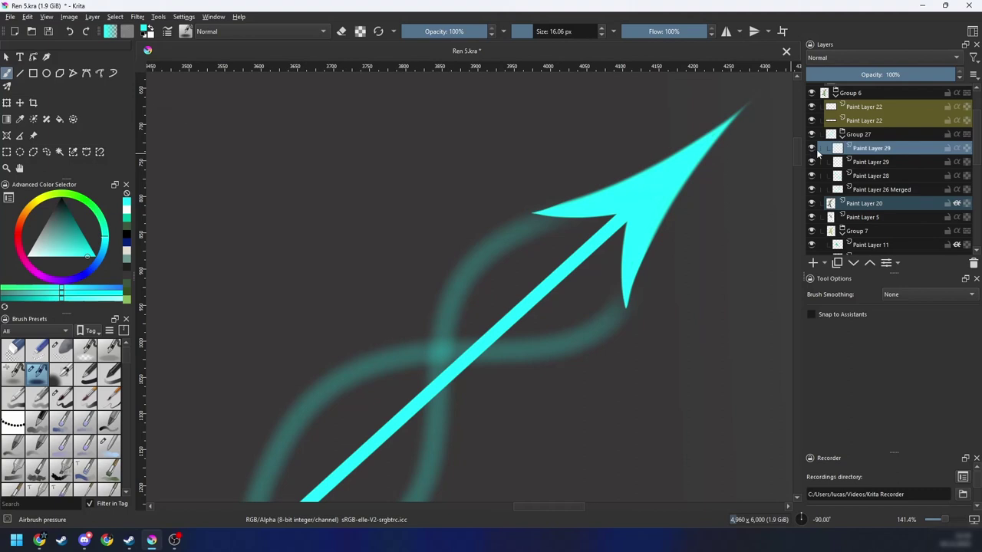
pyautogui.click(811, 161)
pyautogui.click(811, 161)
# Step: Paint a thin bright cyan core along the blurred line from one arrowhead barb toward the first crossing
pyautogui.moveTo(605, 207)
pyautogui.mouseDown()
pyautogui.moveTo(475, 270)
pyautogui.moveTo(504, 260)
pyautogui.moveTo(445, 317)
pyautogui.moveTo(481, 296)
pyautogui.moveTo(447, 331)
pyautogui.mouseUp()
pyautogui.hotkey('ctrl', 'z')
pyautogui.press('+')
pyautogui.hotkey('ctrl', ']')
pyautogui.hotkey('ctrl', 'z')
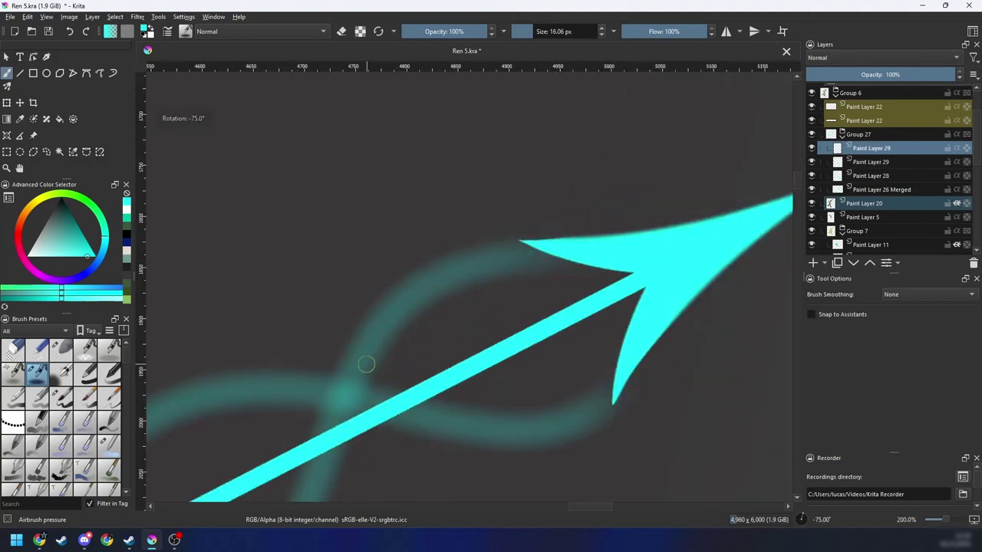
pyautogui.moveTo(365, 360); pyautogui.dragTo(576, 242)
pyautogui.hotkey('ctrl', 'z')
pyautogui.moveTo(362, 357); pyautogui.dragTo(598, 250)
pyautogui.moveTo(538, 249)
pyautogui.mouseDown()
pyautogui.moveTo(440, 282)
pyautogui.moveTo(401, 314)
pyautogui.moveTo(443, 271)
pyautogui.moveTo(368, 342)
pyautogui.mouseUp()
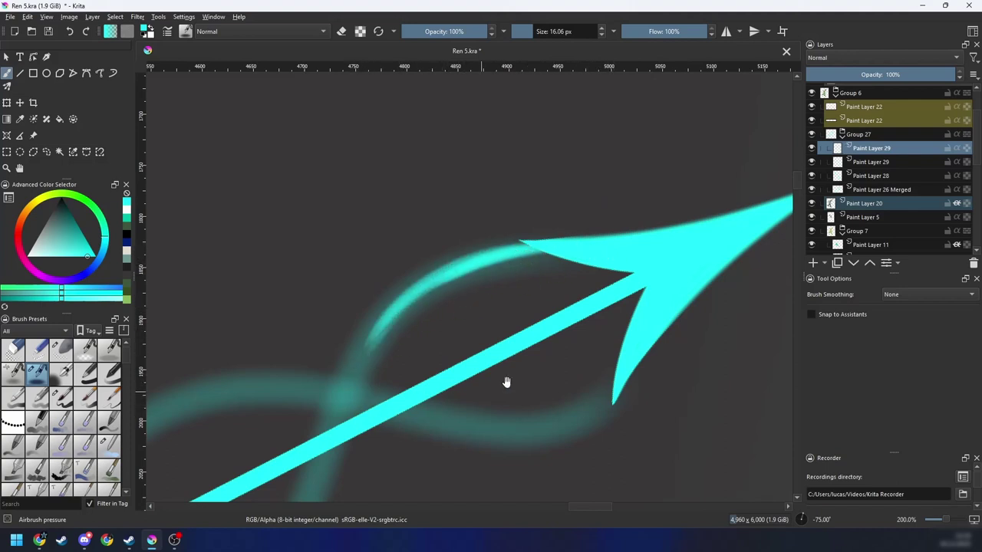
# Step: Paint a matching bright core along the other blurred line, from the opposite arrowhead barb to the shaft
pyautogui.hotkey('ctrl', ']')
pyautogui.hotkey('ctrl', ']')
pyautogui.hotkey('ctrl', ']')
pyautogui.hotkey('ctrl', ']')
pyautogui.hotkey('ctrl', ']')
pyautogui.hotkey('ctrl', ']')
pyautogui.hotkey('ctrl', ']')
pyautogui.hotkey('ctrl', ']')
pyautogui.hotkey('ctrl', ']')
pyautogui.moveTo(267, 372)
pyautogui.mouseDown()
pyautogui.moveTo(309, 291)
pyautogui.moveTo(280, 387)
pyautogui.moveTo(274, 313)
pyautogui.moveTo(333, 276)
pyautogui.mouseUp()
pyautogui.hotkey('ctrl', 'z')
pyautogui.moveTo(273, 350); pyautogui.dragTo(391, 225)
pyautogui.moveTo(275, 331); pyautogui.dragTo(406, 206)
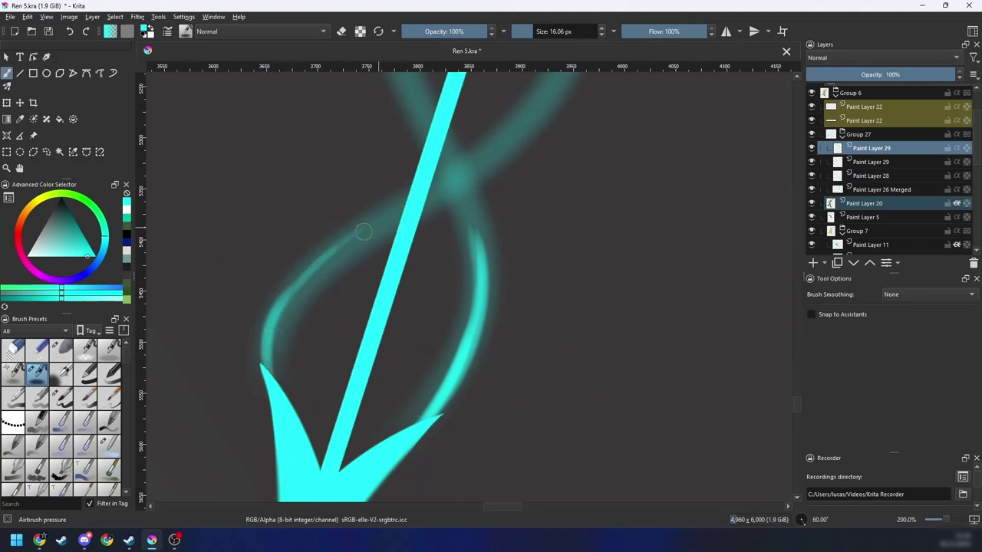
pyautogui.moveTo(350, 241); pyautogui.dragTo(263, 361)
pyautogui.moveTo(263, 360)
pyautogui.mouseDown()
pyautogui.moveTo(342, 245)
pyautogui.moveTo(384, 223)
pyautogui.mouseUp()
pyautogui.moveTo(291, 299)
pyautogui.mouseDown()
pyautogui.moveTo(411, 202)
pyautogui.moveTo(265, 368)
pyautogui.mouseUp()
# Step: Erase the excess along the inner edge of the second core near the barb, and return to painting mode
pyautogui.press('e')
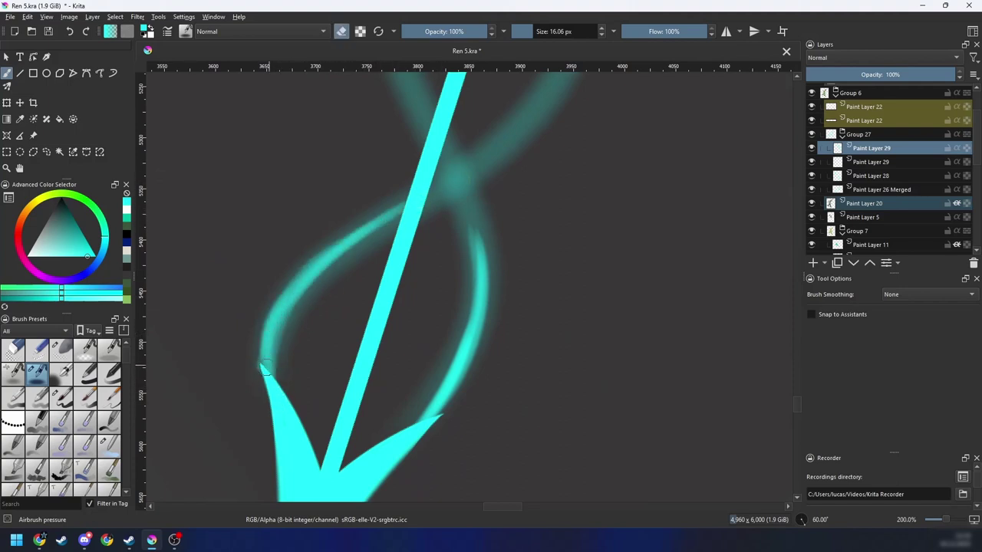
pyautogui.moveTo(310, 306); pyautogui.dragTo(278, 374)
pyautogui.press('e')
# Step: Examine the brightened loops beside the arrowhead in view of the whole arrow
pyautogui.press('-')
pyautogui.press('-')
pyautogui.press('-')
pyautogui.press('-')
pyautogui.press('-')
pyautogui.press('4')
pyautogui.press('4')
pyautogui.press('4')
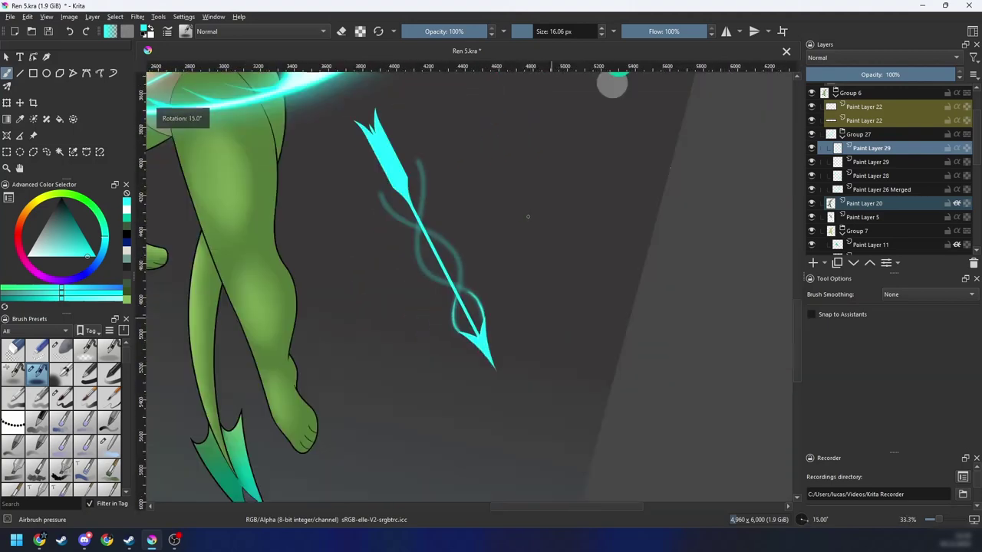
# Step: Strengthen the second core from the barb and extend it across the shaft past the first crossing
pyautogui.press('+')
pyautogui.press('+')
pyautogui.press('6')
pyautogui.press('+')
pyautogui.press('6')
pyautogui.press('6')
pyautogui.press('6')
pyautogui.moveTo(407, 326); pyautogui.dragTo(396, 365)
pyautogui.press('+')
pyautogui.press('+')
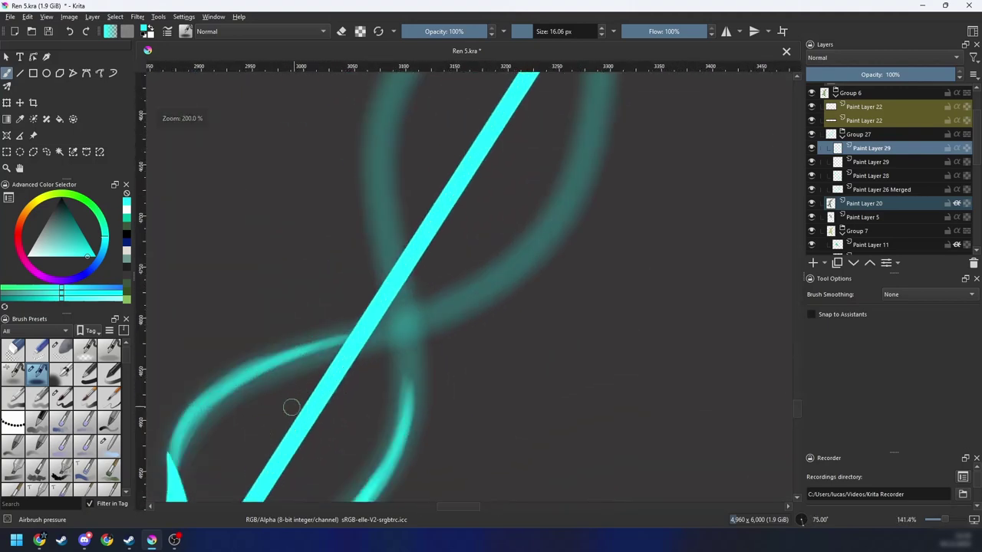
pyautogui.moveTo(212, 431); pyautogui.dragTo(268, 349)
pyautogui.hotkey('ctrl', 'z')
pyautogui.moveTo(229, 385)
pyautogui.mouseDown()
pyautogui.moveTo(327, 279)
pyautogui.moveTo(303, 296)
pyautogui.mouseUp()
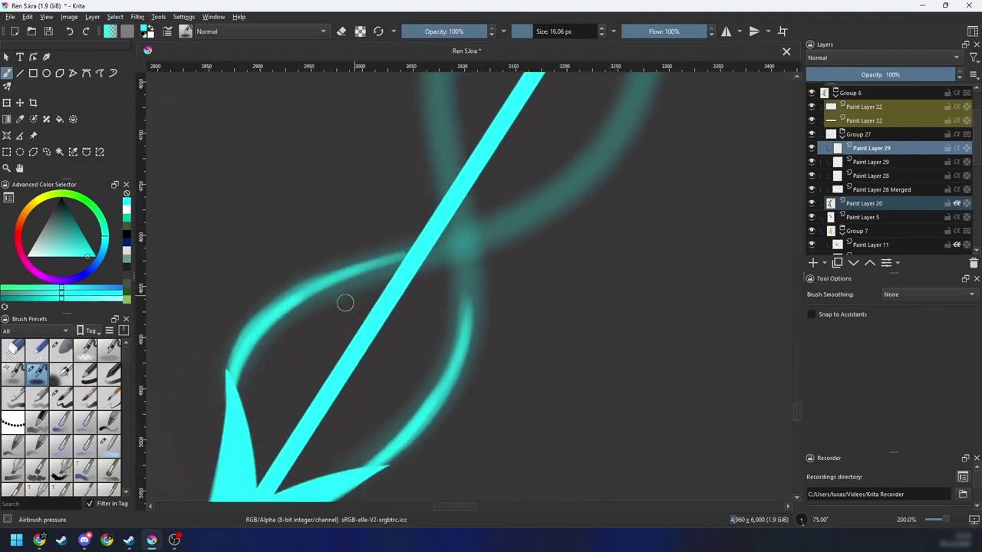
pyautogui.moveTo(242, 354); pyautogui.dragTo(366, 264)
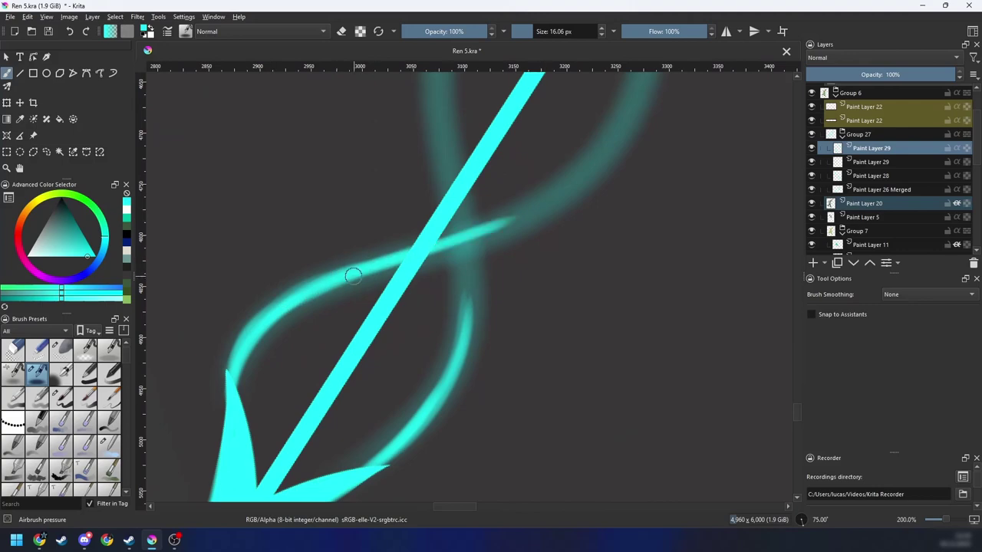
# Step: Extend the first core from the crossing near the arrowhead, across the shaft and onto the second loop, and strengthen it toward the barb
pyautogui.press('4')
pyautogui.press('-')
pyautogui.press('4')
pyautogui.press('4')
pyautogui.press('4')
pyautogui.press('4')
pyautogui.press('4')
pyautogui.press('4')
pyautogui.press('4')
pyautogui.press('4')
pyautogui.moveTo(545, 246)
pyautogui.mouseDown()
pyautogui.moveTo(417, 365)
pyautogui.moveTo(448, 317)
pyautogui.moveTo(393, 405)
pyautogui.mouseUp()
pyautogui.hotkey('ctrl', 'z')
pyautogui.hotkey('ctrl', 'z')
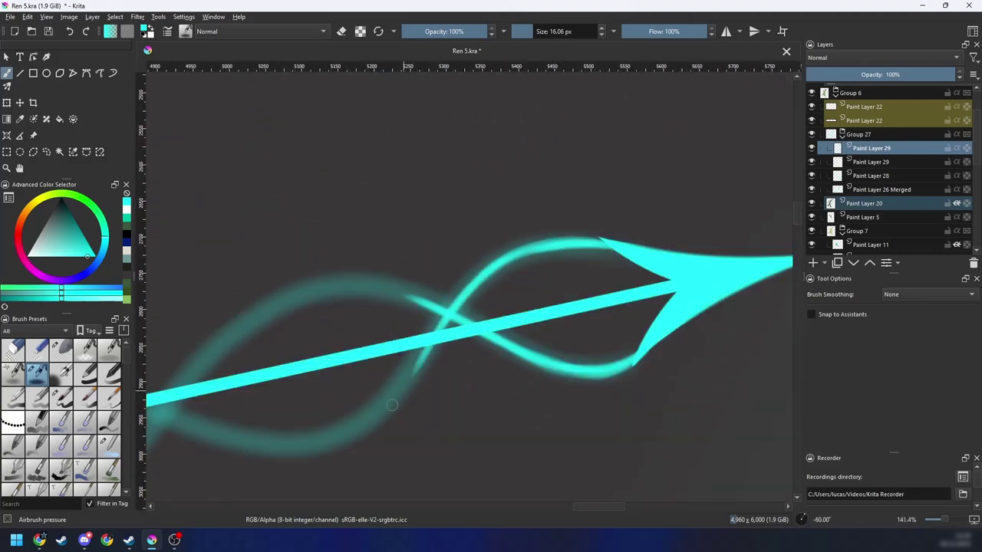
pyautogui.moveTo(451, 312); pyautogui.dragTo(386, 399)
pyautogui.moveTo(420, 354)
pyautogui.mouseDown()
pyautogui.moveTo(392, 396)
pyautogui.moveTo(330, 448)
pyautogui.mouseUp()
pyautogui.moveTo(434, 330)
pyautogui.mouseDown()
pyautogui.moveTo(501, 264)
pyautogui.moveTo(636, 252)
pyautogui.mouseUp()
pyautogui.hotkey('ctrl', 'z')
pyautogui.moveTo(492, 270); pyautogui.dragTo(620, 257)
# Step: Examine the extended cores around the shaft in view of the whole arrow
pyautogui.press('6')
pyautogui.press('6')
pyautogui.press('6')
pyautogui.press('6')
pyautogui.press('6')
pyautogui.press('6')
pyautogui.press('6')
pyautogui.press('6')
pyautogui.press('-')
pyautogui.press('-')
pyautogui.press('-')
pyautogui.press('-')
pyautogui.press('-')
pyautogui.press('-')
pyautogui.press('-')
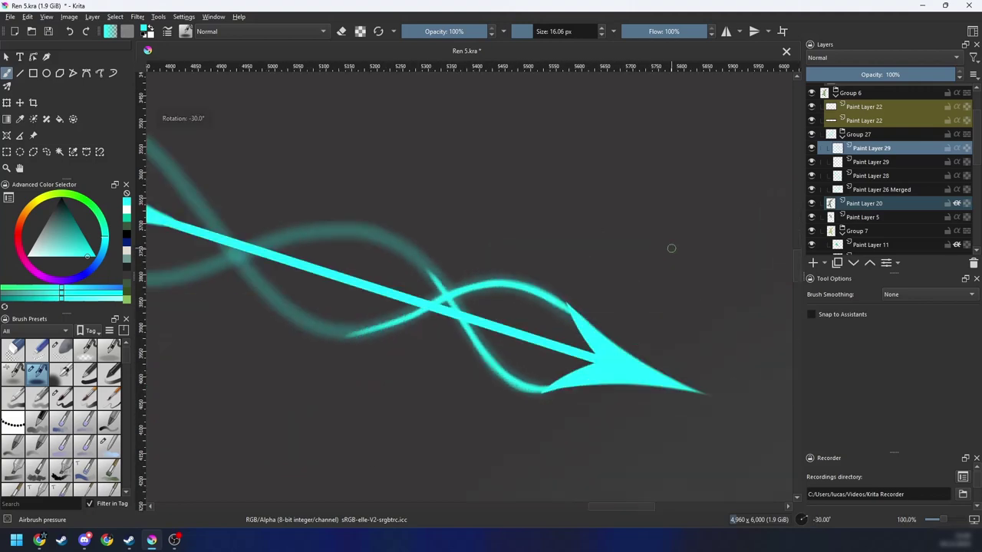
pyautogui.press('5')
pyautogui.press('+')
pyautogui.press('+')
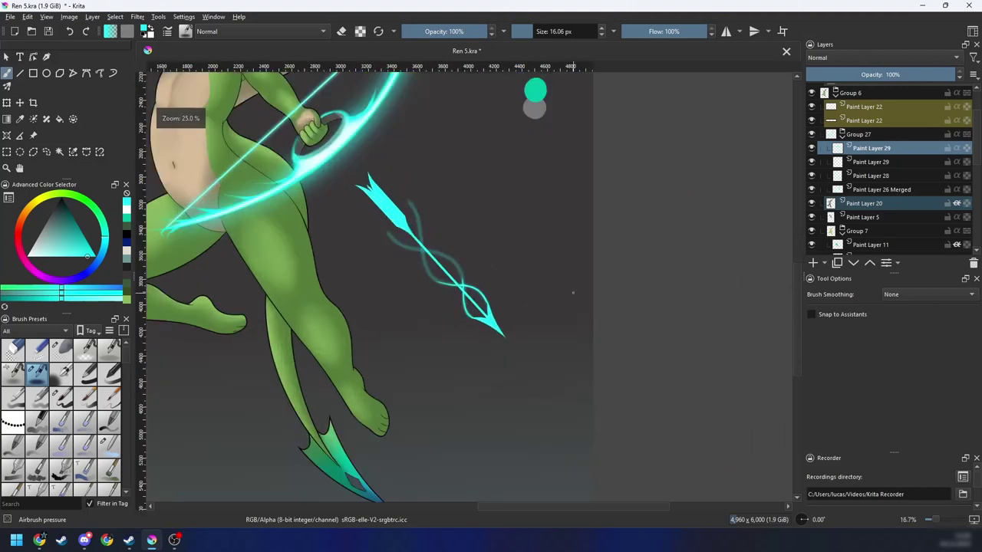
# Step: Extend the second core past the first crossing onto the beginning of the second loop
pyautogui.press('4')
pyautogui.press('4')
pyautogui.press('4')
pyautogui.press('4')
pyautogui.press('4')
pyautogui.press('4')
pyautogui.press('+')
pyautogui.press('+')
pyautogui.press('+')
pyautogui.press('+')
pyautogui.moveTo(478, 333); pyautogui.dragTo(554, 296)
pyautogui.press('+')
pyautogui.moveTo(583, 266)
pyautogui.mouseDown()
pyautogui.moveTo(485, 289)
pyautogui.moveTo(448, 314)
pyautogui.moveTo(415, 359)
pyautogui.mouseUp()
pyautogui.hotkey('ctrl', 'z')
pyautogui.hotkey('ctrl', 'z')
pyautogui.moveTo(576, 271); pyautogui.dragTo(435, 326)
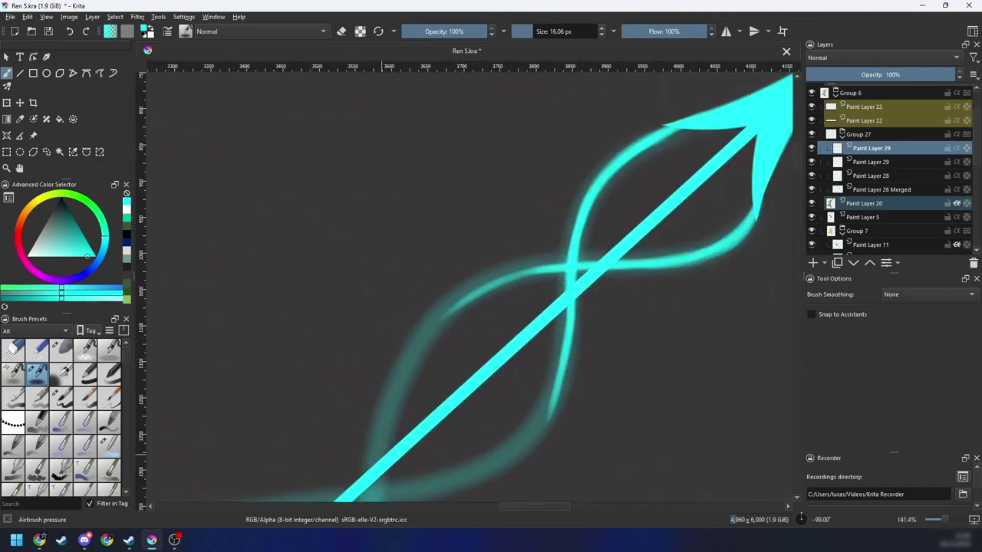
# Step: Continue the second core around the second loop to where the blurred line meets the shaft again
pyautogui.moveTo(383, 443); pyautogui.dragTo(446, 316)
pyautogui.hotkey('ctrl', 'z')
pyautogui.moveTo(383, 433); pyautogui.dragTo(464, 300)
pyautogui.moveTo(425, 343); pyautogui.dragTo(527, 269)
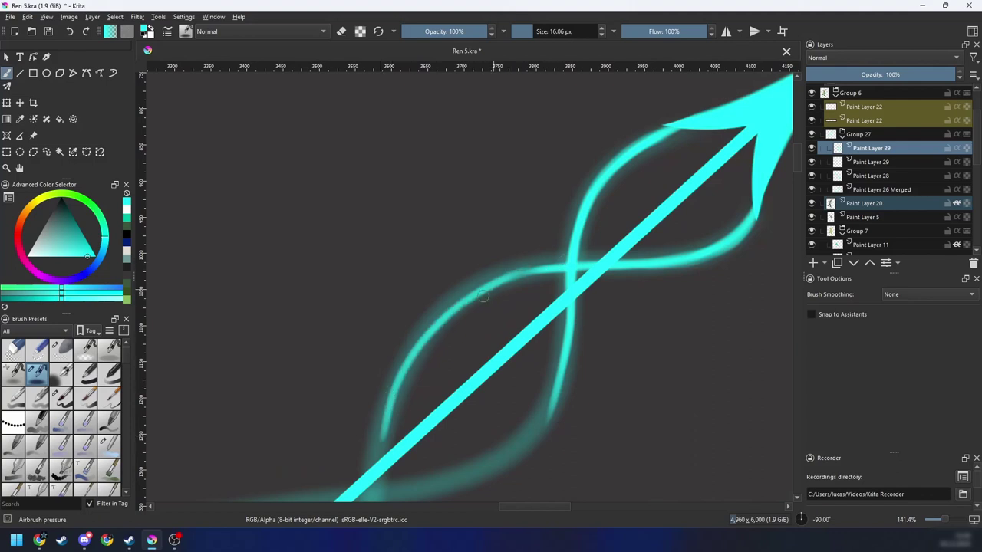
pyautogui.hotkey('ctrl', 'z')
# Step: Carry the second core across the shaft at the second crossing, and smooth the whole loop with one Stabilizer-assisted stroke
pyautogui.moveTo(431, 333)
pyautogui.mouseDown()
pyautogui.moveTo(432, 296)
pyautogui.moveTo(454, 280)
pyautogui.mouseUp()
pyautogui.press('6')
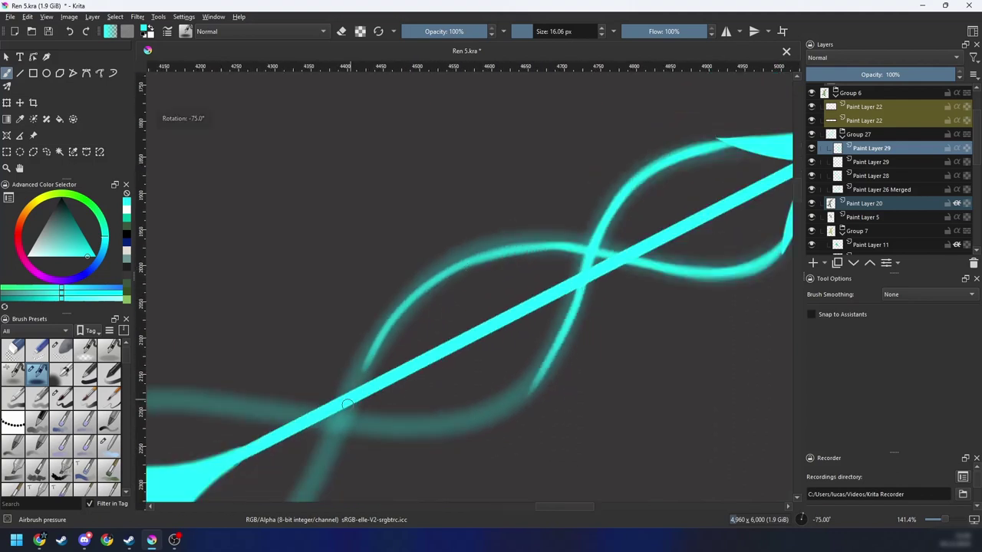
pyautogui.moveTo(348, 404); pyautogui.dragTo(391, 328)
pyautogui.moveTo(329, 457); pyautogui.dragTo(408, 298)
pyautogui.moveTo(339, 447)
pyautogui.mouseDown()
pyautogui.moveTo(458, 262)
pyautogui.moveTo(564, 244)
pyautogui.mouseUp()
pyautogui.hotkey('ctrl', 'z')
pyautogui.press('s')
pyautogui.moveTo(335, 453)
pyautogui.mouseDown()
pyautogui.moveTo(352, 396)
pyautogui.moveTo(458, 264)
pyautogui.moveTo(624, 258)
pyautogui.mouseUp()
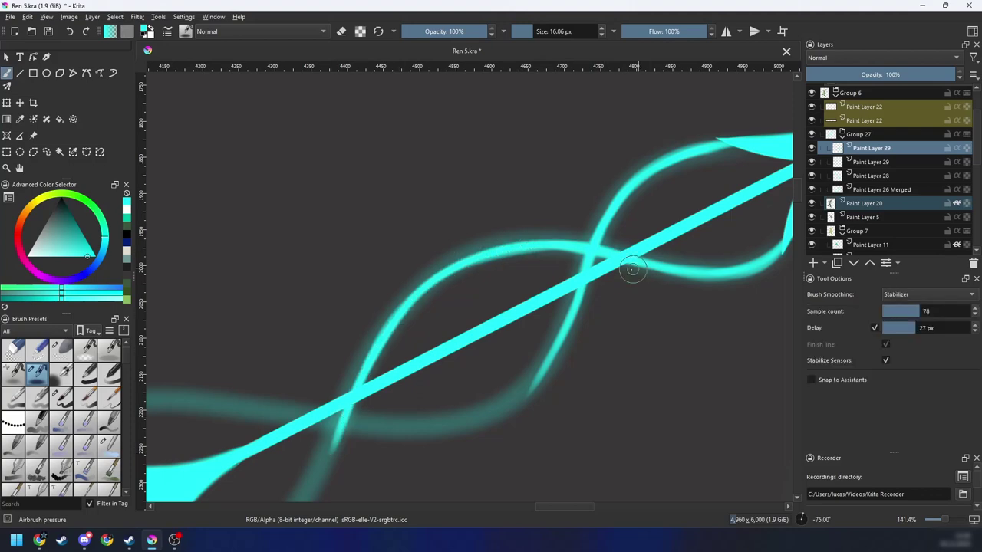
# Step: Try to extend the first core around the second loop and past the shaft toward the fletching
pyautogui.moveTo(483, 363); pyautogui.dragTo(490, 332)
pyautogui.press('6')
pyautogui.press('6')
pyautogui.press('6')
pyautogui.press('6')
pyautogui.press('6')
pyautogui.press('6')
pyautogui.press('6')
pyautogui.press('6')
pyautogui.press('6')
pyautogui.press('6')
pyautogui.moveTo(430, 340); pyautogui.dragTo(410, 407)
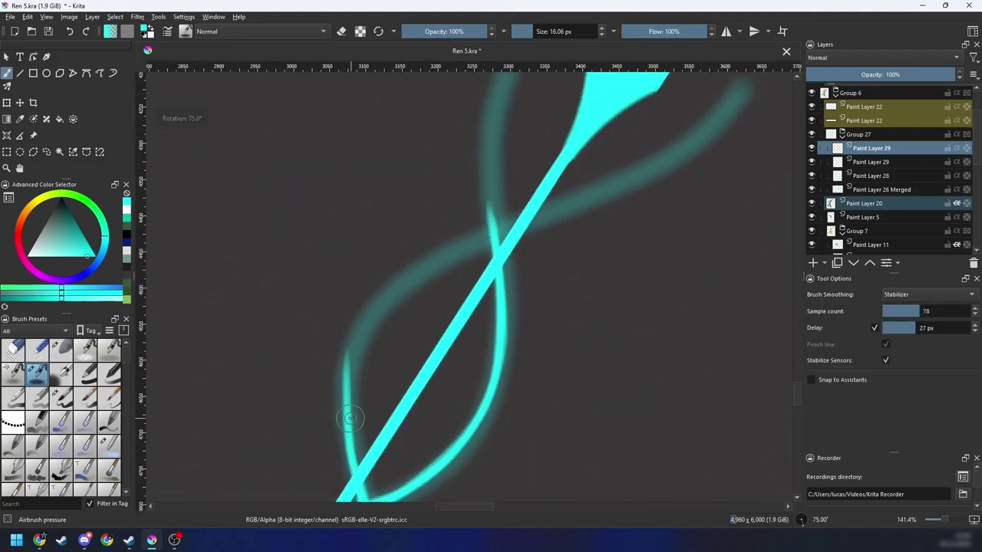
pyautogui.moveTo(344, 414)
pyautogui.mouseDown()
pyautogui.moveTo(345, 389)
pyautogui.moveTo(416, 269)
pyautogui.moveTo(693, 149)
pyautogui.mouseUp()
pyautogui.press('-')
pyautogui.press('-')
pyautogui.press('4')
pyautogui.press('4')
pyautogui.press('4')
pyautogui.press('-')
pyautogui.press('-')
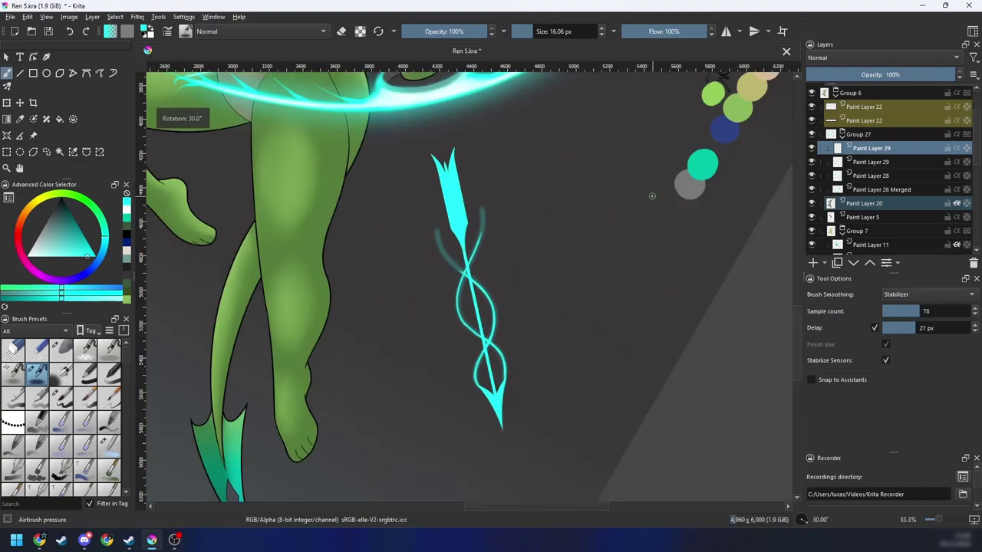
pyautogui.hotkey('ctrl', 'z')
# Step: Paint the first core with the Stabilizer around the rest of the second loop and across the shaft past the second crossing
pyautogui.press('6')
pyautogui.press('6')
pyautogui.press('6')
pyautogui.press('6')
pyautogui.press('+')
pyautogui.press('+')
pyautogui.press('+')
pyautogui.press('+')
pyautogui.press('s')
pyautogui.press('e')
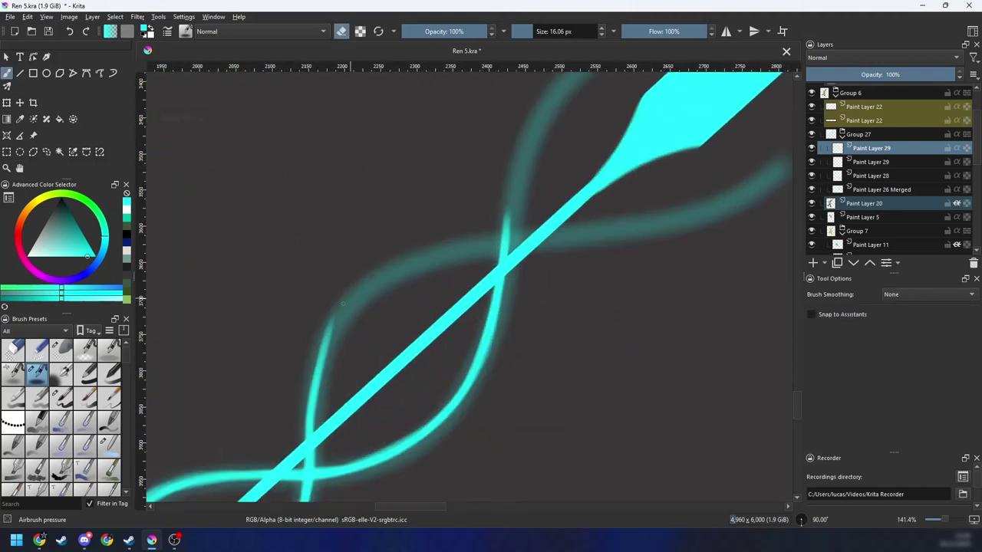
pyautogui.press('e')
pyautogui.press('s')
pyautogui.moveTo(311, 393)
pyautogui.mouseDown()
pyautogui.moveTo(329, 344)
pyautogui.moveTo(679, 232)
pyautogui.mouseUp()
pyautogui.hotkey('ctrl', 'z')
pyautogui.moveTo(316, 382)
pyautogui.mouseDown()
pyautogui.moveTo(415, 264)
pyautogui.moveTo(708, 212)
pyautogui.mouseUp()
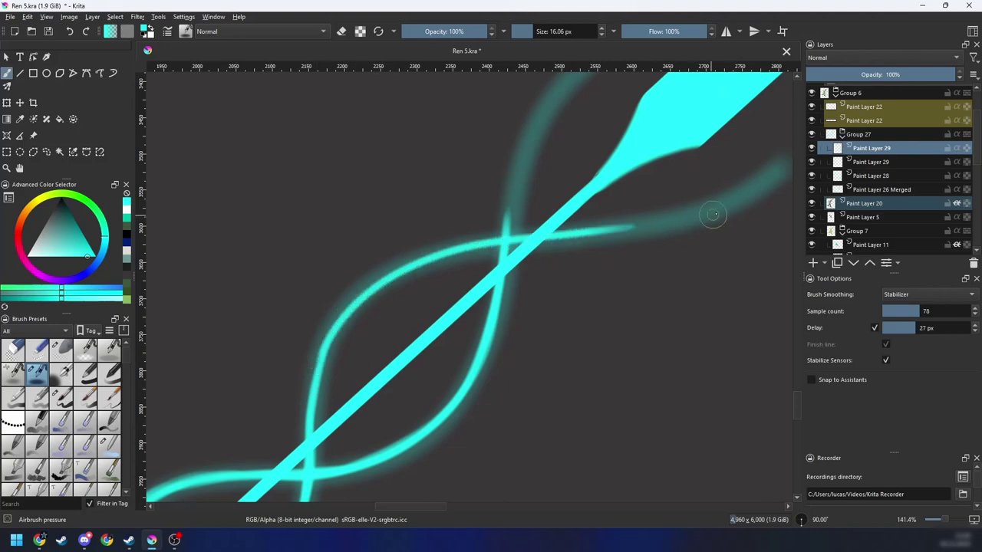
# Step: Extend the first core from the second crossing to the tip of its blurred tail beside the fletching
pyautogui.press('-')
pyautogui.press('-')
pyautogui.press('-')
pyautogui.press('-')
pyautogui.press('4')
pyautogui.press('4')
pyautogui.press('4')
pyautogui.press('4')
pyautogui.press('+')
pyautogui.press('+')
pyautogui.press('+')
pyautogui.press('4')
pyautogui.press('4')
pyautogui.press('4')
pyautogui.press('4')
pyautogui.press('4')
pyautogui.press('+')
pyautogui.press('4')
pyautogui.press('4')
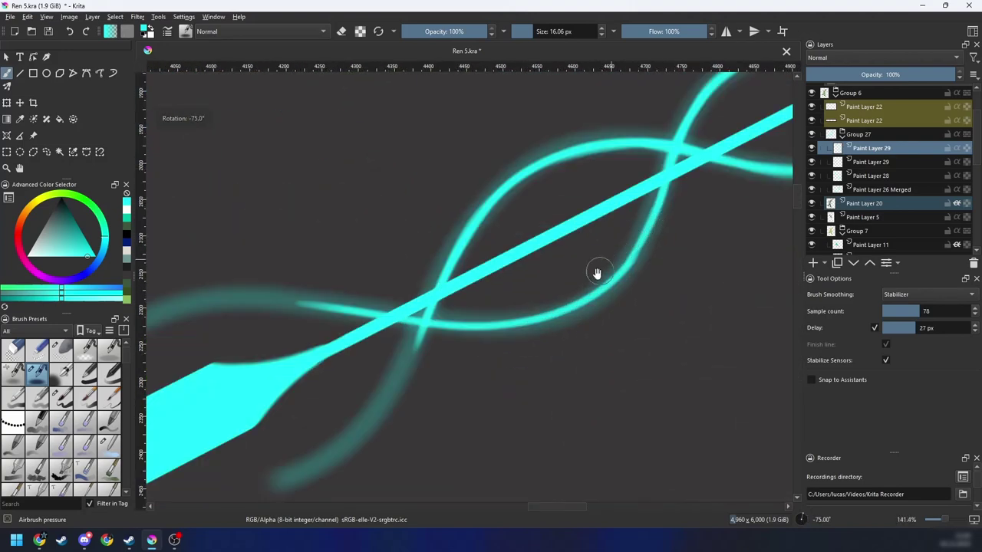
pyautogui.moveTo(598, 274); pyautogui.dragTo(655, 268)
pyautogui.press('+')
pyautogui.press('4')
pyautogui.press('4')
pyautogui.moveTo(462, 316); pyautogui.dragTo(544, 261)
# Step: Extend the second core across the shaft and along its blurred tail beside the fletching with one Stabilizer-assisted stroke
pyautogui.press('-')
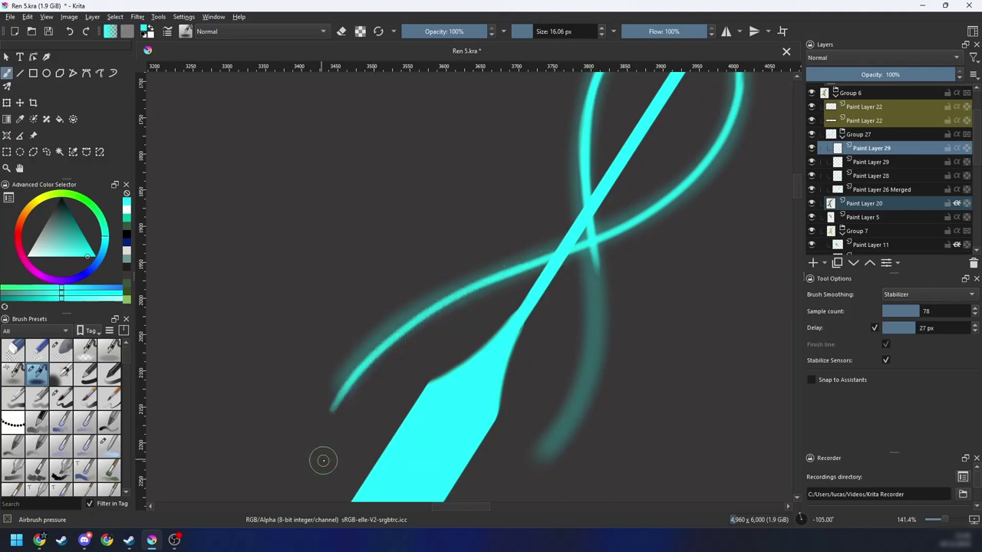
pyautogui.press('-')
pyautogui.press('-')
pyautogui.press('-')
pyautogui.press('4')
pyautogui.press('4')
pyautogui.press('4')
pyautogui.press('4')
pyautogui.press('4')
pyautogui.press('4')
pyautogui.press('4')
pyautogui.press('4')
pyautogui.press('4')
pyautogui.moveTo(483, 315); pyautogui.dragTo(463, 358)
pyautogui.press('+')
pyautogui.press('+')
pyautogui.press('+')
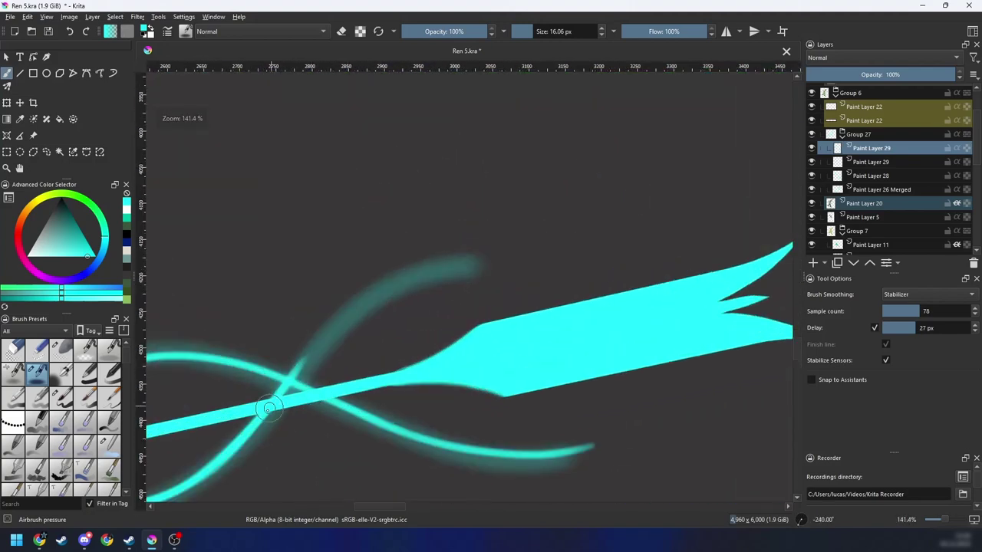
pyautogui.moveTo(263, 414)
pyautogui.mouseDown()
pyautogui.moveTo(445, 272)
pyautogui.moveTo(602, 254)
pyautogui.mouseUp()
# Step: Examine the arrow and its spiralling cores against the whole illustration with the canvas upright
pyautogui.press('6')
pyautogui.press('6')
pyautogui.press('-')
pyautogui.press('-')
pyautogui.press('-')
pyautogui.press('-')
pyautogui.press('-')
pyautogui.press('-')
pyautogui.press('6')
pyautogui.press('6')
pyautogui.press('6')
pyautogui.press('6')
pyautogui.press('6')
pyautogui.press('6')
pyautogui.press('6')
pyautogui.press('6')
pyautogui.press('6')
pyautogui.press('-')
pyautogui.press('-')
pyautogui.press('6')
pyautogui.press('6')
pyautogui.press('6')
pyautogui.press('6')
pyautogui.press('6')
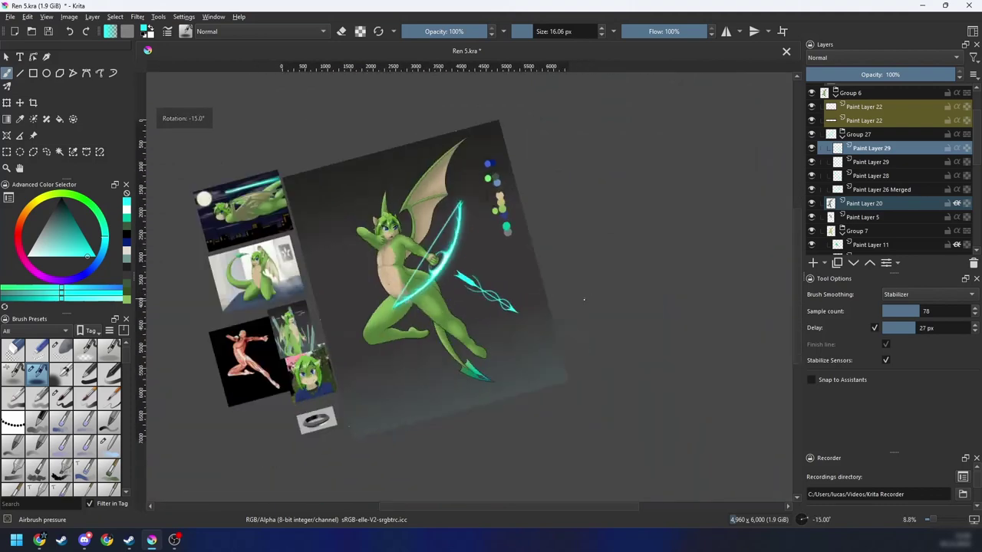
pyautogui.press('+')
pyautogui.press('+')
pyautogui.moveTo(525, 323)
pyautogui.mouseDown()
pyautogui.moveTo(496, 310)
pyautogui.moveTo(515, 357)
pyautogui.moveTo(518, 332)
pyautogui.mouseUp()
pyautogui.press('+')
pyautogui.press('+')
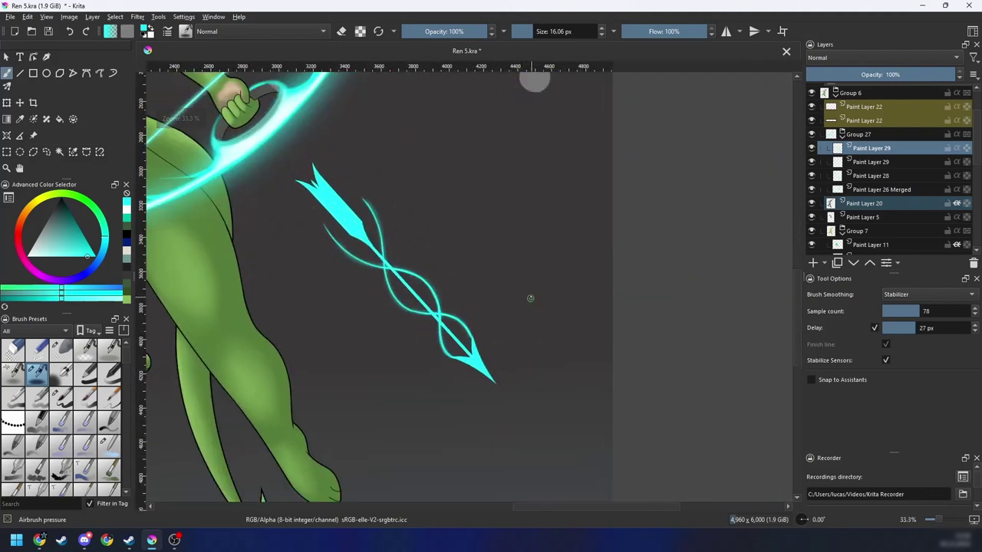
# Step: Turn brush smoothing off and soften the bright core lines on the upper Paint Layer 29 with the Blur filter
pyautogui.press('+')
pyautogui.press('+')
pyautogui.press('s')
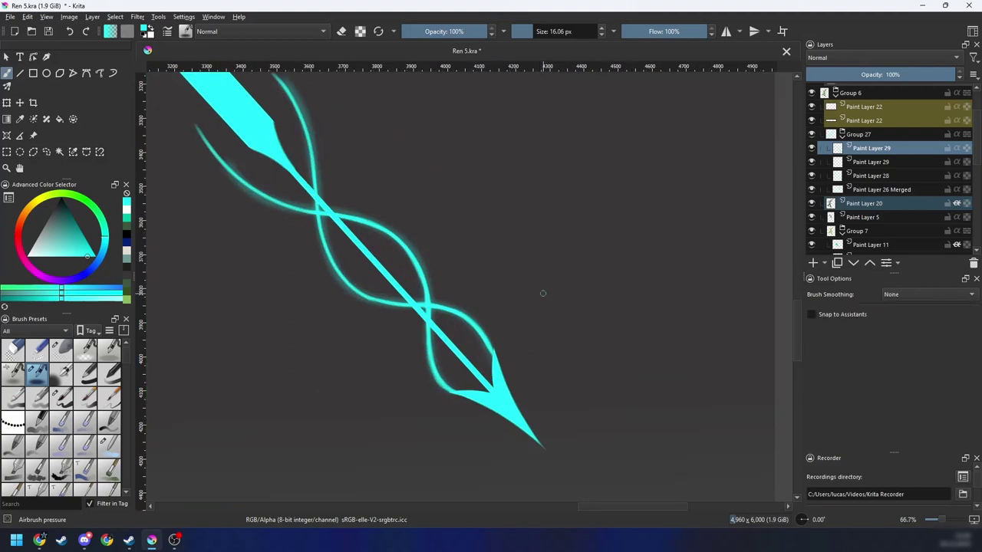
pyautogui.hotkey('ctrl', 'u')
pyautogui.click(152, 501)
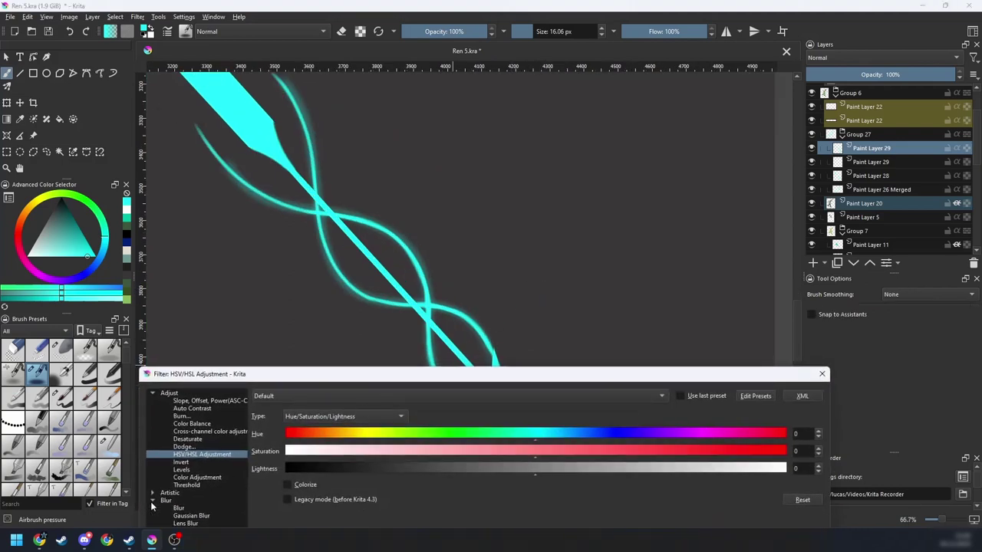
pyautogui.click(223, 509)
pyautogui.moveTo(405, 416); pyautogui.dragTo(336, 416)
pyautogui.press('Return')
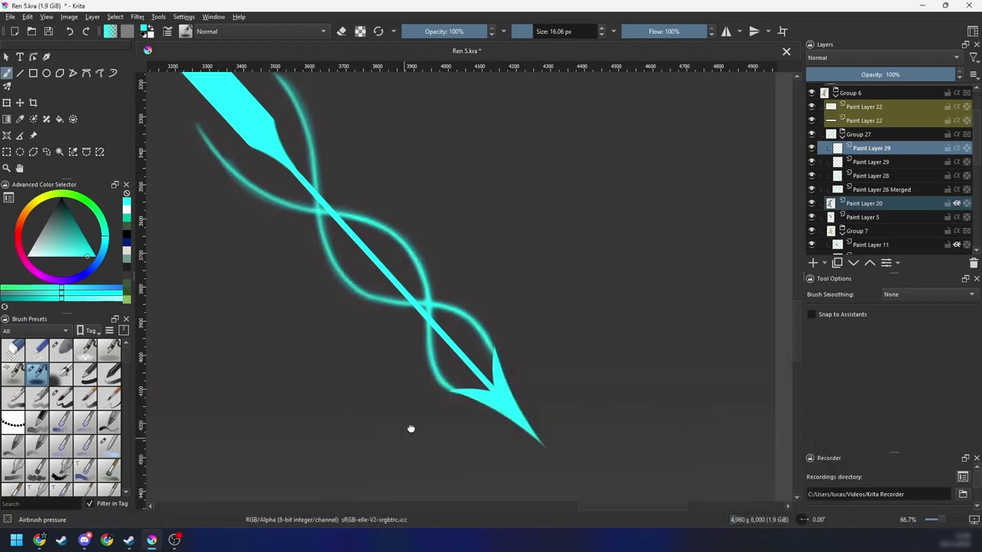
# Step: Duplicate the Paint Layer 29 that lies directly beneath the bright core lines
pyautogui.press('-')
pyautogui.press('-')
pyautogui.press('-')
pyautogui.press('-')
pyautogui.moveTo(411, 429); pyautogui.dragTo(469, 405)
pyautogui.press('6')
pyautogui.press('6')
pyautogui.press('4')
pyautogui.press('+')
pyautogui.click(864, 161)
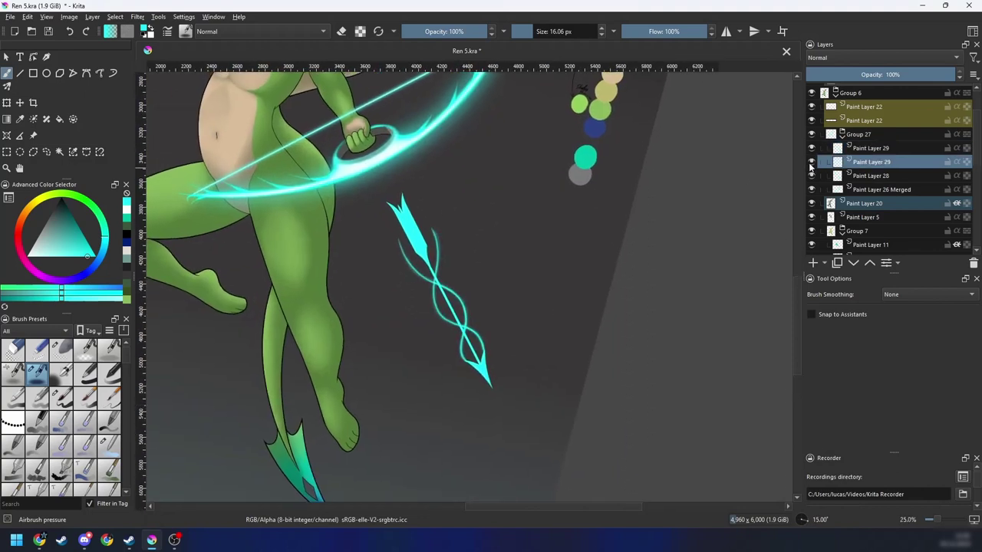
pyautogui.press('=')
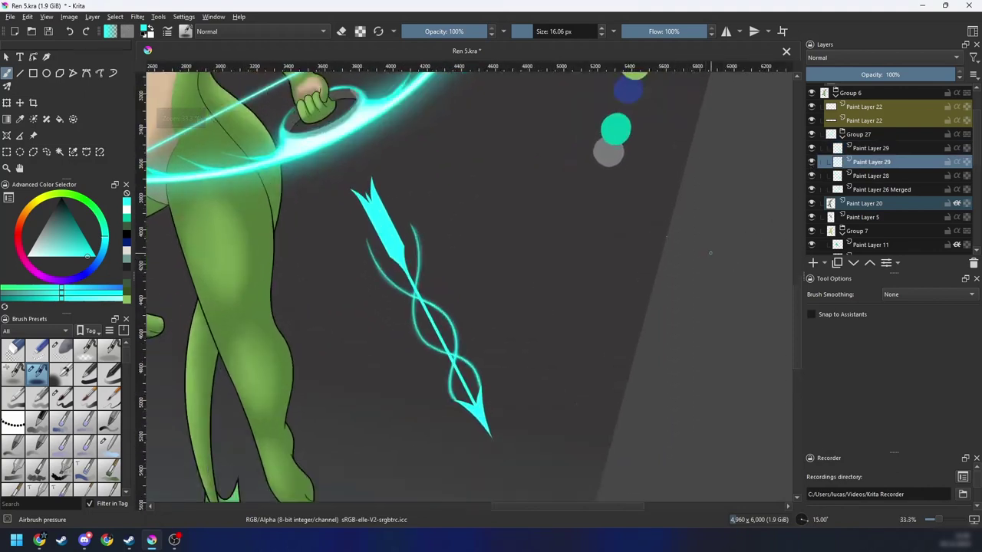
pyautogui.hotkey('ctrl', 'j')
# Step: Blur the duplicated energy-line layer with a horizontal and vertical radius of 60
pyautogui.hotkey('ctrl', 'u')
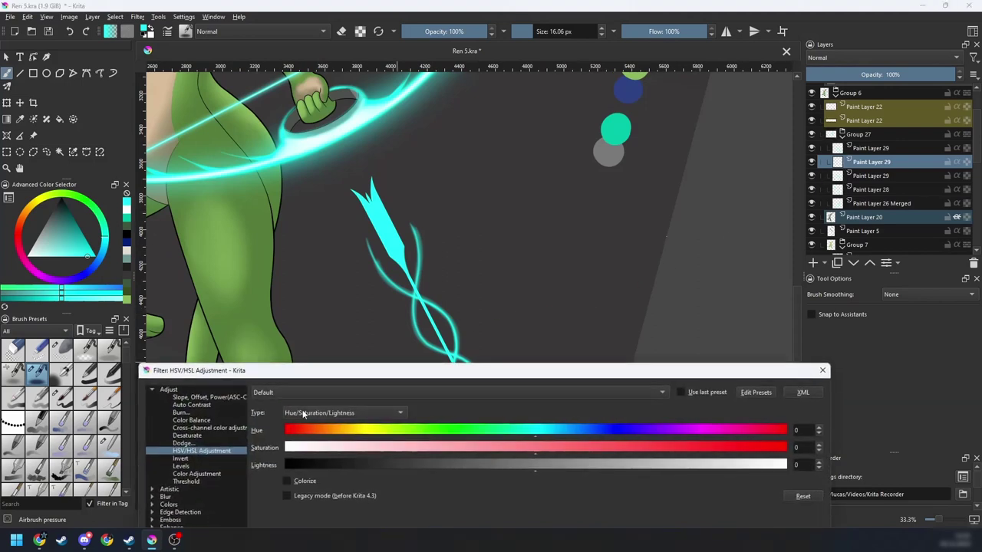
pyautogui.click(163, 497)
pyautogui.click(181, 505)
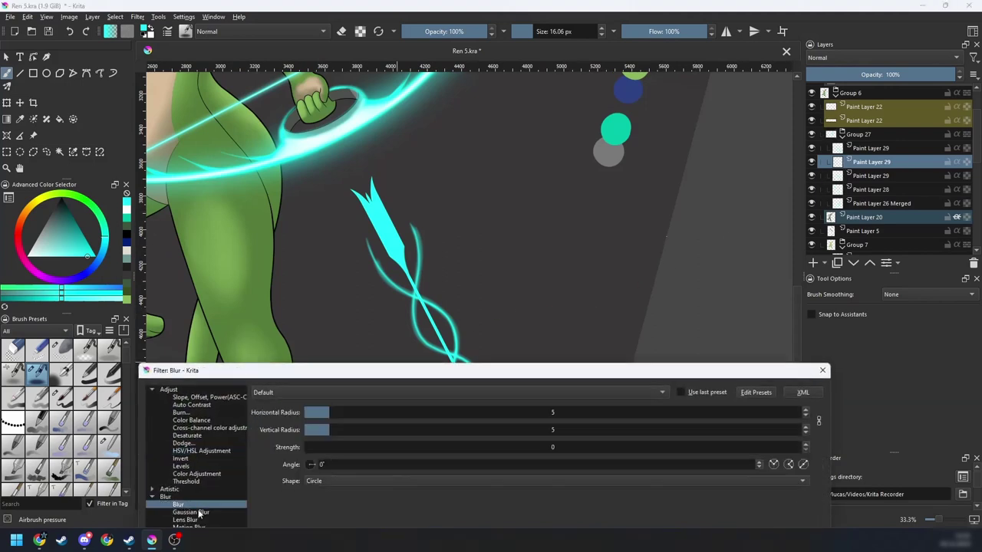
pyautogui.moveTo(383, 414); pyautogui.dragTo(399, 414)
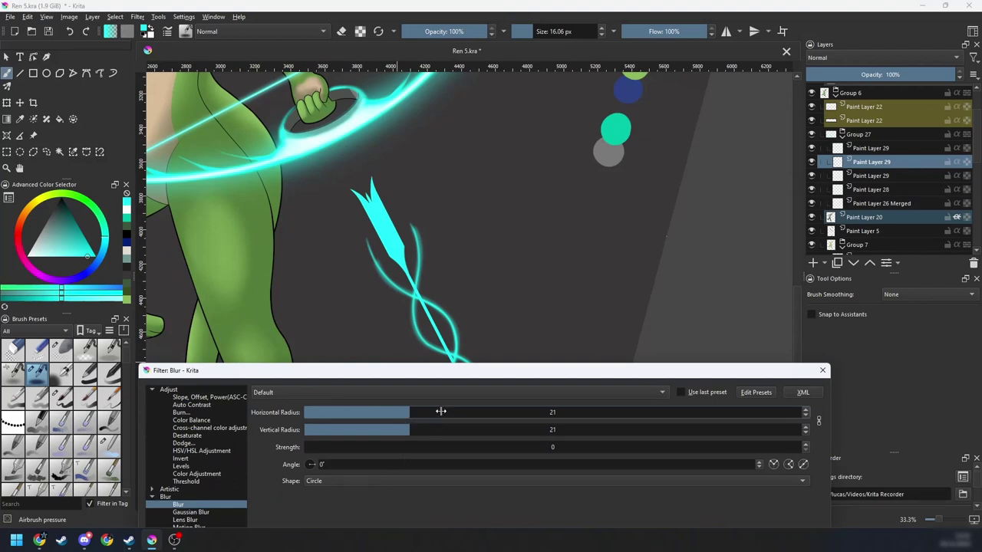
pyautogui.moveTo(439, 413); pyautogui.dragTo(605, 413)
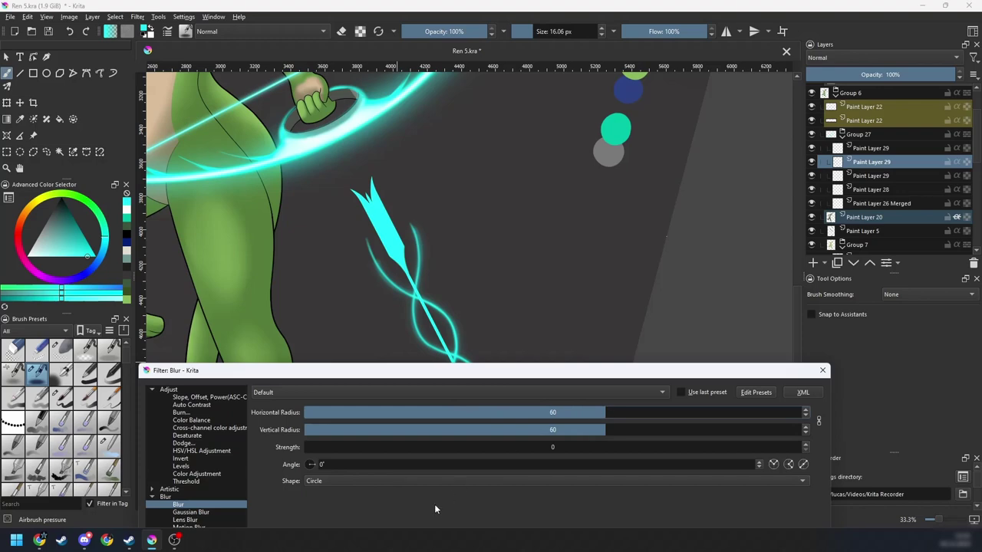
pyautogui.press('Return')
# Step: Examine the energy lines' wider glow up close and against the whole illustration
pyautogui.scroll(4, 494, 422)
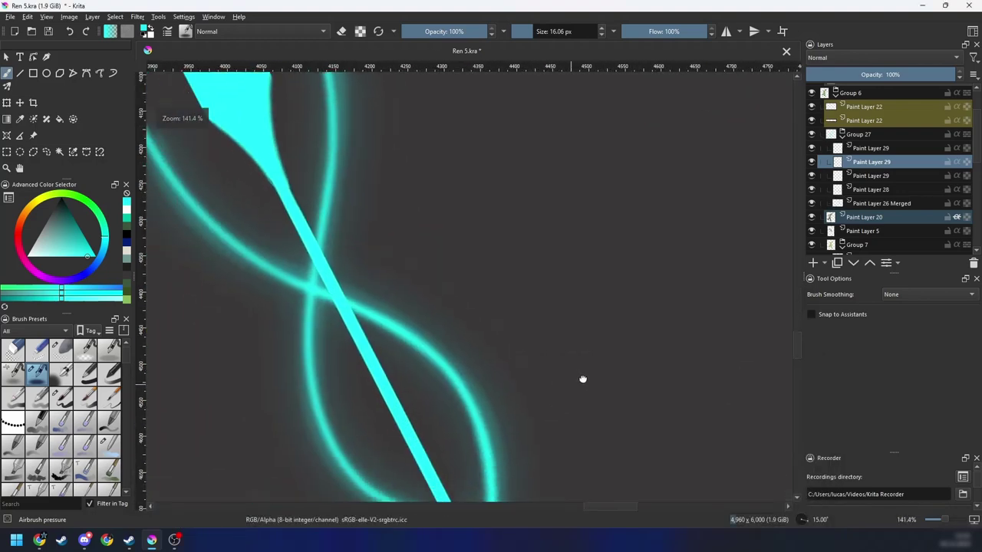
pyautogui.scroll(-7, 582, 379)
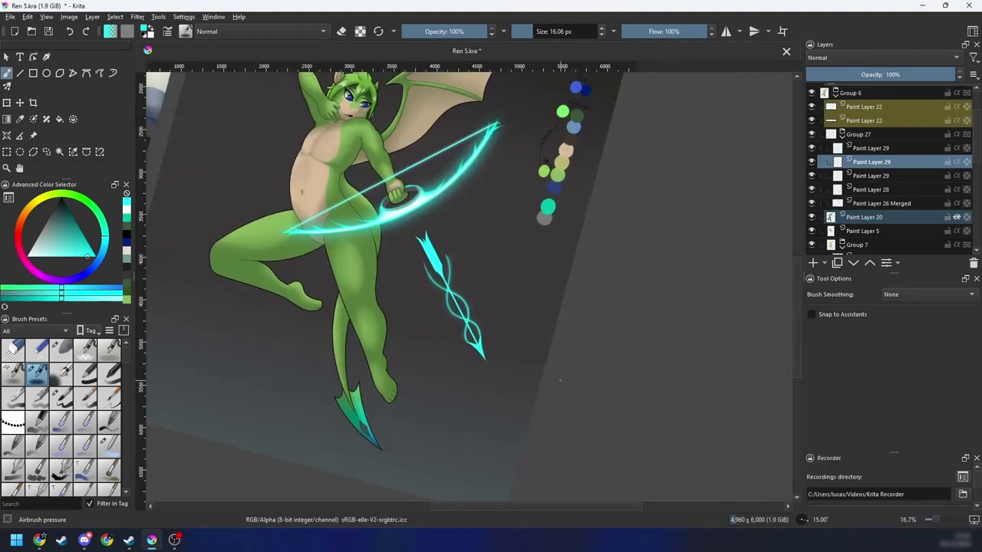
pyautogui.hotkey('ctrl', '-')
pyautogui.hotkey('ctrl', '-')
pyautogui.hotkey('ctrl', '+')
pyautogui.moveTo(547, 398); pyautogui.dragTo(544, 419)
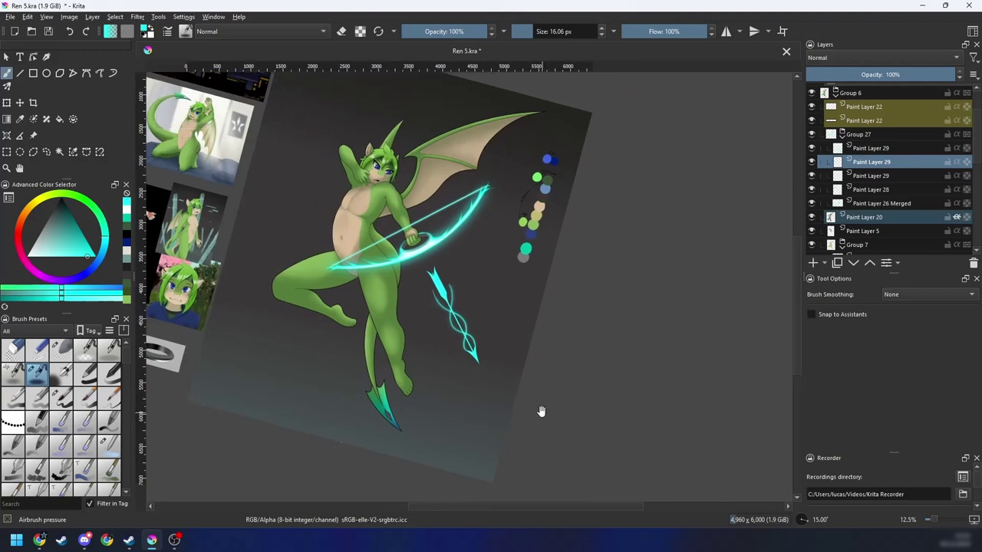
pyautogui.scroll(-4, 537, 376)
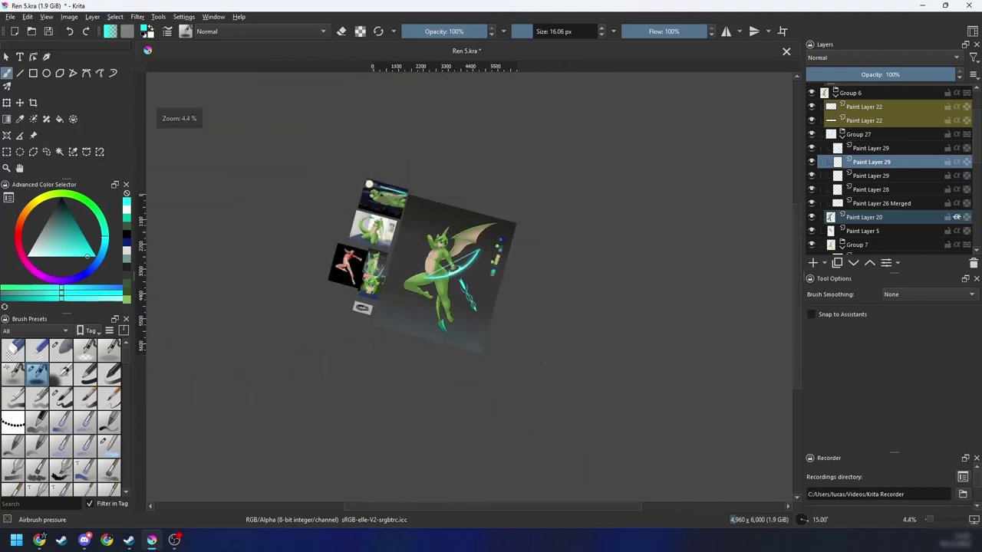
pyautogui.hotkey('ctrl', '+')
pyautogui.hotkey('ctrl', '+')
pyautogui.press('5')
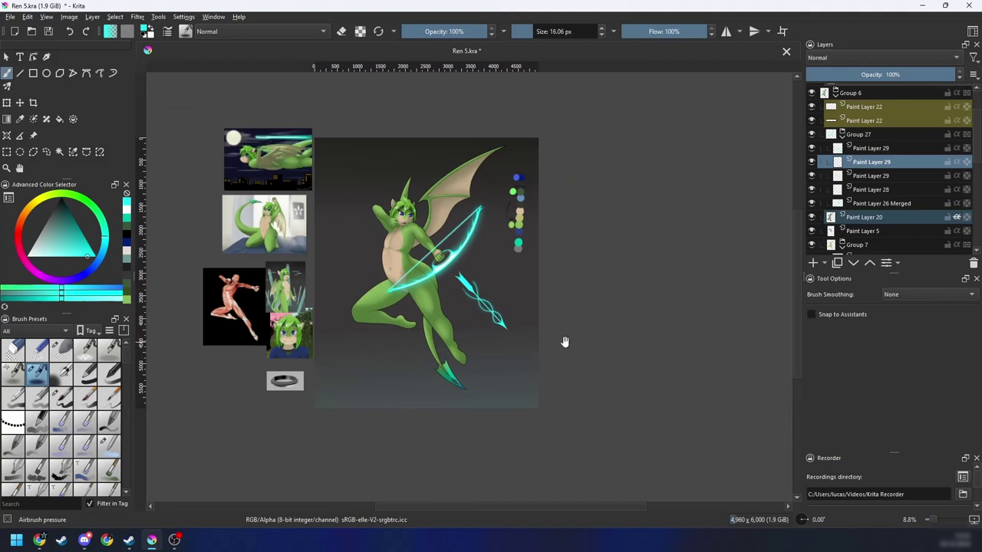
pyautogui.moveTo(565, 342); pyautogui.dragTo(569, 344)
pyautogui.hotkey('ctrl', '+')
pyautogui.hotkey('ctrl', '+')
pyautogui.moveTo(658, 298); pyautogui.dragTo(657, 275)
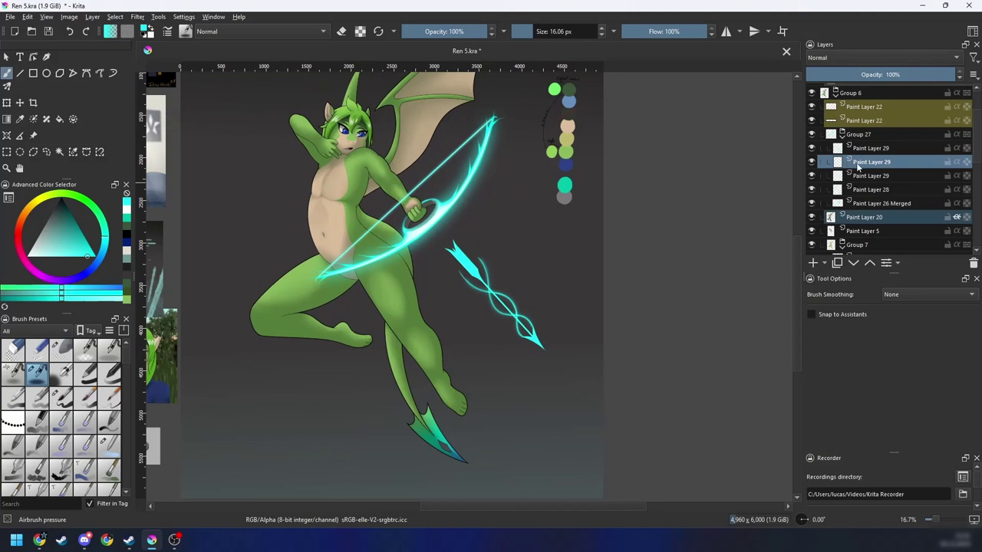
# Step: Duplicate Paint Layer 28, which holds the solid cyan arrow
pyautogui.moveTo(857, 169)
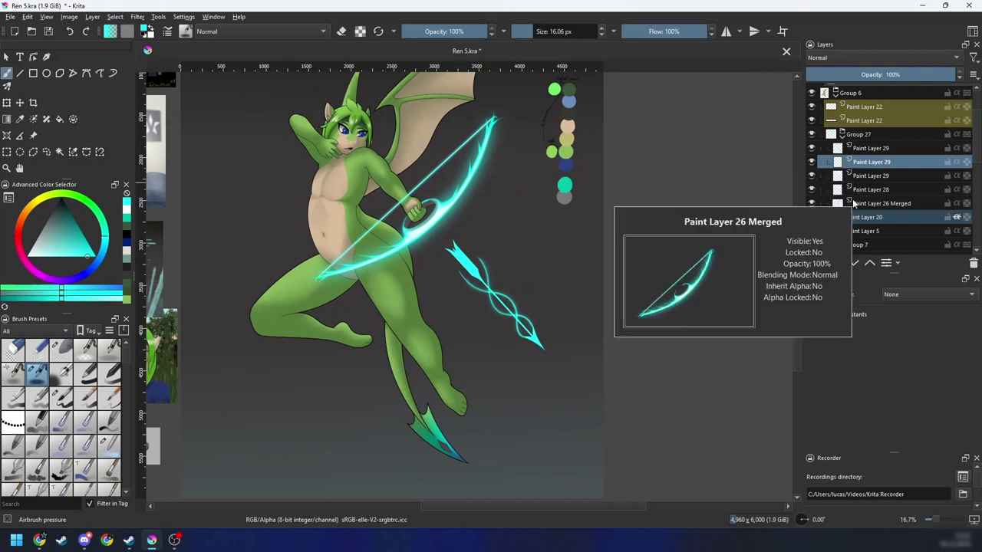
pyautogui.click(858, 192)
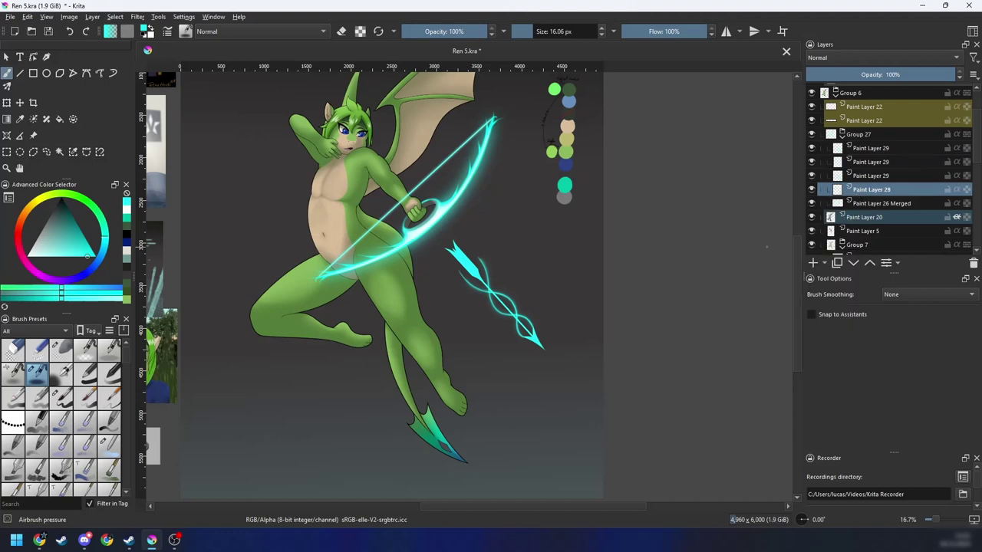
pyautogui.hotkey('ctrl', 'j')
pyautogui.scroll(2, 687, 295)
pyautogui.moveTo(495, 286); pyautogui.dragTo(659, 263)
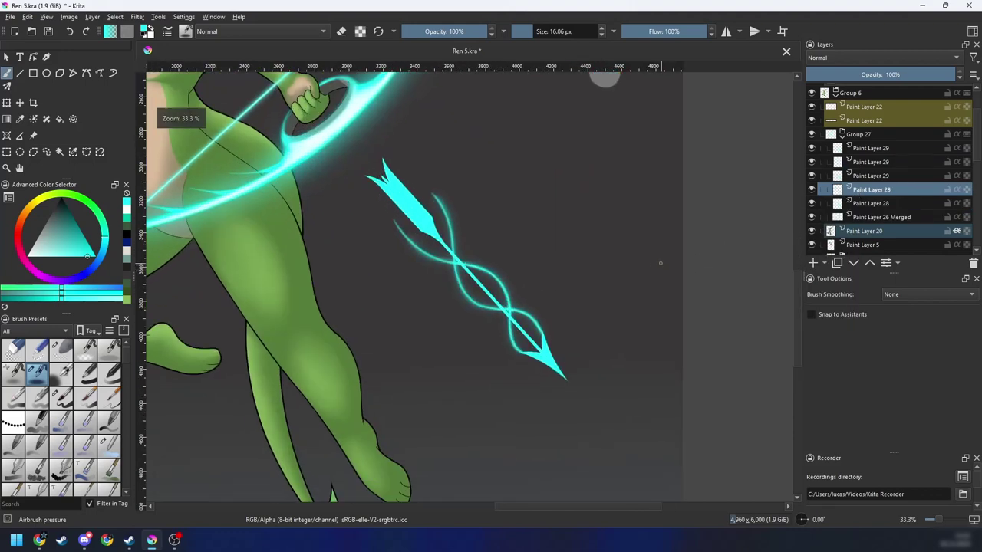
pyautogui.hotkey('ctrl', 'u')
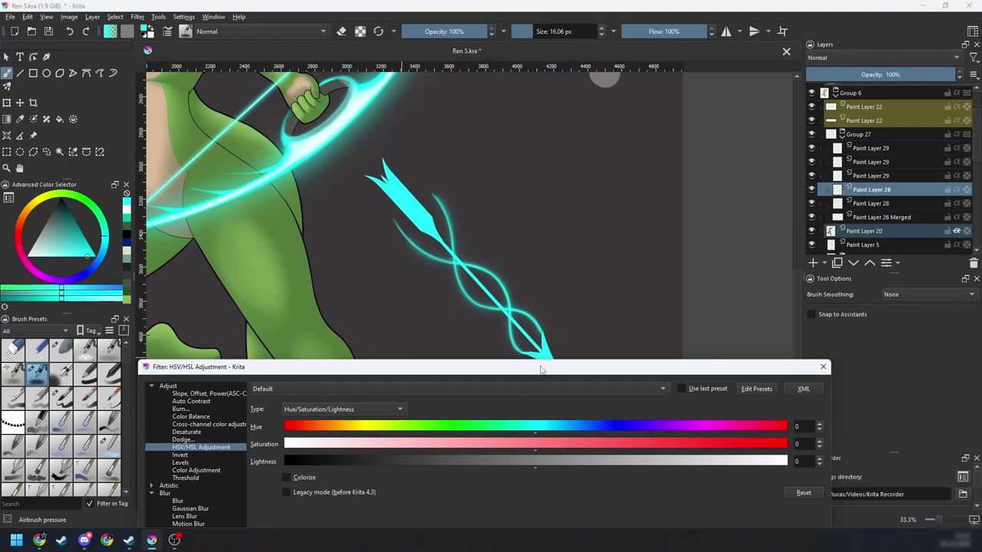
pyautogui.moveTo(541, 370); pyautogui.dragTo(519, 369)
pyautogui.click(801, 365)
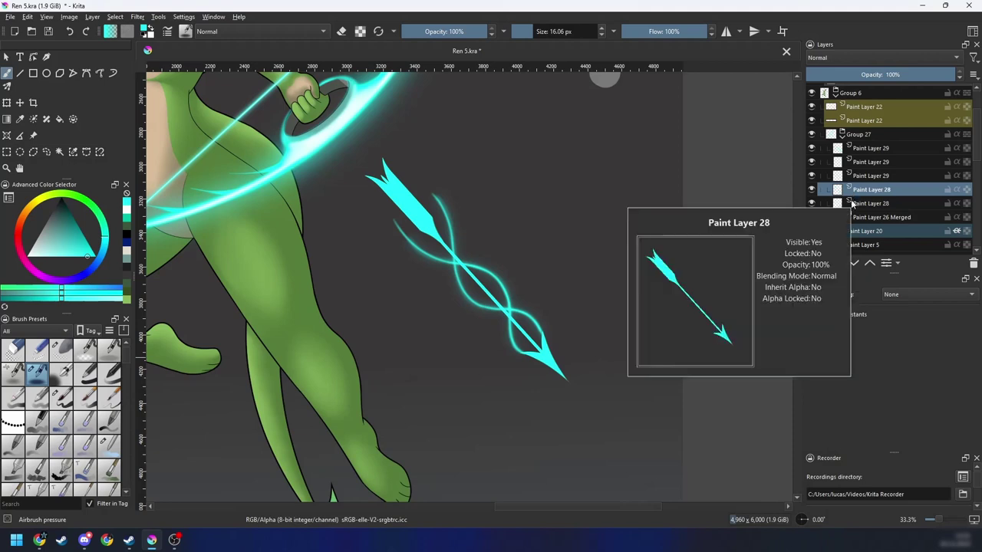
# Step: Apply the Blur filter to the lower copy of the arrow layer to create a glow around the solid arrow
pyautogui.click(856, 204)
pyautogui.hotkey('ctrl', 'u')
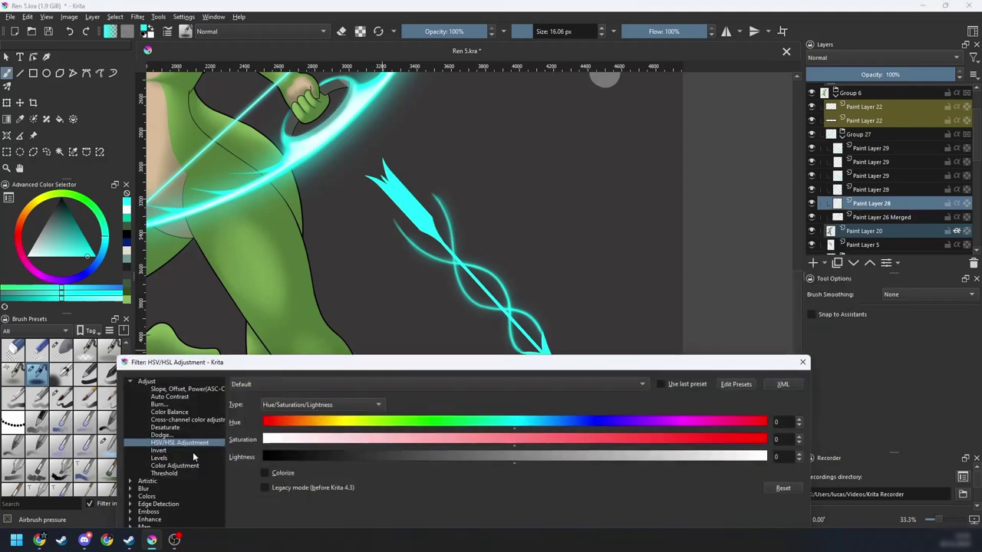
pyautogui.click(129, 489)
pyautogui.click(157, 497)
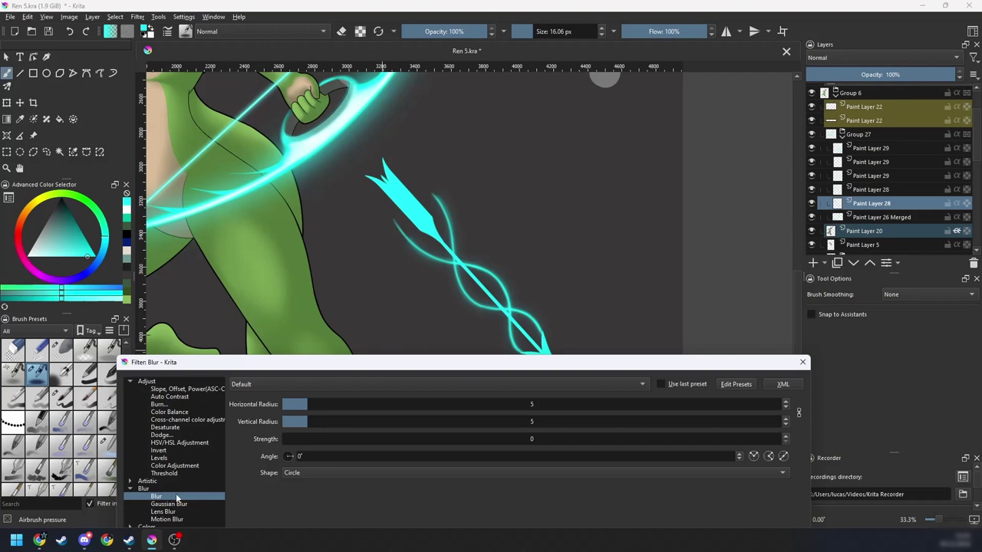
pyautogui.moveTo(314, 404); pyautogui.dragTo(459, 426)
pyautogui.press('Return')
# Step: Duplicate the blurred arrow layer to strengthen its glow, and select the lower of the two blurred copies
pyautogui.hotkey('ctrl', '+')
pyautogui.moveTo(563, 354); pyautogui.dragTo(551, 364)
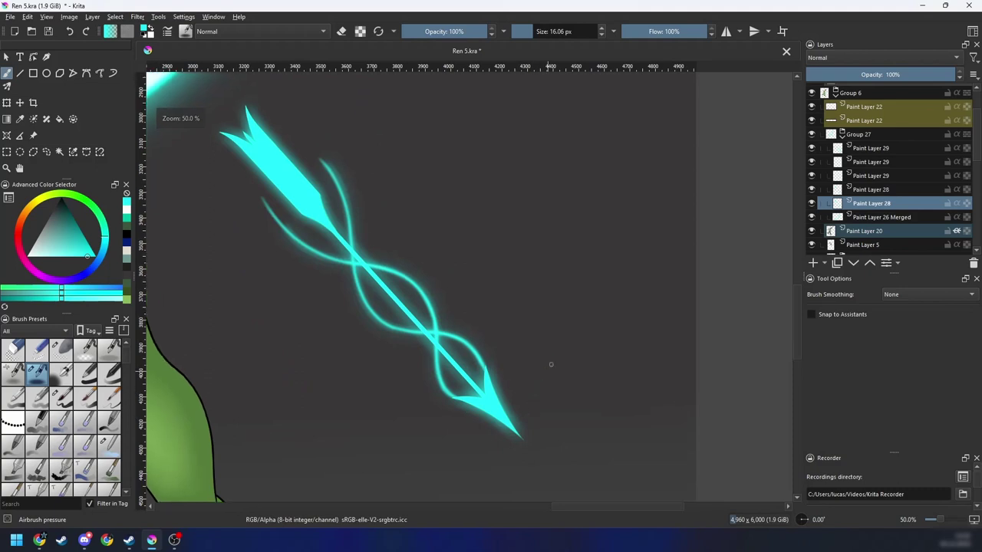
pyautogui.hotkey('ctrl', 'j')
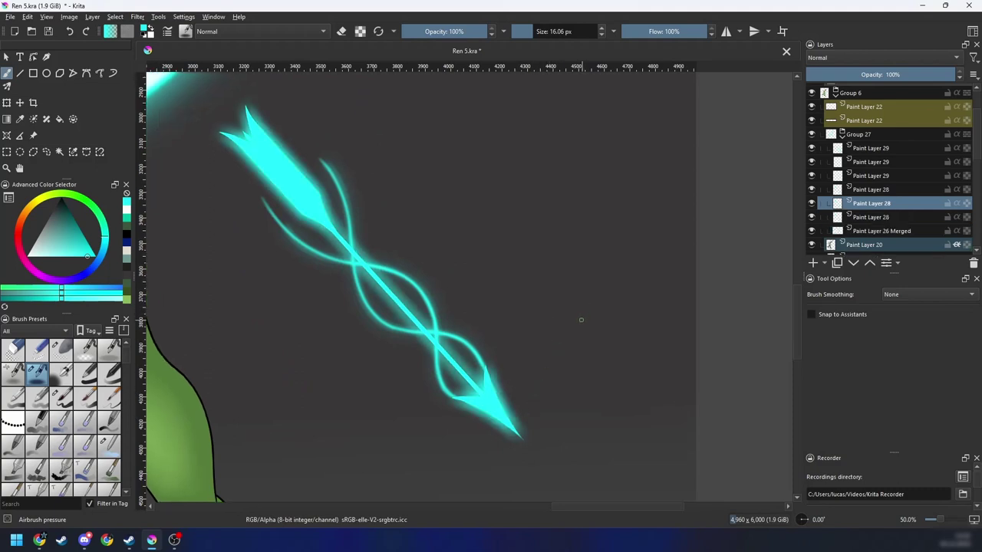
pyautogui.moveTo(569, 349); pyautogui.dragTo(575, 337)
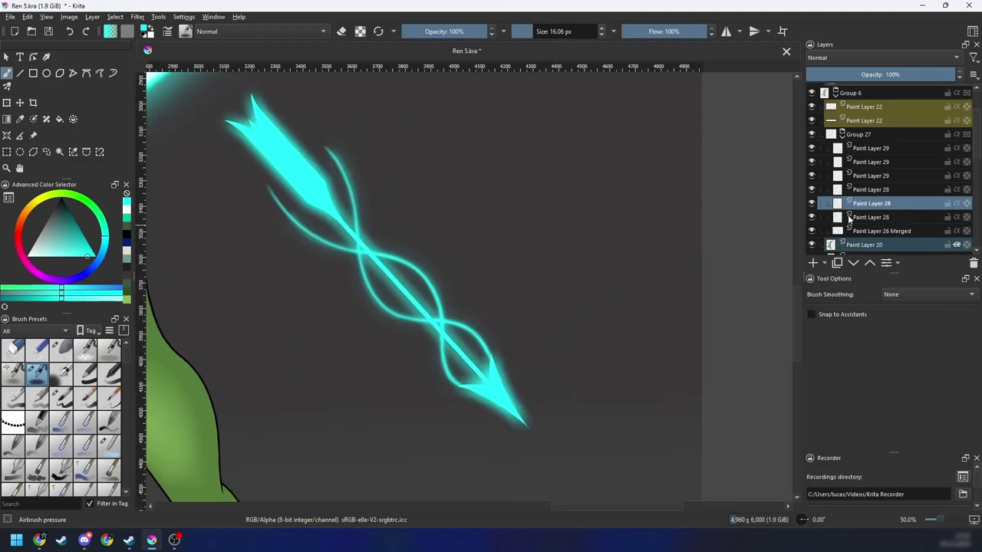
pyautogui.click(853, 218)
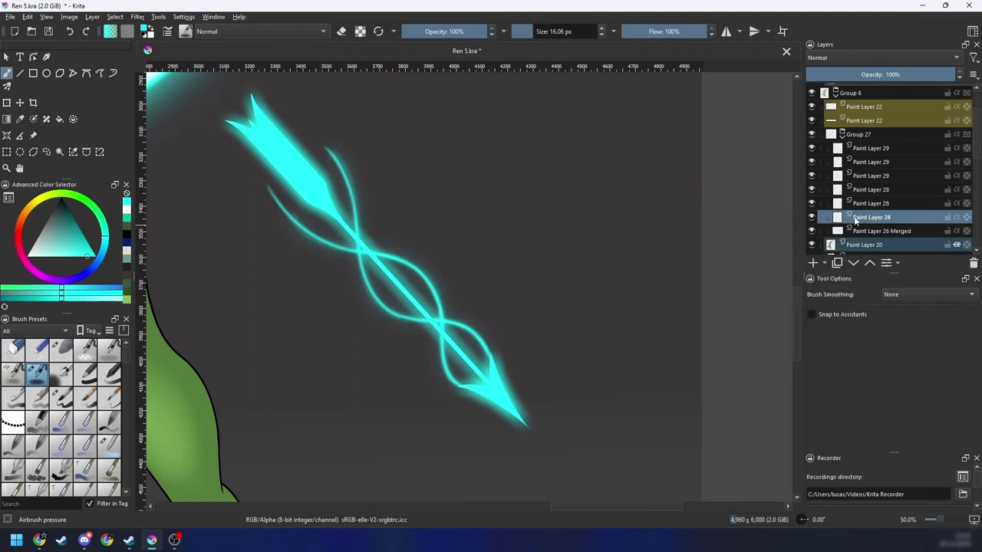
pyautogui.moveTo(589, 352); pyautogui.dragTo(603, 342)
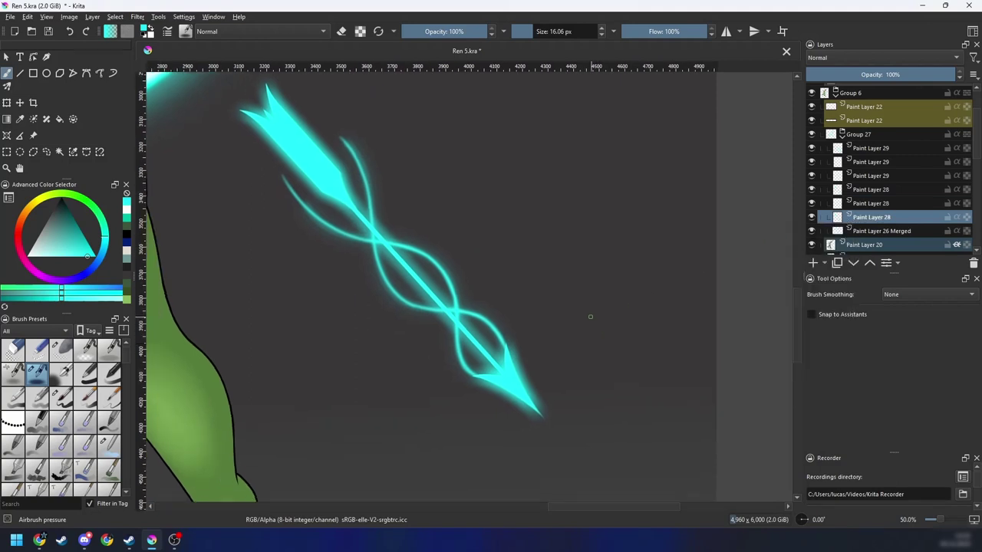
# Step: Blur the lowest arrow copy with a horizontal and vertical radius of 99 for a wider halo
pyautogui.hotkey('ctrl', 'u')
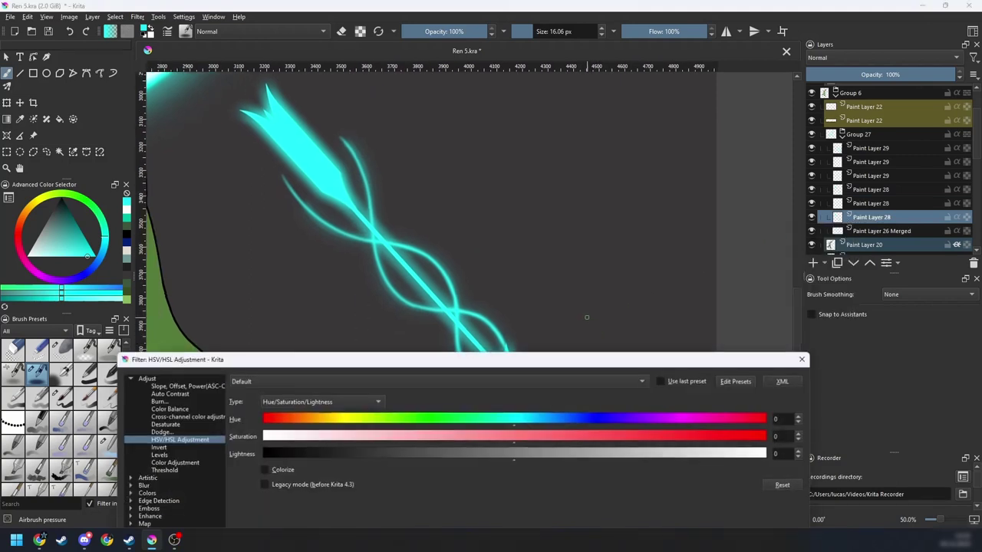
pyautogui.click(129, 485)
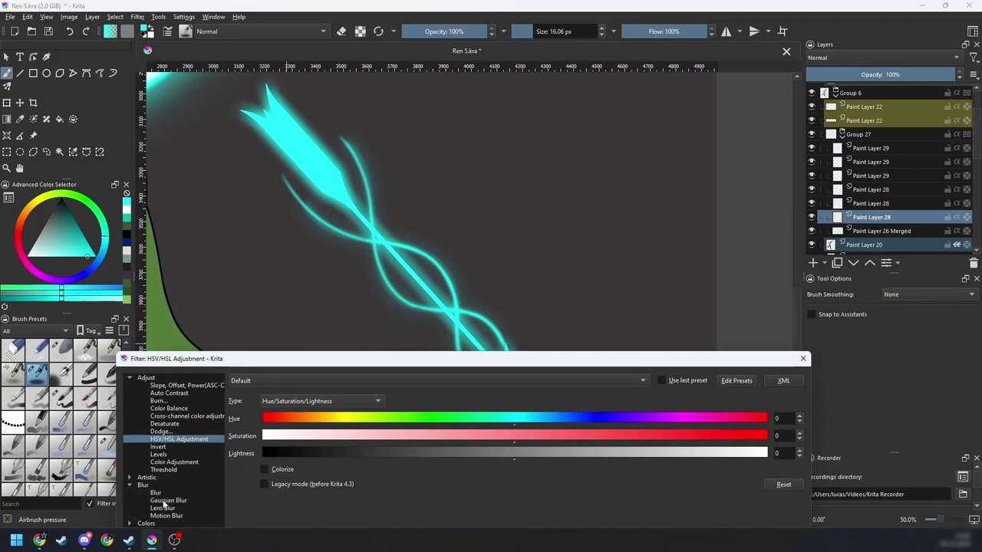
pyautogui.click(156, 493)
pyautogui.moveTo(444, 400); pyautogui.dragTo(792, 412)
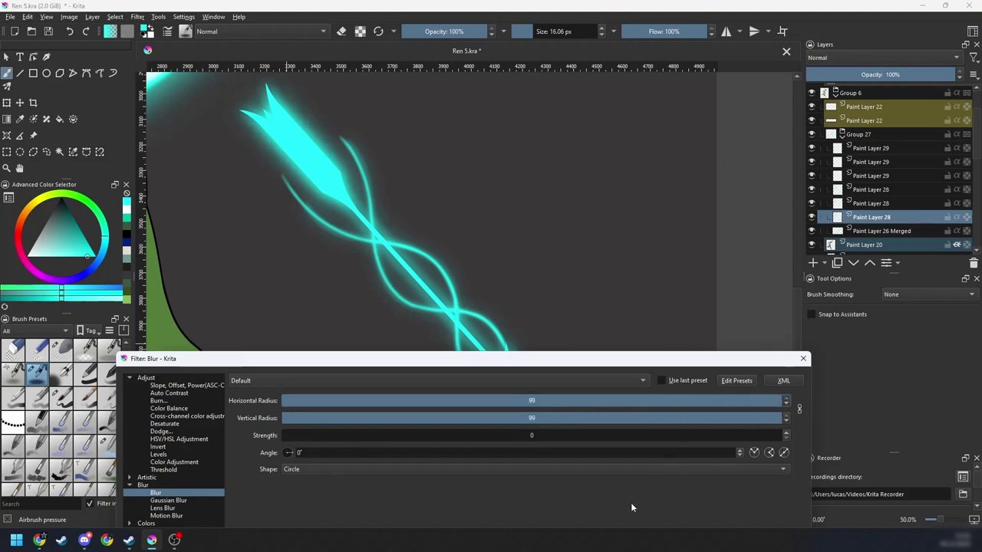
pyautogui.press('Return')
pyautogui.scroll(-6, 641, 430)
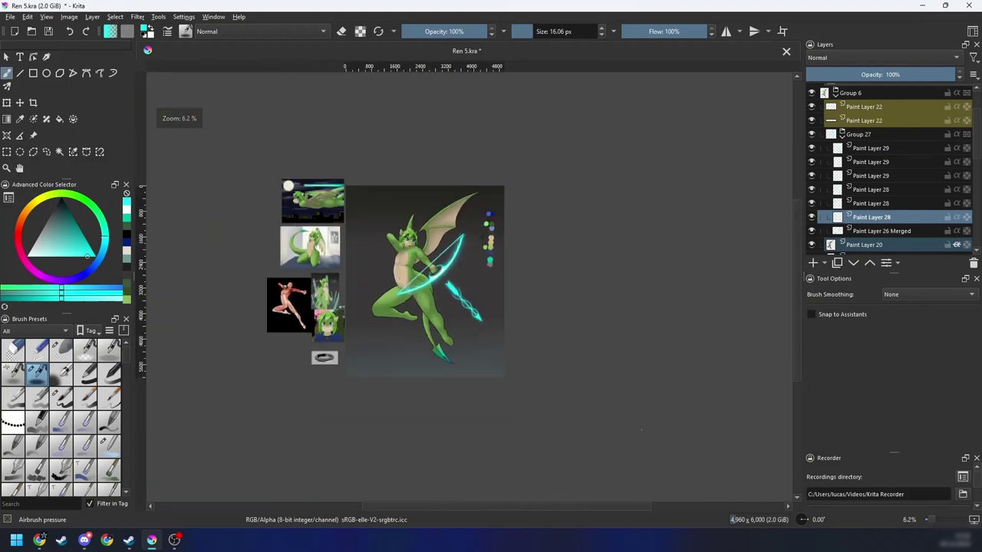
# Step: Inspect the arrow's glow up close and against the whole illustration
pyautogui.scroll(4, 642, 430)
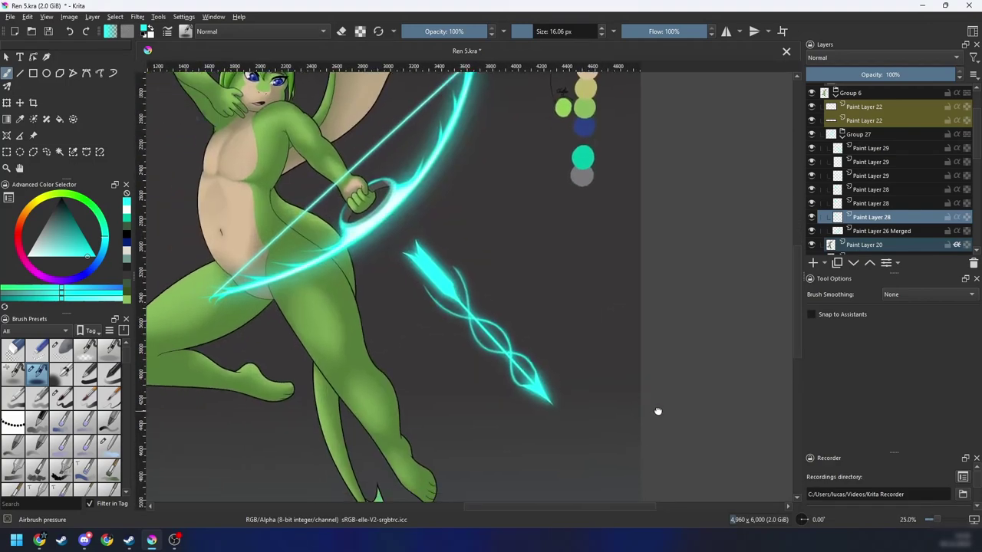
pyautogui.moveTo(657, 411); pyautogui.dragTo(648, 382)
pyautogui.moveTo(691, 344); pyautogui.dragTo(695, 329)
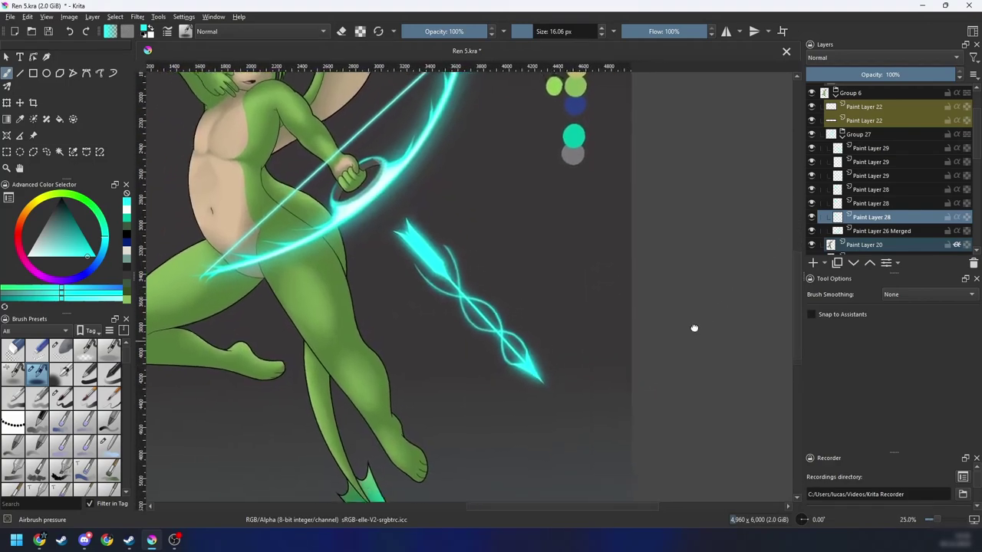
pyautogui.scroll(-5, 696, 328)
pyautogui.press('6')
pyautogui.press('6')
pyautogui.press('5')
pyautogui.scroll(7, 702, 324)
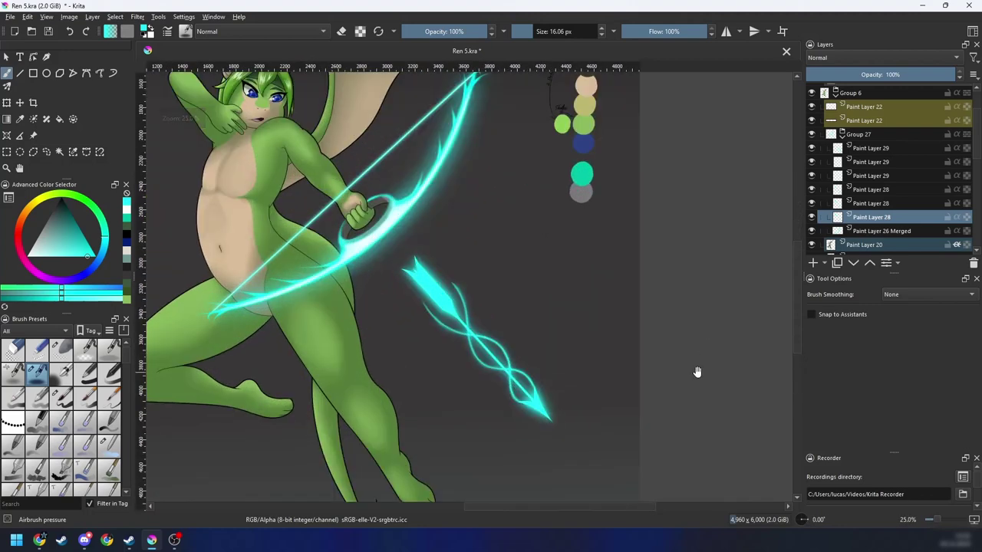
pyautogui.moveTo(695, 373)
pyautogui.mouseDown()
pyautogui.moveTo(708, 335)
pyautogui.moveTo(706, 367)
pyautogui.mouseUp()
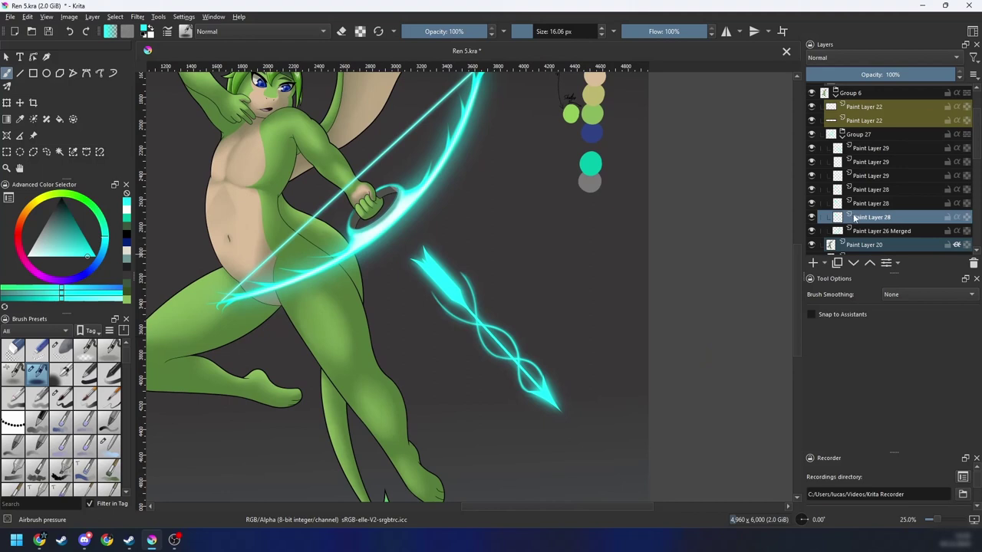
# Step: Find the solid arrow among the layer copies and select the topmost Paint Layer 28
pyautogui.moveTo(859, 217)
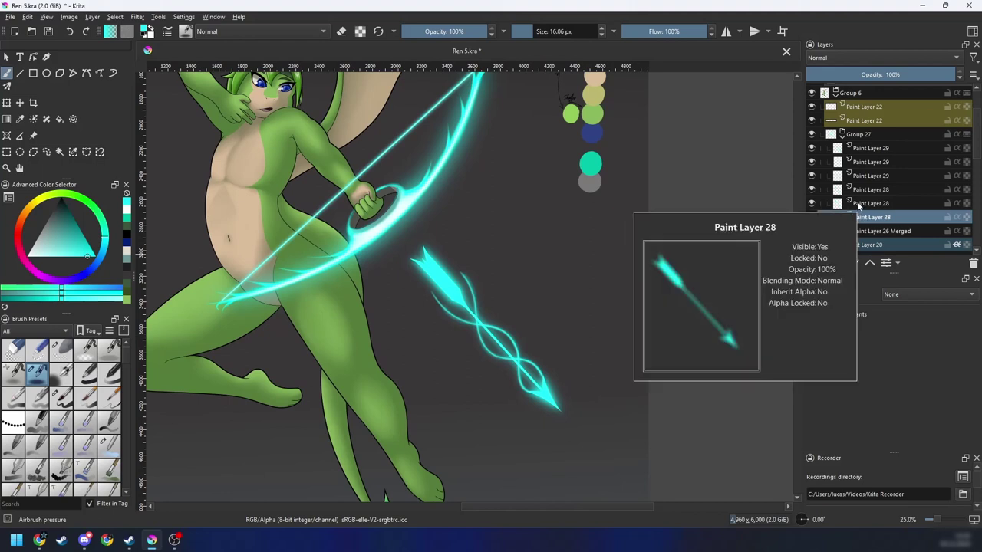
pyautogui.moveTo(859, 177)
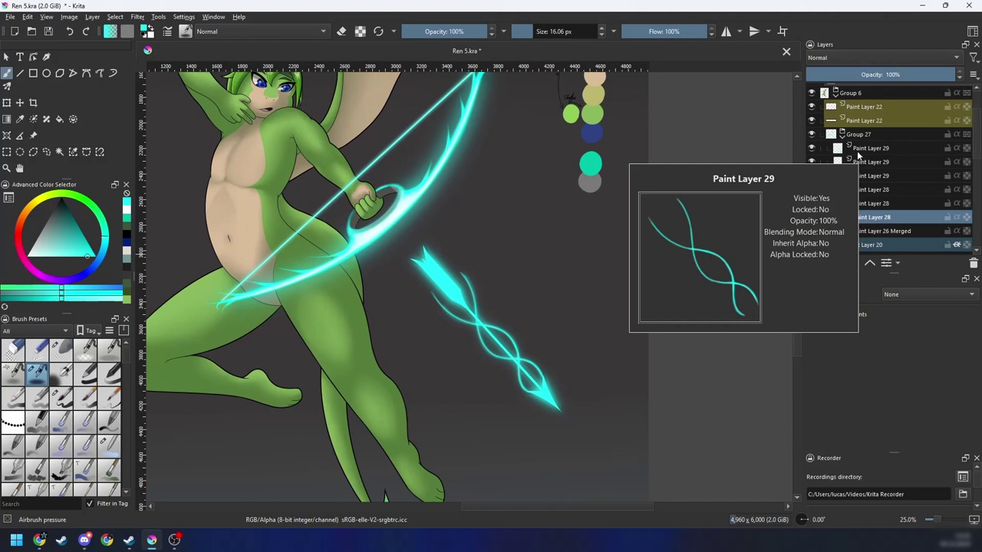
pyautogui.click(856, 192)
pyautogui.scroll(1, 572, 262)
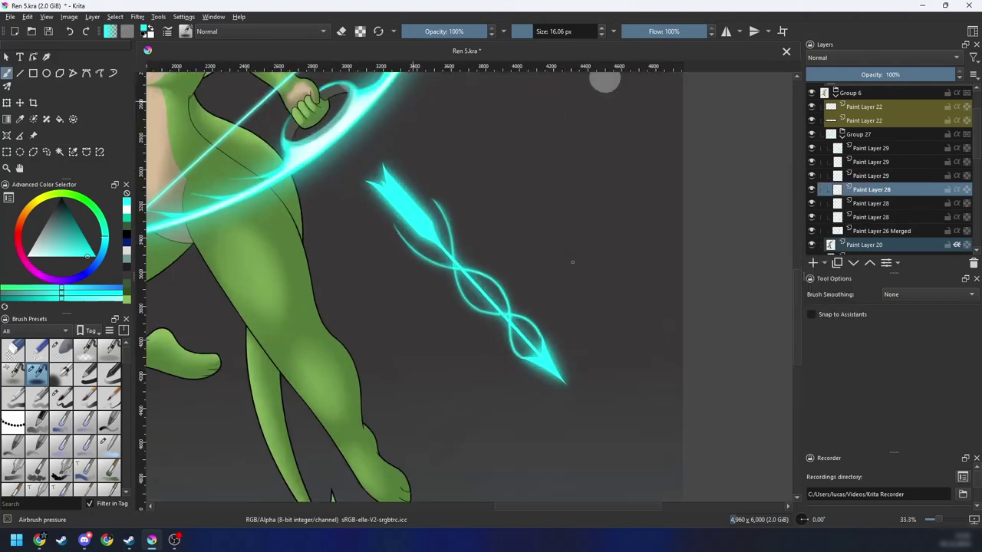
# Step: Blend one arrowhead barb's tip into the adjoining energy line using the Blender Blur brush at 13.15 px
pyautogui.press('+')
pyautogui.press('+')
pyautogui.press('4')
pyautogui.press('4')
pyautogui.press('4')
pyautogui.press('4')
pyautogui.press('4')
pyautogui.press('4')
pyautogui.moveTo(642, 289); pyautogui.dragTo(481, 456)
pyautogui.press('+')
pyautogui.press('+')
pyautogui.moveTo(434, 342); pyautogui.dragTo(519, 310)
pyautogui.press('+')
pyautogui.rightClick(408, 353)
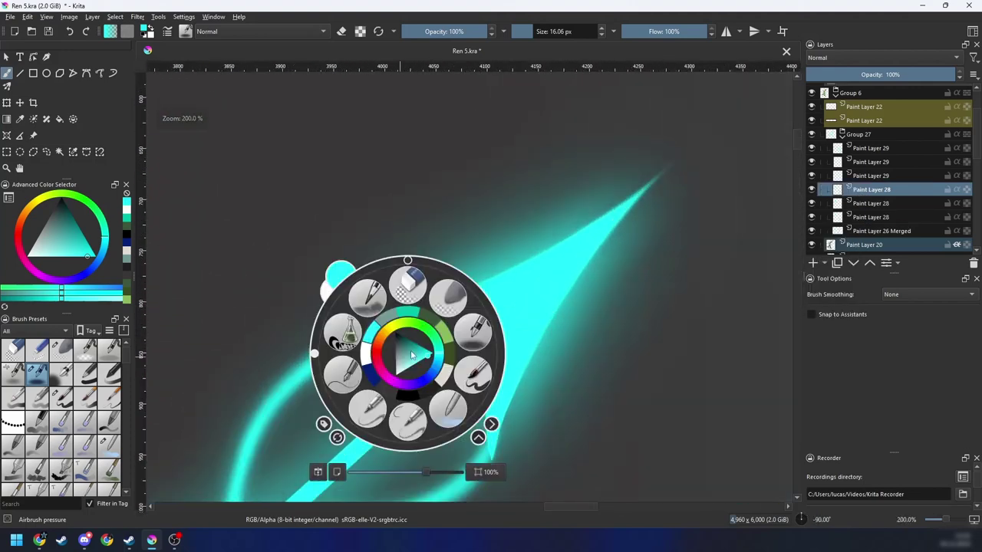
pyautogui.click(448, 409)
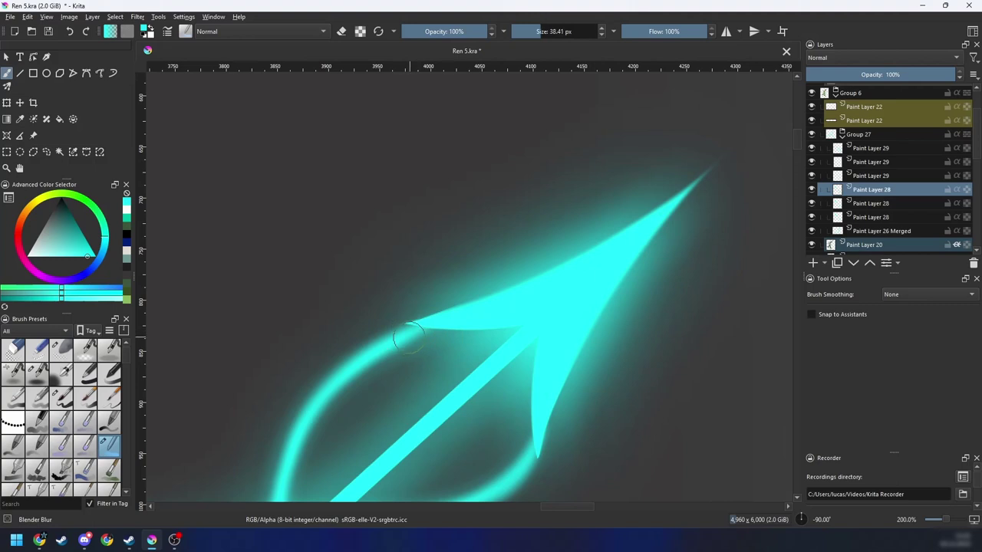
pyautogui.moveTo(408, 337); pyautogui.dragTo(391, 338)
pyautogui.press('+')
pyautogui.press('+')
pyautogui.moveTo(447, 329); pyautogui.dragTo(261, 391)
pyautogui.hotkey('ctrl', 'z')
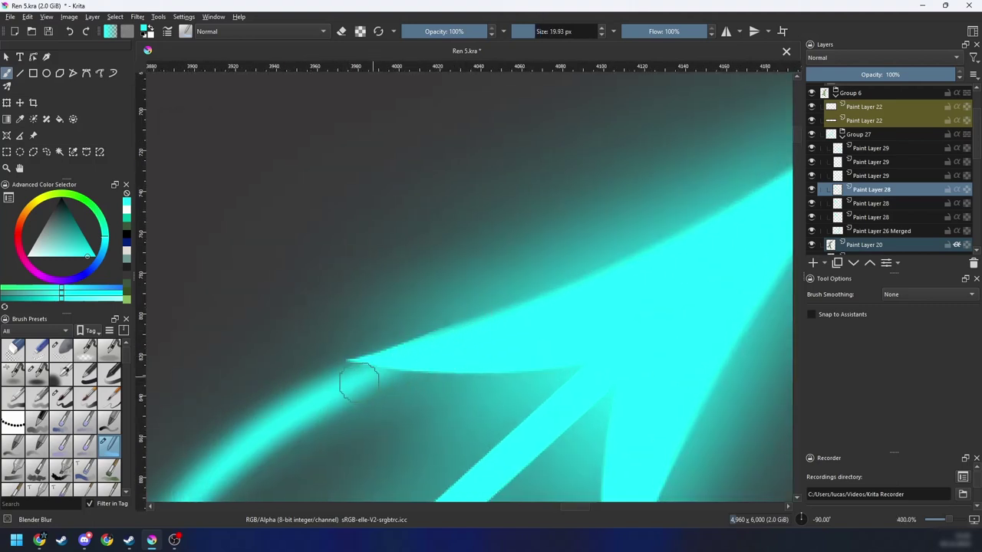
pyautogui.press('[')
pyautogui.press('[')
pyautogui.moveTo(412, 347)
pyautogui.mouseDown()
pyautogui.moveTo(270, 418)
pyautogui.moveTo(498, 323)
pyautogui.moveTo(494, 306)
pyautogui.mouseUp()
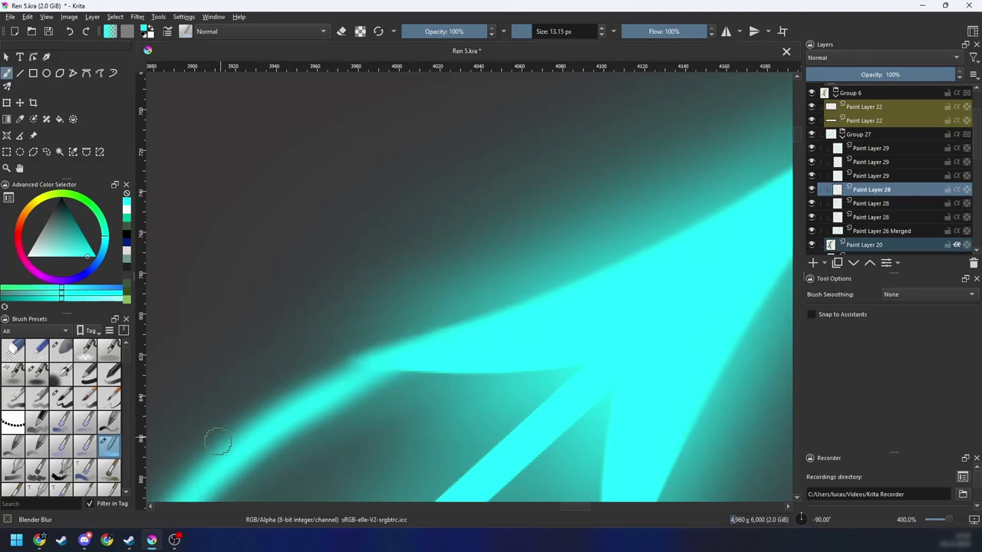
# Step: Paint over the same barb's joint with cyan Airbrush pressure strokes at 16.06 px to merge it with the energy line
pyautogui.press('6')
pyautogui.press('6')
pyautogui.press('6')
pyautogui.press('-')
pyautogui.press('-')
pyautogui.press('-')
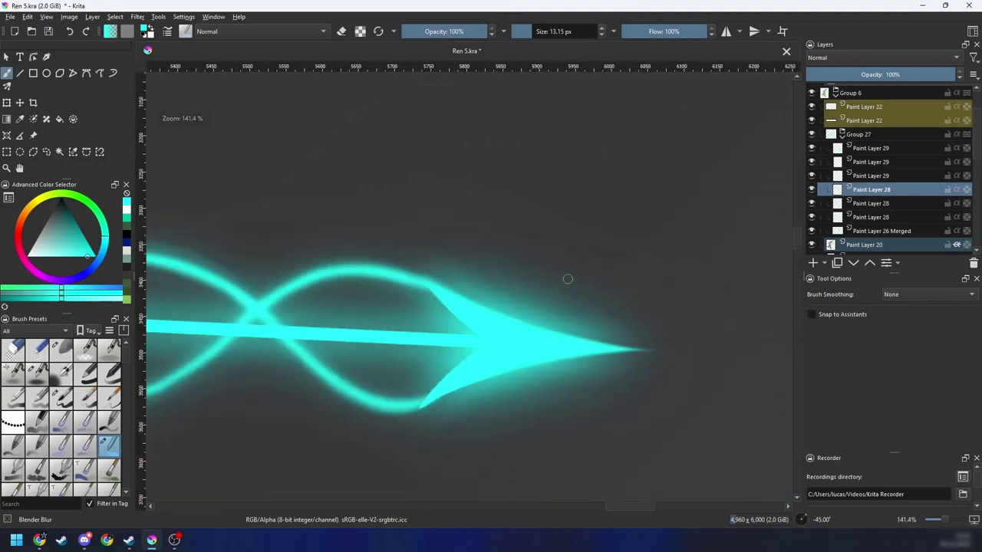
pyautogui.press('-')
pyautogui.press('+')
pyautogui.press('+')
pyautogui.moveTo(537, 354); pyautogui.dragTo(585, 345)
pyautogui.press('+')
pyautogui.press('4')
pyautogui.press('4')
pyautogui.press('4')
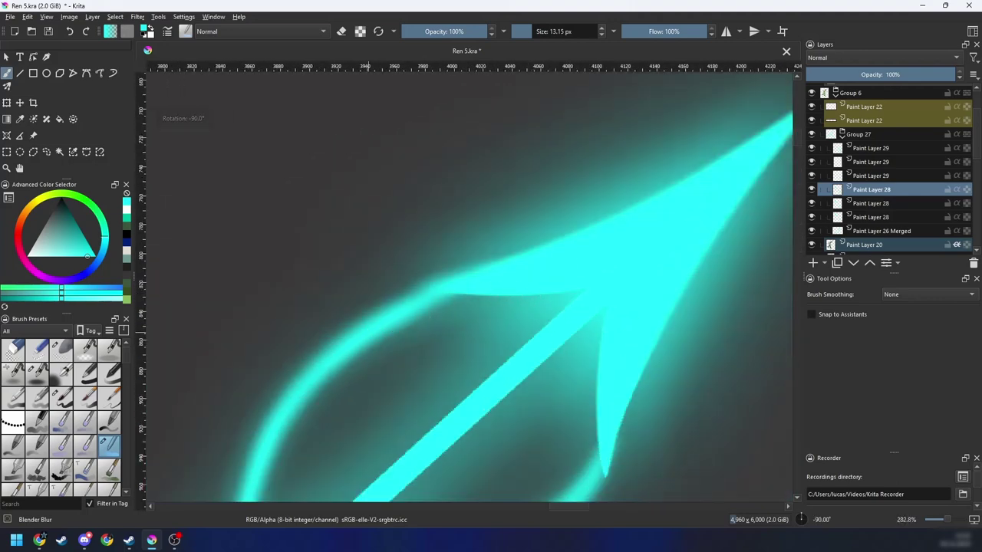
pyautogui.rightClick(440, 296)
pyautogui.click(510, 277)
pyautogui.moveTo(353, 341); pyautogui.dragTo(483, 277)
pyautogui.moveTo(360, 339); pyautogui.dragTo(562, 267)
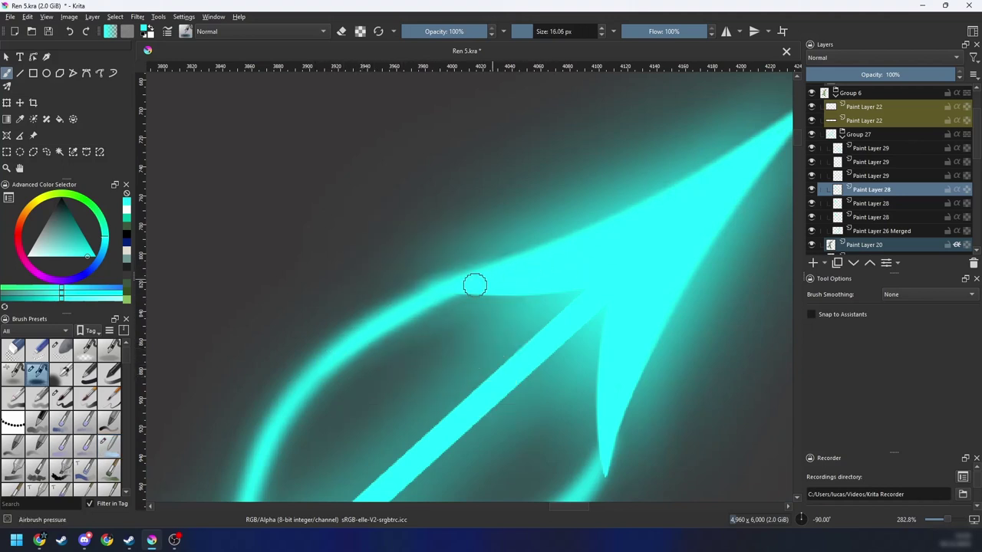
# Step: Airbrush cyan over the opposite barb's tip to join it to its curved energy line, redoing the first stroke
pyautogui.moveTo(475, 285)
pyautogui.mouseDown()
pyautogui.moveTo(545, 269)
pyautogui.moveTo(562, 204)
pyautogui.mouseUp()
pyautogui.press('4')
pyautogui.press('4')
pyautogui.press('4')
pyautogui.press('4')
pyautogui.press('4')
pyautogui.press('4')
pyautogui.press('4')
pyautogui.press('4')
pyautogui.press('4')
pyautogui.press('4')
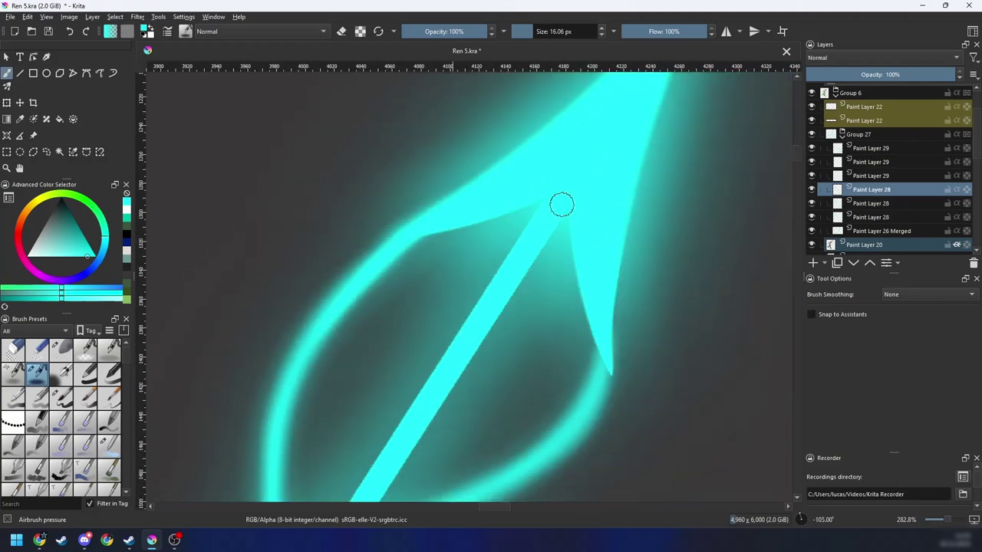
pyautogui.scroll(1, 438, 188)
pyautogui.moveTo(438, 188); pyautogui.dragTo(451, 336)
pyautogui.moveTo(452, 269); pyautogui.dragTo(405, 336)
pyautogui.moveTo(358, 386); pyautogui.dragTo(493, 291)
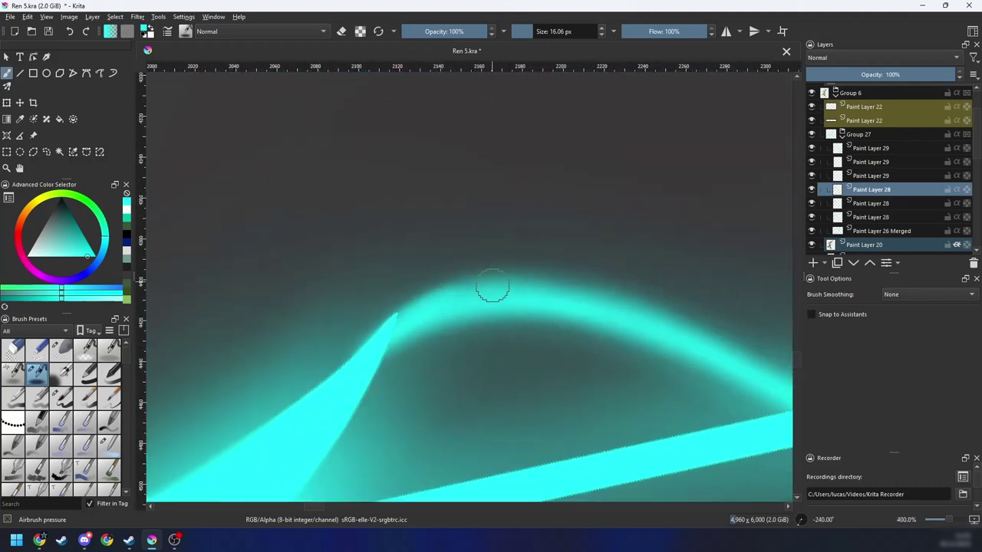
pyautogui.hotkey('ctrl', 'z')
pyautogui.moveTo(347, 382); pyautogui.dragTo(494, 305)
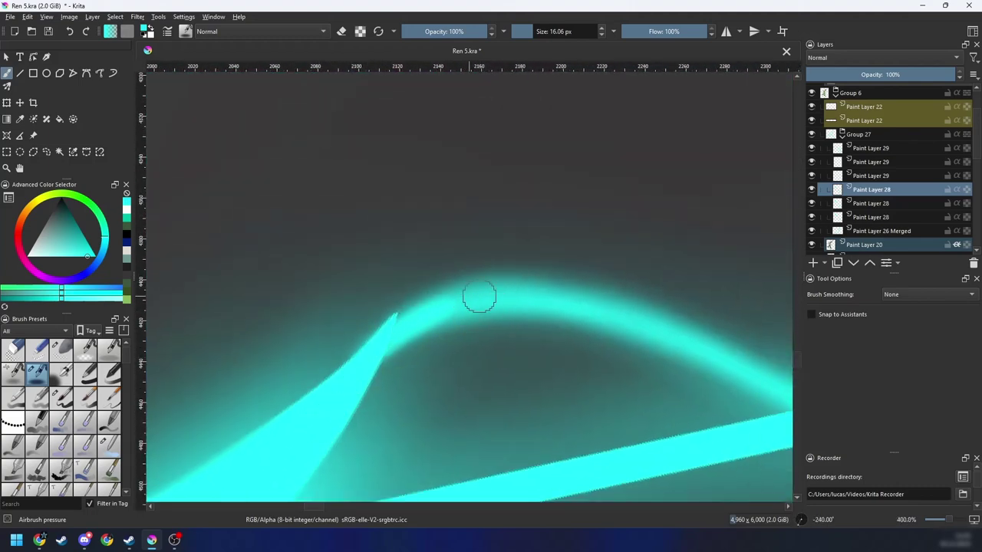
# Step: Soften the opposite barb's pointed tip with the Blender Blur brush at 13.15 px
pyautogui.rightClick(439, 322)
pyautogui.click(470, 353)
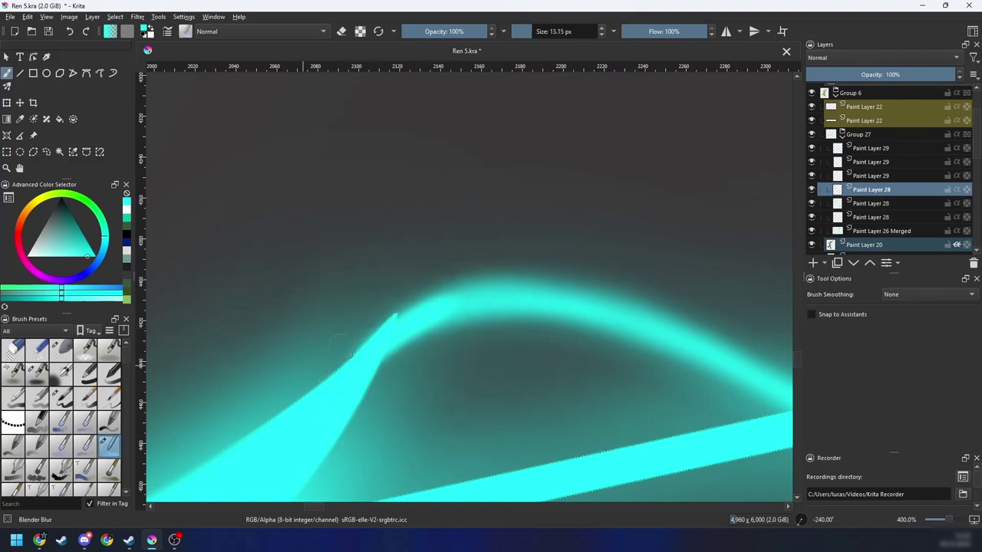
pyautogui.moveTo(395, 315); pyautogui.dragTo(352, 354)
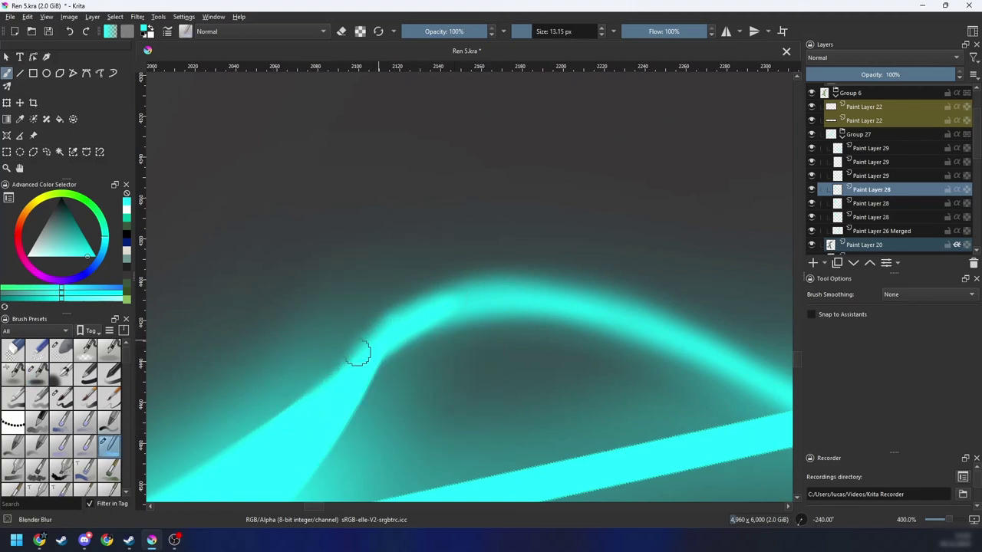
# Step: Smooth the outer edge of the opposite barb's joint with the Blender Blur brush enlarged to 46.17 px
pyautogui.hotkey('ctrl', '-')
pyautogui.hotkey('ctrl', '-')
pyautogui.hotkey('ctrl', '-')
pyautogui.hotkey('ctrl', '-')
pyautogui.hotkey('ctrl', '-')
pyautogui.hotkey('ctrl', '-')
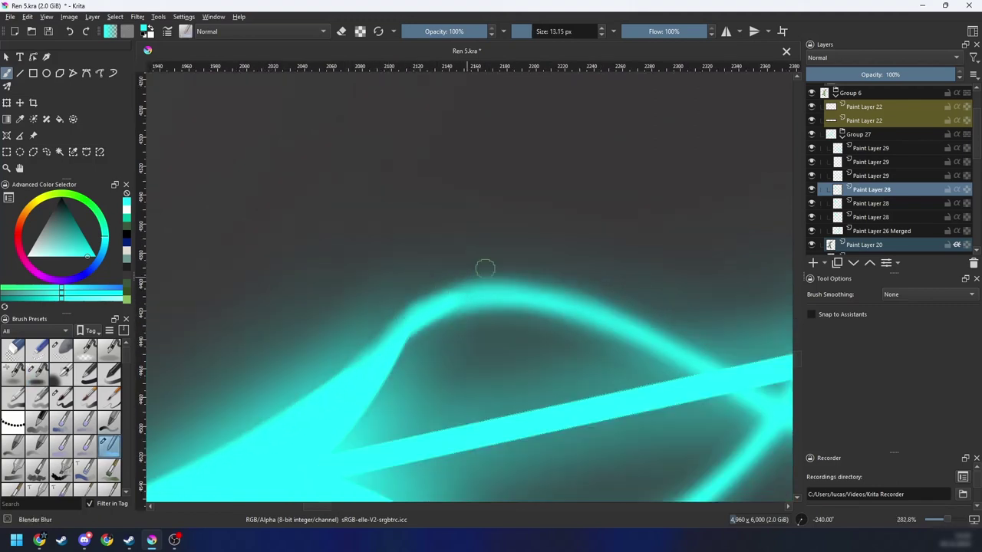
pyautogui.press('4')
pyautogui.press('4')
pyautogui.press('4')
pyautogui.hotkey('ctrl', '-')
pyautogui.hotkey('ctrl', '-')
pyautogui.hotkey('ctrl', '+')
pyautogui.hotkey('ctrl', '+')
pyautogui.hotkey('ctrl', '+')
pyautogui.hotkey('ctrl', '+')
pyautogui.hotkey('ctrl', '+')
pyautogui.hotkey('ctrl', '+')
pyautogui.press('6')
pyautogui.press('6')
pyautogui.press('6')
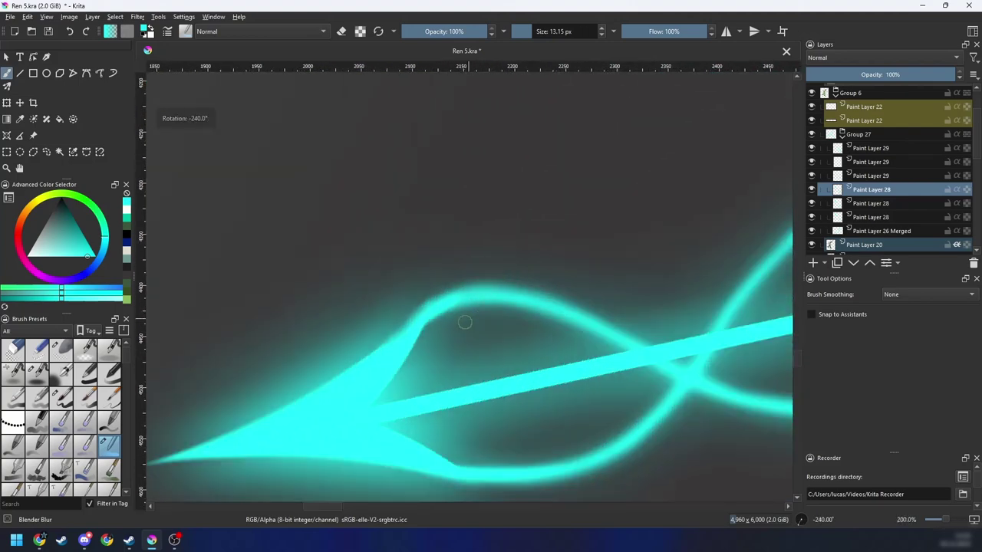
pyautogui.hotkey('ctrl', '+')
pyautogui.hotkey('ctrl', '+')
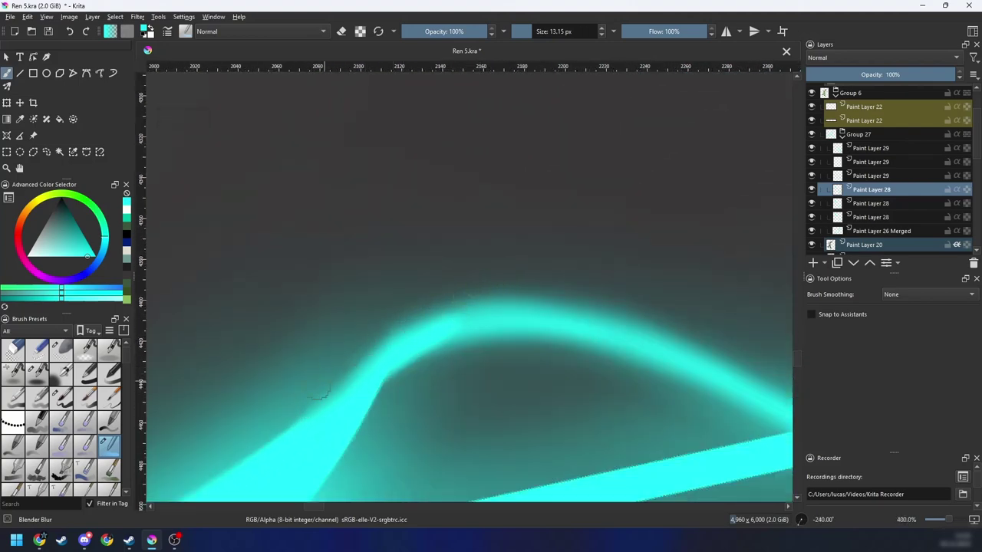
pyautogui.keyDown('shift'); pyautogui.moveTo(395, 320); pyautogui.dragTo(463, 320); pyautogui.keyUp('shift')
pyautogui.moveTo(374, 342); pyautogui.dragTo(472, 279)
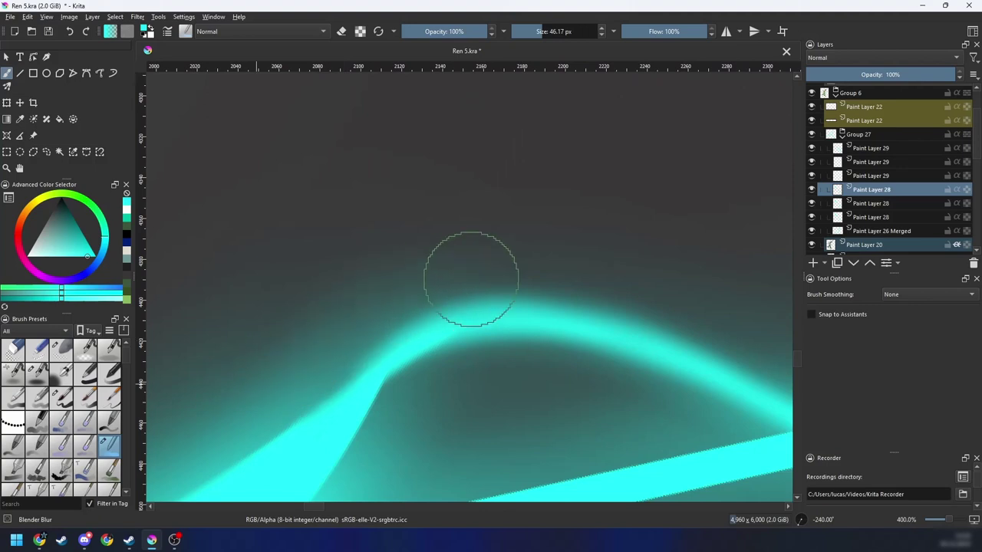
# Step: Fill the joint's inner curve with the Airbrush pressure brush at 9.34 px, undoing the unsatisfactory strokes
pyautogui.rightClick(453, 342)
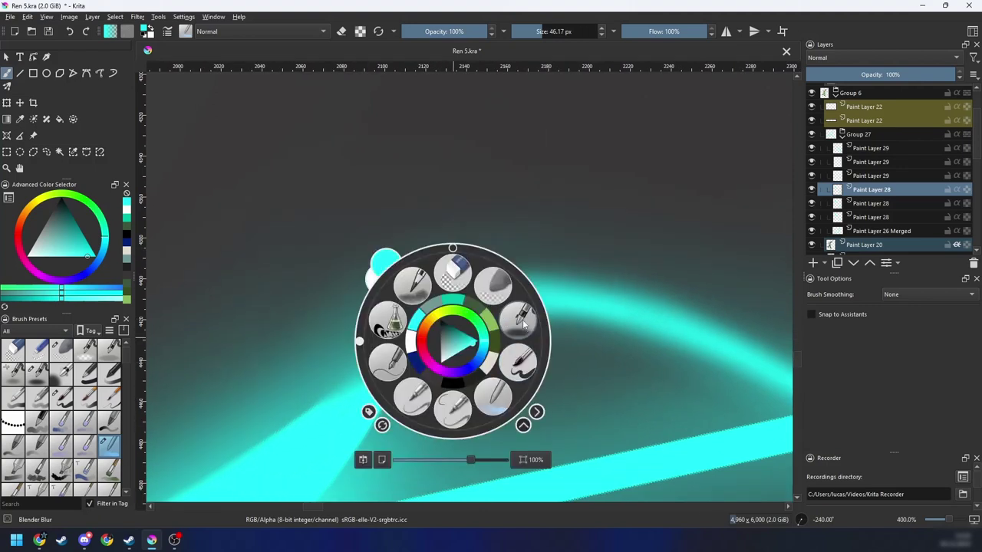
pyautogui.click(518, 360)
pyautogui.moveTo(338, 406); pyautogui.dragTo(514, 299)
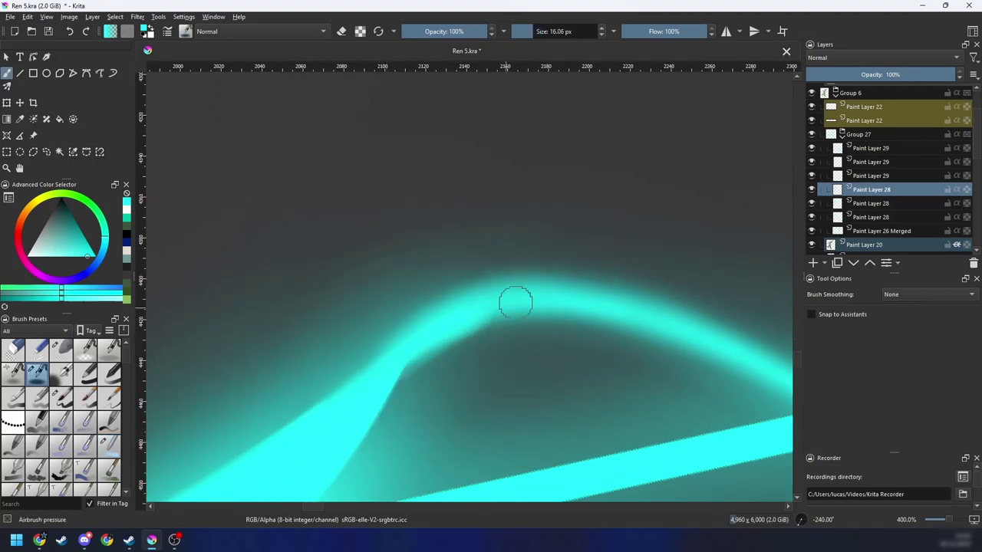
pyautogui.hotkey('ctrl', 'z')
pyautogui.hotkey('ctrl', 'z')
pyautogui.keyDown('shift'); pyautogui.moveTo(375, 395); pyautogui.dragTo(361, 395); pyautogui.keyUp('shift')
pyautogui.moveTo(316, 428); pyautogui.dragTo(473, 313)
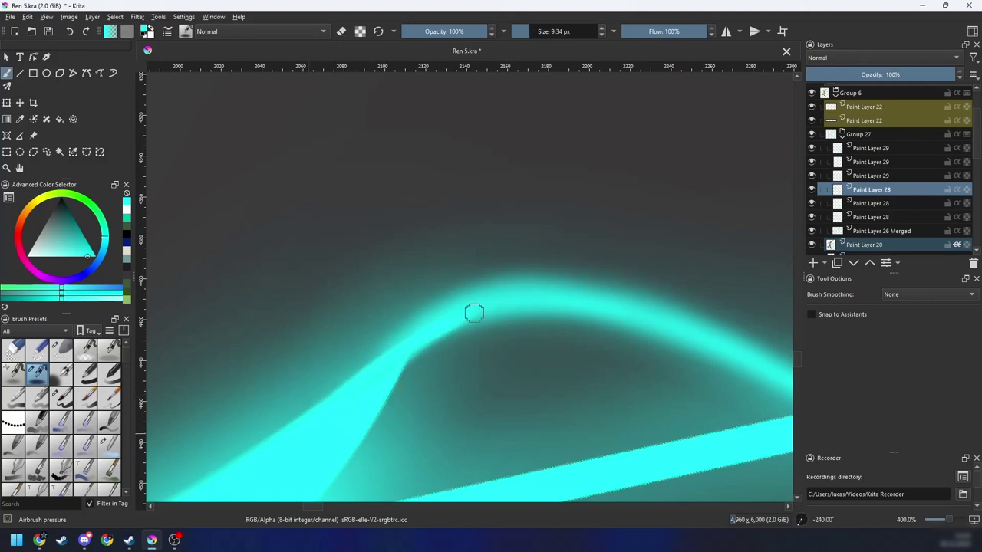
pyautogui.hotkey('ctrl', 'z')
pyautogui.moveTo(300, 440); pyautogui.dragTo(504, 302)
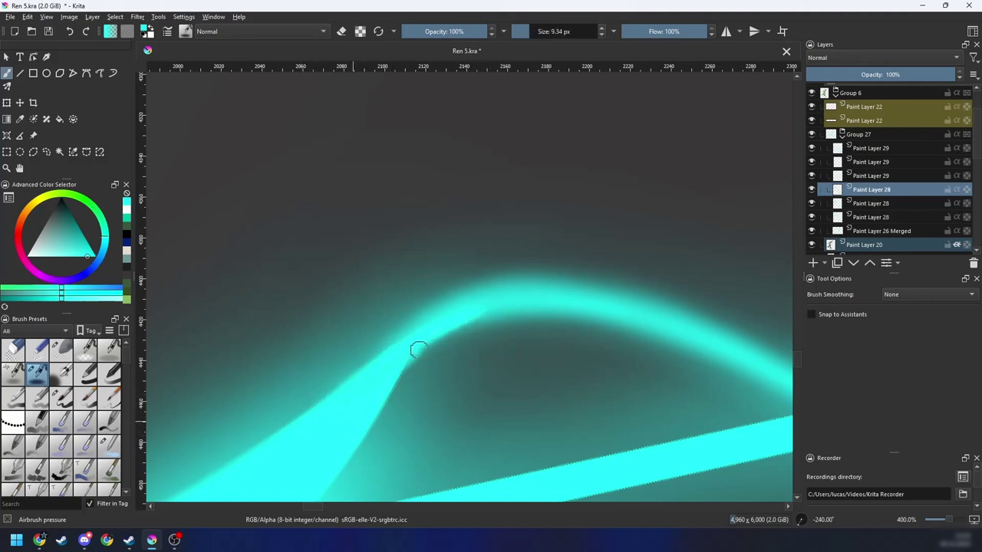
pyautogui.moveTo(385, 379); pyautogui.dragTo(513, 301)
# Step: Blur the inner edge of the barb's joint using the Blender Blur brush at 33.17 px
pyautogui.rightClick(450, 325)
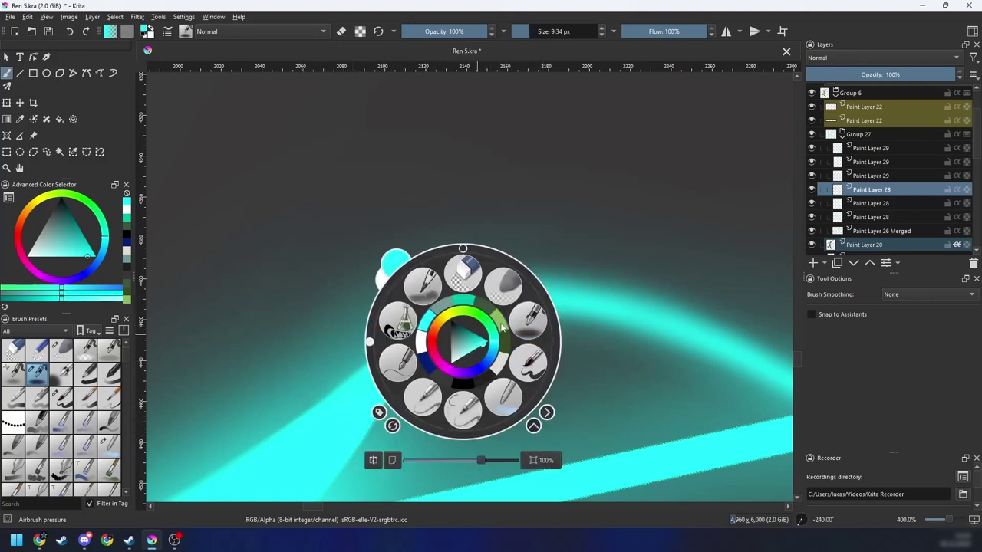
pyautogui.click(503, 397)
pyautogui.moveTo(410, 399); pyautogui.dragTo(509, 351)
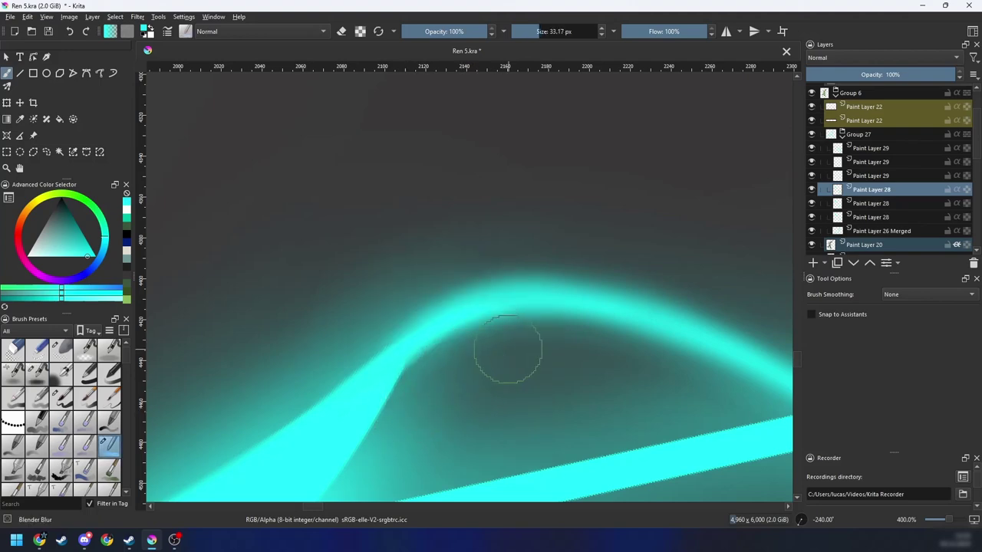
pyautogui.moveTo(426, 375)
pyautogui.mouseDown()
pyautogui.moveTo(616, 280)
pyautogui.moveTo(588, 287)
pyautogui.moveTo(508, 345)
pyautogui.mouseUp()
# Step: Inspect the blended arrowhead joints from different zoom levels and angles
pyautogui.hotkey('ctrl', '-')
pyautogui.hotkey('ctrl', '-')
pyautogui.hotkey('ctrl', '-')
pyautogui.hotkey('ctrl', '-')
pyautogui.hotkey('ctrl', '-')
pyautogui.press('4')
pyautogui.press('4')
pyautogui.press('4')
pyautogui.press('4')
pyautogui.press('4')
pyautogui.hotkey('ctrl', '-')
pyautogui.hotkey('ctrl', '-')
pyautogui.hotkey('ctrl', '-')
# Step: Soften the inner edges of both arrowhead barbs with the Blender Blur brush at 19.11 px
pyautogui.hotkey('ctrl', '+')
pyautogui.hotkey('ctrl', '+')
pyautogui.hotkey('ctrl', '+')
pyautogui.hotkey('ctrl', '+')
pyautogui.hotkey('ctrl', '+')
pyautogui.hotkey('ctrl', '+')
pyautogui.press('4')
pyautogui.press('4')
pyautogui.press('4')
pyautogui.press('4')
pyautogui.press('4')
pyautogui.press('4')
pyautogui.press('4')
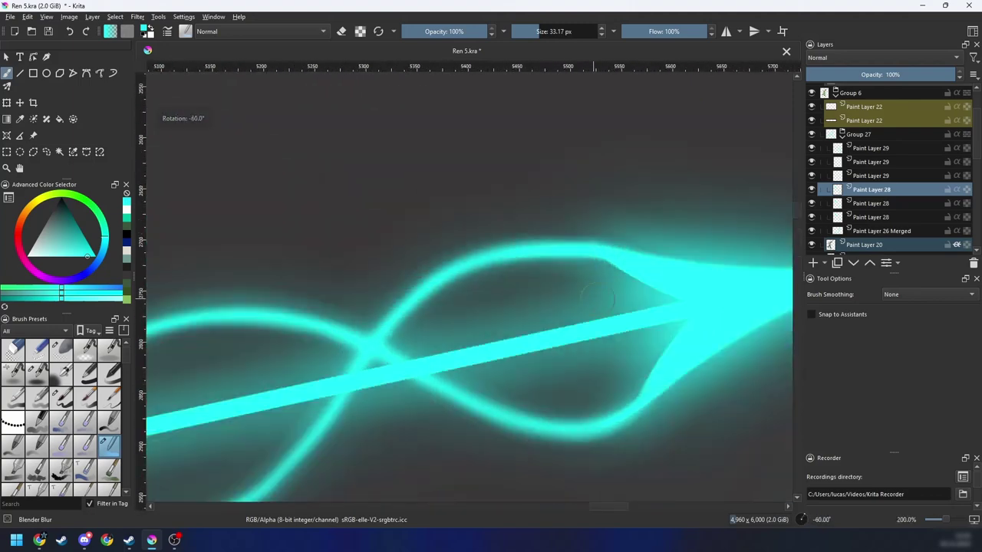
pyautogui.moveTo(568, 338); pyautogui.dragTo(471, 358)
pyautogui.press('4')
pyautogui.press('4')
pyautogui.press('4')
pyautogui.hotkey('ctrl', '+')
pyautogui.moveTo(550, 287)
pyautogui.mouseDown()
pyautogui.moveTo(482, 340)
pyautogui.moveTo(440, 310)
pyautogui.moveTo(462, 281)
pyautogui.moveTo(451, 279)
pyautogui.moveTo(507, 266)
pyautogui.mouseUp()
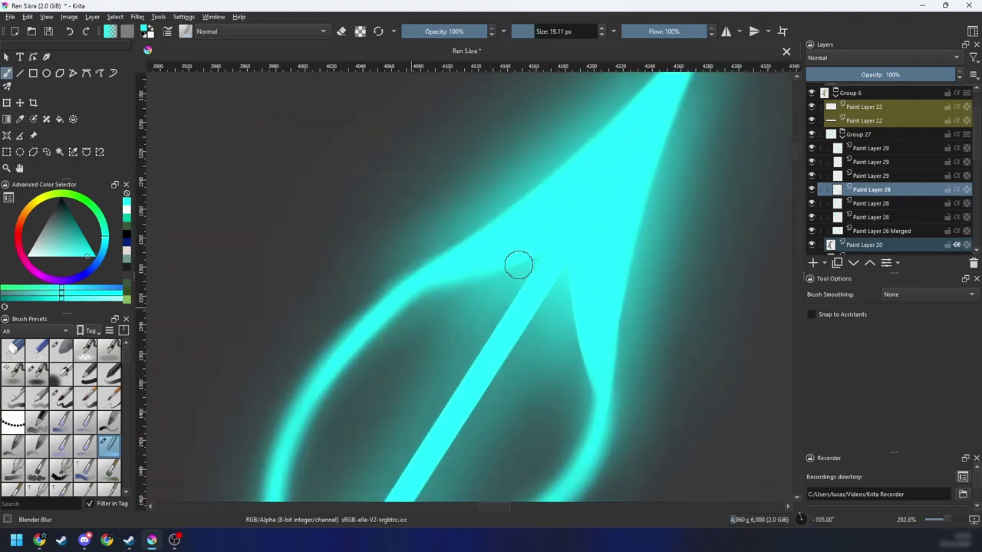
pyautogui.moveTo(562, 289); pyautogui.dragTo(582, 372)
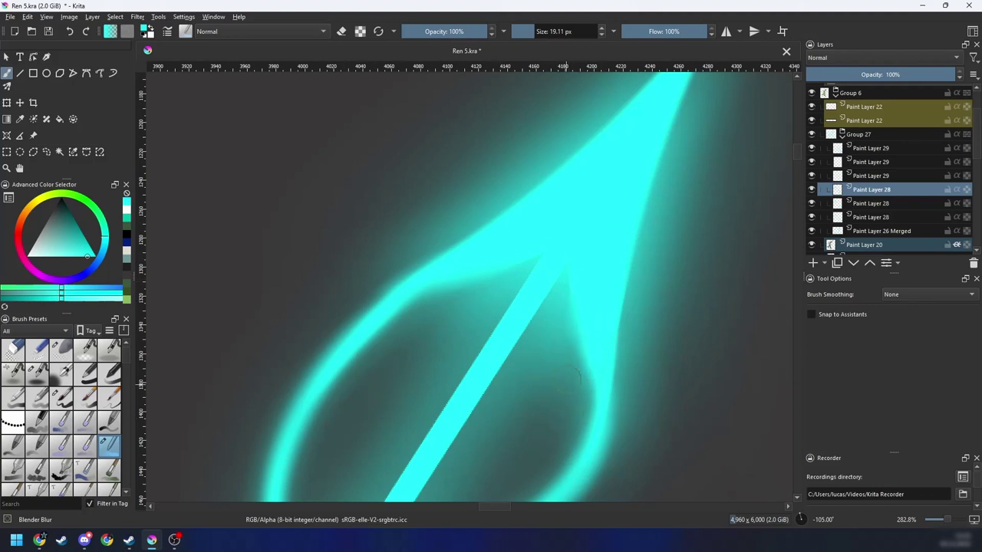
# Step: Enlarge the Blender Blur brush to 28.61 px and soften the inner edge of the arrowhead barb beside the shaft
pyautogui.press('4')
pyautogui.press('4')
pyautogui.press('4')
pyautogui.press('4')
pyautogui.press('4')
pyautogui.press('4')
pyautogui.press('4')
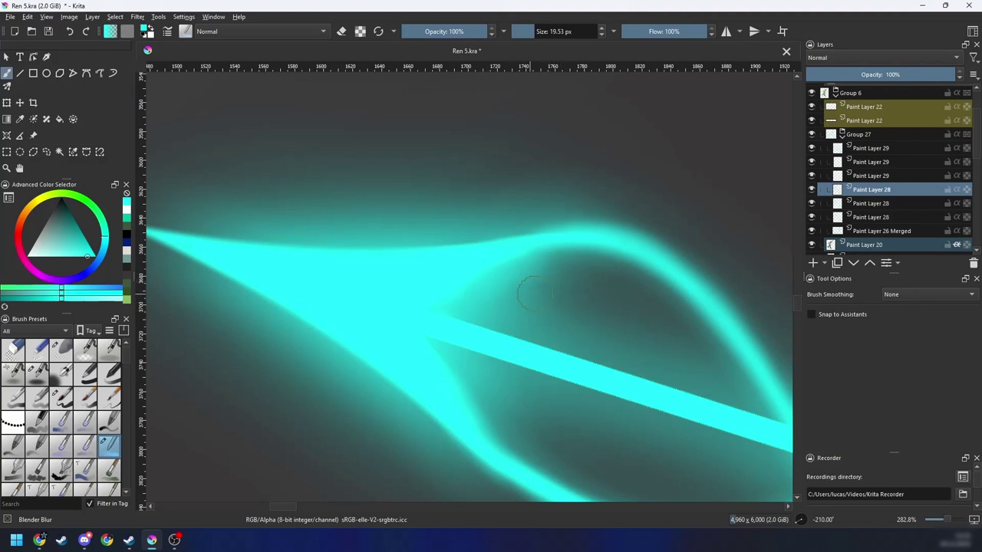
pyautogui.moveTo(532, 294)
pyautogui.mouseDown()
pyautogui.moveTo(483, 310)
pyautogui.moveTo(556, 279)
pyautogui.moveTo(463, 315)
pyautogui.moveTo(517, 308)
pyautogui.moveTo(477, 320)
pyautogui.mouseUp()
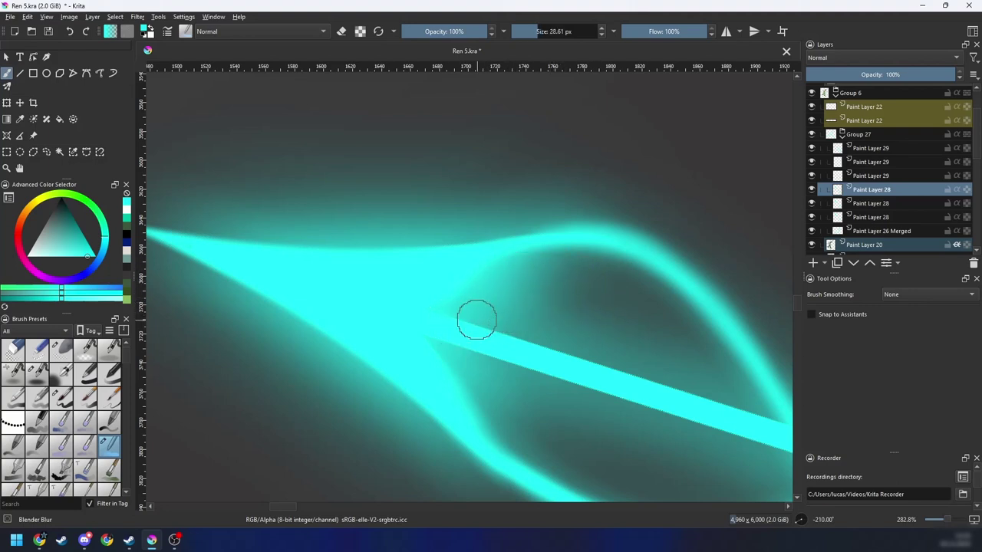
# Step: Blur the other barb's inner edge from the shaft to the energy line with the Blender Blur brush at 27.69 px
pyautogui.press('6')
pyautogui.press('6')
pyautogui.press('6')
pyautogui.press('6')
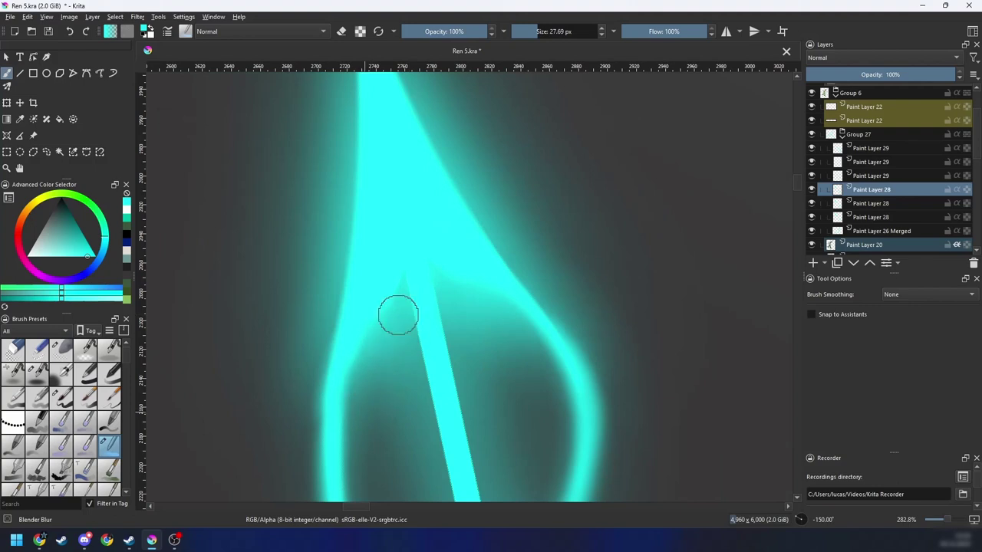
pyautogui.moveTo(409, 267); pyautogui.dragTo(361, 381)
pyautogui.moveTo(407, 264); pyautogui.dragTo(355, 430)
pyautogui.moveTo(375, 306); pyautogui.dragTo(345, 414)
# Step: Examine the softened arrowhead joints up close and within the whole arrow from several rotations
pyautogui.press('4')
pyautogui.press('4')
pyautogui.press('4')
pyautogui.press('4')
pyautogui.press('4')
pyautogui.press('4')
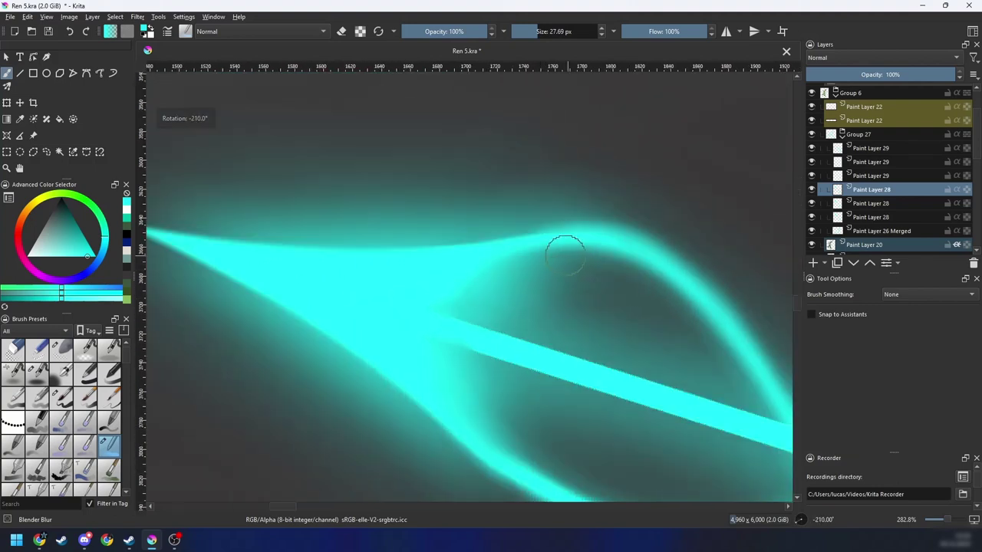
pyautogui.press('-')
pyautogui.press('-')
pyautogui.press('-')
pyautogui.press('-')
pyautogui.press('-')
pyautogui.press('-')
pyautogui.press('4')
pyautogui.press('4')
pyautogui.press('4')
pyautogui.press('-')
pyautogui.press('4')
pyautogui.press('4')
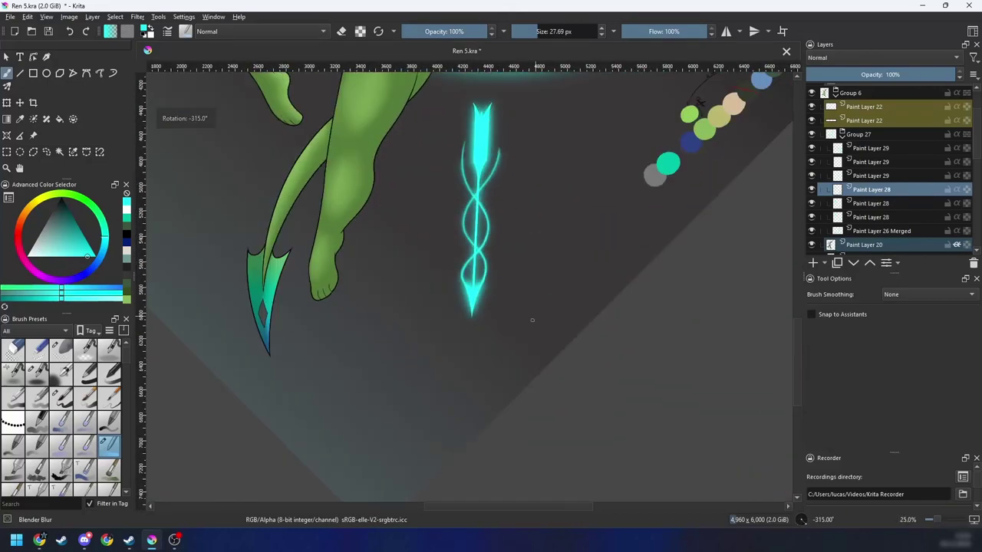
pyautogui.moveTo(530, 320)
pyautogui.mouseDown()
pyautogui.moveTo(511, 412)
pyautogui.moveTo(523, 220)
pyautogui.mouseUp()
# Step: Fill the inner joint between the barb and its energy line with the Airbrush pressure brush at 13.32 px
pyautogui.press('+')
pyautogui.press('+')
pyautogui.press('+')
pyautogui.press('+')
pyautogui.press('+')
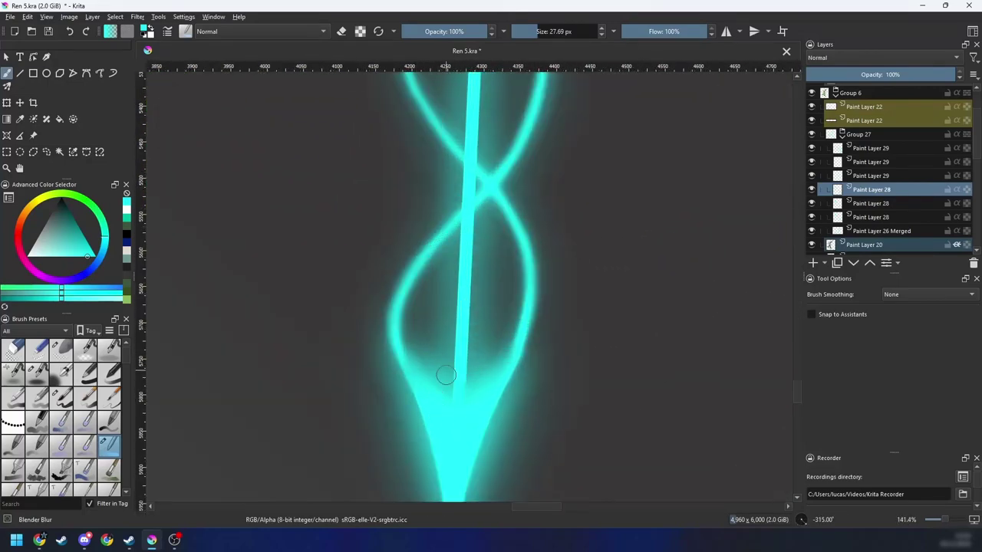
pyautogui.rightClick(405, 350)
pyautogui.click(418, 426)
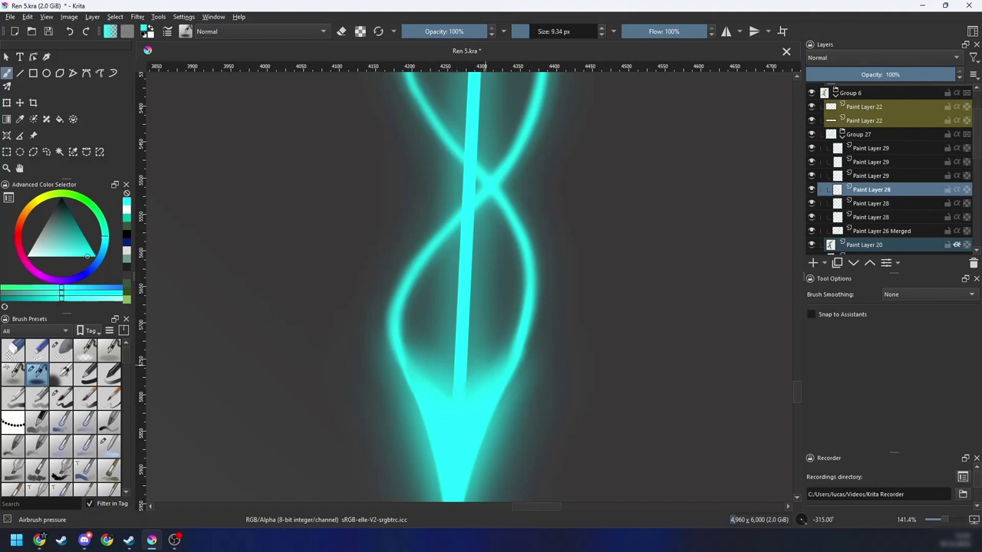
pyautogui.press('6')
pyautogui.press('6')
pyautogui.press('+')
pyautogui.moveTo(409, 375); pyautogui.dragTo(542, 289)
pyautogui.press('+')
pyautogui.press('+')
pyautogui.press('6')
pyautogui.press('6')
pyautogui.moveTo(391, 308); pyautogui.dragTo(417, 308)
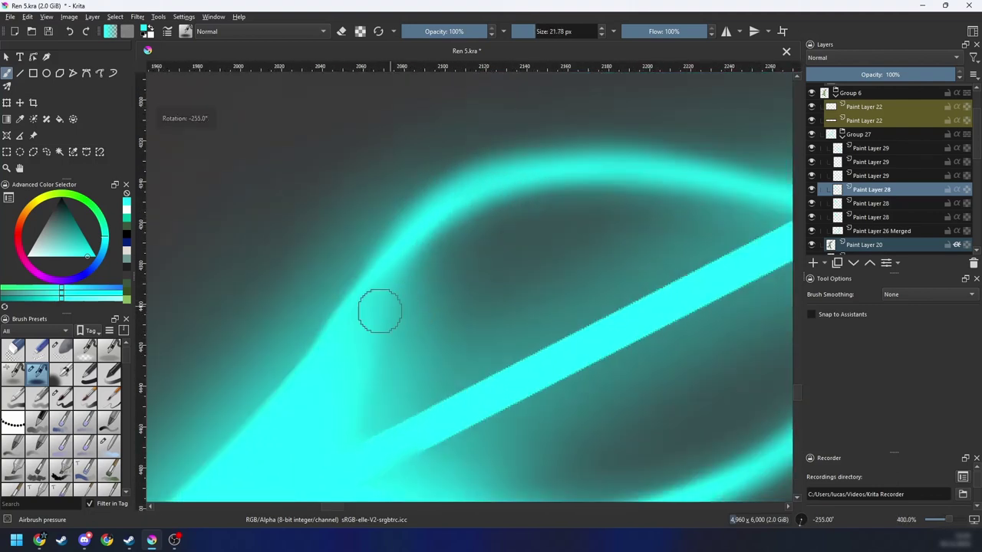
pyautogui.press('[')
pyautogui.press('[')
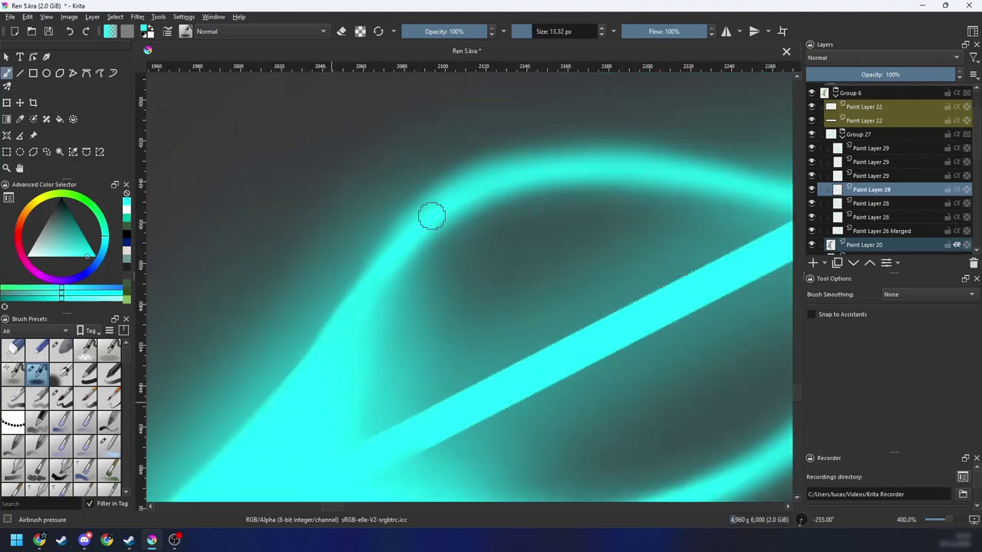
# Step: Mirror the canvas view and smooth the barb's curve into its energy line with the 13.32 px Airbrush pressure brush
pyautogui.press('-')
pyautogui.press('-')
pyautogui.press('-')
pyautogui.press('-')
pyautogui.press('-')
pyautogui.press('4')
pyautogui.press('4')
pyautogui.press('+')
pyautogui.press('+')
pyautogui.press('+')
pyautogui.press('6')
pyautogui.press('6')
pyautogui.press('6')
pyautogui.press('6')
pyautogui.press('6')
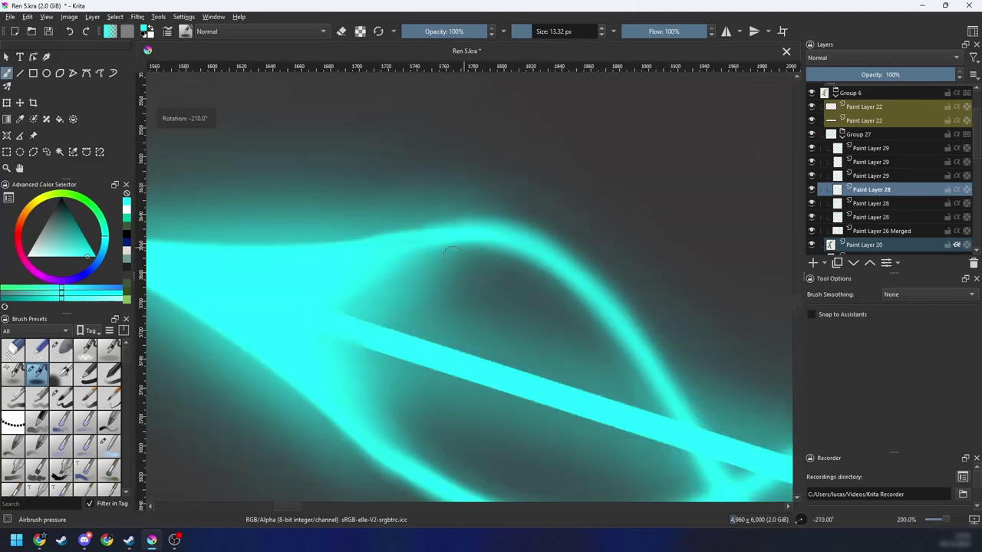
pyautogui.press('4')
pyautogui.press('4')
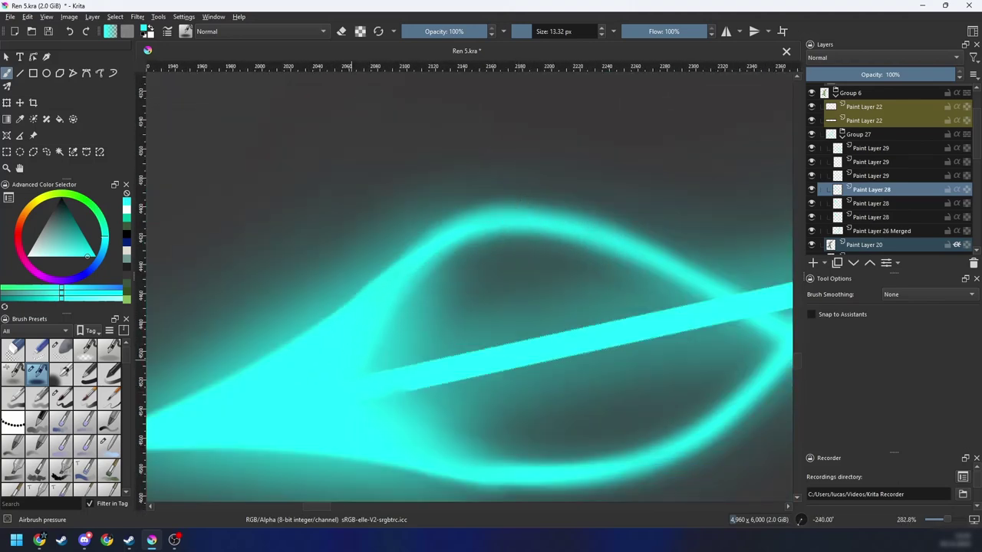
pyautogui.press('m')
pyautogui.press('4')
pyautogui.press('4')
pyautogui.press('4')
pyautogui.press('4')
pyautogui.press('4')
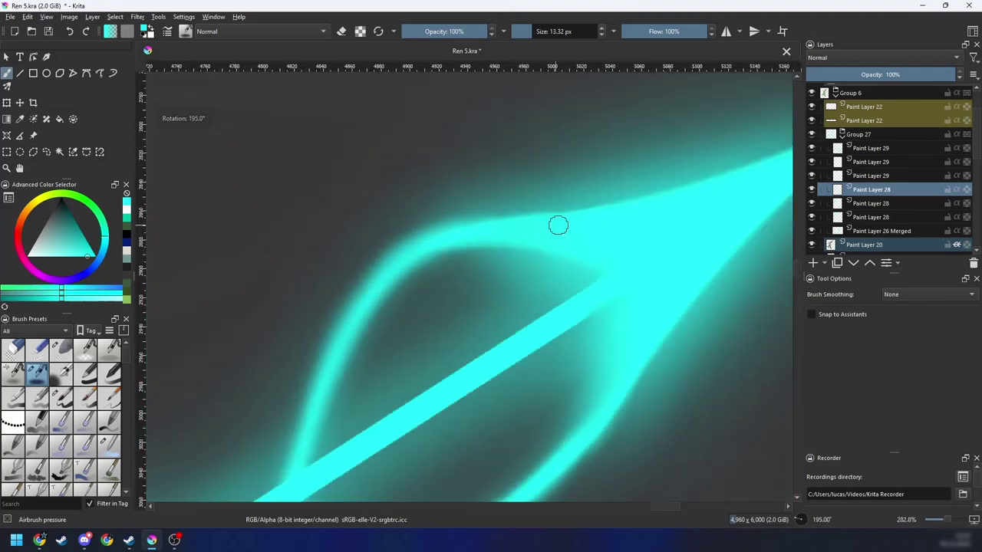
pyautogui.moveTo(557, 224); pyautogui.dragTo(437, 307)
# Step: Touch up the joint's inner curve with the 13.32 px Airbrush pressure brush, then reset the canvas rotation
pyautogui.press('6')
pyautogui.press('6')
pyautogui.press('6')
pyautogui.press('6')
pyautogui.press('6')
pyautogui.press('6')
pyautogui.press('6')
pyautogui.press('6')
pyautogui.press('6')
pyautogui.press('6')
pyautogui.press('6')
pyautogui.press('6')
pyautogui.press('6')
pyautogui.press('6')
pyautogui.moveTo(462, 241); pyautogui.dragTo(404, 353)
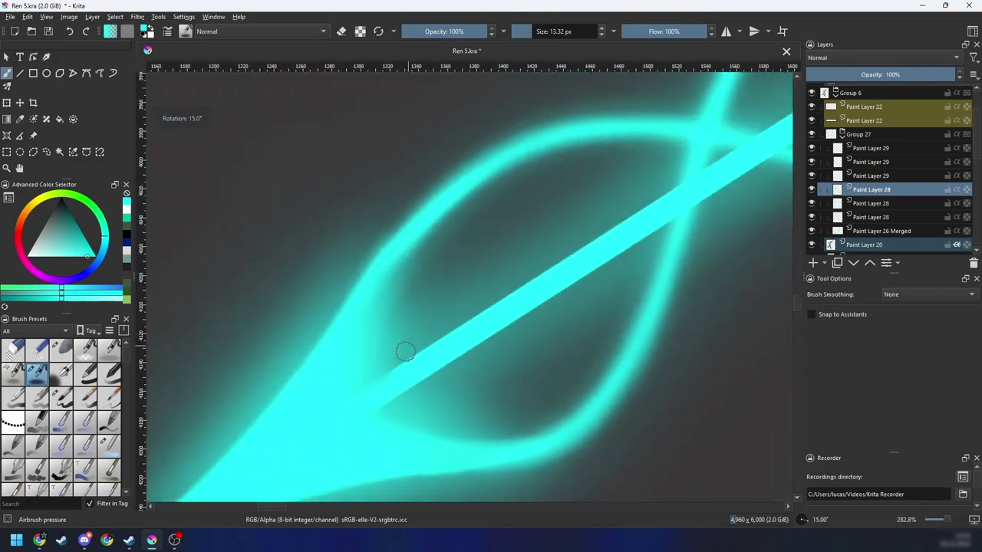
pyautogui.press('6')
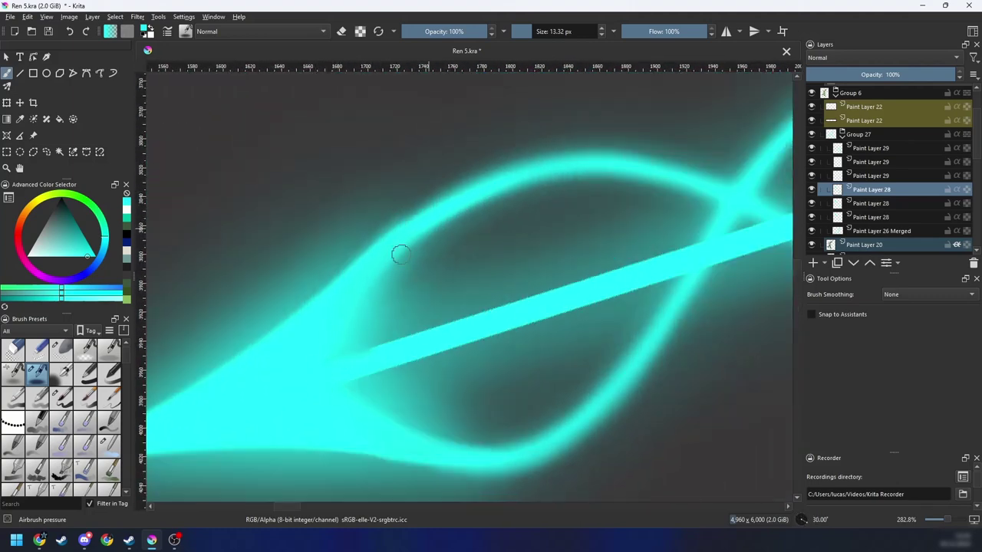
pyautogui.scroll(-9, 576, 192)
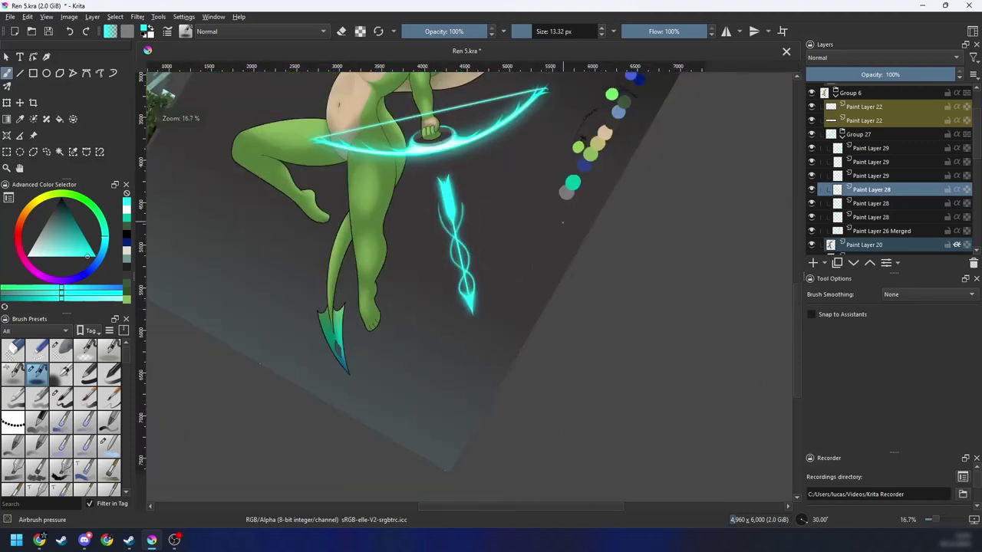
pyautogui.press('5')
pyautogui.scroll(2, 508, 330)
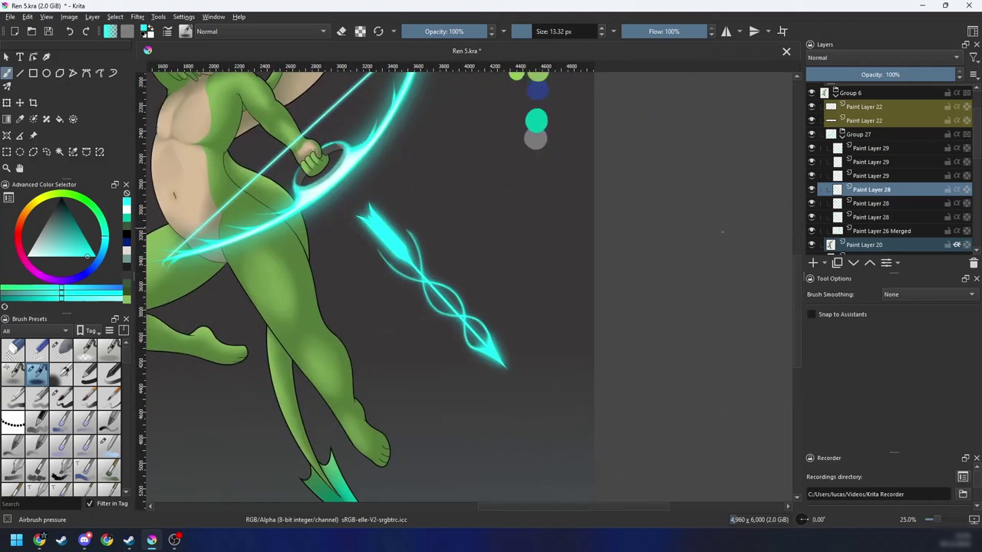
pyautogui.moveTo(865, 194)
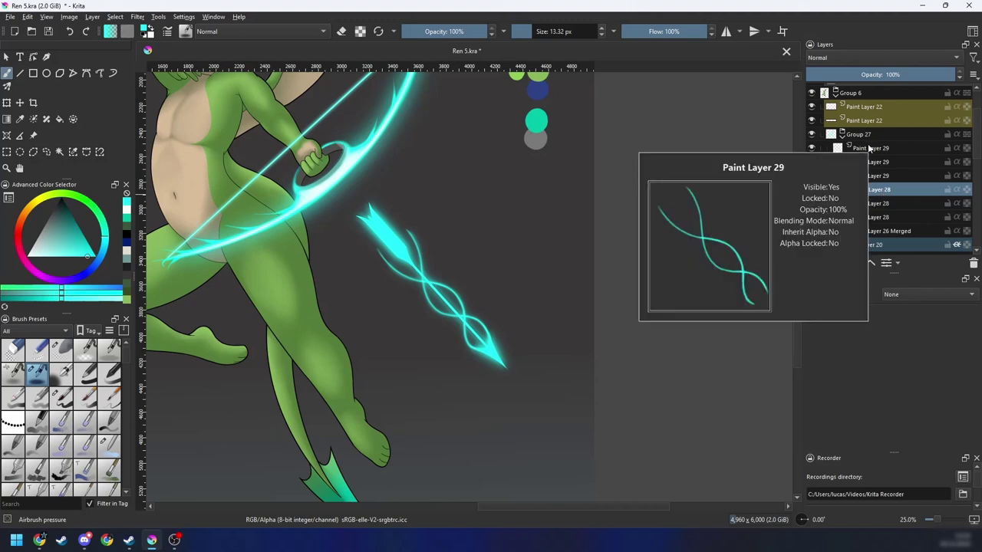
pyautogui.click(871, 219)
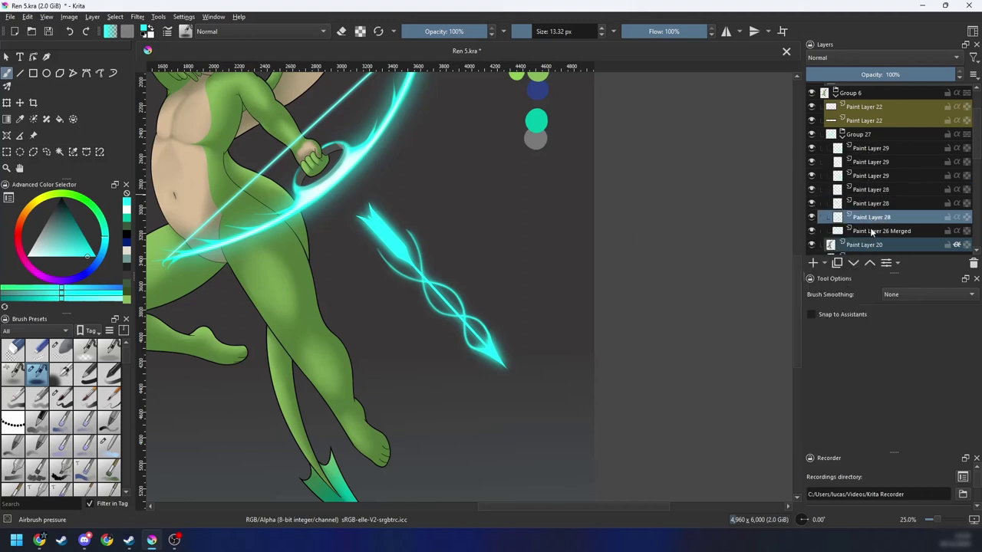
pyautogui.keyDown('shift'); pyautogui.click(871, 148); pyautogui.keyUp('shift')
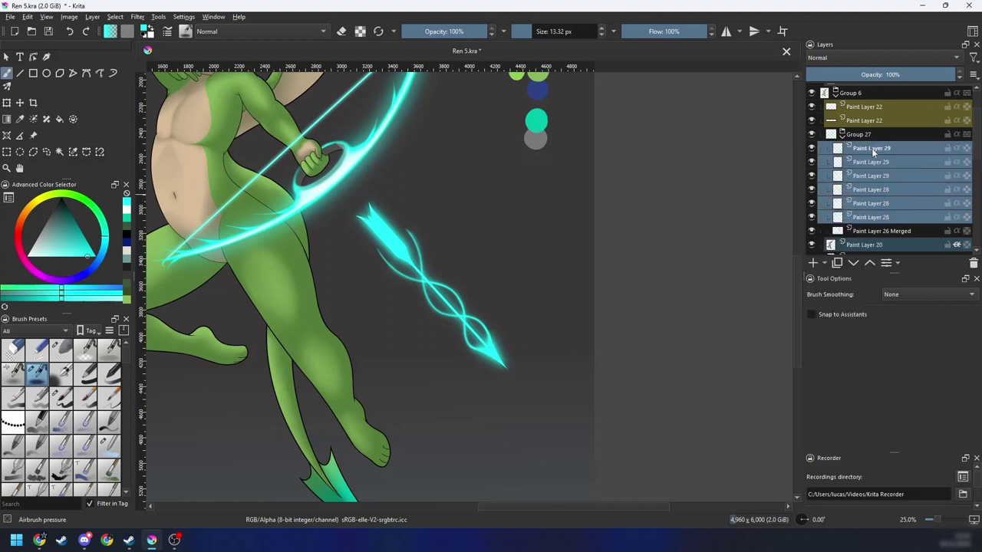
pyautogui.rightClick(871, 155)
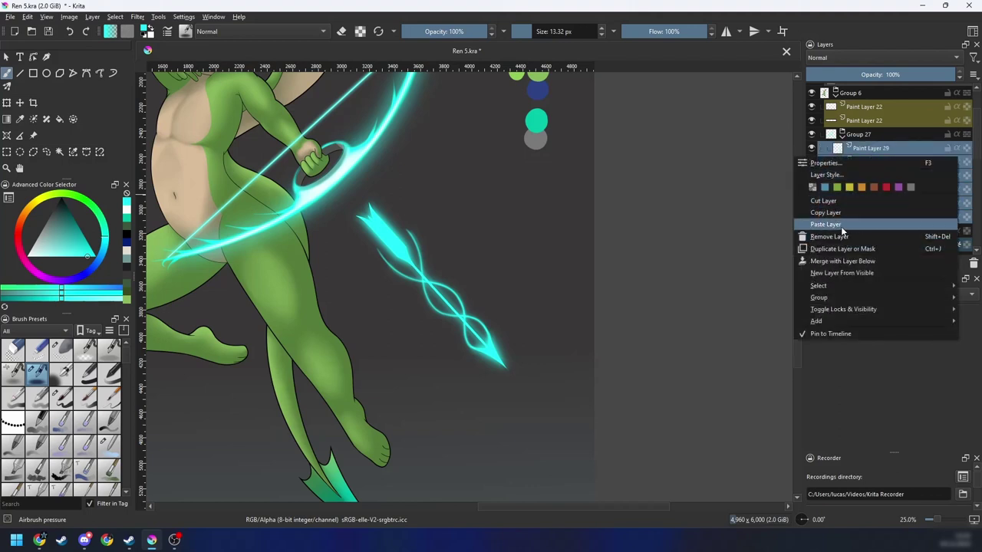
pyautogui.click(733, 212)
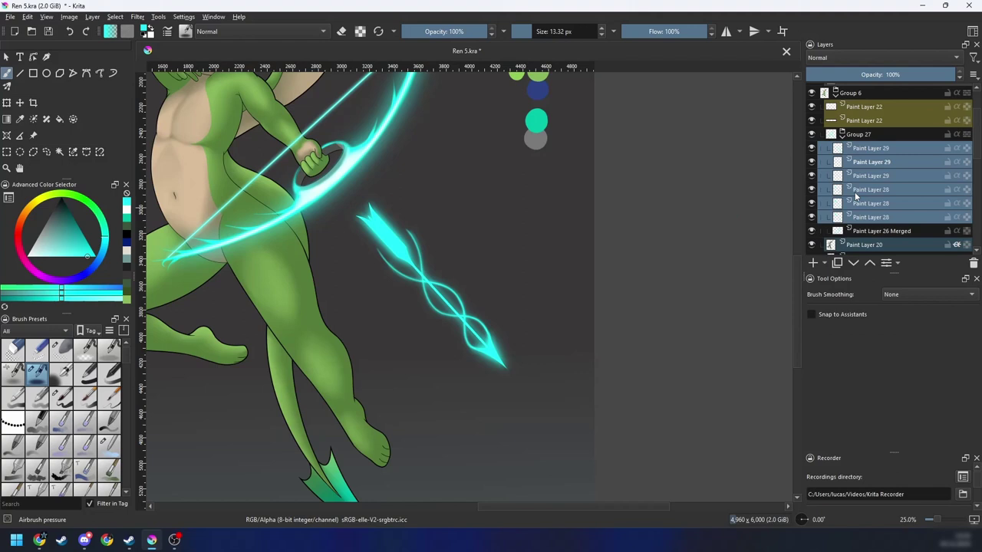
# Step: Add a paint layer above the topmost Paint Layer 29 and choose white with the Ink circle 05 brush
pyautogui.click(857, 149)
pyautogui.click(812, 263)
pyautogui.rightClick(557, 300)
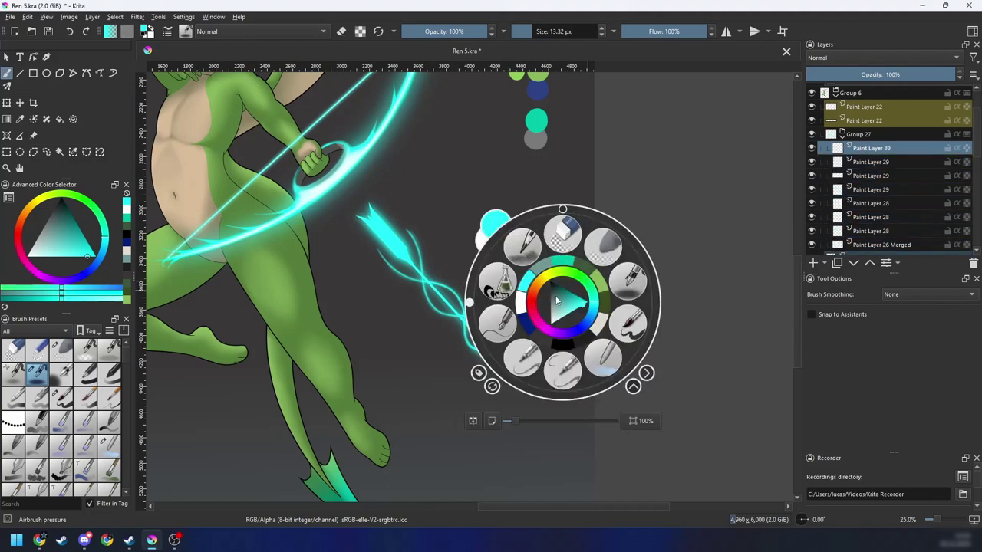
pyautogui.click(522, 307)
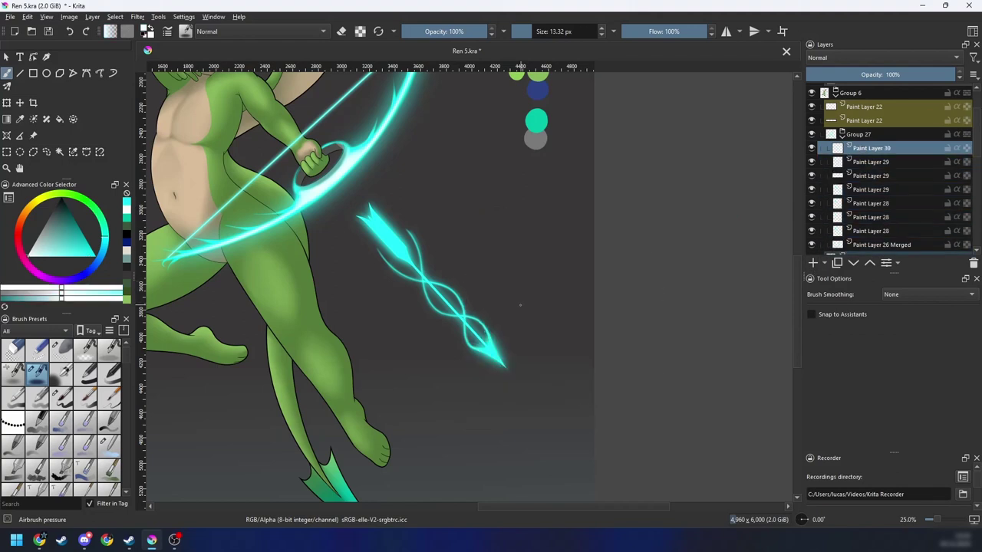
pyautogui.rightClick(578, 314)
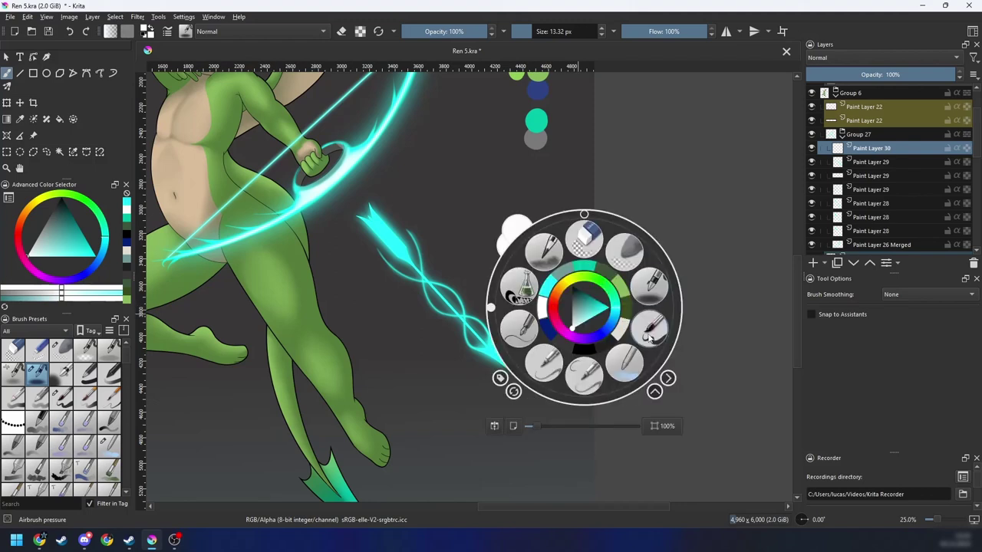
pyautogui.click(652, 334)
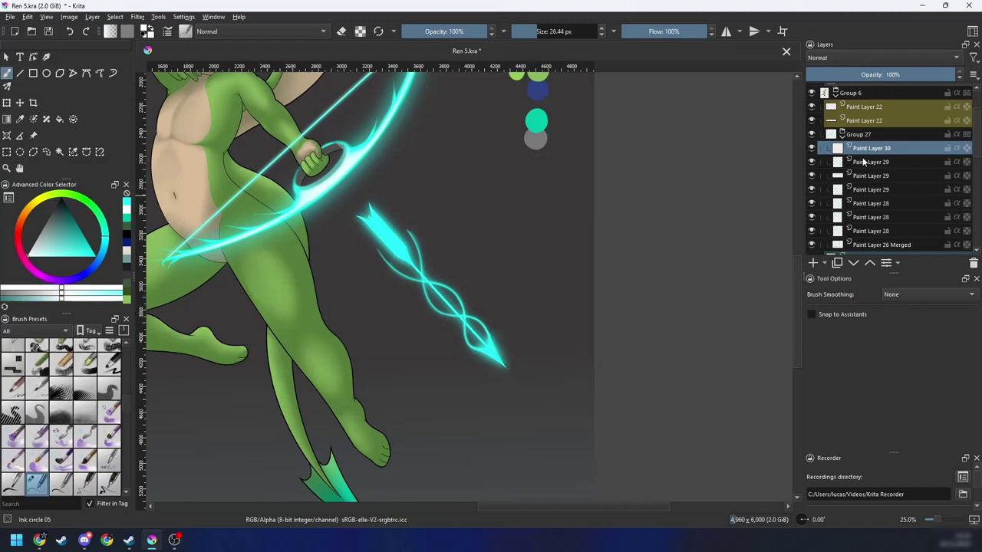
pyautogui.moveTo(864, 161)
# Step: Draw a tapered white highlight from the shaft into the centre of the arrowhead, undoing the unsatisfactory strokes
pyautogui.moveTo(547, 283); pyautogui.dragTo(473, 325)
pyautogui.press('4')
pyautogui.press('4')
pyautogui.press('4')
pyautogui.press('4')
pyautogui.press('+')
pyautogui.press('+')
pyautogui.hotkey('ctrl', '+')
pyautogui.hotkey('ctrl', '+')
pyautogui.hotkey('ctrl', '+')
pyautogui.hotkey('ctrl', '+')
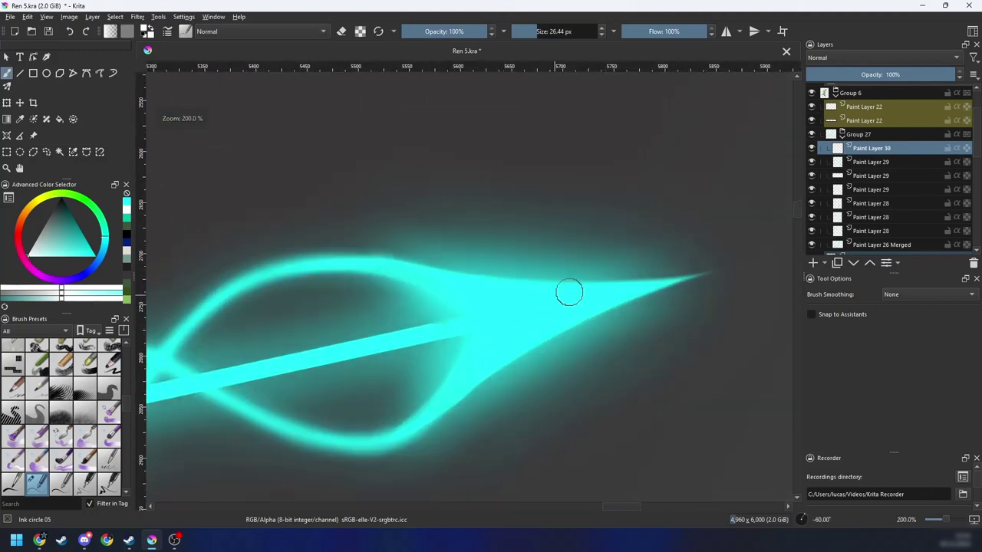
pyautogui.moveTo(307, 360); pyautogui.dragTo(589, 303)
pyautogui.hotkey('ctrl', 'z')
pyautogui.press('[')
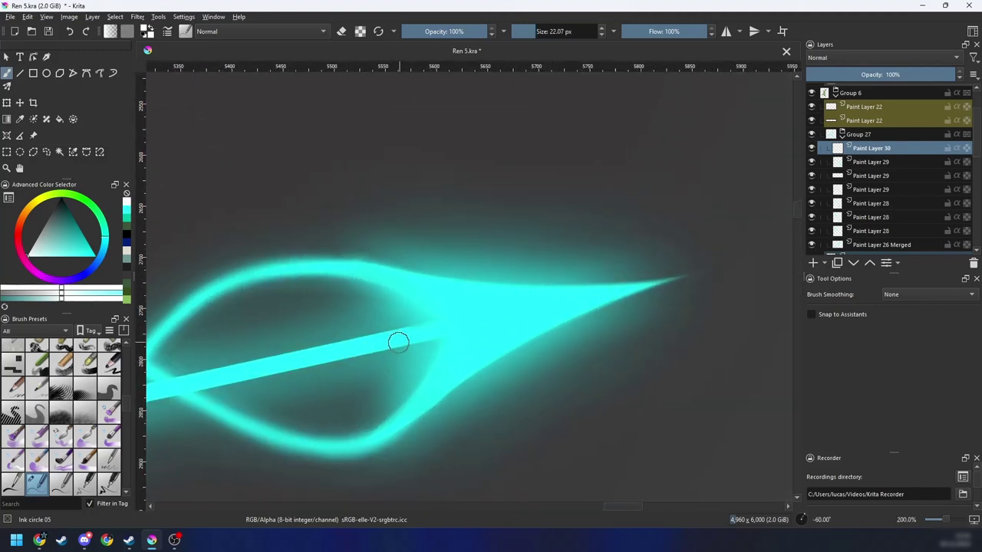
pyautogui.moveTo(303, 357); pyautogui.dragTo(569, 303)
pyautogui.hotkey('ctrl', 'z')
pyautogui.moveTo(315, 358); pyautogui.dragTo(577, 299)
# Step: Paint a white highlight along one arrowhead barb towards the tip with Ink circle 05 at 11.63 px, redoing the first stroke
pyautogui.hotkey('ctrl', ']')
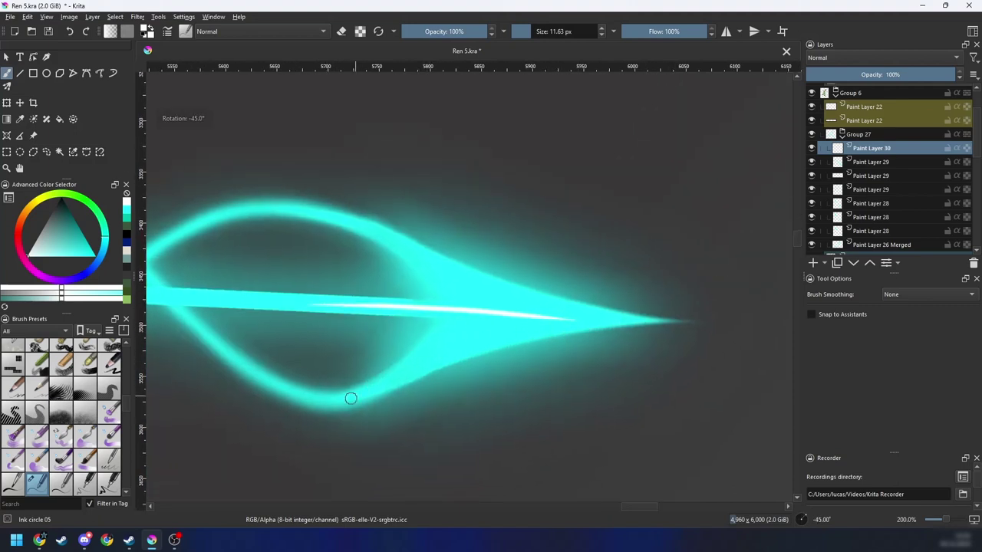
pyautogui.moveTo(379, 387)
pyautogui.mouseDown()
pyautogui.moveTo(449, 355)
pyautogui.moveTo(611, 314)
pyautogui.mouseUp()
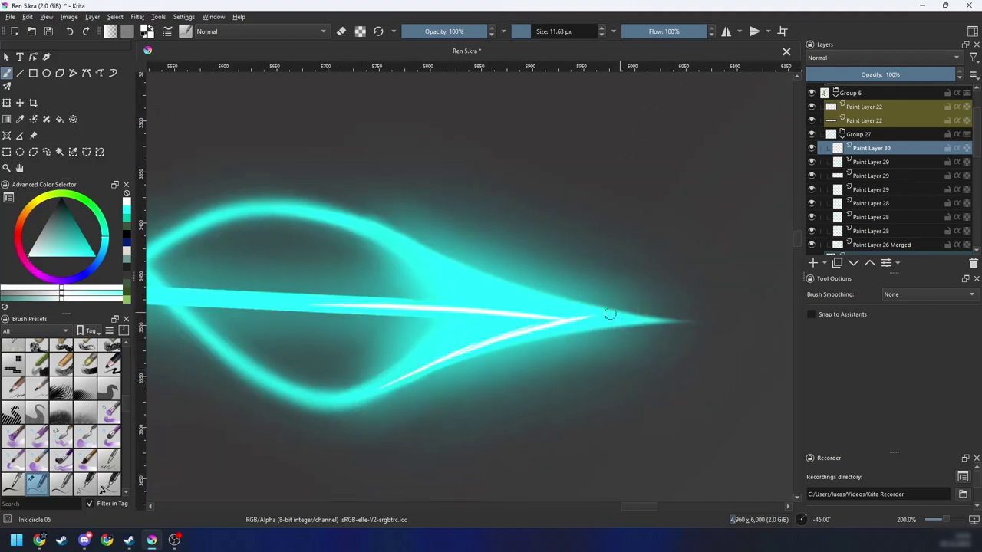
pyautogui.hotkey('ctrl', 'z')
pyautogui.moveTo(366, 395)
pyautogui.mouseDown()
pyautogui.moveTo(534, 327)
pyautogui.moveTo(472, 345)
pyautogui.moveTo(611, 317)
pyautogui.mouseUp()
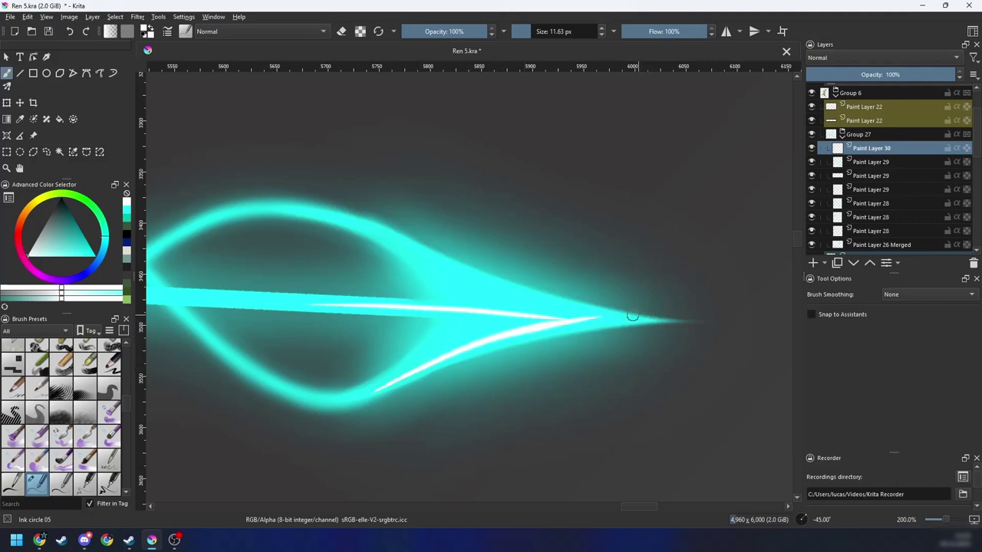
pyautogui.hotkey('ctrl', '[')
pyautogui.moveTo(508, 335); pyautogui.dragTo(466, 353)
# Step: Paint a matching white highlight along the opposite barb from near the tip to its energy line at 11.63 px
pyautogui.hotkey('ctrl', ']')
pyautogui.hotkey('ctrl', ']')
pyautogui.hotkey('ctrl', ']')
pyautogui.hotkey('ctrl', ']')
pyautogui.hotkey('ctrl', ']')
pyautogui.hotkey('ctrl', ']')
pyautogui.hotkey('ctrl', ']')
pyautogui.hotkey('ctrl', ']')
pyautogui.hotkey('ctrl', ']')
pyautogui.moveTo(403, 375); pyautogui.dragTo(322, 439)
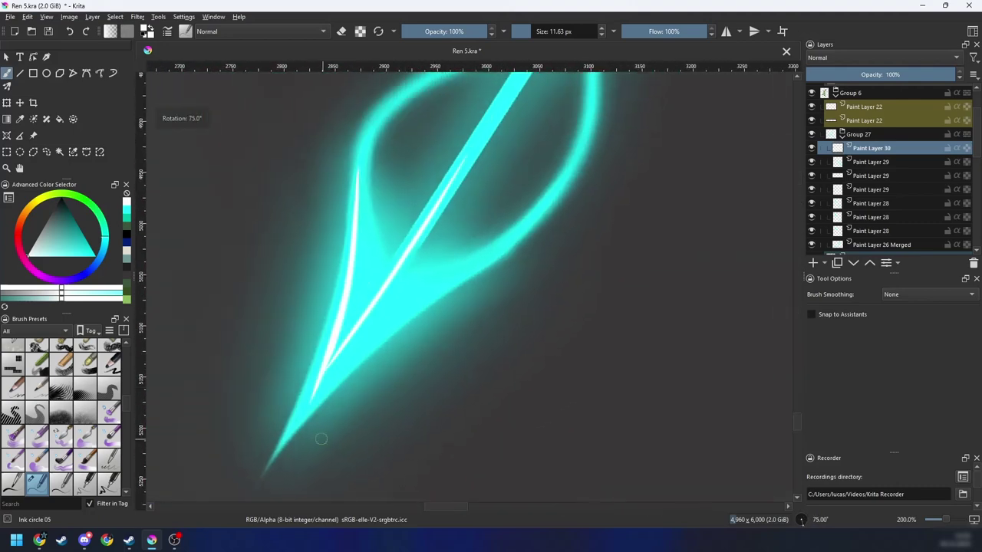
pyautogui.moveTo(306, 406)
pyautogui.mouseDown()
pyautogui.moveTo(394, 321)
pyautogui.moveTo(422, 308)
pyautogui.mouseUp()
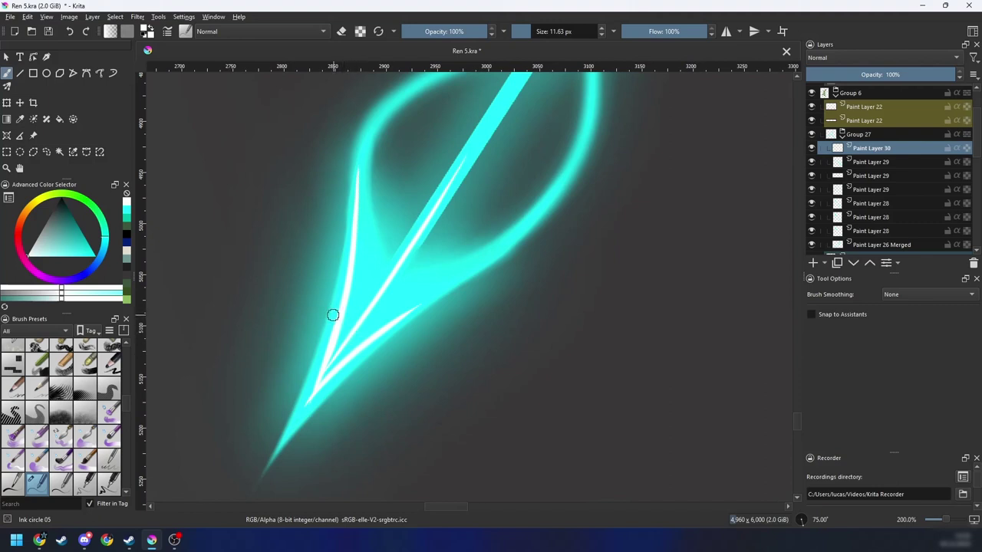
pyautogui.moveTo(297, 418)
pyautogui.mouseDown()
pyautogui.moveTo(390, 319)
pyautogui.moveTo(483, 259)
pyautogui.mouseUp()
pyautogui.moveTo(325, 376); pyautogui.dragTo(495, 253)
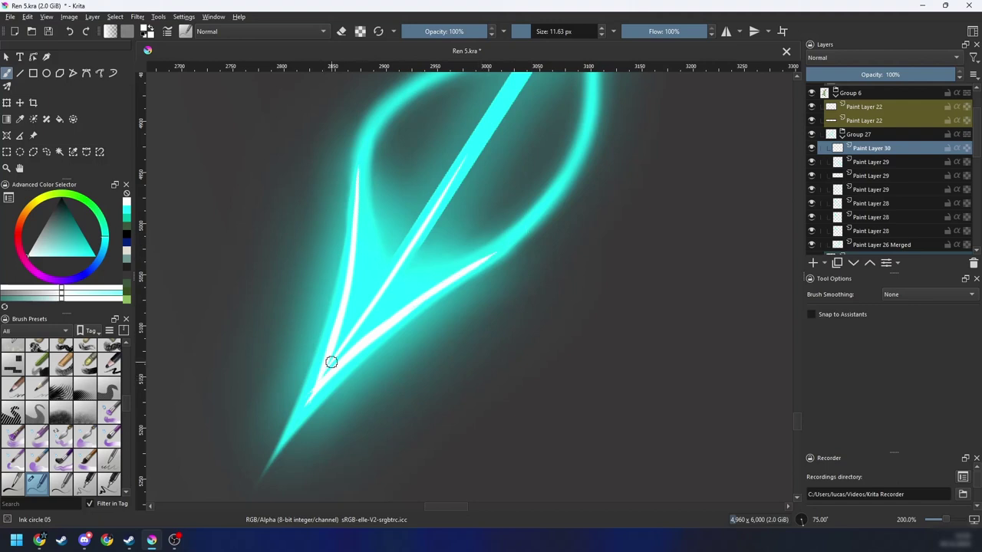
# Step: Fill the gaps between the three white highlights near the arrow tip with short tapered strokes
pyautogui.moveTo(308, 403); pyautogui.dragTo(358, 315)
pyautogui.moveTo(316, 384); pyautogui.dragTo(351, 301)
pyautogui.moveTo(320, 382)
pyautogui.mouseDown()
pyautogui.moveTo(385, 308)
pyautogui.moveTo(393, 313)
pyautogui.mouseUp()
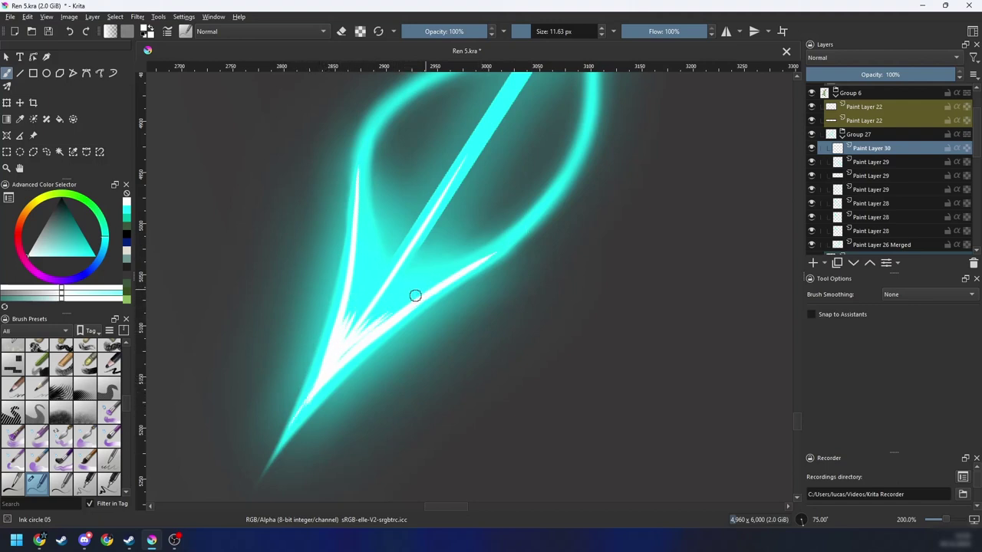
# Step: Add short tapered white highlight strokes between one arrowhead barb and the shaft with Ink circle 05 at 11.63 px, redoing unsatisfactory ones
pyautogui.press('e')
pyautogui.hotkey('ctrl', '-')
pyautogui.hotkey('ctrl', '-')
pyautogui.hotkey('ctrl', '-')
pyautogui.hotkey('ctrl', '-')
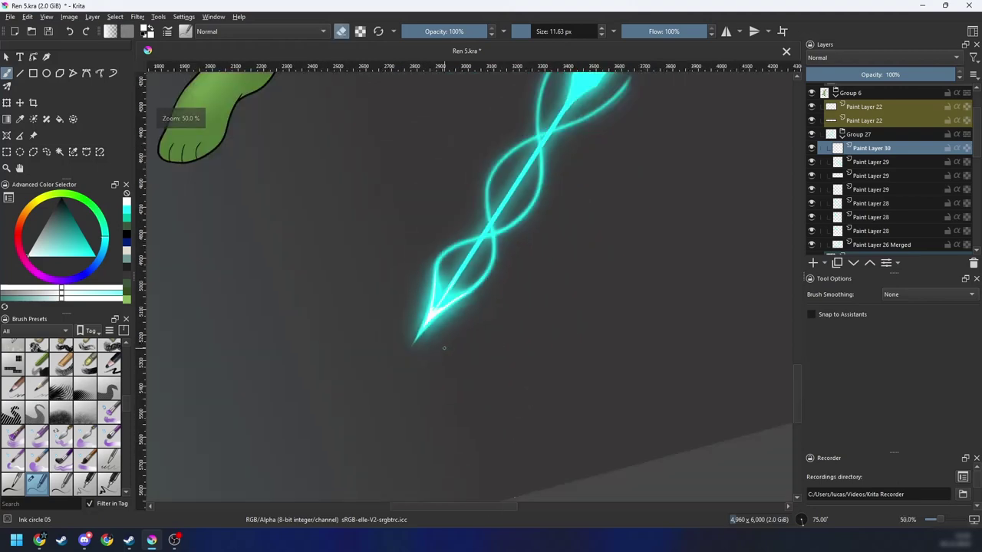
pyautogui.hotkey('ctrl', '+')
pyautogui.hotkey('ctrl', '+')
pyautogui.moveTo(445, 342); pyautogui.dragTo(442, 362)
pyautogui.scroll(3, 442, 361)
pyautogui.press('e')
pyautogui.hotkey('ctrl', ']')
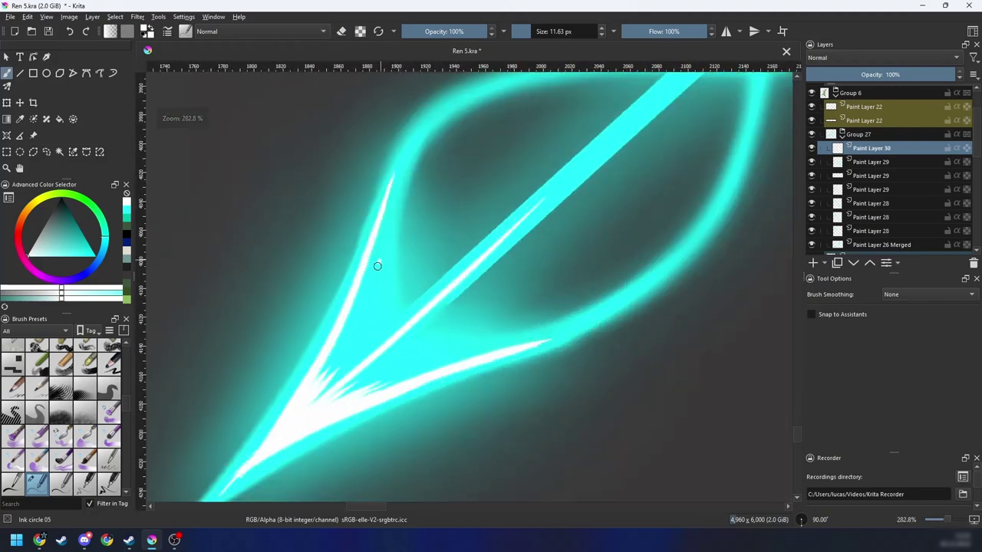
pyautogui.moveTo(378, 266); pyautogui.dragTo(358, 332)
pyautogui.moveTo(377, 292); pyautogui.dragTo(354, 355)
pyautogui.moveTo(390, 292); pyautogui.dragTo(364, 341)
pyautogui.hotkey('ctrl', 'z')
pyautogui.hotkey('ctrl', 'z')
pyautogui.moveTo(375, 289); pyautogui.dragTo(356, 337)
pyautogui.moveTo(386, 293); pyautogui.dragTo(381, 310)
# Step: Add matching short white highlight strokes between the shaft and the opposite arrowhead barb
pyautogui.hotkey('ctrl', '[')
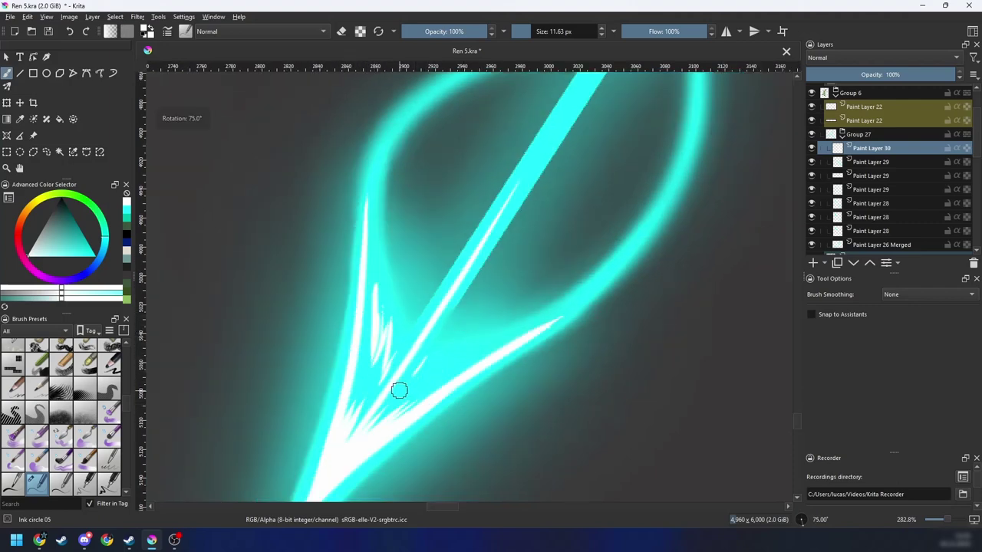
pyautogui.moveTo(399, 390); pyautogui.dragTo(453, 351)
pyautogui.moveTo(432, 370); pyautogui.dragTo(533, 330)
pyautogui.press('-')
pyautogui.press('-')
pyautogui.press('-')
pyautogui.press('-')
pyautogui.press('-')
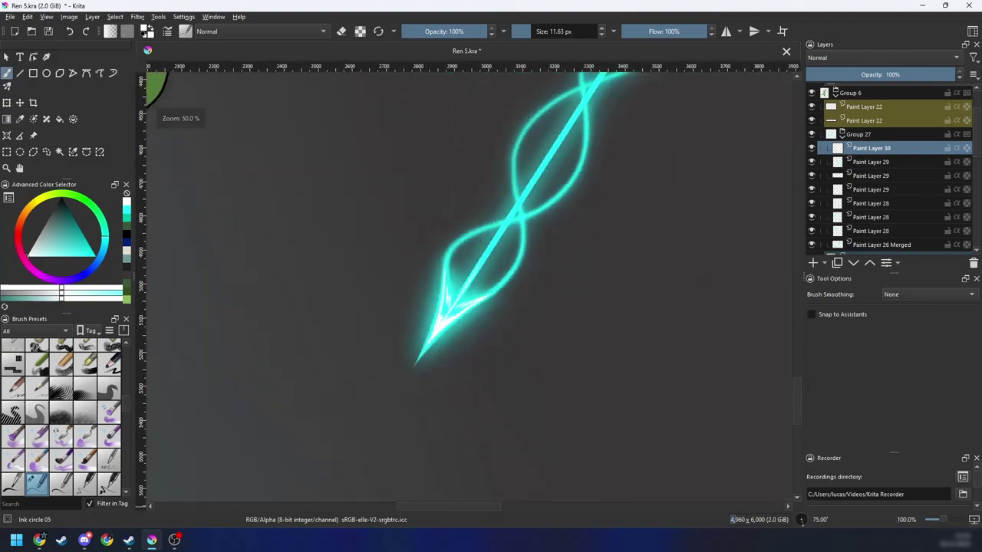
pyautogui.press('-')
pyautogui.press('-')
# Step: Paint a soft white core along one curve of the loop behind the arrowhead, using Airbrush pressure at 10.11 px
pyautogui.press('5')
pyautogui.press('+')
pyautogui.press('+')
pyautogui.press('+')
pyautogui.hotkey('ctrl', '[')
pyautogui.hotkey('ctrl', '[')
pyautogui.hotkey('ctrl', '[')
pyautogui.hotkey('ctrl', '[')
pyautogui.hotkey('ctrl', '[')
pyautogui.hotkey('ctrl', '[')
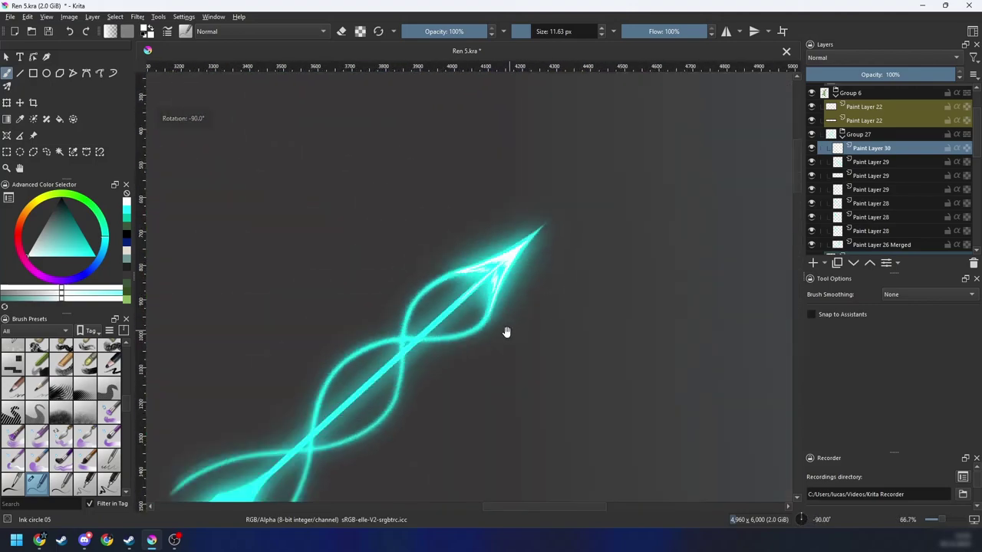
pyautogui.moveTo(506, 330); pyautogui.dragTo(548, 328)
pyautogui.press('+')
pyautogui.press('+')
pyautogui.press('+')
pyautogui.hotkey('ctrl', ']')
pyautogui.moveTo(456, 320); pyautogui.dragTo(433, 343)
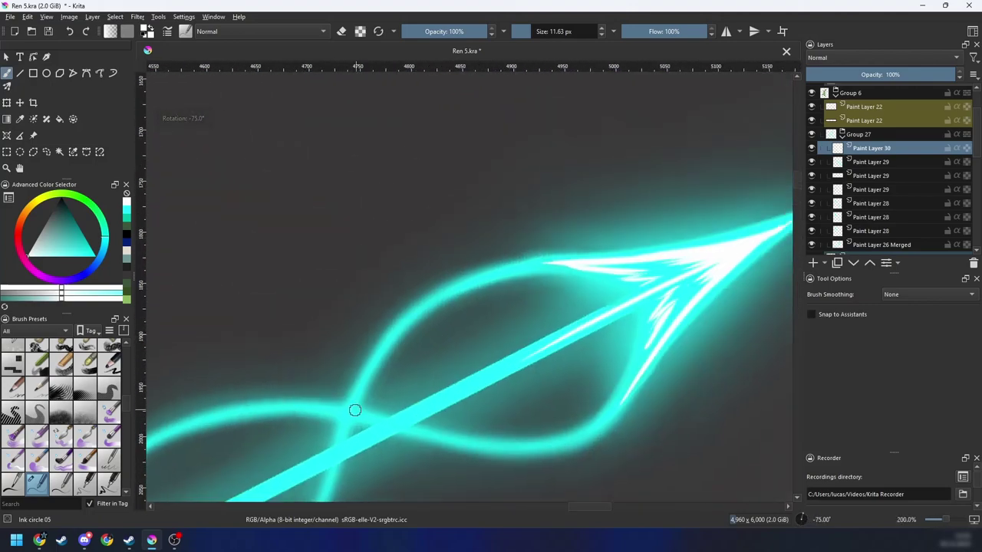
pyautogui.rightClick(421, 317)
pyautogui.click(472, 283)
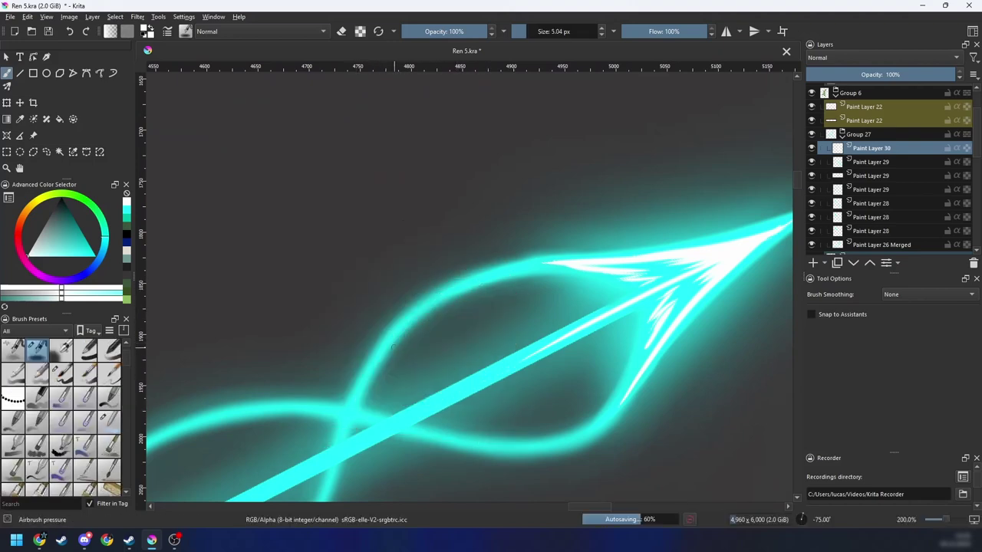
pyautogui.moveTo(376, 366); pyautogui.dragTo(476, 285)
pyautogui.moveTo(360, 394)
pyautogui.mouseDown()
pyautogui.moveTo(392, 338)
pyautogui.moveTo(449, 294)
pyautogui.mouseUp()
pyautogui.moveTo(381, 357); pyautogui.dragTo(509, 272)
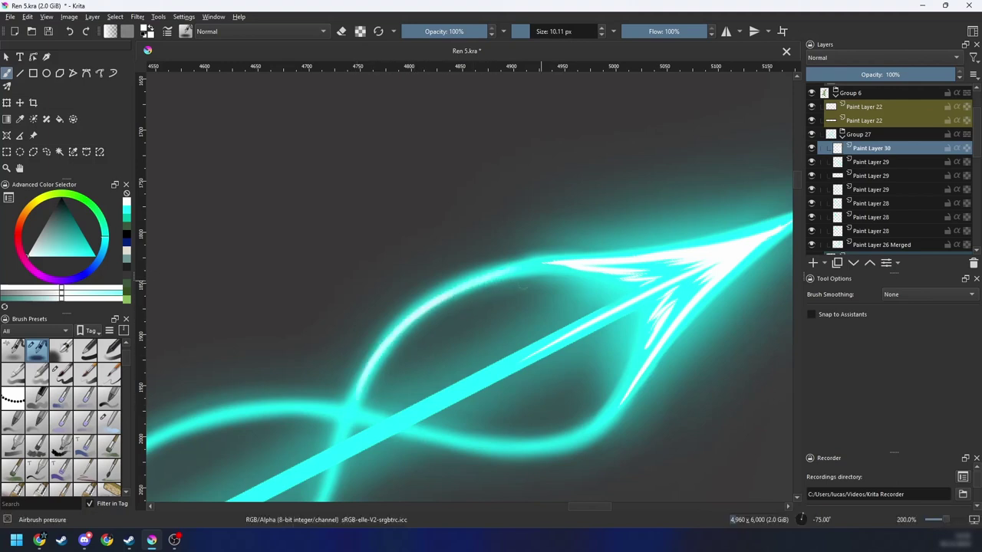
# Step: Paint a white core along the outer curve of the second loop up to the crossing, undoing the misaligned strokes
pyautogui.moveTo(561, 304); pyautogui.dragTo(593, 265)
pyautogui.moveTo(491, 333); pyautogui.dragTo(672, 264)
pyautogui.moveTo(236, 486)
pyautogui.mouseDown()
pyautogui.moveTo(379, 321)
pyautogui.moveTo(589, 301)
pyautogui.mouseUp()
pyautogui.hotkey('ctrl', 'z')
pyautogui.moveTo(248, 469)
pyautogui.mouseDown()
pyautogui.moveTo(306, 374)
pyautogui.moveTo(497, 302)
pyautogui.mouseUp()
pyautogui.hotkey('ctrl', 'z')
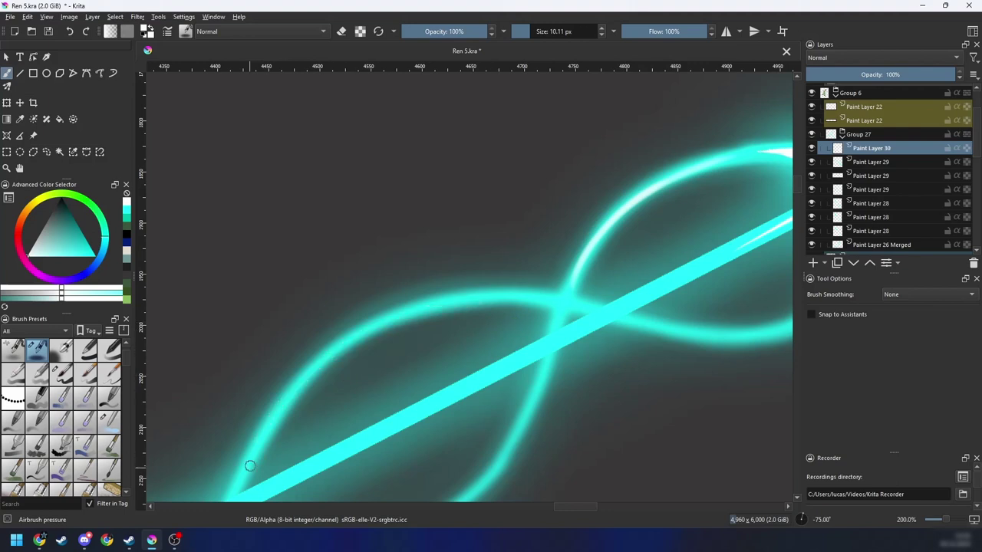
pyautogui.moveTo(250, 466)
pyautogui.mouseDown()
pyautogui.moveTo(477, 313)
pyautogui.moveTo(518, 299)
pyautogui.mouseUp()
pyautogui.hotkey('ctrl', 'z')
pyautogui.moveTo(263, 438)
pyautogui.mouseDown()
pyautogui.moveTo(352, 337)
pyautogui.moveTo(531, 302)
pyautogui.mouseUp()
pyautogui.moveTo(593, 322); pyautogui.dragTo(516, 329)
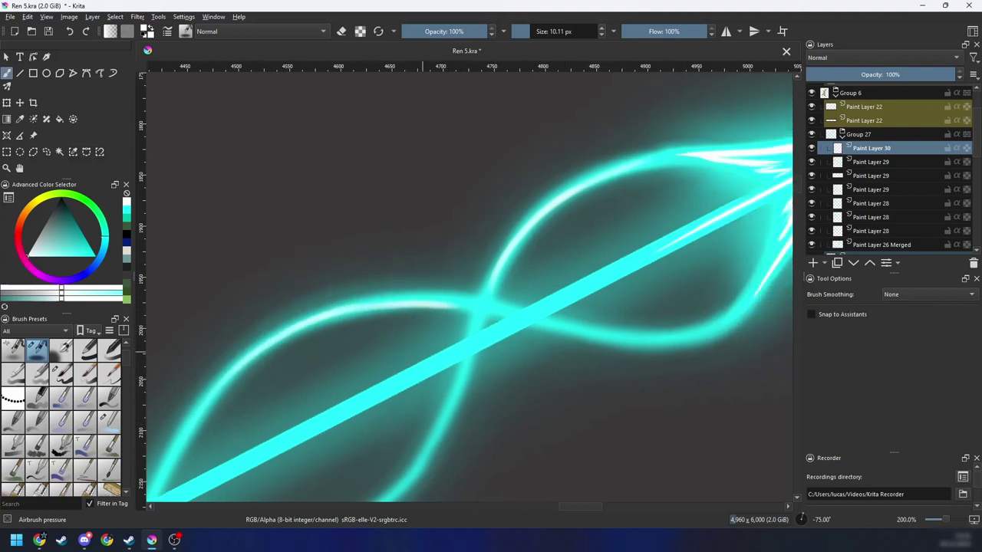
# Step: Continue the white core from the crossing along the first loop's remaining curve to the arrowhead barb, keeping the shaft clear
pyautogui.press('4')
pyautogui.press('4')
pyautogui.press('4')
pyautogui.moveTo(445, 361); pyautogui.dragTo(323, 436)
pyautogui.moveTo(258, 476); pyautogui.dragTo(448, 324)
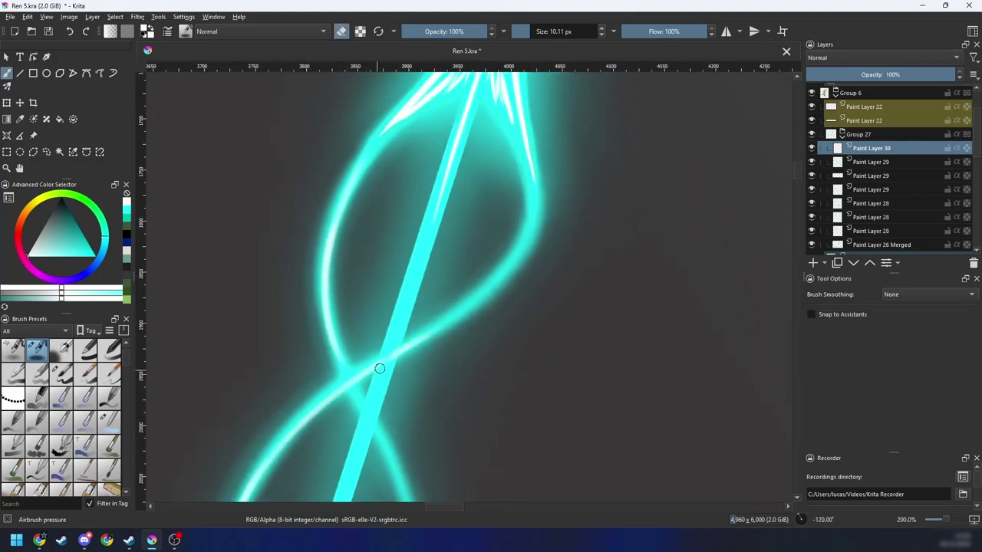
pyautogui.press('6')
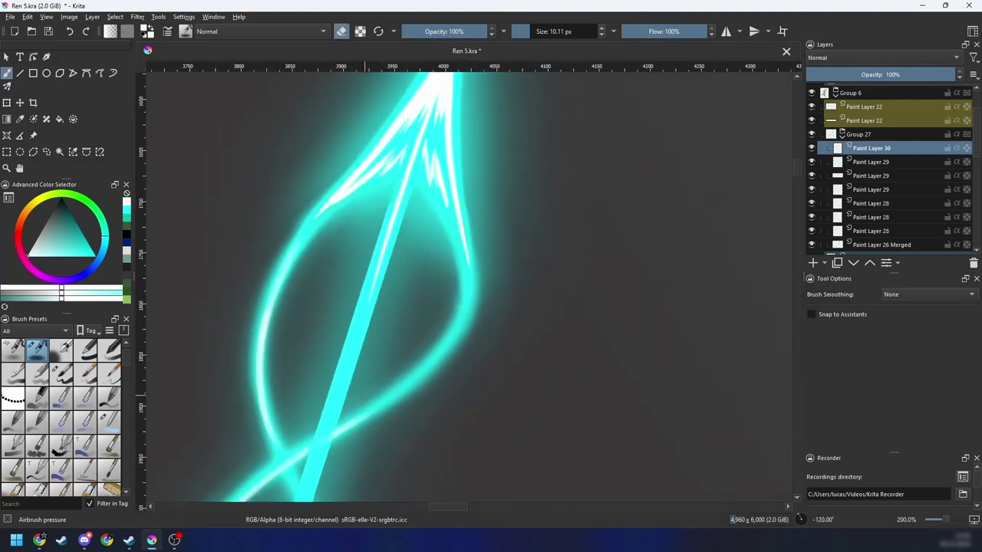
pyautogui.press('6')
pyautogui.moveTo(381, 336); pyautogui.dragTo(472, 311)
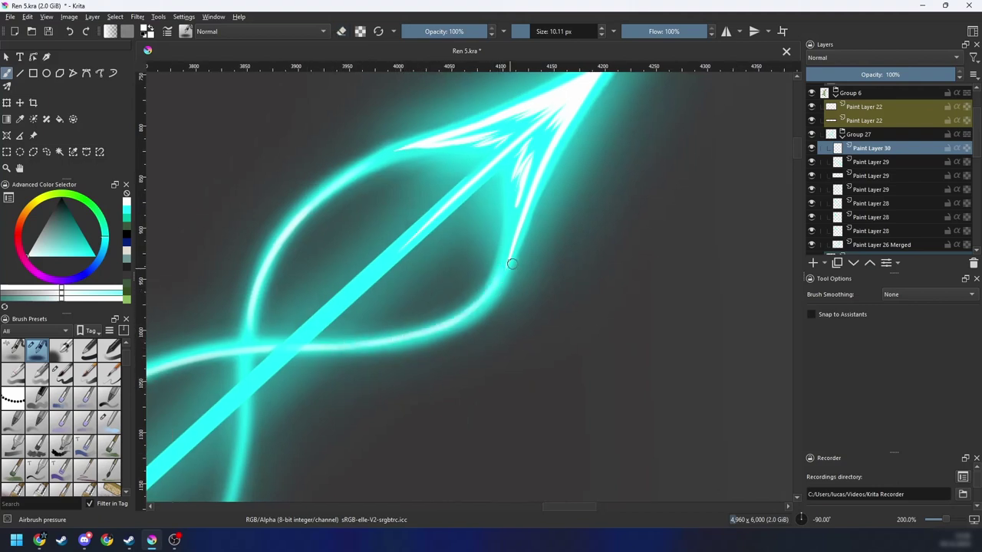
# Step: Extend the other energy line's white core through the first crossing into the second loop's unlit curve, undoing the misaligned stroke
pyautogui.press('6')
pyautogui.press('6')
pyautogui.press('6')
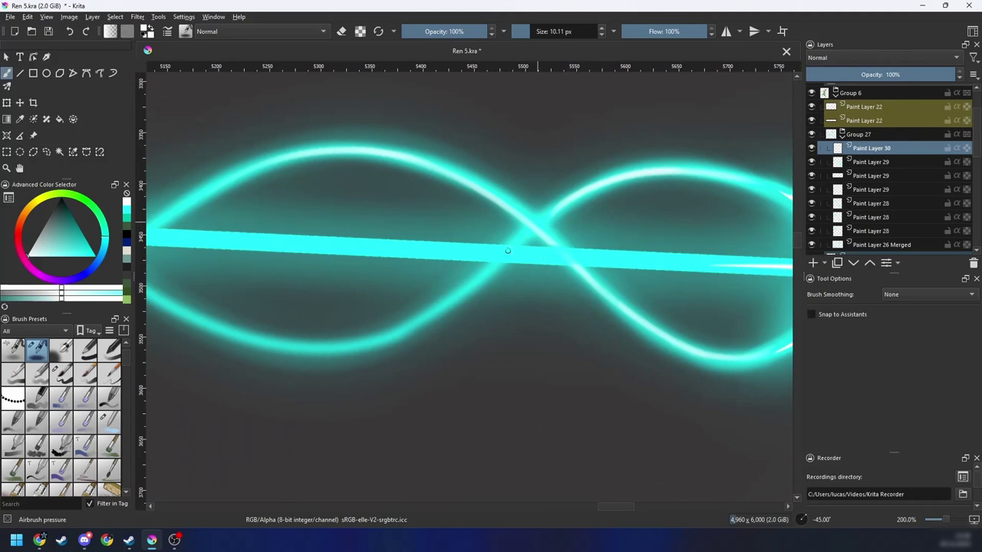
pyautogui.moveTo(543, 218); pyautogui.dragTo(470, 289)
pyautogui.press('6')
pyautogui.press('6')
pyautogui.press('6')
pyautogui.press('6')
pyautogui.press('6')
pyautogui.press('6')
pyautogui.press('6')
pyautogui.press('6')
pyautogui.press('6')
pyautogui.press('6')
pyautogui.press('6')
pyautogui.press('6')
pyautogui.moveTo(488, 352); pyautogui.dragTo(369, 368)
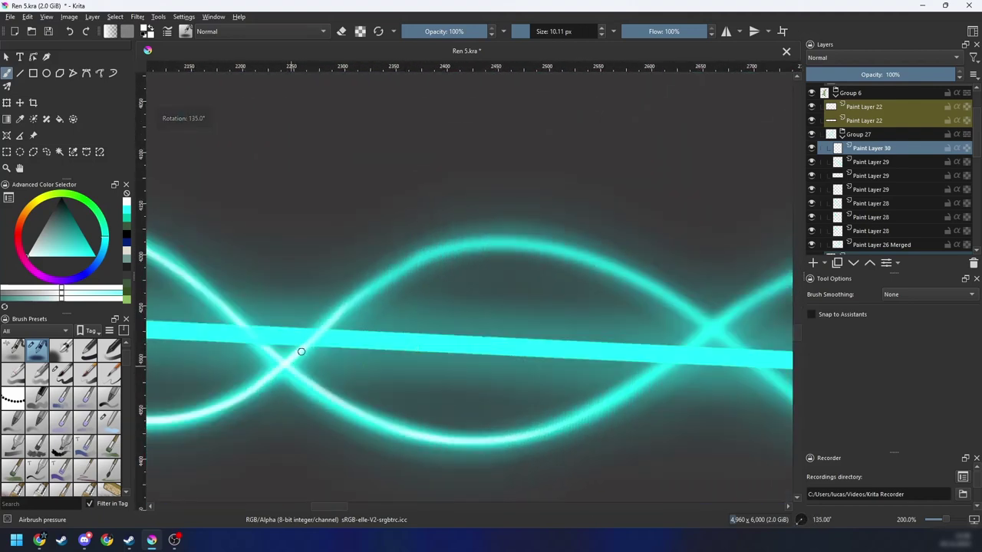
pyautogui.moveTo(301, 351)
pyautogui.mouseDown()
pyautogui.moveTo(377, 307)
pyautogui.moveTo(307, 407)
pyautogui.moveTo(417, 284)
pyautogui.mouseUp()
pyautogui.moveTo(361, 336); pyautogui.dragTo(456, 269)
pyautogui.press('4')
pyautogui.hotkey('ctrl', 'z')
pyautogui.moveTo(453, 302); pyautogui.dragTo(426, 318)
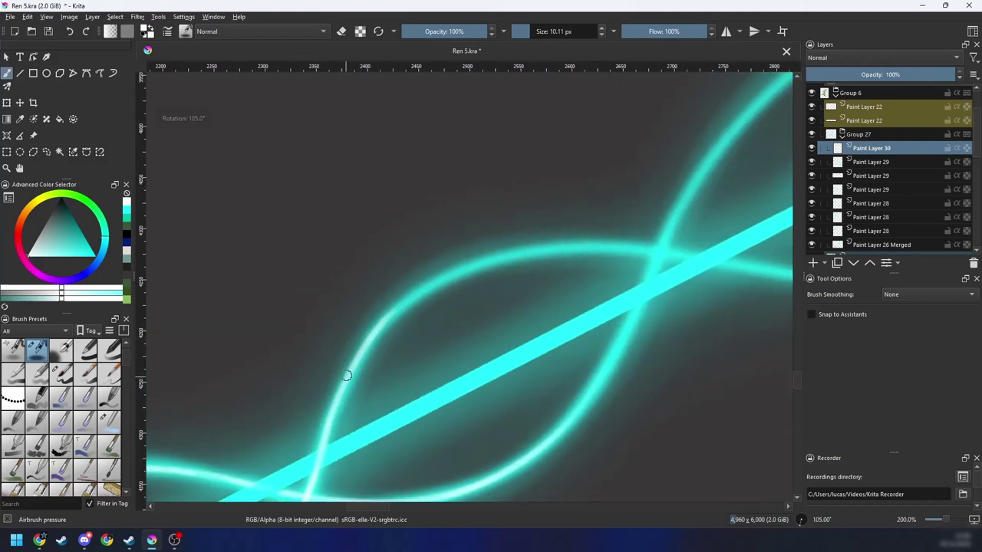
# Step: Carry the white core along the second loop's curve up to the crossing near the fletching, redoing misaligned strokes and reinforcing the line
pyautogui.moveTo(346, 376)
pyautogui.mouseDown()
pyautogui.moveTo(477, 268)
pyautogui.moveTo(393, 315)
pyautogui.moveTo(484, 267)
pyautogui.mouseUp()
pyautogui.hotkey('ctrl', 'z')
pyautogui.press('4')
pyautogui.moveTo(414, 300)
pyautogui.mouseDown()
pyautogui.moveTo(557, 268)
pyautogui.moveTo(506, 278)
pyautogui.moveTo(401, 355)
pyautogui.mouseUp()
pyautogui.press('4')
pyautogui.hotkey('ctrl', 'z')
pyautogui.moveTo(342, 414)
pyautogui.mouseDown()
pyautogui.moveTo(492, 263)
pyautogui.moveTo(397, 345)
pyautogui.moveTo(339, 412)
pyautogui.moveTo(472, 271)
pyautogui.mouseUp()
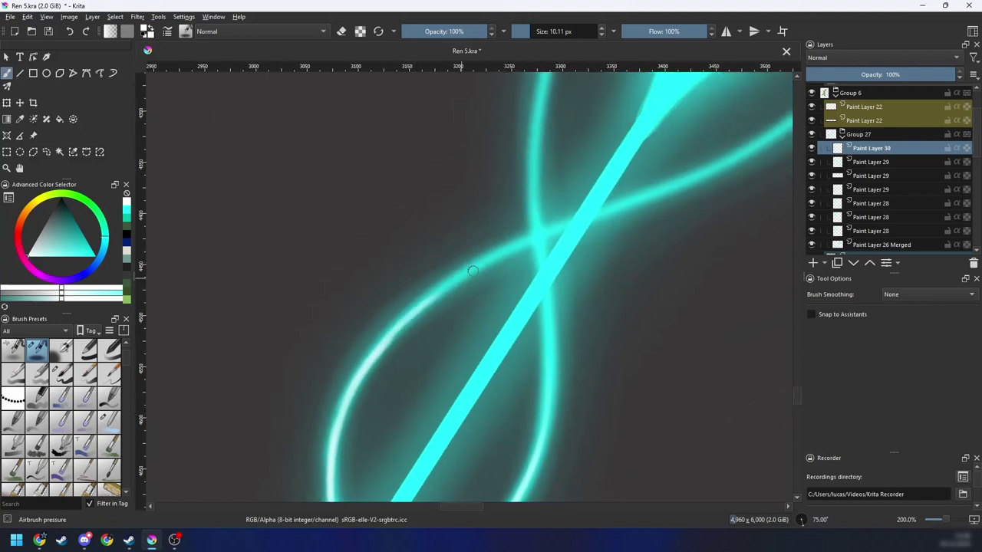
pyautogui.moveTo(386, 342); pyautogui.dragTo(485, 265)
pyautogui.moveTo(373, 358); pyautogui.dragTo(506, 253)
pyautogui.press('e')
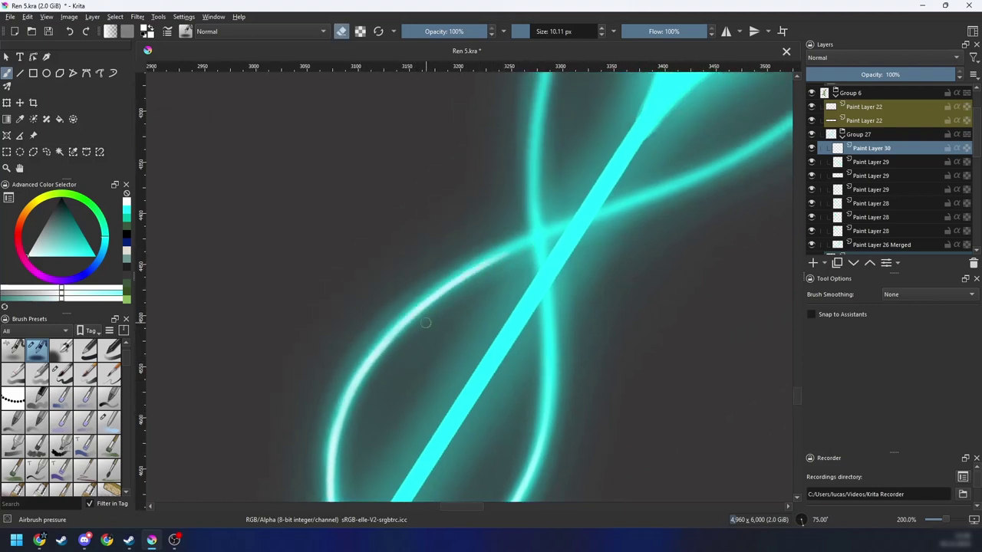
pyautogui.press('e')
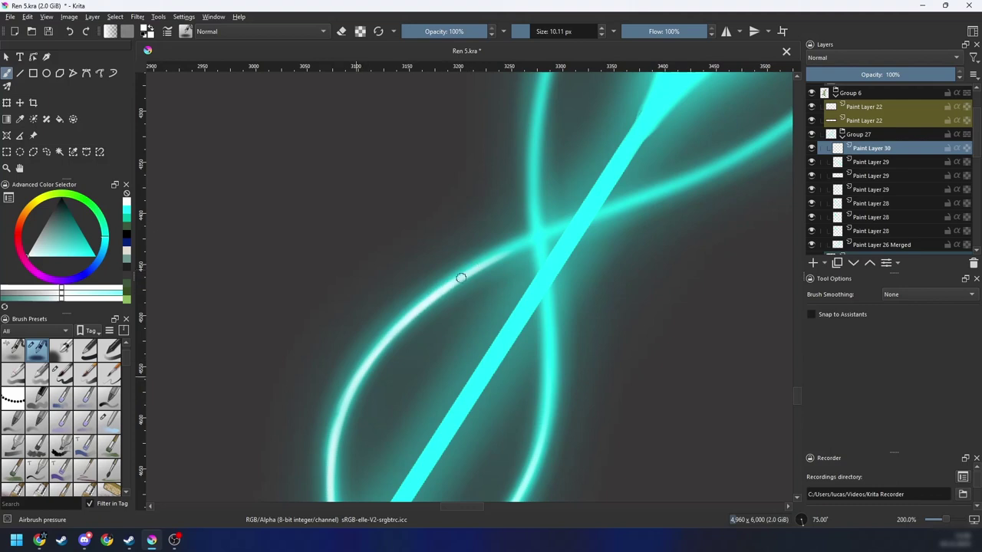
pyautogui.moveTo(454, 283); pyautogui.dragTo(563, 222)
# Step: Continue the white core across the shaft at the crossing near the fletching and onto the energy line beyond it
pyautogui.press('-')
pyautogui.press('-')
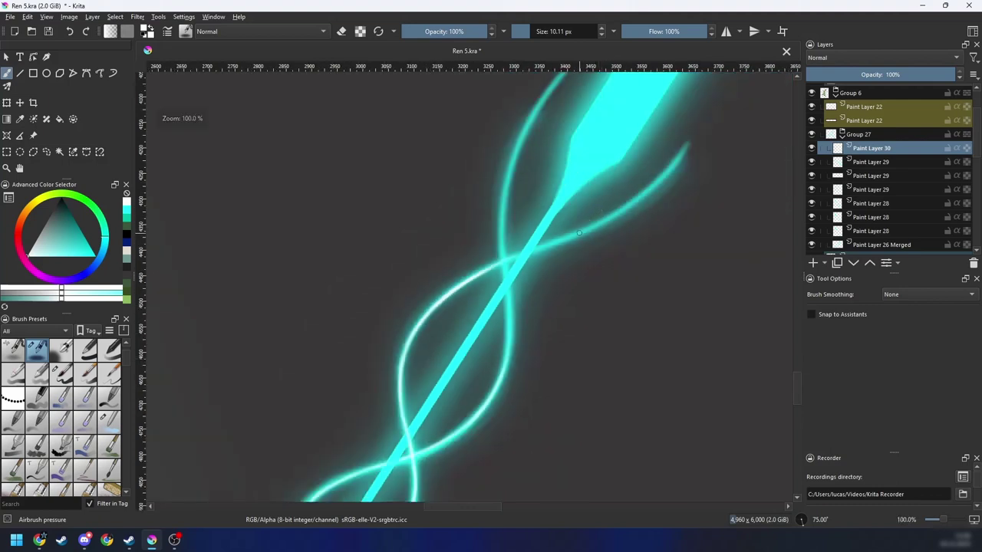
pyautogui.moveTo(537, 265); pyautogui.dragTo(396, 324)
pyautogui.press('+')
pyautogui.press('+')
pyautogui.press('4')
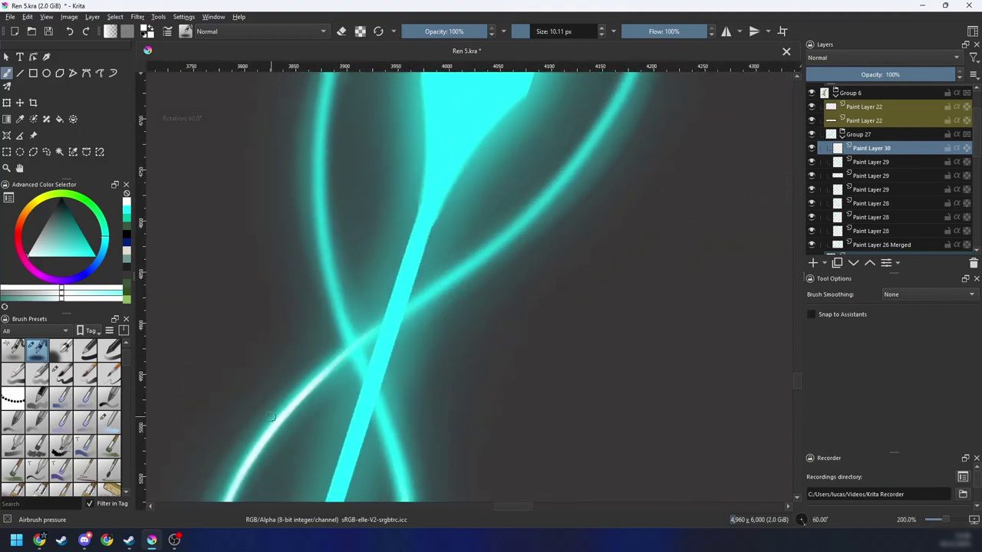
pyautogui.moveTo(271, 425); pyautogui.dragTo(459, 284)
pyautogui.moveTo(324, 369); pyautogui.dragTo(479, 266)
pyautogui.press('e')
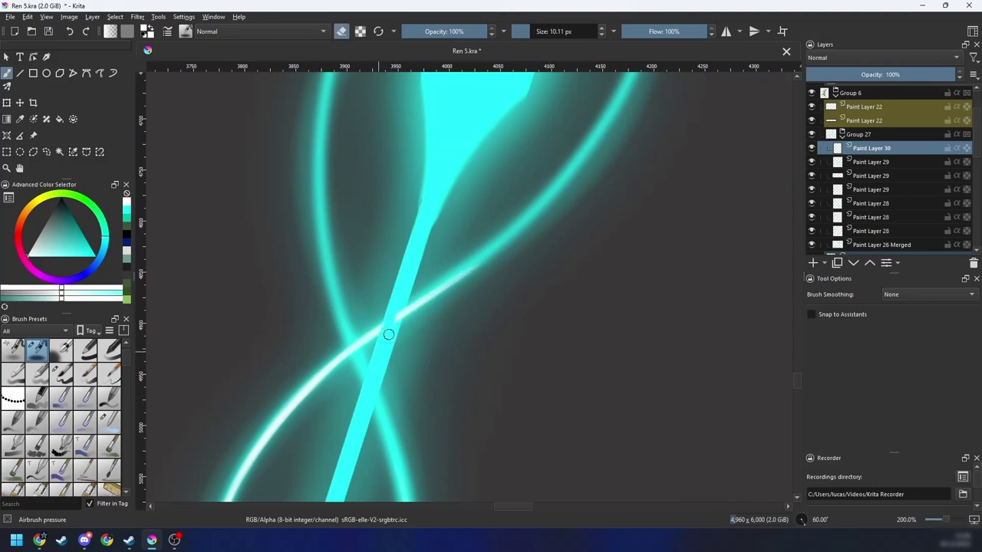
# Step: Paint the white core along the energy line beside the fletching with two strokes from near its loose end towards the shaft
pyautogui.press('-')
pyautogui.press('-')
pyautogui.press('4')
pyautogui.press('4')
pyautogui.press('4')
pyautogui.press('4')
pyautogui.press('4')
pyautogui.press('4')
pyautogui.press('4')
pyautogui.press('4')
pyautogui.press('+')
pyautogui.press('4')
pyautogui.press('4')
pyautogui.press('4')
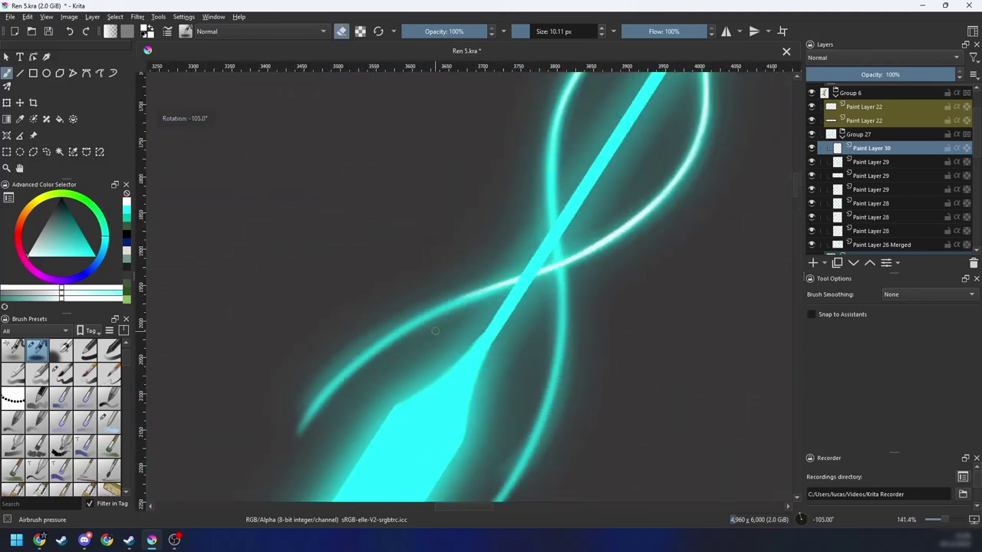
pyautogui.scroll(1, 325, 392)
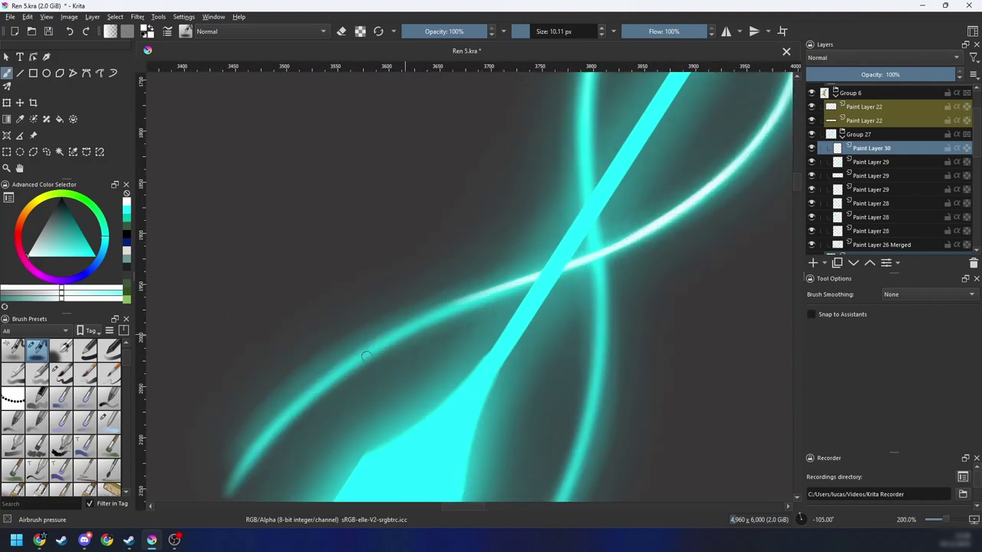
pyautogui.moveTo(268, 438); pyautogui.dragTo(504, 289)
pyautogui.moveTo(277, 424); pyautogui.dragTo(492, 291)
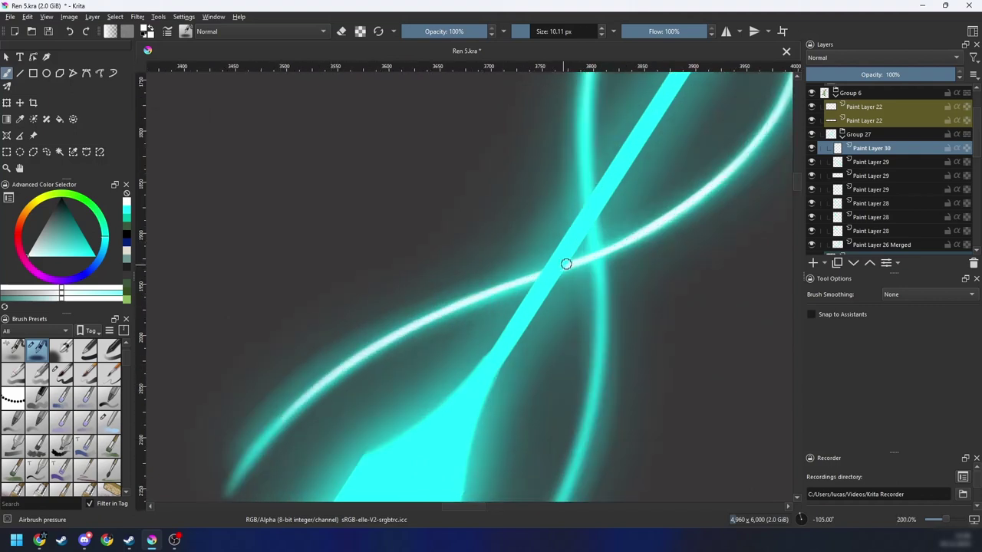
# Step: Extend the second energy line's white core through the crossing nearest the fletching
pyautogui.moveTo(618, 302); pyautogui.dragTo(544, 313)
pyautogui.press('6')
pyautogui.press('6')
pyautogui.press('6')
pyautogui.moveTo(453, 356); pyautogui.dragTo(385, 361)
pyautogui.press('6')
pyautogui.press('6')
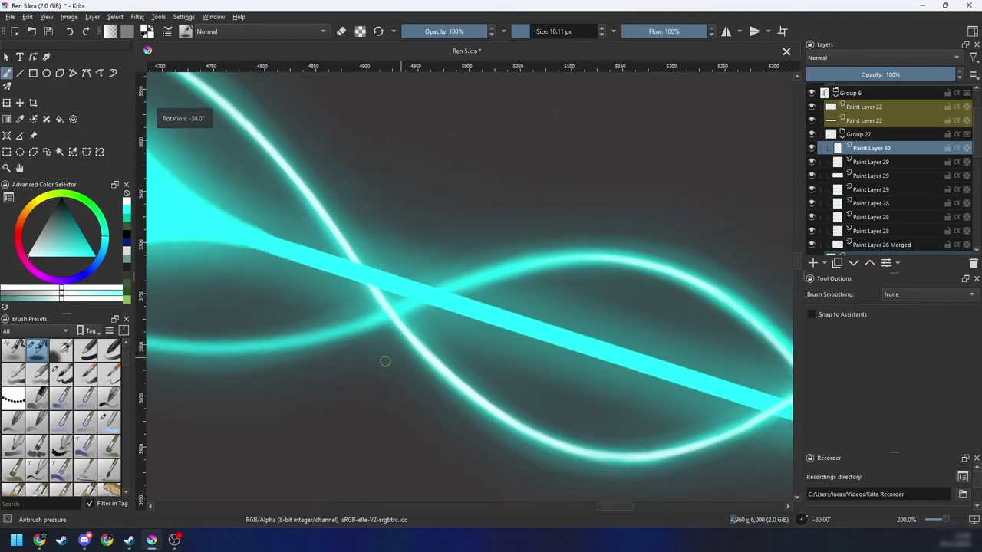
pyautogui.hotkey('ctrl', '[')
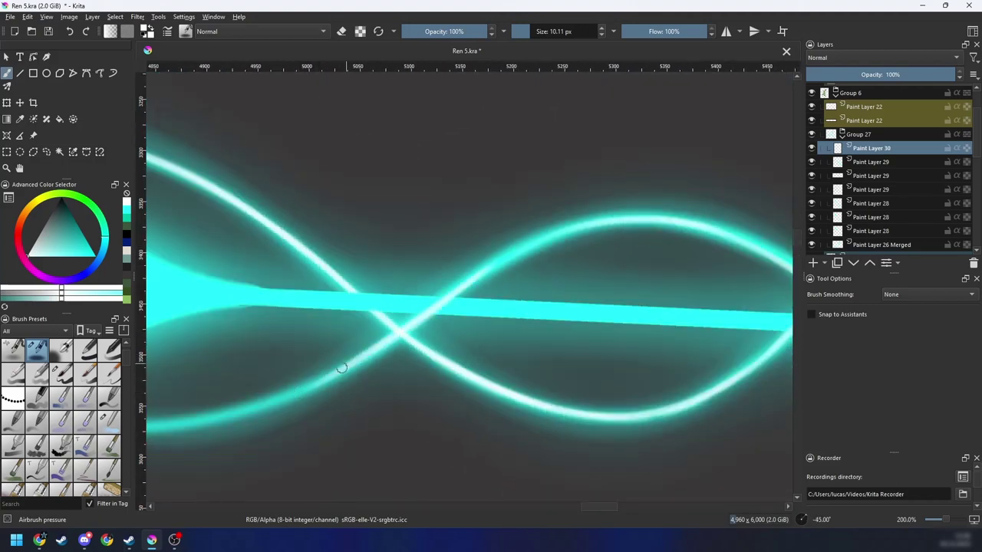
pyautogui.hotkey('ctrl', '[')
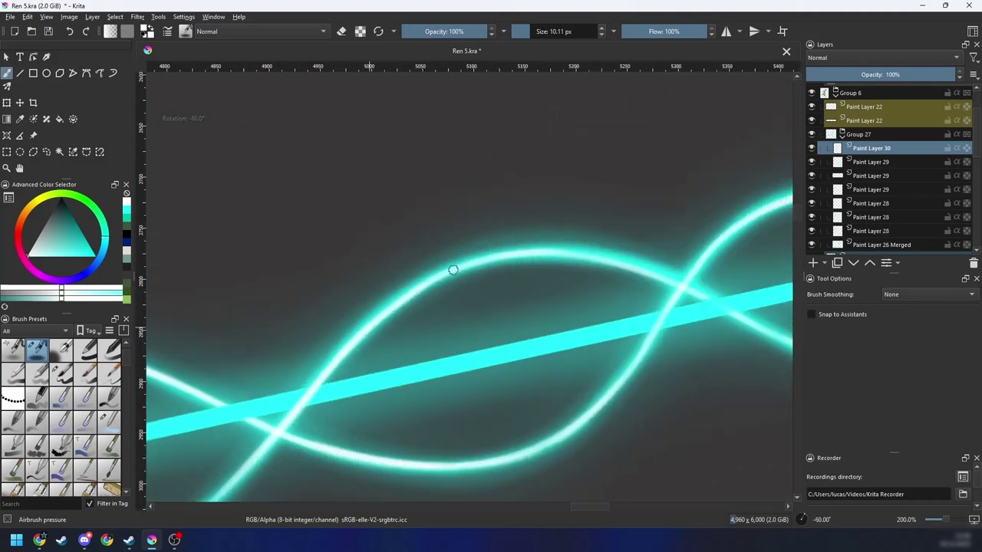
# Step: Paint the white core along the second energy line beside the fletching, from the crossing towards its loose end
pyautogui.press('6')
pyautogui.press('6')
pyautogui.press('6')
pyautogui.press('6')
pyautogui.press('6')
pyautogui.press('6')
pyautogui.press('6')
pyautogui.press('6')
pyautogui.press('6')
pyautogui.press('6')
pyautogui.moveTo(576, 243); pyautogui.dragTo(407, 414)
pyautogui.press('6')
pyautogui.moveTo(466, 288); pyautogui.dragTo(358, 477)
pyautogui.press('6')
pyautogui.moveTo(363, 335); pyautogui.dragTo(307, 377)
pyautogui.moveTo(215, 416)
pyautogui.mouseDown()
pyautogui.moveTo(339, 291)
pyautogui.moveTo(385, 276)
pyautogui.moveTo(231, 389)
pyautogui.moveTo(293, 320)
pyautogui.moveTo(484, 229)
pyautogui.moveTo(253, 365)
pyautogui.moveTo(526, 226)
pyautogui.moveTo(323, 309)
pyautogui.moveTo(361, 279)
pyautogui.moveTo(622, 210)
pyautogui.moveTo(405, 263)
pyautogui.moveTo(543, 219)
pyautogui.mouseUp()
pyautogui.moveTo(321, 306); pyautogui.dragTo(549, 220)
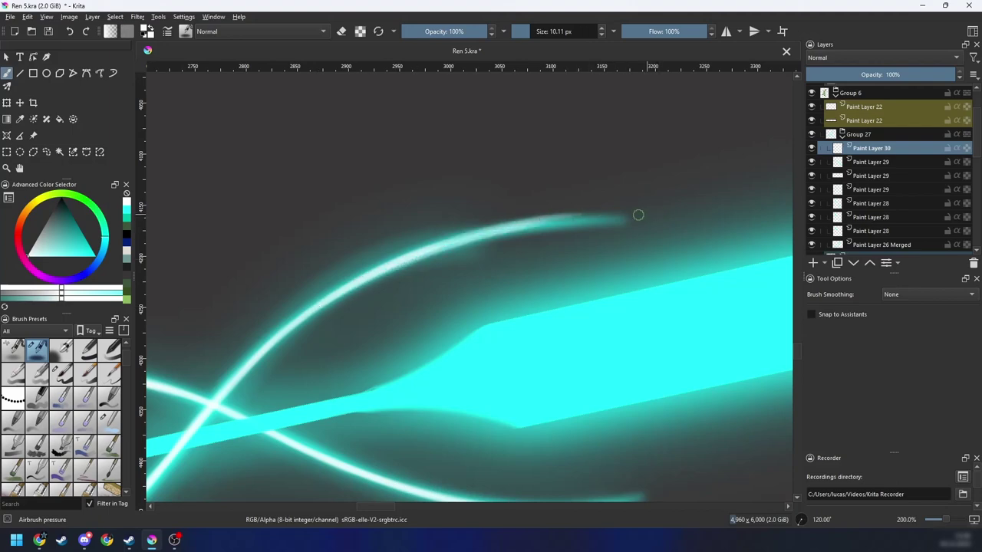
# Step: Undo the last two strokes and repaint the white core along the energy line's loose end beside the fletching
pyautogui.hotkey('ctrl', 'z')
pyautogui.hotkey('ctrl', 'z')
pyautogui.moveTo(324, 303); pyautogui.dragTo(546, 221)
pyautogui.moveTo(418, 256); pyautogui.dragTo(561, 221)
# Step: Try painting a freehand white core along the arrow shaft, from the crossing near the fletching towards the arrowhead
pyautogui.press('-')
pyautogui.press('-')
pyautogui.press('-')
pyautogui.press('4')
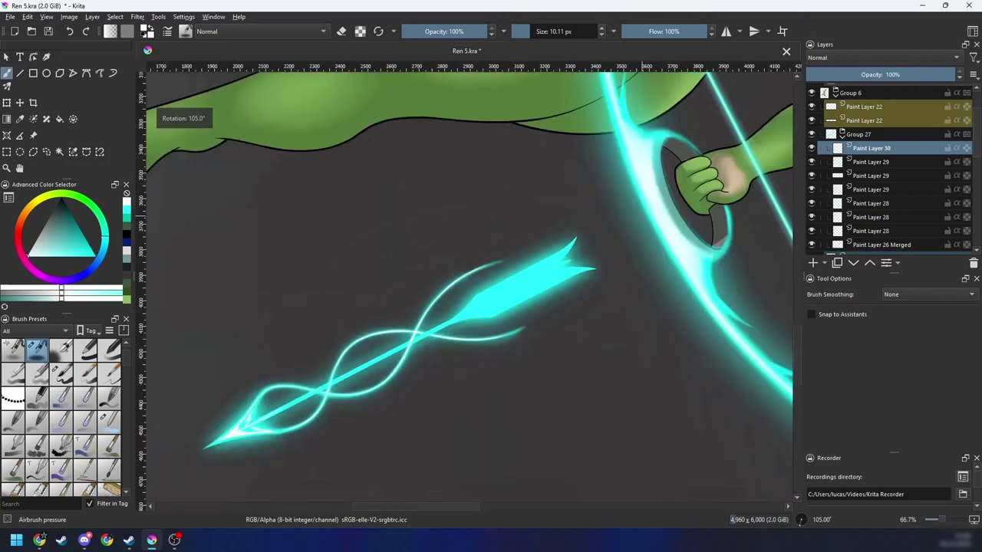
pyautogui.press('-')
pyautogui.press('-')
pyautogui.press('4')
pyautogui.press('4')
pyautogui.press('4')
pyautogui.press('4')
pyautogui.press('4')
pyautogui.press('4')
pyautogui.press('4')
pyautogui.press('4')
pyautogui.moveTo(580, 271); pyautogui.dragTo(515, 241)
pyautogui.press('+')
pyautogui.press('+')
pyautogui.press('+')
pyautogui.press('4')
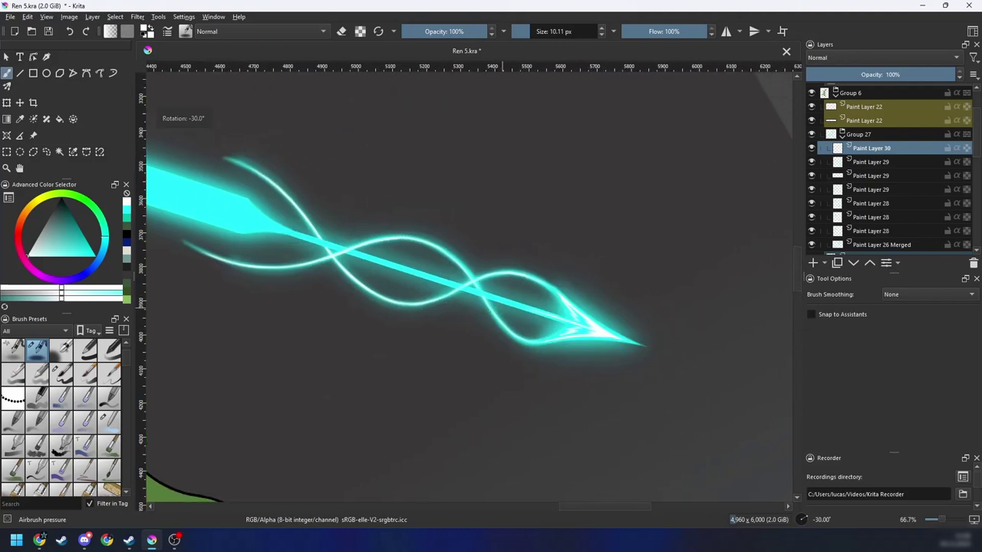
pyautogui.press('4')
pyautogui.press('4')
pyautogui.press('+')
pyautogui.press('+')
pyautogui.moveTo(482, 331); pyautogui.dragTo(535, 315)
pyautogui.press('4')
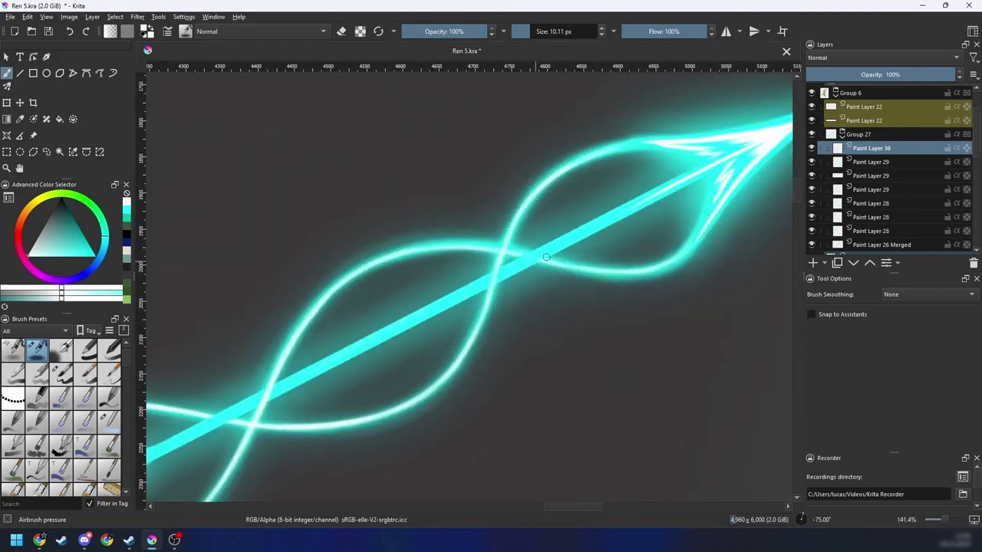
pyautogui.moveTo(271, 393); pyautogui.dragTo(465, 288)
pyautogui.moveTo(363, 340)
pyautogui.mouseDown()
pyautogui.moveTo(495, 273)
pyautogui.moveTo(309, 373)
pyautogui.mouseUp()
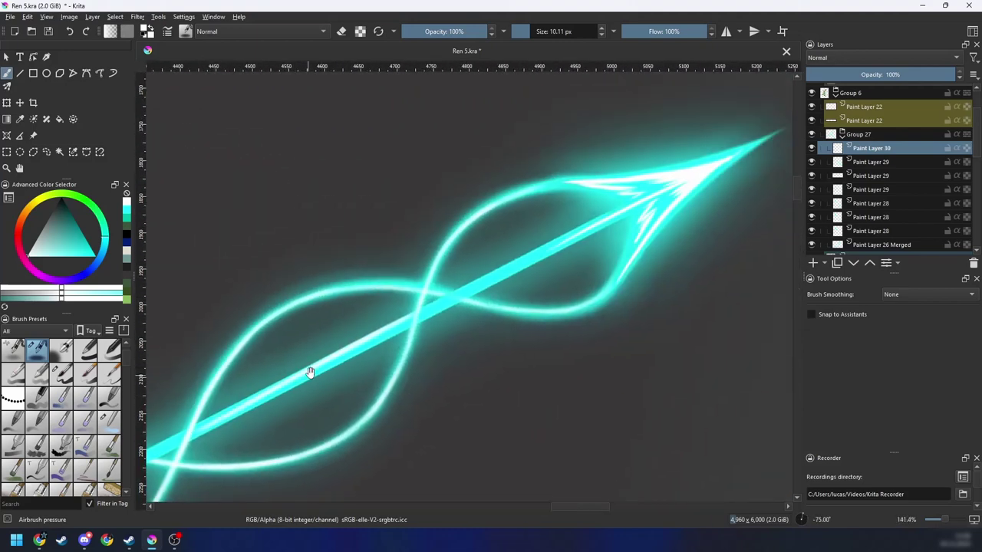
pyautogui.moveTo(436, 309)
pyautogui.mouseDown()
pyautogui.moveTo(359, 343)
pyautogui.moveTo(468, 289)
pyautogui.mouseUp()
pyautogui.moveTo(325, 358); pyautogui.dragTo(509, 268)
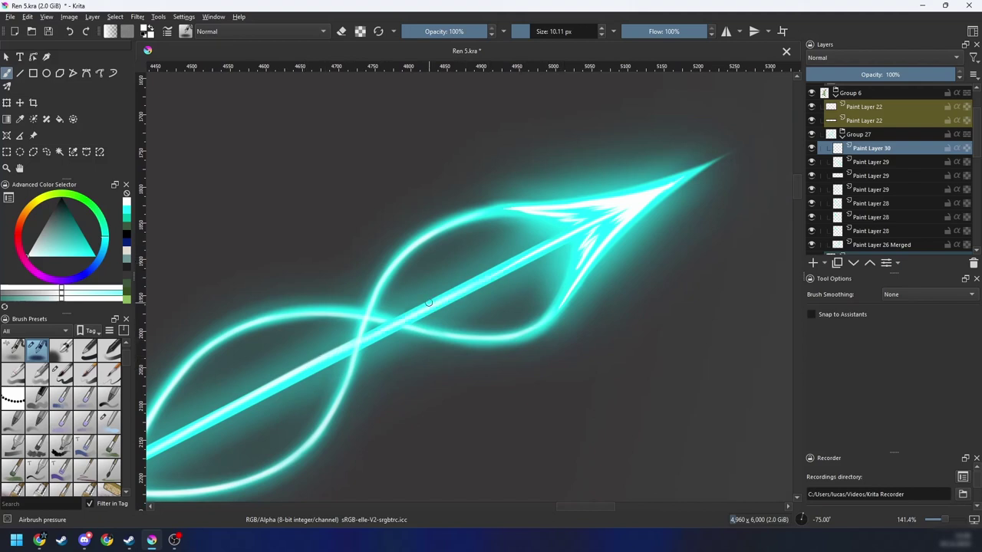
# Step: Repaint the shaft's freehand white core stroke up to the arrowhead and refine it with the eraser
pyautogui.hotkey('ctrl', 'z')
pyautogui.moveTo(318, 363); pyautogui.dragTo(540, 247)
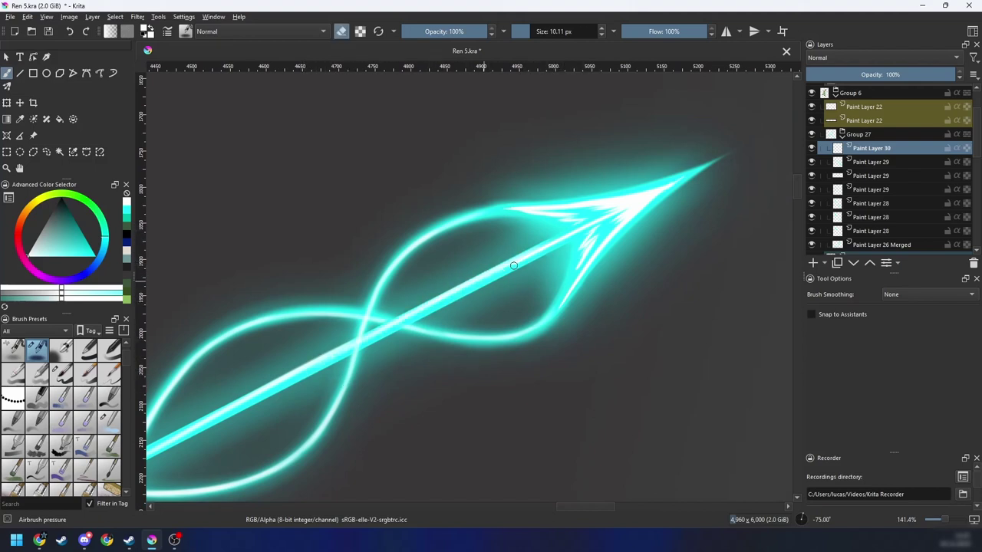
pyautogui.moveTo(376, 387); pyautogui.dragTo(554, 265)
pyautogui.press('5')
pyautogui.hotkey('ctrl', '-')
pyautogui.hotkey('ctrl', '-')
pyautogui.hotkey('ctrl', '-')
pyautogui.hotkey('ctrl', '-')
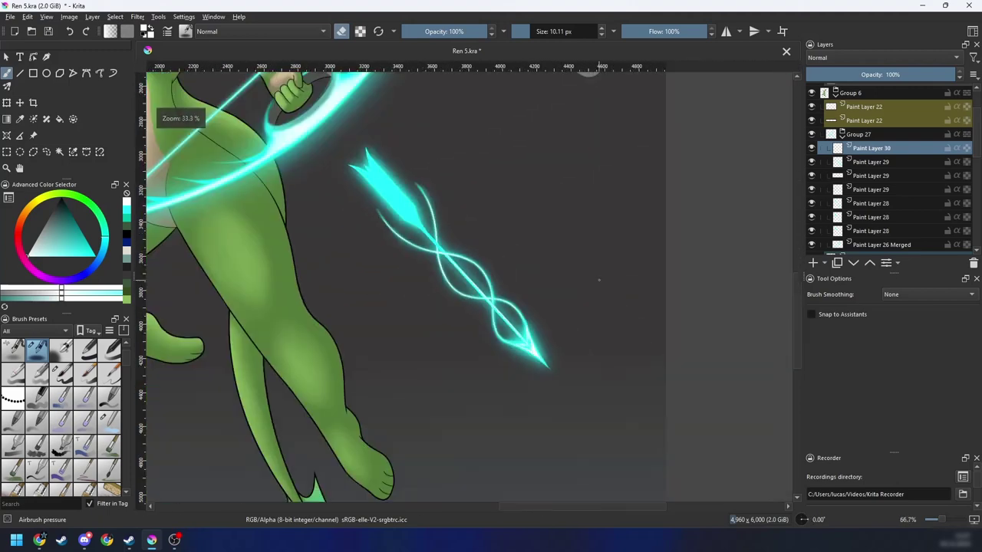
# Step: Undo the freehand white core strokes along the arrow shaft
pyautogui.hotkey('ctrl', '+')
pyautogui.hotkey('ctrl', '+')
pyautogui.hotkey('ctrl', '+')
pyautogui.press('4')
pyautogui.press('4')
pyautogui.press('4')
pyautogui.press('4')
pyautogui.press('4')
pyautogui.hotkey('ctrl', 'z')
pyautogui.hotkey('ctrl', 'z')
pyautogui.hotkey('ctrl', 'z')
pyautogui.hotkey('ctrl', 'z')
pyautogui.hotkey('ctrl', 'z')
pyautogui.hotkey('ctrl', 'z')
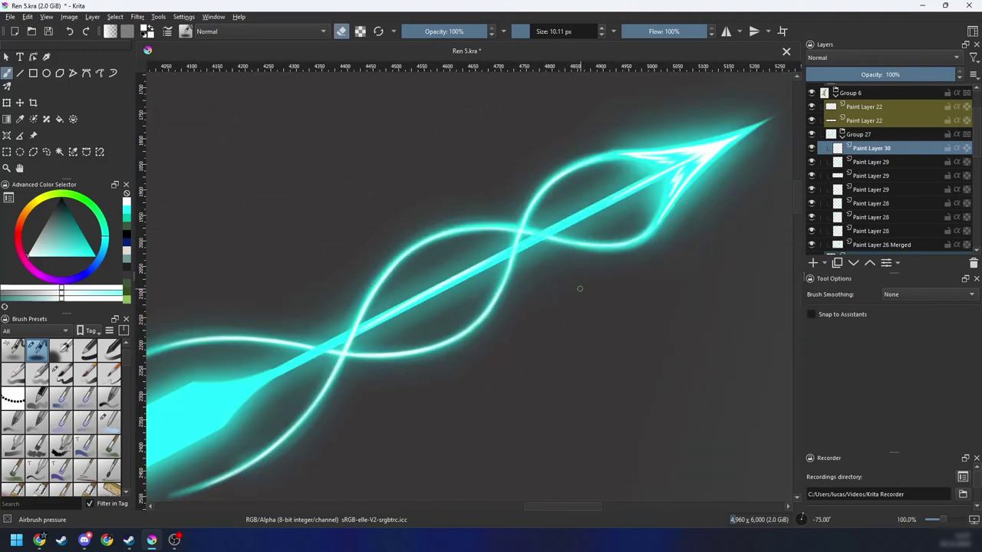
# Step: Draw a straight white core along the shaft from near the arrowhead to the base of the fletching with the Line tool
pyautogui.moveTo(549, 309); pyautogui.dragTo(530, 335)
pyautogui.hotkey('ctrl', '+')
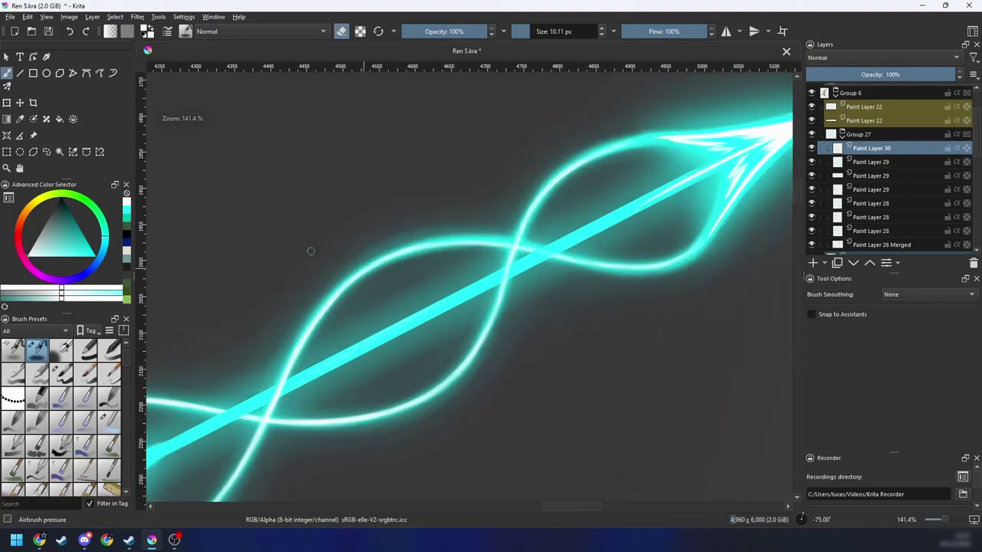
pyautogui.moveTo(233, 191); pyautogui.dragTo(261, 155)
pyautogui.click(20, 76)
pyautogui.moveTo(337, 324); pyautogui.dragTo(372, 294)
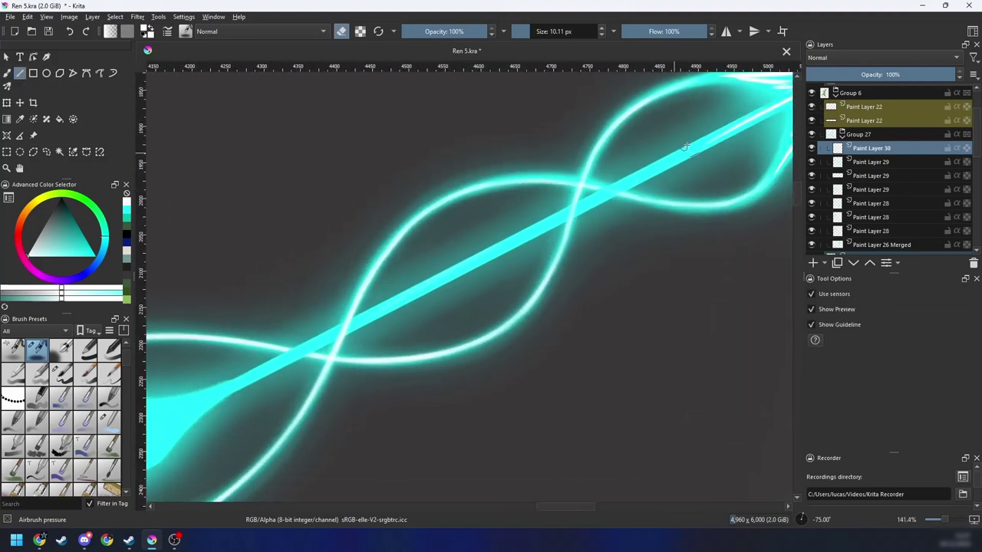
pyautogui.moveTo(733, 127); pyautogui.dragTo(200, 404)
pyautogui.moveTo(732, 129); pyautogui.dragTo(221, 404)
# Step: Try painting two freehand white streaks with the airbrush from the end of the shaft into the fletching
pyautogui.press('-')
pyautogui.press('6')
pyautogui.press('6')
pyautogui.press('-')
pyautogui.press('-')
pyautogui.press('-')
pyautogui.press('6')
pyautogui.press('6')
pyautogui.press('6')
pyautogui.press('+')
pyautogui.press('+')
pyautogui.press('+')
pyautogui.press('6')
pyautogui.press('6')
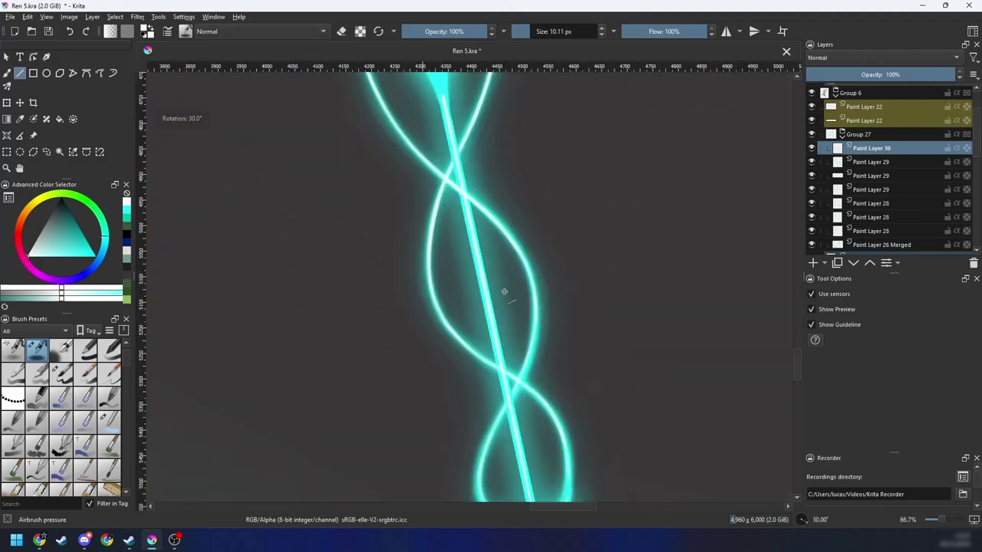
pyautogui.moveTo(490, 221); pyautogui.dragTo(487, 423)
pyautogui.press('6')
pyautogui.press('6')
pyautogui.press('b')
pyautogui.press('6')
pyautogui.press('6')
pyautogui.press('+')
pyautogui.moveTo(483, 303)
pyautogui.mouseDown()
pyautogui.moveTo(453, 424)
pyautogui.moveTo(460, 295)
pyautogui.moveTo(431, 343)
pyautogui.mouseUp()
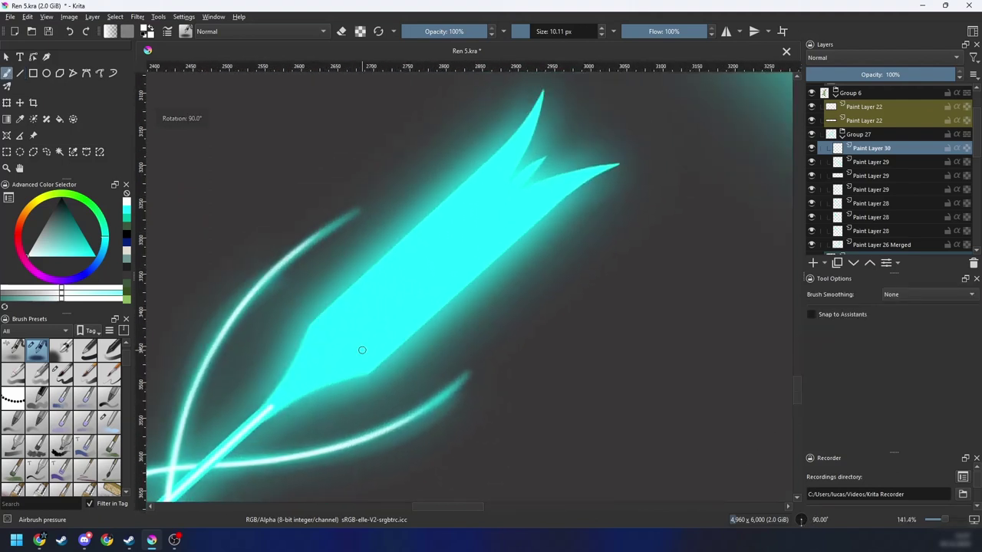
pyautogui.moveTo(269, 407)
pyautogui.mouseDown()
pyautogui.moveTo(397, 302)
pyautogui.moveTo(421, 311)
pyautogui.mouseUp()
pyautogui.press('6')
pyautogui.moveTo(267, 348); pyautogui.dragTo(454, 248)
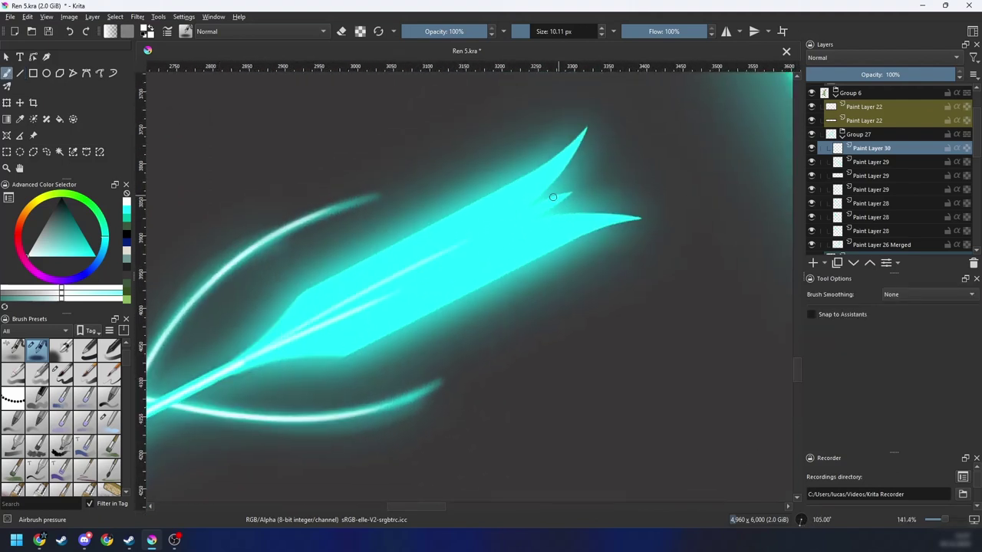
pyautogui.hotkey('ctrl', 'z')
pyautogui.hotkey('ctrl', 'z')
# Step: Draw a straight white line about 513 px long from the shaft's end through the fletching's centre to its middle point
pyautogui.click(20, 73)
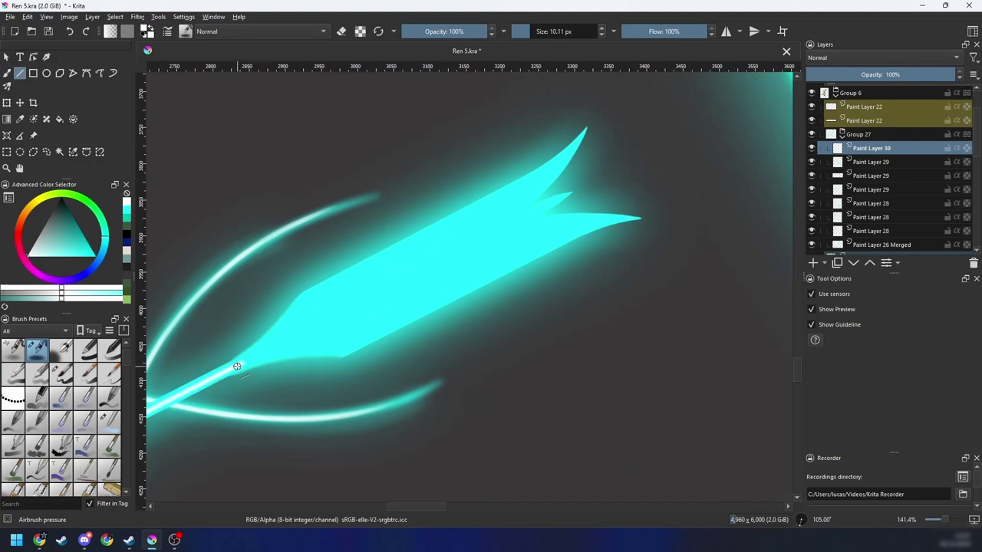
pyautogui.moveTo(237, 366); pyautogui.dragTo(567, 195)
pyautogui.press('b')
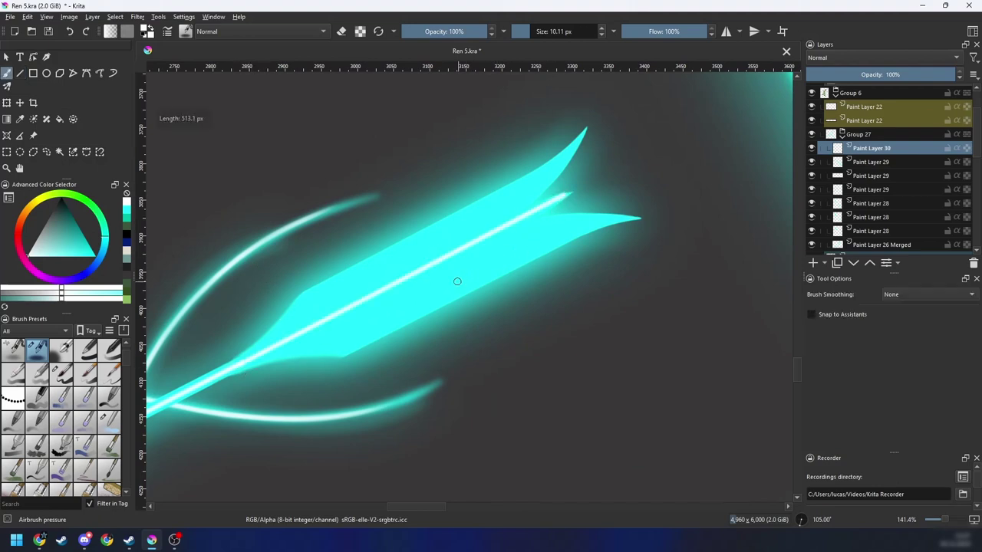
# Step: Try painting a white airbrush highlight along one tapered edge at the base of the fletching
pyautogui.moveTo(457, 282); pyautogui.dragTo(440, 303)
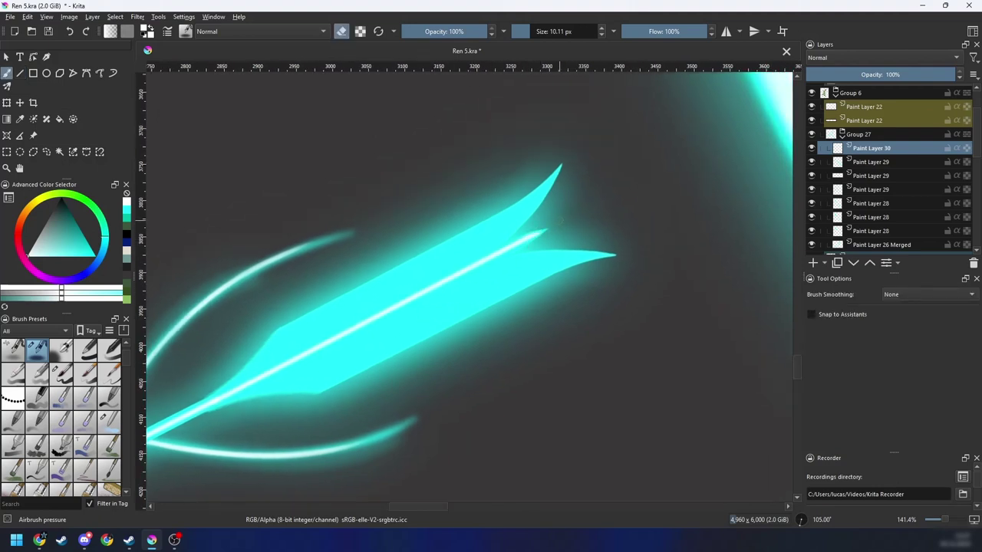
pyautogui.moveTo(226, 393); pyautogui.dragTo(300, 333)
pyautogui.hotkey('ctrl', 'z')
pyautogui.moveTo(214, 398); pyautogui.dragTo(288, 340)
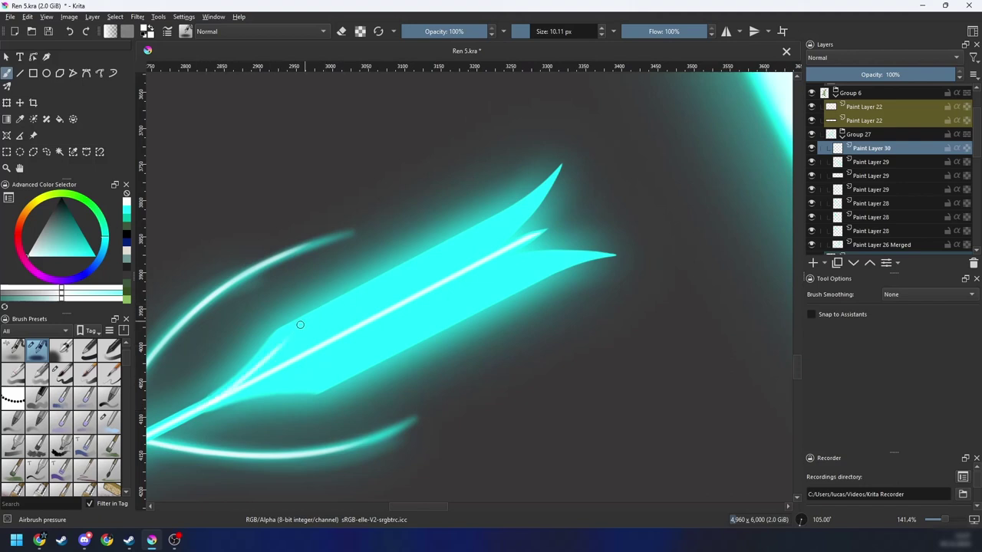
pyautogui.hotkey('ctrl', 'z')
# Step: Switch to the Basic-5 Size brush and paint a white highlight along one tapered edge at the fletching's base
pyautogui.rightClick(290, 365)
pyautogui.click(357, 389)
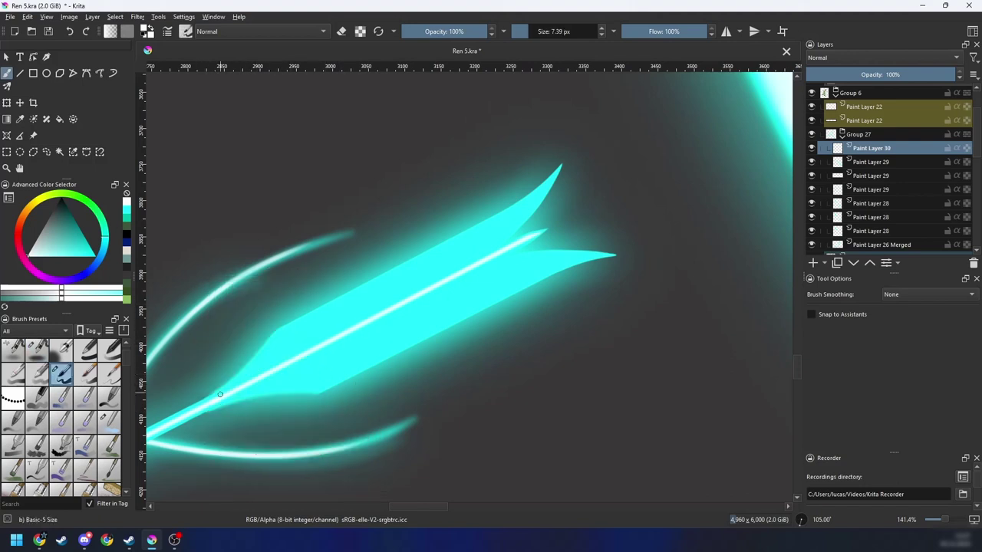
pyautogui.press('4')
pyautogui.moveTo(395, 363); pyautogui.dragTo(427, 293)
pyautogui.moveTo(287, 394); pyautogui.dragTo(356, 353)
pyautogui.hotkey('ctrl', 'z')
pyautogui.press('4')
pyautogui.press('4')
pyautogui.scroll(1, 389, 372)
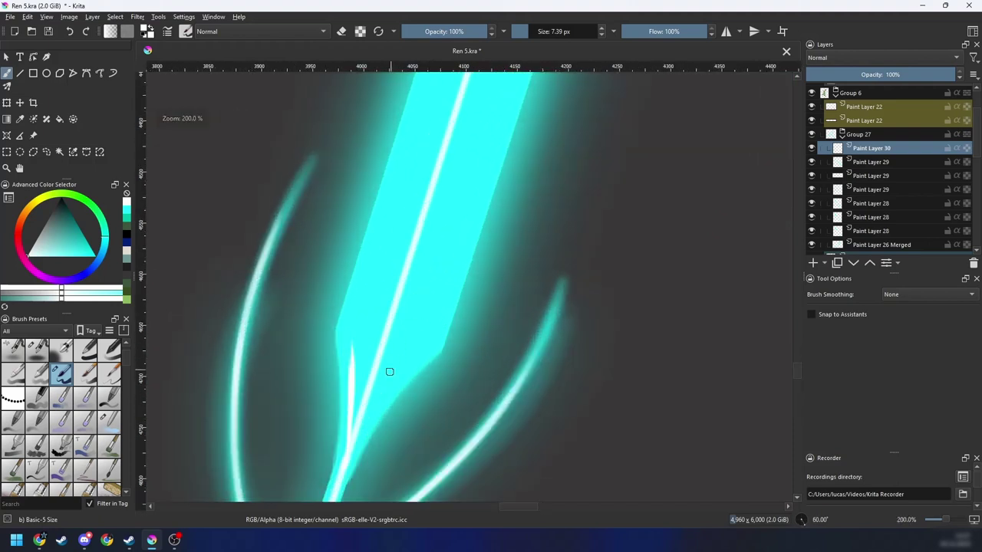
# Step: Paint a curved white highlight along the opposite tapered edge at the fletching's base, replacing the first attempt
pyautogui.moveTo(357, 429); pyautogui.dragTo(434, 343)
pyautogui.hotkey('ctrl', 'z')
pyautogui.moveTo(353, 441); pyautogui.dragTo(440, 346)
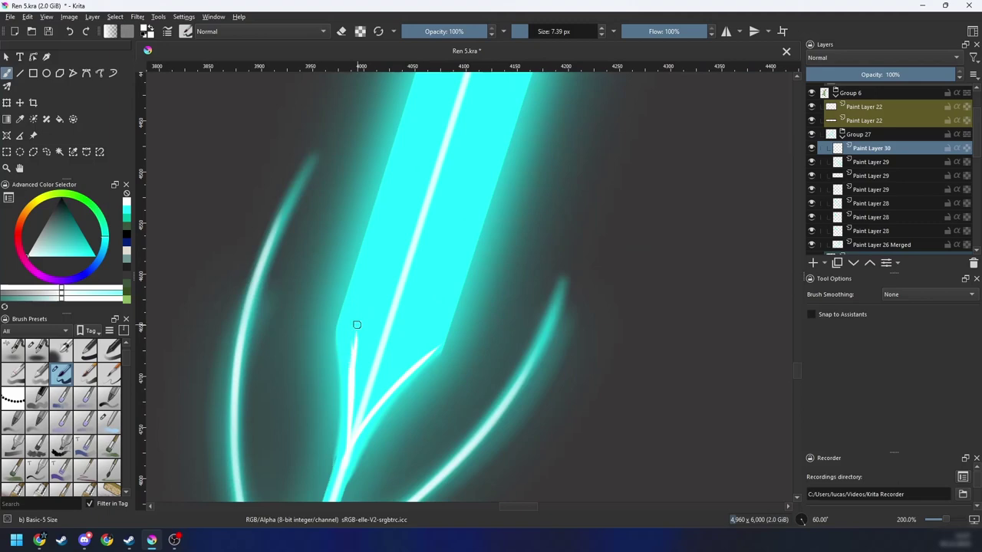
# Step: Paint a curved white highlight along the inner edge of one outer tail point of the fletching and thicken it
pyautogui.press('6')
pyautogui.press('6')
pyautogui.scroll(3, 292, 355)
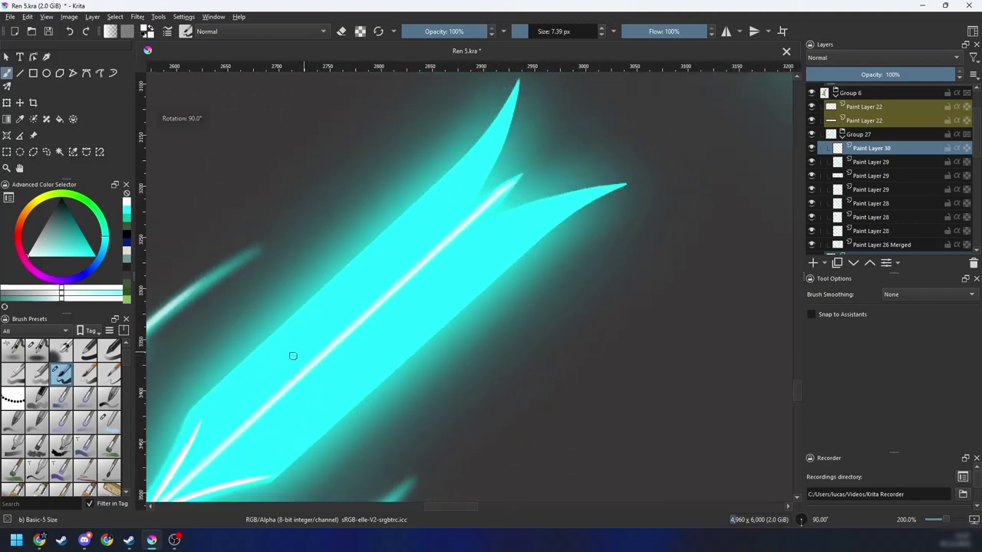
pyautogui.press('4')
pyautogui.scroll(-1, 469, 277)
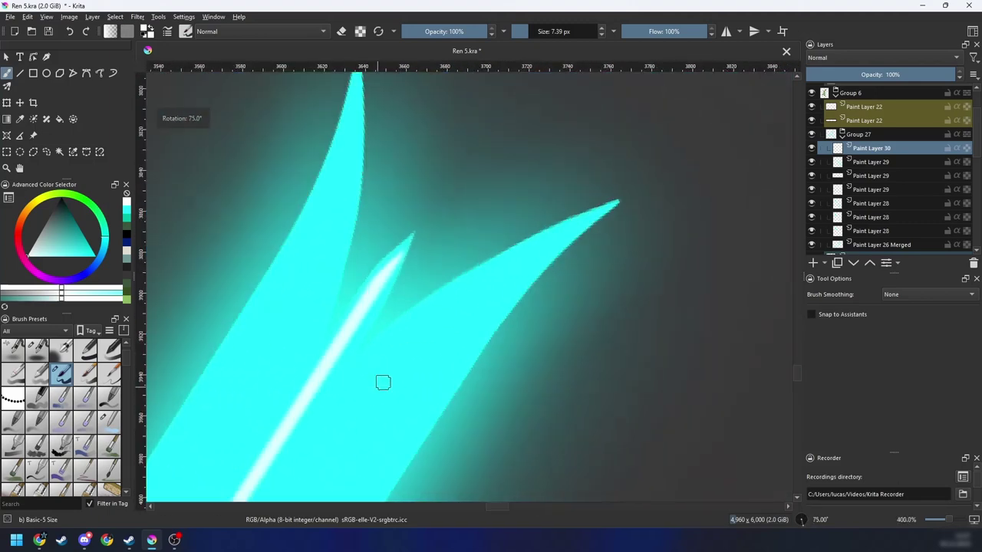
pyautogui.moveTo(321, 388); pyautogui.dragTo(535, 256)
pyautogui.hotkey('ctrl', 'z')
pyautogui.moveTo(341, 390); pyautogui.dragTo(552, 239)
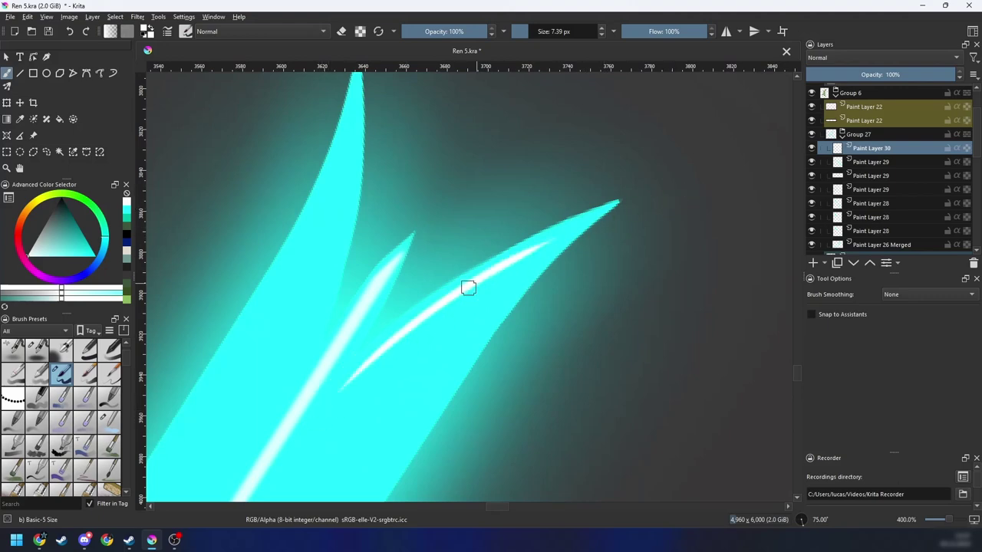
pyautogui.moveTo(419, 329); pyautogui.dragTo(571, 229)
# Step: Paint a matching curved white highlight along the inner edge of the fletching's other outer tail point
pyautogui.press('m')
pyautogui.press('4')
pyautogui.press('4')
pyautogui.press('4')
pyautogui.press('4')
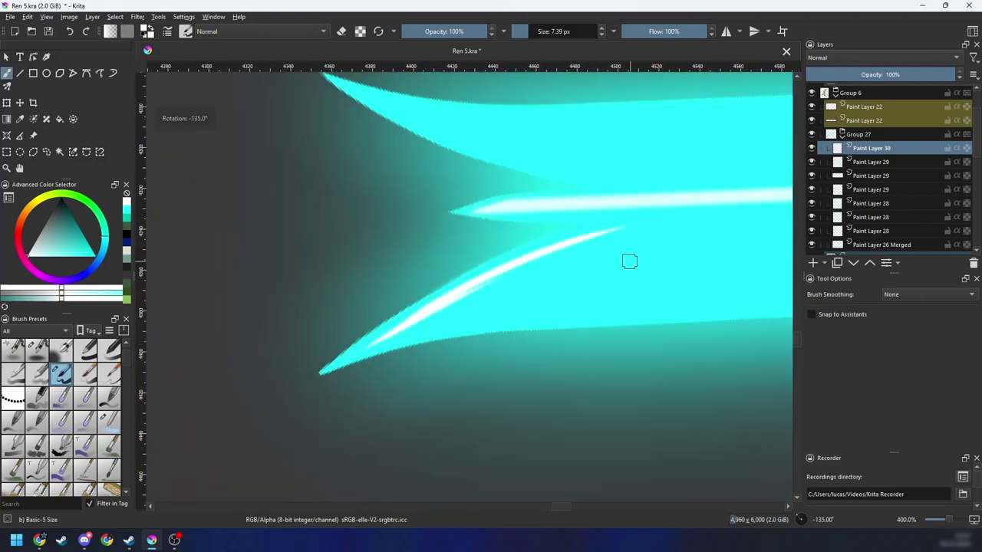
pyautogui.press('6')
pyautogui.press('6')
pyautogui.moveTo(579, 383); pyautogui.dragTo(339, 463)
pyautogui.press('5')
pyautogui.press('-')
pyautogui.moveTo(569, 175); pyautogui.dragTo(474, 278)
pyautogui.press('+')
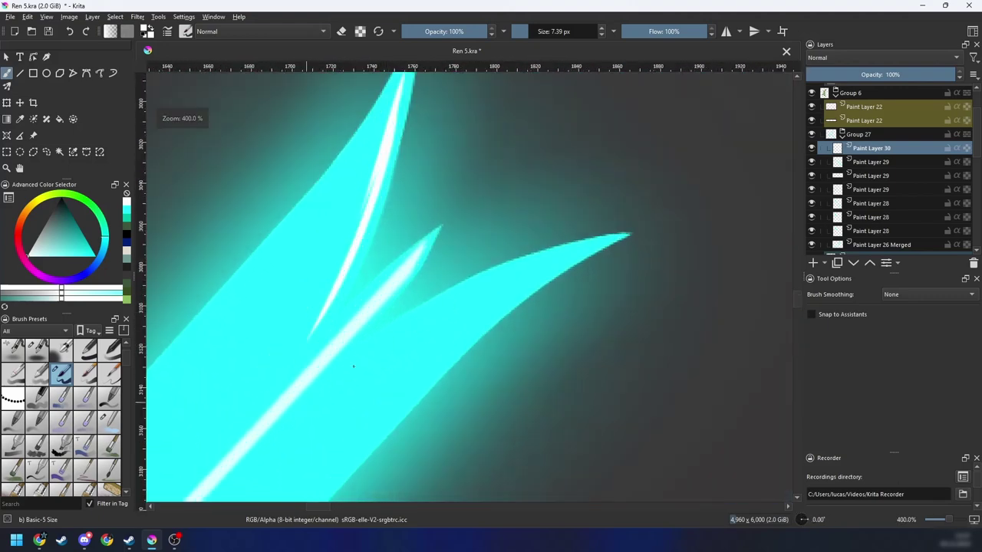
pyautogui.moveTo(353, 367); pyautogui.dragTo(603, 246)
pyautogui.hotkey('ctrl', 'z')
pyautogui.moveTo(324, 384); pyautogui.dragTo(571, 257)
pyautogui.moveTo(503, 276); pyautogui.dragTo(565, 256)
pyautogui.moveTo(464, 351); pyautogui.dragTo(462, 352)
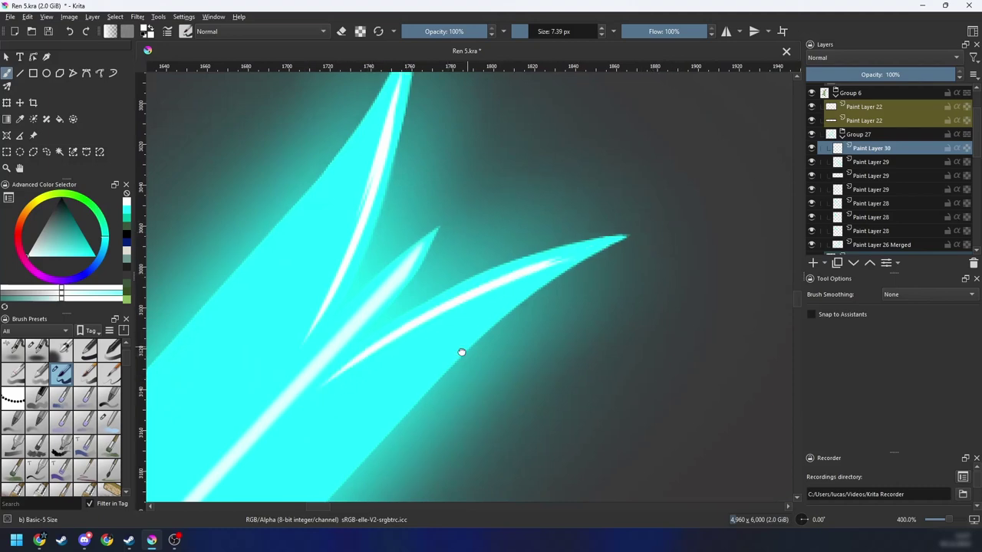
# Step: Paint a thin white highlight along one long outer edge of the fletching, from its base corner to the tail point
pyautogui.press('-')
pyautogui.press('-')
pyautogui.press('6')
pyautogui.moveTo(345, 377); pyautogui.dragTo(402, 337)
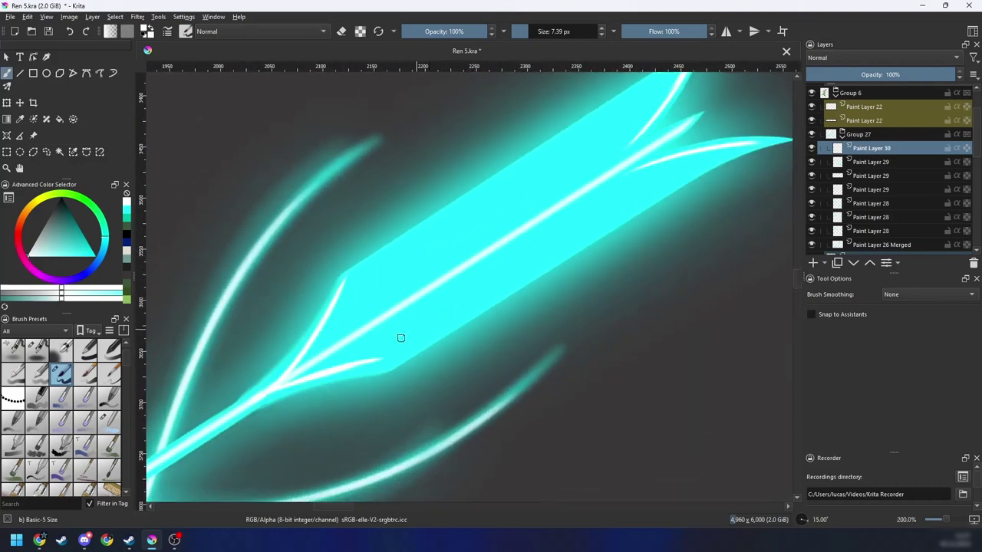
pyautogui.moveTo(477, 301); pyautogui.dragTo(629, 211)
pyautogui.moveTo(369, 370); pyautogui.dragTo(708, 173)
# Step: Paint a white highlight along the fletching's opposite long edge, redoing the stroke until it reaches the tail point's inner highlight
pyautogui.moveTo(360, 292)
pyautogui.mouseDown()
pyautogui.moveTo(274, 369)
pyautogui.moveTo(544, 169)
pyautogui.mouseUp()
pyautogui.hotkey('ctrl', 'z')
pyautogui.press('m')
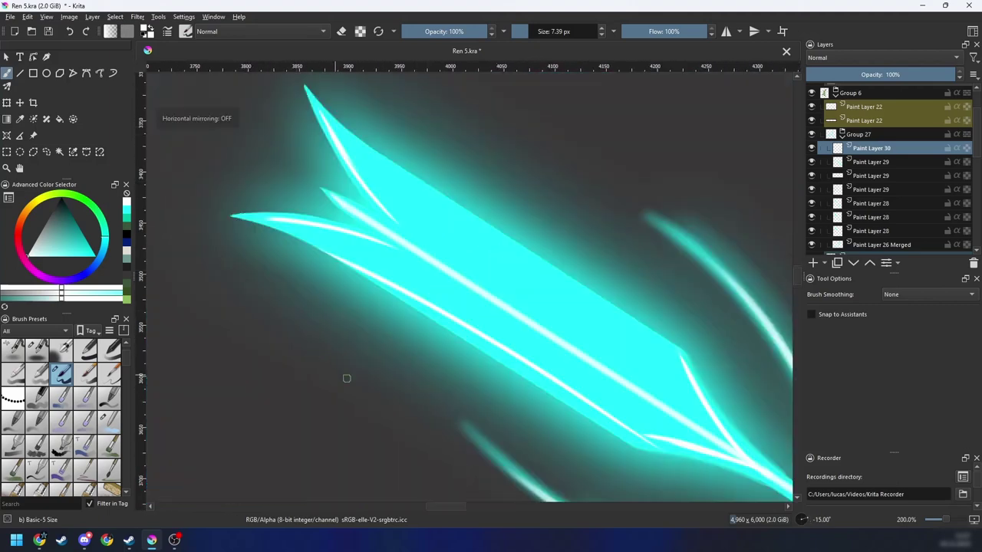
pyautogui.press('6')
pyautogui.press('6')
pyautogui.press('6')
pyautogui.press('6')
pyautogui.press('6')
pyautogui.press('6')
pyautogui.press('6')
pyautogui.press('6')
pyautogui.moveTo(324, 421); pyautogui.dragTo(662, 255)
pyautogui.hotkey('ctrl', 'z')
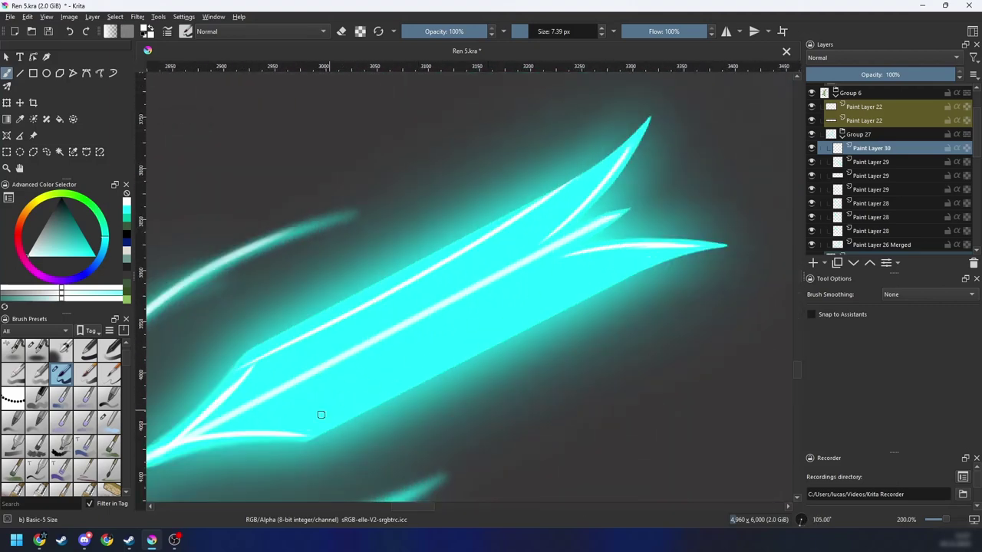
pyautogui.moveTo(308, 428)
pyautogui.mouseDown()
pyautogui.moveTo(504, 325)
pyautogui.moveTo(682, 253)
pyautogui.mouseUp()
pyautogui.hotkey('ctrl', 'z')
pyautogui.moveTo(299, 437); pyautogui.dragTo(661, 255)
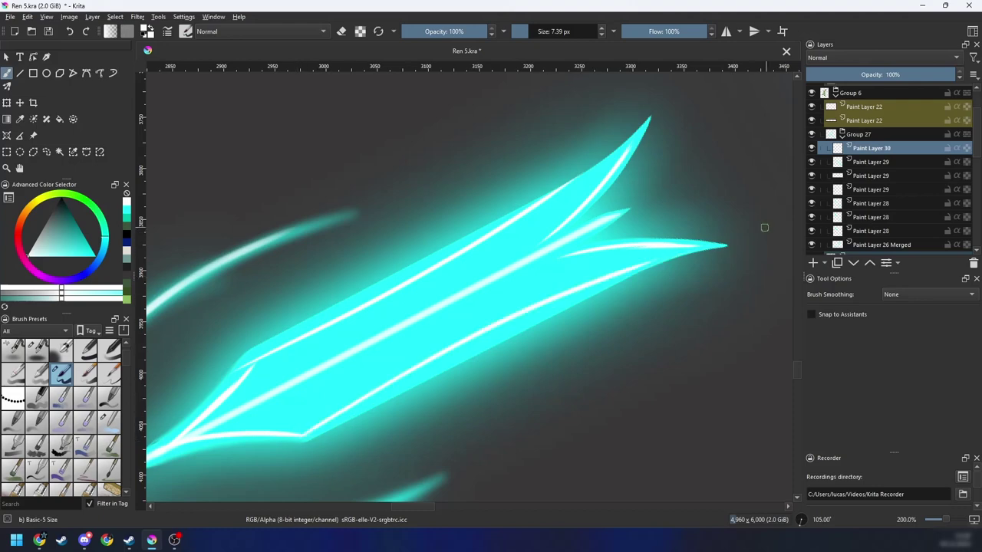
pyautogui.hotkey('ctrl', 'z')
pyautogui.moveTo(306, 433); pyautogui.dragTo(680, 249)
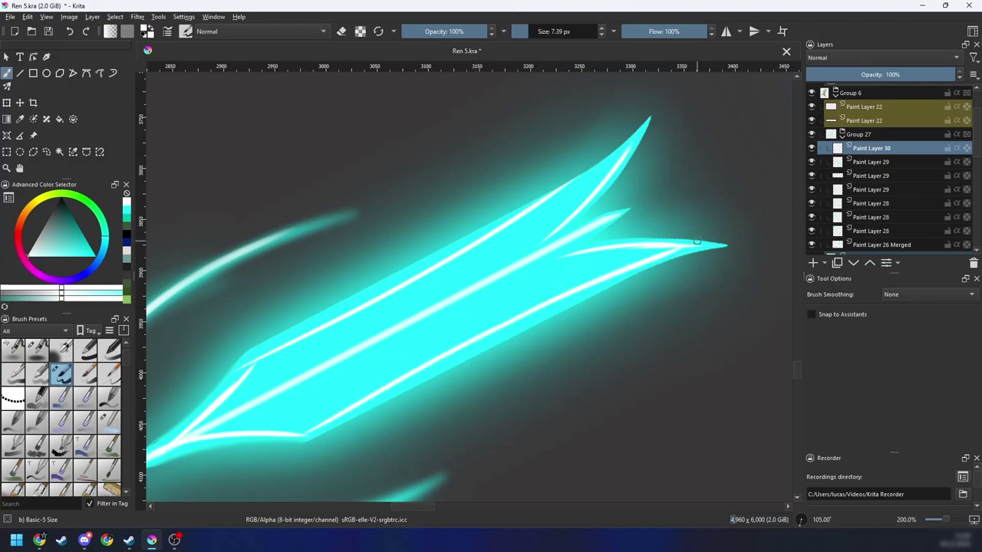
# Step: Examine the whole arrow next to the archer's bow with the canvas rotation straightened
pyautogui.press('-')
pyautogui.press('-')
pyautogui.press('-')
pyautogui.press('-')
pyautogui.press('-')
pyautogui.press('4')
pyautogui.press('4')
pyautogui.press('4')
pyautogui.press('4')
# Step: Paint a broad slanted white band across one vane of the fletching, from its outer edge highlight to the center line
pyautogui.press('+')
pyautogui.press('+')
pyautogui.press('+')
pyautogui.press('+')
pyautogui.press('+')
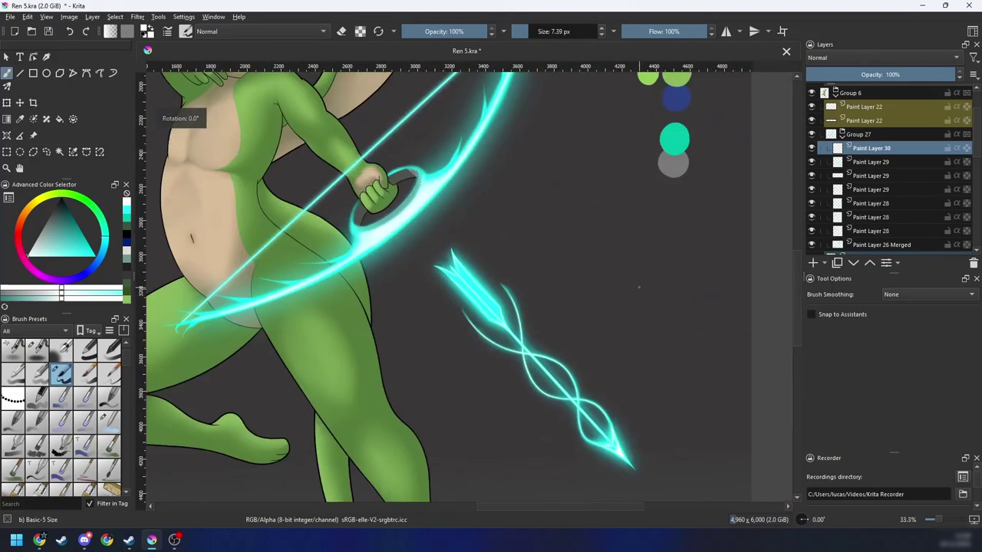
pyautogui.press('+')
pyautogui.press('6')
pyautogui.press('6')
pyautogui.press('6')
pyautogui.press('6')
pyautogui.press('6')
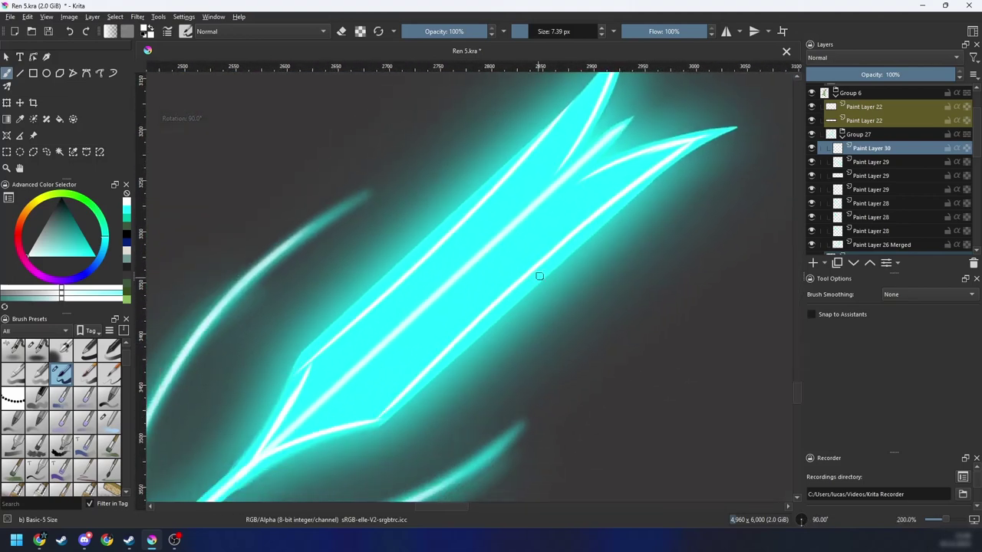
pyautogui.moveTo(362, 282)
pyautogui.mouseDown()
pyautogui.moveTo(298, 323)
pyautogui.moveTo(445, 260)
pyautogui.mouseUp()
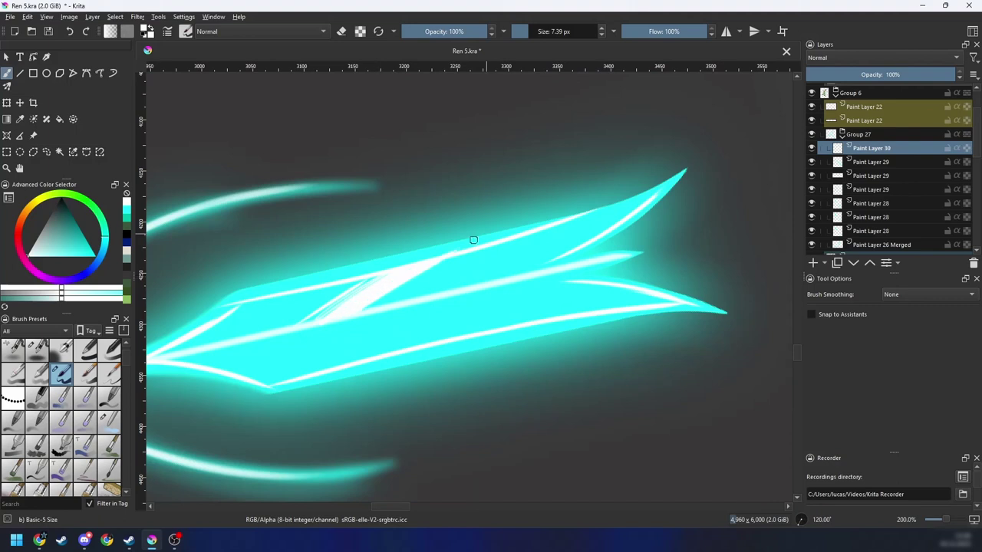
pyautogui.moveTo(366, 292)
pyautogui.mouseDown()
pyautogui.moveTo(287, 327)
pyautogui.moveTo(395, 272)
pyautogui.moveTo(279, 335)
pyautogui.moveTo(357, 281)
pyautogui.moveTo(259, 337)
pyautogui.mouseUp()
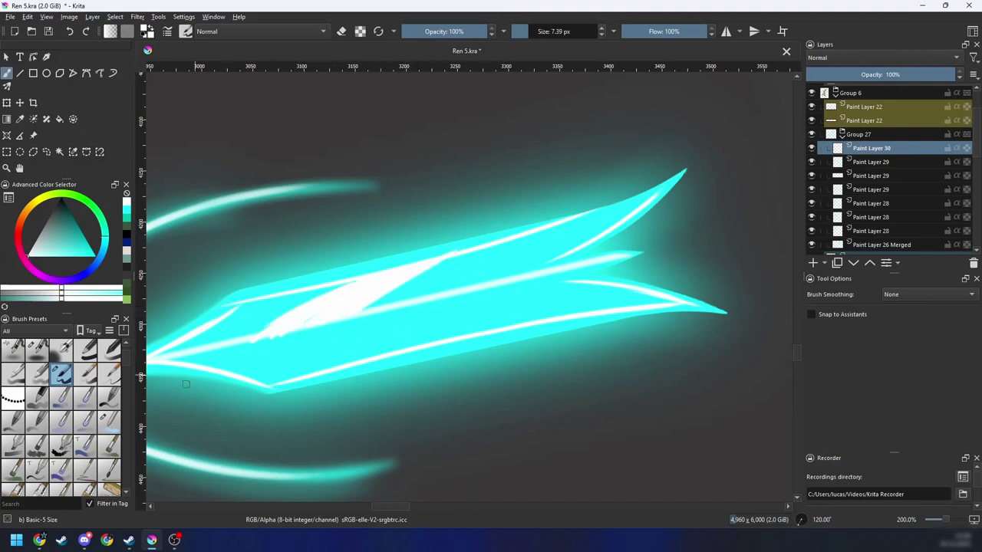
pyautogui.moveTo(358, 377); pyautogui.dragTo(371, 362)
# Step: Trim the edge of the slanted white band with the eraser
pyautogui.press('4')
pyautogui.press('+')
pyautogui.press('e')
pyautogui.moveTo(197, 419)
pyautogui.mouseDown()
pyautogui.moveTo(362, 336)
pyautogui.moveTo(414, 332)
pyautogui.mouseUp()
pyautogui.press('e')
# Step: Mirror the canvas and paint a matching slanted white band on the opposite vane, redoing the stroke, to form a chevron
pyautogui.press('m')
pyautogui.press('6')
pyautogui.press('6')
pyautogui.press('6')
pyautogui.press('6')
pyautogui.press('6')
pyautogui.press('6')
pyautogui.press('6')
pyautogui.press('6')
pyautogui.press('6')
pyautogui.moveTo(225, 380); pyautogui.dragTo(361, 264)
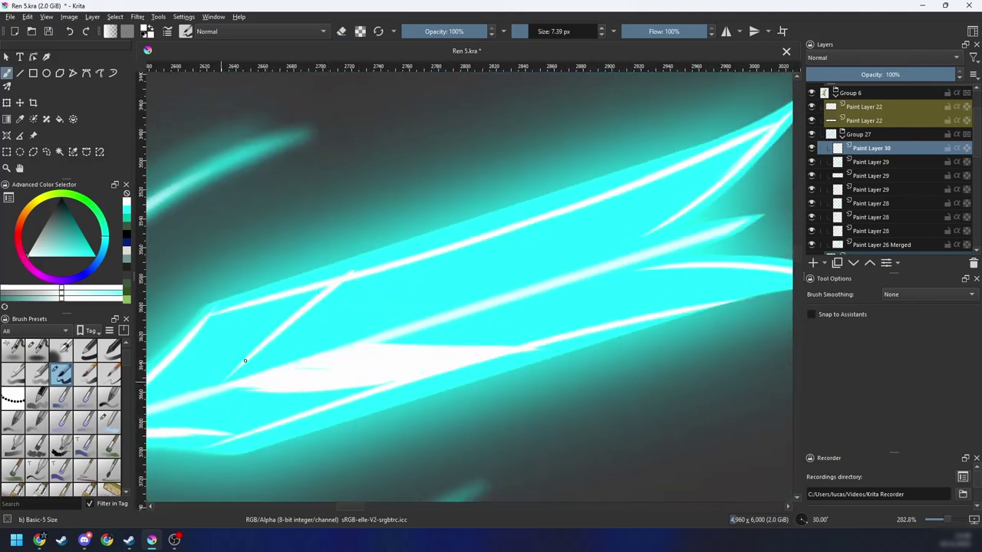
pyautogui.moveTo(245, 361)
pyautogui.mouseDown()
pyautogui.moveTo(366, 283)
pyautogui.moveTo(309, 346)
pyautogui.moveTo(448, 246)
pyautogui.mouseUp()
pyautogui.hotkey('ctrl', 'z')
pyautogui.moveTo(223, 387)
pyautogui.mouseDown()
pyautogui.moveTo(363, 272)
pyautogui.moveTo(276, 346)
pyautogui.moveTo(309, 340)
pyautogui.moveTo(457, 249)
pyautogui.moveTo(368, 324)
pyautogui.moveTo(520, 223)
pyautogui.mouseUp()
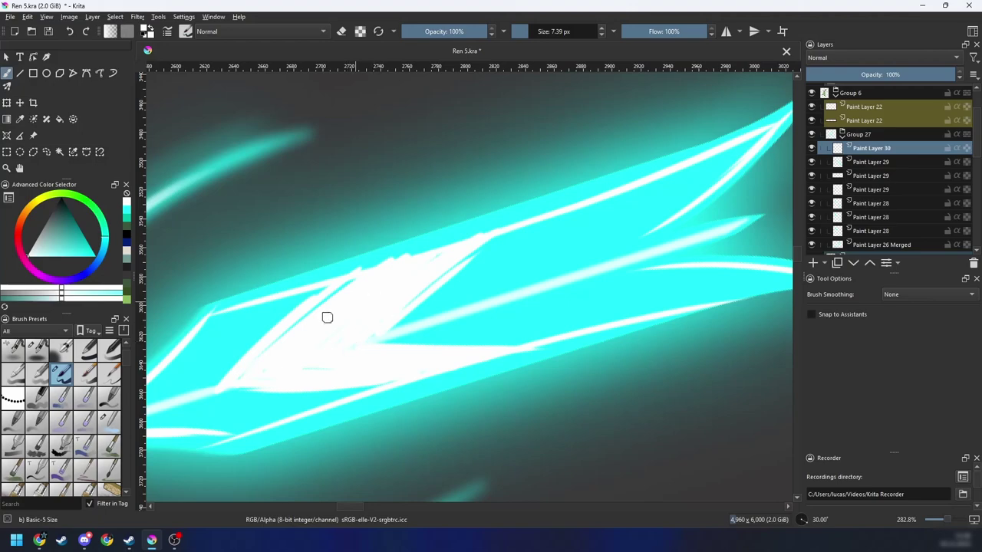
# Step: Erase the rough paint along the outer edge of the new band and restore normal painting mode
pyautogui.press('e')
pyautogui.moveTo(342, 288)
pyautogui.mouseDown()
pyautogui.moveTo(311, 311)
pyautogui.moveTo(408, 254)
pyautogui.mouseUp()
pyautogui.hotkey('ctrl', '-')
pyautogui.hotkey('ctrl', '-')
pyautogui.hotkey('ctrl', '-')
pyautogui.hotkey('ctrl', '-')
pyautogui.hotkey('ctrl', '-')
pyautogui.hotkey('ctrl', '-')
pyautogui.press('e')
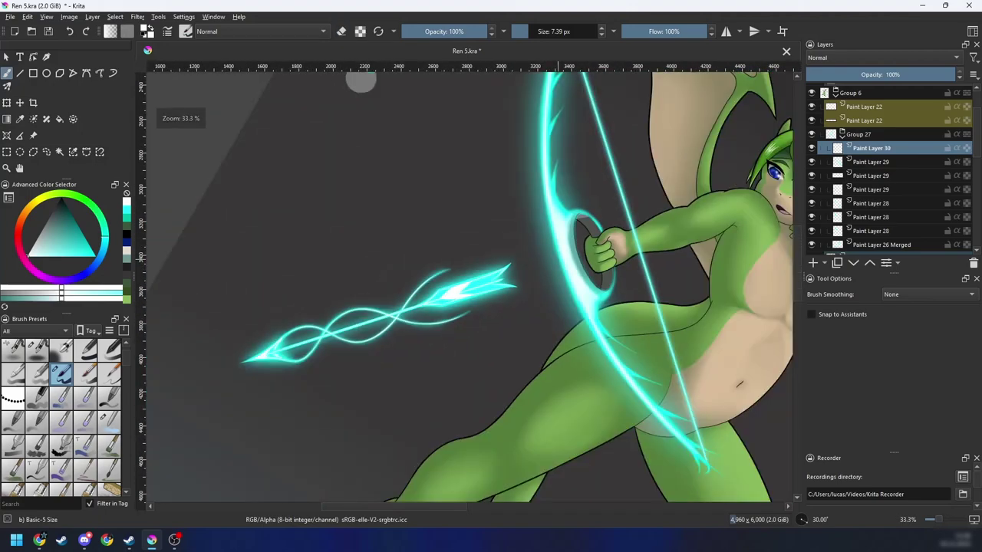
# Step: Examine how the white chevron reads on the fletching, from the full figure and up close
pyautogui.press('6')
pyautogui.hotkey('ctrl', '-')
pyautogui.hotkey('ctrl', '-')
pyautogui.hotkey('ctrl', '-')
pyautogui.hotkey('ctrl', '+')
pyautogui.hotkey('ctrl', '+')
pyautogui.press('4')
pyautogui.press('4')
pyautogui.press('4')
pyautogui.press('4')
pyautogui.hotkey('ctrl', '+')
pyautogui.press('4')
pyautogui.press('4')
pyautogui.press('4')
pyautogui.press('4')
pyautogui.hotkey('ctrl', '+')
pyautogui.hotkey('ctrl', '+')
pyautogui.hotkey('ctrl', '+')
pyautogui.hotkey('ctrl', '+')
pyautogui.press('6')
pyautogui.press('6')
pyautogui.press('6')
pyautogui.press('6')
pyautogui.press('6')
pyautogui.press('6')
pyautogui.press('6')
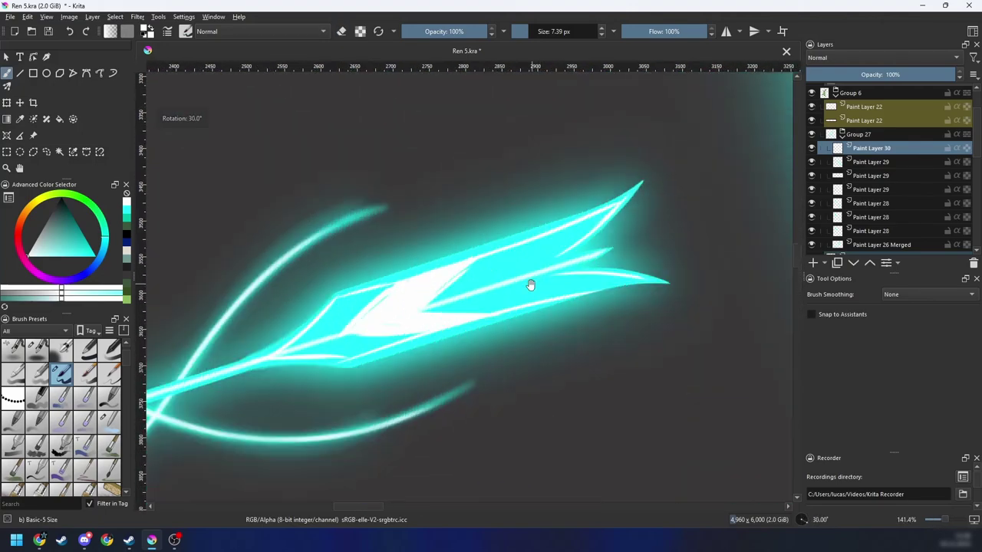
# Step: Outline and fill a second, narrower slanted white band on one vane, between the first chevron and the tail point
pyautogui.hotkey('ctrl', ']')
pyautogui.press('+')
pyautogui.press('+')
pyautogui.press('e')
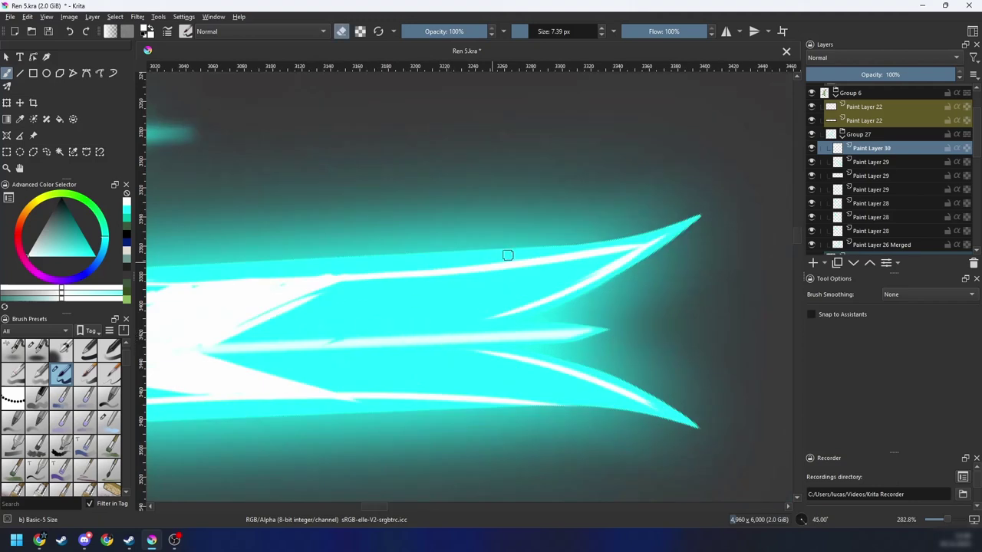
pyautogui.press('e')
pyautogui.moveTo(333, 337); pyautogui.dragTo(470, 270)
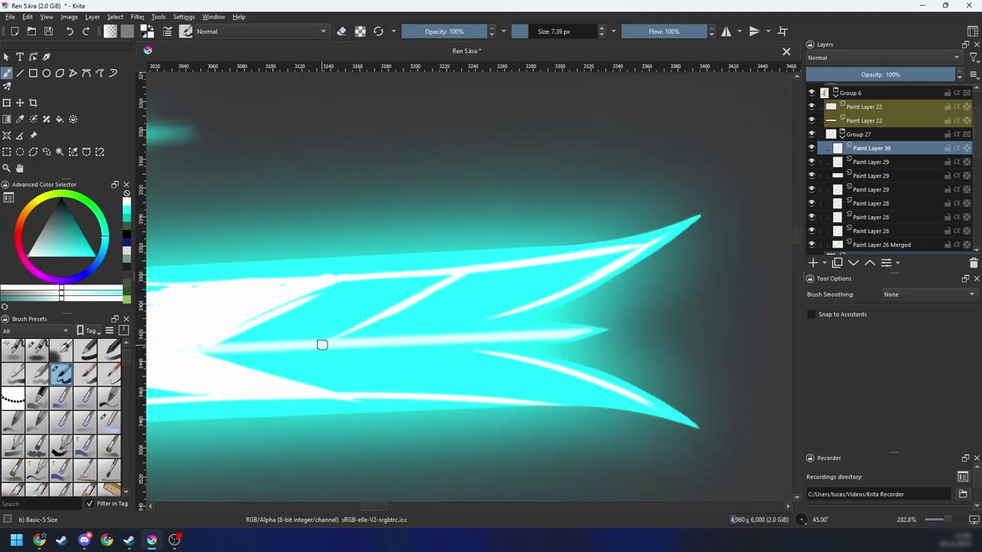
pyautogui.moveTo(402, 336); pyautogui.dragTo(512, 283)
pyautogui.moveTo(462, 305); pyautogui.dragTo(531, 268)
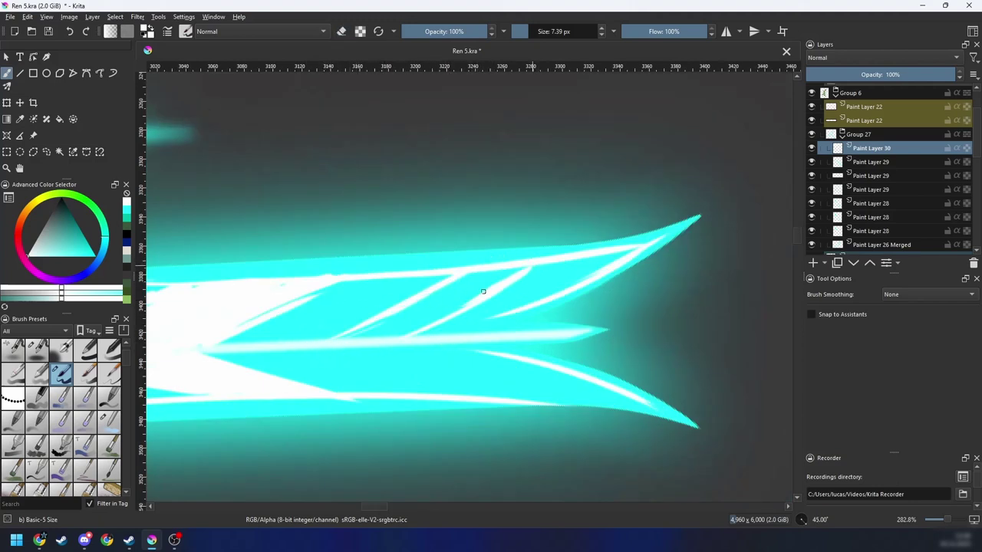
pyautogui.moveTo(484, 289)
pyautogui.mouseDown()
pyautogui.moveTo(367, 339)
pyautogui.moveTo(402, 335)
pyautogui.moveTo(401, 311)
pyautogui.moveTo(476, 279)
pyautogui.mouseUp()
pyautogui.moveTo(401, 313)
pyautogui.mouseDown()
pyautogui.moveTo(477, 275)
pyautogui.moveTo(397, 333)
pyautogui.moveTo(484, 286)
pyautogui.mouseUp()
# Step: Mirror the canvas and paint the matching slanted band on the opposite vane to complete the second chevron
pyautogui.press('m')
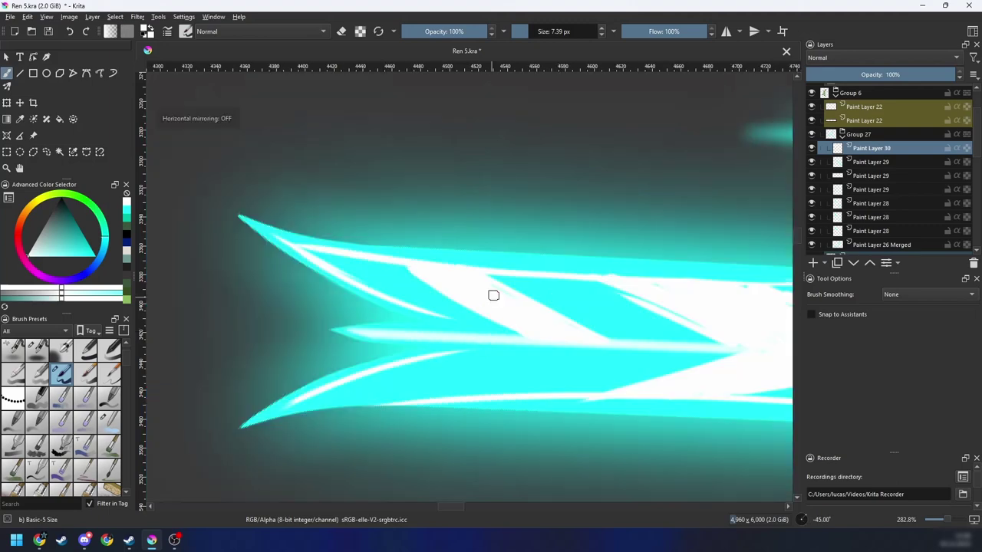
pyautogui.moveTo(572, 337); pyautogui.dragTo(559, 312)
pyautogui.moveTo(416, 372)
pyautogui.mouseDown()
pyautogui.moveTo(522, 320)
pyautogui.moveTo(415, 374)
pyautogui.mouseUp()
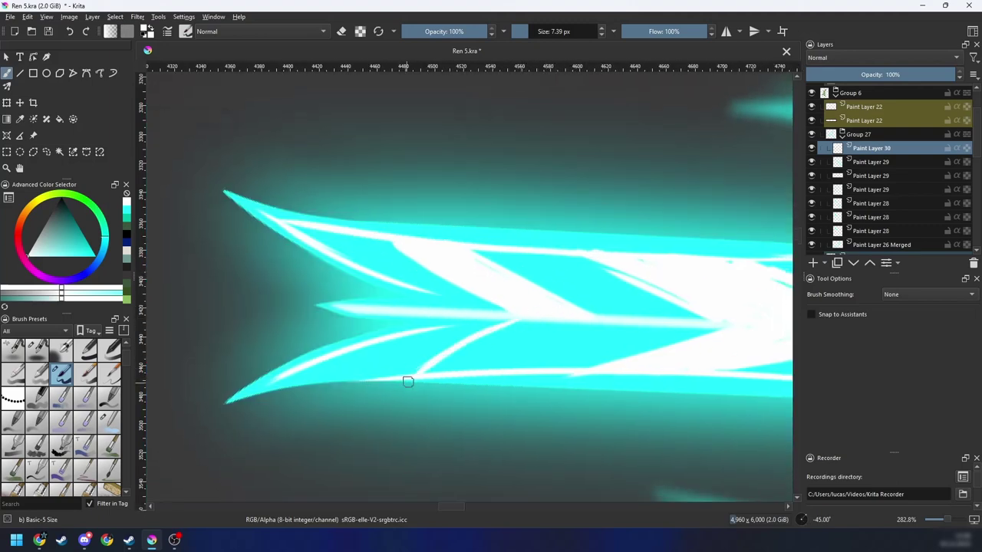
pyautogui.moveTo(572, 328)
pyautogui.mouseDown()
pyautogui.moveTo(480, 369)
pyautogui.moveTo(581, 325)
pyautogui.mouseUp()
pyautogui.moveTo(381, 380); pyautogui.dragTo(506, 324)
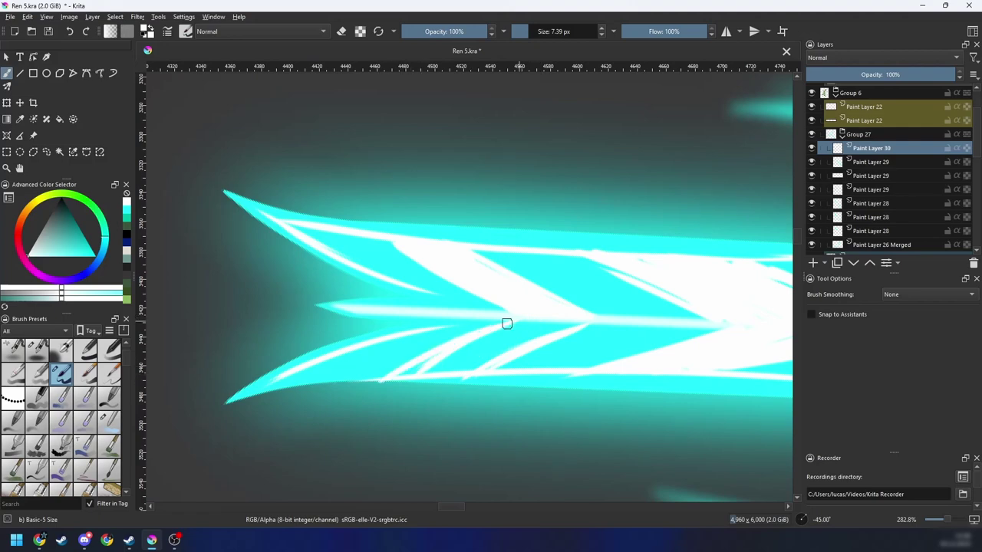
pyautogui.moveTo(383, 379)
pyautogui.mouseDown()
pyautogui.moveTo(474, 367)
pyautogui.moveTo(508, 324)
pyautogui.moveTo(528, 325)
pyautogui.moveTo(503, 349)
pyautogui.mouseUp()
# Step: Extend the white outer-edge highlight from the second chevron to the tail point and strengthen it along the vane
pyautogui.hotkey('ctrl', '[')
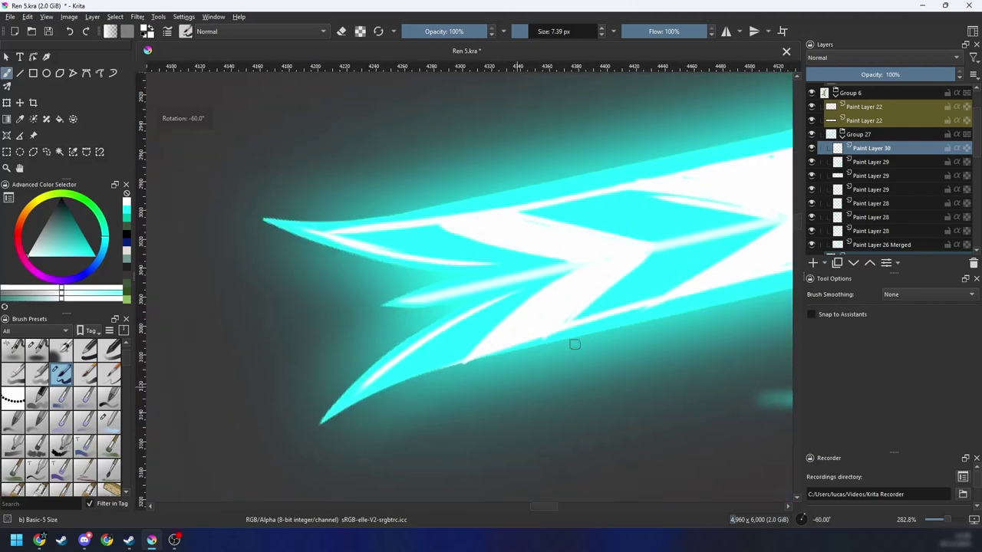
pyautogui.press('e')
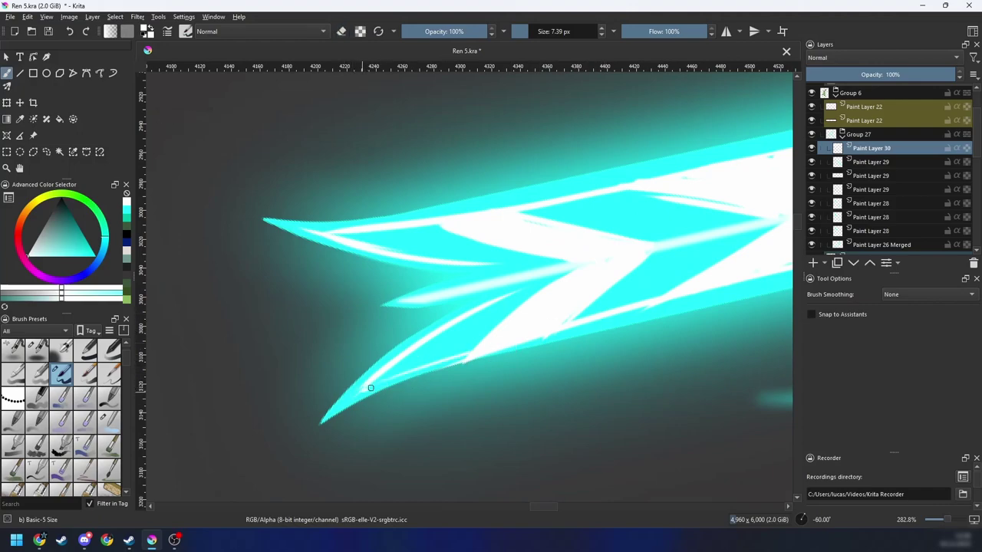
pyautogui.moveTo(370, 388); pyautogui.dragTo(656, 308)
pyautogui.moveTo(454, 358); pyautogui.dragTo(646, 309)
# Step: Examine both chevrons on the arrow against the full illustration and then at closer range
pyautogui.hotkey('ctrl', '-')
pyautogui.hotkey('ctrl', '-')
pyautogui.hotkey('ctrl', ']')
pyautogui.hotkey('ctrl', ']')
pyautogui.hotkey('ctrl', ']')
pyautogui.hotkey('ctrl', ']')
pyautogui.hotkey('ctrl', ']')
pyautogui.hotkey('ctrl', '-')
pyautogui.hotkey('ctrl', '-')
pyautogui.hotkey('ctrl', '-')
pyautogui.hotkey('ctrl', '-')
pyautogui.hotkey('ctrl', '[')
pyautogui.hotkey('ctrl', '[')
pyautogui.hotkey('ctrl', '-')
pyautogui.hotkey('ctrl', '-')
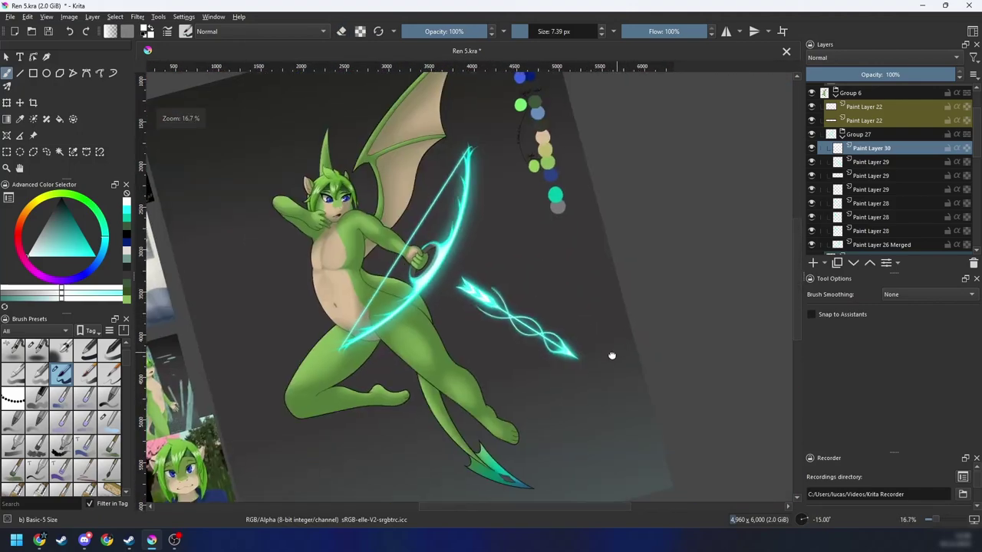
pyautogui.hotkey('ctrl', ']')
pyautogui.hotkey('ctrl', ']')
pyautogui.moveTo(611, 356)
pyautogui.mouseDown()
pyautogui.moveTo(590, 329)
pyautogui.moveTo(602, 337)
pyautogui.moveTo(485, 322)
pyautogui.mouseUp()
pyautogui.hotkey('ctrl', '+')
pyautogui.hotkey('ctrl', '+')
pyautogui.hotkey('ctrl', '[')
pyautogui.hotkey('ctrl', '[')
pyautogui.hotkey('ctrl', '[')
pyautogui.hotkey('ctrl', '[')
pyautogui.hotkey('ctrl', '+')
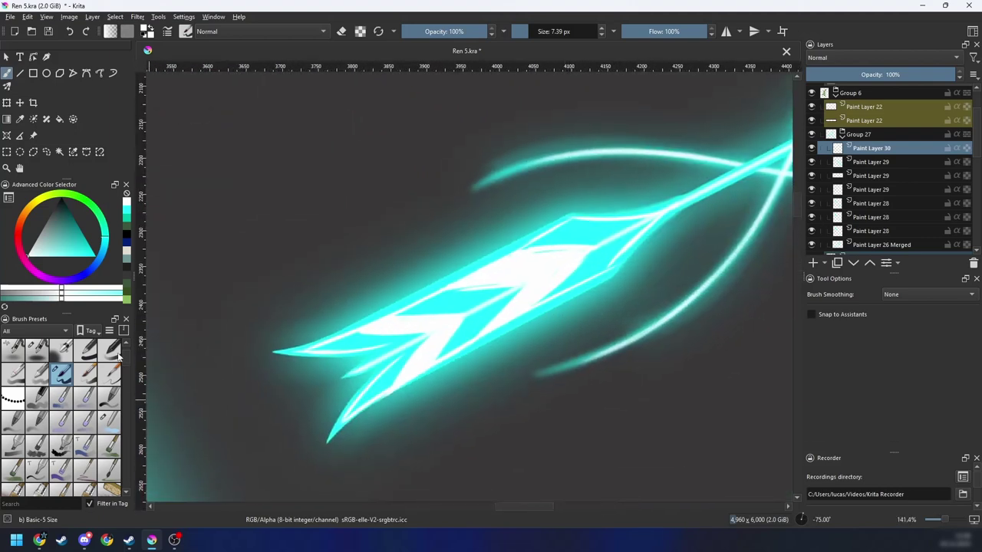
# Step: Try smearing the white chevrons lengthwise along the fletching with the Blender Smear brush
pyautogui.scroll(-10, 117, 356)
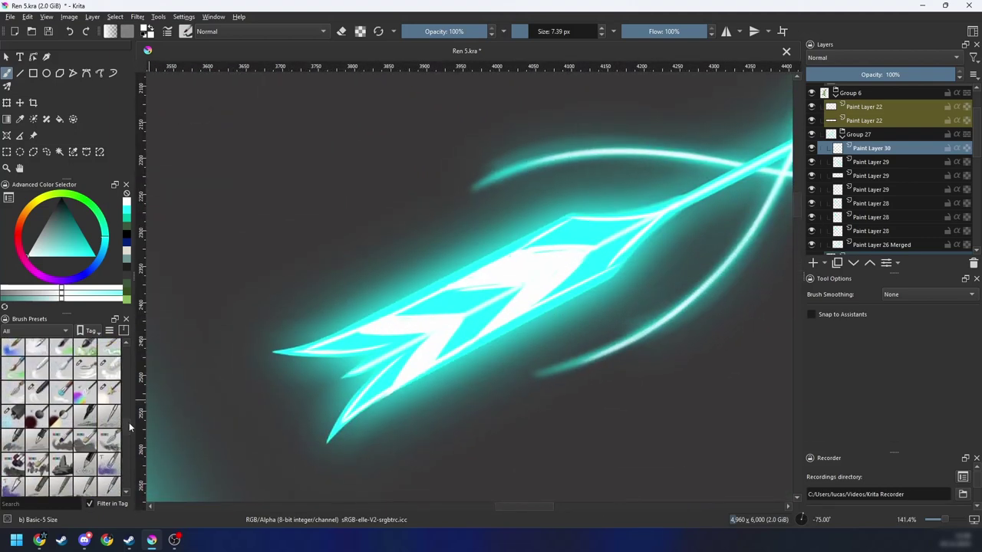
pyautogui.scroll(-2, 129, 424)
pyautogui.click(36, 388)
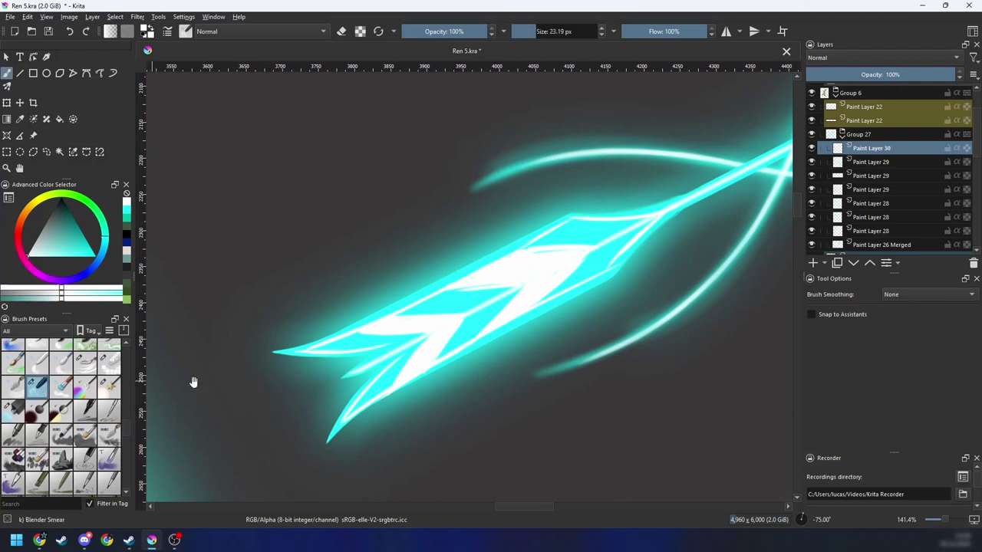
pyautogui.scroll(1, 394, 351)
pyautogui.moveTo(394, 350); pyautogui.dragTo(375, 370)
pyautogui.moveTo(309, 362); pyautogui.dragTo(451, 305)
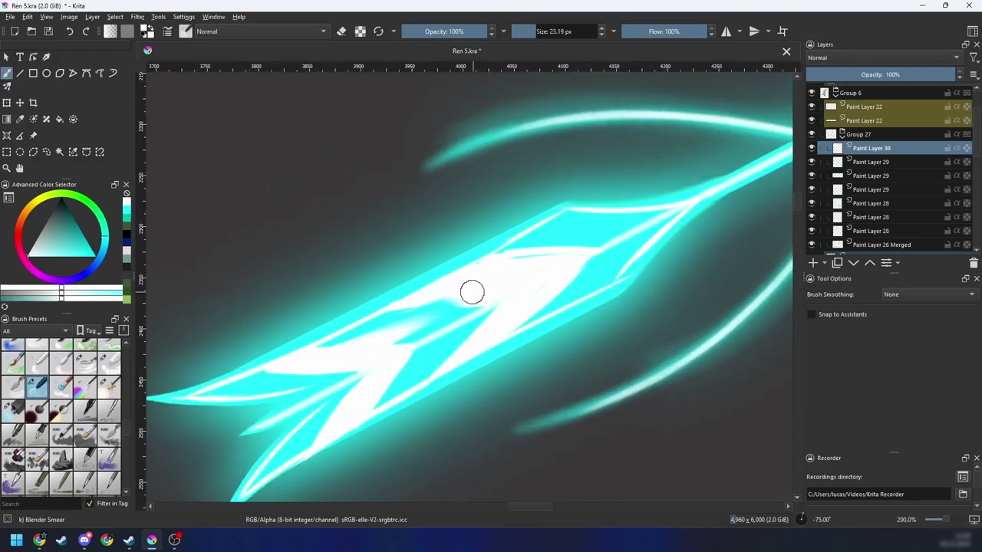
pyautogui.hotkey('ctrl', 'z')
pyautogui.moveTo(282, 379); pyautogui.dragTo(502, 289)
pyautogui.hotkey('ctrl', 'z')
pyautogui.moveTo(300, 372); pyautogui.dragTo(414, 318)
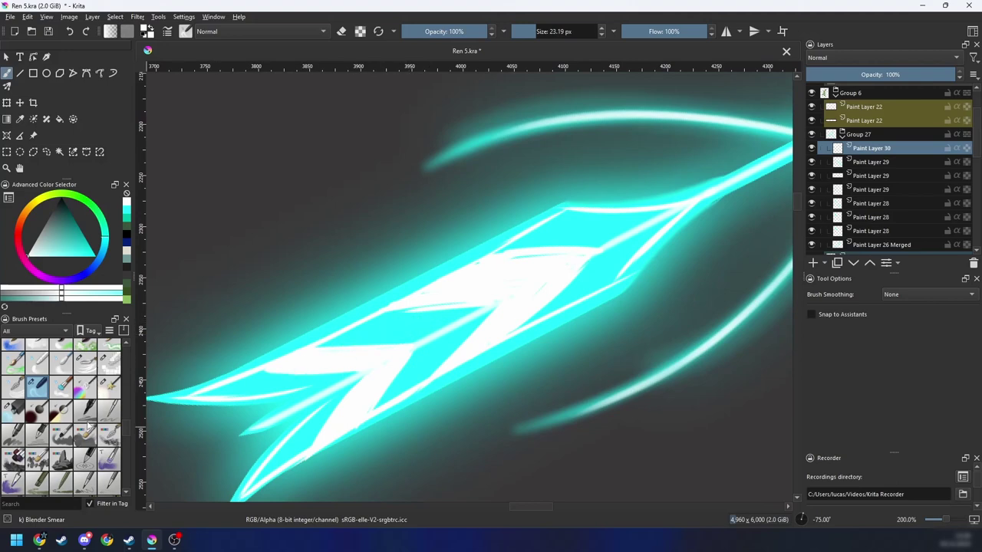
# Step: Streak one half of the tail-end chevron lengthwise with the Blender Knife Edge brush, redoing the strokes
pyautogui.click(85, 360)
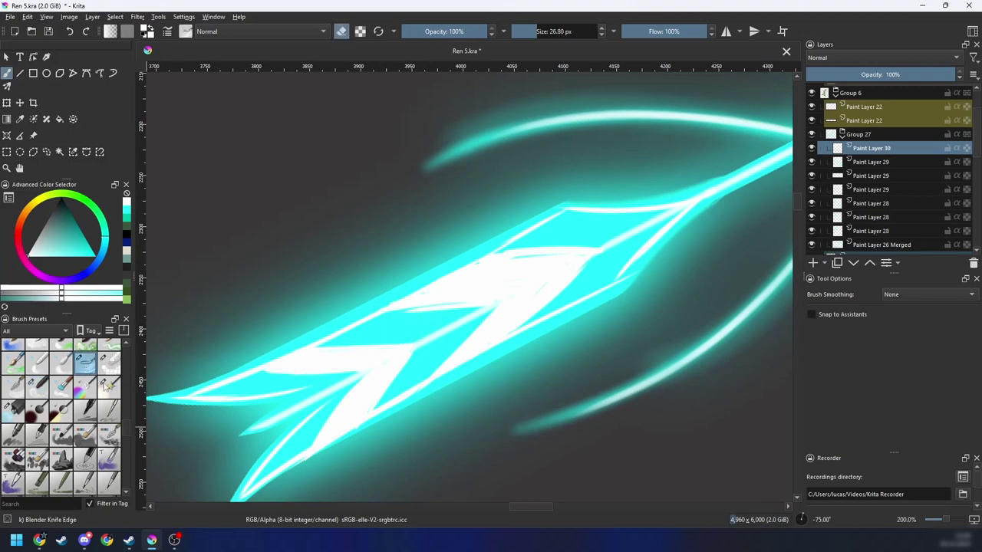
pyautogui.moveTo(262, 387); pyautogui.dragTo(422, 316)
pyautogui.moveTo(290, 373); pyautogui.dragTo(391, 331)
pyautogui.hotkey('ctrl', 'z')
pyautogui.moveTo(266, 376); pyautogui.dragTo(394, 330)
pyautogui.hotkey('ctrl', 'z')
pyautogui.moveTo(297, 362); pyautogui.dragTo(409, 321)
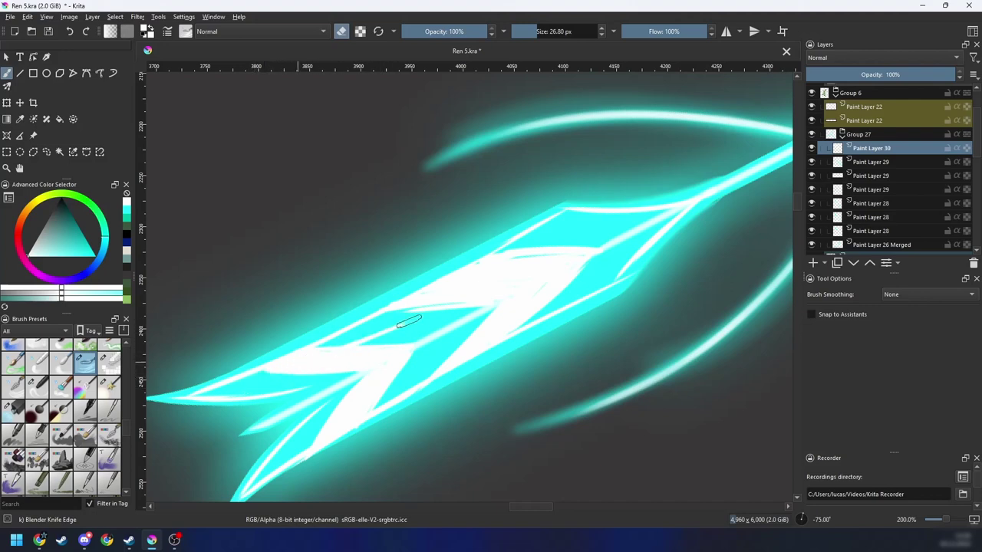
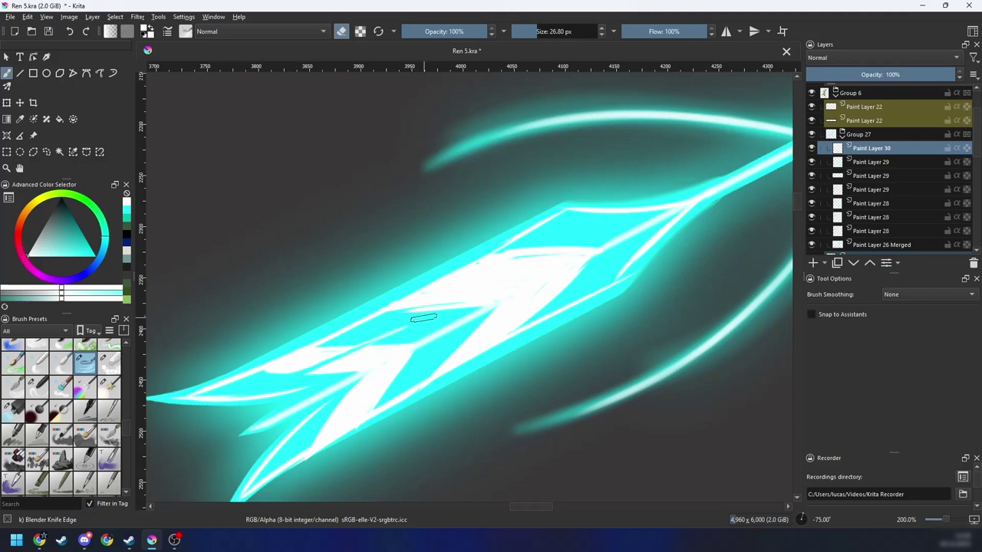
# Step: Add lengthwise knife-edge streaks through the tail-end chevron's other half and across both halves of the larger chevron
pyautogui.moveTo(310, 431); pyautogui.dragTo(442, 360)
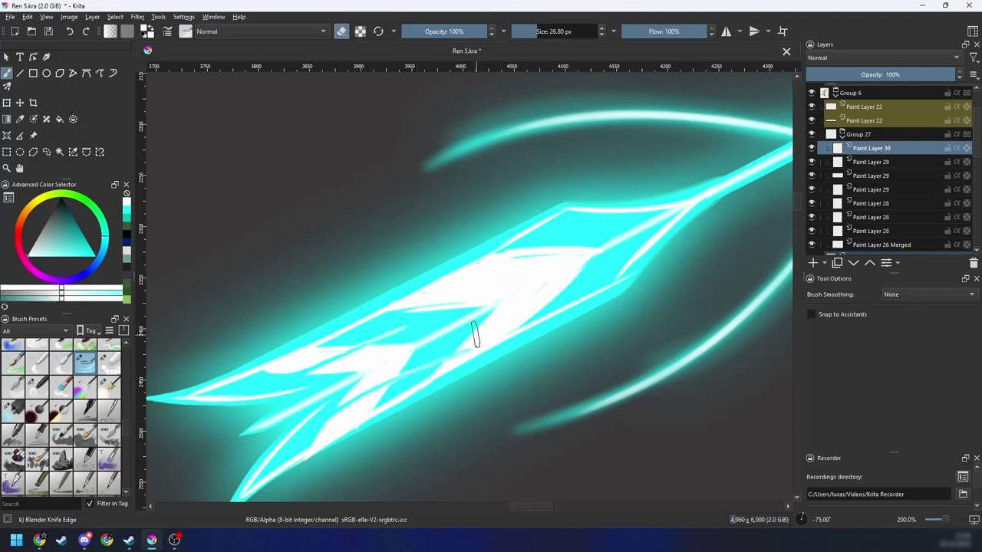
pyautogui.moveTo(370, 323); pyautogui.dragTo(629, 212)
pyautogui.moveTo(448, 354); pyautogui.dragTo(658, 246)
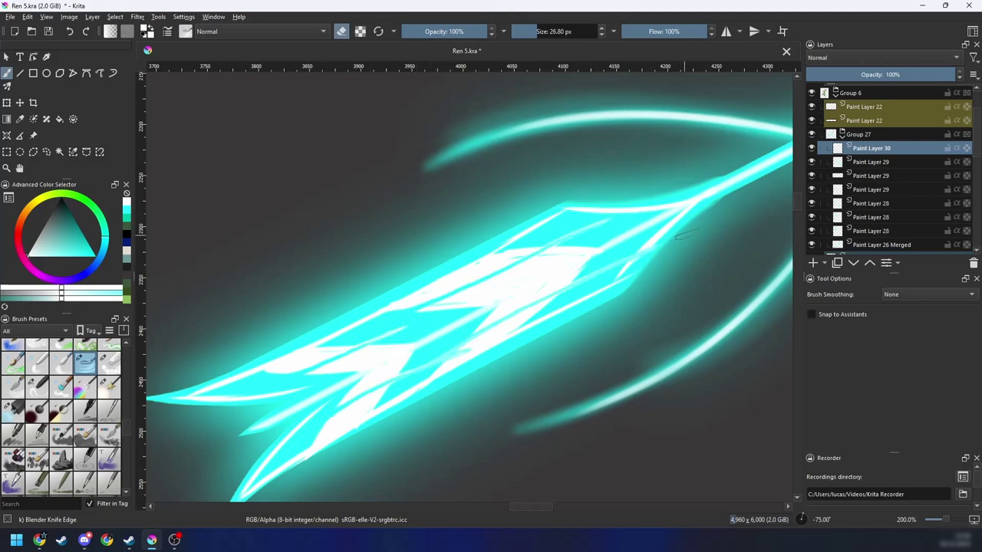
# Step: Examine the streaked fletching on the whole arrow, with the full illustration in view
pyautogui.press('-')
pyautogui.press('-')
pyautogui.press('-')
pyautogui.press('-')
pyautogui.press('6')
pyautogui.press('6')
pyautogui.press('-')
pyautogui.press('6')
pyautogui.press('-')
pyautogui.press('6')
pyautogui.press('6')
pyautogui.press('6')
pyautogui.press('6')
pyautogui.press('6')
pyautogui.press('-')
pyautogui.press('-')
pyautogui.press('6')
pyautogui.press('6')
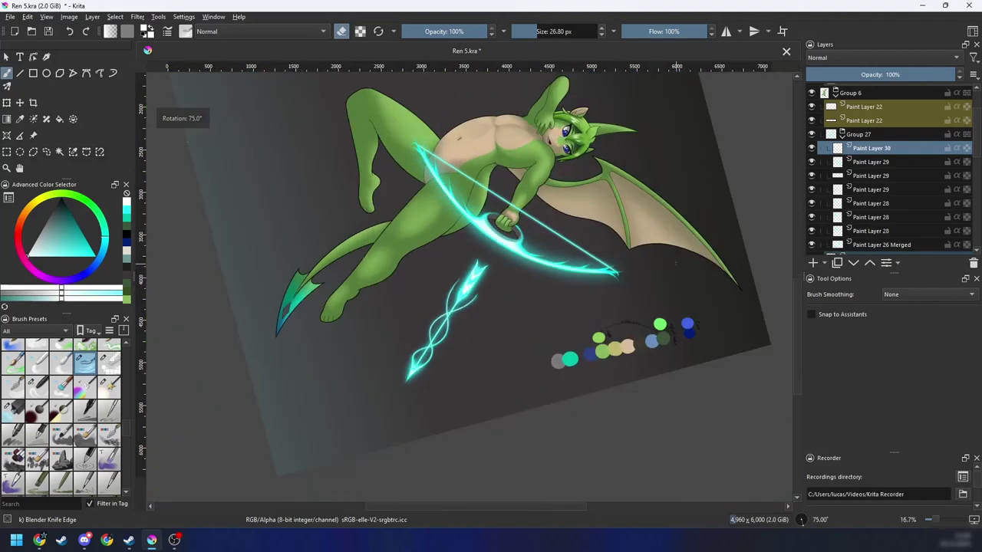
# Step: Blur the white chevrons along the arrow's fletching with the Blender Blur brush at 27.69 px
pyautogui.press('+')
pyautogui.press('+')
pyautogui.press('+')
pyautogui.press('+')
pyautogui.press('+')
pyautogui.press('4')
pyautogui.press('4')
pyautogui.press('4')
pyautogui.press('4')
pyautogui.press('4')
pyautogui.press('4')
pyautogui.press('4')
pyautogui.press('4')
pyautogui.press('+')
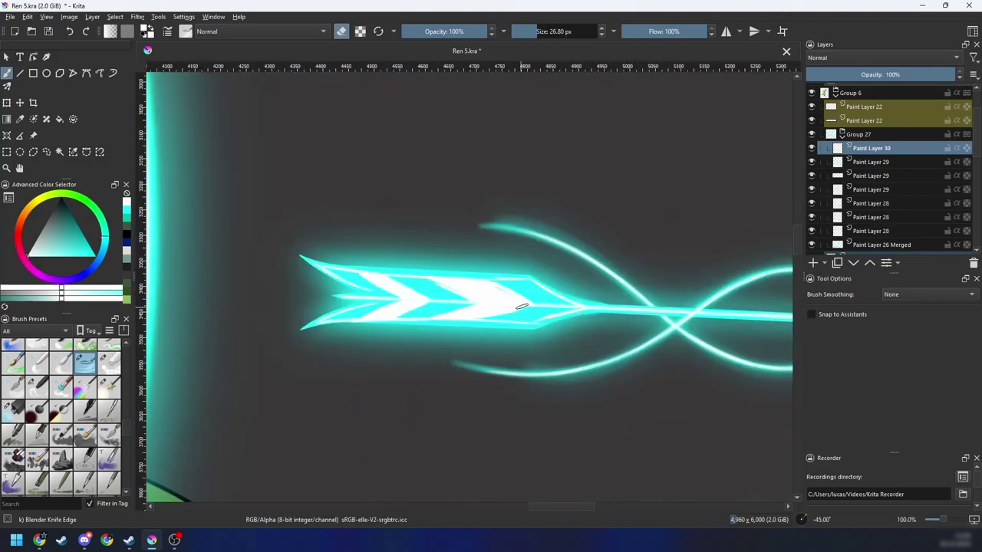
pyautogui.press('+')
pyautogui.press('4')
pyautogui.press('4')
pyautogui.rightClick(473, 328)
pyautogui.click(509, 381)
pyautogui.press('+')
pyautogui.moveTo(416, 325)
pyautogui.mouseDown()
pyautogui.moveTo(613, 232)
pyautogui.moveTo(413, 331)
pyautogui.moveTo(609, 232)
pyautogui.moveTo(537, 252)
pyautogui.moveTo(635, 224)
pyautogui.moveTo(425, 361)
pyautogui.moveTo(638, 264)
pyautogui.moveTo(420, 362)
pyautogui.moveTo(510, 323)
pyautogui.mouseUp()
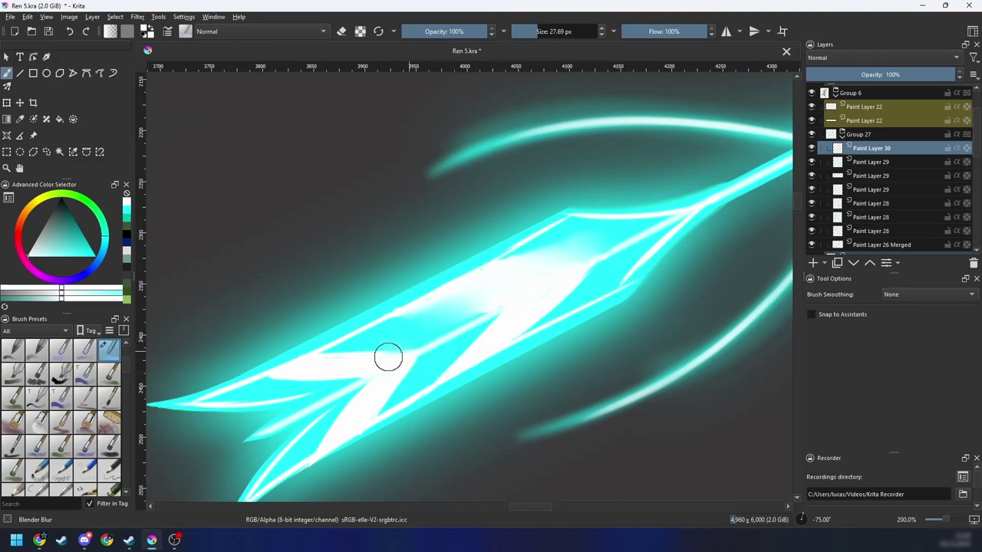
pyautogui.moveTo(388, 356)
pyautogui.mouseDown()
pyautogui.moveTo(407, 333)
pyautogui.moveTo(369, 341)
pyautogui.moveTo(421, 331)
pyautogui.moveTo(410, 357)
pyautogui.moveTo(297, 449)
pyautogui.moveTo(604, 283)
pyautogui.moveTo(480, 339)
pyautogui.moveTo(576, 266)
pyautogui.moveTo(476, 280)
pyautogui.moveTo(582, 227)
pyautogui.mouseUp()
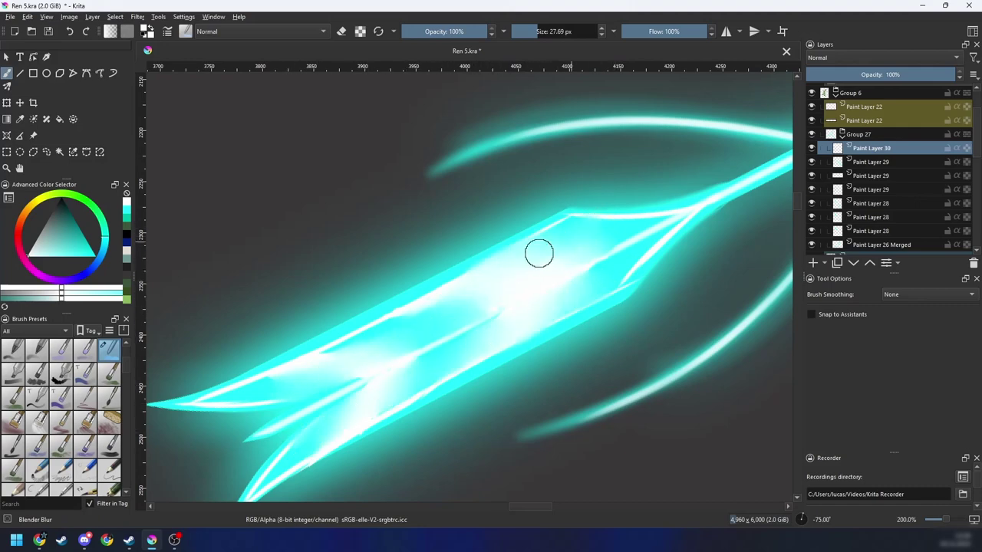
pyautogui.moveTo(538, 253); pyautogui.dragTo(316, 371)
pyautogui.moveTo(501, 276); pyautogui.dragTo(329, 350)
# Step: Examine the blurred fletching on the whole arrow, with the full illustration in view
pyautogui.press('-')
pyautogui.press('6')
pyautogui.press('6')
pyautogui.press('6')
pyautogui.press('6')
pyautogui.press('6')
pyautogui.press('6')
pyautogui.press('6')
pyautogui.press('6')
pyautogui.press('-')
pyautogui.press('-')
pyautogui.press('-')
pyautogui.press('-')
pyautogui.press('-')
pyautogui.press('-')
pyautogui.press('-')
pyautogui.press('4')
pyautogui.press('4')
pyautogui.press('4')
pyautogui.press('4')
pyautogui.press('4')
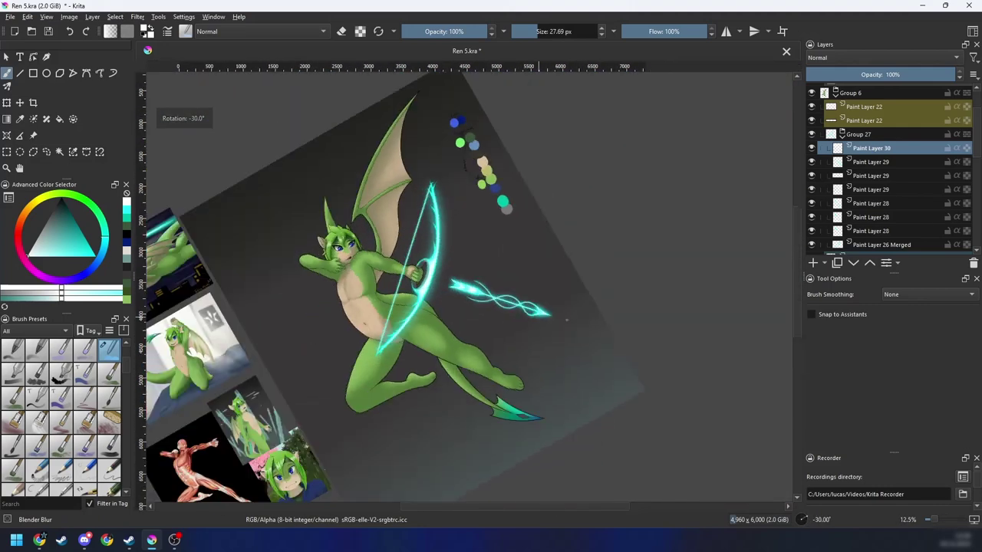
pyautogui.press('6')
pyautogui.press('6')
pyautogui.press('6')
pyautogui.press('+')
pyautogui.press('+')
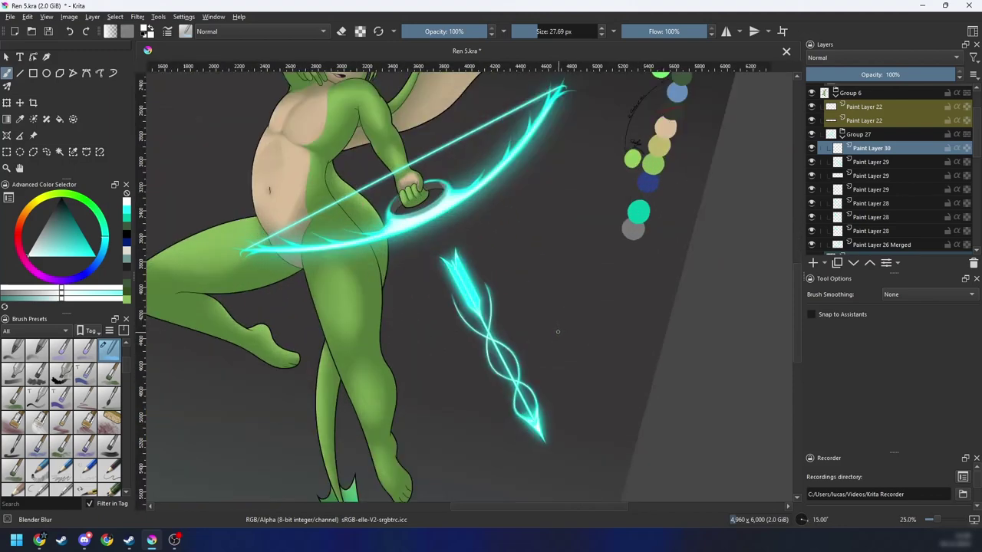
# Step: Replace the blurred chevrons with a white band running lengthwise along one half of the fletching, using the Basic-5 Size brush at 18.05 px
pyautogui.scroll(5, 558, 331)
pyautogui.press('6')
pyautogui.press('6')
pyautogui.press('6')
pyautogui.press('6')
pyautogui.press('6')
pyautogui.press('6')
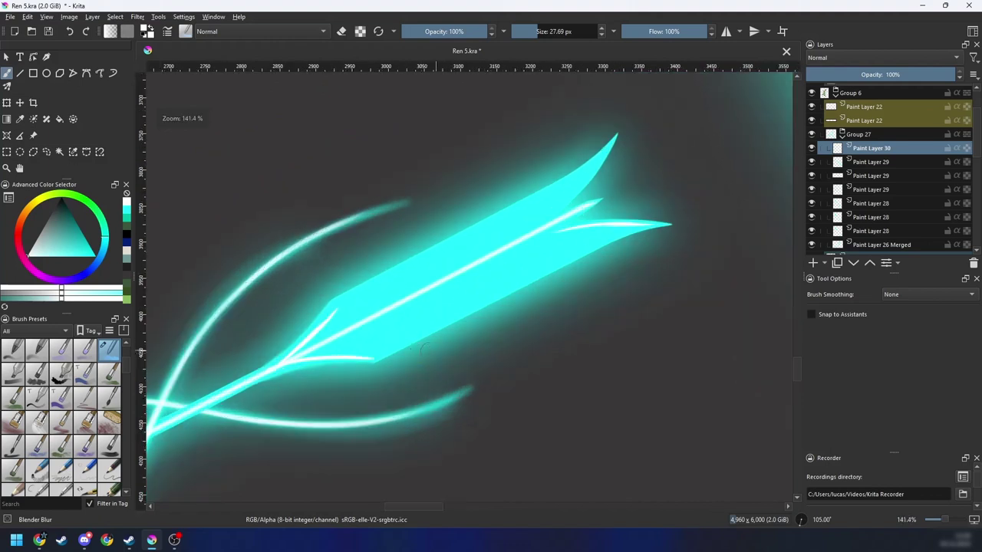
pyautogui.rightClick(411, 359)
pyautogui.click(350, 338)
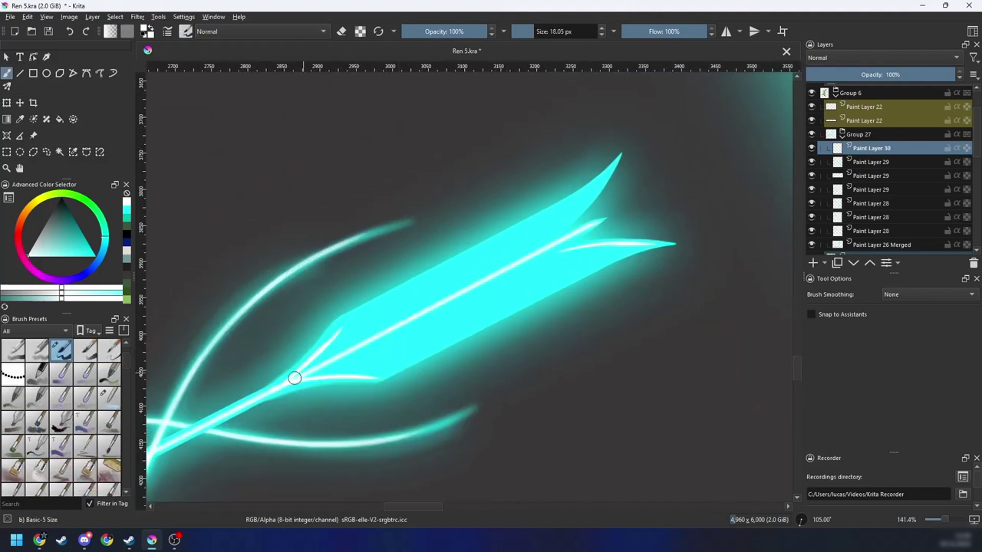
pyautogui.moveTo(295, 377); pyautogui.dragTo(551, 222)
pyautogui.moveTo(392, 305); pyautogui.dragTo(589, 202)
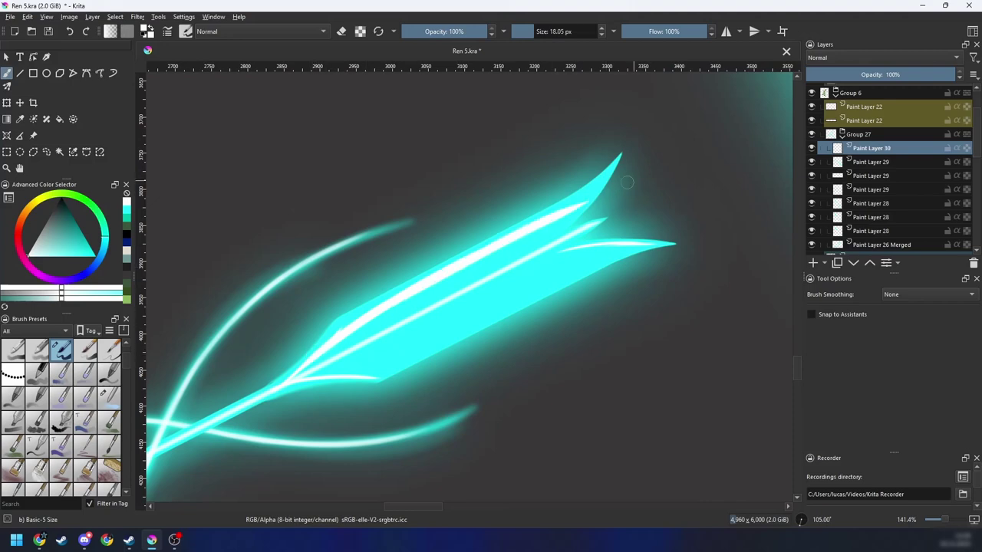
# Step: Paint a matching white band along the fletching's other half with the canvas mirrored, redoing the strokes until the band is clean
pyautogui.moveTo(305, 383); pyautogui.dragTo(592, 279)
pyautogui.hotkey('ctrl', 'z')
pyautogui.press('m')
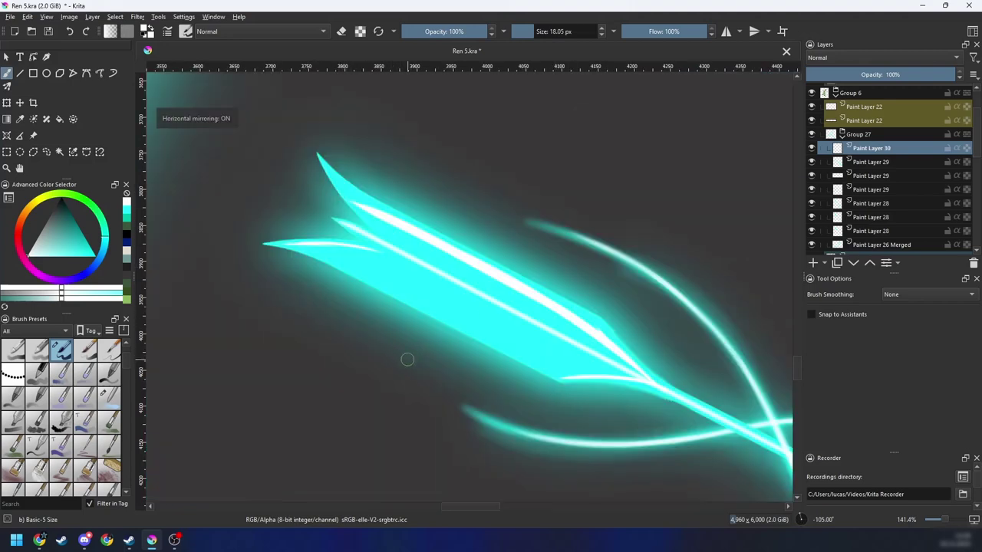
pyautogui.press('4')
pyautogui.press('4')
pyautogui.press('4')
pyautogui.press('4')
pyautogui.press('4')
pyautogui.press('4')
pyautogui.press('4')
pyautogui.press('4')
pyautogui.press('4')
pyautogui.press('4')
pyautogui.press('4')
pyautogui.press('4')
pyautogui.press('4')
pyautogui.press('4')
pyautogui.press('4')
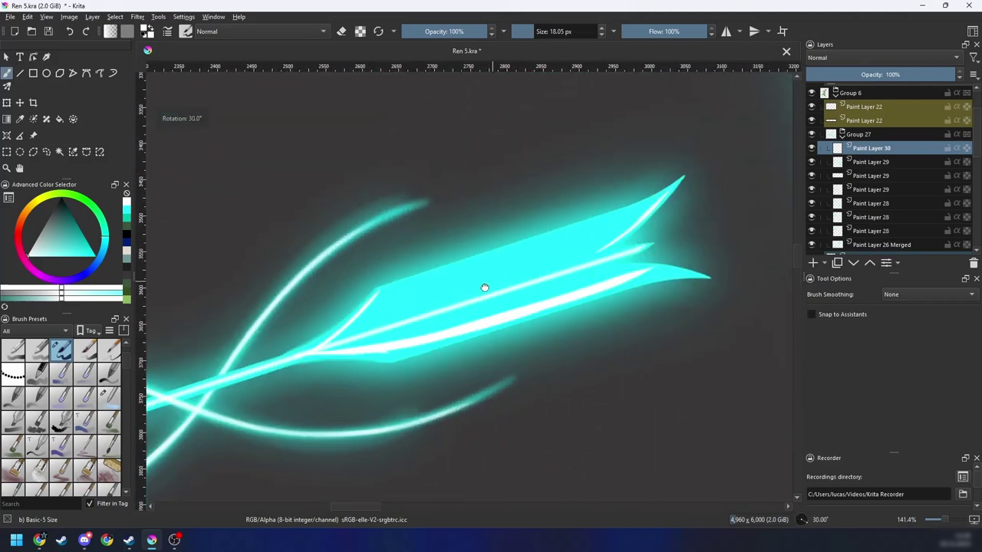
pyautogui.moveTo(329, 329)
pyautogui.mouseDown()
pyautogui.moveTo(521, 263)
pyautogui.moveTo(415, 289)
pyautogui.moveTo(572, 243)
pyautogui.mouseUp()
pyautogui.hotkey('ctrl', 'z')
pyautogui.hotkey('ctrl', 'z')
pyautogui.hotkey('ctrl', 'z')
pyautogui.moveTo(321, 335); pyautogui.dragTo(606, 235)
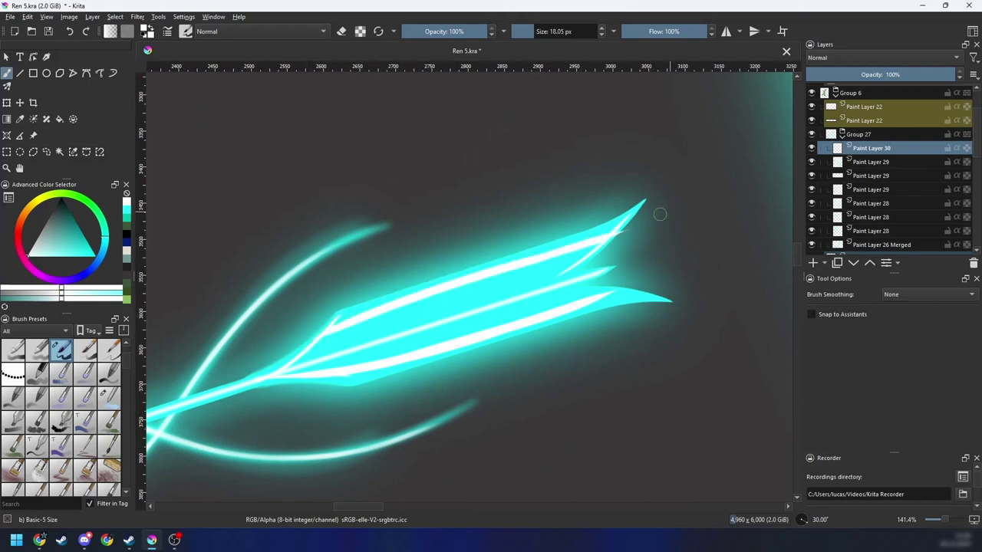
pyautogui.hotkey('ctrl', 'z')
pyautogui.moveTo(449, 287); pyautogui.dragTo(623, 227)
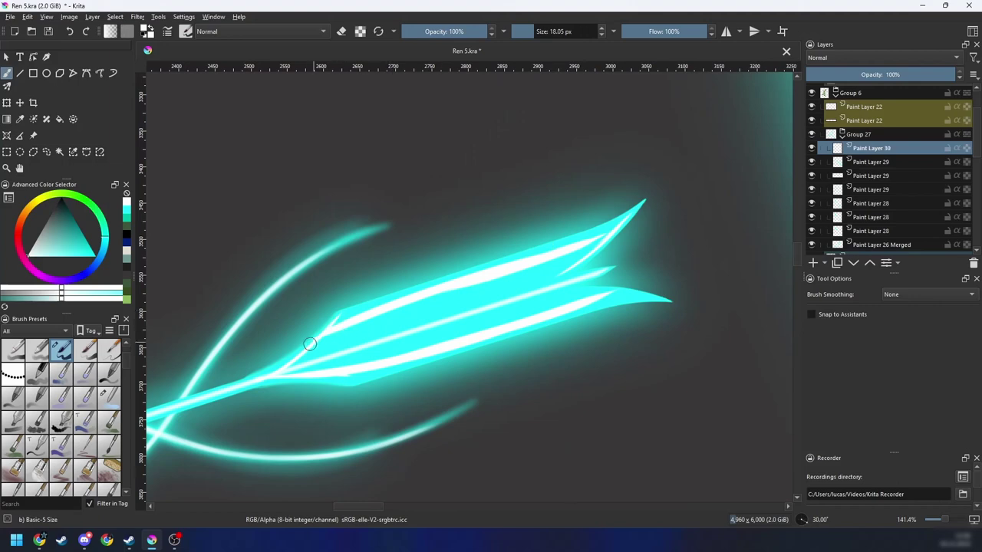
# Step: Thicken the second white band toward the arrow shaft and erase the excess around its shaft-side end
pyautogui.moveTo(385, 319); pyautogui.dragTo(463, 292)
pyautogui.scroll(2, 462, 291)
pyautogui.moveTo(377, 327); pyautogui.dragTo(423, 317)
pyautogui.press('e')
pyautogui.moveTo(341, 331); pyautogui.dragTo(391, 281)
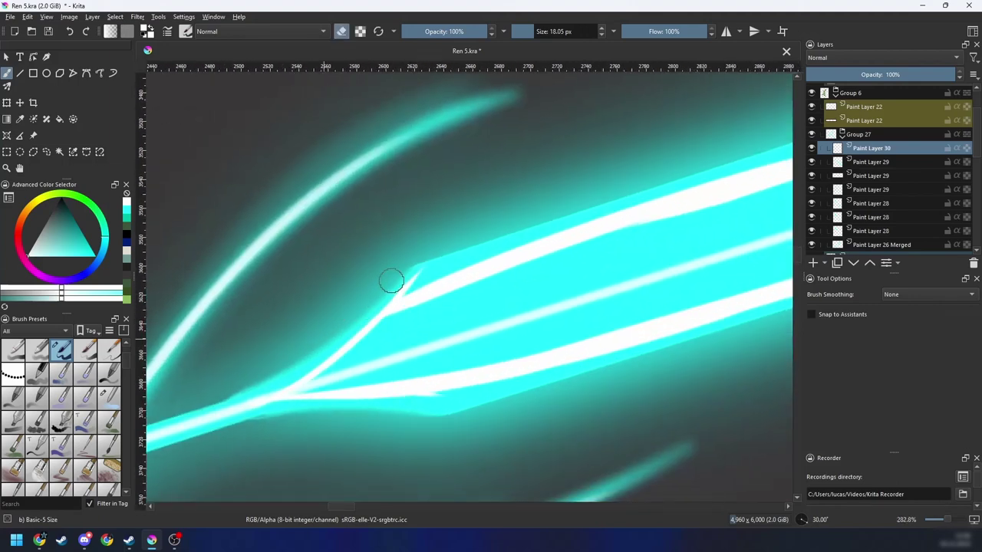
# Step: Extend the second white band into its pointed tail tip and trim its edge with the eraser
pyautogui.moveTo(727, 252); pyautogui.dragTo(432, 340)
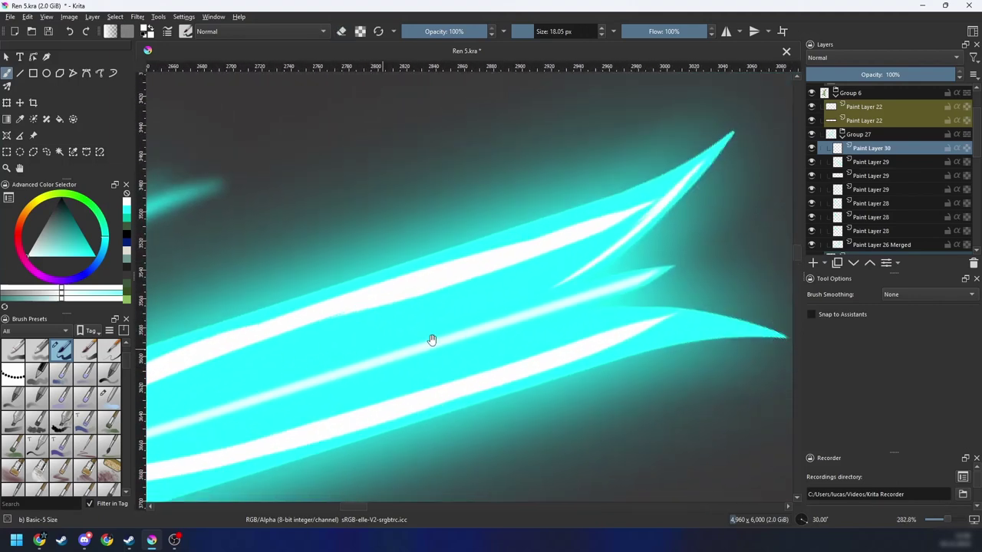
pyautogui.moveTo(566, 260); pyautogui.dragTo(675, 180)
pyautogui.hotkey('ctrl', 'z')
pyautogui.moveTo(554, 241); pyautogui.dragTo(715, 156)
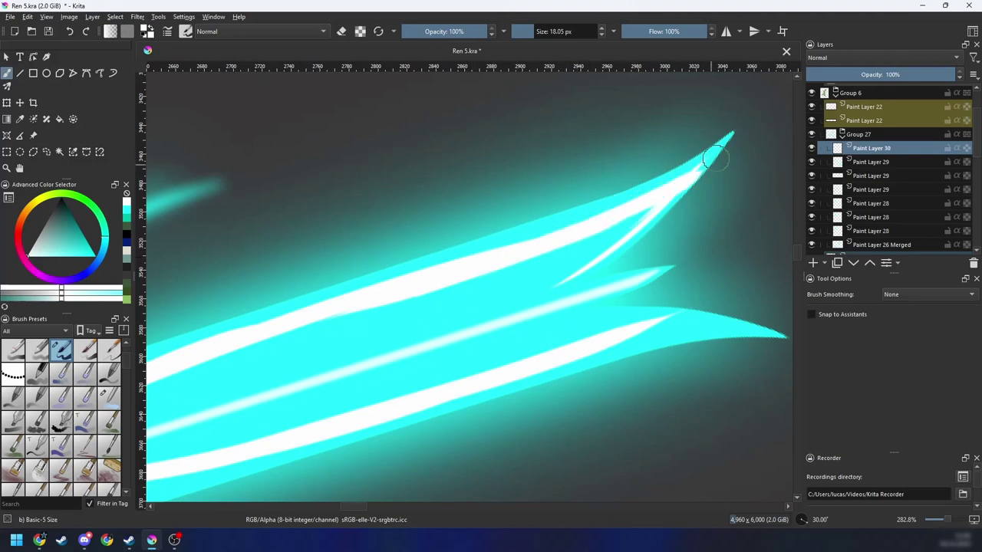
pyautogui.moveTo(653, 212); pyautogui.dragTo(597, 224)
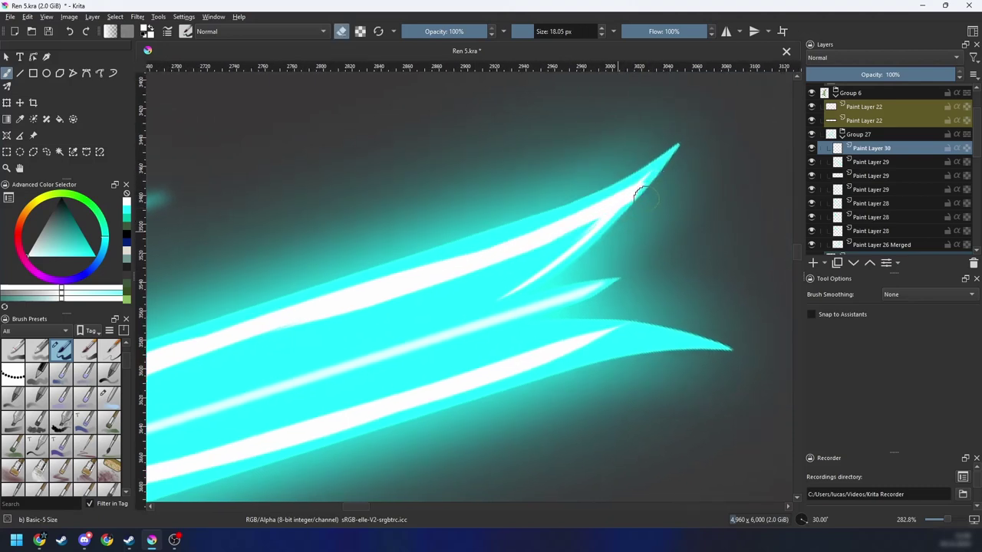
pyautogui.moveTo(660, 268); pyautogui.dragTo(701, 225)
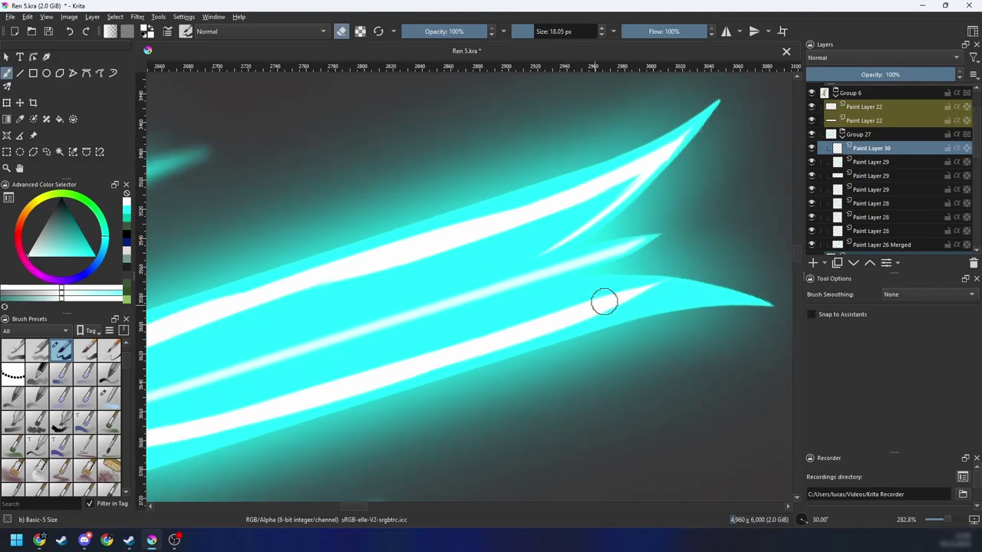
# Step: Extend the first white band into the opposite tail tip and smooth its bend, redoing the strokes
pyautogui.press('5')
pyautogui.moveTo(672, 279); pyautogui.dragTo(600, 289)
pyautogui.moveTo(583, 213); pyautogui.dragTo(495, 278)
pyautogui.press('e')
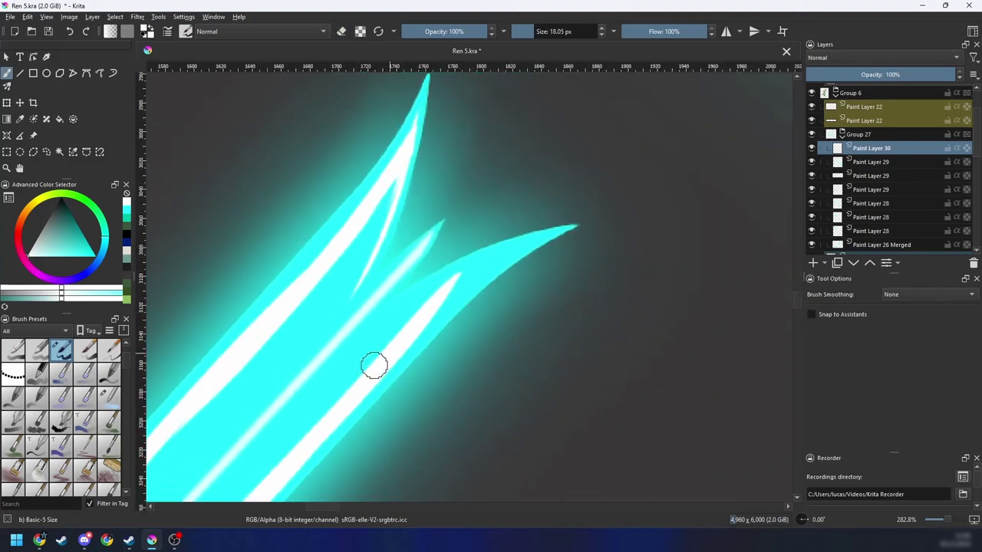
pyautogui.moveTo(379, 361)
pyautogui.mouseDown()
pyautogui.moveTo(498, 265)
pyautogui.moveTo(440, 299)
pyautogui.moveTo(513, 252)
pyautogui.mouseUp()
pyautogui.hotkey('ctrl', 'z')
pyautogui.moveTo(439, 305); pyautogui.dragTo(506, 253)
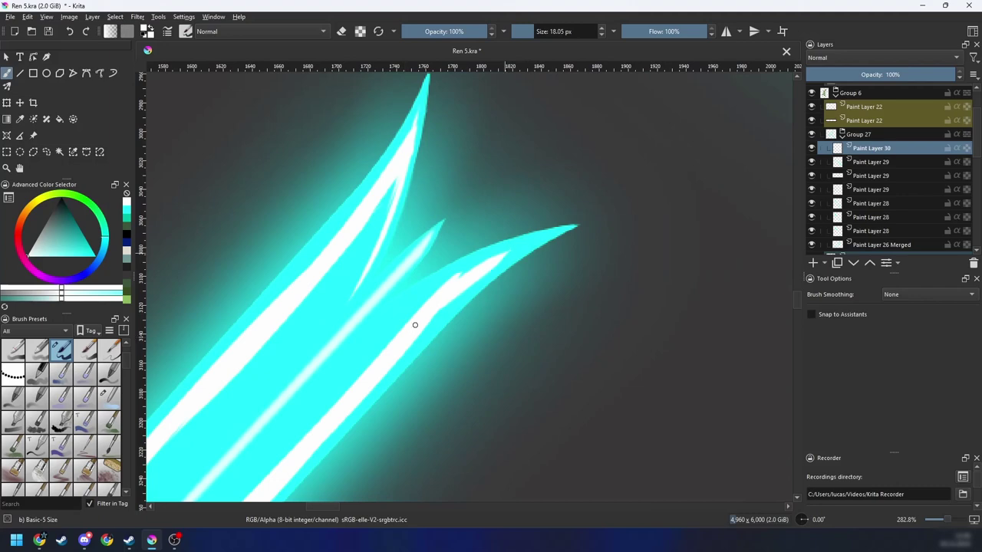
pyautogui.press('e')
pyautogui.moveTo(377, 370); pyautogui.dragTo(536, 237)
pyautogui.hotkey('ctrl', 'z')
pyautogui.moveTo(366, 387); pyautogui.dragTo(402, 335)
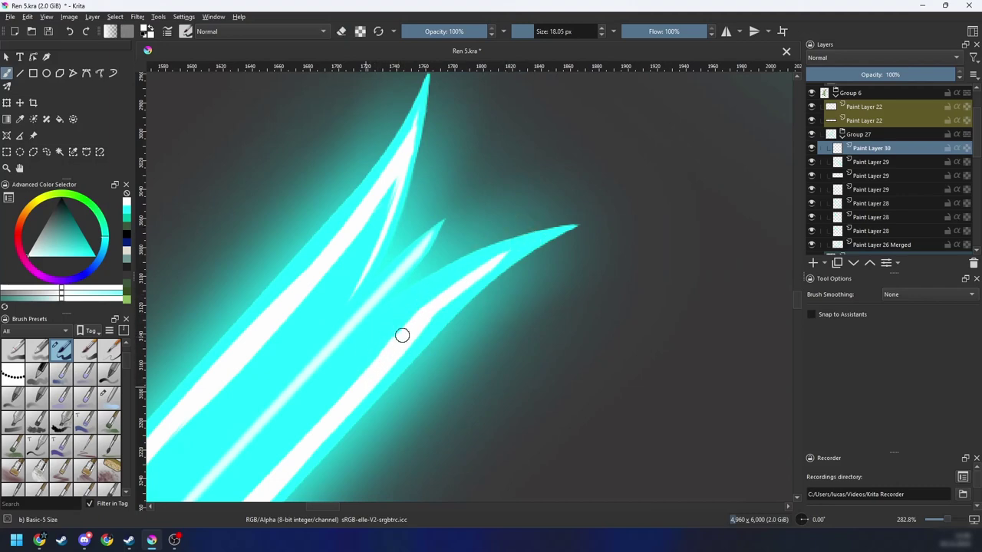
# Step: Add a white highlight along the inner edge of the first band's tail tip
pyautogui.press('-')
pyautogui.press('-')
pyautogui.press('6')
pyautogui.press('6')
pyautogui.press('+')
pyautogui.press('+')
pyautogui.press('4')
pyautogui.press('4')
pyautogui.press('4')
pyautogui.press('4')
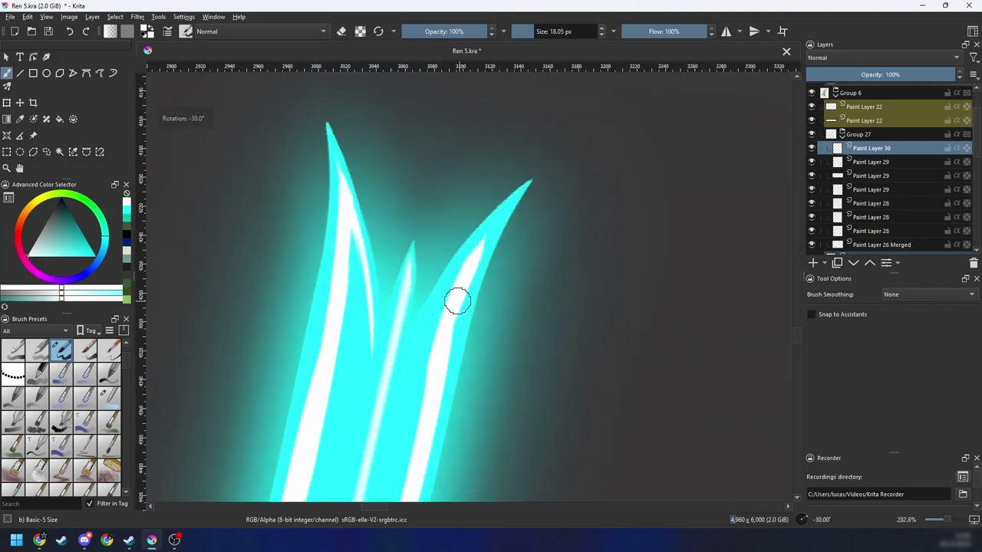
pyautogui.press('6')
pyautogui.moveTo(355, 387); pyautogui.dragTo(513, 238)
pyautogui.press('6')
pyautogui.press('6')
pyautogui.press('6')
pyautogui.press('-')
pyautogui.press('-')
pyautogui.press('-')
pyautogui.press('-')
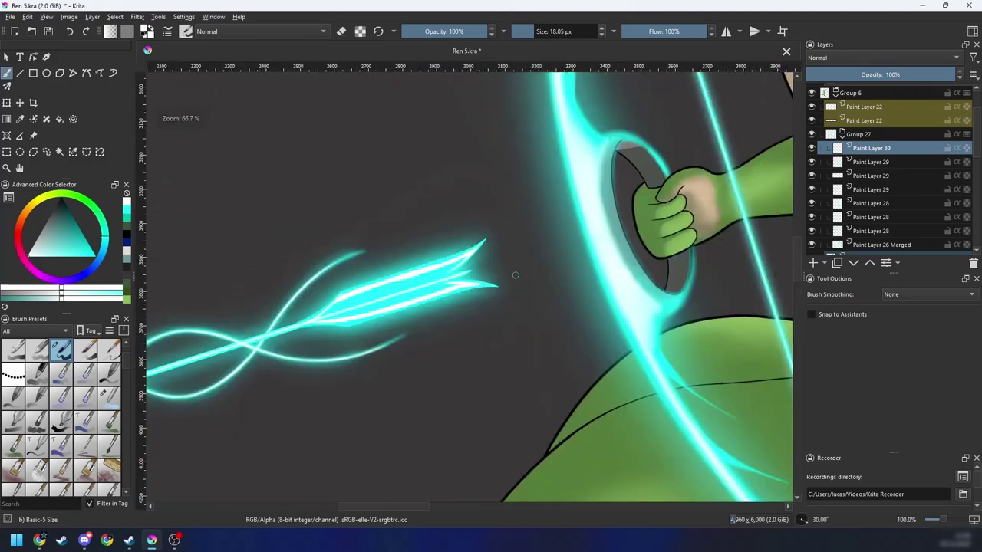
# Step: Strengthen the white inner-edge highlight on the second band's tail tip to match the opposite tip
pyautogui.press('+')
pyautogui.press('6')
pyautogui.press('4')
pyautogui.press('4')
pyautogui.press('4')
pyautogui.press('4')
pyautogui.press('4')
pyautogui.press('4')
pyautogui.press('4')
pyautogui.press('4')
pyautogui.press('+')
pyautogui.press('+')
pyautogui.press('4')
pyautogui.press('4')
pyautogui.press('4')
pyautogui.press('4')
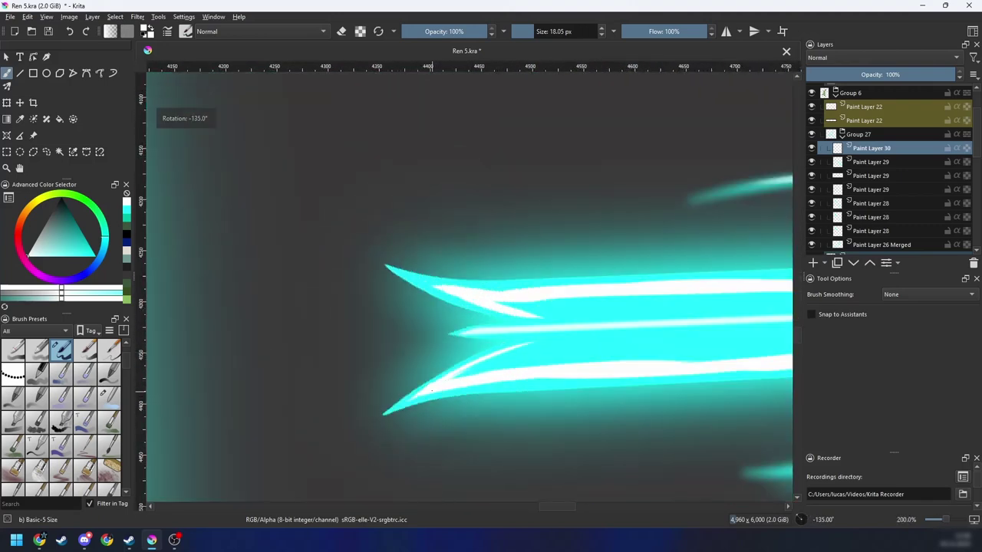
pyautogui.moveTo(431, 390)
pyautogui.mouseDown()
pyautogui.moveTo(519, 345)
pyautogui.moveTo(651, 351)
pyautogui.moveTo(610, 347)
pyautogui.mouseUp()
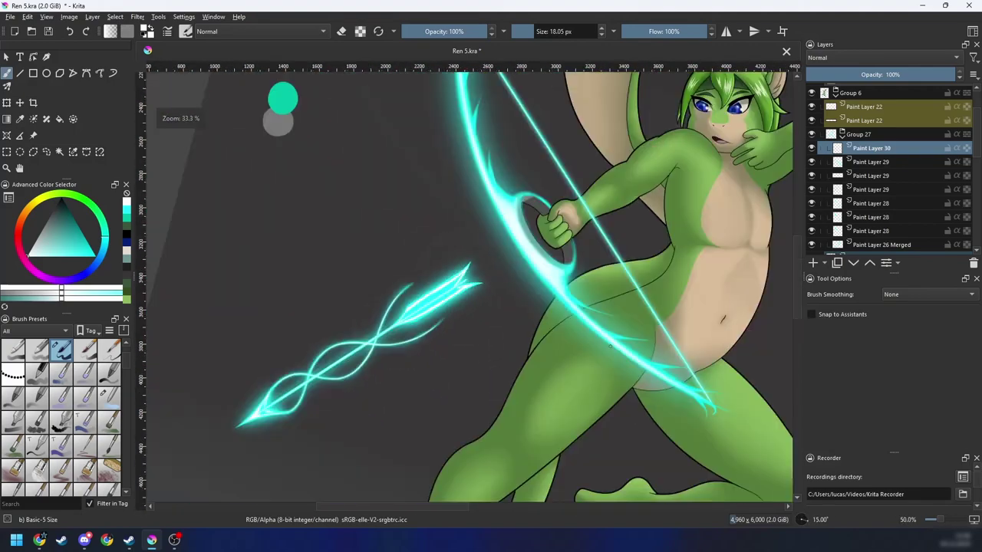
# Step: Touch up the white band's bend near the shaft end of the fletching and trim its inner edge with the eraser
pyautogui.press('-')
pyautogui.press('6')
pyautogui.press('6')
pyautogui.press('6')
pyautogui.moveTo(526, 372)
pyautogui.mouseDown()
pyautogui.moveTo(603, 373)
pyautogui.moveTo(557, 336)
pyautogui.moveTo(557, 281)
pyautogui.moveTo(511, 477)
pyautogui.mouseUp()
pyautogui.press('4')
pyautogui.press('4')
pyautogui.press('4')
pyautogui.press('4')
pyautogui.press('4')
pyautogui.press('4')
pyautogui.press('4')
pyautogui.press('4')
pyautogui.press('4')
pyautogui.press('+')
pyautogui.press('+')
pyautogui.press('+')
pyautogui.moveTo(487, 264); pyautogui.dragTo(475, 344)
pyautogui.press('4')
pyautogui.press('4')
pyautogui.press('4')
pyautogui.press('4')
pyautogui.press('4')
pyautogui.press('4')
pyautogui.press('4')
pyautogui.press('4')
pyautogui.press('4')
pyautogui.press('+')
pyautogui.moveTo(533, 319); pyautogui.dragTo(513, 317)
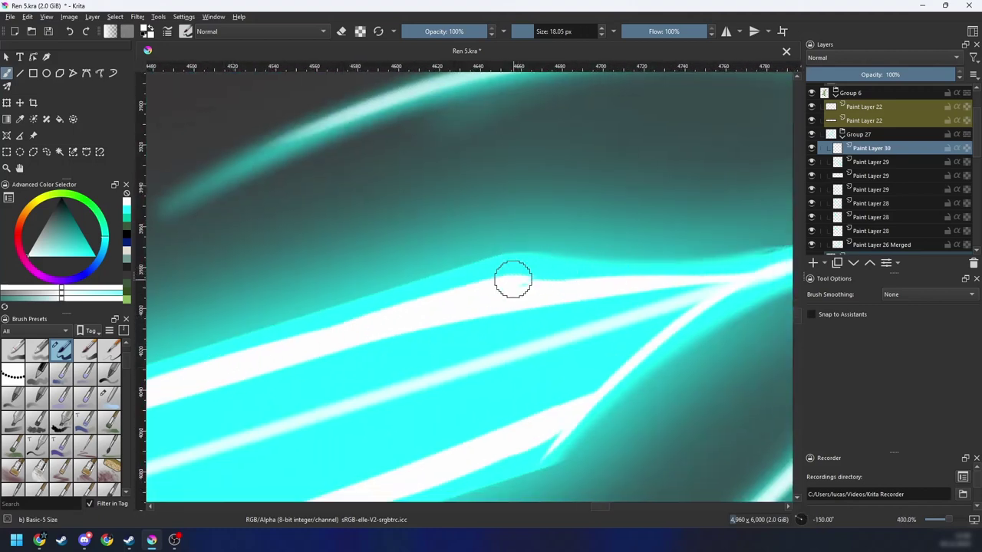
pyautogui.moveTo(513, 278)
pyautogui.mouseDown()
pyautogui.moveTo(496, 301)
pyautogui.moveTo(385, 311)
pyautogui.mouseUp()
pyautogui.press('e')
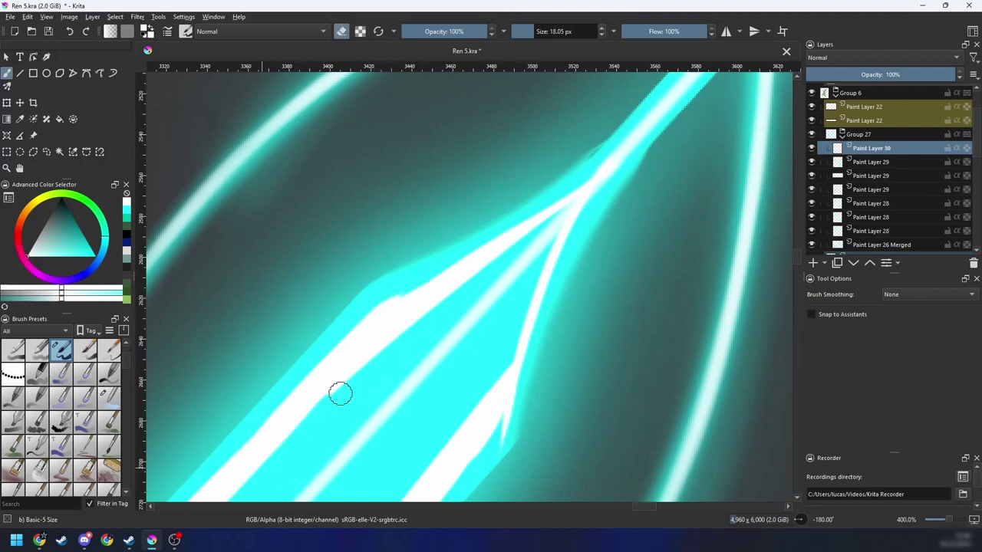
pyautogui.moveTo(282, 447); pyautogui.dragTo(466, 286)
pyautogui.press('e')
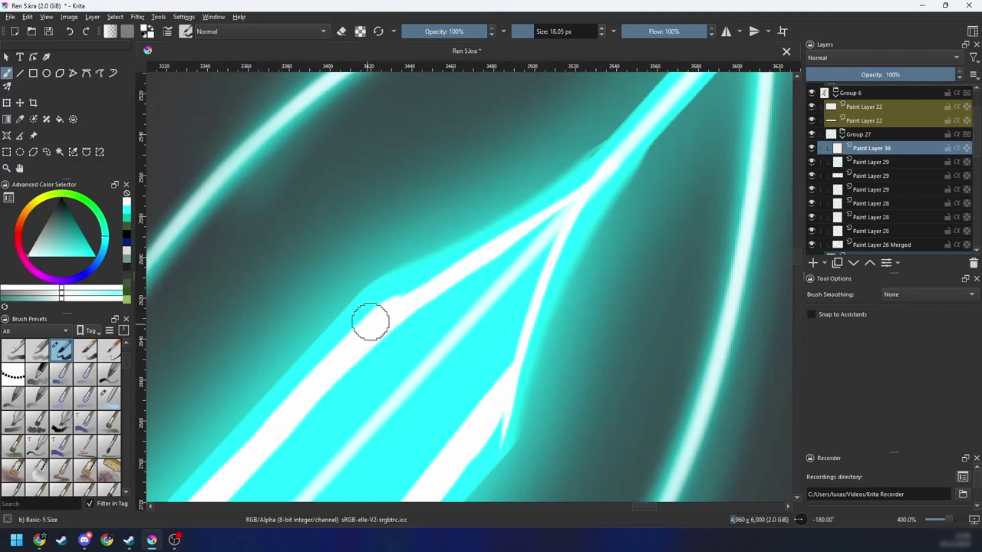
# Step: Thicken the white band from its bend toward the shaft and smooth its inner edge with the eraser
pyautogui.moveTo(342, 344)
pyautogui.mouseDown()
pyautogui.moveTo(442, 256)
pyautogui.moveTo(383, 294)
pyautogui.moveTo(583, 199)
pyautogui.mouseUp()
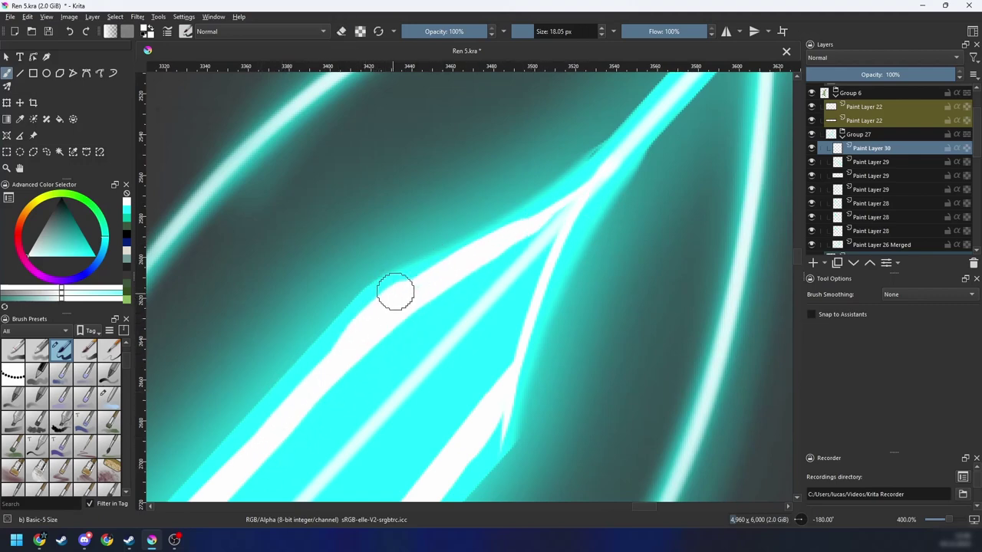
pyautogui.press('e')
pyautogui.moveTo(350, 379); pyautogui.dragTo(459, 284)
pyautogui.moveTo(349, 353); pyautogui.dragTo(418, 295)
pyautogui.press('e')
pyautogui.moveTo(378, 322); pyautogui.dragTo(419, 286)
# Step: Erase along the outer edge of the band's tapered section and fill the junction with the shaft in white
pyautogui.press('e')
pyautogui.moveTo(253, 404); pyautogui.dragTo(365, 274)
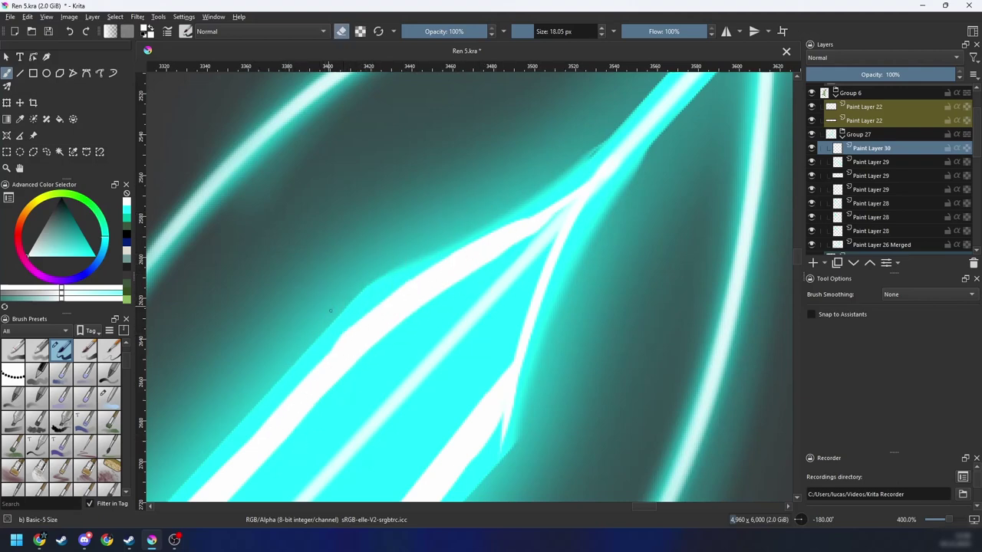
pyautogui.moveTo(330, 310); pyautogui.dragTo(438, 231)
pyautogui.press('e')
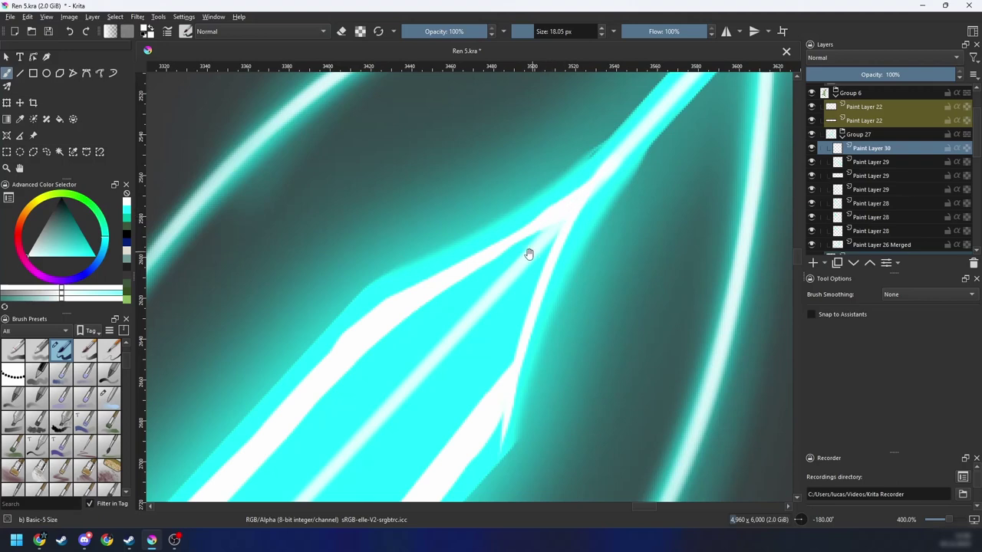
# Step: Switch to the Shape fill brush and paint pointed white streaks inside the shaft end of the fletching
pyautogui.moveTo(529, 254); pyautogui.dragTo(537, 249)
pyautogui.moveTo(421, 324)
pyautogui.mouseDown()
pyautogui.moveTo(399, 329)
pyautogui.moveTo(396, 361)
pyautogui.moveTo(462, 278)
pyautogui.moveTo(438, 322)
pyautogui.moveTo(350, 376)
pyautogui.moveTo(445, 363)
pyautogui.moveTo(408, 397)
pyautogui.moveTo(436, 337)
pyautogui.moveTo(406, 361)
pyautogui.mouseUp()
pyautogui.rightClick(397, 332)
pyautogui.click(331, 311)
pyautogui.hotkey('ctrl', 'z')
# Step: Paint thin pointed white streaks inside the fletching's tail end, undoing the last unwanted stroke
pyautogui.press('6')
pyautogui.press('-')
pyautogui.press('-')
pyautogui.press('-')
pyautogui.press('-')
pyautogui.press('-')
pyautogui.press('6')
pyautogui.press('6')
pyautogui.press('6')
pyautogui.press('6')
pyautogui.press('-')
pyautogui.press('-')
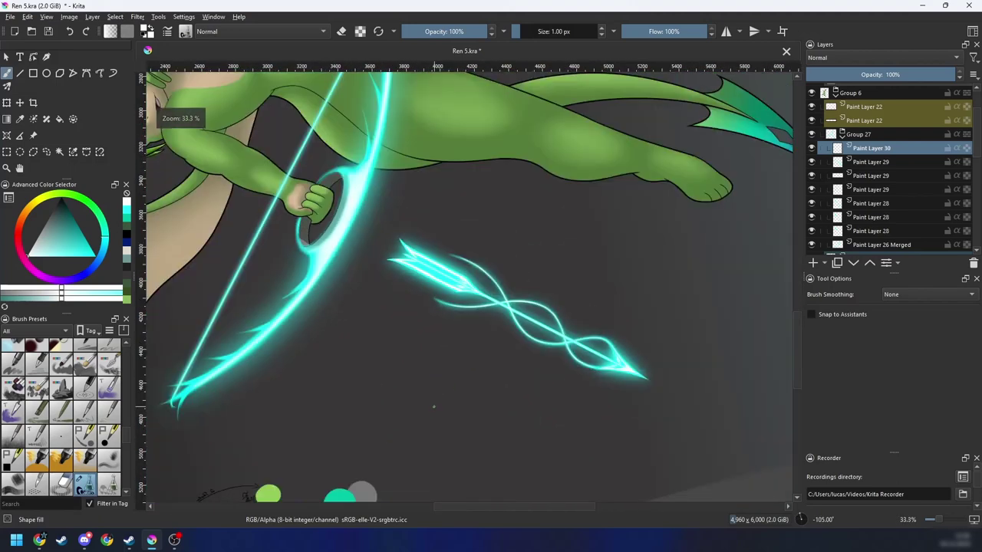
pyautogui.press('+')
pyautogui.press('4')
pyautogui.press('4')
pyautogui.press('4')
pyautogui.press('4')
pyautogui.press('+')
pyautogui.press('+')
pyautogui.moveTo(434, 407); pyautogui.dragTo(514, 325)
pyautogui.press('+')
pyautogui.press('+')
pyautogui.moveTo(442, 351); pyautogui.dragTo(490, 327)
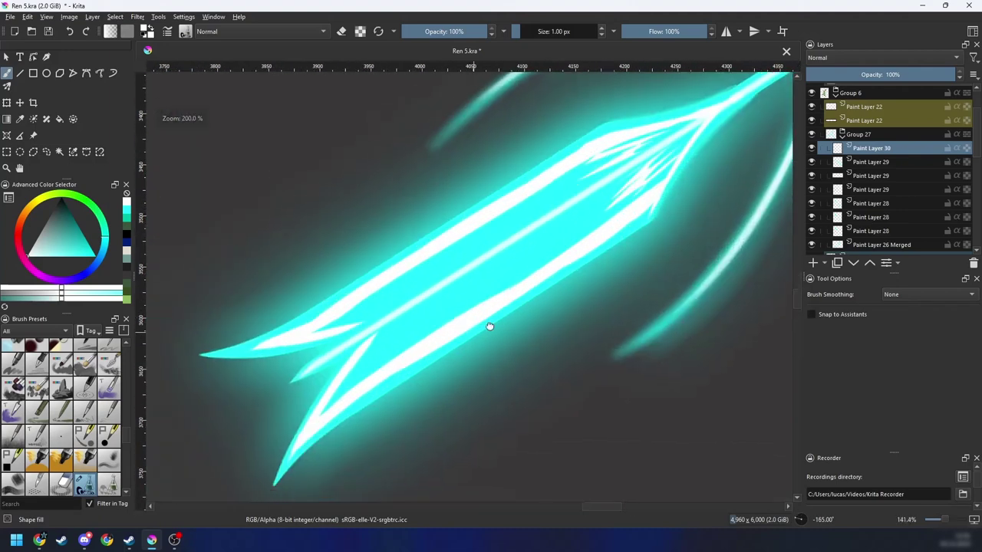
pyautogui.scroll(2, 489, 326)
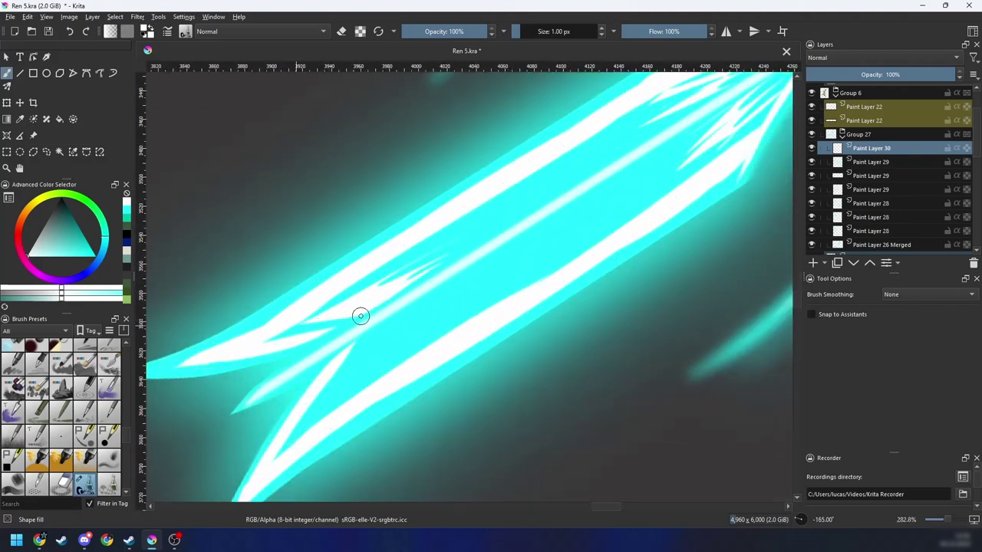
pyautogui.moveTo(360, 316)
pyautogui.mouseDown()
pyautogui.moveTo(332, 320)
pyautogui.moveTo(344, 305)
pyautogui.moveTo(295, 330)
pyautogui.mouseUp()
pyautogui.moveTo(362, 348)
pyautogui.mouseDown()
pyautogui.moveTo(527, 251)
pyautogui.moveTo(494, 291)
pyautogui.moveTo(362, 354)
pyautogui.moveTo(488, 273)
pyautogui.moveTo(510, 274)
pyautogui.moveTo(367, 374)
pyautogui.moveTo(397, 340)
pyautogui.moveTo(339, 362)
pyautogui.moveTo(294, 422)
pyautogui.moveTo(363, 372)
pyautogui.mouseUp()
pyautogui.hotkey('ctrl', 'z')
# Step: Fill the middle of the fletching with thin lengthwise white streaks on both sides of the centre line
pyautogui.press('-')
pyautogui.press('-')
pyautogui.press('-')
pyautogui.press('-')
pyautogui.press('6')
pyautogui.press('6')
pyautogui.press('6')
pyautogui.press('6')
pyautogui.press('6')
pyautogui.press('6')
pyautogui.press('6')
pyautogui.press('-')
pyautogui.press('-')
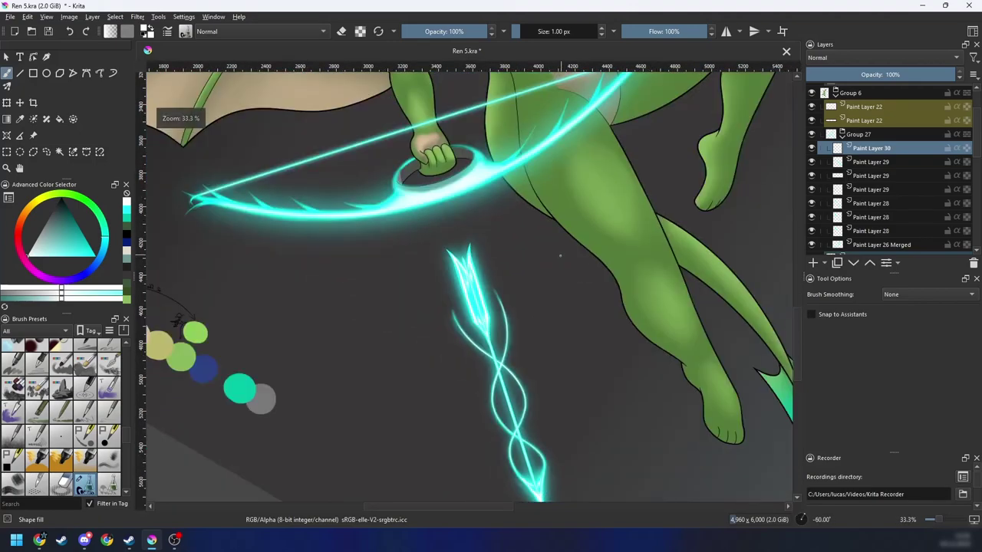
pyautogui.moveTo(559, 256); pyautogui.dragTo(529, 241)
pyautogui.press('+')
pyautogui.press('4')
pyautogui.moveTo(565, 298); pyautogui.dragTo(535, 281)
pyautogui.press('4')
pyautogui.press('4')
pyautogui.press('4')
pyautogui.press('4')
pyautogui.press('+')
pyautogui.press('+')
pyautogui.press('+')
pyautogui.moveTo(495, 315); pyautogui.dragTo(635, 242)
pyautogui.press('+')
pyautogui.press('4')
pyautogui.press('4')
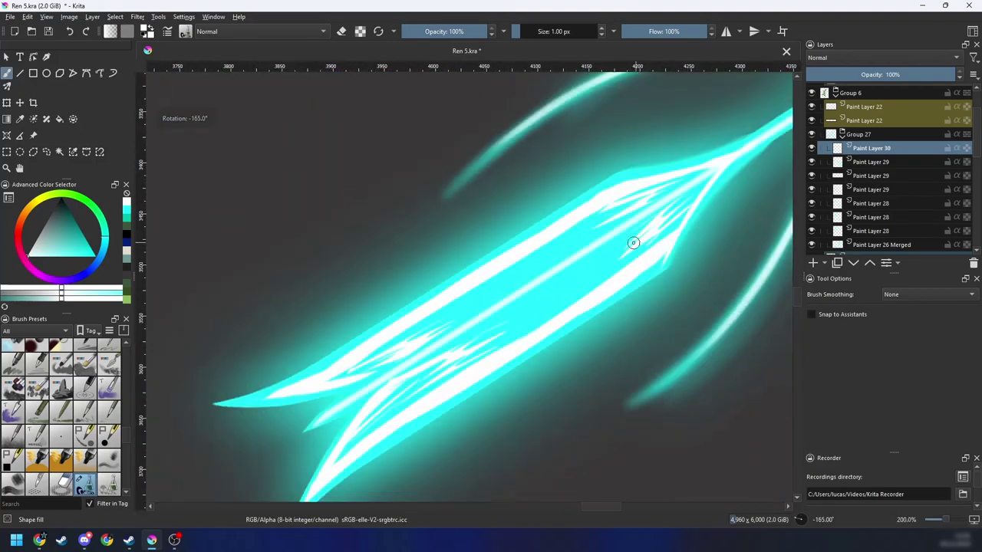
pyautogui.press('6')
pyautogui.moveTo(563, 269); pyautogui.dragTo(515, 287)
pyautogui.moveTo(407, 319)
pyautogui.mouseDown()
pyautogui.moveTo(502, 292)
pyautogui.moveTo(416, 325)
pyautogui.mouseUp()
pyautogui.moveTo(486, 329)
pyautogui.mouseDown()
pyautogui.moveTo(553, 325)
pyautogui.moveTo(427, 354)
pyautogui.mouseUp()
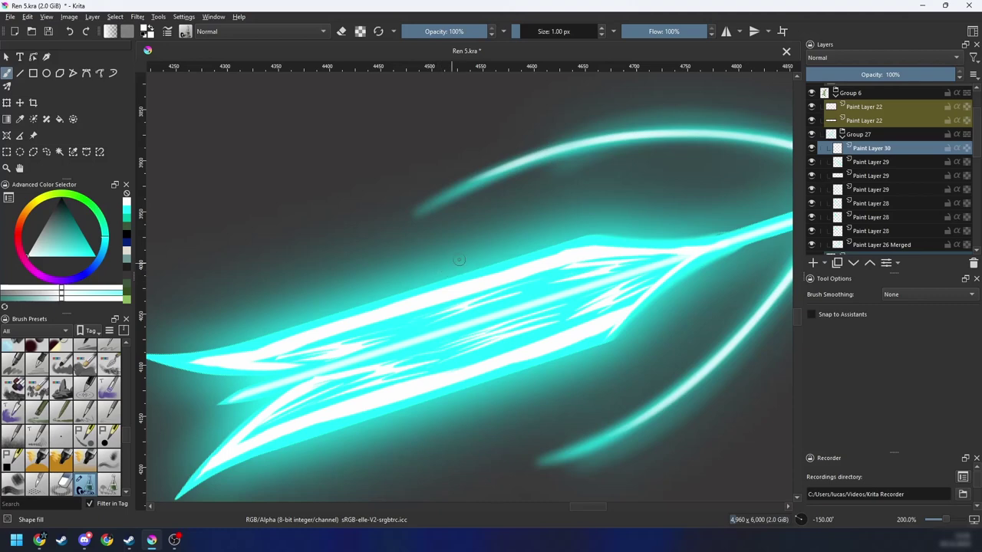
# Step: Examine the streaked fletching against the whole arrow and the bow
pyautogui.press('-')
pyautogui.press('-')
pyautogui.press('-')
pyautogui.press('6')
pyautogui.press('6')
pyautogui.press('6')
pyautogui.press('6')
pyautogui.press('6')
pyautogui.press('6')
pyautogui.press('4')
pyautogui.press('-')
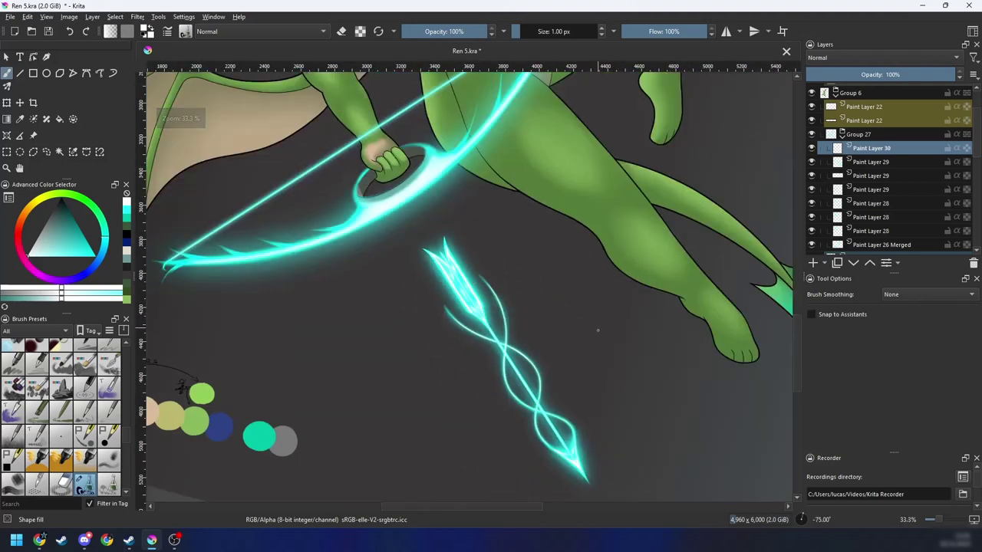
pyautogui.press('4')
pyautogui.moveTo(596, 330); pyautogui.dragTo(577, 343)
pyautogui.press('+')
pyautogui.press('4')
pyautogui.press('4')
pyautogui.press('+')
pyautogui.moveTo(638, 344); pyautogui.dragTo(575, 353)
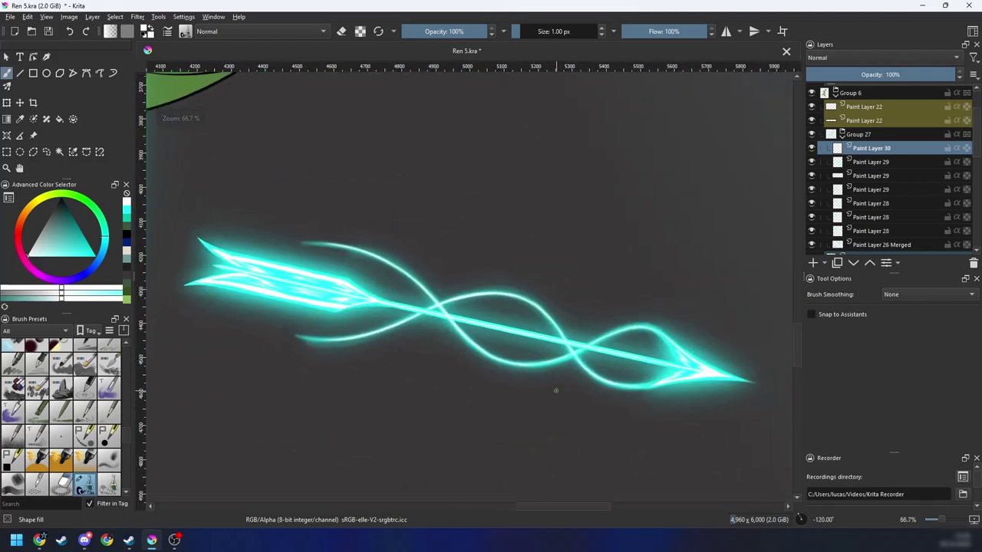
pyautogui.moveTo(701, 353)
pyautogui.mouseDown()
pyautogui.moveTo(666, 349)
pyautogui.moveTo(674, 376)
pyautogui.moveTo(720, 354)
pyautogui.mouseUp()
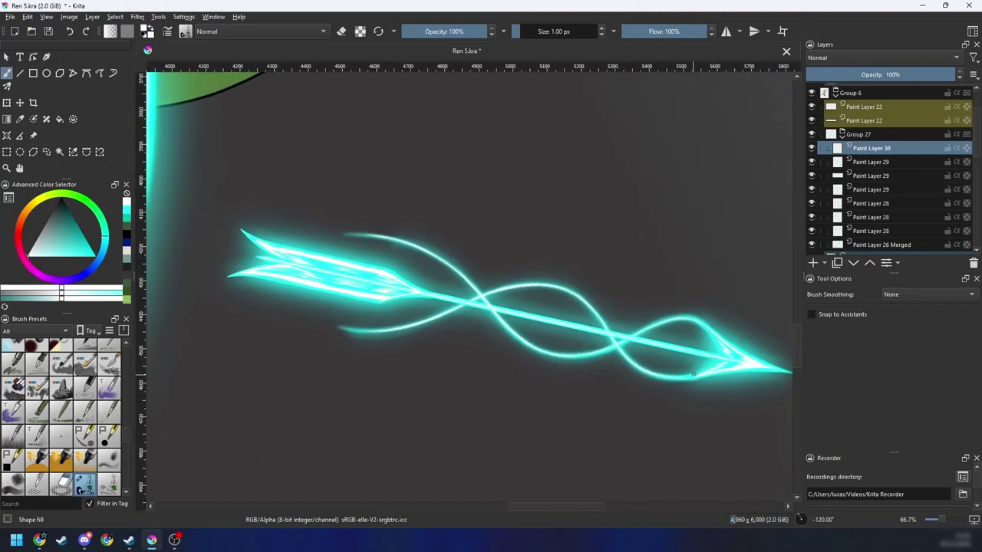
# Step: Apply the Blur filter to Paint Layer 30 with horizontal and vertical radius 5
pyautogui.press('+')
pyautogui.press('4')
pyautogui.hotkey('ctrl', 'u')
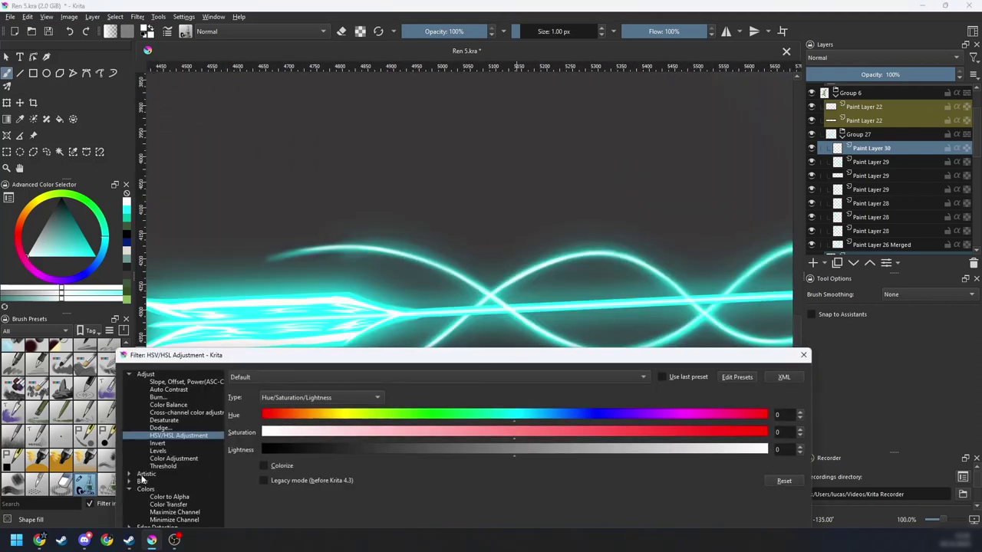
pyautogui.click(130, 481)
pyautogui.click(160, 490)
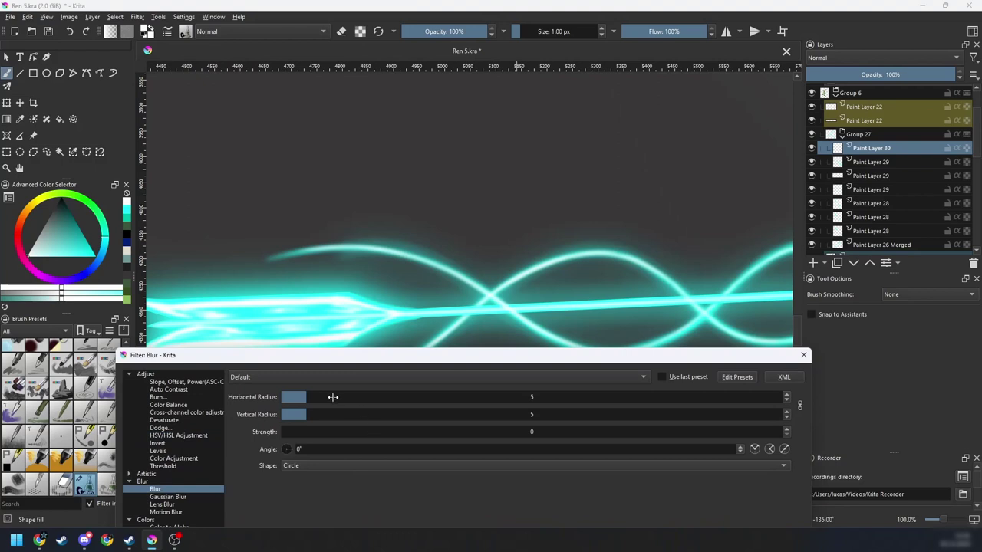
pyautogui.moveTo(312, 398)
pyautogui.mouseDown()
pyautogui.moveTo(294, 396)
pyautogui.moveTo(303, 395)
pyautogui.mouseUp()
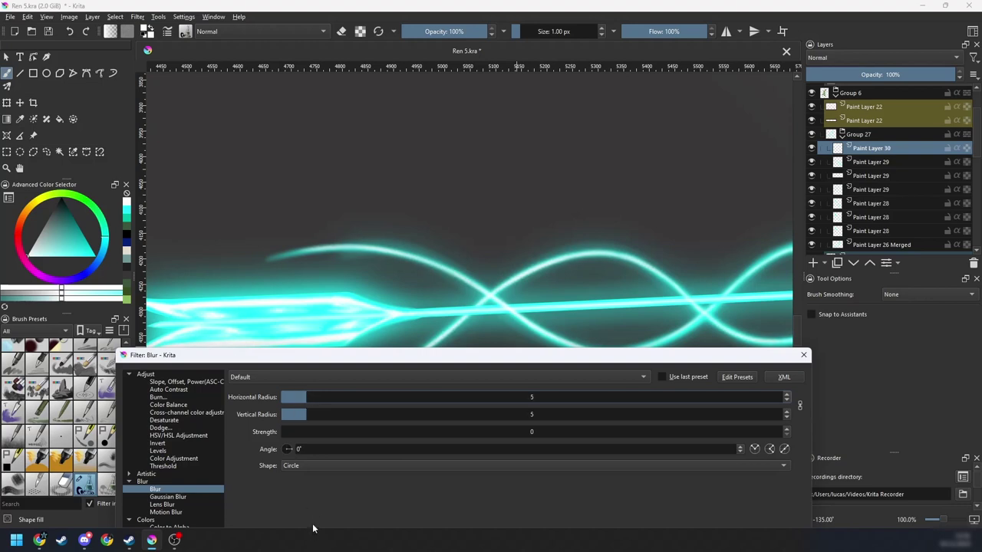
pyautogui.press('Return')
# Step: Examine the arrowhead up close and the whole arrow beside the archer's bow
pyautogui.moveTo(732, 370); pyautogui.dragTo(383, 386)
pyautogui.scroll(2, 422, 392)
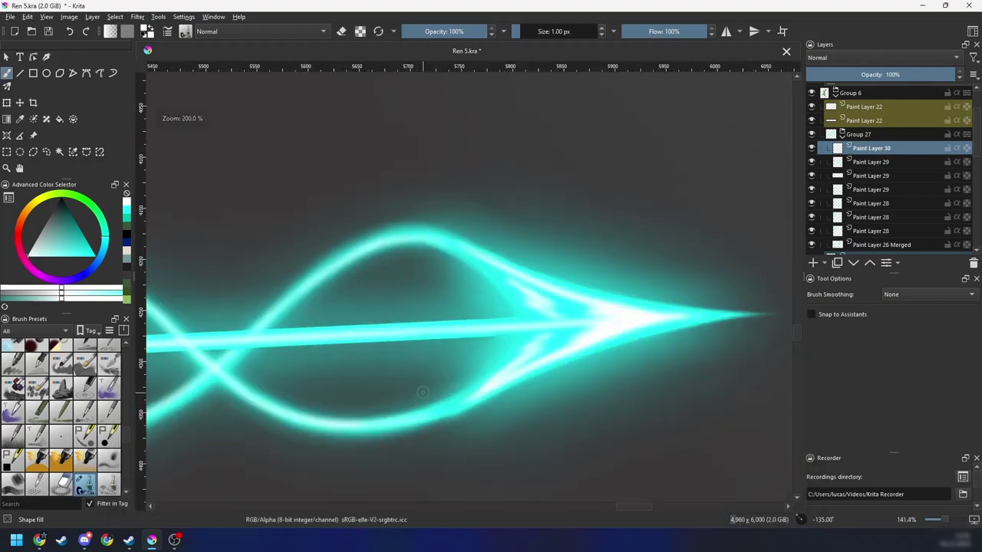
pyautogui.press('+')
pyautogui.press('-')
pyautogui.press('-')
pyautogui.press('-')
pyautogui.press('-')
pyautogui.press('-')
pyautogui.press('-')
pyautogui.press('-')
pyautogui.press('6')
pyautogui.press('6')
pyautogui.press('6')
pyautogui.moveTo(520, 314); pyautogui.dragTo(587, 393)
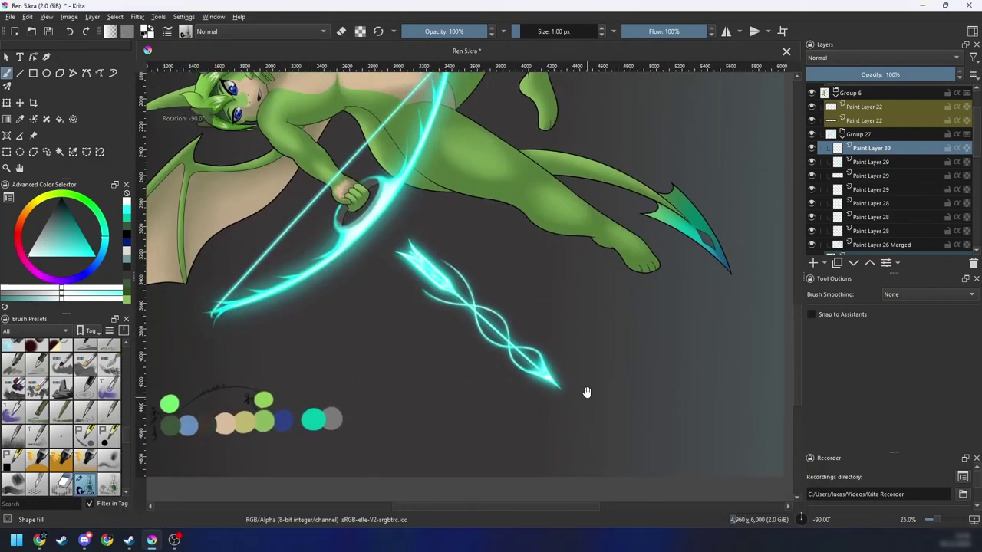
# Step: Examine the whole arrow beside the archer's bow with the canvas turned to different angles and mirrored
pyautogui.press('-')
pyautogui.press('4')
pyautogui.press('4')
pyautogui.press('6')
pyautogui.press('6')
pyautogui.press('6')
pyautogui.press('6')
pyautogui.press('6')
pyautogui.press('6')
pyautogui.press('6')
pyautogui.press('6')
pyautogui.moveTo(609, 338); pyautogui.dragTo(535, 354)
pyautogui.press('m')
# Step: Duplicate Paint Layer 30, which holds the blurred white streaks of the arrow's fletching
pyautogui.press('+')
pyautogui.press('+')
pyautogui.press('+')
pyautogui.moveTo(568, 324); pyautogui.dragTo(587, 304)
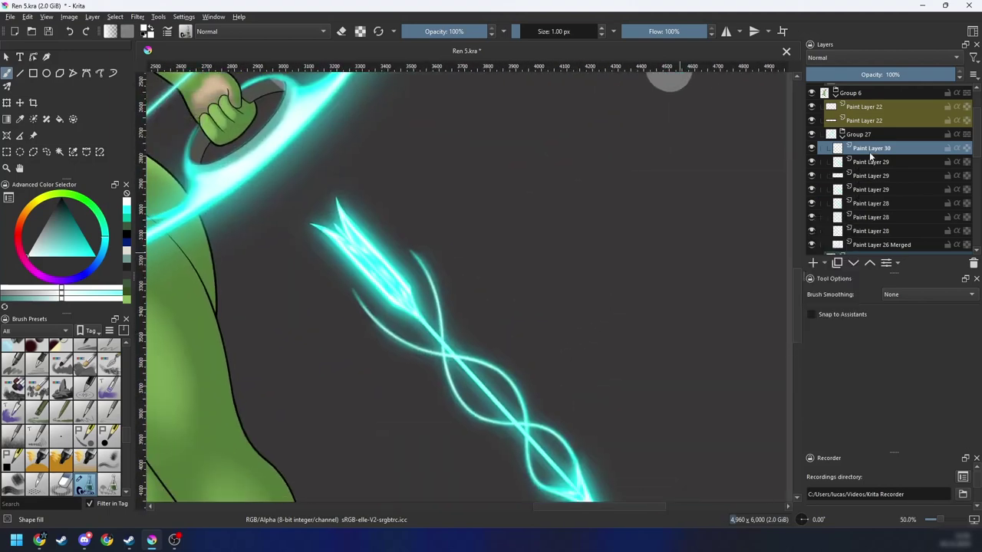
pyautogui.hotkey('ctrl', 'j')
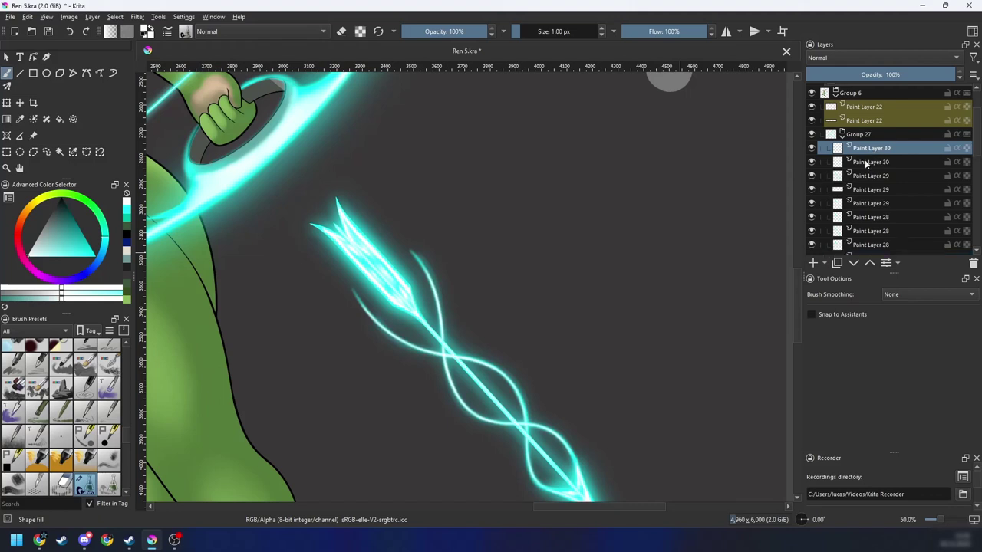
# Step: Blur the lower of the two Paint Layer 30 layers in Group 27 with horizontal and vertical radii of 32
pyautogui.click(864, 161)
pyautogui.moveTo(577, 271); pyautogui.dragTo(594, 236)
pyautogui.hotkey('ctrl', 'u')
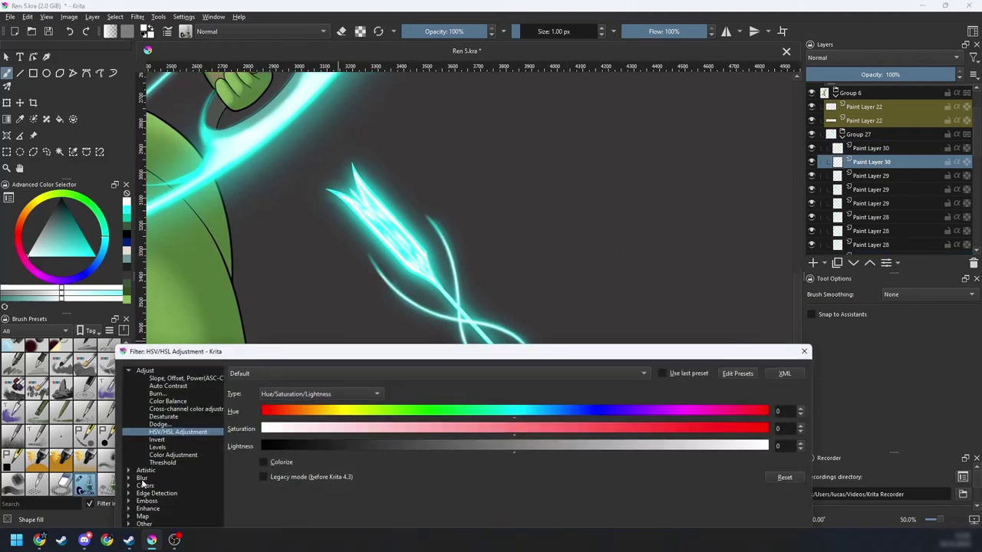
pyautogui.doubleClick(142, 478)
pyautogui.click(154, 486)
pyautogui.click(362, 394)
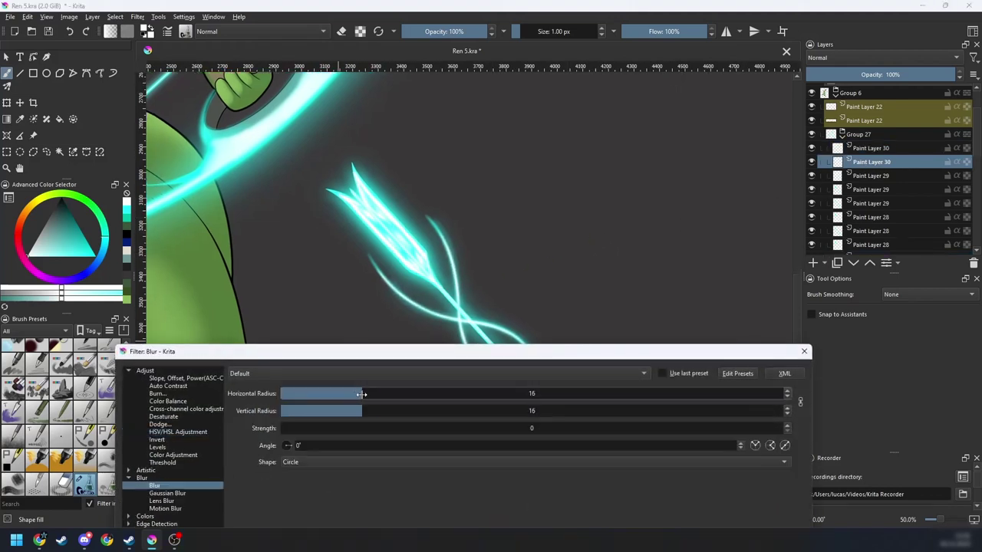
pyautogui.moveTo(361, 394); pyautogui.dragTo(445, 394)
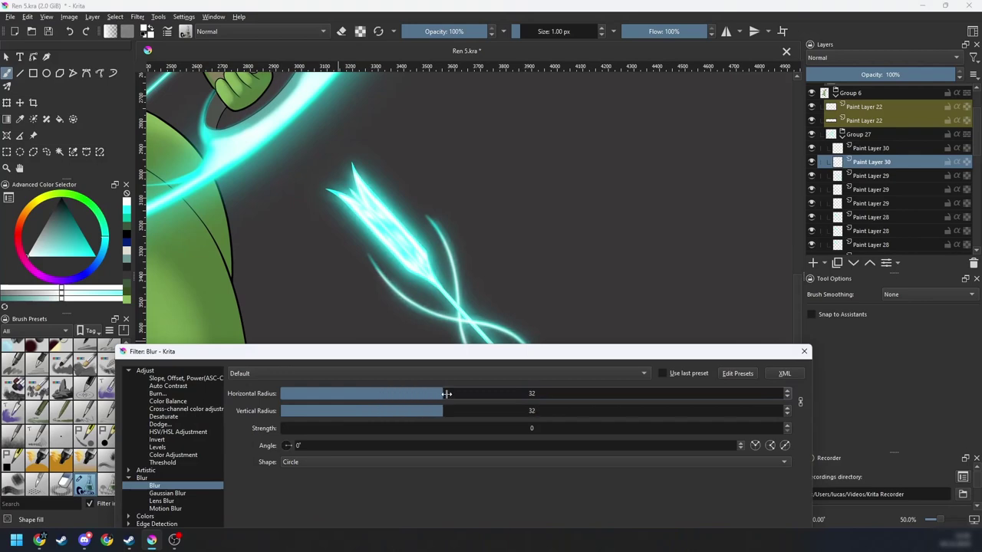
pyautogui.press('Return')
# Step: Examine the arrow's blurred glow up close and against the whole illustration
pyautogui.scroll(-5, 483, 307)
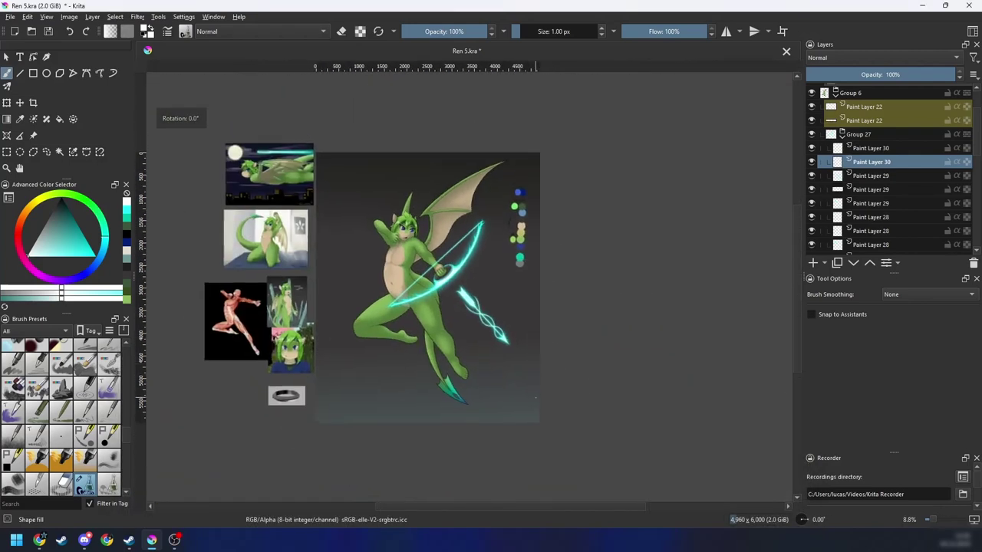
pyautogui.press('+')
pyautogui.moveTo(550, 388); pyautogui.dragTo(542, 388)
pyautogui.moveTo(530, 425); pyautogui.dragTo(525, 412)
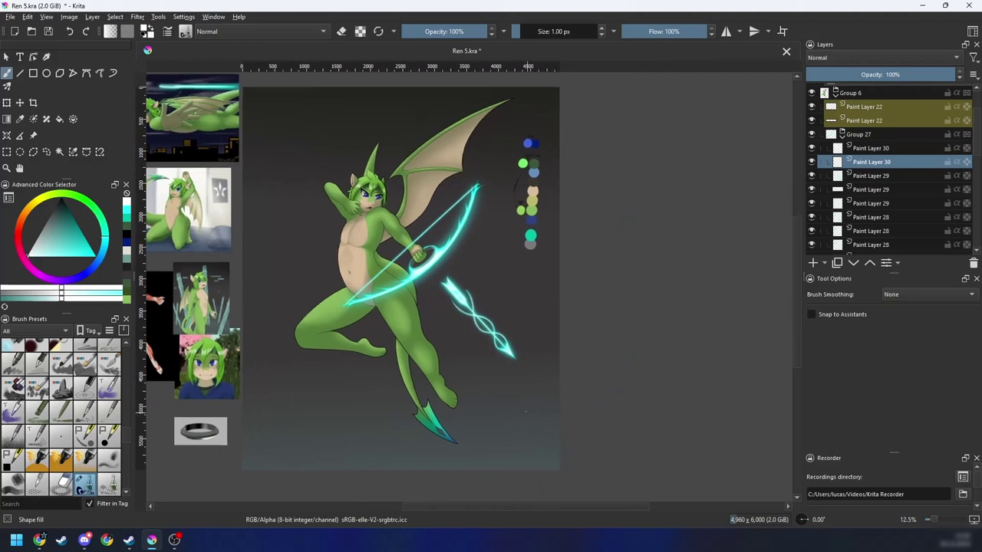
pyautogui.scroll(8, 525, 412)
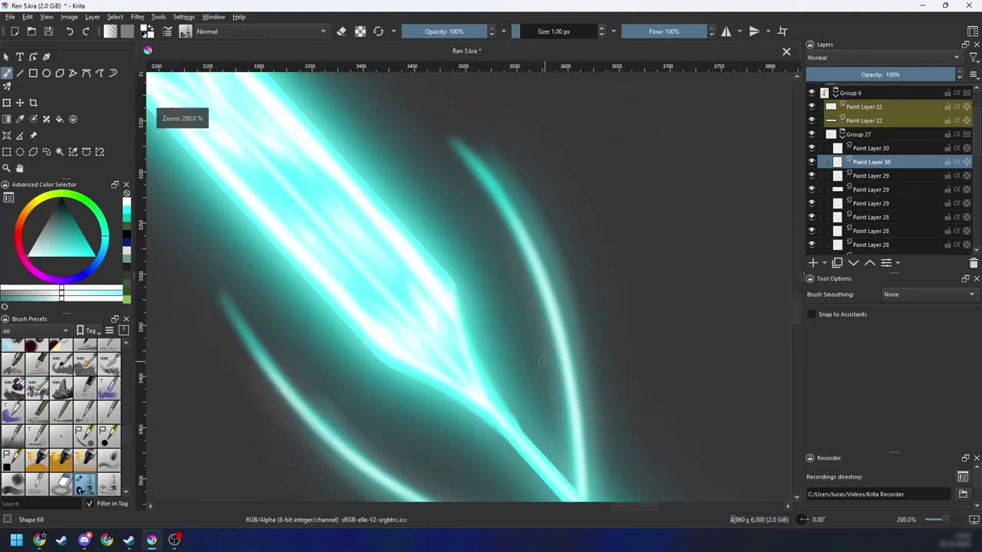
pyautogui.scroll(-7, 542, 362)
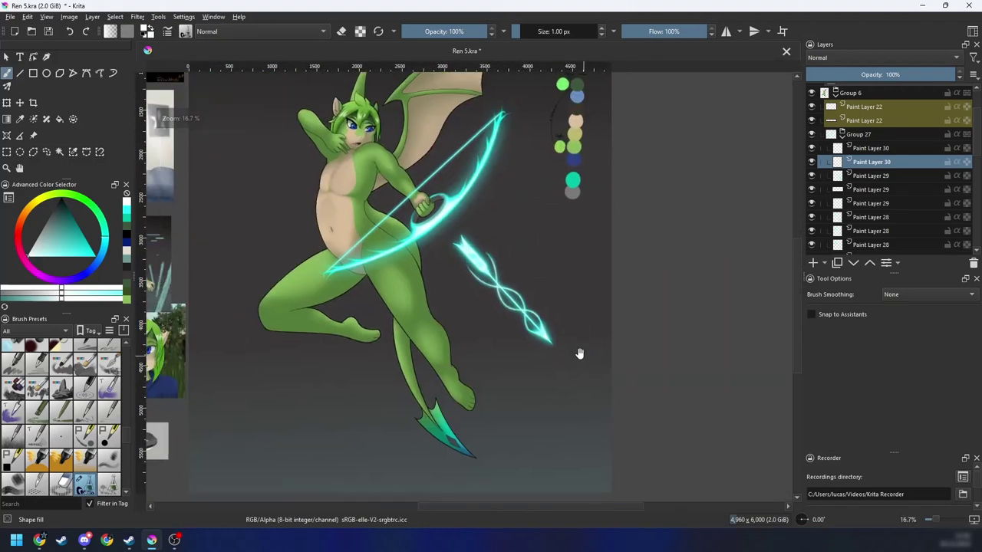
pyautogui.scroll(-1, 469, 280)
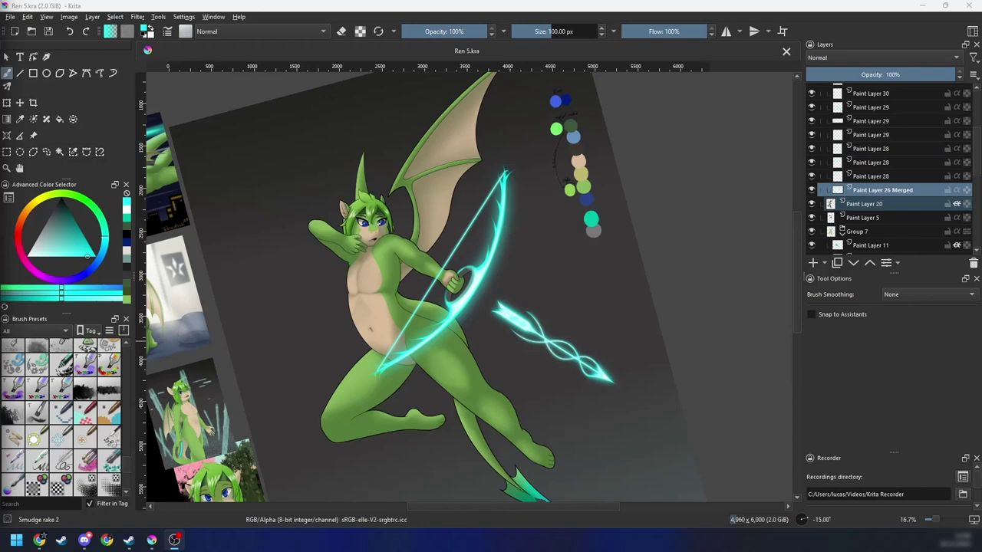
# Step: Choose the Airbrush pressure brush preset
pyautogui.press('5')
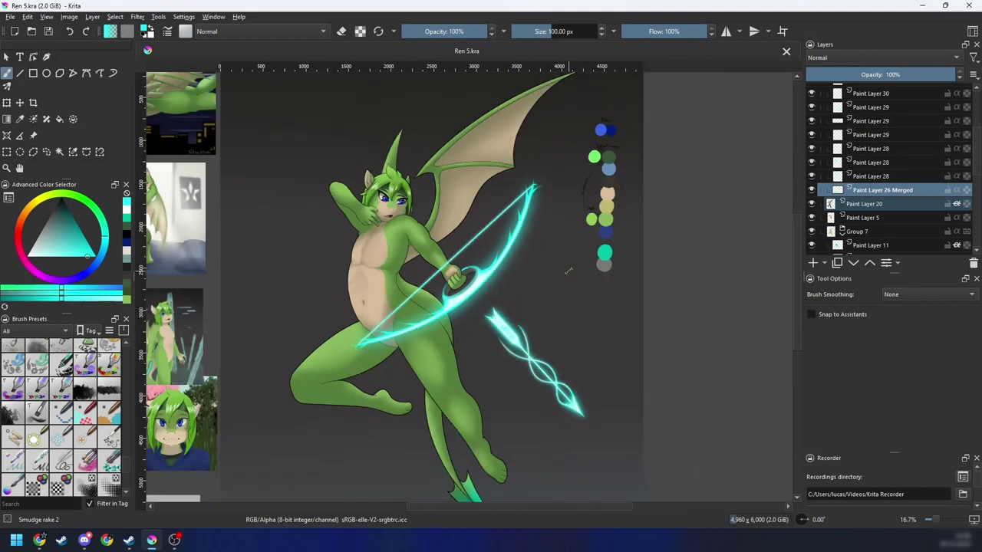
pyautogui.moveTo(586, 316); pyautogui.dragTo(569, 300)
pyautogui.hotkey('ctrl', '+')
pyautogui.hotkey('ctrl', '+')
pyautogui.moveTo(560, 257)
pyautogui.mouseDown()
pyautogui.moveTo(549, 320)
pyautogui.moveTo(624, 323)
pyautogui.moveTo(612, 294)
pyautogui.mouseUp()
pyautogui.rightClick(573, 300)
pyautogui.click(641, 281)
pyautogui.press('6')
pyautogui.press('6')
pyautogui.press('6')
pyautogui.hotkey('ctrl', '-')
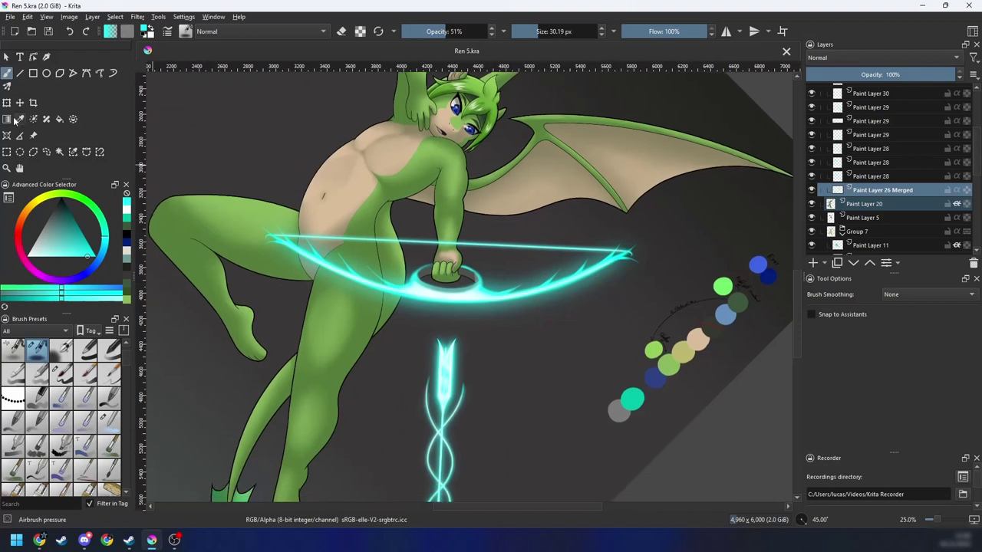
# Step: Activate the assistant tool and set the assistant type to Parallel Ruler
pyautogui.click(9, 137)
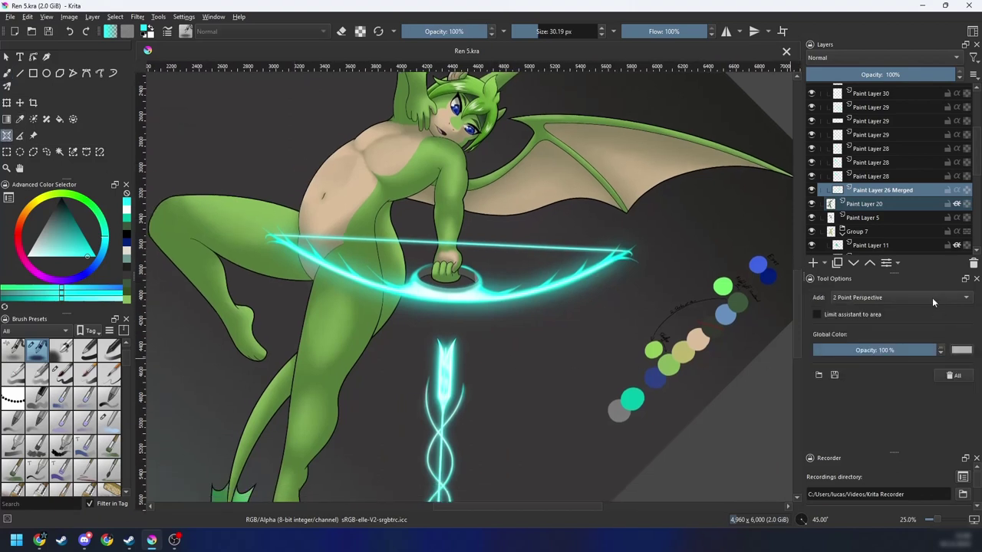
pyautogui.click(932, 298)
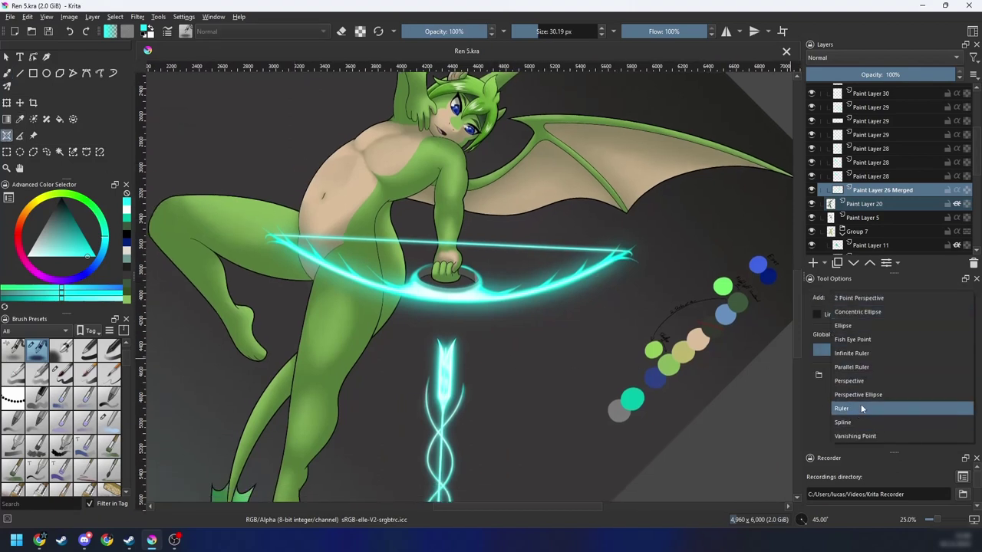
pyautogui.click(852, 367)
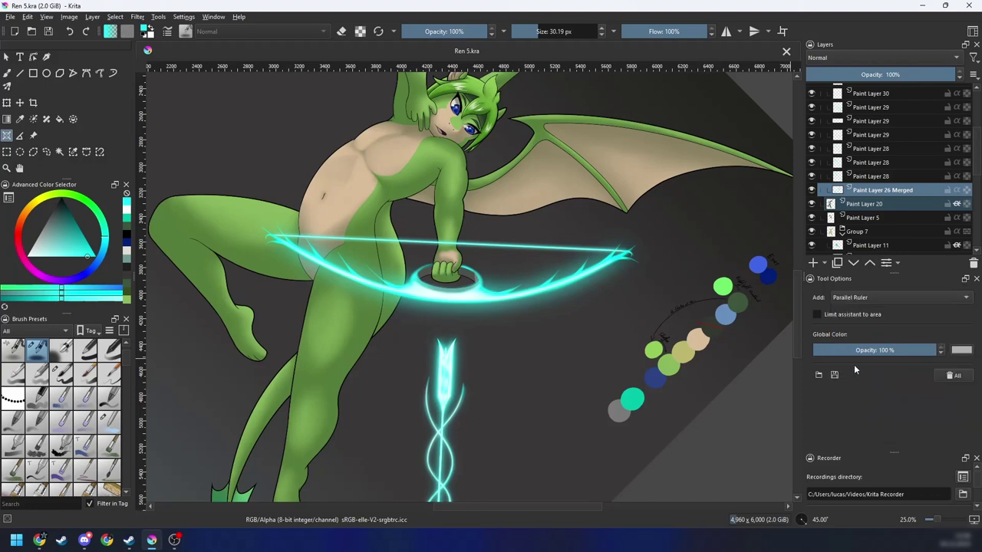
pyautogui.scroll(3, 553, 357)
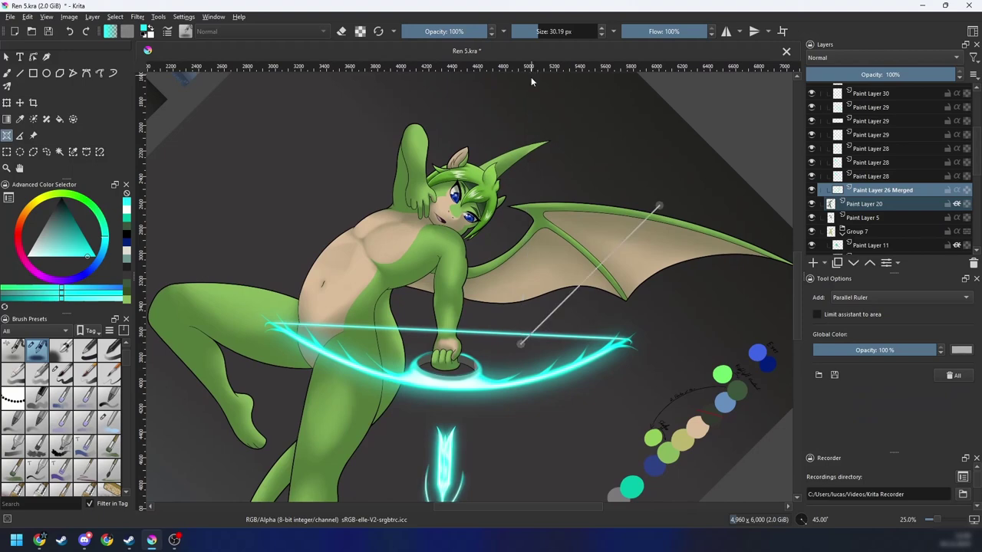
pyautogui.moveTo(523, 276); pyautogui.dragTo(526, 197)
pyautogui.hotkey('ctrl', '-')
pyautogui.hotkey('ctrl', 'z')
# Step: Align a parallel ruler assistant with the arrow's shaft, move it aside clear of the figure, and return to the brush
pyautogui.moveTo(504, 320); pyautogui.dragTo(504, 317)
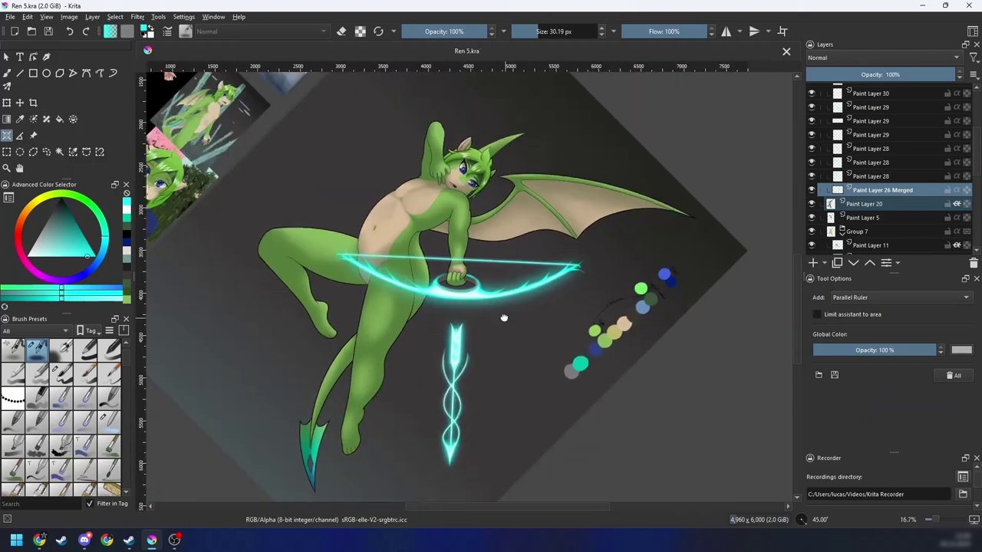
pyautogui.scroll(-1, 503, 317)
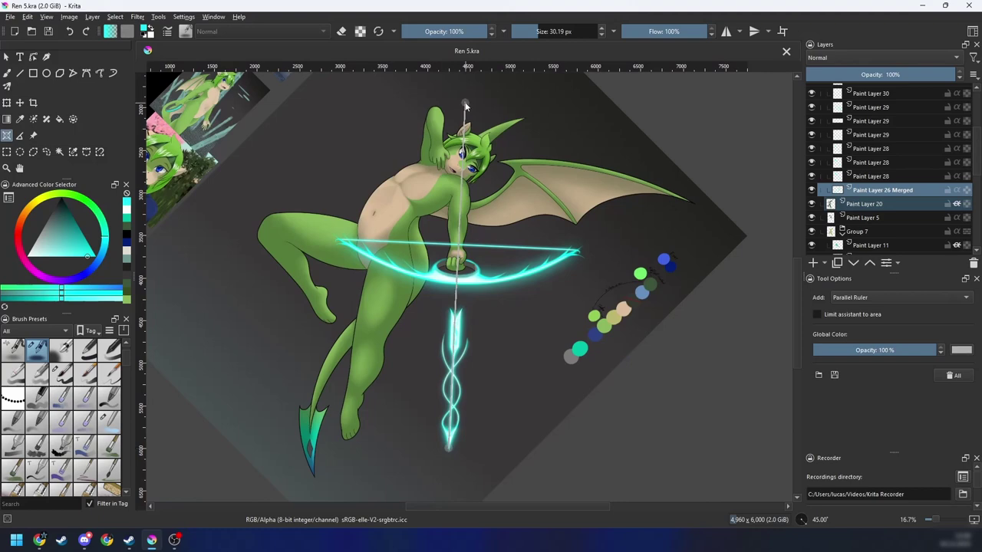
pyautogui.click(465, 103)
pyautogui.moveTo(473, 291); pyautogui.dragTo(752, 261)
pyautogui.press('4')
pyautogui.press('4')
pyautogui.press('4')
pyautogui.moveTo(611, 291)
pyautogui.mouseDown()
pyautogui.moveTo(610, 333)
pyautogui.moveTo(592, 314)
pyautogui.mouseUp()
pyautogui.press('b')
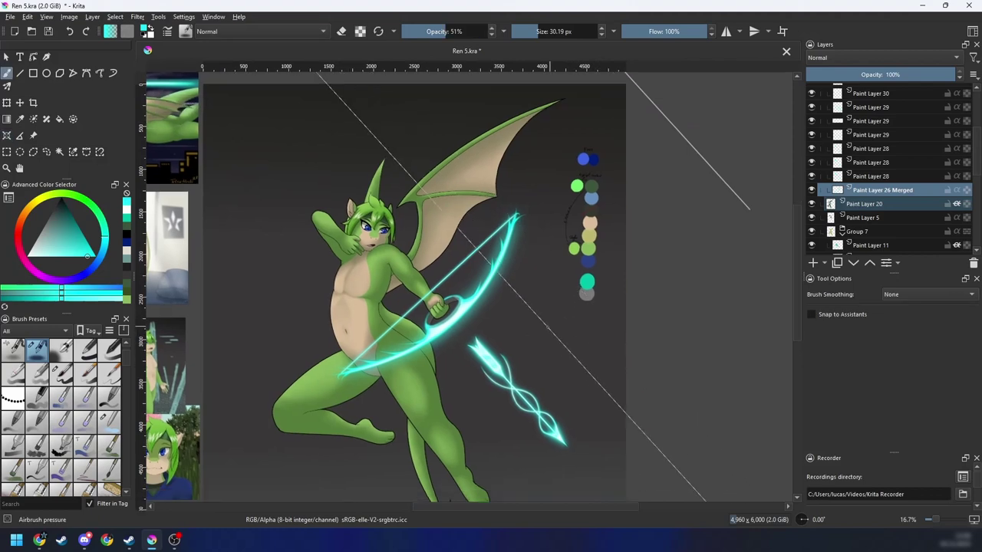
# Step: Enable snapping to assistants and test it with a straight stroke below the bow, undoing the stroke
pyautogui.press('6')
pyautogui.press('6')
pyautogui.hotkey('ctrl', 'shift', 'l')
pyautogui.moveTo(517, 287); pyautogui.dragTo(540, 390)
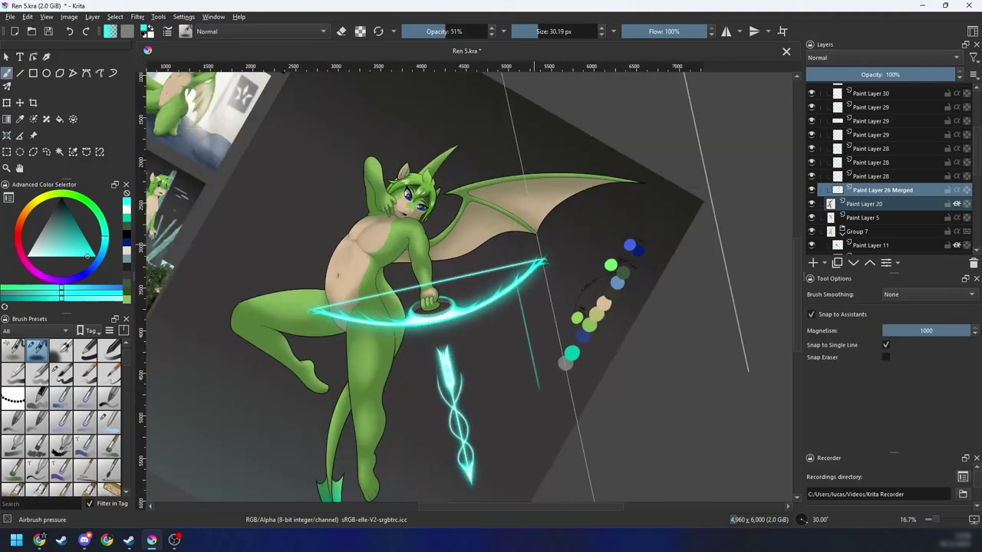
pyautogui.hotkey('ctrl', 'z')
pyautogui.moveTo(540, 292); pyautogui.dragTo(564, 306)
pyautogui.hotkey('ctrl', '+')
pyautogui.press('=')
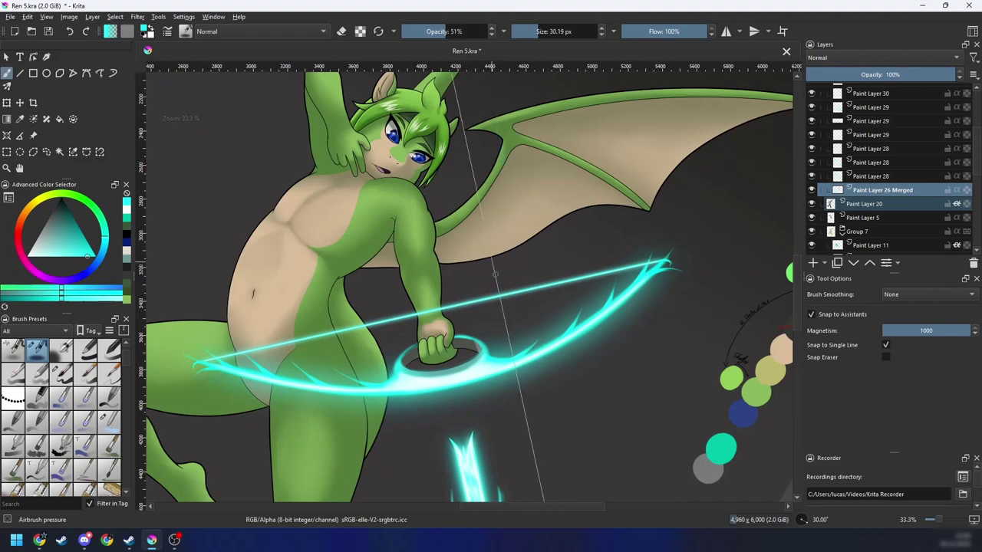
# Step: Merge the layers from the upper Paint Layer 30 through the lowest Paint Layer 28 in Group 27 into one layer
pyautogui.press('5')
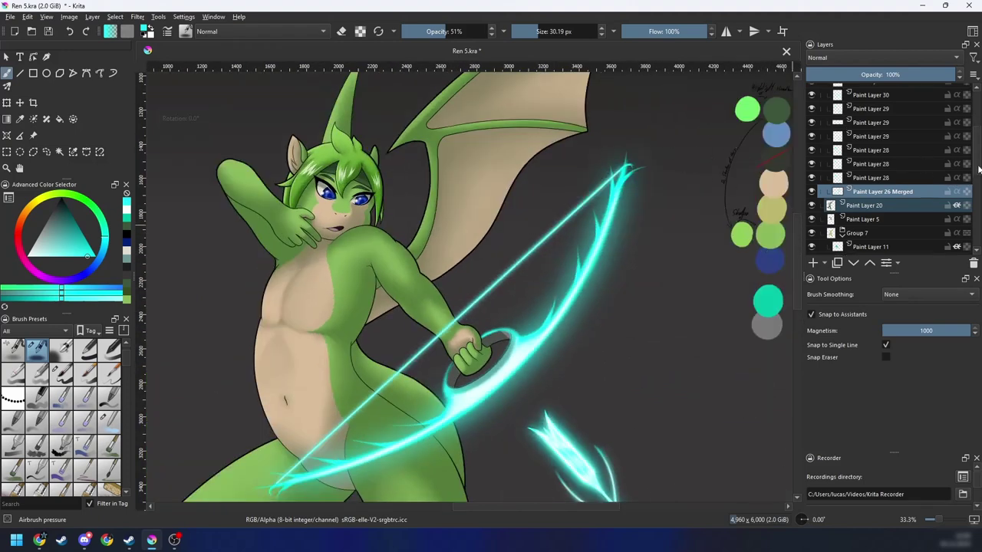
pyautogui.scroll(-1, 920, 179)
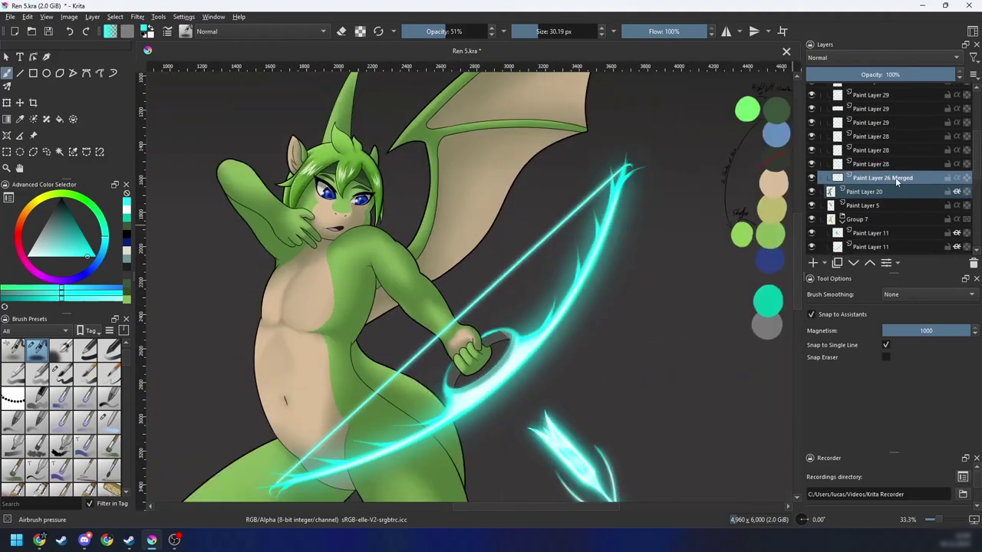
pyautogui.moveTo(894, 179)
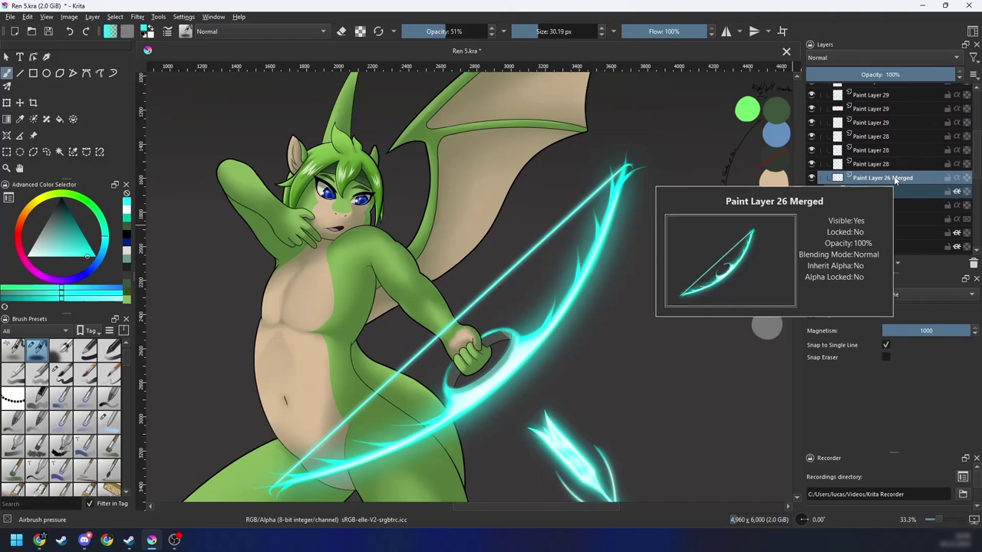
pyautogui.scroll(-2, 976, 173)
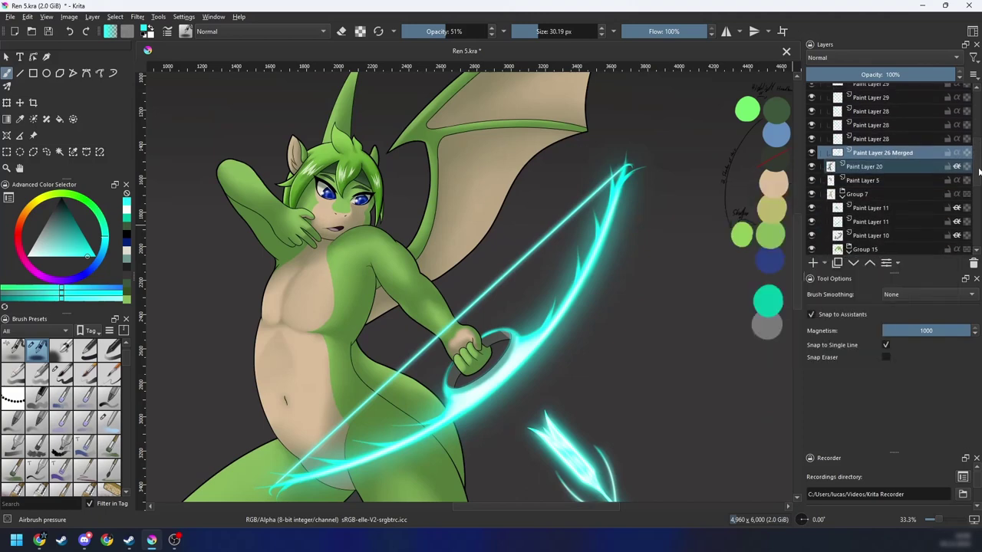
pyautogui.scroll(6, 887, 134)
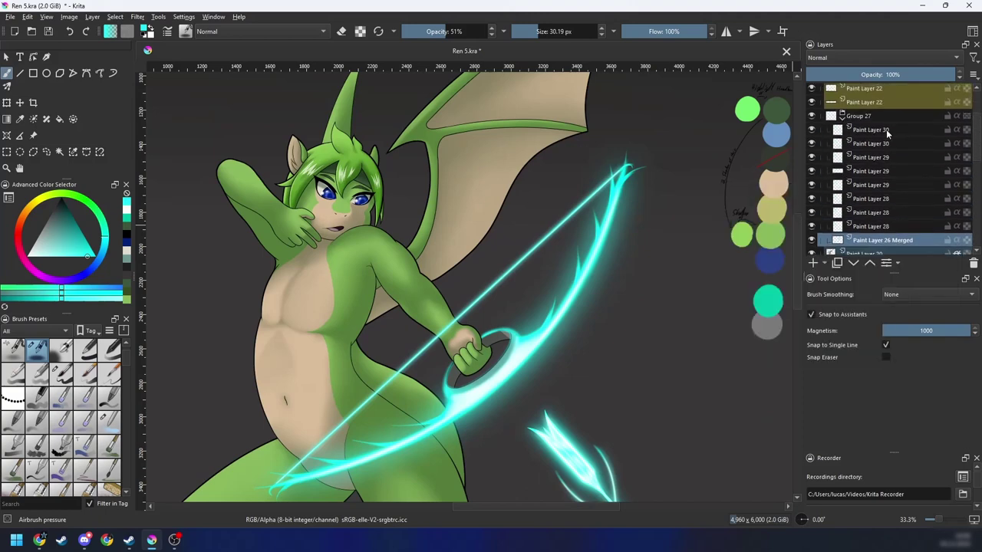
pyautogui.click(873, 131)
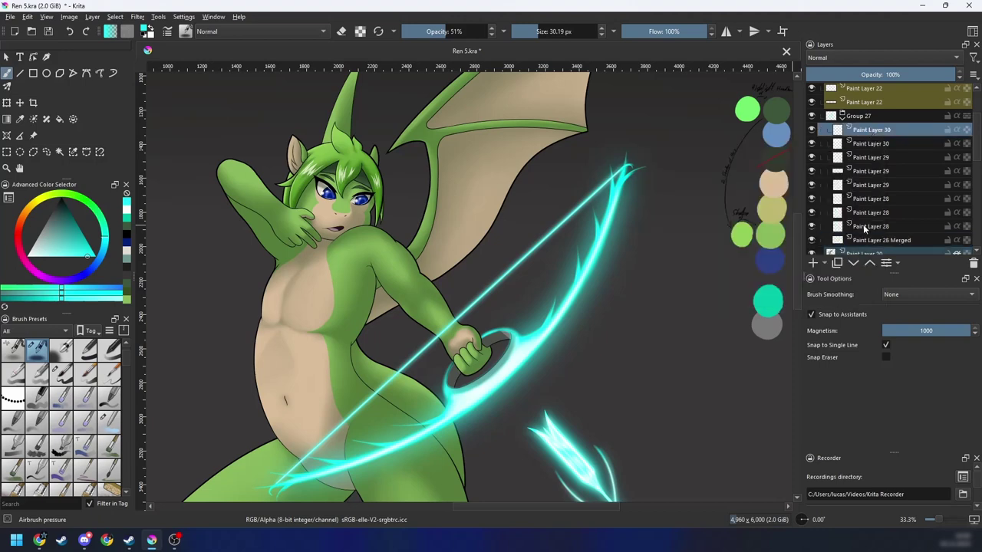
pyautogui.moveTo(877, 243)
pyautogui.keyDown('shift'); pyautogui.click(872, 227); pyautogui.keyUp('shift')
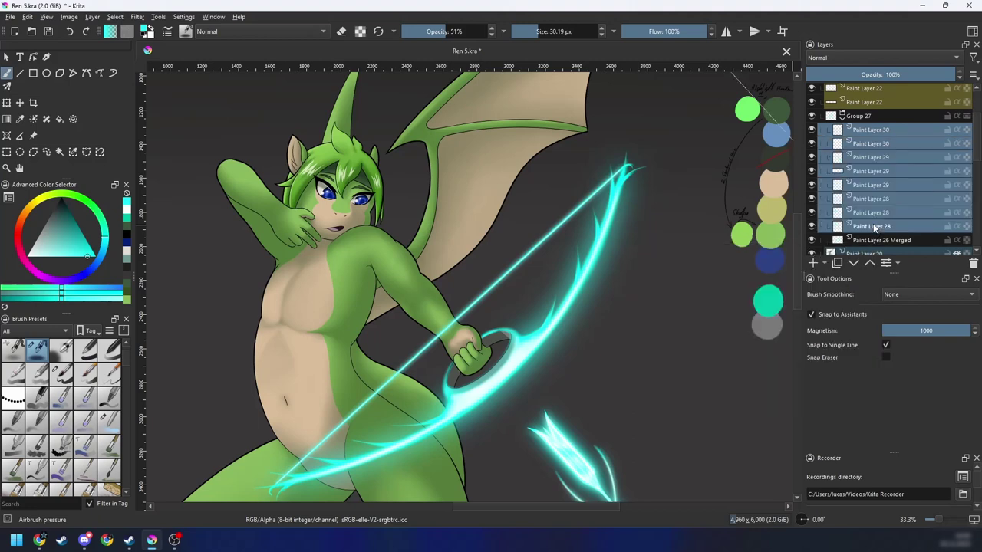
pyautogui.rightClick(876, 233)
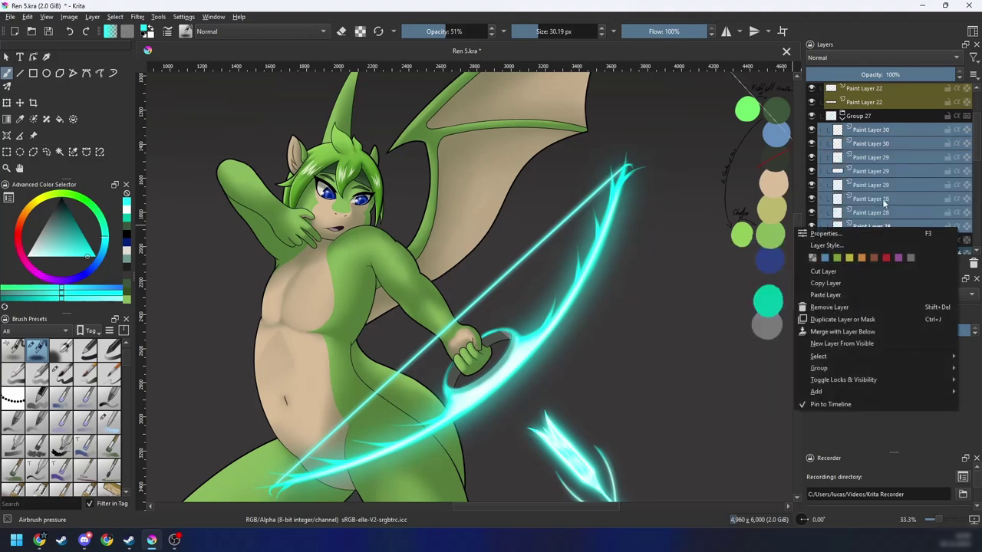
pyautogui.click(841, 332)
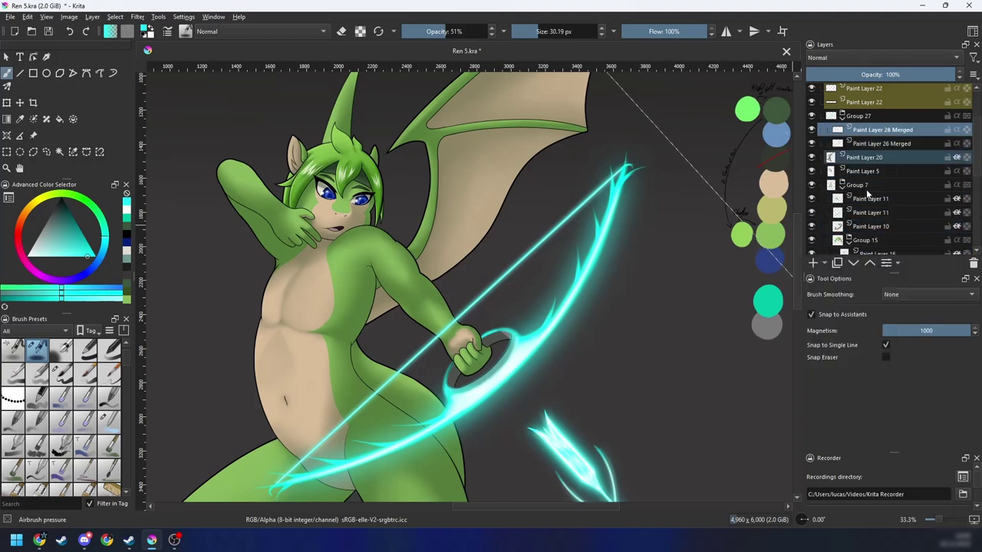
# Step: Add a new paint layer above the merged arrow layer in Group 27
pyautogui.press('-')
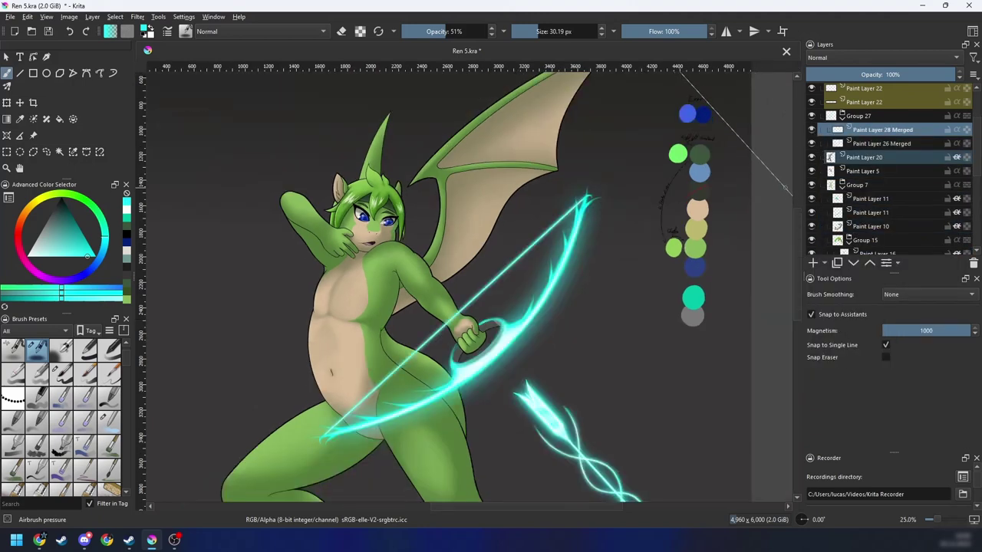
pyautogui.click(813, 264)
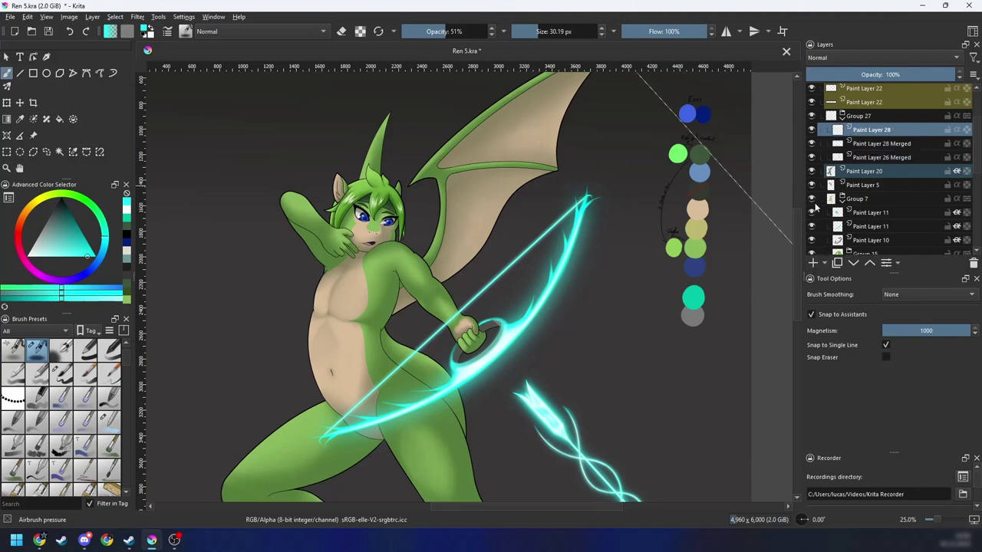
pyautogui.press('6')
pyautogui.press('6')
pyautogui.press('+')
pyautogui.press('+')
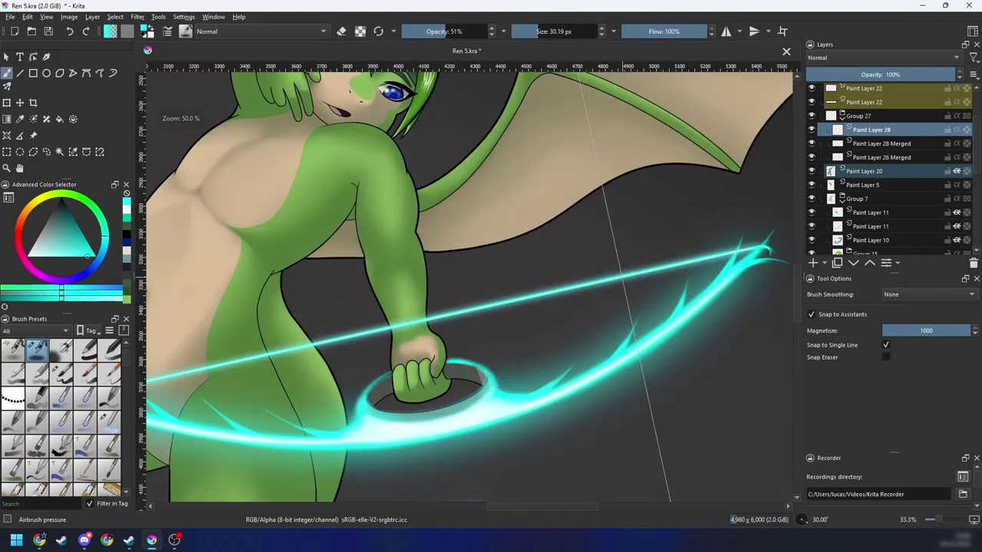
# Step: Set the brush opacity to 100% and try a short stroke near the bowstring, undoing the stroke
pyautogui.rightClick(623, 283)
pyautogui.click(675, 179)
pyautogui.moveTo(448, 32); pyautogui.dragTo(544, 32)
pyautogui.moveTo(507, 240)
pyautogui.mouseDown()
pyautogui.moveTo(518, 296)
pyautogui.moveTo(556, 233)
pyautogui.mouseUp()
pyautogui.hotkey('ctrl', 'z')
# Step: Make a polygonal selection bounded by the bowstring that covers the bow and the area beyond it towards the arrow
pyautogui.press('4')
pyautogui.press('4')
pyautogui.moveTo(566, 289); pyautogui.dragTo(566, 253)
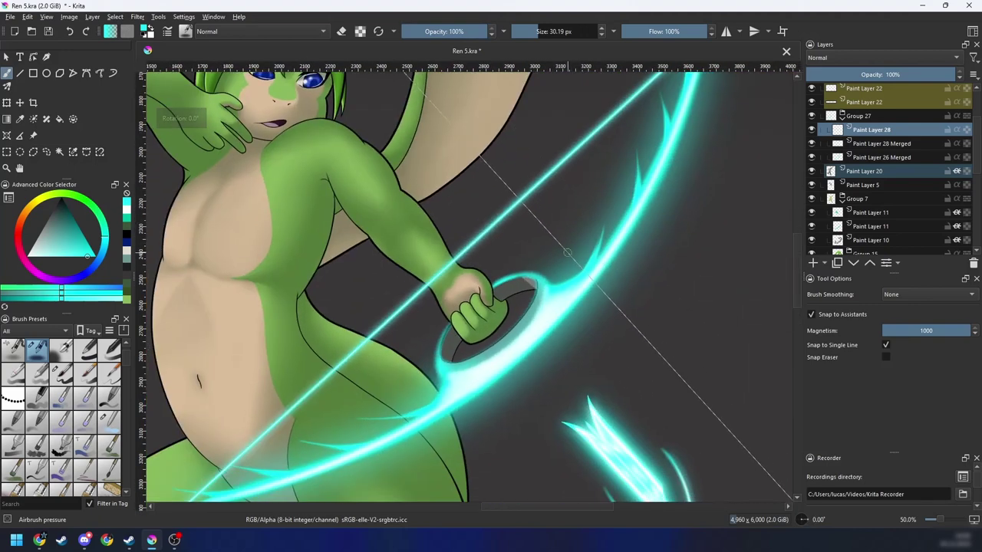
pyautogui.press('l')
pyautogui.press('-')
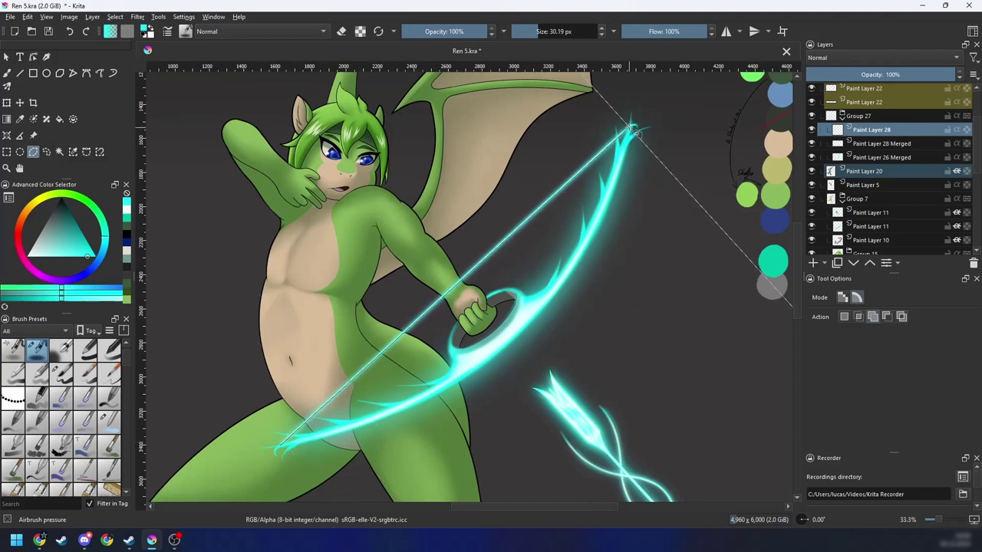
pyautogui.click(764, 300)
pyautogui.doubleClick(299, 479)
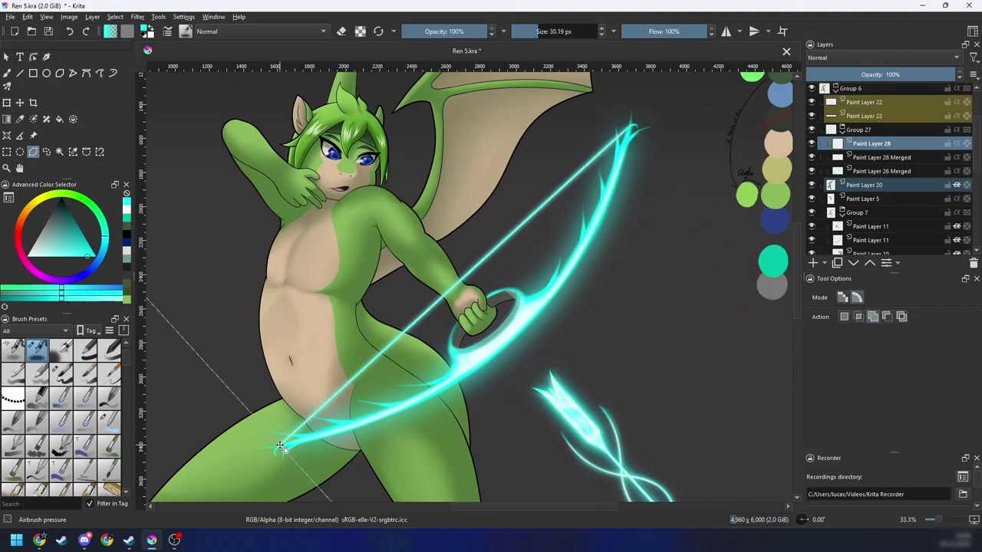
# Step: Invert the polygonal selection so the bow area bounded by the bowstring is excluded from painting
pyautogui.press('b')
pyautogui.press('6')
pyautogui.press('6')
pyautogui.moveTo(307, 153); pyautogui.dragTo(320, 231)
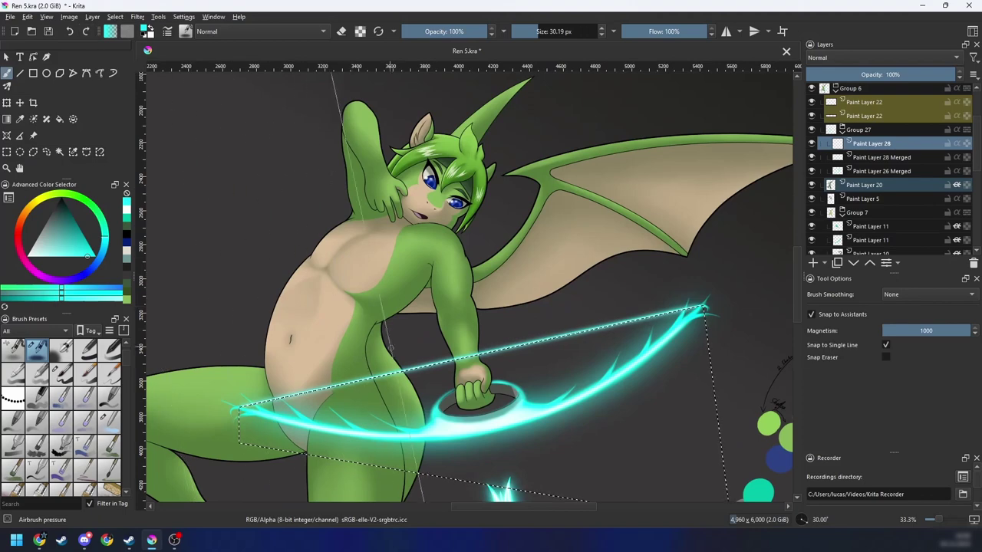
pyautogui.press('l')
pyautogui.rightClick(403, 319)
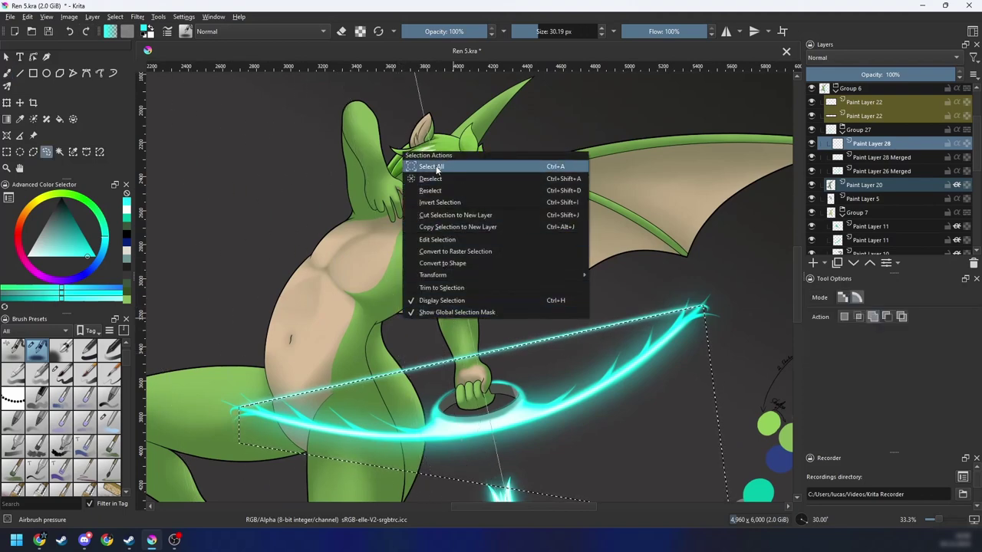
pyautogui.click(452, 203)
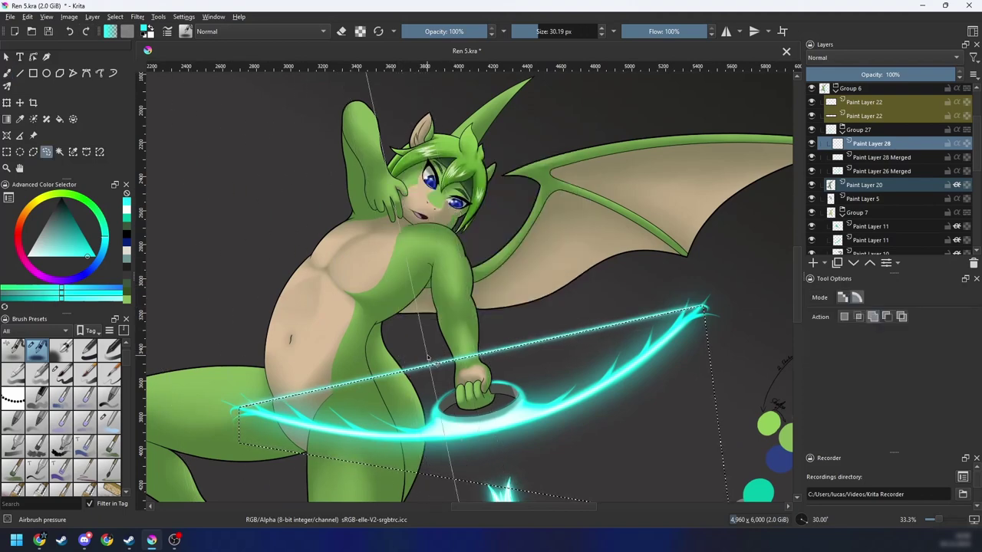
# Step: Paint thin cyan streaks outward from the bowstring's upper half, snapped to the ruler, reducing the brush size to 16.24 px
pyautogui.press('b')
pyautogui.moveTo(315, 390); pyautogui.dragTo(260, 164)
pyautogui.hotkey('ctrl', 'z')
pyautogui.press('4')
pyautogui.press('4')
pyautogui.press('4')
pyautogui.press('4')
pyautogui.press('4')
pyautogui.press('4')
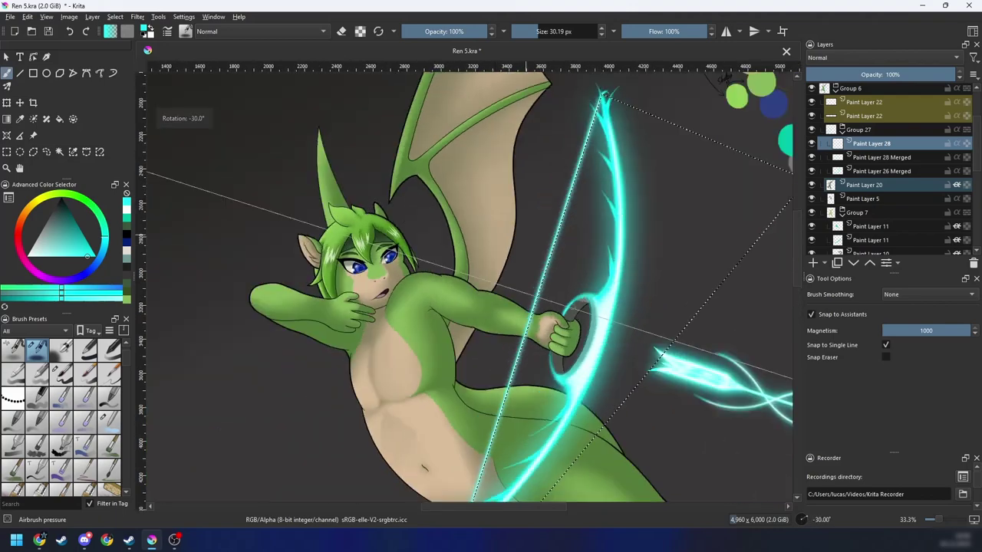
pyautogui.press('+')
pyautogui.press('4')
pyautogui.press('4')
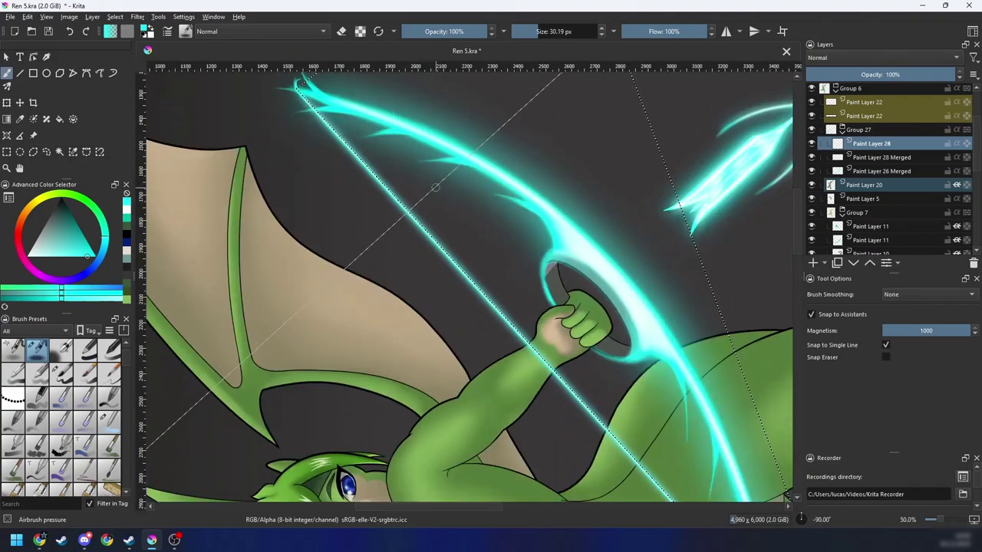
pyautogui.moveTo(436, 189); pyautogui.dragTo(358, 260)
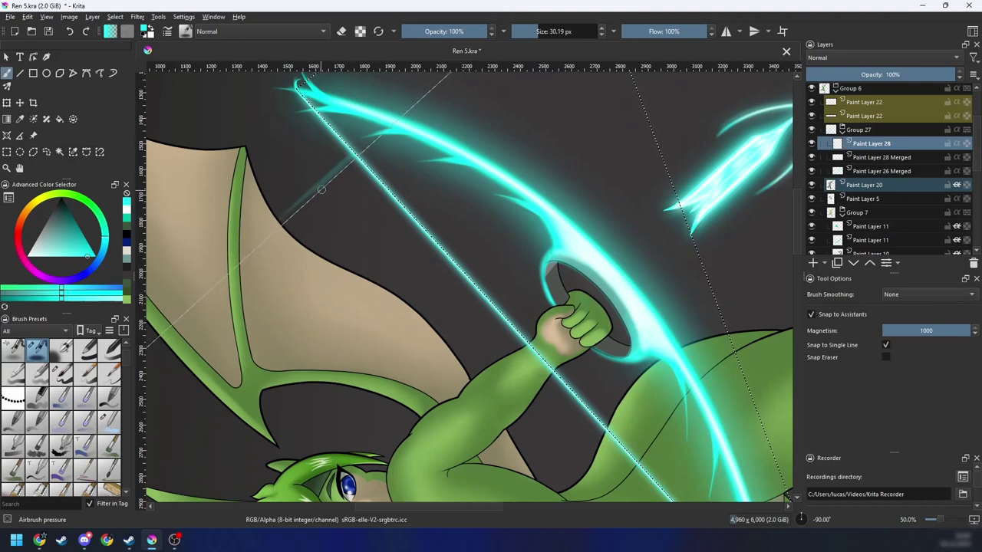
pyautogui.moveTo(321, 190); pyautogui.dragTo(316, 190)
pyautogui.moveTo(354, 152); pyautogui.dragTo(284, 217)
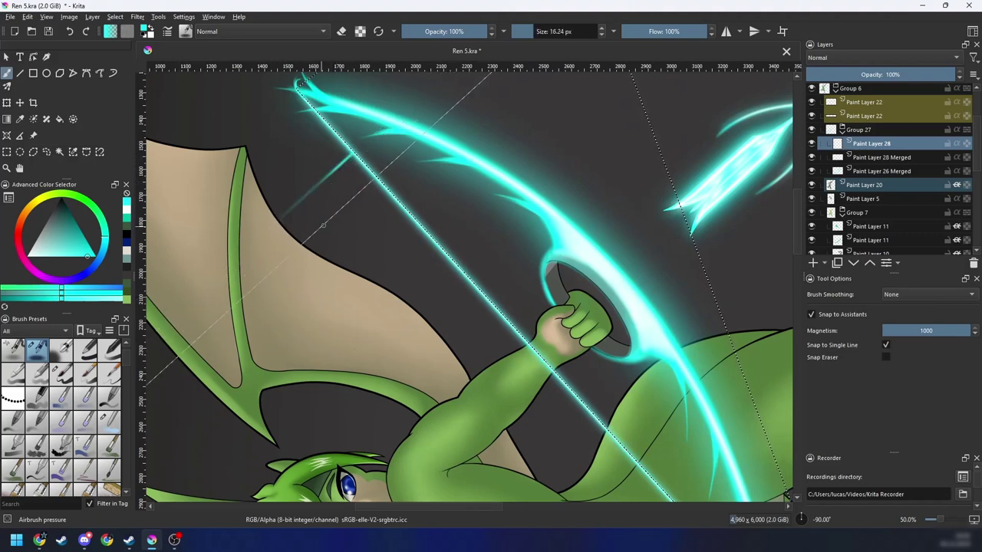
pyautogui.moveTo(386, 195); pyautogui.dragTo(323, 253)
pyautogui.moveTo(477, 296); pyautogui.dragTo(388, 379)
pyautogui.moveTo(450, 392); pyautogui.dragTo(454, 362)
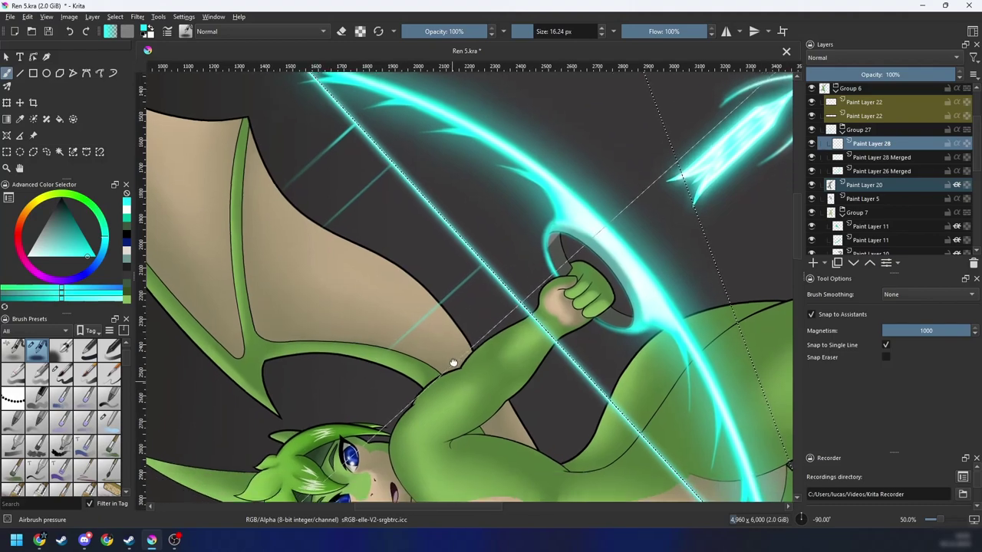
# Step: Continue the snapped cyan streaks down the bowstring past the gripping hand and check them on the whole figure
pyautogui.press('-')
pyautogui.press('6')
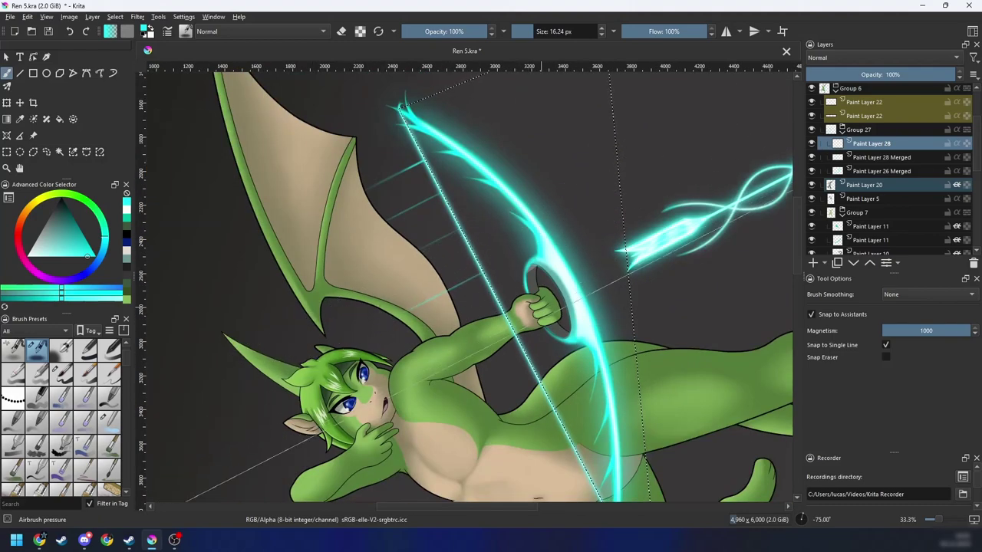
pyautogui.press('6')
pyautogui.press('6')
pyautogui.press('-')
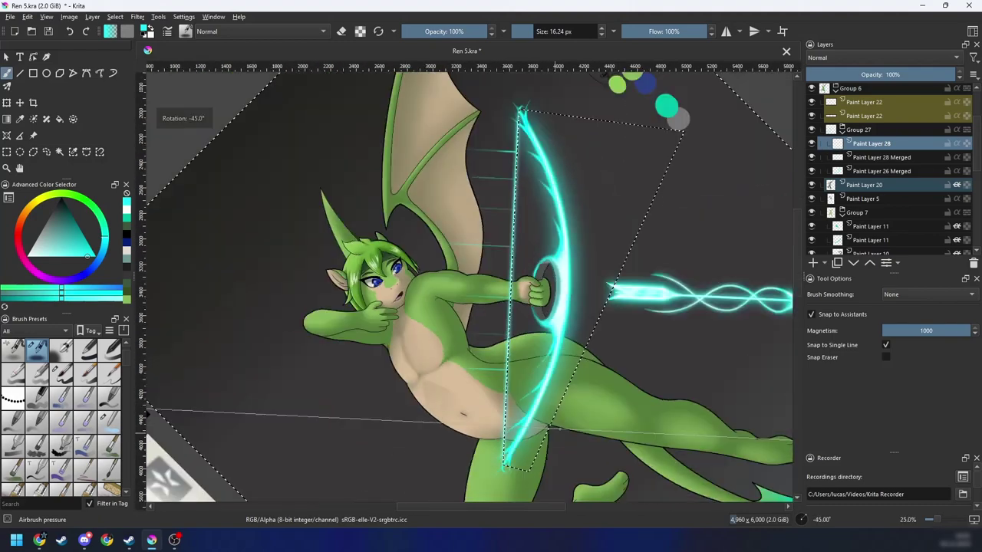
pyautogui.press('6')
pyautogui.press('-')
pyautogui.press('6')
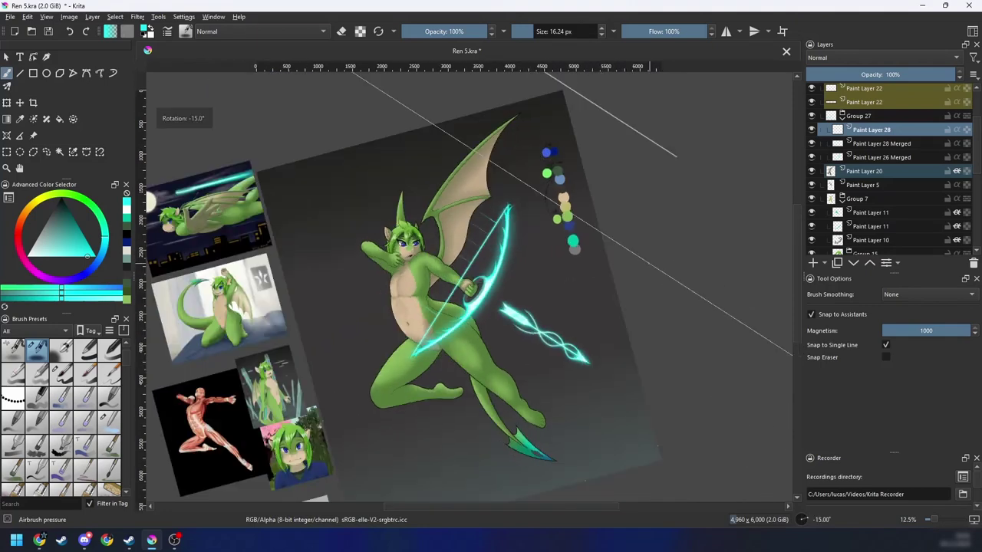
pyautogui.press('6')
pyautogui.press('+')
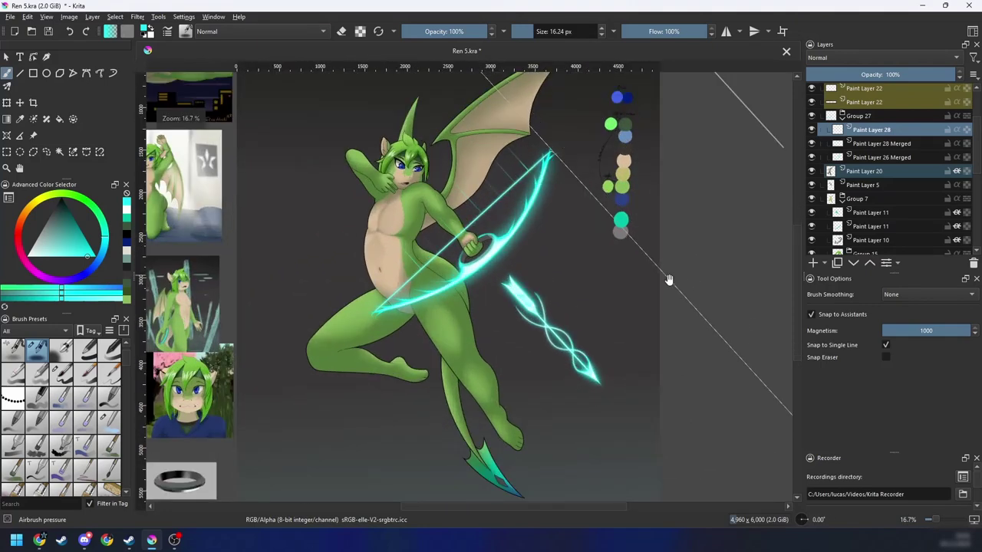
# Step: Paint more snapped streaks across the hip and belly from the lower end of the bowstring
pyautogui.press('4')
pyautogui.press('4')
pyautogui.press('+')
pyautogui.press('4')
pyautogui.press('4')
pyautogui.press('+')
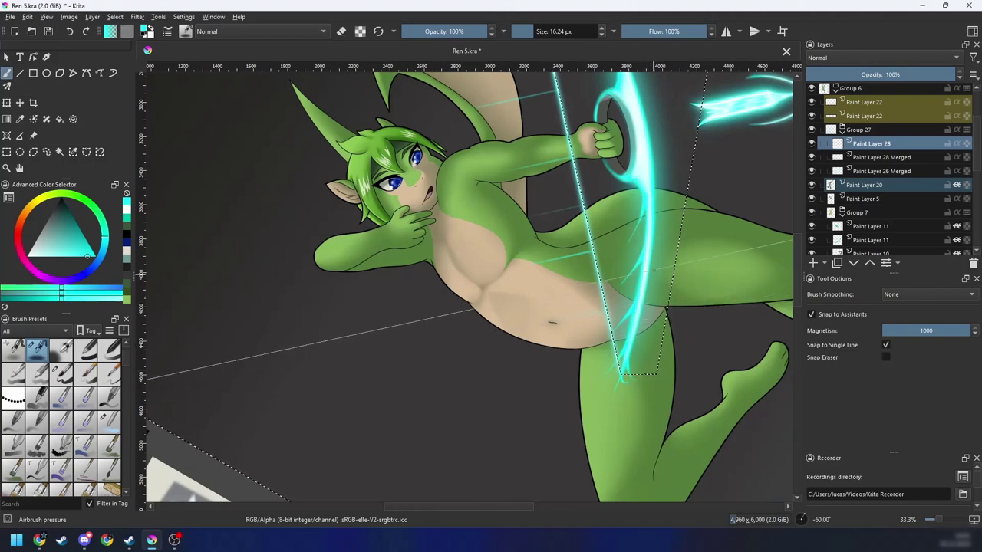
pyautogui.press('+')
pyautogui.press('+')
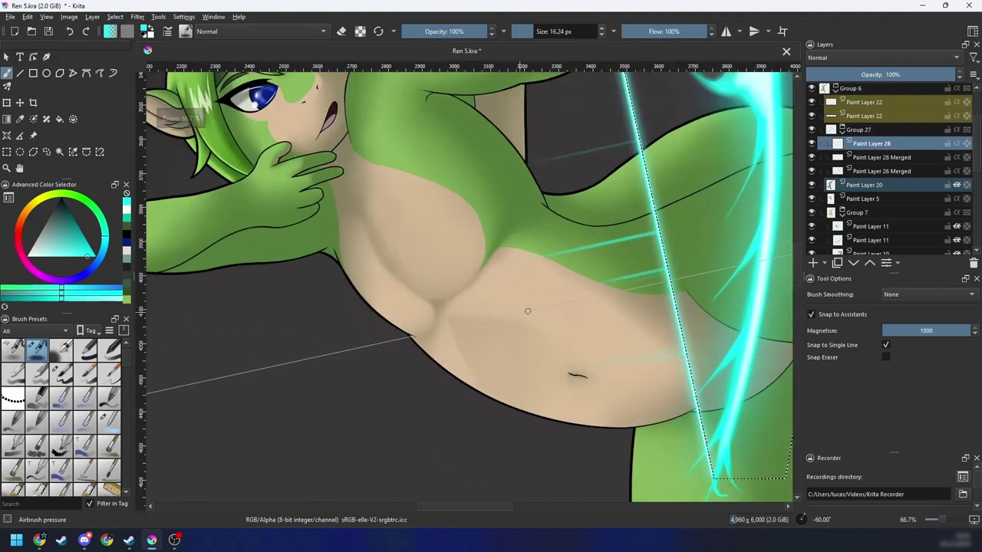
pyautogui.moveTo(552, 330); pyautogui.dragTo(419, 386)
# Step: Enlarge the brush to 54.04 px and strengthen the streaks where they leave the bowstring
pyautogui.moveTo(541, 346); pyautogui.dragTo(555, 344)
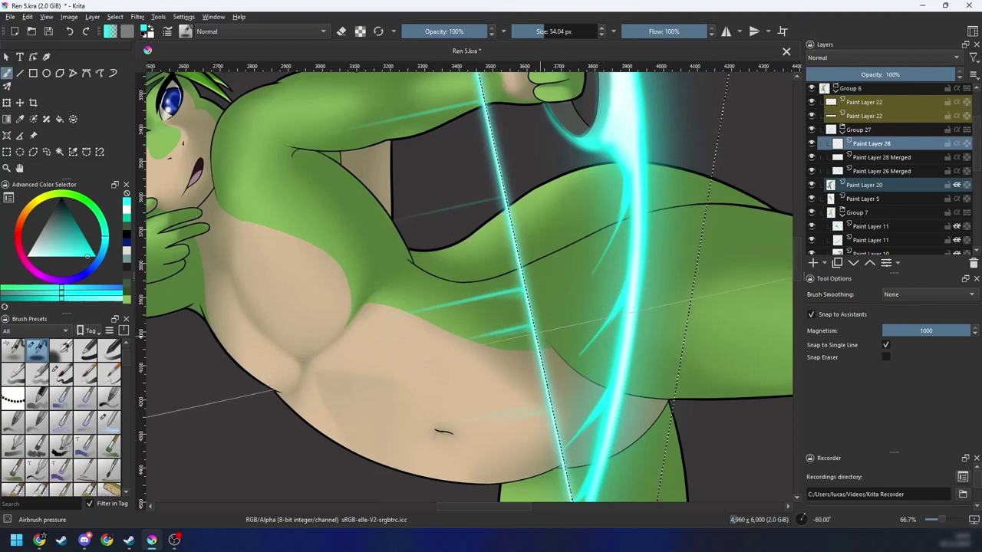
pyautogui.moveTo(616, 212); pyautogui.dragTo(556, 297)
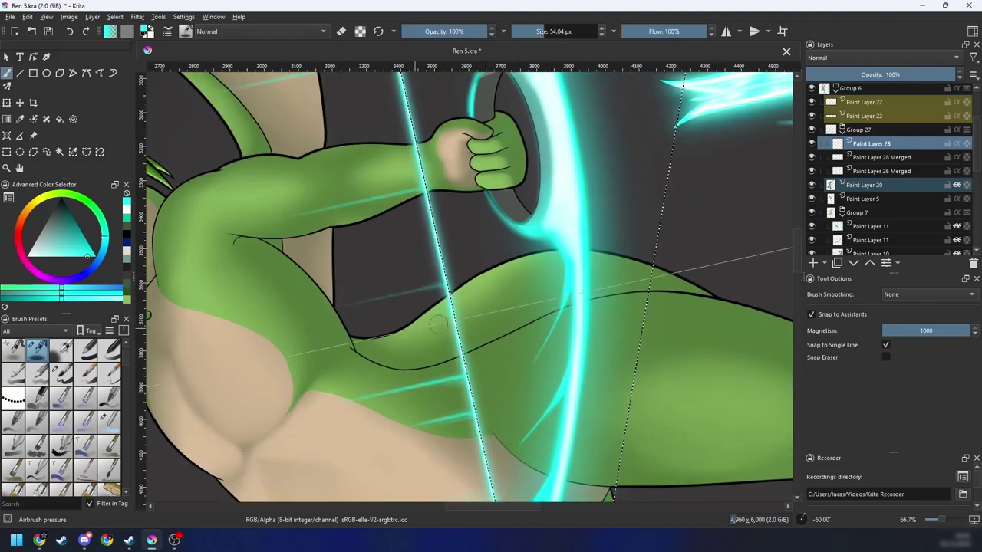
pyautogui.moveTo(508, 354); pyautogui.dragTo(477, 487)
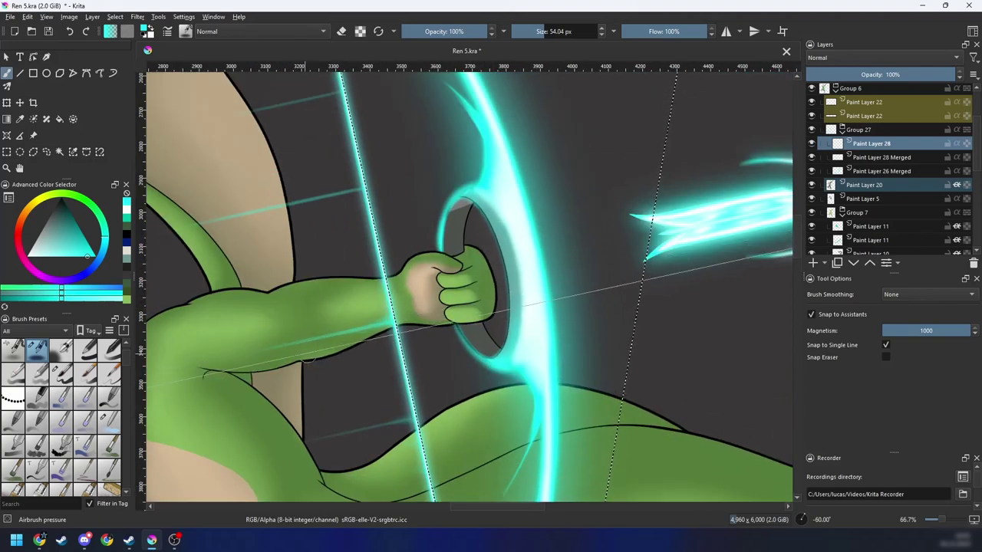
pyautogui.moveTo(442, 358); pyautogui.dragTo(504, 427)
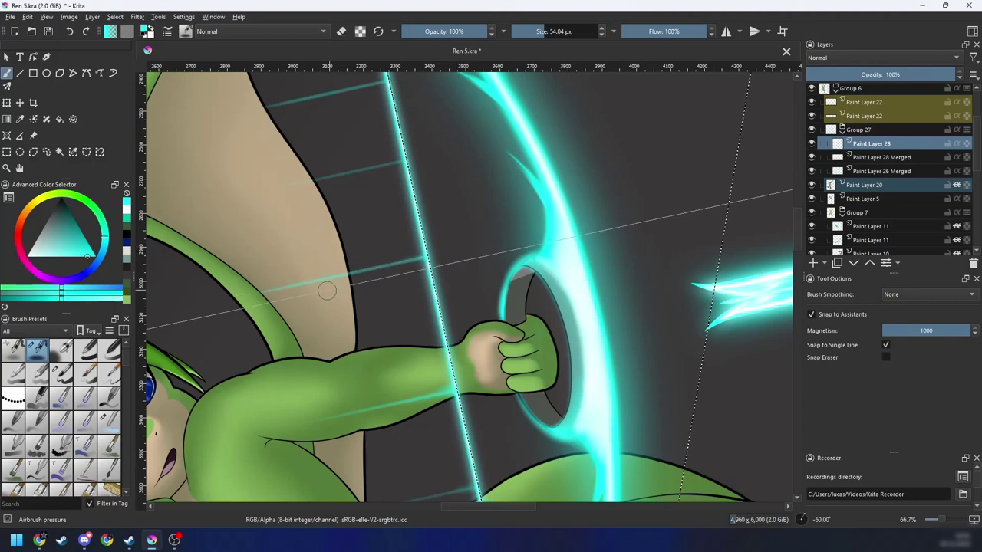
pyautogui.moveTo(417, 273); pyautogui.dragTo(419, 345)
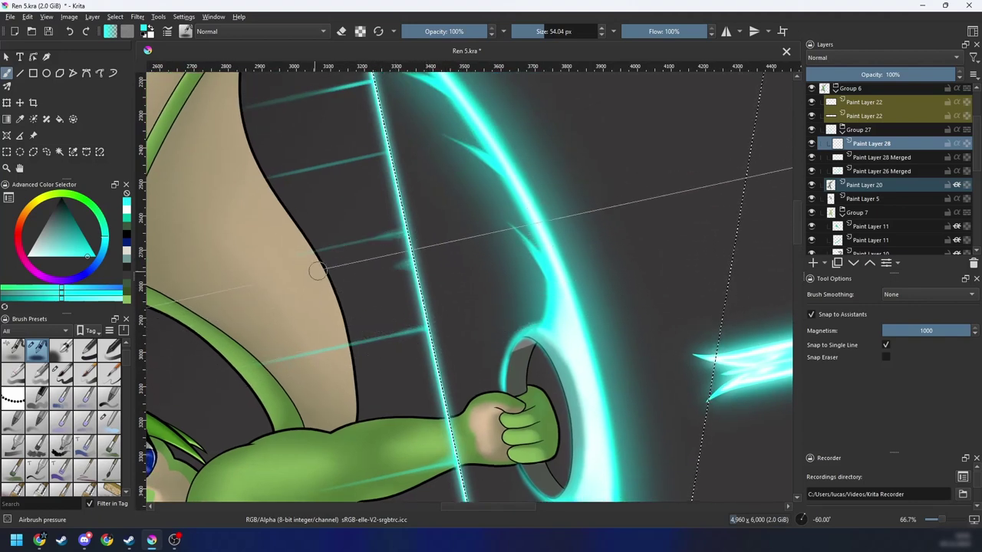
pyautogui.scroll(-5, 317, 270)
pyautogui.scroll(4, 463, 230)
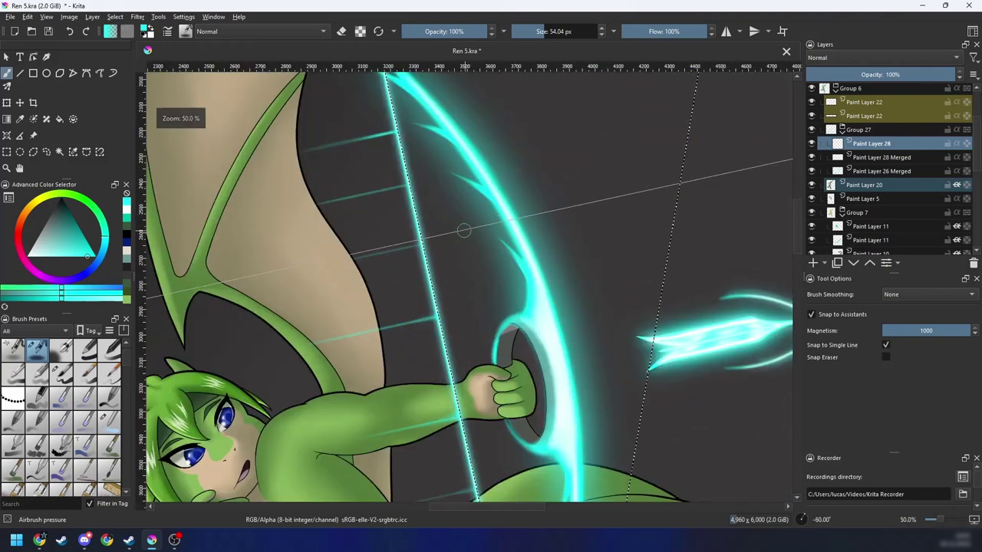
pyautogui.press('4')
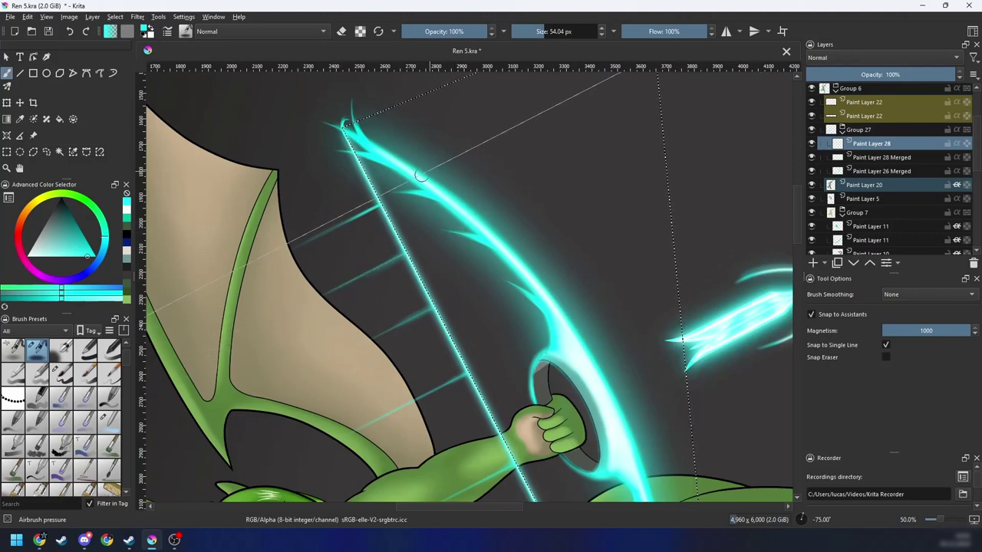
# Step: Add short snapped streaks between the existing ones along the lower half of the bowstring
pyautogui.press('6')
pyautogui.press('6')
pyautogui.press('-')
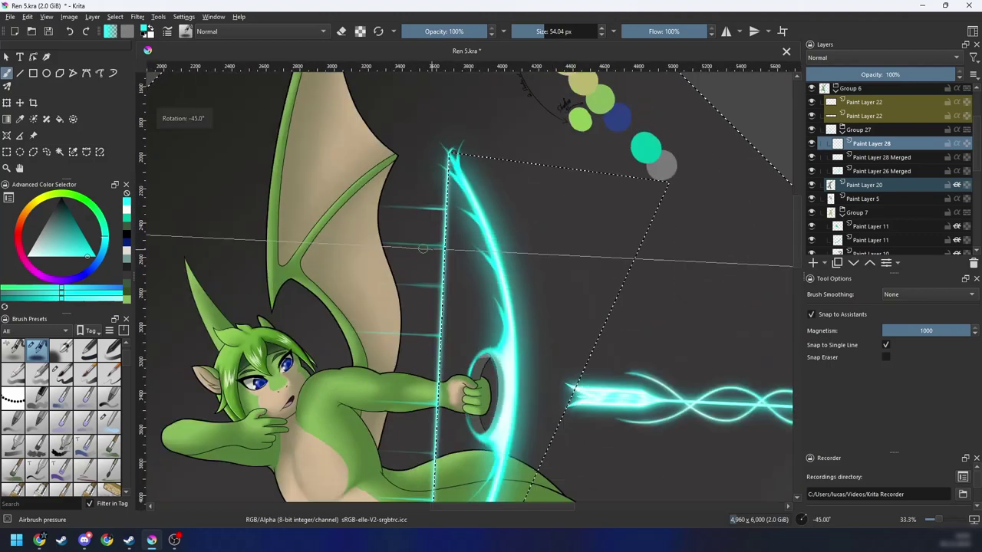
pyautogui.press('-')
pyautogui.press('6')
pyautogui.press('6')
pyautogui.press('6')
pyautogui.press('6')
pyautogui.press('6')
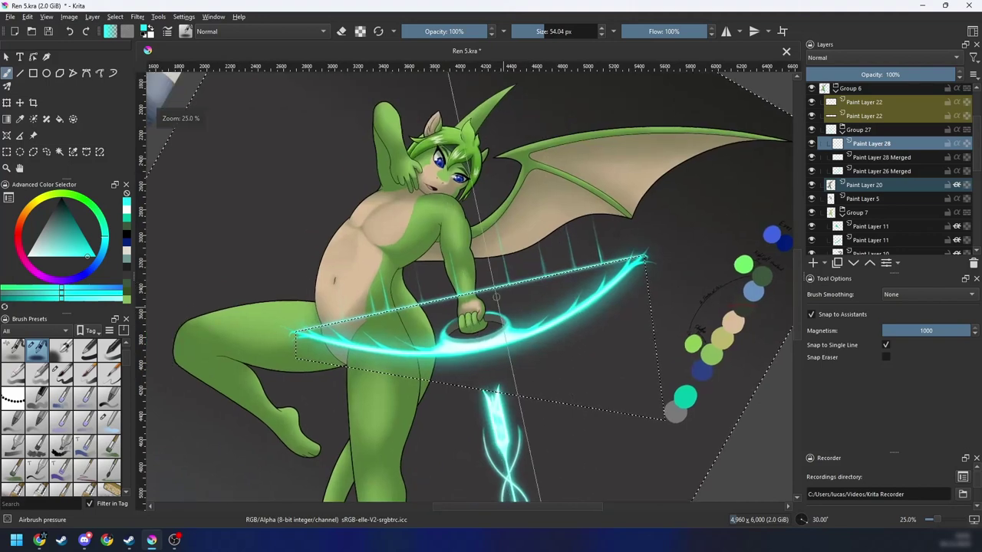
pyautogui.press('+')
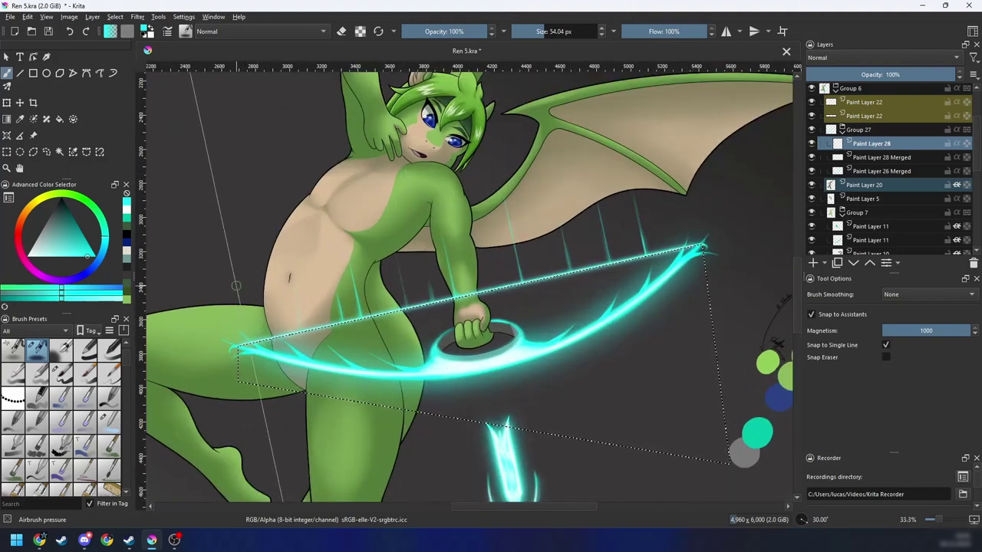
# Step: Clear the selection around the bow and return to the brush
pyautogui.press('-')
pyautogui.press('4')
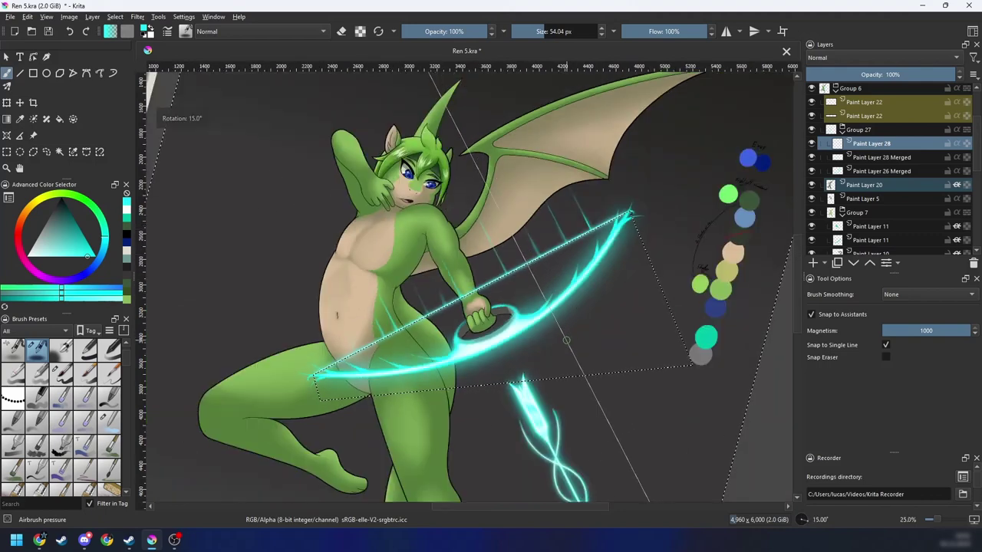
pyautogui.press('l')
pyautogui.press('-')
pyautogui.press('4')
pyautogui.press('4')
pyautogui.press('6')
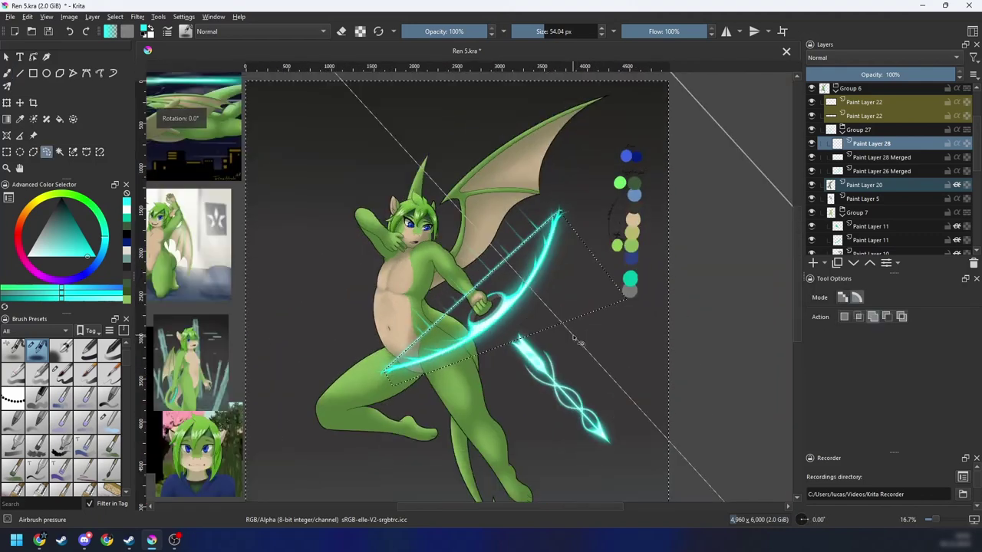
pyautogui.press('b')
pyautogui.hotkey('ctrl', 'shift', 'a')
# Step: Review the streaks along the bow and turn off snapping to assistants for the brush
pyautogui.moveTo(586, 359)
pyautogui.mouseDown()
pyautogui.moveTo(561, 338)
pyautogui.moveTo(599, 309)
pyautogui.mouseUp()
pyautogui.press('-')
pyautogui.press('-')
pyautogui.press('+')
pyautogui.moveTo(595, 344); pyautogui.dragTo(585, 336)
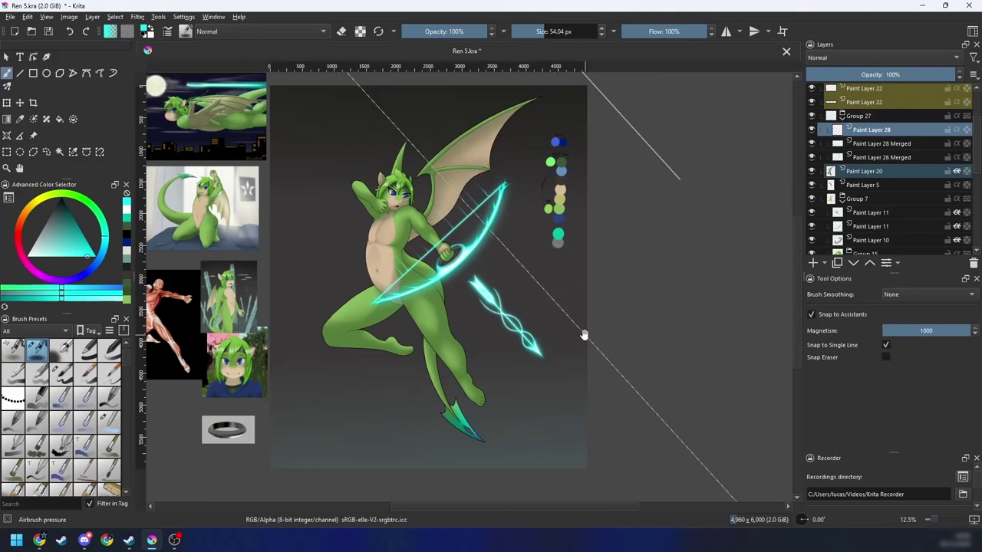
pyautogui.press('+')
pyautogui.press('+')
pyautogui.moveTo(498, 269); pyautogui.dragTo(512, 361)
pyautogui.press('+')
pyautogui.moveTo(459, 333); pyautogui.dragTo(481, 352)
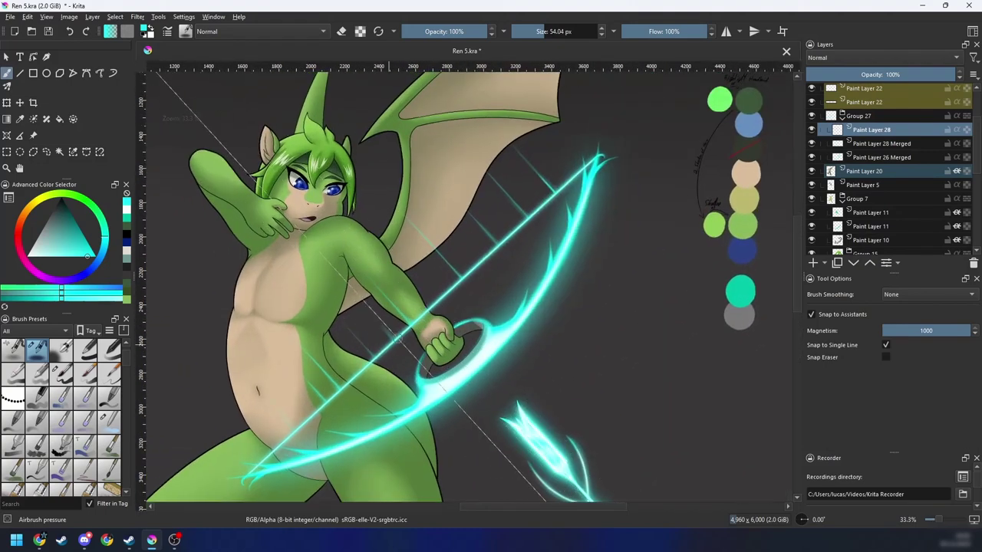
pyautogui.hotkey('ctrl', 'shift', 'l')
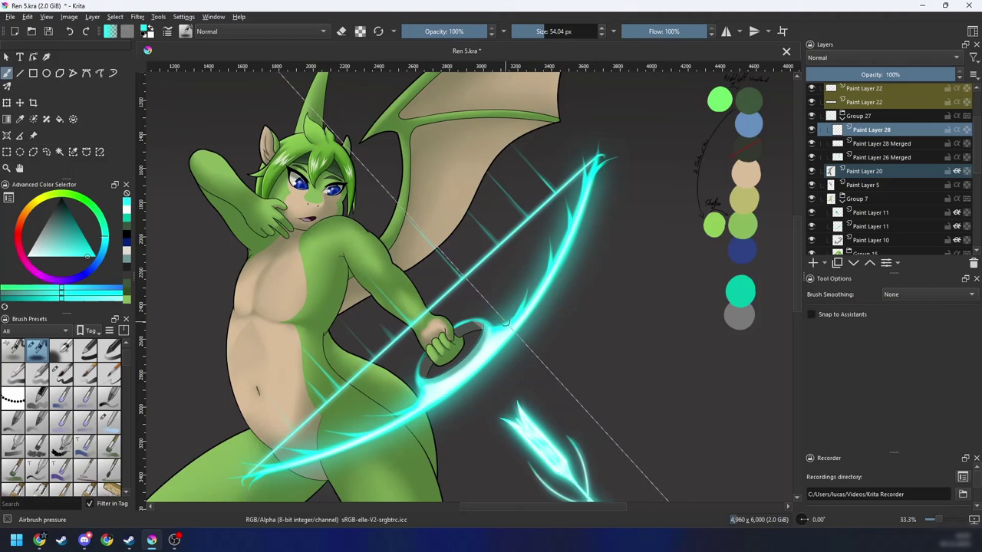
# Step: Switch the brush to the Ink circle 05 preset
pyautogui.rightClick(392, 344)
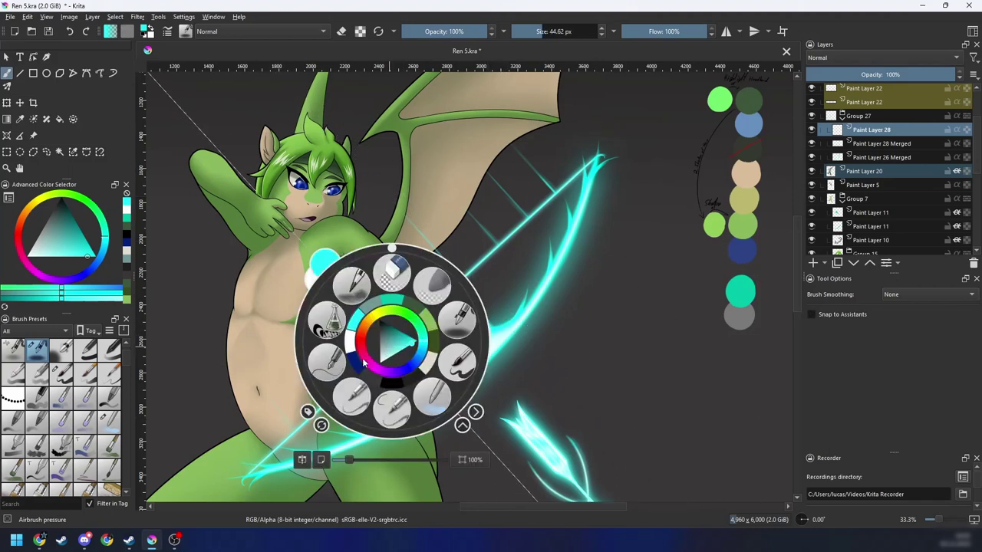
pyautogui.click(328, 364)
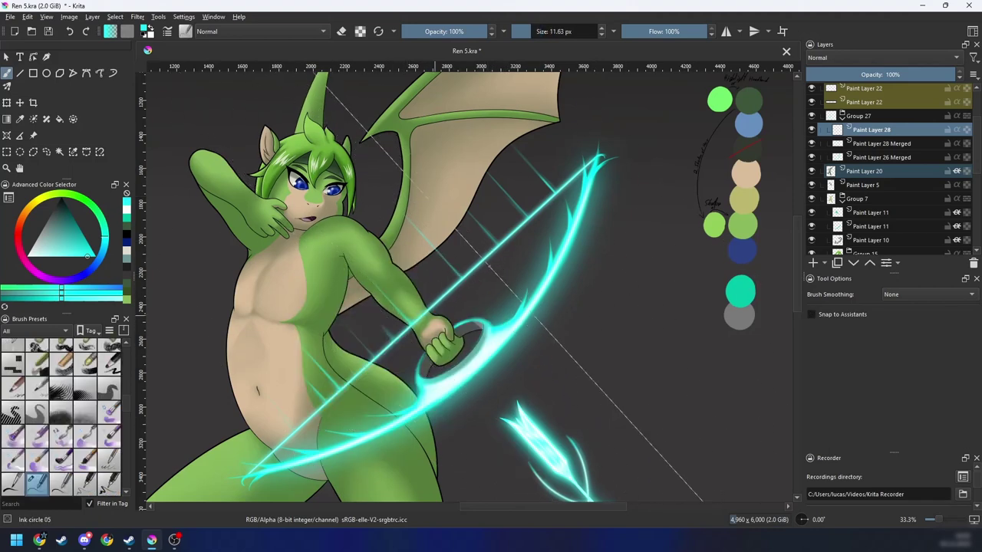
pyautogui.press('+')
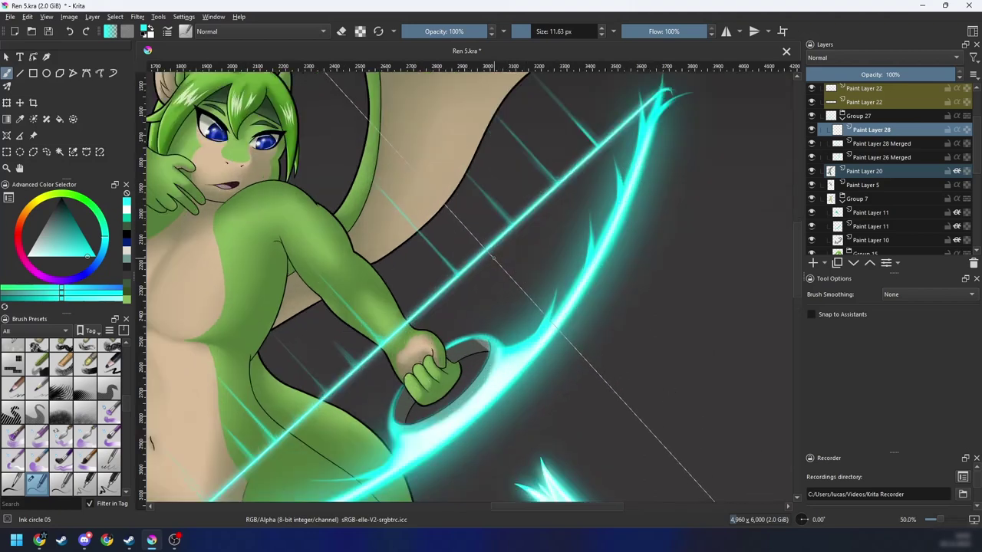
# Step: Select the Airbrush pressure preset and paint a thin freehand stroke alongside the upper bowstring with an 18.15 px brush
pyautogui.rightClick(522, 219)
pyautogui.click(567, 198)
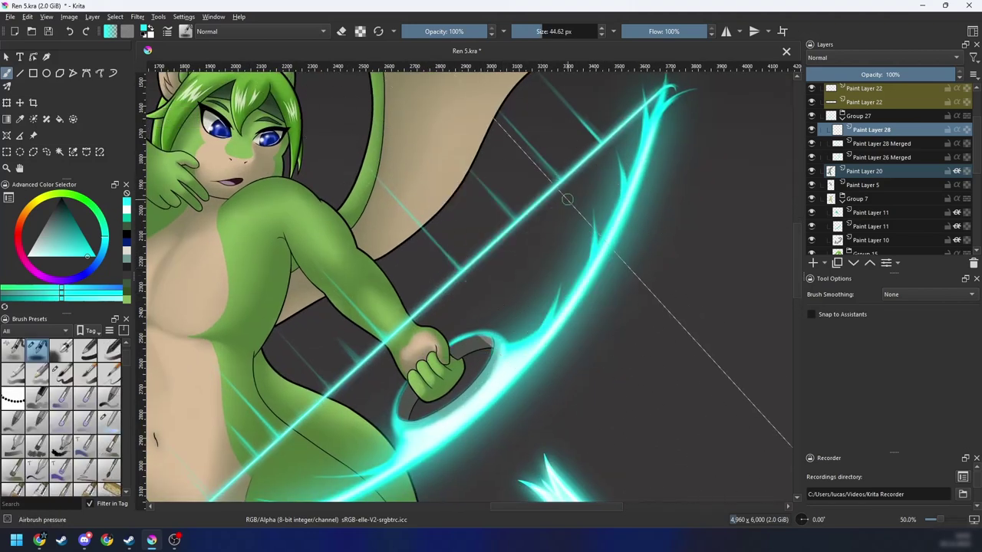
pyautogui.moveTo(487, 279)
pyautogui.mouseDown()
pyautogui.moveTo(458, 300)
pyautogui.moveTo(562, 198)
pyautogui.mouseUp()
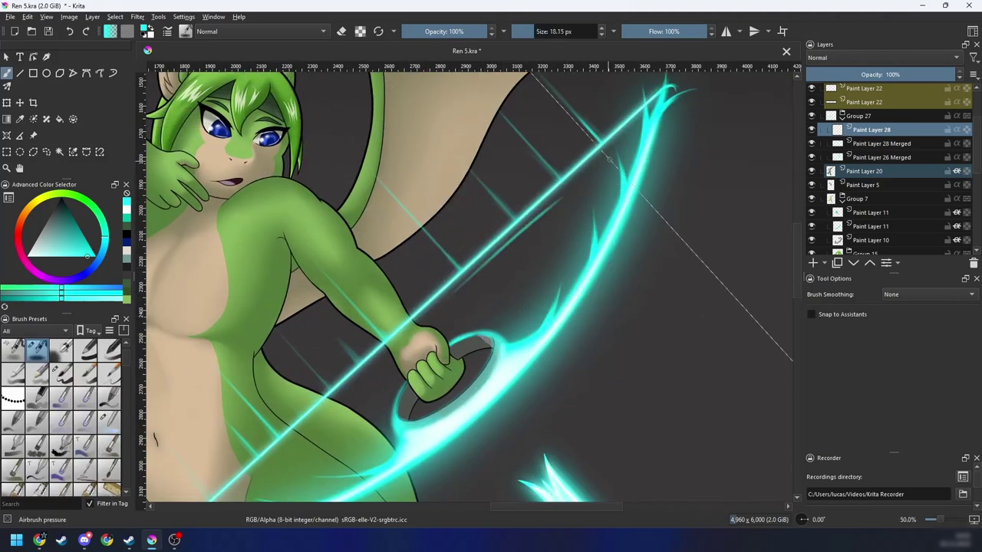
pyautogui.moveTo(514, 255); pyautogui.dragTo(602, 180)
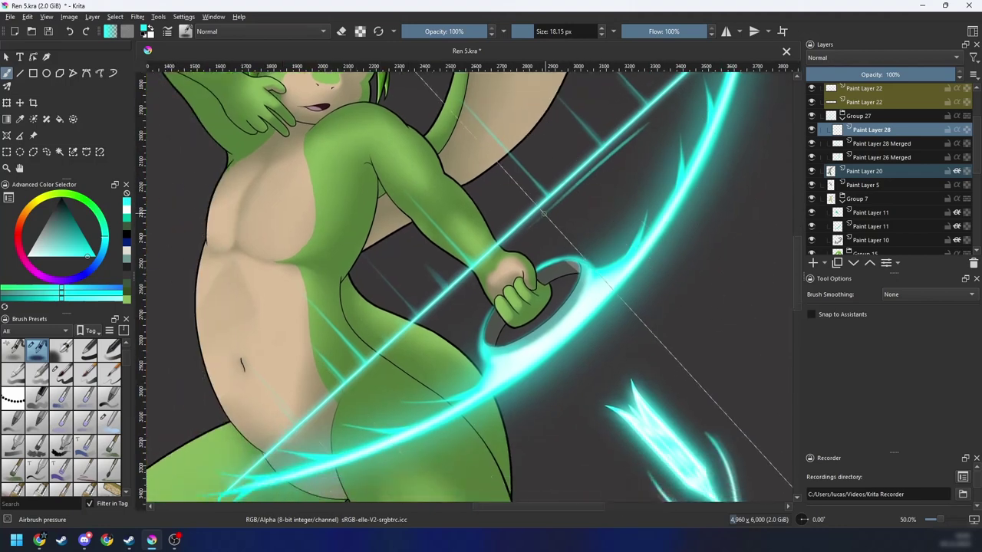
# Step: Check the new bowstring stroke against the whole figure at several zoom levels
pyautogui.press('-')
pyautogui.press('-')
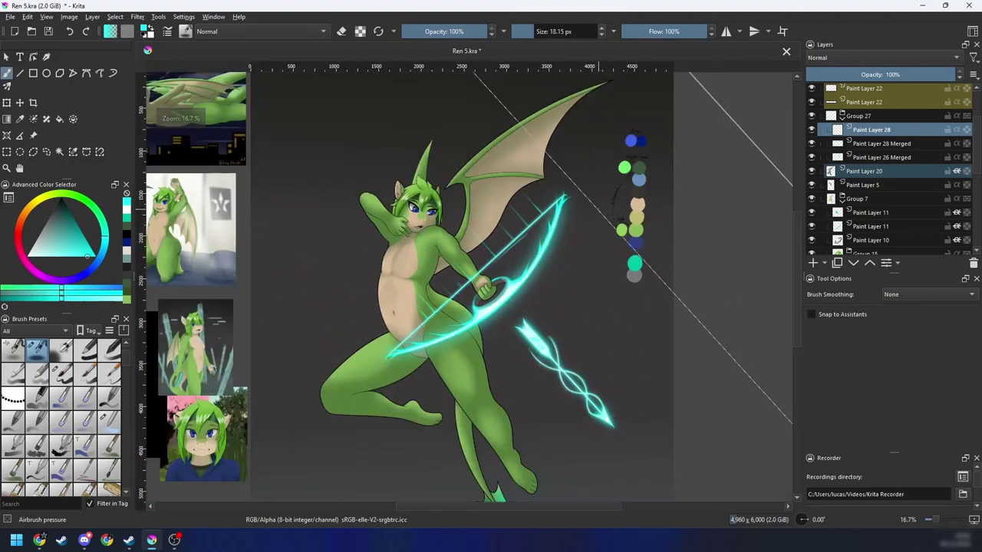
pyautogui.press('+')
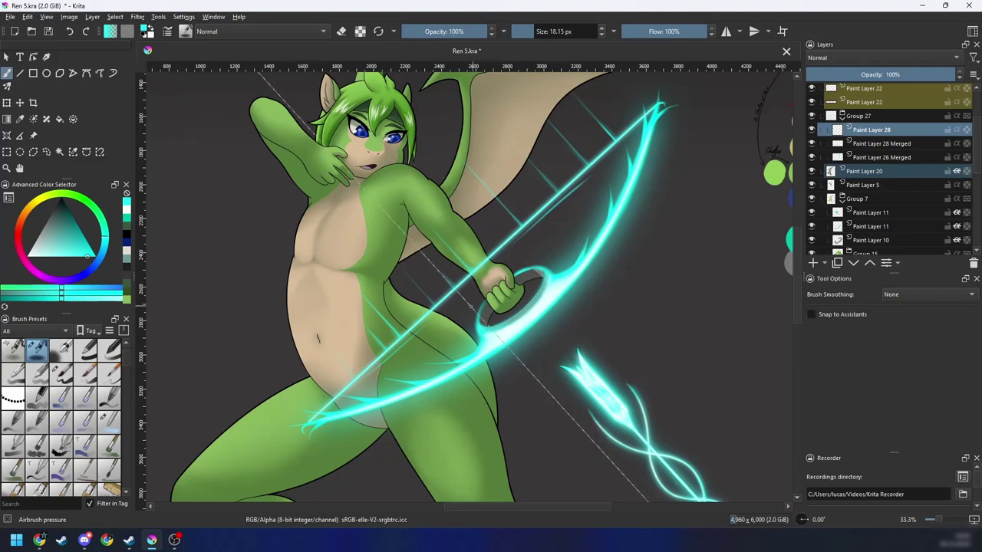
pyautogui.press('-')
pyautogui.moveTo(450, 326); pyautogui.dragTo(414, 359)
pyautogui.press('-')
pyautogui.moveTo(567, 242); pyautogui.dragTo(478, 309)
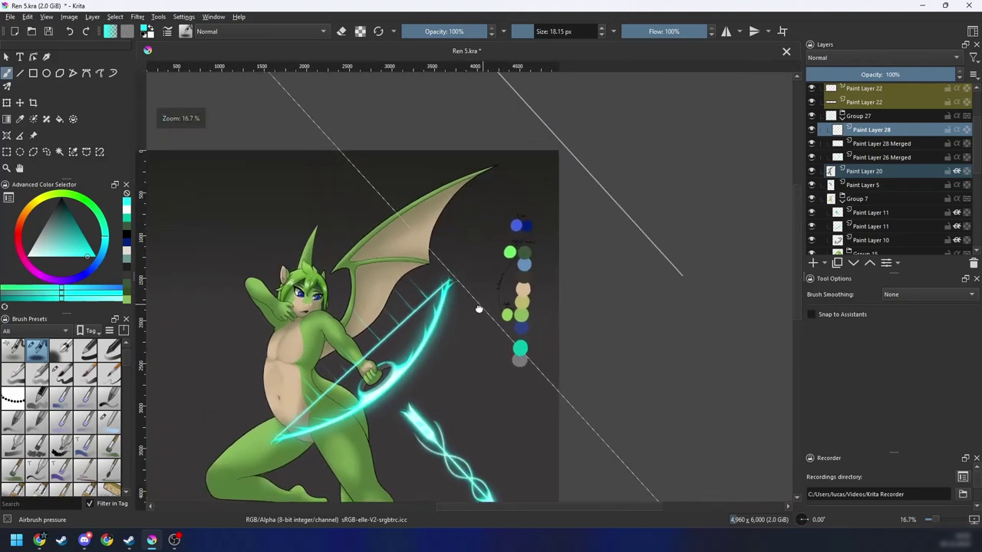
pyautogui.moveTo(375, 244); pyautogui.dragTo(385, 274)
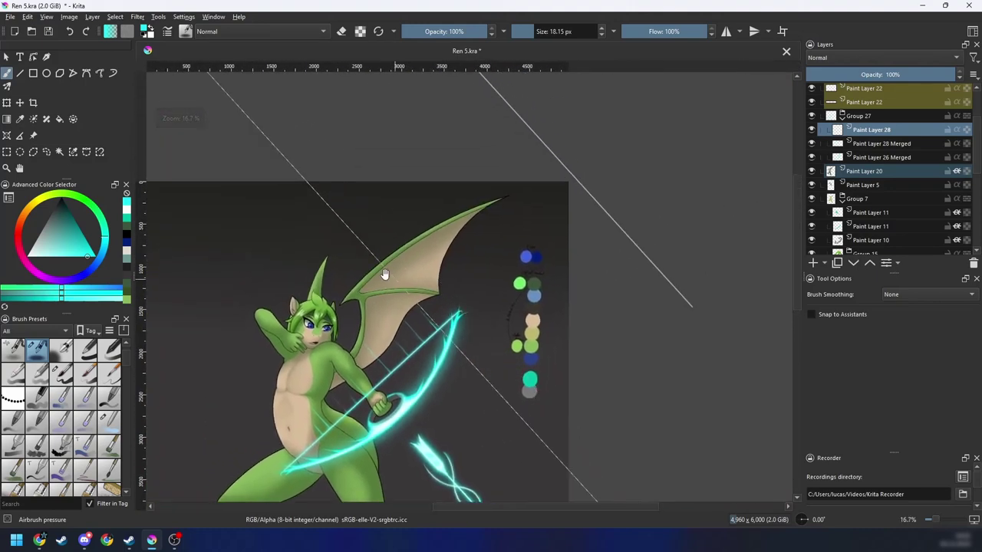
# Step: Add a Parallel Ruler assistant spanning the bow's upper and lower tips, and move it off the canvas beside the older ruler
pyautogui.click(7, 135)
pyautogui.moveTo(573, 253); pyautogui.dragTo(469, 312)
pyautogui.moveTo(570, 343); pyautogui.dragTo(581, 332)
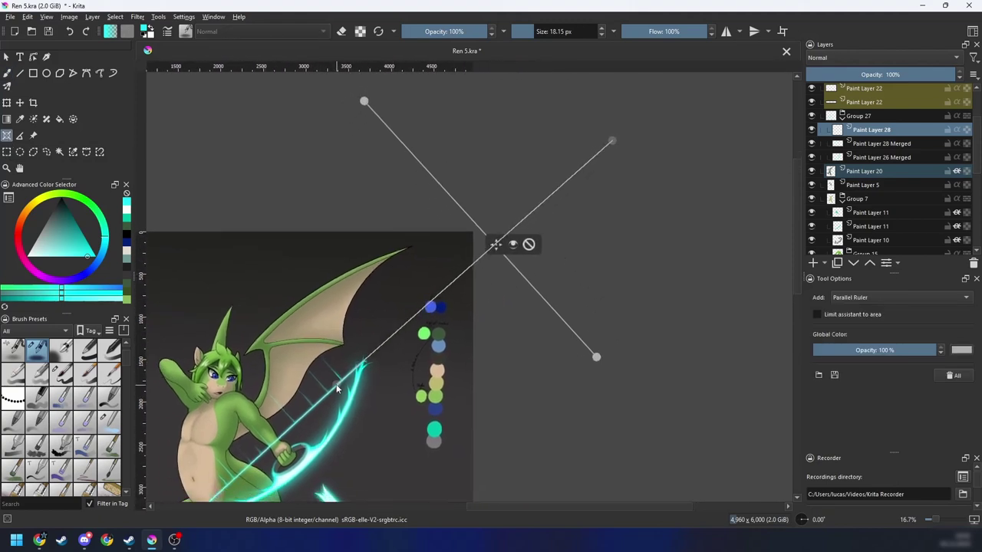
pyautogui.moveTo(378, 368); pyautogui.dragTo(460, 286)
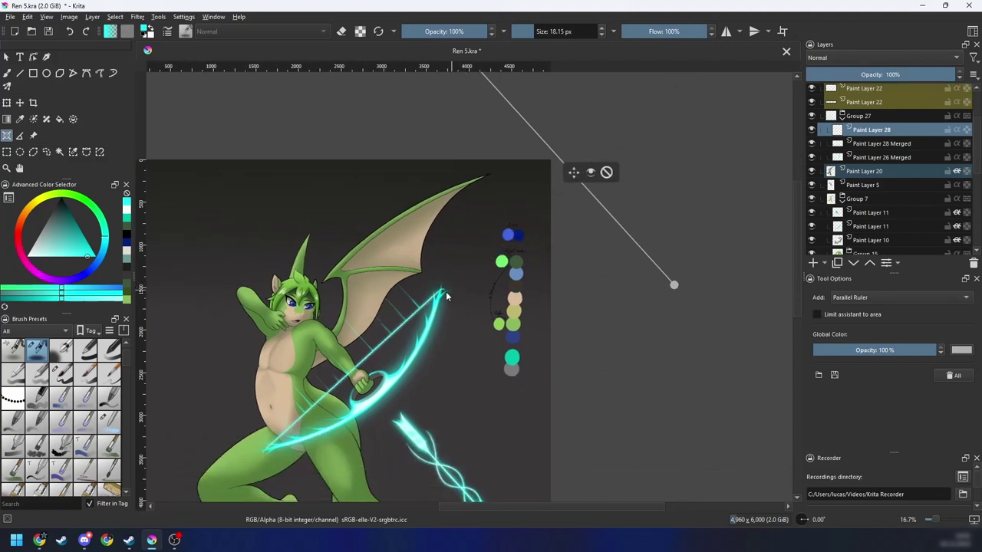
pyautogui.click(261, 459)
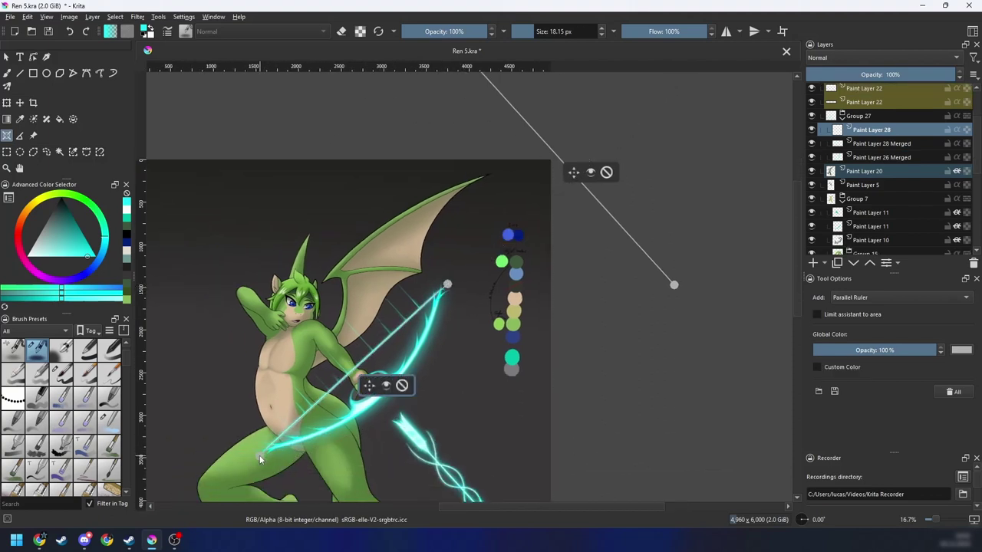
pyautogui.moveTo(370, 388); pyautogui.dragTo(678, 220)
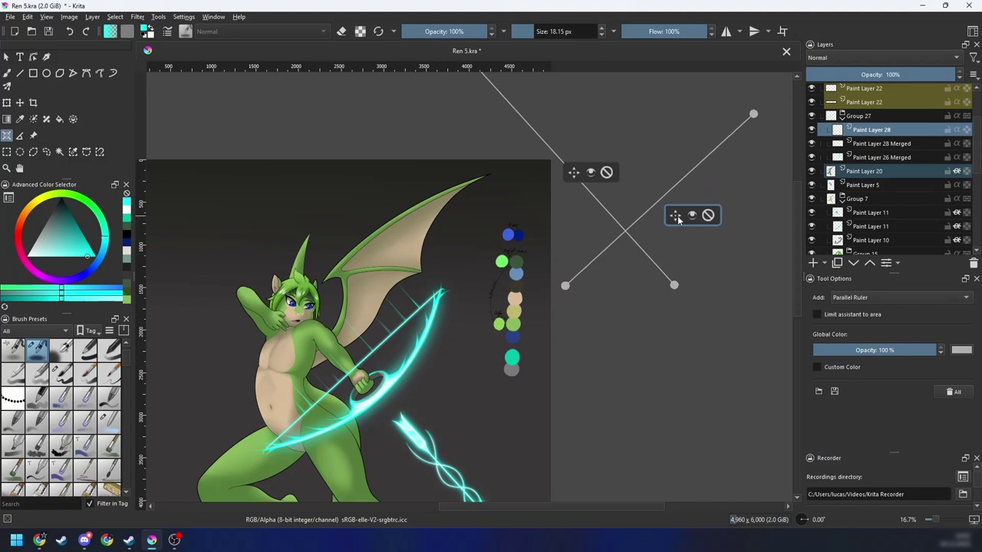
# Step: Snap the brush only to the bowstring-parallel ruler and paint thin straight glow strokes alongside the bowstring
pyautogui.moveTo(532, 259); pyautogui.dragTo(541, 243)
pyautogui.press('b')
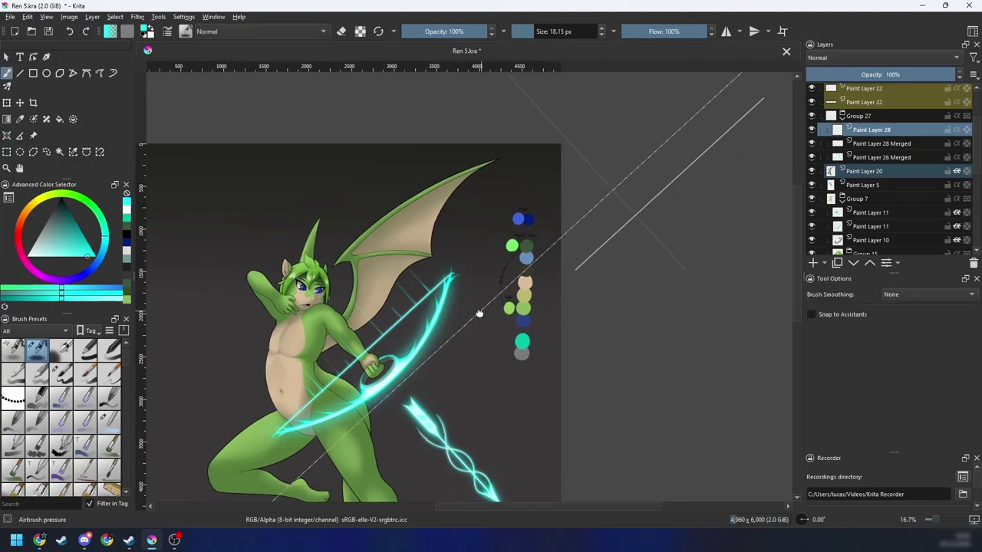
pyautogui.moveTo(480, 314); pyautogui.dragTo(490, 292)
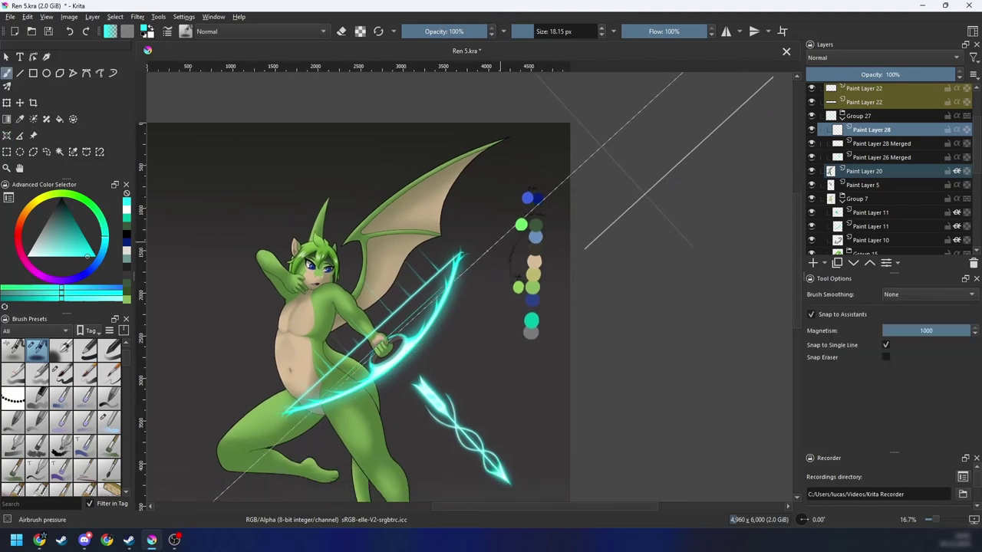
pyautogui.scroll(3, 439, 276)
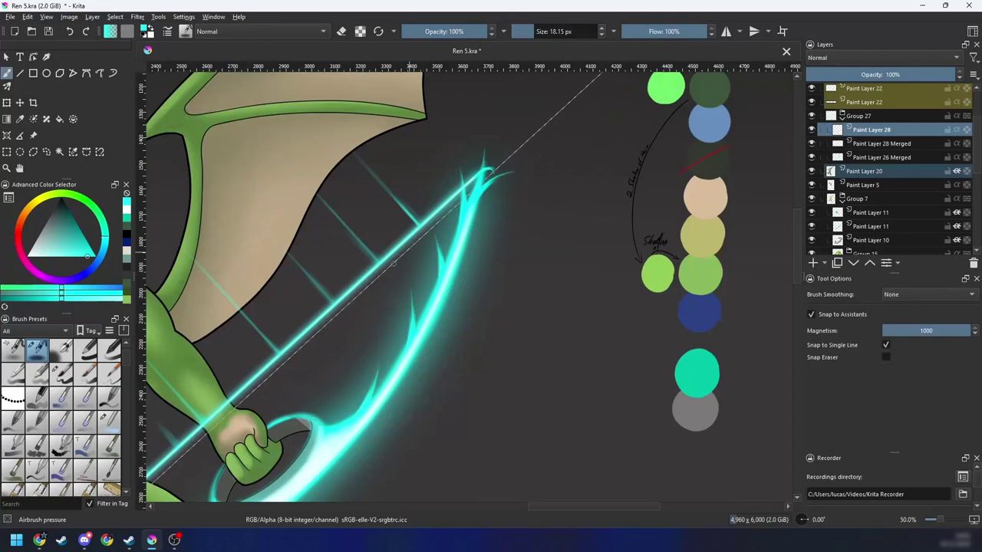
pyautogui.moveTo(337, 330); pyautogui.dragTo(552, 132)
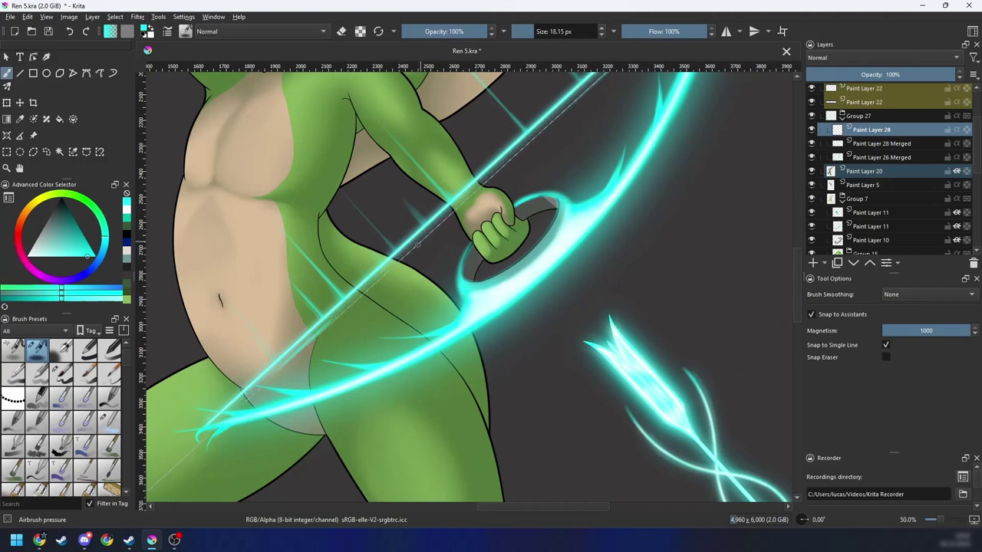
pyautogui.moveTo(498, 175); pyautogui.dragTo(448, 236)
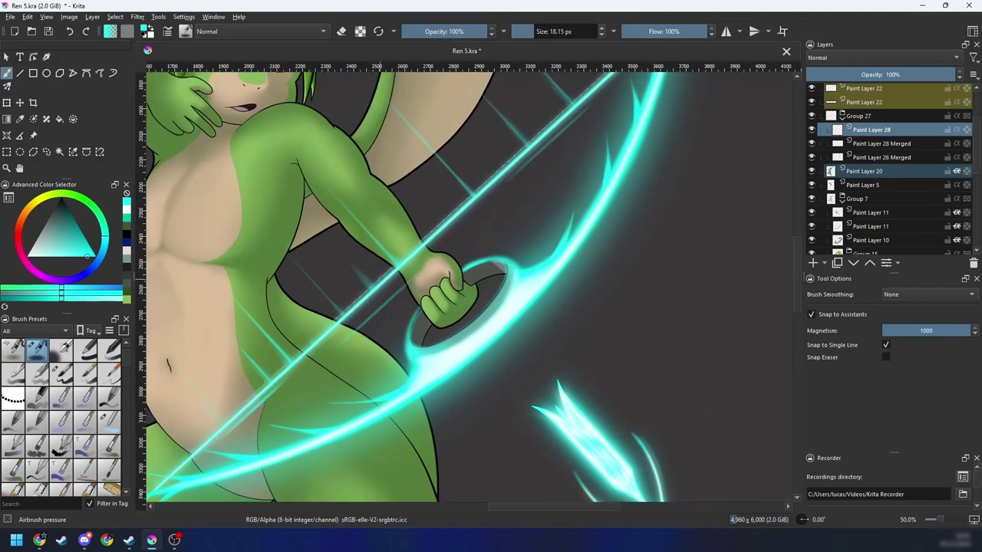
# Step: Review the straight bowstring strokes both close up and across the full illustration
pyautogui.press('5')
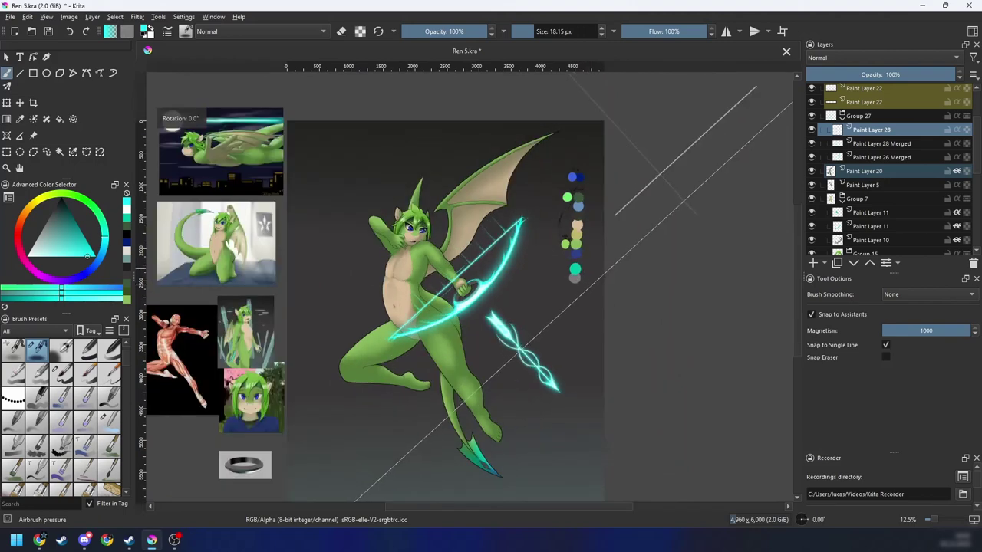
pyautogui.moveTo(660, 294); pyautogui.dragTo(629, 306)
pyautogui.press('+')
pyautogui.press('+')
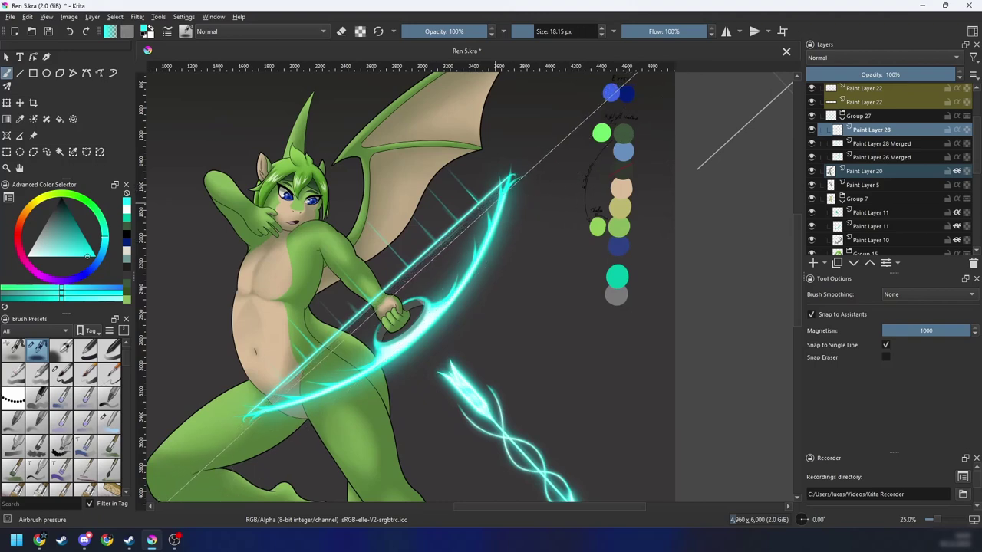
pyautogui.press('-')
pyautogui.press('-')
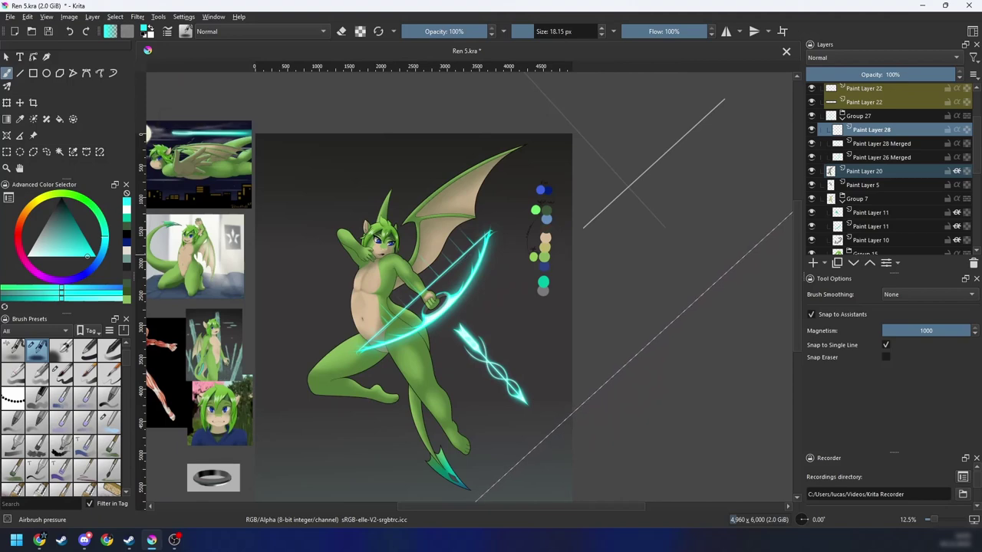
pyautogui.press('+')
pyautogui.press('+')
pyautogui.moveTo(516, 269); pyautogui.dragTo(538, 249)
pyautogui.press('-')
pyautogui.press('-')
pyautogui.press('-')
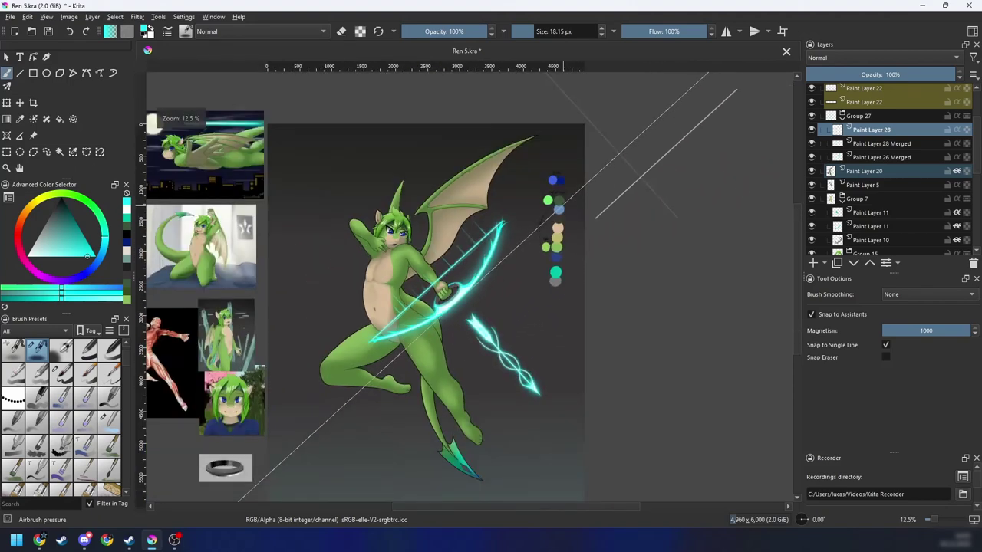
pyautogui.press('+')
pyautogui.press('+')
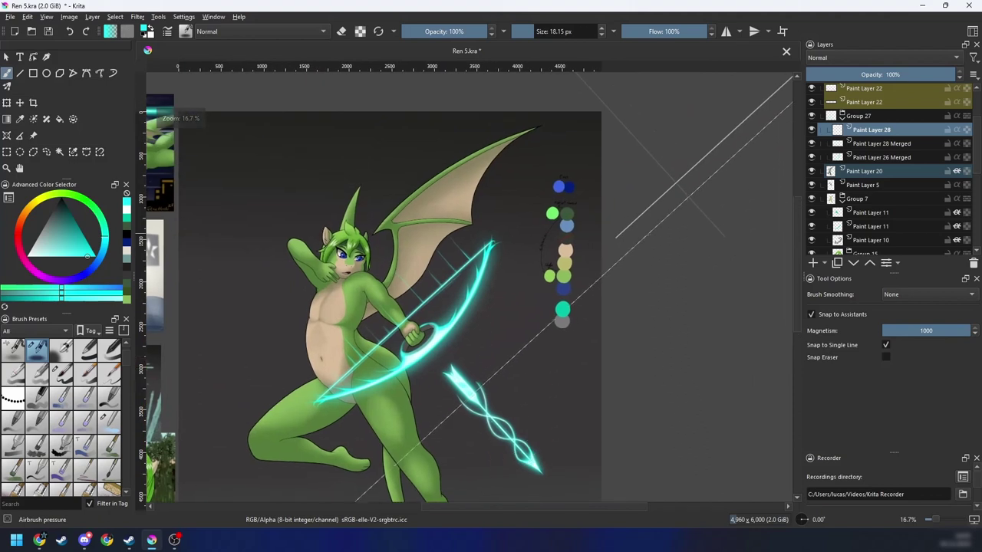
# Step: Activate the arrow-direction ruler in place of the bowstring ruler and paint thin straight teal streaks along the arrow shaft
pyautogui.click(7, 136)
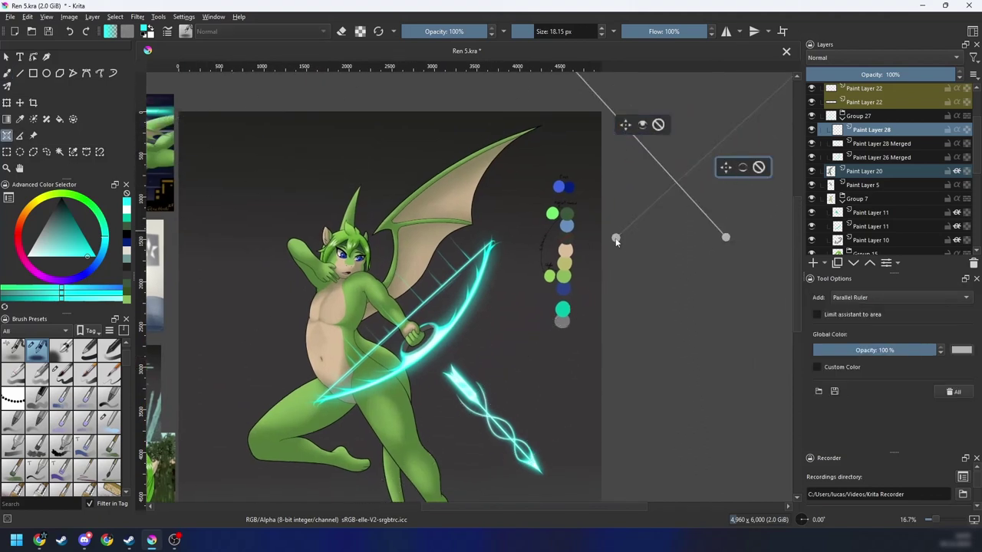
pyautogui.press('b')
pyautogui.hotkey('ctrl', ']')
pyautogui.hotkey('ctrl', ']')
pyautogui.hotkey('ctrl', ']')
pyautogui.moveTo(501, 389); pyautogui.dragTo(496, 352)
pyautogui.press('+')
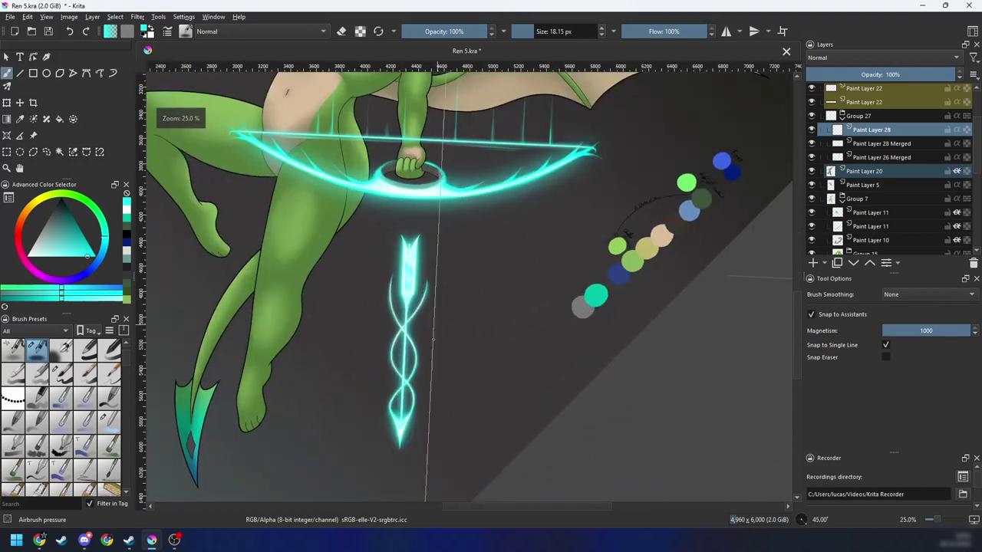
pyautogui.moveTo(410, 286); pyautogui.dragTo(404, 335)
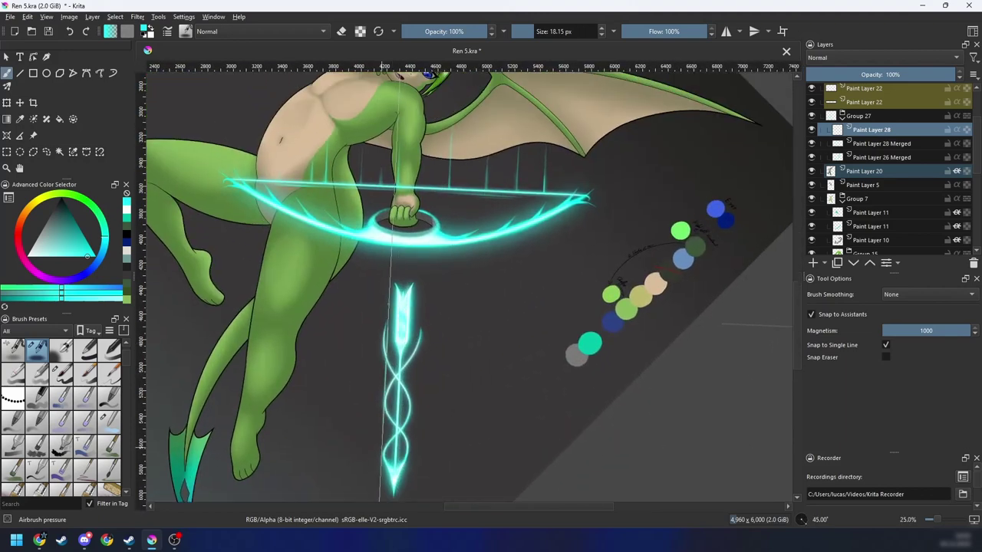
pyautogui.moveTo(430, 386); pyautogui.dragTo(439, 369)
pyautogui.scroll(3, 439, 370)
pyautogui.hotkey('ctrl', '[')
pyautogui.hotkey('ctrl', '[')
pyautogui.hotkey('ctrl', '[')
pyautogui.hotkey('ctrl', '[')
pyautogui.hotkey('ctrl', '[')
pyautogui.hotkey('ctrl', '[')
pyautogui.hotkey('ctrl', '[')
pyautogui.hotkey('ctrl', '[')
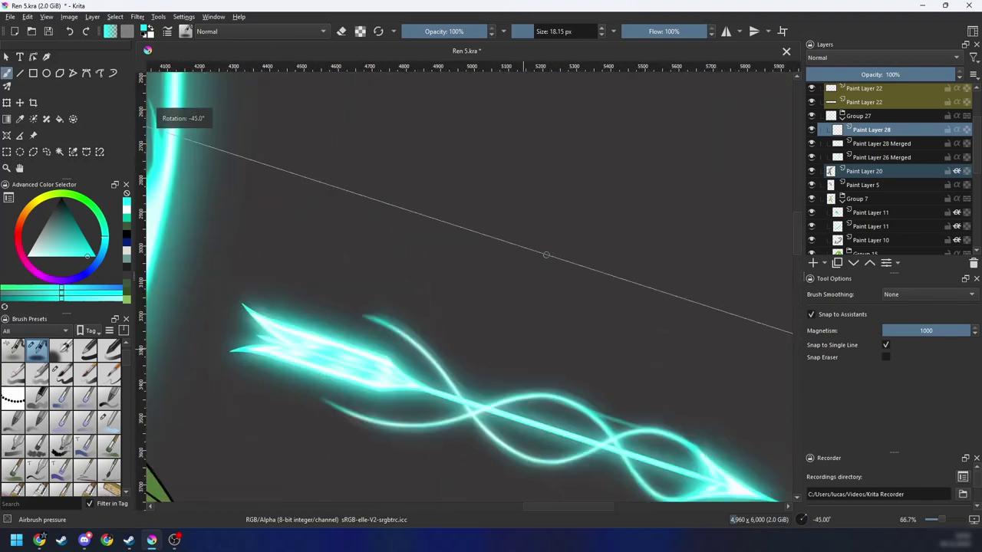
pyautogui.scroll(-1, 537, 326)
pyautogui.press('m')
pyautogui.hotkey('ctrl', '[')
pyautogui.hotkey('ctrl', '[')
pyautogui.moveTo(587, 361); pyautogui.dragTo(650, 342)
pyautogui.hotkey('ctrl', '[')
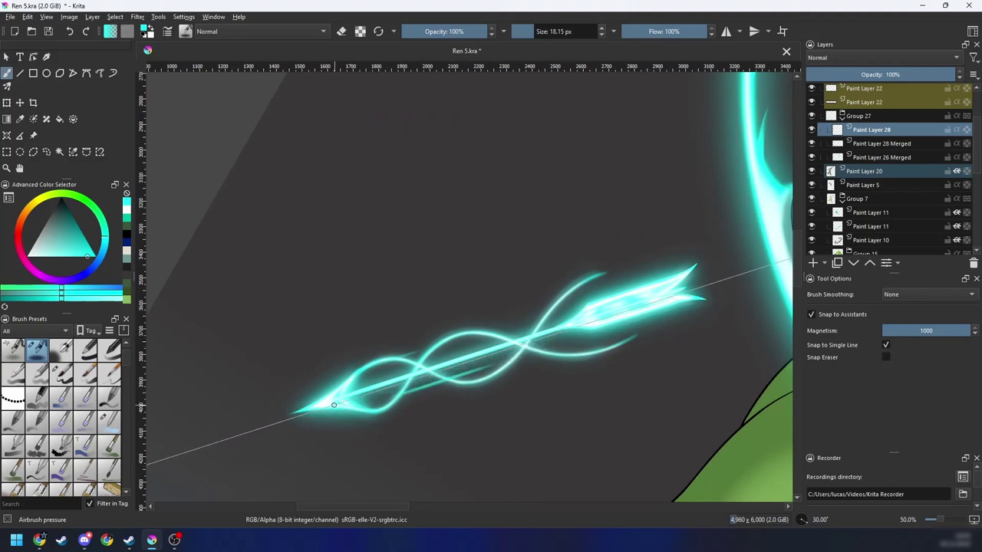
pyautogui.moveTo(557, 325); pyautogui.dragTo(453, 347)
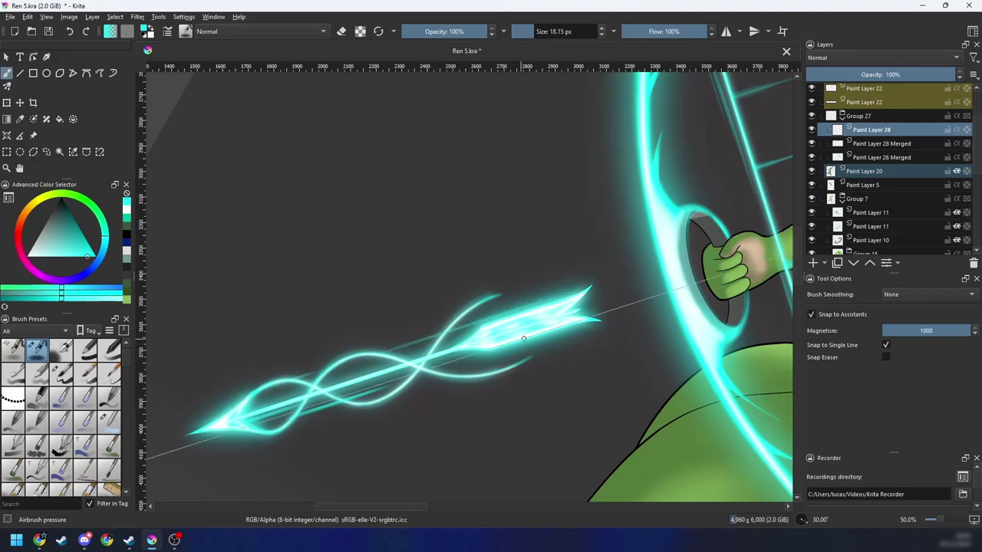
# Step: Undo the last streak and paint long thin streaks from the arrow's fletching across the bow grip and forearm
pyautogui.moveTo(568, 319); pyautogui.dragTo(439, 357)
pyautogui.hotkey('ctrl', 'z')
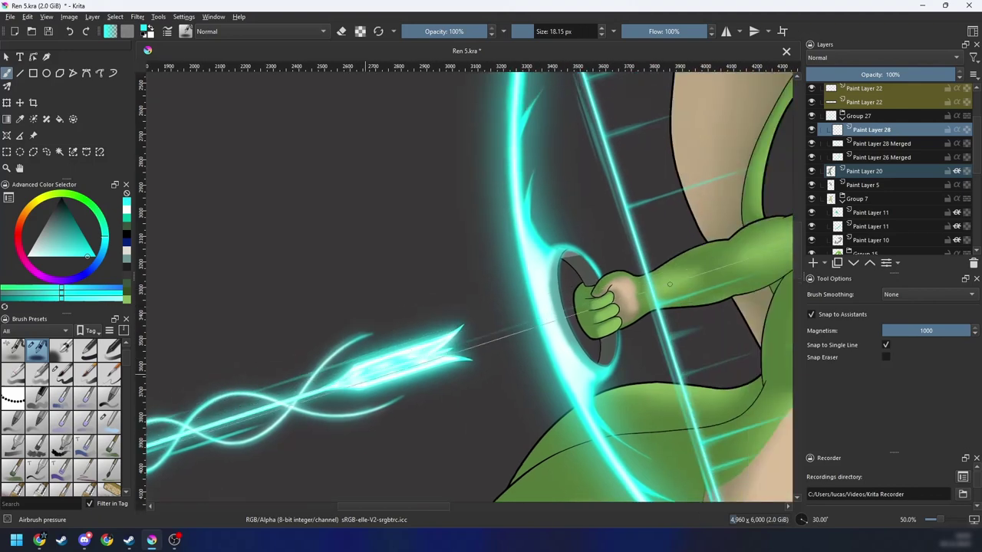
pyautogui.moveTo(379, 362); pyautogui.dragTo(773, 247)
pyautogui.scroll(-1, 361, 389)
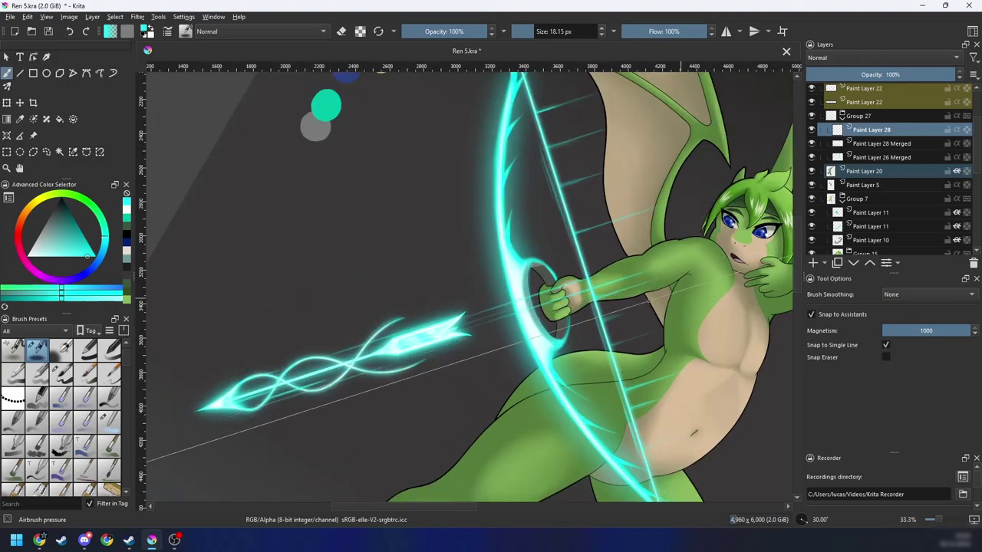
# Step: Review the arrow streaks on the full illustration, then with the canvas unmirrored and upright
pyautogui.scroll(-3, 556, 284)
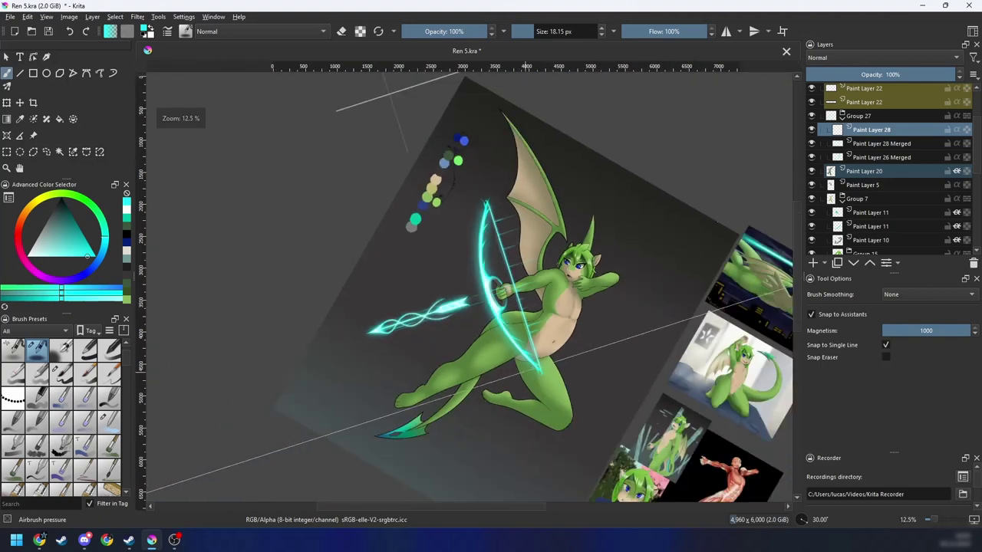
pyautogui.press('m')
pyautogui.press('6')
pyautogui.press('6')
pyautogui.press('6')
pyautogui.press('-')
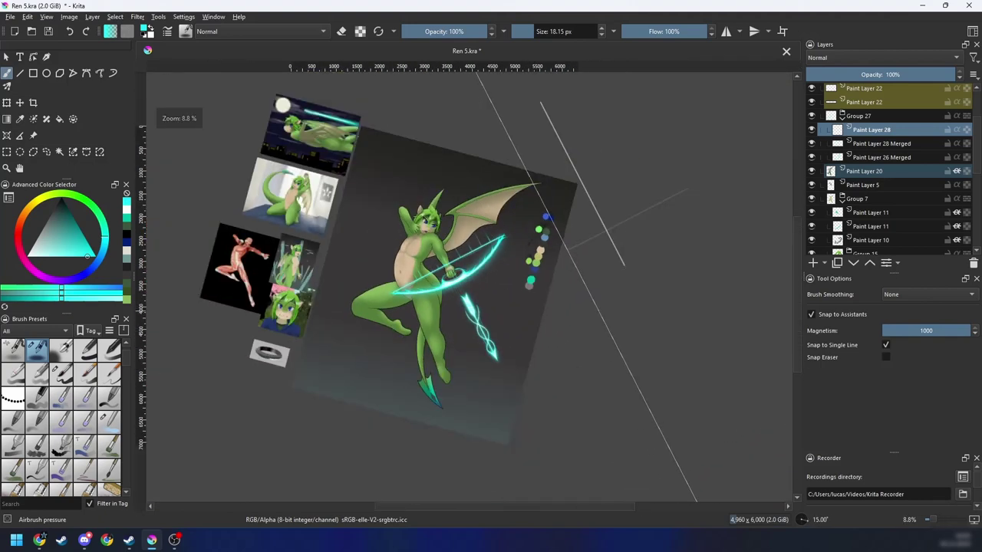
pyautogui.press('5')
pyautogui.press('+')
pyautogui.press('+')
pyautogui.press('+')
pyautogui.moveTo(587, 330); pyautogui.dragTo(584, 286)
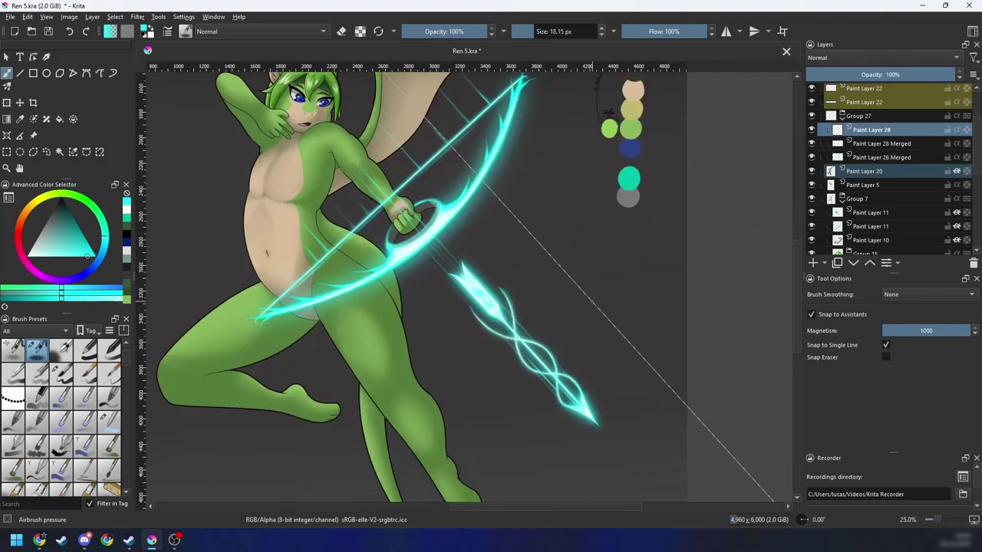
# Step: Apply the Blur filter to the streaks on Paint Layer 28 with horizontal and vertical radius 10
pyautogui.hotkey('ctrl', 'u')
pyautogui.click(128, 475)
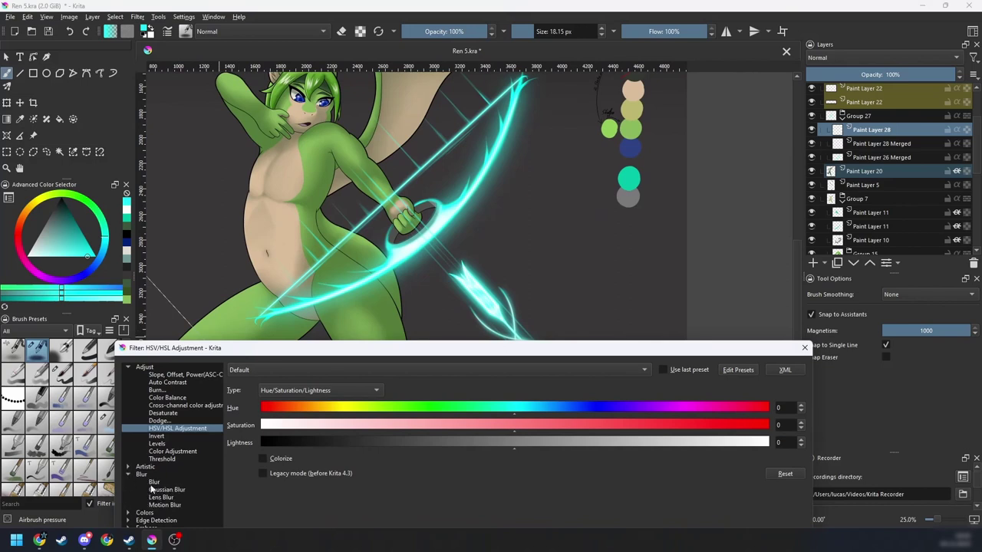
pyautogui.click(154, 481)
pyautogui.click(417, 391)
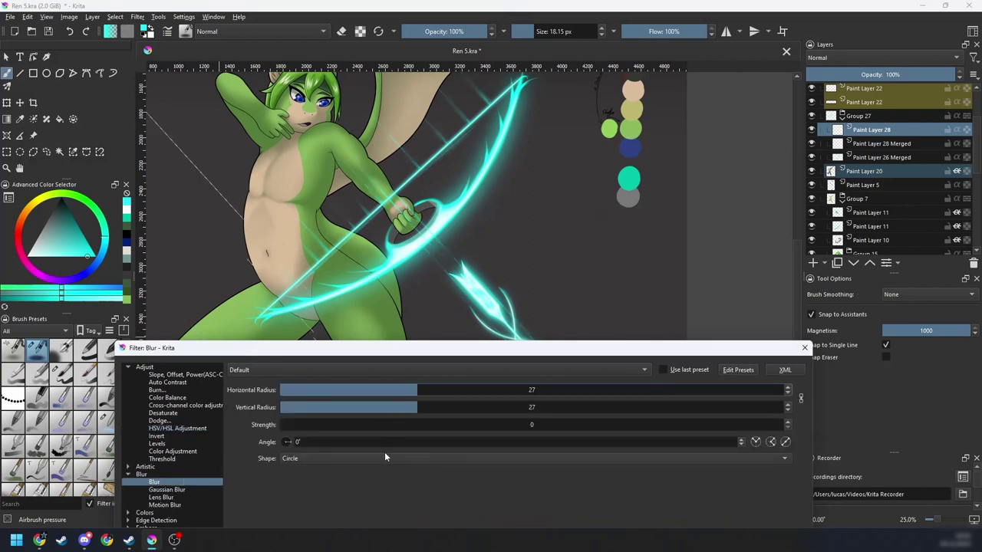
pyautogui.moveTo(391, 390); pyautogui.dragTo(381, 390)
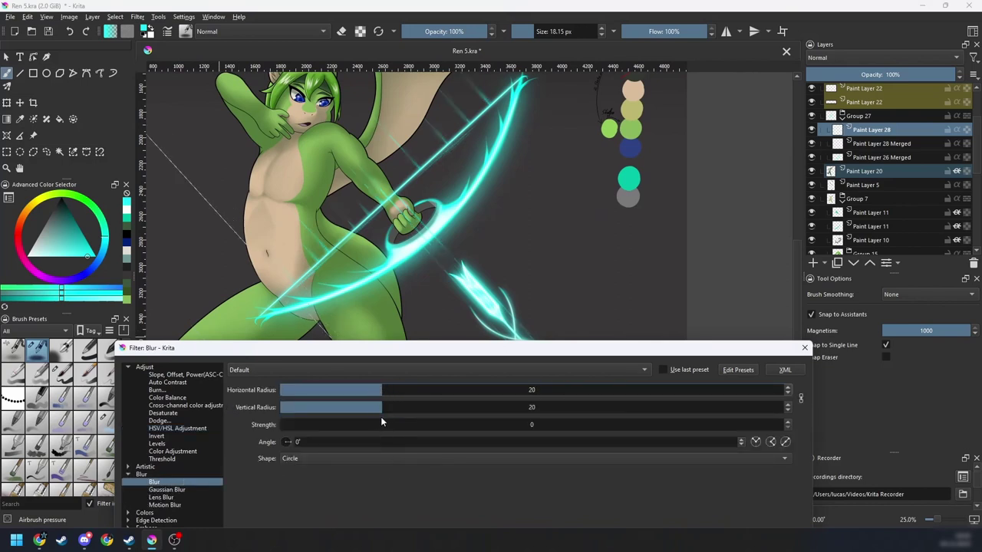
pyautogui.click(348, 390)
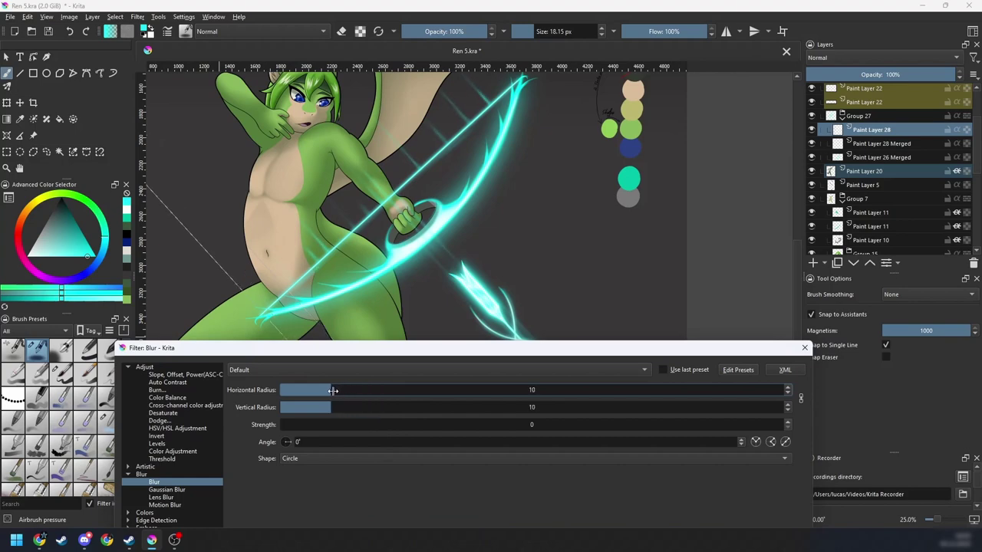
pyautogui.press('Return')
pyautogui.hotkey('ctrl', '-')
pyautogui.hotkey('ctrl', '-')
pyautogui.scroll(2, 468, 218)
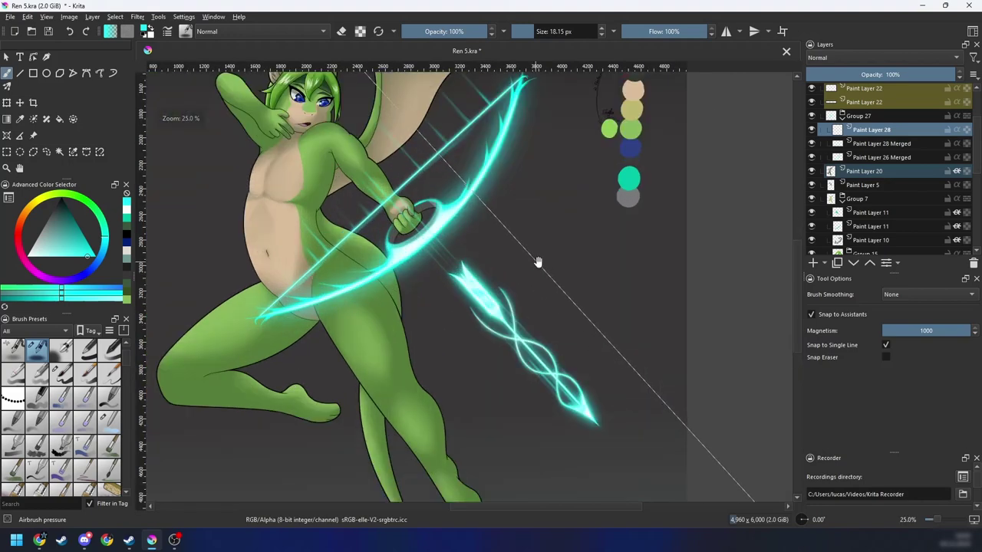
pyautogui.press('-')
pyautogui.press('-')
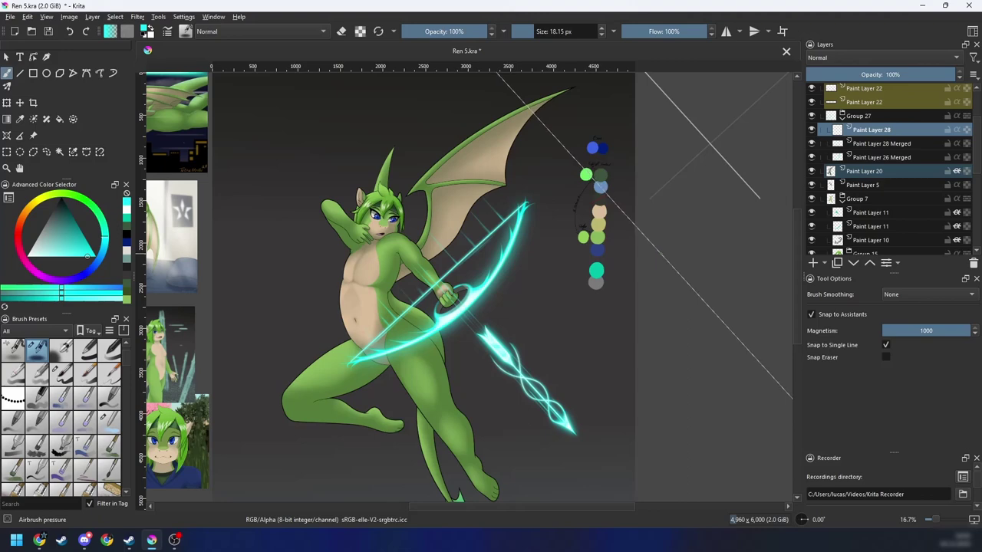
# Step: Examine the blurred light streaks around the bow and arrow, both close up and on the whole illustration
pyautogui.press('-')
pyautogui.press('-')
pyautogui.moveTo(613, 334); pyautogui.dragTo(622, 293)
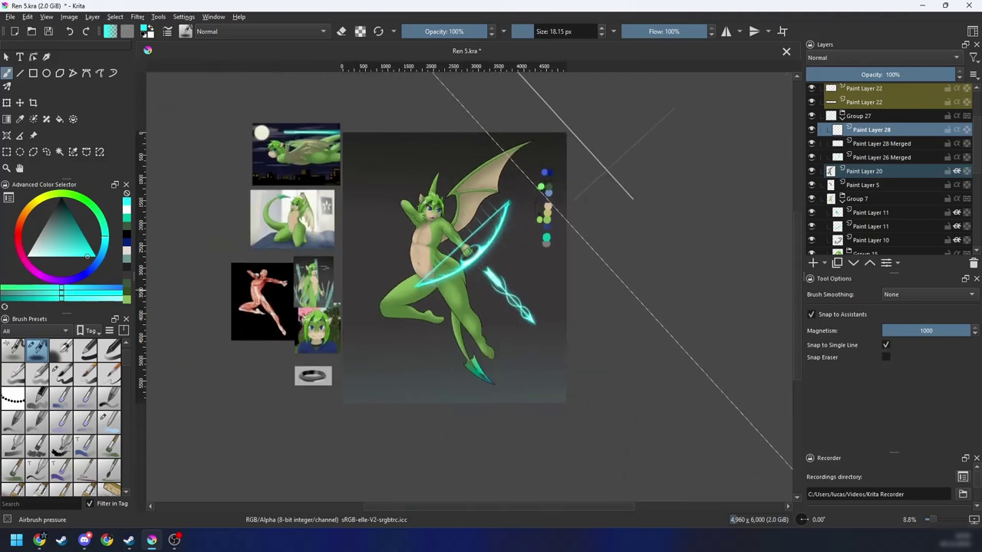
pyautogui.press('+')
pyautogui.press('+')
pyautogui.moveTo(665, 283); pyautogui.dragTo(623, 381)
pyautogui.press('-')
pyautogui.press('-')
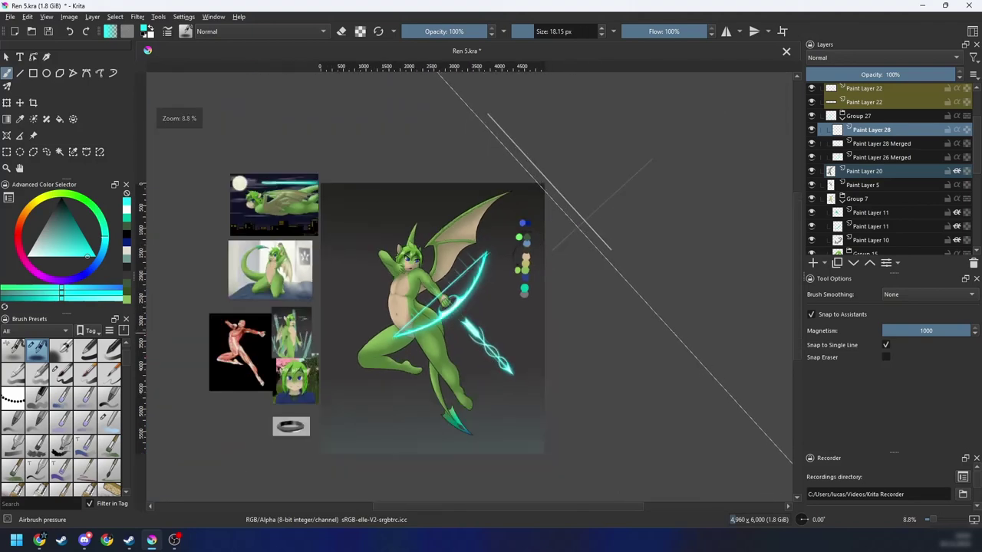
pyautogui.press('+')
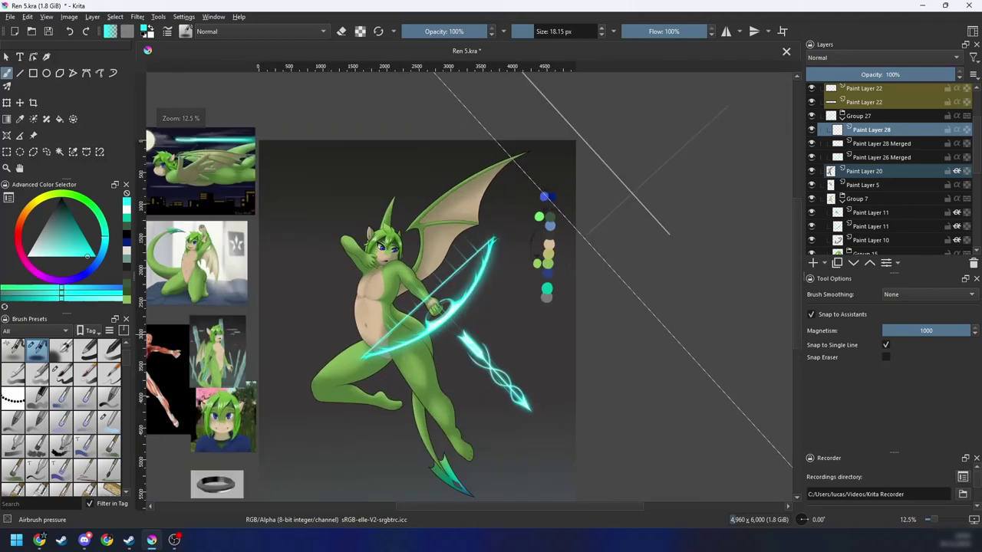
# Step: Save the document, turn off the arrow-direction ruler assistant and return to the brush
pyautogui.hotkey('ctrl', 's')
pyautogui.moveTo(657, 355); pyautogui.dragTo(689, 326)
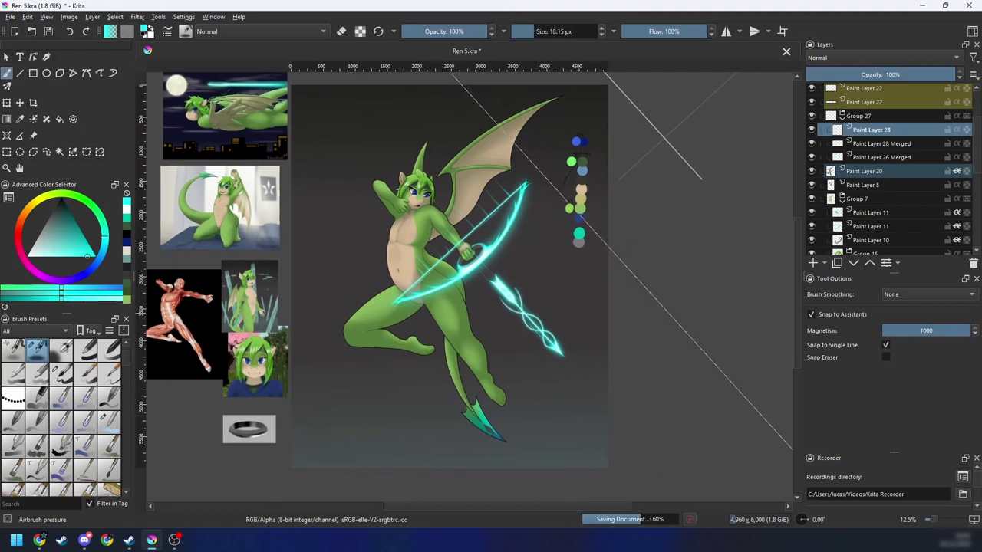
pyautogui.moveTo(661, 251); pyautogui.dragTo(646, 307)
pyautogui.click(9, 134)
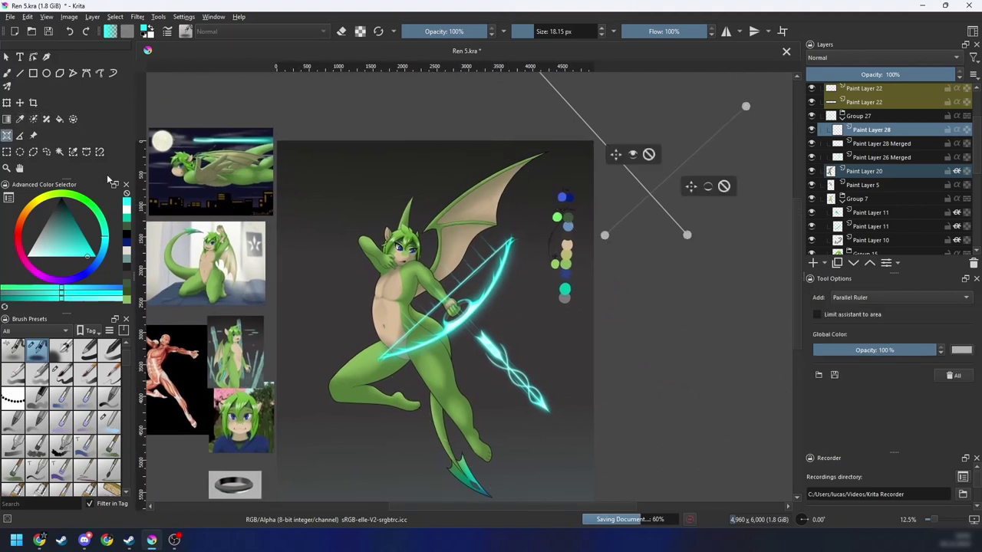
pyautogui.press('b')
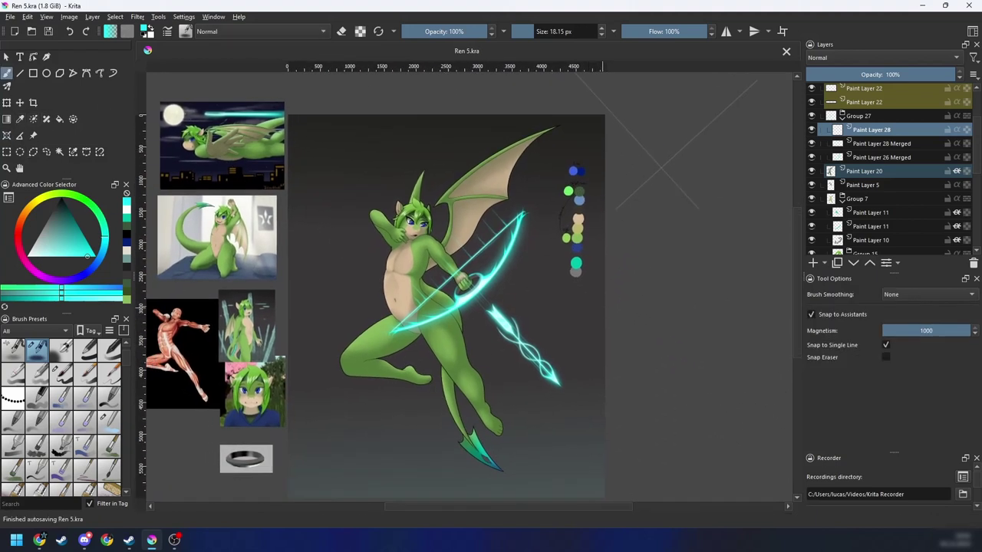
pyautogui.moveTo(621, 352); pyautogui.dragTo(637, 338)
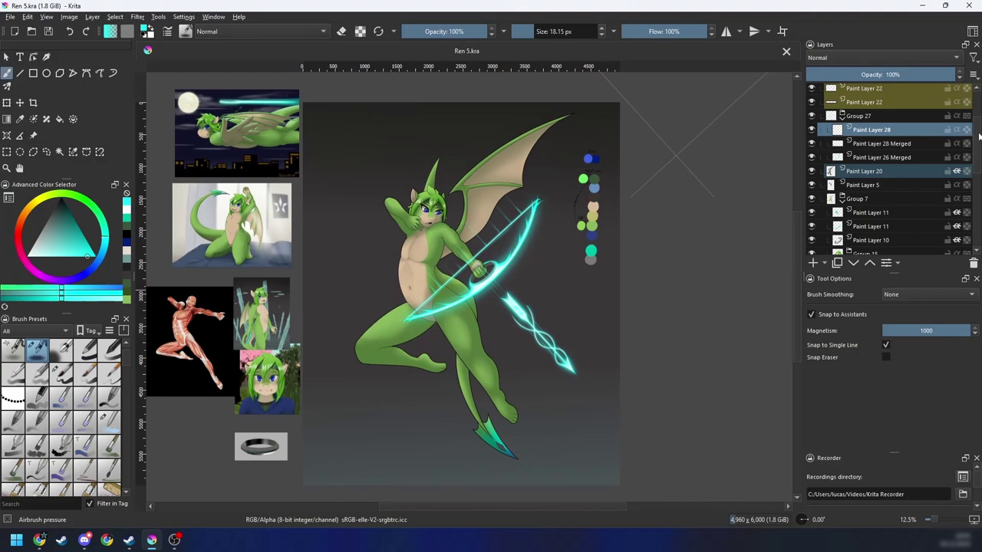
# Step: Add a paint layer above the two Paint Layer 22 layers with Screen blending, 80% opacity and a yellow label
pyautogui.scroll(2, 935, 136)
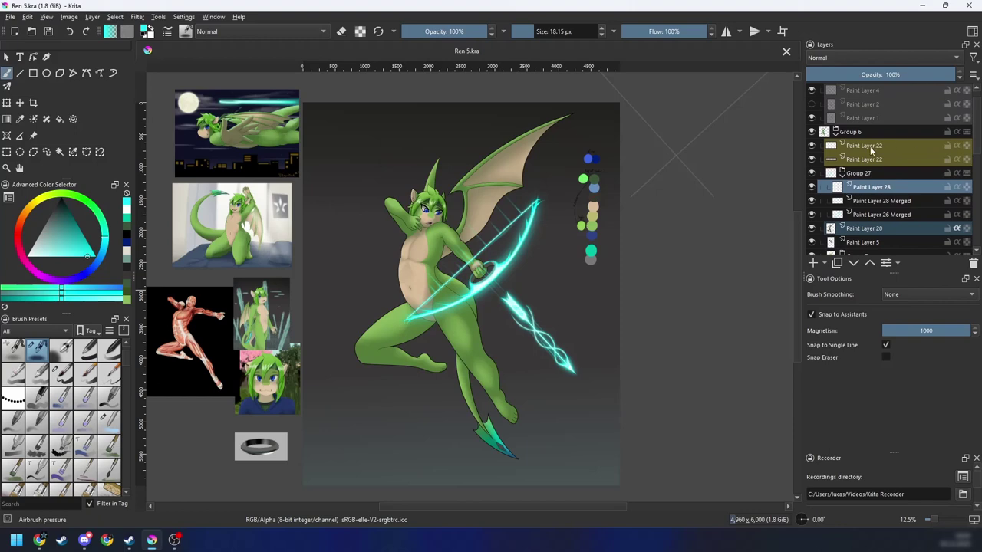
pyautogui.moveTo(870, 151)
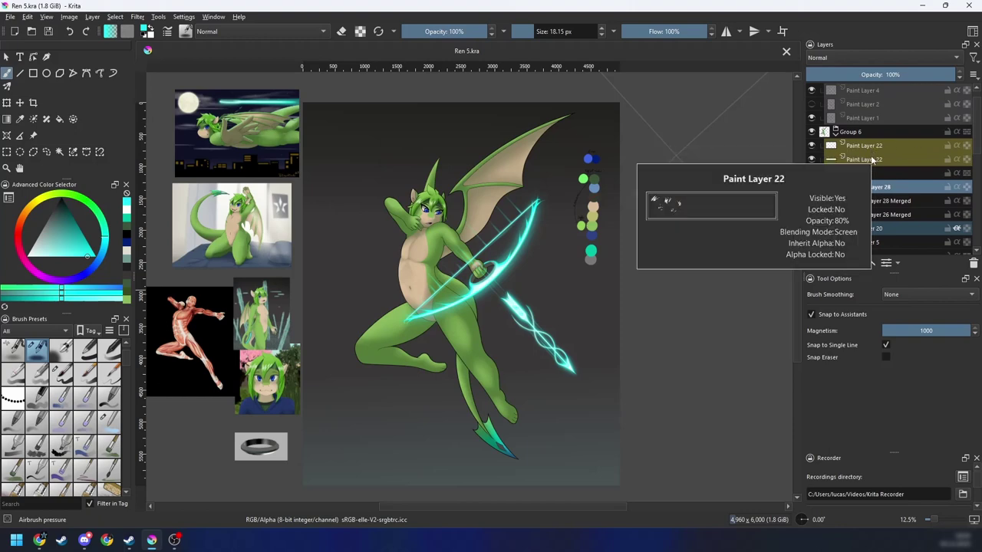
pyautogui.click(865, 146)
pyautogui.click(812, 264)
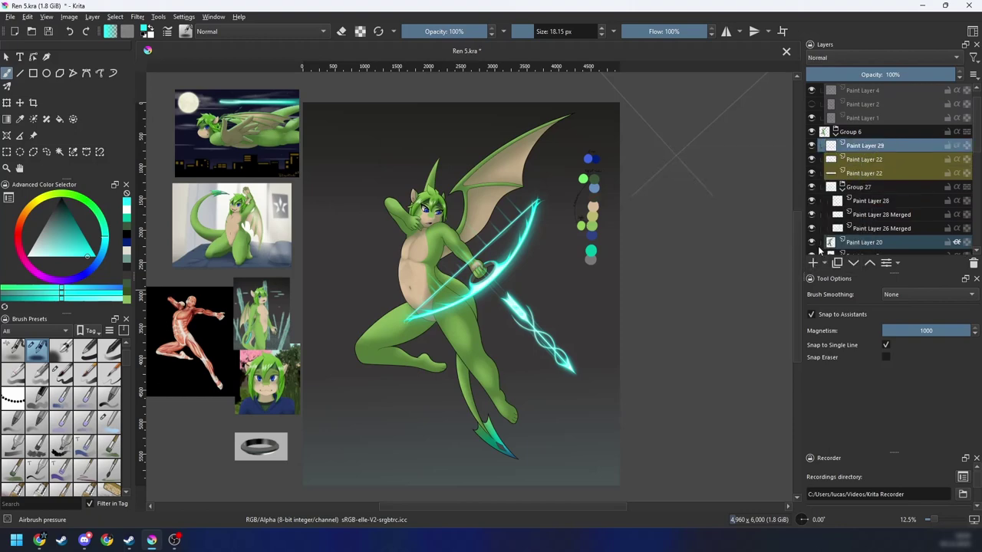
pyautogui.click(846, 60)
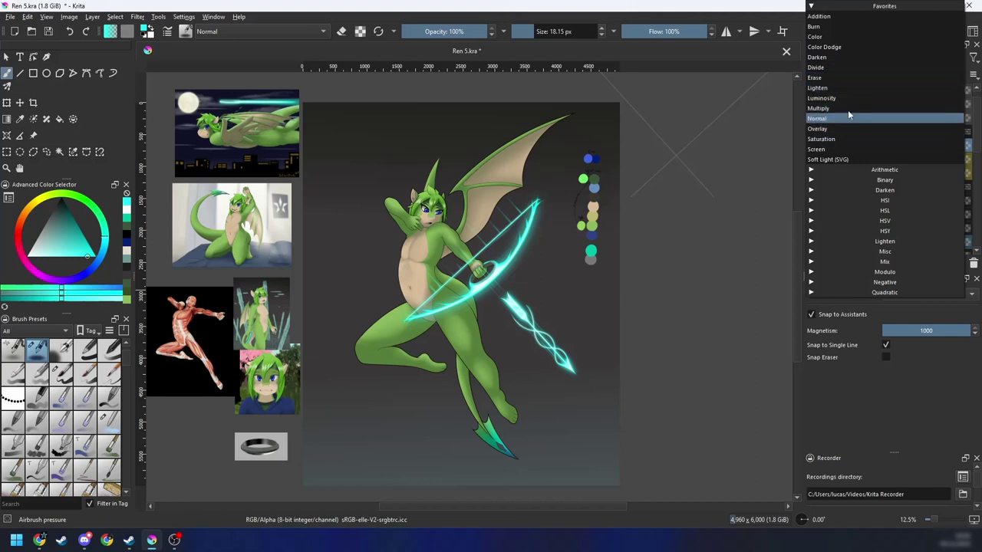
pyautogui.click(848, 149)
pyautogui.click(902, 74)
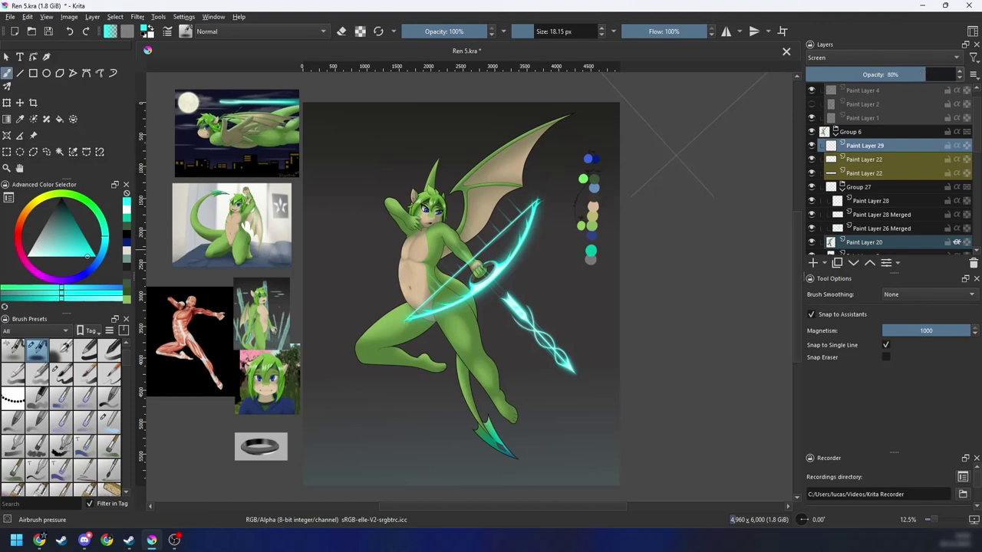
pyautogui.rightClick(898, 147)
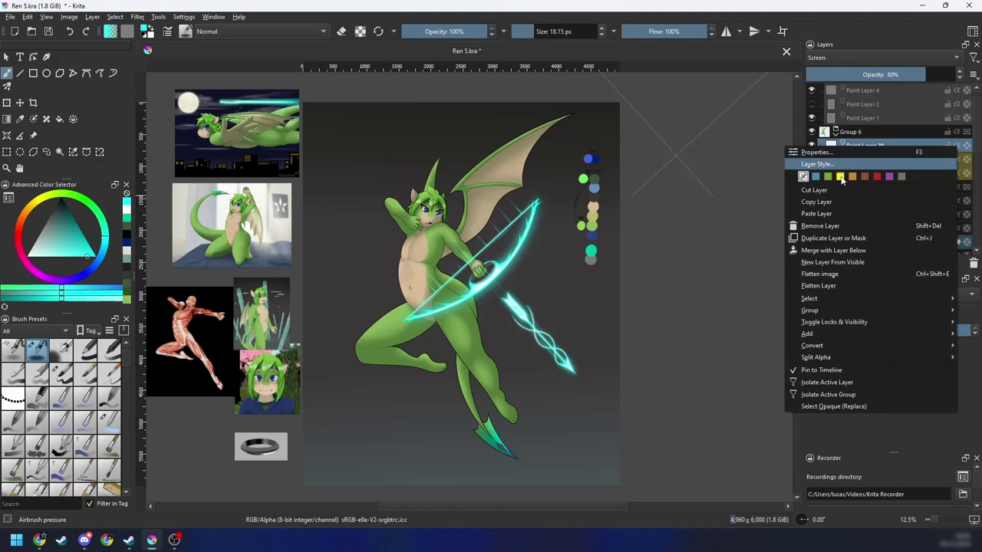
pyautogui.click(841, 177)
# Step: Choose the Airbrush pressure brush, undo the first stroke, and turn on Inherit Alpha for Paint Layer 29
pyautogui.scroll(3, 498, 290)
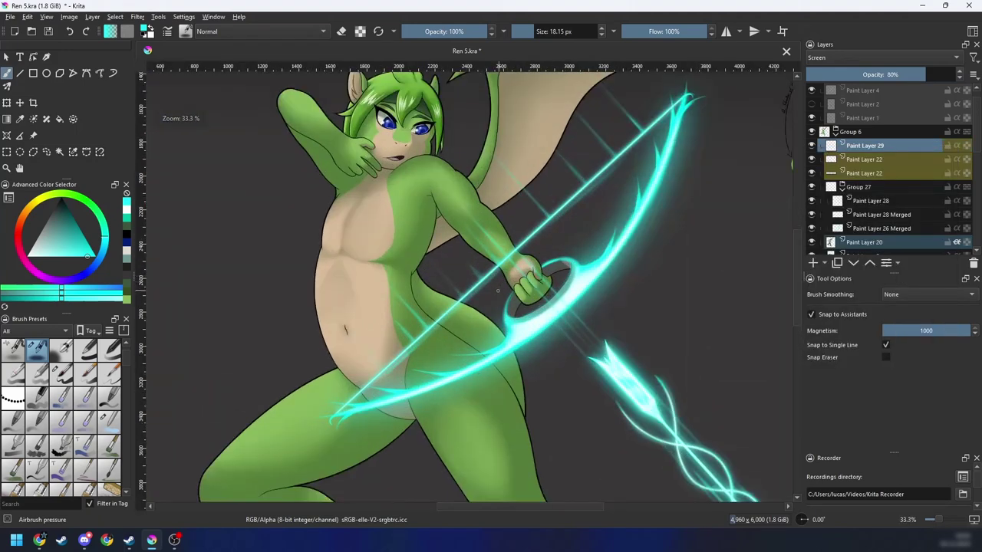
pyautogui.rightClick(496, 301)
pyautogui.rightClick(464, 281)
pyautogui.scroll(1, 468, 286)
pyautogui.rightClick(492, 256)
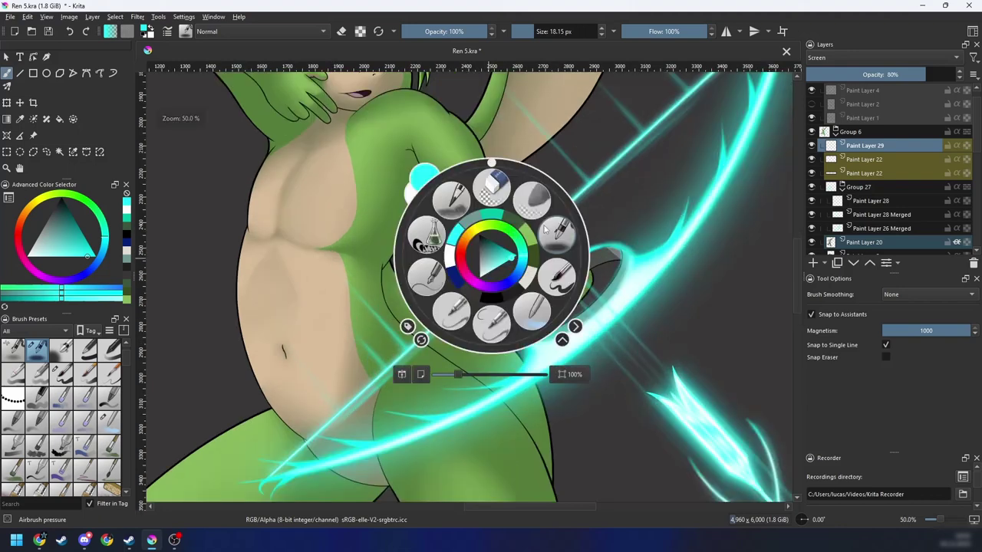
pyautogui.click(557, 232)
pyautogui.hotkey('ctrl', 'z')
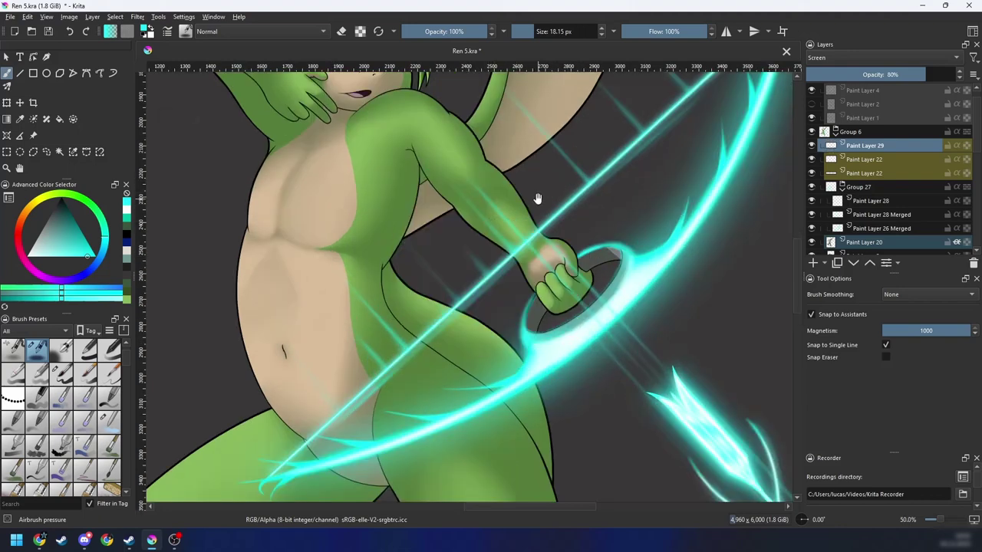
pyautogui.moveTo(537, 198); pyautogui.dragTo(500, 258)
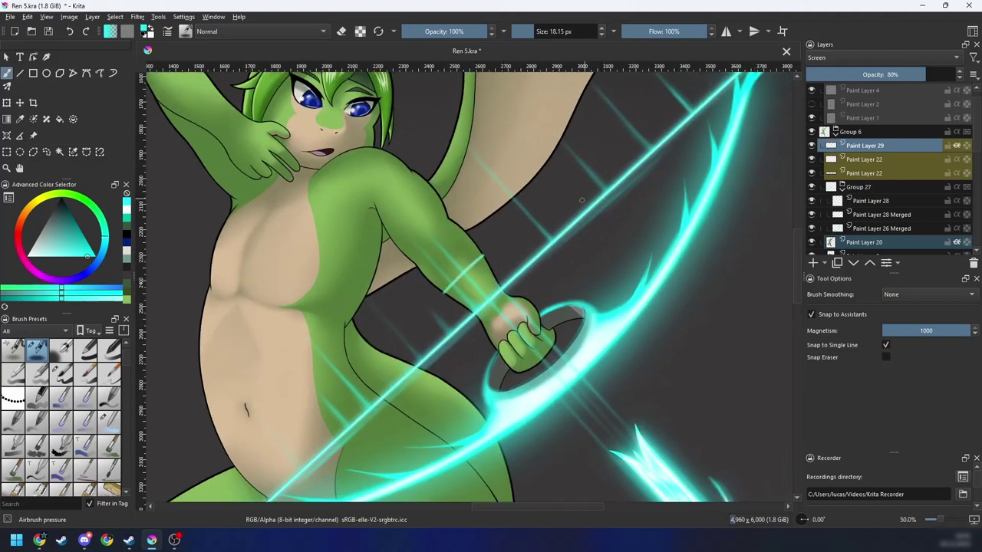
# Step: Set the brush size to 23.96 px and paint a small teal highlight on the lowest finger of the bow-holding hand
pyautogui.hotkey('ctrl', '-')
pyautogui.hotkey('ctrl', '-')
pyautogui.hotkey('ctrl', '-')
pyautogui.hotkey('ctrl', '+')
pyautogui.hotkey('ctrl', '+')
pyautogui.moveTo(501, 279); pyautogui.dragTo(487, 242)
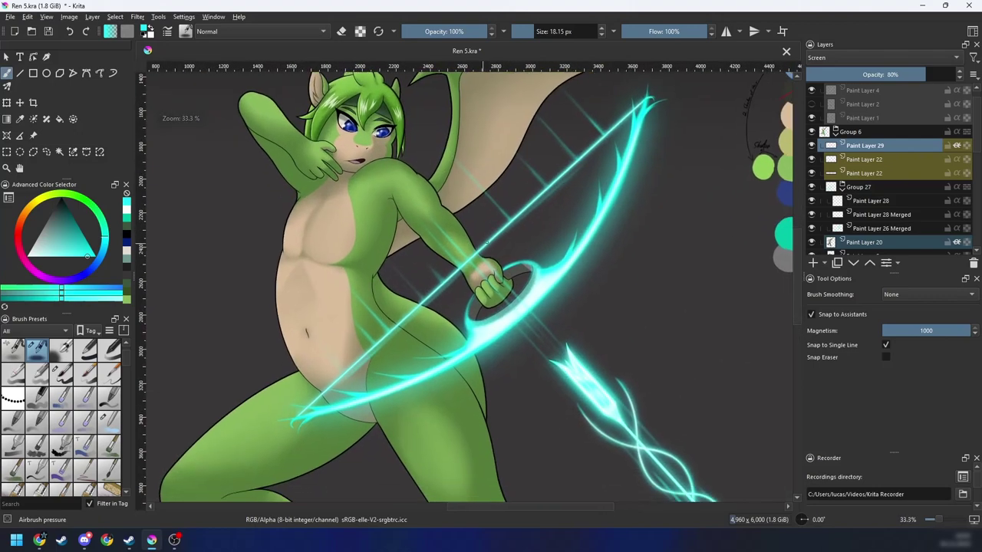
pyautogui.hotkey('ctrl', '+')
pyautogui.hotkey('ctrl', '+')
pyautogui.moveTo(533, 320); pyautogui.dragTo(539, 320)
pyautogui.moveTo(529, 318); pyautogui.dragTo(469, 304)
pyautogui.hotkey('ctrl', '+')
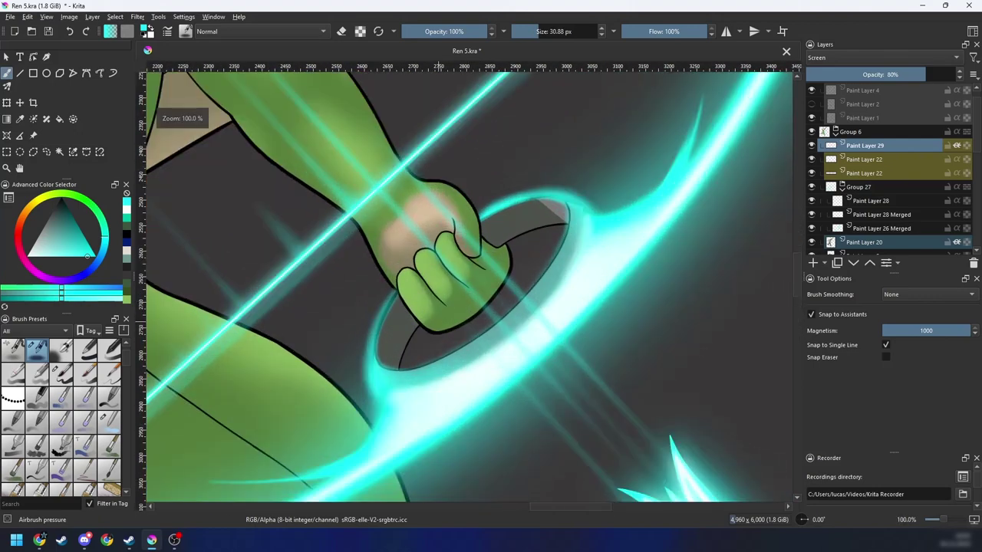
pyautogui.scroll(1, 457, 299)
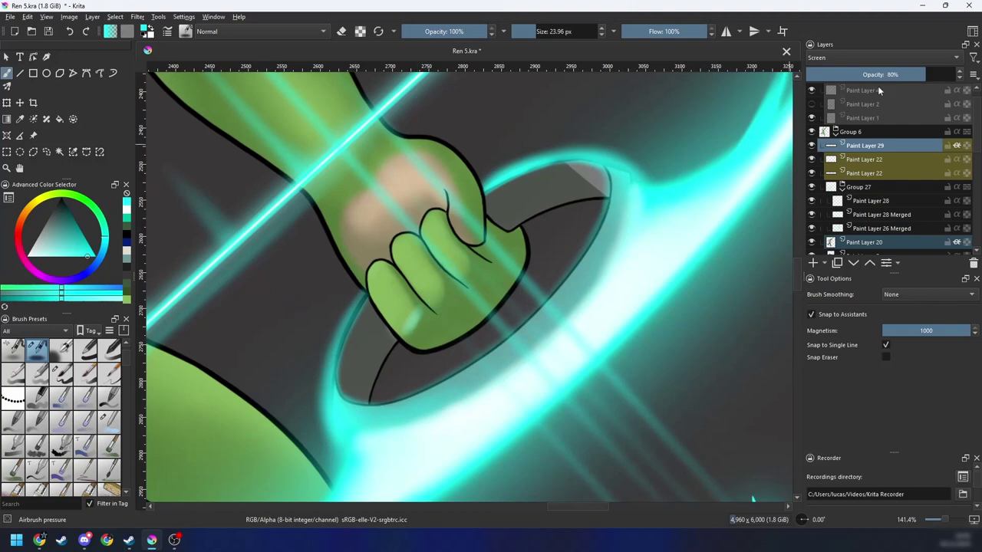
# Step: Paint a thin teal rim light along the torso's outer edge below the bow arm, undoing unsatisfactory strokes
pyautogui.scroll(-3, 491, 359)
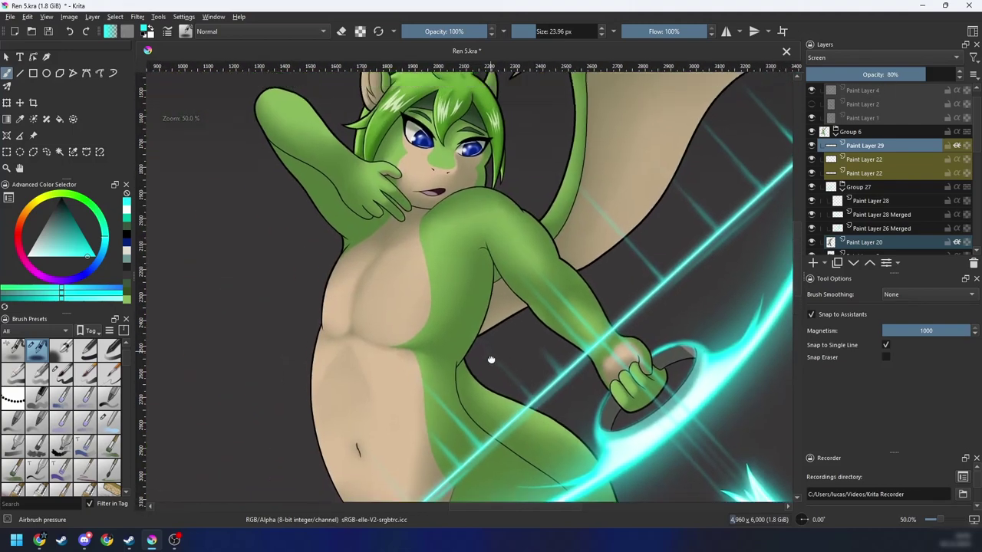
pyautogui.moveTo(487, 307)
pyautogui.mouseDown()
pyautogui.moveTo(488, 351)
pyautogui.moveTo(476, 366)
pyautogui.moveTo(492, 295)
pyautogui.mouseUp()
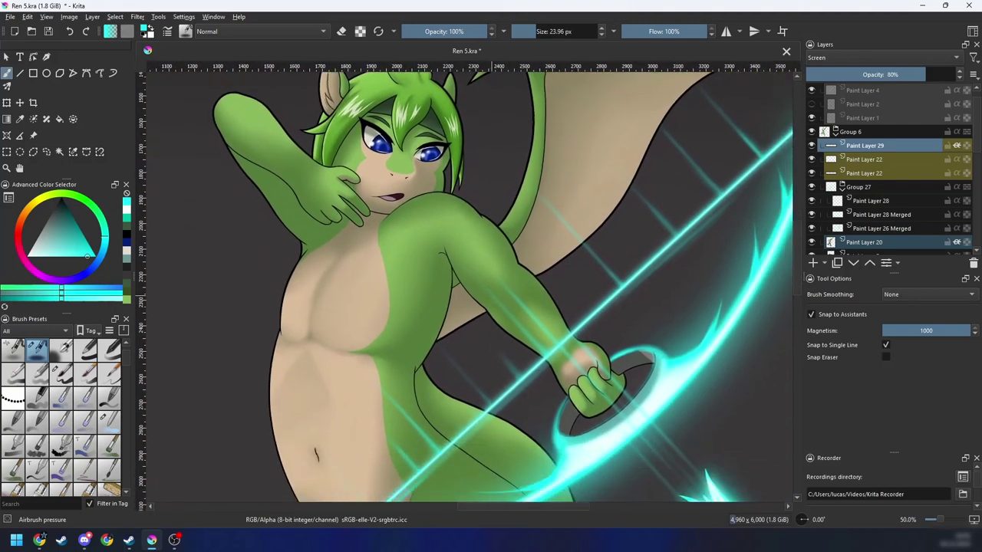
pyautogui.scroll(-2, 514, 226)
pyautogui.scroll(2, 477, 285)
pyautogui.moveTo(486, 229); pyautogui.dragTo(458, 306)
pyautogui.hotkey('ctrl', 'z')
pyautogui.press('4')
pyautogui.press('4')
pyautogui.press('4')
pyautogui.press('4')
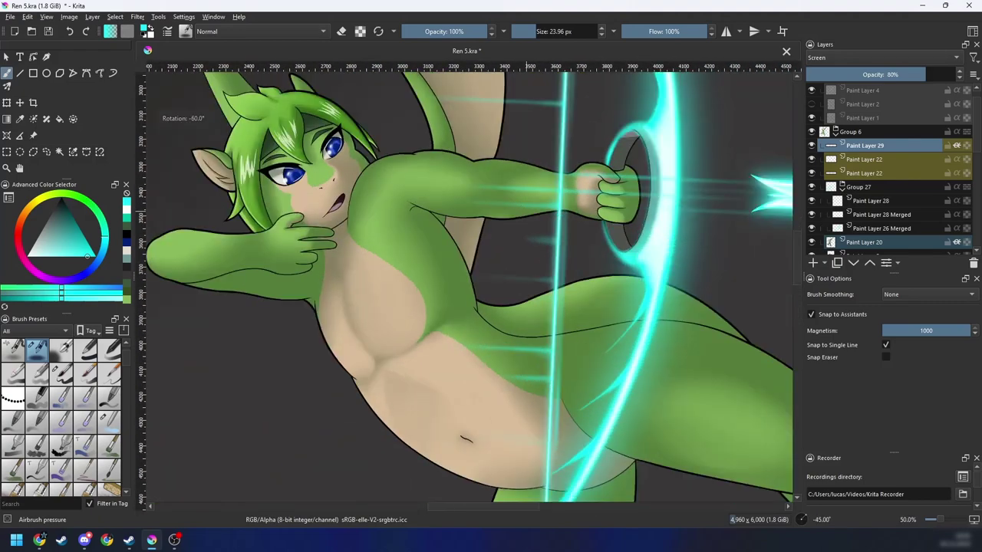
pyautogui.press('4')
pyautogui.press('4')
pyautogui.press('4')
pyautogui.press('4')
pyautogui.press('4')
pyautogui.press('4')
pyautogui.scroll(2, 480, 287)
pyautogui.moveTo(390, 346); pyautogui.dragTo(481, 274)
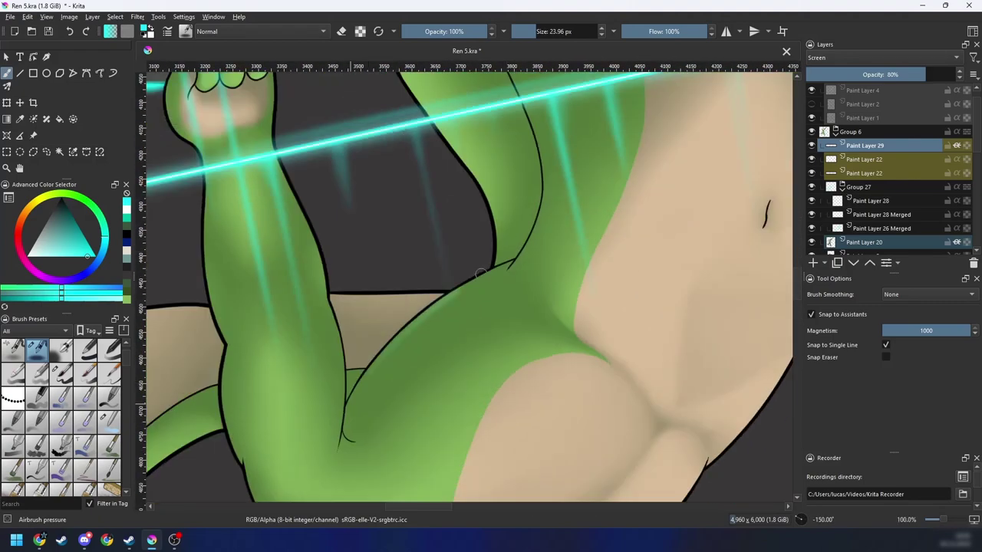
pyautogui.moveTo(362, 382)
pyautogui.mouseDown()
pyautogui.moveTo(440, 301)
pyautogui.moveTo(495, 267)
pyautogui.mouseUp()
pyautogui.moveTo(416, 322); pyautogui.dragTo(510, 266)
pyautogui.moveTo(379, 367); pyautogui.dragTo(513, 263)
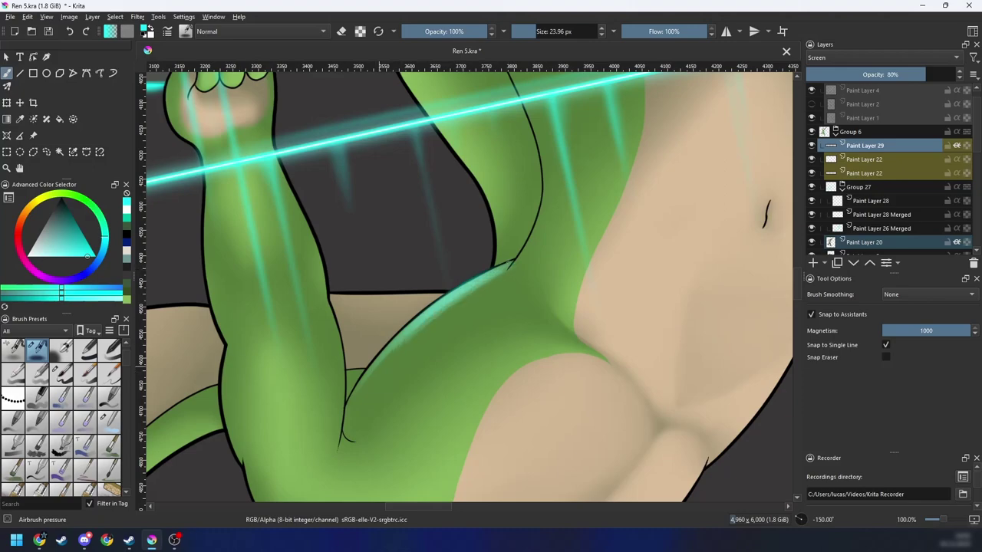
pyautogui.hotkey('ctrl', 'z')
pyautogui.moveTo(356, 392); pyautogui.dragTo(451, 300)
# Step: Paint a teal highlight from the crease beneath the chest up into the green side of the torso
pyautogui.press('6')
pyautogui.press('6')
pyautogui.press('6')
pyautogui.press('6')
pyautogui.press('6')
pyautogui.press('6')
pyautogui.press('6')
pyautogui.press('6')
pyautogui.press('6')
pyautogui.scroll(-5, 487, 272)
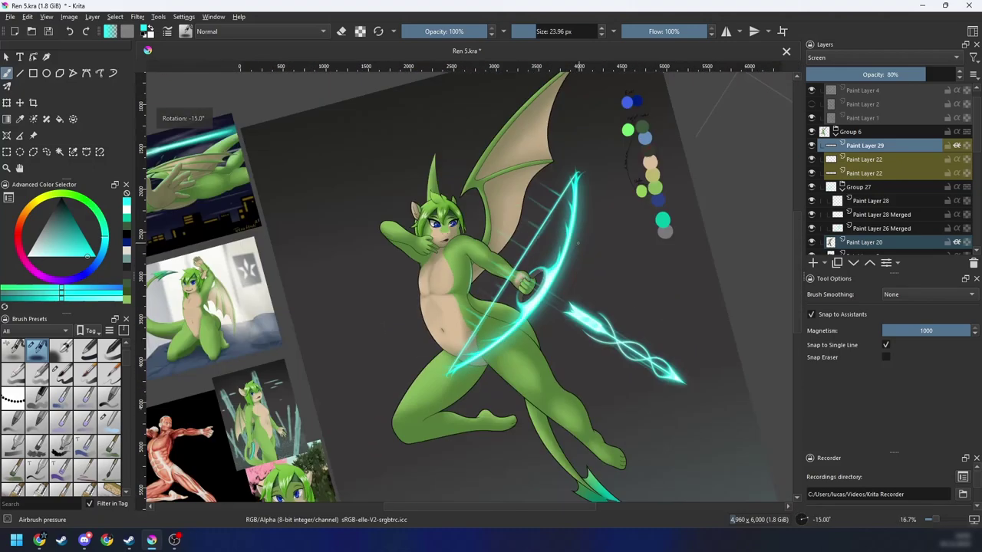
pyautogui.scroll(2, 457, 267)
pyautogui.scroll(3, 567, 248)
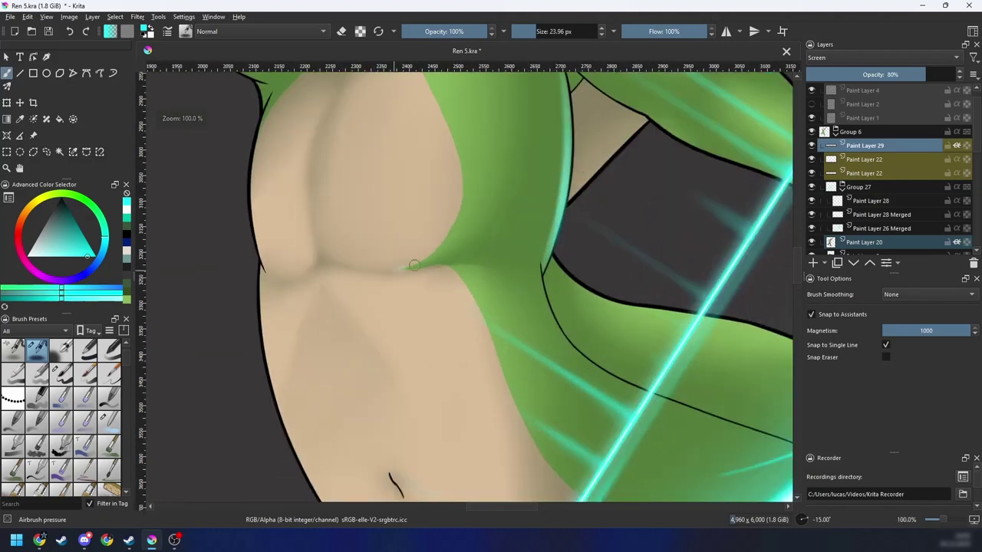
pyautogui.hotkey('ctrl', 'z')
pyautogui.moveTo(415, 265)
pyautogui.mouseDown()
pyautogui.moveTo(482, 214)
pyautogui.moveTo(425, 257)
pyautogui.moveTo(470, 234)
pyautogui.mouseUp()
pyautogui.scroll(-4, 493, 266)
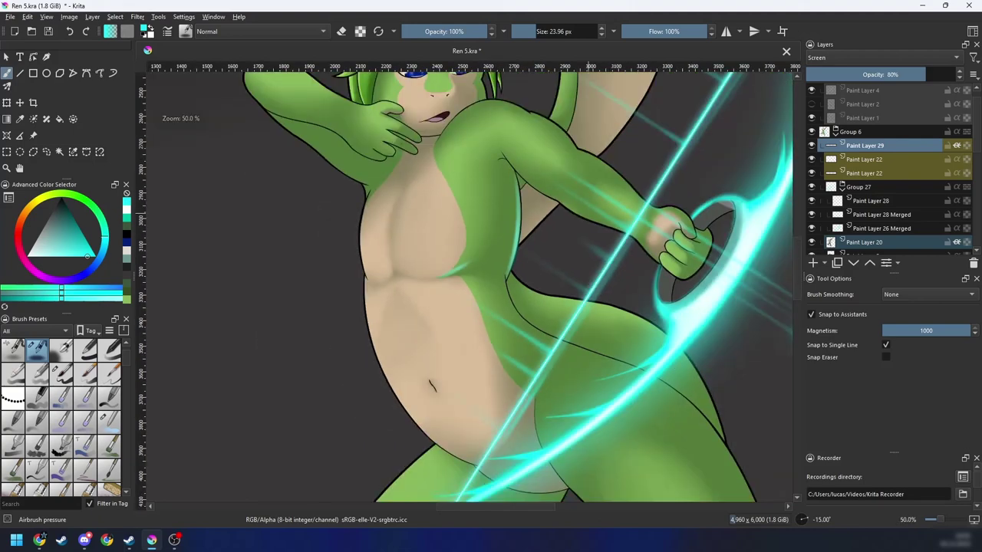
pyautogui.scroll(4, 493, 266)
pyautogui.moveTo(453, 243); pyautogui.dragTo(492, 211)
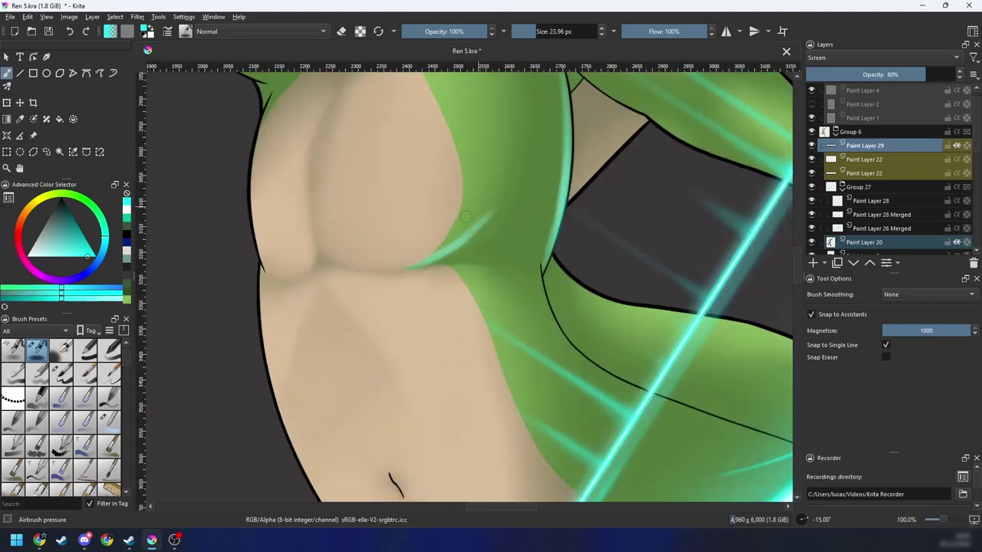
# Step: Soften the chest-crease highlight with the Blender Blur brush at 42.52 px and switch back to Airbrush pressure
pyautogui.rightClick(490, 264)
pyautogui.click(530, 318)
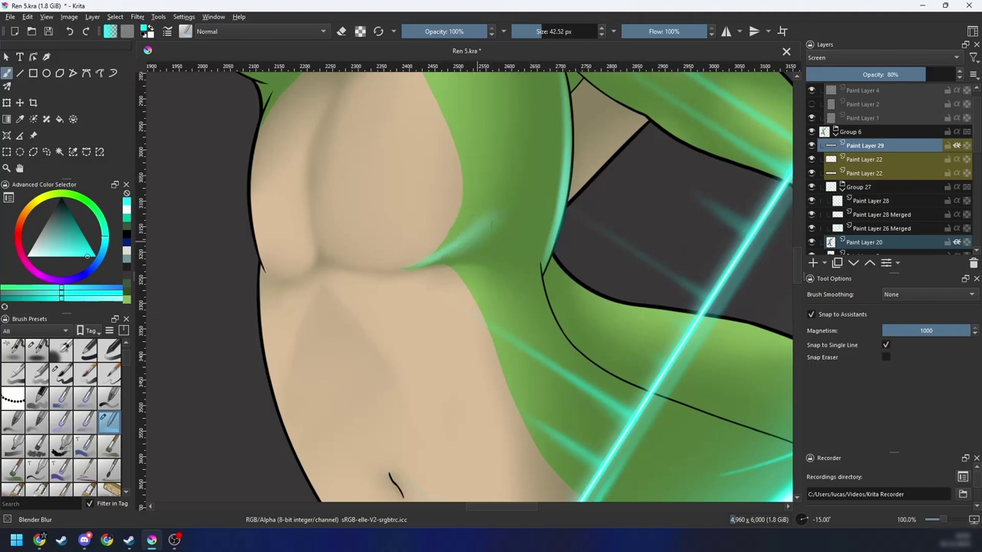
pyautogui.rightClick(491, 287)
pyautogui.click(555, 266)
pyautogui.press('-')
pyautogui.press('-')
pyautogui.press('-')
pyautogui.press('-')
pyautogui.press('-')
pyautogui.press('6')
pyautogui.press('6')
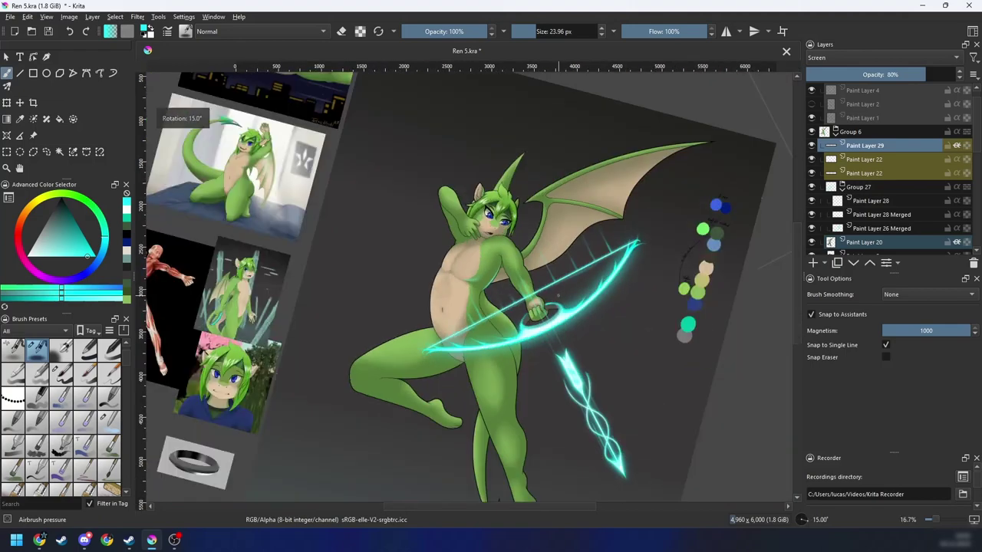
# Step: Enlarge the airbrush to 45.96 px and paint a broad teal glow curving around the chest patch on the torso's green side
pyautogui.press('+')
pyautogui.press('+')
pyautogui.press('+')
pyautogui.press('+')
pyautogui.press('4')
pyautogui.press('4')
pyautogui.press('4')
pyautogui.press('4')
pyautogui.press('4')
pyautogui.press('4')
pyautogui.press('4')
pyautogui.press('4')
pyautogui.press('4')
pyautogui.press('4')
pyautogui.press('4')
pyautogui.press('4')
pyautogui.press('+')
pyautogui.press('+')
pyautogui.moveTo(467, 348)
pyautogui.keyDown('shift'); pyautogui.mouseDown()
pyautogui.moveTo(482, 348)
pyautogui.moveTo(467, 348)
pyautogui.mouseUp(); pyautogui.keyUp('shift')
pyautogui.moveTo(468, 348); pyautogui.dragTo(507, 291)
pyautogui.moveTo(353, 411)
pyautogui.mouseDown()
pyautogui.moveTo(403, 341)
pyautogui.moveTo(520, 281)
pyautogui.moveTo(342, 419)
pyautogui.moveTo(513, 286)
pyautogui.mouseUp()
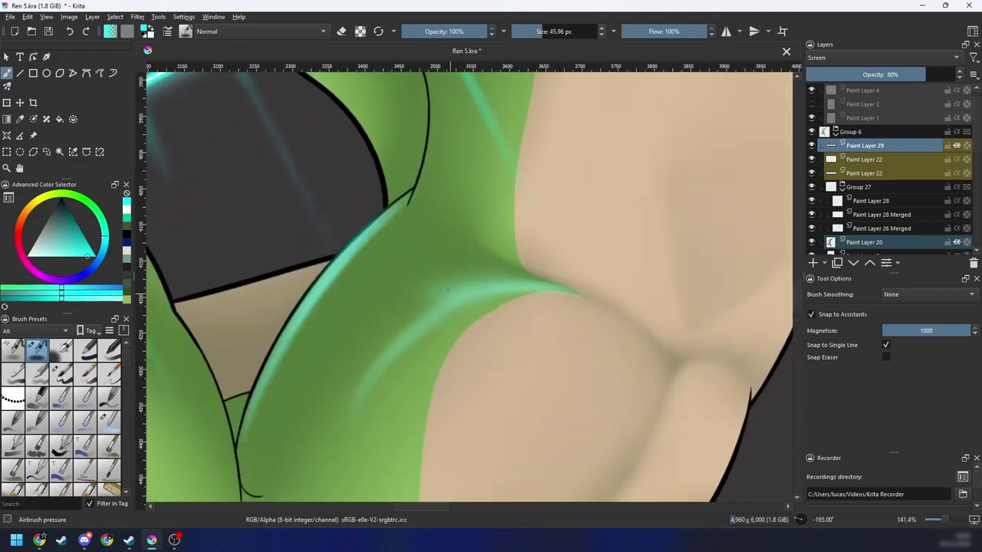
pyautogui.moveTo(448, 289)
pyautogui.mouseDown()
pyautogui.moveTo(393, 325)
pyautogui.moveTo(353, 395)
pyautogui.mouseUp()
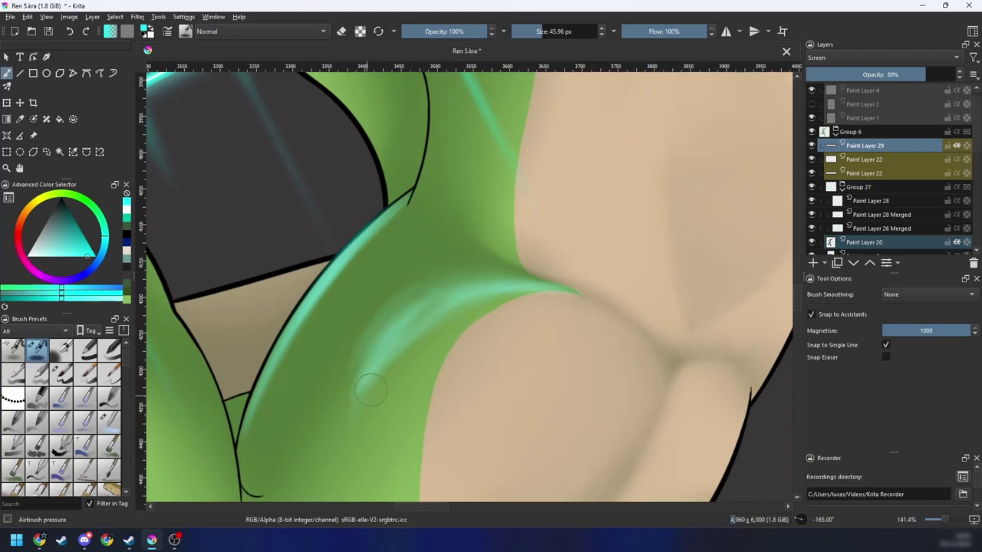
# Step: Blend the broad teal glow beside the chest patch into the green skin with the Blender Blur brush at 70.86 px
pyautogui.rightClick(444, 328)
pyautogui.click(369, 357)
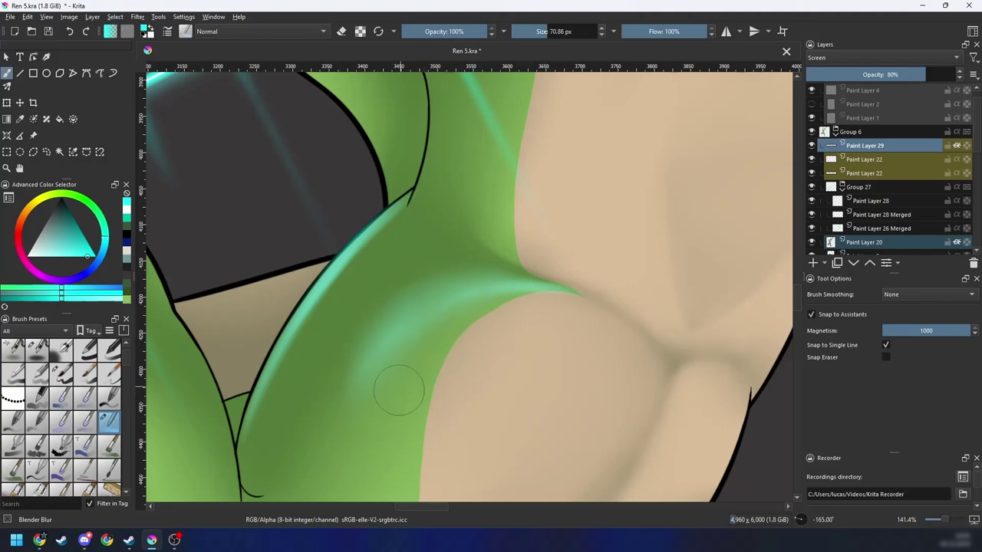
pyautogui.press('-')
pyautogui.press('6')
pyautogui.press('6')
pyautogui.press('6')
pyautogui.press('6')
pyautogui.press('6')
pyautogui.press('6')
pyautogui.press('6')
pyautogui.press('6')
pyautogui.press('6')
pyautogui.press('6')
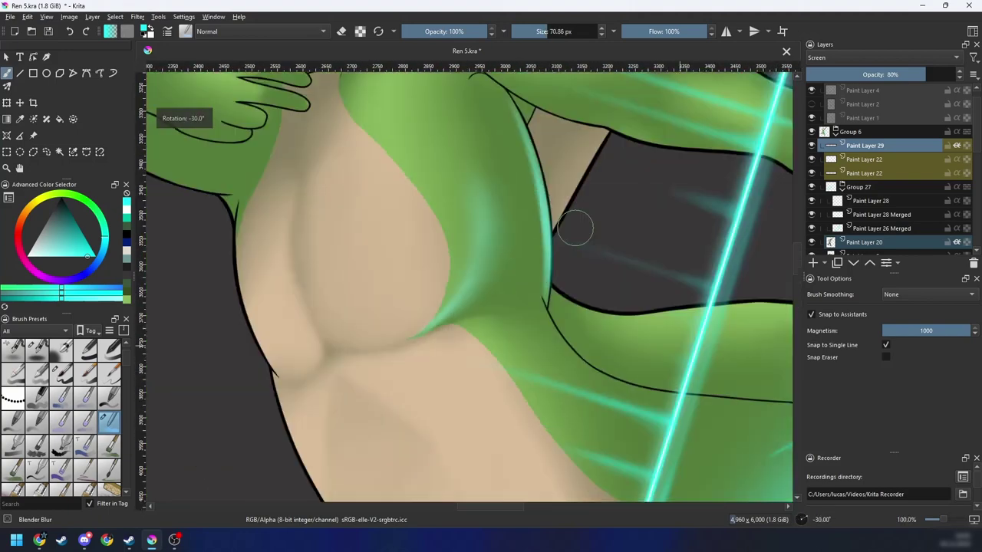
# Step: Switch to the Airbrush pressure brush and reduce its size to 10.77 px for work around the waist crease
pyautogui.press('-')
pyautogui.press('-')
pyautogui.press('-')
pyautogui.press('-')
pyautogui.press('-')
pyautogui.press('+')
pyautogui.press('+')
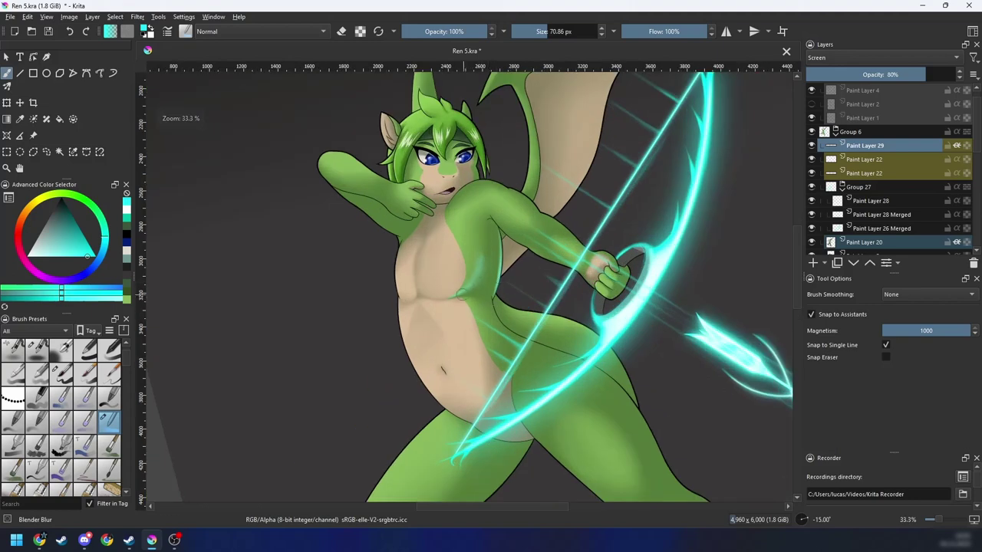
pyautogui.hotkey('ctrl', '+')
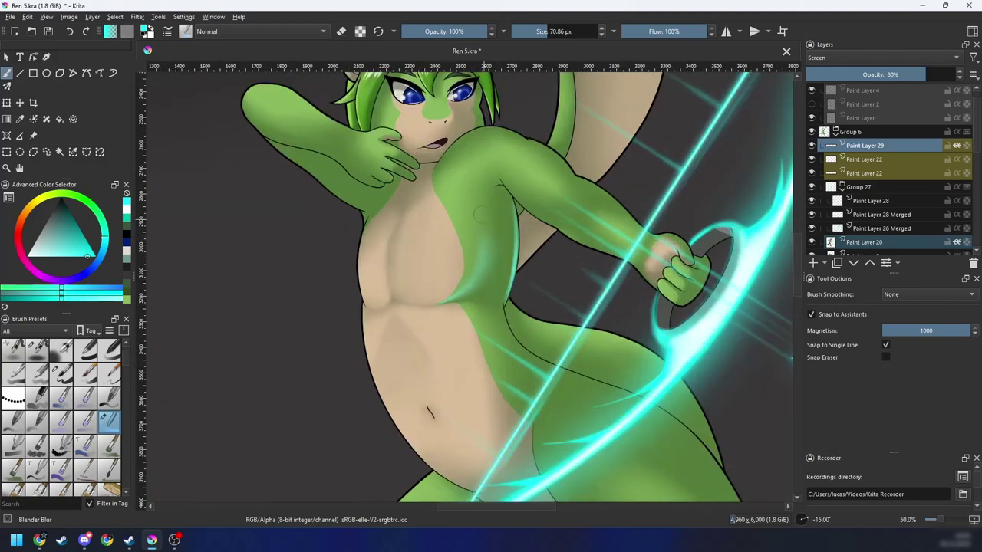
pyautogui.rightClick(493, 333)
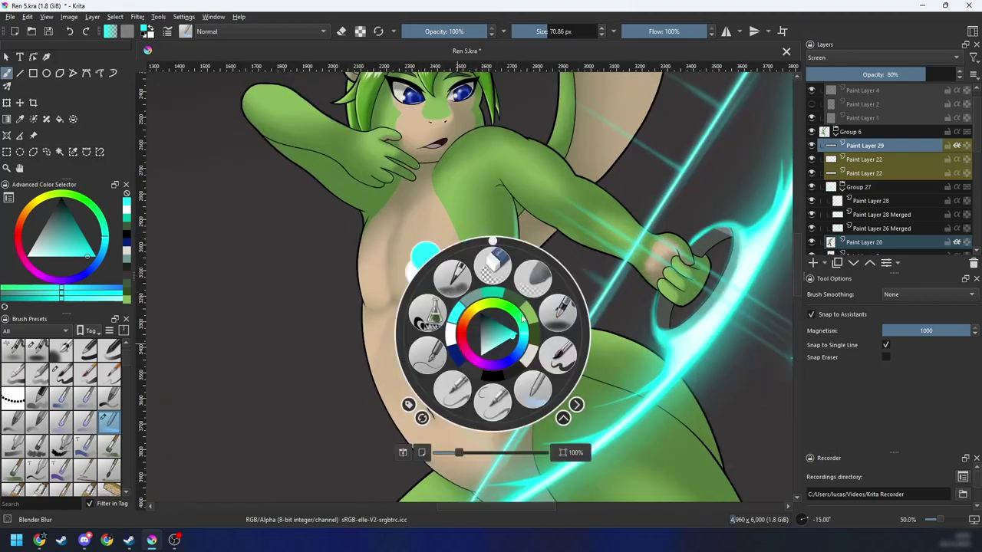
pyautogui.click(553, 311)
pyautogui.moveTo(578, 374)
pyautogui.mouseDown()
pyautogui.moveTo(551, 332)
pyautogui.moveTo(520, 332)
pyautogui.mouseUp()
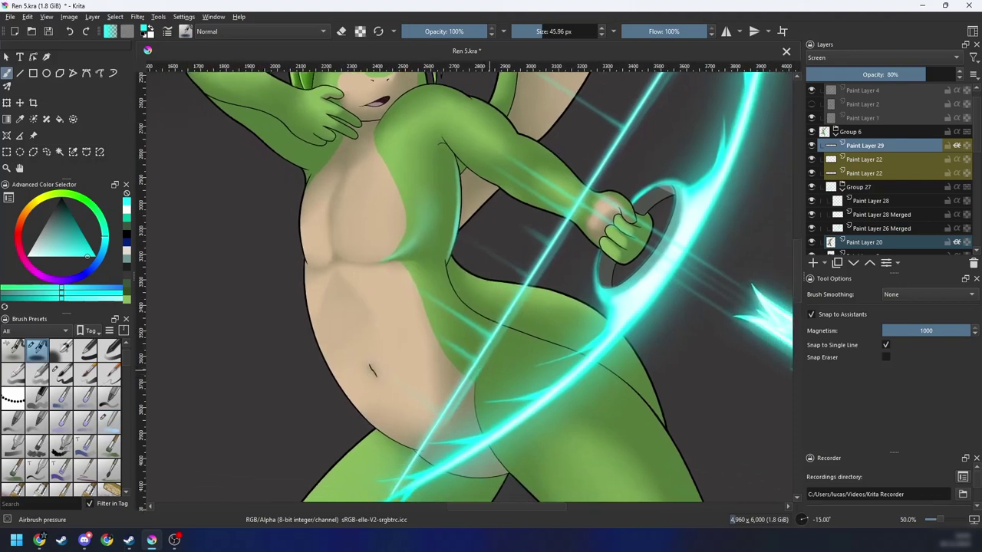
pyautogui.press('6')
pyautogui.press('6')
pyautogui.press('6')
pyautogui.press('6')
pyautogui.press('6')
pyautogui.press('6')
pyautogui.hotkey('ctrl', '+')
pyautogui.hotkey('ctrl', '+')
pyautogui.hotkey('ctrl', '+')
pyautogui.moveTo(460, 328); pyautogui.dragTo(429, 361)
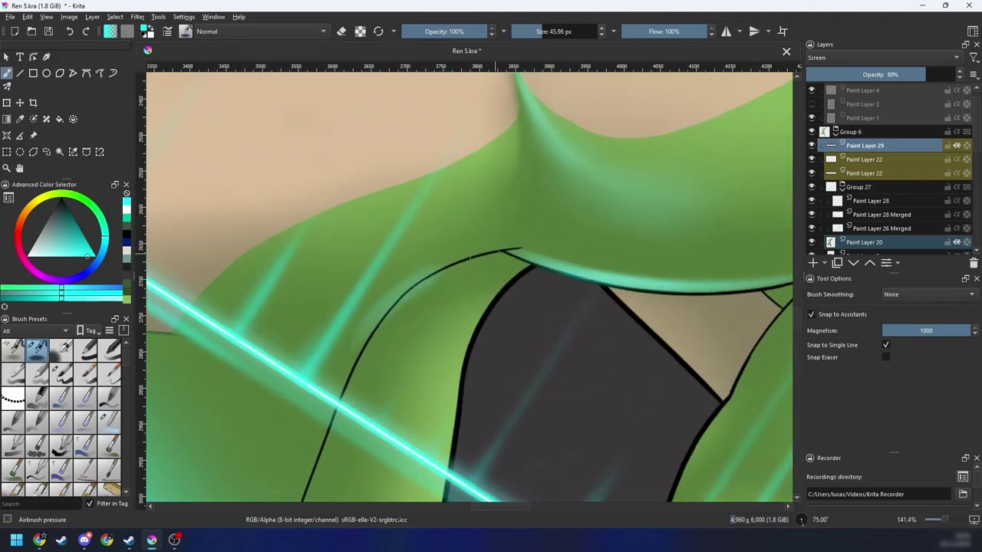
pyautogui.press('4')
pyautogui.keyDown('shift'); pyautogui.moveTo(402, 316); pyautogui.dragTo(379, 316); pyautogui.keyUp('shift')
# Step: Paint a thin teal rim light along the curved crease between waist and hip with the airbrush at 13.70 px
pyautogui.moveTo(377, 364)
pyautogui.mouseDown()
pyautogui.moveTo(425, 285)
pyautogui.moveTo(481, 233)
pyautogui.mouseUp()
pyautogui.hotkey('ctrl', 'z')
pyautogui.hotkey('ctrl', 'z')
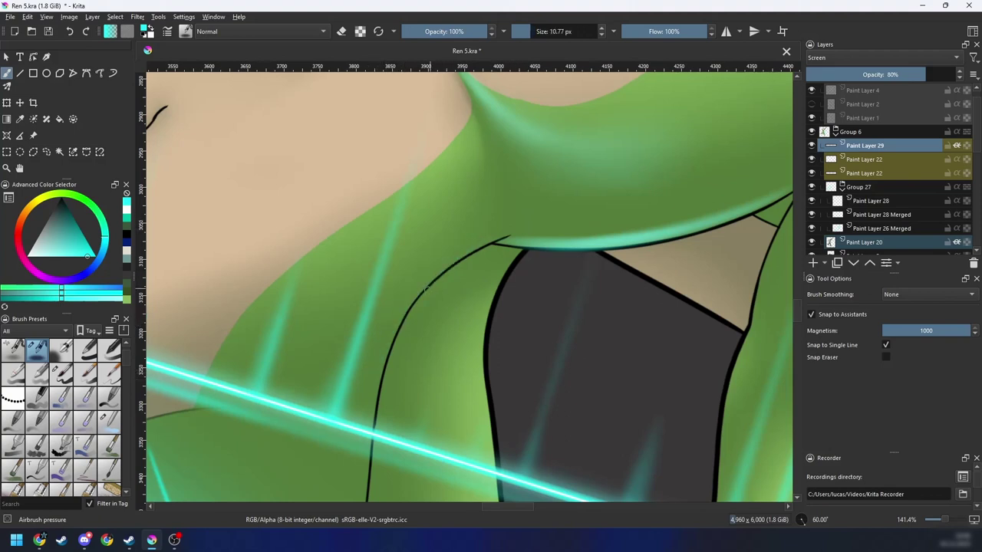
pyautogui.moveTo(383, 353); pyautogui.dragTo(491, 240)
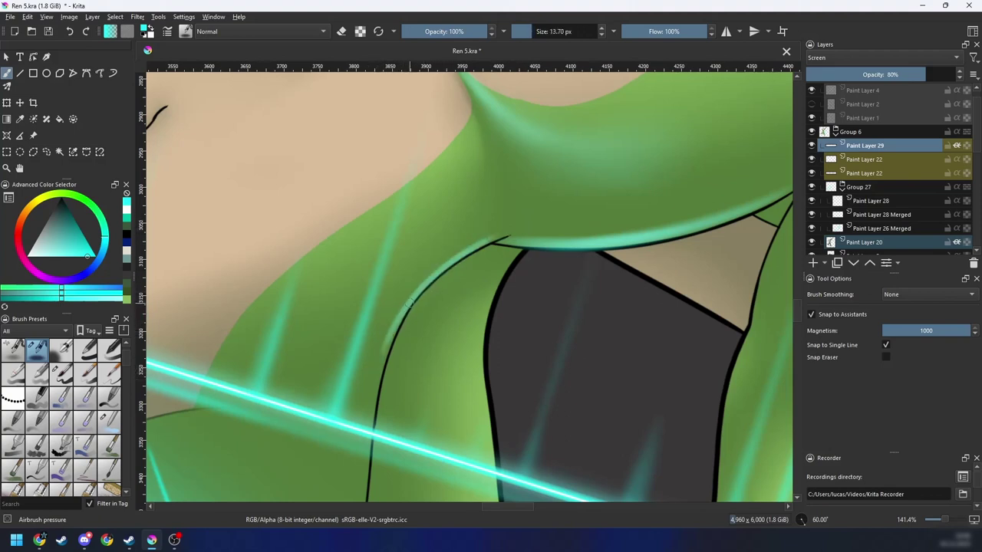
# Step: Try a second teal stroke along the hip crease and 100% opacity on Paint Layer 29, and undo both
pyautogui.moveTo(380, 345); pyautogui.dragTo(522, 224)
pyautogui.moveTo(921, 75); pyautogui.dragTo(955, 75)
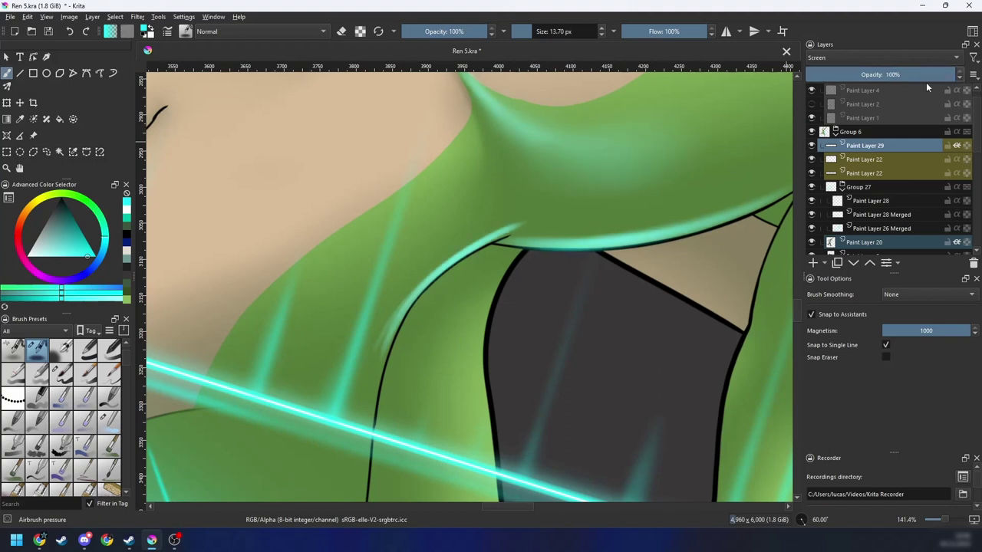
pyautogui.moveTo(611, 280); pyautogui.dragTo(587, 287)
pyautogui.hotkey('ctrl', 'z')
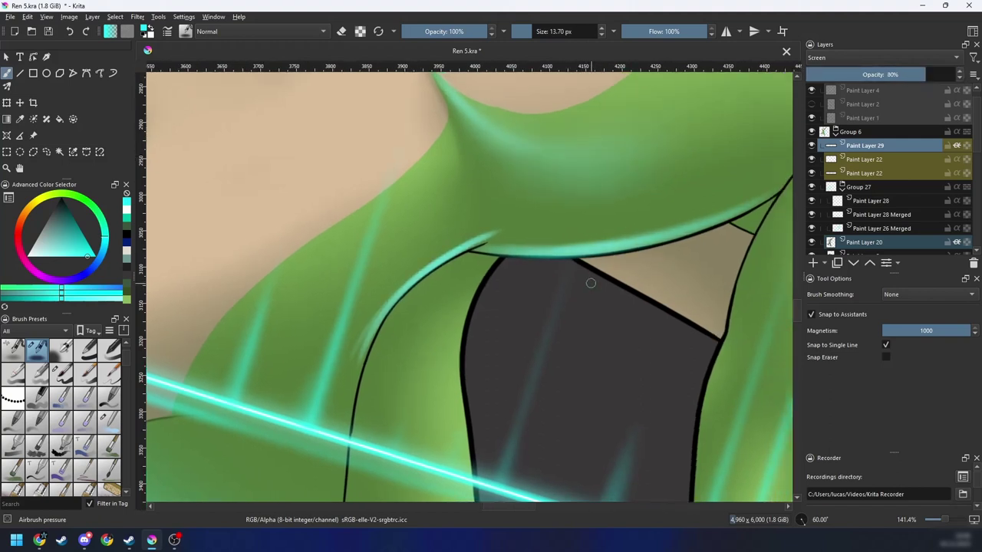
pyautogui.hotkey('ctrl', 'z')
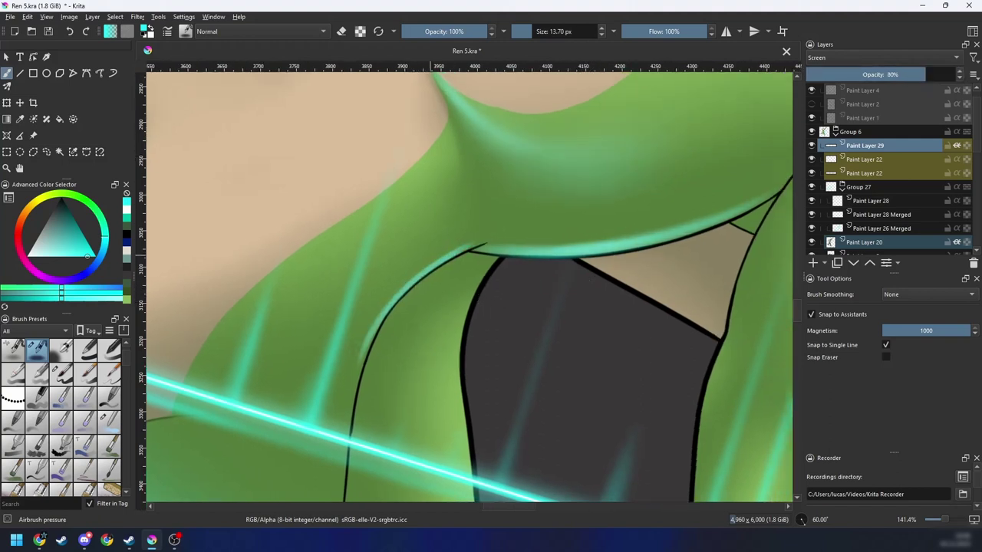
# Step: Strengthen the teal rim light on the hip crease and extend it down to the bowstring
pyautogui.moveTo(394, 295); pyautogui.dragTo(508, 230)
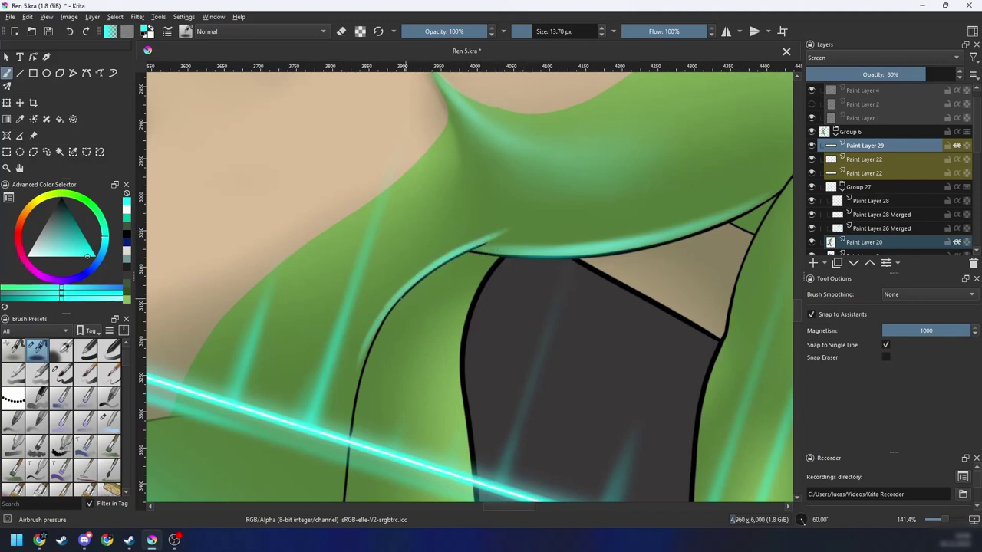
pyautogui.moveTo(353, 405); pyautogui.dragTo(381, 321)
pyautogui.hotkey('ctrl', 'z')
pyautogui.moveTo(349, 434)
pyautogui.mouseDown()
pyautogui.moveTo(363, 341)
pyautogui.moveTo(345, 443)
pyautogui.moveTo(374, 329)
pyautogui.mouseUp()
pyautogui.hotkey('ctrl', 'z')
pyautogui.press('6')
pyautogui.press('6')
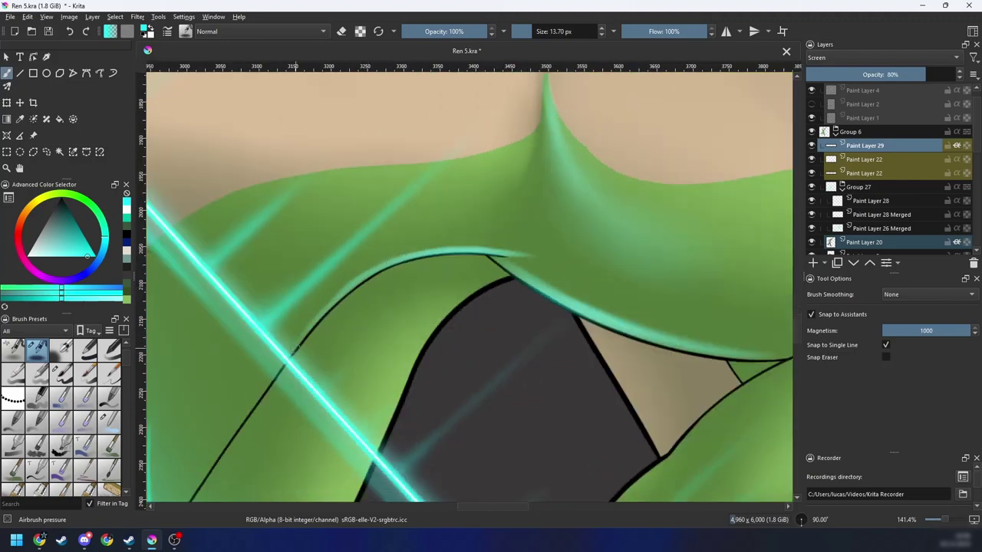
pyautogui.moveTo(296, 348); pyautogui.dragTo(387, 267)
# Step: Review the hip-crease rim light against the whole figure and the surrounding torso, arm and wing
pyautogui.hotkey('ctrl', '-')
pyautogui.hotkey('ctrl', '-')
pyautogui.hotkey('ctrl', '-')
pyautogui.hotkey('ctrl', '-')
pyautogui.hotkey('ctrl', '-')
pyautogui.hotkey('ctrl', '-')
pyautogui.press('4')
pyautogui.press('4')
pyautogui.press('4')
pyautogui.press('4')
pyautogui.press('4')
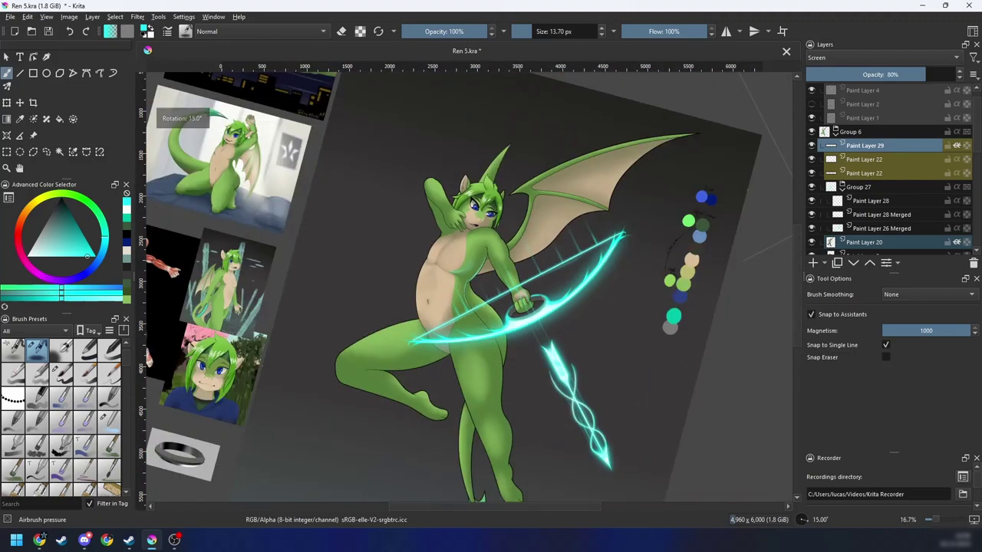
pyautogui.hotkey('ctrl', '+')
pyautogui.hotkey('ctrl', '+')
pyautogui.hotkey('ctrl', '+')
pyautogui.moveTo(492, 331); pyautogui.dragTo(392, 427)
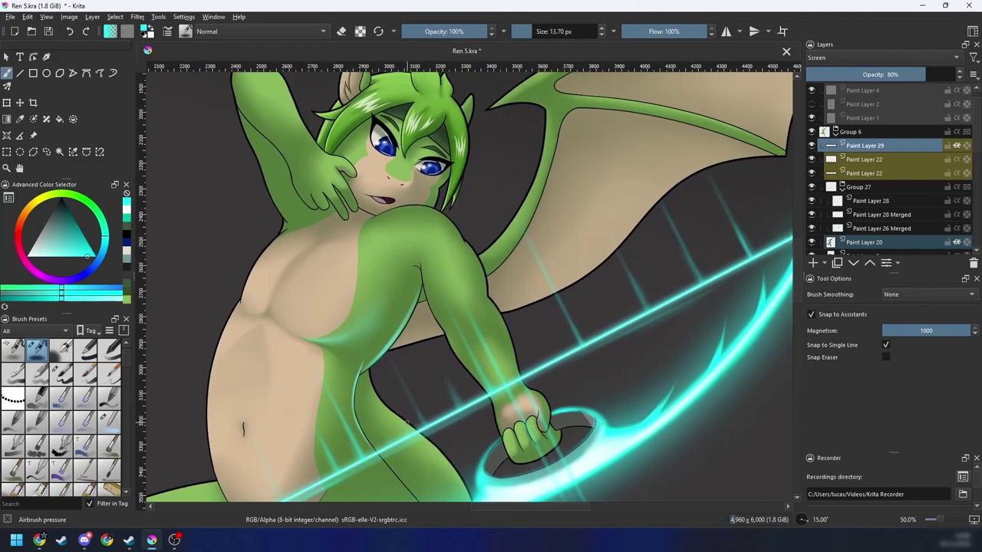
pyautogui.hotkey('ctrl', '+')
pyautogui.moveTo(478, 338); pyautogui.dragTo(385, 389)
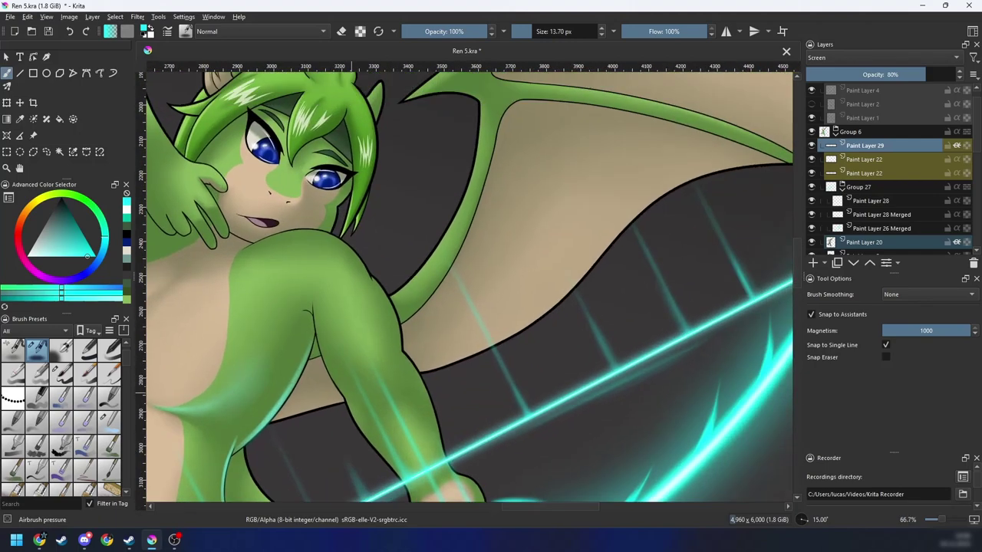
# Step: Paint a thin teal rim light along the bow-facing edge of the green wing bone behind the shoulder
pyautogui.hotkey('ctrl', '-')
pyautogui.press('4')
pyautogui.press('4')
pyautogui.press('4')
pyautogui.press('4')
pyautogui.press('4')
pyautogui.press('4')
pyautogui.press('4')
pyautogui.press('4')
pyautogui.press('4')
pyautogui.press('4')
pyautogui.hotkey('ctrl', '+')
pyautogui.hotkey('ctrl', '+')
pyautogui.moveTo(505, 315); pyautogui.dragTo(527, 280)
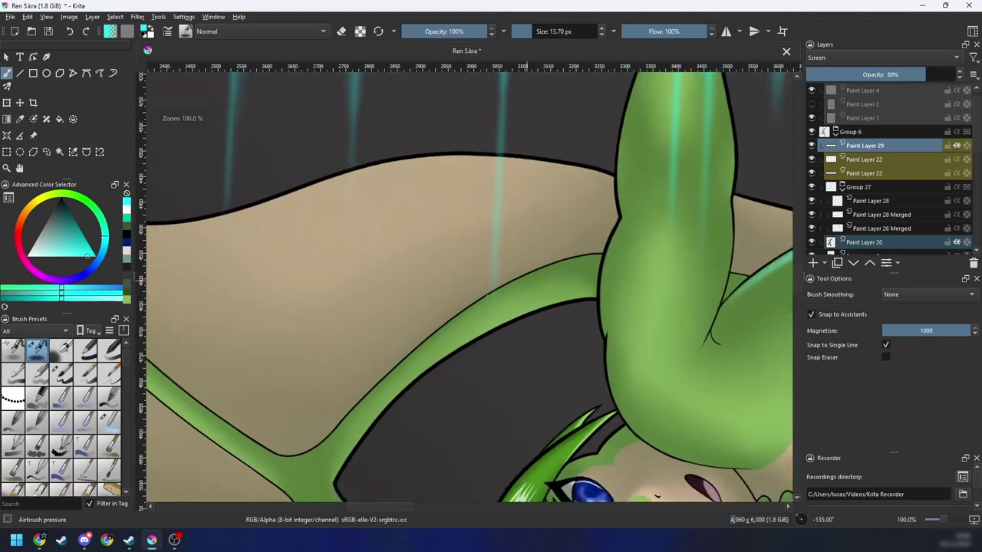
pyautogui.moveTo(384, 376); pyautogui.dragTo(537, 272)
pyautogui.moveTo(449, 322); pyautogui.dragTo(560, 264)
pyautogui.moveTo(506, 288); pyautogui.dragTo(583, 259)
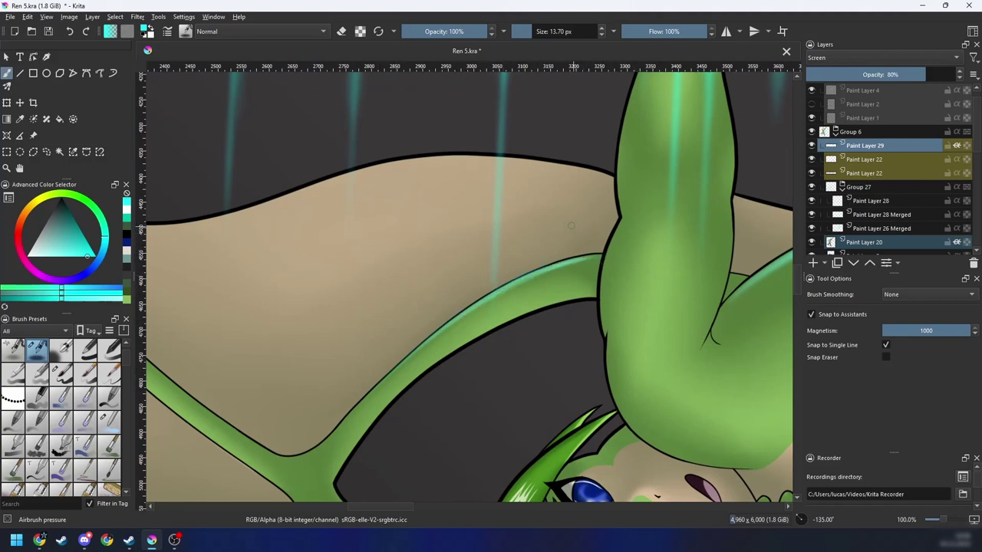
# Step: Brighten the teal edge on the wing bone behind the shoulder, redoing strokes until the line is clean
pyautogui.moveTo(349, 413)
pyautogui.mouseDown()
pyautogui.moveTo(453, 318)
pyautogui.moveTo(388, 378)
pyautogui.moveTo(500, 291)
pyautogui.moveTo(376, 388)
pyautogui.moveTo(508, 287)
pyautogui.moveTo(370, 392)
pyautogui.moveTo(552, 265)
pyautogui.mouseUp()
pyautogui.hotkey('ctrl', 'z')
pyautogui.hotkey('ctrl', 'z')
pyautogui.moveTo(408, 355); pyautogui.dragTo(530, 275)
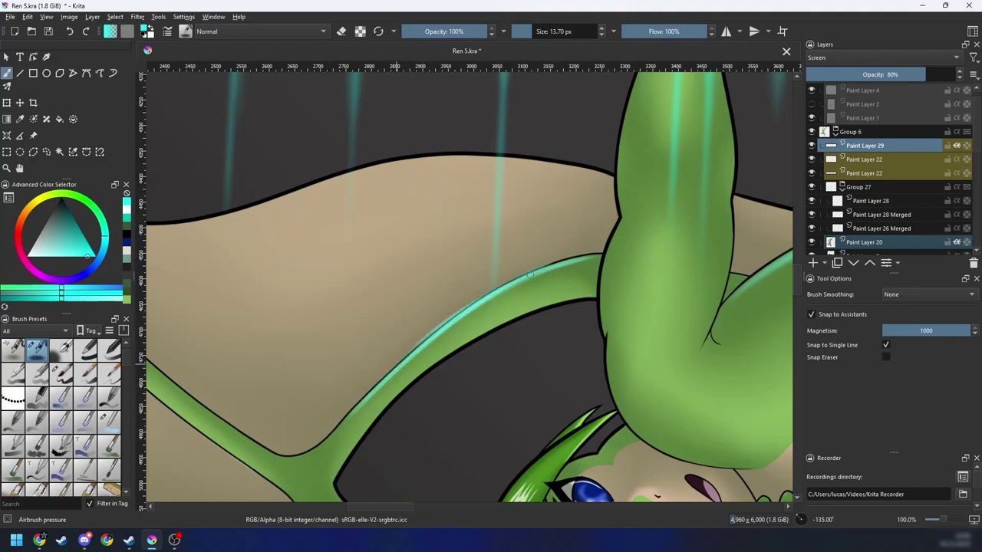
pyautogui.hotkey('ctrl', 'z')
pyautogui.moveTo(401, 364); pyautogui.dragTo(553, 265)
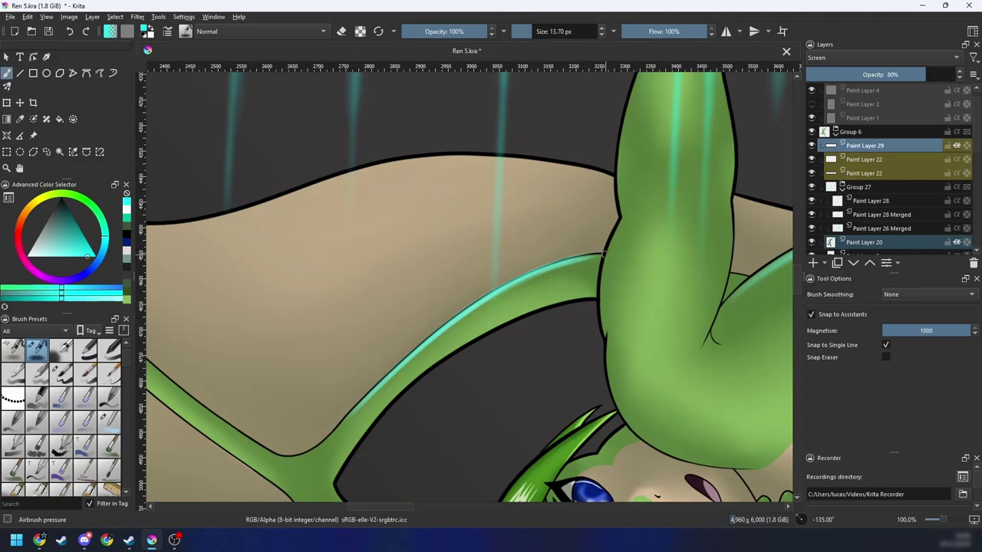
# Step: Check the wing bone's teal rim light against the full illustration
pyautogui.press('-')
pyautogui.press('-')
pyautogui.press('6')
pyautogui.press('6')
pyautogui.press('6')
pyautogui.press('6')
pyautogui.press('6')
pyautogui.press('6')
pyautogui.press('6')
pyautogui.press('6')
pyautogui.press('6')
pyautogui.press('6')
pyautogui.press('-')
pyautogui.press('-')
pyautogui.press('-')
pyautogui.press('-')
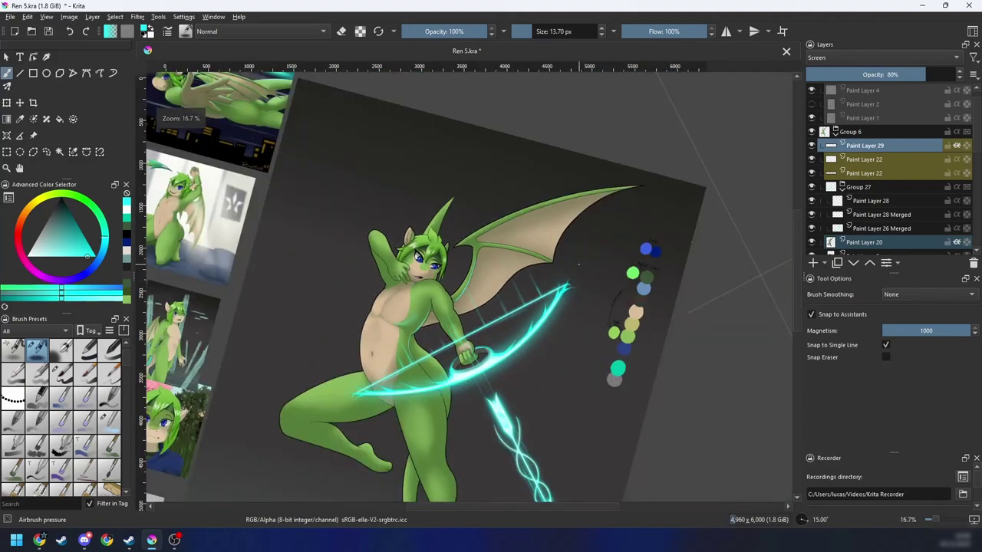
# Step: Paint a teal rim light along the lower edge of the green bone that divides the wing membrane
pyautogui.press('+')
pyautogui.press('+')
pyautogui.press('4')
pyautogui.press('4')
pyautogui.press('4')
pyautogui.press('4')
pyautogui.moveTo(572, 265); pyautogui.dragTo(536, 361)
pyautogui.press('6')
pyautogui.press('6')
pyautogui.press('6')
pyautogui.press('+')
pyautogui.press('+')
pyautogui.moveTo(520, 232); pyautogui.dragTo(467, 366)
pyautogui.press('+')
pyautogui.press('4')
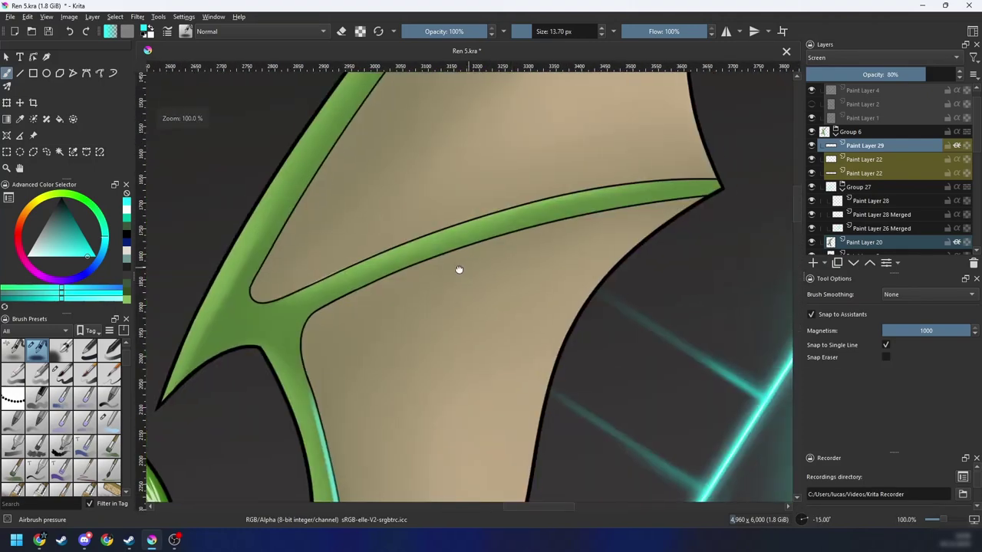
pyautogui.moveTo(458, 269); pyautogui.dragTo(407, 312)
pyautogui.press('4')
pyautogui.moveTo(290, 381)
pyautogui.mouseDown()
pyautogui.moveTo(548, 208)
pyautogui.moveTo(315, 353)
pyautogui.moveTo(614, 186)
pyautogui.mouseUp()
pyautogui.hotkey('ctrl', 'z')
pyautogui.moveTo(345, 335); pyautogui.dragTo(560, 206)
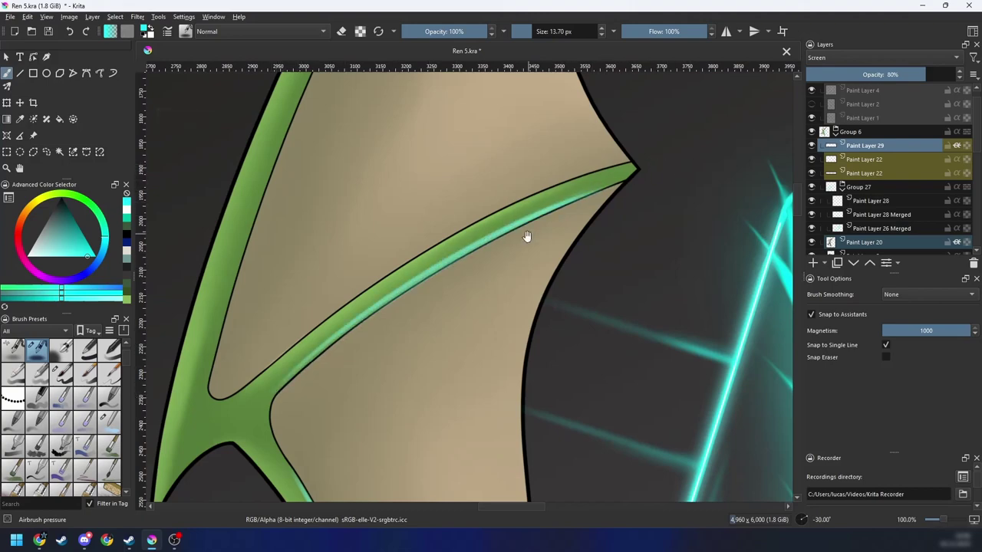
# Step: Paint a teal rim light along the inner edge of the wing's long upper bone, starting at the wing joint
pyautogui.moveTo(527, 236); pyautogui.dragTo(629, 210)
pyautogui.press('6')
pyautogui.press('6')
pyautogui.moveTo(443, 176); pyautogui.dragTo(377, 333)
pyautogui.press('-')
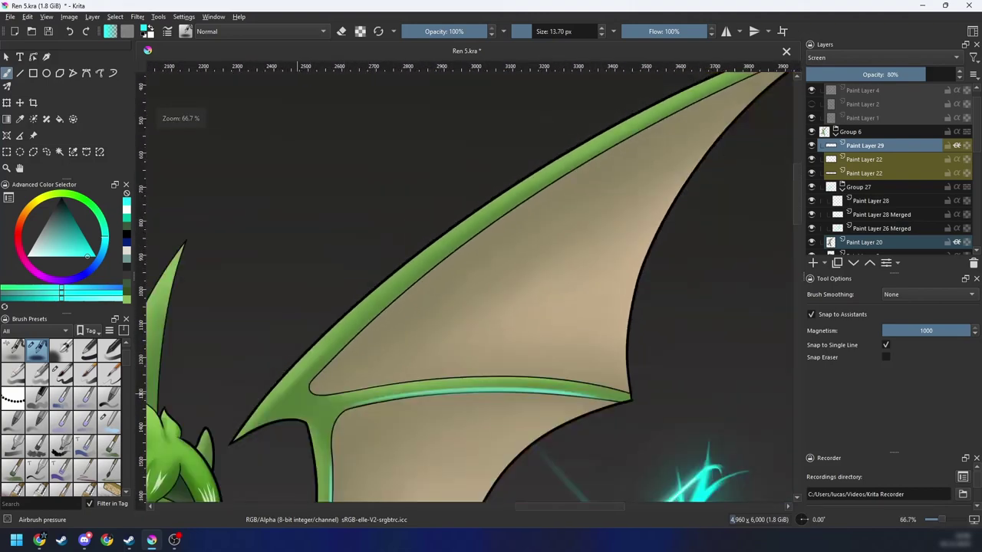
pyautogui.moveTo(311, 377); pyautogui.dragTo(506, 211)
pyautogui.moveTo(328, 357); pyautogui.dragTo(598, 158)
pyautogui.hotkey('ctrl', 'z')
pyautogui.moveTo(342, 345)
pyautogui.mouseDown()
pyautogui.moveTo(537, 191)
pyautogui.moveTo(638, 134)
pyautogui.mouseUp()
pyautogui.moveTo(482, 228); pyautogui.dragTo(642, 129)
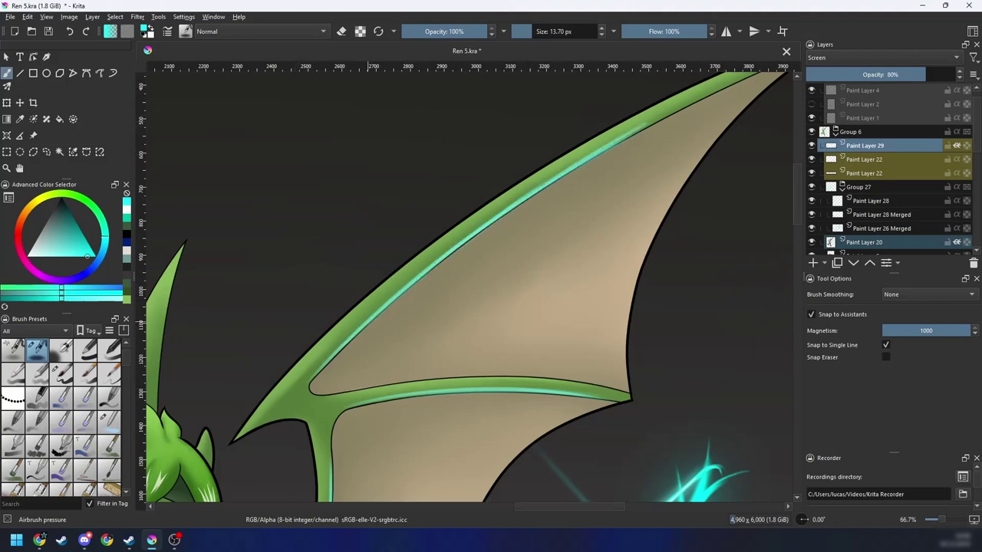
pyautogui.moveTo(545, 186); pyautogui.dragTo(694, 104)
# Step: Continue the upper wing bone's teal rim light toward the wing tip, tapering it where the membrane narrows
pyautogui.press('-')
pyautogui.moveTo(400, 262); pyautogui.dragTo(280, 351)
pyautogui.press('+')
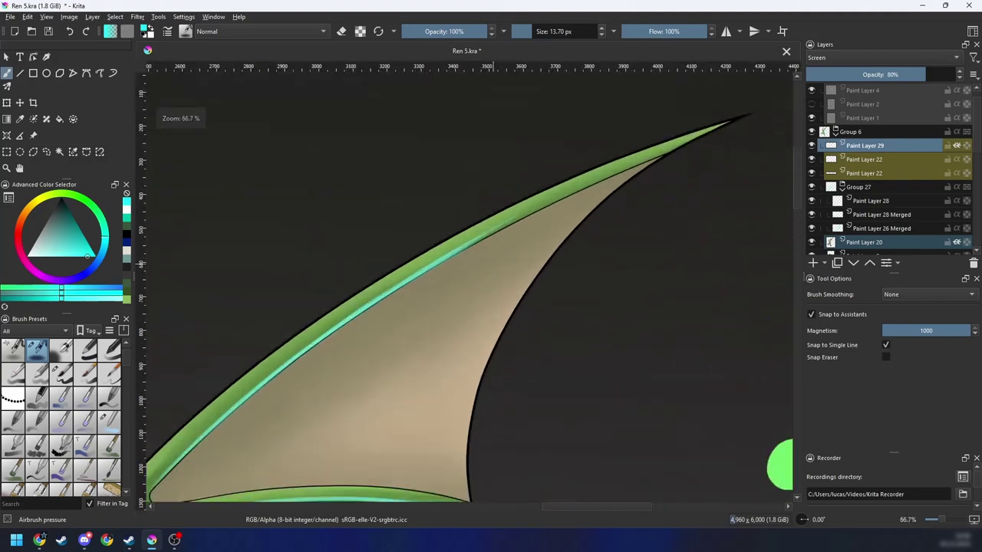
pyautogui.press('+')
pyautogui.moveTo(405, 256); pyautogui.dragTo(620, 144)
pyautogui.hotkey('ctrl', 'z')
pyautogui.moveTo(434, 239); pyautogui.dragTo(606, 154)
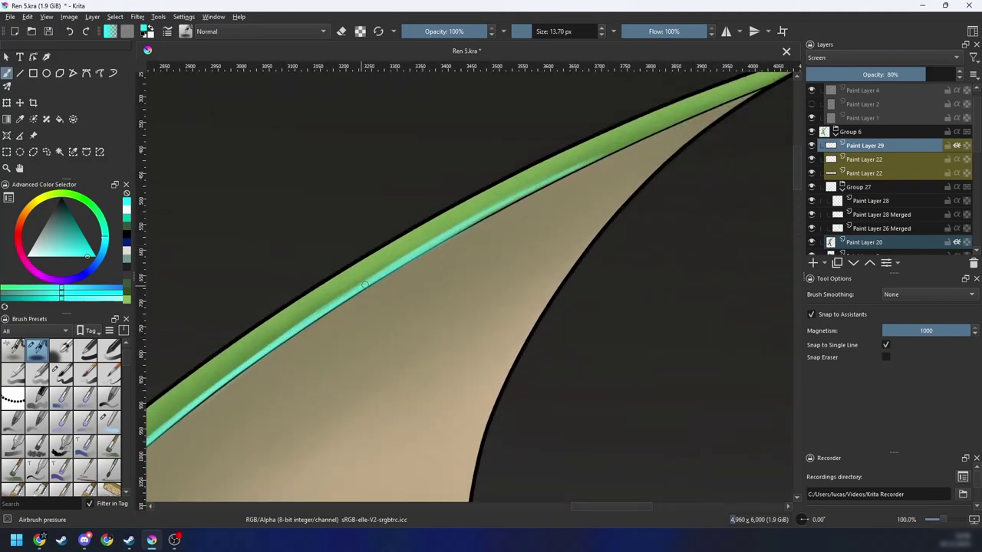
pyautogui.moveTo(477, 218); pyautogui.dragTo(691, 116)
# Step: Reduce the brush to 6.20 px and try a teal highlight along the lower iris rim of the eye nearest the wing
pyautogui.scroll(-5, 587, 249)
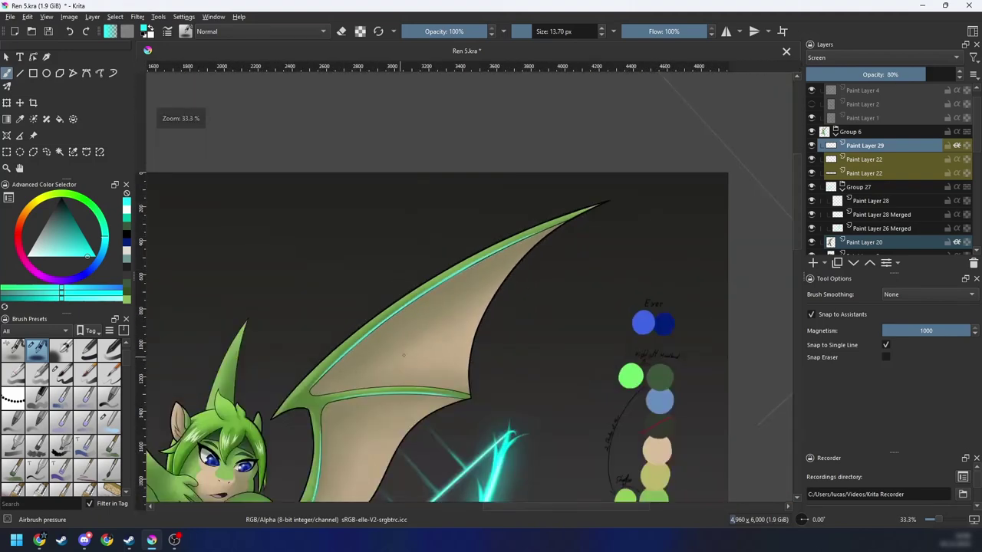
pyautogui.moveTo(587, 249); pyautogui.dragTo(607, 205)
pyautogui.press('-')
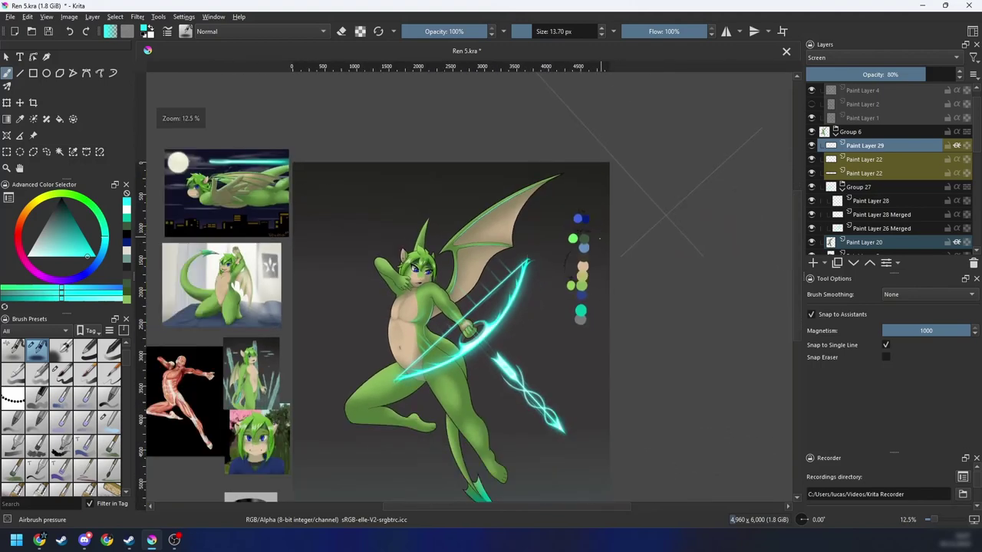
pyautogui.press('+')
pyautogui.press('+')
pyautogui.press('+')
pyautogui.moveTo(528, 276); pyautogui.dragTo(553, 319)
pyautogui.press('+')
pyautogui.press('+')
pyautogui.press('+')
pyautogui.moveTo(427, 290); pyautogui.dragTo(573, 349)
pyautogui.press('+')
pyautogui.press('+')
pyautogui.press('+')
pyautogui.press('4')
pyautogui.press('4')
pyautogui.scroll(1, 447, 336)
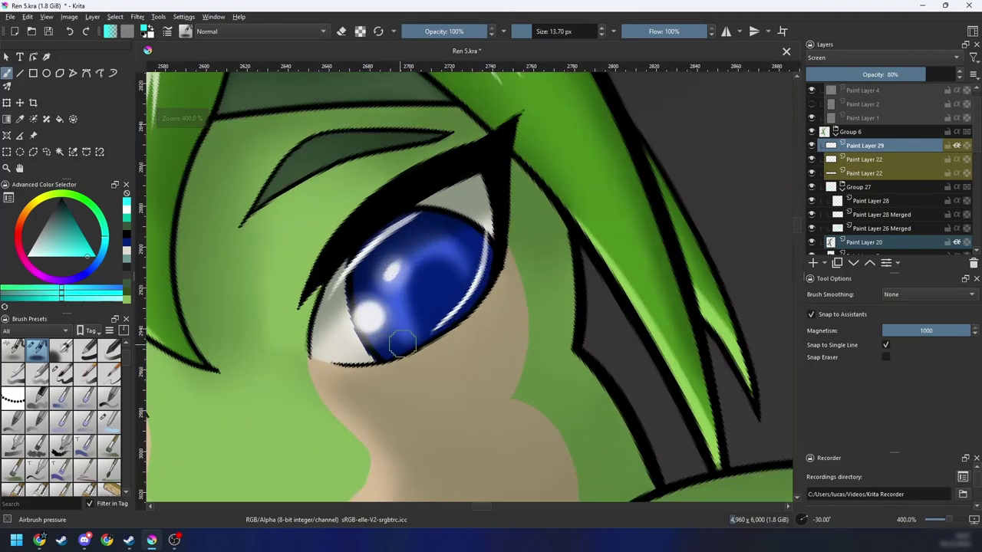
pyautogui.moveTo(438, 334)
pyautogui.keyDown('shift'); pyautogui.mouseDown()
pyautogui.moveTo(425, 334)
pyautogui.moveTo(444, 321)
pyautogui.mouseUp(); pyautogui.keyUp('shift')
pyautogui.hotkey('ctrl', 'z')
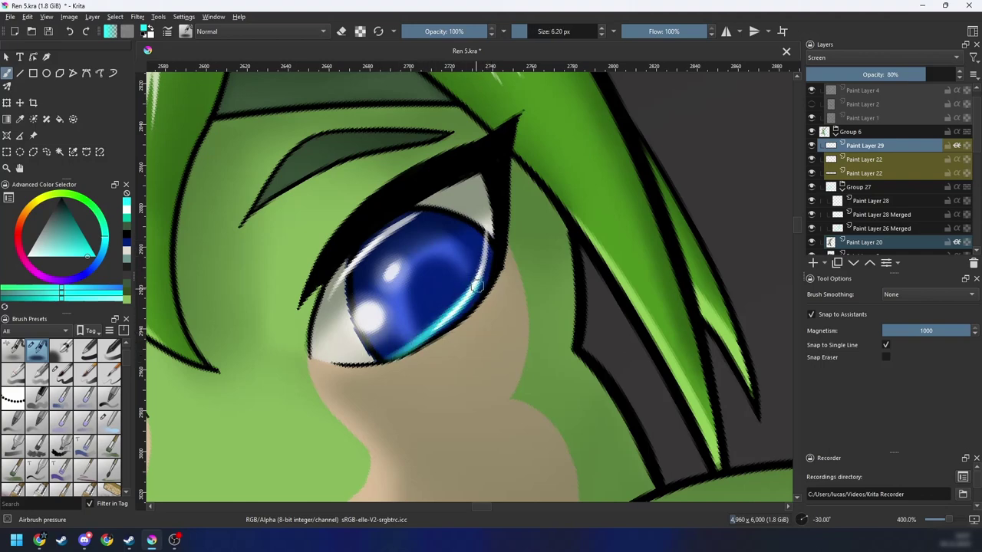
pyautogui.hotkey('ctrl', 'z')
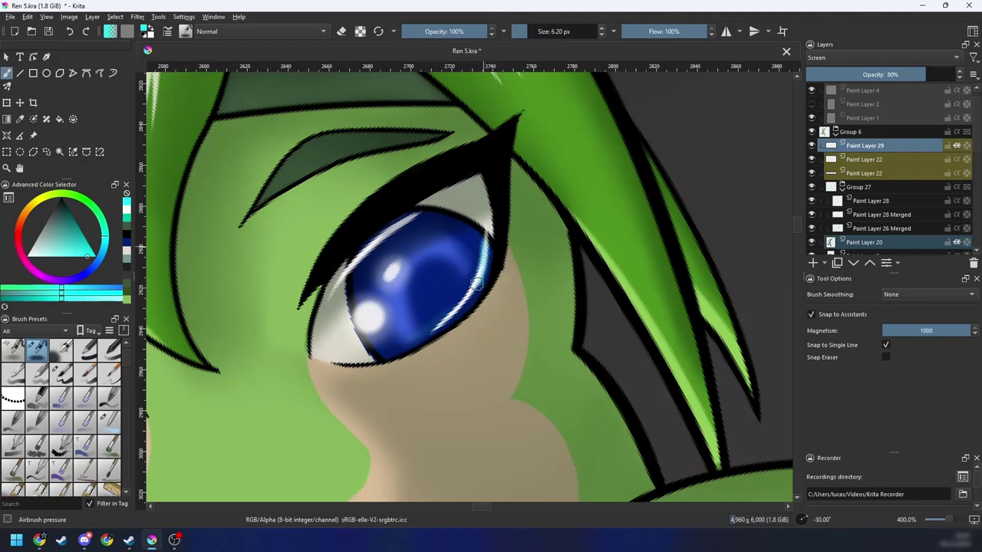
pyautogui.moveTo(477, 285)
pyautogui.mouseDown()
pyautogui.moveTo(431, 343)
pyautogui.moveTo(549, 237)
pyautogui.moveTo(538, 239)
pyautogui.mouseUp()
pyautogui.hotkey('ctrl', 'z')
pyautogui.hotkey('ctrl', 'z')
# Step: Retry the teal highlight over the white lower-rim line of the same iris and check it against the whole face
pyautogui.press('4')
pyautogui.press('4')
pyautogui.press('4')
pyautogui.press('4')
pyautogui.press('4')
pyautogui.press('4')
pyautogui.press('4')
pyautogui.press('4')
pyautogui.hotkey('ctrl', '+')
pyautogui.press('4')
pyautogui.press('4')
pyautogui.press('4')
pyautogui.press('6')
pyautogui.press('6')
pyautogui.press('6')
pyautogui.press('6')
pyautogui.press('6')
pyautogui.press('6')
pyautogui.press('6')
pyautogui.press('6')
pyautogui.press('6')
pyautogui.press('6')
pyautogui.hotkey('ctrl', '-')
pyautogui.hotkey('ctrl', '-')
pyautogui.hotkey('ctrl', '-')
pyautogui.hotkey('ctrl', '-')
pyautogui.hotkey('ctrl', '-')
pyautogui.hotkey('ctrl', '-')
pyautogui.hotkey('ctrl', '-')
pyautogui.press('6')
pyautogui.press('6')
pyautogui.hotkey('ctrl', '+')
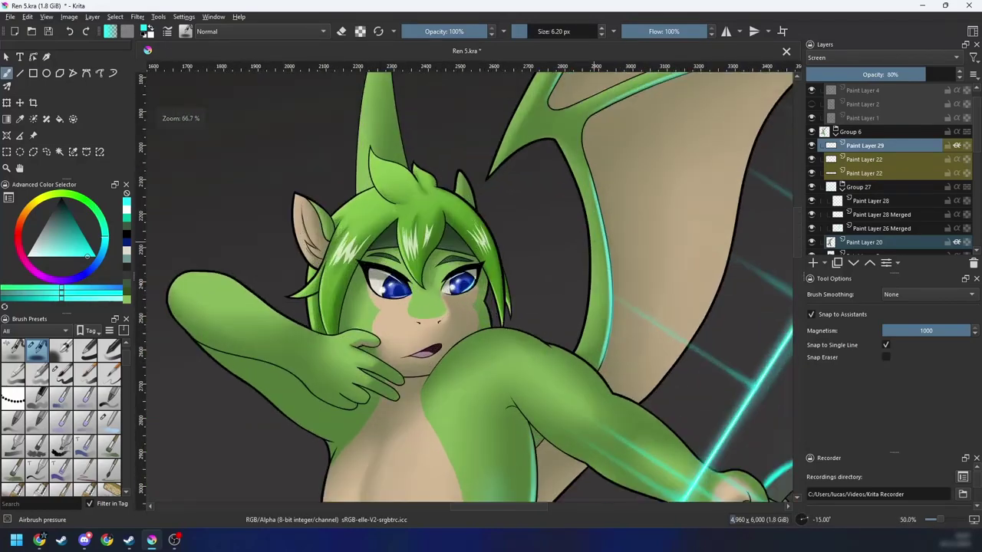
pyautogui.press('+')
pyautogui.press('+')
pyautogui.press('+')
pyautogui.press('+')
pyautogui.press('+')
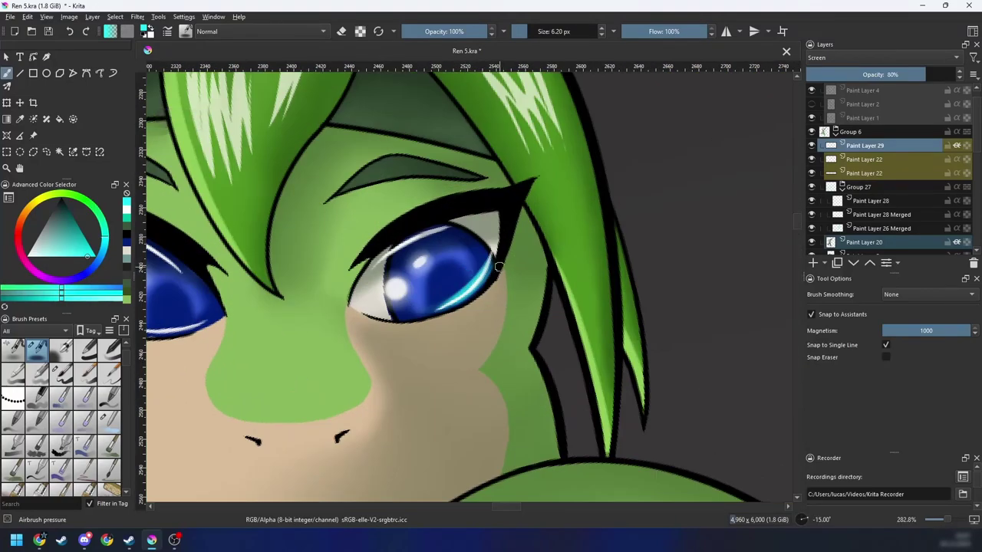
# Step: Undo the teal highlight strokes on the iris nearest the wing
pyautogui.hotkey('ctrl', 'z')
pyautogui.hotkey('ctrl', 'z')
pyautogui.hotkey('ctrl', 'z')
pyautogui.hotkey('ctrl', 'z')
pyautogui.hotkey('ctrl', 'z')
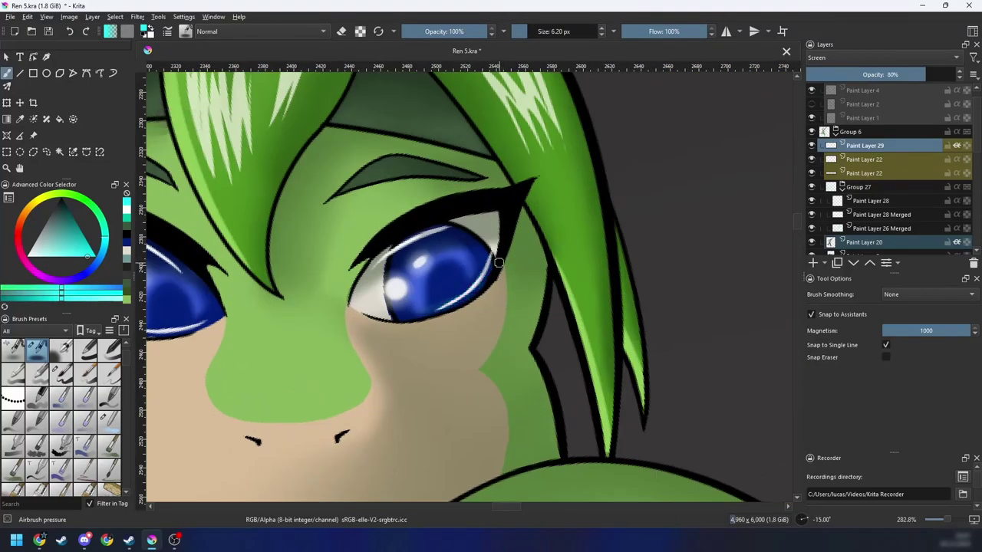
# Step: Toggle the visibility of the two Paint Layer 22 layers to identify which one holds the white eye highlights
pyautogui.moveTo(458, 318); pyautogui.dragTo(475, 322)
pyautogui.hscroll(-1, 475, 322)
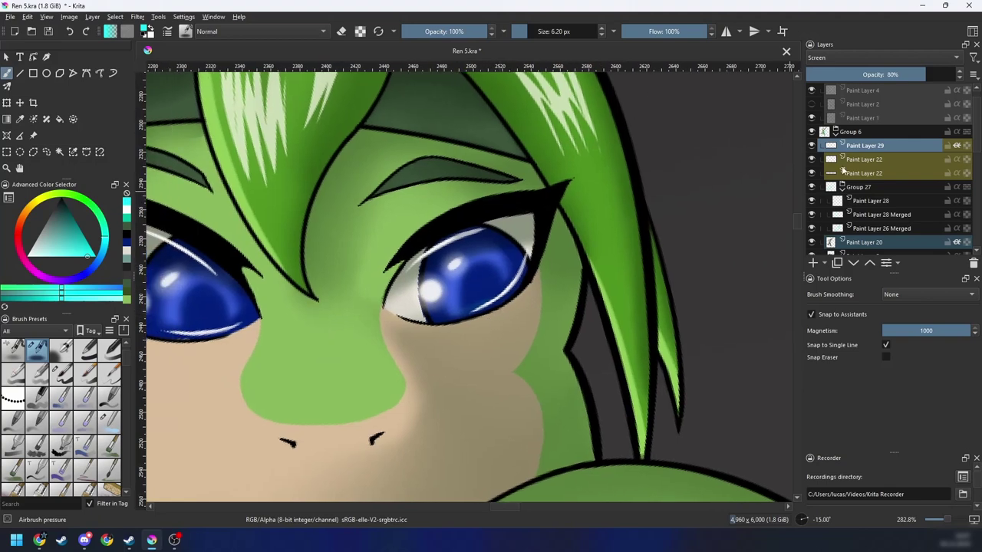
pyautogui.click(811, 160)
pyautogui.click(811, 160)
pyautogui.click(812, 172)
pyautogui.click(811, 173)
pyautogui.click(811, 160)
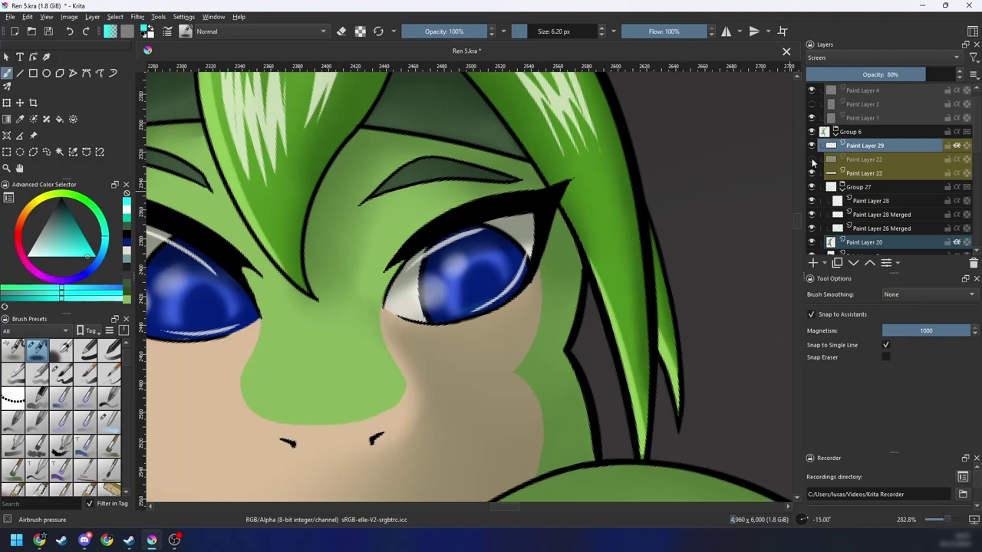
pyautogui.click(812, 160)
# Step: Erase the white highlight along the lower iris rim of the eye farther from the wing, on both Paint Layer 22 layers
pyautogui.click(859, 159)
pyautogui.press('e')
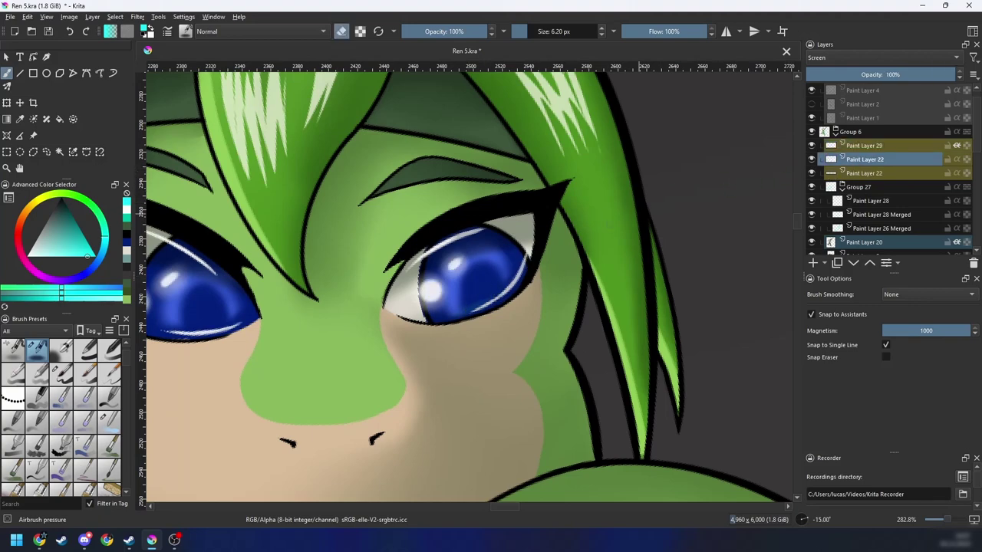
pyautogui.press('4')
pyautogui.moveTo(215, 347); pyautogui.dragTo(413, 300)
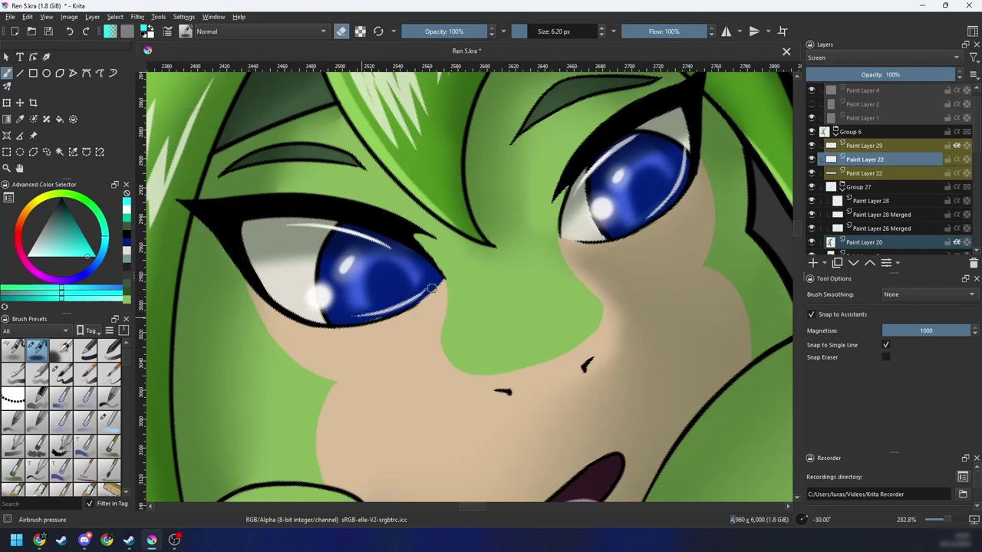
pyautogui.click(866, 173)
pyautogui.moveTo(347, 325); pyautogui.dragTo(441, 290)
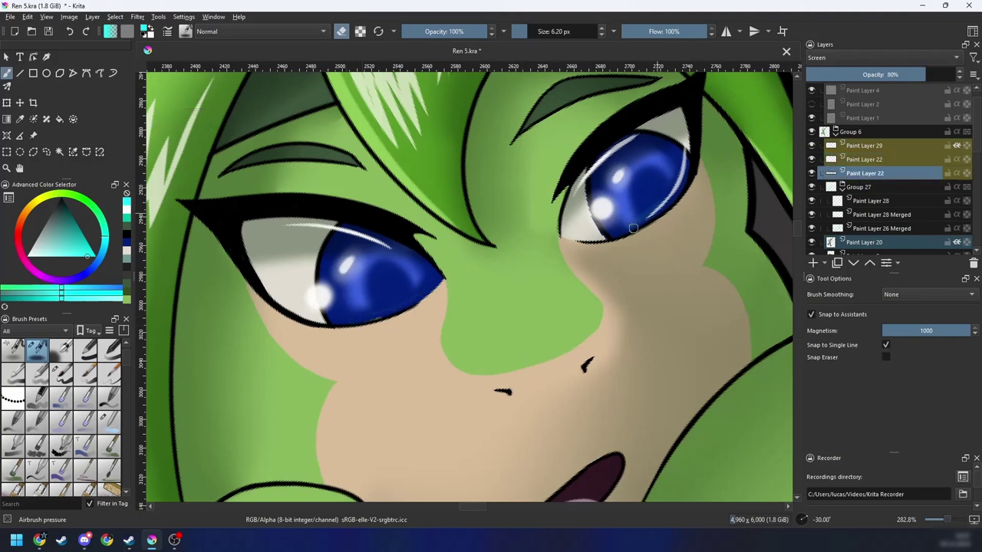
# Step: Return to painting on Paint Layer 29 and try a teal highlight on the lower iris rim nearest the wing
pyautogui.click(868, 149)
pyautogui.press('e')
pyautogui.moveTo(629, 220); pyautogui.dragTo(673, 187)
pyautogui.press('4')
pyautogui.press('4')
pyautogui.press('4')
pyautogui.press('4')
pyautogui.press('4')
pyautogui.press('4')
pyautogui.press('4')
pyautogui.press('4')
pyautogui.moveTo(318, 180)
pyautogui.mouseDown()
pyautogui.moveTo(480, 281)
pyautogui.moveTo(510, 315)
pyautogui.mouseUp()
pyautogui.hotkey('ctrl', 'z')
# Step: Switch to the Basic-5 Size brush at 4.91 px for the iris highlights
pyautogui.press('4')
pyautogui.rightClick(462, 281)
pyautogui.click(530, 304)
pyautogui.press('4')
pyautogui.press('4')
pyautogui.scroll(1, 520, 281)
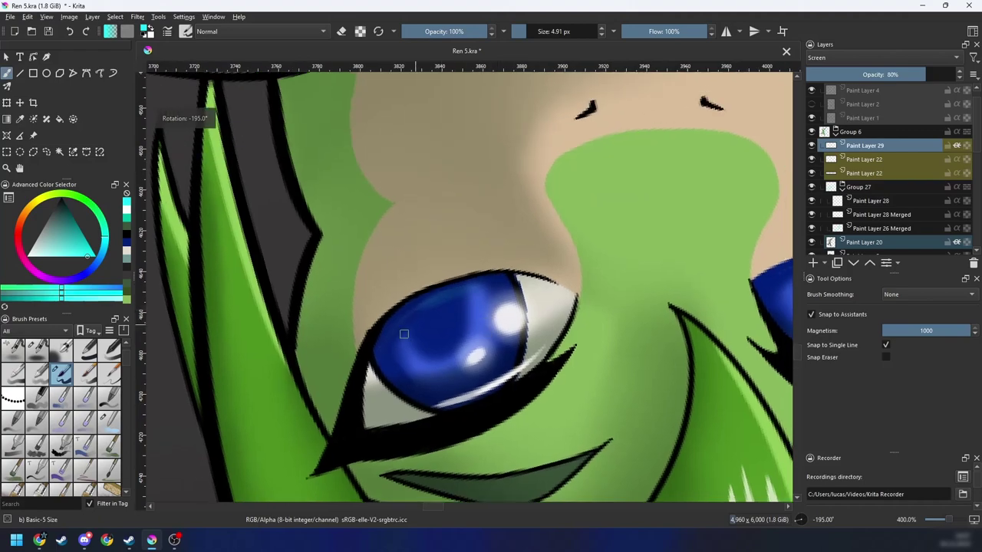
# Step: Paint a thin teal arc along the lower iris rim nearest the wing and compare it with the whole figure
pyautogui.moveTo(391, 339); pyautogui.dragTo(502, 290)
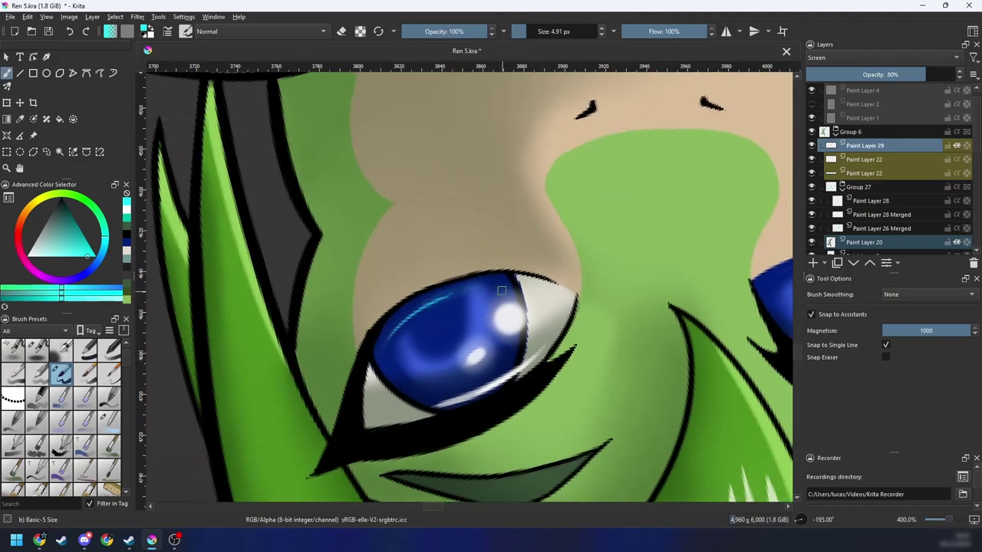
pyautogui.moveTo(429, 300)
pyautogui.mouseDown()
pyautogui.moveTo(380, 353)
pyautogui.moveTo(464, 290)
pyautogui.mouseUp()
pyautogui.scroll(-3, 506, 292)
pyautogui.press('6')
pyautogui.press('6')
pyautogui.press('6')
pyautogui.press('6')
pyautogui.press('6')
pyautogui.press('6')
pyautogui.press('6')
pyautogui.press('6')
pyautogui.press('6')
pyautogui.press('6')
pyautogui.press('6')
pyautogui.press('6')
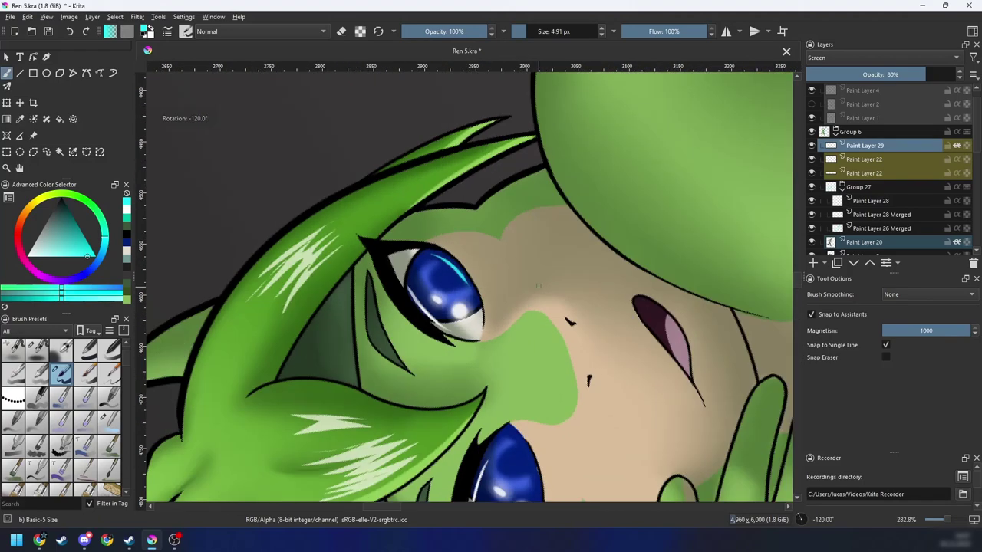
pyautogui.scroll(-4, 516, 299)
pyautogui.press('6')
pyautogui.scroll(5, 517, 300)
pyautogui.press('4')
pyautogui.press('4')
pyautogui.press('4')
pyautogui.press('4')
pyautogui.press('4')
pyautogui.press('4')
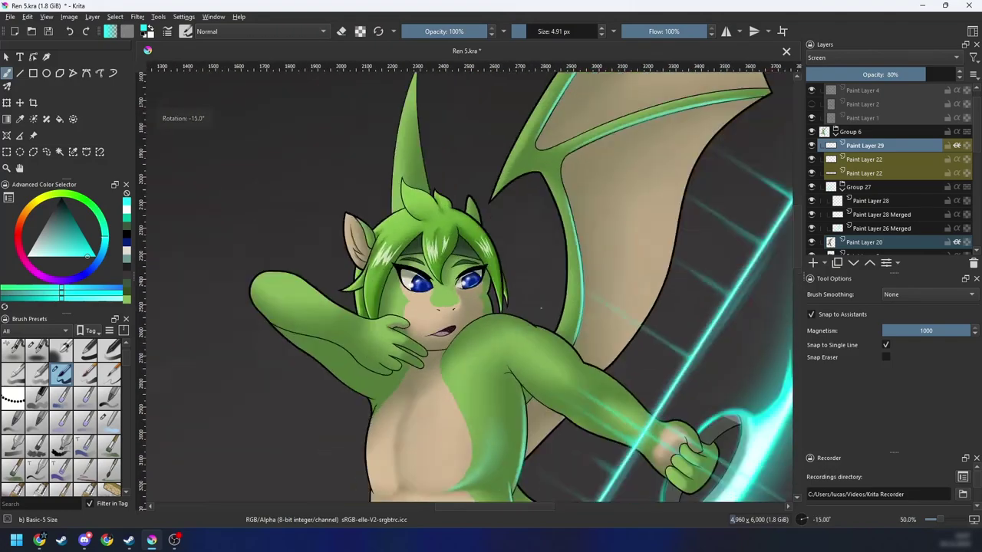
# Step: Paint a thin teal arc along the lower iris rim of the eye farther from the wing, redoing the first stroke
pyautogui.moveTo(430, 388)
pyautogui.mouseDown()
pyautogui.moveTo(519, 291)
pyautogui.moveTo(493, 331)
pyautogui.mouseUp()
pyautogui.scroll(2, 519, 292)
pyautogui.press('4')
pyautogui.press('4')
pyautogui.press('4')
pyautogui.press('4')
pyautogui.press('4')
pyautogui.press('4')
pyautogui.press('4')
pyautogui.press('4')
pyautogui.press('4')
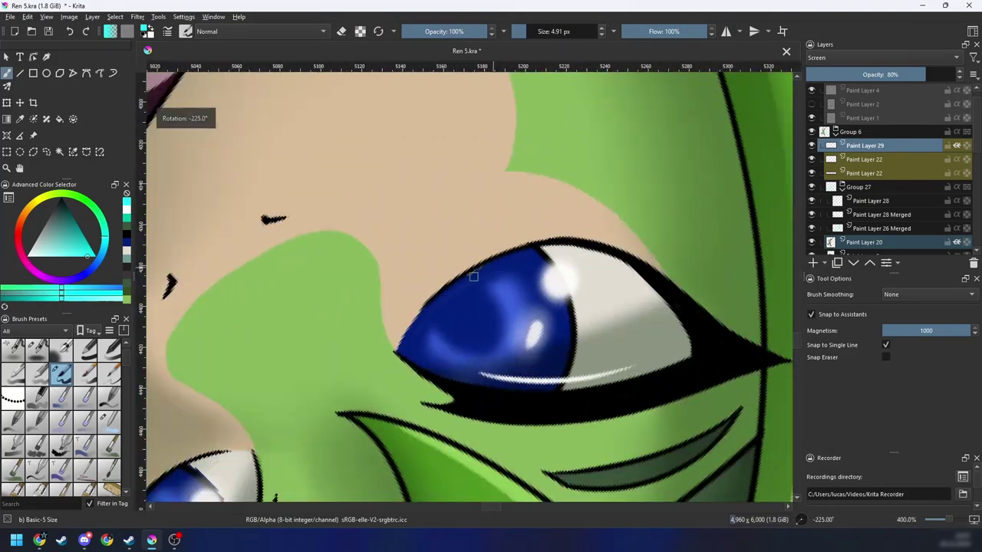
pyautogui.moveTo(419, 334)
pyautogui.mouseDown()
pyautogui.moveTo(528, 260)
pyautogui.moveTo(469, 281)
pyautogui.moveTo(529, 265)
pyautogui.moveTo(492, 269)
pyautogui.mouseUp()
pyautogui.hotkey('ctrl', 'z')
pyautogui.hotkey('ctrl', 'z')
pyautogui.moveTo(438, 314); pyautogui.dragTo(512, 261)
# Step: Paint a teal reflection beside the white lower-rim highlight of the iris nearest the wing
pyautogui.scroll(-8, 522, 260)
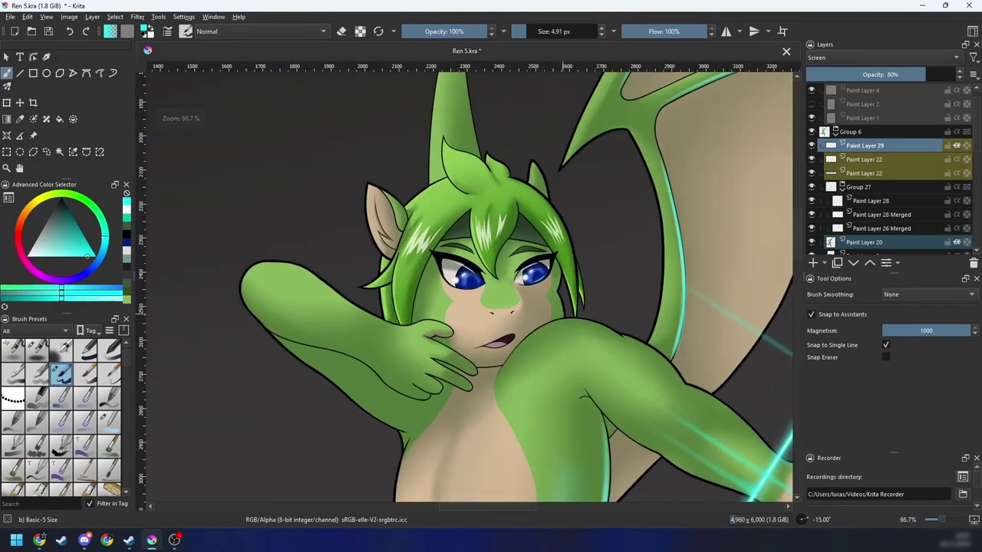
pyautogui.scroll(3, 558, 316)
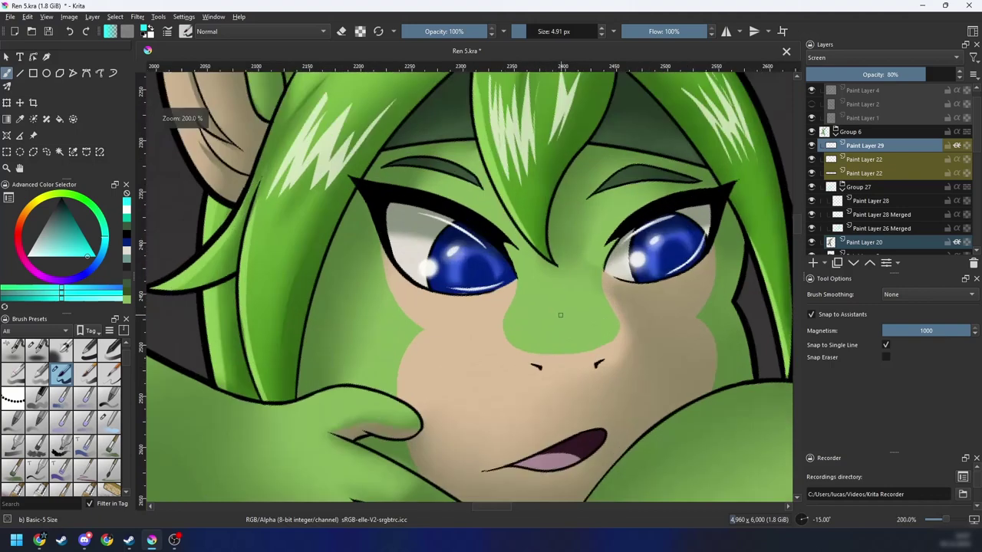
pyautogui.moveTo(581, 310); pyautogui.dragTo(408, 362)
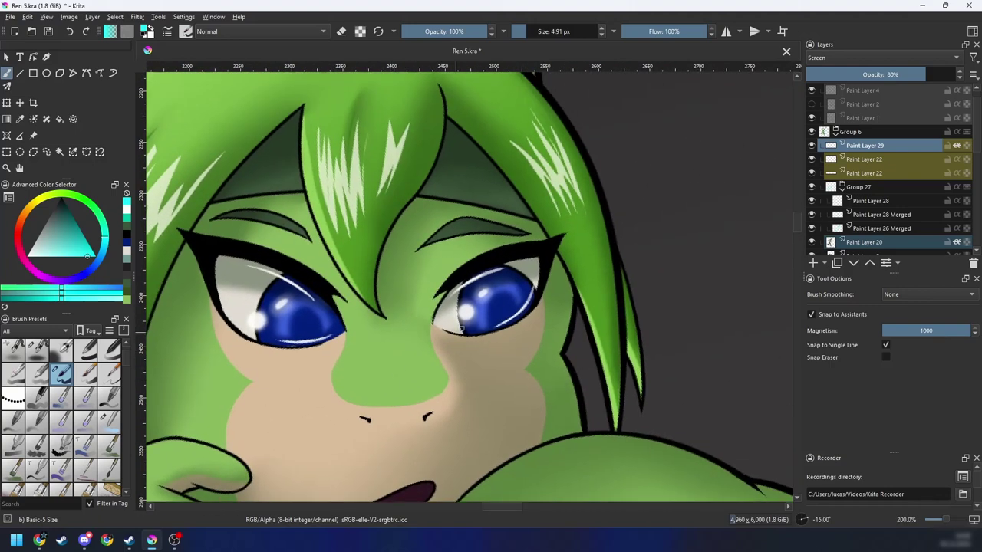
pyautogui.scroll(2, 510, 316)
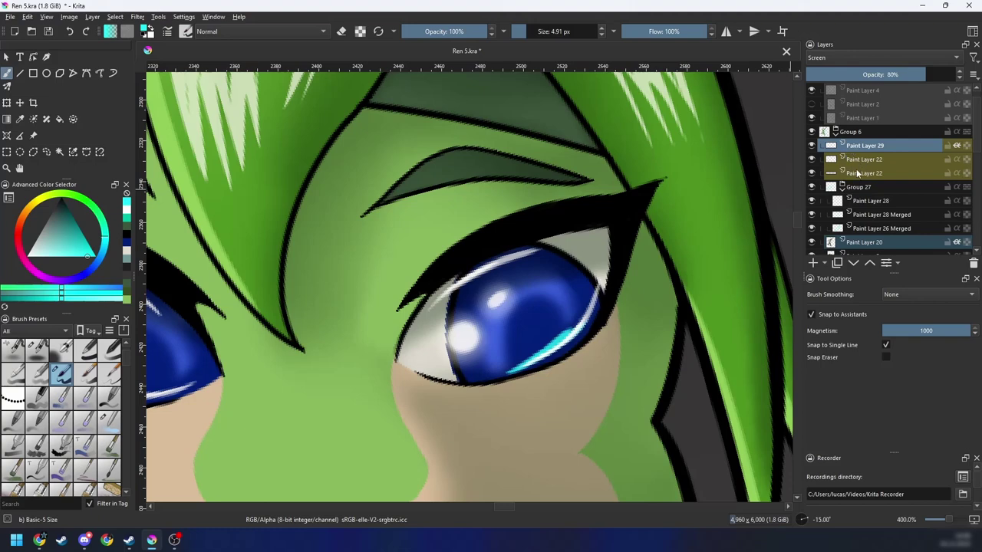
# Step: Toggle the upper Paint Layer 22 to compare the teal reflection with and without the white eye highlights
pyautogui.moveTo(858, 166)
pyautogui.click(812, 162)
pyautogui.click(812, 162)
pyautogui.click(813, 162)
pyautogui.click(812, 162)
# Step: Thicken the teal reflection beside the white lower-rim highlight of the iris nearest the wing with the Basic-5 Size brush
pyautogui.moveTo(525, 367); pyautogui.dragTo(574, 339)
pyautogui.press('4')
pyautogui.press('4')
pyautogui.press('4')
pyautogui.press('4')
pyautogui.press('4')
pyautogui.press('4')
pyautogui.press('4')
pyautogui.press('4')
pyautogui.press('4')
pyautogui.press('4')
pyautogui.scroll(1, 550, 259)
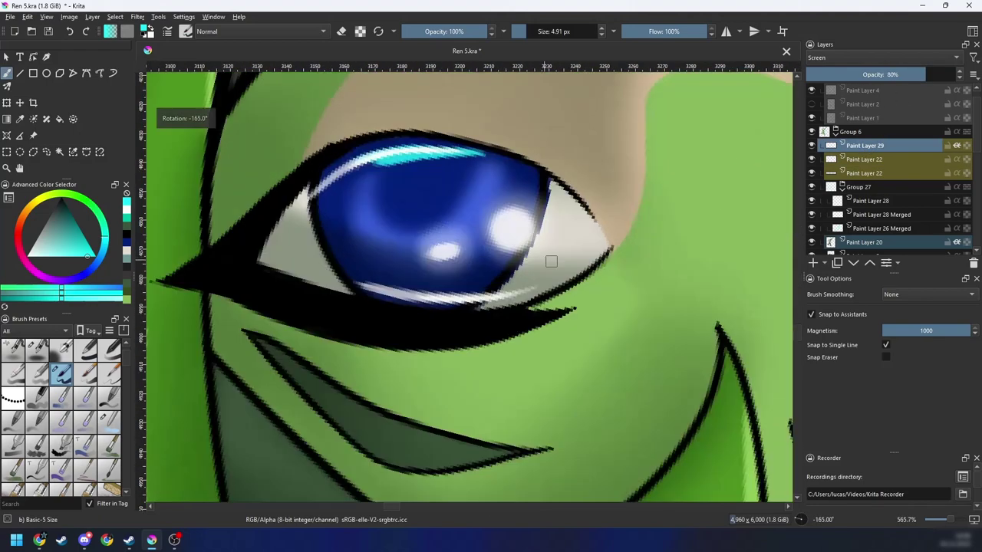
pyautogui.moveTo(550, 259); pyautogui.dragTo(565, 395)
pyautogui.press('4')
pyautogui.press('4')
pyautogui.moveTo(394, 390); pyautogui.dragTo(441, 333)
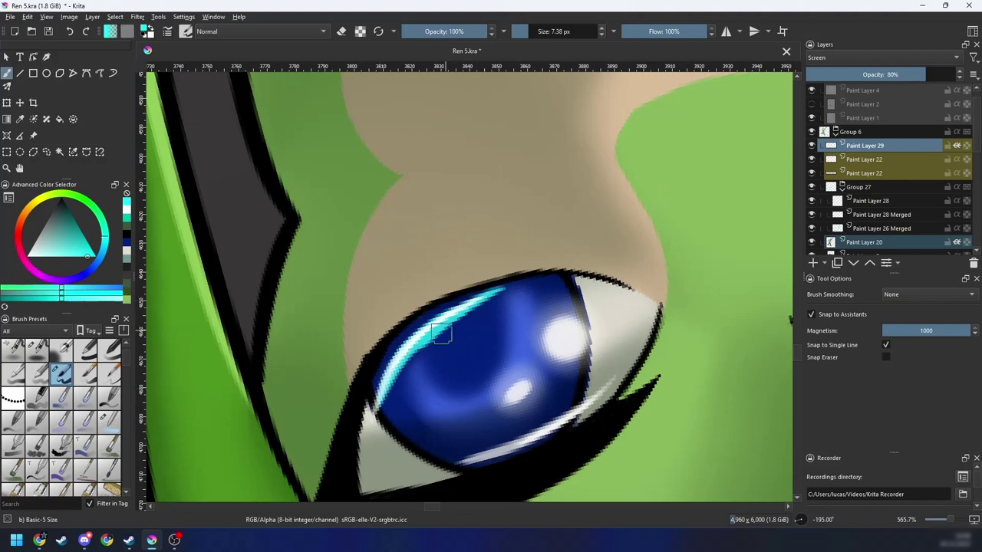
# Step: Soften the teal reflection on the iris nearest the wing with the Blender Blur brush
pyautogui.rightClick(460, 337)
pyautogui.click(502, 394)
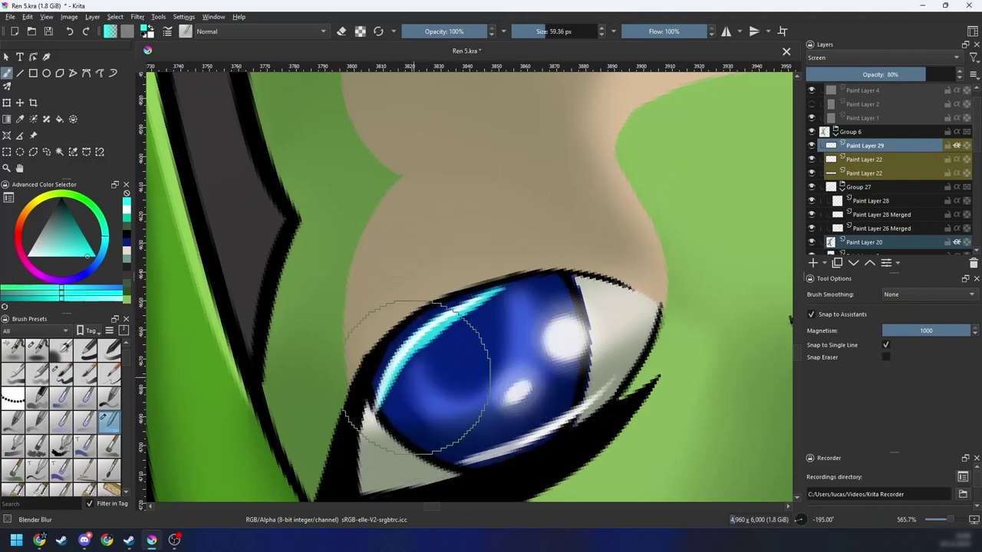
pyautogui.moveTo(413, 377); pyautogui.dragTo(401, 378)
pyautogui.moveTo(380, 376)
pyautogui.mouseDown()
pyautogui.moveTo(478, 315)
pyautogui.moveTo(395, 403)
pyautogui.moveTo(496, 286)
pyautogui.moveTo(442, 320)
pyautogui.mouseUp()
# Step: Paint a teal reflection along the white lower-rim highlight of the iris farther from the wing with the Basic-5 Size brush at 7.38 px
pyautogui.scroll(-6, 488, 300)
pyautogui.press('6')
pyautogui.press('6')
pyautogui.press('6')
pyautogui.press('6')
pyautogui.press('6')
pyautogui.press('6')
pyautogui.press('6')
pyautogui.press('6')
pyautogui.press('6')
pyautogui.press('6')
pyautogui.press('6')
pyautogui.press('6')
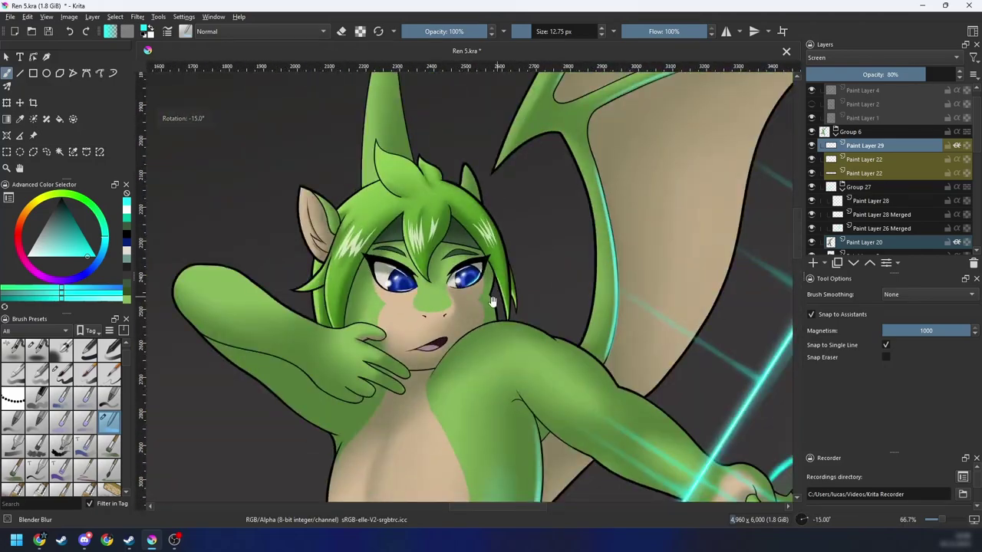
pyautogui.moveTo(493, 301); pyautogui.dragTo(532, 309)
pyautogui.press('4')
pyautogui.press('4')
pyautogui.press('+')
pyautogui.press('+')
pyautogui.press('+')
pyautogui.rightClick(488, 334)
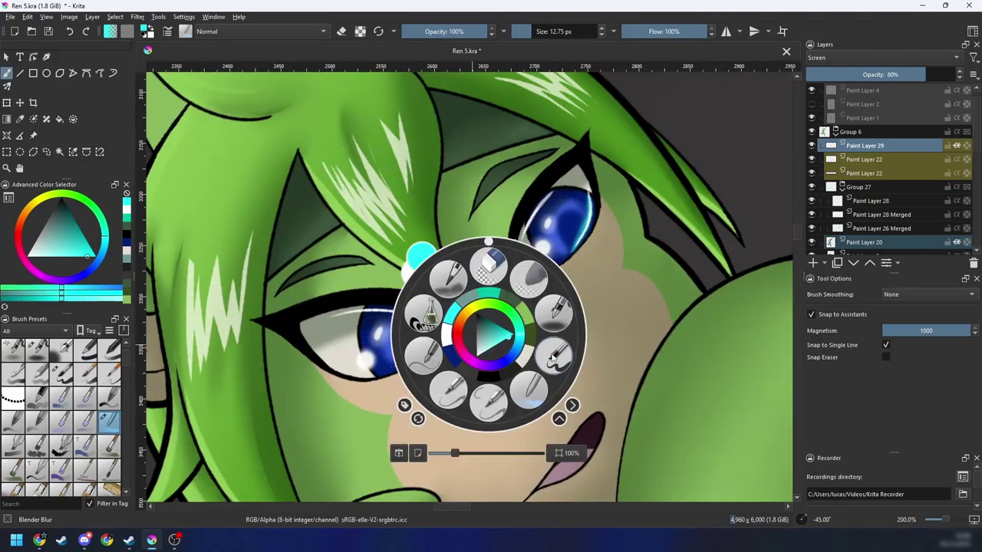
pyautogui.click(556, 358)
pyautogui.press('4')
pyautogui.press('4')
pyautogui.press('+')
pyautogui.press('+')
pyautogui.press('4')
pyautogui.press('4')
pyautogui.press('4')
pyautogui.press('4')
pyautogui.press('4')
pyautogui.press('4')
pyautogui.press('4')
pyautogui.press('4')
pyautogui.press('4')
pyautogui.moveTo(471, 388)
pyautogui.mouseDown()
pyautogui.moveTo(497, 326)
pyautogui.moveTo(499, 348)
pyautogui.moveTo(468, 386)
pyautogui.mouseUp()
pyautogui.press('4')
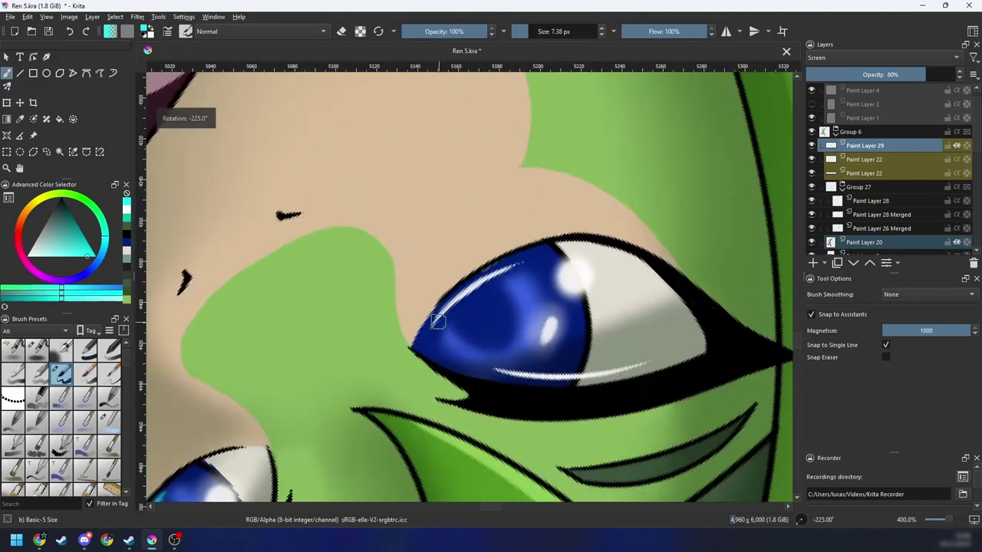
pyautogui.moveTo(438, 321); pyautogui.dragTo(516, 270)
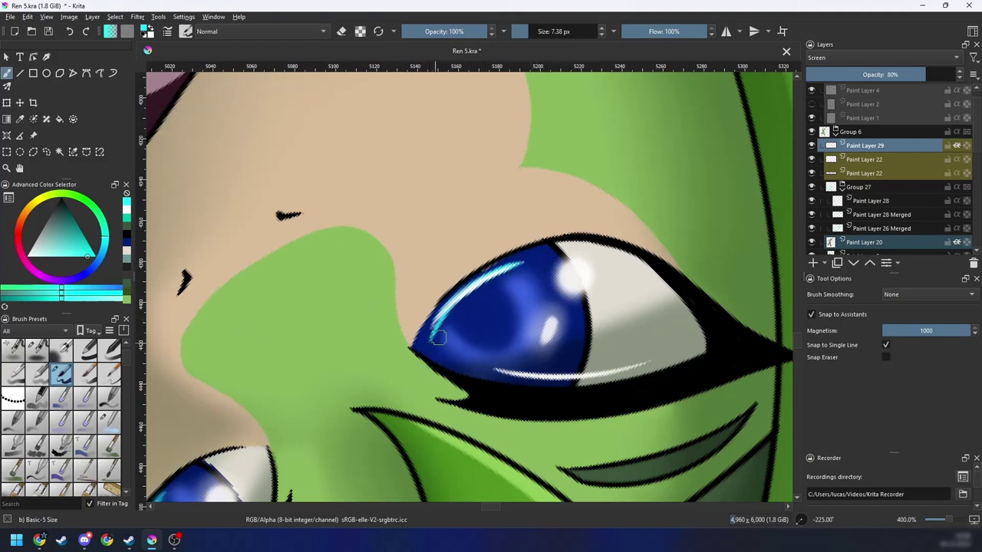
# Step: Examine the teal reflections in both eyes against the whole face and figure at several zoom levels
pyautogui.press('6')
pyautogui.press('6')
pyautogui.press('6')
pyautogui.press('6')
pyautogui.press('6')
pyautogui.press('6')
pyautogui.press('6')
pyautogui.press('6')
pyautogui.press('6')
pyautogui.press('6')
pyautogui.press('6')
pyautogui.press('6')
pyautogui.press('6')
pyautogui.press('6')
pyautogui.press('-')
pyautogui.press('-')
pyautogui.press('-')
pyautogui.press('-')
pyautogui.press('-')
pyautogui.press('-')
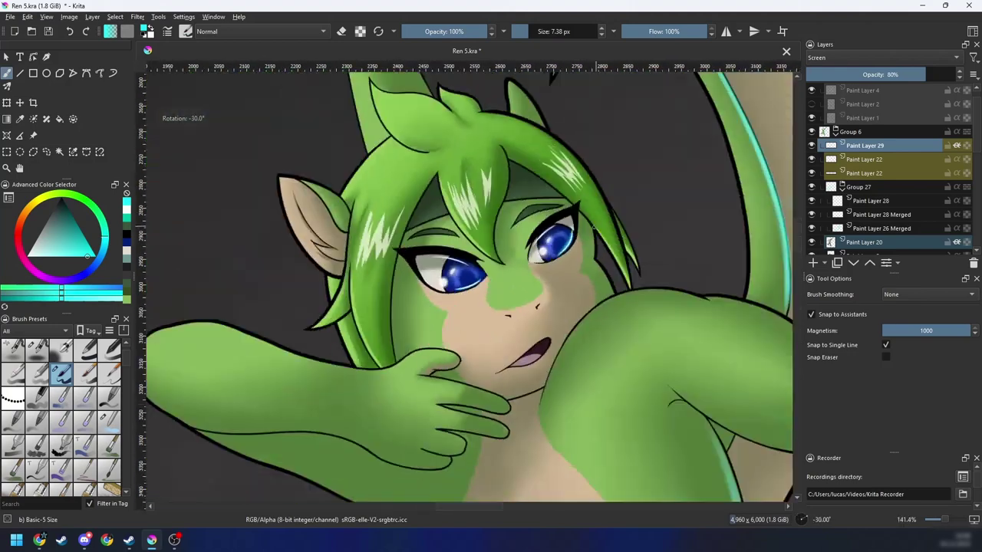
pyautogui.moveTo(601, 315)
pyautogui.mouseDown()
pyautogui.moveTo(566, 288)
pyautogui.moveTo(579, 304)
pyautogui.mouseUp()
pyautogui.press('-')
pyautogui.press('-')
pyautogui.press('+')
pyautogui.press('+')
pyautogui.press('+')
pyautogui.press('+')
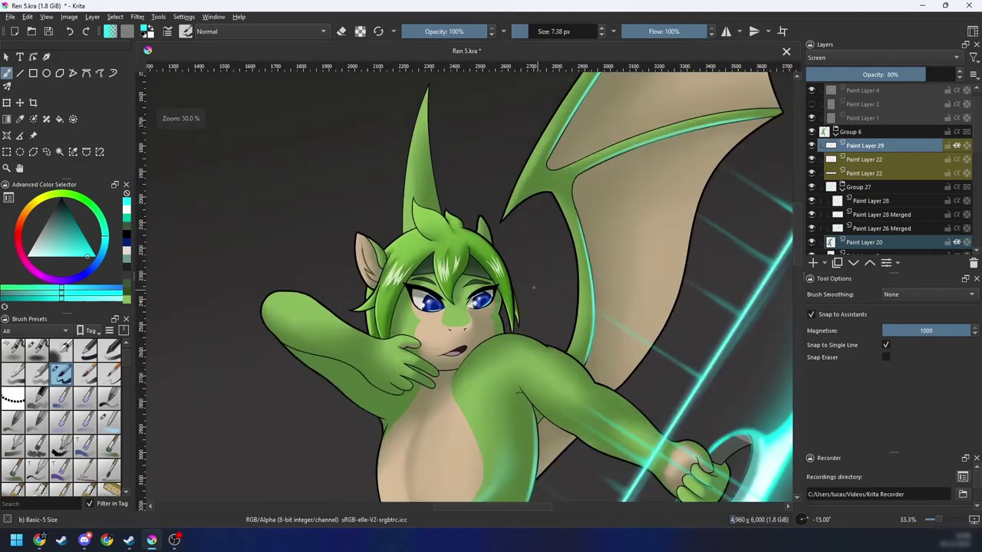
# Step: Switch to the Airbrush pressure brush for lighting the wing membrane between the torso and the bow arm
pyautogui.keyDown('shift'); pyautogui.moveTo(496, 276); pyautogui.dragTo(512, 286); pyautogui.keyUp('shift')
pyautogui.rightClick(525, 316)
pyautogui.click(587, 290)
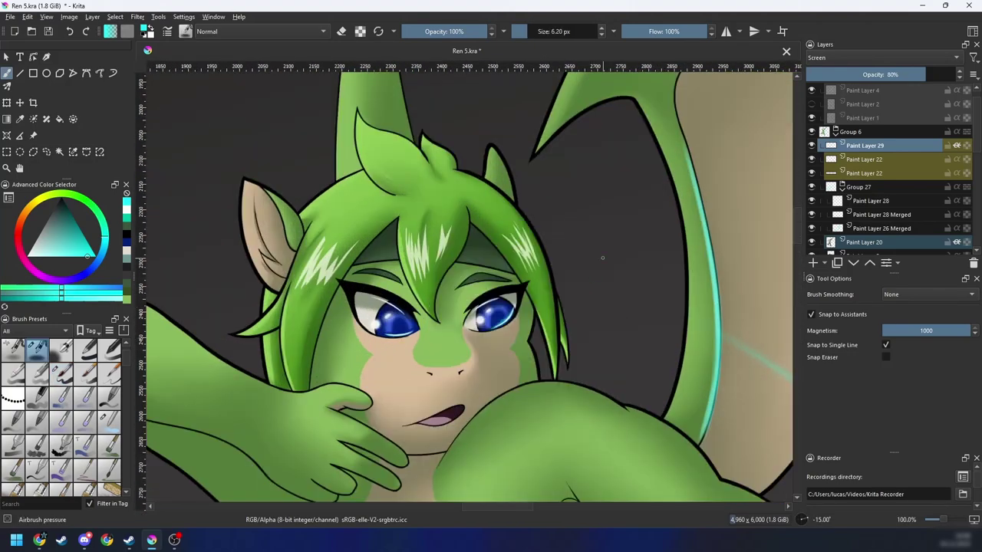
pyautogui.scroll(-4, 514, 277)
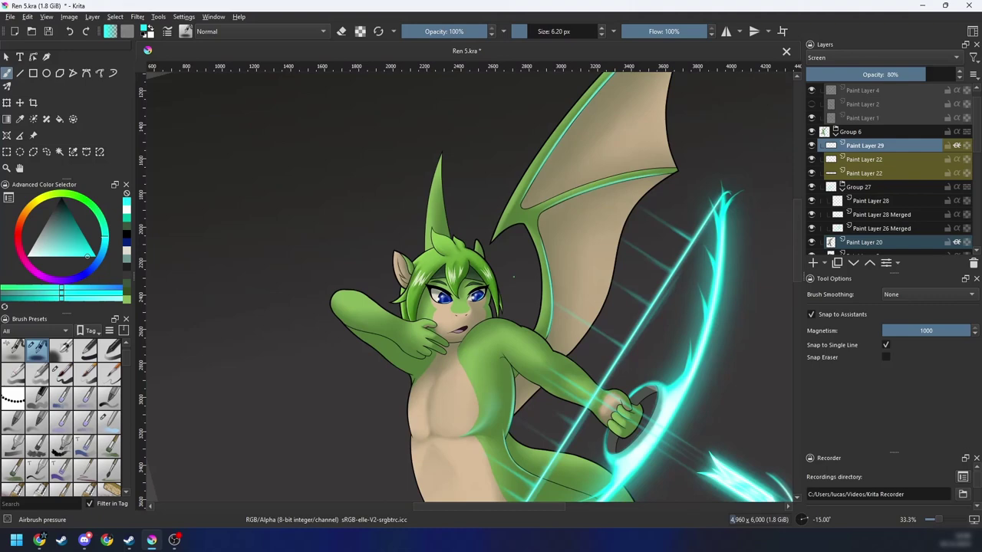
pyautogui.scroll(6, 549, 383)
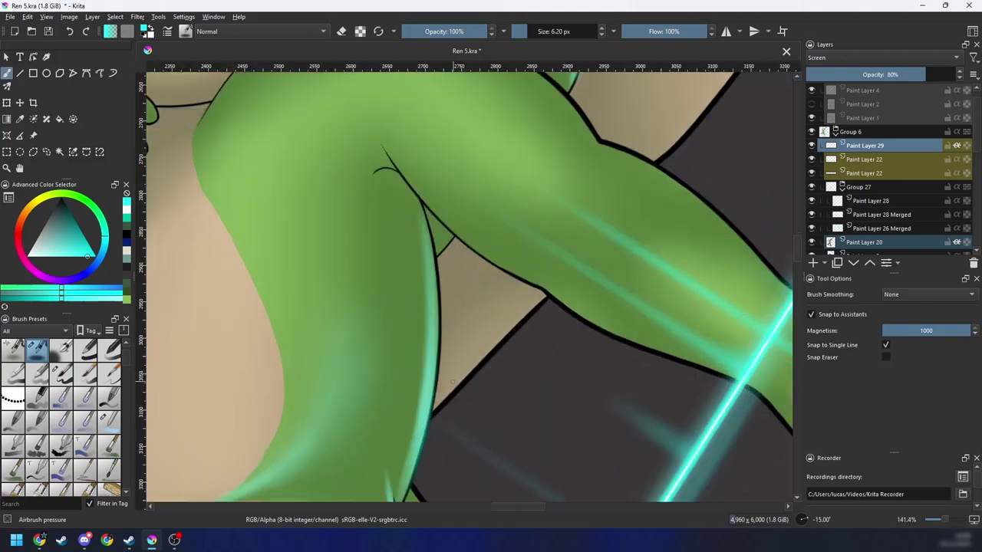
pyautogui.keyDown('shift'); pyautogui.moveTo(465, 389); pyautogui.dragTo(486, 389); pyautogui.keyUp('shift')
pyautogui.moveTo(505, 329)
pyautogui.mouseDown()
pyautogui.moveTo(427, 417)
pyautogui.moveTo(541, 302)
pyautogui.mouseUp()
pyautogui.moveTo(454, 394); pyautogui.dragTo(541, 306)
pyautogui.hotkey('ctrl', 'z')
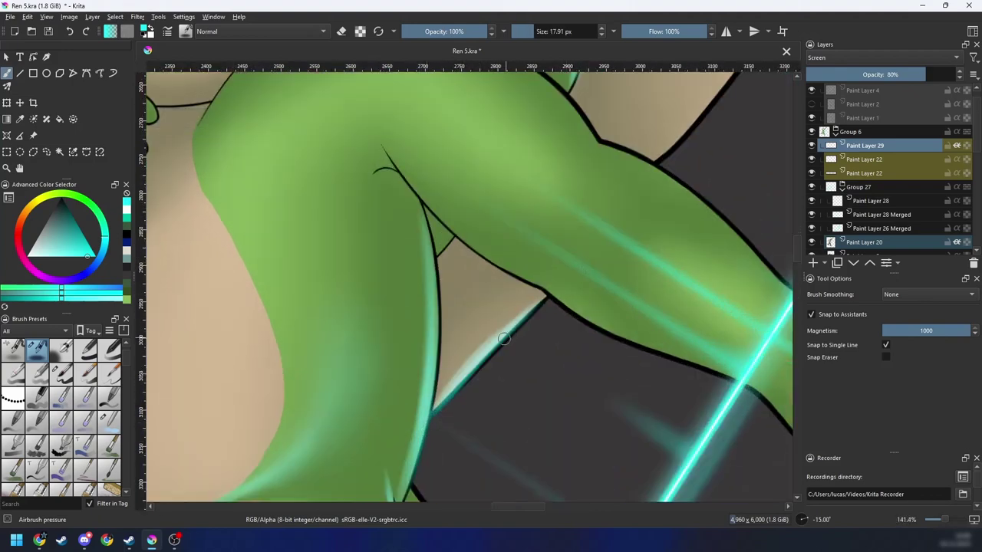
pyautogui.hotkey('ctrl', 'z')
pyautogui.moveTo(489, 366); pyautogui.dragTo(545, 303)
pyautogui.hotkey('ctrl', 'z')
pyautogui.hotkey('ctrl', 'z')
# Step: Airbrush teal light along the lower edge of the wing membrane between torso and bow arm at 28.56 px, then activate erase mode
pyautogui.press(']')
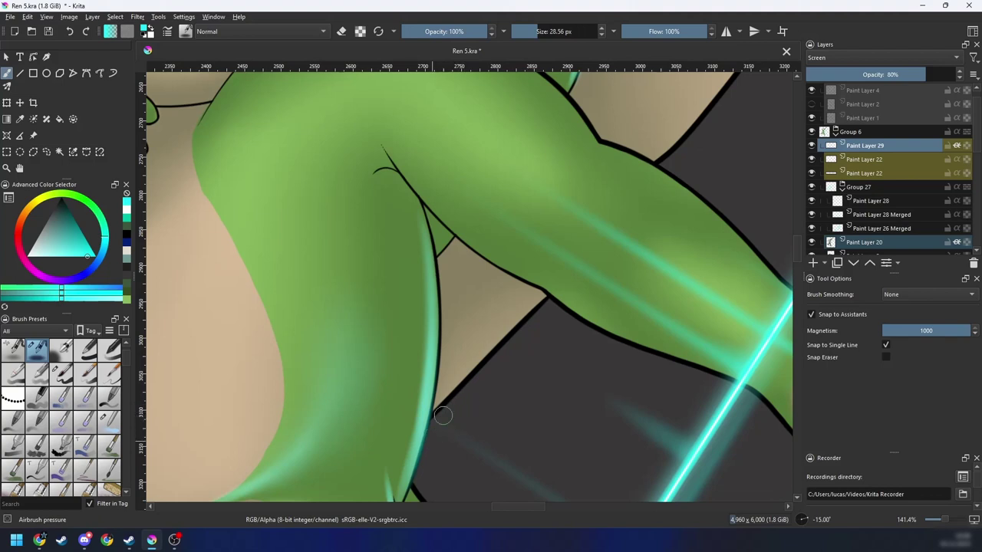
pyautogui.moveTo(443, 415)
pyautogui.mouseDown()
pyautogui.moveTo(545, 297)
pyautogui.moveTo(434, 415)
pyautogui.moveTo(460, 361)
pyautogui.moveTo(434, 414)
pyautogui.moveTo(483, 330)
pyautogui.moveTo(529, 299)
pyautogui.mouseUp()
pyautogui.press('e')
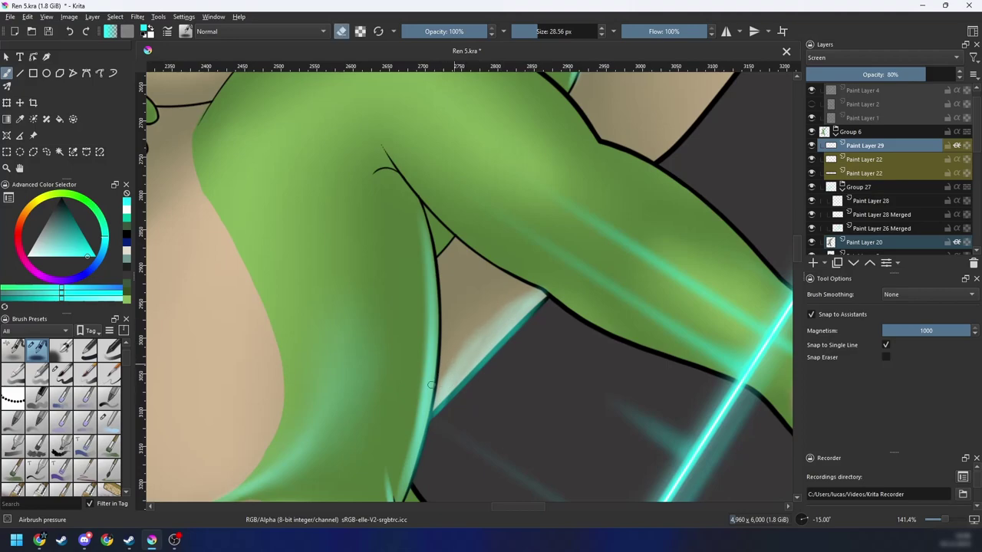
# Step: Airbrush a thin teal edge light at 46.68 px along the lower wing membrane's outer edge up to the bow arm
pyautogui.scroll(-6, 452, 404)
pyautogui.press('4')
pyautogui.press('4')
pyautogui.scroll(3, 501, 366)
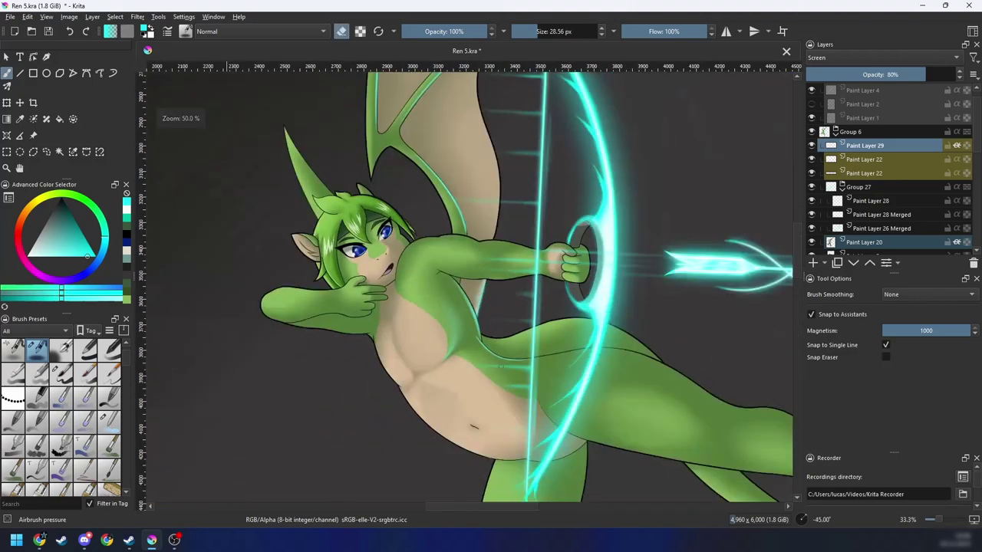
pyautogui.press('4')
pyautogui.press('4')
pyautogui.press('4')
pyautogui.press('4')
pyautogui.press('4')
pyautogui.press('4')
pyautogui.press('4')
pyautogui.press('4')
pyautogui.scroll(1, 192, 376)
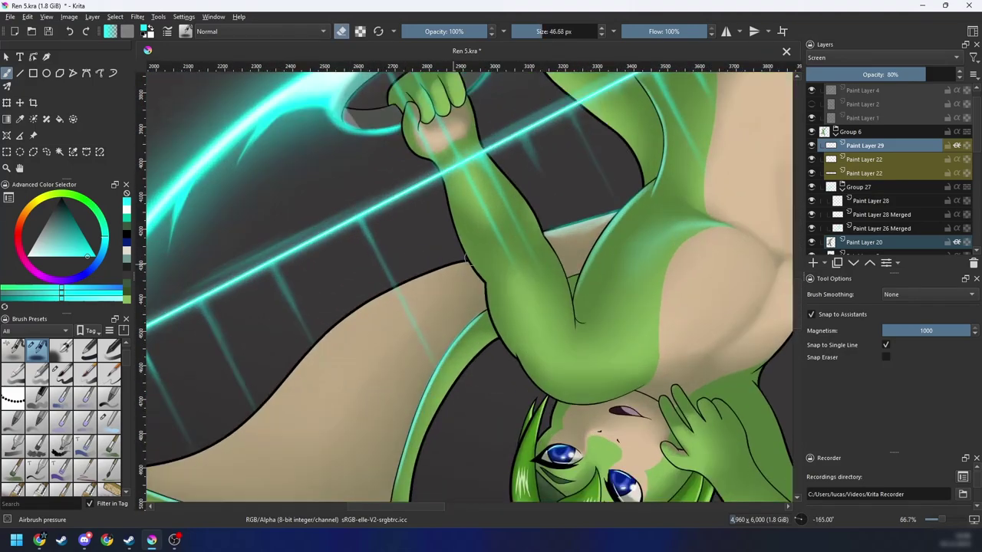
pyautogui.press('e')
pyautogui.moveTo(276, 387); pyautogui.dragTo(437, 268)
pyautogui.moveTo(336, 328); pyautogui.dragTo(428, 272)
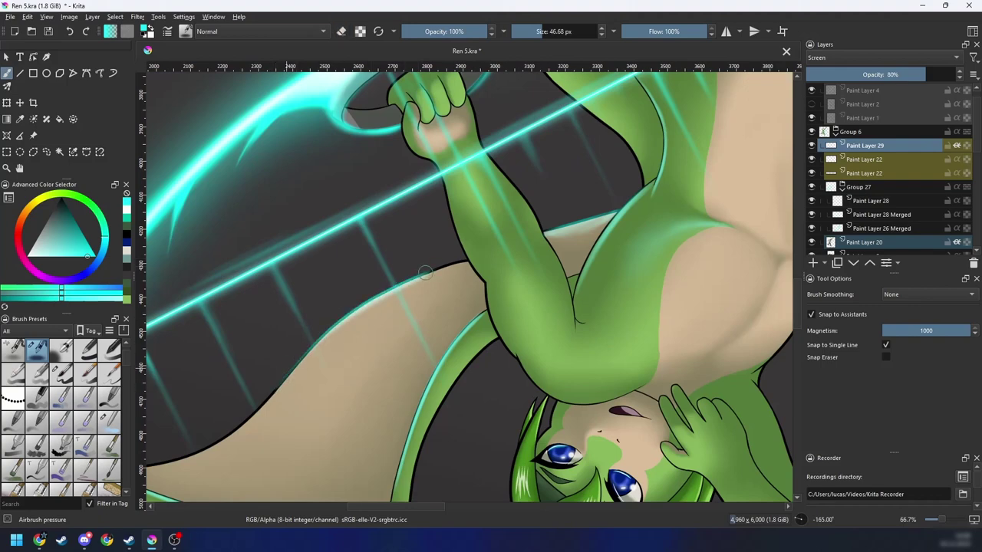
pyautogui.moveTo(388, 299); pyautogui.dragTo(466, 264)
pyautogui.moveTo(378, 296); pyautogui.dragTo(483, 258)
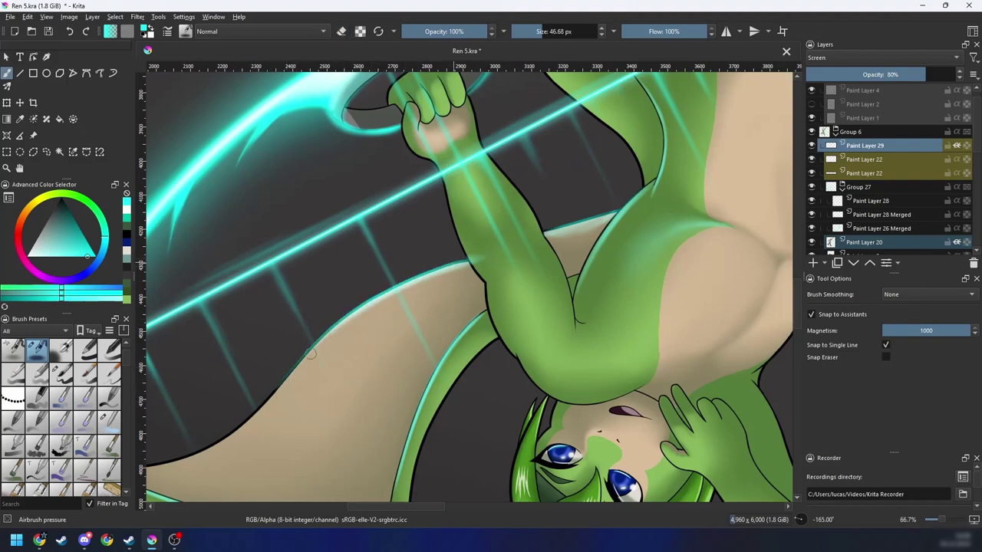
# Step: Widen the teal glow inward from the lower wing membrane's outer edge with more airbrush strokes toward the bow arm
pyautogui.moveTo(356, 320)
pyautogui.mouseDown()
pyautogui.moveTo(267, 407)
pyautogui.moveTo(409, 294)
pyautogui.moveTo(470, 264)
pyautogui.mouseUp()
pyautogui.moveTo(325, 349); pyautogui.dragTo(479, 259)
pyautogui.moveTo(390, 302); pyautogui.dragTo(480, 259)
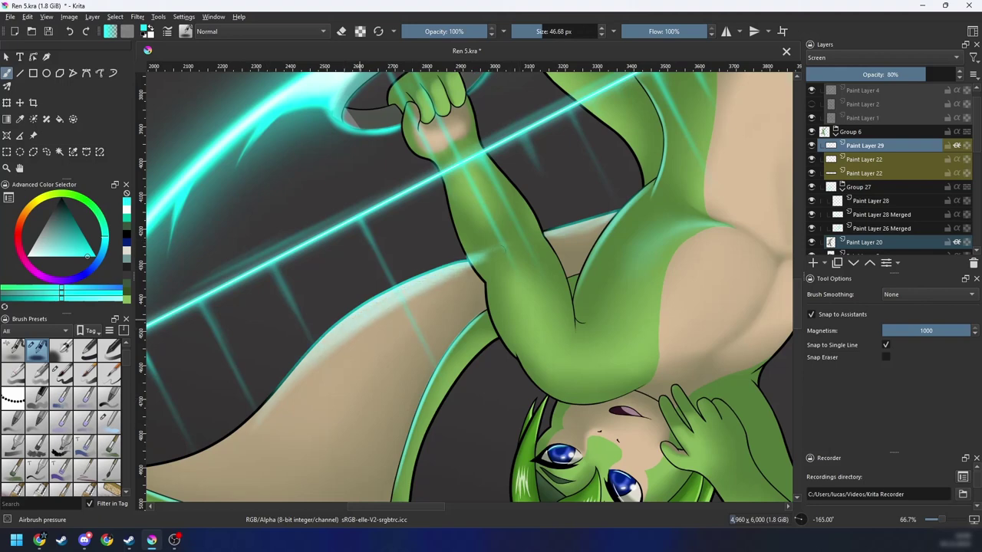
# Step: Blend the inner edge of the lower wing membrane's teal glow with the Blender Blur brush at 73.71 px
pyautogui.rightClick(330, 352)
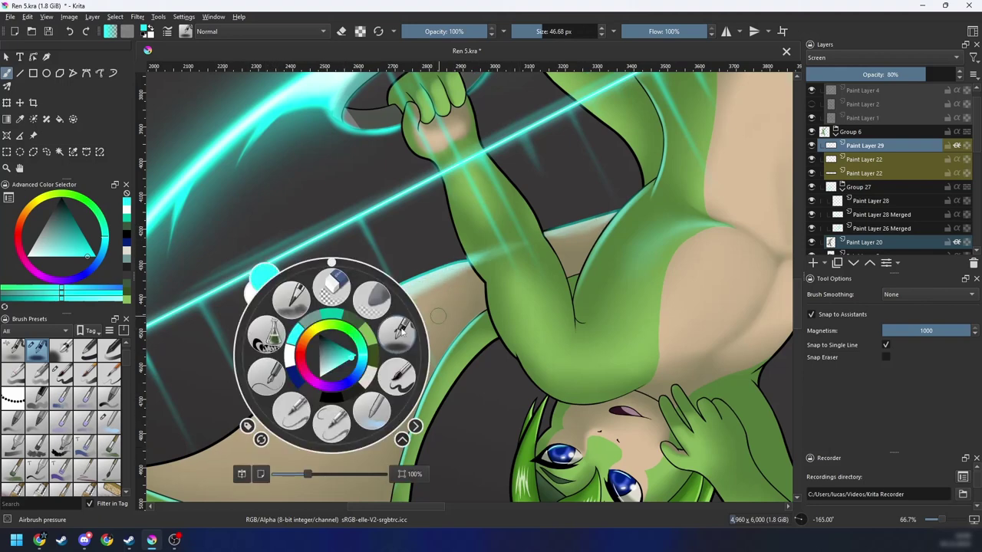
pyautogui.click(395, 384)
pyautogui.moveTo(280, 422); pyautogui.dragTo(323, 421)
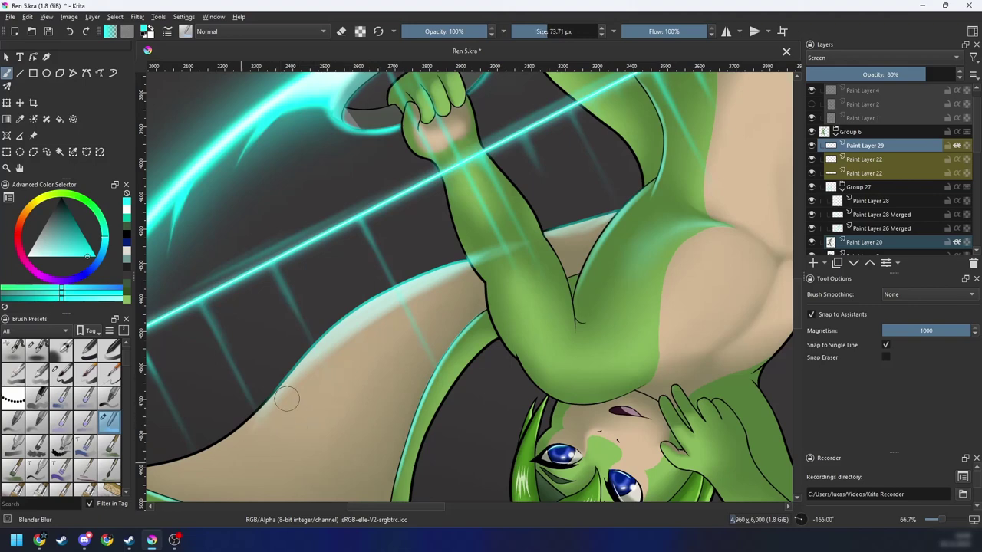
pyautogui.moveTo(370, 321); pyautogui.dragTo(460, 270)
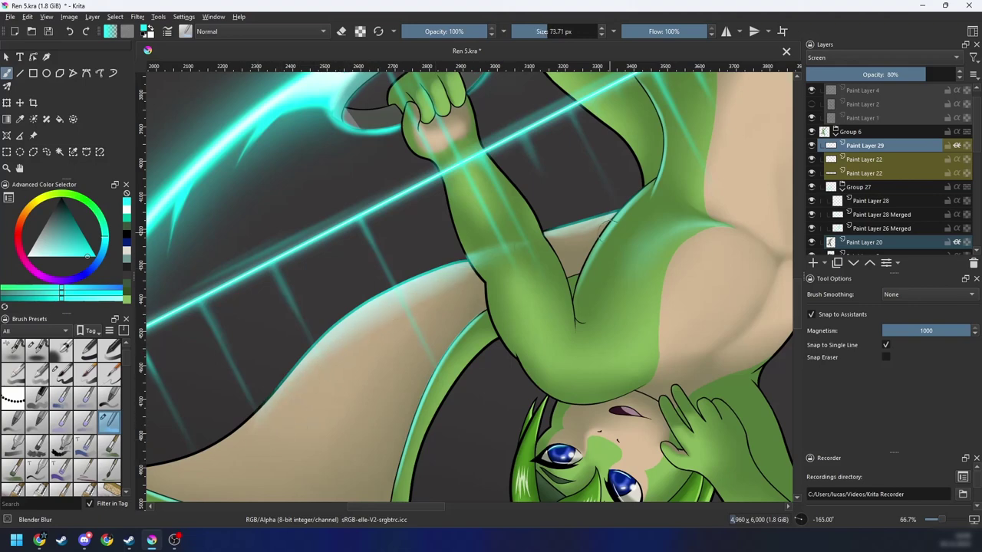
# Step: Airbrush more teal light onto the wing section between bow arm and torso and soften it with Blender Blur
pyautogui.rightClick(469, 306)
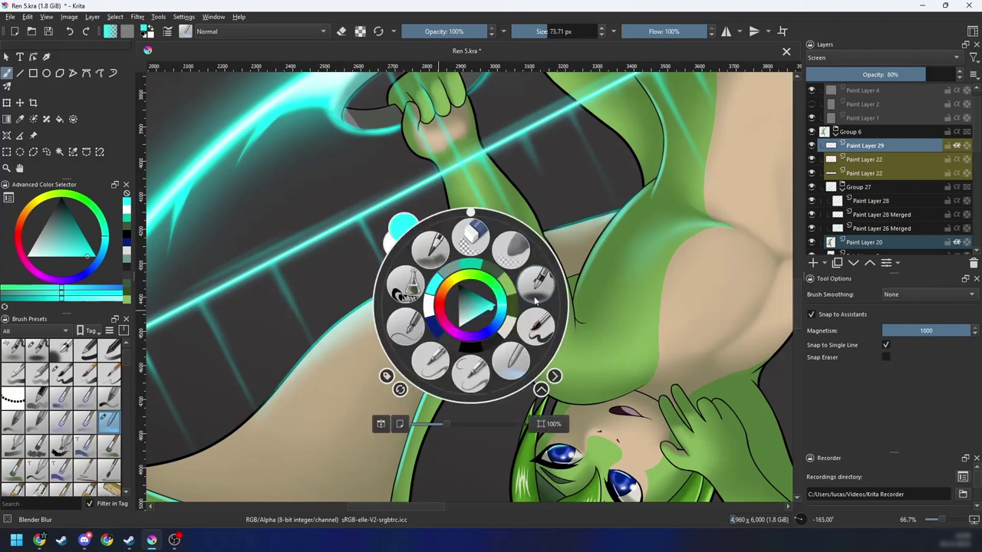
pyautogui.click(533, 283)
pyautogui.moveTo(605, 223)
pyautogui.mouseDown()
pyautogui.moveTo(514, 247)
pyautogui.moveTo(654, 216)
pyautogui.mouseUp()
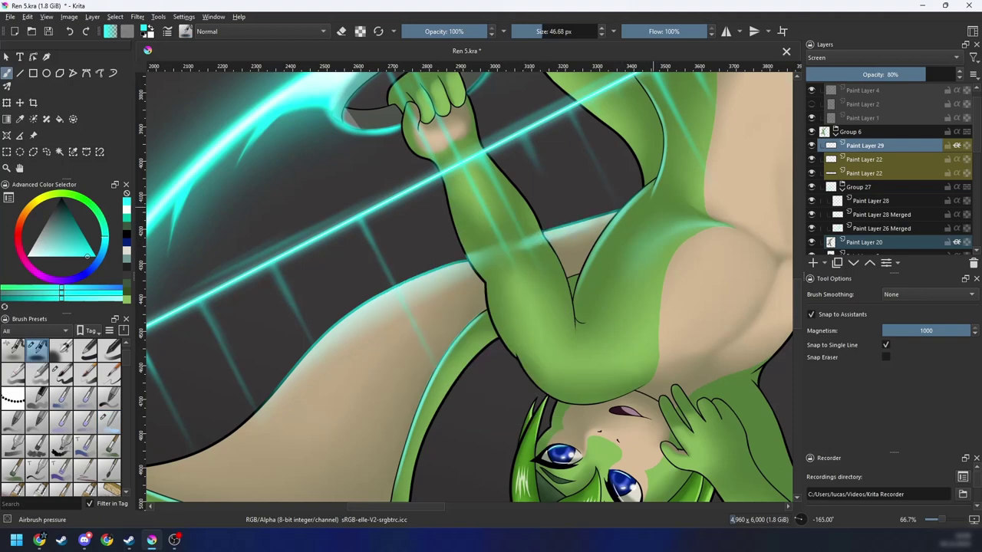
pyautogui.rightClick(513, 274)
pyautogui.click(581, 329)
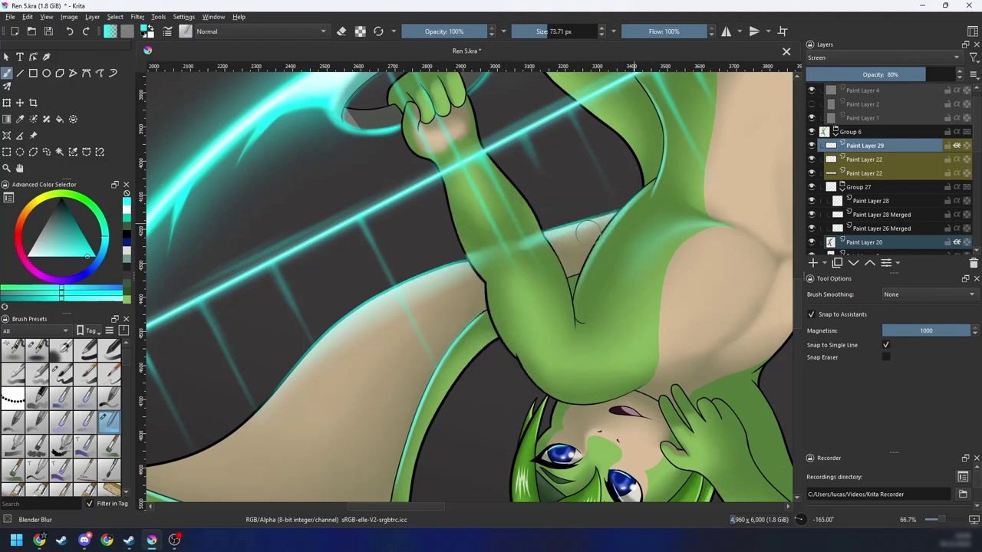
# Step: Erase the stray teal glow crossing the bow arm with the Eraser Soft brush at 33.32 px
pyautogui.press('6')
pyautogui.press('6')
pyautogui.scroll(2, 499, 298)
pyautogui.rightClick(465, 318)
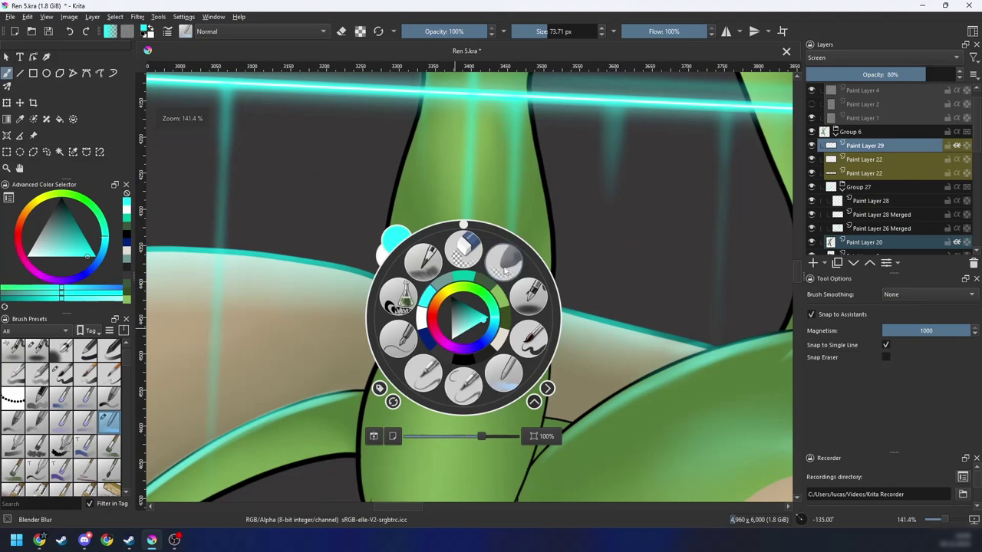
pyautogui.click(510, 261)
pyautogui.moveTo(441, 300)
pyautogui.mouseDown()
pyautogui.moveTo(397, 289)
pyautogui.moveTo(385, 316)
pyautogui.mouseUp()
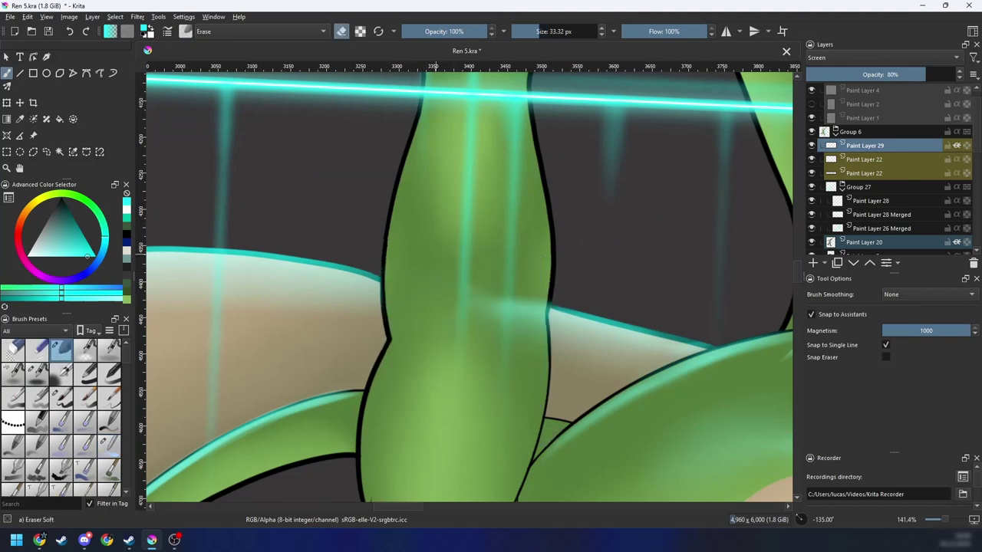
pyautogui.moveTo(491, 317); pyautogui.dragTo(547, 317)
# Step: Paint a broad teal glow over the lower wing membrane facing the bow with the Airbrush pressure brush at 228.85 px
pyautogui.press('6')
pyautogui.press('6')
pyautogui.press('6')
pyautogui.press('6')
pyautogui.press('6')
pyautogui.press('6')
pyautogui.press('6')
pyautogui.press('6')
pyautogui.press('6')
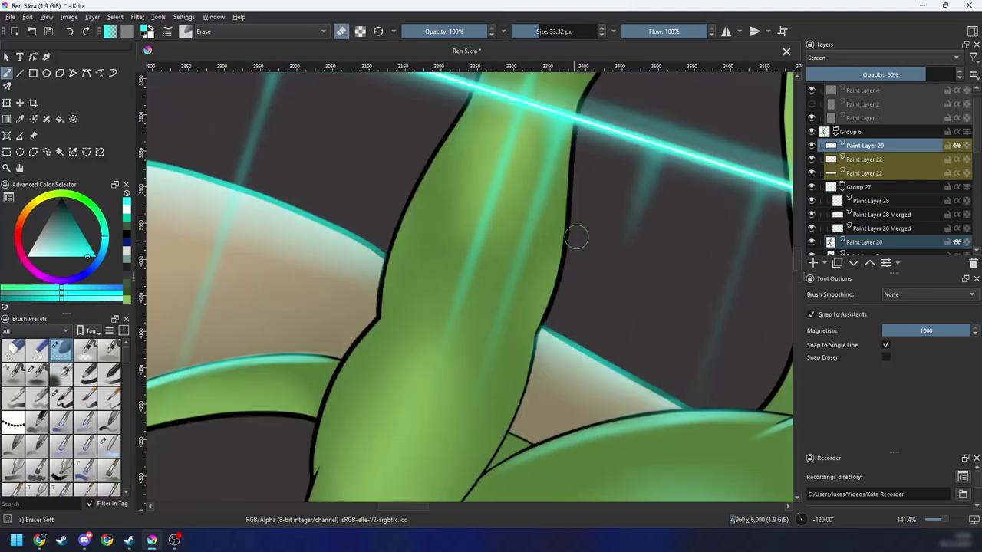
pyautogui.scroll(-8, 575, 236)
pyautogui.scroll(6, 484, 249)
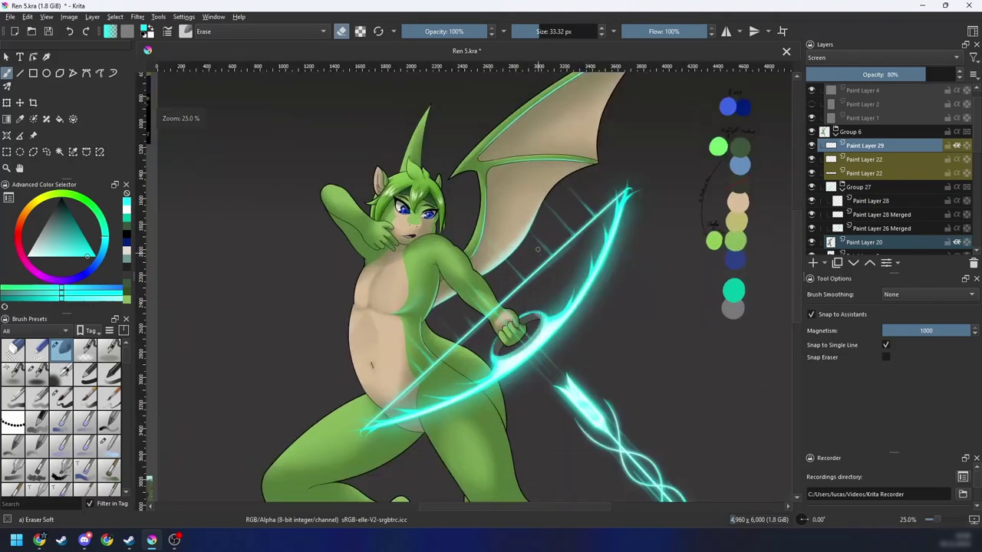
pyautogui.rightClick(512, 320)
pyautogui.click(452, 347)
pyautogui.keyDown('shift'); pyautogui.moveTo(455, 351); pyautogui.dragTo(482, 352); pyautogui.keyUp('shift')
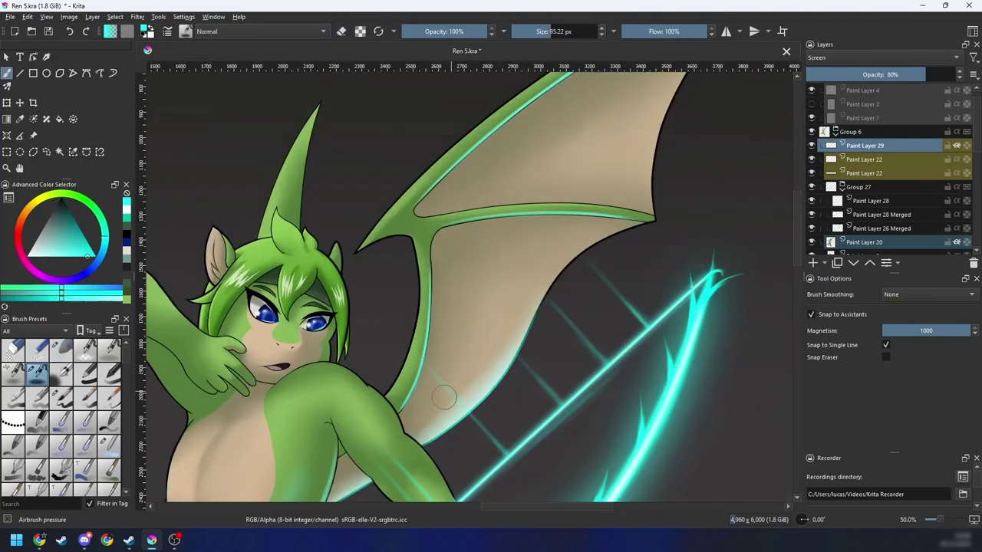
pyautogui.moveTo(450, 406)
pyautogui.mouseDown()
pyautogui.moveTo(502, 325)
pyautogui.moveTo(494, 402)
pyautogui.mouseUp()
pyautogui.moveTo(429, 415); pyautogui.dragTo(510, 284)
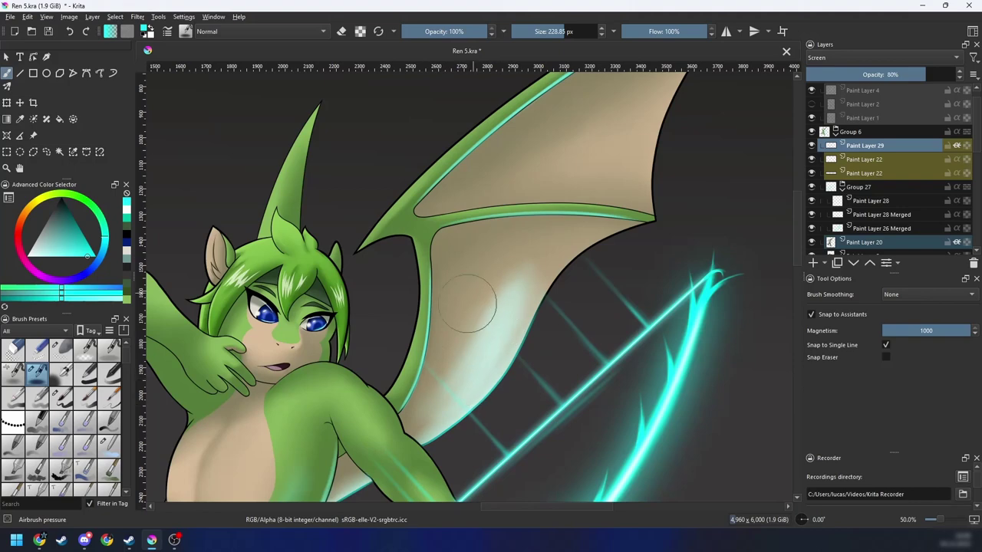
# Step: Soften the inner side of the lower wing membrane's teal glow with the Blender Blur brush at 180.93 px
pyautogui.rightClick(511, 346)
pyautogui.click(447, 371)
pyautogui.keyDown('shift'); pyautogui.moveTo(446, 371); pyautogui.dragTo(499, 371); pyautogui.keyUp('shift')
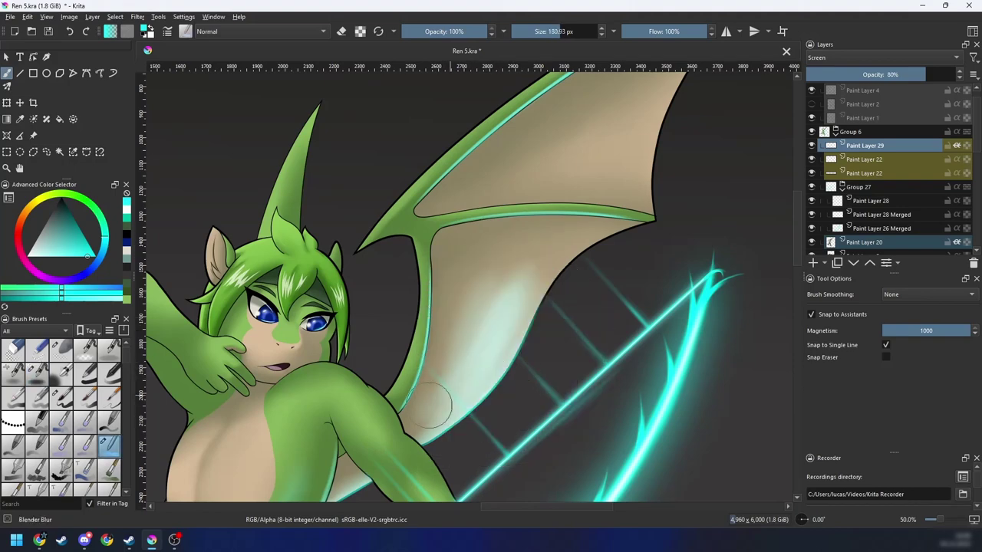
pyautogui.moveTo(432, 405)
pyautogui.mouseDown()
pyautogui.moveTo(467, 338)
pyautogui.moveTo(475, 297)
pyautogui.moveTo(446, 367)
pyautogui.moveTo(462, 337)
pyautogui.mouseUp()
# Step: Extend the teal glow along the lower wing membrane's outer edge to its tip with the Airbrush pressure brush at 228.85 px
pyautogui.rightClick(534, 339)
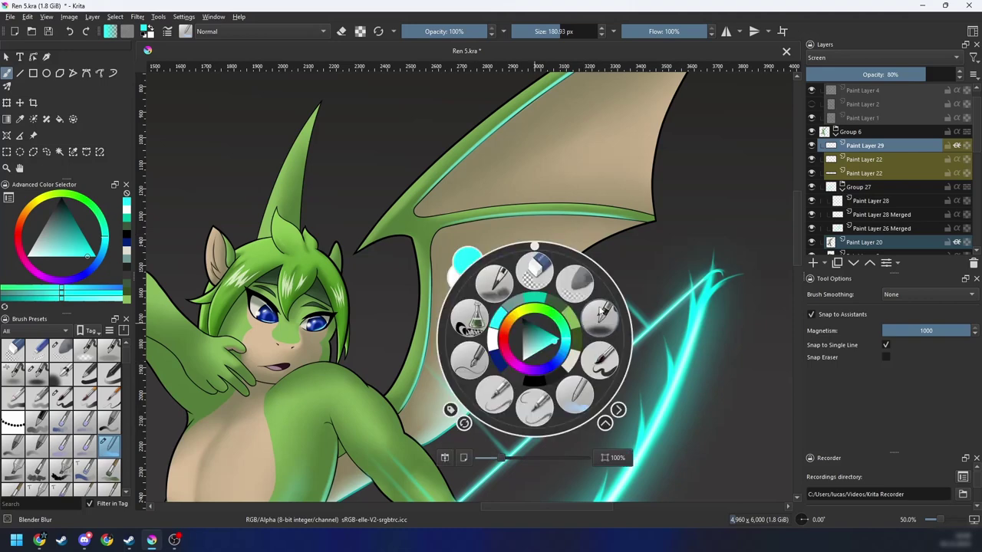
pyautogui.click(575, 282)
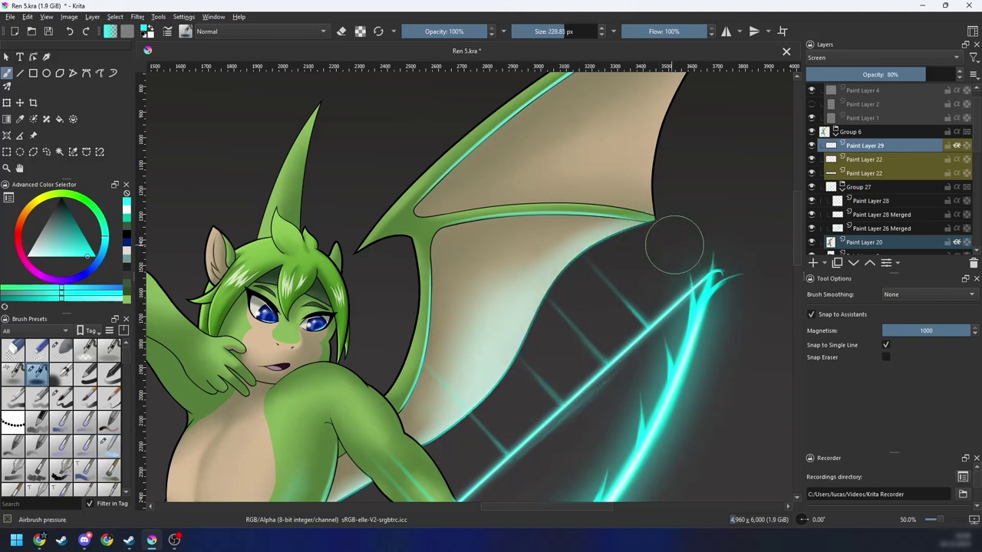
pyautogui.moveTo(613, 241); pyautogui.dragTo(510, 368)
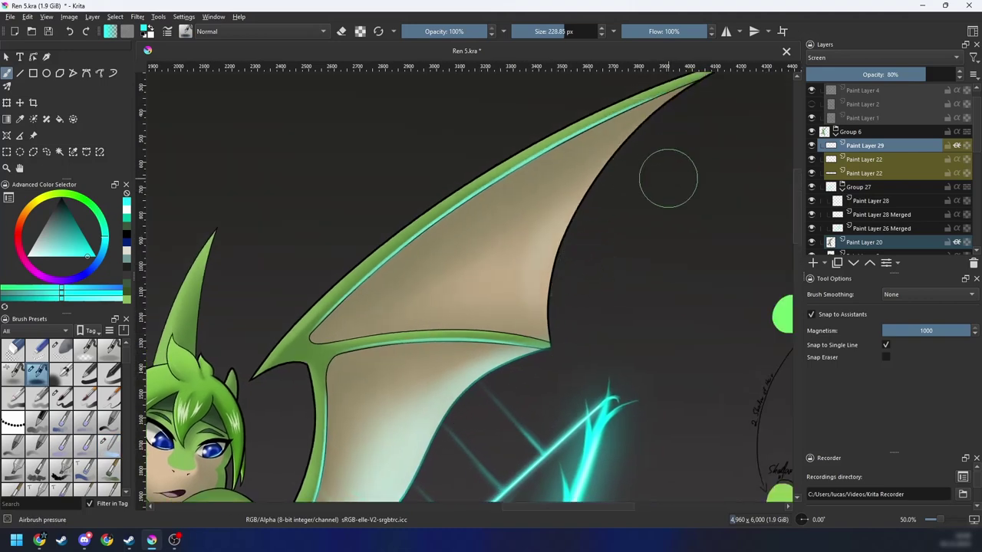
# Step: Paint a broad teal glow across the upper wing membrane with the Airbrush pressure brush at 228.85 px
pyautogui.moveTo(575, 183); pyautogui.dragTo(538, 300)
pyautogui.hotkey('ctrl', 'z')
pyautogui.moveTo(372, 298); pyautogui.dragTo(591, 180)
pyautogui.moveTo(604, 175)
pyautogui.mouseDown()
pyautogui.moveTo(436, 273)
pyautogui.moveTo(588, 187)
pyautogui.moveTo(521, 248)
pyautogui.mouseUp()
# Step: Blend the upper wing membrane's teal glow with the Blender Blur brush at 180.93 px
pyautogui.rightClick(575, 288)
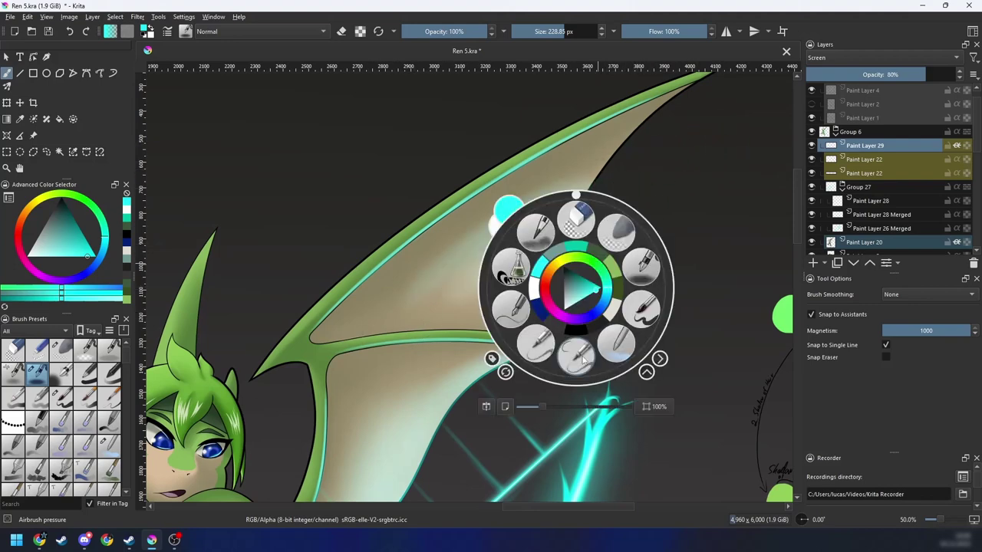
pyautogui.click(616, 344)
pyautogui.press('4')
pyautogui.press('4')
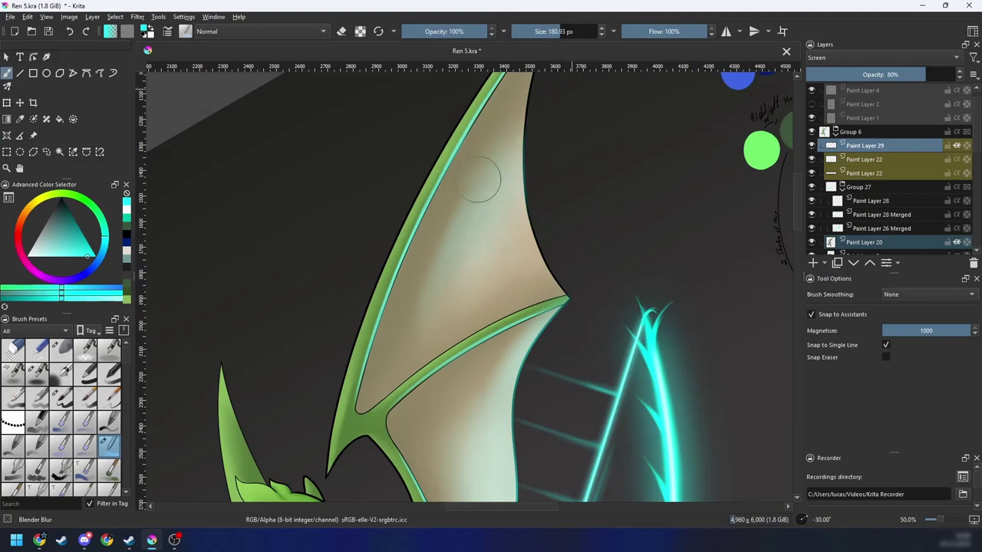
# Step: Examine the blended teal glow on both wing membranes in relation to the whole figure
pyautogui.press('6')
pyautogui.press('6')
pyautogui.press('6')
pyautogui.press('6')
pyautogui.press('-')
pyautogui.press('-')
pyautogui.press('-')
pyautogui.press('-')
pyautogui.press('-')
pyautogui.press('-')
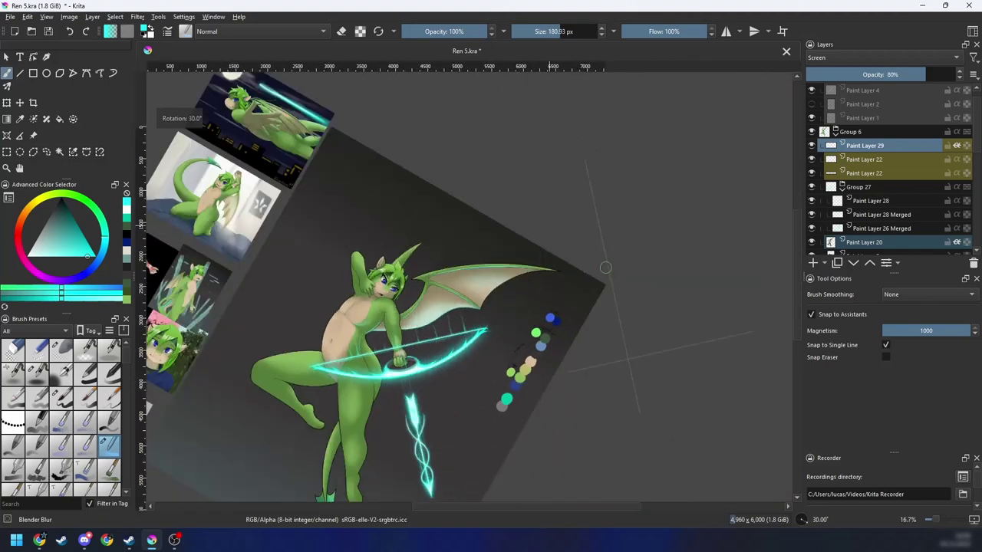
pyautogui.press('4')
pyautogui.press('4')
pyautogui.press('+')
pyautogui.press('+')
pyautogui.moveTo(524, 307); pyautogui.dragTo(540, 330)
pyautogui.press('+')
pyautogui.press('+')
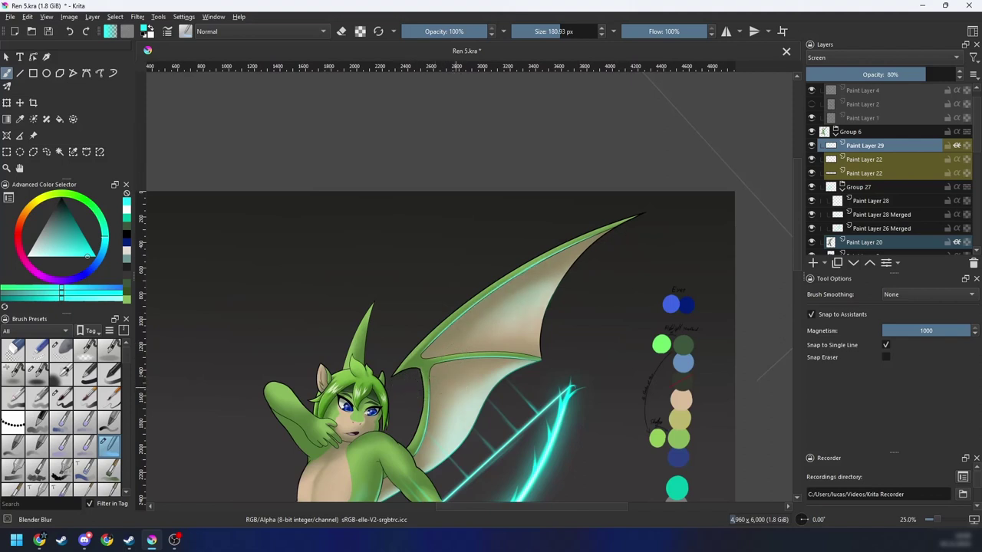
pyautogui.moveTo(538, 357)
pyautogui.mouseDown()
pyautogui.moveTo(618, 257)
pyautogui.moveTo(599, 280)
pyautogui.moveTo(609, 219)
pyautogui.mouseUp()
pyautogui.press('-')
pyautogui.press('-')
pyautogui.press('+')
pyautogui.press('+')
pyautogui.hotkey('ctrl', 'shift', 'z')
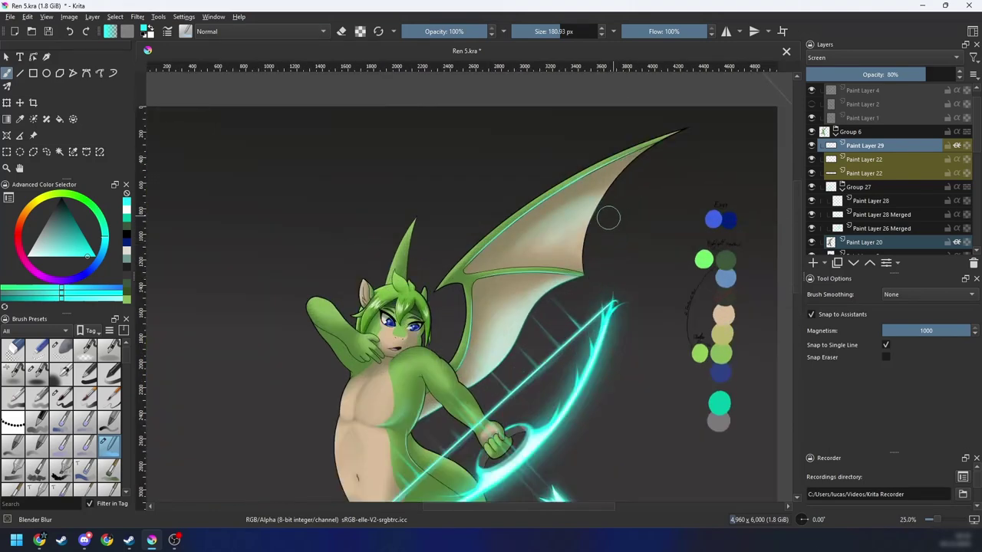
pyautogui.scroll(1, 603, 230)
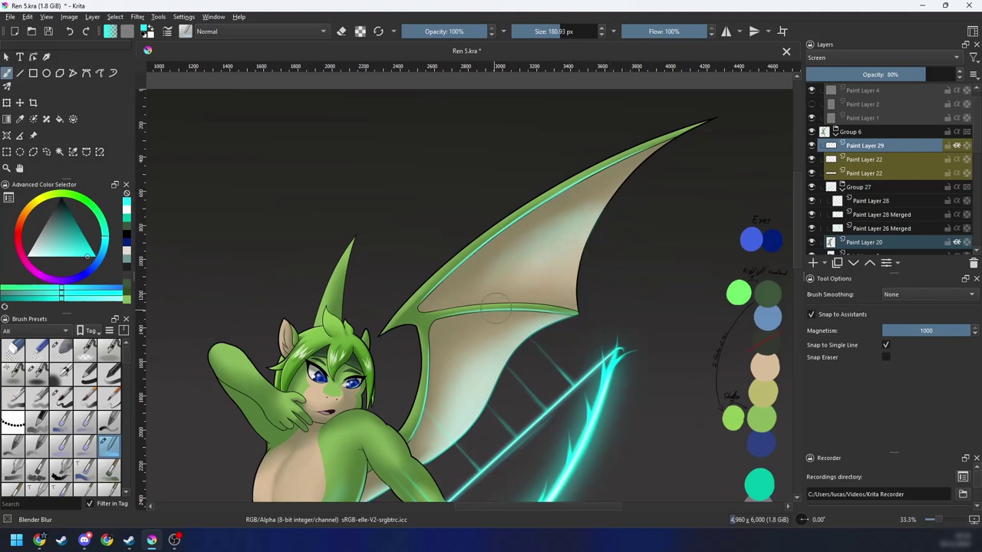
pyautogui.scroll(-3, 667, 183)
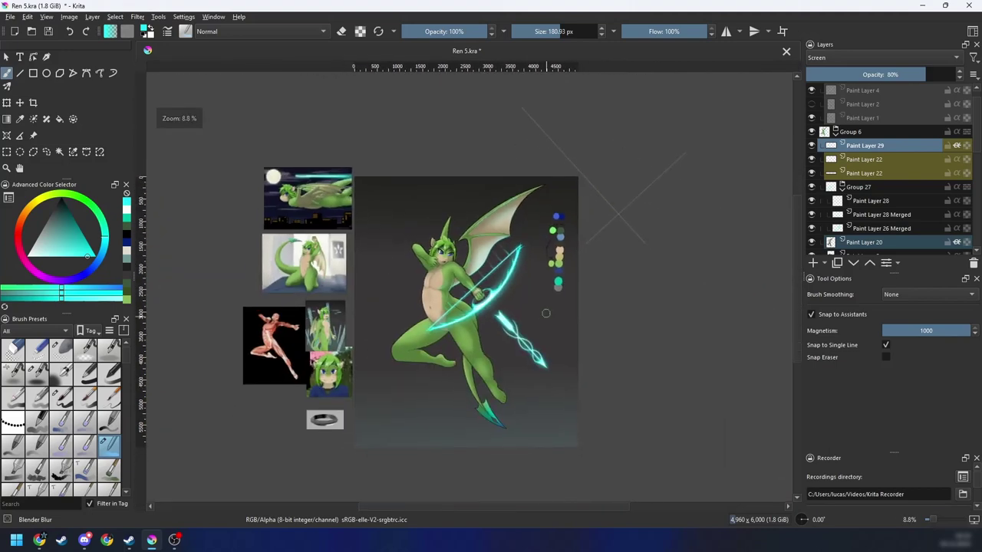
# Step: Paint a teal rim light along the bow hand's thumb and adjoining wrist edge with the Airbrush pressure brush at 30.68 px
pyautogui.scroll(3, 599, 249)
pyautogui.scroll(2, 599, 250)
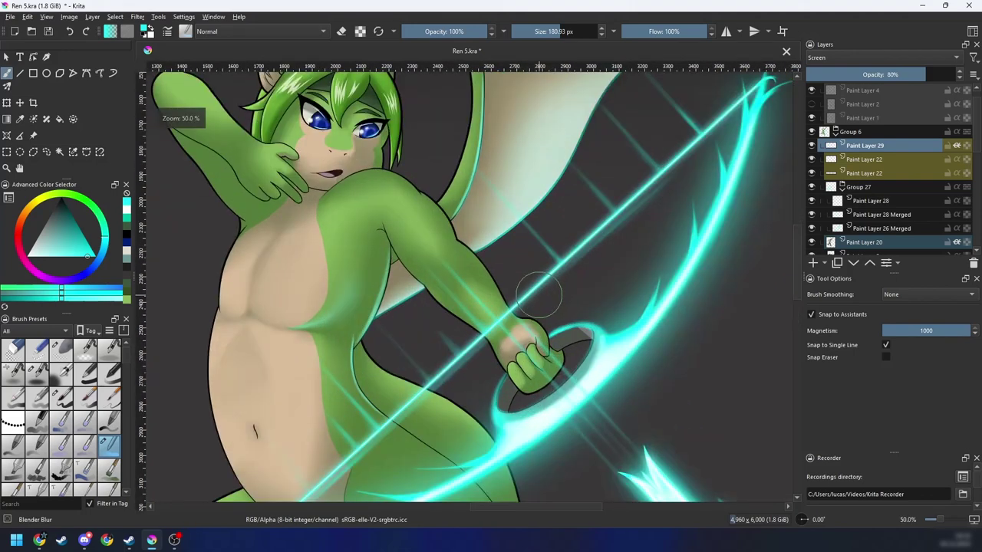
pyautogui.rightClick(546, 293)
pyautogui.click(611, 274)
pyautogui.scroll(1, 535, 331)
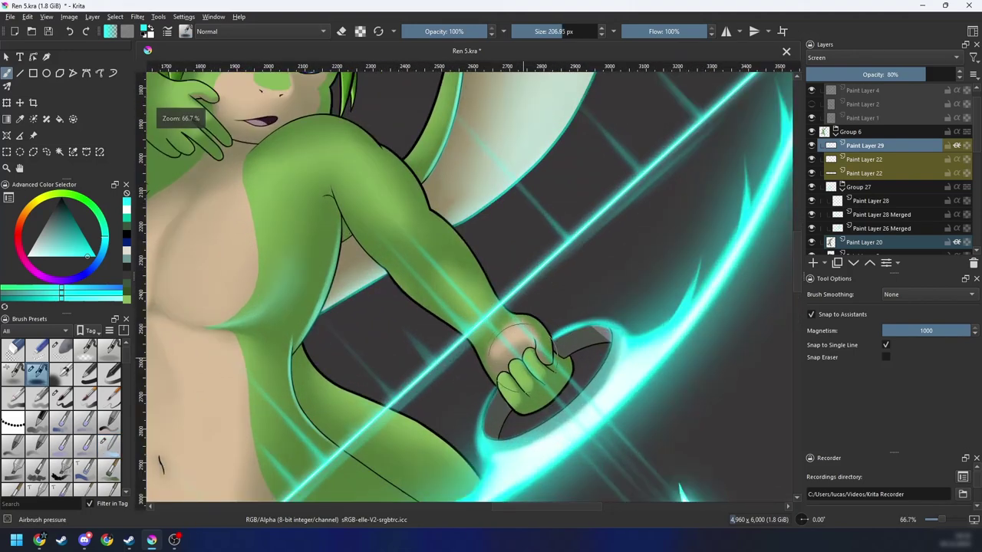
pyautogui.keyDown('shift'); pyautogui.moveTo(523, 358); pyautogui.dragTo(430, 358); pyautogui.keyUp('shift')
pyautogui.moveTo(452, 383); pyautogui.dragTo(440, 373)
pyautogui.scroll(2, 496, 349)
pyautogui.press('4')
pyautogui.press('4')
pyautogui.press('4')
pyautogui.press('4')
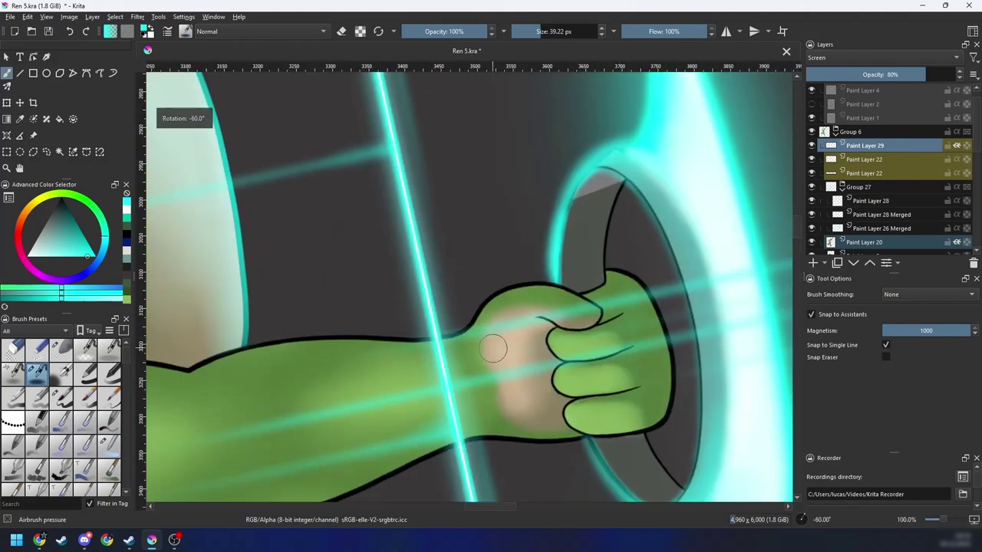
pyautogui.moveTo(496, 348)
pyautogui.mouseDown()
pyautogui.moveTo(452, 333)
pyautogui.moveTo(530, 293)
pyautogui.moveTo(452, 309)
pyautogui.moveTo(527, 289)
pyautogui.moveTo(446, 319)
pyautogui.moveTo(515, 282)
pyautogui.mouseUp()
pyautogui.hotkey('ctrl', 'z')
pyautogui.hotkey('ctrl', 'z')
pyautogui.moveTo(466, 310)
pyautogui.mouseDown()
pyautogui.moveTo(539, 290)
pyautogui.moveTo(501, 295)
pyautogui.moveTo(563, 299)
pyautogui.mouseUp()
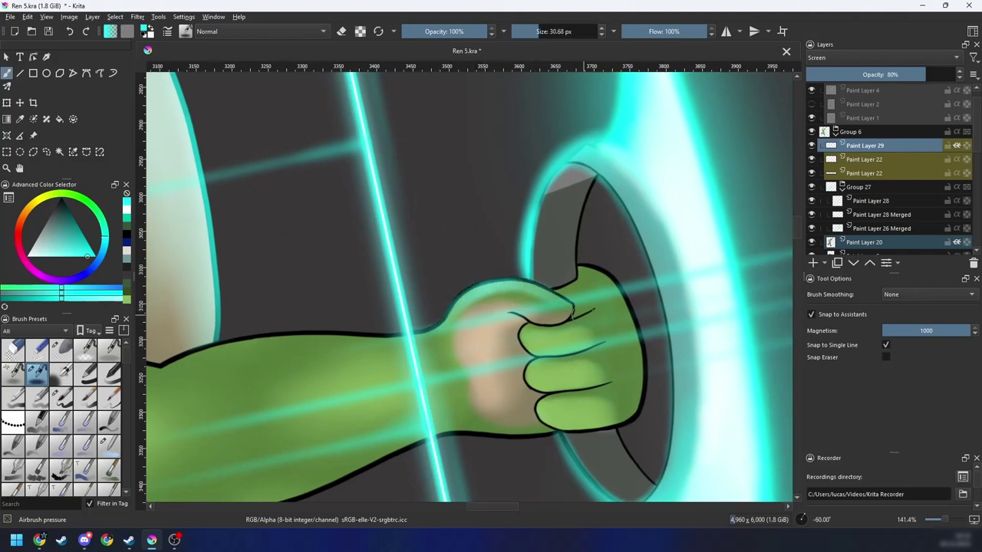
pyautogui.moveTo(509, 282); pyautogui.dragTo(572, 304)
# Step: Airbrush a teal rim light along the opposite edge of the bow hand's wrist, from the bowstring to the little finger
pyautogui.scroll(1, 578, 376)
pyautogui.press('4')
pyautogui.press('4')
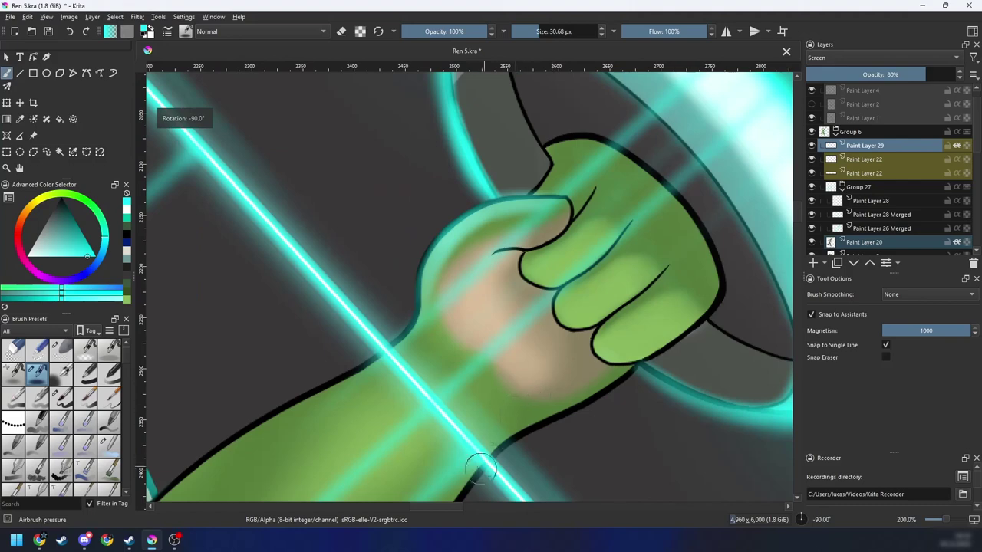
pyautogui.moveTo(481, 469); pyautogui.dragTo(550, 422)
pyautogui.moveTo(562, 418); pyautogui.dragTo(513, 398)
pyautogui.moveTo(485, 417); pyautogui.dragTo(574, 355)
pyautogui.moveTo(526, 378)
pyautogui.mouseDown()
pyautogui.moveTo(585, 333)
pyautogui.moveTo(470, 401)
pyautogui.mouseUp()
# Step: Airbrush a teal rim light along the fist's knuckle edge facing the inside of the bow's grip ring
pyautogui.press('4')
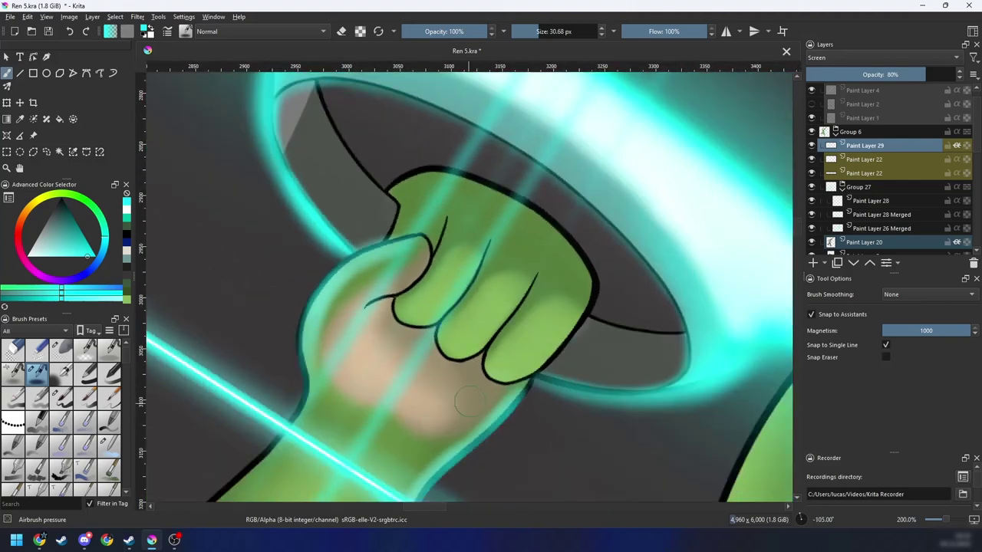
pyautogui.press('4')
pyautogui.press('4')
pyautogui.press('4')
pyautogui.press('4')
pyautogui.press('4')
pyautogui.moveTo(354, 342)
pyautogui.mouseDown()
pyautogui.moveTo(413, 203)
pyautogui.moveTo(439, 189)
pyautogui.mouseUp()
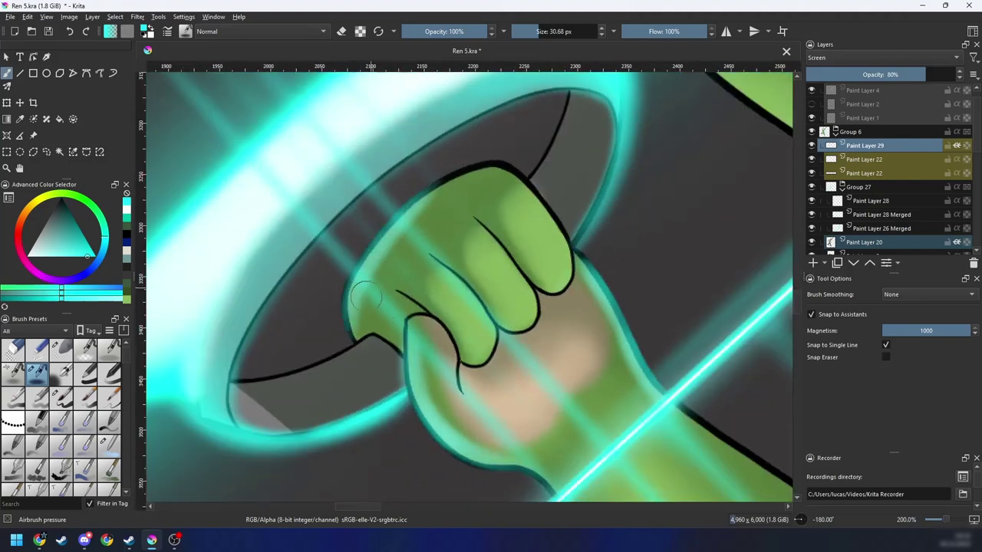
pyautogui.moveTo(365, 297); pyautogui.dragTo(537, 153)
# Step: Add teal rim light to the fist's remaining outer edge and fingertips with the Airbrush pressure brush at 21.81 px
pyautogui.press('4')
pyautogui.press('4')
pyautogui.press('4')
pyautogui.press('4')
pyautogui.press('4')
pyautogui.press('4')
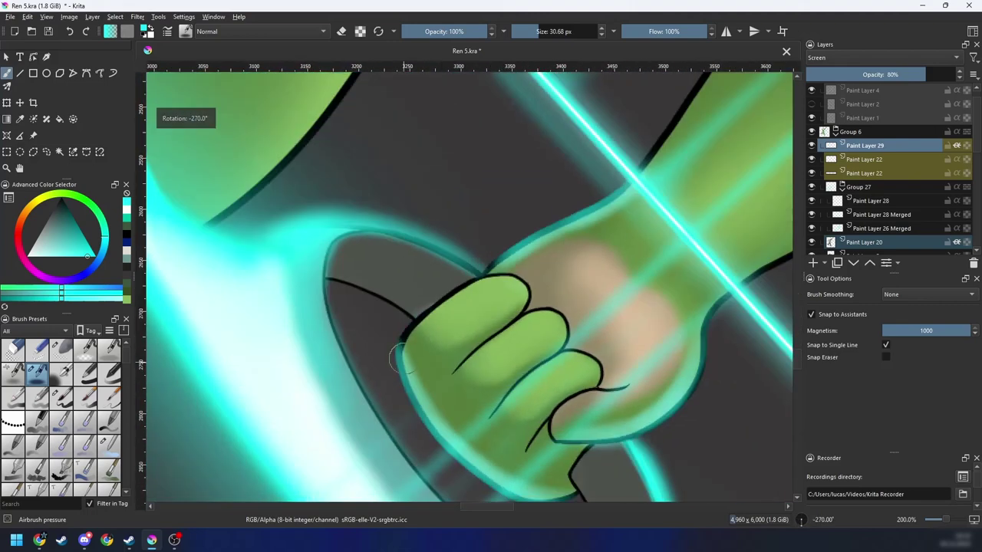
pyautogui.press('[')
pyautogui.moveTo(398, 350)
pyautogui.mouseDown()
pyautogui.moveTo(422, 321)
pyautogui.moveTo(491, 283)
pyautogui.moveTo(565, 280)
pyautogui.moveTo(629, 303)
pyautogui.mouseUp()
pyautogui.press('4')
pyautogui.press('4')
pyautogui.press('4')
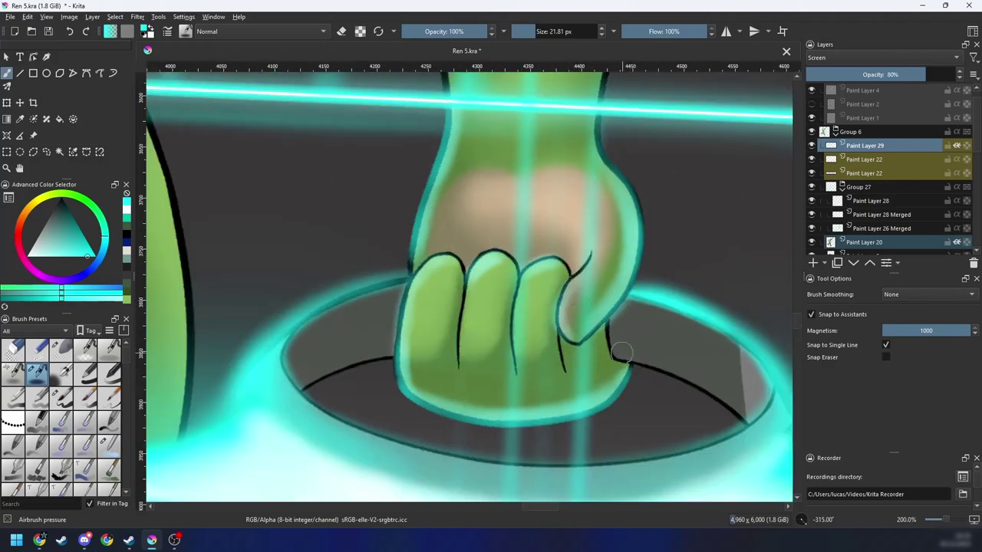
# Step: Compare the bow hand's teal rim light with the surrounding bow and body
pyautogui.press('-')
pyautogui.press('-')
pyautogui.press('-')
pyautogui.press('-')
pyautogui.press('-')
pyautogui.press('-')
pyautogui.press('-')
pyautogui.press('4')
pyautogui.press('+')
pyautogui.press('+')
pyautogui.press('+')
pyautogui.press('+')
pyautogui.press('+')
pyautogui.press('+')
# Step: Paint thin teal highlights along the individual finger edges of the fist with the Airbrush pressure brush at 15.60 px
pyautogui.press('6')
pyautogui.press('6')
pyautogui.press('6')
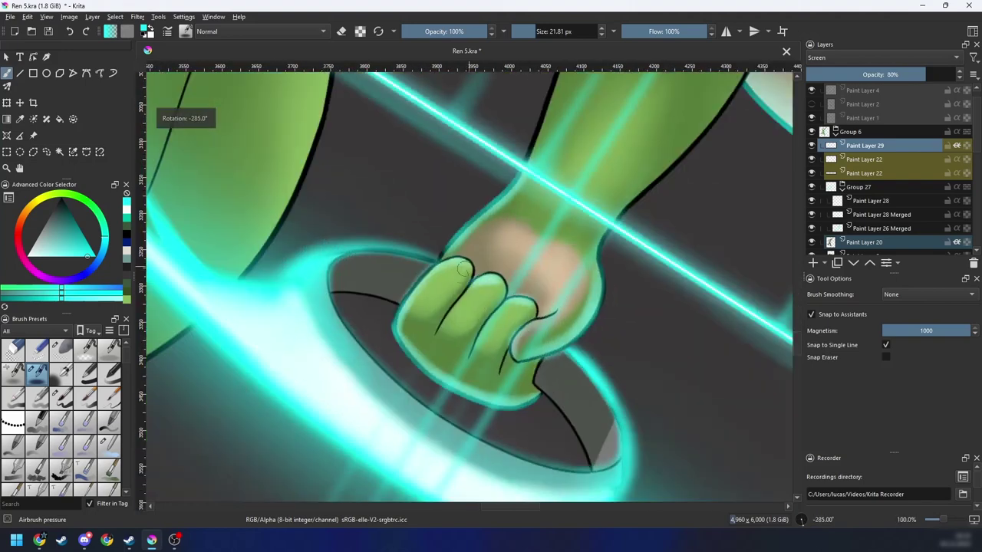
pyautogui.press('+')
pyautogui.moveTo(440, 336); pyautogui.dragTo(431, 336)
pyautogui.moveTo(463, 301)
pyautogui.mouseDown()
pyautogui.moveTo(421, 359)
pyautogui.moveTo(445, 320)
pyautogui.mouseUp()
pyautogui.hotkey('ctrl', 'z')
pyautogui.moveTo(479, 373); pyautogui.dragTo(520, 315)
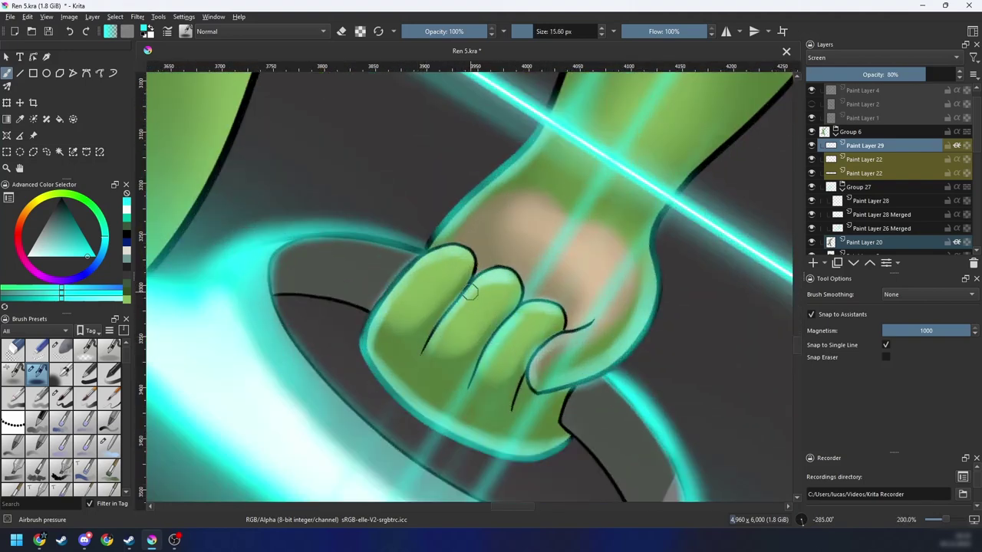
# Step: Examine how the lit fingers and fist read against the whole figure and the glowing bow
pyautogui.press('-')
pyautogui.press('-')
pyautogui.press('-')
pyautogui.press('-')
pyautogui.press('-')
pyautogui.press('4')
pyautogui.press('4')
pyautogui.press('4')
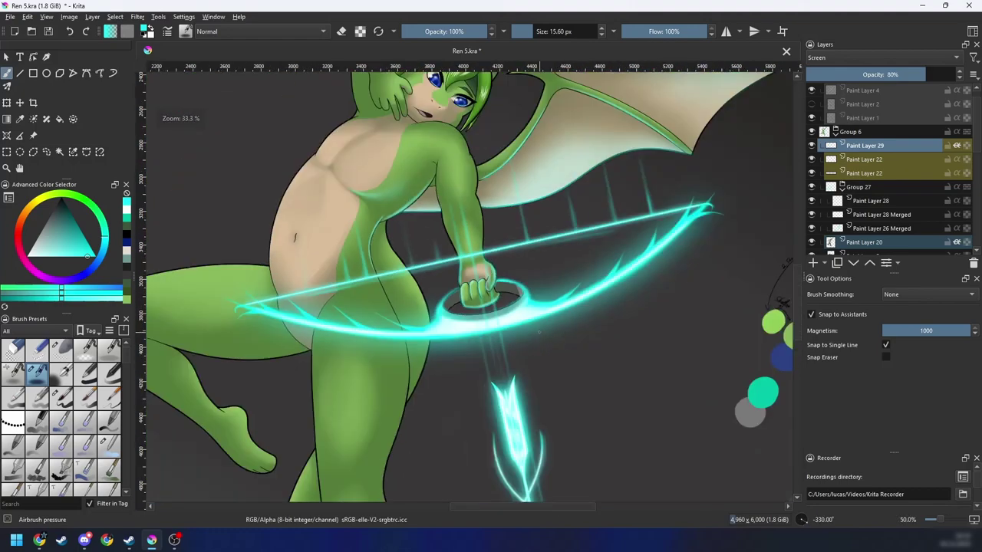
pyautogui.press('-')
pyautogui.press('4')
pyautogui.press('4')
pyautogui.press('4')
pyautogui.press('6')
pyautogui.press('6')
pyautogui.press('6')
pyautogui.press('-')
pyautogui.press('-')
pyautogui.press('4')
pyautogui.press('4')
pyautogui.press('4')
# Step: Erase excess teal glow along the fist's knuckle edge inside the bow's grip ring
pyautogui.press('+')
pyautogui.press('+')
pyautogui.press('+')
pyautogui.press('+')
pyautogui.press('+')
pyautogui.press('+')
pyautogui.press('+')
pyautogui.press('+')
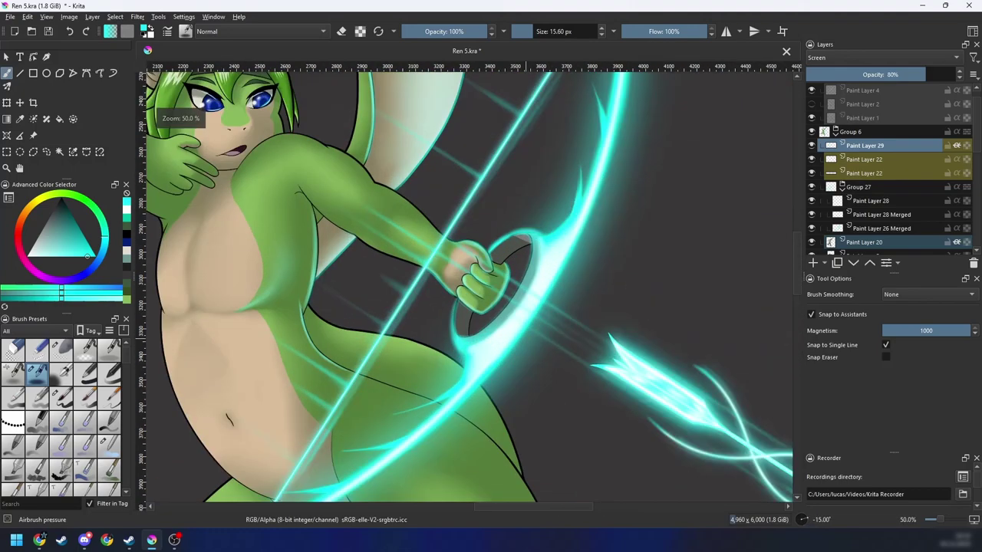
pyautogui.moveTo(628, 245); pyautogui.dragTo(495, 313)
pyautogui.press('e')
pyautogui.moveTo(485, 275); pyautogui.dragTo(496, 281)
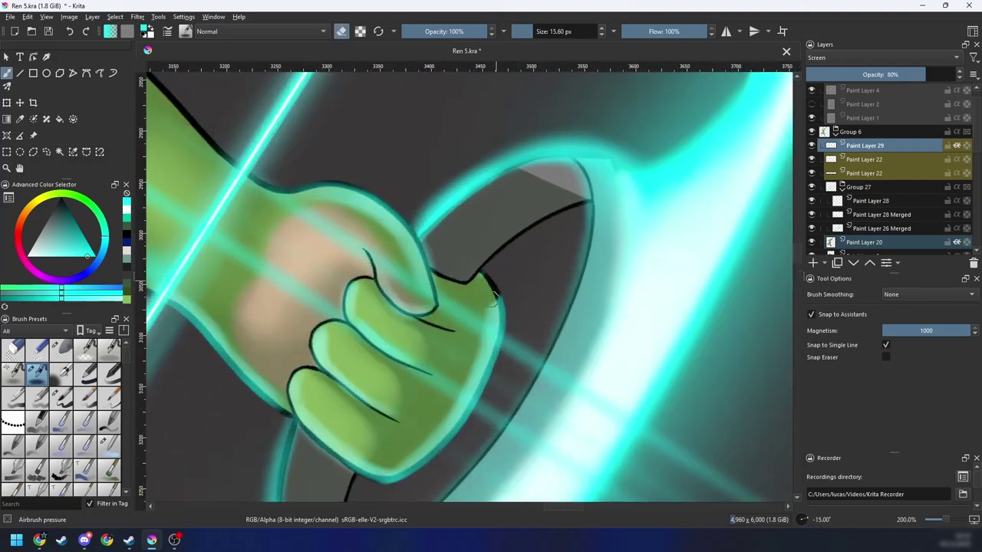
pyautogui.rightClick(525, 305)
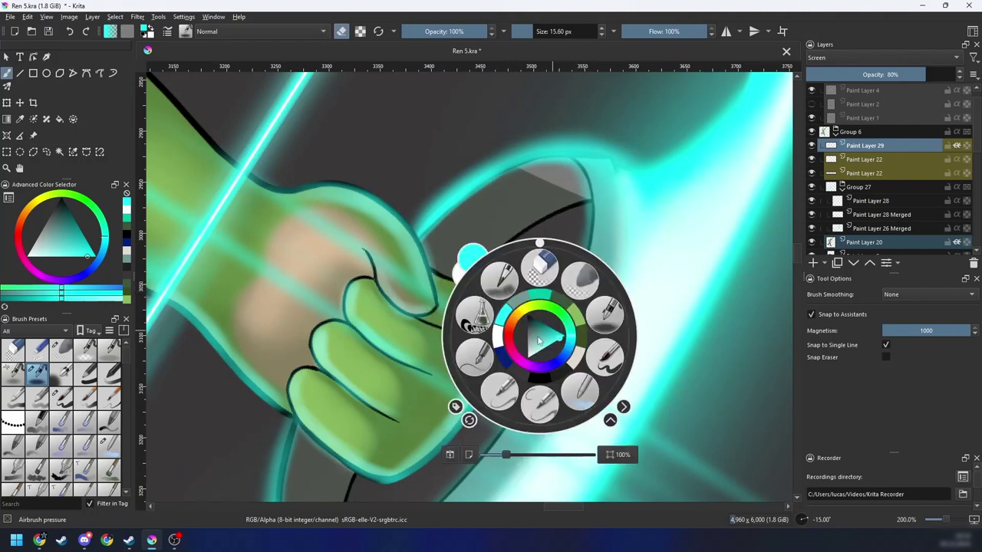
pyautogui.click(591, 285)
pyautogui.moveTo(506, 313)
pyautogui.mouseDown()
pyautogui.moveTo(450, 330)
pyautogui.moveTo(500, 316)
pyautogui.moveTo(437, 448)
pyautogui.moveTo(459, 414)
pyautogui.moveTo(391, 482)
pyautogui.moveTo(448, 423)
pyautogui.moveTo(430, 437)
pyautogui.moveTo(491, 314)
pyautogui.moveTo(425, 467)
pyautogui.mouseUp()
# Step: Paint thin teal rim light along both edges of the bow arm's forearm with the Airbrush pressure brush at 21.83 px
pyautogui.press('6')
pyautogui.press('6')
pyautogui.press('-')
pyautogui.press('-')
pyautogui.press('-')
pyautogui.press('-')
pyautogui.press('-')
pyautogui.rightClick(498, 342)
pyautogui.click(563, 322)
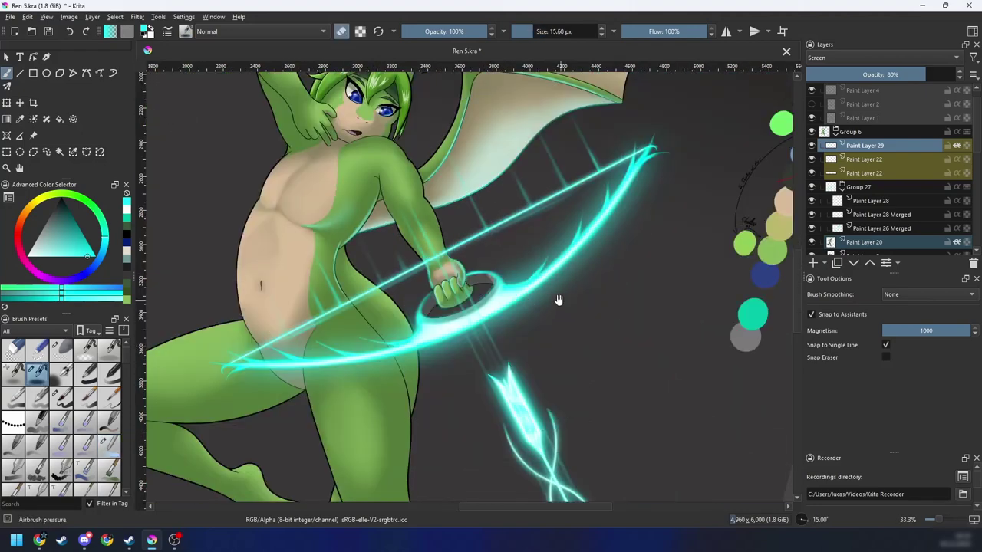
pyautogui.moveTo(546, 275); pyautogui.dragTo(581, 331)
pyautogui.press('+')
pyautogui.press('+')
pyautogui.press('+')
pyautogui.press('4')
pyautogui.press('4')
pyautogui.press('4')
pyautogui.press('4')
pyautogui.press('4')
pyautogui.press('4')
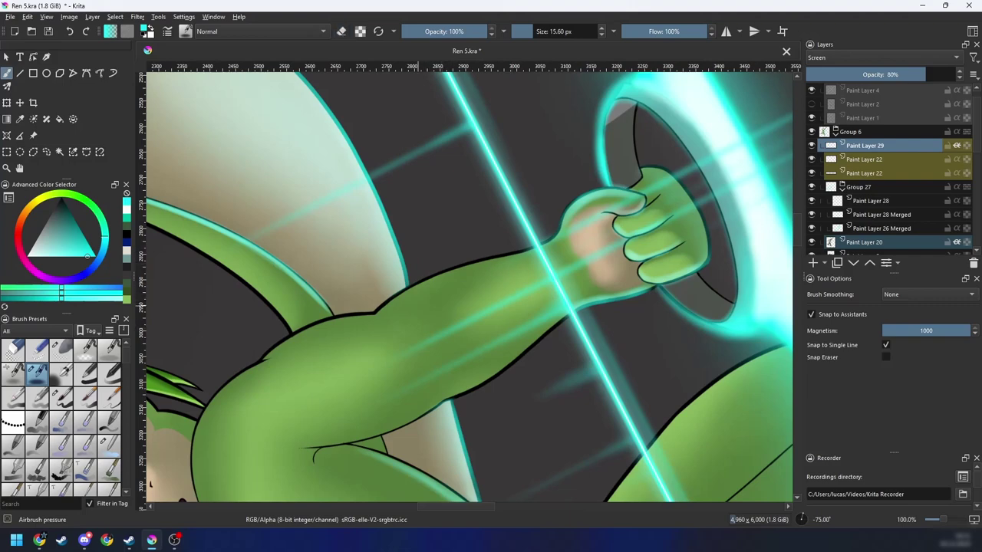
pyautogui.moveTo(379, 310); pyautogui.dragTo(480, 264)
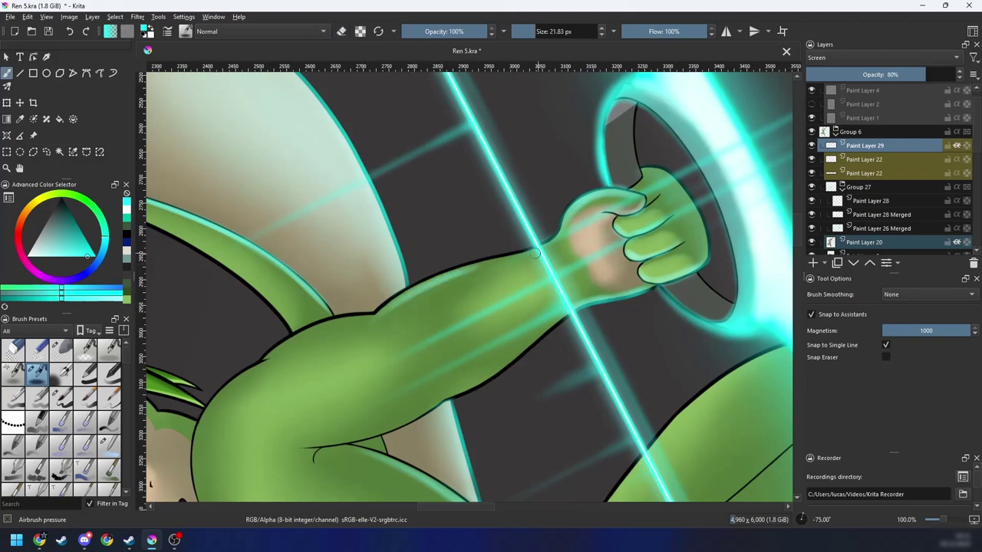
pyautogui.hotkey('ctrl', 'z')
pyautogui.moveTo(379, 309); pyautogui.dragTo(496, 257)
pyautogui.moveTo(437, 276); pyautogui.dragTo(532, 250)
pyautogui.moveTo(473, 342); pyautogui.dragTo(556, 303)
# Step: Widen the teal rim light along the forearm and extend it over the upper arm with the brush at 28.92 px
pyautogui.keyDown('shift'); pyautogui.moveTo(471, 277); pyautogui.dragTo(476, 277); pyautogui.keyUp('shift')
pyautogui.moveTo(466, 277); pyautogui.dragTo(607, 218)
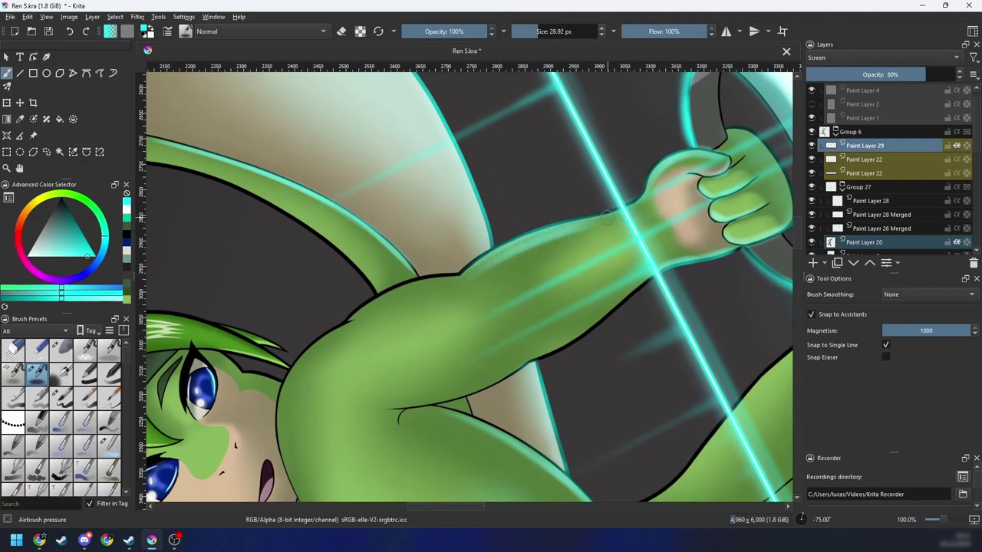
pyautogui.moveTo(362, 311); pyautogui.dragTo(437, 279)
pyautogui.moveTo(368, 304); pyautogui.dragTo(462, 277)
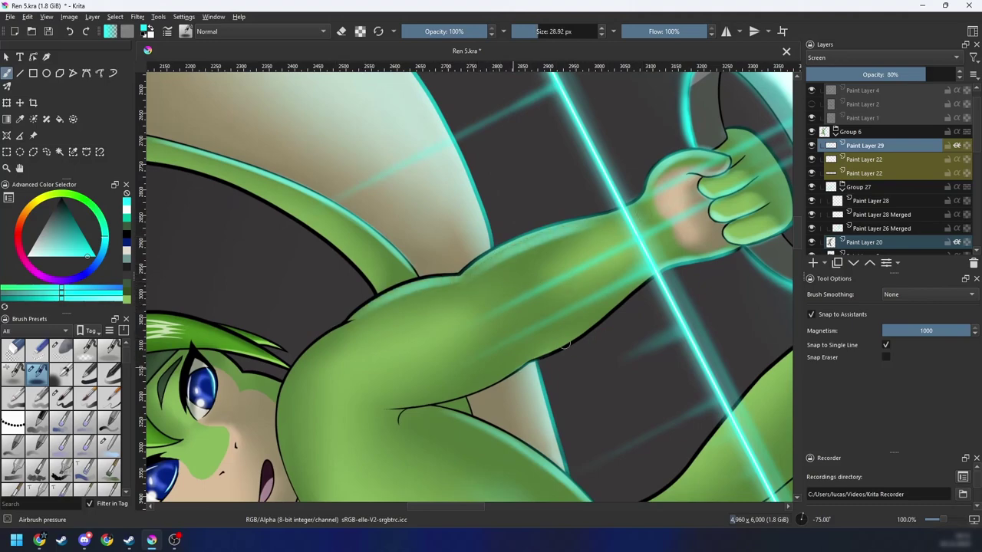
pyautogui.moveTo(564, 344); pyautogui.dragTo(628, 294)
# Step: Paint a teal streak down the inner bow arm near the elbow at 47.82 px and soften it with Blender Blur
pyautogui.press('6')
pyautogui.press('6')
pyautogui.press('6')
pyautogui.press('6')
pyautogui.press('6')
pyautogui.press('6')
pyautogui.press('-')
pyautogui.press('-')
pyautogui.press('-')
pyautogui.press('-')
pyautogui.scroll(4, 447, 270)
pyautogui.press('6')
pyautogui.press('6')
pyautogui.press('6')
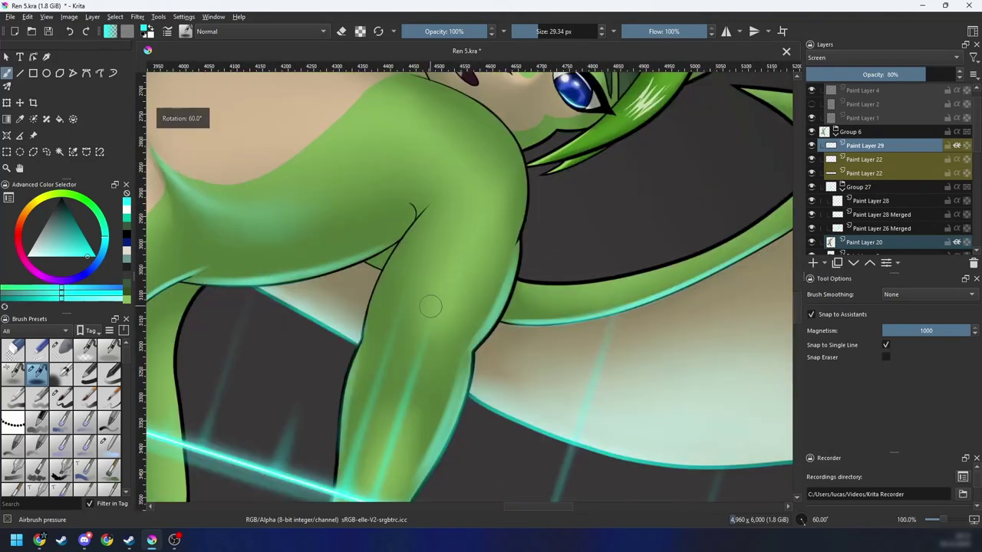
pyautogui.keyDown('shift'); pyautogui.moveTo(431, 306); pyautogui.dragTo(442, 307); pyautogui.keyUp('shift')
pyautogui.moveTo(419, 353); pyautogui.dragTo(445, 219)
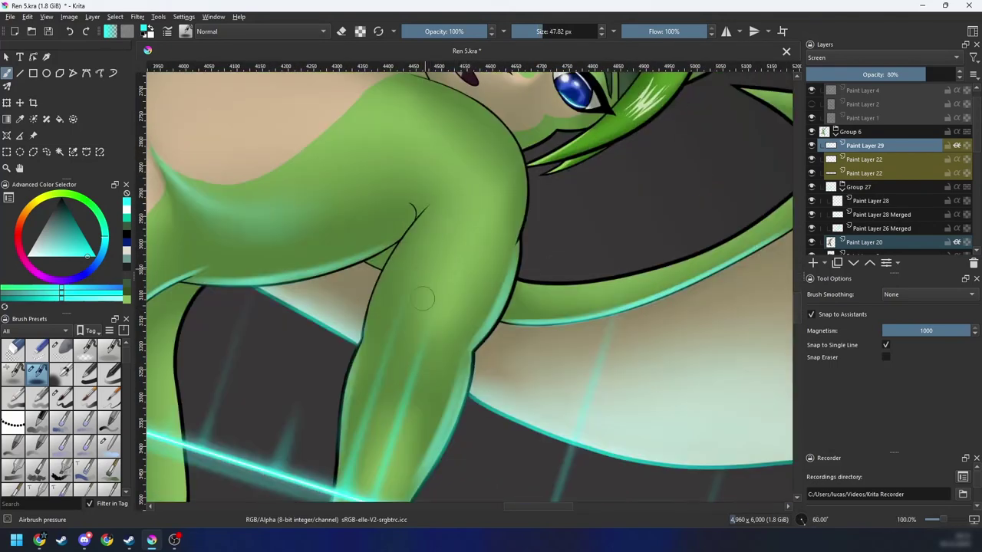
pyautogui.rightClick(455, 311)
pyautogui.click(495, 373)
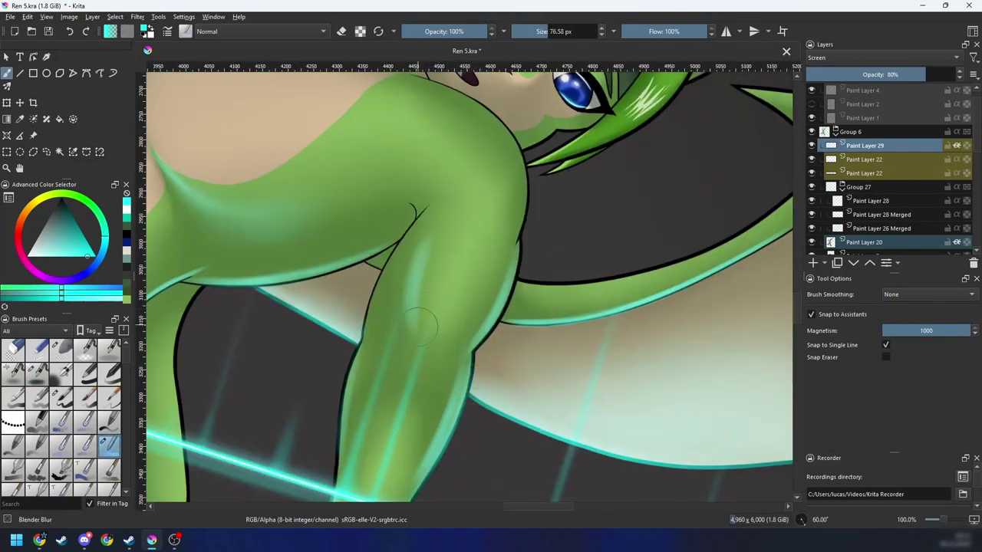
# Step: Examine the teal light on the bow arm up close from several rotations
pyautogui.scroll(-3, 465, 313)
pyautogui.press('4')
pyautogui.press('4')
pyautogui.press('4')
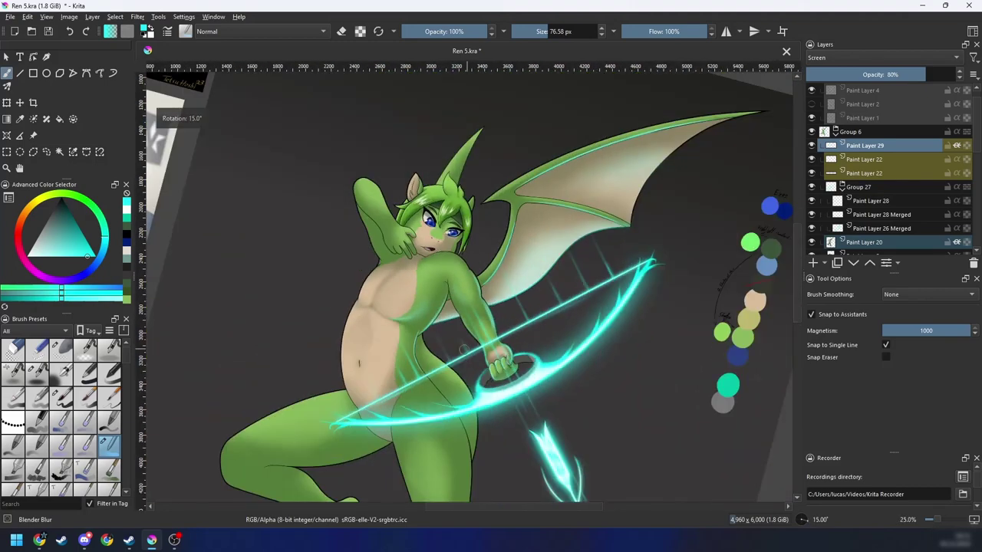
pyautogui.scroll(2, 471, 287)
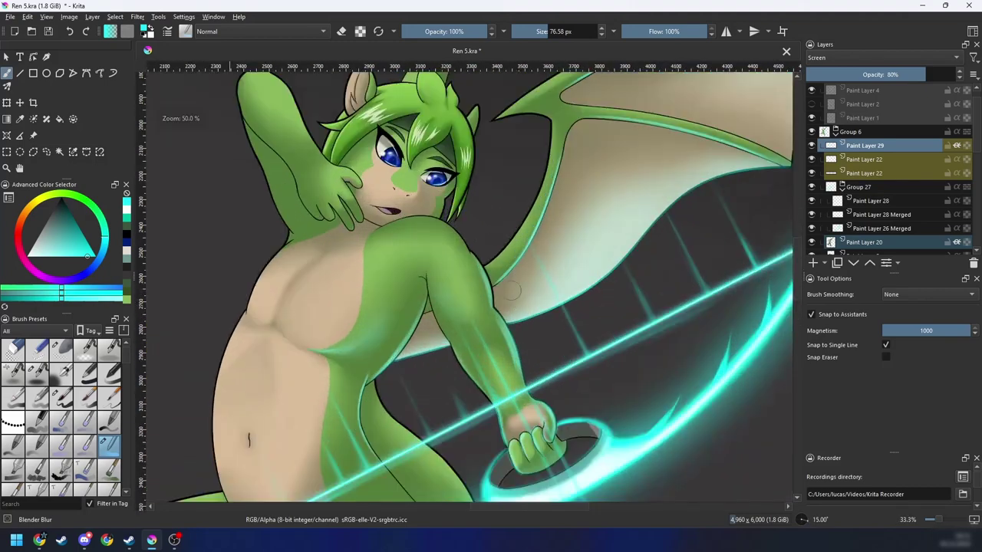
pyautogui.moveTo(531, 334); pyautogui.dragTo(518, 296)
pyautogui.scroll(1, 522, 305)
pyautogui.press('4')
pyautogui.press('4')
pyautogui.press('4')
pyautogui.press('4')
pyautogui.press('4')
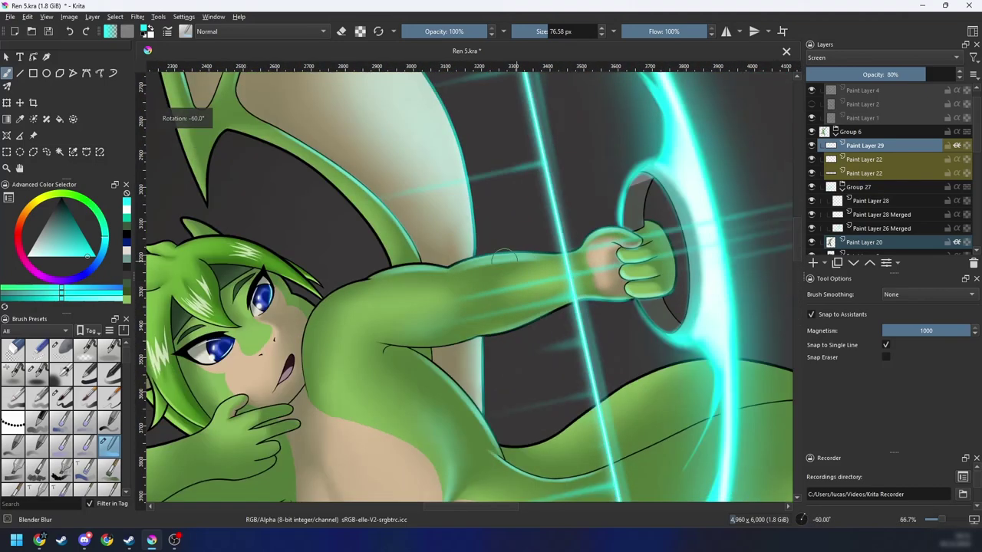
pyautogui.scroll(1, 491, 259)
pyautogui.press('4')
pyautogui.press('4')
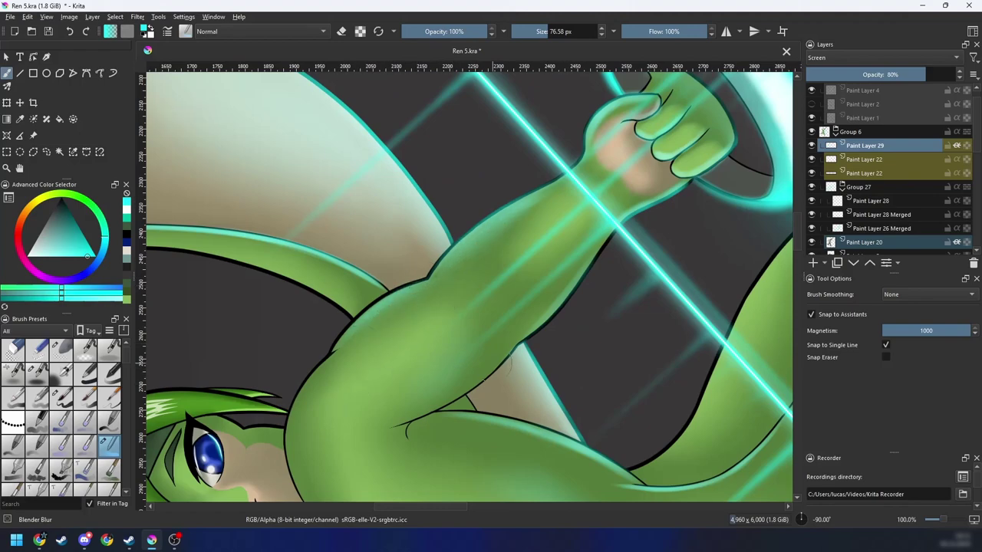
# Step: Compare the lit bow arm with the whole figure and the glowing bow
pyautogui.press('6')
pyautogui.press('6')
pyautogui.press('6')
pyautogui.press('6')
pyautogui.hotkey('ctrl', '-')
pyautogui.hotkey('ctrl', '-')
pyautogui.hotkey('ctrl', '-')
pyautogui.hotkey('ctrl', '-')
pyautogui.press('6')
pyautogui.press('6')
pyautogui.hotkey('ctrl', '-')
pyautogui.hotkey('ctrl', '+')
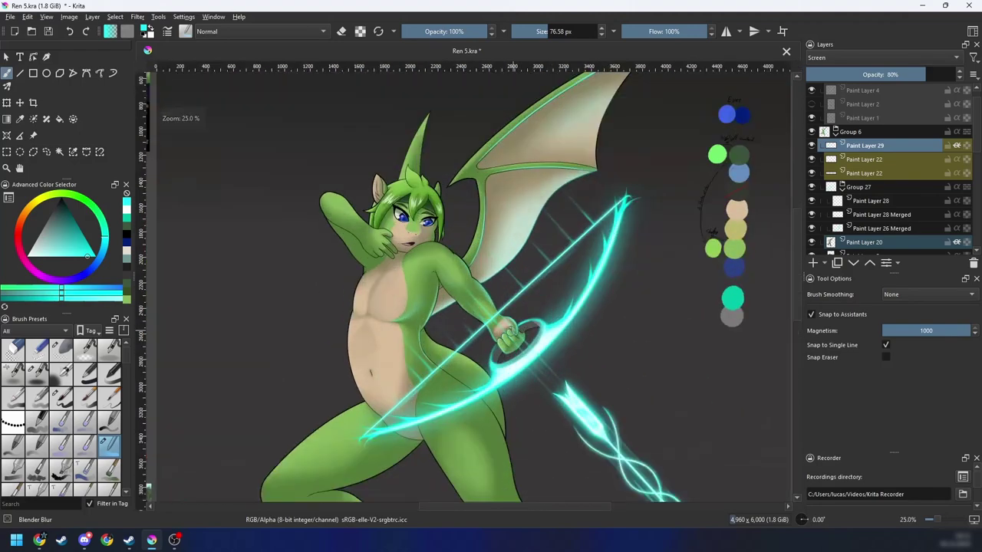
# Step: Paint teal light down the side of the torso below the armpit with the Airbrush pressure brush at 61.16 px
pyautogui.hotkey('ctrl', '+')
pyautogui.rightClick(533, 325)
pyautogui.click(573, 379)
pyautogui.rightClick(575, 326)
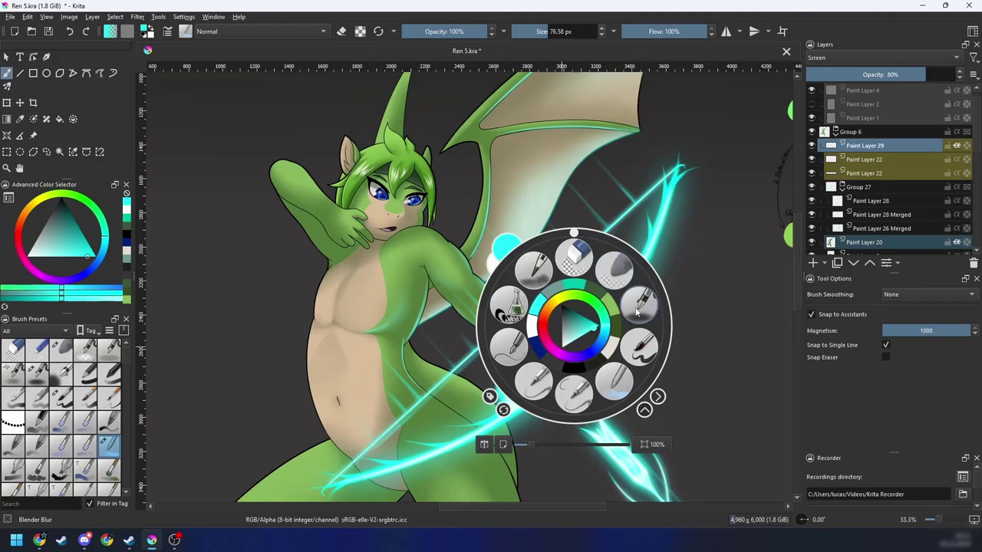
pyautogui.click(639, 305)
pyautogui.moveTo(503, 321); pyautogui.dragTo(567, 354)
pyautogui.press('+')
pyautogui.scroll(-2, 550, 346)
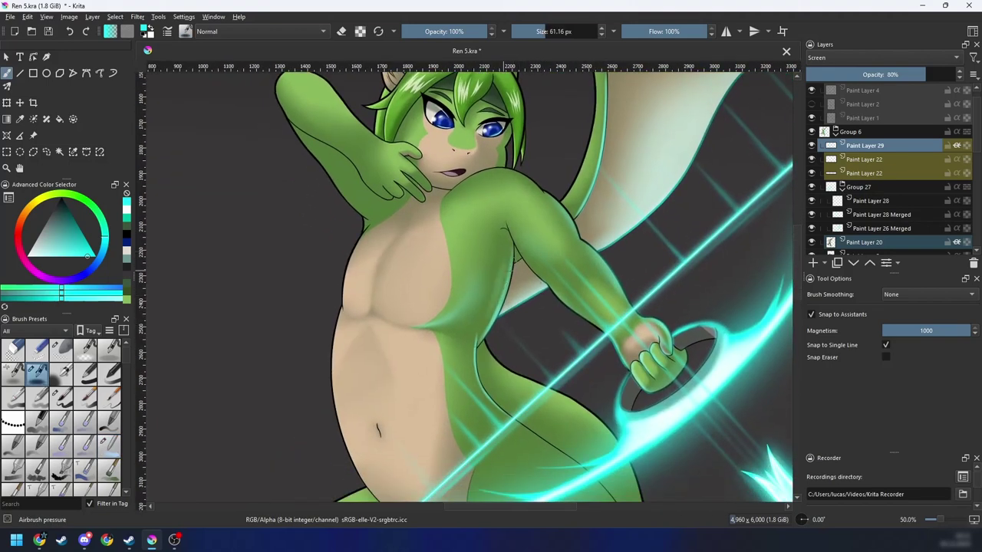
pyautogui.moveTo(503, 271); pyautogui.dragTo(476, 342)
# Step: Blend the teal light on the torso's side into the green with Blender Blur at 76.58 px
pyautogui.rightClick(496, 305)
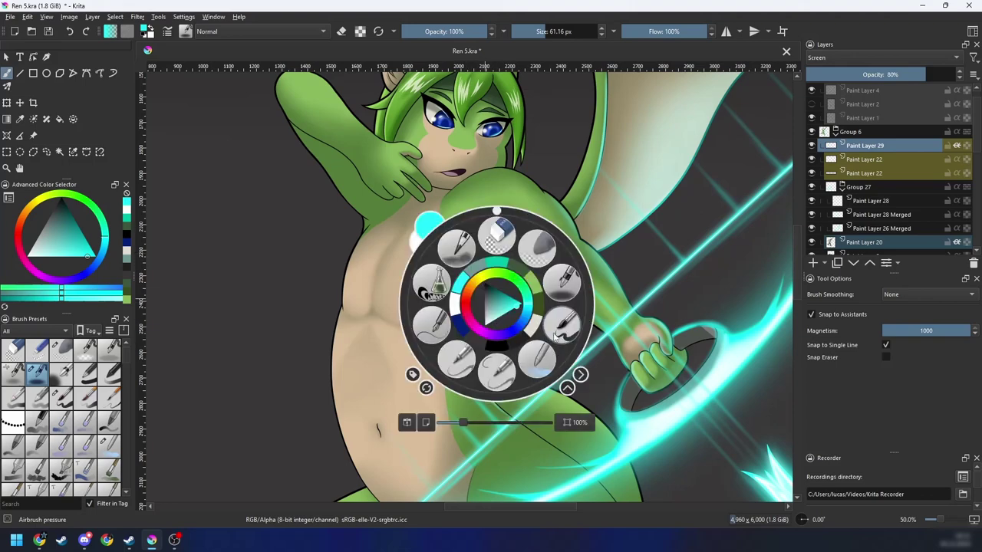
pyautogui.click(560, 325)
pyautogui.press('+')
pyautogui.moveTo(454, 351); pyautogui.dragTo(517, 221)
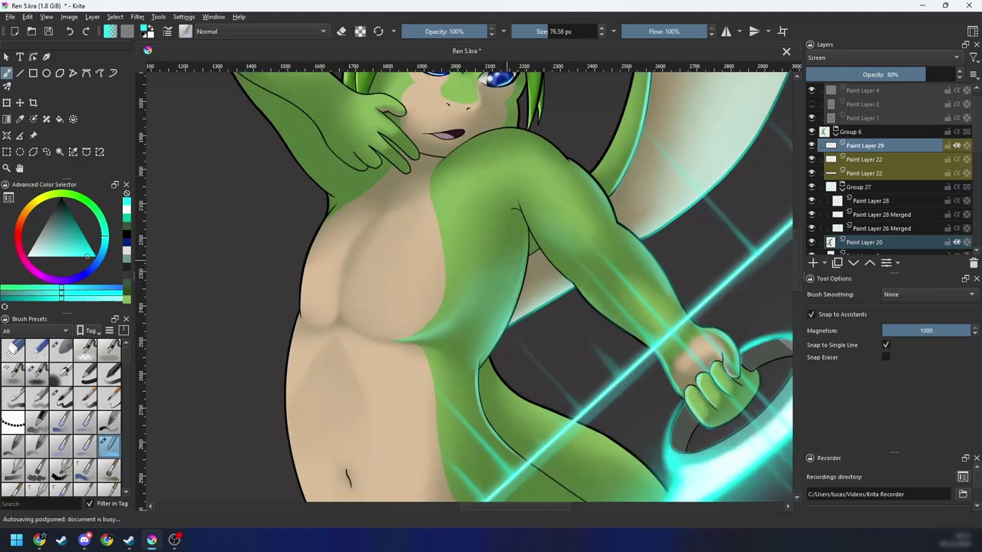
# Step: Examine how the blended torso light reads against the whole figure and the bow
pyautogui.press('-')
pyautogui.press('-')
pyautogui.press('-')
pyautogui.press('-')
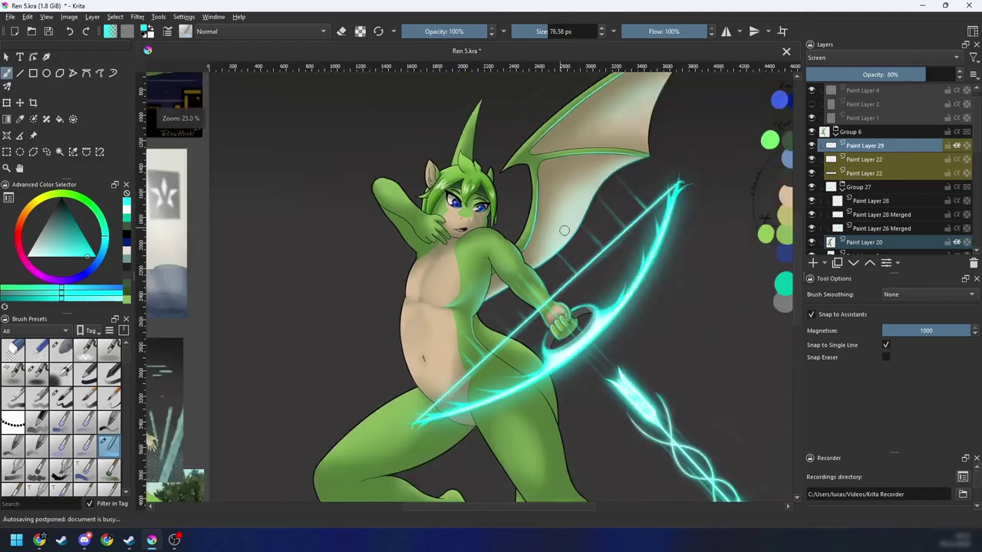
pyautogui.press('6')
pyautogui.press('6')
pyautogui.press('5')
pyautogui.press('+')
pyautogui.press('+')
pyautogui.press('+')
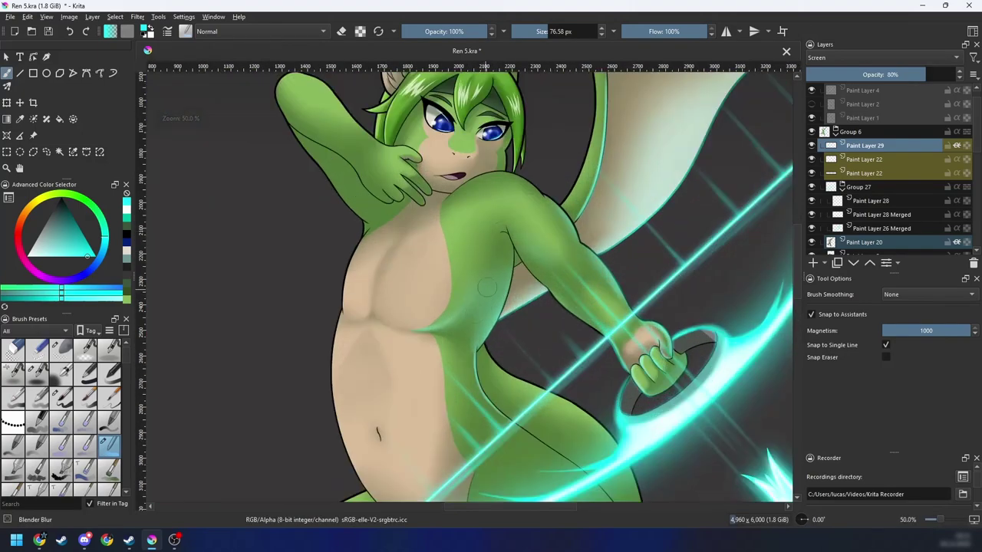
# Step: Paint broad teal light along the hip and the upper thigh's contour line with the Airbrush pressure brush at 80.60 px
pyautogui.moveTo(487, 343)
pyautogui.mouseDown()
pyautogui.moveTo(503, 250)
pyautogui.moveTo(490, 311)
pyautogui.mouseUp()
pyautogui.rightClick(554, 340)
pyautogui.click(618, 319)
pyautogui.press('4')
pyautogui.press('4')
pyautogui.press('4')
pyautogui.press('4')
pyautogui.moveTo(399, 310); pyautogui.dragTo(409, 309)
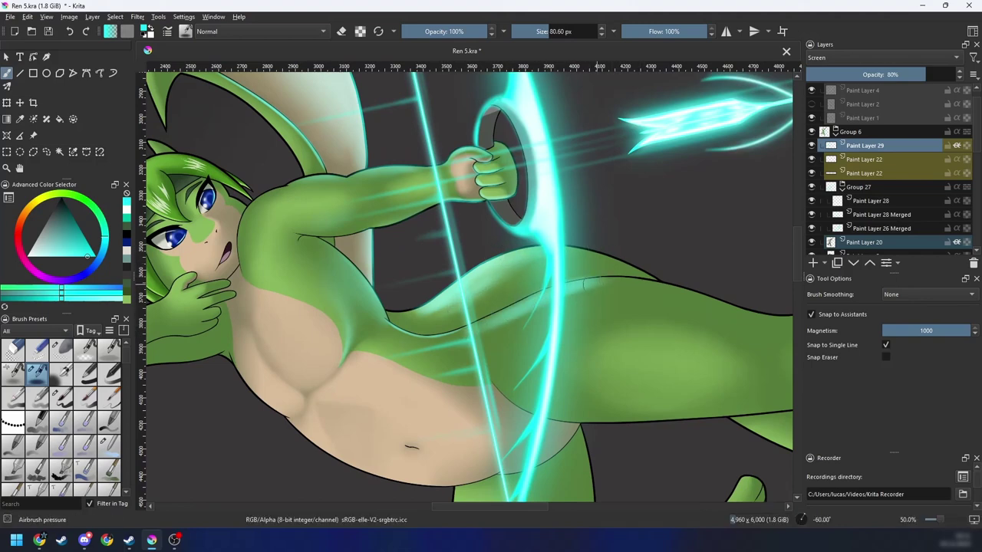
pyautogui.moveTo(617, 285); pyautogui.dragTo(455, 332)
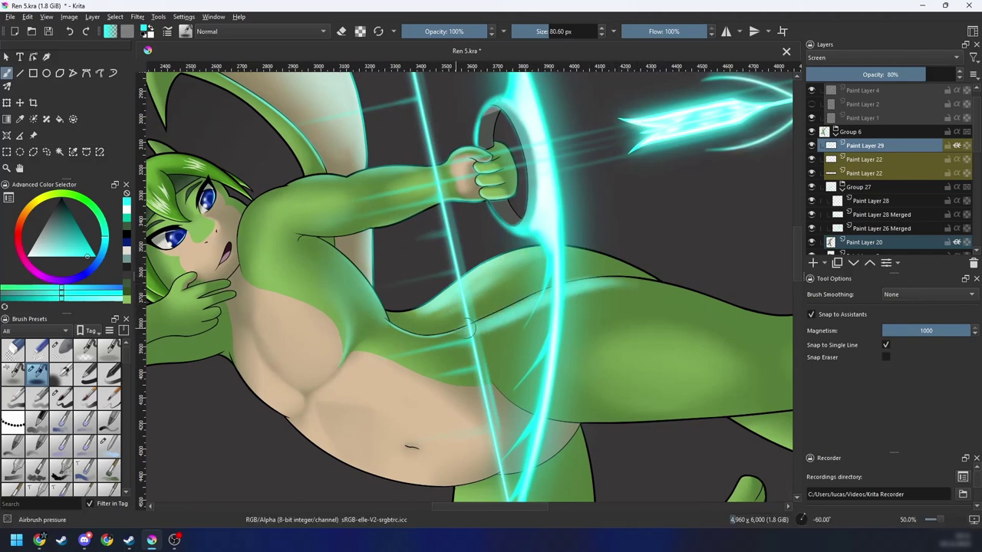
# Step: Strengthen the teal band along the thigh's contour and extend it past the bow onto the outer thigh
pyautogui.press('1')
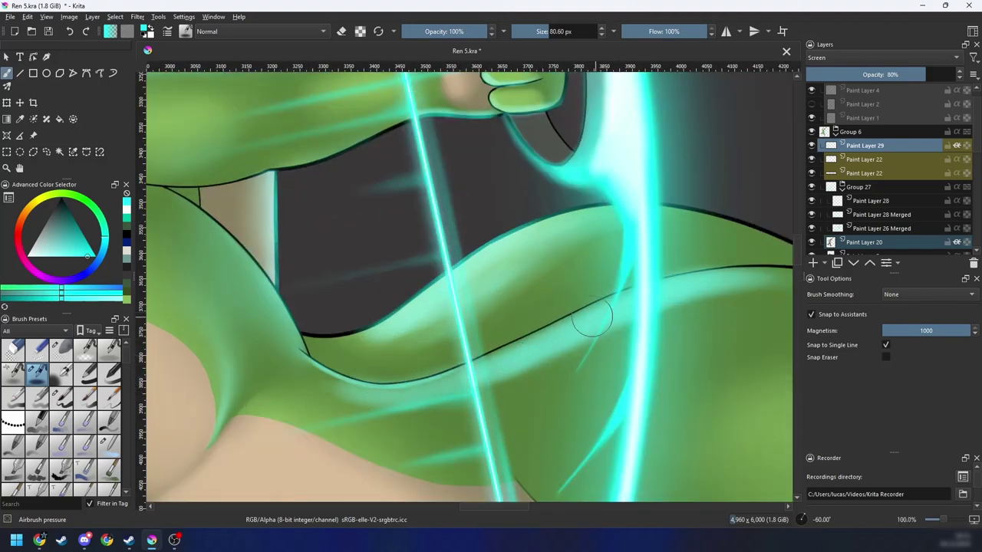
pyautogui.press('4')
pyautogui.press('4')
pyautogui.moveTo(736, 313)
pyautogui.mouseDown()
pyautogui.moveTo(559, 305)
pyautogui.moveTo(412, 405)
pyautogui.mouseUp()
pyautogui.moveTo(353, 374)
pyautogui.mouseDown()
pyautogui.moveTo(602, 245)
pyautogui.moveTo(355, 358)
pyautogui.moveTo(570, 259)
pyautogui.mouseUp()
pyautogui.moveTo(326, 399); pyautogui.dragTo(622, 237)
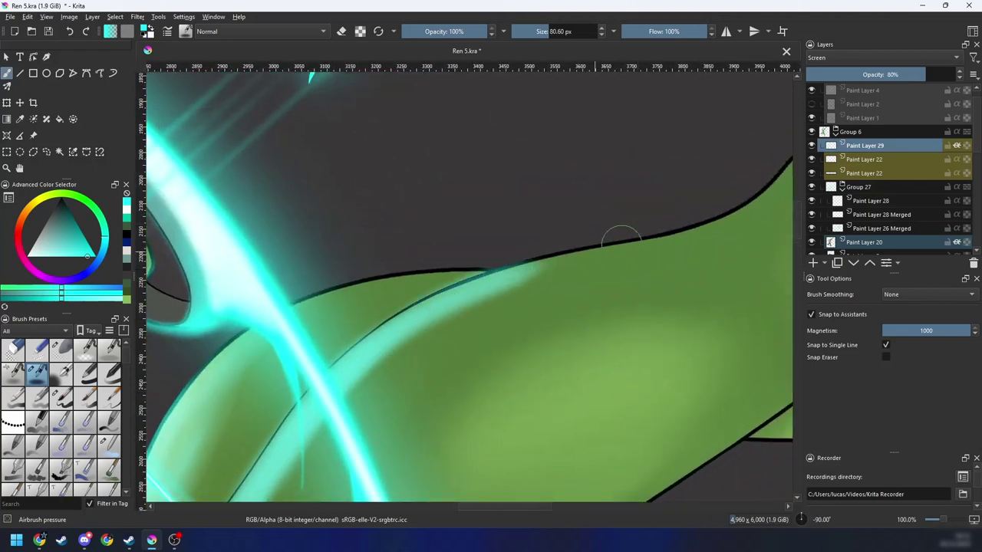
# Step: Paint teal rim light along the outer edge of the standing leg's calf at 80.60 px
pyautogui.scroll(-4, 622, 237)
pyautogui.press('6')
pyautogui.press('6')
pyautogui.press('6')
pyautogui.press('6')
pyautogui.press('6')
pyautogui.press('6')
pyautogui.press('6')
pyautogui.press('6')
pyautogui.moveTo(488, 379)
pyautogui.mouseDown()
pyautogui.moveTo(488, 322)
pyautogui.moveTo(444, 418)
pyautogui.moveTo(445, 389)
pyautogui.mouseUp()
pyautogui.scroll(2, 461, 322)
pyautogui.moveTo(451, 352)
pyautogui.mouseDown()
pyautogui.moveTo(423, 427)
pyautogui.moveTo(455, 338)
pyautogui.mouseUp()
pyautogui.moveTo(427, 423); pyautogui.dragTo(447, 323)
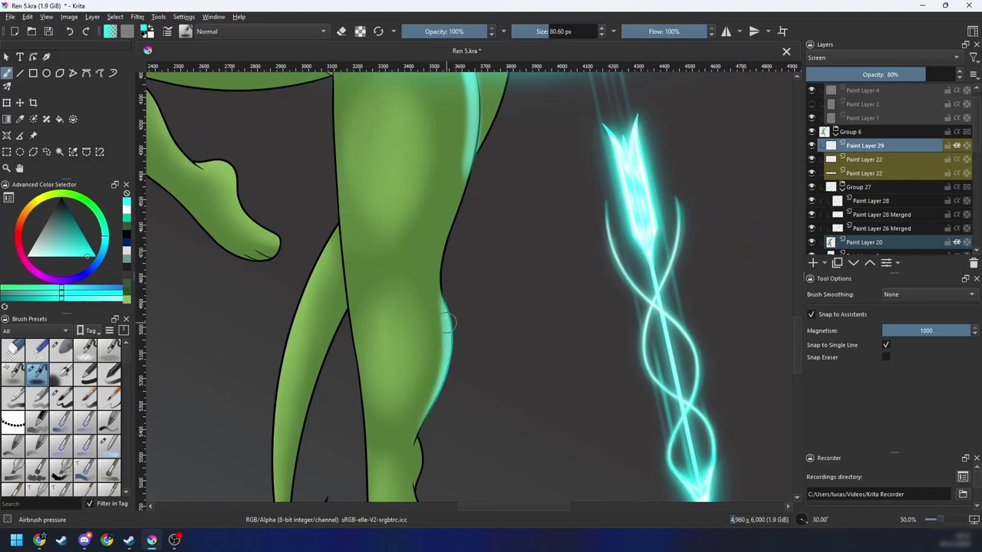
# Step: Connect the thigh and calf highlights with teal rim light along the lower thigh and knee
pyautogui.moveTo(468, 167); pyautogui.dragTo(443, 278)
pyautogui.moveTo(452, 224); pyautogui.dragTo(450, 329)
pyautogui.moveTo(442, 302); pyautogui.dragTo(464, 178)
# Step: Examine the standing leg's teal rim light against the whole figure from several rotations
pyautogui.press('-')
pyautogui.press('-')
pyautogui.press('-')
pyautogui.press('-')
pyautogui.press('-')
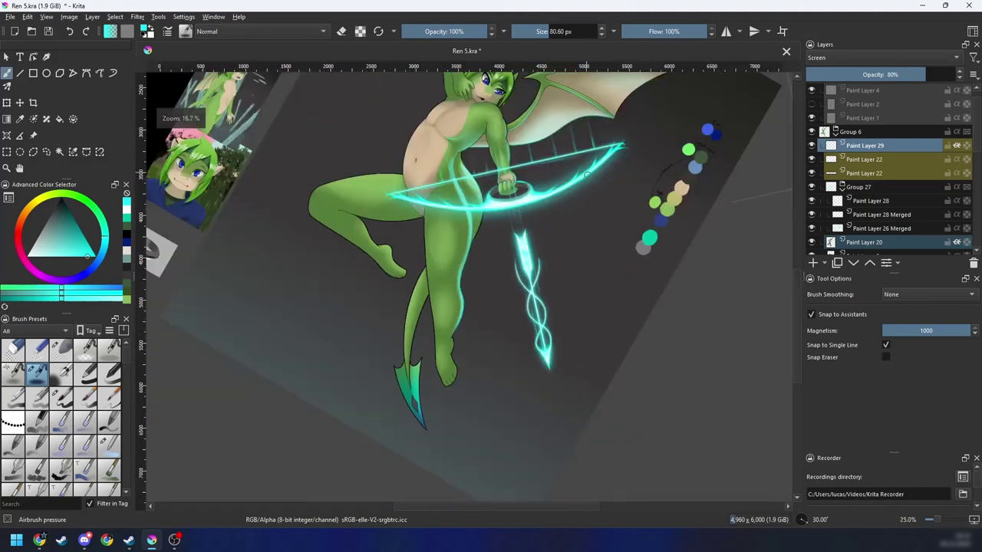
pyautogui.press('+')
pyautogui.press('+')
pyautogui.press('4')
pyautogui.press('4')
pyautogui.press('4')
pyautogui.press('+')
pyautogui.press('4')
pyautogui.press('4')
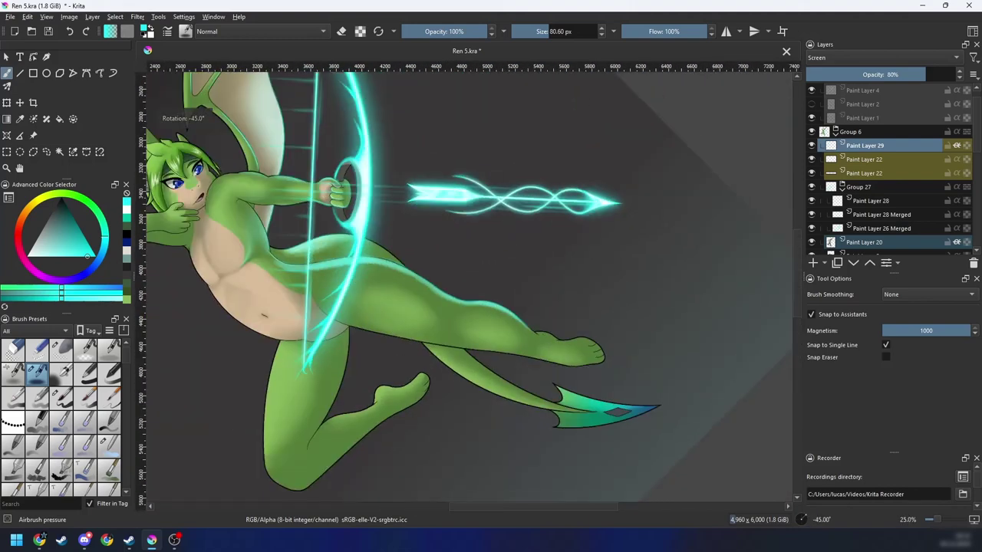
pyautogui.press('6')
pyautogui.press('6')
pyautogui.press('6')
pyautogui.press('6')
pyautogui.press('6')
pyautogui.press('6')
# Step: Paint teal rim light along the tail fin's bow-facing edge at 68.44 px and along the tail's underside
pyautogui.moveTo(434, 364); pyautogui.dragTo(461, 338)
pyautogui.press('6')
pyautogui.press('6')
pyautogui.press('+')
pyautogui.press('+')
pyautogui.scroll(1, 353, 319)
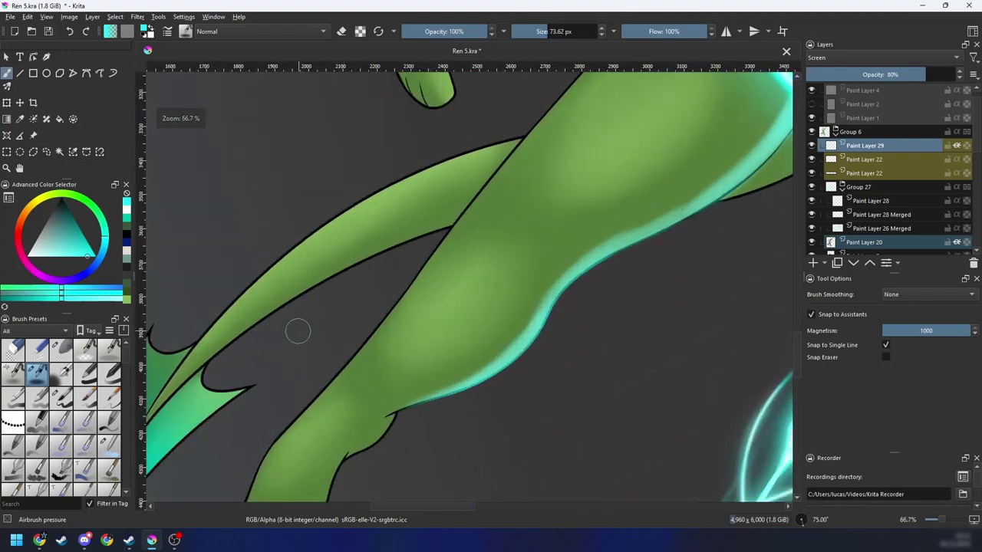
pyautogui.moveTo(230, 369)
pyautogui.mouseDown()
pyautogui.moveTo(364, 287)
pyautogui.moveTo(369, 299)
pyautogui.moveTo(397, 289)
pyautogui.mouseUp()
pyautogui.moveTo(221, 478)
pyautogui.mouseDown()
pyautogui.moveTo(408, 273)
pyautogui.moveTo(355, 348)
pyautogui.mouseUp()
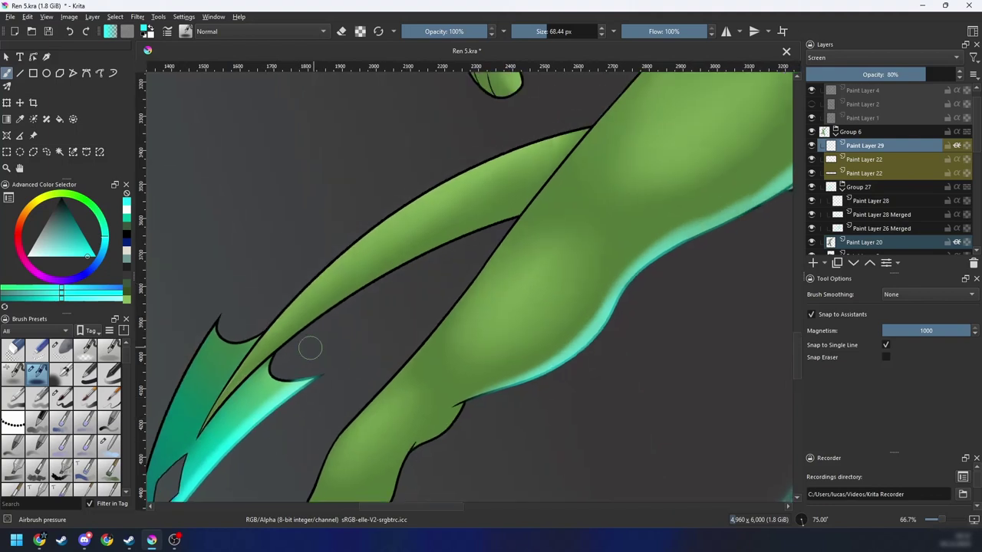
pyautogui.moveTo(197, 439); pyautogui.dragTo(363, 278)
pyautogui.moveTo(297, 323)
pyautogui.mouseDown()
pyautogui.moveTo(279, 341)
pyautogui.moveTo(396, 261)
pyautogui.moveTo(284, 335)
pyautogui.mouseUp()
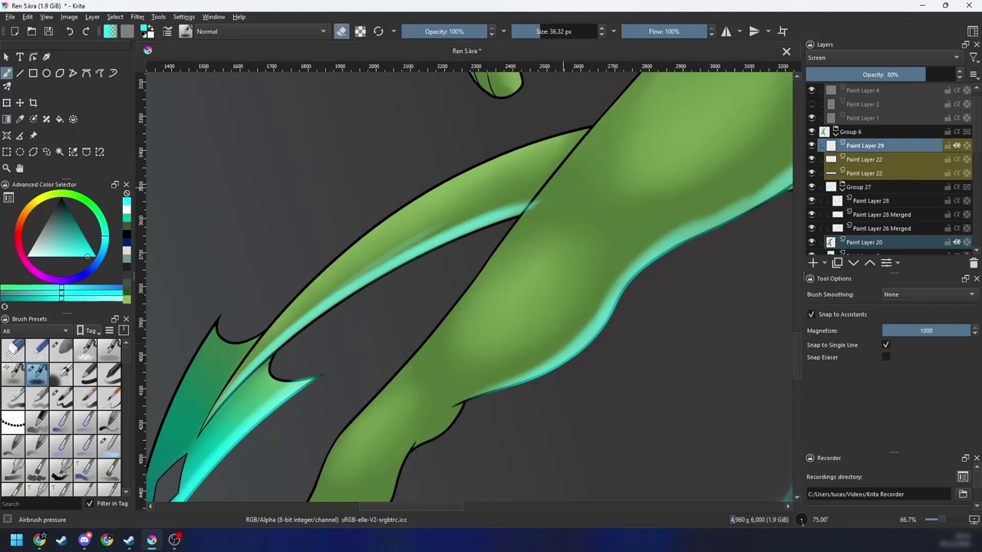
# Step: Check the tail's teal rim light against the whole figure and save the document
pyautogui.scroll(-5, 530, 344)
pyautogui.press('4')
pyautogui.press('4')
pyautogui.press('4')
pyautogui.press('4')
pyautogui.moveTo(580, 239); pyautogui.dragTo(561, 299)
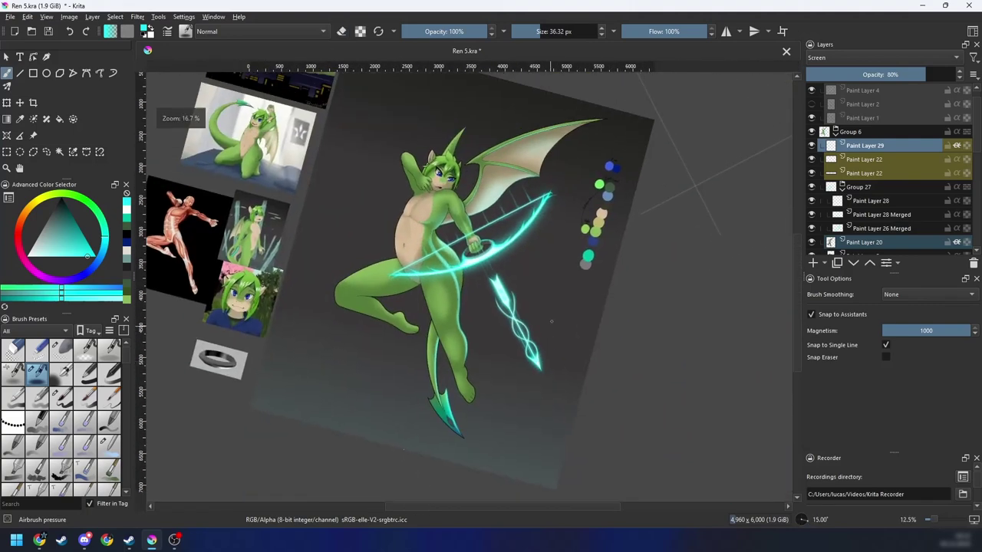
pyautogui.press('4')
pyautogui.scroll(1, 561, 299)
pyautogui.hotkey('ctrl', 's')
# Step: Paint teal rim light along the bent leg's calf, heel and foot on the bow-facing edge at 57.86 px
pyautogui.scroll(3, 544, 417)
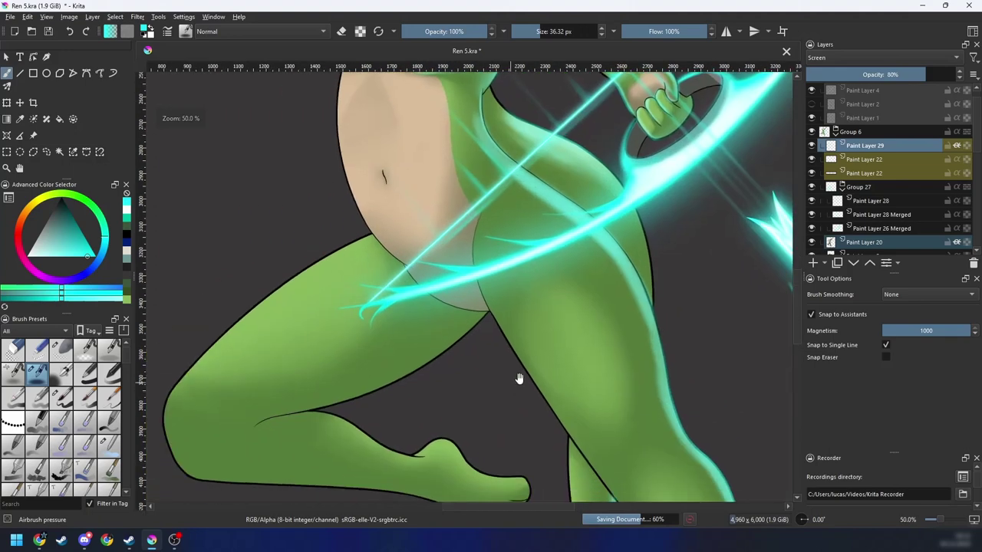
pyautogui.moveTo(431, 368)
pyautogui.mouseDown()
pyautogui.moveTo(500, 335)
pyautogui.moveTo(462, 368)
pyautogui.mouseUp()
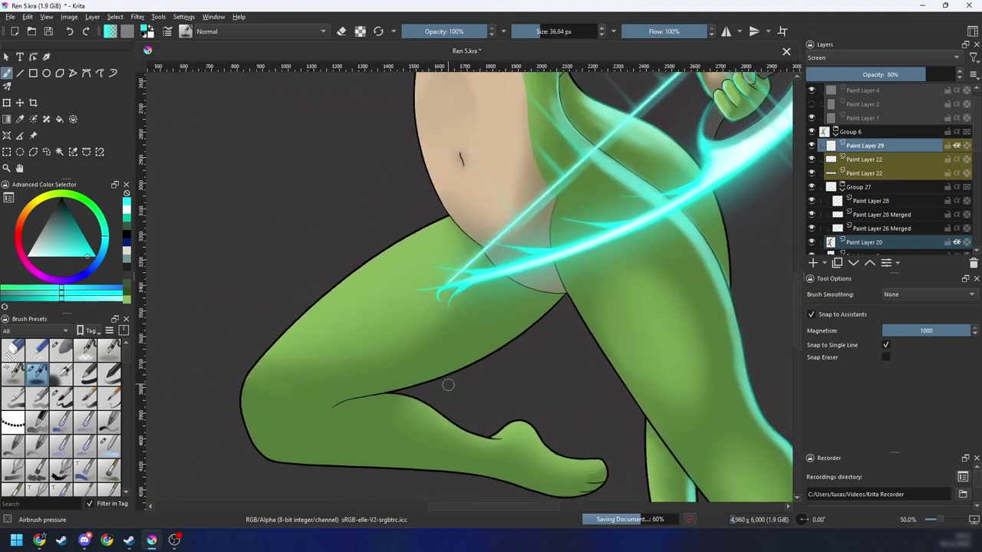
pyautogui.press('4')
pyautogui.press('4')
pyautogui.press('4')
pyautogui.scroll(1, 498, 400)
pyautogui.moveTo(589, 381); pyautogui.dragTo(567, 268)
pyautogui.moveTo(548, 315)
pyautogui.mouseDown()
pyautogui.moveTo(489, 330)
pyautogui.moveTo(604, 292)
pyautogui.moveTo(496, 363)
pyautogui.mouseUp()
pyautogui.moveTo(508, 327)
pyautogui.mouseDown()
pyautogui.moveTo(545, 294)
pyautogui.moveTo(632, 254)
pyautogui.mouseUp()
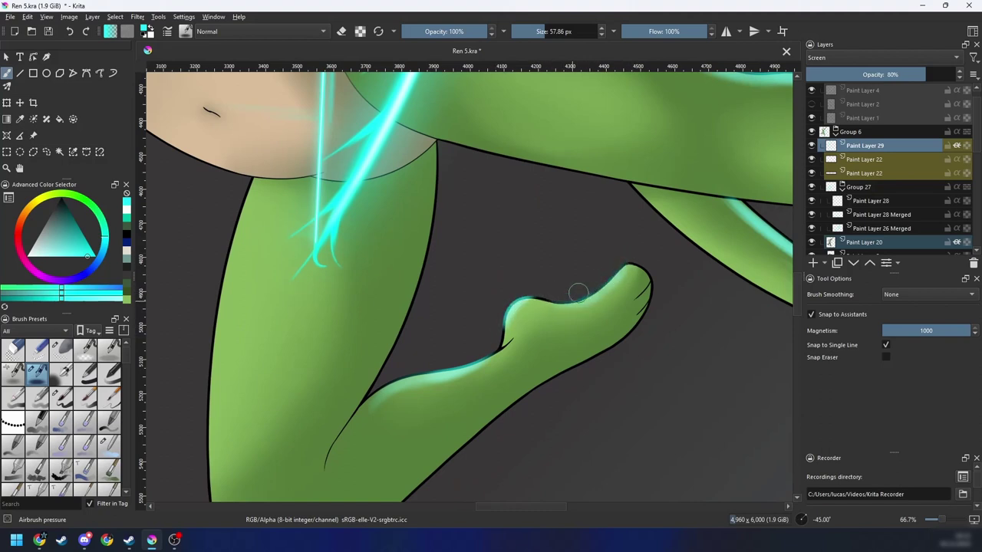
pyautogui.moveTo(579, 292); pyautogui.dragTo(603, 287)
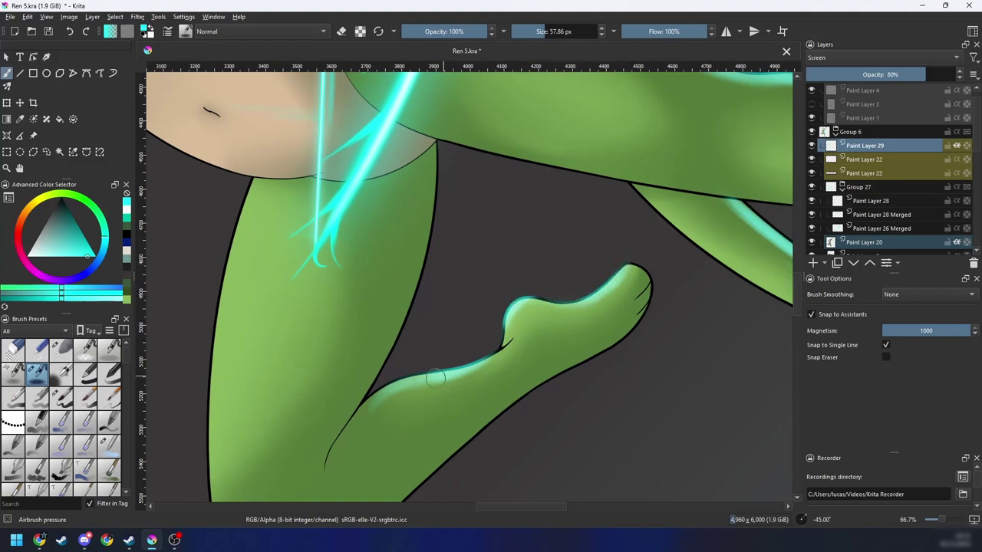
# Step: Broaden the teal light on the bent leg's calf toward the knee crease
pyautogui.moveTo(425, 376)
pyautogui.mouseDown()
pyautogui.moveTo(353, 426)
pyautogui.moveTo(366, 406)
pyautogui.mouseUp()
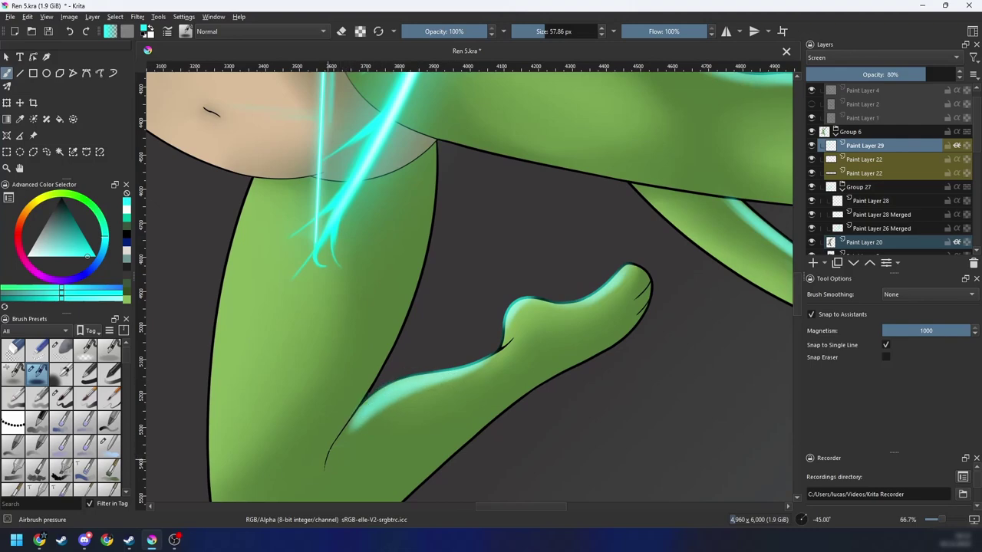
pyautogui.hotkey('ctrl', 'z')
pyautogui.scroll(-2, 485, 337)
pyautogui.press('6')
pyautogui.press('6')
pyautogui.press('6')
pyautogui.press('6')
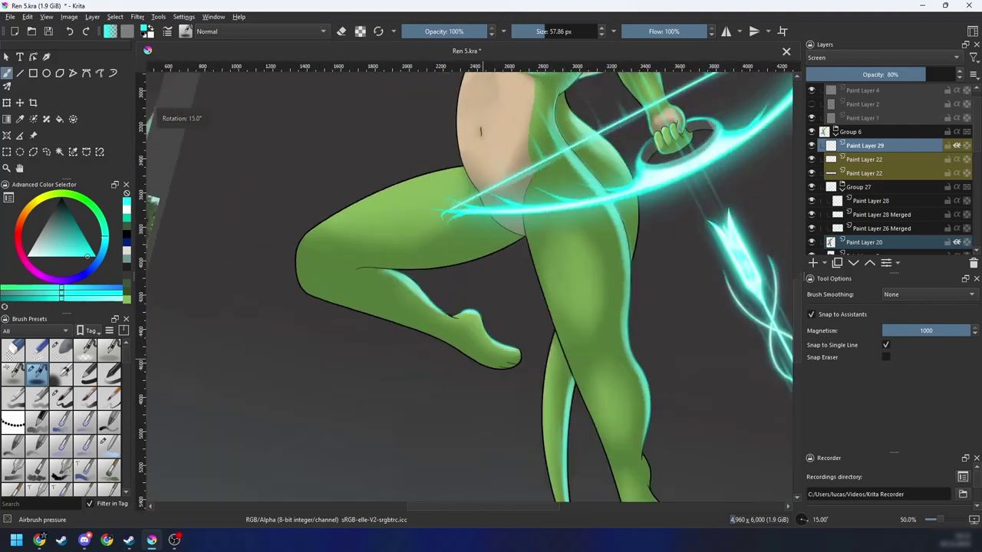
# Step: Trim the end of the calf's teal light near the bent knee's crease by erasing at 57.86 px
pyautogui.scroll(-3, 487, 284)
pyautogui.scroll(4, 487, 245)
pyautogui.hotkey('ctrl', '+')
pyautogui.press('4')
pyautogui.press('4')
pyautogui.press('e')
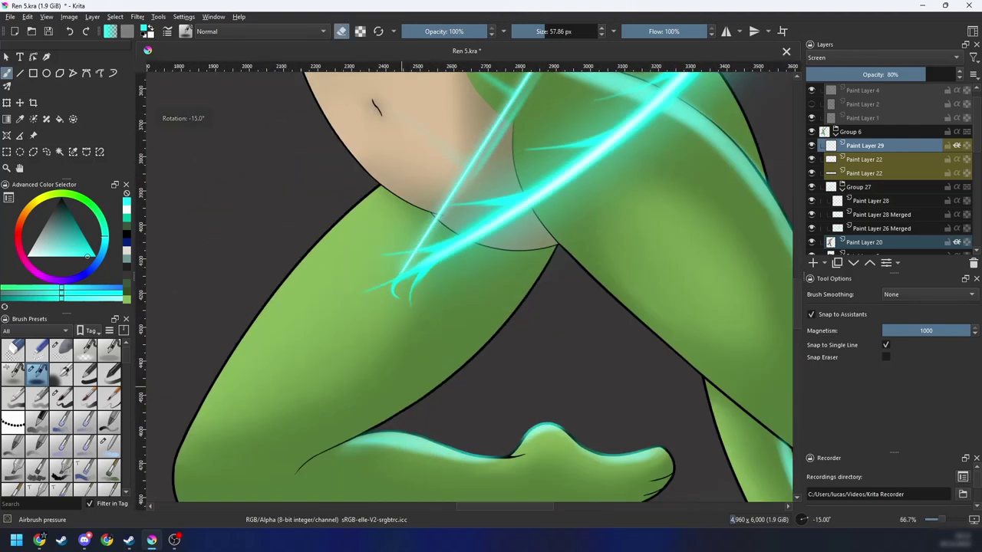
pyautogui.moveTo(350, 430)
pyautogui.mouseDown()
pyautogui.moveTo(507, 316)
pyautogui.moveTo(538, 275)
pyautogui.moveTo(392, 410)
pyautogui.moveTo(295, 462)
pyautogui.mouseUp()
# Step: Examine the bent leg's teal light against the whole figure from several rotations
pyautogui.hotkey('ctrl', '-')
pyautogui.hotkey('ctrl', '-')
pyautogui.hotkey('ctrl', '-')
pyautogui.press('6')
pyautogui.press('6')
pyautogui.press('6')
pyautogui.press('6')
pyautogui.hotkey('ctrl', '-')
pyautogui.hotkey('ctrl', '-')
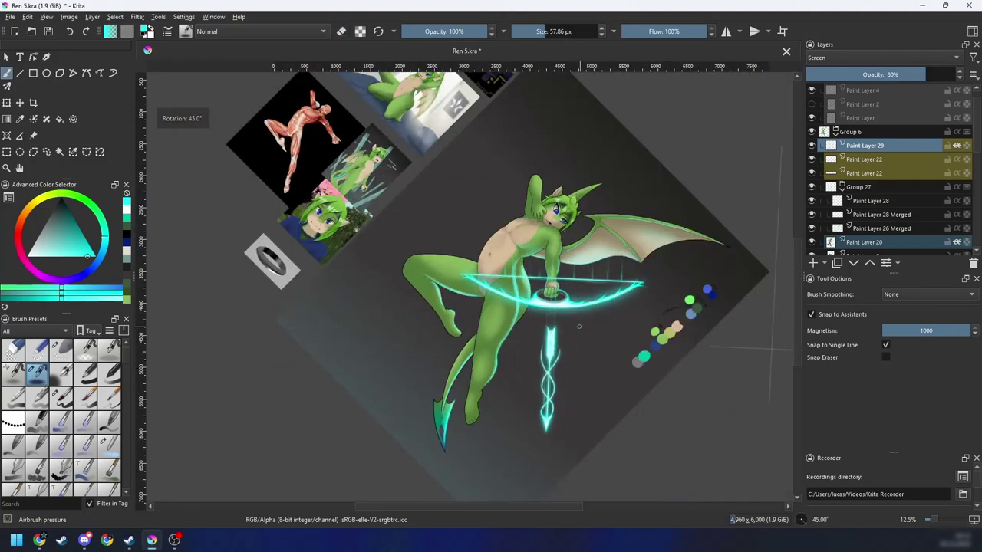
pyautogui.press('4')
pyautogui.press('4')
pyautogui.hotkey('ctrl', '-')
pyautogui.hotkey('ctrl', '+')
pyautogui.hotkey('ctrl', '+')
pyautogui.hotkey('ctrl', '+')
pyautogui.scroll(2, 547, 339)
pyautogui.press('4')
pyautogui.press('4')
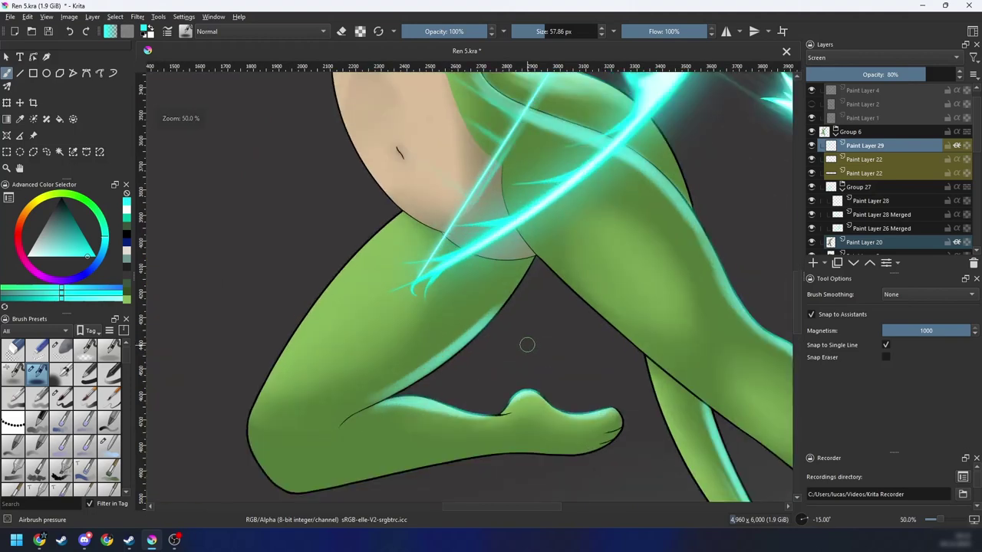
# Step: Undo the rim light along the bent thigh's underside and paint broad teal light down the thigh's middle at 98.24 px
pyautogui.hotkey('ctrl', 'z')
pyautogui.moveTo(292, 384)
pyautogui.mouseDown()
pyautogui.moveTo(476, 251)
pyautogui.moveTo(466, 235)
pyautogui.moveTo(341, 375)
pyautogui.mouseUp()
pyautogui.moveTo(457, 261); pyautogui.dragTo(387, 336)
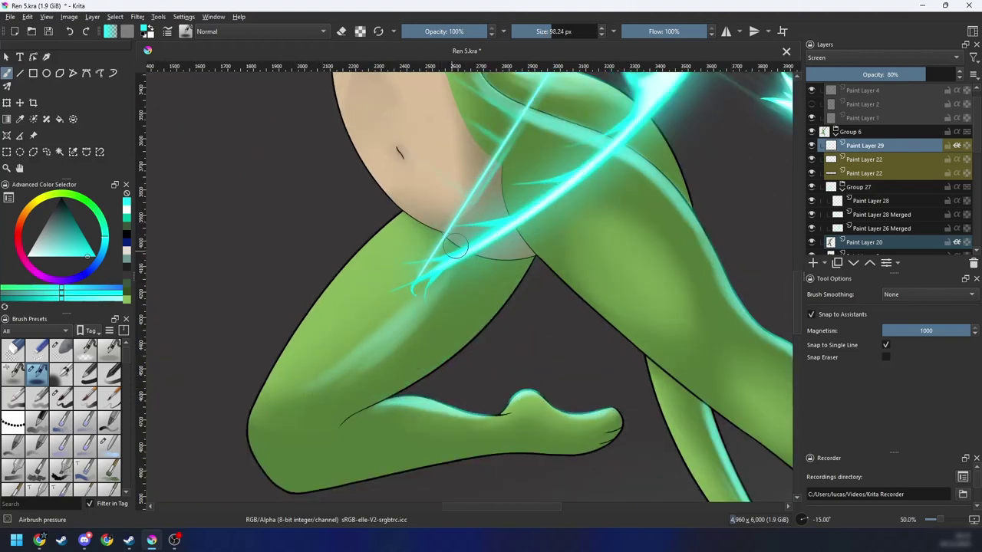
# Step: Soften the bent thigh's teal light into the green skin with Blender Blur at 157.16 px
pyautogui.rightClick(416, 340)
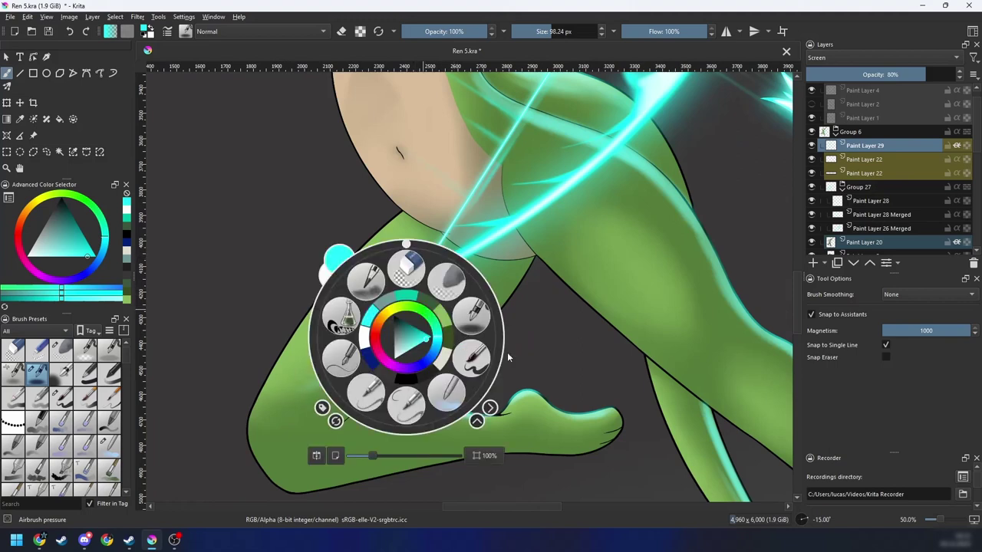
pyautogui.click(446, 392)
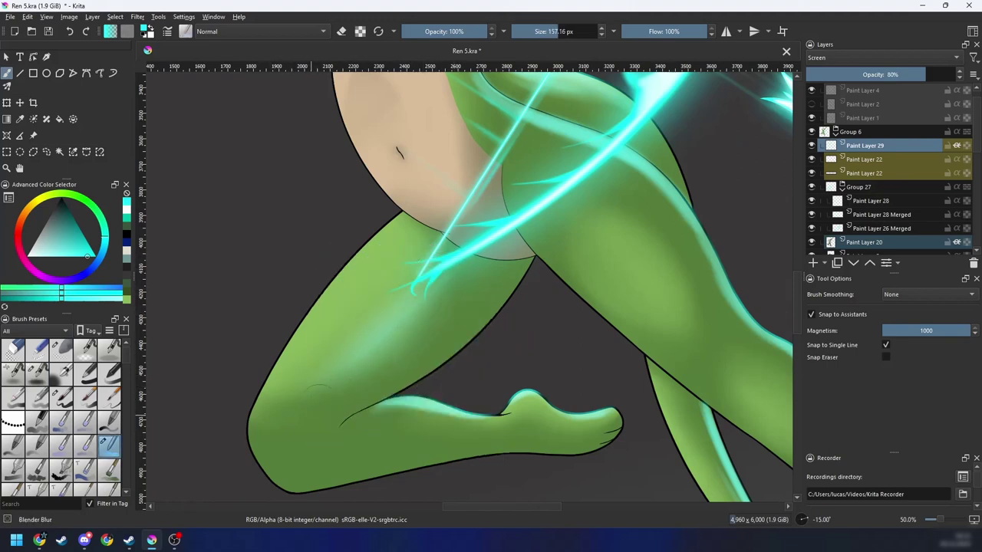
pyautogui.hotkey('ctrl', '-')
pyautogui.hotkey('ctrl', '-')
pyautogui.hotkey('ctrl', '-')
pyautogui.press('6')
pyautogui.press('6')
pyautogui.press('6')
pyautogui.press('6')
pyautogui.hotkey('ctrl', '+')
pyautogui.hotkey('ctrl', '+')
pyautogui.press('5')
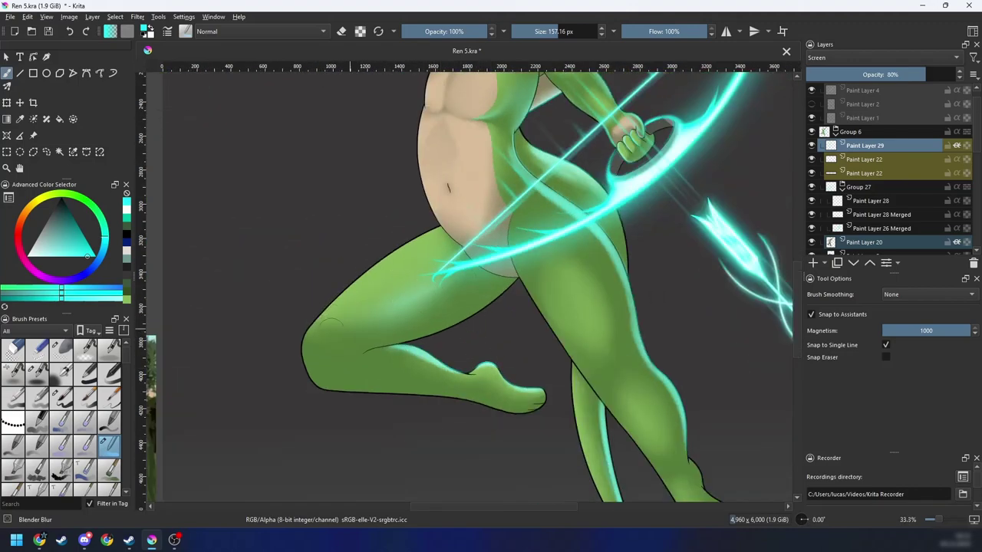
# Step: Examine the bent thigh's softened light against the whole figure
pyautogui.hotkey('ctrl', '-')
pyautogui.hotkey('ctrl', '-')
pyautogui.hotkey('ctrl', '-')
pyautogui.press('6')
pyautogui.press('6')
pyautogui.press('5')
pyautogui.hotkey('ctrl', '-')
pyautogui.hotkey('ctrl', '-')
pyautogui.hotkey('ctrl', '+')
pyautogui.hotkey('ctrl', '+')
pyautogui.hotkey('ctrl', '+')
pyautogui.hotkey('ctrl', '+')
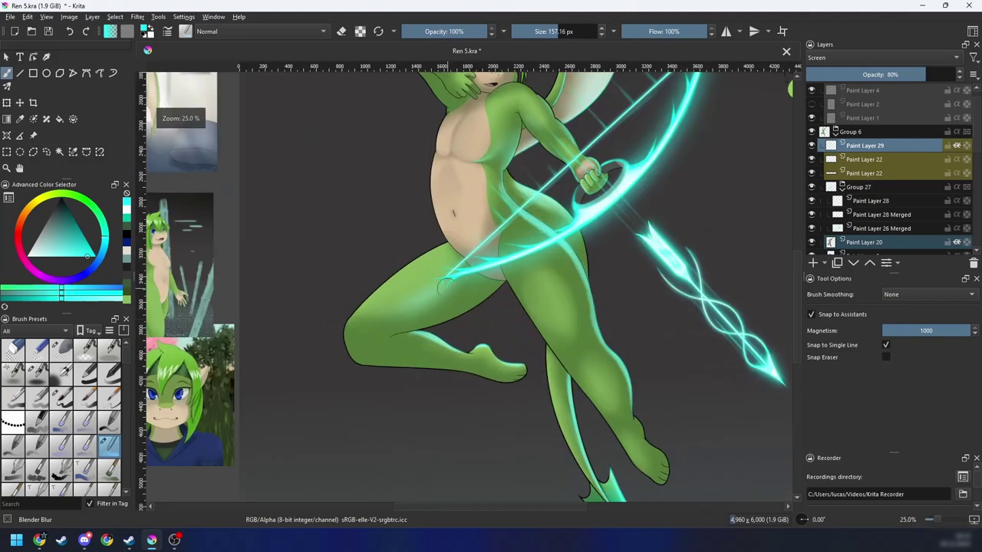
# Step: Blur the inner edges of the teal light on the bent leg's calf and foot at 67.67 px
pyautogui.hotkey('ctrl', '+')
pyautogui.hotkey('ctrl', '+')
pyautogui.press('4')
pyautogui.press('4')
pyautogui.press('4')
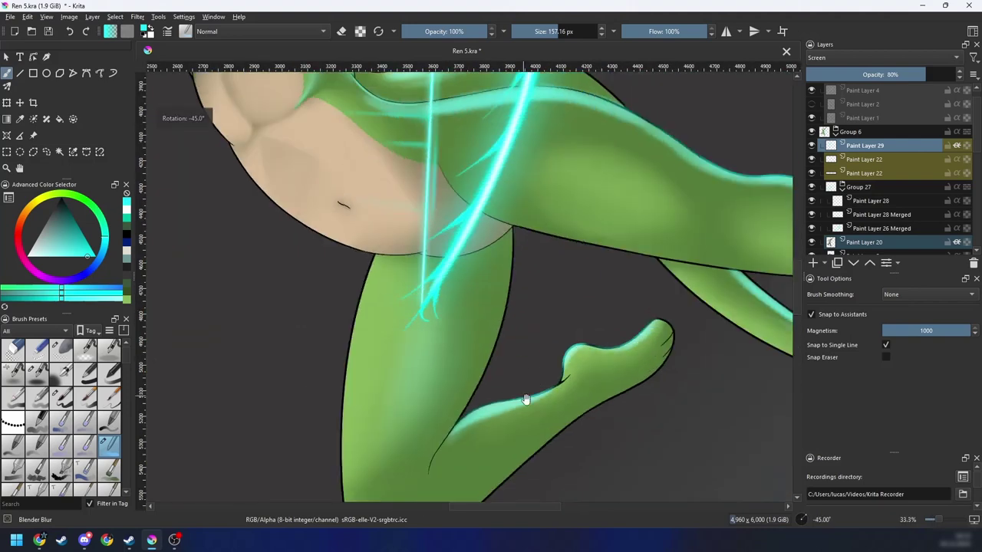
pyautogui.moveTo(526, 399); pyautogui.dragTo(540, 368)
pyautogui.hotkey('ctrl', '+')
pyautogui.moveTo(565, 416); pyautogui.dragTo(549, 395)
pyautogui.hotkey('ctrl', 'z')
pyautogui.moveTo(499, 412); pyautogui.dragTo(492, 412)
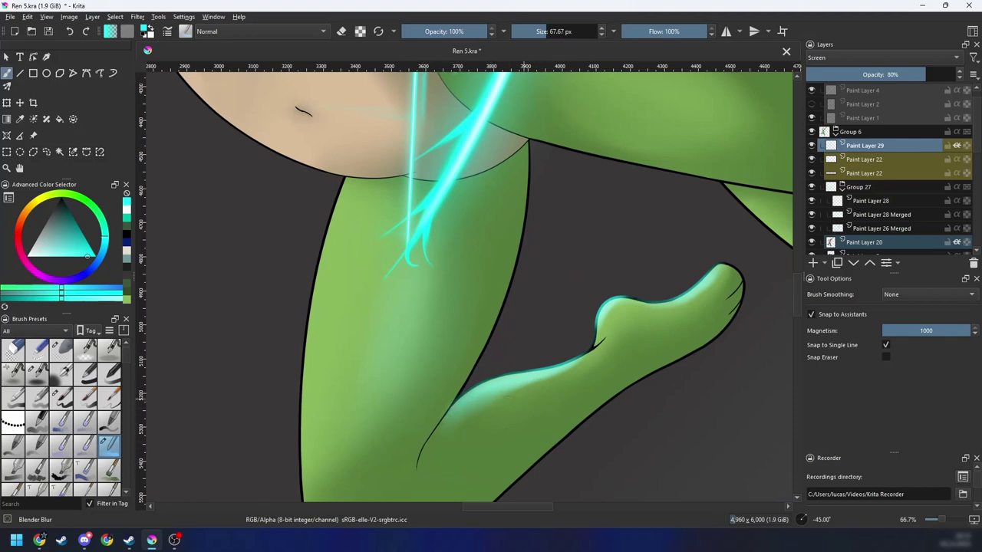
pyautogui.moveTo(623, 331)
pyautogui.mouseDown()
pyautogui.moveTo(544, 365)
pyautogui.moveTo(520, 347)
pyautogui.mouseUp()
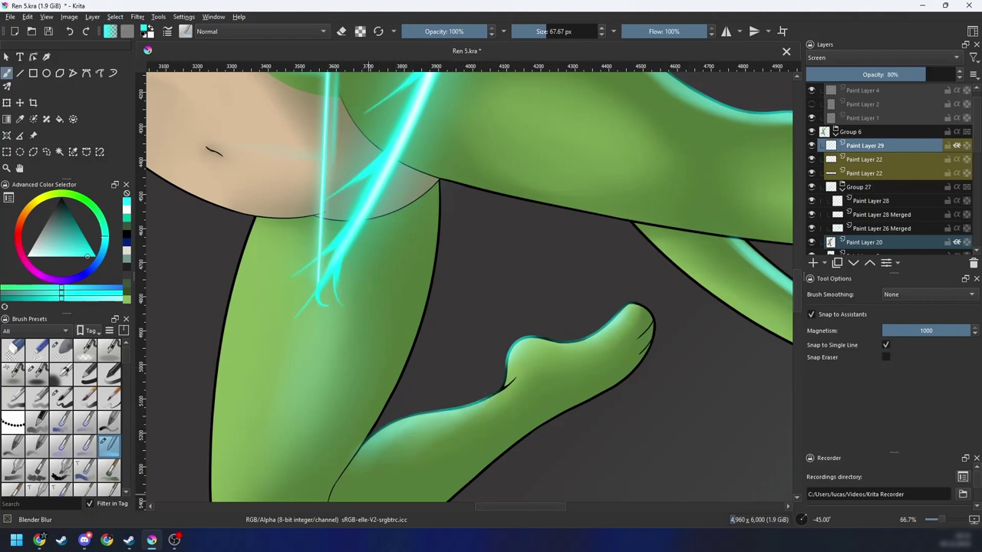
pyautogui.moveTo(368, 494); pyautogui.dragTo(392, 443)
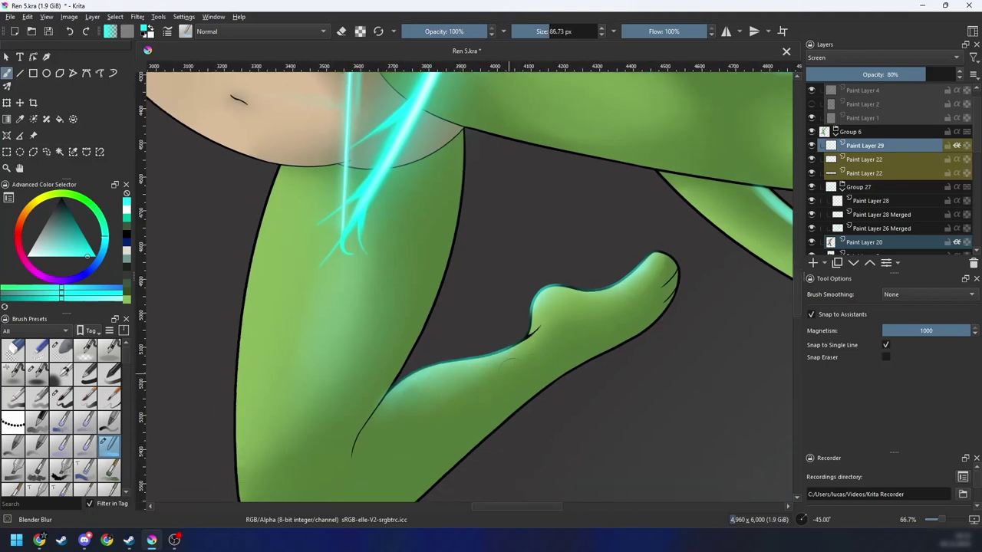
# Step: Blur the teal rim light along the standing leg's thigh, knee and calf at 123.52 px
pyautogui.scroll(-3, 510, 383)
pyautogui.press('6')
pyautogui.press('6')
pyautogui.press('6')
pyautogui.press('6')
pyautogui.moveTo(513, 403); pyautogui.dragTo(429, 396)
pyautogui.press('4')
pyautogui.press('4')
pyautogui.press('4')
pyautogui.scroll(2, 460, 384)
pyautogui.press('4')
pyautogui.press('4')
pyautogui.press('4')
pyautogui.press('4')
pyautogui.moveTo(494, 375)
pyautogui.mouseDown()
pyautogui.moveTo(451, 391)
pyautogui.moveTo(493, 376)
pyautogui.mouseUp()
pyautogui.moveTo(311, 447)
pyautogui.mouseDown()
pyautogui.moveTo(362, 438)
pyautogui.moveTo(356, 394)
pyautogui.moveTo(437, 384)
pyautogui.moveTo(457, 334)
pyautogui.mouseUp()
pyautogui.moveTo(611, 306)
pyautogui.mouseDown()
pyautogui.moveTo(489, 361)
pyautogui.moveTo(528, 304)
pyautogui.mouseUp()
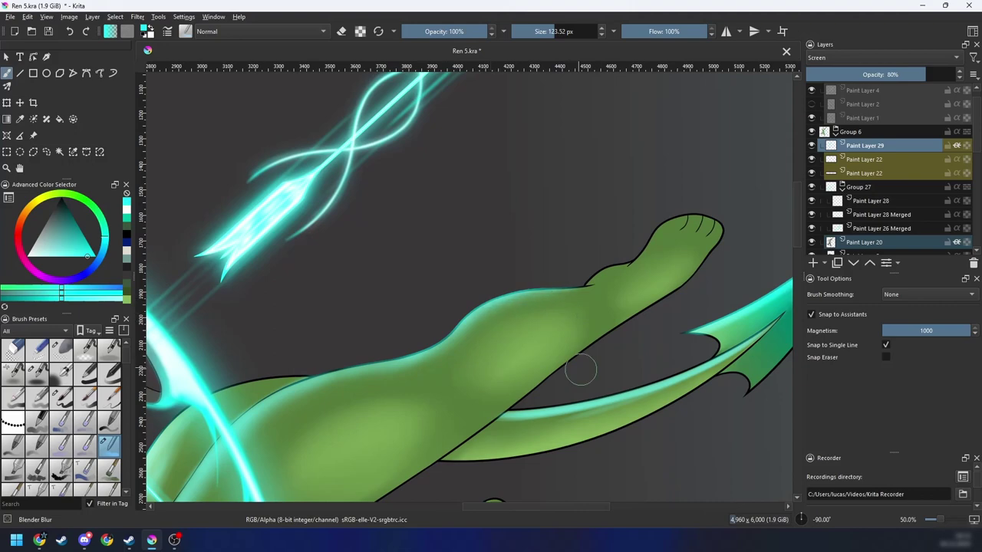
# Step: Blur the teal light along the tail's underside into the green at 83.90 px
pyautogui.moveTo(581, 370); pyautogui.dragTo(543, 310)
pyautogui.press('6')
pyautogui.press('6')
pyautogui.press('6')
pyautogui.press('6')
pyautogui.press('6')
pyautogui.press('6')
pyautogui.press('6')
pyautogui.press('6')
pyautogui.press('6')
pyautogui.press('6')
pyautogui.press('6')
pyautogui.scroll(1, 394, 307)
pyautogui.moveTo(273, 340); pyautogui.dragTo(371, 326)
pyautogui.moveTo(287, 349); pyautogui.dragTo(302, 316)
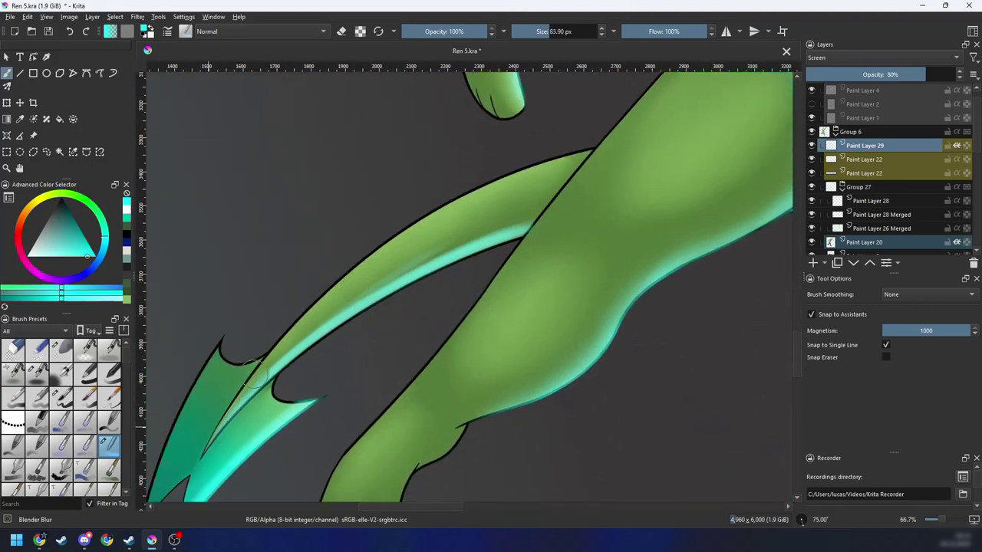
pyautogui.moveTo(257, 374); pyautogui.dragTo(361, 304)
pyautogui.moveTo(272, 355); pyautogui.dragTo(449, 254)
pyautogui.moveTo(314, 323); pyautogui.dragTo(553, 203)
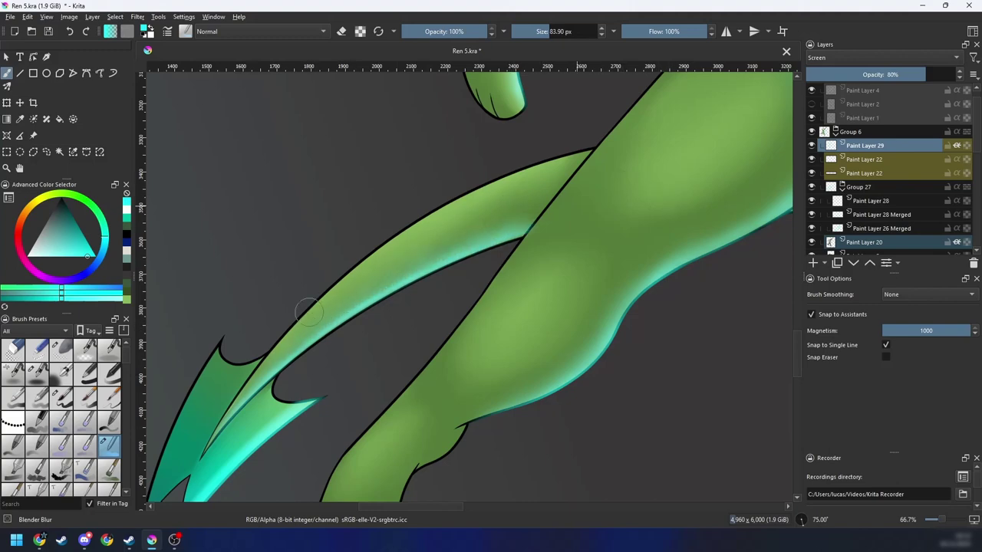
# Step: Soften the teal light on the tail fin's bow-facing edge with Blender Blur at 69.09 px
pyautogui.moveTo(317, 364); pyautogui.dragTo(430, 271)
pyautogui.hotkey('ctrl', '+')
pyautogui.moveTo(340, 376); pyautogui.dragTo(417, 299)
pyautogui.moveTo(334, 364)
pyautogui.mouseDown()
pyautogui.moveTo(323, 364)
pyautogui.moveTo(393, 331)
pyautogui.mouseUp()
pyautogui.press('6')
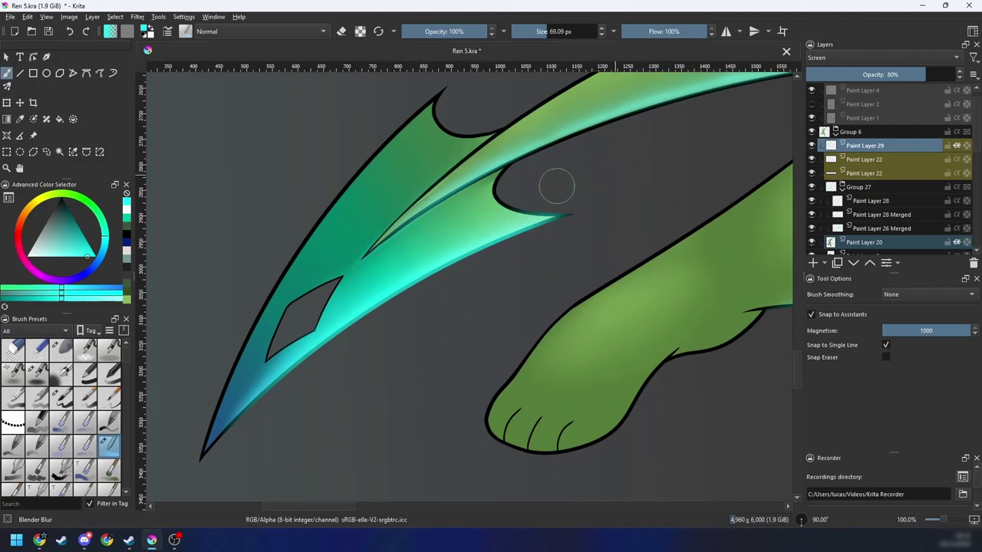
# Step: Blur the teal light across the hip and upper thigh beside the bowstring at 121.65 px
pyautogui.hotkey('ctrl', '-')
pyautogui.hotkey('ctrl', '-')
pyautogui.hotkey('ctrl', '-')
pyautogui.hotkey('ctrl', '-')
pyautogui.hotkey('ctrl', '-')
pyautogui.hotkey('ctrl', '-')
pyautogui.press('4')
pyautogui.press('4')
pyautogui.press('4')
pyautogui.press('4')
pyautogui.moveTo(581, 241); pyautogui.dragTo(550, 399)
pyautogui.hotkey('ctrl', '+')
pyautogui.hotkey('ctrl', '+')
pyautogui.press('4')
pyautogui.hotkey('ctrl', '+')
pyautogui.moveTo(532, 361)
pyautogui.mouseDown()
pyautogui.moveTo(488, 373)
pyautogui.moveTo(423, 340)
pyautogui.moveTo(622, 267)
pyautogui.moveTo(481, 300)
pyautogui.moveTo(520, 275)
pyautogui.moveTo(426, 331)
pyautogui.moveTo(518, 281)
pyautogui.moveTo(432, 348)
pyautogui.moveTo(496, 324)
pyautogui.moveTo(370, 341)
pyautogui.moveTo(536, 272)
pyautogui.moveTo(469, 293)
pyautogui.moveTo(575, 280)
pyautogui.moveTo(469, 352)
pyautogui.mouseUp()
pyautogui.press('4')
pyautogui.press('4')
pyautogui.press('4')
pyautogui.press('4')
pyautogui.hotkey('ctrl', '+')
pyautogui.hotkey('ctrl', '+')
pyautogui.hotkey('ctrl', '+')
pyautogui.hotkey('ctrl', '-')
pyautogui.press('4')
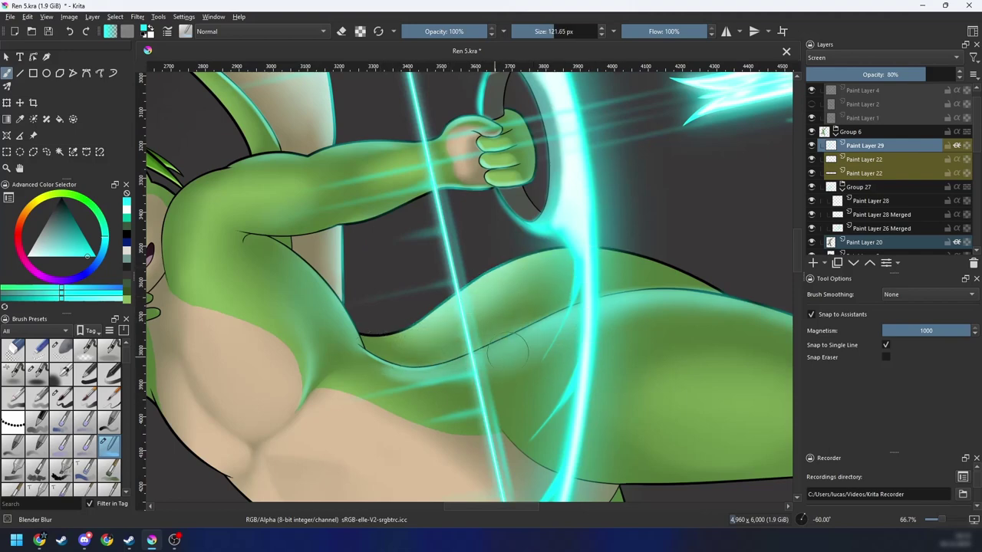
# Step: Paint a thin teal edge light along the raised thigh contour beside the bowstring with the Airbrush pressure brush at 17.32 px
pyautogui.rightClick(445, 365)
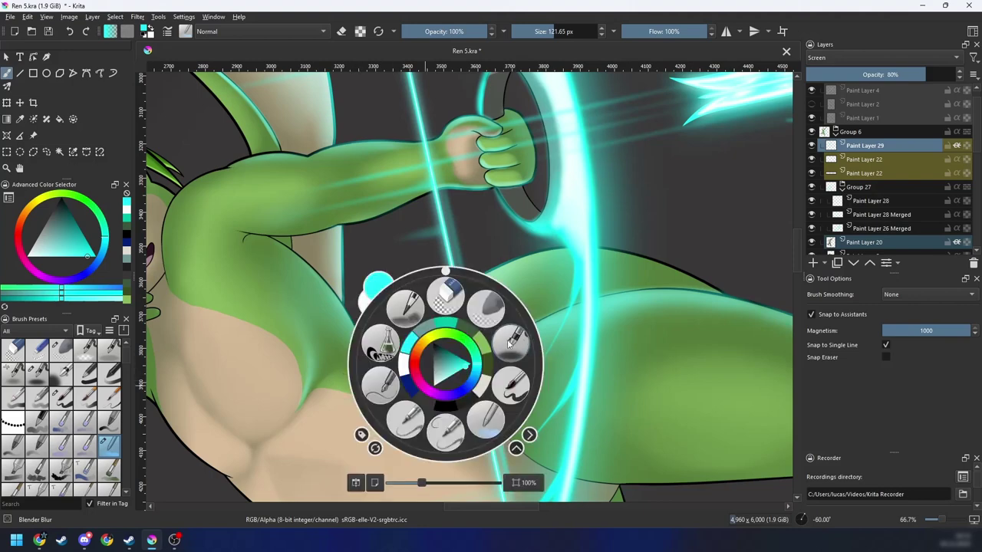
pyautogui.click(510, 343)
pyautogui.scroll(2, 509, 343)
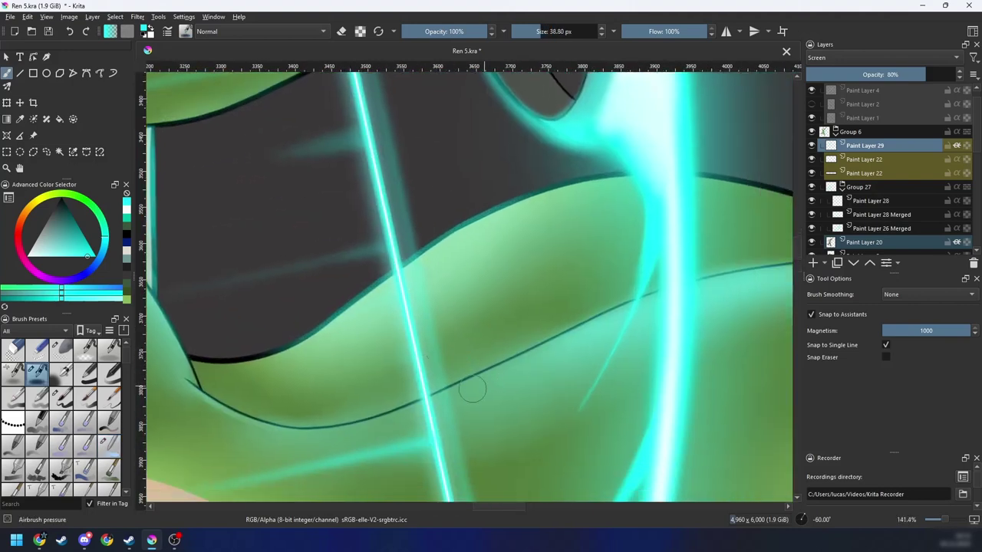
pyautogui.moveTo(442, 401); pyautogui.dragTo(566, 337)
pyautogui.hotkey('ctrl', 'z')
pyautogui.keyDown('shift'); pyautogui.moveTo(477, 392); pyautogui.dragTo(462, 392); pyautogui.keyUp('shift')
pyautogui.moveTo(403, 407); pyautogui.dragTo(563, 337)
pyautogui.press('6')
pyautogui.press('6')
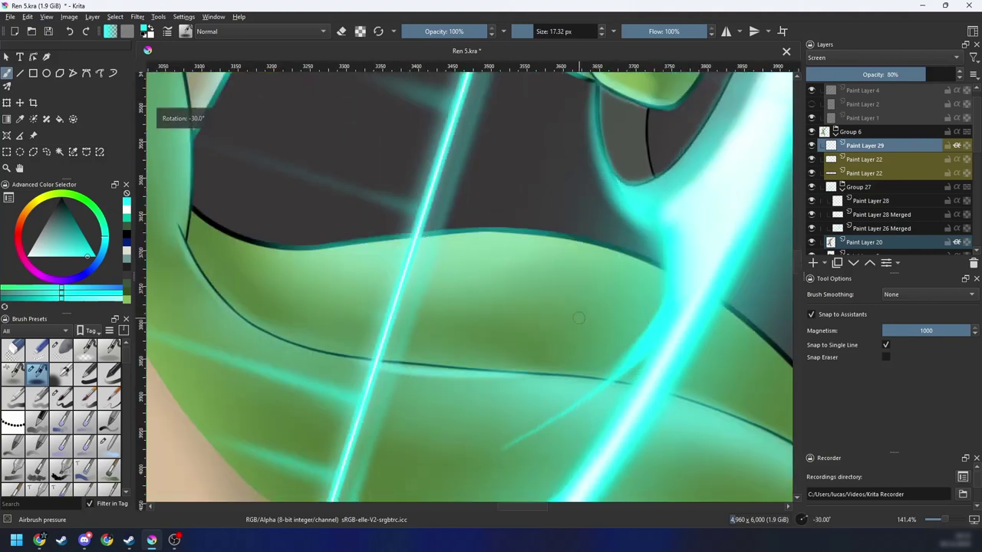
pyautogui.press('6')
pyautogui.press('6')
pyautogui.press('6')
pyautogui.press('6')
pyautogui.press('6')
pyautogui.press('6')
pyautogui.press('6')
pyautogui.press('6')
pyautogui.press('6')
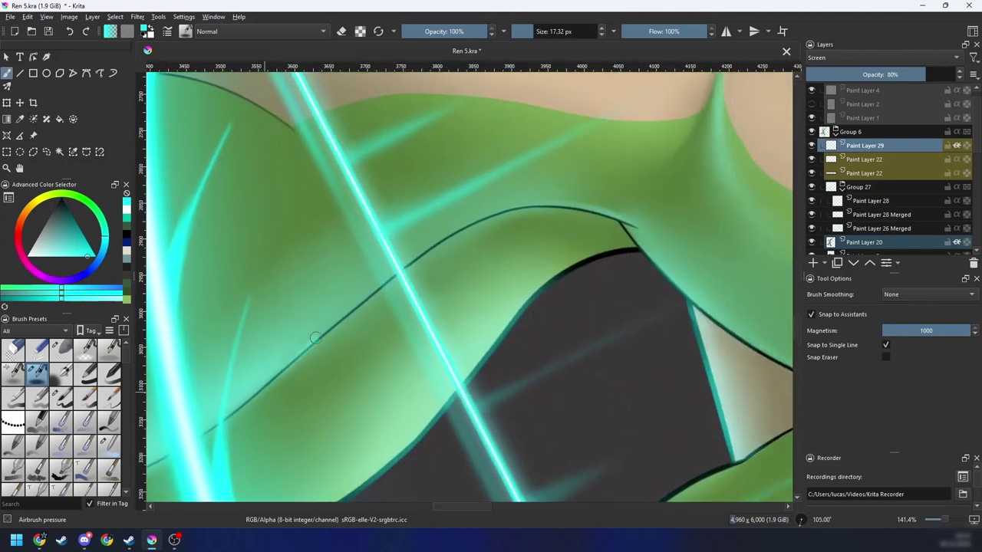
pyautogui.moveTo(315, 338); pyautogui.dragTo(469, 227)
pyautogui.hotkey('ctrl', 'z')
pyautogui.moveTo(265, 384); pyautogui.dragTo(468, 219)
pyautogui.moveTo(418, 250); pyautogui.dragTo(529, 201)
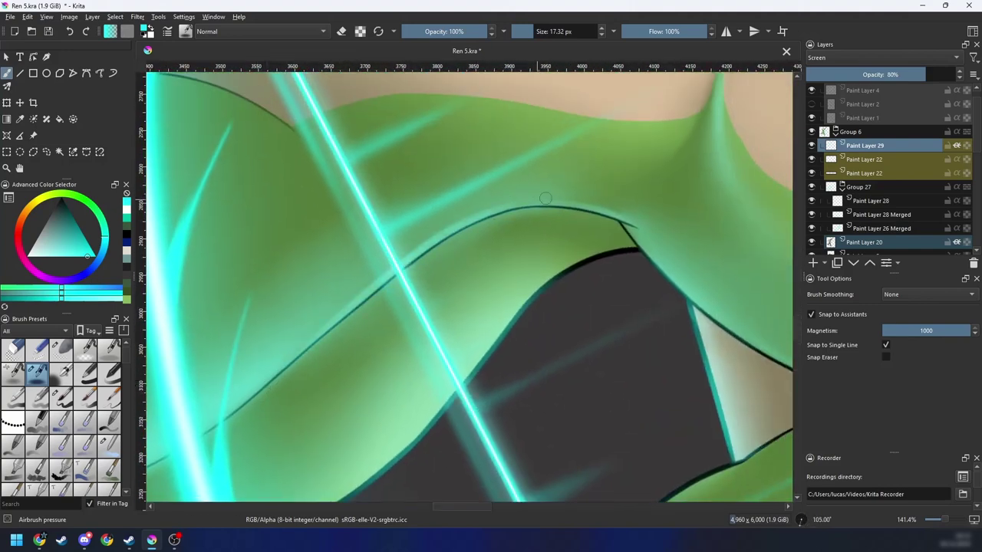
# Step: Extend the thin teal edge light along the hip crease up to the point where it meets the waist
pyautogui.press('4')
pyautogui.press('4')
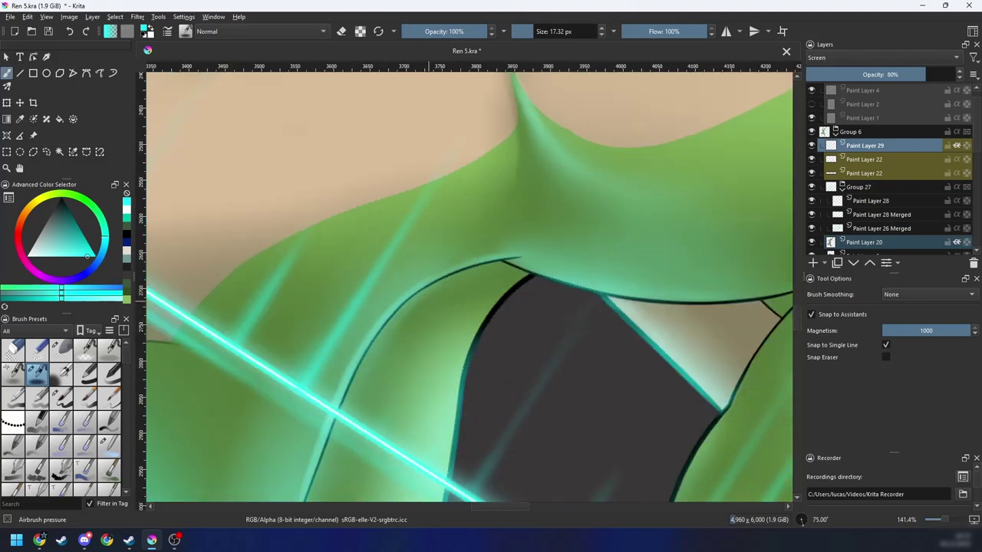
pyautogui.moveTo(447, 300)
pyautogui.mouseDown()
pyautogui.moveTo(408, 329)
pyautogui.moveTo(461, 287)
pyautogui.moveTo(432, 290)
pyautogui.mouseUp()
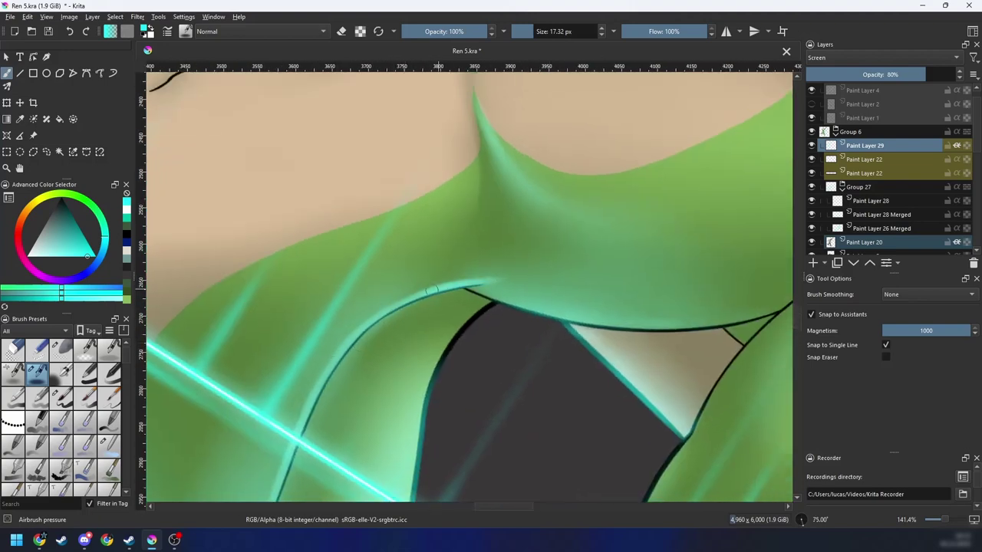
pyautogui.moveTo(403, 421); pyautogui.dragTo(575, 266)
pyautogui.moveTo(369, 357); pyautogui.dragTo(559, 258)
# Step: Paint the thin teal edge light along the thigh's upper contour on both sides of the glowing bow limb at 17.32 px
pyautogui.press('6')
pyautogui.press('6')
pyautogui.press('6')
pyautogui.press('6')
pyautogui.press('6')
pyautogui.press('6')
pyautogui.press('6')
pyautogui.press('6')
pyautogui.press('6')
pyautogui.press('6')
pyautogui.press('6')
pyautogui.press('6')
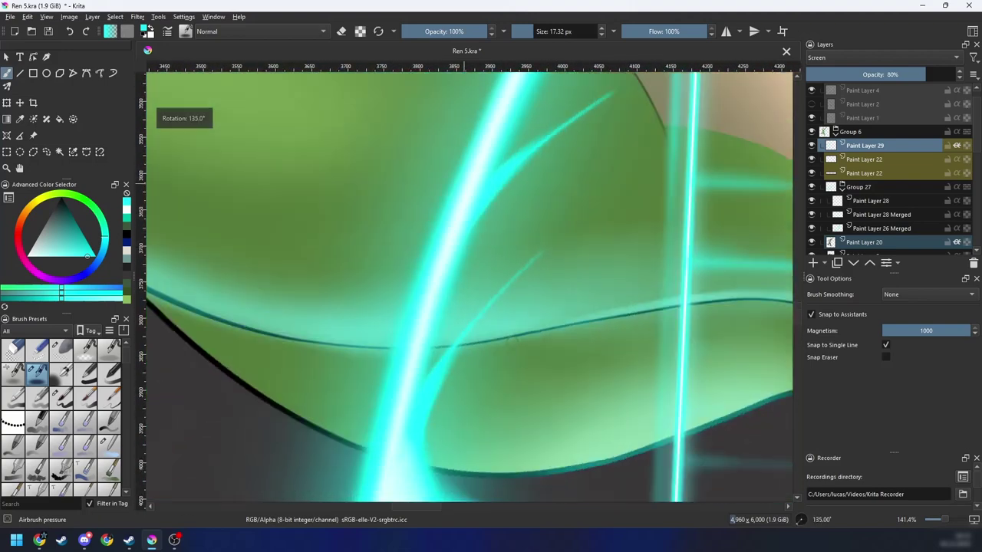
pyautogui.press('6')
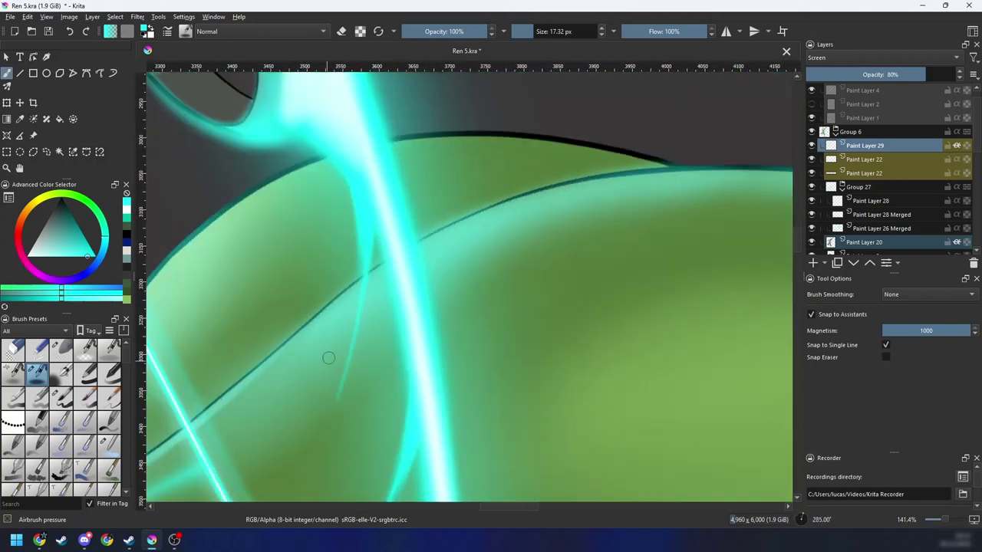
pyautogui.press('6')
pyautogui.moveTo(253, 375)
pyautogui.mouseDown()
pyautogui.moveTo(375, 276)
pyautogui.moveTo(511, 208)
pyautogui.moveTo(335, 302)
pyautogui.moveTo(373, 270)
pyautogui.moveTo(440, 241)
pyautogui.moveTo(713, 175)
pyautogui.mouseUp()
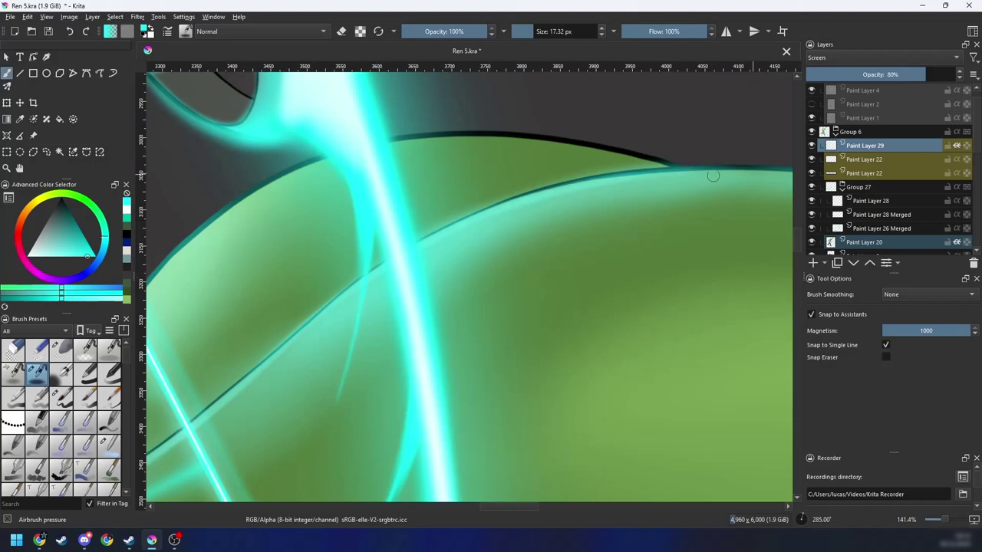
pyautogui.moveTo(638, 177); pyautogui.dragTo(730, 172)
# Step: Paint teal rim light along the bow-facing edge of the standing leg's foot with the airbrush at 37.52 px
pyautogui.press('-')
pyautogui.press('-')
pyautogui.press('-')
pyautogui.press('-')
pyautogui.press('-')
pyautogui.press('6')
pyautogui.press('6')
pyautogui.press('6')
pyautogui.press('6')
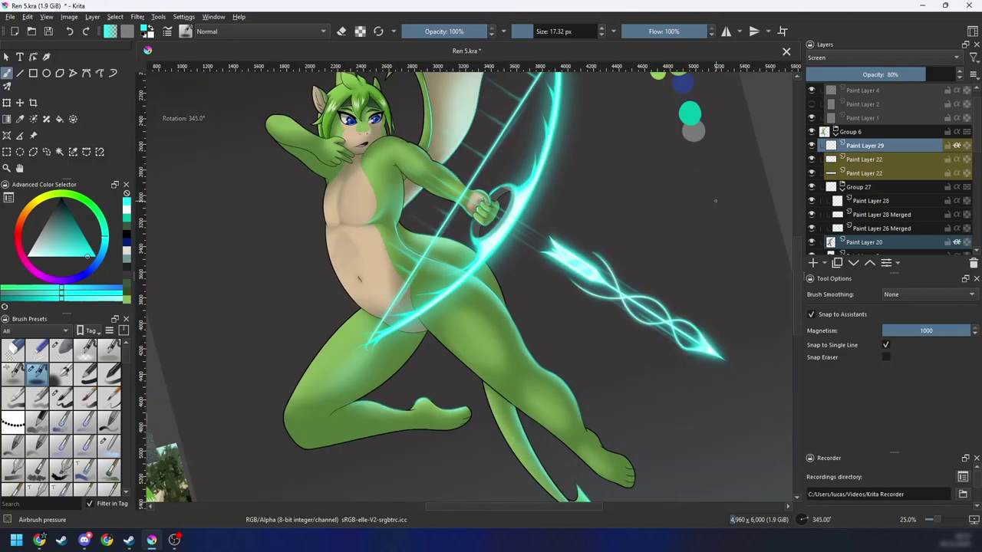
pyautogui.moveTo(616, 333); pyautogui.dragTo(518, 225)
pyautogui.press('+')
pyautogui.press('+')
pyautogui.press('6')
pyautogui.press('6')
pyautogui.moveTo(502, 394); pyautogui.dragTo(507, 312)
pyautogui.press('+')
pyautogui.press('+')
pyautogui.press('+')
pyautogui.press('4')
pyautogui.press('4')
pyautogui.press('4')
pyautogui.press('4')
pyautogui.press('4')
pyautogui.press('4')
pyautogui.moveTo(624, 298); pyautogui.dragTo(361, 460)
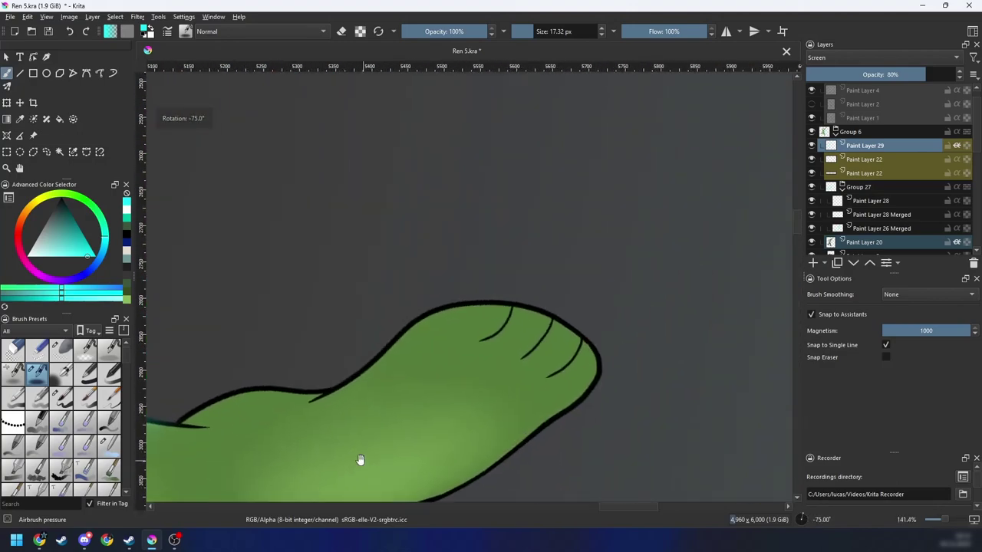
pyautogui.press('-')
pyautogui.press('6')
pyautogui.press('6')
pyautogui.press('6')
pyautogui.press('6')
pyautogui.press('6')
pyautogui.press('6')
pyautogui.press('6')
pyautogui.press('6')
pyautogui.press('-')
pyautogui.press('-')
pyautogui.press('-')
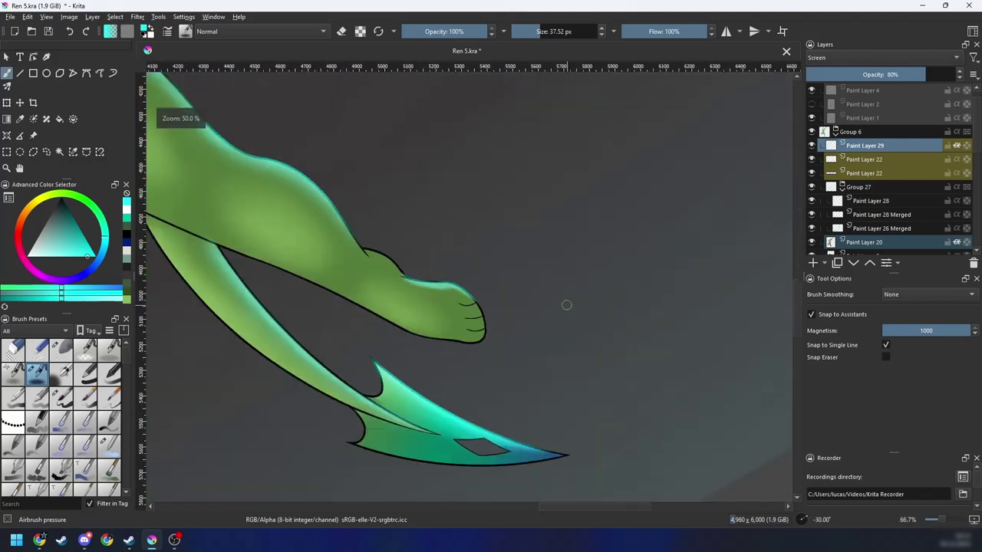
pyautogui.press('+')
pyautogui.press('+')
pyautogui.press('+')
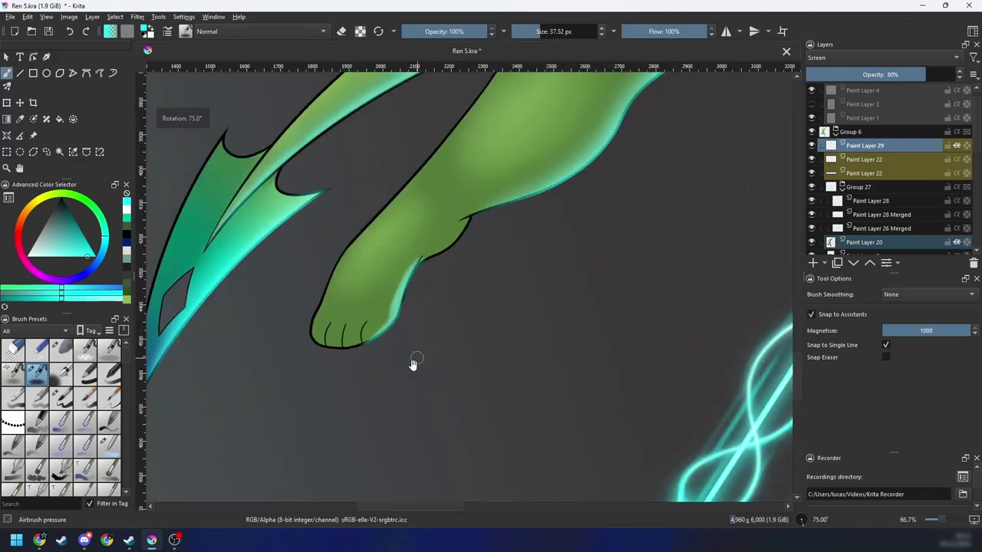
# Step: Paint small teal highlights beside the three toe lines of the standing foot at 11.82 px
pyautogui.press('6')
pyautogui.press('6')
pyautogui.press('6')
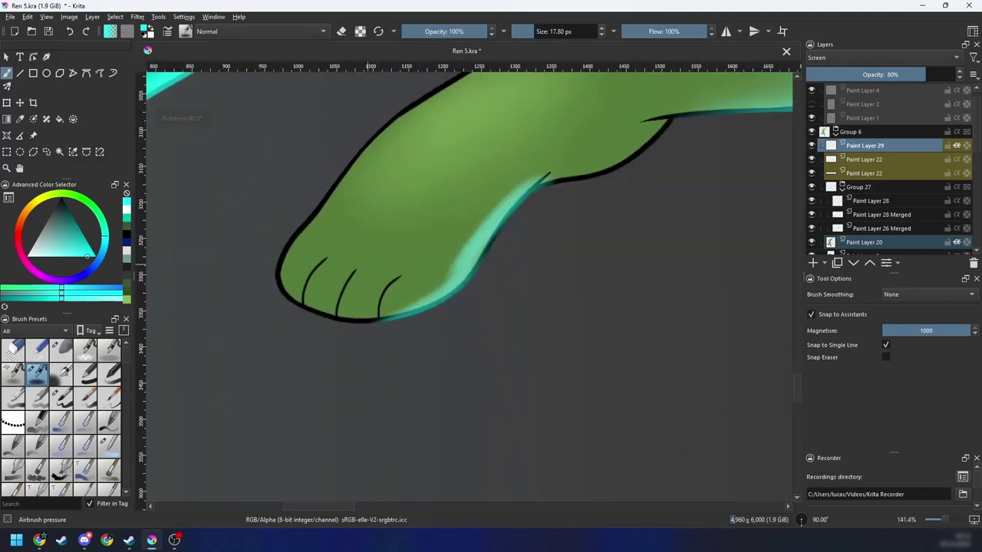
pyautogui.press('+')
pyautogui.press('+')
pyautogui.press('[')
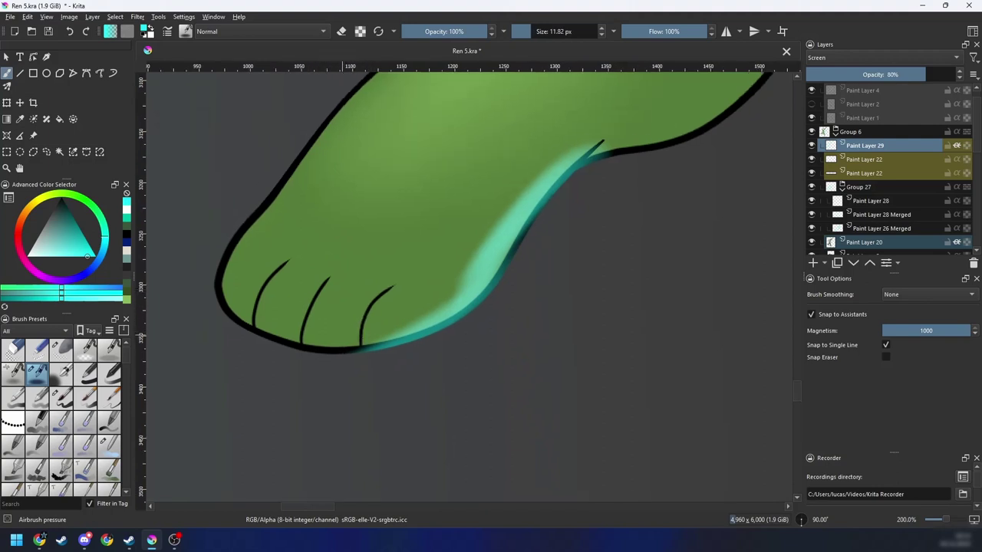
pyautogui.moveTo(359, 288); pyautogui.dragTo(359, 338)
pyautogui.hotkey('ctrl', 'z')
pyautogui.moveTo(331, 278); pyautogui.dragTo(313, 328)
pyautogui.moveTo(281, 271); pyautogui.dragTo(261, 331)
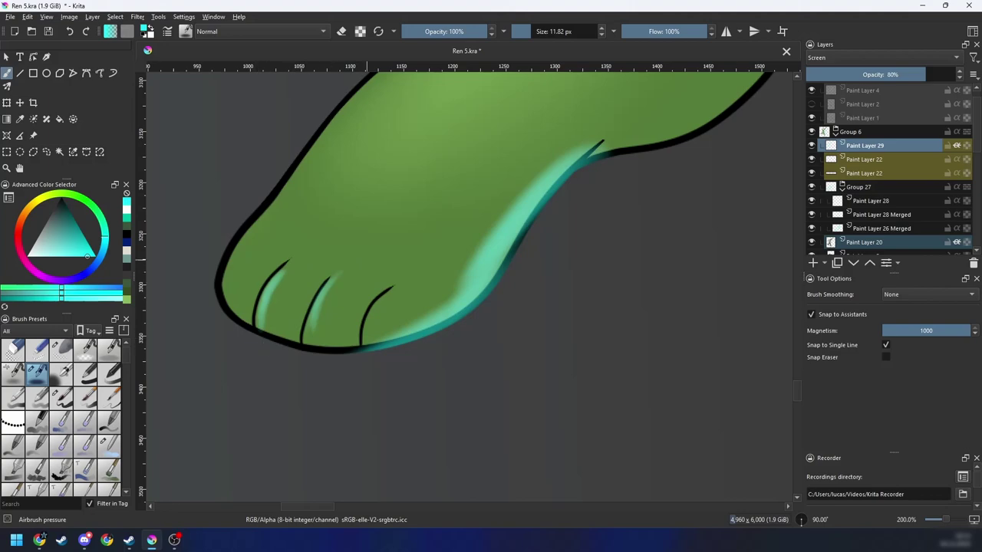
pyautogui.moveTo(366, 342); pyautogui.dragTo(391, 292)
# Step: Strengthen the teal highlights between the toes and carry them down to the foot's outline
pyautogui.scroll(-7, 535, 266)
pyautogui.press('4')
pyautogui.press('4')
pyautogui.press('4')
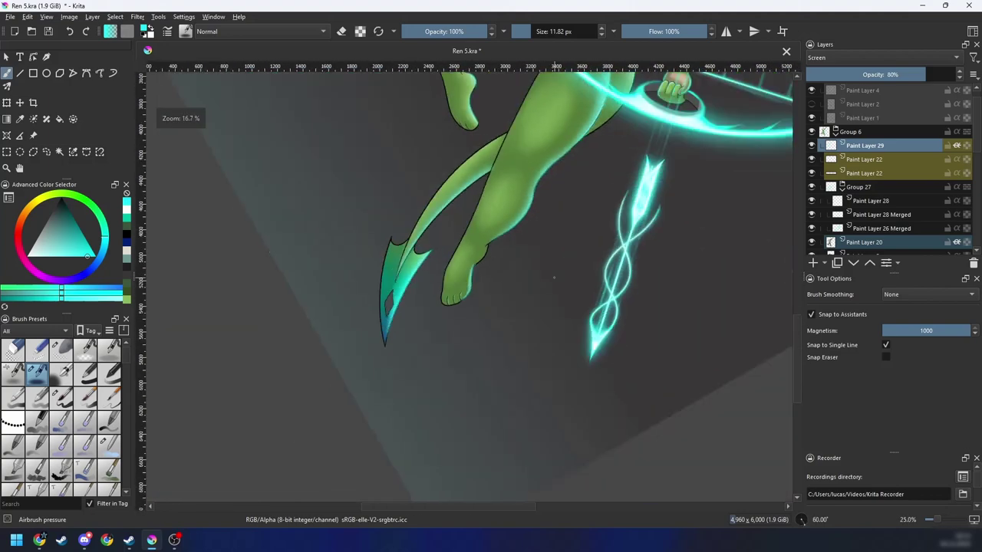
pyautogui.scroll(5, 475, 287)
pyautogui.press('6')
pyautogui.press('6')
pyautogui.press('6')
pyautogui.press('6')
pyautogui.scroll(1, 460, 184)
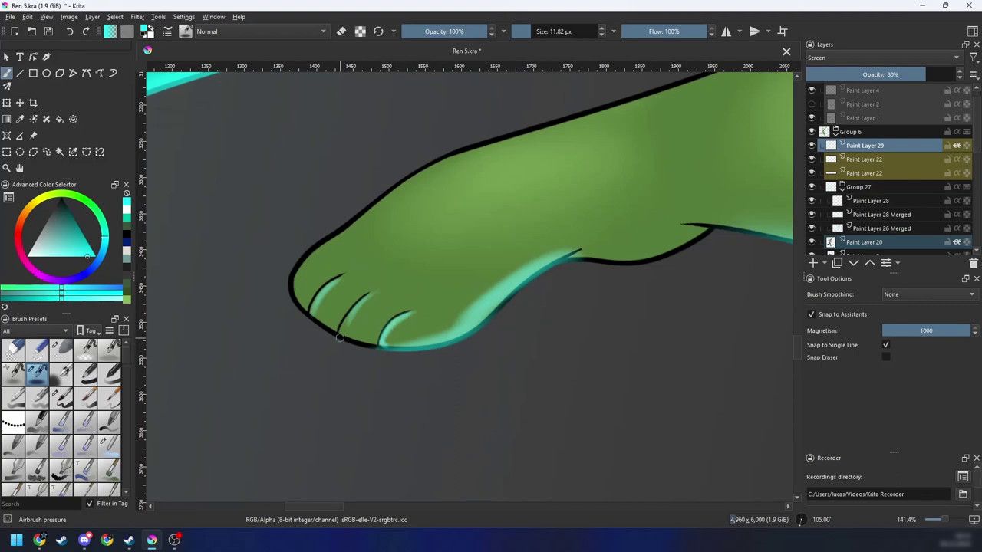
pyautogui.moveTo(311, 317); pyautogui.dragTo(339, 276)
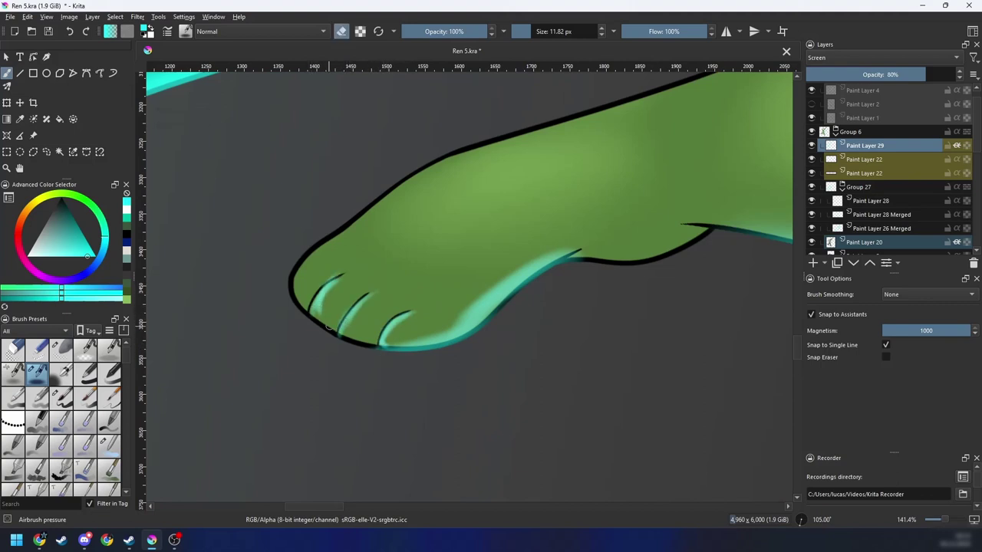
# Step: Reshape the teal highlights at the toe tips, trimming the excess with the airbrush in eraser mode at 11.82 px
pyautogui.hotkey('ctrl', '[')
pyautogui.hotkey('ctrl', '[')
pyautogui.hotkey('ctrl', '[')
pyautogui.hotkey('ctrl', '[')
pyautogui.press('+')
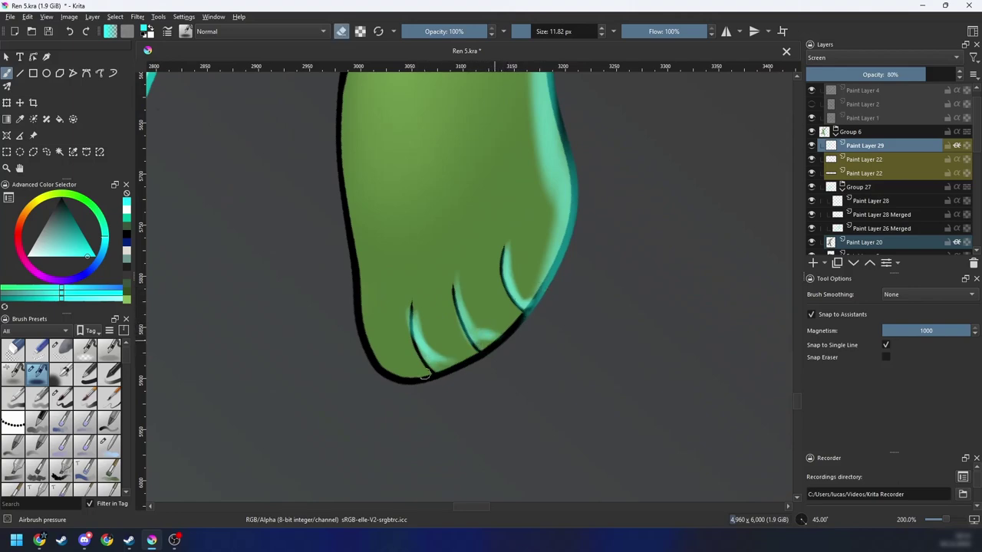
pyautogui.press('-')
pyautogui.press('-')
pyautogui.hotkey('ctrl', ']')
pyautogui.hotkey('ctrl', ']')
pyautogui.hotkey('ctrl', ']')
pyautogui.hotkey('ctrl', ']')
pyautogui.press('-')
pyautogui.press('-')
pyautogui.press('+')
pyautogui.press('+')
pyautogui.press('+')
pyautogui.press('+')
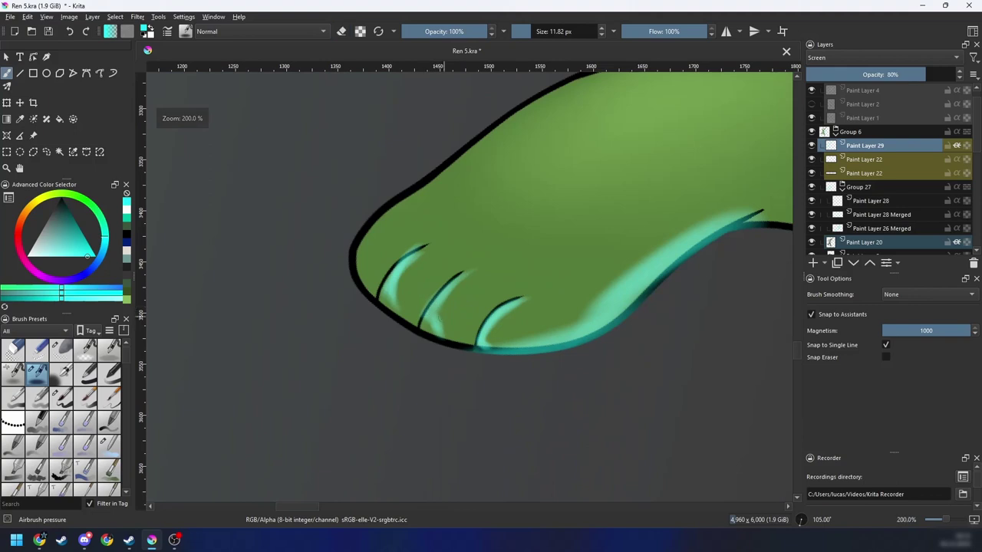
pyautogui.press('e')
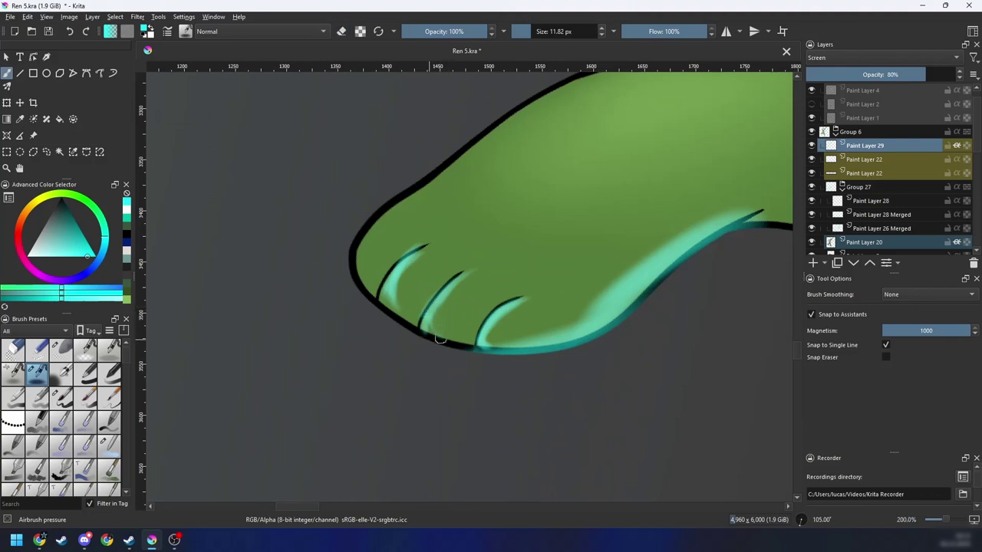
pyautogui.hotkey('ctrl', '[')
pyautogui.hotkey('ctrl', '[')
pyautogui.press('e')
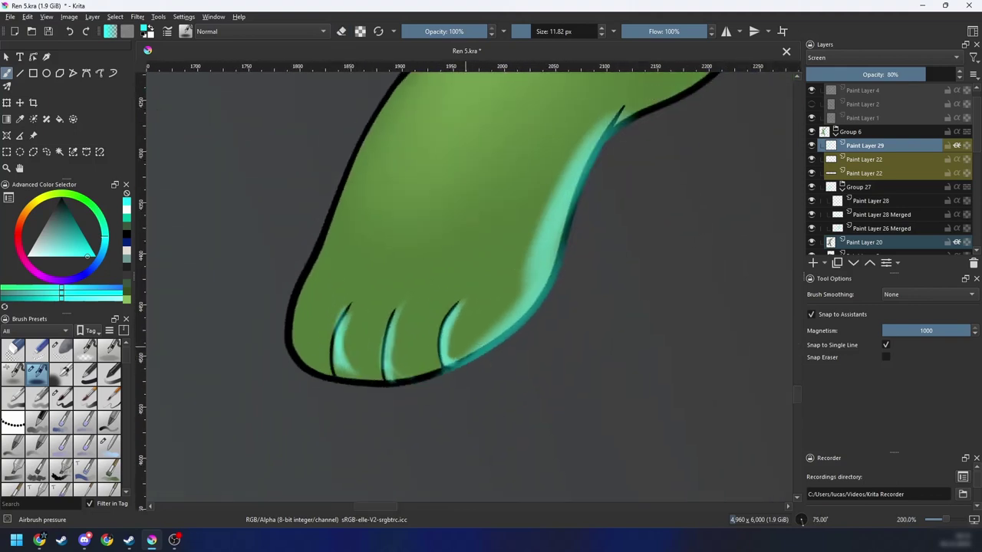
# Step: Add teal rim light around the standing foot's ankle and outer edge with the airbrush at 36.78 px
pyautogui.moveTo(461, 352); pyautogui.dragTo(529, 353)
pyautogui.moveTo(460, 370)
pyautogui.mouseDown()
pyautogui.moveTo(508, 358)
pyautogui.moveTo(461, 371)
pyautogui.moveTo(542, 313)
pyautogui.moveTo(476, 397)
pyautogui.mouseUp()
pyautogui.hotkey('ctrl', '-')
pyautogui.hotkey('ctrl', '-')
pyautogui.hotkey('ctrl', ']')
pyautogui.moveTo(532, 315); pyautogui.dragTo(427, 393)
pyautogui.moveTo(500, 307)
pyautogui.mouseDown()
pyautogui.moveTo(463, 342)
pyautogui.moveTo(436, 347)
pyautogui.mouseUp()
pyautogui.hotkey('ctrl', '[')
pyautogui.moveTo(547, 298)
pyautogui.mouseDown()
pyautogui.moveTo(416, 320)
pyautogui.moveTo(540, 279)
pyautogui.mouseUp()
pyautogui.moveTo(433, 305); pyautogui.dragTo(566, 256)
pyautogui.moveTo(434, 307)
pyautogui.mouseDown()
pyautogui.moveTo(338, 400)
pyautogui.moveTo(312, 448)
pyautogui.mouseUp()
pyautogui.moveTo(351, 418); pyautogui.dragTo(417, 328)
pyautogui.moveTo(370, 366)
pyautogui.mouseDown()
pyautogui.moveTo(350, 394)
pyautogui.moveTo(361, 381)
pyautogui.mouseUp()
pyautogui.press('4')
pyautogui.press('4')
pyautogui.hotkey('ctrl', '-')
pyautogui.hotkey('ctrl', '-')
pyautogui.hotkey('ctrl', '-')
pyautogui.hotkey('ctrl', '-')
pyautogui.hotkey('ctrl', '-')
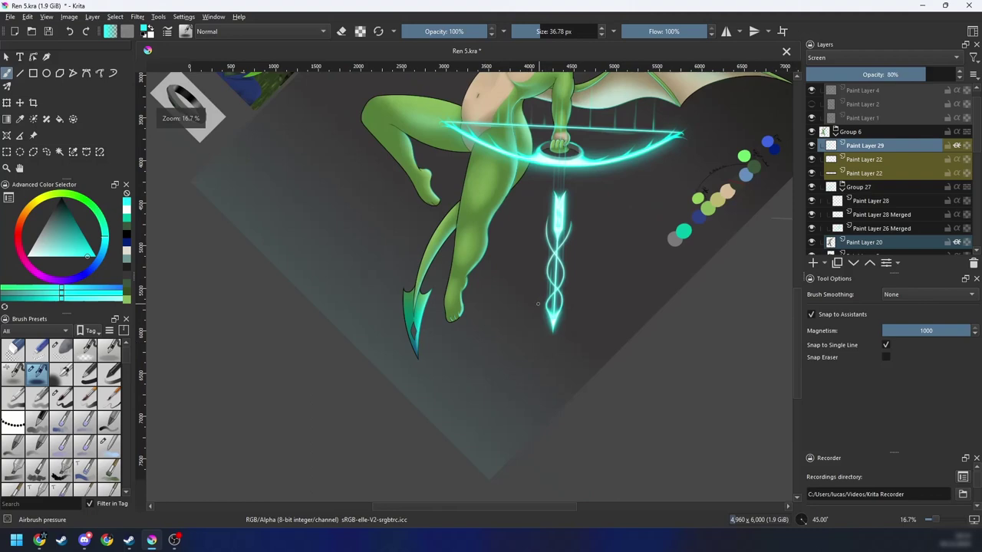
# Step: Brush soft teal light over the outer edge of the standing foot's toes at 36.78 px
pyautogui.hotkey('ctrl', '+')
pyautogui.hotkey('ctrl', '+')
pyautogui.hotkey('ctrl', '+')
pyautogui.hotkey('ctrl', '+')
pyautogui.hotkey('ctrl', '+')
pyautogui.moveTo(451, 401)
pyautogui.mouseDown()
pyautogui.moveTo(513, 301)
pyautogui.moveTo(487, 332)
pyautogui.mouseUp()
pyautogui.press('4')
pyautogui.press('4')
pyautogui.moveTo(511, 294); pyautogui.dragTo(501, 322)
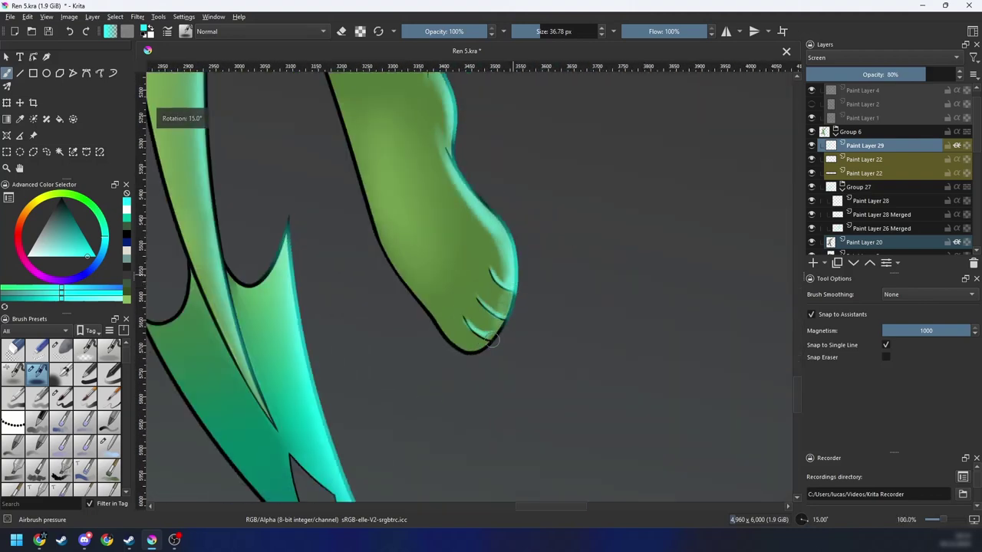
pyautogui.scroll(-6, 484, 340)
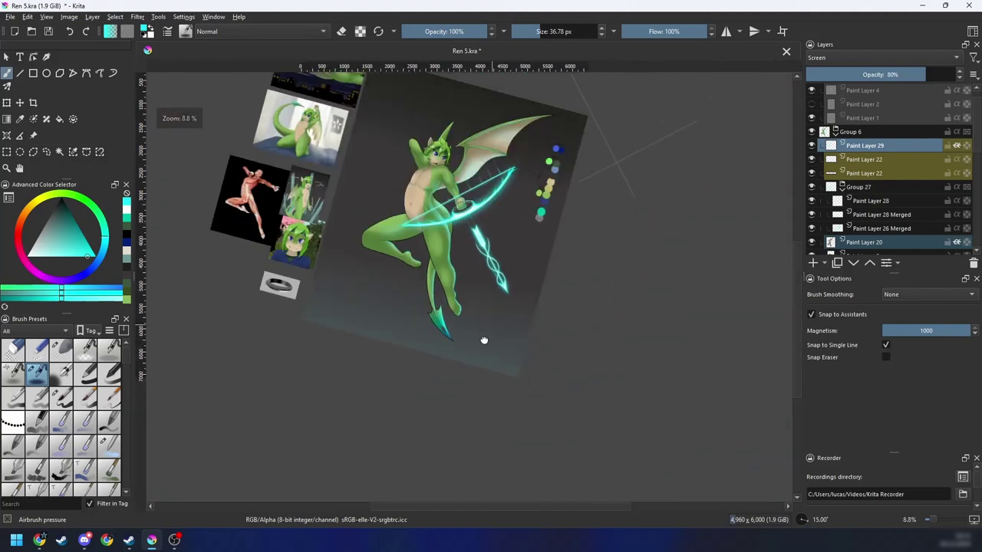
pyautogui.scroll(4, 484, 340)
pyautogui.press('4')
pyautogui.press('4')
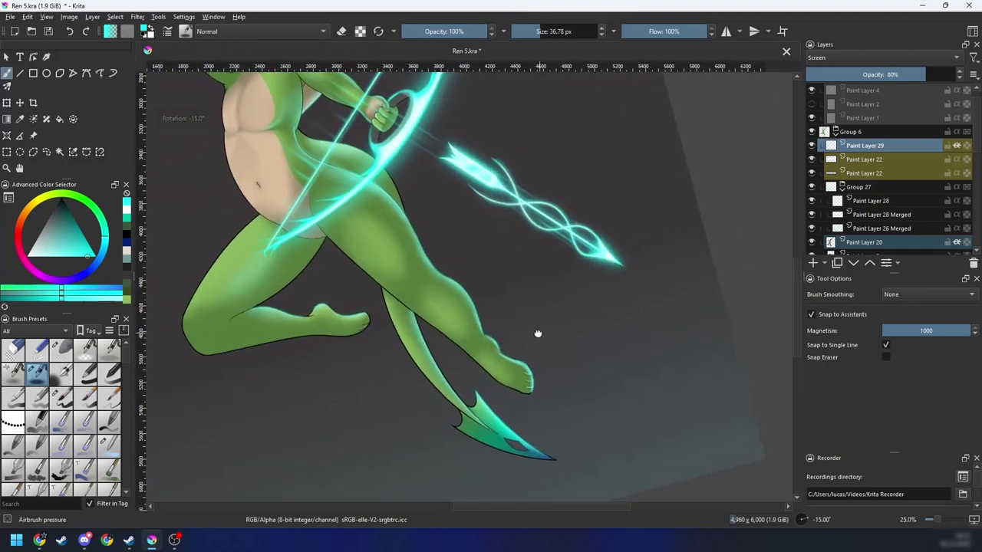
# Step: Paint a thin teal highlight along the outer edge of the tail tip's diamond-shaped hole with the airbrush at 10.06 px
pyautogui.scroll(5, 537, 333)
pyautogui.press('4')
pyautogui.press('4')
pyautogui.press('4')
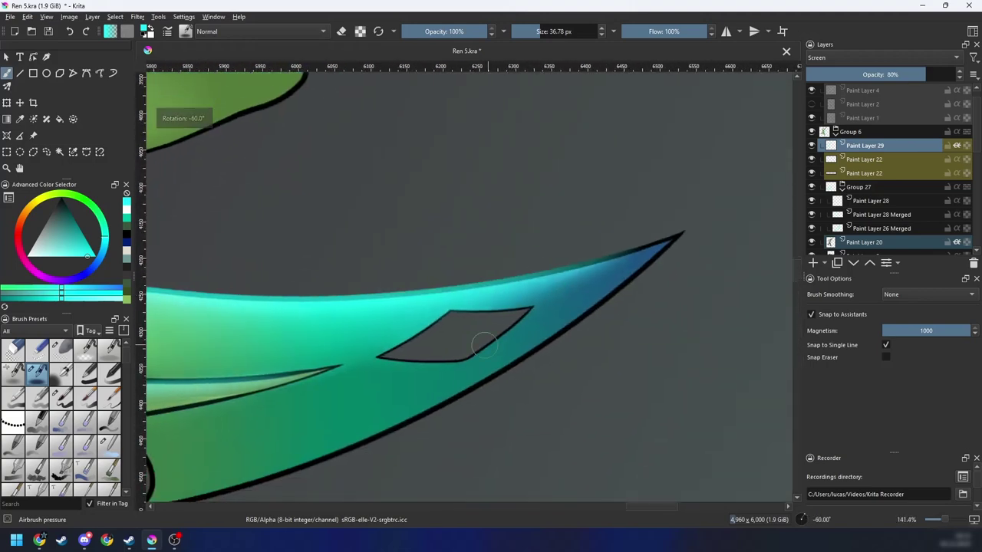
pyautogui.press('[')
pyautogui.press('[')
pyautogui.press('4')
pyautogui.press('4')
pyautogui.press('4')
pyautogui.press('4')
pyautogui.press('4')
pyautogui.press('4')
pyautogui.press('4')
pyautogui.press('4')
pyautogui.press('4')
pyautogui.press('4')
pyautogui.press('4')
pyautogui.press('4')
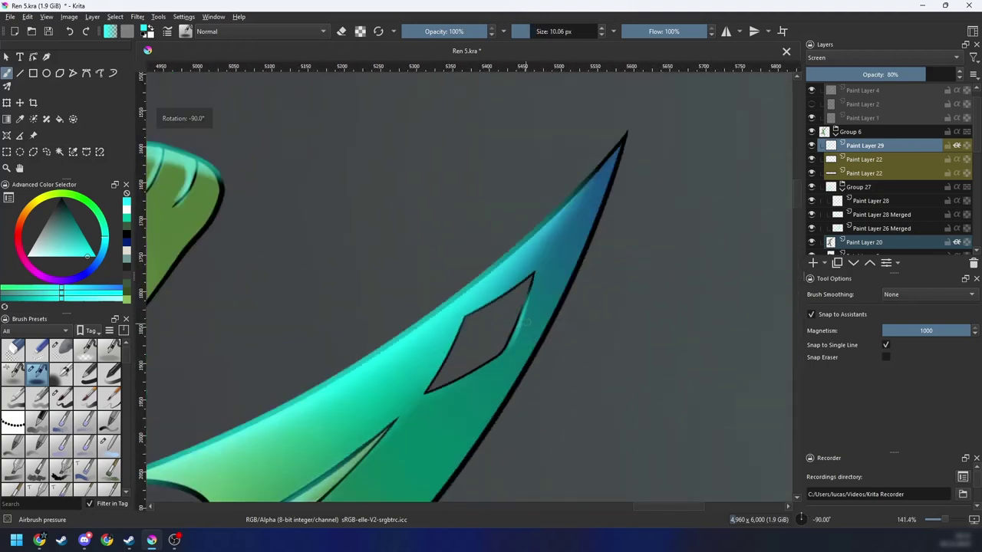
# Step: Refine the hole's teal edge light at 4.55 px and extend it along the adjoining outer edge
pyautogui.moveTo(441, 317); pyautogui.dragTo(426, 448)
pyautogui.scroll(1, 426, 448)
pyautogui.moveTo(382, 373)
pyautogui.mouseDown()
pyautogui.moveTo(451, 311)
pyautogui.moveTo(424, 327)
pyautogui.mouseUp()
pyautogui.hotkey('ctrl', 'z')
pyautogui.press('[')
pyautogui.moveTo(469, 299); pyautogui.dragTo(372, 379)
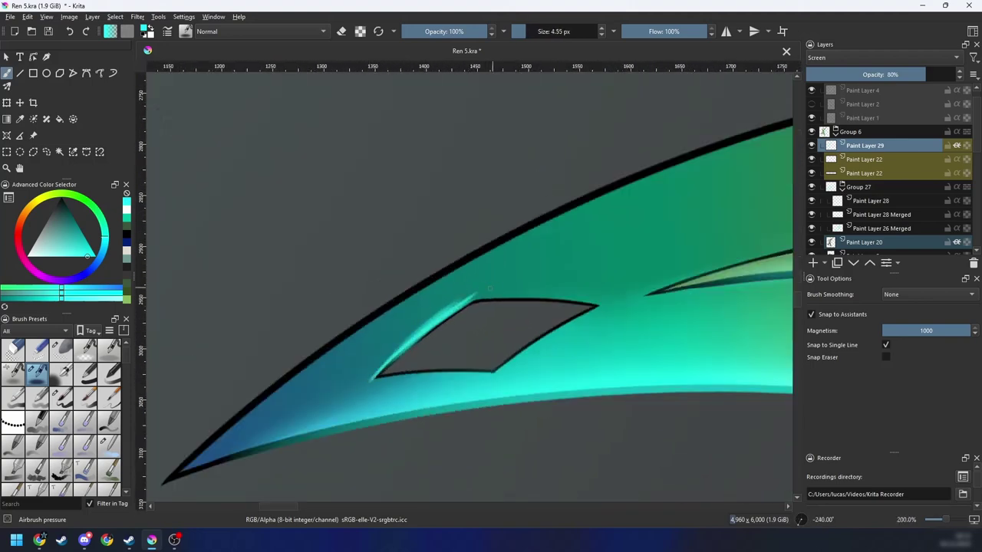
pyautogui.press('4')
pyautogui.press('4')
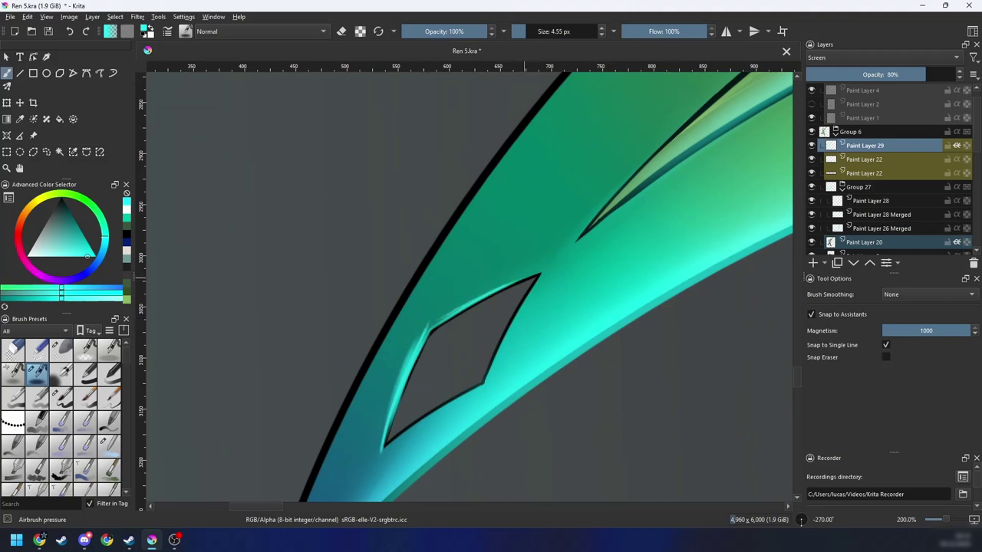
pyautogui.press('6')
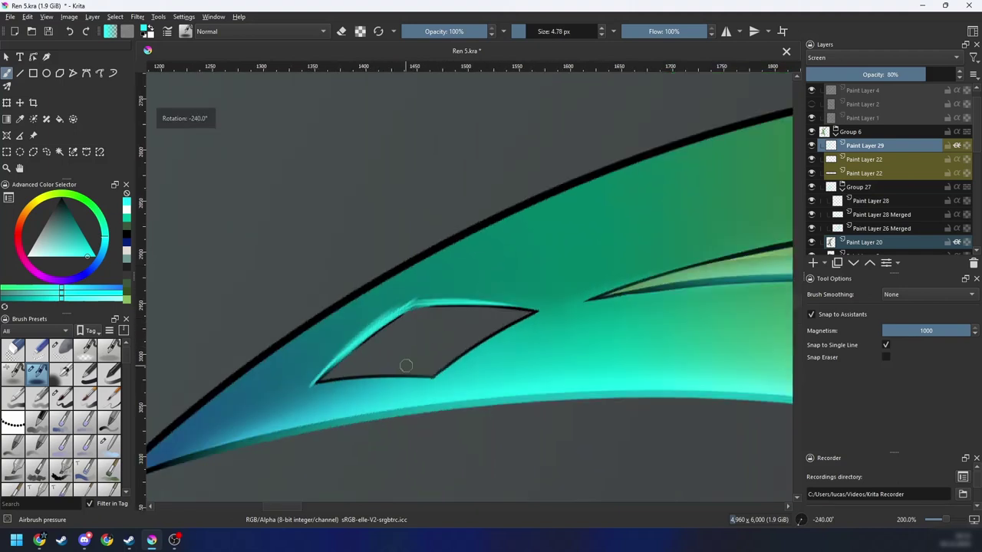
# Step: Broaden and soften the teal highlight around the tail hole with the airbrush at 17.82 px
pyautogui.press(']')
pyautogui.press(']')
pyautogui.press(']')
pyautogui.press(']')
pyautogui.press('4')
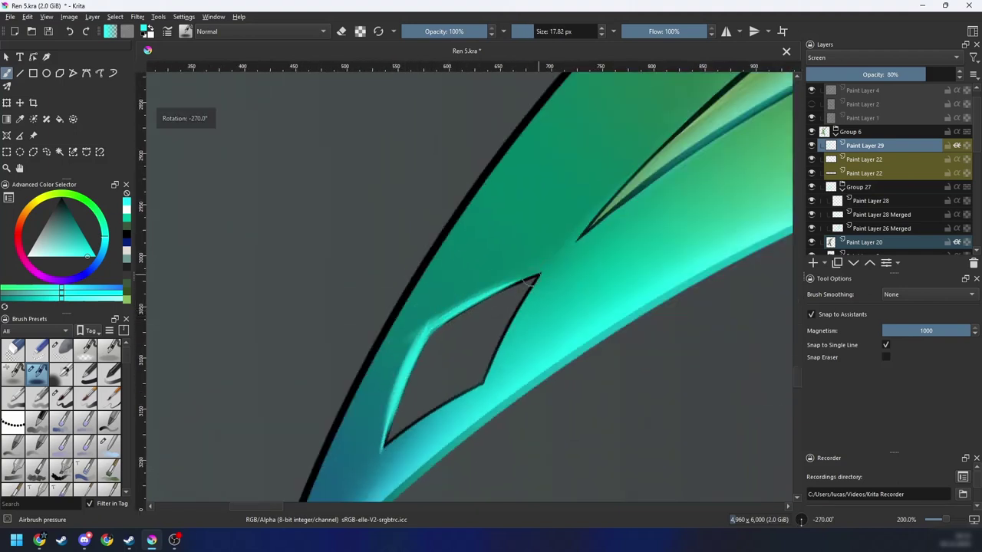
# Step: Smooth the teal highlight around the tail hole with the Blender Blur brush at 13.26 px
pyautogui.rightClick(459, 327)
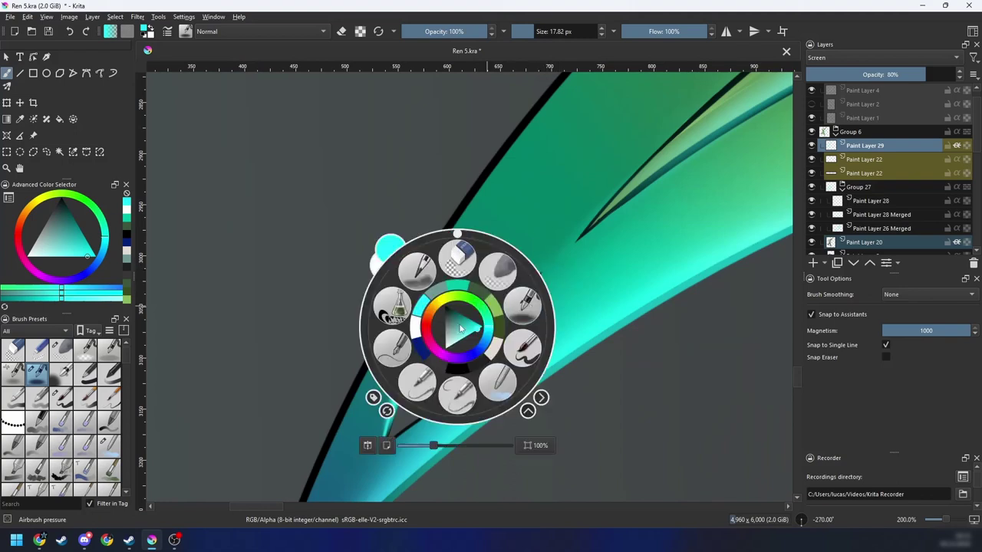
pyautogui.click(500, 382)
pyautogui.press('[')
pyautogui.press('[')
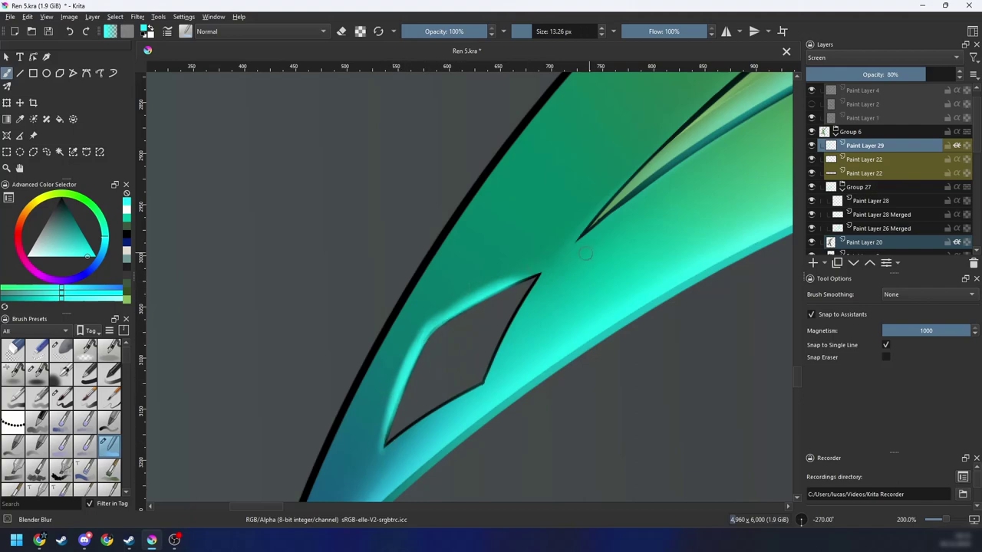
# Step: Examine the teal reflected light across the whole figure, from the bow to the tail tip
pyautogui.press('-')
pyautogui.press('-')
pyautogui.press('-')
pyautogui.press('-')
pyautogui.press('-')
pyautogui.press('4')
pyautogui.press('4')
pyautogui.press('-')
pyautogui.press('4')
pyautogui.press('4')
pyautogui.press('4')
pyautogui.press('4')
pyautogui.press('4')
pyautogui.moveTo(580, 276); pyautogui.dragTo(573, 405)
pyautogui.press('-')
pyautogui.moveTo(550, 309); pyautogui.dragTo(570, 385)
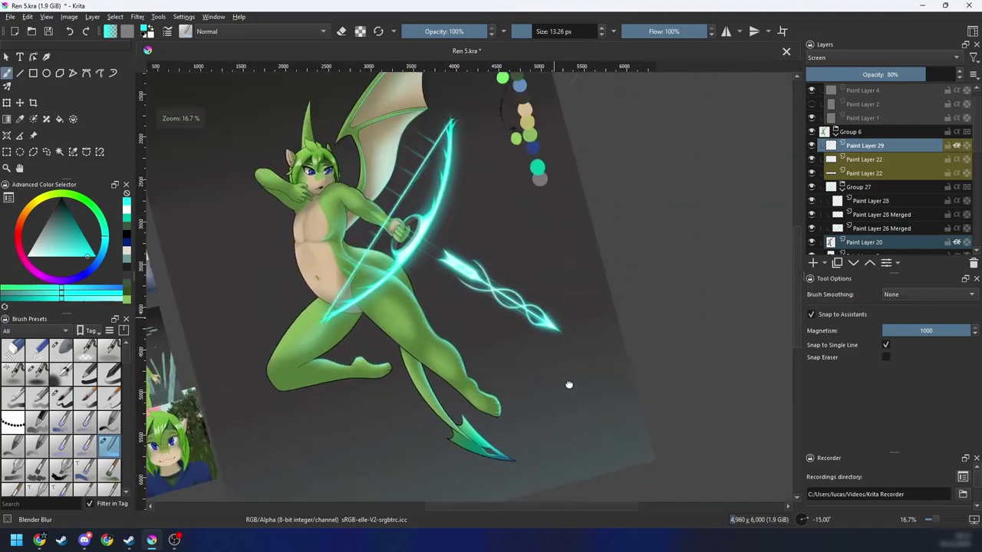
# Step: Blend the teal highlights around the straight leg's toes and outer foot edge with Blender Blur at 35.74 px
pyautogui.press('+')
pyautogui.press('+')
pyautogui.press('4')
pyautogui.moveTo(585, 422); pyautogui.dragTo(444, 234)
pyautogui.press('+')
pyautogui.press('+')
pyautogui.press('+')
pyautogui.press('6')
pyautogui.press('6')
pyautogui.press('6')
pyautogui.press('6')
pyautogui.press('6')
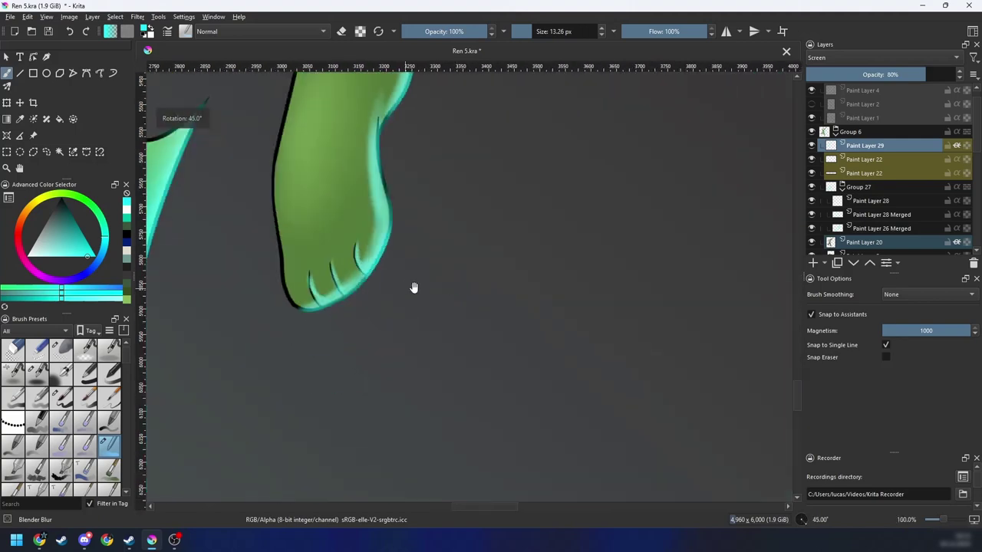
pyautogui.moveTo(414, 289); pyautogui.dragTo(441, 352)
pyautogui.press('+')
pyautogui.moveTo(389, 326)
pyautogui.mouseDown()
pyautogui.moveTo(405, 326)
pyautogui.moveTo(359, 325)
pyautogui.moveTo(376, 318)
pyautogui.mouseUp()
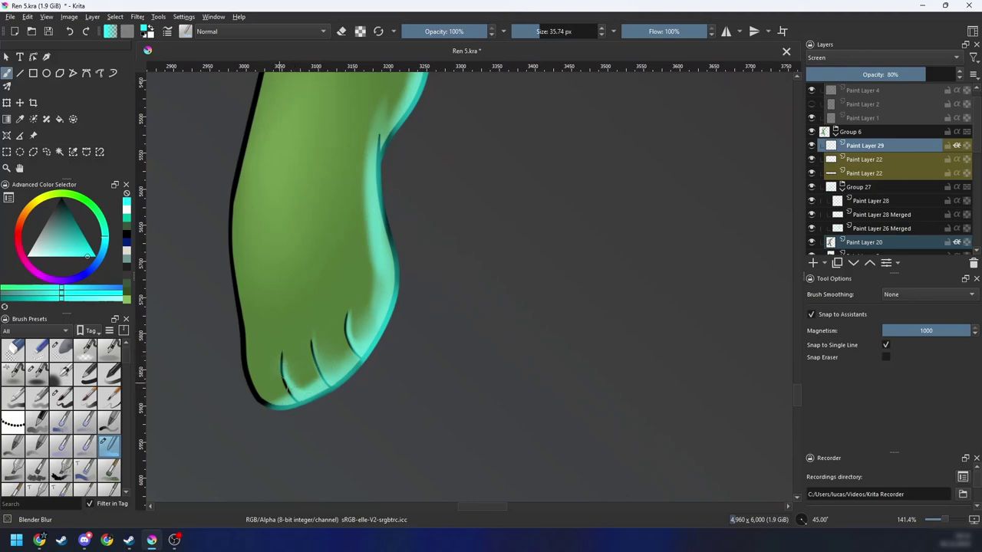
# Step: Soften the teal light along the straight leg's ankle, foot and toes with Blender Blur enlarged to 52.04 px
pyautogui.moveTo(394, 242); pyautogui.dragTo(404, 330)
pyautogui.press('4')
pyautogui.press('4')
pyautogui.press('4')
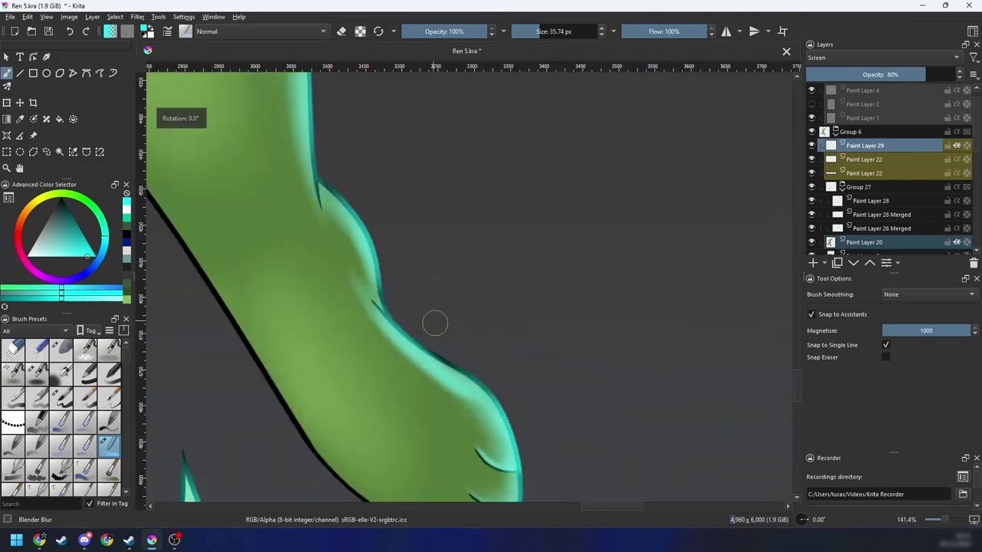
pyautogui.press('6')
pyautogui.press('6')
pyautogui.press('6')
pyautogui.press('6')
pyautogui.press('6')
pyautogui.press('6')
pyautogui.press('6')
pyautogui.moveTo(401, 258); pyautogui.dragTo(372, 342)
pyautogui.keyDown('shift'); pyautogui.moveTo(294, 358); pyautogui.dragTo(414, 265); pyautogui.keyUp('shift')
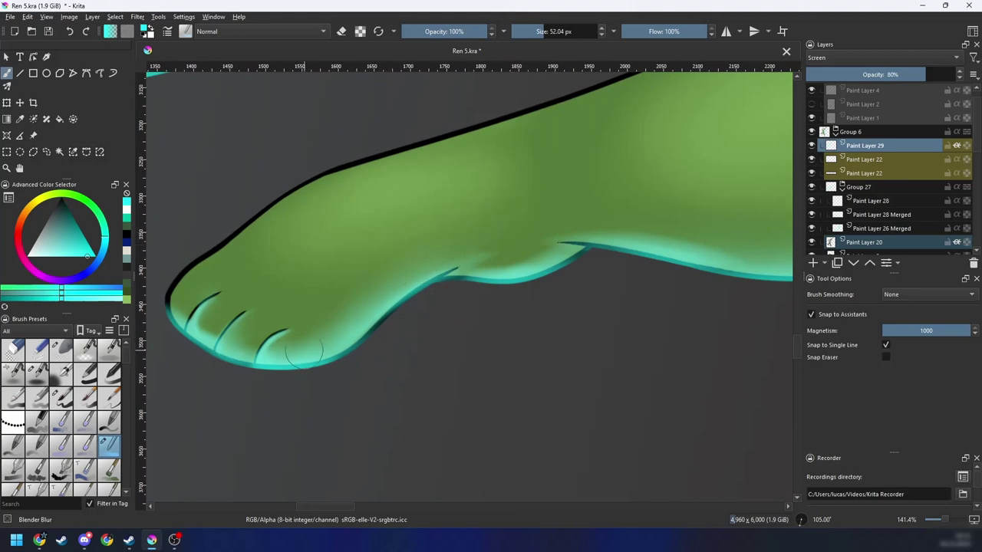
# Step: Examine the blended teal light on the straight leg's foot against the tail, arrow and bent leg
pyautogui.press('-')
pyautogui.press('-')
pyautogui.press('-')
pyautogui.press('4')
pyautogui.press('4')
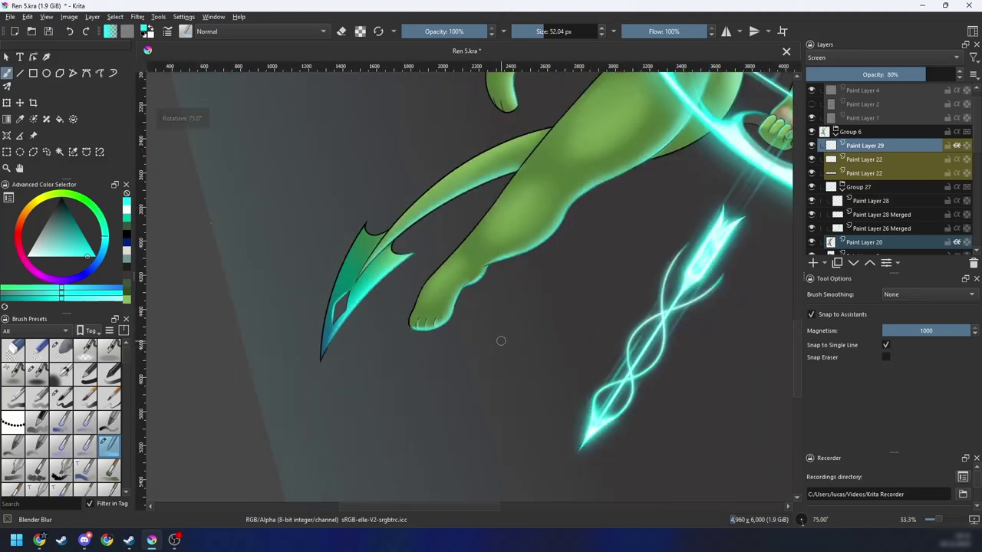
pyautogui.press('4')
pyautogui.press('4')
pyautogui.press('-')
pyautogui.press('4')
pyautogui.press('4')
pyautogui.press('4')
pyautogui.press('-')
pyautogui.press('-')
pyautogui.moveTo(550, 327)
pyautogui.mouseDown()
pyautogui.moveTo(515, 367)
pyautogui.moveTo(545, 367)
pyautogui.moveTo(593, 302)
pyautogui.mouseUp()
# Step: Brush teal light onto the toe end of the bent leg's foot with the pressure airbrush
pyautogui.press('+')
pyautogui.press('+')
pyautogui.press('+')
pyautogui.press('+')
pyautogui.press('+')
pyautogui.rightClick(497, 327)
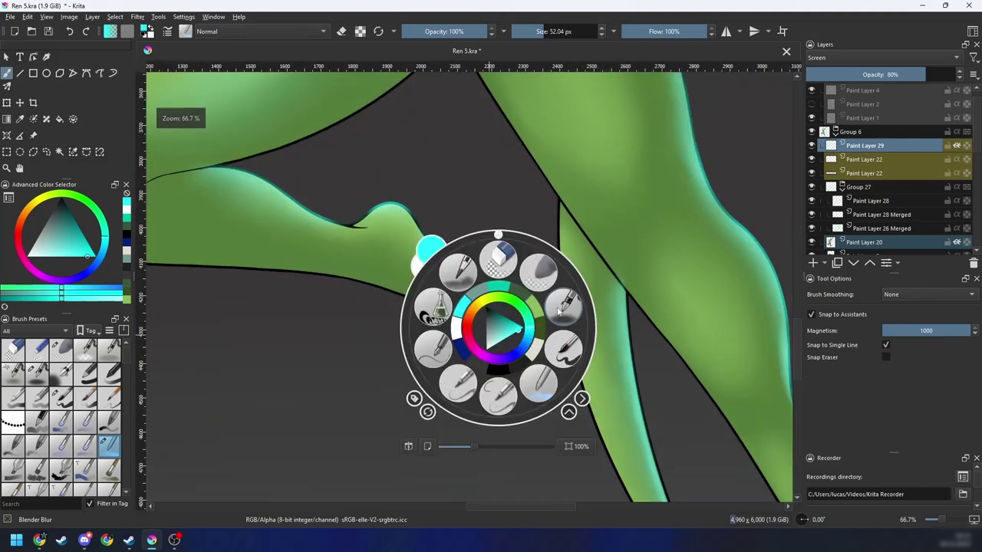
pyautogui.click(567, 311)
pyautogui.moveTo(496, 323); pyautogui.dragTo(471, 349)
pyautogui.press('+')
pyautogui.keyDown('shift'); pyautogui.moveTo(533, 298); pyautogui.dragTo(547, 298); pyautogui.keyUp('shift')
pyautogui.moveTo(477, 287)
pyautogui.mouseDown()
pyautogui.moveTo(473, 350)
pyautogui.moveTo(483, 330)
pyautogui.moveTo(462, 375)
pyautogui.mouseUp()
# Step: Build up the teal rim light around the bent leg's toes with the airbrush at 29.49 px
pyautogui.press('+')
pyautogui.hotkey('ctrl', '[')
pyautogui.press('[')
pyautogui.press('[')
pyautogui.moveTo(492, 328)
pyautogui.mouseDown()
pyautogui.moveTo(440, 392)
pyautogui.moveTo(494, 322)
pyautogui.moveTo(477, 282)
pyautogui.mouseUp()
pyautogui.moveTo(457, 379)
pyautogui.mouseDown()
pyautogui.moveTo(479, 288)
pyautogui.moveTo(439, 283)
pyautogui.mouseUp()
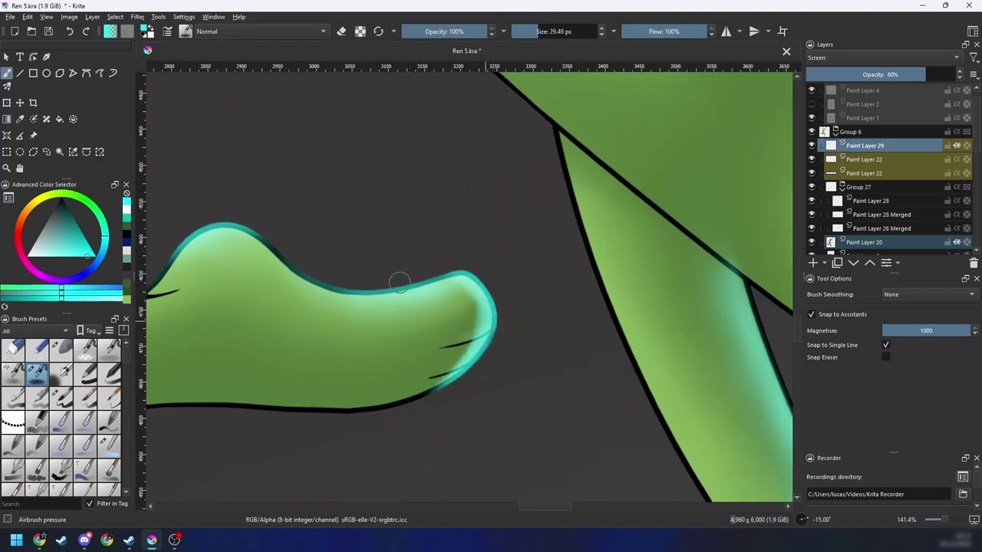
# Step: Paint fine teal highlights along the toe creases of the bent leg's foot at 14.11 px
pyautogui.hotkey('ctrl', '[')
pyautogui.hotkey('ctrl', '[')
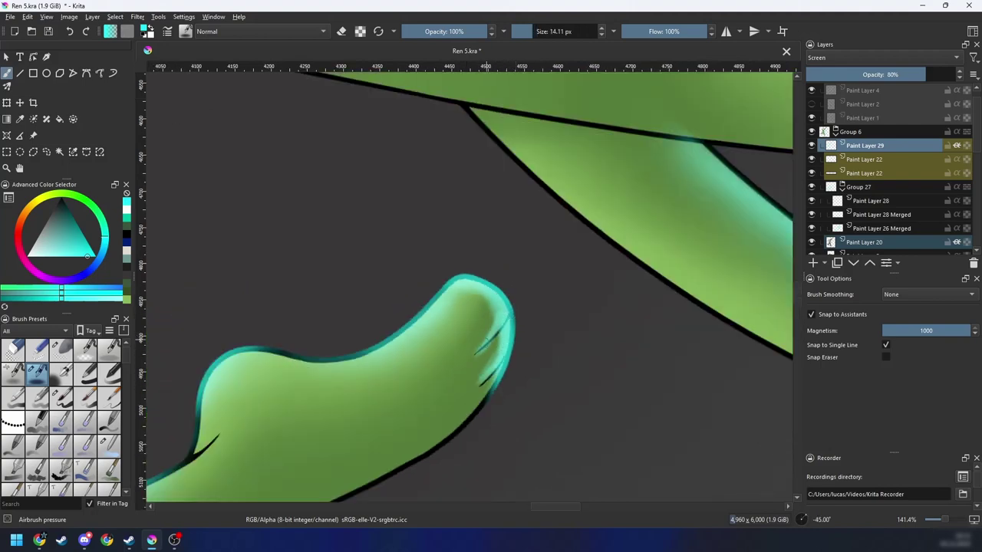
pyautogui.hotkey('ctrl', '-')
pyautogui.hotkey('ctrl', '-')
pyautogui.press('5')
pyautogui.hotkey('ctrl', '-')
pyautogui.hotkey('ctrl', '-')
pyautogui.hotkey('ctrl', '-')
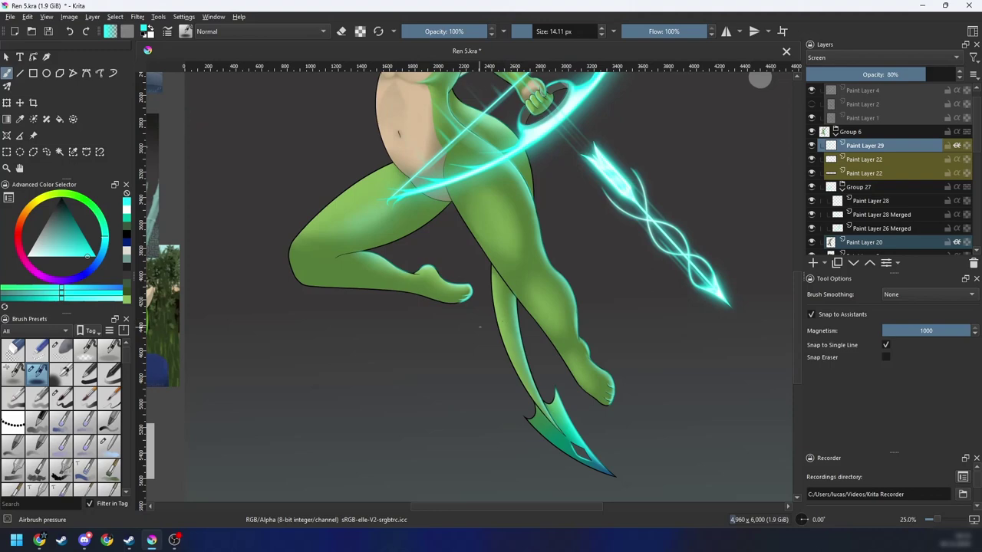
# Step: Trim the excess teal around the bent leg's toe creases with the airbrush in eraser mode at 14.11 px
pyautogui.press('+')
pyautogui.press('+')
pyautogui.press('+')
pyautogui.press('+')
pyautogui.hotkey('ctrl', '[')
pyautogui.hotkey('ctrl', '[')
pyautogui.press('e')
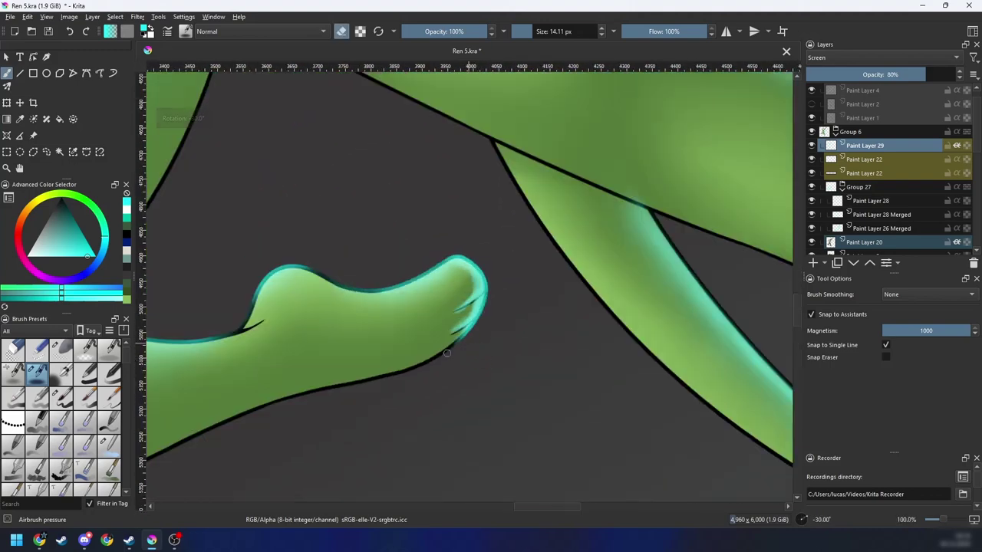
pyautogui.moveTo(449, 340); pyautogui.dragTo(483, 317)
# Step: Blend the teal highlights on the bent leg's toes with Blender Blur, reducing the brush to 23.03 px
pyautogui.rightClick(474, 338)
pyautogui.click(525, 407)
pyautogui.press('+')
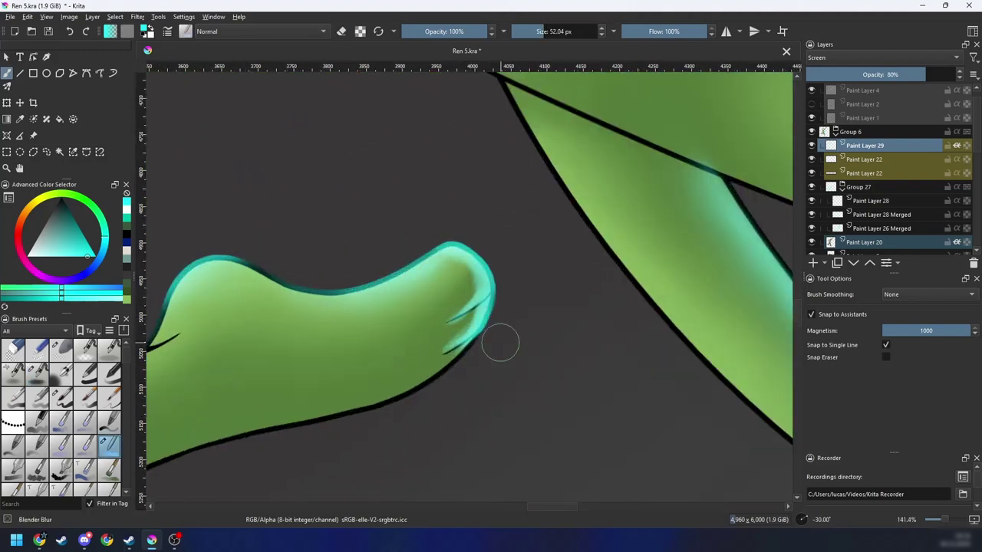
pyautogui.moveTo(453, 274)
pyautogui.mouseDown()
pyautogui.moveTo(480, 282)
pyautogui.moveTo(466, 268)
pyautogui.moveTo(460, 289)
pyautogui.mouseUp()
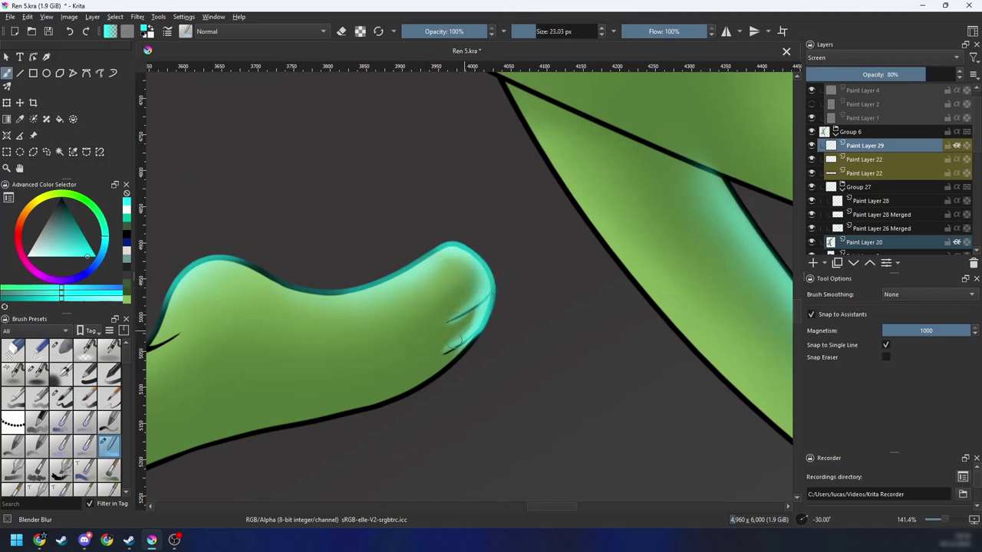
pyautogui.moveTo(406, 318); pyautogui.dragTo(436, 332)
# Step: Strengthen the teal rim light along the bent leg's heel and sole with the airbrush at 50.73 px
pyautogui.rightClick(369, 334)
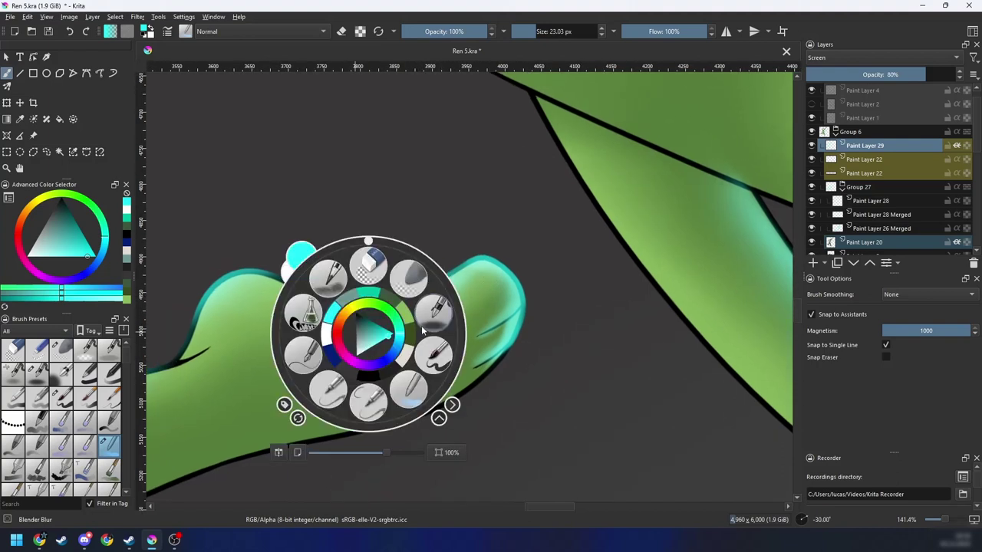
pyautogui.click(434, 314)
pyautogui.press('4')
pyautogui.press('4')
pyautogui.moveTo(359, 344)
pyautogui.mouseDown()
pyautogui.moveTo(433, 345)
pyautogui.moveTo(374, 338)
pyautogui.mouseUp()
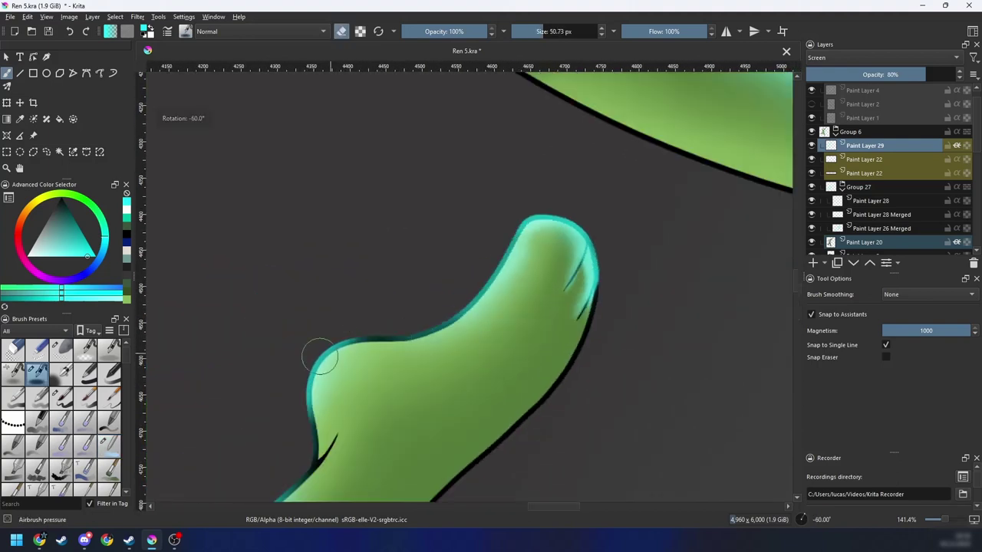
pyautogui.press('e')
pyautogui.moveTo(324, 345); pyautogui.dragTo(463, 309)
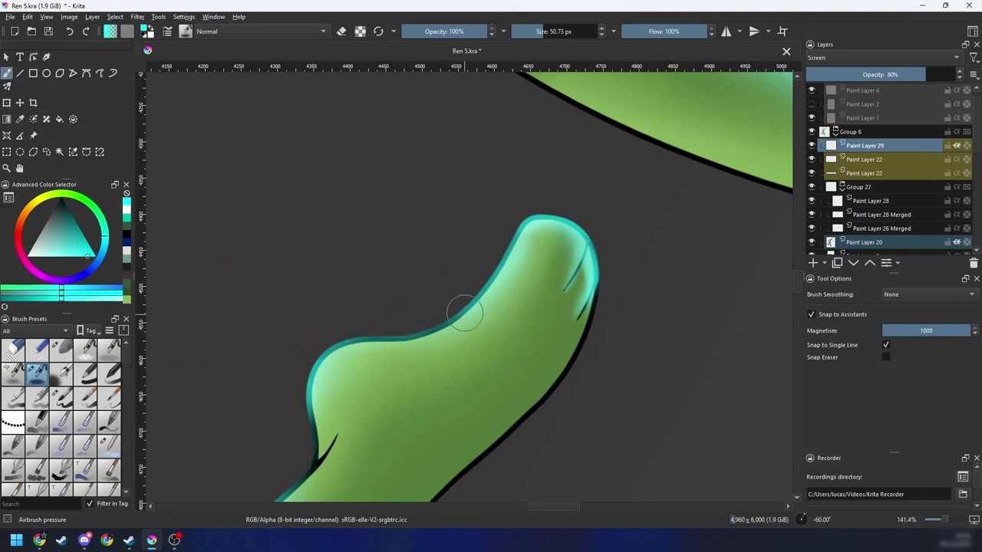
pyautogui.moveTo(349, 335); pyautogui.dragTo(484, 284)
pyautogui.moveTo(326, 364)
pyautogui.mouseDown()
pyautogui.moveTo(512, 276)
pyautogui.moveTo(408, 322)
pyautogui.moveTo(424, 320)
pyautogui.moveTo(308, 434)
pyautogui.mouseUp()
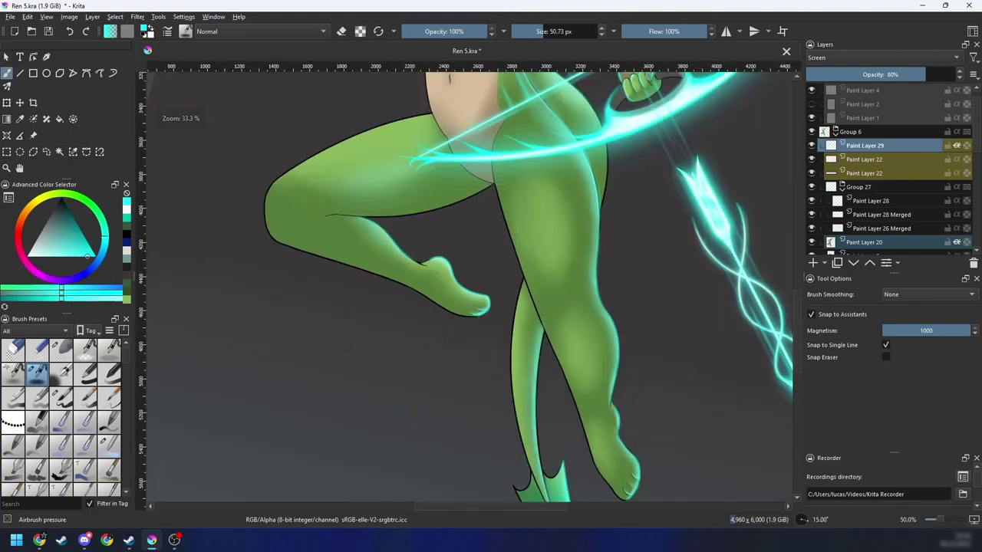
pyautogui.press('-')
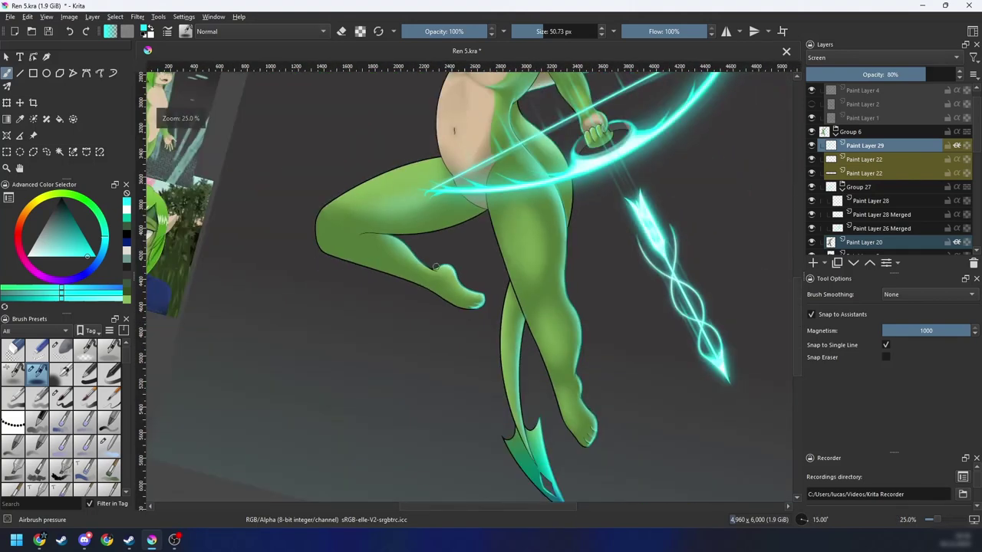
# Step: Brush teal light along the bent leg's ankle up to the heel crease with the airbrush at 41.25 px
pyautogui.press('+')
pyautogui.press('4')
pyautogui.press('+')
pyautogui.press('4')
pyautogui.press('4')
pyautogui.press('+')
pyautogui.scroll(3, 367, 311)
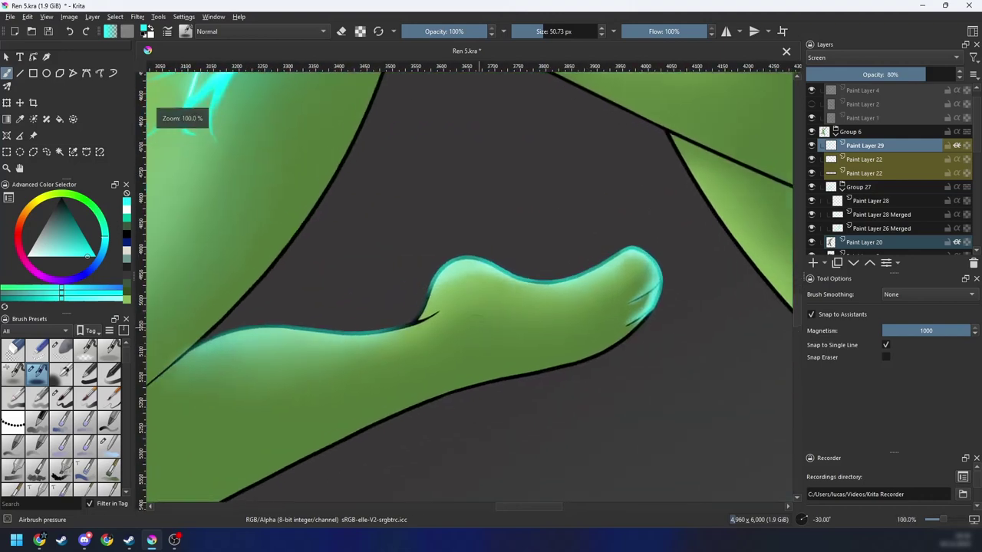
pyautogui.press('4')
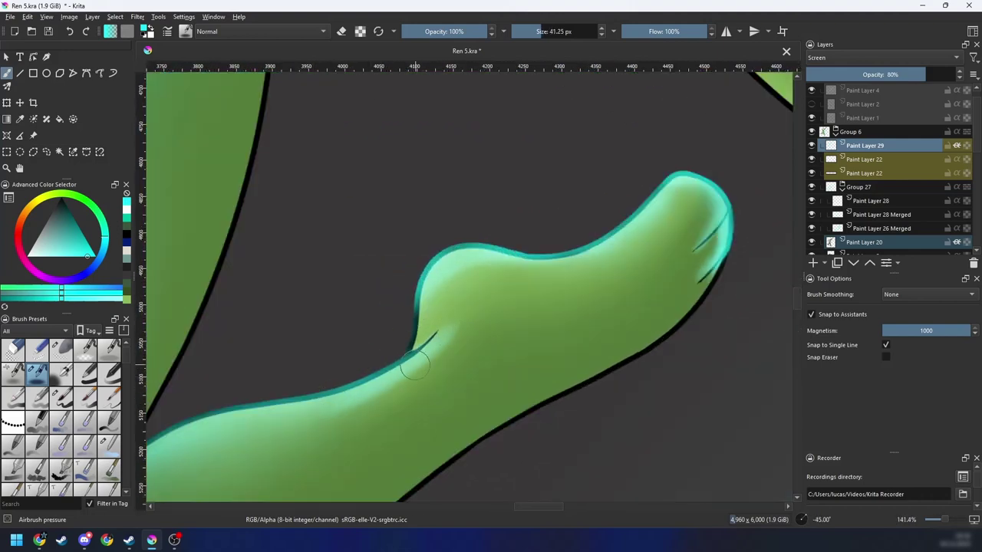
# Step: Extend a teal highlight along the bent leg's heel crease with the airbrush at 21.70 px
pyautogui.press('[')
pyautogui.press('[')
pyautogui.press('[')
pyautogui.press('4')
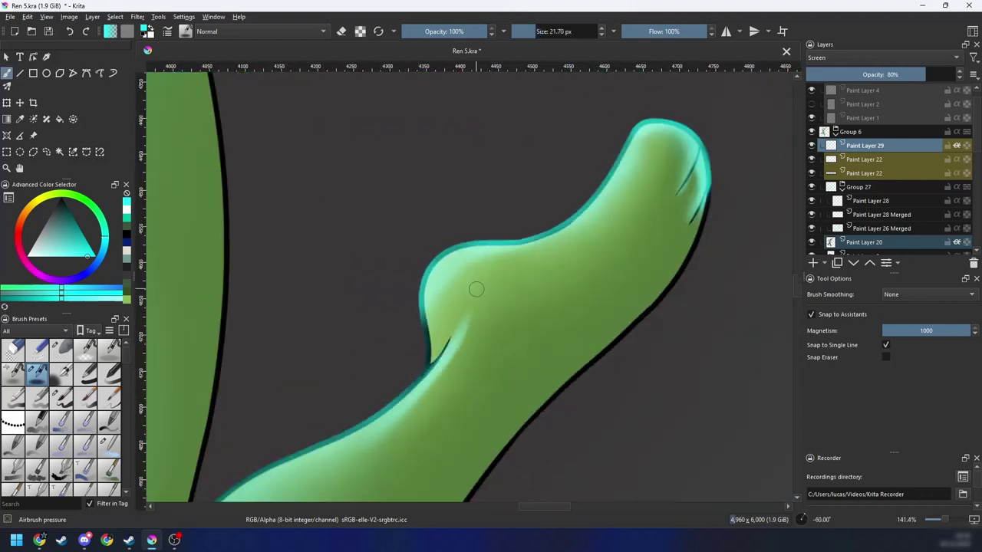
# Step: Brush a teal highlight along the bent leg's ankle from the heel crease towards the calf with the airbrush at 21.70 px
pyautogui.press('4')
pyautogui.press('4')
pyautogui.press('4')
pyautogui.press('4')
pyautogui.press('4')
pyautogui.press('4')
pyautogui.press('4')
pyautogui.press('4')
pyautogui.press('4')
pyautogui.press('4')
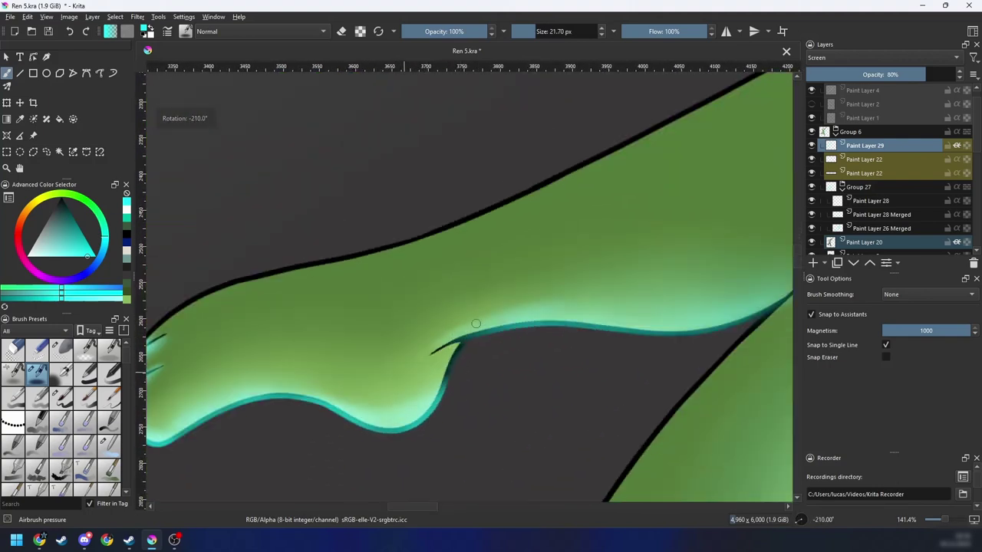
pyautogui.moveTo(476, 323)
pyautogui.mouseDown()
pyautogui.moveTo(438, 344)
pyautogui.moveTo(555, 320)
pyautogui.moveTo(513, 318)
pyautogui.moveTo(579, 330)
pyautogui.moveTo(652, 323)
pyautogui.mouseUp()
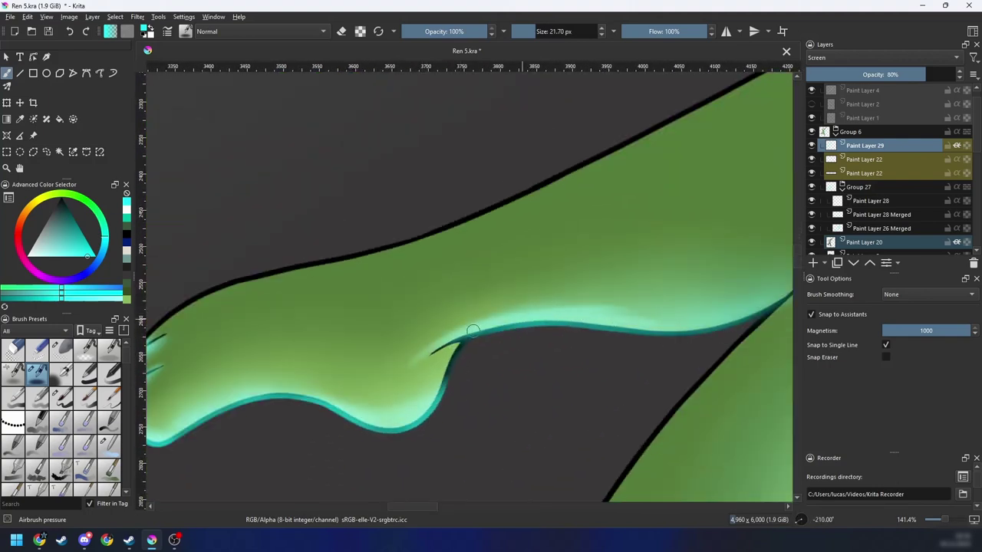
pyautogui.moveTo(473, 330); pyautogui.dragTo(563, 319)
# Step: Blend the teal highlight along the bent leg's ankle and calf with Blender Blur, enlarging the brush to 52.69 px
pyautogui.rightClick(573, 342)
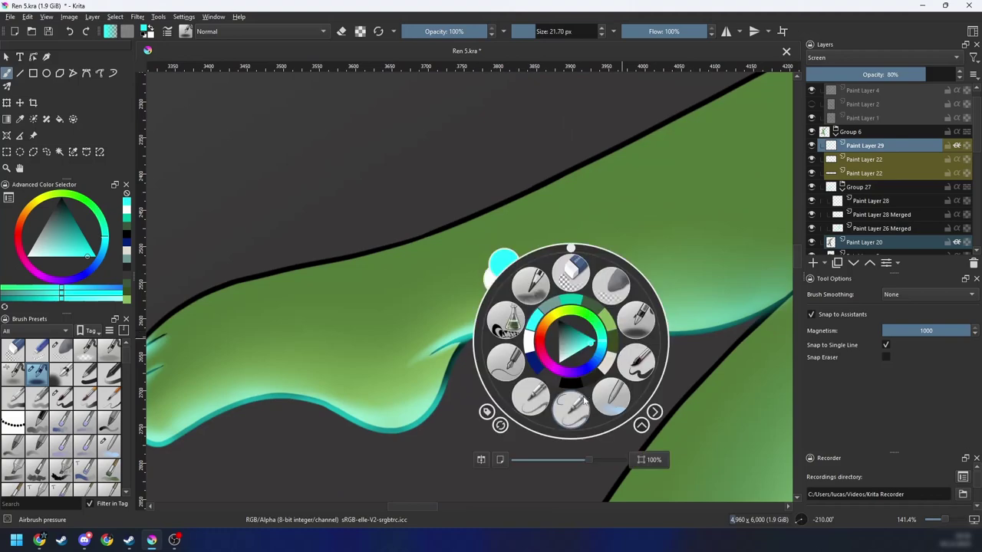
pyautogui.click(509, 348)
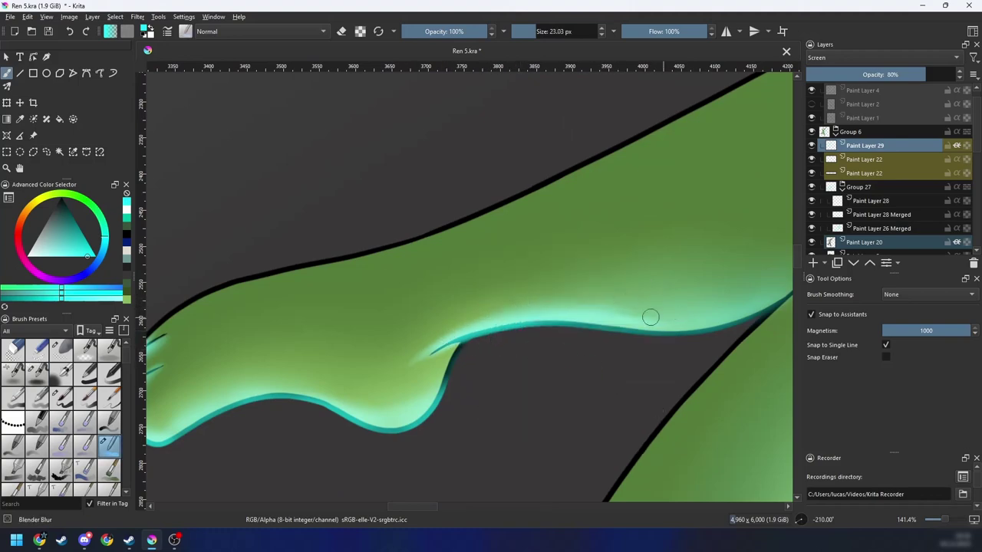
pyautogui.moveTo(549, 324); pyautogui.dragTo(722, 310)
# Step: Examine the teal lighting across the whole figure and up close on the bent leg's thigh and calf
pyautogui.press('-')
pyautogui.press('-')
pyautogui.press('-')
pyautogui.press('6')
pyautogui.press('6')
pyautogui.press('6')
pyautogui.press('6')
pyautogui.press('6')
pyautogui.press('6')
pyautogui.press('-')
pyautogui.press('-')
pyautogui.press('-')
pyautogui.press('6')
pyautogui.press('6')
pyautogui.press('6')
pyautogui.press('6')
pyautogui.press('6')
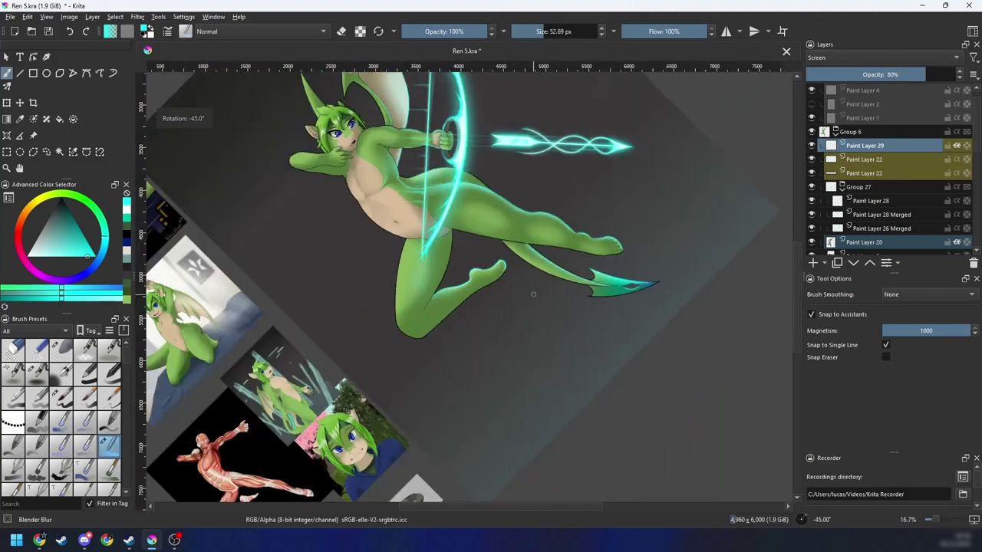
pyautogui.press('6')
pyautogui.moveTo(497, 309); pyautogui.dragTo(512, 344)
pyautogui.press('+')
pyautogui.press('+')
pyautogui.moveTo(480, 389); pyautogui.dragTo(497, 333)
pyautogui.press('6')
pyautogui.moveTo(503, 288); pyautogui.dragTo(523, 301)
pyautogui.press('+')
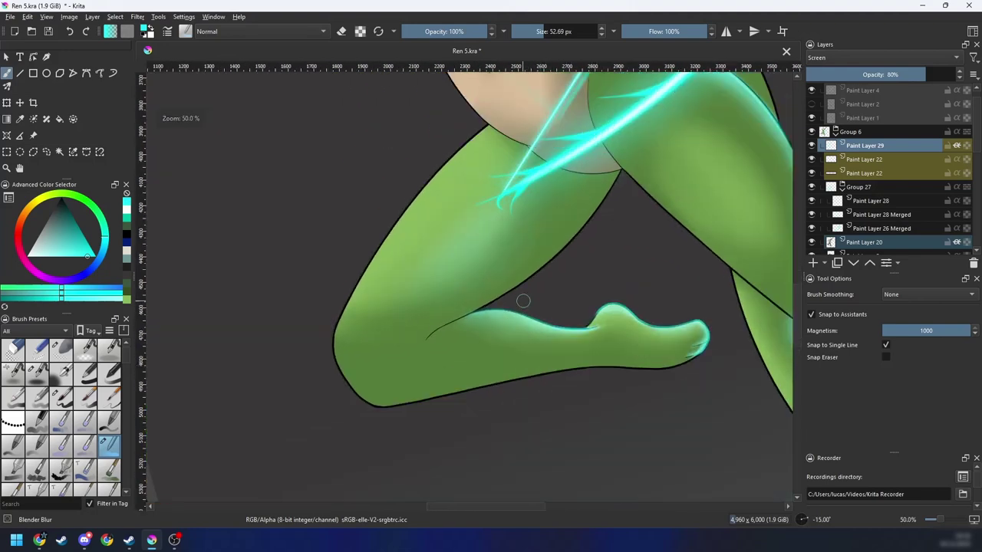
# Step: Paint a cyan rim highlight under the crease line behind the bent knee with the Airbrush pressure brush at 37.73 px
pyautogui.scroll(2, 523, 301)
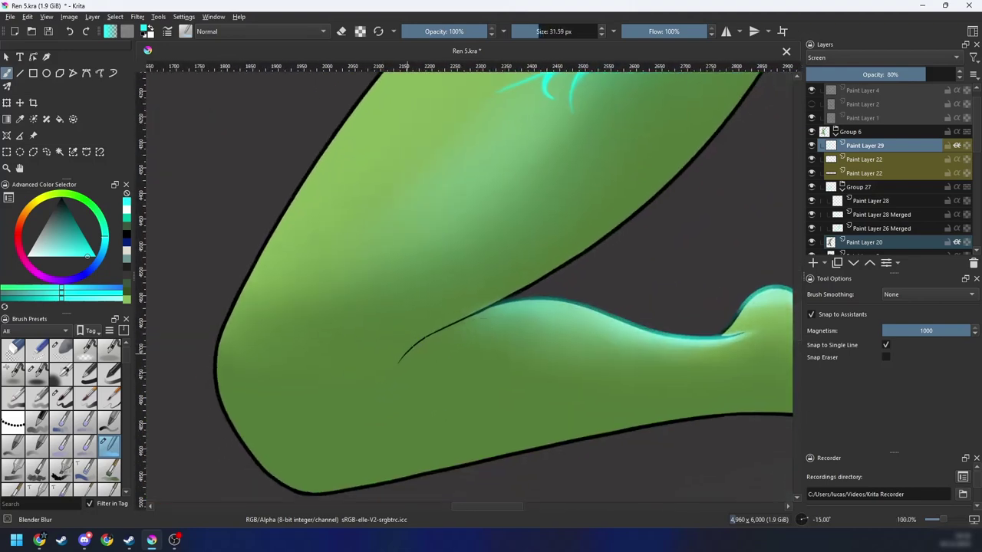
pyautogui.press('e')
pyautogui.rightClick(408, 364)
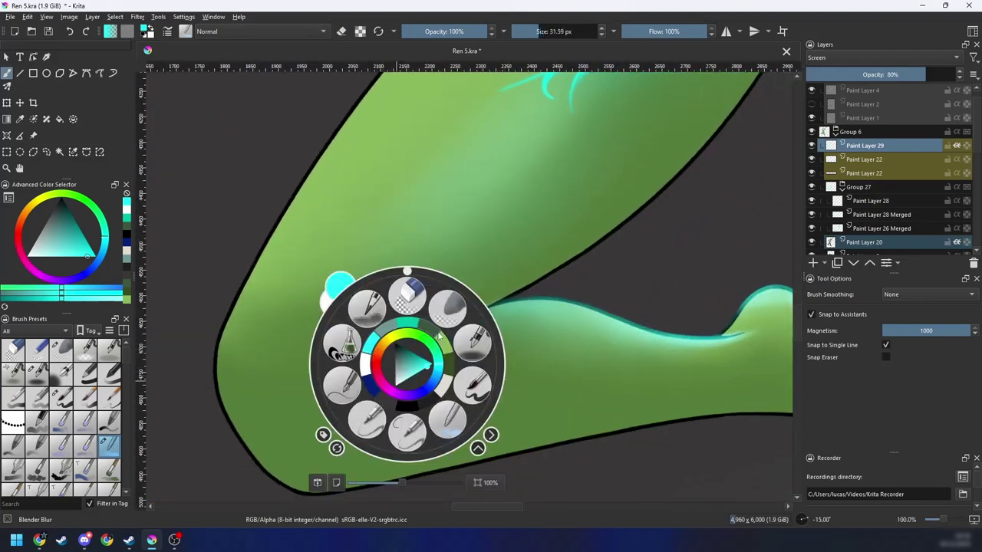
pyautogui.click(476, 343)
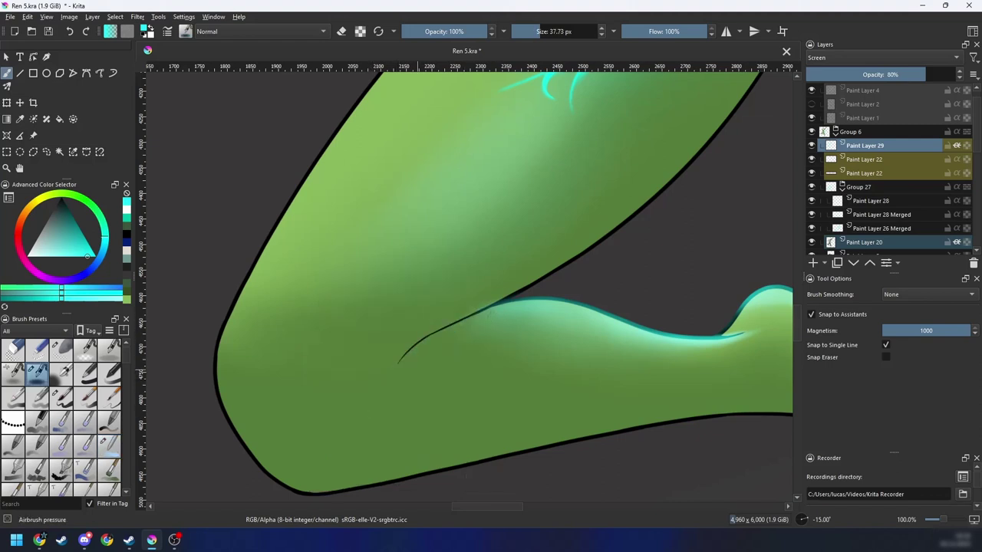
pyautogui.moveTo(385, 383)
pyautogui.mouseDown()
pyautogui.moveTo(460, 329)
pyautogui.moveTo(497, 325)
pyautogui.mouseUp()
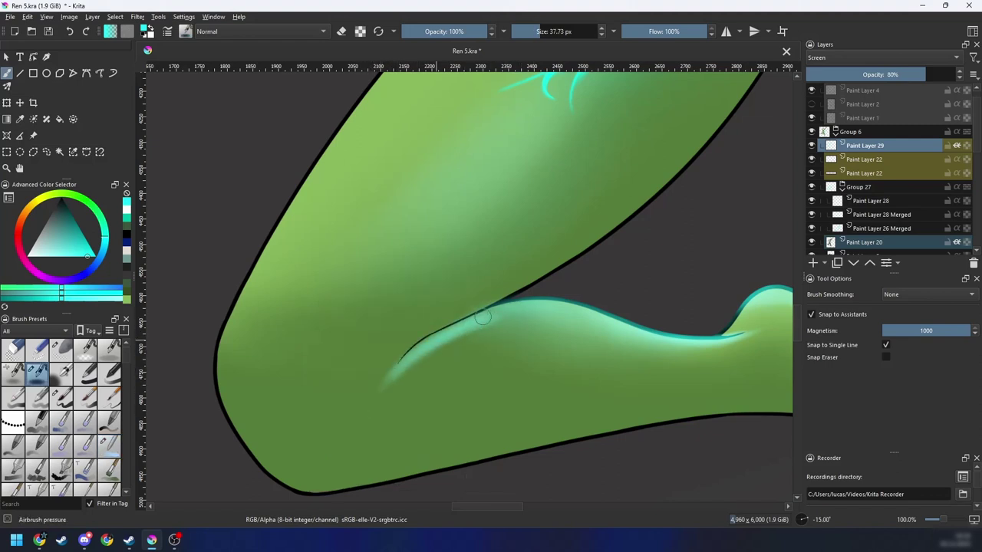
# Step: Soften the cyan highlight along the bent leg's crease with the Blender Blur brush
pyautogui.rightClick(408, 361)
pyautogui.click(456, 418)
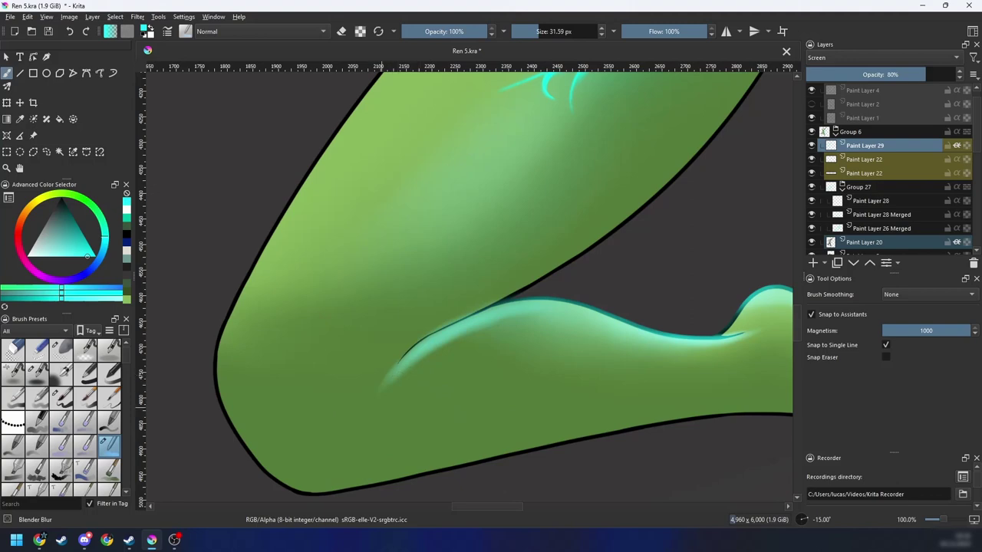
pyautogui.moveTo(392, 376); pyautogui.dragTo(479, 327)
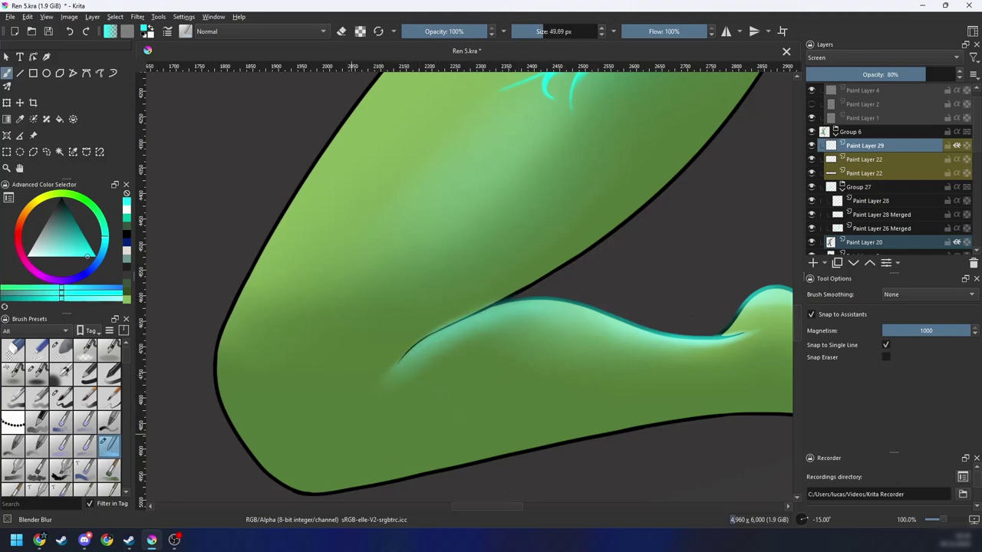
# Step: Review the whole figure with the canvas rotation reset to 0°, and save the drawing
pyautogui.press('-')
pyautogui.press('-')
pyautogui.press('-')
pyautogui.press('-')
pyautogui.press('-')
pyautogui.press('6')
pyautogui.press('6')
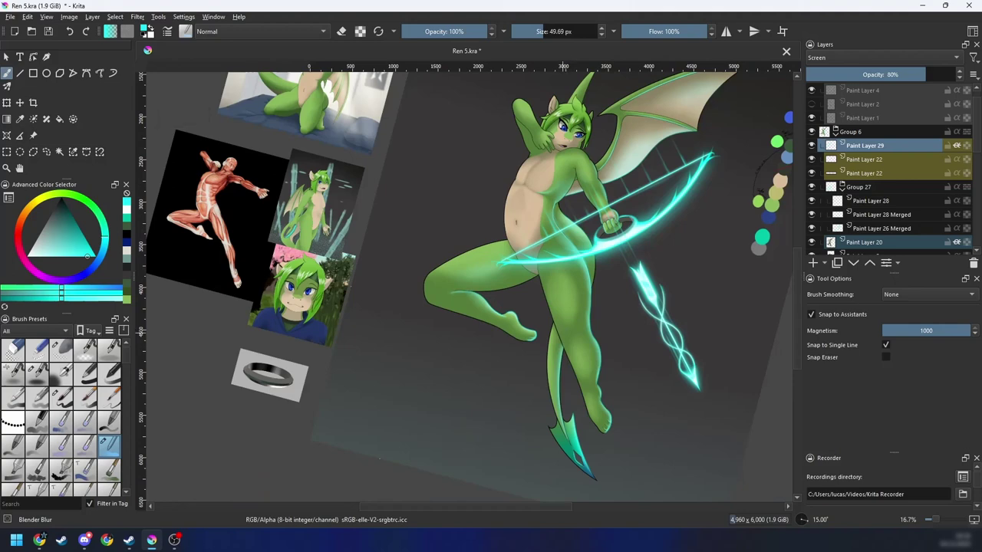
pyautogui.scroll(3, 558, 335)
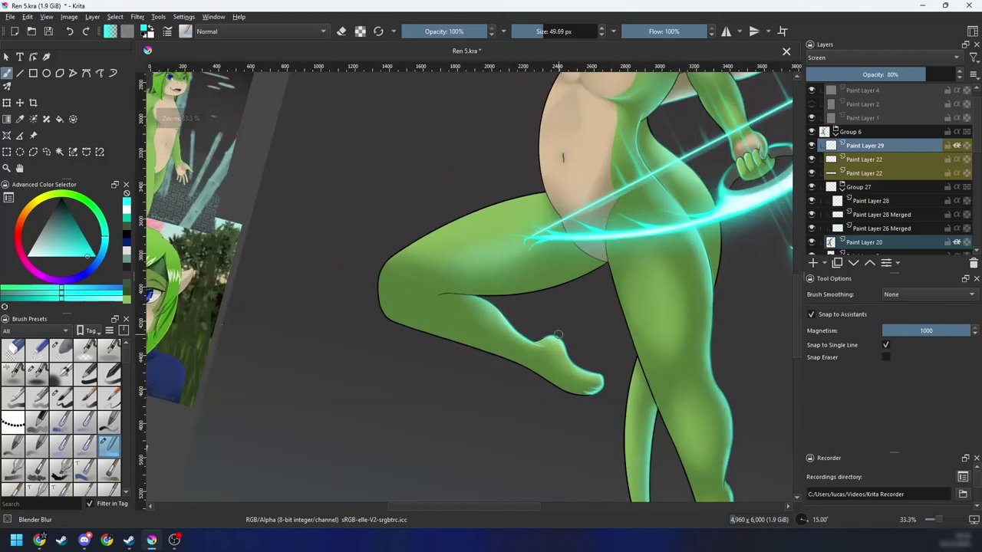
pyautogui.scroll(-2, 558, 335)
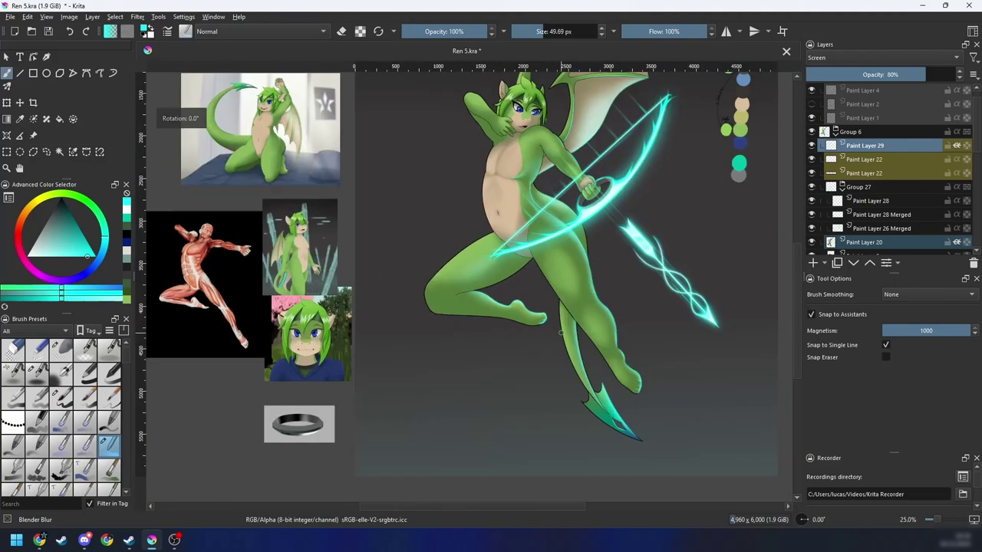
pyautogui.press('5')
pyautogui.moveTo(523, 384); pyautogui.dragTo(560, 402)
pyautogui.hotkey('ctrl', 's')
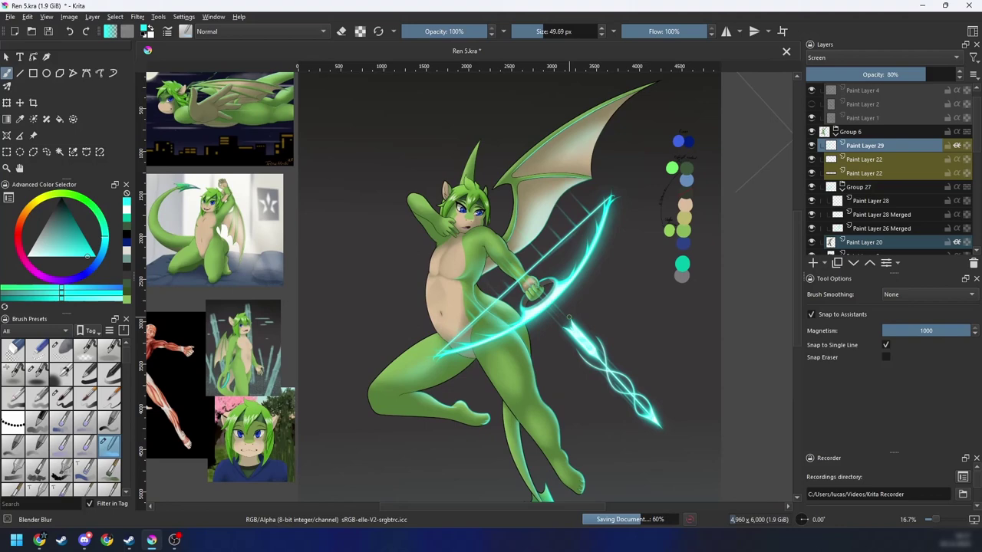
# Step: Paint a cyan rim light on the lower outer edge of the upper wing membrane with Airbrush pressure at 77.60 px
pyautogui.scroll(2, 596, 305)
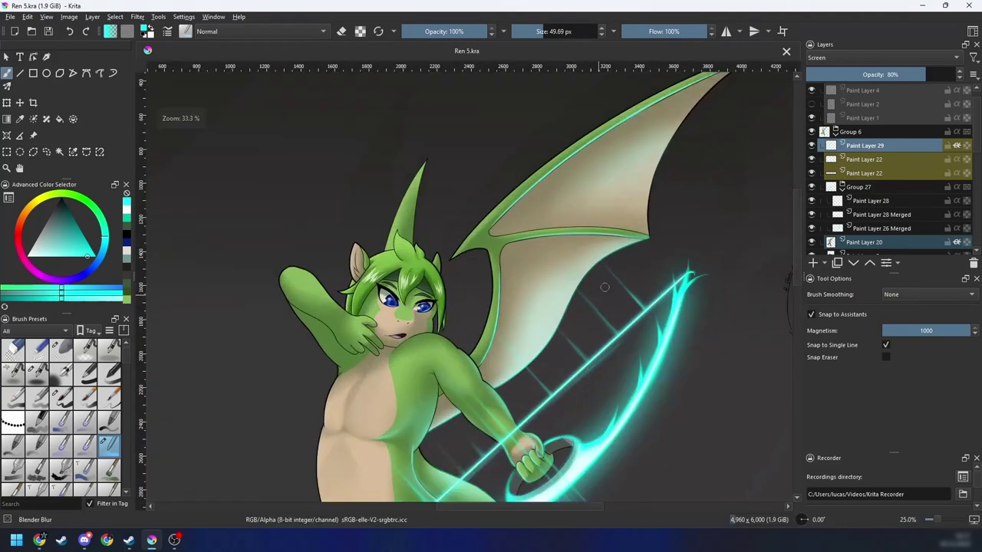
pyautogui.scroll(1, 602, 289)
pyautogui.moveTo(587, 297); pyautogui.dragTo(442, 445)
pyautogui.scroll(1, 472, 286)
pyautogui.press('6')
pyautogui.moveTo(530, 400); pyautogui.dragTo(585, 259)
pyautogui.press('5')
pyautogui.moveTo(596, 332); pyautogui.dragTo(516, 383)
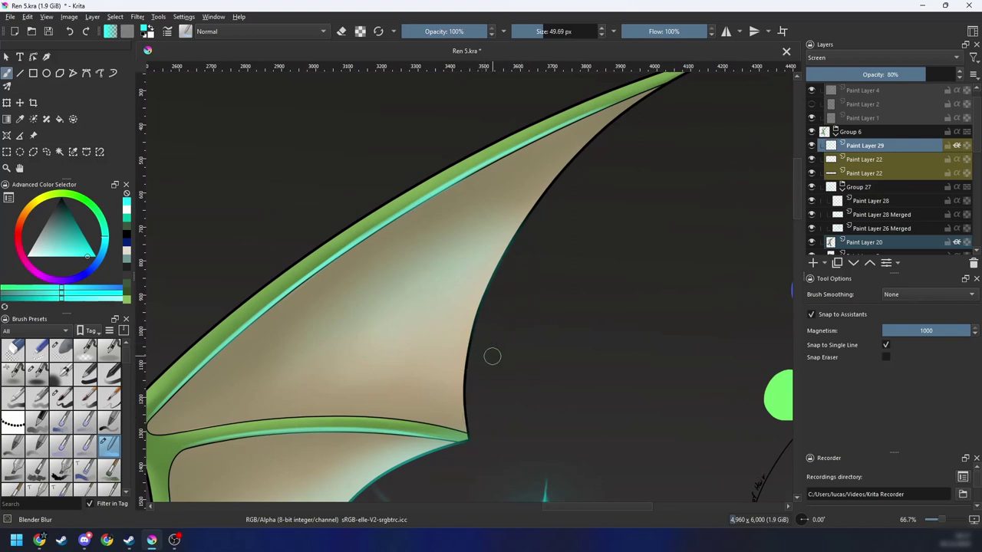
pyautogui.rightClick(517, 331)
pyautogui.click(591, 313)
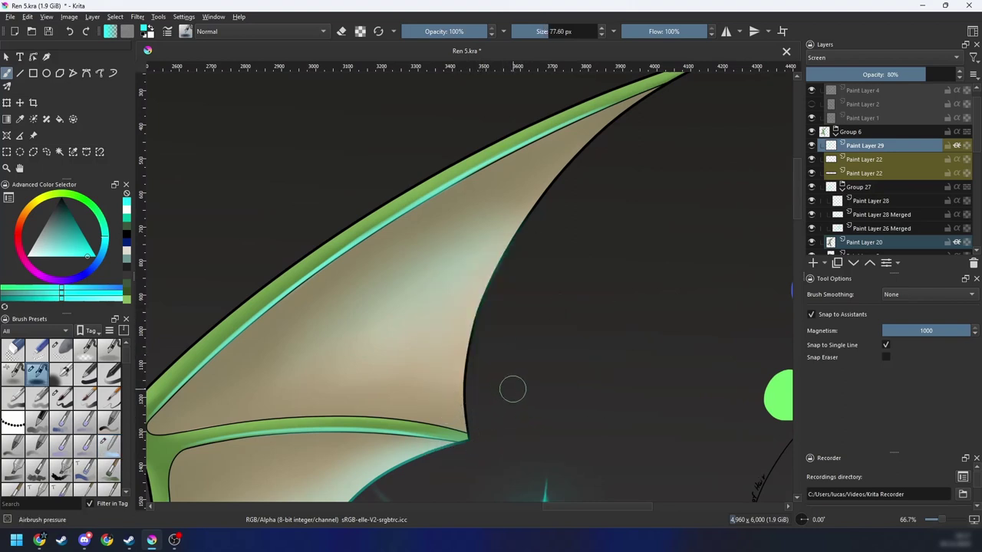
pyautogui.moveTo(483, 464); pyautogui.dragTo(481, 310)
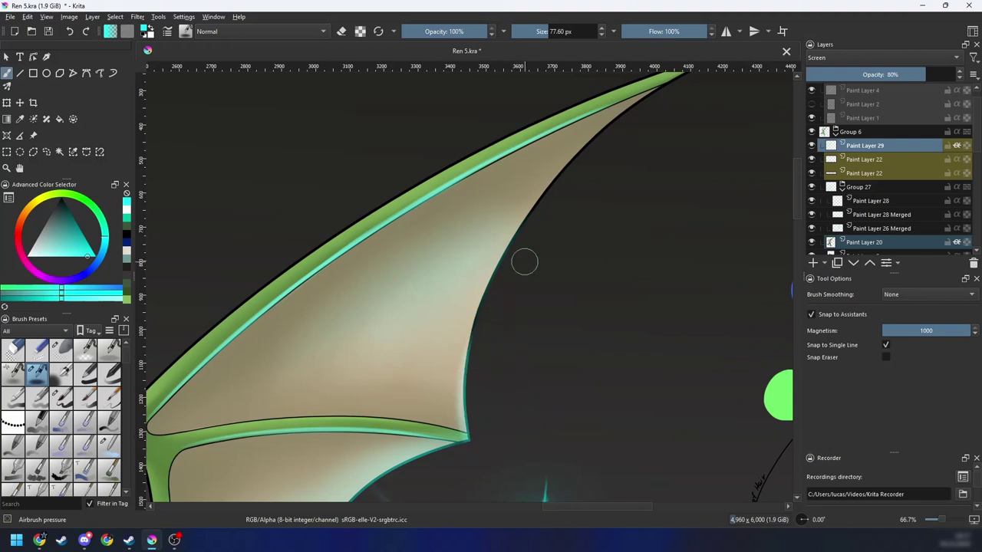
pyautogui.hotkey('ctrl', 'z')
pyautogui.moveTo(483, 443); pyautogui.dragTo(482, 299)
# Step: Extend the cyan rim light up the membrane's outer edge to the pointed wing tip
pyautogui.moveTo(466, 414)
pyautogui.mouseDown()
pyautogui.moveTo(466, 373)
pyautogui.moveTo(522, 250)
pyautogui.mouseUp()
pyautogui.moveTo(467, 359); pyautogui.dragTo(548, 203)
pyautogui.moveTo(552, 259); pyautogui.dragTo(474, 362)
pyautogui.moveTo(431, 346); pyautogui.dragTo(606, 177)
pyautogui.moveTo(469, 300)
pyautogui.mouseDown()
pyautogui.moveTo(552, 217)
pyautogui.moveTo(608, 184)
pyautogui.mouseUp()
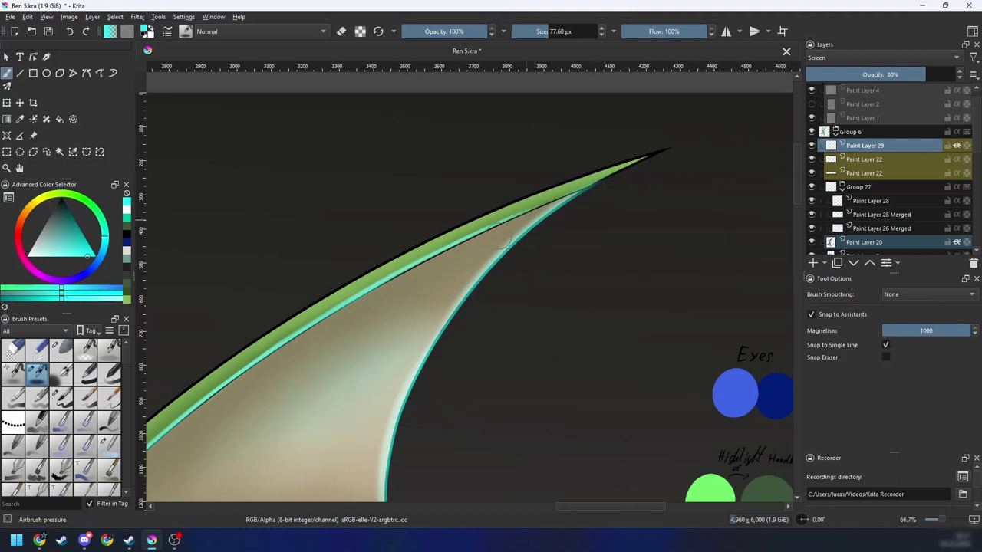
pyautogui.moveTo(507, 244); pyautogui.dragTo(682, 145)
pyautogui.moveTo(608, 176); pyautogui.dragTo(669, 148)
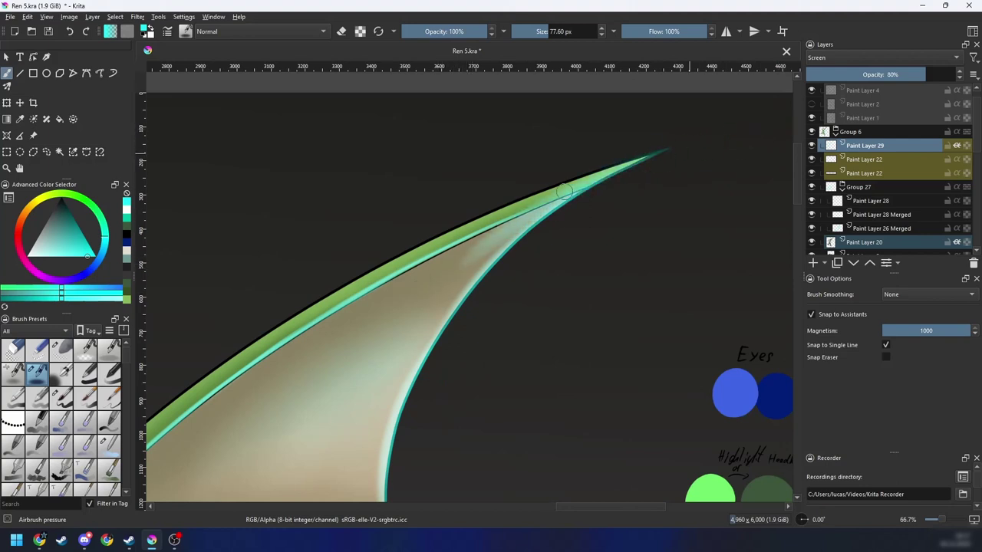
# Step: Blend the cyan glow at the wing tip with the Blender Blur brush at 49.69 px
pyautogui.rightClick(492, 288)
pyautogui.click(532, 342)
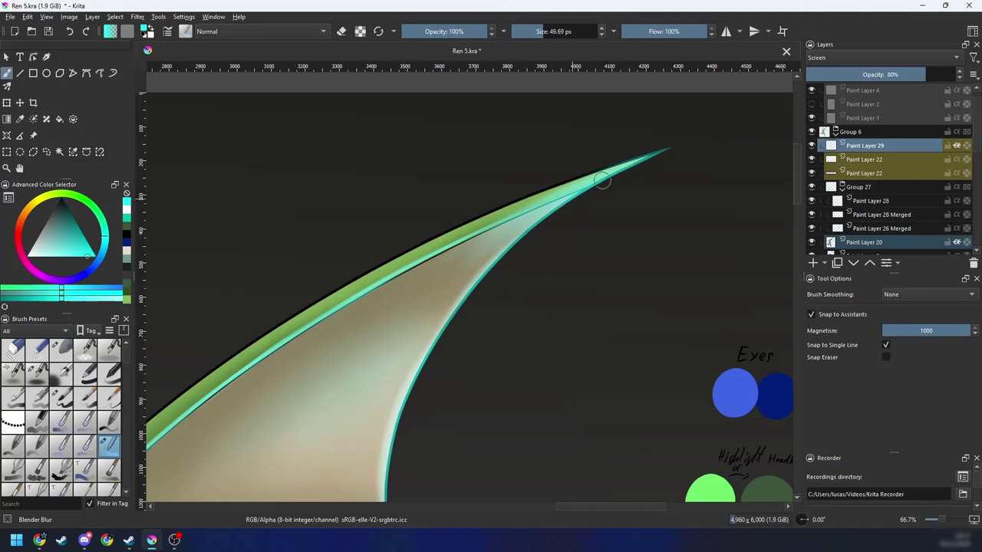
pyautogui.moveTo(541, 196); pyautogui.dragTo(673, 141)
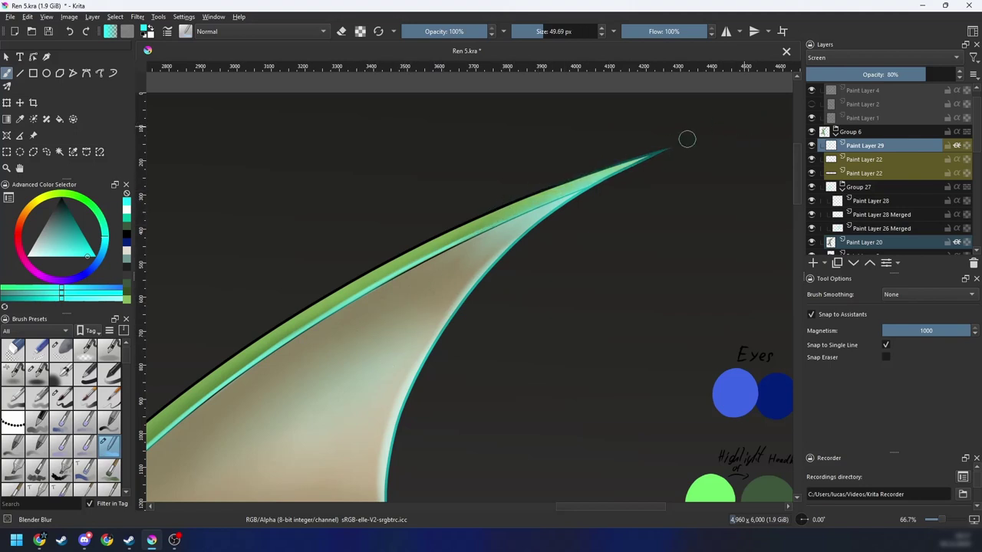
# Step: Trim the excess cyan from the upper edge of the wing tip with the Eraser Soft brush at 52.89 px
pyautogui.rightClick(650, 180)
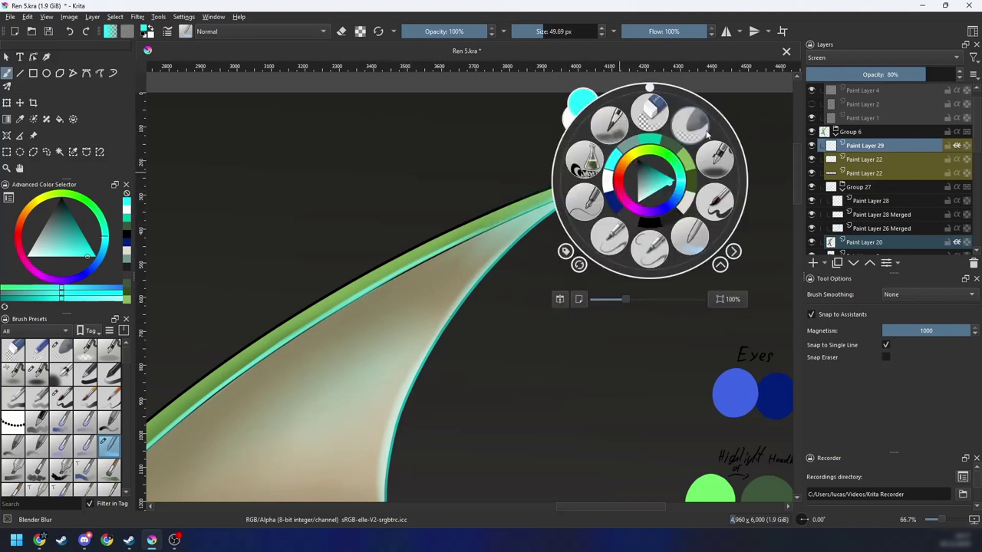
pyautogui.click(692, 124)
pyautogui.moveTo(468, 224); pyautogui.dragTo(696, 131)
pyautogui.moveTo(546, 189); pyautogui.dragTo(556, 190)
pyautogui.moveTo(457, 223); pyautogui.dragTo(757, 122)
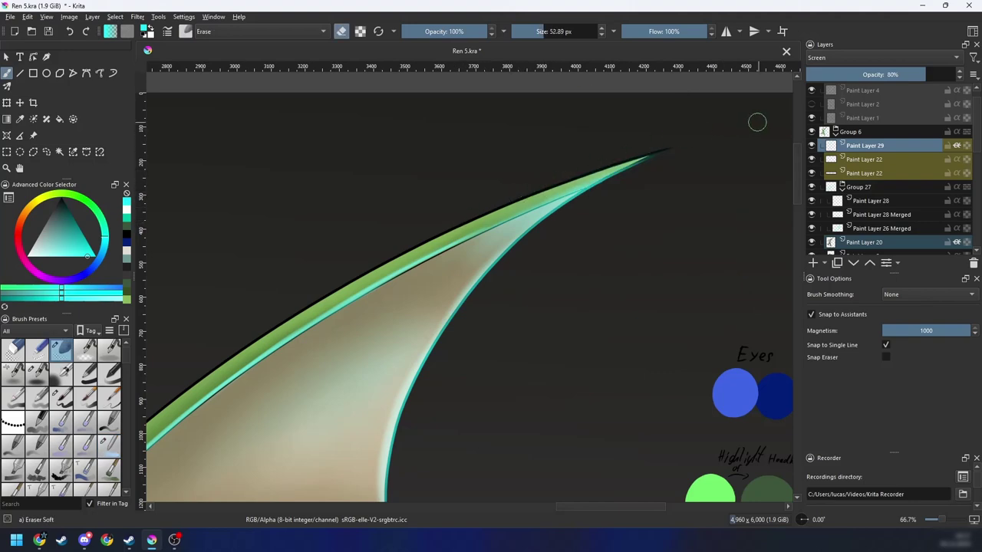
# Step: Fade the cyan glow between the wing bone and the membrane edge near the tip with the soft eraser at 65.79 px
pyautogui.hotkey('ctrl', '-')
pyautogui.hotkey('ctrl', '-')
pyautogui.hotkey('ctrl', '-')
pyautogui.hotkey('ctrl', '-')
pyautogui.moveTo(536, 300); pyautogui.dragTo(600, 228)
pyautogui.scroll(4, 600, 228)
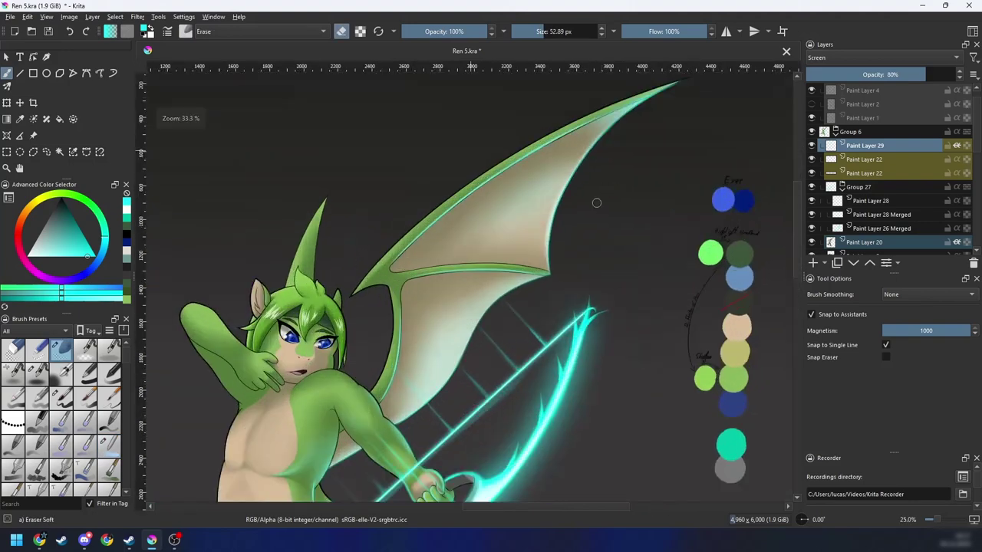
pyautogui.moveTo(415, 322); pyautogui.dragTo(479, 269)
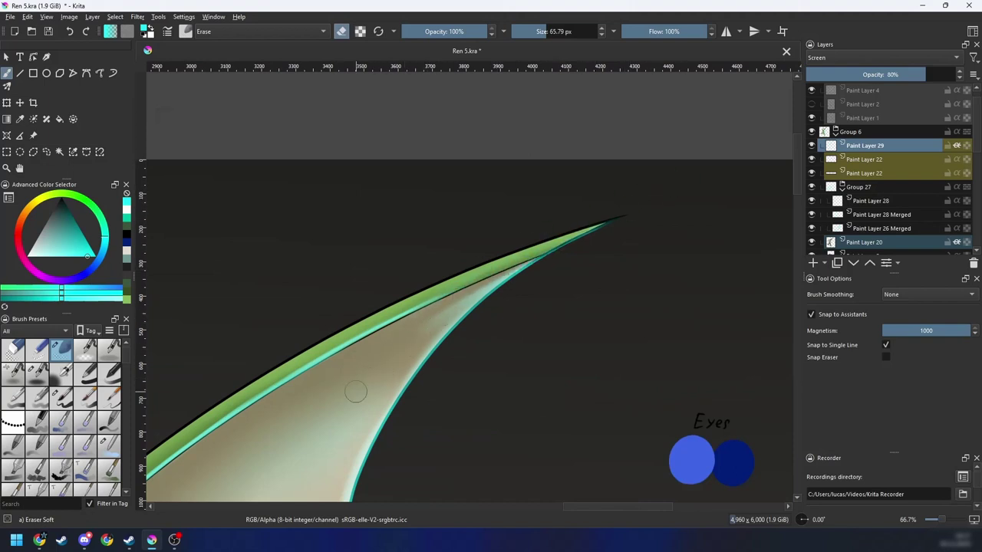
pyautogui.hotkey('ctrl', 'z')
pyautogui.moveTo(430, 318); pyautogui.dragTo(577, 224)
pyautogui.moveTo(453, 301); pyautogui.dragTo(615, 213)
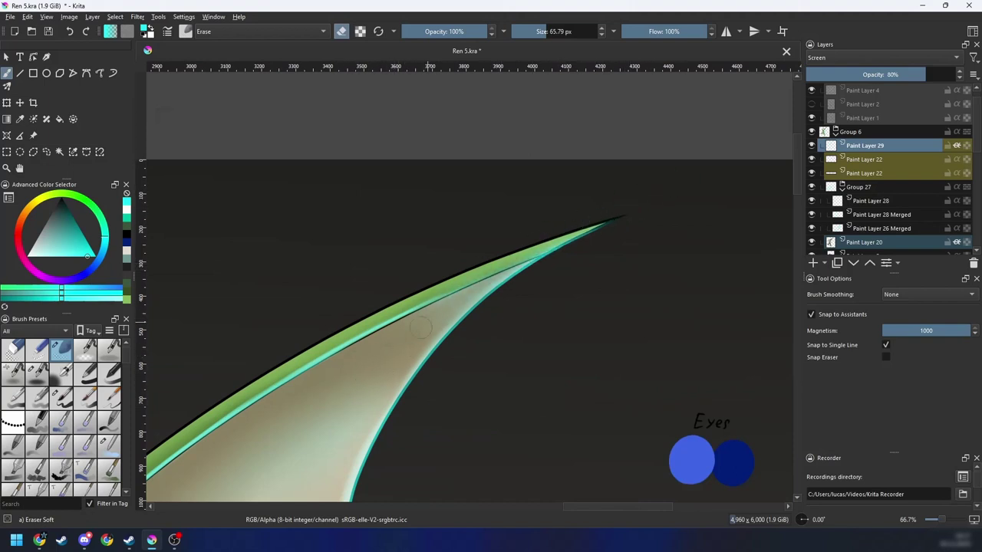
# Step: Paint a thin cyan highlight along the lower edge of the wing bone near the tip with Airbrush pressure at 16.73 px
pyautogui.rightClick(461, 355)
pyautogui.click(470, 295)
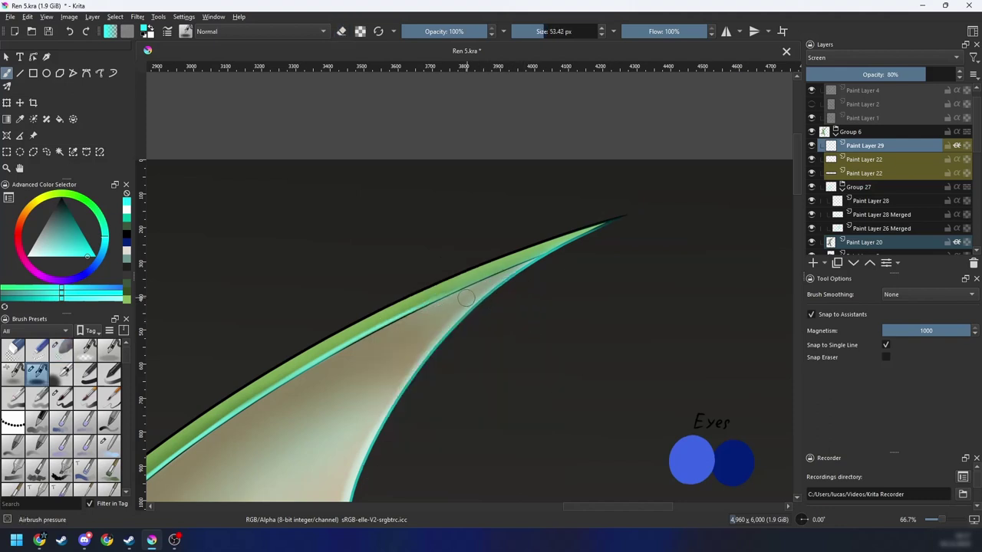
pyautogui.press('[')
pyautogui.press('[')
pyautogui.moveTo(366, 334); pyautogui.dragTo(547, 257)
pyautogui.hotkey('ctrl', 'z')
pyautogui.moveTo(382, 328); pyautogui.dragTo(552, 249)
pyautogui.moveTo(422, 306); pyautogui.dragTo(546, 254)
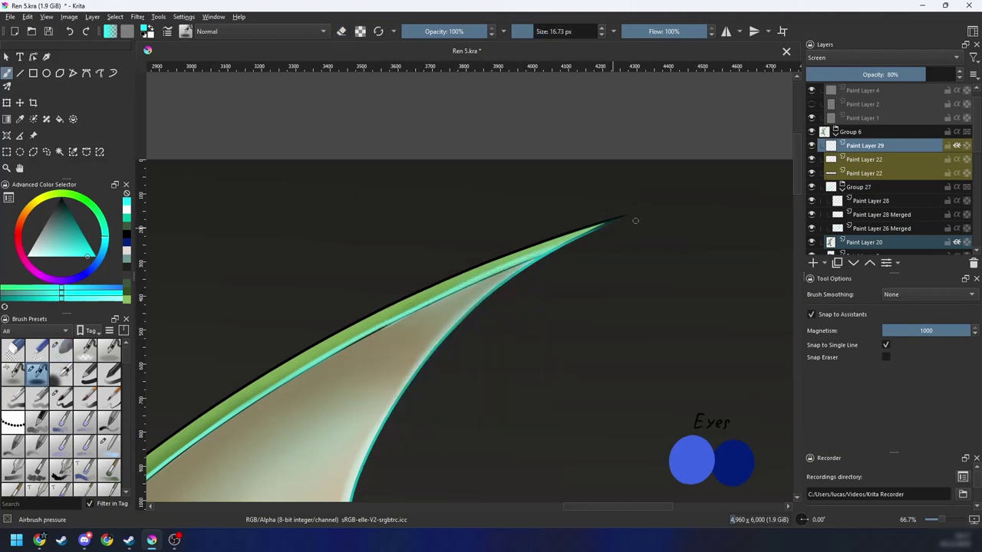
# Step: Replace the bone highlight stroke with a cleaner one that runs out to the wing tip
pyautogui.hotkey('ctrl', 'z')
pyautogui.moveTo(359, 339); pyautogui.dragTo(556, 252)
pyautogui.hotkey('ctrl', 'z')
pyautogui.moveTo(409, 310); pyautogui.dragTo(592, 232)
pyautogui.hotkey('ctrl', 'z')
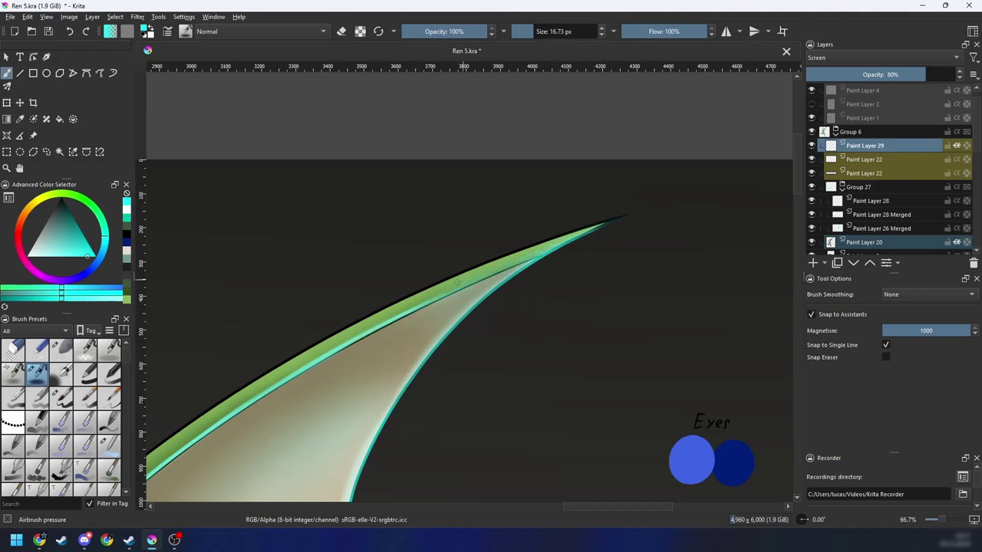
pyautogui.hotkey('ctrl', 'shift', 'z')
# Step: Smooth the cyan highlight on the wing bone near the tip with the Blender Blur brush at 49.69 px
pyautogui.rightClick(496, 299)
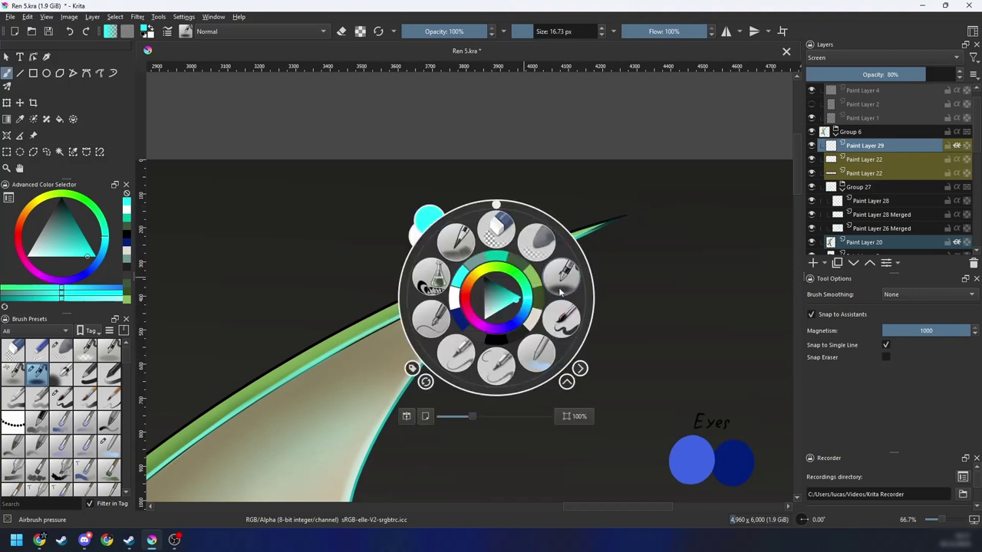
pyautogui.click(554, 284)
pyautogui.hotkey('ctrl', '+')
pyautogui.rightClick(541, 304)
pyautogui.click(581, 360)
pyautogui.moveTo(498, 317); pyautogui.dragTo(424, 351)
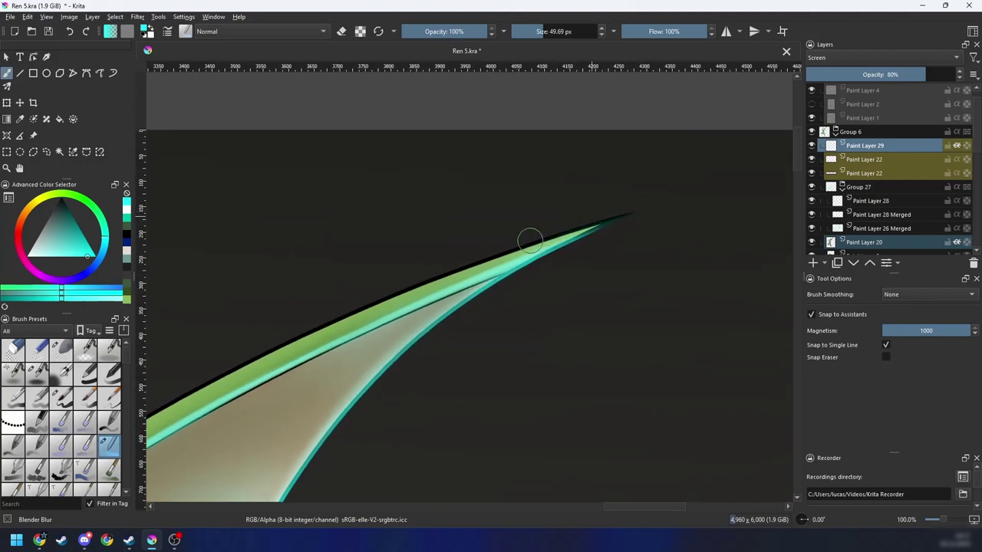
# Step: Extend the cyan highlight down the upper wing bone to the joint with Airbrush pressure, enlarging the brush to 22.50 px
pyautogui.press('-')
pyautogui.press('-')
pyautogui.press('-')
pyautogui.press('-')
pyautogui.press('+')
pyautogui.press('+')
pyautogui.press('+')
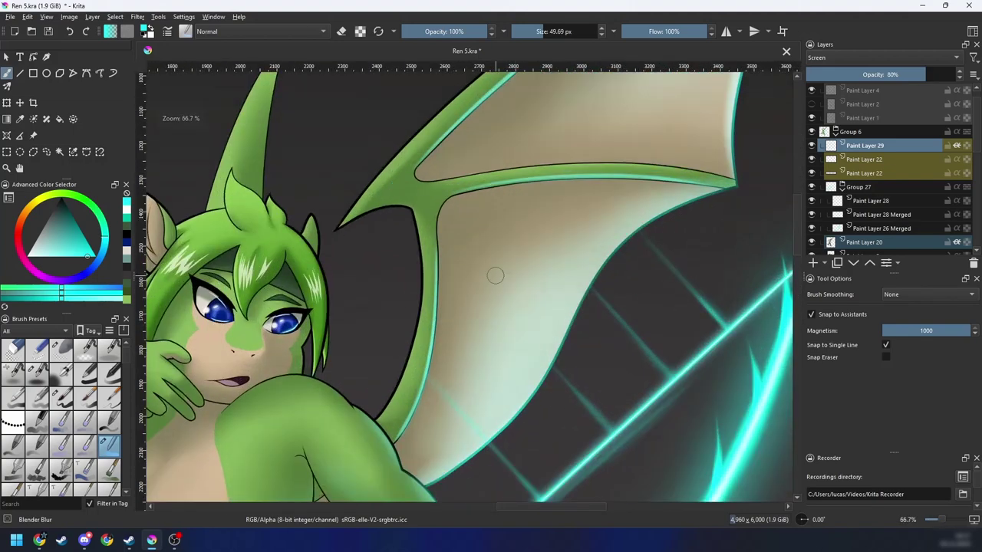
pyautogui.moveTo(496, 275); pyautogui.dragTo(491, 365)
pyautogui.press('+')
pyautogui.rightClick(462, 318)
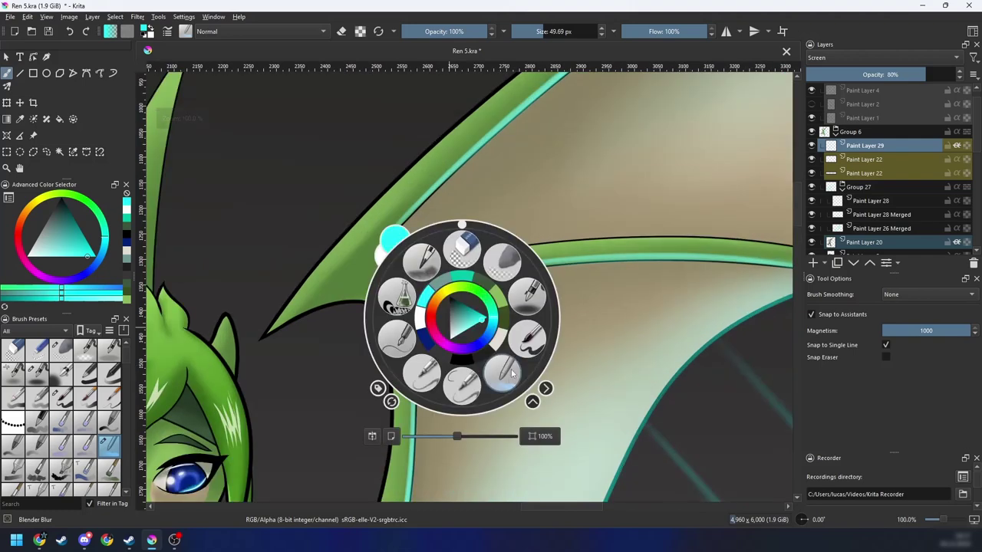
pyautogui.click(528, 300)
pyautogui.moveTo(354, 260); pyautogui.dragTo(364, 282)
pyautogui.press('+')
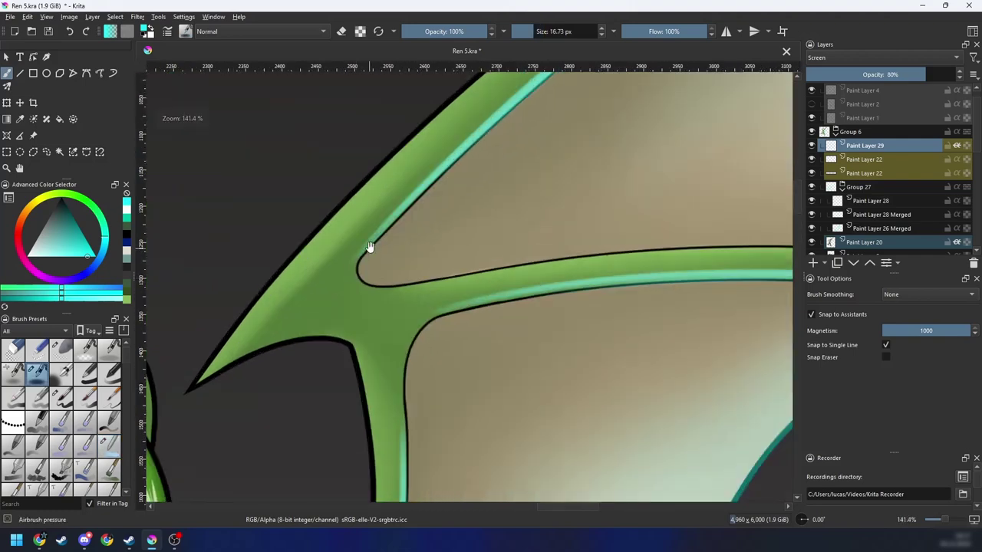
pyautogui.moveTo(369, 246); pyautogui.dragTo(310, 317)
pyautogui.press(']')
pyautogui.hotkey('ctrl', 'z')
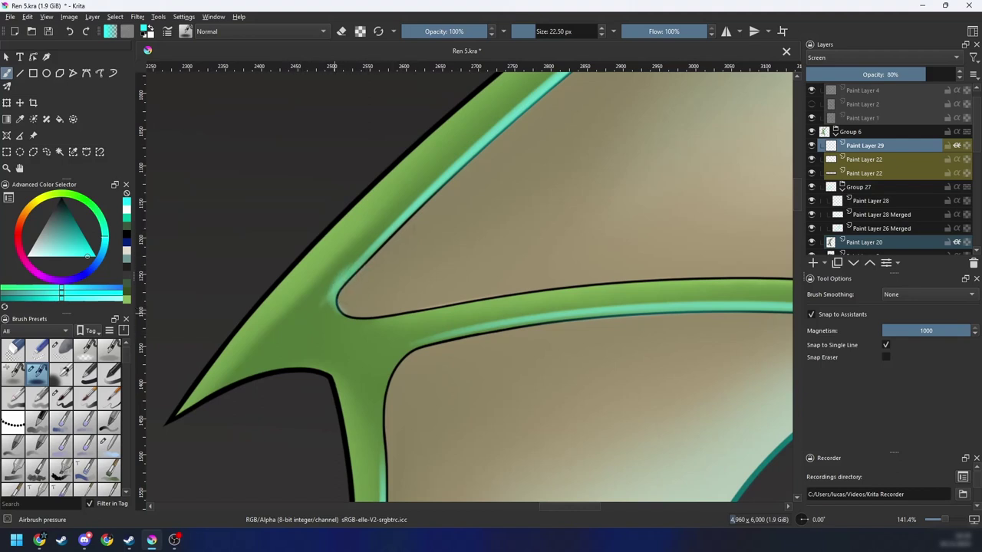
# Step: Widen the cyan highlight around the wing joint's rounded corner and erase the overspill on the membrane beside it
pyautogui.moveTo(401, 229)
pyautogui.mouseDown()
pyautogui.moveTo(319, 307)
pyautogui.moveTo(372, 251)
pyautogui.mouseUp()
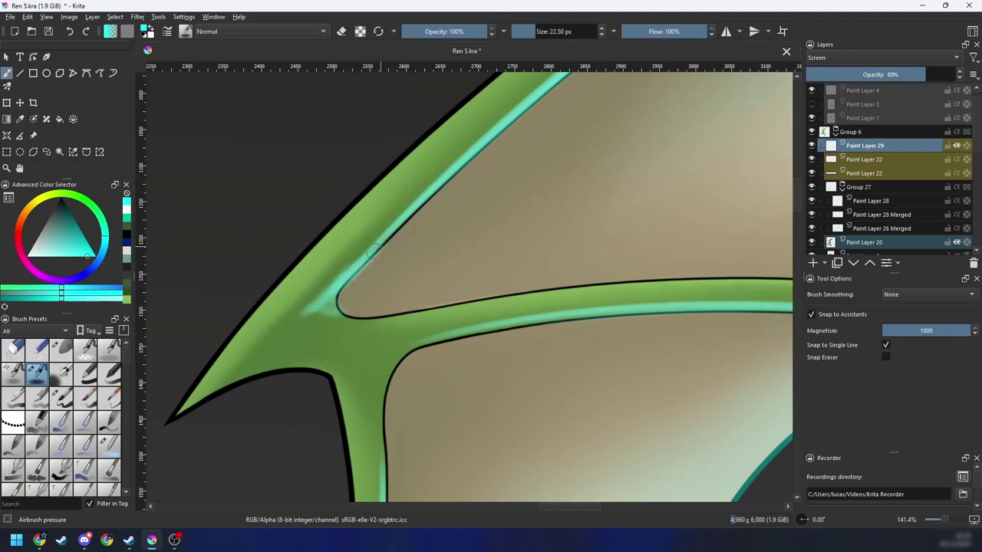
pyautogui.moveTo(301, 317); pyautogui.dragTo(404, 223)
pyautogui.press('e')
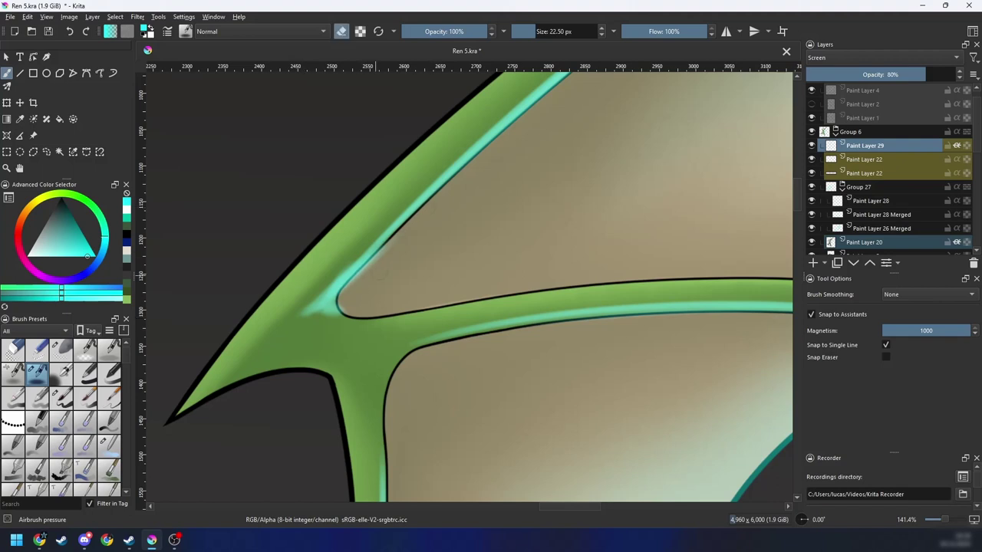
pyautogui.moveTo(358, 285); pyautogui.dragTo(431, 218)
pyautogui.moveTo(371, 328)
pyautogui.mouseDown()
pyautogui.moveTo(379, 366)
pyautogui.moveTo(363, 340)
pyautogui.moveTo(418, 243)
pyautogui.mouseUp()
pyautogui.press('e')
pyautogui.press('e')
pyautogui.press('e')
# Step: Soften the cyan highlight where it meets the upper wing joint with the Blender Blur brush at 29.36 px
pyautogui.rightClick(415, 279)
pyautogui.click(449, 330)
pyautogui.press('6')
pyautogui.moveTo(309, 333)
pyautogui.mouseDown()
pyautogui.moveTo(325, 368)
pyautogui.moveTo(336, 345)
pyautogui.moveTo(477, 247)
pyautogui.mouseUp()
pyautogui.press('[')
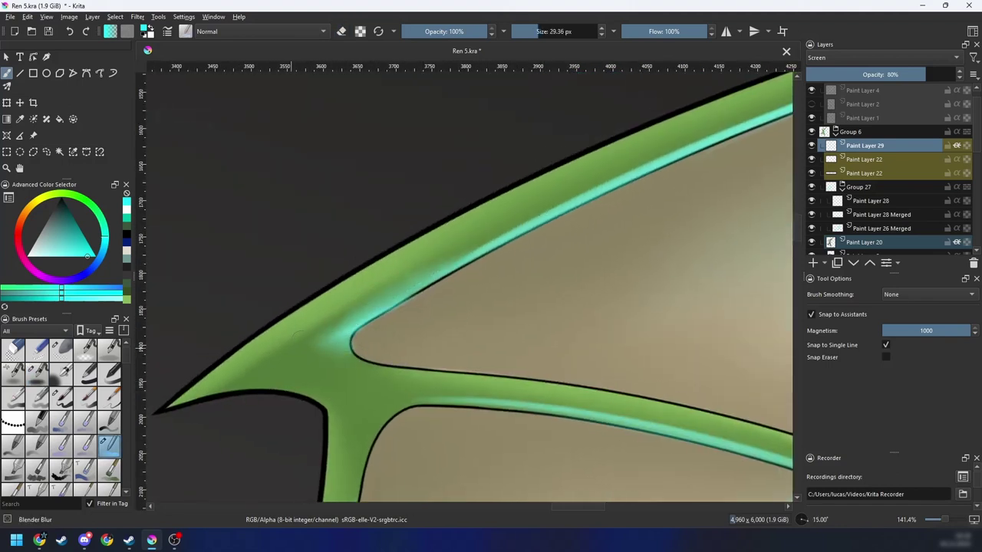
pyautogui.moveTo(330, 336); pyautogui.dragTo(523, 228)
pyautogui.scroll(-3, 424, 304)
pyautogui.scroll(2, 617, 229)
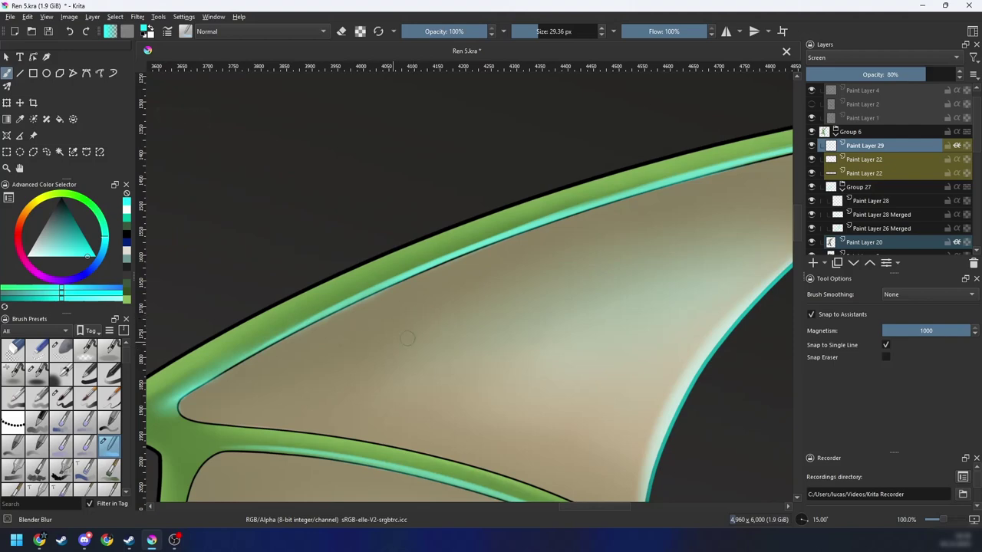
pyautogui.scroll(-3, 445, 307)
pyautogui.press('5')
pyautogui.scroll(1, 448, 296)
pyautogui.scroll(2, 377, 368)
pyautogui.moveTo(447, 296)
pyautogui.mouseDown()
pyautogui.moveTo(376, 368)
pyautogui.moveTo(487, 289)
pyautogui.mouseUp()
# Step: Repaint a crisp cyan edge along the upper wing bone from the joint with Airbrush pressure, reducing the brush to 13.42 px
pyautogui.press('6')
pyautogui.rightClick(421, 333)
pyautogui.click(484, 313)
pyautogui.scroll(1, 476, 303)
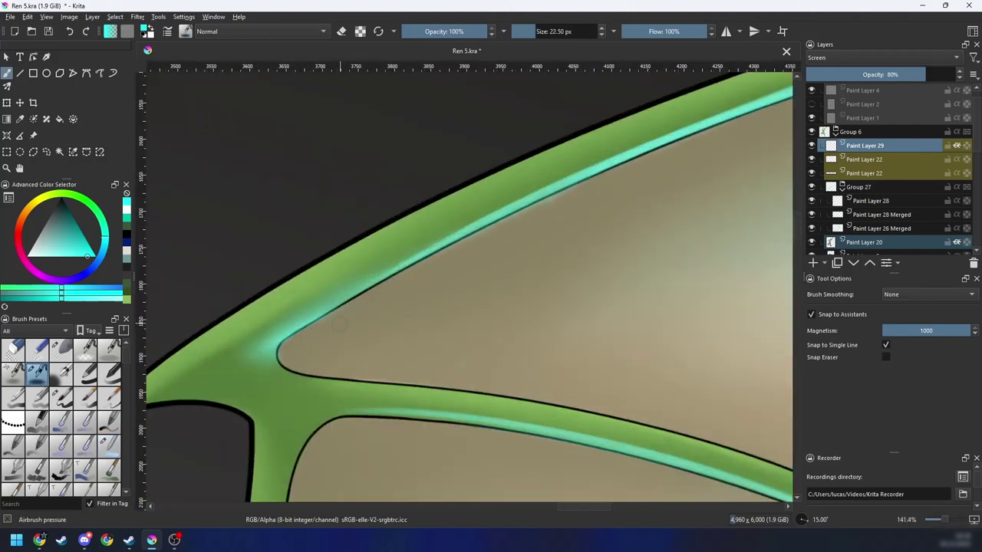
pyautogui.moveTo(264, 350); pyautogui.dragTo(434, 250)
pyautogui.moveTo(264, 350); pyautogui.dragTo(519, 213)
pyautogui.hotkey('ctrl', 'z')
pyautogui.moveTo(269, 345); pyautogui.dragTo(460, 235)
pyautogui.hotkey('ctrl', '-')
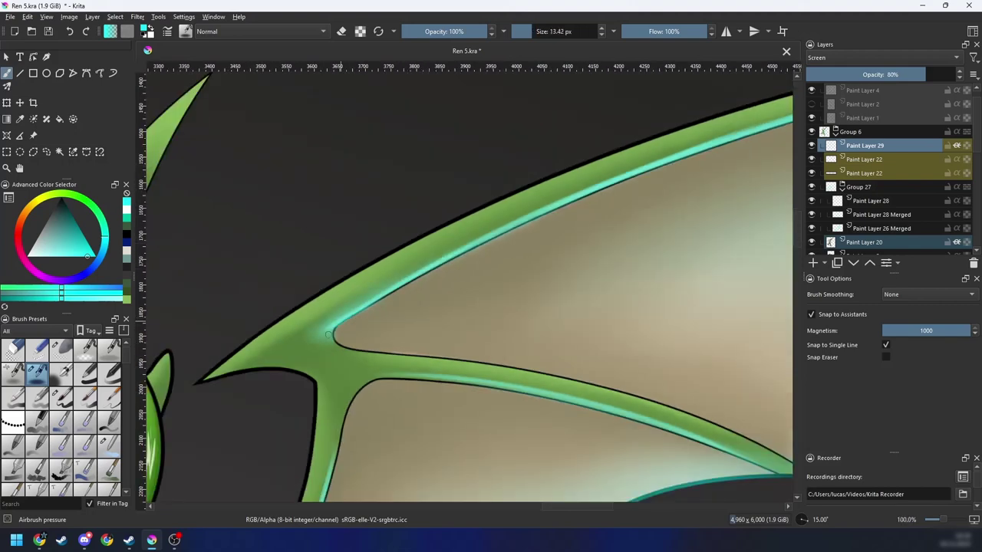
pyautogui.press('+')
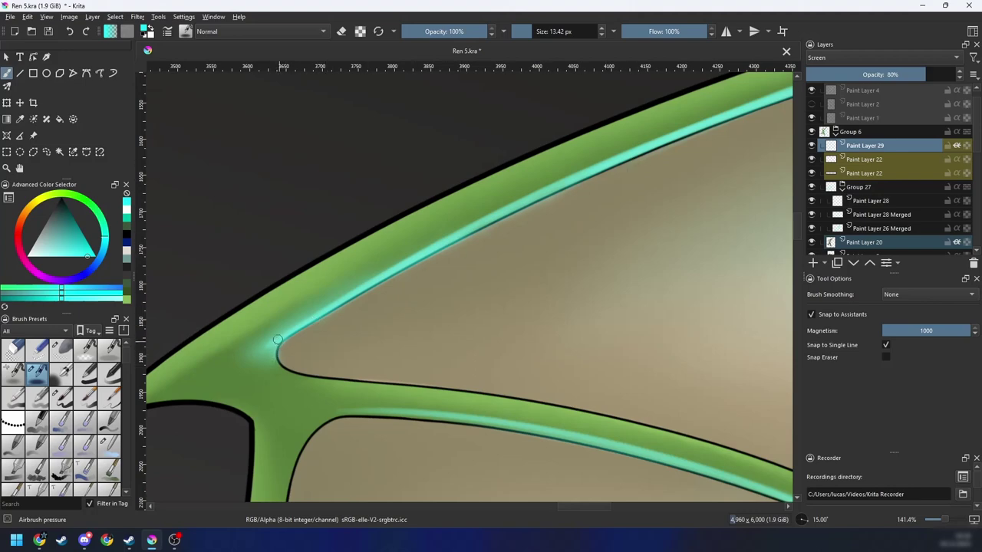
# Step: Paint a cyan highlight around the rounded corner beneath the wing joint at 13.42 px, linking the arm bone and the middle finger bone
pyautogui.press('e')
pyautogui.press('-')
pyautogui.press('-')
pyautogui.press('4')
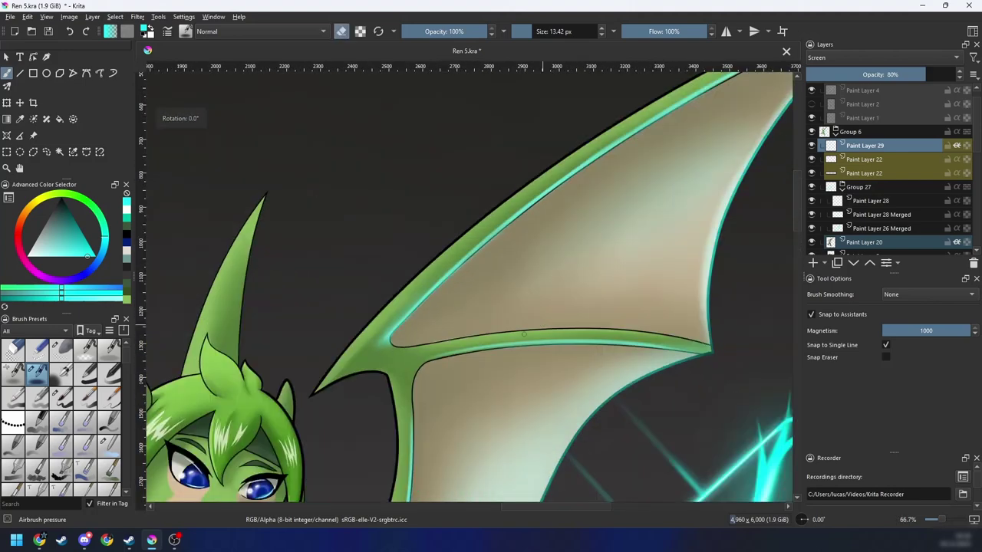
pyautogui.press('4')
pyautogui.press('+')
pyautogui.moveTo(432, 360)
pyautogui.mouseDown()
pyautogui.moveTo(424, 294)
pyautogui.moveTo(453, 243)
pyautogui.mouseUp()
pyautogui.press('+')
pyautogui.press('6')
pyautogui.press('6')
pyautogui.press('+')
pyautogui.press('6')
pyautogui.press('e')
pyautogui.moveTo(313, 418); pyautogui.dragTo(356, 335)
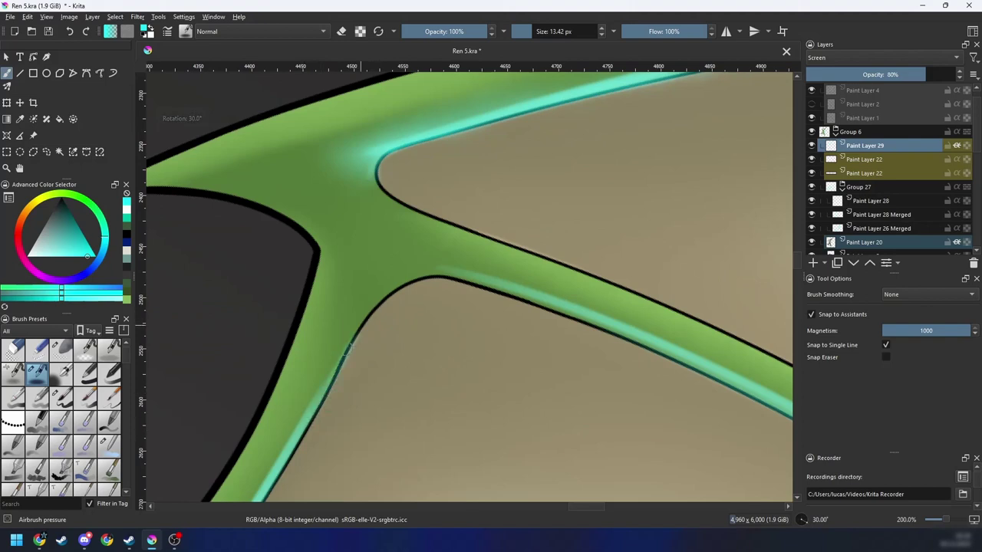
pyautogui.moveTo(323, 394); pyautogui.dragTo(374, 310)
pyautogui.moveTo(345, 351)
pyautogui.mouseDown()
pyautogui.moveTo(413, 284)
pyautogui.moveTo(374, 307)
pyautogui.moveTo(490, 289)
pyautogui.moveTo(388, 282)
pyautogui.moveTo(419, 287)
pyautogui.moveTo(388, 298)
pyautogui.mouseUp()
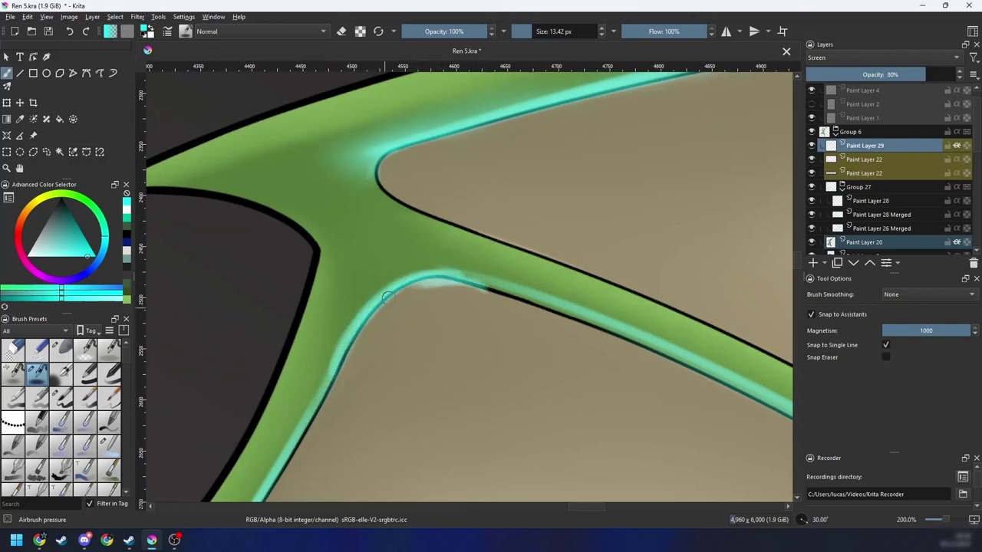
# Step: Extend the cyan highlight from the lower joint corner along the underside of the middle wing finger, covering its dark outline
pyautogui.press('+')
pyautogui.press('4')
pyautogui.press('4')
pyautogui.press('4')
pyautogui.moveTo(388, 358)
pyautogui.mouseDown()
pyautogui.moveTo(366, 403)
pyautogui.moveTo(514, 289)
pyautogui.mouseUp()
pyautogui.moveTo(422, 335); pyautogui.dragTo(668, 220)
pyautogui.moveTo(495, 303); pyautogui.dragTo(429, 329)
pyautogui.press('-')
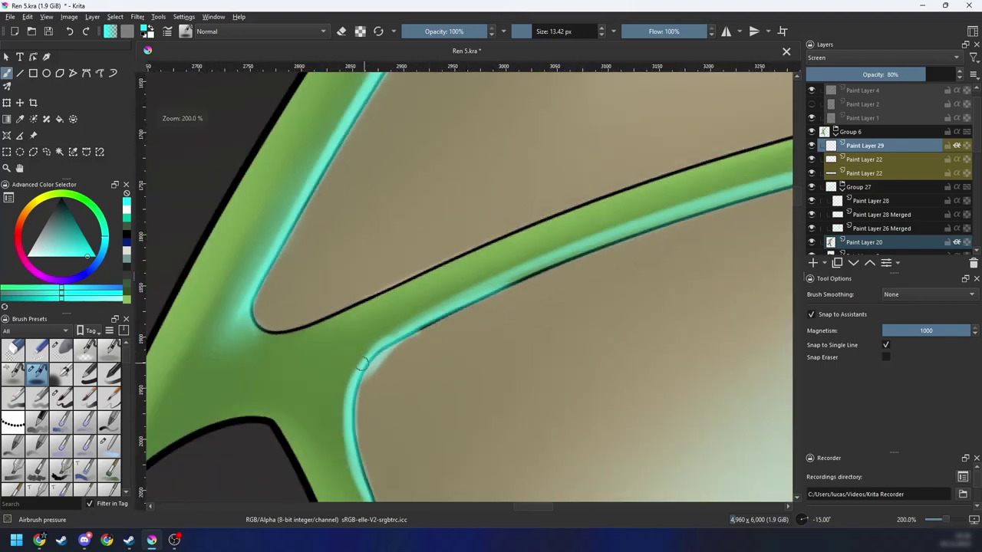
pyautogui.moveTo(362, 365)
pyautogui.mouseDown()
pyautogui.moveTo(452, 302)
pyautogui.moveTo(675, 230)
pyautogui.mouseUp()
# Step: Erase the cyan overspill on the membrane beside the lower joint corner and middle finger with a 42.32 px eraser
pyautogui.press('e')
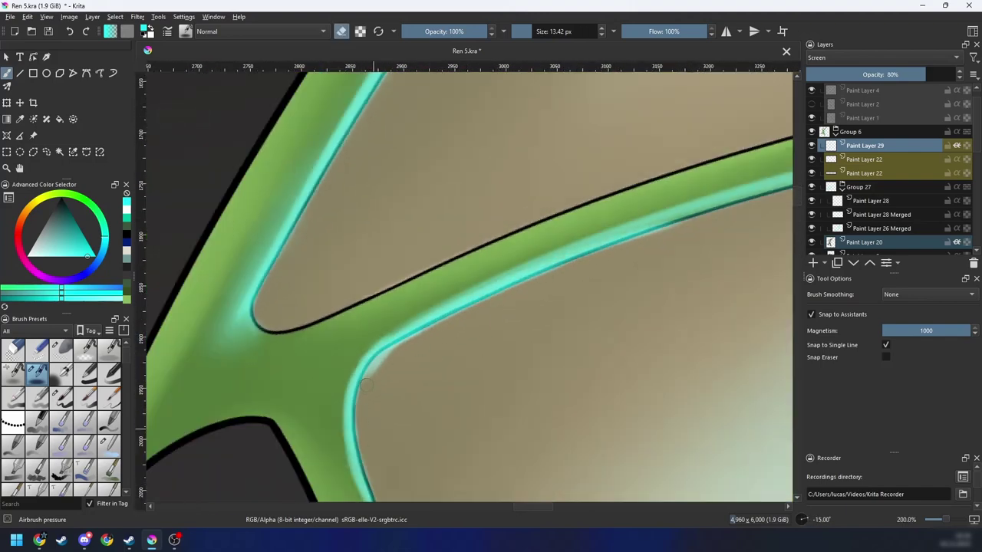
pyautogui.moveTo(361, 412); pyautogui.dragTo(386, 356)
pyautogui.hotkey('ctrl', 'z')
pyautogui.moveTo(409, 402); pyautogui.dragTo(436, 401)
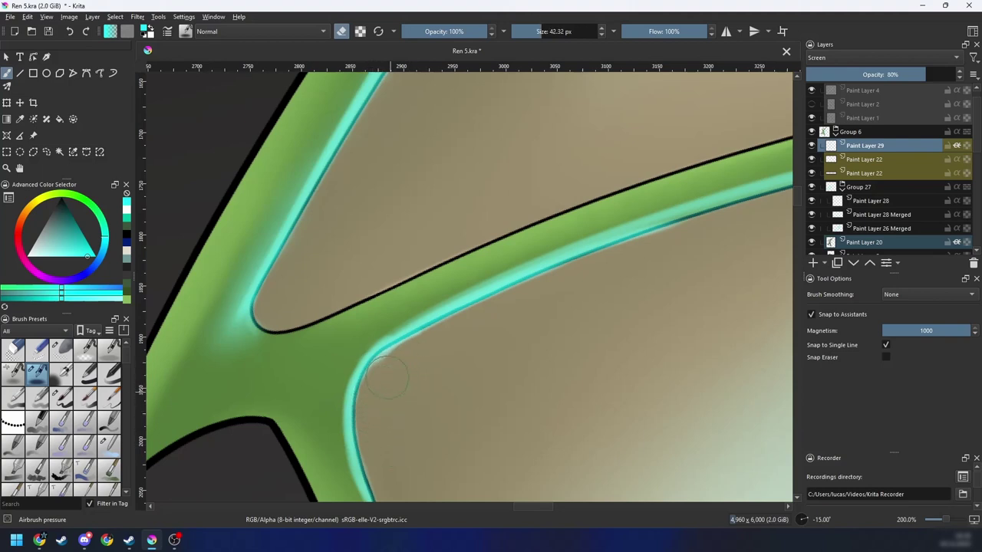
pyautogui.moveTo(391, 366)
pyautogui.mouseDown()
pyautogui.moveTo(395, 351)
pyautogui.moveTo(553, 290)
pyautogui.mouseUp()
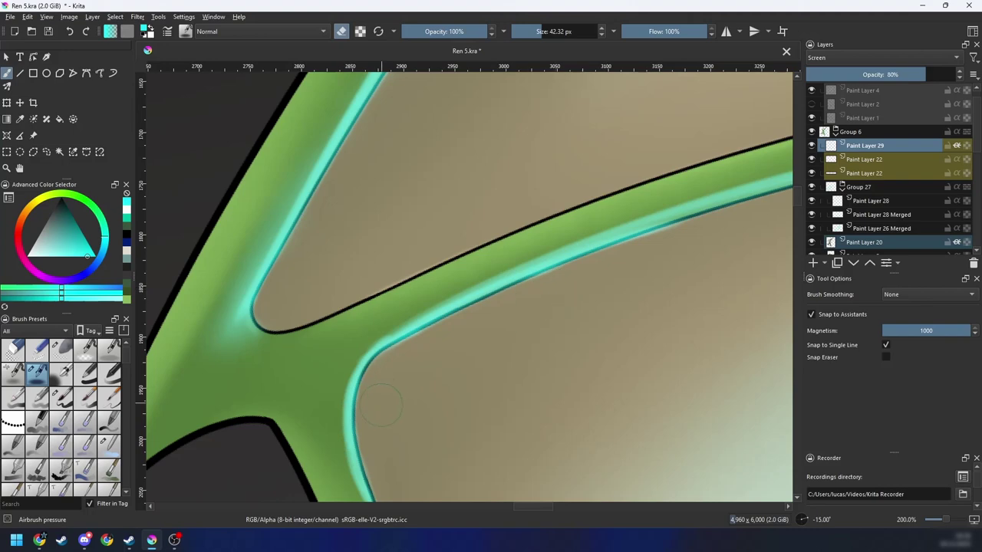
pyautogui.press('-')
pyautogui.press('5')
pyautogui.moveTo(381, 379); pyautogui.dragTo(376, 379)
pyautogui.moveTo(371, 358); pyautogui.dragTo(373, 403)
pyautogui.hotkey('ctrl', 'z')
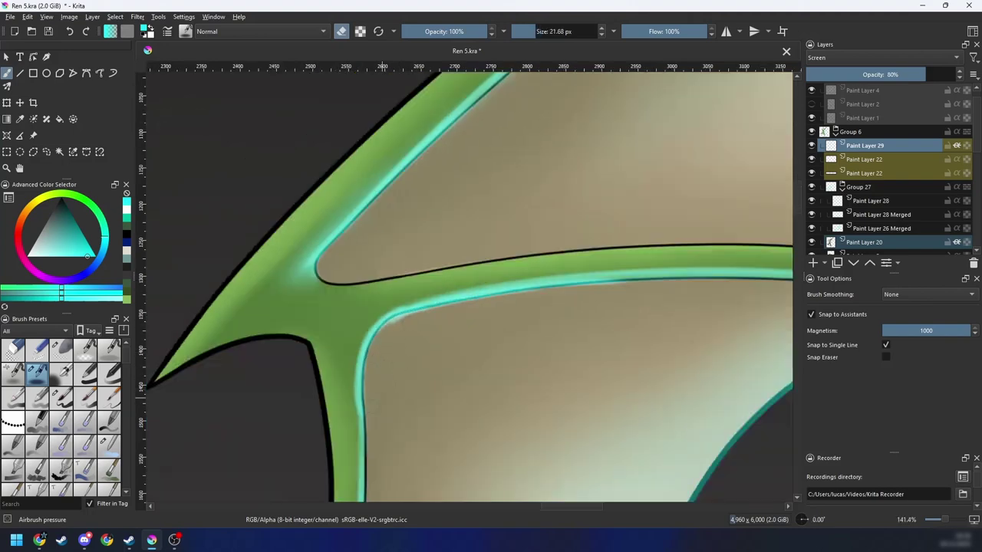
# Step: Fill in the cyan edge along the arm bone below the wing joint with Airbrush pressure, setting the brush to 10.02 px
pyautogui.press('e')
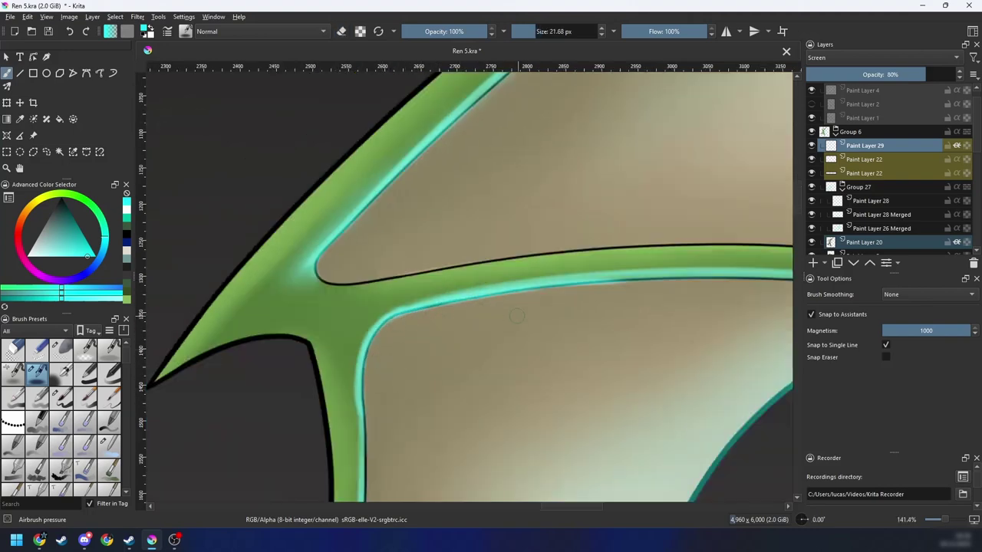
pyautogui.press('6')
pyautogui.press('6')
pyautogui.press('6')
pyautogui.press('-')
pyautogui.press('-')
pyautogui.press('-')
pyautogui.press('-')
pyautogui.press('-')
pyautogui.press('+')
pyautogui.press('+')
pyautogui.press('+')
pyautogui.press('+')
pyautogui.press('+')
pyautogui.press('+')
pyautogui.press('6')
pyautogui.press('6')
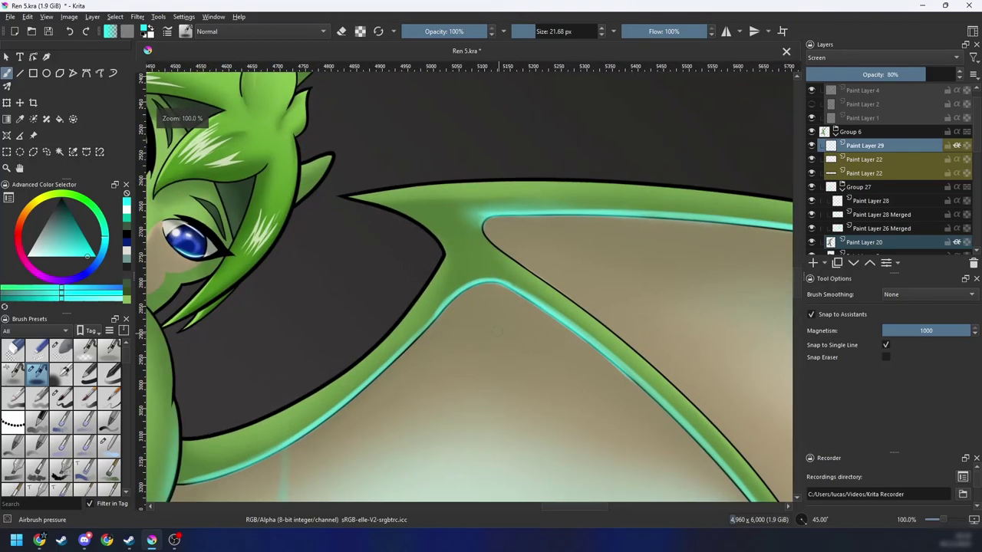
pyautogui.press('6')
pyautogui.press('6')
pyautogui.press('6')
pyautogui.press('6')
pyautogui.press('6')
pyautogui.press('6')
pyautogui.press('6')
pyautogui.press('6')
pyautogui.press('6')
pyautogui.press('6')
pyautogui.press('6')
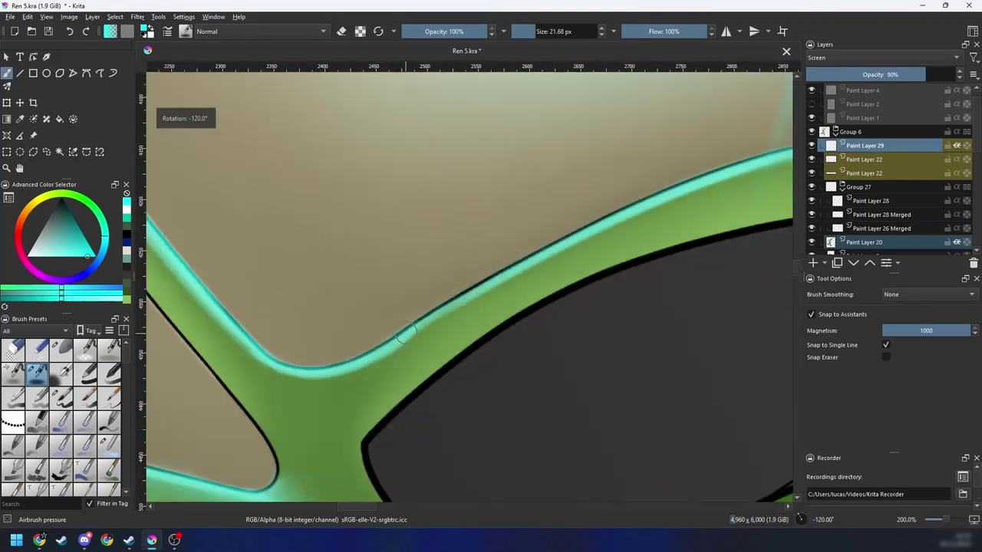
pyautogui.moveTo(407, 331); pyautogui.dragTo(355, 358)
pyautogui.press('[')
pyautogui.press('[')
pyautogui.press('[')
pyautogui.press('[')
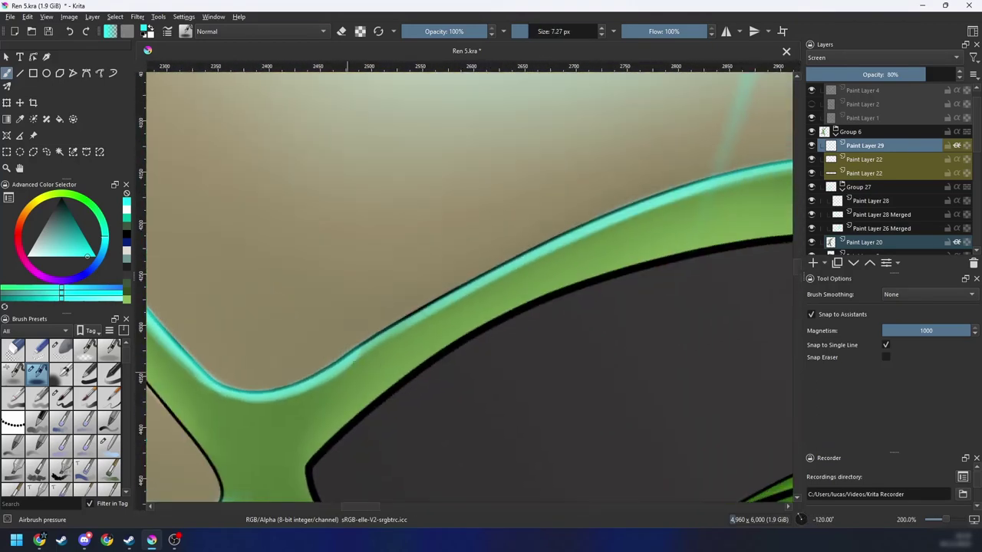
pyautogui.moveTo(307, 384); pyautogui.dragTo(516, 260)
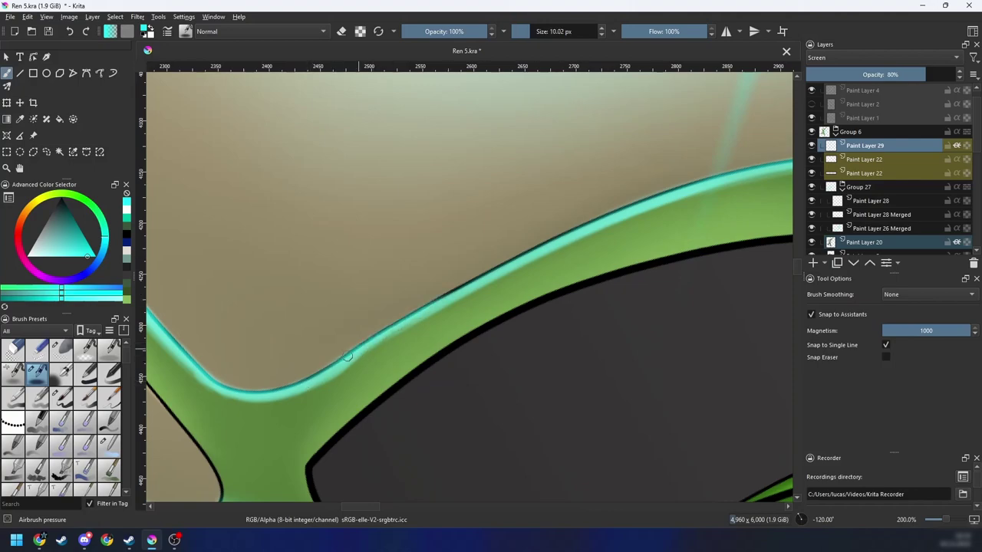
pyautogui.moveTo(346, 351); pyautogui.dragTo(515, 262)
# Step: Check the wing highlights against the whole figure and save the Ren 5.kra document
pyautogui.press('-')
pyautogui.press('-')
pyautogui.press('5')
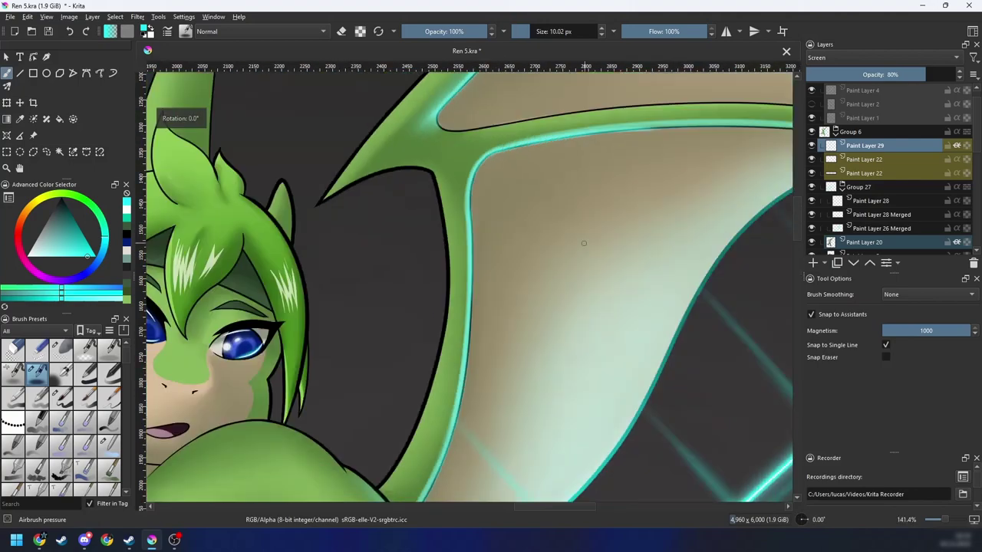
pyautogui.press('-')
pyautogui.press('-')
pyautogui.press('6')
pyautogui.press('6')
pyautogui.press('6')
pyautogui.press('4')
pyautogui.press('4')
pyautogui.press('-')
pyautogui.press('-')
pyautogui.hotkey('ctrl', 's')
pyautogui.press('5')
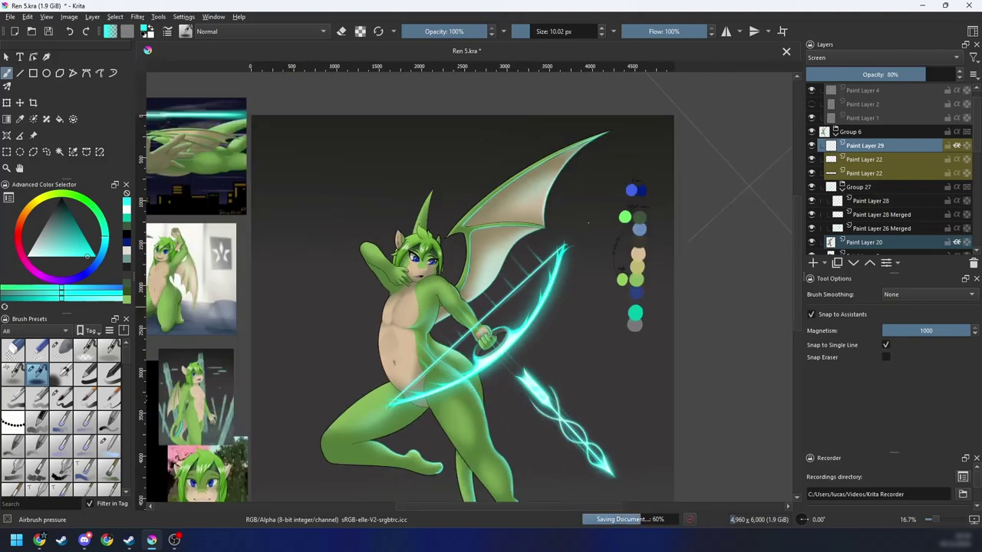
# Step: Paint a short cyan highlight on the small green wedge above the membrane between the torso and the upper arm
pyautogui.scroll(5, 460, 295)
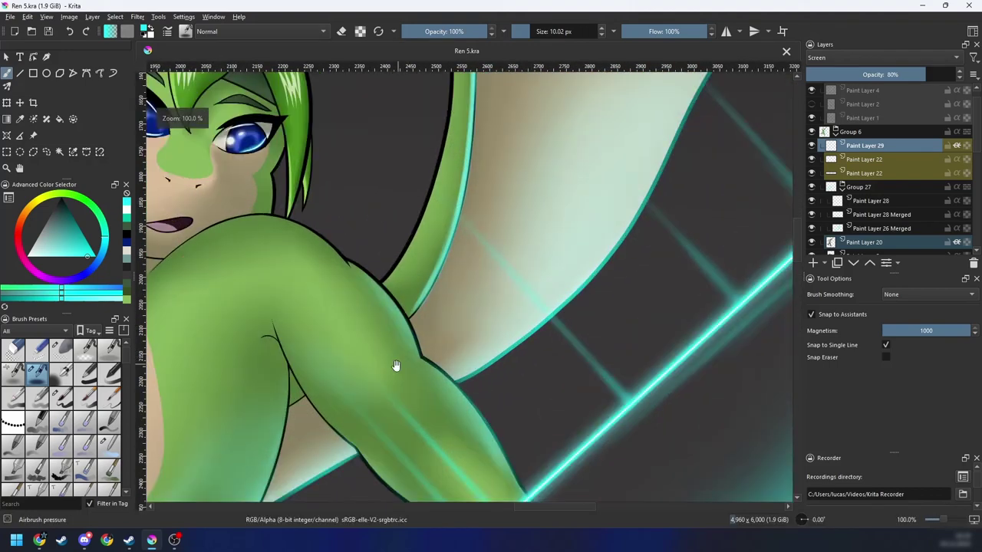
pyautogui.moveTo(397, 366); pyautogui.dragTo(529, 282)
pyautogui.scroll(4, 463, 298)
pyautogui.moveTo(428, 358); pyautogui.dragTo(546, 305)
pyautogui.scroll(1, 546, 305)
pyautogui.moveTo(356, 377); pyautogui.dragTo(477, 288)
pyautogui.moveTo(368, 363); pyautogui.dragTo(490, 278)
# Step: Erase the cyan overspill that crosses the torso outline beside the small wedge highlight
pyautogui.press('e')
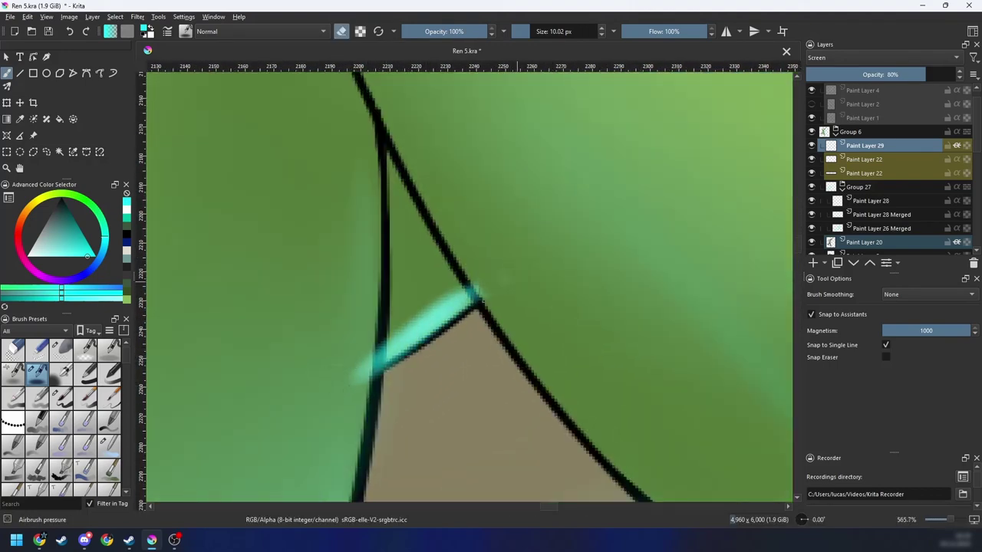
pyautogui.moveTo(366, 406)
pyautogui.mouseDown()
pyautogui.moveTo(363, 343)
pyautogui.moveTo(376, 345)
pyautogui.mouseUp()
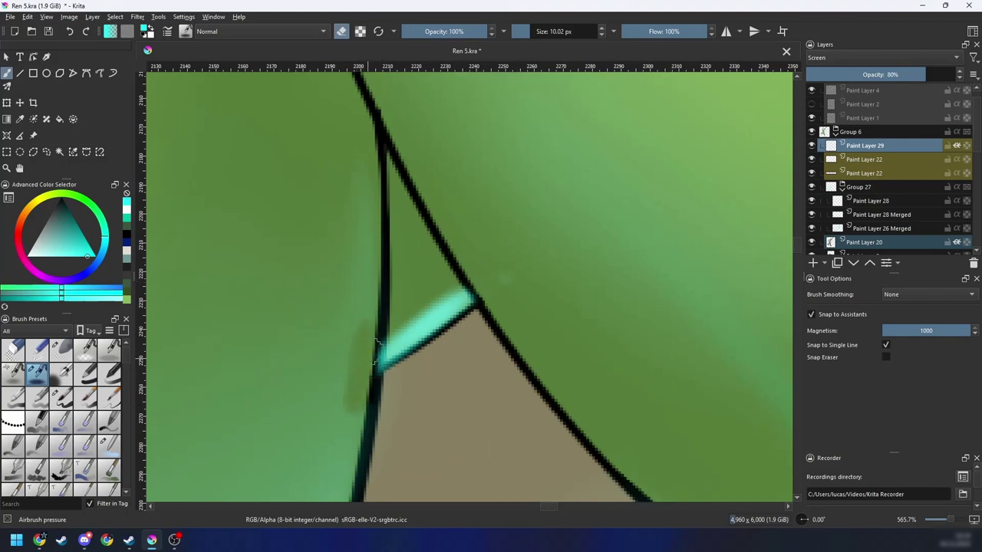
pyautogui.hotkey('ctrl', 'z')
pyautogui.moveTo(373, 388)
pyautogui.mouseDown()
pyautogui.moveTo(380, 338)
pyautogui.moveTo(373, 362)
pyautogui.mouseUp()
# Step: Soften the upper edge of the wedge highlight with the Blender Blur brush, reducing it to 15.41 px
pyautogui.rightClick(373, 361)
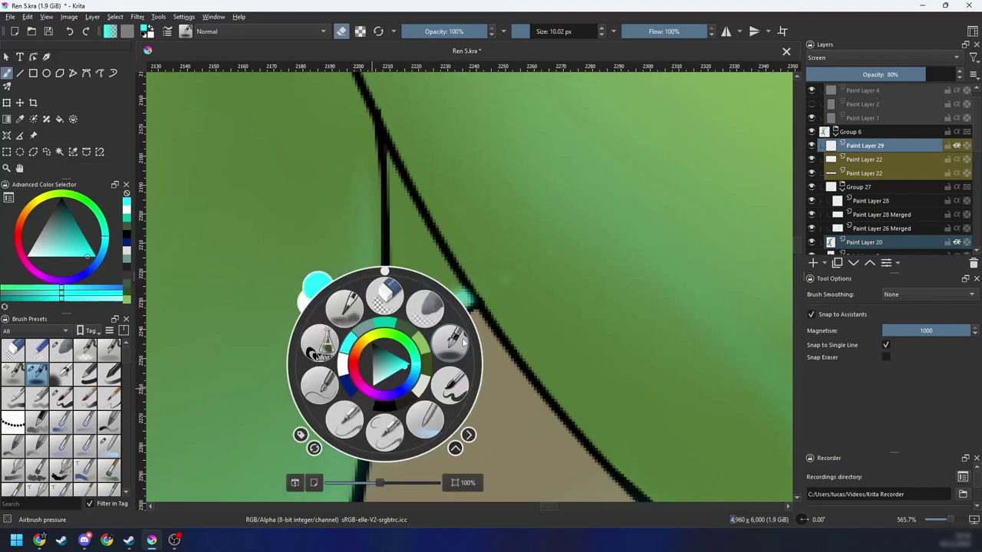
pyautogui.click(337, 418)
pyautogui.moveTo(342, 410)
pyautogui.mouseDown()
pyautogui.moveTo(338, 391)
pyautogui.moveTo(335, 416)
pyautogui.mouseUp()
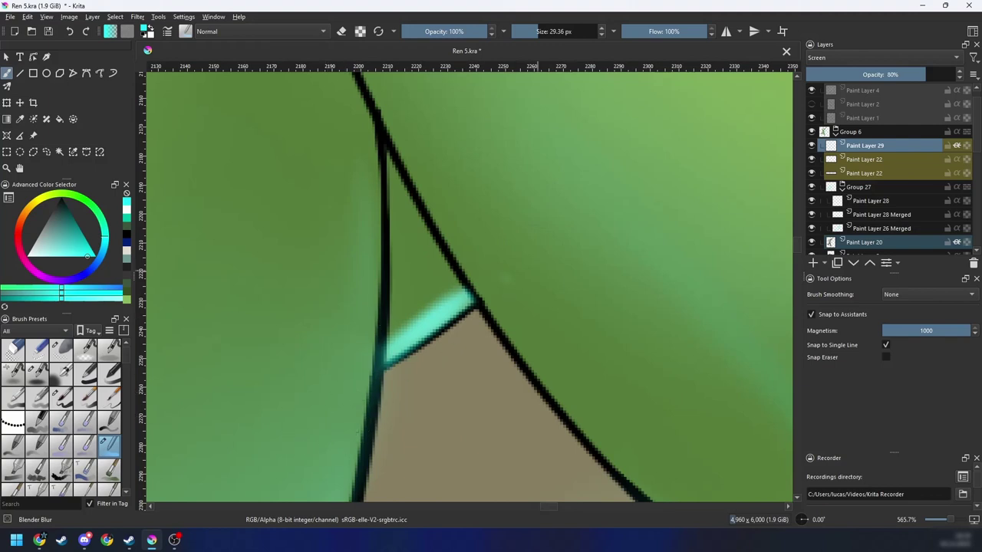
pyautogui.hotkey('ctrl', '-')
pyautogui.hotkey('ctrl', '-')
pyautogui.hotkey('ctrl', '+')
pyautogui.hotkey('ctrl', '+')
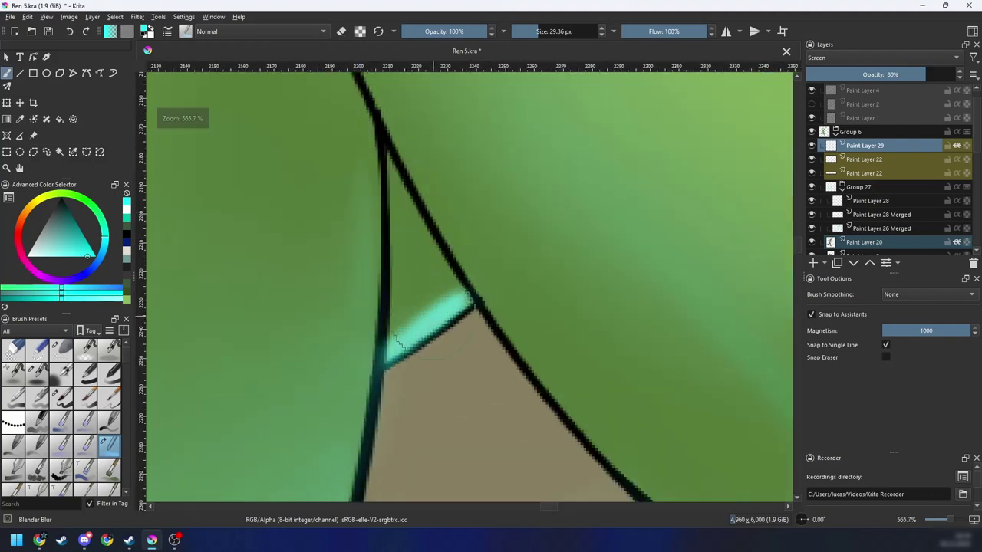
pyautogui.moveTo(429, 323)
pyautogui.mouseDown()
pyautogui.moveTo(445, 300)
pyautogui.moveTo(430, 293)
pyautogui.moveTo(376, 356)
pyautogui.mouseUp()
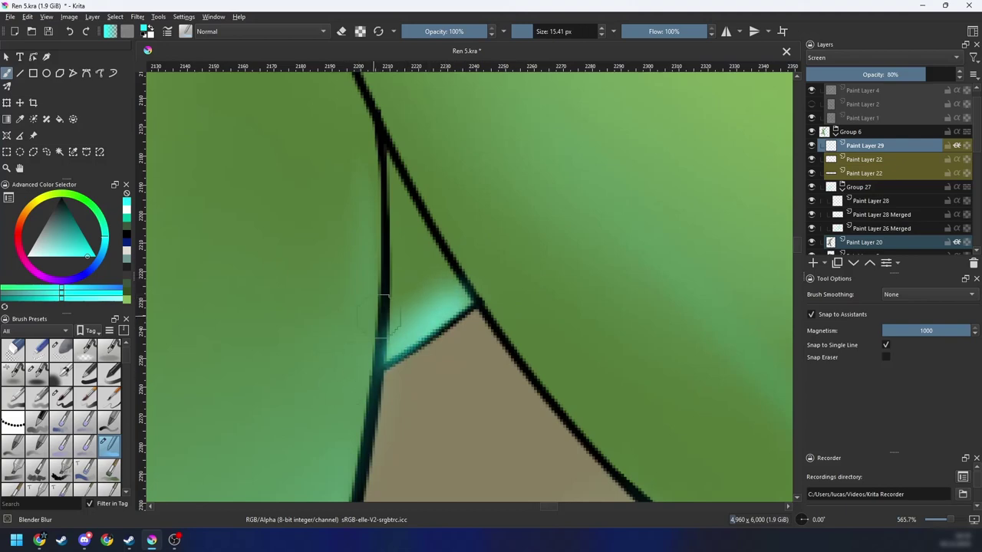
pyautogui.scroll(-10, 555, 219)
pyautogui.moveTo(561, 293); pyautogui.dragTo(546, 292)
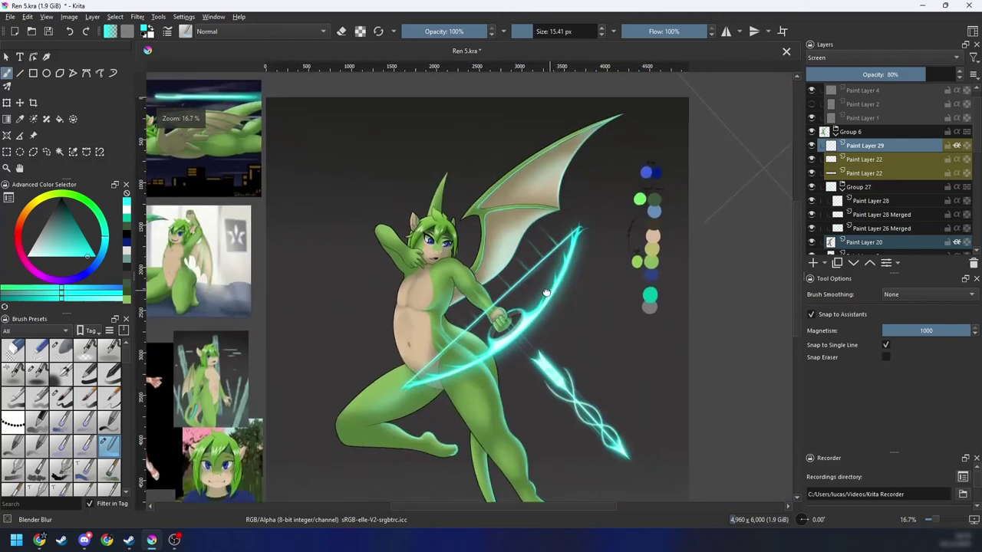
# Step: Paint a thin cyan rim along the inner edge of the hair lock nearest the raised hand, using Airbrush pressure at 10.02 px
pyautogui.scroll(5, 546, 293)
pyautogui.rightClick(517, 299)
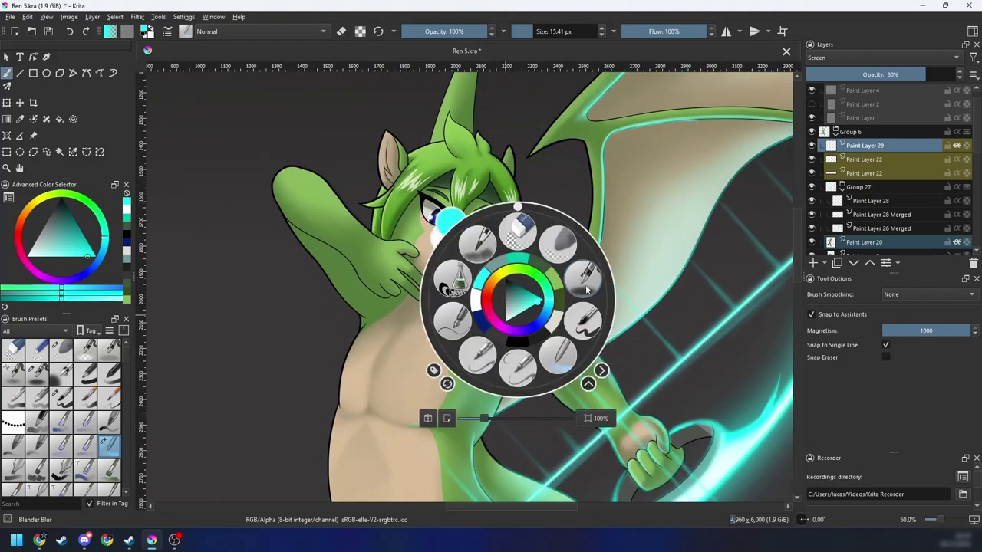
pyautogui.click(587, 289)
pyautogui.scroll(2, 465, 313)
pyautogui.moveTo(383, 165); pyautogui.dragTo(416, 273)
pyautogui.scroll(2, 417, 274)
pyautogui.press('6')
pyautogui.press('6')
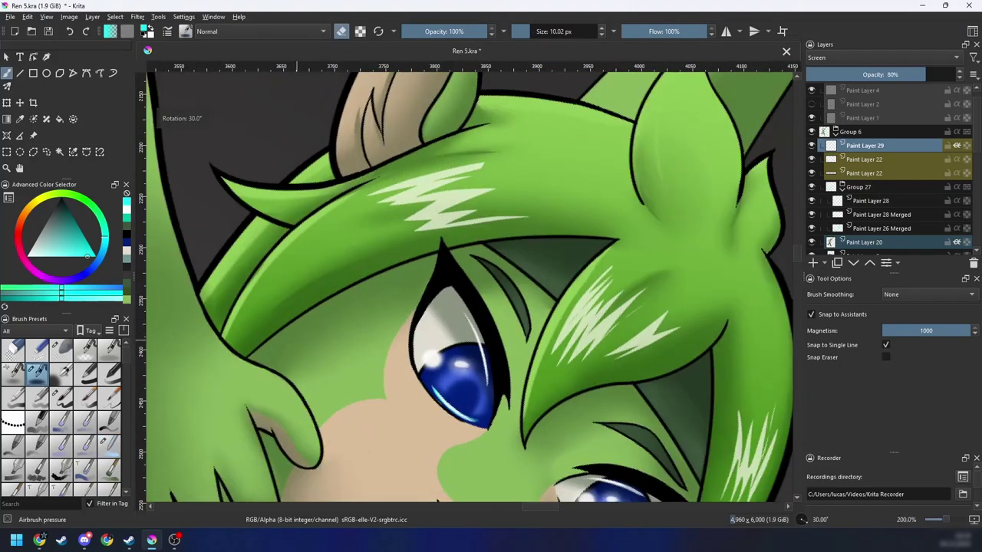
pyautogui.press('4')
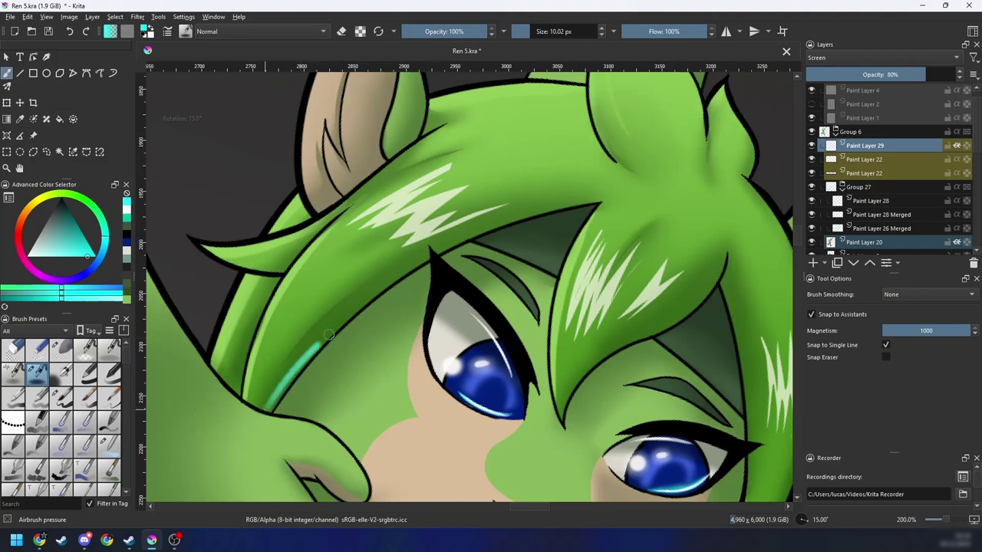
pyautogui.moveTo(284, 395)
pyautogui.mouseDown()
pyautogui.moveTo(438, 249)
pyautogui.moveTo(487, 226)
pyautogui.moveTo(589, 205)
pyautogui.moveTo(519, 190)
pyautogui.mouseUp()
pyautogui.hotkey('ctrl', 'z')
pyautogui.hotkey('ctrl', 'z')
pyautogui.hotkey('ctrl', 'shift', 'z')
pyautogui.hotkey('ctrl', 'z')
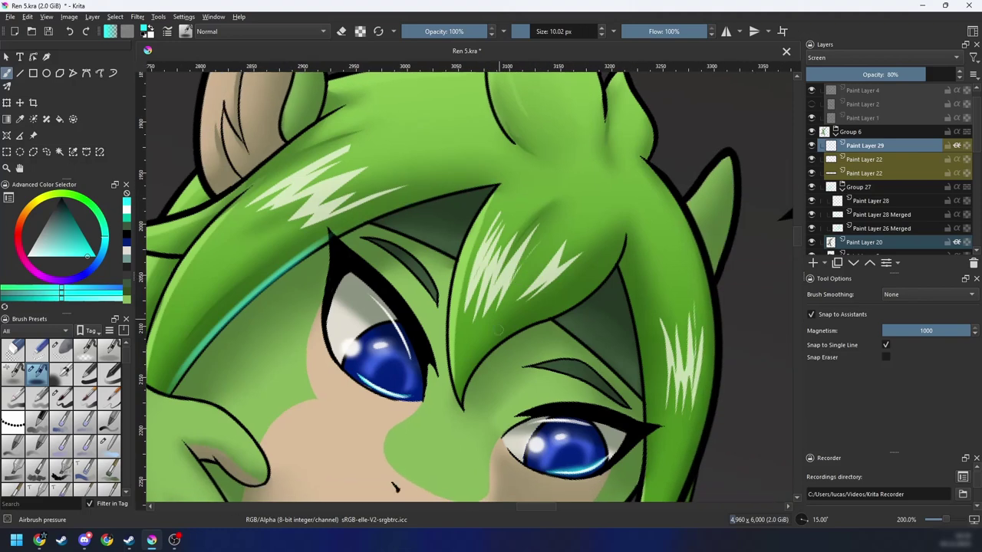
# Step: Paint a cyan rim along the lower edge of the central bang, from its tip up between the eyes
pyautogui.moveTo(465, 400); pyautogui.dragTo(519, 333)
pyautogui.press('5')
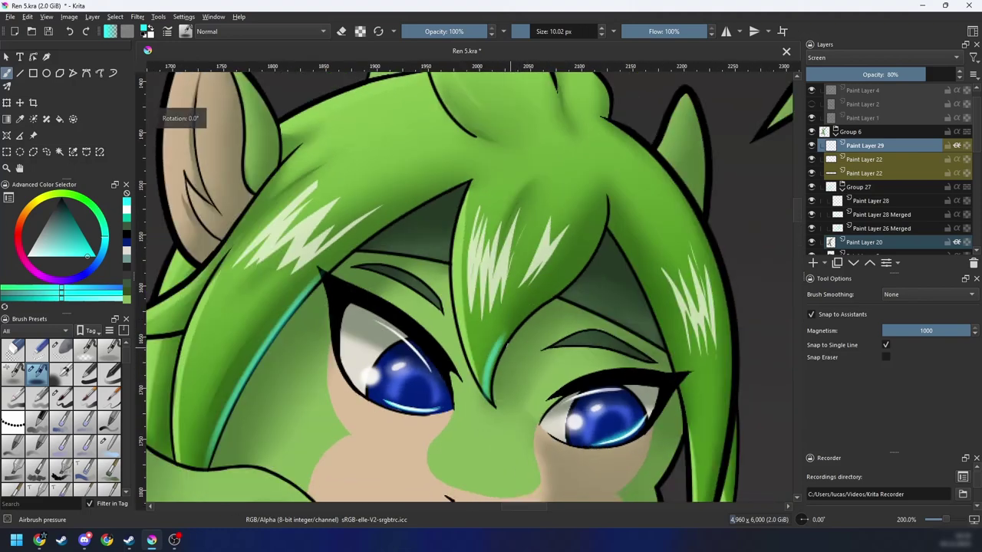
pyautogui.moveTo(403, 418); pyautogui.dragTo(464, 346)
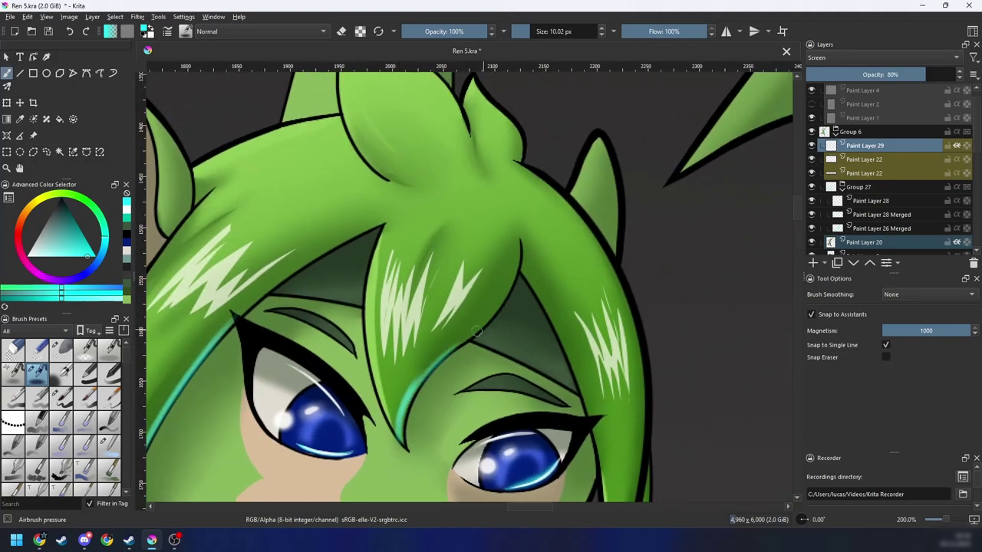
pyautogui.scroll(-6, 411, 391)
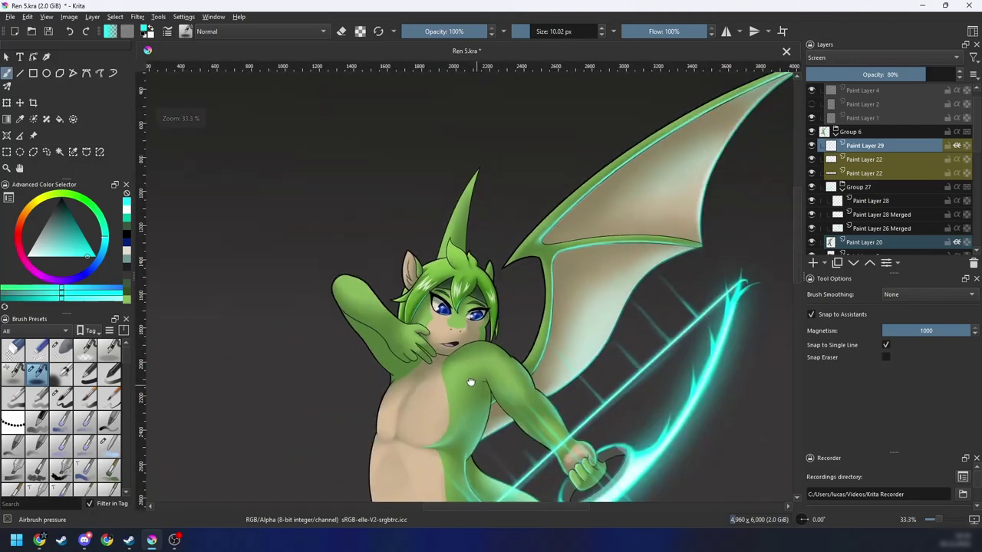
# Step: Paint a cyan rim along the side of the nose beneath the eye, curving to the nostril, using Airbrush pressure at 14.55 px
pyautogui.scroll(3, 457, 368)
pyautogui.moveTo(471, 349)
pyautogui.mouseDown()
pyautogui.moveTo(463, 305)
pyautogui.moveTo(456, 328)
pyautogui.moveTo(473, 328)
pyautogui.mouseUp()
pyautogui.hotkey('ctrl', '+')
pyautogui.moveTo(337, 300)
pyautogui.mouseDown()
pyautogui.moveTo(315, 332)
pyautogui.moveTo(342, 303)
pyautogui.mouseUp()
pyautogui.press('4')
pyautogui.press('4')
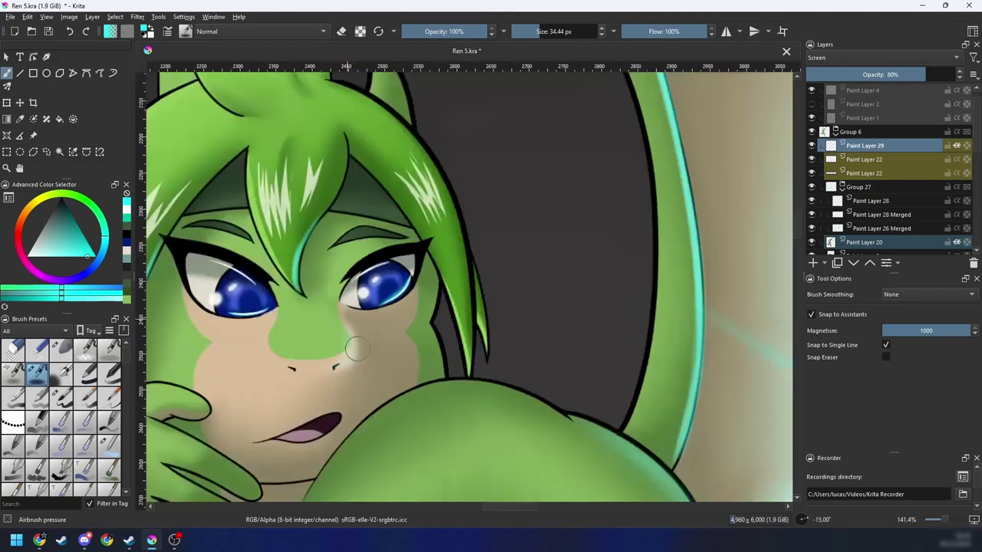
pyautogui.hotkey('ctrl', '+')
pyautogui.moveTo(381, 355); pyautogui.dragTo(425, 259)
pyautogui.hotkey('ctrl', 'z')
pyautogui.press('[')
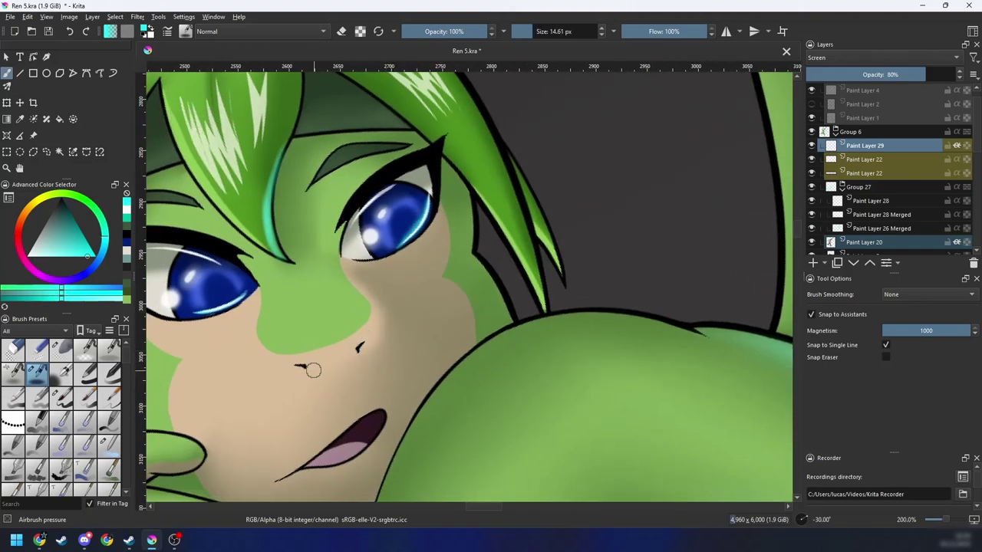
pyautogui.hotkey('ctrl', '[')
pyautogui.hotkey('ctrl', '[')
pyautogui.hotkey('ctrl', '[')
pyautogui.hotkey('ctrl', '[')
pyautogui.hotkey('ctrl', '[')
pyautogui.hotkey('ctrl', '[')
pyautogui.hotkey('ctrl', '[')
pyautogui.hotkey('ctrl', '[')
pyautogui.hotkey('ctrl', '[')
pyautogui.hotkey('ctrl', '[')
pyautogui.press('[')
pyautogui.press('[')
pyautogui.press('[')
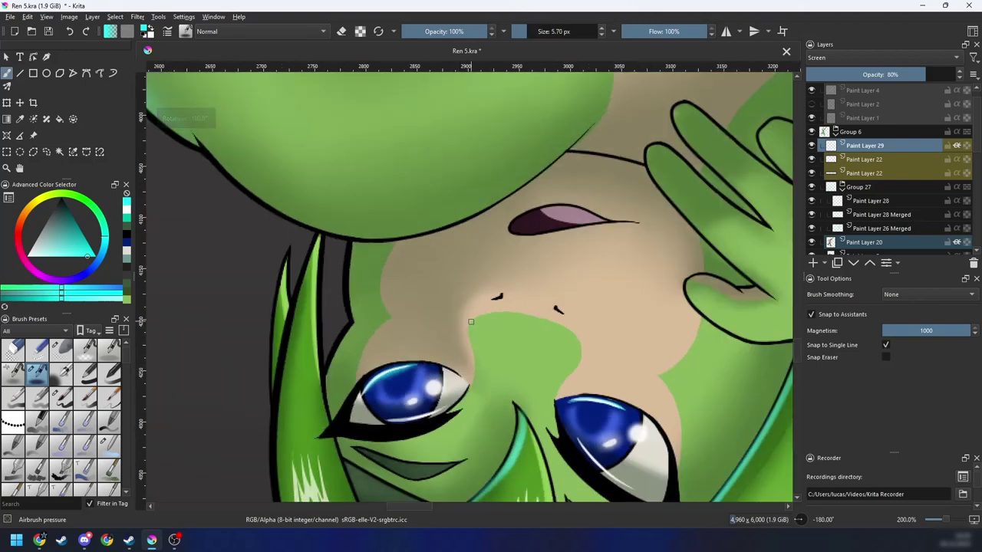
pyautogui.moveTo(468, 335); pyautogui.dragTo(496, 294)
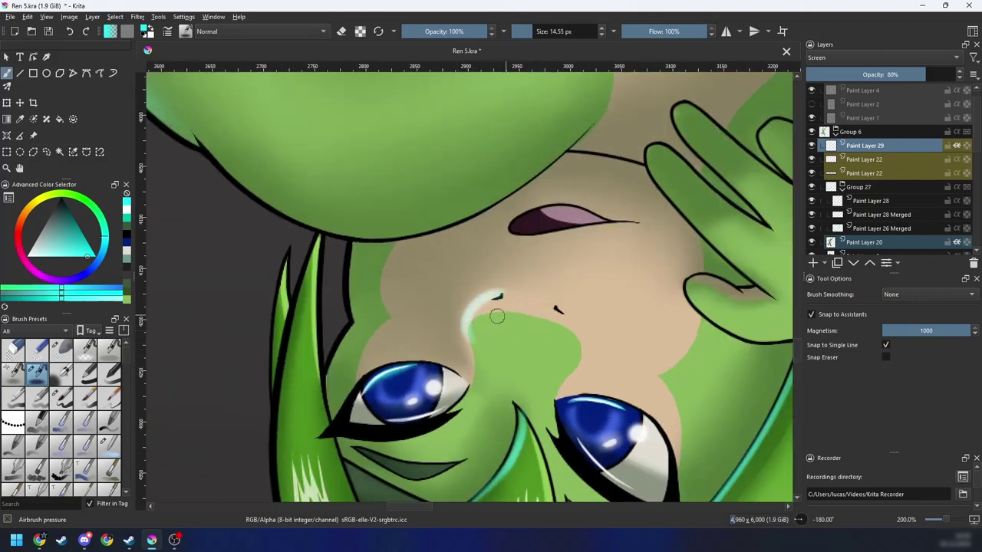
# Step: Rework the nose rim and extend it underneath the nose, past the nearest nostril toward the other one
pyautogui.moveTo(466, 329); pyautogui.dragTo(475, 364)
pyautogui.hotkey('ctrl', 'z')
pyautogui.hotkey('ctrl', '+')
pyautogui.hotkey('ctrl', '[')
pyautogui.hotkey('ctrl', '[')
pyautogui.moveTo(527, 311); pyautogui.dragTo(461, 355)
pyautogui.moveTo(451, 312)
pyautogui.mouseDown()
pyautogui.moveTo(511, 308)
pyautogui.moveTo(426, 336)
pyautogui.moveTo(527, 299)
pyautogui.moveTo(432, 322)
pyautogui.moveTo(528, 302)
pyautogui.moveTo(443, 318)
pyautogui.moveTo(512, 293)
pyautogui.mouseUp()
# Step: Soften the cyan nose rim into the muzzle with the Blender Blur brush, enlarging it to 38.17 px
pyautogui.hotkey('ctrl', '-')
pyautogui.hotkey('ctrl', '-')
pyautogui.hotkey('ctrl', '-')
pyautogui.hotkey('ctrl', '-')
pyautogui.hotkey('ctrl', '-')
pyautogui.hotkey('ctrl', ']')
pyautogui.hotkey('ctrl', ']')
pyautogui.hotkey('ctrl', ']')
pyautogui.hotkey('ctrl', ']')
pyautogui.hotkey('ctrl', ']')
pyautogui.hotkey('ctrl', ']')
pyautogui.hotkey('ctrl', ']')
pyautogui.hotkey('ctrl', ']')
pyautogui.hotkey('ctrl', ']')
pyautogui.hotkey('ctrl', ']')
pyautogui.hotkey('ctrl', ']')
pyautogui.hotkey('ctrl', ']')
pyautogui.hotkey('ctrl', ']')
pyautogui.hotkey('ctrl', ']')
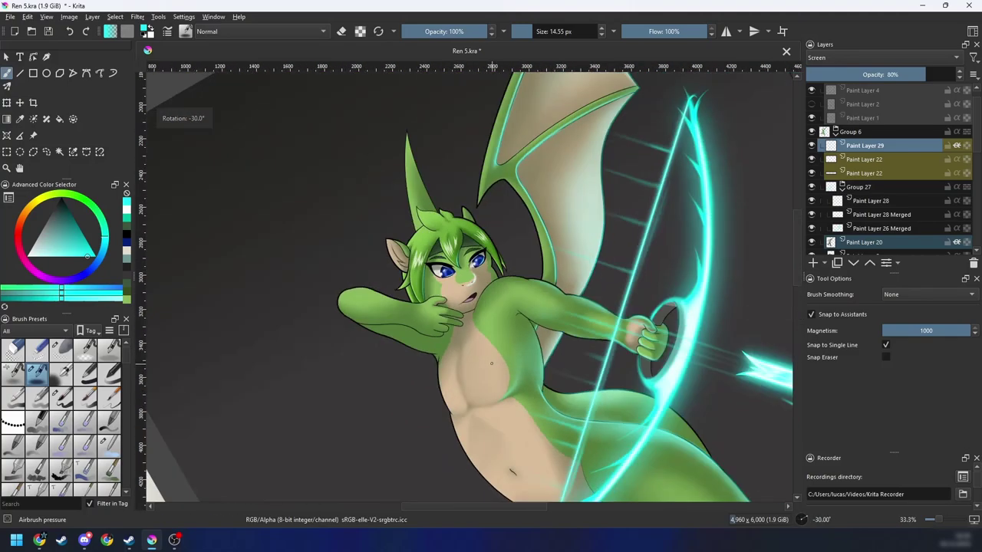
pyautogui.hotkey('ctrl', '-')
pyautogui.hotkey('ctrl', '+')
pyautogui.hotkey('ctrl', '+')
pyautogui.scroll(3, 480, 329)
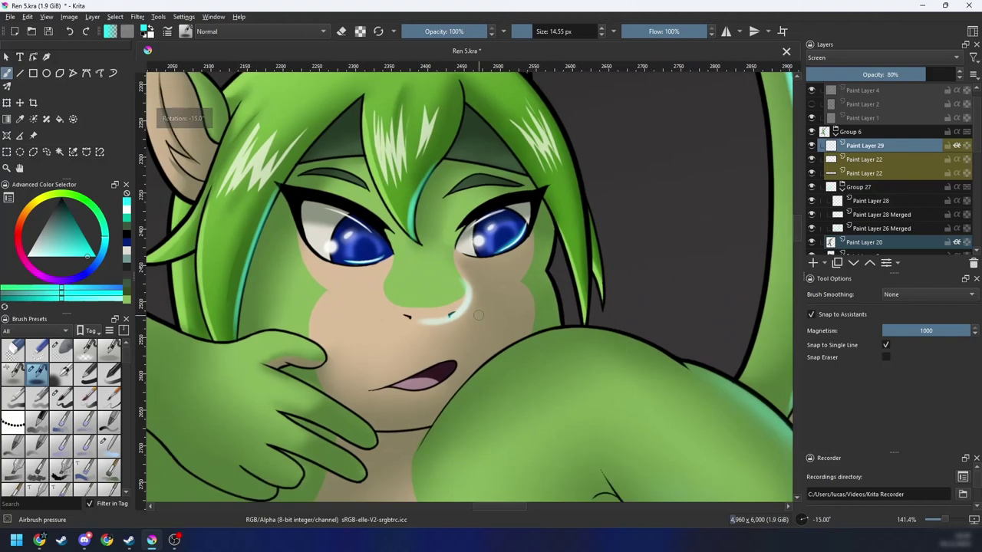
pyautogui.hotkey('ctrl', '[')
pyautogui.rightClick(480, 329)
pyautogui.click(522, 384)
pyautogui.scroll(1, 423, 376)
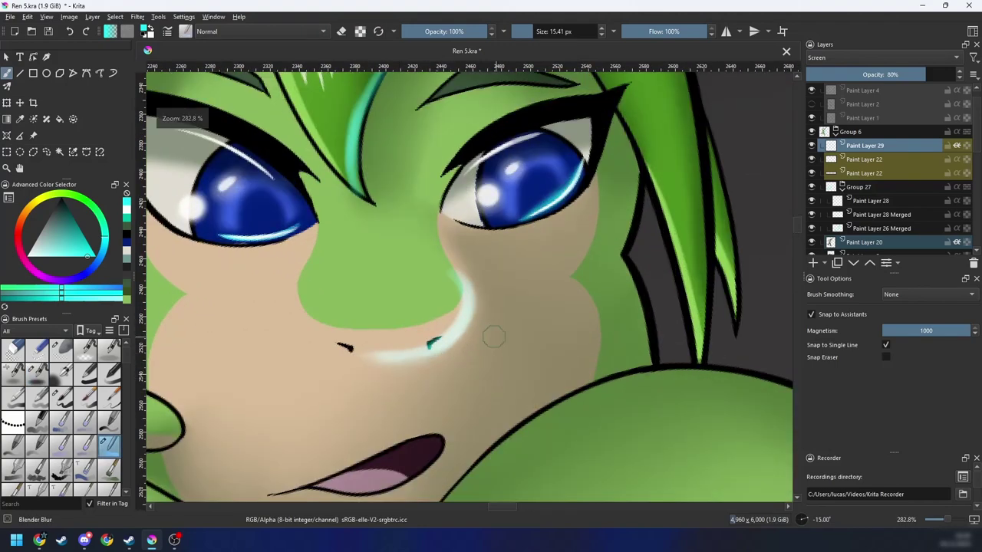
pyautogui.moveTo(392, 336)
pyautogui.mouseDown()
pyautogui.moveTo(469, 274)
pyautogui.moveTo(486, 349)
pyautogui.moveTo(379, 331)
pyautogui.moveTo(422, 315)
pyautogui.moveTo(437, 288)
pyautogui.moveTo(430, 318)
pyautogui.moveTo(414, 296)
pyautogui.mouseUp()
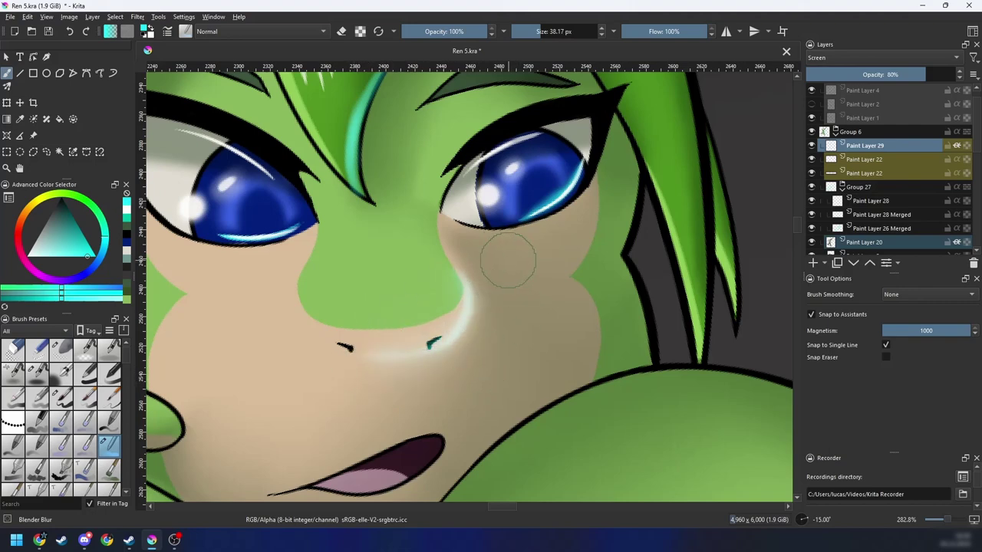
# Step: Save the painting
pyautogui.scroll(-2, 469, 293)
pyautogui.hotkey('ctrl', 's')
pyautogui.scroll(-3, 489, 345)
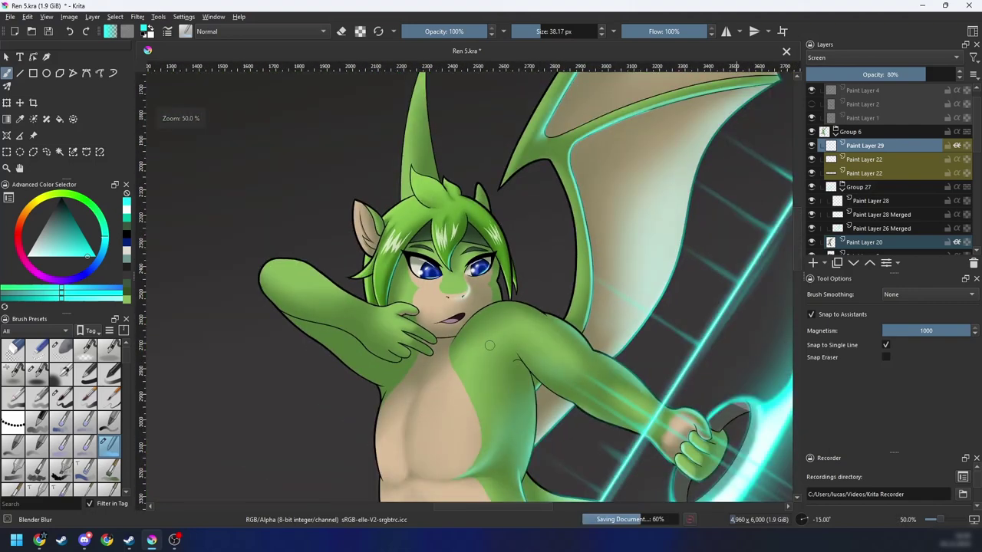
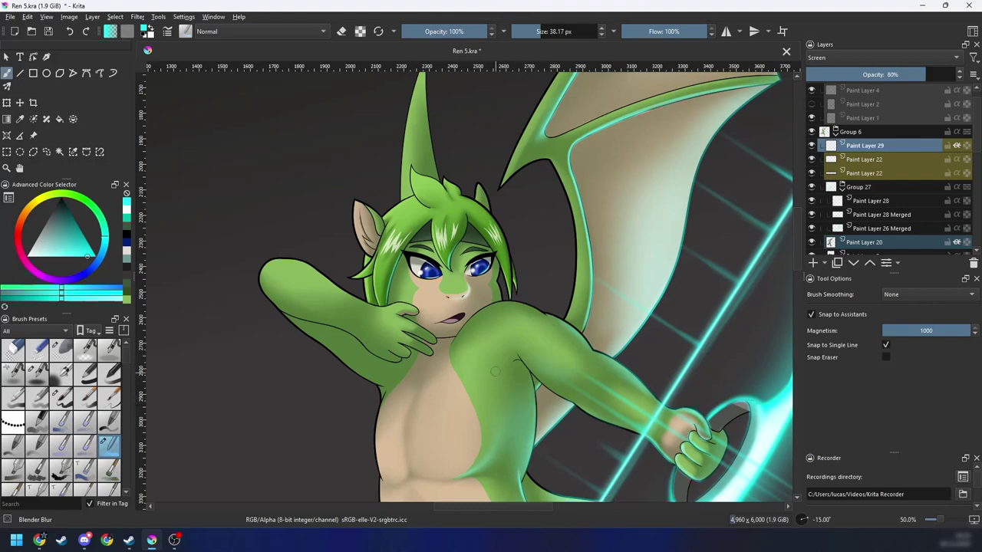
# Step: Switch back to the Airbrush pressure brush for lighting the raised hand
pyautogui.rightClick(513, 329)
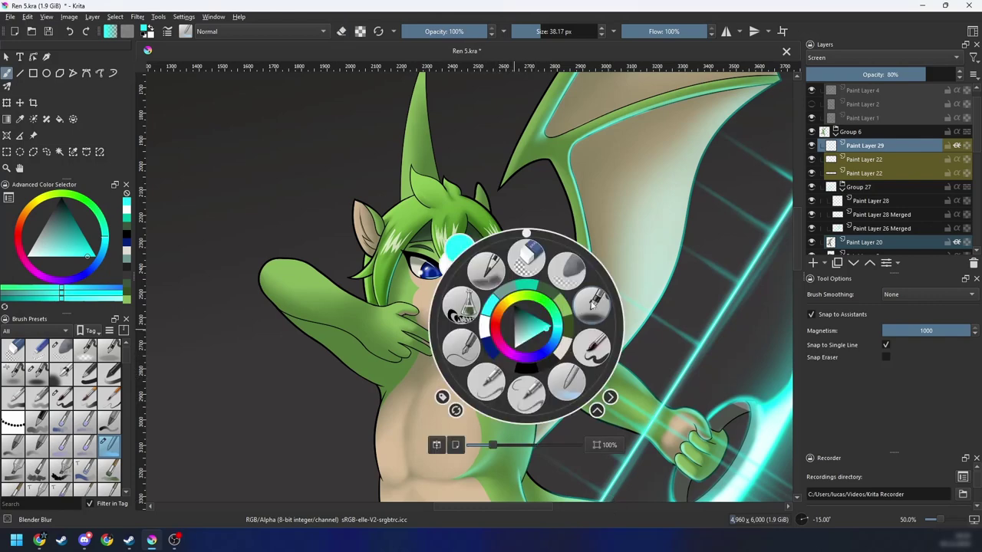
pyautogui.click(591, 347)
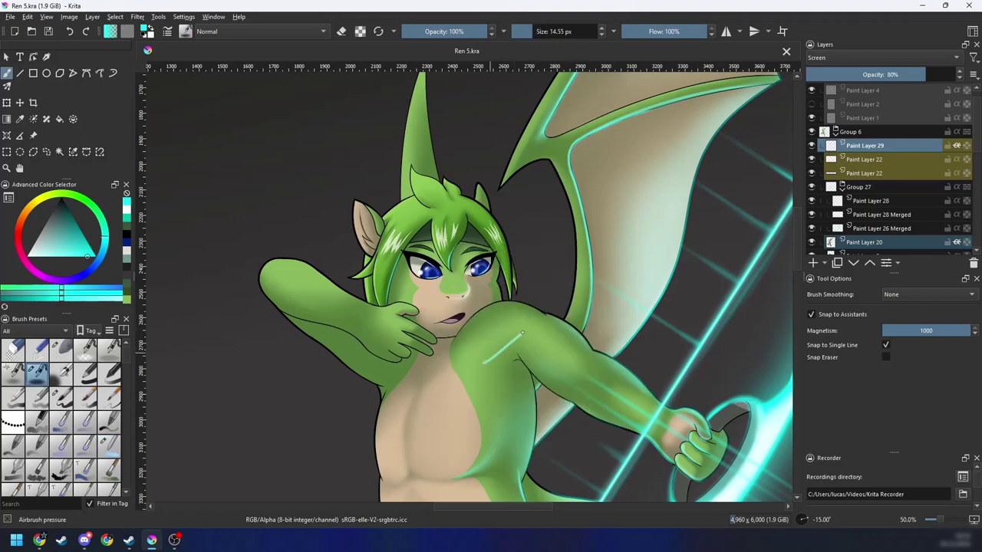
pyautogui.press('+')
pyautogui.press('+')
pyautogui.press('+')
pyautogui.moveTo(531, 319); pyautogui.dragTo(564, 306)
pyautogui.press('4')
pyautogui.press('4')
pyautogui.press('4')
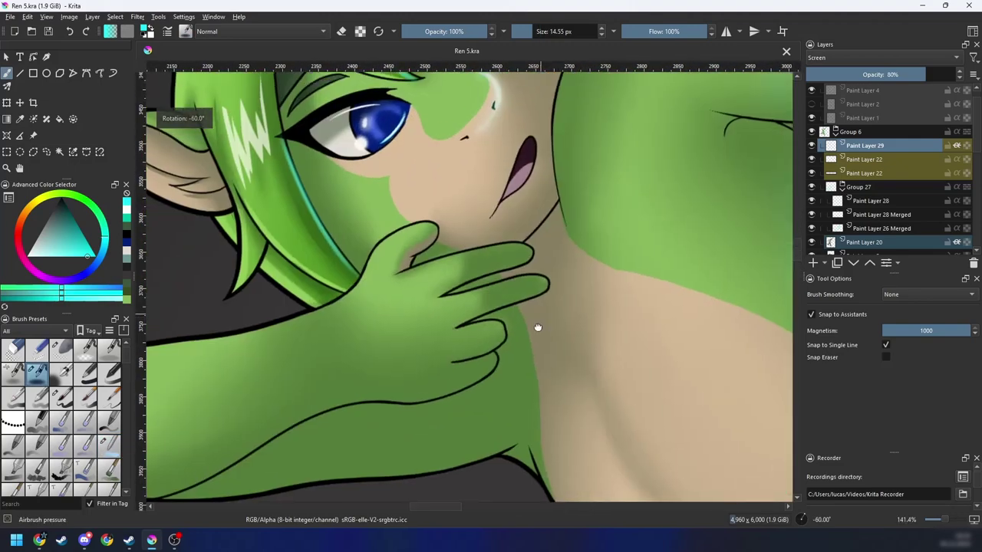
pyautogui.press('+')
pyautogui.press('4')
pyautogui.press('4')
pyautogui.moveTo(454, 338); pyautogui.dragTo(467, 338)
pyautogui.press('-')
pyautogui.press('6')
pyautogui.press('6')
pyautogui.scroll(-4, 505, 333)
pyautogui.press('6')
pyautogui.press('6')
pyautogui.press('6')
pyautogui.press('6')
pyautogui.press('6')
pyautogui.press('4')
pyautogui.scroll(5, 528, 290)
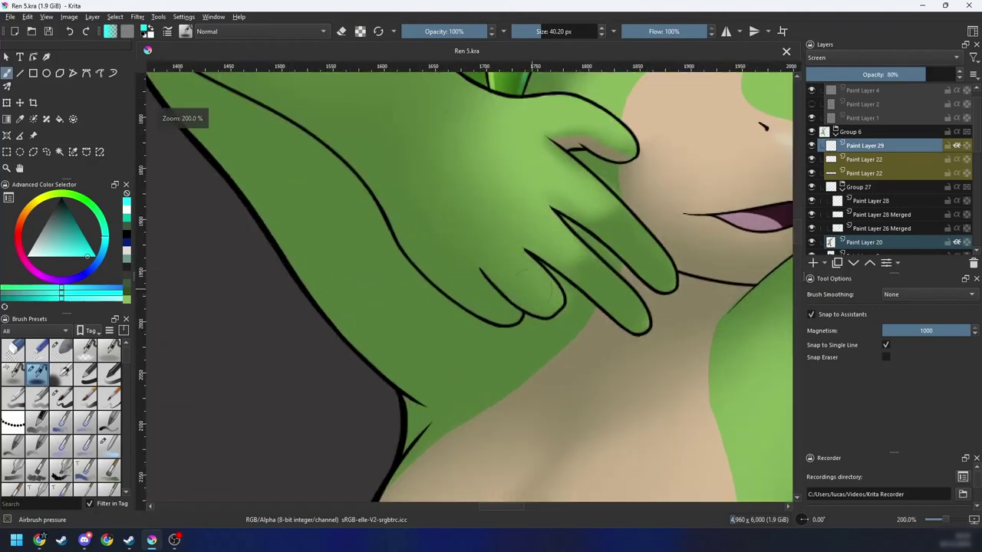
# Step: Try thin cyan strokes across the two longest fingers of the raised hand at 9.43 px
pyautogui.moveTo(532, 289); pyautogui.dragTo(399, 345)
pyautogui.moveTo(441, 316)
pyautogui.mouseDown()
pyautogui.moveTo(421, 316)
pyautogui.moveTo(450, 298)
pyautogui.moveTo(431, 324)
pyautogui.mouseUp()
pyautogui.hotkey('ctrl', 'z')
pyautogui.moveTo(426, 325); pyautogui.dragTo(451, 305)
pyautogui.hotkey('ctrl', 'z')
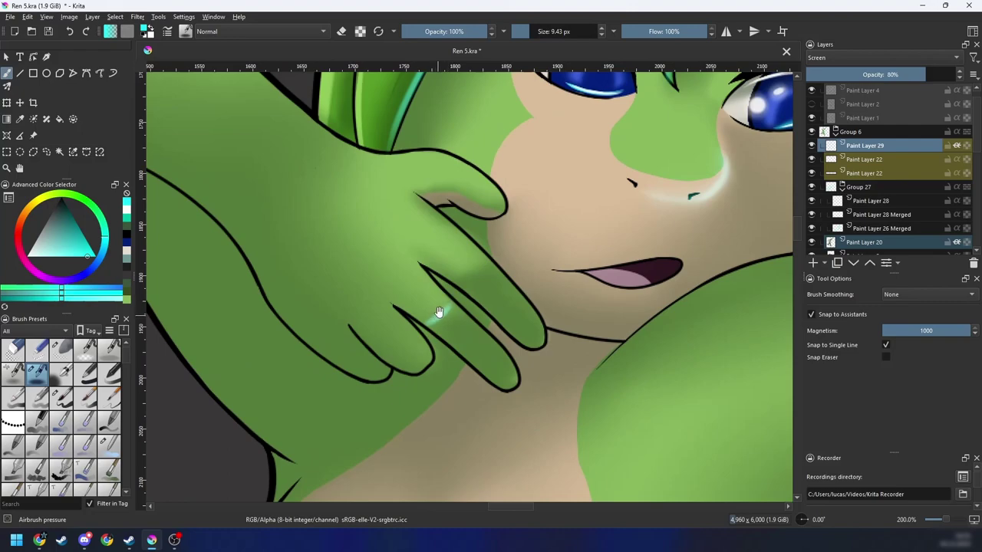
pyautogui.scroll(-5, 488, 277)
pyautogui.scroll(3, 490, 303)
pyautogui.press('4')
pyautogui.press('4')
pyautogui.press('4')
pyautogui.press('4')
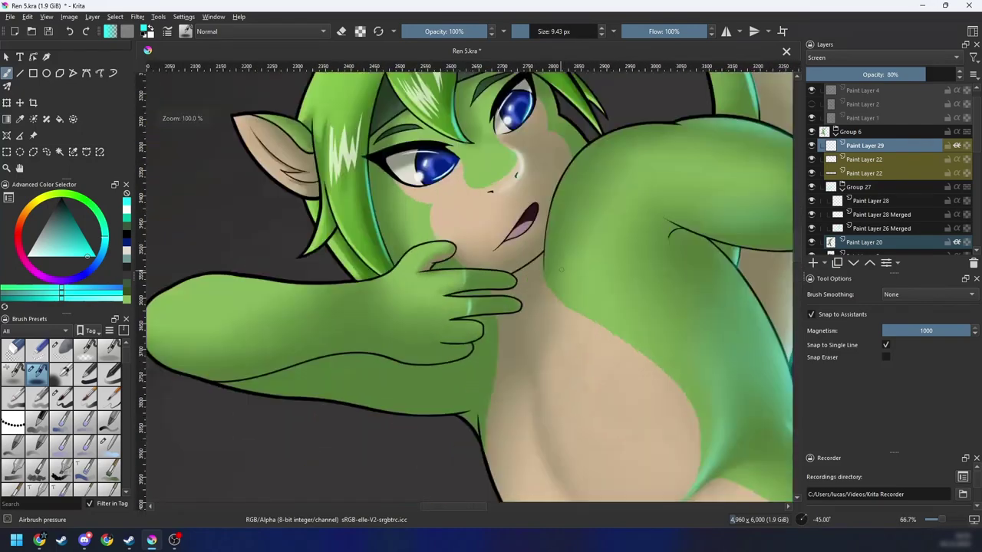
pyautogui.press('+')
pyautogui.press('4')
pyautogui.press('4')
pyautogui.hotkey('ctrl', 's')
# Step: Paint wide cyan bands across the two longest fingers of the raised hand and a pale cyan tint inside the thumb tip
pyautogui.press(']')
pyautogui.press(']')
pyautogui.press(']')
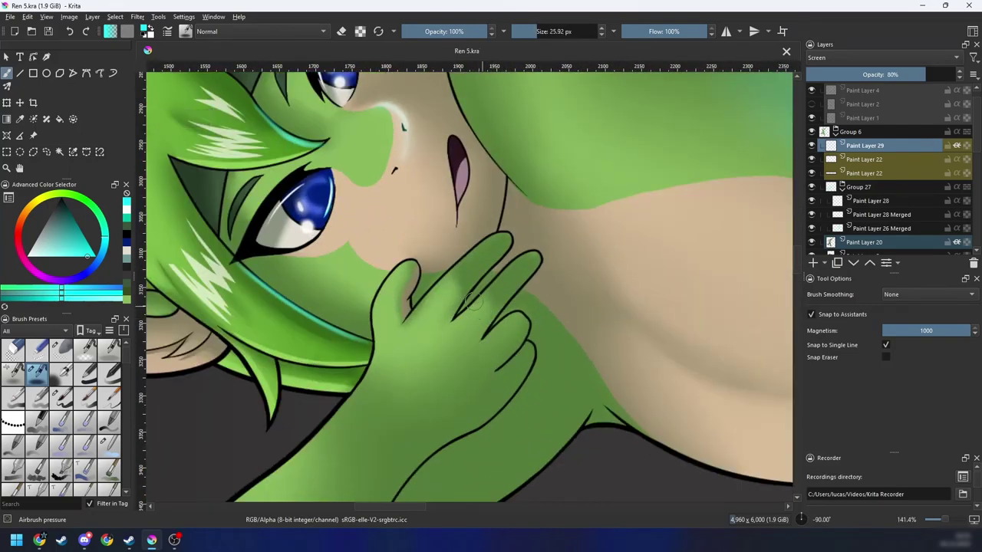
pyautogui.hotkey('ctrl', 'z')
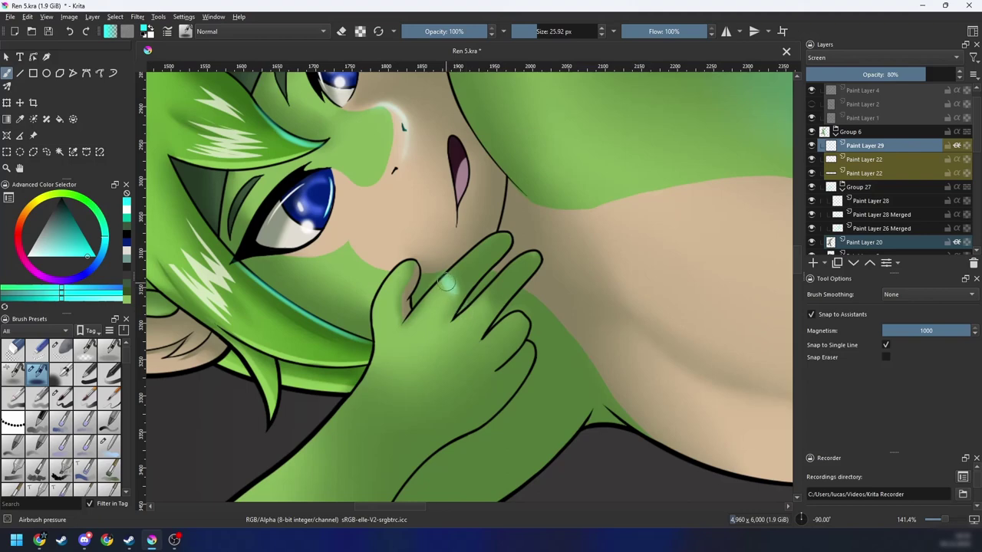
pyautogui.press('6')
pyautogui.press('6')
pyautogui.press('6')
pyautogui.press('6')
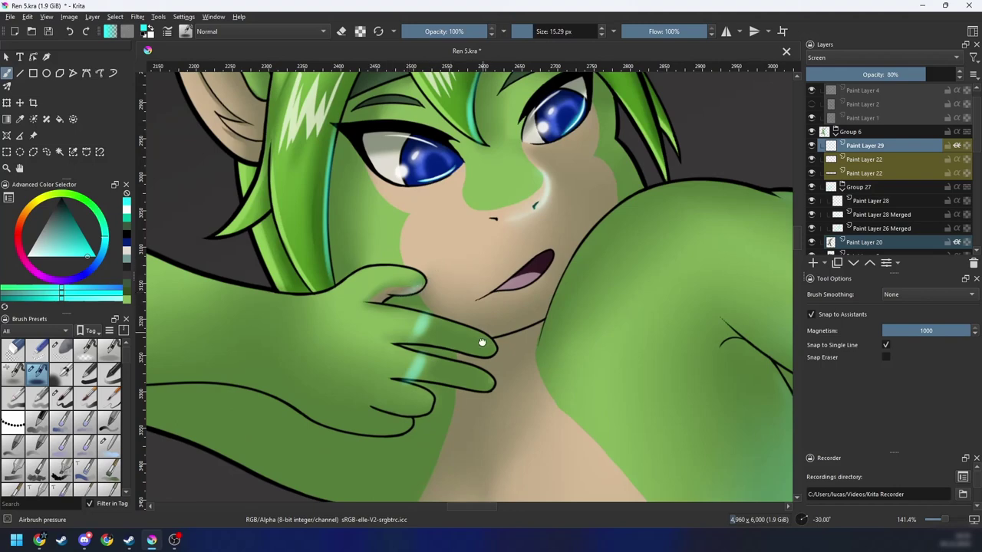
# Step: Paint cyan rims along the lower edges and tips of the two longest fingers at 15.29 px
pyautogui.press('+')
pyautogui.press('4')
pyautogui.press('4')
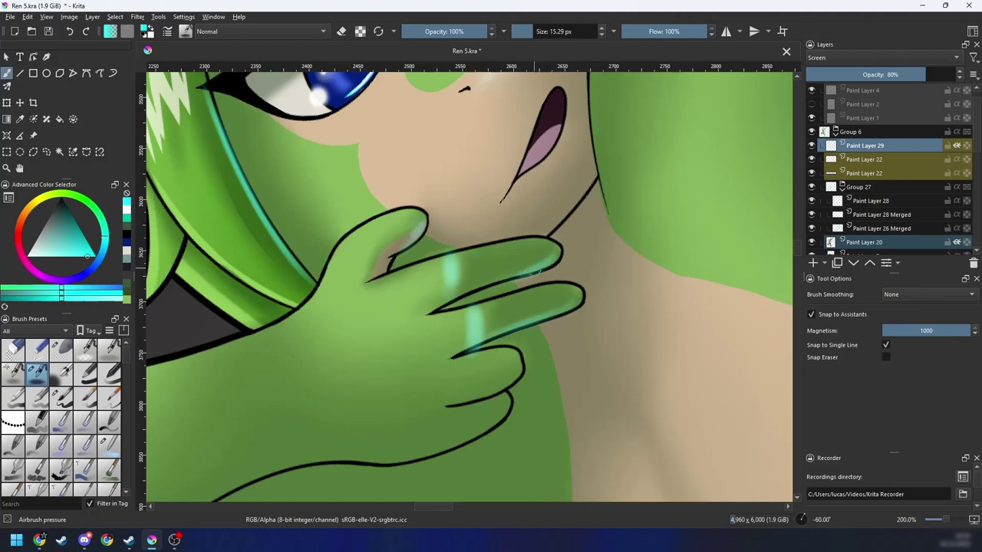
# Step: Paint cyan rims around the tips of the two shorter fingers, continuing along the outermost finger's lower edge
pyautogui.press('-')
pyautogui.press('-')
pyautogui.press('6')
pyautogui.press('6')
pyautogui.press('6')
pyautogui.press('6')
pyautogui.press('-')
pyautogui.press('-')
pyautogui.press('-')
pyautogui.press('-')
pyautogui.press('6')
pyautogui.press('4')
pyautogui.press('4')
pyautogui.press('+')
pyautogui.press('+')
pyautogui.moveTo(502, 332)
pyautogui.mouseDown()
pyautogui.moveTo(499, 317)
pyautogui.moveTo(465, 300)
pyautogui.mouseUp()
pyautogui.press('+')
pyautogui.press('+')
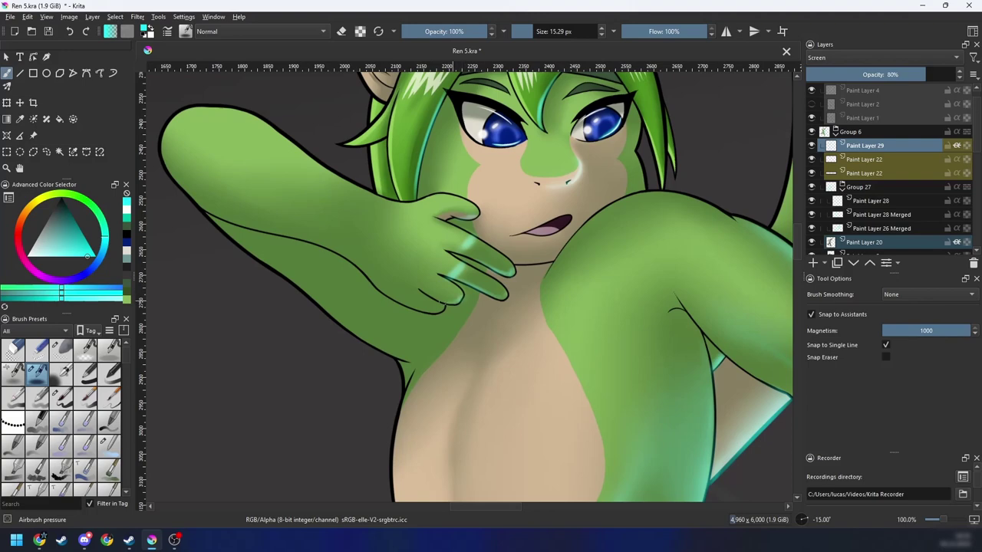
pyautogui.press('+')
pyautogui.press('4')
pyautogui.press('4')
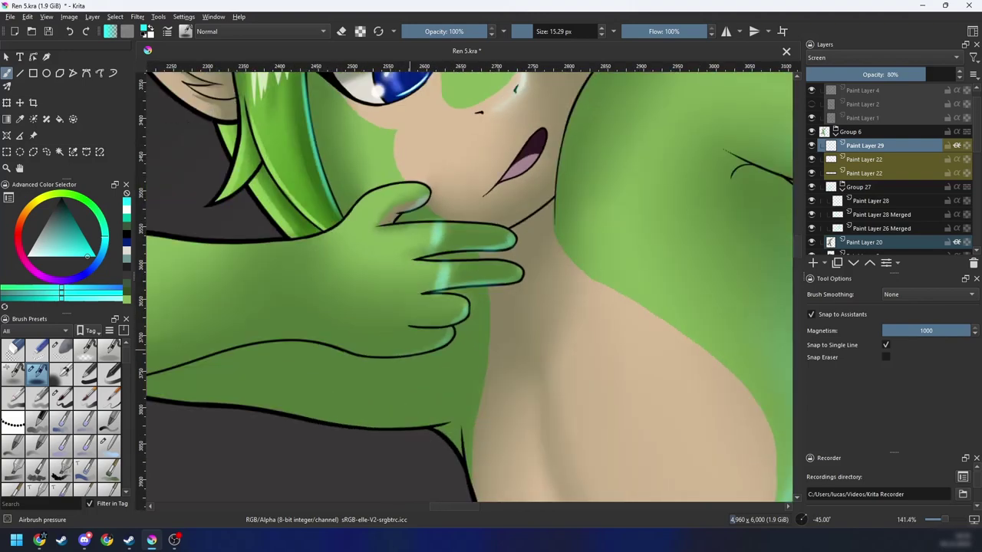
# Step: Soften the cyan bands and fingertip rims on the raised hand with the Blender Blur brush at 38.17 px
pyautogui.press('6')
pyautogui.press('6')
pyautogui.rightClick(502, 307)
pyautogui.click(541, 369)
pyautogui.press('+')
pyautogui.press('+')
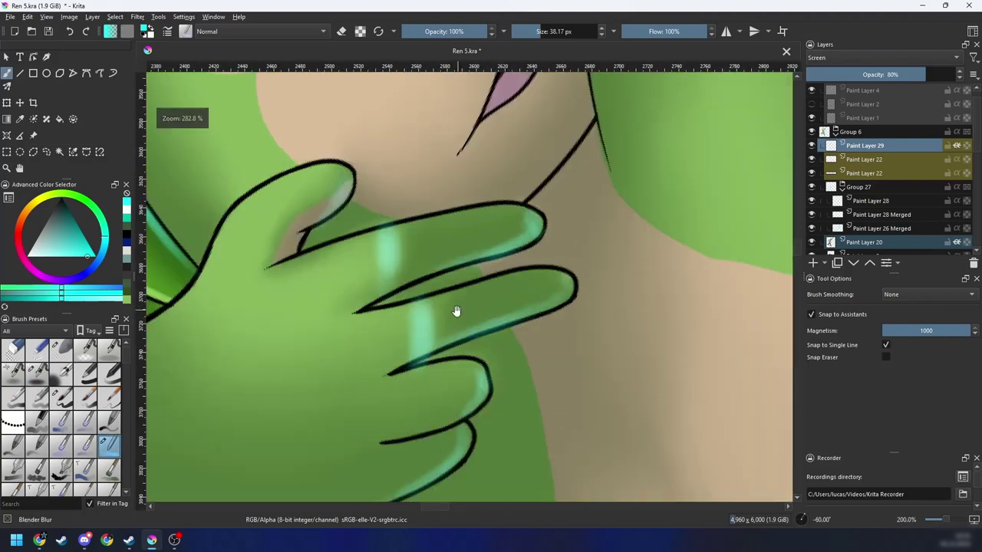
pyautogui.press('4')
pyautogui.press('4')
pyautogui.press('4')
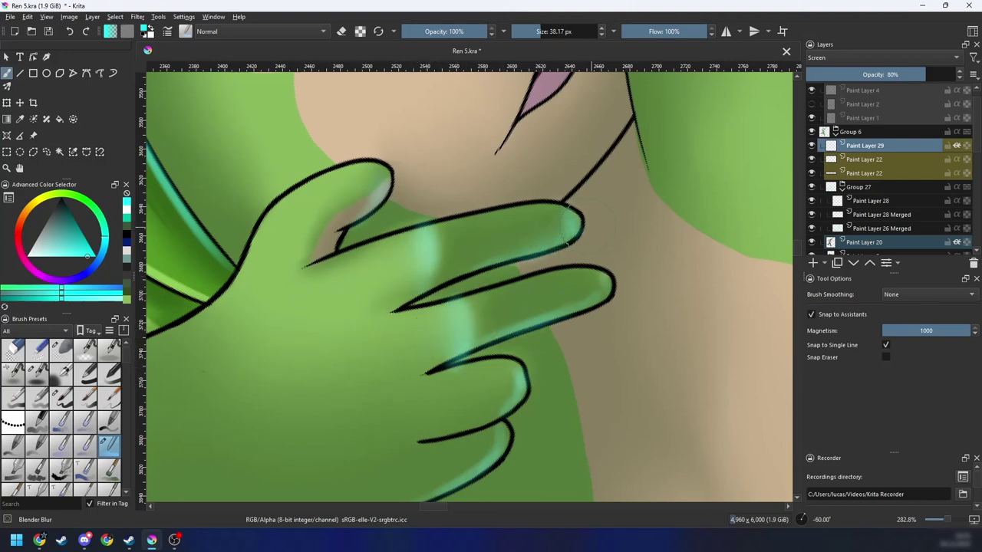
pyautogui.moveTo(586, 311)
pyautogui.mouseDown()
pyautogui.moveTo(478, 344)
pyautogui.moveTo(527, 305)
pyautogui.mouseUp()
pyautogui.moveTo(569, 333); pyautogui.dragTo(558, 368)
pyautogui.moveTo(577, 364); pyautogui.dragTo(600, 329)
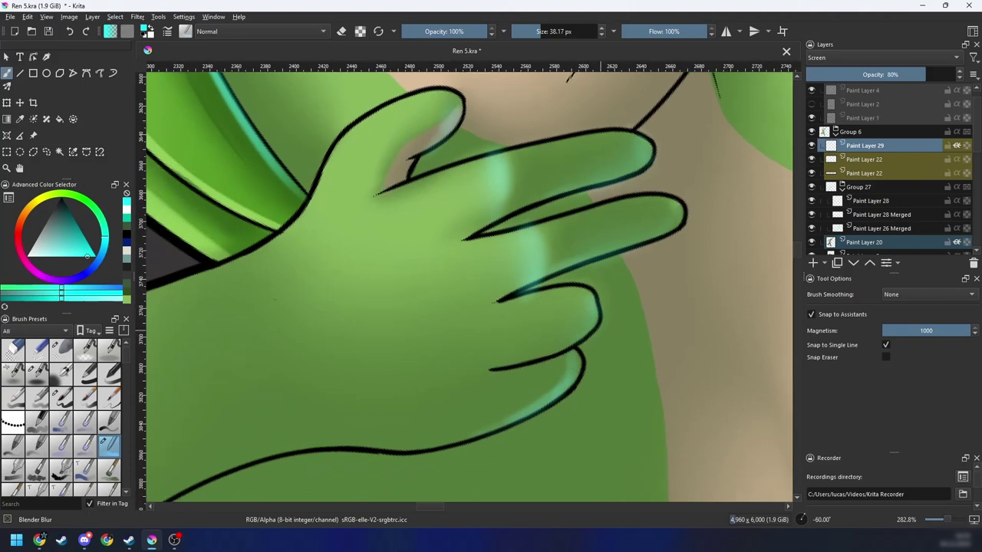
# Step: Trim the cyan bands and highlights on the fingers with the Eraser Soft brush at 14.30 px
pyautogui.rightClick(542, 357)
pyautogui.click(582, 302)
pyautogui.moveTo(526, 268)
pyautogui.mouseDown()
pyautogui.moveTo(507, 313)
pyautogui.moveTo(494, 261)
pyautogui.mouseUp()
pyautogui.press('4')
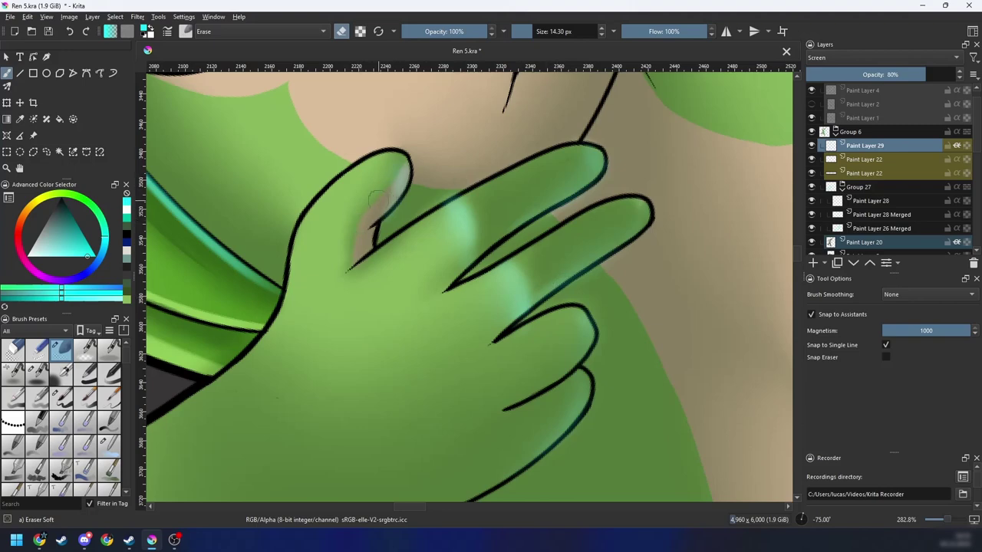
# Step: Soften the cyan highlight on the thumb tip with the Blender Blur brush, reducing it to 20.61 px
pyautogui.rightClick(453, 230)
pyautogui.click(518, 252)
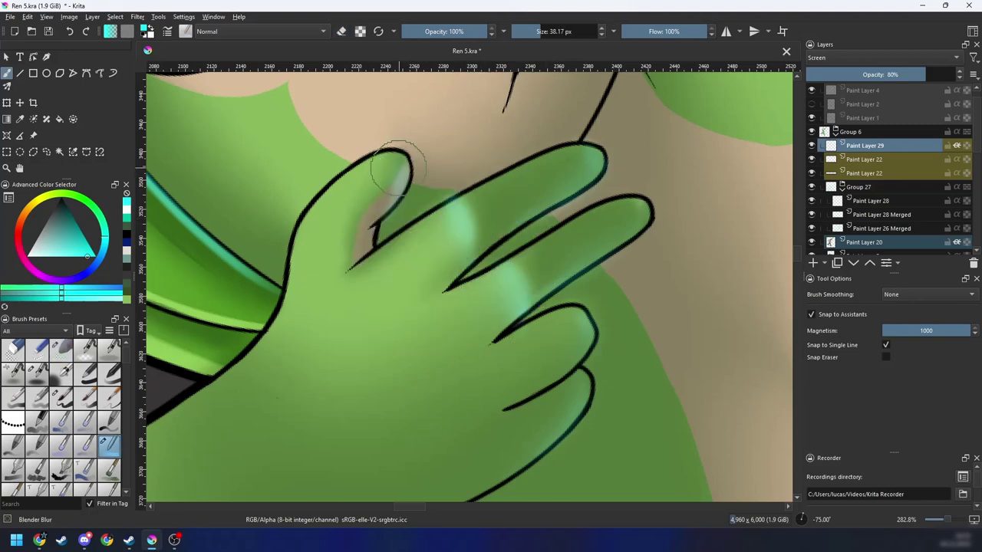
pyautogui.press('[')
pyautogui.hotkey('ctrl', ']')
pyautogui.hotkey('ctrl', ']')
pyautogui.hotkey('ctrl', ']')
pyautogui.hotkey('ctrl', ']')
pyautogui.press('-')
pyautogui.press('-')
pyautogui.press('-')
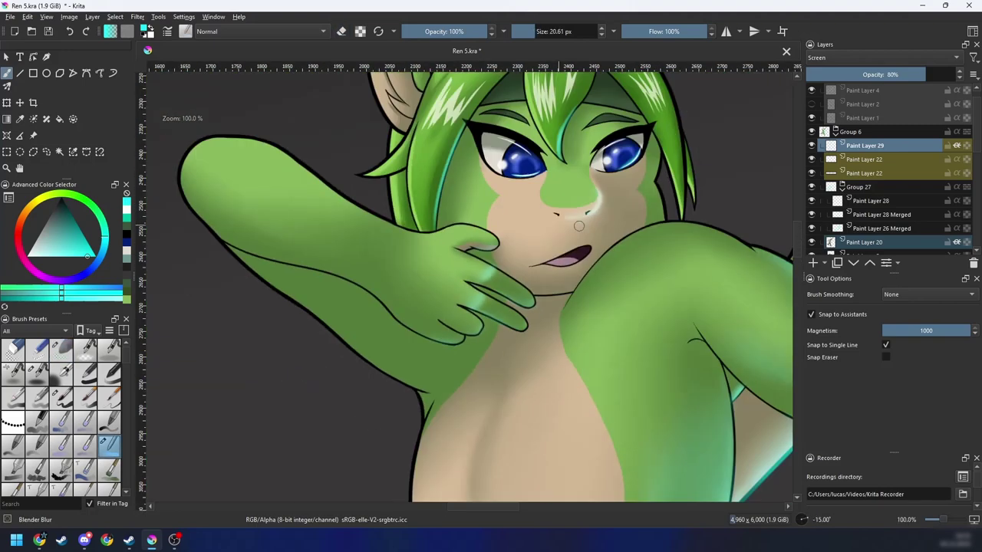
# Step: Paint a cyan rim along the lower belly's edge beside the raised thigh with the Airbrush pressure brush at 26.76 px
pyautogui.hotkey('ctrl', ']')
pyautogui.press('-')
pyautogui.press('-')
pyautogui.press('-')
pyautogui.hotkey('ctrl', ']')
pyautogui.press('-')
pyautogui.press('-')
pyautogui.press('+')
pyautogui.press('+')
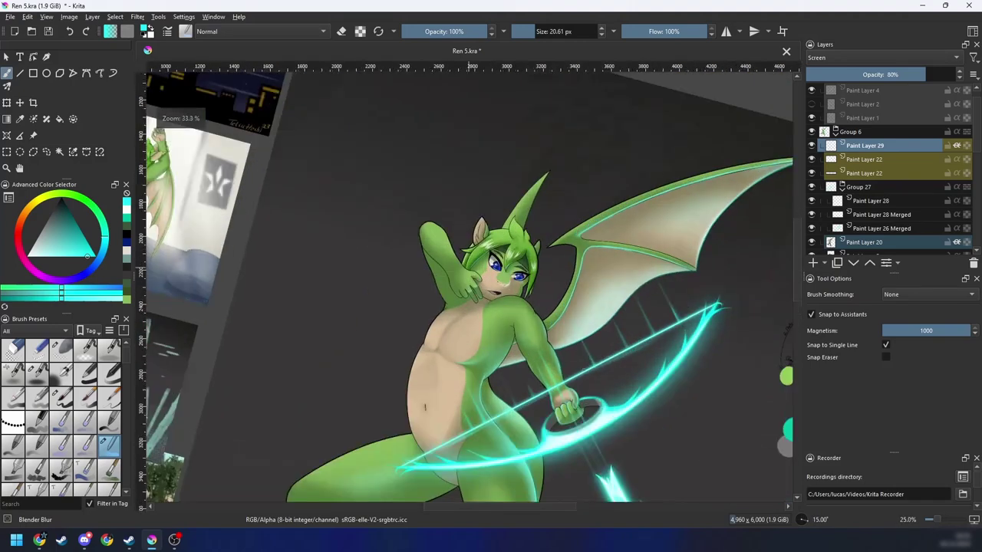
pyautogui.moveTo(552, 405); pyautogui.dragTo(557, 296)
pyautogui.moveTo(536, 385); pyautogui.dragTo(545, 316)
pyautogui.scroll(2, 544, 316)
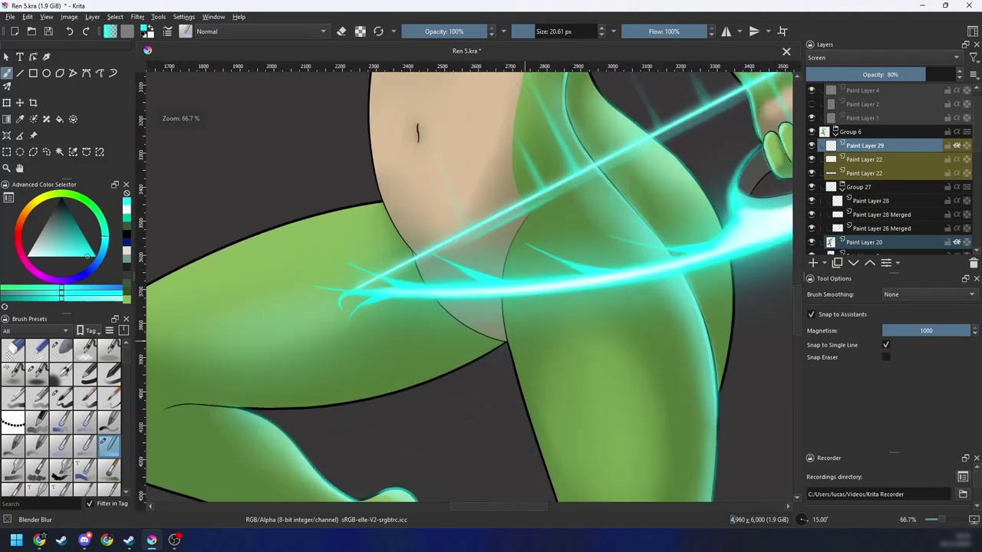
pyautogui.hotkey('ctrl', ']')
pyautogui.hotkey('ctrl', ']')
pyautogui.moveTo(467, 361); pyautogui.dragTo(489, 404)
pyautogui.rightClick(492, 357)
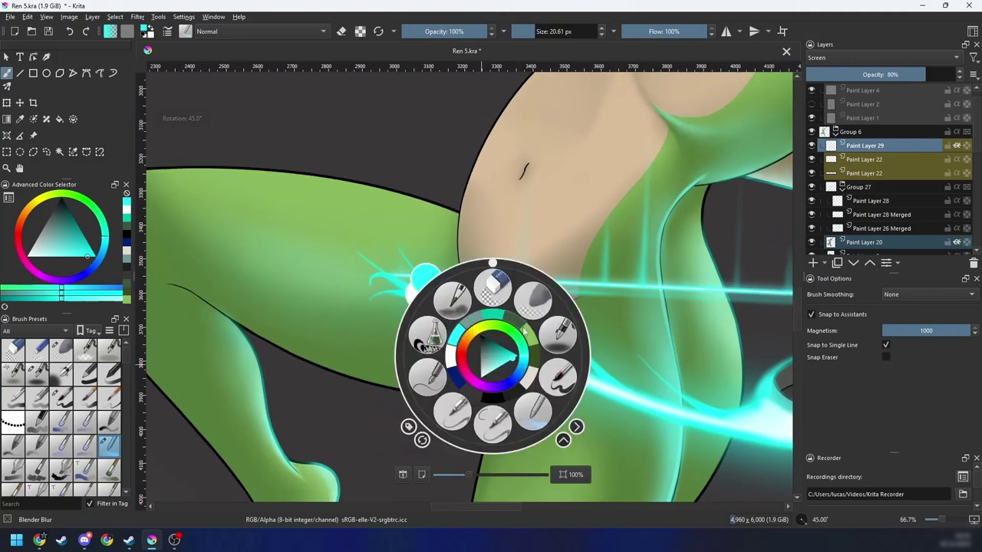
pyautogui.click(558, 336)
pyautogui.press('+')
pyautogui.hotkey('ctrl', ']')
pyautogui.hotkey('ctrl', ']')
pyautogui.hotkey('ctrl', ']')
pyautogui.hotkey('ctrl', ']')
pyautogui.press('+')
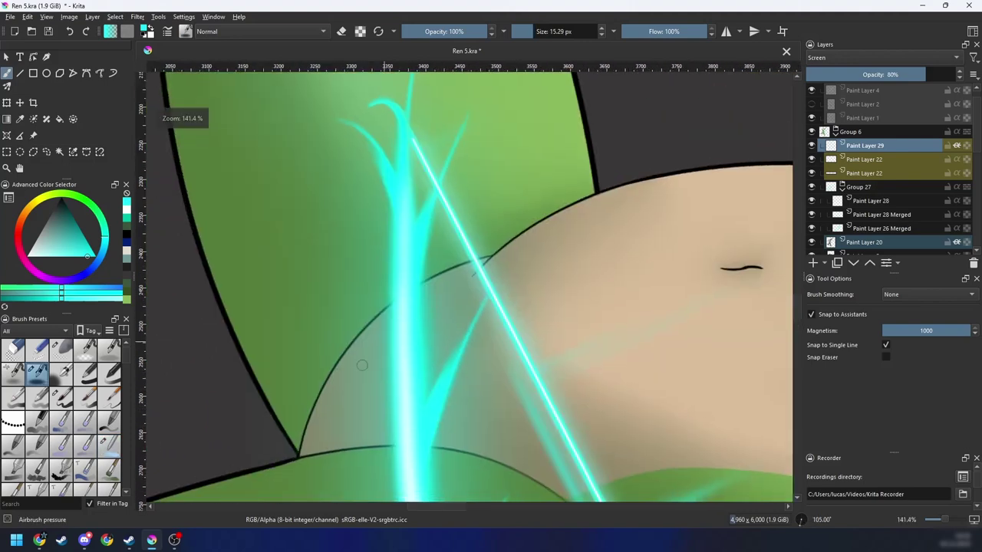
pyautogui.keyDown('shift'); pyautogui.moveTo(362, 364); pyautogui.dragTo(372, 364); pyautogui.keyUp('shift')
pyautogui.moveTo(310, 422); pyautogui.dragTo(439, 288)
pyautogui.moveTo(344, 384)
pyautogui.mouseDown()
pyautogui.moveTo(464, 266)
pyautogui.moveTo(329, 397)
pyautogui.moveTo(513, 250)
pyautogui.moveTo(383, 324)
pyautogui.moveTo(506, 258)
pyautogui.moveTo(413, 337)
pyautogui.moveTo(584, 244)
pyautogui.mouseUp()
pyautogui.moveTo(416, 334)
pyautogui.mouseDown()
pyautogui.moveTo(620, 234)
pyautogui.moveTo(440, 312)
pyautogui.moveTo(643, 232)
pyautogui.moveTo(416, 330)
pyautogui.moveTo(506, 267)
pyautogui.mouseUp()
pyautogui.moveTo(429, 301); pyautogui.dragTo(332, 444)
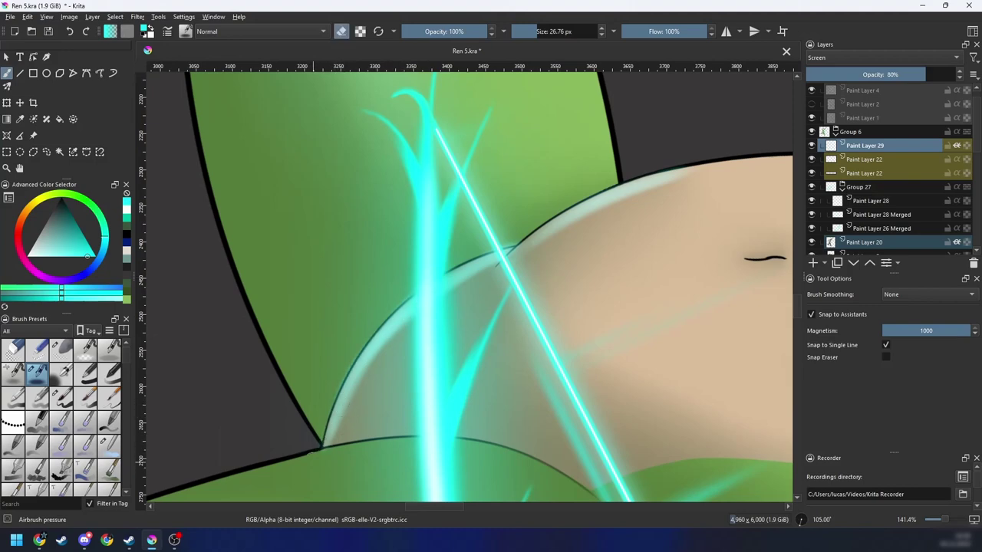
# Step: Soften the cyan rim along the lower belly with the Blender Blur brush at 53.84 px
pyautogui.press('4')
pyautogui.press('4')
pyautogui.press('4')
pyautogui.press('4')
pyautogui.press('4')
pyautogui.press('-')
pyautogui.press('-')
pyautogui.press('-')
pyautogui.press('-')
pyautogui.press('-')
pyautogui.press('+')
pyautogui.press('+')
pyautogui.press('+')
pyautogui.press('+')
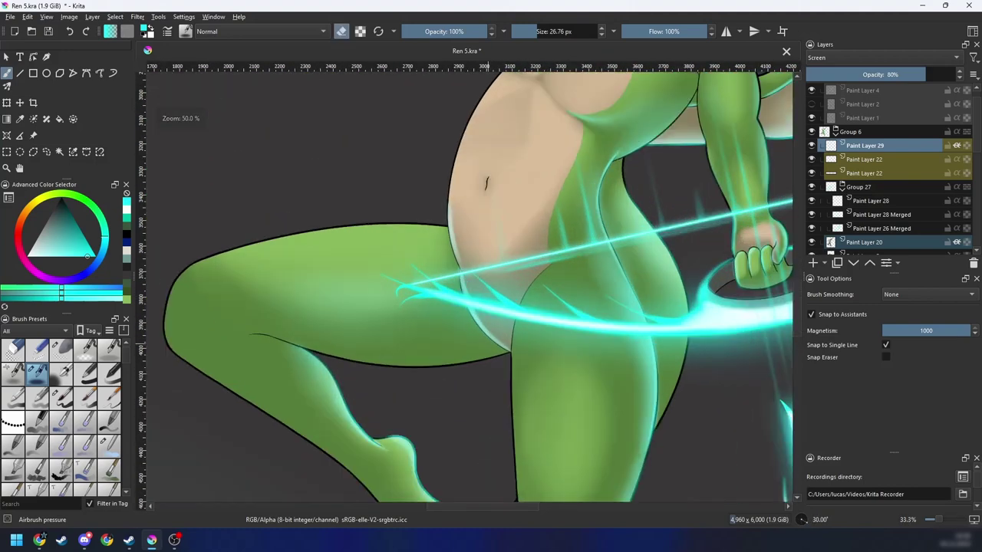
pyautogui.press('6')
pyautogui.press('6')
pyautogui.press('6')
pyautogui.moveTo(471, 336); pyautogui.dragTo(445, 359)
pyautogui.press('6')
pyautogui.press('6')
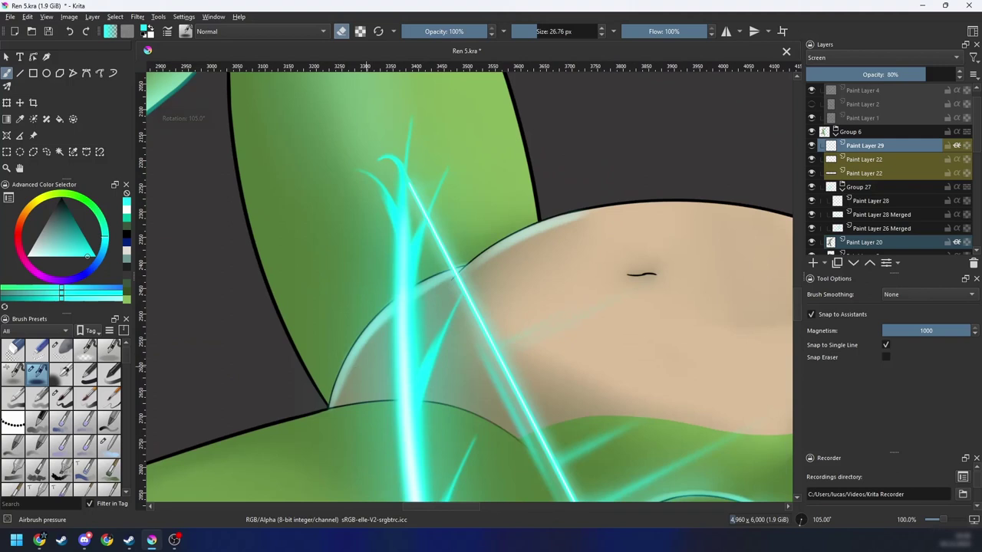
pyautogui.rightClick(386, 346)
pyautogui.click(453, 328)
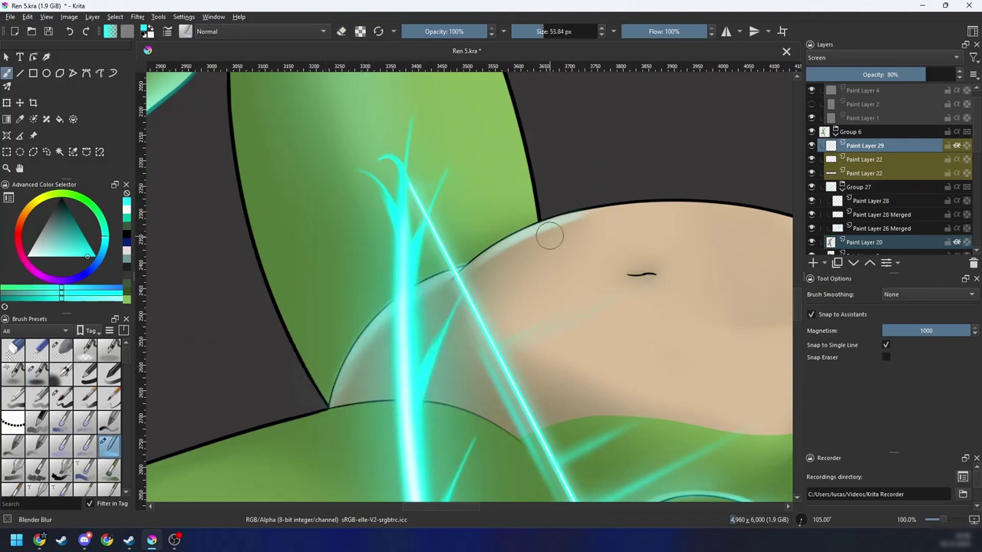
pyautogui.press('-')
pyautogui.press('4')
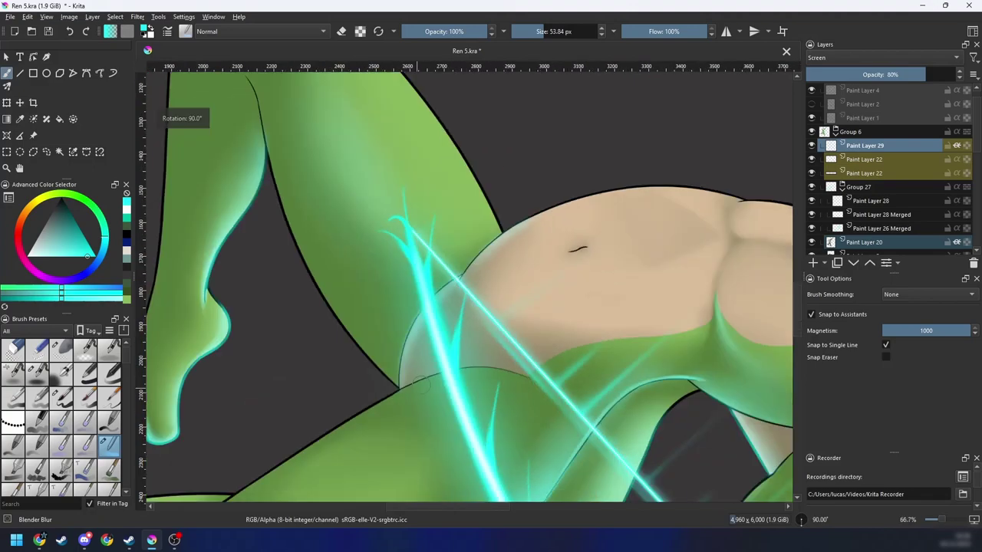
# Step: Paint a curved cyan highlight on the upper abdomen just below the chest with the Airbrush pressure brush at 34.71 px
pyautogui.press('-')
pyautogui.press('-')
pyautogui.press('4')
pyautogui.press('4')
pyautogui.press('4')
pyautogui.press('4')
pyautogui.press('+')
pyautogui.press('+')
pyautogui.moveTo(539, 306); pyautogui.dragTo(463, 368)
pyautogui.rightClick(498, 348)
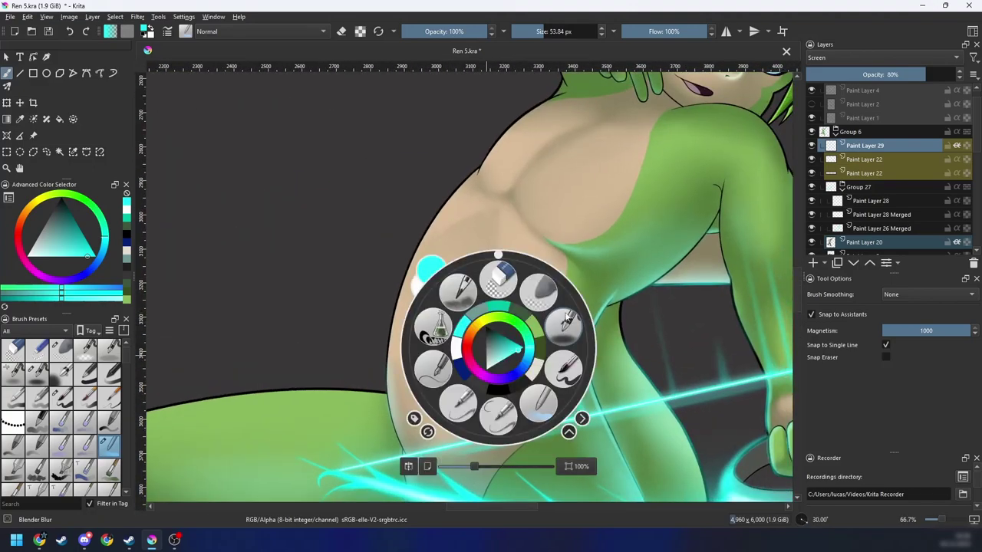
pyautogui.click(537, 289)
pyautogui.press('4')
pyautogui.press('4')
pyautogui.press('4')
pyautogui.press('4')
pyautogui.press('4')
pyautogui.press('+')
pyautogui.press('4')
pyautogui.press('4')
pyautogui.moveTo(480, 299)
pyautogui.mouseDown()
pyautogui.moveTo(520, 328)
pyautogui.moveTo(470, 302)
pyautogui.mouseUp()
pyautogui.press('+')
pyautogui.press('4')
pyautogui.press('4')
pyautogui.moveTo(525, 220); pyautogui.dragTo(450, 265)
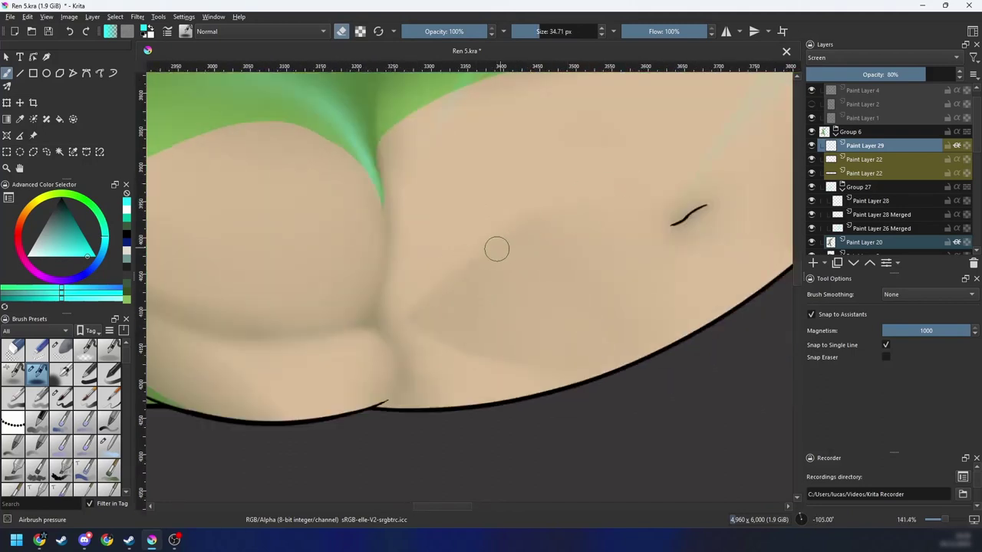
pyautogui.press('e')
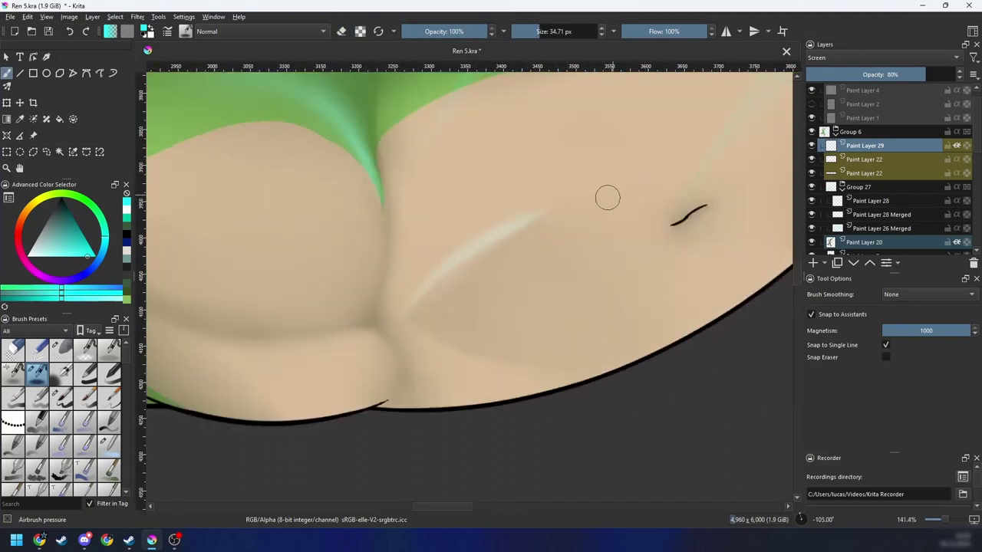
# Step: Blend the upper abdomen highlight into the skin with the Blender Blur brush at 130.81 px, reducing it to 87.92 px
pyautogui.rightClick(517, 222)
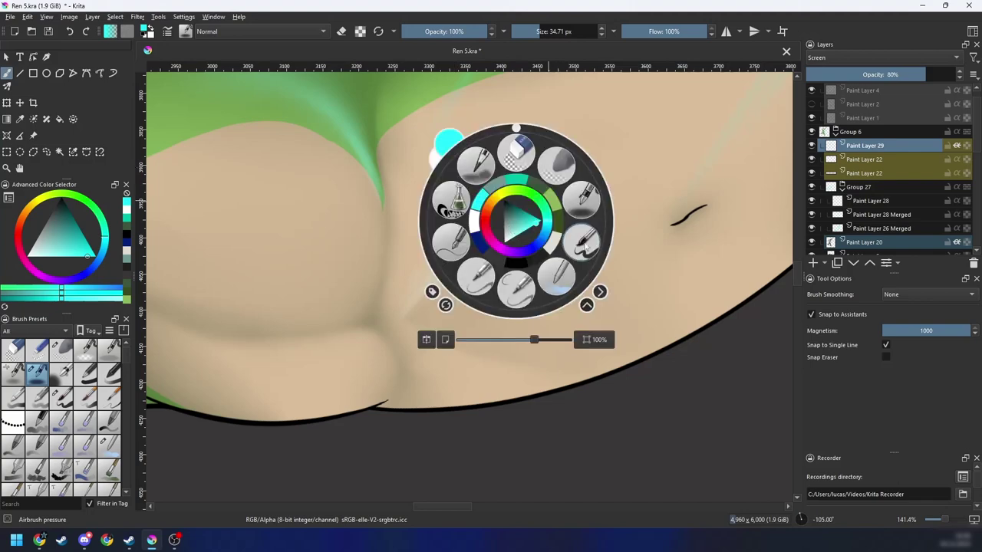
pyautogui.click(564, 275)
pyautogui.moveTo(422, 287); pyautogui.dragTo(469, 287)
pyautogui.moveTo(432, 325)
pyautogui.mouseDown()
pyautogui.moveTo(492, 232)
pyautogui.moveTo(542, 194)
pyautogui.moveTo(553, 209)
pyautogui.moveTo(578, 197)
pyautogui.moveTo(438, 318)
pyautogui.moveTo(417, 320)
pyautogui.moveTo(492, 204)
pyautogui.mouseUp()
pyautogui.press('-')
pyautogui.press('-')
pyautogui.press('-')
pyautogui.press('6')
pyautogui.press('6')
pyautogui.press('6')
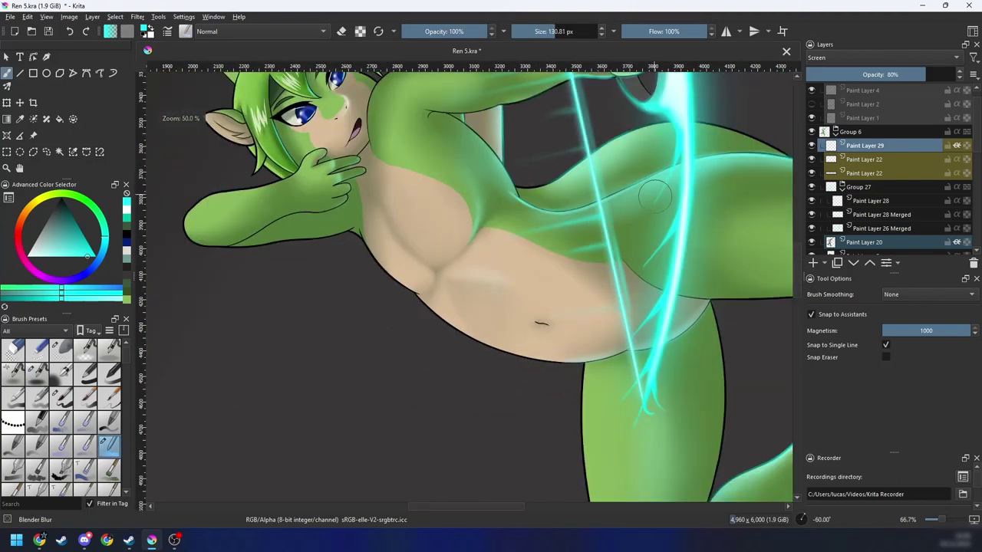
pyautogui.press('-')
pyautogui.press('6')
pyautogui.press('6')
pyautogui.press('6')
pyautogui.press('6')
pyautogui.press('6')
pyautogui.press('+')
pyautogui.press('+')
pyautogui.press('+')
pyautogui.moveTo(508, 354); pyautogui.dragTo(435, 369)
pyautogui.moveTo(519, 364); pyautogui.dragTo(496, 320)
pyautogui.moveTo(489, 265)
pyautogui.mouseDown()
pyautogui.moveTo(500, 376)
pyautogui.moveTo(458, 359)
pyautogui.mouseUp()
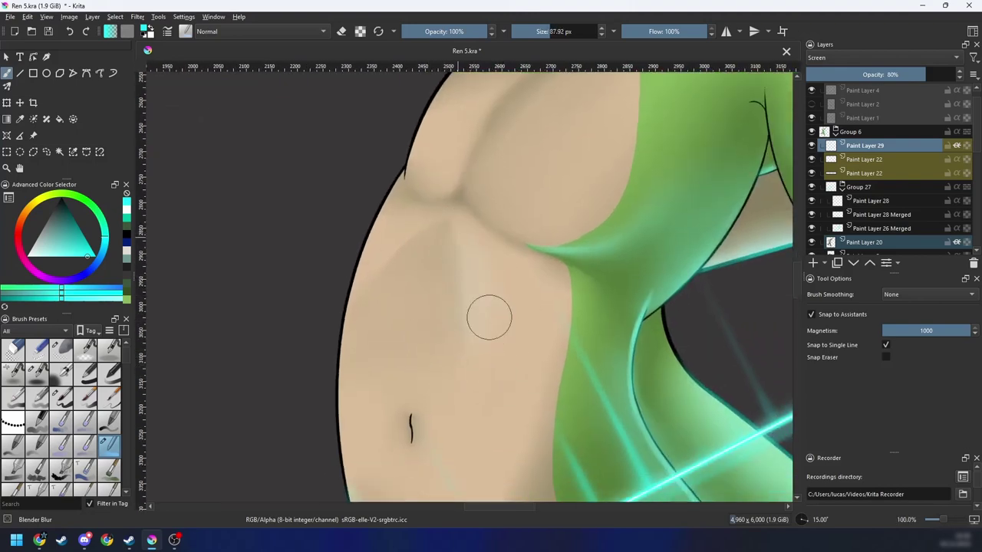
# Step: Paint thin cyan highlights along both sides of the navel line with the Airbrush pressure brush, reducing it to 7.04 px
pyautogui.scroll(-5, 504, 386)
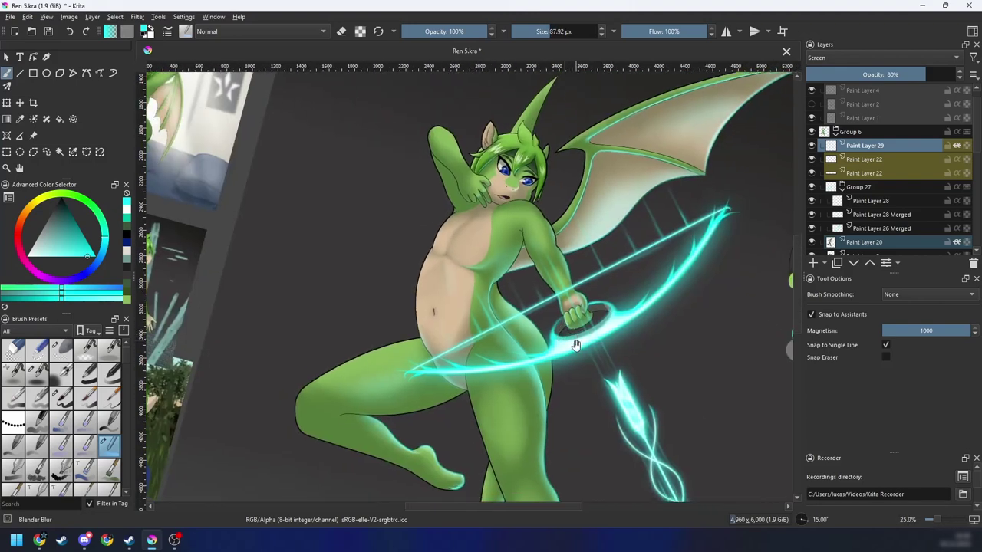
pyautogui.scroll(1, 575, 345)
pyautogui.press('5')
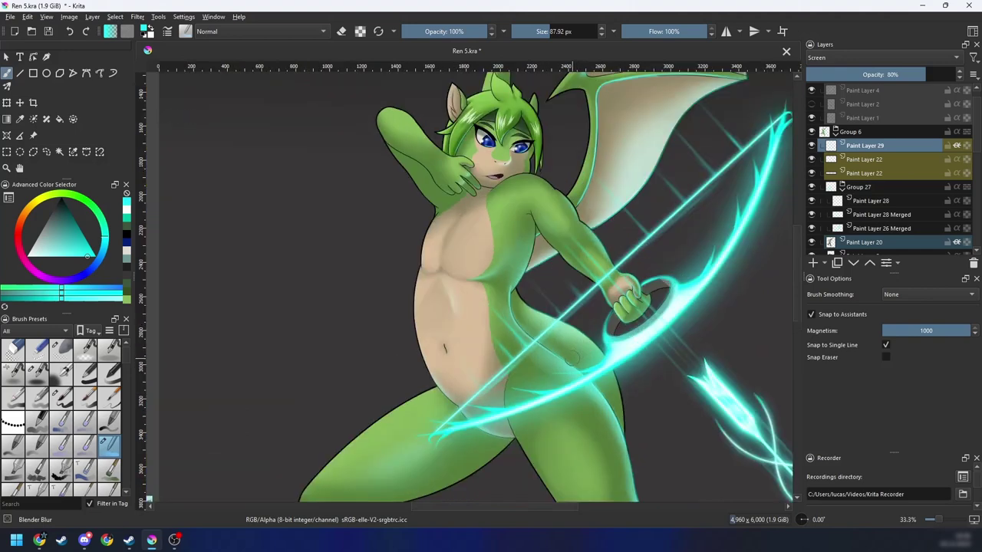
pyautogui.moveTo(565, 388); pyautogui.dragTo(559, 345)
pyautogui.scroll(-3, 558, 350)
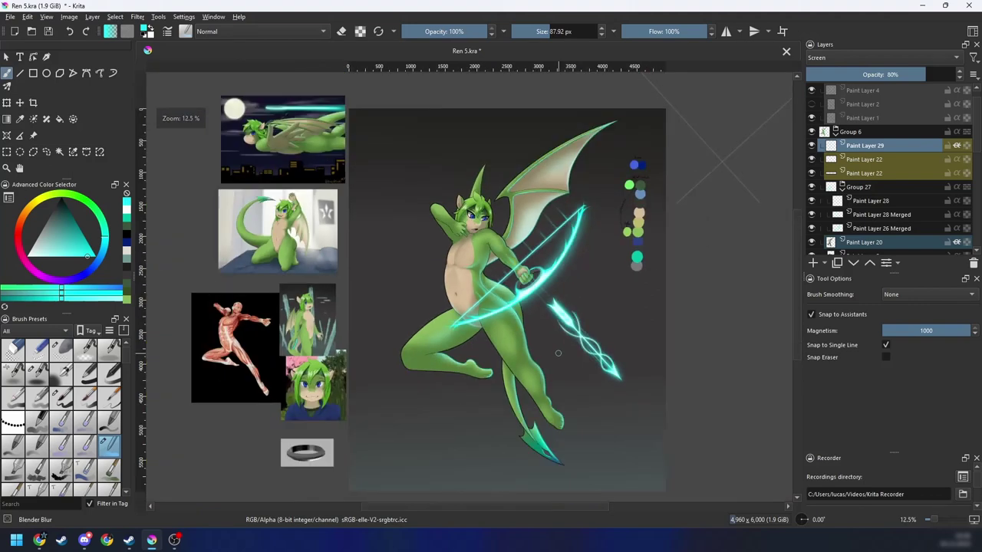
pyautogui.scroll(1, 557, 355)
pyautogui.scroll(5, 557, 355)
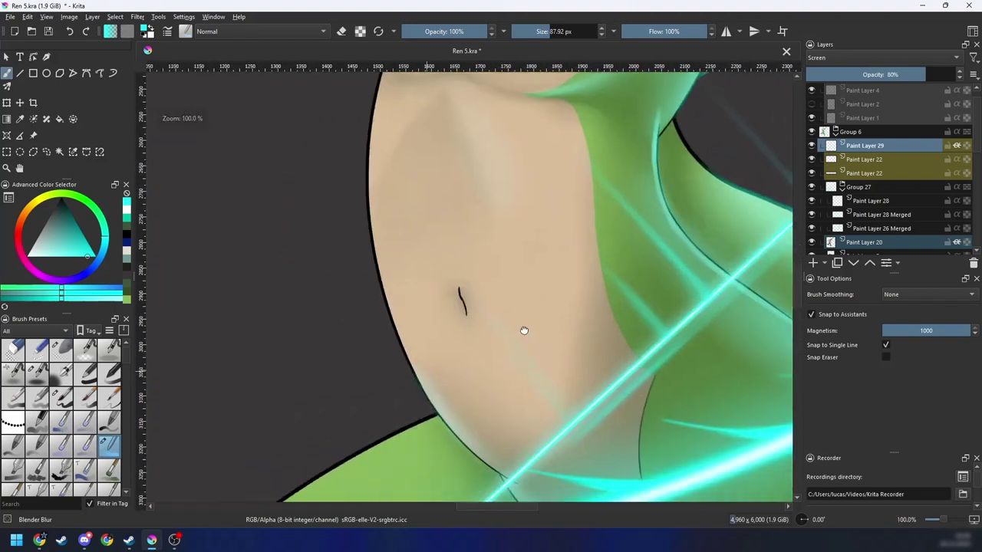
pyautogui.scroll(1, 524, 342)
pyautogui.rightClick(522, 343)
pyautogui.moveTo(524, 331)
pyautogui.mouseDown()
pyautogui.moveTo(553, 346)
pyautogui.moveTo(476, 355)
pyautogui.mouseUp()
pyautogui.click(584, 323)
pyautogui.scroll(1, 510, 329)
pyautogui.press('6')
pyautogui.press('6')
pyautogui.press('6')
pyautogui.press('6')
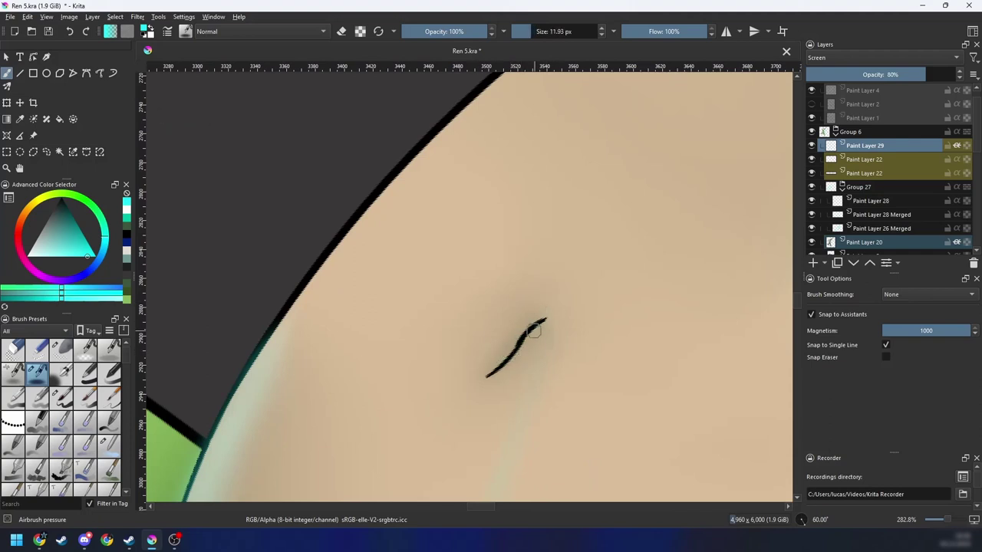
pyautogui.press('[')
pyautogui.press('[')
pyautogui.press('[')
pyautogui.press('[')
pyautogui.press('[')
pyautogui.press('[')
pyautogui.press('-')
pyautogui.press('-')
pyautogui.press('-')
pyautogui.press('-')
pyautogui.press('4')
pyautogui.press('4')
pyautogui.press('4')
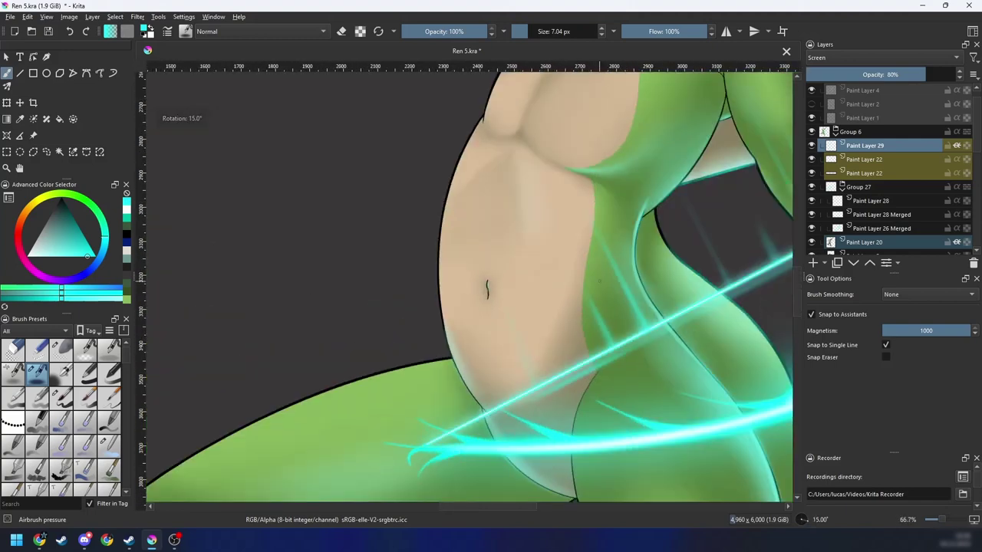
pyautogui.press('+')
pyautogui.press('+')
pyautogui.press('+')
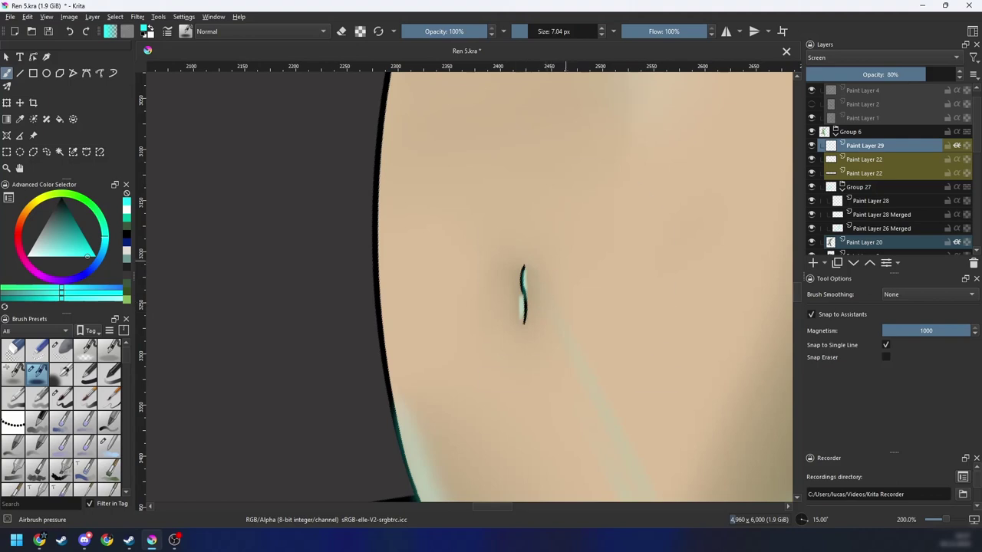
# Step: Soften the cyan navel highlights with the Blender Blur brush at 13.80 px
pyautogui.rightClick(578, 262)
pyautogui.click(618, 317)
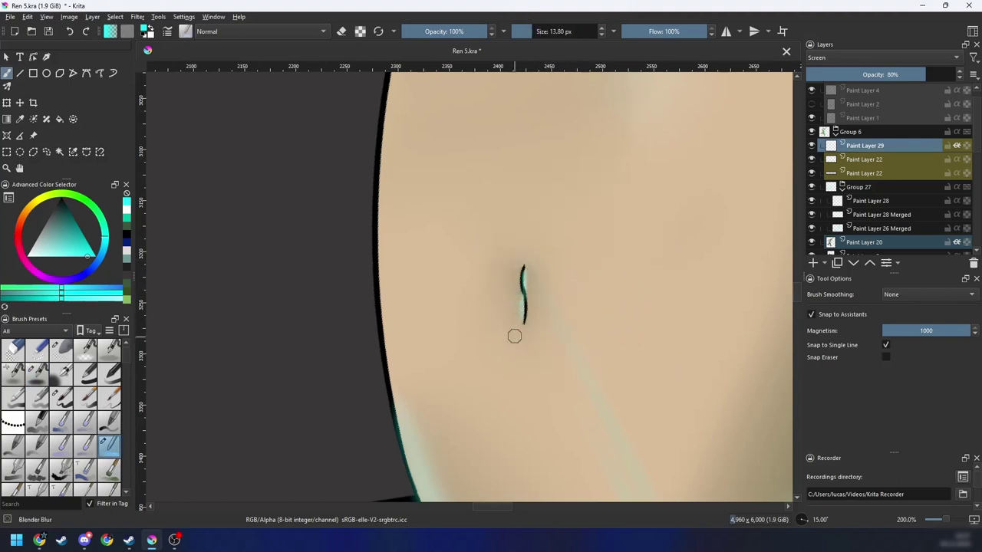
pyautogui.scroll(-5, 506, 349)
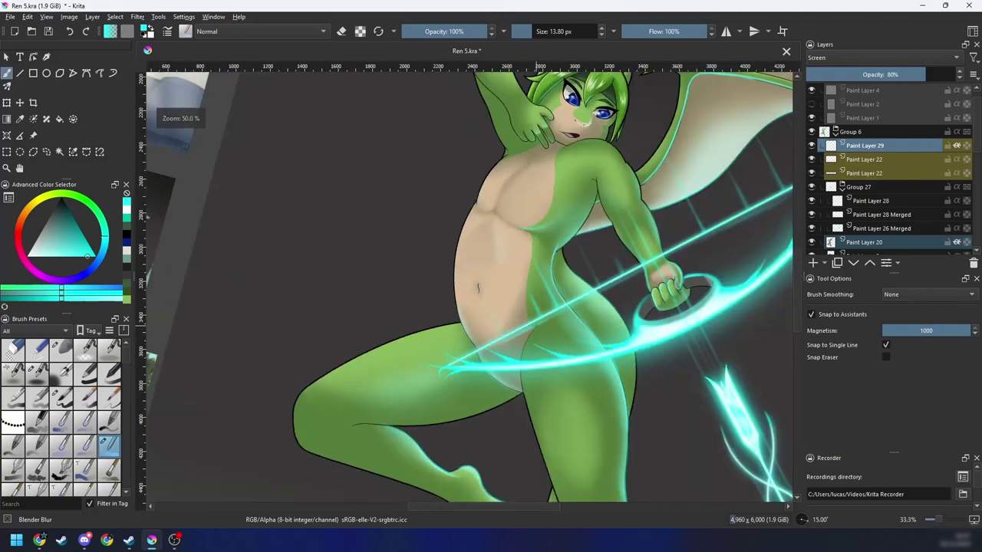
pyautogui.scroll(5, 578, 255)
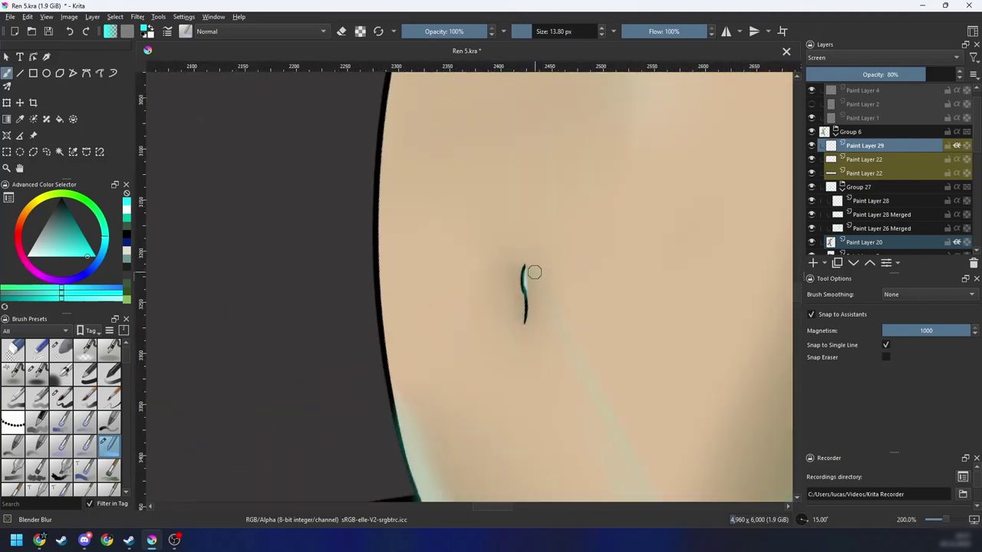
# Step: Extend the cyan highlight down the bow-facing side of the navel with the 7.04 px Airbrush pressure brush, blurring it at 13.80 px
pyautogui.rightClick(526, 307)
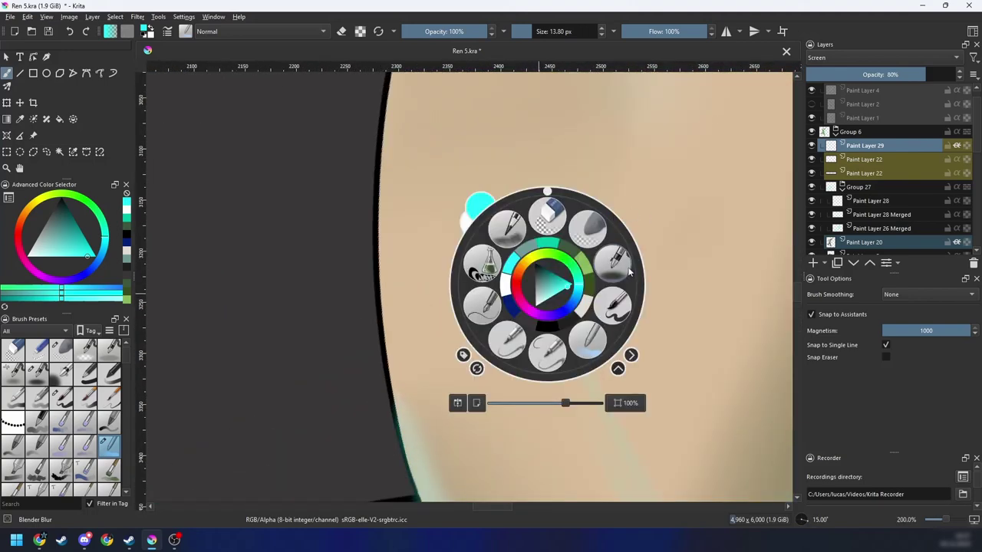
pyautogui.click(603, 261)
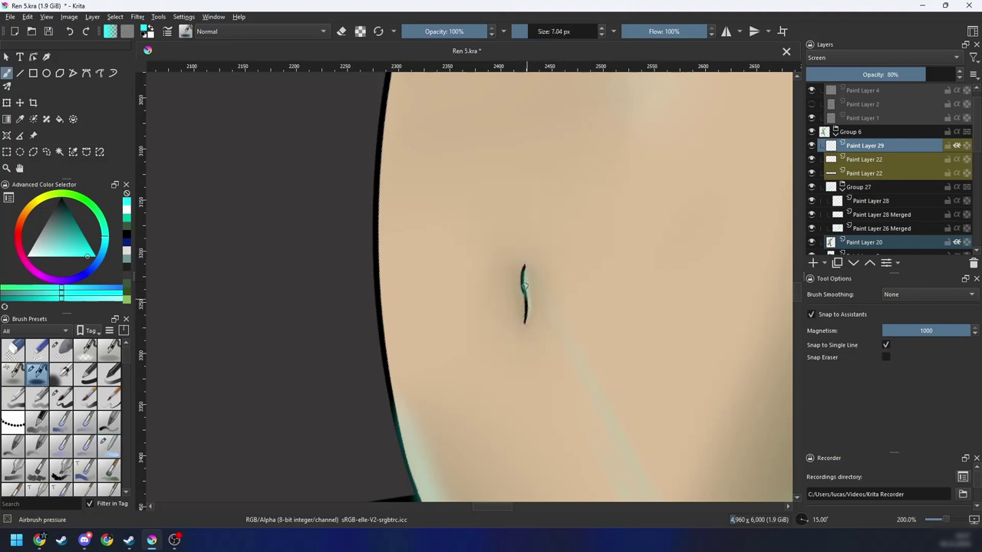
pyautogui.rightClick(528, 306)
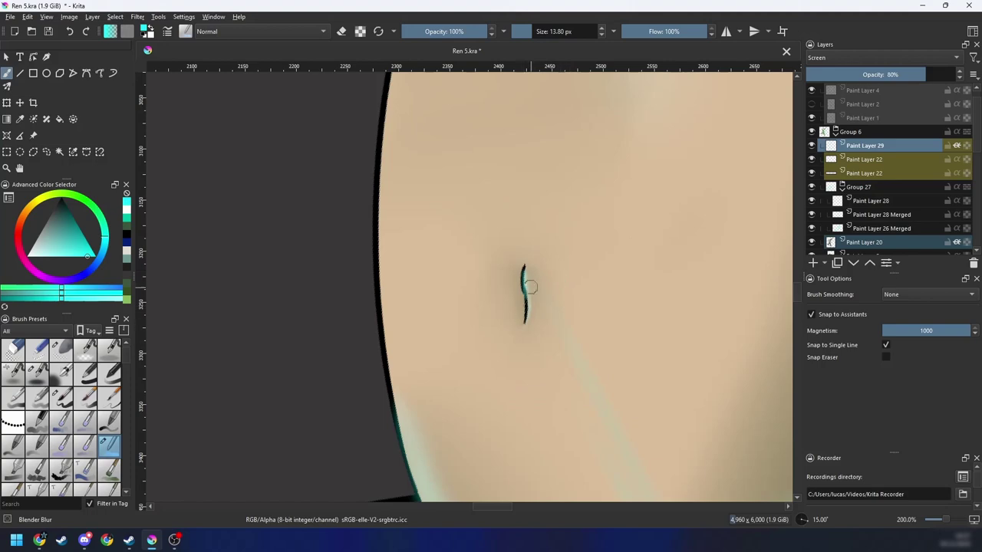
# Step: Paint a curved cyan highlight along the inner edge of the larger chest muscle with the Airbrush pressure brush at 48.57 px
pyautogui.hotkey('ctrl', '-')
pyautogui.hotkey('ctrl', '-')
pyautogui.hotkey('ctrl', '-')
pyautogui.hotkey('ctrl', '-')
pyautogui.hotkey('ctrl', '-')
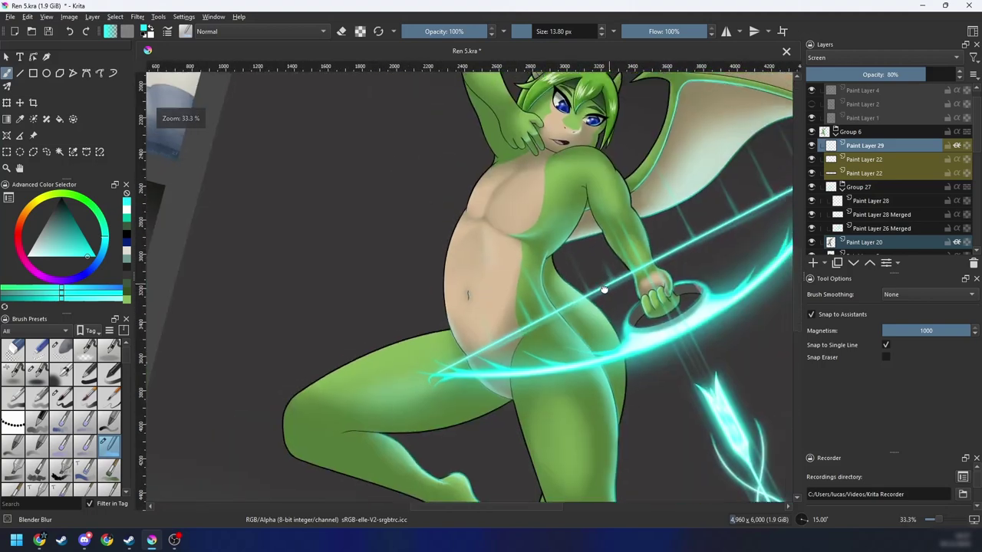
pyautogui.moveTo(604, 287); pyautogui.dragTo(583, 320)
pyautogui.moveTo(551, 265); pyautogui.dragTo(548, 306)
pyautogui.hotkey('ctrl', '+')
pyautogui.hotkey('ctrl', '+')
pyautogui.hotkey('ctrl', '+')
pyautogui.moveTo(460, 333)
pyautogui.mouseDown()
pyautogui.moveTo(462, 342)
pyautogui.moveTo(482, 337)
pyautogui.mouseUp()
pyautogui.press('5')
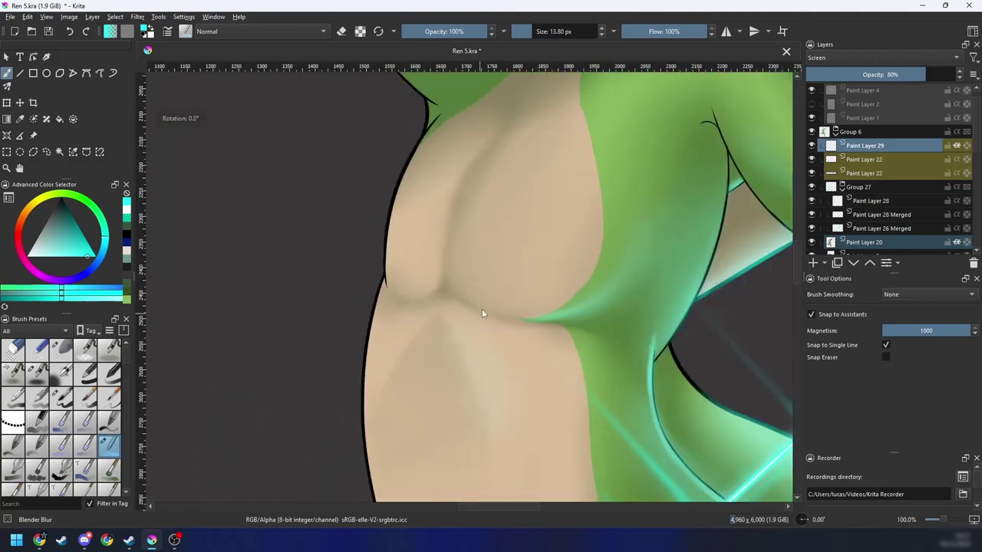
pyautogui.rightClick(482, 309)
pyautogui.click(529, 373)
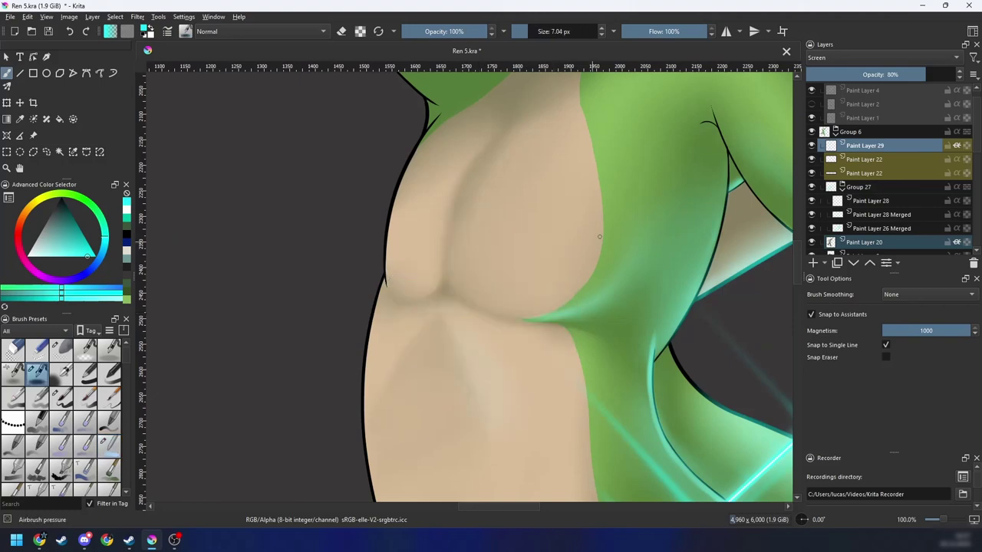
pyautogui.press('6')
pyautogui.press('6')
pyautogui.keyDown('shift'); pyautogui.moveTo(462, 306); pyautogui.dragTo(468, 307); pyautogui.keyUp('shift')
pyautogui.moveTo(413, 334); pyautogui.dragTo(512, 242)
pyautogui.hotkey('ctrl', 'z')
pyautogui.moveTo(432, 300)
pyautogui.keyDown('shift'); pyautogui.mouseDown()
pyautogui.moveTo(449, 300)
pyautogui.moveTo(553, 224)
pyautogui.mouseUp(); pyautogui.keyUp('shift')
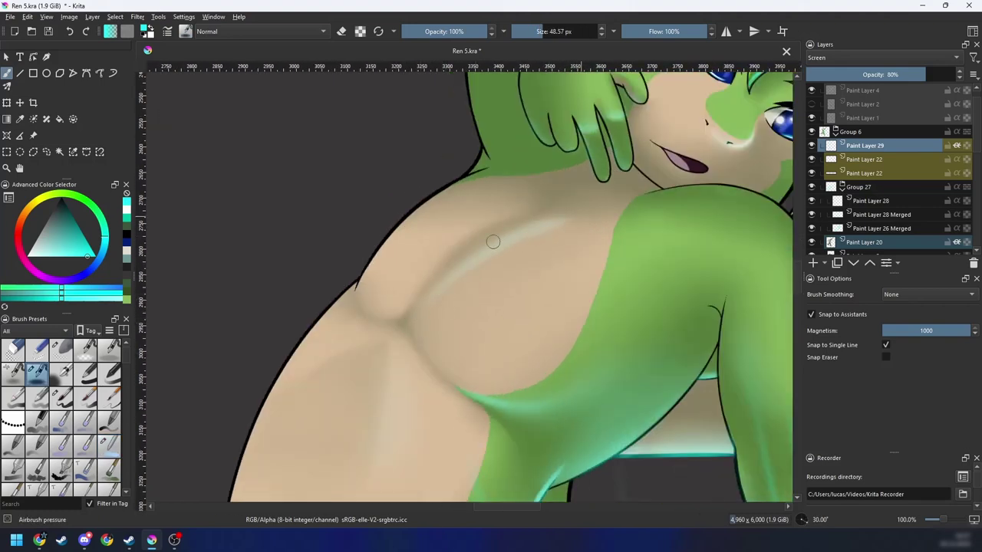
# Step: Soften the curved cyan highlight on the larger chest muscle with the Blender Blur brush at 65.73 px
pyautogui.rightClick(451, 285)
pyautogui.click(490, 324)
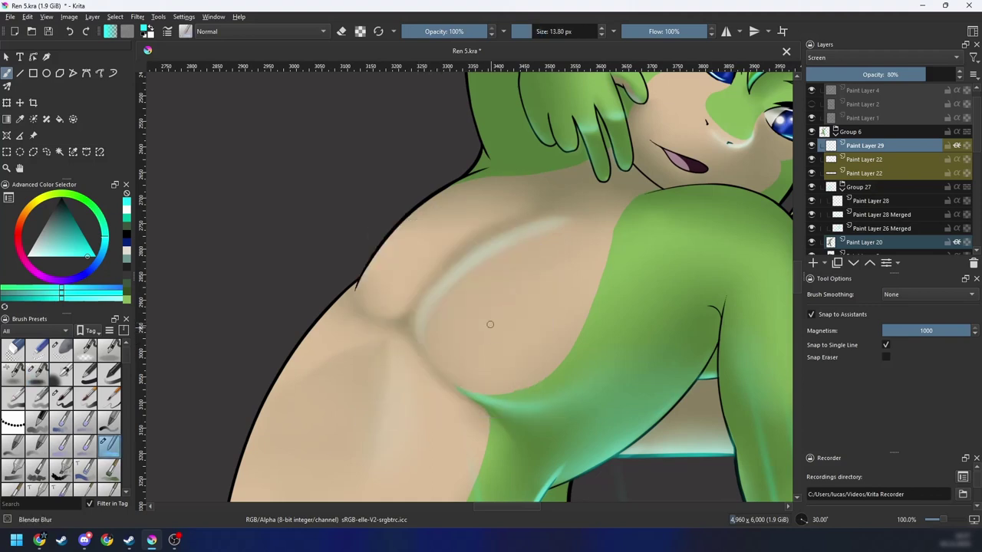
pyautogui.press(']')
pyautogui.press(']')
pyautogui.press(']')
pyautogui.moveTo(500, 280); pyautogui.dragTo(511, 281)
pyautogui.moveTo(565, 214)
pyautogui.mouseDown()
pyautogui.moveTo(608, 226)
pyautogui.moveTo(535, 212)
pyautogui.moveTo(558, 216)
pyautogui.mouseUp()
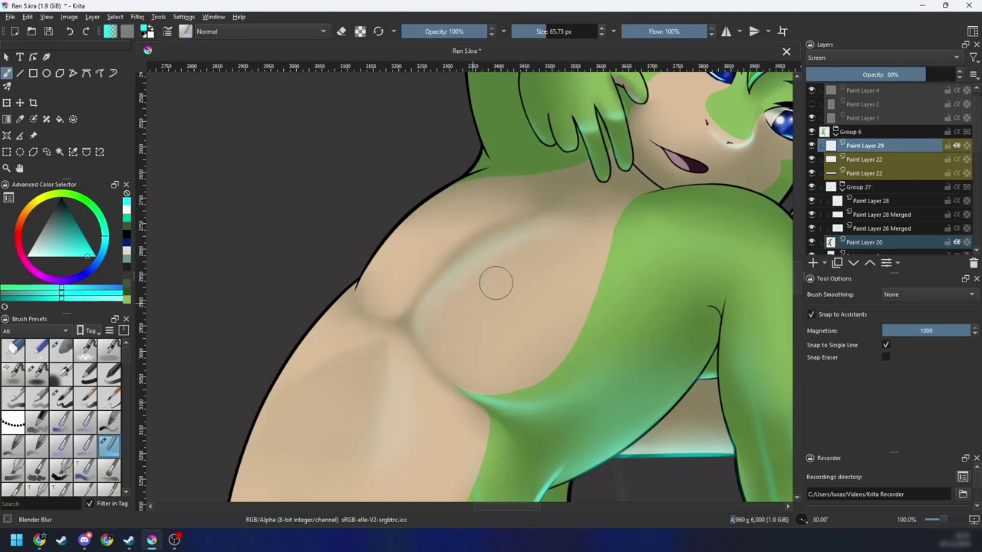
pyautogui.scroll(-5, 541, 281)
pyautogui.press('5')
pyautogui.scroll(2, 575, 247)
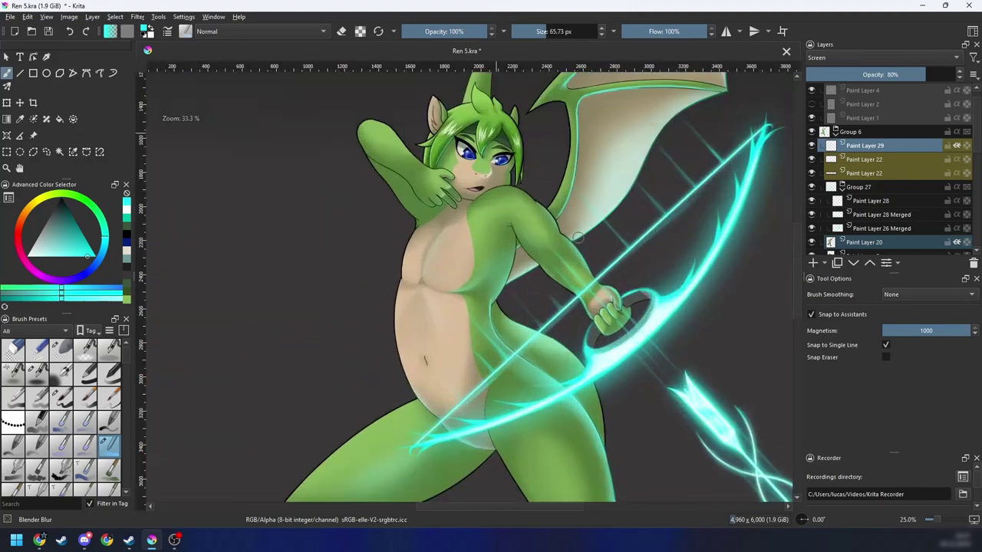
pyautogui.scroll(3, 578, 236)
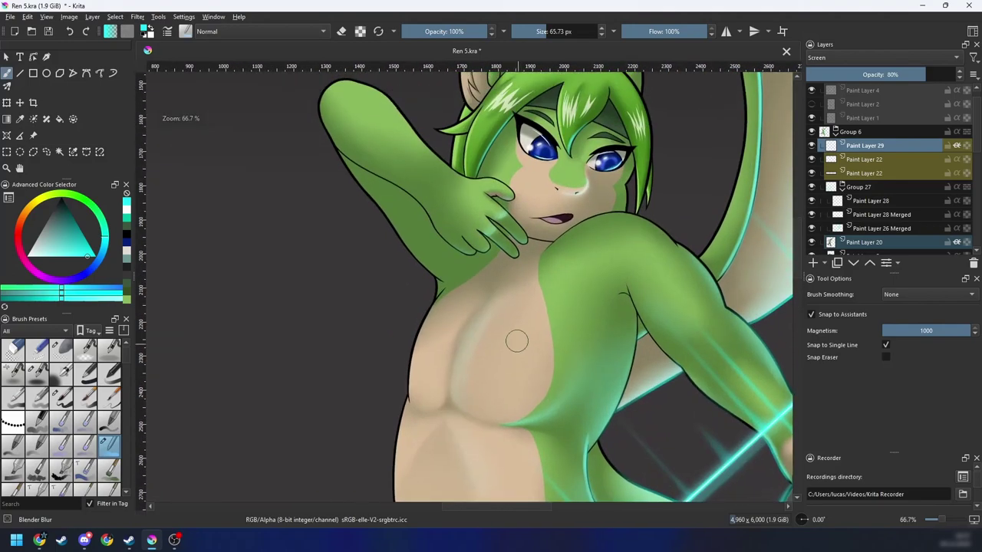
pyautogui.scroll(2, 460, 313)
pyautogui.press('4')
pyautogui.press('4')
pyautogui.press('4')
pyautogui.press('4')
pyautogui.rightClick(462, 330)
pyautogui.click(425, 386)
pyautogui.scroll(1, 414, 388)
pyautogui.press('4')
pyautogui.press('4')
pyautogui.moveTo(394, 390); pyautogui.dragTo(448, 337)
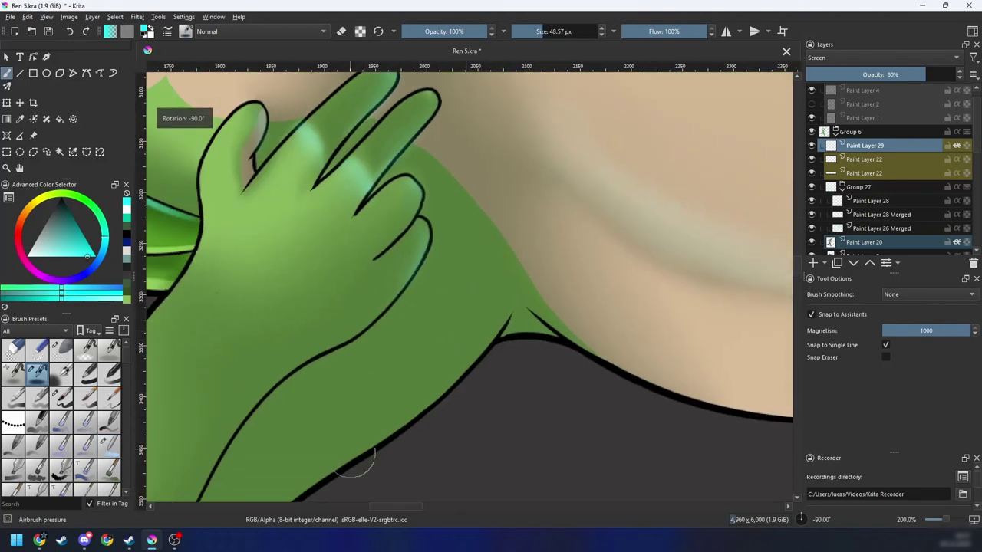
pyautogui.moveTo(354, 456); pyautogui.dragTo(458, 373)
pyautogui.press('4')
pyautogui.press('4')
pyautogui.press('4')
pyautogui.press('4')
pyautogui.hotkey('ctrl', 'z')
# Step: Paint a cyan rim along the raised arm's outer edge near the armpit with Airbrush pressure at 25.10 px, softening it with Blender Blur at 65.73 px
pyautogui.press('4')
pyautogui.press('4')
pyautogui.press('4')
pyautogui.press('4')
pyautogui.press('4')
pyautogui.press('4')
pyautogui.press('4')
pyautogui.press('4')
pyautogui.moveTo(454, 212)
pyautogui.mouseDown()
pyautogui.moveTo(438, 322)
pyautogui.moveTo(421, 349)
pyautogui.moveTo(380, 362)
pyautogui.moveTo(547, 240)
pyautogui.mouseUp()
pyautogui.moveTo(370, 390); pyautogui.dragTo(553, 230)
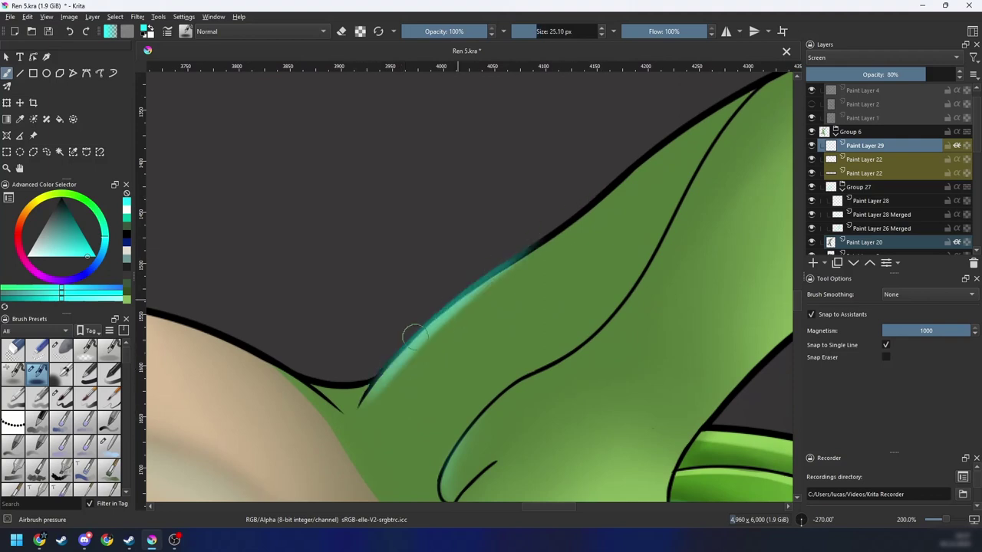
pyautogui.moveTo(413, 336)
pyautogui.mouseDown()
pyautogui.moveTo(576, 217)
pyautogui.moveTo(426, 327)
pyautogui.moveTo(392, 366)
pyautogui.moveTo(548, 242)
pyautogui.mouseUp()
pyautogui.rightClick(410, 364)
pyautogui.click(477, 342)
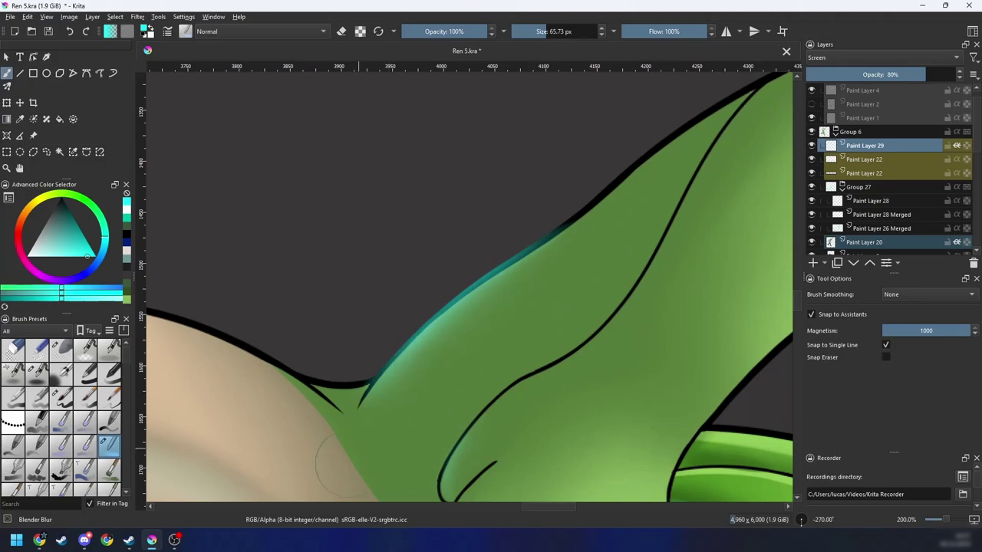
# Step: Review the rim lighting across the whole figure, bow and wing
pyautogui.scroll(-6, 364, 466)
pyautogui.press('4')
pyautogui.press('4')
pyautogui.press('4')
pyautogui.press('4')
pyautogui.press('4')
pyautogui.press('4')
pyautogui.press('4')
pyautogui.press('4')
pyautogui.press('4')
pyautogui.press('6')
pyautogui.press('6')
pyautogui.press('6')
pyautogui.press('6')
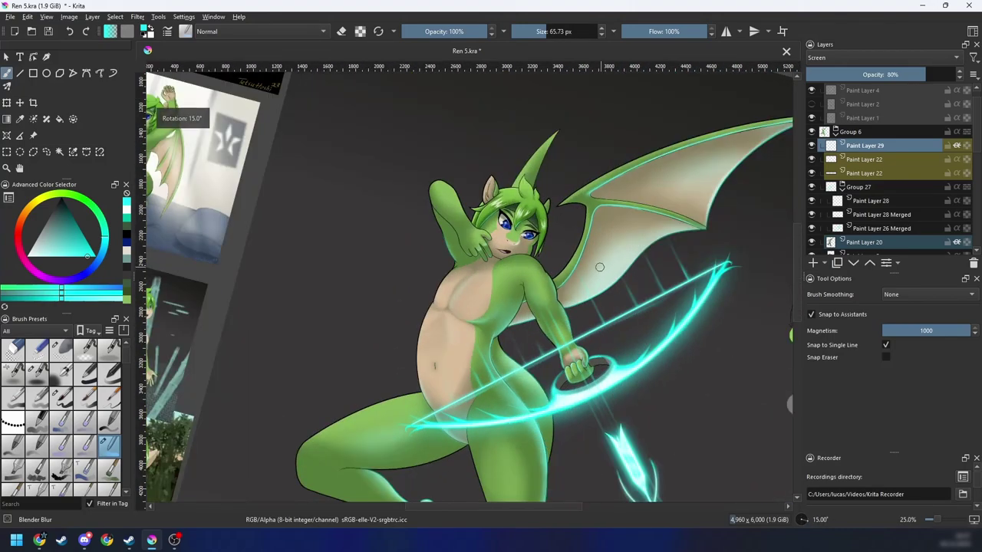
pyautogui.press('4')
pyautogui.press('4')
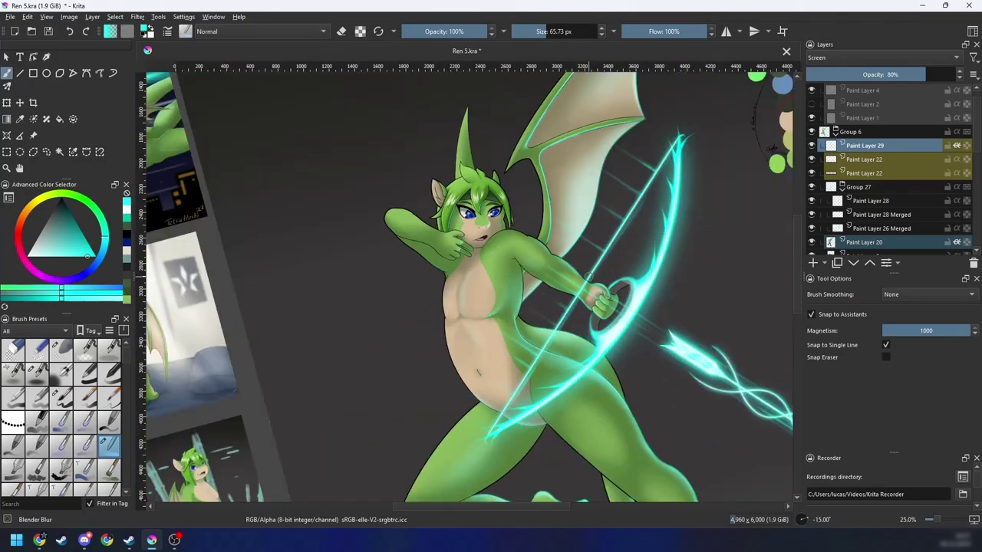
pyautogui.press('+')
pyautogui.moveTo(572, 320); pyautogui.dragTo(537, 315)
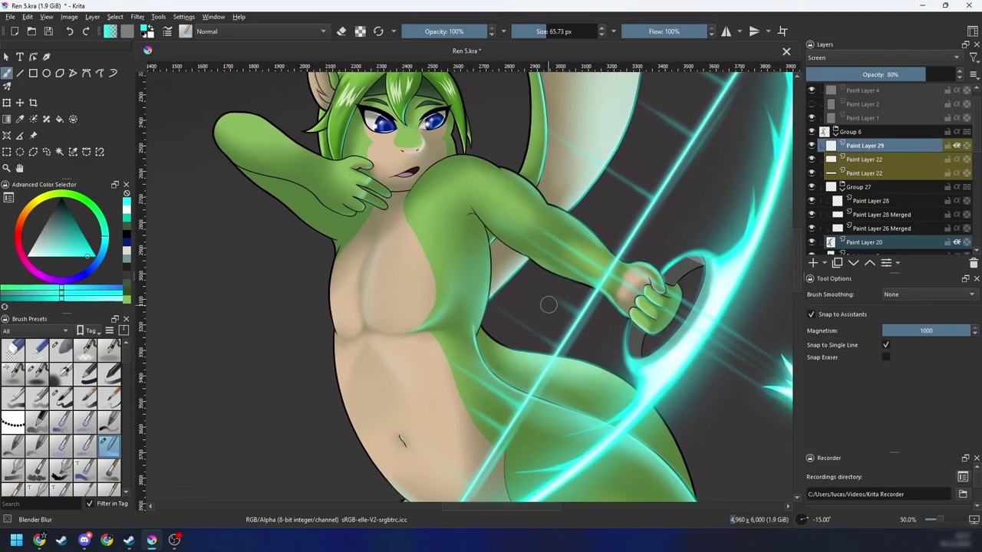
# Step: Paint cyan rim highlights along the underside of the bow arm up to the armpit with the Airbrush pressure brush at 25.10 px
pyautogui.press('6')
pyautogui.press('6')
pyautogui.press('+')
pyautogui.press('+')
pyautogui.press('6')
pyautogui.press('6')
pyautogui.press('6')
pyautogui.press('+')
pyautogui.press('6')
pyautogui.press('6')
pyautogui.rightClick(471, 329)
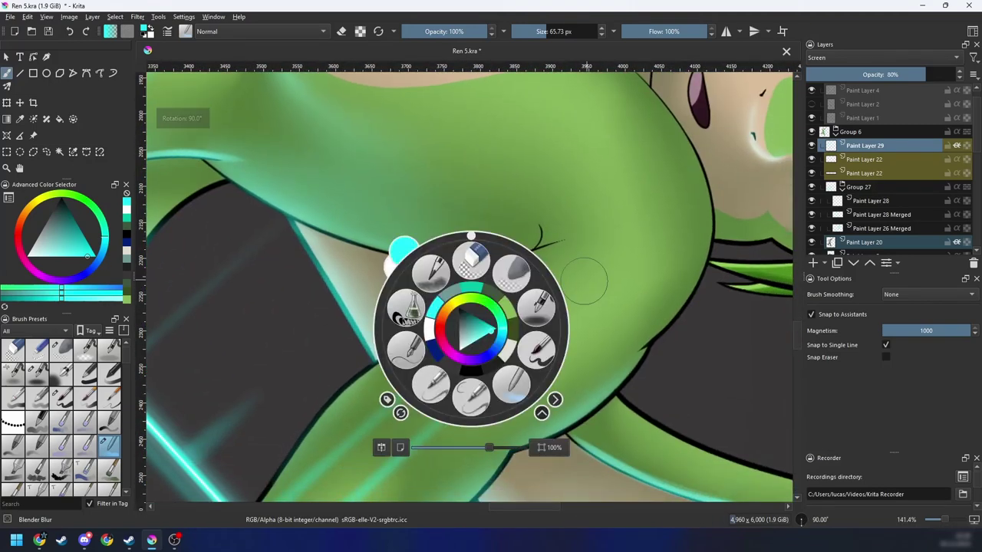
pyautogui.click(536, 307)
pyautogui.moveTo(427, 313); pyautogui.dragTo(527, 256)
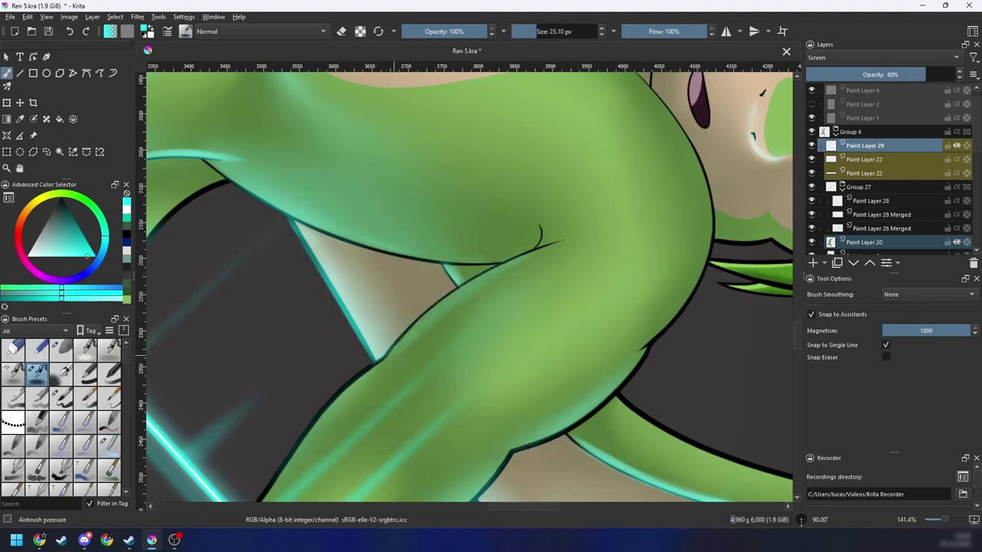
pyautogui.moveTo(395, 350)
pyautogui.mouseDown()
pyautogui.moveTo(521, 261)
pyautogui.moveTo(438, 317)
pyautogui.mouseUp()
pyautogui.moveTo(333, 408); pyautogui.dragTo(469, 284)
pyautogui.moveTo(425, 313)
pyautogui.mouseDown()
pyautogui.moveTo(330, 414)
pyautogui.moveTo(438, 300)
pyautogui.moveTo(524, 242)
pyautogui.mouseUp()
pyautogui.moveTo(456, 273); pyautogui.dragTo(560, 211)
pyautogui.moveTo(423, 330); pyautogui.dragTo(490, 262)
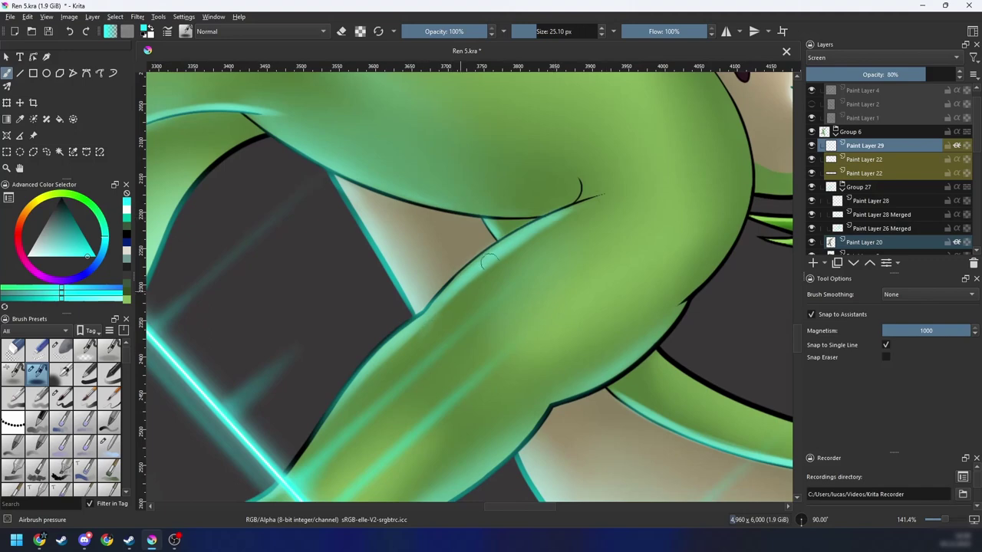
# Step: Blend the cyan highlights on the bow arm with the Blender Blur brush at 65.73 px
pyautogui.moveTo(628, 323)
pyautogui.mouseDown()
pyautogui.moveTo(614, 288)
pyautogui.moveTo(516, 369)
pyautogui.mouseUp()
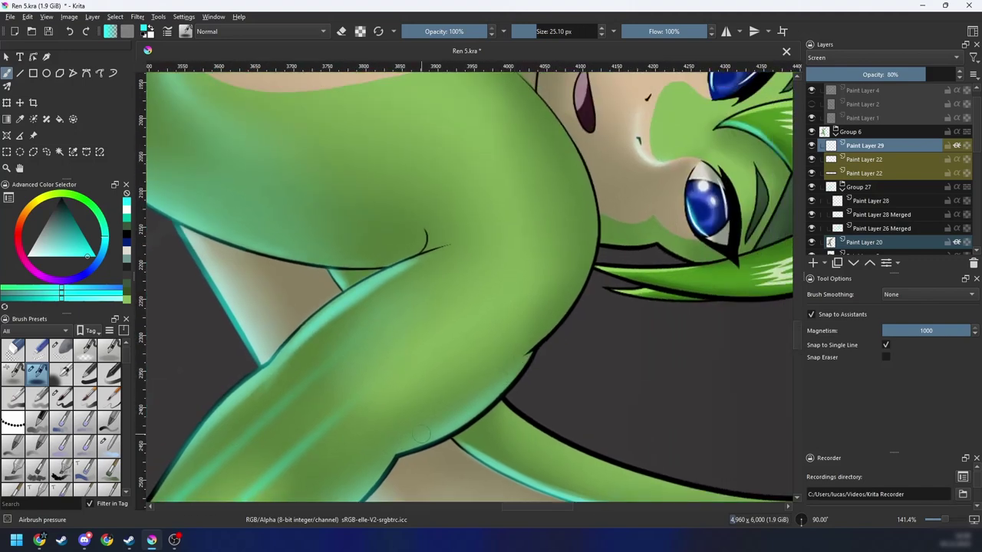
pyautogui.moveTo(426, 436)
pyautogui.mouseDown()
pyautogui.moveTo(363, 470)
pyautogui.moveTo(459, 357)
pyautogui.mouseUp()
pyautogui.rightClick(479, 364)
pyautogui.click(520, 418)
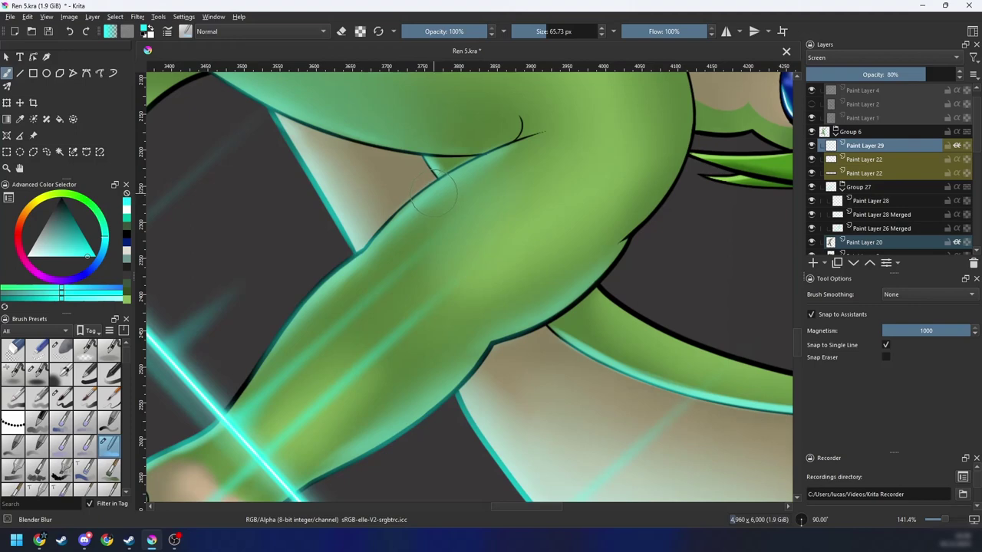
# Step: Check the lighting on the full figure and save the drawing
pyautogui.press('-')
pyautogui.press('-')
pyautogui.press('-')
pyautogui.press('-')
pyautogui.press('-')
pyautogui.press('4')
pyautogui.press('4')
pyautogui.press('4')
pyautogui.press('4')
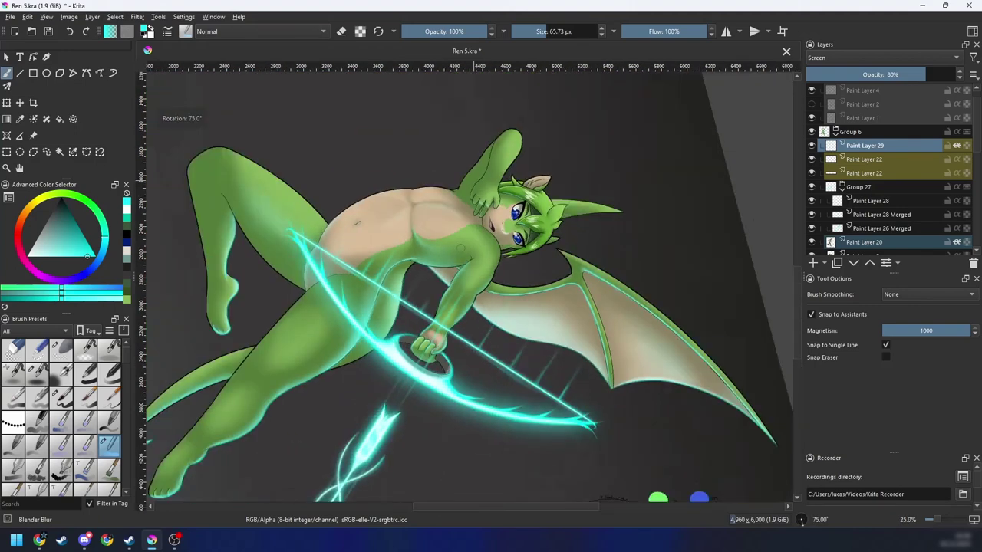
pyautogui.hotkey('ctrl', 's')
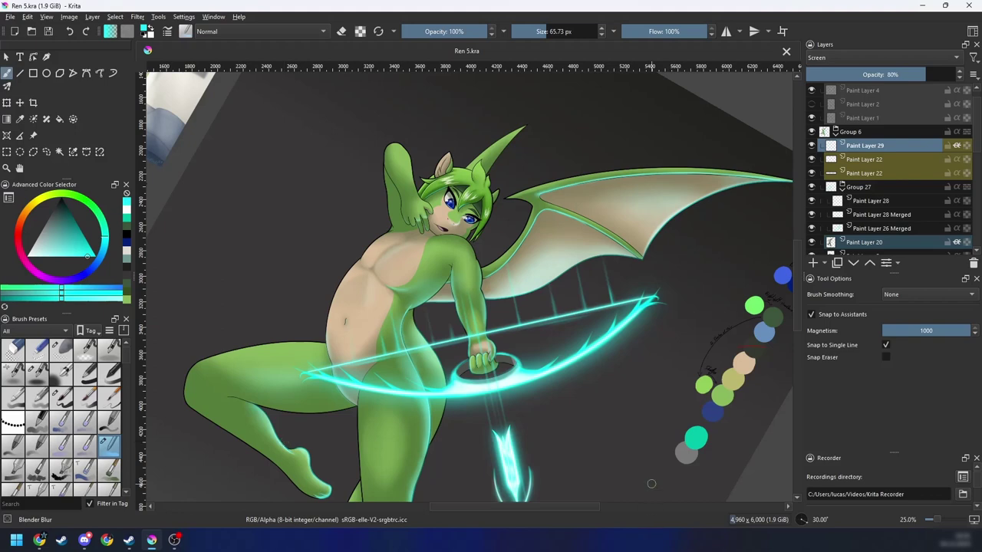
# Step: Paint a thin cyan highlight along the lower edge of the hair fringe above the brow with the Airbrush pressure brush at 12.01 px
pyautogui.press('5')
pyautogui.hotkey('ctrl', '+')
pyautogui.moveTo(560, 388)
pyautogui.mouseDown()
pyautogui.moveTo(533, 324)
pyautogui.moveTo(548, 394)
pyautogui.mouseUp()
pyautogui.moveTo(441, 335); pyautogui.dragTo(488, 290)
pyautogui.rightClick(488, 291)
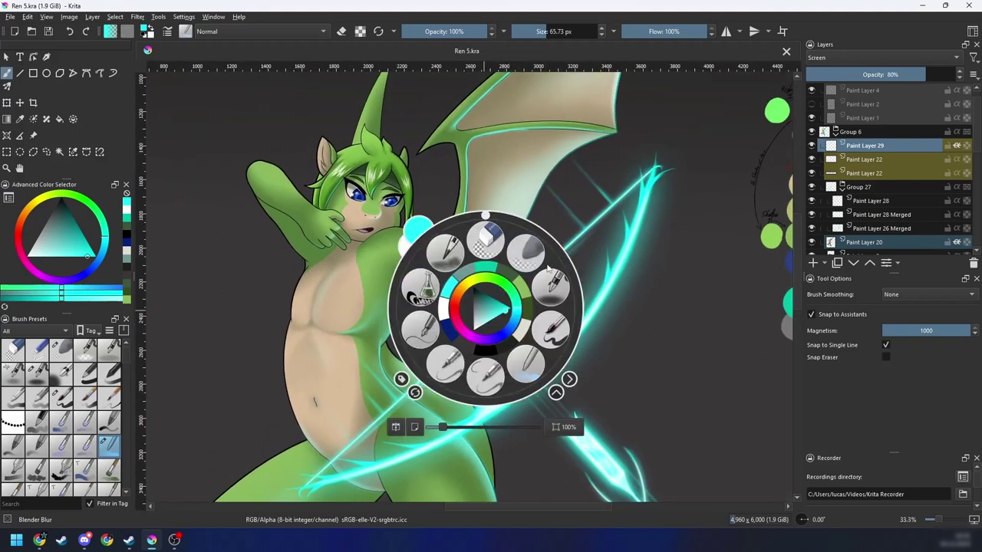
pyautogui.click(551, 284)
pyautogui.moveTo(472, 342); pyautogui.dragTo(517, 352)
pyautogui.hotkey('ctrl', '+')
pyautogui.press('4')
pyautogui.press('4')
pyautogui.moveTo(462, 314); pyautogui.dragTo(483, 388)
pyautogui.hotkey('ctrl', '+')
pyautogui.hotkey('ctrl', '+')
pyautogui.moveTo(380, 317); pyautogui.dragTo(583, 274)
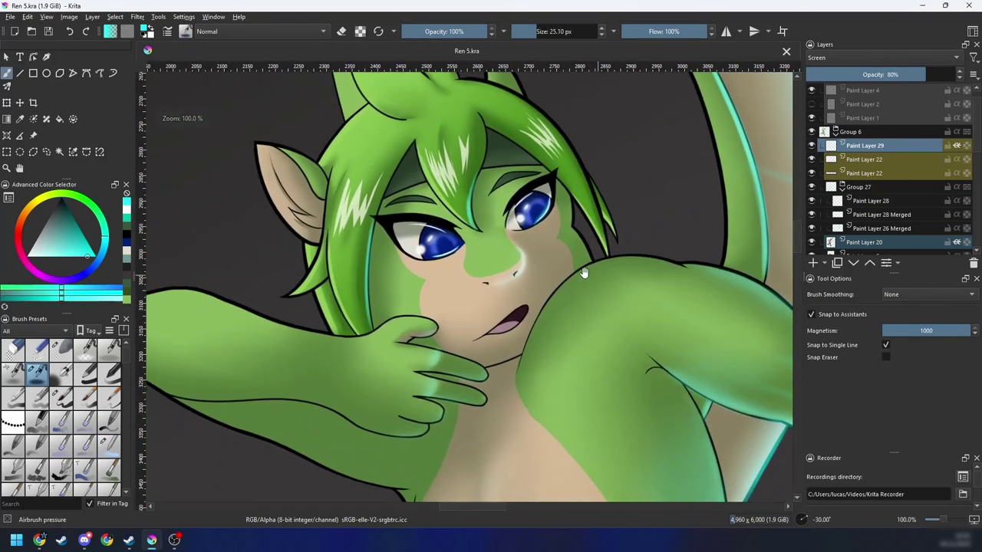
pyautogui.moveTo(518, 306); pyautogui.dragTo(510, 355)
pyautogui.hotkey('ctrl', '+')
pyautogui.hotkey('ctrl', '+')
pyautogui.press('6')
pyautogui.moveTo(475, 290); pyautogui.dragTo(447, 373)
pyautogui.press('6')
pyautogui.moveTo(383, 199); pyautogui.dragTo(371, 217)
pyautogui.keyDown('shift'); pyautogui.moveTo(273, 321); pyautogui.dragTo(241, 321); pyautogui.keyUp('shift')
pyautogui.moveTo(282, 315)
pyautogui.mouseDown()
pyautogui.moveTo(359, 251)
pyautogui.moveTo(425, 218)
pyautogui.mouseUp()
pyautogui.hotkey('ctrl', 'z')
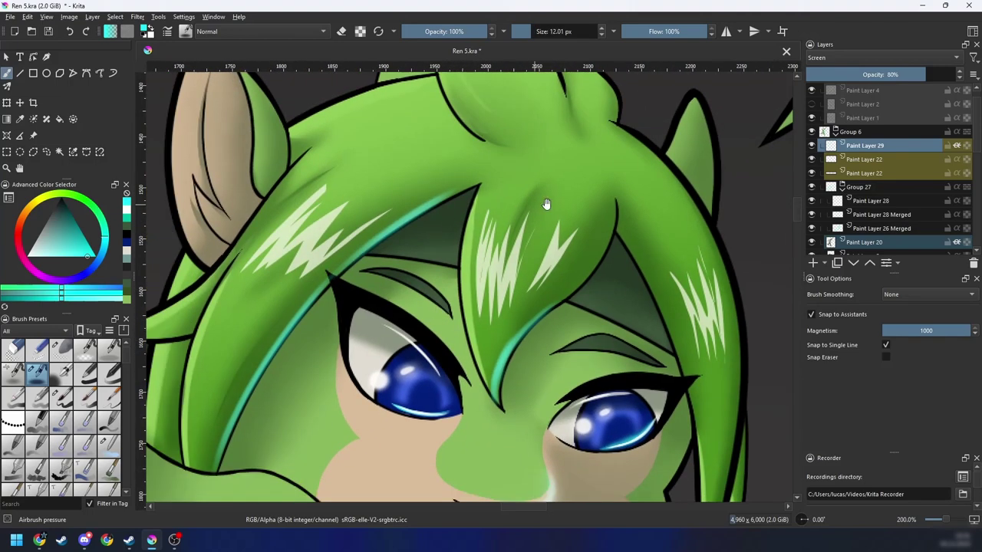
pyautogui.moveTo(515, 319); pyautogui.dragTo(465, 323)
pyautogui.moveTo(434, 365)
pyautogui.mouseDown()
pyautogui.moveTo(532, 269)
pyautogui.moveTo(477, 316)
pyautogui.mouseUp()
pyautogui.hotkey('ctrl', 'z')
# Step: Paint thin cyan highlights along the lower edges of both dark patches beneath the fringe with the Airbrush pressure brush at 5.91 px
pyautogui.moveTo(537, 267); pyautogui.dragTo(474, 325)
pyautogui.press('4')
pyautogui.hotkey('ctrl', '+')
pyautogui.press('4')
pyautogui.press('4')
pyautogui.press('+')
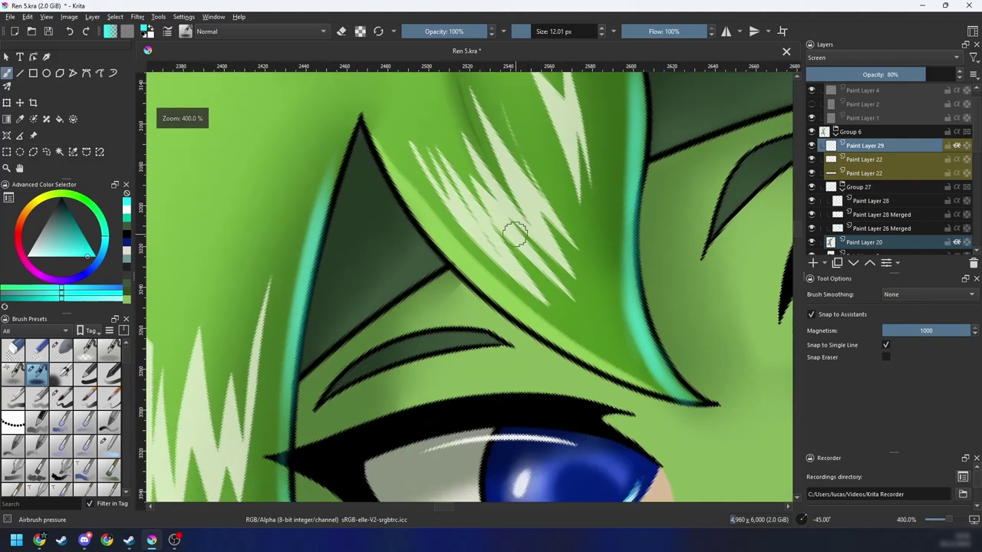
pyautogui.press('[')
pyautogui.press('[')
pyautogui.moveTo(294, 382); pyautogui.dragTo(470, 239)
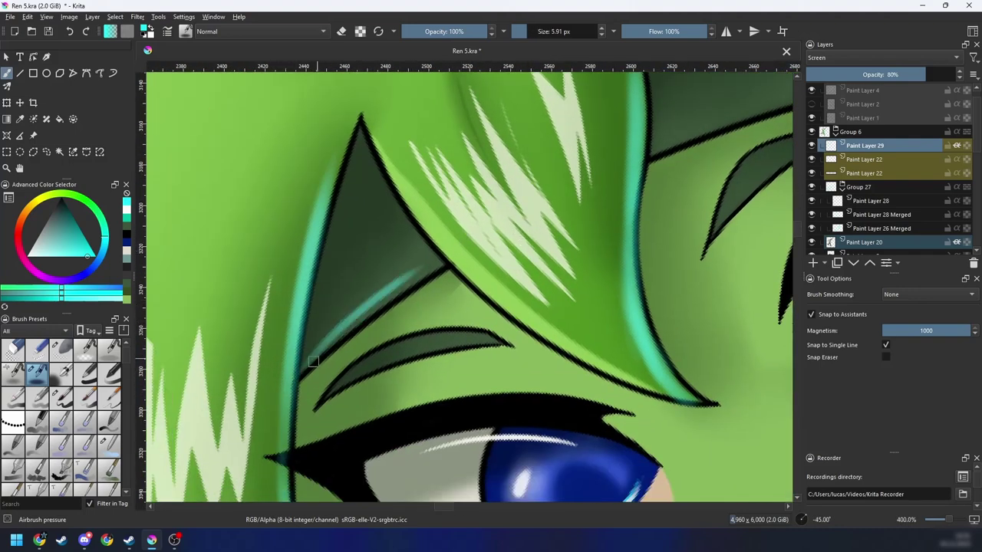
pyautogui.moveTo(313, 362)
pyautogui.mouseDown()
pyautogui.moveTo(478, 237)
pyautogui.moveTo(294, 372)
pyautogui.mouseUp()
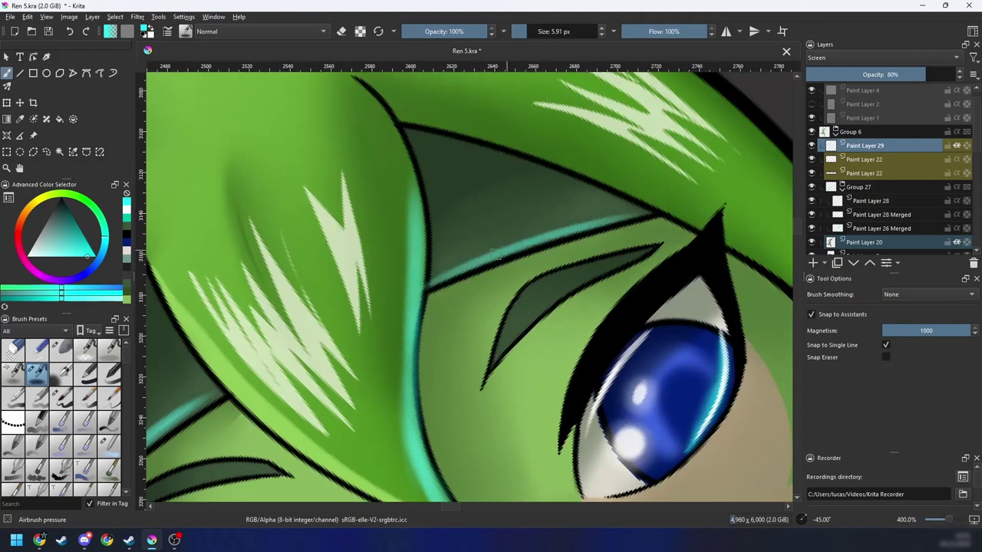
# Step: Review the new hair and forehead highlights against the upper body and bow
pyautogui.press('-')
pyautogui.press('-')
pyautogui.press('-')
pyautogui.press('-')
pyautogui.press('-')
pyautogui.press('-')
pyautogui.press('6')
pyautogui.press('6')
pyautogui.moveTo(524, 297); pyautogui.dragTo(489, 221)
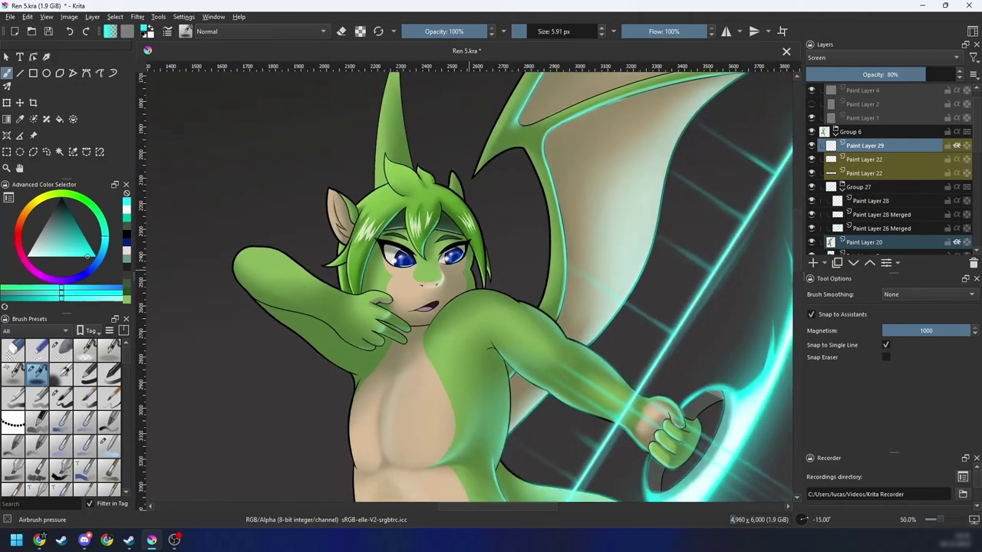
pyautogui.press('6')
pyautogui.press('6')
pyautogui.press('-')
pyautogui.press('-')
# Step: Paint a cyan highlight on the outer cheek edge between the bow-side eye and the hair with the Airbrush pressure brush at 13.71 px
pyautogui.press('+')
pyautogui.press('+')
pyautogui.press('+')
pyautogui.press('+')
pyautogui.press('+')
pyautogui.press('+')
pyautogui.moveTo(466, 260)
pyautogui.mouseDown()
pyautogui.moveTo(484, 261)
pyautogui.moveTo(477, 199)
pyautogui.mouseUp()
pyautogui.hotkey('ctrl', 'z')
pyautogui.keyDown('shift'); pyautogui.moveTo(457, 235); pyautogui.dragTo(438, 236); pyautogui.keyUp('shift')
pyautogui.moveTo(478, 201)
pyautogui.mouseDown()
pyautogui.moveTo(451, 228)
pyautogui.moveTo(441, 254)
pyautogui.mouseUp()
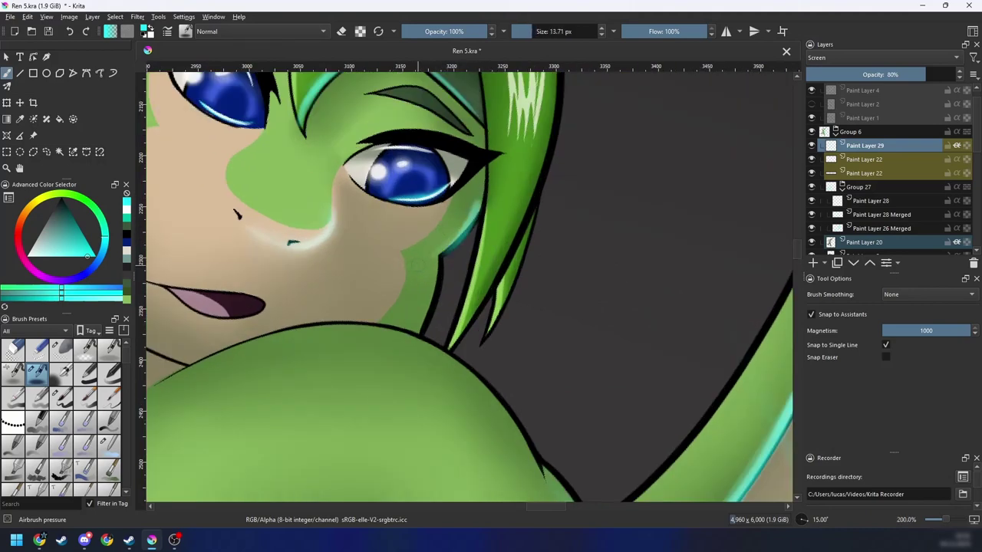
pyautogui.hotkey('alt', 'Tab')
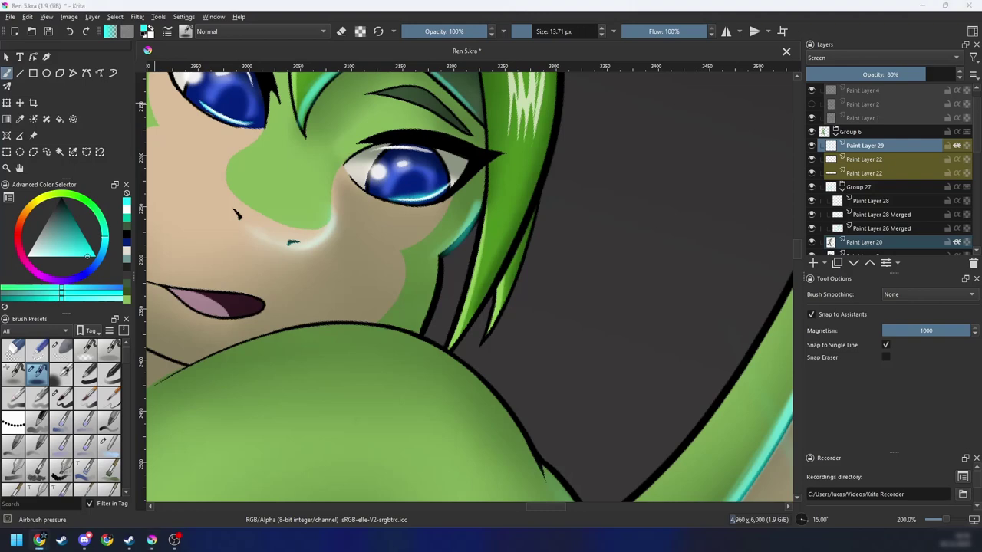
pyautogui.click(671, 519)
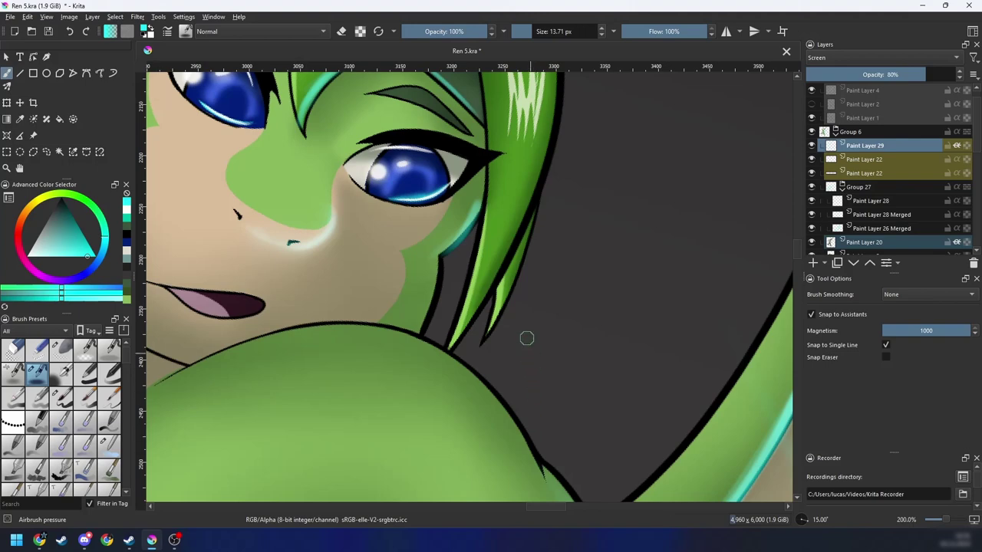
# Step: Undo the last cheek highlight and repaint a thinner cyan one along the outer cheek edge with the Airbrush pressure brush at 8.56 px
pyautogui.hotkey('ctrl', 'z')
pyautogui.press('4')
pyautogui.press('4')
pyautogui.press('4')
pyautogui.press('4')
pyautogui.press('4')
pyautogui.press('4')
pyautogui.press('4')
pyautogui.press('4')
pyautogui.press('4')
pyautogui.press('4')
pyautogui.scroll(1, 494, 338)
pyautogui.moveTo(493, 364); pyautogui.dragTo(524, 311)
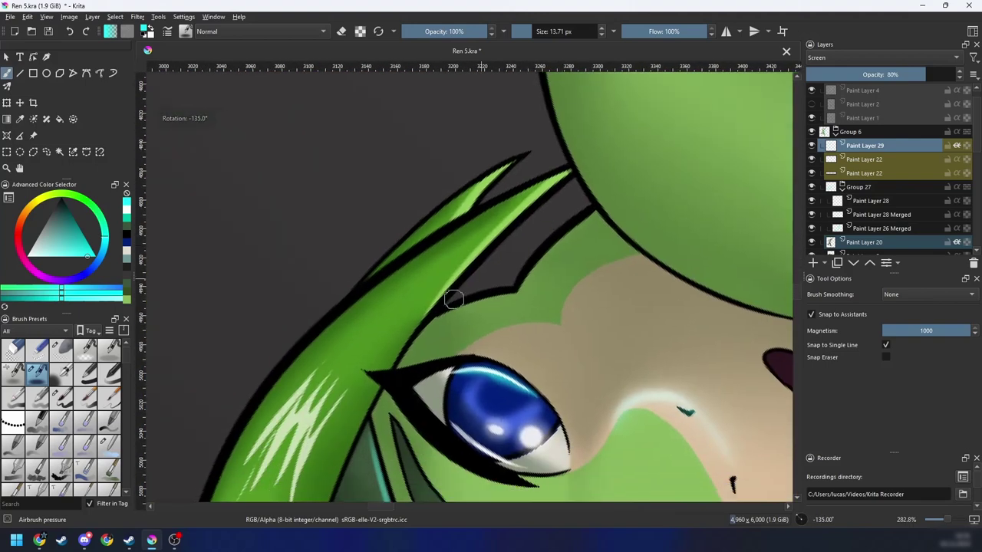
pyautogui.scroll(1, 453, 300)
pyautogui.moveTo(435, 332); pyautogui.dragTo(424, 332)
pyautogui.moveTo(504, 302)
pyautogui.mouseDown()
pyautogui.moveTo(388, 360)
pyautogui.moveTo(505, 301)
pyautogui.mouseUp()
pyautogui.hotkey('ctrl', 'z')
pyautogui.moveTo(392, 354); pyautogui.dragTo(506, 297)
pyautogui.moveTo(434, 317); pyautogui.dragTo(497, 292)
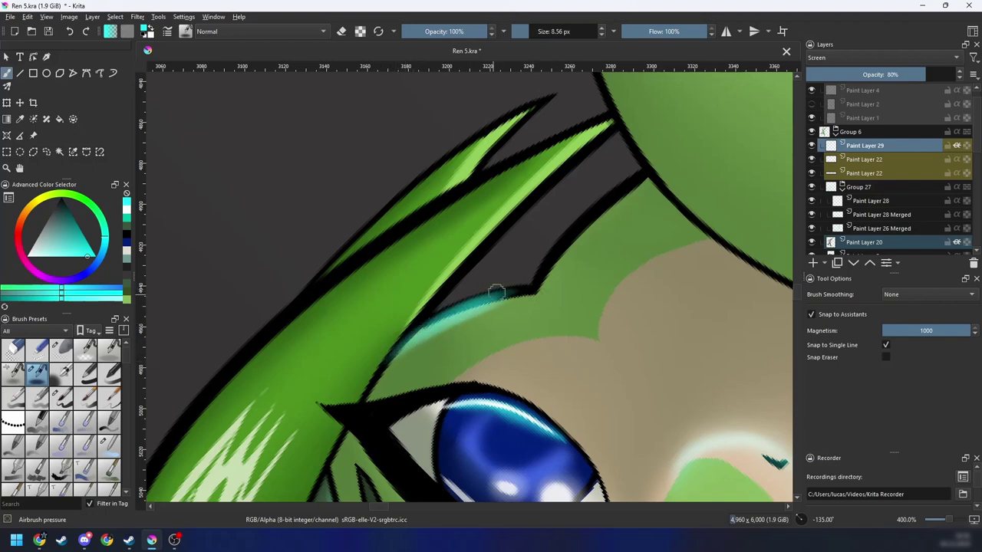
pyautogui.hotkey('ctrl', 'z')
pyautogui.hotkey('ctrl', 'z')
pyautogui.moveTo(423, 334)
pyautogui.mouseDown()
pyautogui.moveTo(456, 304)
pyautogui.moveTo(532, 290)
pyautogui.mouseUp()
pyautogui.moveTo(467, 315); pyautogui.dragTo(533, 293)
pyautogui.moveTo(430, 334); pyautogui.dragTo(534, 293)
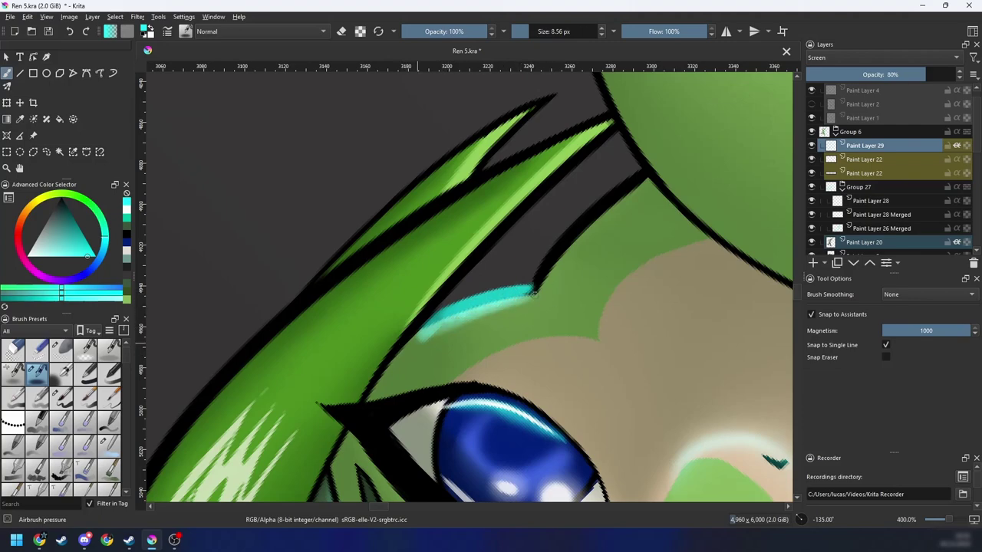
# Step: Soften the inner edge of the cyan cheek highlight with the Blender Blur brush at 24.30 px
pyautogui.scroll(-7, 537, 290)
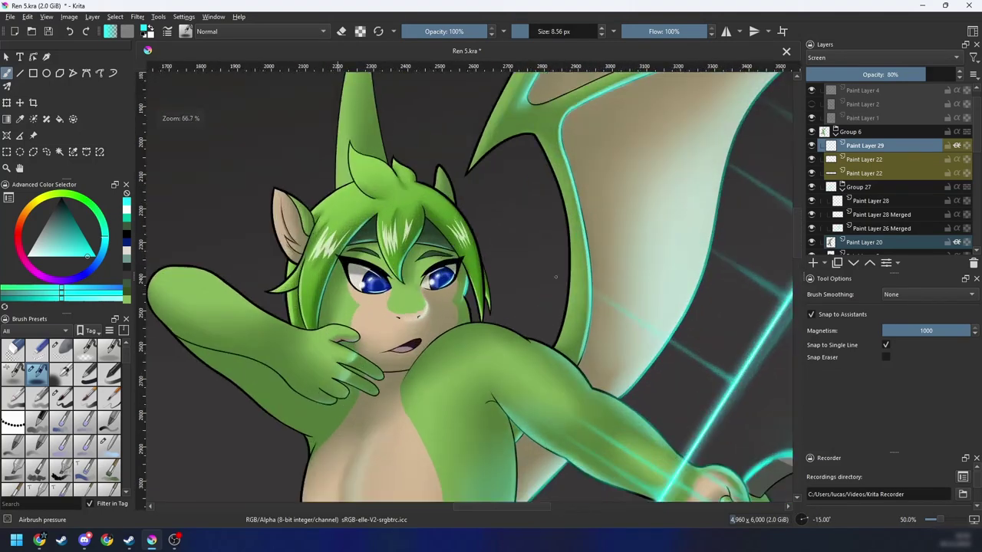
pyautogui.scroll(2, 473, 282)
pyautogui.rightClick(457, 313)
pyautogui.scroll(2, 458, 311)
pyautogui.click(497, 368)
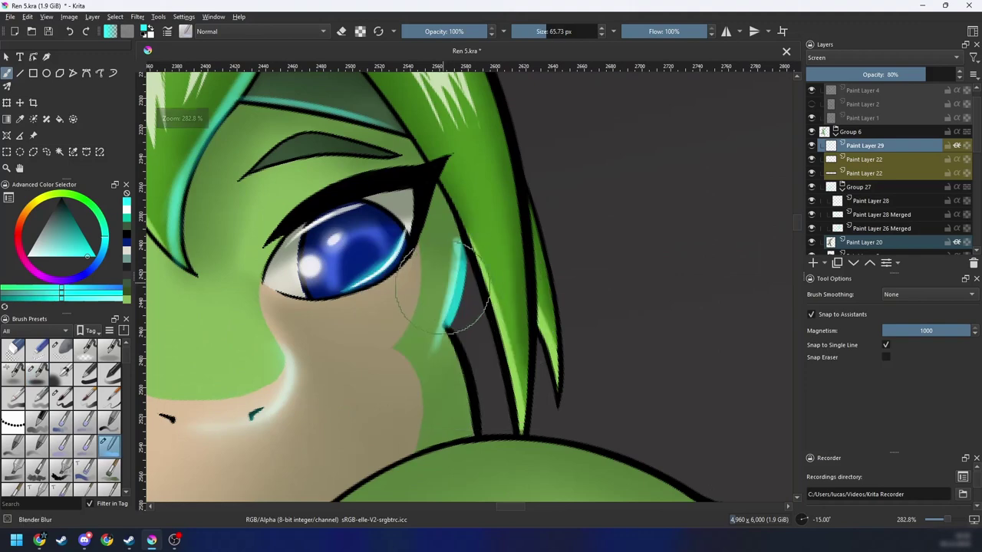
pyautogui.moveTo(448, 283); pyautogui.dragTo(420, 282)
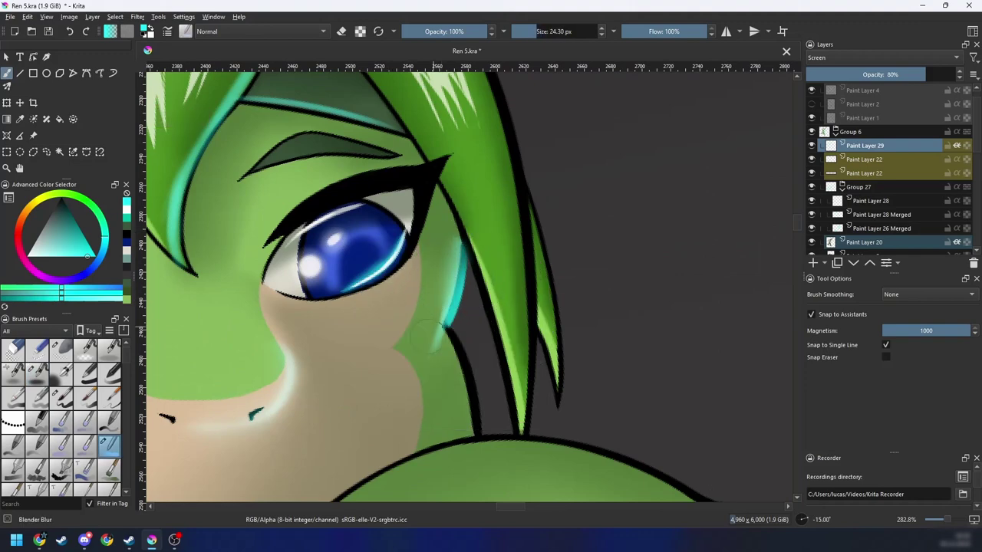
pyautogui.moveTo(428, 336); pyautogui.dragTo(413, 370)
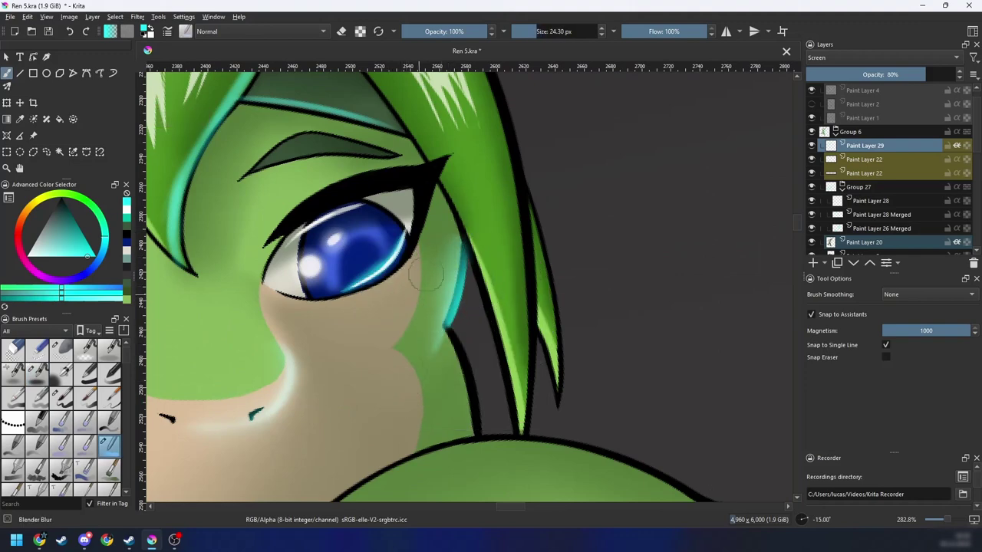
pyautogui.moveTo(426, 275); pyautogui.dragTo(435, 306)
# Step: Review the blended cheek highlight against the upper body, wing and bow
pyautogui.press('-')
pyautogui.press('-')
pyautogui.press('-')
pyautogui.press('-')
pyautogui.press('-')
pyautogui.press('-')
pyautogui.press('6')
pyautogui.press('6')
pyautogui.press('6')
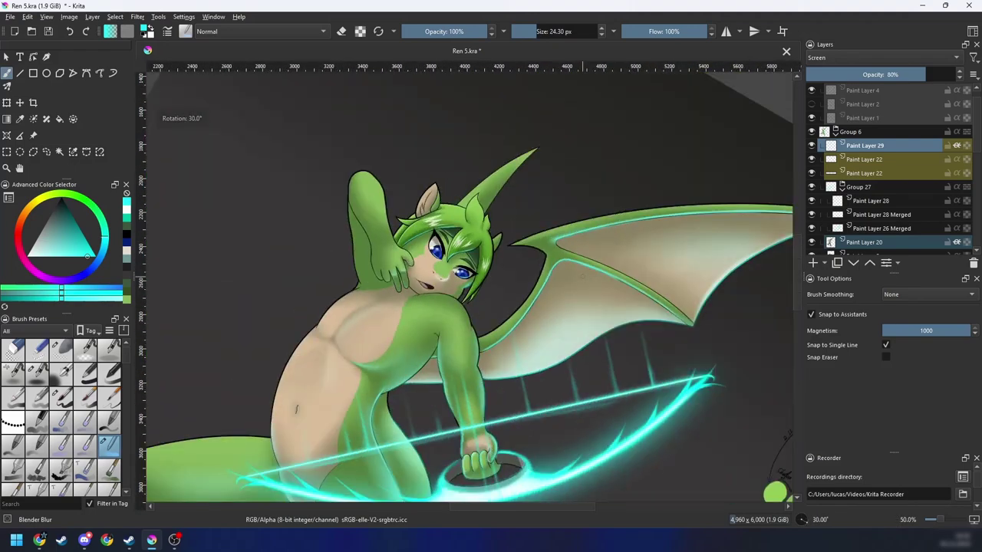
pyautogui.press('4')
pyautogui.press('4')
pyautogui.moveTo(524, 330); pyautogui.dragTo(534, 306)
pyautogui.press('+')
pyautogui.press('+')
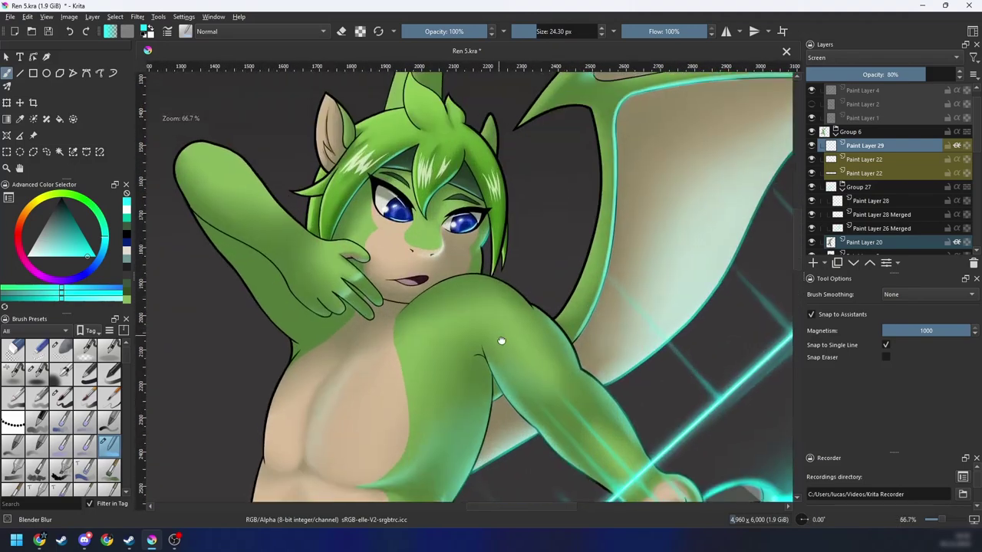
pyautogui.moveTo(500, 342); pyautogui.dragTo(566, 280)
pyautogui.press('-')
pyautogui.press('-')
pyautogui.press('-')
pyautogui.press('+')
pyautogui.press('+')
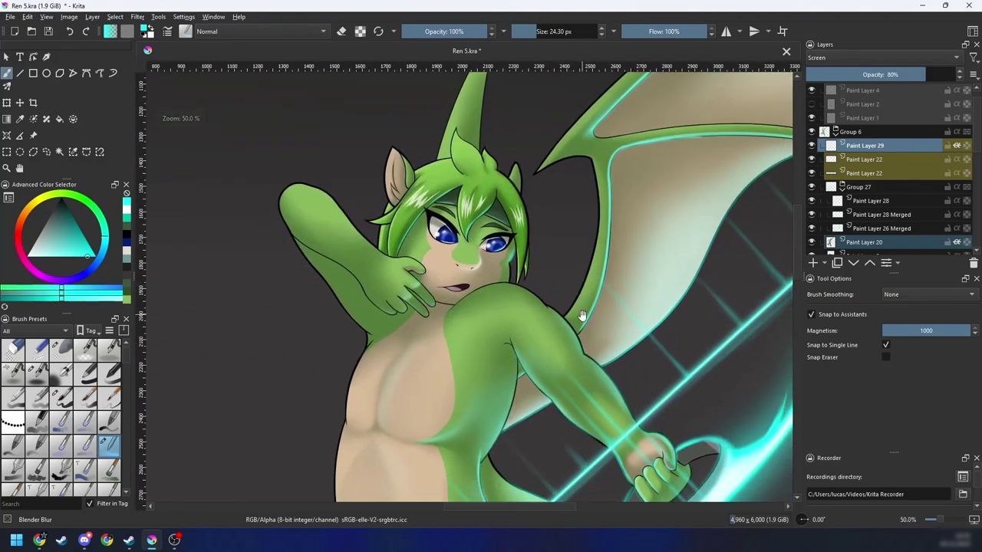
pyautogui.moveTo(580, 316); pyautogui.dragTo(538, 383)
pyautogui.press('+')
pyautogui.press('+')
pyautogui.moveTo(406, 334); pyautogui.dragTo(443, 368)
# Step: Paint cyan highlights along the lower edges of the side fringe and central hair lock with the Airbrush pressure brush at 21.81 px
pyautogui.rightClick(449, 357)
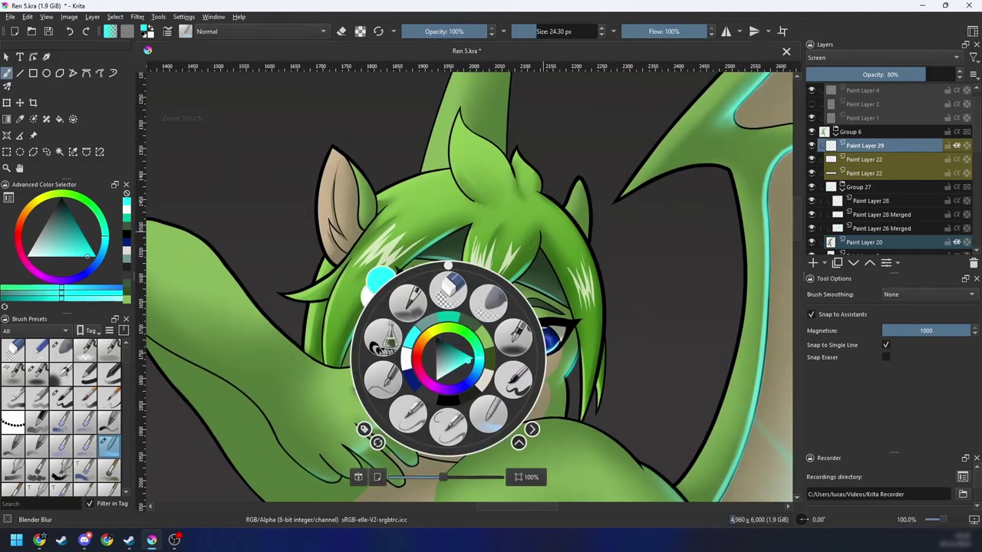
pyautogui.click(516, 340)
pyautogui.scroll(1, 448, 181)
pyautogui.hotkey('ctrl', 'z')
pyautogui.moveTo(300, 428)
pyautogui.mouseDown()
pyautogui.moveTo(365, 314)
pyautogui.moveTo(345, 332)
pyautogui.moveTo(367, 312)
pyautogui.mouseUp()
pyautogui.moveTo(321, 370)
pyautogui.mouseDown()
pyautogui.moveTo(381, 305)
pyautogui.moveTo(469, 241)
pyautogui.mouseUp()
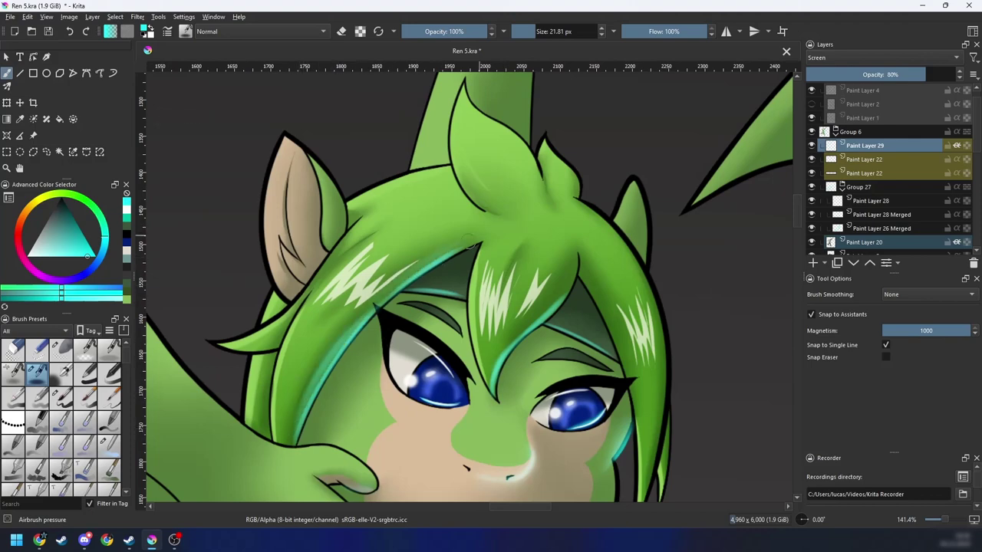
pyautogui.moveTo(492, 393)
pyautogui.mouseDown()
pyautogui.moveTo(518, 328)
pyautogui.moveTo(558, 301)
pyautogui.mouseUp()
pyautogui.moveTo(515, 338)
pyautogui.mouseDown()
pyautogui.moveTo(548, 310)
pyautogui.moveTo(578, 255)
pyautogui.moveTo(514, 340)
pyautogui.mouseUp()
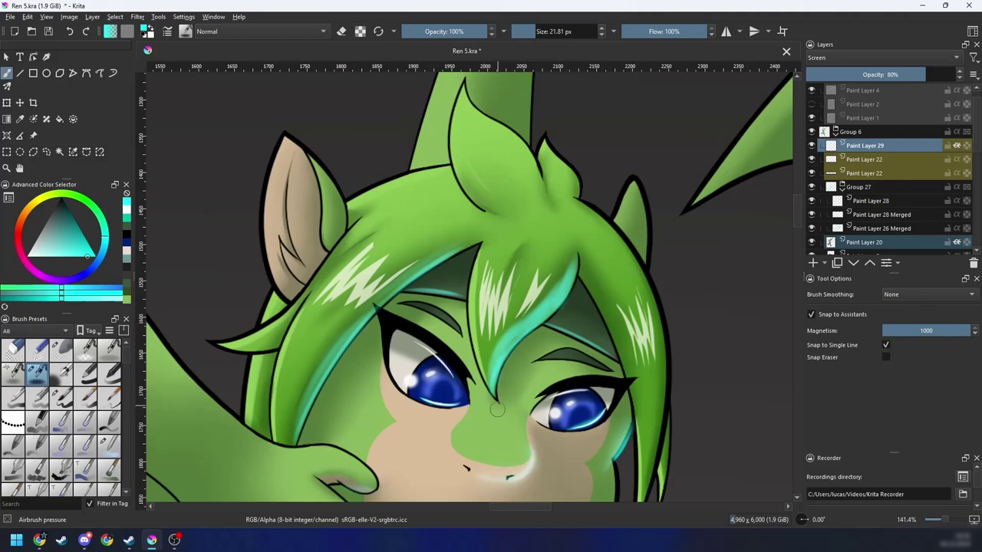
# Step: Paint cyan rim light along the outer edge and tips of the bow-side hair lock with the Airbrush pressure brush at 10.34 px
pyautogui.moveTo(563, 361); pyautogui.dragTo(483, 319)
pyautogui.press('-')
pyautogui.press('-')
pyautogui.press('4')
pyautogui.press('4')
pyautogui.moveTo(666, 342); pyautogui.dragTo(562, 307)
pyautogui.press('4')
pyautogui.press('4')
pyautogui.press('4')
pyautogui.press('4')
pyautogui.press('4')
pyautogui.press('+')
pyautogui.press('+')
pyautogui.press('4')
pyautogui.moveTo(636, 271); pyautogui.dragTo(634, 271)
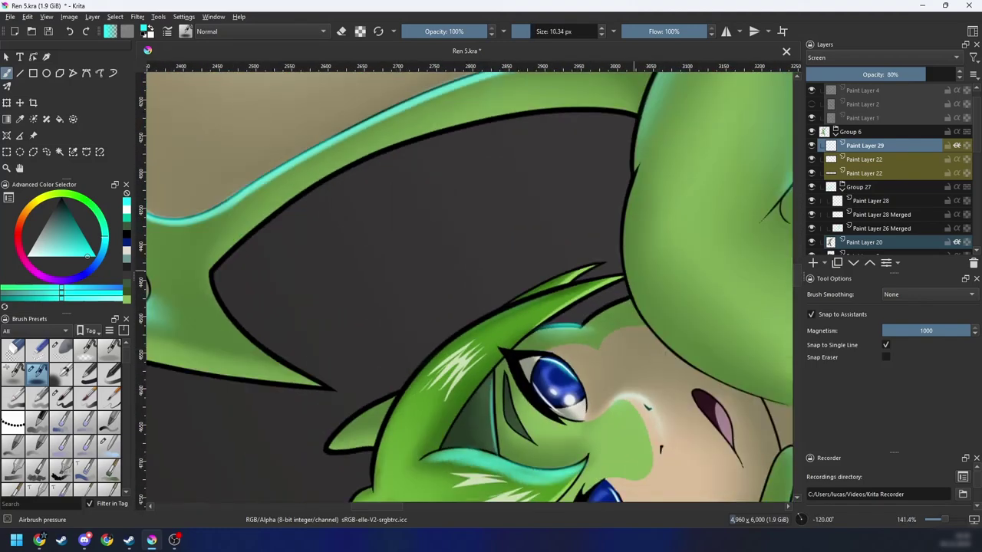
pyautogui.moveTo(411, 381); pyautogui.dragTo(603, 278)
pyautogui.moveTo(428, 362); pyautogui.dragTo(560, 293)
pyautogui.moveTo(449, 342); pyautogui.dragTo(566, 287)
pyautogui.moveTo(498, 310); pyautogui.dragTo(583, 268)
pyautogui.moveTo(403, 391); pyautogui.dragTo(565, 294)
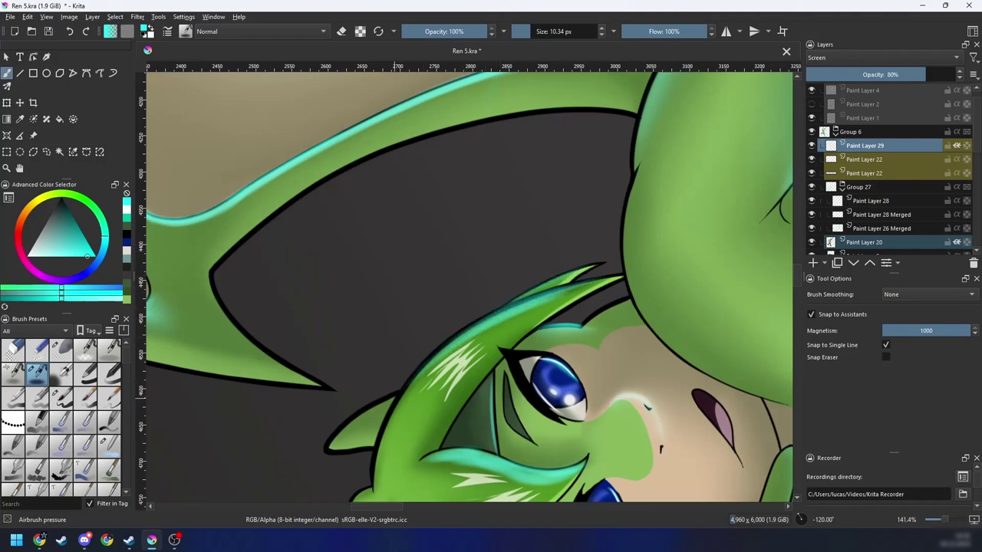
pyautogui.moveTo(503, 317); pyautogui.dragTo(602, 281)
pyautogui.moveTo(443, 359); pyautogui.dragTo(534, 306)
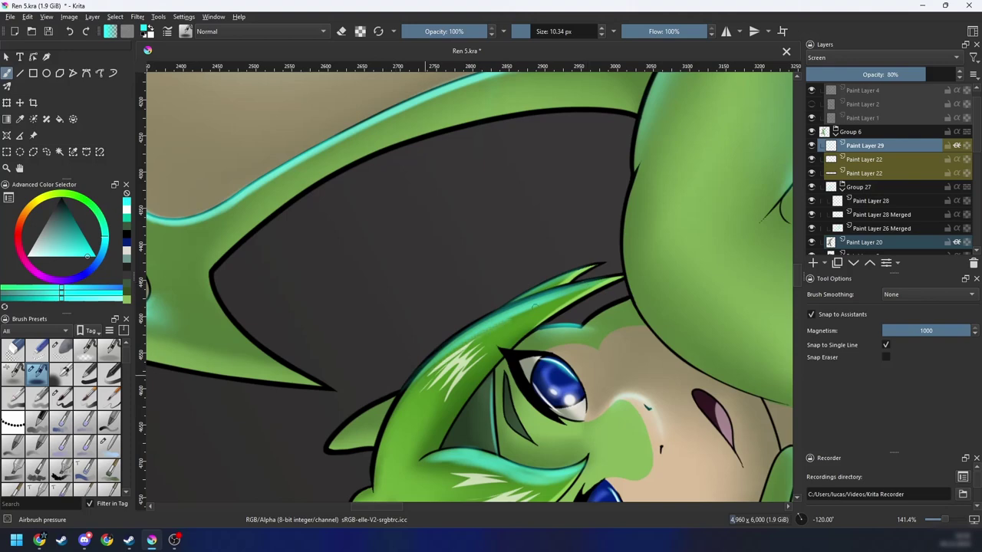
# Step: Blend the cyan highlights on the bow-side and central hair locks with the Blender Blur brush at 24.30 px
pyautogui.rightClick(442, 349)
pyautogui.click(501, 366)
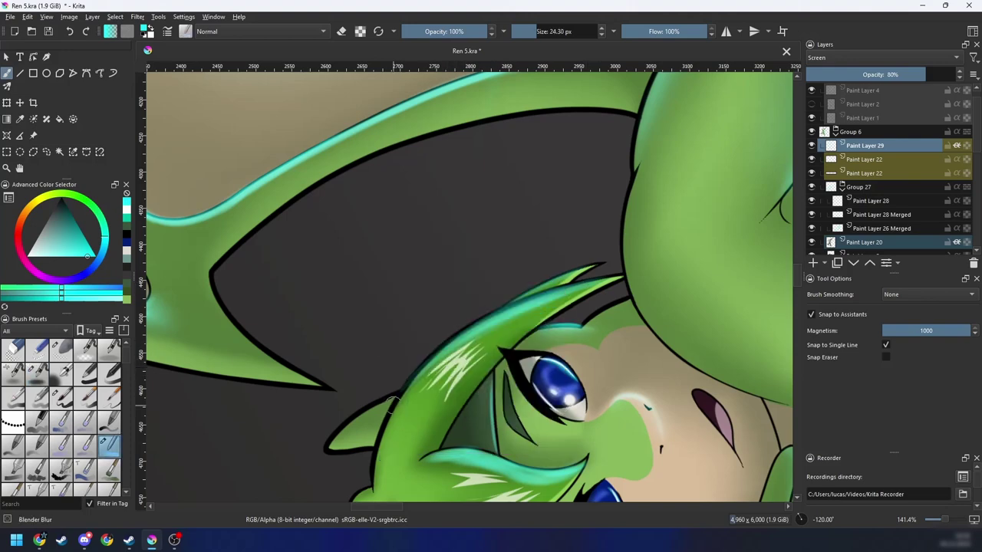
pyautogui.moveTo(567, 324); pyautogui.dragTo(532, 264)
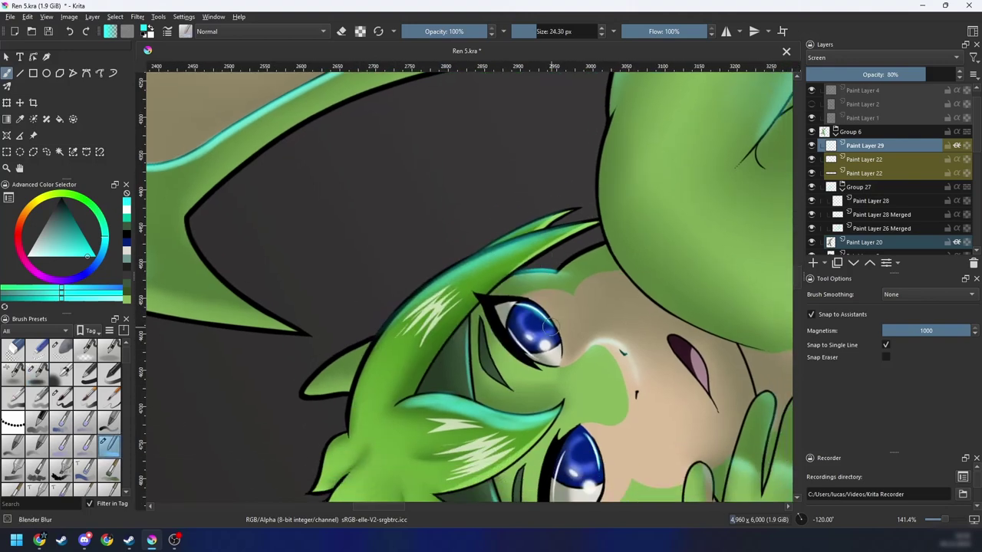
pyautogui.moveTo(406, 441); pyautogui.dragTo(461, 352)
pyautogui.press('4')
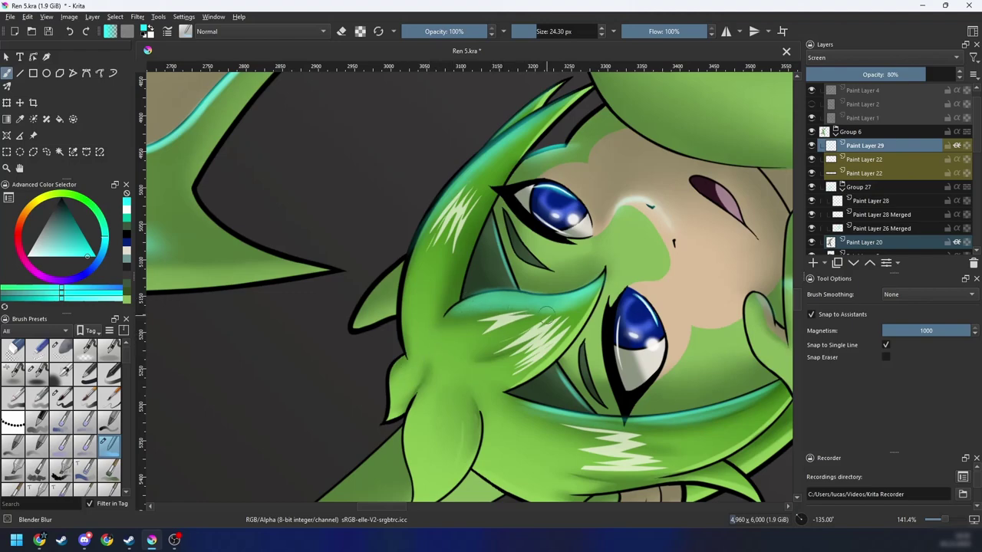
# Step: Examine the blended highlights on the fringe and bow-side hair in the upright and close-up views
pyautogui.press('6')
pyautogui.press('6')
pyautogui.press('6')
pyautogui.press('6')
pyautogui.press('6')
pyautogui.press('6')
pyautogui.press('6')
pyautogui.press('6')
pyautogui.press('6')
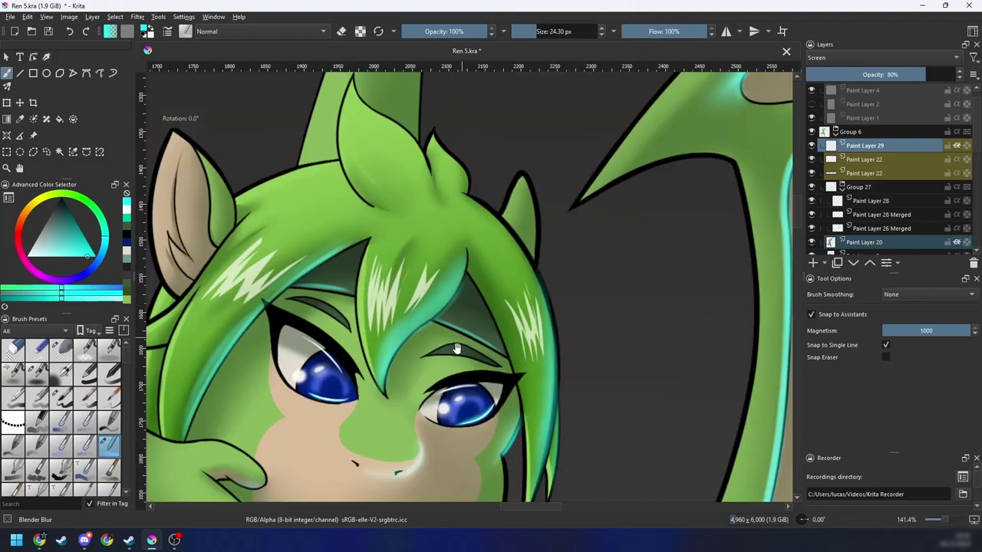
pyautogui.moveTo(456, 349); pyautogui.dragTo(482, 351)
pyautogui.press('4')
pyautogui.press('4')
pyautogui.hotkey('ctrl', '+')
pyautogui.hotkey('ctrl', '+')
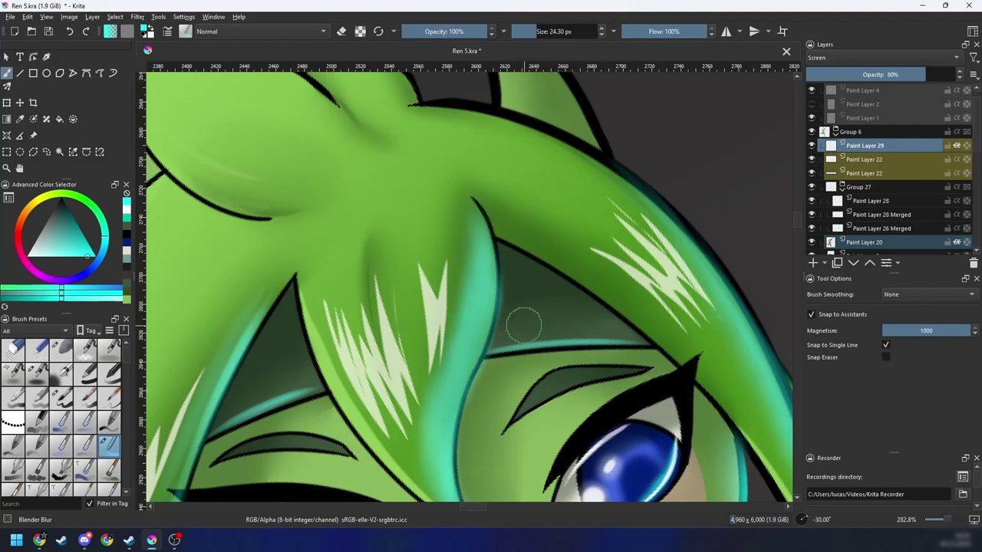
# Step: Brighten the cyan highlight along the edge of the central hair lock with the Airbrush pressure brush at 10.34 px
pyautogui.press('4')
pyautogui.press('4')
pyautogui.press('4')
pyautogui.press('4')
pyautogui.press('4')
pyautogui.press('4')
pyautogui.press('4')
pyautogui.press('4')
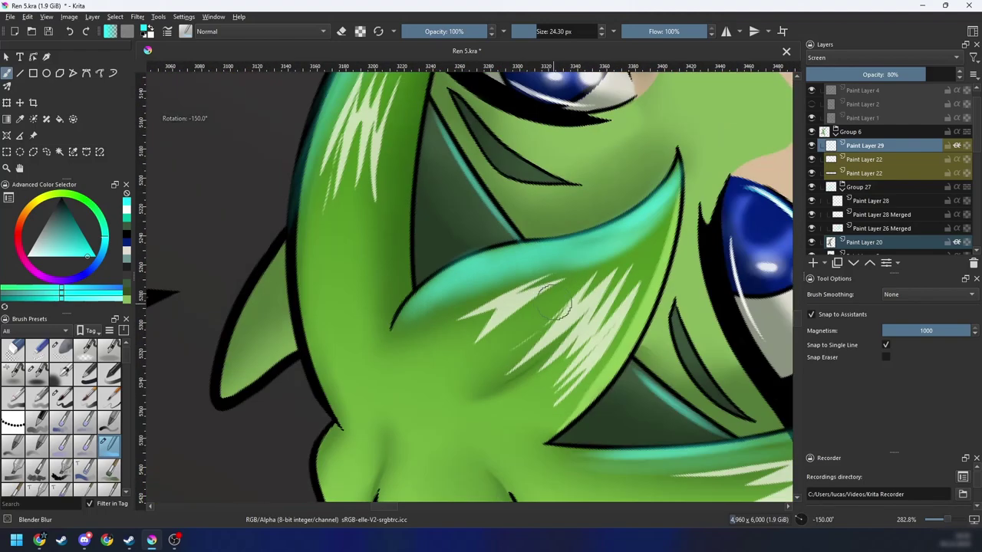
pyautogui.moveTo(466, 334); pyautogui.dragTo(439, 362)
pyautogui.rightClick(427, 347)
pyautogui.click(498, 316)
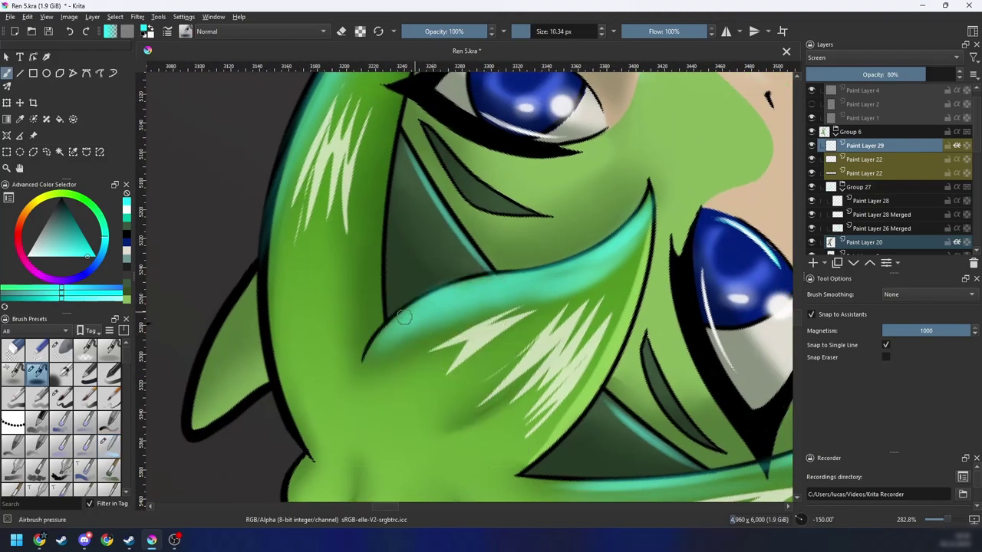
pyautogui.moveTo(385, 332)
pyautogui.mouseDown()
pyautogui.moveTo(376, 342)
pyautogui.moveTo(449, 285)
pyautogui.moveTo(551, 269)
pyautogui.moveTo(641, 208)
pyautogui.mouseUp()
pyautogui.moveTo(536, 282); pyautogui.dragTo(641, 207)
pyautogui.moveTo(577, 257); pyautogui.dragTo(632, 224)
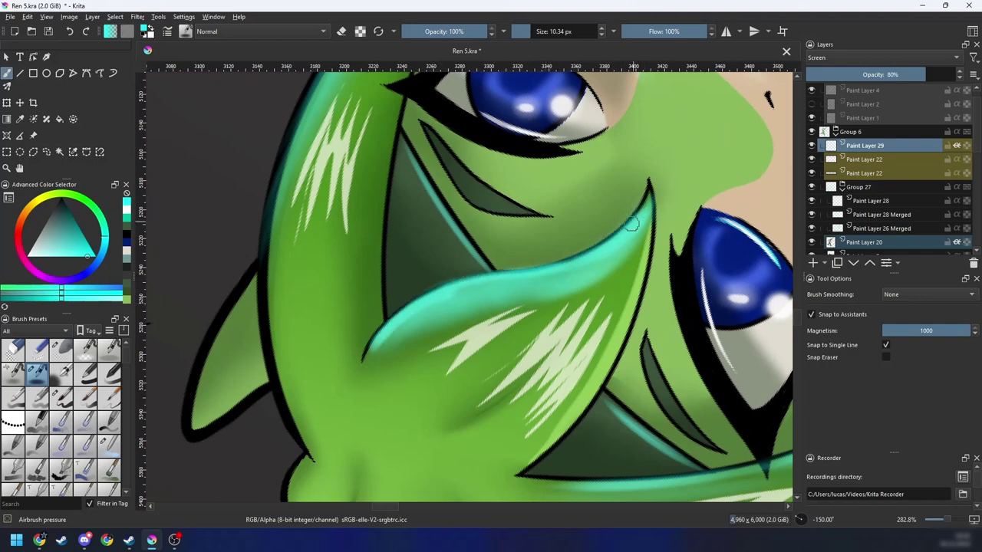
pyautogui.moveTo(551, 270)
pyautogui.mouseDown()
pyautogui.moveTo(620, 236)
pyautogui.moveTo(644, 205)
pyautogui.moveTo(596, 251)
pyautogui.moveTo(374, 346)
pyautogui.moveTo(389, 326)
pyautogui.moveTo(400, 332)
pyautogui.mouseUp()
# Step: Blend the central hair lock's cyan highlight into the green with the Blender Blur brush, enlarging it to 31.69 px
pyautogui.rightClick(395, 364)
pyautogui.click(461, 343)
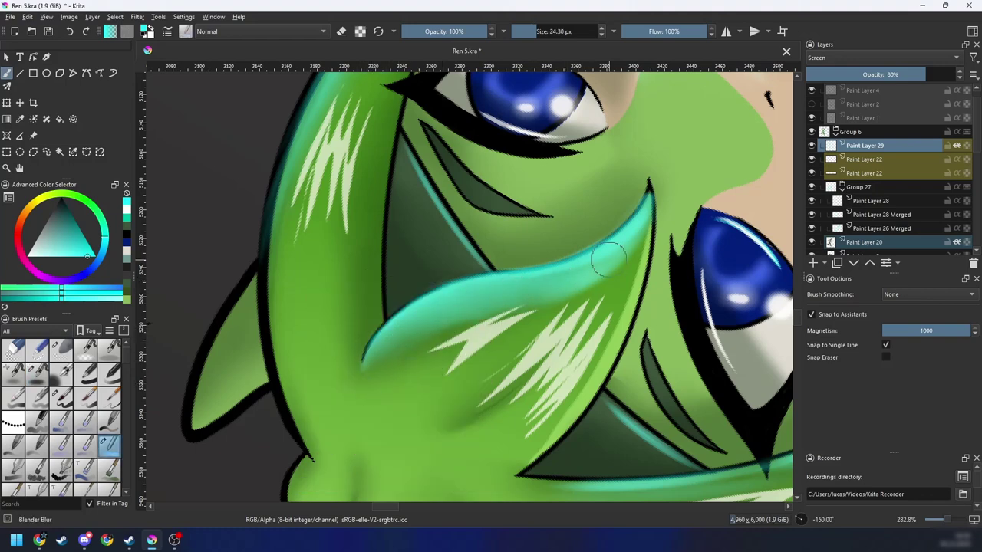
pyautogui.moveTo(646, 210)
pyautogui.mouseDown()
pyautogui.moveTo(612, 247)
pyautogui.moveTo(623, 250)
pyautogui.mouseUp()
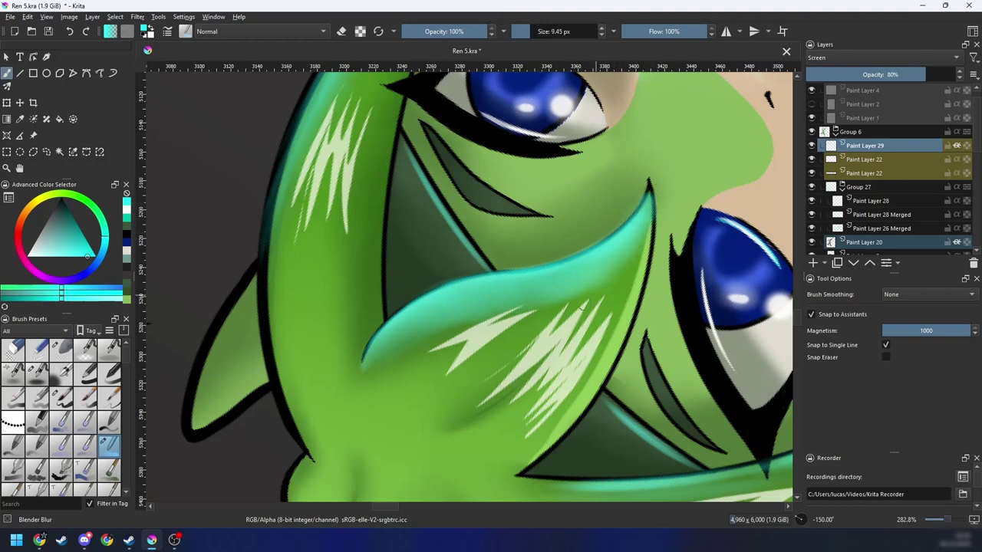
pyautogui.press(']')
pyautogui.press(']')
pyautogui.press(']')
pyautogui.press(']')
pyautogui.press(']')
pyautogui.press(']')
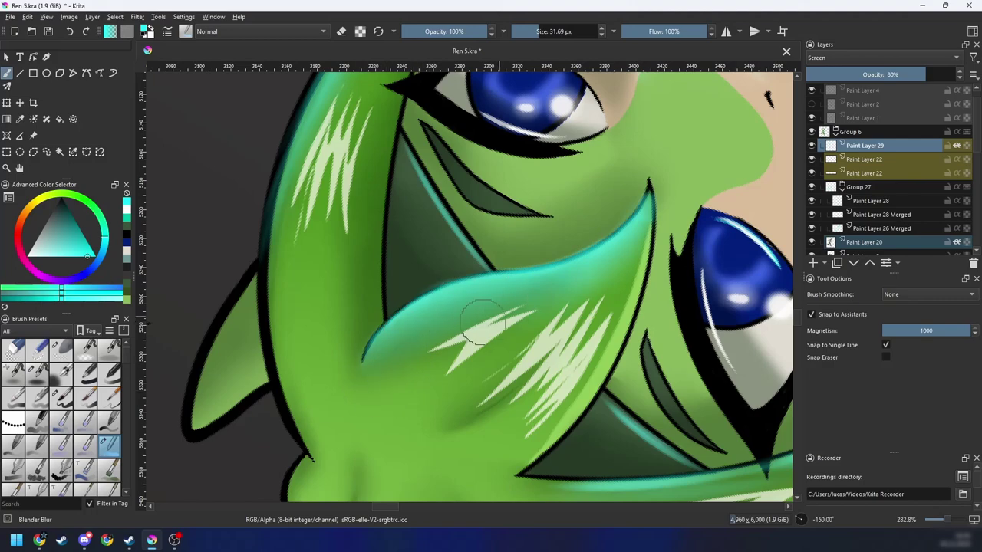
# Step: Review the blended hair highlights against the whole character, wing and bow
pyautogui.press('-')
pyautogui.press('6')
pyautogui.press('6')
pyautogui.press('6')
pyautogui.press('6')
pyautogui.press('6')
pyautogui.press('6')
pyautogui.press('6')
pyautogui.press('6')
pyautogui.press('-')
pyautogui.press('-')
pyautogui.press('-')
pyautogui.press('-')
pyautogui.press('6')
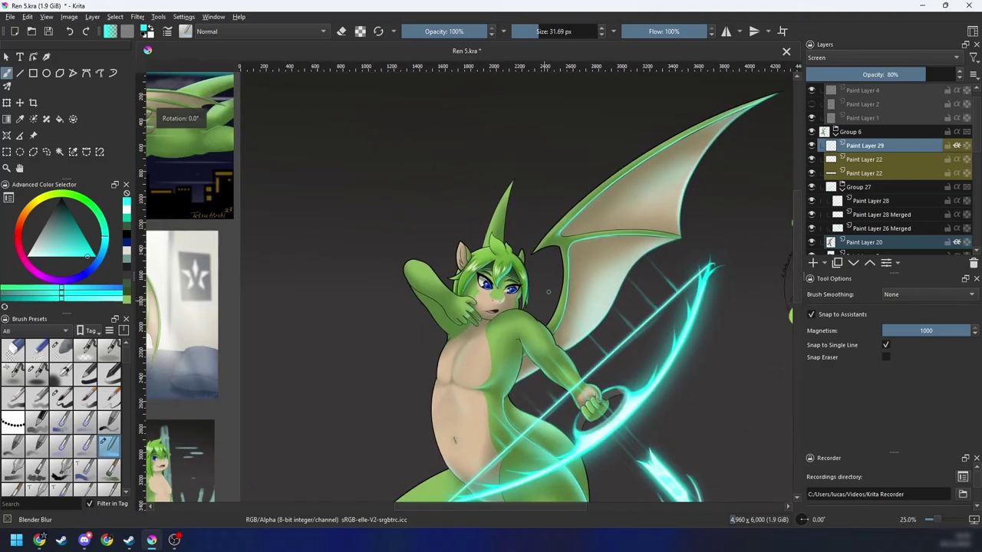
# Step: Strengthen the cyan highlight along the side fringe's lower edge with the Airbrush pressure brush, increasing its size from 10.34 to 18.86 px
pyautogui.scroll(5, 493, 317)
pyautogui.press('6')
pyautogui.scroll(1, 451, 345)
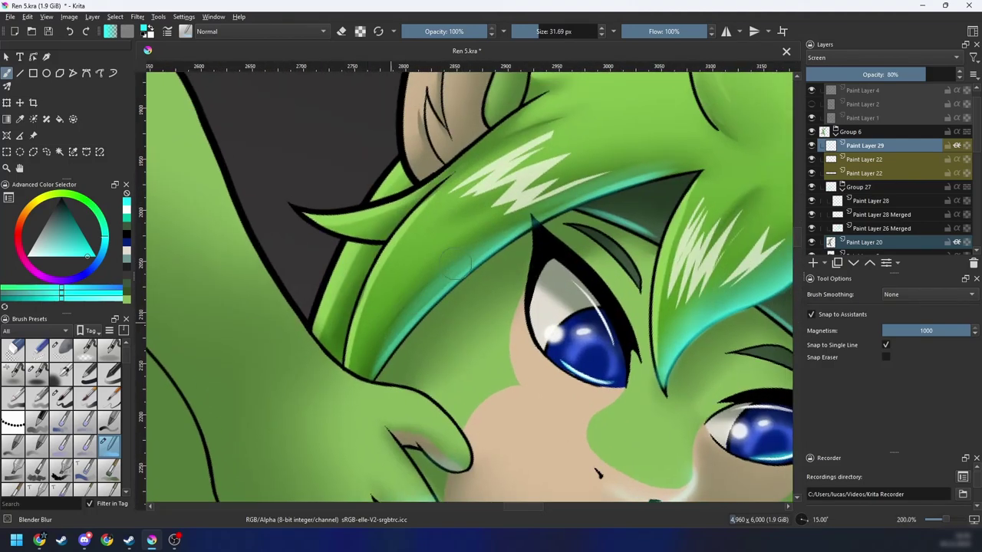
pyautogui.rightClick(514, 233)
pyautogui.click(606, 250)
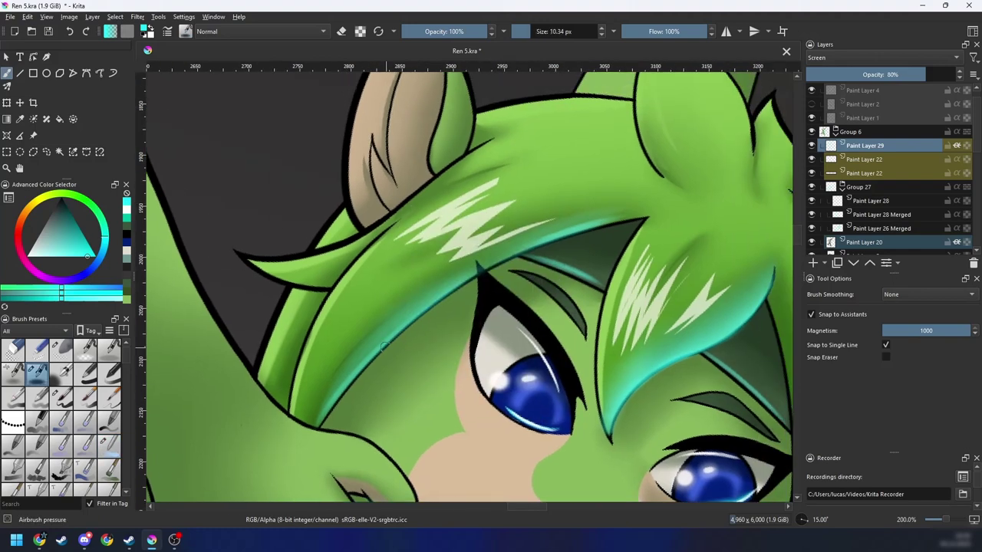
pyautogui.moveTo(334, 387)
pyautogui.mouseDown()
pyautogui.moveTo(596, 221)
pyautogui.moveTo(505, 253)
pyautogui.moveTo(362, 369)
pyautogui.moveTo(541, 241)
pyautogui.mouseUp()
pyautogui.hotkey('ctrl', 'z')
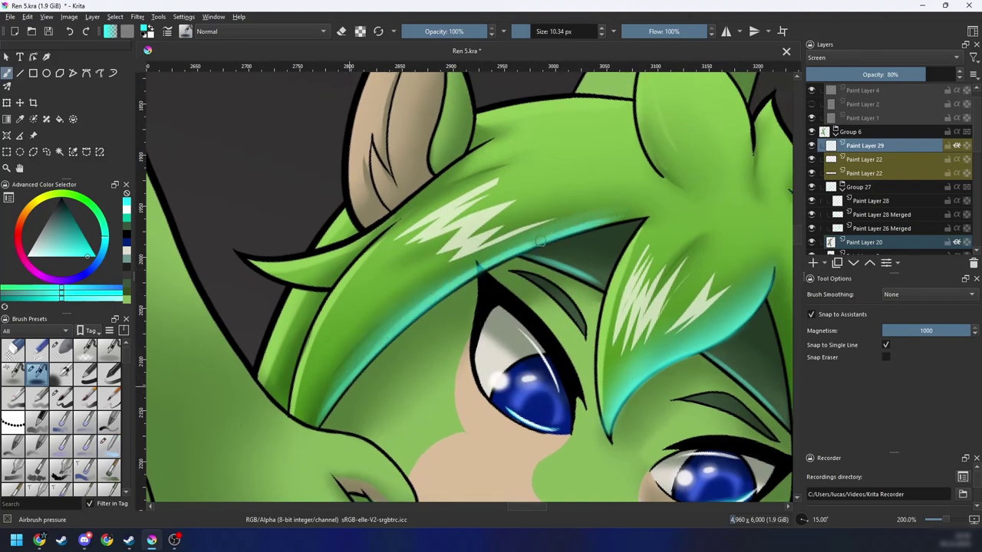
pyautogui.moveTo(448, 286)
pyautogui.mouseDown()
pyautogui.moveTo(639, 217)
pyautogui.moveTo(476, 266)
pyautogui.moveTo(538, 241)
pyautogui.mouseUp()
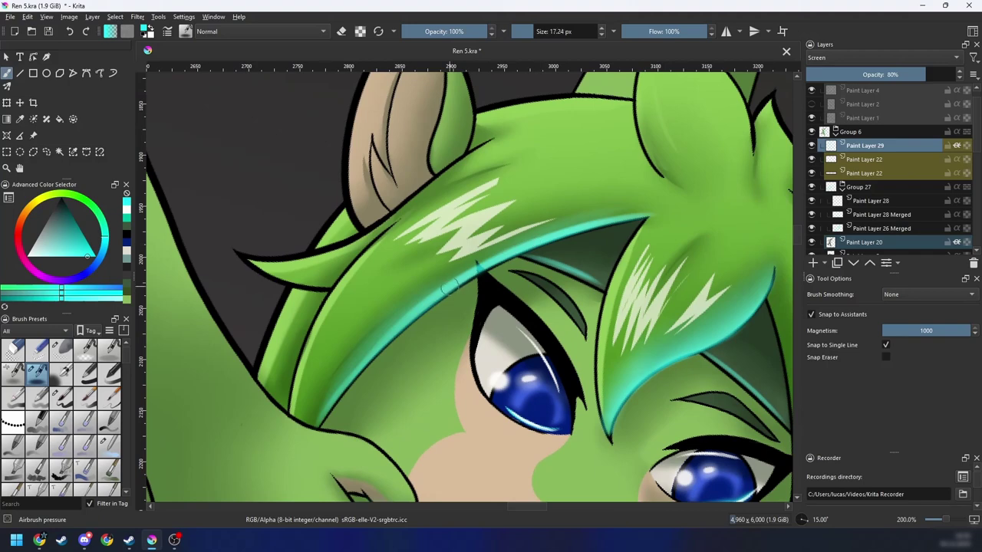
pyautogui.moveTo(449, 288)
pyautogui.mouseDown()
pyautogui.moveTo(506, 253)
pyautogui.moveTo(659, 213)
pyautogui.mouseUp()
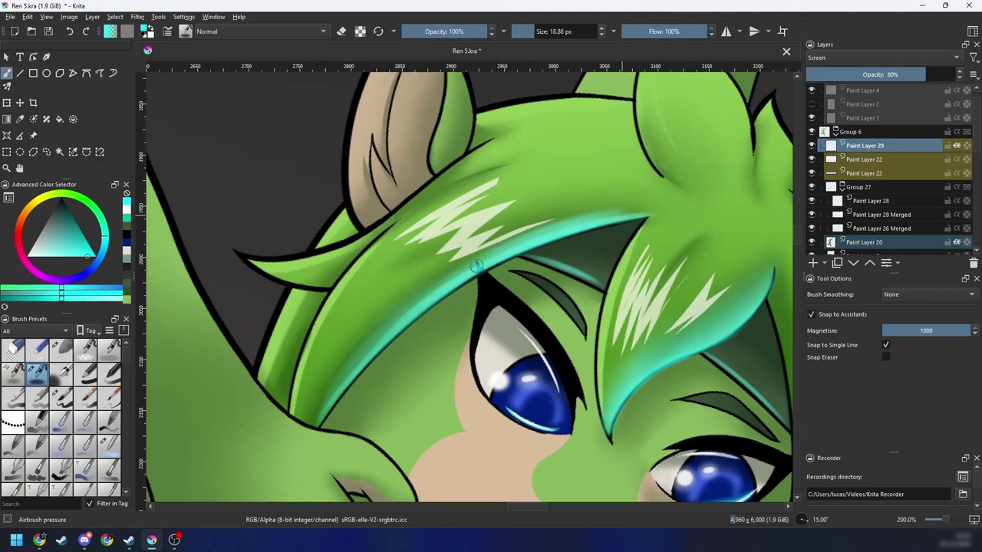
pyautogui.moveTo(318, 410)
pyautogui.mouseDown()
pyautogui.moveTo(495, 250)
pyautogui.moveTo(576, 221)
pyautogui.mouseUp()
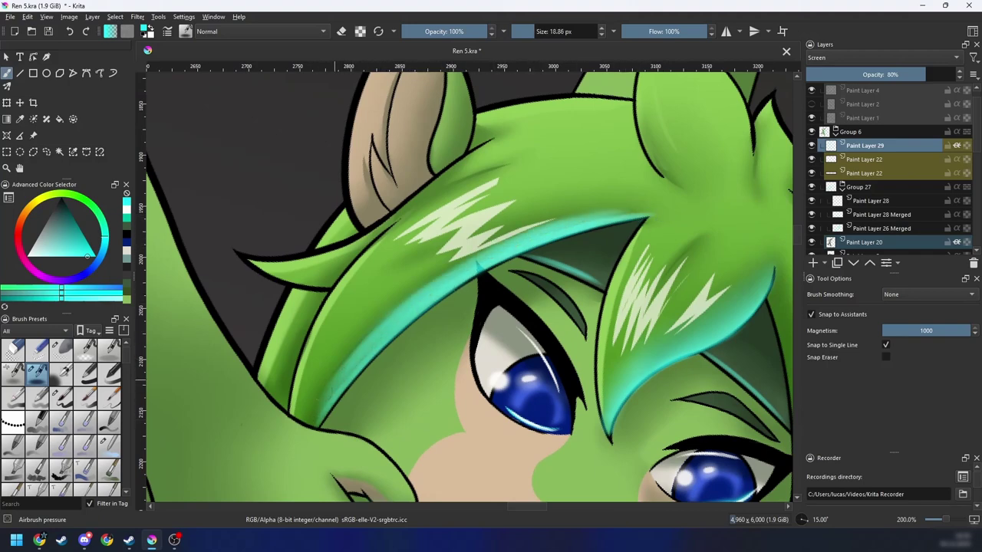
# Step: Clean up and extend the cyan highlight along the side fringe's lower edge with the Airbrush pressure brush and its eraser mode at 18.86 px
pyautogui.press('e')
pyautogui.moveTo(313, 412); pyautogui.dragTo(372, 334)
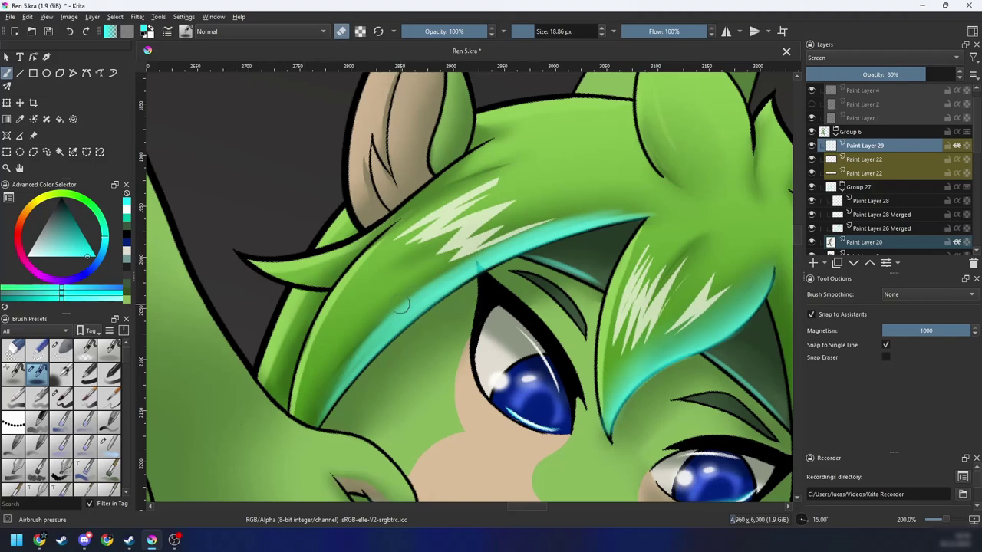
pyautogui.moveTo(553, 227); pyautogui.dragTo(599, 215)
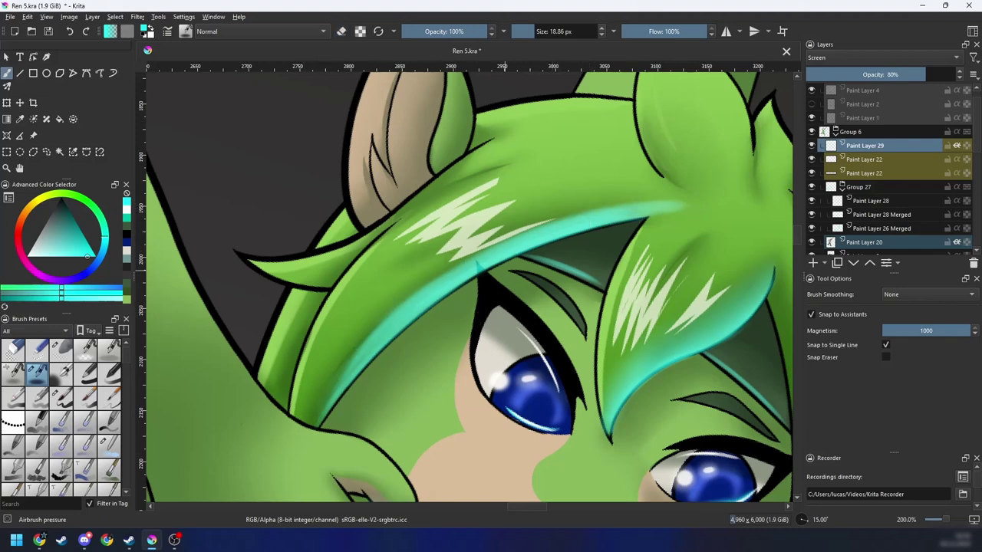
# Step: Blend the side fringe's cyan highlight into the green with the Blender Blur brush at 31.69 px
pyautogui.rightClick(513, 283)
pyautogui.click(529, 311)
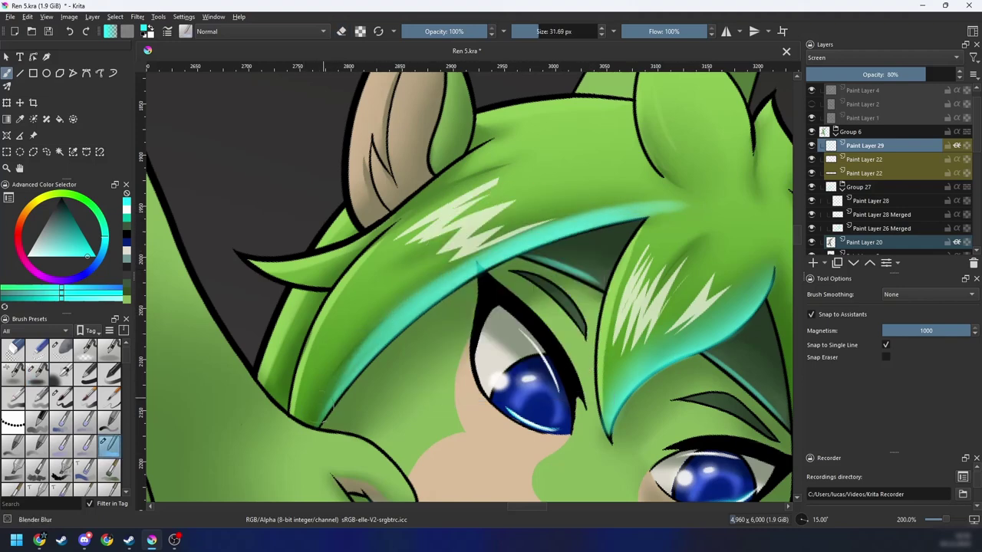
pyautogui.moveTo(323, 397)
pyautogui.mouseDown()
pyautogui.moveTo(392, 309)
pyautogui.moveTo(546, 220)
pyautogui.moveTo(692, 198)
pyautogui.mouseUp()
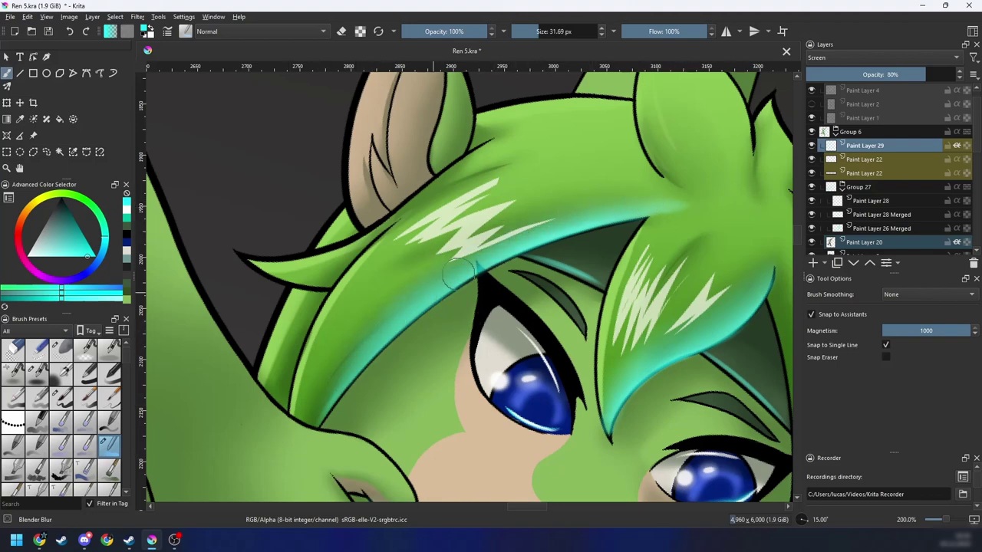
# Step: Check the blended fringe highlight against the whole figure, and examine the face up close
pyautogui.press('-')
pyautogui.press('-')
pyautogui.press('-')
pyautogui.press('-')
pyautogui.press('5')
pyautogui.press('-')
pyautogui.press('-')
pyautogui.press('-')
pyautogui.moveTo(623, 319); pyautogui.dragTo(617, 300)
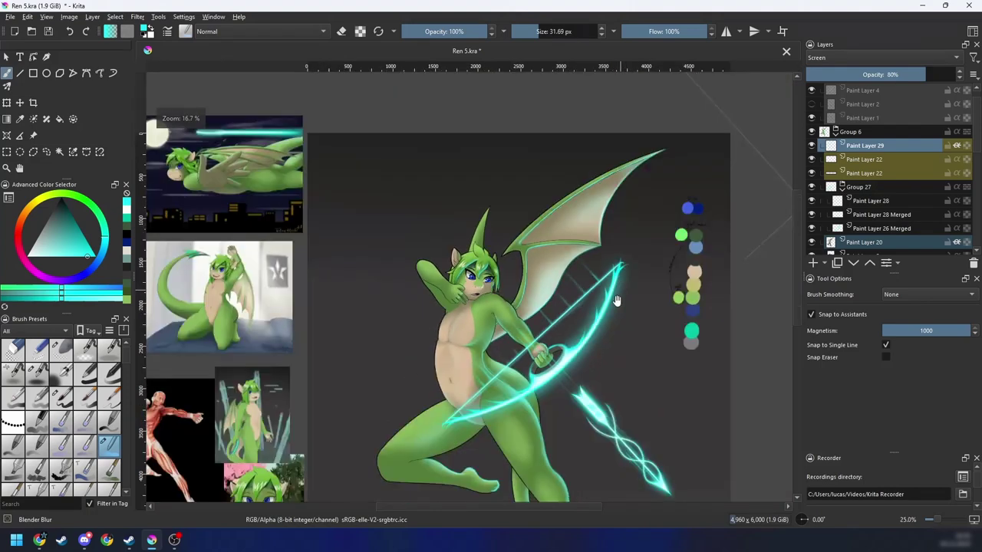
pyautogui.scroll(5, 616, 300)
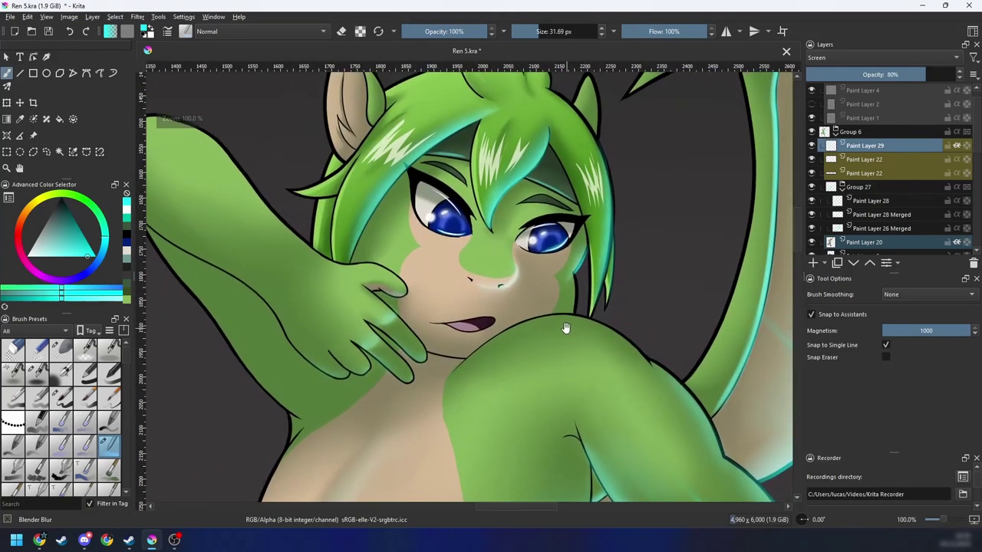
# Step: Paint a cyan glow in the lower inner part of the iris nearest the raised hand with the Airbrush pressure brush at 18.86 px
pyautogui.moveTo(566, 329); pyautogui.dragTo(565, 369)
pyautogui.scroll(3, 479, 296)
pyautogui.rightClick(487, 296)
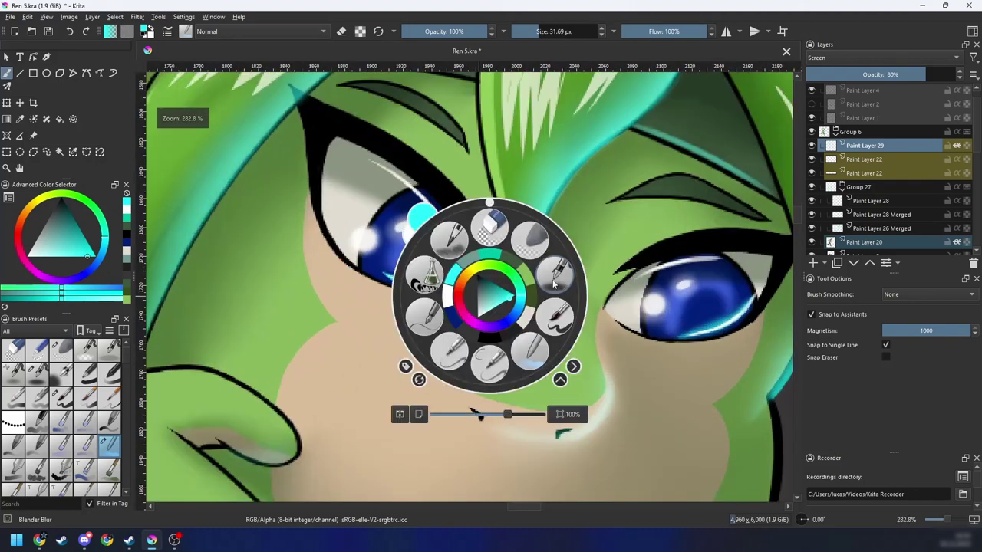
pyautogui.click(553, 284)
pyautogui.scroll(1, 465, 272)
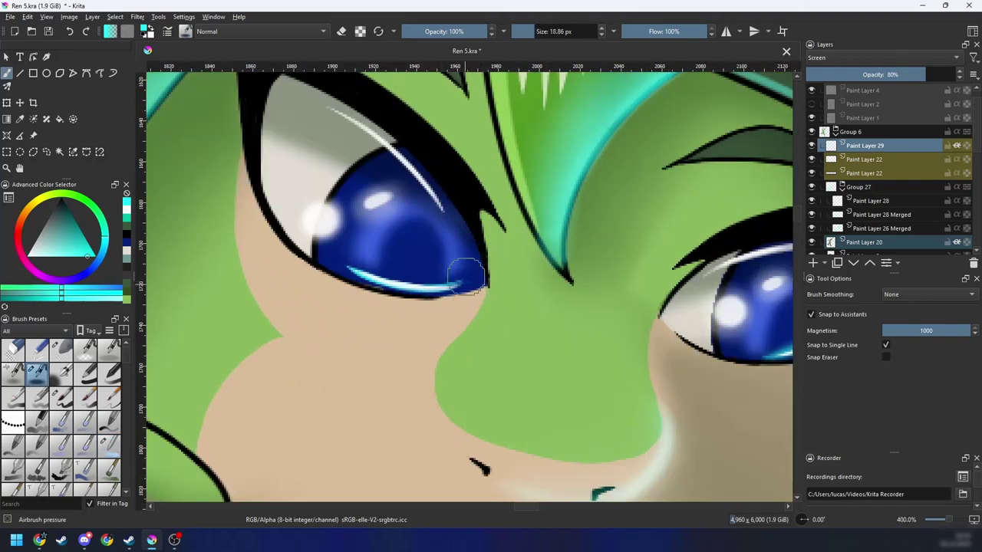
pyautogui.moveTo(466, 273)
pyautogui.mouseDown()
pyautogui.moveTo(439, 289)
pyautogui.moveTo(478, 251)
pyautogui.moveTo(411, 295)
pyautogui.moveTo(478, 246)
pyautogui.moveTo(453, 292)
pyautogui.mouseUp()
pyautogui.scroll(-3, 476, 261)
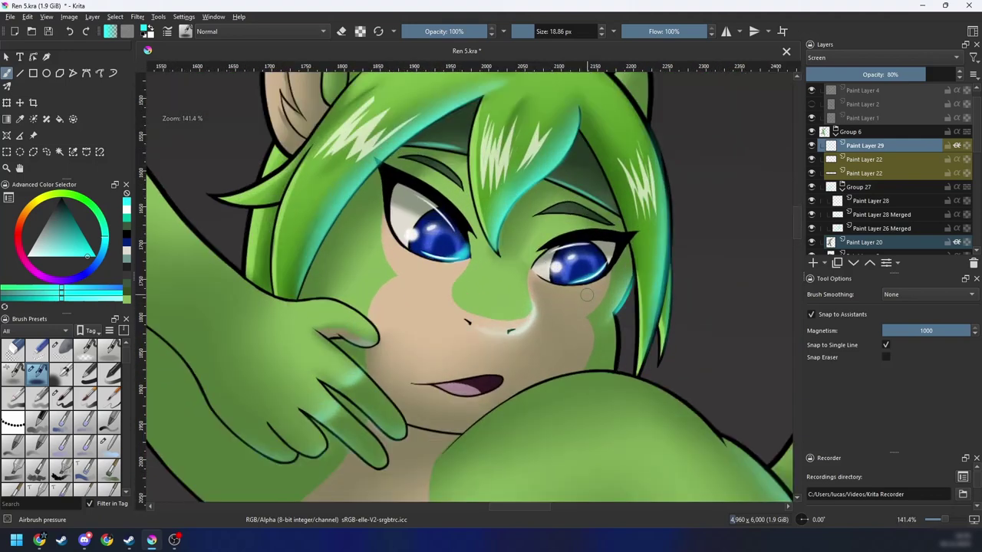
# Step: Airbrush a matching cyan glow along the lower outer edge of the other eye's iris at 18.86 px
pyautogui.scroll(1, 610, 238)
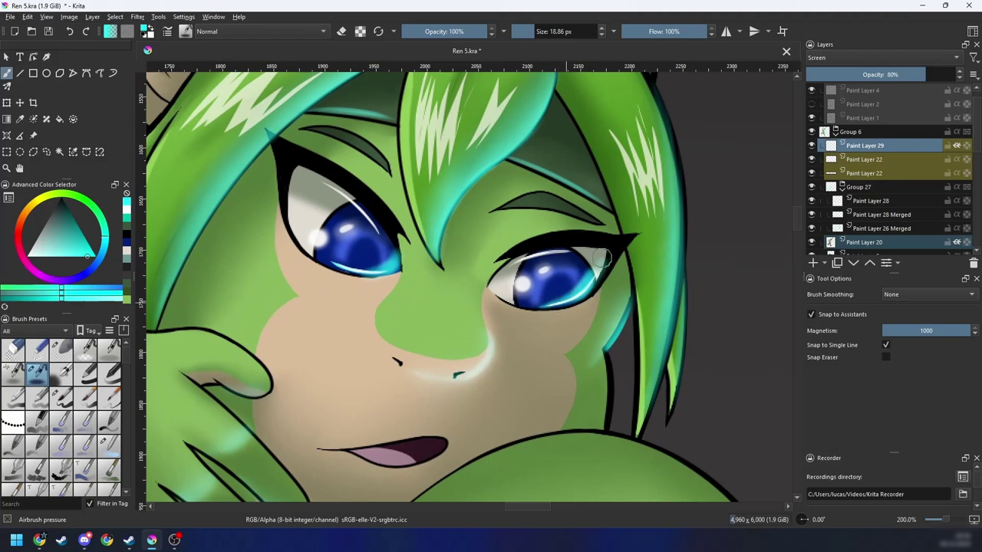
pyautogui.press('e')
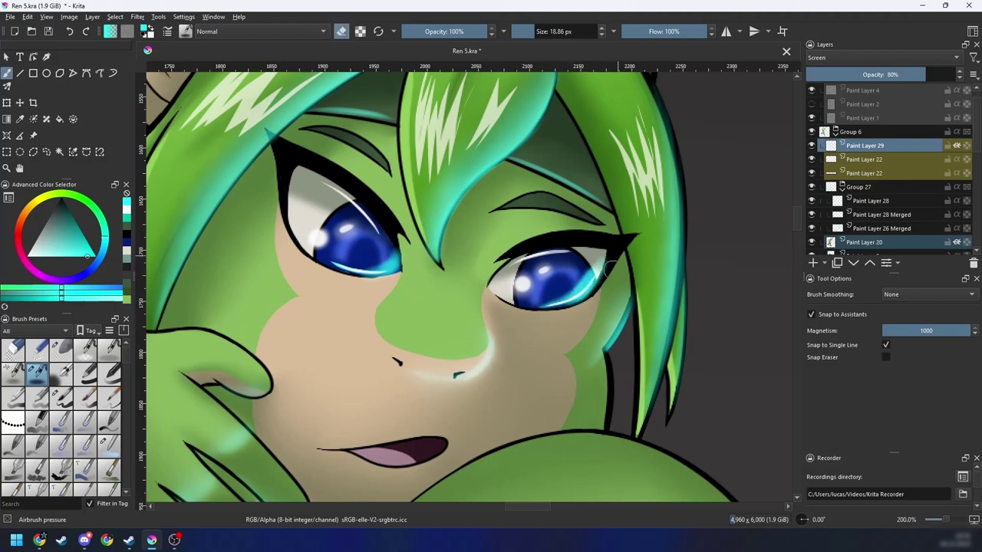
pyautogui.press('e')
pyautogui.moveTo(587, 266)
pyautogui.mouseDown()
pyautogui.moveTo(543, 299)
pyautogui.moveTo(563, 291)
pyautogui.mouseUp()
pyautogui.press('e')
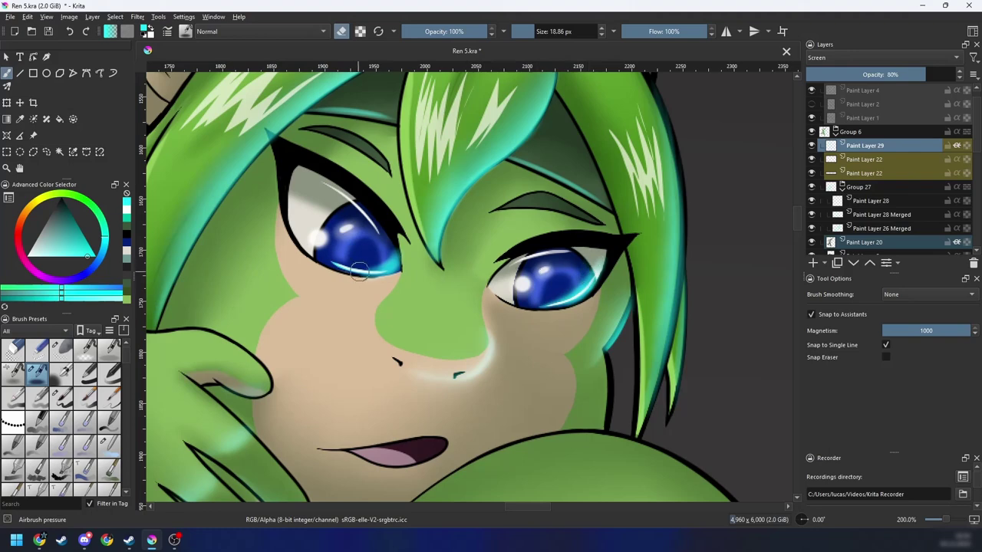
# Step: Strengthen the cyan glow along the lower rim of the eye nearest the raised hand, alternating between painting and eraser mode
pyautogui.press('e')
pyautogui.press('e')
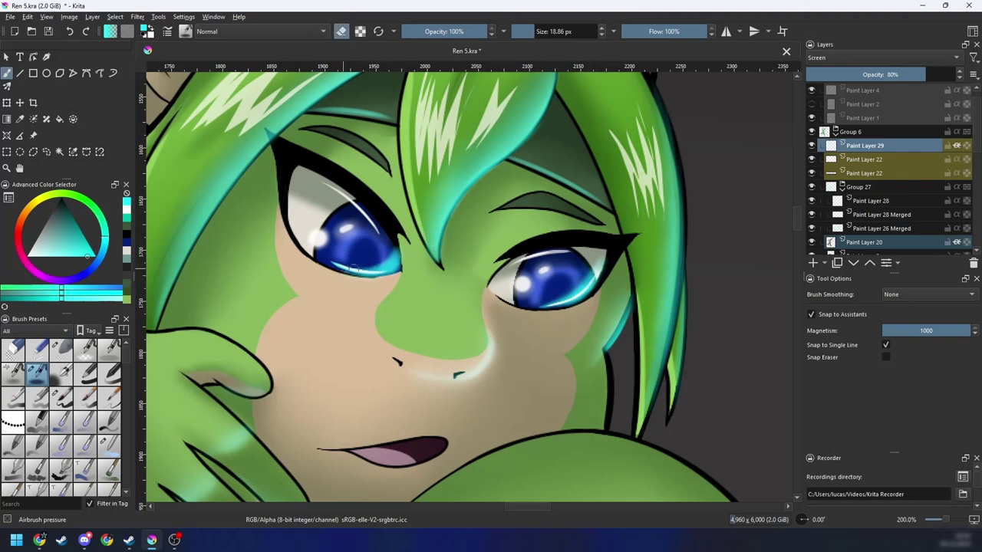
pyautogui.press('e')
pyautogui.moveTo(399, 269); pyautogui.dragTo(360, 277)
pyautogui.press('e')
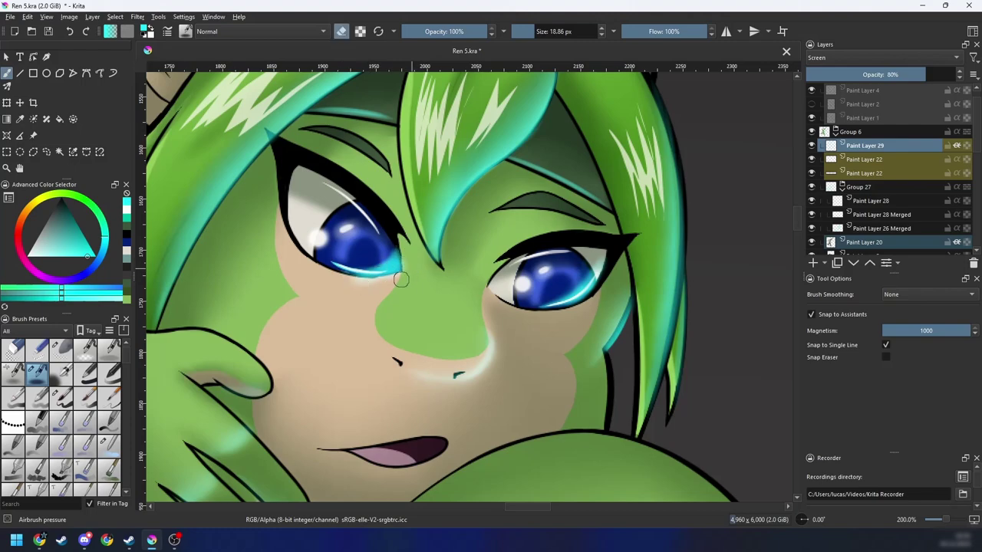
# Step: Save the document Ren 5.kra after checking the eye glow at full-figure scale
pyautogui.scroll(-5, 475, 292)
pyautogui.moveTo(614, 415); pyautogui.dragTo(568, 252)
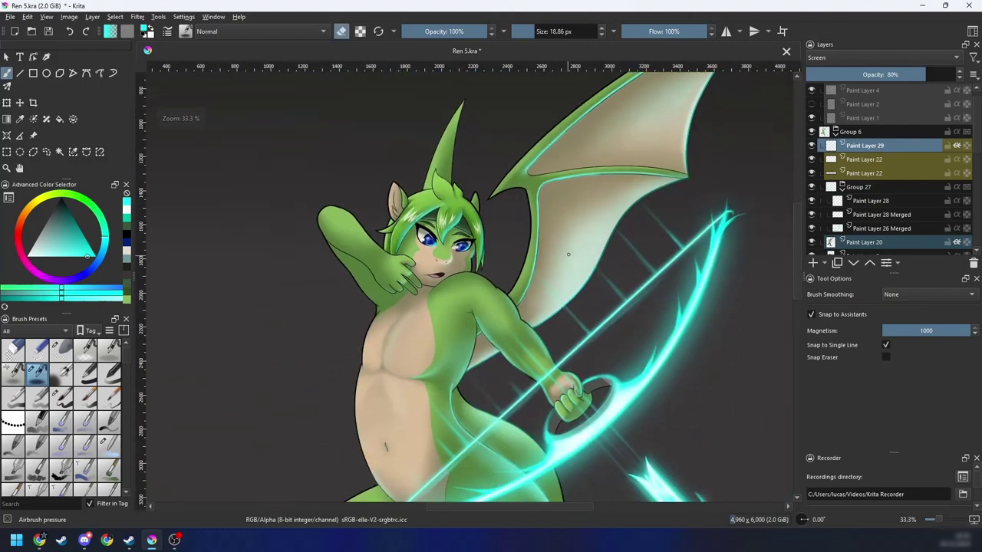
pyautogui.press('6')
pyautogui.press('5')
pyautogui.hotkey('ctrl', 's')
pyautogui.scroll(-3, 596, 276)
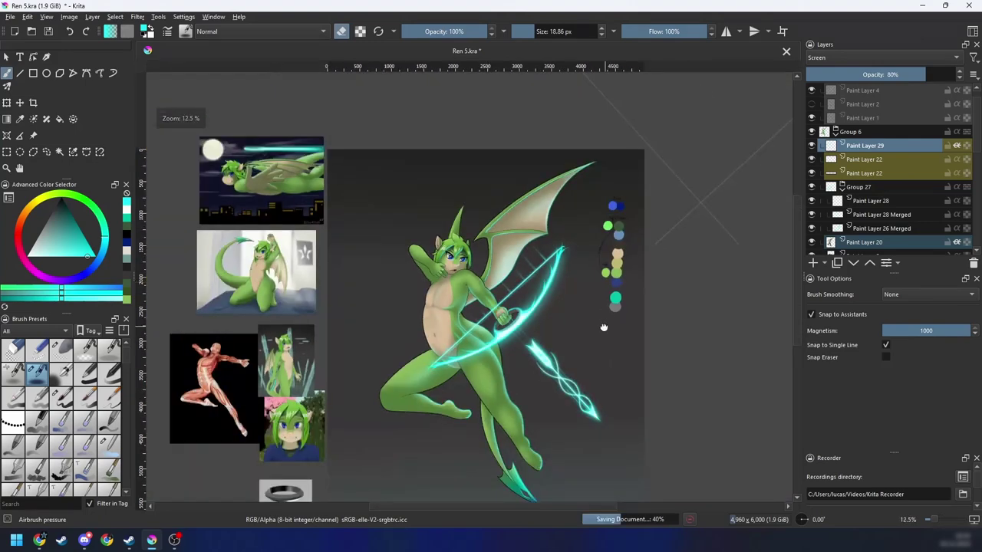
pyautogui.scroll(3, 591, 344)
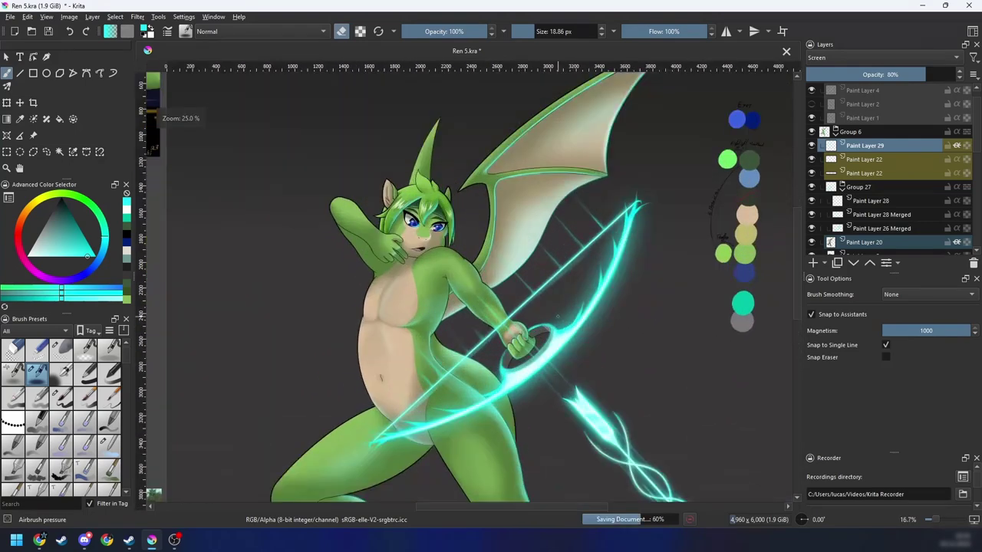
# Step: Examine the lighting on the face, raised hand, chest and shoulder
pyautogui.scroll(3, 593, 331)
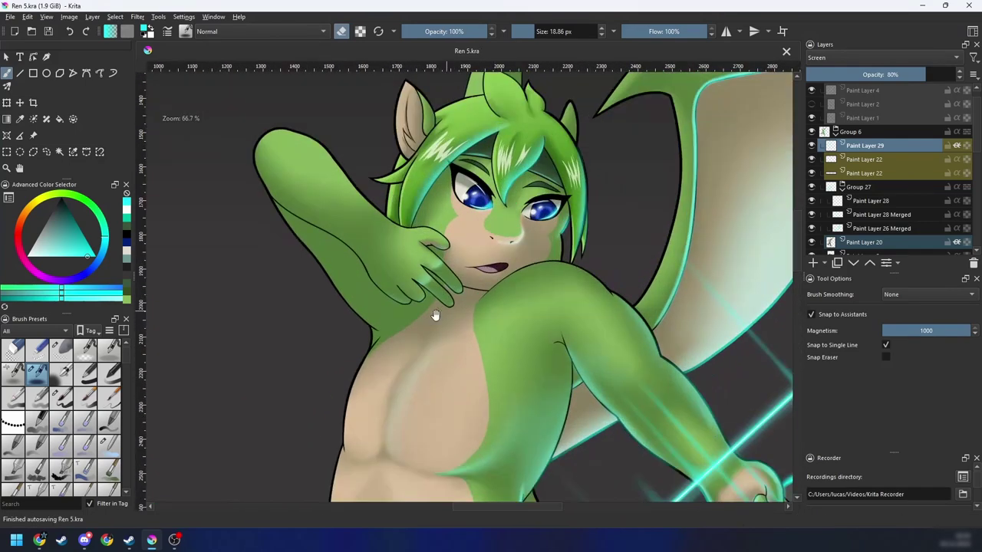
pyautogui.moveTo(434, 315); pyautogui.dragTo(406, 354)
pyautogui.press('-')
pyautogui.press('-')
pyautogui.moveTo(558, 350); pyautogui.dragTo(546, 316)
pyautogui.press('+')
pyautogui.press('+')
pyautogui.press('+')
pyautogui.press('+')
# Step: Try a cyan rim highlight along the bow arm shoulder's upper edge with the Airbrush pressure brush at 49.94 px
pyautogui.moveTo(525, 207); pyautogui.dragTo(465, 317)
pyautogui.press('4')
pyautogui.press('4')
pyautogui.moveTo(422, 354); pyautogui.dragTo(498, 242)
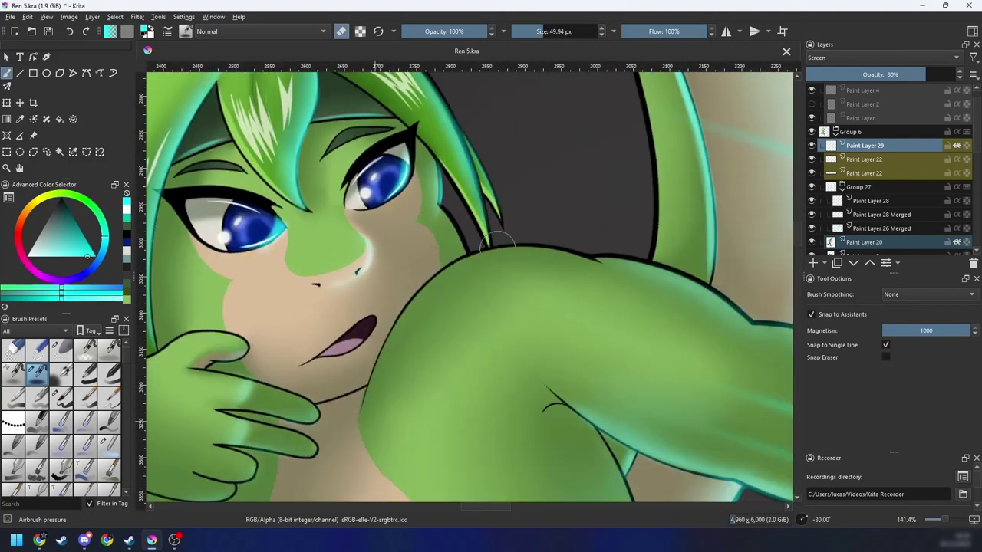
pyautogui.press('e')
pyautogui.moveTo(386, 399)
pyautogui.mouseDown()
pyautogui.moveTo(517, 271)
pyautogui.moveTo(449, 304)
pyautogui.moveTo(515, 279)
pyautogui.moveTo(424, 298)
pyautogui.moveTo(555, 262)
pyautogui.mouseUp()
pyautogui.hotkey('ctrl', 'z')
pyautogui.moveTo(479, 265)
pyautogui.mouseDown()
pyautogui.moveTo(379, 407)
pyautogui.moveTo(557, 251)
pyautogui.moveTo(443, 290)
pyautogui.moveTo(389, 407)
pyautogui.mouseUp()
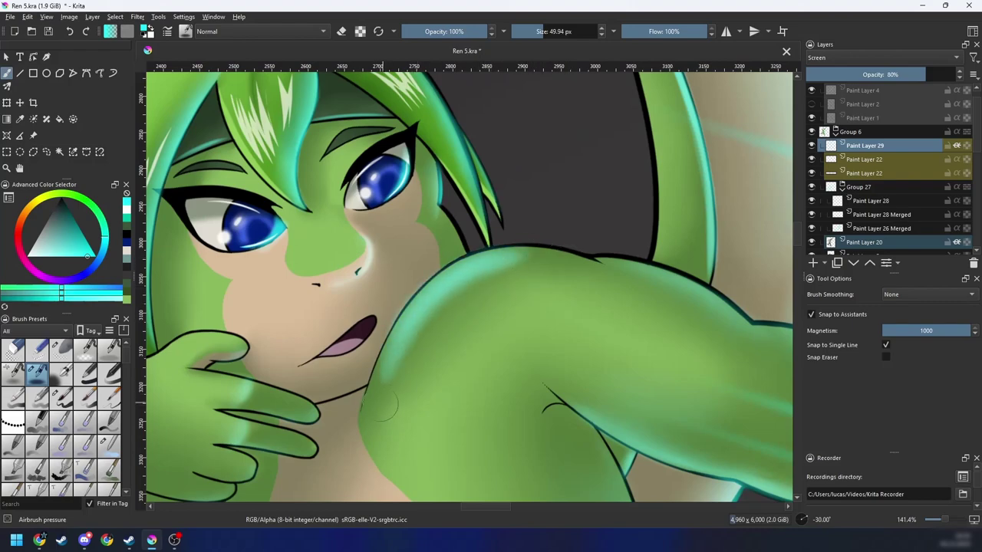
pyautogui.press('-')
pyautogui.press('-')
pyautogui.press('-')
pyautogui.press('-')
pyautogui.press('-')
pyautogui.press('-')
pyautogui.press('5')
pyautogui.scroll(3, 491, 245)
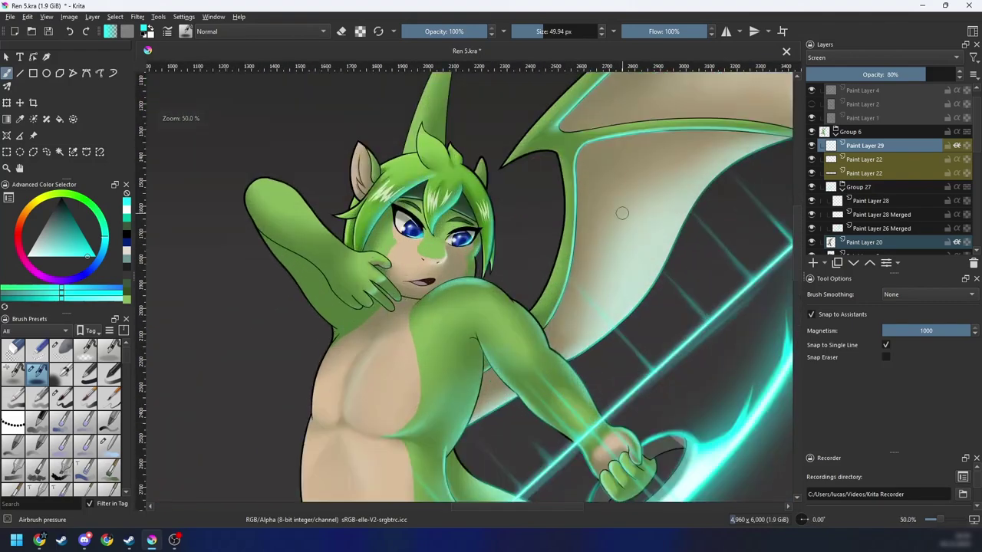
# Step: Paint a curved cyan highlight on the front of the bow arm's shoulder beside the armpit crease with the Airbrush pressure brush at 49.94 px
pyautogui.scroll(1, 555, 277)
pyautogui.press('4')
pyautogui.press('4')
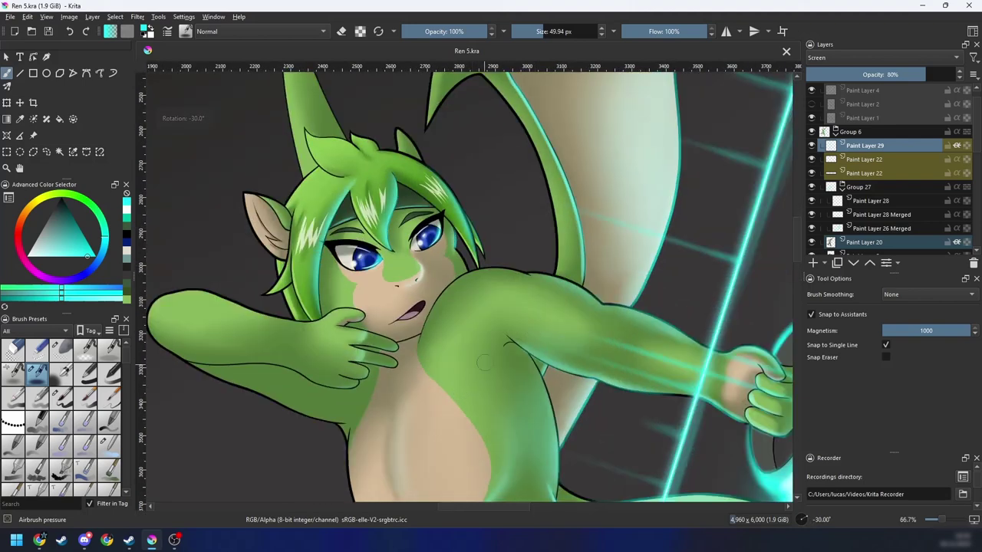
pyautogui.moveTo(485, 387); pyautogui.dragTo(491, 322)
pyautogui.press('4')
pyautogui.press('4')
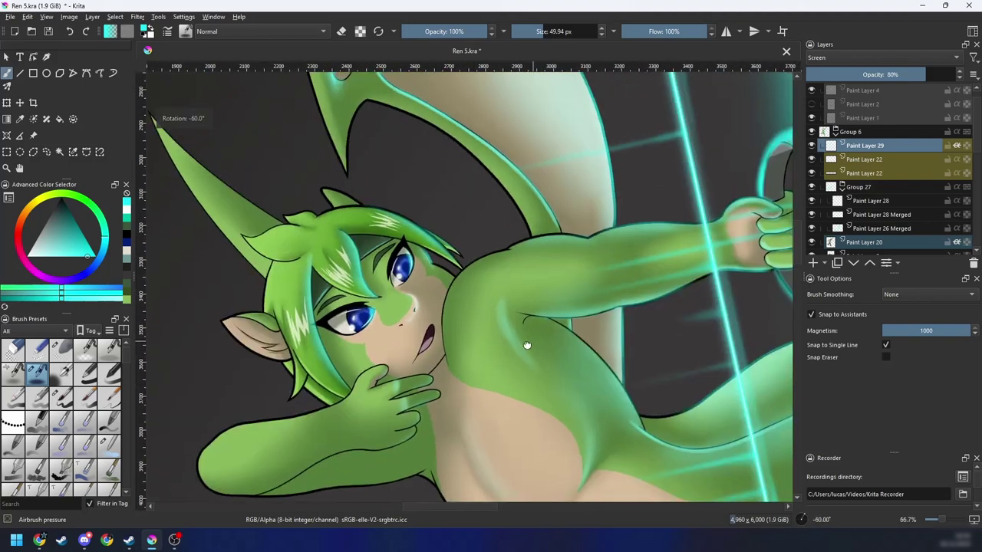
pyautogui.moveTo(510, 379); pyautogui.dragTo(485, 321)
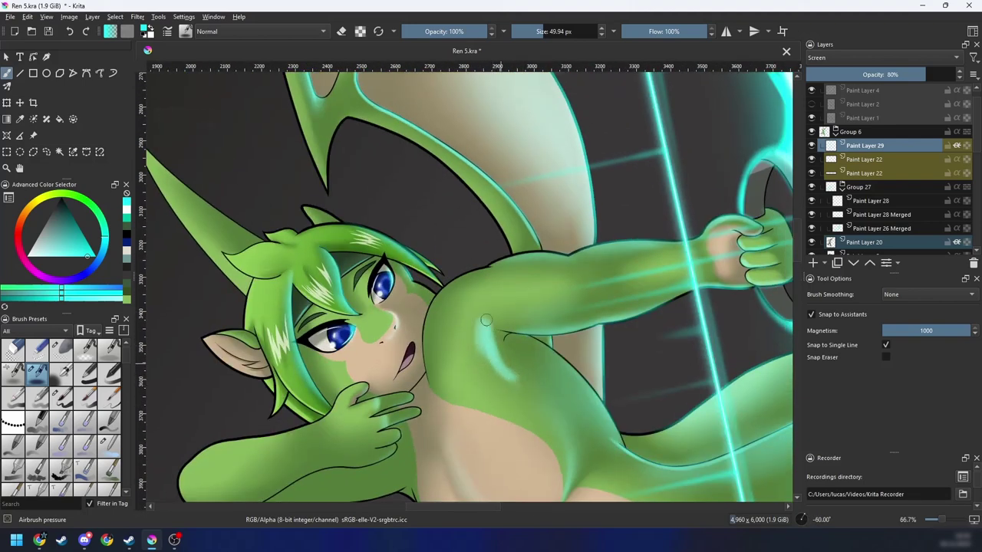
# Step: Blend the shoulder's curved cyan highlight into the green with the Blender Blur brush at 89.52 px
pyautogui.press('-')
pyautogui.press('-')
pyautogui.press('5')
pyautogui.rightClick(533, 354)
pyautogui.click(573, 408)
pyautogui.press('+')
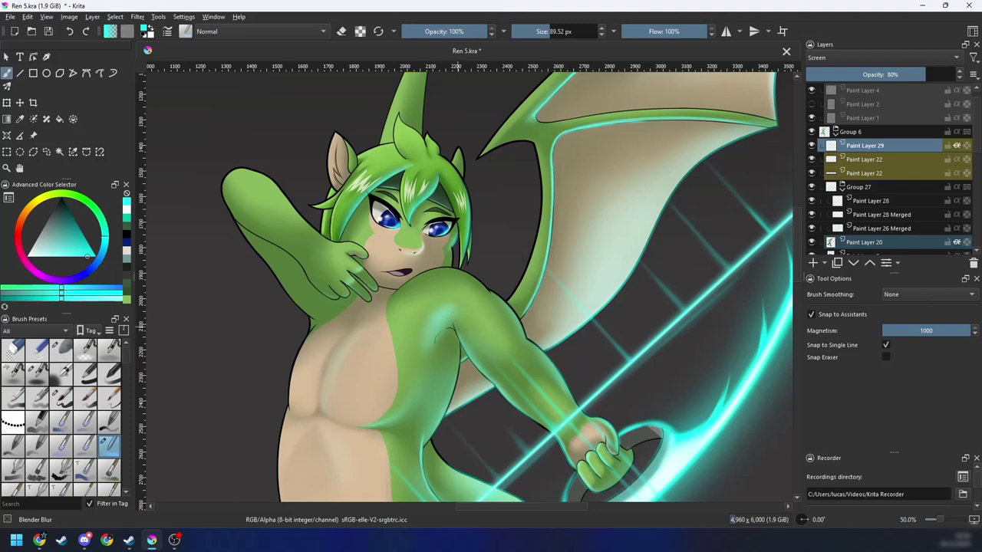
# Step: Broaden the cyan highlight across the top and front of the shoulder with the Airbrush pressure brush, increasing its size to 65.50 px
pyautogui.rightClick(482, 321)
pyautogui.click(545, 299)
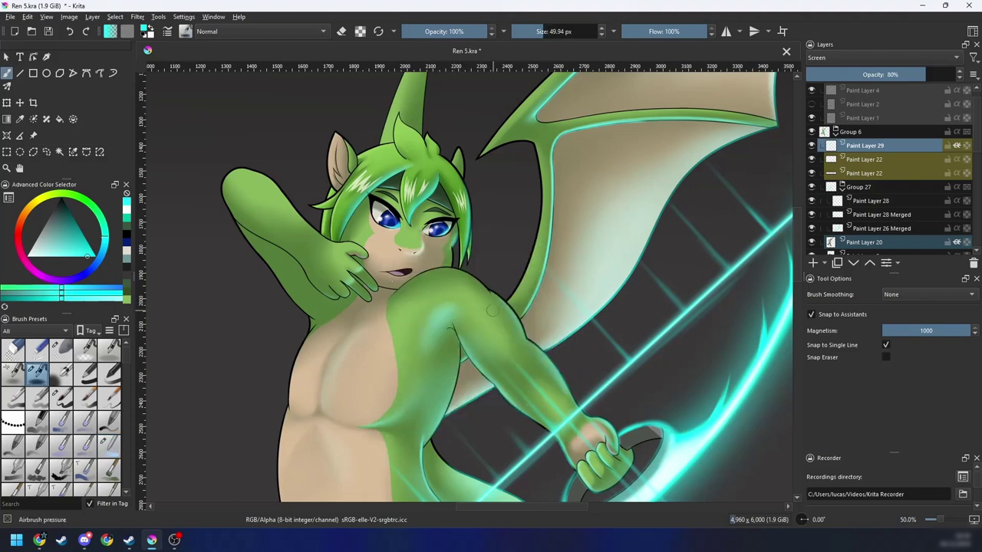
pyautogui.press('4')
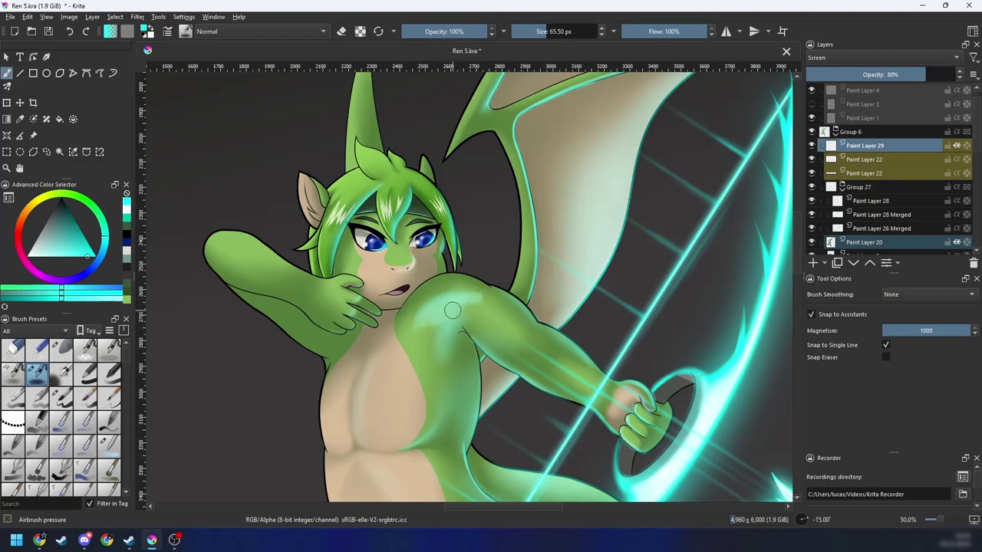
# Step: Blend the broadened shoulder highlight with the Blender Blur brush at 117.58 px and check it against the figure
pyautogui.rightClick(452, 310)
pyautogui.click(415, 331)
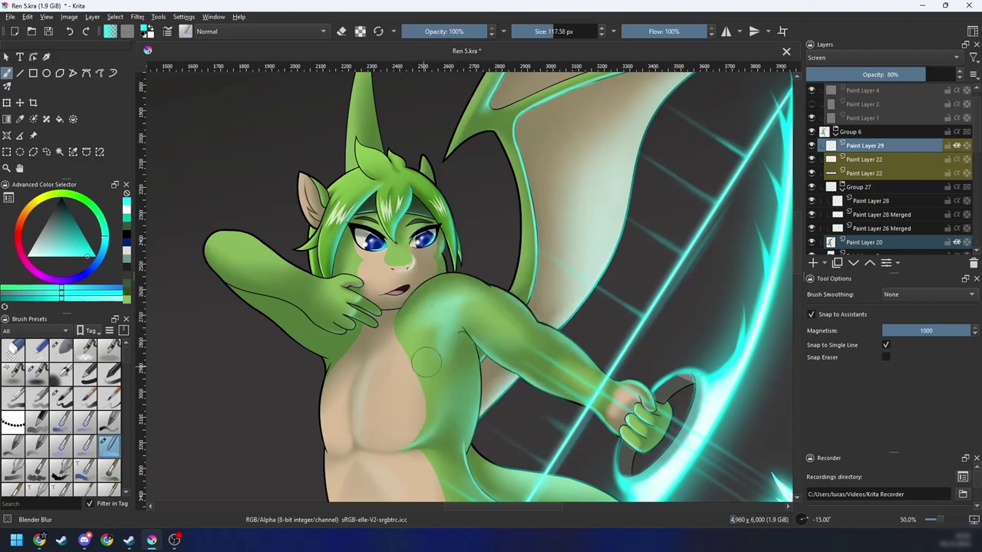
pyautogui.press('6')
pyautogui.press('6')
pyautogui.press('6')
pyautogui.scroll(-3, 427, 362)
pyautogui.press('4')
pyautogui.press('4')
pyautogui.scroll(3, 497, 293)
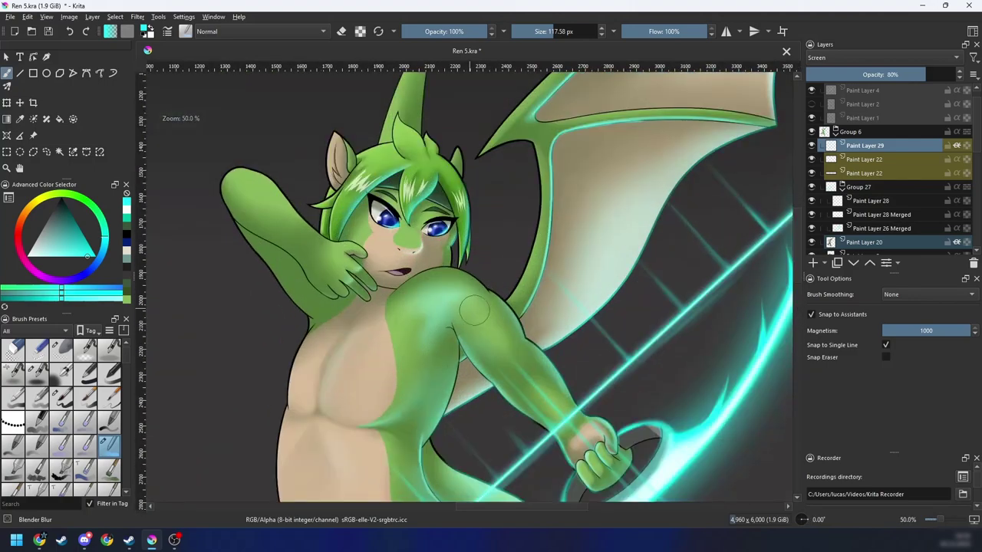
# Step: Fade part of the shoulder's cyan highlight with the Eraser Soft brush at 57% opacity and 113.76 px
pyautogui.rightClick(473, 311)
pyautogui.click(542, 230)
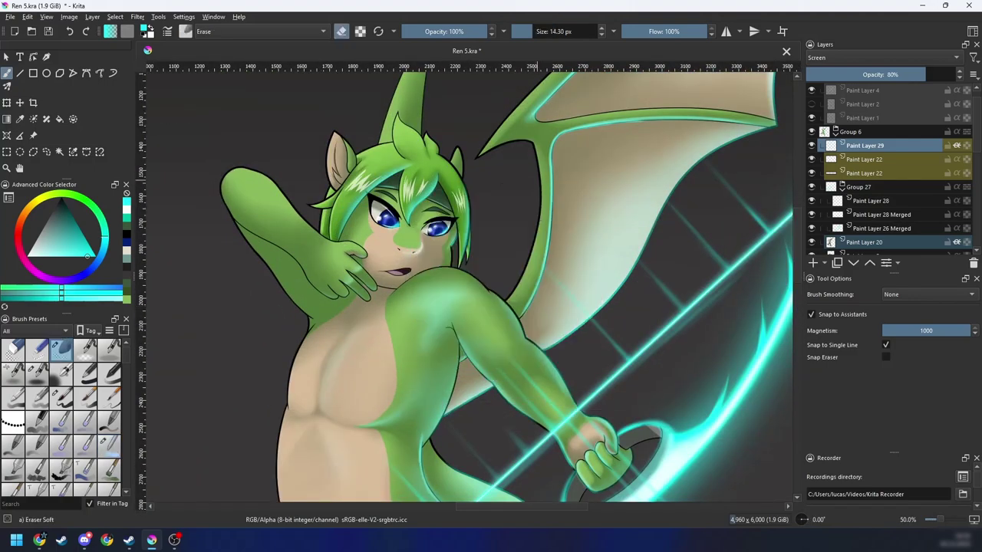
pyautogui.click(450, 36)
pyautogui.moveTo(427, 317); pyautogui.dragTo(453, 317)
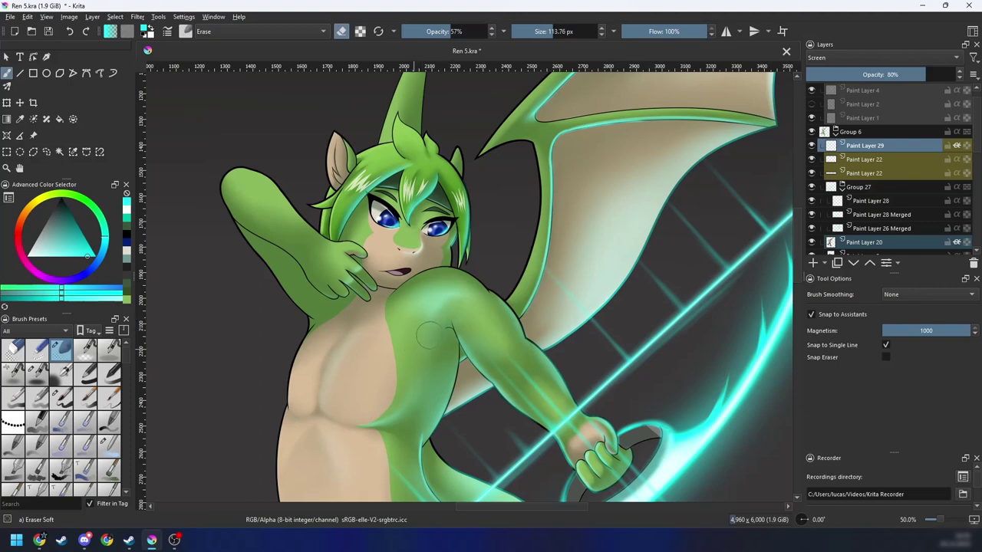
# Step: Smooth the faded shoulder highlight with the Blender Blur brush at 180.65 px and check it against the whole figure
pyautogui.rightClick(467, 312)
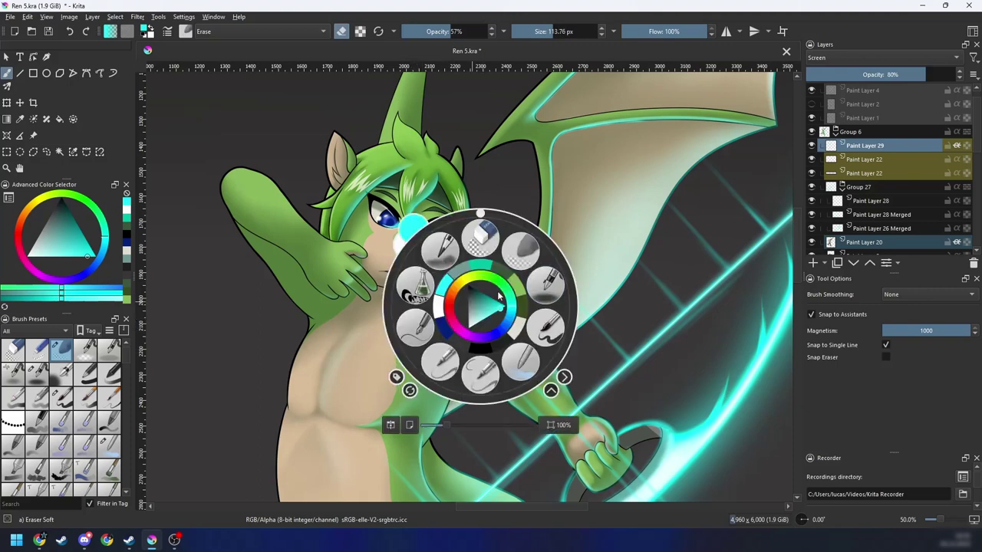
pyautogui.click(521, 362)
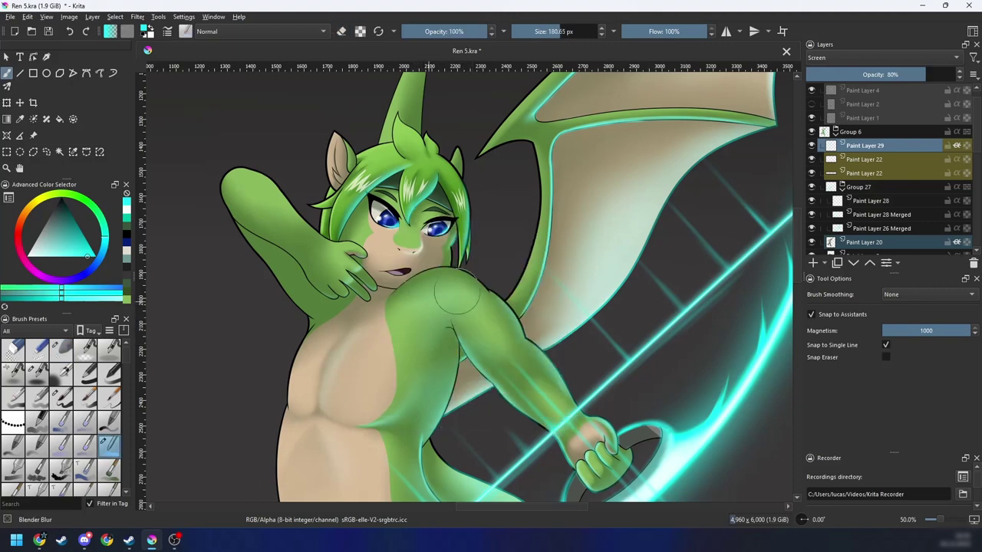
pyautogui.scroll(-4, 459, 291)
pyautogui.moveTo(605, 356); pyautogui.dragTo(591, 290)
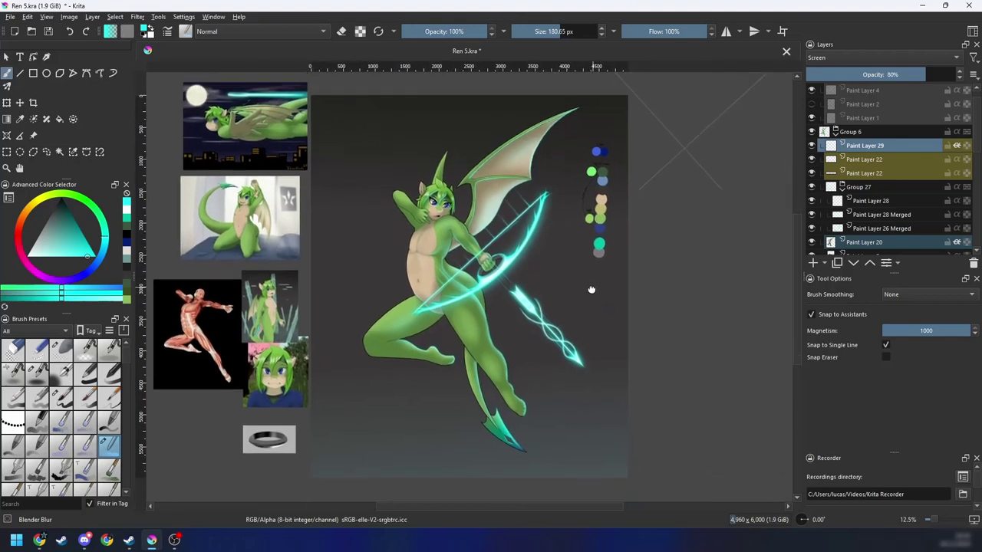
pyautogui.scroll(3, 591, 290)
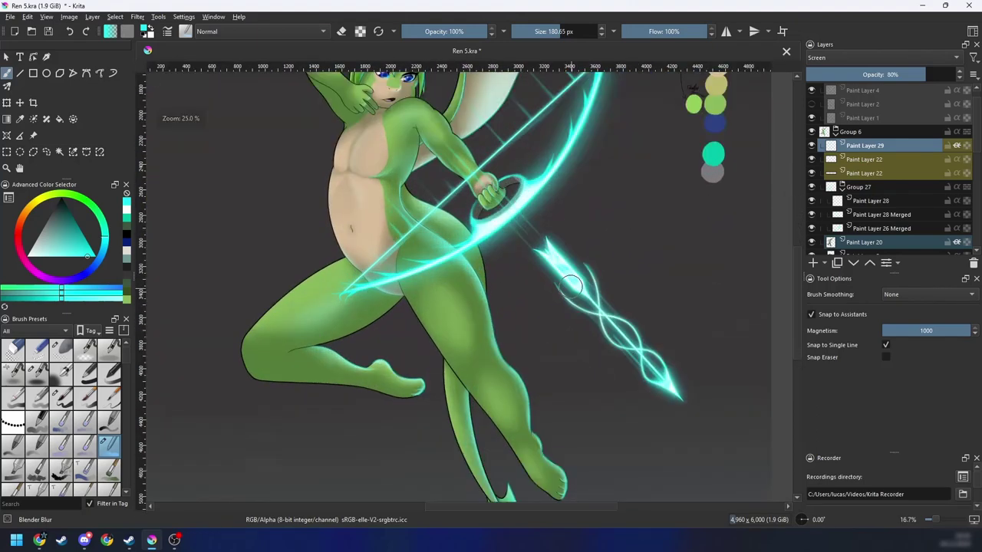
# Step: Paint a light cyan highlight on the outstretched leg's thigh with the Airbrush pressure brush at 87.69 px
pyautogui.scroll(2, 490, 307)
pyautogui.press('4')
pyautogui.press('4')
pyautogui.press('4')
pyautogui.press('4')
pyautogui.press('4')
pyautogui.press('4')
pyautogui.rightClick(528, 316)
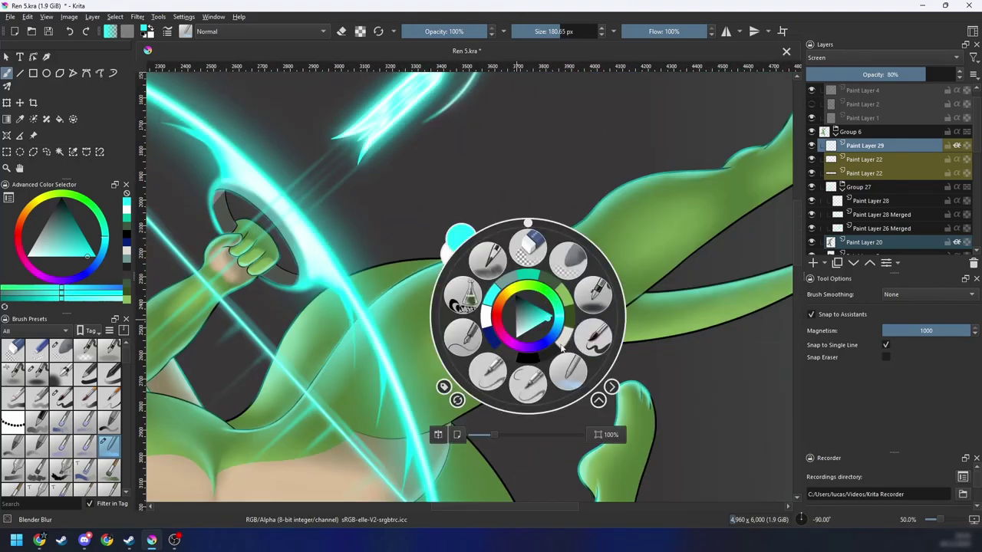
pyautogui.click(591, 306)
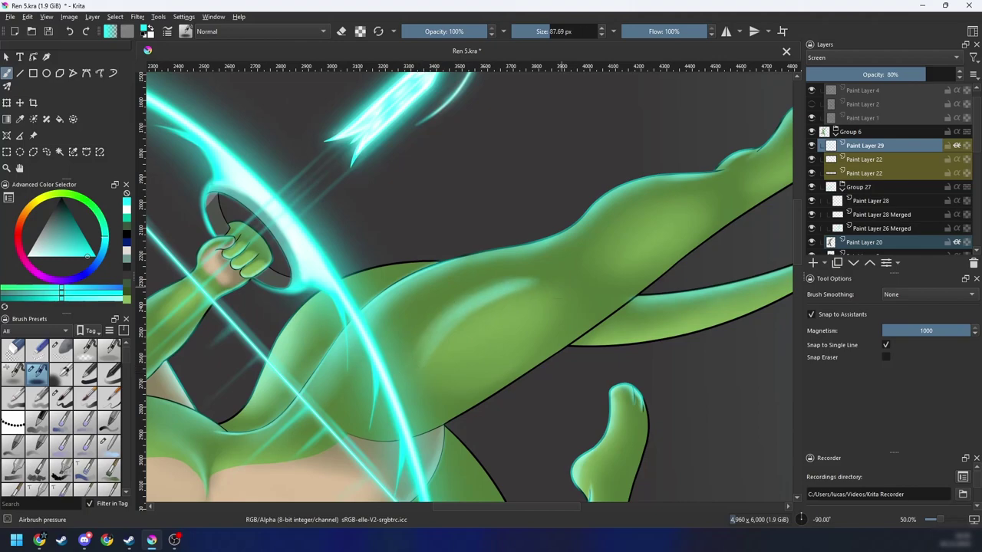
# Step: Blend the thigh highlight into the green skin with the Blender Blur brush at 188.90 px
pyautogui.rightClick(447, 345)
pyautogui.click(508, 372)
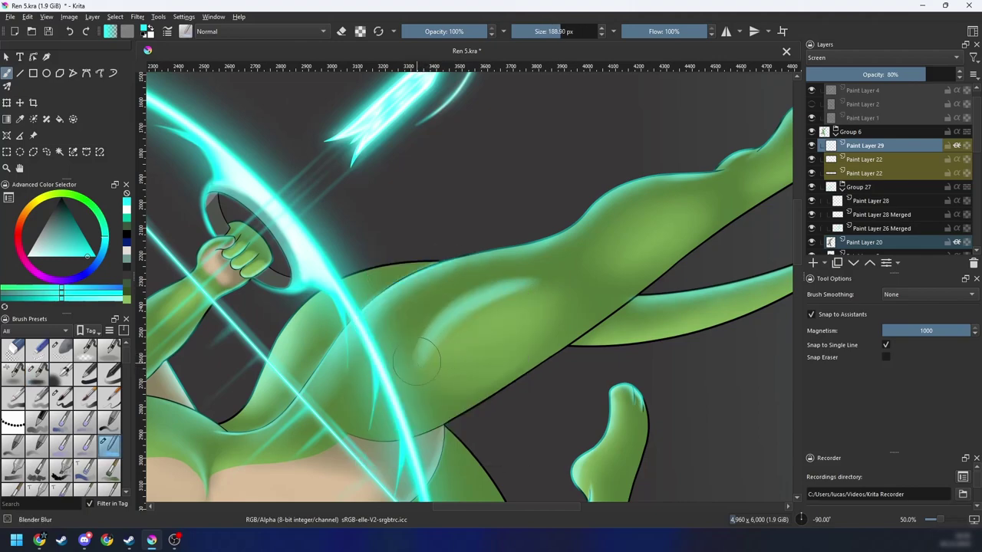
pyautogui.press('-')
pyautogui.press('-')
pyautogui.press('6')
pyautogui.press('6')
pyautogui.press('6')
pyautogui.press('6')
pyautogui.press('6')
pyautogui.press('6')
pyautogui.press('6')
pyautogui.press('6')
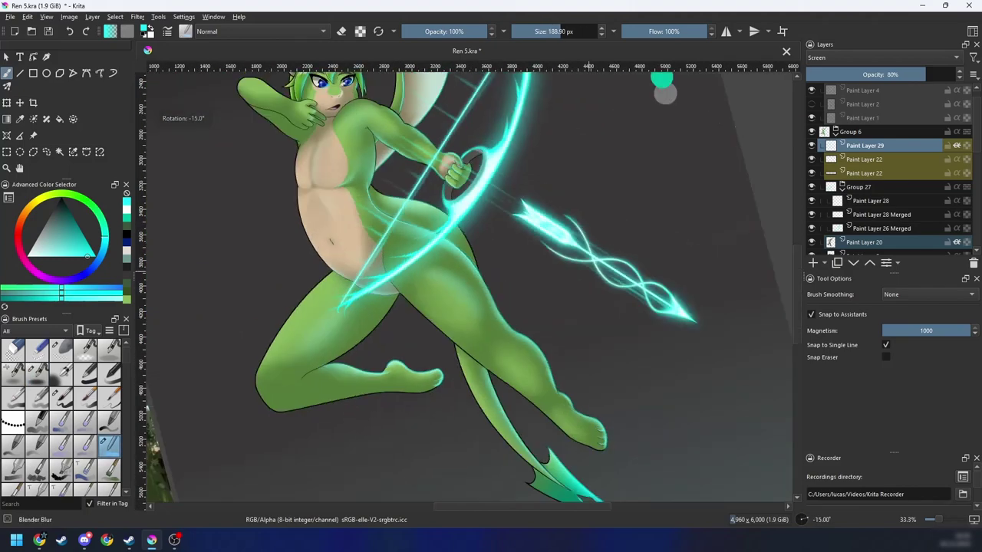
# Step: Examine the thigh lighting against the whole figure from several rotations and distances
pyautogui.press('-')
pyautogui.press('-')
pyautogui.press('-')
pyautogui.press('4')
pyautogui.press('4')
pyautogui.press('4')
pyautogui.press('4')
pyautogui.press('+')
pyautogui.press('+')
pyautogui.press('+')
pyautogui.press('4')
pyautogui.press('4')
pyautogui.press('4')
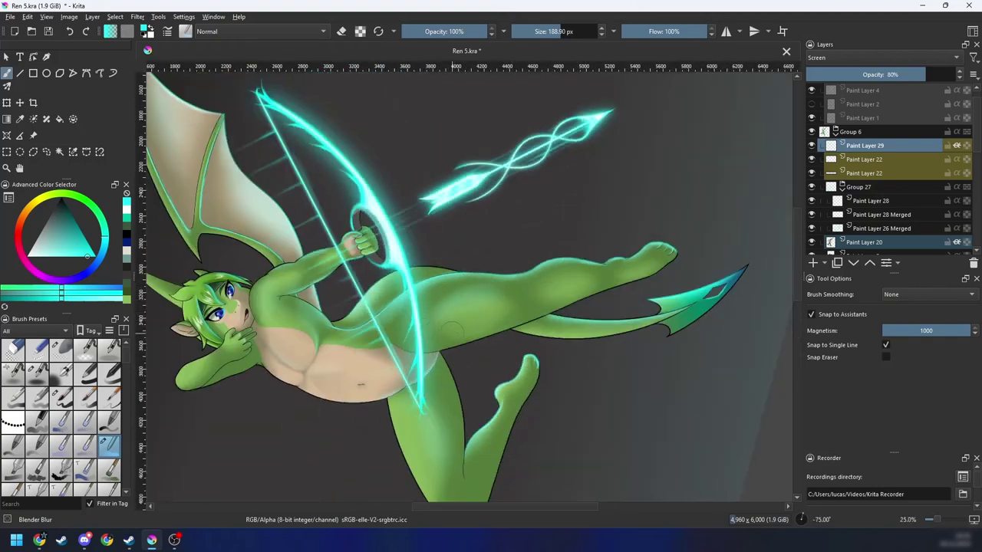
pyautogui.press('-')
pyautogui.press('6')
pyautogui.press('6')
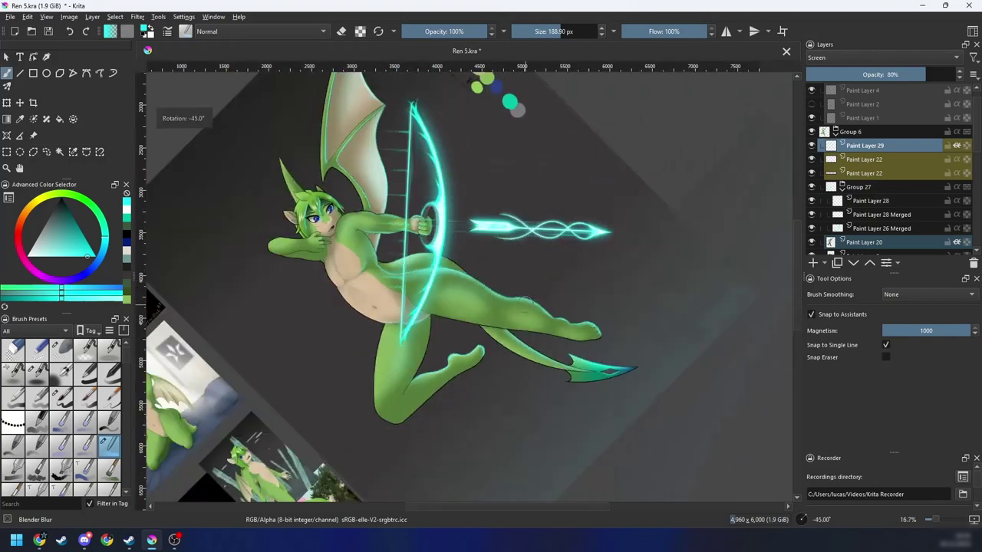
pyautogui.press('-')
pyautogui.press('-')
pyautogui.press('6')
pyautogui.press('6')
pyautogui.press('6')
pyautogui.press('6')
pyautogui.press('+')
pyautogui.press('+')
pyautogui.press('+')
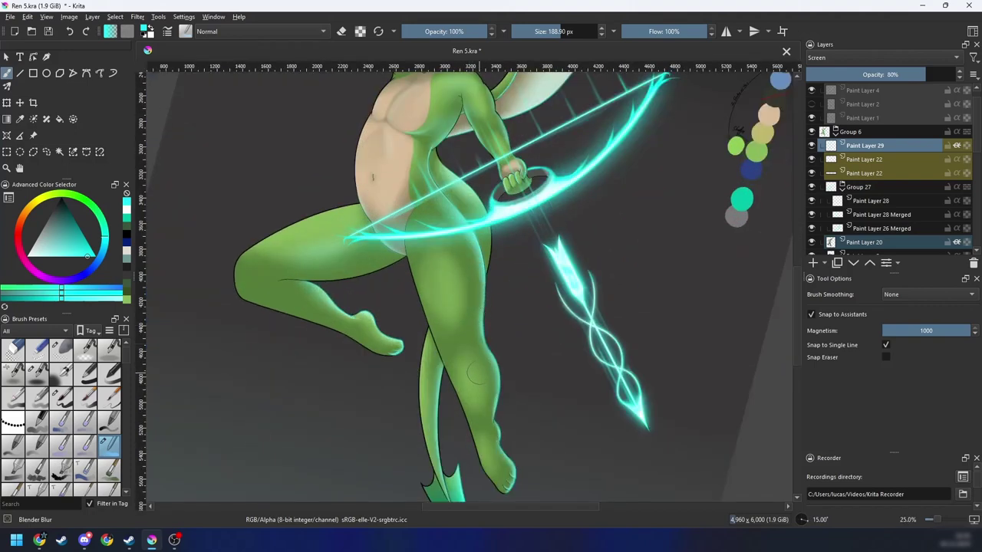
pyautogui.scroll(-2, 476, 373)
pyautogui.scroll(3, 537, 368)
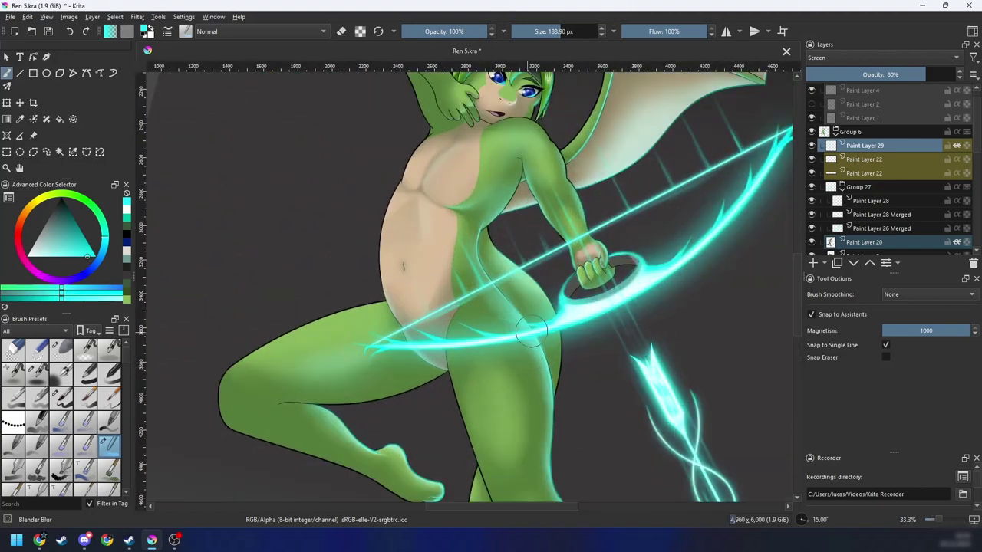
# Step: Paint a broad cyan highlight along the hip crease beside the bowstring with the Airbrush pressure brush, undoing the first stroke and reducing the size to 74.80 px
pyautogui.press('6')
pyautogui.scroll(2, 549, 366)
pyautogui.rightClick(547, 352)
pyautogui.click(614, 338)
pyautogui.scroll(2, 546, 306)
pyautogui.press('6')
pyautogui.press('6')
pyautogui.press('6')
pyautogui.press('6')
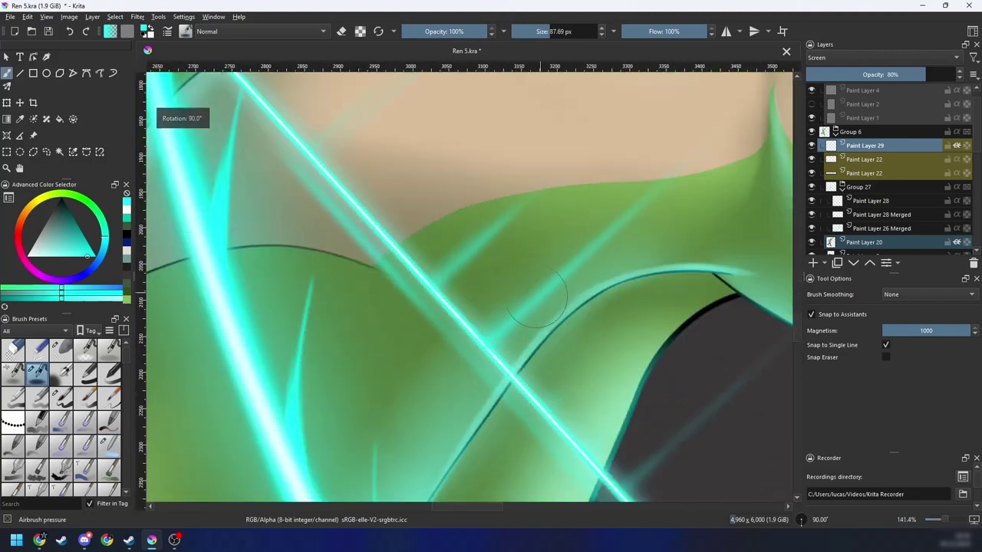
pyautogui.scroll(-1, 465, 351)
pyautogui.moveTo(408, 425); pyautogui.dragTo(530, 278)
pyautogui.hotkey('ctrl', 'z')
pyautogui.moveTo(411, 415)
pyautogui.mouseDown()
pyautogui.moveTo(520, 279)
pyautogui.moveTo(419, 418)
pyautogui.moveTo(573, 258)
pyautogui.moveTo(471, 320)
pyautogui.moveTo(543, 274)
pyautogui.mouseUp()
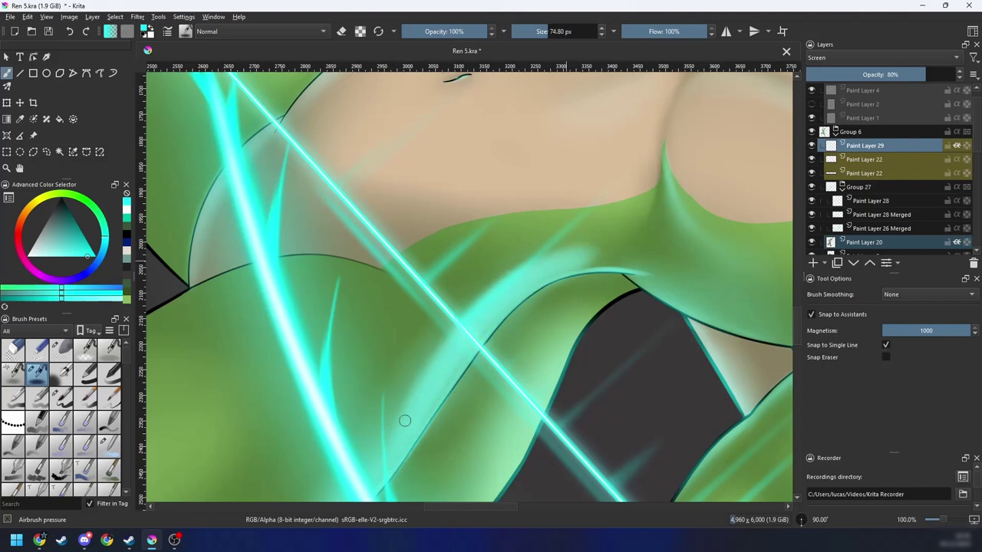
# Step: Blend the hip crease highlight with the Blender Blur brush, increasing its size to 195.19 px
pyautogui.rightClick(474, 345)
pyautogui.click(439, 373)
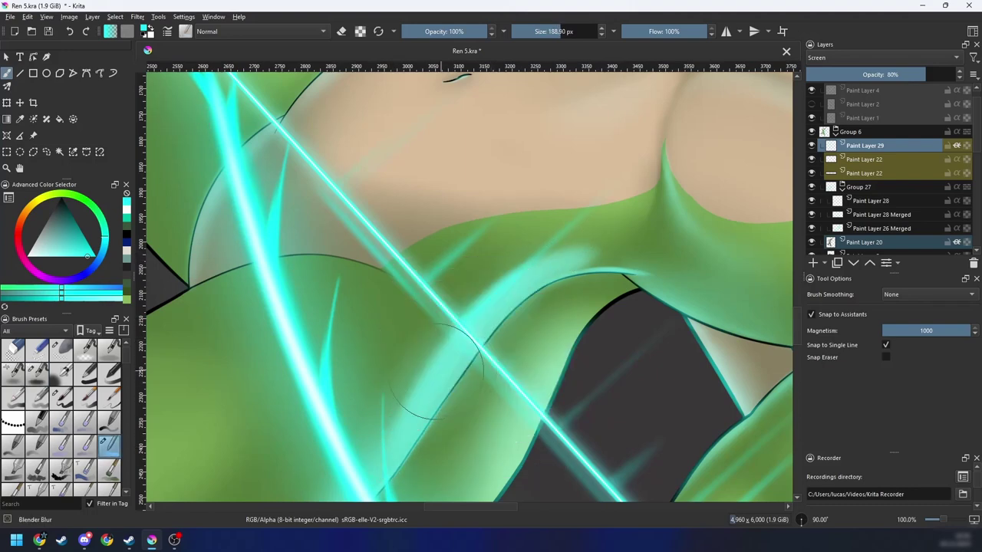
pyautogui.moveTo(370, 433)
pyautogui.mouseDown()
pyautogui.moveTo(495, 263)
pyautogui.moveTo(583, 208)
pyautogui.mouseUp()
pyautogui.hotkey('ctrl', '-')
pyautogui.hotkey('ctrl', '-')
pyautogui.hotkey('ctrl', '-')
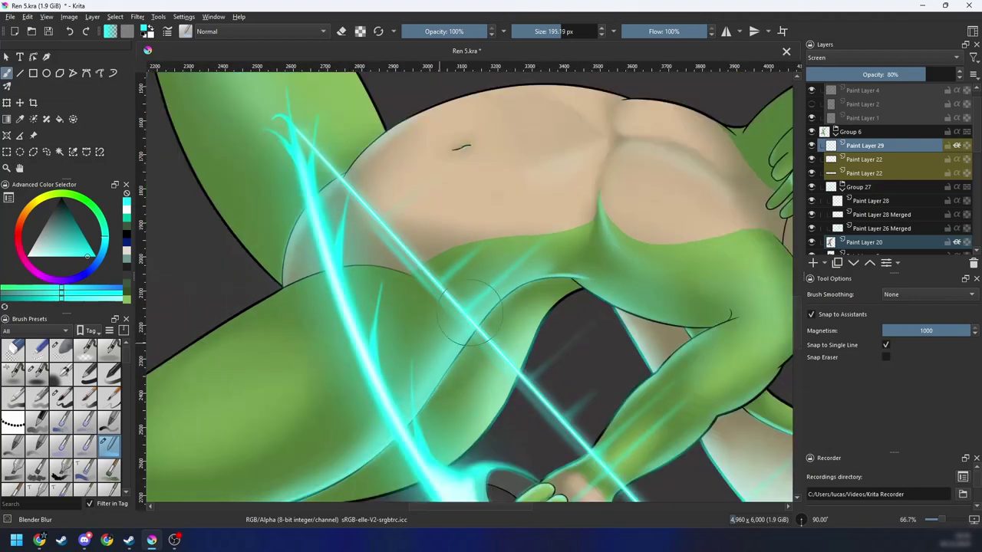
# Step: Examine the blended lighting across the torso, shoulder and face, with the canvas rotation reset to upright
pyautogui.press('4')
pyautogui.press('4')
pyautogui.press('4')
pyautogui.press('4')
pyautogui.press('4')
pyautogui.press('4')
pyautogui.press('4')
pyautogui.press('4')
pyautogui.press('-')
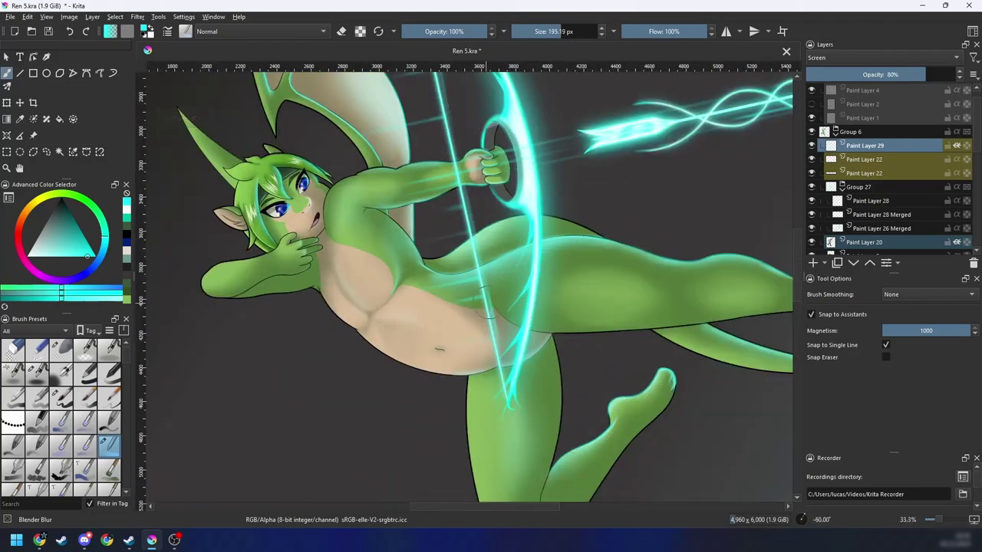
pyautogui.press('-')
pyautogui.press('5')
pyautogui.moveTo(602, 285); pyautogui.dragTo(622, 298)
pyautogui.press('+')
pyautogui.press('+')
pyautogui.press('+')
pyautogui.moveTo(611, 205); pyautogui.dragTo(598, 398)
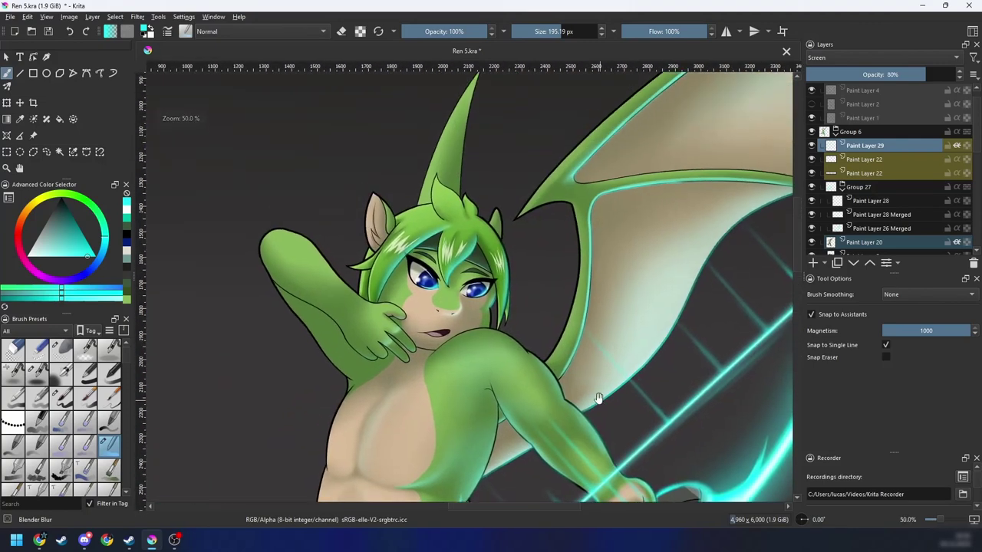
pyautogui.moveTo(563, 308)
pyautogui.mouseDown()
pyautogui.moveTo(565, 333)
pyautogui.moveTo(557, 329)
pyautogui.moveTo(561, 280)
pyautogui.moveTo(573, 247)
pyautogui.moveTo(565, 263)
pyautogui.moveTo(587, 323)
pyautogui.moveTo(571, 321)
pyautogui.mouseUp()
pyautogui.press('+')
pyautogui.press('+')
pyautogui.press('-')
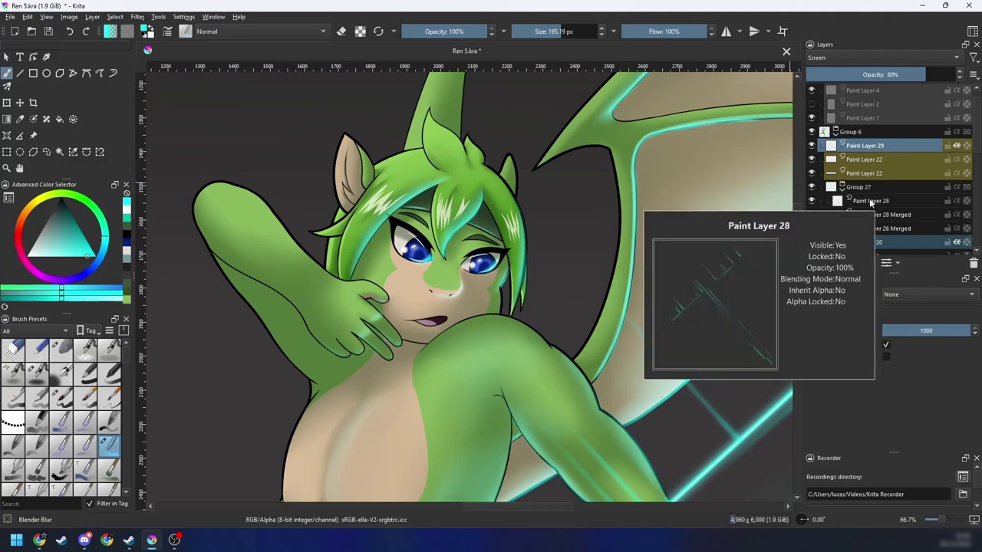
# Step: Collapse Group 27 and toggle its visibility to compare the figure with and without the group's glow effects
pyautogui.click(842, 188)
pyautogui.click(811, 187)
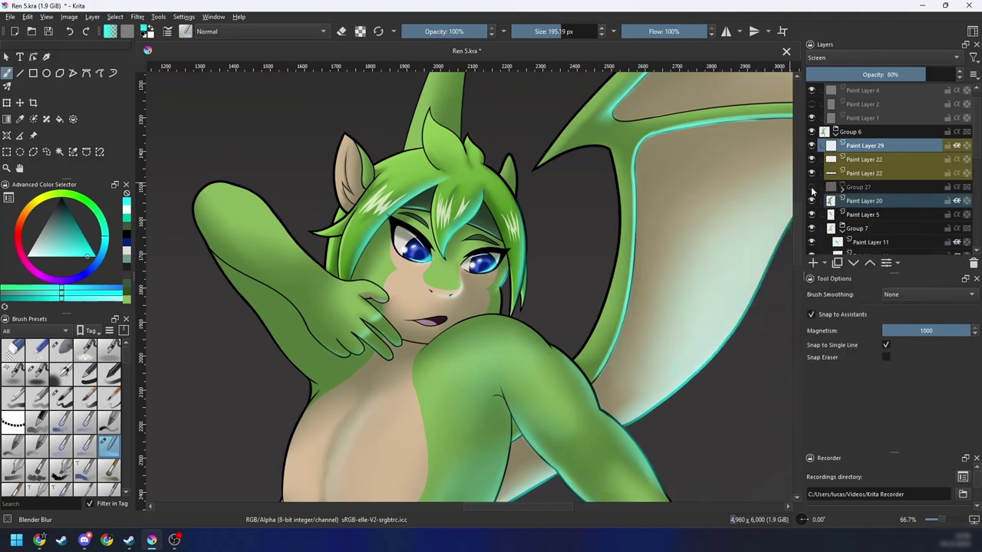
pyautogui.press('-')
pyautogui.press('-')
pyautogui.press('-')
pyautogui.press('-')
pyautogui.press('-')
pyautogui.click(811, 187)
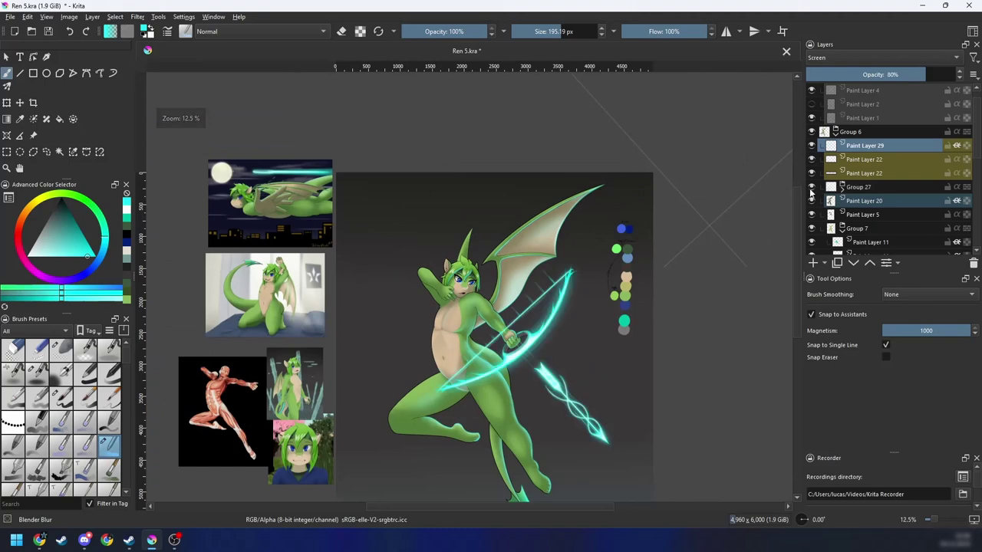
# Step: Select the line art on Paint Layer 5 and toggle its visibility to compare the figure with and without outlines
pyautogui.press('+')
pyautogui.click(851, 215)
pyautogui.click(811, 215)
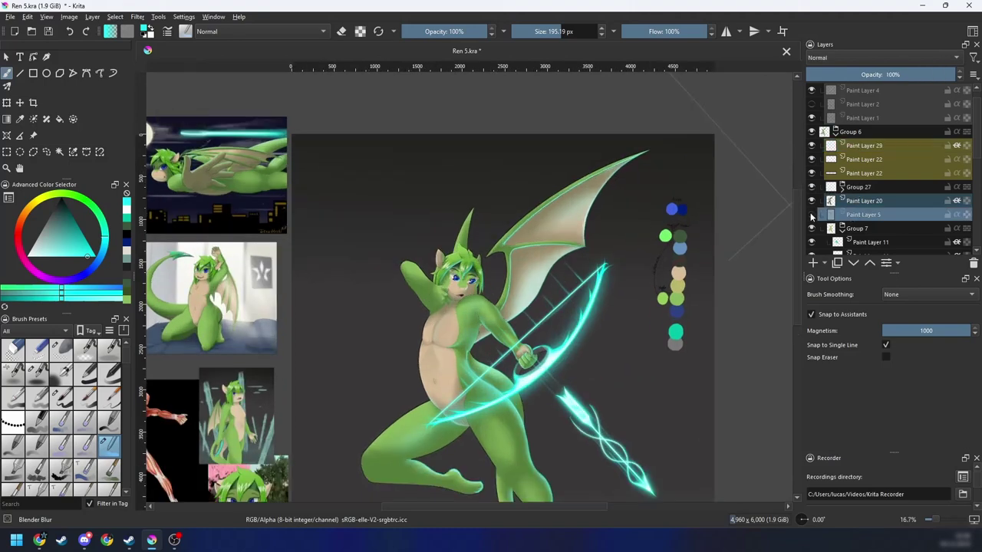
pyautogui.press('+')
pyautogui.press('+')
pyautogui.press('+')
pyautogui.press('+')
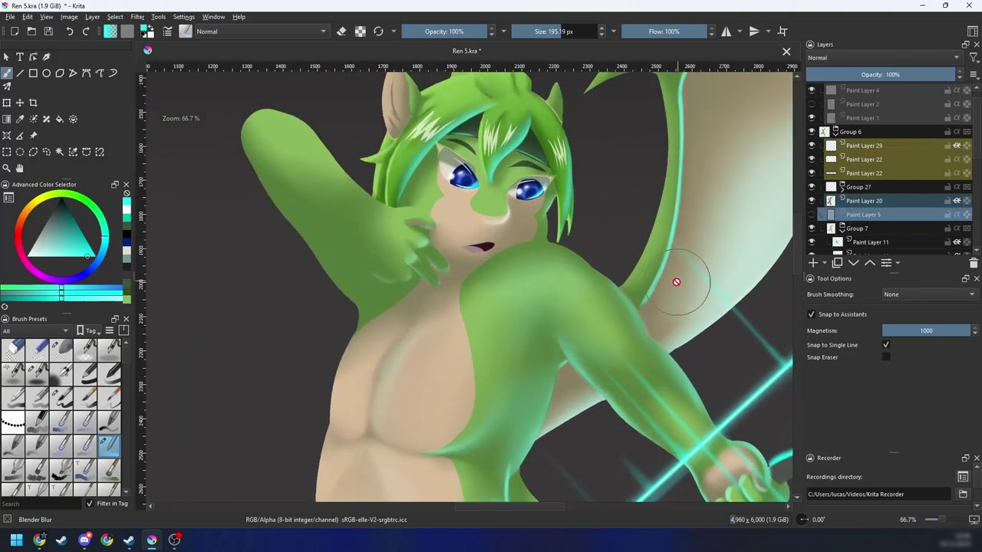
pyautogui.press('-')
pyautogui.press('-')
pyautogui.press('-')
pyautogui.press('-')
pyautogui.press('-')
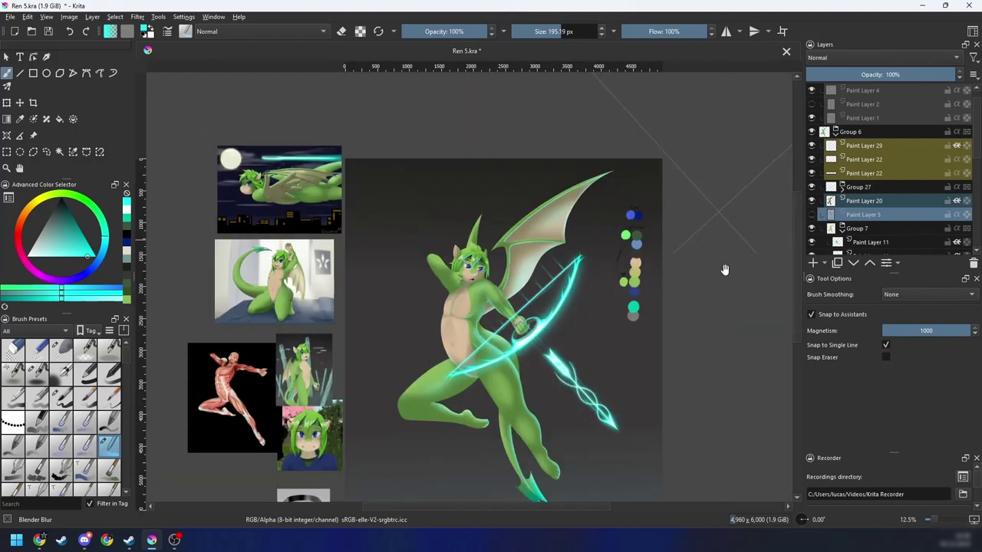
pyautogui.moveTo(664, 332); pyautogui.dragTo(664, 286)
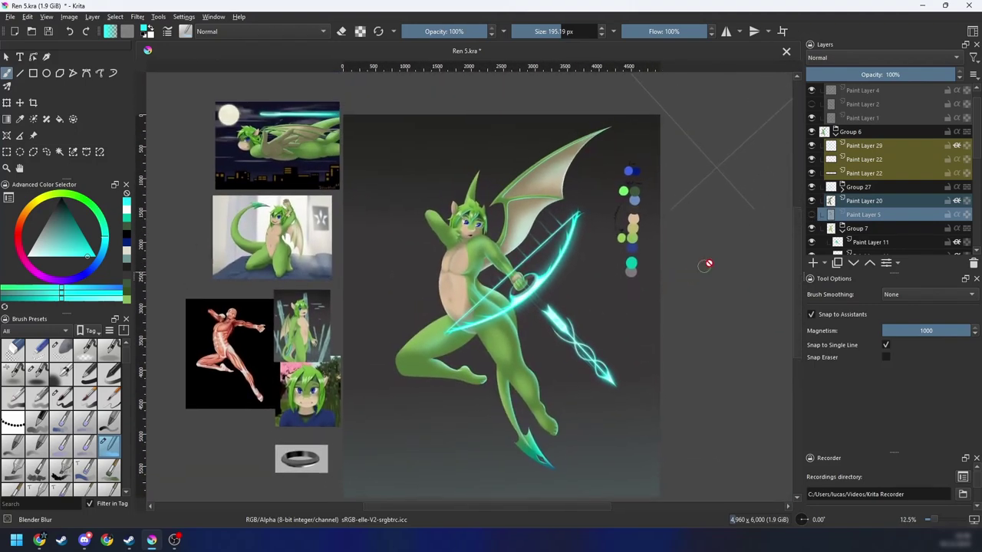
pyautogui.press('+')
pyautogui.press('+')
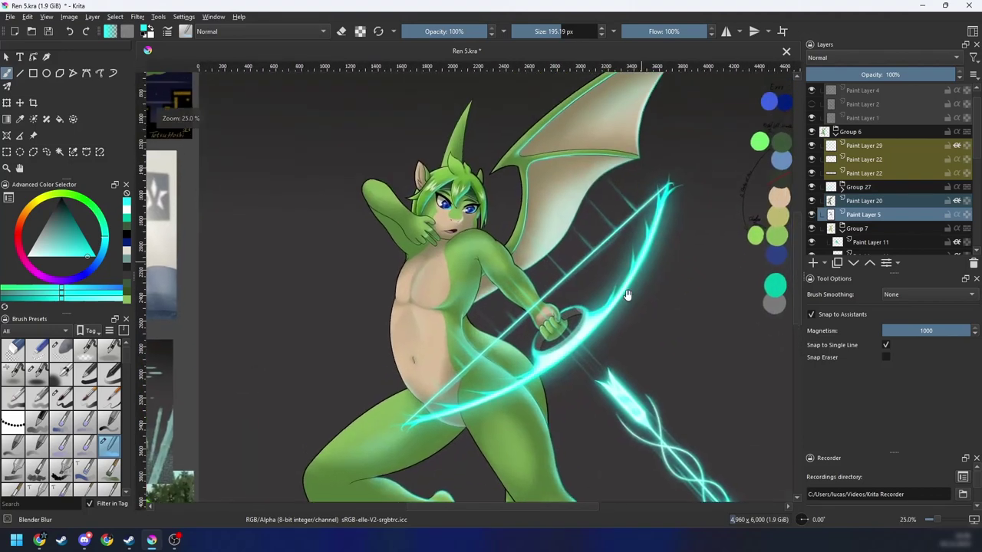
# Step: Start an HSV/HSL adjustment on the line art of Paint Layer 5 with Colorize enabled and a green hue of 137
pyautogui.press('+')
pyautogui.press('+')
pyautogui.press('+')
pyautogui.hotkey('ctrl', 'u')
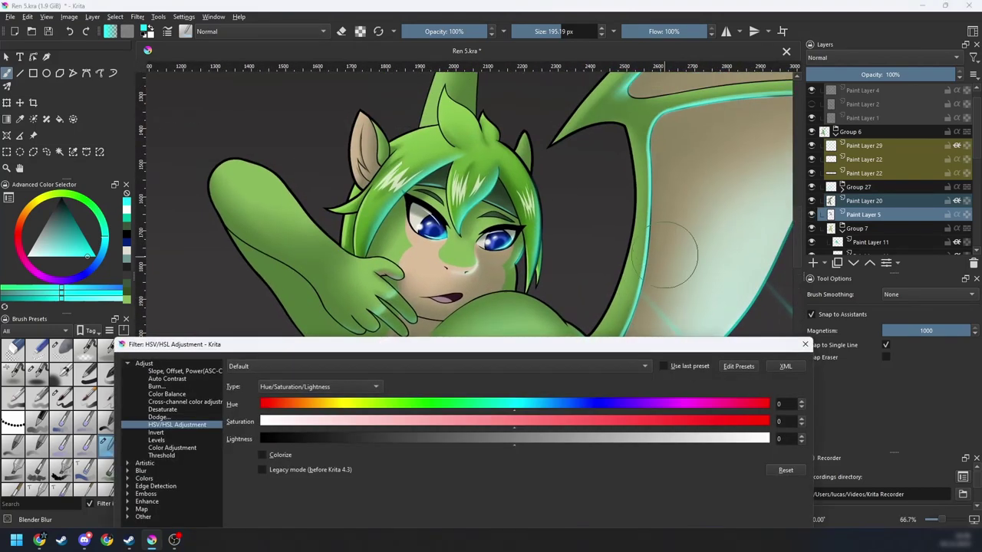
pyautogui.click(262, 455)
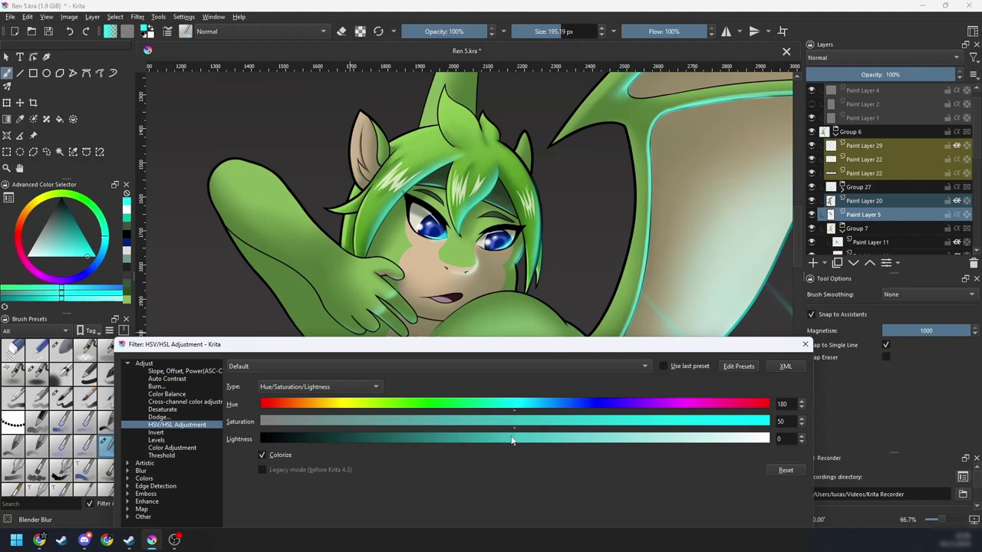
pyautogui.moveTo(580, 424); pyautogui.dragTo(654, 426)
pyautogui.moveTo(539, 442); pyautogui.dragTo(608, 437)
pyautogui.moveTo(514, 405); pyautogui.dragTo(486, 408)
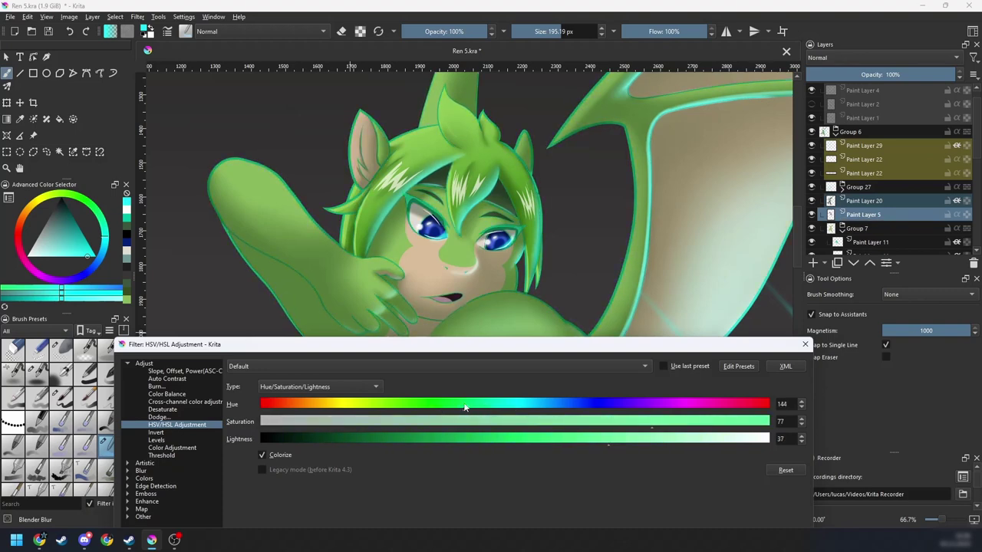
# Step: Set the line art's colorize saturation to 32 and lightness to 22, and apply the adjustment
pyautogui.click(491, 422)
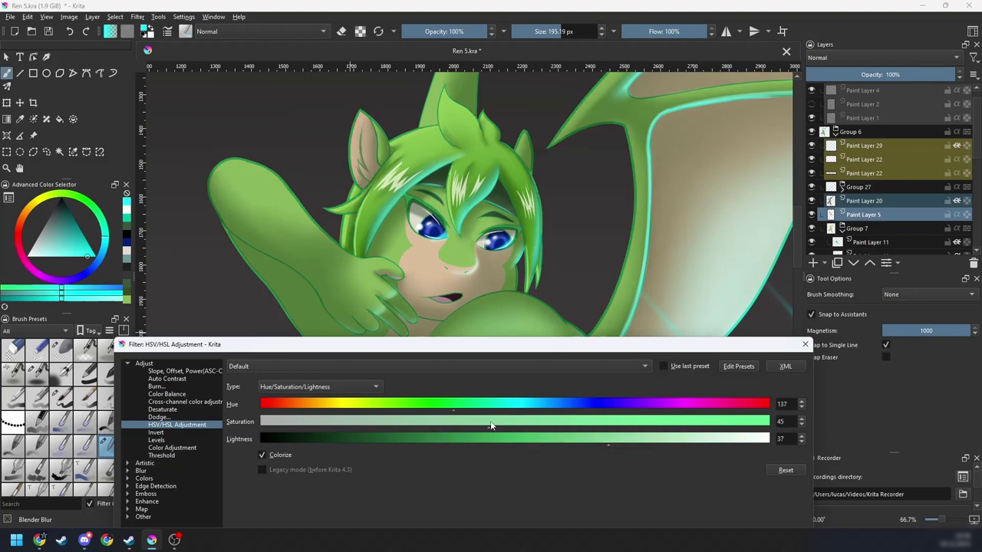
pyautogui.moveTo(433, 443); pyautogui.dragTo(620, 441)
pyautogui.moveTo(610, 442); pyautogui.dragTo(588, 436)
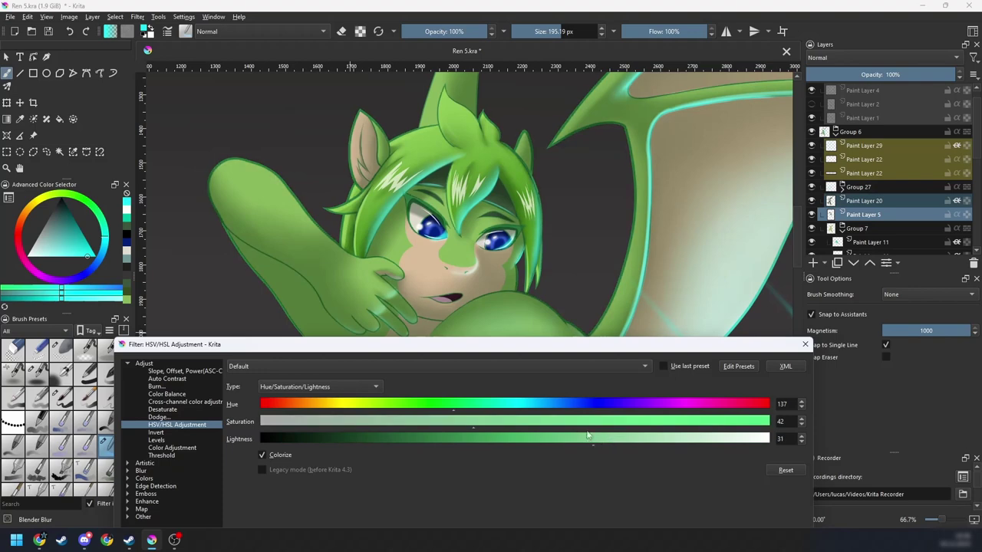
pyautogui.moveTo(477, 425)
pyautogui.mouseDown()
pyautogui.moveTo(595, 426)
pyautogui.moveTo(464, 428)
pyautogui.mouseUp()
pyautogui.moveTo(602, 442)
pyautogui.mouseDown()
pyautogui.moveTo(534, 440)
pyautogui.moveTo(575, 442)
pyautogui.mouseUp()
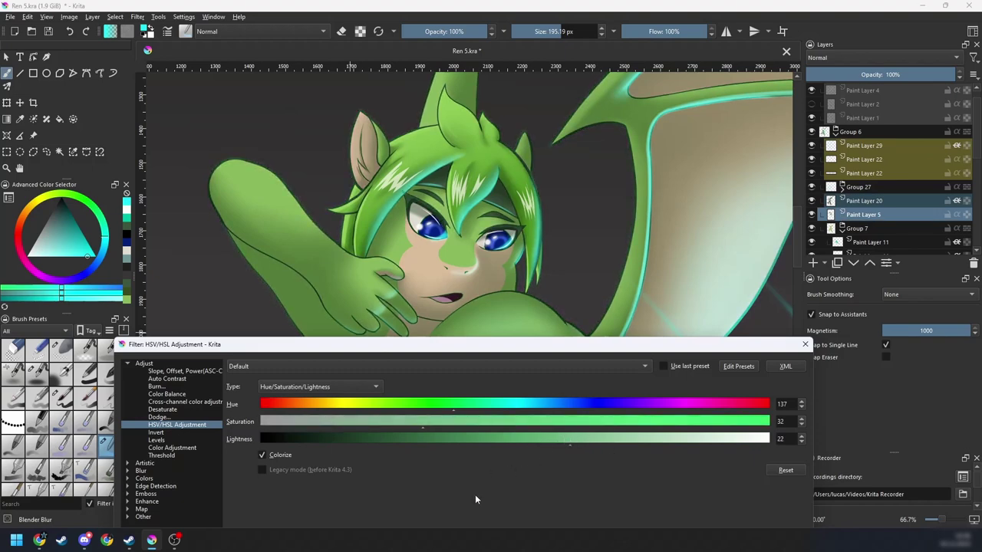
pyautogui.press('Return')
# Step: Examine the recolored line art on the face, arm and wing, both up close and across the whole figure
pyautogui.moveTo(579, 330); pyautogui.dragTo(600, 360)
pyautogui.scroll(2, 603, 330)
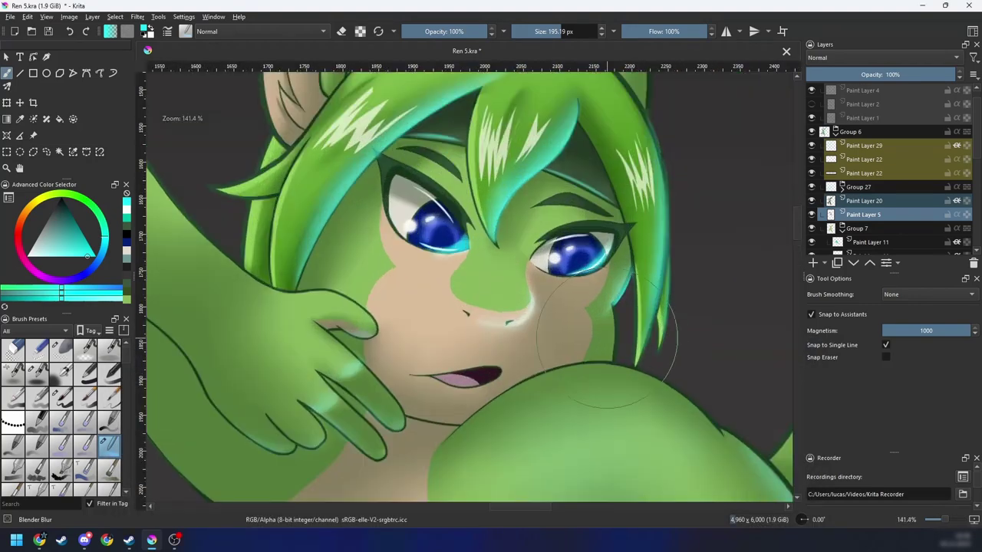
pyautogui.scroll(-4, 630, 330)
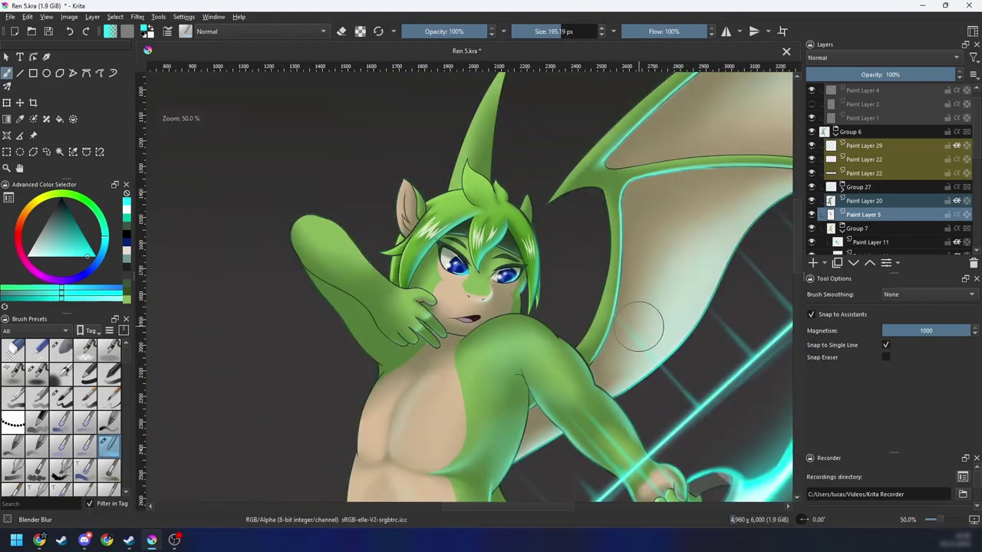
pyautogui.scroll(-3, 637, 329)
pyautogui.moveTo(638, 332); pyautogui.dragTo(669, 372)
pyautogui.scroll(2, 643, 307)
pyautogui.scroll(-1, 645, 281)
pyautogui.hotkey('ctrl', 's')
pyautogui.scroll(3, 664, 345)
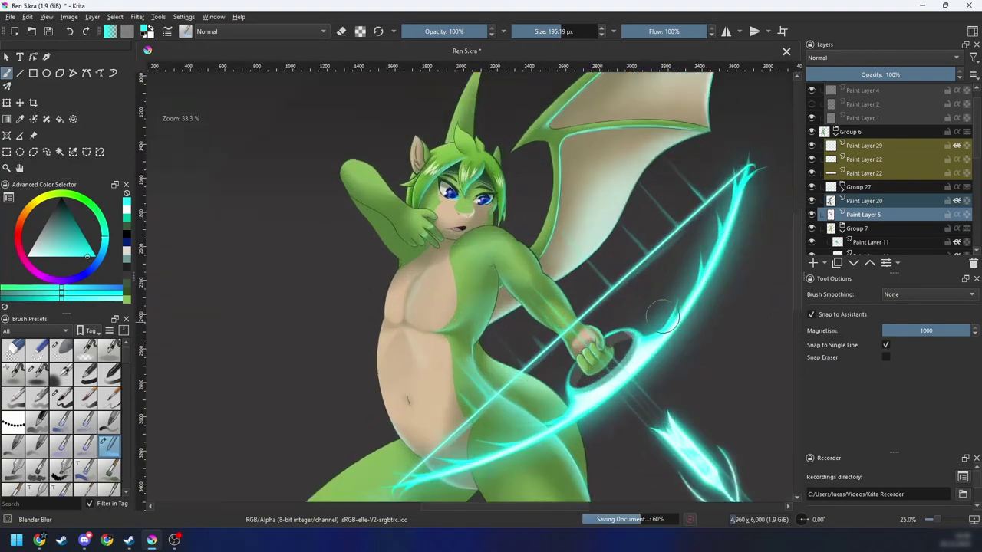
pyautogui.moveTo(653, 278); pyautogui.dragTo(642, 340)
pyautogui.scroll(-3, 643, 340)
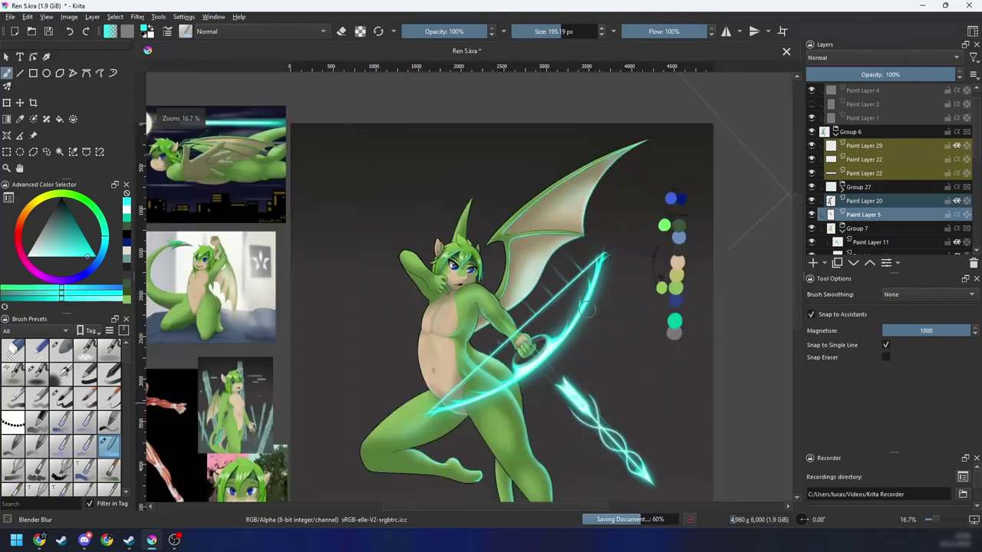
pyautogui.scroll(2, 648, 310)
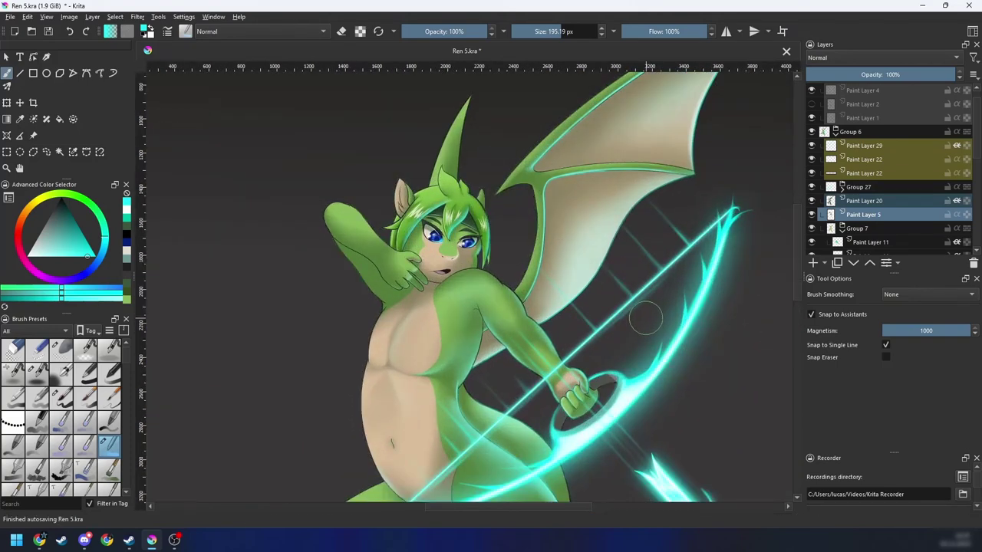
pyautogui.scroll(2, 628, 295)
pyautogui.scroll(2, 628, 294)
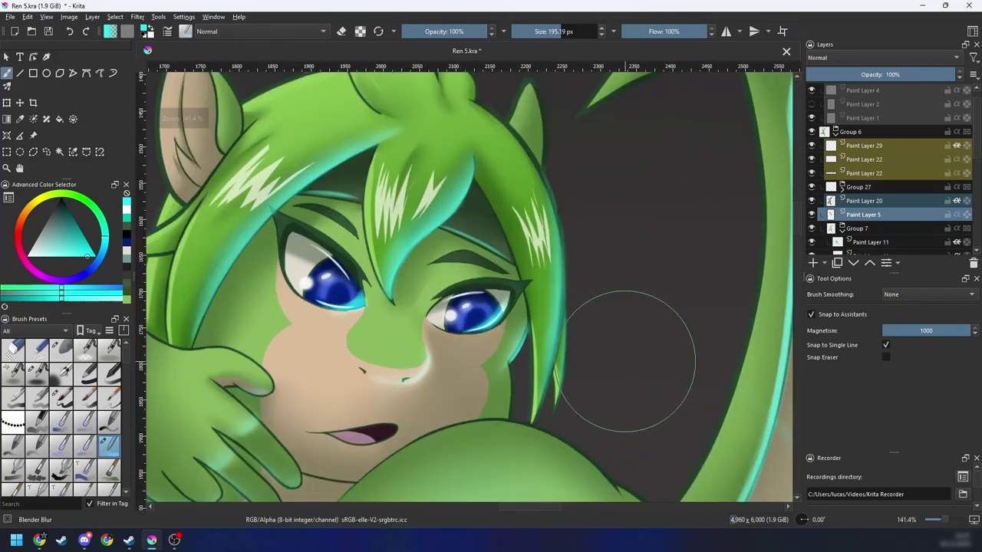
pyautogui.scroll(-3, 630, 322)
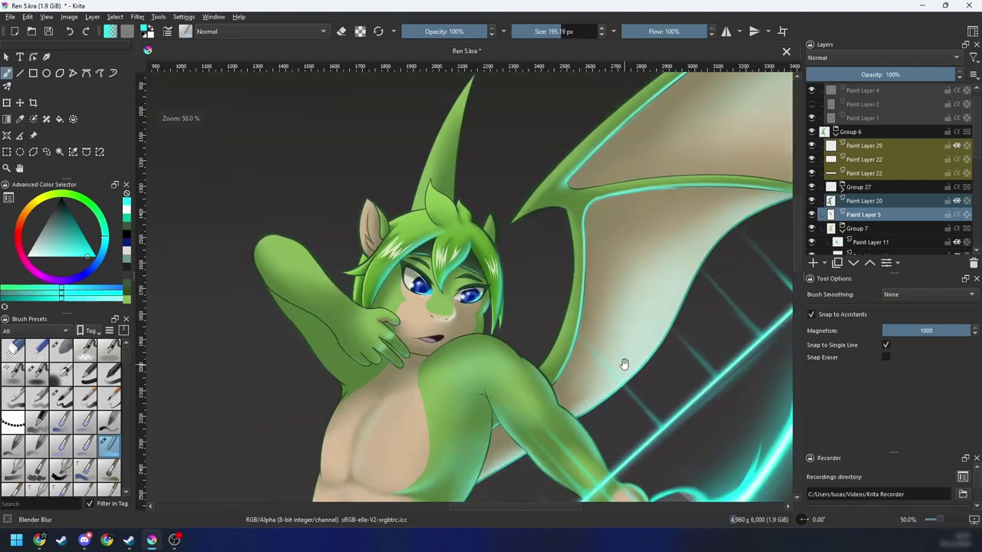
# Step: Review the recolored line art across the whole figure, and save the document
pyautogui.scroll(-1, 635, 282)
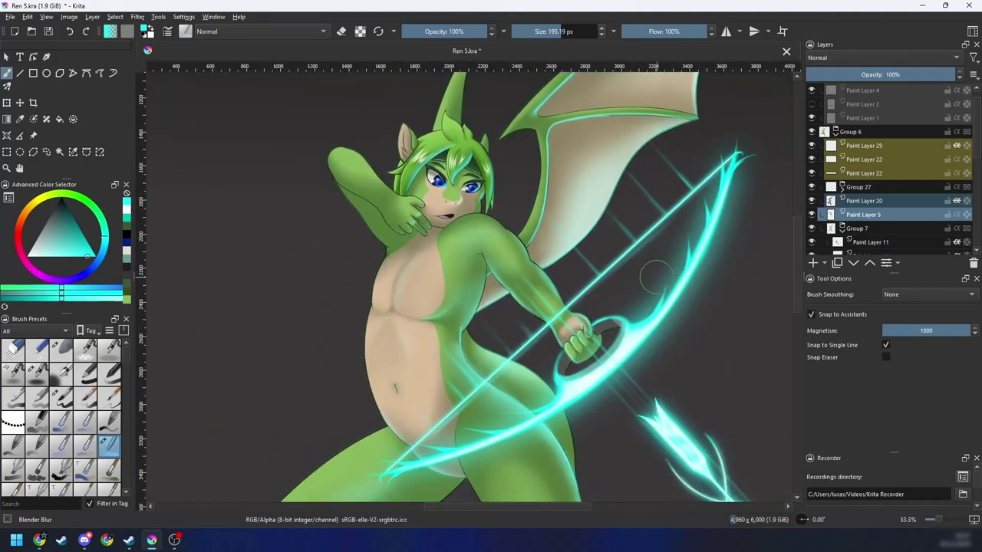
pyautogui.hotkey('ctrl', '-')
pyautogui.hotkey('ctrl', '-')
pyautogui.hotkey('ctrl', '+')
pyautogui.hotkey('ctrl', '-')
pyautogui.moveTo(642, 311)
pyautogui.mouseDown()
pyautogui.moveTo(655, 253)
pyautogui.moveTo(645, 288)
pyautogui.mouseUp()
pyautogui.scroll(2, 644, 289)
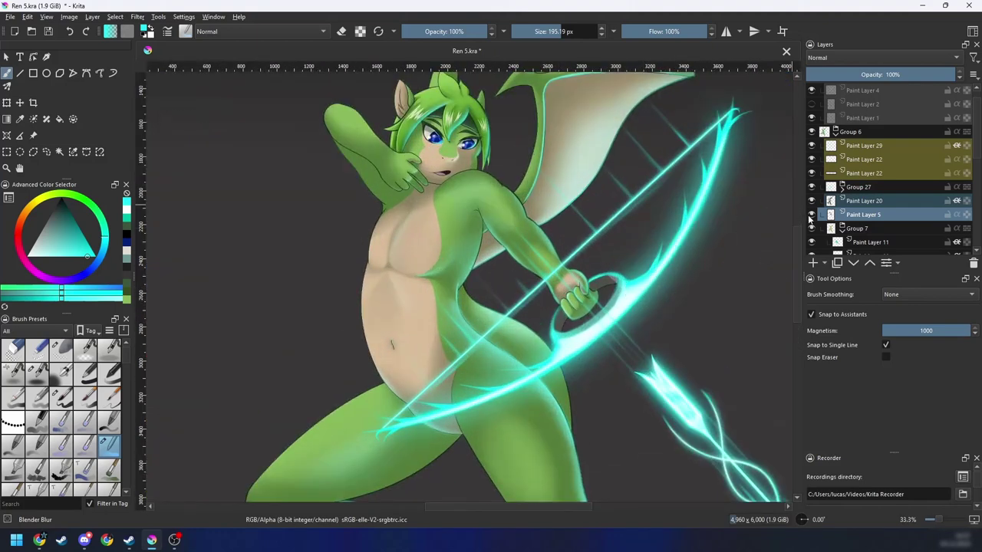
pyautogui.press('-')
pyautogui.press('-')
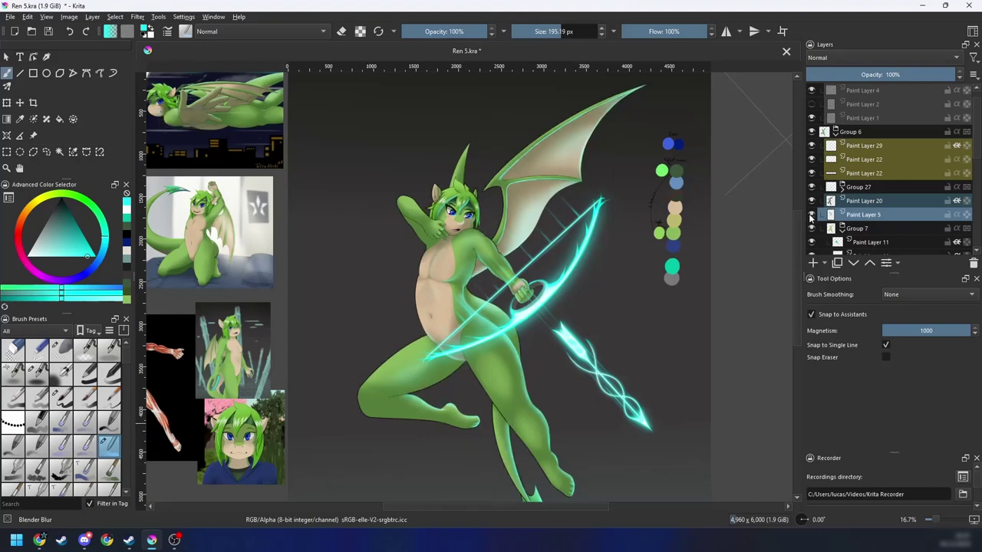
pyautogui.moveTo(687, 308); pyautogui.dragTo(696, 270)
pyautogui.hotkey('ctrl', 's')
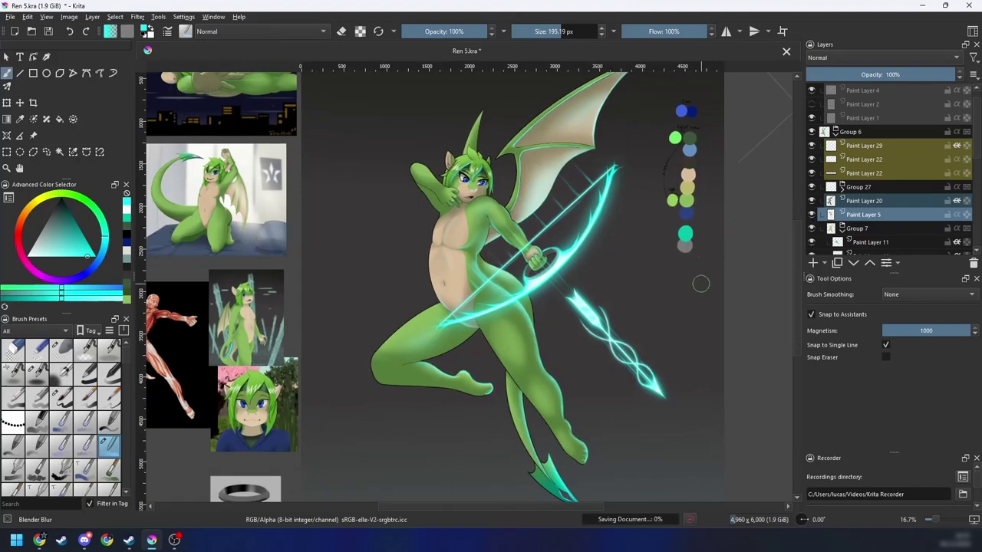
# Step: Switch to the Airbrush pressure brush at about 75 px for work around the face and raised arm
pyautogui.moveTo(675, 334)
pyautogui.mouseDown()
pyautogui.moveTo(678, 296)
pyautogui.moveTo(654, 398)
pyautogui.mouseUp()
pyautogui.press('+')
pyautogui.press('+')
pyautogui.press('+')
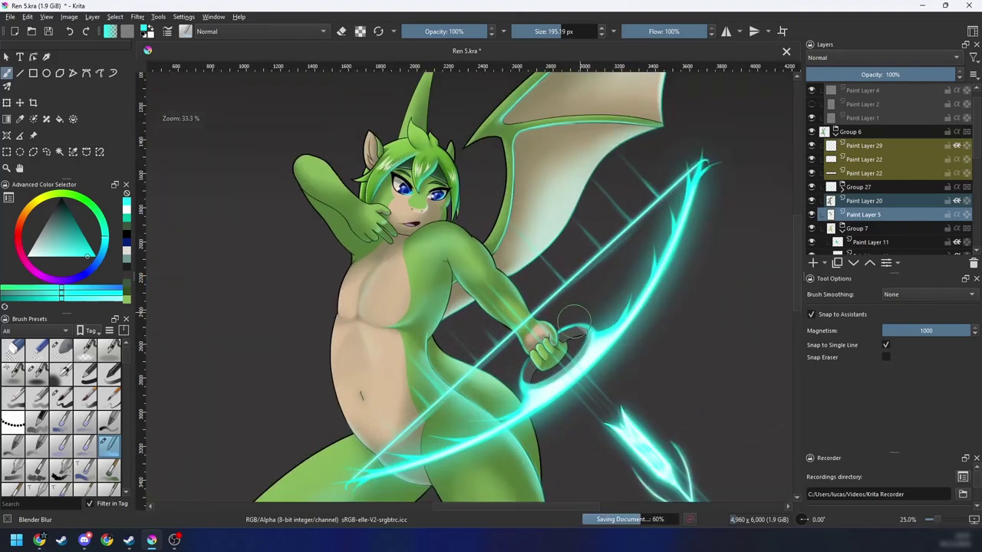
pyautogui.rightClick(571, 325)
pyautogui.click(635, 301)
pyautogui.moveTo(625, 296)
pyautogui.mouseDown()
pyautogui.moveTo(754, 372)
pyautogui.moveTo(756, 418)
pyautogui.mouseUp()
pyautogui.press('+')
pyautogui.press('+')
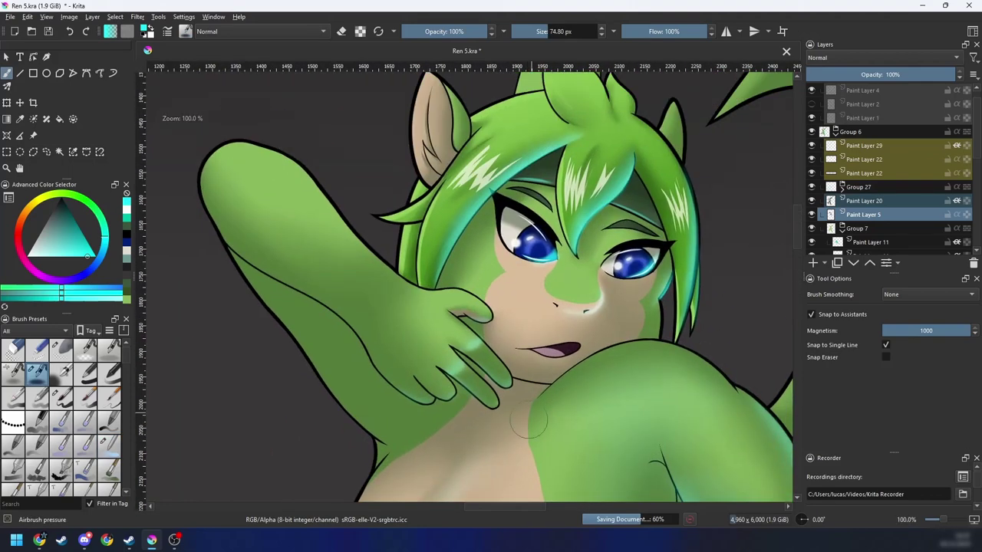
# Step: Undo the test stroke made on the line art layer, and make Paint Layer 29 the active layer
pyautogui.moveTo(551, 399); pyautogui.dragTo(656, 316)
pyautogui.hotkey('ctrl', 'z')
pyautogui.moveTo(567, 363); pyautogui.dragTo(557, 389)
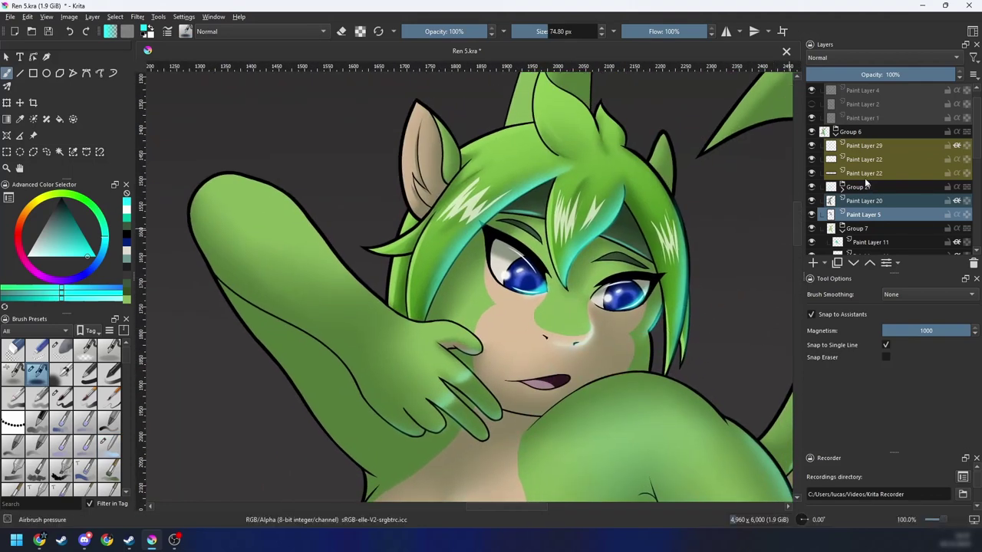
pyautogui.click(864, 146)
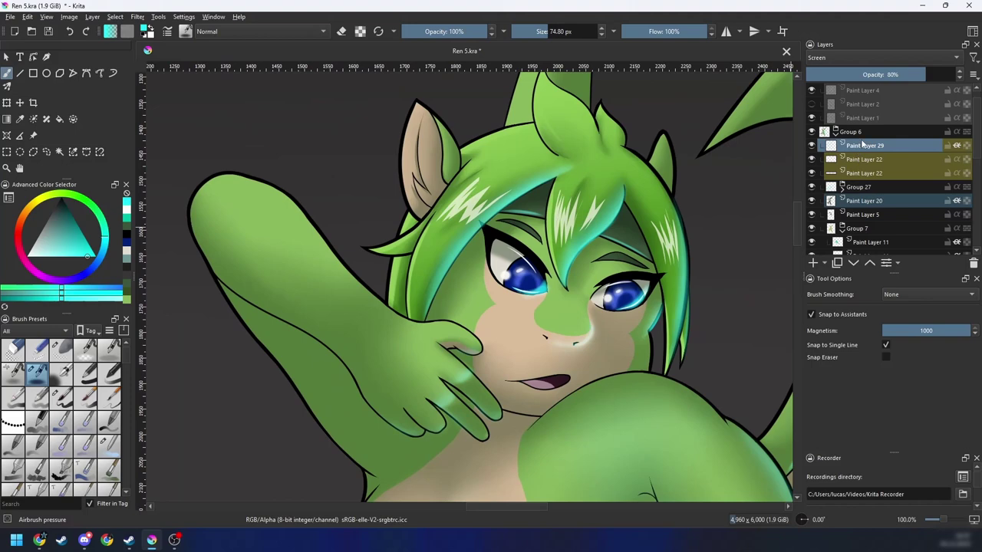
pyautogui.moveTo(862, 143)
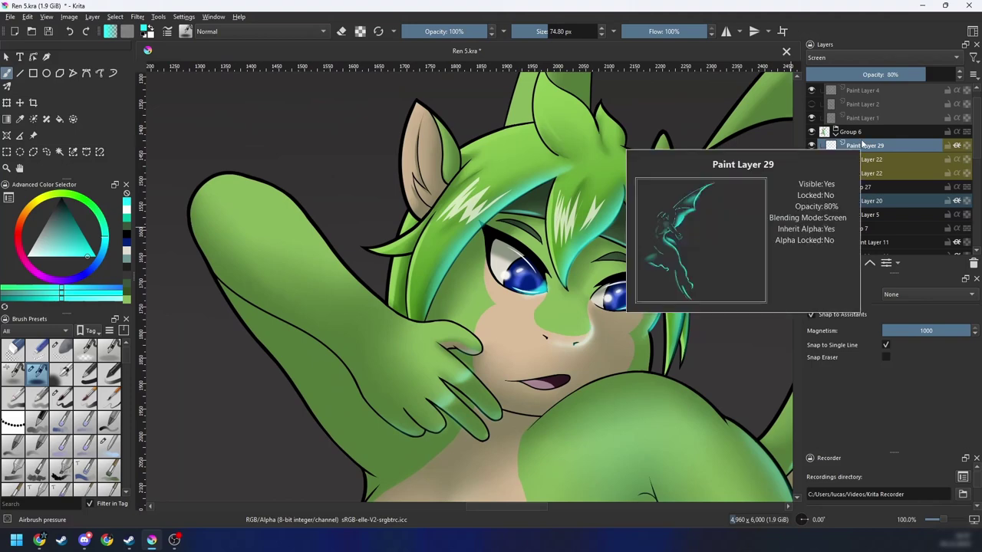
# Step: Airbrush a soft cyan highlight along the raised forearm on Paint Layer 29 with the 74.80 px brush
pyautogui.scroll(-5, 519, 355)
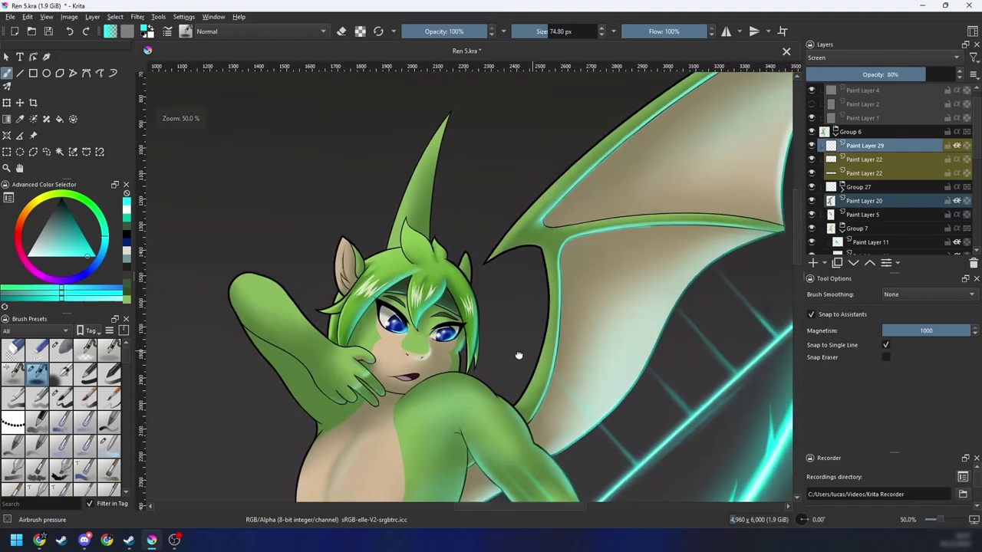
pyautogui.moveTo(519, 355); pyautogui.dragTo(550, 390)
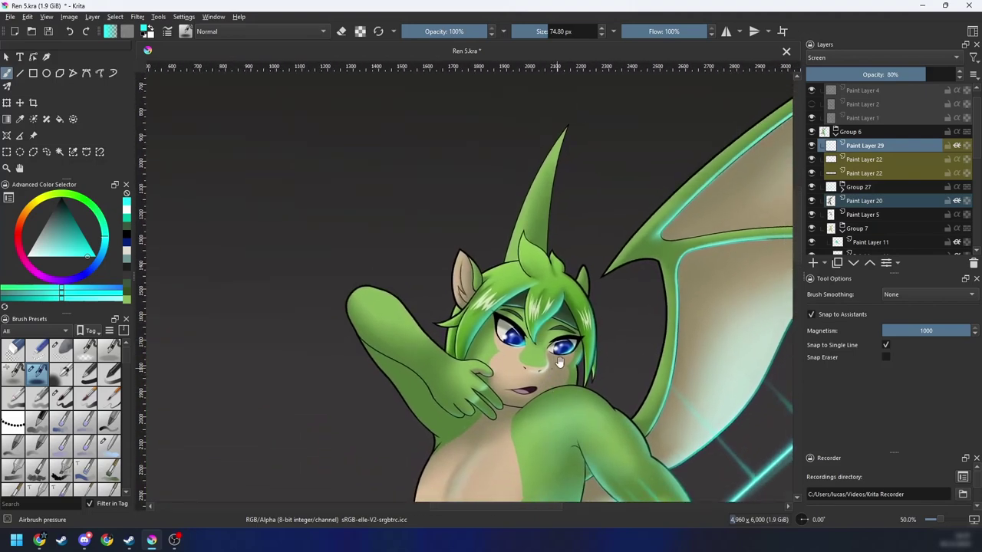
pyautogui.moveTo(615, 311); pyautogui.dragTo(635, 296)
pyautogui.moveTo(580, 411); pyautogui.dragTo(592, 373)
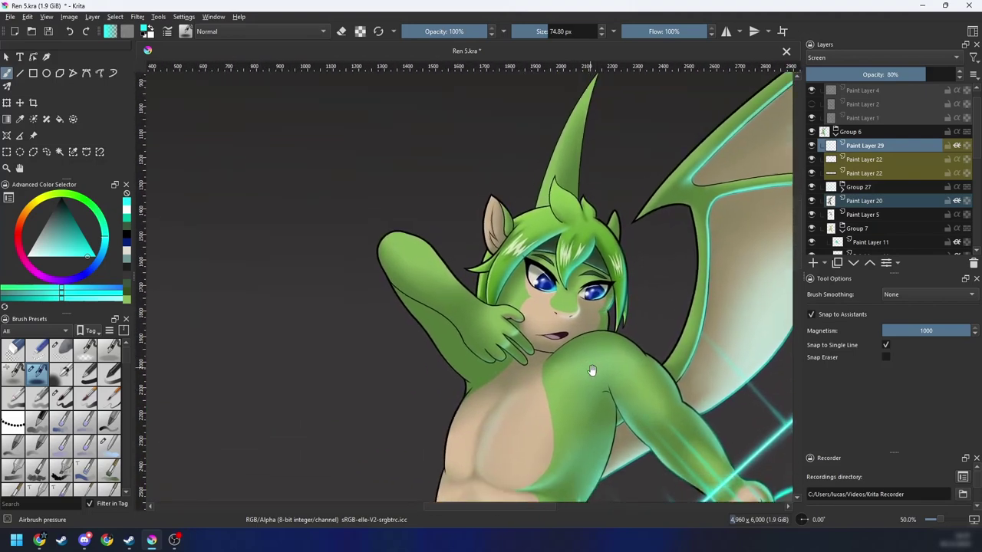
pyautogui.press('+')
pyautogui.press('4')
pyautogui.press('4')
pyautogui.scroll(1, 377, 299)
pyautogui.press('4')
pyautogui.moveTo(401, 330); pyautogui.dragTo(510, 268)
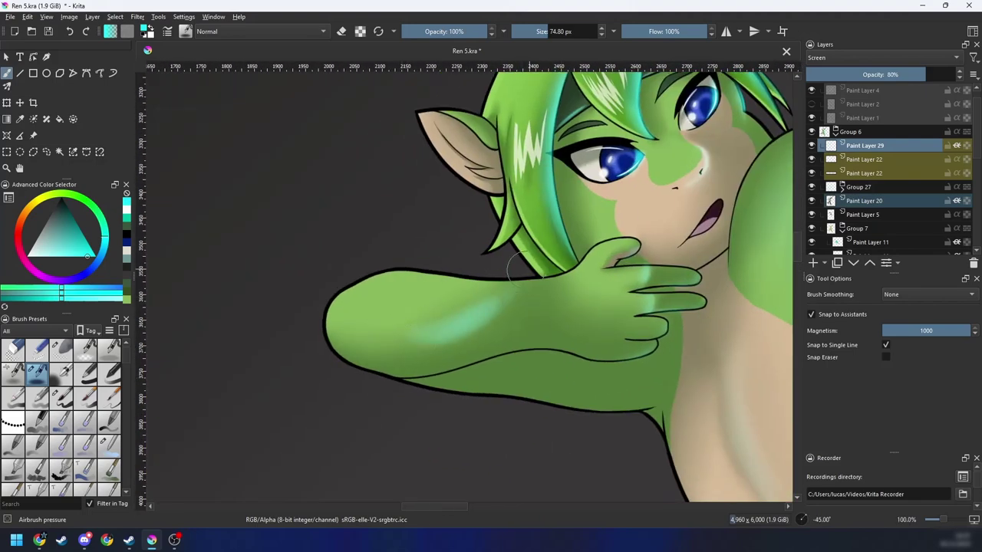
pyautogui.moveTo(449, 318); pyautogui.dragTo(495, 284)
pyautogui.moveTo(398, 333); pyautogui.dragTo(486, 296)
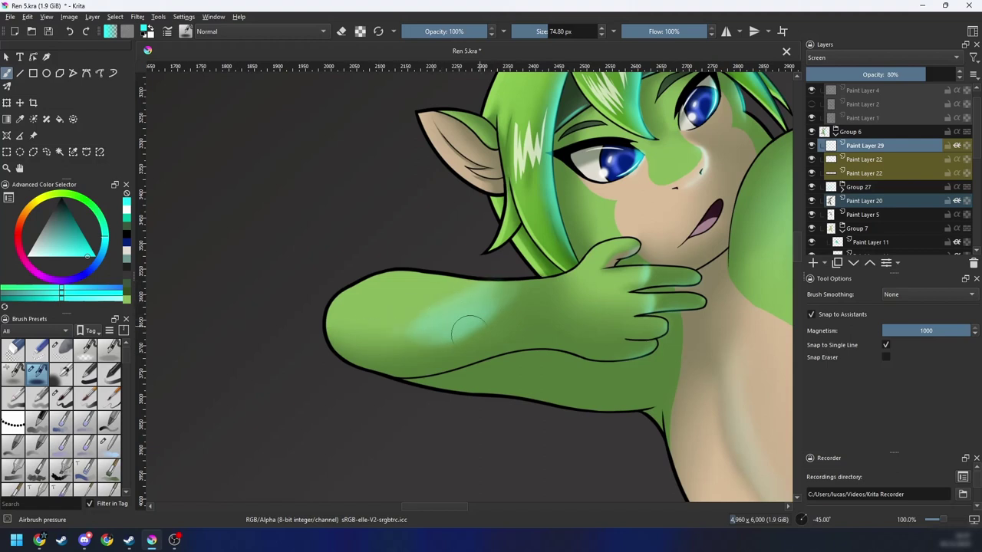
# Step: Blend the cyan forearm highlight into the green skin with the Blender Blur brush at about 195 px
pyautogui.rightClick(476, 333)
pyautogui.click(516, 388)
pyautogui.moveTo(452, 323)
pyautogui.mouseDown()
pyautogui.moveTo(470, 296)
pyautogui.moveTo(373, 327)
pyautogui.moveTo(449, 294)
pyautogui.moveTo(374, 324)
pyautogui.moveTo(482, 348)
pyautogui.mouseUp()
pyautogui.press('6')
pyautogui.press('6')
pyautogui.press('-')
pyautogui.press('-')
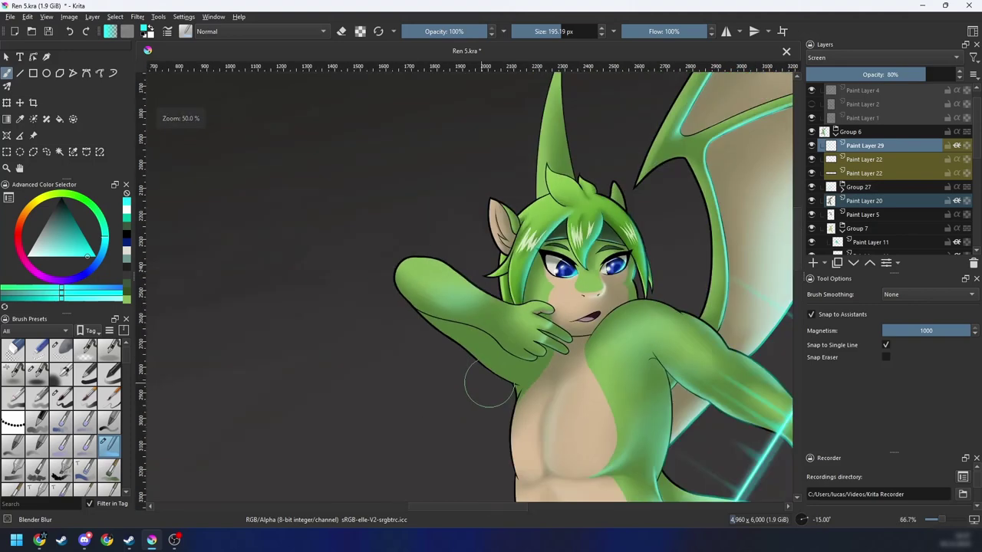
# Step: Examine the blended forearm highlight across the whole figure and up close around the head
pyautogui.press('6')
pyautogui.press('6')
pyautogui.press('-')
pyautogui.press('-')
pyautogui.press('-')
pyautogui.press('-')
pyautogui.scroll(2, 529, 375)
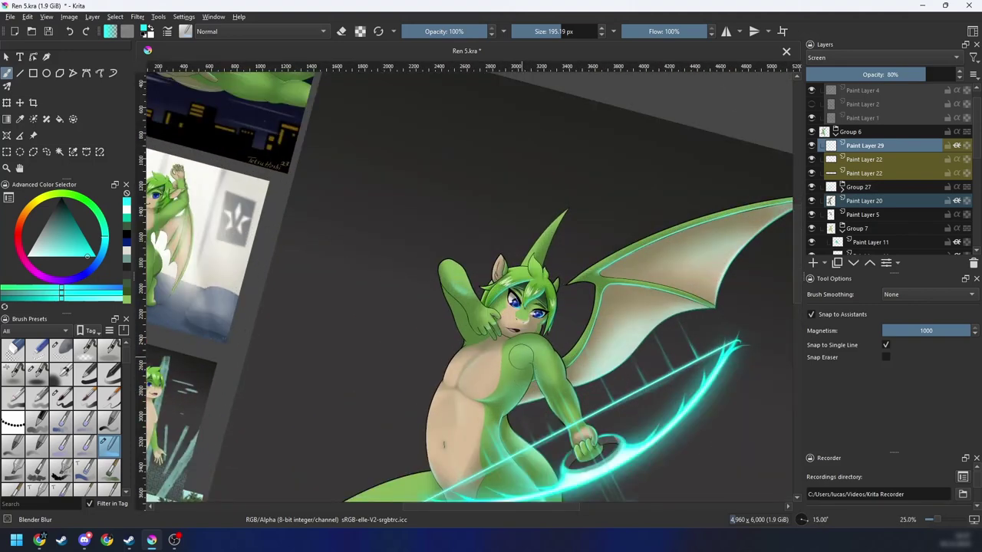
pyautogui.rightClick(531, 345)
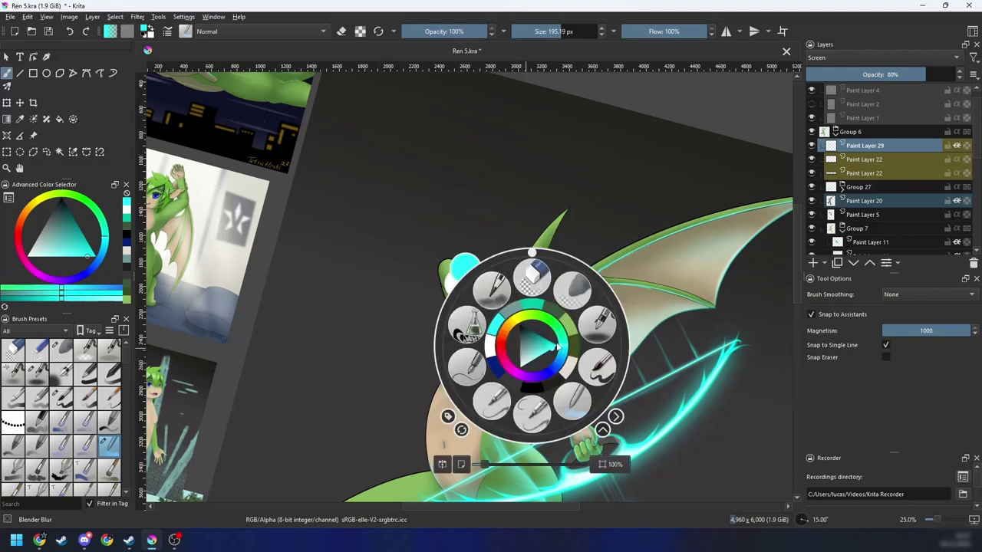
pyautogui.click(571, 399)
pyautogui.moveTo(570, 378); pyautogui.dragTo(559, 343)
pyautogui.press('4')
pyautogui.press('4')
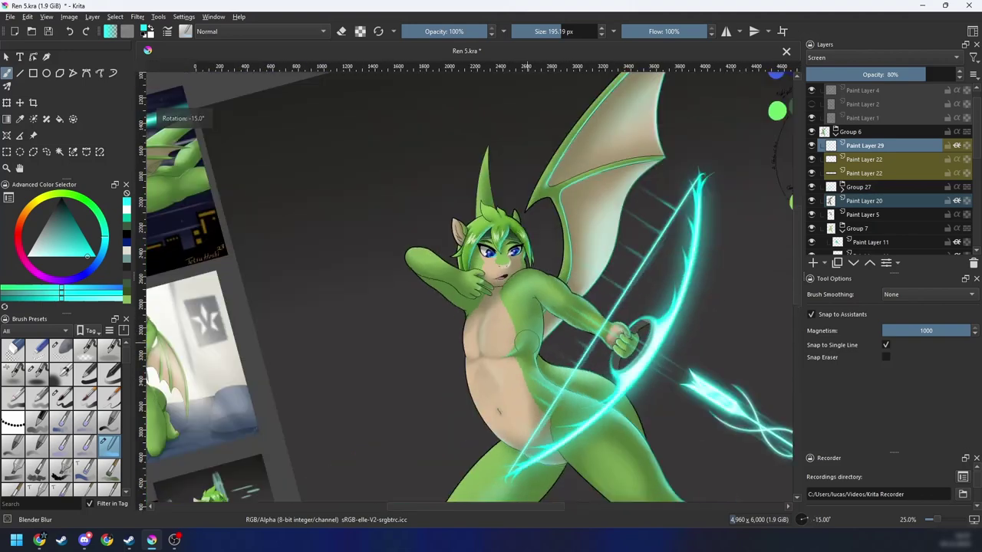
pyautogui.press('6')
pyautogui.press('-')
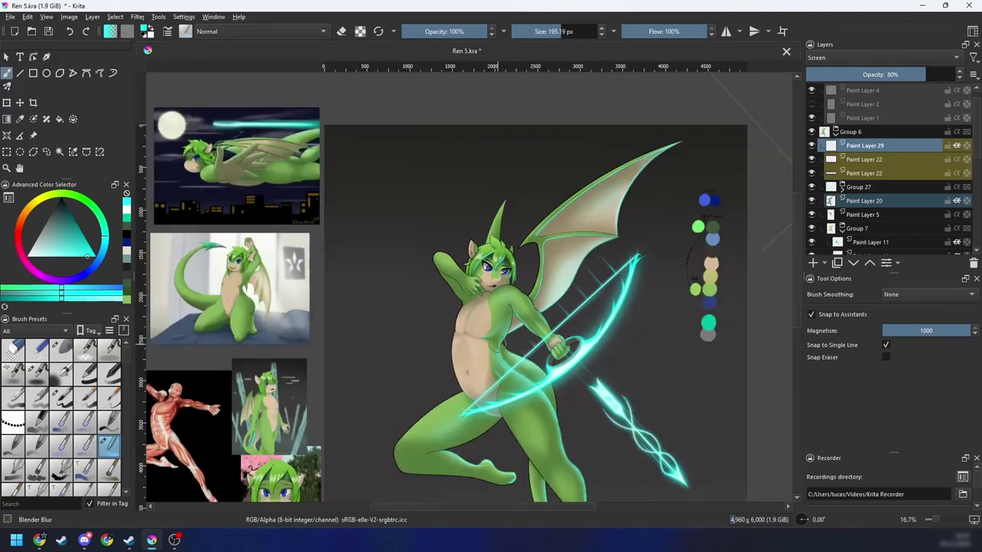
pyautogui.moveTo(572, 383)
pyautogui.mouseDown()
pyautogui.moveTo(533, 328)
pyautogui.moveTo(560, 358)
pyautogui.moveTo(557, 388)
pyautogui.mouseUp()
pyautogui.press('+')
pyautogui.press('+')
pyautogui.moveTo(452, 272); pyautogui.dragTo(460, 404)
pyautogui.press('+')
pyautogui.press('+')
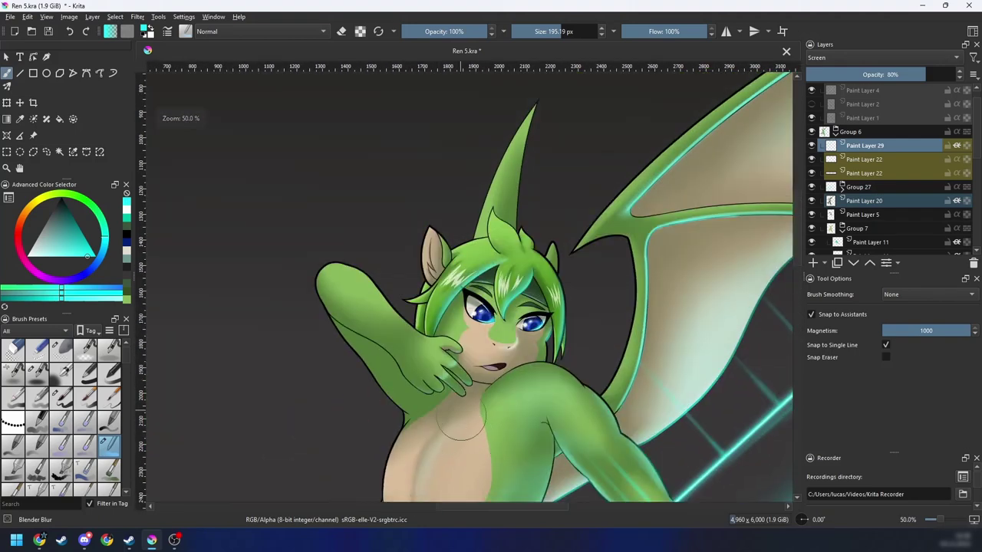
# Step: Airbrush a thin cyan rim under the hair lock beside the ear with the Airbrush pressure brush at 14.60 px
pyautogui.rightClick(467, 354)
pyautogui.click(534, 368)
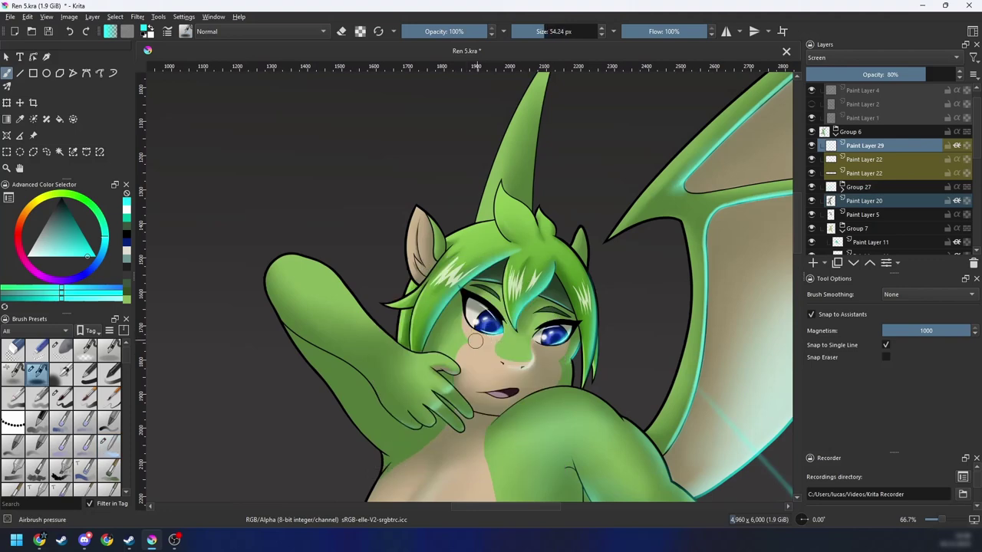
pyautogui.press('+')
pyautogui.press('+')
pyautogui.press('+')
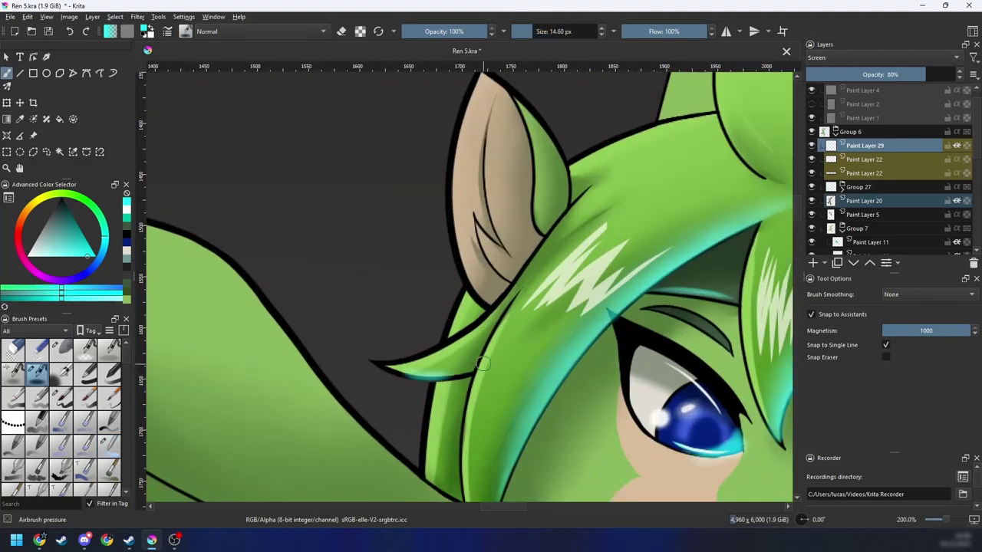
pyautogui.press('-')
pyautogui.press('-')
pyautogui.press('-')
pyautogui.press('-')
pyautogui.press('-')
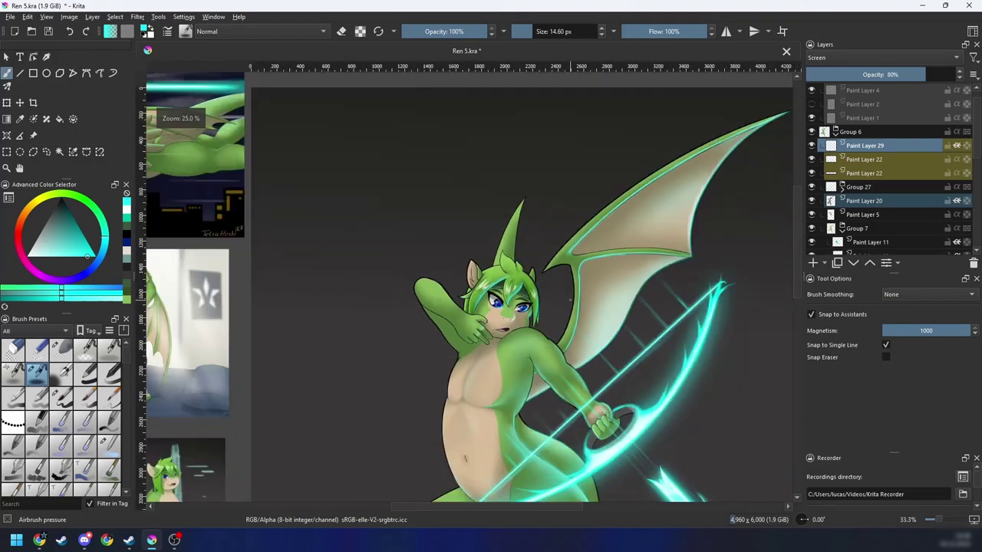
# Step: Airbrush a first thin cyan rim stroke on the horn's edge facing the wing
pyautogui.press('+')
pyautogui.press('+')
pyautogui.press('+')
pyautogui.moveTo(565, 300); pyautogui.dragTo(448, 445)
pyautogui.press('6')
pyautogui.press('6')
pyautogui.press('6')
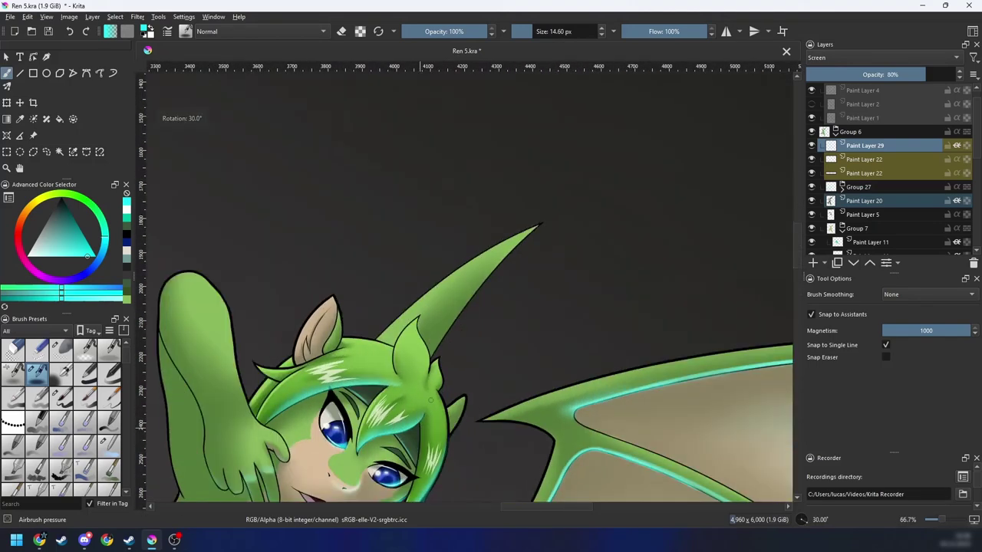
pyautogui.moveTo(506, 284); pyautogui.dragTo(462, 313)
# Step: Extend the cyan rim along the horn's full wing-side edge up to its tip, and turn on eraser mode
pyautogui.press('-')
pyautogui.press('-')
pyautogui.press('-')
pyautogui.press('-')
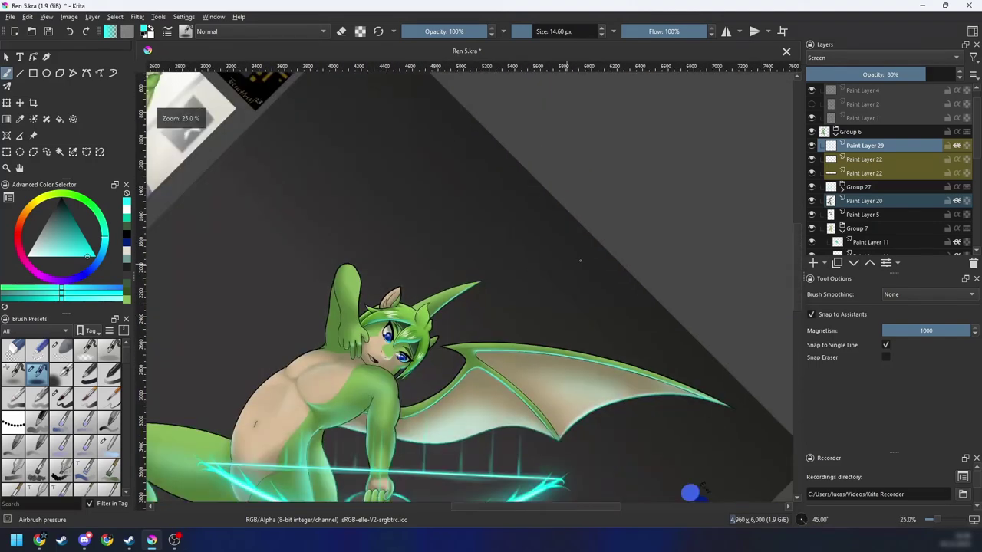
pyautogui.press('4')
pyautogui.press('4')
pyautogui.press('4')
pyautogui.press('4')
pyautogui.press('6')
pyautogui.press('6')
pyautogui.press('6')
pyautogui.press('6')
pyautogui.press('6')
pyautogui.press('+')
pyautogui.press('+')
pyautogui.press('+')
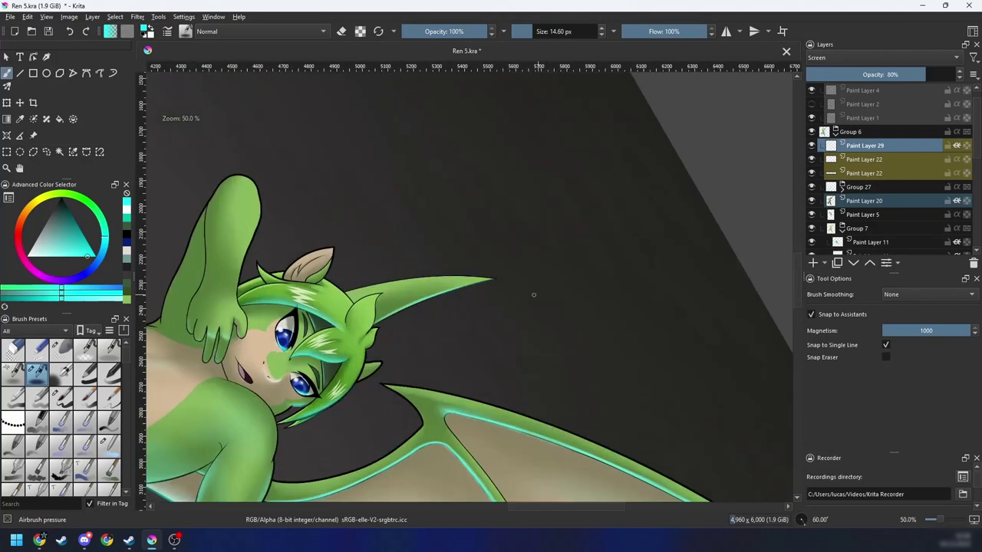
pyautogui.moveTo(532, 294); pyautogui.dragTo(575, 296)
pyautogui.press('+')
pyautogui.press('+')
pyautogui.moveTo(365, 369); pyautogui.dragTo(722, 275)
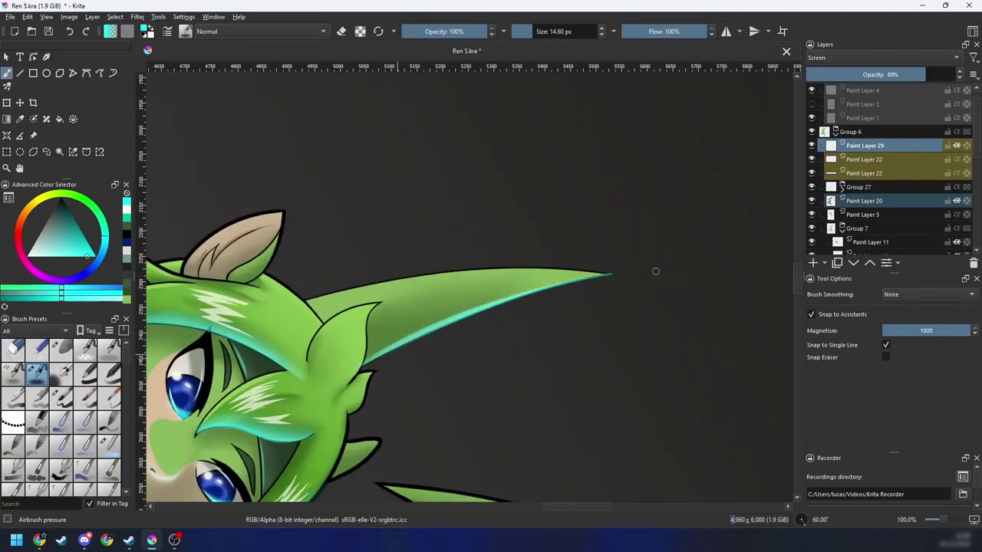
pyautogui.press('+')
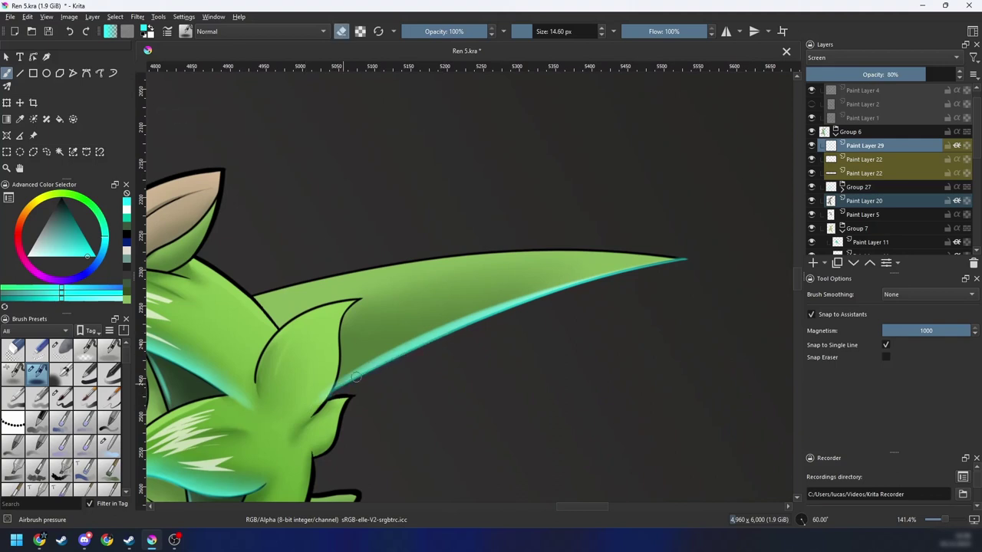
# Step: Soften the horn's cyan rim into the green with the Blender Blur brush, enlarging it to about 45 px
pyautogui.rightClick(326, 395)
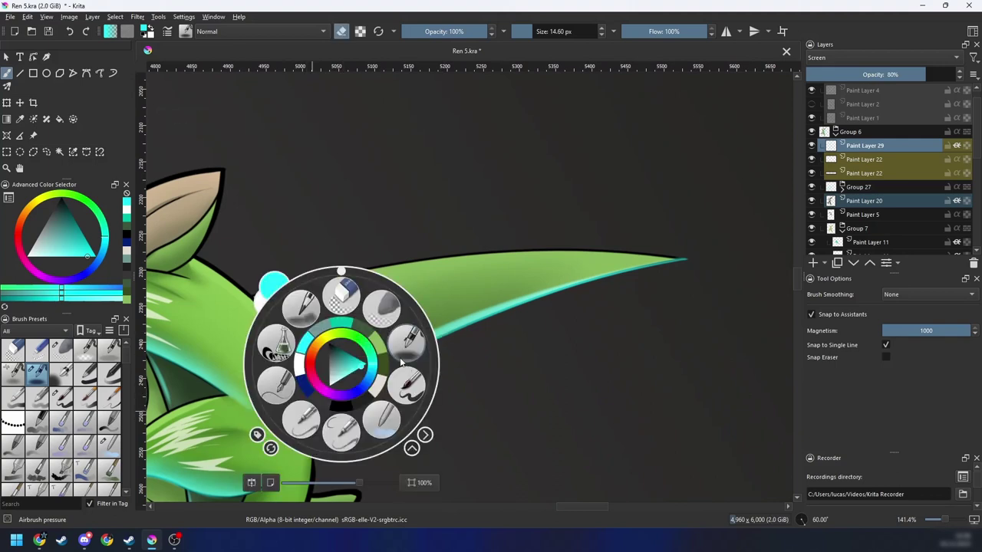
pyautogui.click(405, 357)
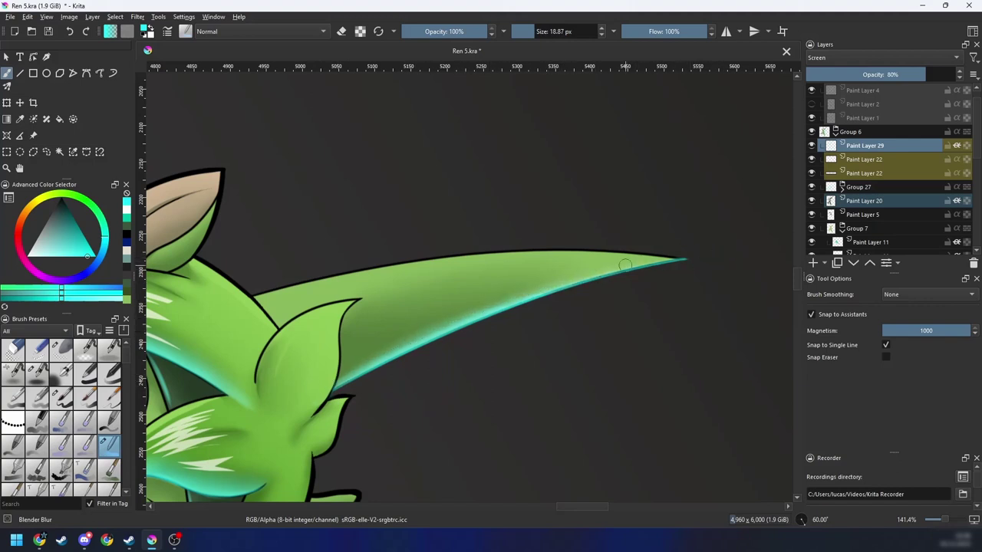
pyautogui.moveTo(439, 315); pyautogui.dragTo(608, 262)
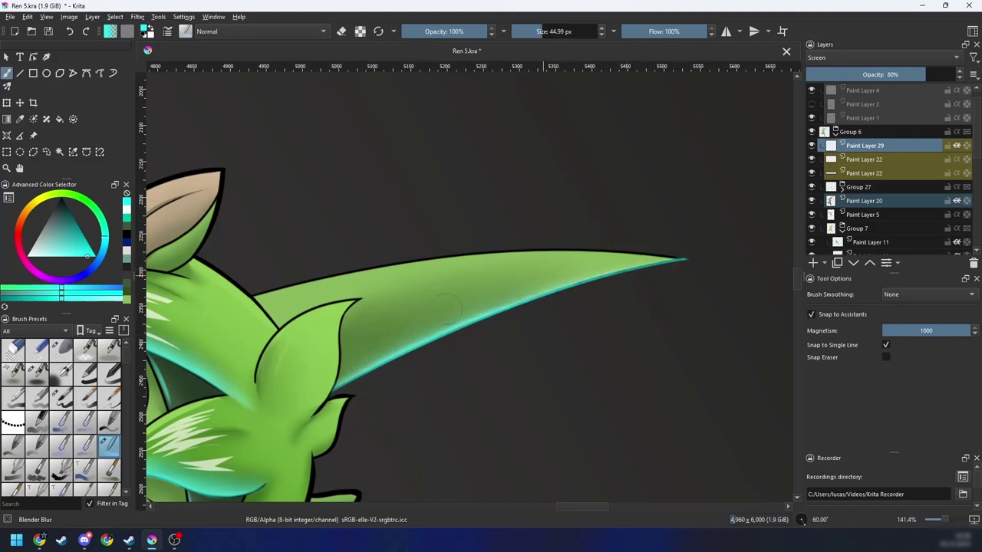
# Step: Examine the horn's rim light and the overall cyan lighting across the whole figure
pyautogui.press('-')
pyautogui.press('-')
pyautogui.press('-')
pyautogui.press('-')
pyautogui.press('-')
pyautogui.press('5')
pyautogui.moveTo(638, 395); pyautogui.dragTo(622, 342)
pyautogui.scroll(-2, 622, 341)
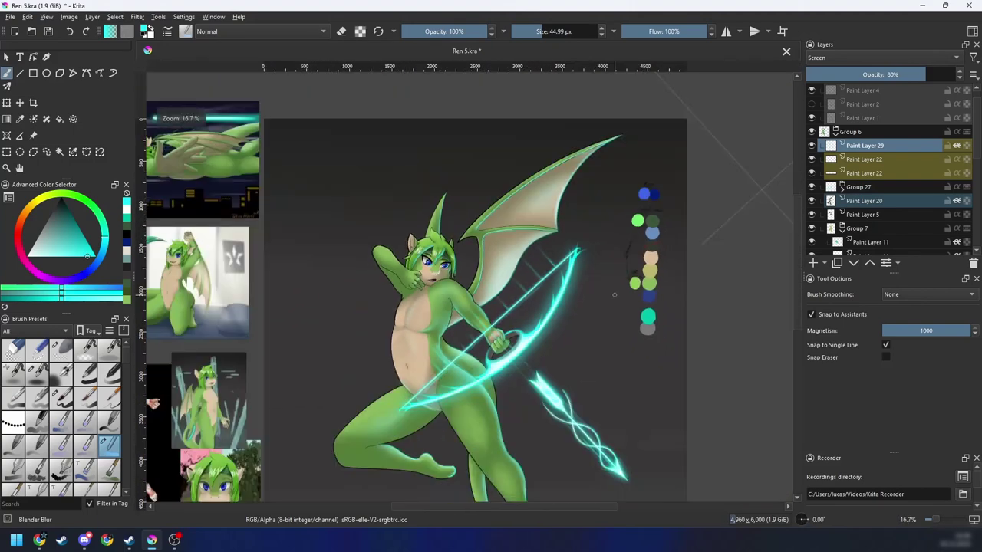
pyautogui.scroll(3, 570, 355)
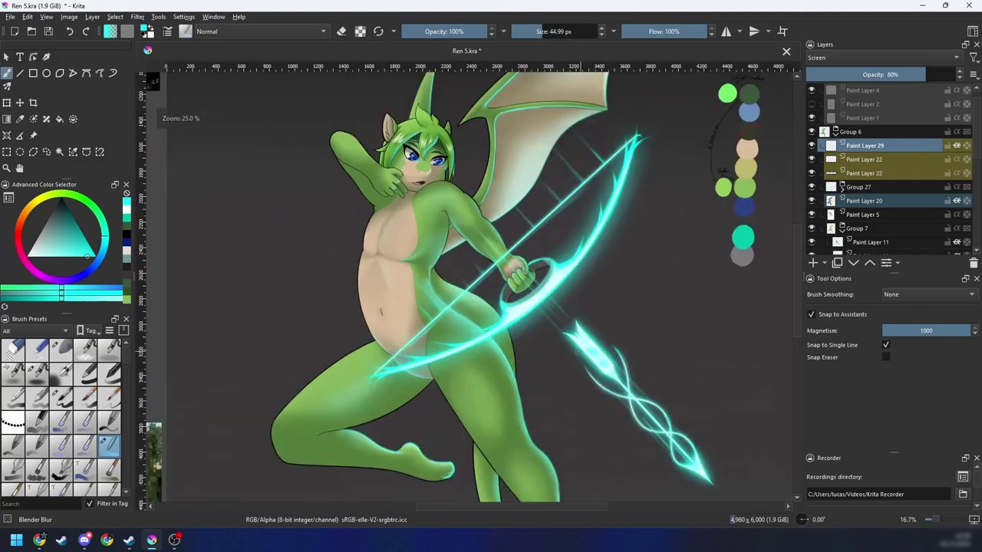
pyautogui.moveTo(599, 348); pyautogui.dragTo(587, 425)
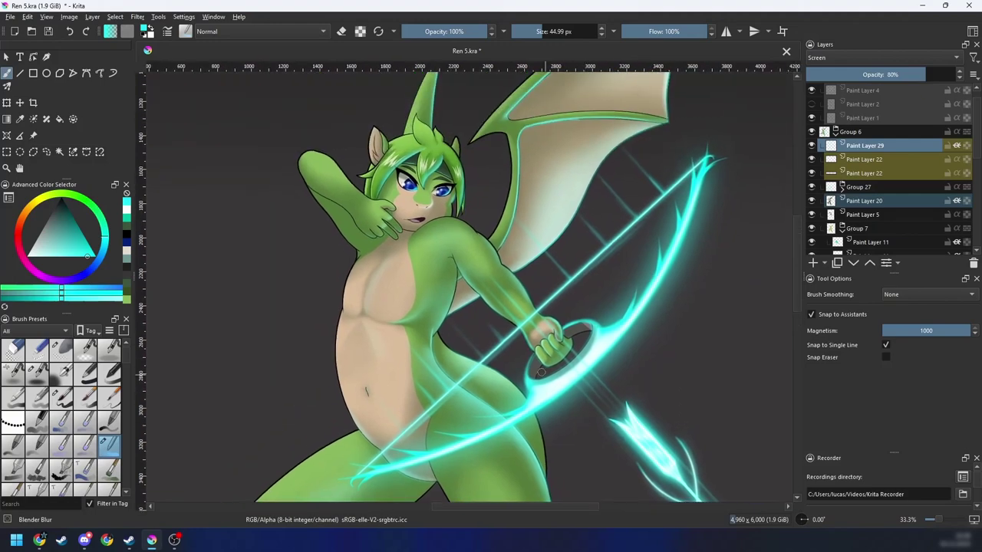
# Step: Airbrush a cyan rim along the torso's side edge from the armpit toward the waist, with eraser mode off
pyautogui.scroll(2, 473, 274)
pyautogui.rightClick(469, 338)
pyautogui.click(533, 357)
pyautogui.press('4')
pyautogui.press('4')
pyautogui.press('4')
pyautogui.press('4')
pyautogui.press('4')
pyautogui.press('4')
pyautogui.press('4')
pyautogui.press('4')
pyautogui.press('4')
pyautogui.scroll(2, 503, 318)
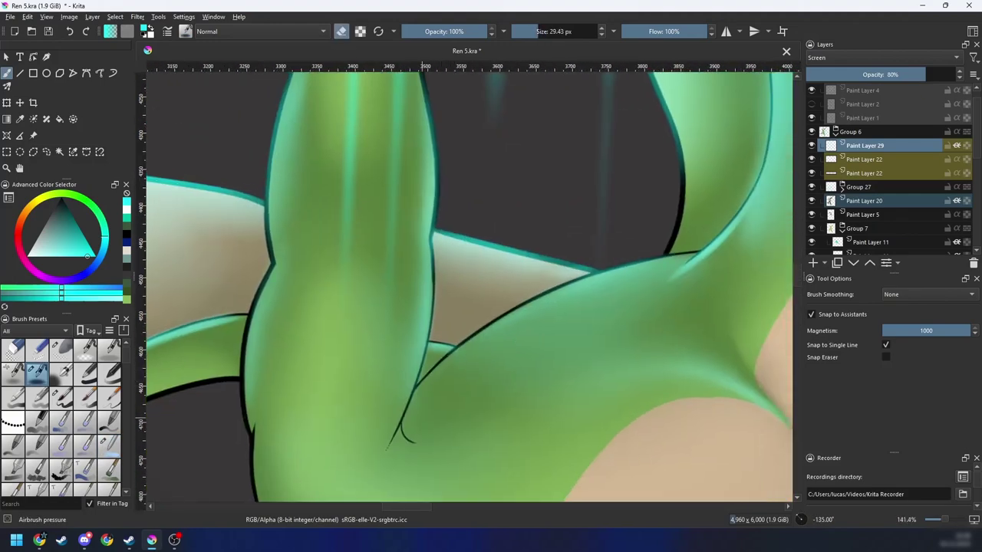
pyautogui.moveTo(422, 389); pyautogui.dragTo(601, 284)
pyautogui.hotkey('ctrl', 'z')
pyautogui.press('e')
pyautogui.moveTo(408, 405)
pyautogui.mouseDown()
pyautogui.moveTo(583, 291)
pyautogui.moveTo(514, 319)
pyautogui.moveTo(563, 298)
pyautogui.mouseUp()
pyautogui.hotkey('ctrl', 'z')
pyautogui.moveTo(443, 364)
pyautogui.mouseDown()
pyautogui.moveTo(466, 345)
pyautogui.moveTo(687, 262)
pyautogui.mouseUp()
pyautogui.moveTo(538, 308); pyautogui.dragTo(705, 254)
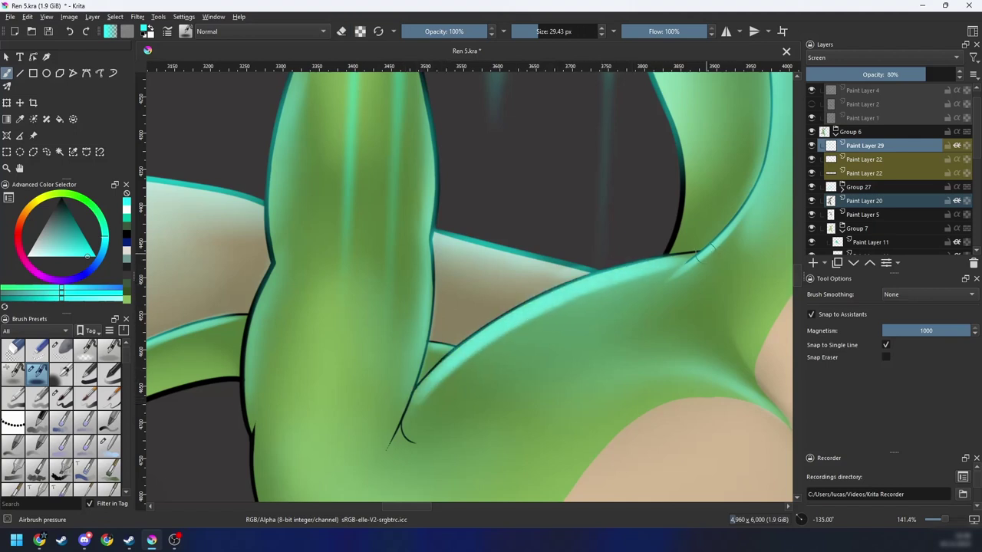
# Step: Thicken the torso side's cyan rim and extend it down into the armpit crease
pyautogui.moveTo(508, 327); pyautogui.dragTo(608, 285)
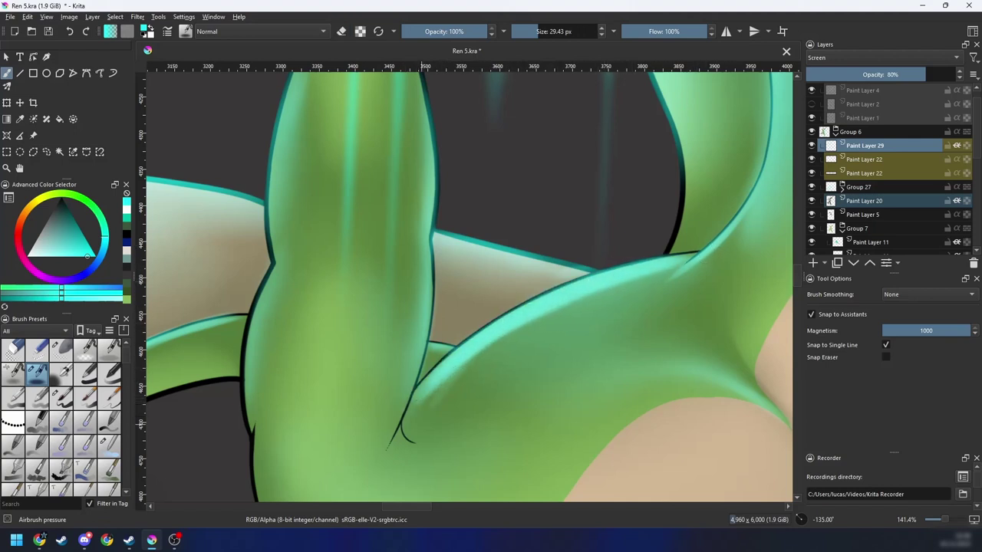
pyautogui.moveTo(421, 424)
pyautogui.mouseDown()
pyautogui.moveTo(636, 274)
pyautogui.moveTo(520, 321)
pyautogui.mouseUp()
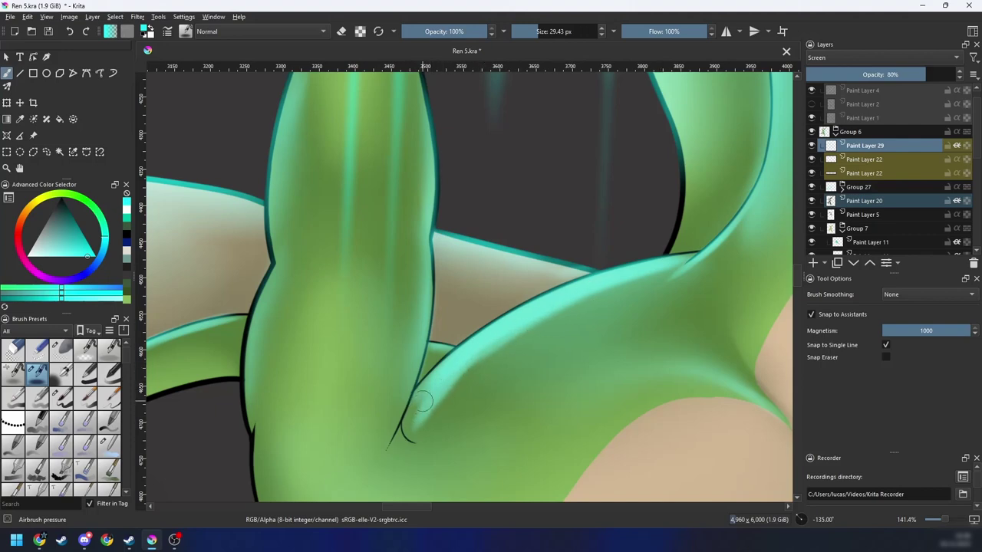
pyautogui.moveTo(422, 399); pyautogui.dragTo(412, 435)
# Step: Soften the torso side's cyan rim into the green skin with the Blender Blur brush
pyautogui.rightClick(489, 360)
pyautogui.click(629, 312)
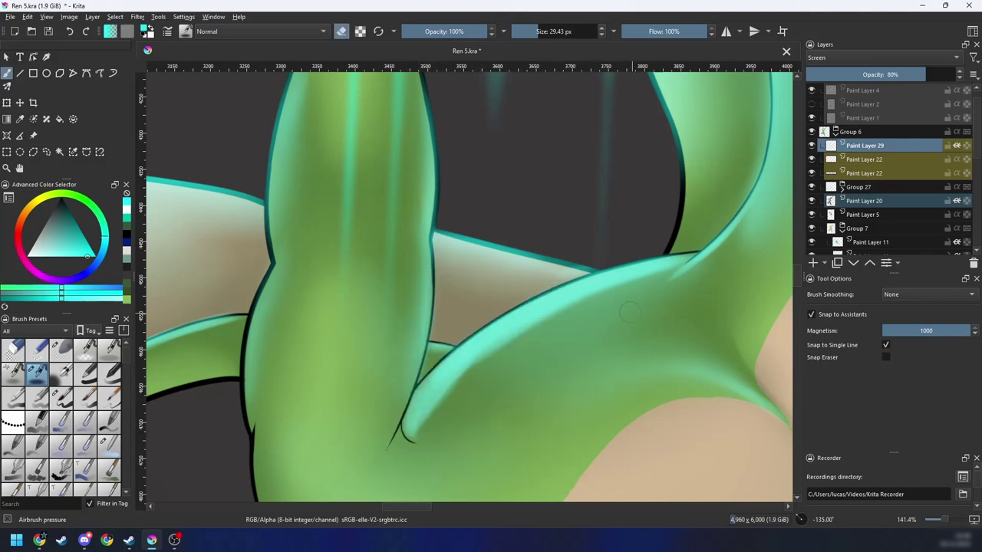
pyautogui.rightClick(451, 449)
pyautogui.click(505, 422)
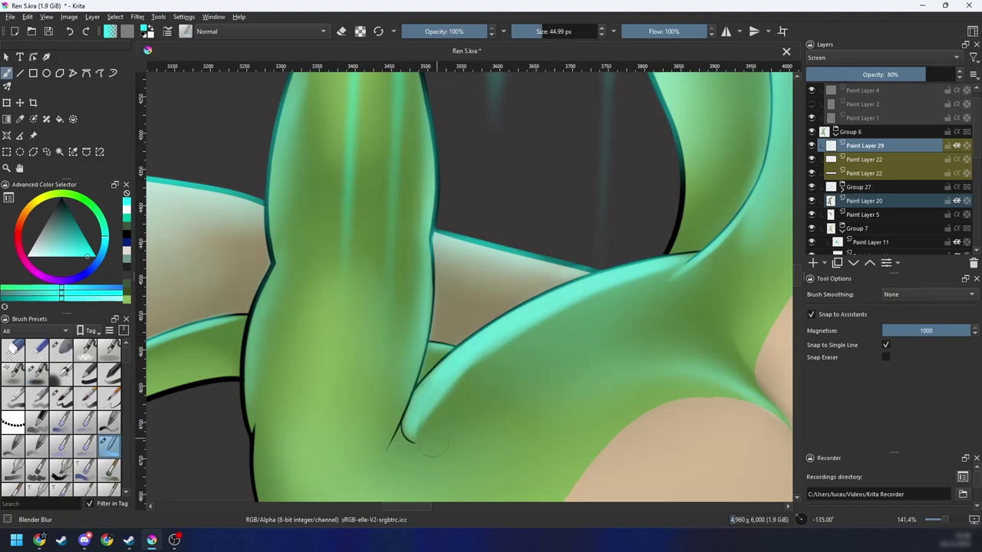
pyautogui.moveTo(426, 418)
pyautogui.mouseDown()
pyautogui.moveTo(475, 357)
pyautogui.moveTo(699, 260)
pyautogui.mouseUp()
# Step: Examine the torso's rim light against the bow, arm and legs across the whole figure
pyautogui.scroll(-5, 456, 433)
pyautogui.press('6')
pyautogui.press('6')
pyautogui.press('6')
pyautogui.press('6')
pyautogui.press('6')
pyautogui.press('6')
pyautogui.press('6')
pyautogui.press('6')
pyautogui.press('6')
pyautogui.press('6')
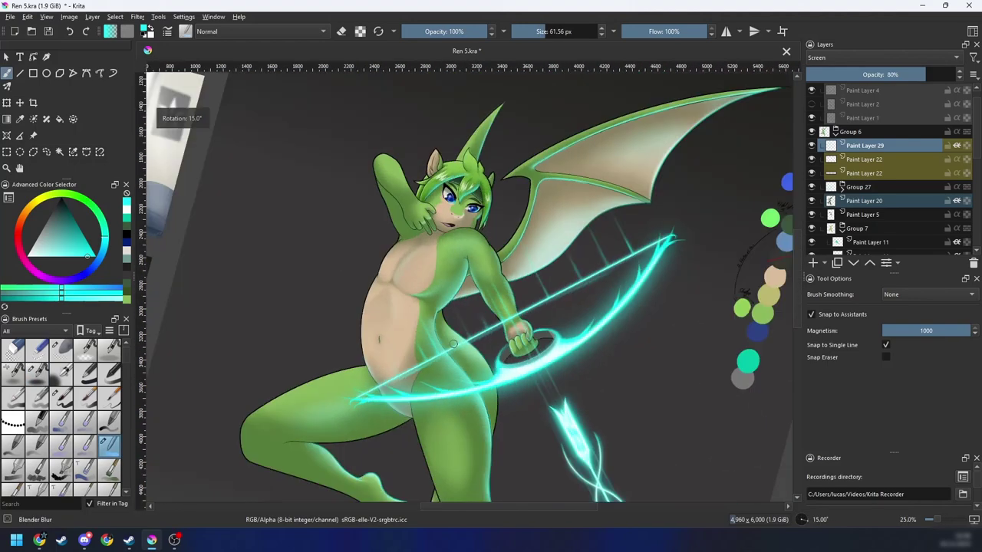
pyautogui.moveTo(581, 396); pyautogui.dragTo(596, 362)
pyautogui.scroll(1, 472, 310)
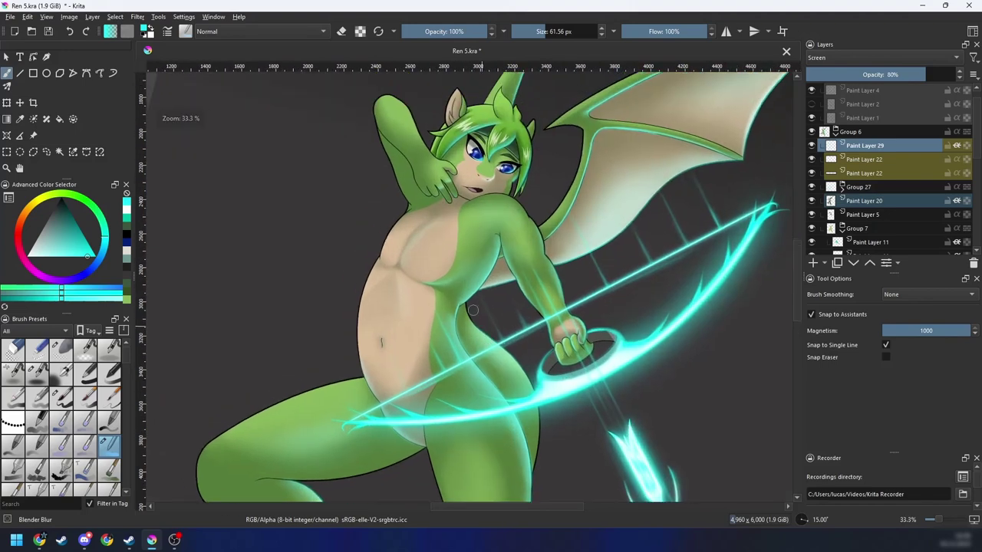
pyautogui.press('+')
pyautogui.moveTo(502, 348); pyautogui.dragTo(540, 296)
pyautogui.press('-')
pyautogui.press('-')
pyautogui.press('5')
pyautogui.moveTo(602, 342)
pyautogui.mouseDown()
pyautogui.moveTo(580, 281)
pyautogui.moveTo(570, 289)
pyautogui.moveTo(579, 324)
pyautogui.mouseUp()
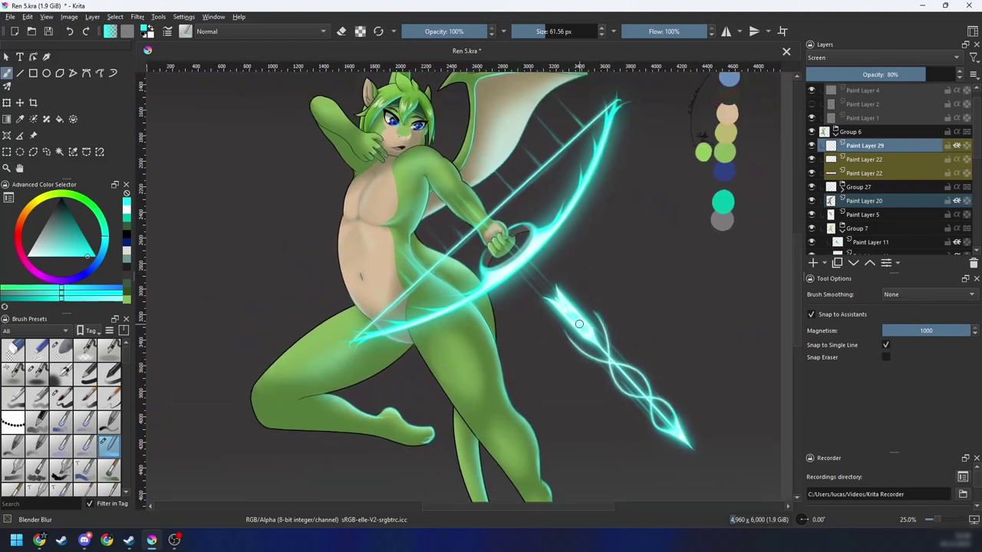
# Step: Airbrush a cyan rim along the far hip's outer edge behind the bow, enlarging the brush to about 57 px
pyautogui.press('+')
pyautogui.press('+')
pyautogui.press('4')
pyautogui.press('4')
pyautogui.press('4')
pyautogui.press('4')
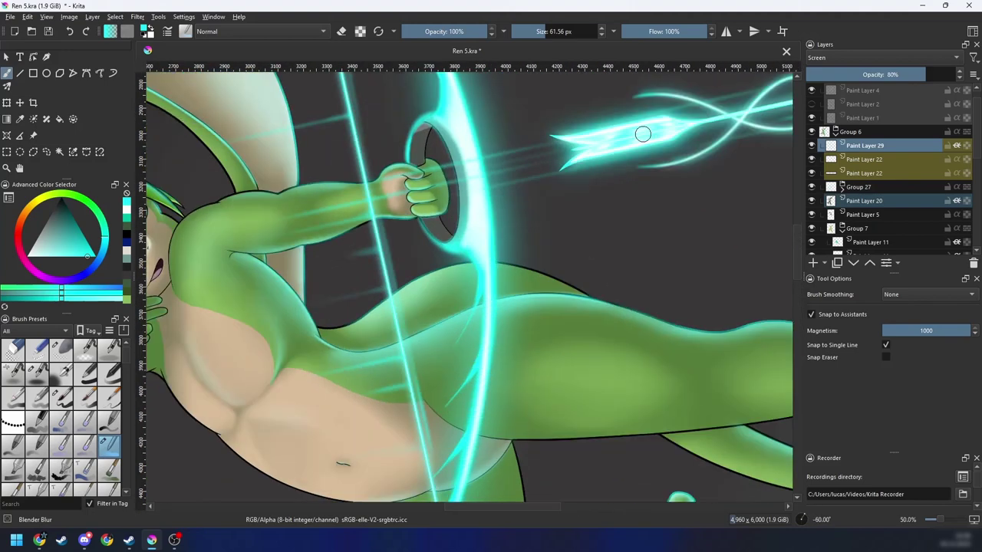
pyautogui.rightClick(564, 261)
pyautogui.click(627, 267)
pyautogui.moveTo(574, 291); pyautogui.dragTo(575, 326)
pyautogui.press('+')
pyautogui.press('4')
pyautogui.press('4')
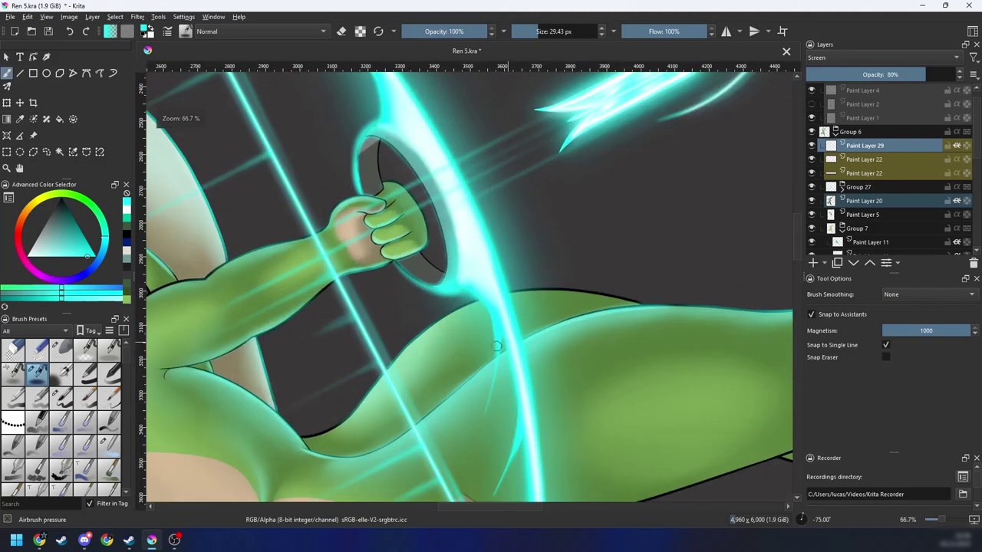
pyautogui.moveTo(465, 350); pyautogui.dragTo(416, 375)
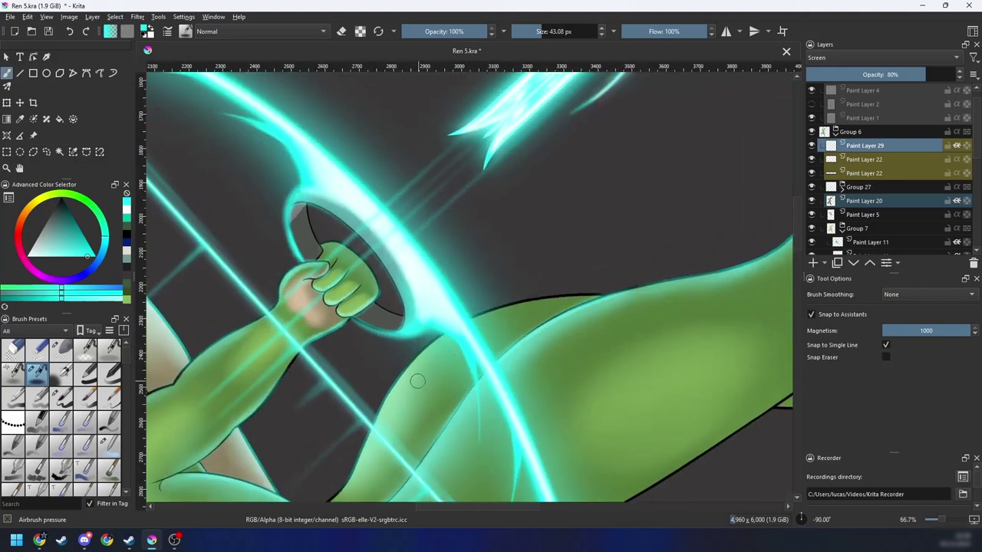
pyautogui.moveTo(390, 423); pyautogui.dragTo(476, 322)
pyautogui.moveTo(404, 392); pyautogui.dragTo(518, 304)
pyautogui.moveTo(432, 355); pyautogui.dragTo(529, 299)
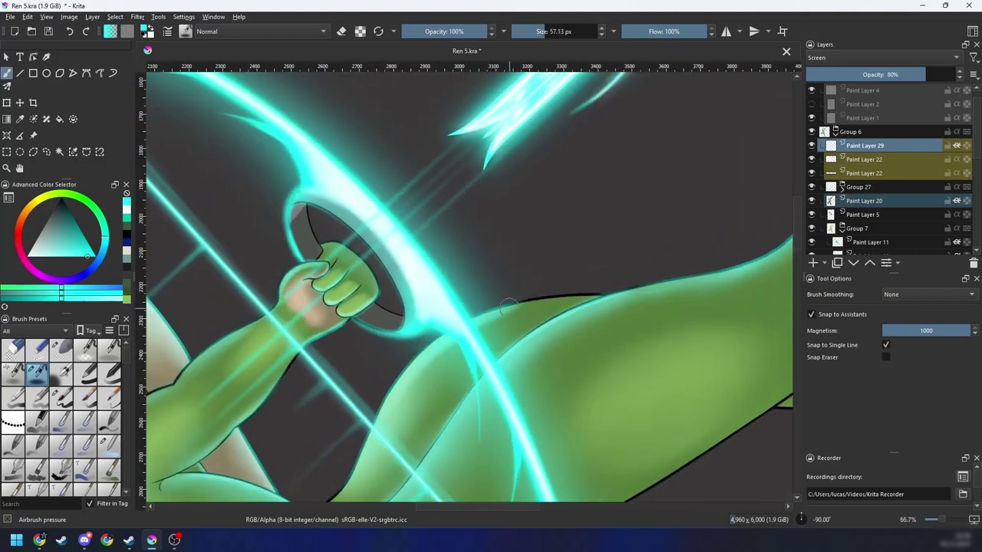
# Step: Extend the far hip's cyan rim and tinted outline to where it meets the near thigh
pyautogui.moveTo(477, 320); pyautogui.dragTo(595, 296)
pyautogui.moveTo(508, 308)
pyautogui.mouseDown()
pyautogui.moveTo(609, 291)
pyautogui.moveTo(490, 321)
pyautogui.mouseUp()
pyautogui.hotkey('ctrl', 'z')
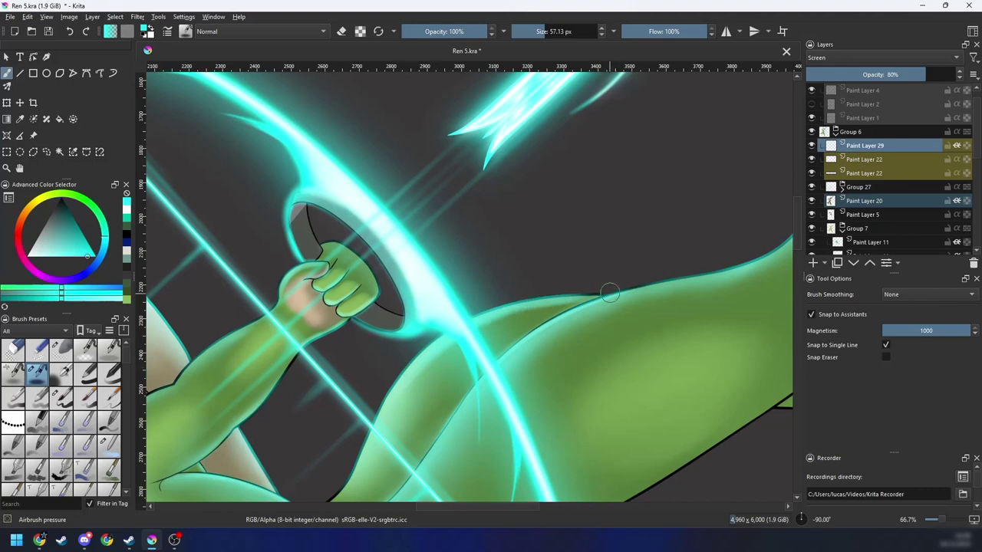
pyautogui.moveTo(659, 281); pyautogui.dragTo(555, 306)
pyautogui.moveTo(694, 277); pyautogui.dragTo(502, 329)
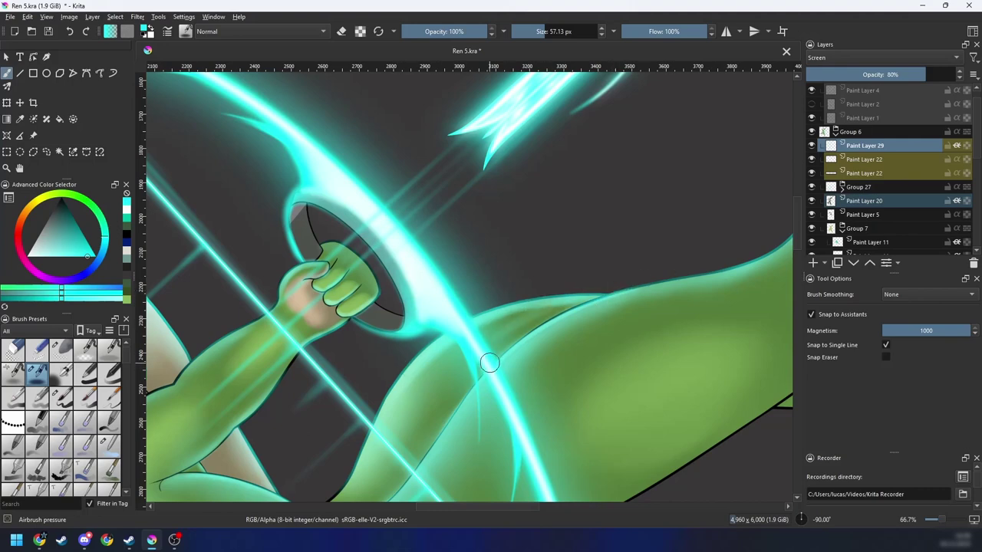
pyautogui.press('1')
pyautogui.moveTo(563, 357)
pyautogui.mouseDown()
pyautogui.moveTo(668, 305)
pyautogui.moveTo(520, 319)
pyautogui.mouseUp()
pyautogui.moveTo(606, 300); pyautogui.dragTo(510, 319)
pyautogui.hotkey('ctrl', 'z')
pyautogui.hotkey('ctrl', 'z')
pyautogui.hotkey('ctrl', 'z')
pyautogui.hotkey('ctrl', 'z')
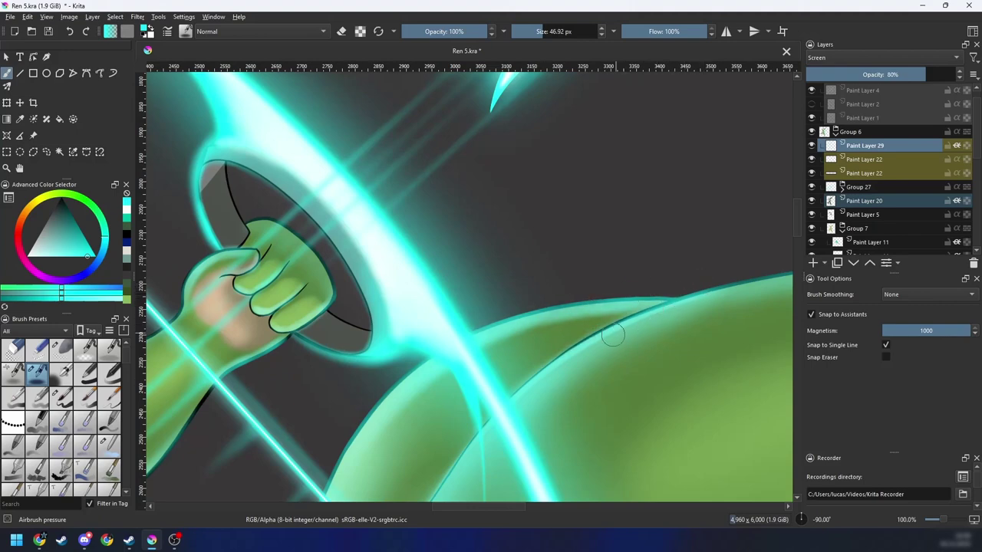
pyautogui.hotkey('ctrl', 'shift', 'z')
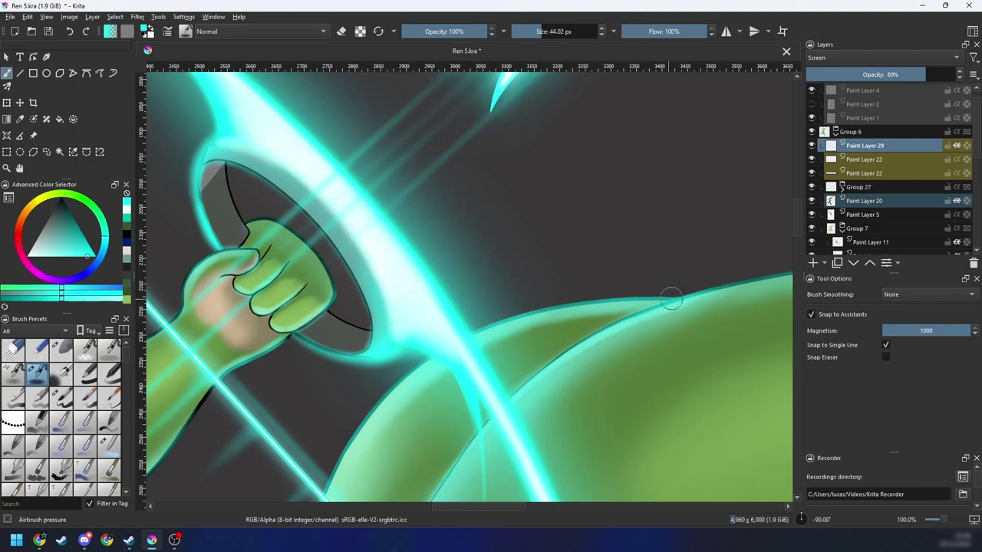
# Step: Build up the far hip's cyan rim from the near thigh back past the bow with an airbrush of about 44 px
pyautogui.moveTo(629, 301); pyautogui.dragTo(445, 366)
pyautogui.moveTo(459, 373); pyautogui.dragTo(474, 372)
pyautogui.moveTo(654, 302)
pyautogui.mouseDown()
pyautogui.moveTo(596, 305)
pyautogui.moveTo(446, 365)
pyautogui.mouseUp()
pyautogui.moveTo(572, 307); pyautogui.dragTo(375, 417)
# Step: Continue the far hip's cyan rim along its edge to the waist with a 74 px airbrush
pyautogui.press('6')
pyautogui.press('6')
pyautogui.moveTo(445, 388); pyautogui.dragTo(566, 353)
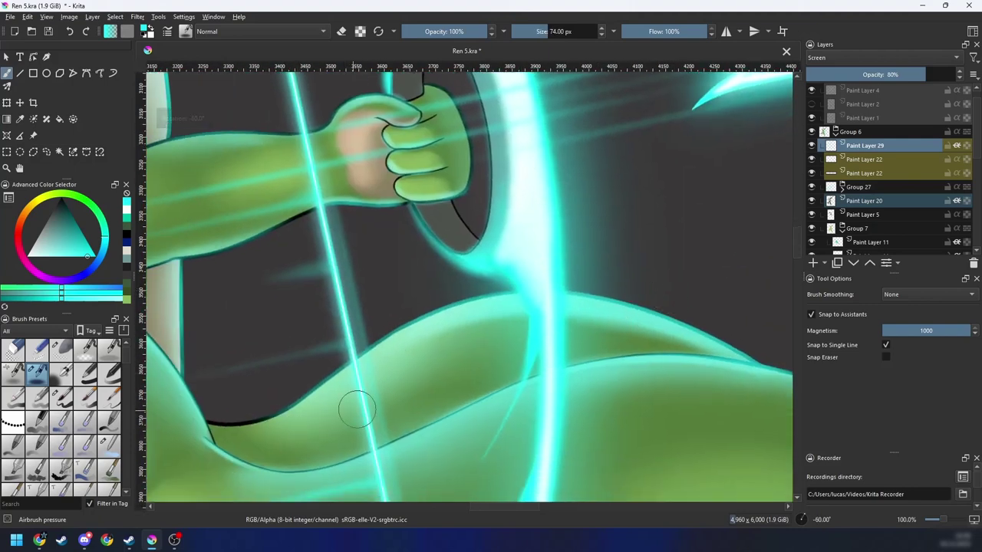
pyautogui.press('-')
pyautogui.moveTo(358, 410); pyautogui.dragTo(556, 358)
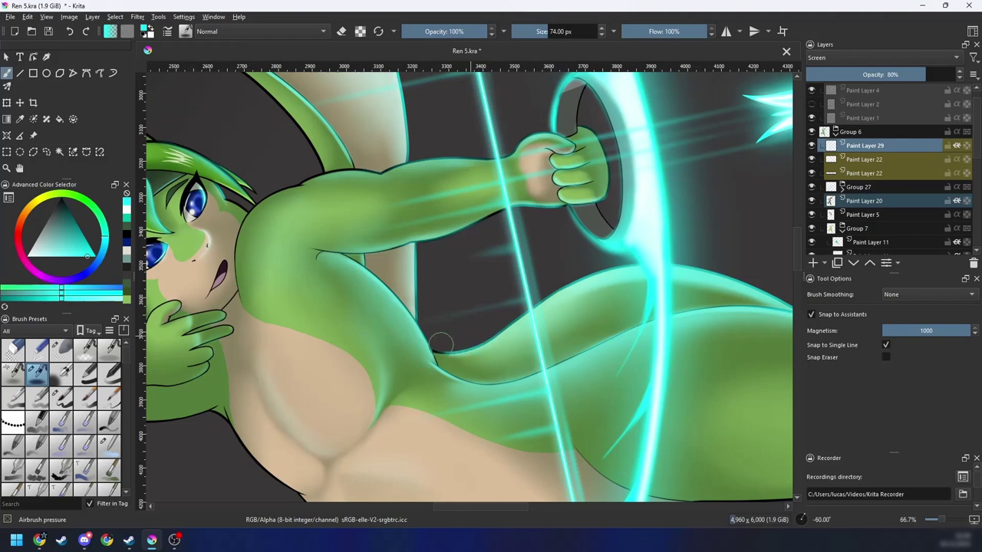
pyautogui.moveTo(440, 344); pyautogui.dragTo(534, 310)
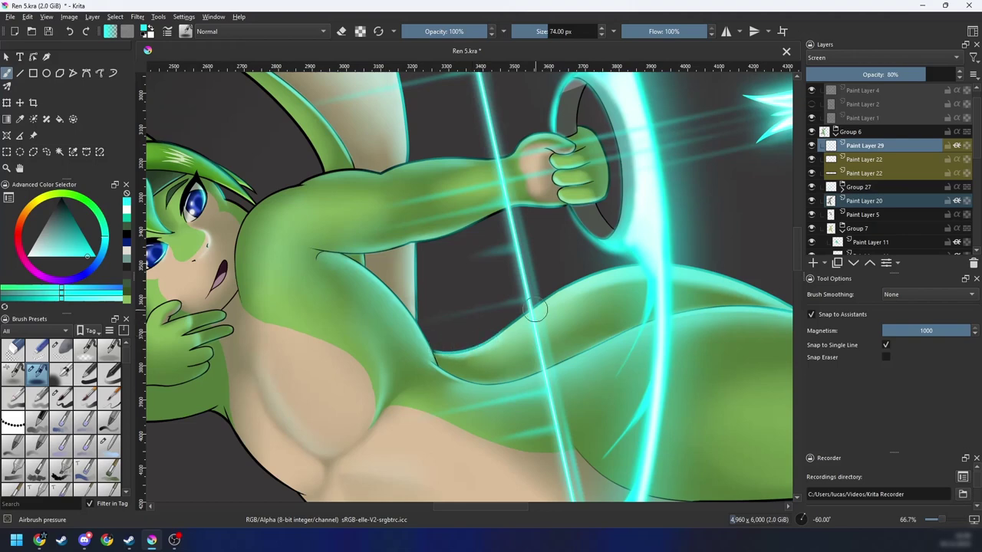
pyautogui.moveTo(490, 339); pyautogui.dragTo(522, 309)
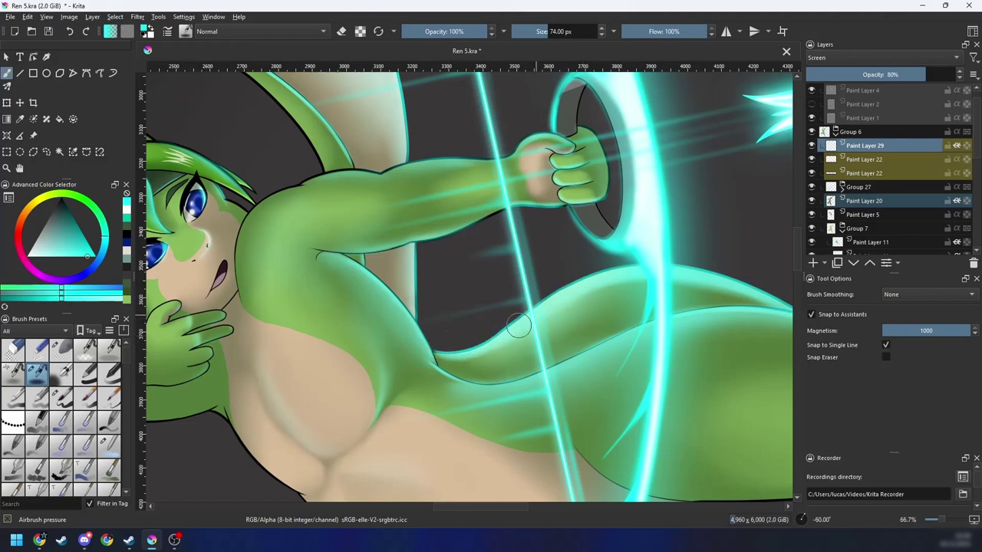
# Step: Blend the far hip's cyan rim into the green with Blender Blur, reducing the brush to about 42 px near the thigh
pyautogui.rightClick(567, 319)
pyautogui.click(588, 380)
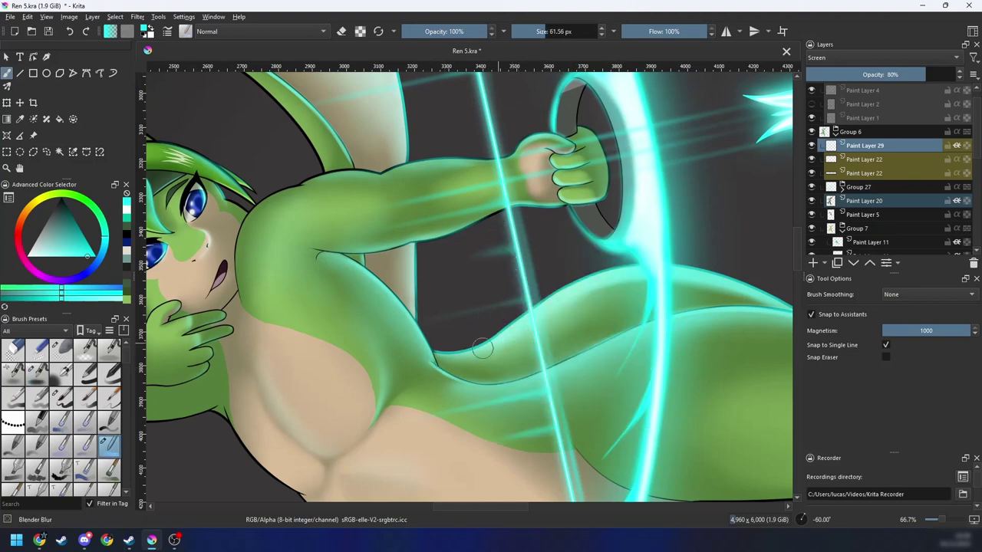
pyautogui.moveTo(517, 346); pyautogui.dragTo(482, 353)
pyautogui.press('4')
pyautogui.press('4')
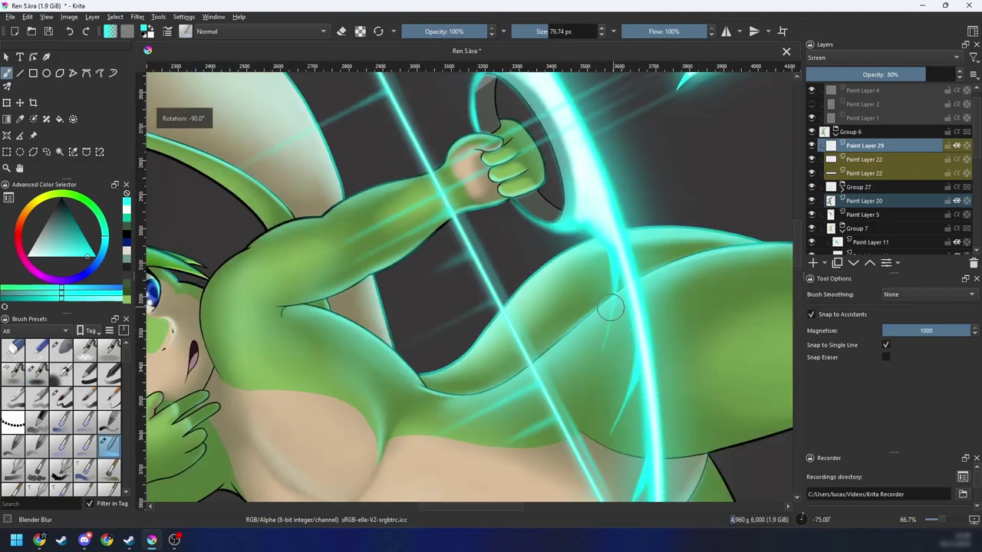
pyautogui.moveTo(542, 313); pyautogui.dragTo(453, 390)
pyautogui.moveTo(517, 341); pyautogui.dragTo(526, 341)
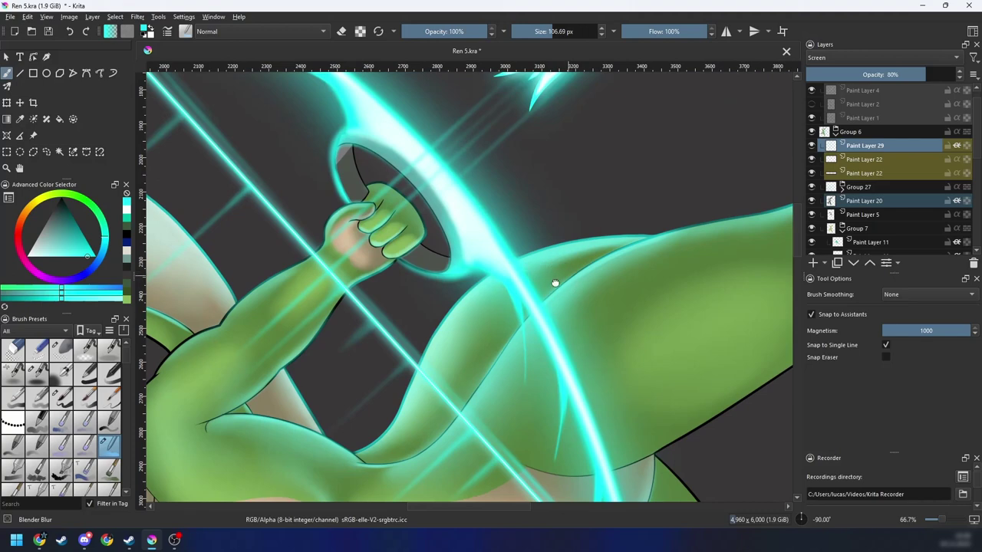
pyautogui.scroll(1, 554, 283)
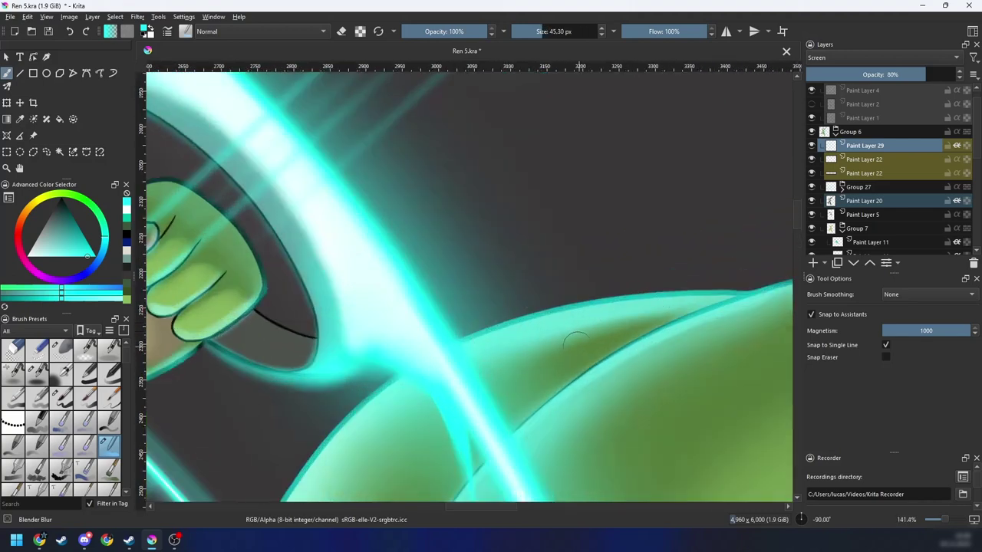
pyautogui.press('[')
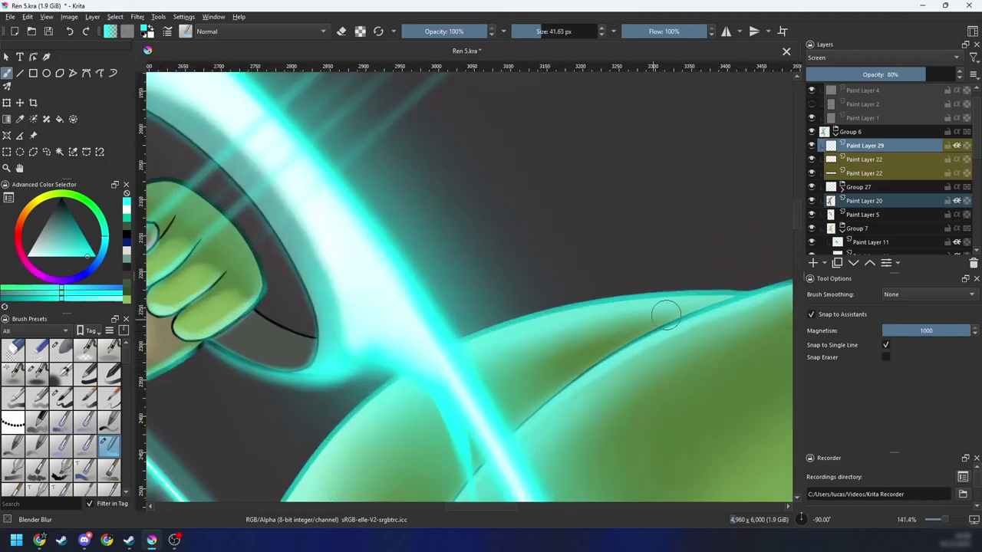
# Step: Examine the cyan lighting over the whole figure, especially the legs, feet and tail
pyautogui.press('-')
pyautogui.press('6')
pyautogui.press('-')
pyautogui.press('-')
pyautogui.press('-')
pyautogui.press('-')
pyautogui.press('6')
pyautogui.press('6')
pyautogui.press('6')
pyautogui.press('6')
pyautogui.press('6')
pyautogui.press('6')
pyautogui.press('6')
pyautogui.press('-')
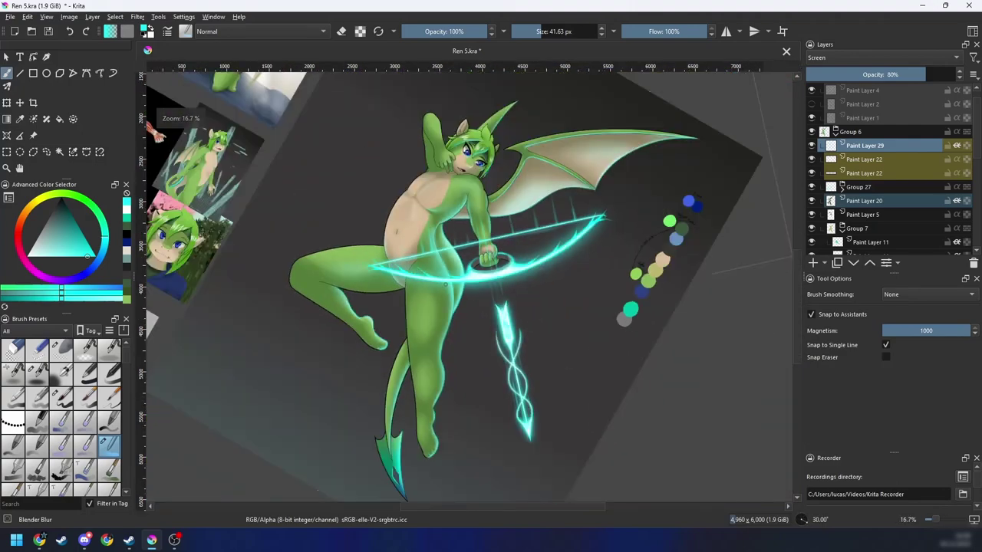
pyautogui.press('-')
pyautogui.press('4')
pyautogui.press('4')
pyautogui.scroll(4, 567, 410)
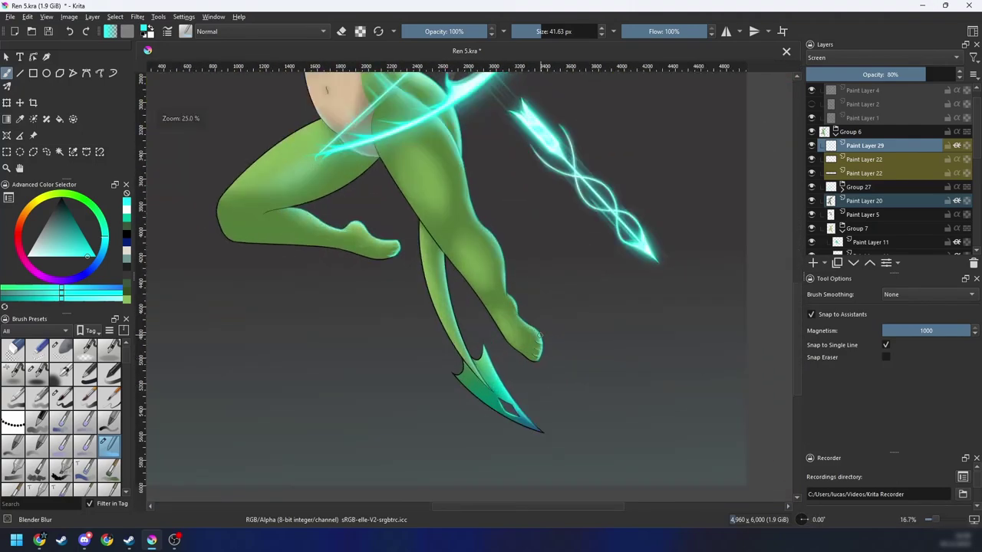
pyautogui.moveTo(521, 356); pyautogui.dragTo(527, 330)
pyautogui.moveTo(545, 371); pyautogui.dragTo(481, 348)
pyautogui.press('-')
pyautogui.press('-')
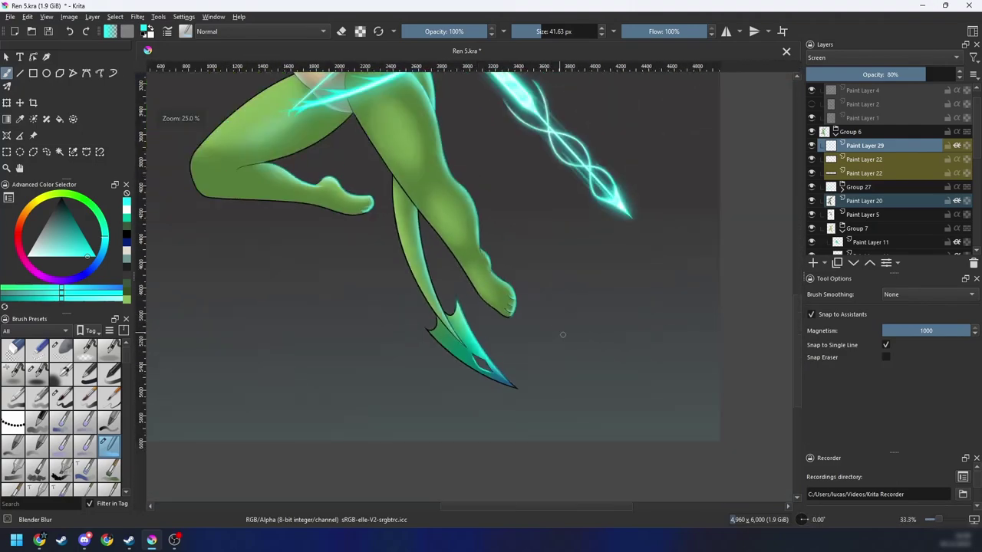
pyautogui.moveTo(574, 359); pyautogui.dragTo(603, 406)
pyautogui.scroll(2, 567, 353)
pyautogui.scroll(-2, 583, 333)
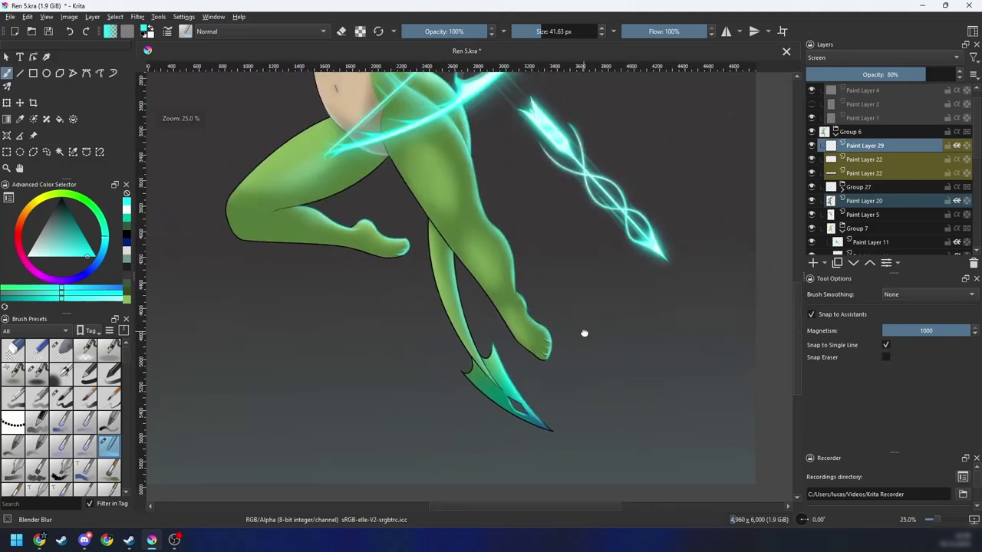
pyautogui.moveTo(583, 333); pyautogui.dragTo(587, 394)
pyautogui.scroll(-2, 582, 345)
pyautogui.scroll(2, 591, 342)
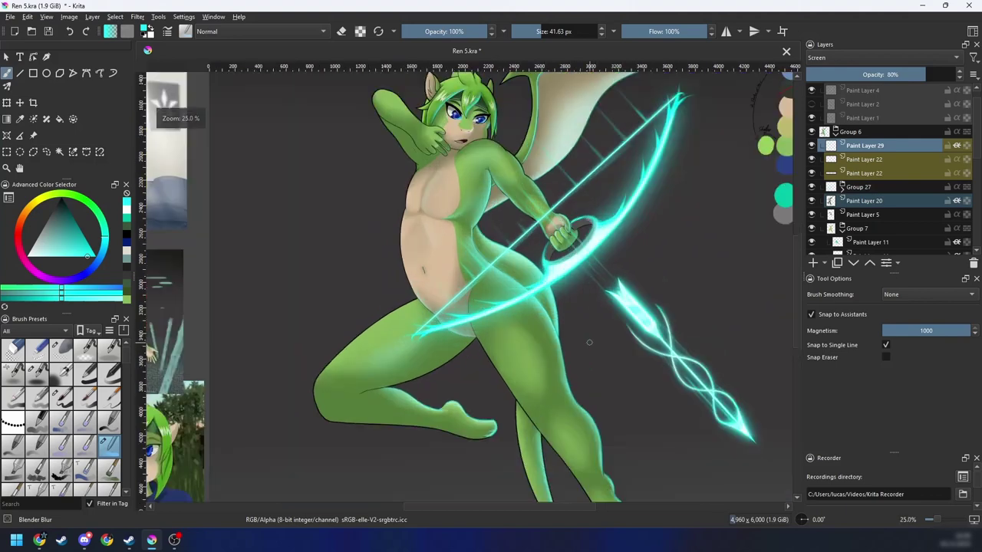
pyautogui.moveTo(591, 342); pyautogui.dragTo(543, 280)
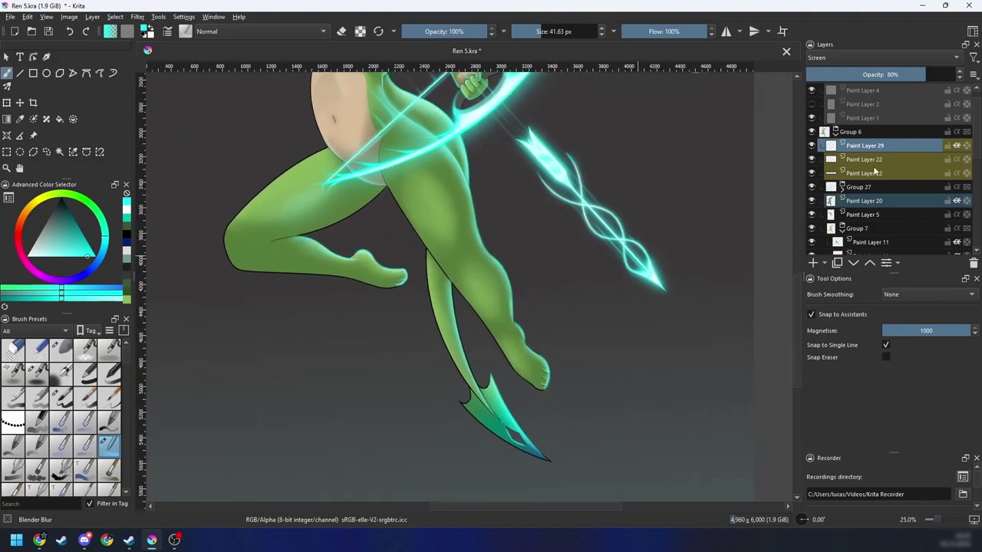
# Step: Switch to Paint Layer 20 and ready the pressure airbrush with dark green for shading
pyautogui.click(869, 201)
pyautogui.rightClick(610, 302)
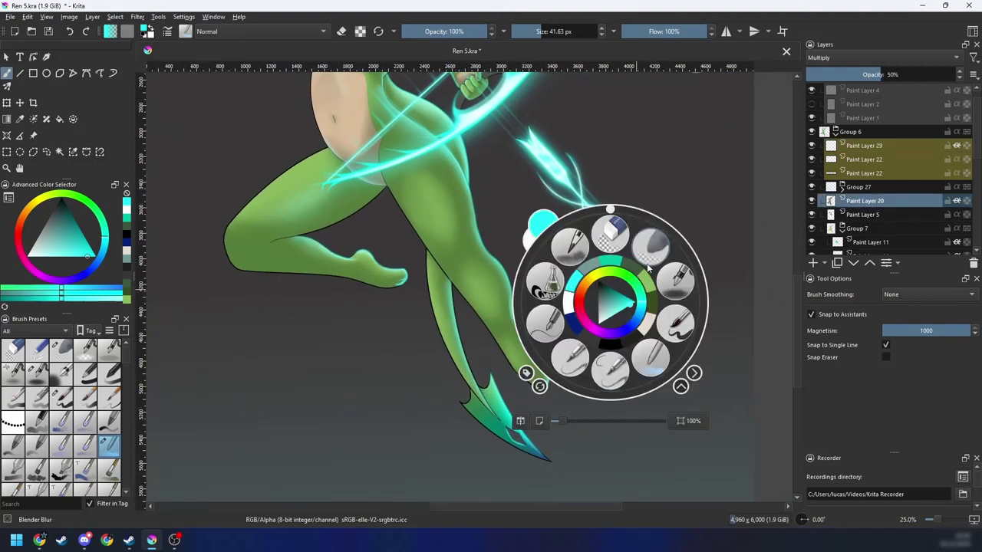
pyautogui.click(636, 272)
pyautogui.rightClick(613, 294)
pyautogui.click(682, 282)
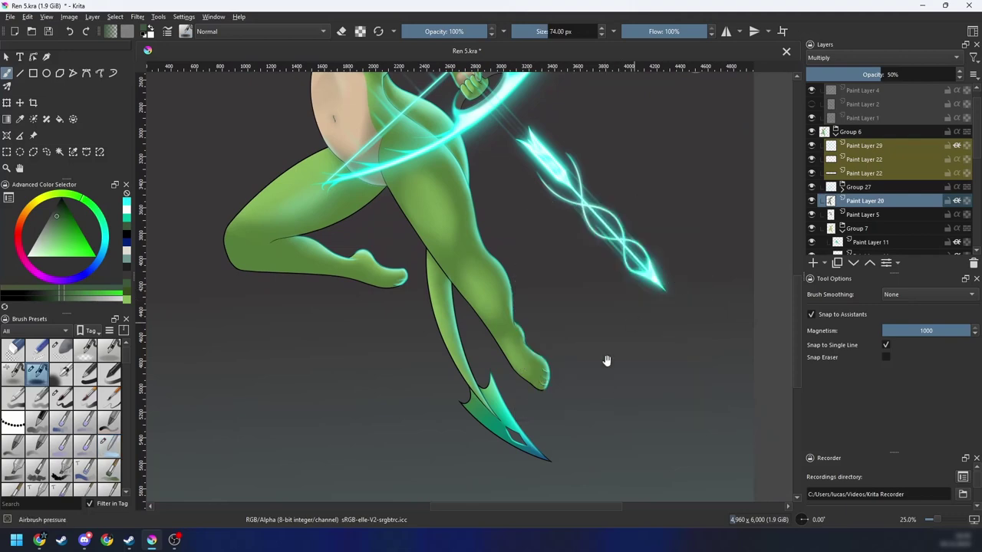
# Step: Try to shade the tail near its fin with an airbrush of about 18 px
pyautogui.moveTo(606, 361); pyautogui.dragTo(603, 312)
pyautogui.scroll(2, 485, 343)
pyautogui.press('6')
pyautogui.press('6')
pyautogui.press('6')
pyautogui.press('6')
pyautogui.press('6')
pyautogui.press('6')
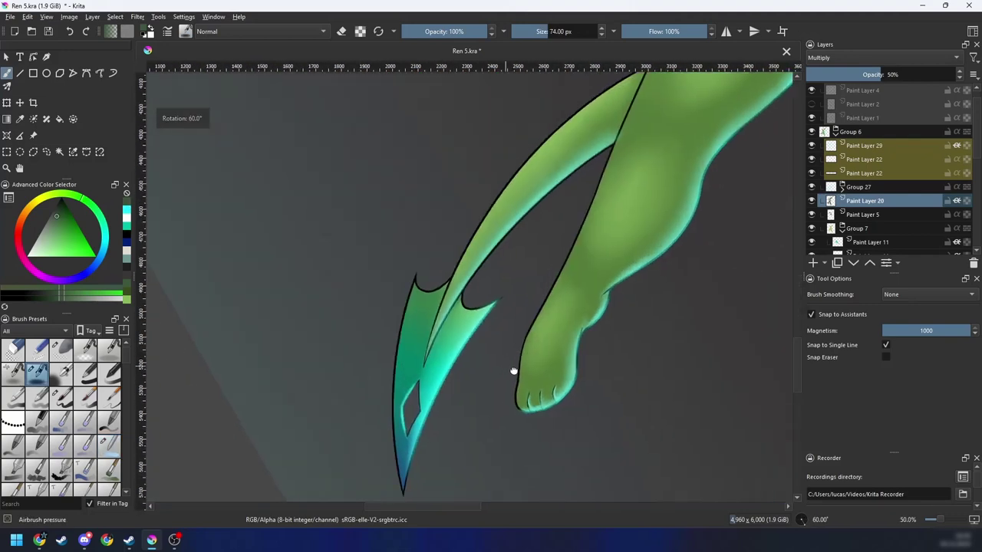
pyautogui.scroll(2, 414, 276)
pyautogui.moveTo(418, 395); pyautogui.dragTo(518, 342)
pyautogui.moveTo(491, 341); pyautogui.dragTo(376, 399)
pyautogui.moveTo(430, 322); pyautogui.dragTo(495, 272)
pyautogui.hotkey('ctrl', 'z')
pyautogui.hotkey('ctrl', 'z')
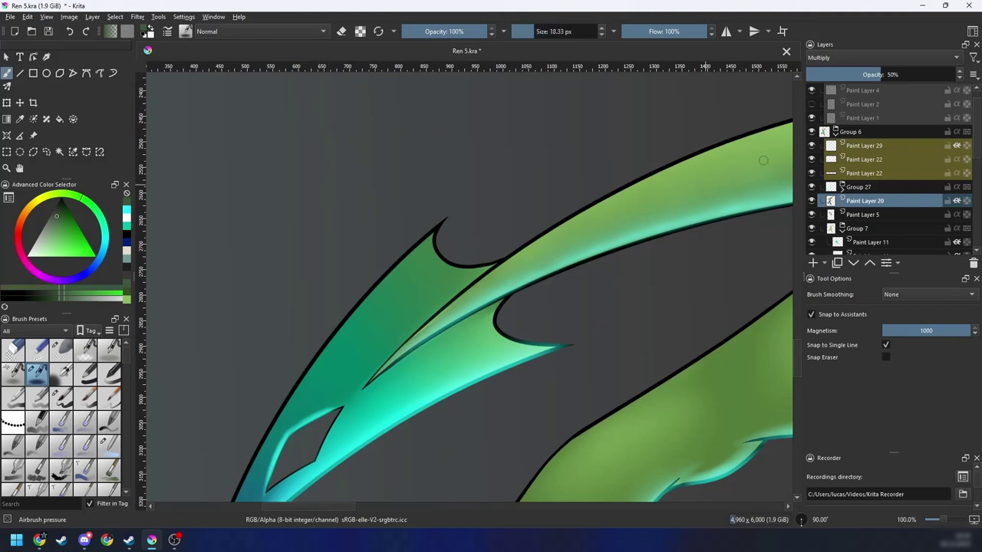
# Step: Try Paint Layer 20 at 94% opacity to compare stronger shading over the figure, then restore its opacity to 50%
pyautogui.moveTo(882, 75); pyautogui.dragTo(940, 74)
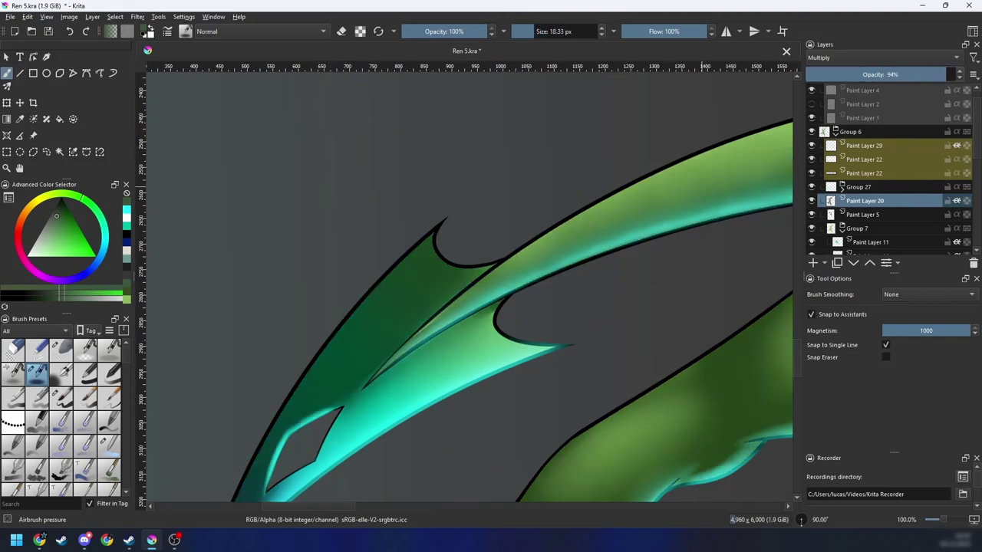
pyautogui.press('4')
pyautogui.press('4')
pyautogui.press('4')
pyautogui.press('4')
pyautogui.press('4')
pyautogui.press('4')
pyautogui.hotkey('ctrl', '-')
pyautogui.hotkey('ctrl', '-')
pyautogui.hotkey('ctrl', '-')
pyautogui.hotkey('ctrl', '-')
pyautogui.hotkey('ctrl', '-')
pyautogui.press('4')
pyautogui.press('4')
pyautogui.press('6')
pyautogui.press('6')
pyautogui.moveTo(590, 300)
pyautogui.mouseDown()
pyautogui.moveTo(610, 333)
pyautogui.moveTo(649, 307)
pyautogui.mouseUp()
pyautogui.hotkey('ctrl', 'z')
# Step: Try to darken the tail's outer edge just above the fin with the 18 px airbrush
pyautogui.hotkey('ctrl', '+')
pyautogui.hotkey('ctrl', '+')
pyautogui.press('6')
pyautogui.press('6')
pyautogui.press('6')
pyautogui.press('6')
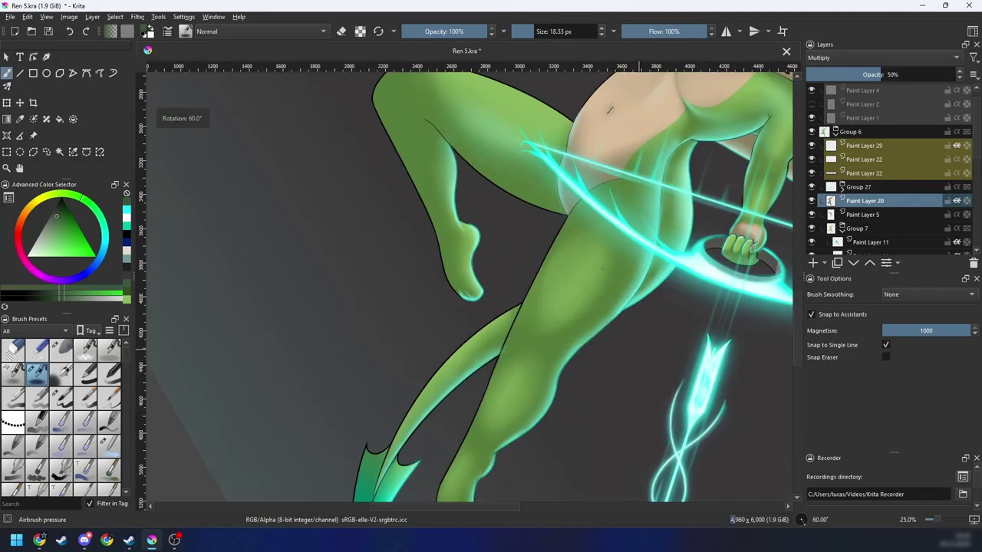
pyautogui.hotkey('ctrl', '+')
pyautogui.hotkey('ctrl', '+')
pyautogui.press('6')
pyautogui.moveTo(307, 468); pyautogui.dragTo(476, 273)
pyautogui.press('6')
pyautogui.hotkey('ctrl', '+')
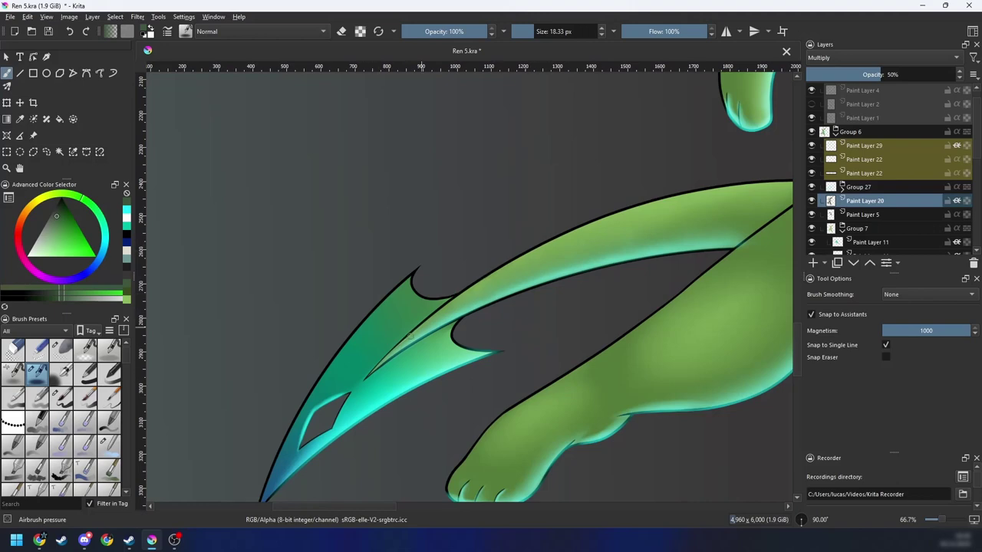
pyautogui.moveTo(453, 301); pyautogui.dragTo(612, 220)
pyautogui.hotkey('ctrl', 'z')
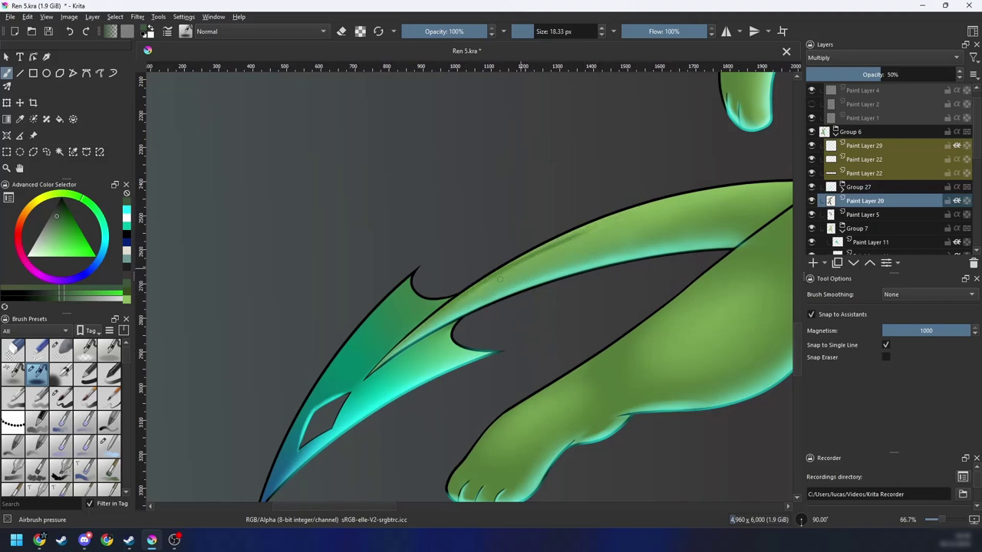
# Step: Shade the first cyan-side edge of the diamond-shaped hole in the tail fin with the dark green 18 px airbrush
pyautogui.press('-')
pyautogui.press('-')
pyautogui.press('4')
pyautogui.press('4')
pyautogui.press('4')
pyautogui.press('-')
pyautogui.press('4')
pyautogui.press('4')
pyautogui.press('4')
pyautogui.press('4')
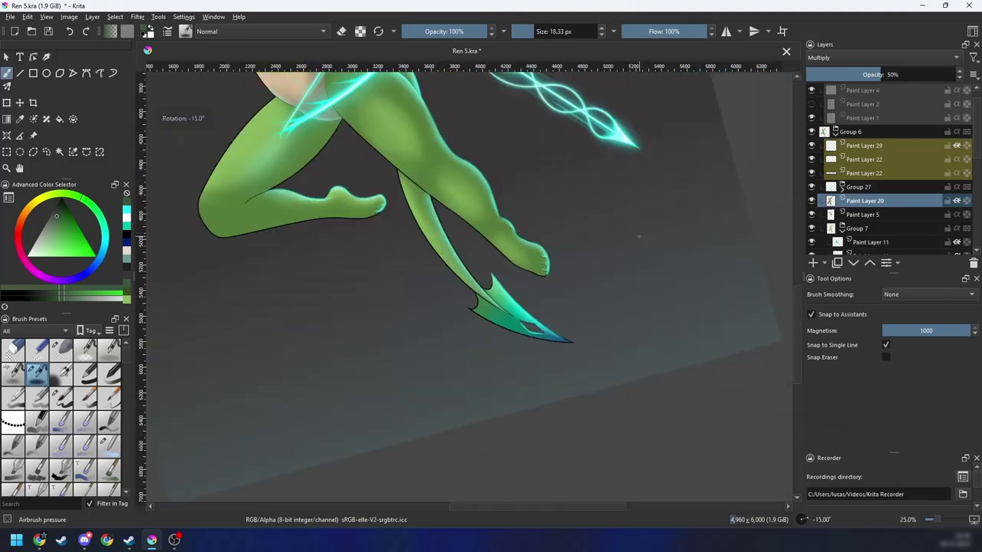
pyautogui.press('+')
pyautogui.press('+')
pyautogui.moveTo(630, 285); pyautogui.dragTo(565, 279)
pyautogui.press('+')
pyautogui.press('+')
pyautogui.moveTo(600, 319); pyautogui.dragTo(548, 337)
pyautogui.press('4')
pyautogui.press('4')
pyautogui.press('+')
pyautogui.press('+')
pyautogui.press('+')
pyautogui.moveTo(450, 341); pyautogui.dragTo(601, 288)
pyautogui.hotkey('ctrl', 'z')
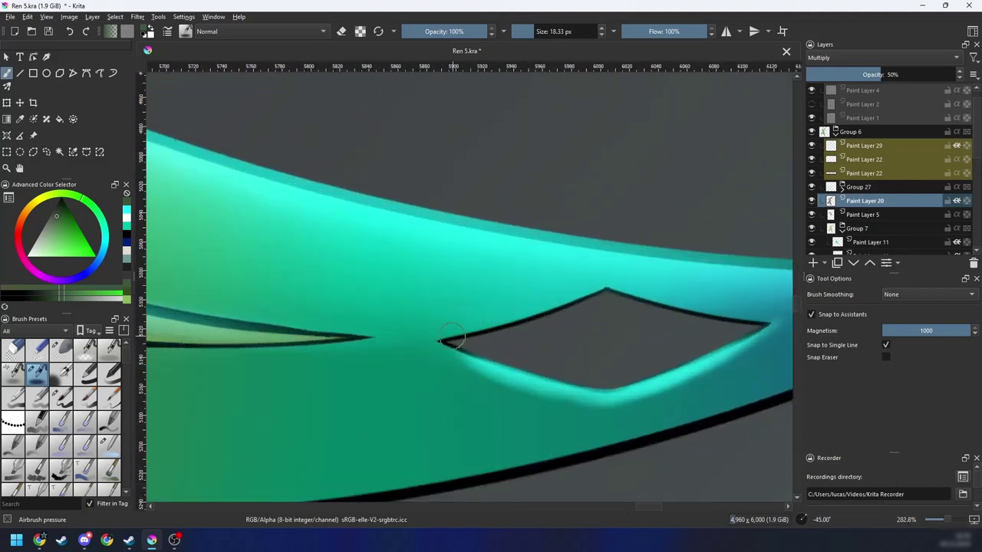
pyautogui.moveTo(453, 341); pyautogui.dragTo(614, 286)
# Step: Darken the hole's adjoining edge toward the tail tip with a fine airbrush of about 4 to 6 px
pyautogui.press('4')
pyautogui.press('4')
pyautogui.press('4')
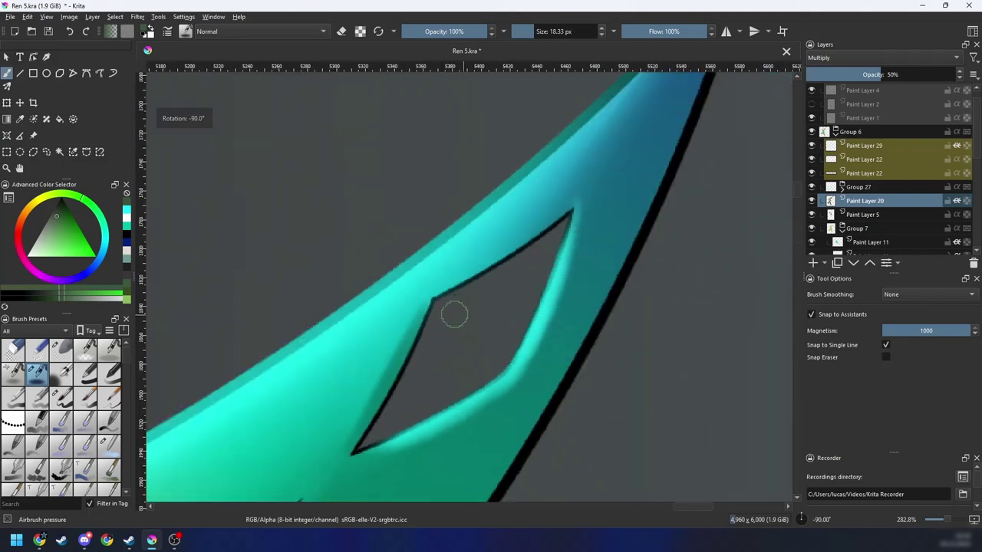
pyautogui.moveTo(482, 302); pyautogui.dragTo(415, 364)
pyautogui.moveTo(351, 376); pyautogui.dragTo(460, 312)
pyautogui.keyDown('shift'); pyautogui.moveTo(415, 344); pyautogui.dragTo(408, 343); pyautogui.keyUp('shift')
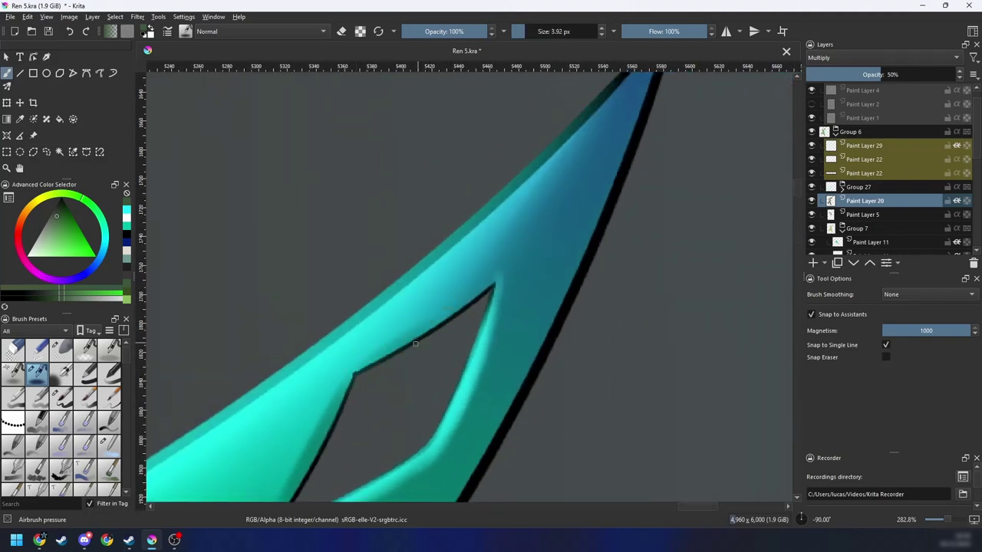
pyautogui.moveTo(356, 362); pyautogui.dragTo(442, 314)
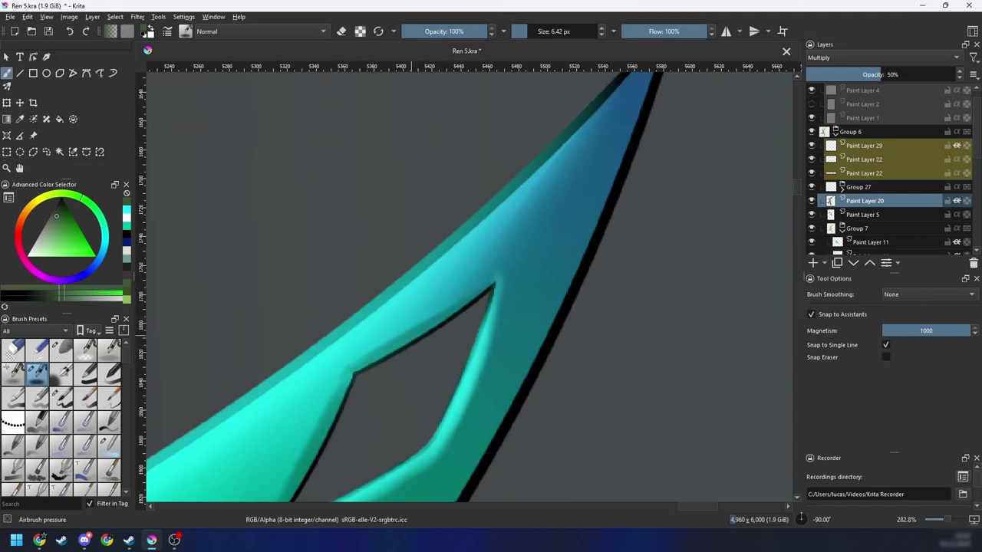
pyautogui.moveTo(352, 393); pyautogui.dragTo(397, 345)
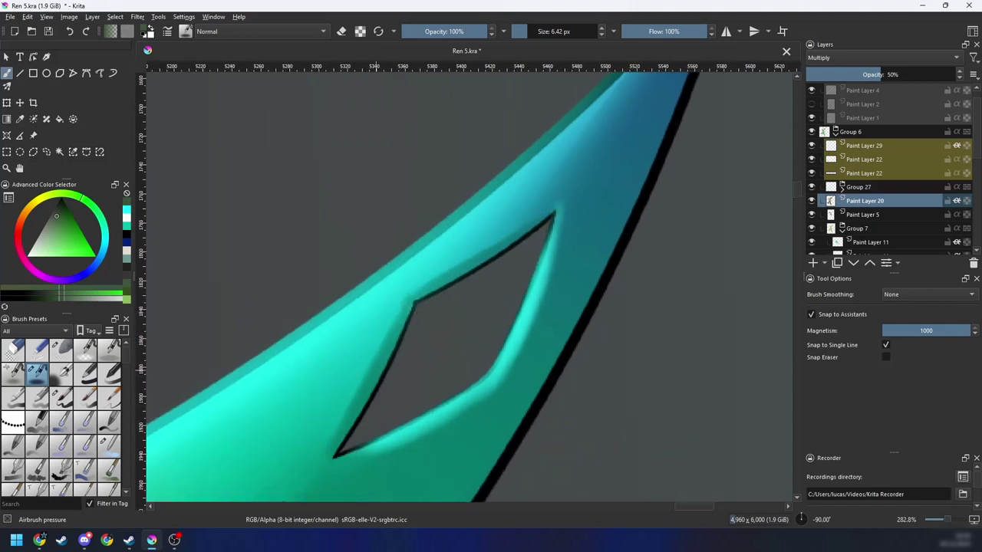
# Step: Examine the tail fin's shading up close and against the whole figure
pyautogui.press('-')
pyautogui.press('-')
pyautogui.press('6')
pyautogui.press('6')
pyautogui.press('6')
pyautogui.press('6')
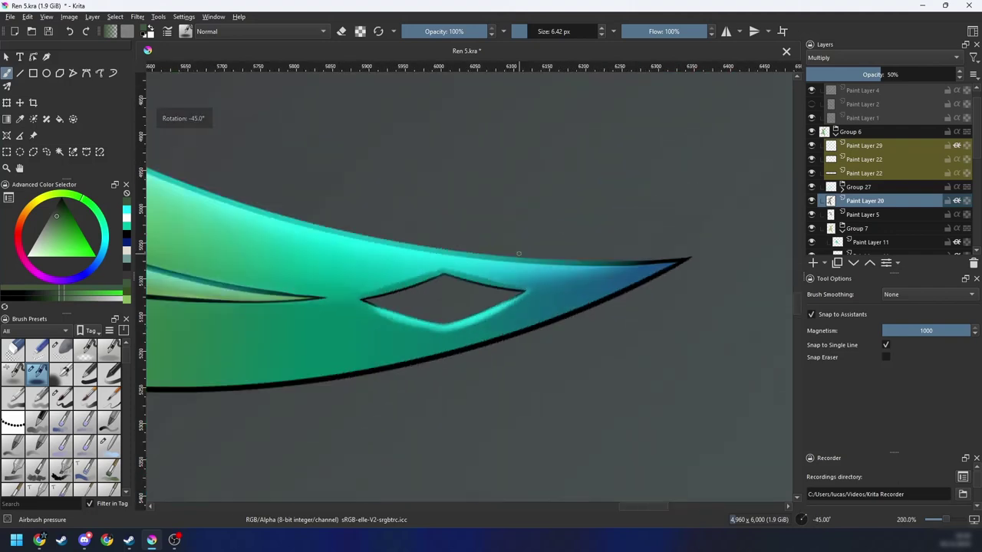
pyautogui.press('-')
pyautogui.press('-')
pyautogui.press('-')
pyautogui.press('-')
pyautogui.moveTo(509, 292); pyautogui.dragTo(582, 405)
pyautogui.press('6')
pyautogui.press('6')
pyautogui.press('6')
pyautogui.press('-')
pyautogui.press('-')
pyautogui.press('-')
pyautogui.moveTo(571, 313)
pyautogui.mouseDown()
pyautogui.moveTo(570, 413)
pyautogui.moveTo(593, 317)
pyautogui.moveTo(577, 404)
pyautogui.mouseUp()
pyautogui.press('4')
pyautogui.press('+')
# Step: Paint cyan light along the tail tip's bow-facing edge on Paint Layer 29 with an airbrush of about 20 px
pyautogui.click(855, 145)
pyautogui.moveTo(556, 369); pyautogui.dragTo(567, 311)
pyautogui.rightClick(572, 319)
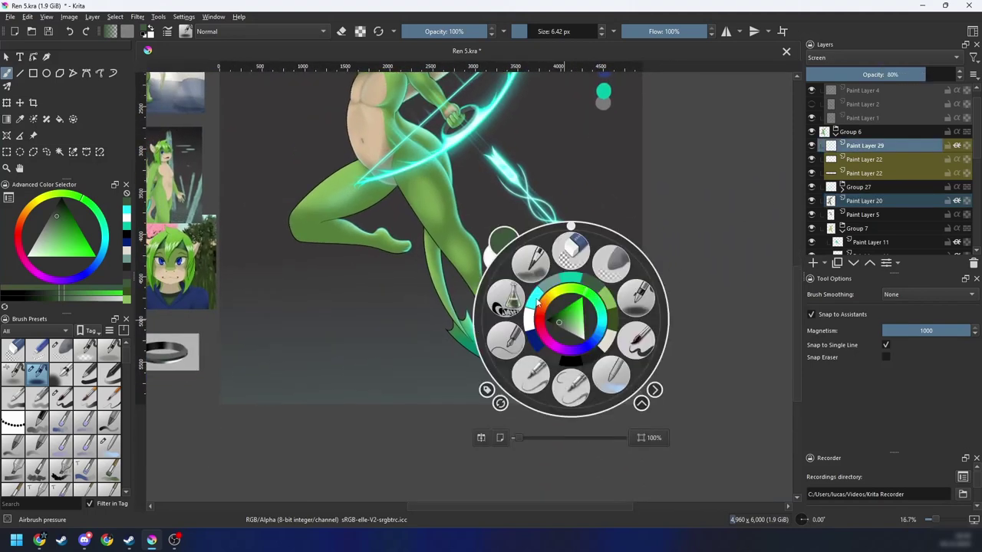
pyautogui.click(537, 300)
pyautogui.press('+')
pyautogui.press('+')
pyautogui.press('+')
pyautogui.press('4')
pyautogui.press('4')
pyautogui.press('4')
pyautogui.press('4')
pyautogui.moveTo(659, 330); pyautogui.dragTo(469, 353)
pyautogui.press('+')
pyautogui.press('+')
pyautogui.moveTo(620, 377); pyautogui.dragTo(580, 338)
pyautogui.moveTo(512, 372); pyautogui.dragTo(587, 339)
pyautogui.rightClick(559, 365)
pyautogui.click(650, 297)
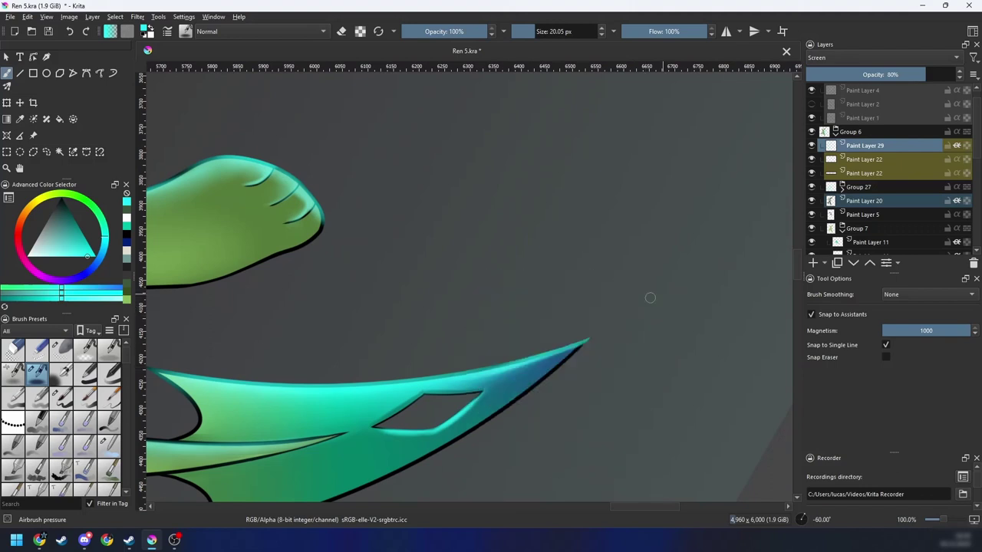
pyautogui.press('+')
pyautogui.moveTo(538, 380); pyautogui.dragTo(548, 380)
pyautogui.moveTo(450, 420)
pyautogui.mouseDown()
pyautogui.moveTo(629, 365)
pyautogui.moveTo(585, 376)
pyautogui.mouseUp()
# Step: Blend the tail tip's cyan light into the blue with Blender Blur, enlarging the brush to about 48 px
pyautogui.rightClick(597, 365)
pyautogui.click(638, 420)
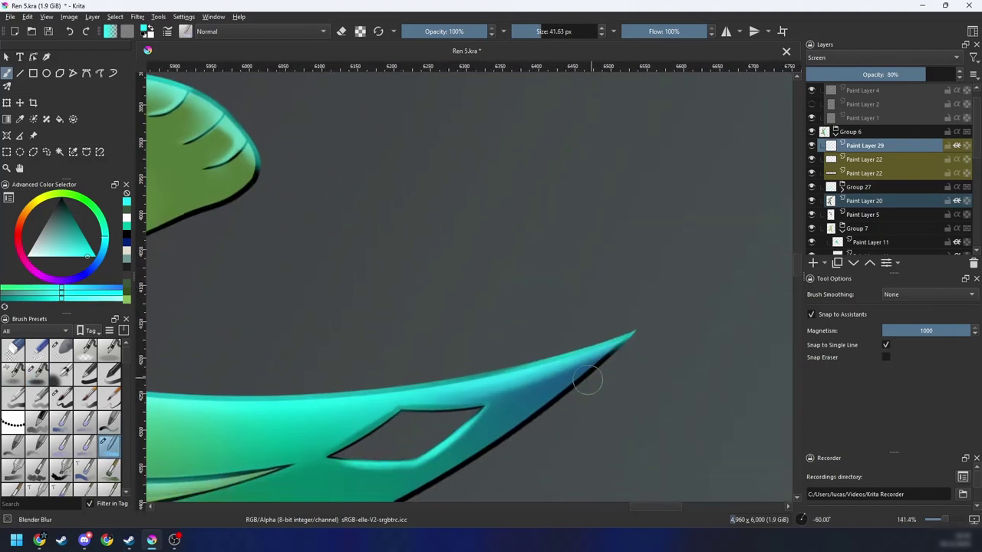
pyautogui.press('+')
pyautogui.moveTo(543, 428); pyautogui.dragTo(725, 359)
pyautogui.moveTo(610, 408)
pyautogui.mouseDown()
pyautogui.moveTo(519, 445)
pyautogui.moveTo(620, 421)
pyautogui.mouseUp()
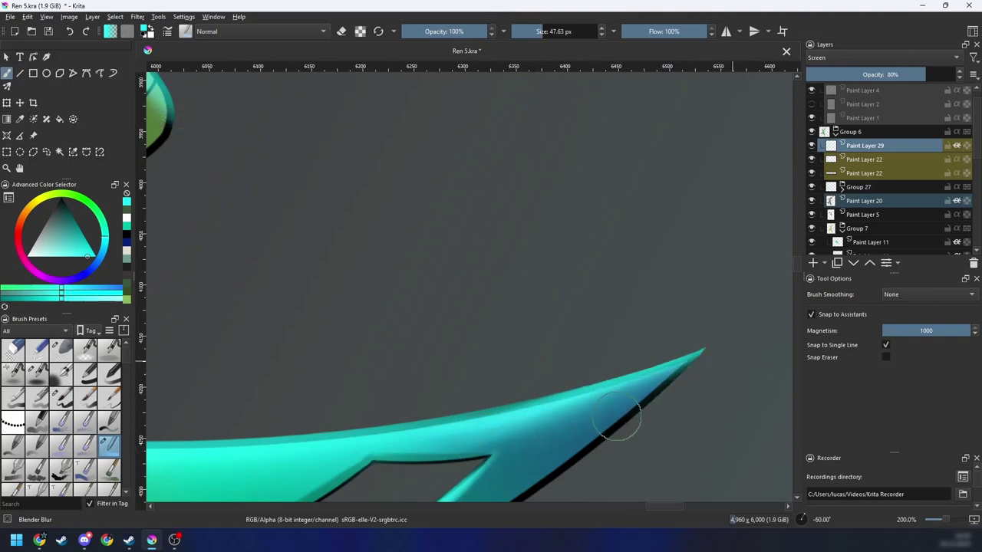
# Step: Check the tail tip against the whole figure and save the document
pyautogui.press('-')
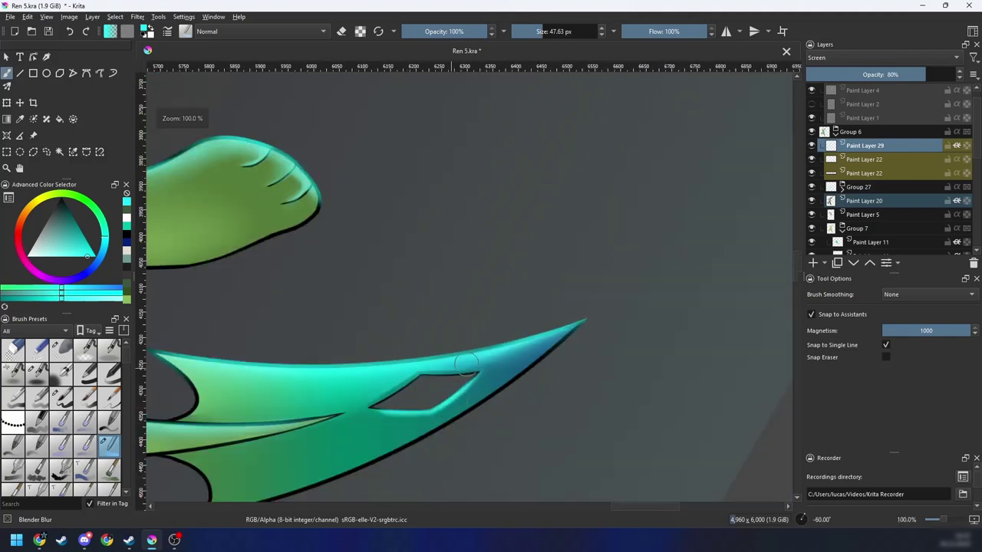
pyautogui.press('-')
pyautogui.press('-')
pyautogui.press('-')
pyautogui.press('-')
pyautogui.press('-')
pyautogui.press('-')
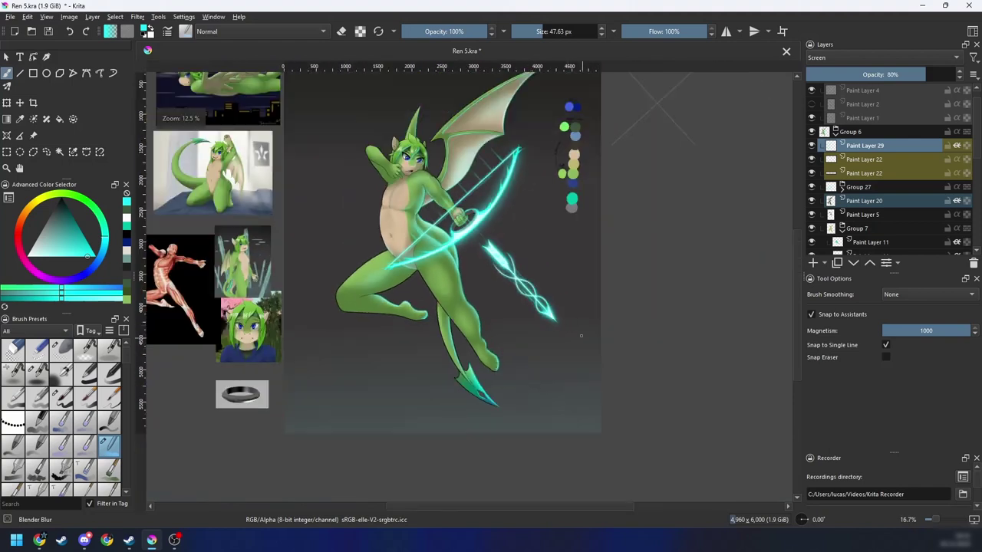
pyautogui.moveTo(582, 336); pyautogui.dragTo(664, 371)
pyautogui.hotkey('ctrl', 's')
# Step: Paint cyan light from the inner corner of the character's left eye up under the brow with a 22 px airbrush
pyautogui.press('+')
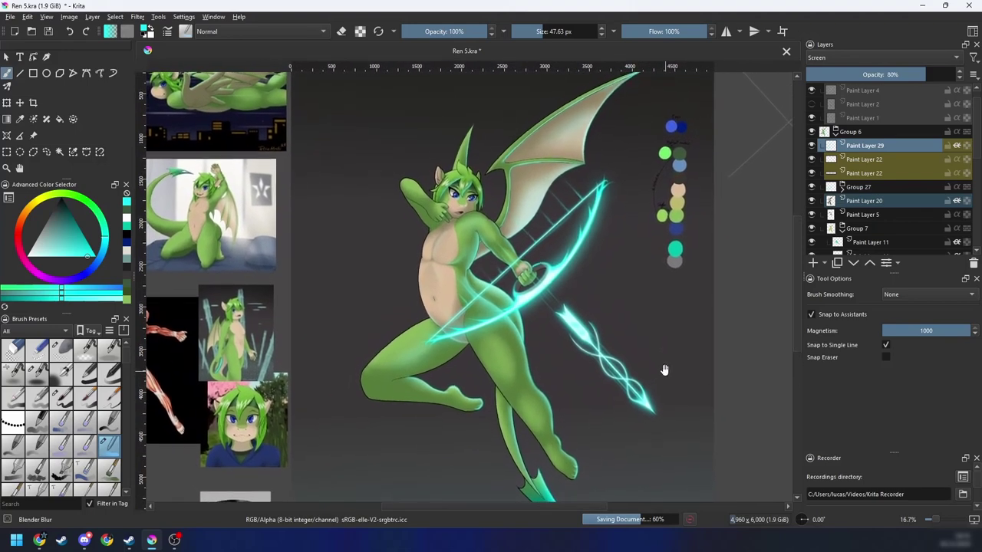
pyautogui.scroll(4, 661, 383)
pyautogui.scroll(3, 603, 351)
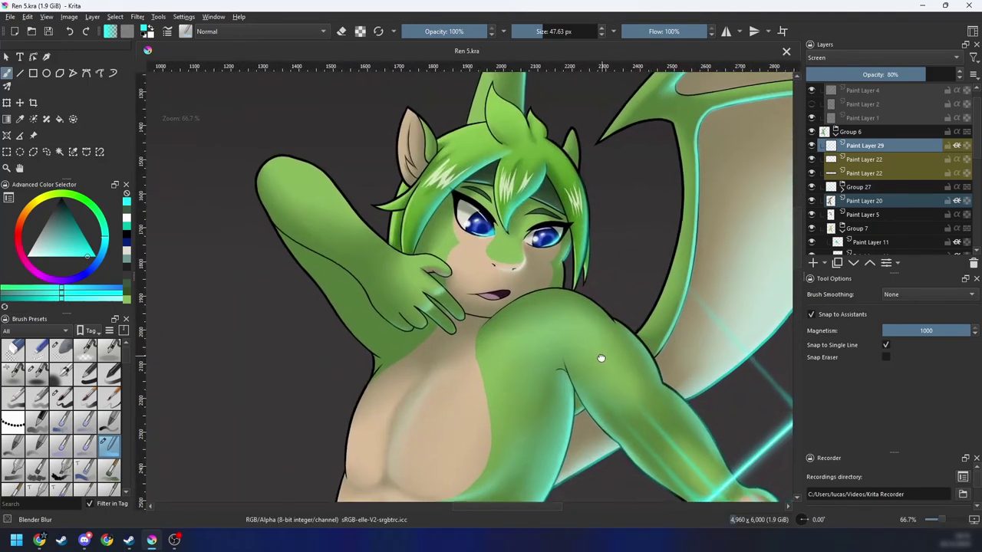
pyautogui.press('[')
pyautogui.press('[')
pyautogui.press('[')
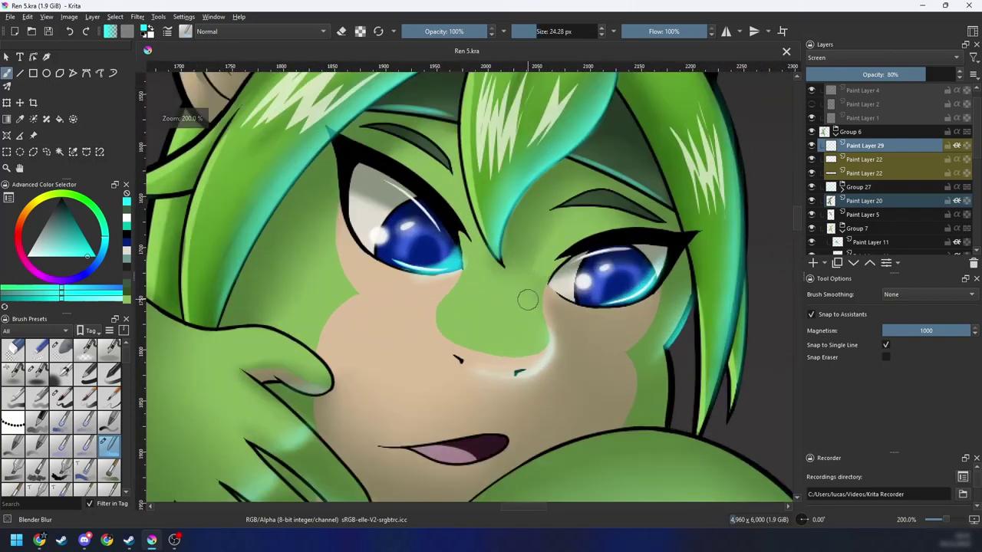
pyautogui.moveTo(563, 292); pyautogui.dragTo(506, 345)
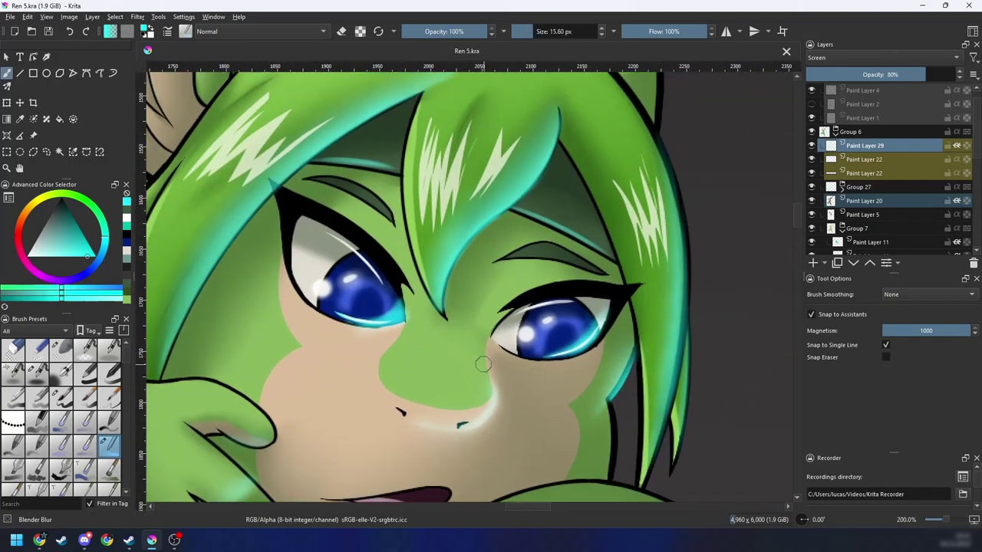
pyautogui.rightClick(503, 339)
pyautogui.click(543, 393)
pyautogui.rightClick(569, 303)
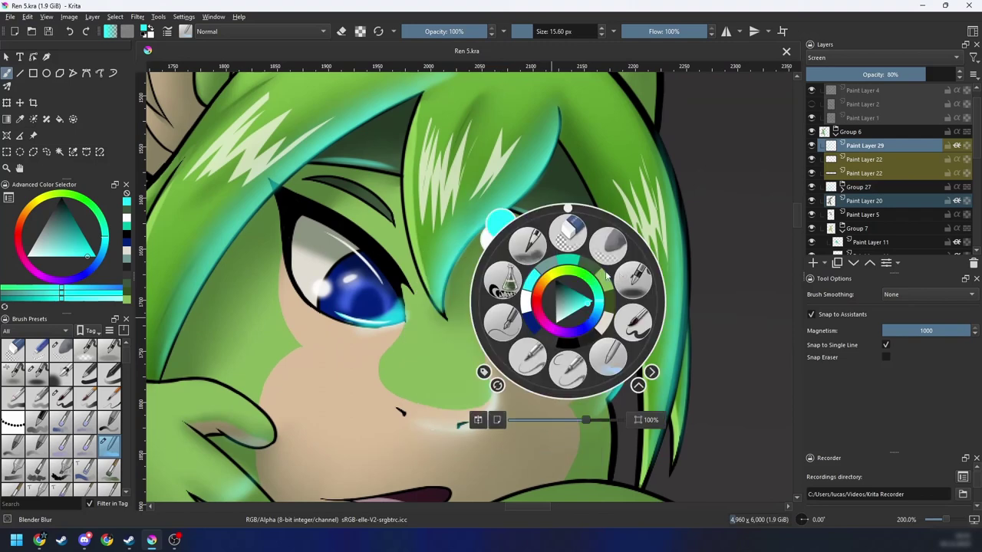
pyautogui.click(634, 280)
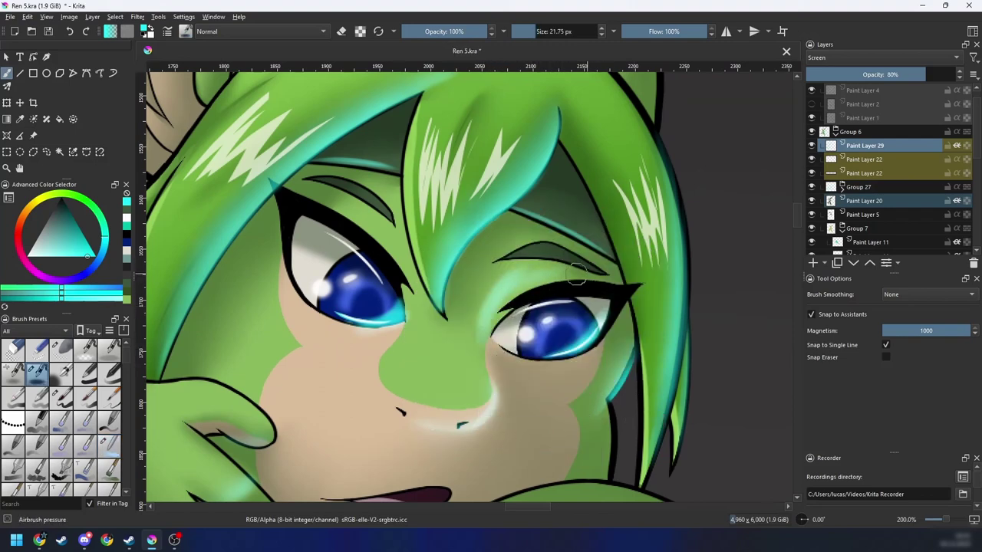
pyautogui.hotkey('ctrl', '[')
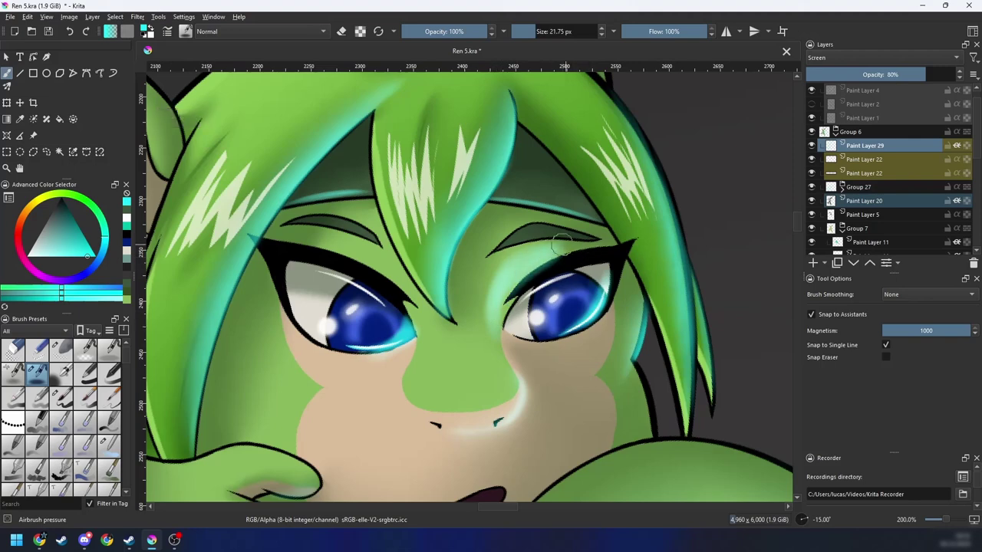
# Step: Blend the cyan light around the left eye into the green with Blender Blur at about 30 px
pyautogui.press('e')
pyautogui.rightClick(522, 311)
pyautogui.click(514, 268)
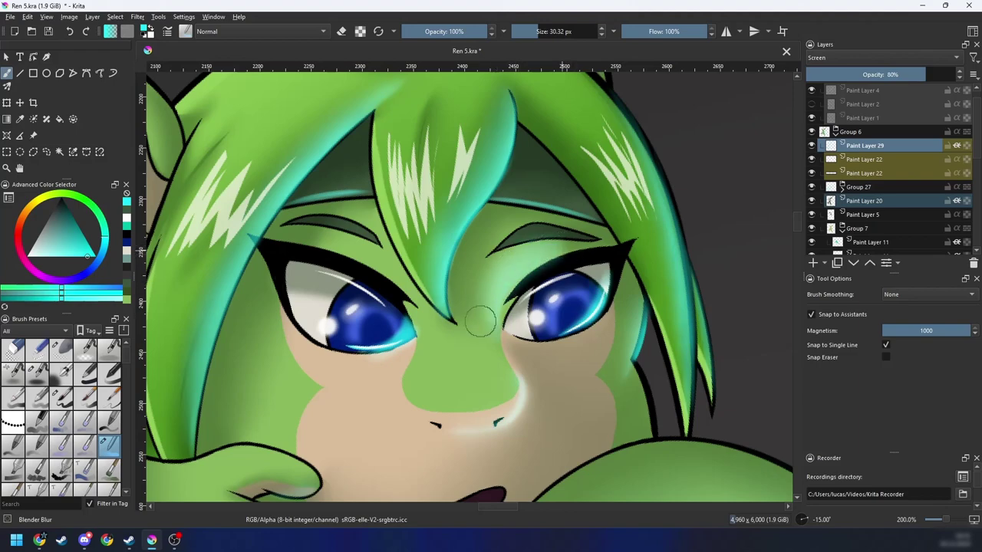
pyautogui.scroll(-5, 481, 321)
pyautogui.scroll(3, 491, 326)
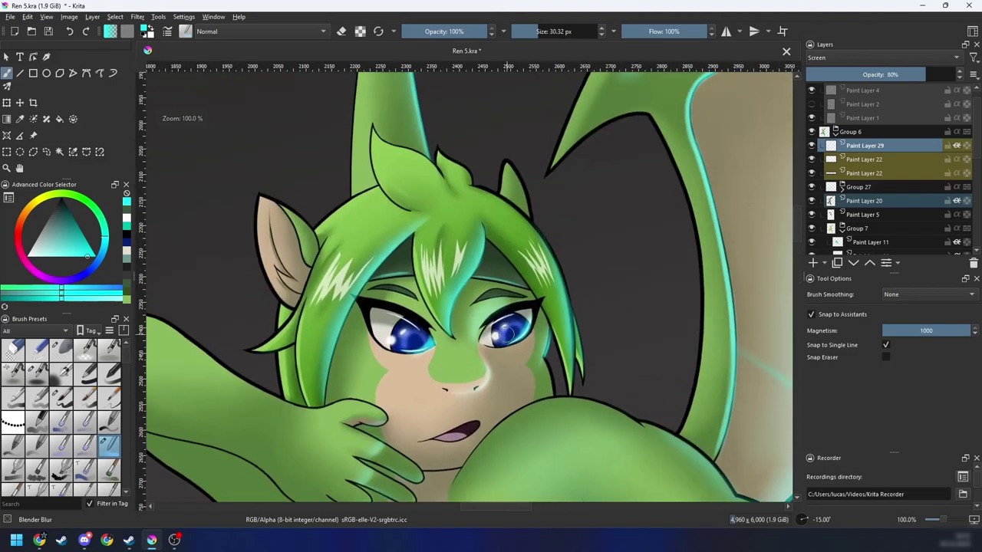
pyautogui.scroll(1, 504, 332)
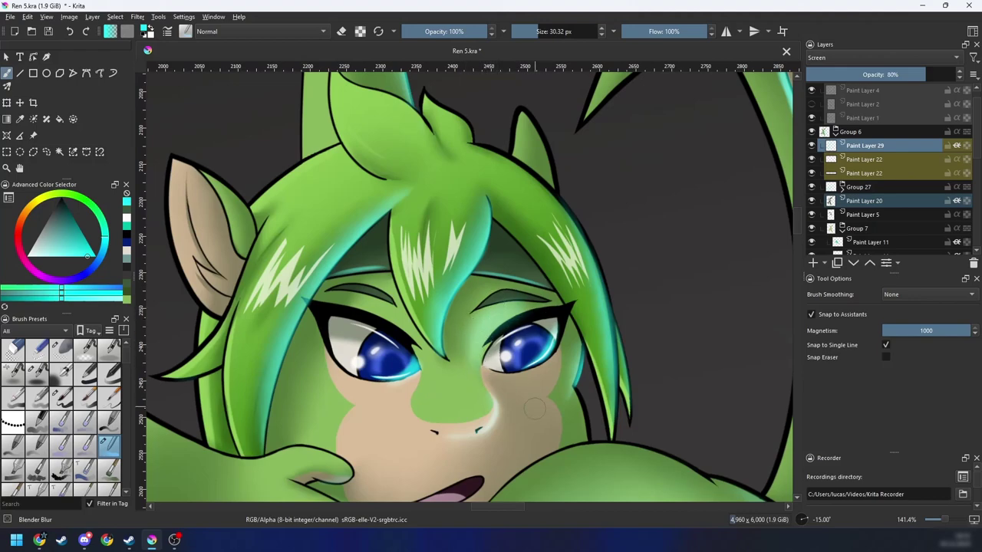
pyautogui.scroll(-6, 535, 409)
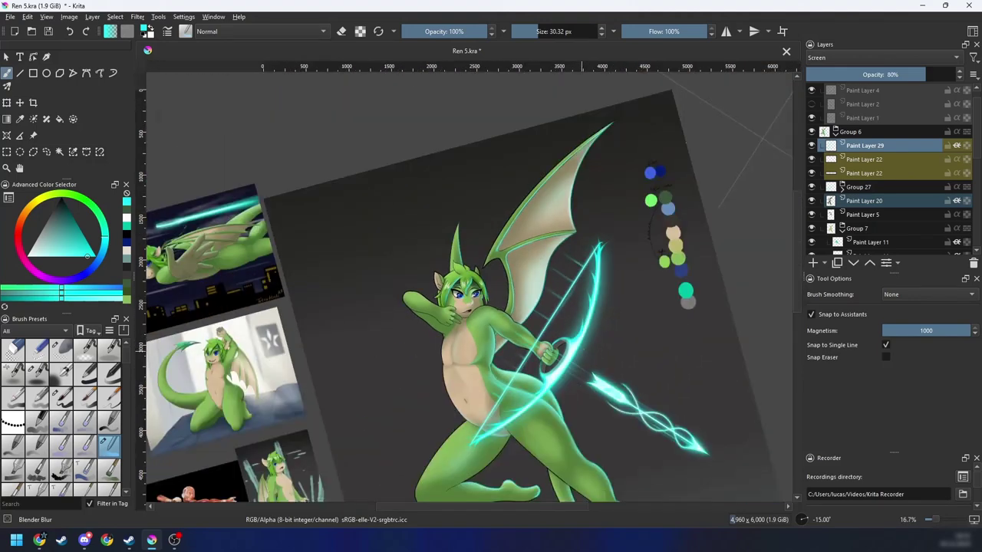
# Step: Flip the canvas view horizontally, reset its rotation to 0° to check the whole figure, and save the document
pyautogui.scroll(2, 581, 350)
pyautogui.press('m')
pyautogui.press('6')
pyautogui.scroll(-3, 589, 341)
pyautogui.press('4')
pyautogui.press('4')
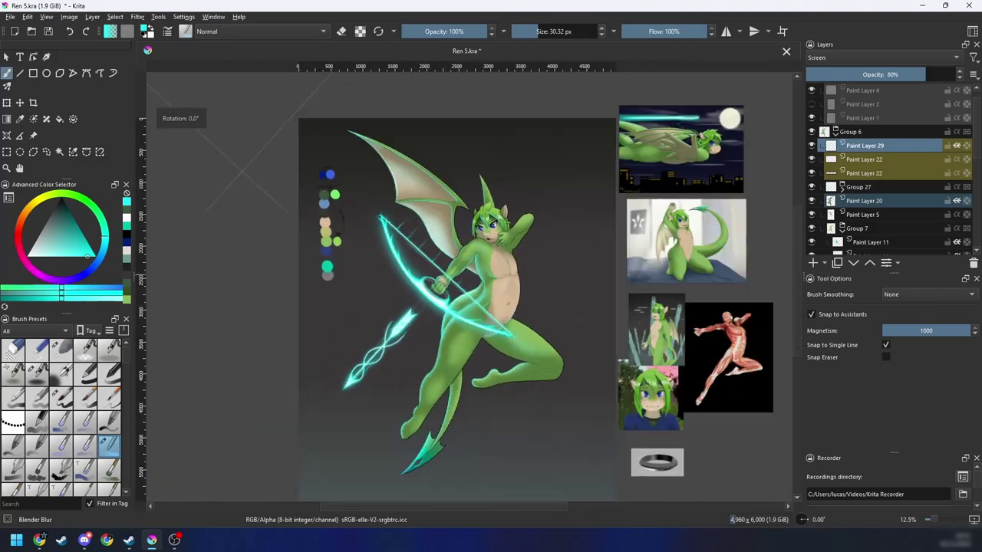
pyautogui.scroll(1, 606, 307)
pyautogui.hotkey('ctrl', 's')
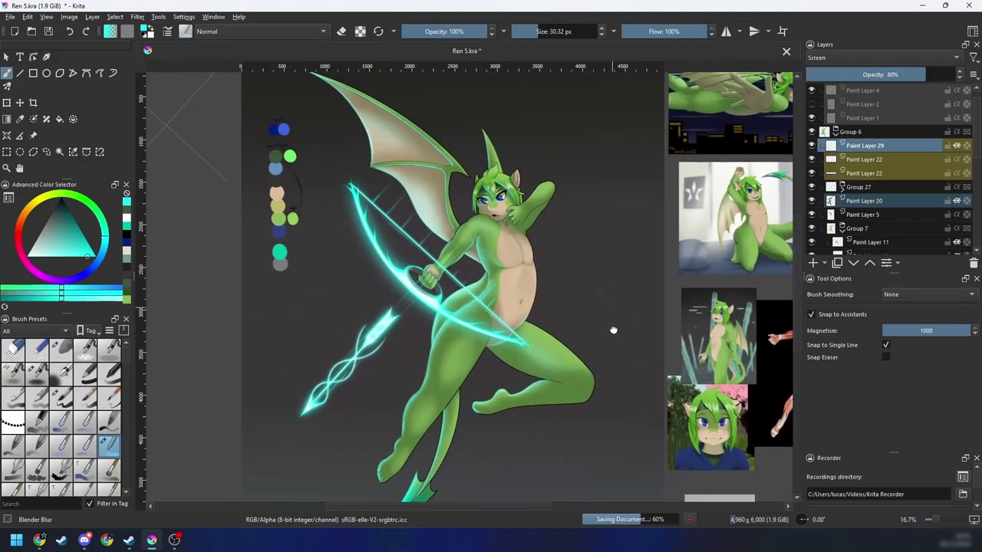
pyautogui.moveTo(613, 330); pyautogui.dragTo(688, 257)
pyautogui.scroll(2, 560, 286)
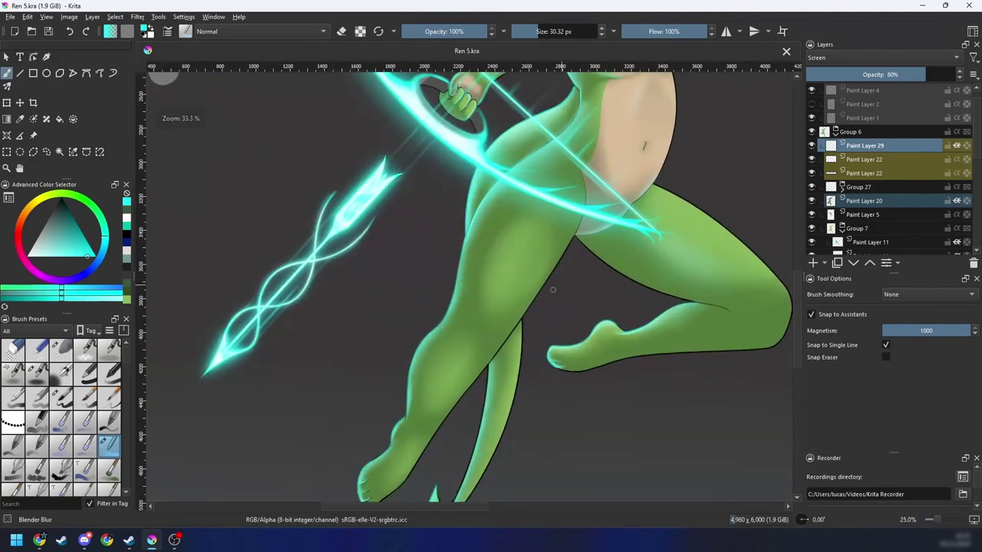
# Step: Clean up the cyan rim light where the tail meets the leg and save the document
pyautogui.scroll(3, 553, 289)
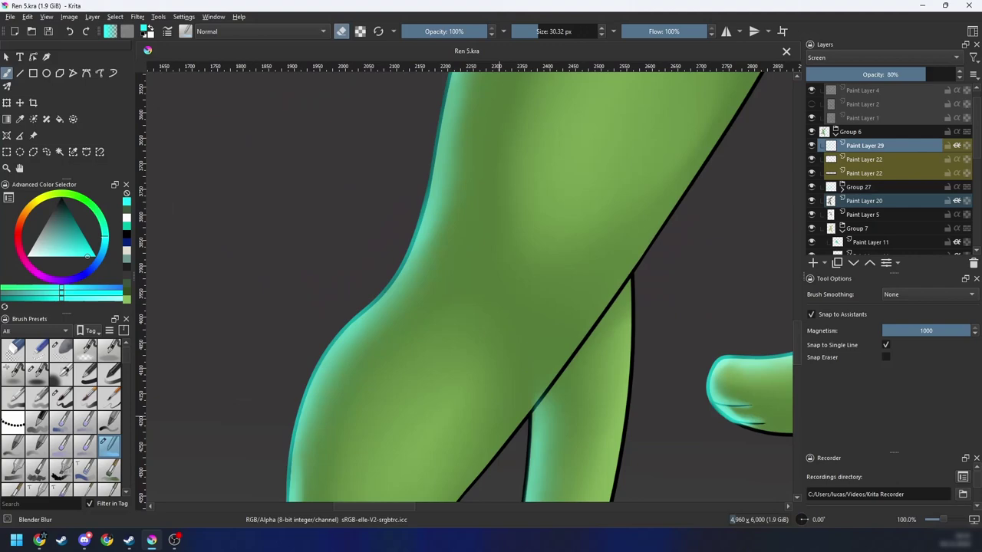
pyautogui.scroll(1, 469, 291)
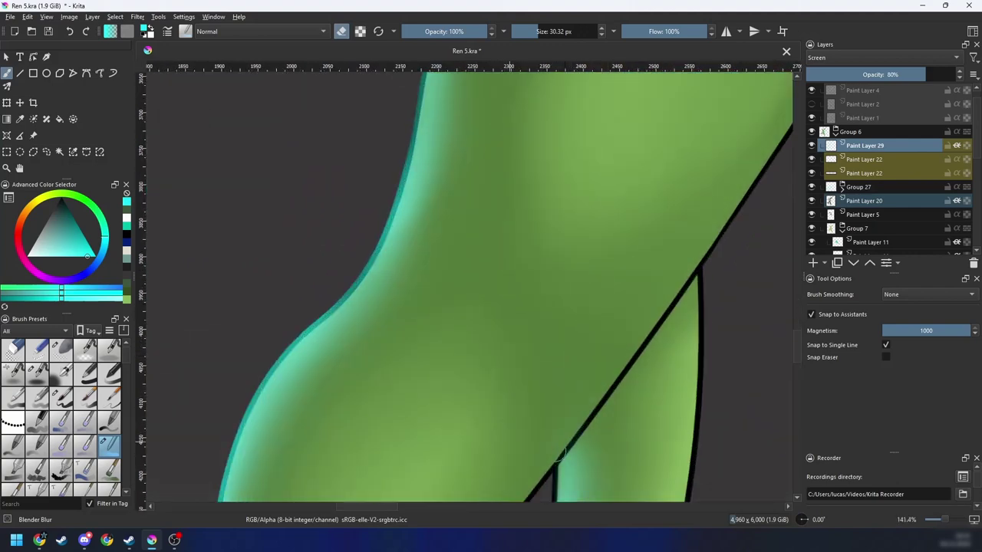
pyautogui.scroll(-5, 560, 451)
pyautogui.moveTo(691, 303)
pyautogui.mouseDown()
pyautogui.moveTo(618, 343)
pyautogui.moveTo(607, 401)
pyautogui.mouseUp()
pyautogui.press('m')
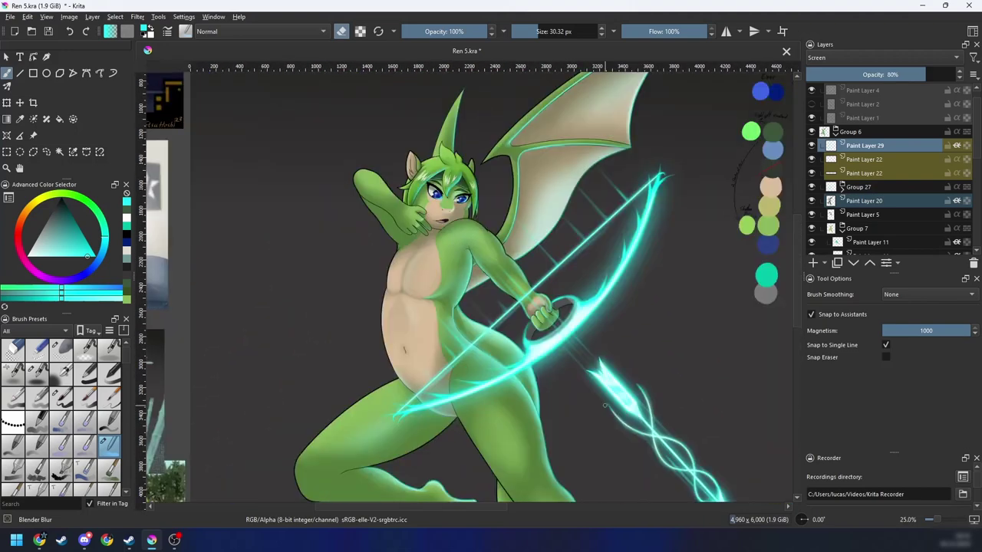
pyautogui.scroll(-2, 643, 332)
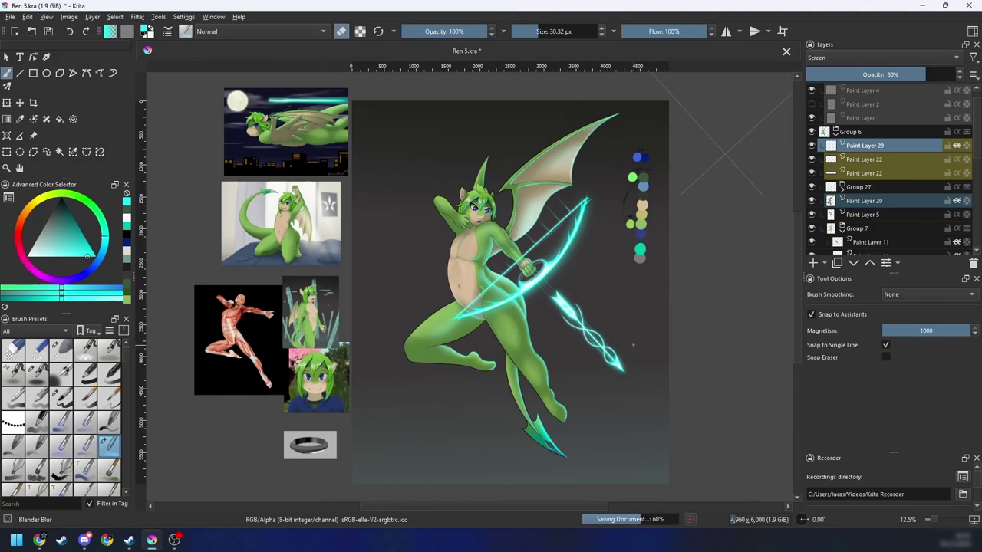
# Step: Move the colour swatch reference image off the canvas to sit beside the ring reference, below the anatomy figure
pyautogui.click(34, 136)
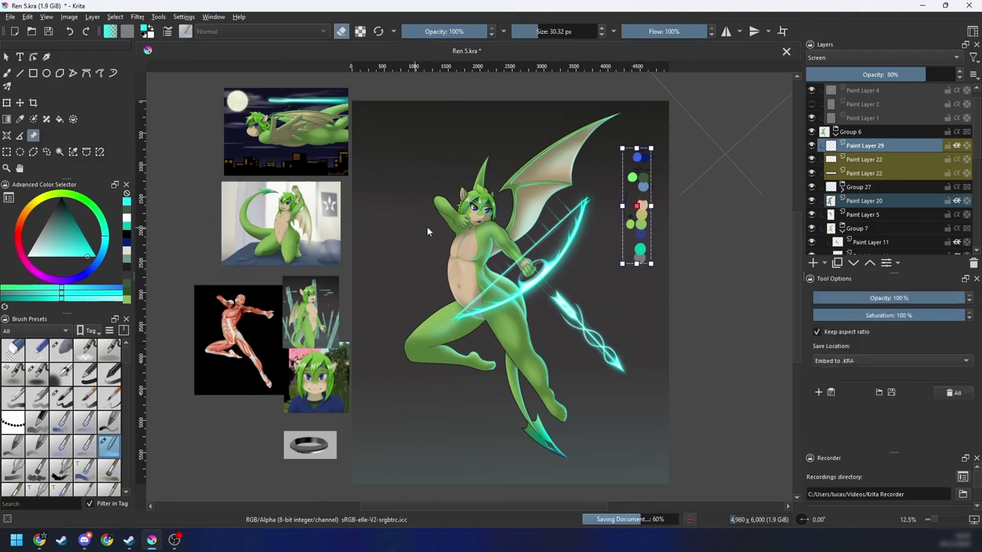
pyautogui.moveTo(636, 227)
pyautogui.mouseDown()
pyautogui.moveTo(255, 413)
pyautogui.moveTo(255, 464)
pyautogui.moveTo(264, 440)
pyautogui.mouseUp()
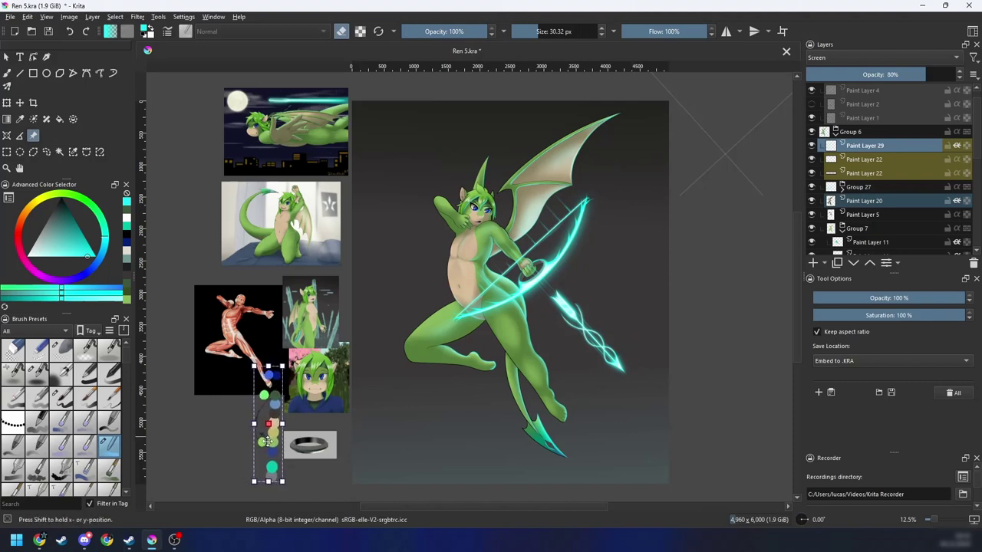
pyautogui.press('b')
# Step: Paint cyan rim light along the lower edge of the middle wing bone, starting near its base, with the Airbrush pressure preset
pyautogui.moveTo(405, 394); pyautogui.dragTo(366, 418)
pyautogui.moveTo(434, 391); pyautogui.dragTo(470, 400)
pyautogui.scroll(2, 471, 307)
pyautogui.moveTo(474, 358); pyautogui.dragTo(475, 431)
pyautogui.scroll(3, 537, 279)
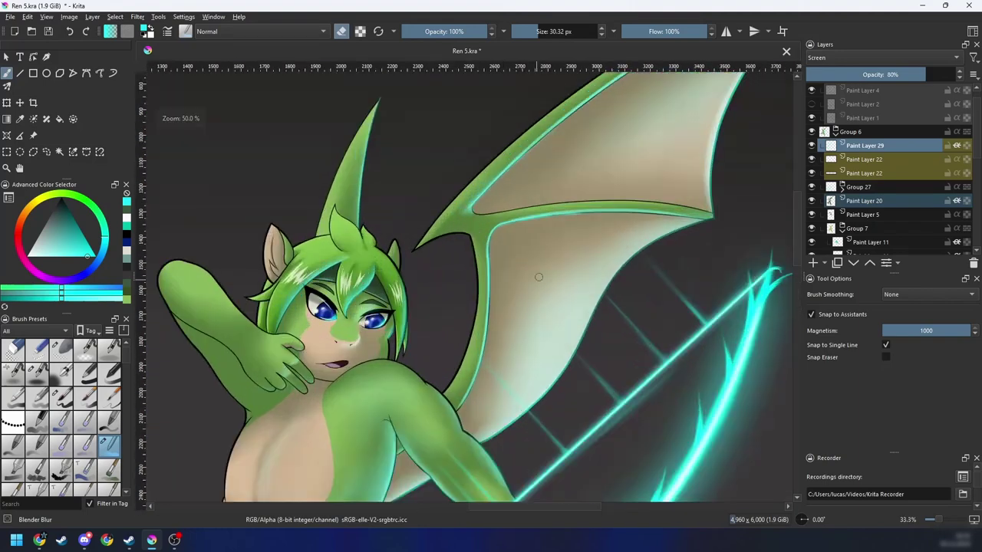
pyautogui.moveTo(550, 256); pyautogui.dragTo(418, 391)
pyautogui.scroll(1, 460, 345)
pyautogui.press('4')
pyautogui.press('4')
pyautogui.moveTo(462, 342); pyautogui.dragTo(484, 318)
pyautogui.scroll(1, 484, 318)
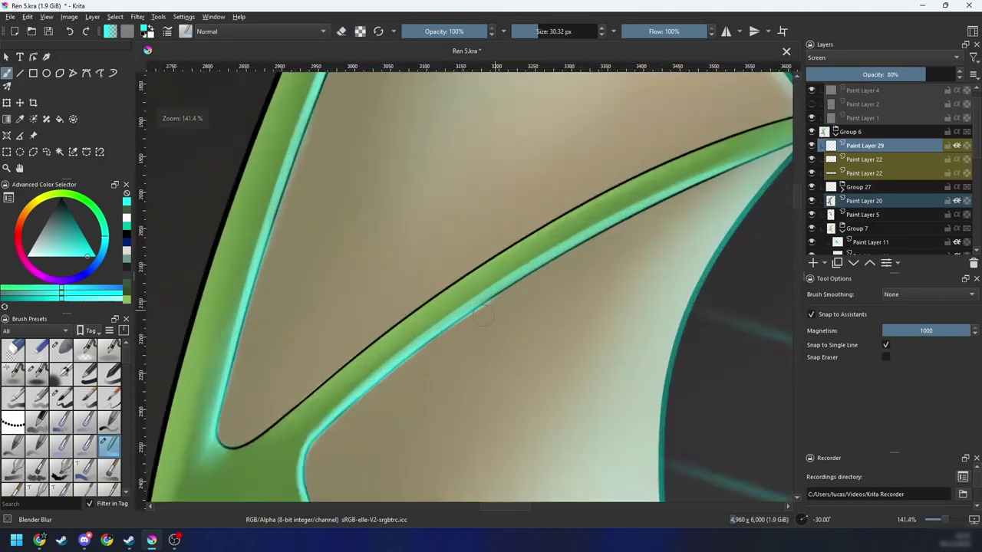
pyautogui.moveTo(551, 262)
pyautogui.mouseDown()
pyautogui.moveTo(407, 358)
pyautogui.moveTo(506, 295)
pyautogui.mouseUp()
pyautogui.rightClick(490, 323)
pyautogui.rightClick(510, 349)
pyautogui.moveTo(509, 347); pyautogui.dragTo(494, 363)
pyautogui.rightClick(478, 336)
pyautogui.click(549, 308)
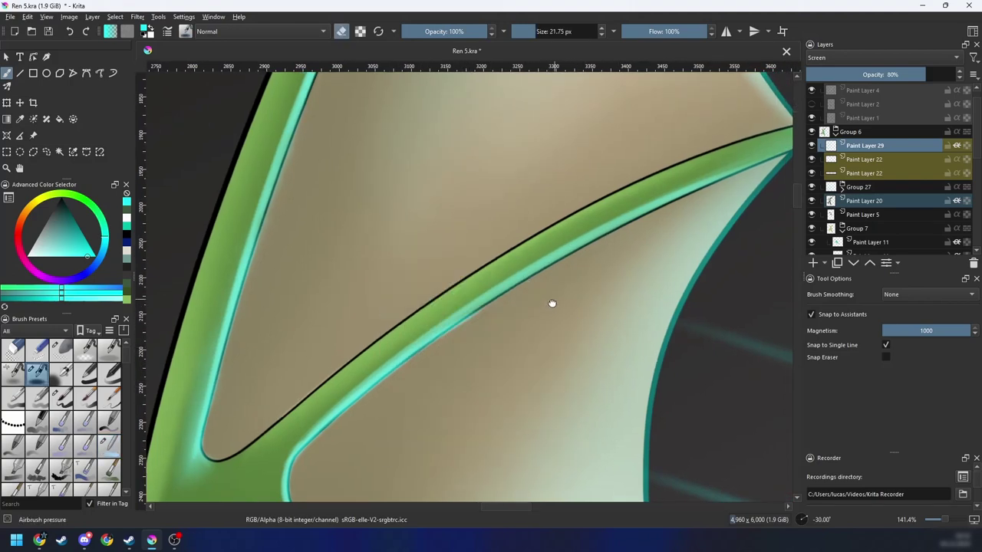
pyautogui.moveTo(551, 304); pyautogui.dragTo(509, 331)
pyautogui.press('e')
pyautogui.moveTo(358, 391); pyautogui.dragTo(497, 313)
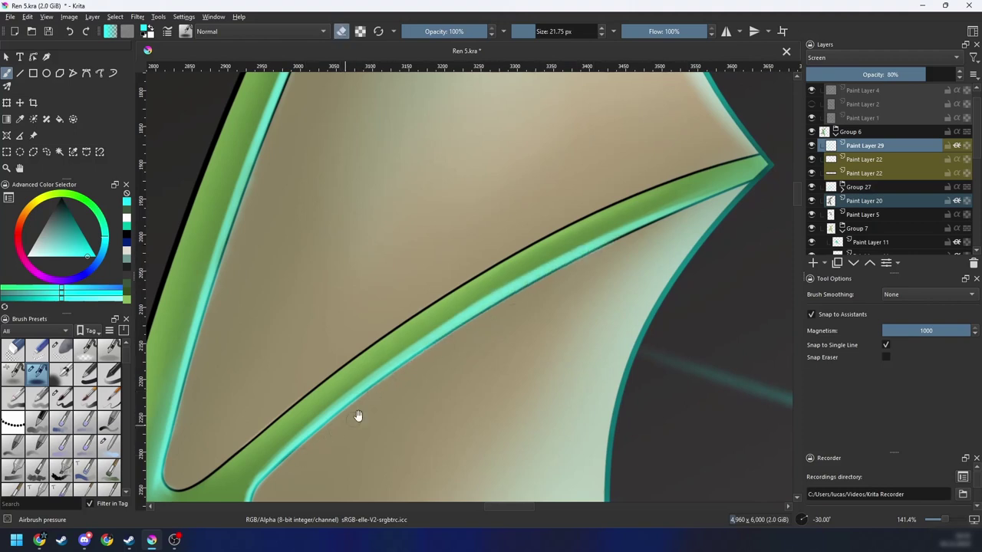
# Step: Extend the cyan rim light to the middle wing bone's outer tip and trim its edge with the eraser
pyautogui.moveTo(357, 416); pyautogui.dragTo(271, 474)
pyautogui.press('e')
pyautogui.moveTo(410, 348); pyautogui.dragTo(618, 249)
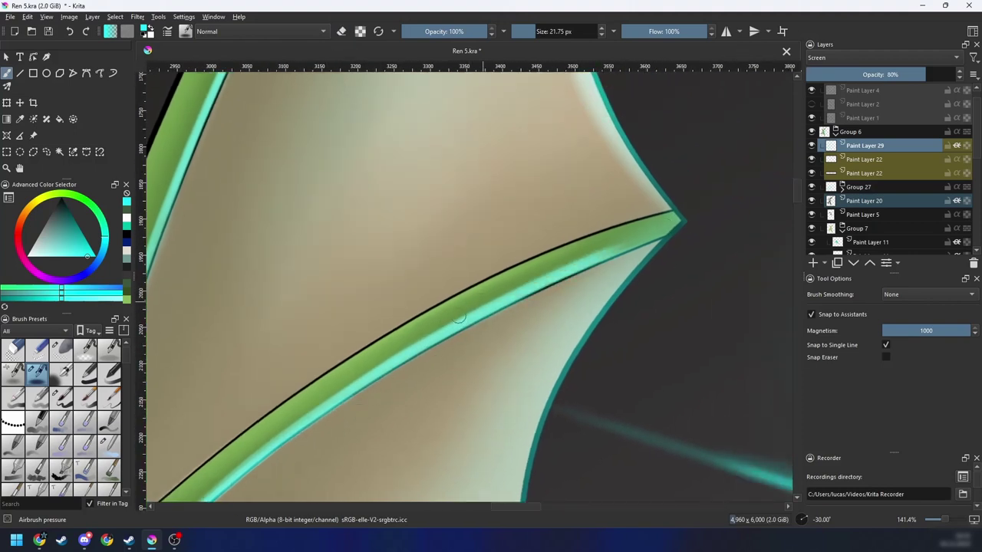
pyautogui.moveTo(483, 309); pyautogui.dragTo(676, 229)
pyautogui.press('e')
pyautogui.moveTo(392, 346); pyautogui.dragTo(712, 211)
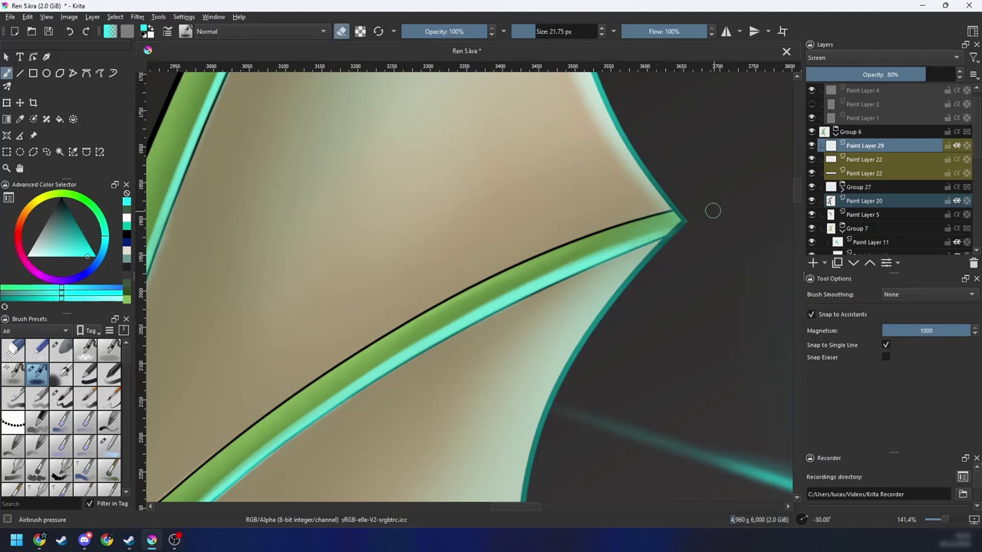
# Step: Soften the middle wing bone's cyan rim light with the Blender Blur preset and save the document
pyautogui.rightClick(526, 297)
pyautogui.click(566, 353)
pyautogui.moveTo(418, 345); pyautogui.dragTo(611, 240)
pyautogui.moveTo(426, 337); pyautogui.dragTo(354, 377)
pyautogui.moveTo(519, 305)
pyautogui.mouseDown()
pyautogui.moveTo(509, 300)
pyautogui.moveTo(569, 276)
pyautogui.mouseUp()
pyautogui.press('-')
pyautogui.press('-')
pyautogui.press('-')
pyautogui.press('-')
pyautogui.press('5')
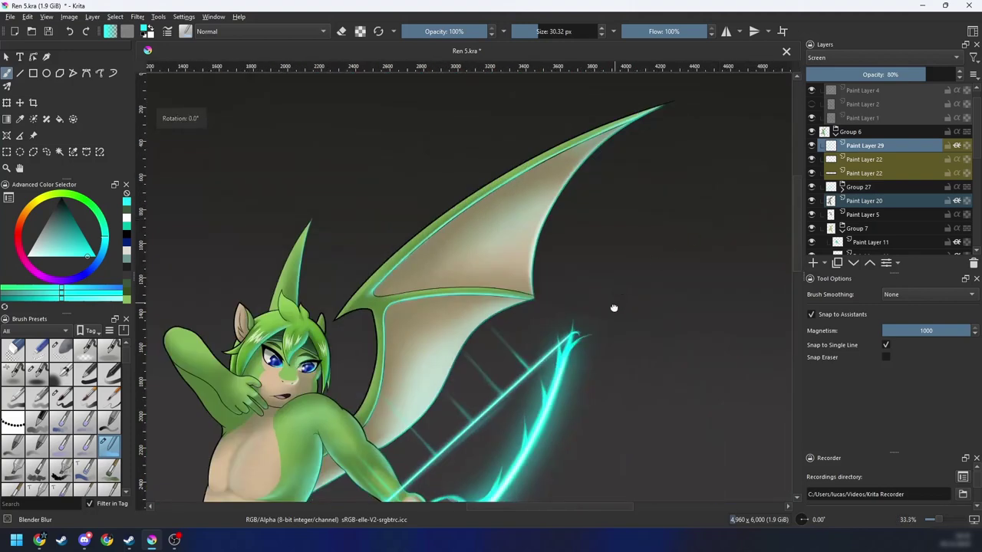
pyautogui.press('-')
pyautogui.press('-')
pyautogui.press('-')
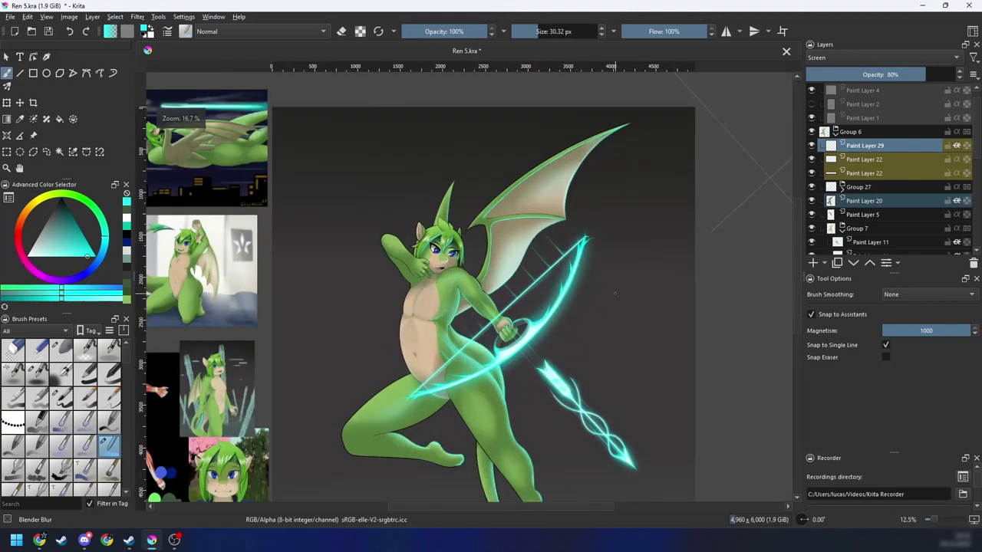
pyautogui.moveTo(610, 316)
pyautogui.mouseDown()
pyautogui.moveTo(613, 302)
pyautogui.moveTo(618, 320)
pyautogui.mouseUp()
# Step: Airbrush cyan rim light on the outer edge of the small ear behind the hair, near the wing
pyautogui.press('+')
pyautogui.press('+')
pyautogui.press('+')
pyautogui.press('+')
pyautogui.moveTo(490, 277); pyautogui.dragTo(507, 409)
pyautogui.press('+')
pyautogui.press('+')
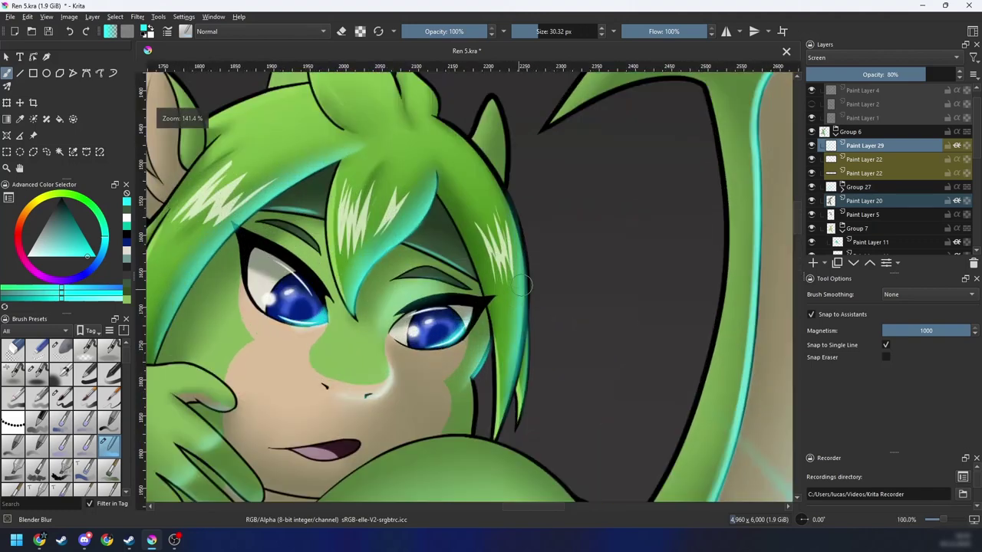
pyautogui.moveTo(521, 285); pyautogui.dragTo(512, 391)
pyautogui.press('+')
pyautogui.rightClick(524, 270)
pyautogui.click(565, 216)
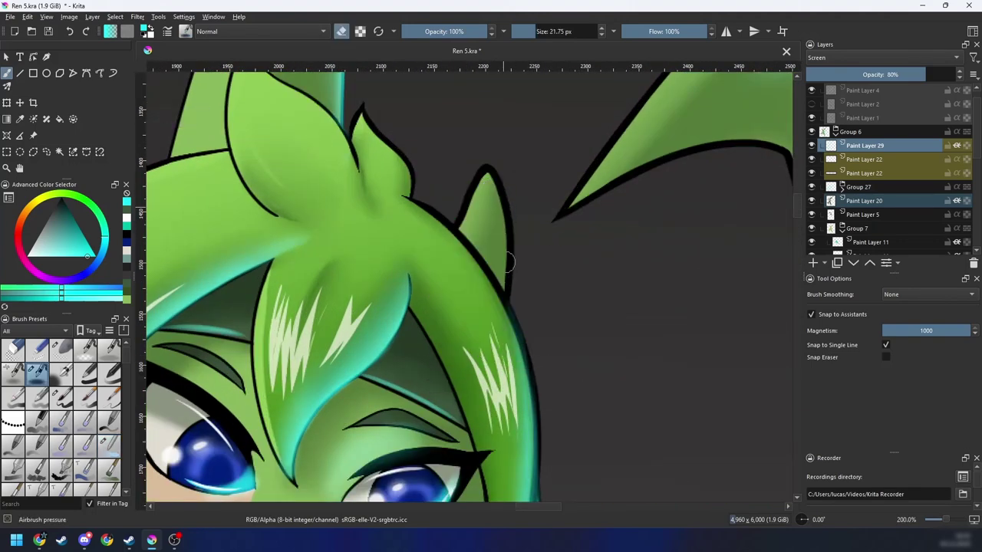
pyautogui.press('e')
pyautogui.moveTo(507, 207)
pyautogui.mouseDown()
pyautogui.moveTo(505, 284)
pyautogui.moveTo(499, 226)
pyautogui.moveTo(503, 267)
pyautogui.mouseUp()
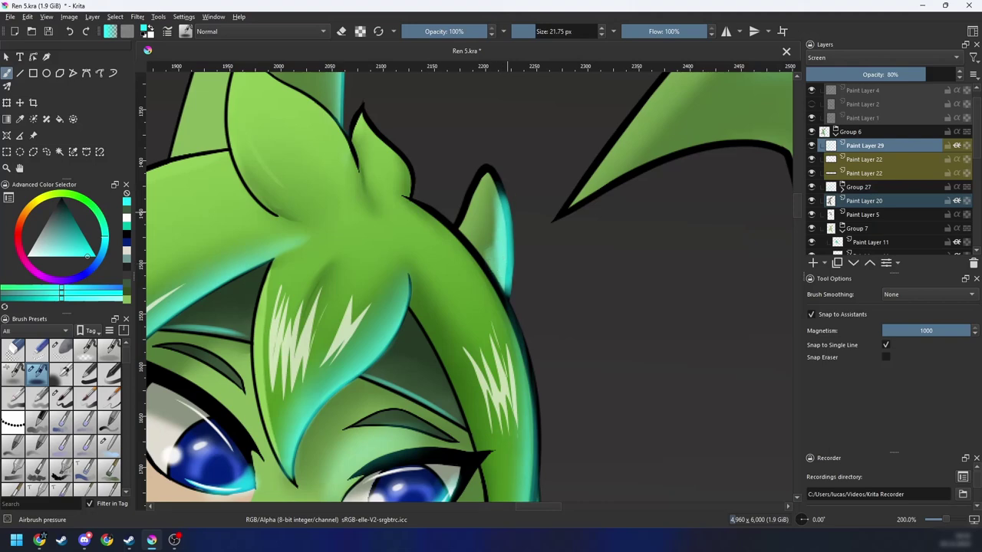
# Step: Blend the small ear's cyan rim light into the green with the Blender Blur preset
pyautogui.rightClick(514, 225)
pyautogui.press('4')
pyautogui.press('4')
pyautogui.press('4')
pyautogui.press('4')
pyautogui.press('4')
pyautogui.press('4')
pyautogui.press('4')
pyautogui.press('4')
pyautogui.press('4')
pyautogui.click(554, 281)
pyautogui.press('+')
pyautogui.moveTo(496, 288); pyautogui.dragTo(497, 312)
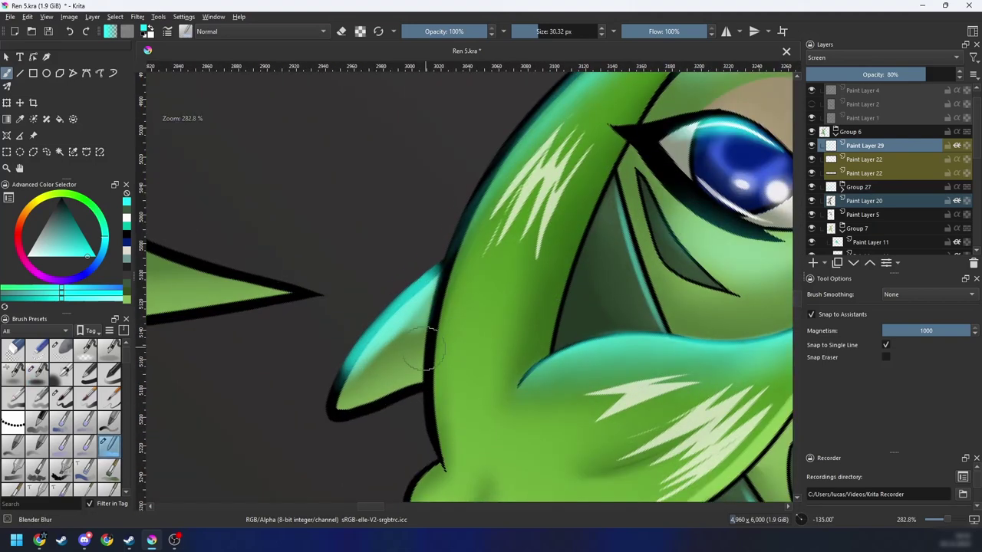
# Step: Outline the small ear with a freehand selection and blur its cyan light inward within the selection
pyautogui.press('l')
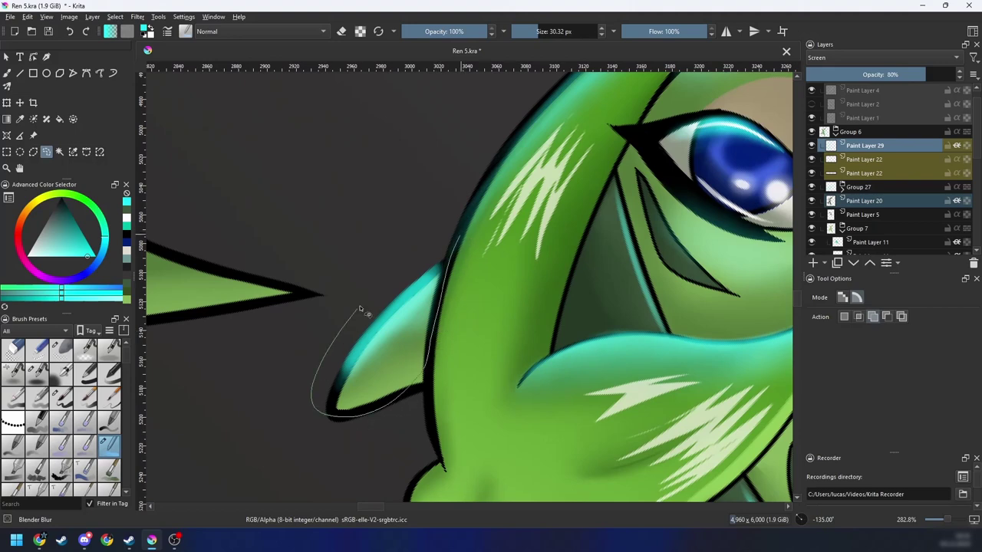
pyautogui.moveTo(455, 242); pyautogui.dragTo(455, 244)
pyautogui.press('b')
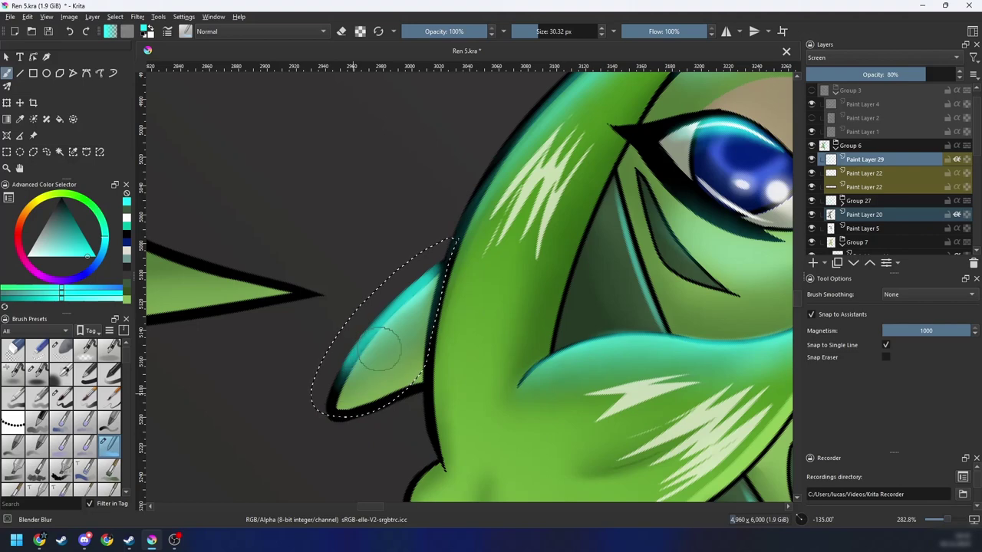
pyautogui.moveTo(453, 267); pyautogui.dragTo(354, 382)
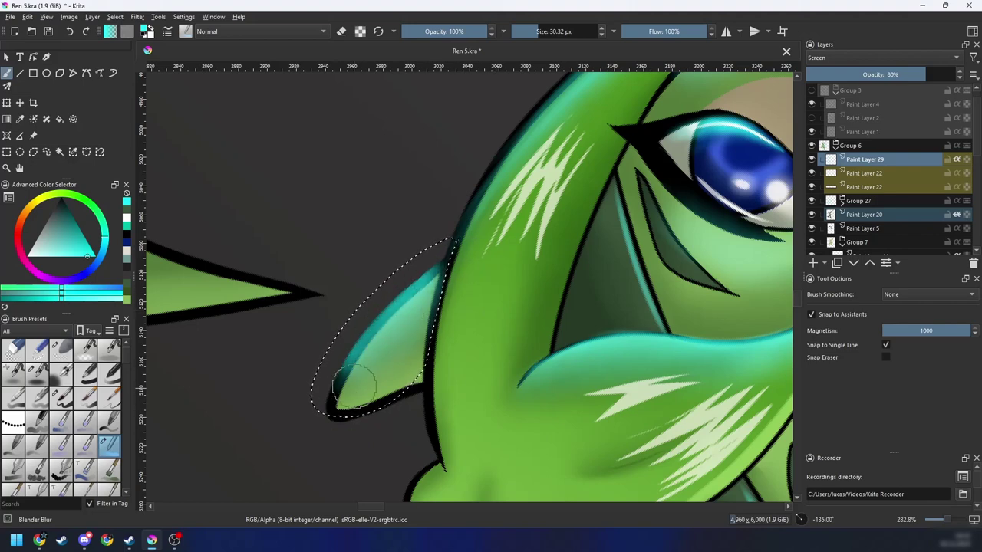
# Step: Airbrush cyan over the small ear's outer line inside the selection and clear the selection
pyautogui.rightClick(454, 296)
pyautogui.click(412, 306)
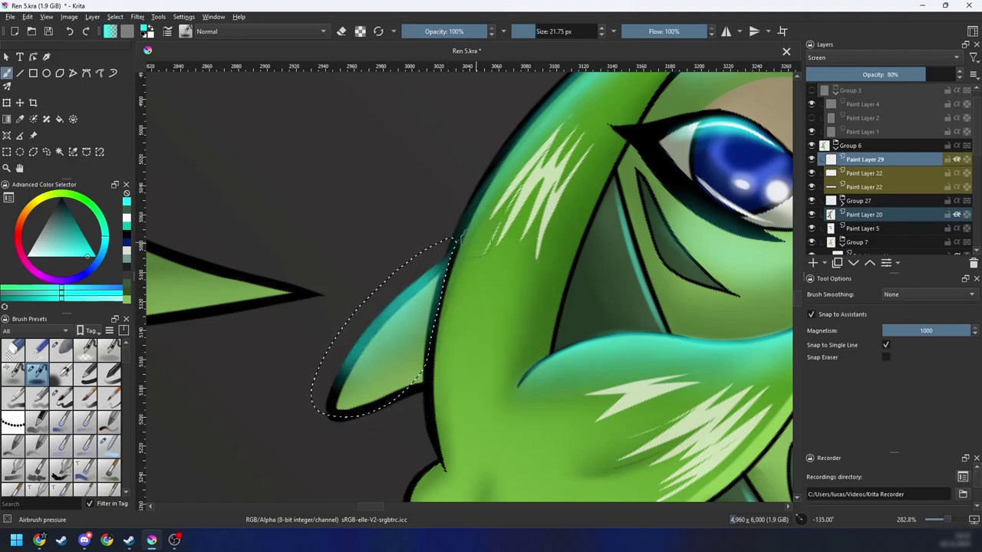
pyautogui.hotkey('ctrl', 'shift', 'a')
pyautogui.press('6')
pyautogui.press('6')
pyautogui.press('6')
pyautogui.scroll(-2, 481, 278)
pyautogui.scroll(1, 479, 284)
pyautogui.press('e')
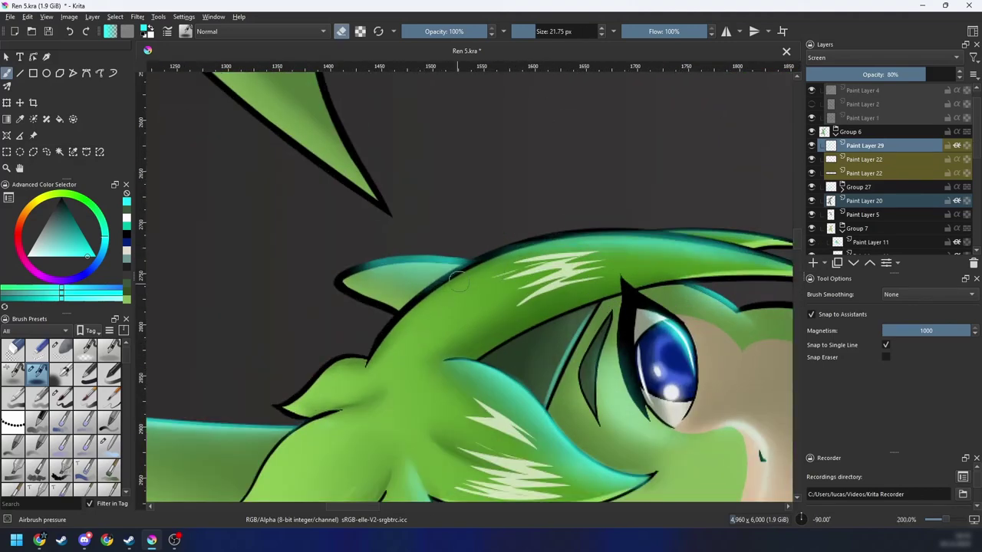
# Step: Check the whole illustration and save the document
pyautogui.scroll(-2, 479, 278)
pyautogui.press('5')
pyautogui.scroll(-5, 502, 273)
pyautogui.moveTo(521, 303); pyautogui.dragTo(507, 279)
pyautogui.scroll(2, 514, 281)
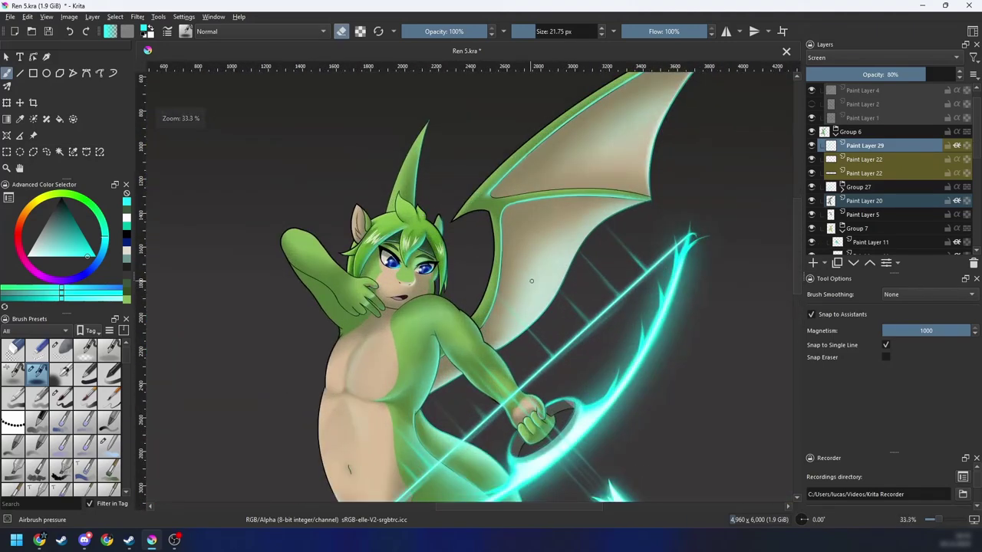
pyautogui.moveTo(615, 275); pyautogui.dragTo(640, 226)
pyautogui.scroll(-1, 613, 249)
pyautogui.scroll(-1, 640, 231)
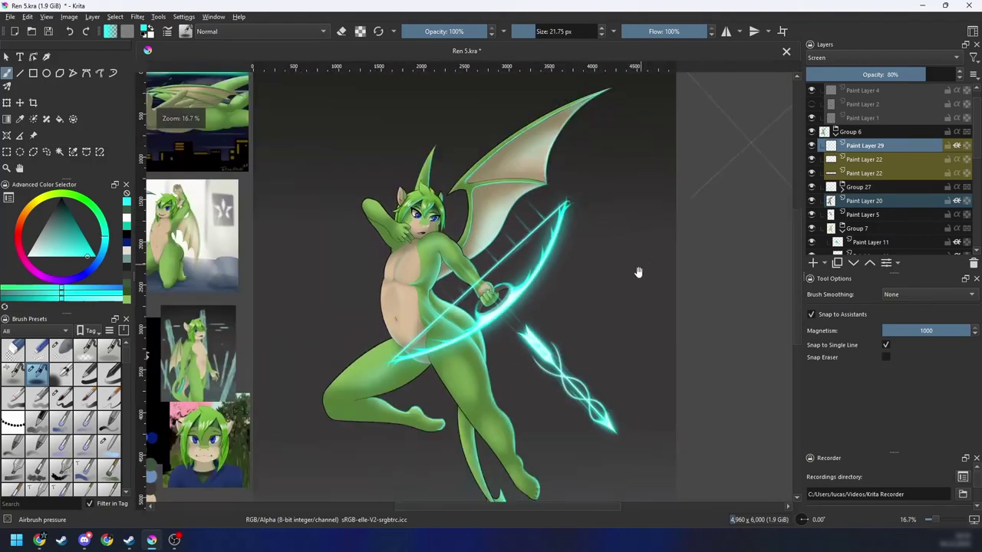
pyautogui.moveTo(637, 271); pyautogui.dragTo(649, 214)
pyautogui.scroll(-1, 664, 217)
# Step: Paint cyan rim light along the inner edge of the thumb on the raised hand with an 11.16 px Airbrush pressure brush
pyautogui.press('+')
pyautogui.press('+')
pyautogui.press('+')
pyautogui.press('+')
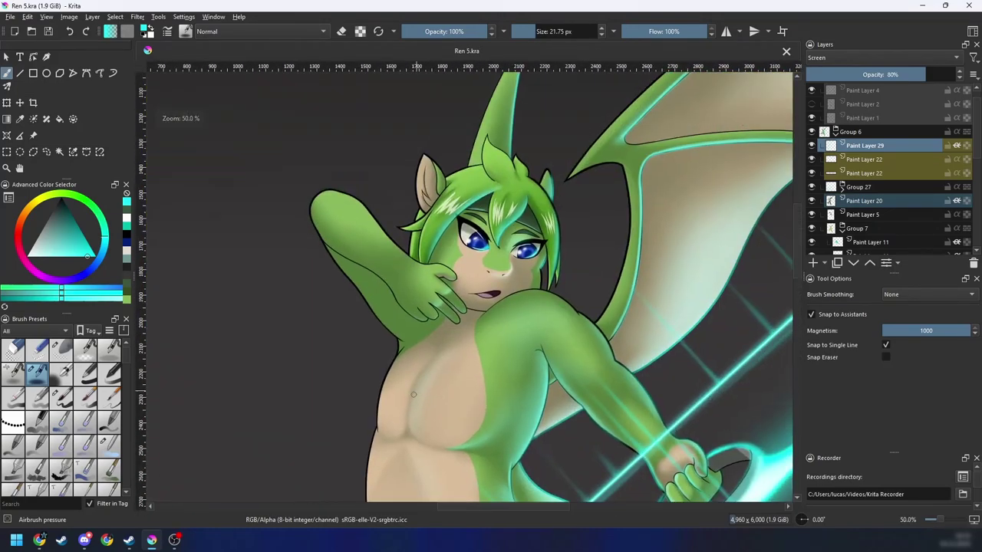
pyautogui.press('4')
pyautogui.press('4')
pyautogui.press('4')
pyautogui.press('4')
pyautogui.press('+')
pyautogui.press('+')
pyautogui.press('+')
pyautogui.press('+')
pyautogui.moveTo(482, 368)
pyautogui.mouseDown()
pyautogui.moveTo(481, 307)
pyautogui.moveTo(485, 345)
pyautogui.mouseUp()
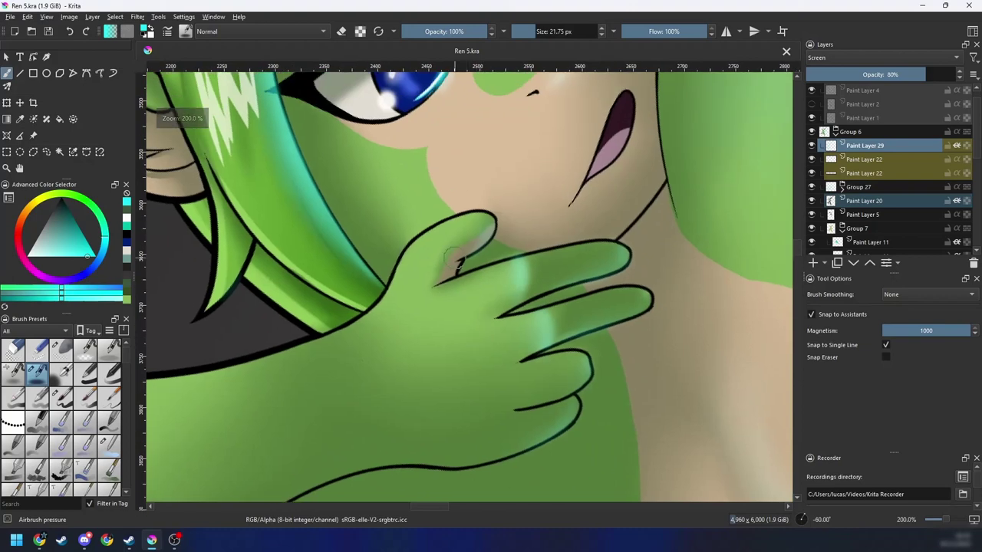
pyautogui.moveTo(460, 264)
pyautogui.mouseDown()
pyautogui.moveTo(494, 208)
pyautogui.moveTo(445, 251)
pyautogui.mouseUp()
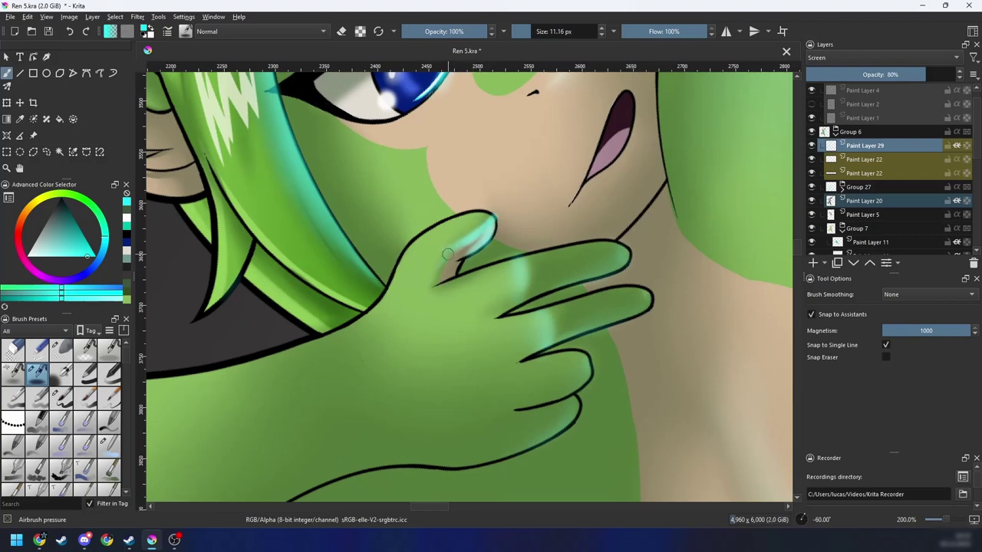
pyautogui.press('e')
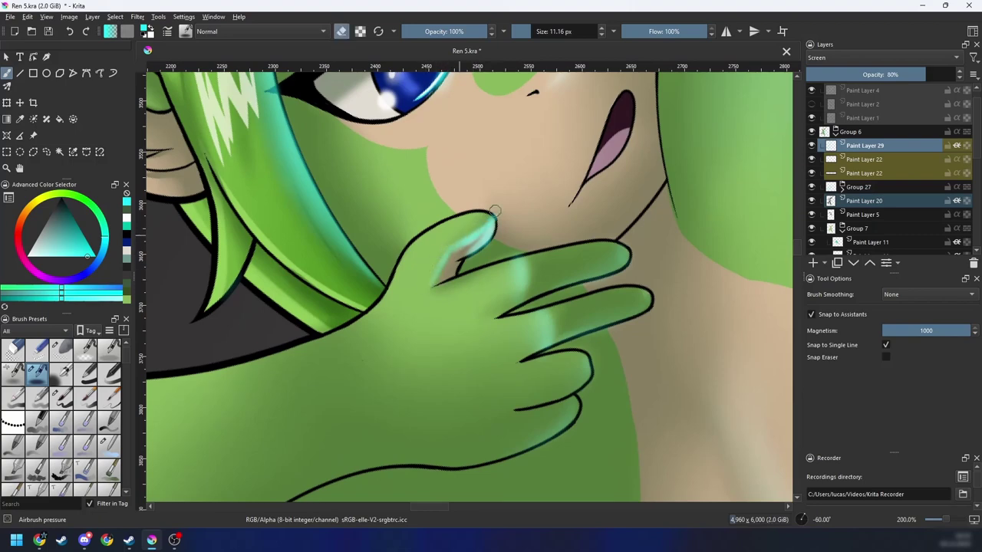
# Step: Blend the thumb's cyan rim light into the skin with a 15.89 px Blender Blur brush
pyautogui.rightClick(490, 217)
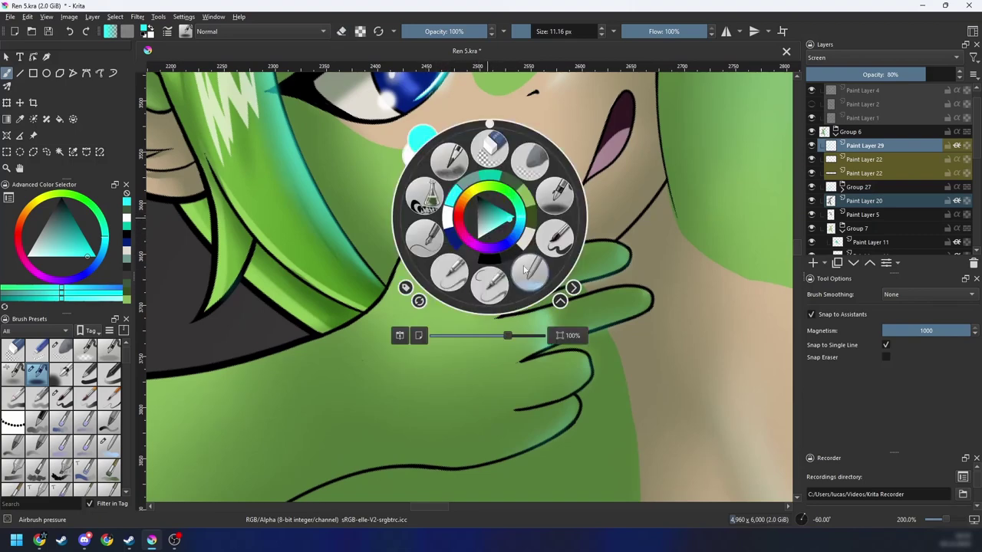
pyautogui.click(529, 273)
pyautogui.moveTo(472, 267)
pyautogui.mouseDown()
pyautogui.moveTo(471, 287)
pyautogui.moveTo(420, 289)
pyautogui.mouseUp()
pyautogui.scroll(1, 470, 287)
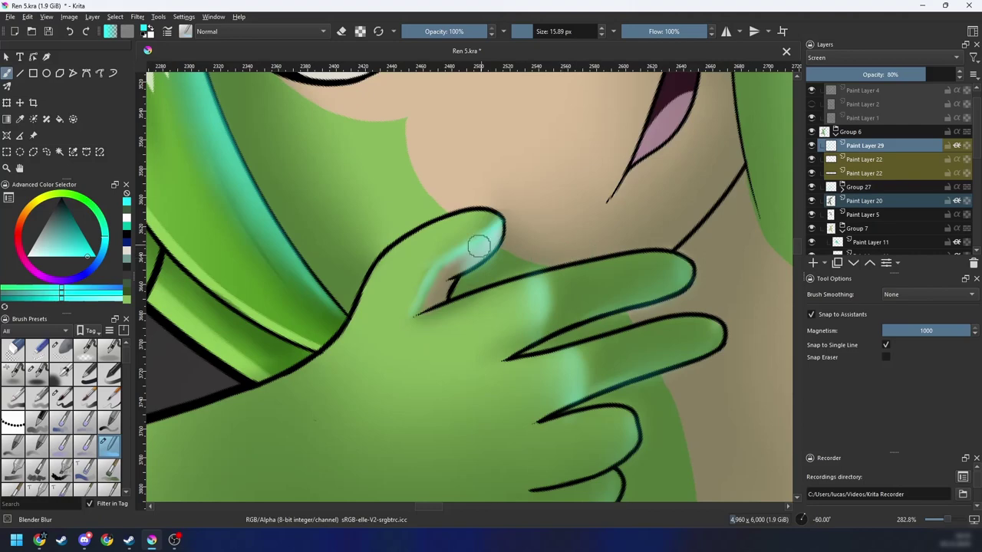
pyautogui.press('6')
pyautogui.press('6')
pyautogui.press('6')
pyautogui.press('6')
pyautogui.press('6')
pyautogui.press('-')
pyautogui.press('-')
pyautogui.press('-')
pyautogui.press('-')
pyautogui.press('-')
pyautogui.press('-')
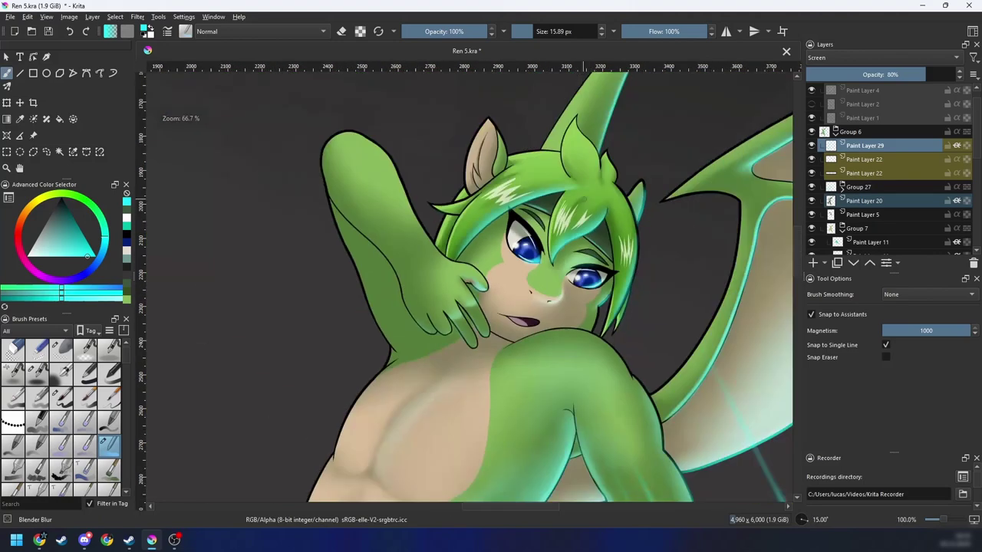
# Step: Paint a thin cyan rim along the lower edge of the raised hand's index finger with a 6.75 px Airbrush pressure brush
pyautogui.press('+')
pyautogui.press('+')
pyautogui.press('+')
pyautogui.press('+')
pyautogui.press('4')
pyautogui.press('4')
pyautogui.press('4')
pyautogui.press('4')
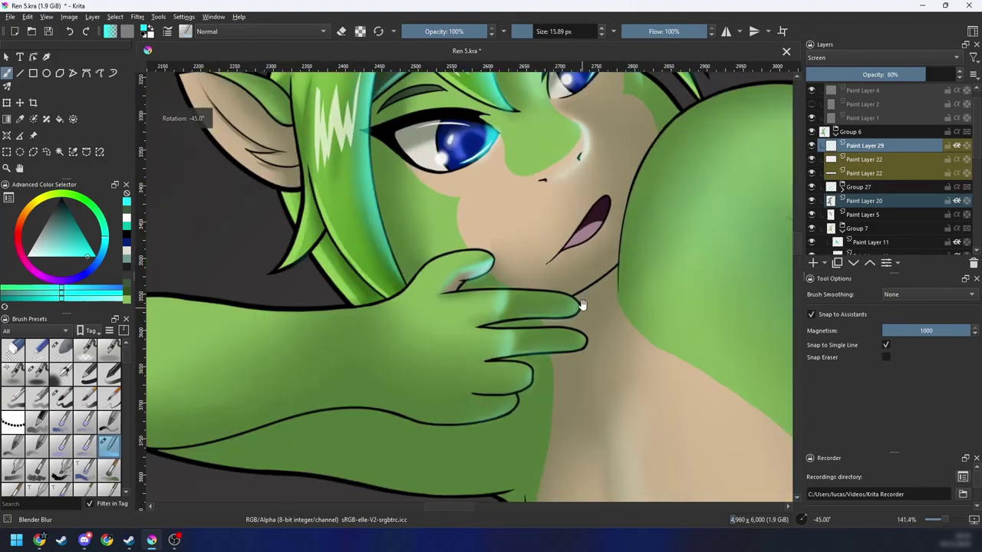
pyautogui.moveTo(580, 302); pyautogui.dragTo(541, 279)
pyautogui.rightClick(525, 277)
pyautogui.click(585, 261)
pyautogui.press('4')
pyautogui.press('4')
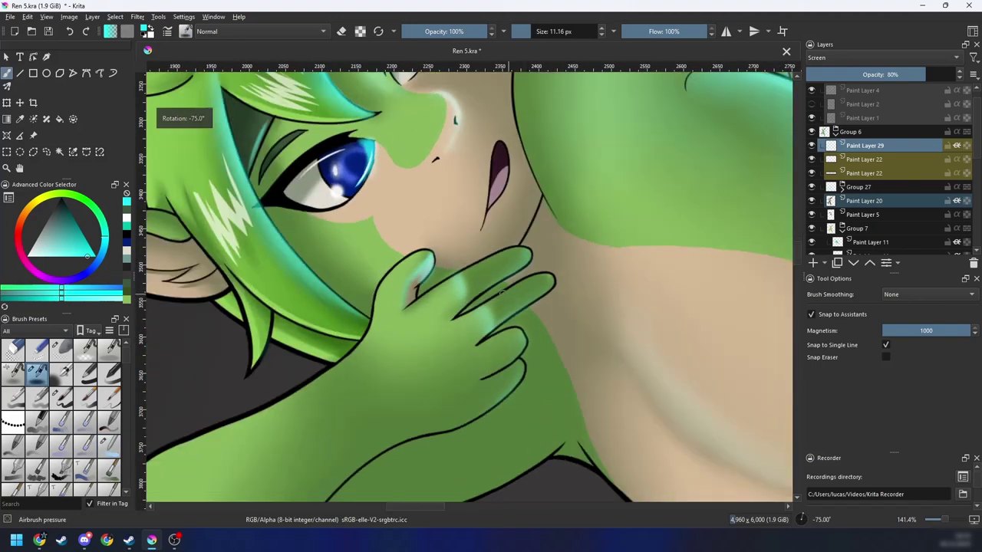
pyautogui.press('+')
pyautogui.moveTo(475, 295); pyautogui.dragTo(545, 260)
pyautogui.hotkey('ctrl', 'z')
pyautogui.moveTo(468, 306)
pyautogui.mouseDown()
pyautogui.moveTo(533, 259)
pyautogui.moveTo(496, 286)
pyautogui.mouseUp()
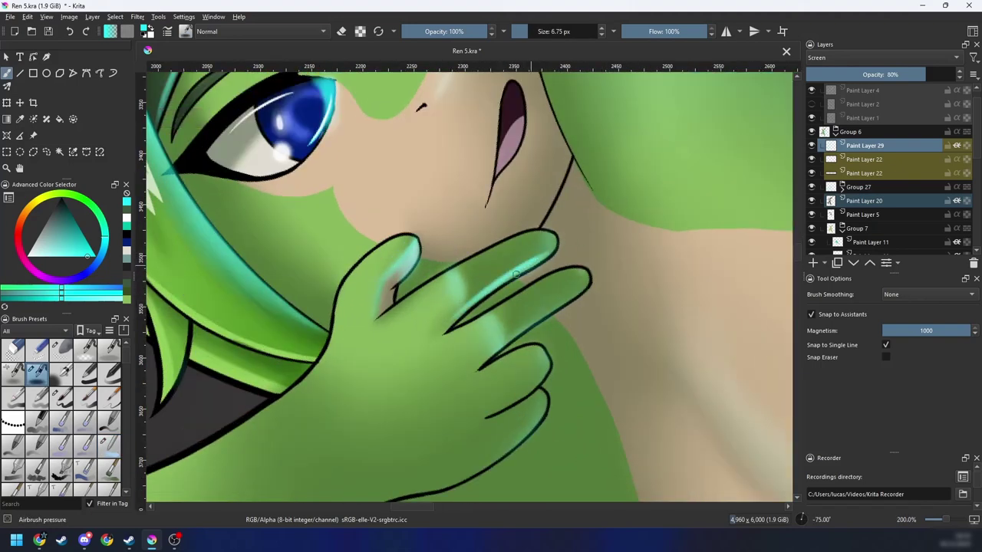
# Step: Paint thin cyan rims along the lower edges of the raised hand's middle, ring and little fingers with a 6.75 px Airbrush pressure brush
pyautogui.moveTo(496, 349); pyautogui.dragTo(587, 286)
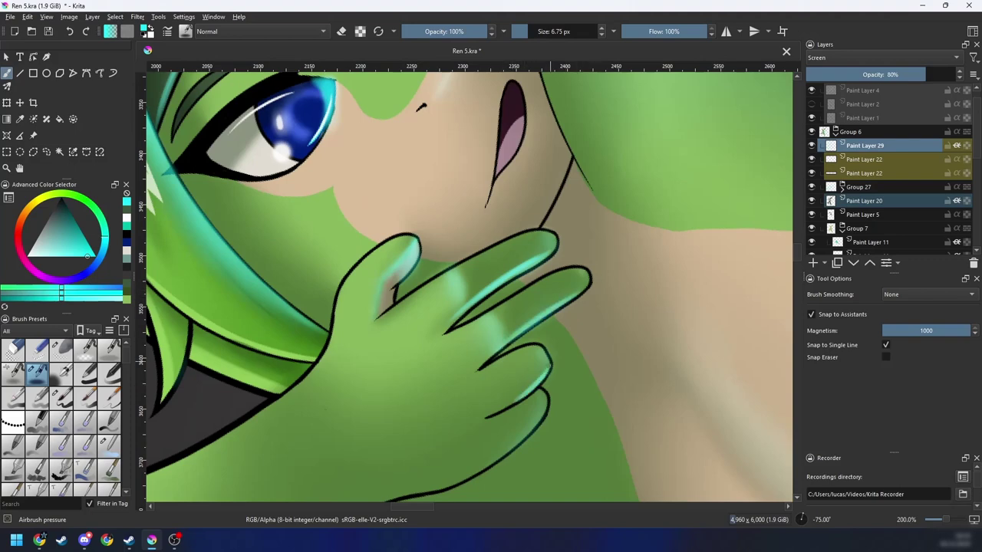
pyautogui.scroll(-1, 560, 375)
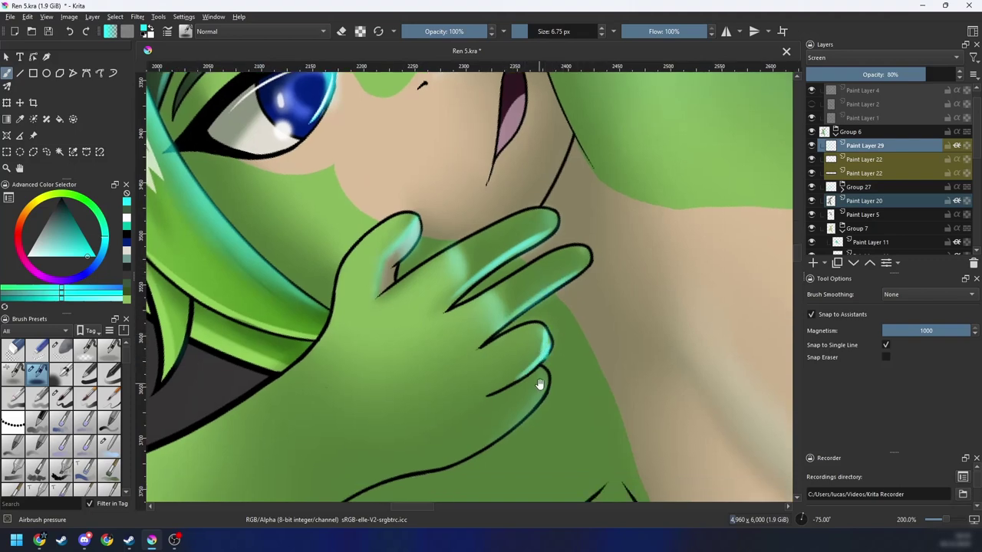
pyautogui.moveTo(539, 384); pyautogui.dragTo(536, 349)
pyautogui.hotkey('ctrl', '+')
pyautogui.hotkey('ctrl', '+')
pyautogui.press('6')
pyautogui.press('6')
pyautogui.press('6')
pyautogui.moveTo(512, 437)
pyautogui.mouseDown()
pyautogui.moveTo(562, 390)
pyautogui.moveTo(558, 408)
pyautogui.moveTo(572, 398)
pyautogui.mouseUp()
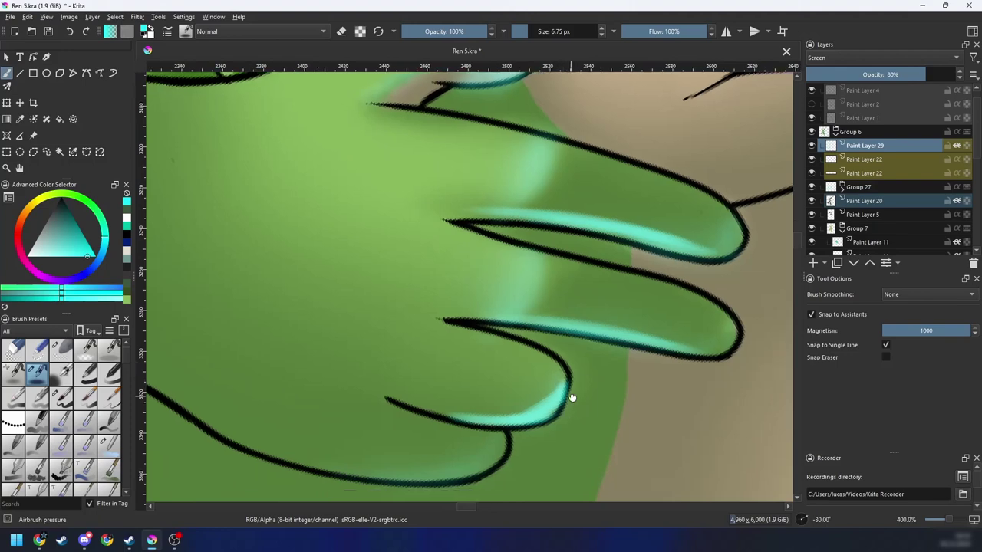
pyautogui.scroll(-4, 571, 397)
pyautogui.moveTo(435, 395)
pyautogui.mouseDown()
pyautogui.moveTo(508, 384)
pyautogui.moveTo(537, 343)
pyautogui.mouseUp()
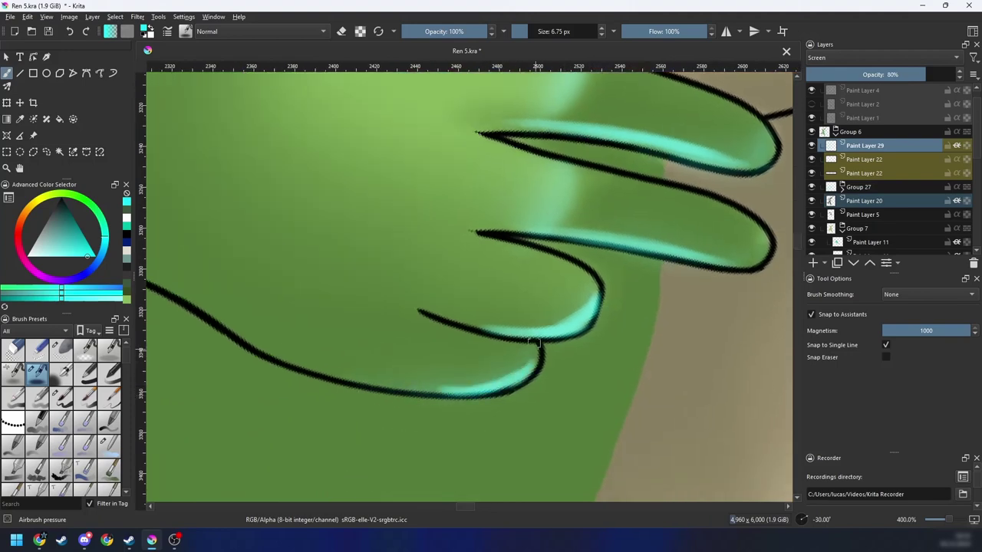
# Step: Blend the cyan finger rims into the green skin with a 15.89 px Blender Blur brush
pyautogui.rightClick(530, 377)
pyautogui.click(466, 388)
pyautogui.moveTo(454, 387); pyautogui.dragTo(536, 349)
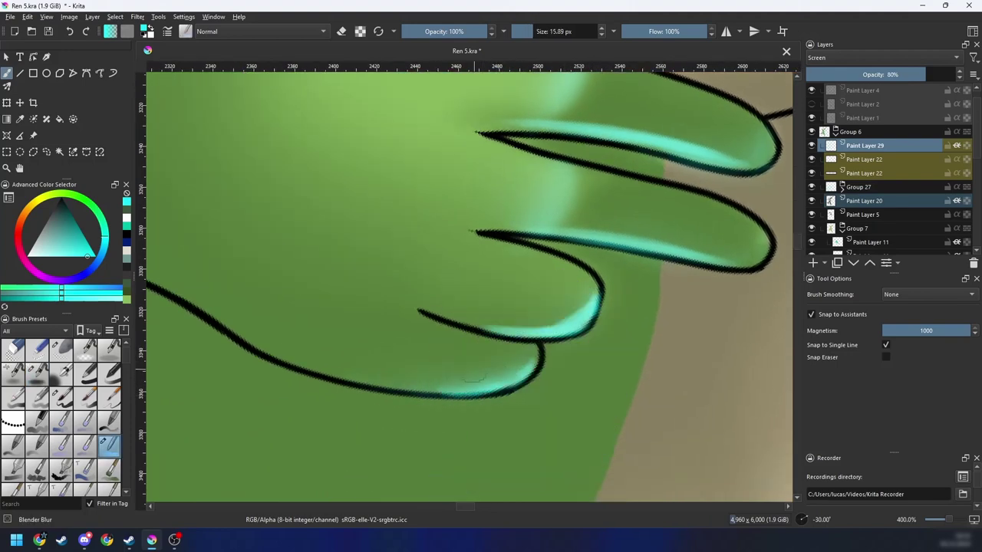
pyautogui.moveTo(460, 326); pyautogui.dragTo(560, 291)
pyautogui.press('4')
pyautogui.press('4')
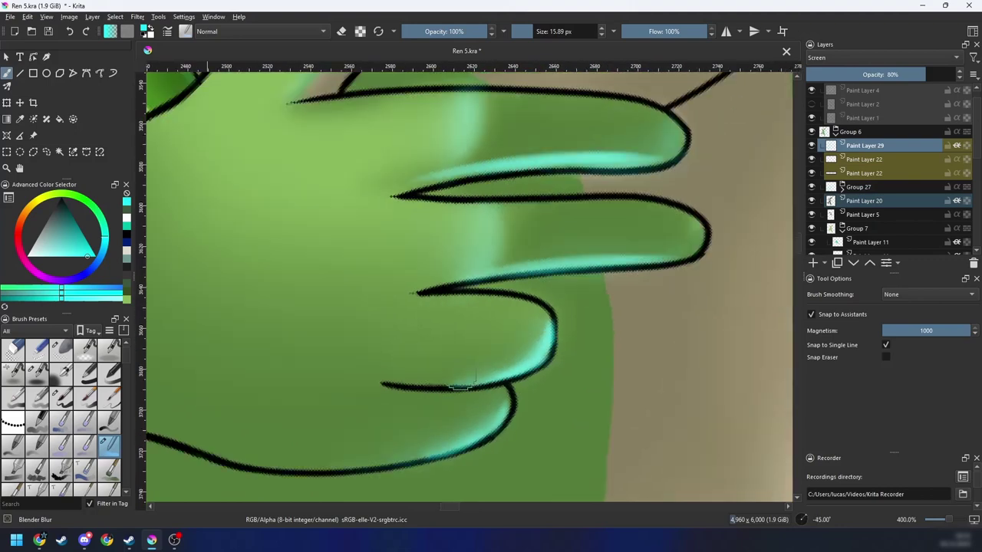
pyautogui.moveTo(594, 208); pyautogui.dragTo(485, 309)
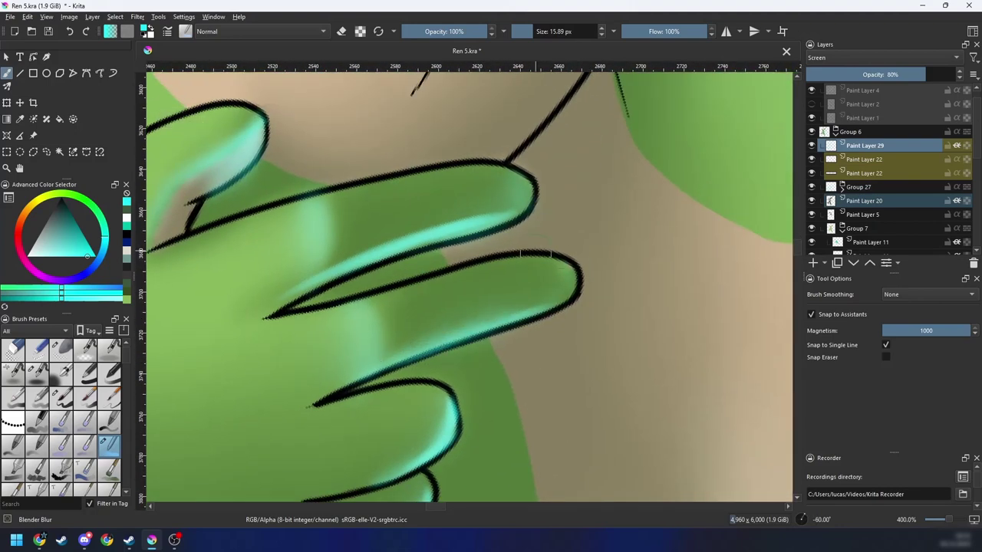
# Step: Extend the cyan rim around the index and middle fingertips with 6.75 px Airbrush pressure and soften it with 15.89 px Blender Blur
pyautogui.rightClick(489, 237)
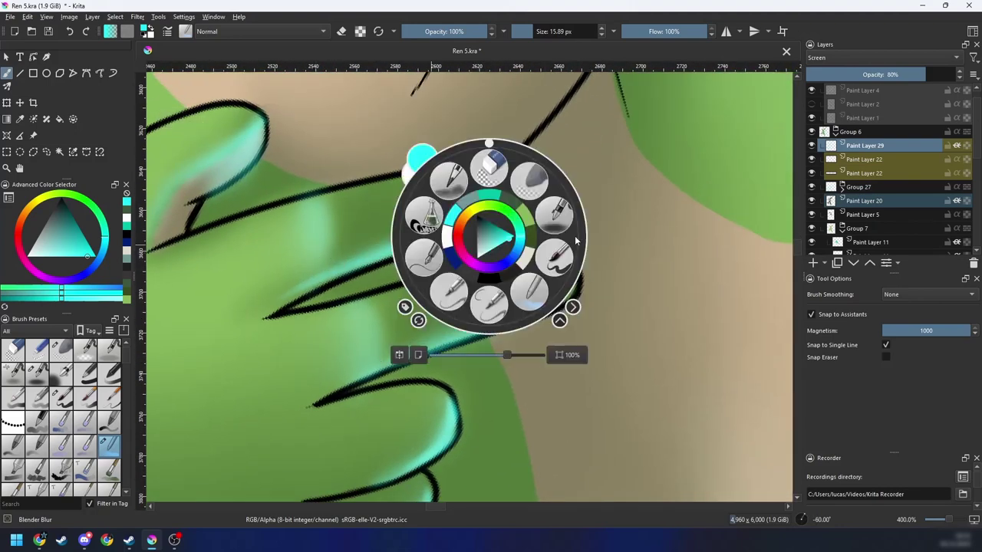
pyautogui.click(543, 264)
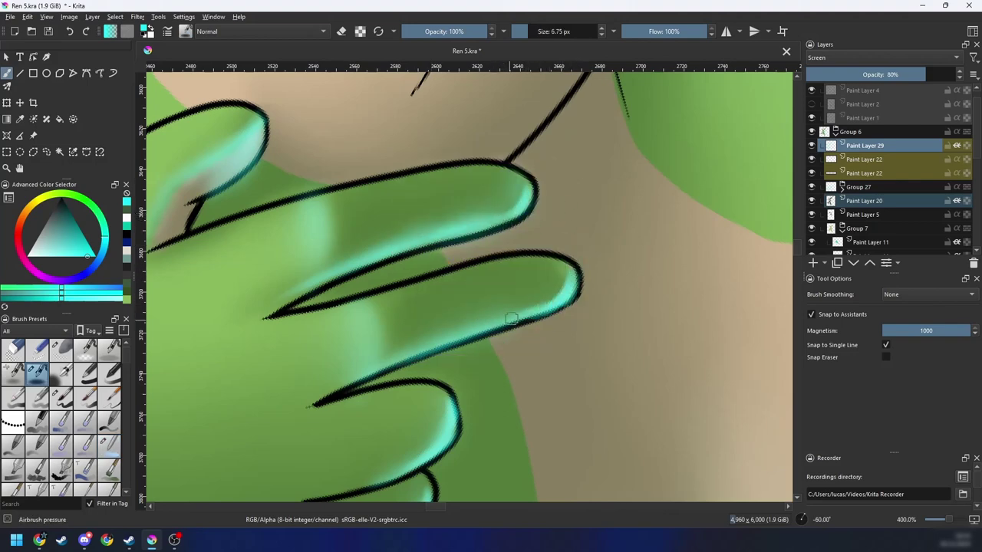
pyautogui.rightClick(543, 308)
pyautogui.click(583, 365)
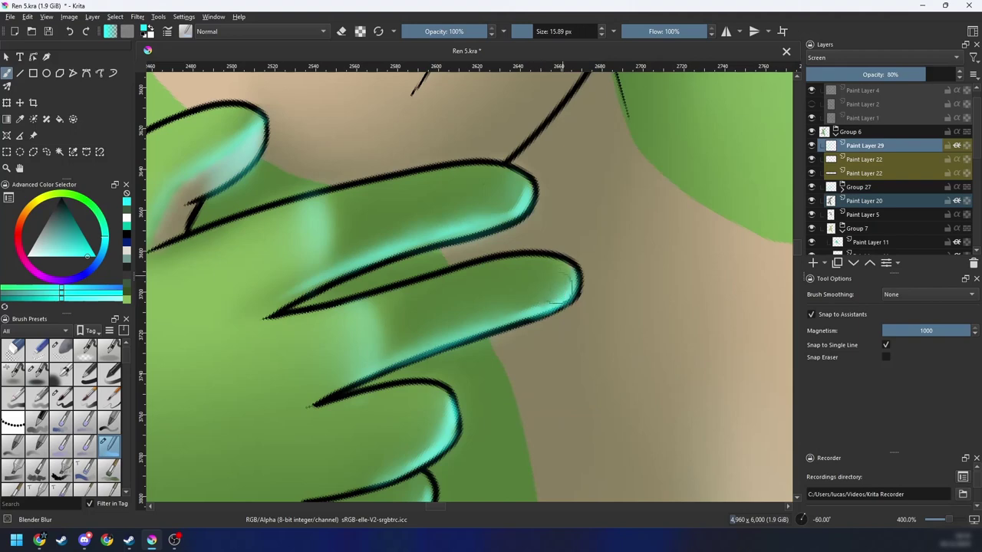
# Step: Examine the hand's rim lighting against the whole figure, the bow, the arrow and the legs
pyautogui.press('-')
pyautogui.press('-')
pyautogui.press('-')
pyautogui.press('-')
pyautogui.press('-')
pyautogui.press('-')
pyautogui.press('-')
pyautogui.press('-')
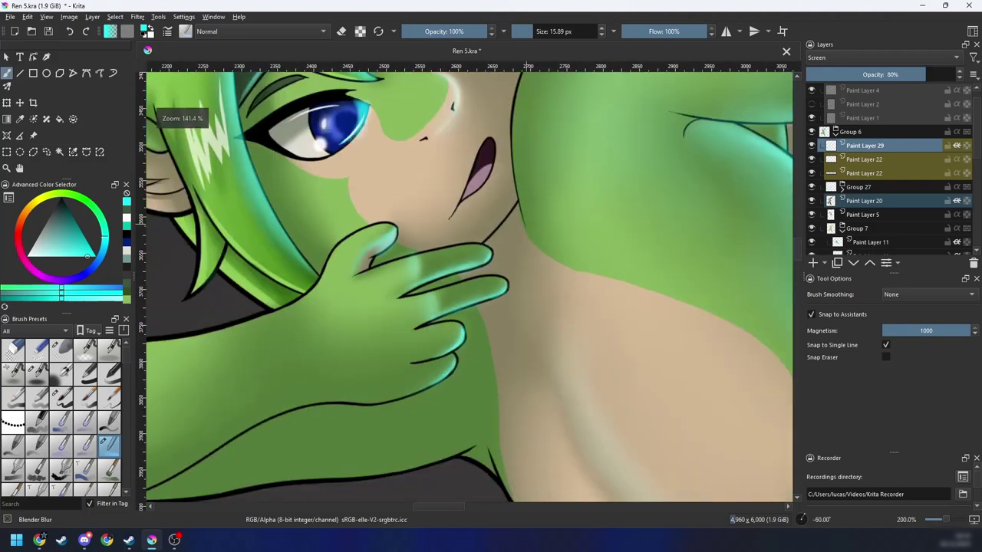
pyautogui.press('6')
pyautogui.press('6')
pyautogui.press('6')
pyautogui.press('6')
pyautogui.moveTo(658, 334); pyautogui.dragTo(635, 287)
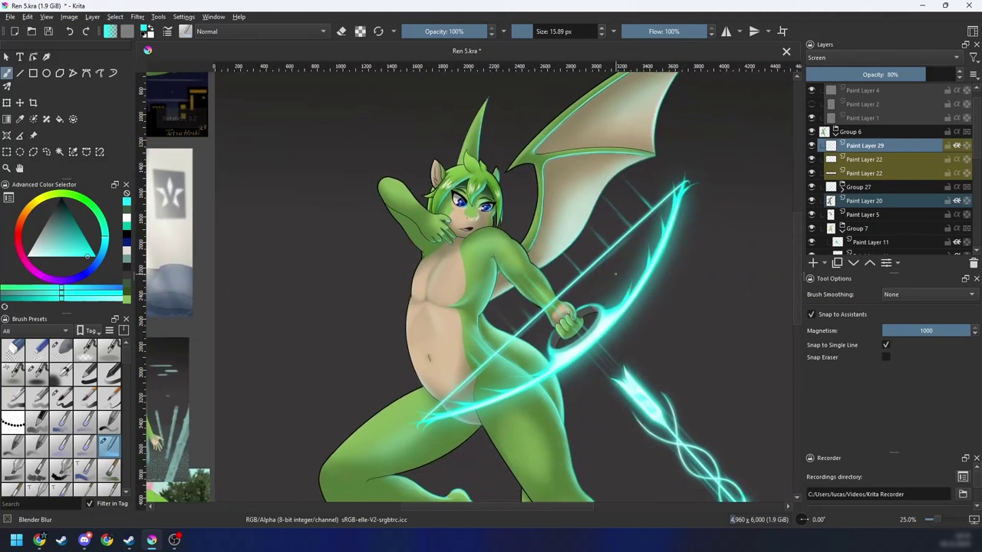
pyautogui.moveTo(675, 381); pyautogui.dragTo(672, 341)
pyautogui.scroll(-5, 673, 342)
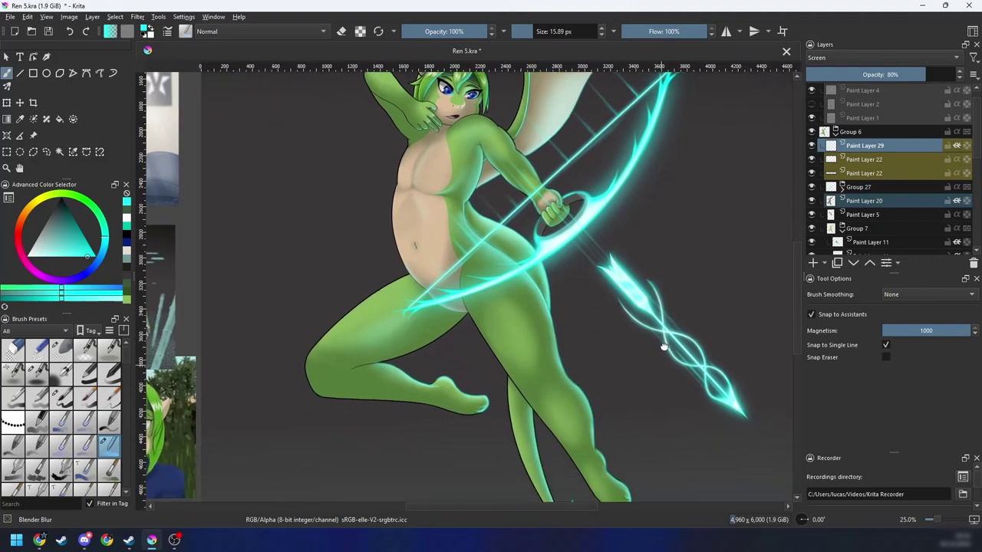
pyautogui.moveTo(661, 348); pyautogui.dragTo(697, 450)
# Step: Inspect the lighting on the face and raised hand up close and compare it with the upper body
pyautogui.press('+')
pyautogui.press('+')
pyautogui.press('+')
pyautogui.moveTo(545, 272); pyautogui.dragTo(537, 413)
pyautogui.press('+')
pyautogui.press('+')
pyautogui.press('+')
pyautogui.press('-')
pyautogui.press('-')
pyautogui.press('+')
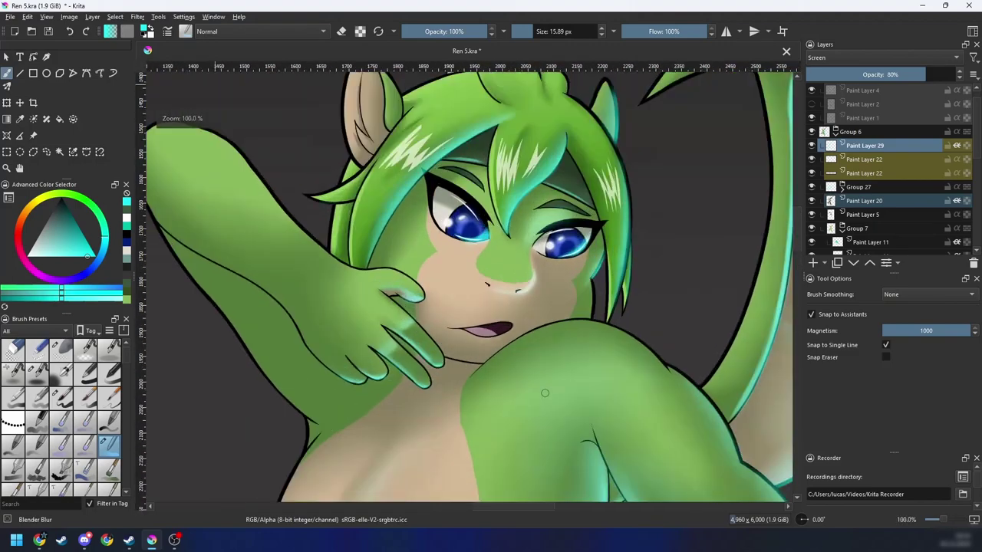
pyautogui.press('+')
pyautogui.press('-')
pyautogui.press('-')
pyautogui.press('-')
pyautogui.scroll(-1, 548, 410)
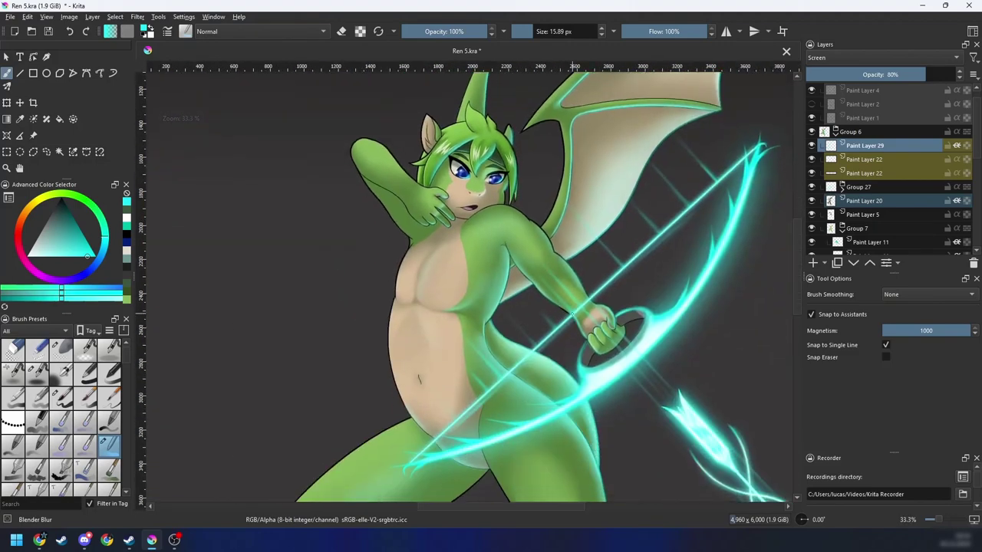
# Step: In the mirrored view, try to adjust the light under the eye nearest the raised hand with a 6.75 px Airbrush pressure eraser
pyautogui.press('m')
pyautogui.scroll(2, 582, 363)
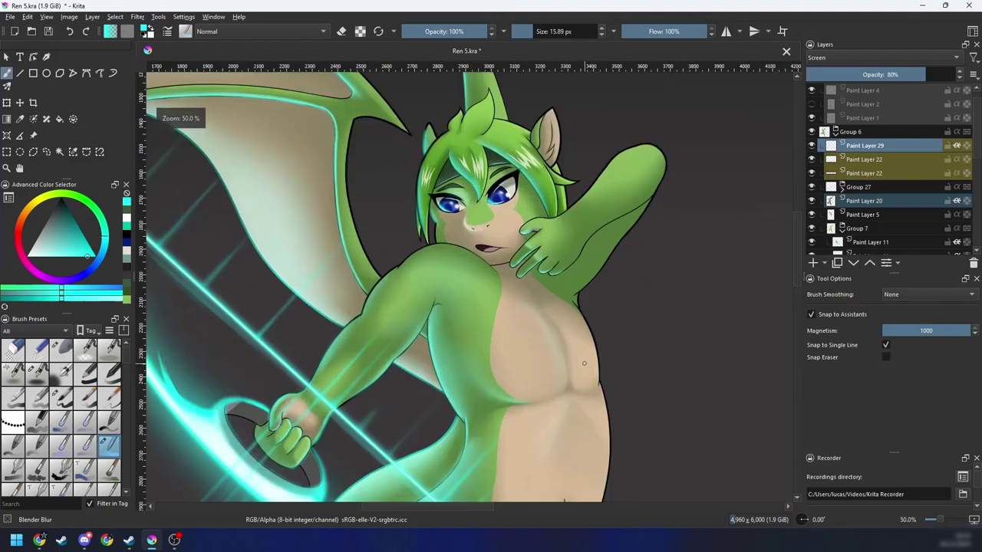
pyautogui.press('+')
pyautogui.press('+')
pyautogui.moveTo(541, 300); pyautogui.dragTo(556, 460)
pyautogui.press('4')
pyautogui.press('4')
pyautogui.press('4')
pyautogui.press('+')
pyautogui.press('+')
pyautogui.moveTo(583, 313); pyautogui.dragTo(533, 417)
pyautogui.press('+')
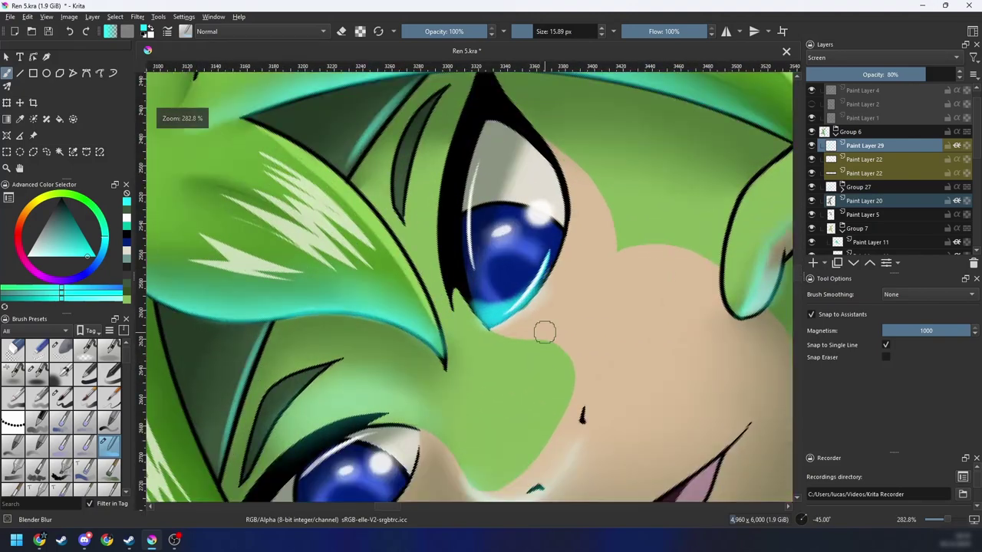
pyautogui.rightClick(554, 299)
pyautogui.click(620, 277)
pyautogui.press('e')
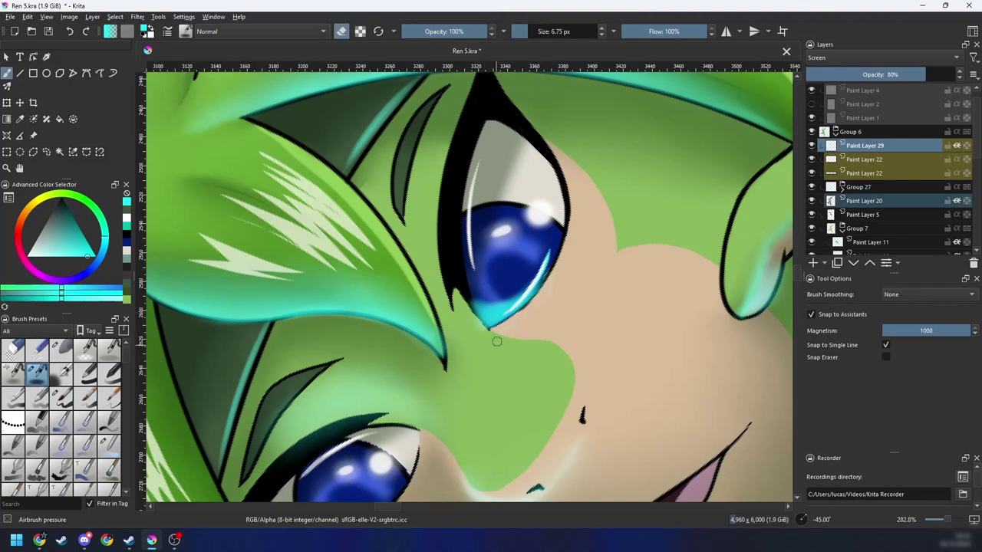
pyautogui.moveTo(531, 339); pyautogui.dragTo(556, 339)
# Step: Try to refine the light around the eyes with a 24.06 px Airbrush pressure eraser and a 15.89 px Blender Blur brush
pyautogui.press('5')
pyautogui.press('-')
pyautogui.press('-')
pyautogui.press('+')
pyautogui.press('+')
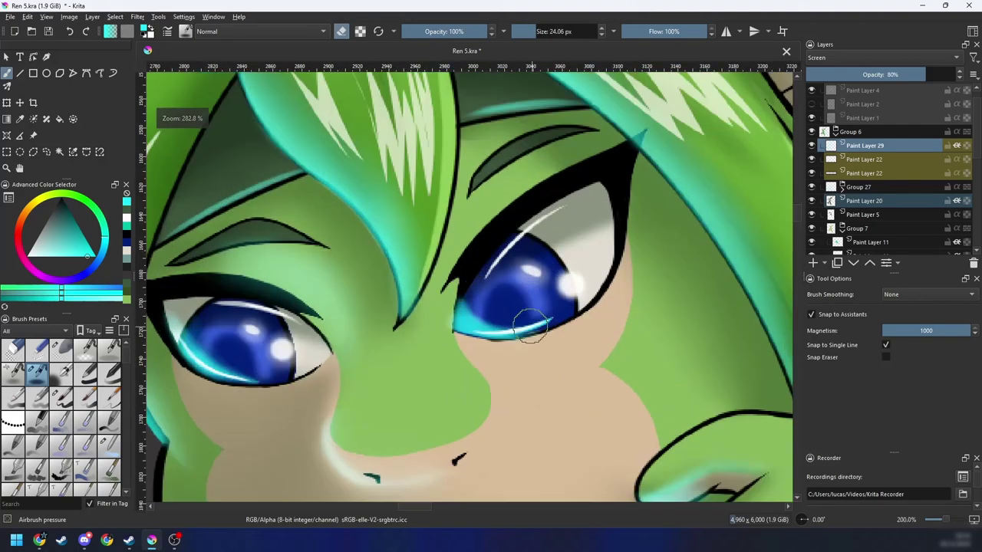
pyautogui.rightClick(519, 331)
pyautogui.click(394, 361)
pyautogui.rightClick(446, 318)
pyautogui.click(358, 361)
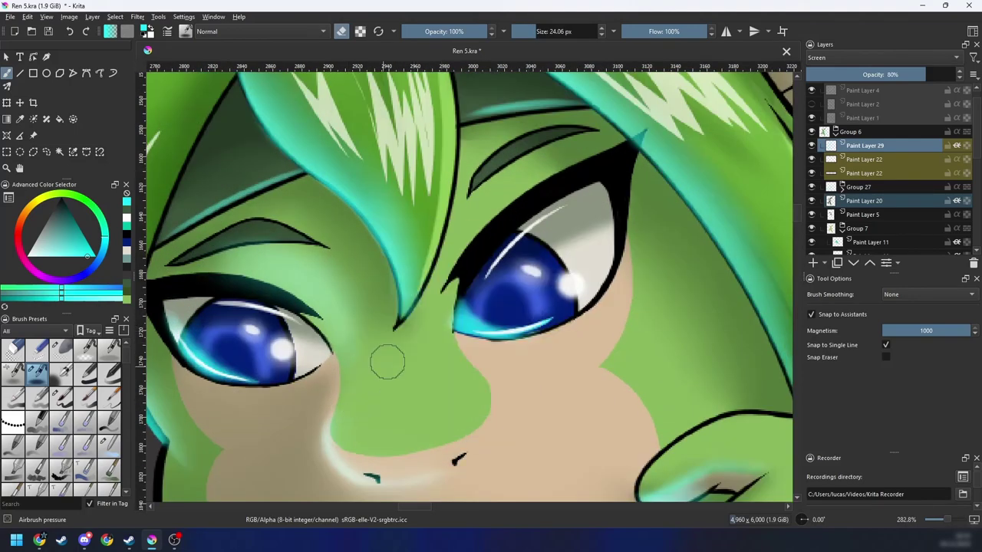
pyautogui.rightClick(471, 341)
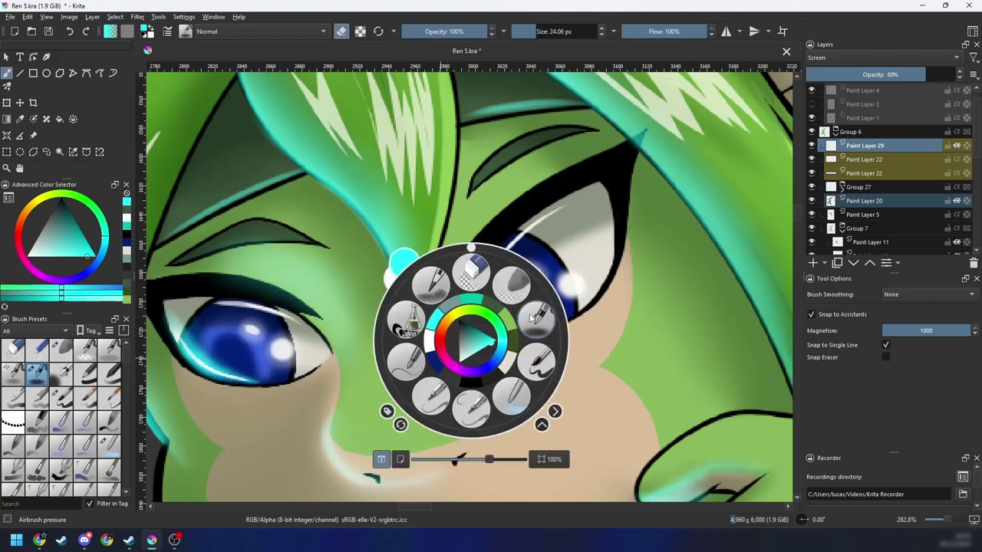
pyautogui.click(511, 395)
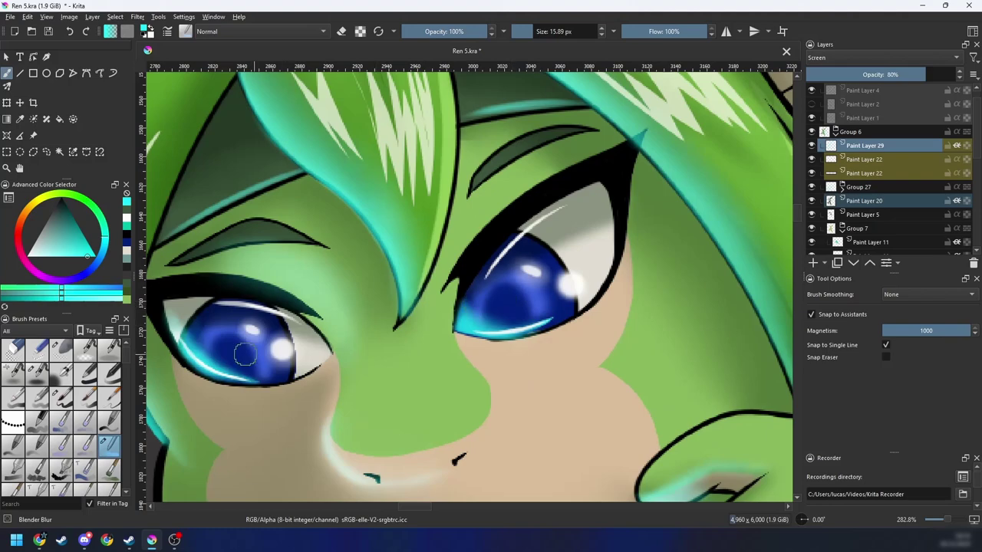
# Step: Check the face and the complete illustration in both normal and mirrored views
pyautogui.scroll(-2, 476, 320)
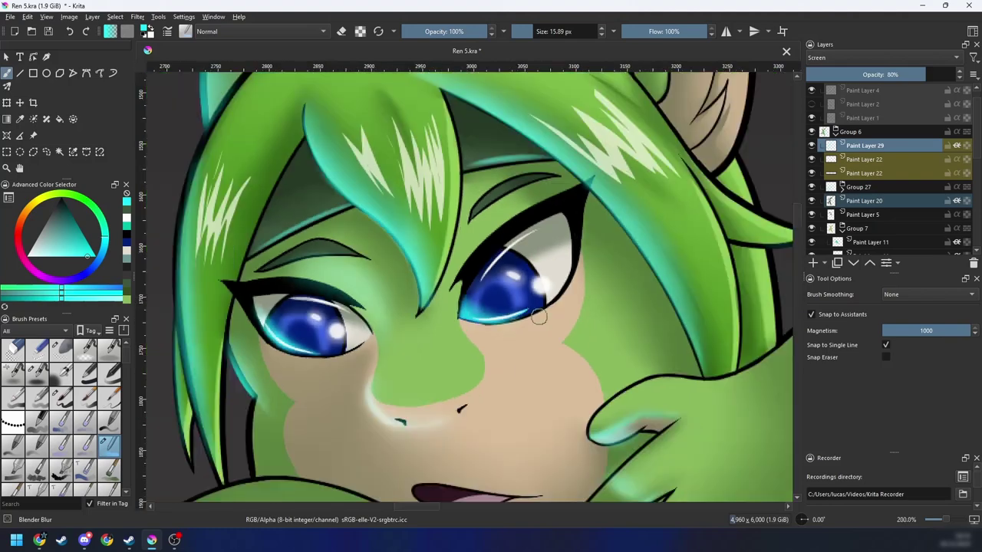
pyautogui.scroll(-2, 421, 343)
pyautogui.press('m')
pyautogui.scroll(-2, 565, 331)
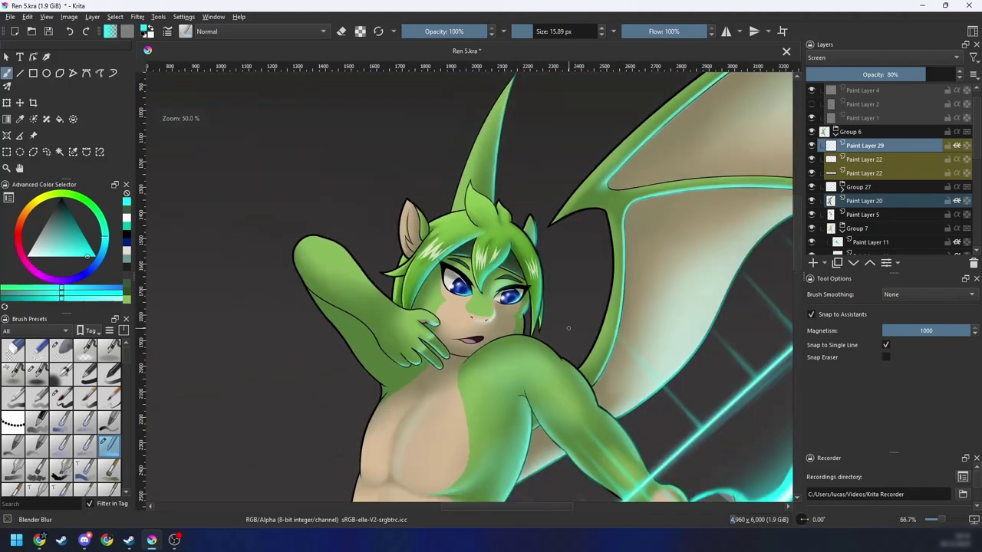
pyautogui.moveTo(576, 358); pyautogui.dragTo(579, 338)
pyautogui.press('m')
pyautogui.scroll(-3, 581, 319)
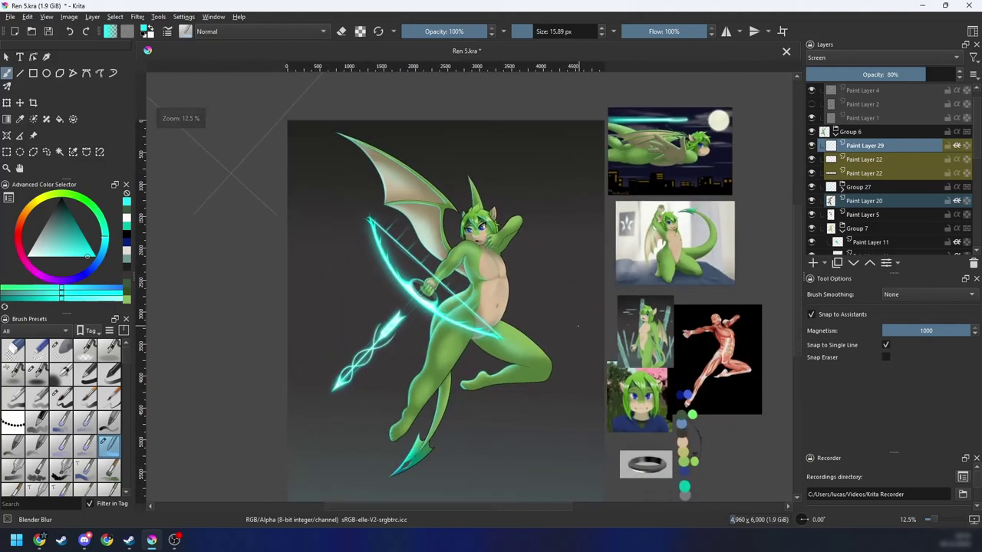
pyautogui.press('m')
pyautogui.scroll(6, 576, 317)
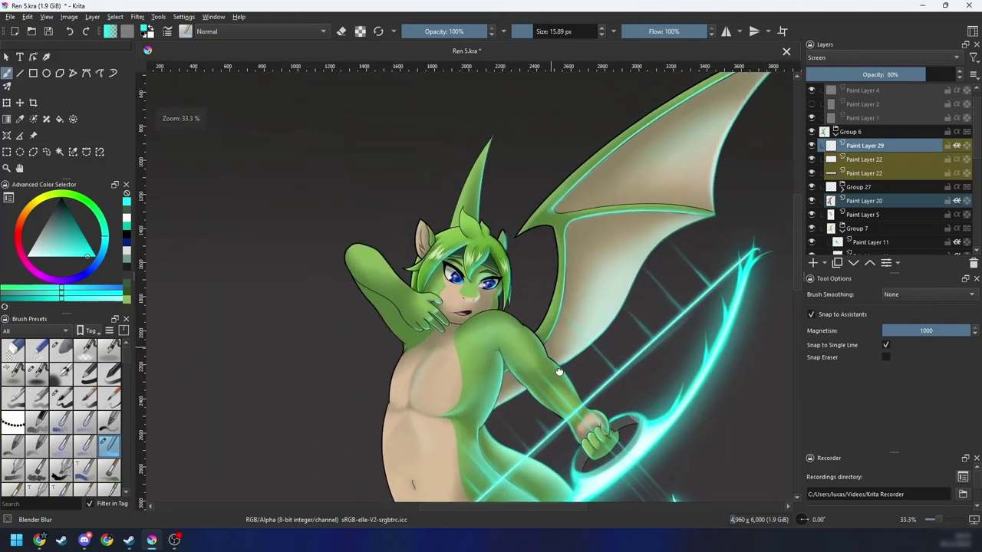
pyautogui.scroll(-5, 551, 340)
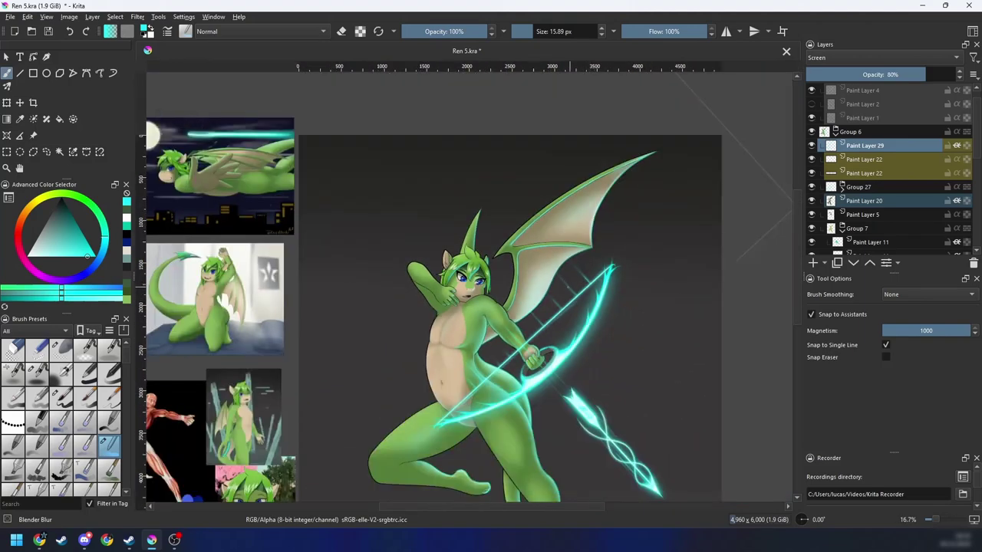
# Step: Paint a soft cyan glow on the cheek beneath the eye nearest the raised hand with a 35.13 px Airbrush pressure brush
pyautogui.scroll(4, 469, 297)
pyautogui.rightClick(523, 327)
pyautogui.click(597, 306)
pyautogui.scroll(2, 477, 281)
pyautogui.press('4')
pyautogui.press('4')
pyautogui.press('4')
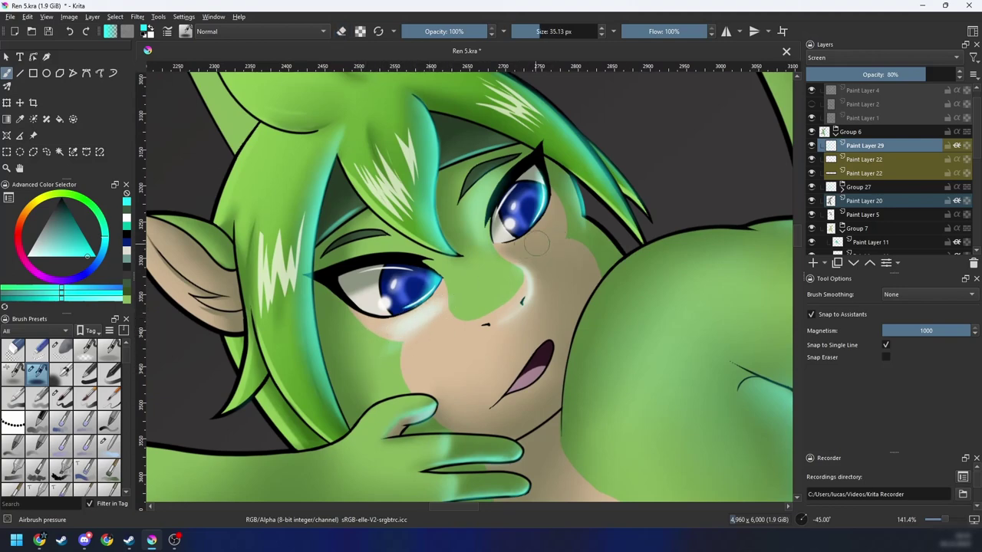
# Step: Examine the under-eye glow from a distance and up close
pyautogui.press('6')
pyautogui.press('6')
pyautogui.press('-')
pyautogui.press('-')
pyautogui.press('-')
pyautogui.press('-')
pyautogui.press('-')
pyautogui.press('+')
pyautogui.press('+')
pyautogui.press('+')
pyautogui.press('+')
pyautogui.press('+')
# Step: Blend the under-eye glow into the cheek with the Blender Blur brush enlarged to 53.04 px
pyautogui.press('4')
pyautogui.press('4')
pyautogui.press('4')
pyautogui.press('4')
pyautogui.rightClick(473, 307)
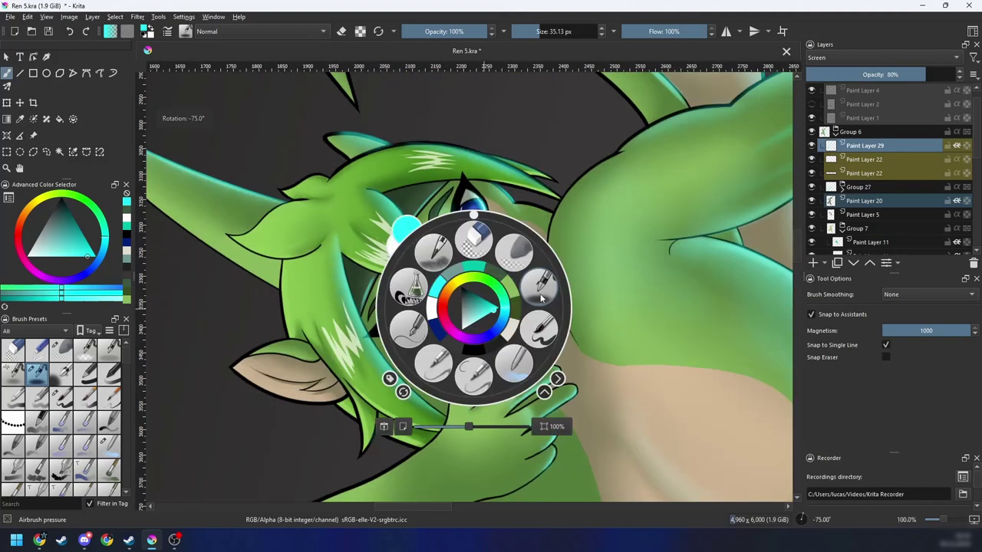
pyautogui.click(514, 364)
pyautogui.press('+')
pyautogui.keyDown('shift'); pyautogui.moveTo(448, 349); pyautogui.dragTo(487, 349); pyautogui.keyUp('shift')
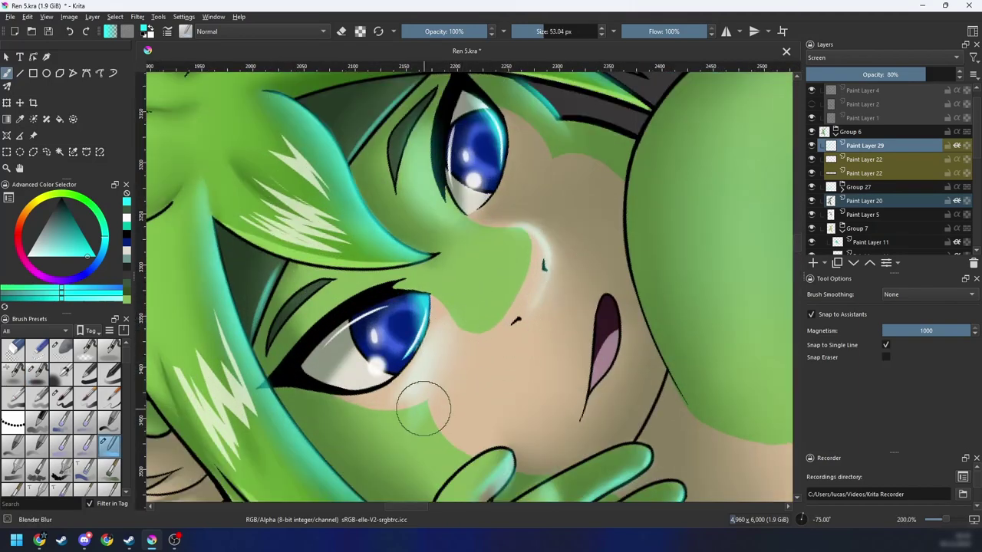
# Step: Review the blended under-eye glow on the face and across the figure in mirrored and normal views
pyautogui.press('-')
pyautogui.press('-')
pyautogui.press('-')
pyautogui.press('-')
pyautogui.press('6')
pyautogui.press('6')
pyautogui.press('6')
pyautogui.press('6')
pyautogui.press('6')
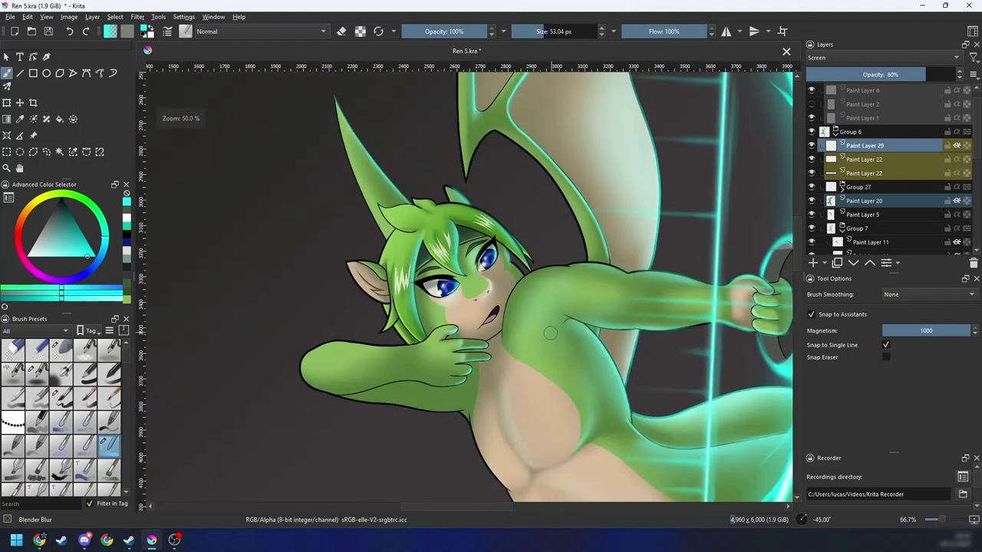
pyautogui.press('-')
pyautogui.press('-')
pyautogui.press('-')
pyautogui.press('-')
pyautogui.scroll(2, 541, 347)
pyautogui.press('m')
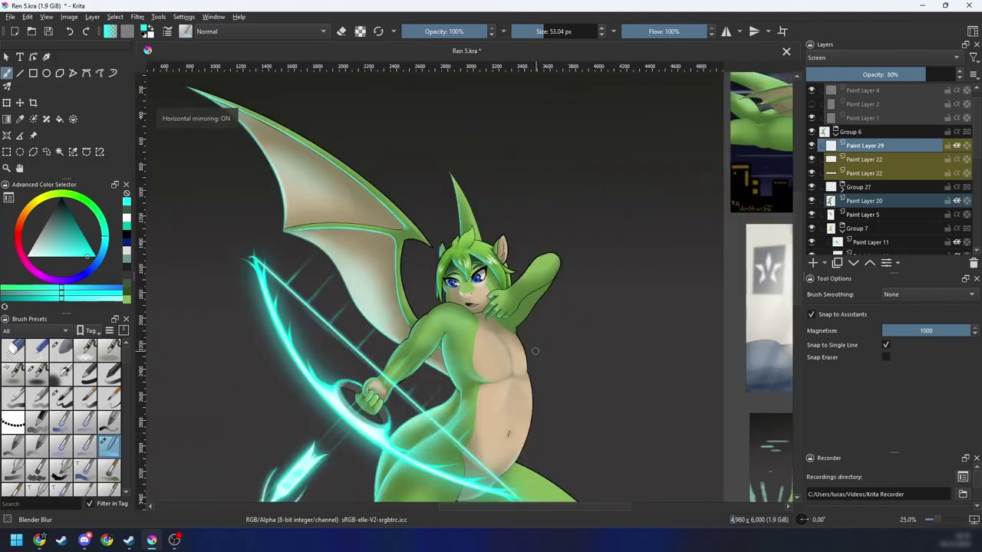
pyautogui.scroll(3, 499, 284)
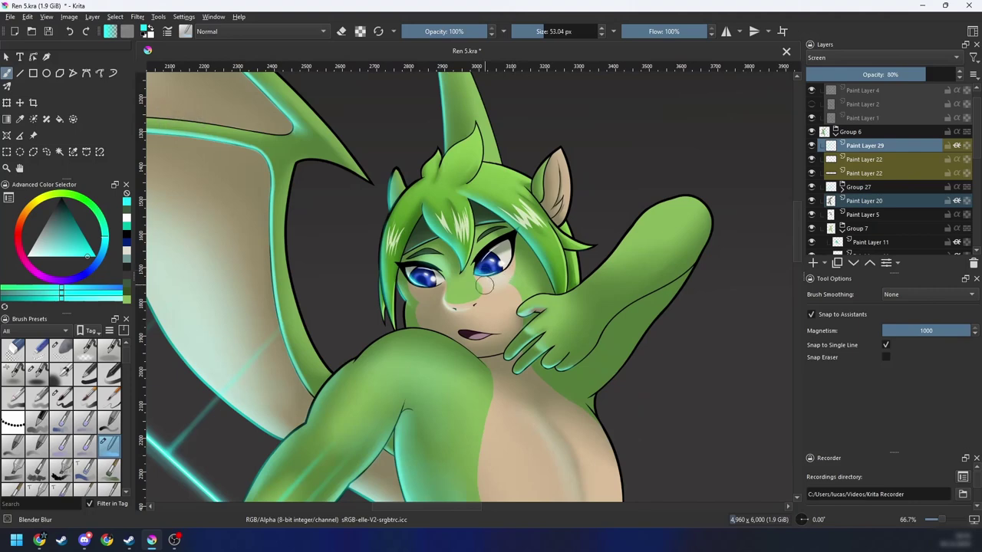
pyautogui.press('m')
pyautogui.press('m')
pyautogui.scroll(2, 519, 287)
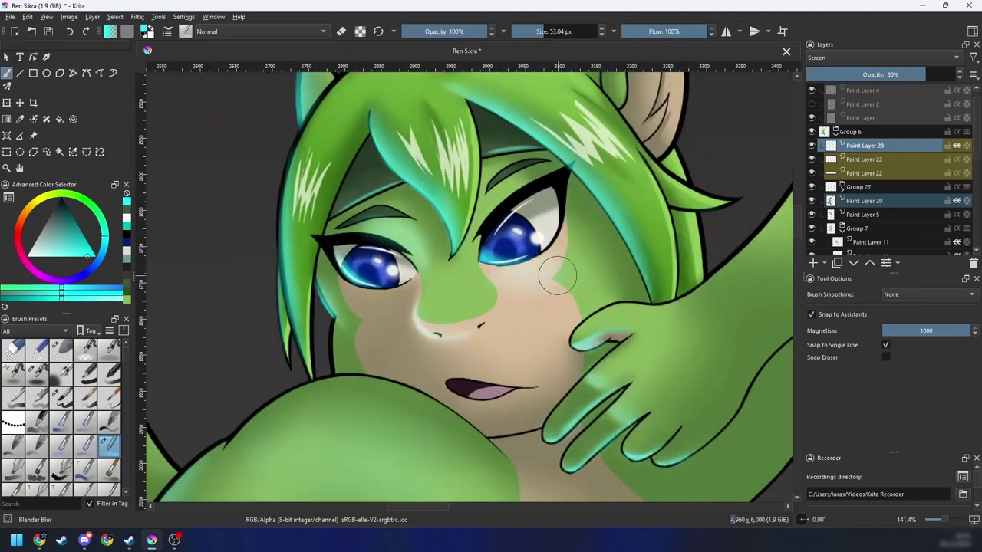
pyautogui.scroll(-1, 518, 284)
pyautogui.press('m')
pyautogui.scroll(-4, 518, 283)
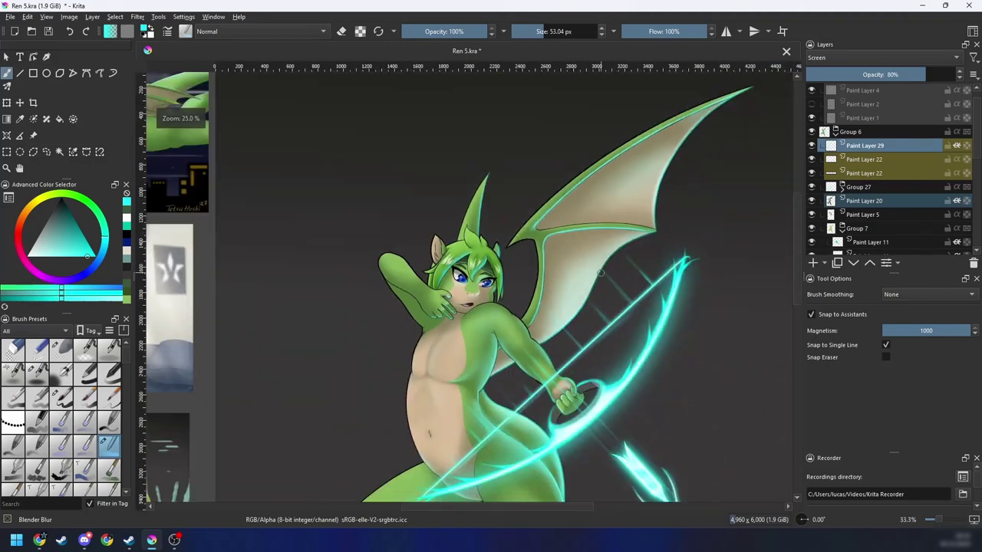
# Step: Paint a soft cyan glow beneath the eye nearest the wing with the Airbrush pressure brush, trimming it in eraser mode at 22.32 px
pyautogui.press('m')
pyautogui.press('m')
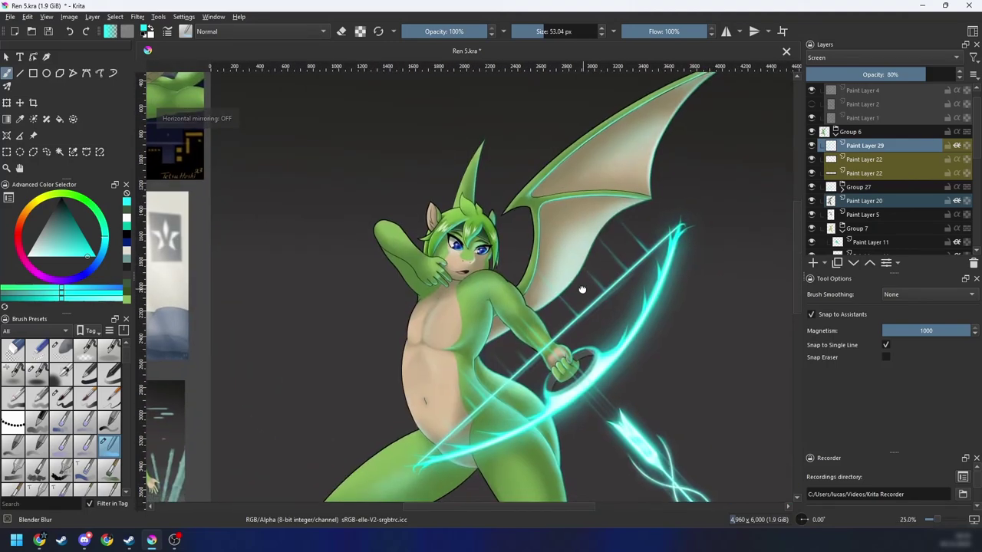
pyautogui.scroll(3, 537, 276)
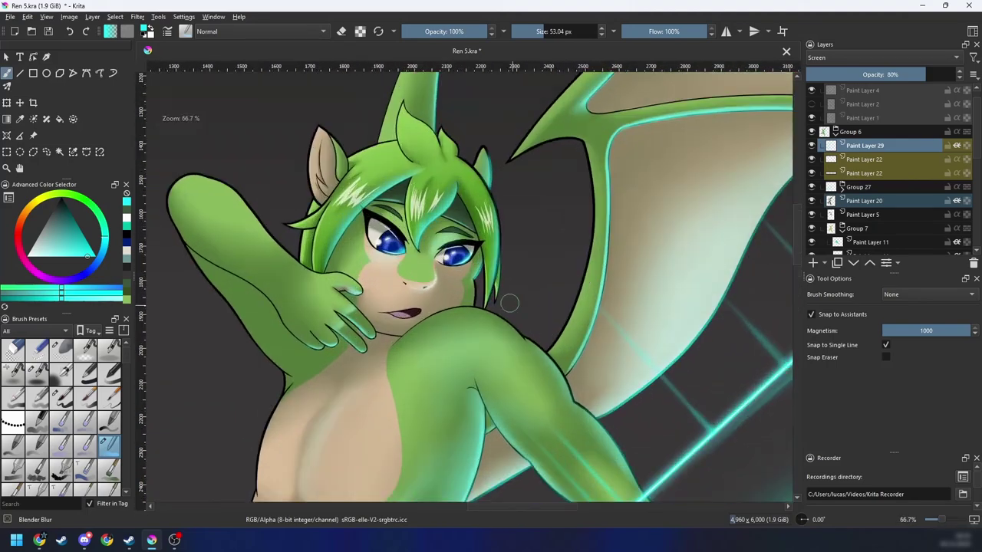
pyautogui.rightClick(497, 310)
pyautogui.click(566, 288)
pyautogui.scroll(2, 488, 287)
pyautogui.press('4')
pyautogui.press('4')
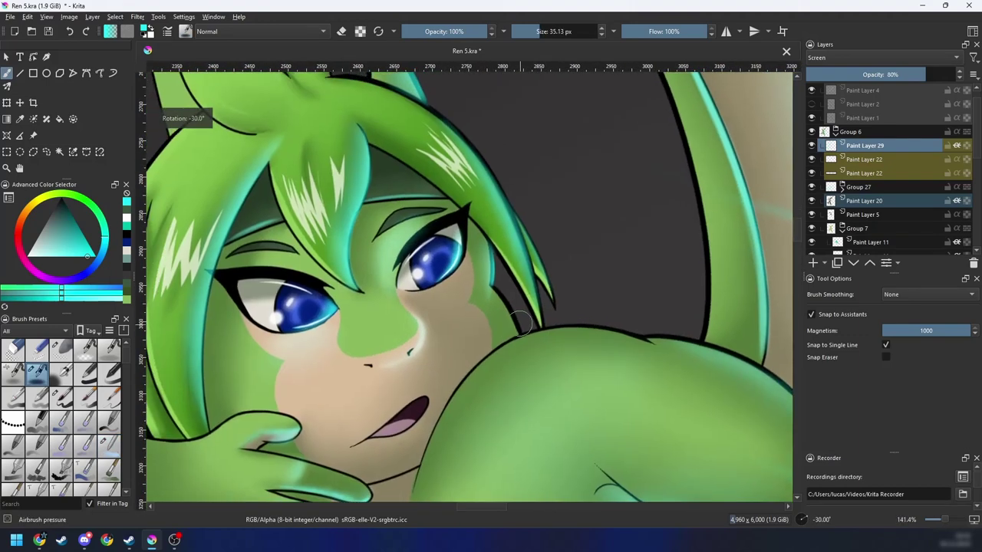
pyautogui.scroll(1, 443, 296)
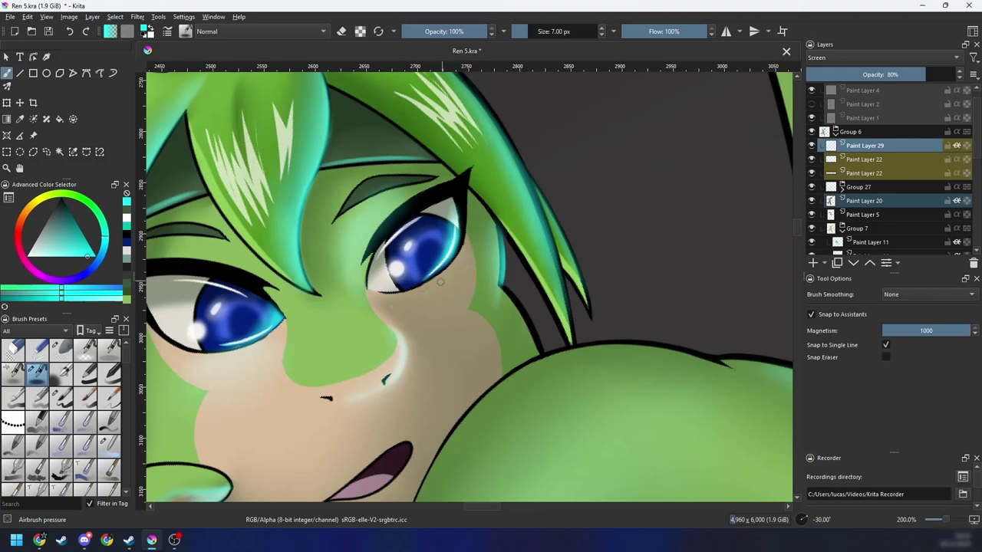
pyautogui.moveTo(469, 284); pyautogui.dragTo(414, 305)
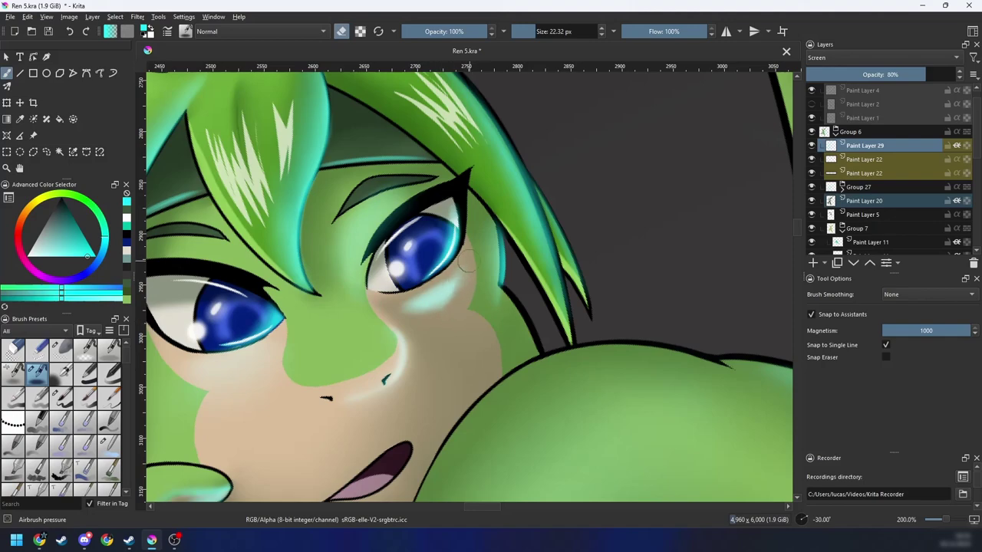
# Step: Blend the new glow beneath the wing-side eye into the cheek with the Blender Blur brush at 27.09 px
pyautogui.scroll(-5, 522, 290)
pyautogui.press('5')
pyautogui.scroll(3, 499, 295)
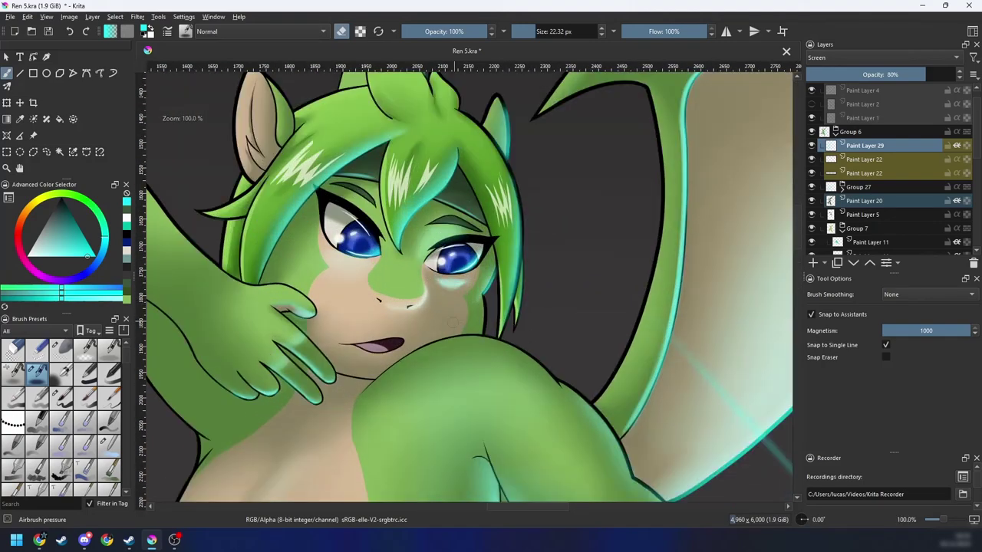
pyautogui.rightClick(483, 311)
pyautogui.click(518, 374)
pyautogui.scroll(2, 458, 282)
pyautogui.moveTo(437, 281)
pyautogui.mouseDown()
pyautogui.moveTo(445, 308)
pyautogui.moveTo(439, 292)
pyautogui.moveTo(460, 266)
pyautogui.moveTo(386, 332)
pyautogui.mouseUp()
pyautogui.scroll(1, 487, 270)
pyautogui.press('4')
pyautogui.press('4')
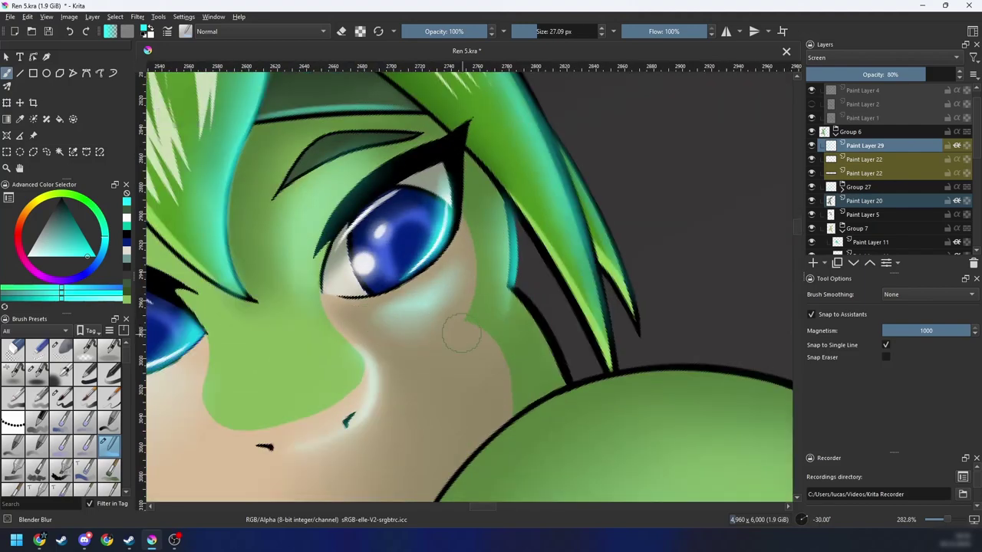
pyautogui.moveTo(425, 297)
pyautogui.mouseDown()
pyautogui.moveTo(354, 319)
pyautogui.moveTo(397, 344)
pyautogui.mouseUp()
# Step: Soften the remaining edges of the wing-side under-eye glow with further Blender Blur strokes at 27.09 px
pyautogui.scroll(-7, 544, 284)
pyautogui.press('6')
pyautogui.press('6')
pyautogui.press('6')
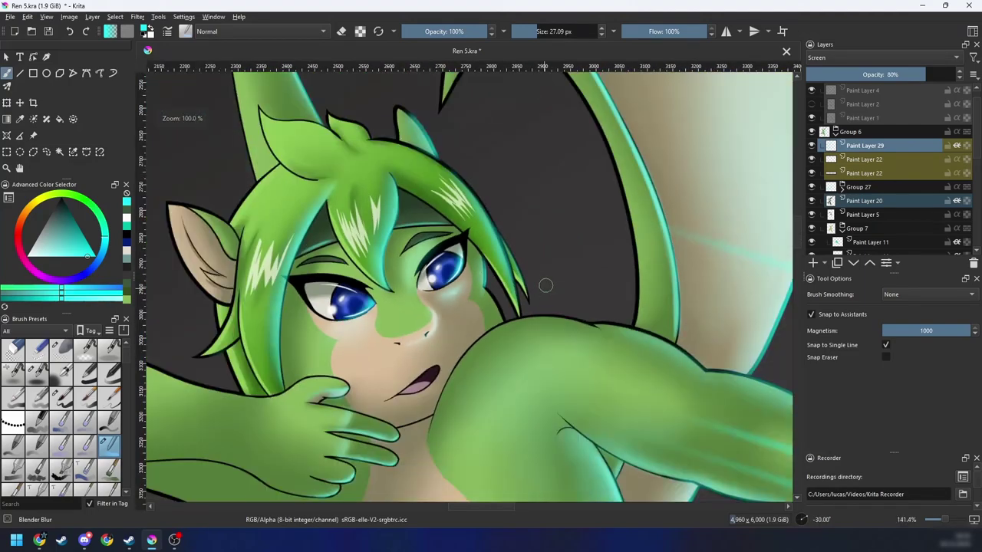
pyautogui.scroll(-2, 544, 281)
pyautogui.hotkey('ctrl', '[')
pyautogui.hotkey('ctrl', '[')
pyautogui.scroll(8, 533, 288)
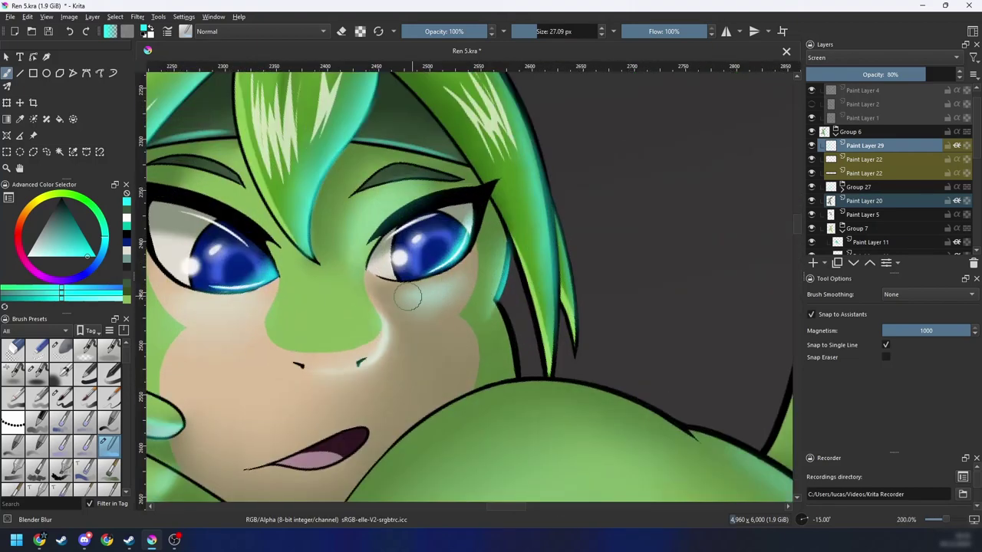
pyautogui.scroll(1, 482, 302)
pyautogui.rightClick(473, 295)
pyautogui.moveTo(461, 297)
pyautogui.mouseDown()
pyautogui.moveTo(482, 302)
pyautogui.moveTo(415, 299)
pyautogui.mouseUp()
# Step: Paint a thin cyan edge along the lower lid of the wing-side eye with the Airbrush pressure brush at 7.52 px
pyautogui.rightClick(537, 303)
pyautogui.rightClick(537, 303)
pyautogui.click(610, 294)
pyautogui.scroll(1, 465, 291)
pyautogui.hotkey('ctrl', ']')
pyautogui.hotkey('ctrl', ']')
pyautogui.hotkey('ctrl', ']')
pyautogui.hotkey('ctrl', ']')
pyautogui.hotkey('ctrl', ']')
pyautogui.hotkey('ctrl', ']')
pyautogui.hotkey('ctrl', ']')
pyautogui.hotkey('ctrl', ']')
pyautogui.hotkey('ctrl', ']')
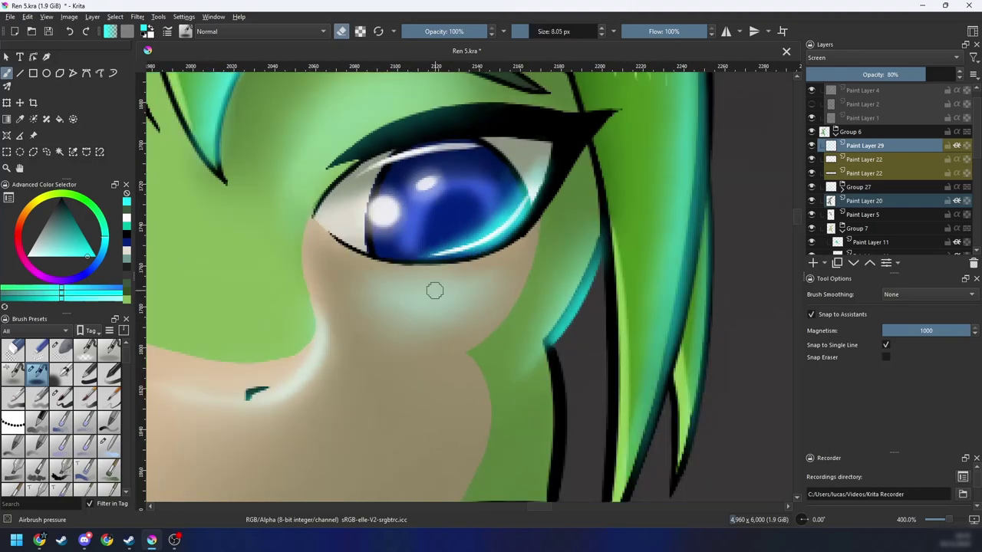
pyautogui.hotkey('ctrl', ']')
pyautogui.hotkey('ctrl', ']')
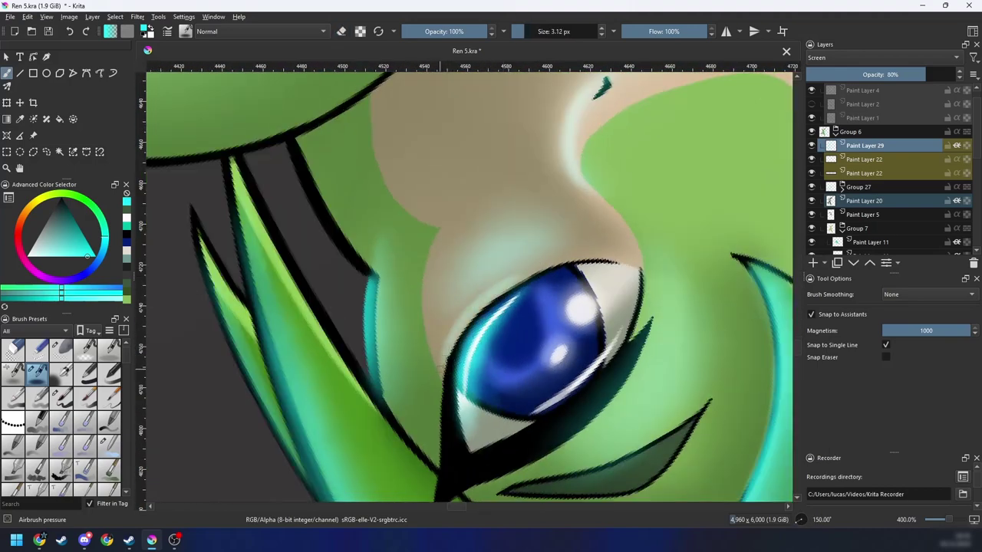
pyautogui.moveTo(440, 369); pyautogui.dragTo(443, 354)
pyautogui.hotkey('ctrl', 'z')
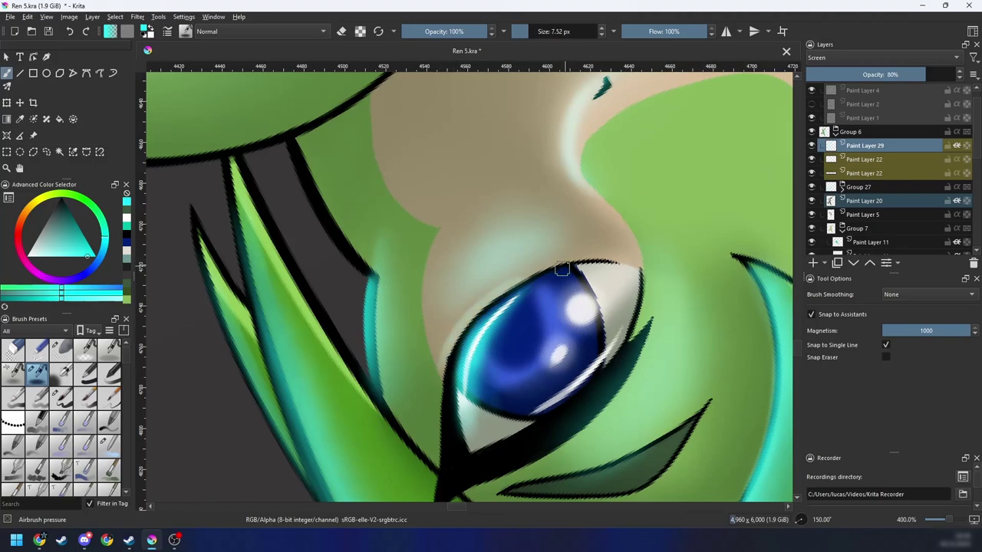
pyautogui.moveTo(465, 306); pyautogui.dragTo(608, 257)
pyautogui.moveTo(502, 276); pyautogui.dragTo(610, 265)
# Step: Blend the lower-lid glow into the skin beneath the wing-side eye with the Blender Blur brush at 27.09 px
pyautogui.scroll(-3, 610, 265)
pyautogui.press('4')
pyautogui.press('4')
pyautogui.press('4')
pyautogui.press('4')
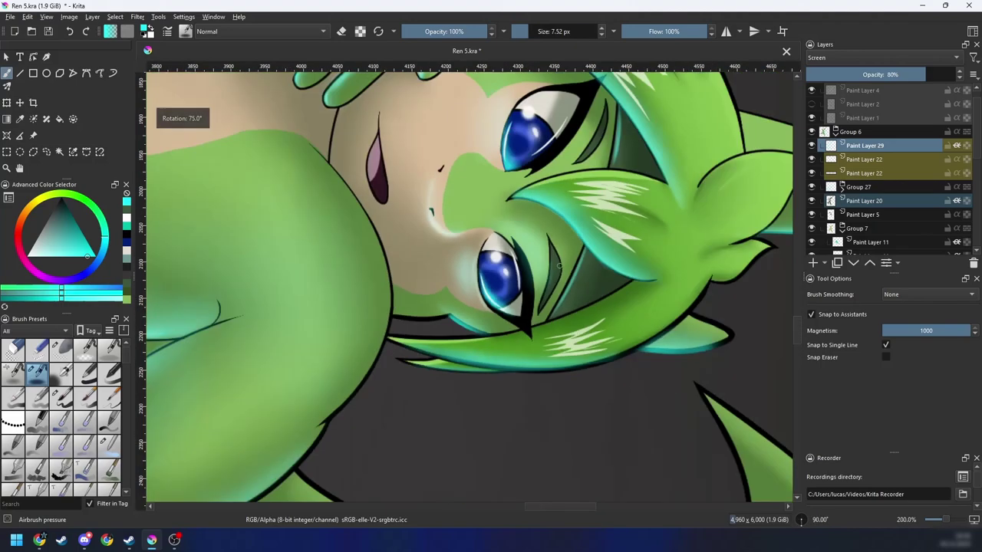
pyautogui.scroll(-2, 584, 266)
pyautogui.press('4')
pyautogui.press('4')
pyautogui.press('4')
pyautogui.press('4')
pyautogui.press('4')
pyautogui.press('4')
pyautogui.scroll(2, 580, 268)
pyautogui.scroll(2, 580, 267)
pyautogui.press('4')
pyautogui.press('4')
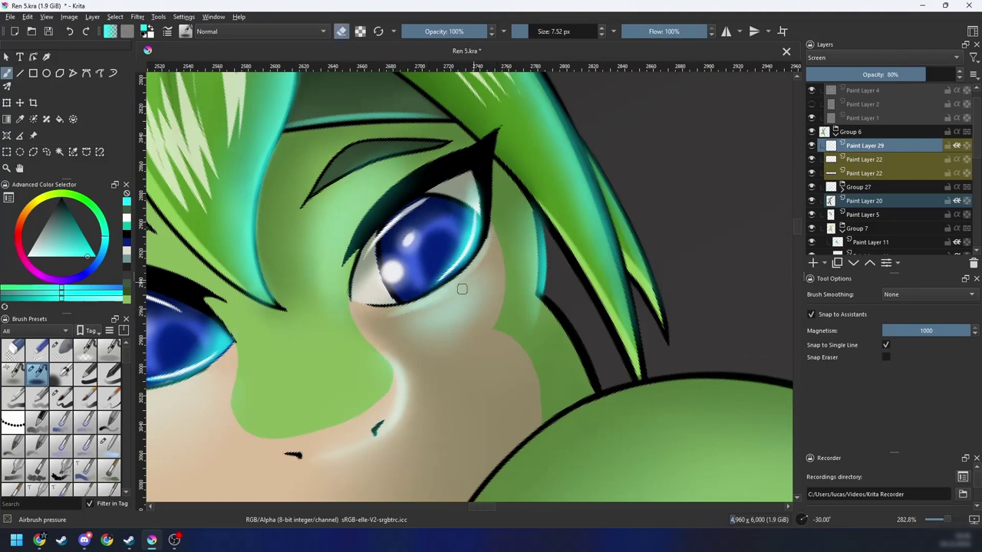
pyautogui.press('e')
pyautogui.scroll(-2, 463, 308)
pyautogui.scroll(2, 464, 308)
pyautogui.rightClick(460, 320)
pyautogui.click(500, 376)
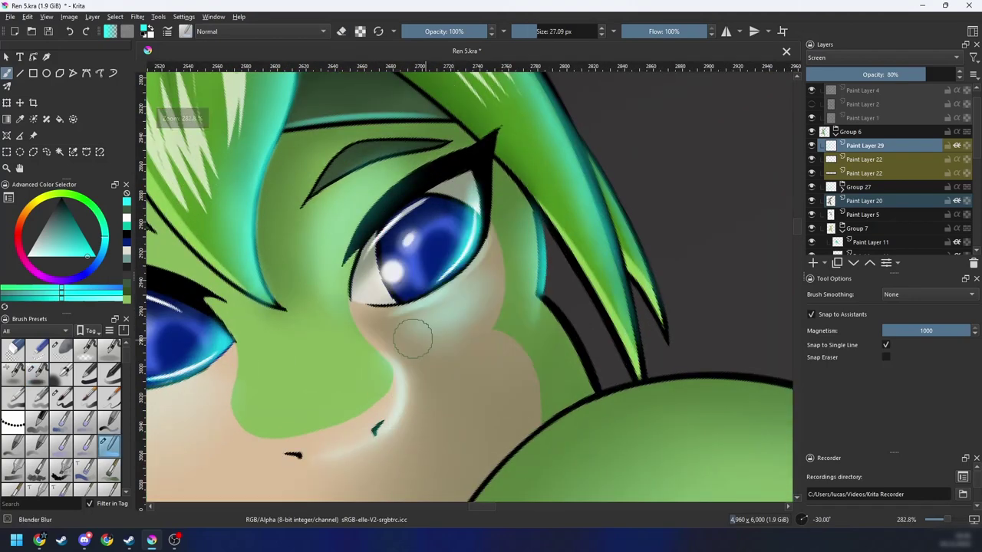
pyautogui.moveTo(390, 327)
pyautogui.mouseDown()
pyautogui.moveTo(453, 319)
pyautogui.moveTo(426, 317)
pyautogui.moveTo(492, 260)
pyautogui.moveTo(404, 326)
pyautogui.mouseUp()
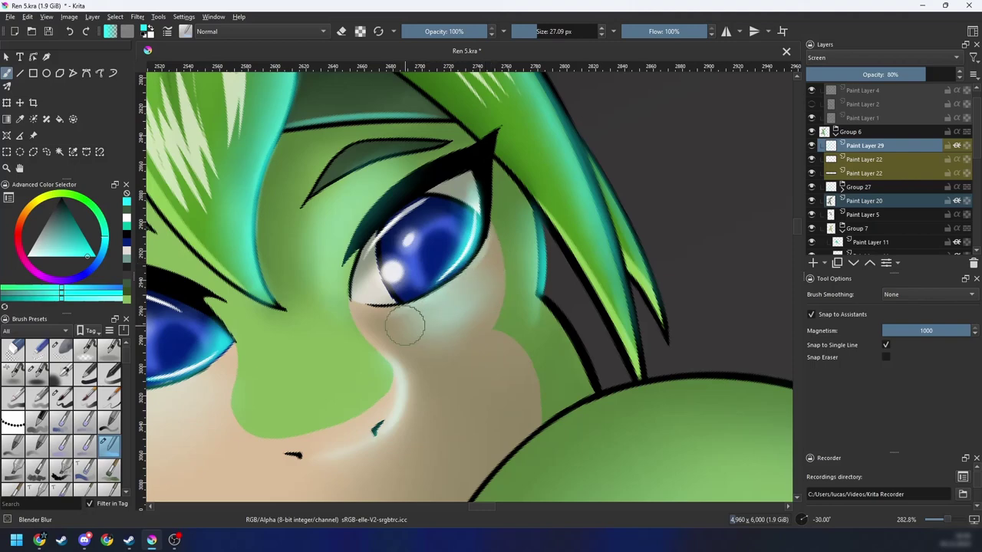
# Step: Review the glow under both eyes across the whole figure in normal and mirrored views
pyautogui.scroll(-5, 405, 326)
pyautogui.press('5')
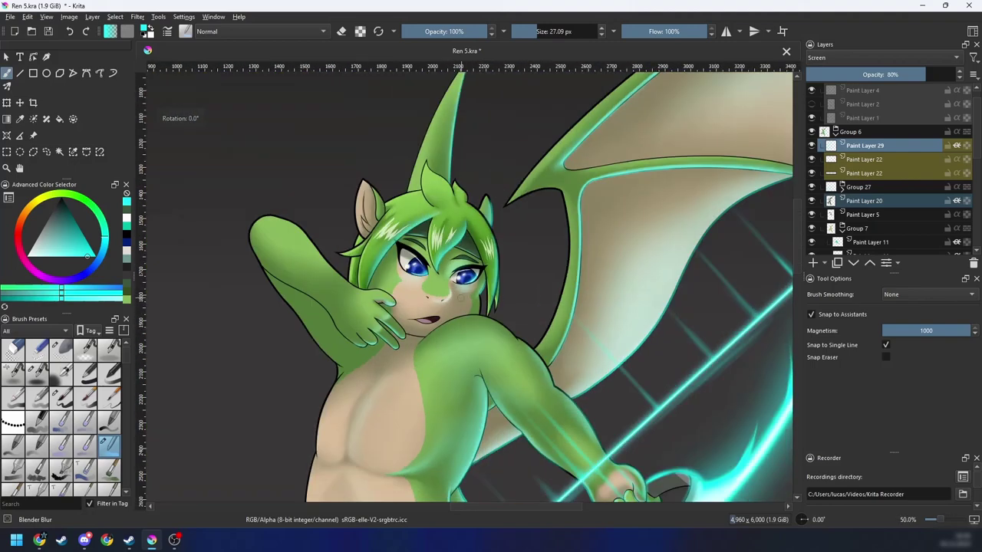
pyautogui.hotkey('ctrl', '-')
pyautogui.hotkey('ctrl', '-')
pyautogui.press('-')
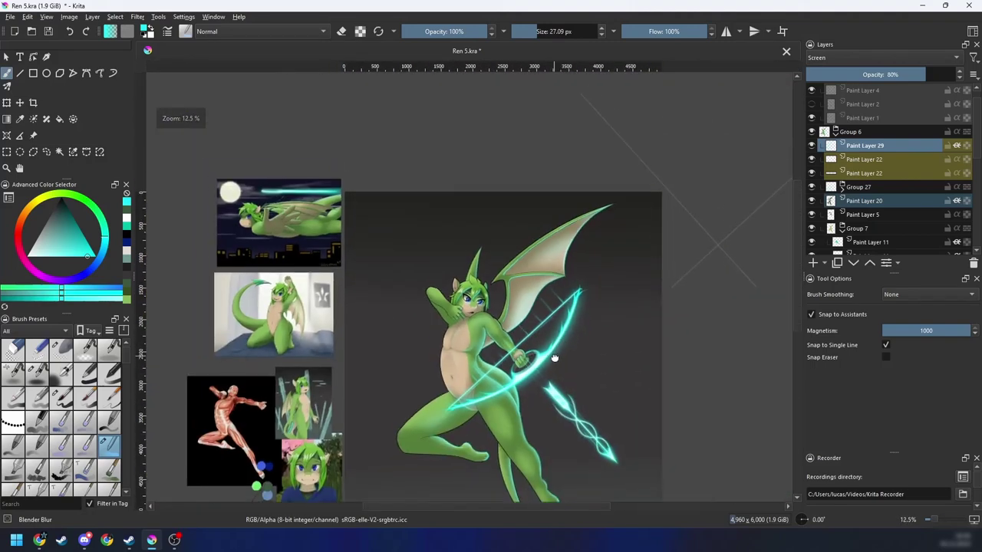
pyautogui.press('+')
pyautogui.press('m')
pyautogui.press('+')
pyautogui.press('+')
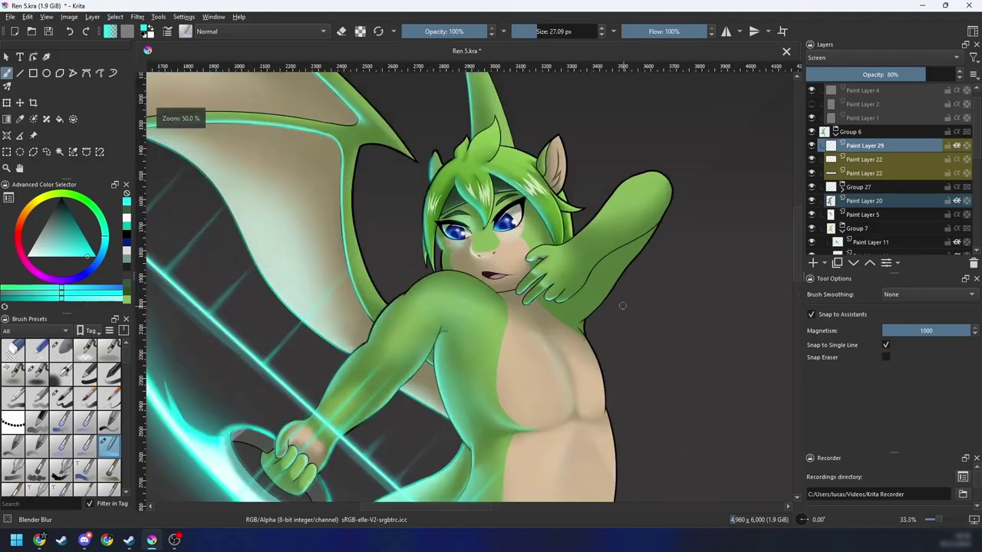
pyautogui.press('m')
pyautogui.moveTo(609, 302); pyautogui.dragTo(594, 340)
# Step: Soften the glow between the eyes with the Eraser Soft brush reduced to 32.49 px, finishing with the Blender Blur brush
pyautogui.press('+')
pyautogui.press('+')
pyautogui.moveTo(551, 274); pyautogui.dragTo(568, 329)
pyautogui.press('+')
pyautogui.press('4')
pyautogui.press('4')
pyautogui.rightClick(508, 306)
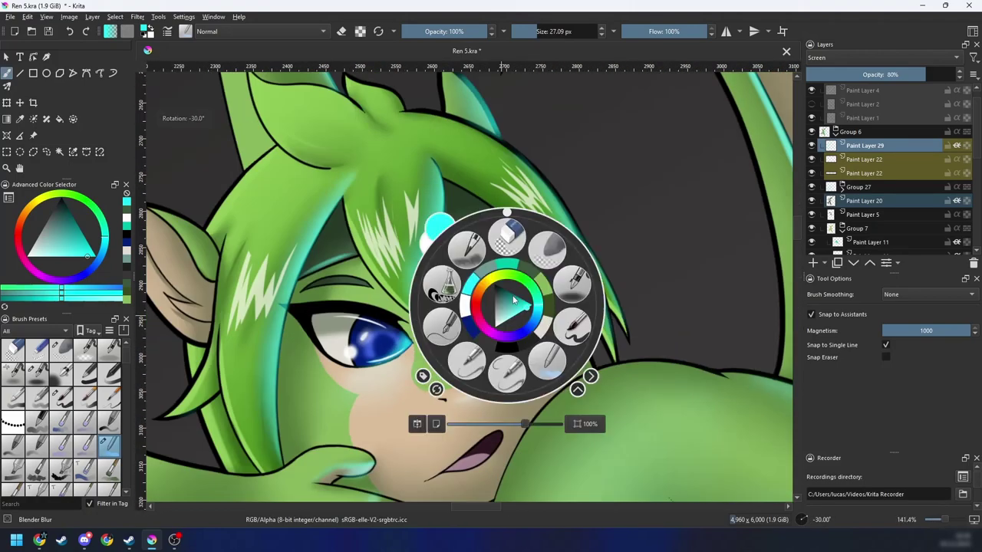
pyautogui.click(548, 250)
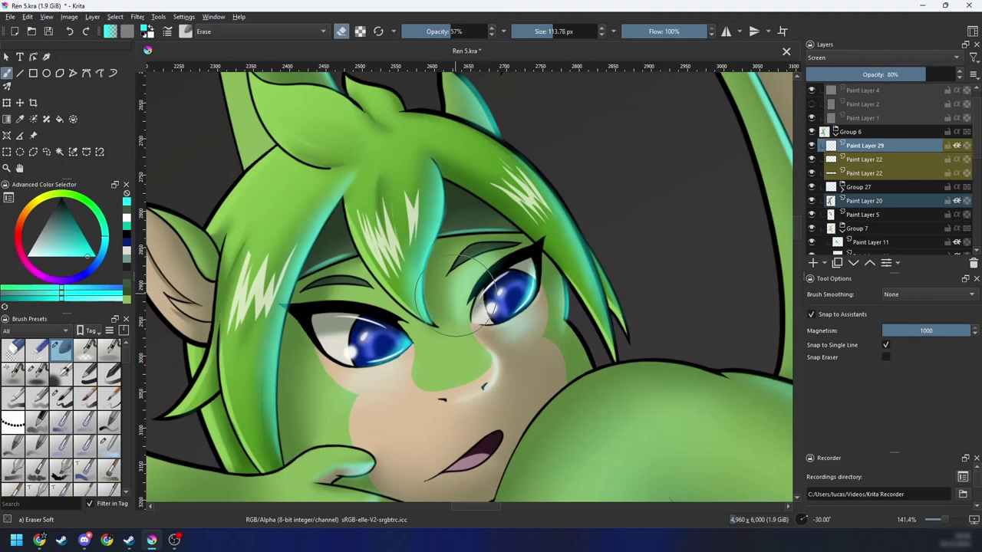
pyautogui.moveTo(455, 296); pyautogui.dragTo(397, 296)
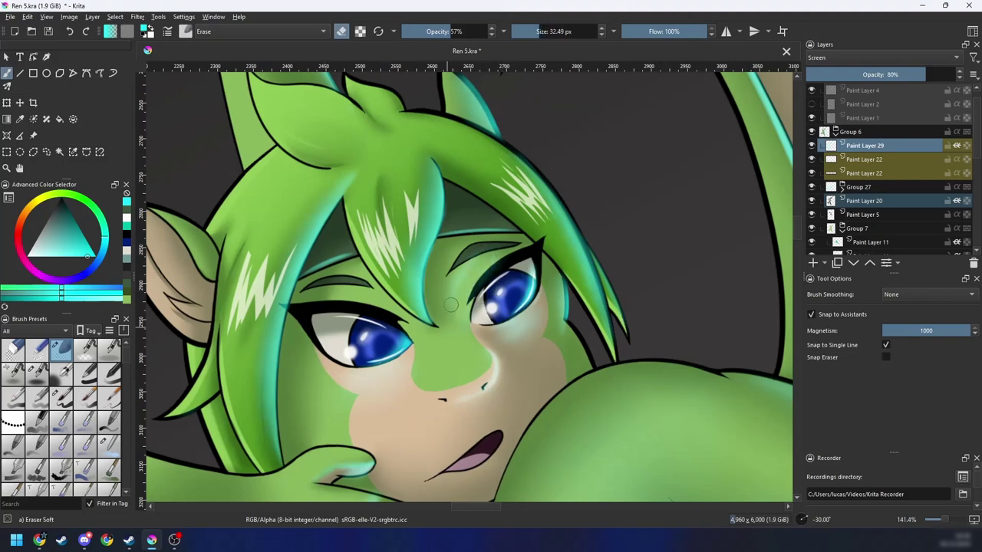
pyautogui.rightClick(504, 256)
pyautogui.click(543, 312)
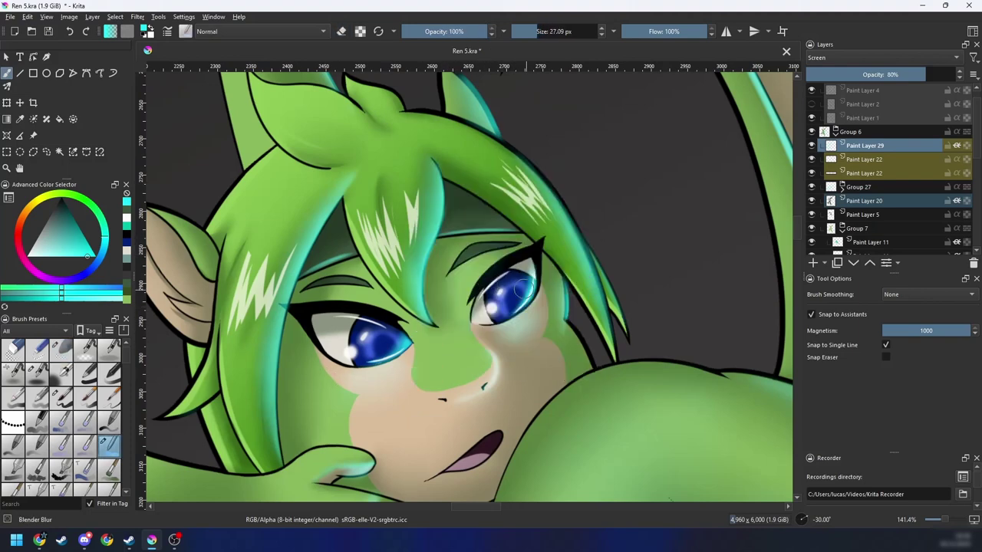
# Step: Build up the glow beneath the wing-side eye with the Airbrush pressure brush enlarged to 39.59 px
pyautogui.press('5')
pyautogui.scroll(-5, 563, 317)
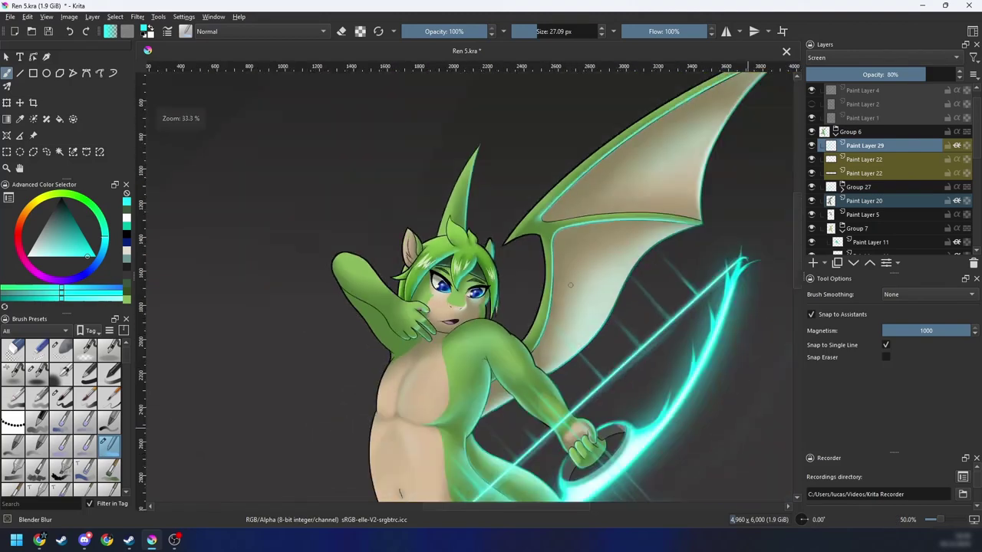
pyautogui.scroll(4, 564, 319)
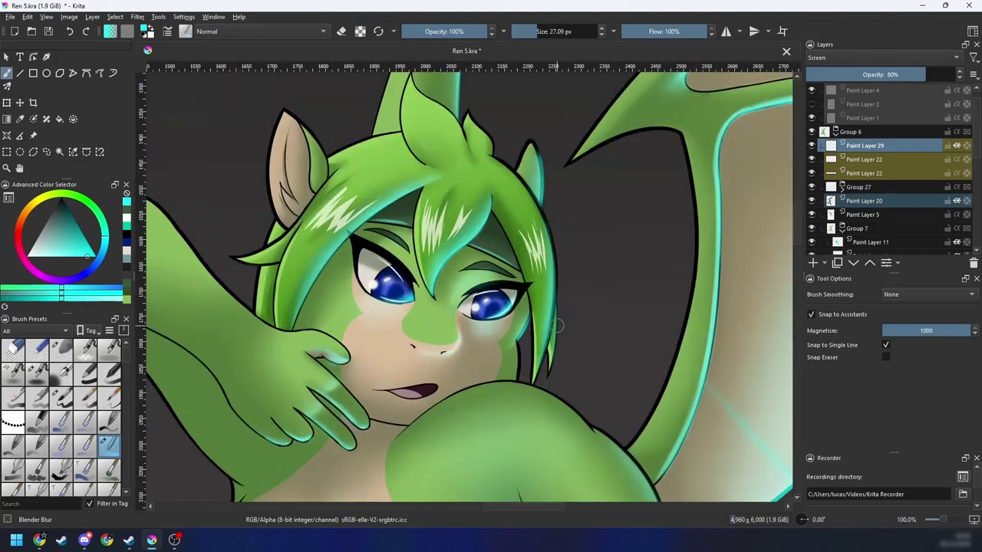
pyautogui.press('+')
pyautogui.press('4')
pyautogui.press('4')
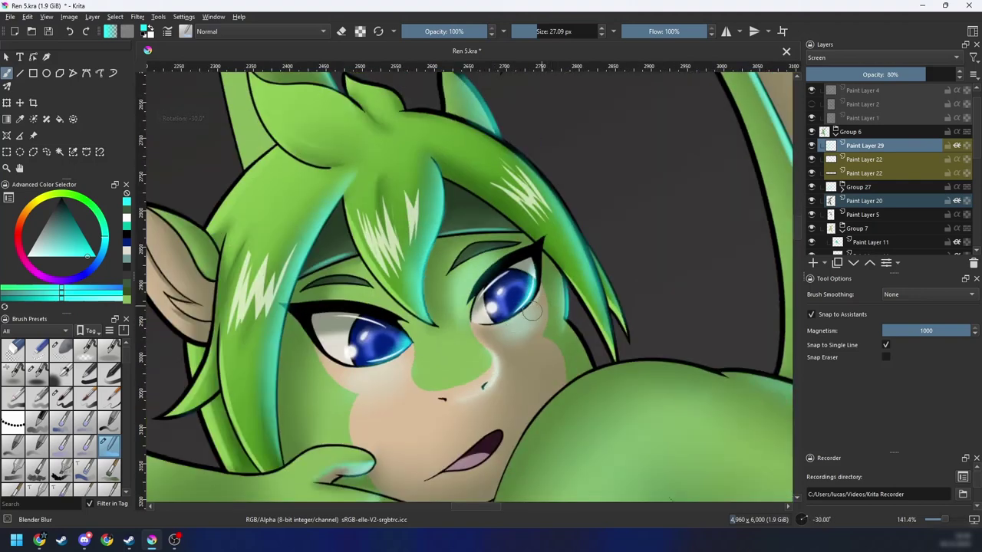
pyautogui.rightClick(516, 343)
pyautogui.click(599, 309)
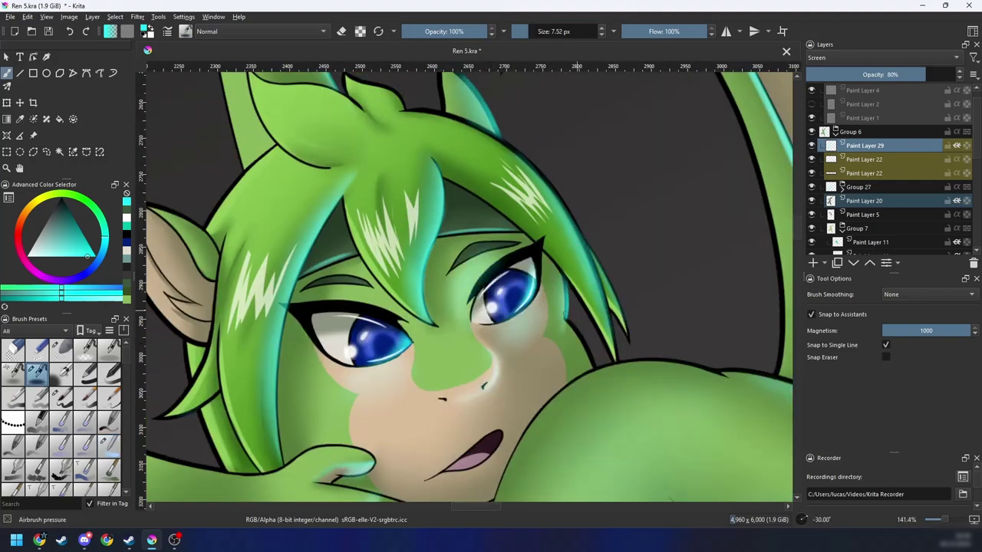
pyautogui.scroll(2, 528, 363)
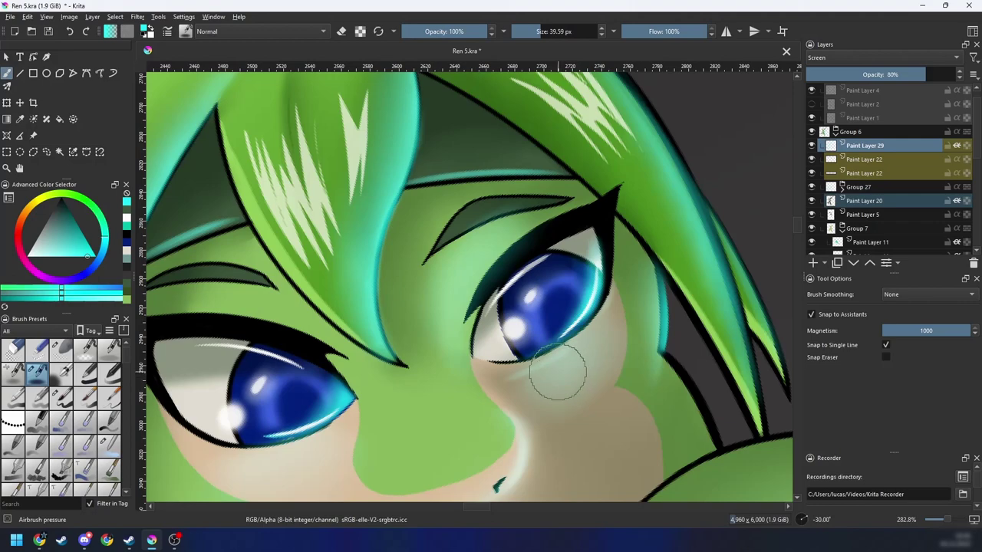
# Step: Fade the lower and outer edges of the wing-side under-eye glow with the Eraser Soft brush at 32.49 px
pyautogui.rightClick(564, 364)
pyautogui.click(594, 300)
pyautogui.moveTo(526, 386); pyautogui.dragTo(604, 353)
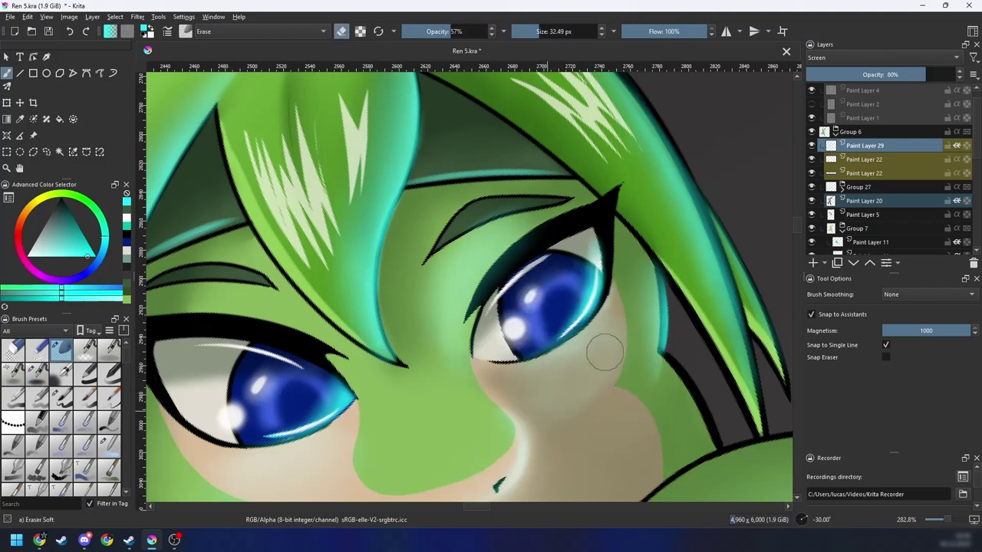
pyautogui.moveTo(526, 392); pyautogui.dragTo(618, 323)
# Step: Save the illustration with the finished under-eye glow
pyautogui.press('5')
pyautogui.scroll(-7, 629, 316)
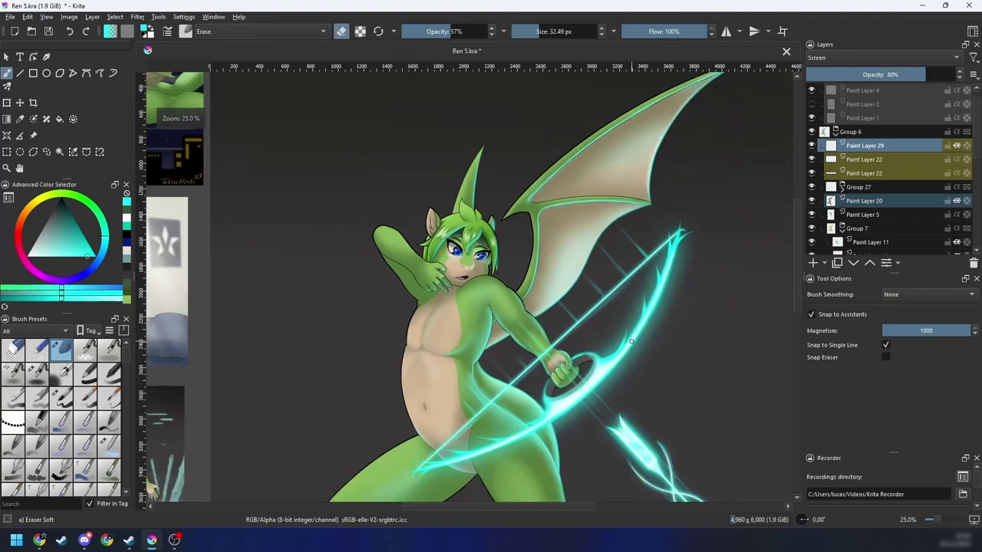
pyautogui.scroll(-3, 618, 366)
pyautogui.hotkey('ctrl', 's')
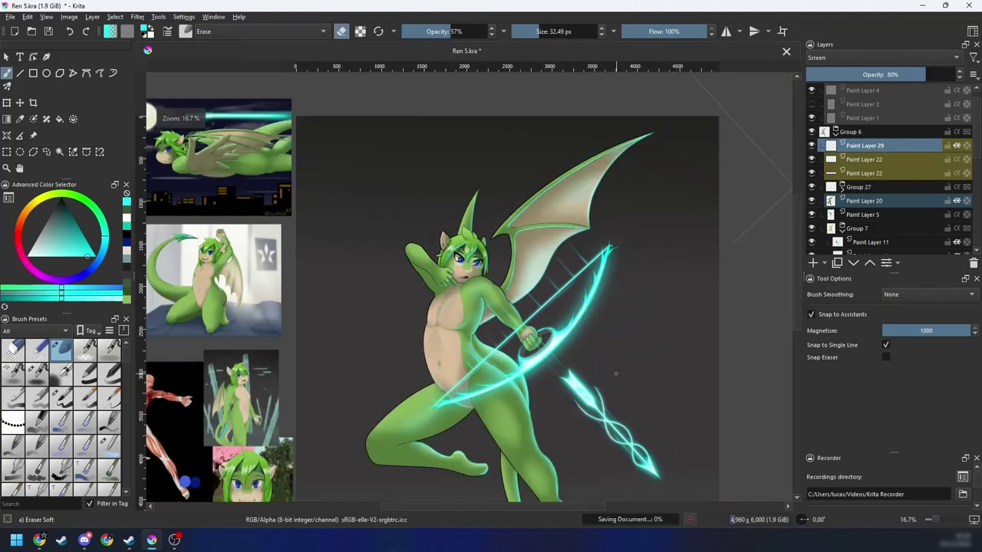
pyautogui.moveTo(616, 394); pyautogui.dragTo(609, 335)
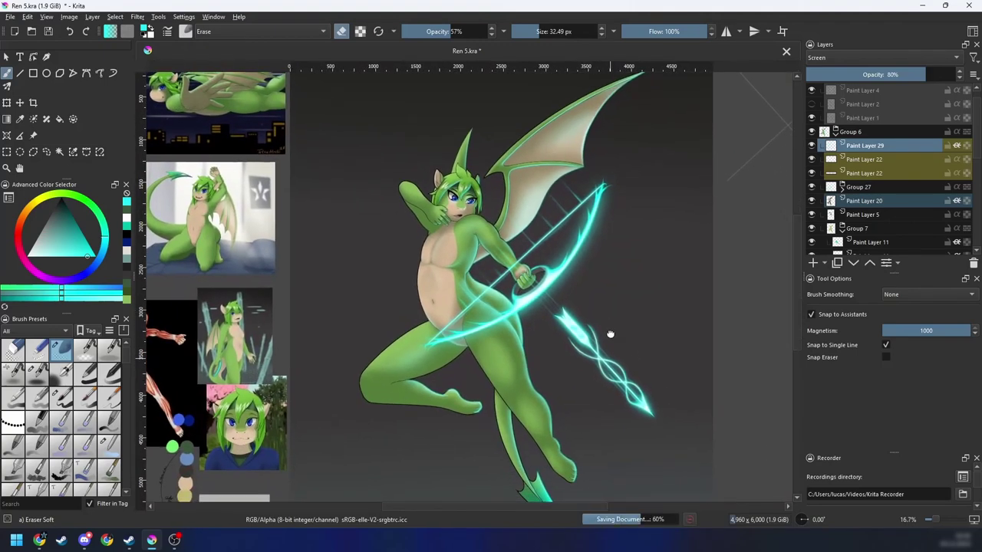
# Step: Build up the cyan glow on the raised hand's fingertip nearest the jaw with the Airbrush pressure brush at 23.83 px
pyautogui.scroll(3, 610, 338)
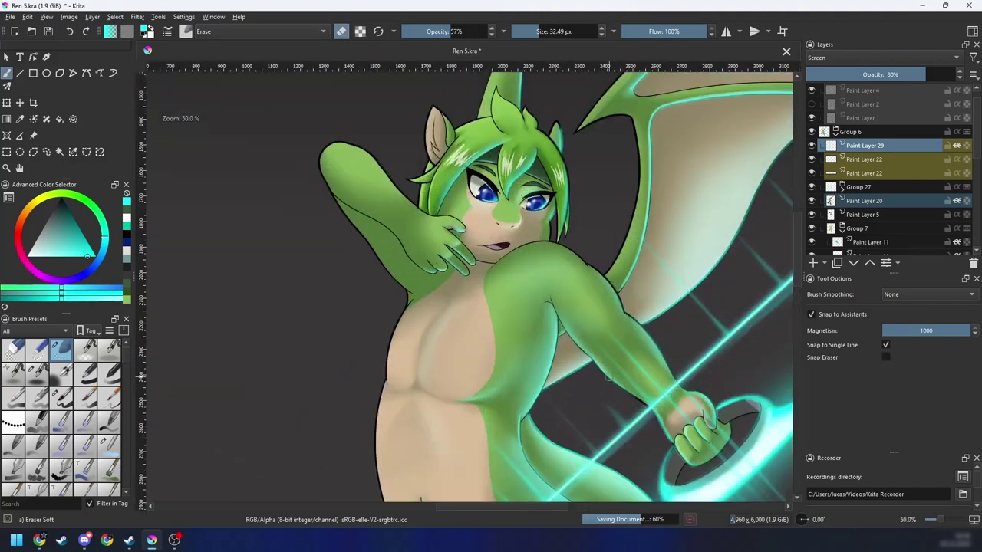
pyautogui.moveTo(599, 418); pyautogui.dragTo(593, 374)
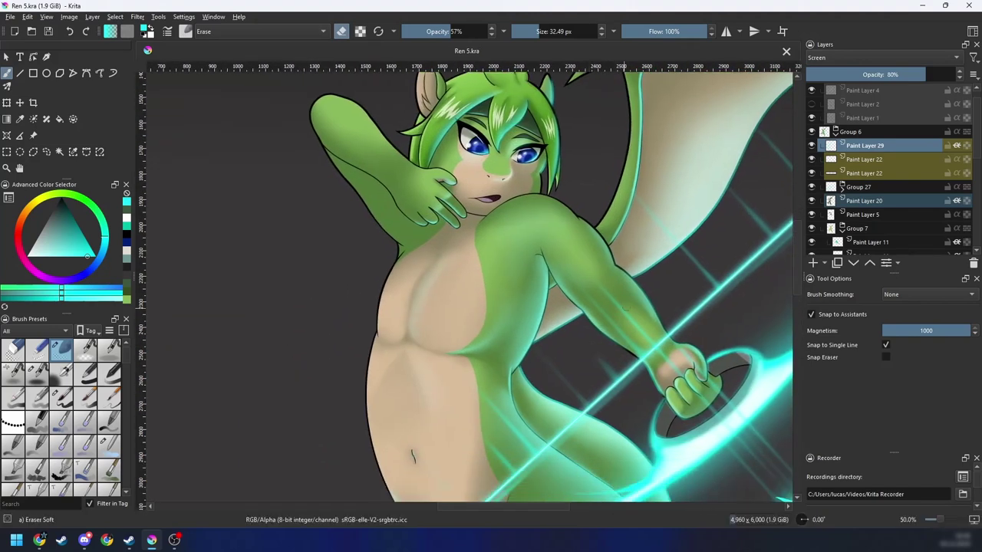
pyautogui.scroll(-1, 575, 352)
pyautogui.moveTo(542, 319); pyautogui.dragTo(586, 368)
pyautogui.scroll(3, 603, 338)
pyautogui.scroll(3, 603, 339)
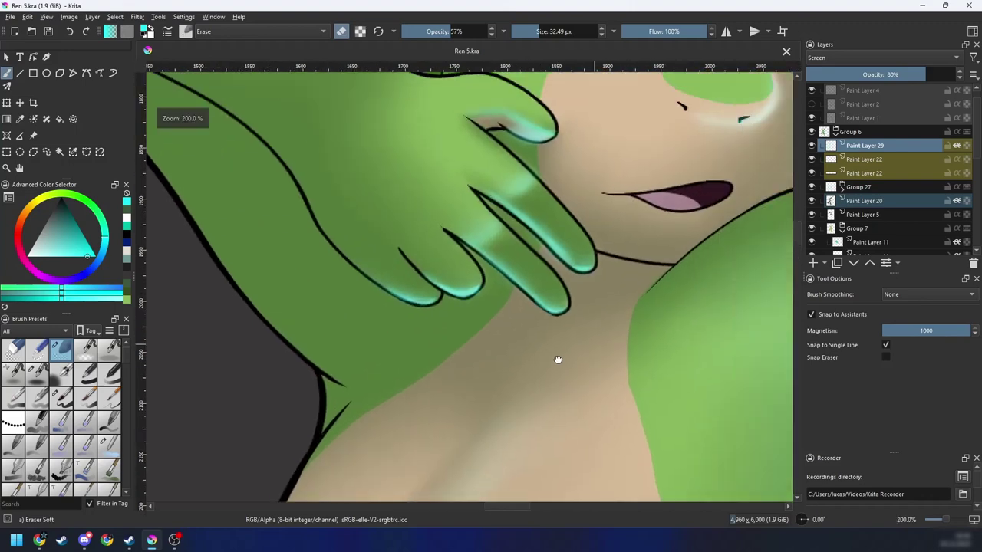
pyautogui.rightClick(552, 353)
pyautogui.click(519, 287)
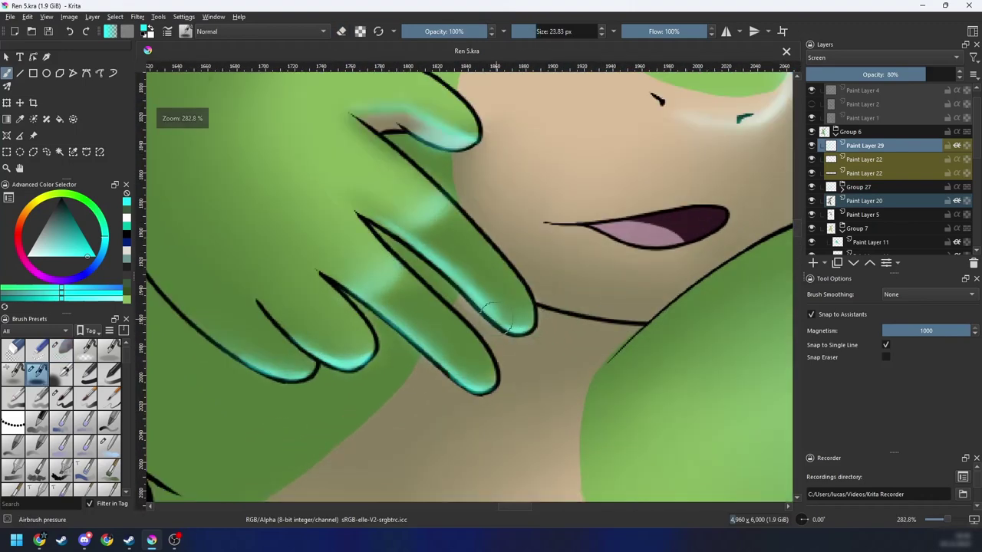
pyautogui.moveTo(493, 316); pyautogui.dragTo(518, 282)
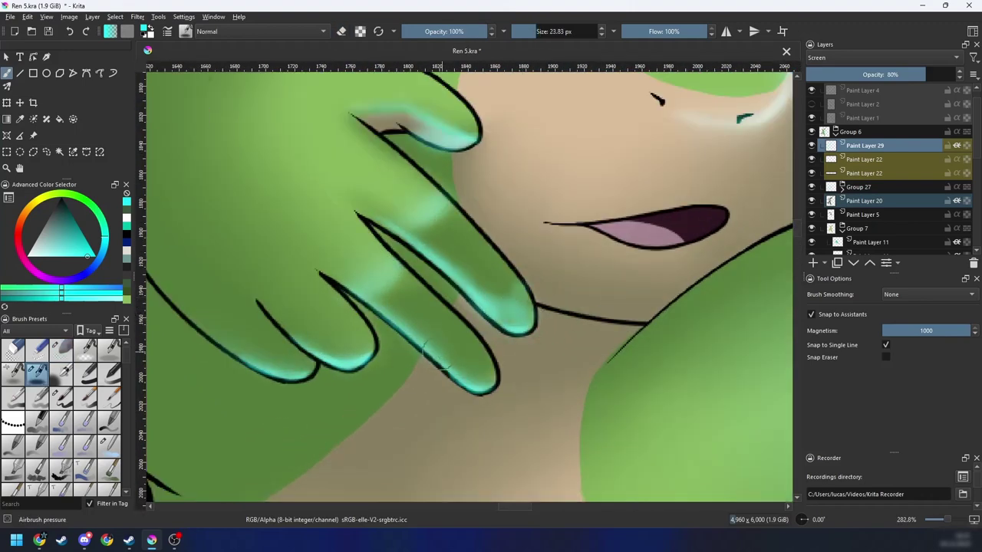
# Step: Blend the glow on the tips of the raised hand's two longest fingers with the Blender Blur brush at 26.49 px
pyautogui.scroll(-7, 482, 376)
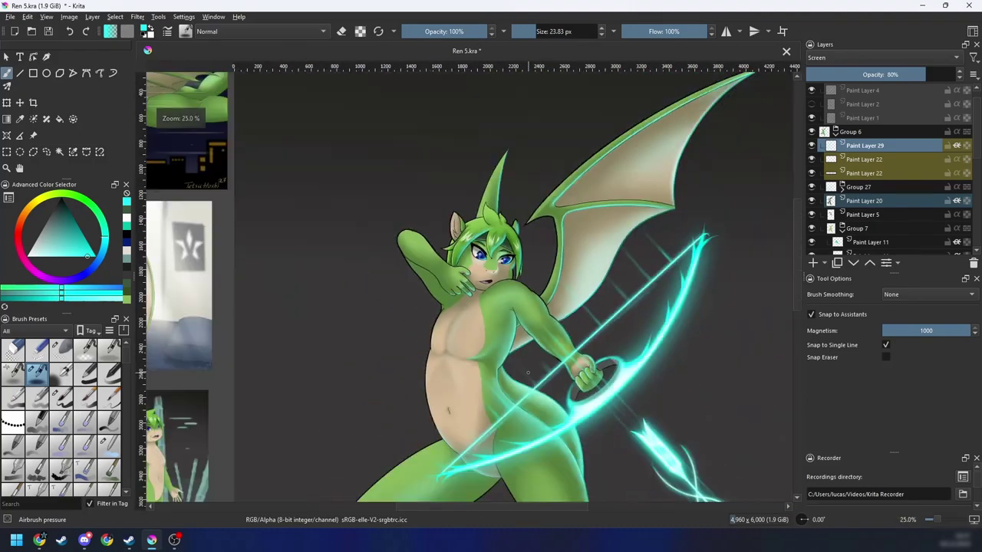
pyautogui.hotkey('ctrl', '+')
pyautogui.hotkey('ctrl', '+')
pyautogui.press('4')
pyautogui.press('4')
pyautogui.press('4')
pyautogui.moveTo(513, 314); pyautogui.dragTo(485, 365)
pyautogui.rightClick(502, 335)
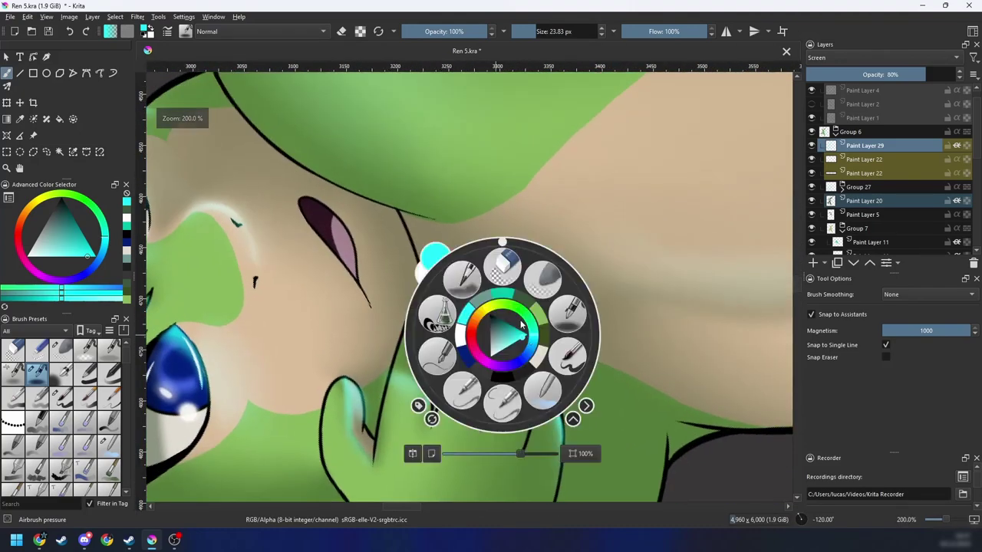
pyautogui.click(502, 403)
pyautogui.scroll(1, 484, 308)
pyautogui.moveTo(484, 316); pyautogui.dragTo(466, 388)
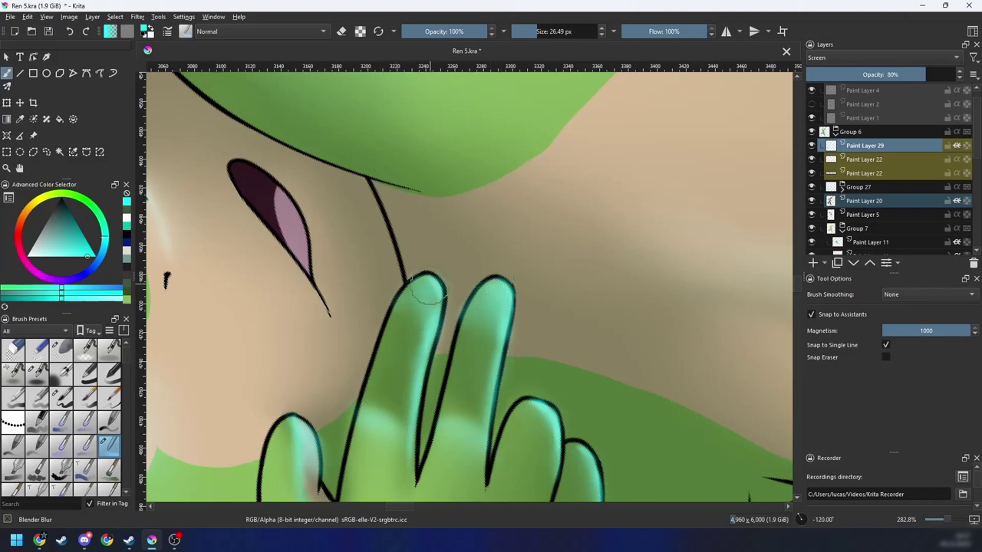
# Step: Strengthen the glow along the lower edge of the finger nearest the mouth with the Airbrush pressure brush reduced to 11.45 px
pyautogui.scroll(-6, 568, 230)
pyautogui.press('6')
pyautogui.press('6')
pyautogui.press('6')
pyautogui.press('6')
pyautogui.press('6')
pyautogui.press('6')
pyautogui.press('6')
pyautogui.press('6')
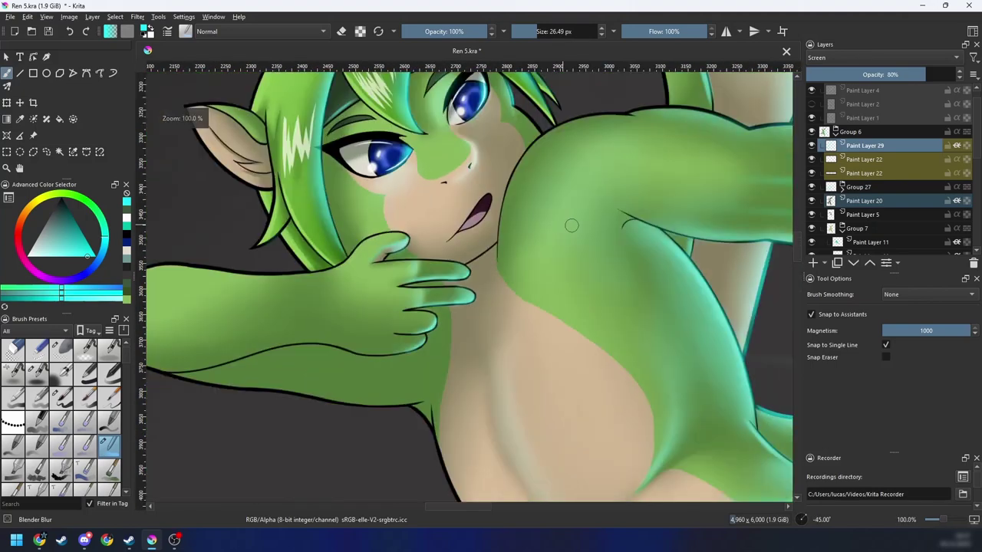
pyautogui.scroll(-1, 566, 248)
pyautogui.scroll(6, 558, 256)
pyautogui.scroll(2, 529, 274)
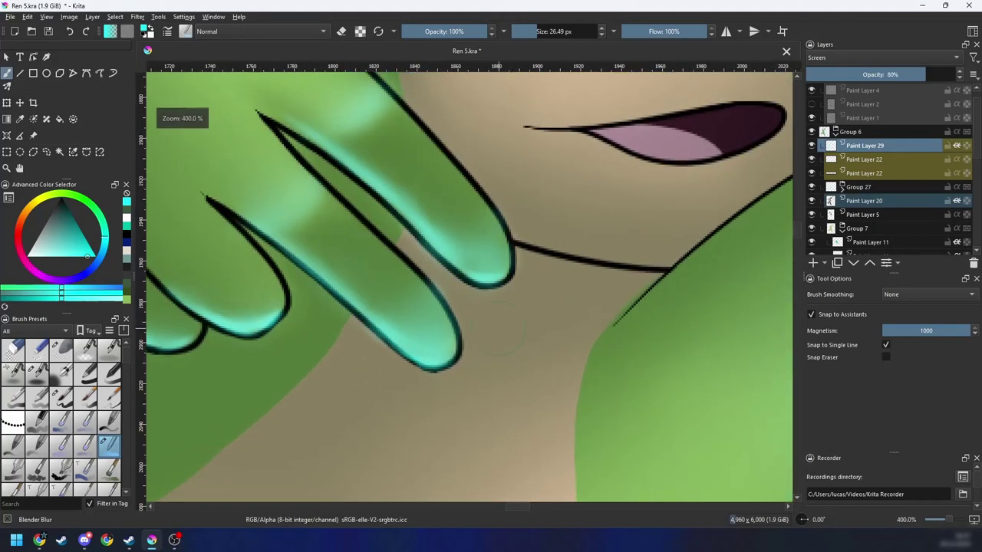
pyautogui.rightClick(511, 315)
pyautogui.click(539, 251)
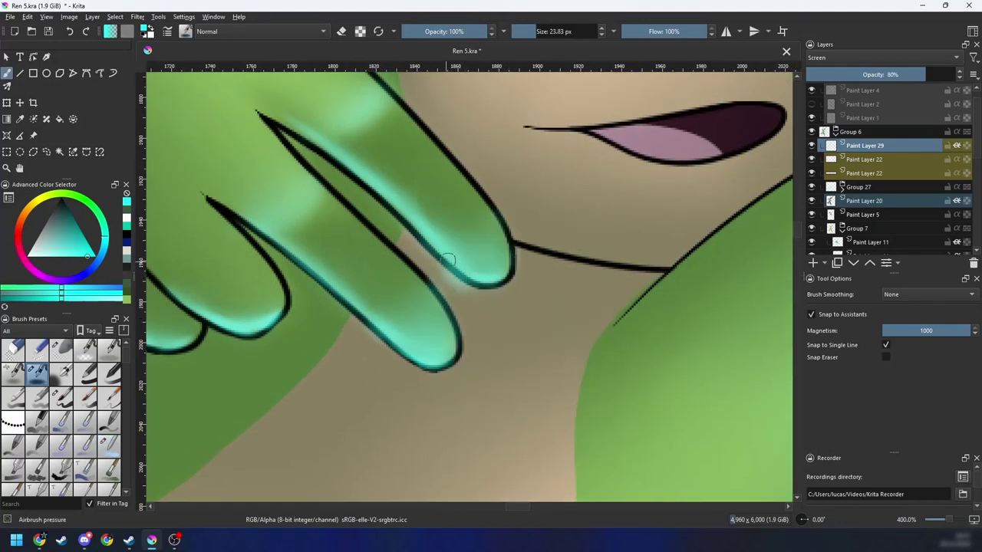
pyautogui.press('4')
pyautogui.press('4')
pyautogui.press('4')
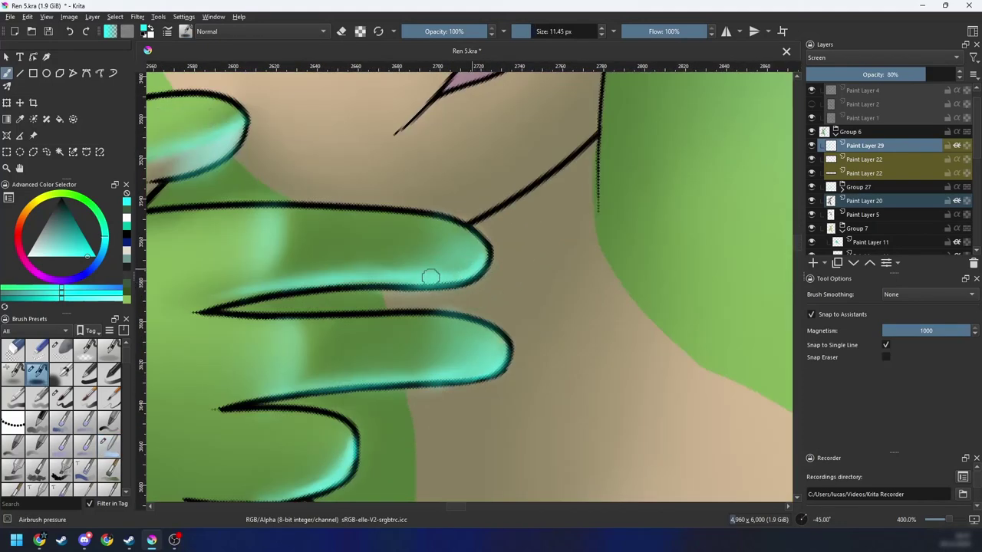
# Step: Smooth the strengthened glow on the finger nearest the mouth with the Blender Blur brush at 26.49 px
pyautogui.rightClick(502, 286)
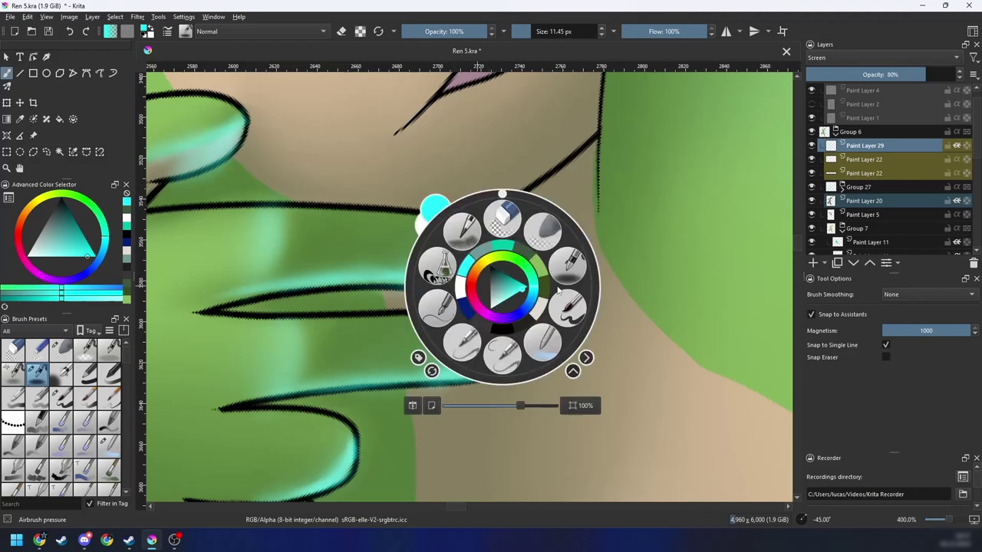
pyautogui.click(546, 349)
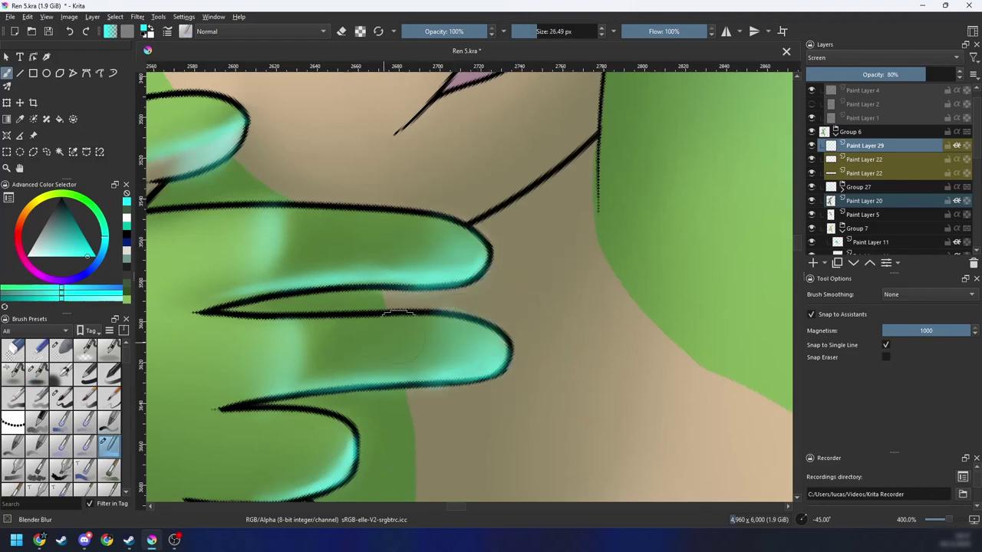
pyautogui.press('6')
pyautogui.press('6')
pyautogui.press('6')
pyautogui.press('6')
pyautogui.press('6')
pyautogui.press('6')
pyautogui.press('6')
# Step: Save the illustration with the finished finger glow
pyautogui.scroll(-7, 397, 337)
pyautogui.press('4')
pyautogui.press('4')
pyautogui.scroll(-2, 635, 310)
pyautogui.press('4')
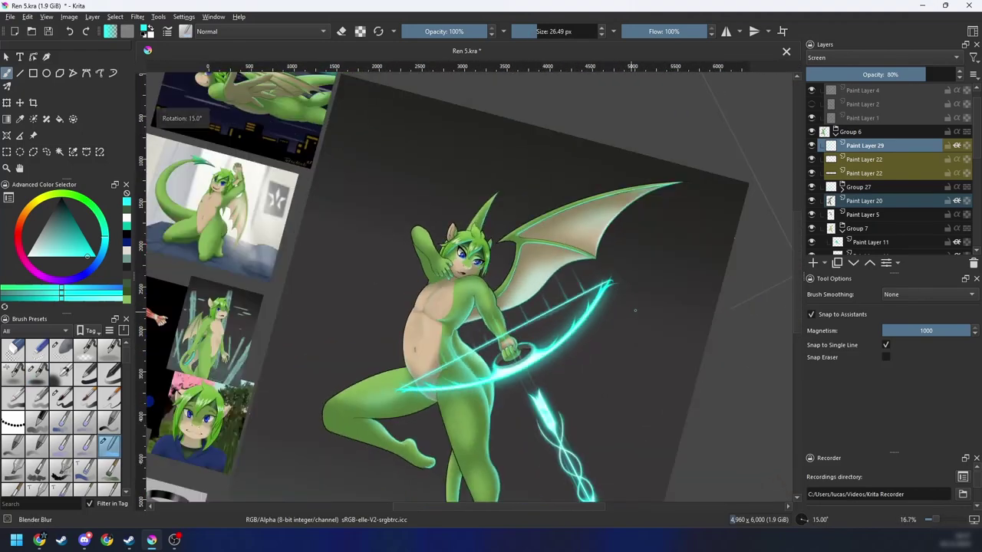
pyautogui.press('4')
pyautogui.moveTo(638, 349); pyautogui.dragTo(734, 395)
pyautogui.scroll(-3, 650, 289)
pyautogui.hotkey('ctrl', 's')
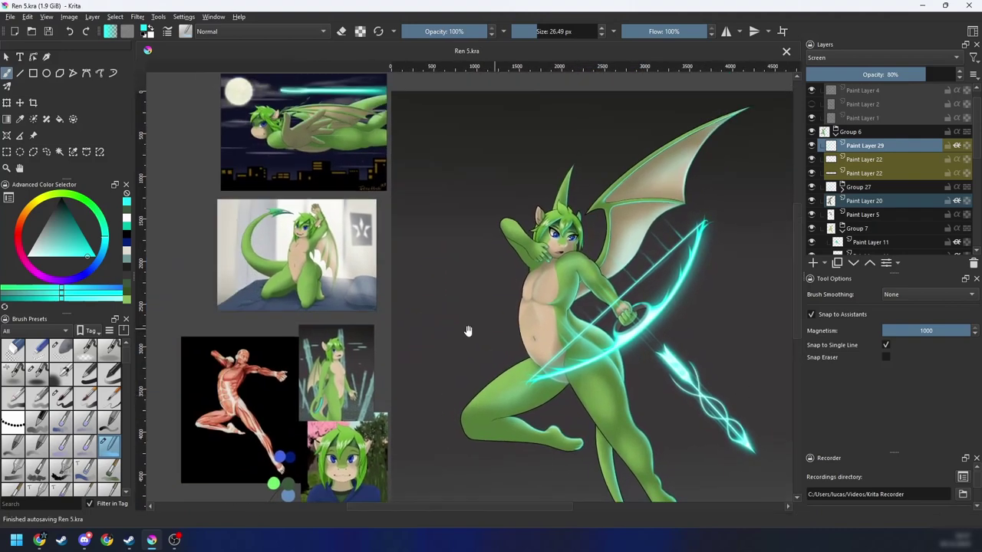
# Step: Activate the upper Paint Layer 22 and choose white with the Ink circle 05 brush at 11.63 px for the tail fin highlights
pyautogui.scroll(6, 468, 331)
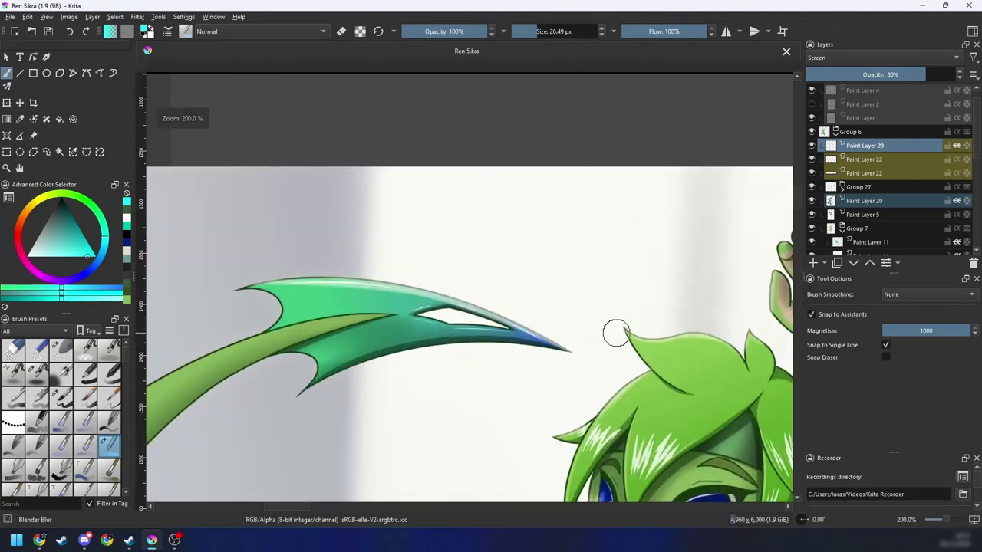
pyautogui.scroll(-10, 613, 335)
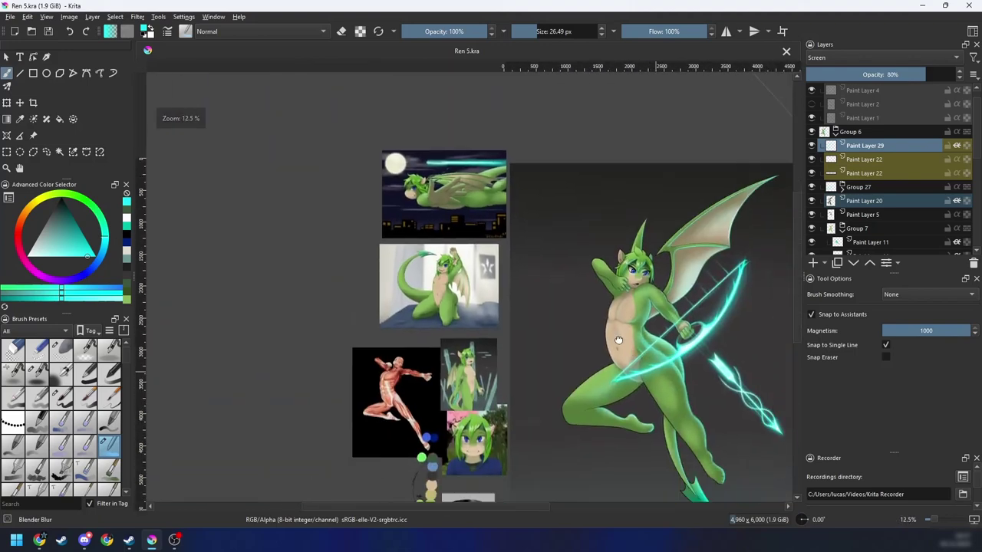
pyautogui.scroll(2, 529, 259)
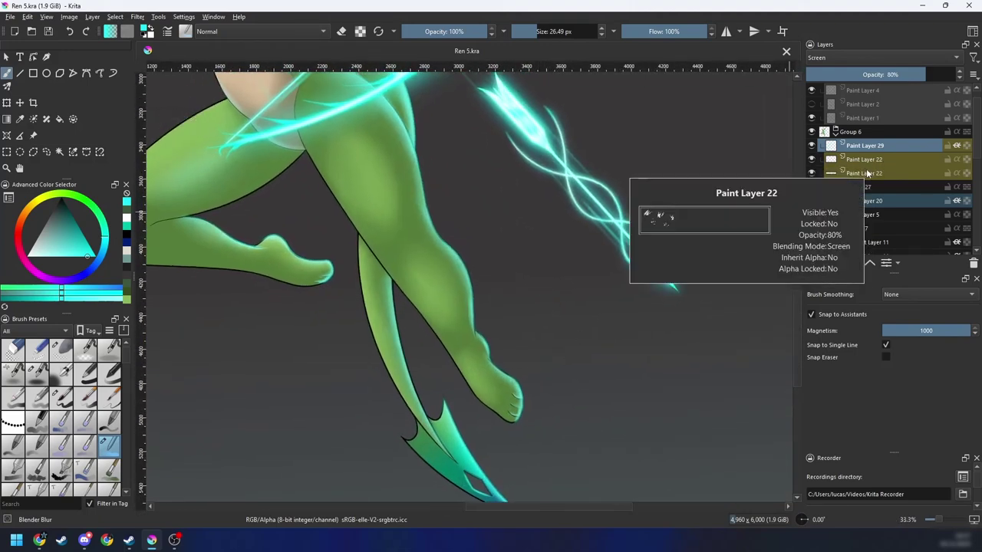
pyautogui.click(868, 160)
pyautogui.rightClick(564, 293)
pyautogui.click(523, 292)
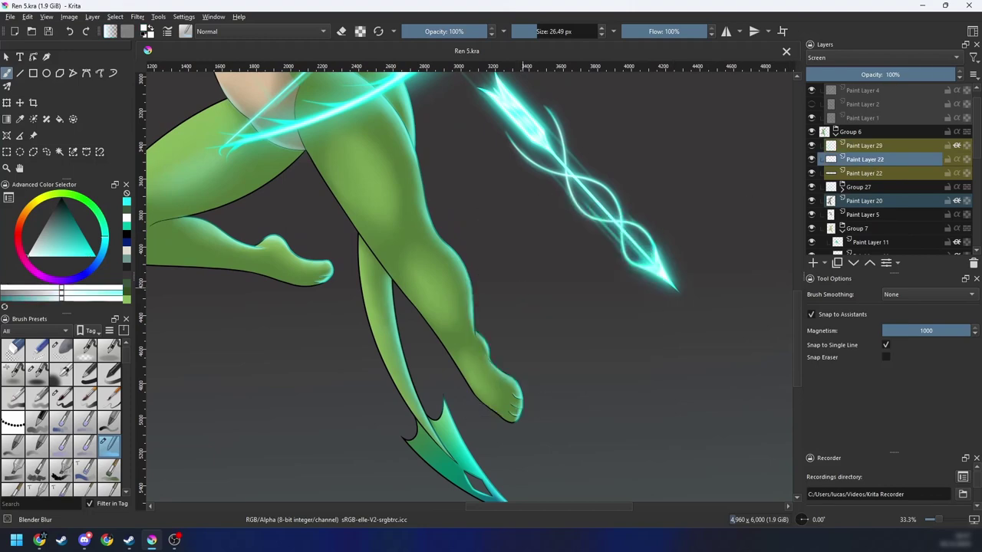
pyautogui.rightClick(525, 288)
pyautogui.click(589, 306)
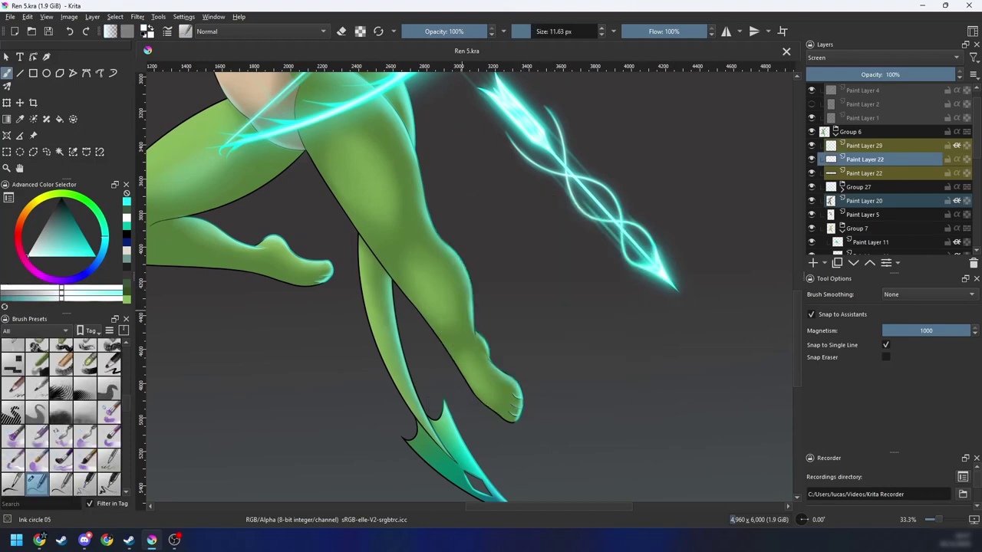
pyautogui.scroll(3, 560, 368)
pyautogui.press('4')
pyautogui.press('4')
pyautogui.press('4')
pyautogui.press('4')
pyautogui.press('4')
pyautogui.moveTo(558, 384); pyautogui.dragTo(563, 253)
pyautogui.press('6')
pyautogui.press('6')
pyautogui.press('6')
pyautogui.press('6')
pyautogui.press('6')
pyautogui.press('6')
pyautogui.press('6')
pyautogui.moveTo(546, 380)
pyautogui.mouseDown()
pyautogui.moveTo(555, 361)
pyautogui.moveTo(528, 162)
pyautogui.mouseUp()
pyautogui.press('6')
pyautogui.press('6')
pyautogui.press('6')
pyautogui.press('6')
pyautogui.press('6')
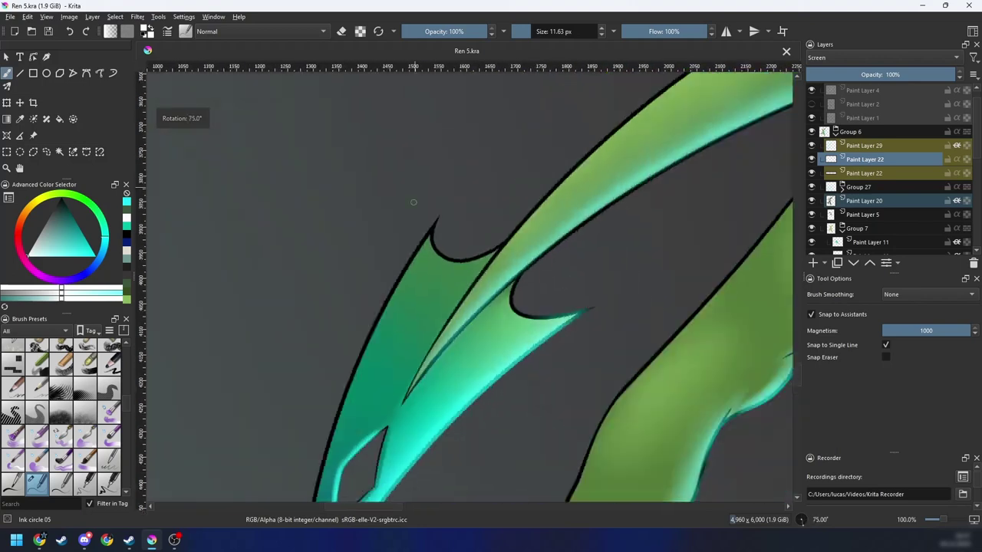
# Step: Try several long white highlight strokes along the bow-facing outer edge of the tail fin, undoing each one
pyautogui.scroll(1, 464, 395)
pyautogui.moveTo(388, 375); pyautogui.dragTo(529, 316)
pyautogui.moveTo(316, 388)
pyautogui.mouseDown()
pyautogui.moveTo(523, 295)
pyautogui.moveTo(646, 270)
pyautogui.mouseUp()
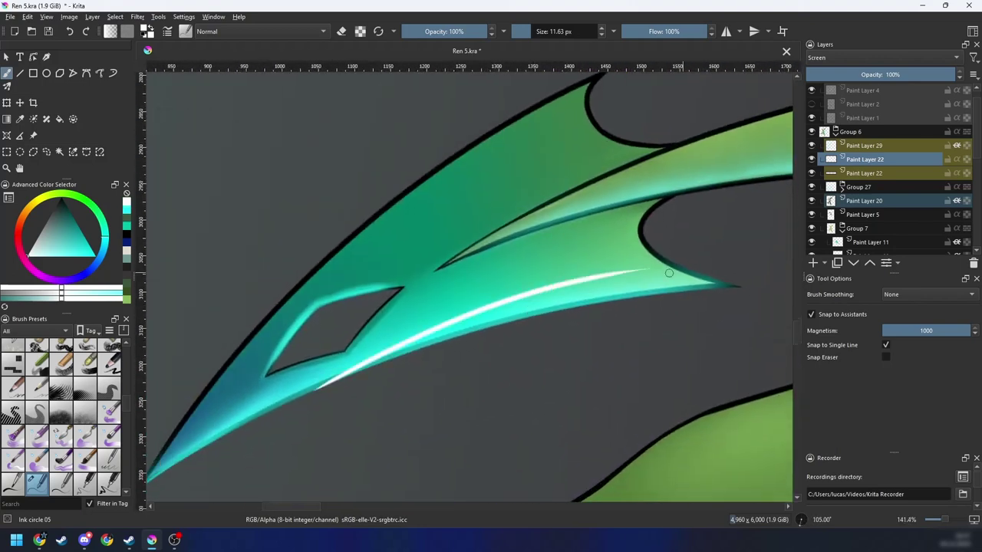
pyautogui.press('4')
pyautogui.hotkey('ctrl', 'z')
pyautogui.moveTo(316, 439); pyautogui.dragTo(574, 274)
pyautogui.hotkey('ctrl', '-')
pyautogui.hotkey('ctrl', 'z')
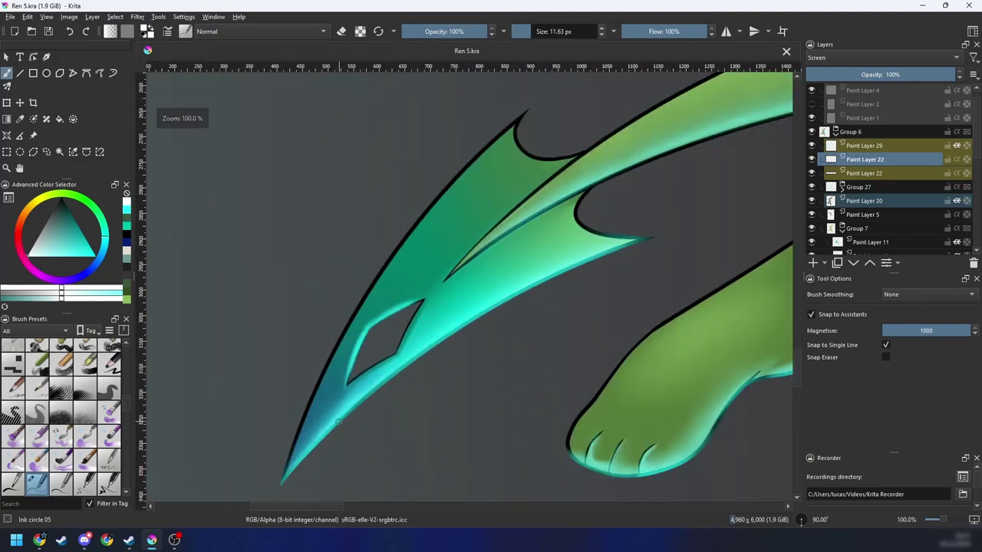
pyautogui.moveTo(303, 451); pyautogui.dragTo(577, 264)
pyautogui.hotkey('ctrl', 'z')
# Step: Paint white highlights along the tail fin's outer edge, its pointed tip and the rim of its diamond-shaped opening with the Ink circle 05 brush
pyautogui.moveTo(387, 374); pyautogui.dragTo(580, 263)
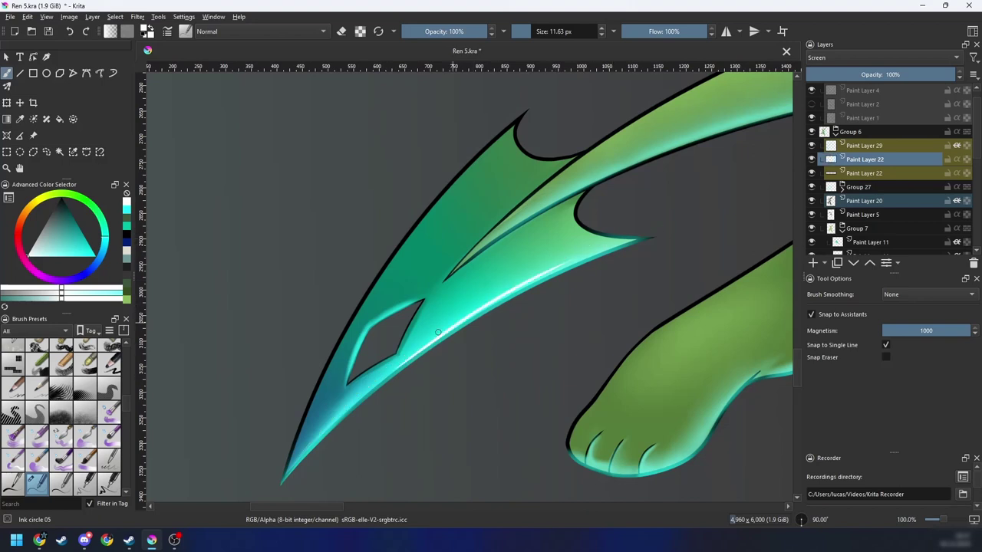
pyautogui.scroll(1, 360, 384)
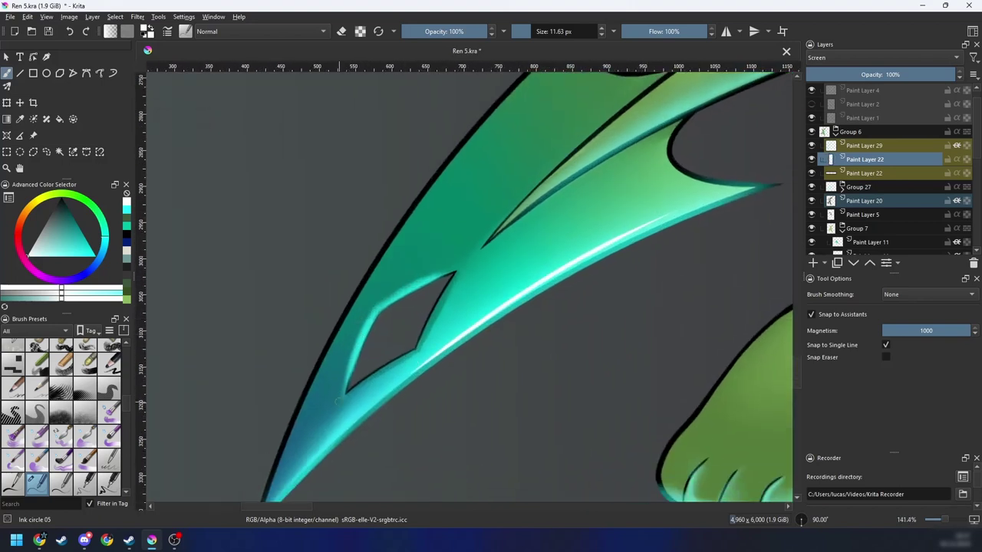
pyautogui.moveTo(448, 270); pyautogui.dragTo(383, 304)
pyautogui.moveTo(386, 371); pyautogui.dragTo(461, 297)
pyautogui.moveTo(336, 447)
pyautogui.mouseDown()
pyautogui.moveTo(445, 323)
pyautogui.moveTo(529, 261)
pyautogui.mouseUp()
pyautogui.hotkey('ctrl', 'z')
pyautogui.moveTo(352, 429); pyautogui.dragTo(549, 255)
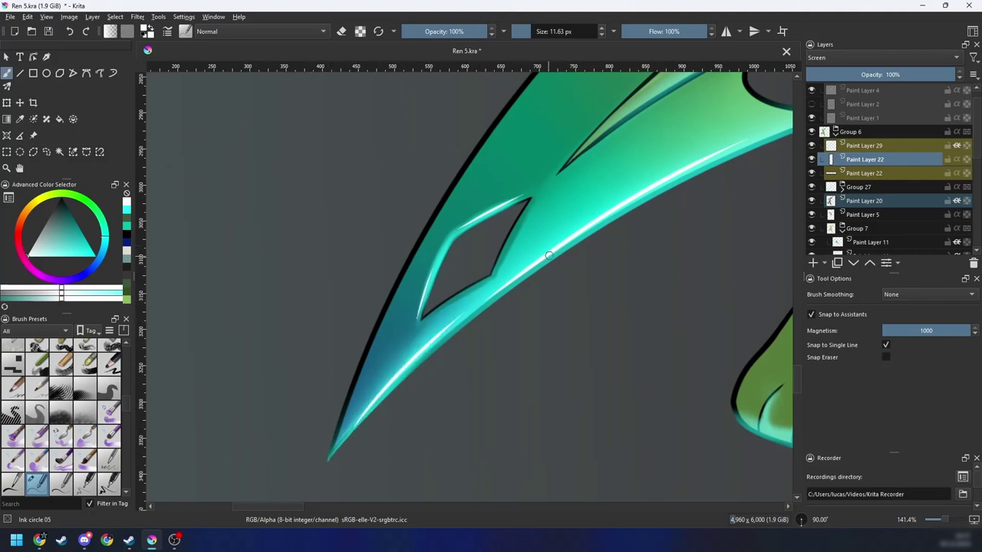
# Step: Paint a thin white highlight on the bow-facing fin lobe where it meets the tail, redoing the first stroke
pyautogui.scroll(-2, 550, 255)
pyautogui.press('4')
pyautogui.press('4')
pyautogui.press('4')
pyautogui.press('4')
pyautogui.scroll(-2, 570, 242)
pyautogui.press('4')
pyautogui.press('4')
pyautogui.press('4')
pyautogui.scroll(-1, 577, 292)
pyautogui.moveTo(577, 292); pyautogui.dragTo(556, 358)
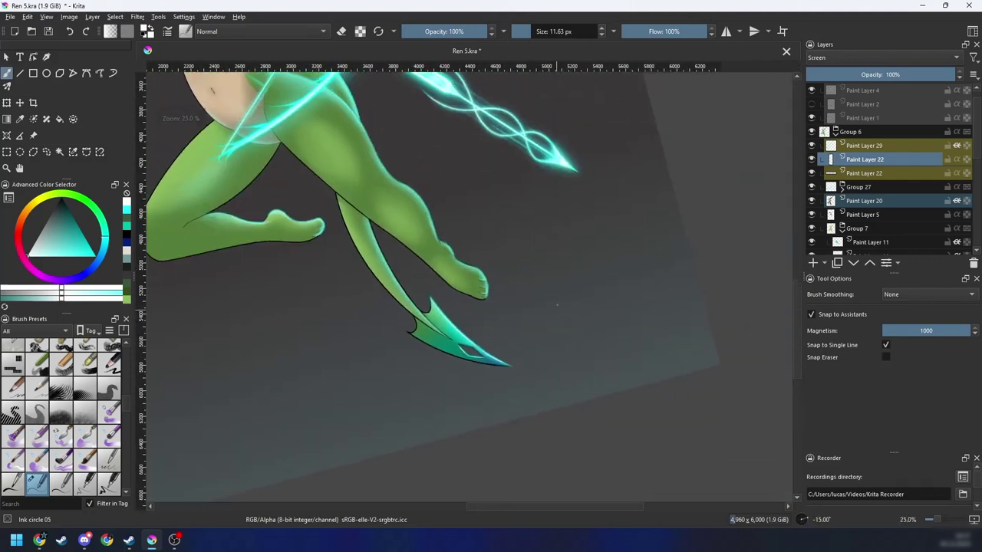
pyautogui.moveTo(557, 305); pyautogui.dragTo(498, 299)
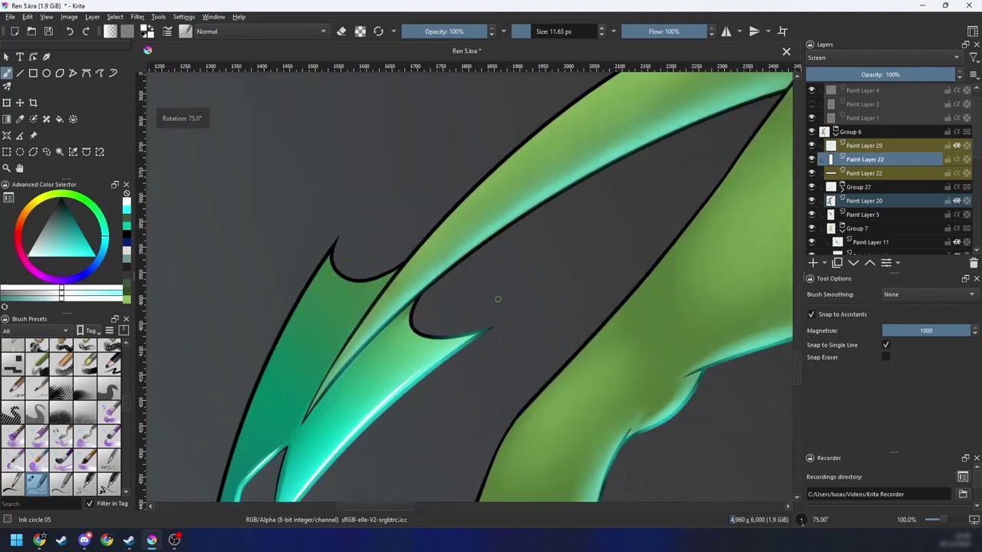
pyautogui.press('6')
pyautogui.scroll(1, 499, 287)
pyautogui.moveTo(376, 326); pyautogui.dragTo(455, 305)
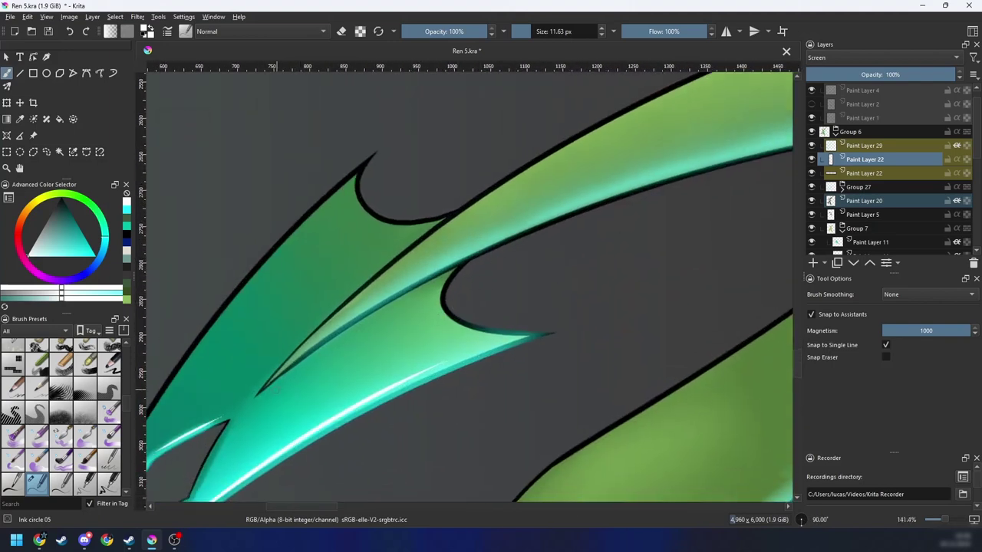
pyautogui.hotkey('ctrl', 'z')
pyautogui.moveTo(277, 390); pyautogui.dragTo(437, 283)
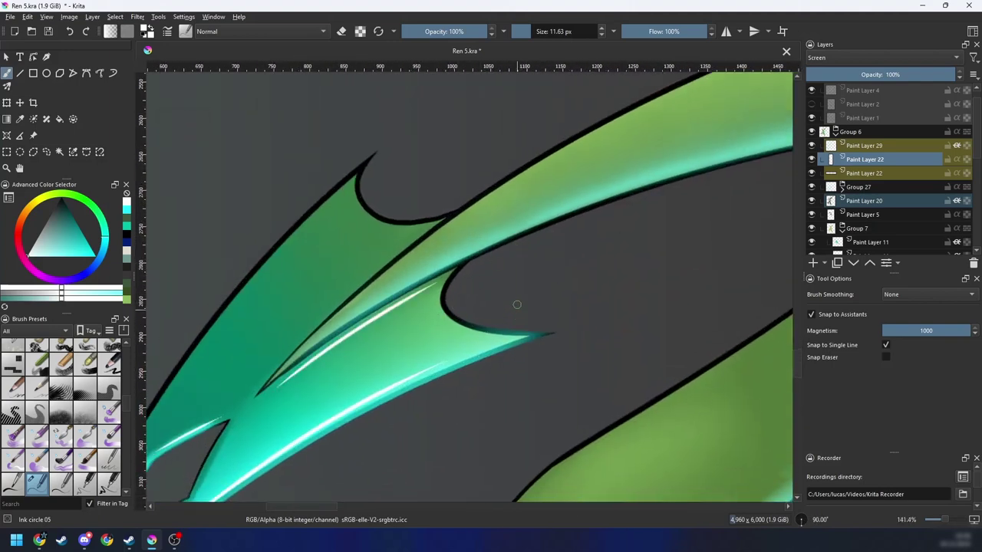
# Step: Examine the tail fin highlights up close and against the whole figure
pyautogui.moveTo(517, 304); pyautogui.dragTo(564, 268)
pyautogui.press('6')
pyautogui.press('6')
pyautogui.press('6')
pyautogui.press('6')
pyautogui.press('6')
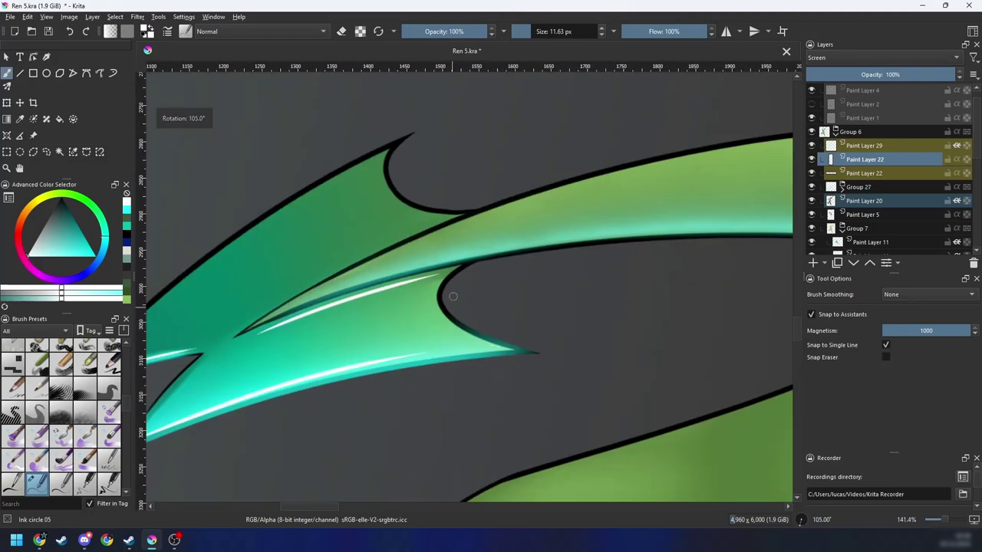
pyautogui.moveTo(433, 287); pyautogui.dragTo(446, 331)
pyautogui.press('4')
pyautogui.hotkey('ctrl', '-')
pyautogui.hotkey('ctrl', '-')
pyautogui.hotkey('ctrl', '-')
pyautogui.hotkey('ctrl', '-')
pyautogui.hotkey('ctrl', '-')
pyautogui.press('4')
pyautogui.press('4')
pyautogui.press('4')
pyautogui.press('4')
pyautogui.press('4')
pyautogui.press('4')
pyautogui.press('4')
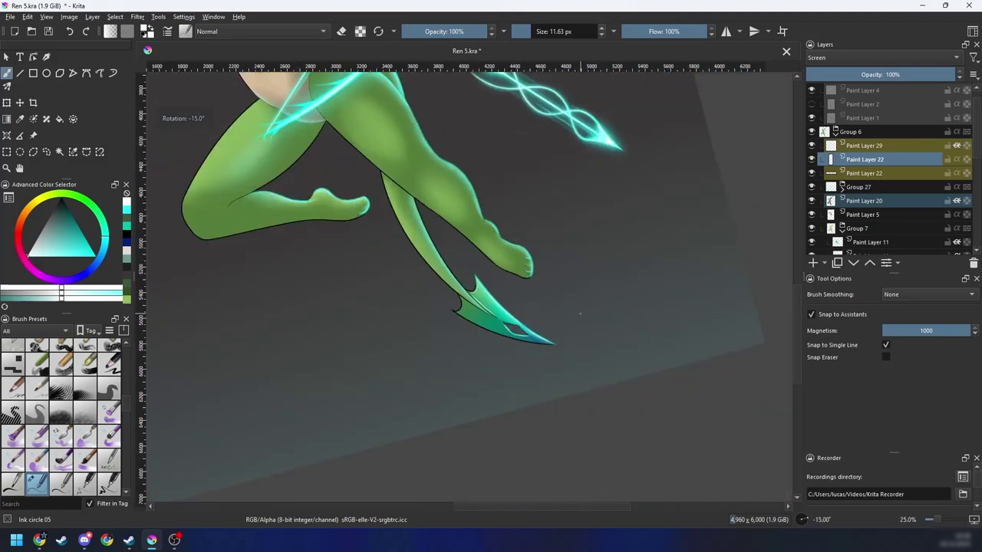
pyautogui.hotkey('ctrl', '-')
pyautogui.hotkey('ctrl', '-')
pyautogui.hotkey('ctrl', '-')
pyautogui.hotkey('ctrl', '+')
pyautogui.hotkey('ctrl', '+')
pyautogui.hotkey('ctrl', '+')
pyautogui.moveTo(567, 316); pyautogui.dragTo(587, 282)
# Step: Blur the white highlight along the seam between the tail and fin lobe with the Blender Blur brush at 26.49 px
pyautogui.press('6')
pyautogui.hotkey('ctrl', '+')
pyautogui.hotkey('ctrl', '+')
pyautogui.moveTo(537, 337); pyautogui.dragTo(516, 269)
pyautogui.hotkey('ctrl', '+')
pyautogui.press('6')
pyautogui.press('6')
pyautogui.rightClick(491, 341)
pyautogui.click(525, 389)
pyautogui.hotkey('ctrl', '+')
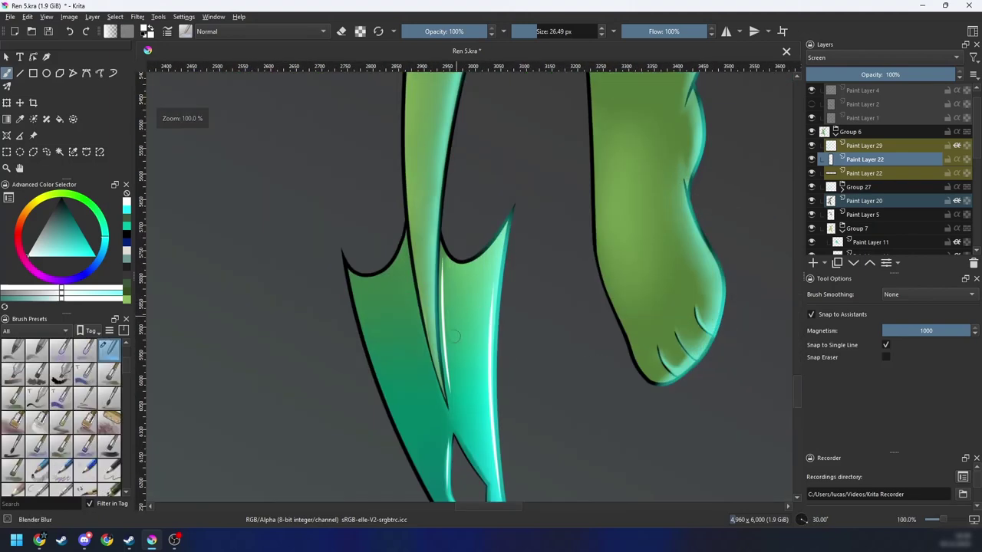
pyautogui.moveTo(441, 283); pyautogui.dragTo(462, 432)
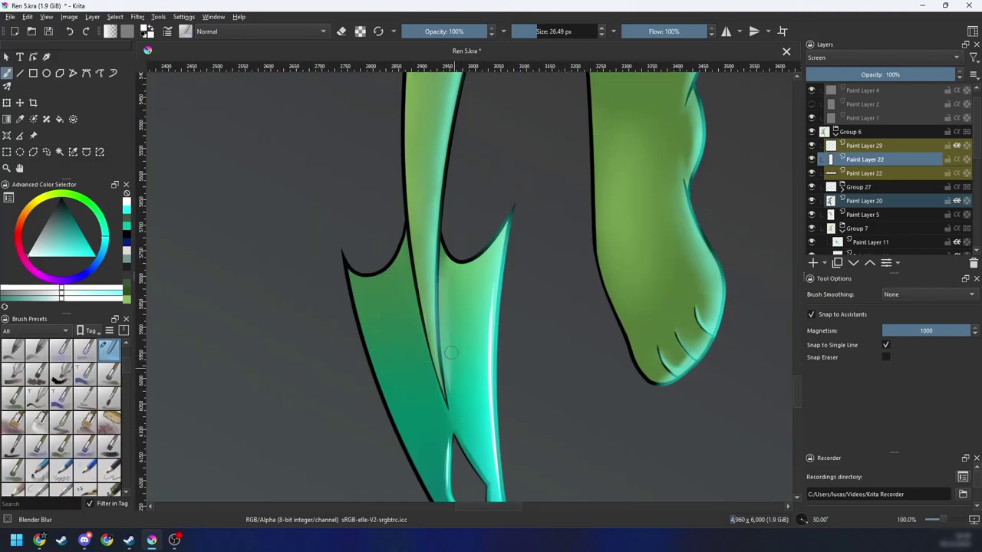
# Step: Check the softened tail fin highlight against the whole figure and save the document
pyautogui.hotkey('ctrl', '-')
pyautogui.hotkey('ctrl', '-')
pyautogui.press('5')
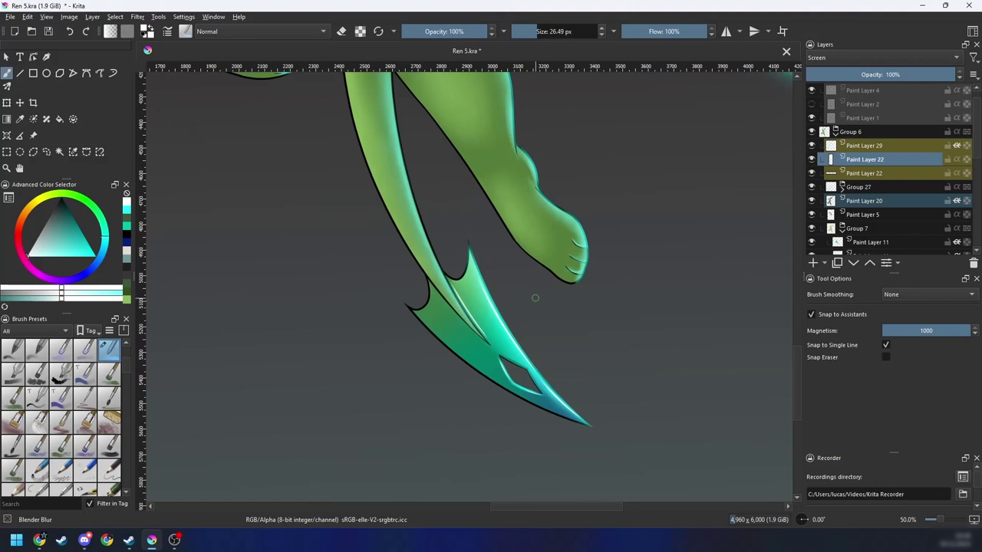
pyautogui.press('-')
pyautogui.press('-')
pyautogui.press('-')
pyautogui.press('-')
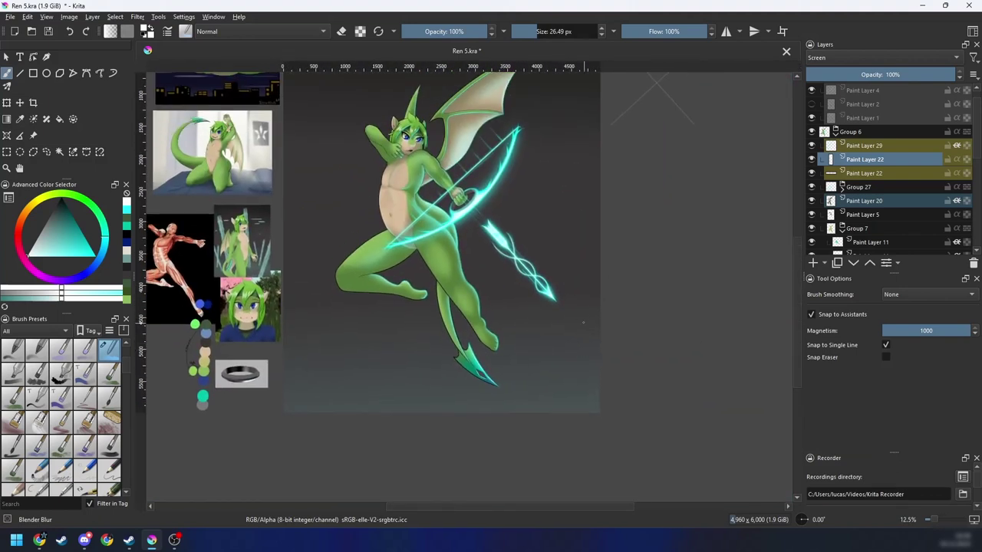
pyautogui.hotkey('ctrl', 's')
pyautogui.moveTo(593, 353); pyautogui.dragTo(631, 392)
pyautogui.press('+')
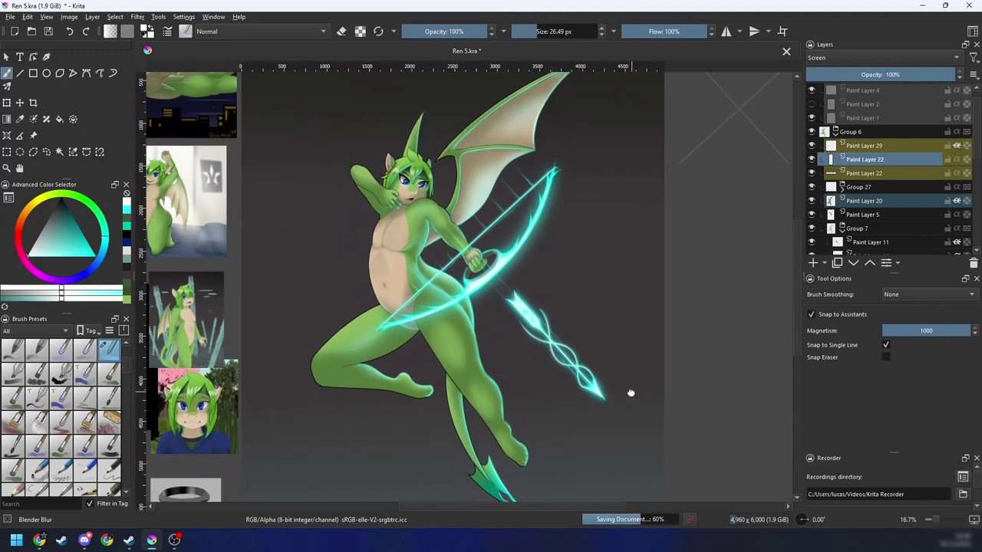
pyautogui.press('-')
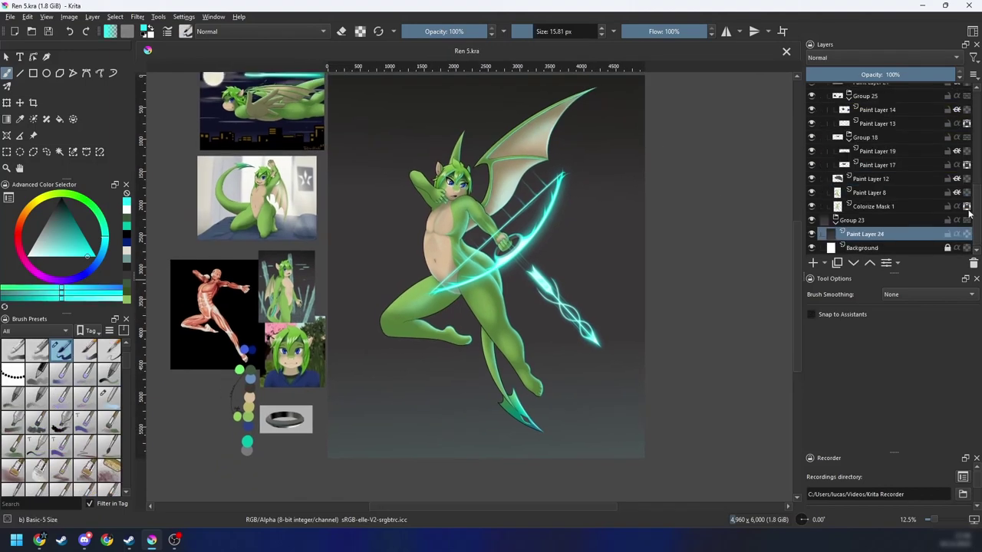
# Step: Lower the opacity of Group 6, which holds the dragon archer, to 36%
pyautogui.moveTo(978, 214); pyautogui.dragTo(979, 134)
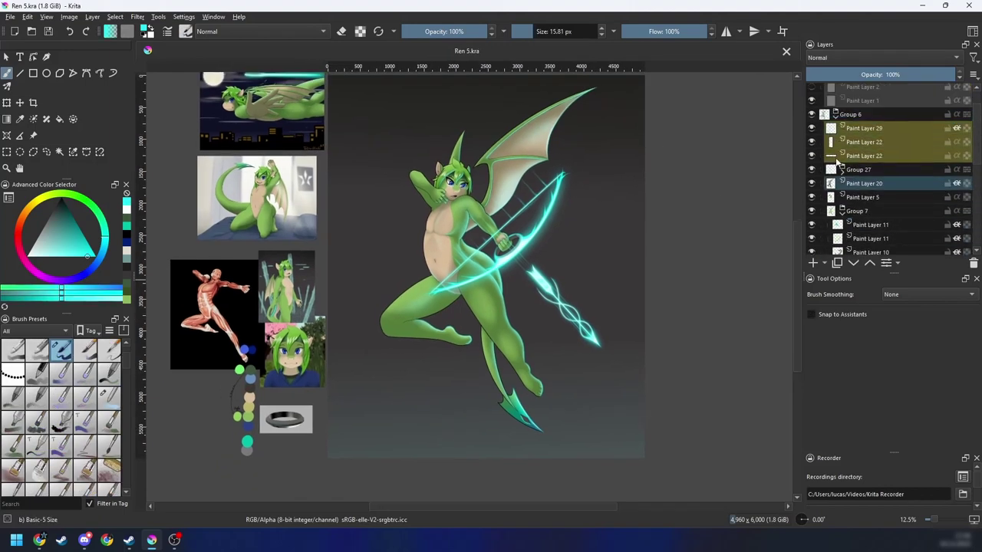
pyautogui.click(812, 114)
pyautogui.click(812, 115)
pyautogui.click(858, 115)
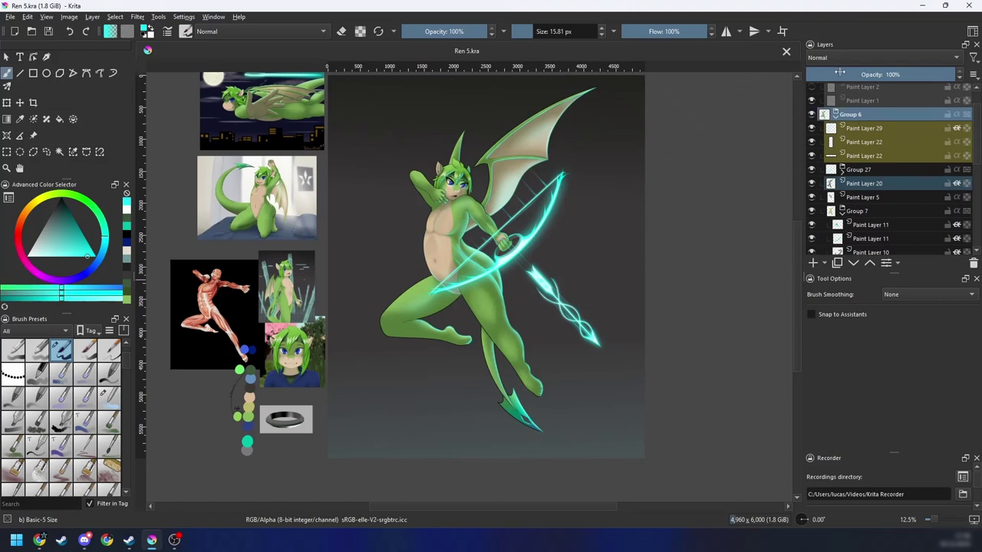
pyautogui.click(837, 74)
pyautogui.moveTo(842, 75); pyautogui.dragTo(855, 75)
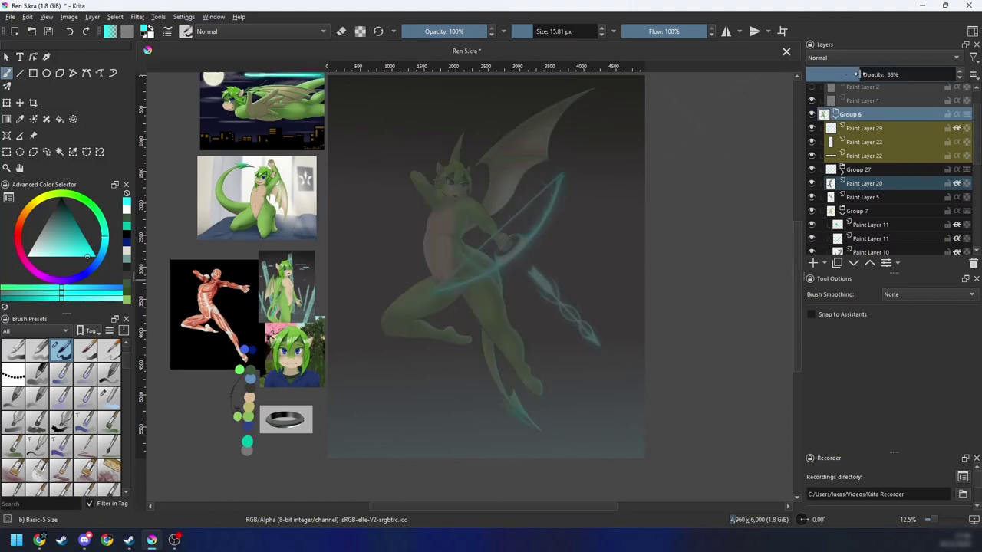
# Step: Add a new paint layer directly above Paint Layer 24 in Group 23
pyautogui.scroll(-5, 974, 142)
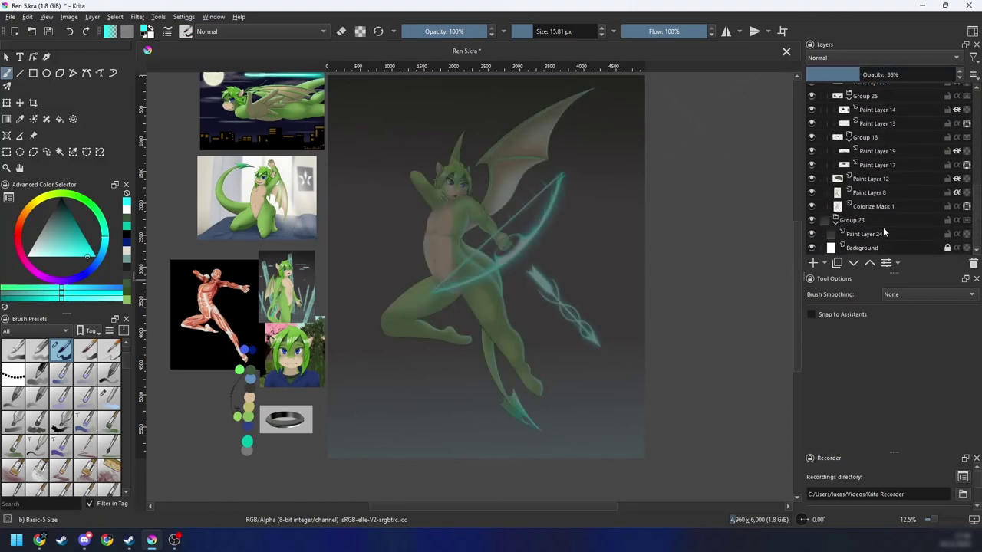
pyautogui.click(864, 234)
pyautogui.click(813, 263)
pyautogui.moveTo(662, 303); pyautogui.dragTo(675, 287)
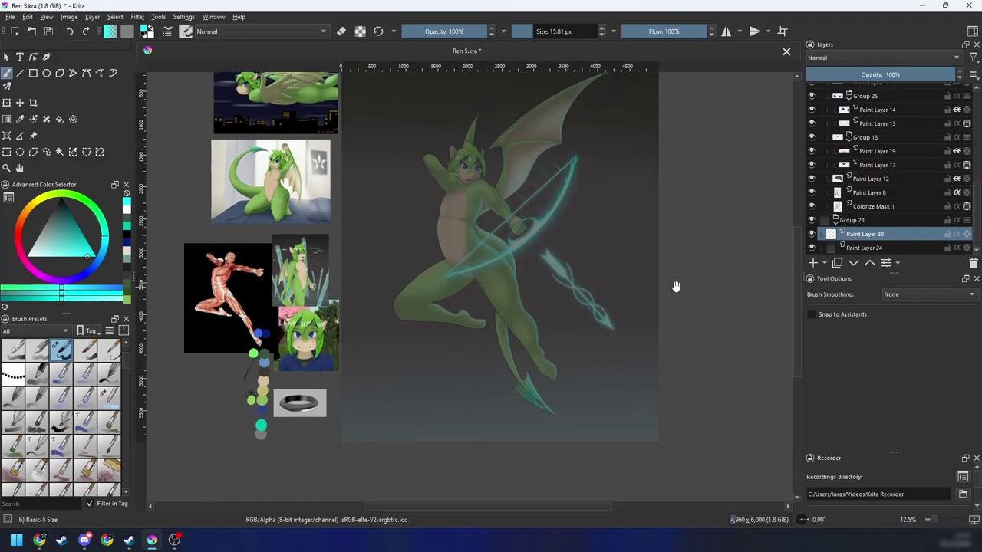
pyautogui.scroll(-2, 976, 230)
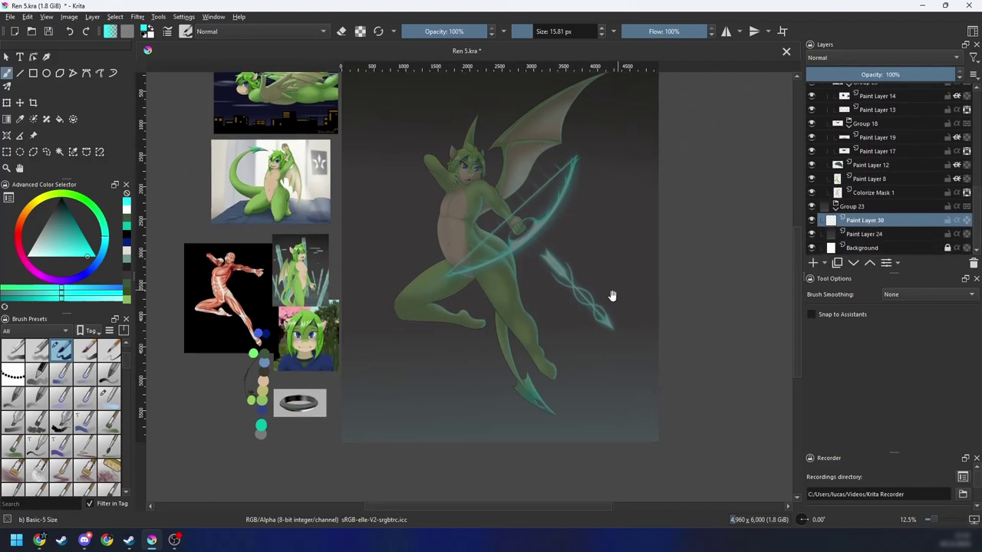
# Step: Choose the Screentones brush with a teal green colour and enlarge it to 195.34 px
pyautogui.moveTo(595, 335); pyautogui.dragTo(583, 318)
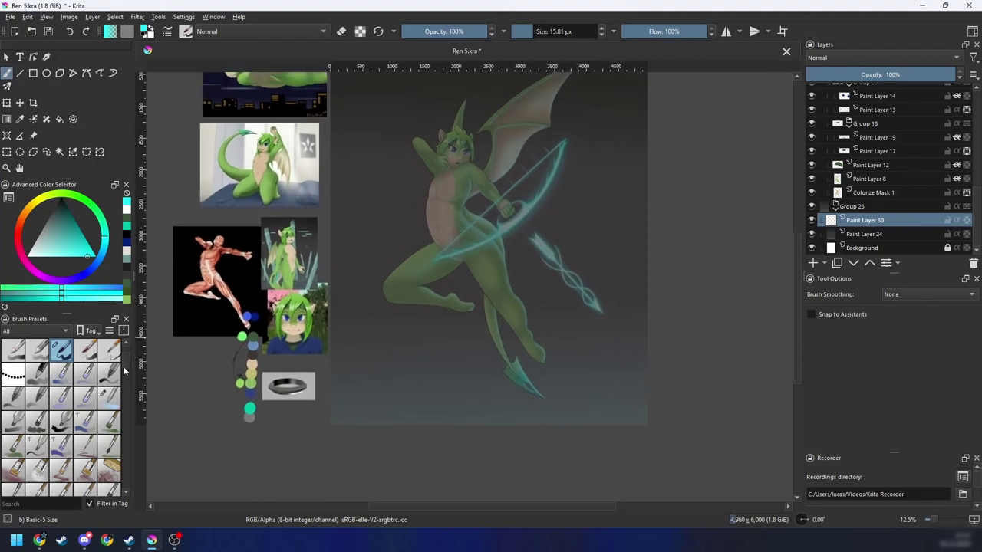
pyautogui.moveTo(124, 370)
pyautogui.mouseDown()
pyautogui.moveTo(131, 432)
pyautogui.moveTo(112, 436)
pyautogui.moveTo(127, 449)
pyautogui.mouseUp()
pyautogui.click(37, 416)
pyautogui.rightClick(445, 298)
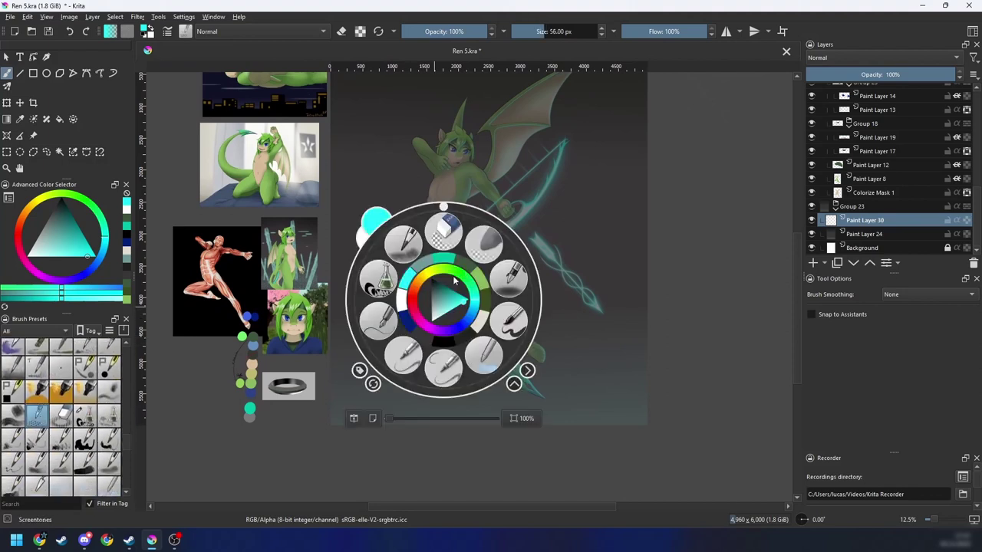
pyautogui.click(445, 260)
pyautogui.moveTo(421, 380); pyautogui.dragTo(610, 335)
# Step: Try a diagonal teal stroke below the figure's bent leg and undo it, keeping the new layer
pyautogui.moveTo(376, 391); pyautogui.dragTo(484, 350)
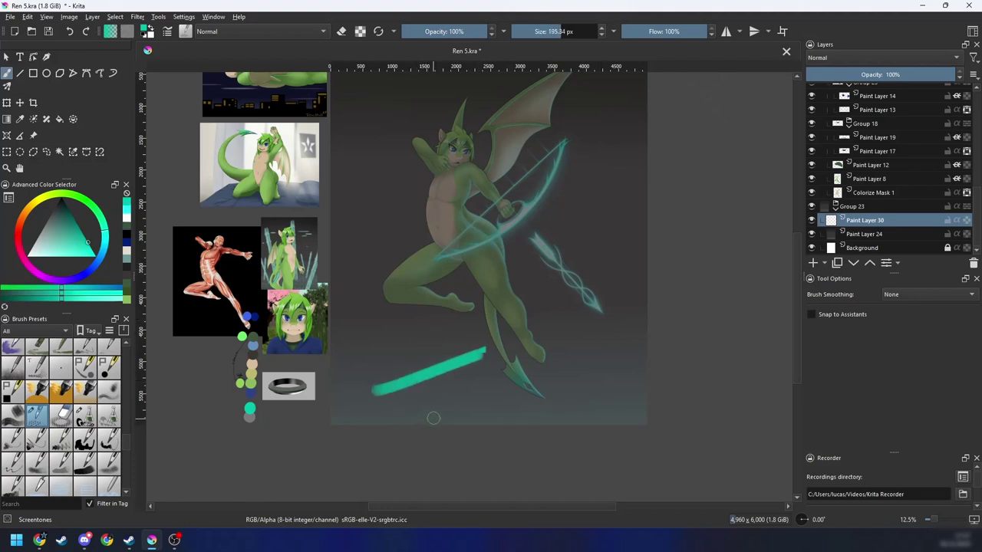
pyautogui.hotkey('ctrl', 'z')
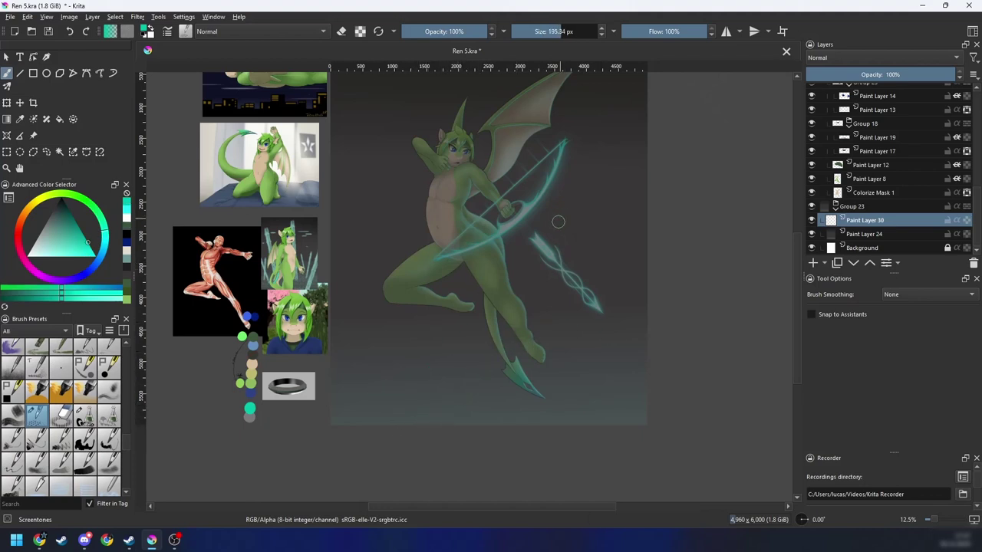
pyautogui.hotkey('ctrl', 'z')
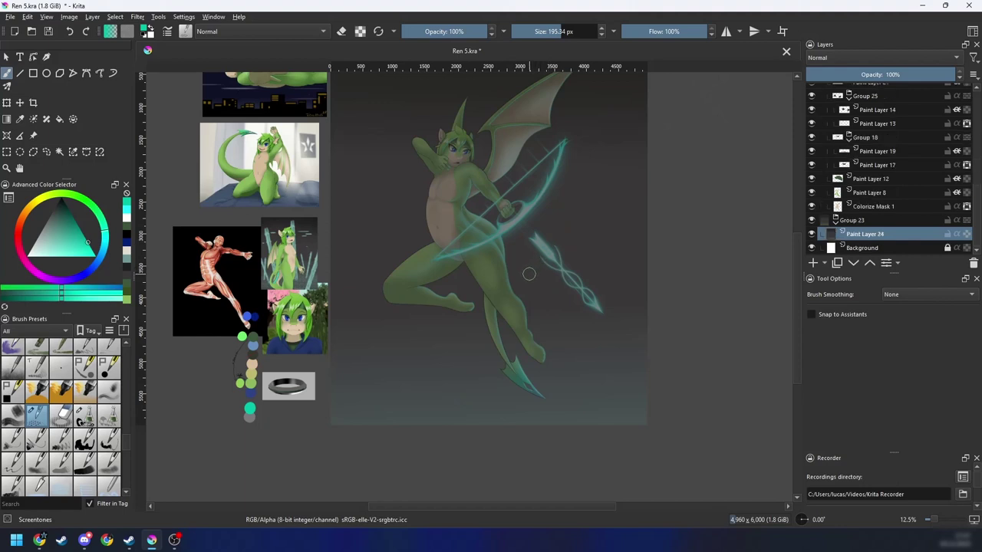
pyautogui.hotkey('ctrl', 'shift', 'z')
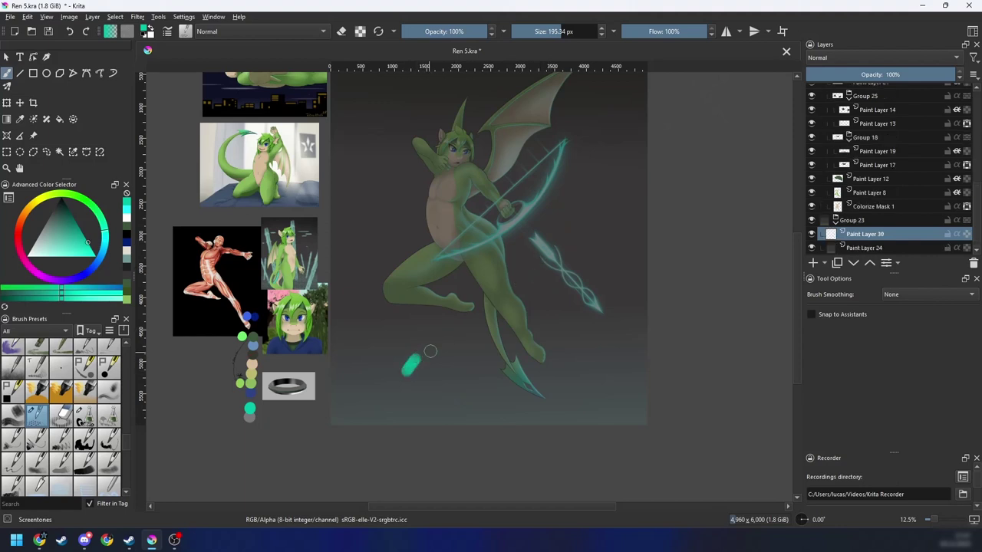
# Step: Set the Screentones brush's texture pattern to Maze_lines.png and test it on the cleared scratchpad
pyautogui.click(168, 31)
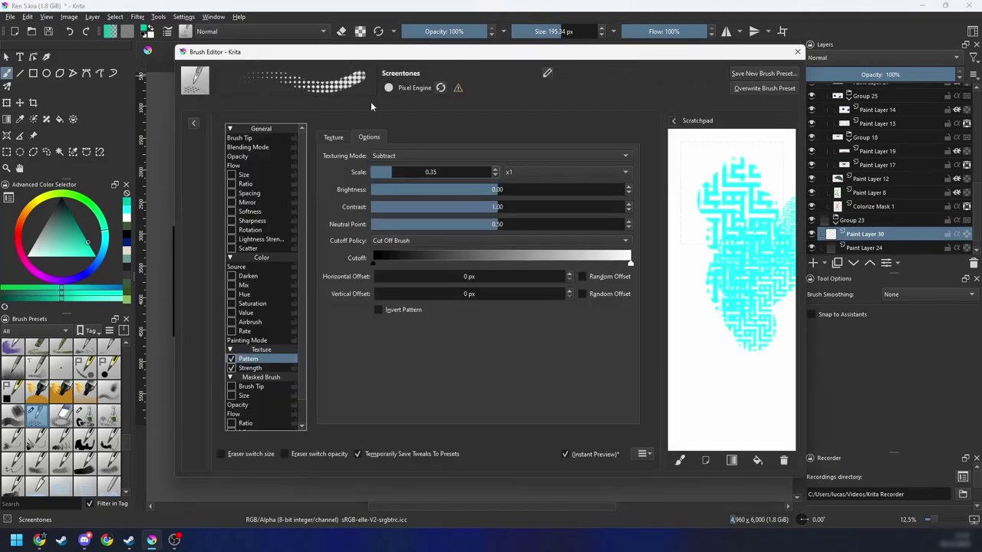
pyautogui.click(347, 136)
pyautogui.click(504, 356)
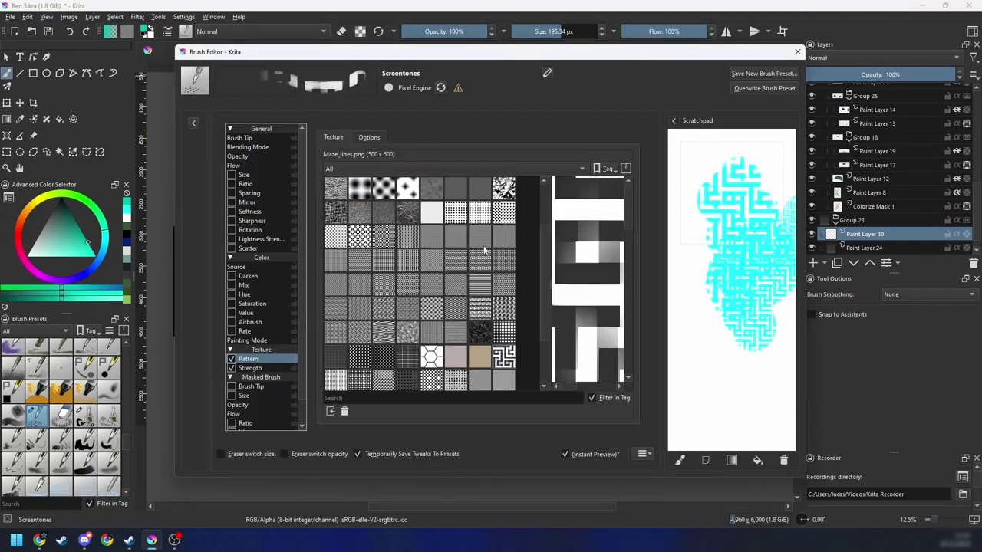
pyautogui.click(369, 137)
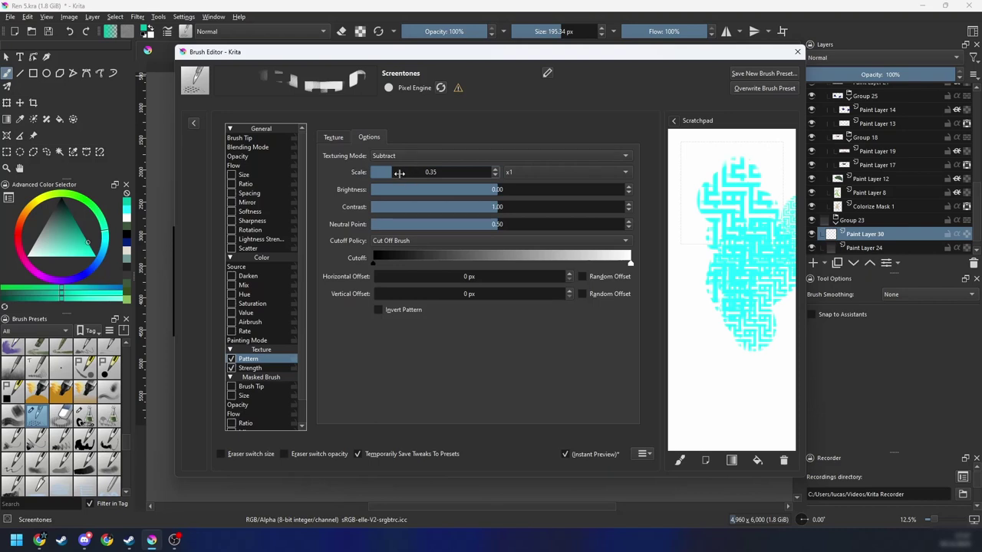
pyautogui.click(783, 461)
pyautogui.moveTo(693, 201)
pyautogui.mouseDown()
pyautogui.moveTo(751, 208)
pyautogui.moveTo(725, 227)
pyautogui.mouseUp()
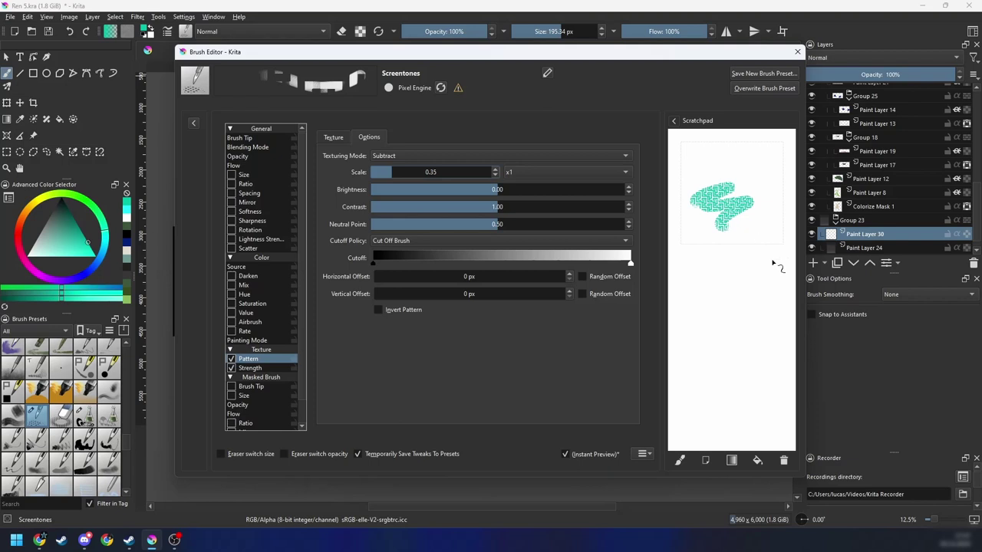
pyautogui.click(783, 460)
pyautogui.click(797, 52)
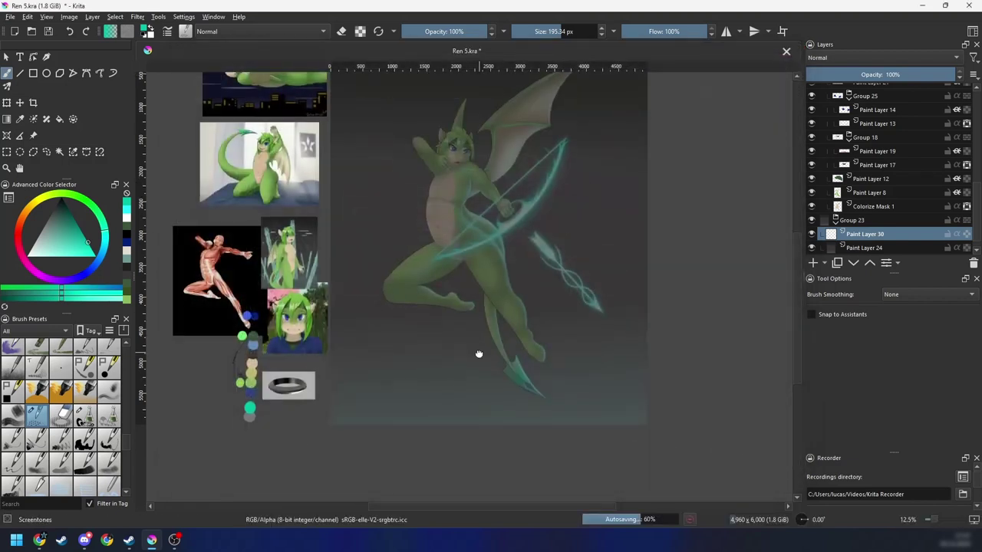
# Step: Make a rectangular selection of about 7,499 × 8,153 px enclosing the entire canvas
pyautogui.moveTo(478, 353); pyautogui.dragTo(456, 355)
pyautogui.moveTo(327, 366); pyautogui.dragTo(426, 368)
pyautogui.moveTo(572, 374)
pyautogui.mouseDown()
pyautogui.moveTo(553, 390)
pyautogui.moveTo(541, 379)
pyautogui.mouseUp()
pyautogui.hotkey('ctrl', '-')
pyautogui.hotkey('ctrl', '-')
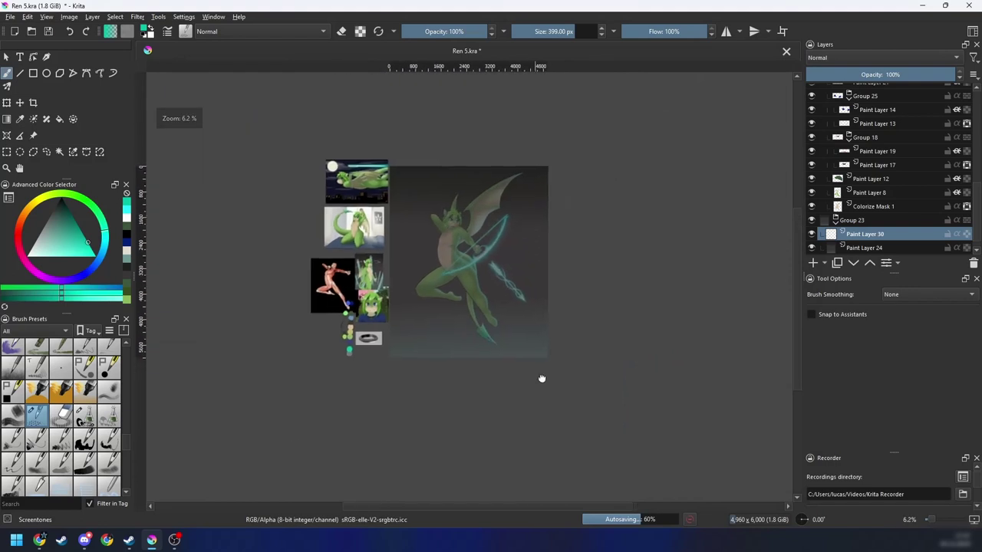
pyautogui.click(7, 152)
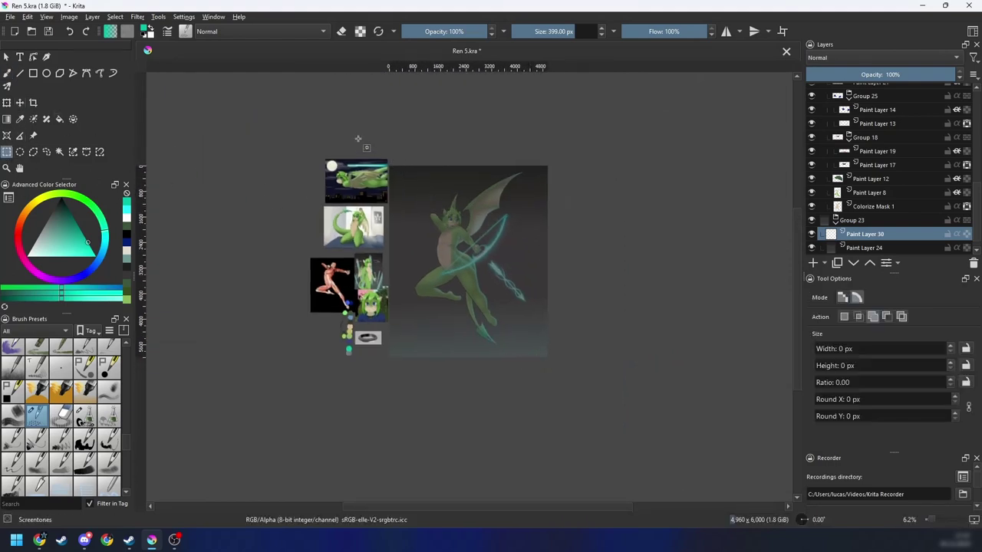
pyautogui.moveTo(352, 136); pyautogui.dragTo(593, 396)
# Step: Enlarge the brush to 1000 px and cover the whole canvas with the teal maze pattern on the new layer
pyautogui.press('b')
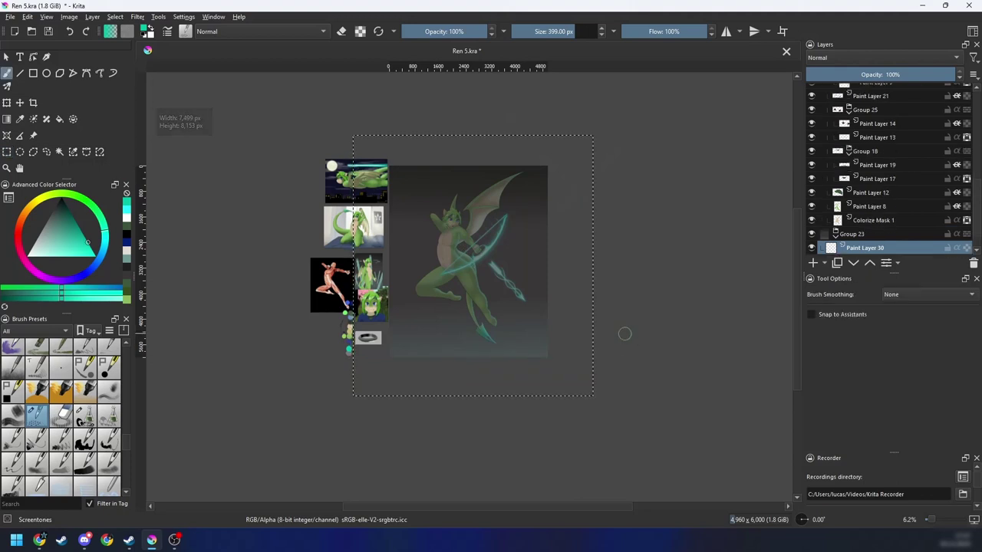
pyautogui.moveTo(562, 32); pyautogui.dragTo(623, 39)
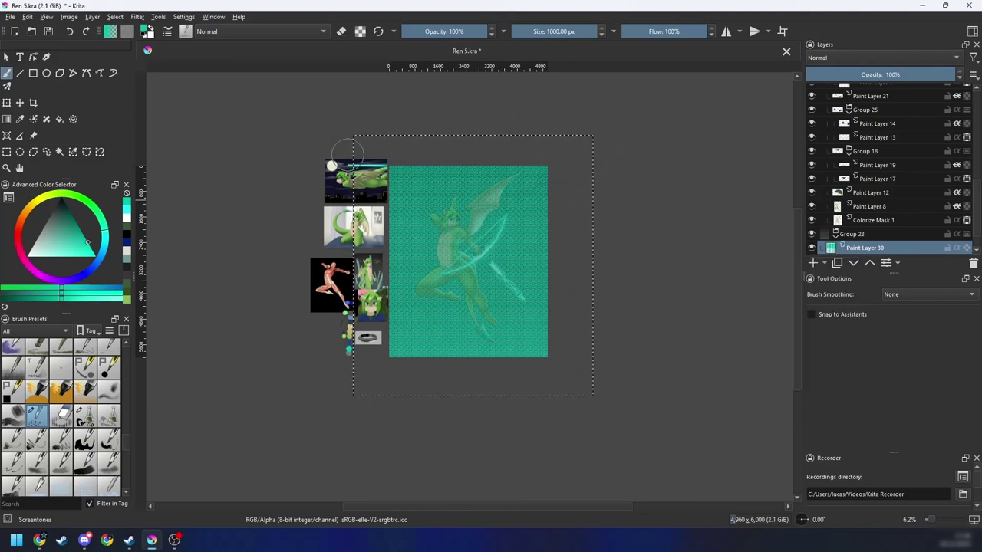
pyautogui.moveTo(849, 255)
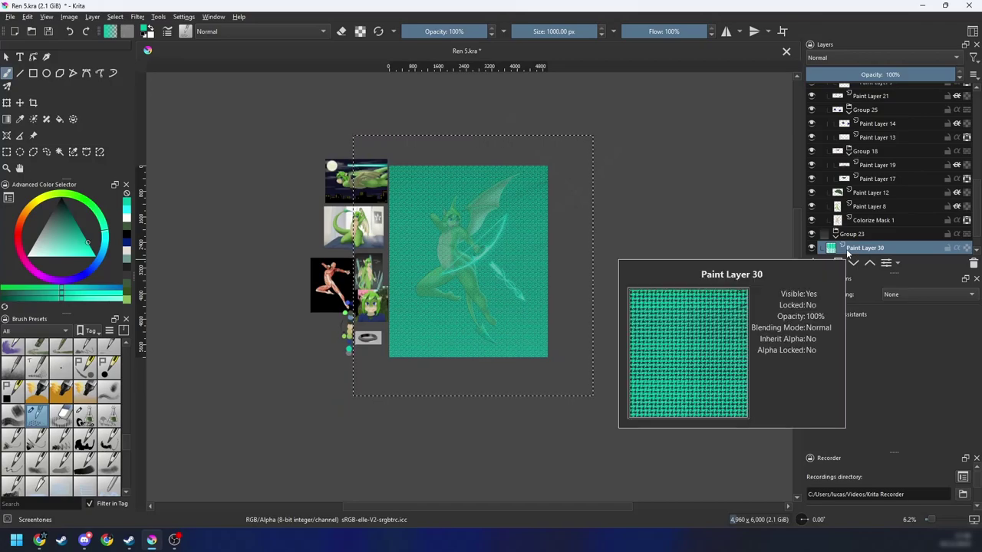
# Step: Inspect the maze pattern up close, clear the selection and hide the pattern layer
pyautogui.moveTo(544, 402); pyautogui.dragTo(597, 368)
pyautogui.scroll(4, 532, 405)
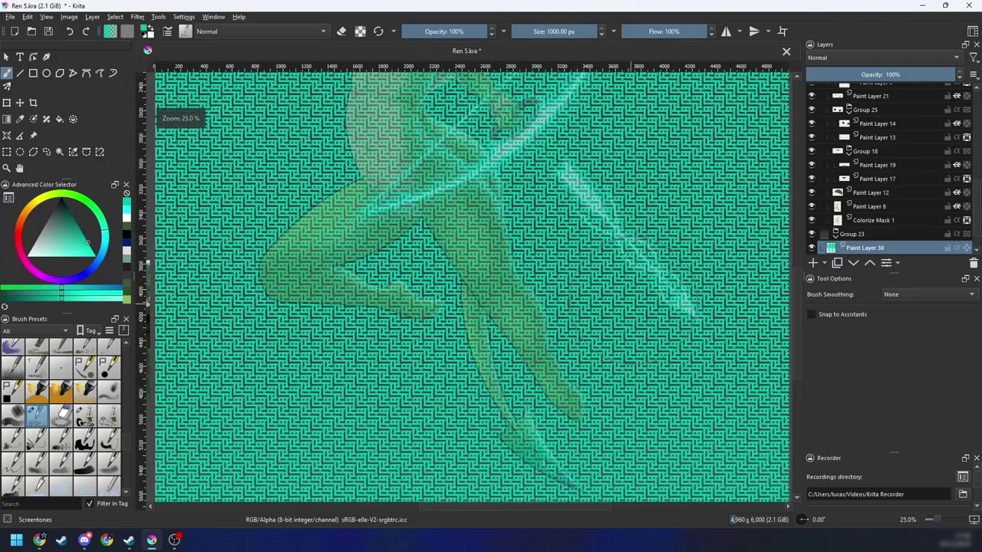
pyautogui.scroll(-2, 600, 345)
pyautogui.scroll(-2, 604, 312)
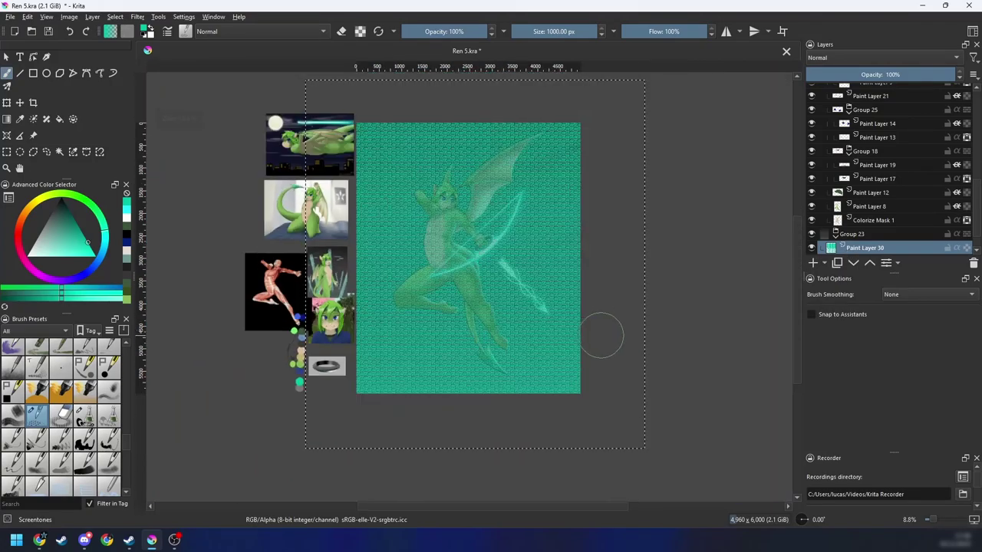
pyautogui.hotkey('ctrl', 'shift', 'a')
pyautogui.moveTo(602, 339)
pyautogui.mouseDown()
pyautogui.moveTo(596, 355)
pyautogui.moveTo(600, 343)
pyautogui.mouseUp()
pyautogui.click(812, 234)
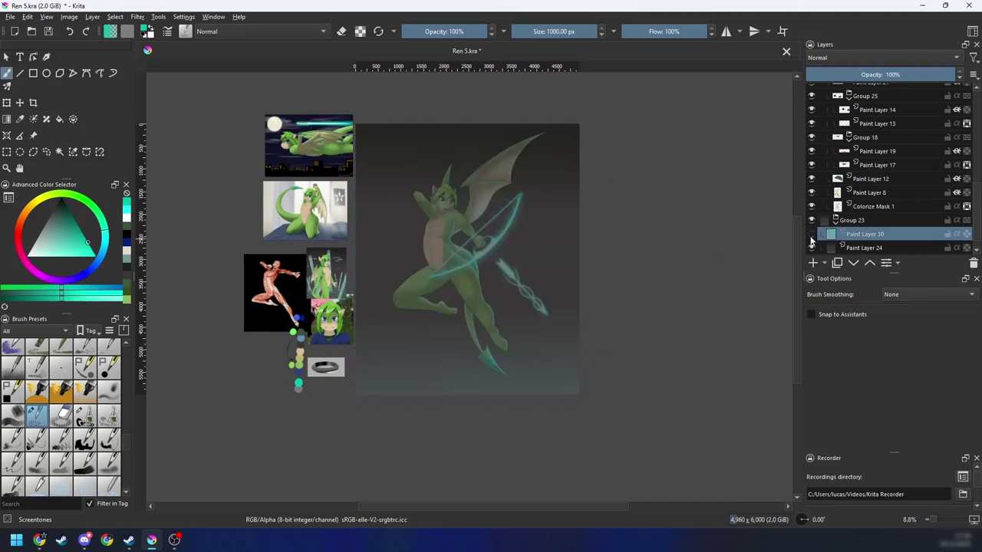
# Step: Add a 2 Point Perspective assistant across the canvas, with a nearly level horizon just below mid-height and vanishing points outside both sides
pyautogui.click(7, 135)
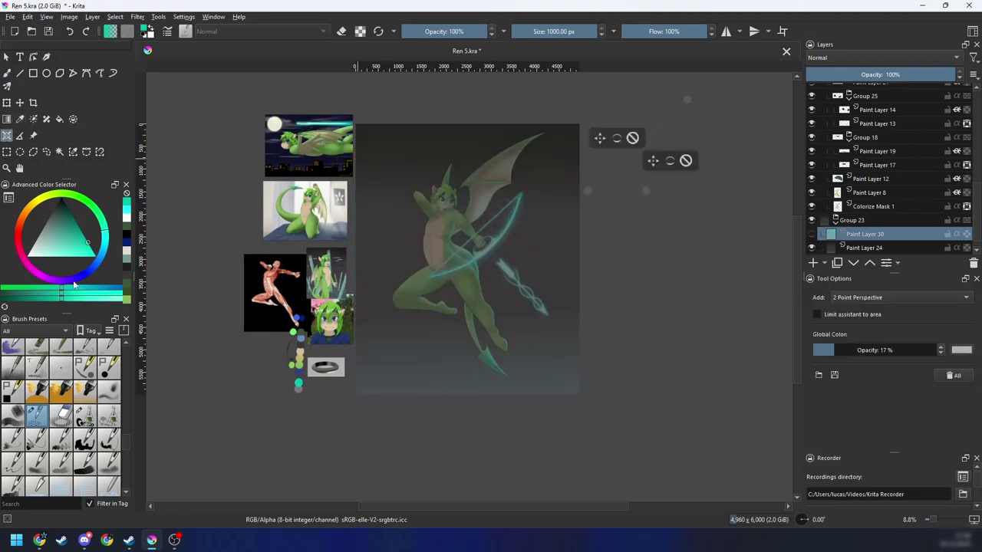
pyautogui.moveTo(623, 271); pyautogui.dragTo(570, 260)
pyautogui.click(873, 298)
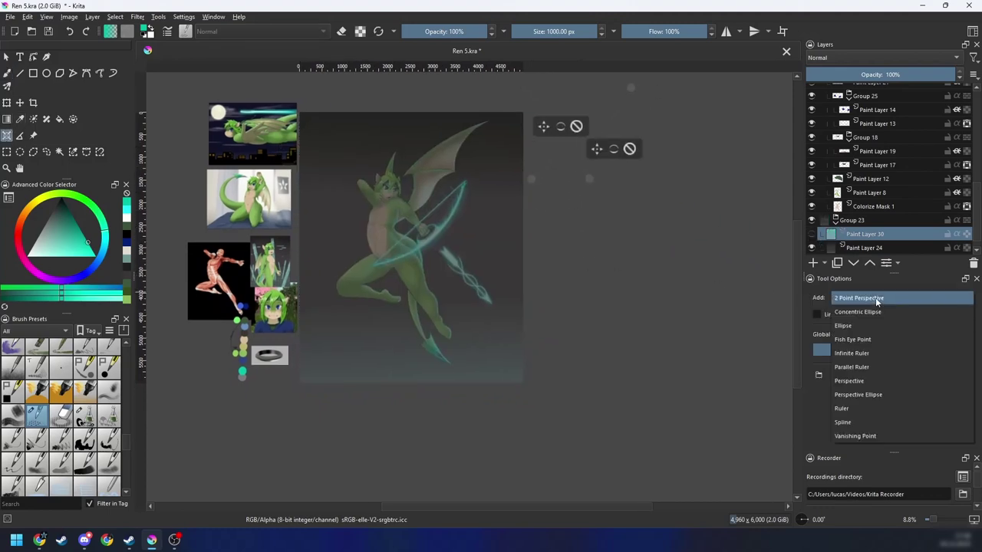
pyautogui.click(871, 298)
pyautogui.moveTo(636, 309); pyautogui.dragTo(669, 320)
pyautogui.scroll(1, 598, 296)
pyautogui.moveTo(583, 292); pyautogui.dragTo(608, 300)
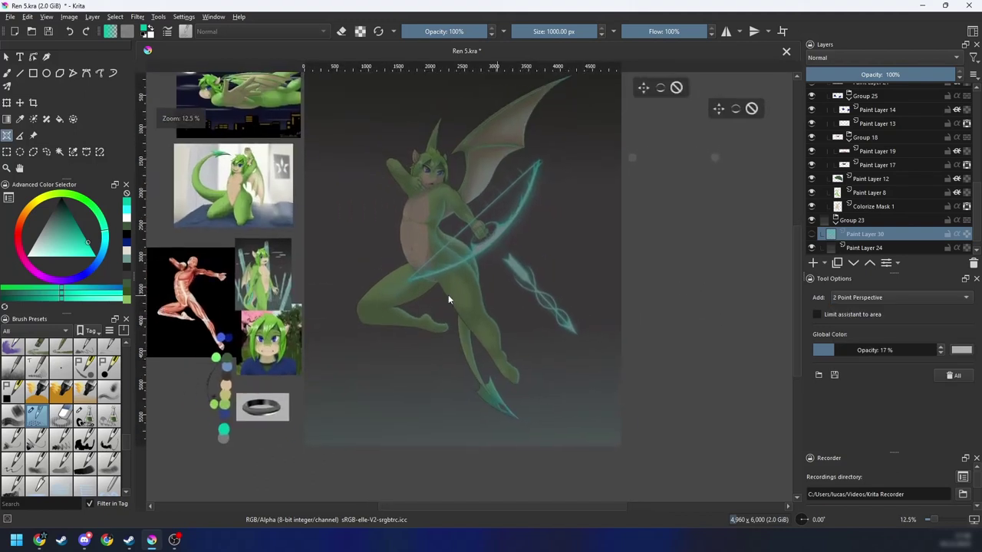
pyautogui.click(281, 291)
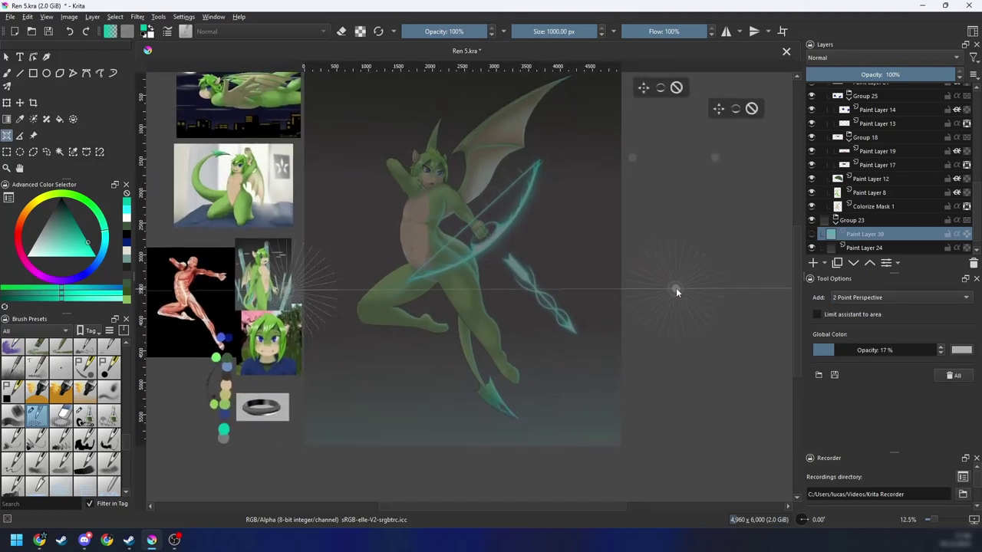
pyautogui.click(633, 290)
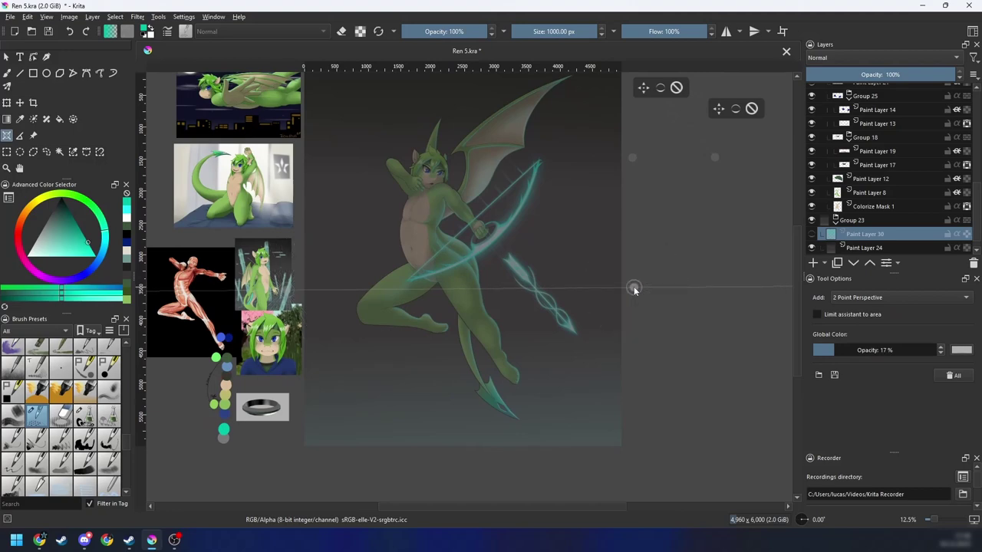
pyautogui.click(636, 246)
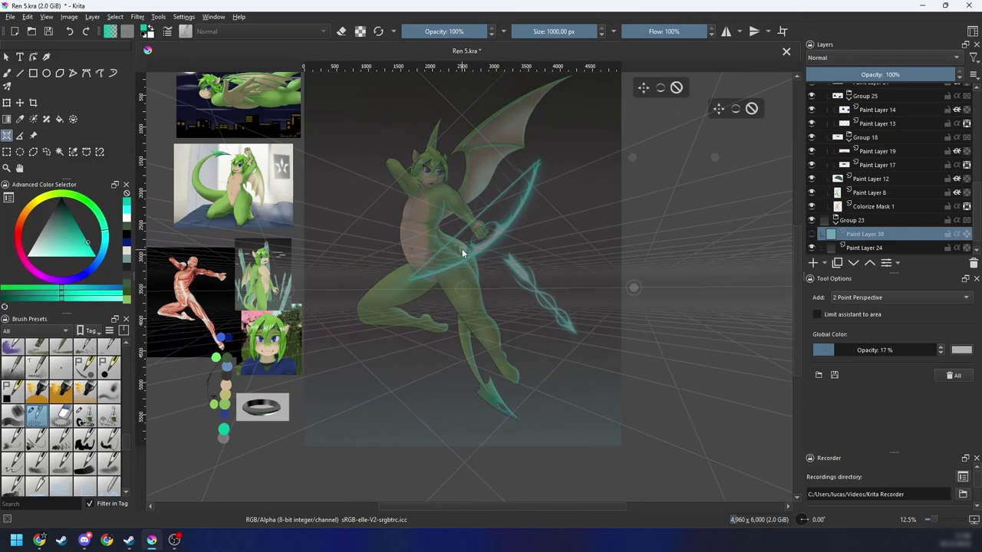
pyautogui.click(462, 184)
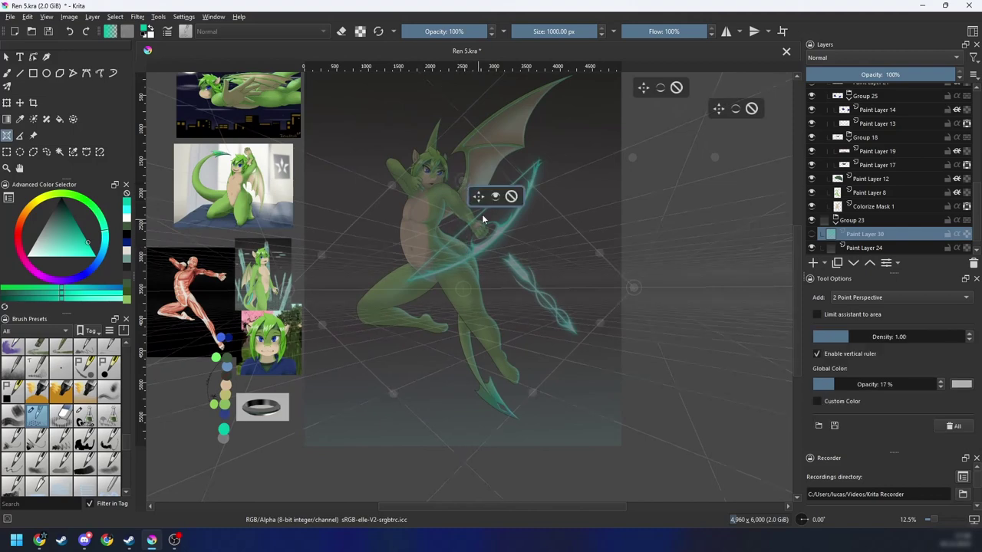
# Step: Lower the global opacity of the drawing assistants to 2% and return to the brush
pyautogui.moveTo(684, 357); pyautogui.dragTo(627, 335)
pyautogui.press('b')
pyautogui.hotkey('ctrl', '-')
pyautogui.hotkey('ctrl', '-')
pyautogui.scroll(1, 627, 336)
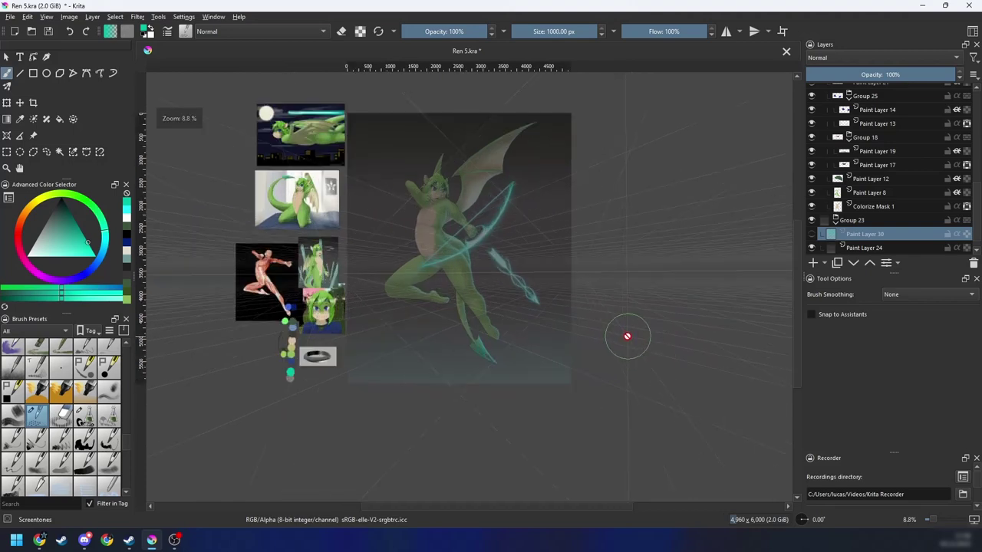
pyautogui.click(7, 135)
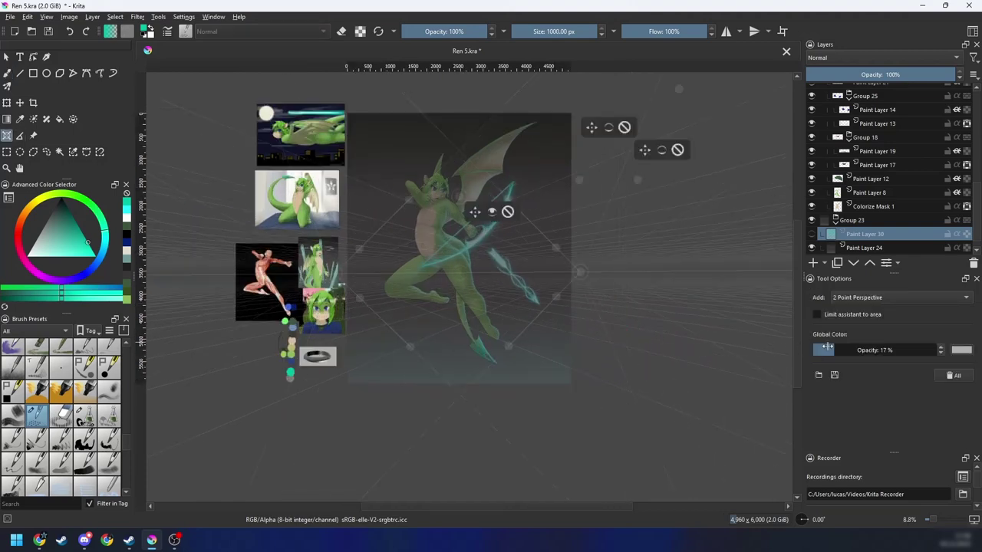
pyautogui.moveTo(823, 348); pyautogui.dragTo(820, 350)
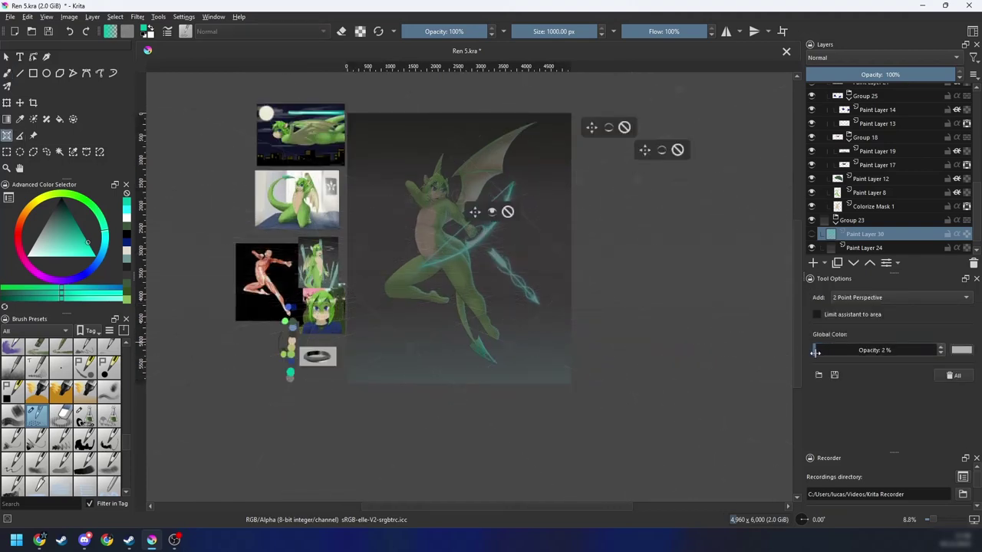
pyautogui.press('b')
pyautogui.moveTo(629, 337); pyautogui.dragTo(614, 349)
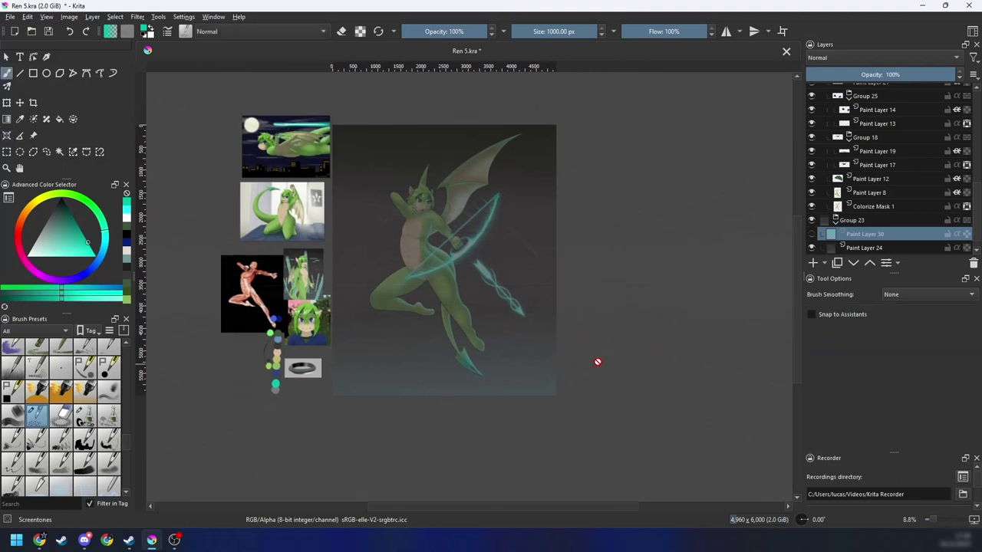
# Step: Show the maze pattern layer and, in a perspective transform, lower its upper edge to just below the canvas's middle
pyautogui.click(546, 373)
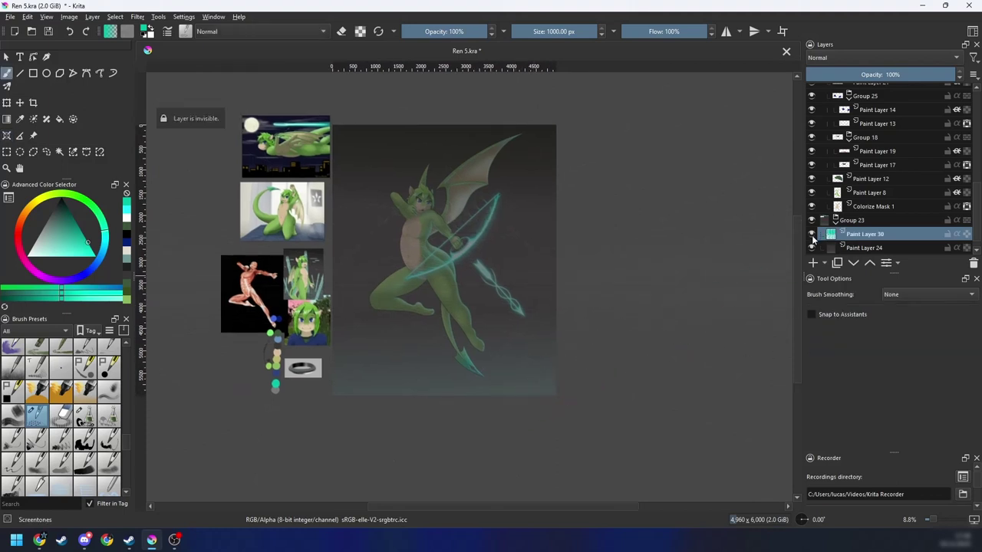
pyautogui.click(811, 234)
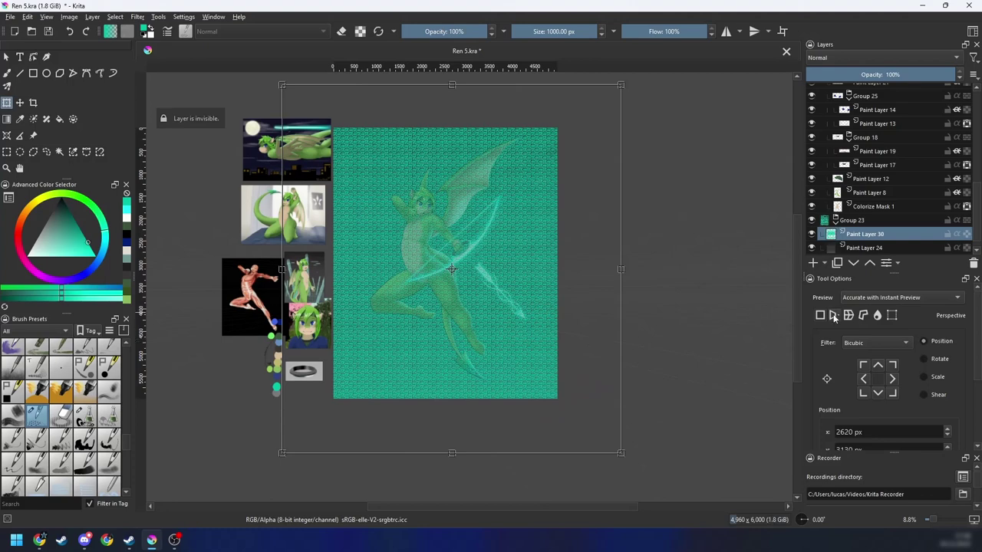
pyautogui.scroll(1, 668, 329)
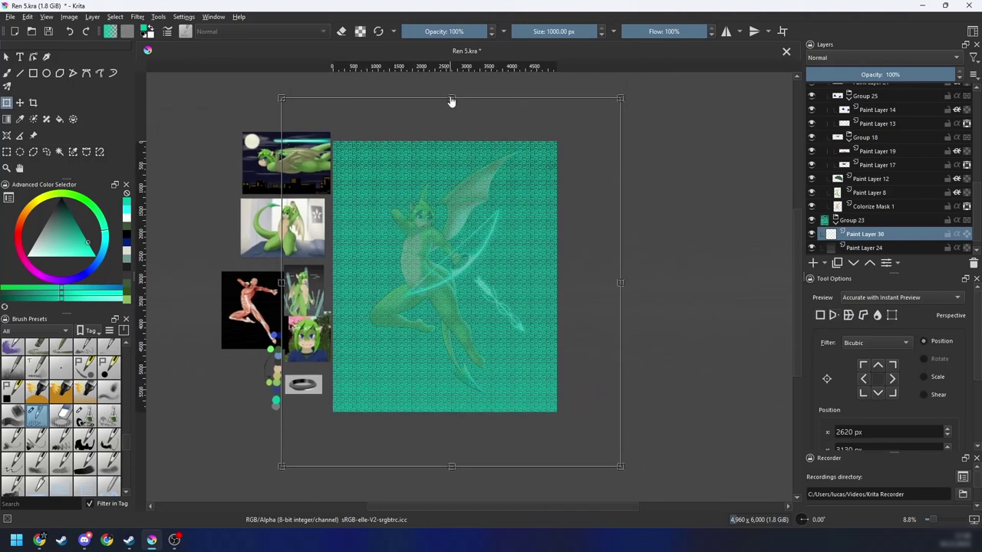
pyautogui.moveTo(451, 102); pyautogui.dragTo(451, 307)
pyautogui.scroll(1, 623, 369)
pyautogui.scroll(-1, 634, 351)
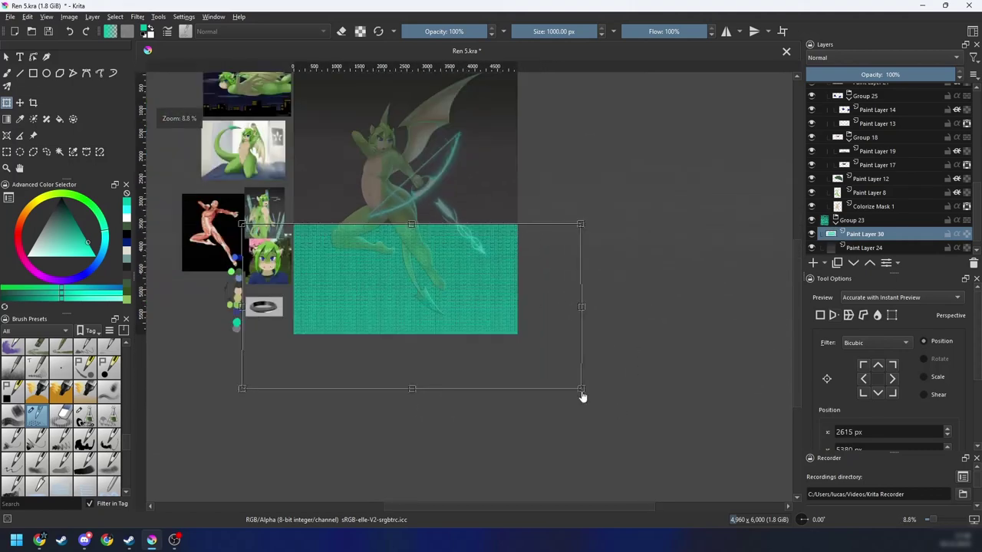
# Step: Spread the maze's two near corners far outward, pull in the far right corner to form a receding floor, and apply the transform
pyautogui.moveTo(582, 395); pyautogui.dragTo(780, 370)
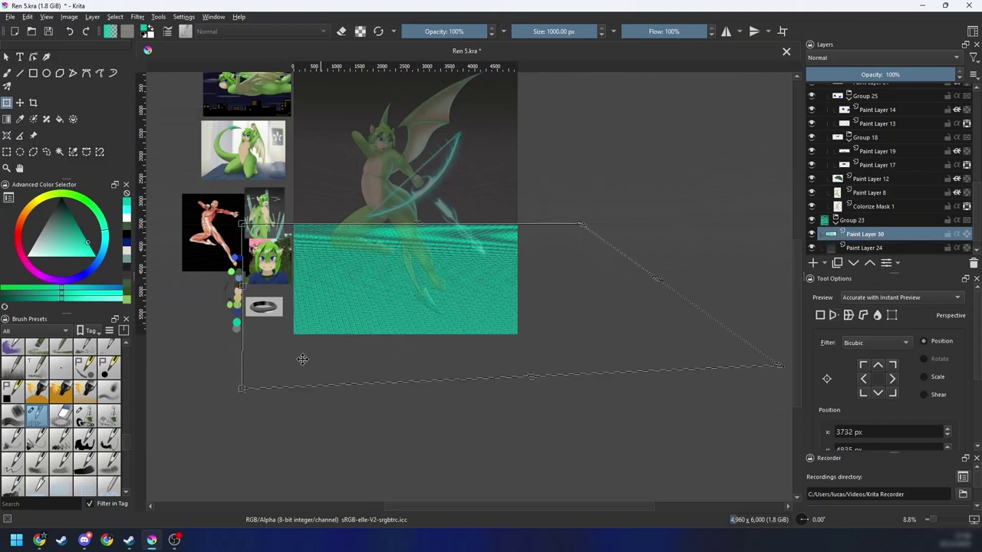
pyautogui.moveTo(241, 392); pyautogui.dragTo(44, 365)
pyautogui.moveTo(574, 224); pyautogui.dragTo(520, 230)
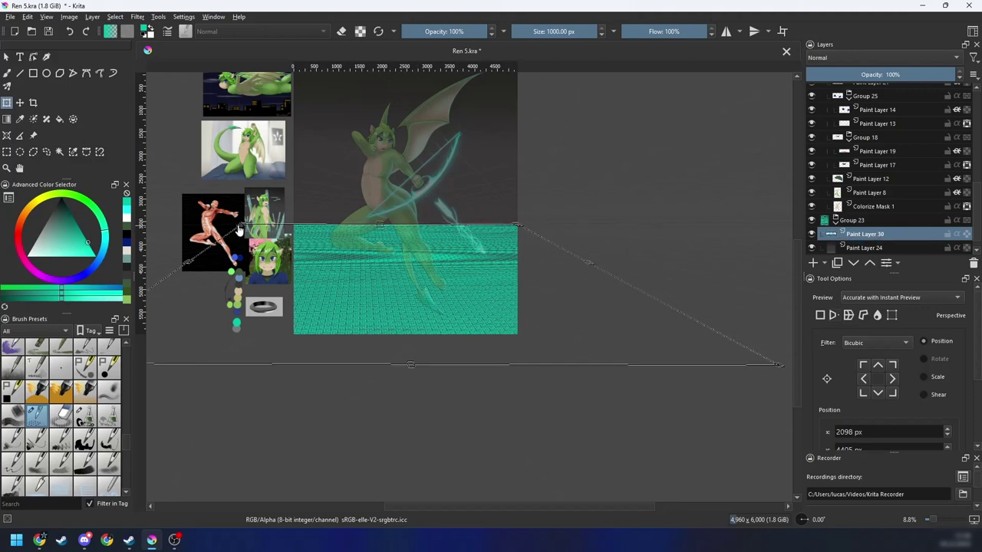
pyautogui.scroll(4, 441, 245)
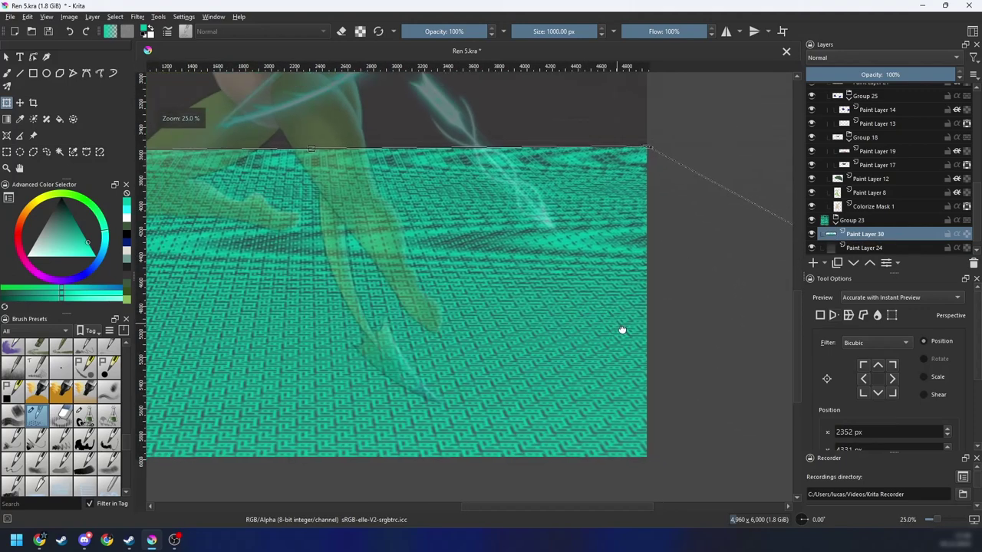
pyautogui.scroll(-1, 617, 306)
pyautogui.scroll(-1, 606, 314)
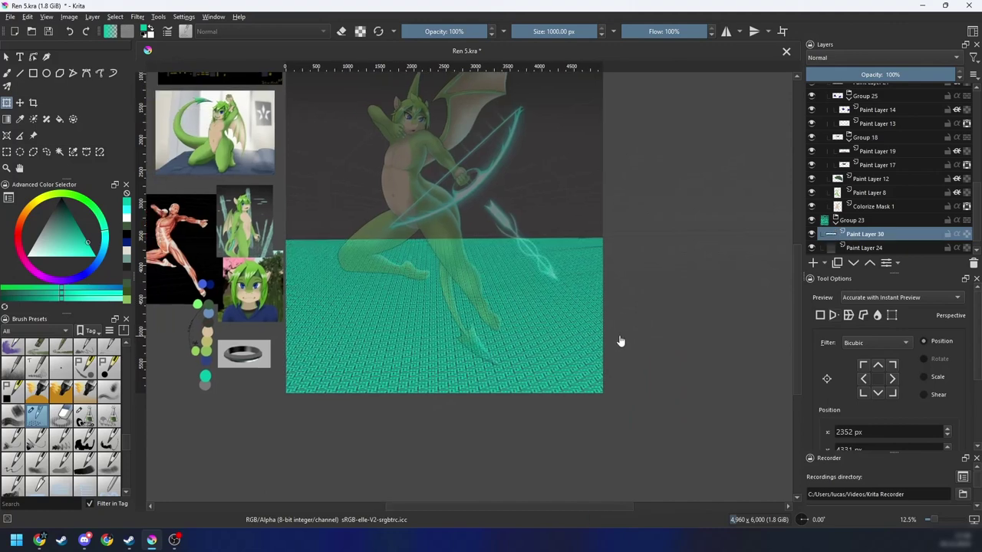
pyautogui.press('-')
pyautogui.press('b')
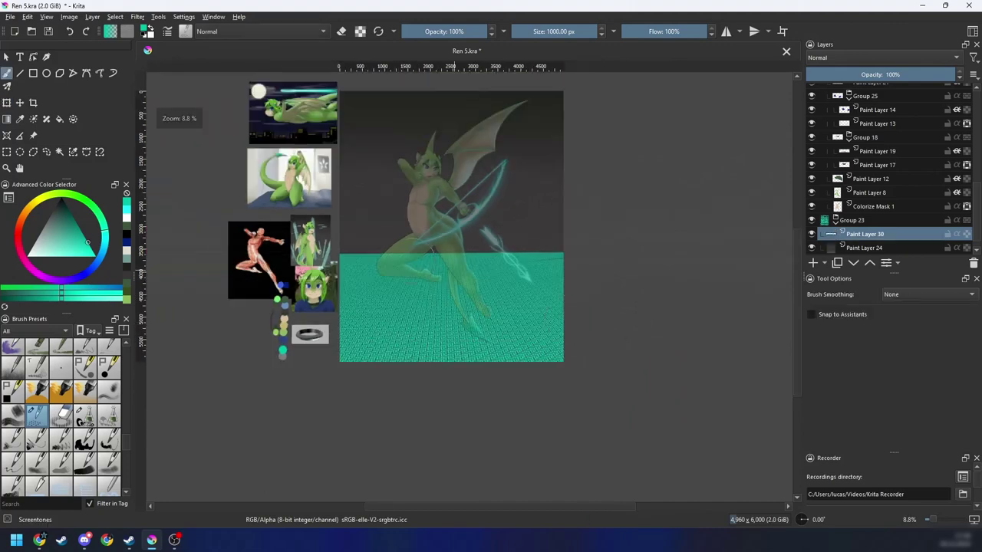
# Step: Fade the far part of the maze floor with a linear gradient using the eraser preset
pyautogui.click(6, 119)
pyautogui.rightClick(451, 244)
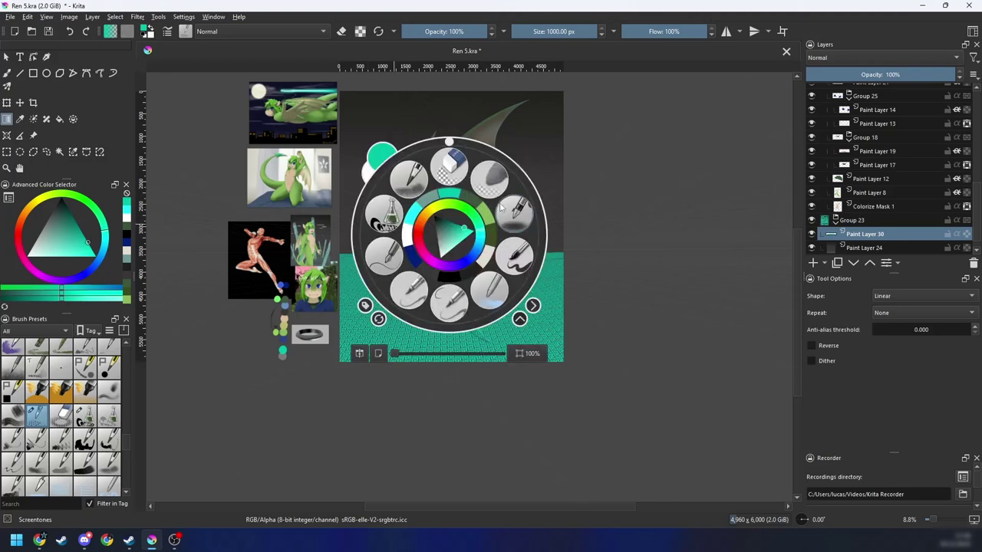
pyautogui.click(449, 167)
pyautogui.moveTo(426, 267); pyautogui.dragTo(446, 442)
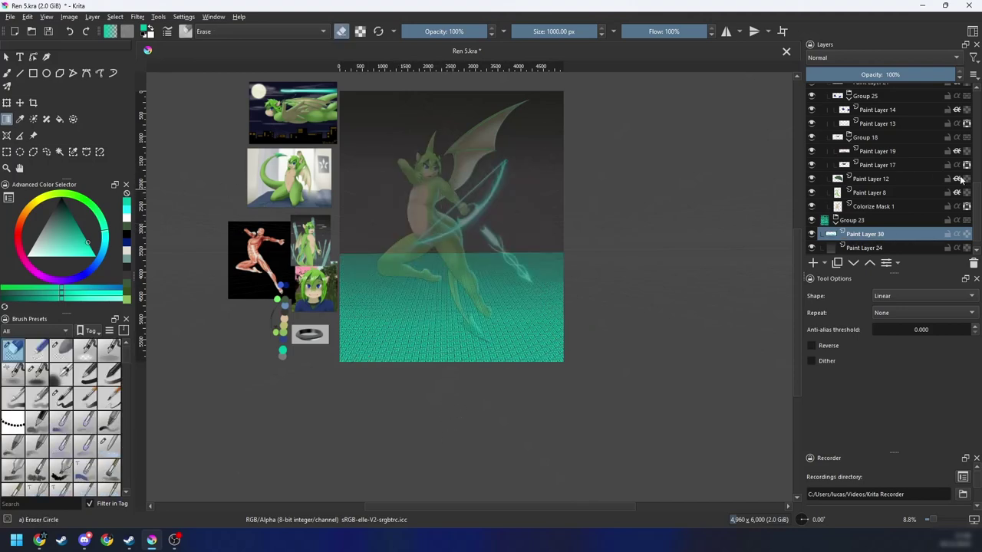
# Step: Hide the character's Group 6 and return to the maze pattern layer
pyautogui.moveTo(977, 189); pyautogui.dragTo(976, 119)
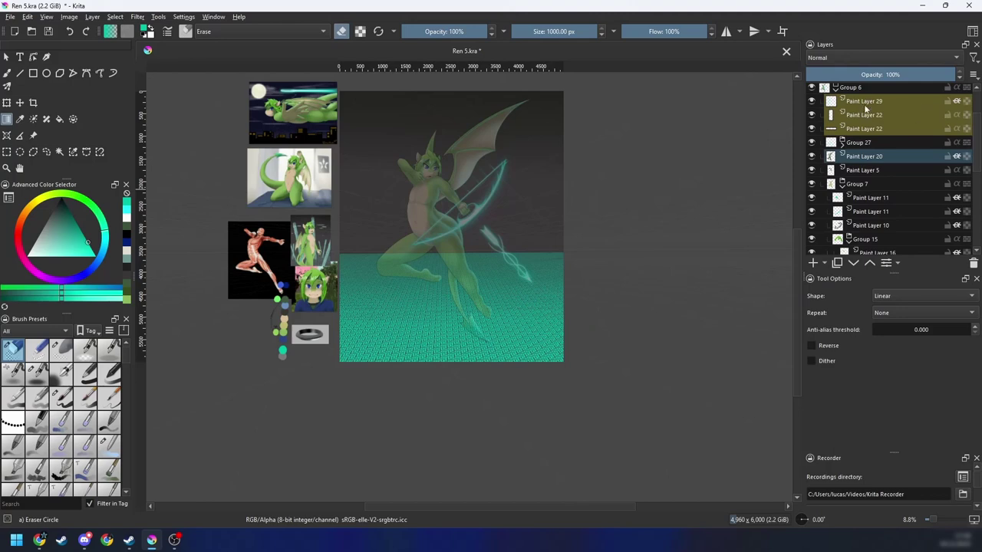
pyautogui.click(7, 135)
pyautogui.press('b')
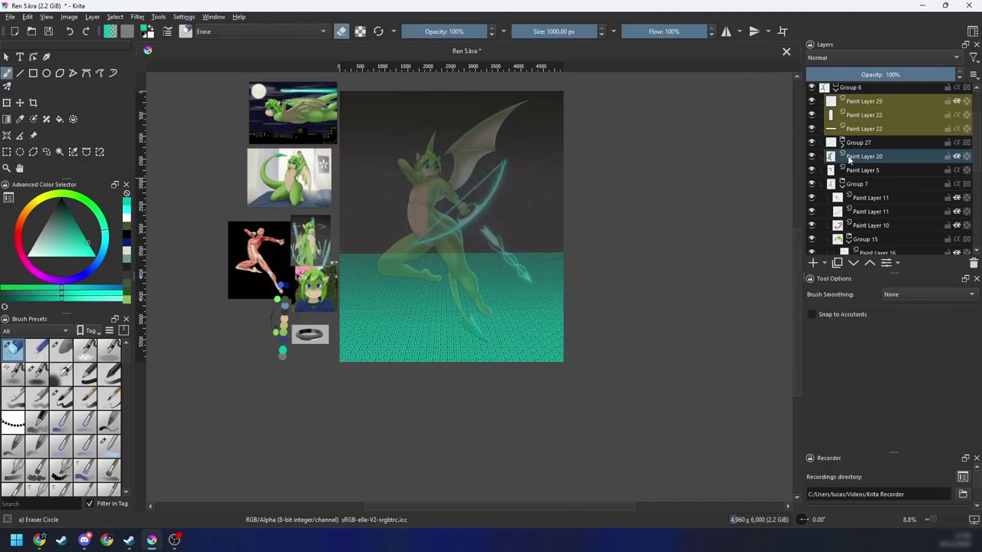
pyautogui.click(811, 88)
pyautogui.moveTo(973, 155); pyautogui.dragTo(978, 238)
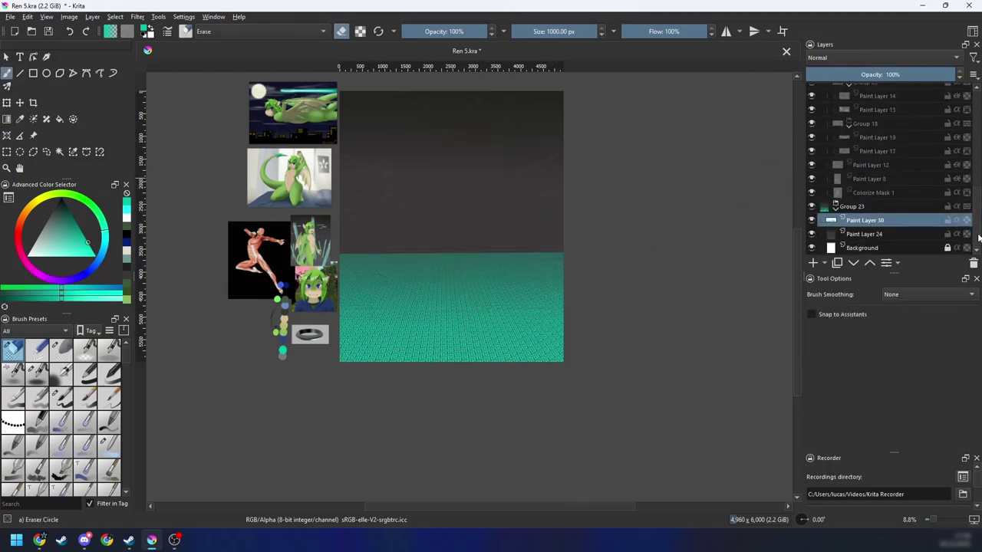
# Step: Try erasing the maze floor's horizon edge with the eraser brush, and undo the stroke
pyautogui.scroll(2, 762, 219)
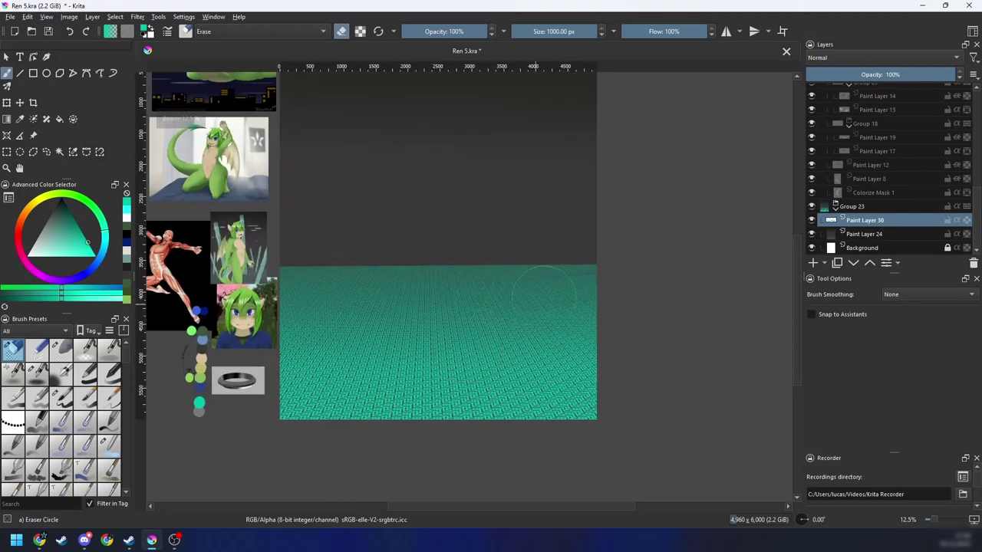
pyautogui.moveTo(460, 274); pyautogui.dragTo(708, 287)
pyautogui.hotkey('ctrl', 'z')
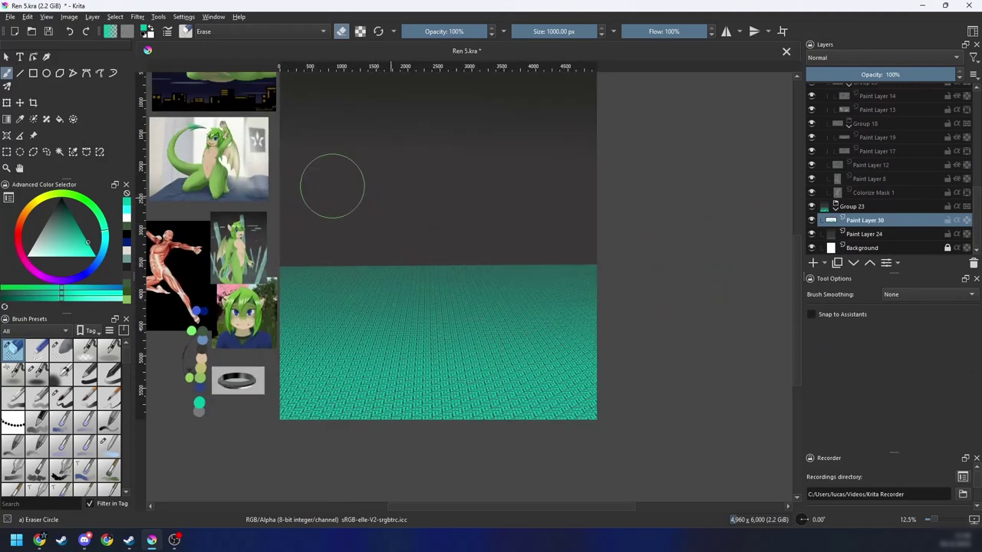
# Step: Dissolve the maze floor's hard horizon edge with downward linear erase gradients
pyautogui.click(7, 119)
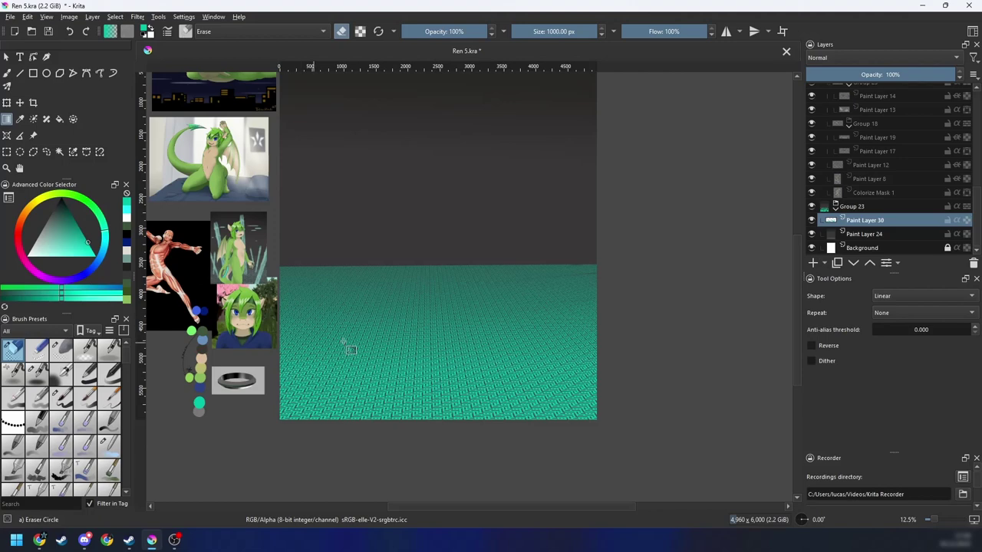
pyautogui.moveTo(439, 292); pyautogui.dragTo(441, 330)
pyautogui.moveTo(417, 248); pyautogui.dragTo(417, 304)
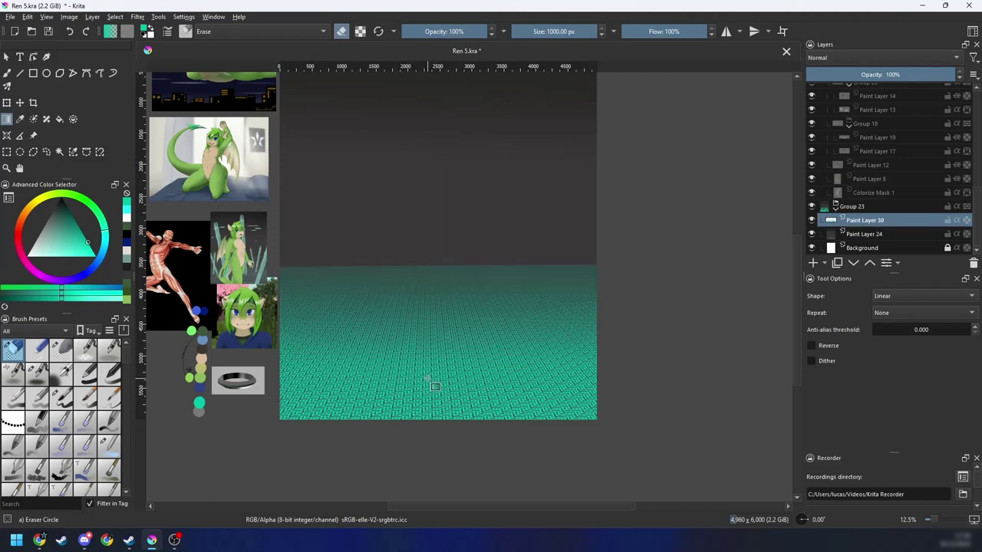
pyautogui.press('-')
pyautogui.press('-')
pyautogui.press('-')
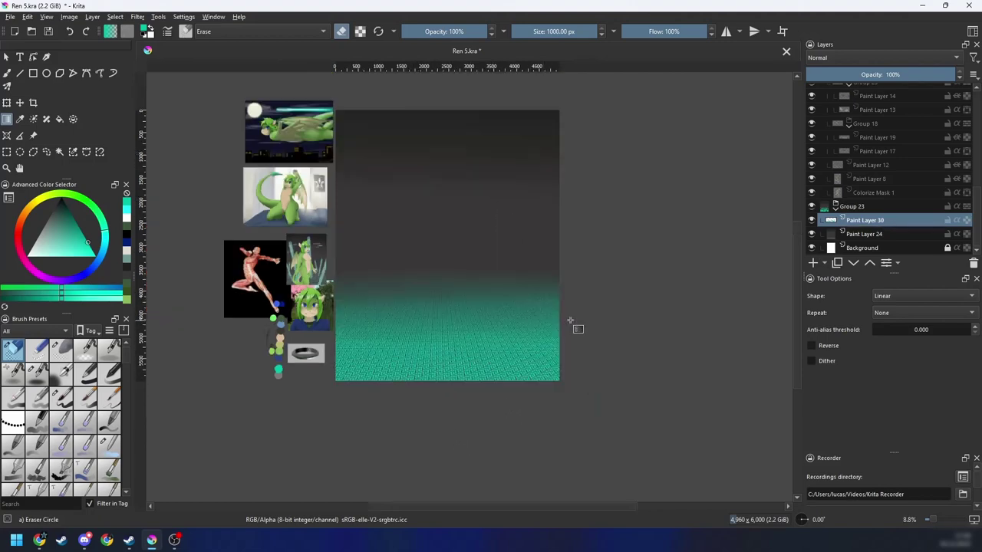
pyautogui.press('+')
pyautogui.press('+')
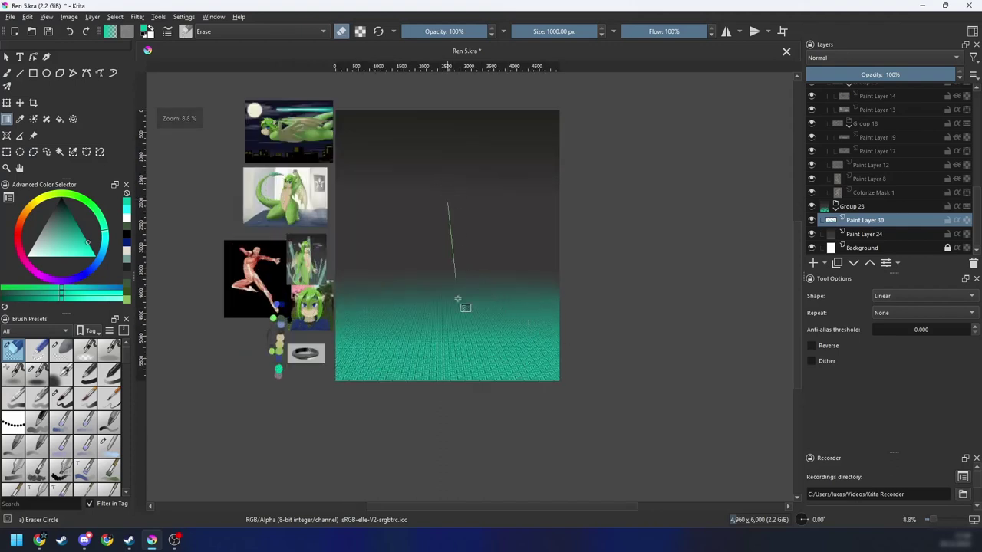
# Step: Try another erase gradient from the dark backdrop down past the horizon, check the overall look and undo it
pyautogui.moveTo(458, 300); pyautogui.dragTo(460, 303)
pyautogui.press('-')
pyautogui.press('-')
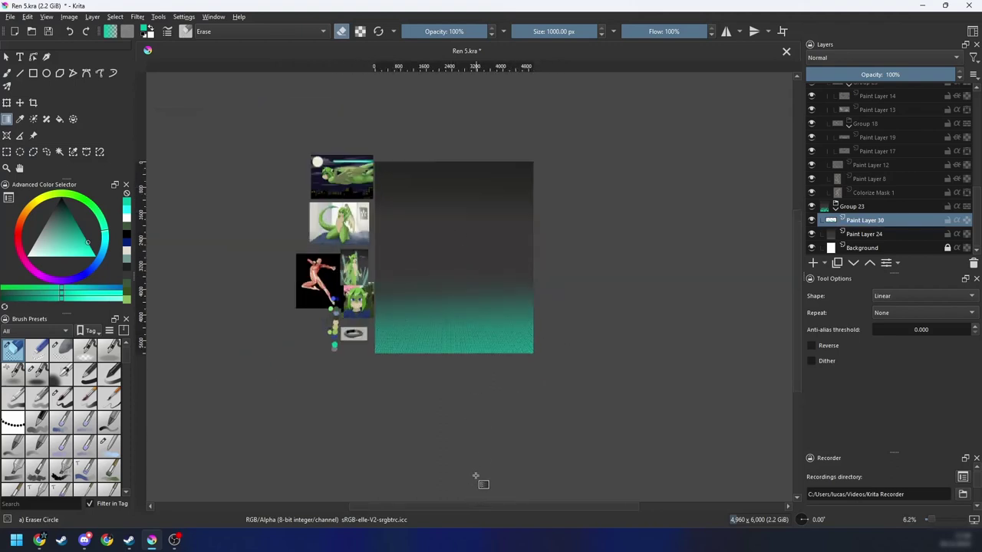
pyautogui.press('+')
pyautogui.press('+')
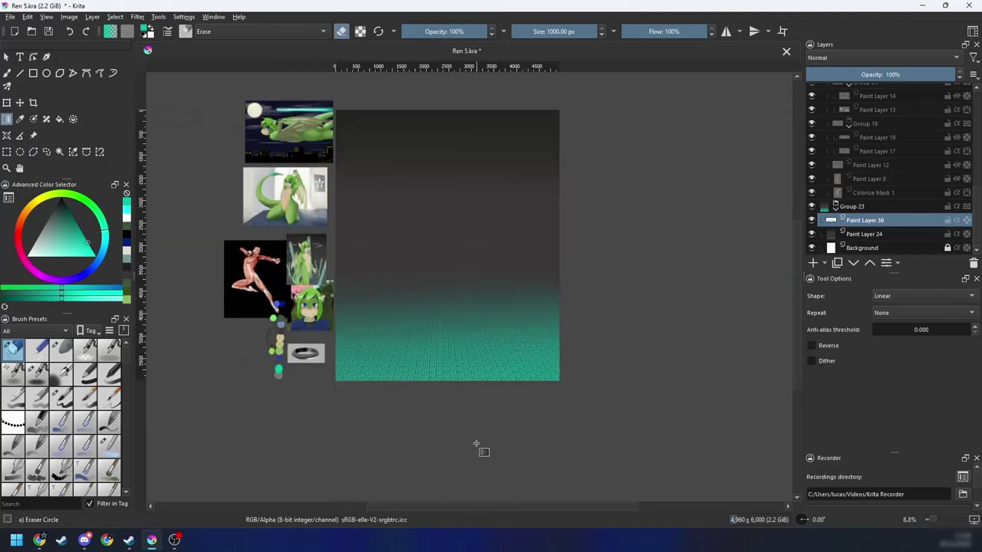
pyautogui.hotkey('ctrl', 'z')
# Step: Switch to the eraser brush preset and set its opacity to 50%
pyautogui.press('b')
pyautogui.rightClick(619, 305)
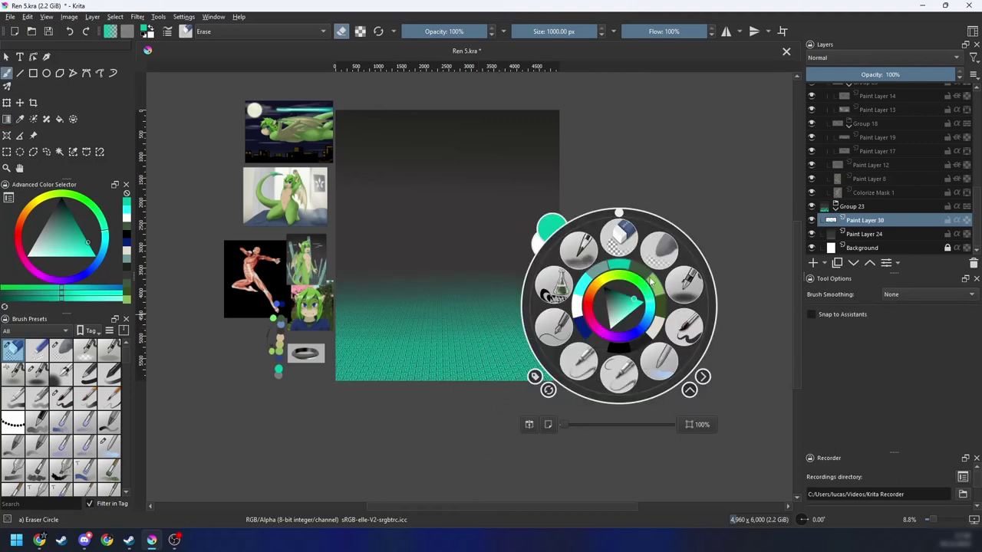
pyautogui.click(619, 238)
pyautogui.click(444, 32)
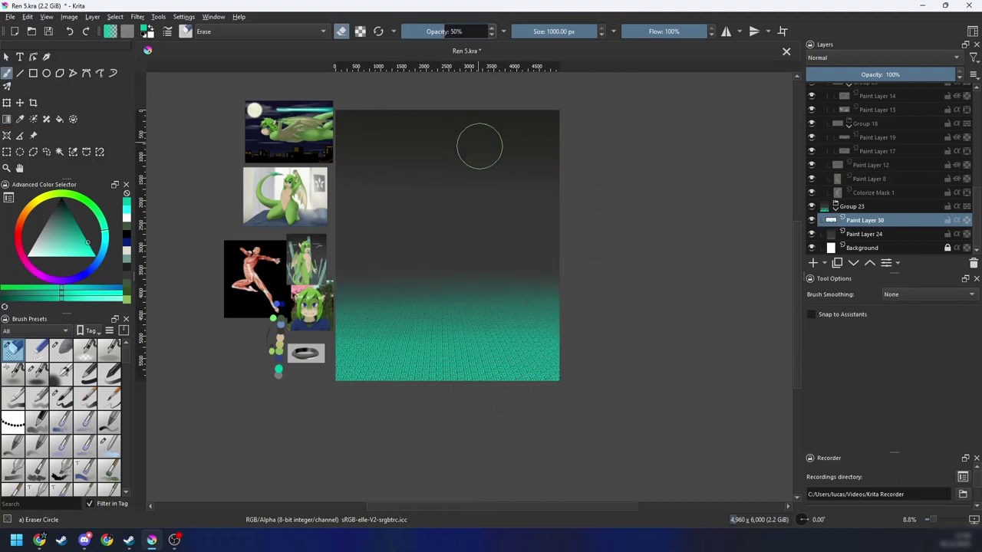
# Step: Fade the teal maze floor on Paint Layer 30 further into the dark backdrop with the 50% eraser brush
pyautogui.moveTo(309, 386)
pyautogui.mouseDown()
pyautogui.moveTo(609, 385)
pyautogui.moveTo(464, 353)
pyautogui.moveTo(334, 348)
pyautogui.moveTo(695, 338)
pyautogui.moveTo(325, 320)
pyautogui.moveTo(458, 301)
pyautogui.mouseUp()
pyautogui.press('-')
pyautogui.press('-')
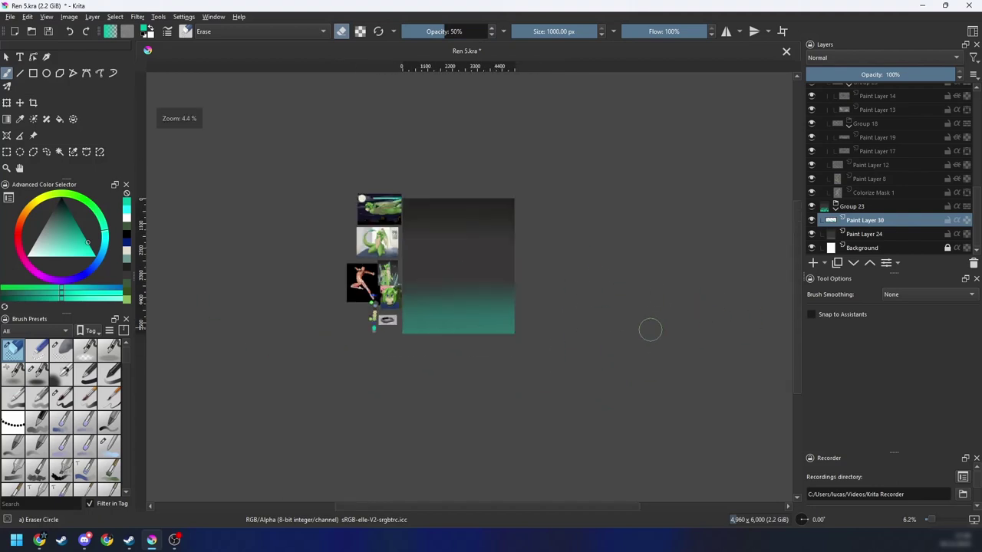
pyautogui.moveTo(860, 223)
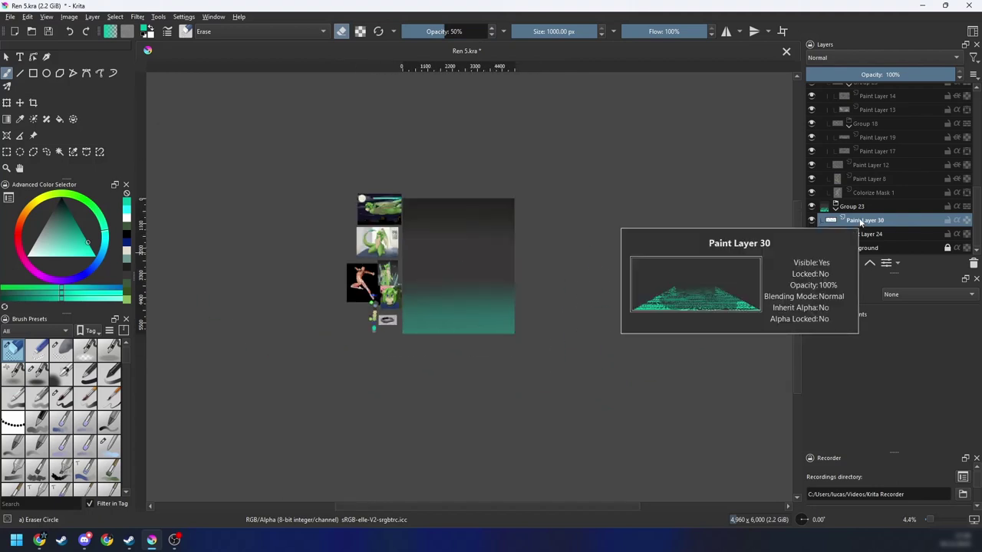
pyautogui.press('+')
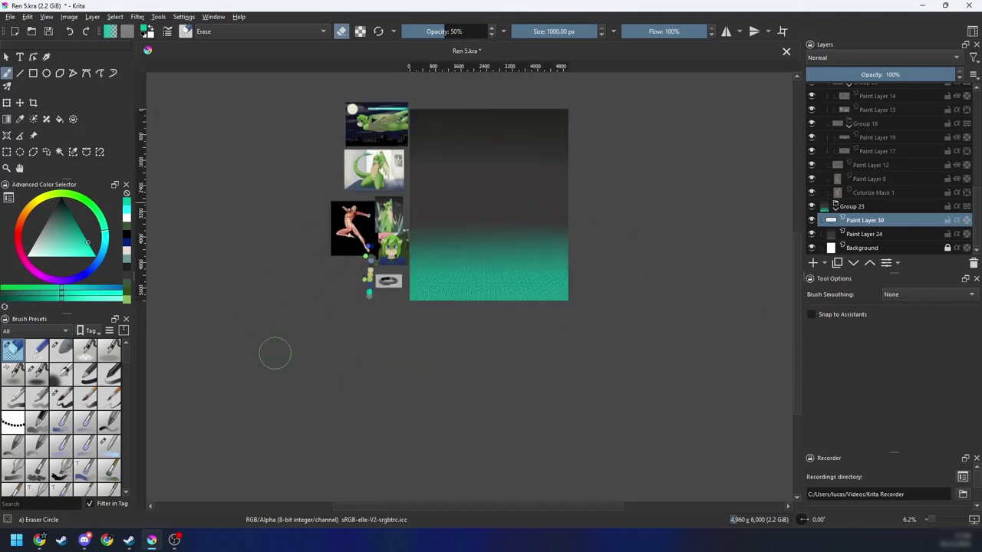
pyautogui.moveTo(364, 269)
pyautogui.mouseDown()
pyautogui.moveTo(449, 202)
pyautogui.moveTo(488, 189)
pyautogui.moveTo(487, 215)
pyautogui.moveTo(426, 287)
pyautogui.moveTo(463, 261)
pyautogui.moveTo(401, 360)
pyautogui.moveTo(400, 380)
pyautogui.moveTo(515, 269)
pyautogui.moveTo(604, 209)
pyautogui.moveTo(645, 202)
pyautogui.moveTo(628, 228)
pyautogui.mouseUp()
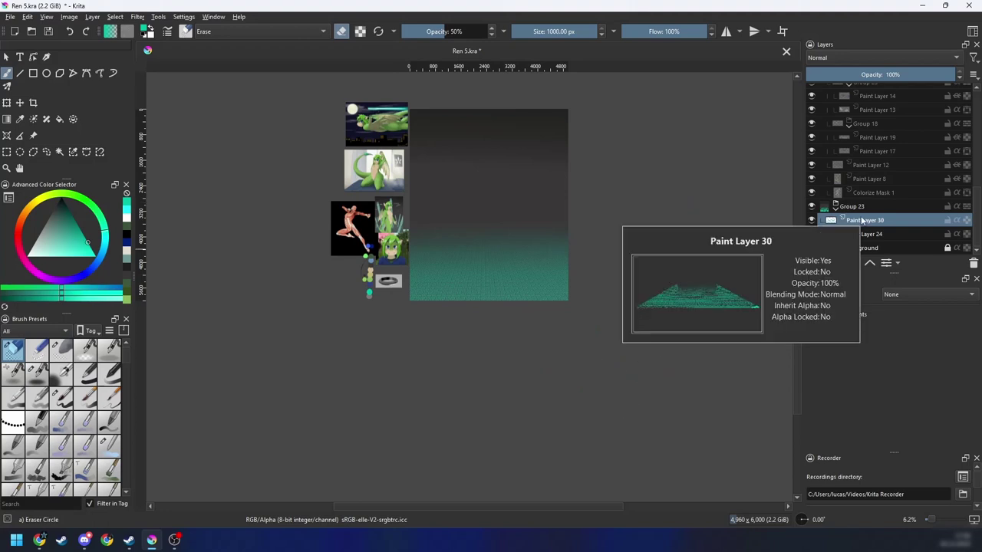
pyautogui.scroll(4, 583, 338)
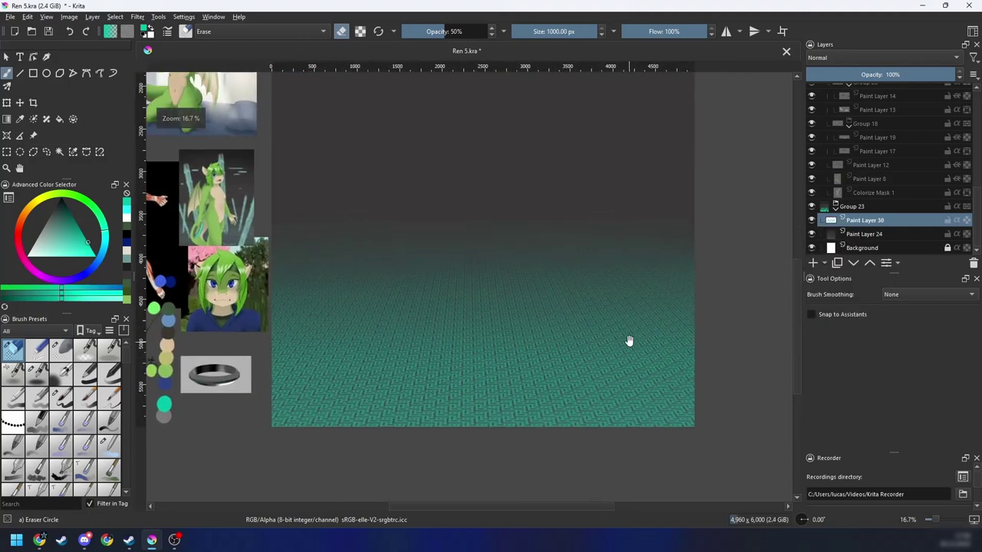
pyautogui.scroll(-4, 627, 340)
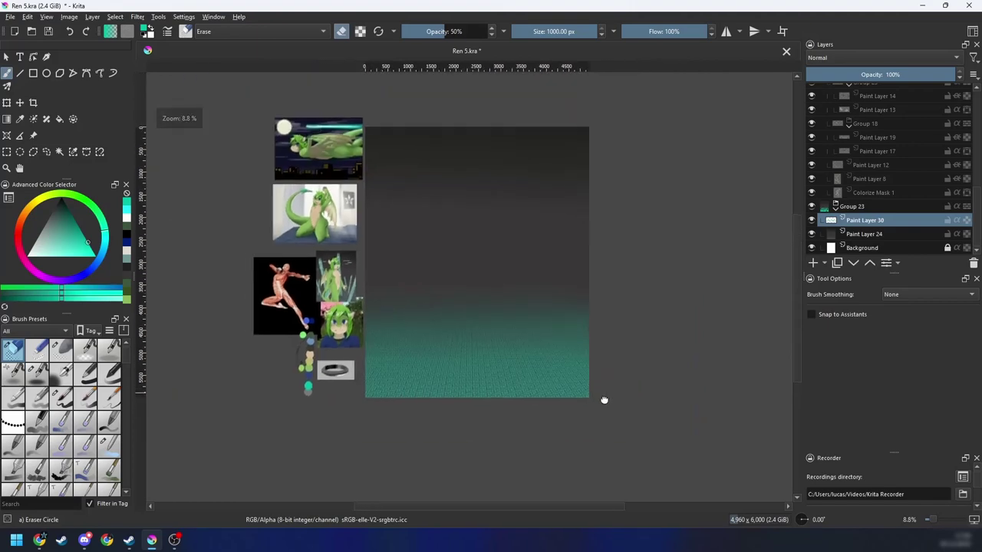
# Step: Show the dragon archer's Group 6 over the faded maze floor and save the document
pyautogui.scroll(6, 978, 115)
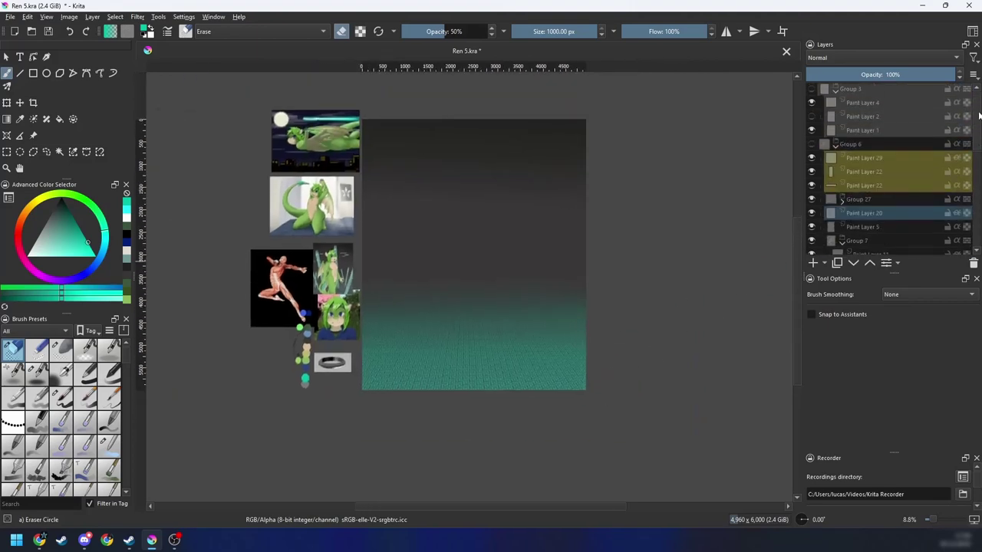
pyautogui.click(812, 145)
pyautogui.click(855, 146)
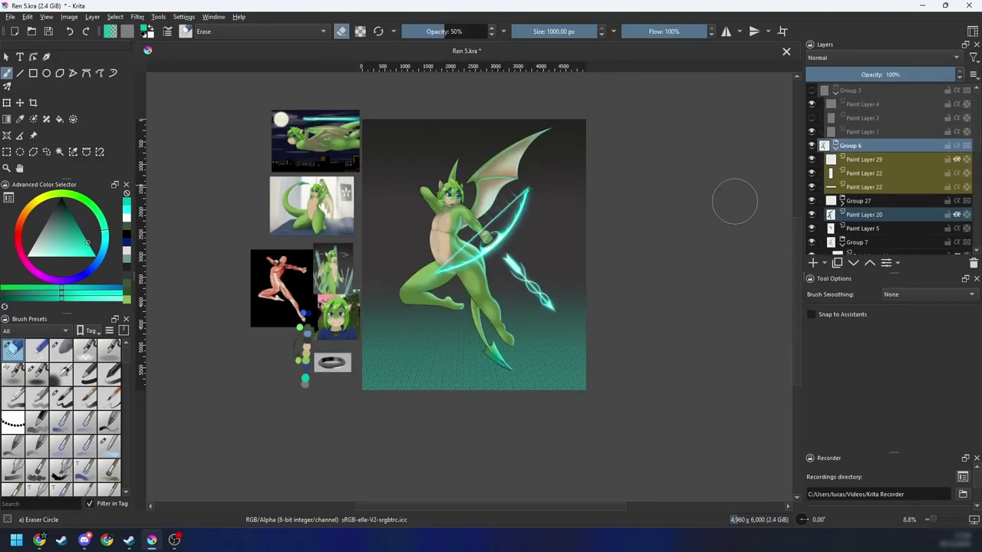
pyautogui.scroll(3, 683, 291)
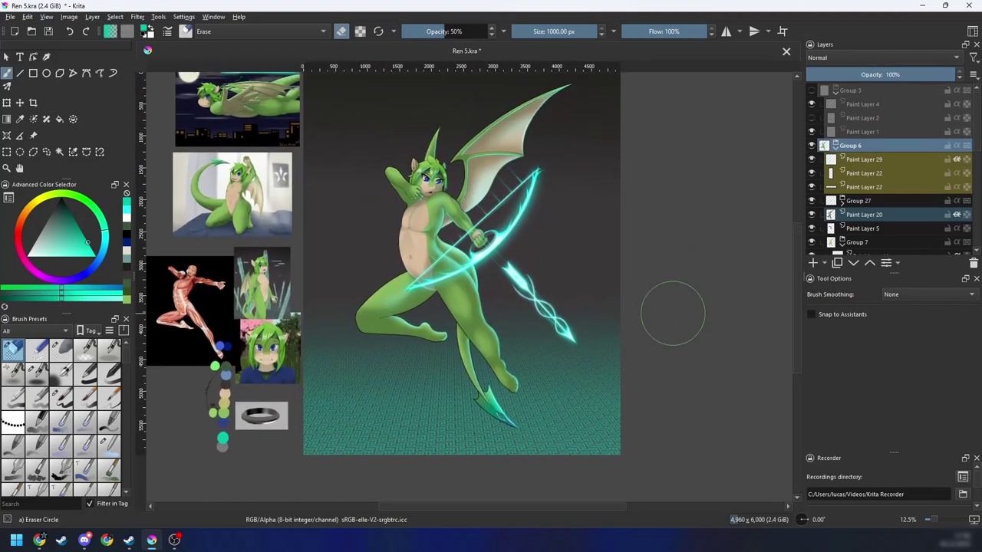
pyautogui.scroll(-2, 673, 313)
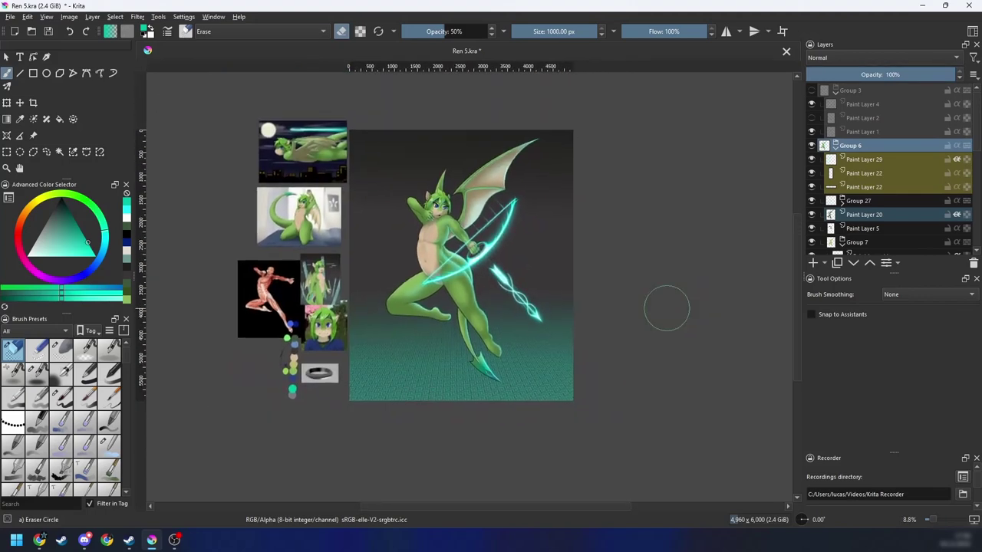
pyautogui.scroll(2, 666, 311)
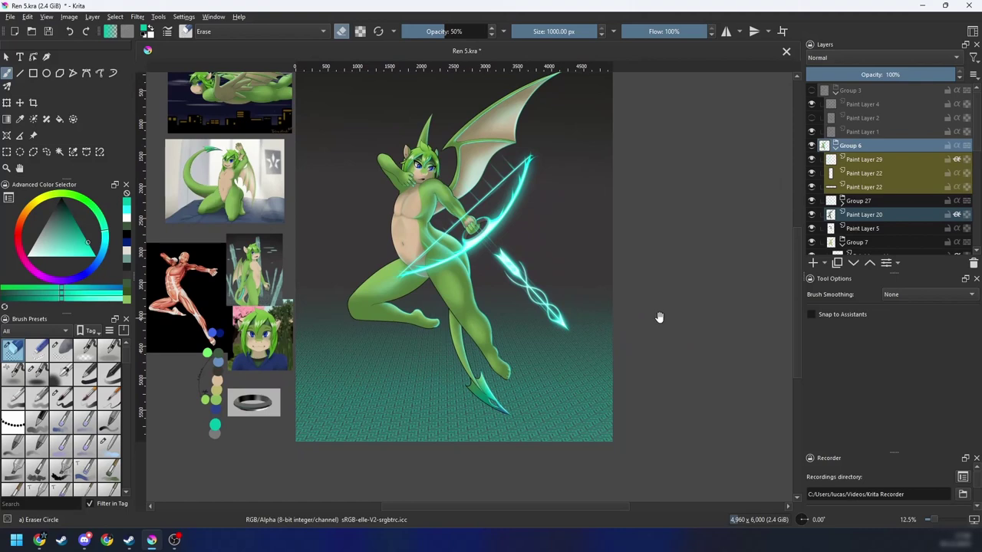
pyautogui.scroll(-2, 658, 322)
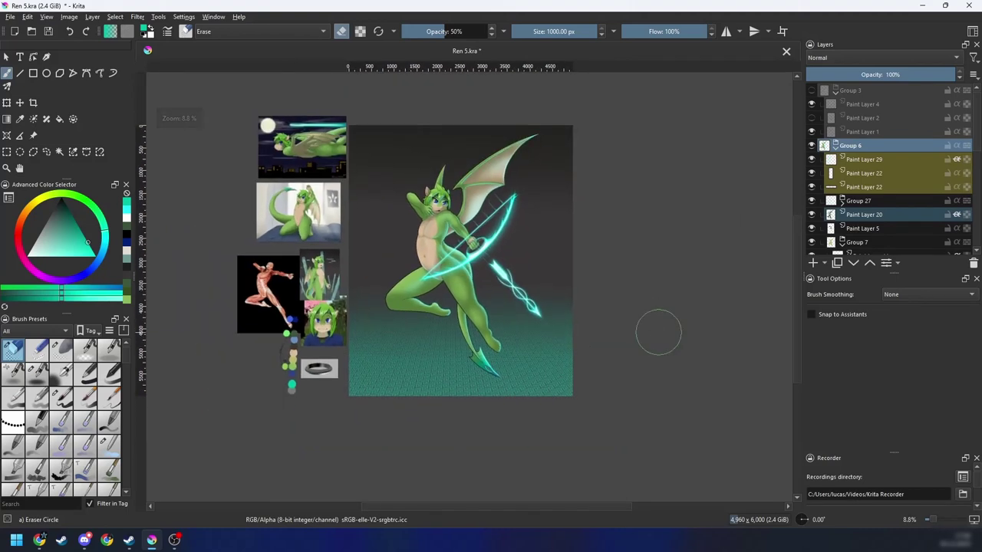
pyautogui.scroll(-2, 658, 333)
pyautogui.scroll(2, 657, 335)
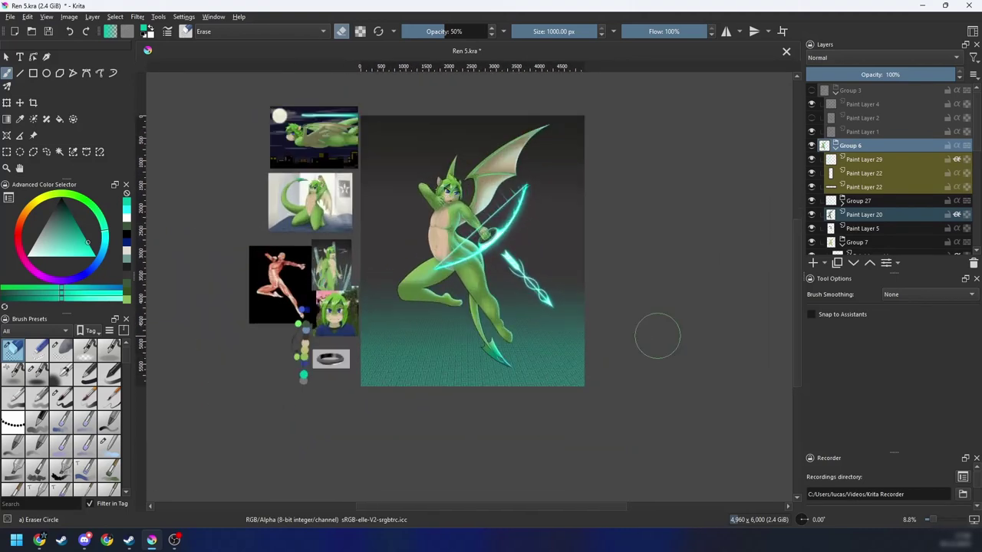
pyautogui.scroll(2, 658, 335)
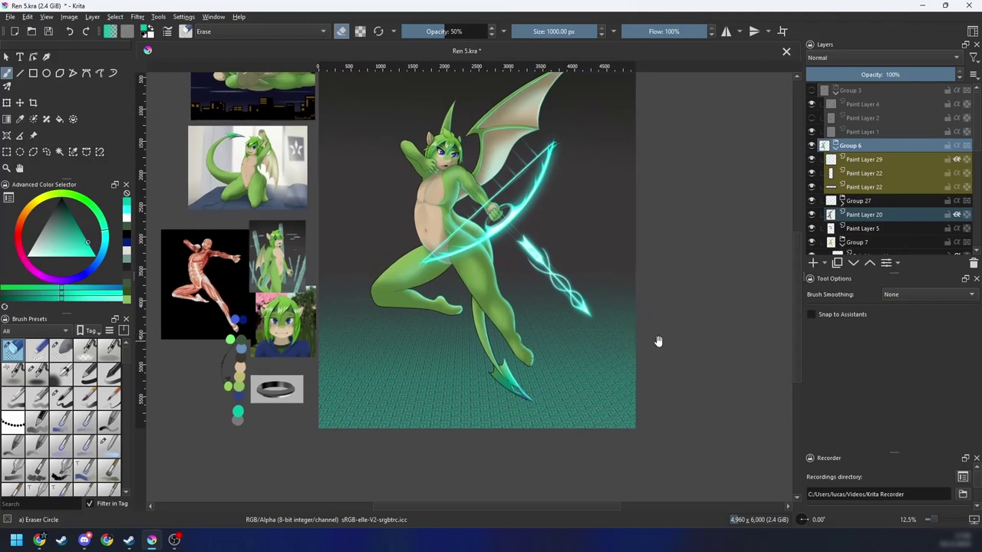
pyautogui.scroll(-2, 658, 341)
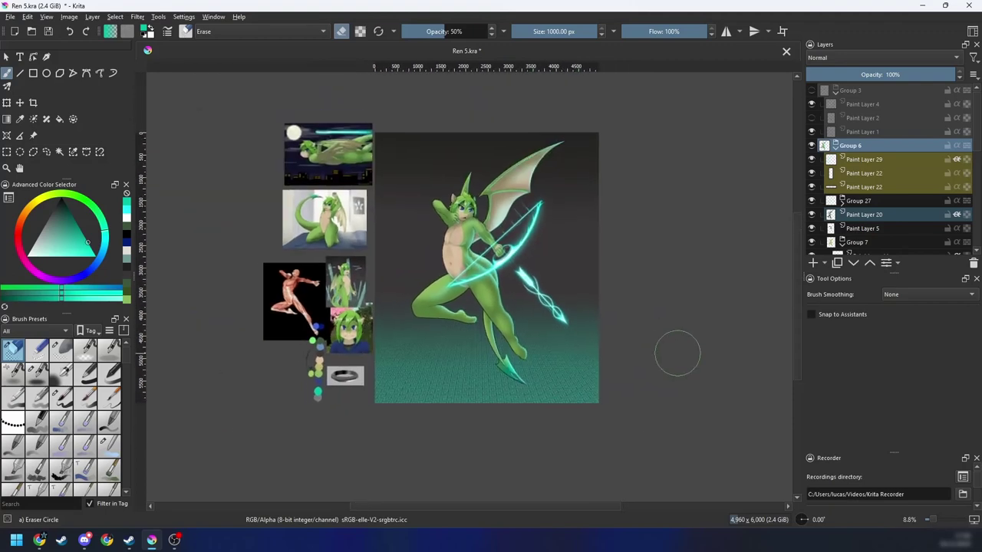
pyautogui.hotkey('ctrl', 's')
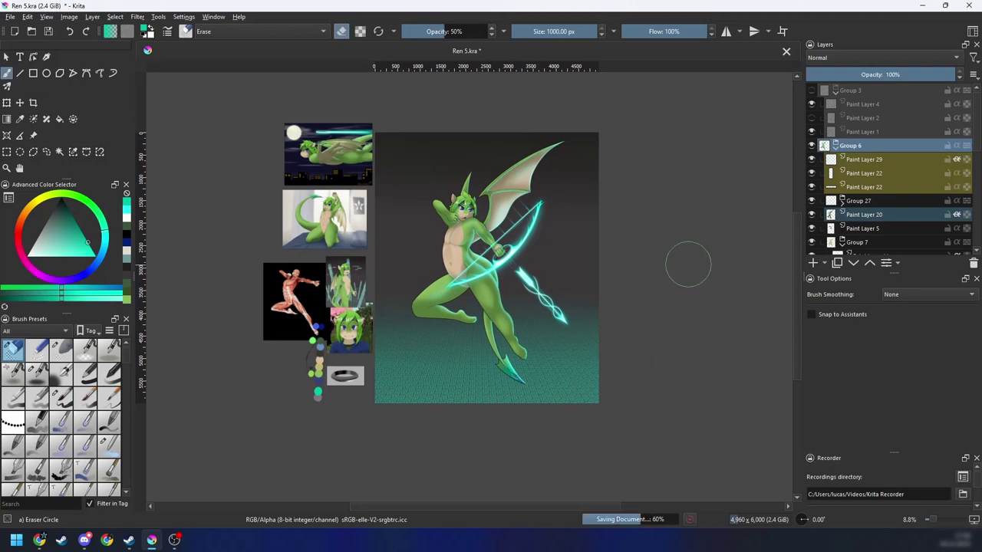
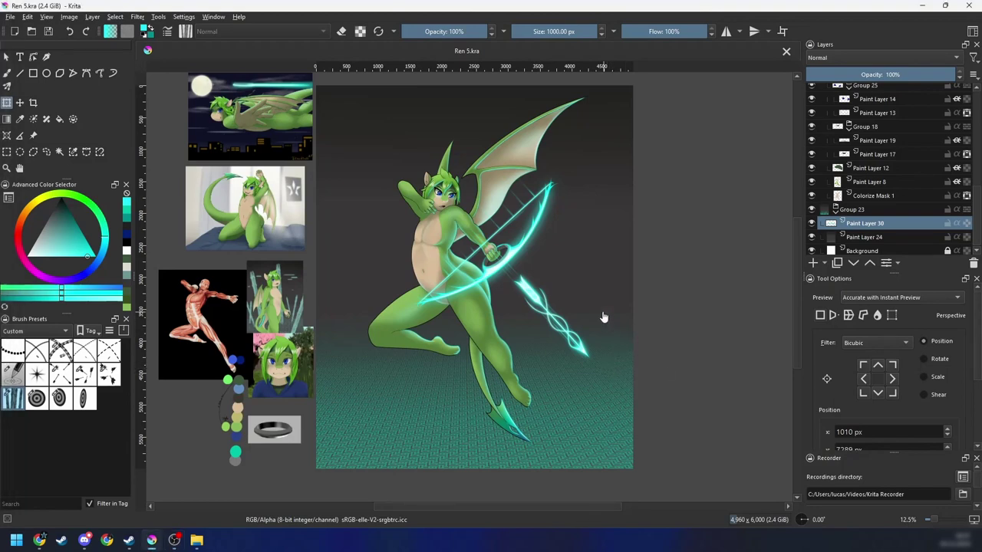
# Step: Switch to the Basic-5 Size brush and add a new paint layer above the maze floor layer
pyautogui.press('b')
pyautogui.press('w')
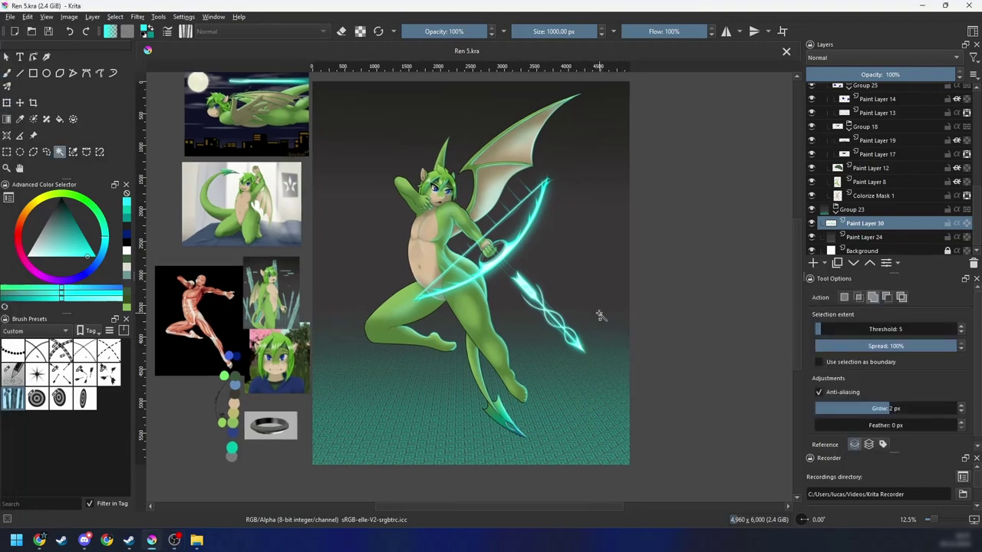
pyautogui.press('b')
pyautogui.rightClick(590, 322)
pyautogui.click(659, 345)
pyautogui.scroll(1, 659, 344)
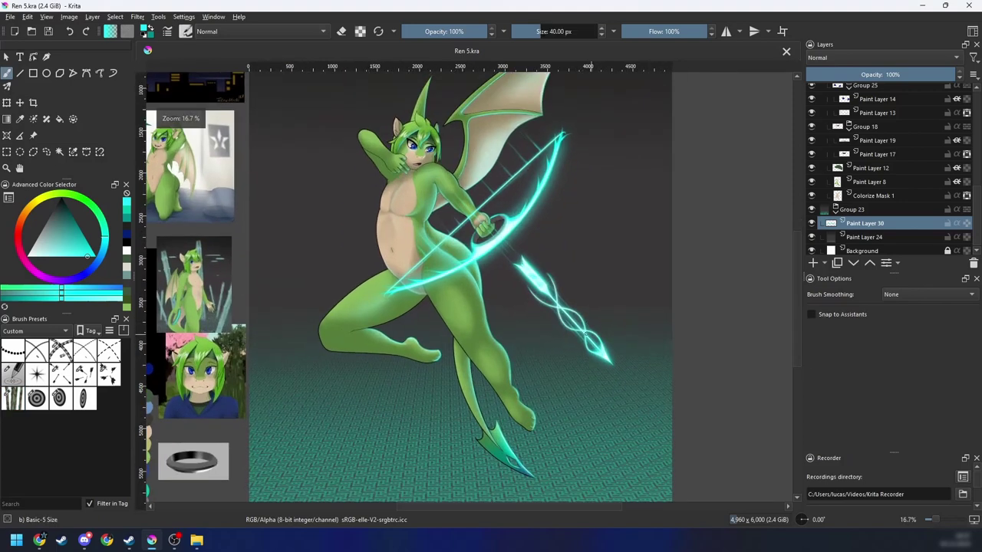
pyautogui.click(813, 263)
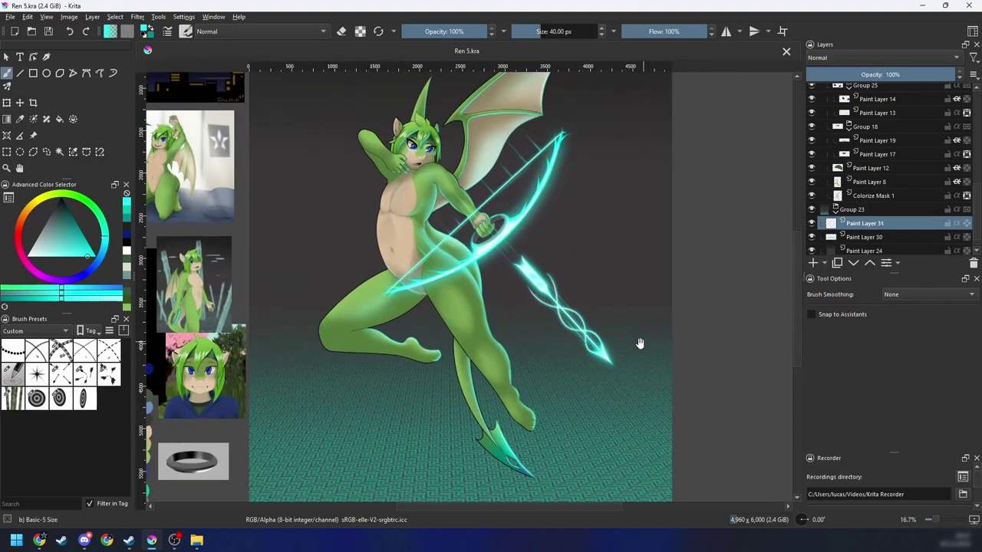
# Step: Collapse the archer's Group 6 and toggle its visibility to compare the background with and without the figure
pyautogui.moveTo(637, 342); pyautogui.dragTo(663, 309)
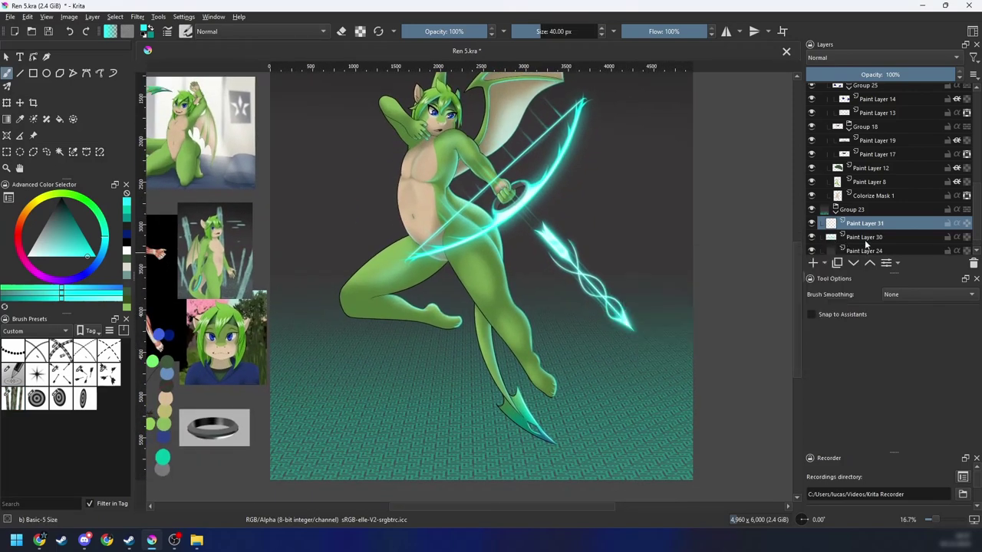
pyautogui.scroll(-2, 653, 340)
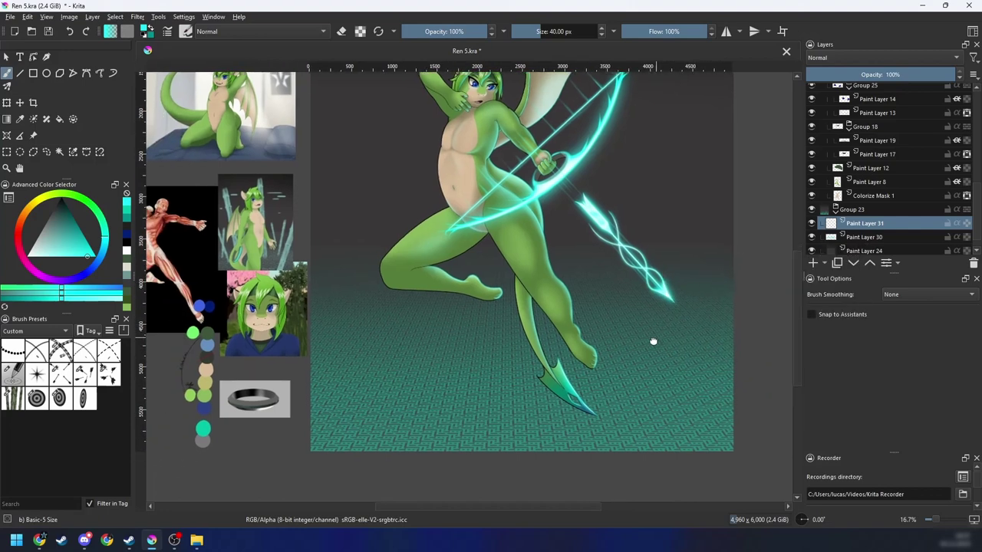
pyautogui.scroll(2, 971, 185)
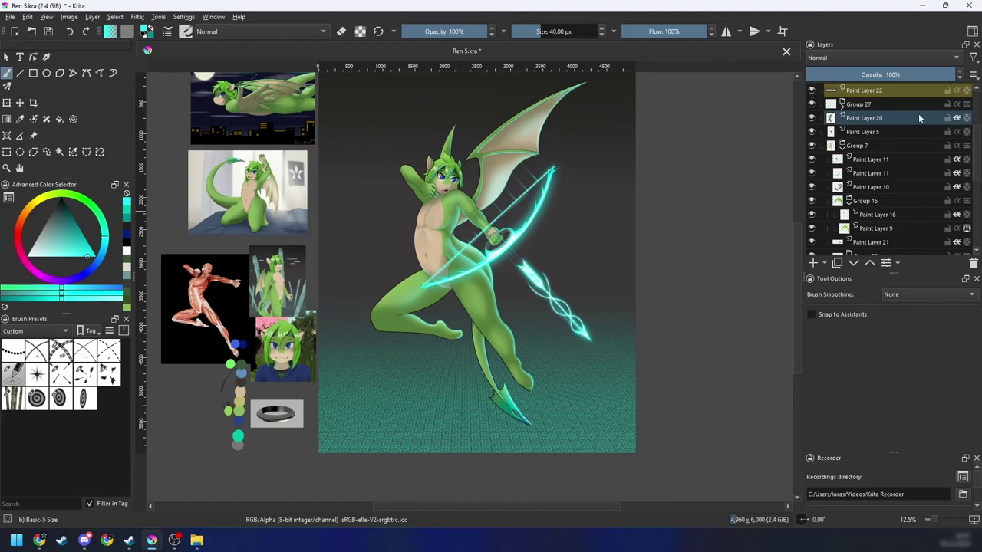
pyautogui.scroll(2, 844, 113)
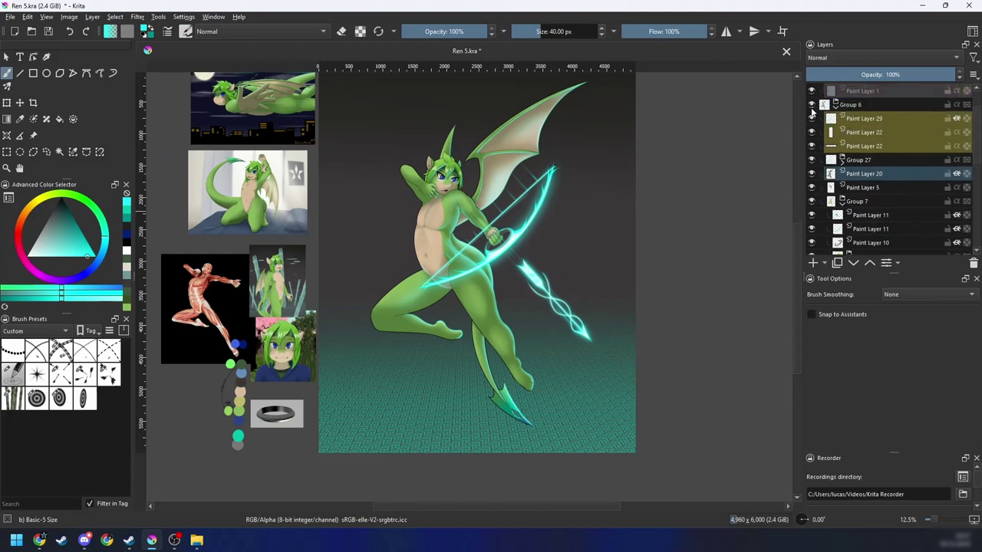
pyautogui.click(812, 105)
pyautogui.click(835, 106)
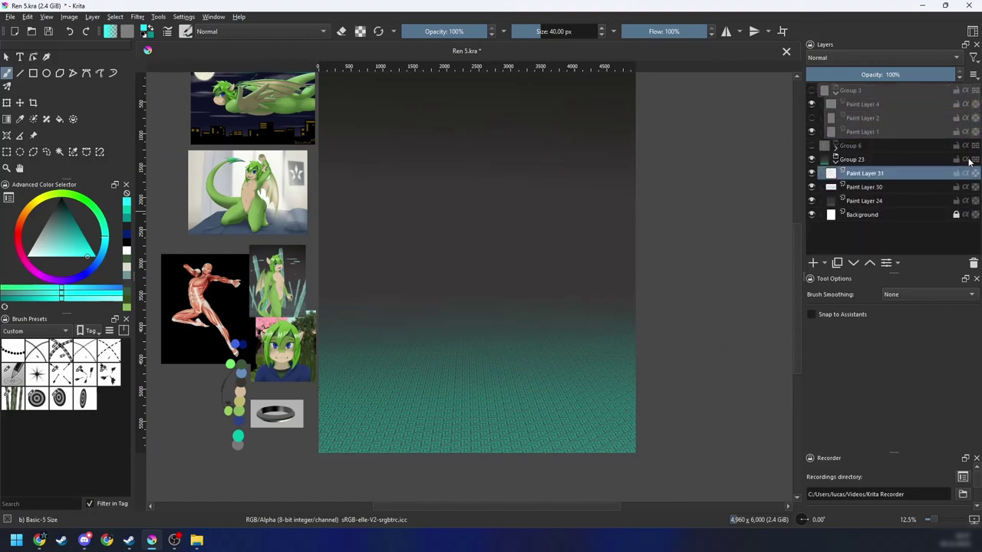
pyautogui.click(811, 146)
pyautogui.click(812, 146)
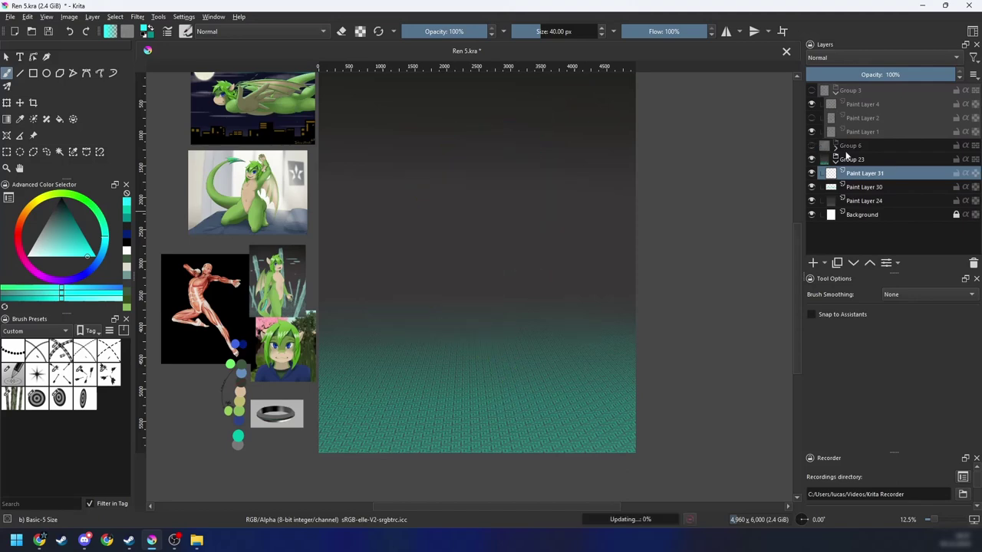
pyautogui.click(811, 146)
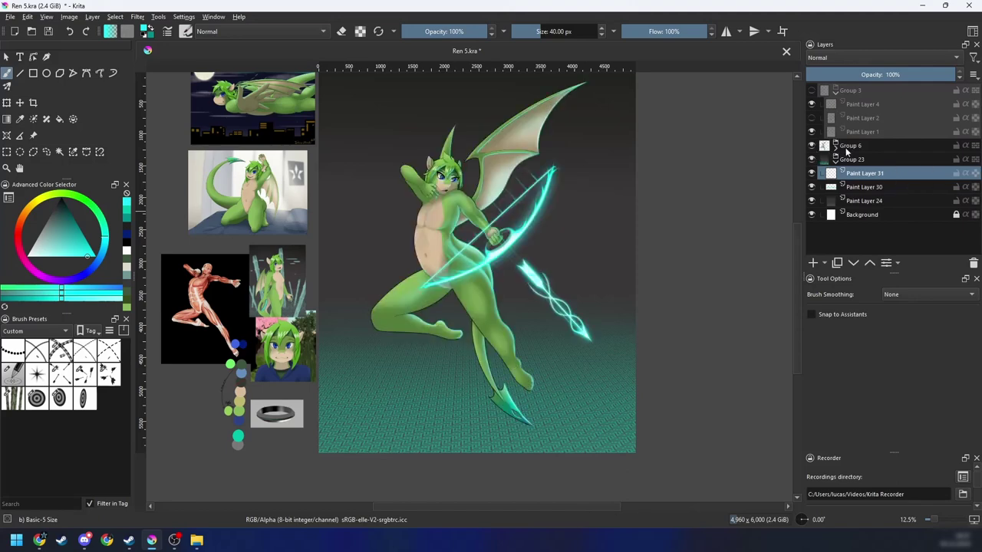
# Step: Fade the archer's Group 6 to 24% opacity and make Paint Layer 31 the active layer
pyautogui.click(850, 146)
pyautogui.click(843, 74)
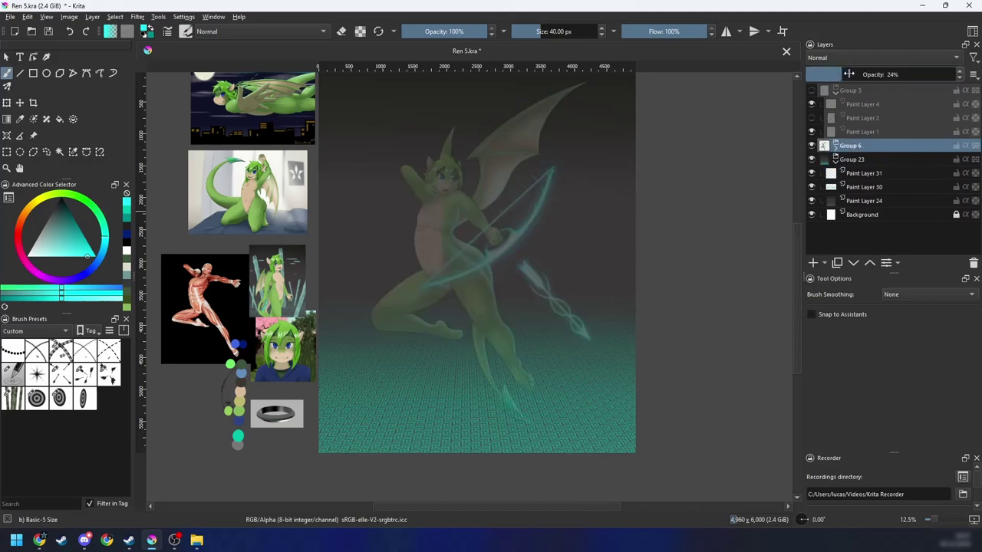
pyautogui.click(865, 173)
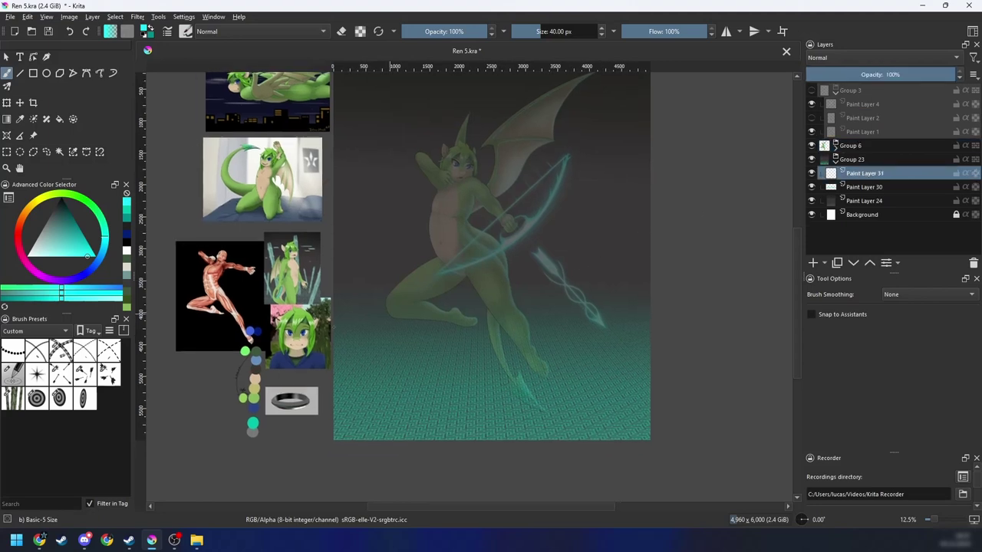
# Step: Choose the Stamp Bamboo 2 brush, try it against rotated canvas angles and reduce its size to about 474 px
pyautogui.click(12, 398)
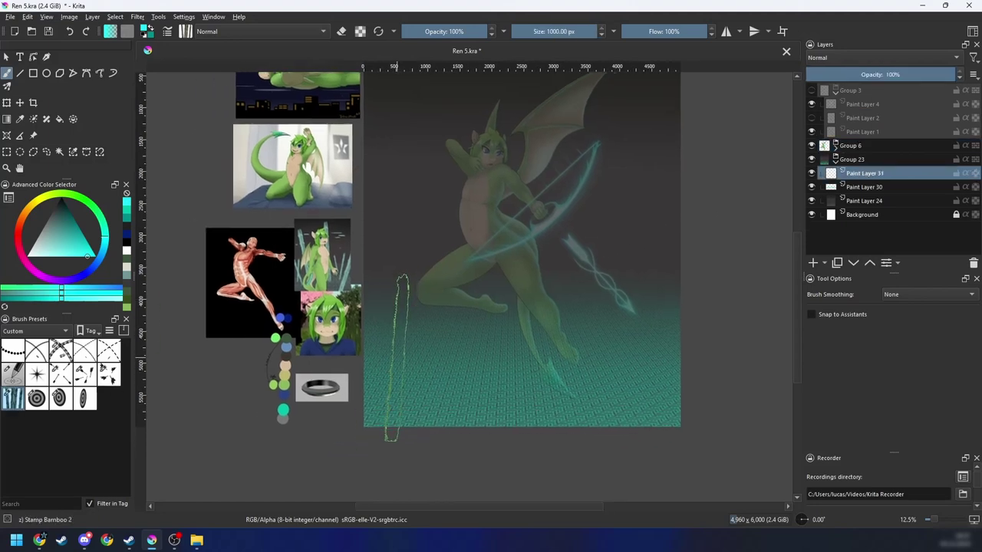
pyautogui.press('6')
pyautogui.press('-')
pyautogui.press('-')
pyautogui.press('-')
pyautogui.press('-')
pyautogui.press('+')
pyautogui.press('+')
pyautogui.press('+')
pyautogui.press('+')
pyautogui.press('4')
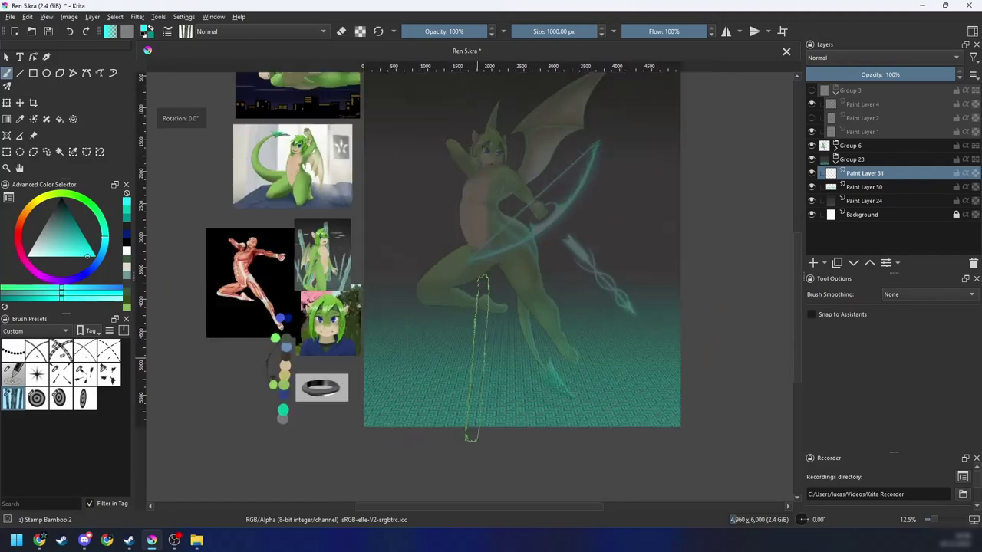
pyautogui.press('4')
pyautogui.moveTo(474, 361); pyautogui.dragTo(460, 367)
pyautogui.press('6')
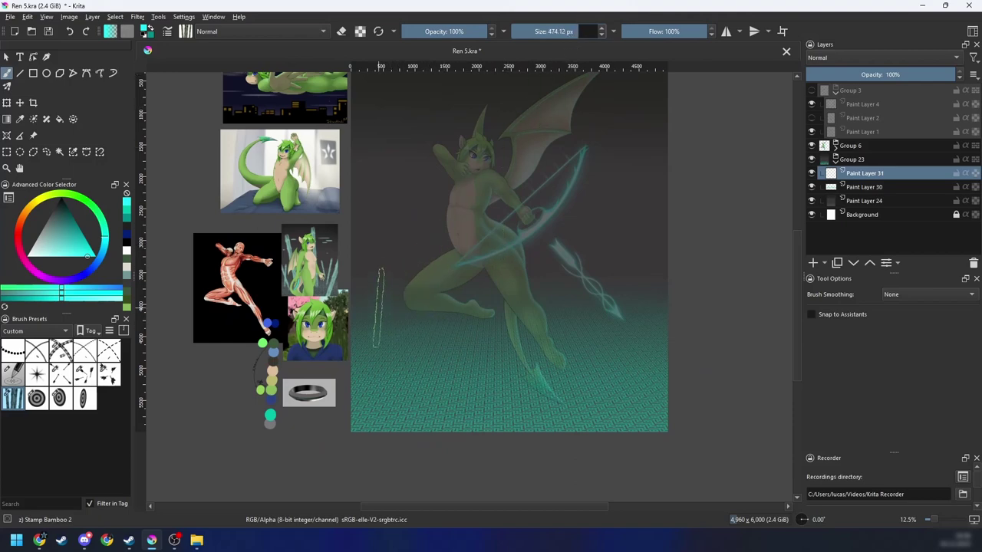
pyautogui.click(375, 307)
pyautogui.press('6')
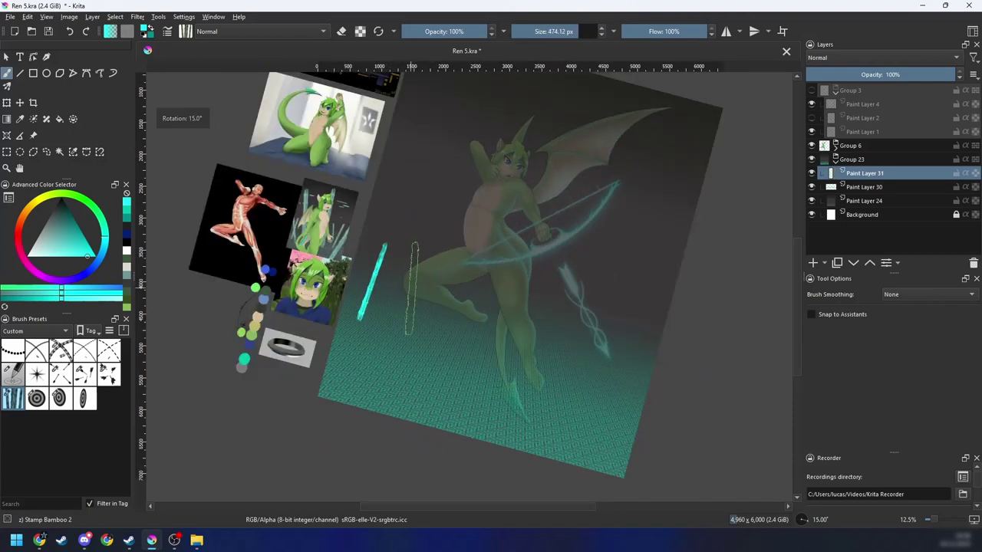
pyautogui.click(411, 287)
pyautogui.press('4')
pyautogui.hotkey('ctrl', 'z')
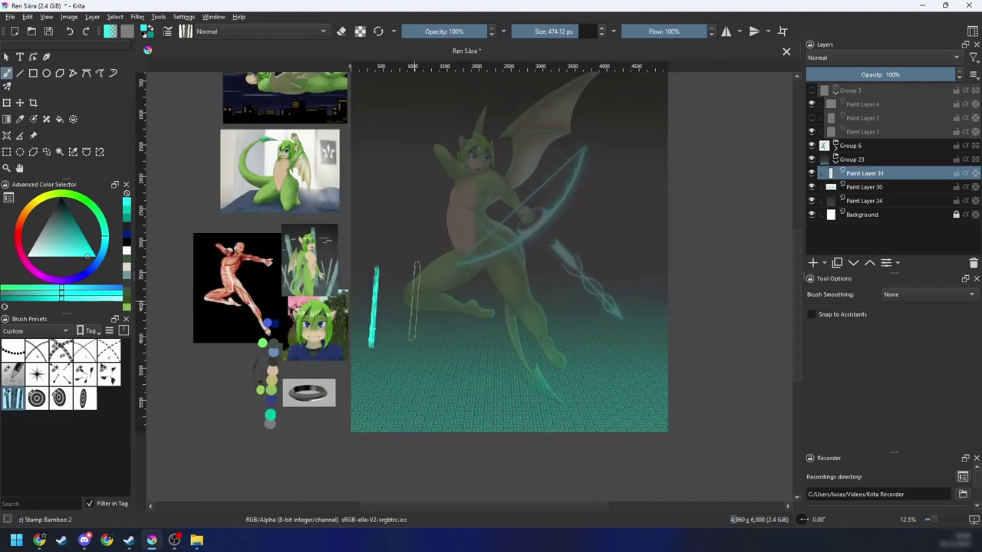
pyautogui.click(416, 300)
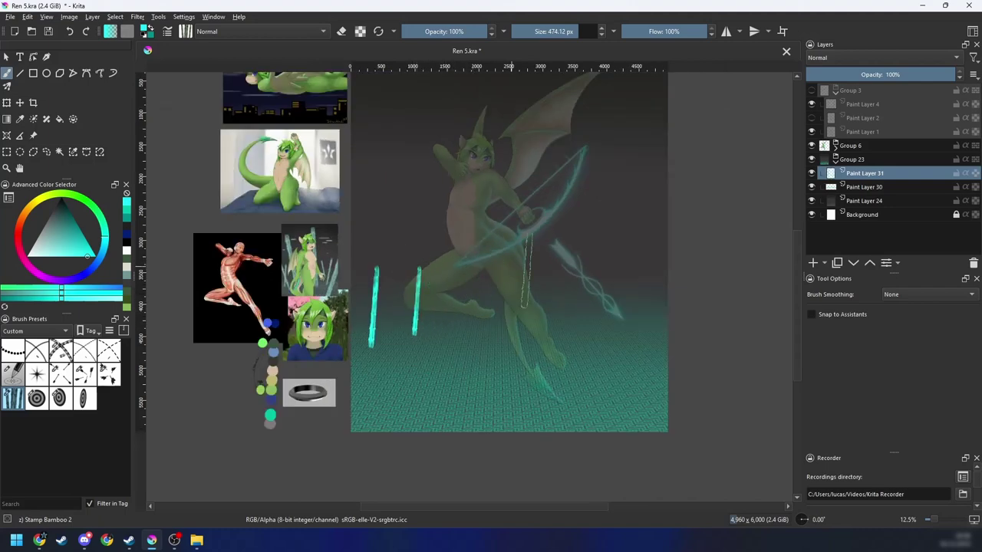
pyautogui.moveTo(595, 269); pyautogui.dragTo(577, 267)
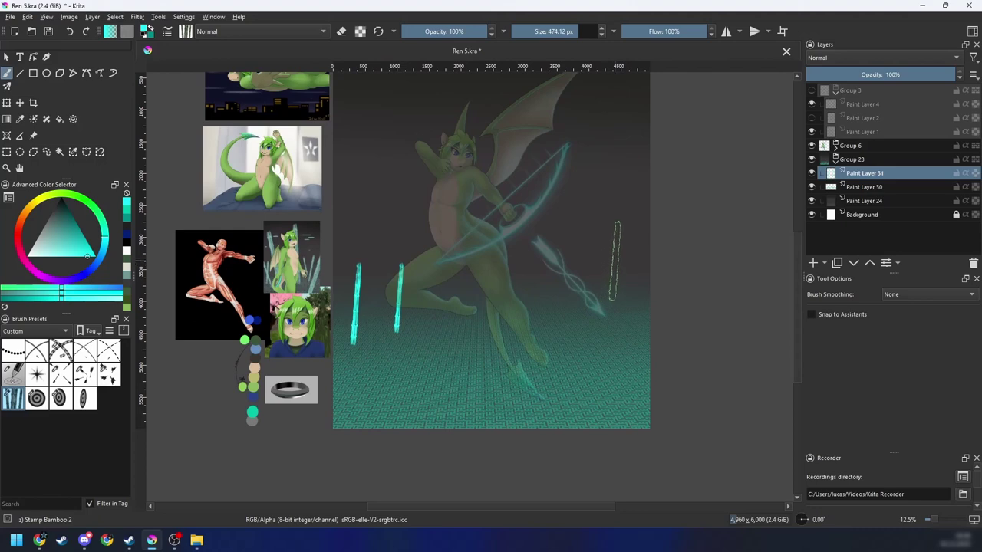
# Step: Reduce the brush size to about 266 px, test a stamp near the canvas's right edge and undo all trial bamboo stamps
pyautogui.click(554, 31)
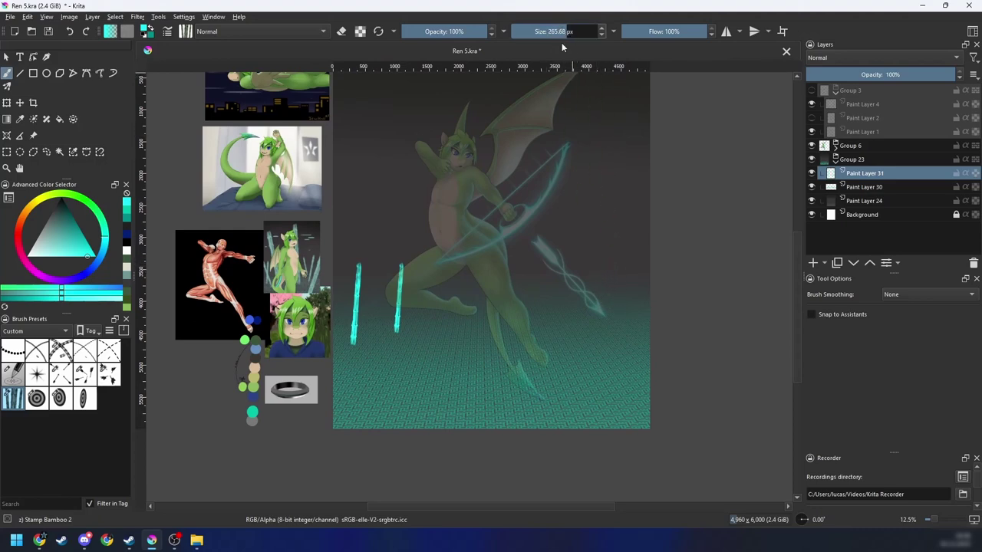
pyautogui.click(570, 276)
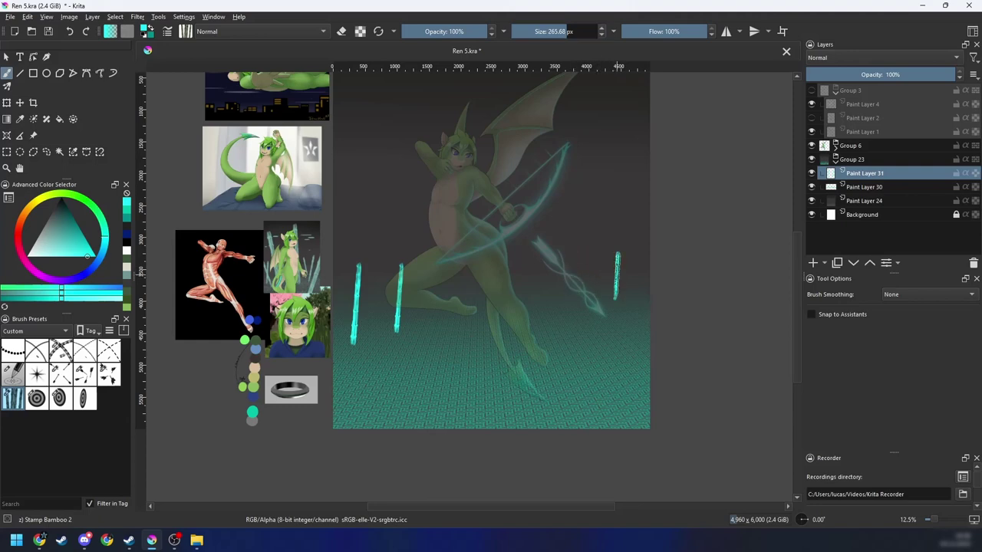
pyautogui.hotkey('ctrl', 'z')
pyautogui.hotkey('ctrl', 'z')
pyautogui.hotkey('ctrl', 'z')
# Step: Pick a slightly darker teal and stamp two small crossed bamboo stalks above the horizon, between the arrow and the canvas's right edge
pyautogui.rightClick(626, 262)
pyautogui.click(649, 230)
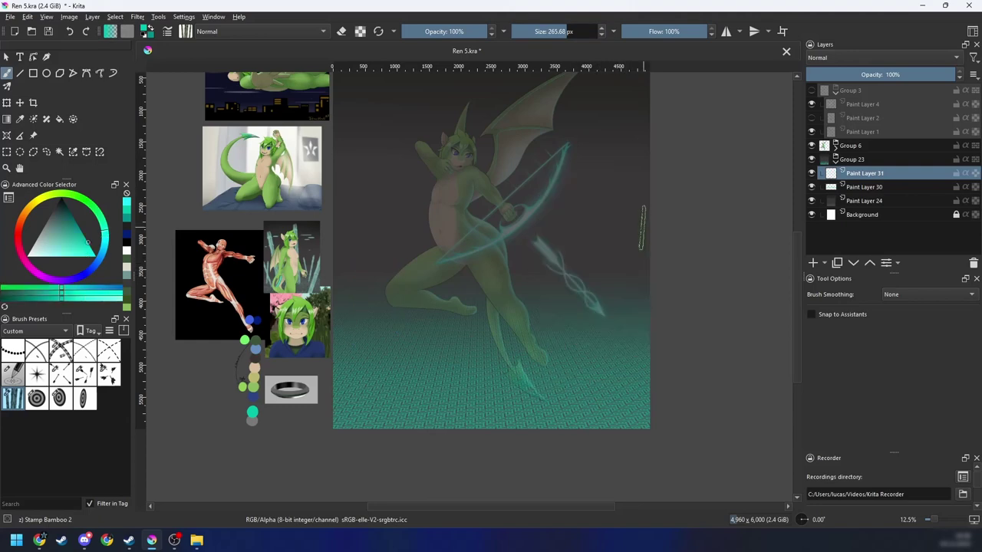
pyautogui.click(624, 269)
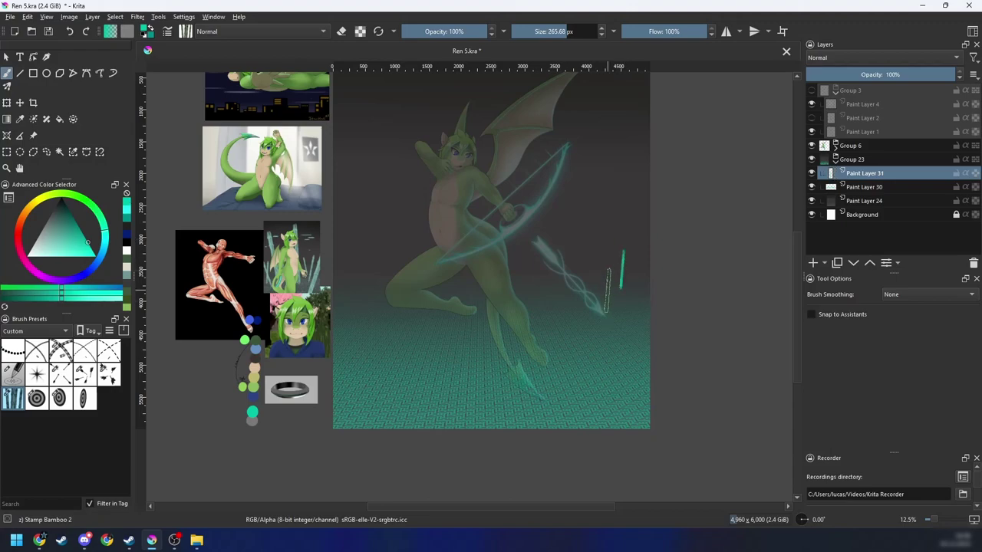
pyautogui.press('6')
pyautogui.press('6')
pyautogui.press('6')
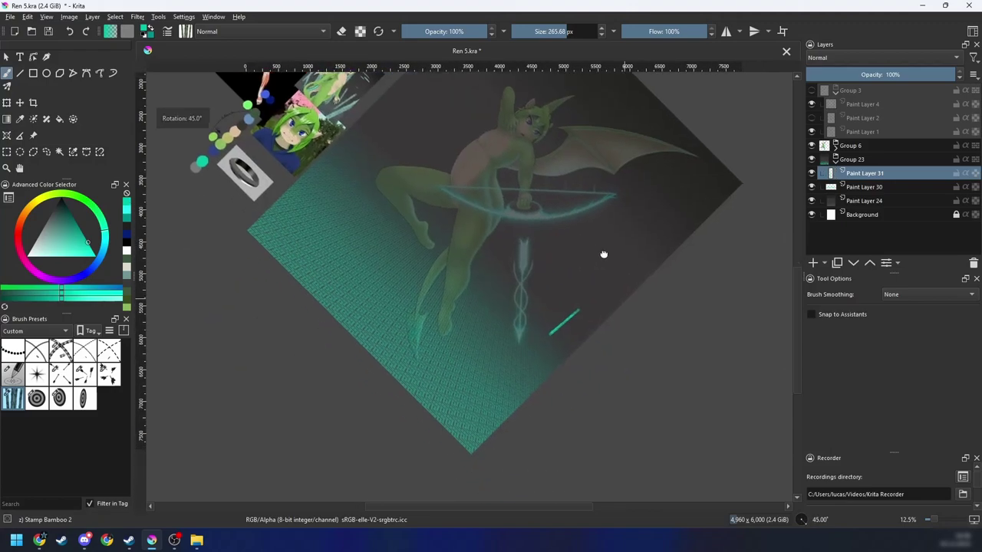
pyautogui.moveTo(603, 253); pyautogui.dragTo(639, 199)
pyautogui.press('4')
pyautogui.scroll(2, 611, 289)
pyautogui.moveTo(611, 289); pyautogui.dragTo(547, 346)
pyautogui.scroll(1, 532, 324)
pyautogui.click(534, 257)
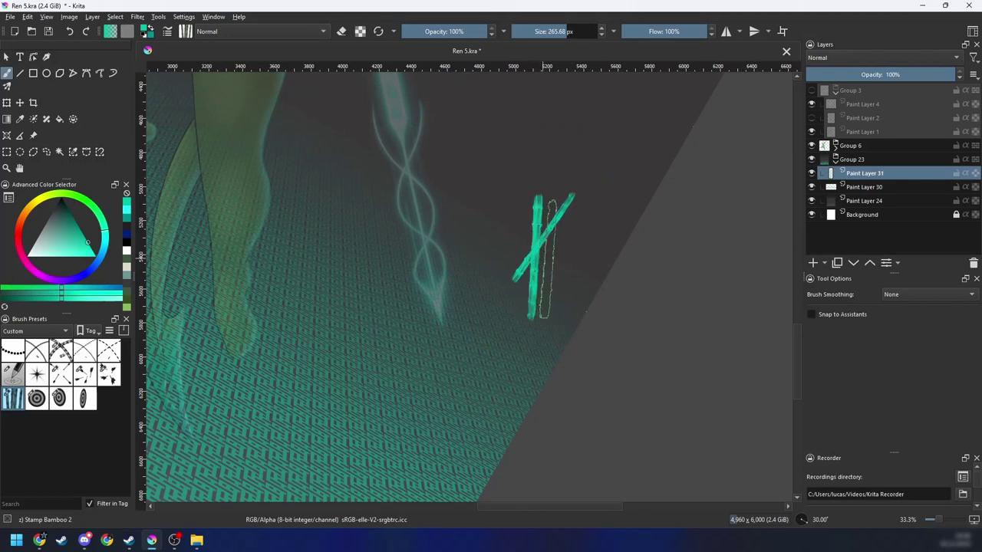
# Step: Enlarge the brush to about 643 px and stamp a tall upright bamboo stalk along the left edge of the unrotated canvas
pyautogui.press('-')
pyautogui.press('-')
pyautogui.press('-')
pyautogui.press('4')
pyautogui.press('4')
pyautogui.press('4')
pyautogui.press('4')
pyautogui.press('6')
pyautogui.press('6')
pyautogui.moveTo(519, 293); pyautogui.dragTo(591, 294)
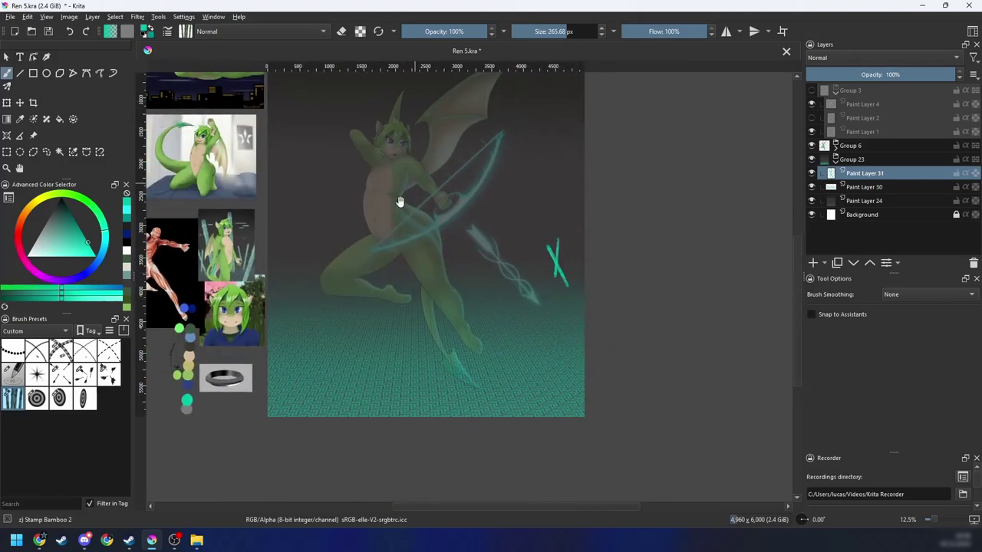
pyautogui.moveTo(399, 202); pyautogui.dragTo(439, 214)
pyautogui.moveTo(566, 33); pyautogui.dragTo(585, 32)
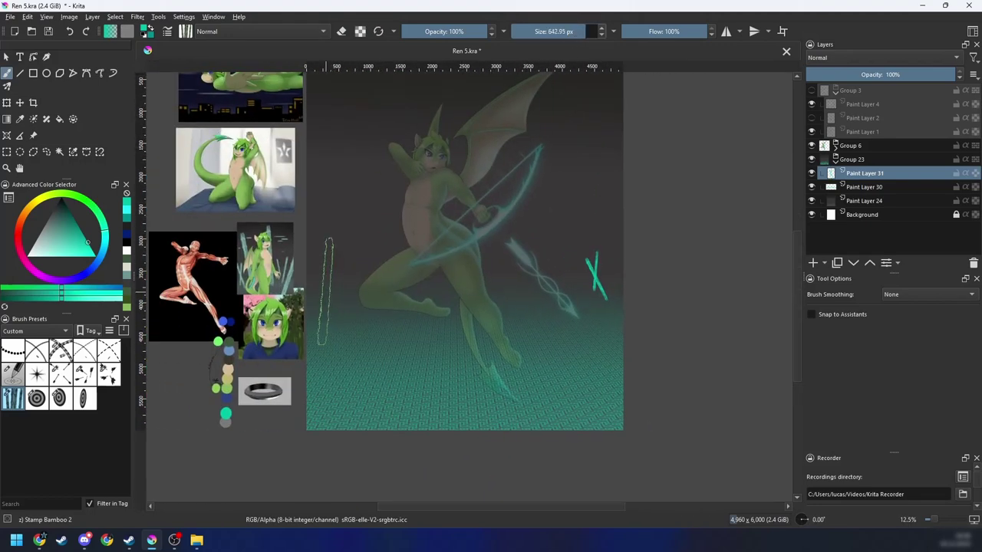
pyautogui.click(323, 291)
pyautogui.click(364, 292)
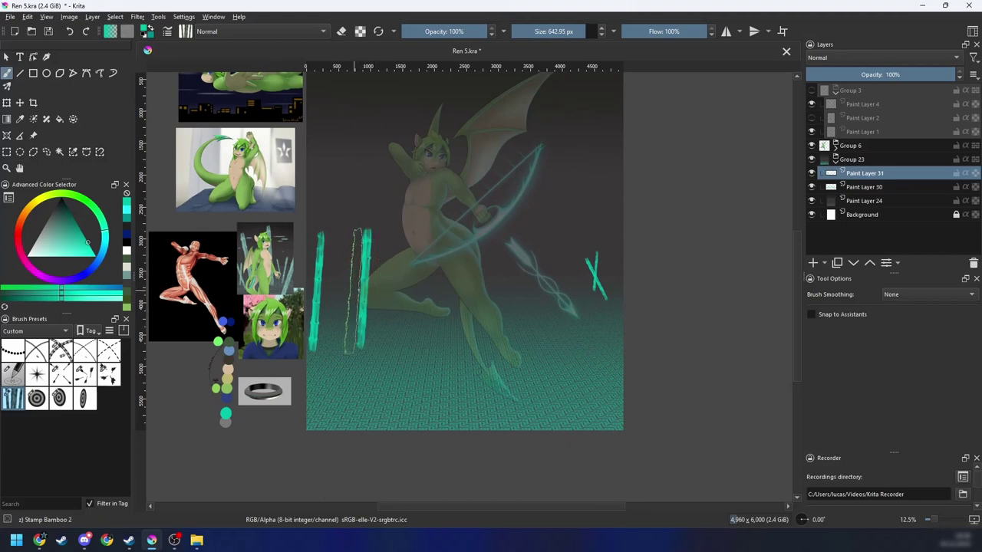
pyautogui.click(353, 291)
pyautogui.hotkey('ctrl', 'z')
pyautogui.hotkey('ctrl', 'z')
pyautogui.click(366, 292)
pyautogui.hotkey('ctrl', 'z')
pyautogui.click(368, 291)
pyautogui.hotkey('ctrl', 'z')
pyautogui.click(373, 290)
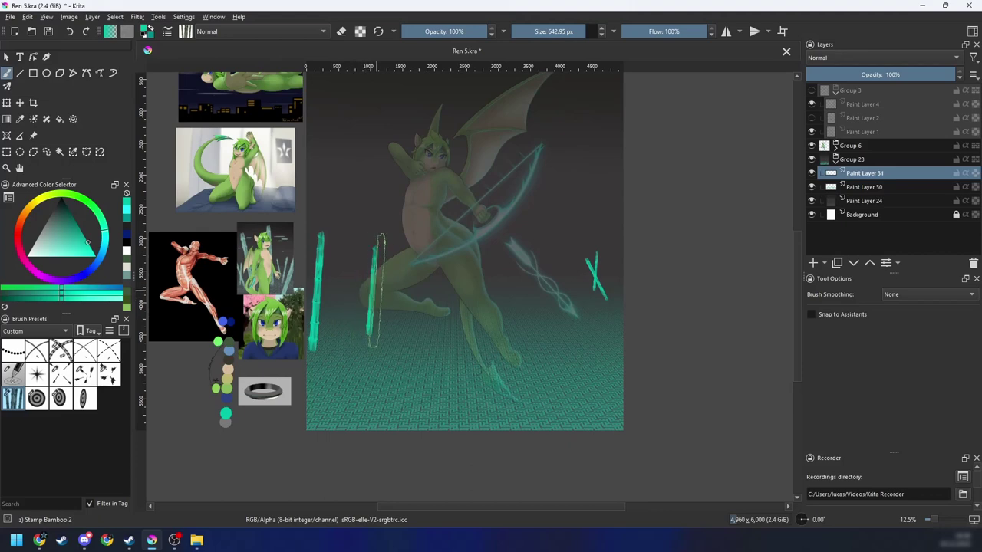
pyautogui.hotkey('ctrl', 'z')
pyautogui.press('6')
pyautogui.click(377, 256)
pyautogui.press('5')
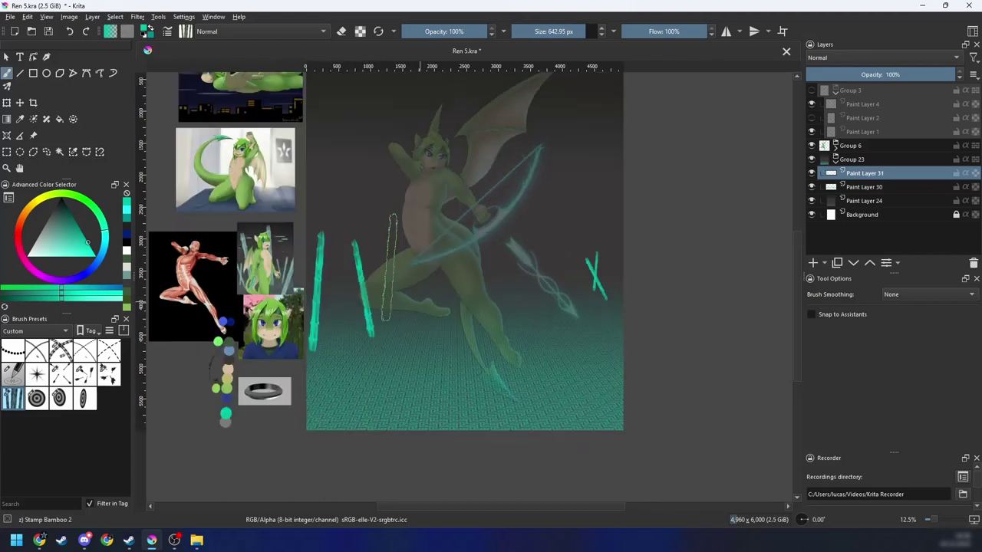
pyautogui.press('6')
pyautogui.press('5')
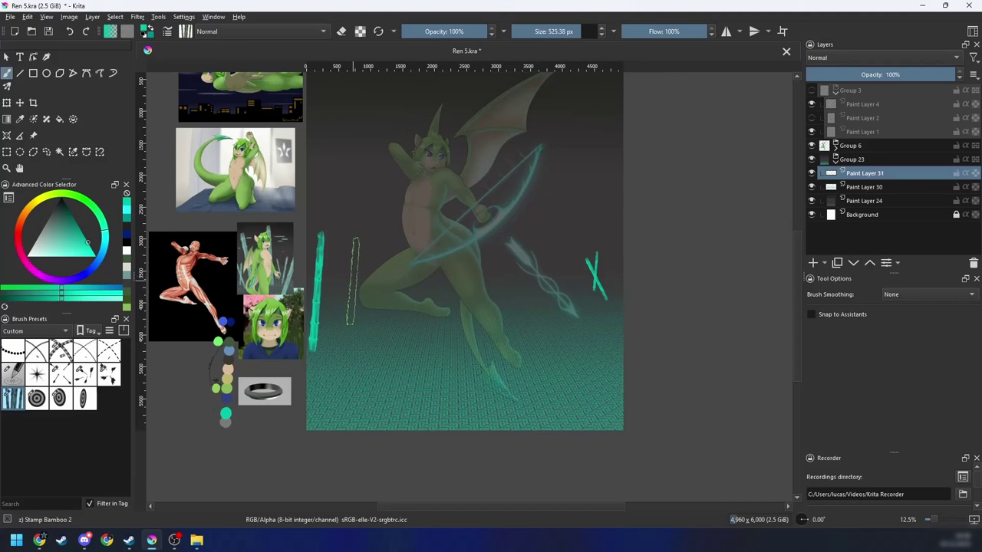
# Step: Stamp a shorter bamboo stalk at about 525 px beside the tall one and check the composition mirrored
pyautogui.moveTo(468, 353); pyautogui.dragTo(446, 327)
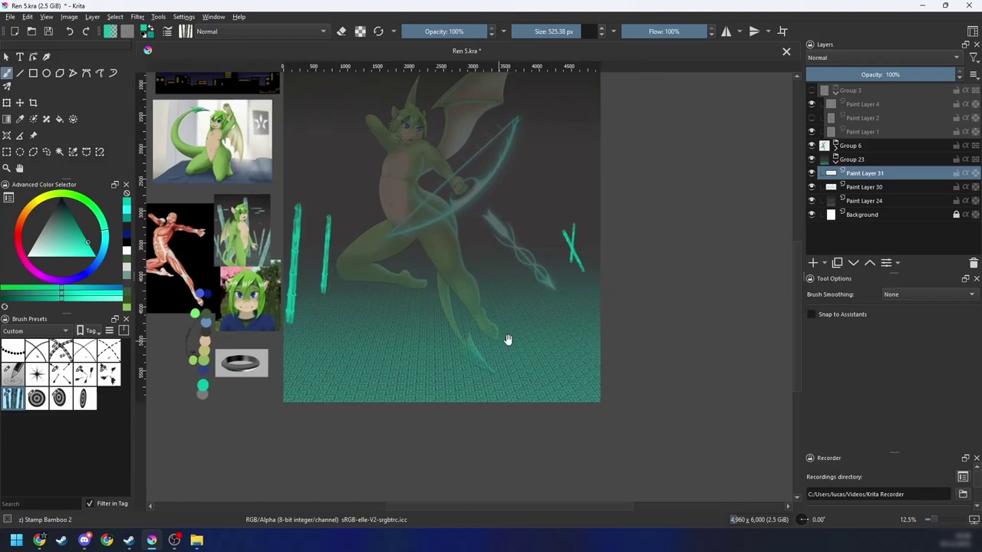
pyautogui.moveTo(558, 333); pyautogui.dragTo(496, 345)
pyautogui.press('m')
pyautogui.press('m')
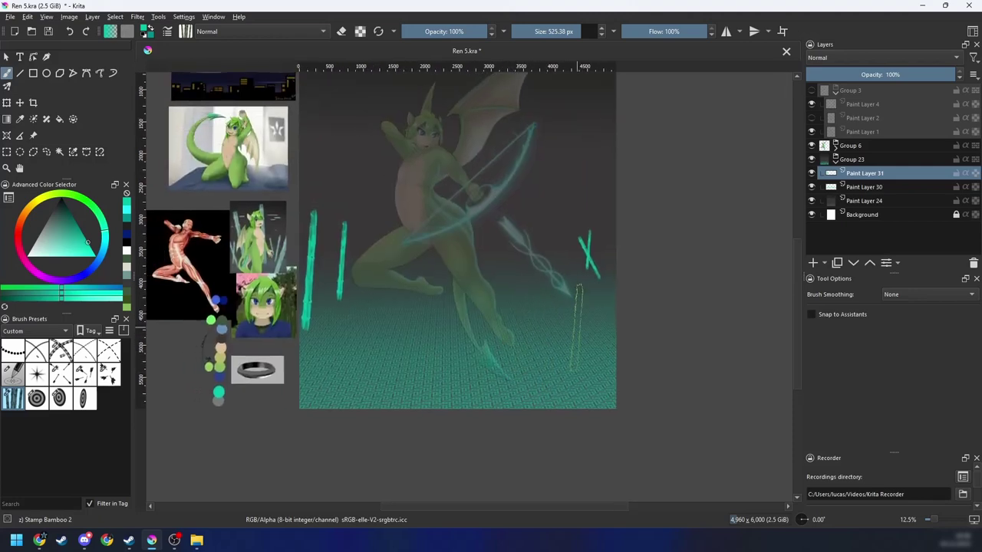
pyautogui.moveTo(558, 345)
pyautogui.mouseDown()
pyautogui.moveTo(544, 355)
pyautogui.moveTo(559, 419)
pyautogui.mouseUp()
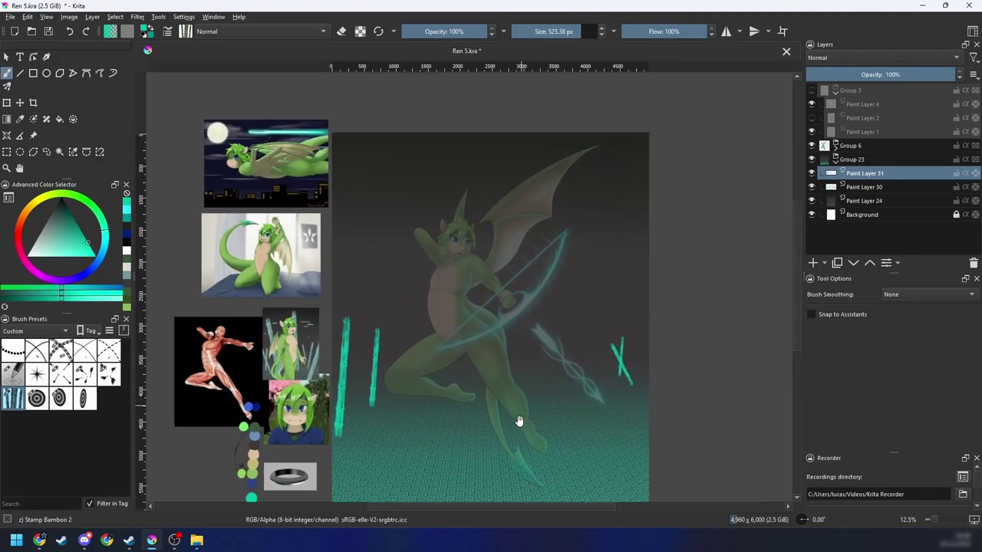
# Step: Pick a brighter cyan, choose the Ink circle 05 brush and set the Ellipse tool to fill with the foreground color
pyautogui.rightClick(372, 247)
pyautogui.click(355, 211)
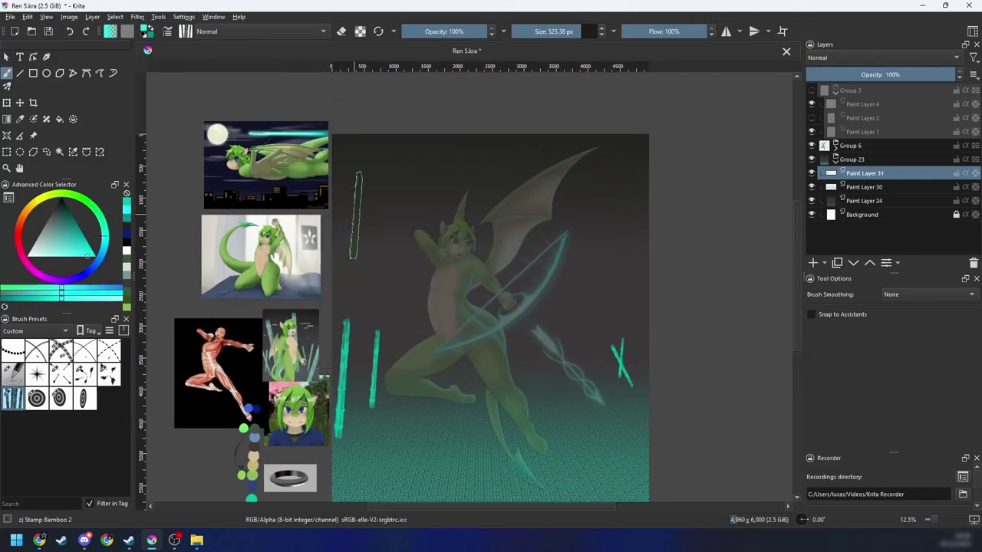
pyautogui.rightClick(375, 258)
pyautogui.click(311, 275)
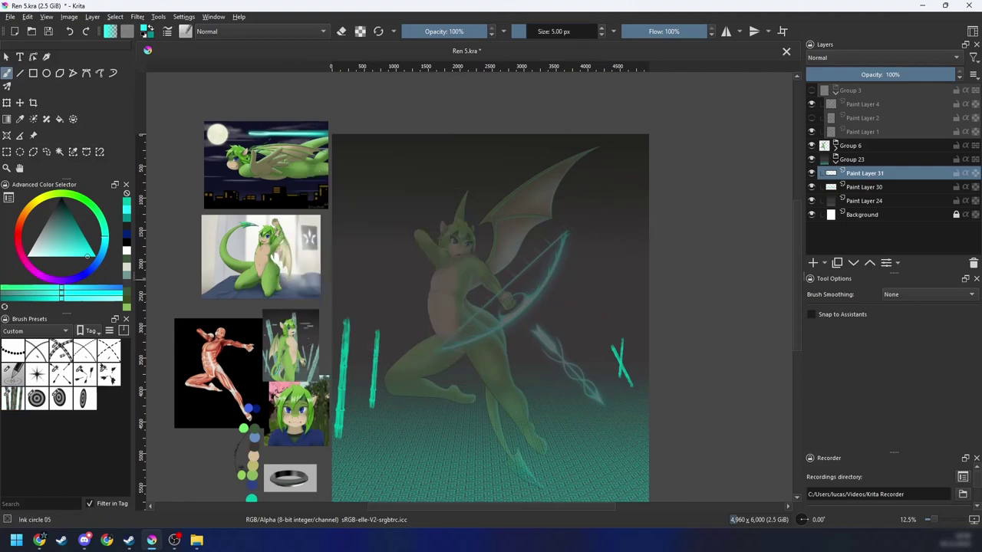
pyautogui.click(47, 74)
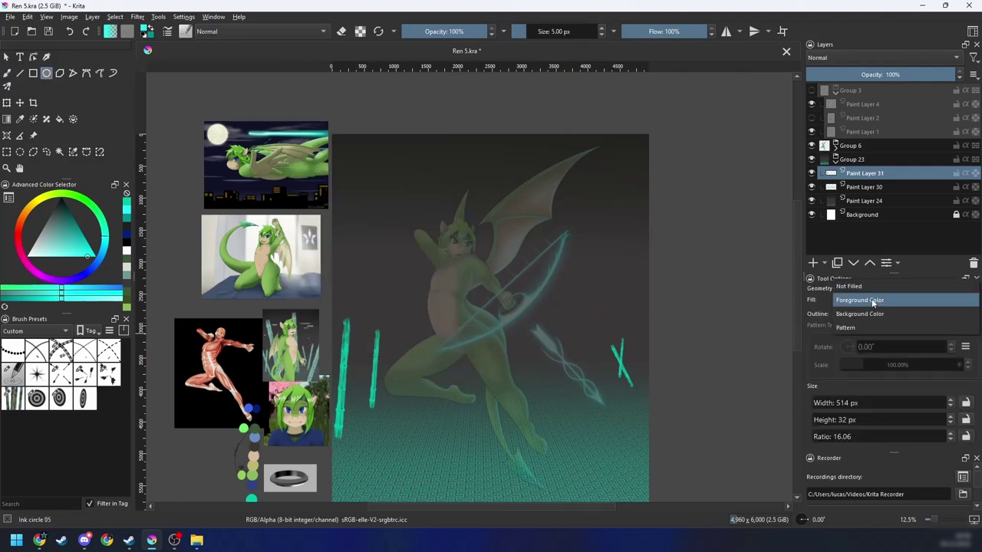
pyautogui.moveTo(565, 256); pyautogui.dragTo(652, 263)
pyautogui.press('+')
pyautogui.moveTo(600, 294); pyautogui.dragTo(693, 315)
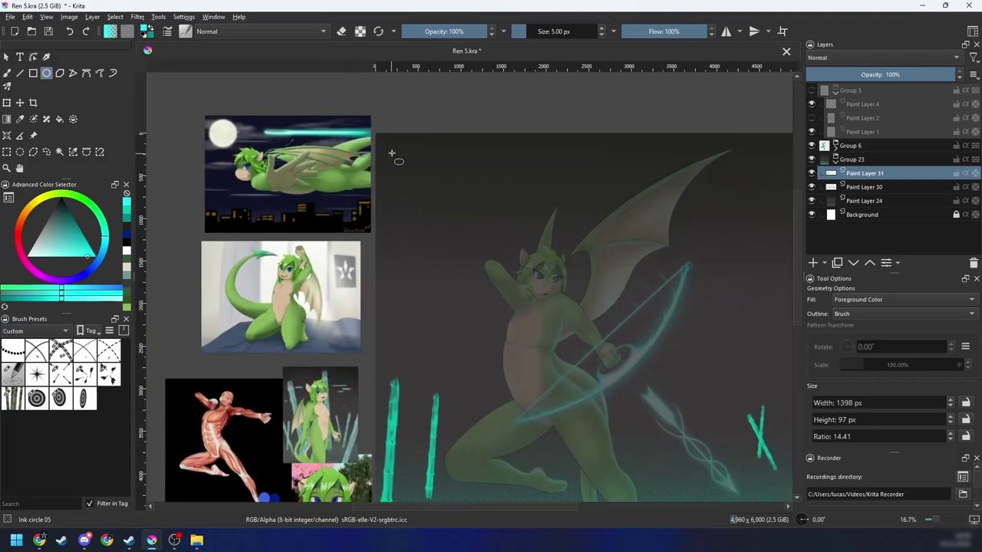
pyautogui.moveTo(392, 154)
pyautogui.mouseDown()
pyautogui.moveTo(545, 162)
pyautogui.moveTo(450, 186)
pyautogui.mouseUp()
pyautogui.hotkey('ctrl', 'z')
pyautogui.scroll(-1, 451, 185)
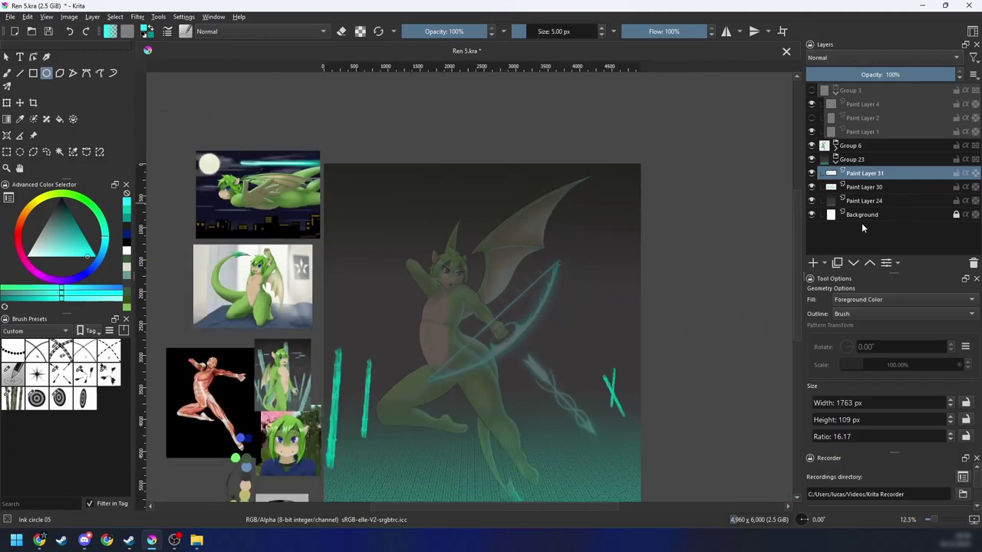
# Step: Draw flat cyan ellipses beside the archer's raised arm, one about 344 × 42 px, and one about 625 × 52 px across the wing
pyautogui.press('+')
pyautogui.moveTo(317, 252); pyautogui.dragTo(397, 247)
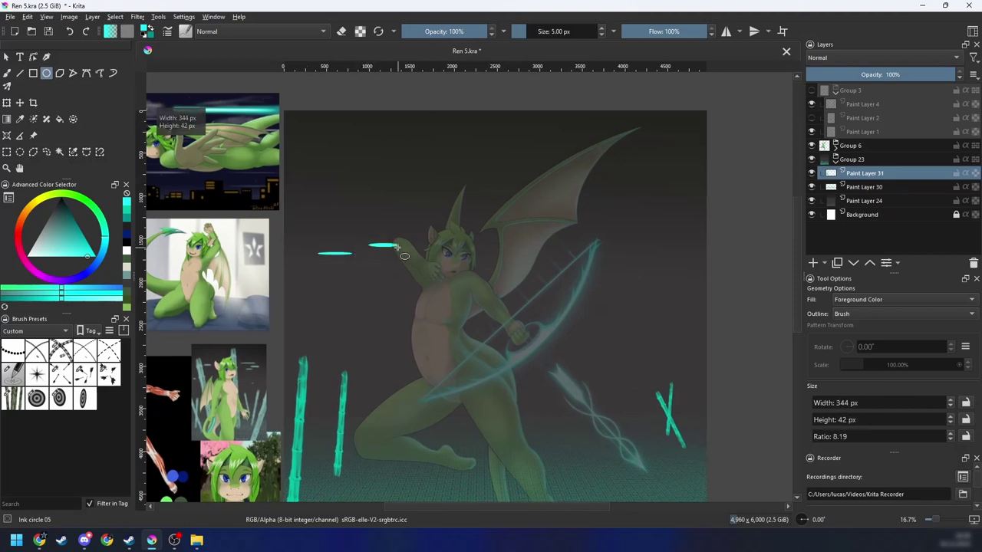
pyautogui.moveTo(597, 279); pyautogui.dragTo(540, 274)
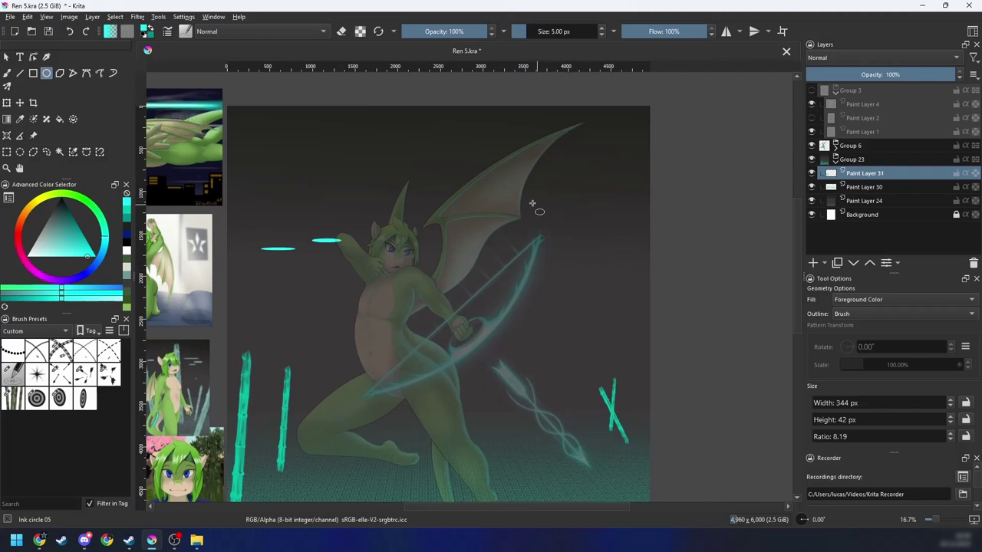
pyautogui.moveTo(493, 204); pyautogui.dragTo(548, 208)
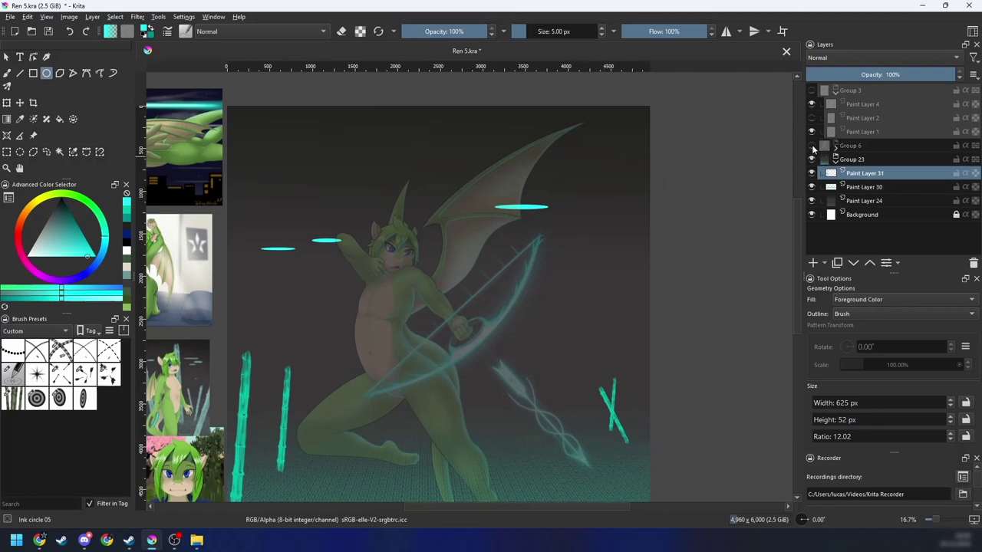
# Step: Lower the archer's Group 6 to 15% opacity and make Paint Layer 31 the active layer
pyautogui.click(811, 145)
pyautogui.click(836, 145)
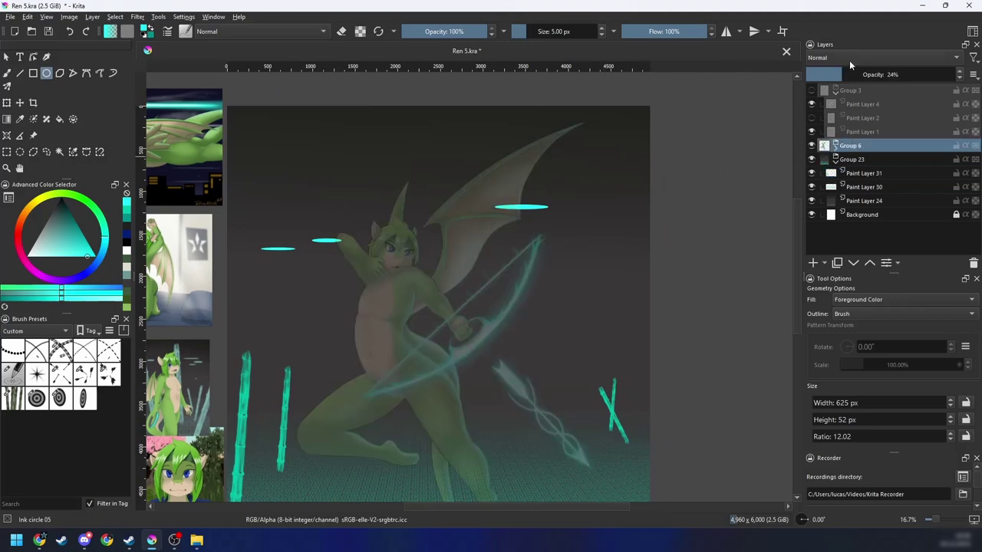
pyautogui.moveTo(875, 74); pyautogui.dragTo(828, 75)
pyautogui.press('-')
pyautogui.press('+')
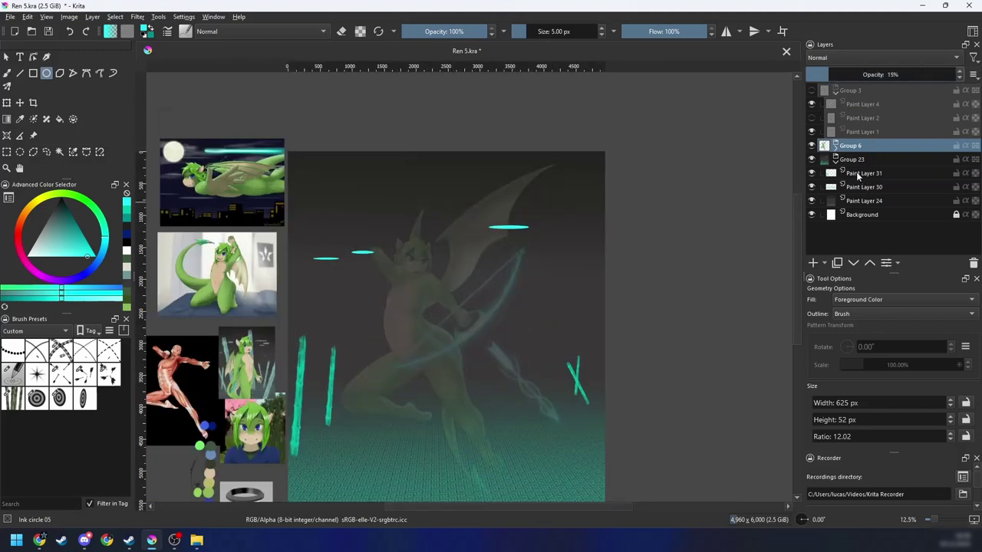
pyautogui.click(857, 176)
pyautogui.moveTo(858, 178)
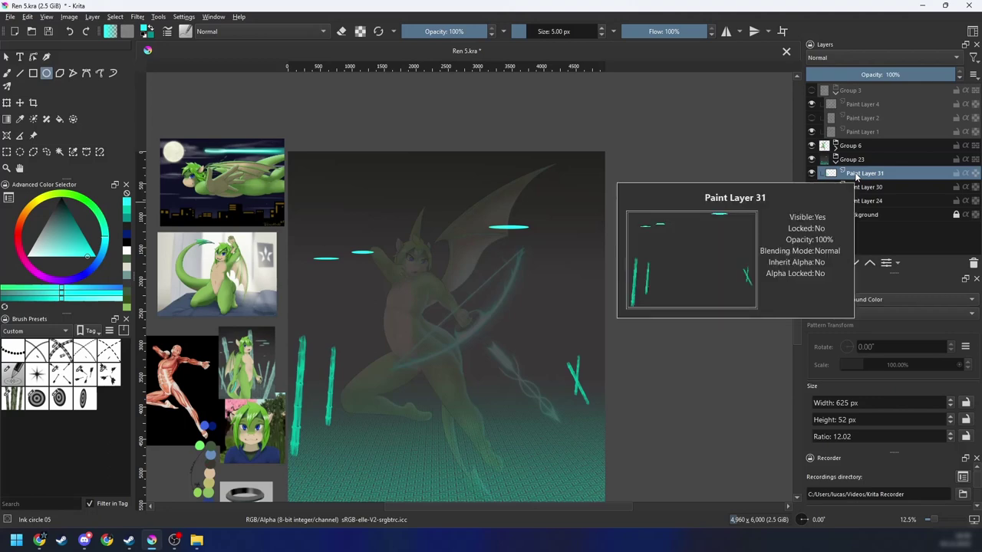
# Step: Draw two small flat ellipses beyond the bow, one about 130 × 6 px, and one about 434 × 61 px crossing the canvas's left edge
pyautogui.moveTo(559, 264)
pyautogui.mouseDown()
pyautogui.moveTo(621, 274)
pyautogui.moveTo(585, 265)
pyautogui.mouseUp()
pyautogui.moveTo(850, 178)
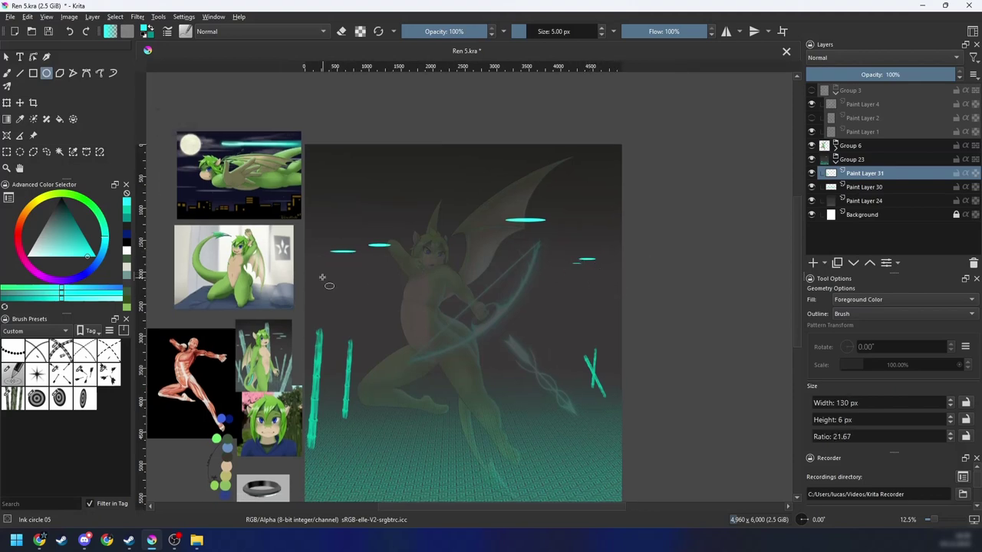
pyautogui.moveTo(297, 271); pyautogui.dragTo(327, 273)
# Step: Add a Blur filter mask to Paint Layer 31 with horizontal and vertical radii of about 9
pyautogui.click(823, 263)
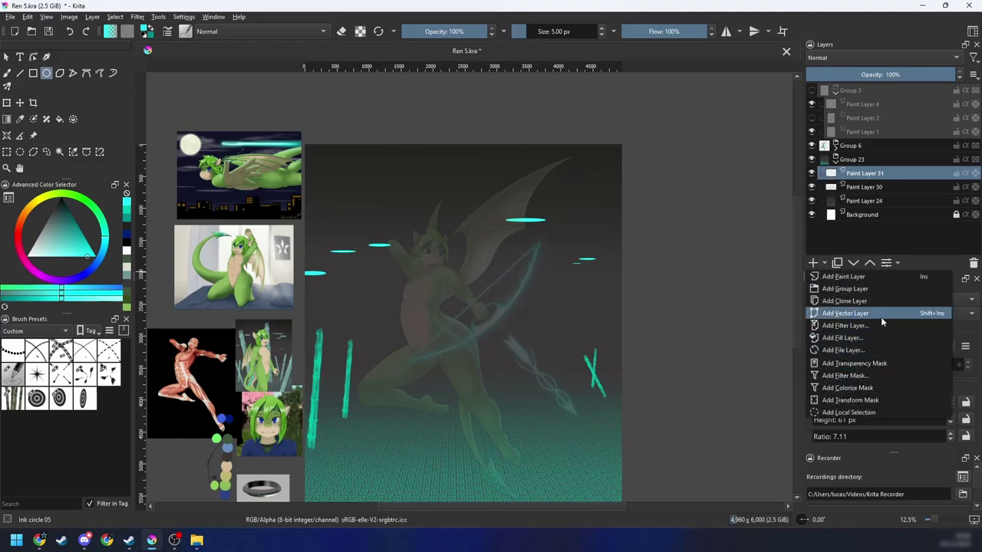
pyautogui.click(860, 376)
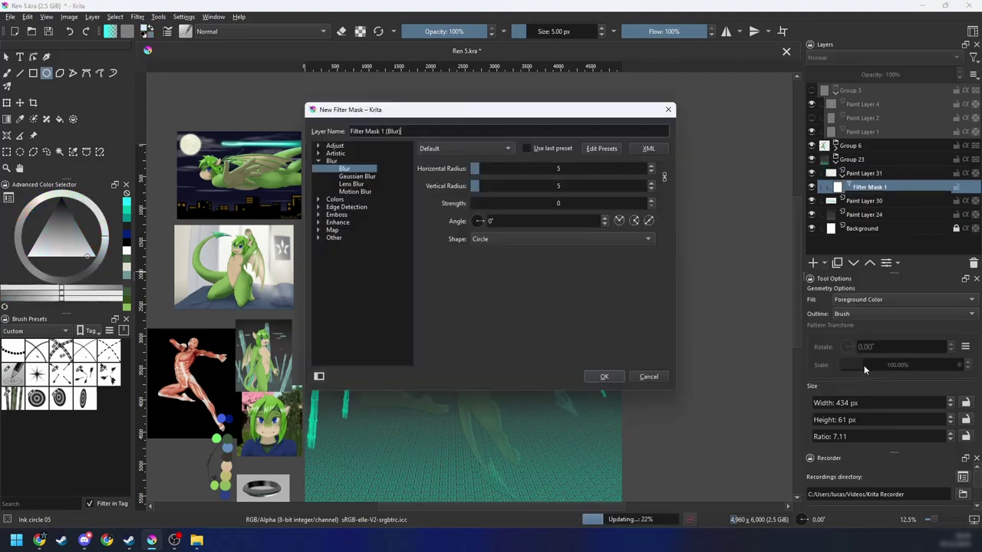
pyautogui.moveTo(512, 113); pyautogui.dragTo(655, 173)
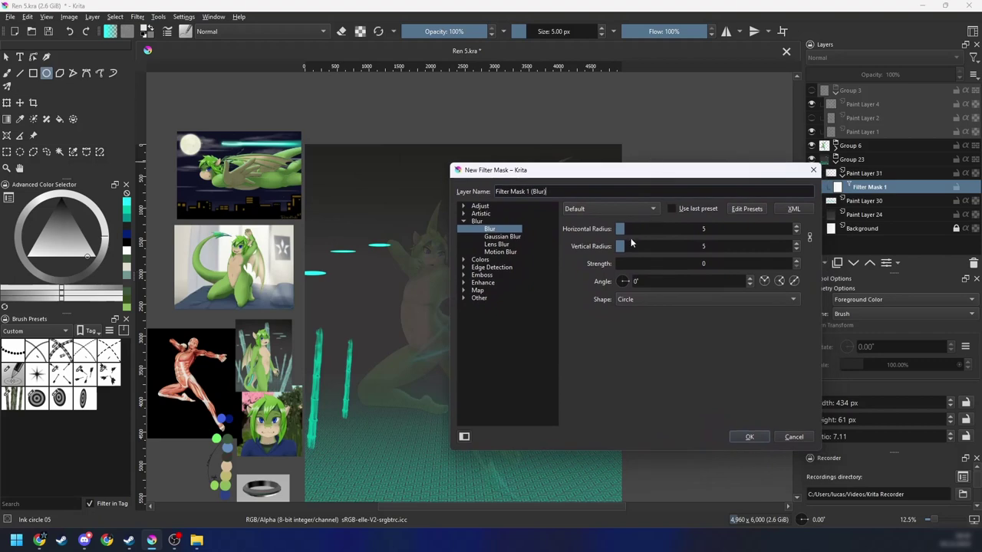
pyautogui.moveTo(630, 230)
pyautogui.mouseDown()
pyautogui.moveTo(696, 229)
pyautogui.moveTo(613, 242)
pyautogui.moveTo(632, 234)
pyautogui.mouseUp()
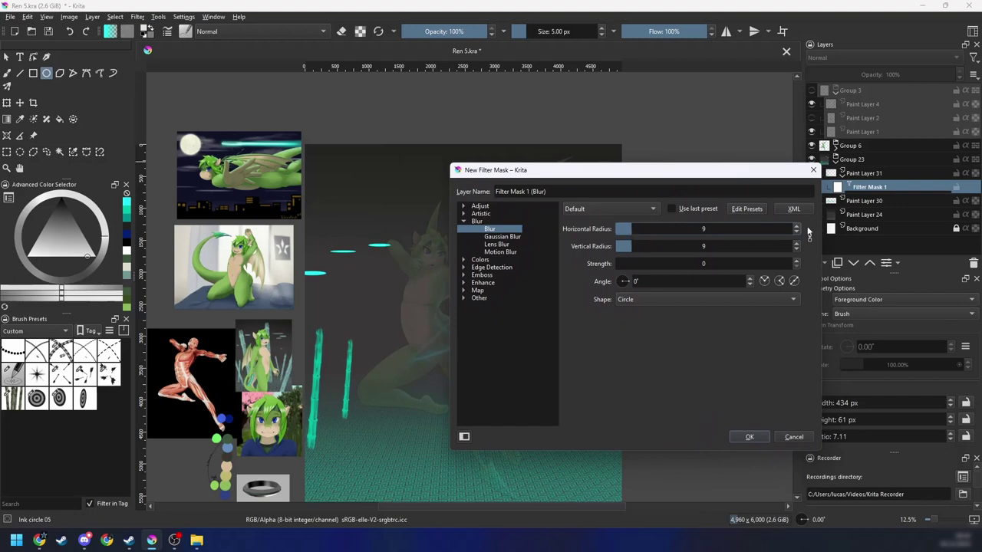
pyautogui.click(795, 228)
pyautogui.click(749, 437)
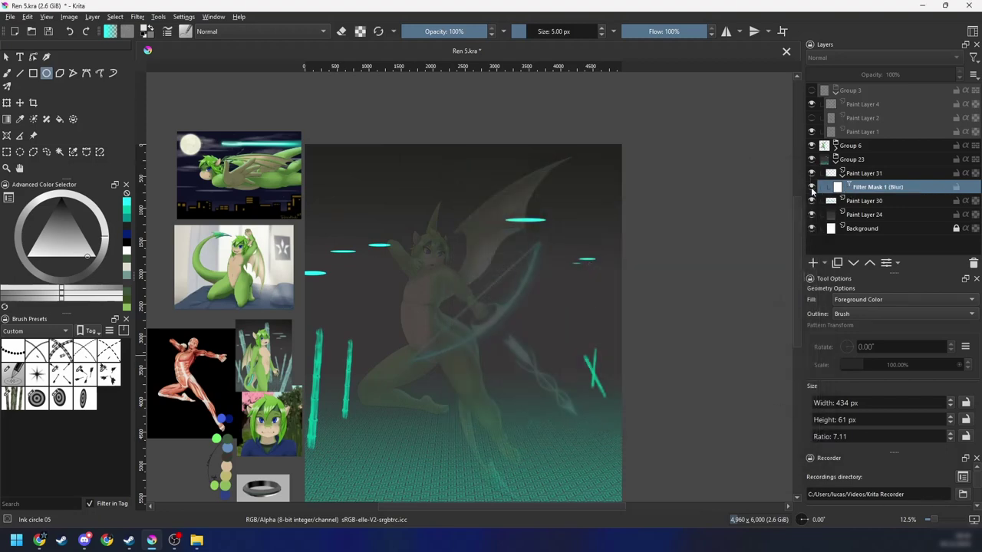
# Step: Hide the blur mask and move it from Paint Layer 31 to the top of Group 23
pyautogui.click(811, 188)
pyautogui.click(824, 263)
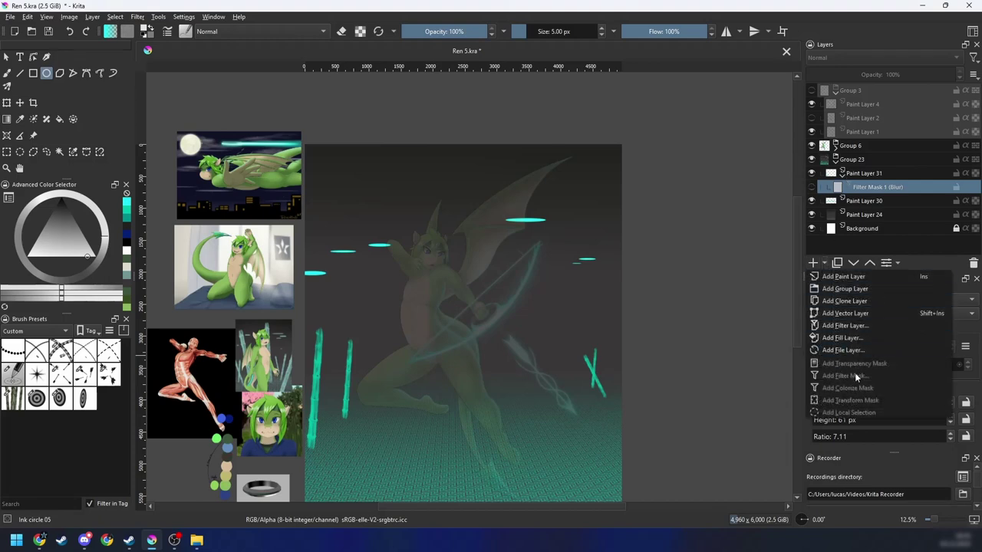
pyautogui.click(797, 373)
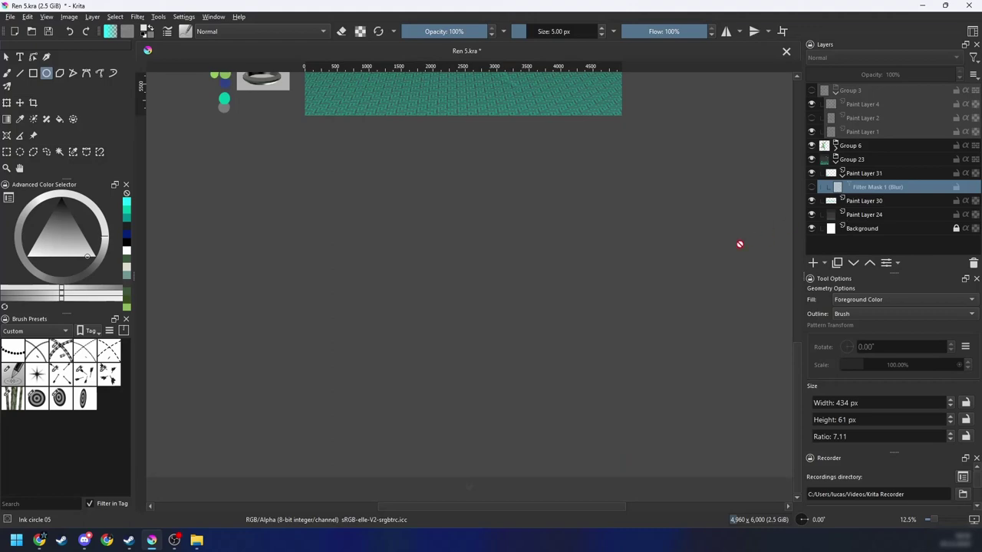
pyautogui.moveTo(660, 261); pyautogui.dragTo(654, 461)
pyautogui.hotkey('ctrl', '+')
pyautogui.moveTo(654, 284); pyautogui.dragTo(646, 448)
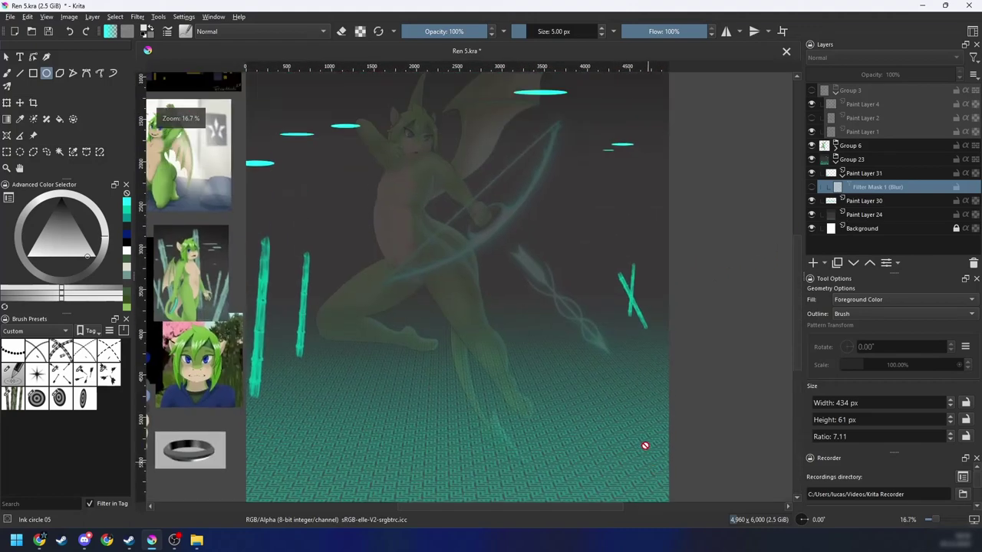
pyautogui.moveTo(865, 192); pyautogui.dragTo(886, 172)
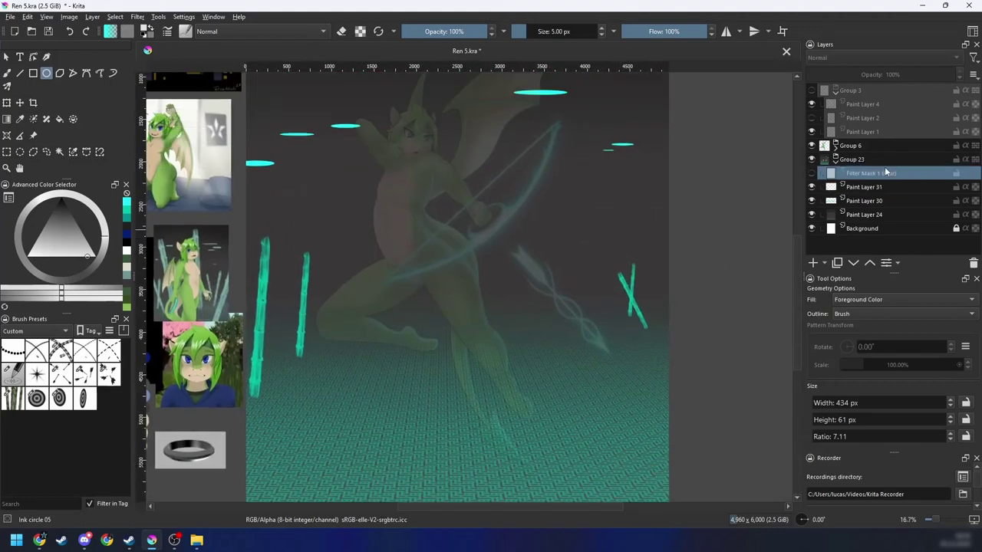
# Step: Try a Desaturate filter mask with the Lightness method on Group 23
pyautogui.click(851, 160)
pyautogui.click(813, 263)
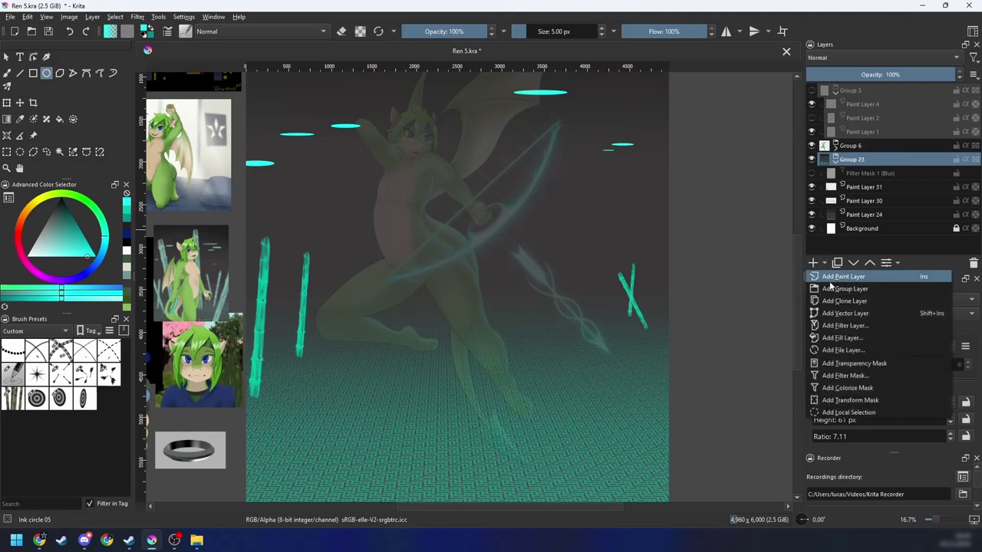
pyautogui.click(874, 376)
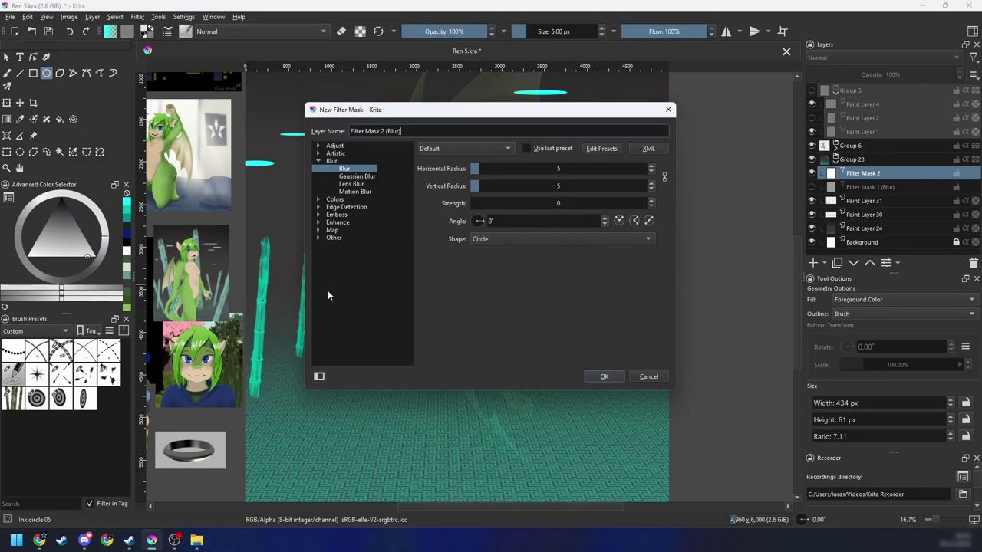
pyautogui.click(321, 145)
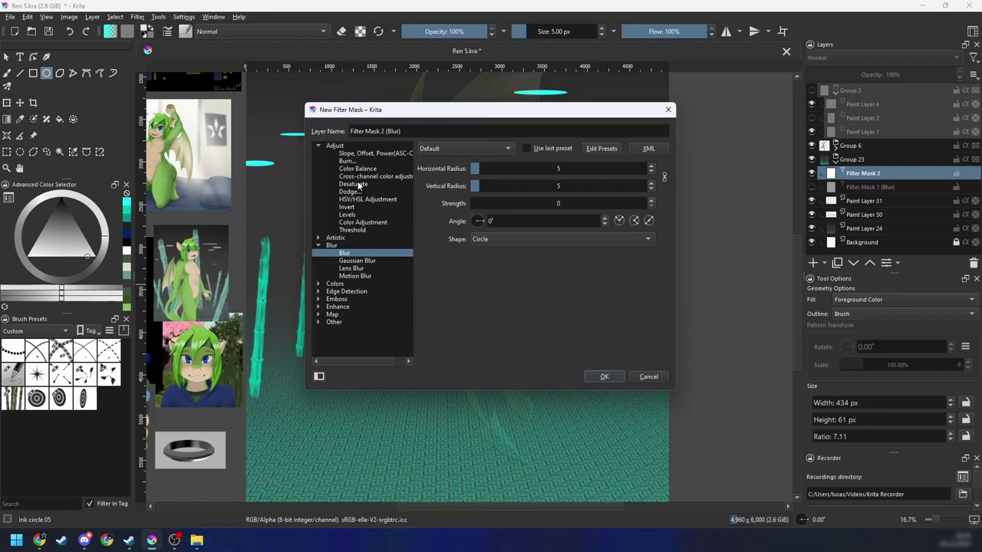
pyautogui.click(355, 184)
pyautogui.moveTo(500, 109); pyautogui.dragTo(737, 150)
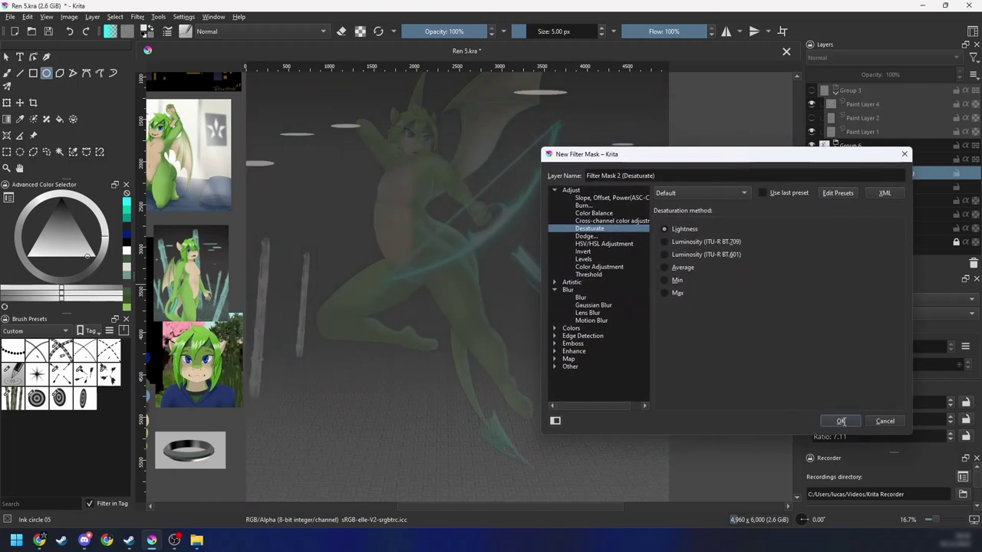
pyautogui.click(840, 420)
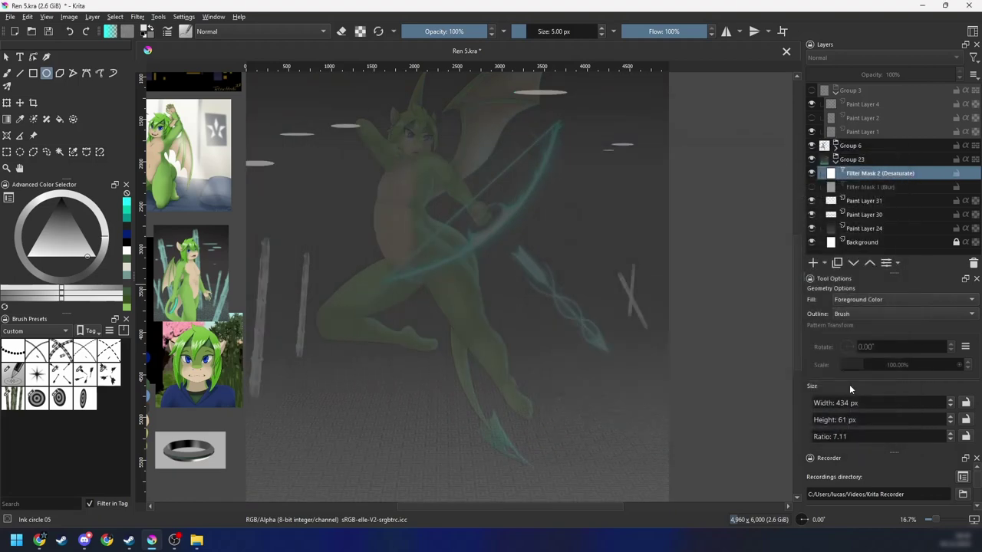
# Step: Preview the Max, Min, Average and Lightness desaturation methods on the mask, then cancel the property changes
pyautogui.rightClick(890, 178)
pyautogui.click(850, 179)
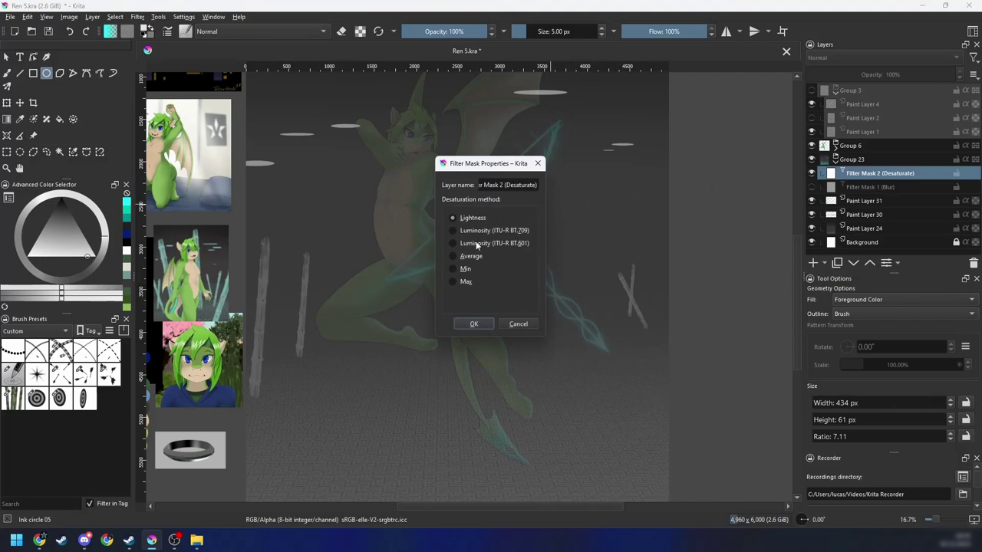
pyautogui.click(454, 281)
pyautogui.click(454, 268)
pyautogui.click(453, 256)
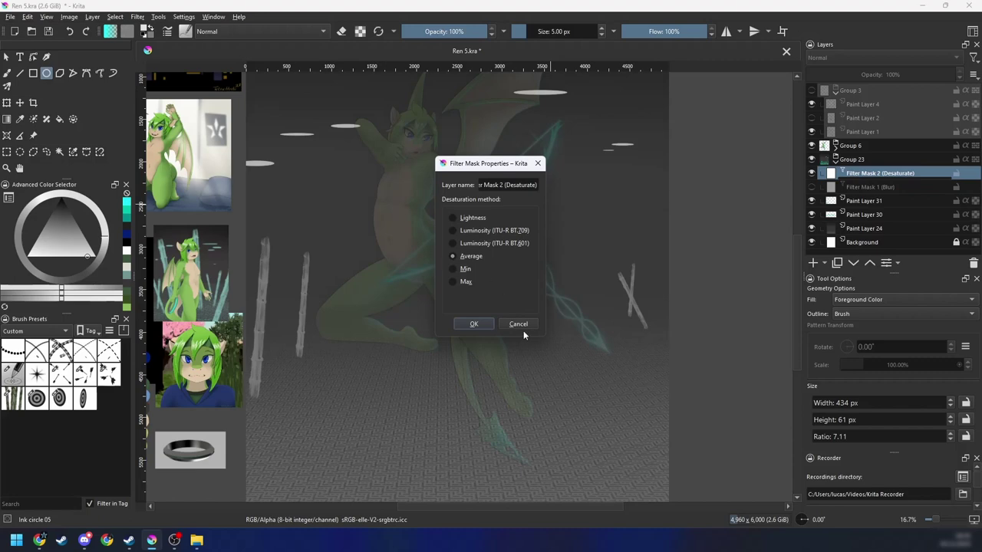
pyautogui.click(453, 219)
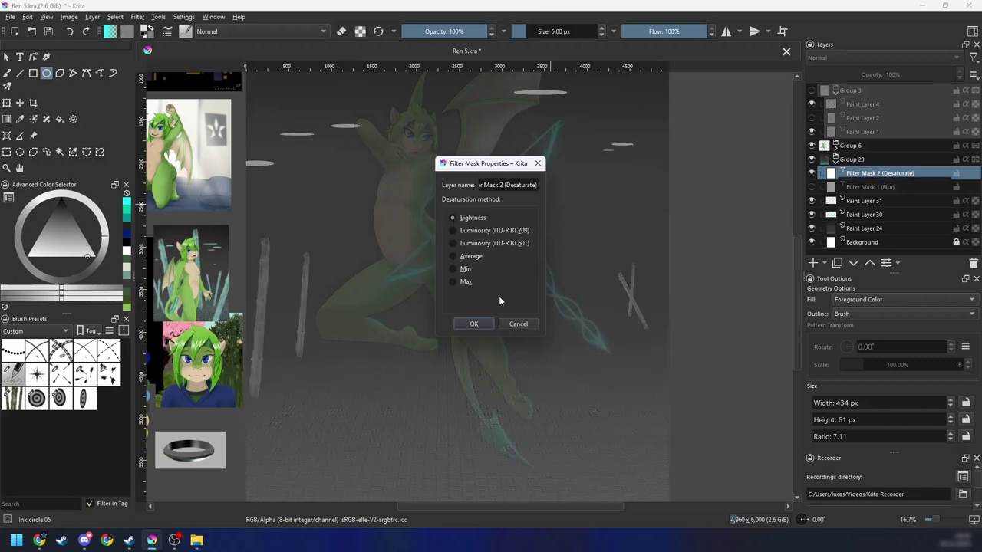
pyautogui.click(511, 325)
# Step: Remove the Desaturate filter mask from Group 23
pyautogui.click(856, 189)
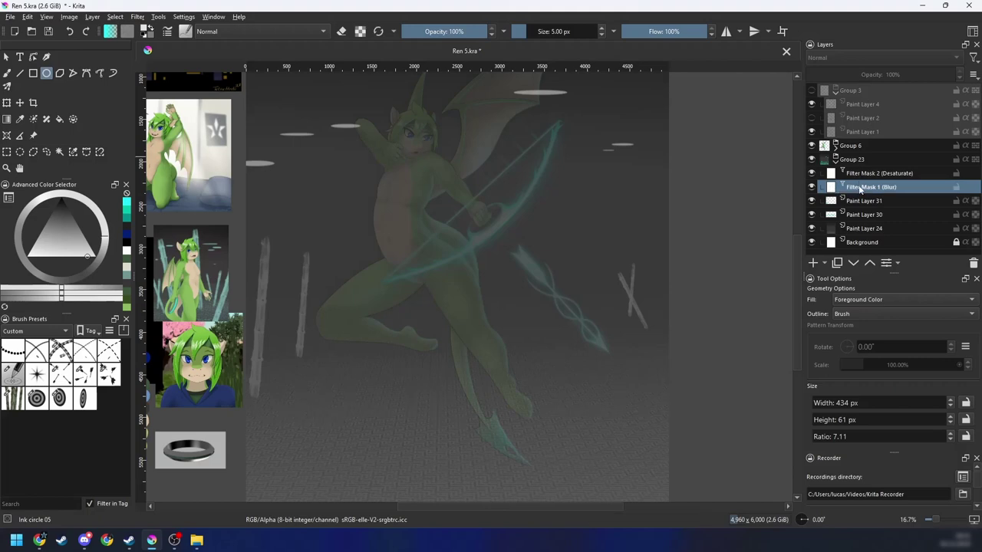
pyautogui.click(858, 175)
pyautogui.rightClick(859, 172)
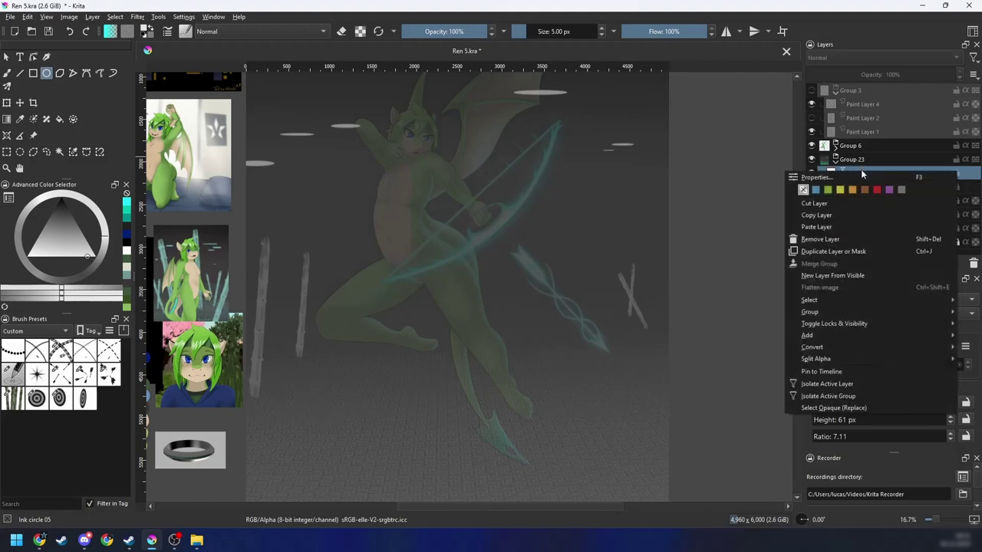
pyautogui.click(844, 239)
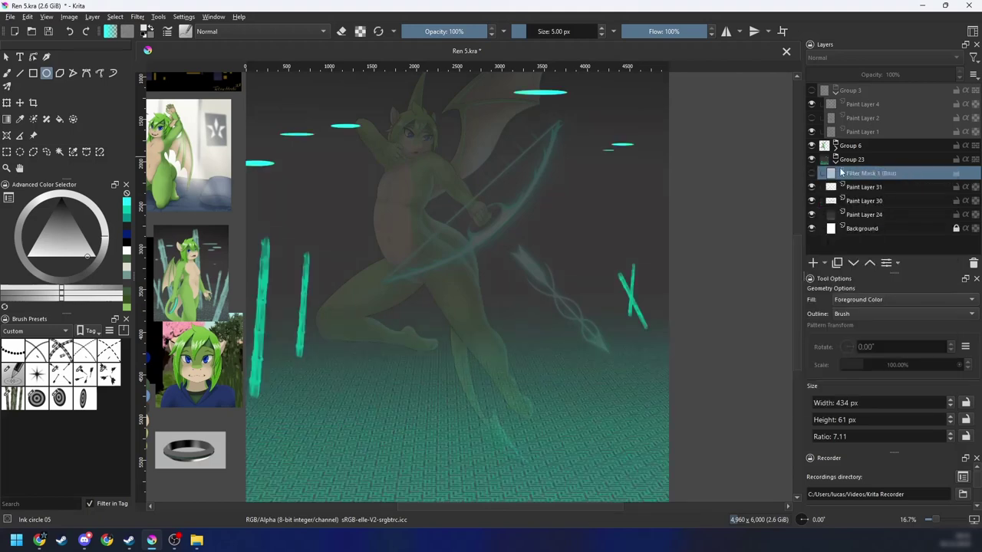
# Step: Add an HSV/HSL Adjustment filter mask to Group 23, trying saturation -6 before resetting all adjustments to 0
pyautogui.click(827, 264)
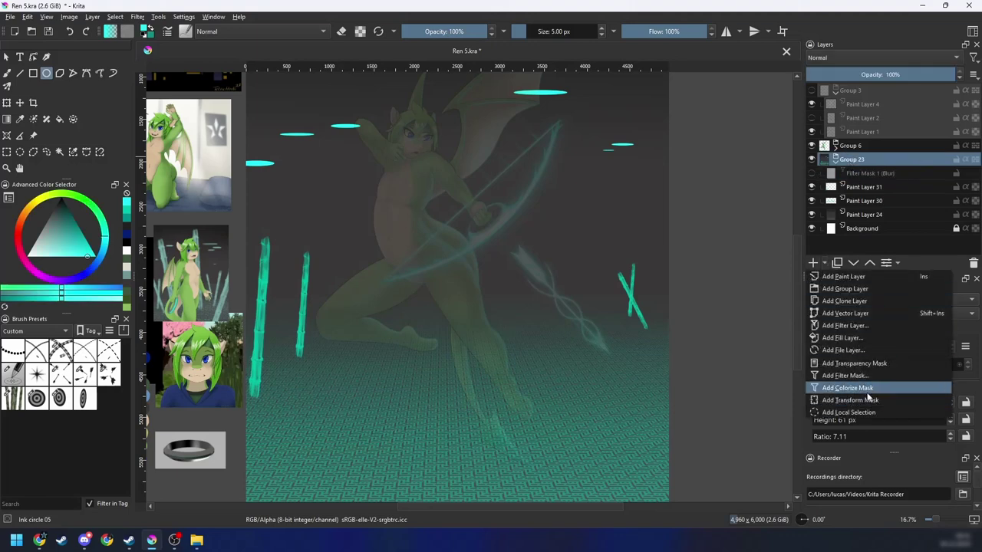
pyautogui.click(850, 375)
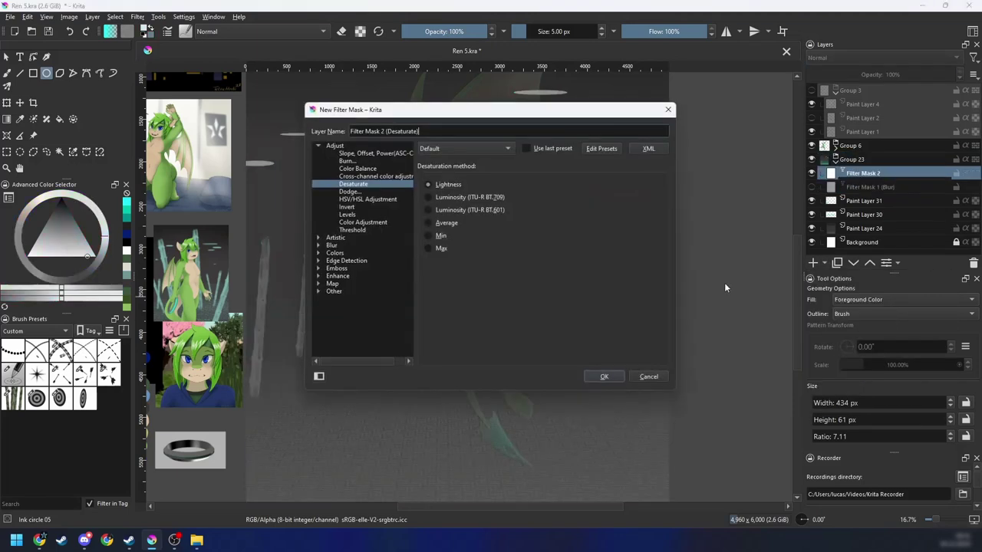
pyautogui.click(361, 199)
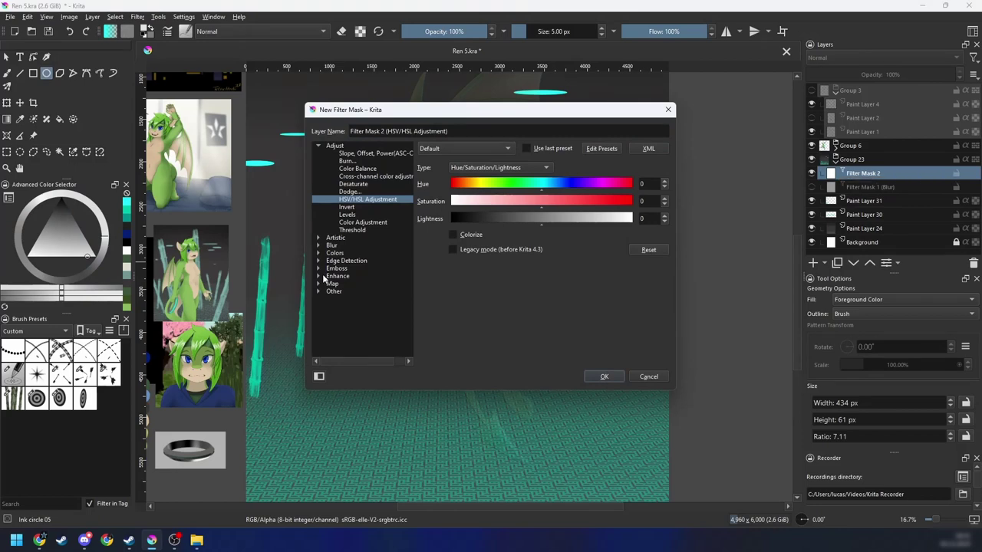
pyautogui.moveTo(534, 109); pyautogui.dragTo(810, 248)
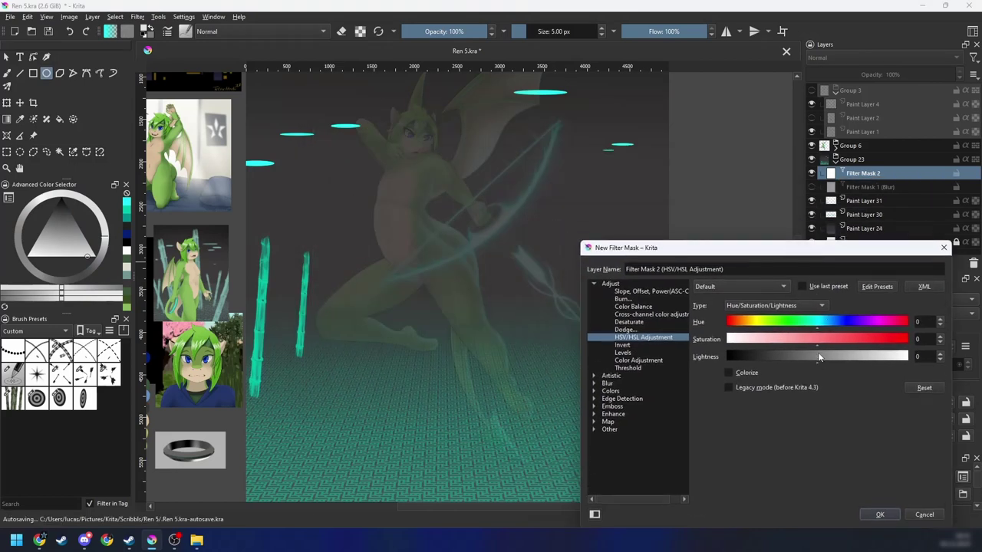
pyautogui.moveTo(819, 345)
pyautogui.mouseDown()
pyautogui.moveTo(749, 344)
pyautogui.moveTo(811, 344)
pyautogui.mouseUp()
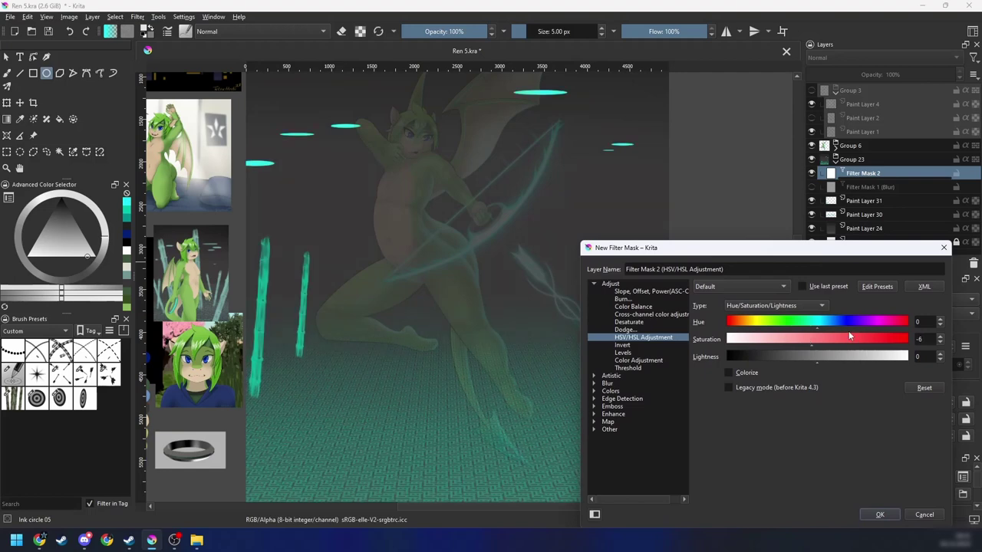
pyautogui.click(924, 387)
pyautogui.click(879, 514)
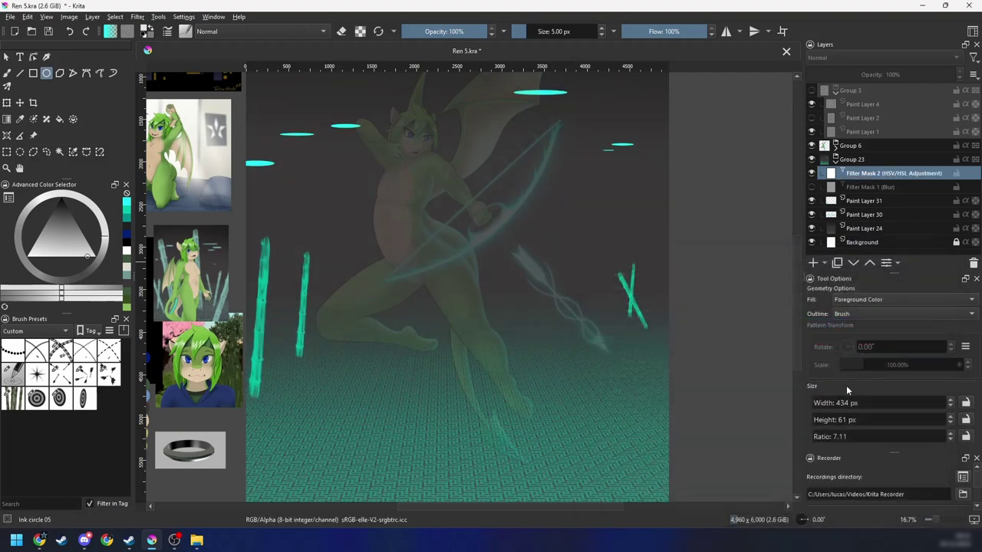
# Step: Hide the HSV/HSL Adjustment mask and add a new paint layer above it at the top of Group 23
pyautogui.click(864, 201)
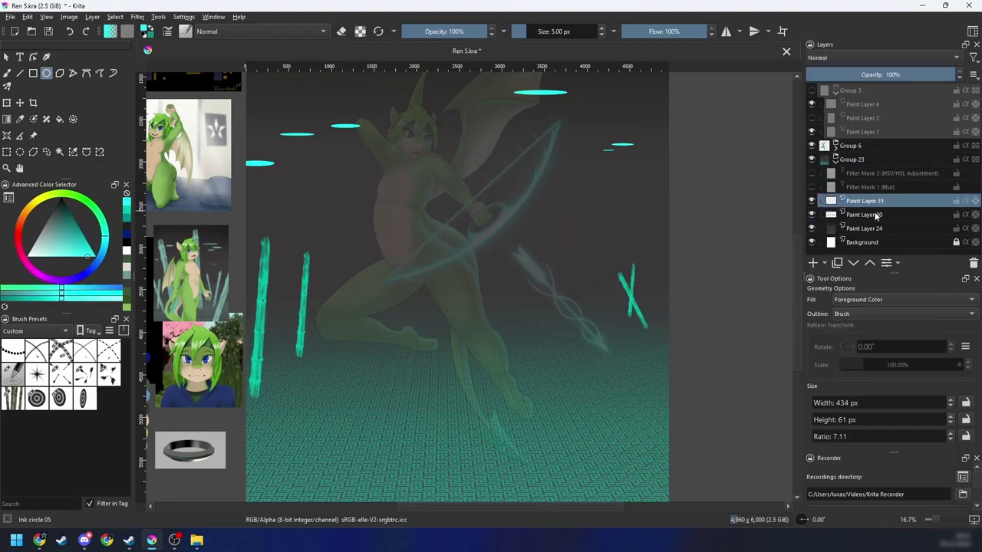
pyautogui.scroll(1, 716, 254)
pyautogui.click(882, 173)
pyautogui.click(813, 263)
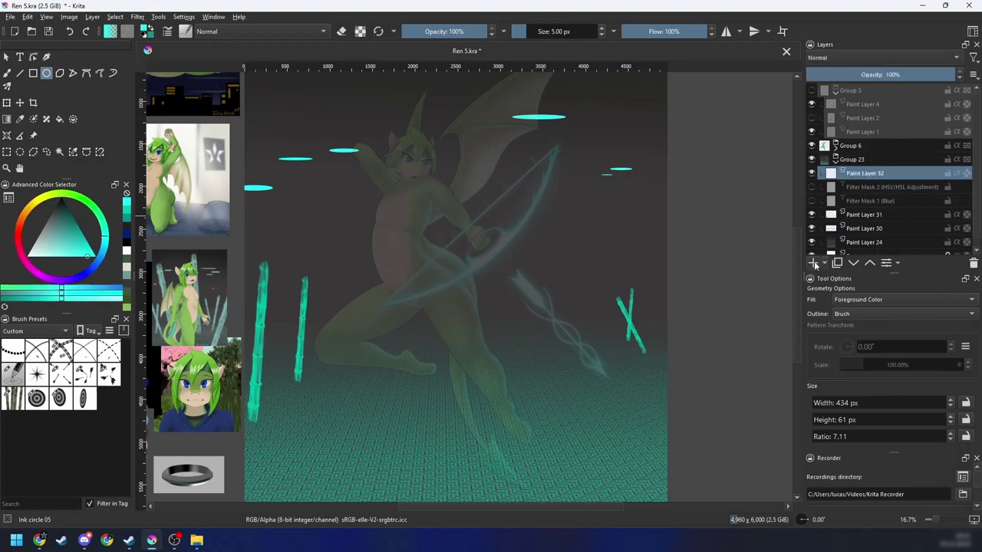
# Step: Draw a large flat cyan ellipse about 2137 × 136 px near the canvas's upper-left corner on Paint Layer 32
pyautogui.moveTo(685, 301); pyautogui.dragTo(727, 309)
pyautogui.moveTo(692, 274)
pyautogui.mouseDown()
pyautogui.moveTo(659, 370)
pyautogui.moveTo(705, 282)
pyautogui.mouseUp()
pyautogui.hscroll(-1, 284, 207)
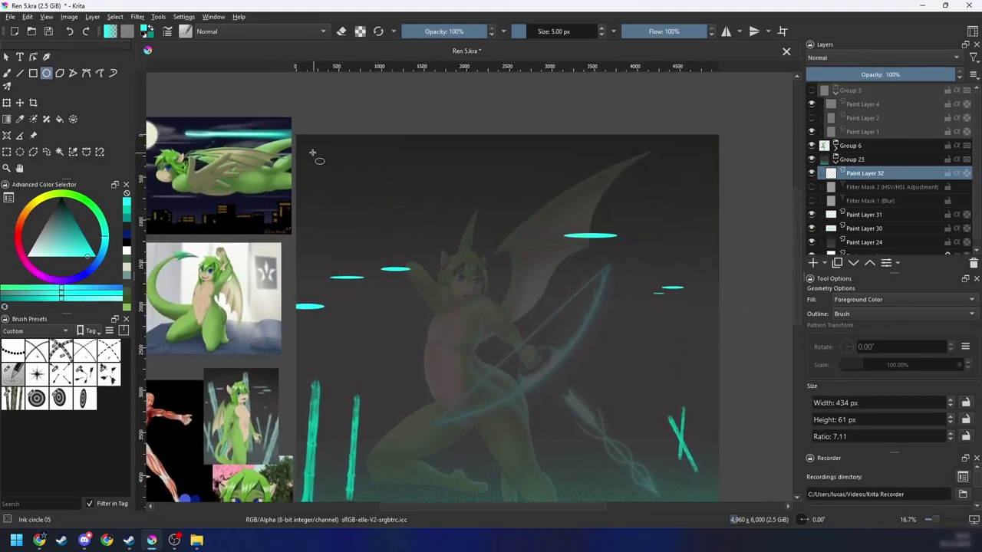
pyautogui.moveTo(313, 152); pyautogui.dragTo(495, 163)
pyautogui.moveTo(690, 203); pyautogui.dragTo(647, 199)
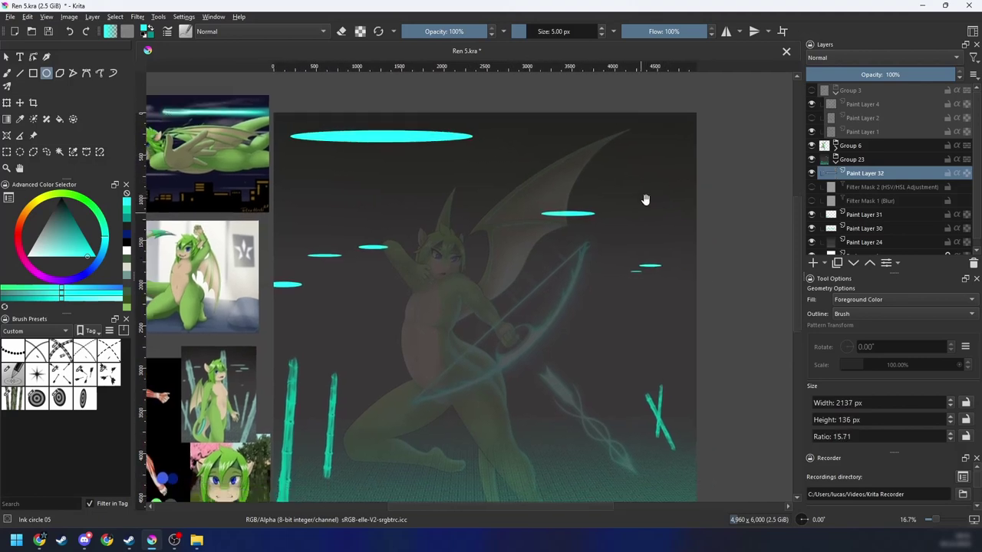
pyautogui.hotkey('ctrl', '-')
pyautogui.scroll(-1, 672, 202)
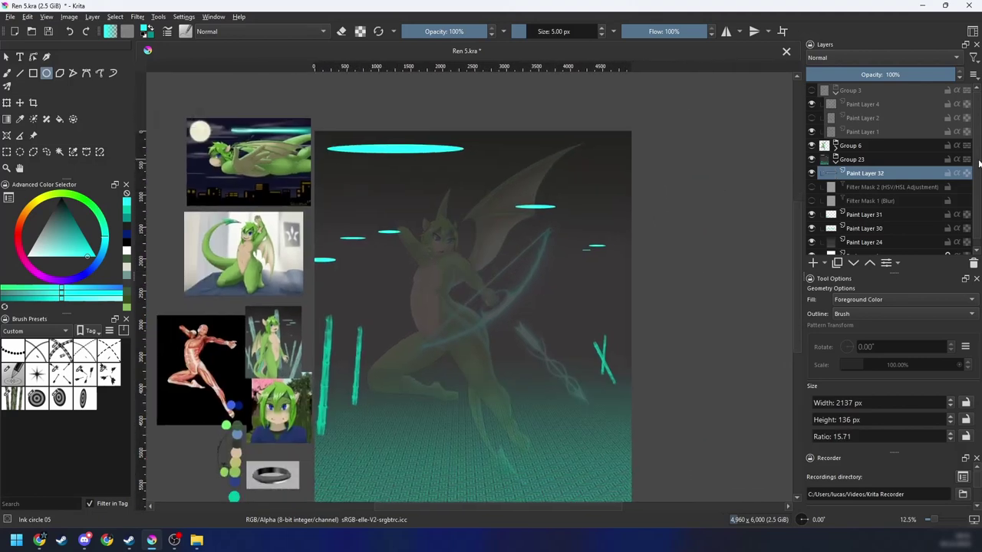
# Step: Toggle the visibility of Group 3 and Group 6 on and off to compare the artwork with the background
pyautogui.click(811, 92)
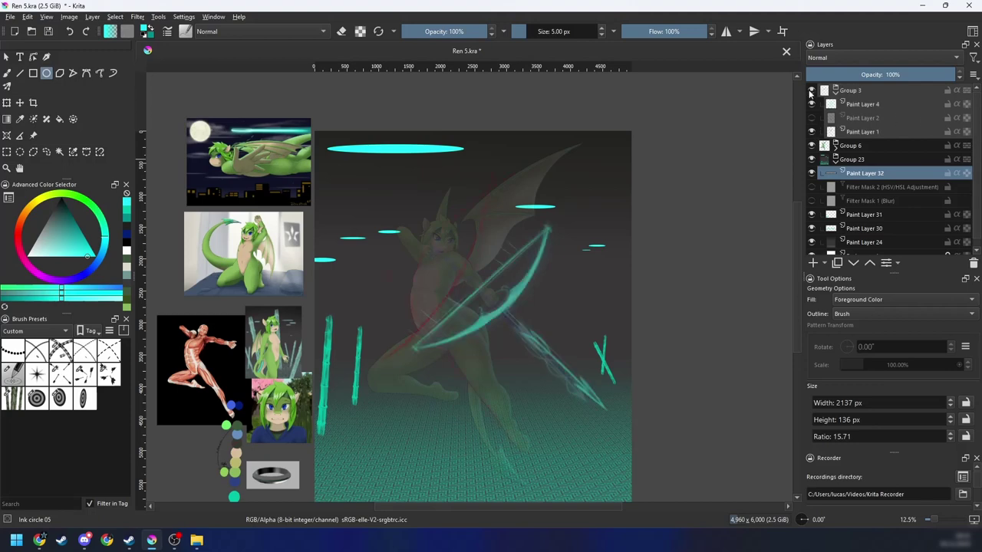
pyautogui.click(811, 92)
pyautogui.click(811, 147)
pyautogui.click(811, 146)
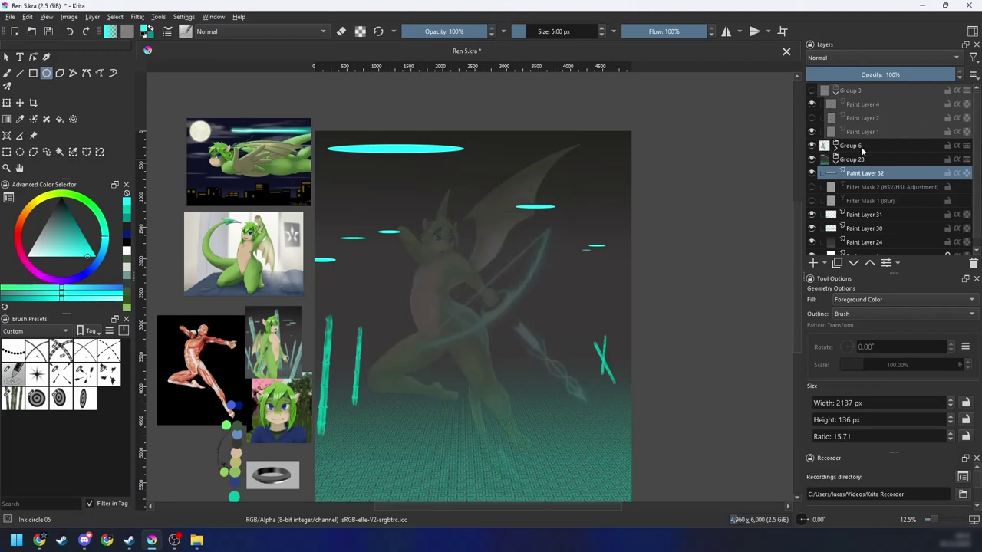
# Step: Raise Group 6 to 100% opacity to review the whole composition, then undo the opacity change
pyautogui.click(860, 146)
pyautogui.moveTo(824, 76); pyautogui.dragTo(966, 79)
pyautogui.hotkey('ctrl', '-')
pyautogui.hotkey('ctrl', '-')
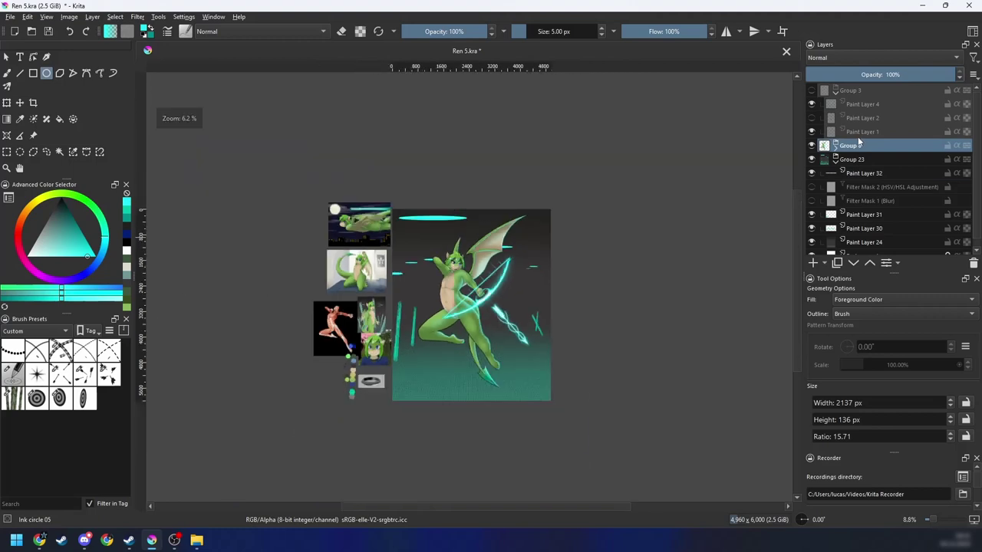
pyautogui.hotkey('ctrl', '+')
pyautogui.moveTo(627, 245); pyautogui.dragTo(671, 212)
pyautogui.hotkey('ctrl', '+')
pyautogui.hotkey('ctrl', 'z')
pyautogui.moveTo(656, 257); pyautogui.dragTo(661, 216)
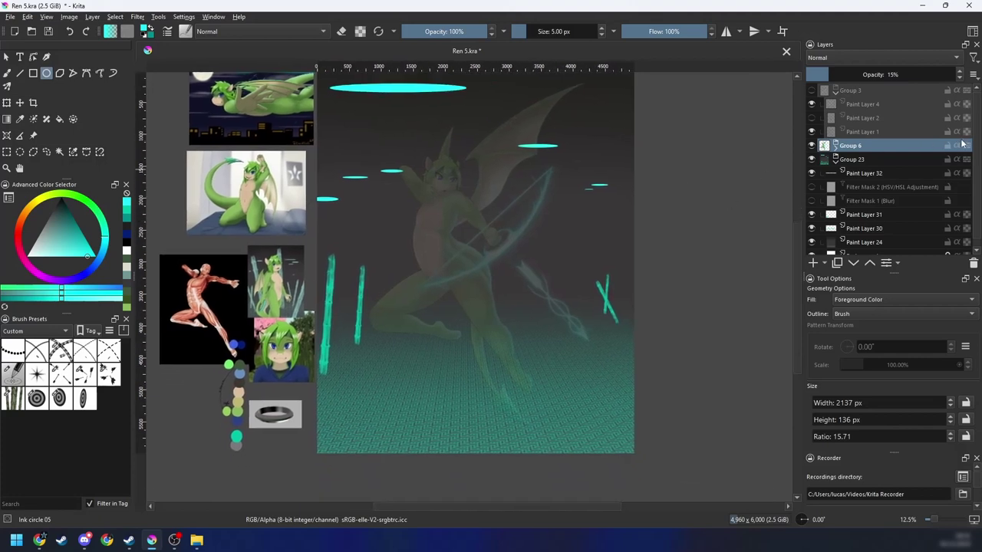
# Step: Select Paint Layer 31 and set up the Stamp Target 3 brush preset with the darker teal-green foreground colour
pyautogui.scroll(-1, 978, 156)
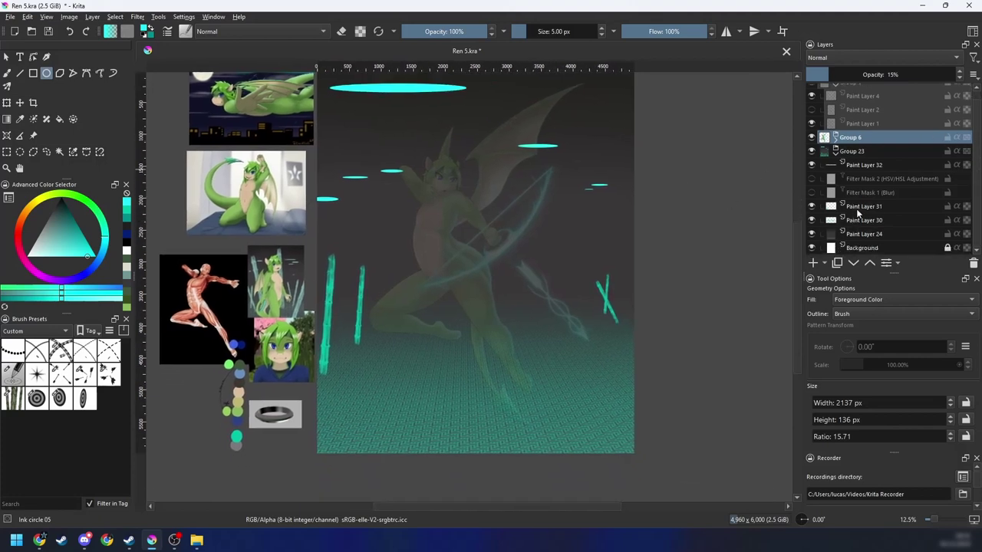
pyautogui.moveTo(858, 217)
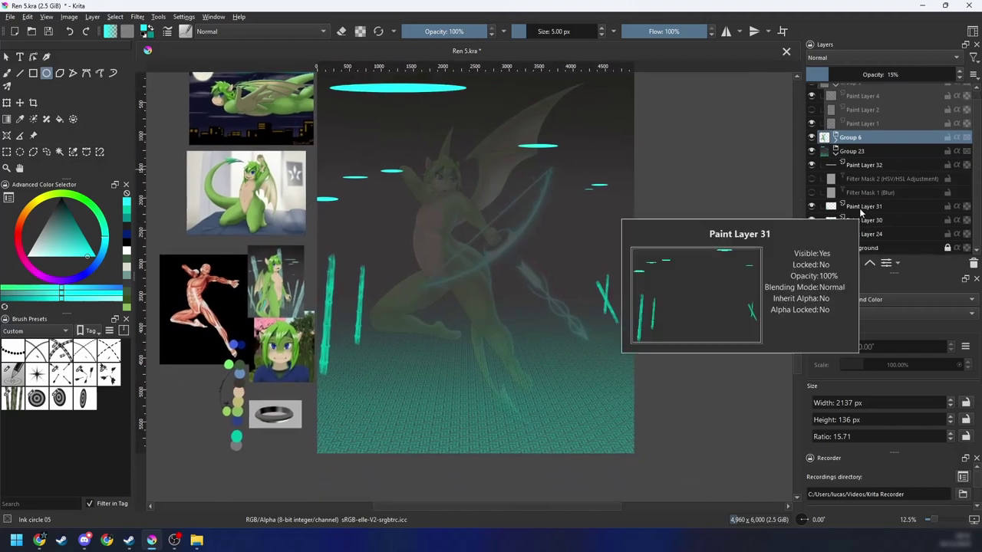
pyautogui.click(859, 208)
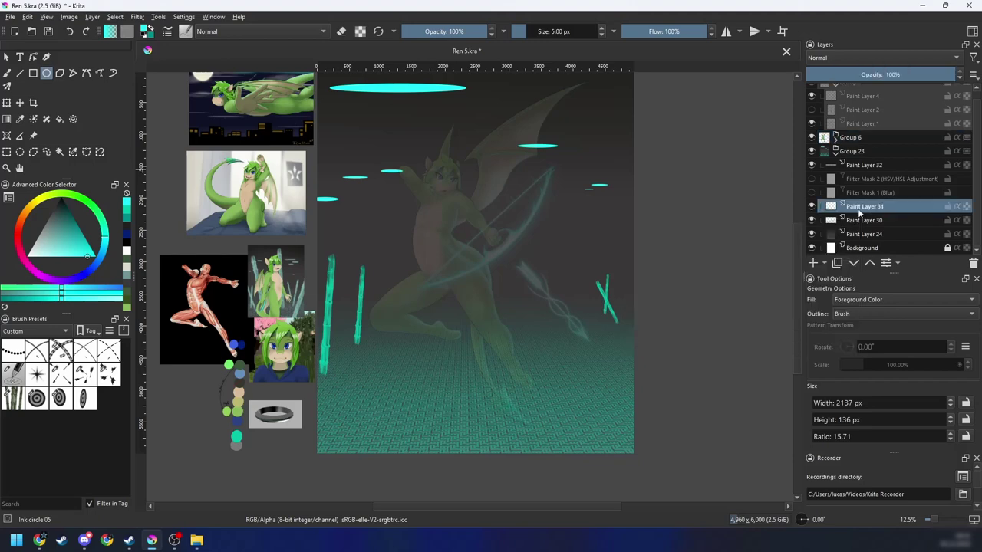
pyautogui.rightClick(457, 338)
pyautogui.click(483, 295)
pyautogui.scroll(1, 393, 319)
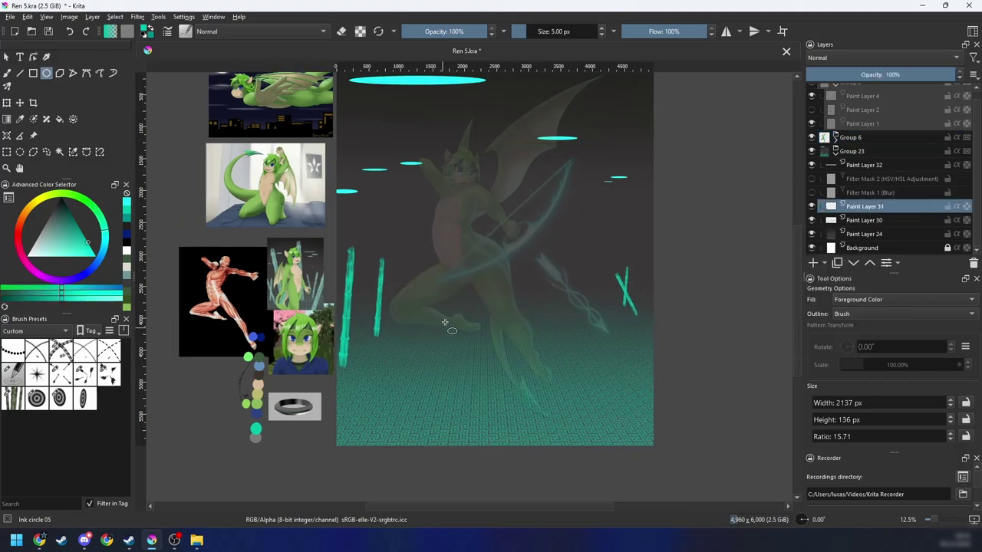
pyautogui.click(84, 398)
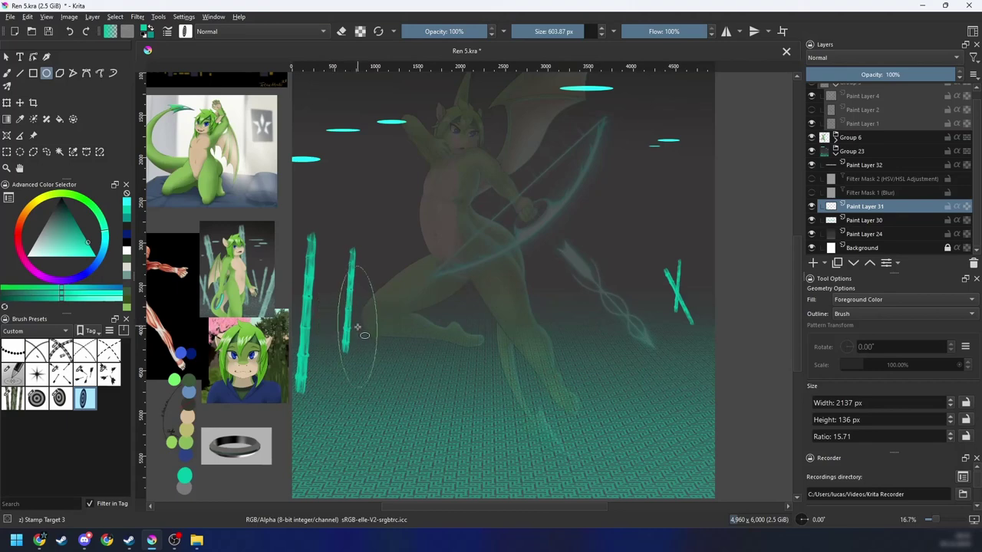
pyautogui.click(358, 313)
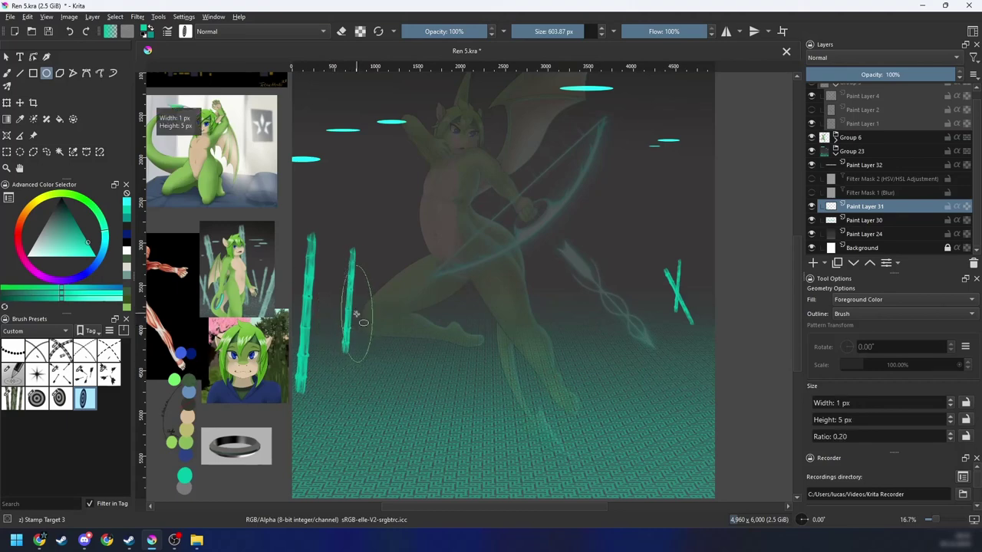
pyautogui.hotkey('ctrl', 'z')
pyautogui.click(372, 279)
pyautogui.click(376, 273)
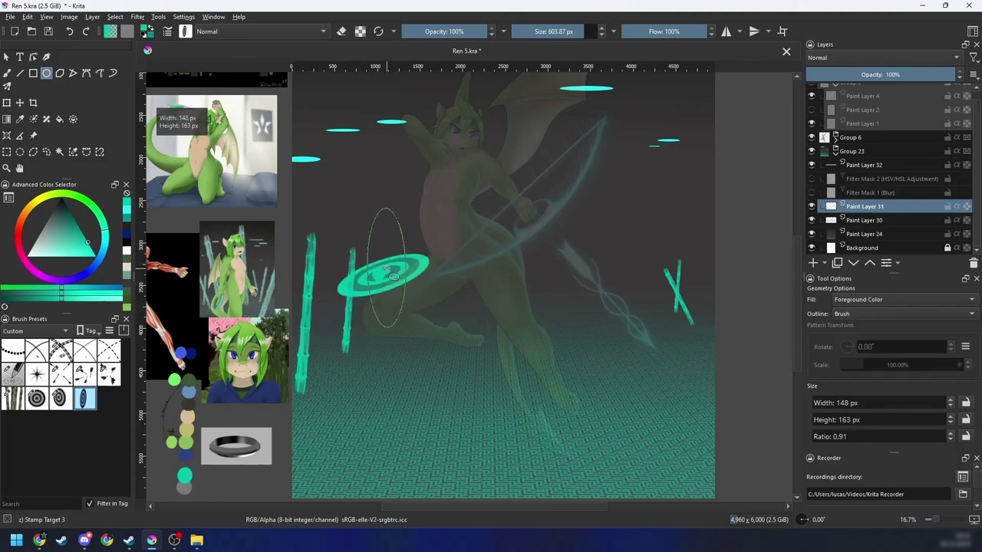
pyautogui.hotkey('ctrl', 'z')
# Step: Stamp a narrow ringed target between the two tall columns using the freehand brush at 288.44 px
pyautogui.press('b')
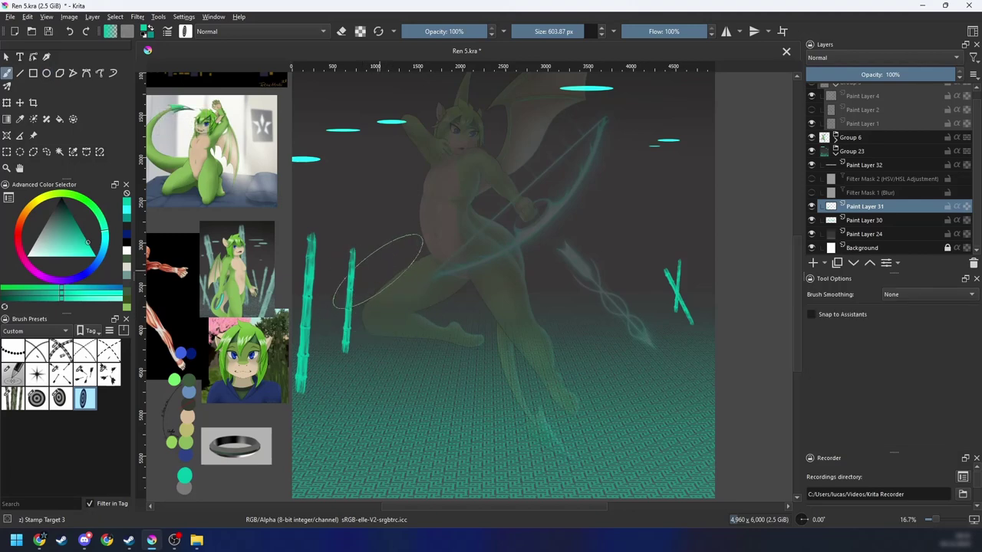
pyautogui.click(340, 301)
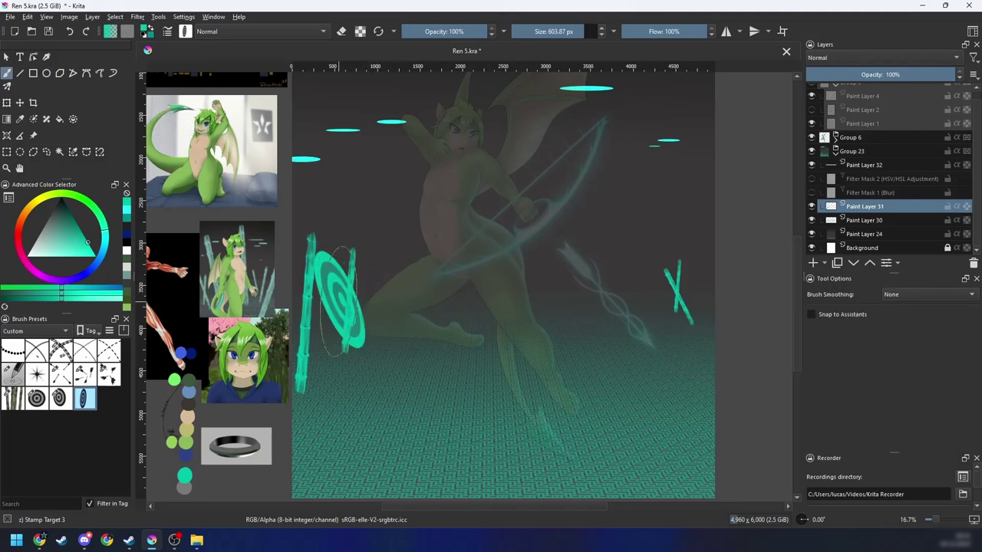
pyautogui.hotkey('ctrl', 'z')
pyautogui.moveTo(366, 316); pyautogui.dragTo(527, 299)
pyautogui.click(545, 31)
pyautogui.scroll(2, 471, 289)
pyautogui.click(564, 32)
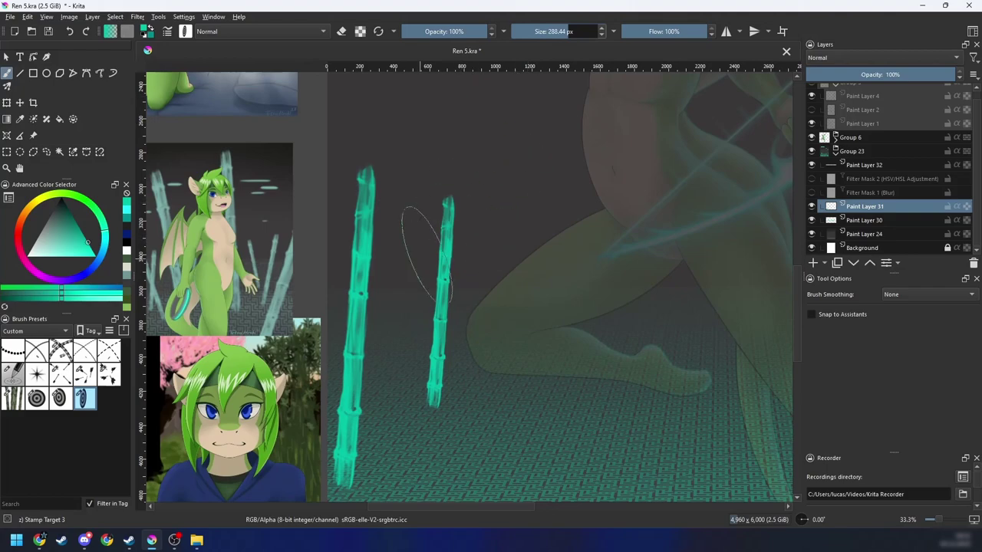
pyautogui.click(403, 285)
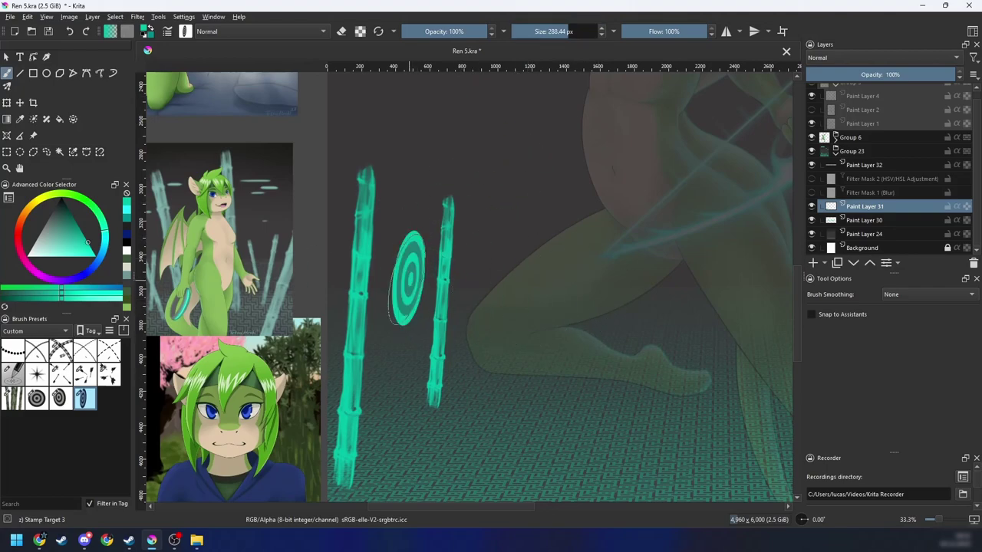
# Step: Paint a sagging teal rope between the two tall columns above the target with the Custom rope brush at 73.37 px
pyautogui.scroll(-3, 470, 285)
pyautogui.scroll(3, 448, 276)
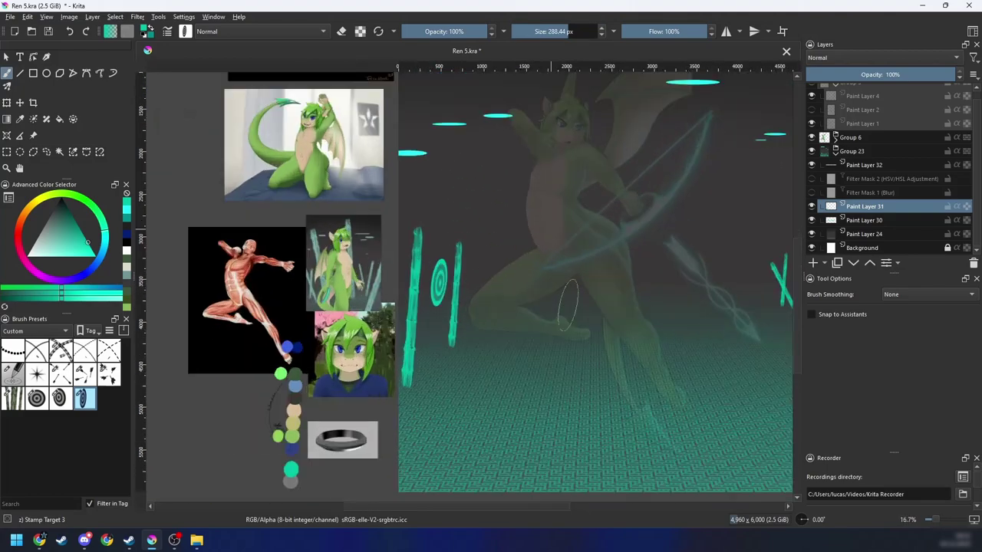
pyautogui.click(60, 350)
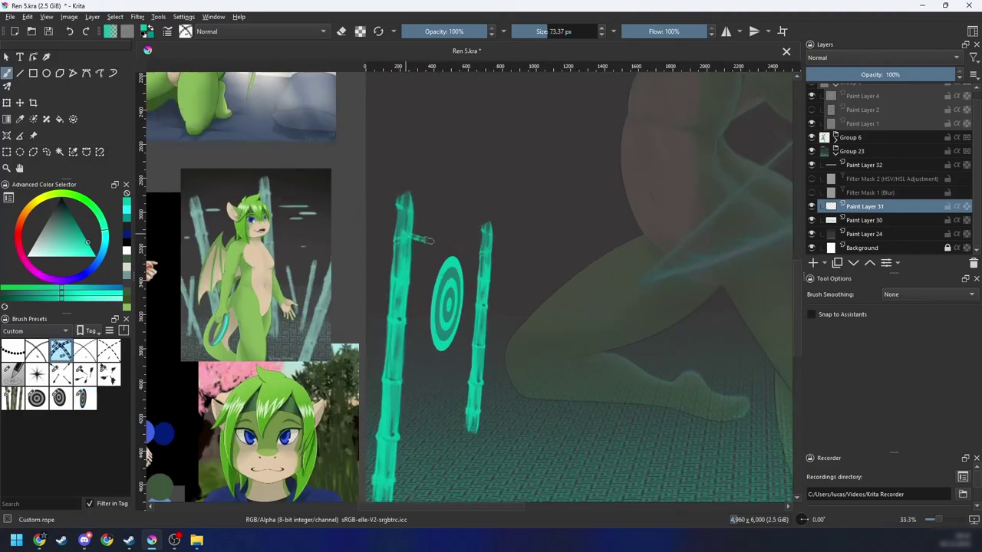
# Step: Select the outer ring of the target between the columns by contiguous colour and invert the selection
pyautogui.scroll(-3, 501, 241)
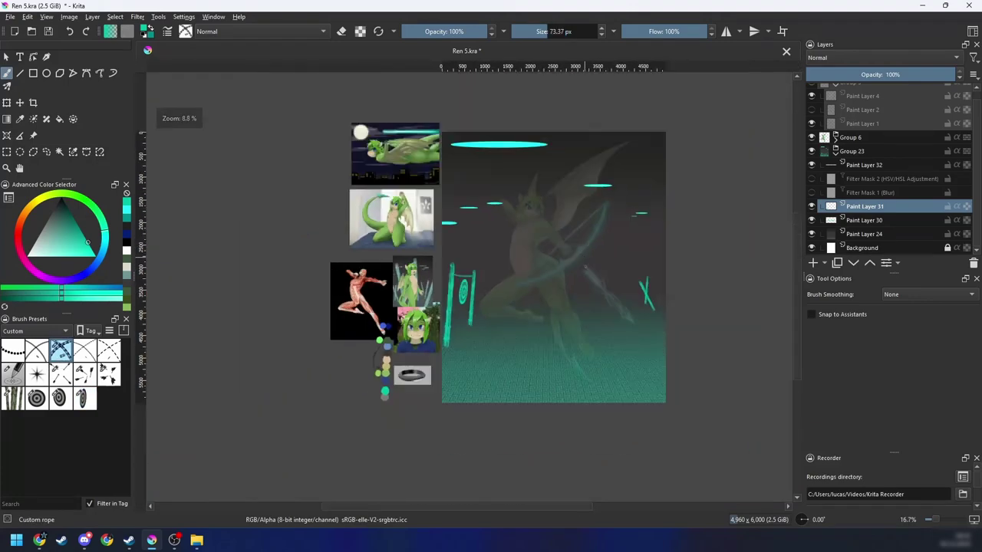
pyautogui.scroll(6, 464, 292)
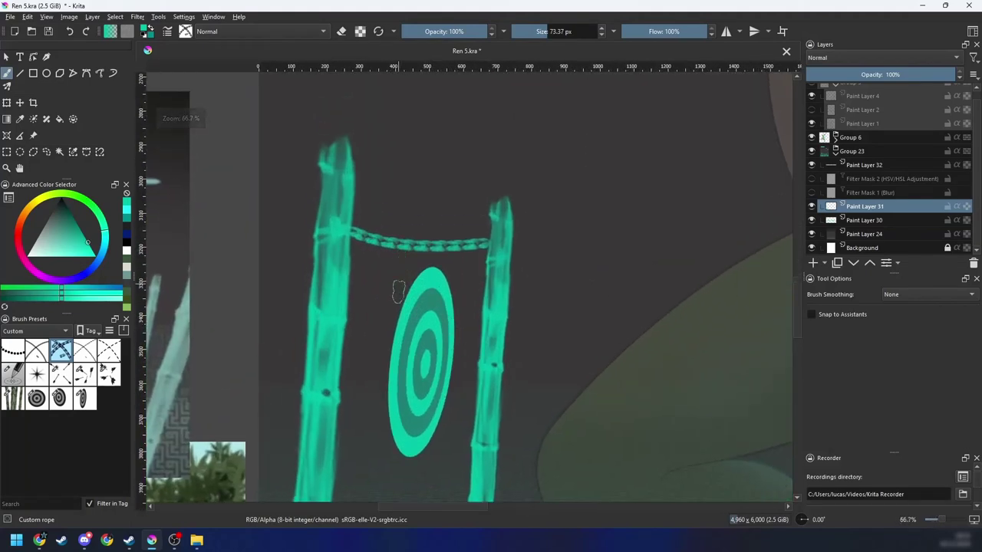
pyautogui.press('w')
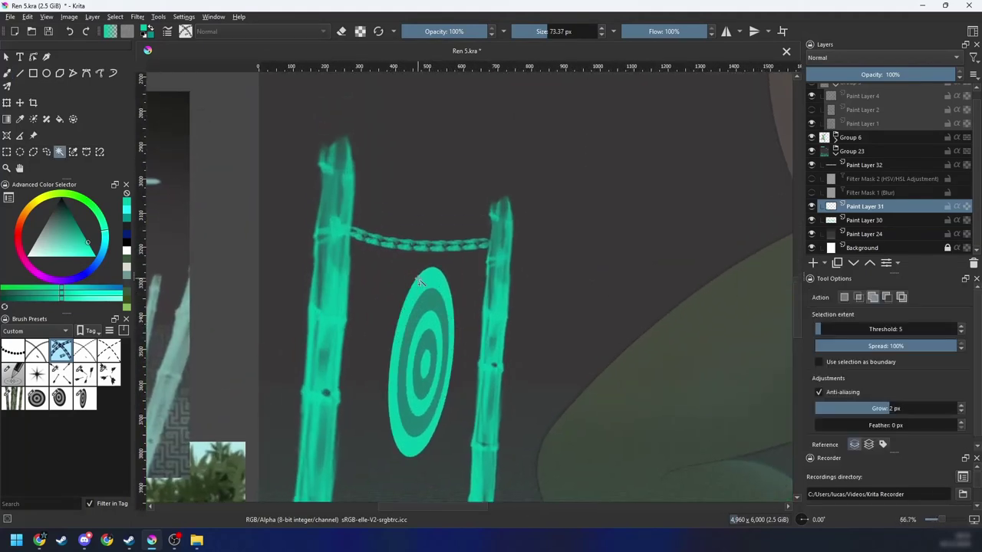
pyautogui.click(420, 284)
pyautogui.rightClick(428, 285)
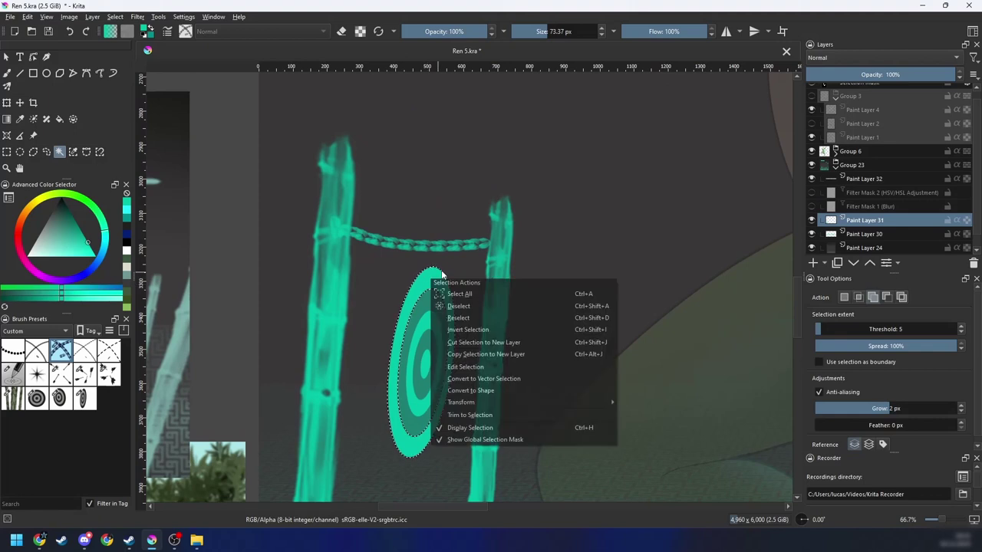
pyautogui.press('Escape')
# Step: Paint hanging rope from the horizontal rope down to the target's upper edge, and clear the selection
pyautogui.press('b')
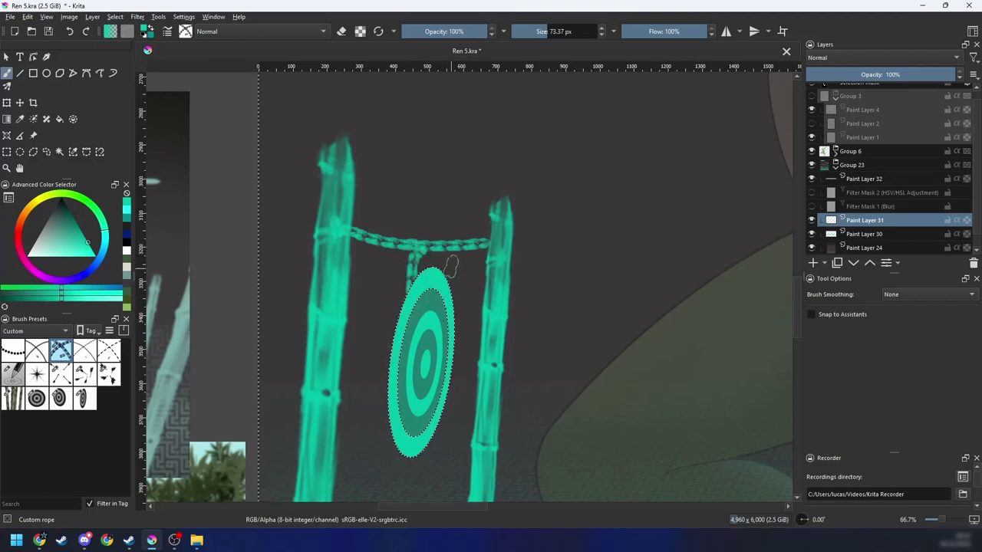
pyautogui.scroll(-5, 446, 328)
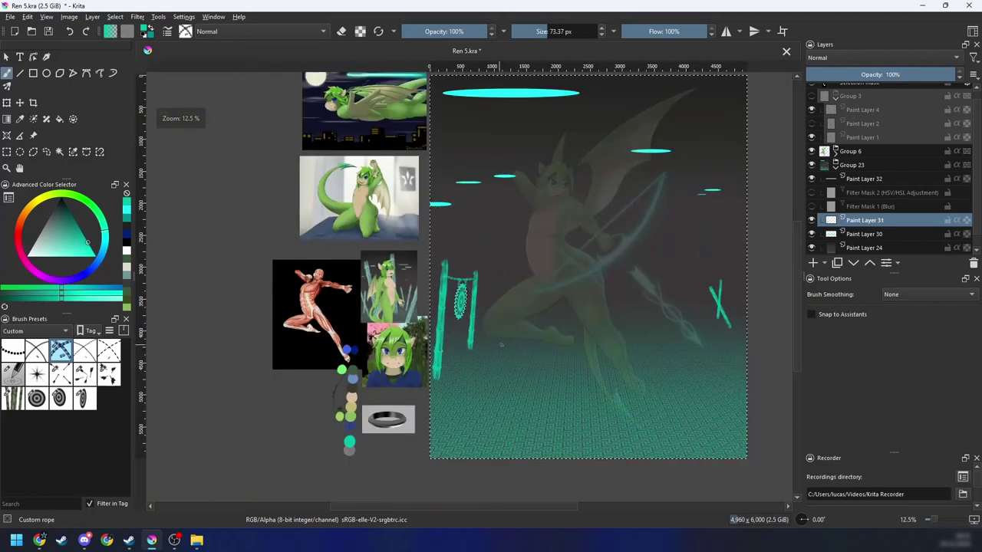
pyautogui.hotkey('ctrl', 'shift', 'a')
# Step: Draw a flat bright cyan ellipse near the canvas's upper-right corner, beside the wing, using the Ink circle 05 preset
pyautogui.scroll(-1, 474, 312)
pyautogui.moveTo(561, 349)
pyautogui.mouseDown()
pyautogui.moveTo(474, 312)
pyautogui.moveTo(513, 333)
pyautogui.moveTo(552, 324)
pyautogui.moveTo(576, 349)
pyautogui.mouseUp()
pyautogui.scroll(1, 531, 331)
pyautogui.moveTo(547, 349); pyautogui.dragTo(500, 369)
pyautogui.hotkey('ctrl', '+')
pyautogui.hotkey('ctrl', '+')
pyautogui.moveTo(576, 333); pyautogui.dragTo(543, 364)
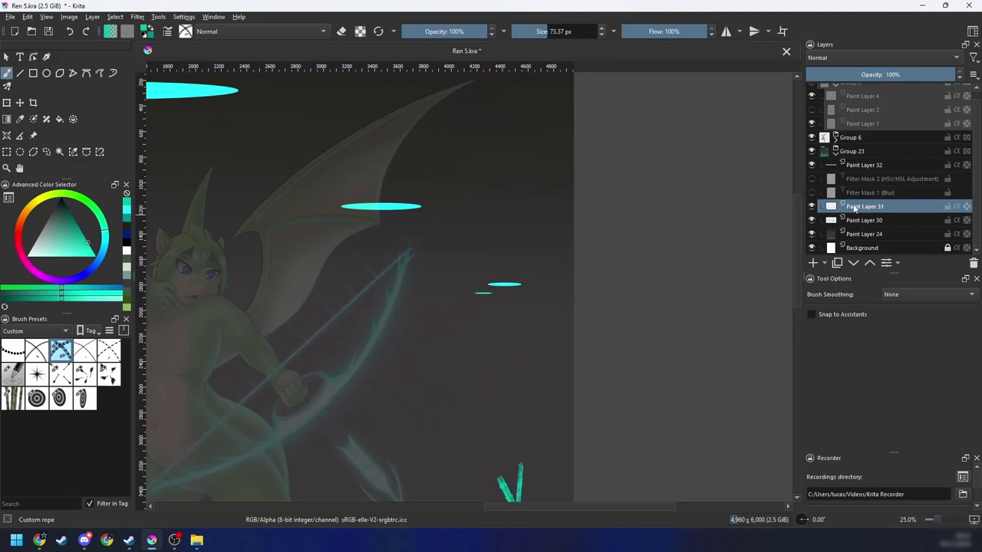
pyautogui.moveTo(570, 261); pyautogui.dragTo(599, 290)
pyautogui.rightClick(352, 211)
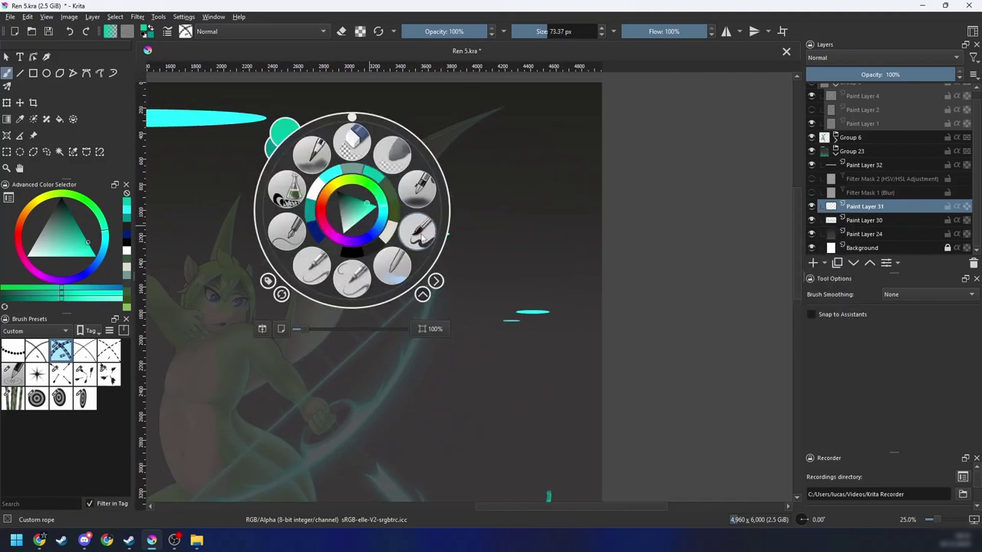
pyautogui.click(292, 234)
pyautogui.rightClick(391, 211)
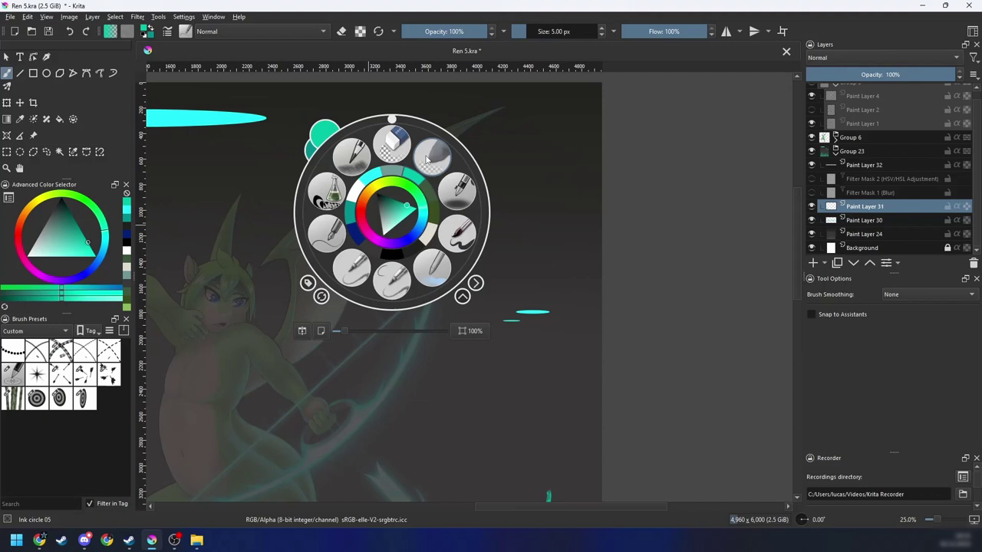
pyautogui.click(378, 177)
pyautogui.click(46, 73)
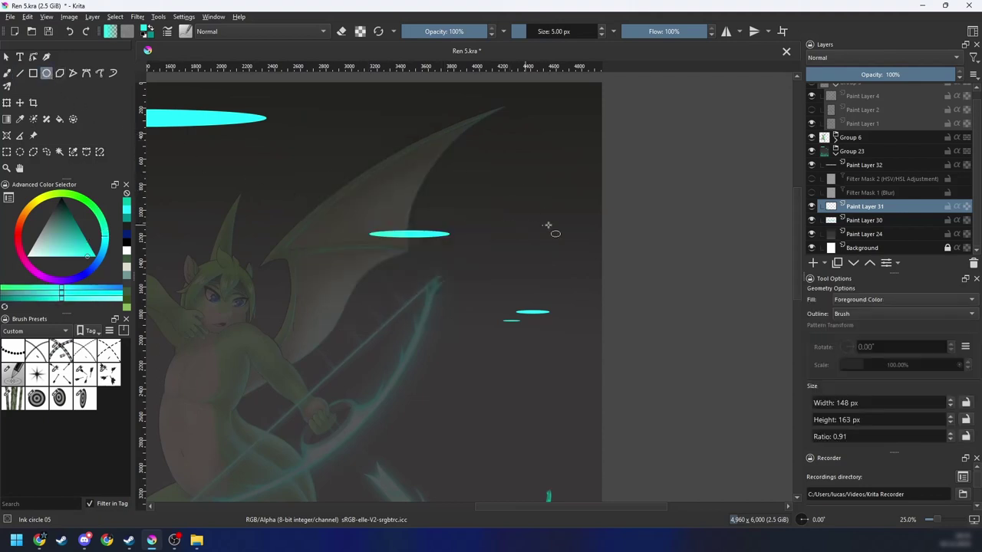
pyautogui.moveTo(487, 185); pyautogui.dragTo(594, 198)
pyautogui.moveTo(573, 247); pyautogui.dragTo(587, 213)
# Step: Set up the freehand brush with the Stamp Target 2 preset and the darker teal-green colour
pyautogui.press('b')
pyautogui.scroll(-1, 483, 265)
pyautogui.moveTo(460, 314); pyautogui.dragTo(543, 266)
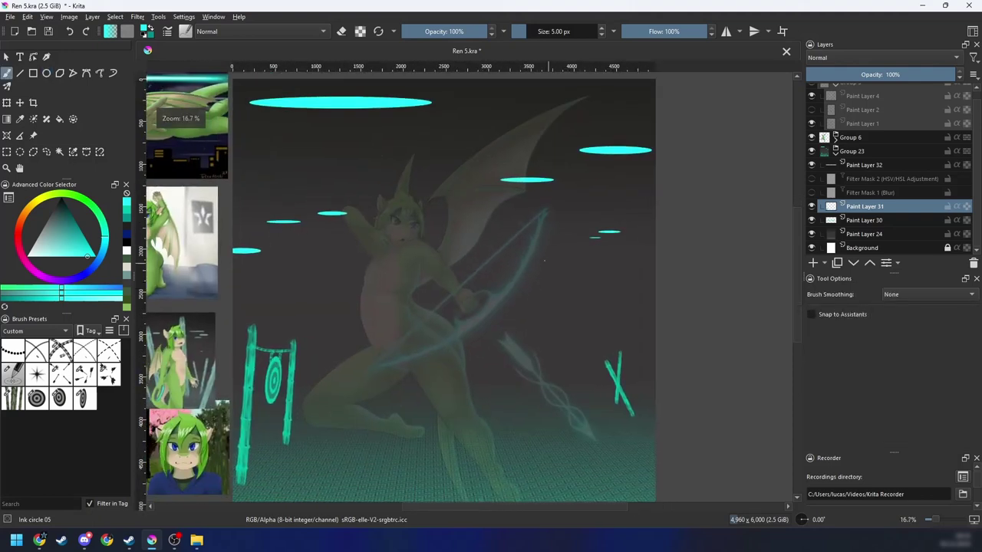
pyautogui.click(36, 397)
pyautogui.rightClick(510, 239)
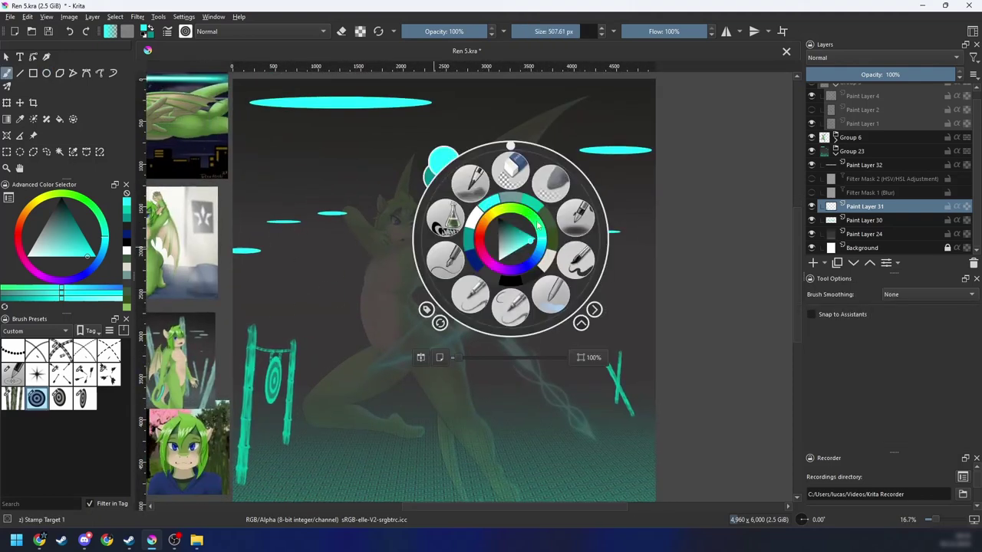
pyautogui.click(530, 204)
pyautogui.moveTo(623, 229); pyautogui.dragTo(563, 250)
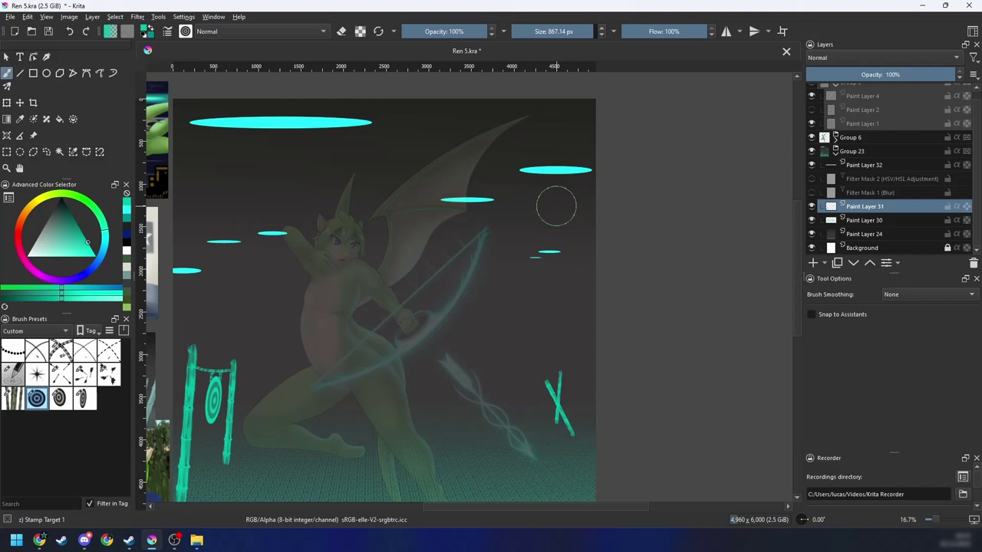
pyautogui.click(59, 397)
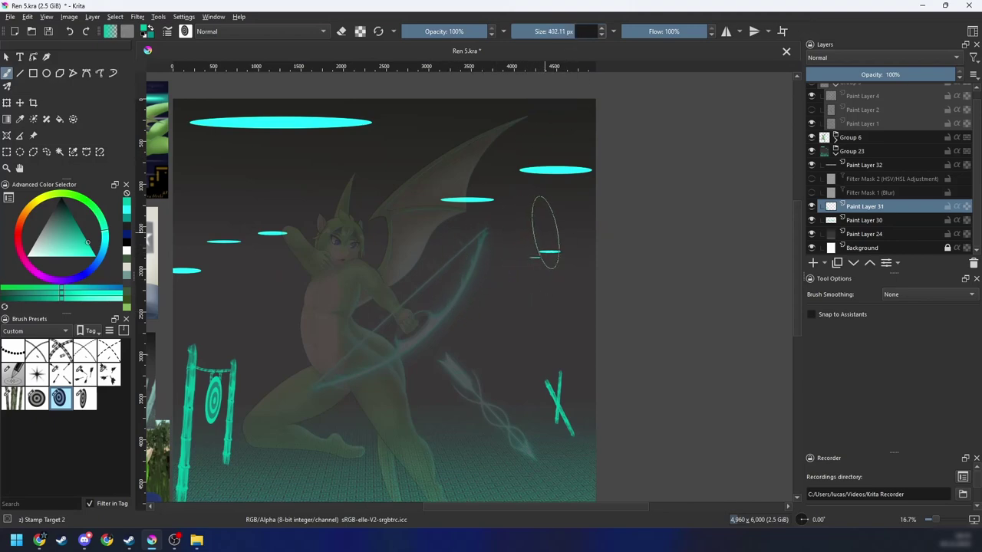
pyautogui.hotkey('ctrl', 'z')
pyautogui.click(554, 227)
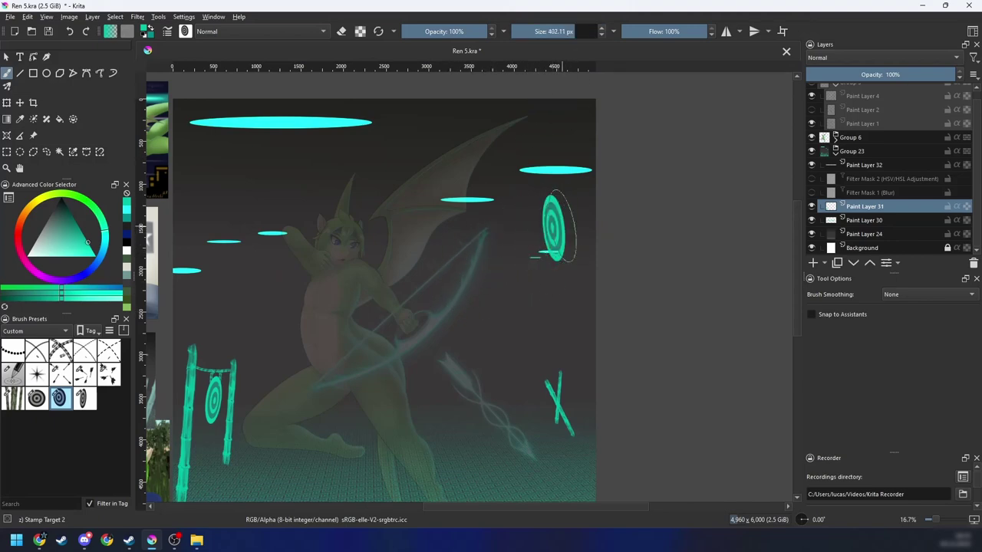
pyautogui.hotkey('ctrl', 'z')
pyautogui.click(555, 233)
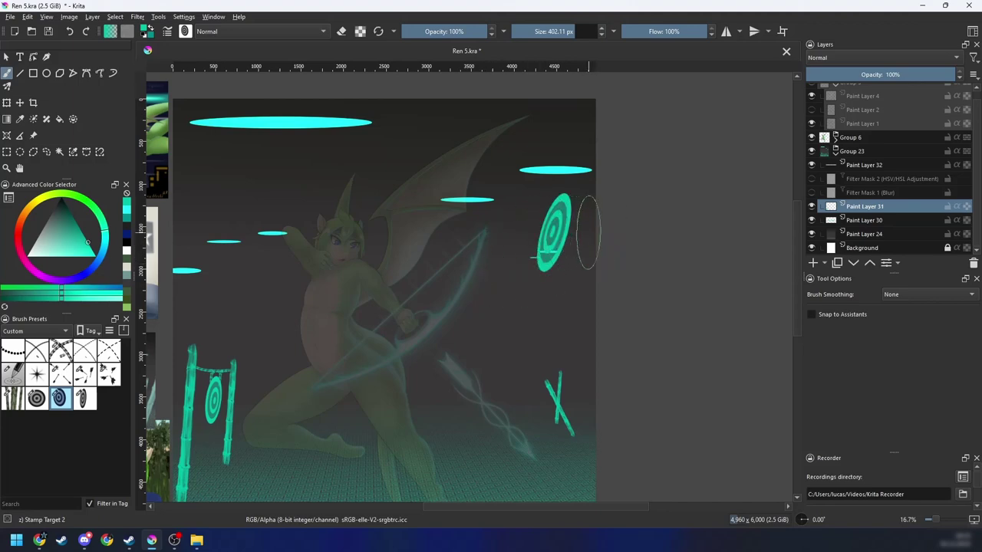
pyautogui.hotkey('ctrl', 'z')
pyautogui.click(553, 231)
pyautogui.hotkey('ctrl', 'z')
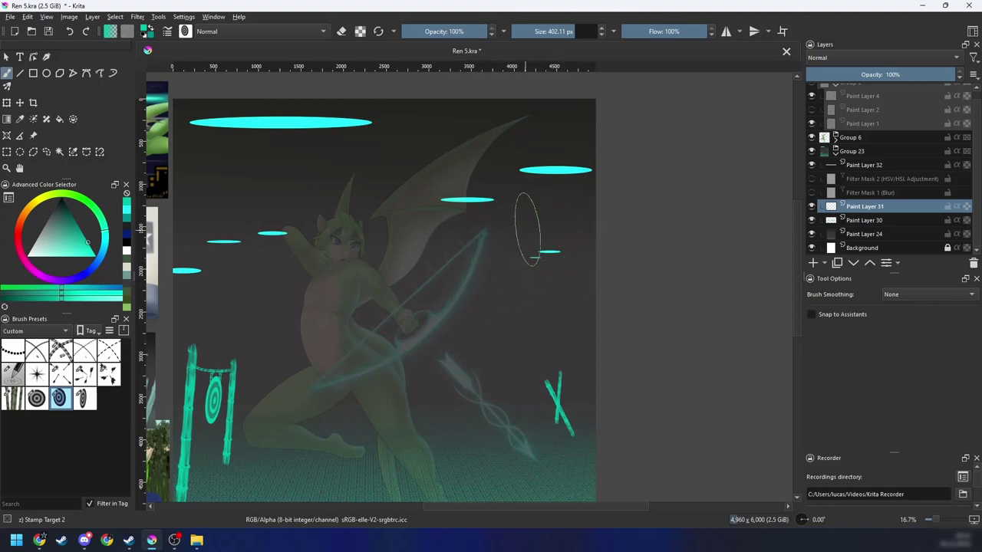
# Step: Stamp an upright ringed target at 402.11 px below the cyan ellipse near the canvas's upper-right corner
pyautogui.click(557, 230)
pyautogui.hotkey('ctrl', '-')
pyautogui.hotkey('ctrl', '-')
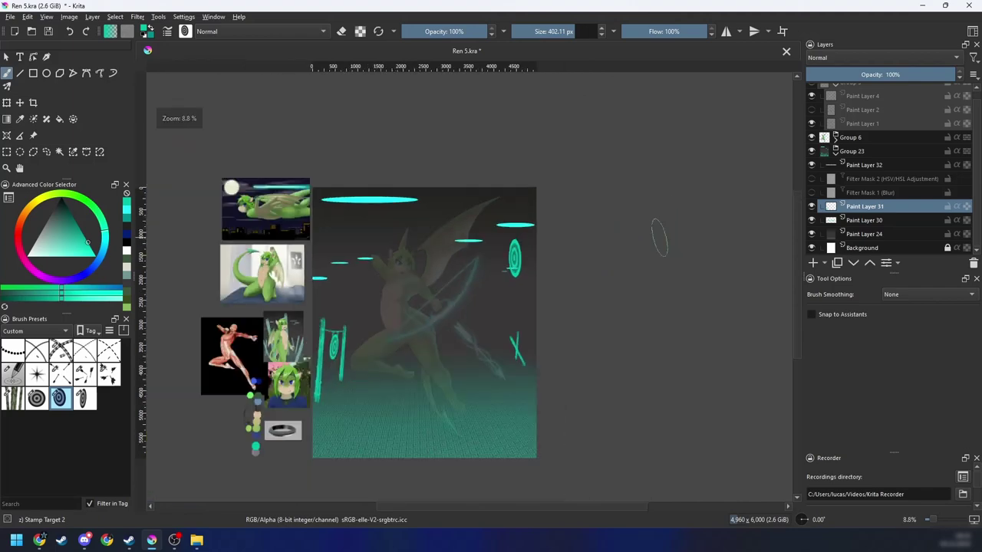
pyautogui.hotkey('ctrl', '+')
pyautogui.hotkey('ctrl', '+')
pyautogui.hotkey('ctrl', '+')
pyautogui.moveTo(692, 248); pyautogui.dragTo(644, 271)
pyautogui.hotkey('ctrl', '+')
pyautogui.hotkey('ctrl', '+')
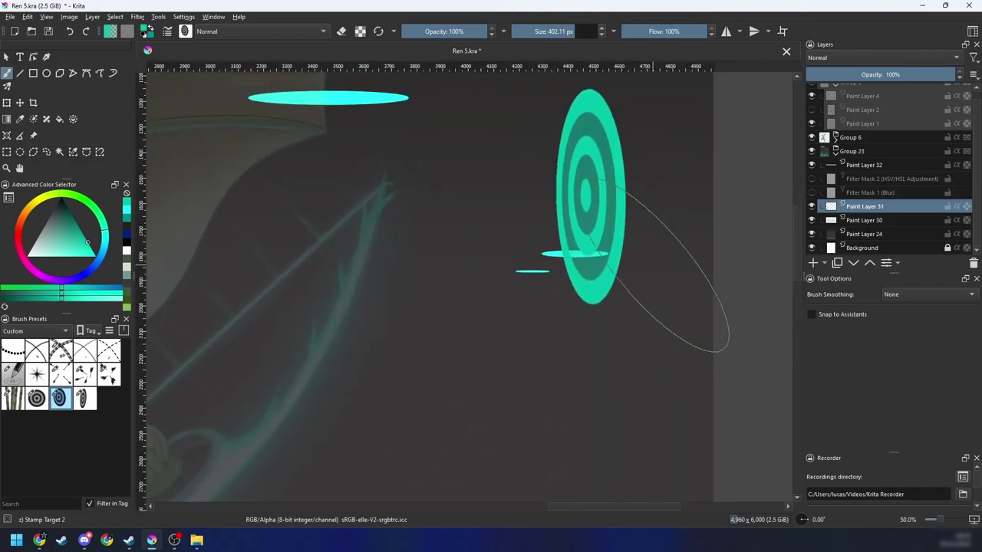
# Step: Paint a teal rope from the upper-right cyan ellipse down onto the target with the Custom rope brush at 73.37 px
pyautogui.scroll(-4, 680, 262)
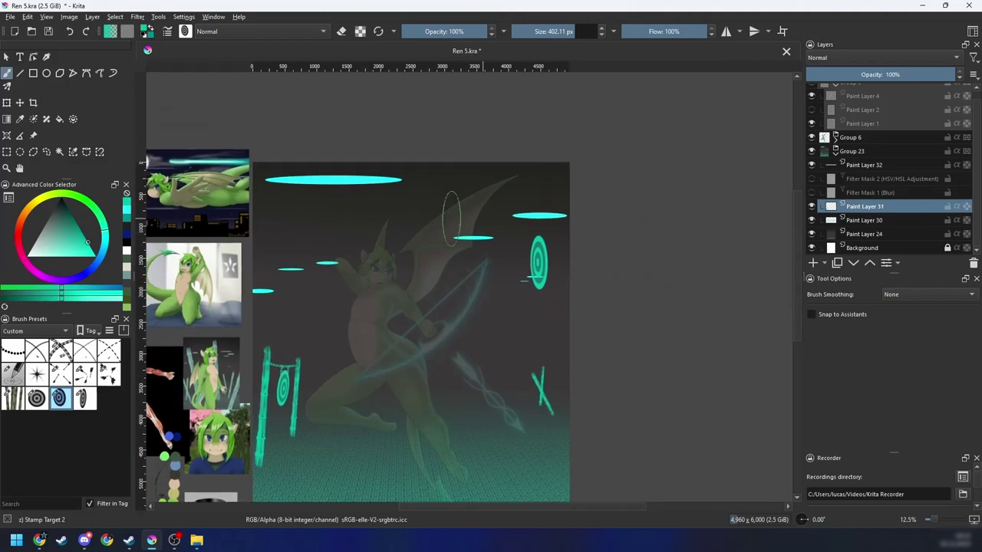
pyautogui.click(61, 349)
pyautogui.scroll(4, 478, 260)
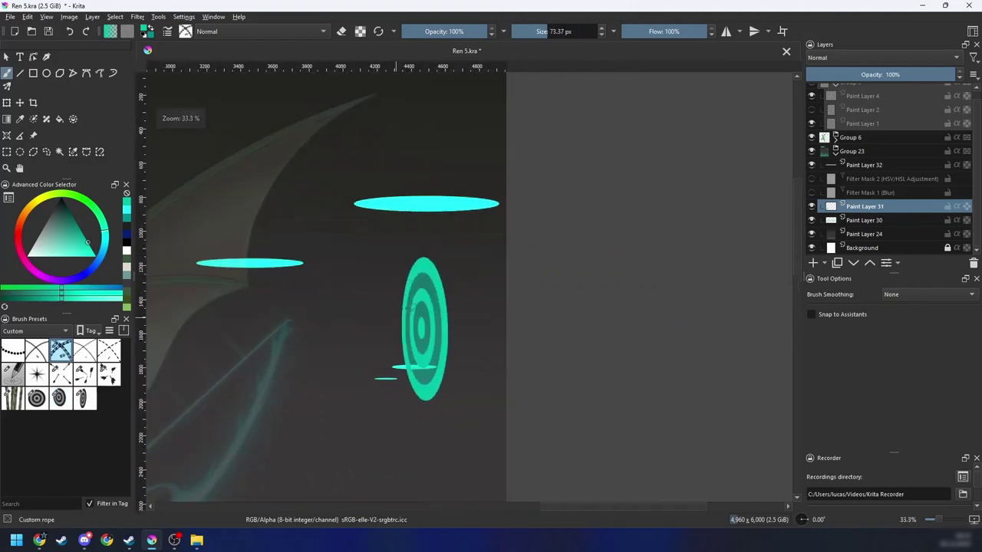
pyautogui.scroll(1, 478, 260)
pyautogui.moveTo(428, 153); pyautogui.dragTo(427, 285)
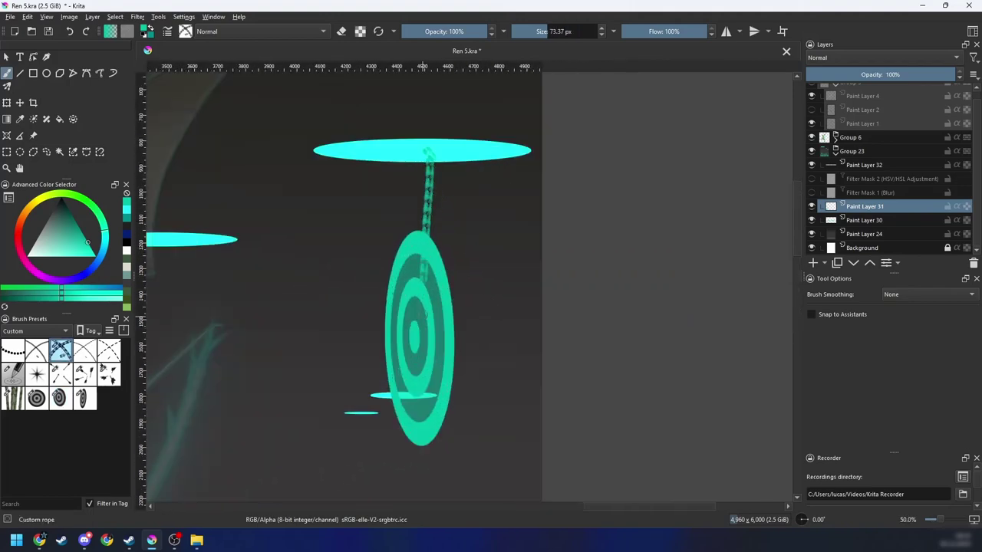
# Step: Try repainting the rope between the upper-right cyan ellipse and the hanging target with the Custom rope brush at 73.37 px
pyautogui.hotkey('ctrl', 'z')
pyautogui.moveTo(432, 146); pyautogui.dragTo(427, 299)
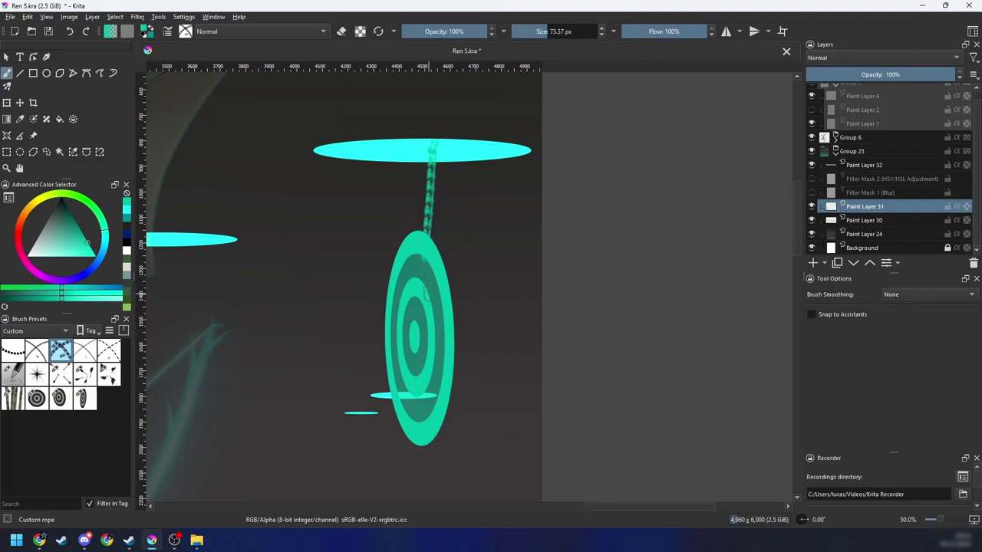
pyautogui.hotkey('ctrl', 'z')
pyautogui.moveTo(406, 155); pyautogui.dragTo(414, 244)
pyautogui.hotkey('ctrl', 'z')
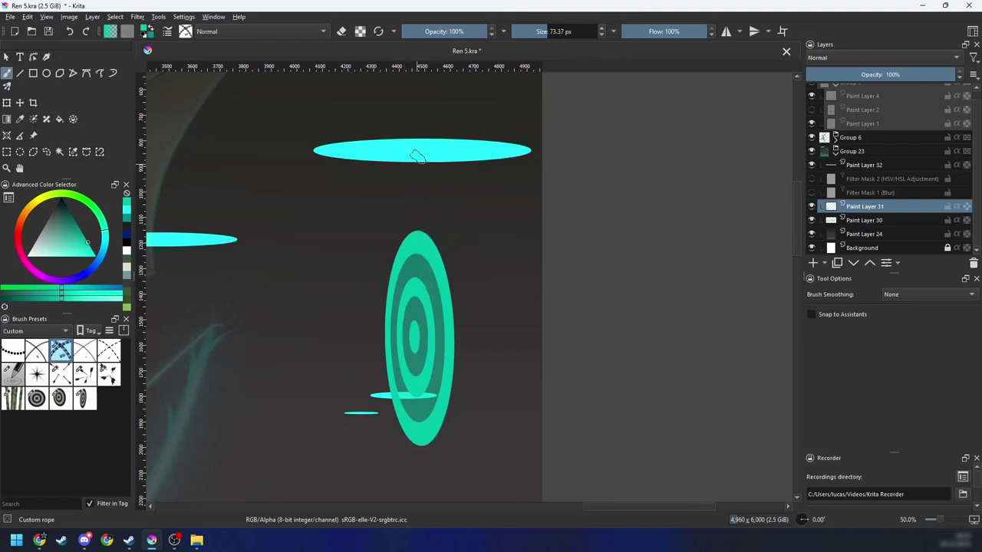
pyautogui.moveTo(413, 145); pyautogui.dragTo(417, 233)
pyautogui.scroll(-3, 469, 312)
pyautogui.scroll(-2, 523, 286)
pyautogui.scroll(2, 470, 287)
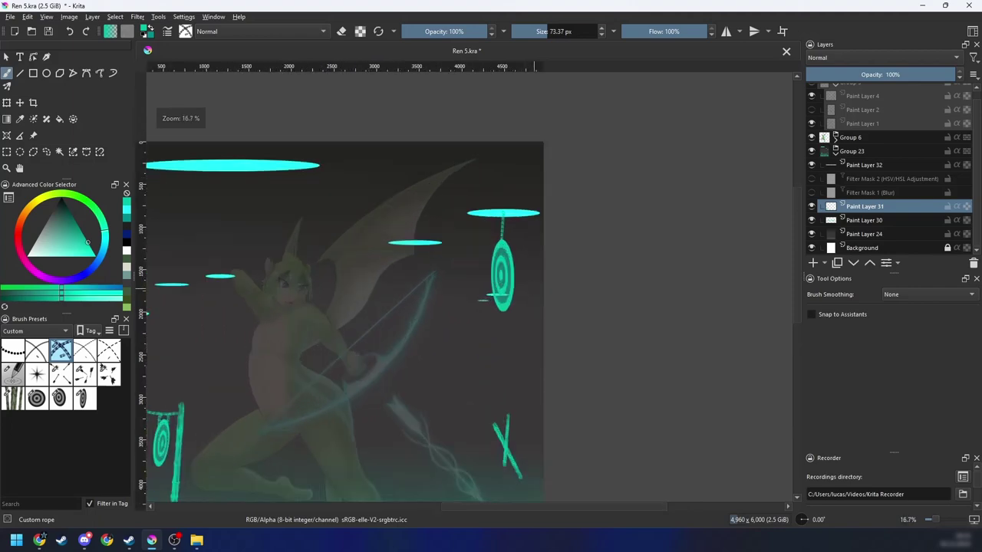
# Step: Undo the thin rope and repaint it from the upper-right ellipse to the target at 176.25 px
pyautogui.hotkey('ctrl', 'z')
pyautogui.scroll(1, 530, 283)
pyautogui.keyDown('shift'); pyautogui.moveTo(501, 238); pyautogui.dragTo(514, 237); pyautogui.keyUp('shift')
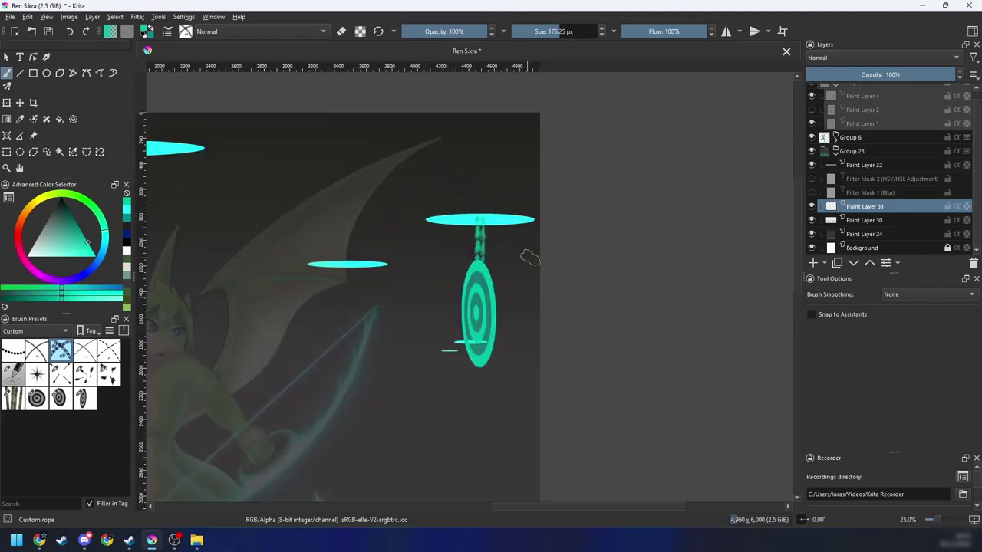
# Step: Restore the dragon archer's Group 6 to 100% opacity and check the whole composition against the background
pyautogui.scroll(-4, 529, 258)
pyautogui.scroll(2, 580, 312)
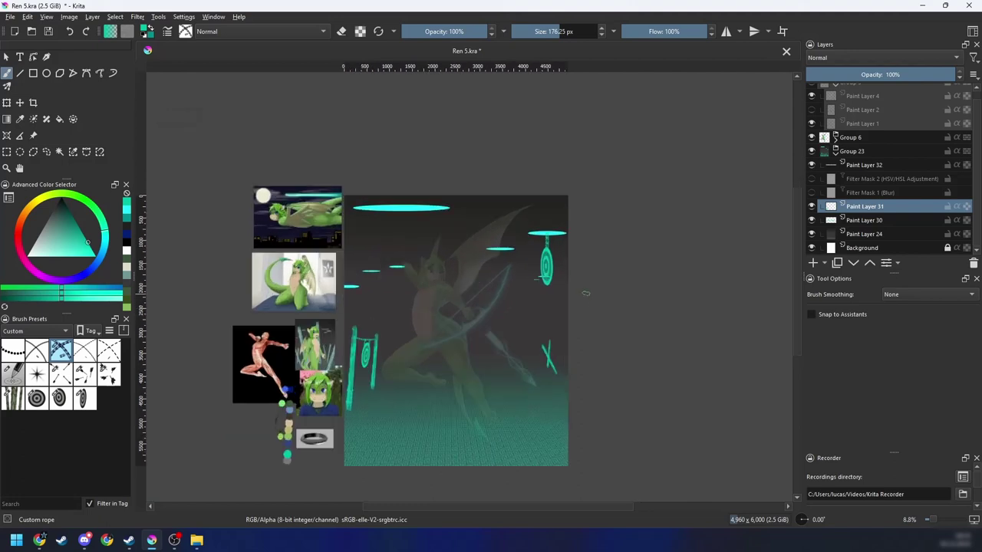
pyautogui.moveTo(584, 297); pyautogui.dragTo(581, 277)
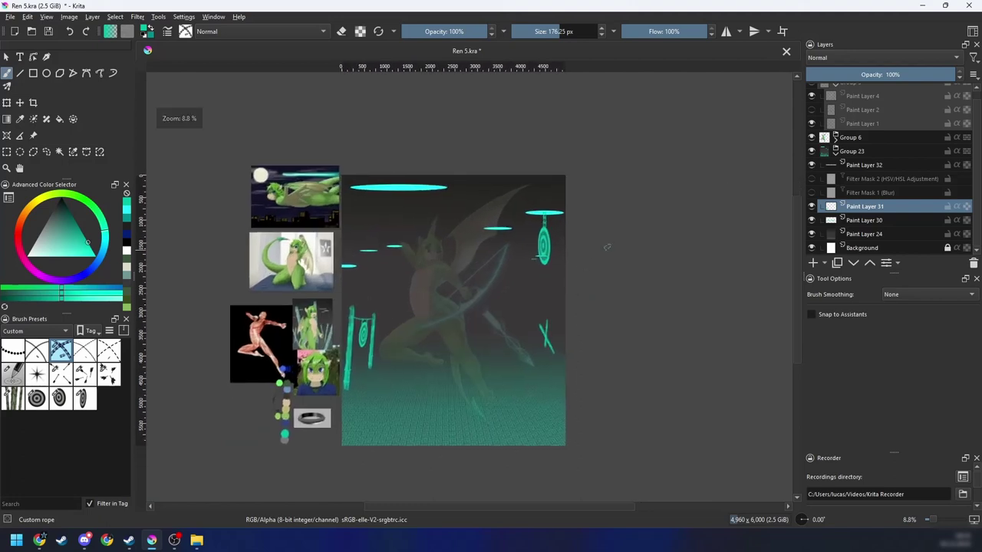
pyautogui.click(850, 137)
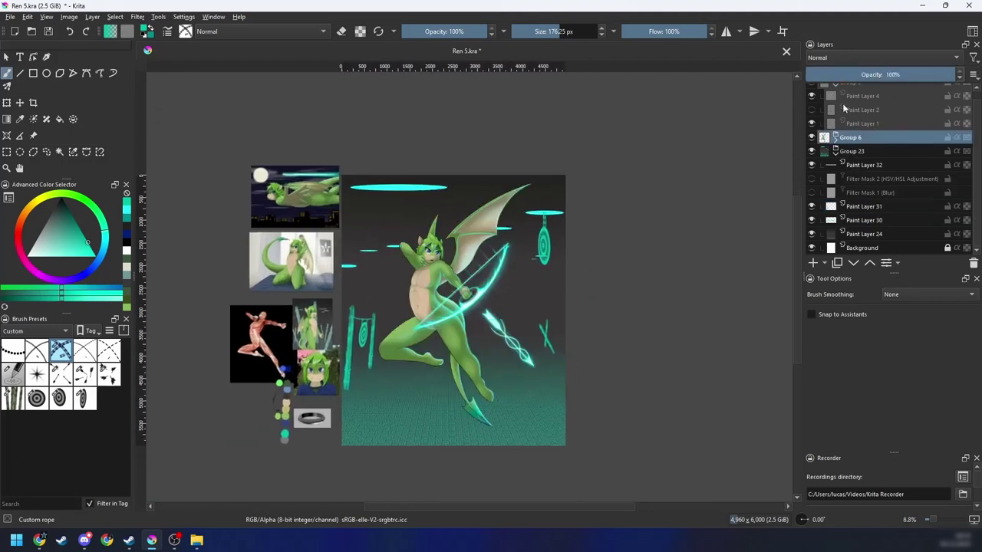
pyautogui.moveTo(649, 212); pyautogui.dragTo(669, 193)
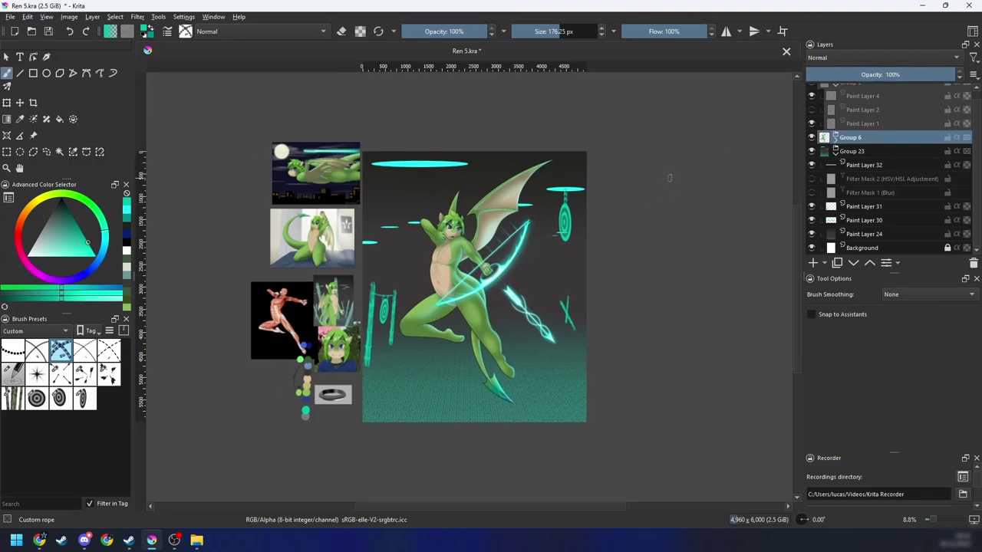
pyautogui.scroll(-1, 648, 261)
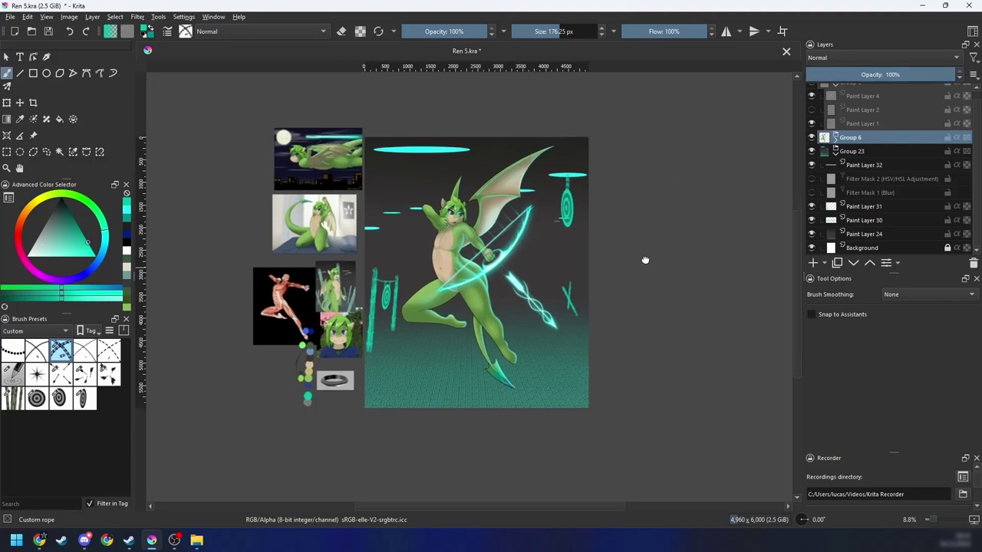
pyautogui.moveTo(645, 260); pyautogui.dragTo(638, 265)
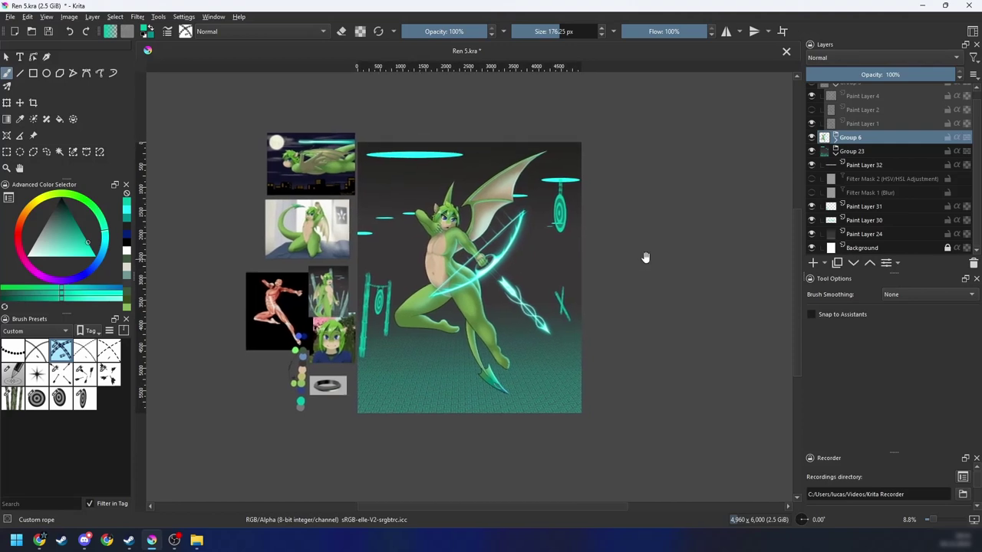
pyautogui.moveTo(618, 299); pyautogui.dragTo(615, 298)
pyautogui.press('+')
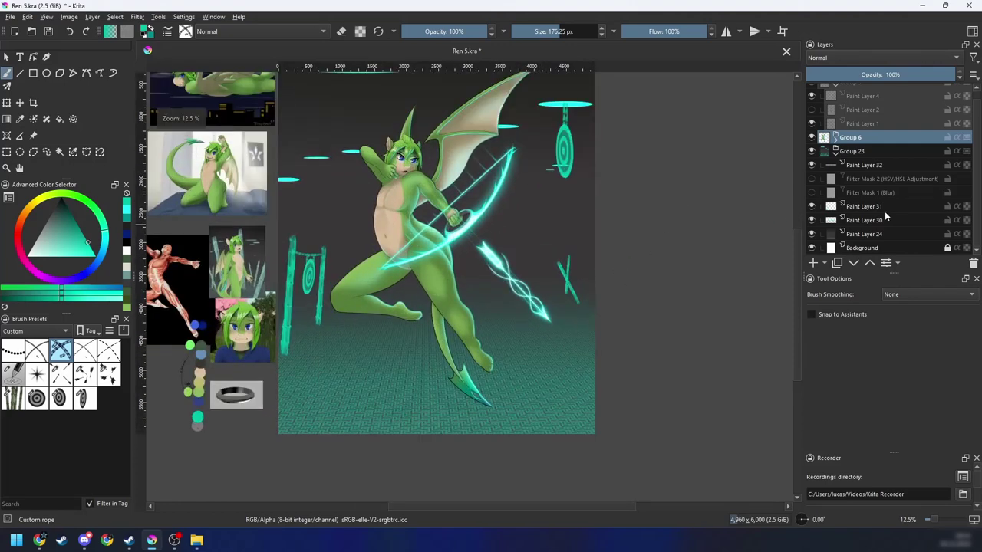
# Step: Try erasing part of the crossed bamboo sticks beside the arrow on Paint Layer 31
pyautogui.click(869, 208)
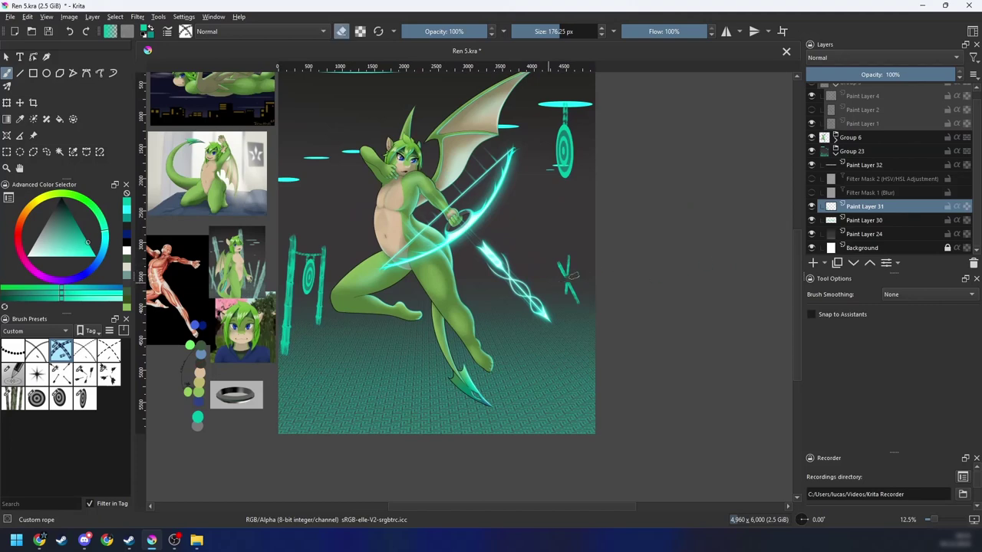
pyautogui.rightClick(599, 306)
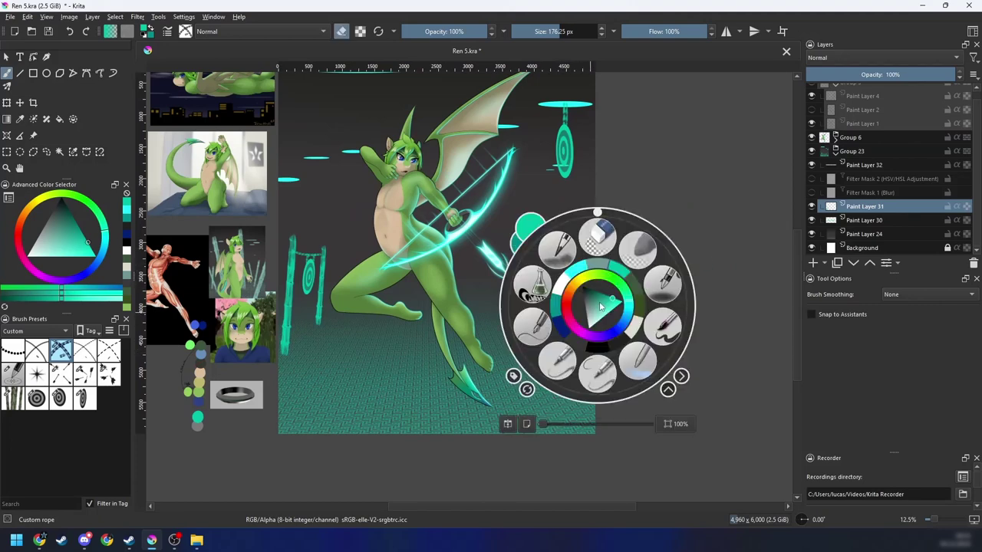
pyautogui.click(615, 269)
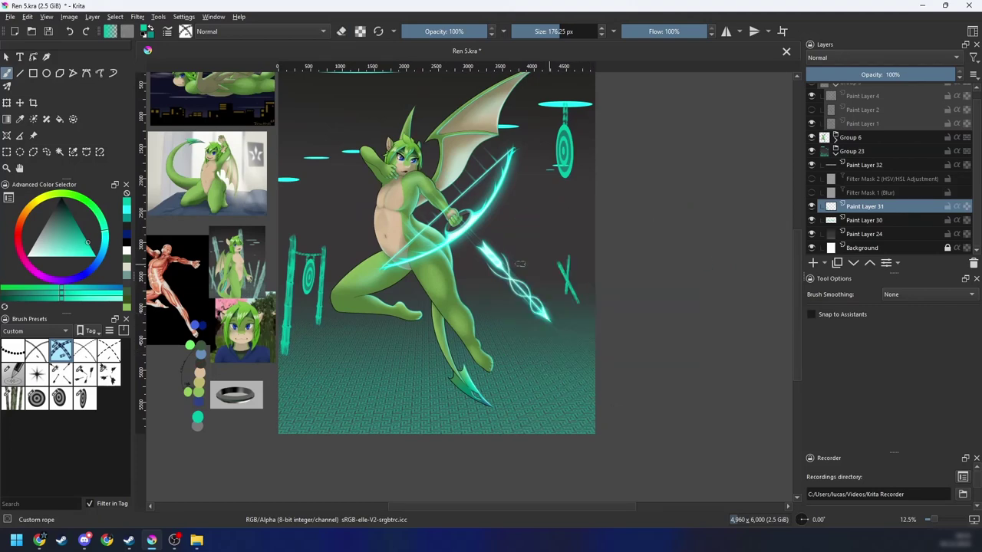
# Step: Set up the brush with the Stamp Bamboo 2 preset at 1000 px
pyautogui.click(13, 398)
pyautogui.scroll(1, 515, 424)
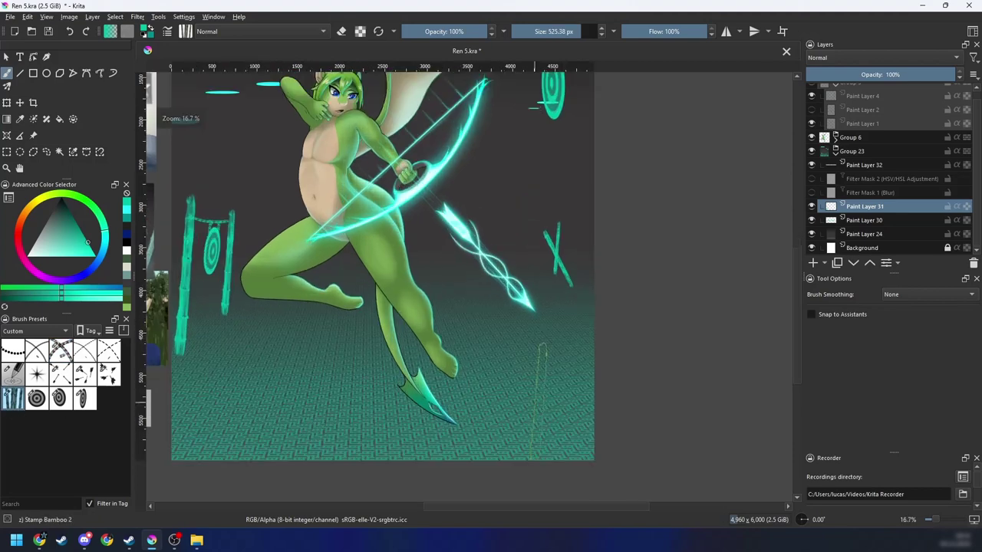
pyautogui.scroll(-1, 551, 403)
pyautogui.click(575, 31)
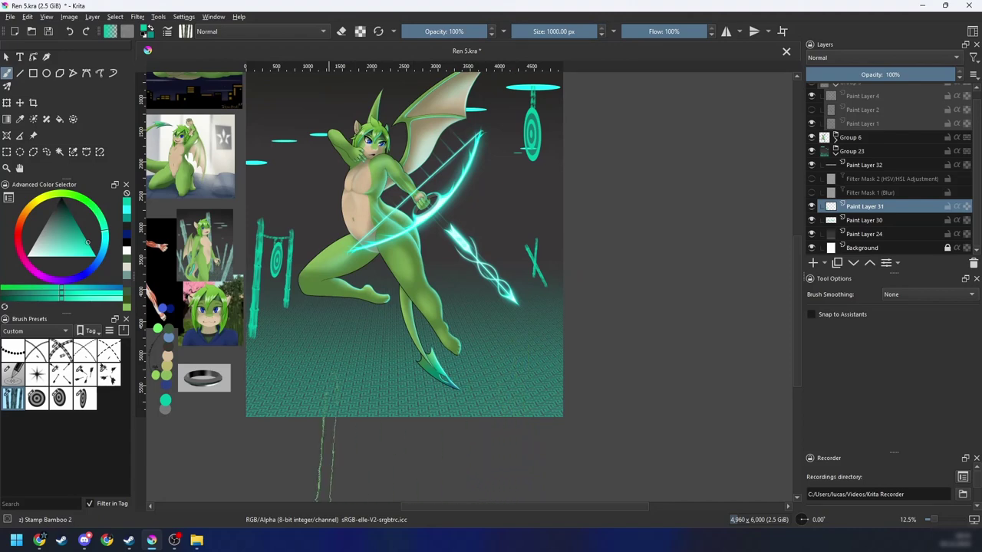
# Step: Try stamping a cluster of tall teal bamboo columns along the lower-left edge of the maze floor
pyautogui.hotkey('ctrl', ']')
pyautogui.click(327, 416)
pyautogui.hotkey('ctrl', '[')
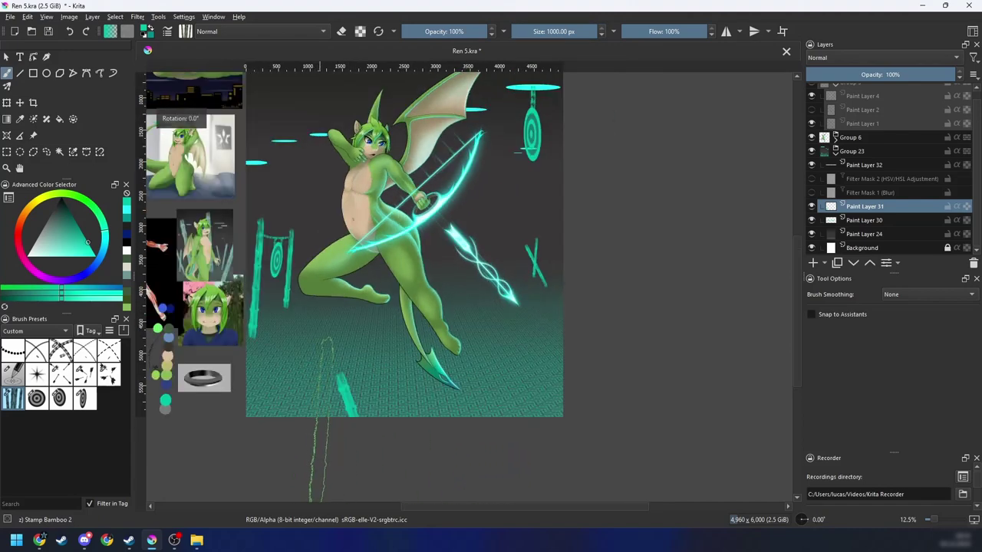
pyautogui.click(288, 416)
pyautogui.click(373, 403)
pyautogui.click(360, 407)
pyautogui.click(320, 403)
pyautogui.click(311, 412)
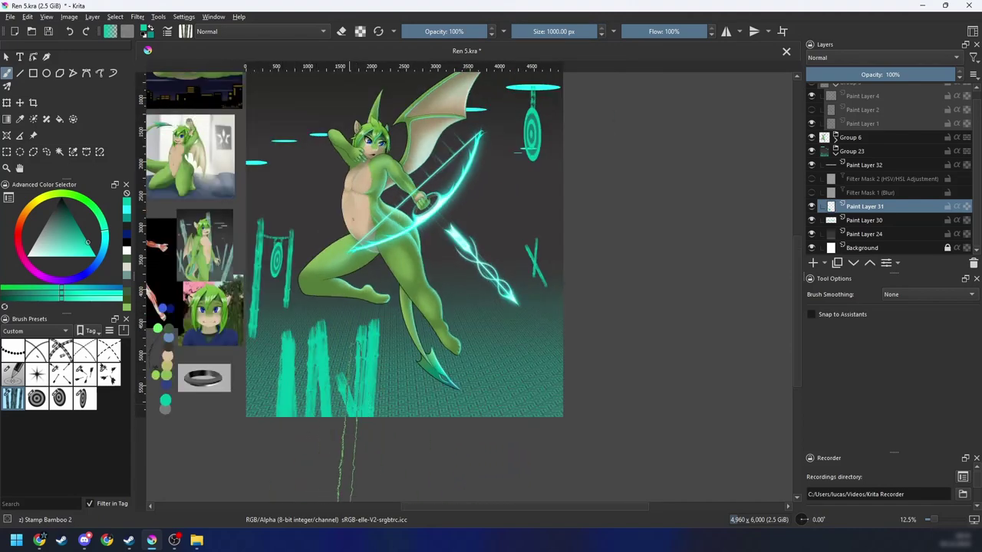
pyautogui.hotkey('ctrl', 'z')
pyautogui.hotkey('ctrl', 'z')
pyautogui.hotkey('ctrl', 'z')
pyautogui.hotkey('ctrl', 'z')
pyautogui.hotkey('ctrl', 'z')
pyautogui.hotkey('ctrl', 'z')
pyautogui.hotkey('ctrl', 'z')
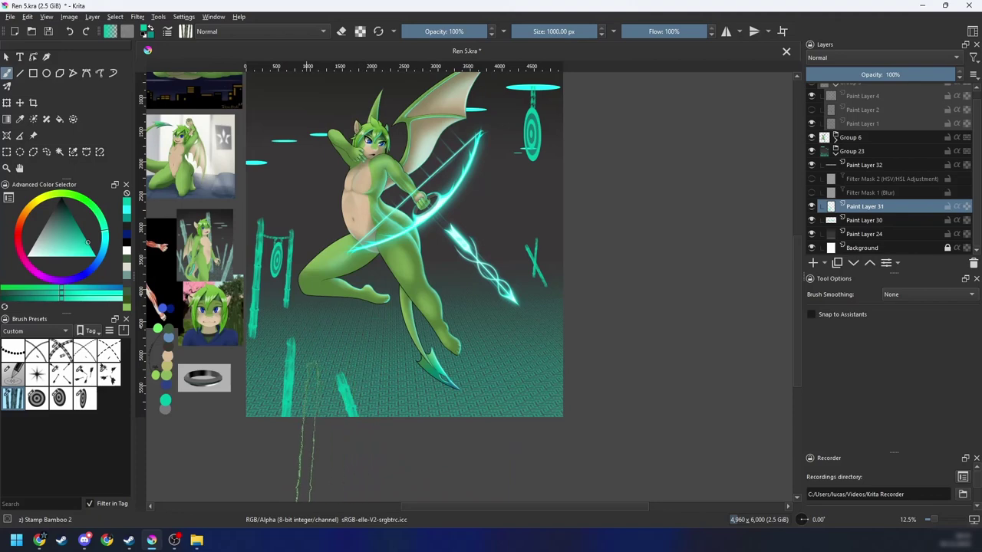
# Step: Try stamping an upright bamboo column and a slanted one in the floor's lower-left corner, rotating the canvas for the slant
pyautogui.click(284, 410)
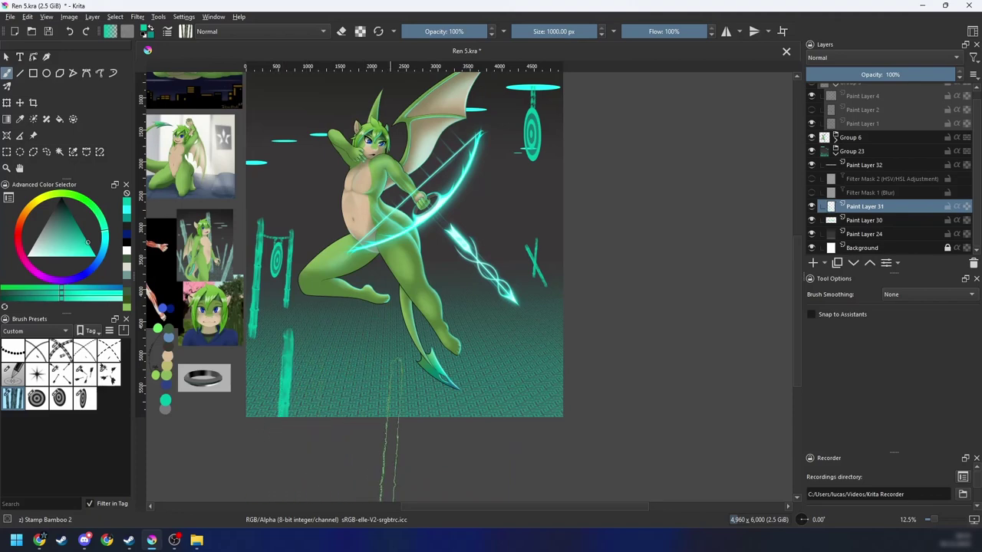
pyautogui.press('6')
pyautogui.press('6')
pyautogui.press('6')
pyautogui.press('4')
pyautogui.press('4')
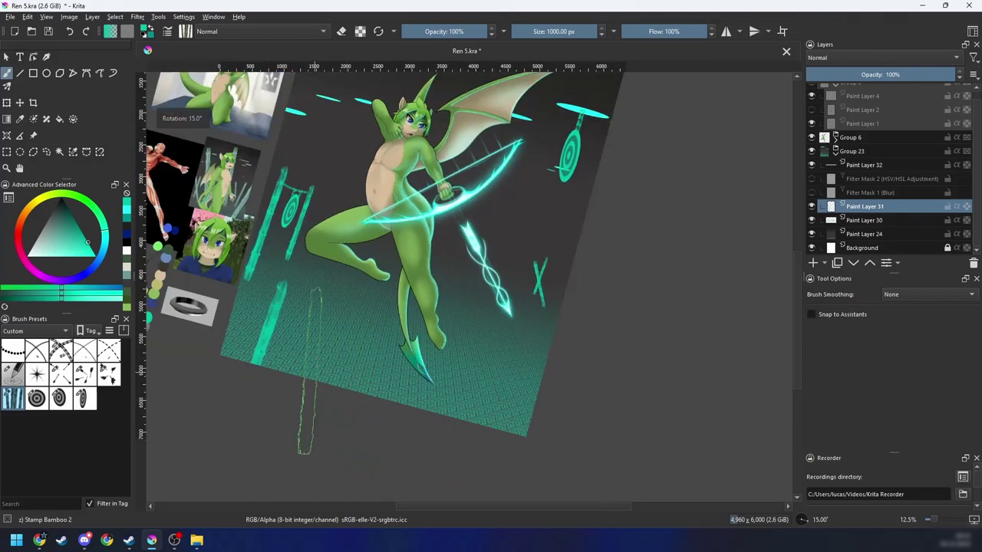
pyautogui.press('6')
pyautogui.press('4')
pyautogui.press('4')
pyautogui.press('-')
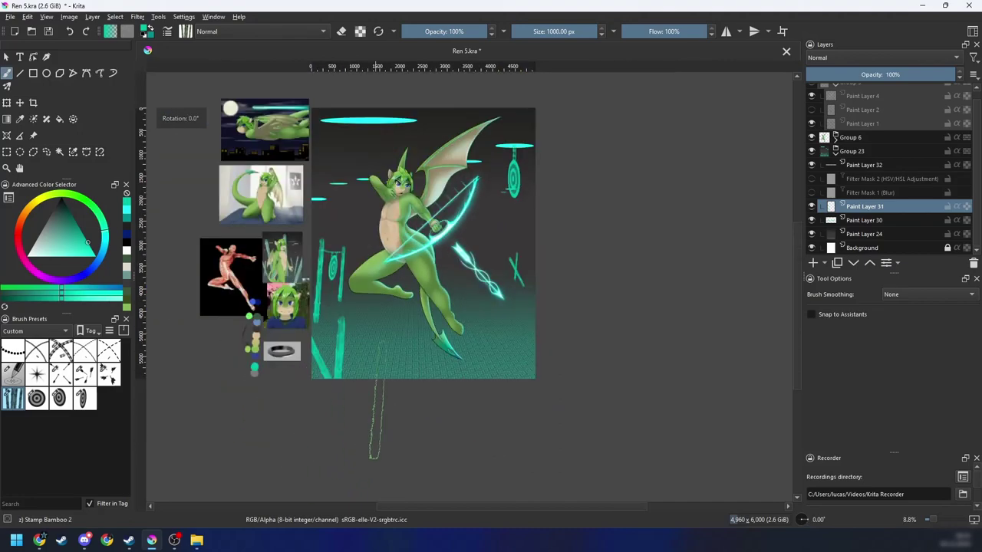
pyautogui.hotkey('ctrl', 'z')
# Step: Undo the remaining bamboo column on the lower-left floor and reset the canvas rotation to 0°
pyautogui.press('+')
pyautogui.press('+')
pyautogui.press('6')
pyautogui.press('6')
pyautogui.scroll(-1, 284, 337)
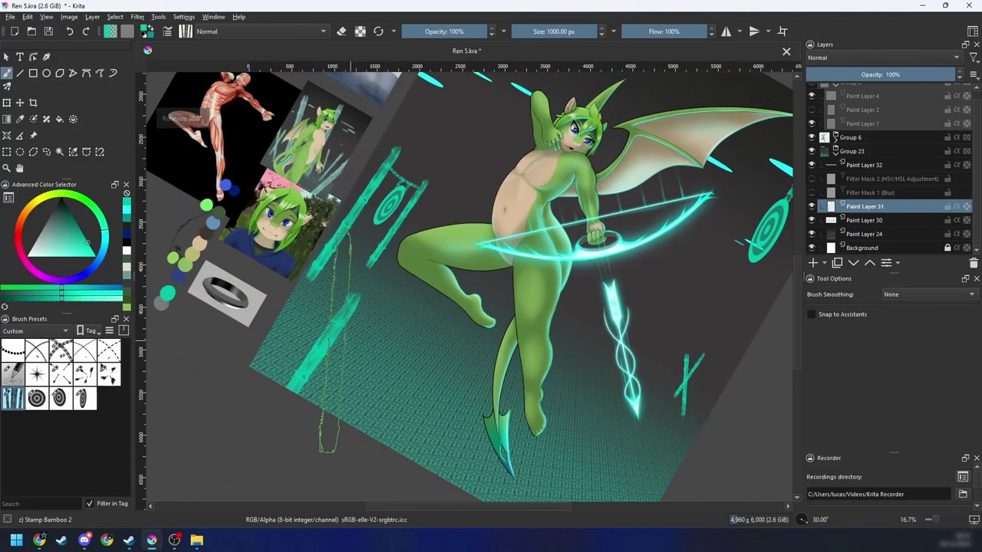
pyautogui.press('5')
pyautogui.moveTo(593, 375); pyautogui.dragTo(572, 381)
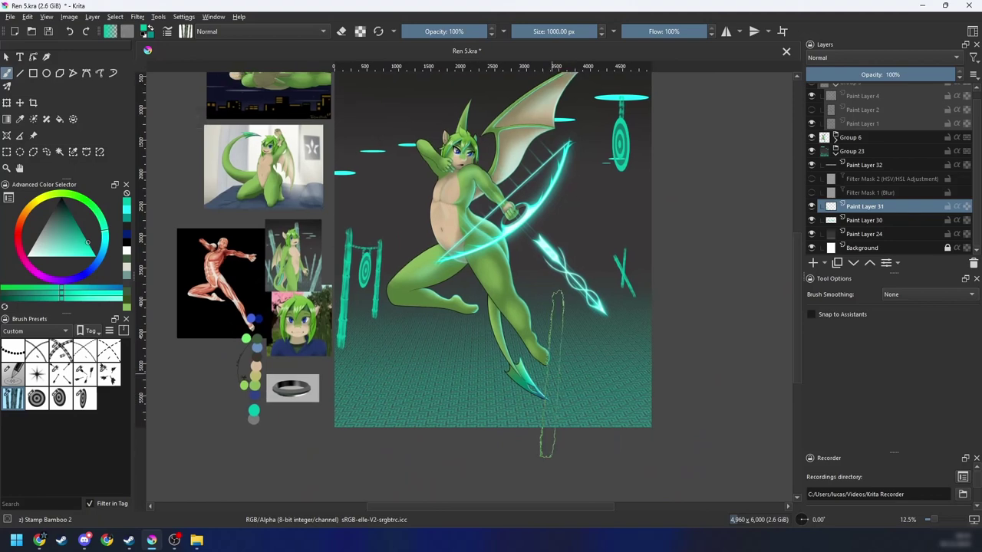
# Step: Make Paint Layer 32 the active layer and try out canvas angles for the bamboo stamp, ending at 0°
pyautogui.click(869, 167)
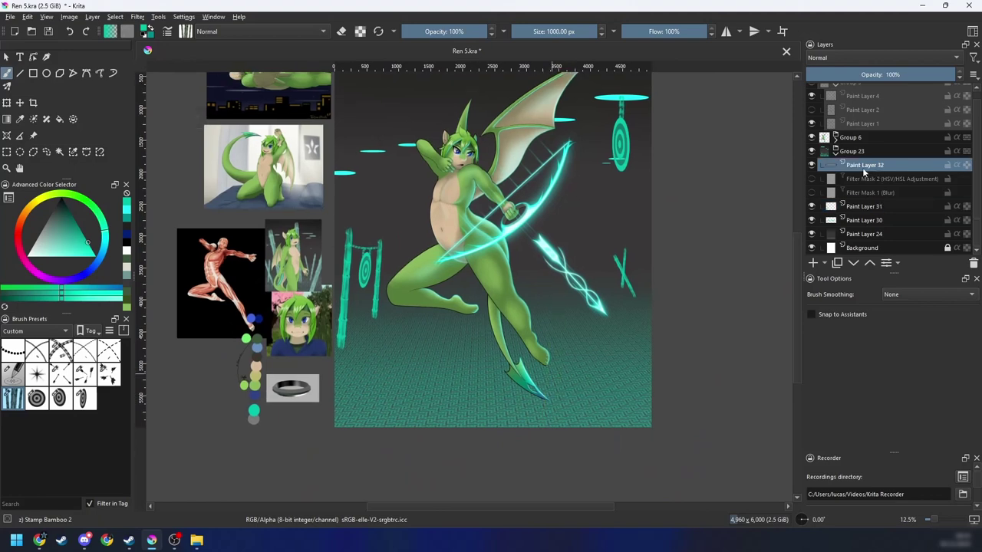
pyautogui.press('6')
pyautogui.press('6')
pyautogui.scroll(-1, 491, 350)
pyautogui.press('4')
pyautogui.press('5')
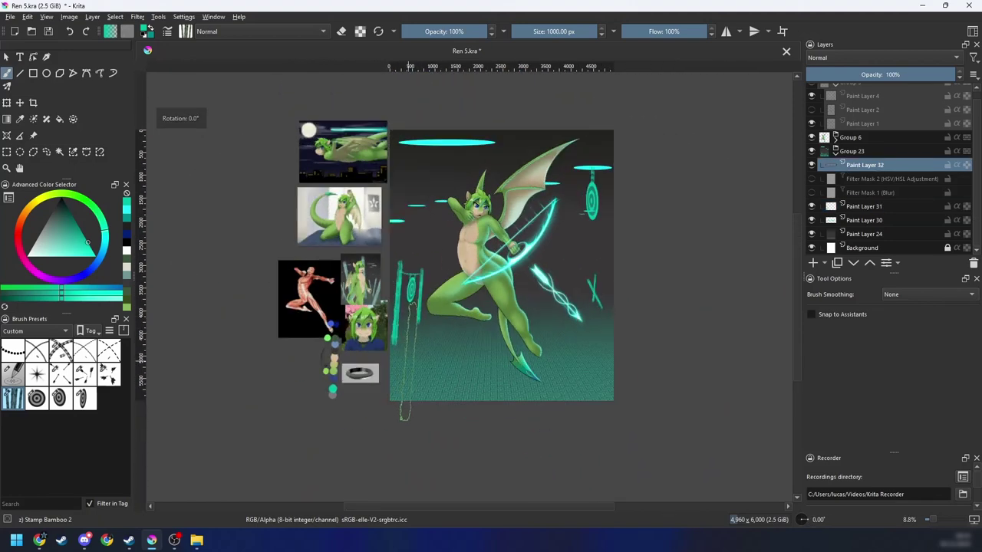
pyautogui.press('6')
pyautogui.press('5')
pyautogui.moveTo(607, 329); pyautogui.dragTo(585, 305)
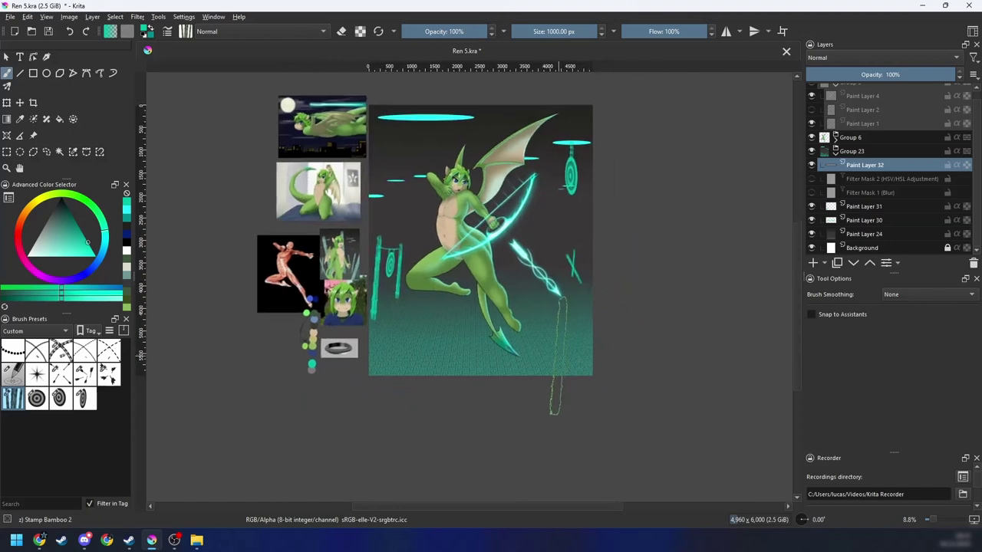
# Step: Stamp a large bamboo pole diagonally across the lower-left corner of the artwork on Paint Layer 32
pyautogui.press('6')
pyautogui.press('6')
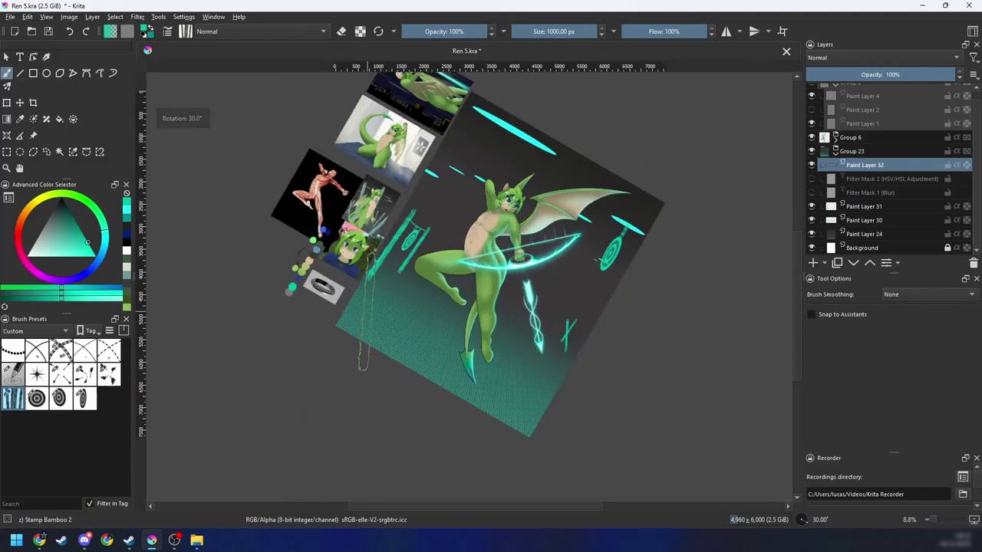
pyautogui.press('5')
# Step: Transform the stamped bamboo pole, enlarging and repositioning it as a foreground element in the artwork's lower-left corner
pyautogui.hotkey('ctrl', 't')
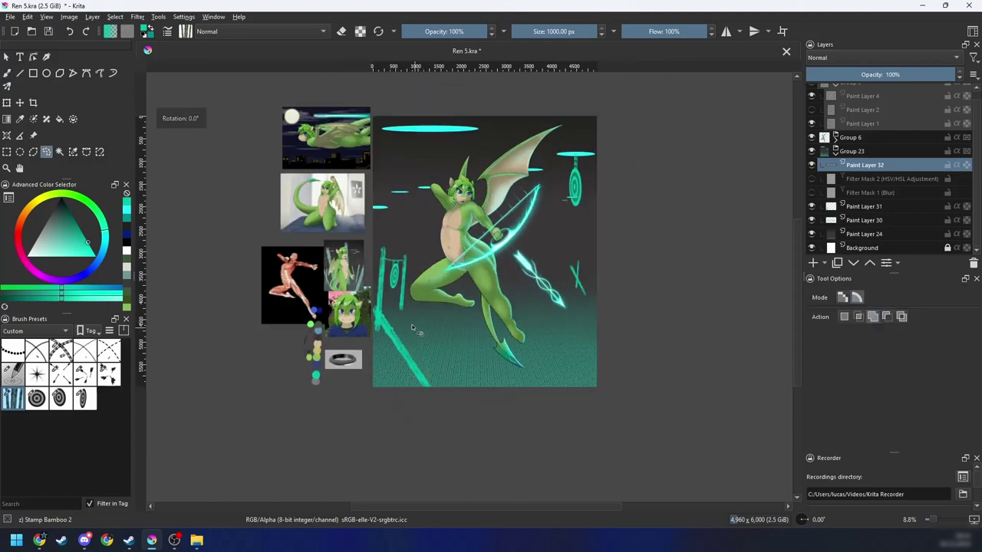
pyautogui.moveTo(545, 336); pyautogui.dragTo(547, 369)
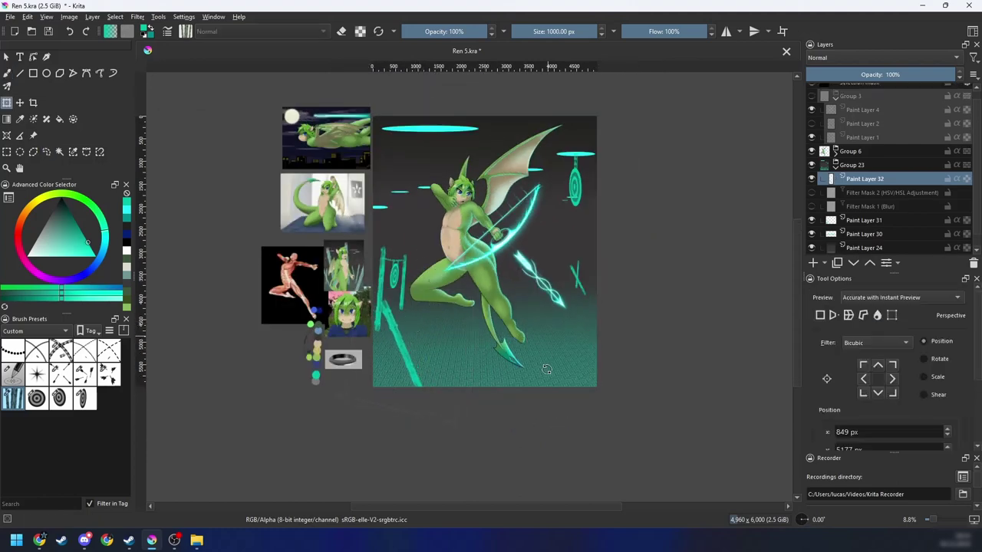
pyautogui.moveTo(319, 176); pyautogui.dragTo(285, 115)
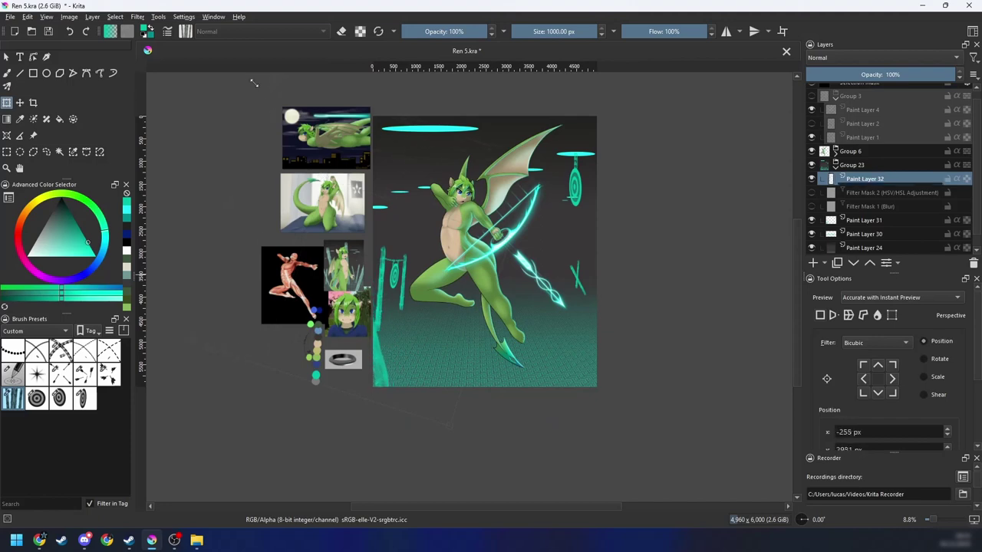
pyautogui.moveTo(559, 533)
pyautogui.mouseDown()
pyautogui.moveTo(488, 414)
pyautogui.moveTo(514, 392)
pyautogui.moveTo(496, 389)
pyautogui.moveTo(506, 423)
pyautogui.moveTo(500, 388)
pyautogui.moveTo(513, 388)
pyautogui.moveTo(496, 389)
pyautogui.moveTo(481, 325)
pyautogui.mouseUp()
pyautogui.moveTo(606, 317)
pyautogui.mouseDown()
pyautogui.moveTo(685, 296)
pyautogui.moveTo(585, 372)
pyautogui.moveTo(605, 348)
pyautogui.moveTo(602, 377)
pyautogui.mouseUp()
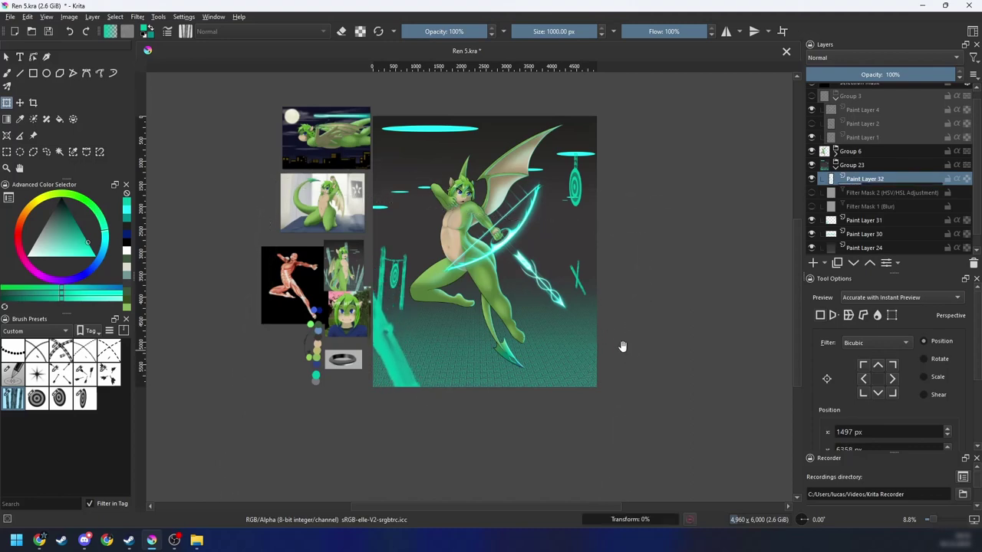
pyautogui.press('b')
# Step: Compare the artwork with Paint Layer 32 hidden and shown
pyautogui.moveTo(622, 346)
pyautogui.mouseDown()
pyautogui.moveTo(632, 330)
pyautogui.moveTo(627, 350)
pyautogui.mouseUp()
pyautogui.hotkey('ctrl', '+')
pyautogui.scroll(-1, 813, 163)
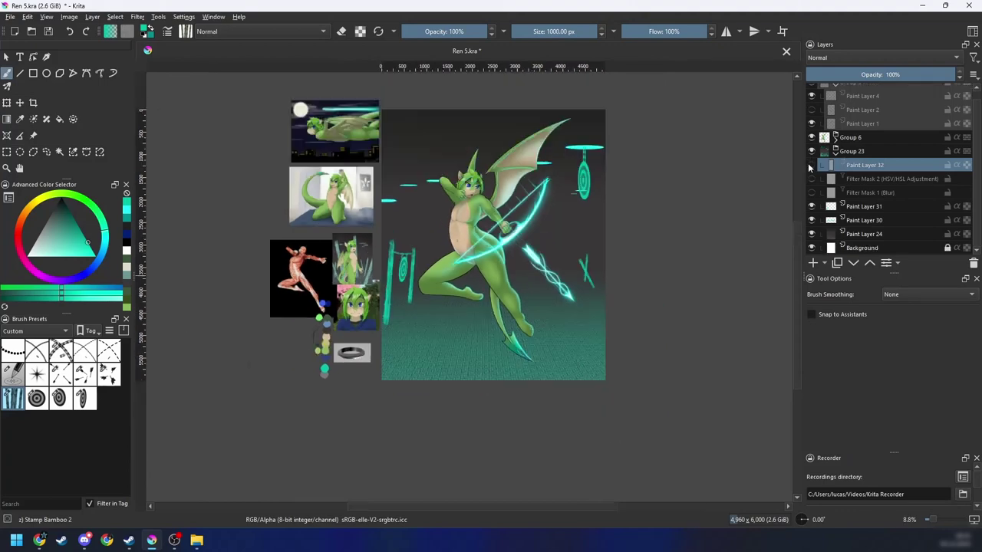
pyautogui.press('-')
pyautogui.press('-')
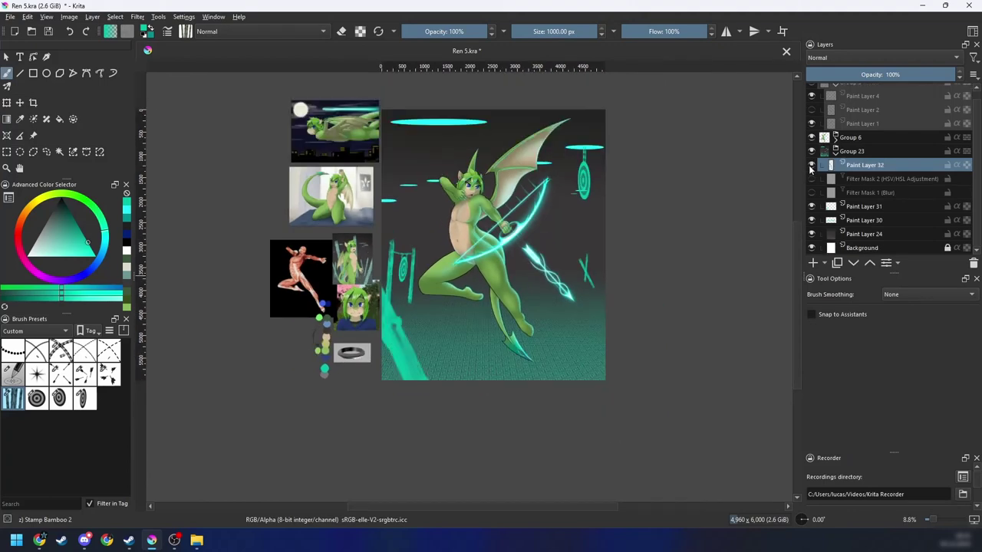
pyautogui.click(811, 167)
pyautogui.click(811, 167)
pyautogui.press('+')
pyautogui.moveTo(642, 288); pyautogui.dragTo(651, 265)
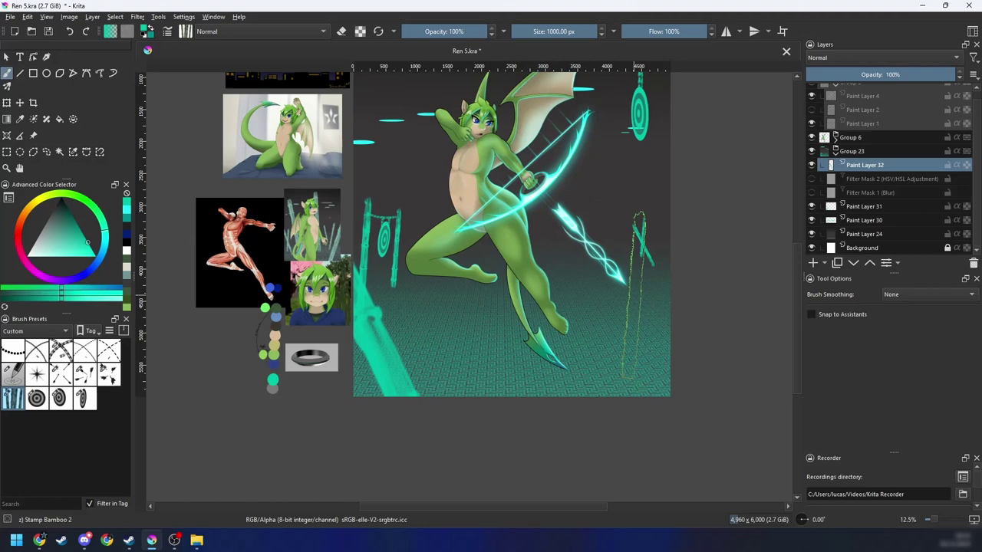
pyautogui.moveTo(470, 389)
pyautogui.mouseDown()
pyautogui.moveTo(481, 379)
pyautogui.moveTo(521, 383)
pyautogui.moveTo(471, 418)
pyautogui.mouseUp()
pyautogui.press('6')
pyautogui.press('6')
pyautogui.press('5')
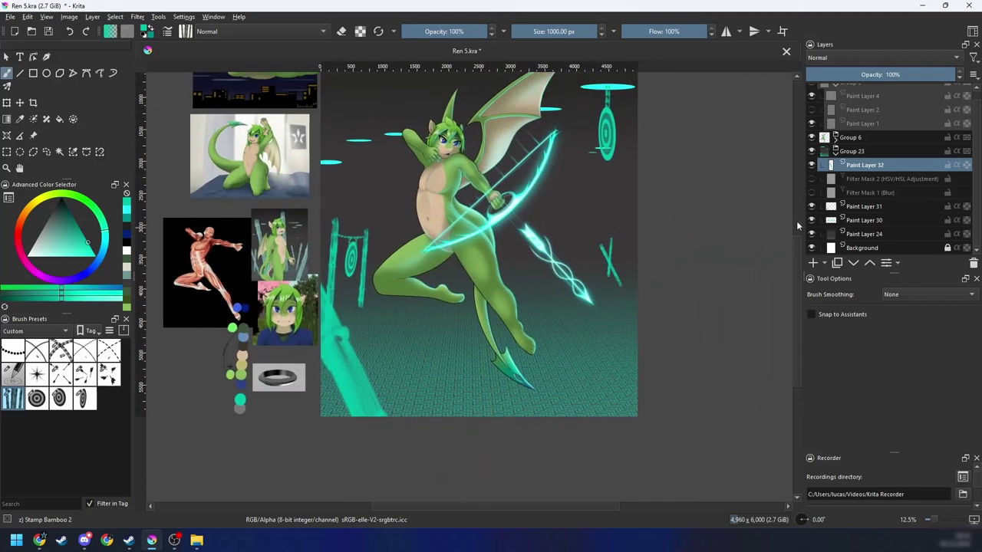
# Step: Switch to Paint Layer 31 and reduce the bamboo stamp's size to about 324 px
pyautogui.click(859, 207)
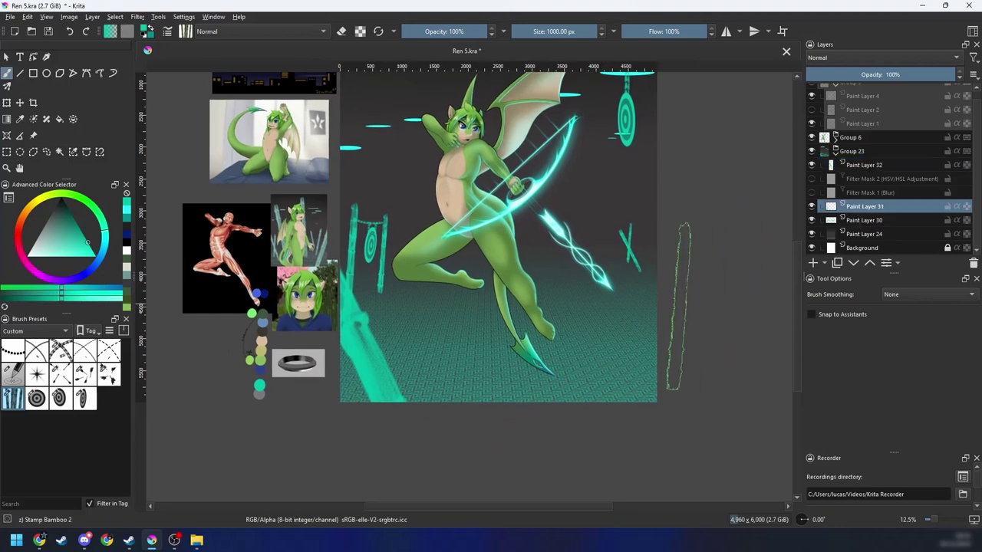
pyautogui.moveTo(672, 331); pyautogui.dragTo(692, 317)
pyautogui.moveTo(640, 328); pyautogui.dragTo(594, 329)
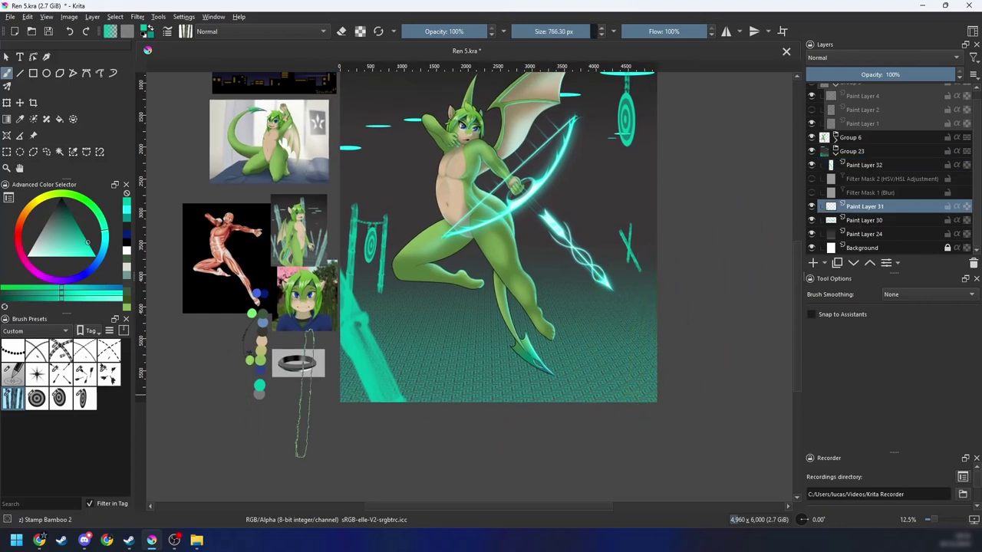
pyautogui.moveTo(538, 348); pyautogui.dragTo(518, 378)
pyautogui.moveTo(510, 318); pyautogui.dragTo(418, 322)
pyautogui.moveTo(600, 305); pyautogui.dragTo(523, 305)
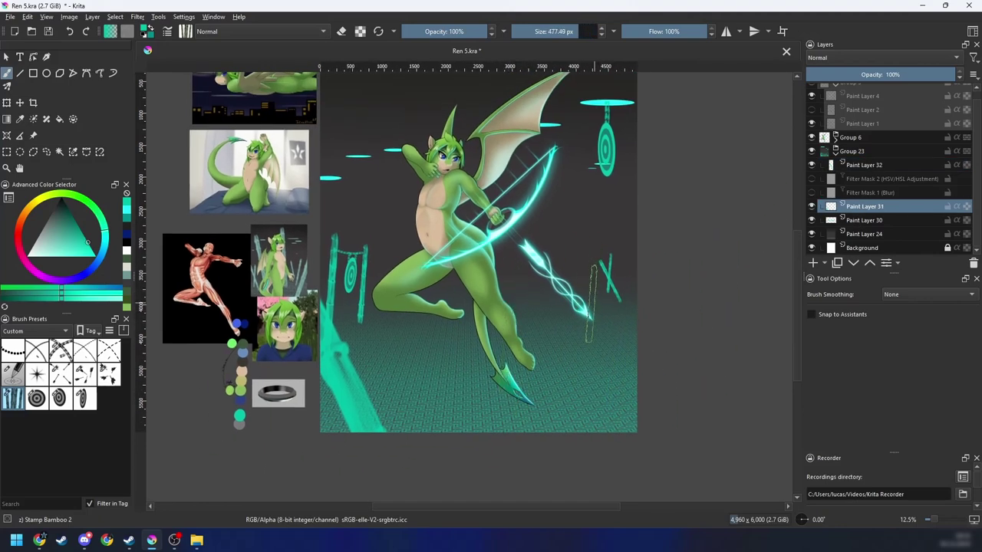
pyautogui.press('4')
pyautogui.press('[')
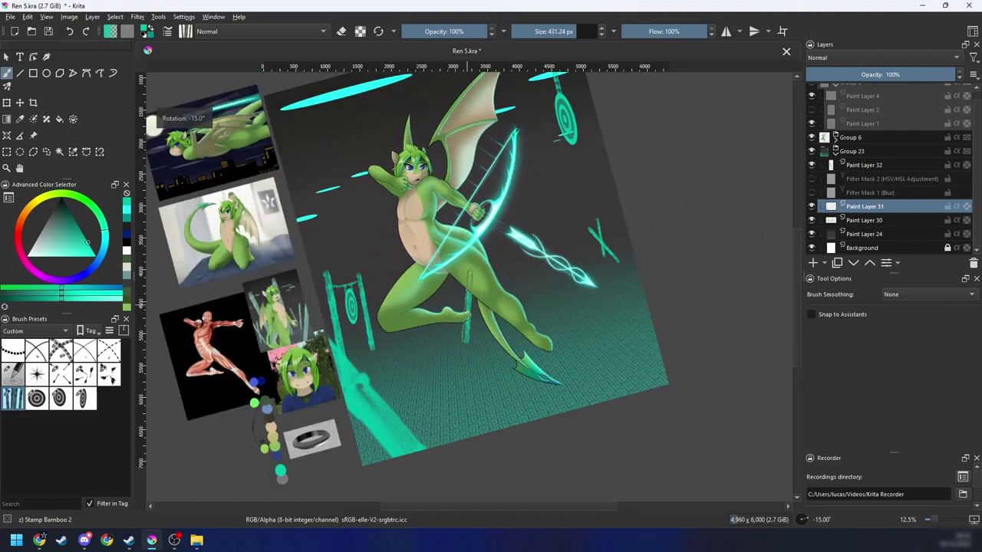
pyautogui.press('5')
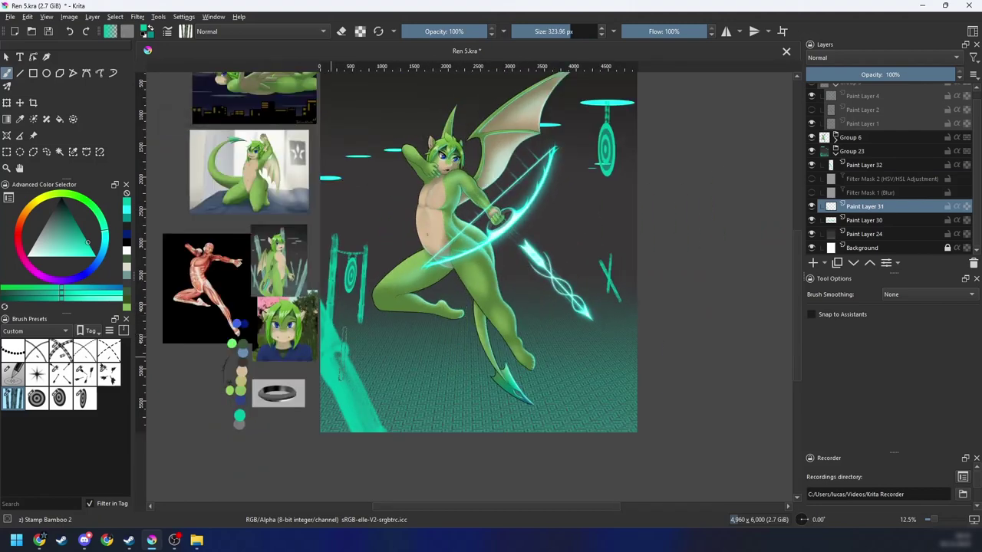
# Step: Reduce the stamp size to 209.96 px and stamp two small angled bamboo poles in the background beside the extended leg
pyautogui.click(454, 290)
pyautogui.hotkey('ctrl', '[')
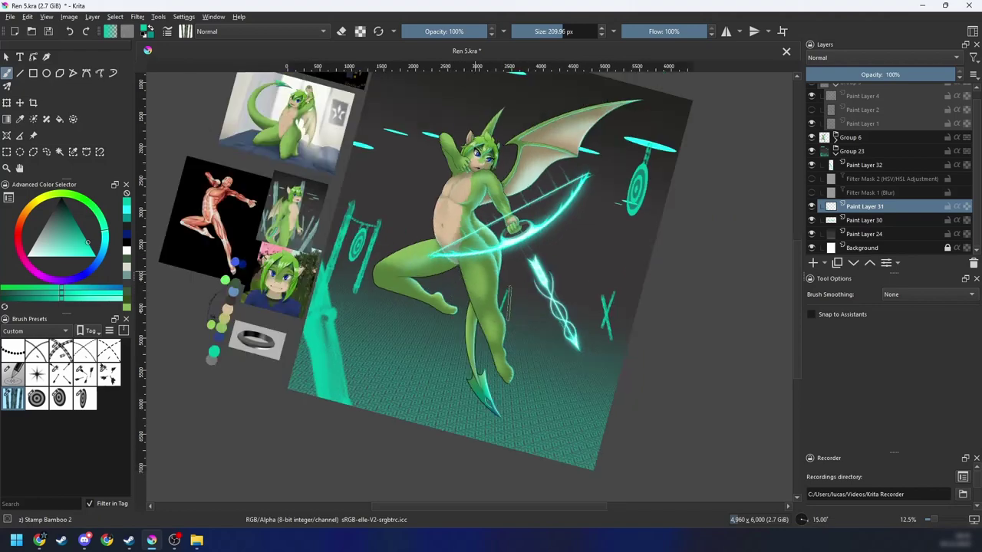
pyautogui.scroll(2, 526, 303)
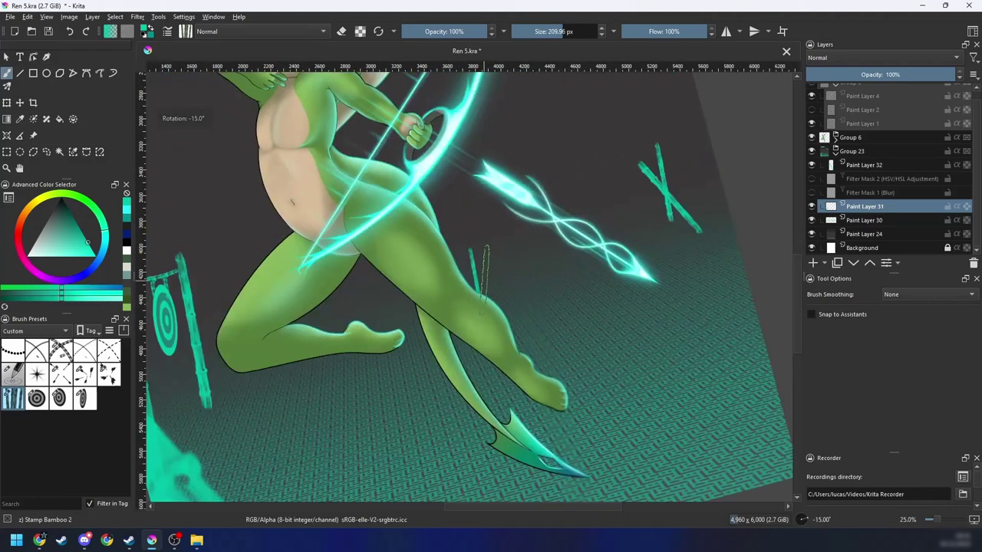
pyautogui.press('5')
pyautogui.moveTo(450, 321); pyautogui.dragTo(486, 333)
# Step: Stamp a small, slightly tilted bamboo pole in the background behind the character's bent leg
pyautogui.click(341, 307)
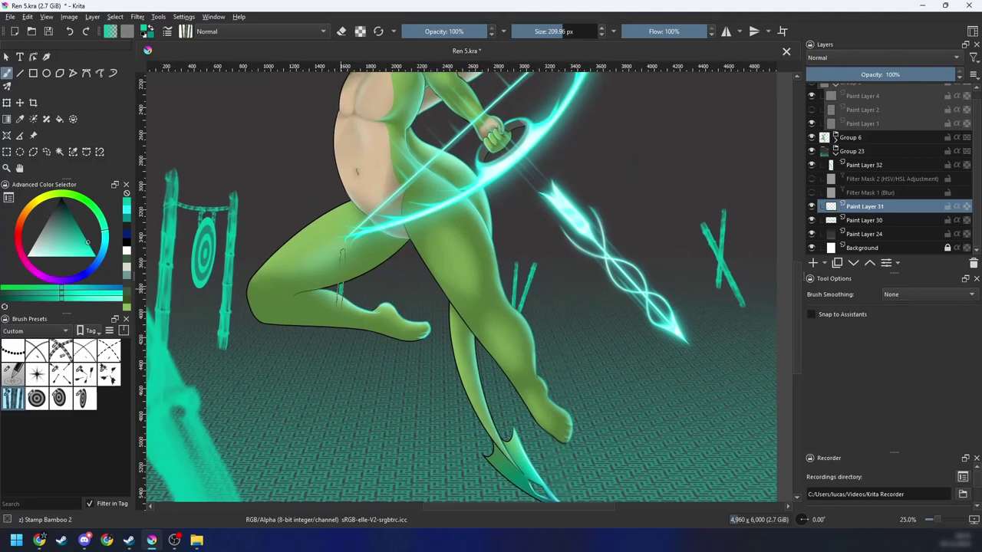
pyautogui.click(311, 321)
pyautogui.press('4')
pyautogui.press('4')
pyautogui.press('4')
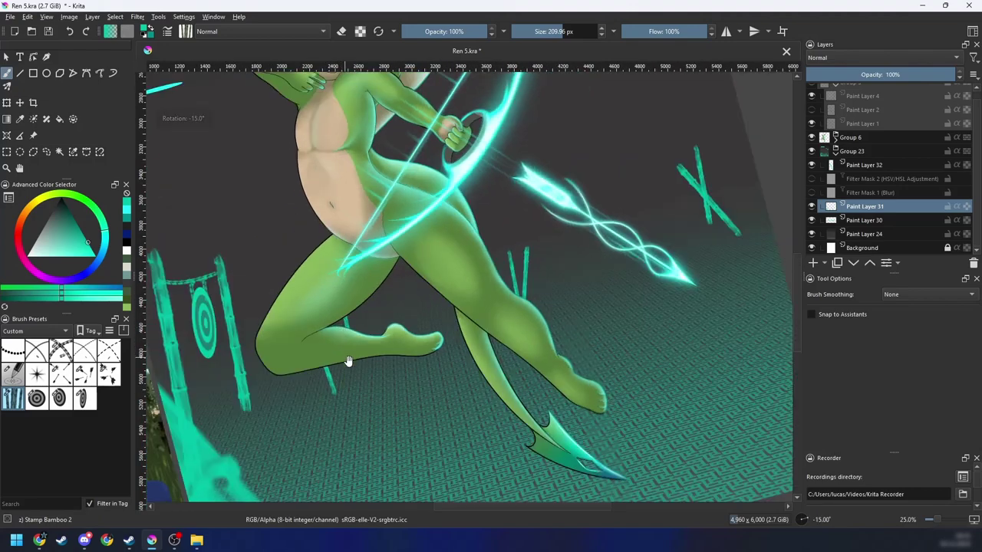
# Step: Try a second small bamboo pole crossing the one behind the bent leg
pyautogui.press('6')
pyautogui.press('6')
pyautogui.press('6')
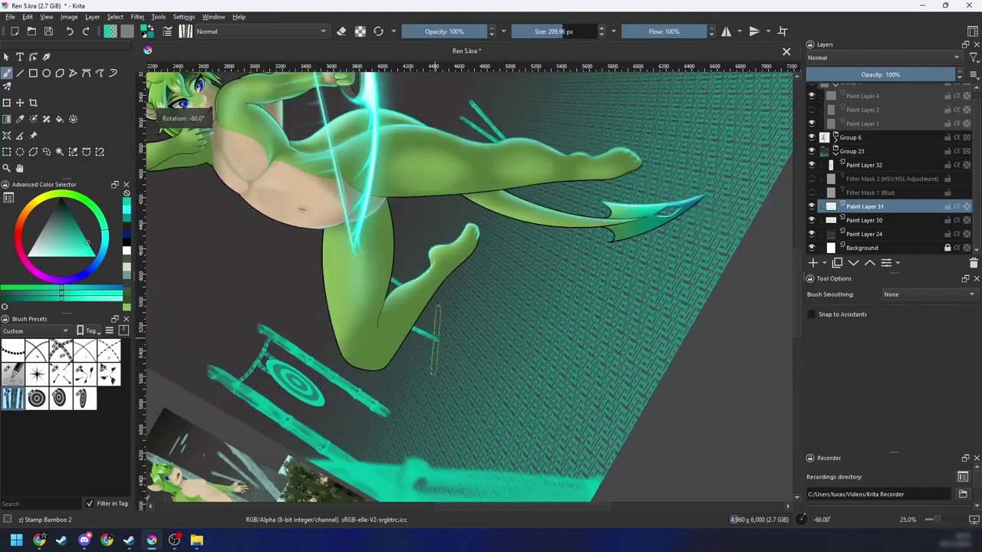
pyautogui.press('-')
pyautogui.press('-')
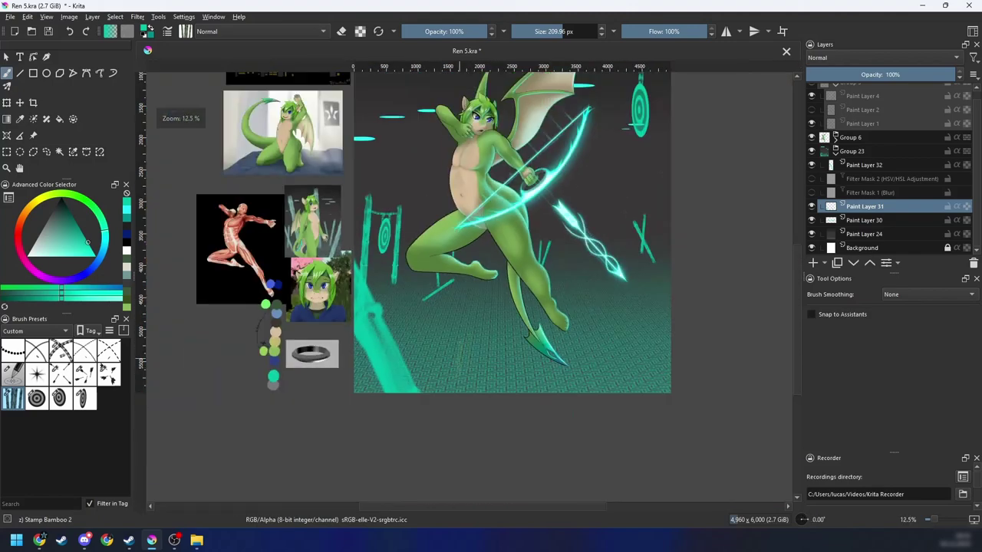
# Step: Check the background bamboo at different magnifications and save the document
pyautogui.press('-')
pyautogui.press('+')
pyautogui.press('+')
pyautogui.moveTo(504, 369); pyautogui.dragTo(539, 440)
pyautogui.press('+')
pyautogui.press('+')
pyautogui.press('-')
pyautogui.press('-')
pyautogui.hotkey('ctrl', 's')
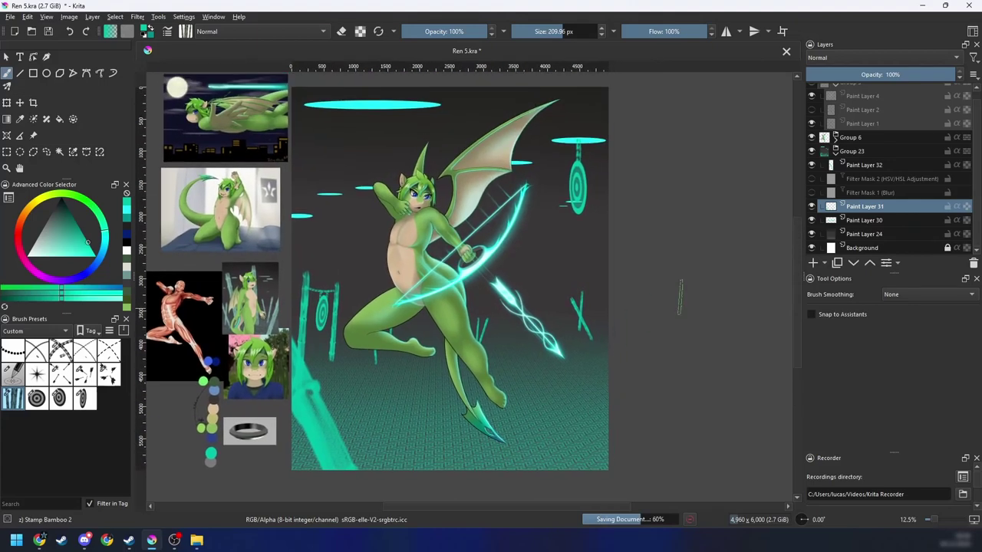
# Step: Compare the artwork with the Group 23 background hidden and shown
pyautogui.press('-')
pyautogui.click(812, 152)
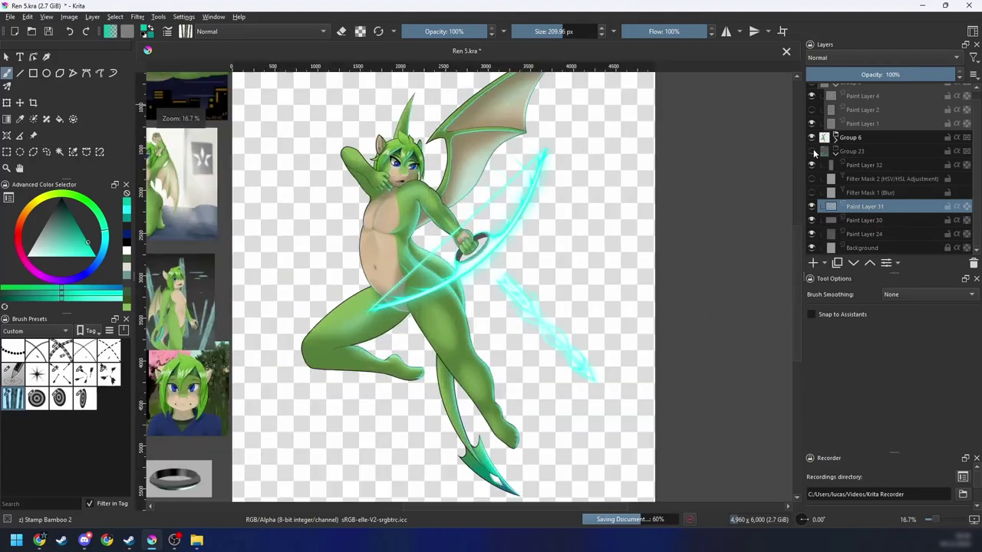
pyautogui.click(812, 152)
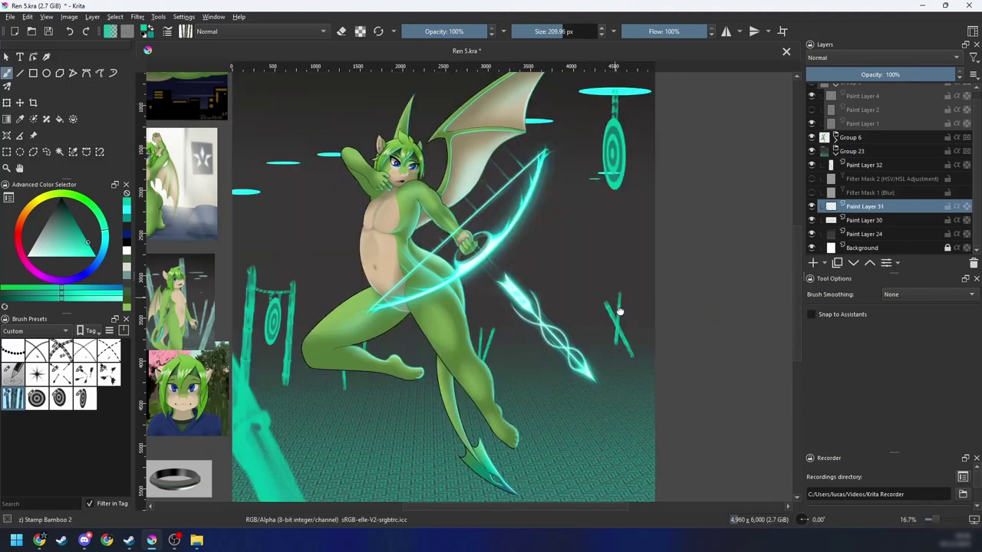
pyautogui.moveTo(620, 311); pyautogui.dragTo(653, 318)
pyautogui.moveTo(604, 359)
pyautogui.mouseDown()
pyautogui.moveTo(618, 351)
pyautogui.moveTo(618, 365)
pyautogui.moveTo(596, 354)
pyautogui.mouseUp()
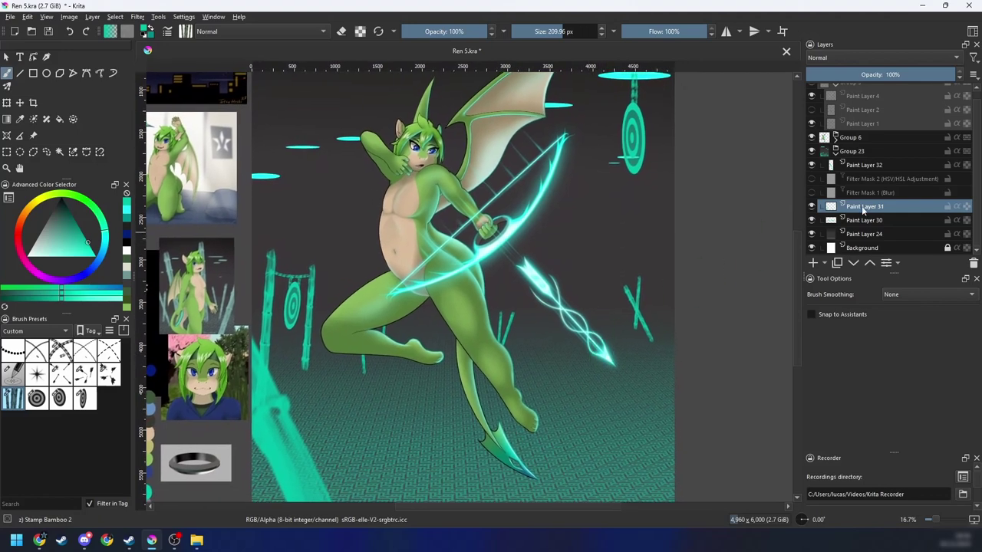
# Step: Choose the Stamp Arrow 2 brush and a brighter cyan from the recent colors
pyautogui.moveTo(861, 205)
pyautogui.click(84, 376)
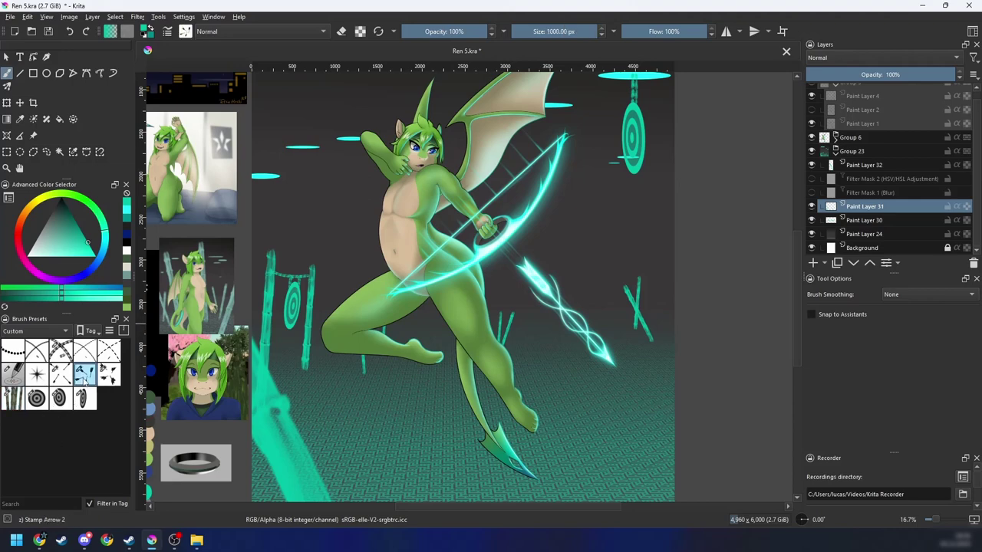
pyautogui.rightClick(354, 365)
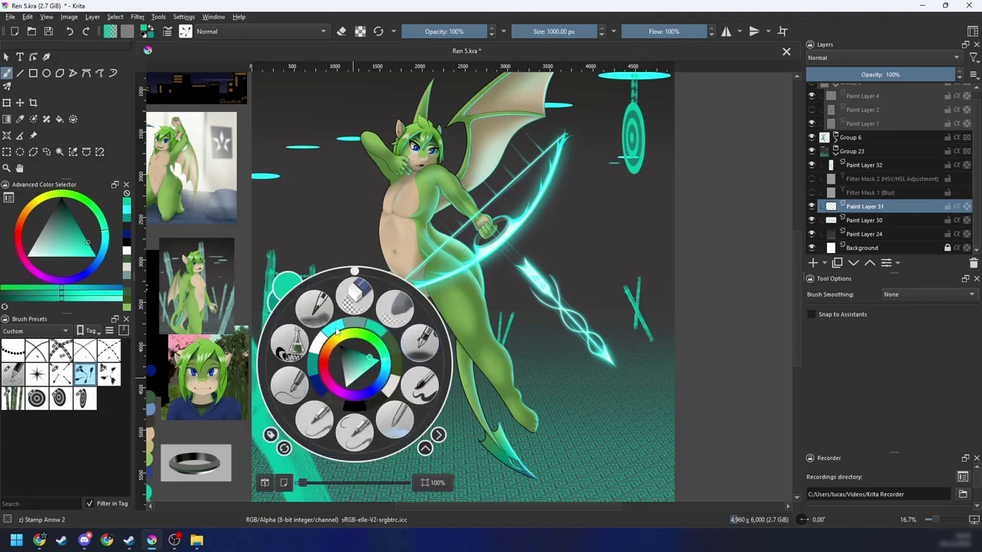
pyautogui.click(337, 330)
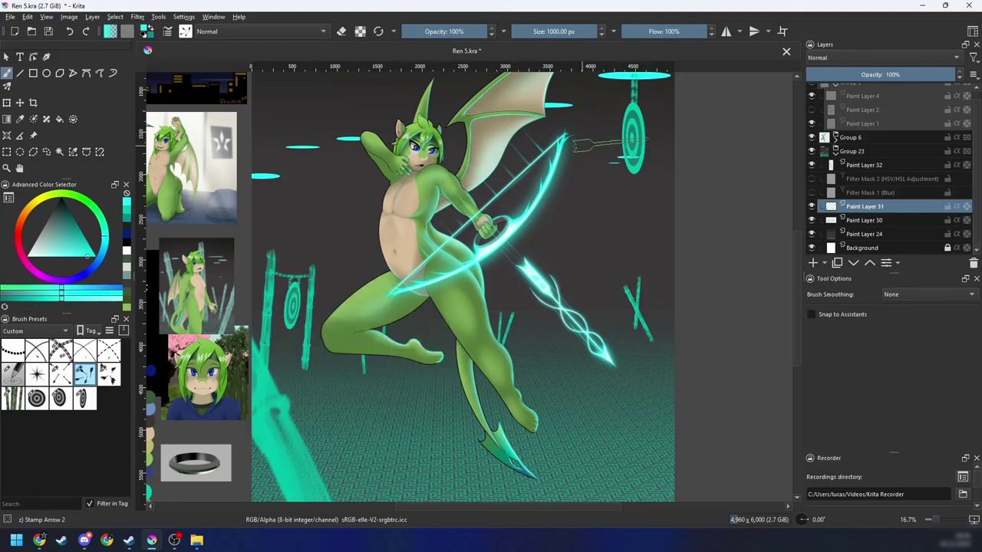
# Step: Try stamping a 1000 px arrow into the hanging target near the wing on Paint Layer 31
pyautogui.click(590, 145)
pyautogui.hotkey('ctrl', 'z')
pyautogui.click(599, 141)
pyautogui.moveTo(645, 219); pyautogui.dragTo(583, 268)
pyautogui.hotkey('ctrl', 'z')
# Step: Add a new paint layer above Paint Layer 31 for the arrows
pyautogui.scroll(2, 552, 281)
pyautogui.moveTo(552, 276); pyautogui.dragTo(445, 361)
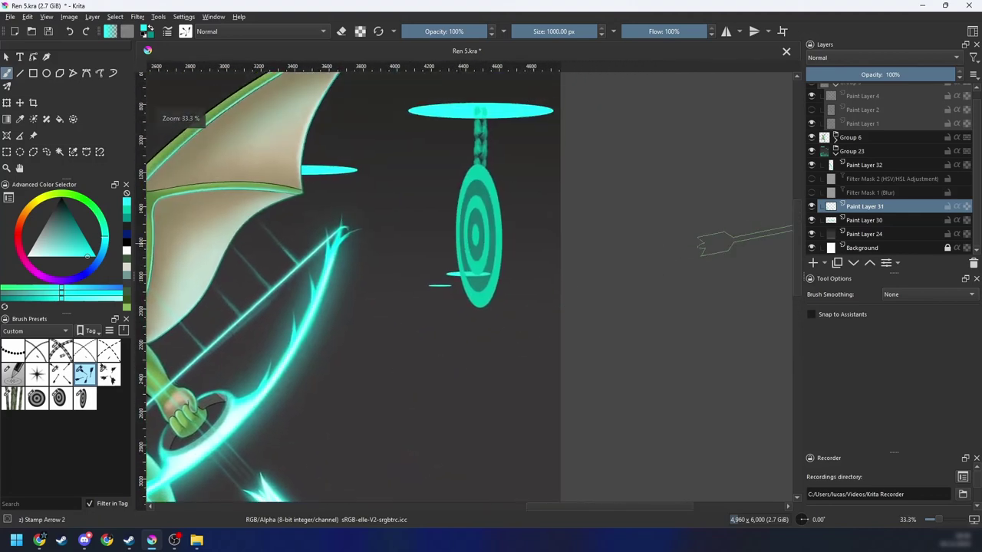
pyautogui.click(813, 263)
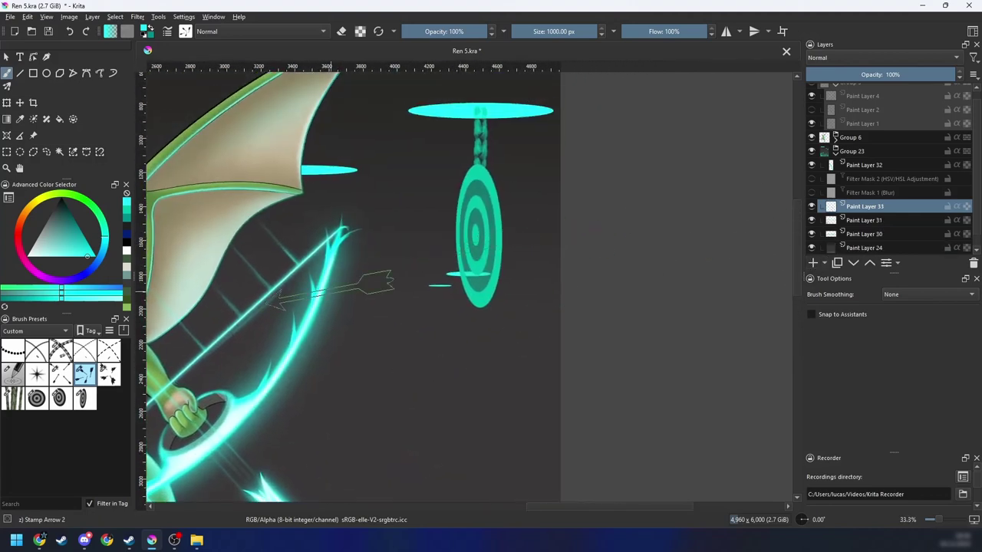
# Step: Try a 1000 px arrow stamp on the new layer, pointing into the hanging target
pyautogui.click(395, 257)
pyautogui.scroll(-5, 631, 204)
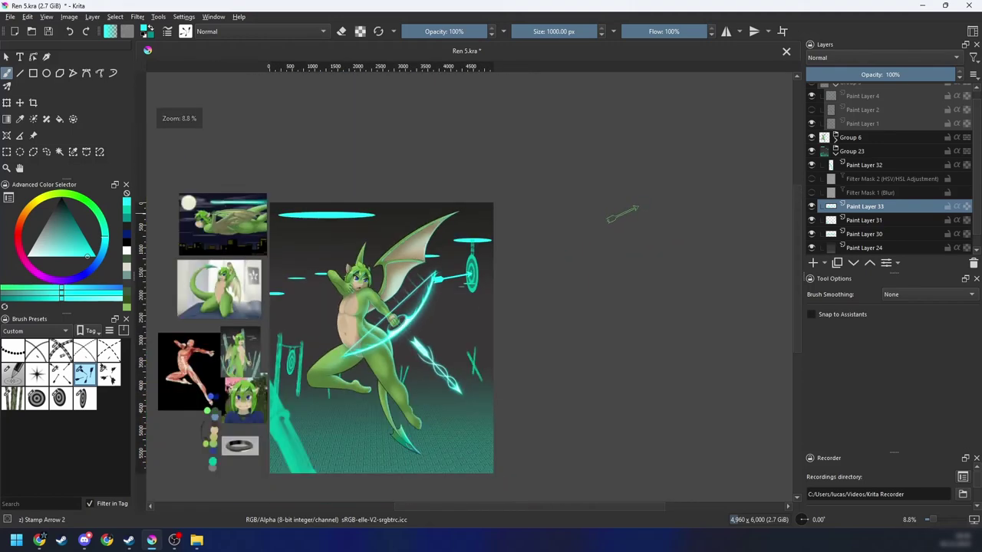
pyautogui.hotkey('ctrl', '+')
pyautogui.hotkey('ctrl', '+')
pyautogui.hotkey('ctrl', 'z')
# Step: Reduce the arrow stamp's size to 566.40 px and stamp small arrows sticking into the hanging target near the wing
pyautogui.click(568, 32)
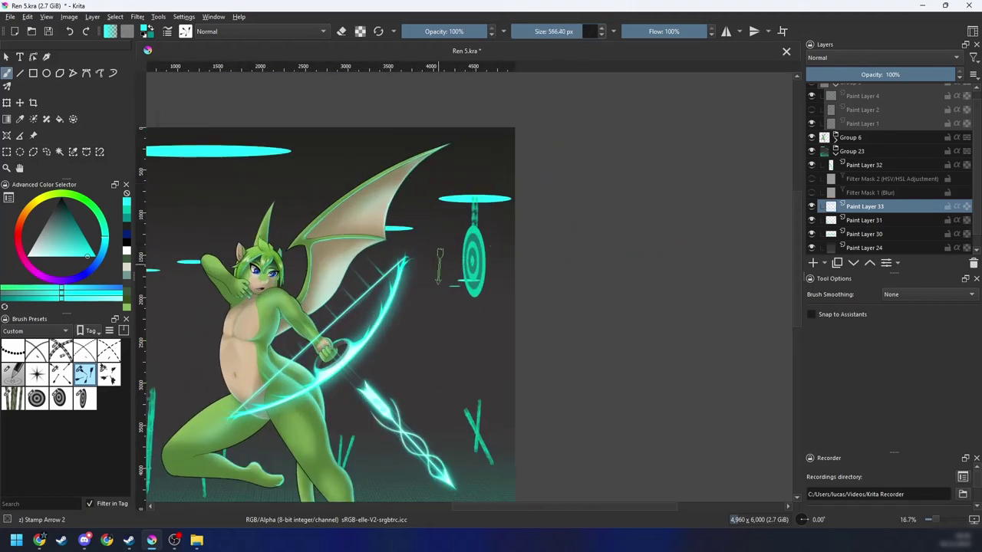
pyautogui.click(463, 264)
pyautogui.hotkey('ctrl', 'z')
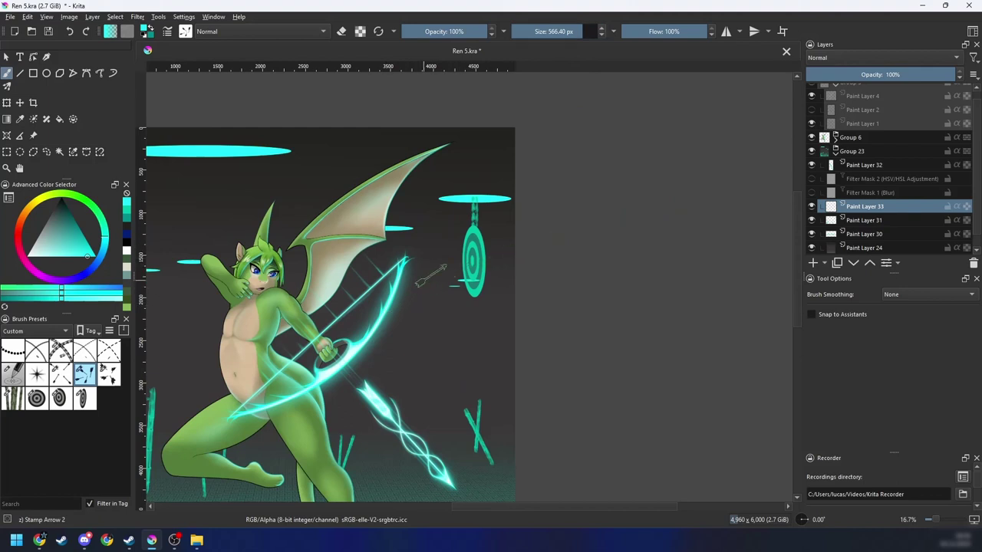
pyautogui.click(446, 268)
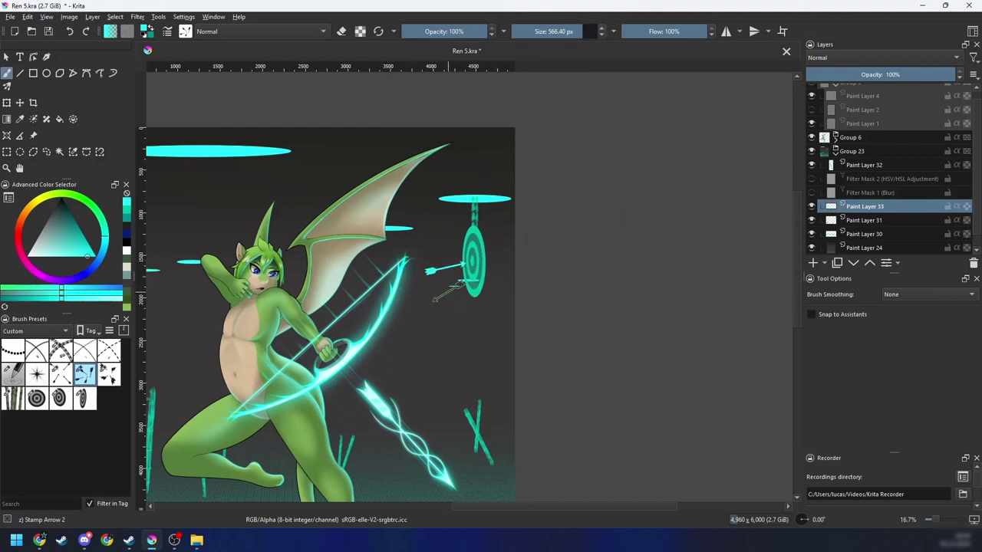
pyautogui.scroll(-1, 523, 247)
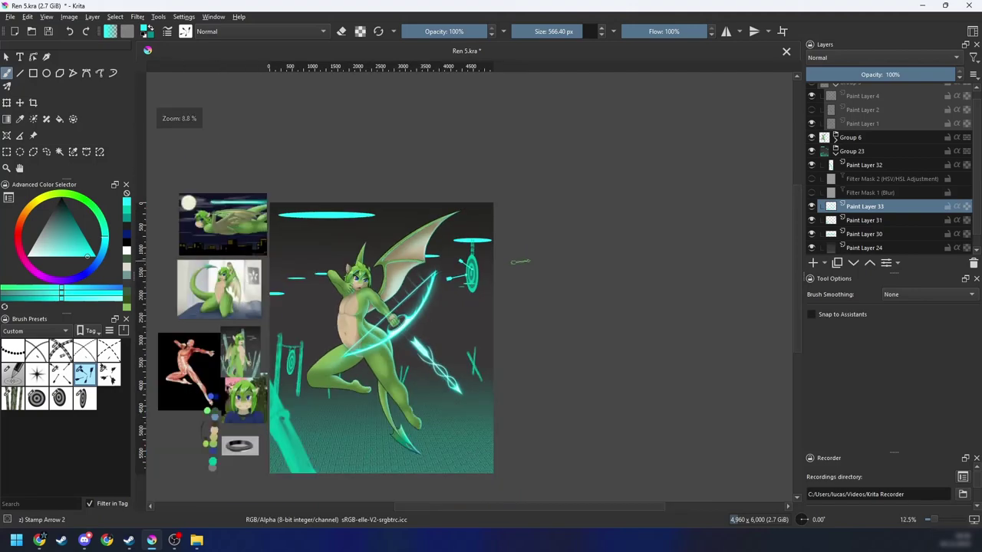
# Step: Stamp a 566.40 px arrow with Stamp Arrow 2 into the target hanging between the two bamboo poles
pyautogui.moveTo(461, 315); pyautogui.dragTo(542, 291)
pyautogui.hotkey('ctrl', '+')
pyautogui.hotkey('ctrl', '+')
pyautogui.moveTo(425, 348); pyautogui.dragTo(518, 314)
pyautogui.hotkey('ctrl', '+')
pyautogui.hotkey('ctrl', '+')
pyautogui.hotkey('ctrl', '[')
pyautogui.hotkey('ctrl', '+')
pyautogui.press('4')
pyautogui.press('4')
pyautogui.scroll(1, 498, 330)
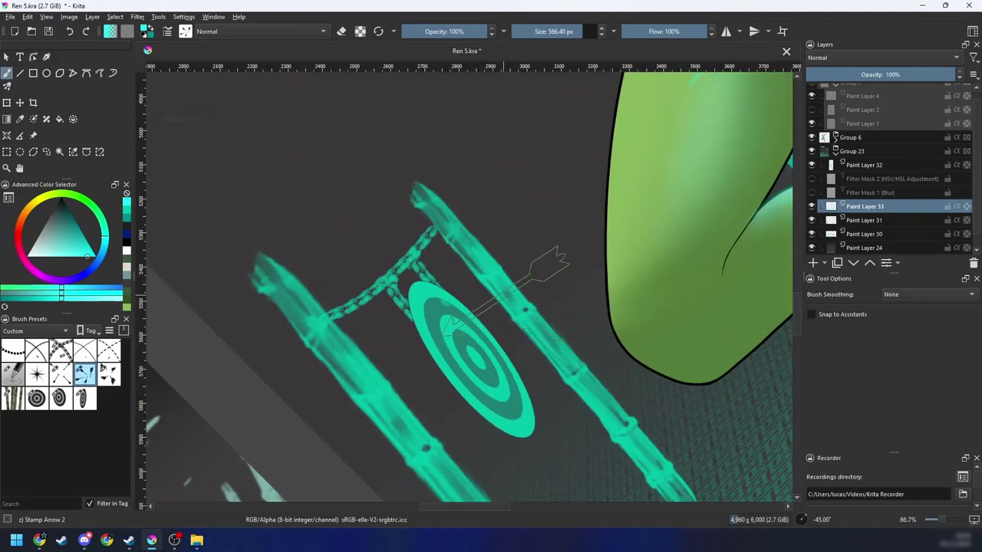
pyautogui.click(510, 284)
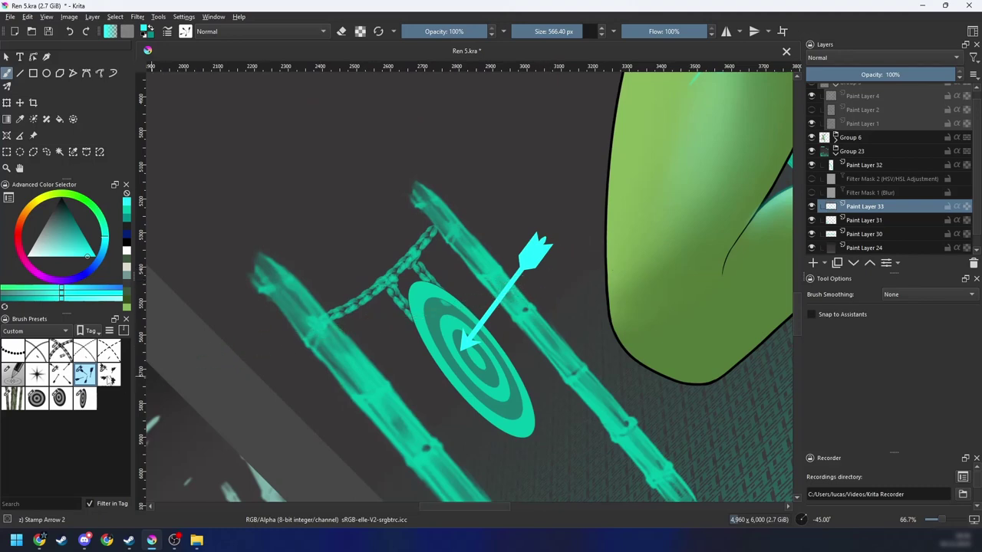
# Step: Stamp a second arrow into the target between the bamboo poles using Stamp Arrow 3 at 296.30 px
pyautogui.click(108, 373)
pyautogui.press('6')
pyautogui.click(475, 359)
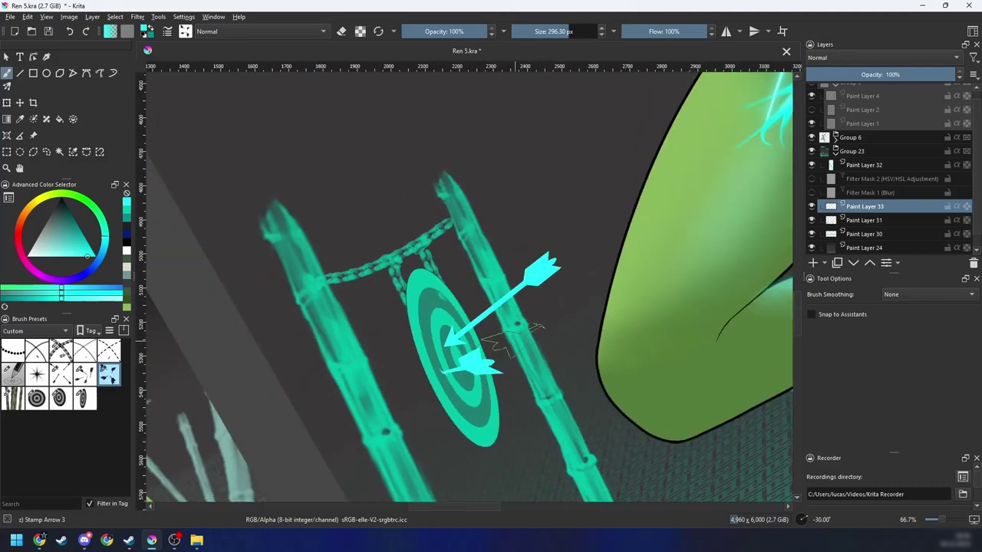
pyautogui.press('5')
pyautogui.scroll(-5, 514, 343)
pyautogui.moveTo(502, 362); pyautogui.dragTo(399, 377)
pyautogui.moveTo(490, 379); pyautogui.dragTo(449, 427)
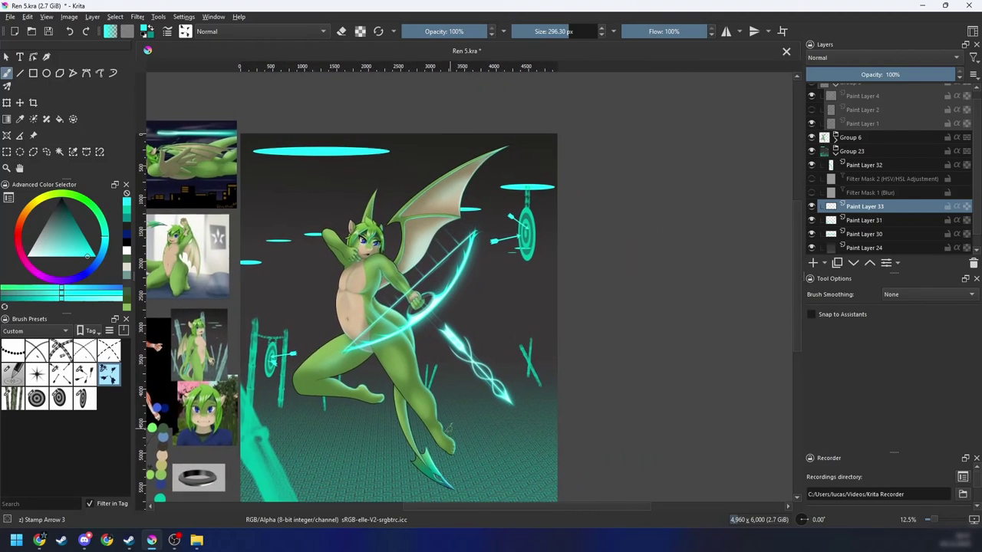
# Step: Stamp a third arrow into the lower part of the hanging target near the wing using Stamp Arrow 1 at 392.46 px
pyautogui.scroll(1, 463, 403)
pyautogui.moveTo(514, 317); pyautogui.dragTo(415, 454)
pyautogui.scroll(1, 437, 352)
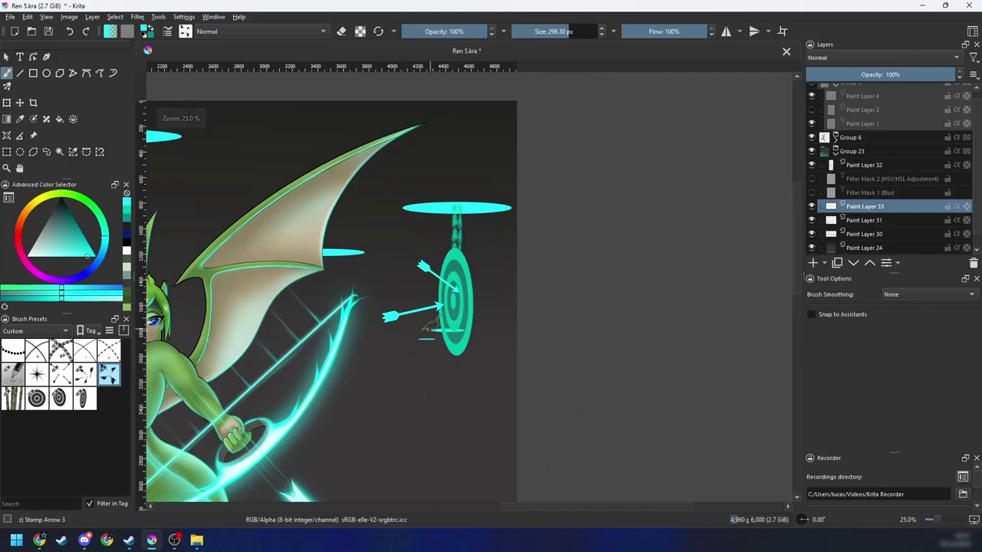
pyautogui.scroll(-4, 568, 261)
pyautogui.scroll(4, 541, 305)
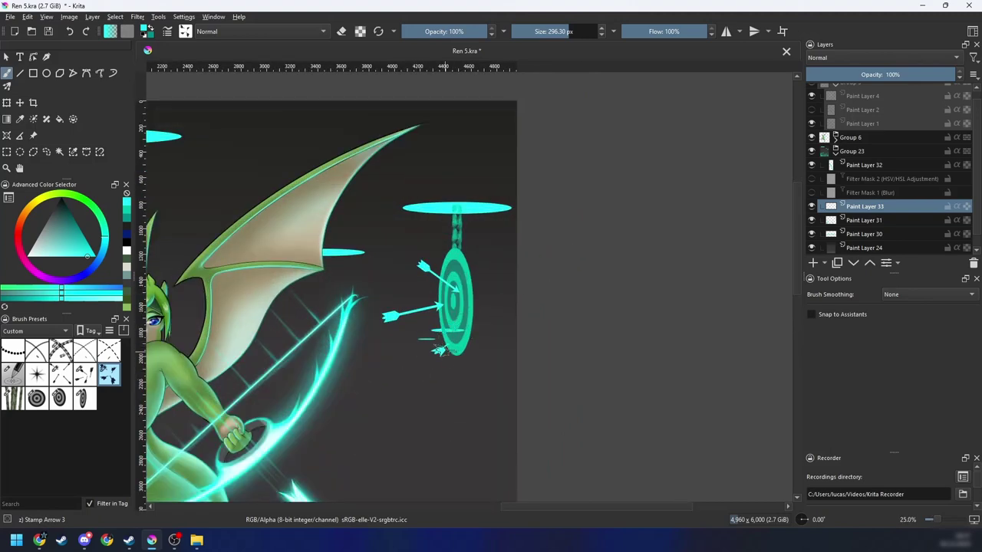
pyautogui.scroll(-2, 452, 361)
pyautogui.scroll(3, 418, 357)
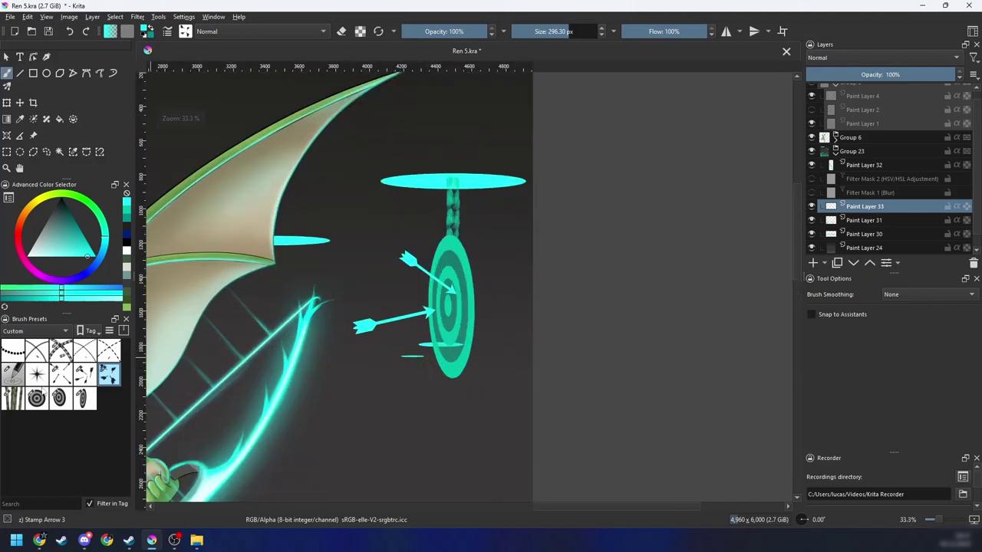
pyautogui.click(61, 375)
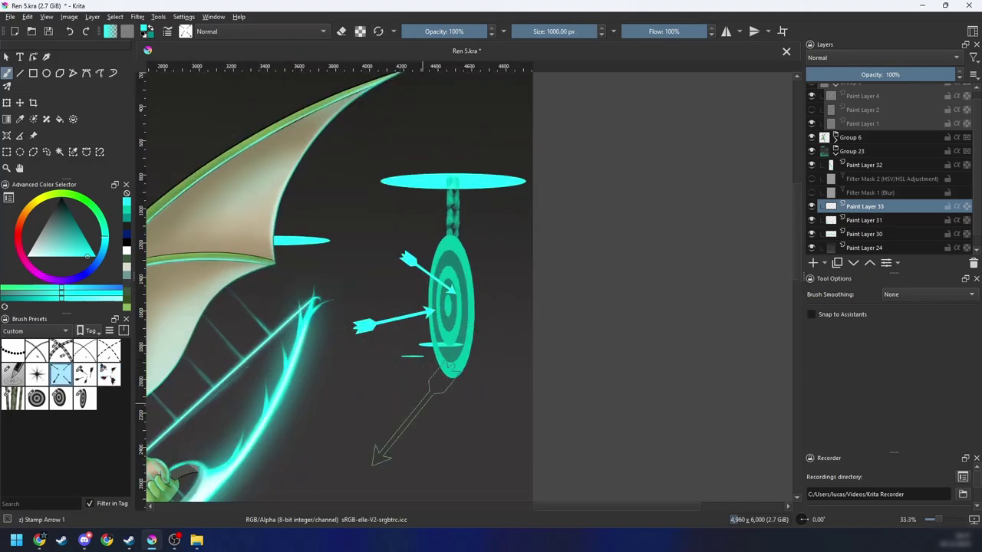
pyautogui.click(573, 31)
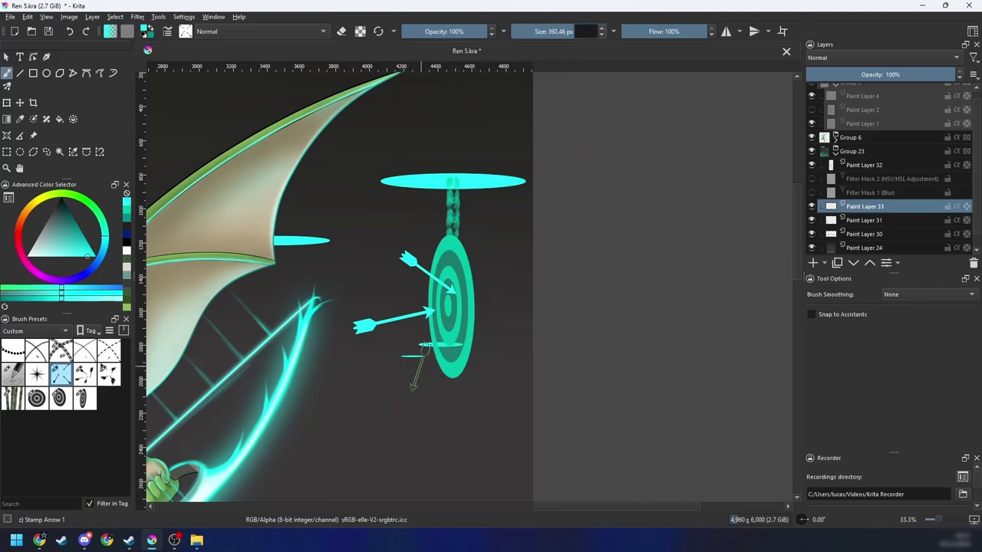
pyautogui.click(431, 330)
pyautogui.hotkey('ctrl', '-')
pyautogui.hotkey('ctrl', '-')
pyautogui.hotkey('ctrl', '-')
pyautogui.hotkey('ctrl', '-')
pyautogui.moveTo(556, 330); pyautogui.dragTo(566, 326)
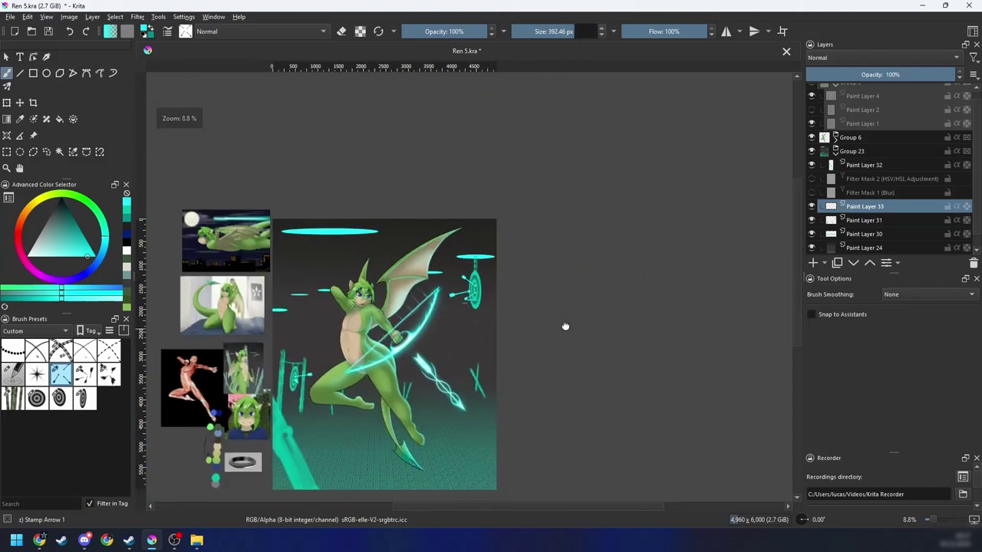
# Step: Erase parts of the arrowheads embedded in both targets using the Basic-5 Size brush at 40 px in eraser mode
pyautogui.scroll(5, 499, 322)
pyautogui.rightClick(515, 331)
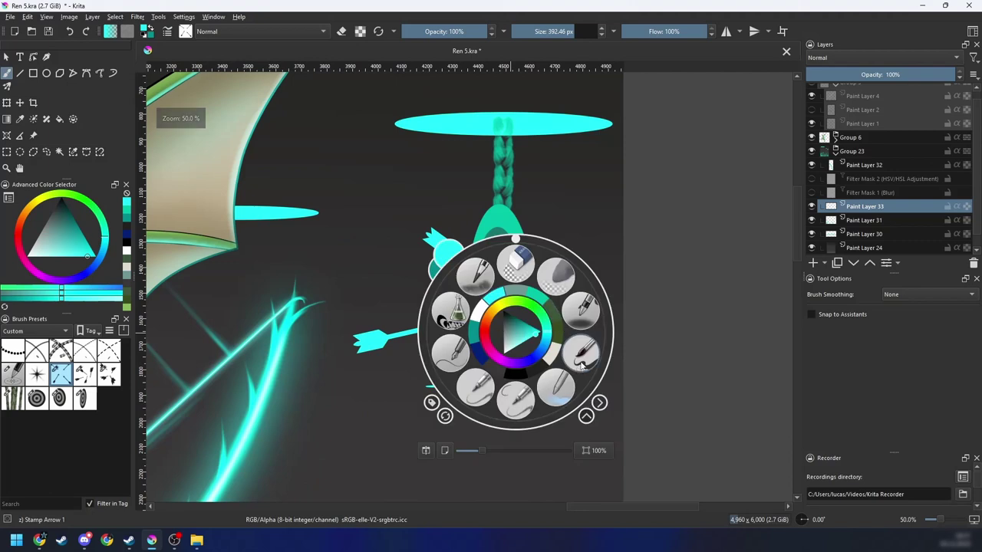
pyautogui.click(581, 364)
pyautogui.moveTo(541, 365); pyautogui.dragTo(472, 371)
pyautogui.hotkey('ctrl', '+')
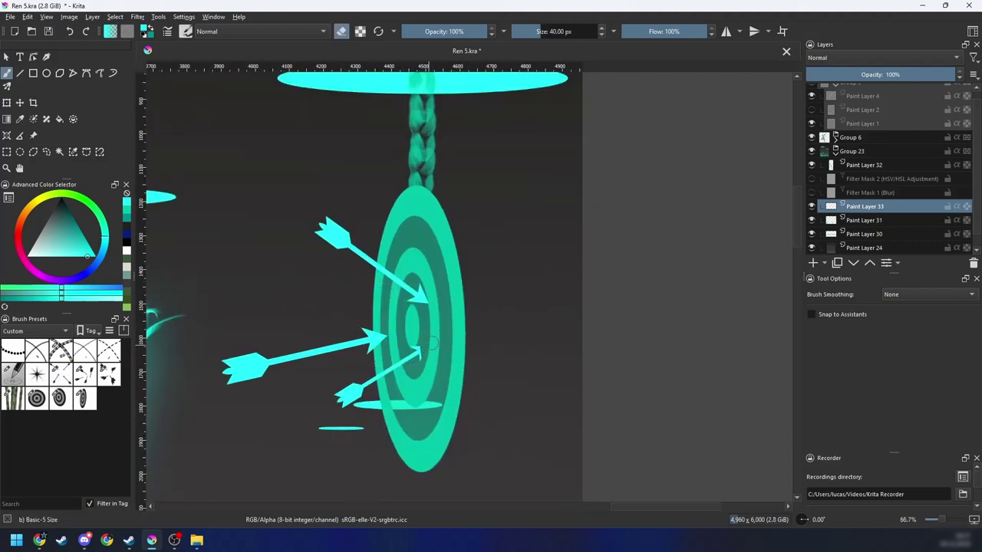
pyautogui.scroll(1, 431, 342)
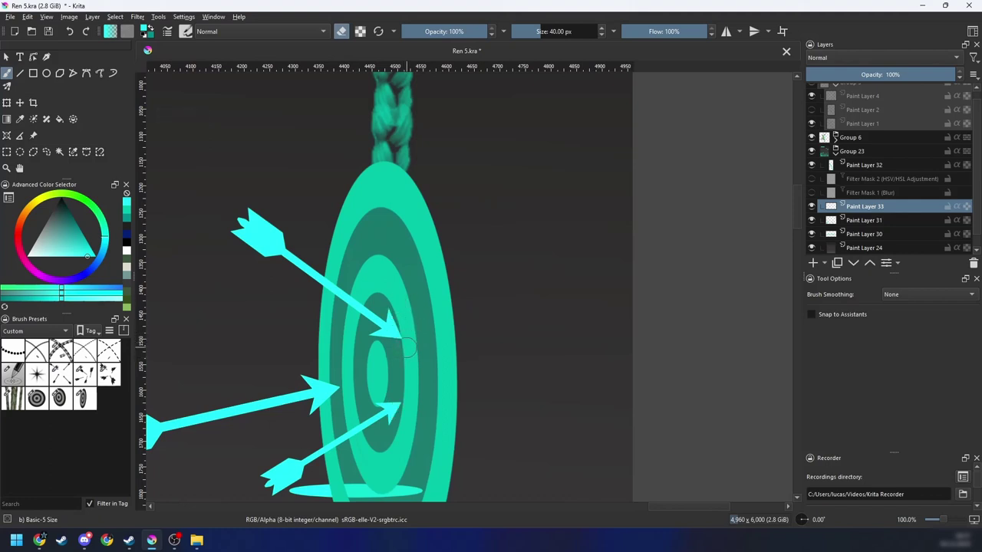
pyautogui.moveTo(405, 338); pyautogui.dragTo(414, 307)
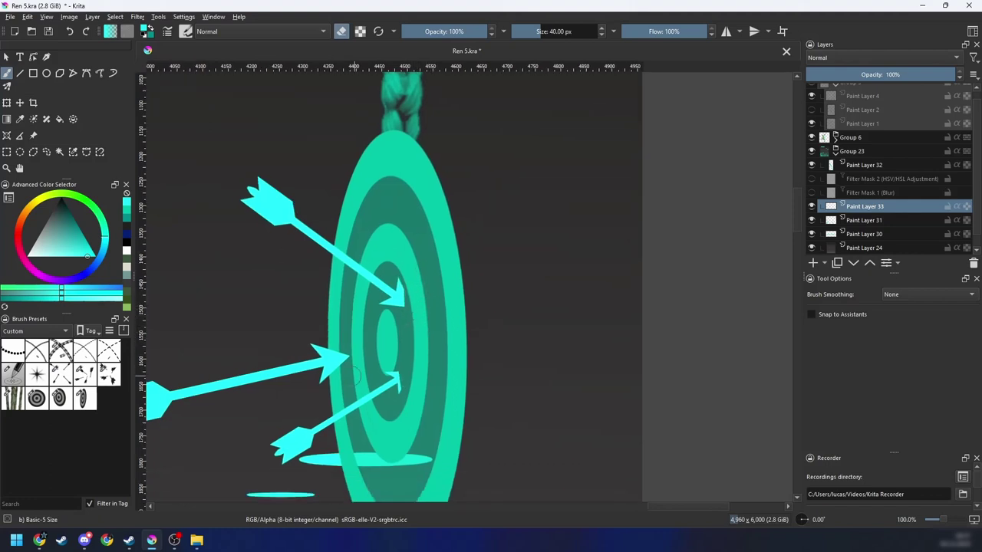
pyautogui.scroll(-5, 532, 263)
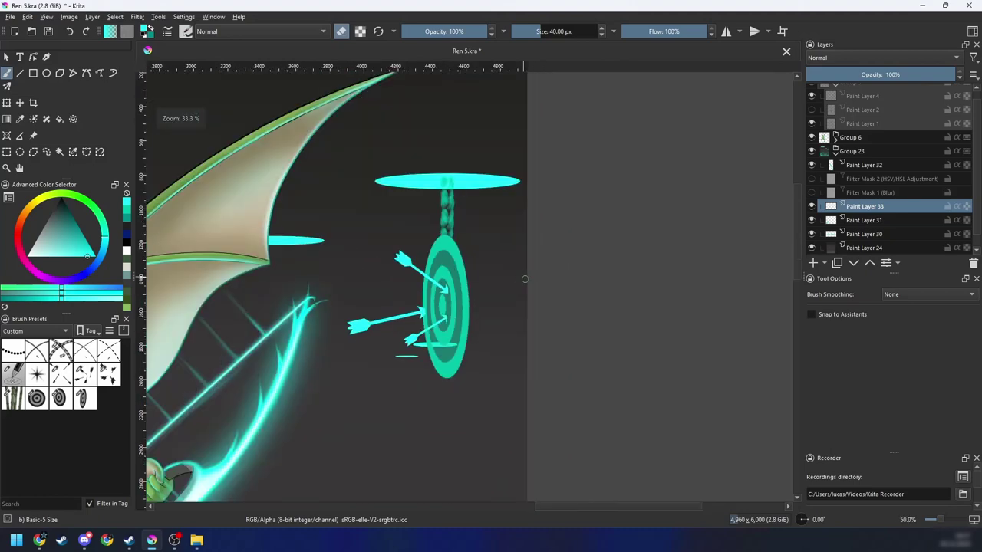
pyautogui.scroll(6, 354, 347)
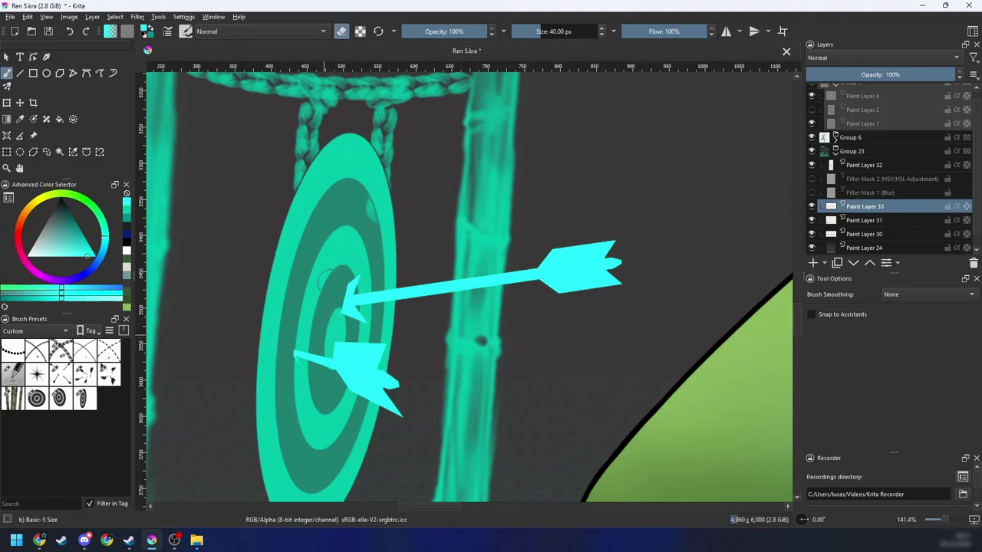
pyautogui.scroll(-8, 322, 314)
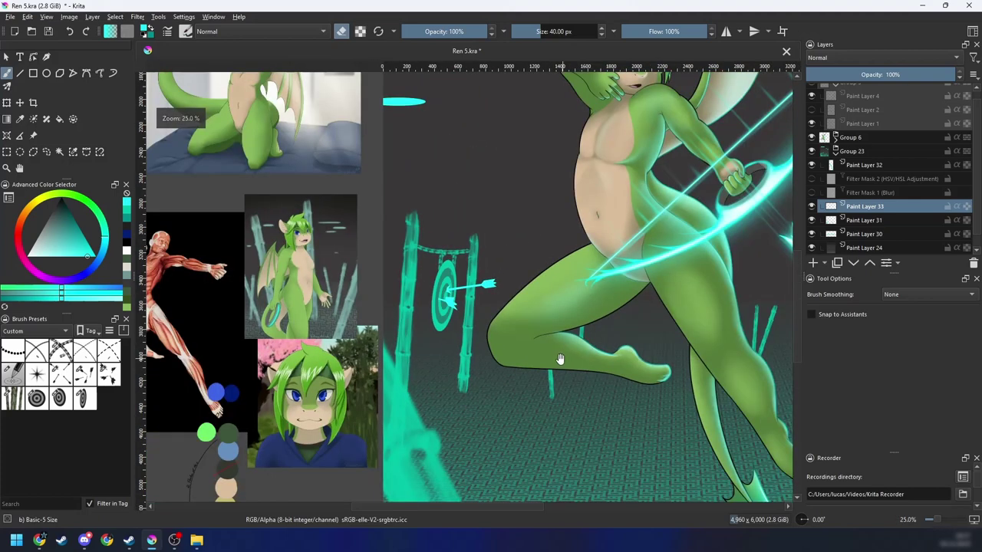
pyautogui.scroll(2, 537, 367)
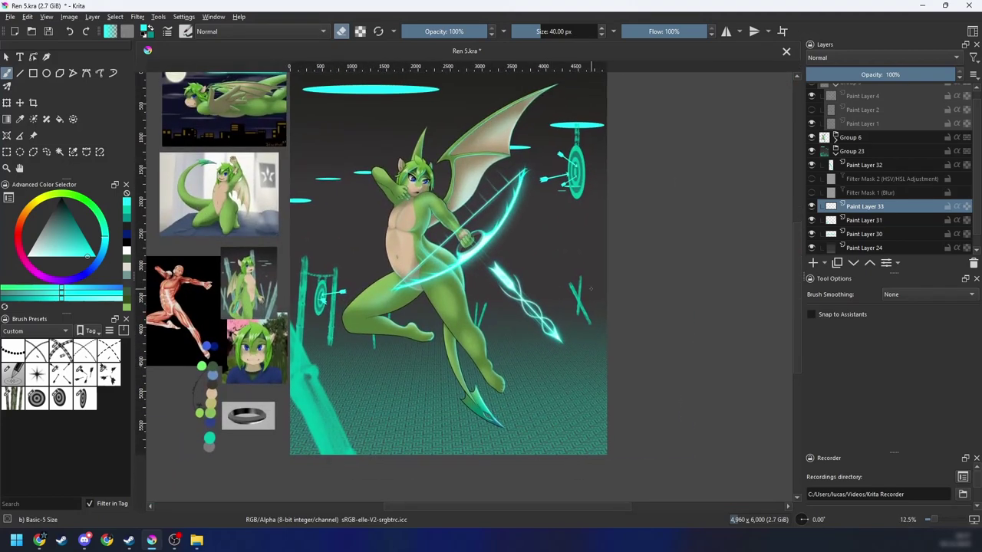
pyautogui.scroll(-2, 589, 345)
pyautogui.scroll(1, 587, 383)
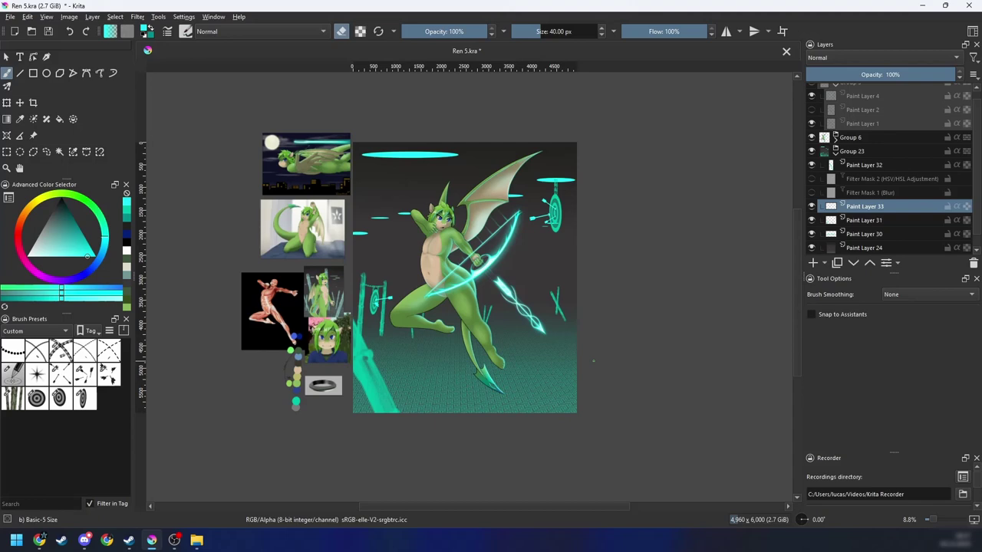
pyautogui.moveTo(546, 354); pyautogui.dragTo(543, 324)
pyautogui.hotkey('ctrl', '+')
pyautogui.moveTo(583, 376)
pyautogui.mouseDown()
pyautogui.moveTo(576, 412)
pyautogui.moveTo(584, 375)
pyautogui.mouseUp()
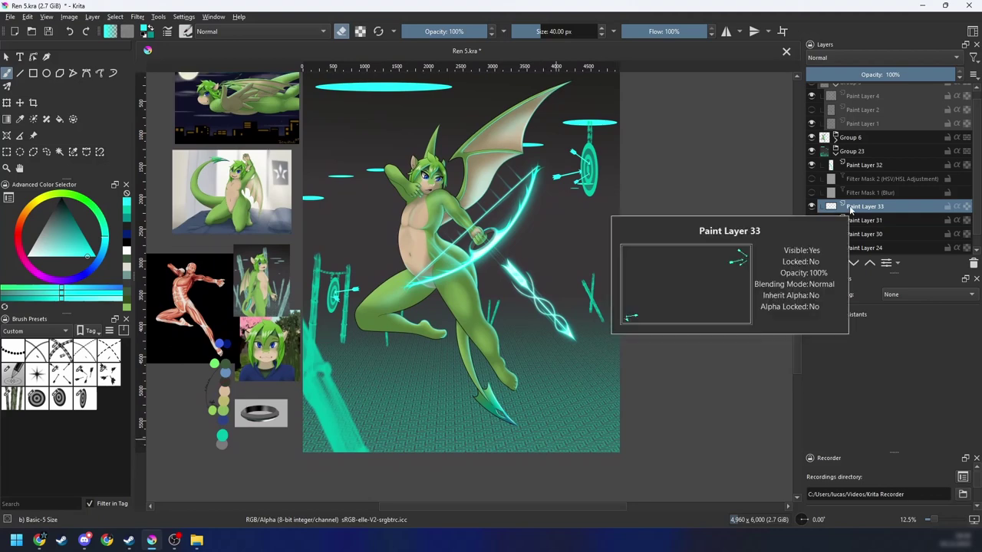
# Step: Stamp a 265.68 px bamboo pole with Stamp Bamboo 2 on Paint Layer 31, on the floor beside the dragon's tail tip
pyautogui.click(858, 221)
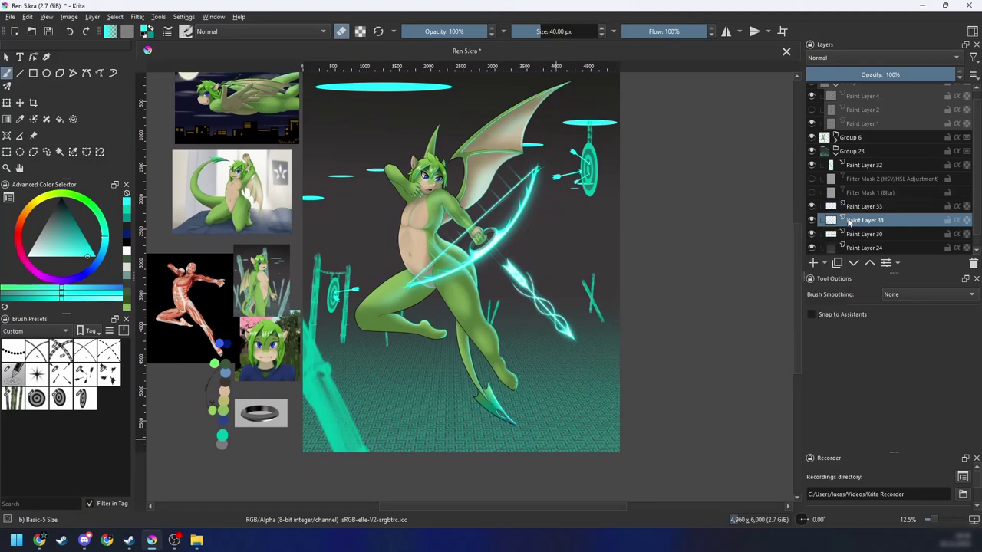
pyautogui.scroll(-1, 638, 397)
pyautogui.click(12, 398)
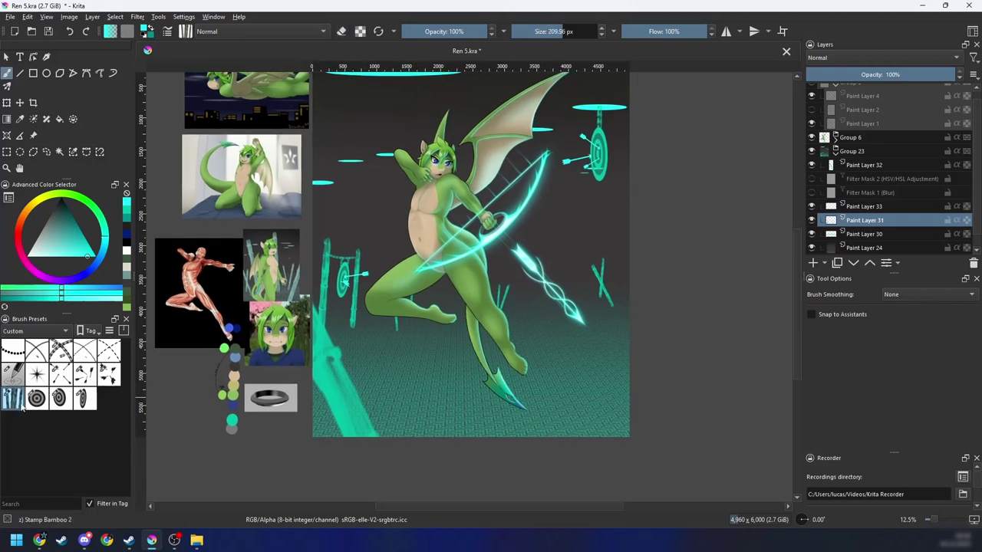
pyautogui.moveTo(414, 379); pyautogui.dragTo(408, 378)
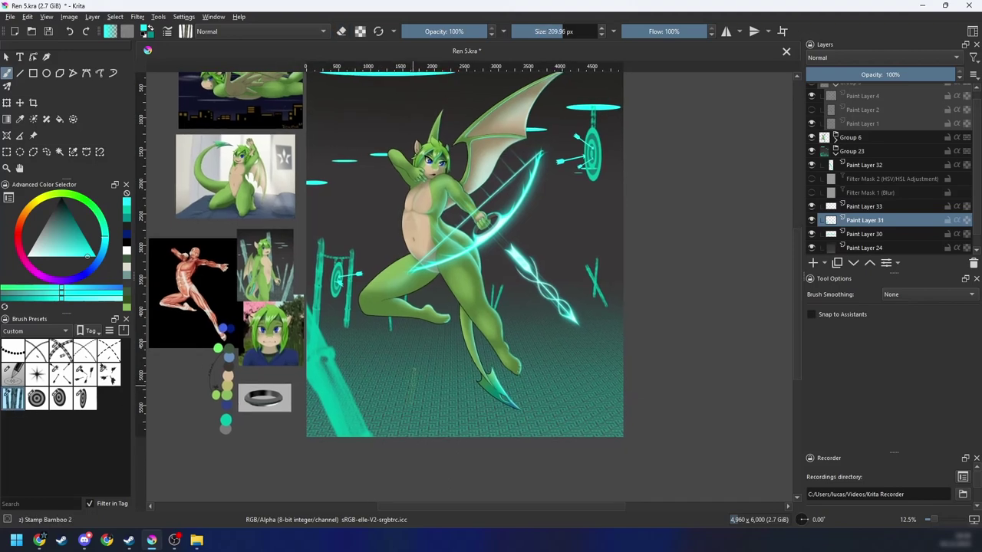
pyautogui.click(567, 35)
pyautogui.moveTo(535, 333); pyautogui.dragTo(540, 302)
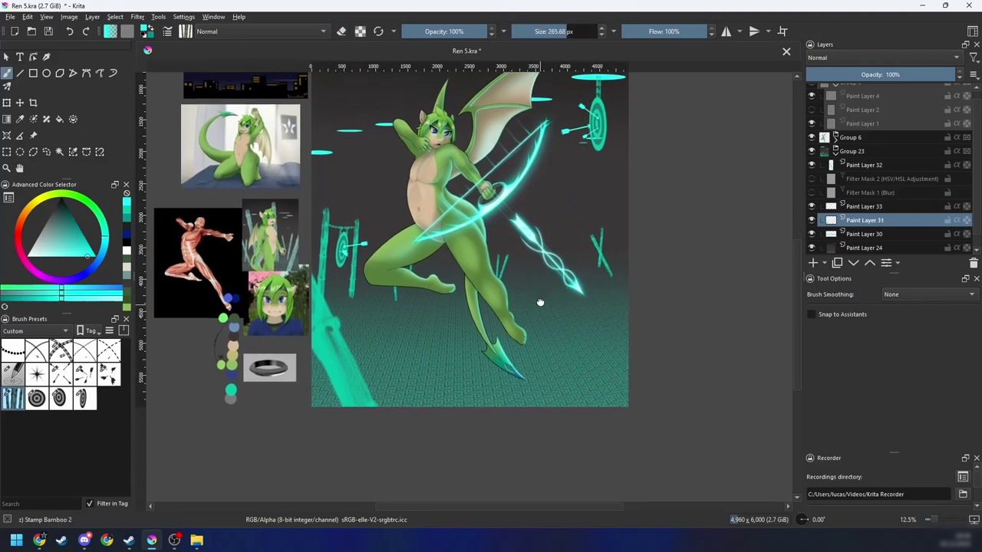
pyautogui.scroll(1, 540, 303)
pyautogui.moveTo(532, 386); pyautogui.dragTo(536, 358)
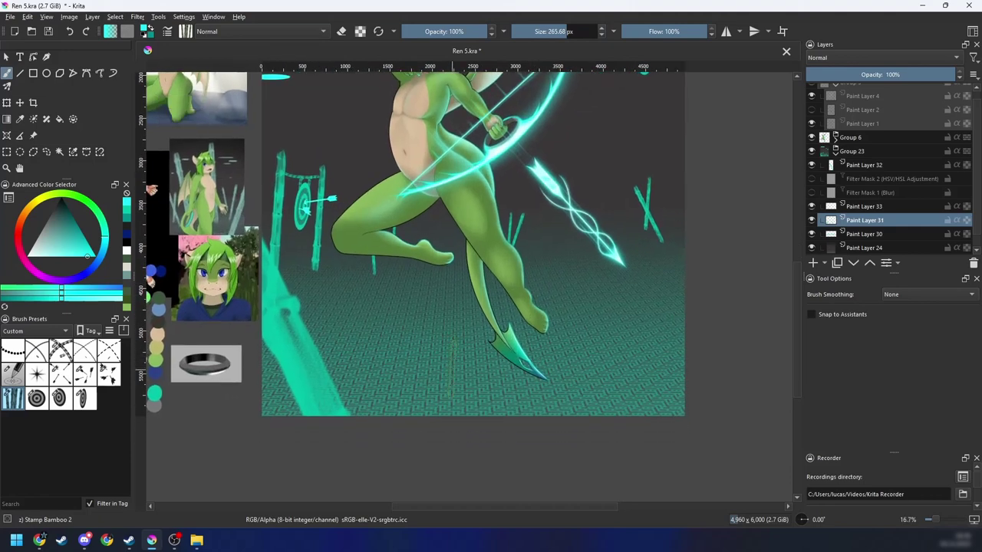
pyautogui.click(448, 344)
# Step: Select the new bamboo pole beside the tail, transform it to be thicker, and clear the selection
pyautogui.press('l')
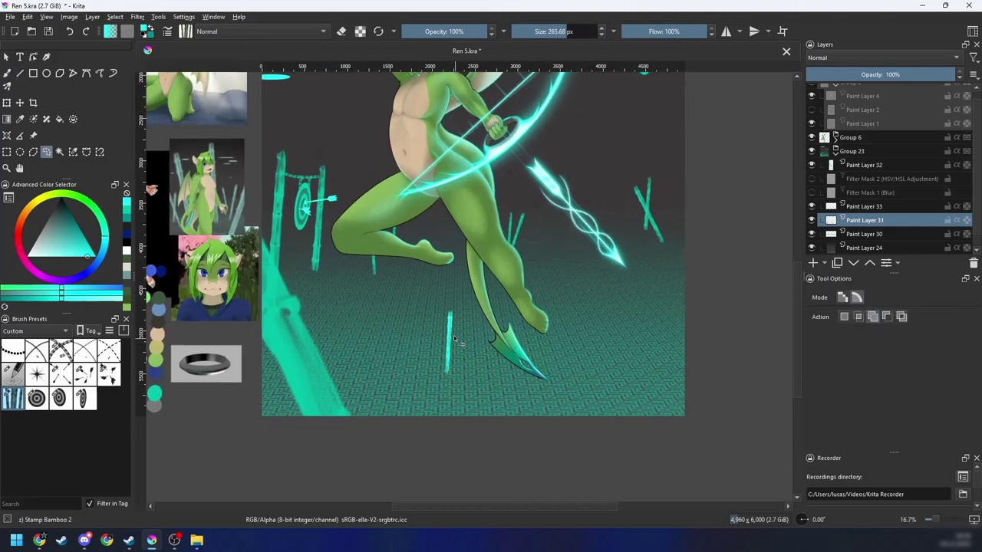
pyautogui.hotkey('ctrl', 't')
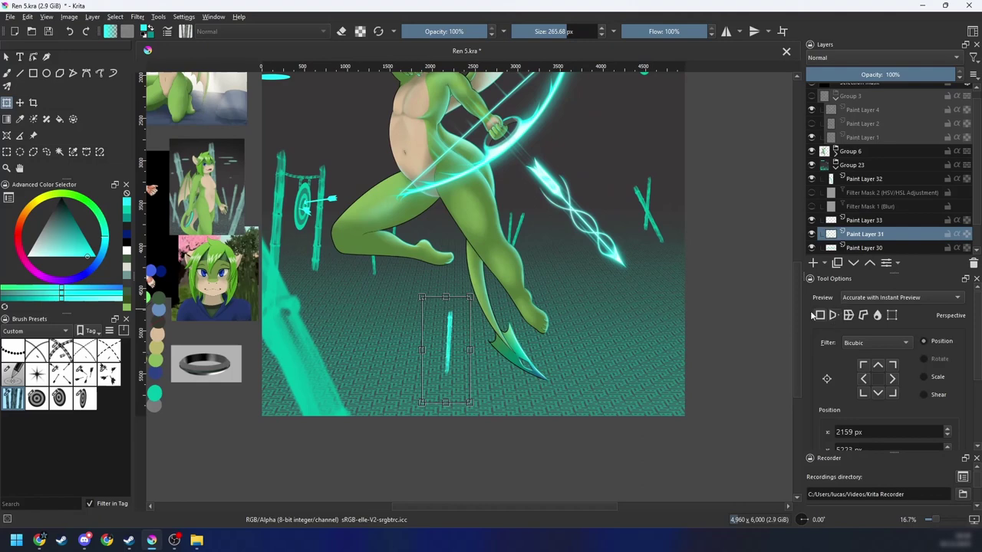
pyautogui.moveTo(422, 412)
pyautogui.mouseDown()
pyautogui.moveTo(479, 386)
pyautogui.moveTo(478, 372)
pyautogui.mouseUp()
pyautogui.moveTo(444, 310); pyautogui.dragTo(407, 288)
pyautogui.moveTo(468, 299)
pyautogui.mouseDown()
pyautogui.moveTo(502, 297)
pyautogui.moveTo(474, 289)
pyautogui.moveTo(508, 267)
pyautogui.moveTo(476, 334)
pyautogui.moveTo(475, 361)
pyautogui.moveTo(494, 336)
pyautogui.mouseUp()
pyautogui.hotkey('ctrl', 'shift', 'a')
# Step: Try stamping a second, slightly leaning bamboo pole next to the thickened one
pyautogui.press('b')
pyautogui.press('+')
pyautogui.press('+')
pyautogui.press('4')
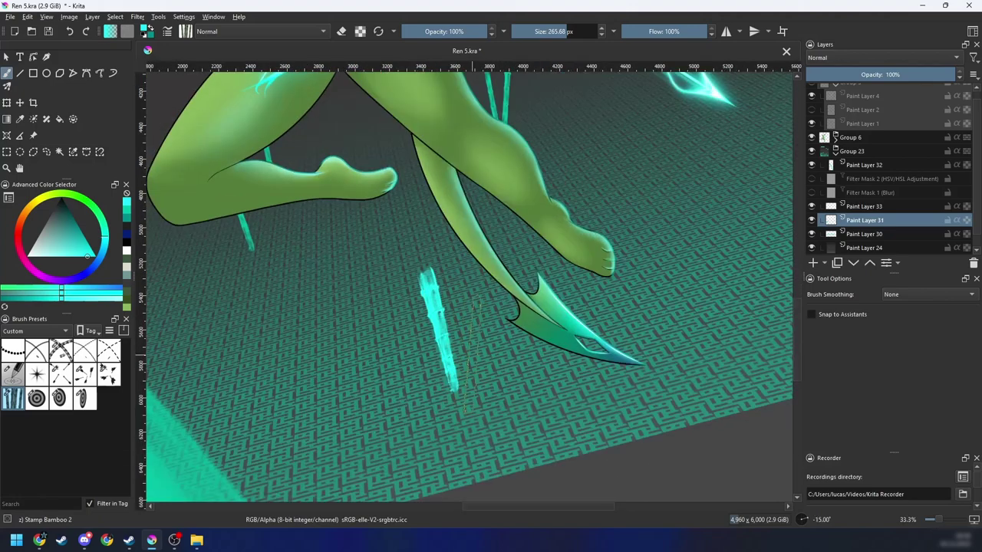
pyautogui.click(469, 336)
pyautogui.press('-')
pyautogui.press('6')
pyautogui.press('-')
pyautogui.press('-')
pyautogui.press('-')
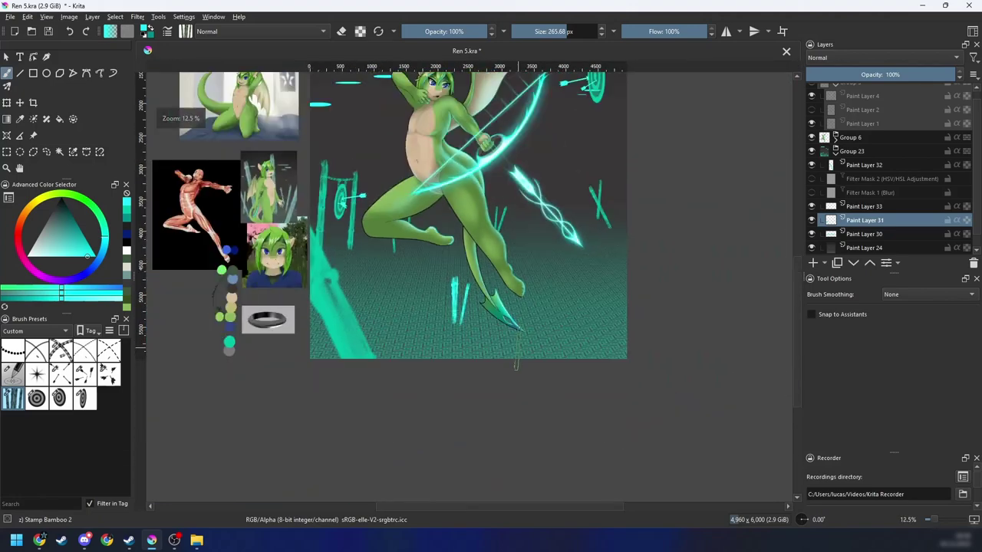
pyautogui.press('6')
pyautogui.scroll(5, 514, 360)
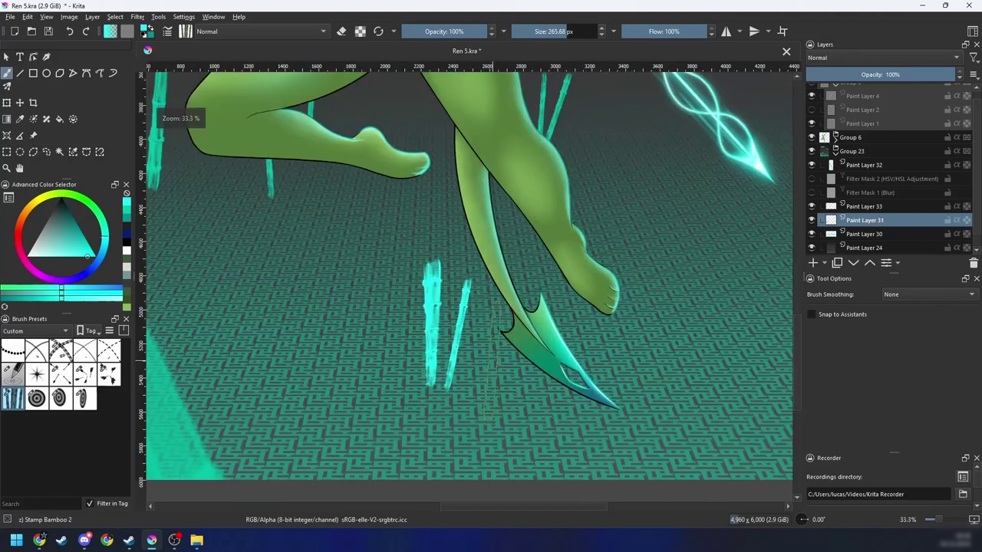
# Step: Stamp a steeply tilted 265.68 px bamboo pole at the base of the upright pole near the tail
pyautogui.press('4')
pyautogui.press('4')
pyautogui.press('4')
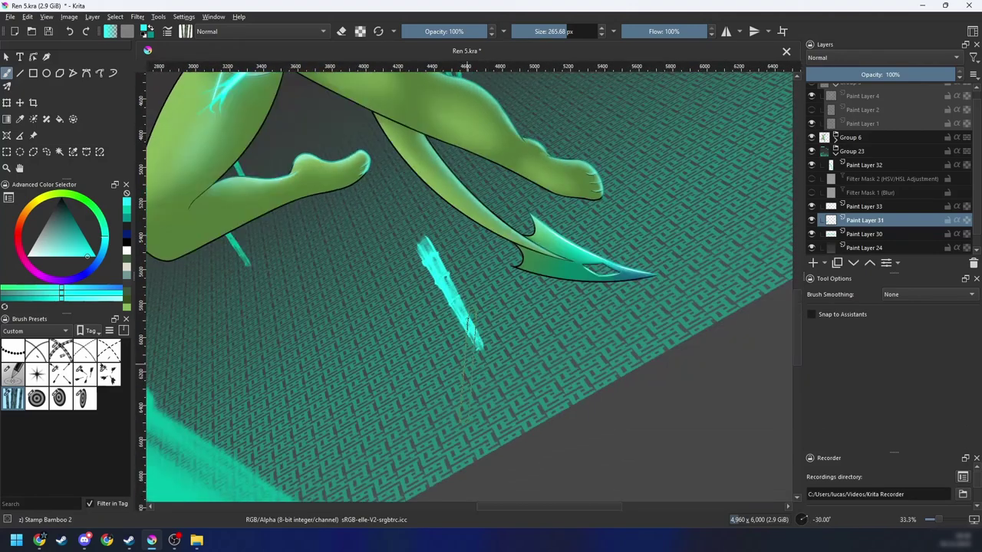
pyautogui.press('4')
pyautogui.press('4')
pyautogui.click(520, 331)
pyautogui.press('6')
pyautogui.press('6')
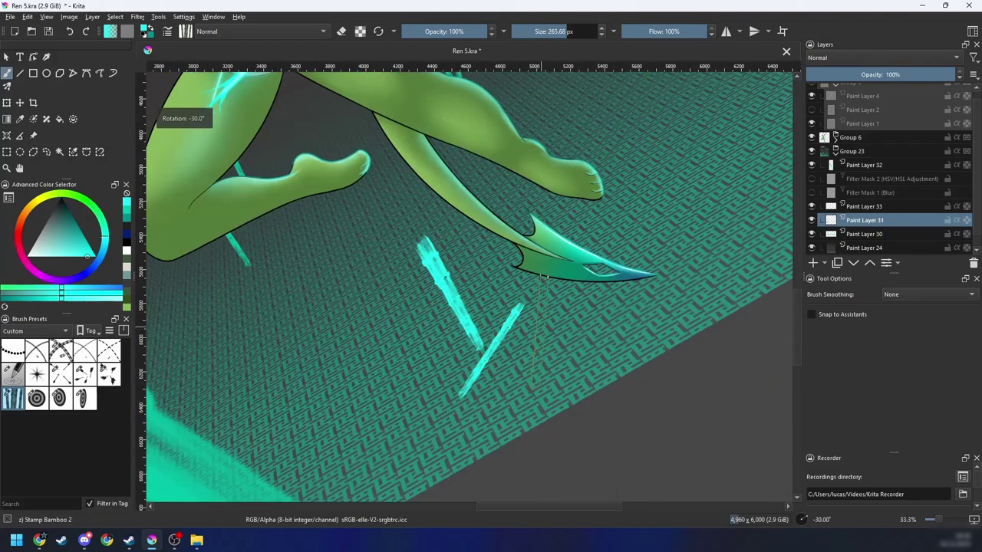
# Step: Select the tilted bamboo pole and transform it to lie flatter at the foot of the upright pole
pyautogui.press('l')
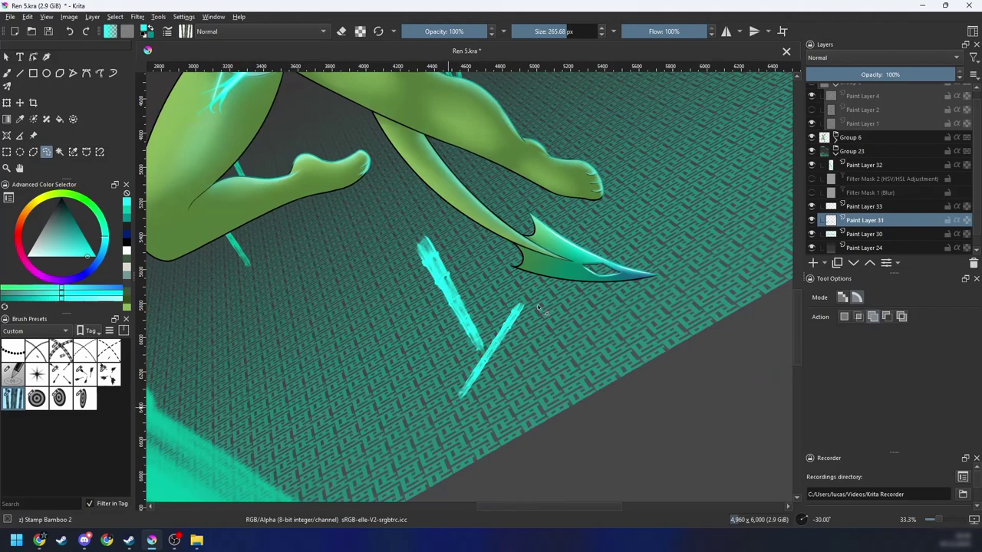
pyautogui.press('6')
pyautogui.press('6')
pyautogui.hotkey('ctrl', 't')
pyautogui.press('-')
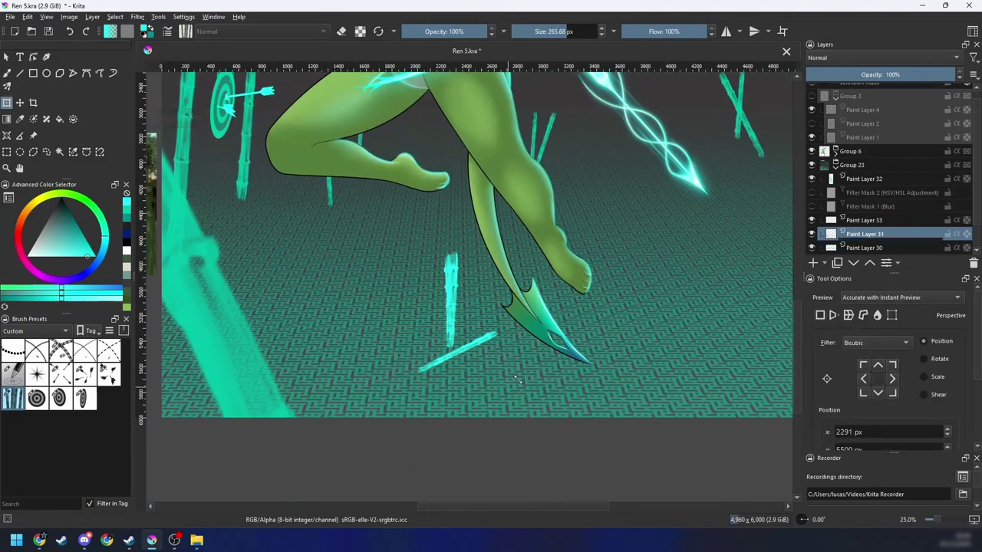
pyautogui.moveTo(519, 380)
pyautogui.mouseDown()
pyautogui.moveTo(531, 373)
pyautogui.moveTo(483, 363)
pyautogui.mouseUp()
pyautogui.press('Return')
# Step: Select the upright and tilted bamboo poles together and move them across the floor towards the large foreground pole
pyautogui.press('-')
pyautogui.press('-')
pyautogui.press('-')
pyautogui.moveTo(560, 347)
pyautogui.mouseDown()
pyautogui.moveTo(525, 386)
pyautogui.moveTo(513, 356)
pyautogui.moveTo(419, 283)
pyautogui.mouseUp()
pyautogui.press('+')
pyautogui.press('+')
pyautogui.press('l')
pyautogui.press('t')
pyautogui.moveTo(448, 351); pyautogui.dragTo(556, 359)
pyautogui.moveTo(555, 350)
pyautogui.mouseDown()
pyautogui.moveTo(563, 349)
pyautogui.moveTo(360, 356)
pyautogui.mouseUp()
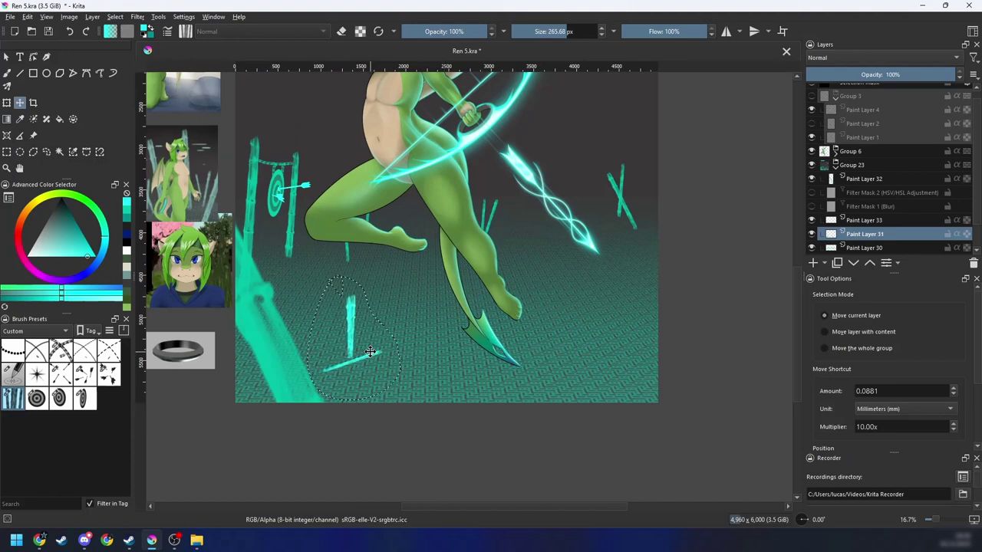
# Step: Apply an HSV/HSL adjustment to the selected upright and fallen poles with saturation -37 and lightness -15, and clear the selection
pyautogui.scroll(2, 370, 351)
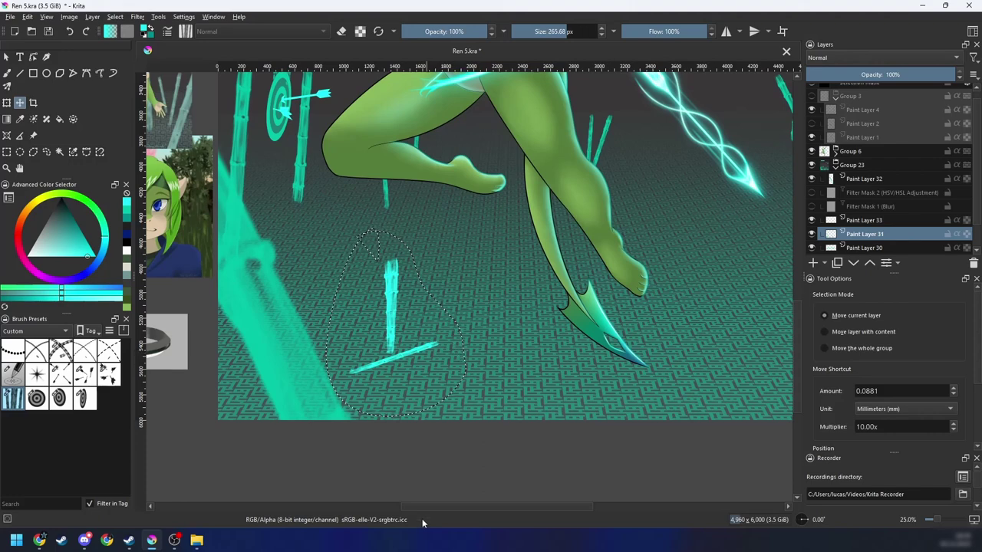
pyautogui.hotkey('ctrl', 'u')
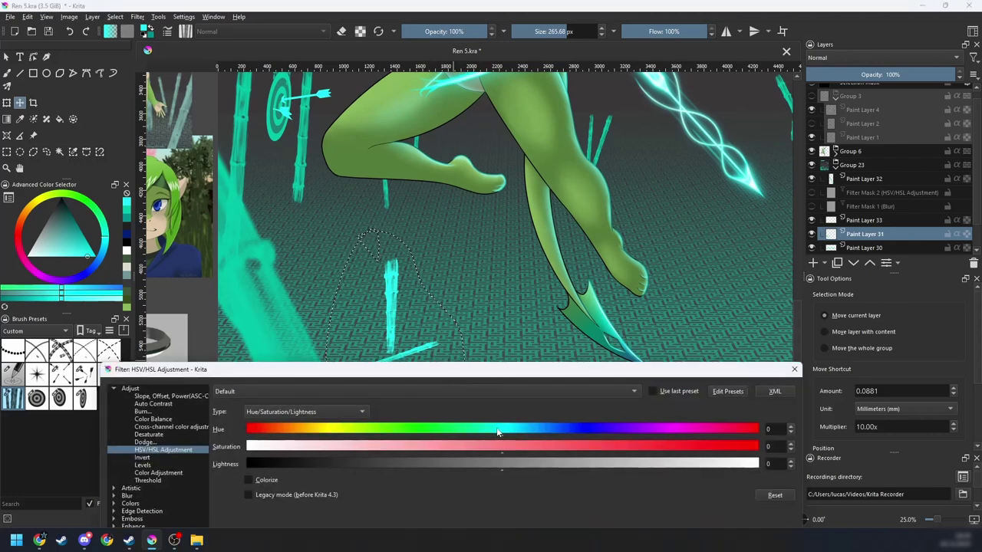
pyautogui.moveTo(497, 431); pyautogui.dragTo(486, 432)
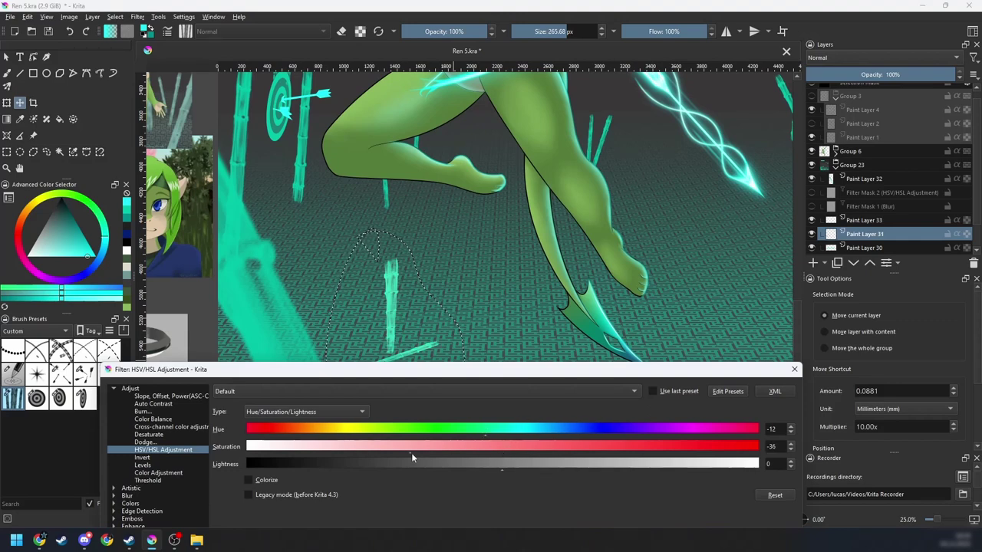
pyautogui.moveTo(397, 454); pyautogui.dragTo(375, 454)
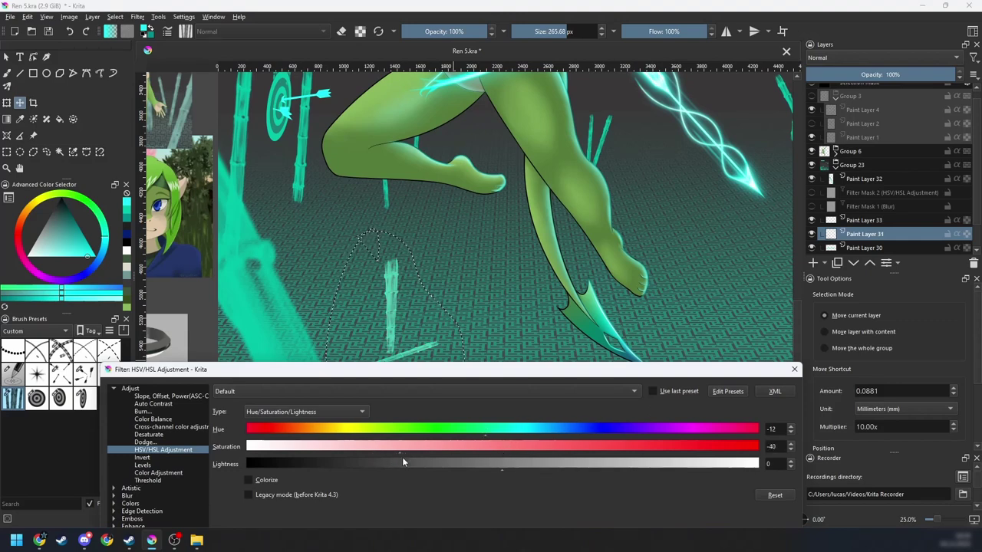
pyautogui.moveTo(475, 466); pyautogui.dragTo(466, 464)
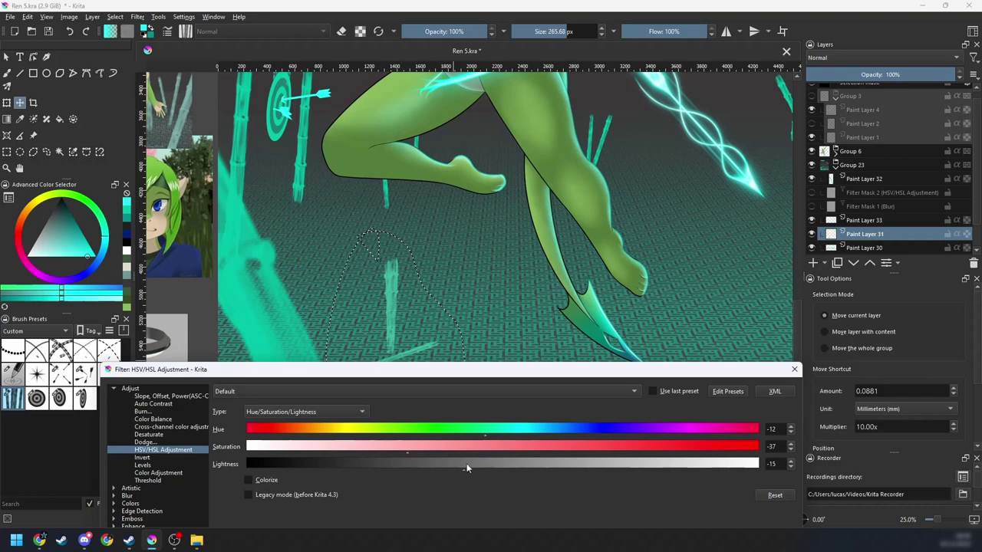
pyautogui.moveTo(484, 430); pyautogui.dragTo(497, 432)
pyautogui.press('Return')
pyautogui.hotkey('ctrl', 'shift', 'a')
# Step: Set up the Stamp Bamboo 2 brush with a darker teal colour and a size of 1000 px
pyautogui.press('-')
pyautogui.press('-')
pyautogui.moveTo(482, 418); pyautogui.dragTo(456, 442)
pyautogui.press('b')
pyautogui.moveTo(507, 384); pyautogui.dragTo(479, 422)
pyautogui.rightClick(547, 354)
pyautogui.click(569, 320)
pyautogui.moveTo(552, 358)
pyautogui.mouseDown()
pyautogui.moveTo(546, 372)
pyautogui.moveTo(493, 357)
pyautogui.mouseUp()
pyautogui.press('+')
pyautogui.click(574, 31)
pyautogui.moveTo(575, 31); pyautogui.dragTo(606, 31)
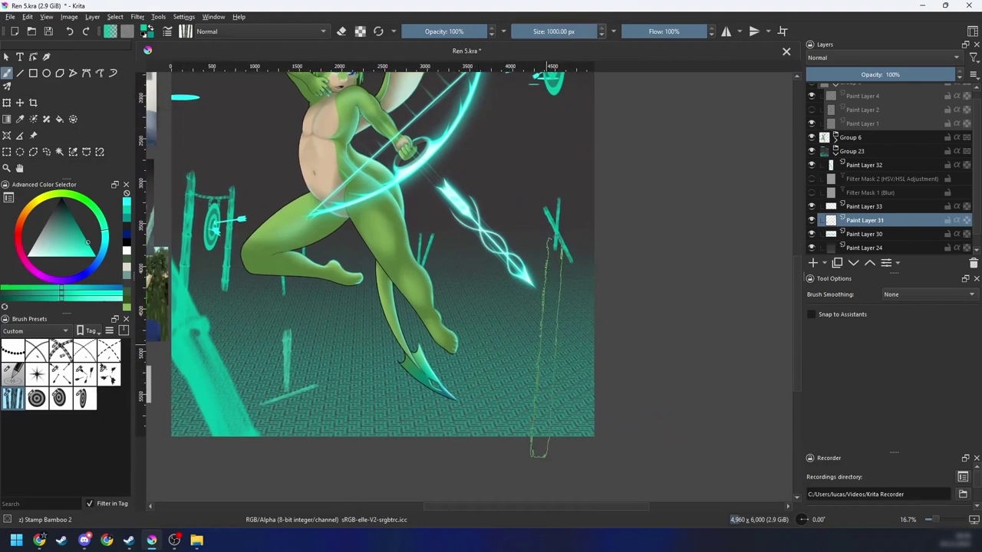
# Step: Stamp a large bamboo pole rising from the bottom edge of the canvas, just right of the tail tip, undoing the first placement
pyautogui.click(560, 359)
pyautogui.hotkey('ctrl', 'z')
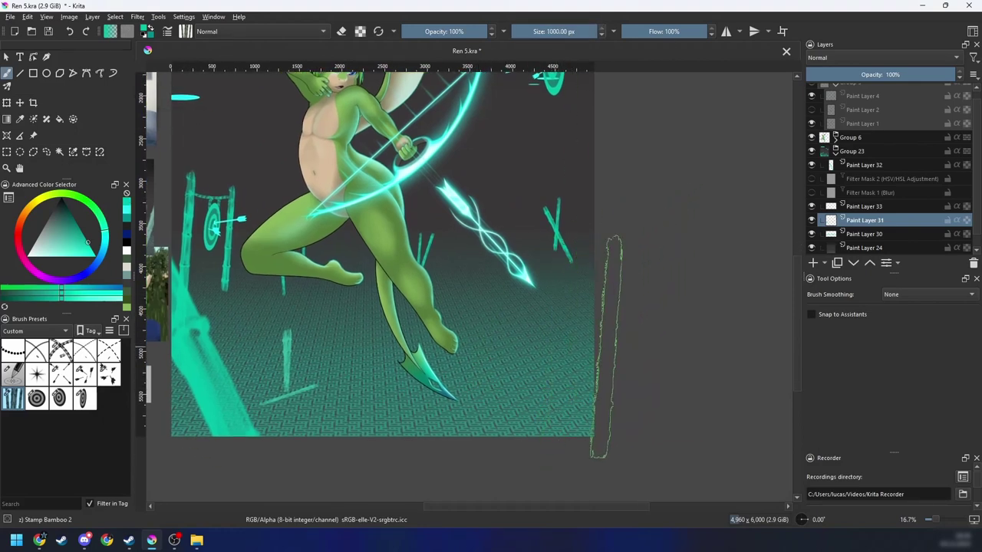
pyautogui.press('-')
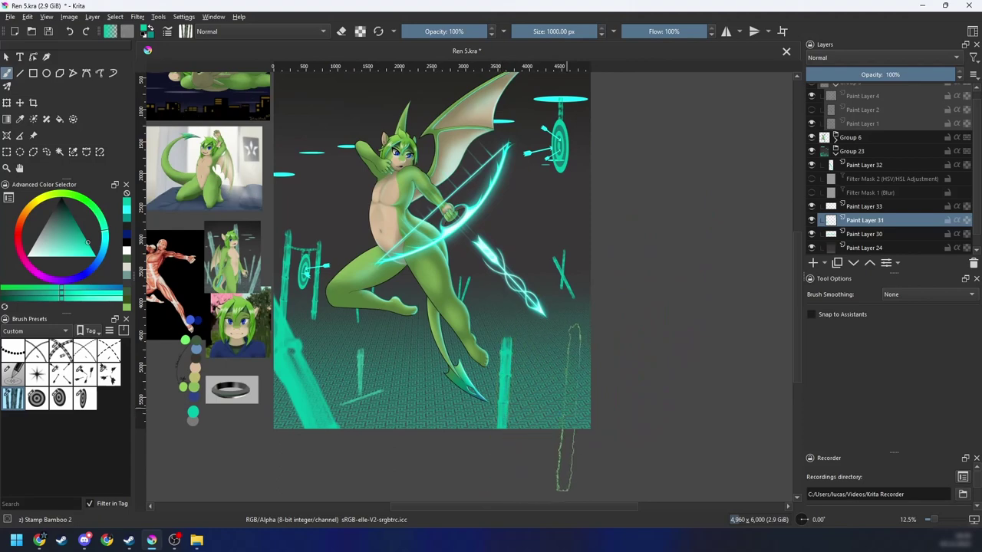
pyautogui.click(505, 420)
pyautogui.press('-')
pyautogui.moveTo(589, 348)
pyautogui.mouseDown()
pyautogui.moveTo(580, 391)
pyautogui.moveTo(591, 372)
pyautogui.moveTo(611, 383)
pyautogui.mouseUp()
pyautogui.press('+')
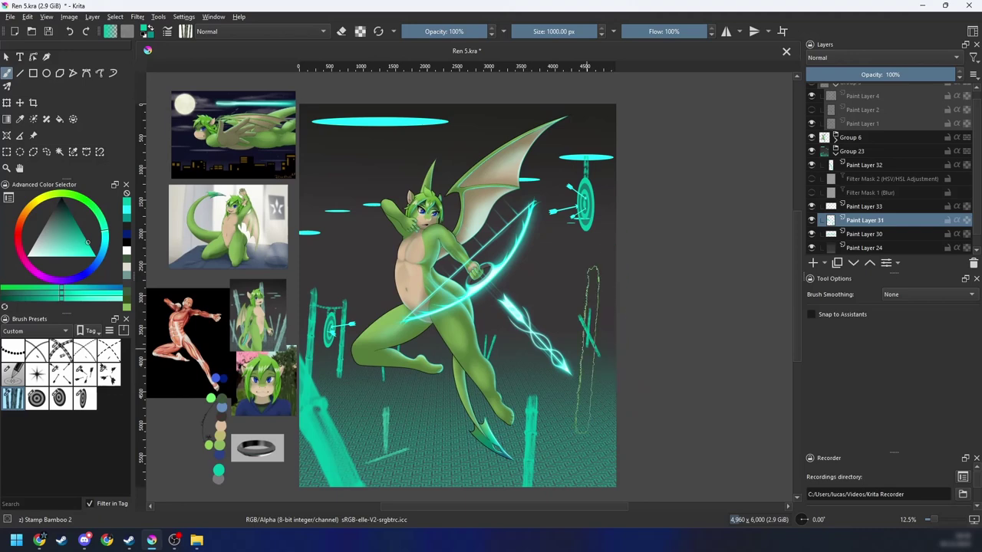
pyautogui.moveTo(603, 347)
pyautogui.mouseDown()
pyautogui.moveTo(572, 390)
pyautogui.moveTo(615, 313)
pyautogui.mouseUp()
pyautogui.moveTo(577, 376); pyautogui.dragTo(568, 347)
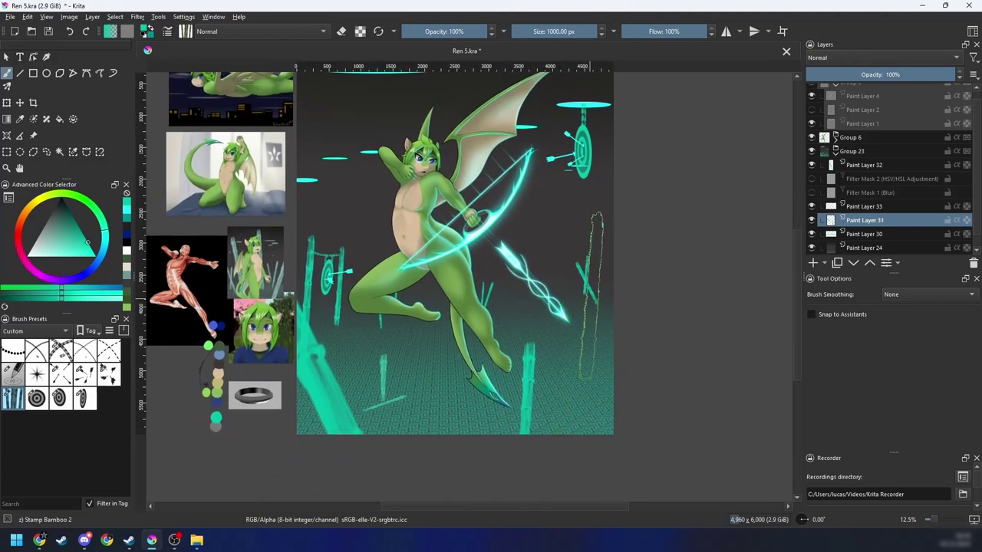
pyautogui.rightClick(587, 353)
pyautogui.click(690, 319)
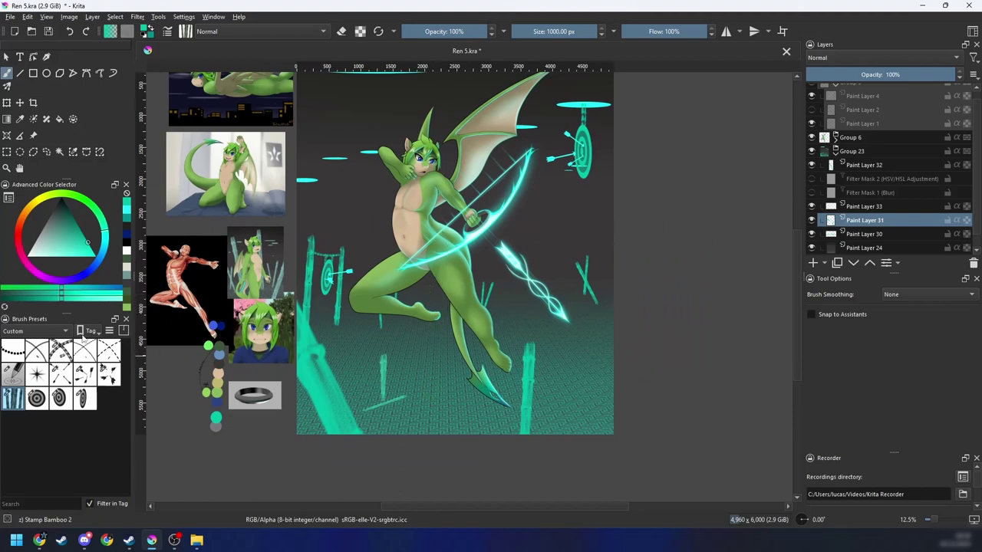
# Step: Show all brush presets, choose FX glow add, and pick the bright cyan colour
pyautogui.click(42, 331)
pyautogui.click(61, 317)
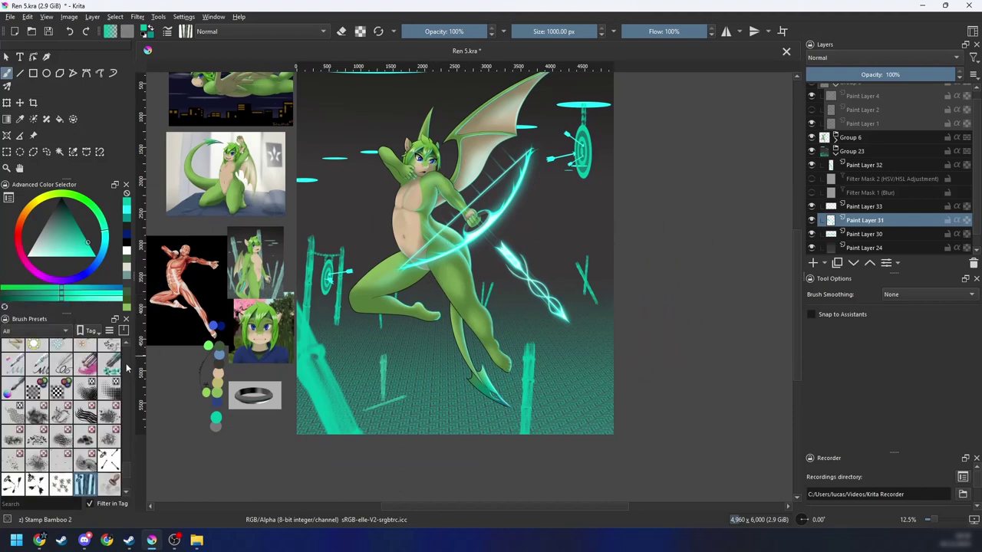
pyautogui.scroll(10, 126, 473)
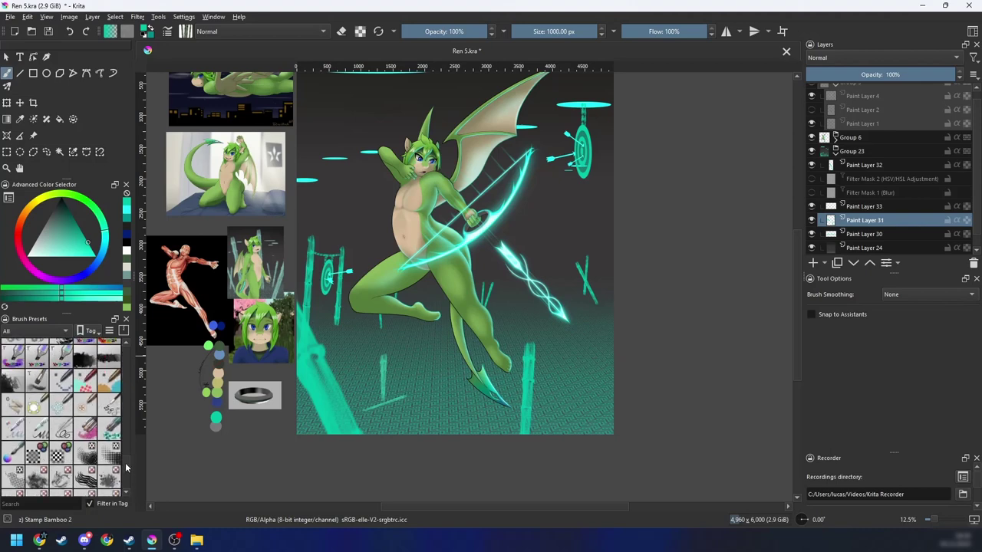
pyautogui.moveTo(126, 463); pyautogui.dragTo(129, 429)
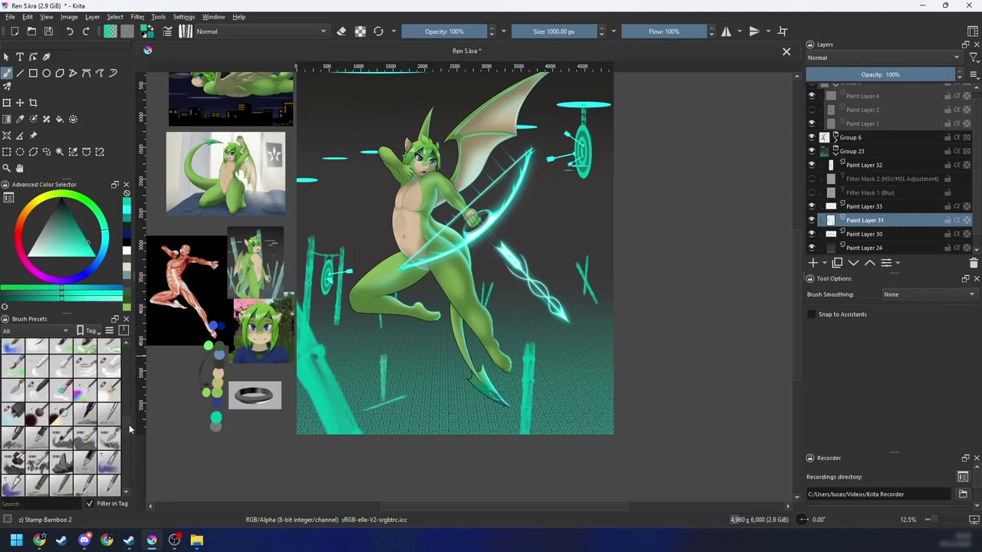
pyautogui.scroll(6, 129, 429)
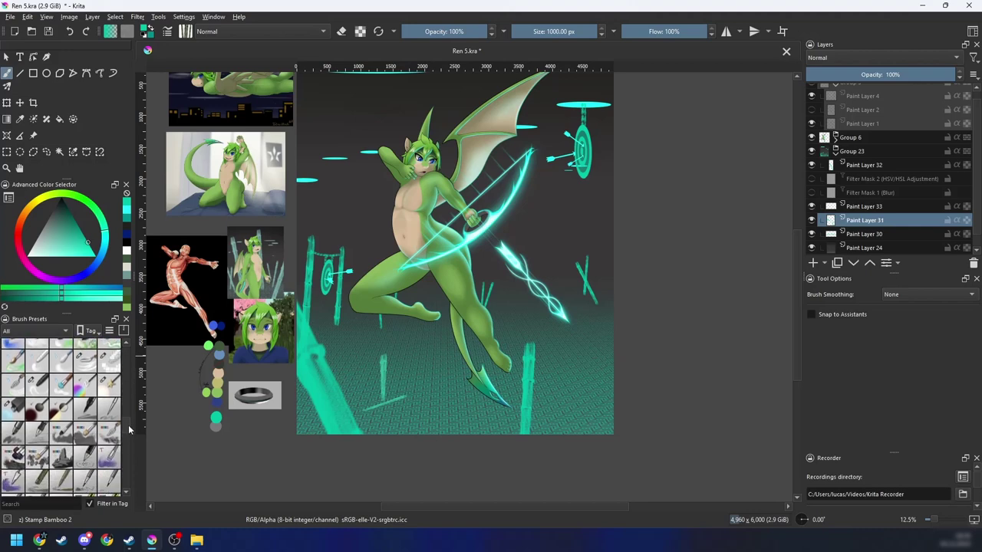
pyautogui.scroll(4, 128, 431)
pyautogui.scroll(-8, 129, 430)
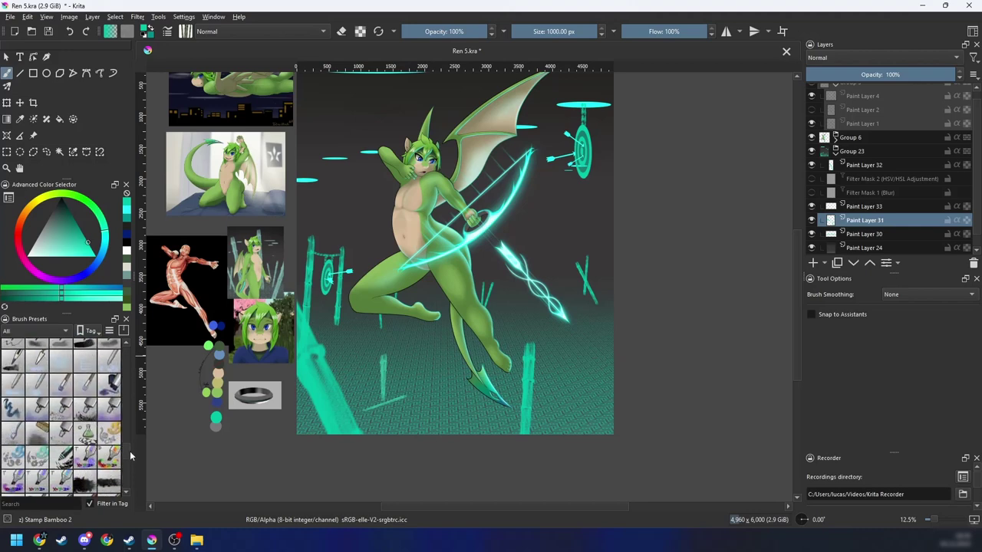
pyautogui.scroll(-8, 130, 460)
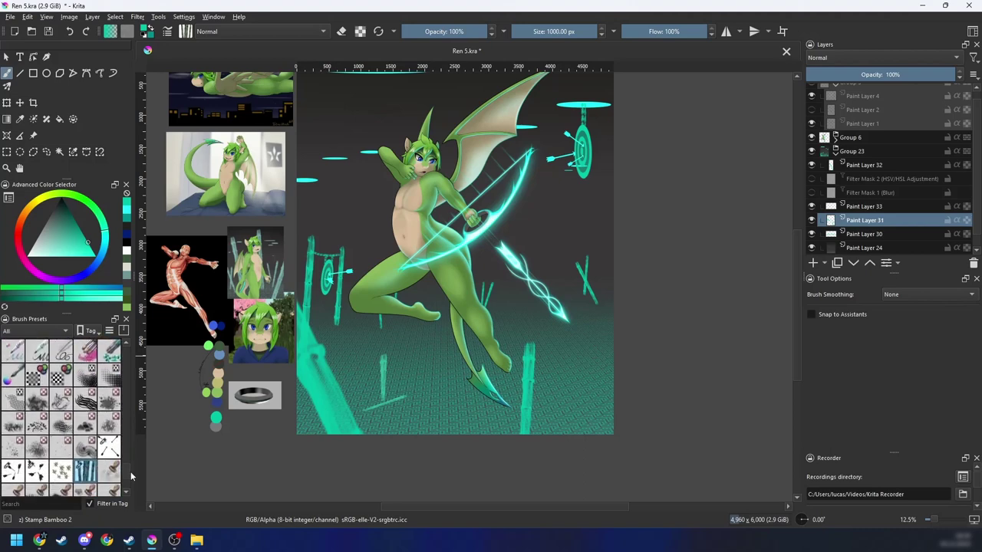
pyautogui.scroll(10, 132, 452)
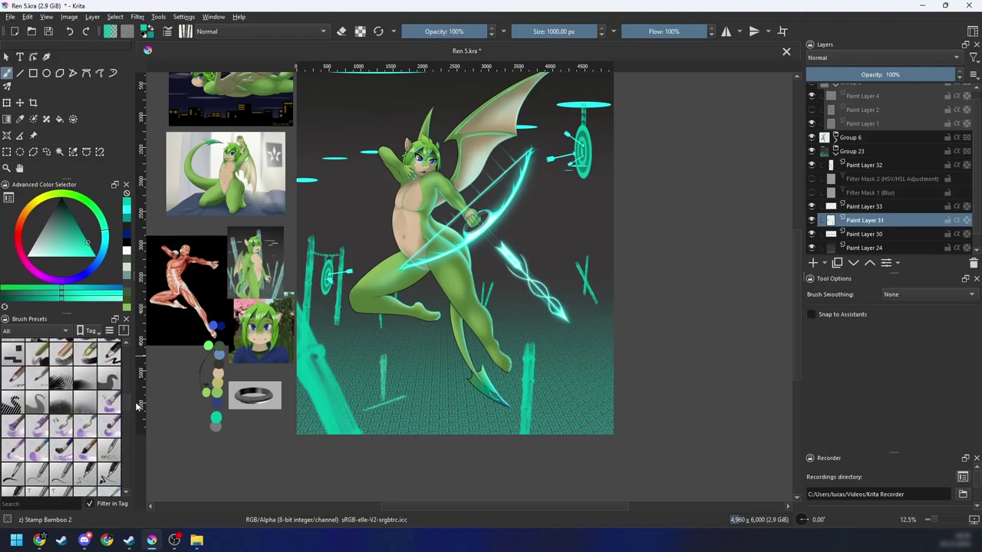
pyautogui.scroll(4, 135, 403)
pyautogui.click(85, 383)
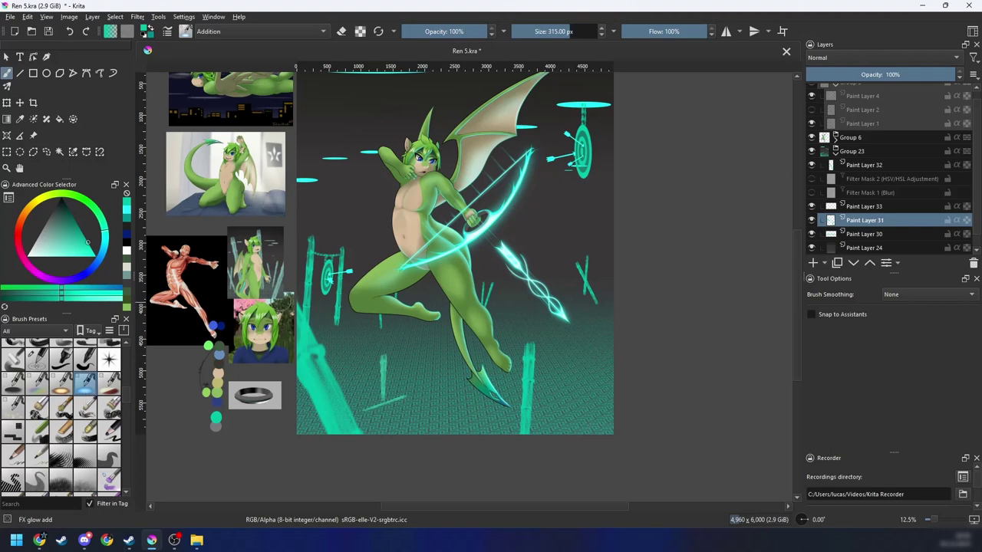
pyautogui.press('+')
pyautogui.rightClick(554, 338)
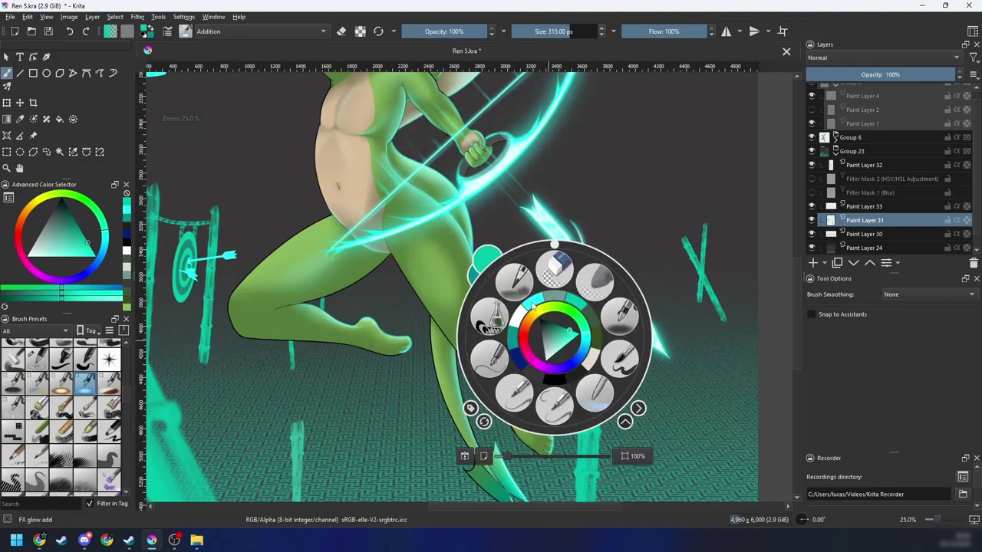
pyautogui.click(534, 307)
# Step: Paint a glow with a 36.20 px brush on the cyan disc where the hanging target's rope attaches
pyautogui.moveTo(561, 314); pyautogui.dragTo(433, 411)
pyautogui.moveTo(586, 216); pyautogui.dragTo(476, 346)
pyautogui.moveTo(494, 251); pyautogui.dragTo(476, 372)
pyautogui.press('+')
pyautogui.press('+')
pyautogui.press('+')
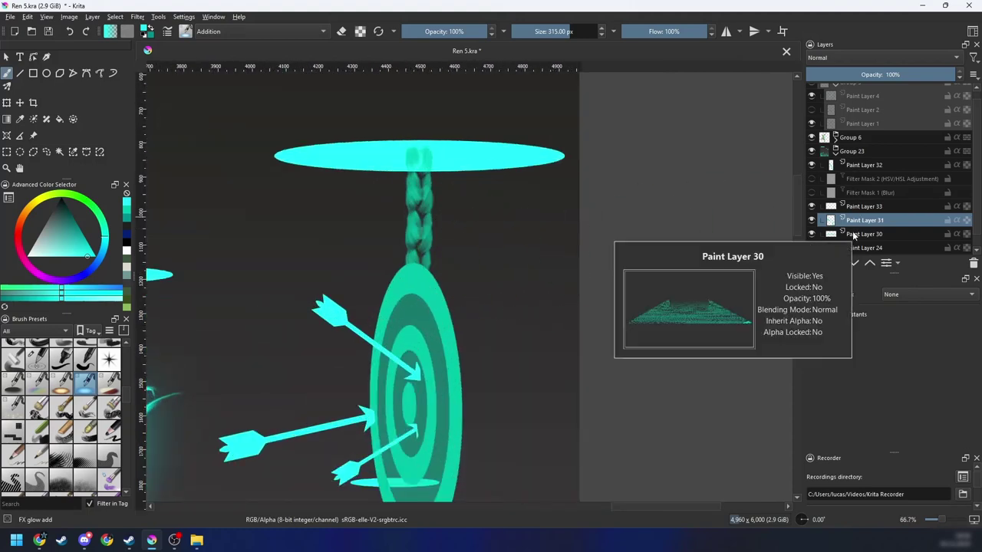
pyautogui.moveTo(498, 271); pyautogui.dragTo(542, 336)
pyautogui.press('+')
pyautogui.press('4')
pyautogui.press('4')
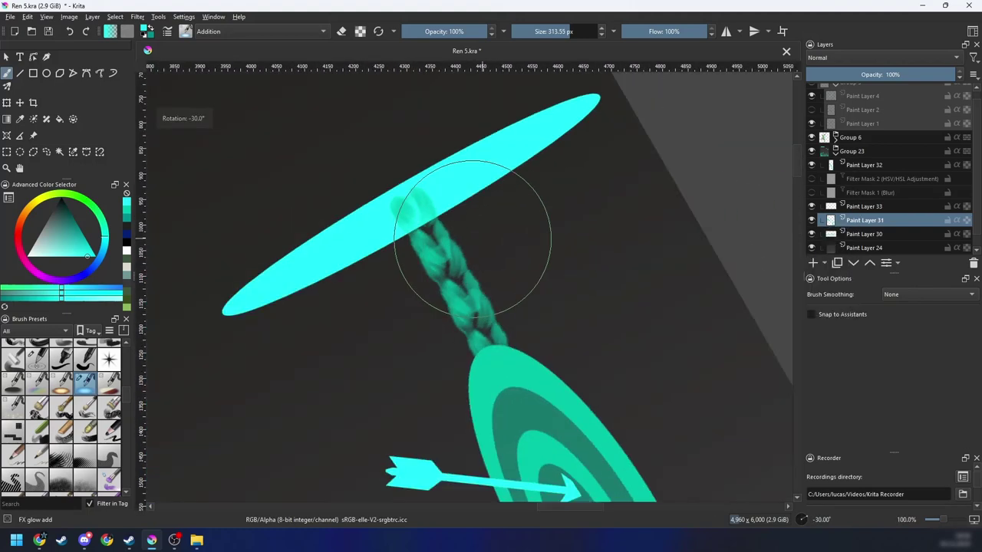
pyautogui.moveTo(474, 240); pyautogui.dragTo(164, 327)
pyautogui.moveTo(466, 217)
pyautogui.mouseDown()
pyautogui.moveTo(422, 238)
pyautogui.moveTo(391, 269)
pyautogui.moveTo(317, 271)
pyautogui.mouseUp()
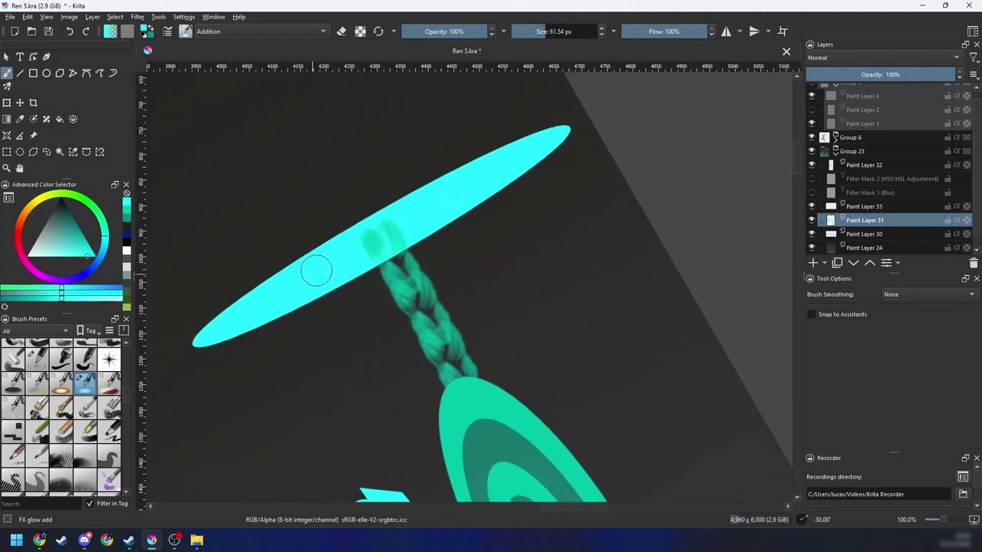
pyautogui.moveTo(385, 232)
pyautogui.mouseDown()
pyautogui.moveTo(350, 257)
pyautogui.moveTo(392, 225)
pyautogui.mouseUp()
pyautogui.hotkey('ctrl', 'z')
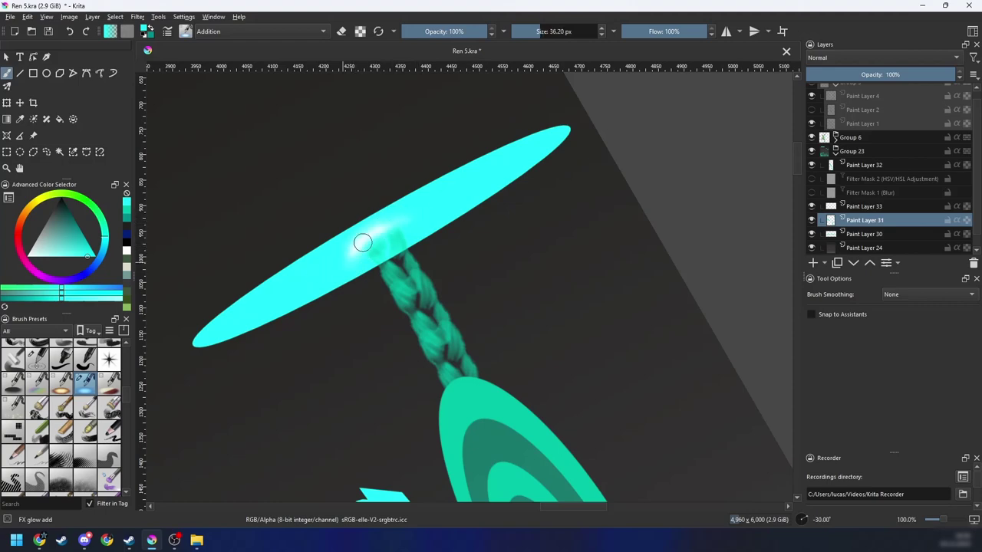
pyautogui.press('-')
pyautogui.press('-')
pyautogui.press('-')
pyautogui.press('-')
pyautogui.press('-')
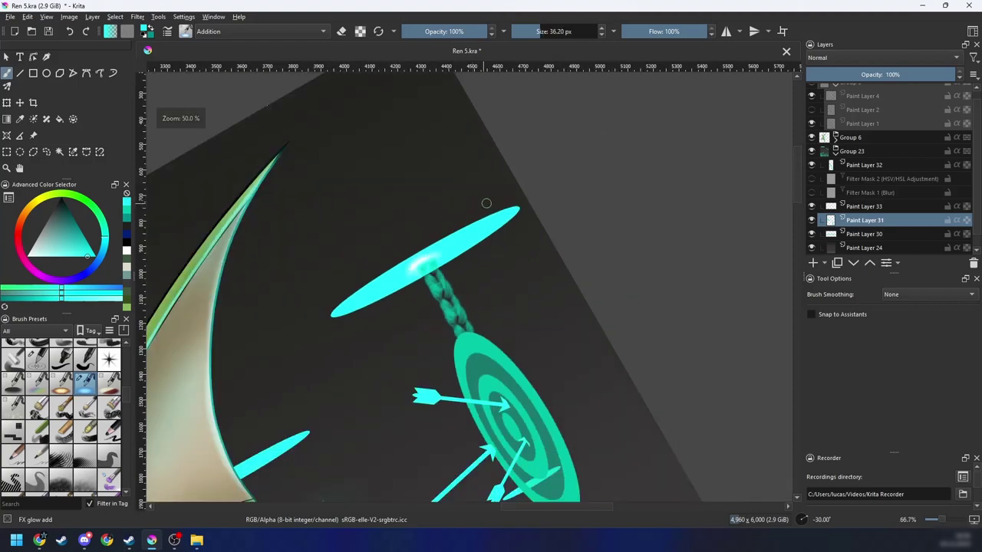
# Step: Try painting a soft glow along the fletching and shaft of an arrow in the hanging target, using a 21.64 px brush
pyautogui.press('6')
pyautogui.press('6')
pyautogui.press('6')
pyautogui.press('6')
pyautogui.press('4')
pyautogui.press('4')
pyautogui.press('+')
pyautogui.scroll(4, 480, 308)
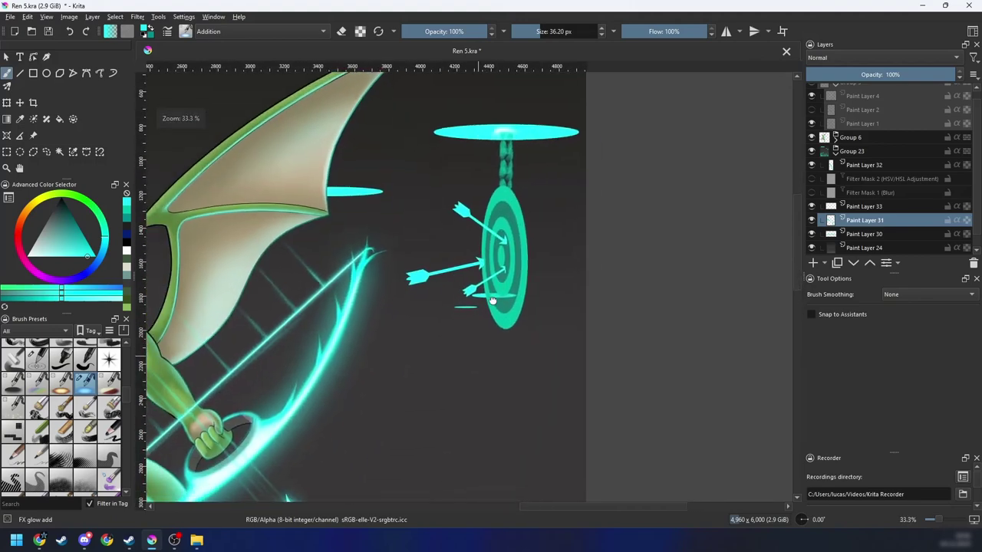
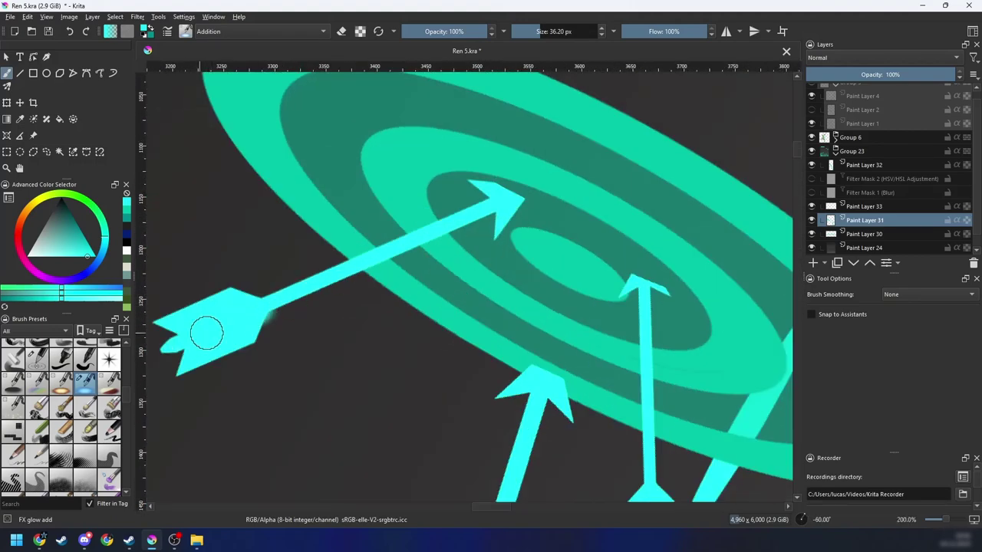
pyautogui.moveTo(206, 333); pyautogui.dragTo(298, 311)
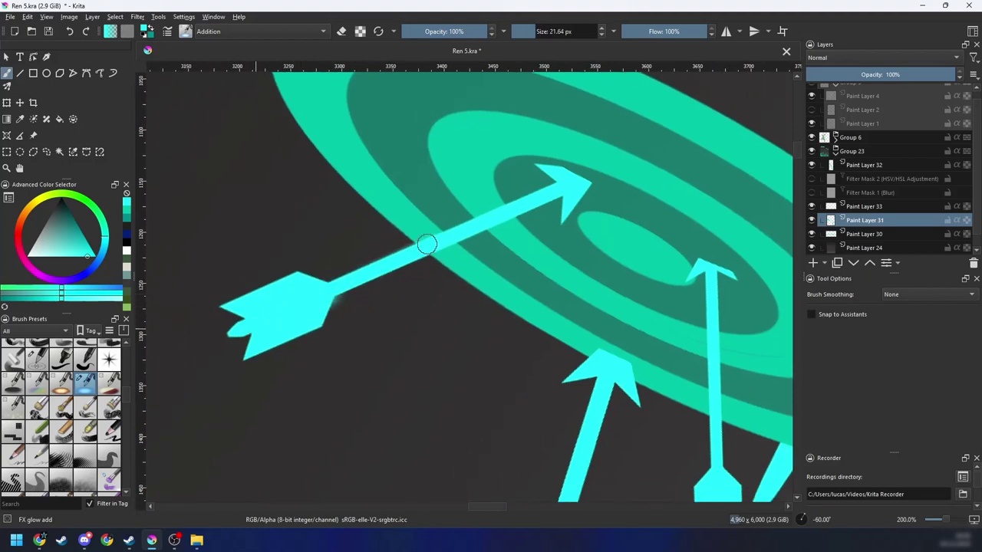
pyautogui.moveTo(381, 264)
pyautogui.mouseDown()
pyautogui.moveTo(498, 205)
pyautogui.moveTo(324, 283)
pyautogui.moveTo(387, 259)
pyautogui.mouseUp()
pyautogui.hotkey('ctrl', 'z')
pyautogui.hotkey('ctrl', 'z')
pyautogui.hotkey('ctrl', 'z')
pyautogui.hotkey('ctrl', 'z')
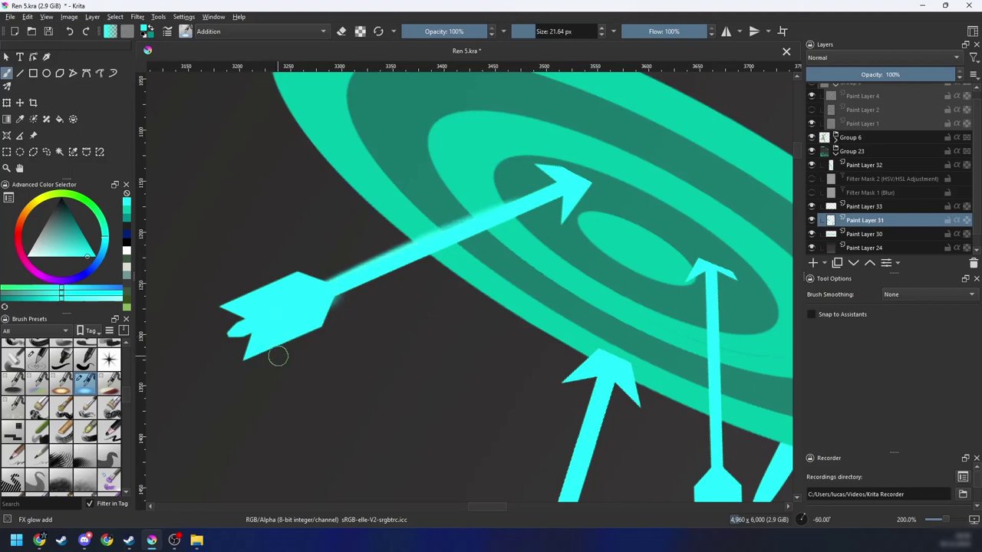
pyautogui.press('6')
pyautogui.press('6')
pyautogui.press('6')
pyautogui.press('6')
pyautogui.hotkey('ctrl', '-')
pyautogui.hotkey('ctrl', '-')
pyautogui.hotkey('ctrl', '-')
pyautogui.hotkey('ctrl', '-')
pyautogui.hotkey('ctrl', '-')
# Step: On Paint Layer 33, paint a glow at the impact point of the upper, longer arrow in the target between the bamboo posts
pyautogui.moveTo(403, 389); pyautogui.dragTo(521, 300)
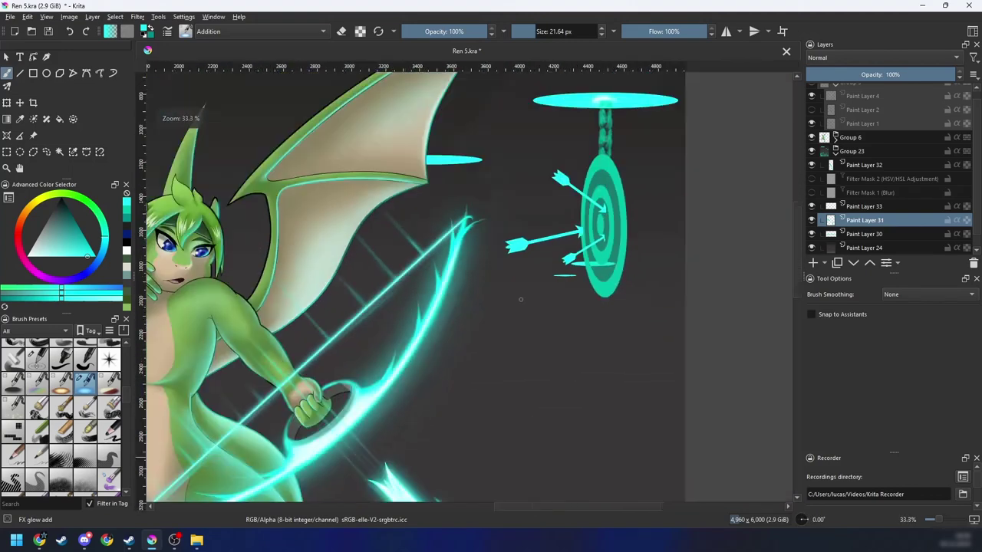
pyautogui.hotkey('ctrl', '-')
pyautogui.hotkey('ctrl', '-')
pyautogui.moveTo(310, 448); pyautogui.dragTo(490, 364)
pyautogui.click(864, 207)
pyautogui.scroll(5, 466, 304)
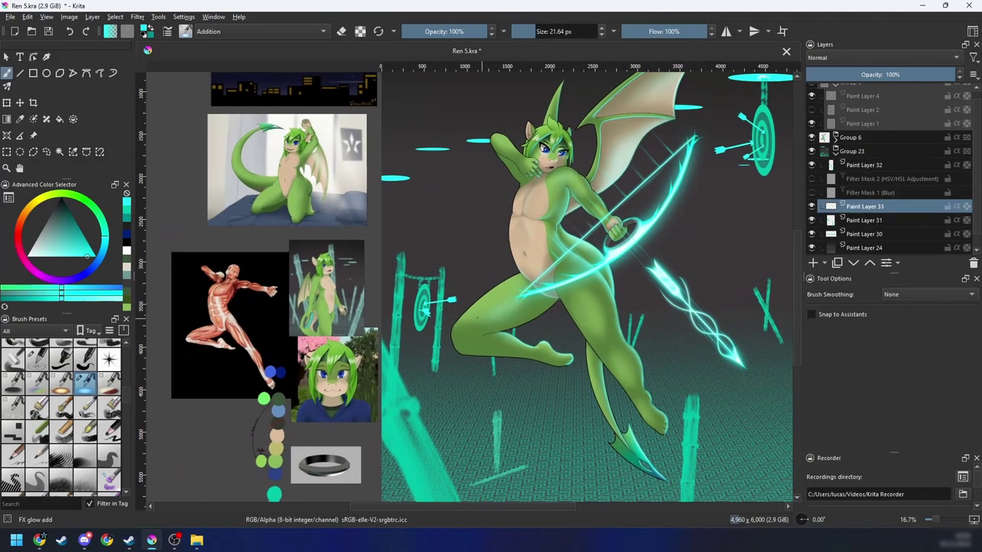
pyautogui.hotkey('ctrl', '+')
pyautogui.moveTo(394, 223)
pyautogui.mouseDown()
pyautogui.moveTo(380, 263)
pyautogui.moveTo(389, 226)
pyautogui.mouseUp()
pyautogui.hotkey('ctrl', 'z')
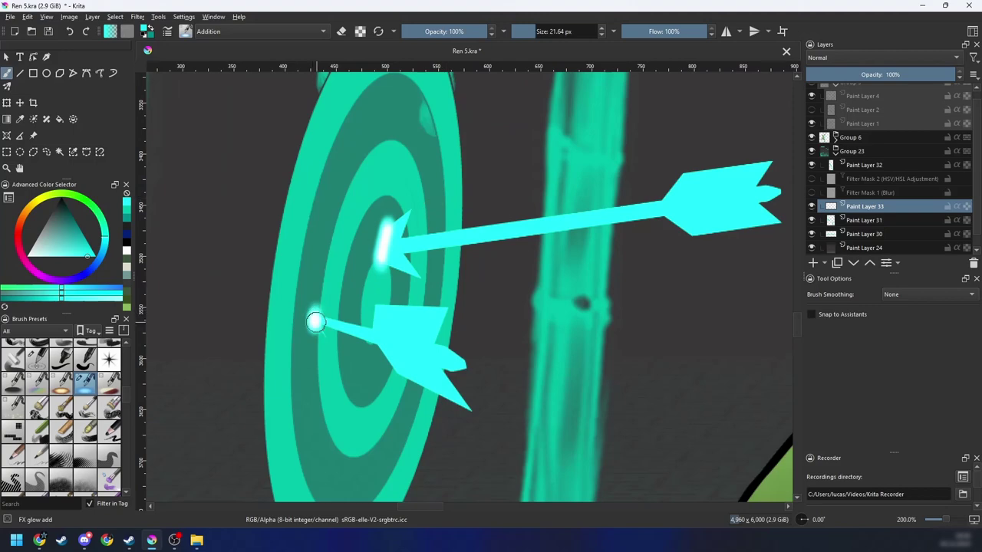
# Step: Undo the glow spot at the lower arrow's tip and paint a thin vertical glow there with a 5.77 px brush
pyautogui.hotkey('ctrl', 'z')
pyautogui.moveTo(339, 338); pyautogui.dragTo(390, 319)
pyautogui.hotkey('ctrl', '+')
pyautogui.keyDown('shift'); pyautogui.moveTo(303, 344); pyautogui.dragTo(254, 363); pyautogui.keyUp('shift')
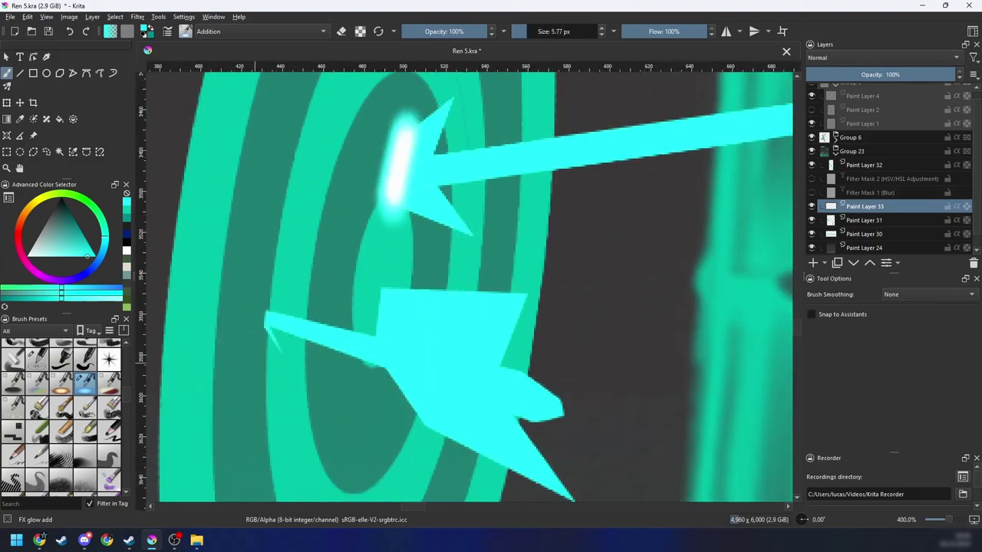
pyautogui.moveTo(264, 306)
pyautogui.mouseDown()
pyautogui.moveTo(262, 347)
pyautogui.moveTo(260, 304)
pyautogui.mouseUp()
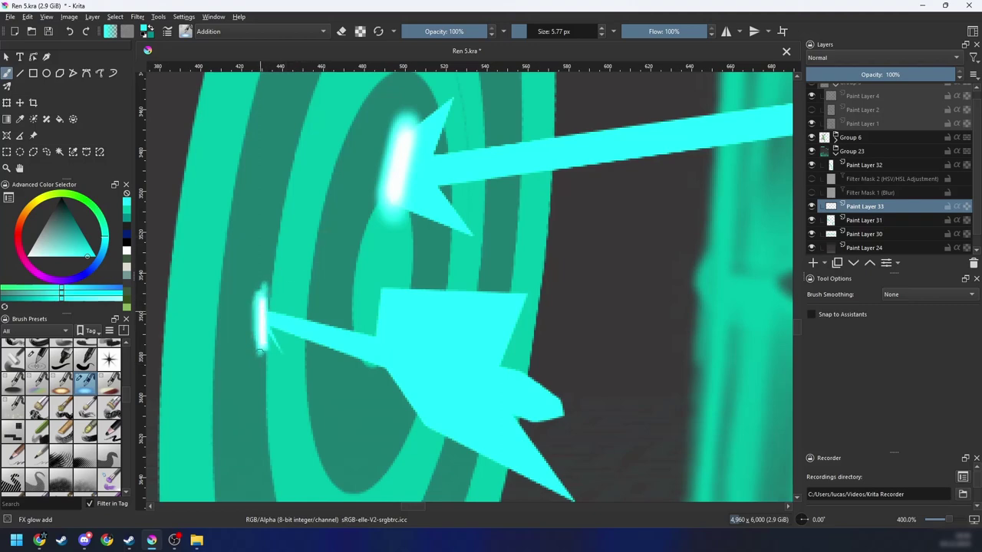
pyautogui.scroll(-9, 507, 343)
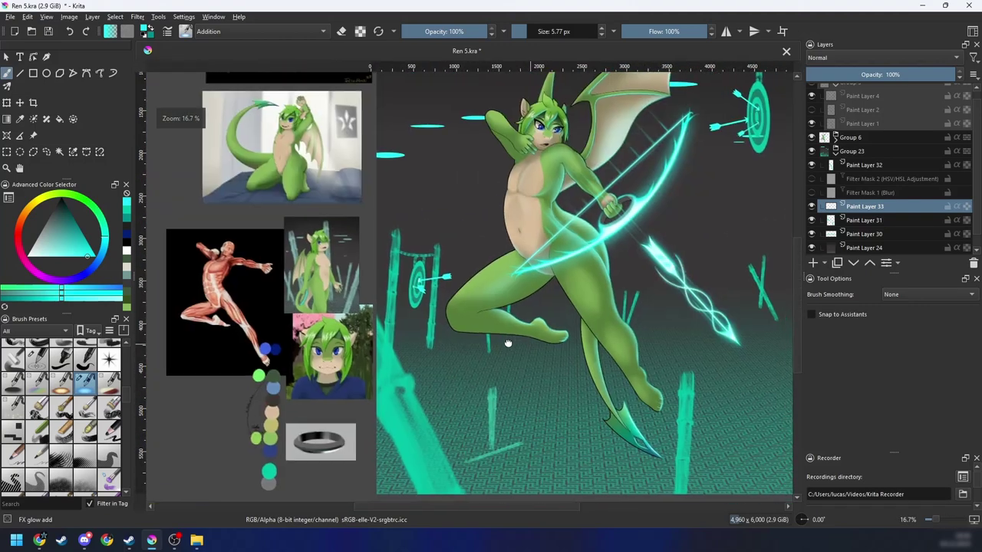
# Step: Paint thin vertical glows at the tips of the three arrows in the hanging target with a 15.23 px brush
pyautogui.moveTo(507, 343); pyautogui.dragTo(453, 390)
pyautogui.scroll(6, 498, 207)
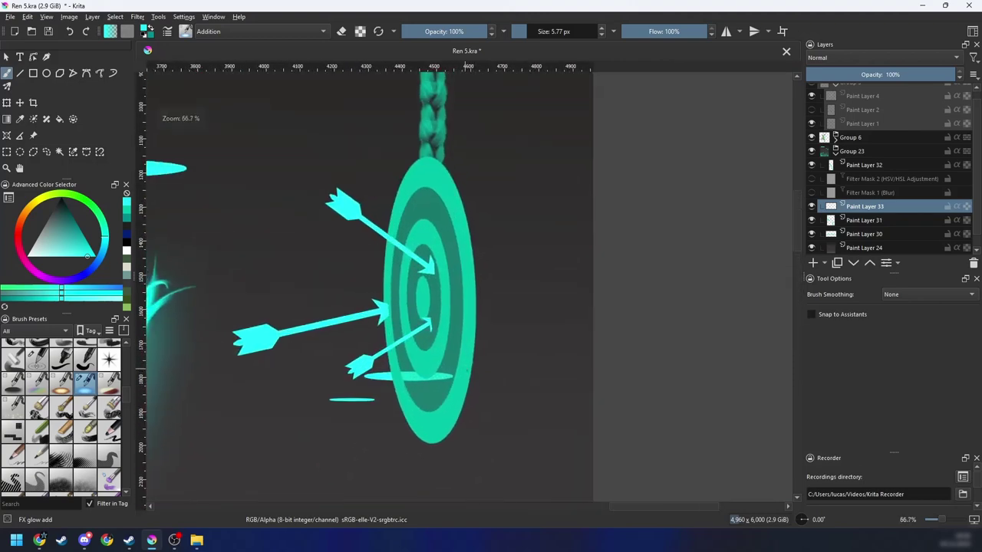
pyautogui.moveTo(399, 288); pyautogui.dragTo(395, 242)
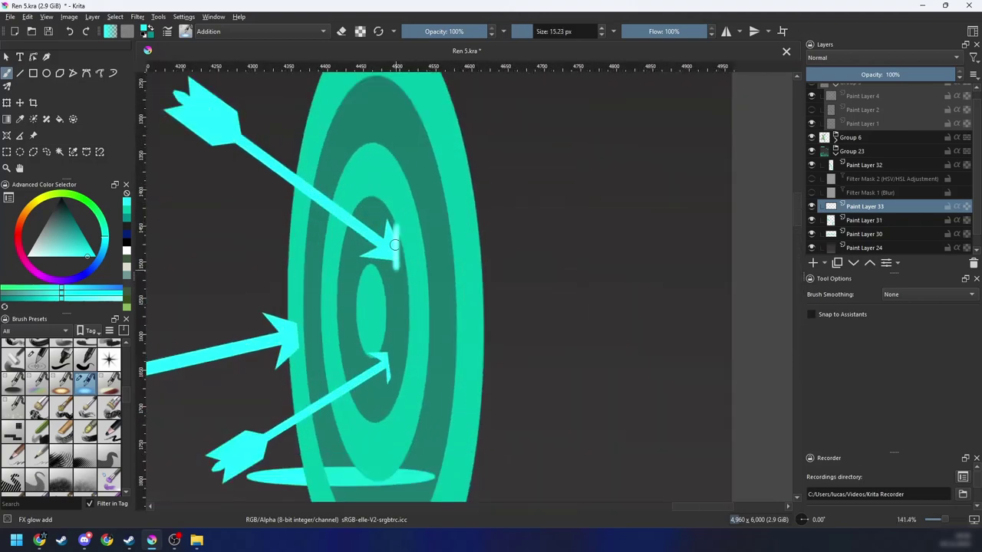
pyautogui.moveTo(418, 300); pyautogui.dragTo(424, 294)
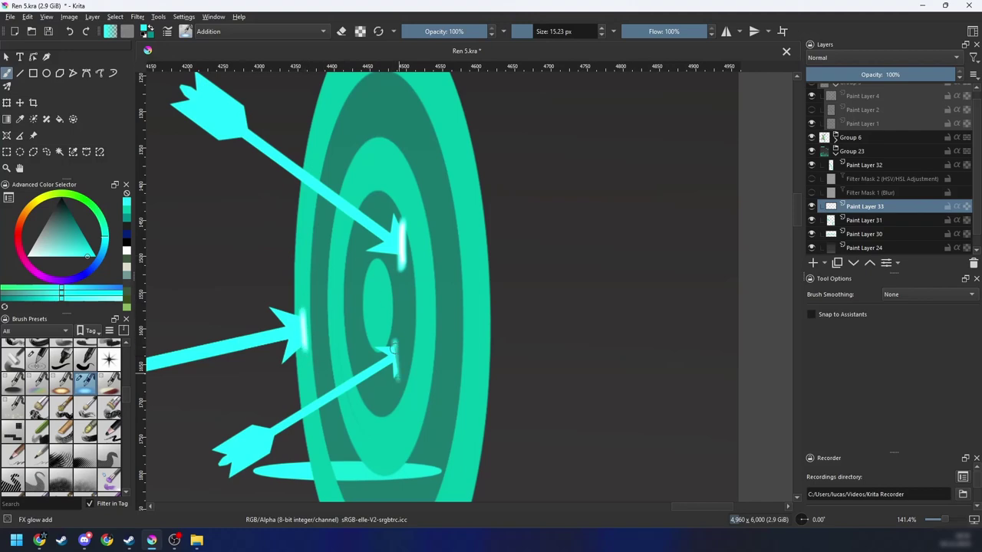
pyautogui.scroll(-4, 396, 374)
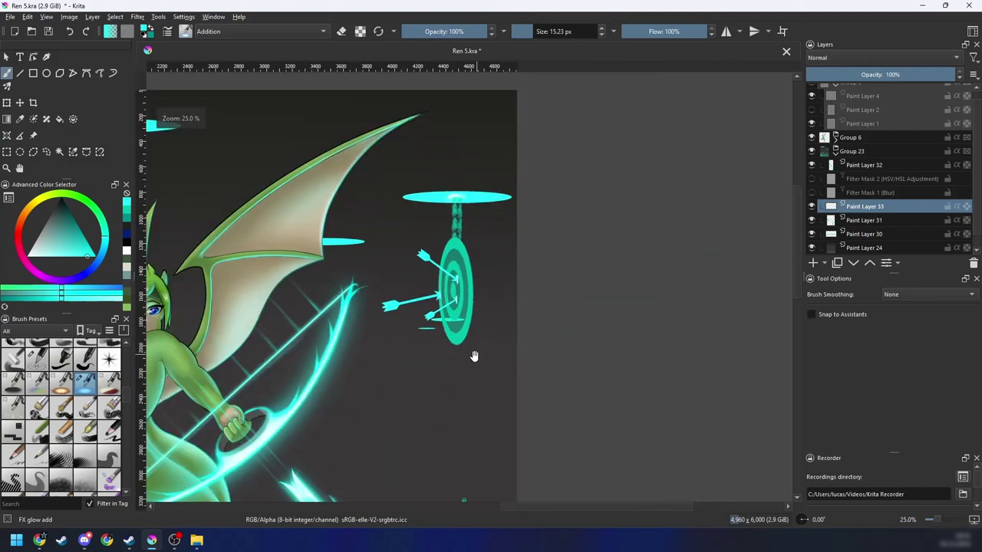
# Step: Widen the glows at the hanging target's three arrow impact points with a 33.26 px brush and trim them with the eraser
pyautogui.scroll(2, 493, 350)
pyautogui.scroll(1, 494, 351)
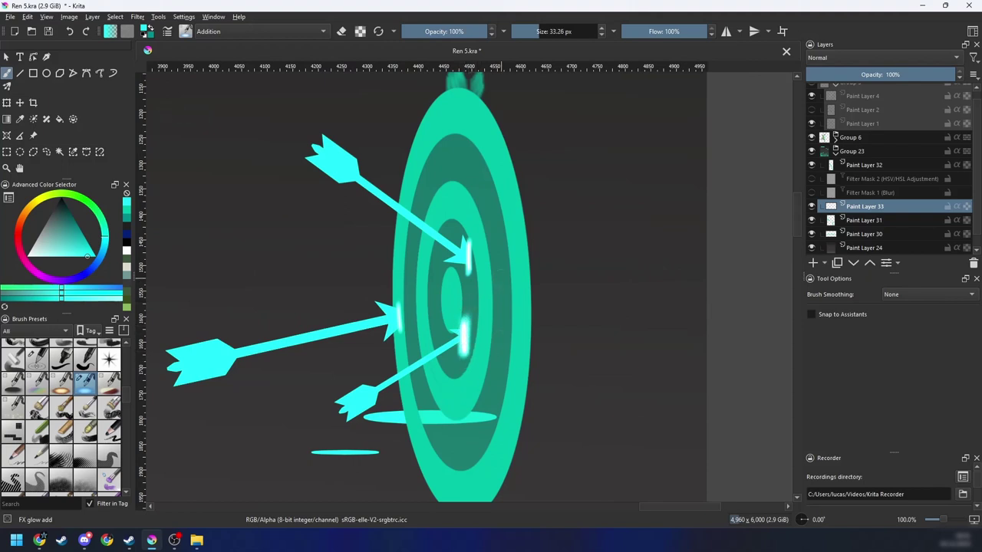
pyautogui.moveTo(470, 244); pyautogui.dragTo(468, 270)
pyautogui.moveTo(401, 304); pyautogui.dragTo(400, 331)
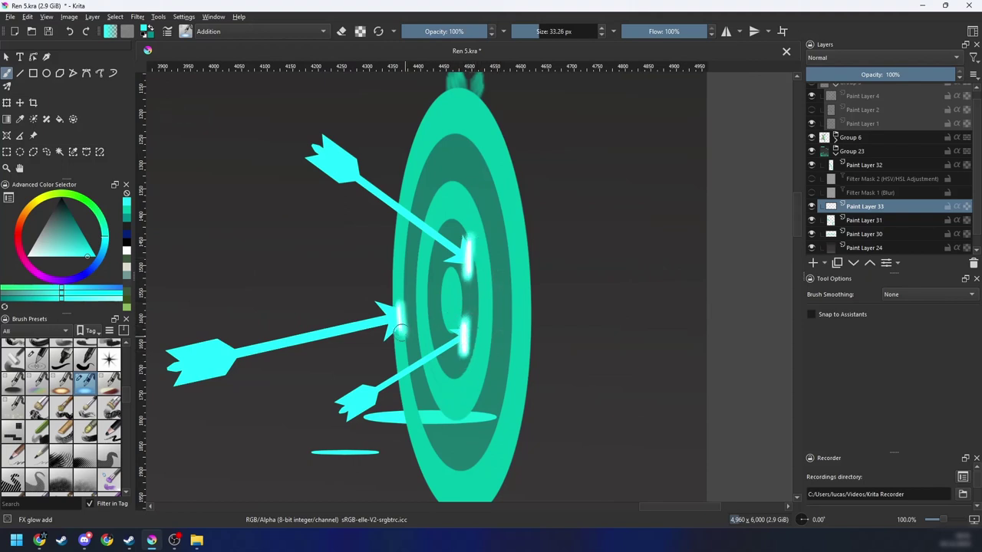
pyautogui.press('+')
pyautogui.press('e')
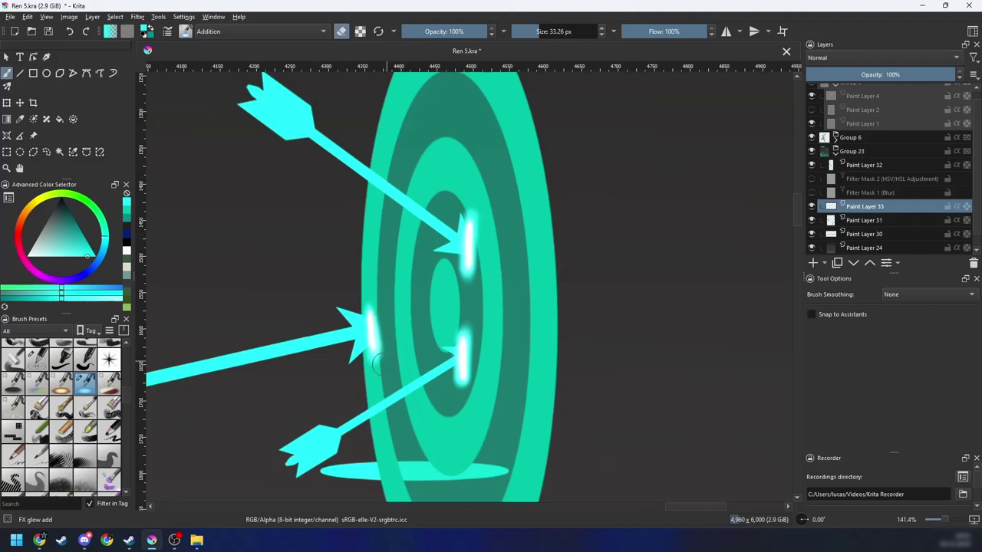
pyautogui.moveTo(472, 248); pyautogui.dragTo(475, 212)
pyautogui.hotkey('ctrl', 'z')
pyautogui.scroll(-6, 482, 278)
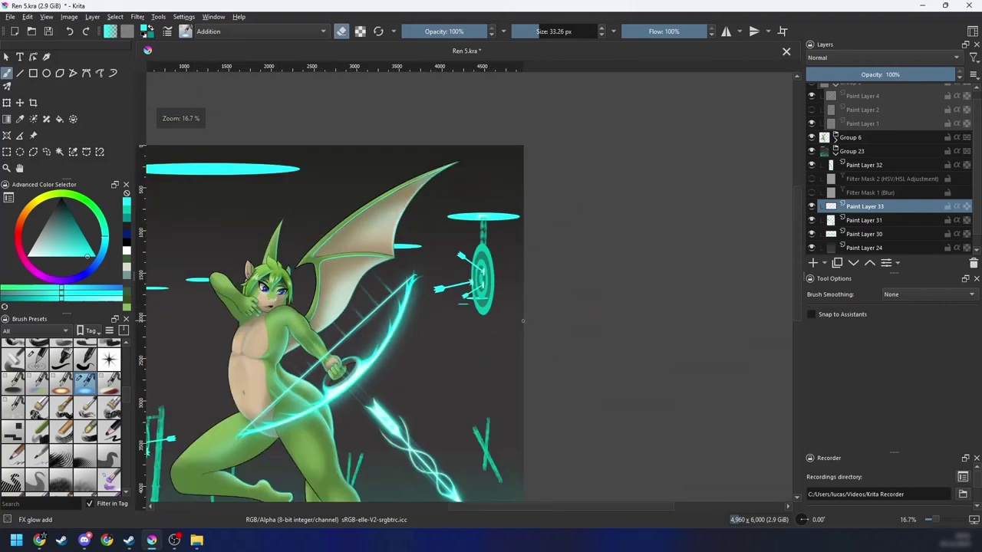
# Step: Extend the glow on the cyan disc around the top of the hanging target's rope, using 33.26 and 54.45 px brush sizes
pyautogui.press('+')
pyautogui.press('+')
pyautogui.press('+')
pyautogui.press('+')
pyautogui.press('4')
pyautogui.press('4')
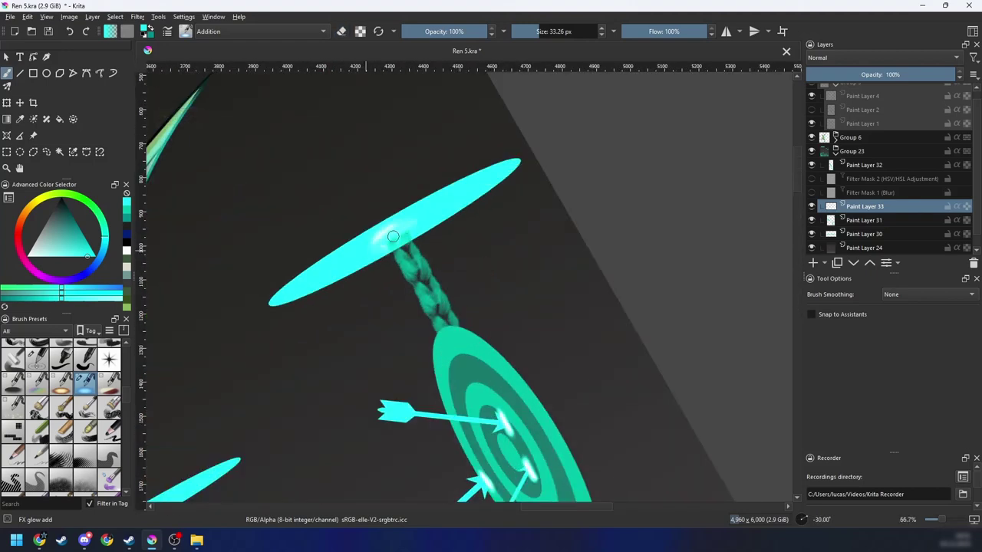
pyautogui.moveTo(384, 241); pyautogui.dragTo(380, 240)
pyautogui.press('-')
pyautogui.press('6')
pyautogui.press('6')
pyautogui.press('-')
pyautogui.press('-')
pyautogui.press('-')
pyautogui.scroll(5, 478, 278)
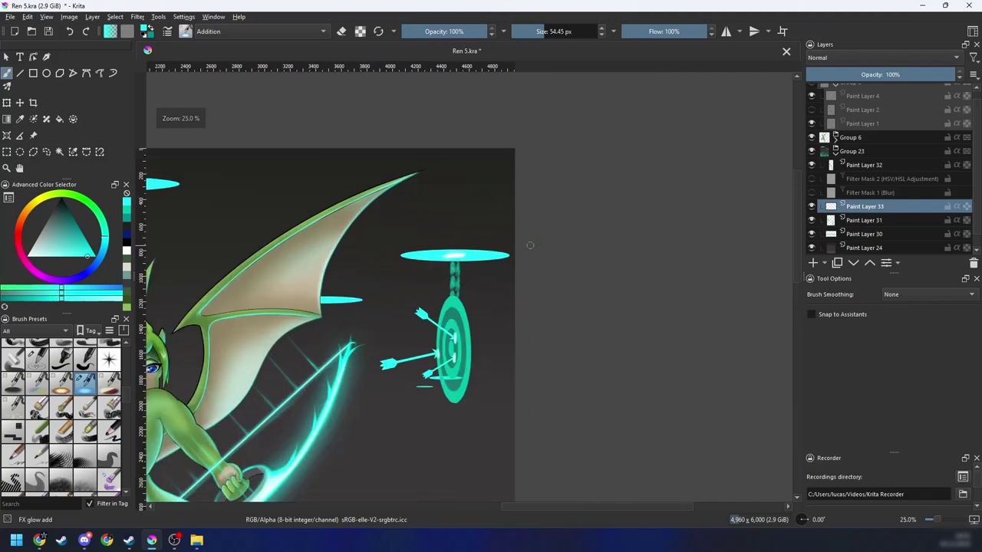
pyautogui.scroll(1, 488, 316)
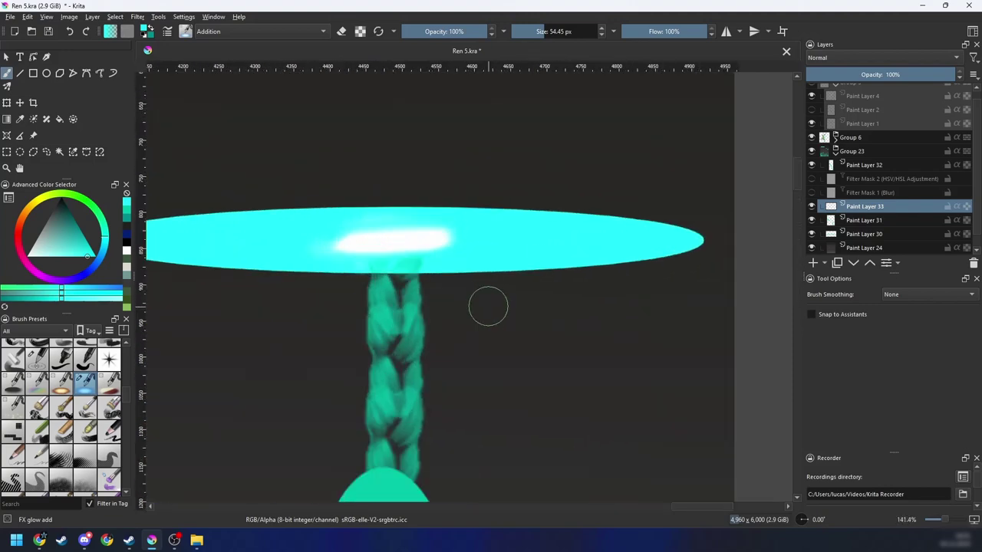
pyautogui.press('4')
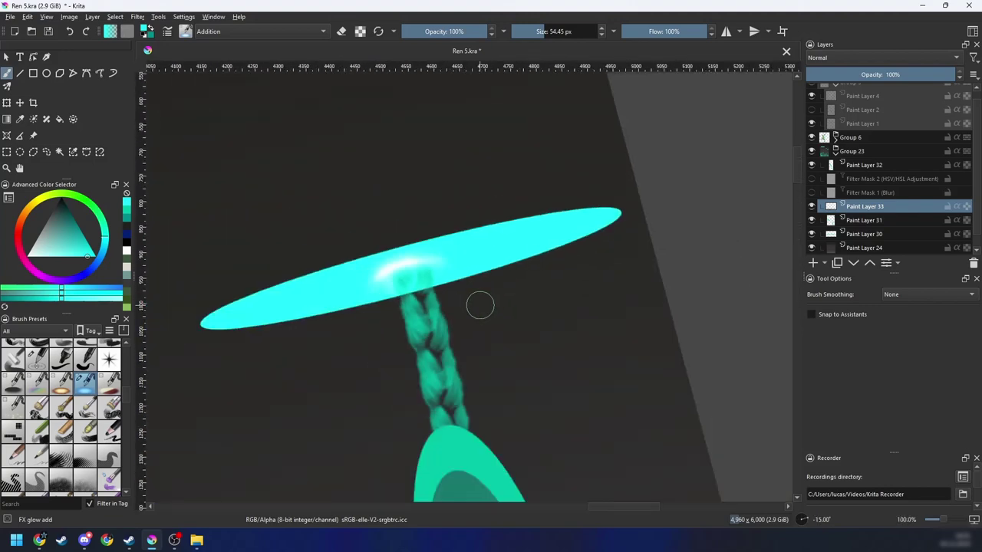
# Step: Try painting a glow along the large disc above the dragon with a 134.09 px brush on Paint Layer 33
pyautogui.scroll(-6, 483, 314)
pyautogui.press('5')
pyautogui.moveTo(552, 276); pyautogui.dragTo(564, 243)
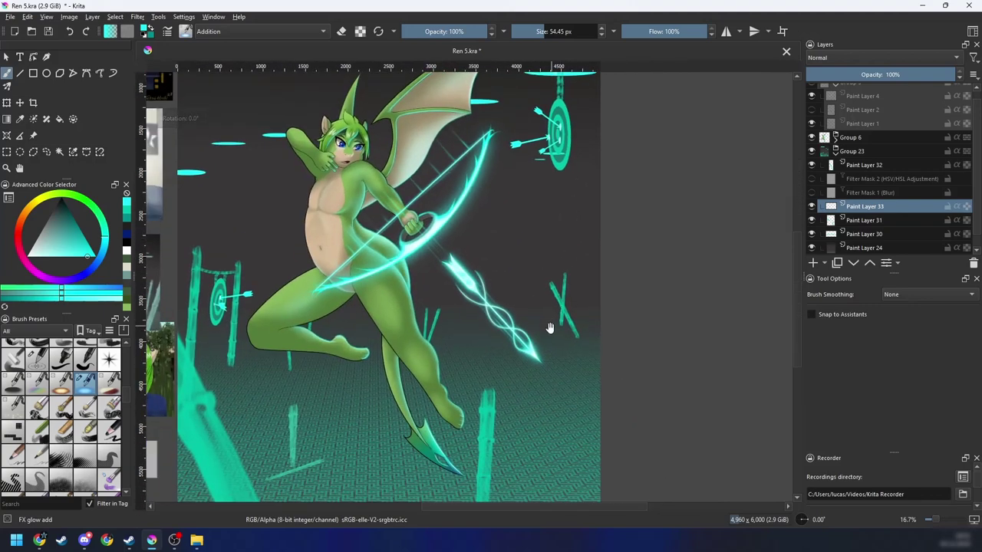
pyautogui.moveTo(550, 329); pyautogui.dragTo(611, 254)
pyautogui.moveTo(563, 292); pyautogui.dragTo(545, 356)
pyautogui.scroll(-2, 544, 356)
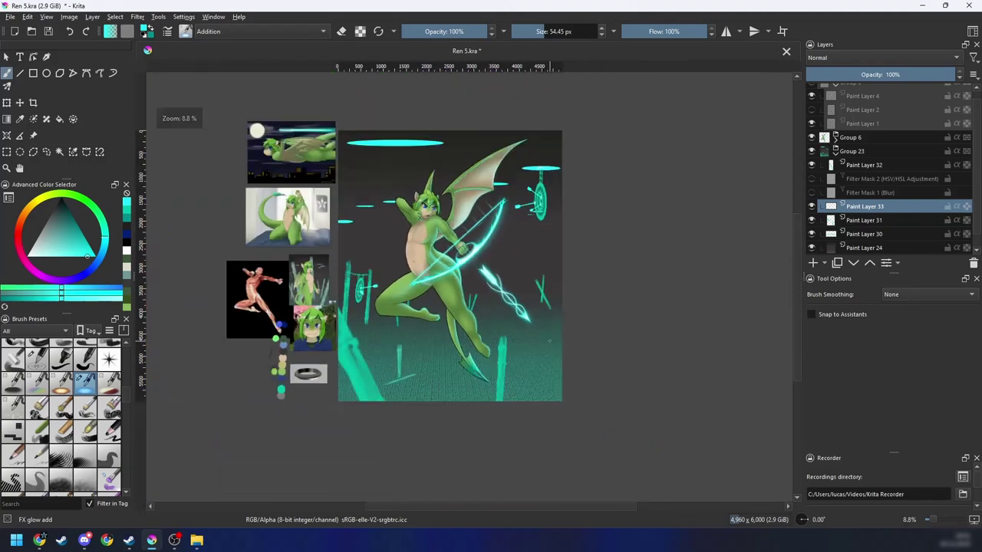
pyautogui.scroll(3, 544, 363)
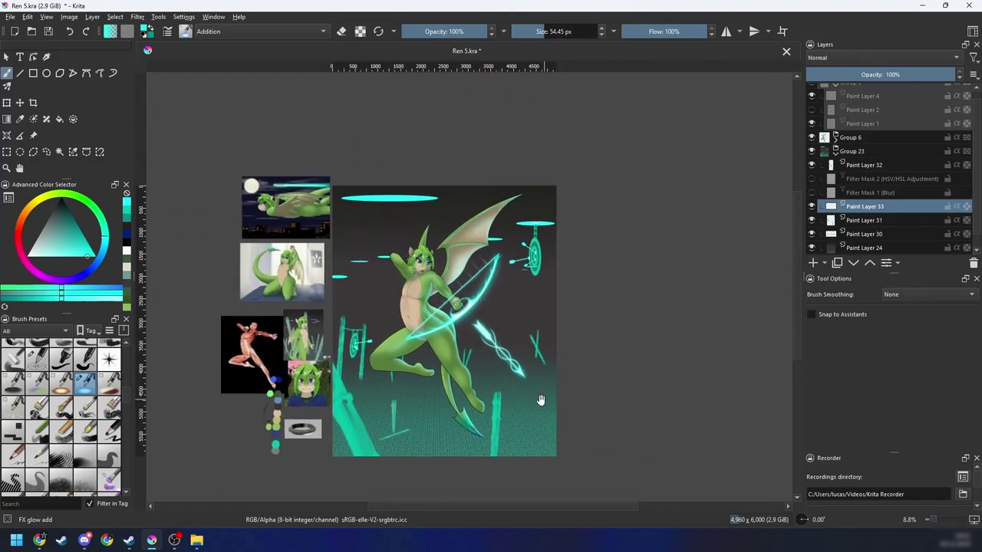
pyautogui.press('4')
pyautogui.press('4')
pyautogui.moveTo(439, 324); pyautogui.dragTo(477, 325)
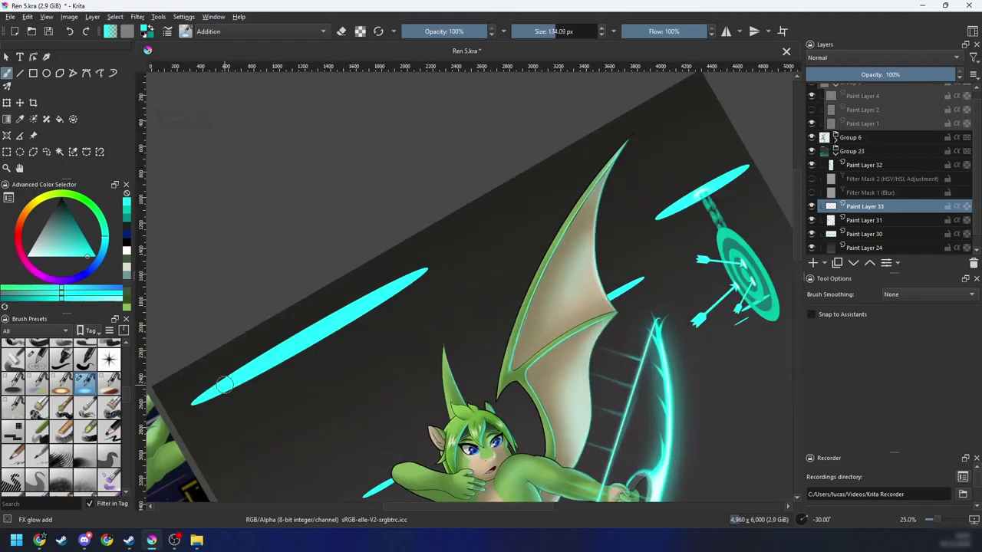
pyautogui.moveTo(366, 312); pyautogui.dragTo(429, 266)
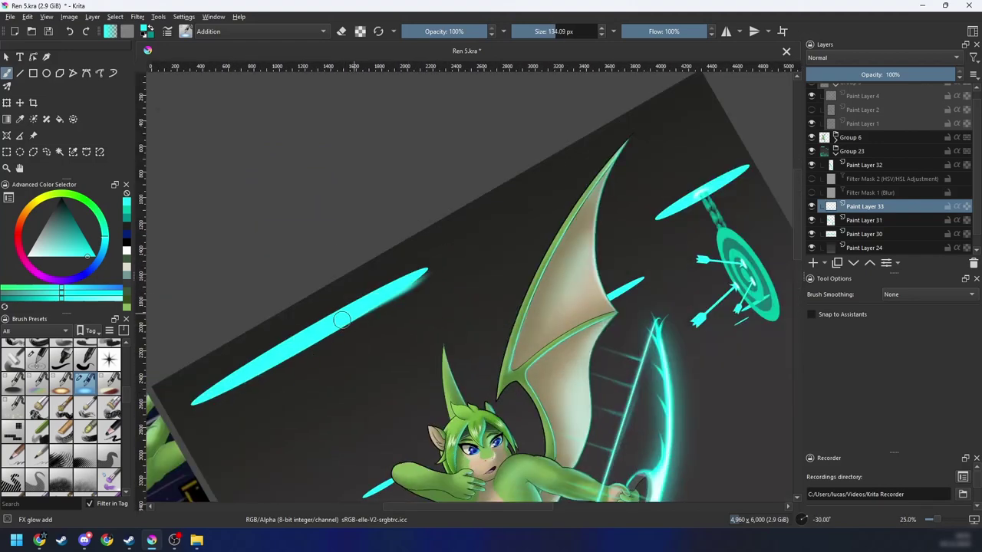
pyautogui.hotkey('ctrl', 'z')
# Step: Switch to Paint Layer 31 and try a short 134.09 px glow stroke by the large disc
pyautogui.click(848, 221)
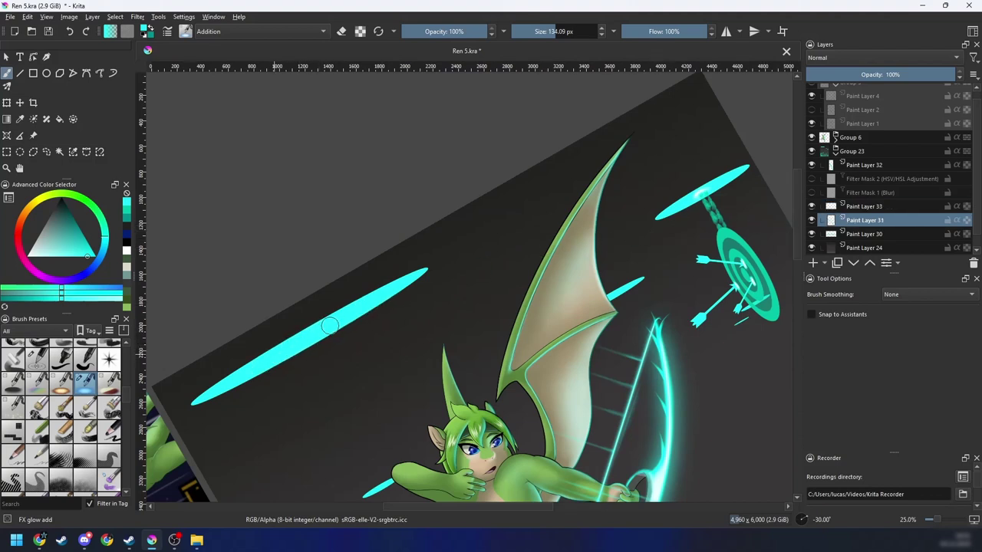
pyautogui.moveTo(300, 342); pyautogui.dragTo(332, 317)
pyautogui.moveTo(361, 339)
pyautogui.mouseDown()
pyautogui.moveTo(383, 326)
pyautogui.moveTo(359, 340)
pyautogui.mouseUp()
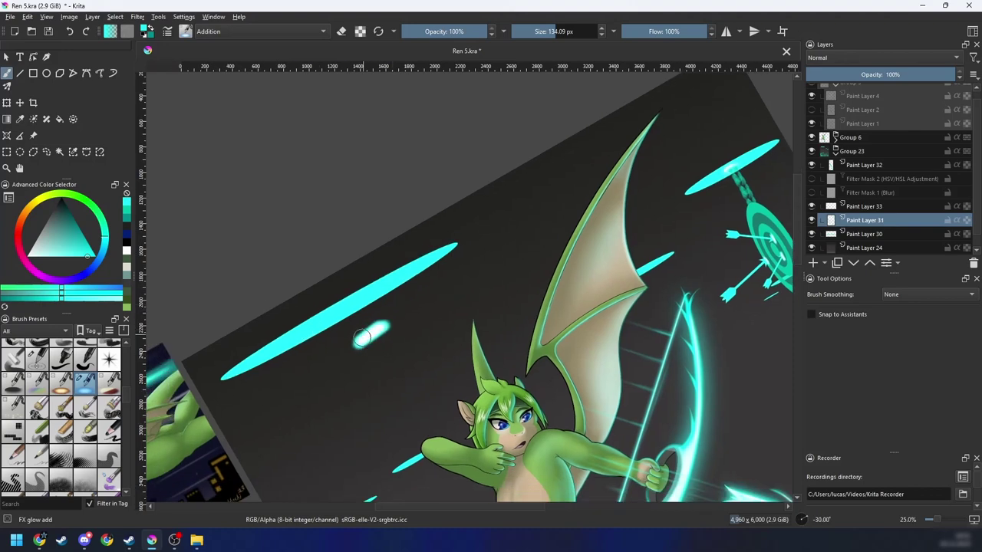
pyautogui.hotkey('ctrl', 'z')
pyautogui.press('6')
pyautogui.hotkey('ctrl', ']')
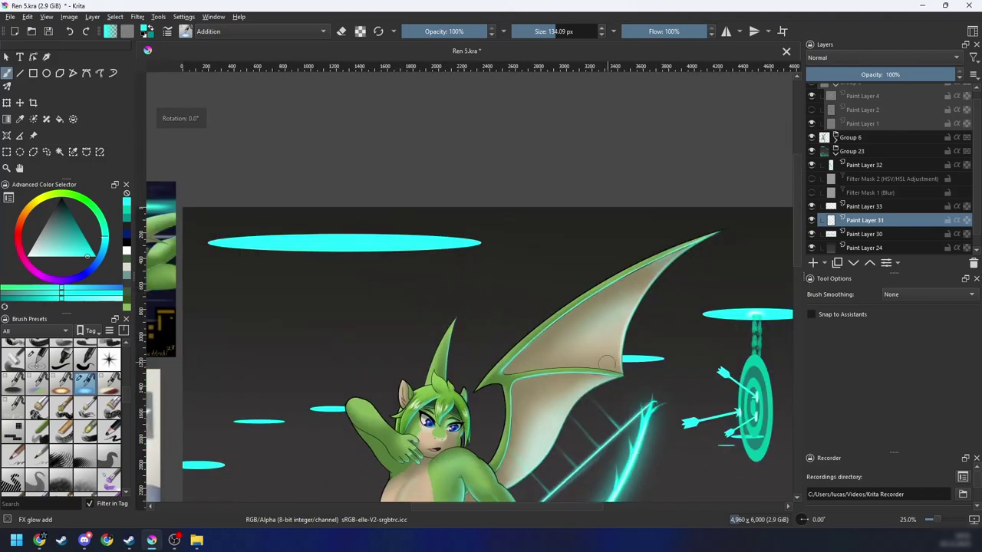
pyautogui.moveTo(587, 404); pyautogui.dragTo(452, 355)
pyautogui.press('-')
pyautogui.press('-')
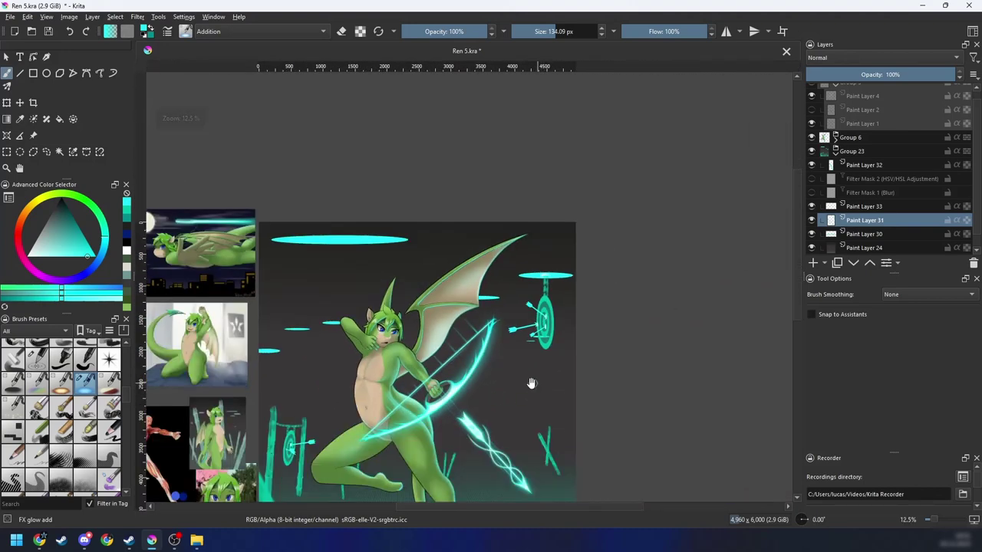
# Step: Paint a glow along the cyan disc beside the dragon's raised elbow with a 74.71 px brush on Paint Layer 31
pyautogui.scroll(5, 532, 383)
pyautogui.hotkey('ctrl', '[')
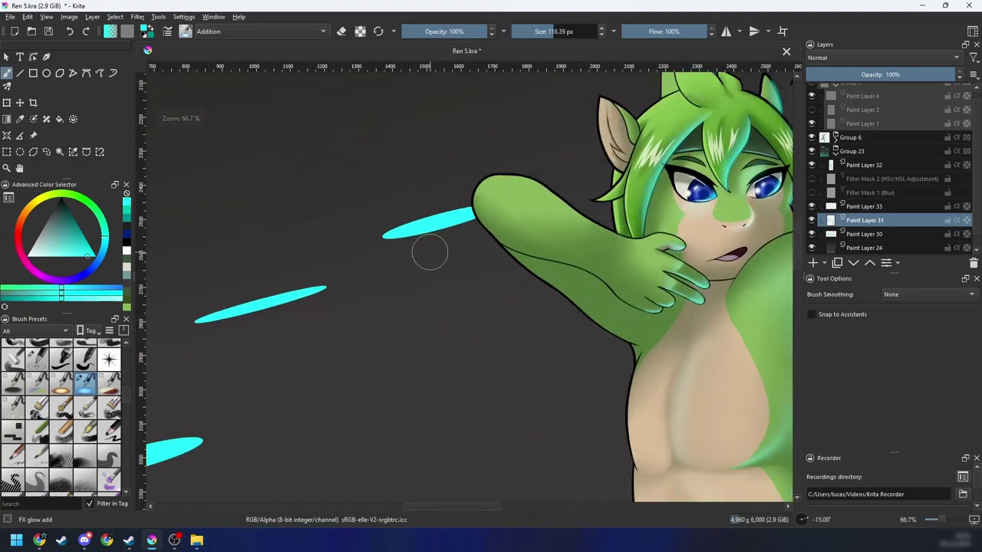
pyautogui.moveTo(429, 251); pyautogui.dragTo(330, 265)
pyautogui.moveTo(413, 233); pyautogui.dragTo(468, 214)
pyautogui.hotkey('ctrl', 'z')
pyautogui.moveTo(403, 232); pyautogui.dragTo(520, 198)
pyautogui.hotkey('ctrl', 'z')
pyautogui.moveTo(391, 235)
pyautogui.mouseDown()
pyautogui.moveTo(519, 199)
pyautogui.moveTo(507, 205)
pyautogui.mouseUp()
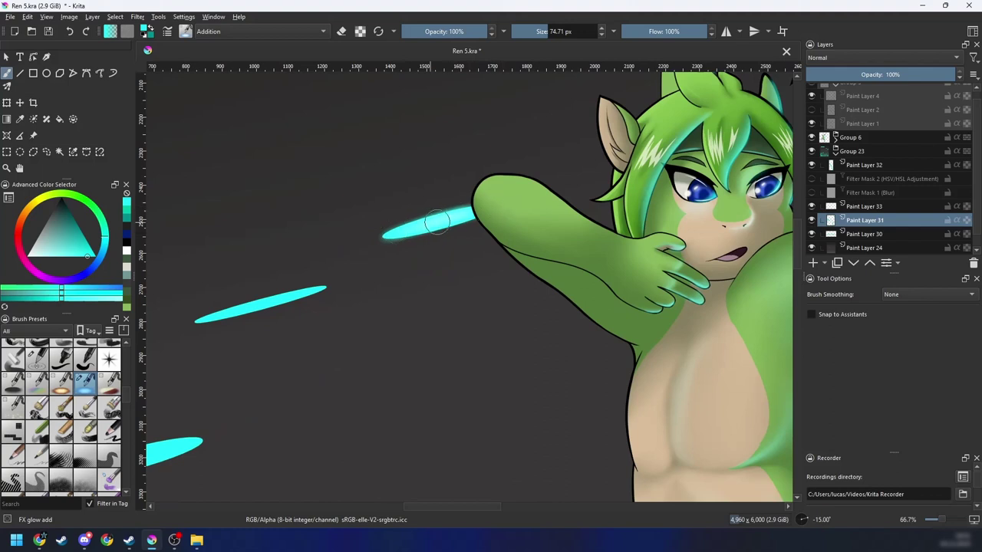
pyautogui.moveTo(437, 223); pyautogui.dragTo(477, 211)
pyautogui.moveTo(409, 229); pyautogui.dragTo(488, 208)
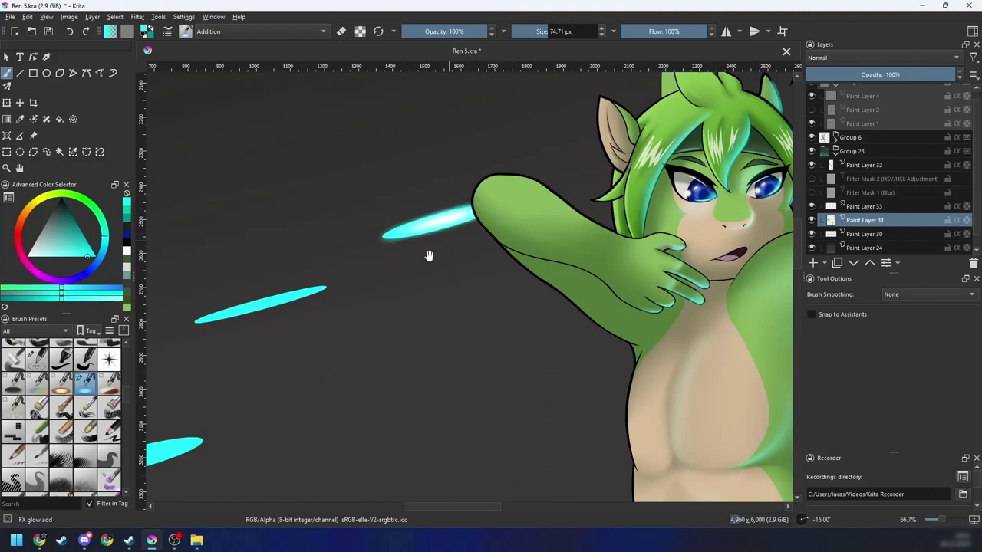
# Step: Paint a glow along the small narrow disc between the elbow and the canvas's left edge with a 58.75 px brush
pyautogui.moveTo(429, 256); pyautogui.dragTo(582, 221)
pyautogui.moveTo(351, 286); pyautogui.dragTo(446, 261)
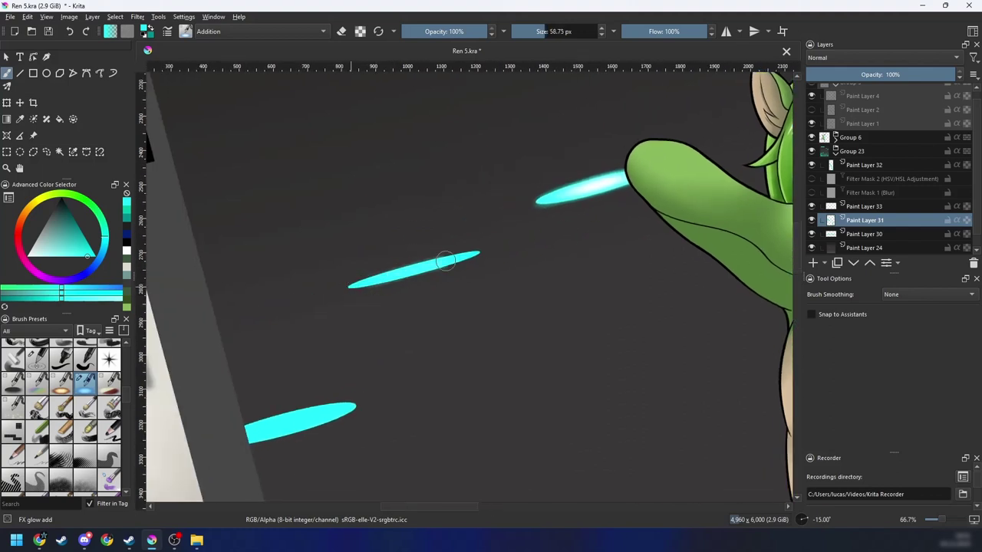
pyautogui.moveTo(359, 282); pyautogui.dragTo(458, 257)
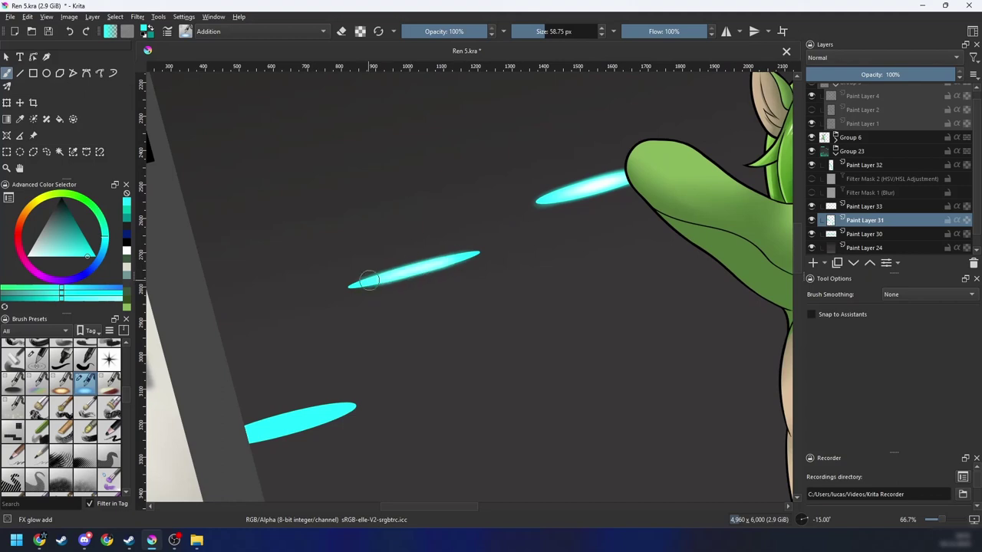
# Step: Try painting a glow on the disc cut off by the canvas's left edge with the 58.75 px brush
pyautogui.press('4')
pyautogui.moveTo(426, 368)
pyautogui.mouseDown()
pyautogui.moveTo(530, 310)
pyautogui.moveTo(503, 319)
pyautogui.mouseUp()
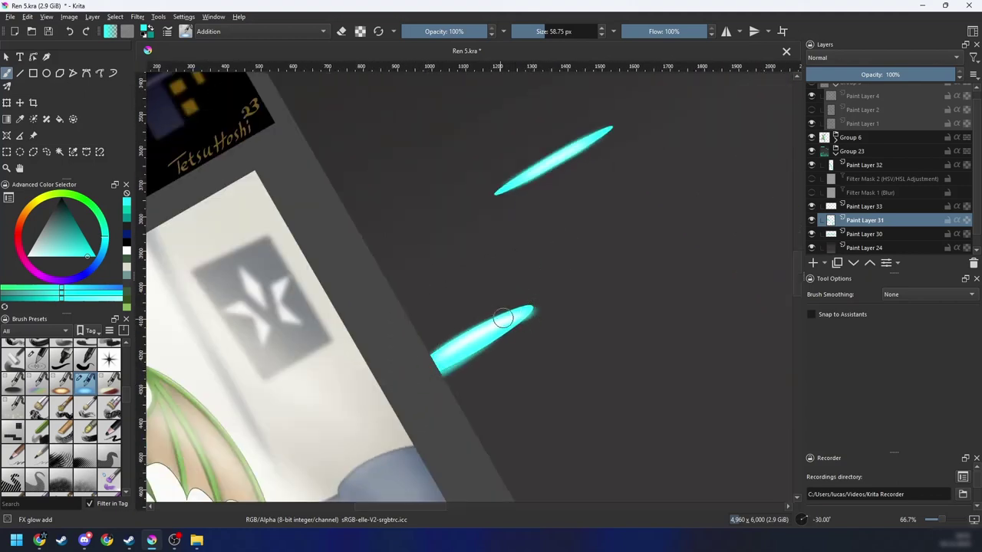
pyautogui.moveTo(404, 385); pyautogui.dragTo(516, 321)
pyautogui.press('-')
pyautogui.press('-')
pyautogui.press('6')
pyautogui.press('6')
pyautogui.press('6')
pyautogui.press('-')
pyautogui.press('-')
pyautogui.press('-')
pyautogui.press('+')
pyautogui.press('+')
pyautogui.press('+')
pyautogui.press('+')
pyautogui.press('4')
pyautogui.press('4')
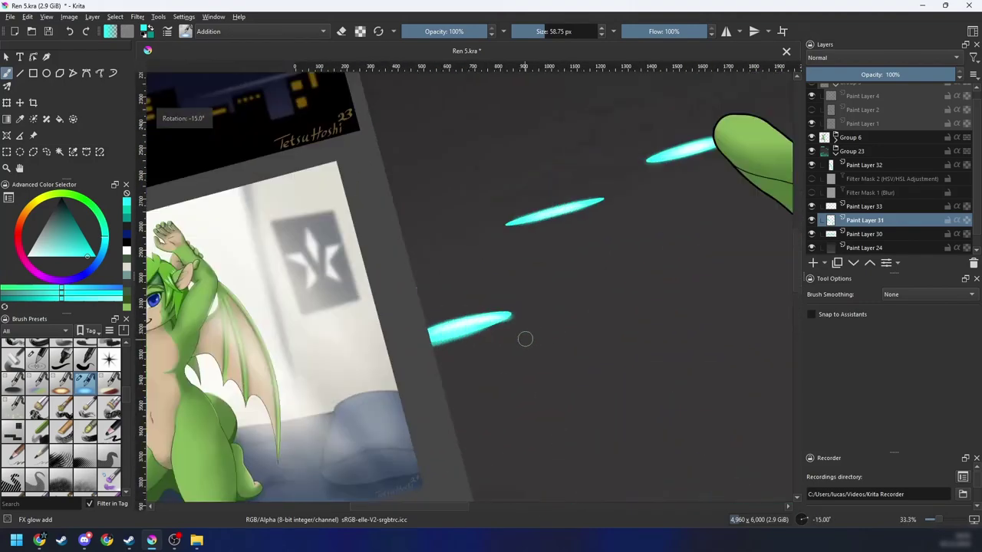
pyautogui.press('6')
pyautogui.press('+')
pyautogui.press('+')
pyautogui.press('4')
pyautogui.hotkey('ctrl', 'z')
pyautogui.hotkey('ctrl', 'z')
# Step: Repaint the glow on the disc at the canvas's left edge with a 74.00 px brush
pyautogui.moveTo(478, 374)
pyautogui.mouseDown()
pyautogui.moveTo(414, 376)
pyautogui.moveTo(583, 335)
pyautogui.mouseUp()
pyautogui.moveTo(395, 383); pyautogui.dragTo(560, 341)
pyautogui.hotkey('ctrl', 'z')
pyautogui.hotkey('ctrl', 'z')
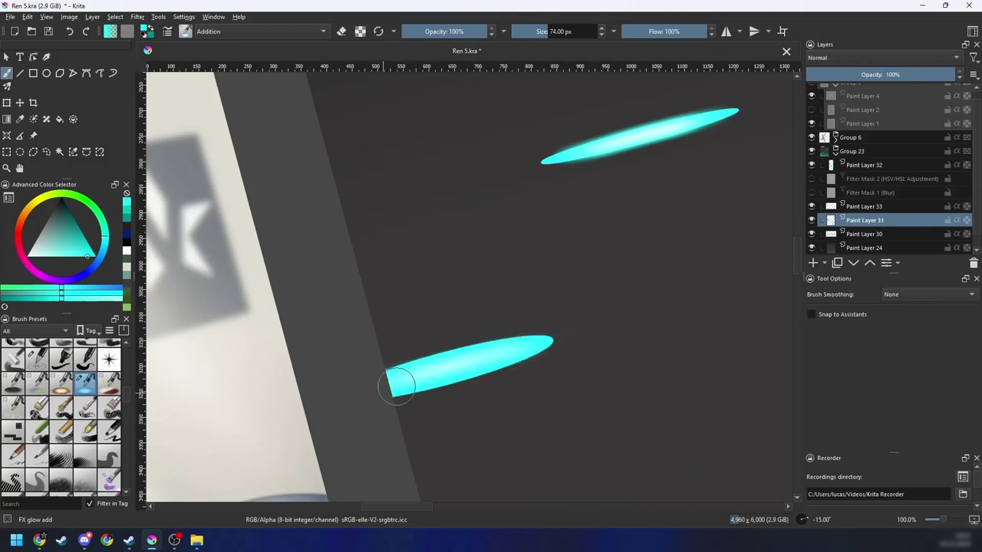
pyautogui.moveTo(397, 384); pyautogui.dragTo(376, 394)
pyautogui.press('-')
pyautogui.press('-')
pyautogui.press('-')
pyautogui.press('-')
pyautogui.press('-')
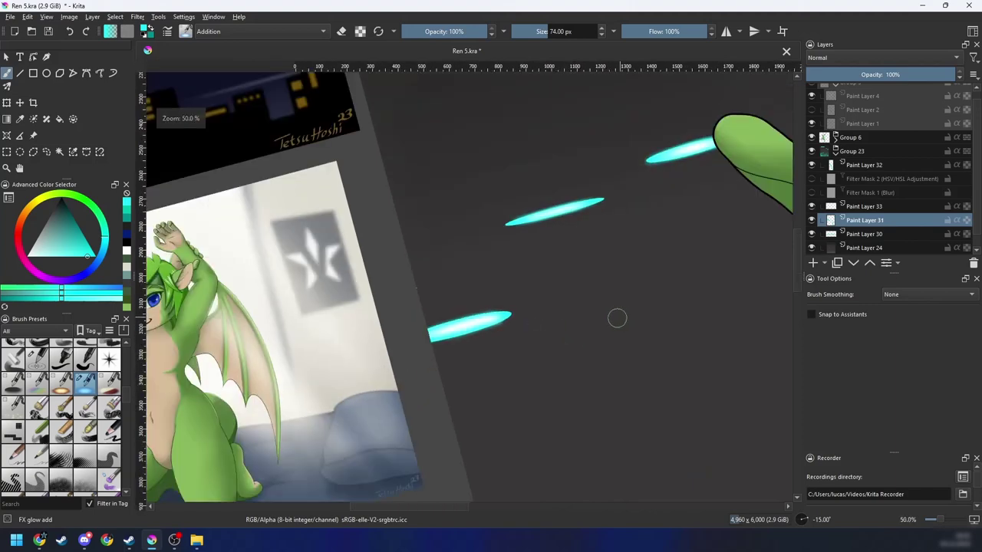
# Step: Paint a glow along the full length of the disc holding the hanging target's rope with a 102.92 px brush
pyautogui.press('6')
pyautogui.press('6')
pyautogui.press('-')
pyautogui.press('4')
pyautogui.scroll(3, 567, 318)
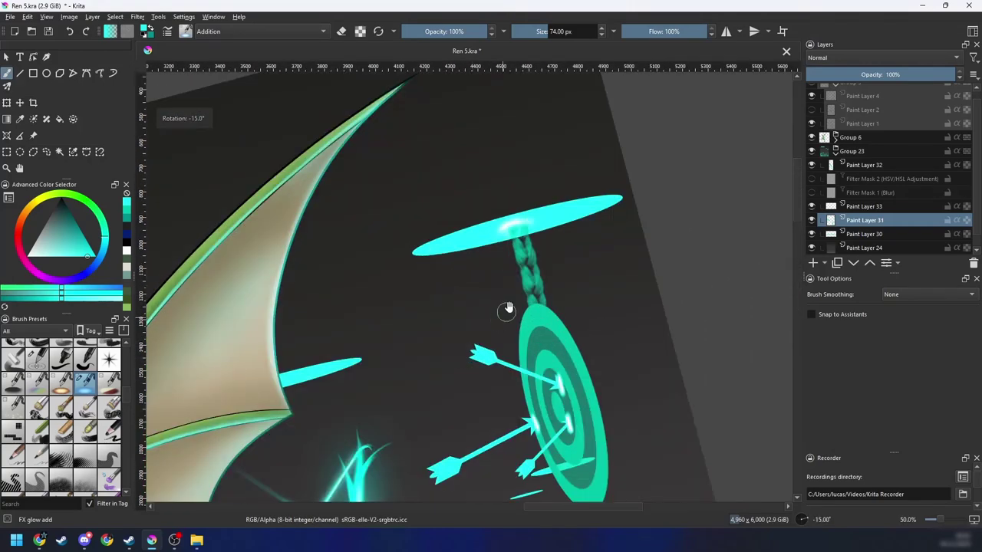
pyautogui.moveTo(506, 310); pyautogui.dragTo(425, 365)
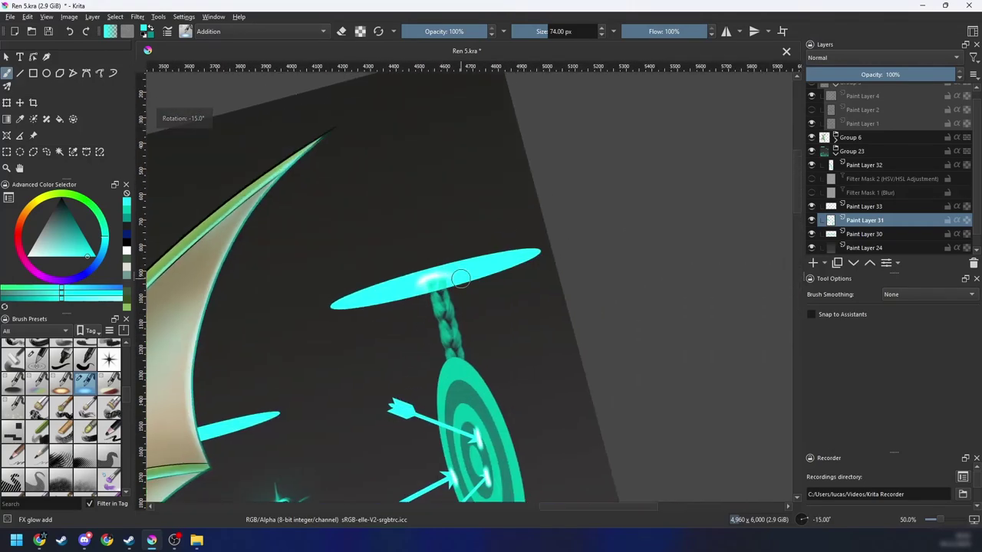
pyautogui.moveTo(543, 256)
pyautogui.mouseDown()
pyautogui.moveTo(359, 300)
pyautogui.moveTo(538, 253)
pyautogui.mouseUp()
pyautogui.hotkey('ctrl', 'z')
pyautogui.moveTo(424, 303); pyautogui.dragTo(428, 303)
pyautogui.moveTo(339, 302)
pyautogui.mouseDown()
pyautogui.moveTo(535, 251)
pyautogui.moveTo(359, 298)
pyautogui.moveTo(415, 285)
pyautogui.mouseUp()
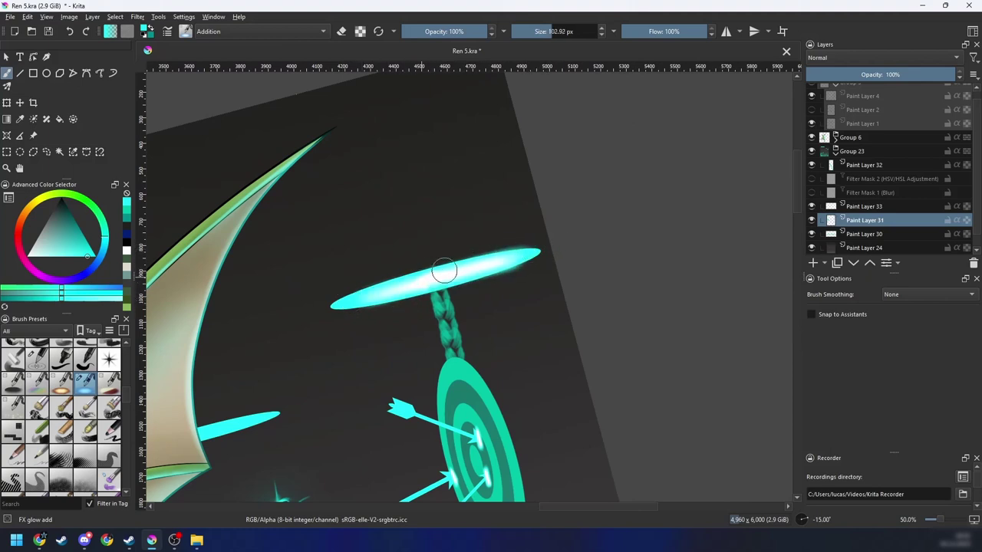
pyautogui.press('e')
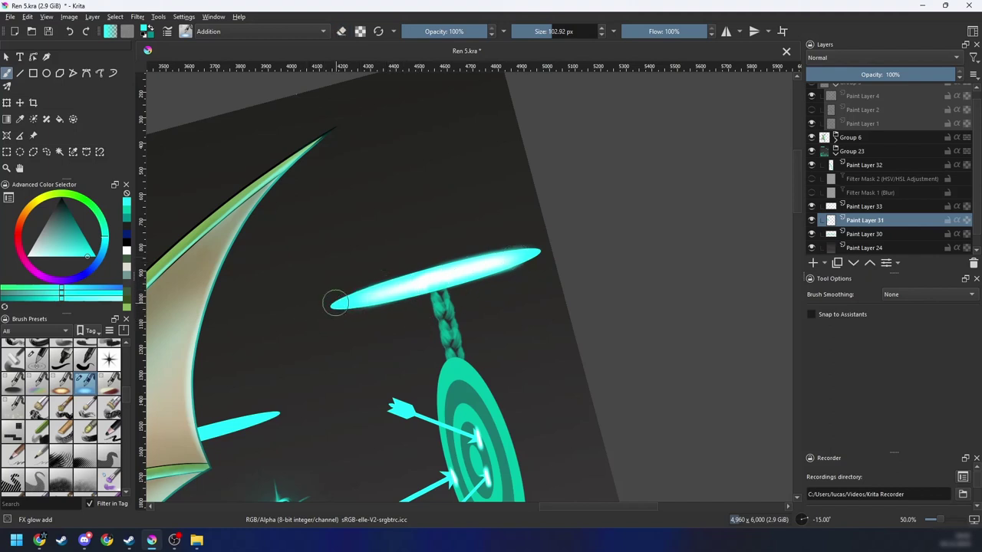
# Step: Paint a glow along the disc emerging from behind the dragon's wing with a 60.32 px brush and switch to erasing
pyautogui.press('-')
pyautogui.press('-')
pyautogui.press('-')
pyautogui.press('-')
pyautogui.press('-')
pyautogui.press('5')
pyautogui.moveTo(511, 319)
pyautogui.mouseDown()
pyautogui.moveTo(523, 302)
pyautogui.moveTo(518, 331)
pyautogui.mouseUp()
pyautogui.press('+')
pyautogui.press('+')
pyautogui.press('4')
pyautogui.press('+')
pyautogui.press('+')
pyautogui.press('4')
pyautogui.press('+')
pyautogui.press('+')
pyautogui.moveTo(421, 287); pyautogui.dragTo(427, 311)
pyautogui.moveTo(368, 313)
pyautogui.keyDown('shift'); pyautogui.mouseDown()
pyautogui.moveTo(344, 312)
pyautogui.moveTo(437, 250)
pyautogui.mouseUp(); pyautogui.keyUp('shift')
pyautogui.moveTo(344, 298); pyautogui.dragTo(454, 241)
pyautogui.press('e')
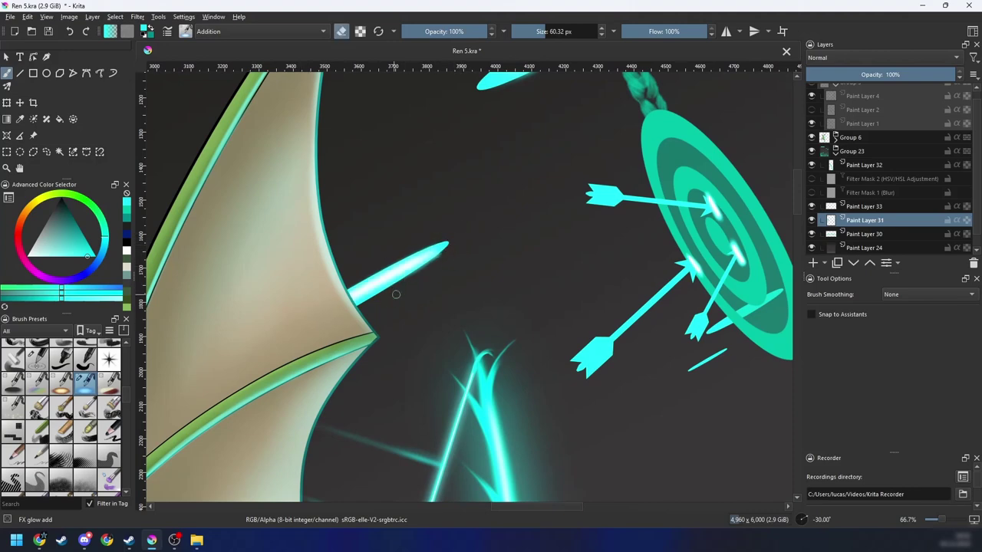
# Step: Turn erasing off and activate Paint Layer 33 with a 19.69 px glow brush at the target hung between bamboo posts
pyautogui.press('e')
pyautogui.press('6')
pyautogui.press('-')
pyautogui.press('-')
pyautogui.press('-')
pyautogui.press('-')
pyautogui.press('-')
pyautogui.moveTo(557, 371); pyautogui.dragTo(599, 322)
pyautogui.press('6')
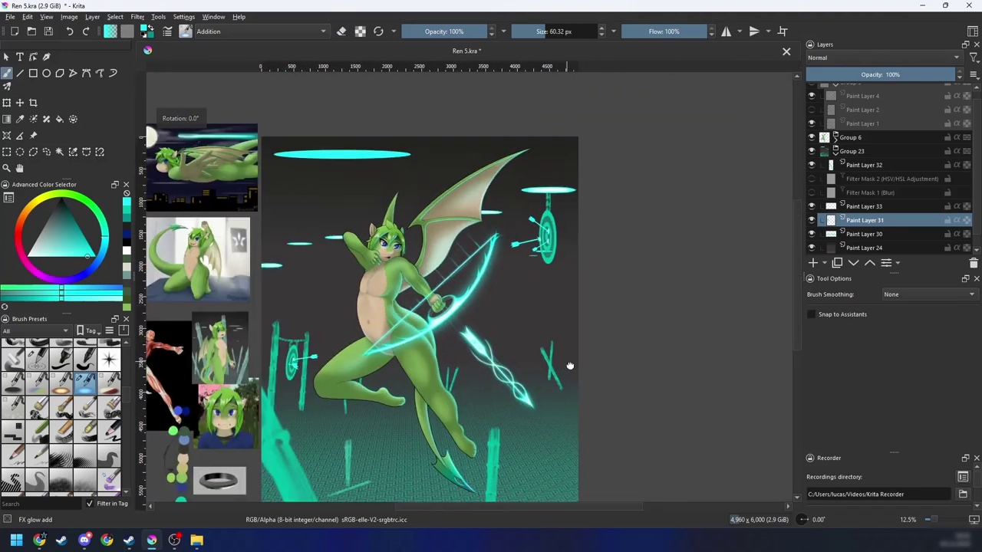
pyautogui.press('-')
pyautogui.moveTo(570, 366)
pyautogui.mouseDown()
pyautogui.moveTo(601, 326)
pyautogui.moveTo(653, 313)
pyautogui.mouseUp()
pyautogui.press('+')
pyautogui.press('+')
pyautogui.press('+')
pyautogui.press('+')
pyautogui.press('+')
pyautogui.moveTo(390, 368); pyautogui.dragTo(589, 333)
pyautogui.moveTo(523, 293)
pyautogui.mouseDown()
pyautogui.moveTo(514, 329)
pyautogui.moveTo(481, 306)
pyautogui.moveTo(458, 324)
pyautogui.mouseUp()
pyautogui.press('+')
pyautogui.press('4')
pyautogui.press('+')
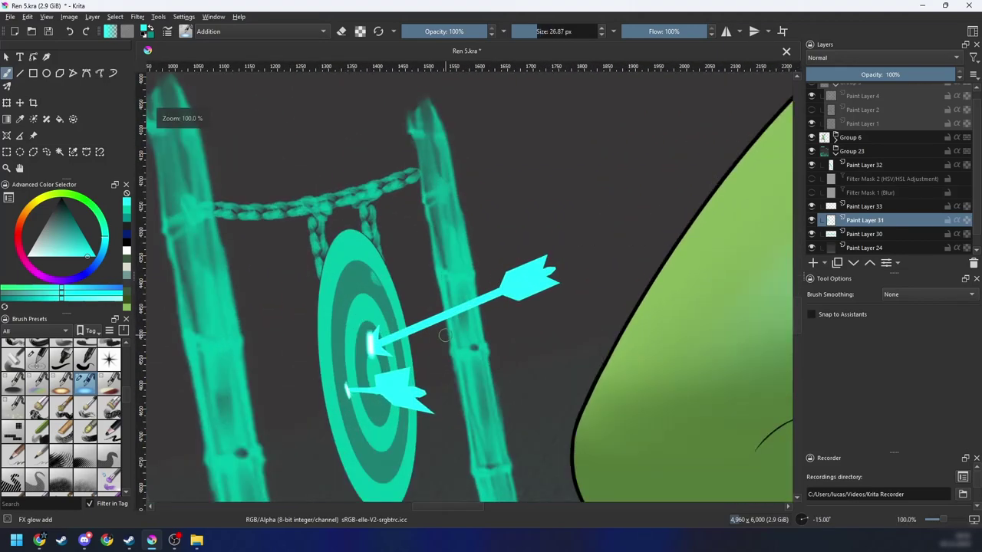
pyautogui.press('[')
pyautogui.press('pageup')
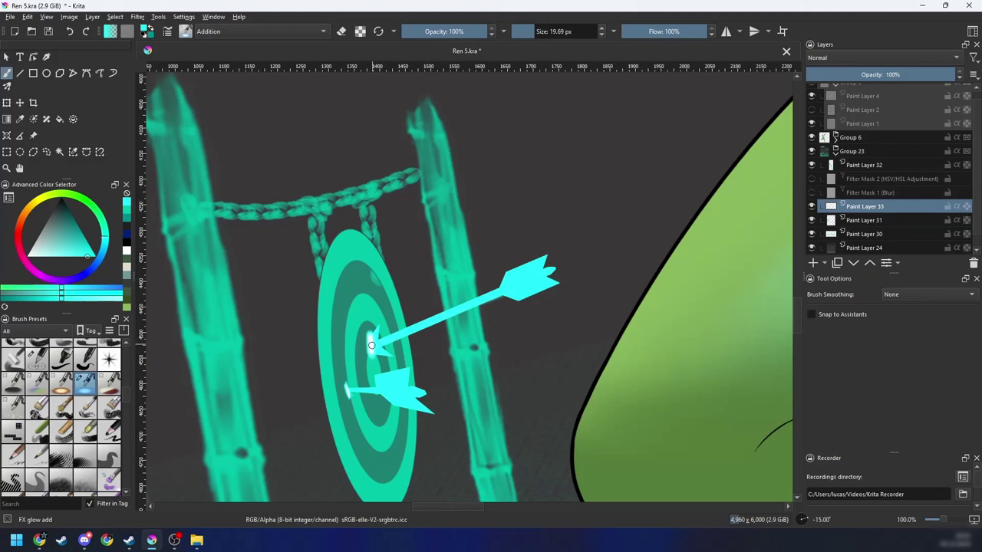
# Step: Try painting one glow stroke along the longer arrow from its tip past its fletching
pyautogui.moveTo(371, 345); pyautogui.dragTo(585, 259)
pyautogui.moveTo(521, 283); pyautogui.dragTo(516, 285)
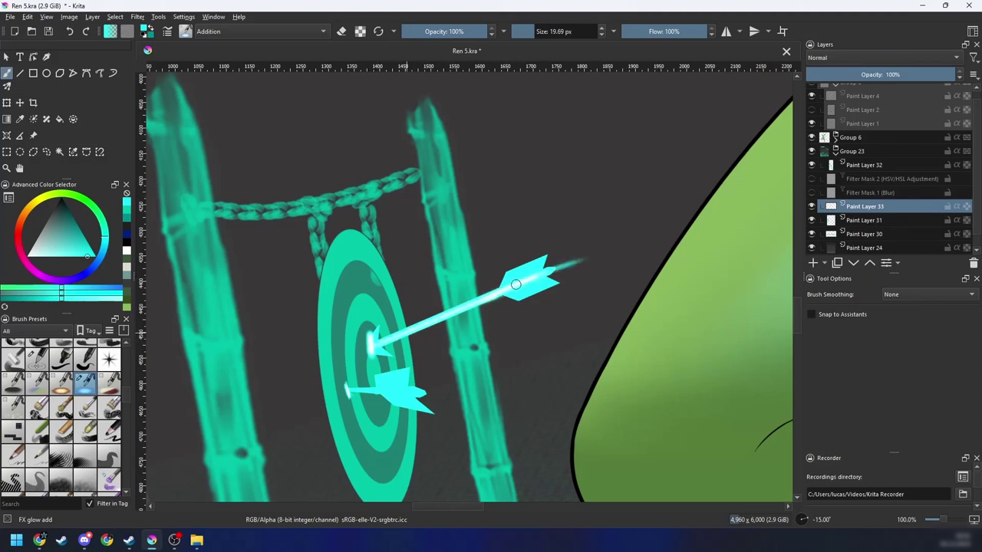
pyautogui.hotkey('ctrl', 'z')
pyautogui.hotkey('ctrl', 'z')
# Step: Paint glows along the shafts of both arrows in the post-hung target with the 19.69 px brush
pyautogui.moveTo(409, 332); pyautogui.dragTo(458, 309)
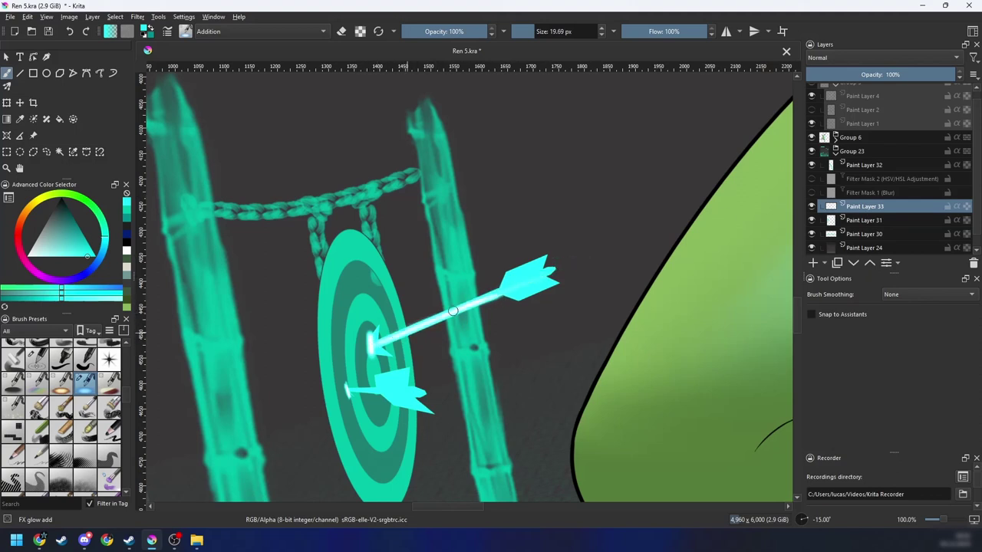
pyautogui.moveTo(376, 344)
pyautogui.mouseDown()
pyautogui.moveTo(496, 291)
pyautogui.moveTo(381, 343)
pyautogui.mouseUp()
pyautogui.scroll(1, 450, 358)
pyautogui.scroll(1, 450, 359)
pyautogui.moveTo(450, 358)
pyautogui.mouseDown()
pyautogui.moveTo(487, 376)
pyautogui.moveTo(554, 302)
pyautogui.mouseUp()
pyautogui.press('4')
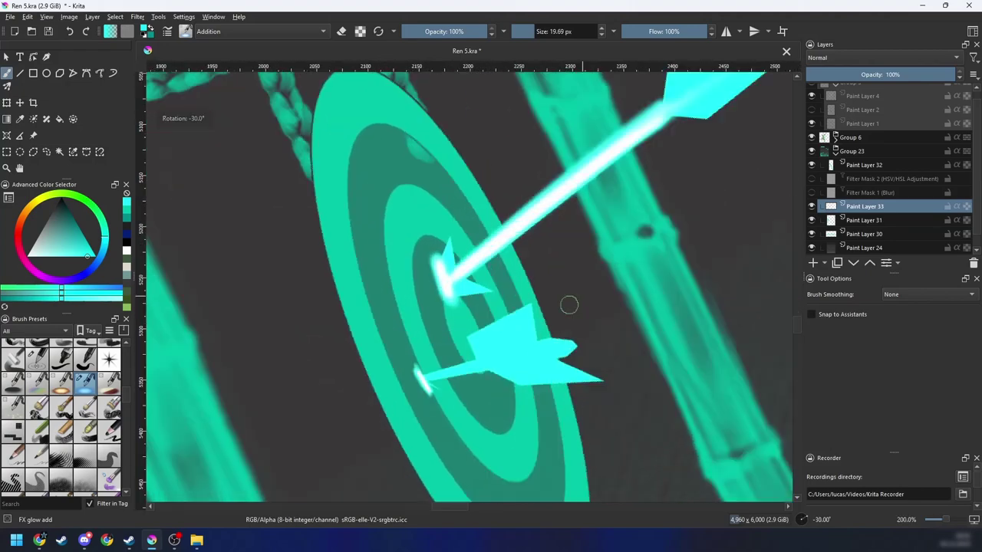
pyautogui.press('4')
pyautogui.moveTo(458, 383); pyautogui.dragTo(503, 358)
# Step: Paint a finer glow along the longer arrow's shaft in the post-hung target with a 12.73 px brush
pyautogui.press('-')
pyautogui.press('-')
pyautogui.press('6')
pyautogui.press('6')
pyautogui.press('6')
pyautogui.press('-')
pyautogui.press('-')
pyautogui.press('-')
pyautogui.press('-')
pyautogui.press('6')
pyautogui.press('4')
pyautogui.scroll(-3, 551, 376)
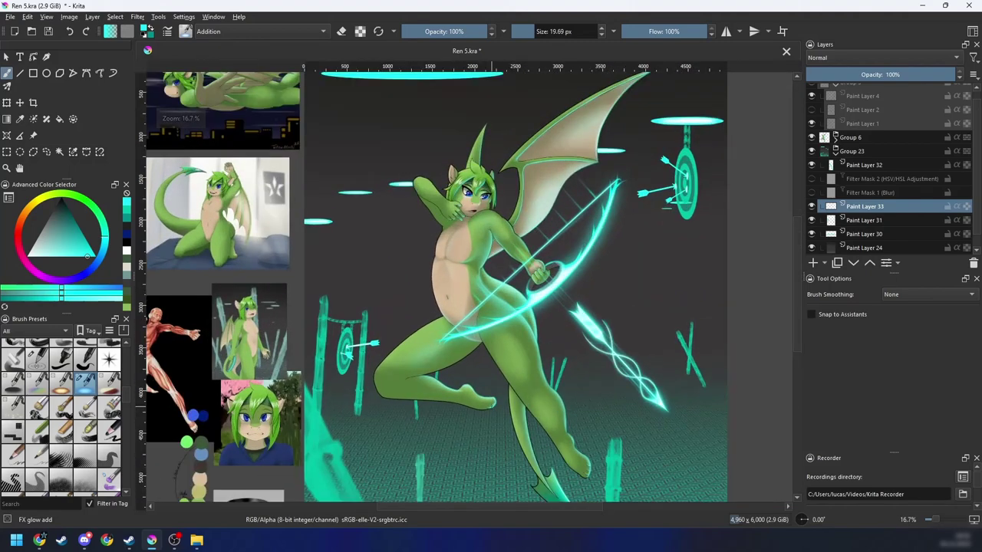
pyautogui.moveTo(496, 408); pyautogui.dragTo(586, 375)
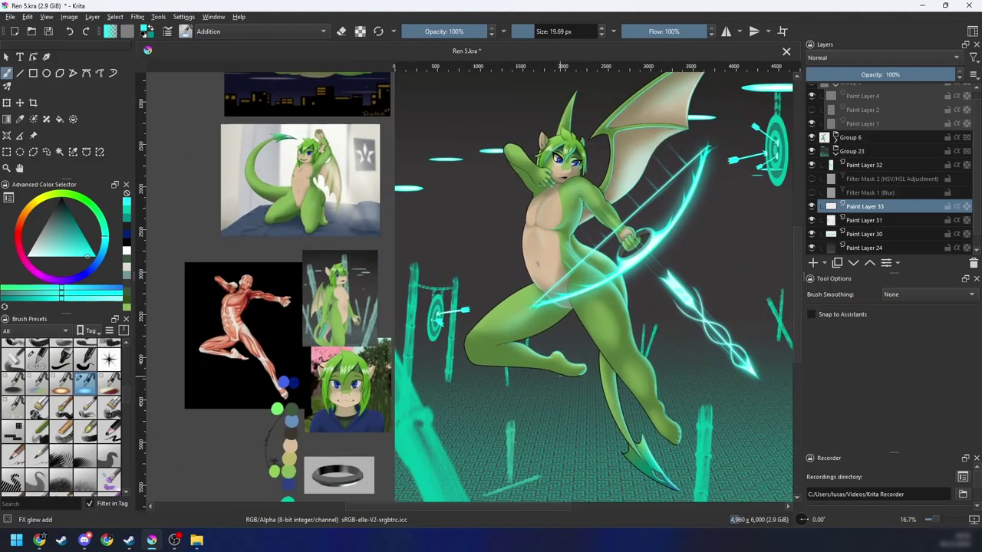
pyautogui.moveTo(494, 400); pyautogui.dragTo(531, 368)
pyautogui.press('+')
pyautogui.press('+')
pyautogui.press('+')
pyautogui.press('+')
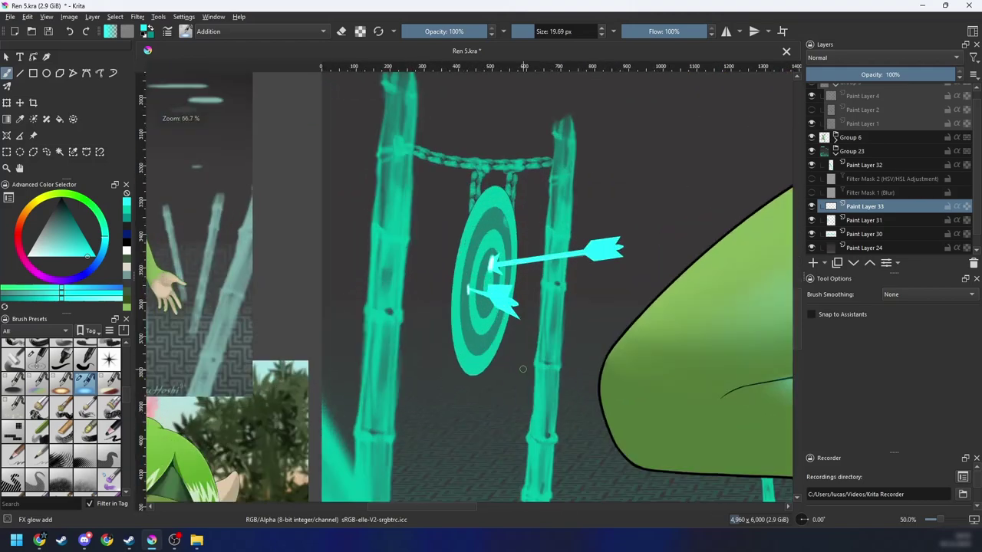
pyautogui.press('+')
pyautogui.moveTo(560, 310); pyautogui.dragTo(485, 365)
pyautogui.press('+')
pyautogui.press('4')
pyautogui.press('4')
pyautogui.moveTo(454, 332); pyautogui.dragTo(449, 332)
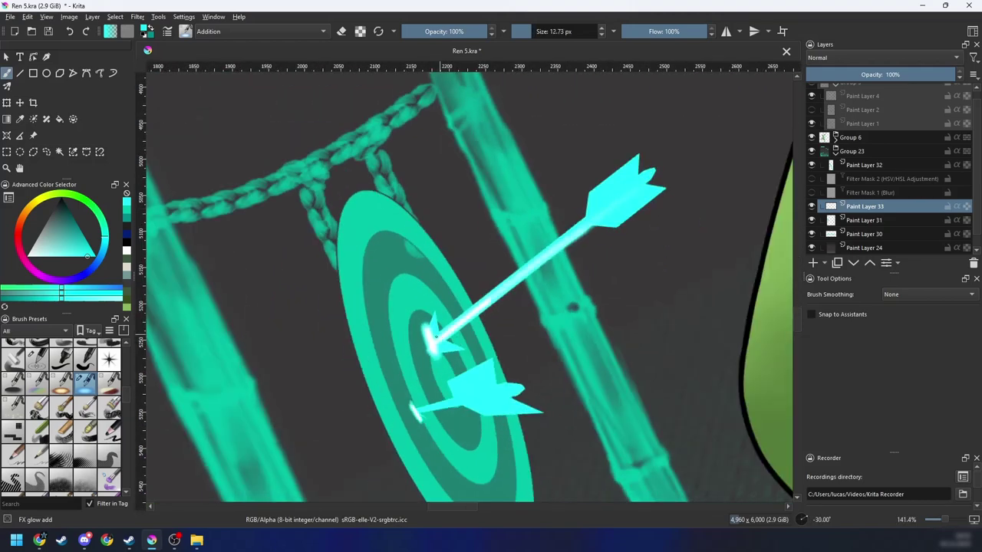
pyautogui.moveTo(509, 337); pyautogui.dragTo(588, 283)
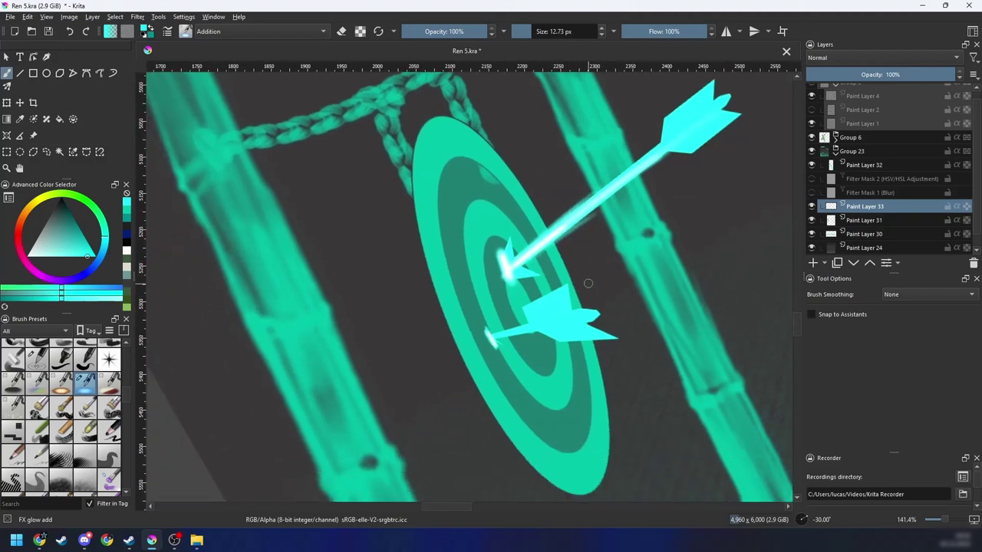
# Step: Try a short glow stroke across the bamboo post beside the target
pyautogui.press('4')
pyautogui.scroll(1, 589, 284)
pyautogui.moveTo(297, 471); pyautogui.dragTo(367, 406)
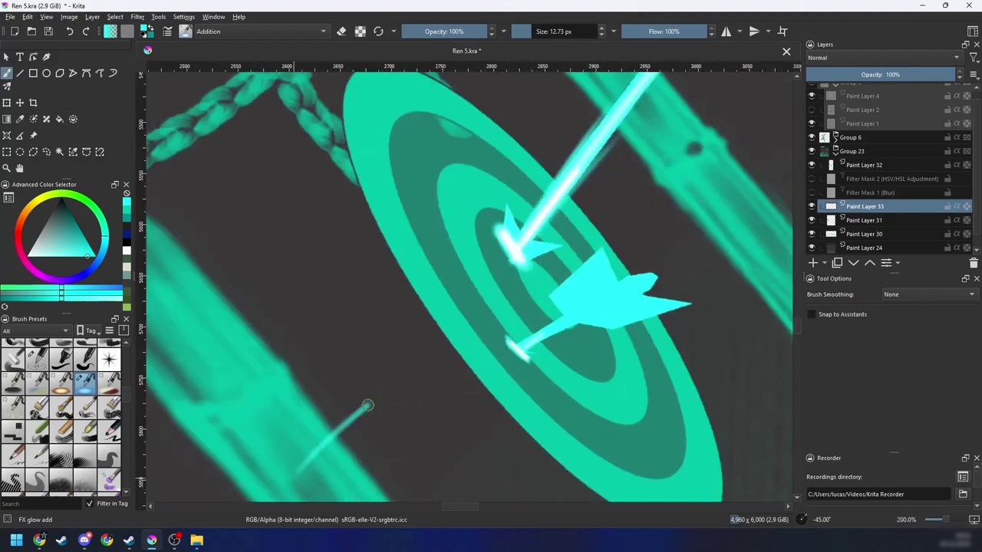
pyautogui.scroll(-1, 416, 298)
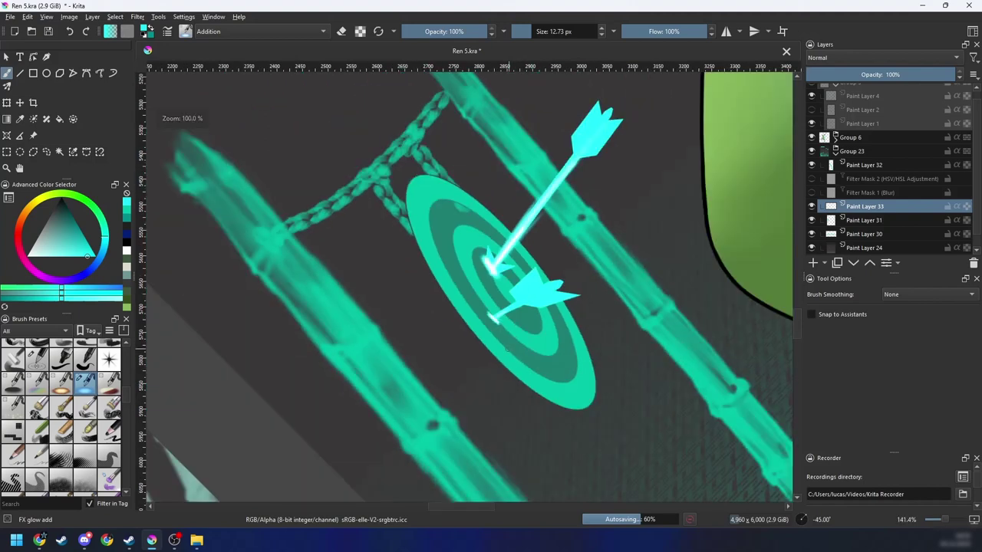
pyautogui.scroll(1, 496, 317)
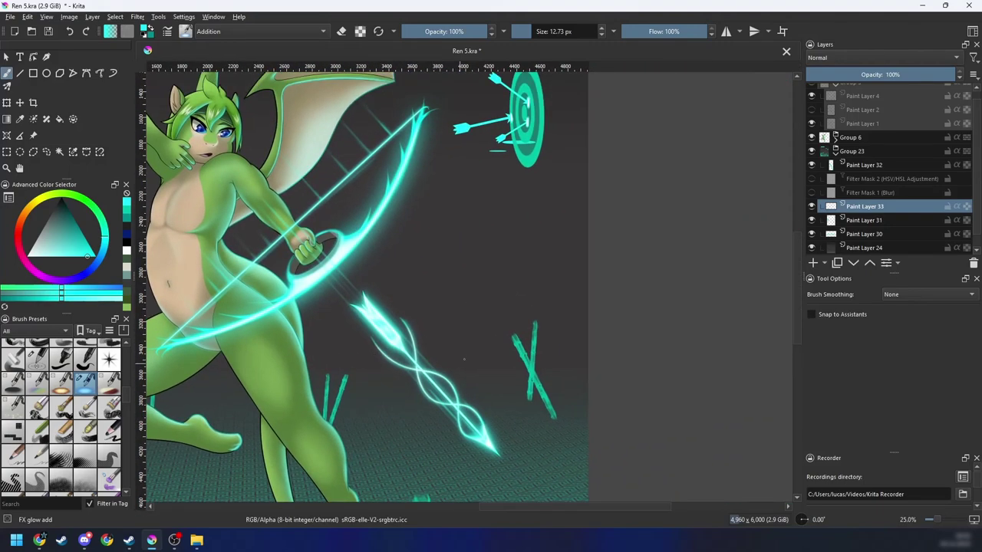
# Step: Paint a glow along the lowest arrow's shaft in the rope-hung target with the 12.73 px brush
pyautogui.moveTo(541, 228); pyautogui.dragTo(439, 409)
pyautogui.scroll(4, 452, 322)
pyautogui.moveTo(454, 322); pyautogui.dragTo(519, 361)
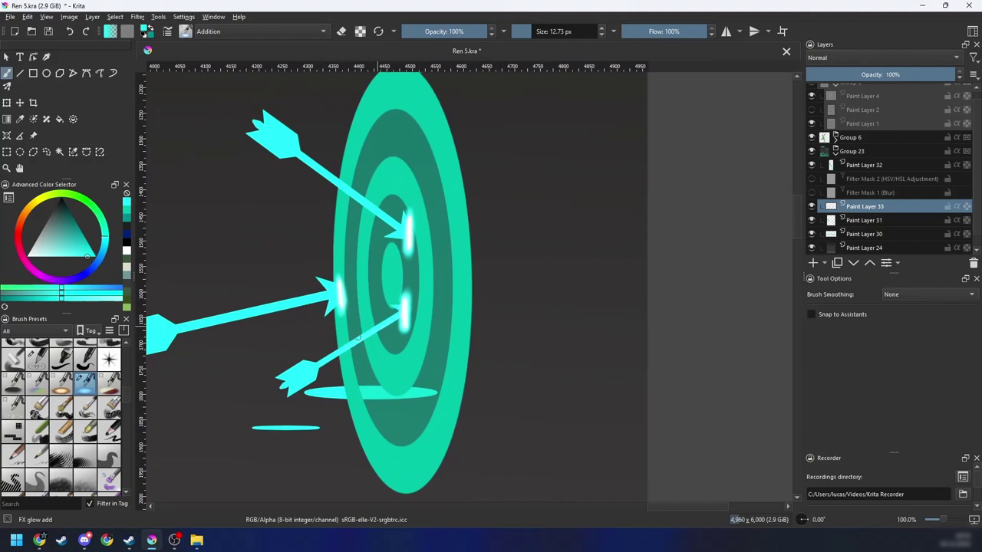
pyautogui.hotkey('ctrl', 'z')
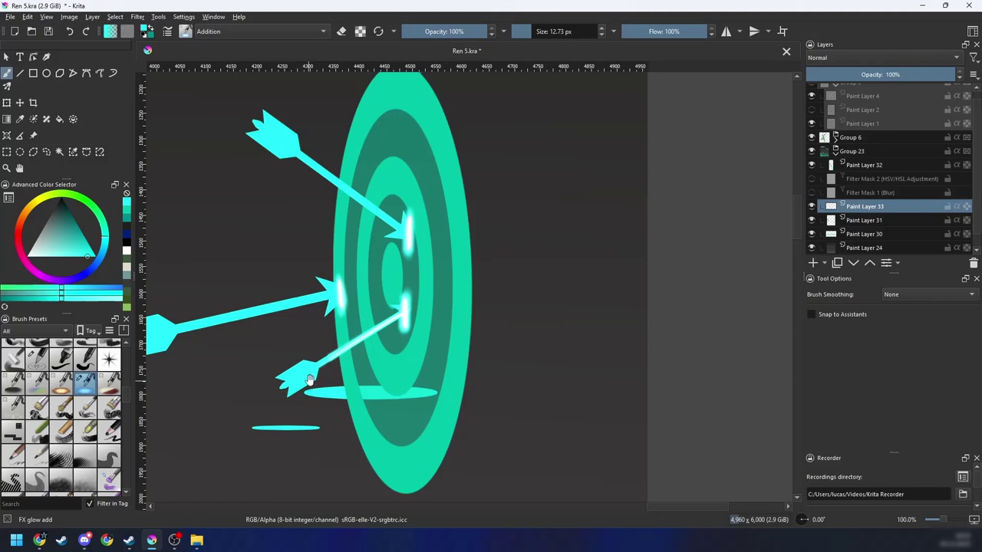
# Step: Paint a glow along the uppermost arrow's shaft in the rope-hung target with the 12.73 px brush
pyautogui.moveTo(309, 380); pyautogui.dragTo(321, 410)
pyautogui.press('+')
pyautogui.press('+')
pyautogui.press('4')
pyautogui.press('4')
pyautogui.press('4')
pyautogui.press('4')
pyautogui.moveTo(406, 345); pyautogui.dragTo(481, 294)
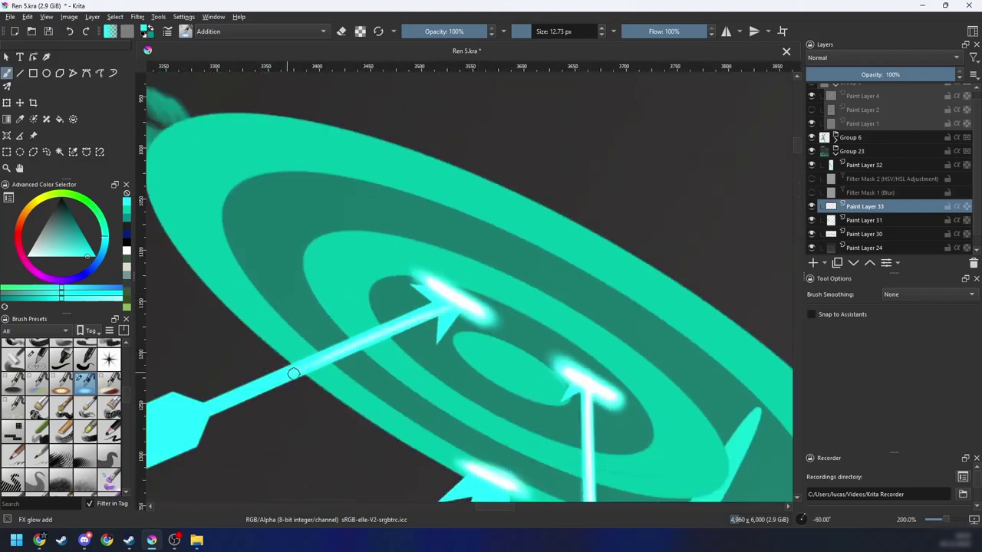
# Step: Paint a glow along the shaft of the arrow at the rope-hung target's outer edge with a 19.44 px brush
pyautogui.press('6')
pyautogui.press('6')
pyautogui.press('6')
pyautogui.scroll(-1, 290, 374)
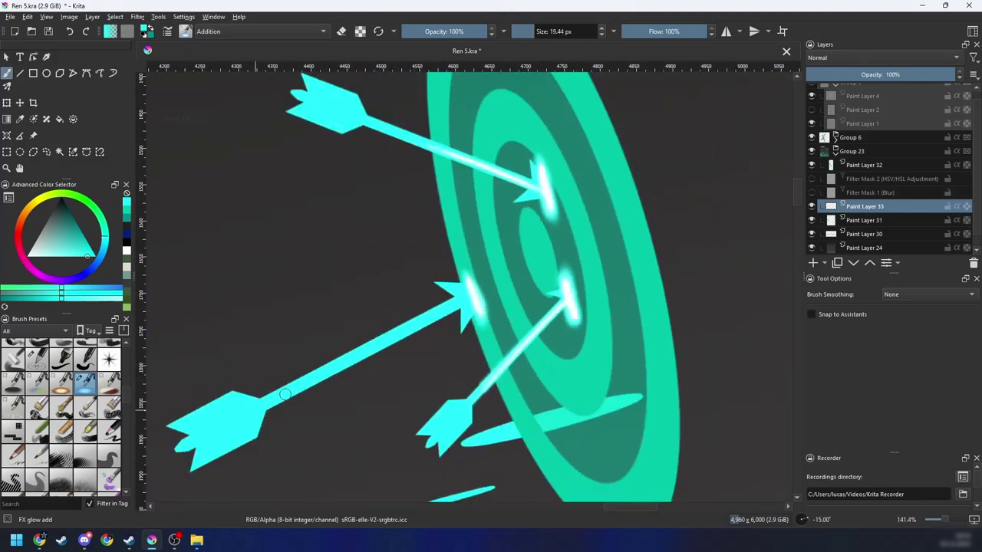
pyautogui.moveTo(278, 392); pyautogui.dragTo(479, 303)
# Step: Save the illustration with the arrow glows in place
pyautogui.scroll(-8, 357, 370)
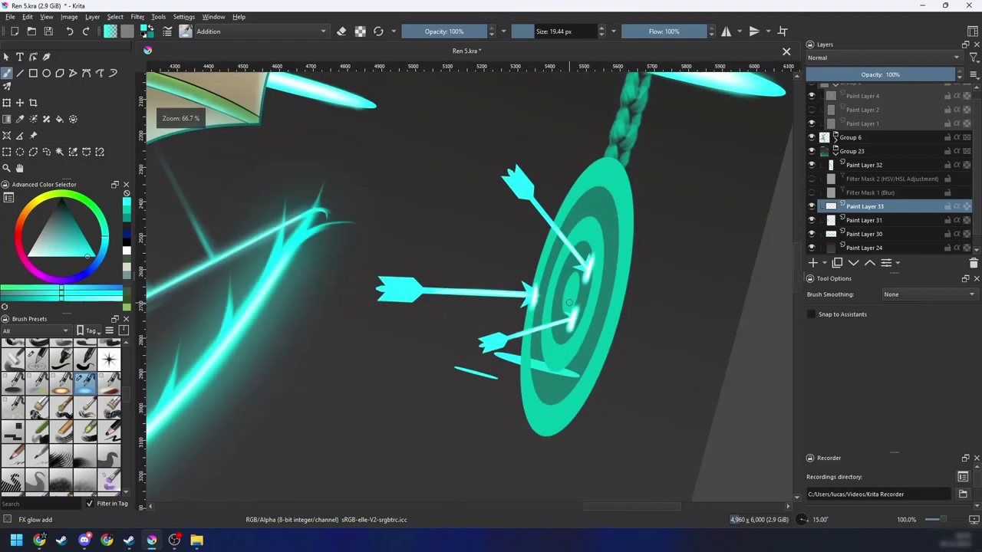
pyautogui.press('5')
pyautogui.moveTo(539, 321); pyautogui.dragTo(546, 304)
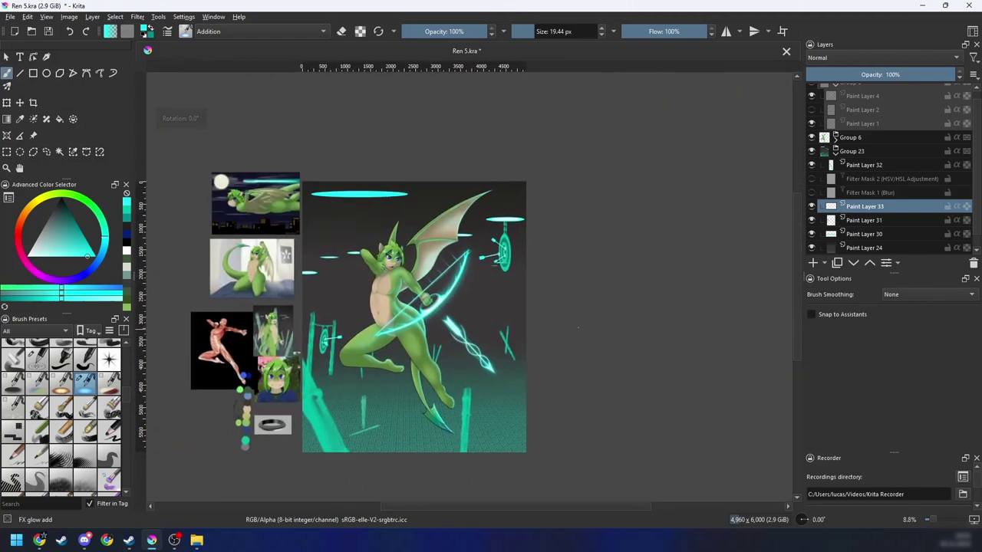
pyautogui.hotkey('ctrl', 's')
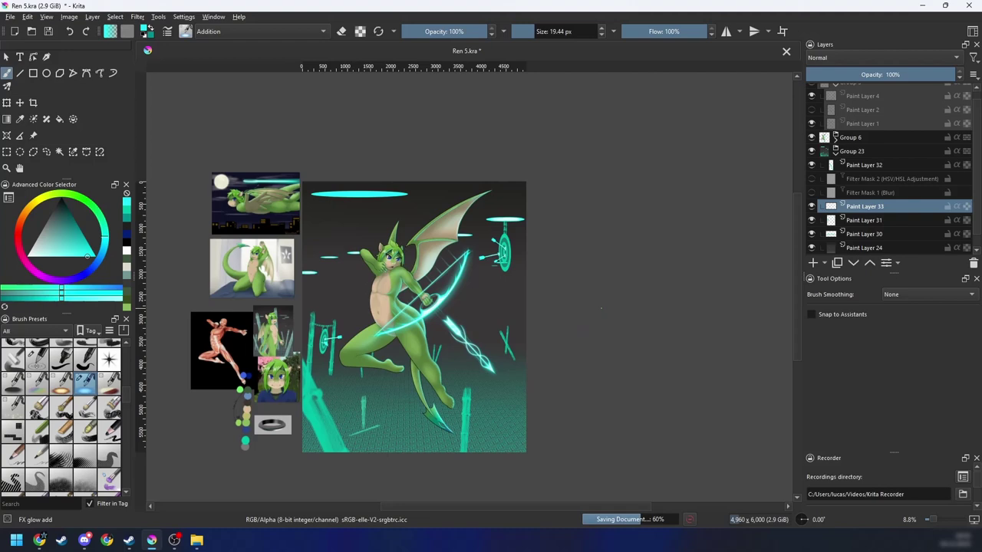
pyautogui.scroll(4, 559, 383)
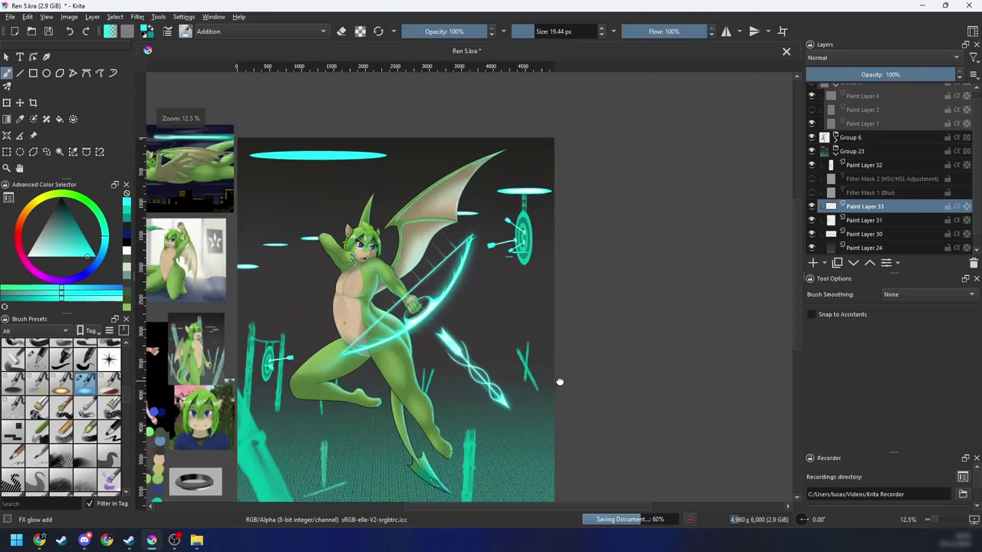
pyautogui.moveTo(618, 378)
pyautogui.mouseDown()
pyautogui.moveTo(610, 391)
pyautogui.moveTo(612, 376)
pyautogui.mouseUp()
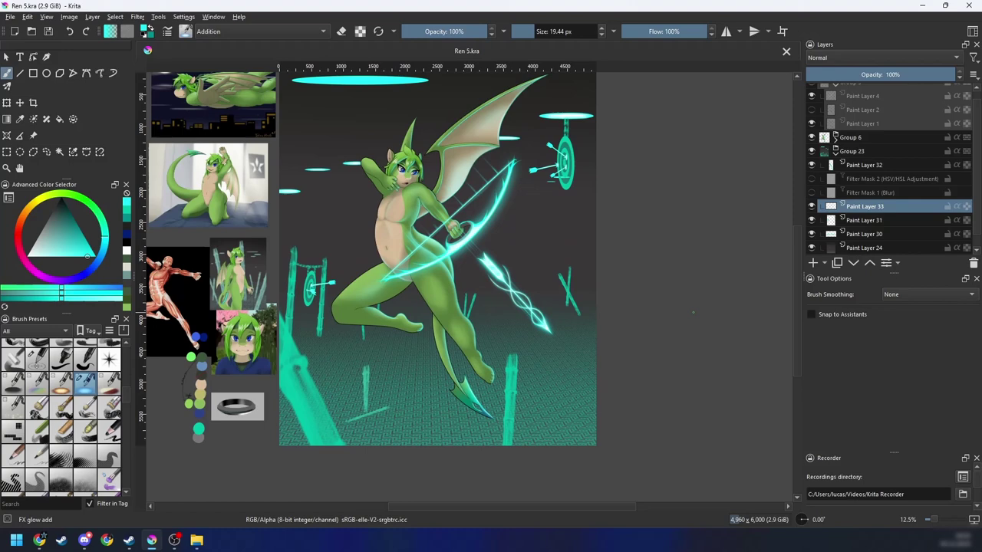
# Step: Activate Paint Layer 31 and choose the Stamp Target 3 brush preset at 208.44 px
pyautogui.moveTo(864, 223)
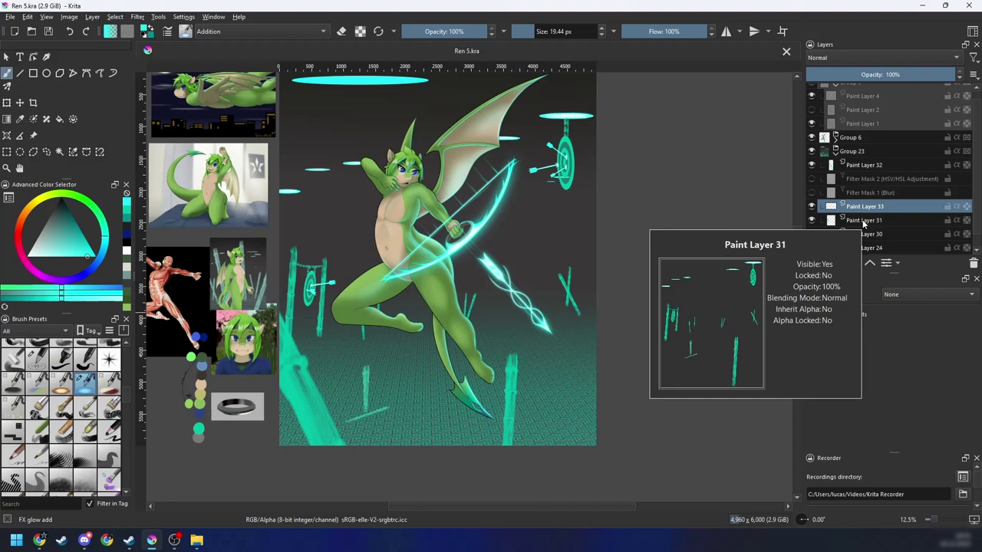
pyautogui.click(857, 221)
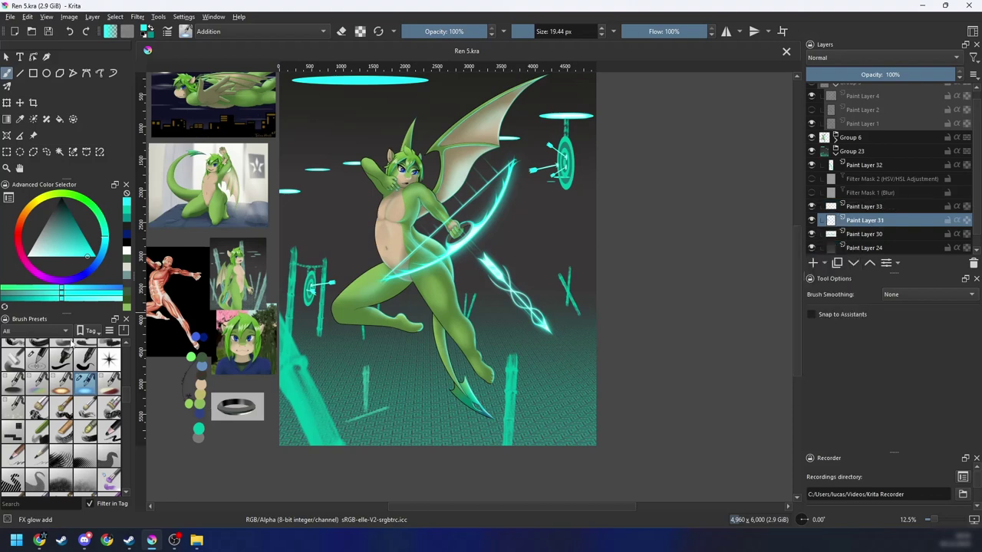
pyautogui.moveTo(131, 408); pyautogui.dragTo(128, 484)
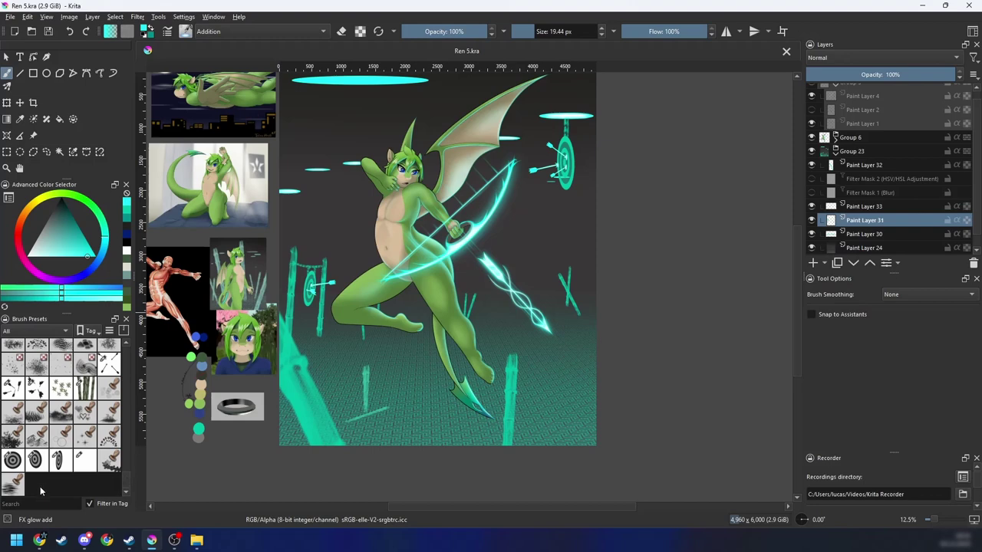
pyautogui.click(59, 460)
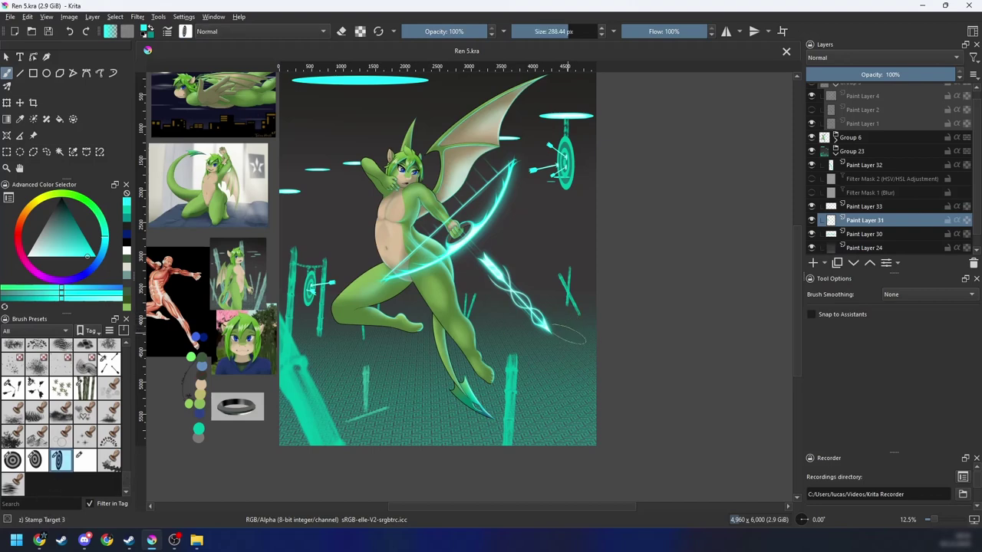
pyautogui.hotkey('ctrl', '+')
pyautogui.moveTo(538, 372)
pyautogui.mouseDown()
pyautogui.moveTo(531, 360)
pyautogui.moveTo(482, 361)
pyautogui.mouseUp()
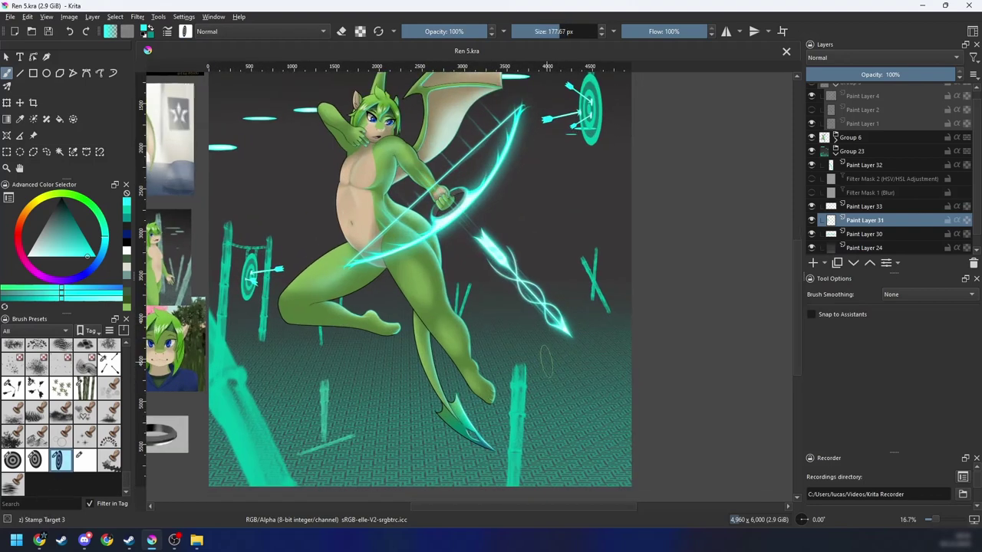
pyautogui.moveTo(453, 396); pyautogui.dragTo(504, 390)
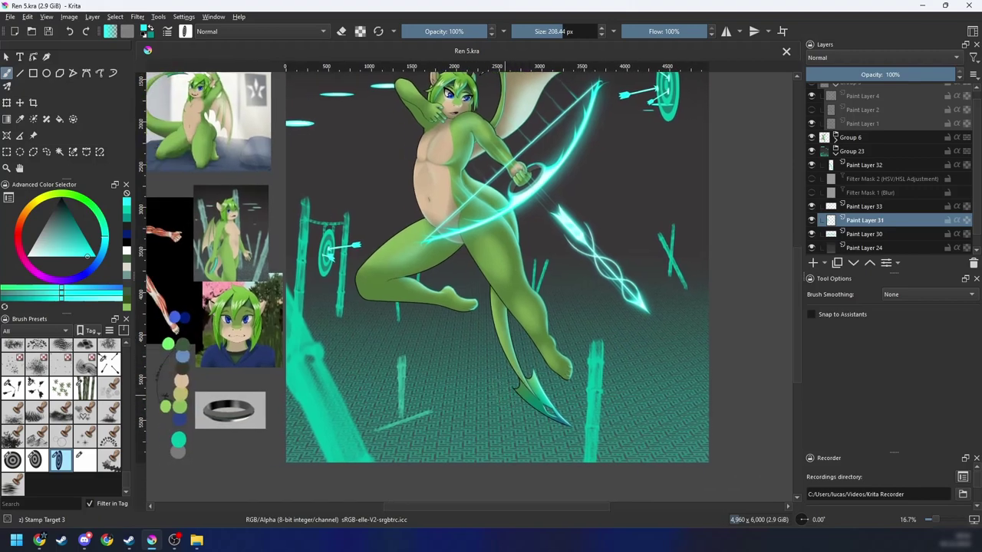
# Step: Try stamping a bright cyan target flat on the floor beneath the crossed bamboo poles at 208.44 px
pyautogui.hotkey('ctrl', '+')
pyautogui.hotkey('ctrl', '+')
pyautogui.moveTo(432, 396)
pyautogui.mouseDown()
pyautogui.moveTo(213, 398)
pyautogui.moveTo(383, 390)
pyautogui.moveTo(349, 411)
pyautogui.mouseUp()
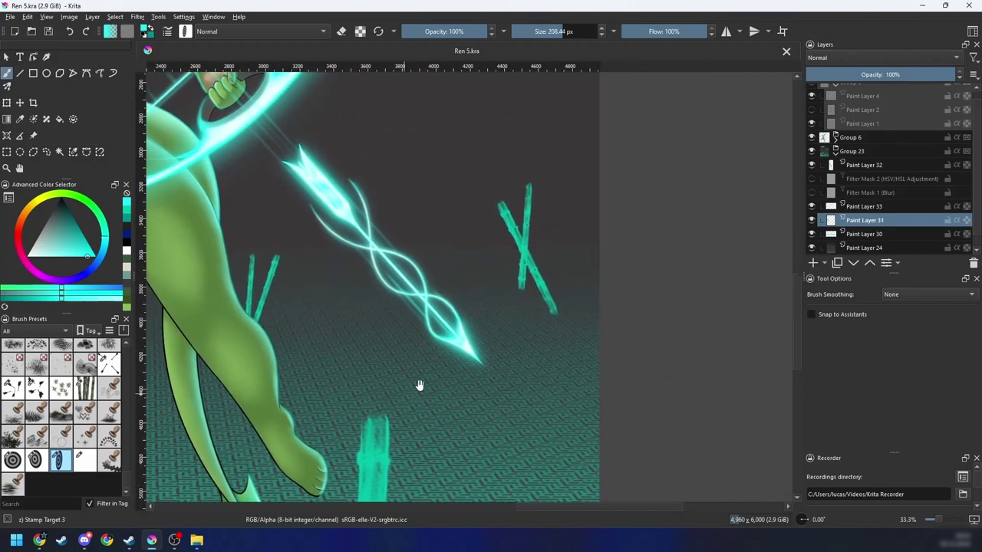
pyautogui.scroll(1, 422, 382)
pyautogui.click(406, 402)
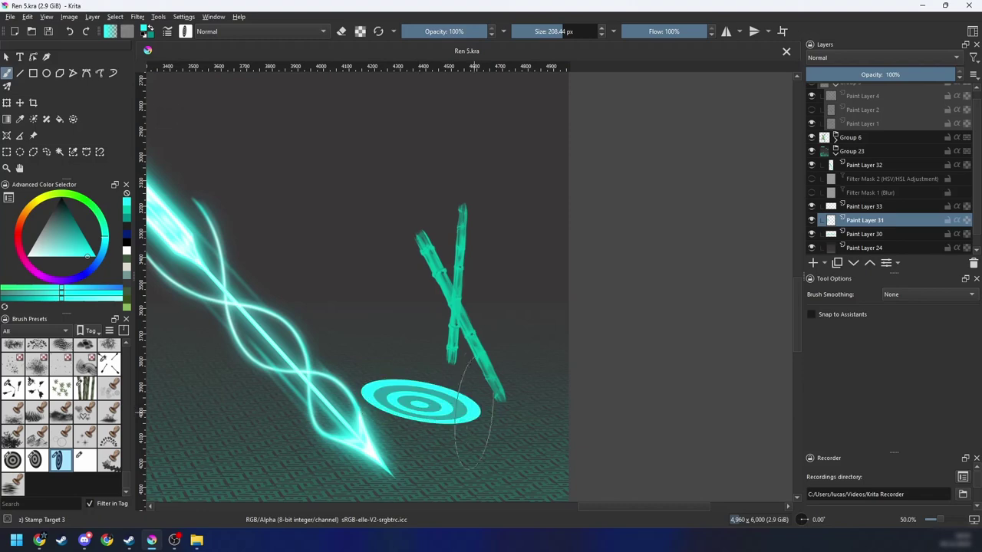
pyautogui.hotkey('ctrl', 'z')
pyautogui.click(419, 382)
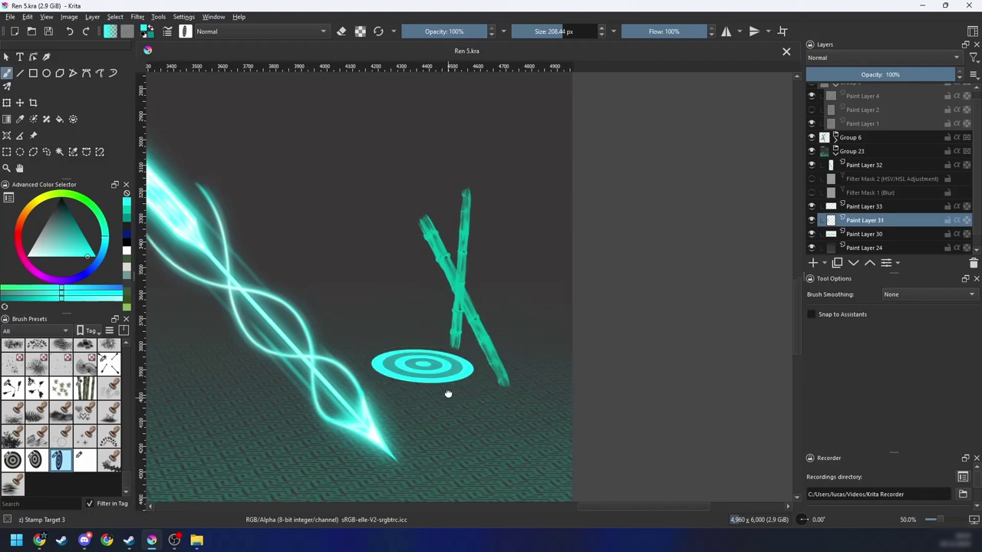
# Step: Pick a darker teal green and stamp a 163.53 px target flat on the floor beneath the crossed bamboo poles
pyautogui.scroll(-2, 453, 380)
pyautogui.rightClick(472, 338)
pyautogui.click(535, 313)
pyautogui.scroll(1, 446, 326)
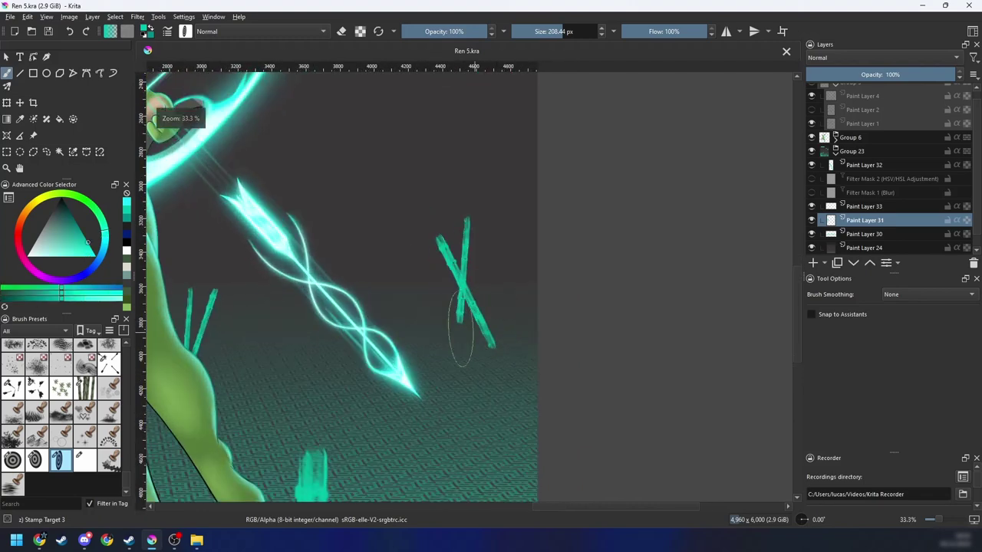
pyautogui.moveTo(444, 332); pyautogui.dragTo(437, 330)
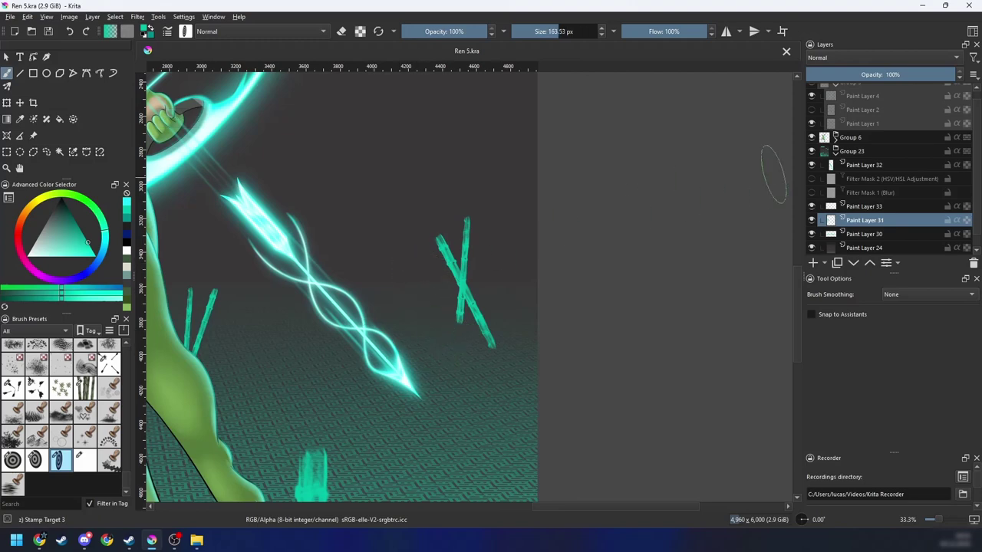
pyautogui.click(447, 336)
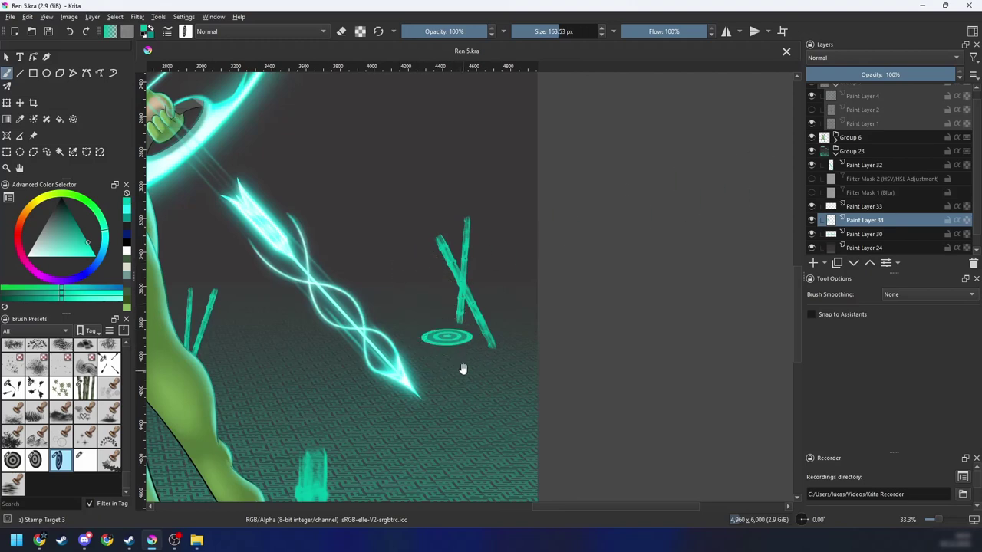
# Step: Select the upper-left part of the floor target with a jagged polygonal outline and transform it slightly away to form a crack
pyautogui.moveTo(463, 368); pyautogui.dragTo(465, 397)
pyautogui.scroll(4, 490, 346)
pyautogui.press('4')
pyautogui.moveTo(473, 343)
pyautogui.mouseDown()
pyautogui.moveTo(465, 162)
pyautogui.moveTo(465, 348)
pyautogui.moveTo(502, 339)
pyautogui.mouseUp()
pyautogui.press('l')
pyautogui.click(33, 151)
pyautogui.press('4')
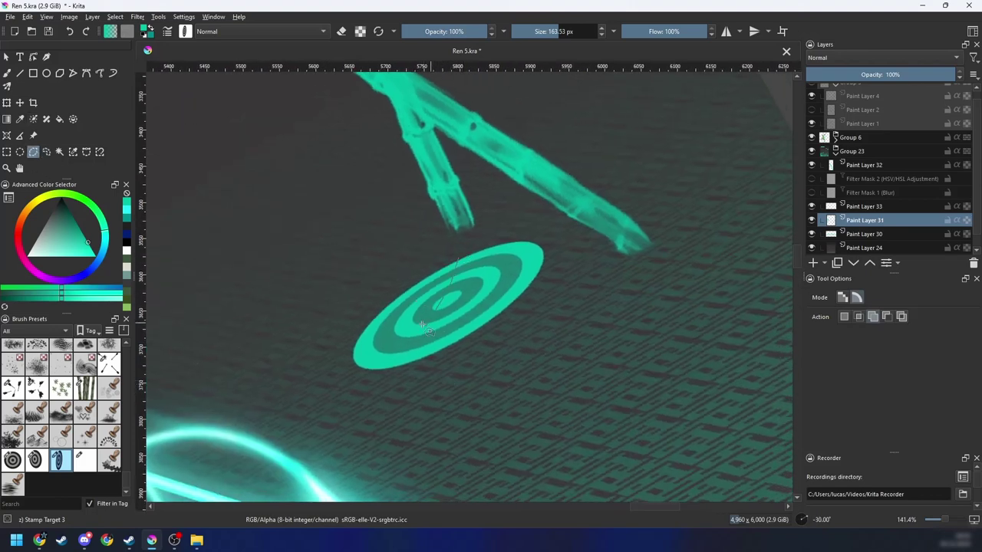
pyautogui.click(321, 374)
pyautogui.click(375, 278)
pyautogui.click(458, 258)
pyautogui.hotkey('ctrl', 't')
pyautogui.press('5')
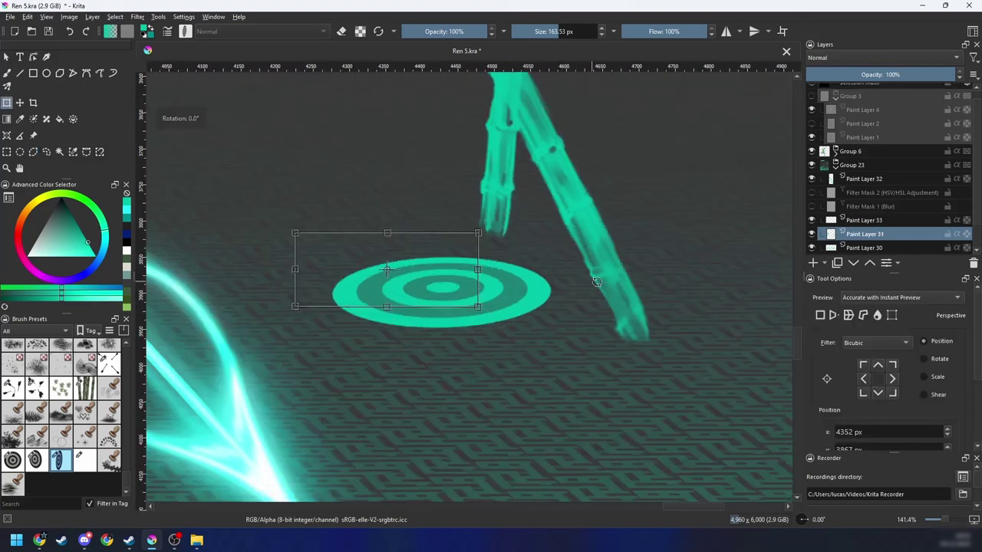
pyautogui.moveTo(601, 284); pyautogui.dragTo(595, 309)
pyautogui.moveTo(436, 306); pyautogui.dragTo(460, 296)
# Step: Select the lower-left part of the floor target with a jagged polygonal outline and shift it about 11 px left and 9 px down
pyautogui.press('l')
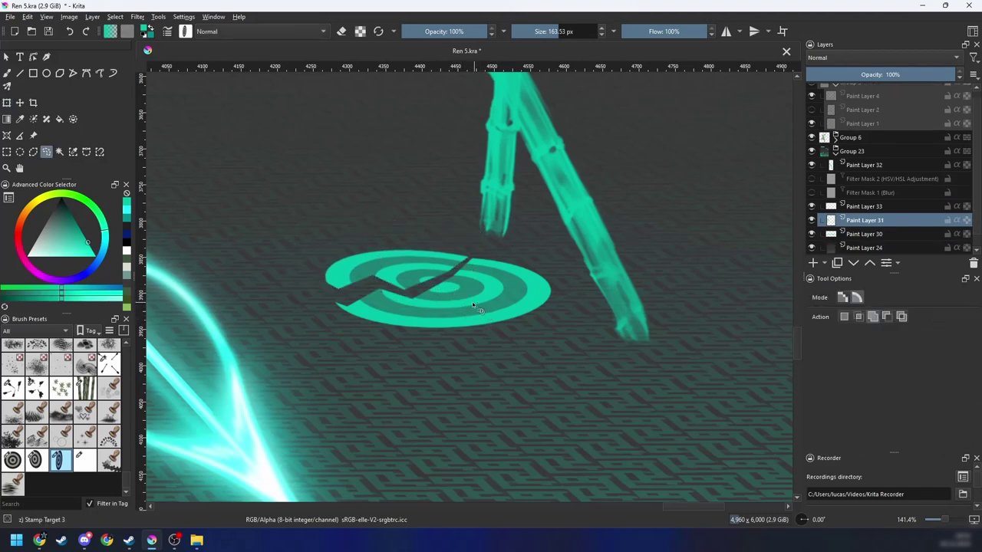
pyautogui.click(32, 154)
pyautogui.click(502, 332)
pyautogui.click(307, 331)
pyautogui.click(314, 306)
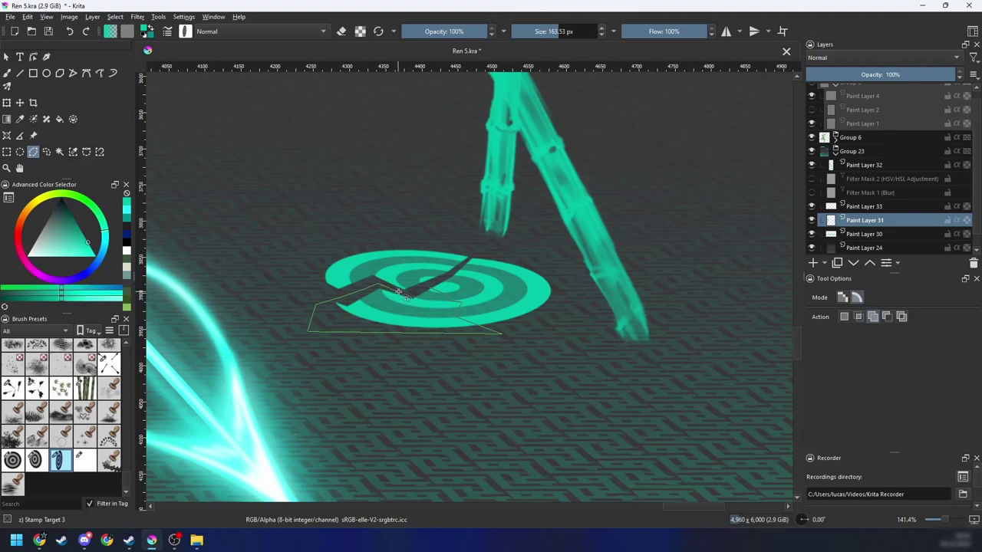
pyautogui.click(499, 331)
pyautogui.hotkey('ctrl', 't')
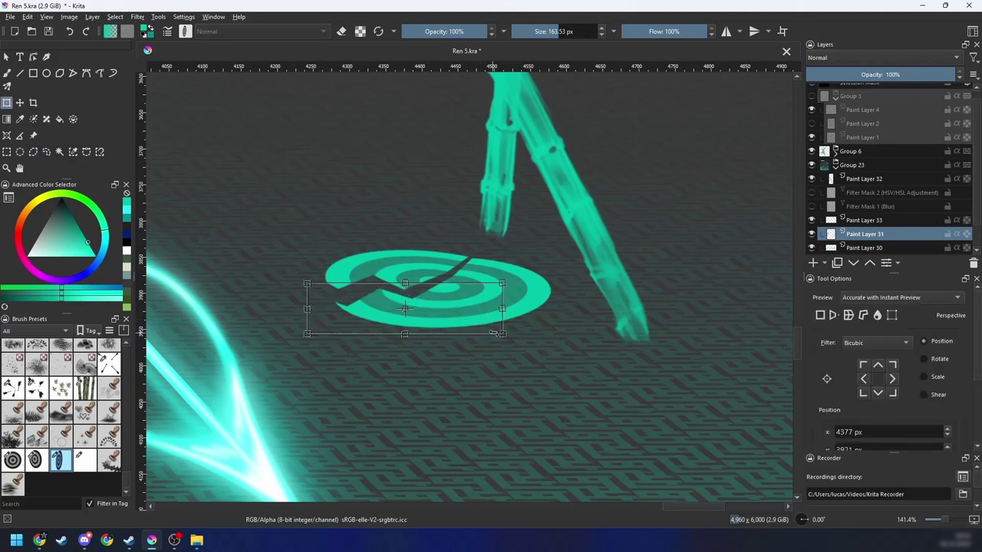
pyautogui.moveTo(476, 325); pyautogui.dragTo(463, 329)
# Step: Activate Paint Layer 33, pick a bright cyan colour and choose the Stamp Arrow 1 brush preset
pyautogui.scroll(-4, 521, 322)
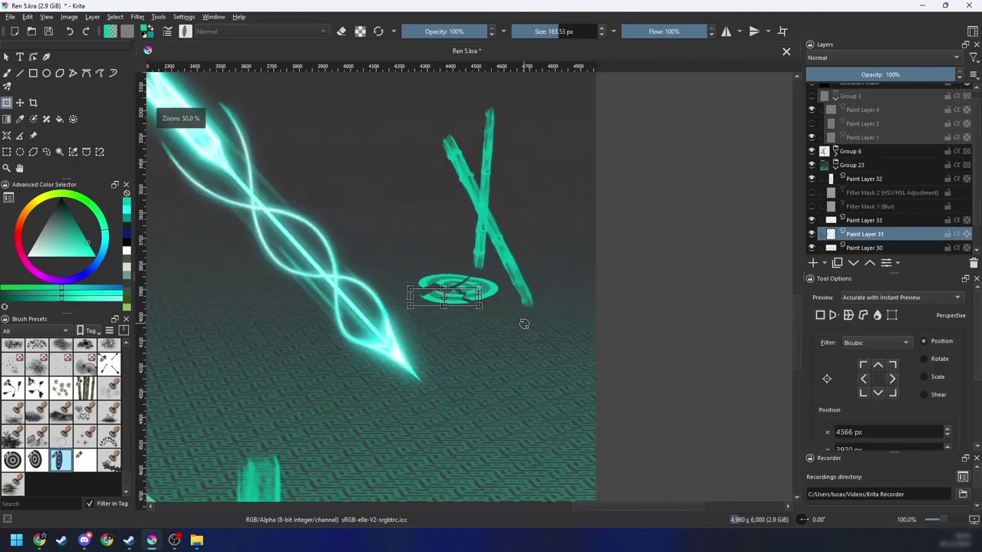
pyautogui.scroll(-4, 526, 330)
pyautogui.scroll(2, 508, 344)
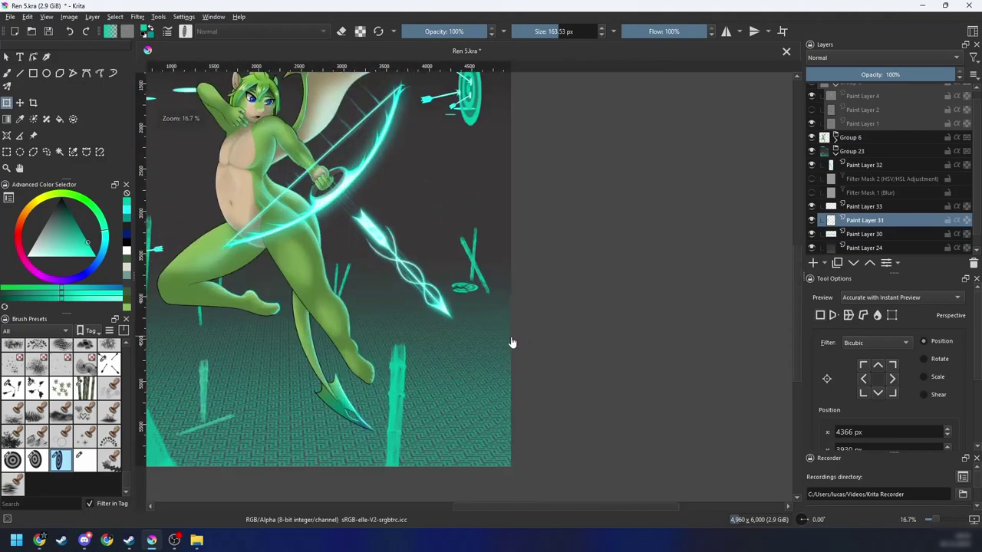
pyautogui.scroll(2, 497, 365)
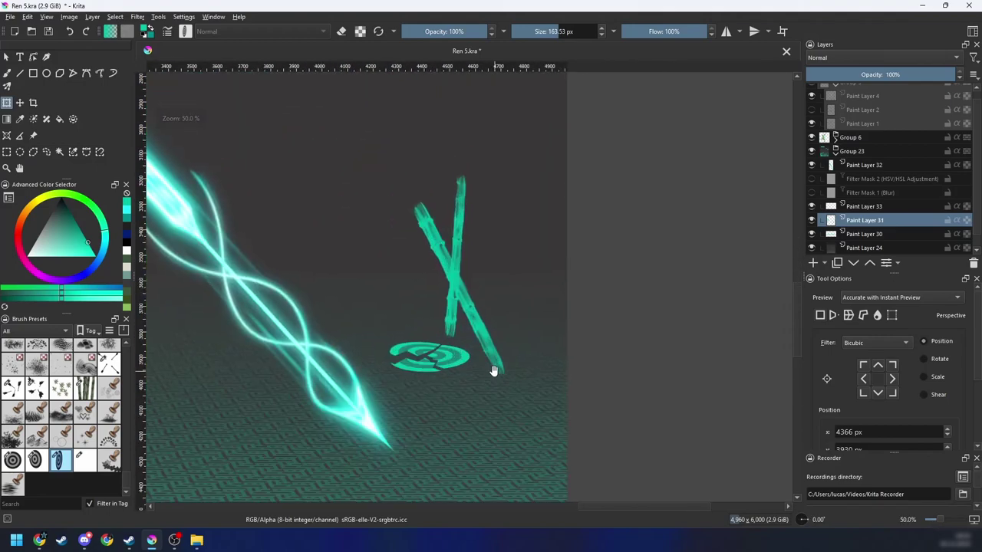
pyautogui.press('b')
pyautogui.scroll(-2, 491, 376)
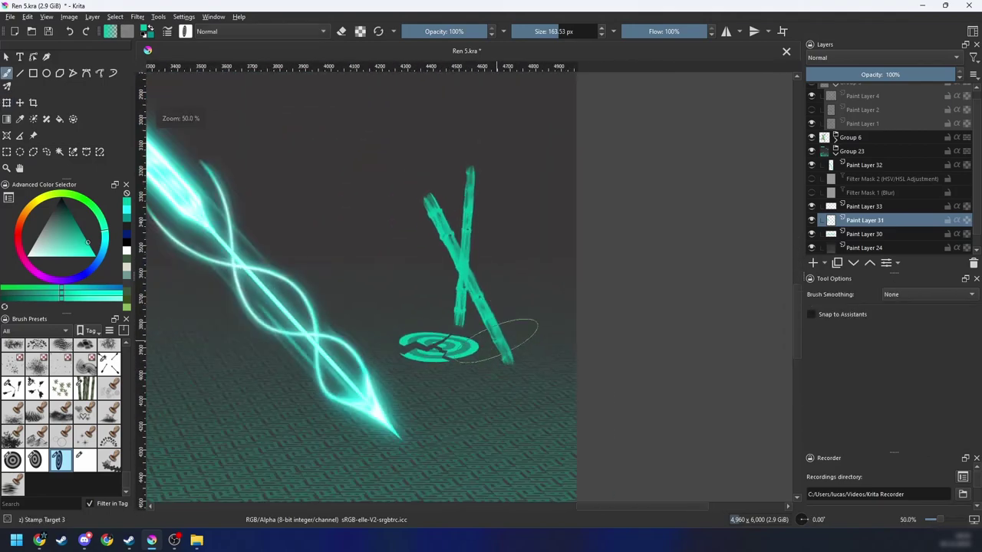
pyautogui.moveTo(480, 376); pyautogui.dragTo(475, 350)
pyautogui.click(858, 208)
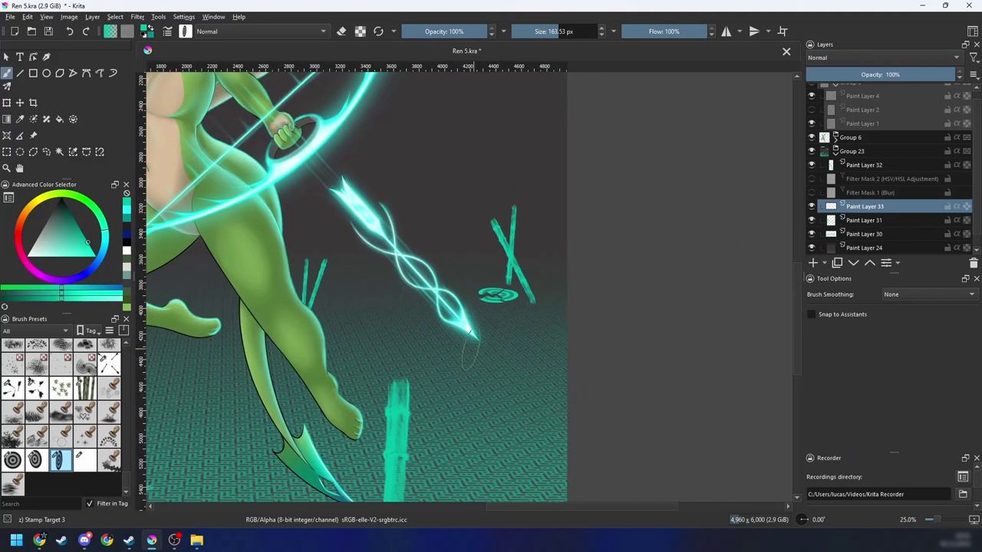
pyautogui.rightClick(475, 349)
pyautogui.click(467, 316)
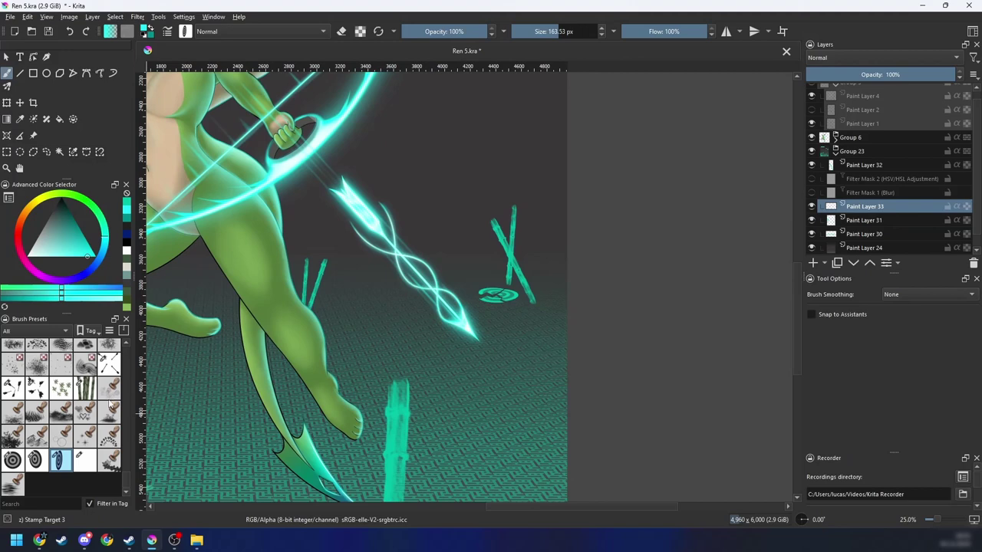
pyautogui.click(109, 363)
pyautogui.scroll(3, 537, 250)
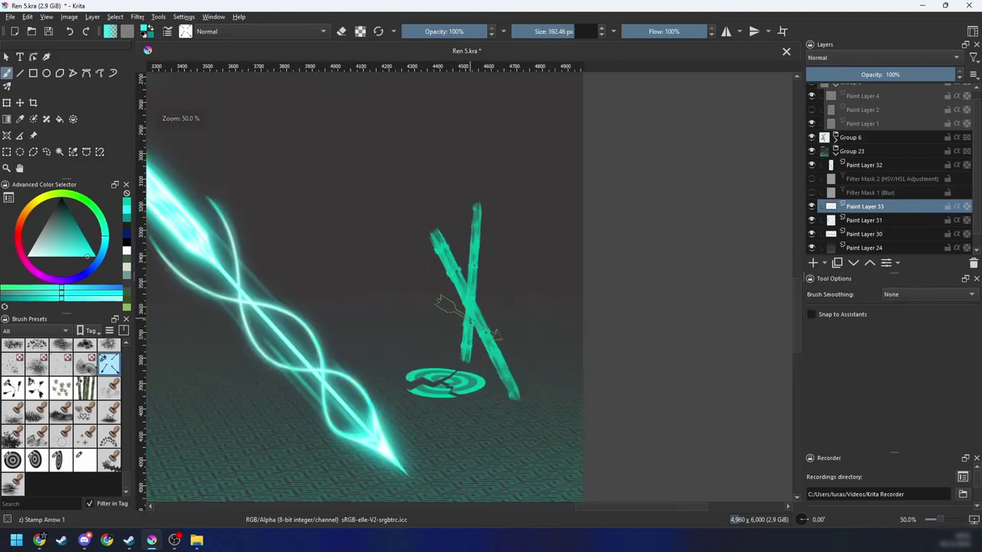
# Step: Stamp two cyan arrows at 179.42 px into the crossed bamboo poles near their intersection, coming from the left
pyautogui.moveTo(508, 275); pyautogui.dragTo(404, 279)
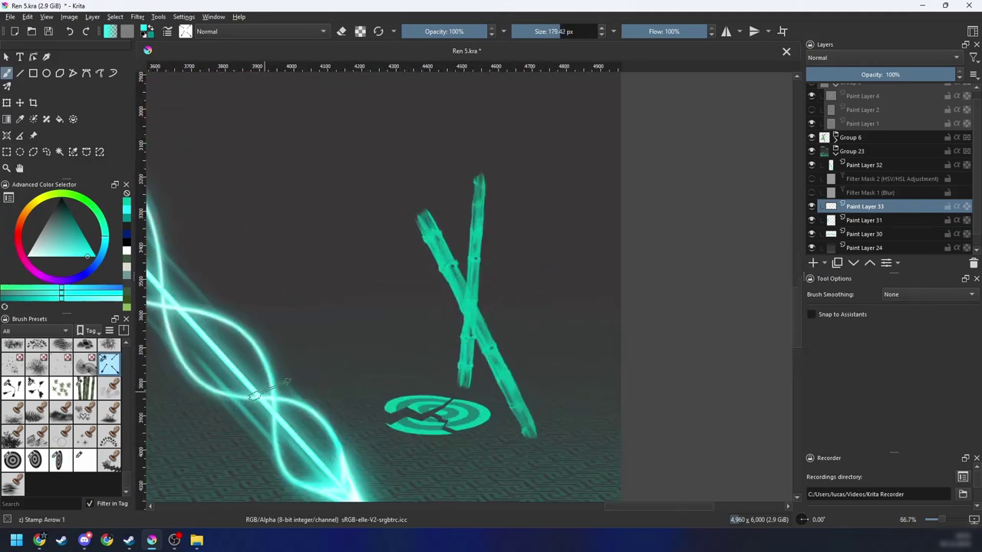
pyautogui.click(427, 322)
pyautogui.scroll(-3, 557, 281)
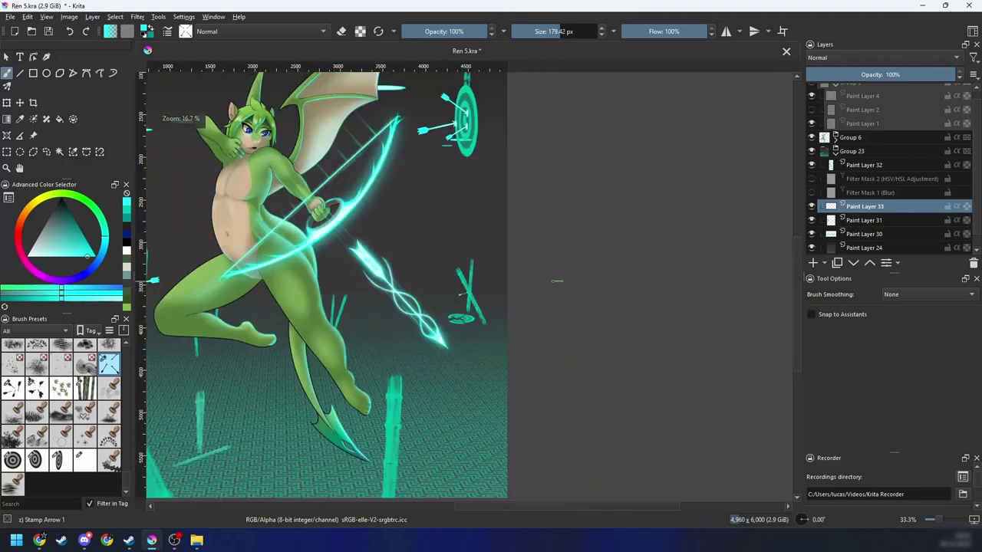
pyautogui.scroll(5, 548, 286)
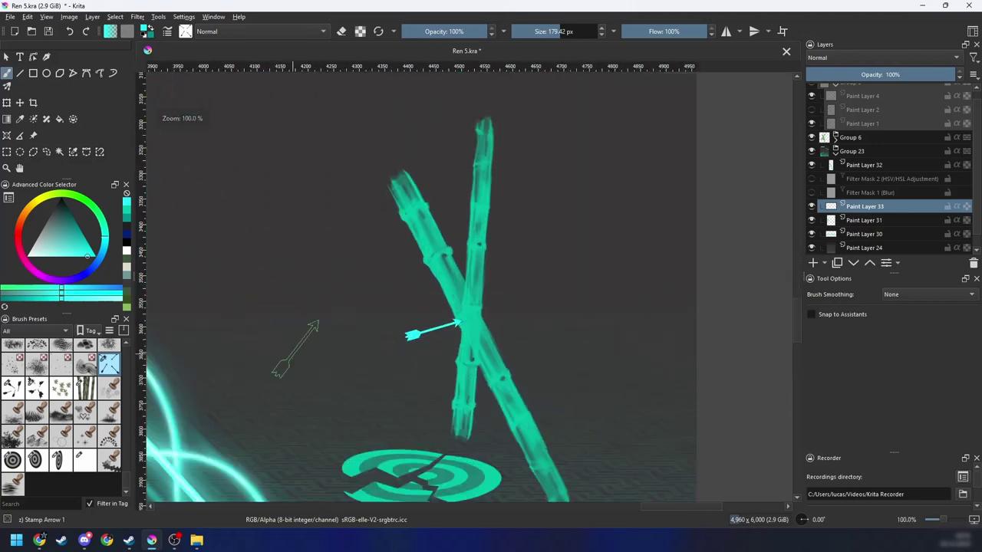
pyautogui.click(453, 273)
pyautogui.hotkey('ctrl', 'z')
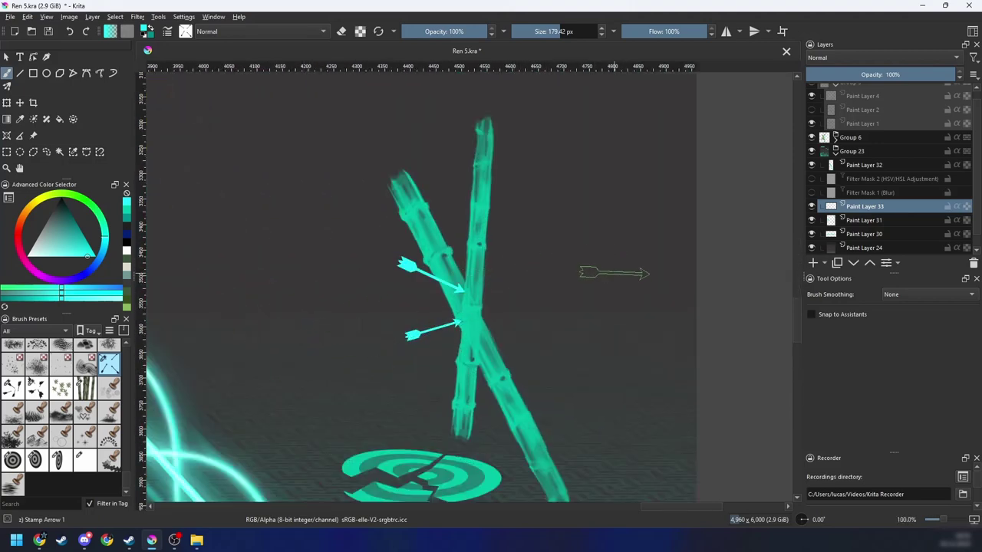
# Step: Examine how the new arrows and the broken target sit in the whole illustration
pyautogui.press('-')
pyautogui.press('-')
pyautogui.press('-')
pyautogui.press('-')
pyautogui.press('-')
pyautogui.press('-')
pyautogui.press('-')
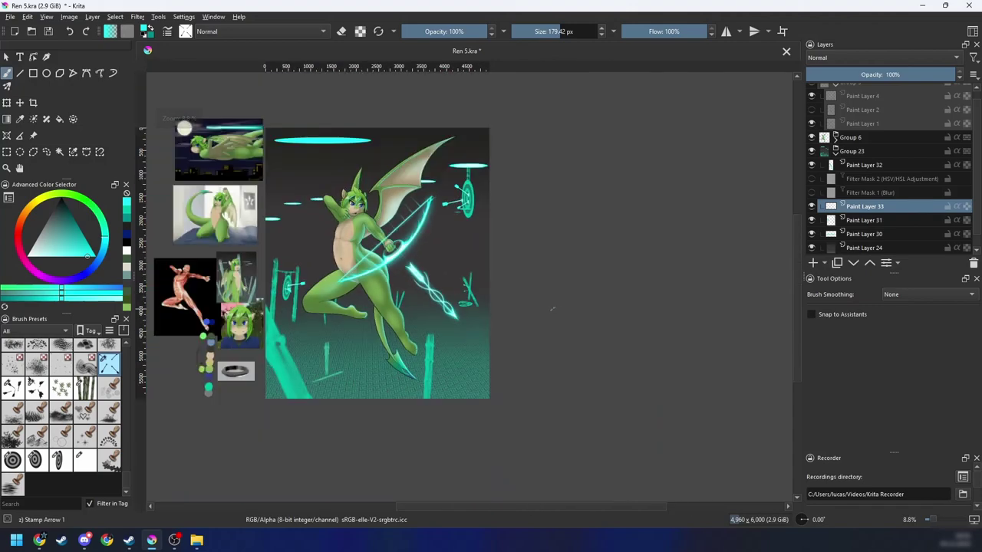
pyautogui.scroll(7, 552, 309)
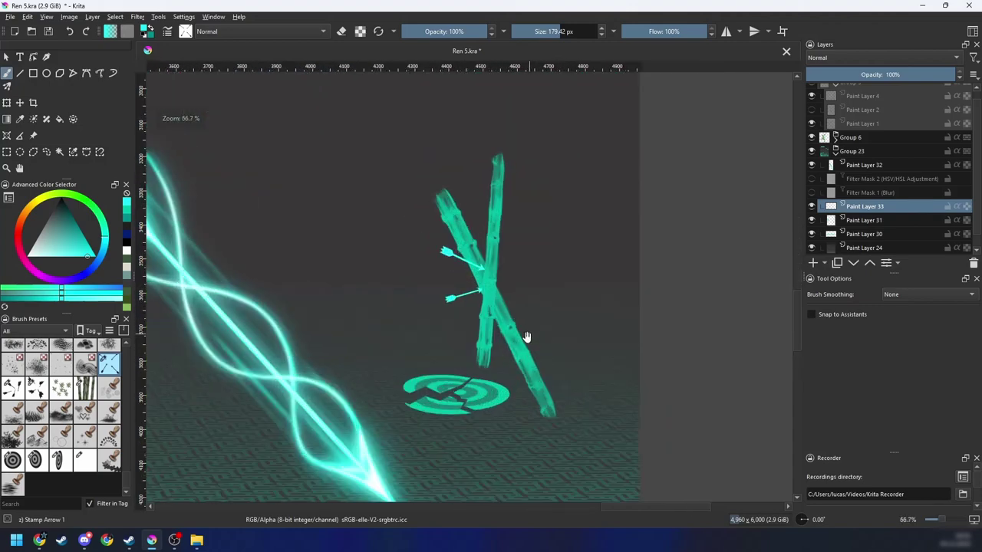
# Step: Select the upper-left shard of the broken target on Paint Layer 31, shift it about 13 px left and 5 px down, and deselect
pyautogui.moveTo(514, 353); pyautogui.dragTo(519, 321)
pyautogui.press('+')
pyautogui.press('+')
pyautogui.press('l')
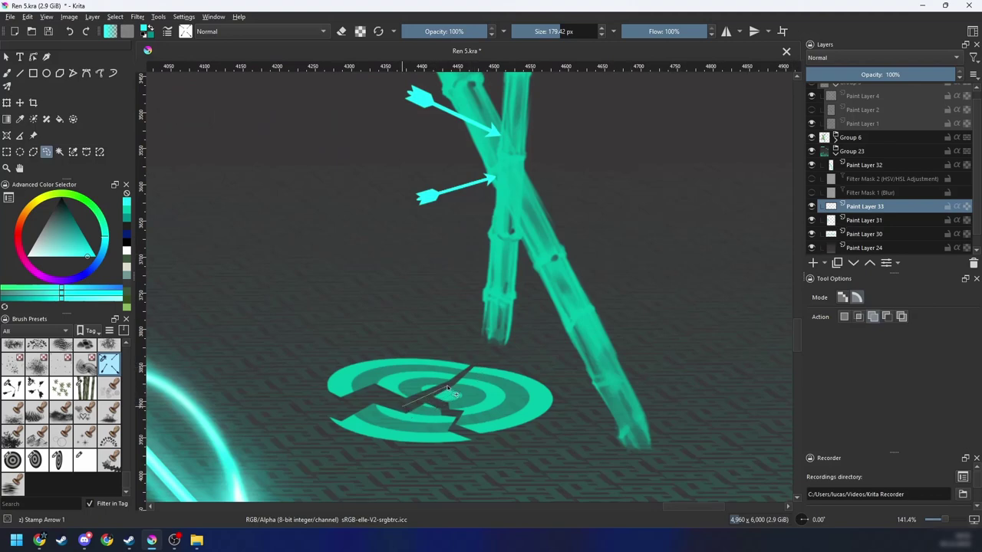
pyautogui.moveTo(473, 369)
pyautogui.mouseDown()
pyautogui.moveTo(399, 327)
pyautogui.moveTo(306, 414)
pyautogui.mouseUp()
pyautogui.moveTo(363, 402); pyautogui.dragTo(373, 408)
pyautogui.hotkey('ctrl', 't')
pyautogui.press('1')
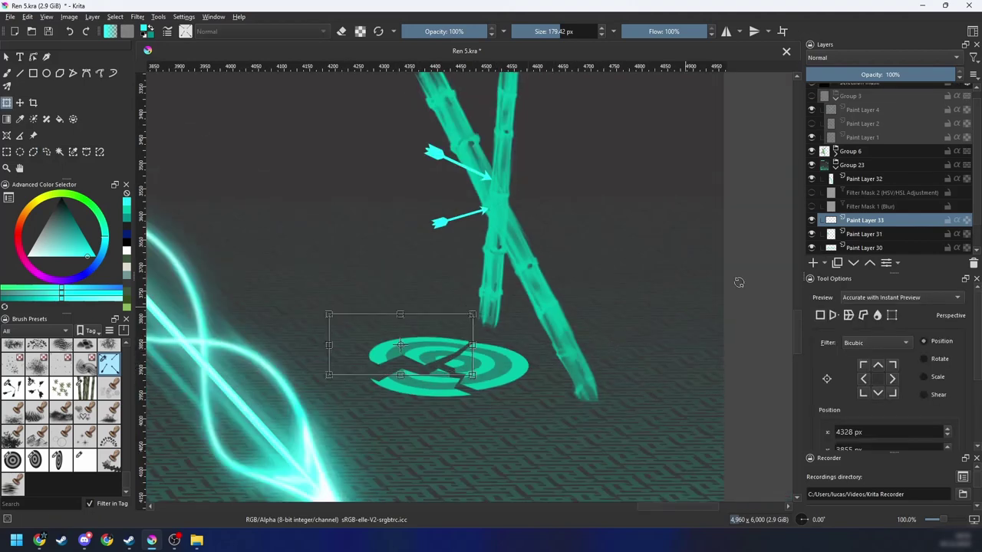
pyautogui.click(857, 234)
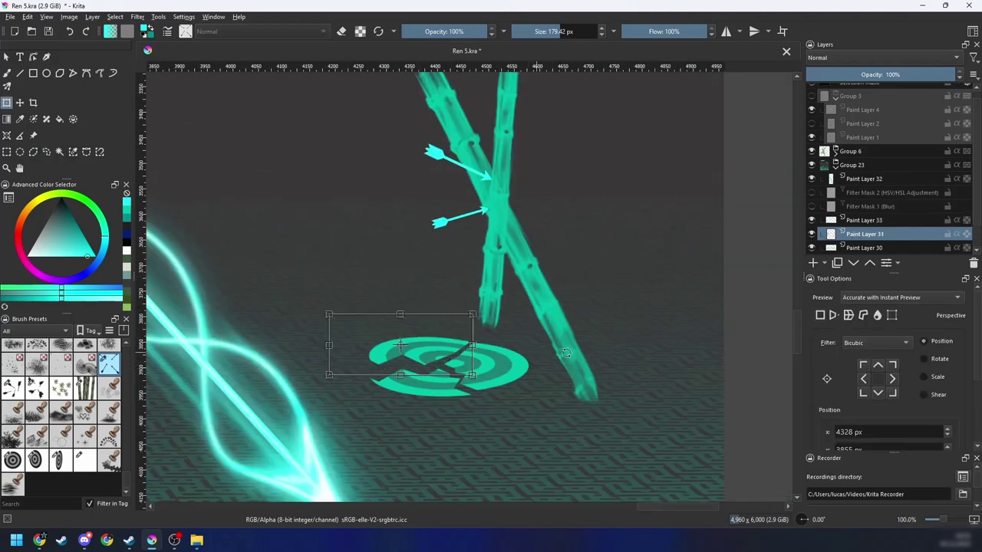
pyautogui.moveTo(450, 368); pyautogui.dragTo(443, 370)
pyautogui.hotkey('ctrl', 'shift', 'a')
# Step: Activate Paint Layer 33 with the freehand brush for working on the small arrows at the crossed poles
pyautogui.hotkey('ctrl', '-')
pyautogui.hotkey('ctrl', '-')
pyautogui.hotkey('ctrl', '-')
pyautogui.hotkey('ctrl', '-')
pyautogui.scroll(-3, 529, 354)
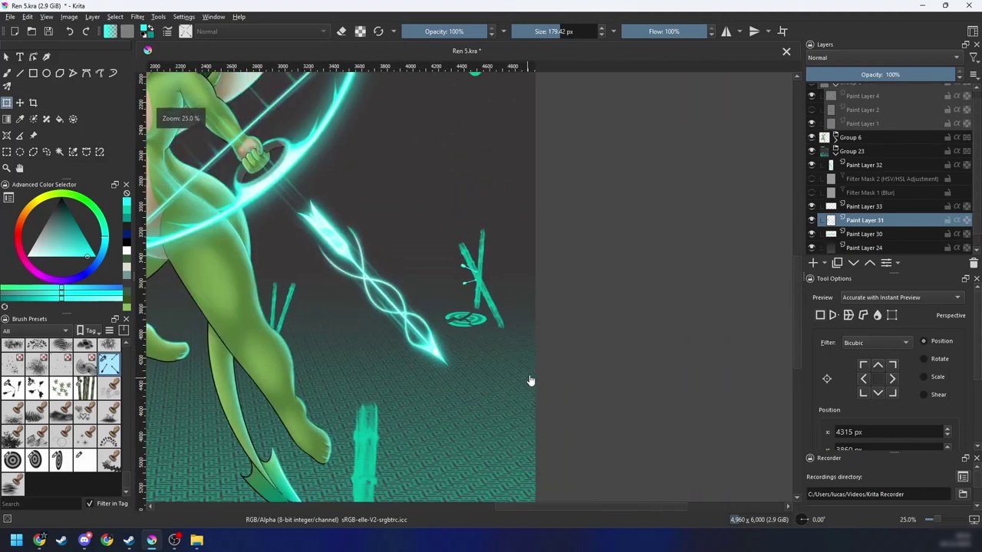
pyautogui.scroll(5, 534, 377)
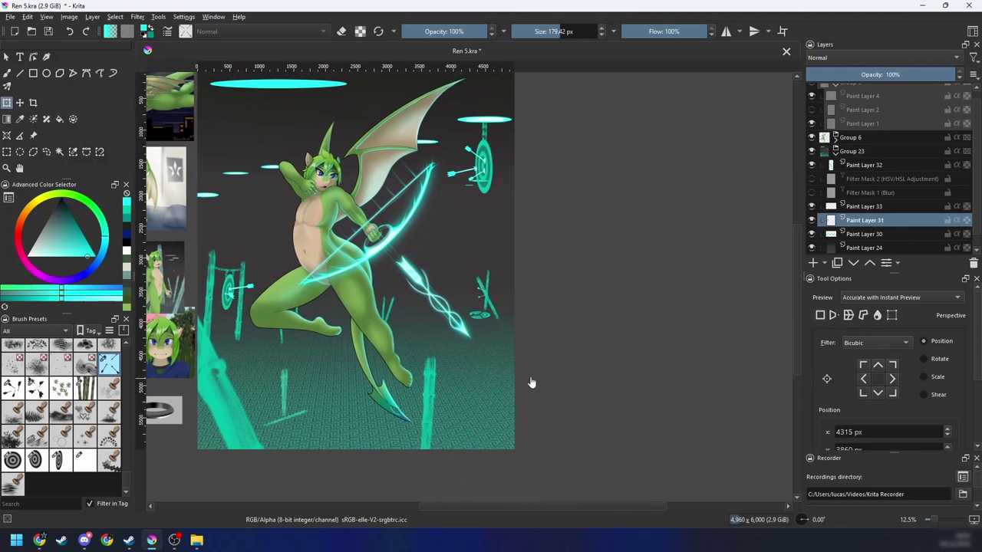
pyautogui.click(855, 207)
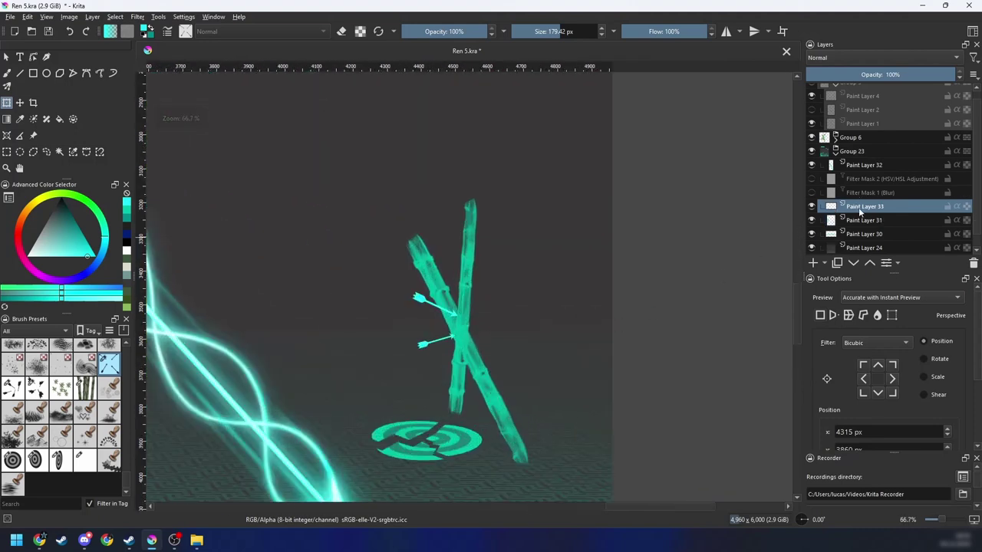
pyautogui.moveTo(859, 208)
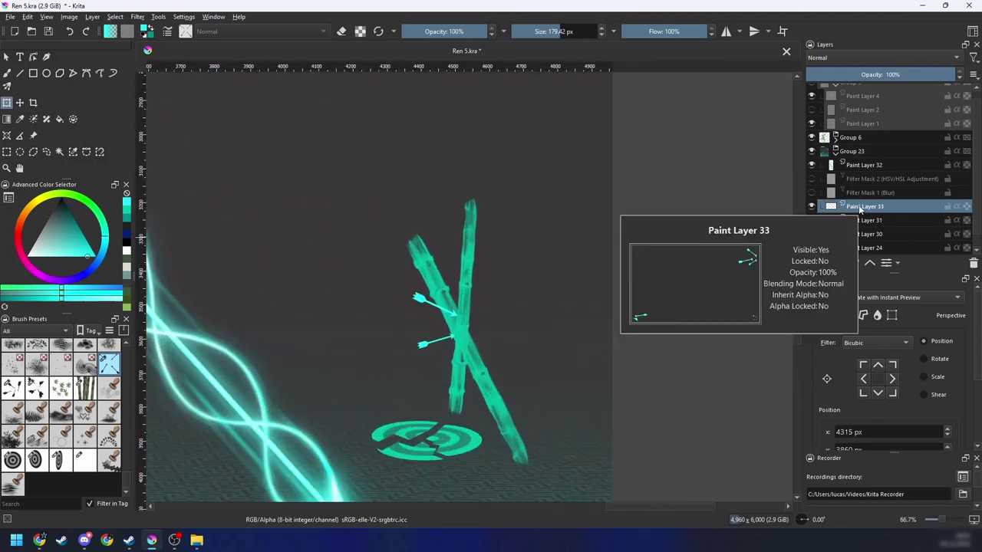
pyautogui.scroll(5, 478, 358)
pyautogui.press('b')
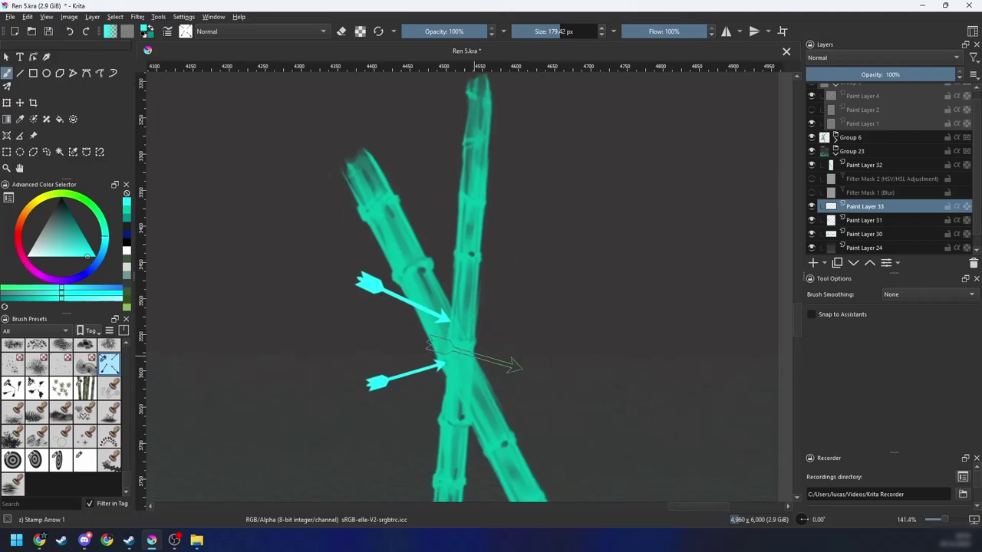
# Step: Choose the FX glow add brush preset
pyautogui.rightClick(522, 343)
pyautogui.click(587, 363)
pyautogui.moveTo(126, 363)
pyautogui.mouseDown()
pyautogui.moveTo(127, 450)
pyautogui.moveTo(128, 381)
pyautogui.moveTo(128, 406)
pyautogui.mouseUp()
pyautogui.click(85, 379)
pyautogui.scroll(1, 419, 346)
pyautogui.scroll(1, 419, 346)
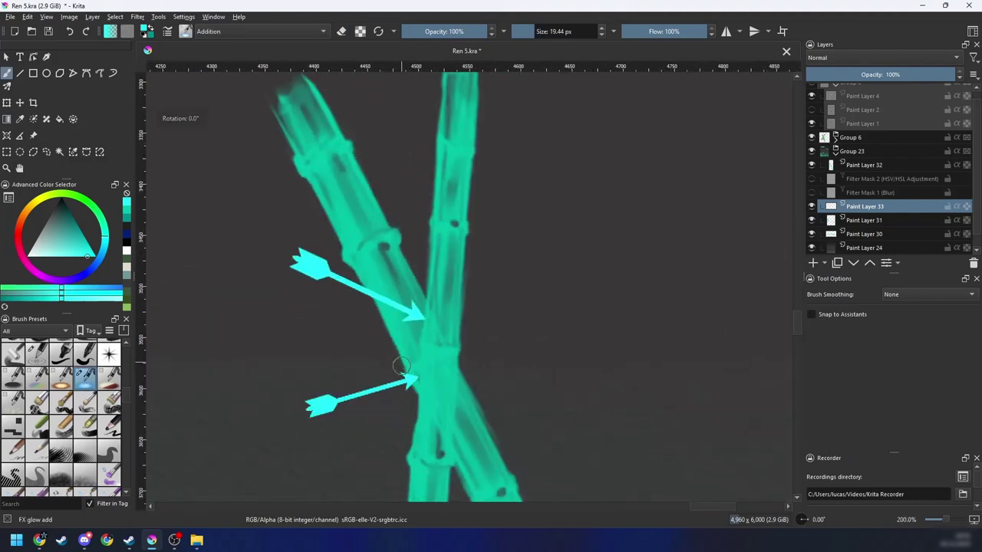
# Step: Select the upper small arrow and move it slightly right and down so its head rests on the upright pole
pyautogui.press('e')
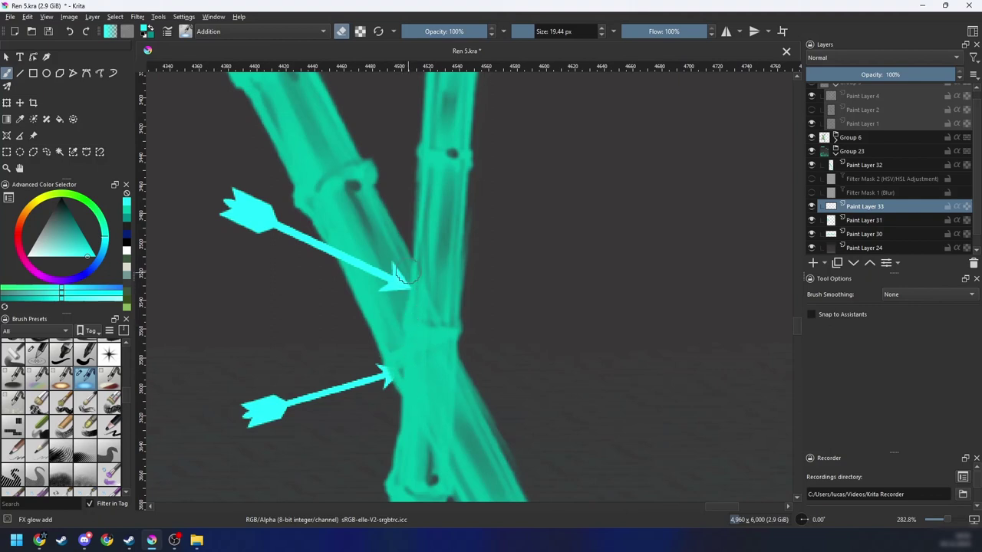
pyautogui.press('l')
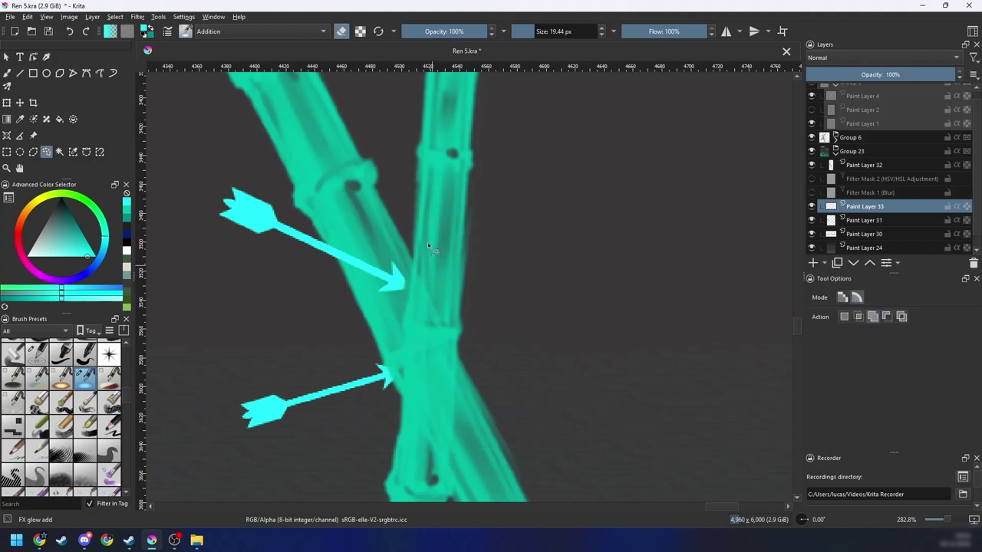
pyautogui.moveTo(415, 222)
pyautogui.mouseDown()
pyautogui.moveTo(317, 328)
pyautogui.moveTo(430, 264)
pyautogui.mouseUp()
pyautogui.press('t')
pyautogui.moveTo(407, 297); pyautogui.dragTo(427, 302)
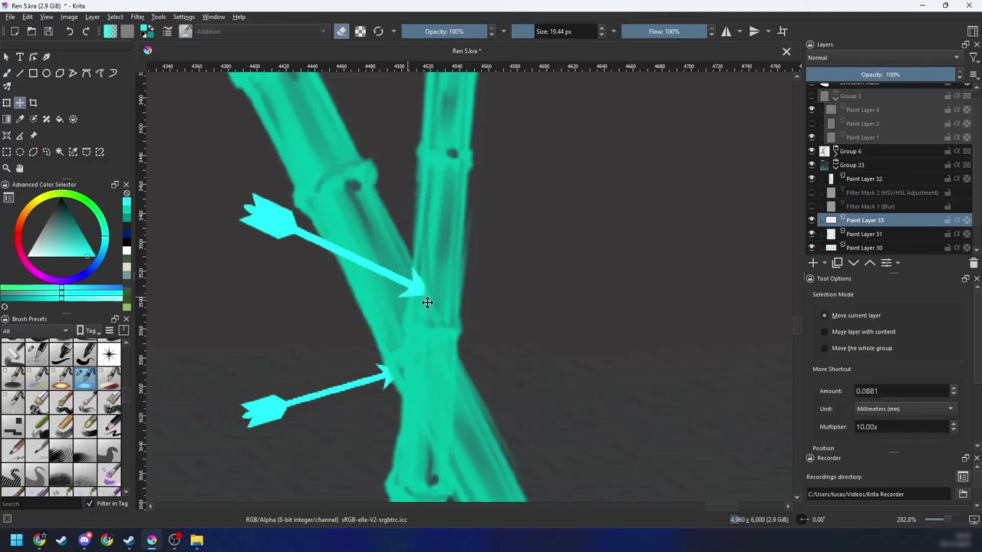
pyautogui.hotkey('ctrl', 'shift', 'a')
pyautogui.press('b')
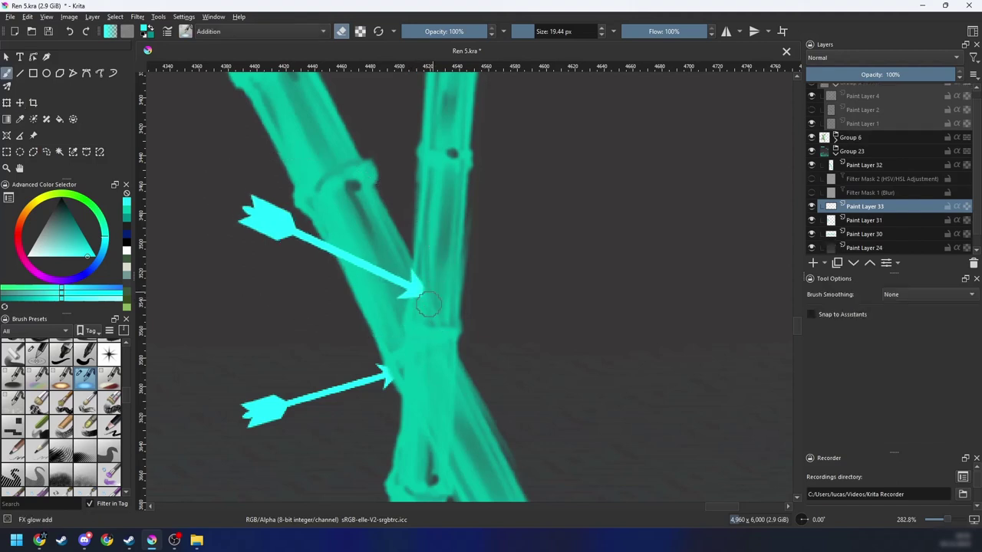
# Step: Paint short white glow strokes at 6.91 px across both arrow tips where they hit the bamboo poles
pyautogui.press('e')
pyautogui.moveTo(422, 290)
pyautogui.mouseDown()
pyautogui.moveTo(420, 312)
pyautogui.moveTo(410, 303)
pyautogui.moveTo(427, 270)
pyautogui.mouseUp()
pyautogui.hotkey('ctrl', 'z')
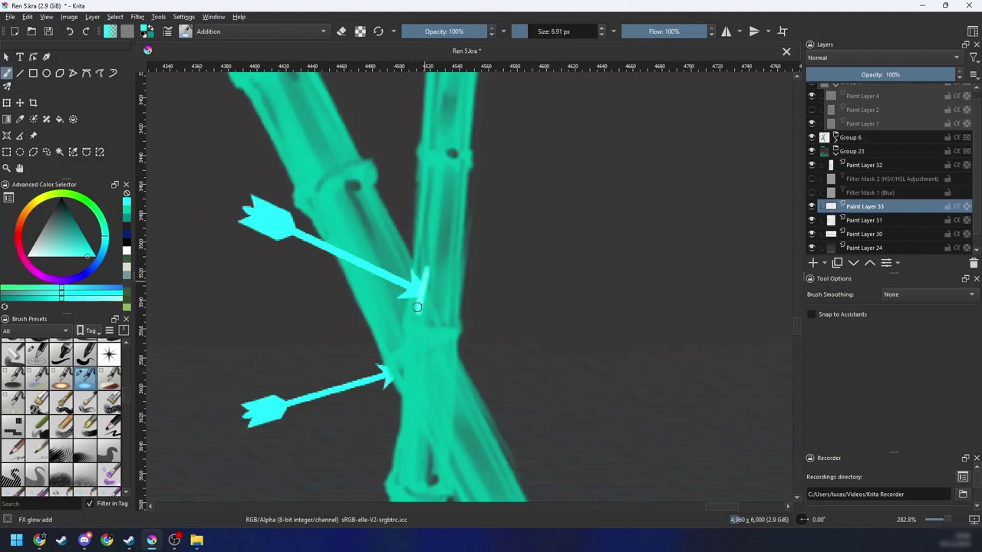
pyautogui.press('6')
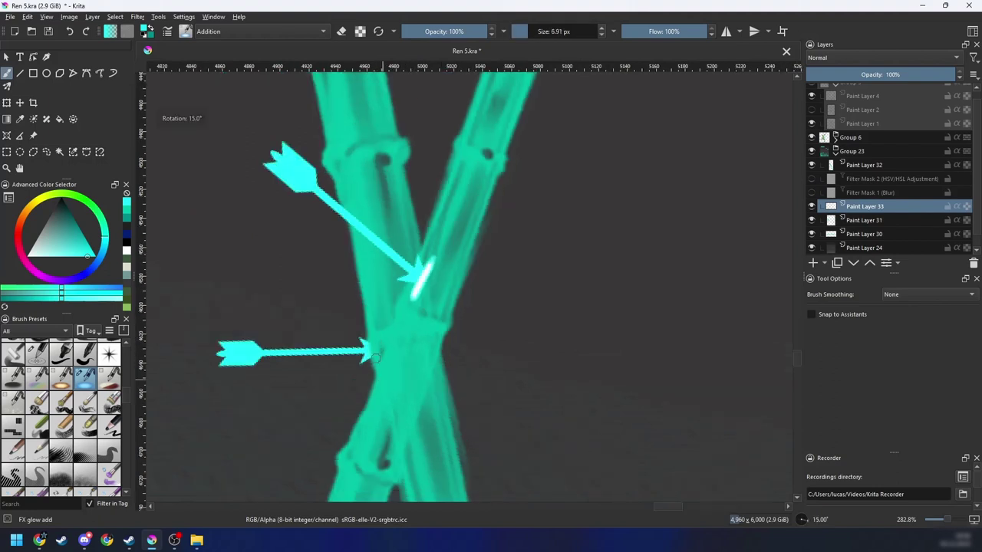
pyautogui.moveTo(375, 358); pyautogui.dragTo(369, 334)
# Step: Examine the glow strokes at the arrow tips on the crossed poles from different zoom levels and canvas rotations
pyautogui.press('4')
pyautogui.press('4')
pyautogui.press('4')
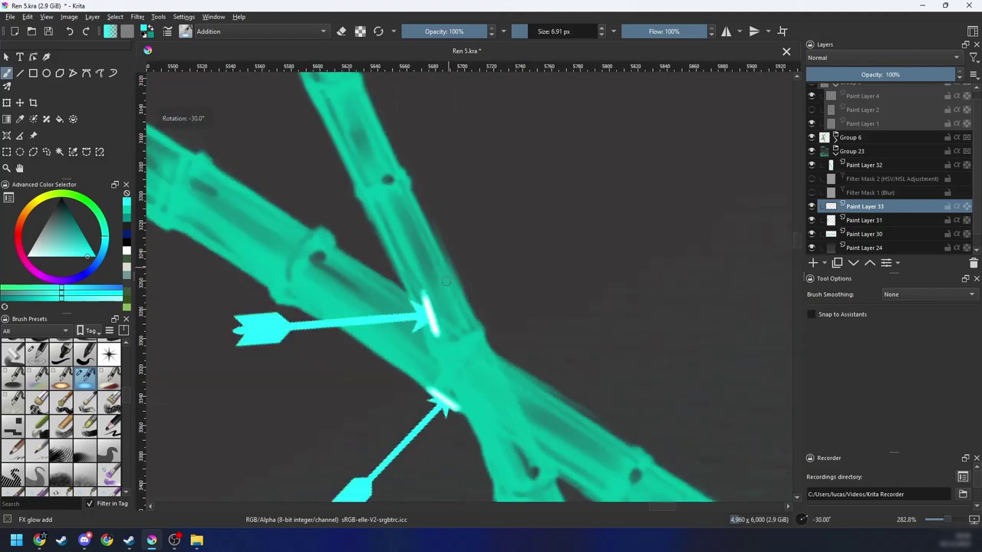
pyautogui.press('-')
pyautogui.press('-')
pyautogui.press('-')
pyautogui.press('6')
pyautogui.press('6')
pyautogui.press('6')
pyautogui.press('-')
pyautogui.press('-')
pyautogui.press('-')
pyautogui.press('4')
pyautogui.press('4')
pyautogui.press('+')
pyautogui.press('+')
pyautogui.press('4')
pyautogui.press('4')
pyautogui.press('4')
pyautogui.scroll(5, 446, 336)
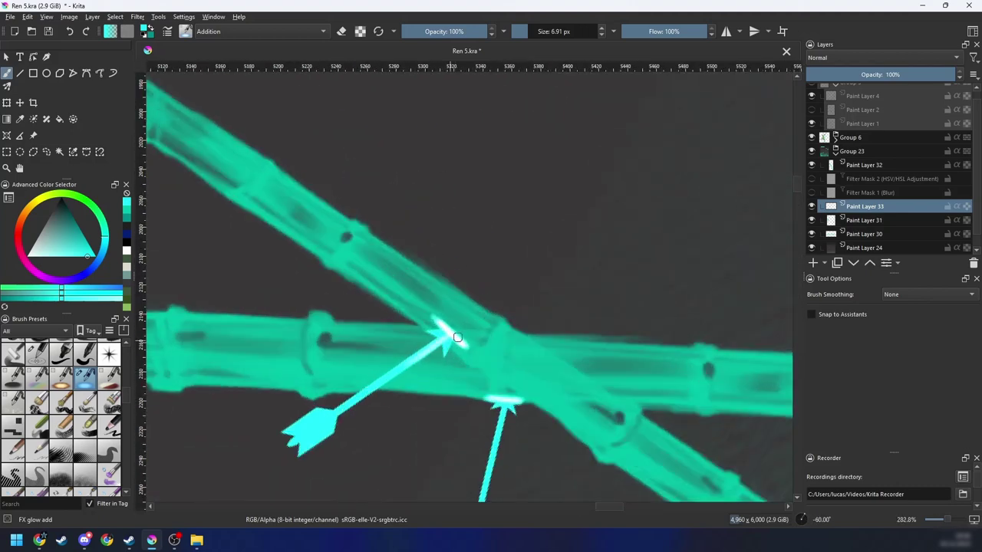
# Step: Inspect the two arrow impacts on the crossed bamboo poles up close and within the wider scene
pyautogui.press('+')
pyautogui.press('4')
pyautogui.press('4')
pyautogui.moveTo(464, 355)
pyautogui.mouseDown()
pyautogui.moveTo(410, 385)
pyautogui.moveTo(463, 359)
pyautogui.moveTo(418, 383)
pyautogui.moveTo(404, 381)
pyautogui.moveTo(426, 353)
pyautogui.moveTo(396, 401)
pyautogui.moveTo(415, 370)
pyautogui.mouseUp()
pyautogui.press('6')
pyautogui.press('6')
pyautogui.press('6')
pyautogui.press('6')
pyautogui.press('6')
pyautogui.press('6')
pyautogui.press('6')
pyautogui.press('-')
pyautogui.press('-')
pyautogui.press('-')
pyautogui.press('-')
pyautogui.press('-')
pyautogui.press('-')
pyautogui.press('-')
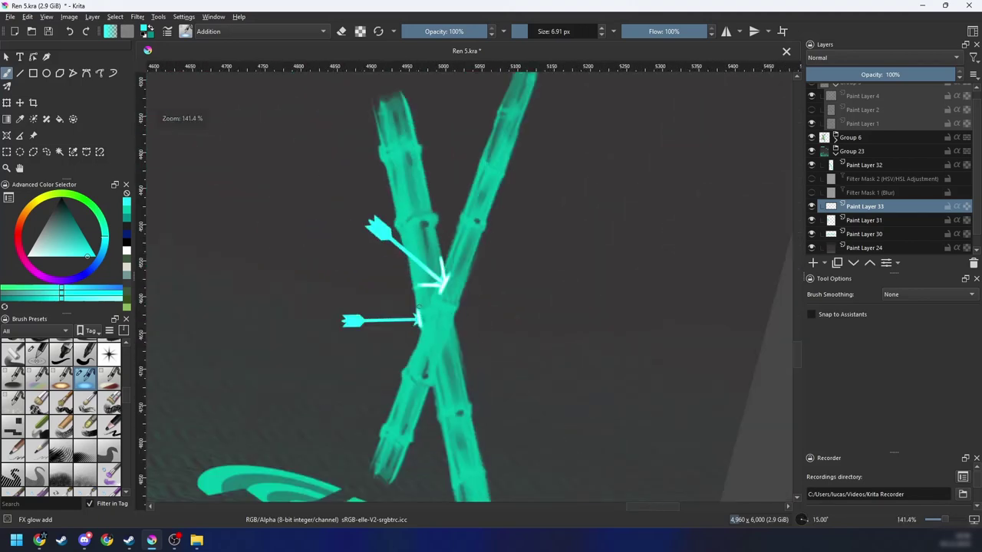
pyautogui.press('5')
pyautogui.scroll(2, 503, 367)
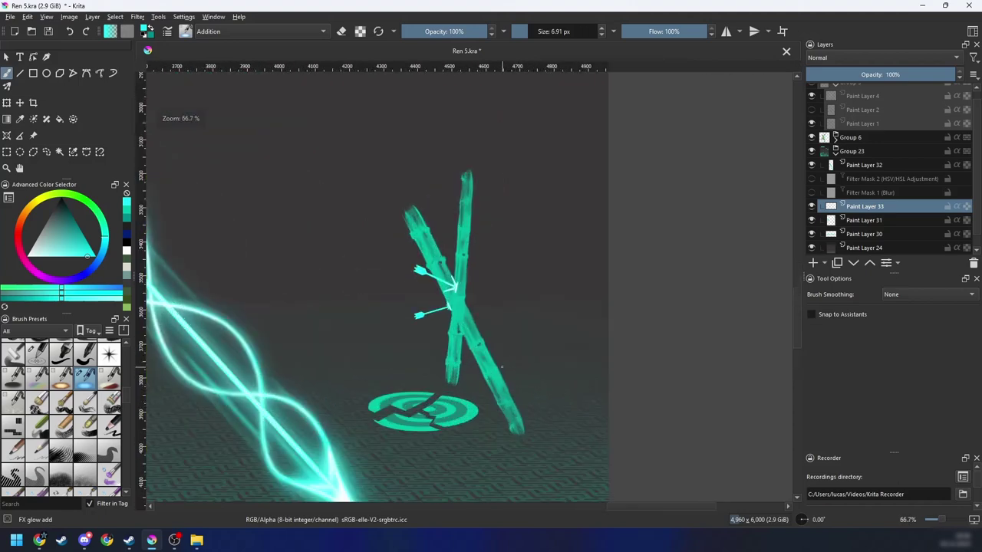
pyautogui.scroll(5, 426, 315)
pyautogui.press('6')
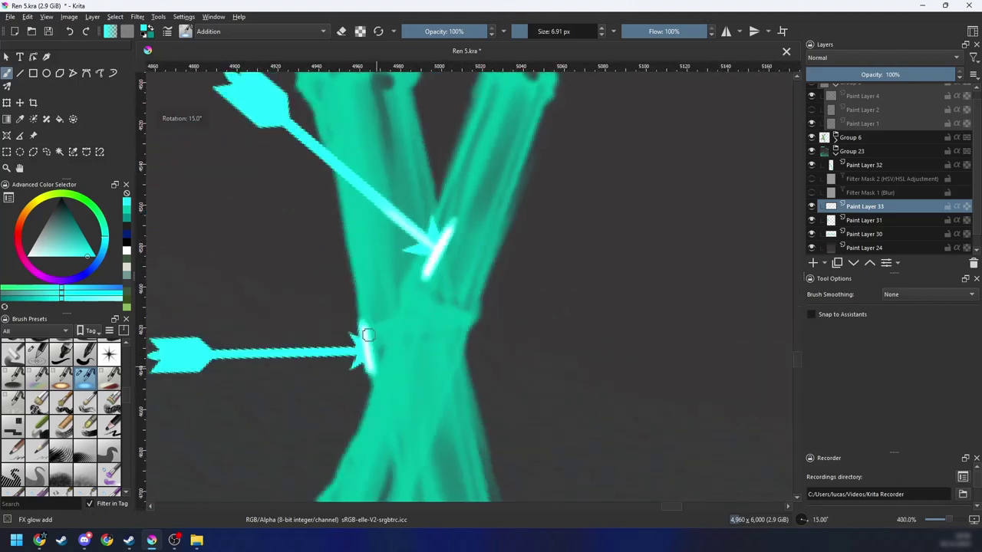
# Step: Try stronger, longer glow strokes across both arrow tips and undo them
pyautogui.moveTo(462, 205); pyautogui.dragTo(421, 291)
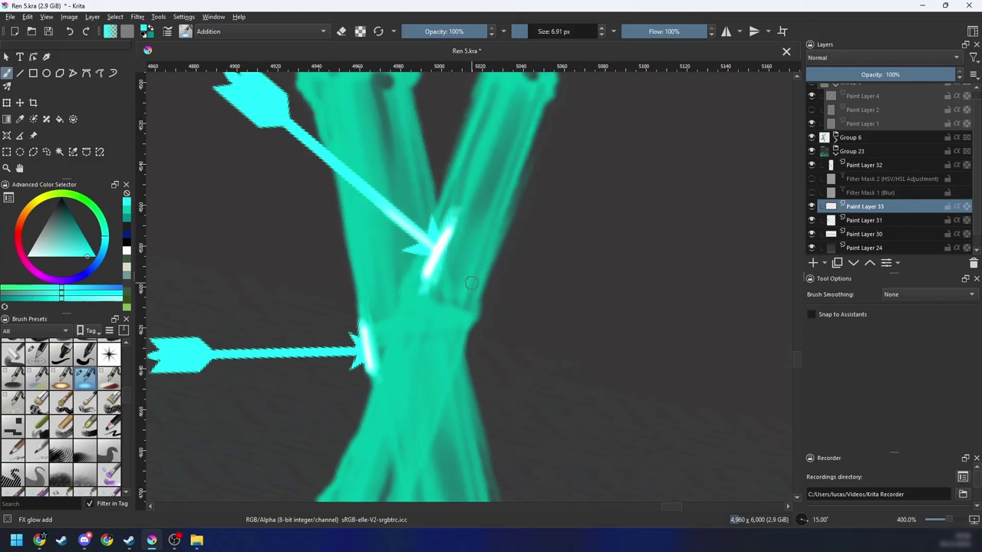
pyautogui.hotkey('ctrl', 'z')
pyautogui.hotkey('ctrl', 'z')
# Step: Return to the unrotated full view of the illustration and save the document
pyautogui.scroll(-7, 468, 282)
pyautogui.press('5')
pyautogui.moveTo(476, 368)
pyautogui.mouseDown()
pyautogui.moveTo(520, 354)
pyautogui.moveTo(568, 384)
pyautogui.mouseUp()
pyautogui.scroll(-3, 520, 354)
pyautogui.hotkey('ctrl', 's')
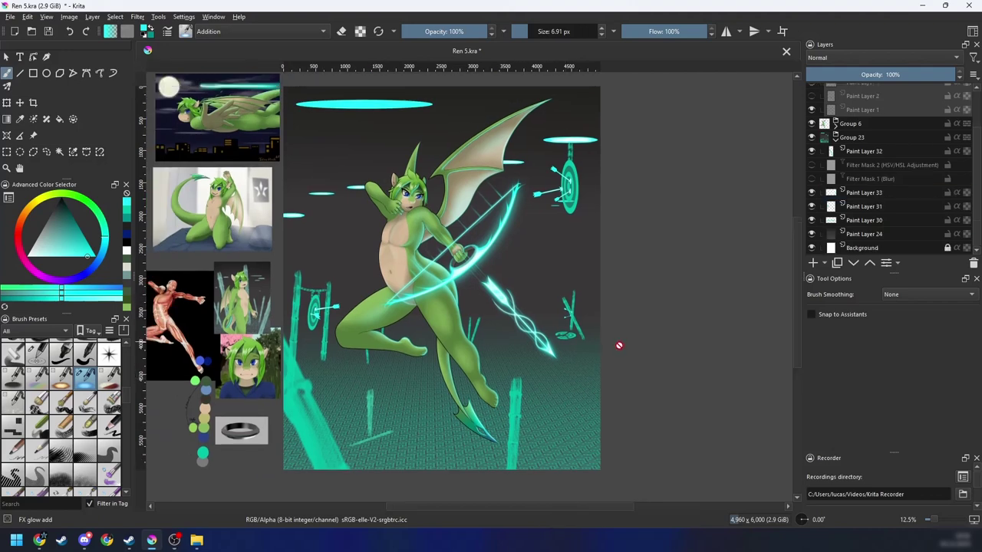
pyautogui.moveTo(595, 386)
pyautogui.mouseDown()
pyautogui.moveTo(576, 369)
pyautogui.moveTo(600, 368)
pyautogui.mouseUp()
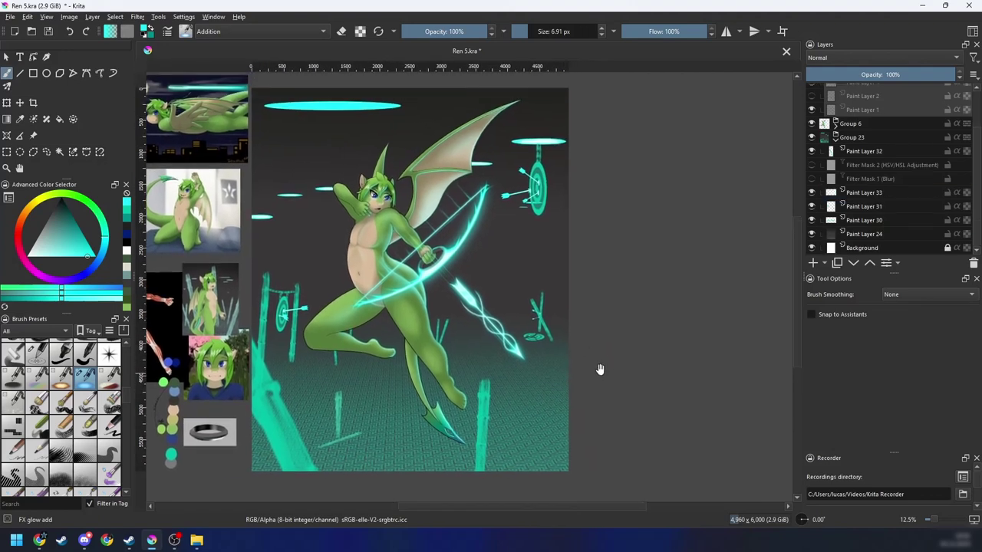
# Step: Make Paint Layer 31 the active layer and toggle its visibility to check which background elements it holds
pyautogui.click(866, 194)
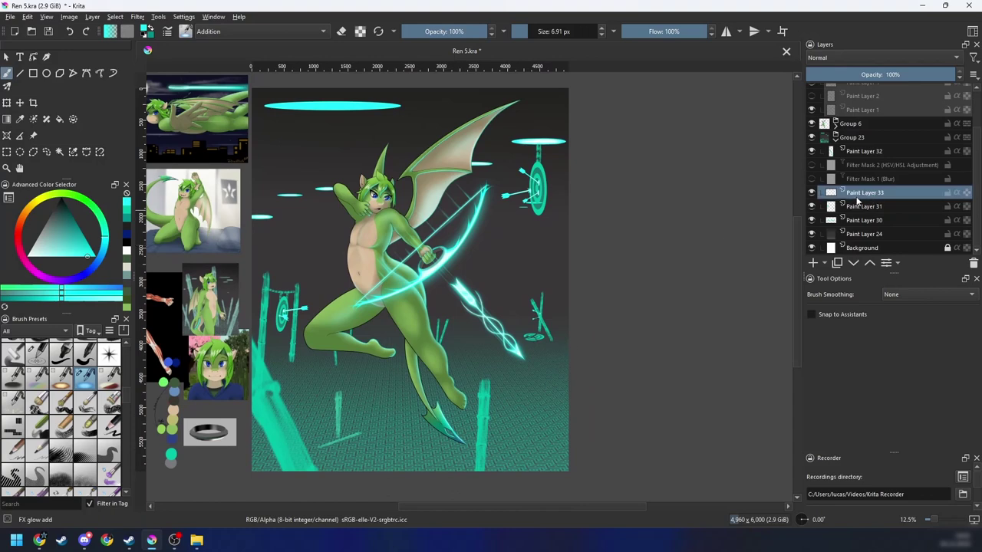
pyautogui.moveTo(857, 201)
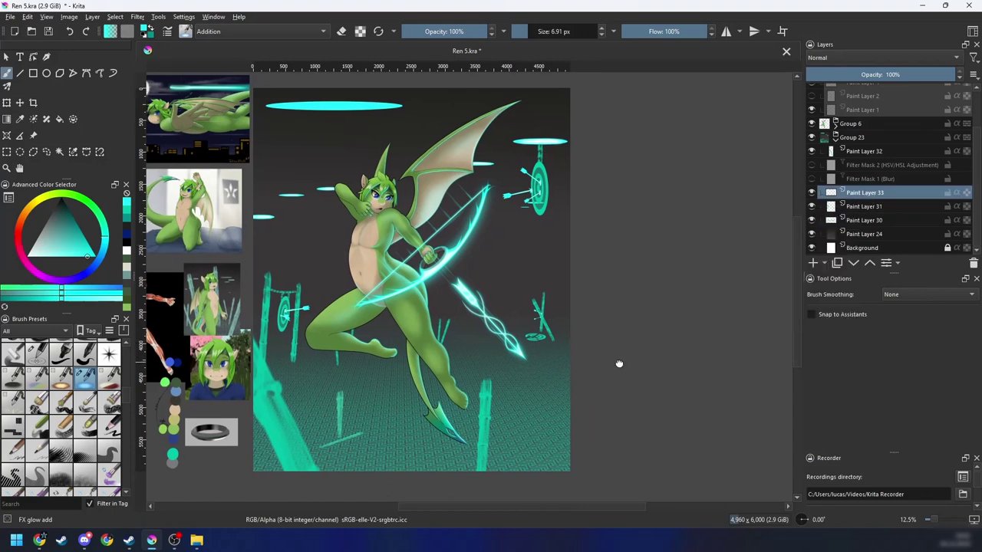
pyautogui.moveTo(618, 363); pyautogui.dragTo(653, 349)
pyautogui.click(853, 207)
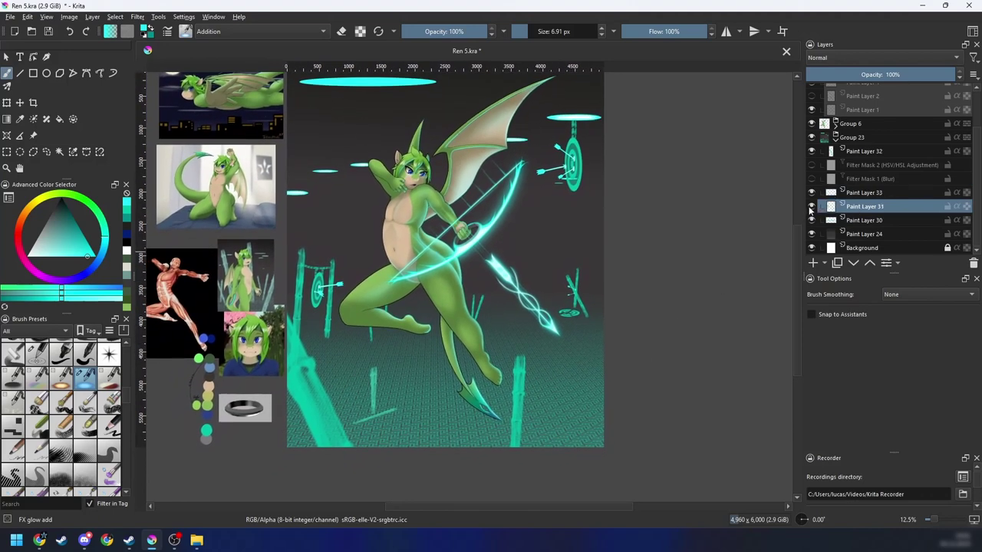
pyautogui.click(812, 207)
pyautogui.click(812, 208)
# Step: Lasso the upright bamboo pole near the lower right corner and move it right toward the canvas edge
pyautogui.press('l')
pyautogui.moveTo(558, 378); pyautogui.dragTo(576, 327)
pyautogui.press('t')
pyautogui.moveTo(550, 376)
pyautogui.mouseDown()
pyautogui.moveTo(357, 379)
pyautogui.moveTo(618, 383)
pyautogui.mouseUp()
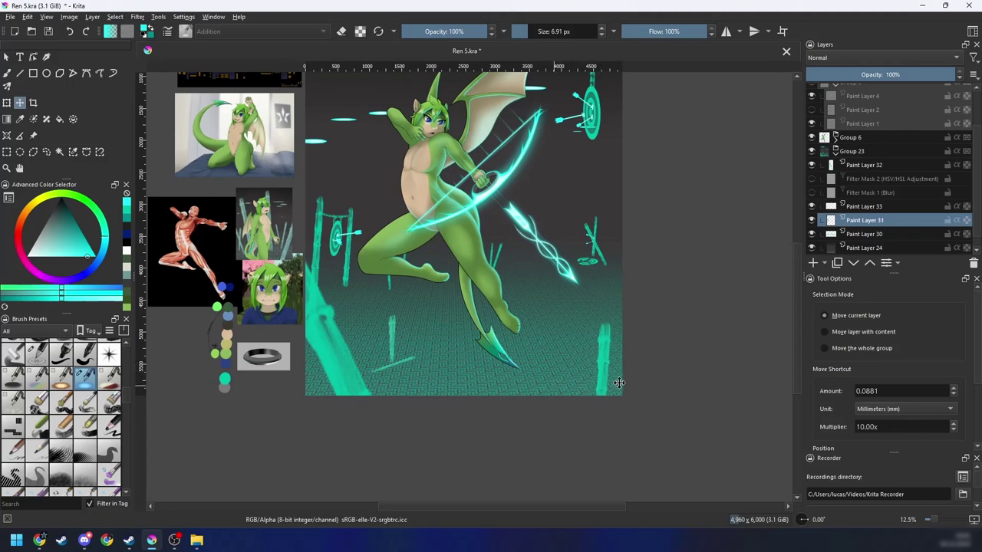
pyautogui.moveTo(642, 351); pyautogui.dragTo(630, 372)
pyautogui.press('-')
pyautogui.press('-')
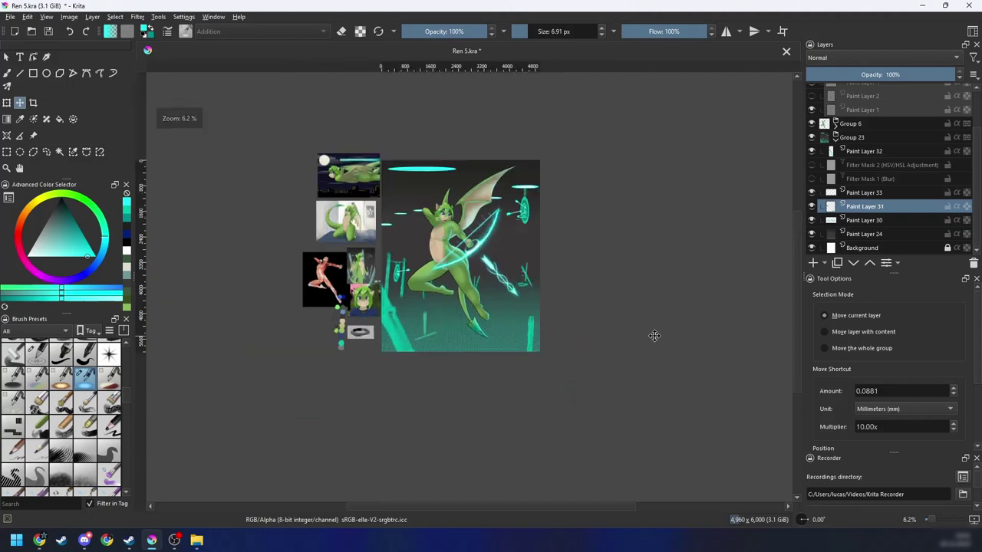
pyautogui.press('+')
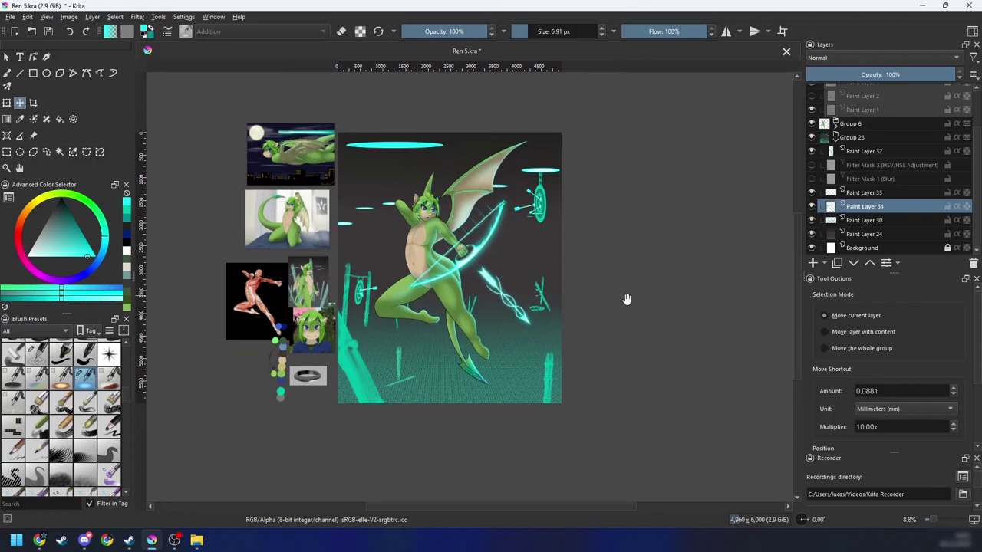
# Step: Choose the Eraser Soft brush preset and set its size to 181.18 px
pyautogui.press('+')
pyautogui.press('+')
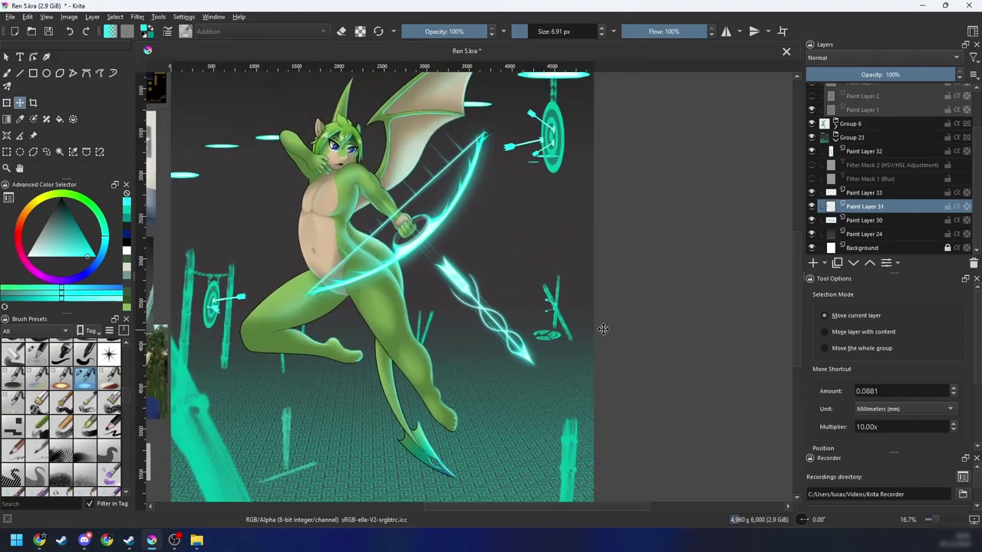
pyautogui.press('+')
pyautogui.press('+')
pyautogui.press('b')
pyautogui.moveTo(611, 334); pyautogui.dragTo(573, 305)
pyautogui.rightClick(567, 306)
pyautogui.click(571, 233)
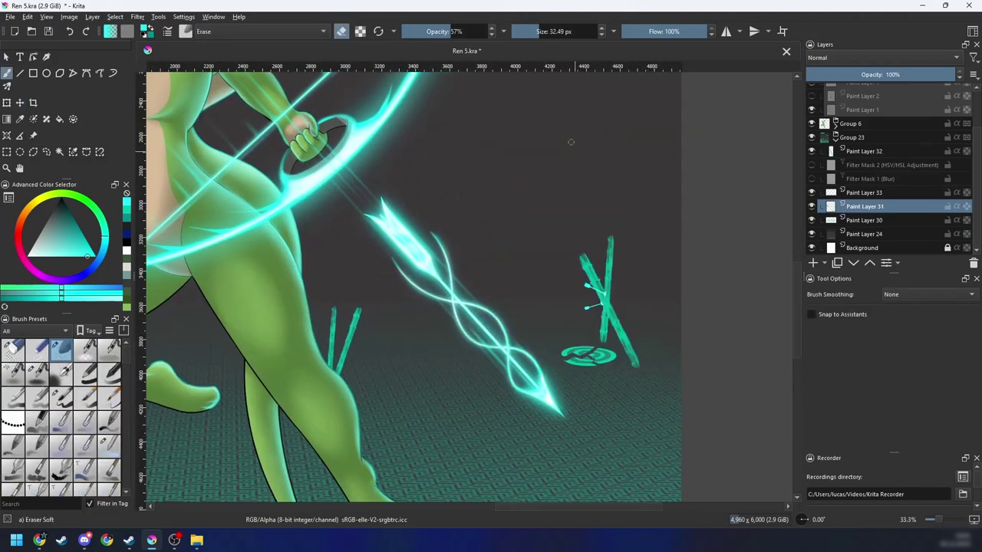
pyautogui.moveTo(535, 244); pyautogui.dragTo(778, 321)
# Step: Try fading the crossed bamboo poles and broken floor target with the soft eraser at 57% opacity
pyautogui.moveTo(604, 372)
pyautogui.mouseDown()
pyautogui.moveTo(581, 362)
pyautogui.moveTo(589, 344)
pyautogui.moveTo(588, 360)
pyautogui.moveTo(622, 356)
pyautogui.moveTo(613, 264)
pyautogui.moveTo(600, 286)
pyautogui.moveTo(581, 261)
pyautogui.mouseUp()
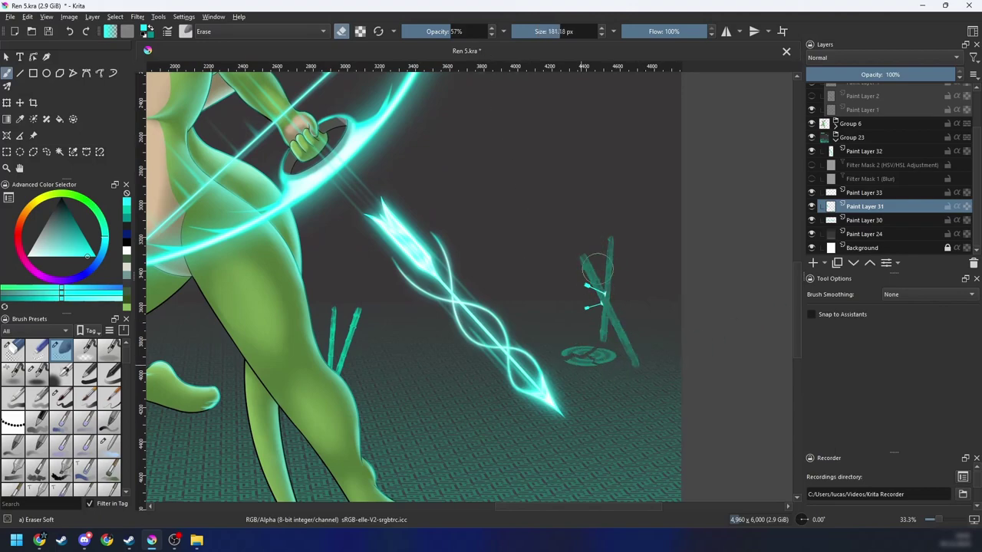
pyautogui.press('-')
pyautogui.press('-')
pyautogui.press('-')
pyautogui.press('-')
pyautogui.press('+')
pyautogui.press('+')
pyautogui.press('+')
pyautogui.moveTo(640, 309); pyautogui.dragTo(600, 307)
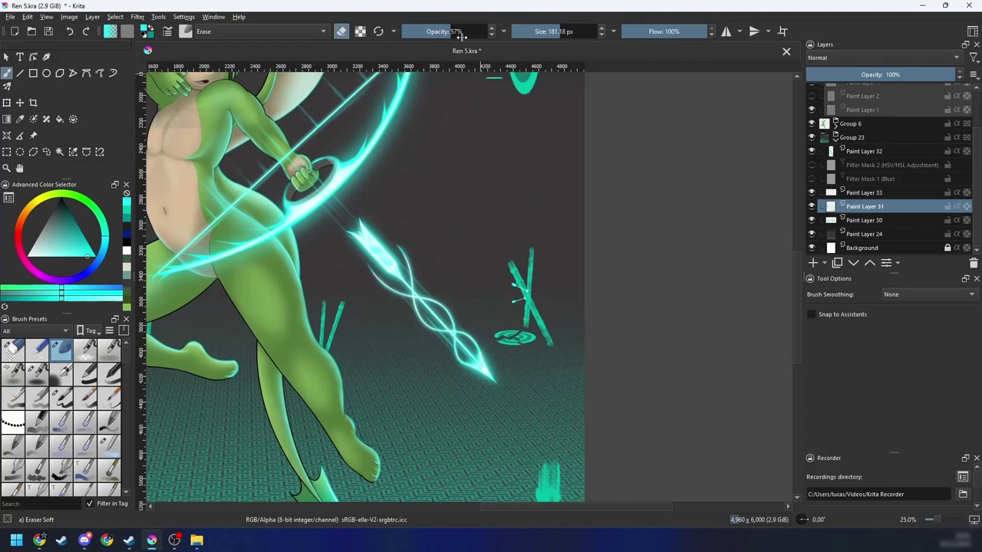
# Step: Set the eraser opacity to 36% and fade the crossed poles and floor target, plus their arrows on Paint Layer 33
pyautogui.moveTo(457, 33); pyautogui.dragTo(432, 33)
pyautogui.press('+')
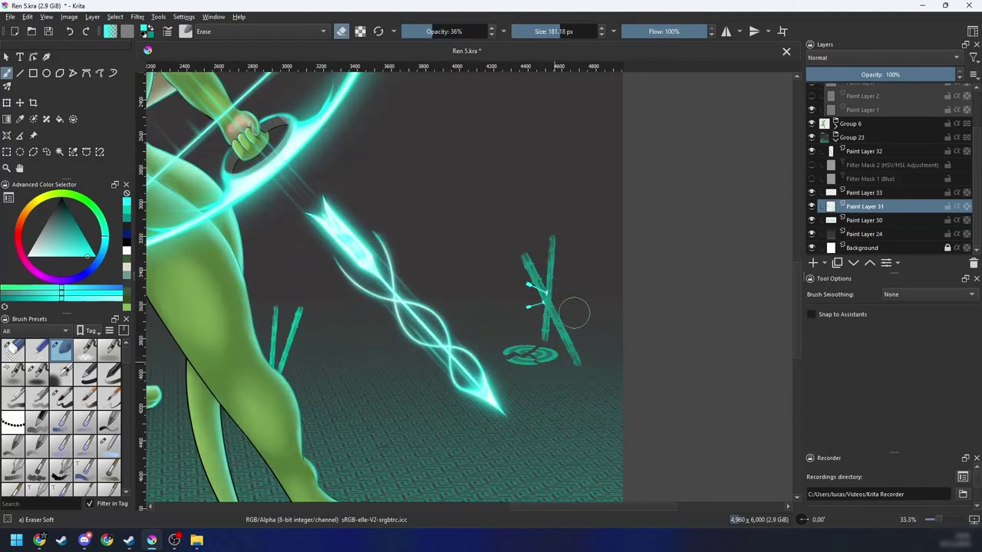
pyautogui.click(865, 193)
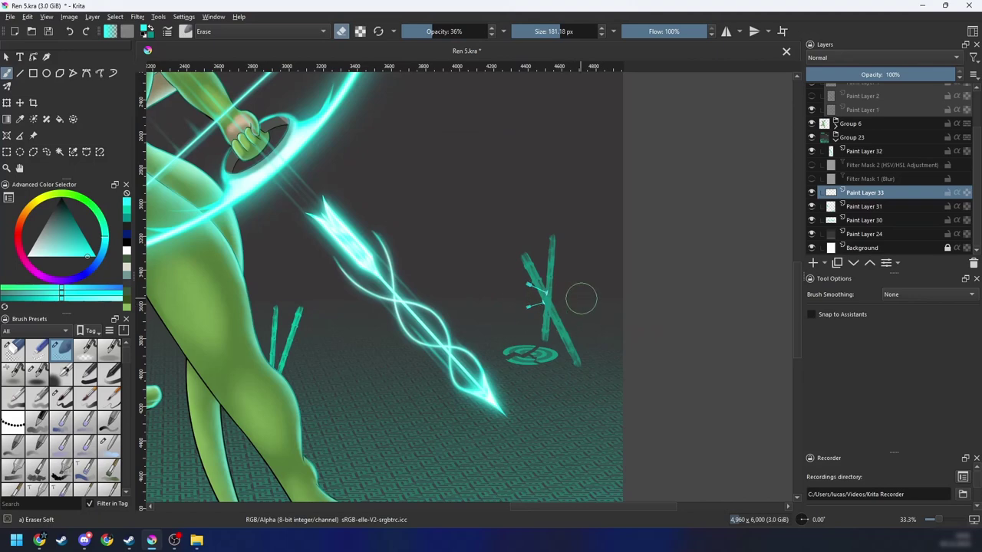
pyautogui.press('-')
pyautogui.press('-')
pyautogui.moveTo(511, 383); pyautogui.dragTo(572, 368)
# Step: On Paint Layer 31, fade the pair of thin bamboo poles behind the dragon's leg with the soft eraser
pyautogui.click(870, 206)
pyautogui.press('+')
pyautogui.moveTo(443, 296)
pyautogui.mouseDown()
pyautogui.moveTo(468, 289)
pyautogui.moveTo(461, 268)
pyautogui.moveTo(440, 313)
pyautogui.mouseUp()
pyautogui.moveTo(434, 388); pyautogui.dragTo(567, 368)
pyautogui.hotkey('ctrl', 'z')
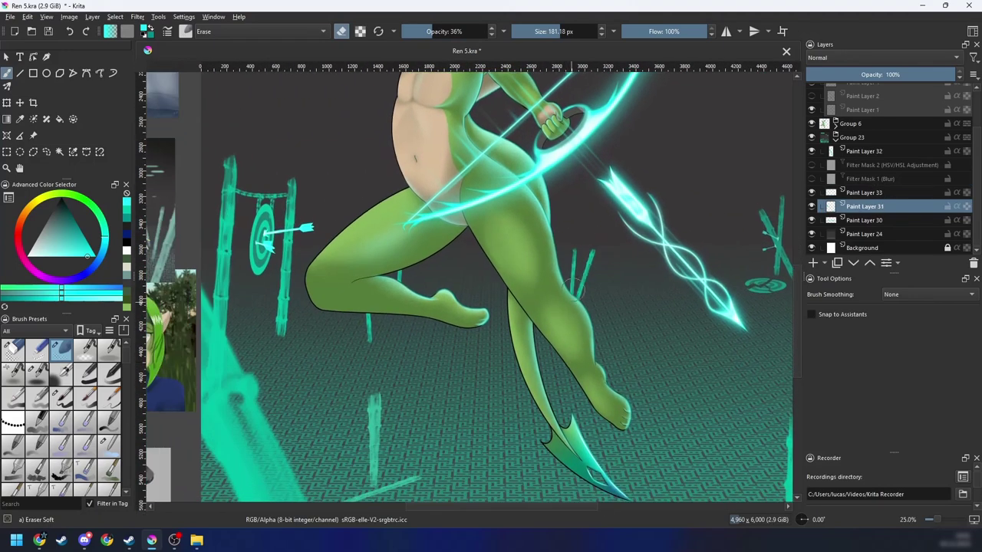
pyautogui.moveTo(581, 257); pyautogui.dragTo(584, 289)
pyautogui.moveTo(457, 293); pyautogui.dragTo(468, 308)
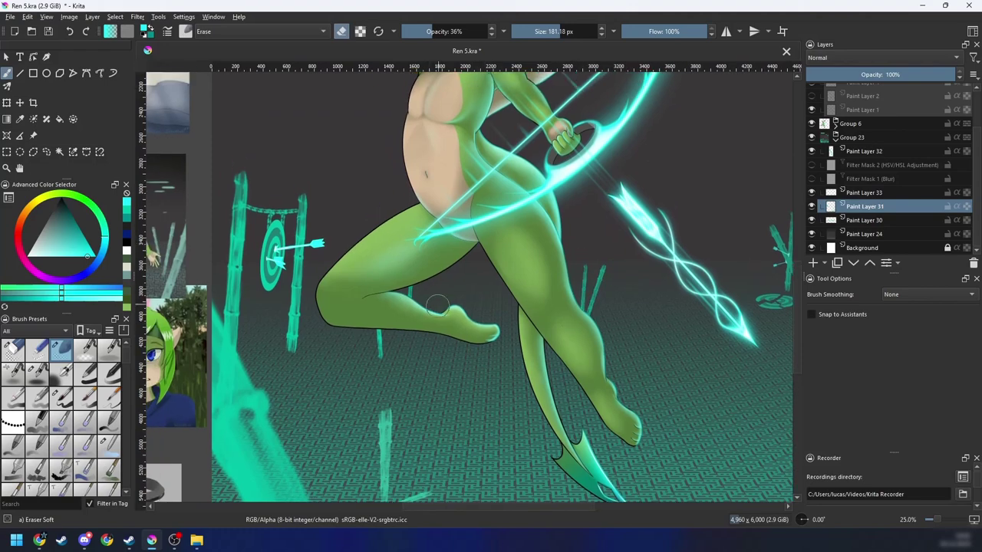
pyautogui.moveTo(401, 344); pyautogui.dragTo(440, 332)
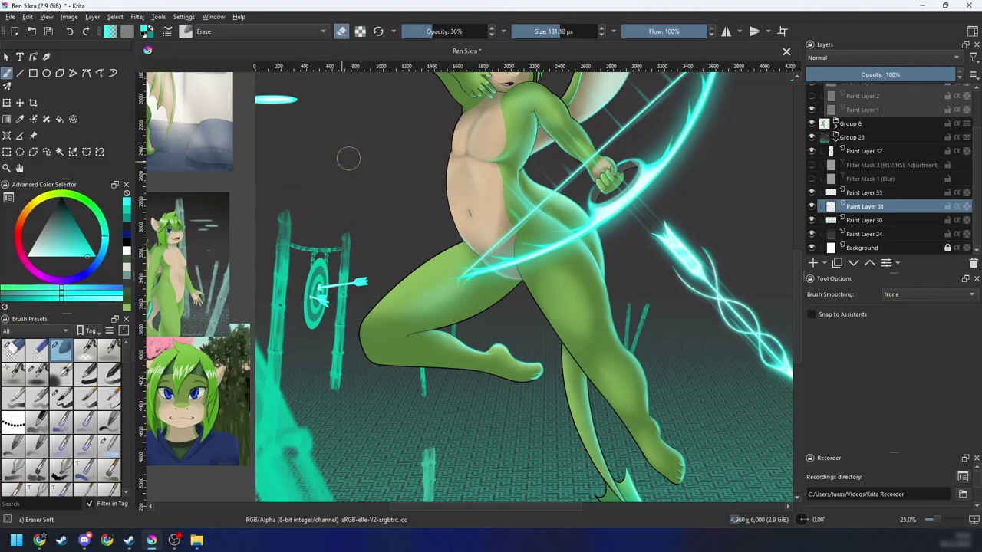
# Step: Undo the last two eraser strokes and soften the bamboo posts around the left hanging target
pyautogui.hotkey('ctrl', 'z')
pyautogui.hotkey('ctrl', 'z')
pyautogui.scroll(1, 384, 188)
pyautogui.press('4')
pyautogui.press('4')
pyautogui.moveTo(388, 263); pyautogui.dragTo(505, 194)
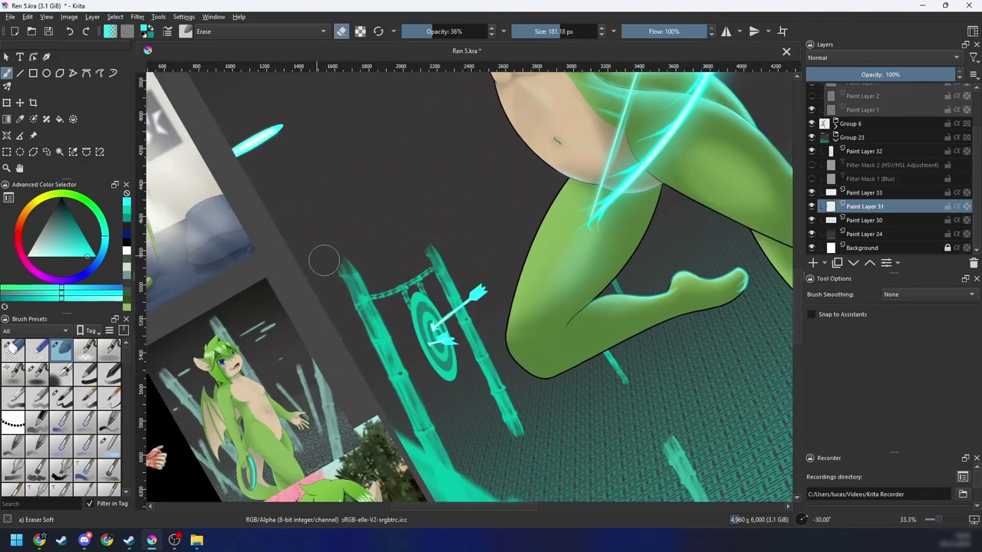
# Step: Examine the balance of the faded poles and targets against the dragon across the whole illustration
pyautogui.press('5')
pyautogui.press('-')
pyautogui.press('-')
pyautogui.press('-')
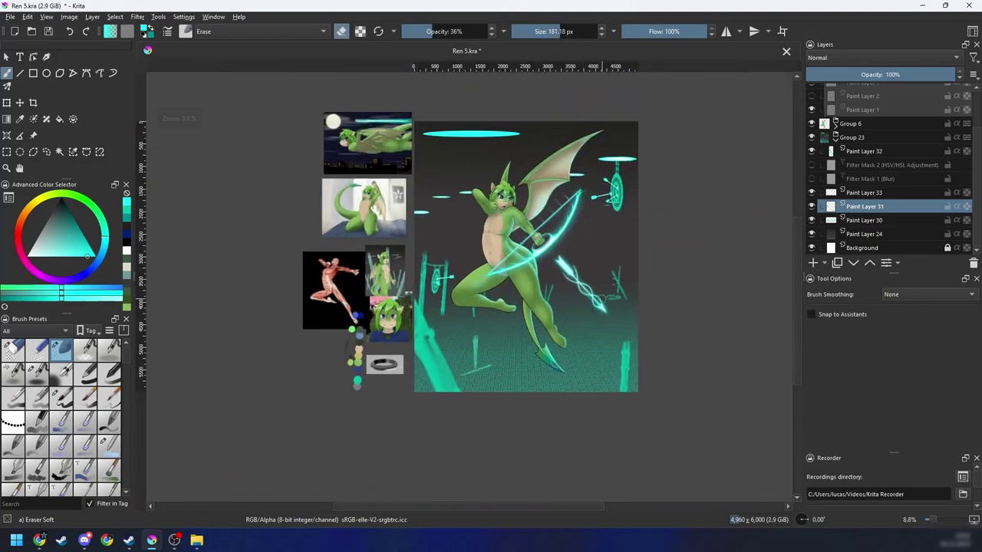
pyautogui.press('+')
pyautogui.press('+')
pyautogui.moveTo(543, 357); pyautogui.dragTo(529, 335)
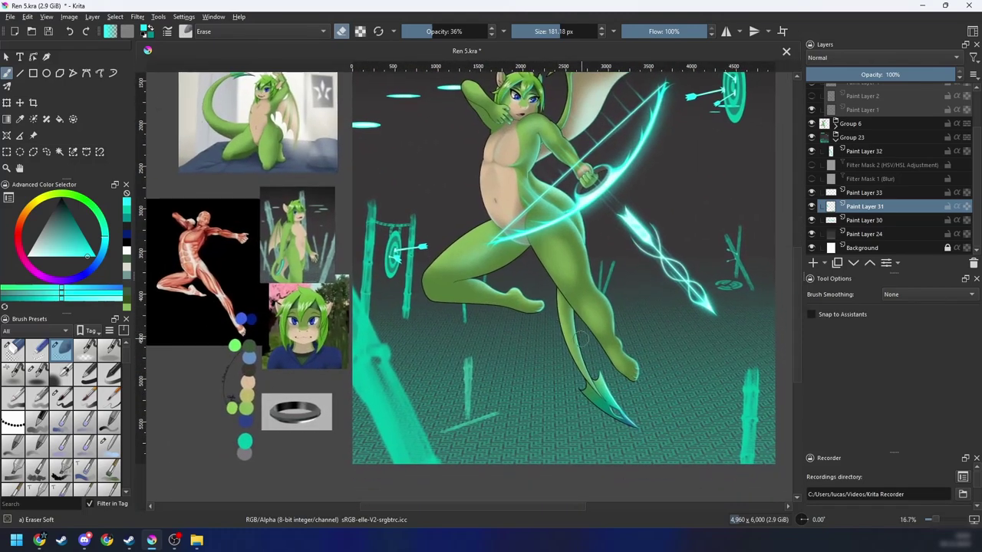
pyautogui.moveTo(549, 409); pyautogui.dragTo(560, 351)
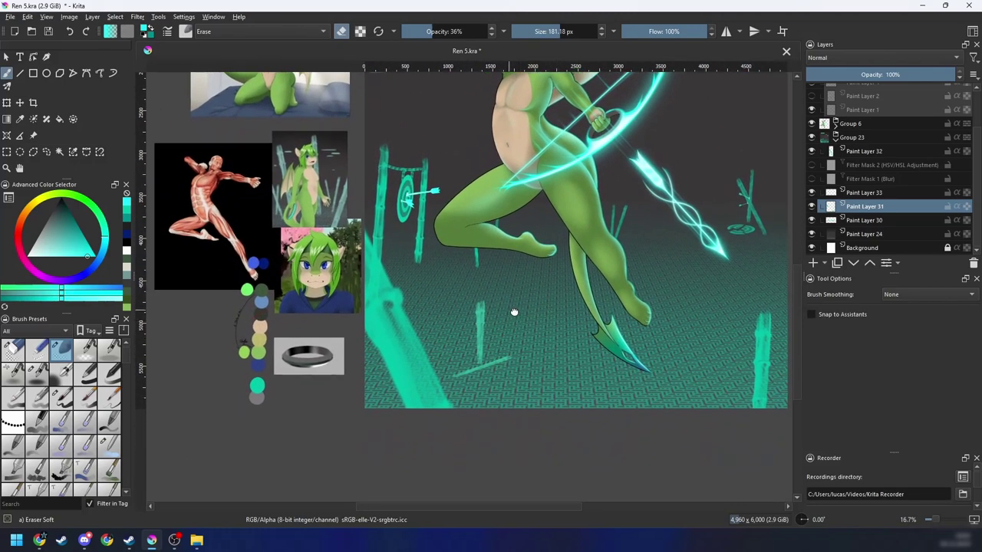
pyautogui.moveTo(514, 312); pyautogui.dragTo(433, 399)
pyautogui.moveTo(651, 189); pyautogui.dragTo(706, 224)
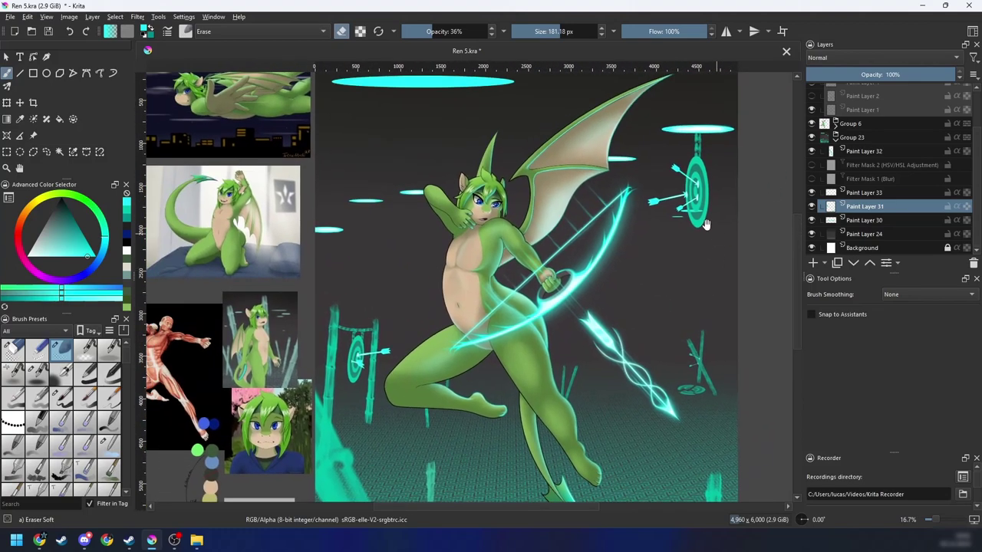
# Step: Set the eraser opacity to 17% and fade the small floating discs left of the dragon
pyautogui.press('4')
pyautogui.press('4')
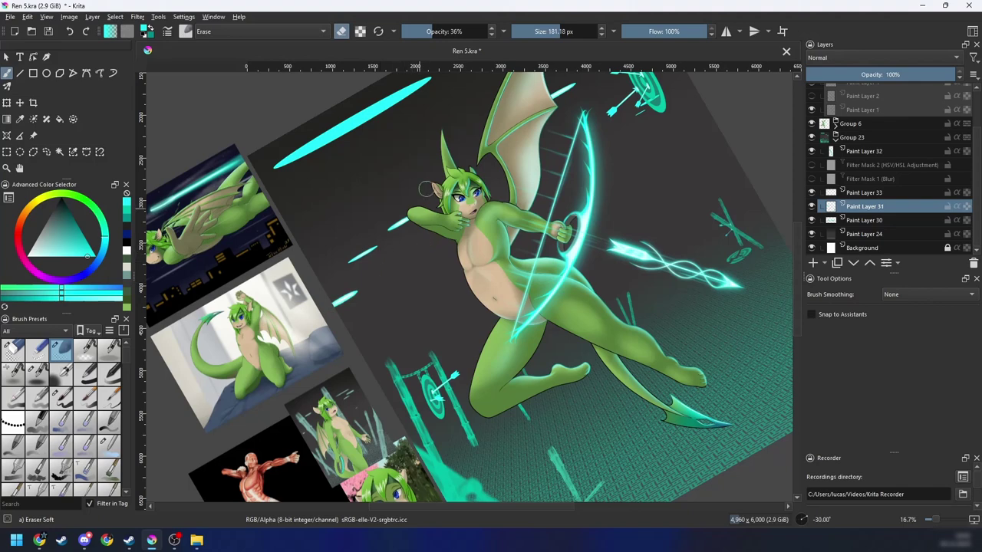
pyautogui.press('+')
pyautogui.moveTo(344, 343); pyautogui.dragTo(420, 320)
pyautogui.click(432, 32)
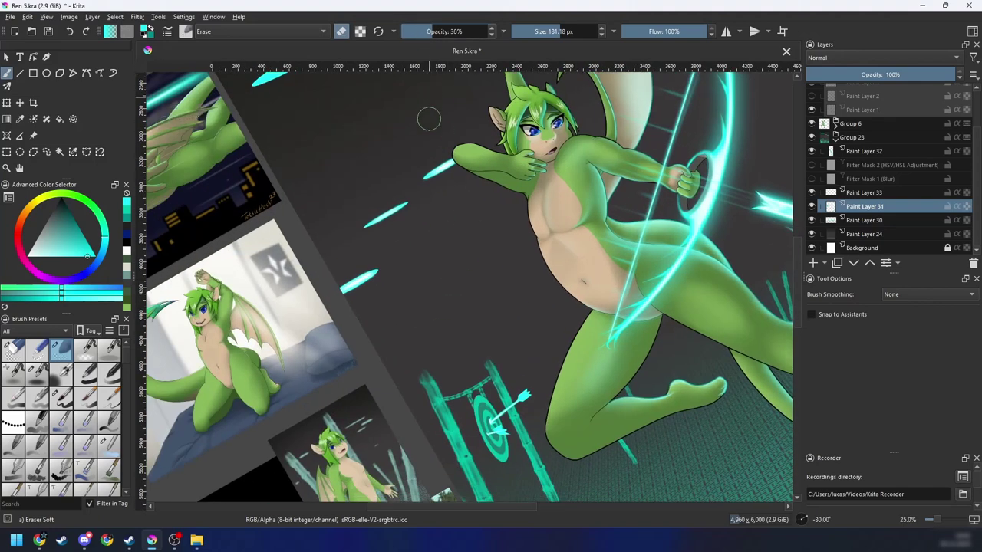
pyautogui.moveTo(372, 276); pyautogui.dragTo(368, 280)
pyautogui.hotkey('ctrl', 'z')
pyautogui.moveTo(337, 244)
pyautogui.mouseDown()
pyautogui.moveTo(454, 175)
pyautogui.moveTo(466, 156)
pyautogui.mouseUp()
pyautogui.moveTo(385, 263); pyautogui.dragTo(335, 296)
pyautogui.press('6')
pyautogui.press('6')
pyautogui.press('6')
pyautogui.press('-')
pyautogui.press('-')
pyautogui.press('-')
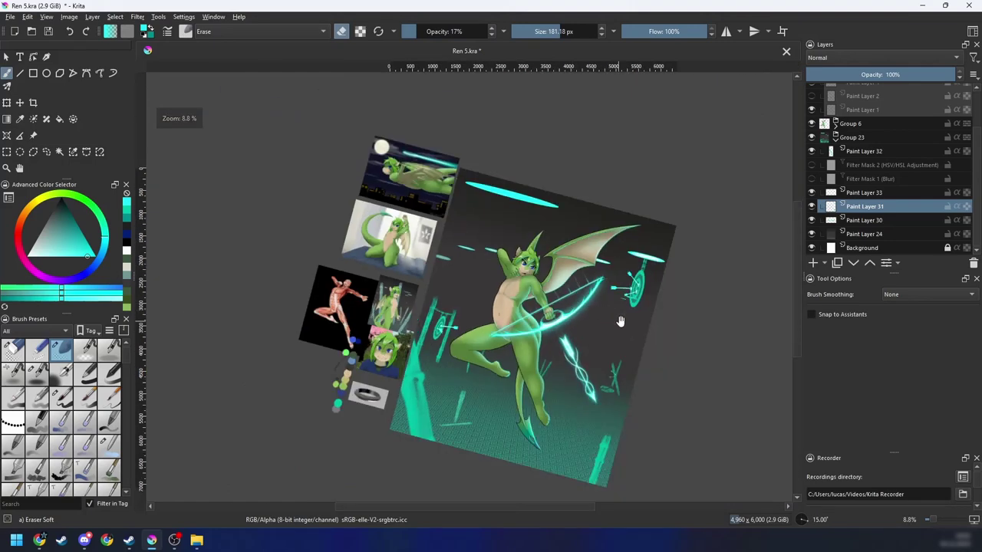
# Step: Fade the glowing disc above the right hanging target with the soft eraser at 17% opacity
pyautogui.moveTo(621, 322); pyautogui.dragTo(545, 326)
pyautogui.press('+')
pyautogui.press('4')
pyautogui.press('4')
pyautogui.press('+')
pyautogui.moveTo(554, 197)
pyautogui.mouseDown()
pyautogui.moveTo(532, 204)
pyautogui.moveTo(548, 212)
pyautogui.moveTo(505, 234)
pyautogui.mouseUp()
pyautogui.moveTo(512, 198); pyautogui.dragTo(592, 176)
pyautogui.press('-')
pyautogui.press('6')
pyautogui.moveTo(581, 339); pyautogui.dragTo(607, 357)
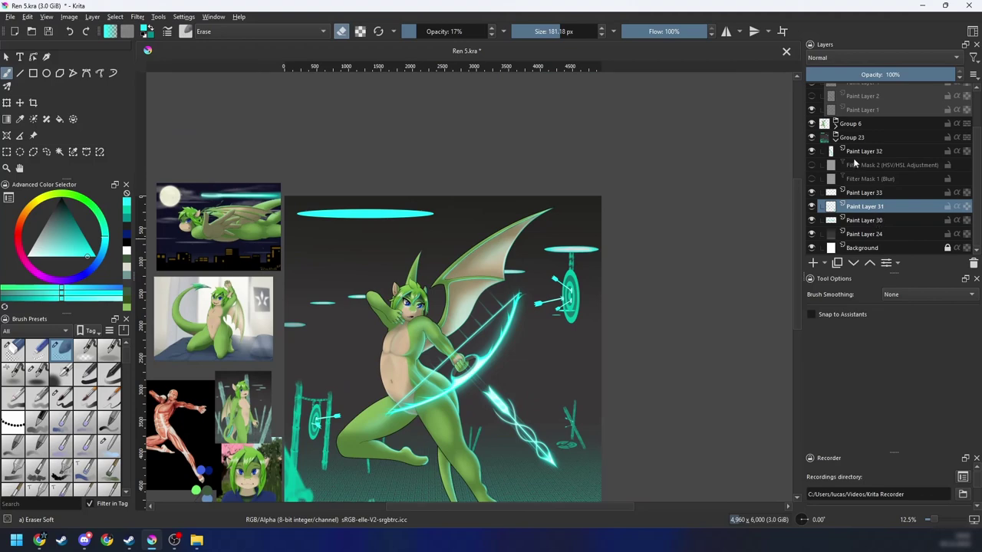
# Step: Make Paint Layer 32 the active layer and toggle its visibility to check its contents
pyautogui.click(855, 156)
pyautogui.click(811, 152)
pyautogui.click(811, 152)
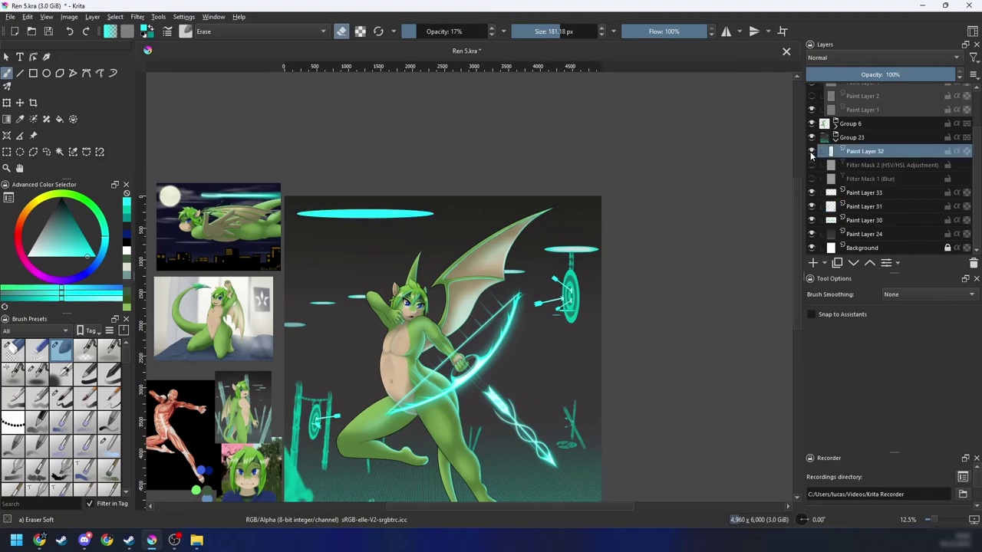
pyautogui.moveTo(541, 298); pyautogui.dragTo(577, 325)
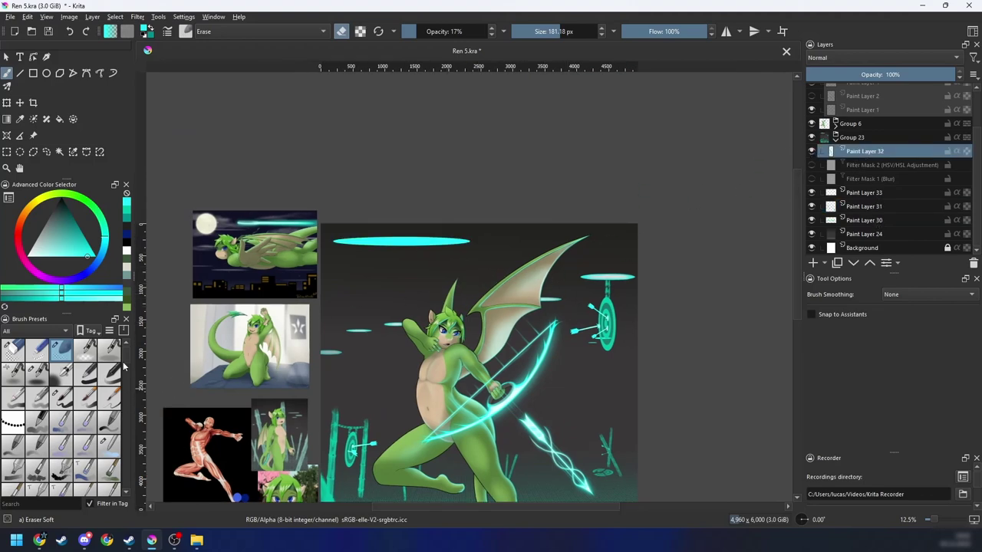
# Step: Choose the FX glow add brush preset and frame the large cyan disc at a 30° canvas tilt
pyautogui.moveTo(122, 368)
pyautogui.mouseDown()
pyautogui.moveTo(127, 410)
pyautogui.moveTo(126, 394)
pyautogui.mouseUp()
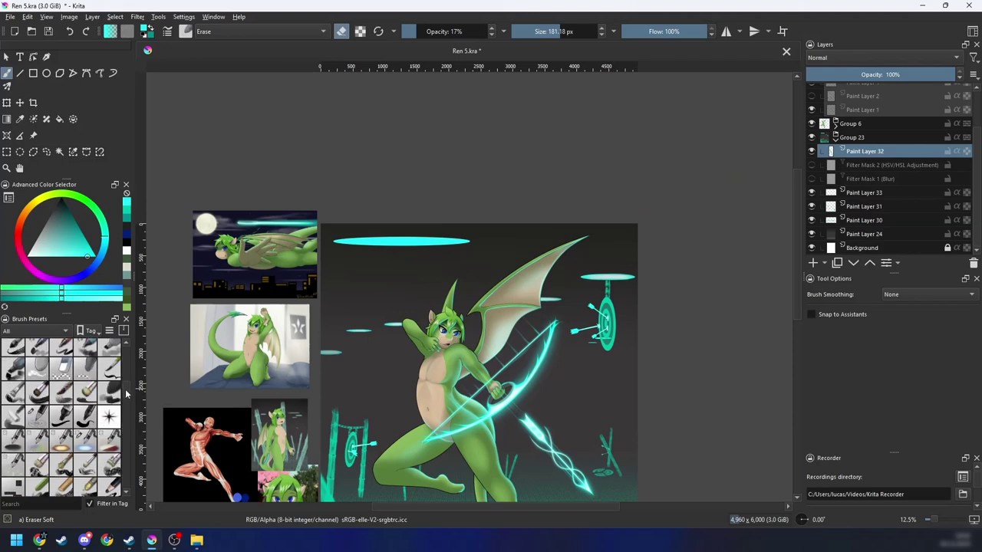
pyautogui.click(86, 443)
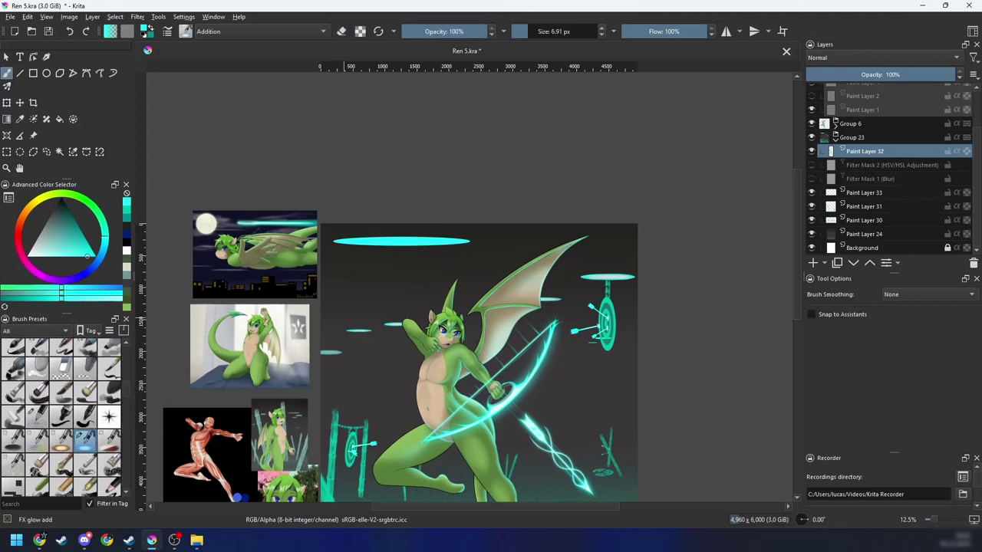
pyautogui.rightClick(353, 313)
pyautogui.rightClick(354, 310)
pyautogui.hotkey('ctrl', '+')
pyautogui.press('4')
pyautogui.press('4')
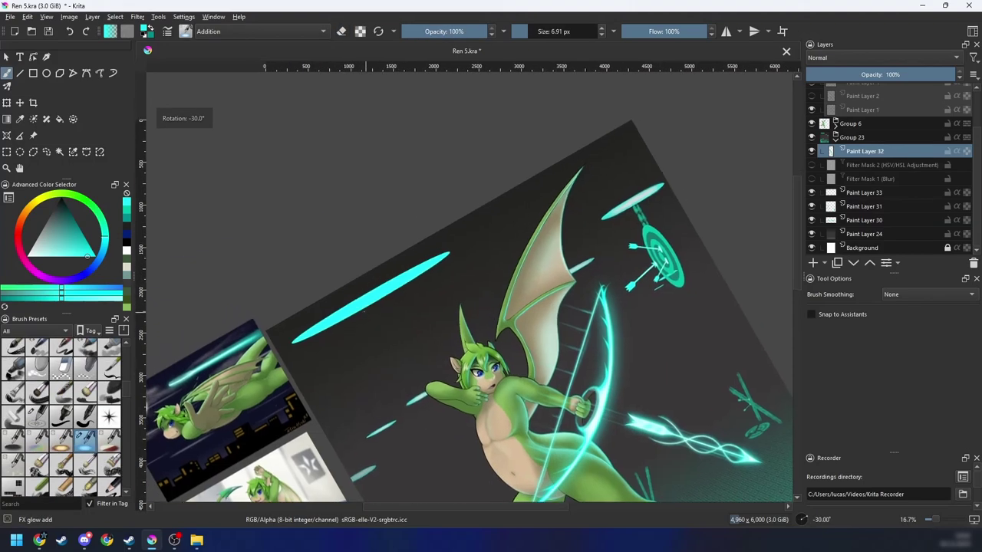
# Step: Try glow strokes about 151 px wide along the large cyan disc, undoing the unsatisfactory ones
pyautogui.hotkey('ctrl', '+')
pyautogui.moveTo(315, 337); pyautogui.dragTo(352, 337)
pyautogui.moveTo(265, 335)
pyautogui.mouseDown()
pyautogui.moveTo(434, 243)
pyautogui.moveTo(403, 261)
pyautogui.moveTo(425, 256)
pyautogui.mouseUp()
pyautogui.hotkey('ctrl', 'z')
pyautogui.moveTo(283, 337); pyautogui.dragTo(316, 337)
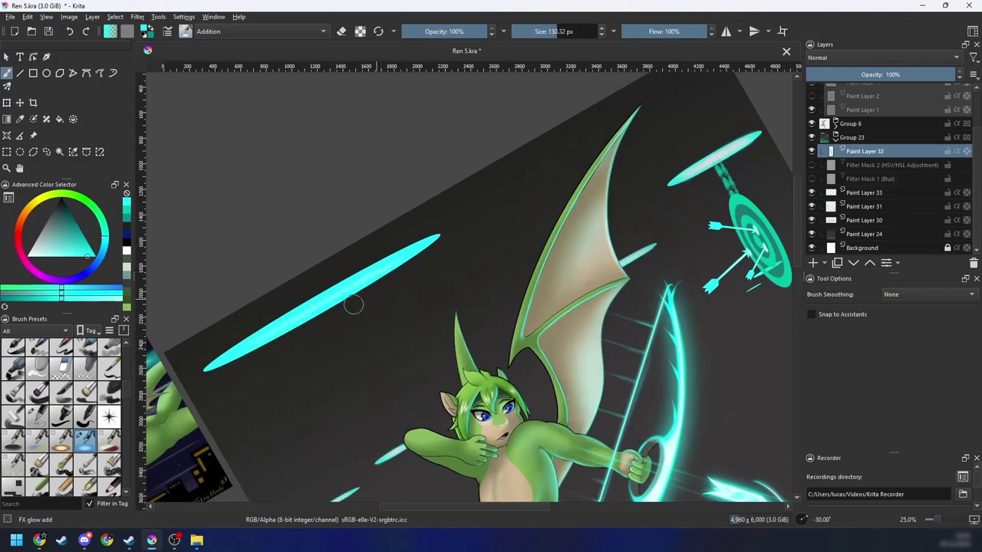
pyautogui.moveTo(226, 356); pyautogui.dragTo(450, 228)
pyautogui.moveTo(239, 355)
pyautogui.mouseDown()
pyautogui.moveTo(471, 225)
pyautogui.moveTo(435, 236)
pyautogui.mouseUp()
pyautogui.hotkey('ctrl', 'z')
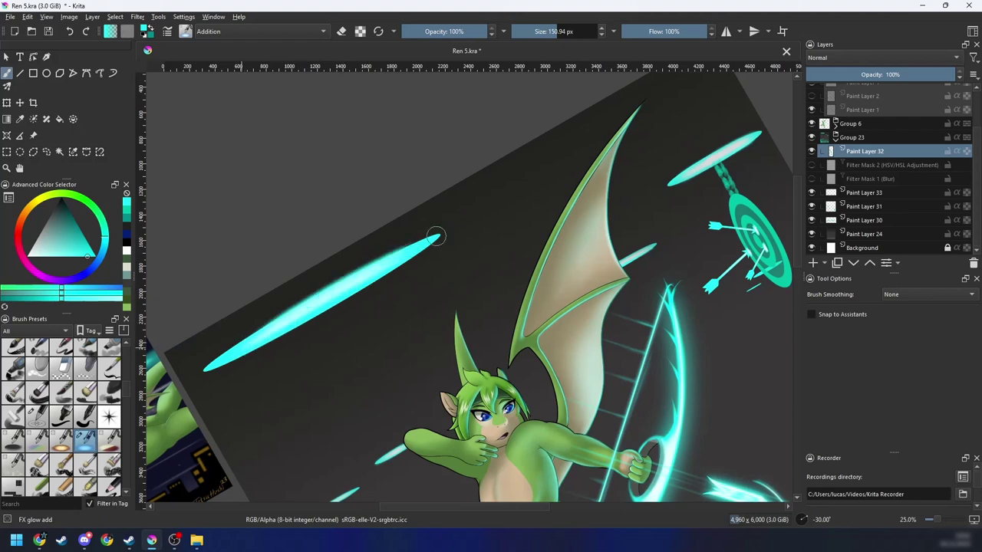
pyautogui.moveTo(271, 338); pyautogui.dragTo(444, 232)
pyautogui.hotkey('ctrl', 'z')
pyautogui.moveTo(264, 339); pyautogui.dragTo(442, 239)
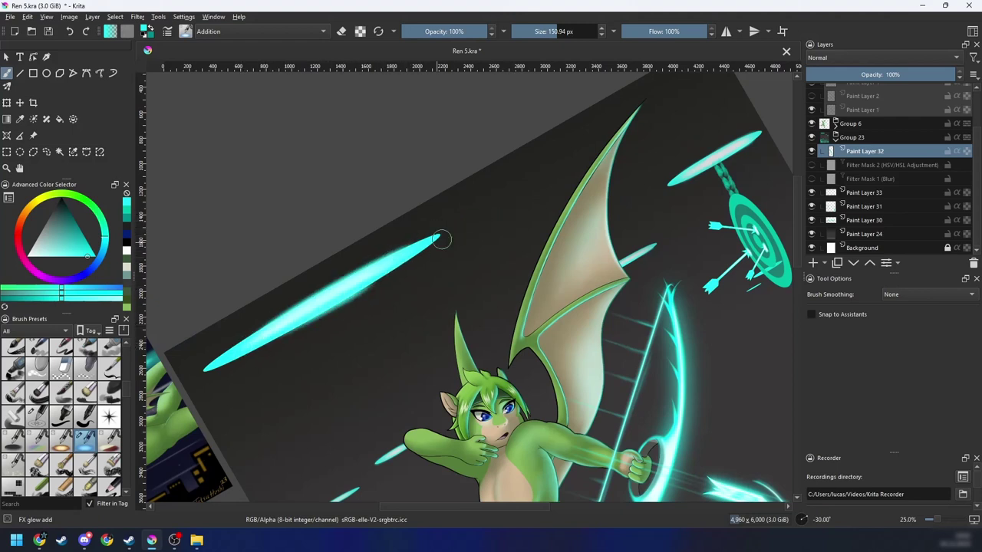
pyautogui.hotkey('ctrl', 'z')
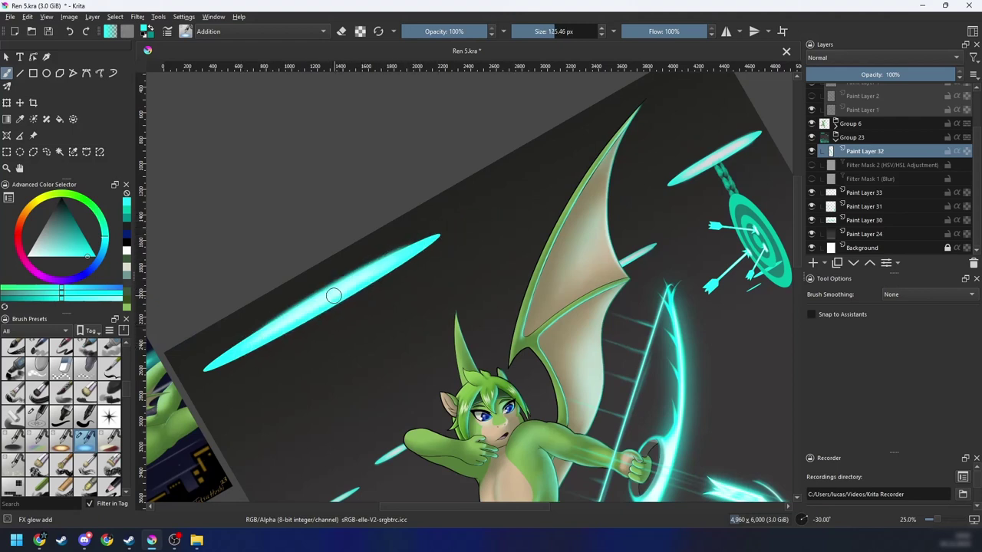
# Step: Shrink the brush to about 112 px, try a narrower glow streak along the large disc, and check the whole canvas
pyautogui.moveTo(334, 295); pyautogui.dragTo(327, 296)
pyautogui.moveTo(290, 321); pyautogui.dragTo(417, 253)
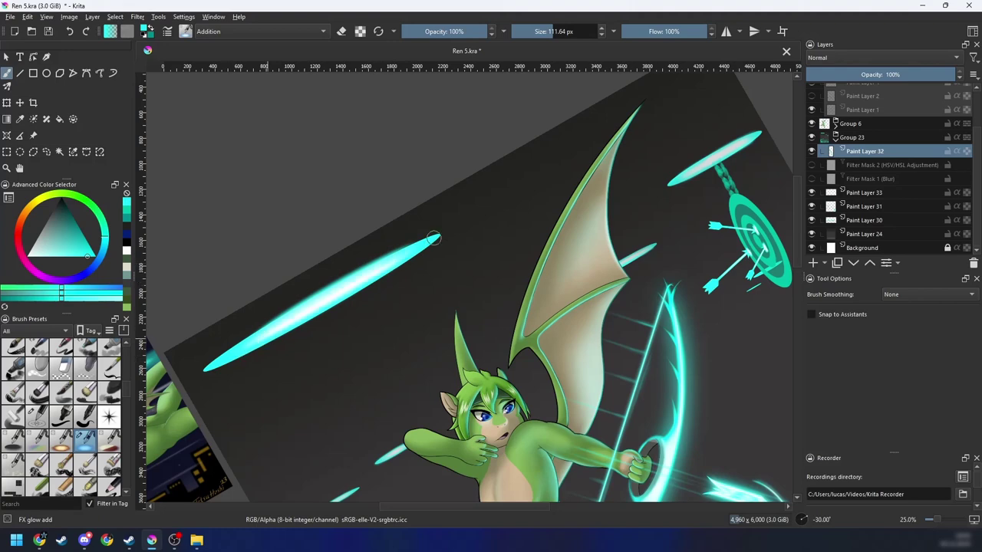
pyautogui.press('-')
pyautogui.press('-')
pyautogui.press('-')
pyautogui.press('-')
pyautogui.press('5')
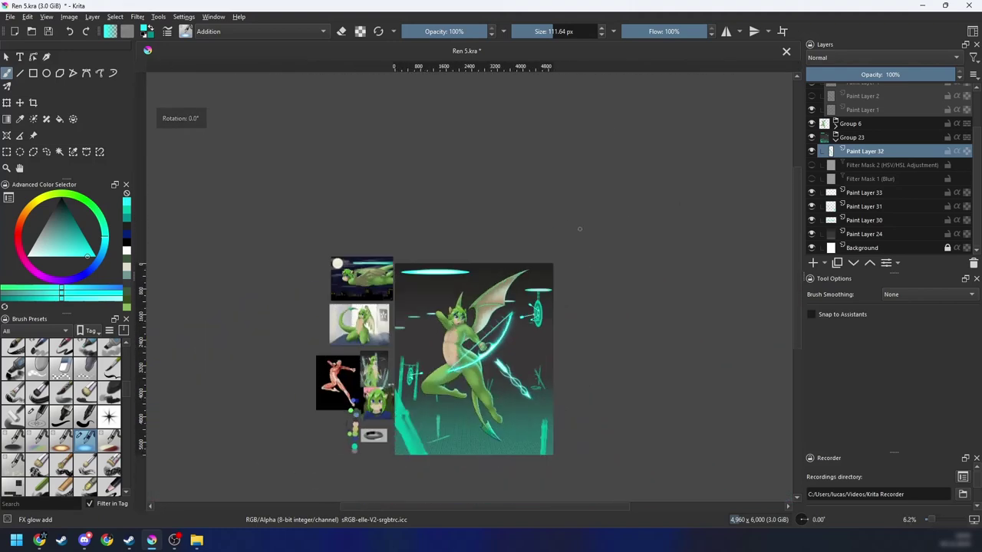
# Step: Undo the glow strokes on the large cyan disc, working again at a 30° canvas tilt
pyautogui.press('4')
pyautogui.press('4')
pyautogui.press('+')
pyautogui.press('+')
pyautogui.press('+')
pyautogui.press('+')
pyautogui.hotkey('ctrl', 'z')
pyautogui.hotkey('ctrl', 'z')
pyautogui.hotkey('ctrl', 'z')
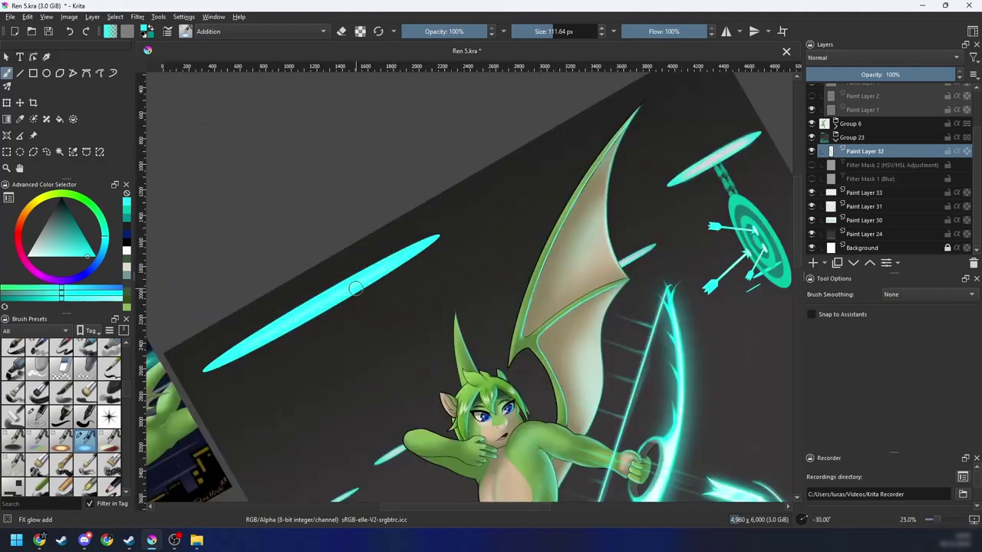
# Step: Paint a soft glowing highlight along the middle of the large disc with the 111.64 px brush and check the whole canvas
pyautogui.moveTo(355, 285)
pyautogui.mouseDown()
pyautogui.moveTo(275, 329)
pyautogui.moveTo(408, 249)
pyautogui.mouseUp()
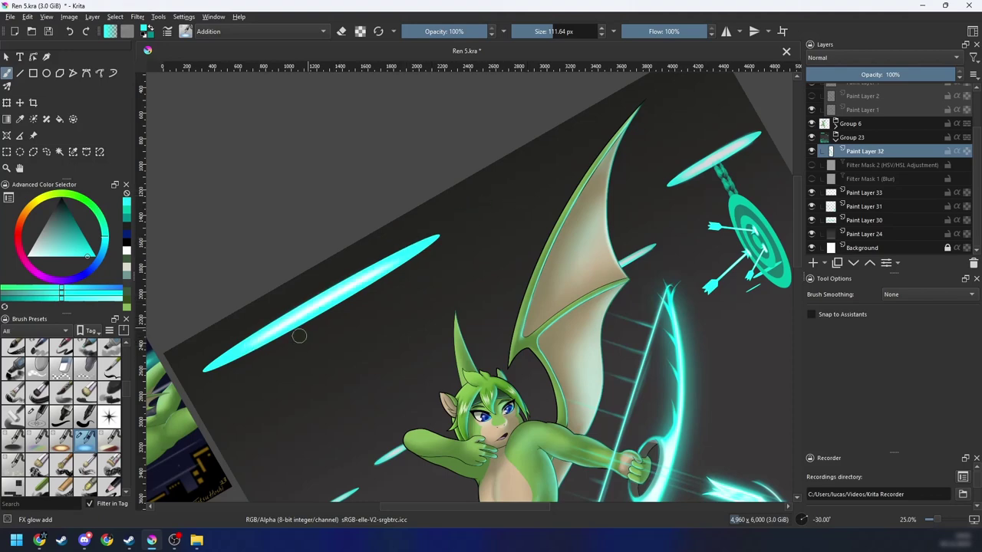
pyautogui.press('5')
pyautogui.press('-')
pyautogui.press('-')
pyautogui.moveTo(618, 346); pyautogui.dragTo(587, 295)
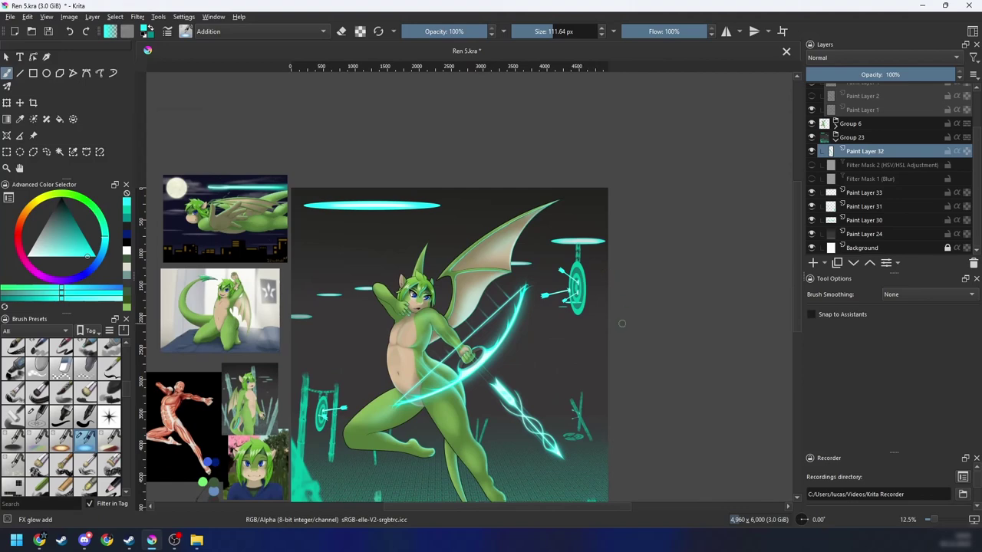
pyautogui.moveTo(608, 355); pyautogui.dragTo(603, 314)
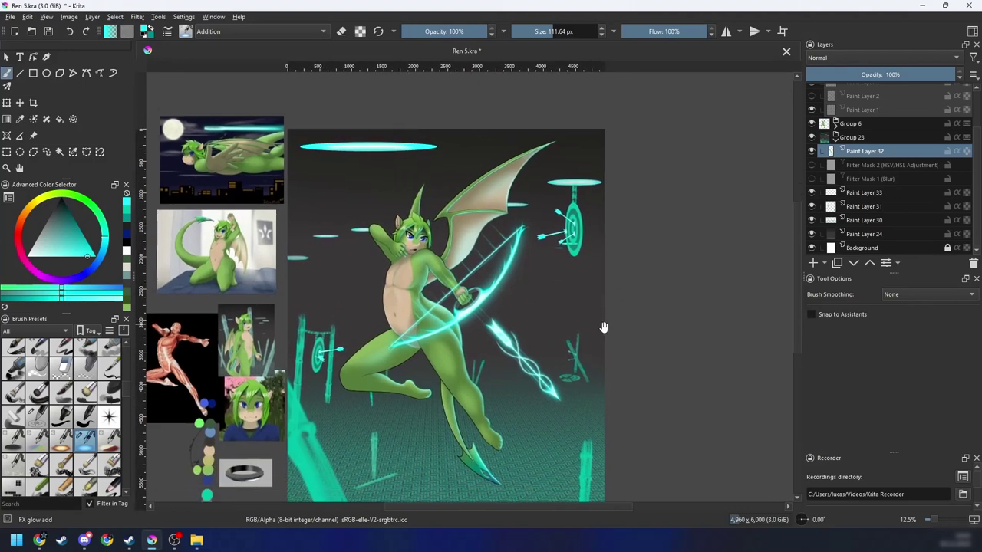
pyautogui.scroll(-2, 598, 351)
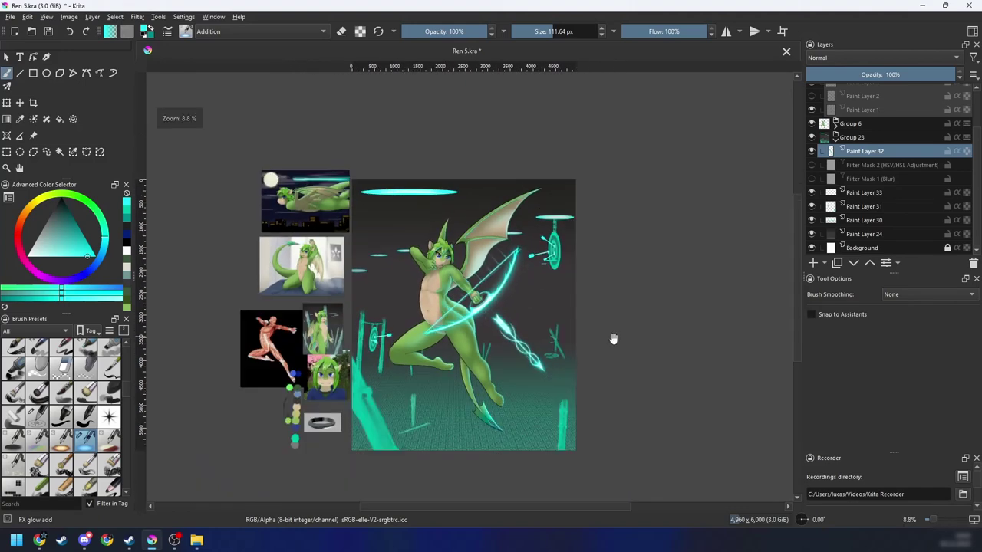
pyautogui.moveTo(615, 324); pyautogui.dragTo(604, 339)
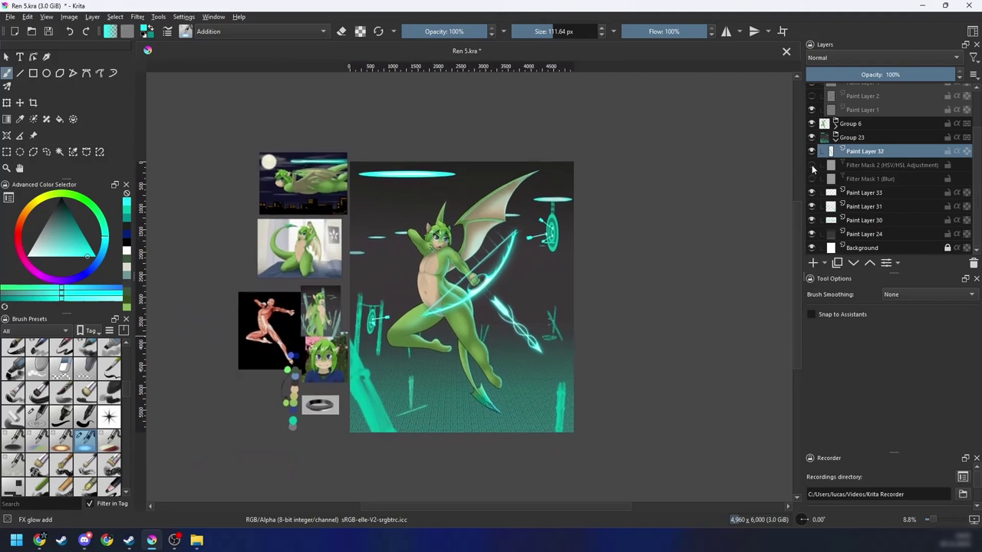
# Step: Turn on the visibility of Filter Mask 2 (HSV/HSL Adjustment) and check the whole illustration
pyautogui.click(813, 166)
pyautogui.press('+')
pyautogui.press('+')
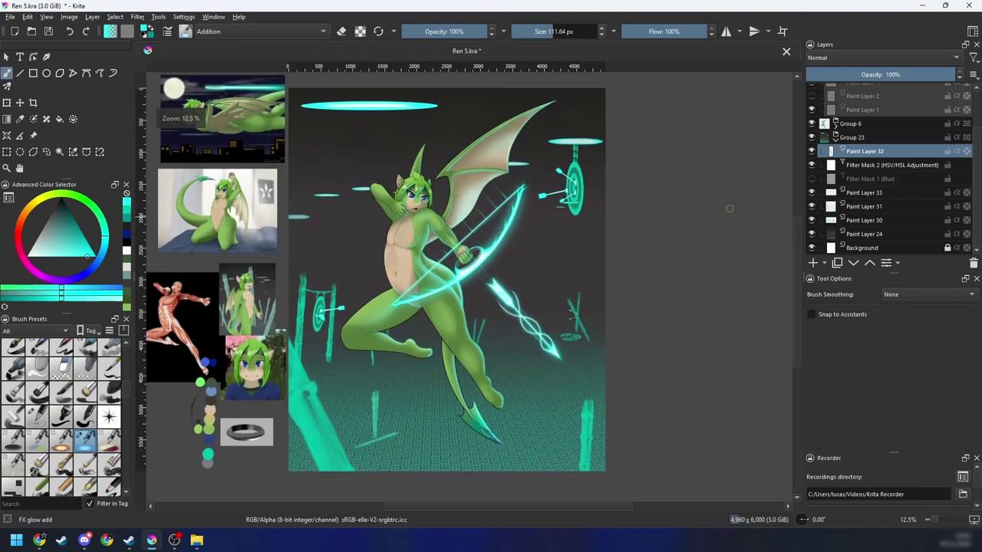
pyautogui.rightClick(856, 157)
pyautogui.click(814, 162)
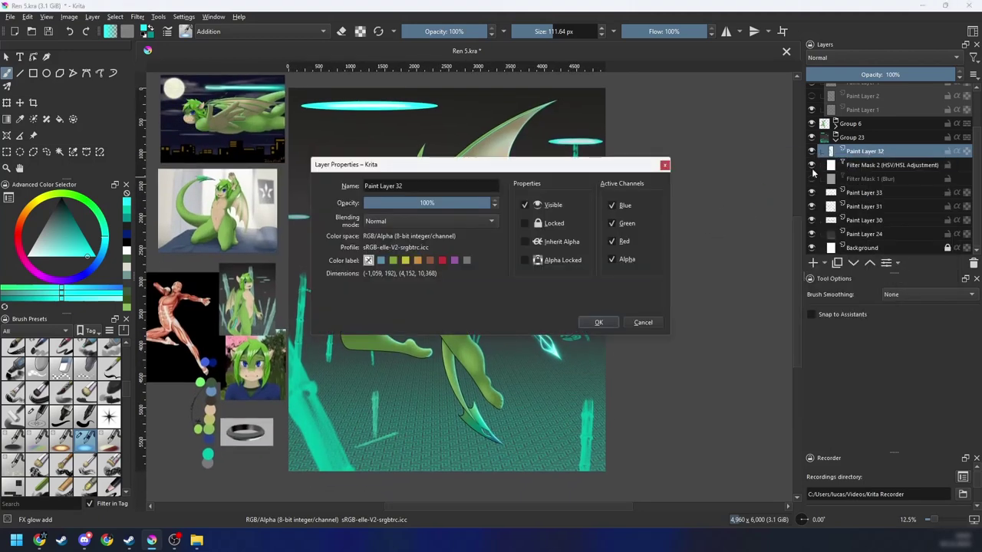
pyautogui.moveTo(564, 169); pyautogui.dragTo(762, 269)
pyautogui.click(834, 422)
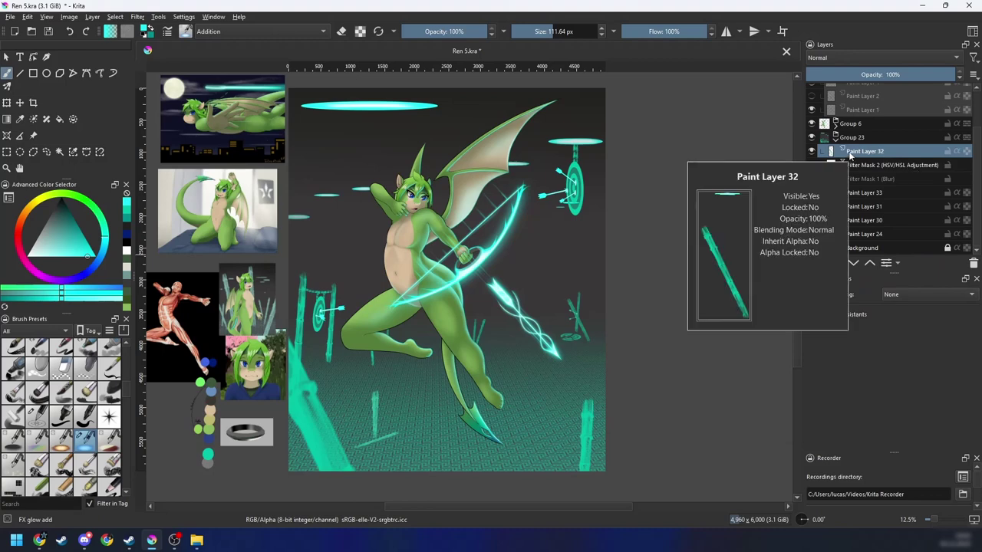
# Step: Try a saturation of -56 and a lightness of 7 on Filter Mask 2 (HSV/HSL Adjustment)
pyautogui.click(867, 166)
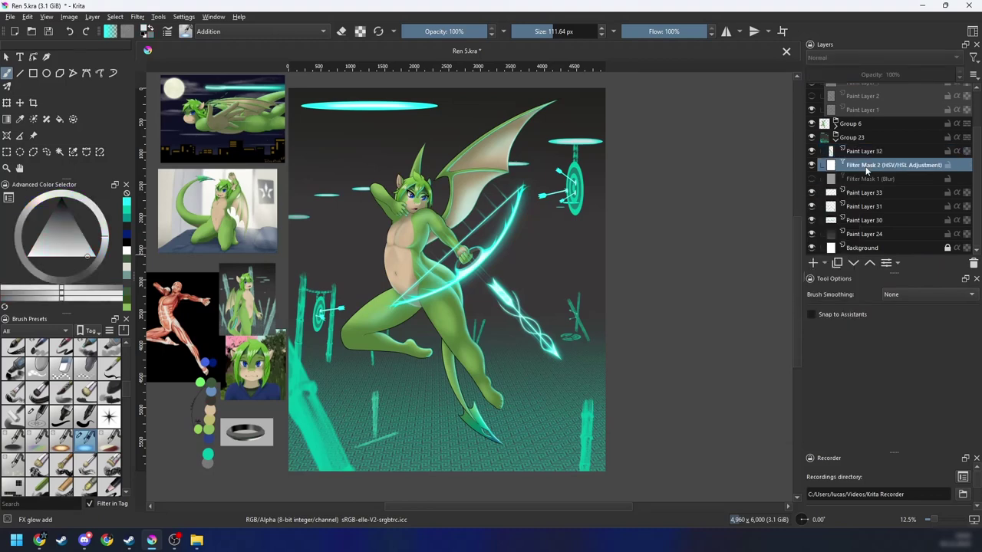
pyautogui.rightClick(830, 178)
pyautogui.click(835, 181)
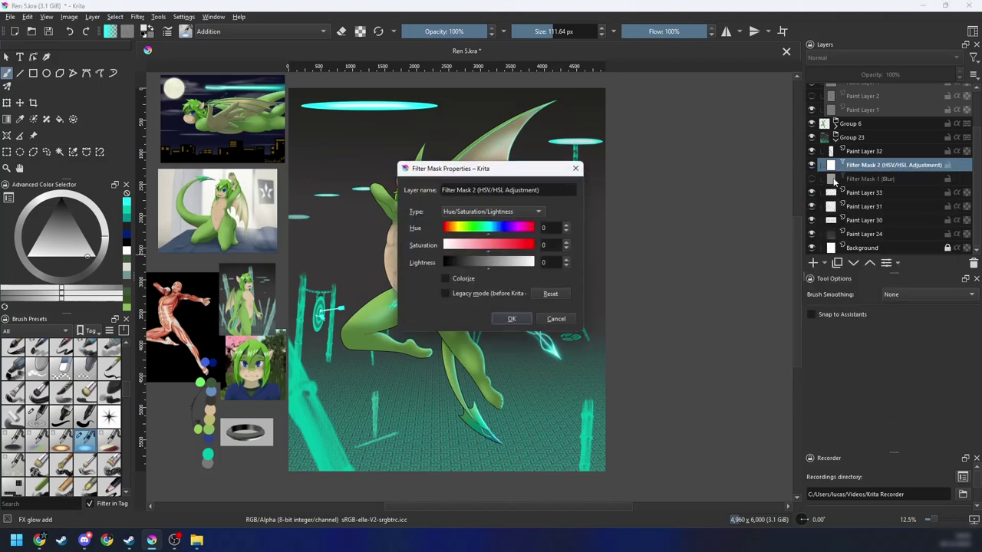
pyautogui.moveTo(517, 170); pyautogui.dragTo(793, 216)
pyautogui.moveTo(853, 377); pyautogui.dragTo(968, 376)
pyautogui.moveTo(818, 294); pyautogui.dragTo(757, 297)
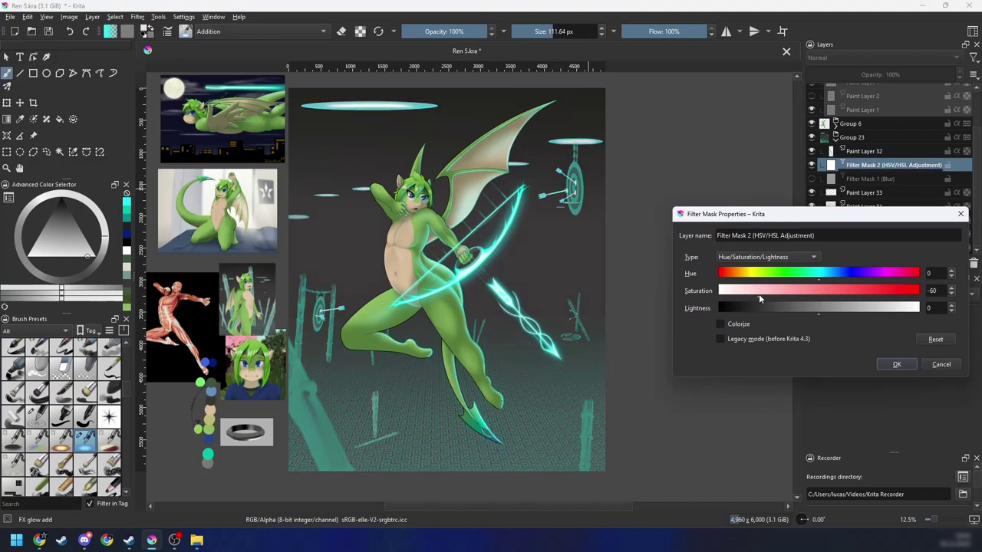
pyautogui.scroll(7, 847, 309)
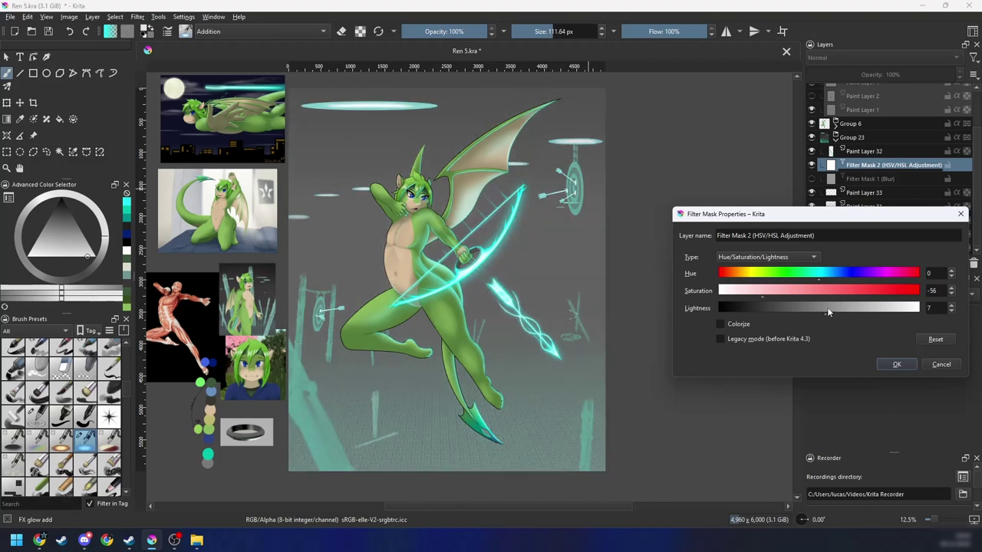
pyautogui.click(940, 365)
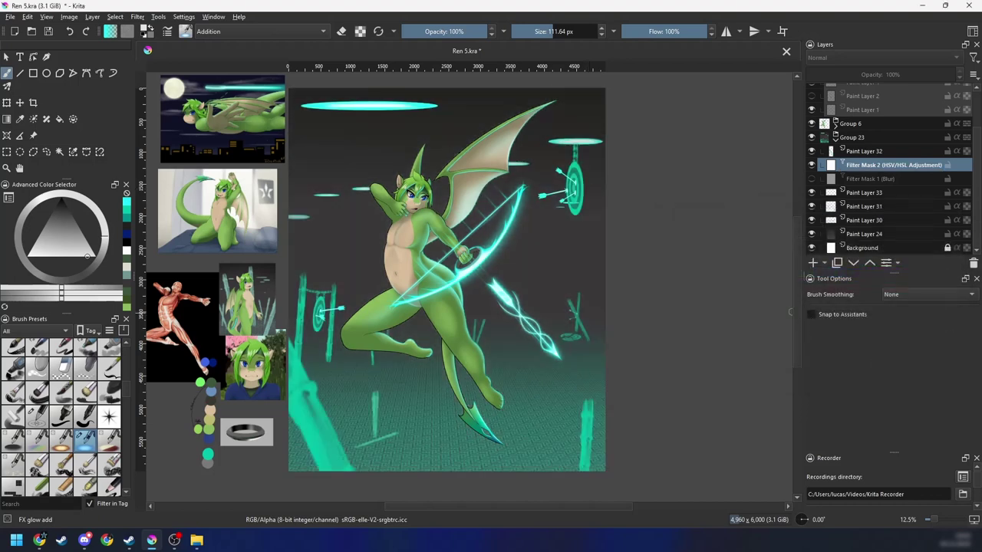
# Step: Turn on Filter Mask 1 (Blur) and lower the saturation of Filter Mask 2 (HSV/HSL Adjustment) to -25
pyautogui.click(811, 178)
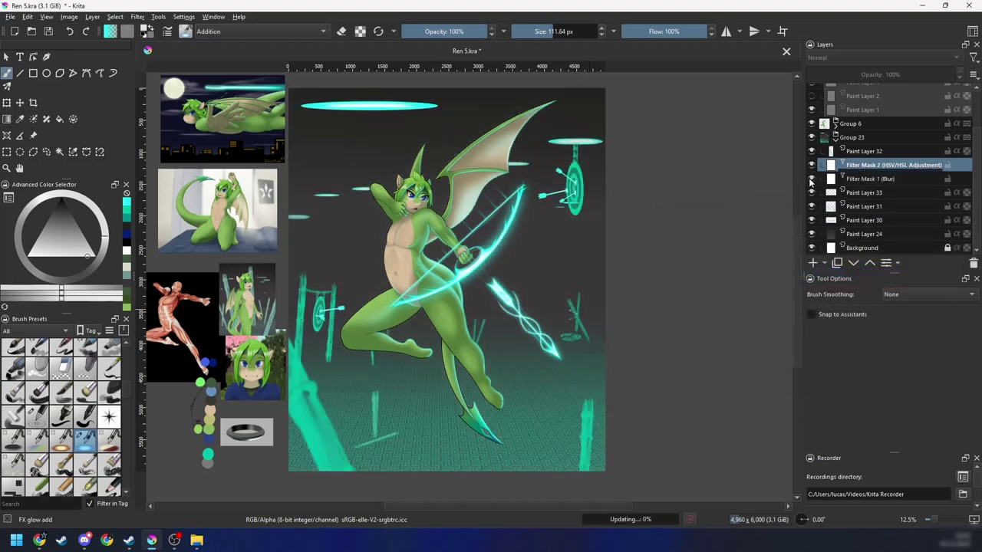
pyautogui.rightClick(859, 167)
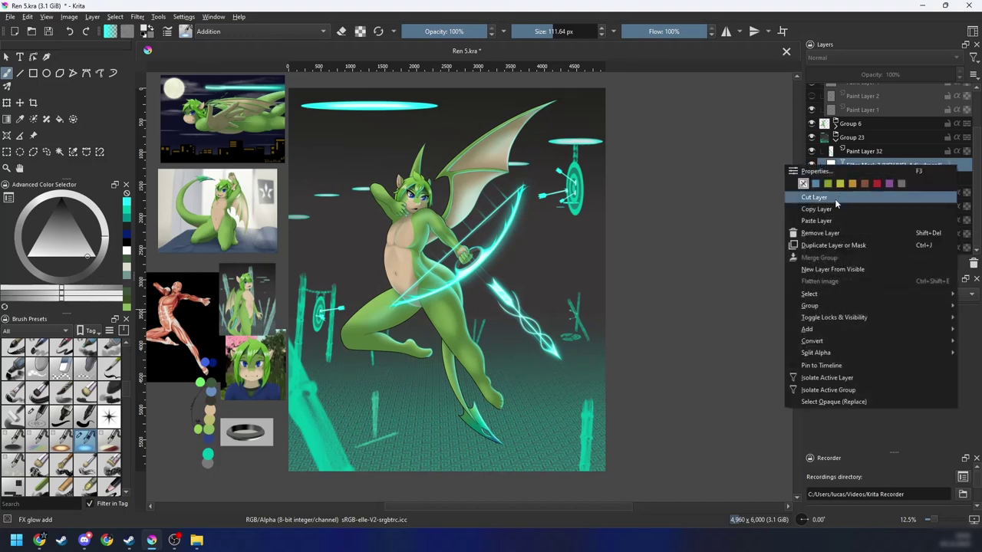
pyautogui.click(821, 171)
pyautogui.moveTo(522, 172); pyautogui.dragTo(849, 251)
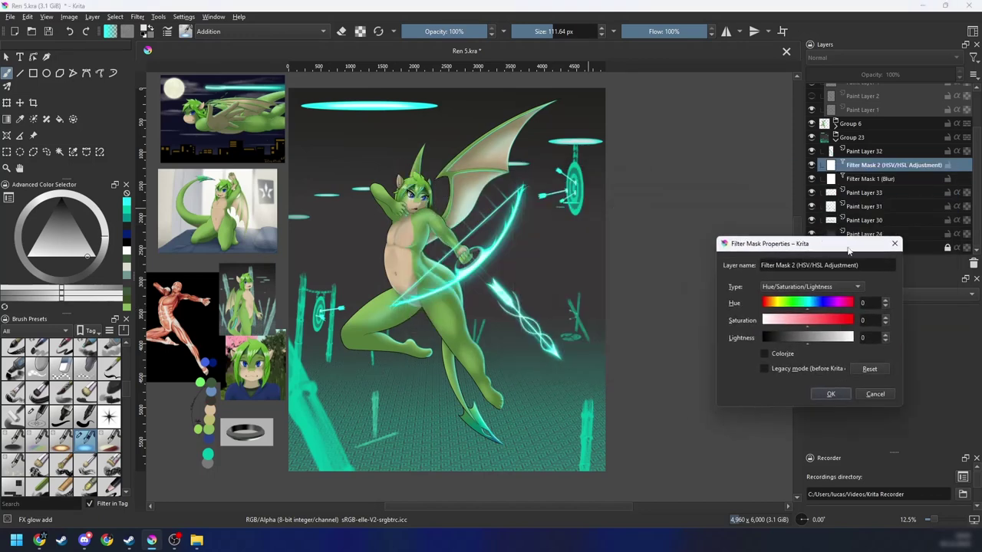
pyautogui.moveTo(834, 330); pyautogui.dragTo(790, 325)
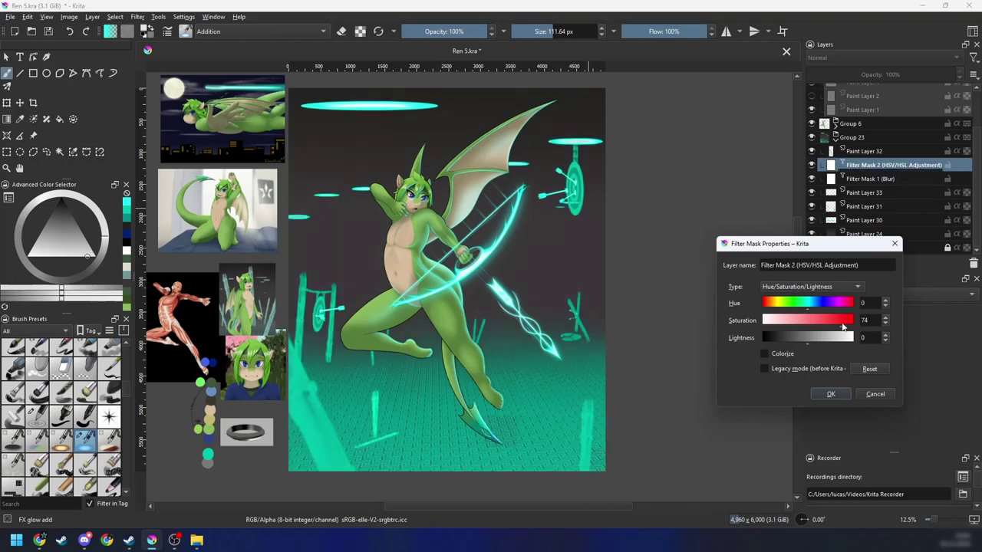
pyautogui.moveTo(790, 324); pyautogui.dragTo(808, 326)
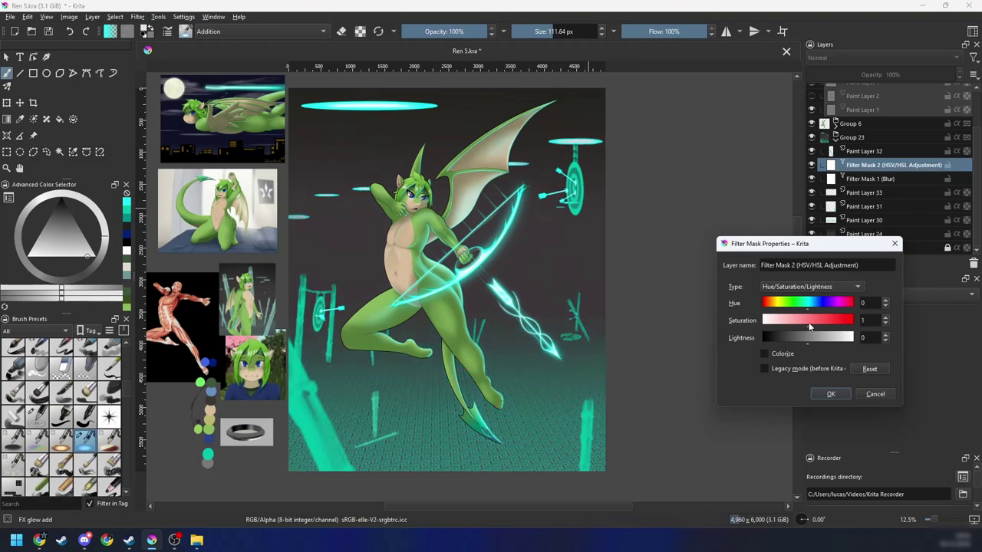
pyautogui.scroll(-3, 808, 326)
pyautogui.scroll(-1, 806, 328)
pyautogui.scroll(-11, 802, 323)
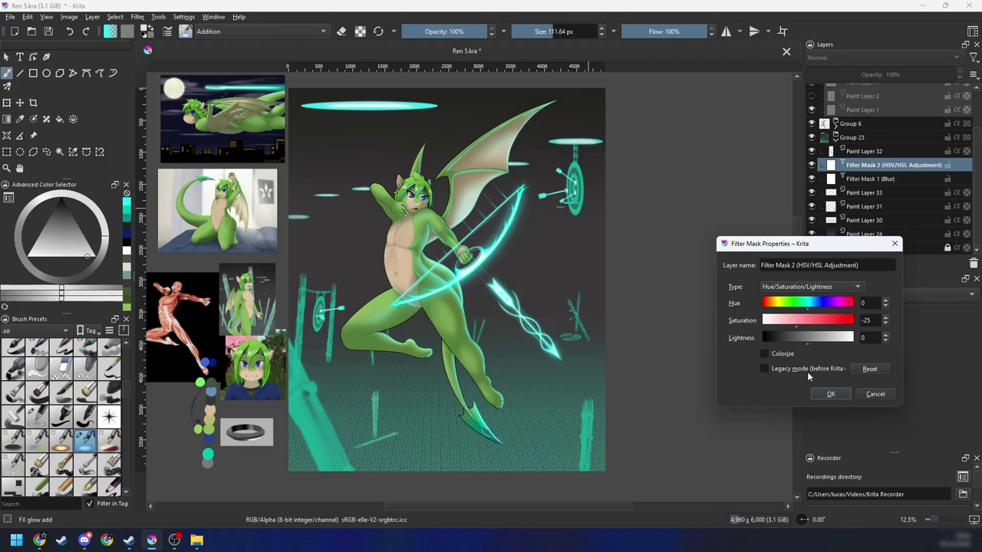
# Step: Refine the saturation of Filter Mask 2 (HSV/HSL Adjustment) to -45 and apply the change
pyautogui.click(886, 325)
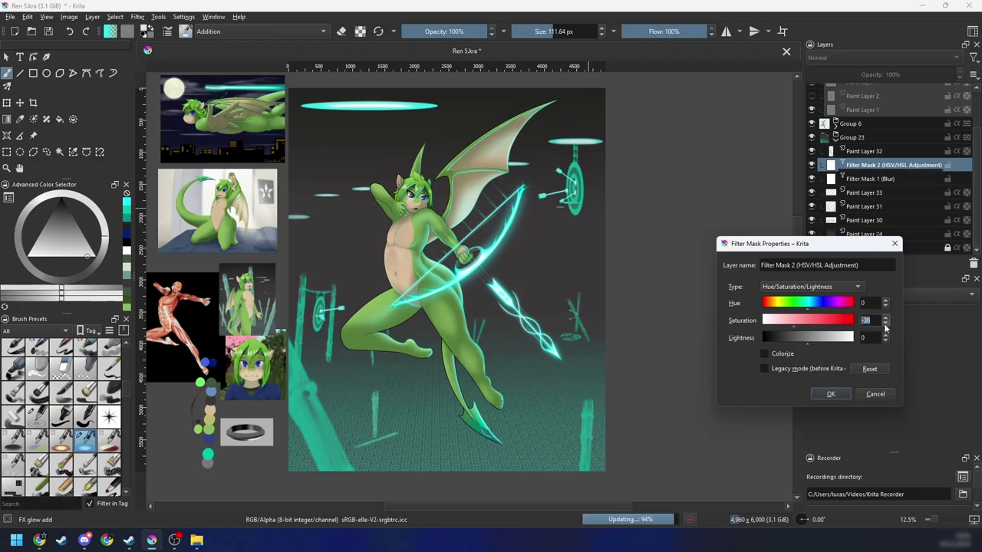
pyautogui.click(784, 322)
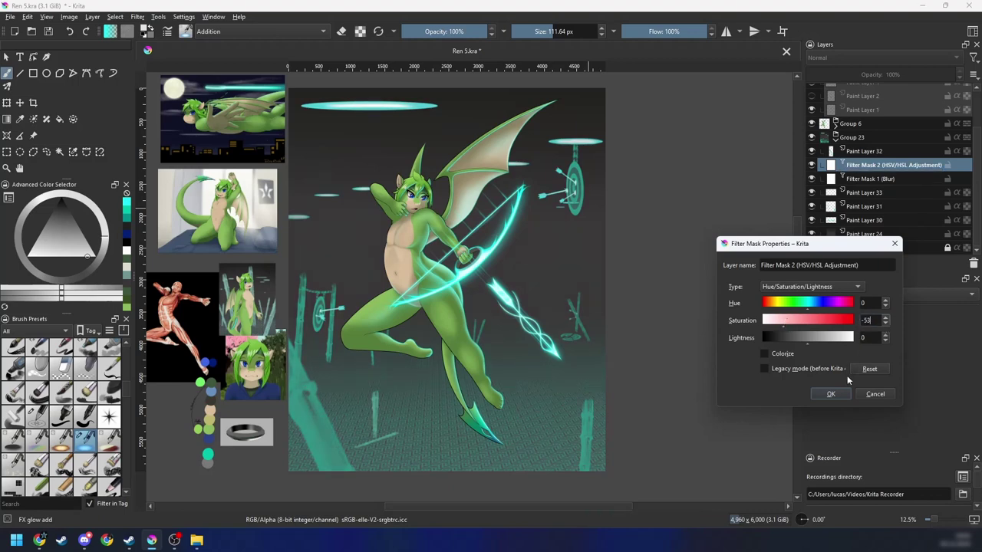
pyautogui.click(886, 321)
pyautogui.click(886, 319)
pyautogui.click(886, 320)
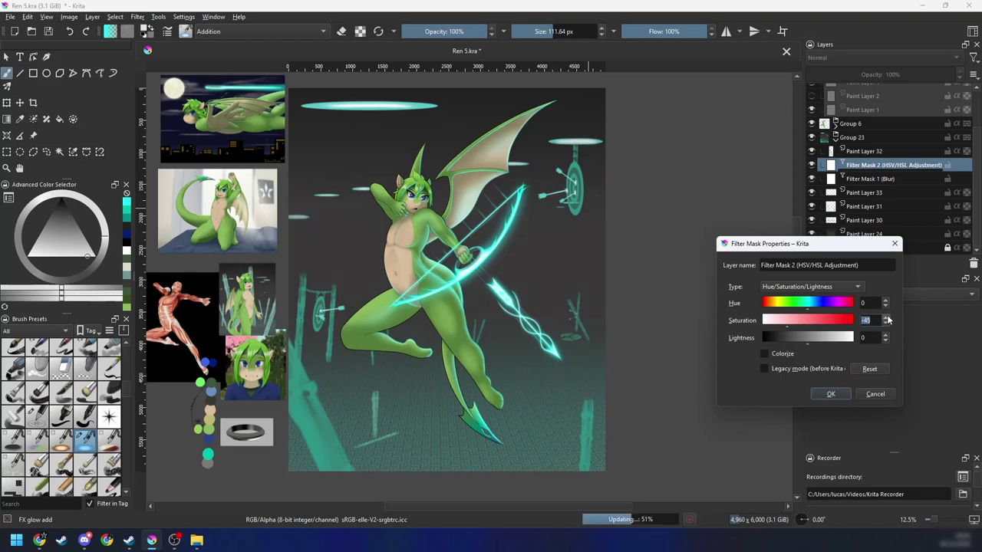
pyautogui.click(840, 395)
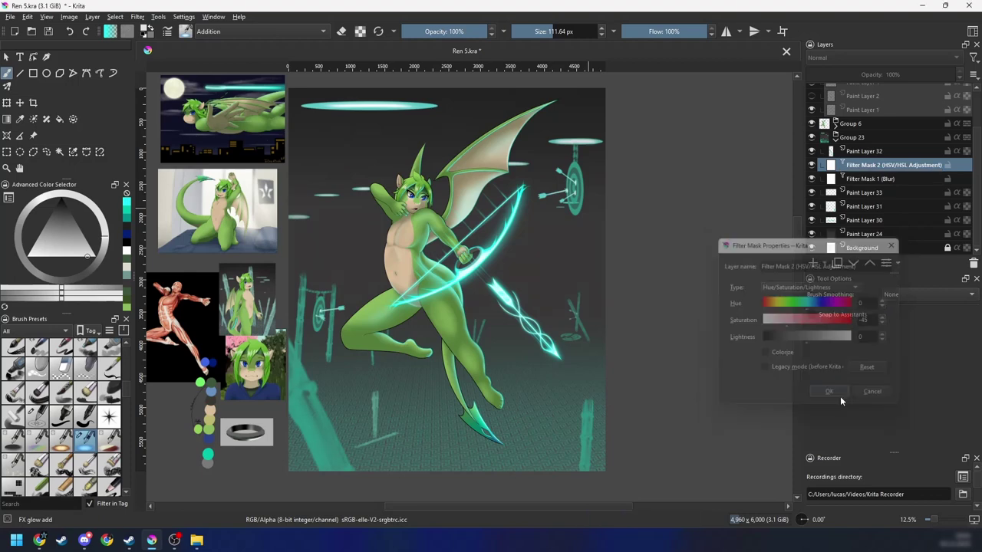
# Step: Set the horizontal and vertical radius of Filter Mask 1 (Blur) to 13, trying 25 first, and apply the change
pyautogui.click(869, 181)
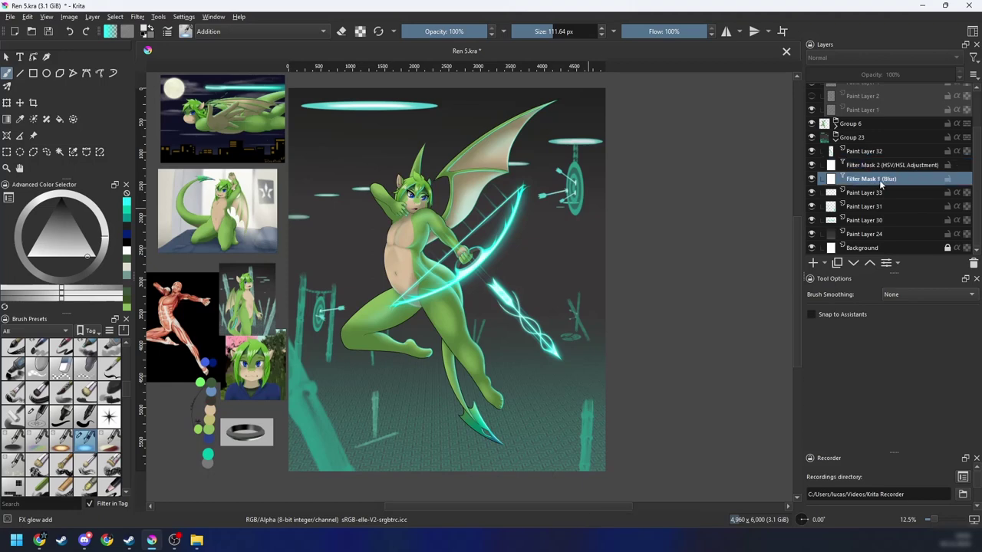
pyautogui.rightClick(881, 183)
pyautogui.click(832, 184)
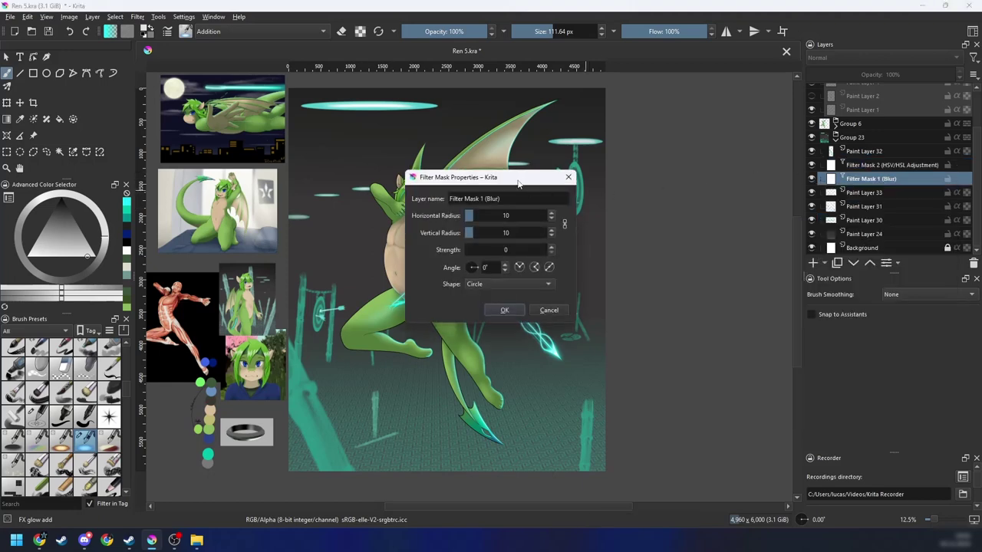
pyautogui.moveTo(518, 182); pyautogui.dragTo(818, 217)
pyautogui.moveTo(878, 354); pyautogui.dragTo(965, 354)
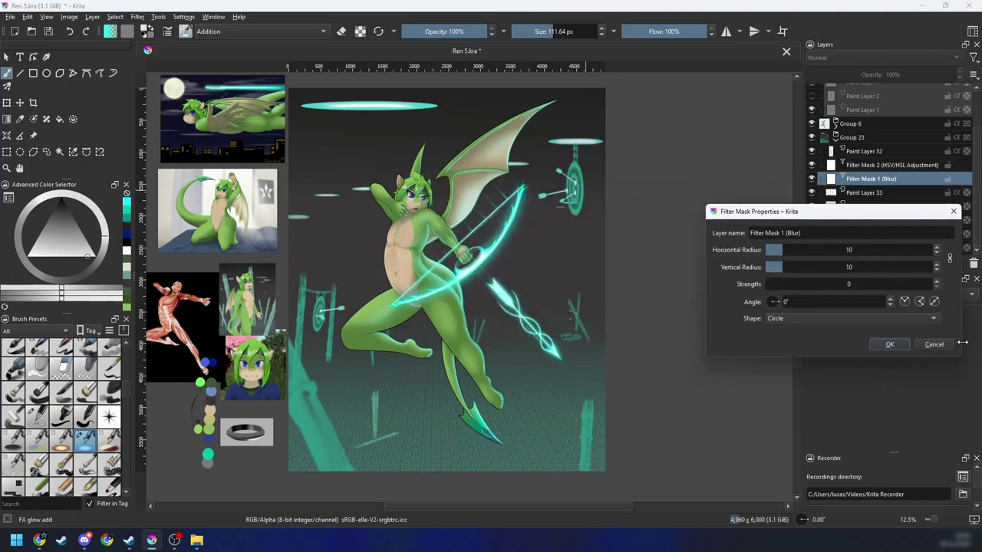
pyautogui.moveTo(790, 251); pyautogui.dragTo(810, 251)
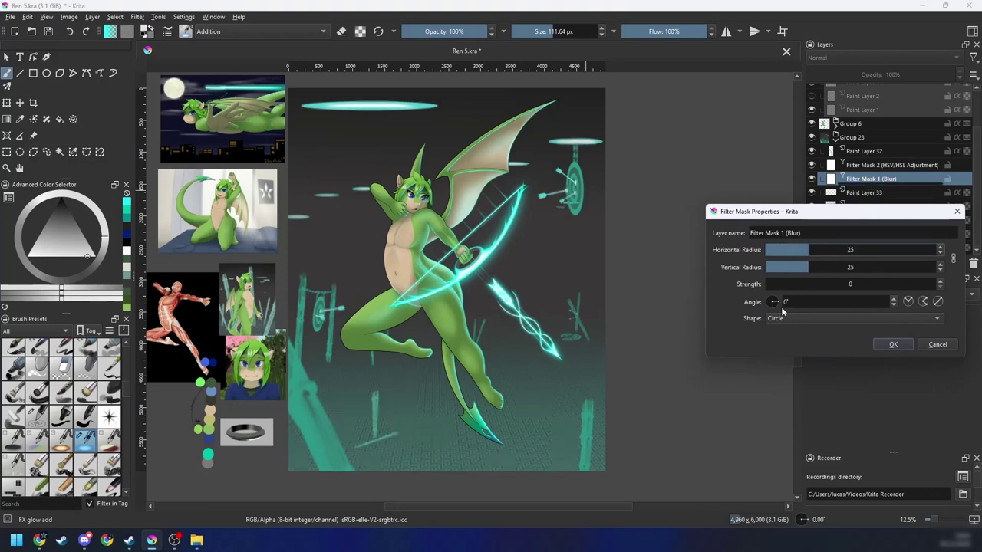
pyautogui.click(800, 249)
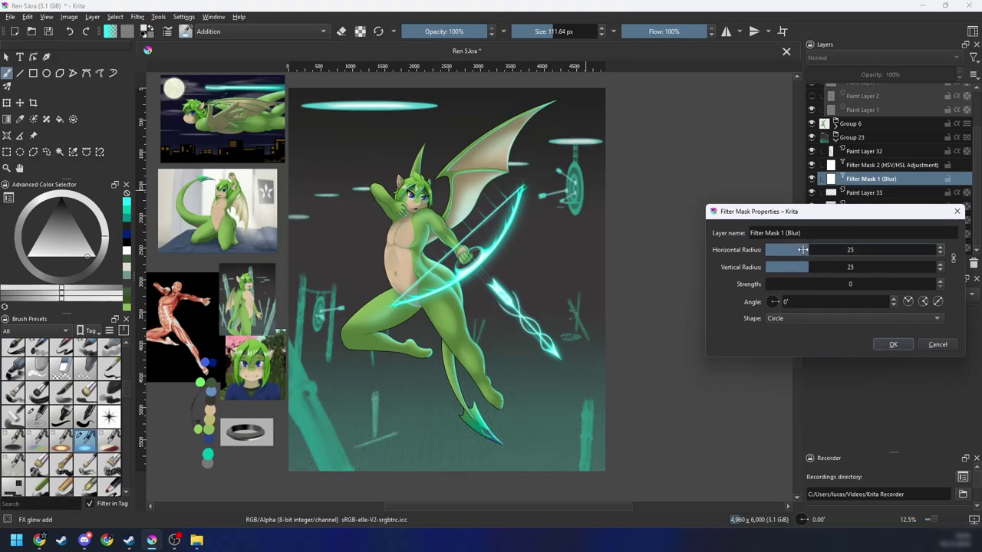
pyautogui.moveTo(802, 249); pyautogui.dragTo(781, 252)
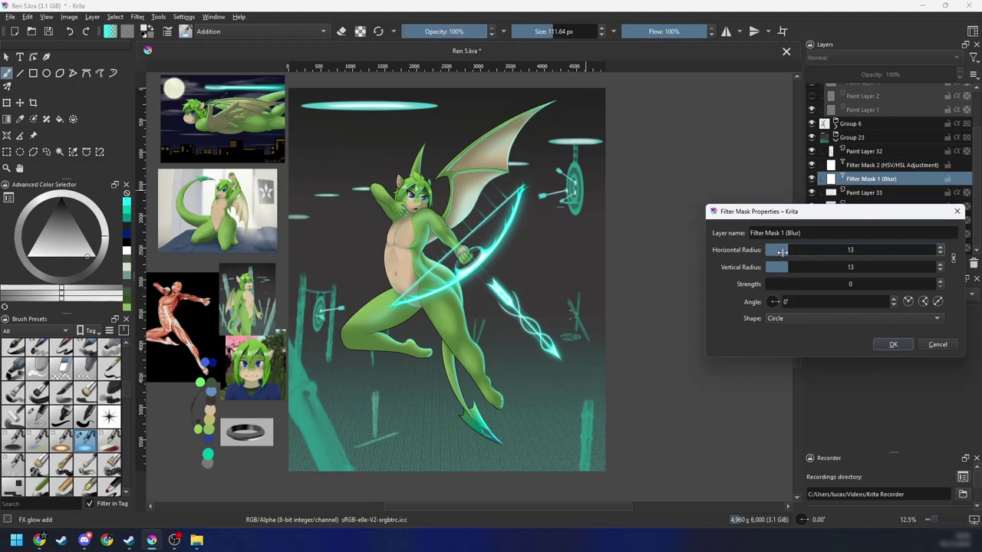
pyautogui.click(893, 343)
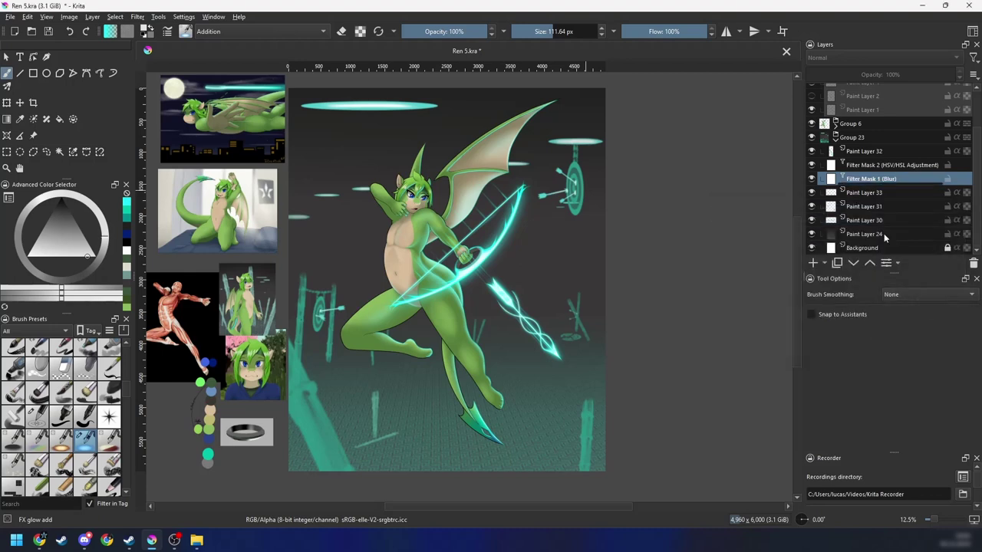
# Step: Add a new paint layer directly above Filter Mask 2 (HSV/HSL Adjustment), below Paint Layer 32
pyautogui.click(815, 152)
pyautogui.moveTo(871, 75)
pyautogui.mouseDown()
pyautogui.moveTo(852, 77)
pyautogui.moveTo(959, 75)
pyautogui.mouseUp()
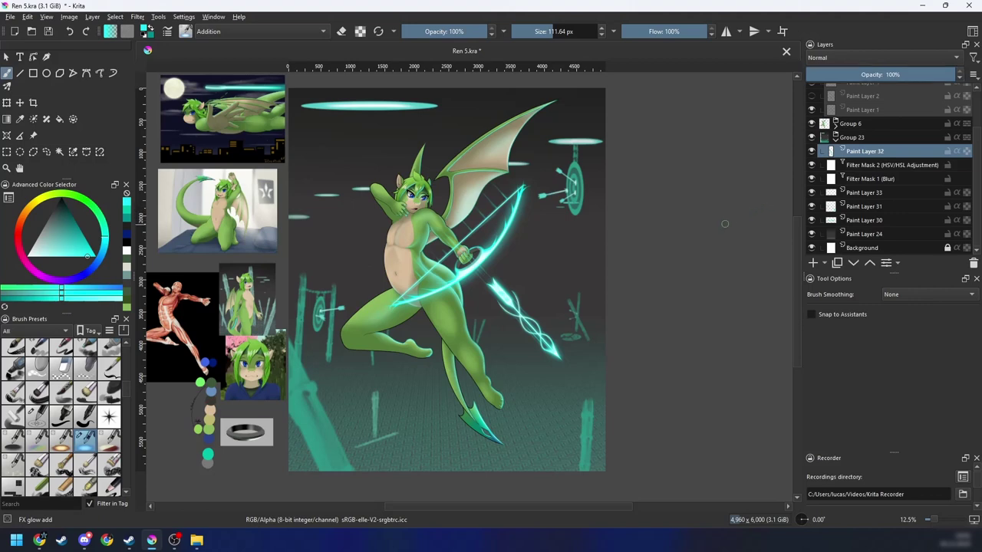
pyautogui.scroll(3, 530, 306)
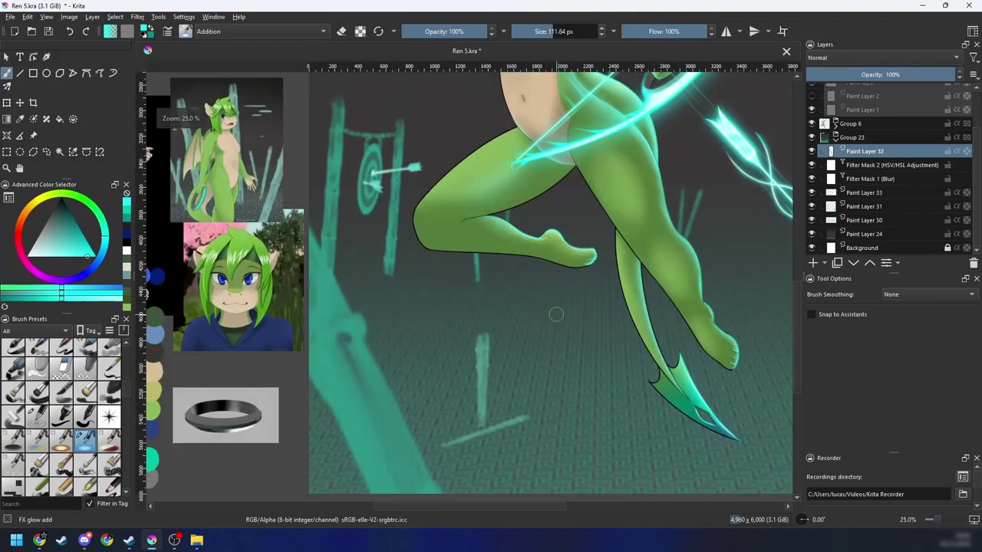
pyautogui.scroll(-1, 544, 345)
pyautogui.moveTo(541, 342); pyautogui.dragTo(508, 378)
pyautogui.click(865, 165)
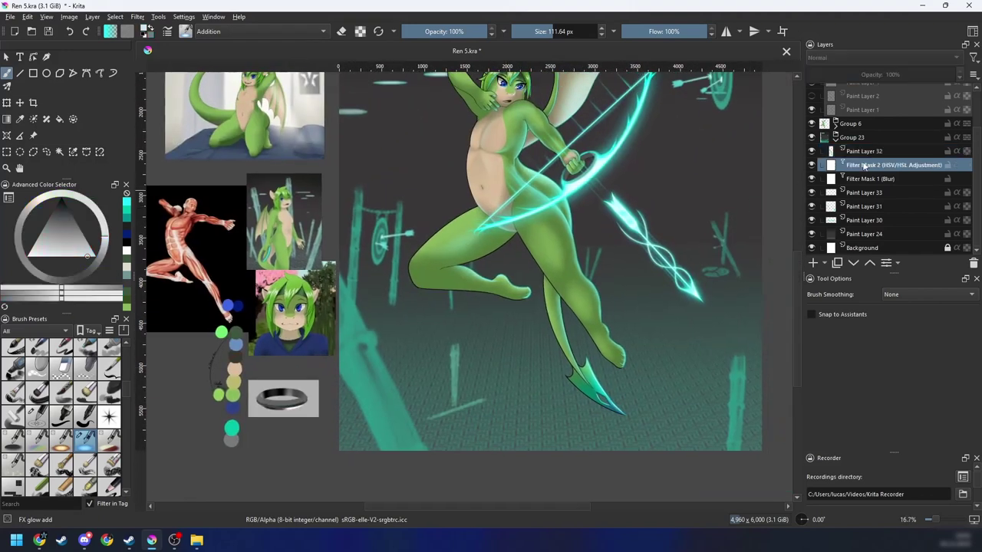
pyautogui.click(811, 264)
pyautogui.moveTo(606, 327); pyautogui.dragTo(629, 290)
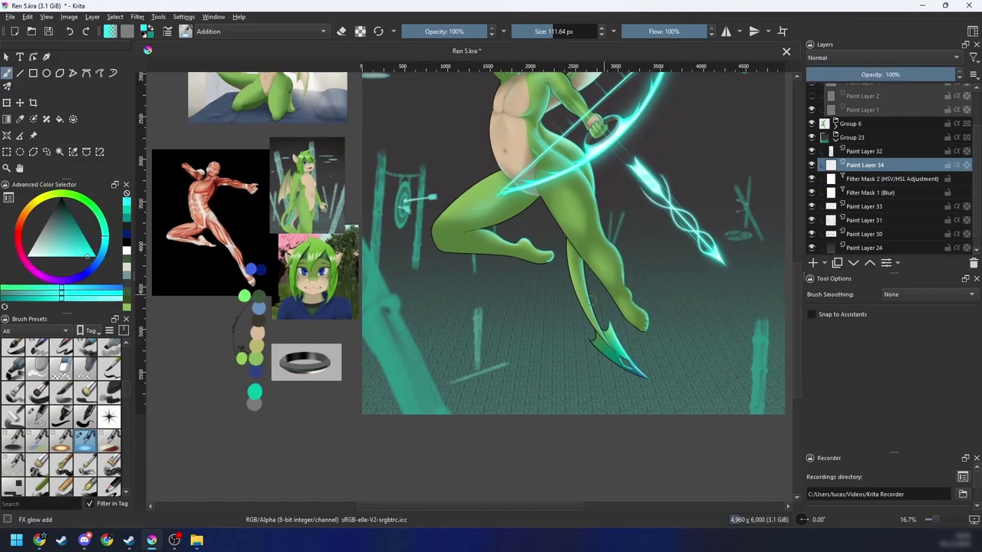
# Step: Sample a teal green from the canvas and switch to the Basic-5 Size brush with eraser mode off
pyautogui.press('+')
pyautogui.keyDown('ctrl'); pyautogui.click(346, 382); pyautogui.keyUp('ctrl')
pyautogui.press('4')
pyautogui.press('4')
pyautogui.press('4')
pyautogui.press('4')
pyautogui.press('4')
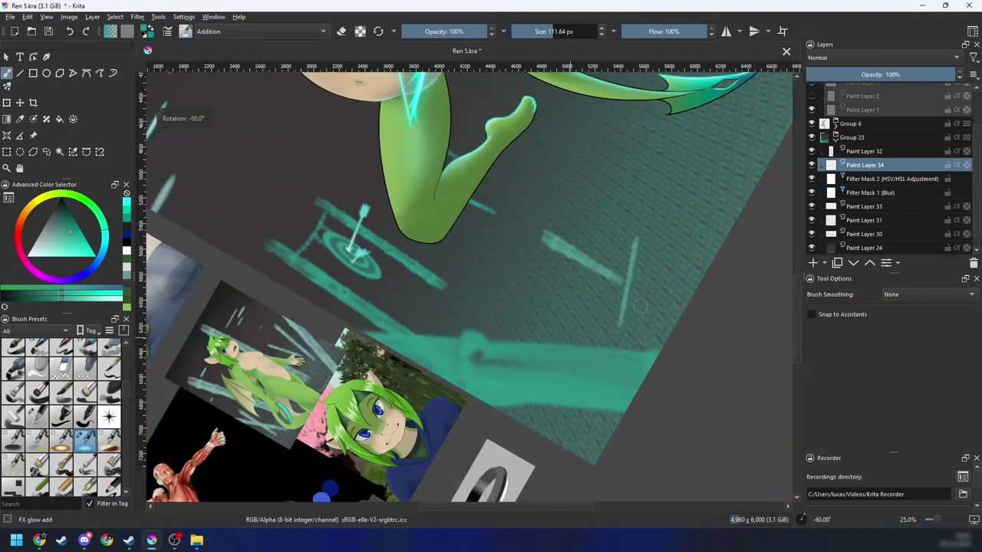
pyautogui.rightClick(588, 338)
pyautogui.click(653, 335)
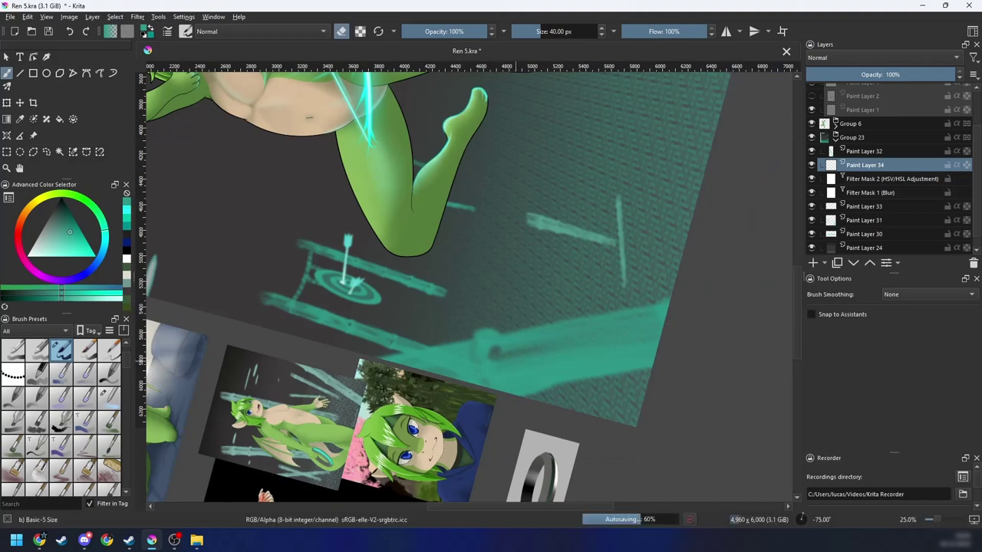
pyautogui.press('e')
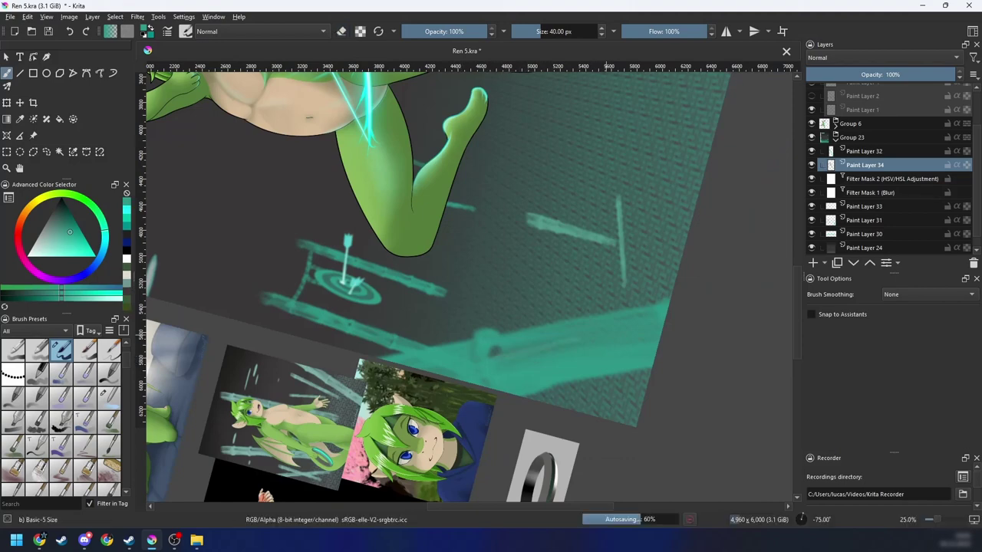
# Step: Sample a darker green and paint shading on the large foreground bamboo, enlarging the brush from about 74 px to 196 px
pyautogui.moveTo(533, 357); pyautogui.dragTo(567, 357)
pyautogui.keyDown('ctrl'); pyautogui.click(495, 355); pyautogui.keyUp('ctrl')
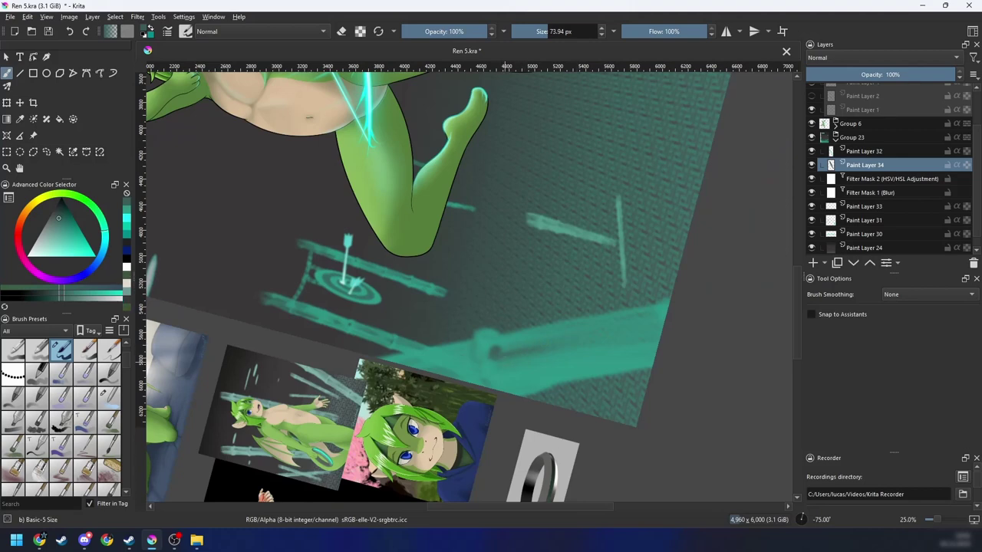
pyautogui.moveTo(506, 361); pyautogui.dragTo(691, 353)
pyautogui.rightClick(622, 344)
pyautogui.rightClick(611, 361)
pyautogui.moveTo(564, 304)
pyautogui.mouseDown()
pyautogui.moveTo(598, 294)
pyautogui.moveTo(616, 303)
pyautogui.mouseUp()
# Step: Examine the shading on the large foreground bamboo up close from several canvas angles
pyautogui.press('-')
pyautogui.press('6')
pyautogui.press('6')
pyautogui.press('6')
pyautogui.press('6')
pyautogui.press('+')
pyautogui.press('+')
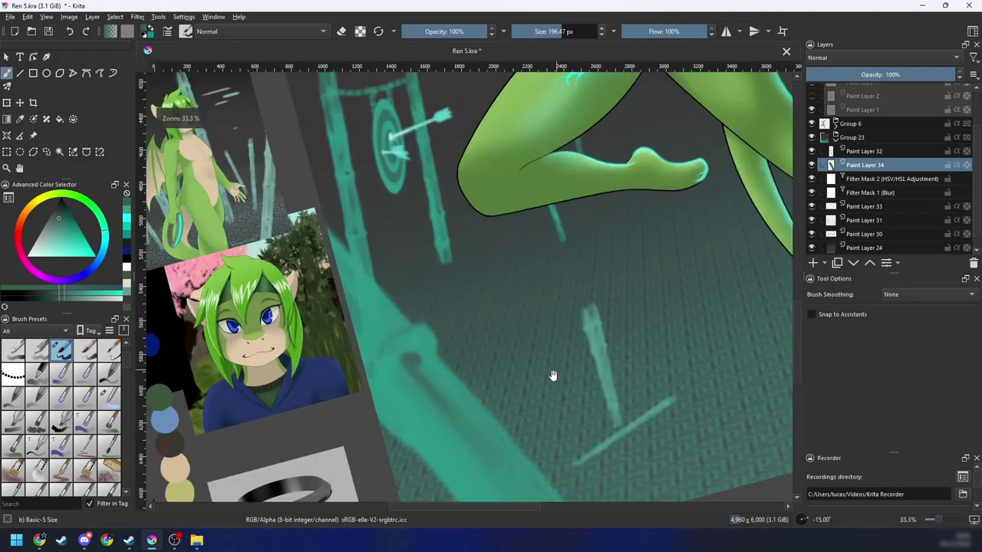
pyautogui.moveTo(552, 375); pyautogui.dragTo(593, 312)
pyautogui.press('4')
pyautogui.press('4')
pyautogui.press('4')
pyautogui.press('4')
pyautogui.press('4')
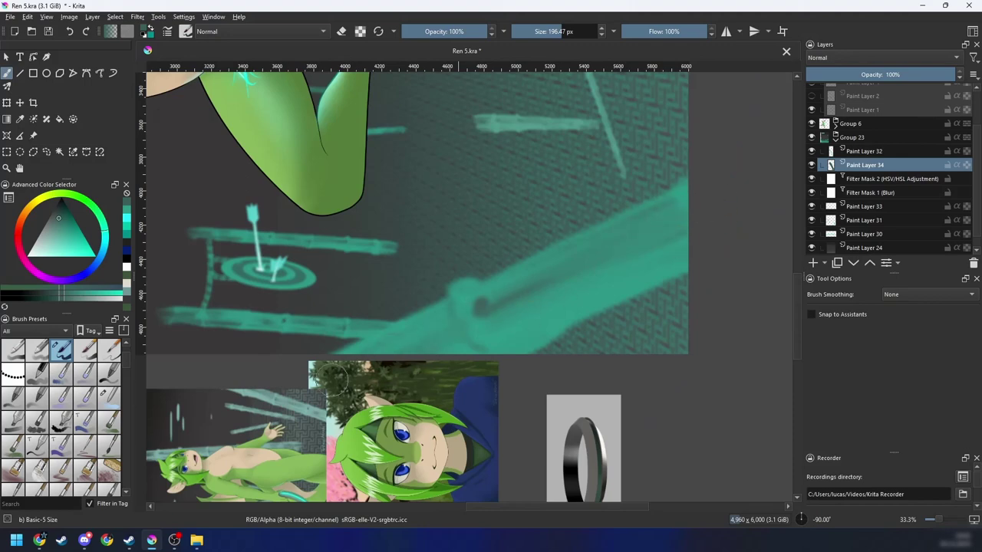
# Step: Compare the foreground bamboo's shading with the whole illustration at different zoom levels
pyautogui.press('6')
pyautogui.press('6')
pyautogui.press('6')
pyautogui.press('6')
pyautogui.press('6')
pyautogui.press('-')
pyautogui.press('-')
pyautogui.press('-')
pyautogui.press('-')
pyautogui.press('-')
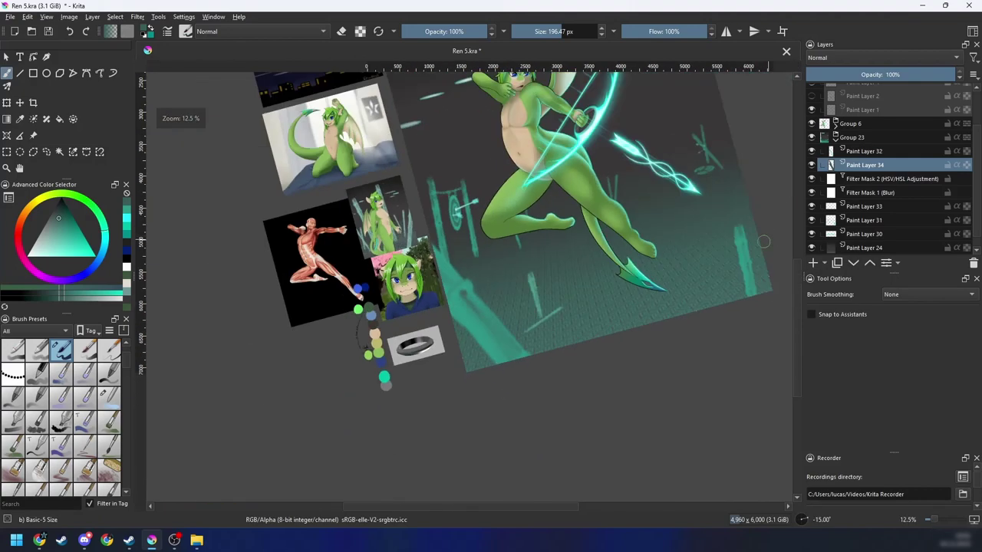
pyautogui.press('6')
pyautogui.press('6')
pyautogui.moveTo(590, 342); pyautogui.dragTo(560, 342)
pyautogui.press('+')
pyautogui.press('+')
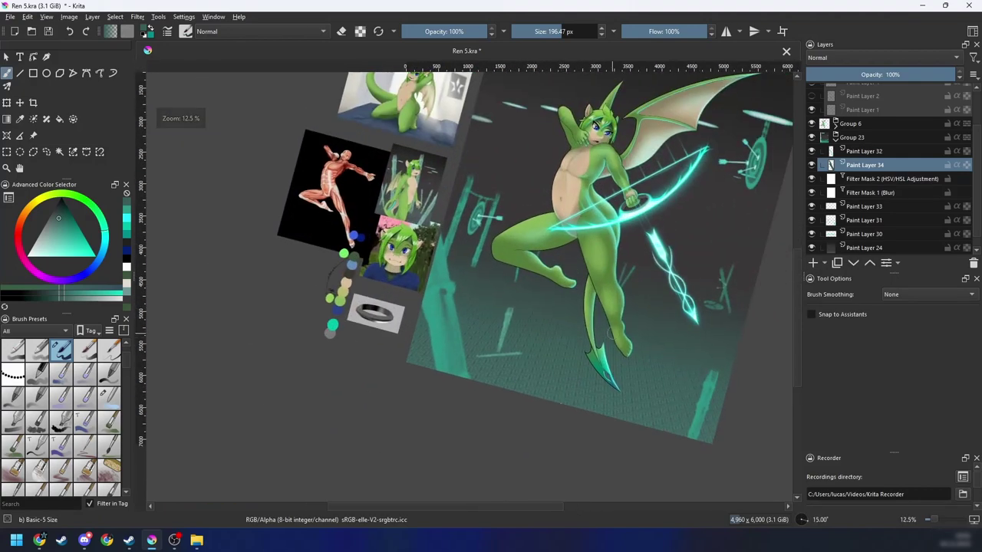
pyautogui.press('4')
pyautogui.moveTo(634, 307); pyautogui.dragTo(545, 376)
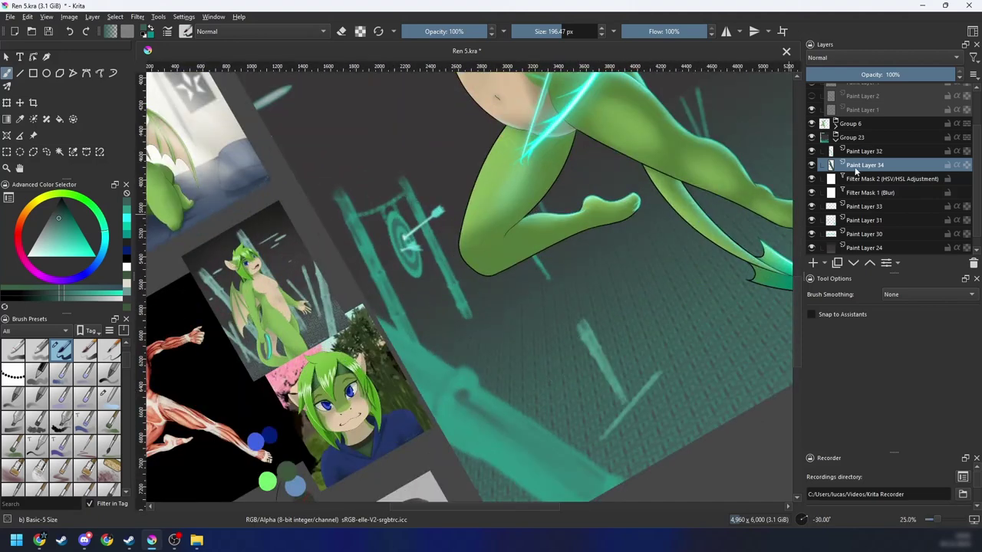
# Step: Start an HSV/HSL Adjustment on Paint Layer 34 with Colorize on, trying hue 164, saturation 70 and lightness -35
pyautogui.press('5')
pyautogui.hotkey('ctrl', 'u')
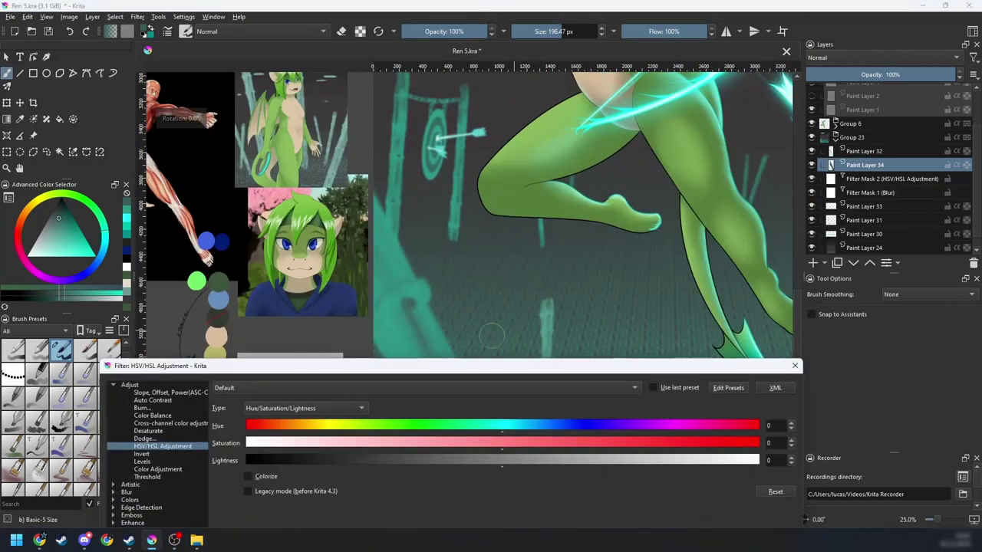
pyautogui.moveTo(514, 431); pyautogui.dragTo(465, 431)
pyautogui.click(261, 480)
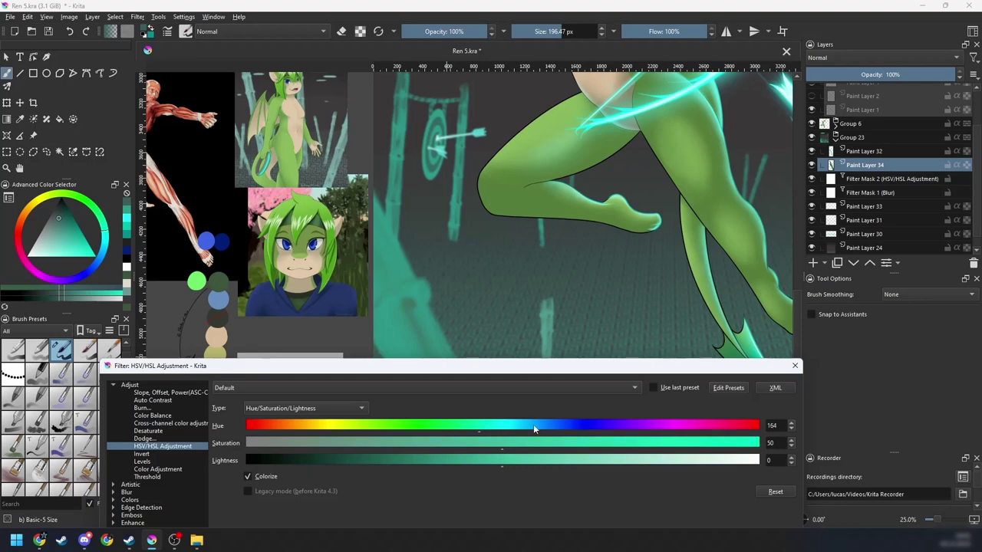
pyautogui.moveTo(495, 463); pyautogui.dragTo(440, 465)
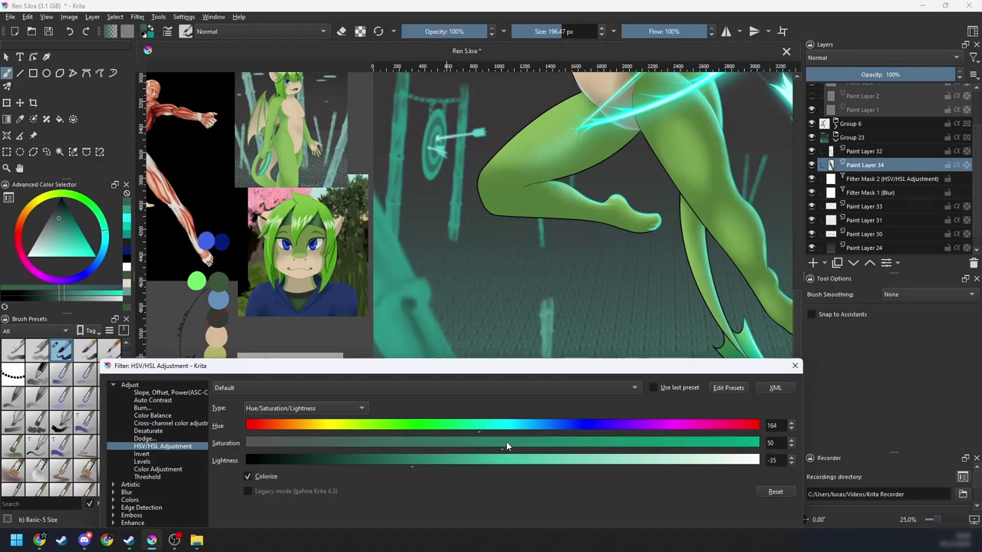
pyautogui.moveTo(507, 443); pyautogui.dragTo(605, 443)
# Step: Refine the colorize adjustment to hue 164, saturation 52 and lightness -17, and apply it
pyautogui.moveTo(483, 431)
pyautogui.mouseDown()
pyautogui.moveTo(526, 428)
pyautogui.moveTo(488, 429)
pyautogui.mouseUp()
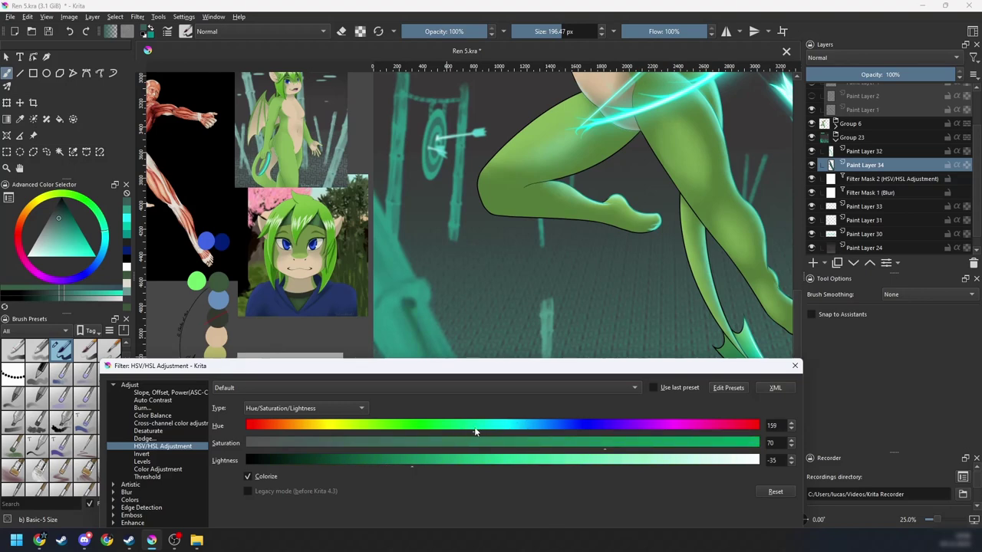
pyautogui.moveTo(558, 444); pyautogui.dragTo(513, 443)
pyautogui.moveTo(483, 460); pyautogui.dragTo(461, 462)
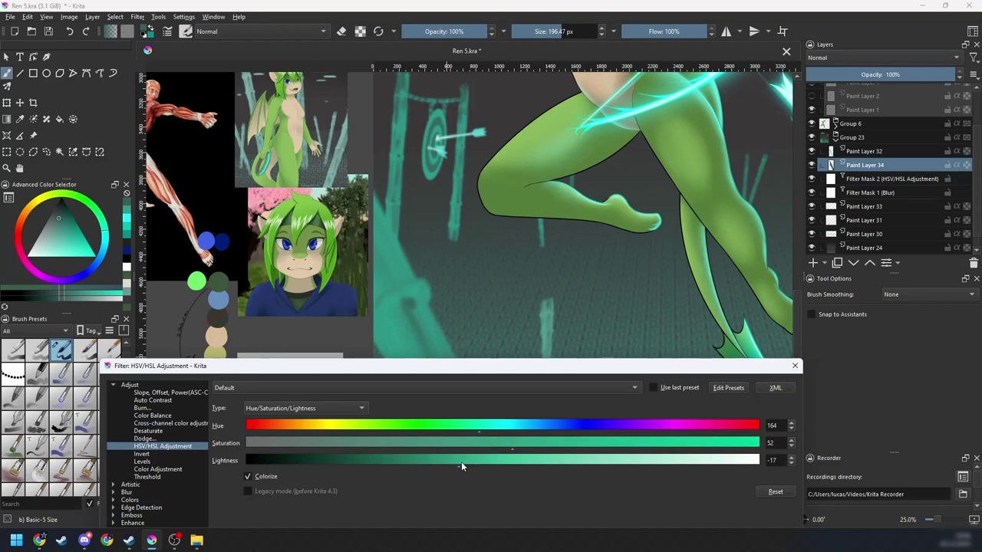
pyautogui.press('Return')
# Step: Save the document and check the whole illustration
pyautogui.scroll(-4, 594, 388)
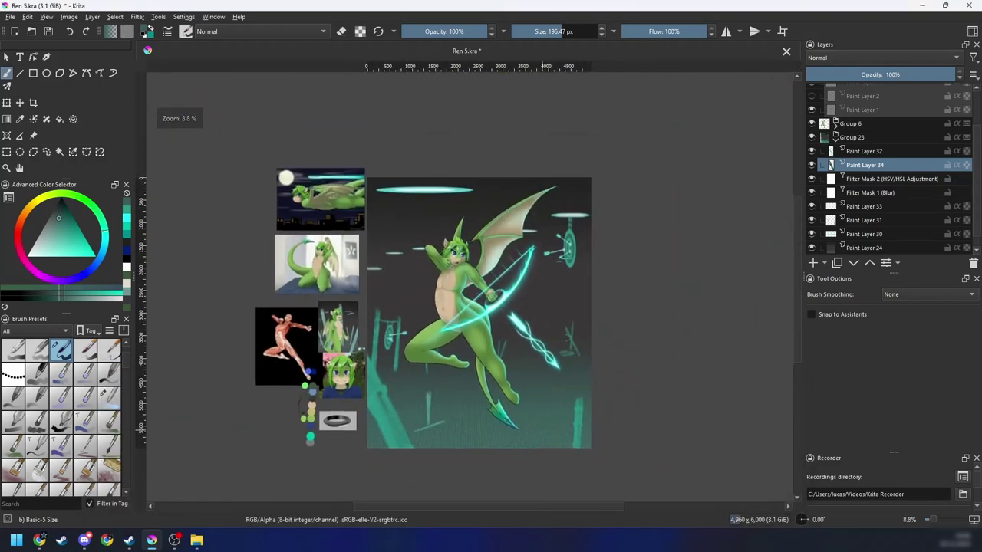
pyautogui.hotkey('ctrl', 's')
pyautogui.moveTo(592, 418); pyautogui.dragTo(596, 395)
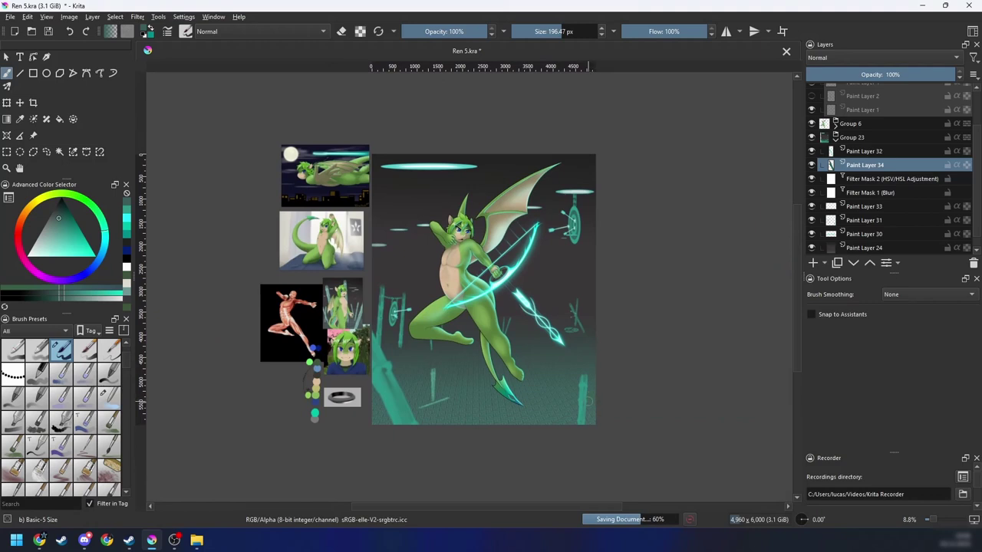
pyautogui.moveTo(607, 390); pyautogui.dragTo(601, 368)
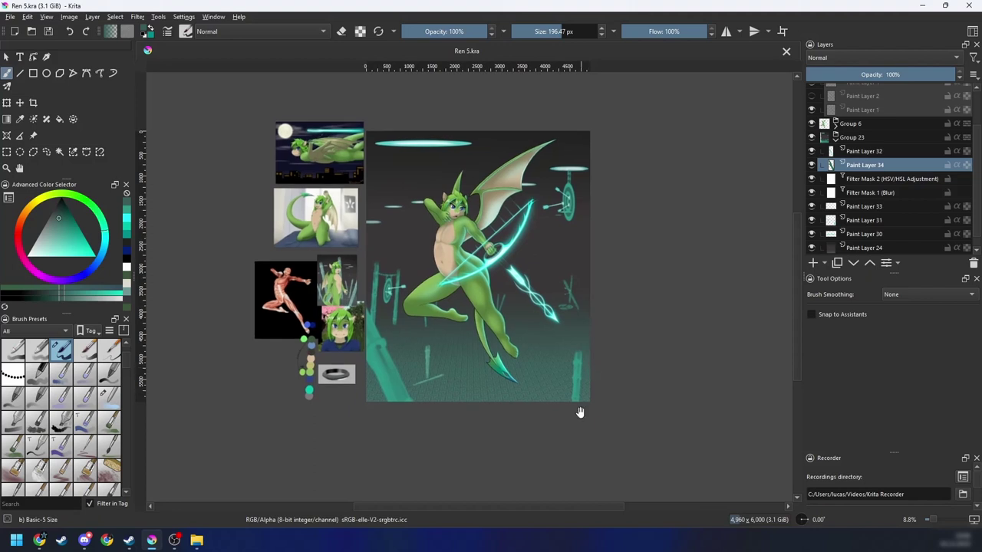
pyautogui.moveTo(580, 412); pyautogui.dragTo(581, 384)
pyautogui.moveTo(526, 402); pyautogui.dragTo(540, 378)
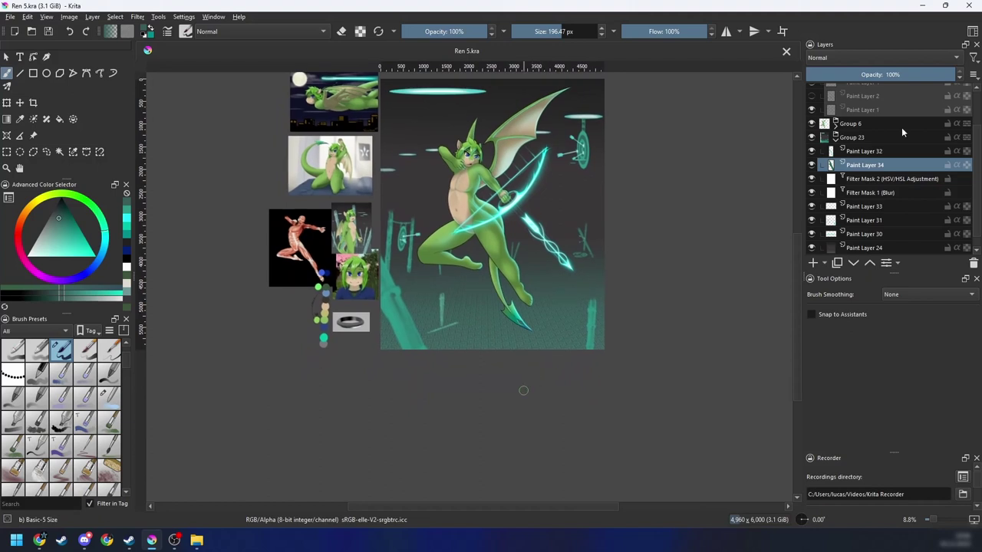
# Step: Turn on the visibility of the Logo and Signature layers
pyautogui.scroll(2, 878, 104)
pyautogui.click(811, 90)
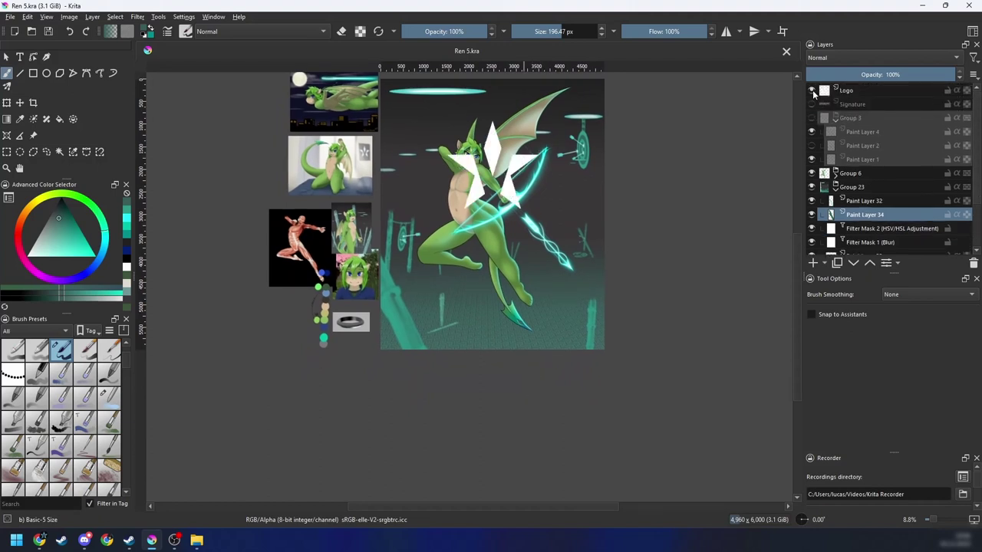
pyautogui.click(811, 104)
pyautogui.scroll(1, 659, 220)
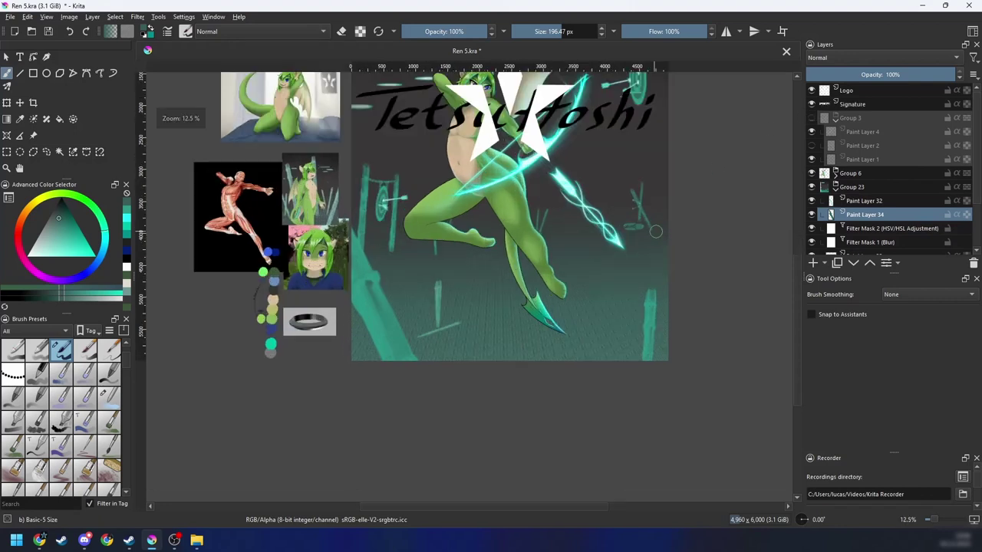
# Step: Shrink the signature with the Transform tool and place it along the artwork's lower edge at about x 3471, y 5775 px
pyautogui.click(856, 104)
pyautogui.hotkey('ctrl', 't')
pyautogui.scroll(-1, 667, 268)
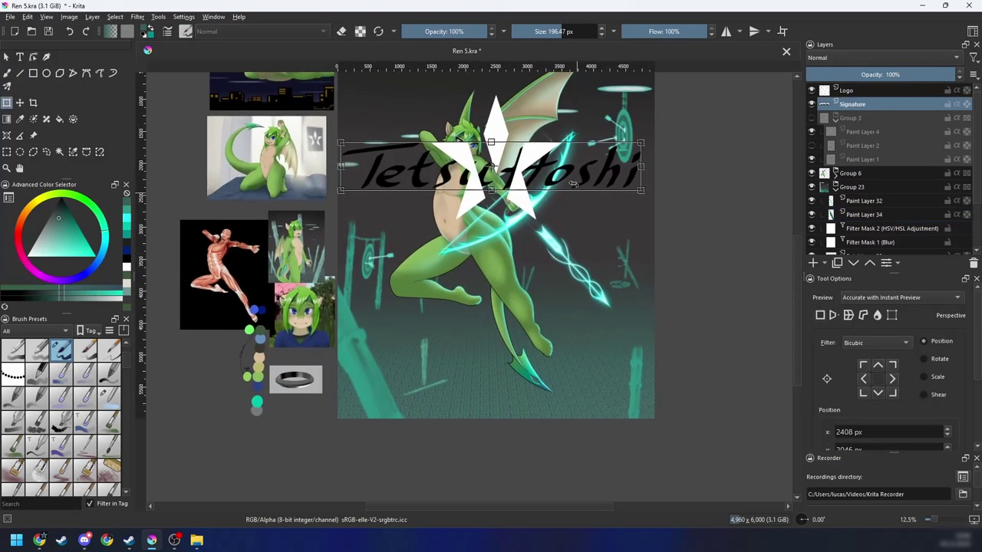
pyautogui.moveTo(575, 186); pyautogui.dragTo(581, 392)
pyautogui.moveTo(664, 348)
pyautogui.mouseDown()
pyautogui.moveTo(657, 319)
pyautogui.moveTo(484, 347)
pyautogui.mouseUp()
pyautogui.moveTo(473, 415); pyautogui.dragTo(498, 381)
pyautogui.moveTo(476, 331)
pyautogui.mouseDown()
pyautogui.moveTo(570, 355)
pyautogui.moveTo(611, 349)
pyautogui.mouseUp()
pyautogui.moveTo(504, 338); pyautogui.dragTo(525, 337)
pyautogui.moveTo(538, 389); pyautogui.dragTo(509, 431)
pyautogui.moveTo(682, 342); pyautogui.dragTo(673, 327)
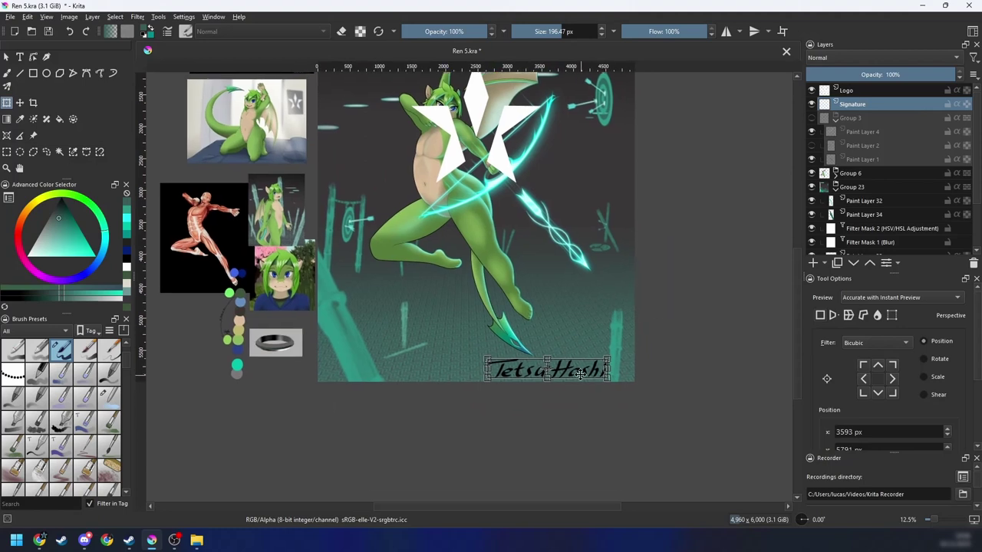
pyautogui.moveTo(583, 374); pyautogui.dragTo(576, 372)
pyautogui.press('Return')
# Step: Shrink the logo with the Transform tool and place it beside the signature at about x 2071, y 5668 px
pyautogui.scroll(1, 624, 353)
pyautogui.click(842, 92)
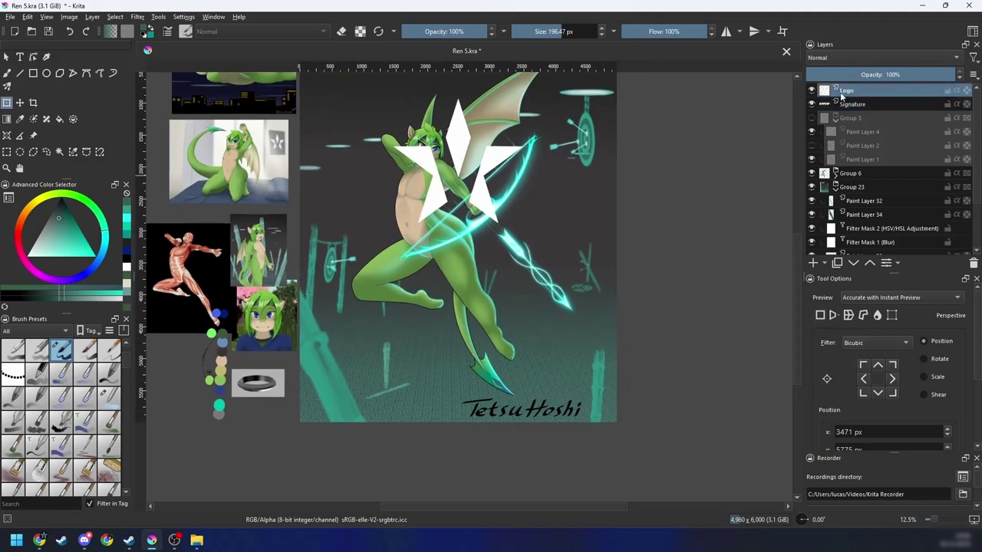
pyautogui.click(472, 185)
pyautogui.moveTo(525, 99)
pyautogui.mouseDown()
pyautogui.moveTo(433, 185)
pyautogui.moveTo(432, 401)
pyautogui.mouseUp()
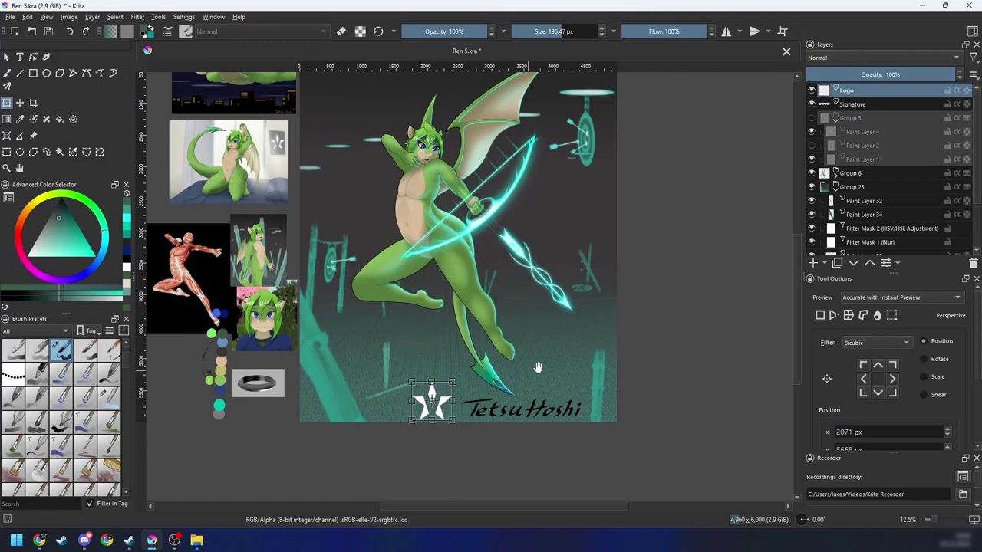
pyautogui.scroll(-1, 449, 398)
pyautogui.press('Return')
pyautogui.scroll(1, 631, 291)
# Step: On the Signature layer, sample the black of the lettering and choose the Layout block brush preset
pyautogui.click(859, 104)
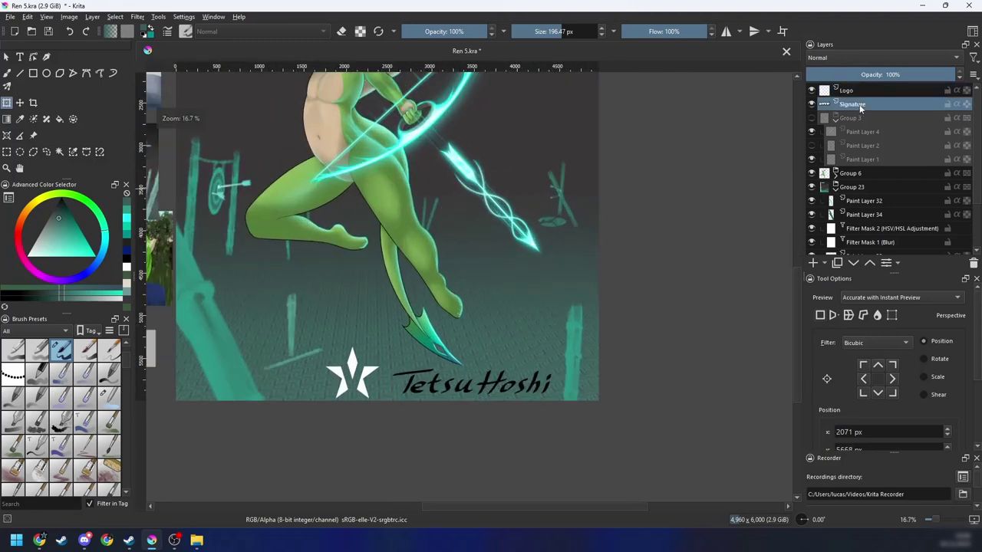
pyautogui.scroll(-1, 577, 336)
pyautogui.hotkey('ctrl', '+')
pyautogui.hotkey('ctrl', '+')
pyautogui.moveTo(553, 400)
pyautogui.mouseDown()
pyautogui.moveTo(541, 333)
pyautogui.moveTo(534, 339)
pyautogui.mouseUp()
pyautogui.press('b')
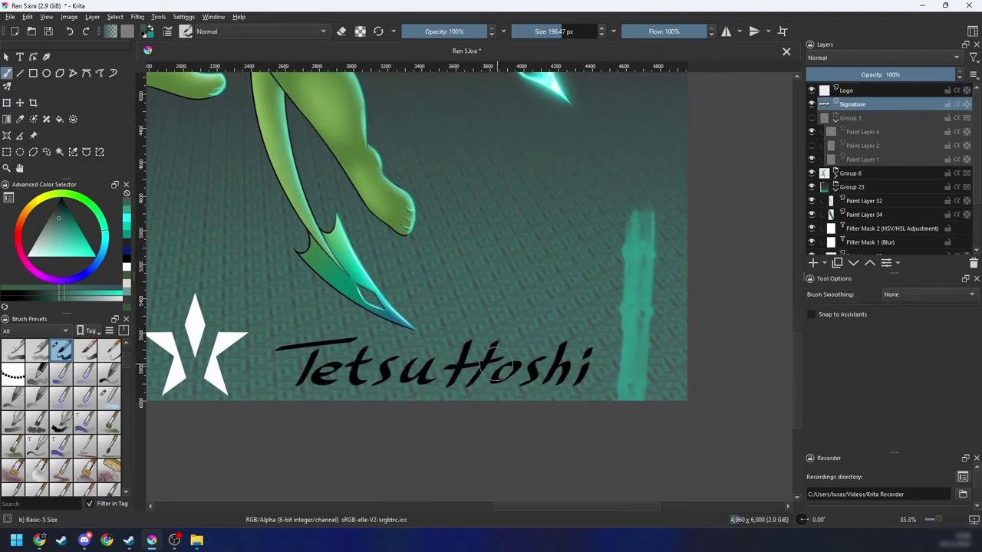
pyautogui.keyDown('ctrl'); pyautogui.click(490, 354); pyautogui.keyUp('ctrl')
pyautogui.scroll(-3, 123, 361)
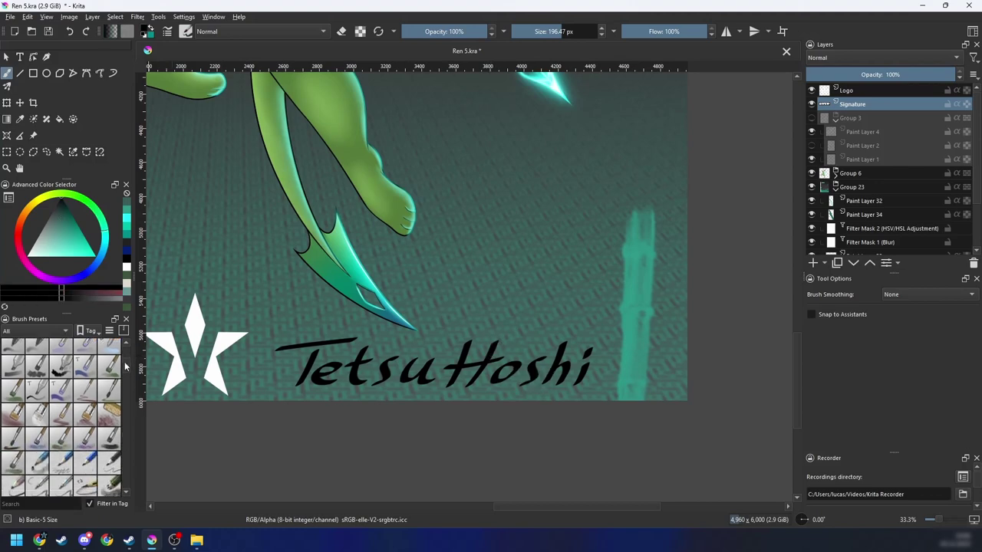
pyautogui.scroll(-4, 126, 379)
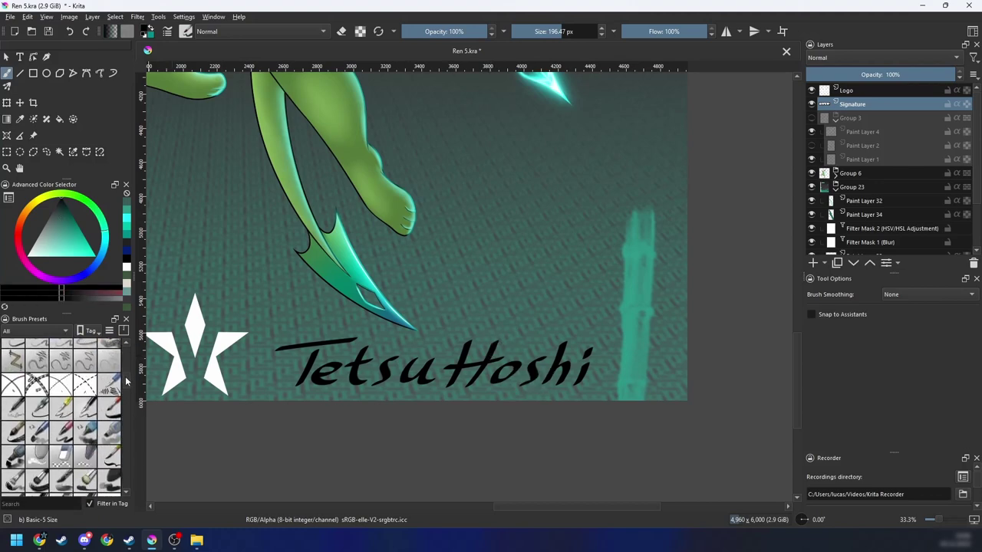
pyautogui.moveTo(126, 381); pyautogui.dragTo(128, 423)
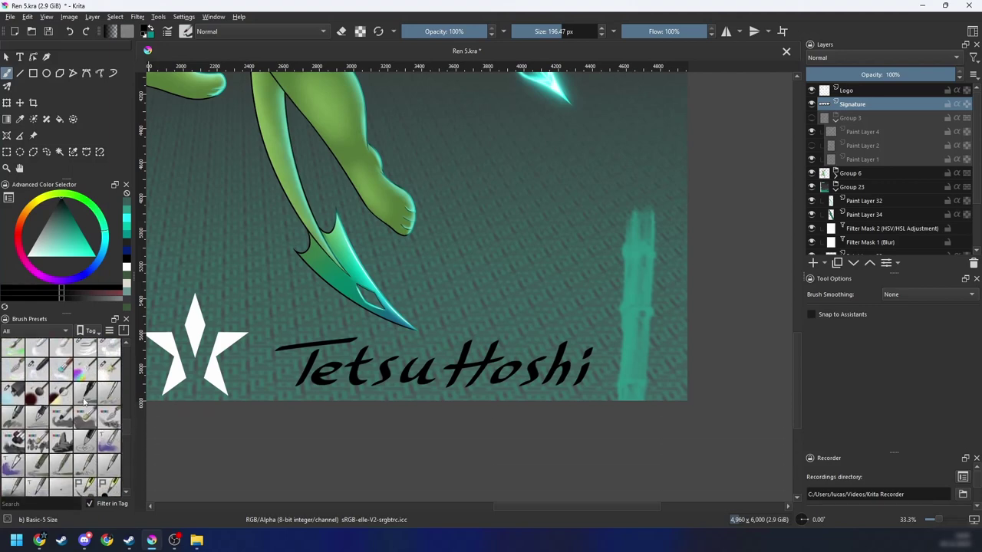
pyautogui.click(86, 395)
# Step: Try to handwrite a small raised 23 after the signature with the brush at about 61 px
pyautogui.moveTo(481, 325); pyautogui.dragTo(534, 325)
pyautogui.hotkey('ctrl', 'z')
pyautogui.hotkey('ctrl', '+')
pyautogui.moveTo(657, 393)
pyautogui.mouseDown()
pyautogui.moveTo(444, 324)
pyautogui.moveTo(469, 280)
pyautogui.moveTo(511, 298)
pyautogui.moveTo(533, 287)
pyautogui.moveTo(514, 306)
pyautogui.mouseUp()
pyautogui.hotkey('ctrl', '+')
pyautogui.hotkey('ctrl', 'z')
pyautogui.hotkey('ctrl', 'z')
pyautogui.moveTo(466, 278)
pyautogui.mouseDown()
pyautogui.moveTo(460, 295)
pyautogui.moveTo(494, 300)
pyautogui.moveTo(526, 286)
pyautogui.moveTo(495, 308)
pyautogui.mouseUp()
pyautogui.hotkey('ctrl', '-')
pyautogui.hotkey('ctrl', '-')
pyautogui.hotkey('ctrl', '-')
pyautogui.hotkey('ctrl', '-')
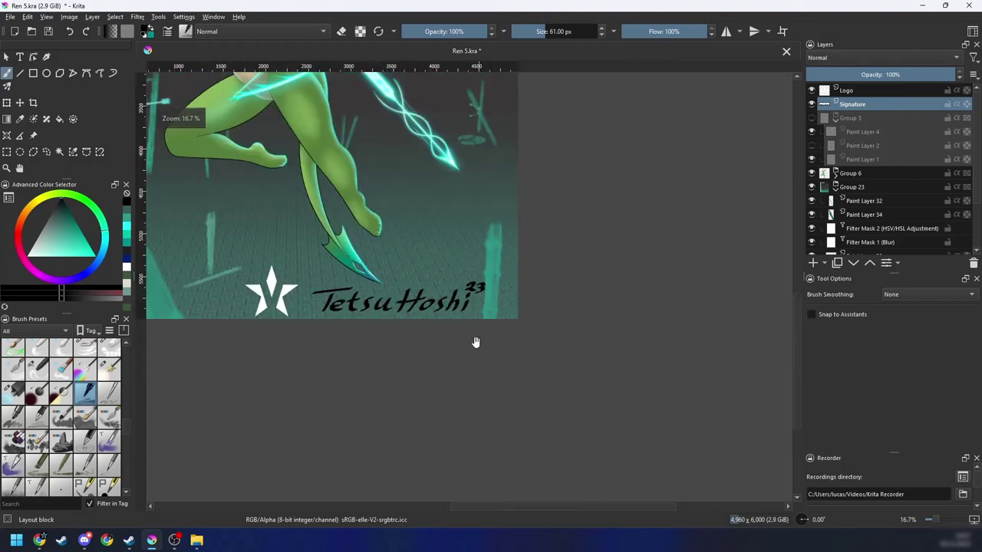
# Step: Undo the handwritten 23 after the signature
pyautogui.hotkey('ctrl', '+')
pyautogui.hotkey('ctrl', '+')
pyautogui.moveTo(476, 343)
pyautogui.mouseDown()
pyautogui.moveTo(470, 367)
pyautogui.moveTo(486, 351)
pyautogui.mouseUp()
pyautogui.hotkey('ctrl', '+')
pyautogui.hotkey('ctrl', 'z')
pyautogui.hotkey('ctrl', 'z')
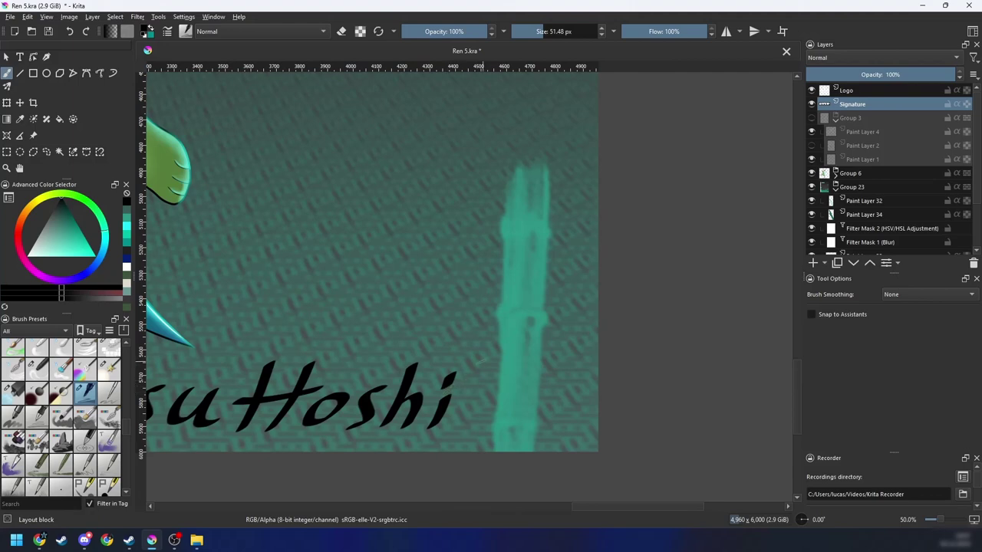
# Step: Make the brush's size pressure curve a straight line starting at 66%, testing strokes on the scratchpad
pyautogui.click(186, 30)
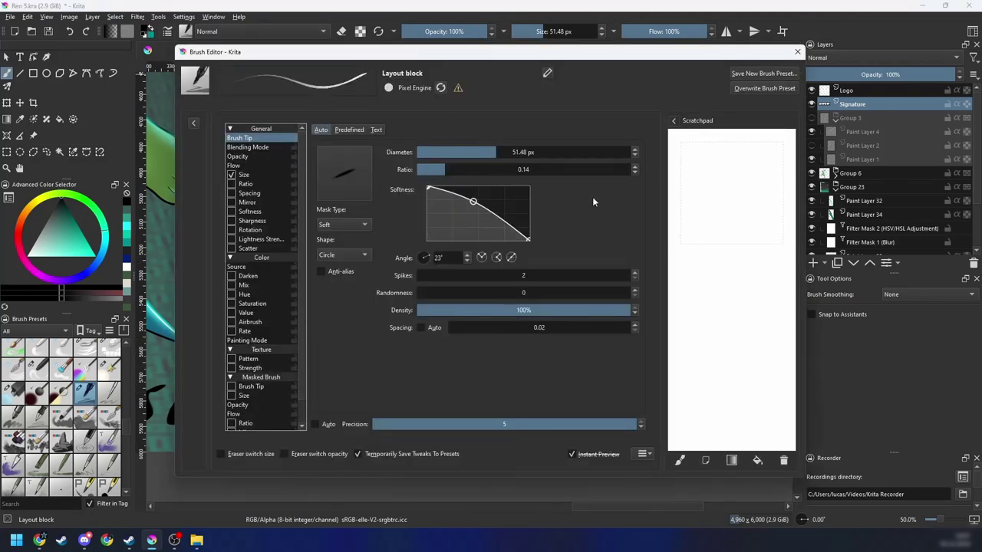
pyautogui.moveTo(718, 179); pyautogui.dragTo(776, 178)
pyautogui.moveTo(706, 213); pyautogui.dragTo(794, 189)
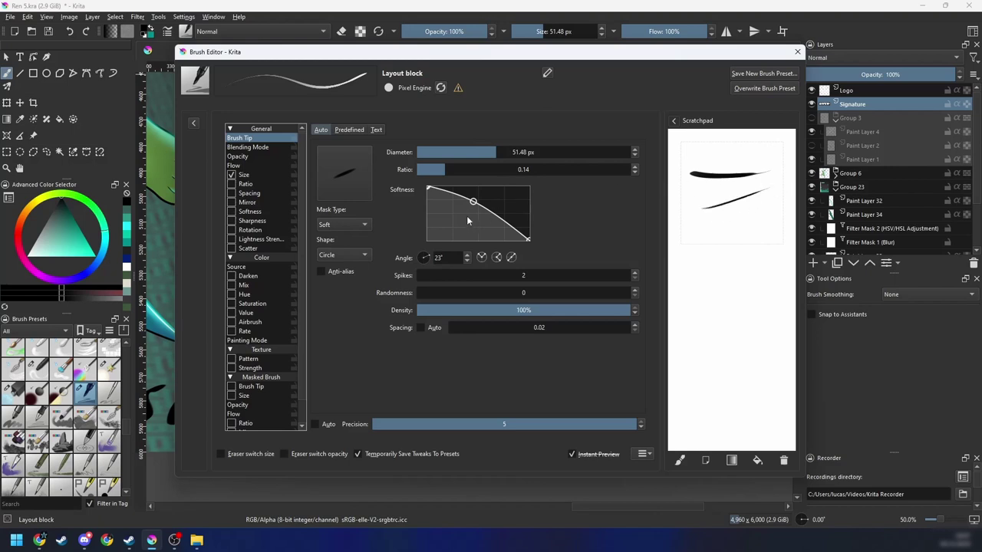
pyautogui.click(245, 175)
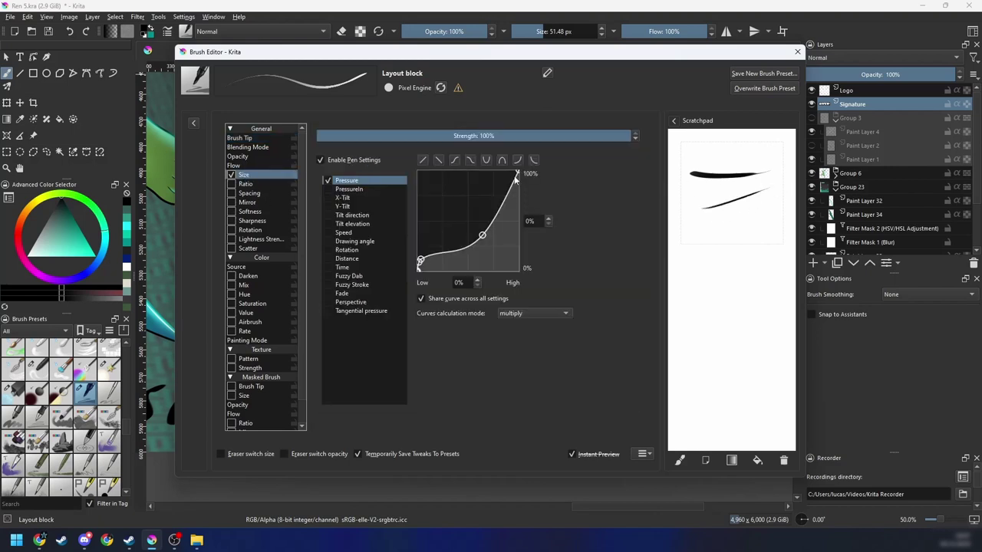
pyautogui.moveTo(419, 262); pyautogui.dragTo(418, 237)
pyautogui.click(422, 161)
pyautogui.moveTo(685, 196); pyautogui.dragTo(772, 179)
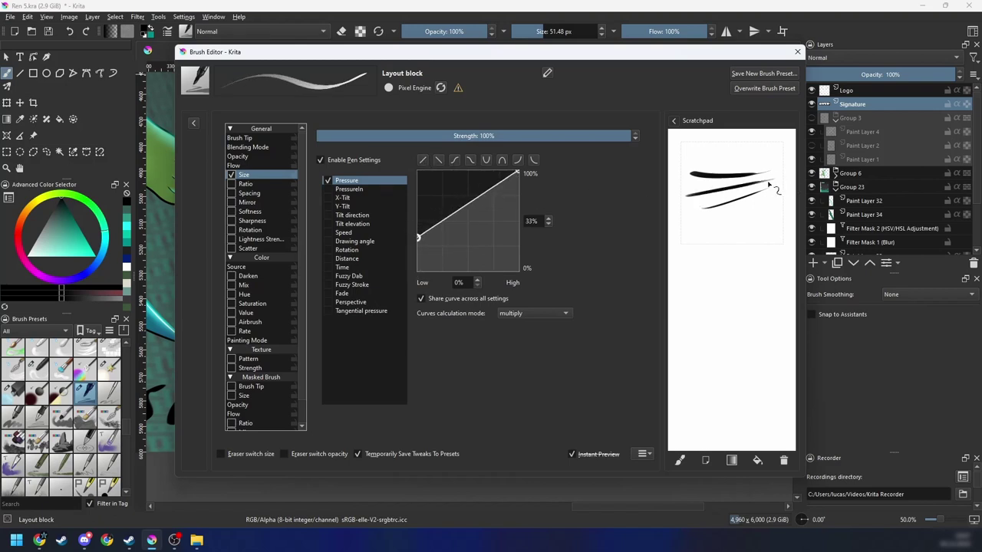
pyautogui.moveTo(418, 239); pyautogui.dragTo(418, 204)
pyautogui.moveTo(703, 164); pyautogui.dragTo(770, 149)
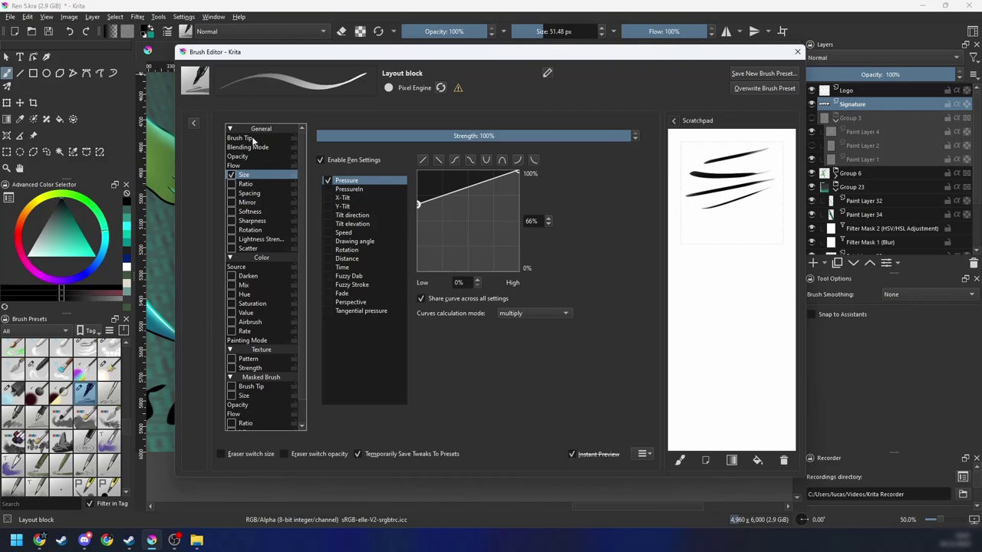
# Step: Disable the pen settings for the brush's opacity, test it with a scratchpad stroke and close the brush editor
pyautogui.click(234, 165)
pyautogui.click(238, 157)
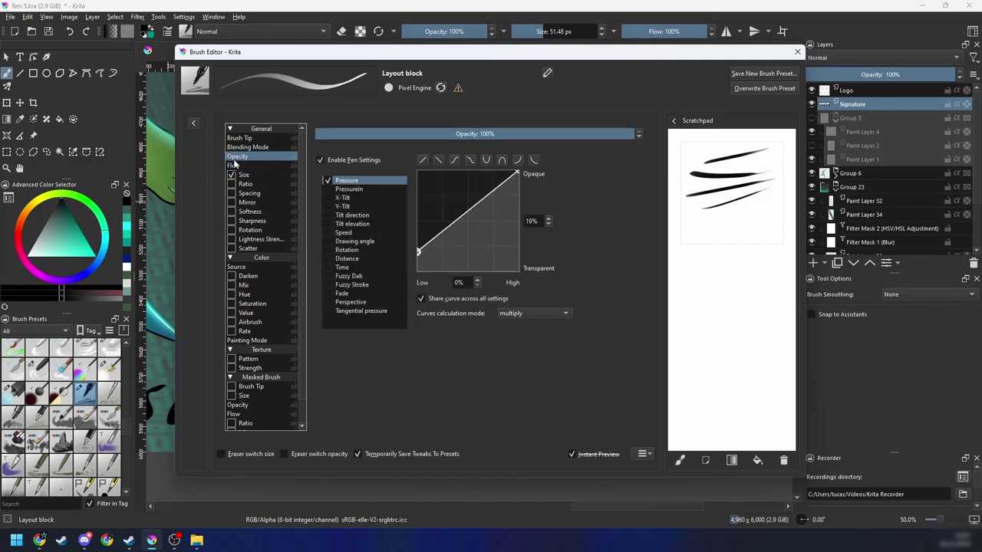
pyautogui.click(320, 161)
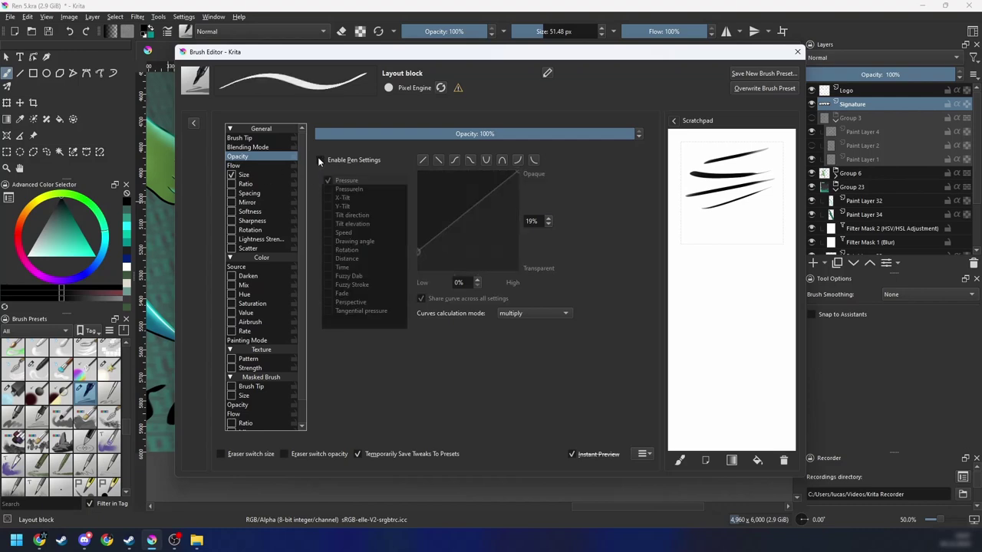
pyautogui.moveTo(698, 172); pyautogui.dragTo(772, 159)
pyautogui.click(797, 51)
# Step: Try lettering the 23 after the signature again with the adjusted brush
pyautogui.moveTo(468, 355)
pyautogui.mouseDown()
pyautogui.moveTo(501, 364)
pyautogui.moveTo(473, 351)
pyautogui.moveTo(485, 349)
pyautogui.moveTo(465, 361)
pyautogui.moveTo(497, 367)
pyautogui.moveTo(516, 347)
pyautogui.moveTo(515, 374)
pyautogui.moveTo(502, 373)
pyautogui.moveTo(533, 376)
pyautogui.mouseUp()
pyautogui.hotkey('ctrl', 'z')
pyautogui.hotkey('ctrl', 'z')
pyautogui.hotkey('ctrl', '-')
pyautogui.hotkey('ctrl', '-')
pyautogui.hotkey('ctrl', '-')
pyautogui.hotkey('ctrl', '+')
pyautogui.hotkey('ctrl', 'z')
pyautogui.hotkey('ctrl', 'z')
pyautogui.hotkey('ctrl', '+')
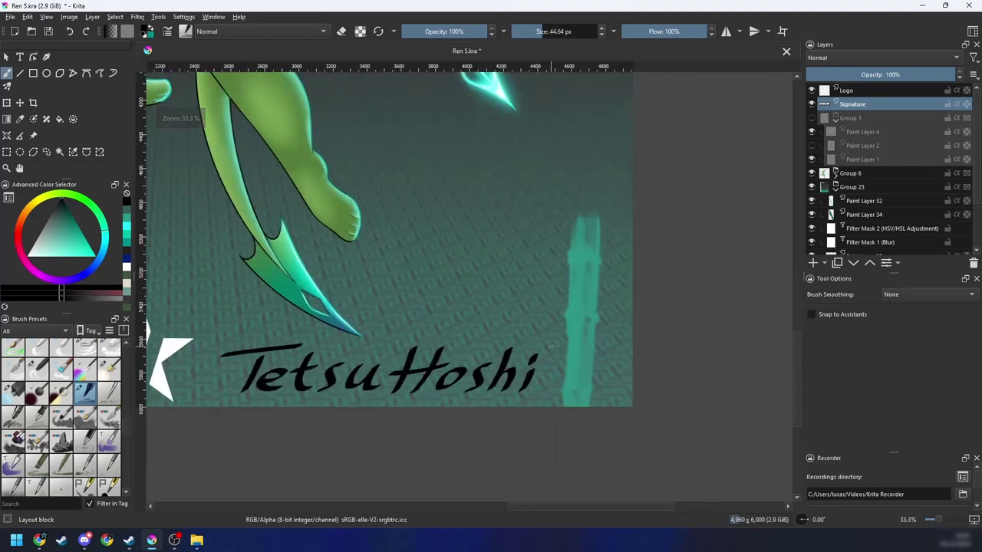
# Step: Handwrite a raised 23 after the end of the signature with the brush at about 44 px
pyautogui.moveTo(541, 338)
pyautogui.mouseDown()
pyautogui.moveTo(574, 334)
pyautogui.moveTo(563, 361)
pyautogui.moveTo(528, 367)
pyautogui.moveTo(554, 358)
pyautogui.mouseUp()
pyautogui.hotkey('ctrl', '-')
# Step: Lasso the signature with its 23, shrink it, move it along the lower edge beside the bamboo stalk, and deselect
pyautogui.press('l')
pyautogui.moveTo(465, 380)
pyautogui.mouseDown()
pyautogui.moveTo(466, 390)
pyautogui.moveTo(698, 322)
pyautogui.moveTo(414, 306)
pyautogui.moveTo(487, 398)
pyautogui.mouseUp()
pyautogui.hotkey('ctrl', 't')
pyautogui.scroll(-1, 537, 391)
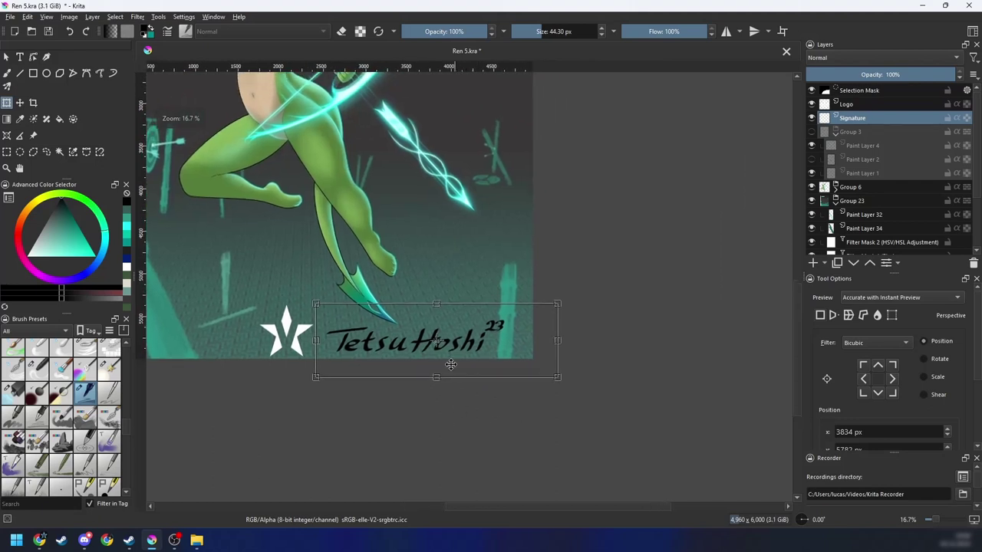
pyautogui.moveTo(585, 308)
pyautogui.mouseDown()
pyautogui.moveTo(482, 340)
pyautogui.moveTo(517, 366)
pyautogui.moveTo(493, 364)
pyautogui.moveTo(490, 337)
pyautogui.mouseUp()
pyautogui.scroll(-2, 514, 350)
pyautogui.hotkey('ctrl', '+')
pyautogui.hotkey('ctrl', '+')
pyautogui.hotkey('ctrl', '+')
pyautogui.hotkey('ctrl', '+')
pyautogui.hotkey('ctrl', '+')
pyautogui.moveTo(498, 400); pyautogui.dragTo(498, 412)
pyautogui.scroll(-2, 496, 443)
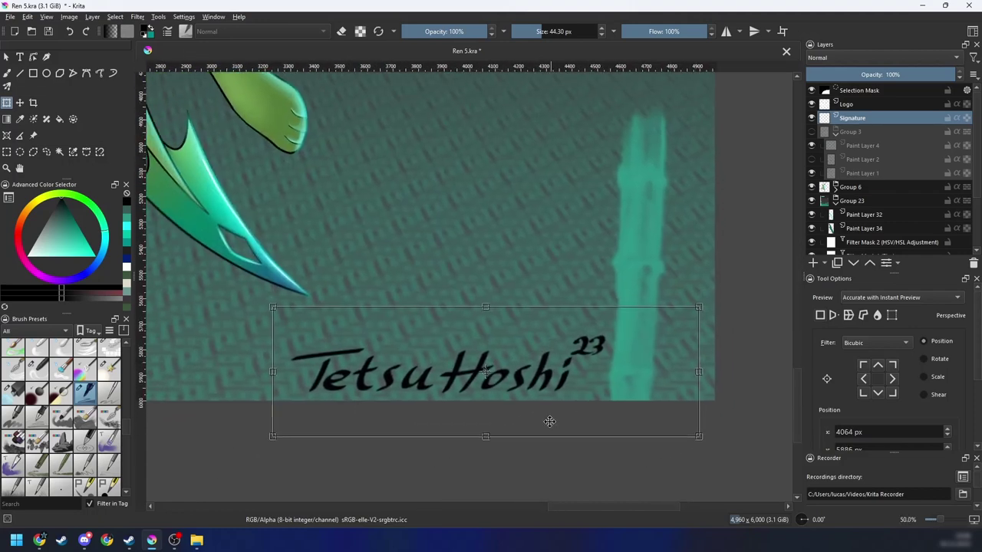
pyautogui.hotkey('ctrl', '-')
pyautogui.moveTo(484, 382); pyautogui.dragTo(535, 400)
pyautogui.click(47, 152)
pyautogui.hotkey('ctrl', 'shift', 'a')
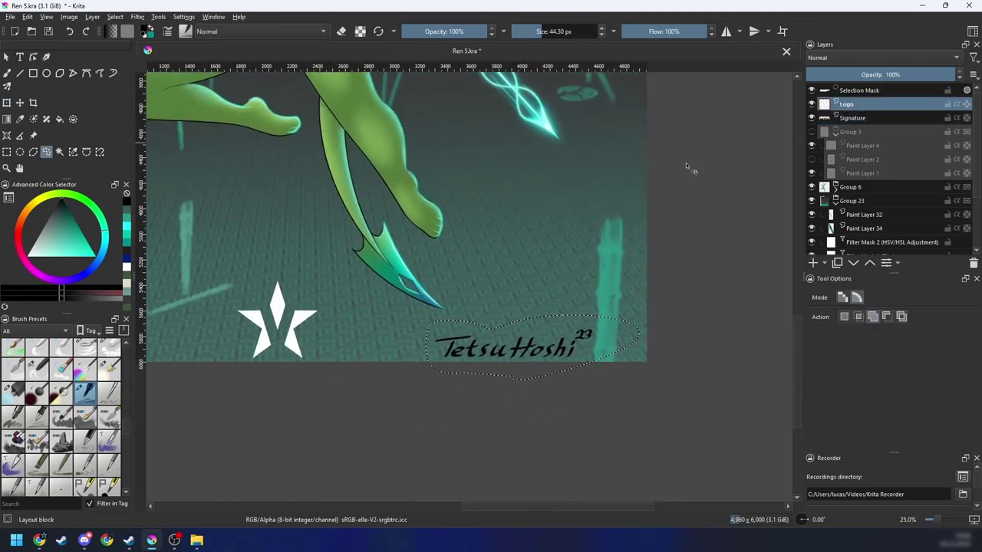
pyautogui.press('b')
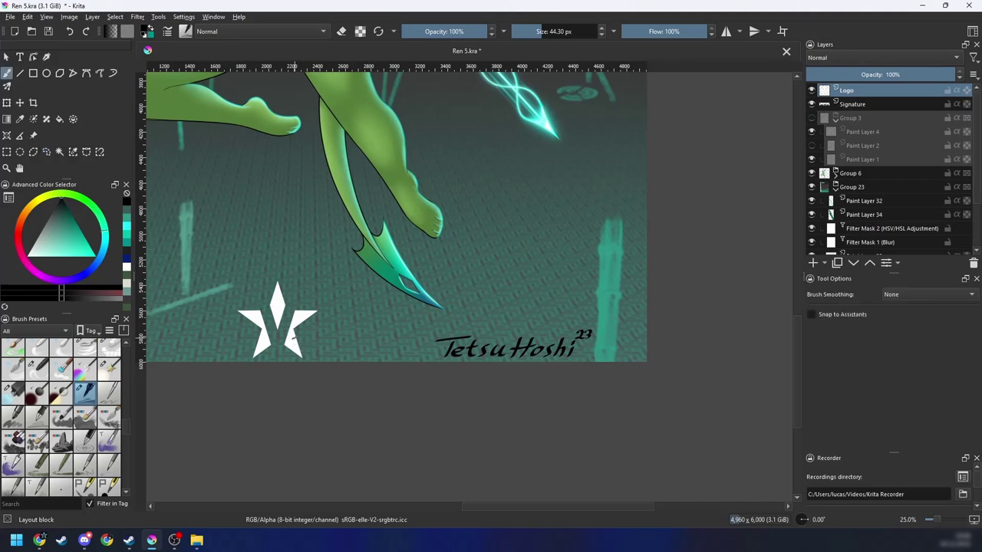
# Step: Shrink the logo further and place it just before the signature at about x 3060, y 5787 px
pyautogui.hotkey('ctrl', 't')
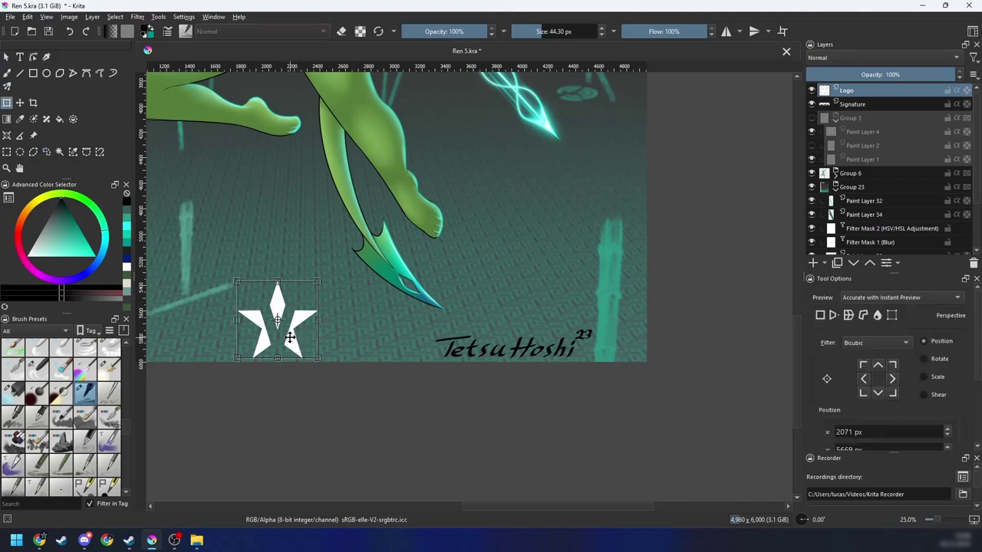
pyautogui.moveTo(263, 321); pyautogui.dragTo(361, 321)
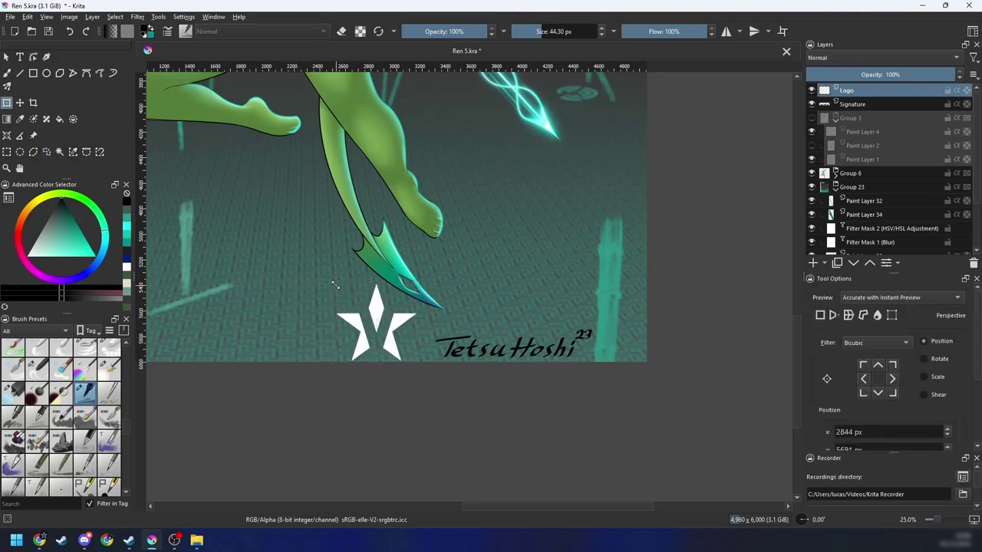
pyautogui.moveTo(336, 284)
pyautogui.mouseDown()
pyautogui.moveTo(382, 330)
pyautogui.moveTo(365, 309)
pyautogui.mouseUp()
pyautogui.moveTo(398, 350); pyautogui.dragTo(410, 347)
pyautogui.hotkey('ctrl', '-')
pyautogui.hotkey('ctrl', '-')
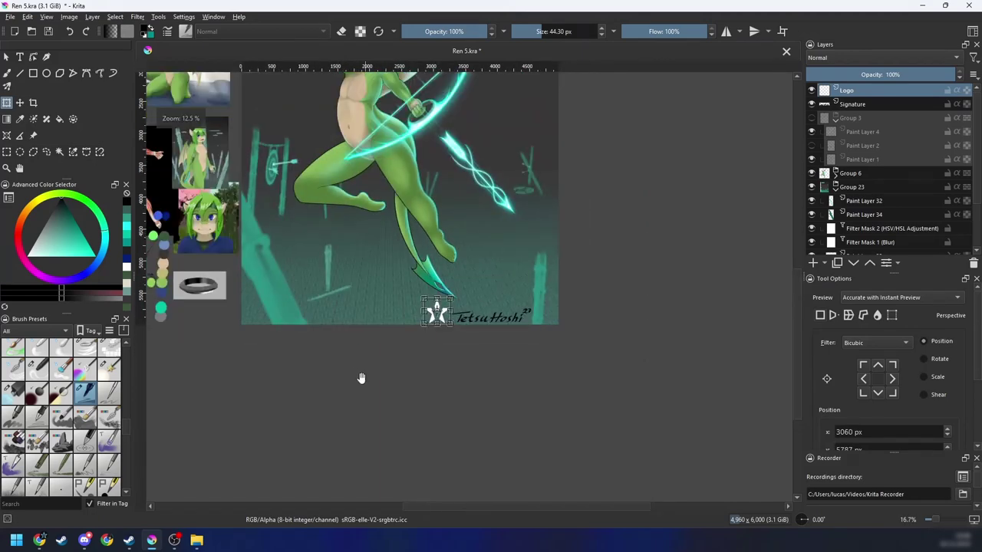
# Step: Examine the logo and signature placement against the whole illustration and the reference images
pyautogui.moveTo(361, 375); pyautogui.dragTo(504, 402)
pyautogui.moveTo(450, 372); pyautogui.dragTo(274, 369)
pyautogui.hotkey('ctrl', '+')
pyautogui.hotkey('ctrl', '+')
pyautogui.moveTo(399, 413)
pyautogui.mouseDown()
pyautogui.moveTo(349, 396)
pyautogui.moveTo(453, 402)
pyautogui.moveTo(453, 460)
pyautogui.mouseUp()
pyautogui.scroll(-2, 432, 408)
pyautogui.scroll(1, 442, 386)
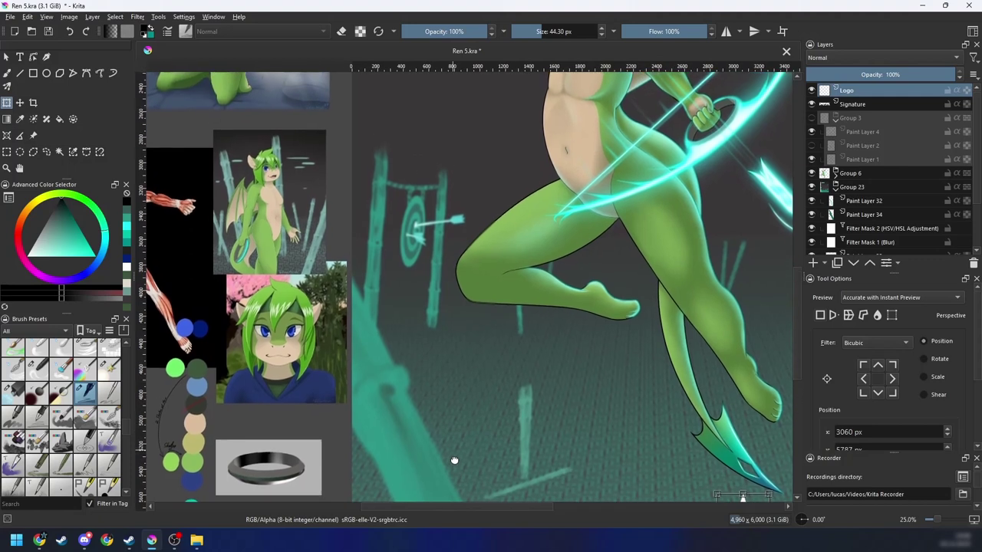
pyautogui.moveTo(443, 369); pyautogui.dragTo(460, 460)
pyautogui.scroll(-2, 454, 418)
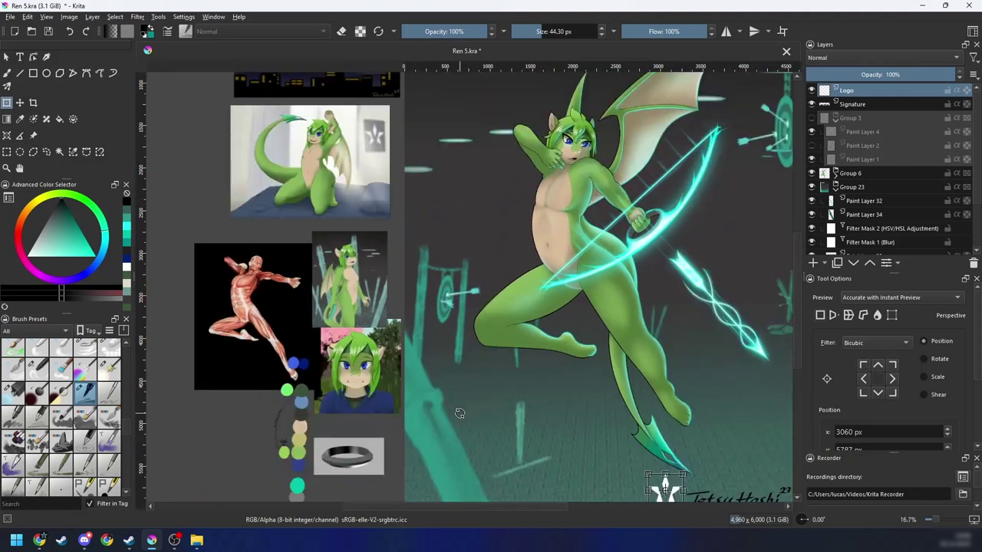
pyautogui.moveTo(472, 404)
pyautogui.mouseDown()
pyautogui.moveTo(465, 455)
pyautogui.moveTo(374, 349)
pyautogui.mouseUp()
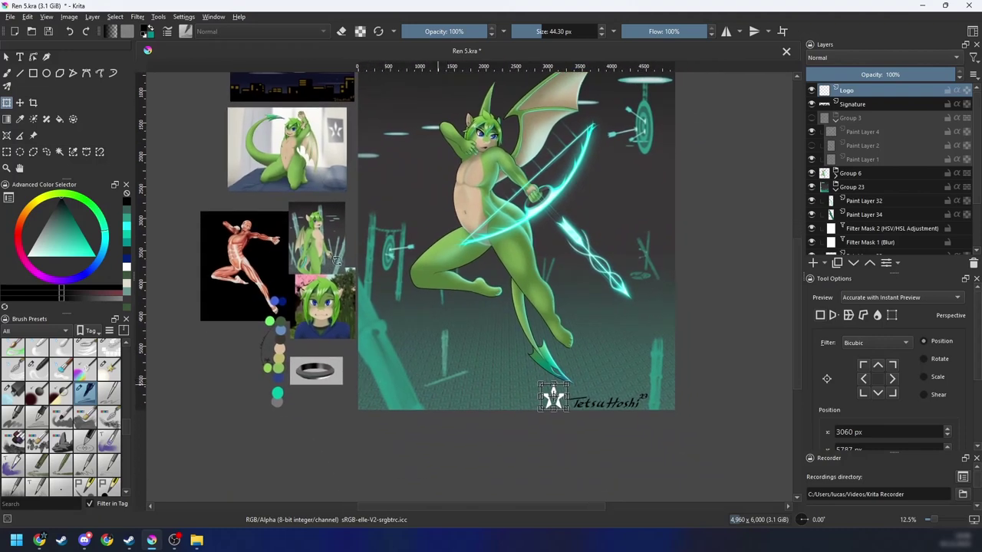
pyautogui.hotkey('alt', 'Tab')
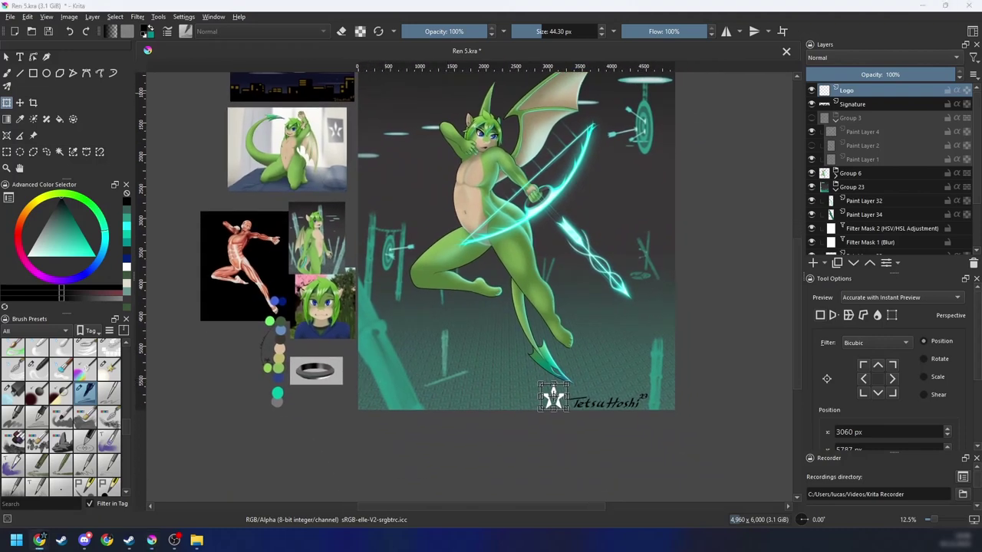
pyautogui.click(624, 514)
# Step: Move the logo above the signature at about x 3899, y 5592 px and merge it into the Signature layer
pyautogui.scroll(2, 573, 376)
pyautogui.moveTo(576, 374); pyautogui.dragTo(559, 304)
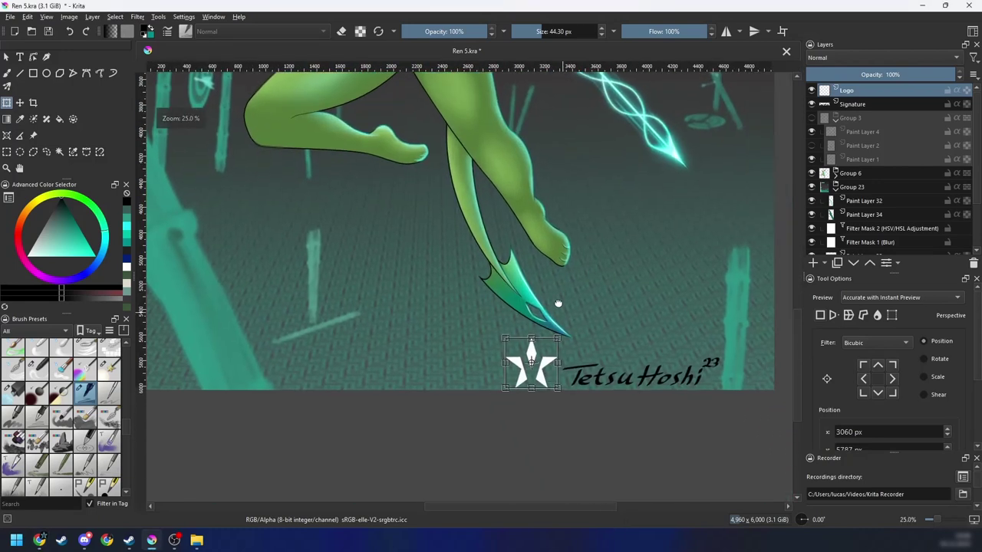
pyautogui.moveTo(526, 354)
pyautogui.mouseDown()
pyautogui.moveTo(609, 326)
pyautogui.moveTo(633, 331)
pyautogui.moveTo(620, 325)
pyautogui.mouseUp()
pyautogui.moveTo(631, 364); pyautogui.dragTo(618, 361)
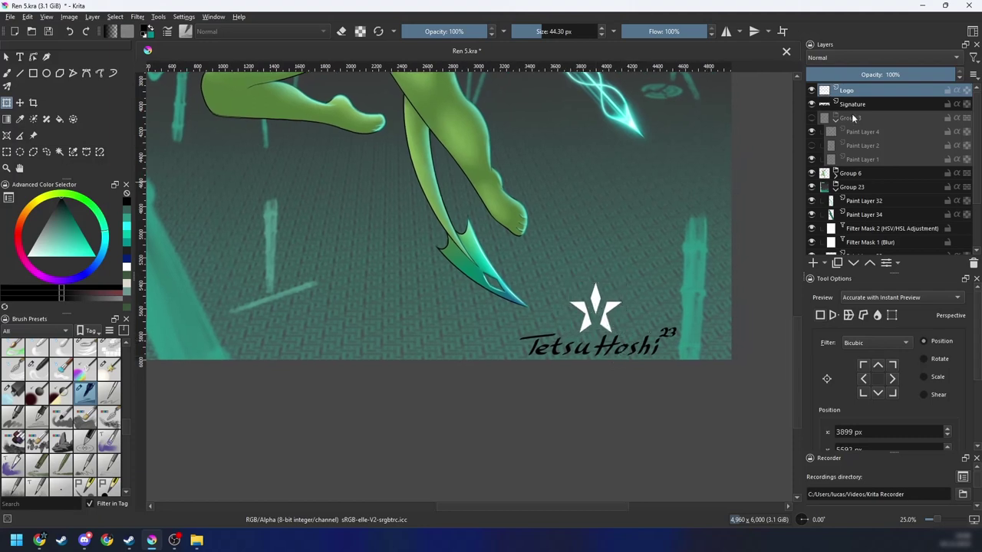
pyautogui.rightClick(860, 92)
pyautogui.click(836, 197)
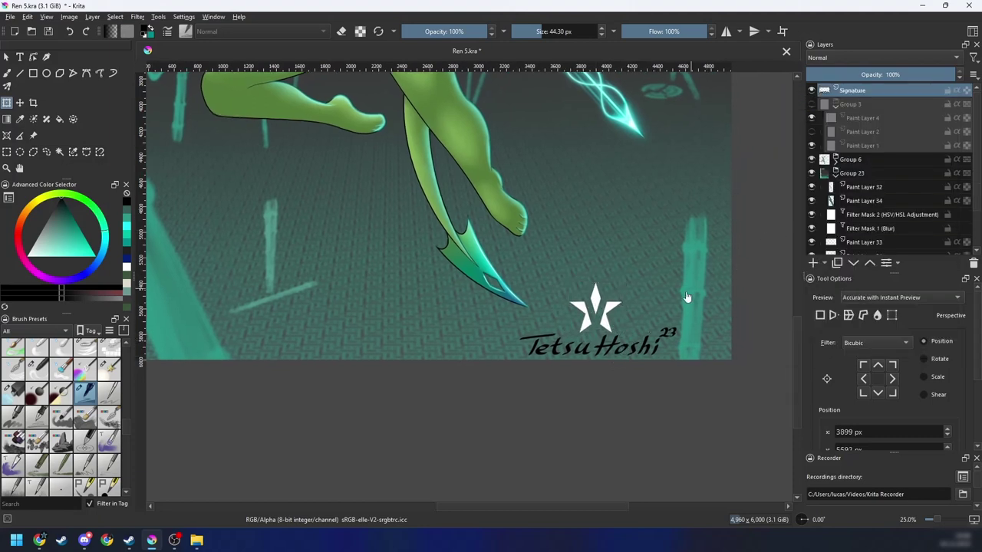
# Step: Turn the merged logo and signature solid black with an HSV/HSL adjustment at lightness -100
pyautogui.moveTo(658, 328); pyautogui.dragTo(621, 322)
pyautogui.press('b')
pyautogui.hotkey('ctrl', '+')
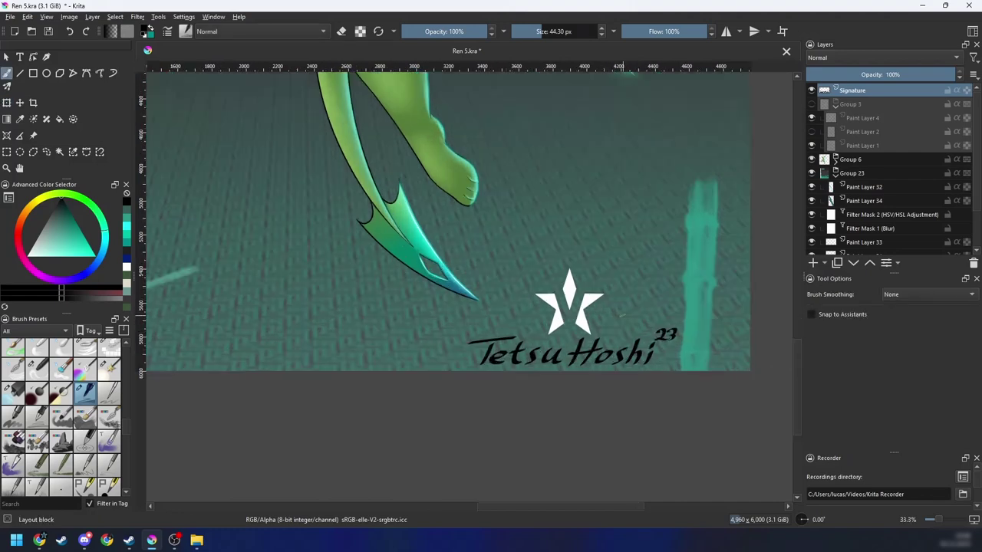
pyautogui.hotkey('ctrl', 't')
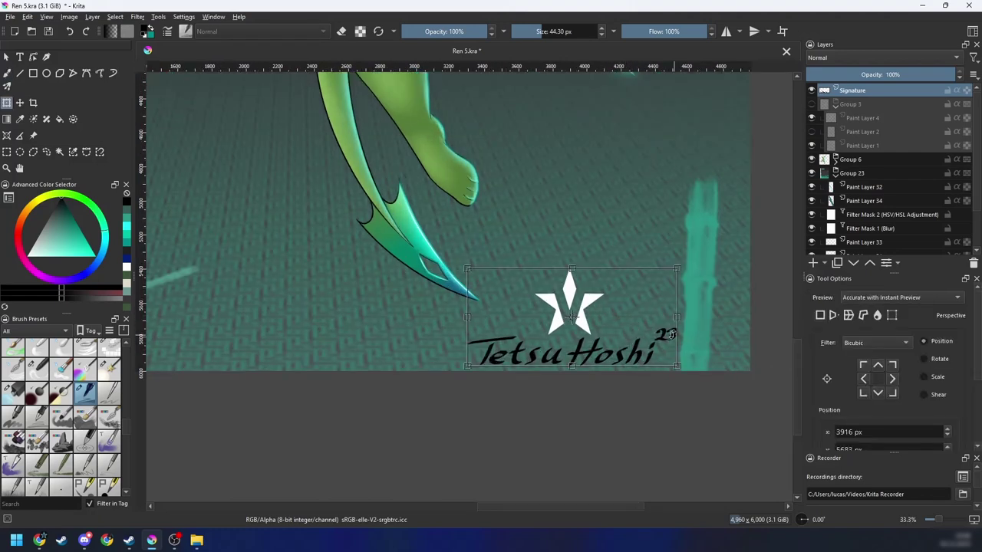
pyautogui.press('Return')
pyautogui.hotkey('ctrl', 'u')
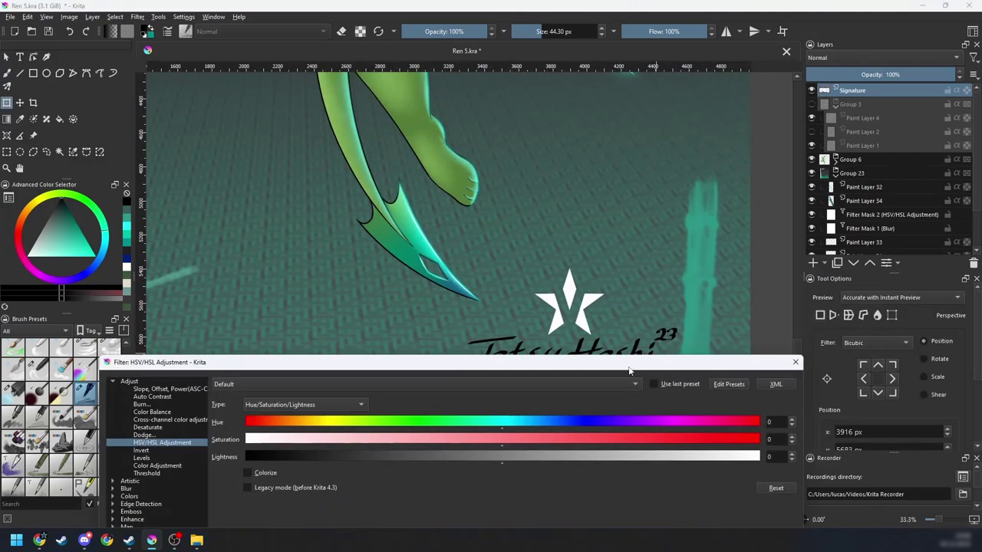
pyautogui.moveTo(295, 464); pyautogui.dragTo(224, 459)
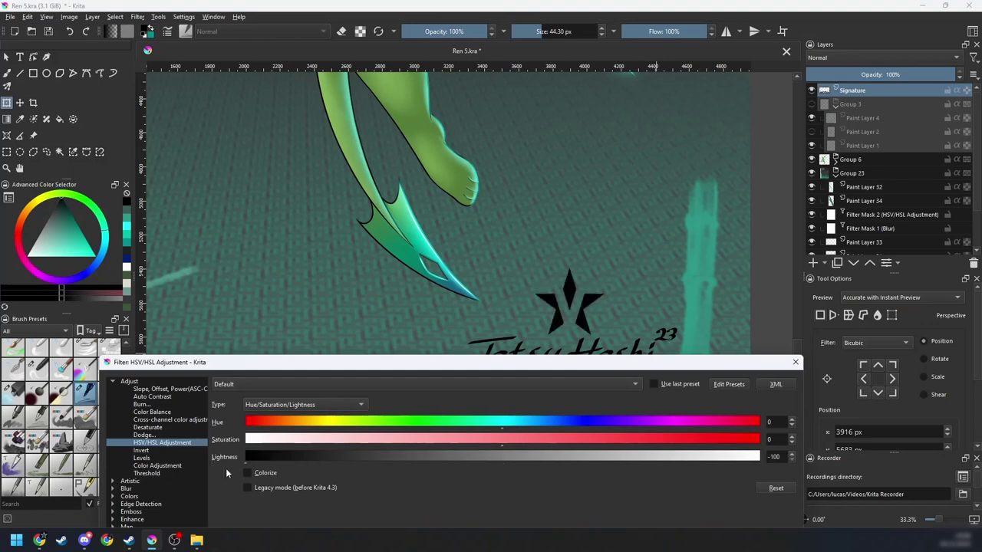
# Step: Colorize the logo and signature turquoise with hue 180, saturation about 68 and lightness 43
pyautogui.click(252, 471)
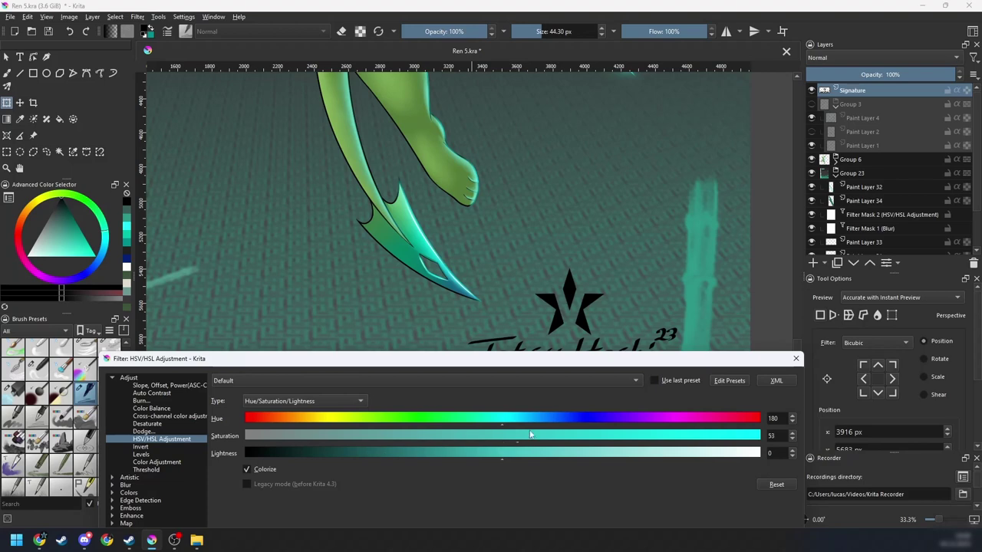
pyautogui.moveTo(530, 433)
pyautogui.mouseDown()
pyautogui.moveTo(632, 432)
pyautogui.moveTo(623, 457)
pyautogui.mouseUp()
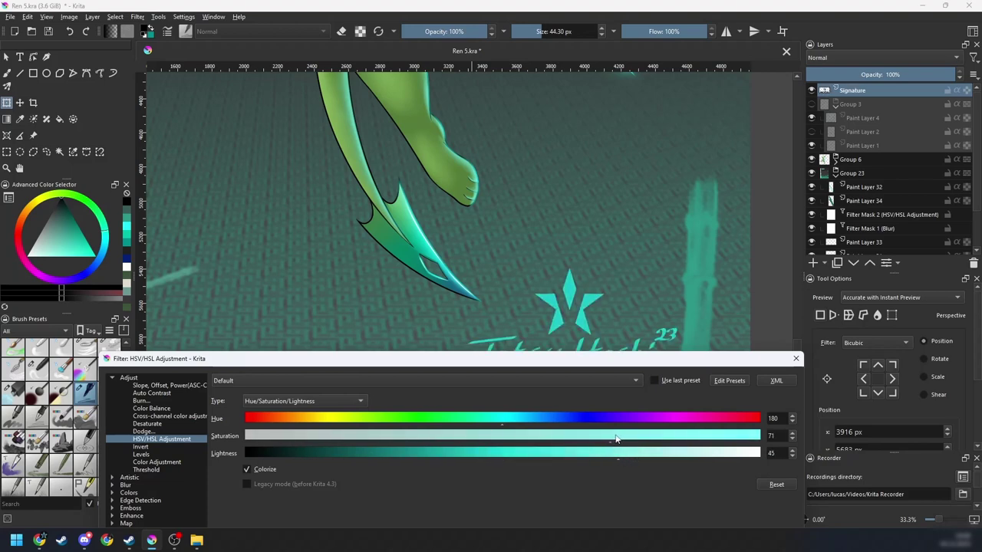
pyautogui.moveTo(626, 453); pyautogui.dragTo(633, 454)
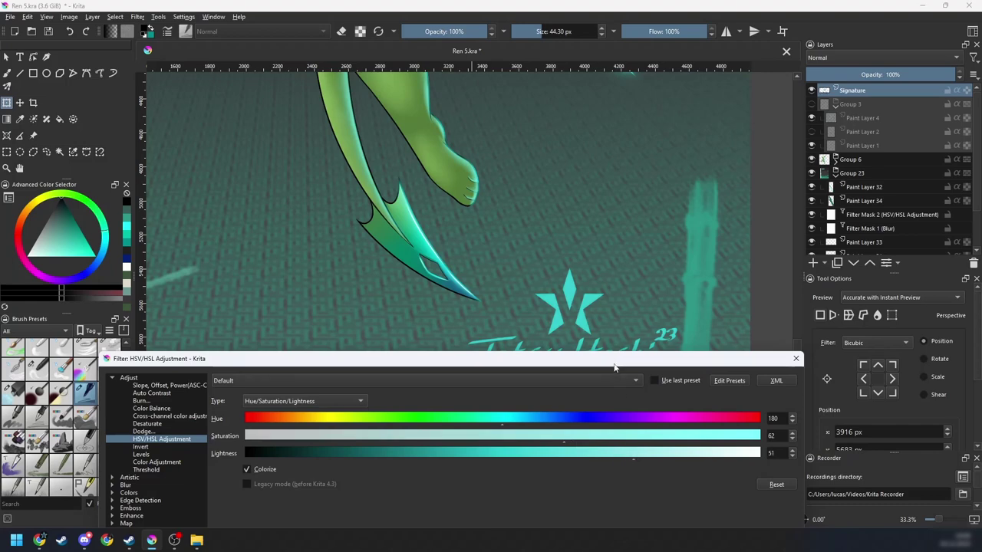
pyautogui.moveTo(614, 365)
pyautogui.mouseDown()
pyautogui.moveTo(616, 430)
pyautogui.moveTo(631, 407)
pyautogui.mouseUp()
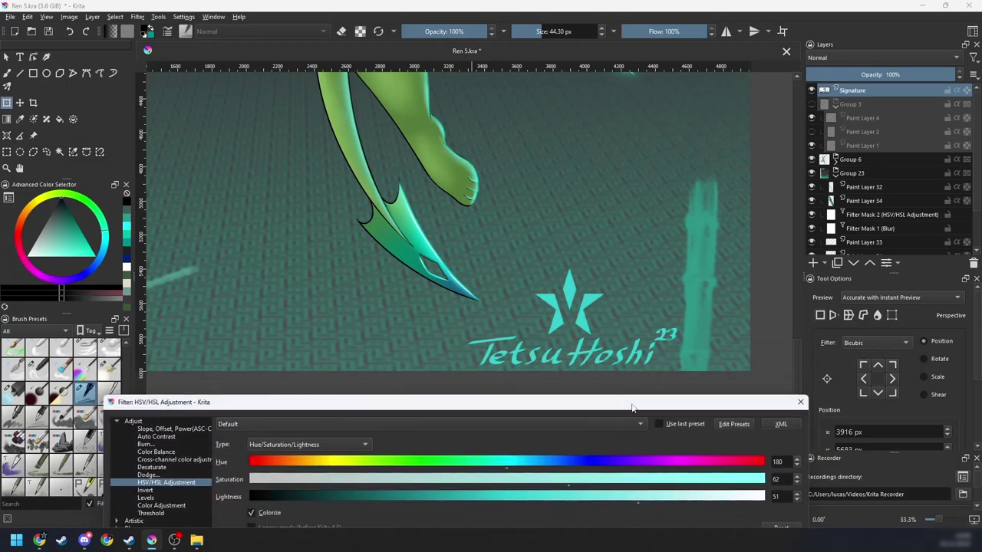
pyautogui.moveTo(626, 503)
pyautogui.mouseDown()
pyautogui.moveTo(605, 502)
pyautogui.moveTo(618, 505)
pyautogui.mouseUp()
pyautogui.moveTo(573, 482)
pyautogui.mouseDown()
pyautogui.moveTo(642, 480)
pyautogui.moveTo(511, 484)
pyautogui.moveTo(734, 486)
pyautogui.moveTo(663, 483)
pyautogui.mouseUp()
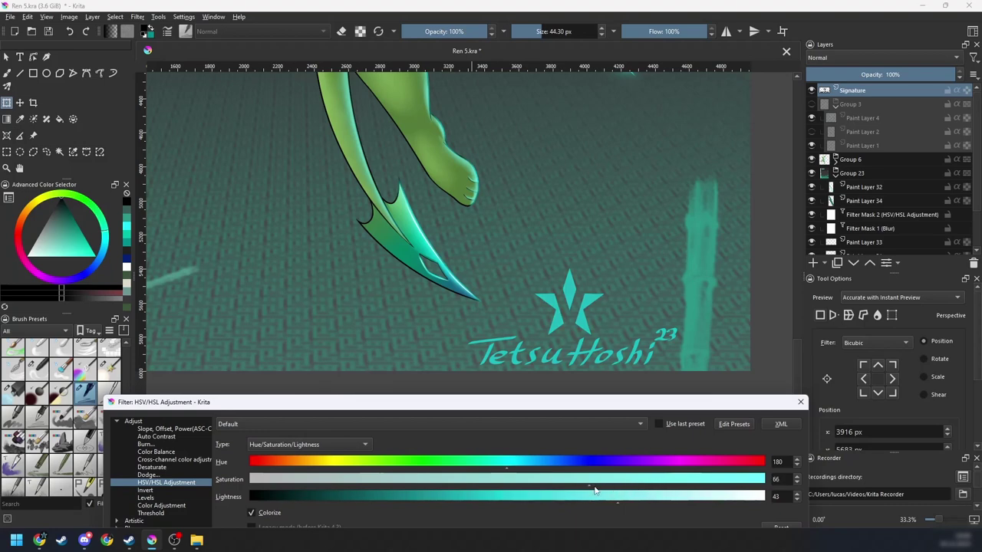
pyautogui.press('Return')
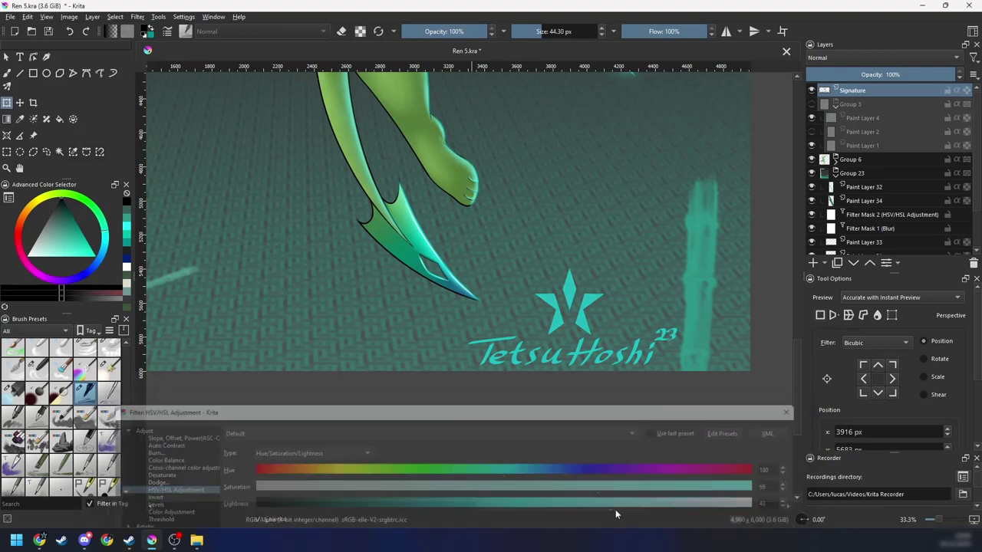
# Step: Shrink the logo and signature together and place them near the bamboo stalk at about x 4115, y 5775 px
pyautogui.press('-')
pyautogui.press('-')
pyautogui.press('-')
pyautogui.press('-')
pyautogui.moveTo(529, 376); pyautogui.dragTo(559, 454)
pyautogui.scroll(2, 559, 454)
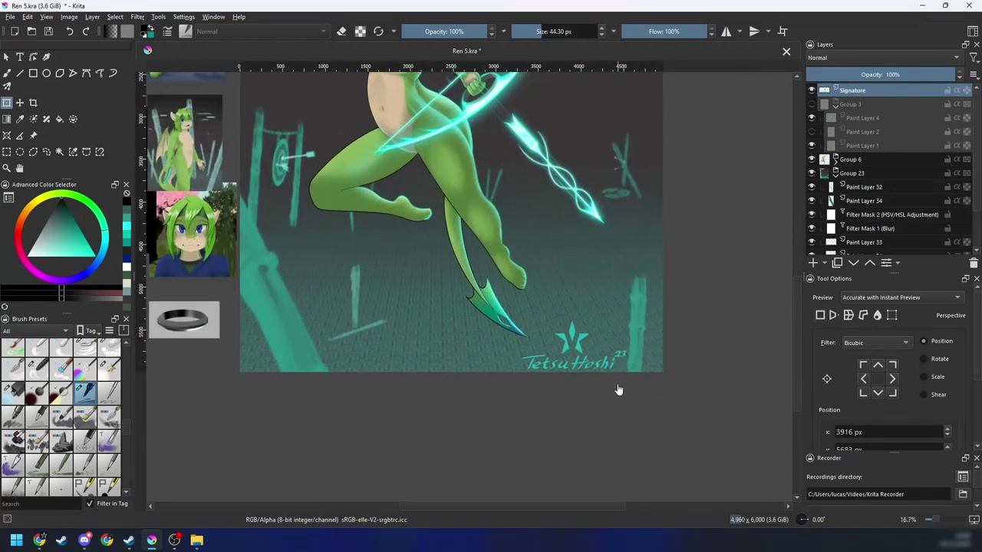
pyautogui.moveTo(580, 323)
pyautogui.mouseDown()
pyautogui.moveTo(586, 363)
pyautogui.moveTo(610, 360)
pyautogui.mouseUp()
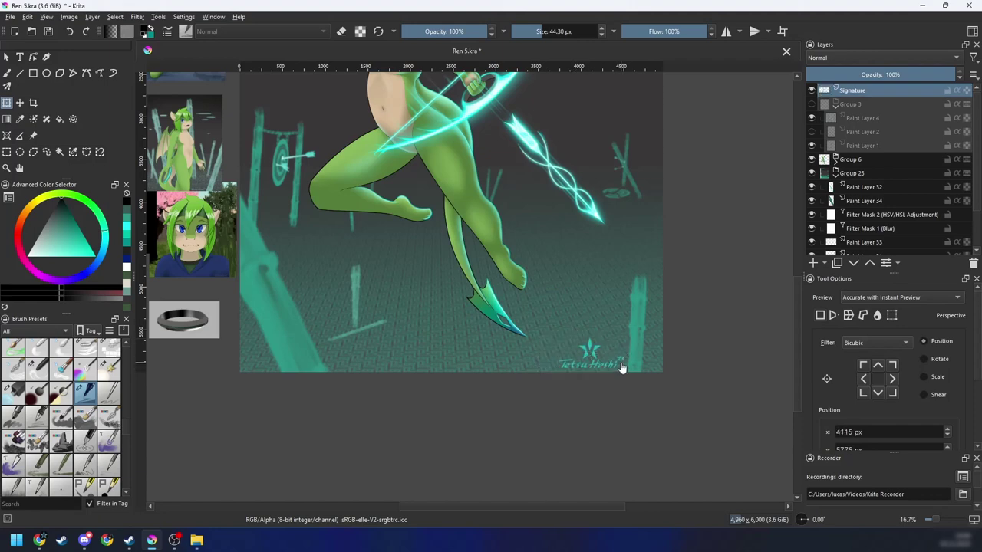
# Step: Darken the logo and signature slightly with an HSV/HSL lightness reduction, check them against the whole illustration, and save the document
pyautogui.hotkey('ctrl', 'u')
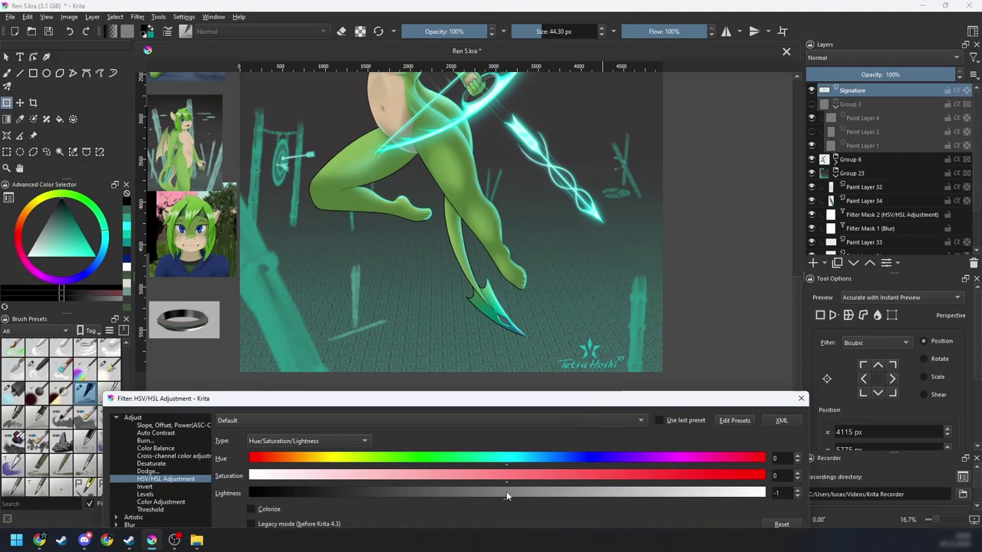
pyautogui.moveTo(506, 496); pyautogui.dragTo(472, 499)
pyautogui.press('Return')
pyautogui.press('-')
pyautogui.press('-')
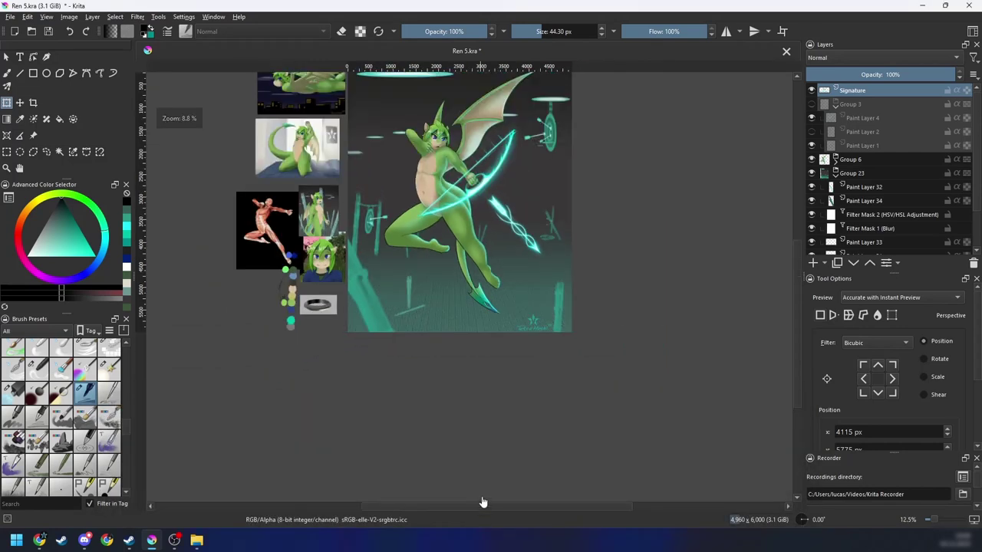
pyautogui.moveTo(500, 419); pyautogui.dragTo(504, 507)
pyautogui.moveTo(518, 454); pyautogui.dragTo(523, 468)
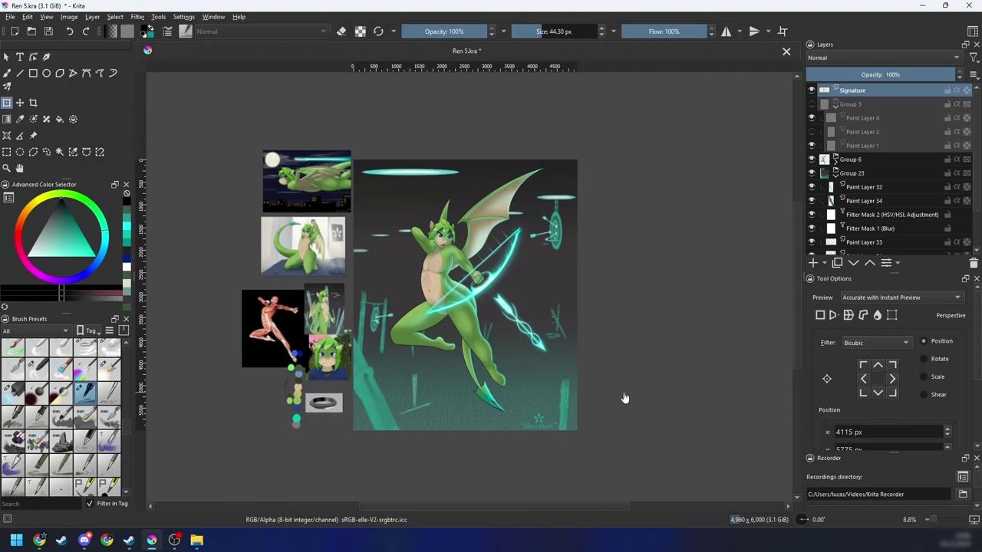
pyautogui.hotkey('ctrl', 's')
pyautogui.scroll(3, 607, 397)
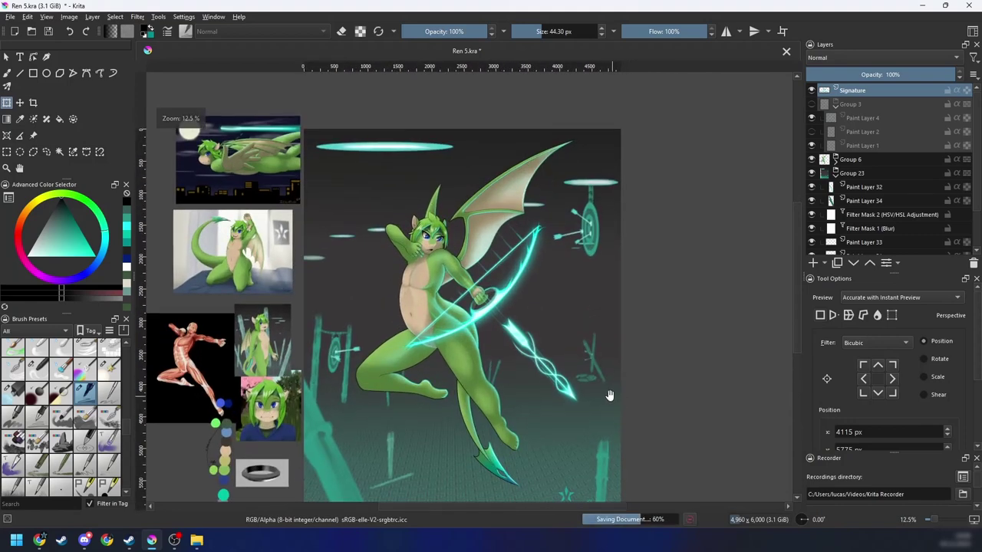
# Step: Set the horizontal and vertical radius of the background's Filter Mask 1 (Blur) to 20 and save the document
pyautogui.click(888, 229)
pyautogui.rightClick(869, 232)
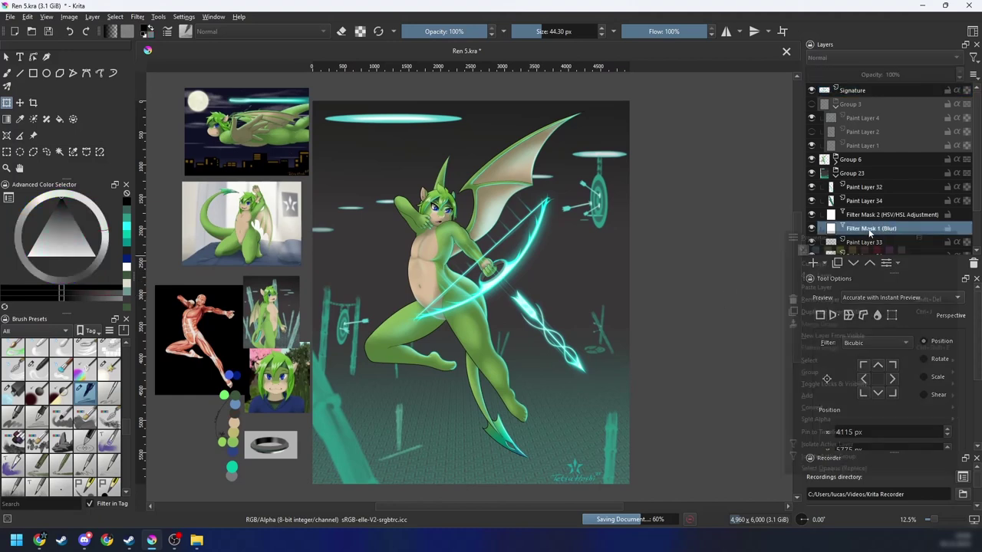
pyautogui.click(834, 240)
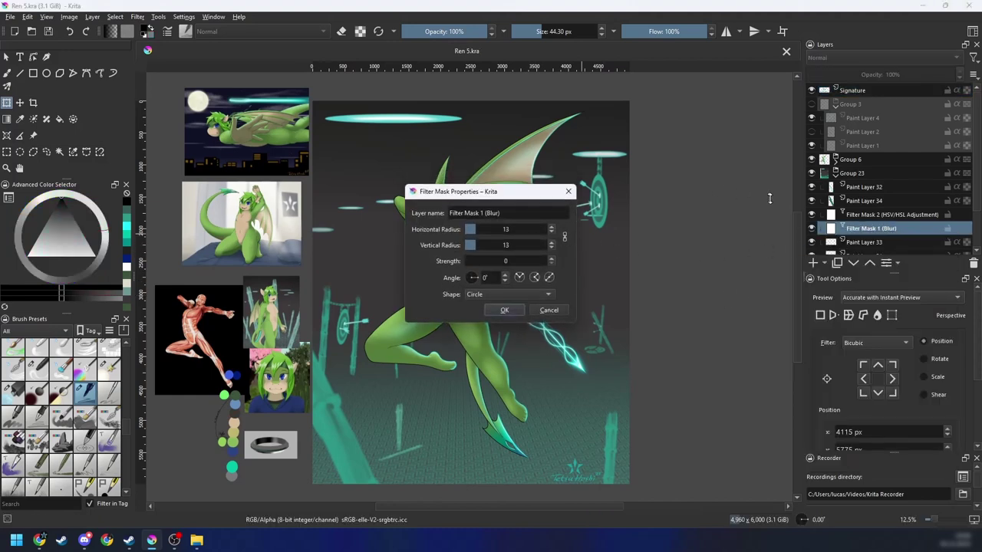
pyautogui.moveTo(576, 185); pyautogui.dragTo(781, 172)
pyautogui.moveTo(636, 143); pyautogui.dragTo(854, 285)
pyautogui.moveTo(728, 320); pyautogui.dragTo(737, 320)
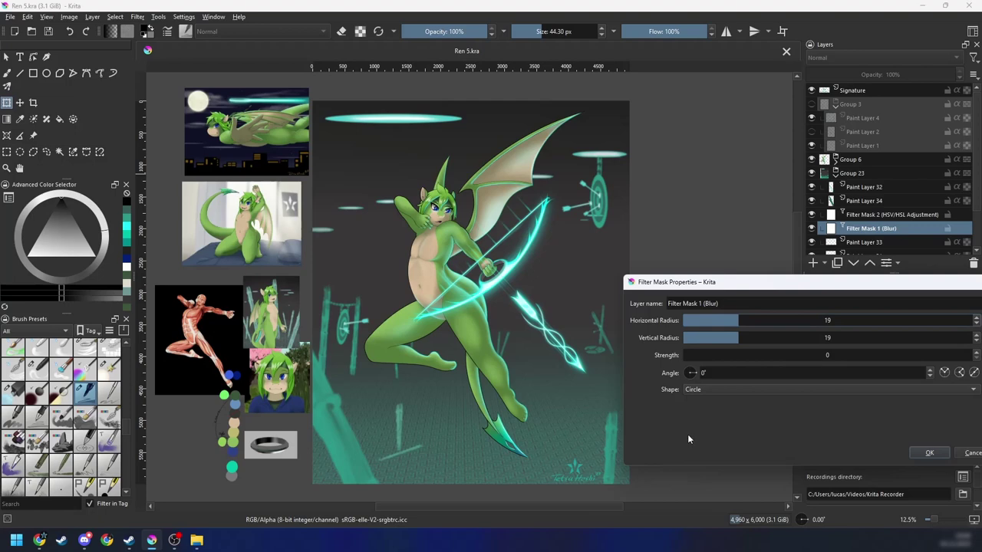
pyautogui.click(764, 320)
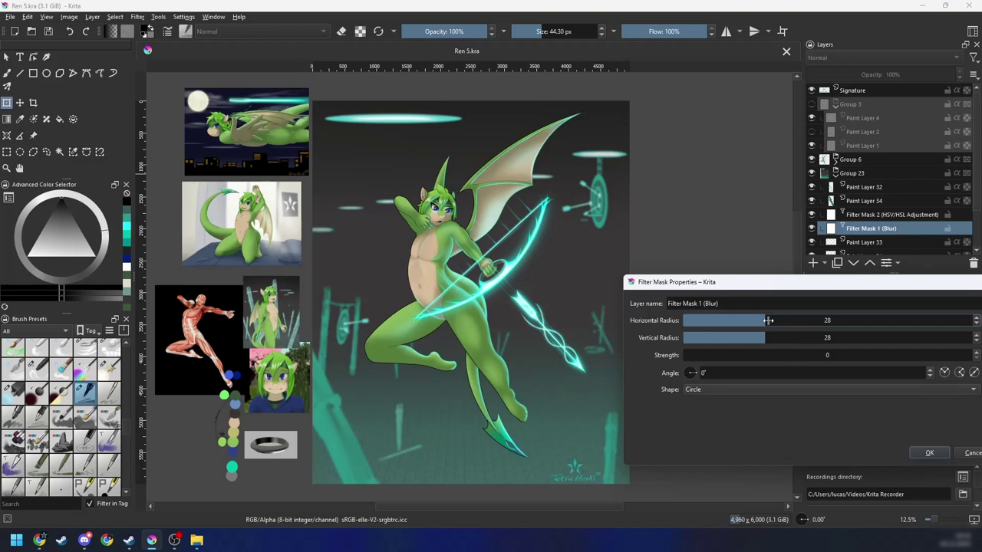
pyautogui.moveTo(765, 321); pyautogui.dragTo(735, 326)
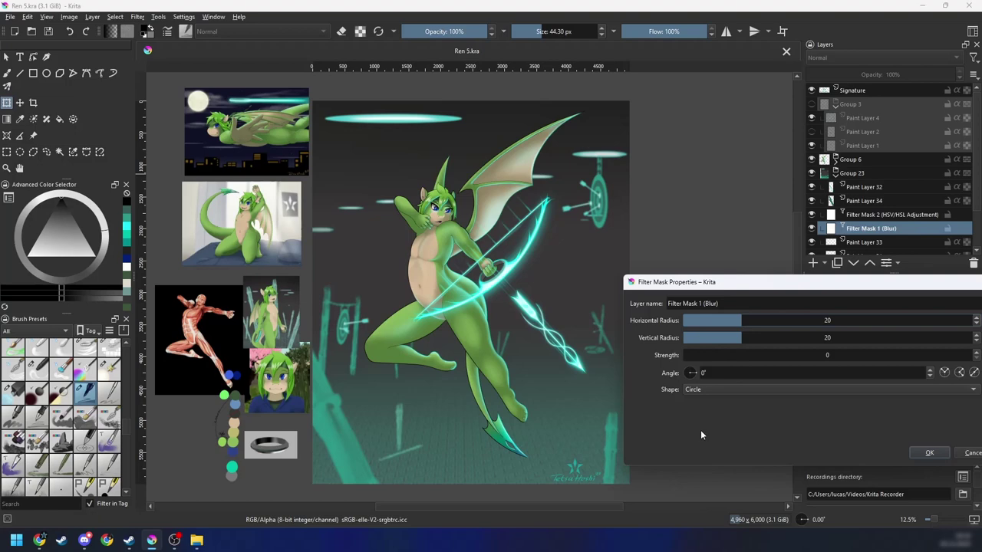
pyautogui.press('Return')
pyautogui.press('Return')
pyautogui.click(919, 453)
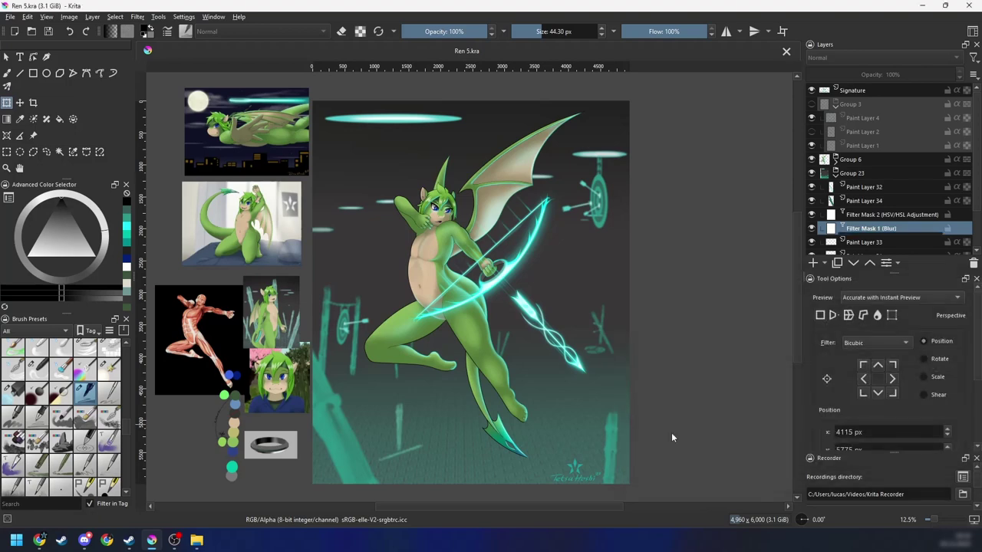
pyautogui.moveTo(671, 432); pyautogui.dragTo(710, 421)
pyautogui.hotkey('ctrl', 's')
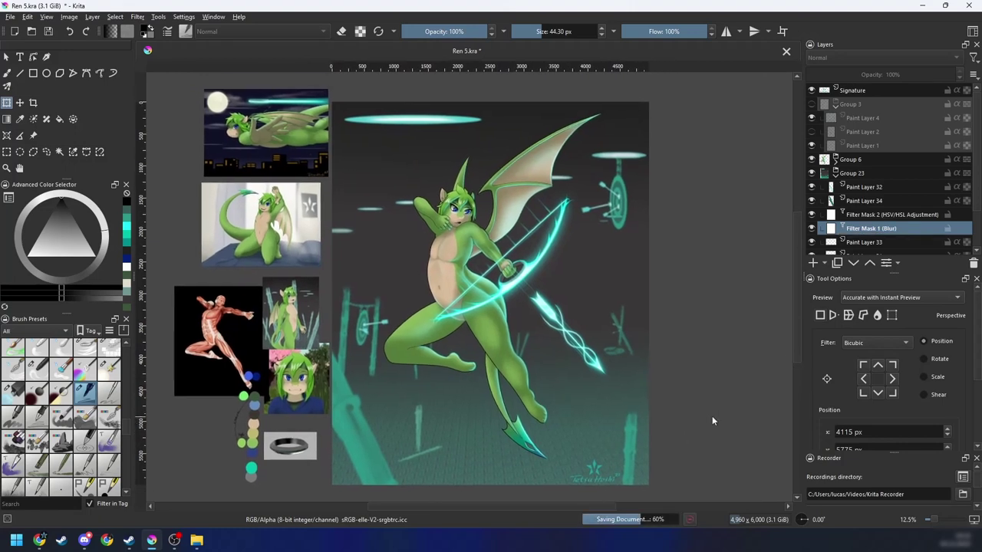